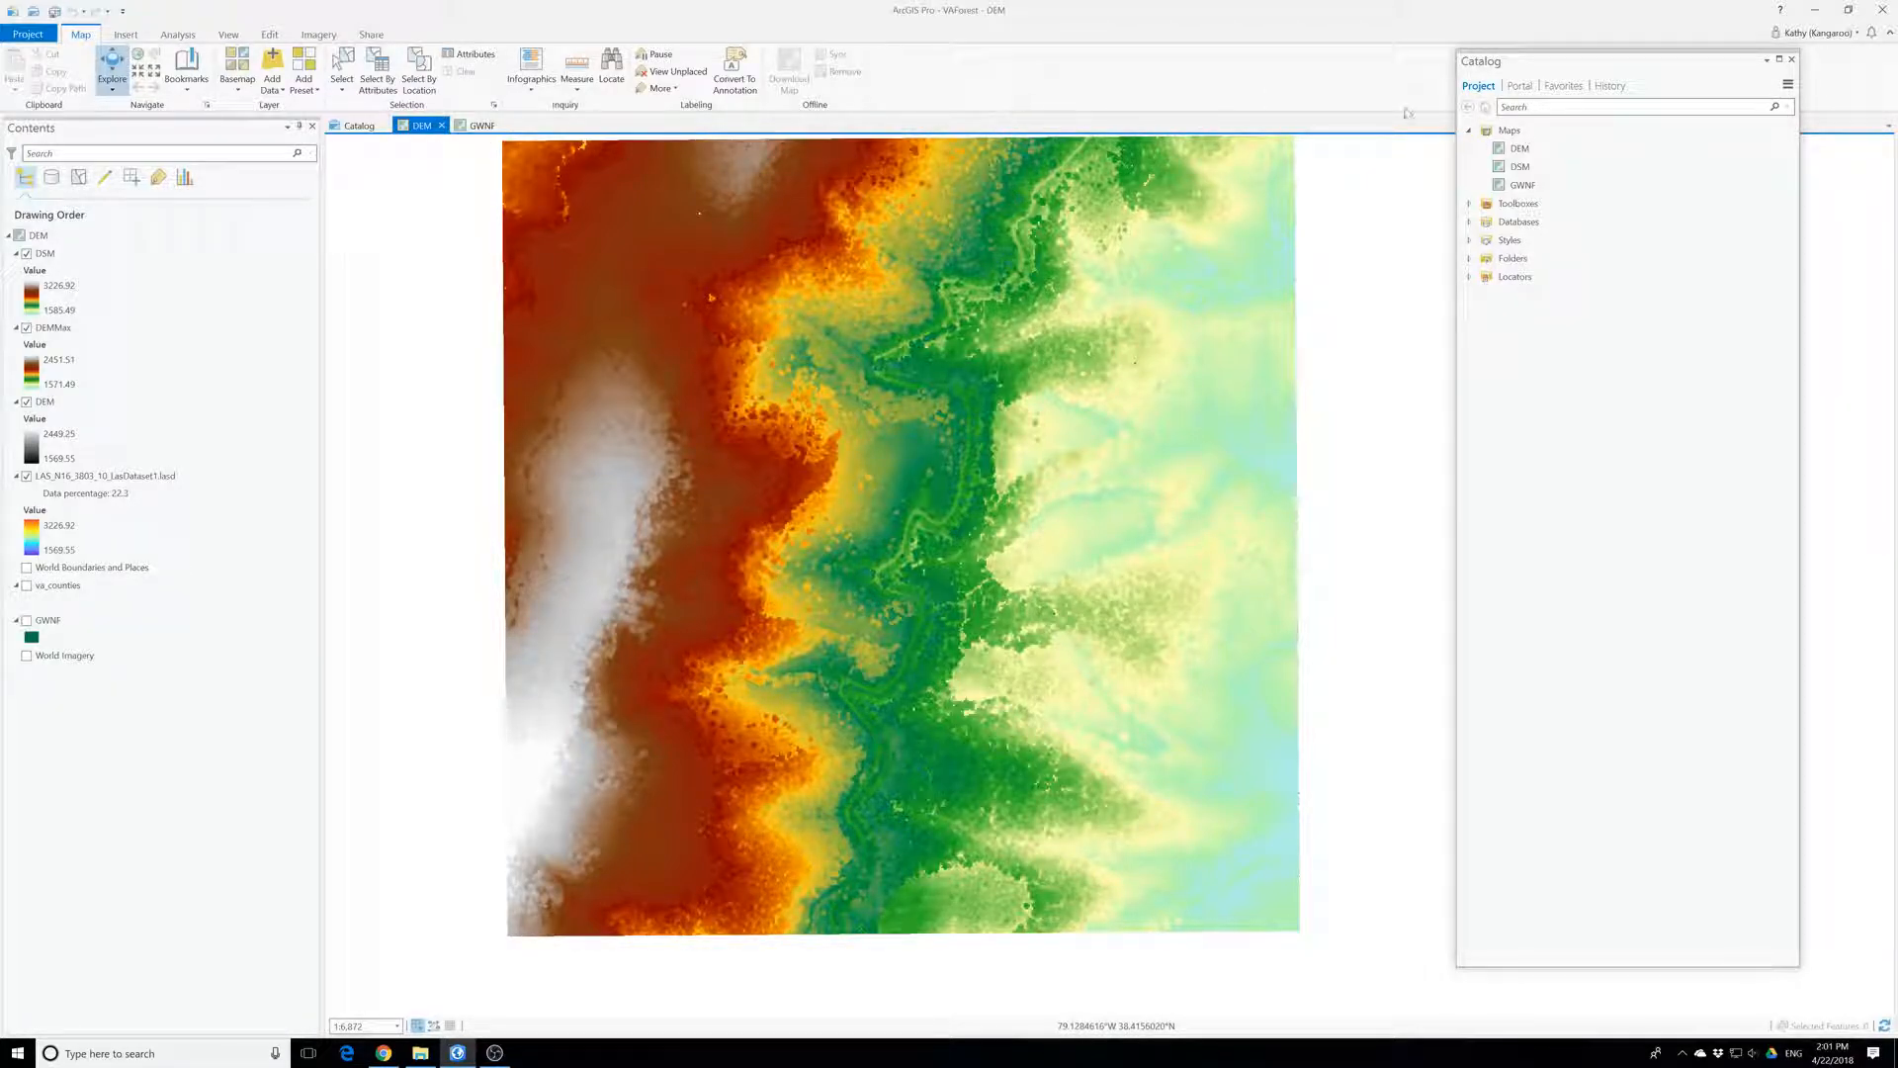
- Open the DSM map and compare its elevation raster with the one in the DEM map
double_click(1518, 167)
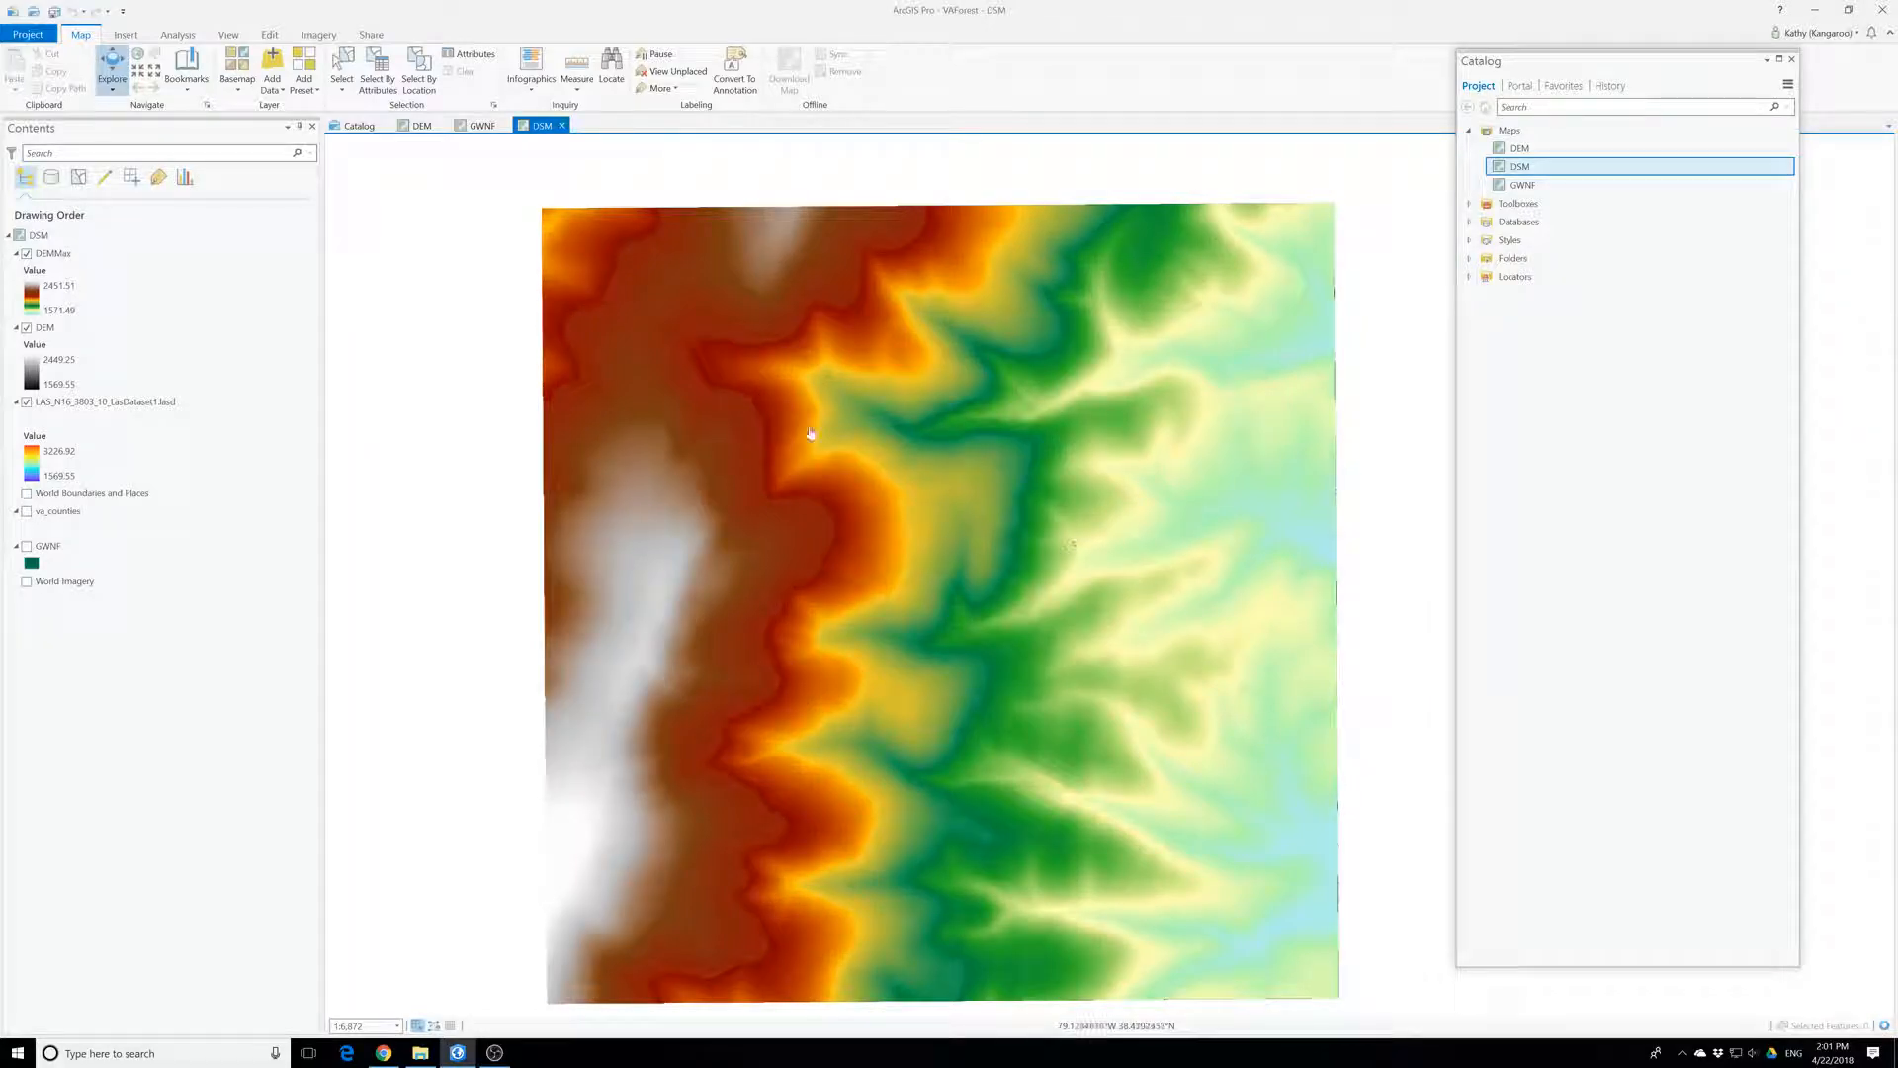
click(423, 129)
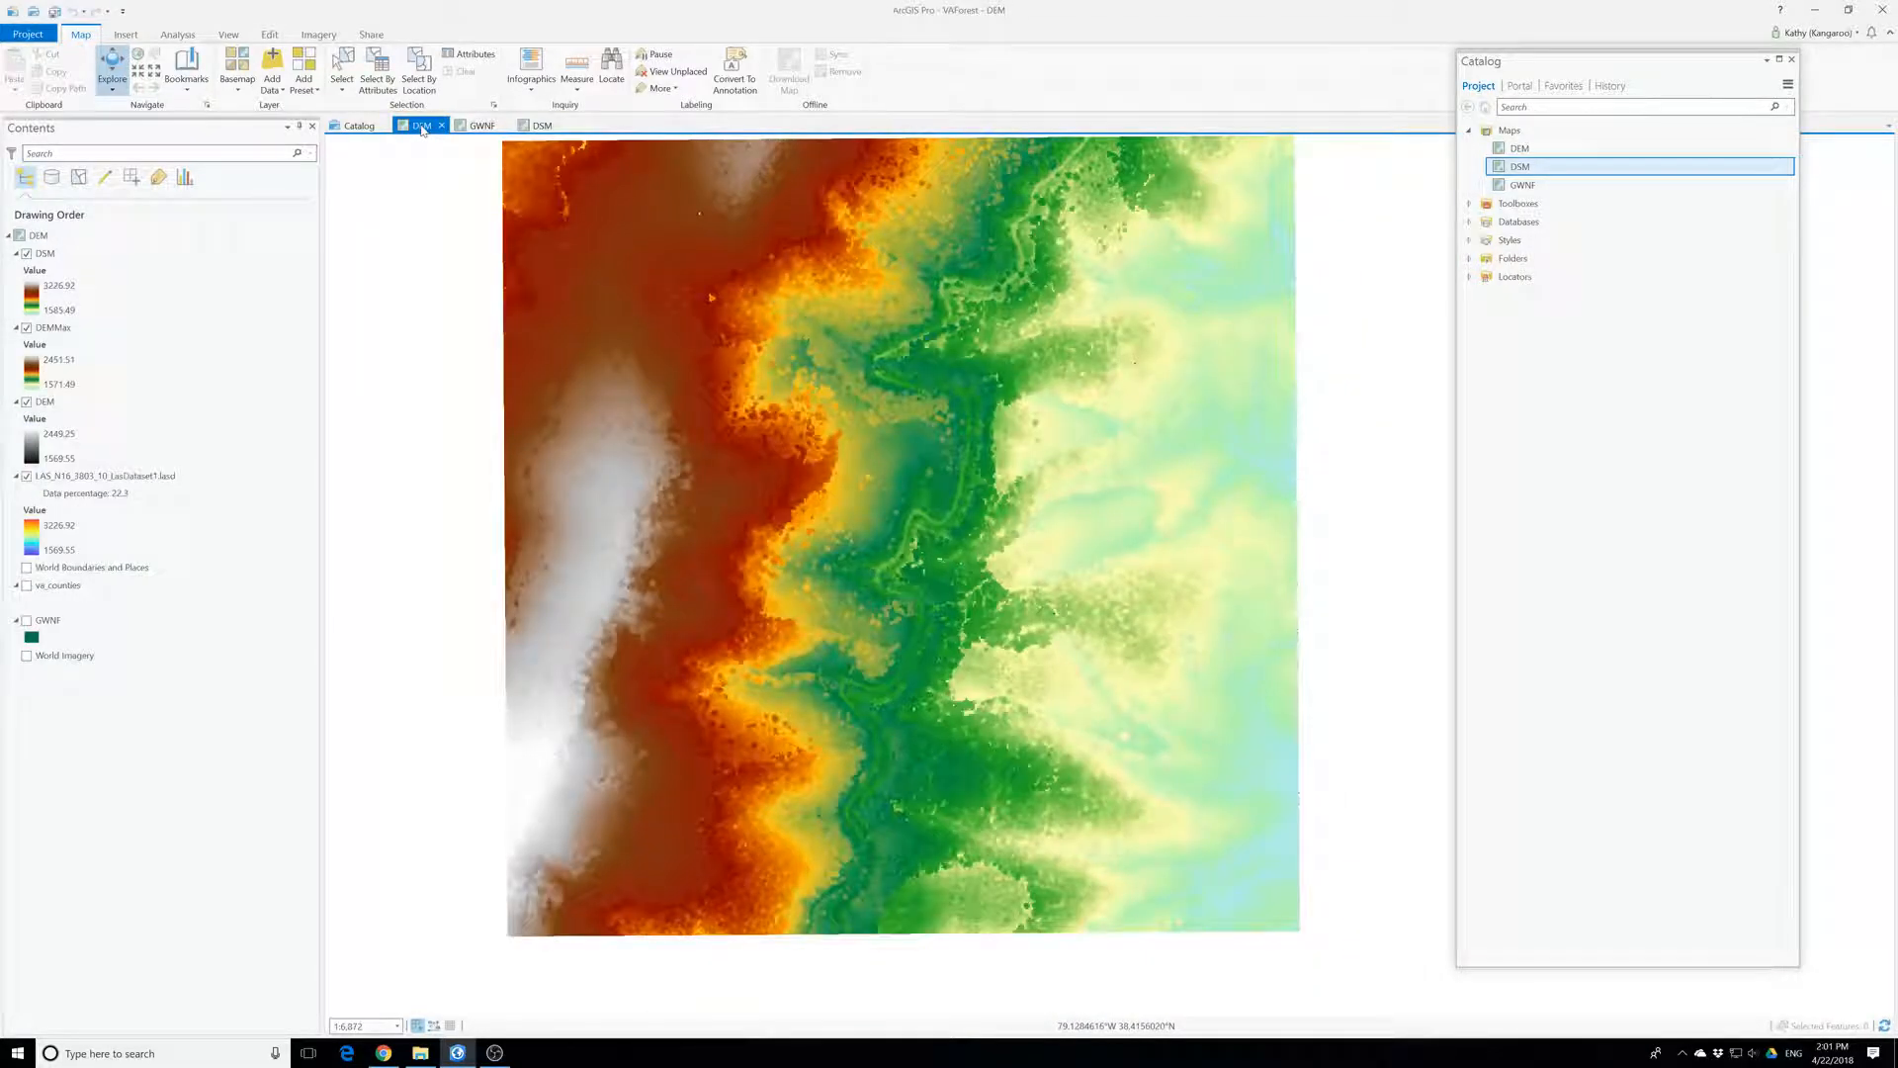
click(549, 126)
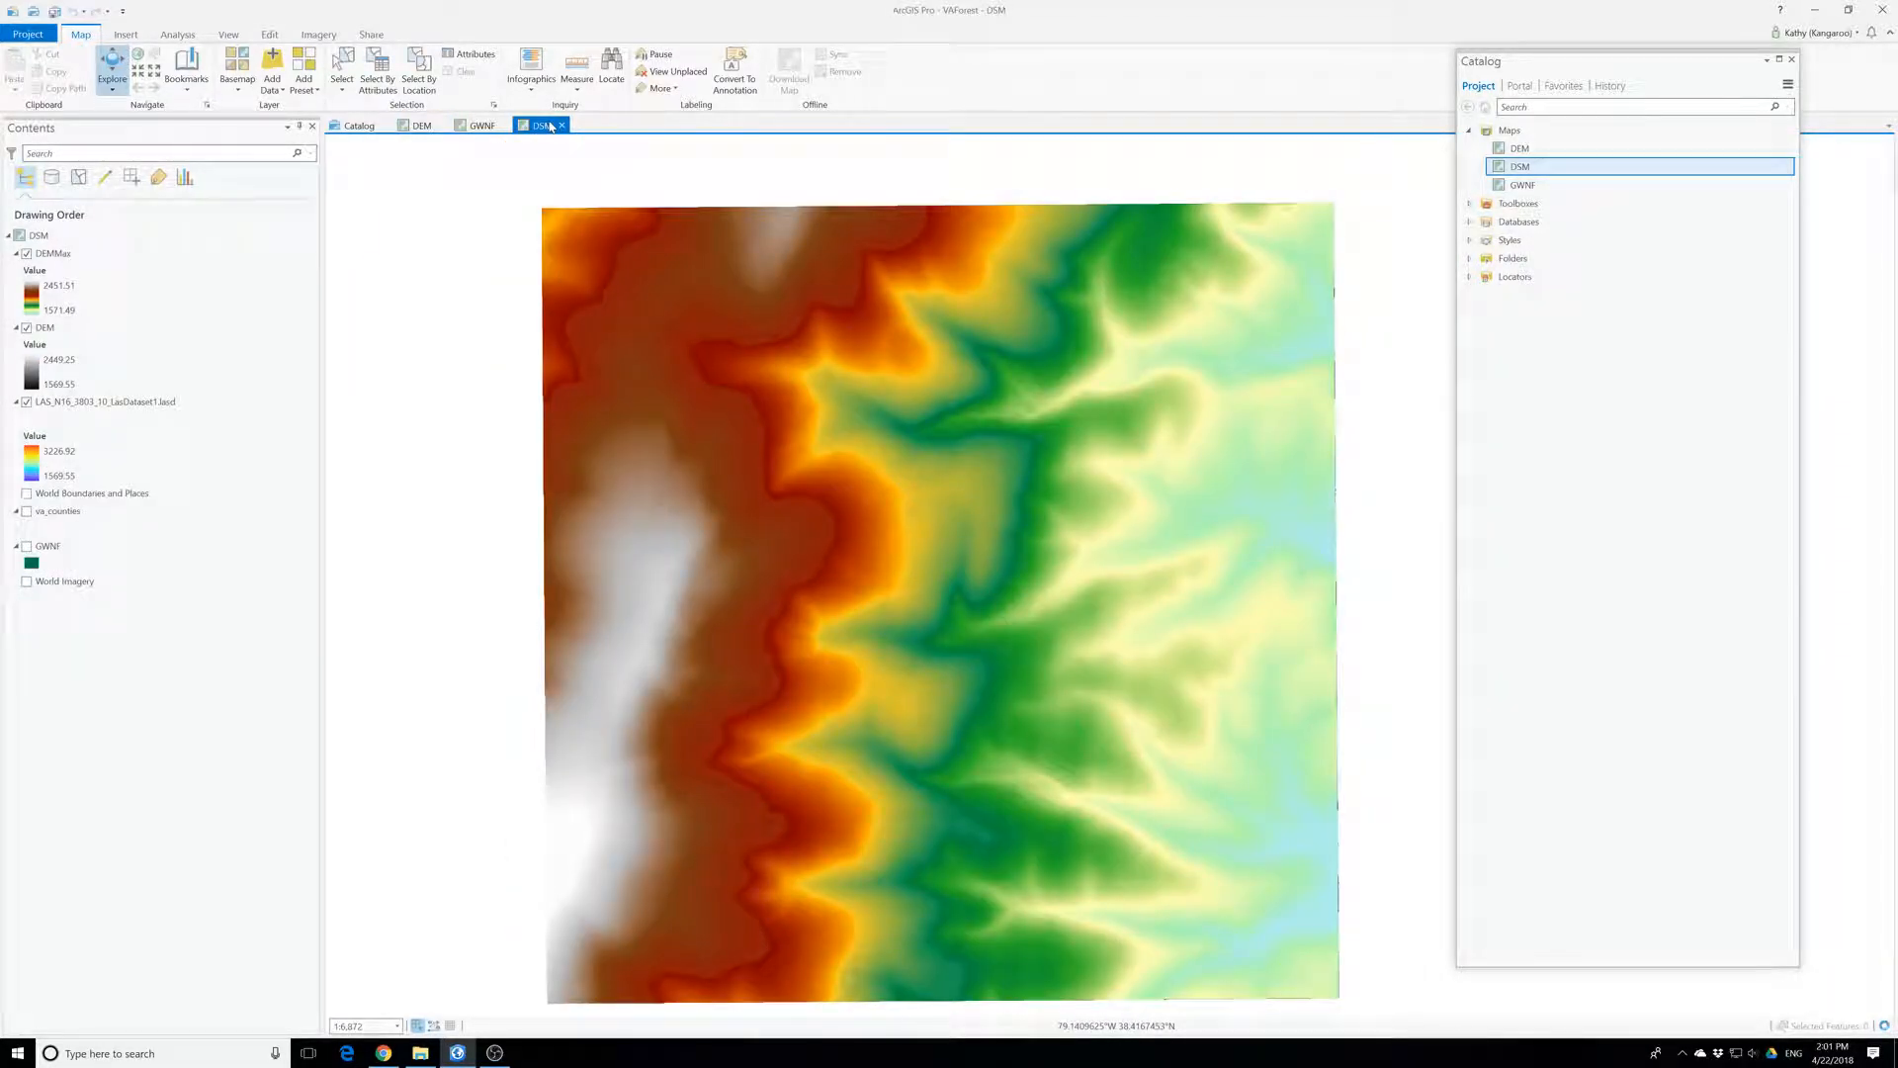
click(423, 130)
click(542, 126)
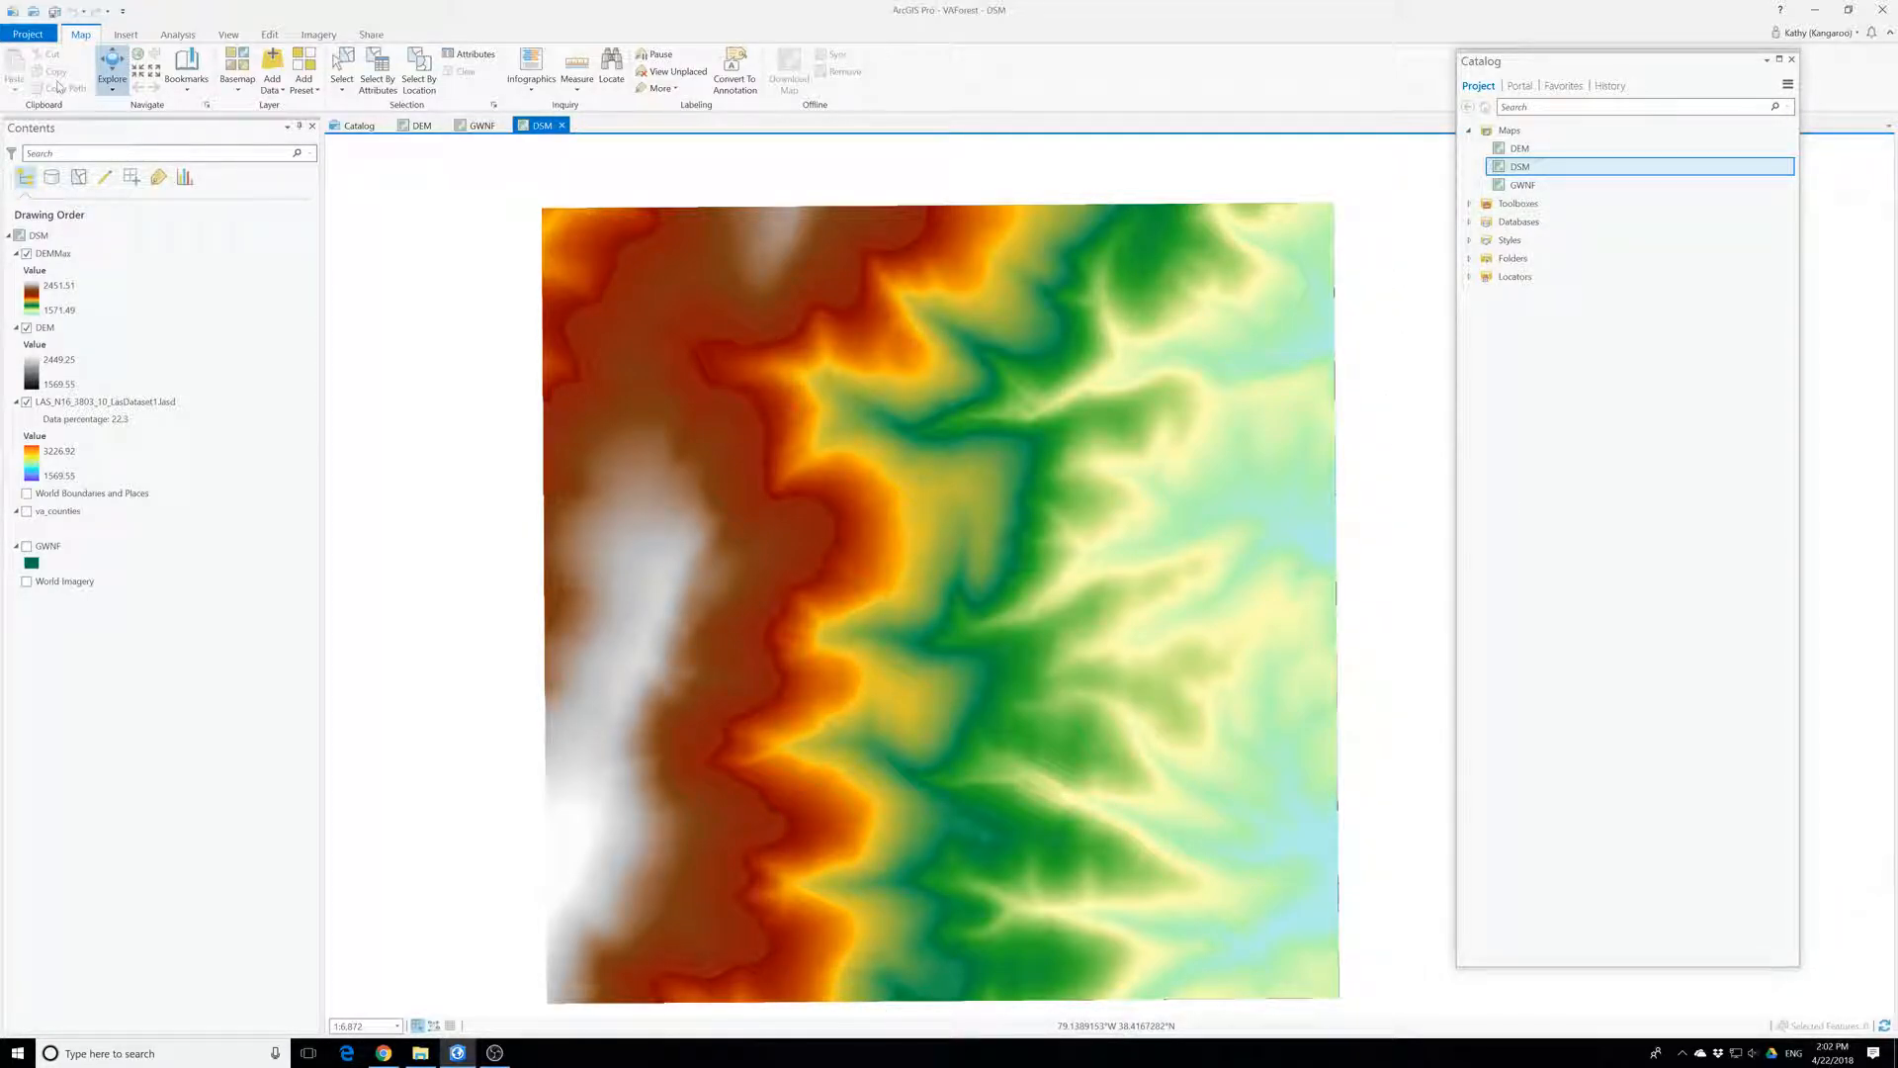
click(43, 255)
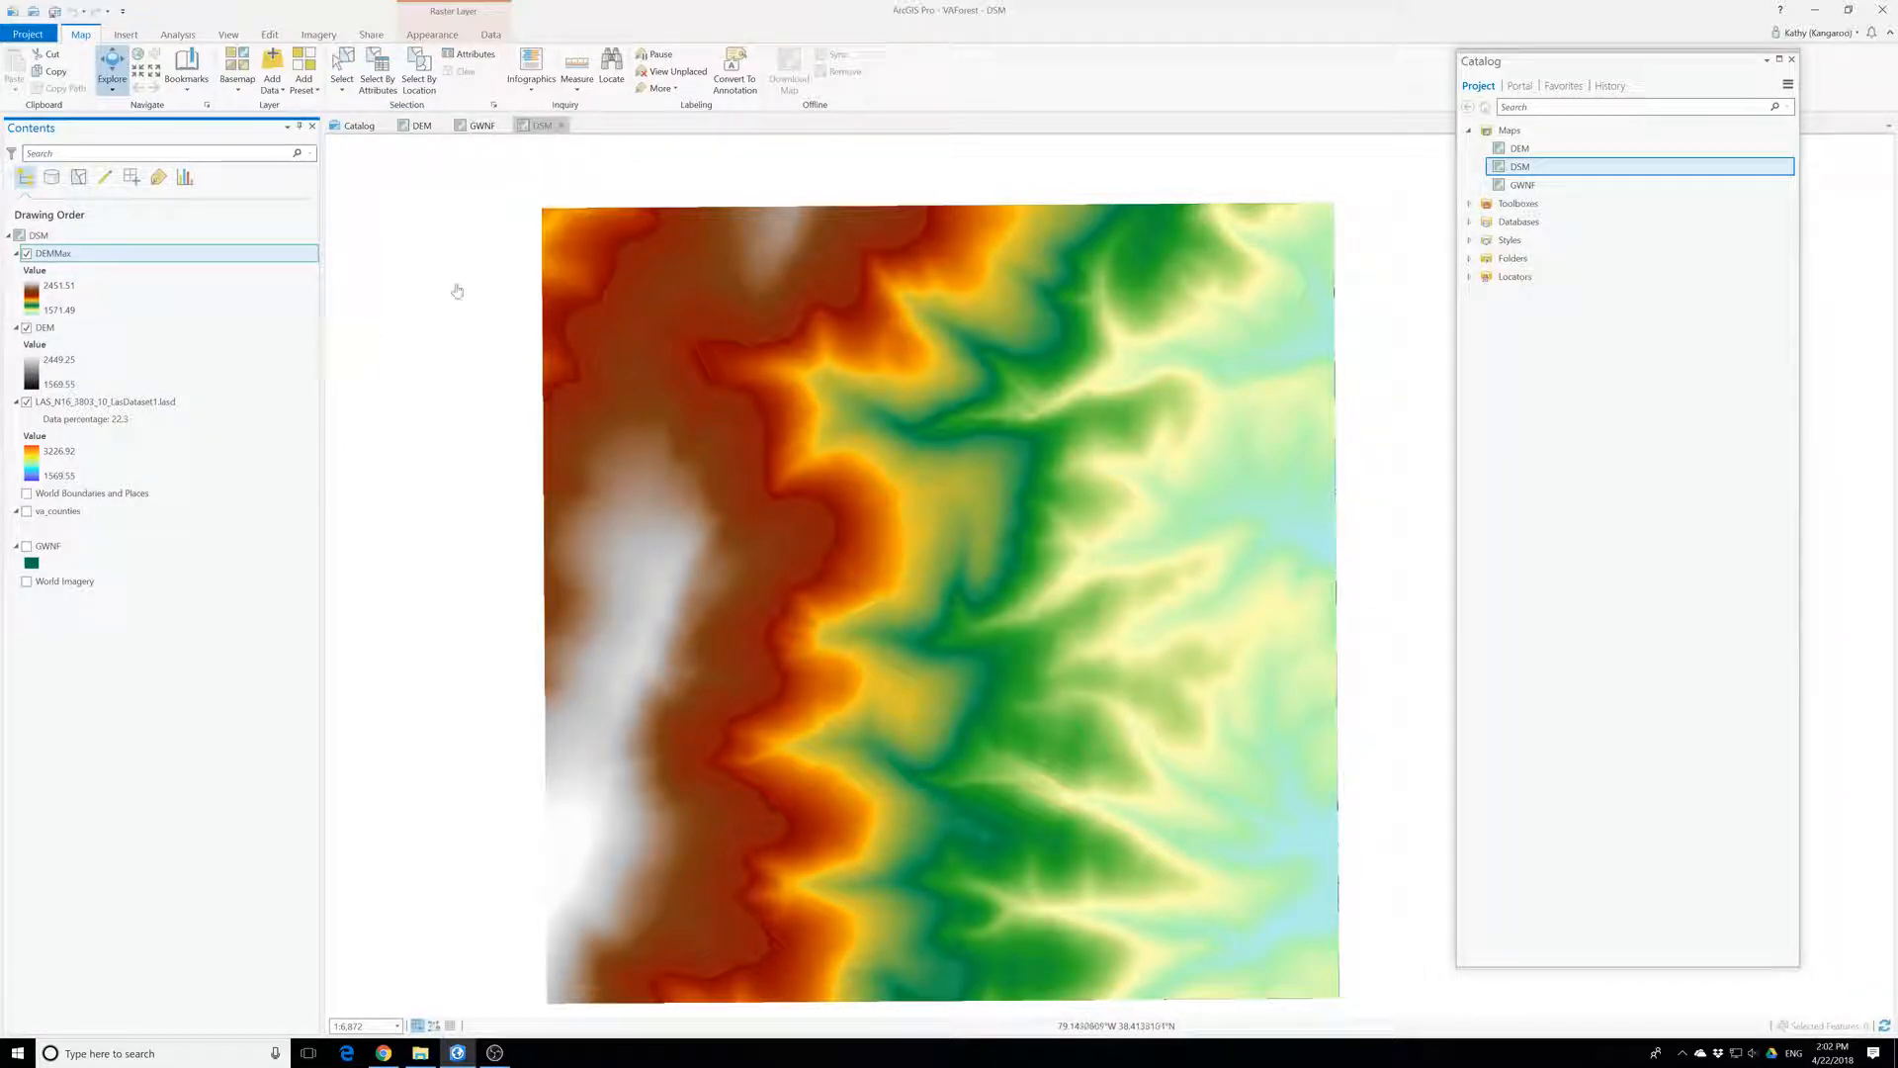
click(476, 132)
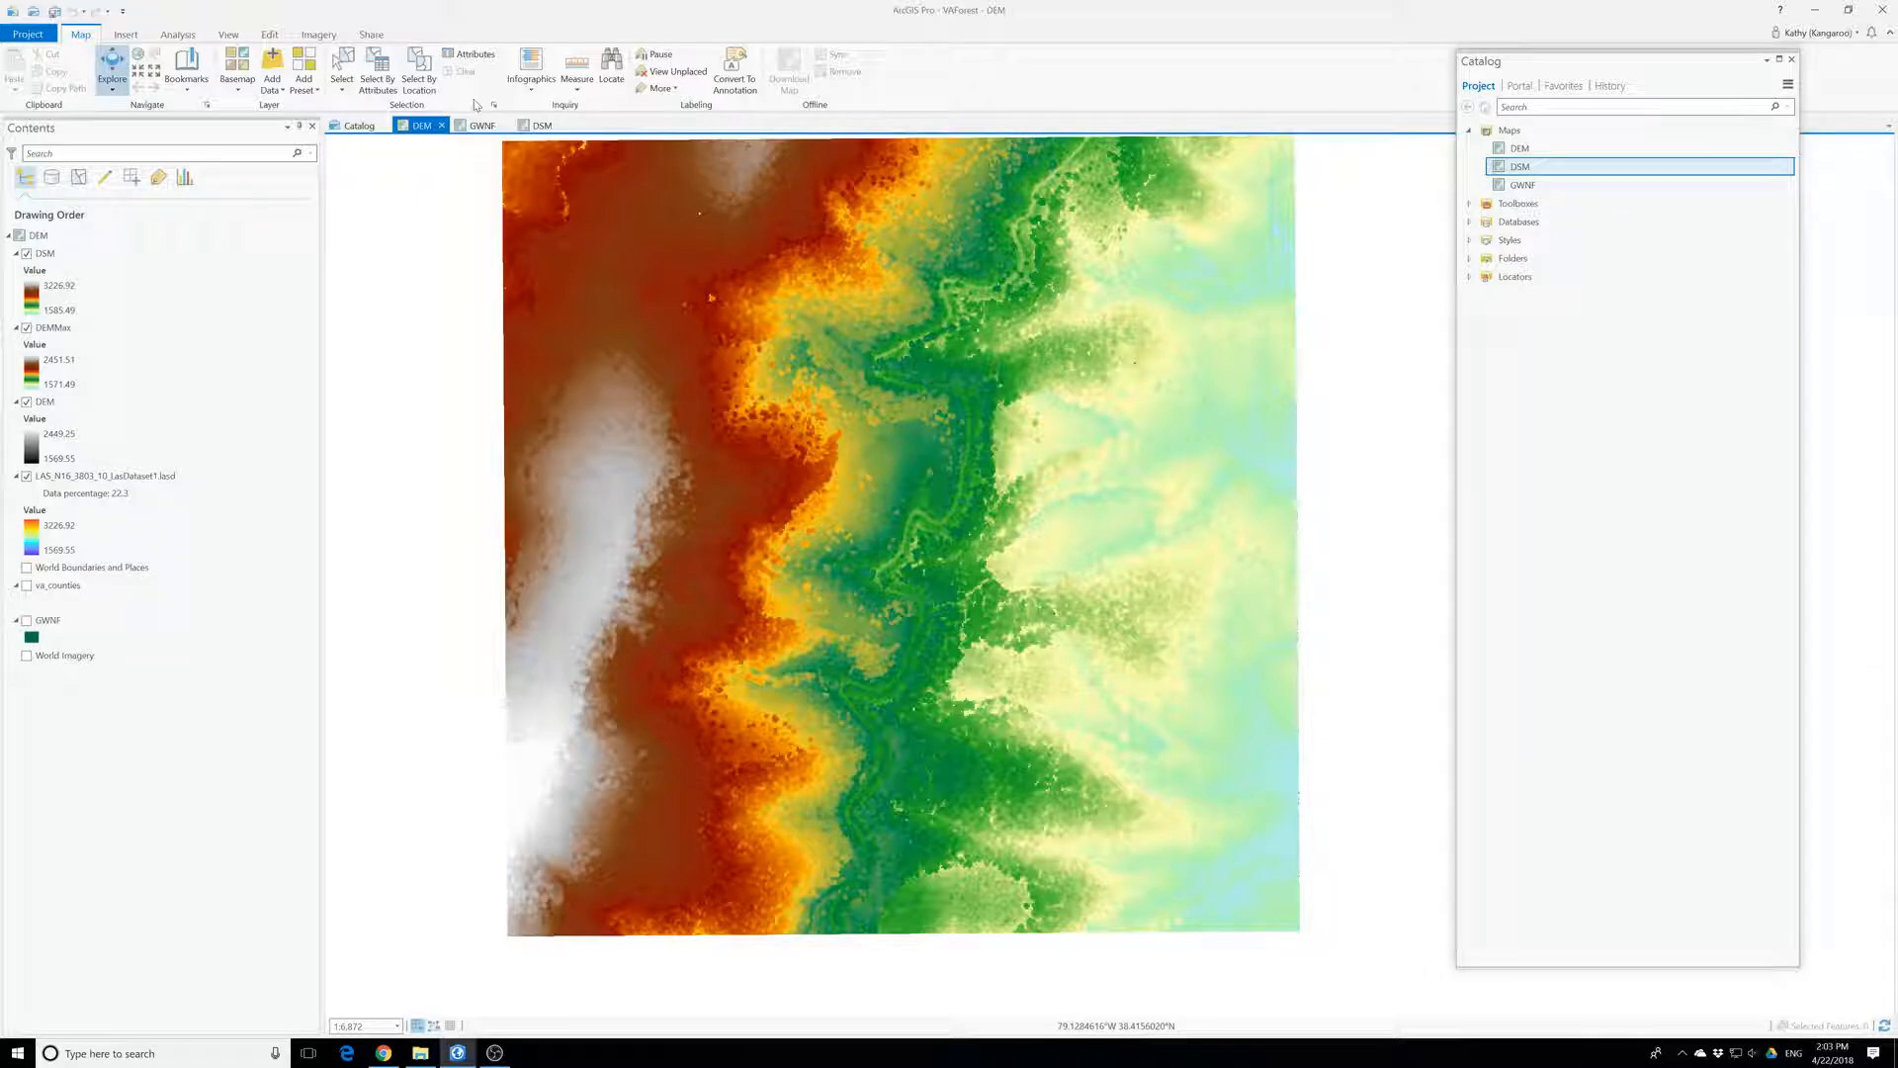
- Copy the DSM map and paste the duplicate into the project's Maps collection
click(1526, 186)
click(1525, 169)
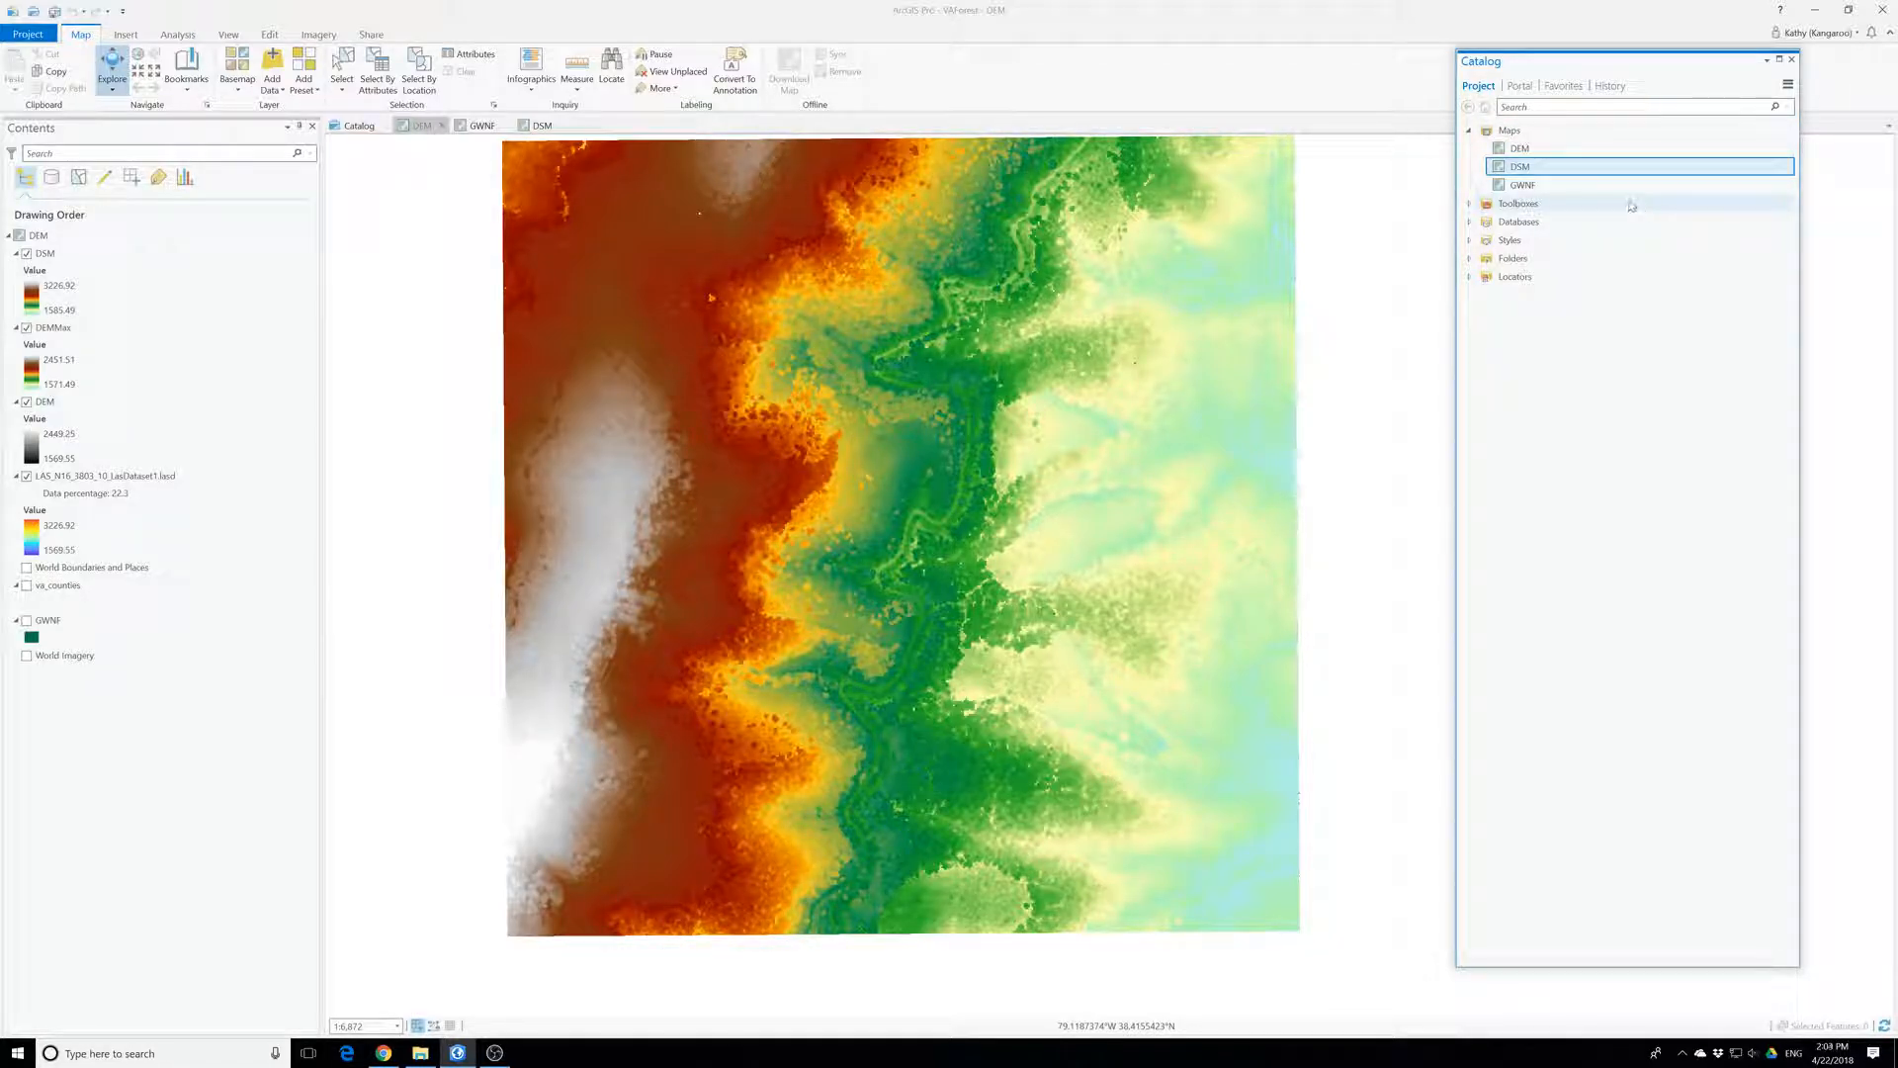
click(1522, 169)
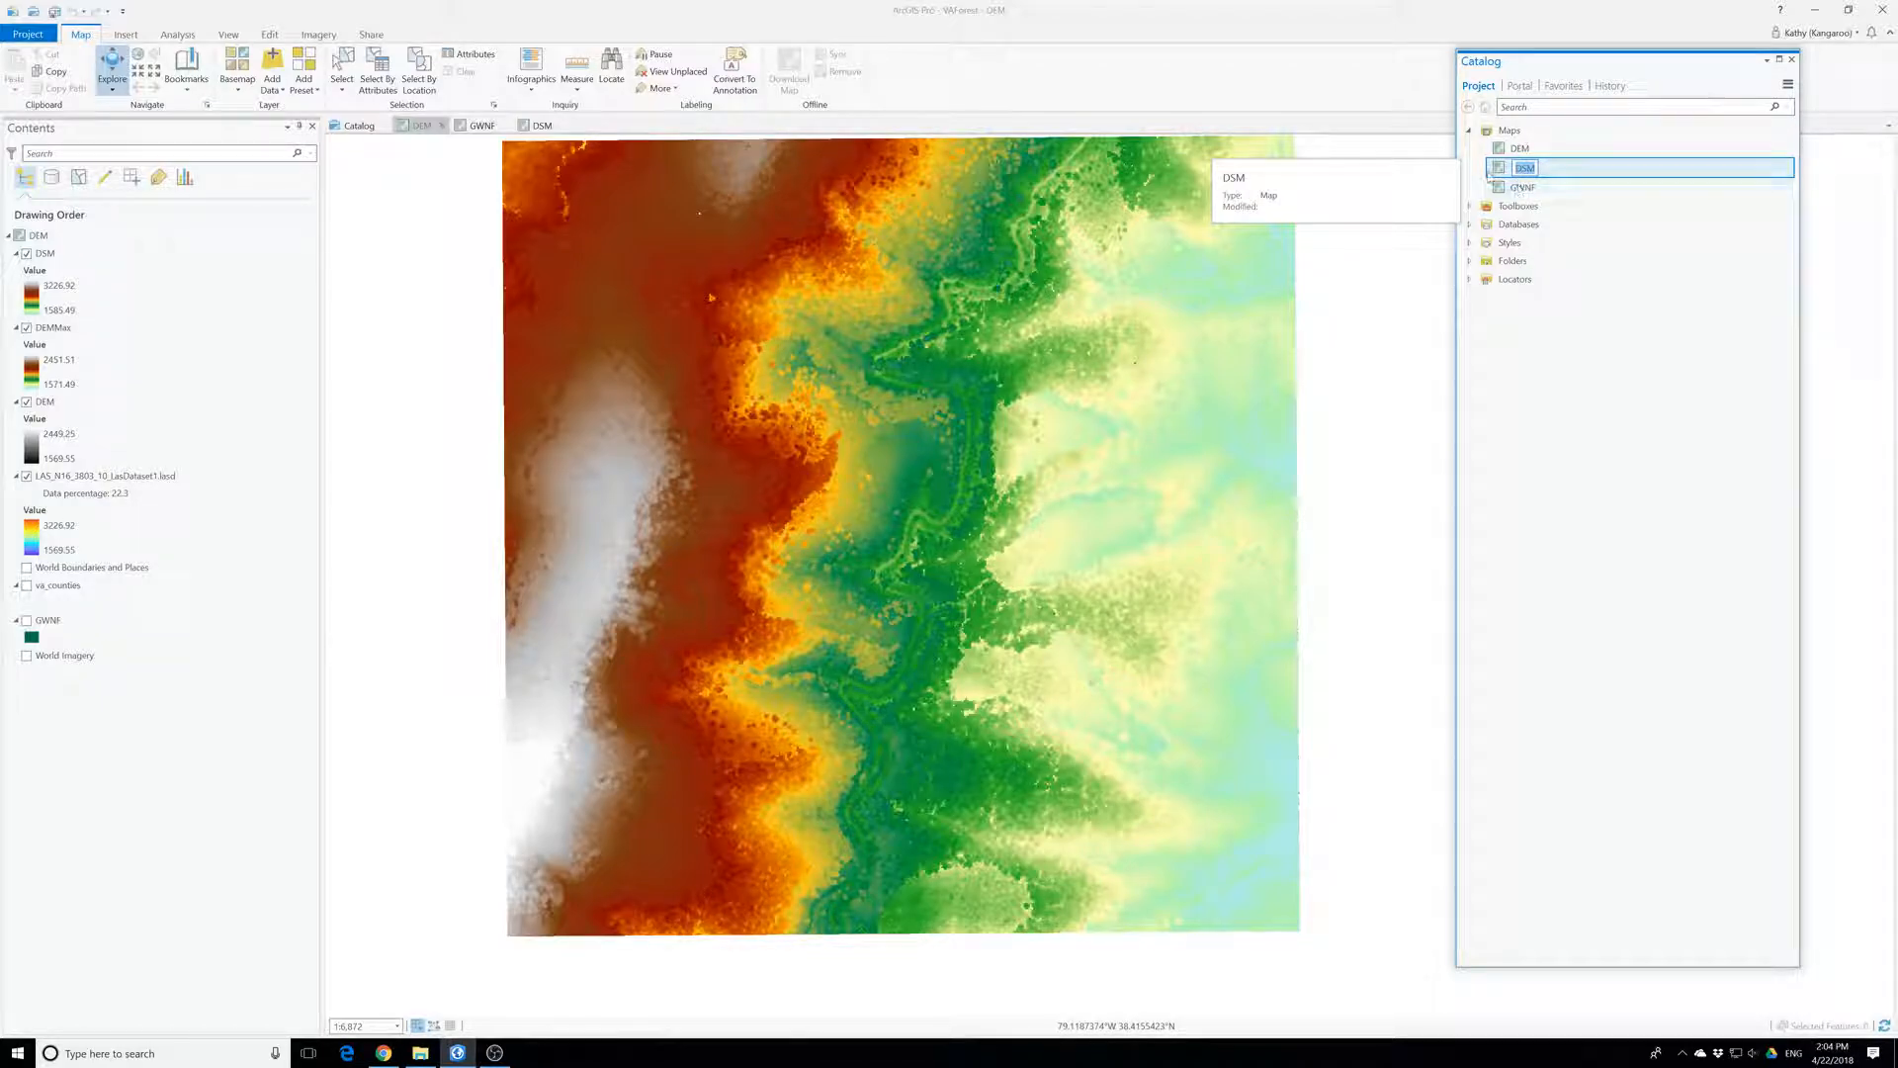
right_click(1499, 175)
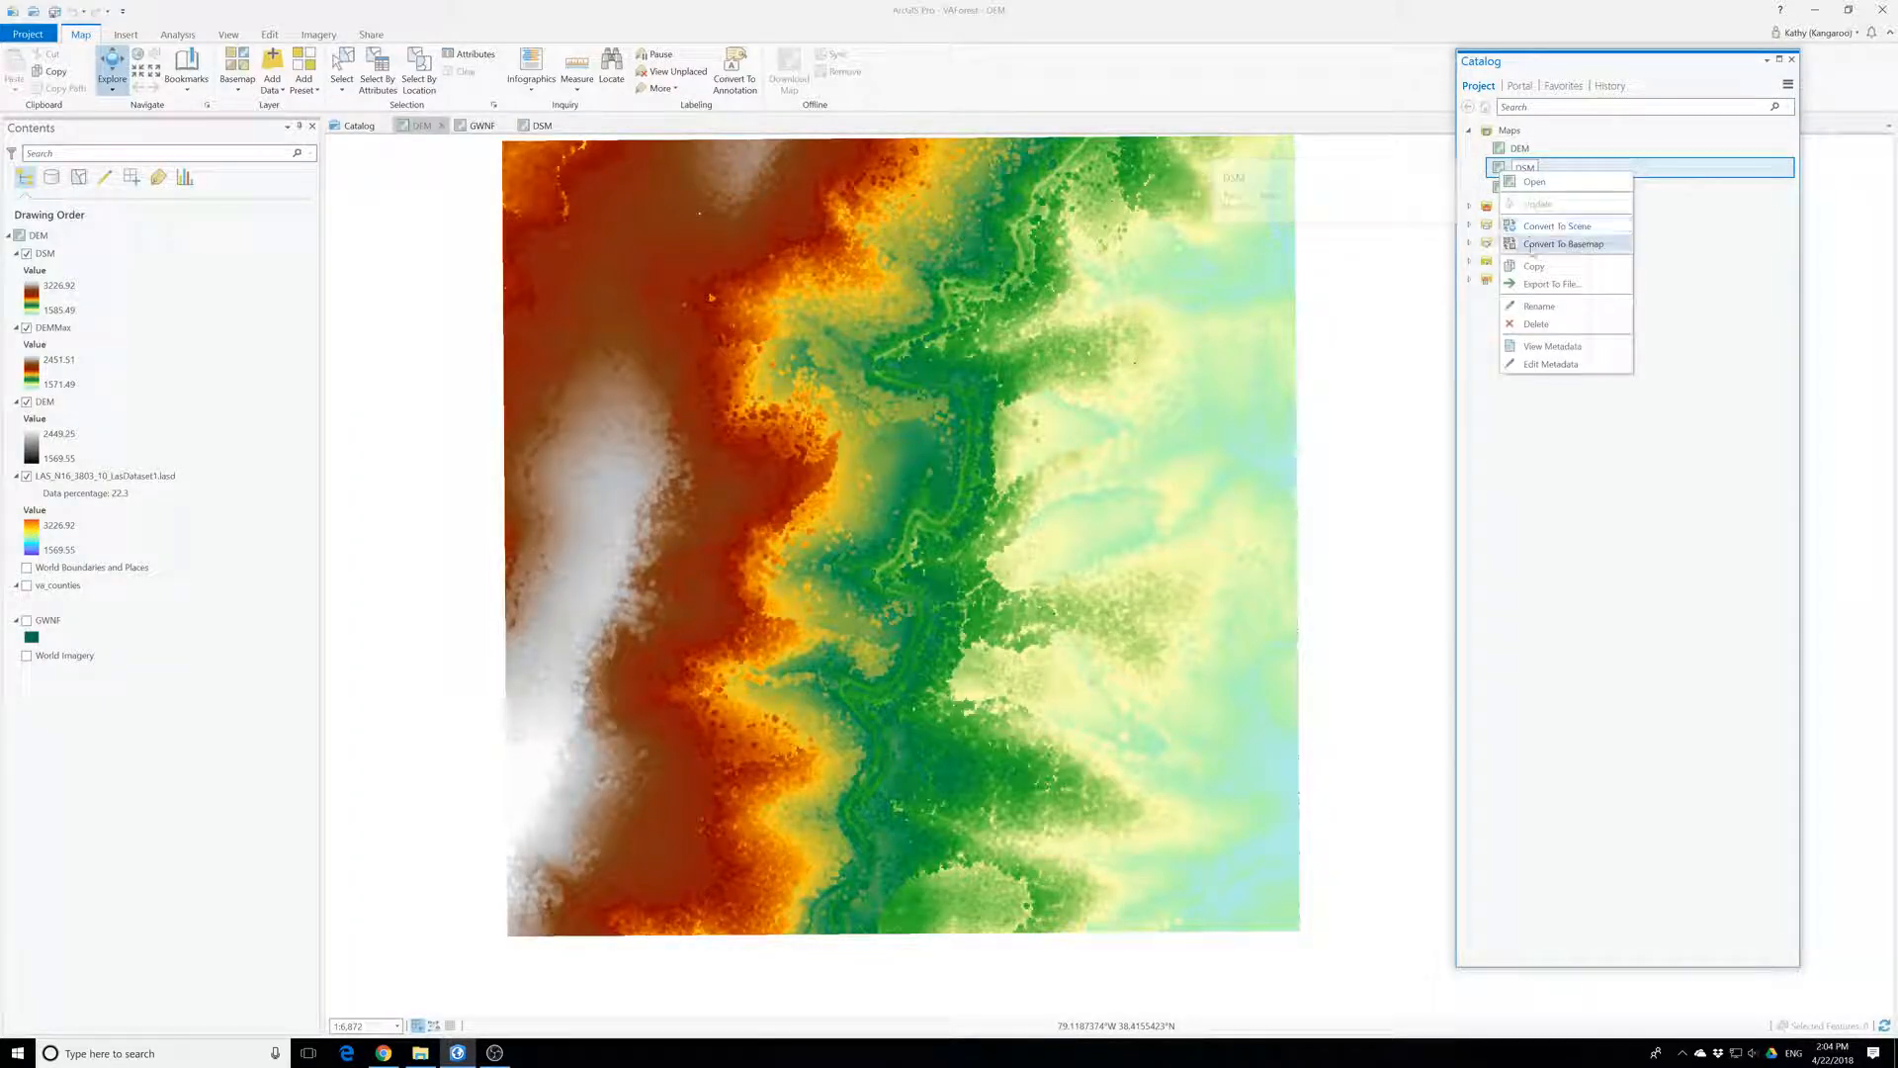
click(1532, 268)
click(1505, 132)
right_click(1502, 133)
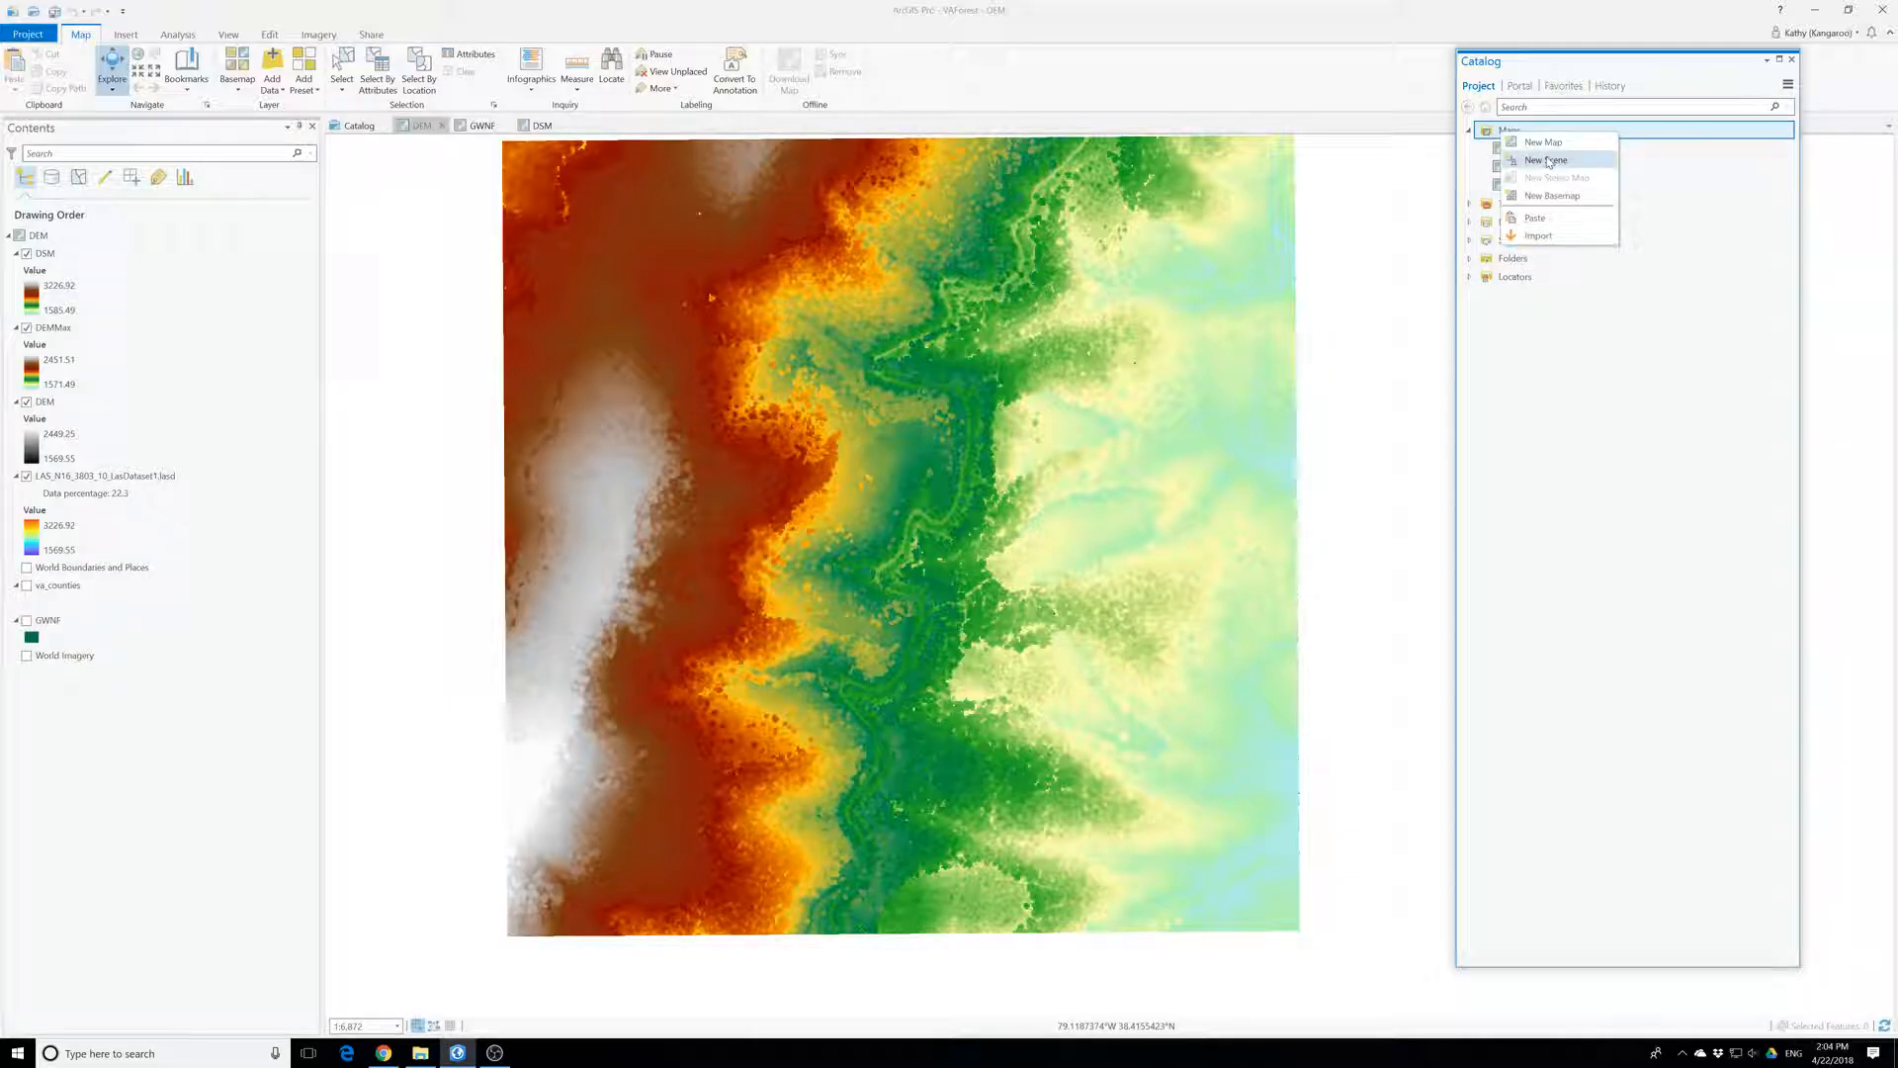
click(1539, 217)
- Rename the duplicated DSM map as Height
click(1528, 189)
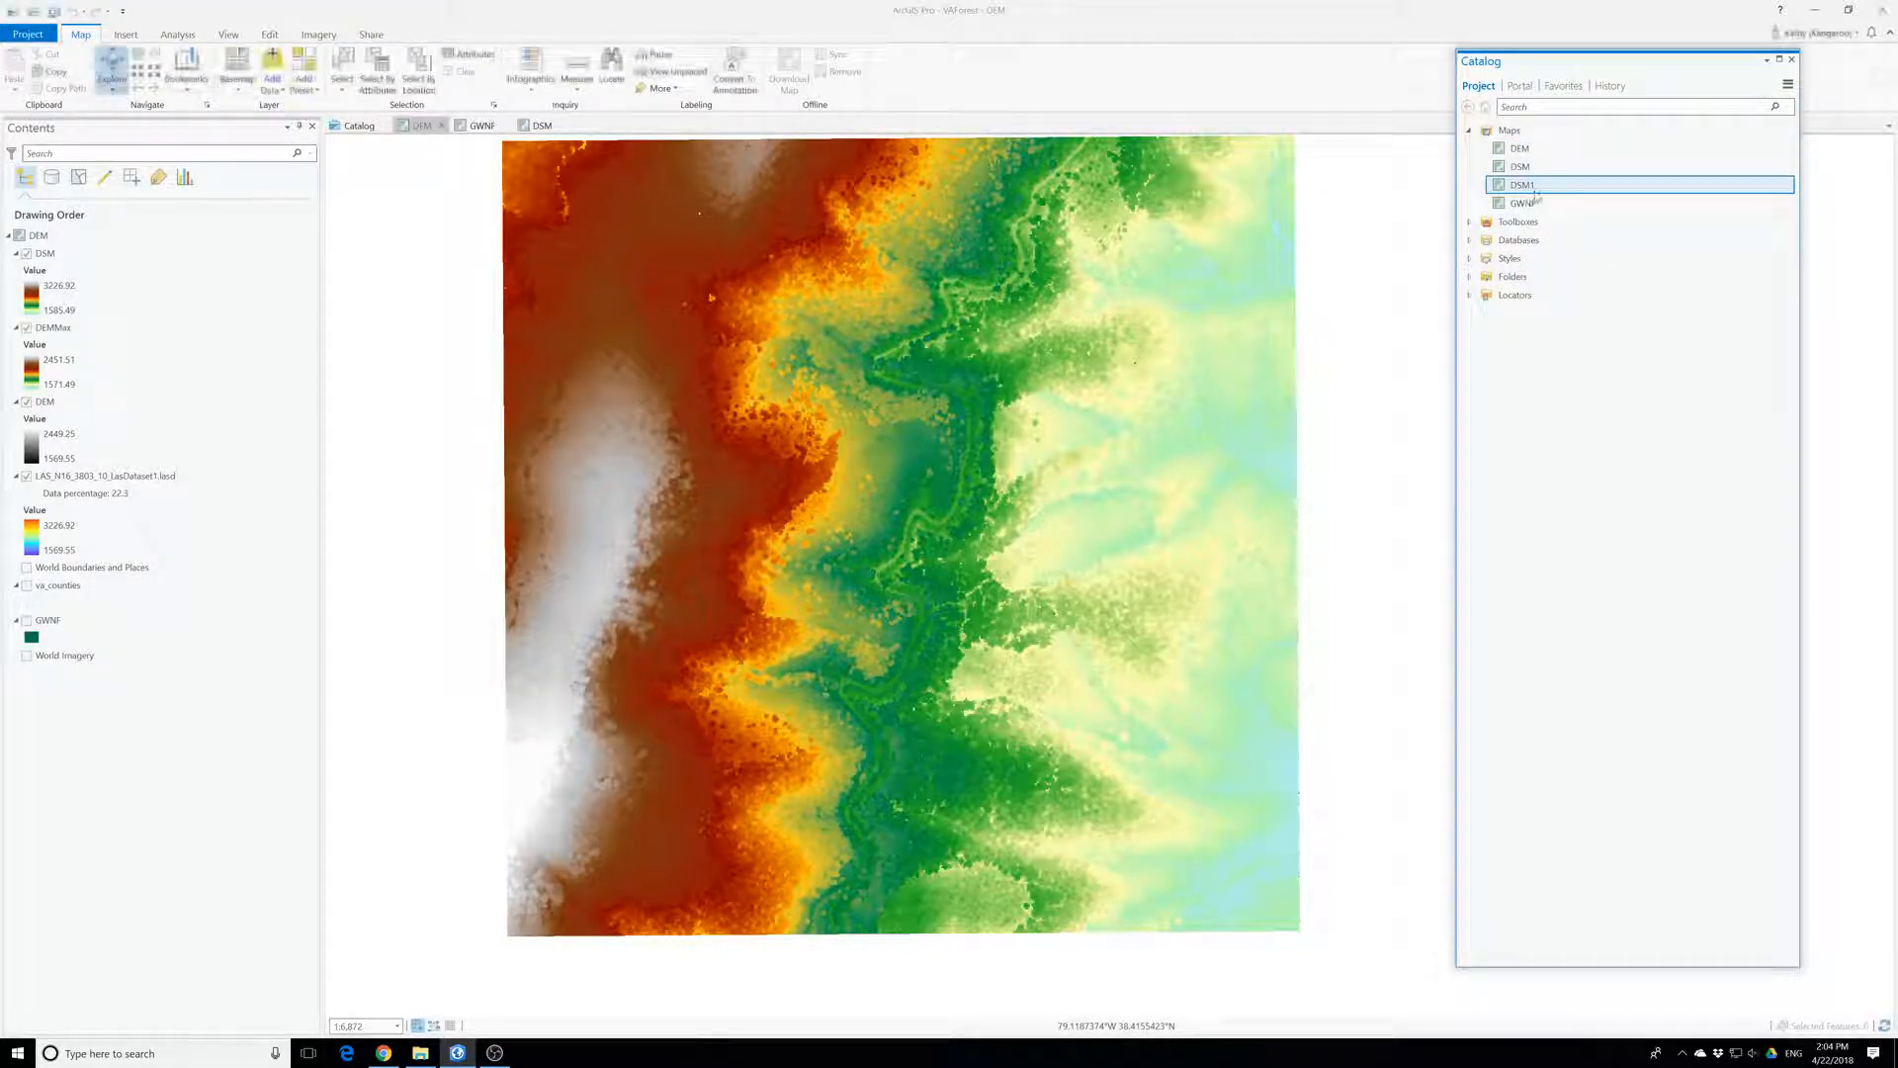
click(1528, 187)
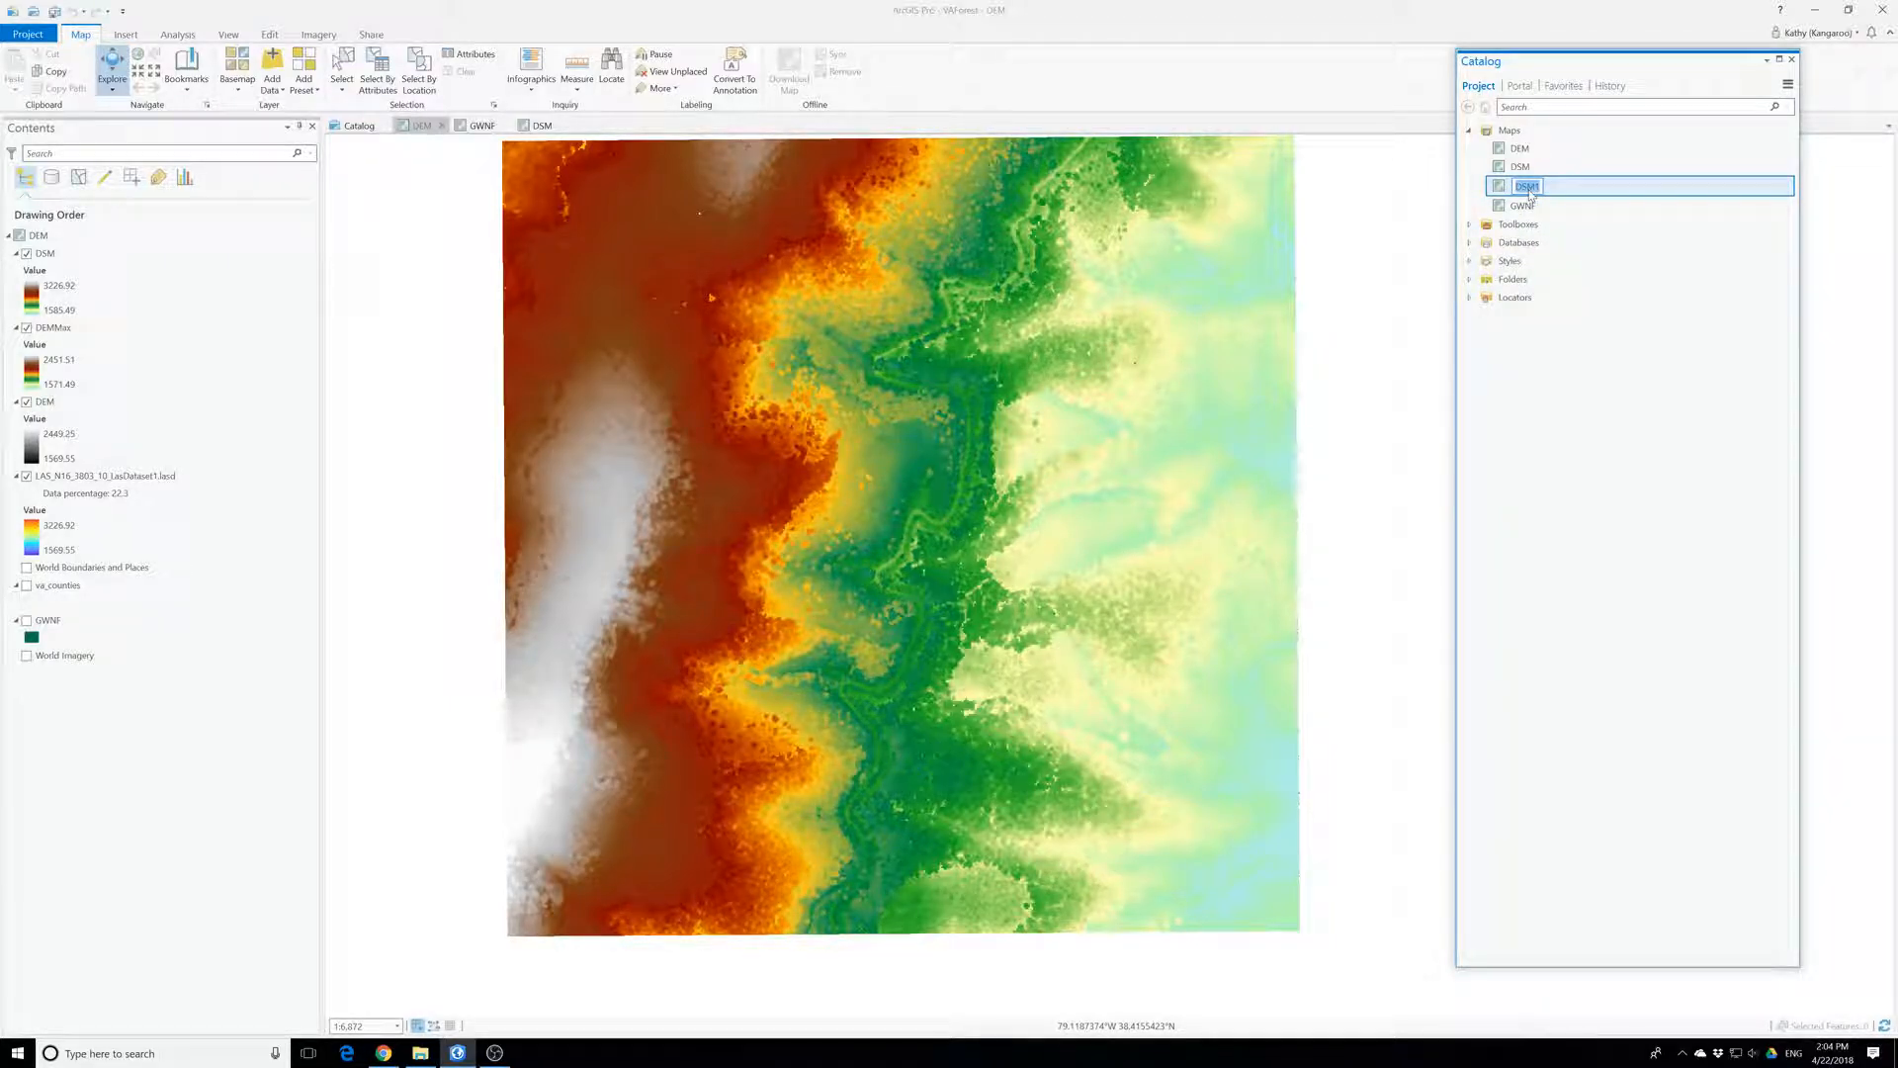
key(BackSpace)
text(Height)
key(Return)
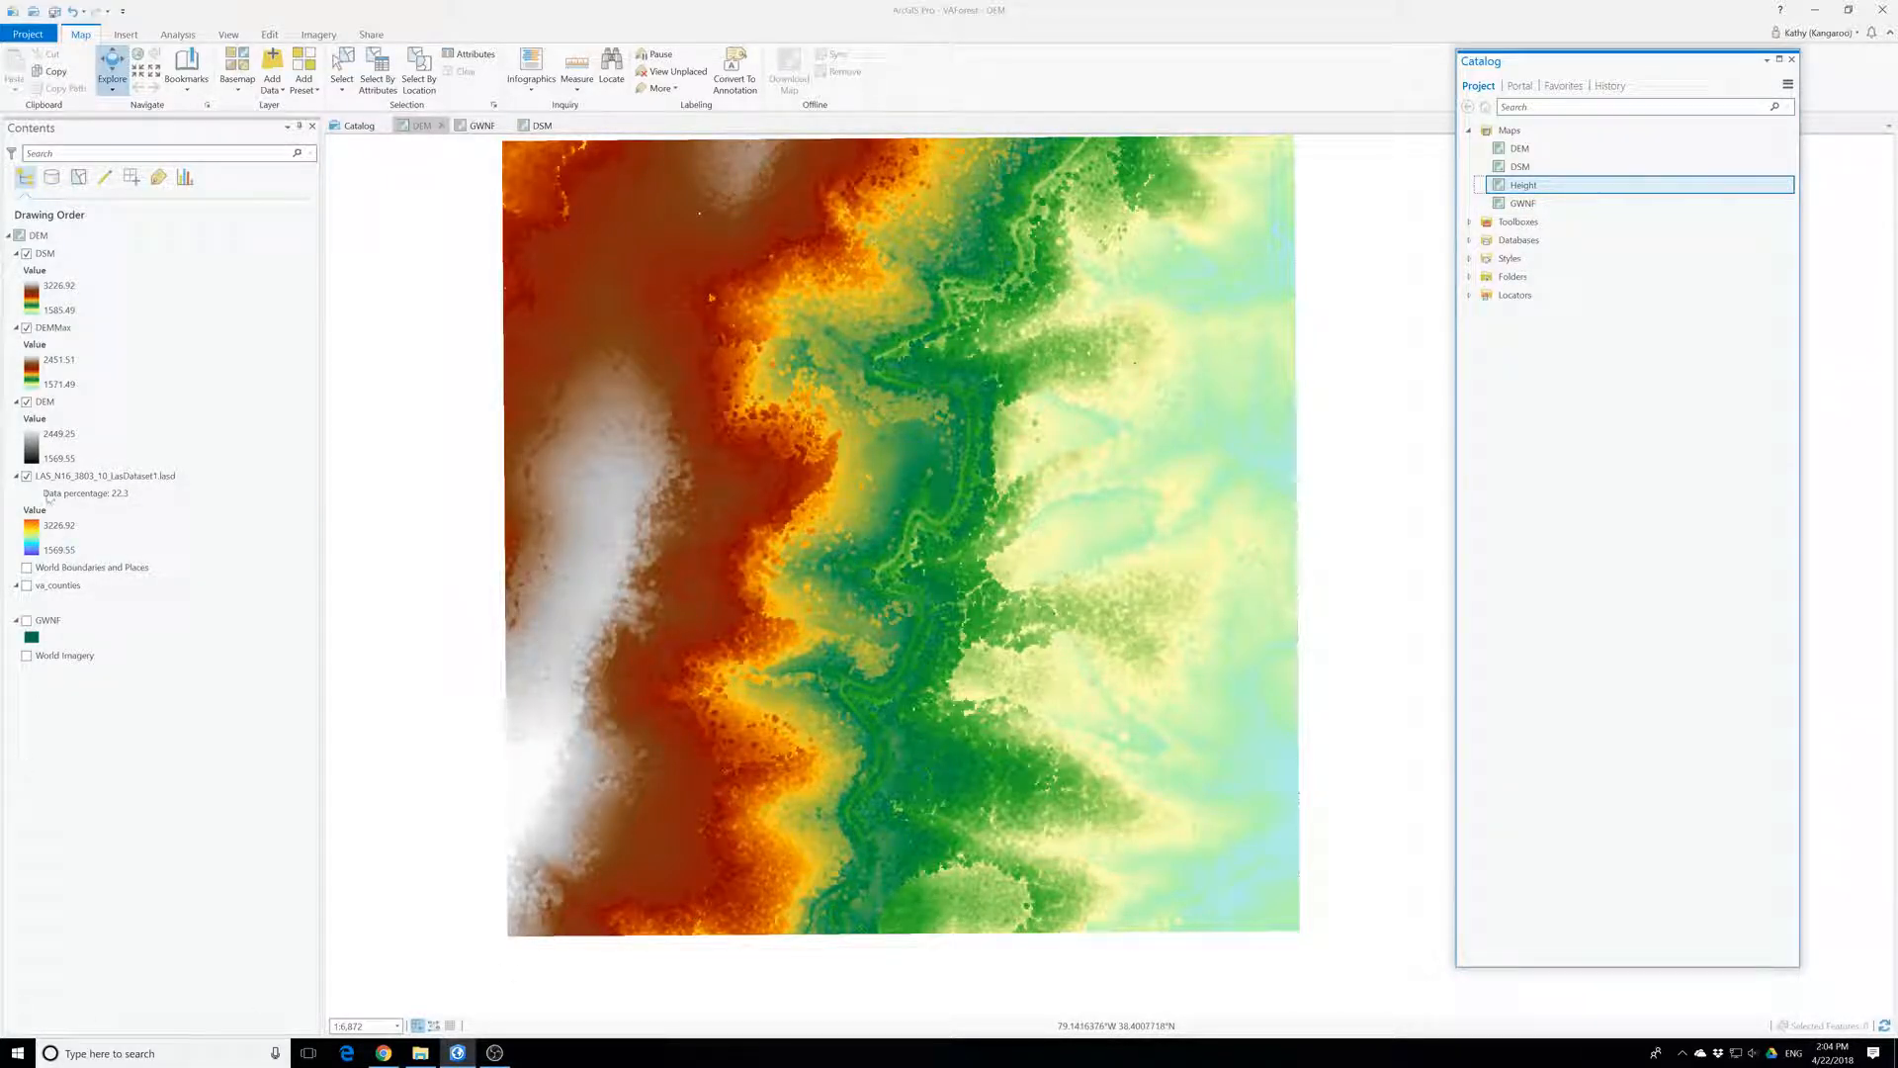
- Search the geoprocessing tools for minus and open the Minus tool from Spatial Analyst Tools
click(138, 37)
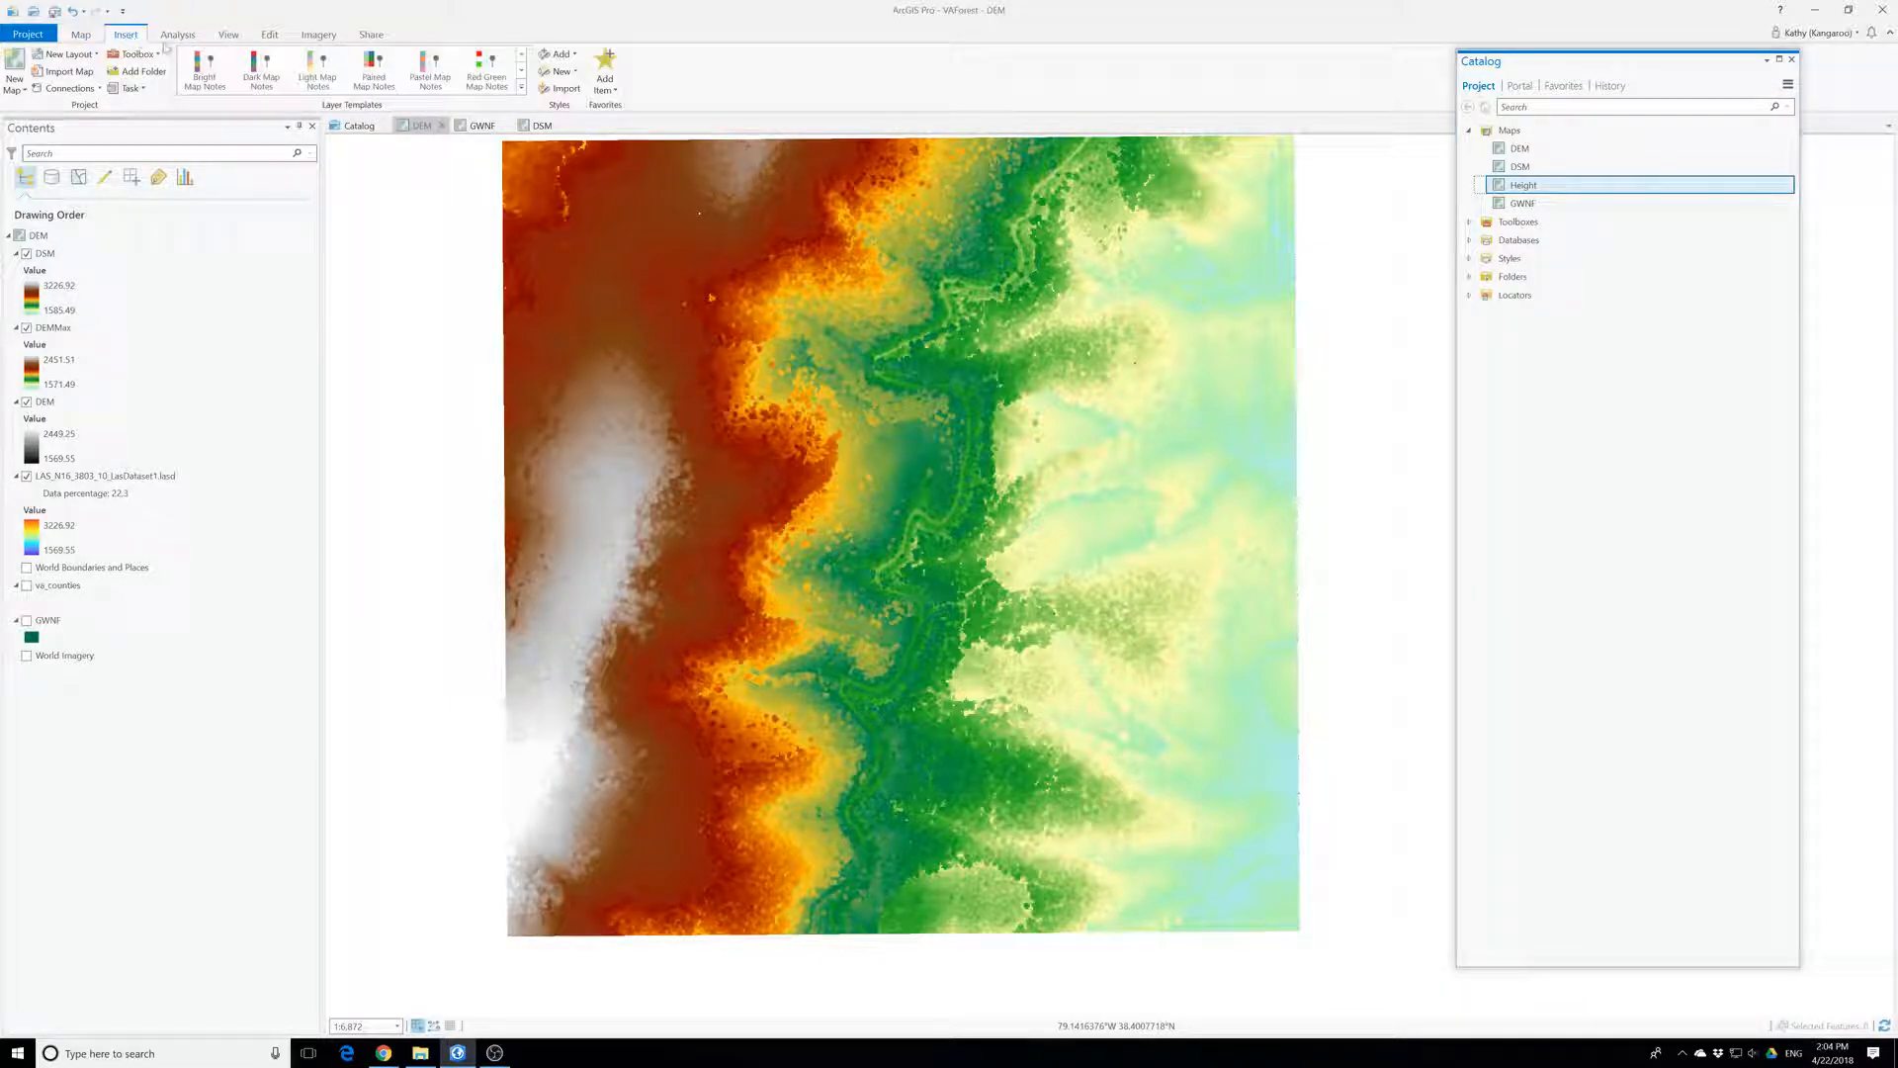
click(85, 38)
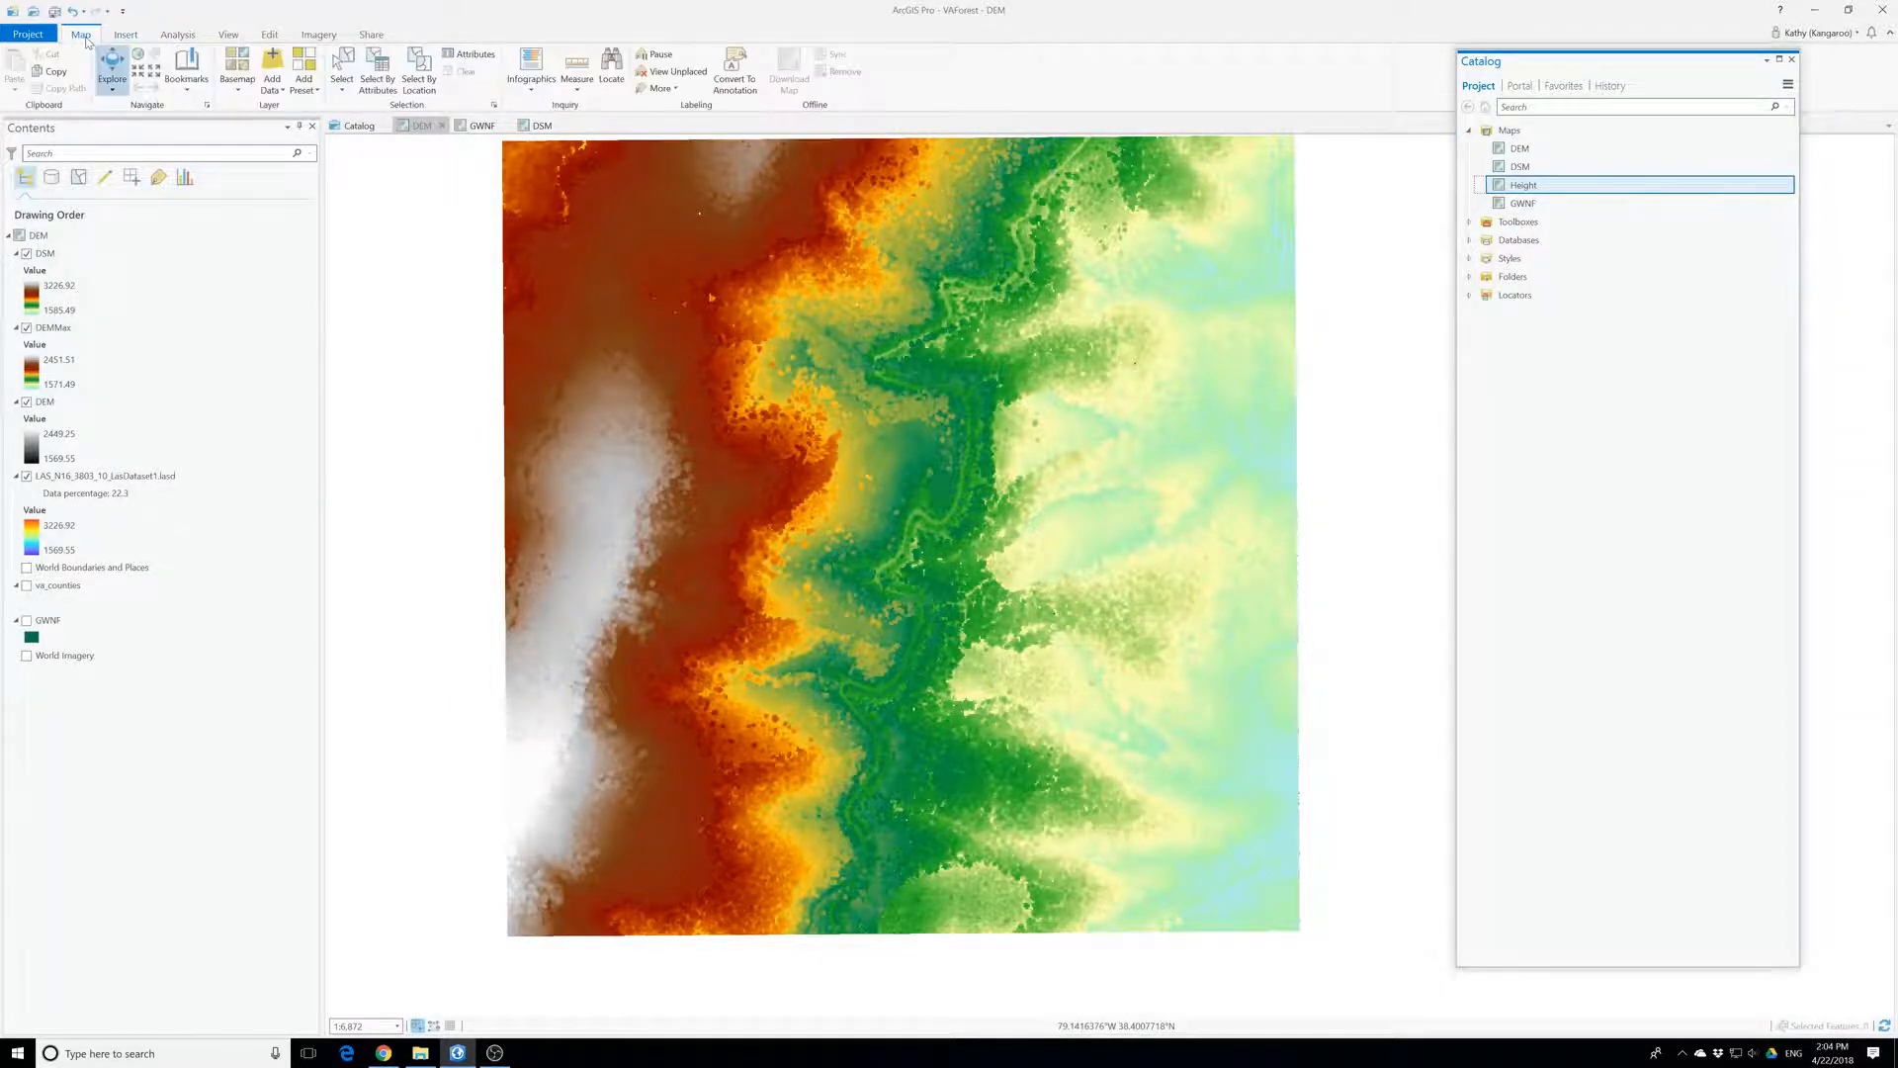
click(178, 35)
click(197, 79)
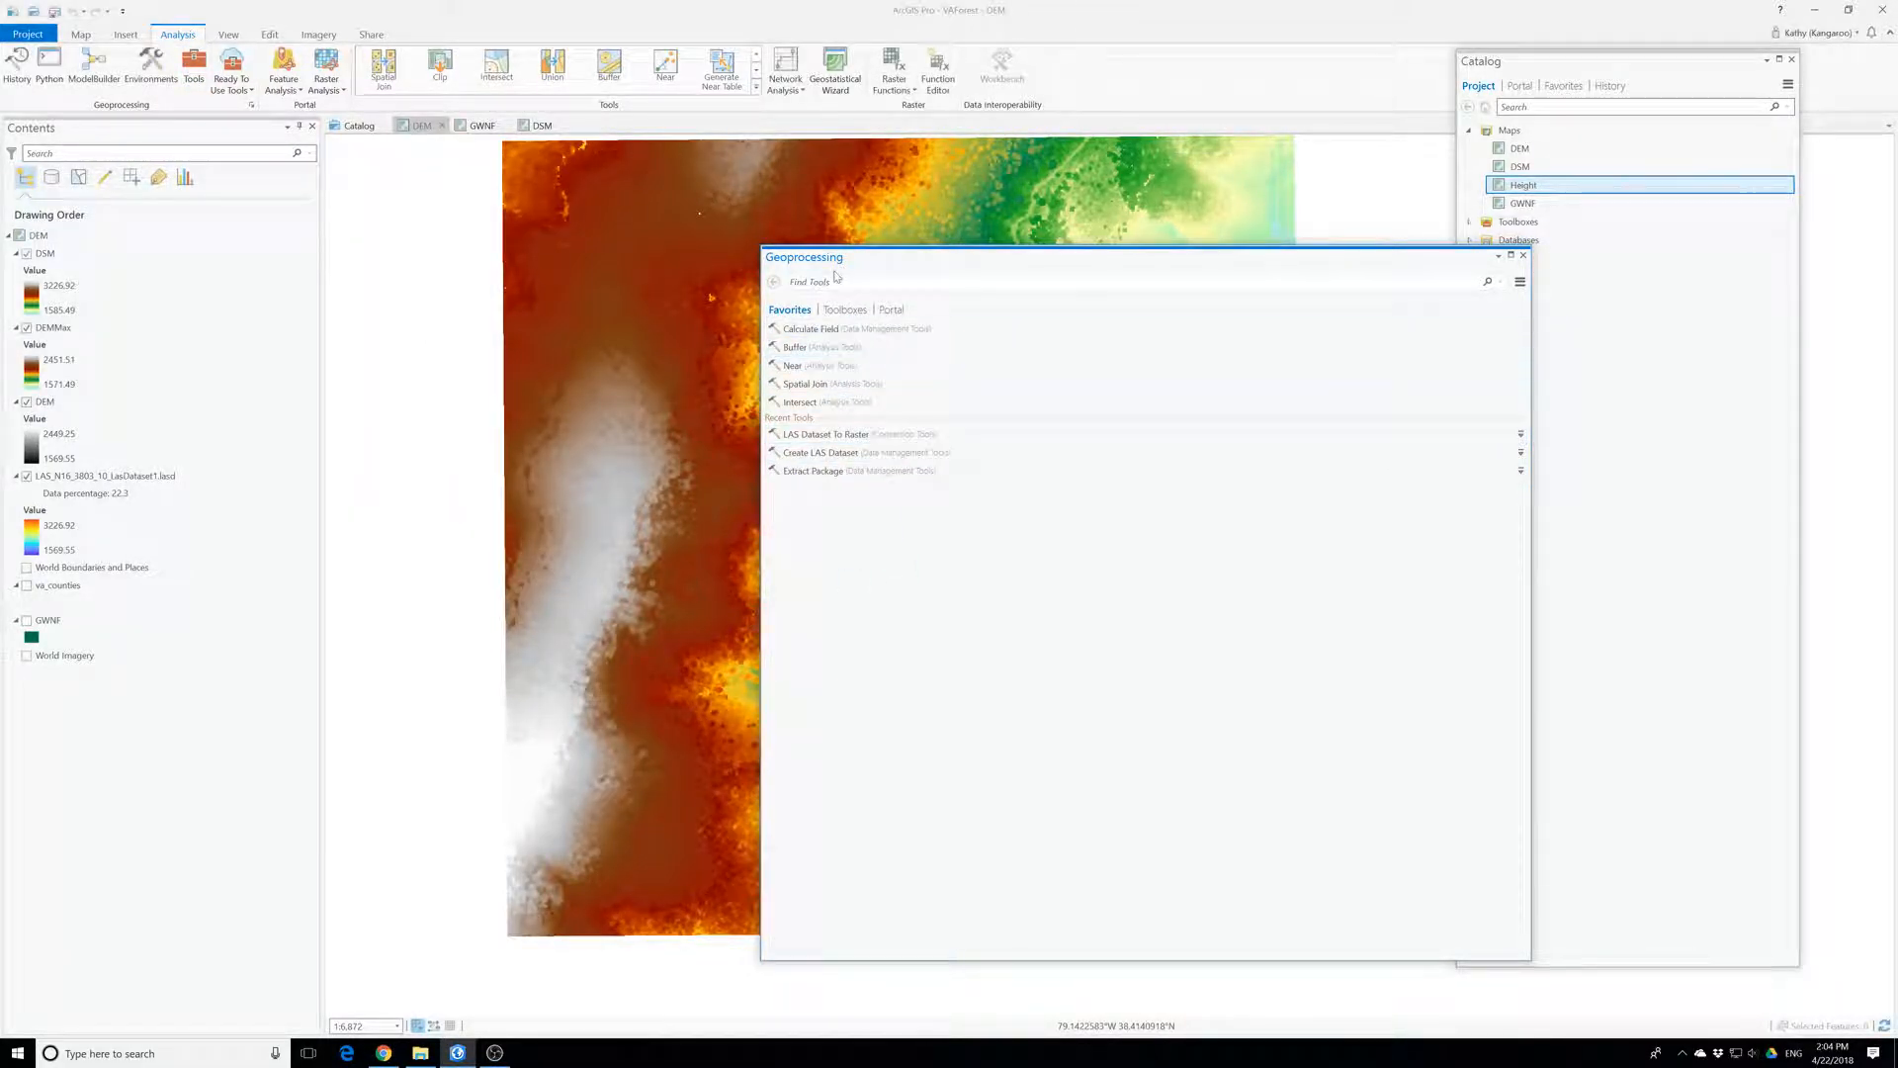
click(843, 284)
text(minus spatial)
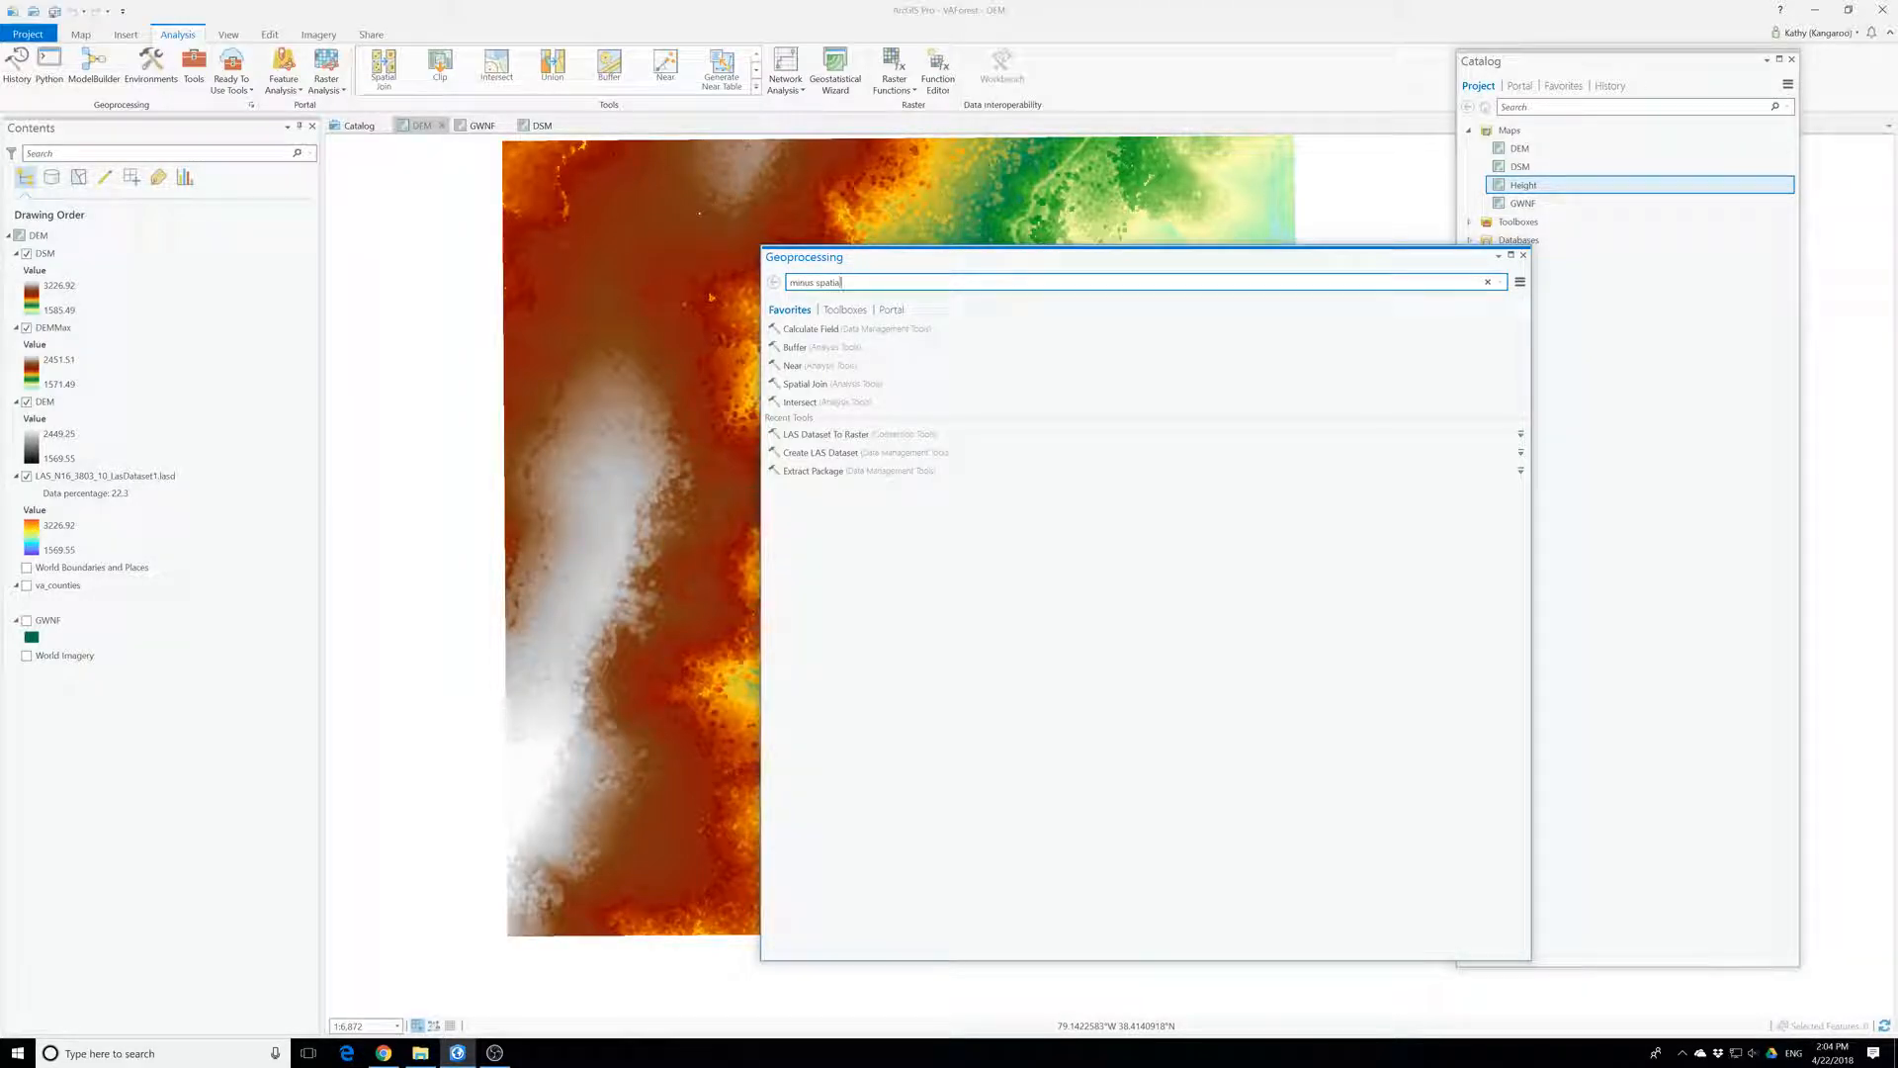
text( analys)
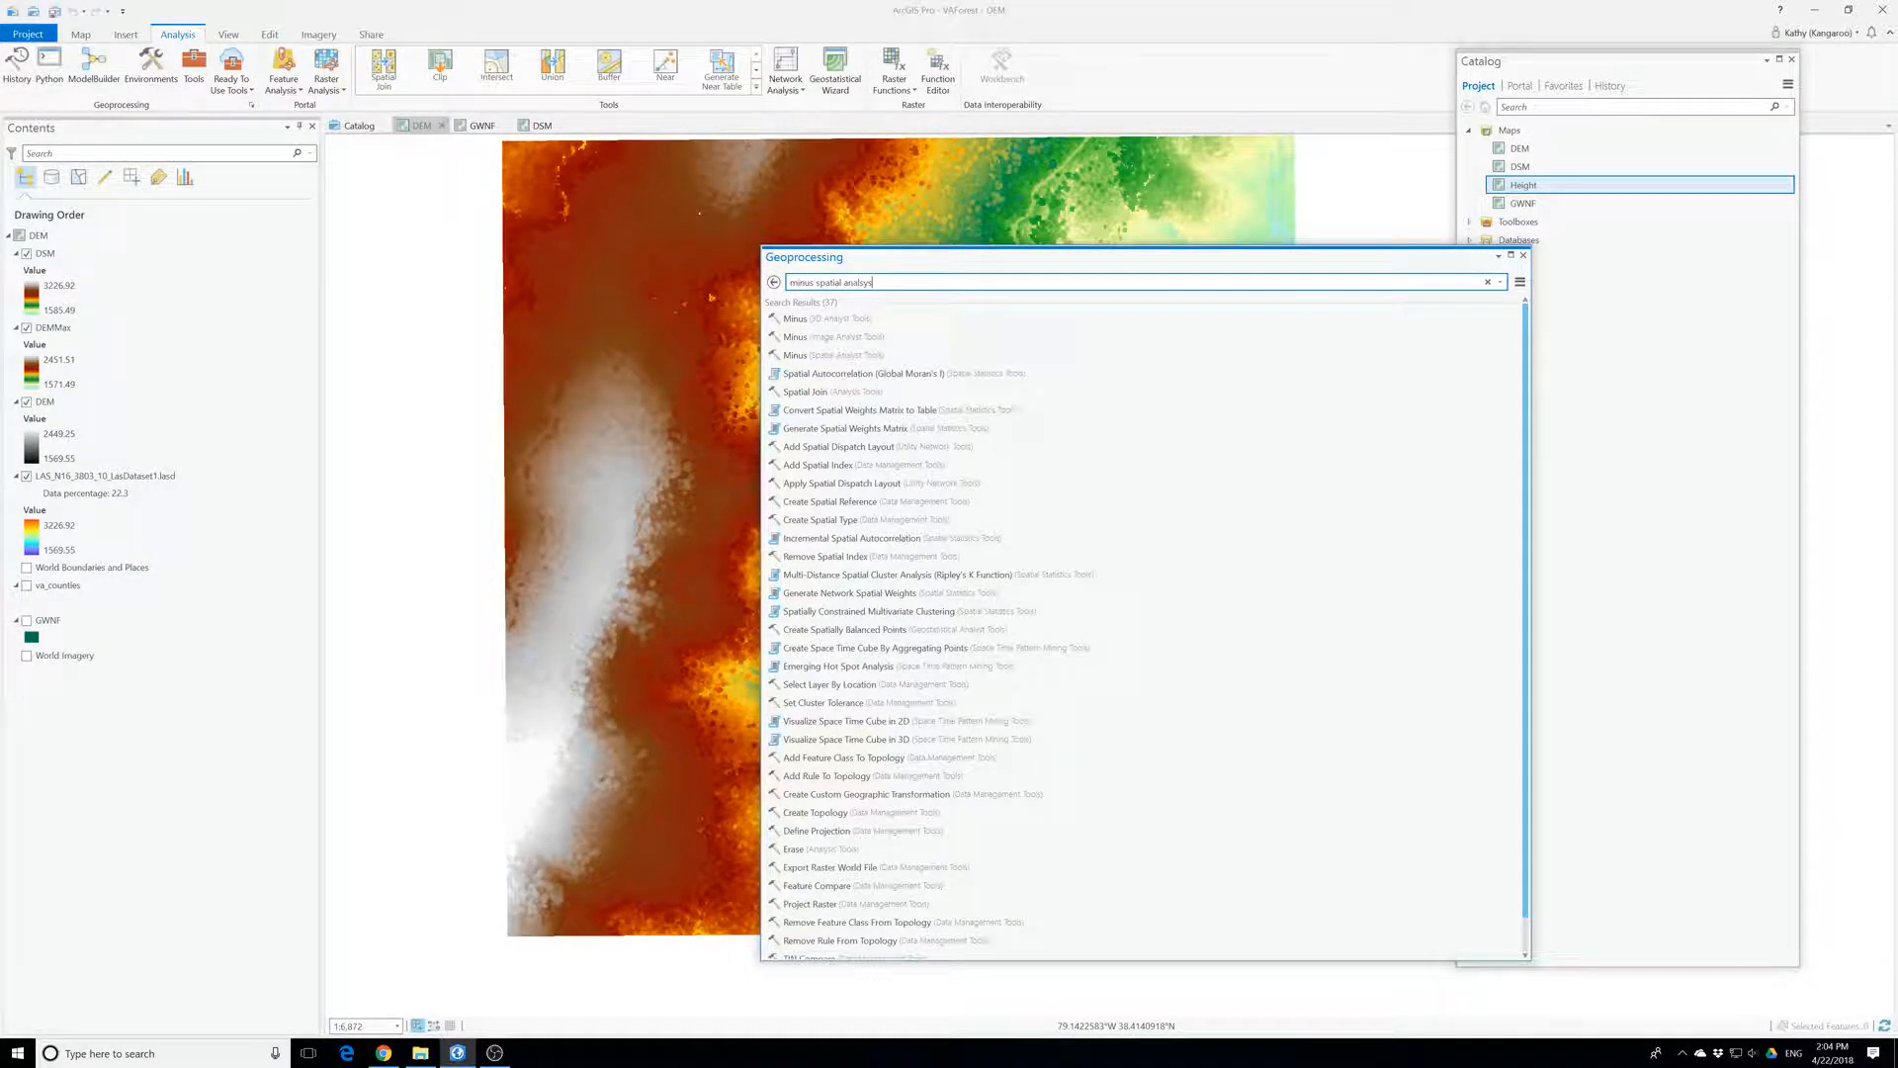
text(i)
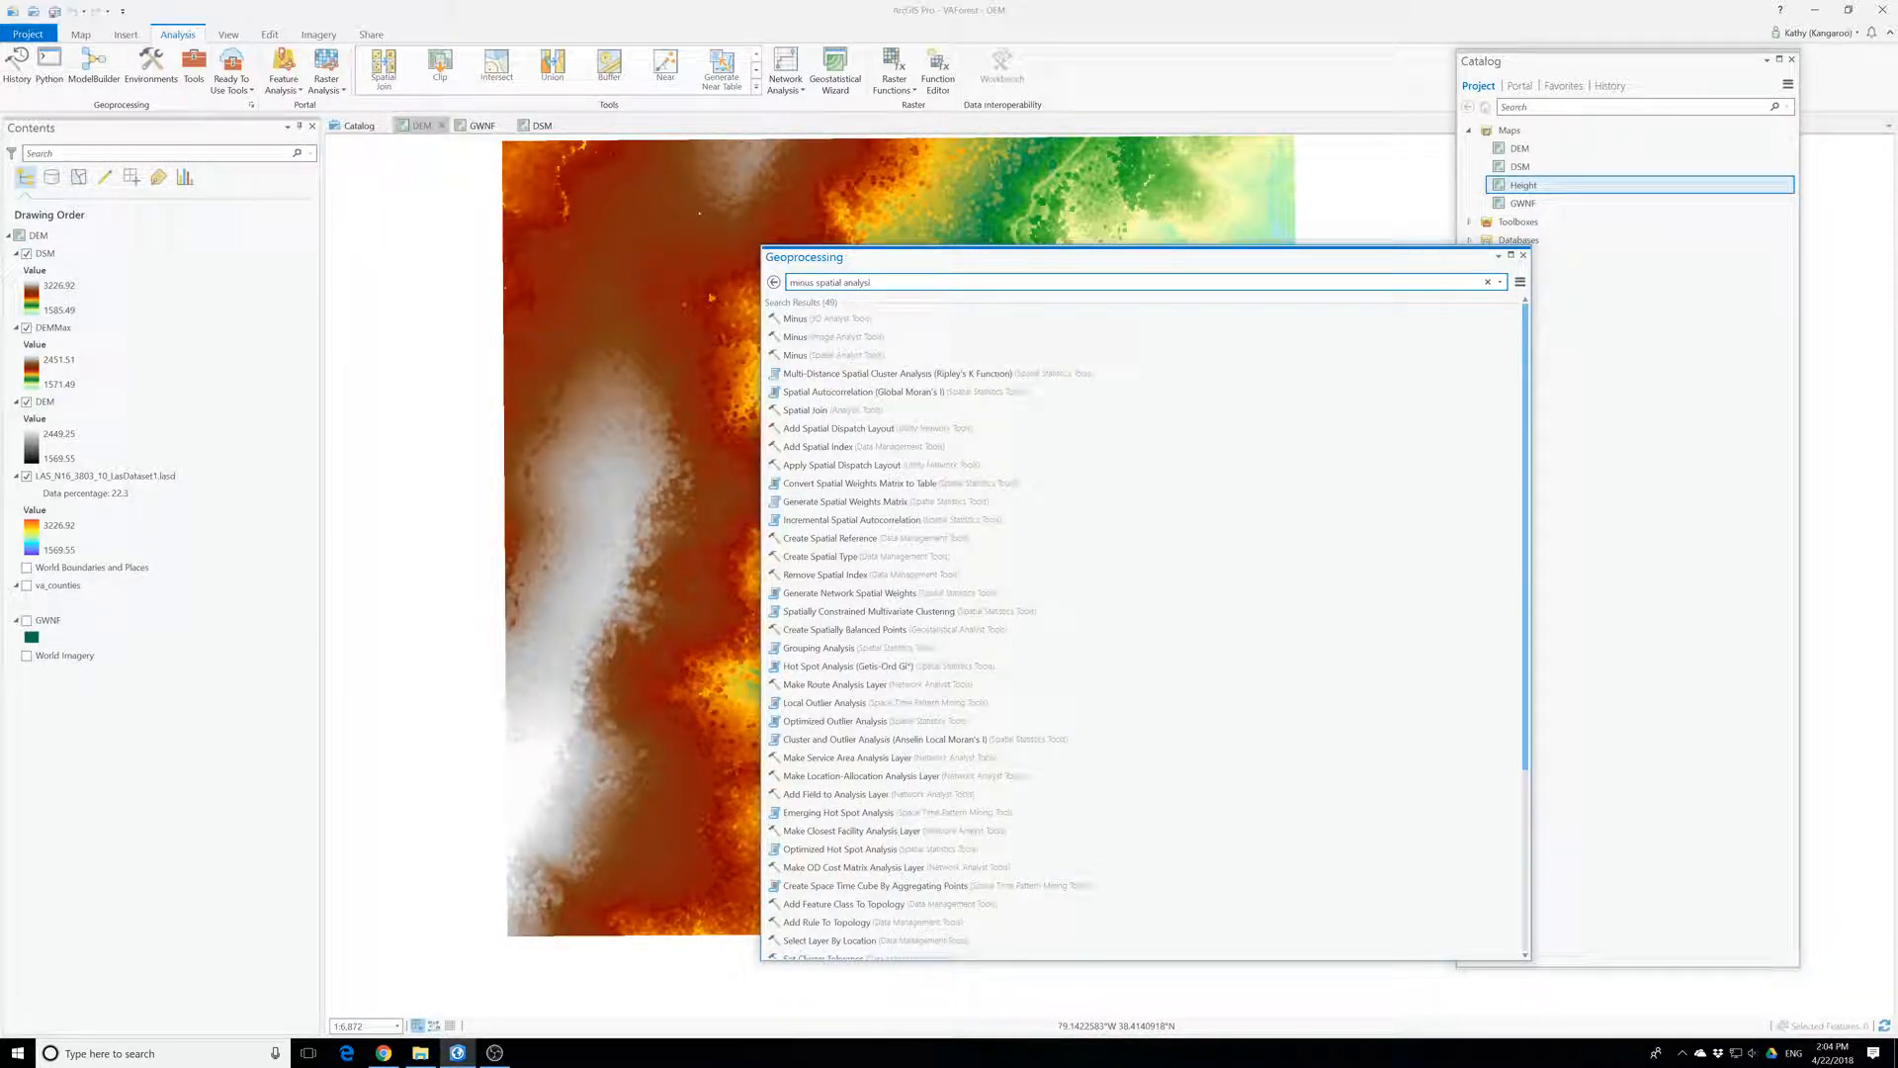
key(BackSpace)
key(BackSpace)
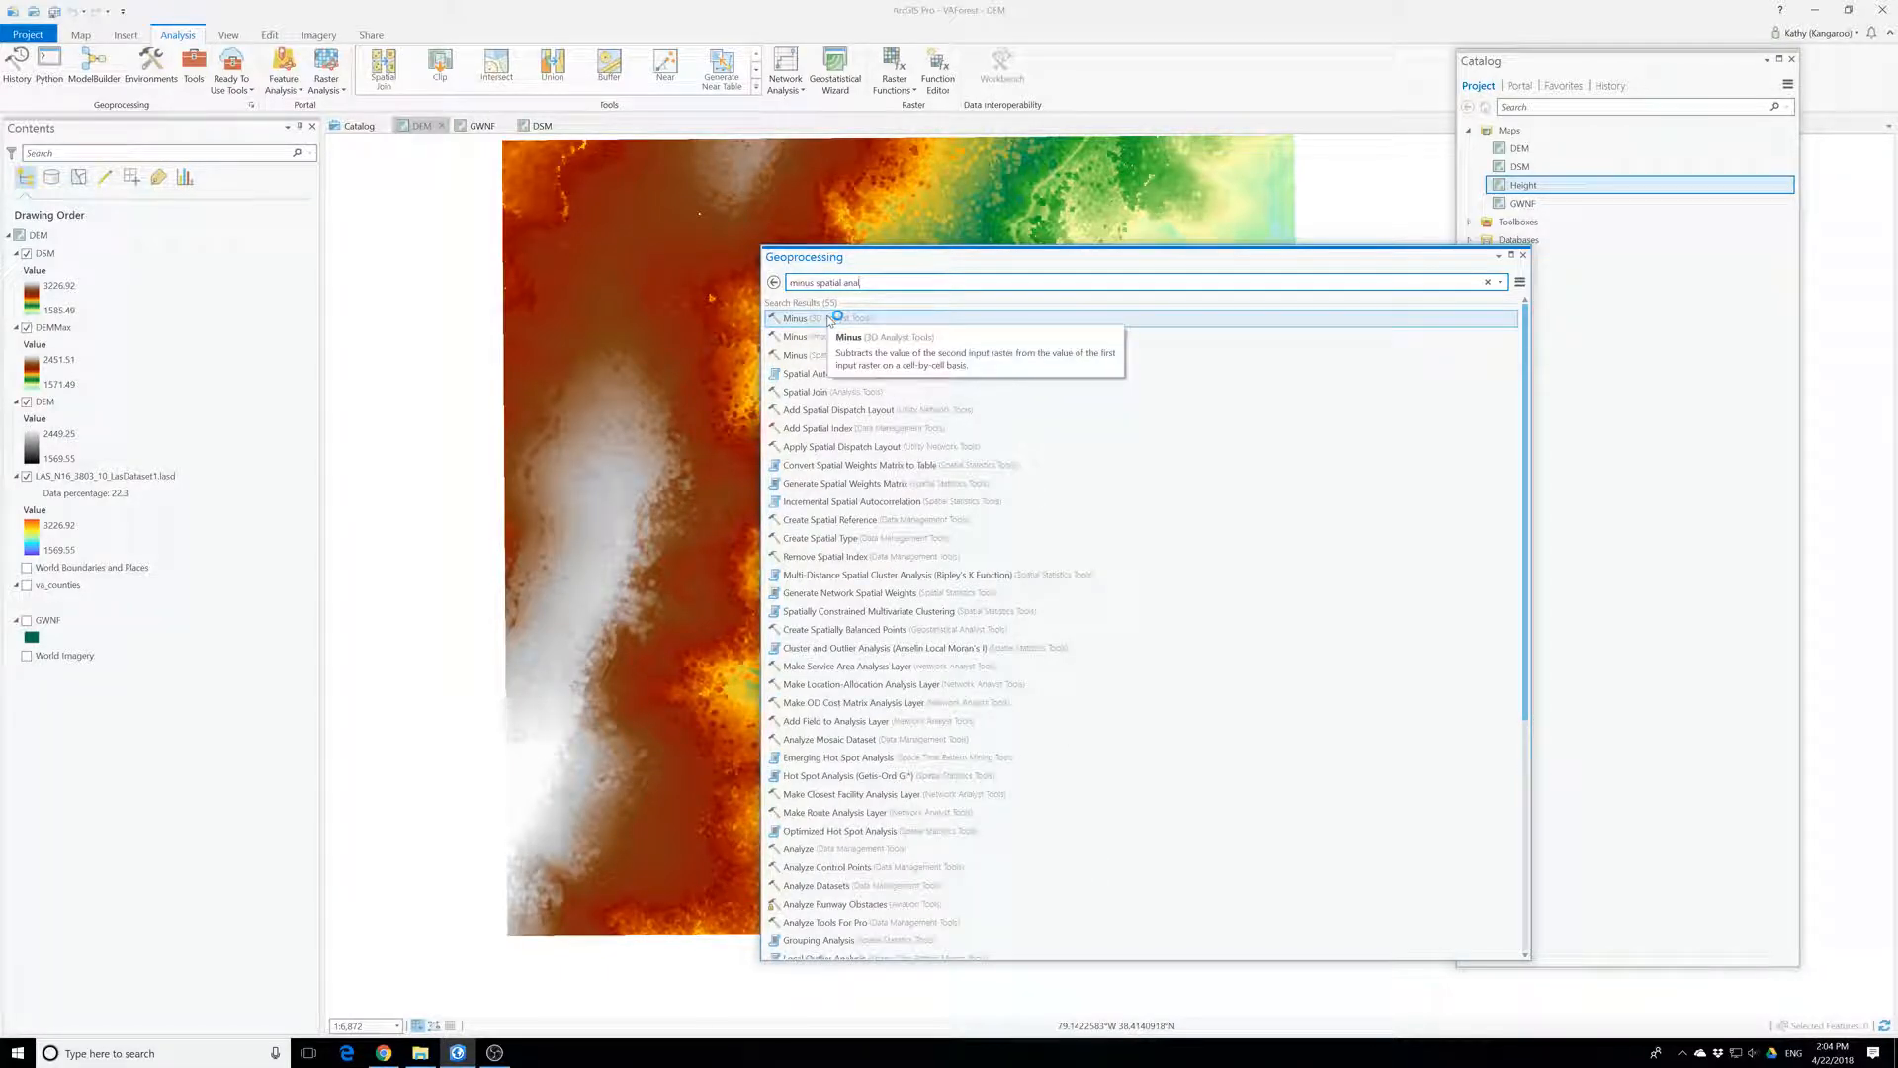
text(yst)
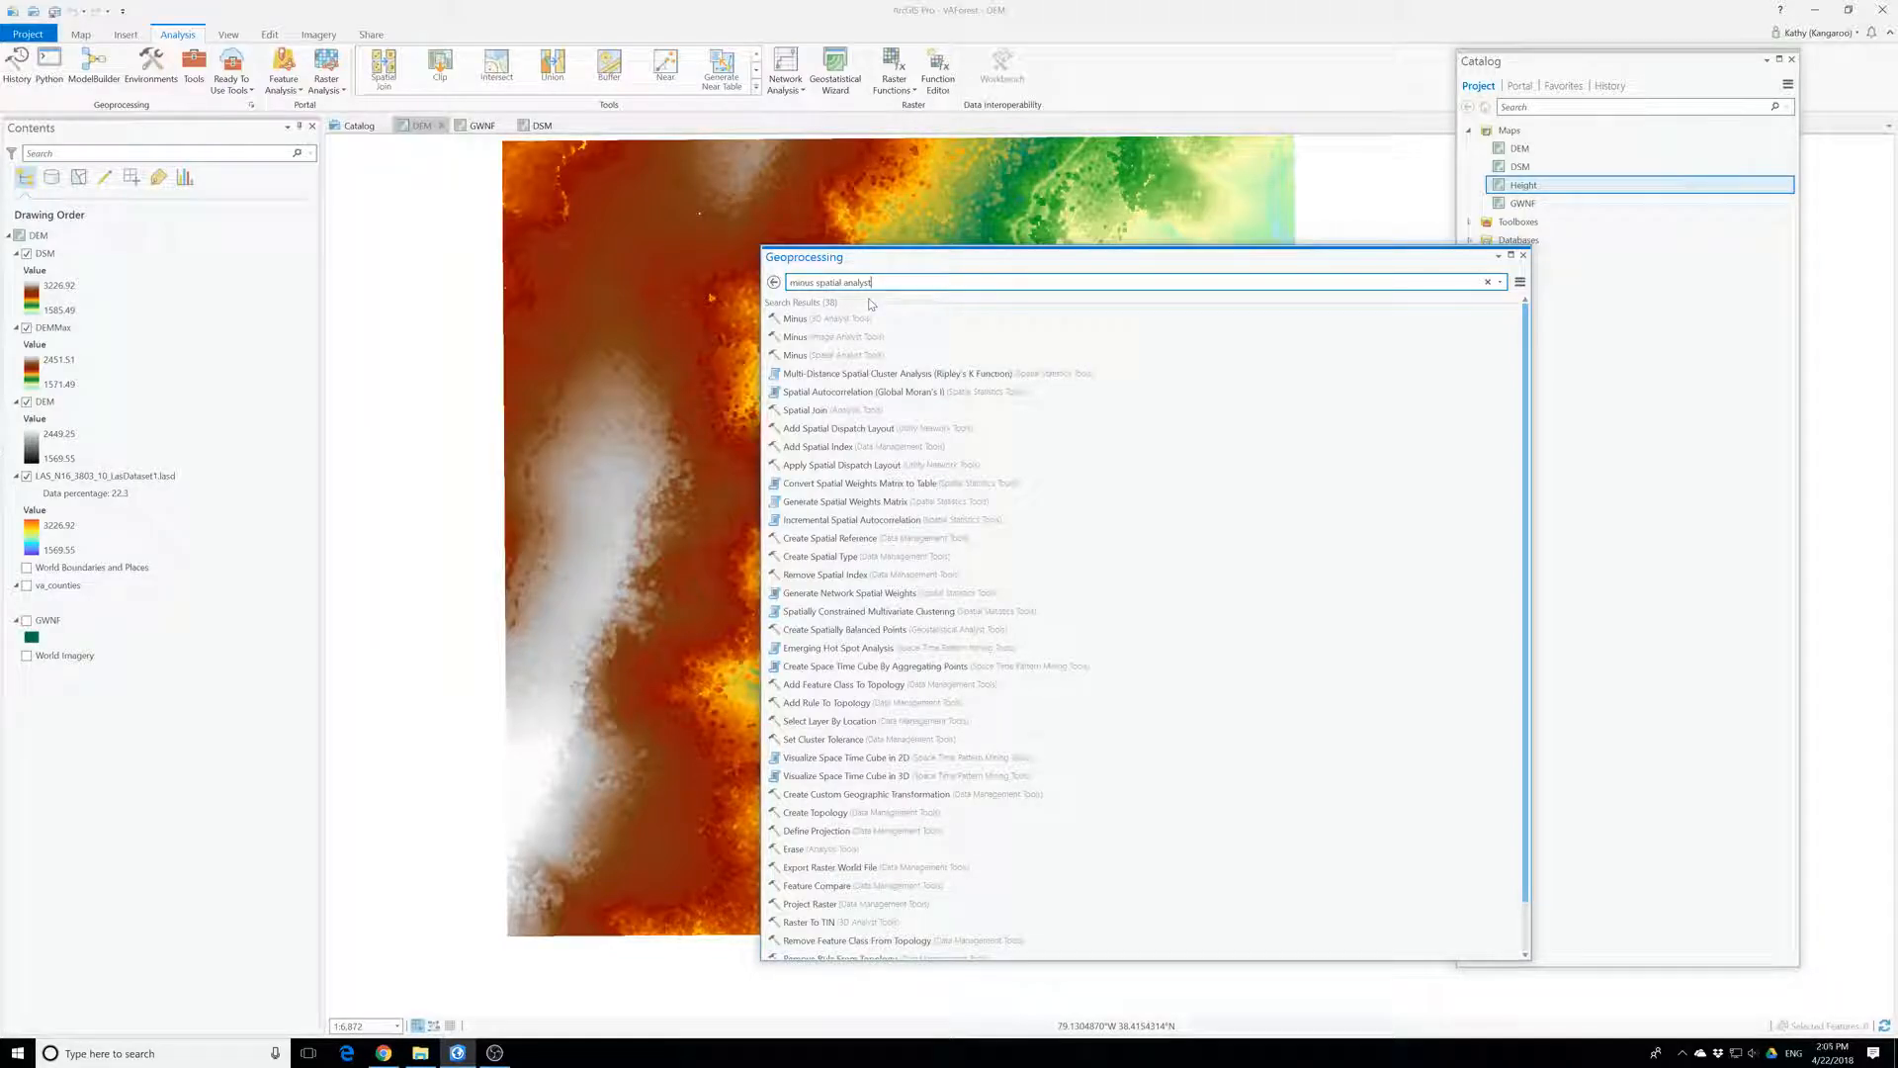
drag(872, 283, 820, 293)
key(BackSpace)
click(896, 355)
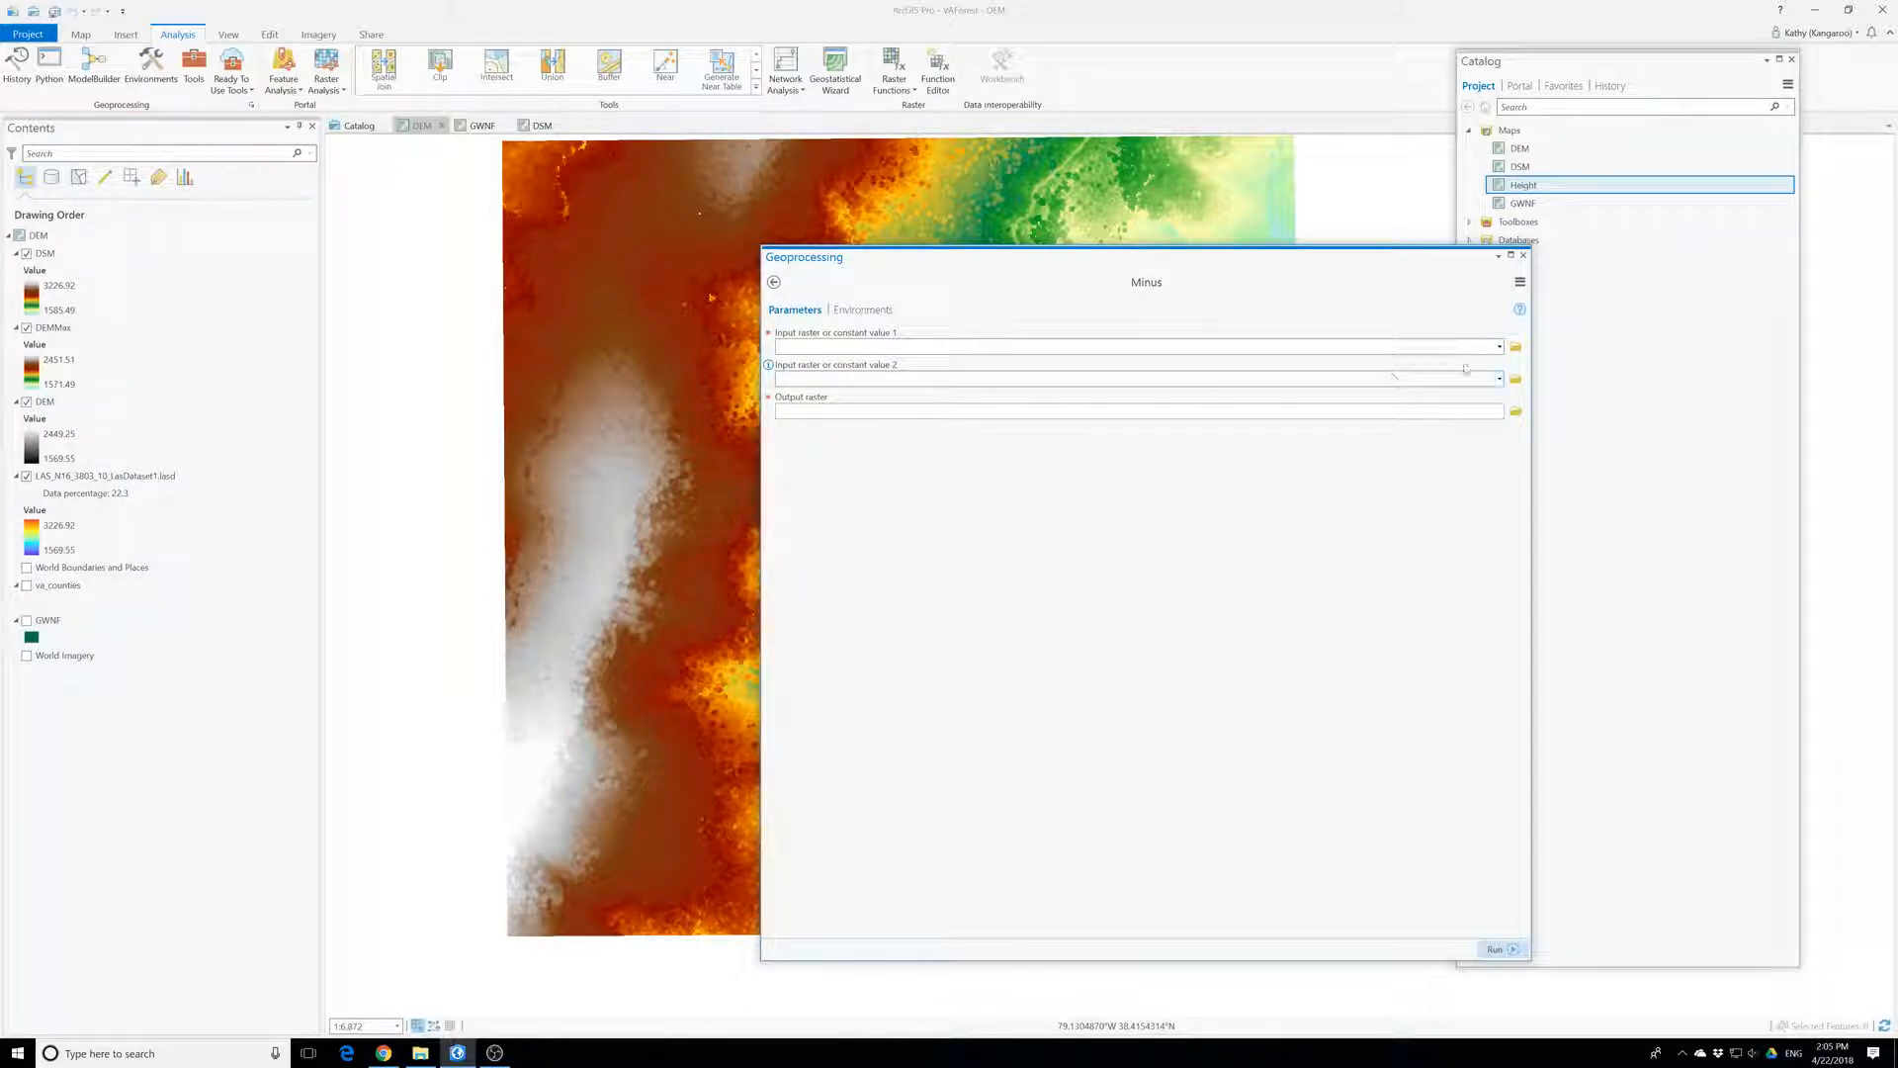
- Run Minus with DSM as the first input raster and DEMMax as the second, keeping the default output raster
click(1499, 346)
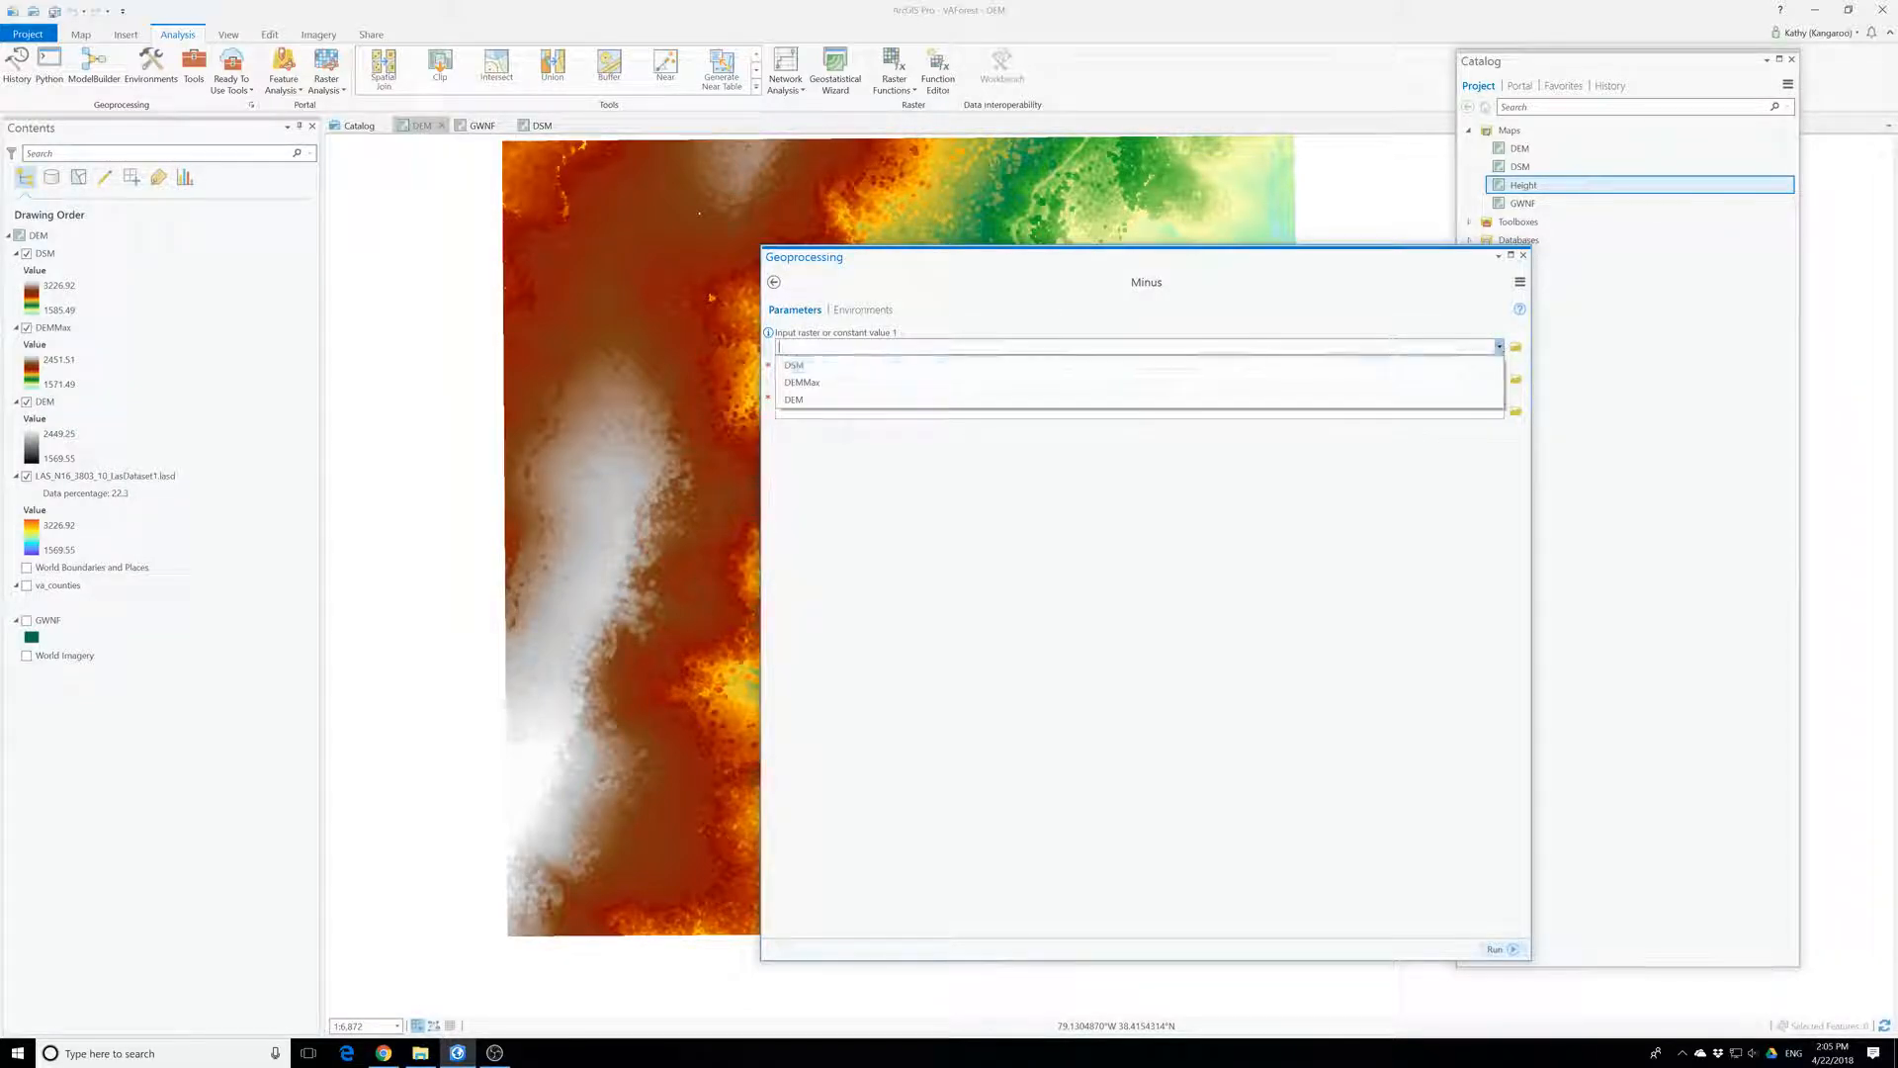
click(831, 368)
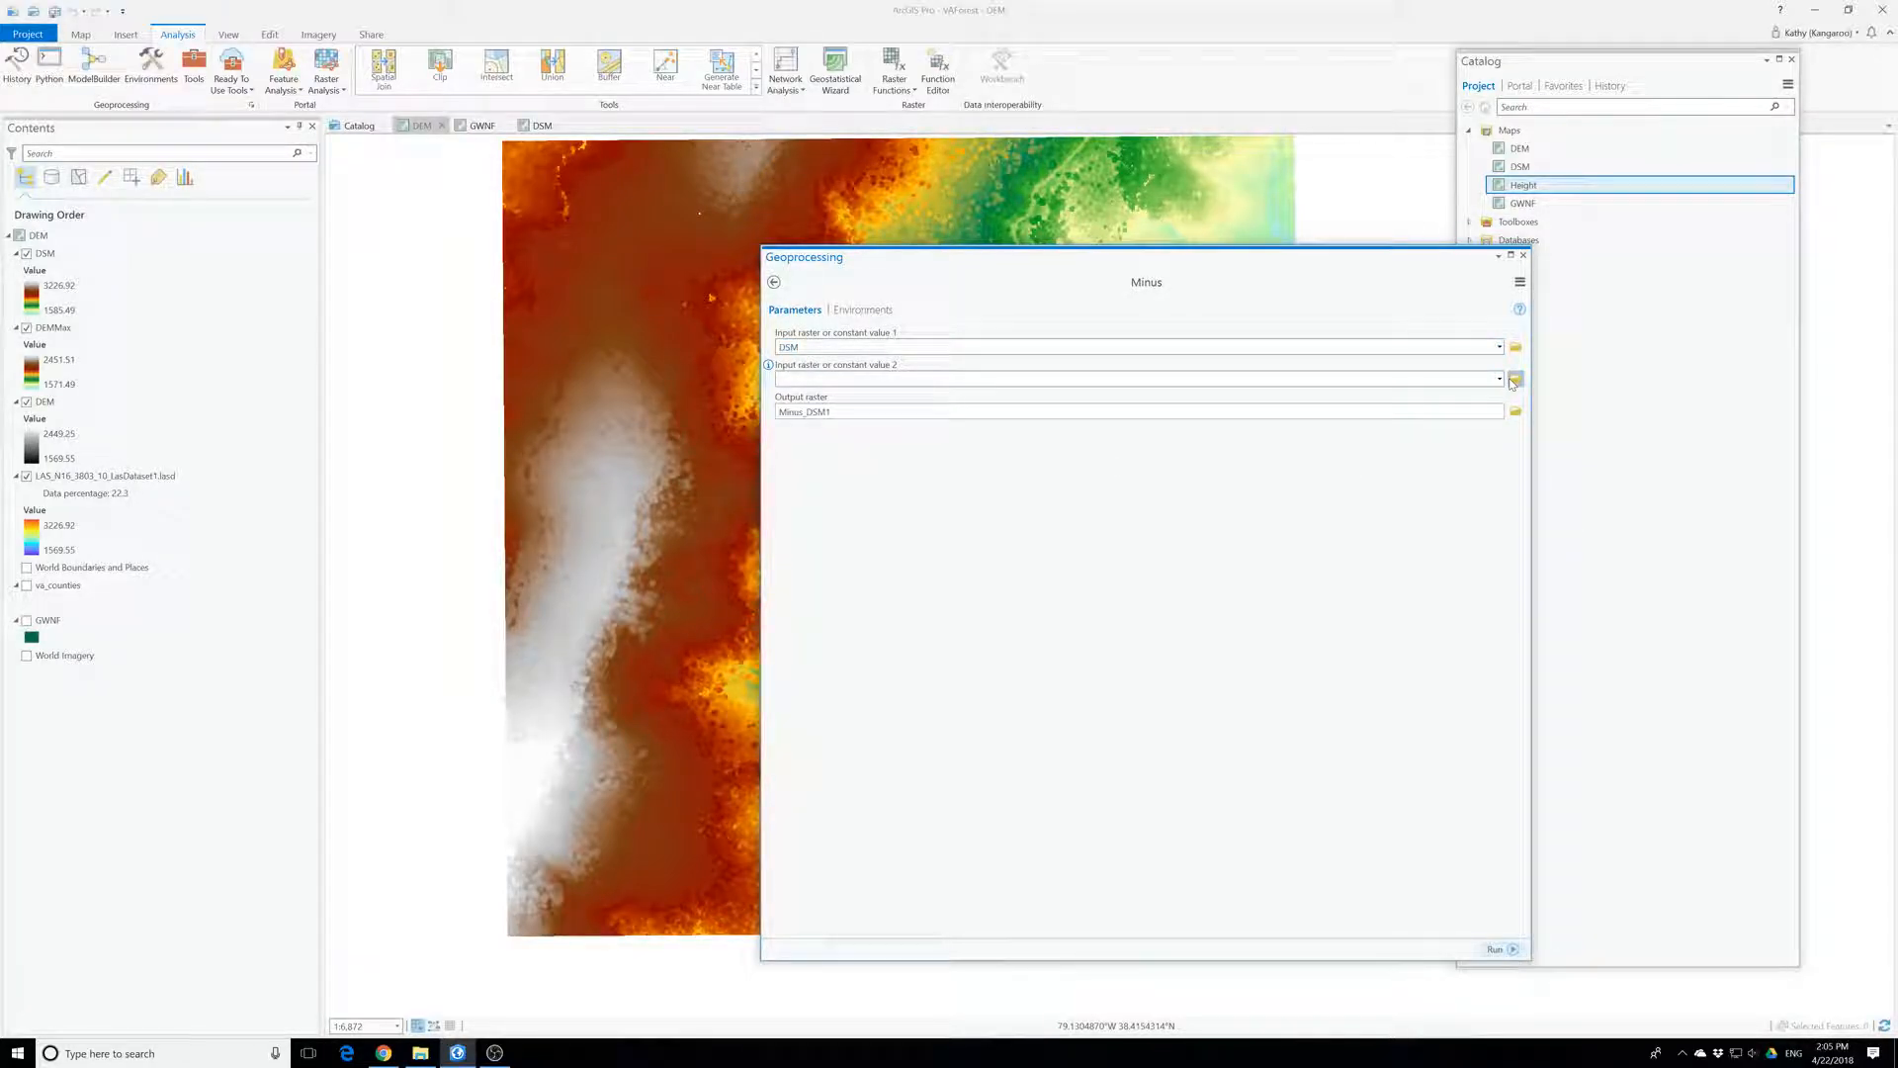
click(1515, 378)
click(1357, 253)
click(1498, 379)
click(840, 414)
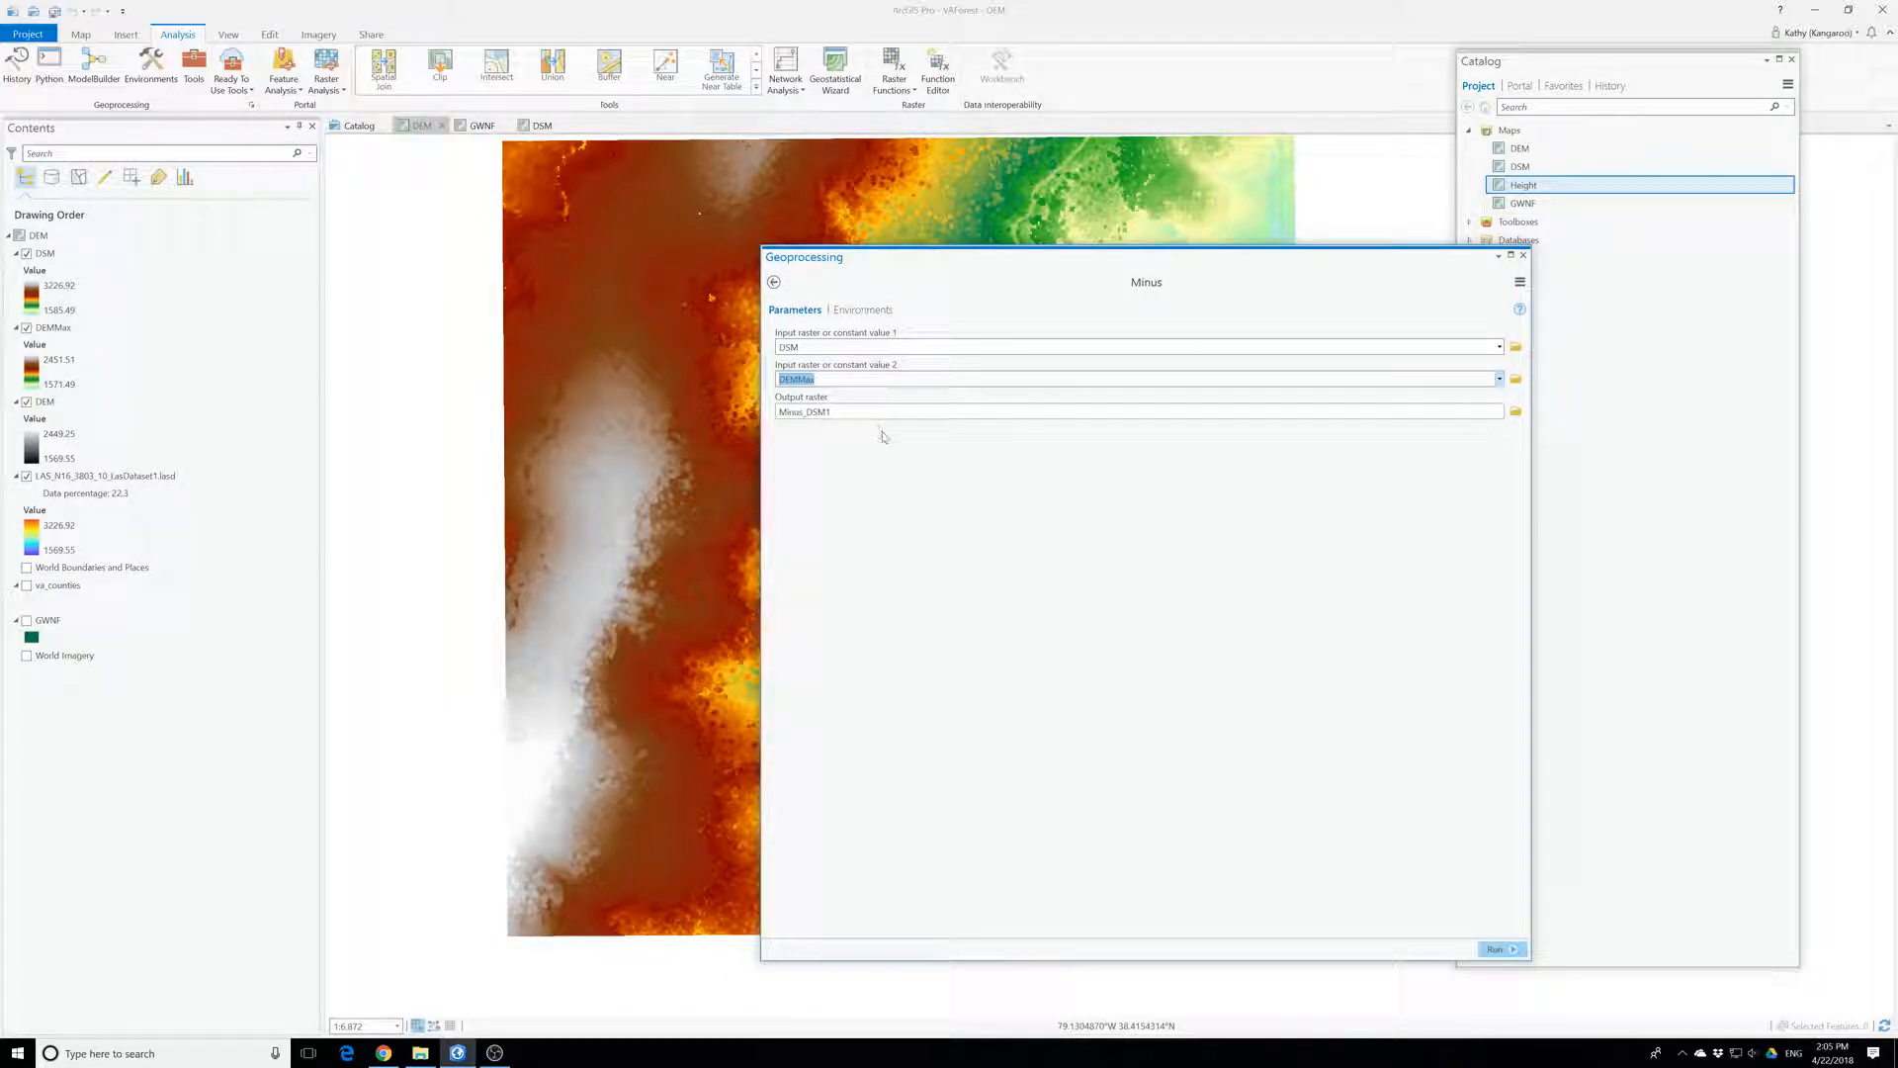
click(1498, 949)
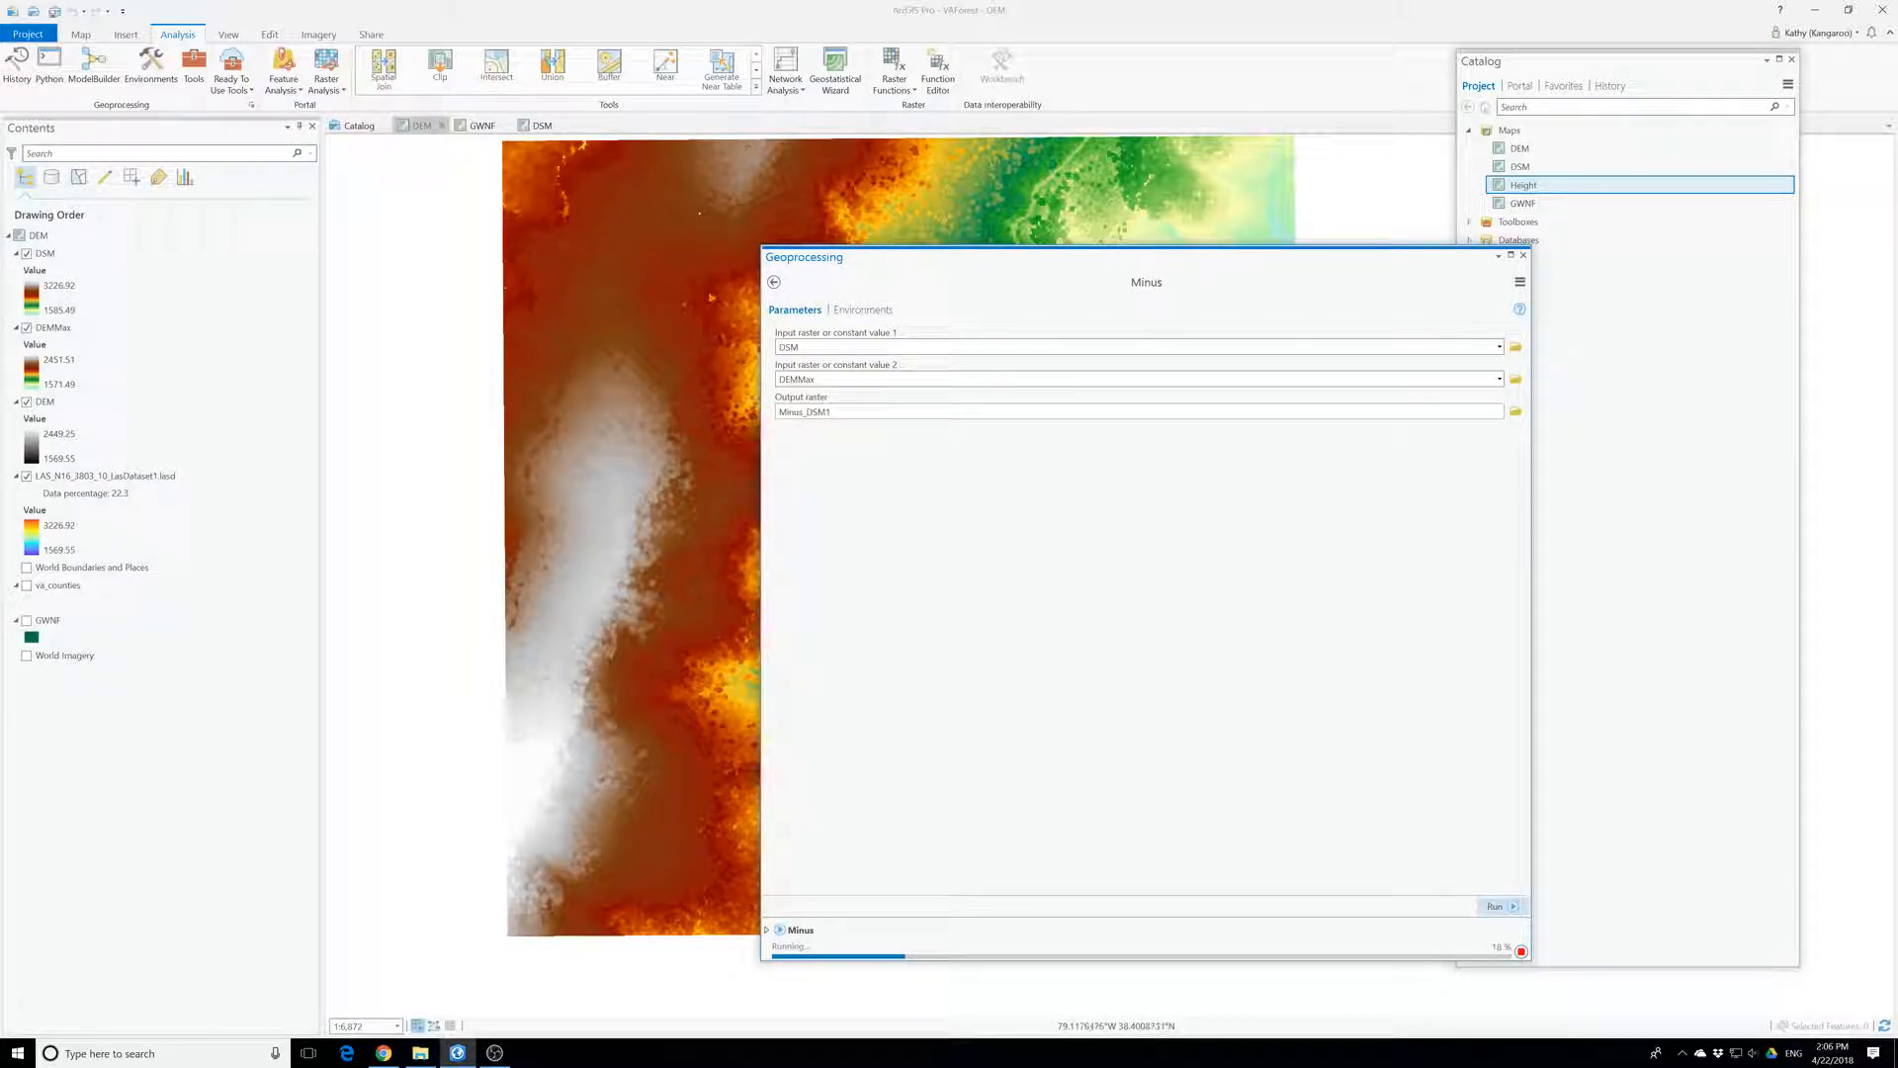
- Move the videos folder window aside and close the SolarMap2.jpg image after viewing it
key(alt+Tab)
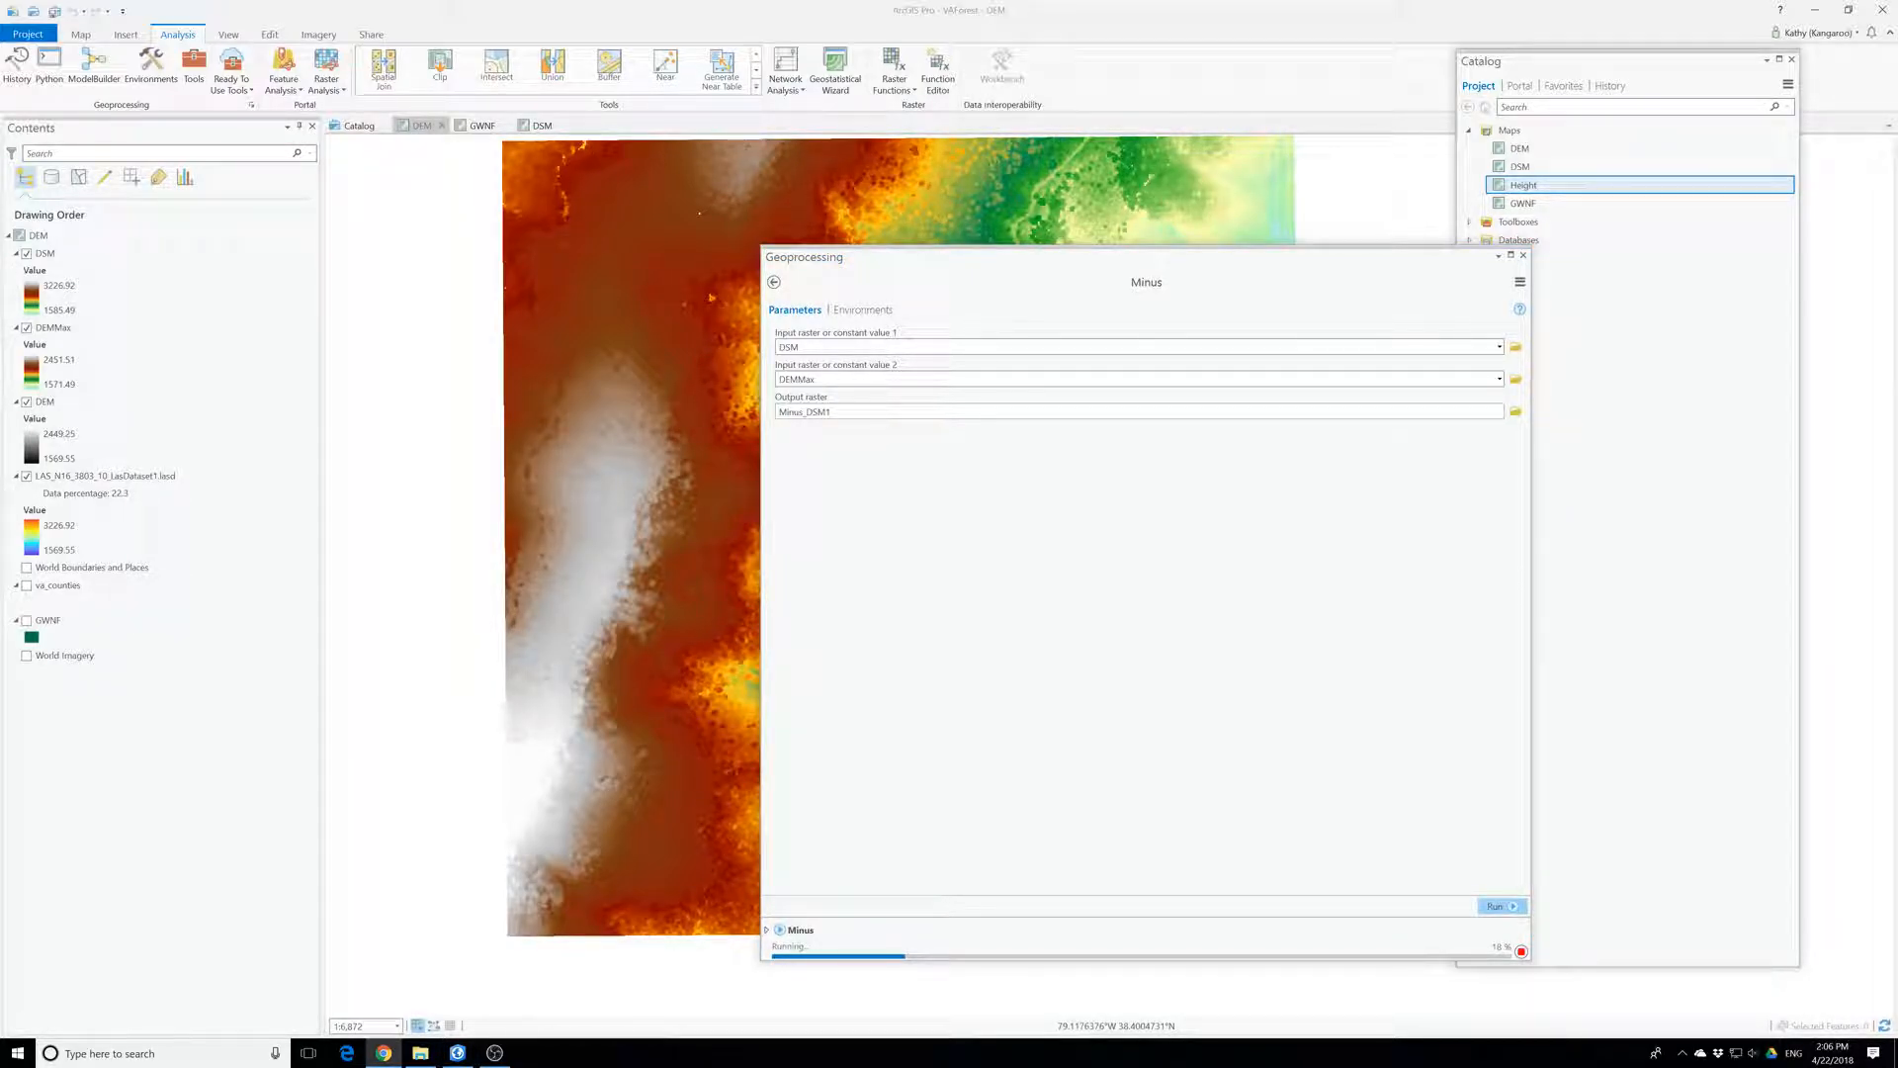
key(alt+Tab)
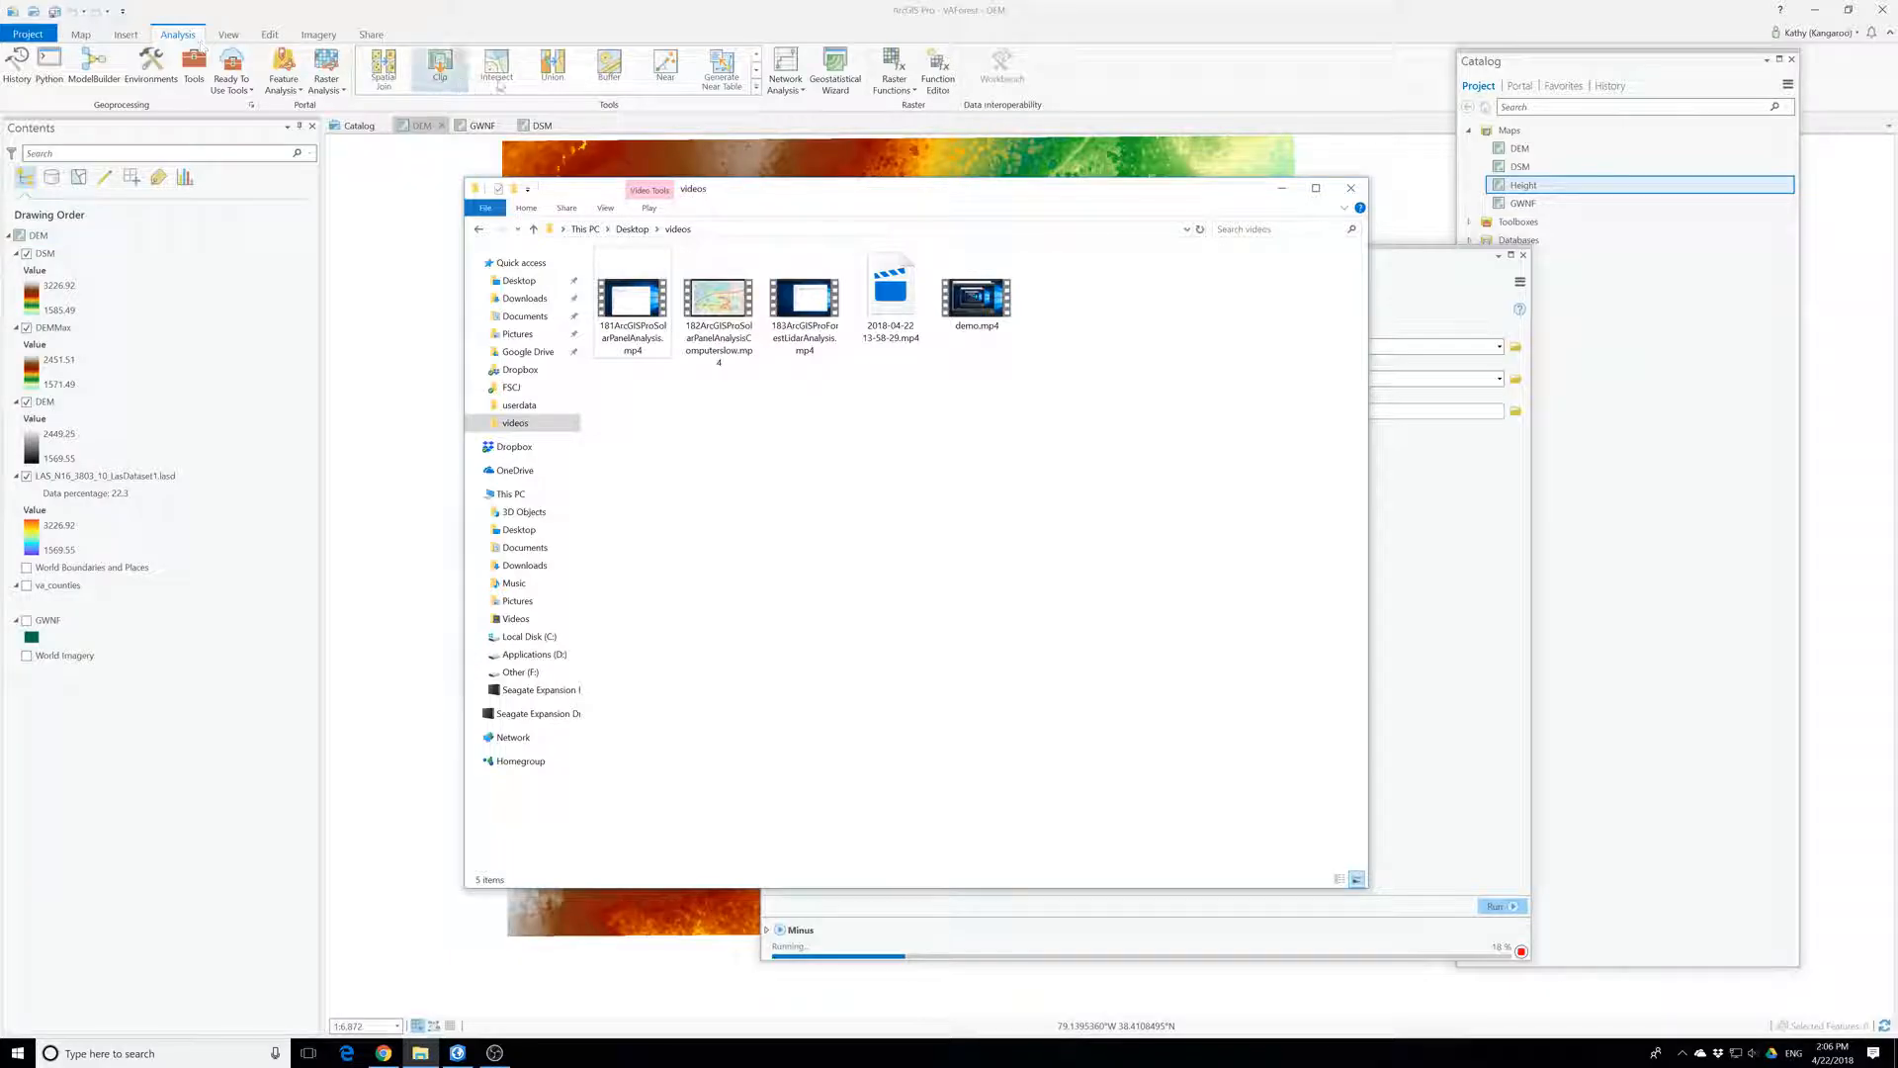
drag(803, 190, 1897, 445)
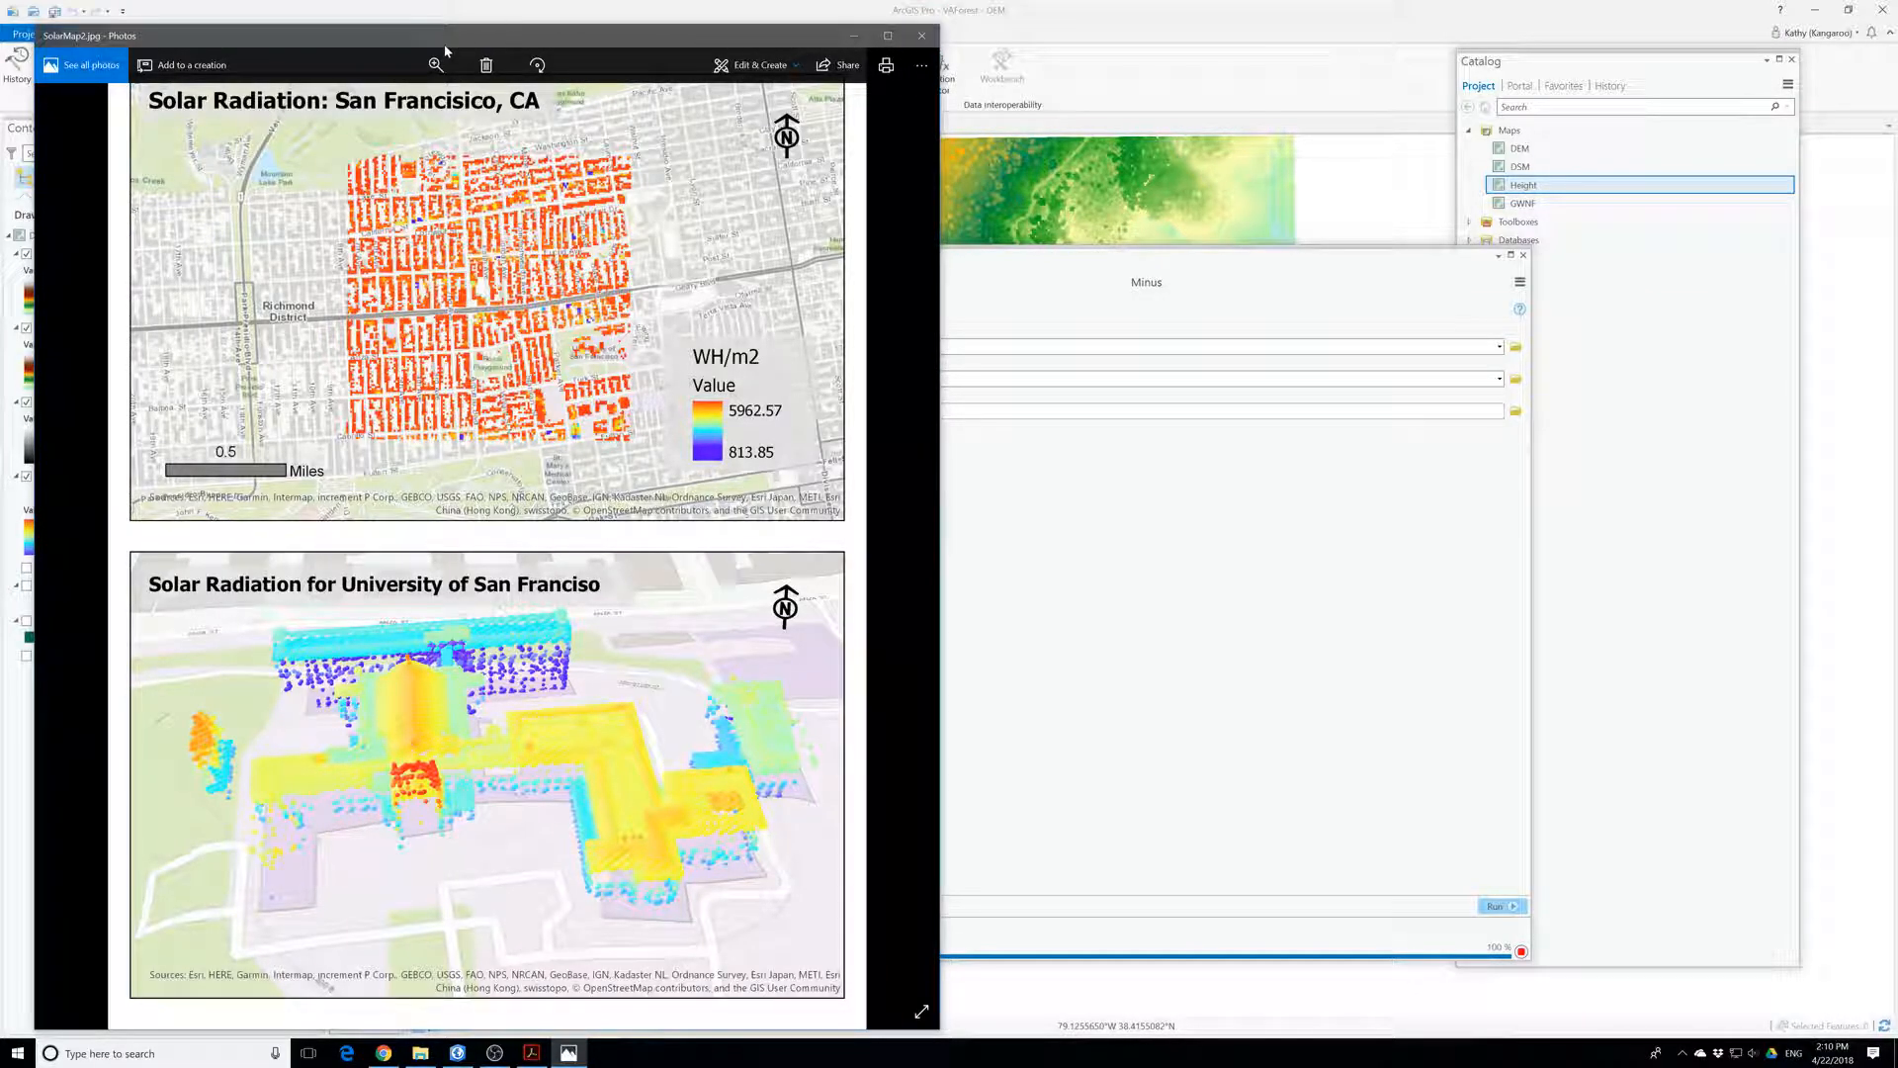
click(920, 39)
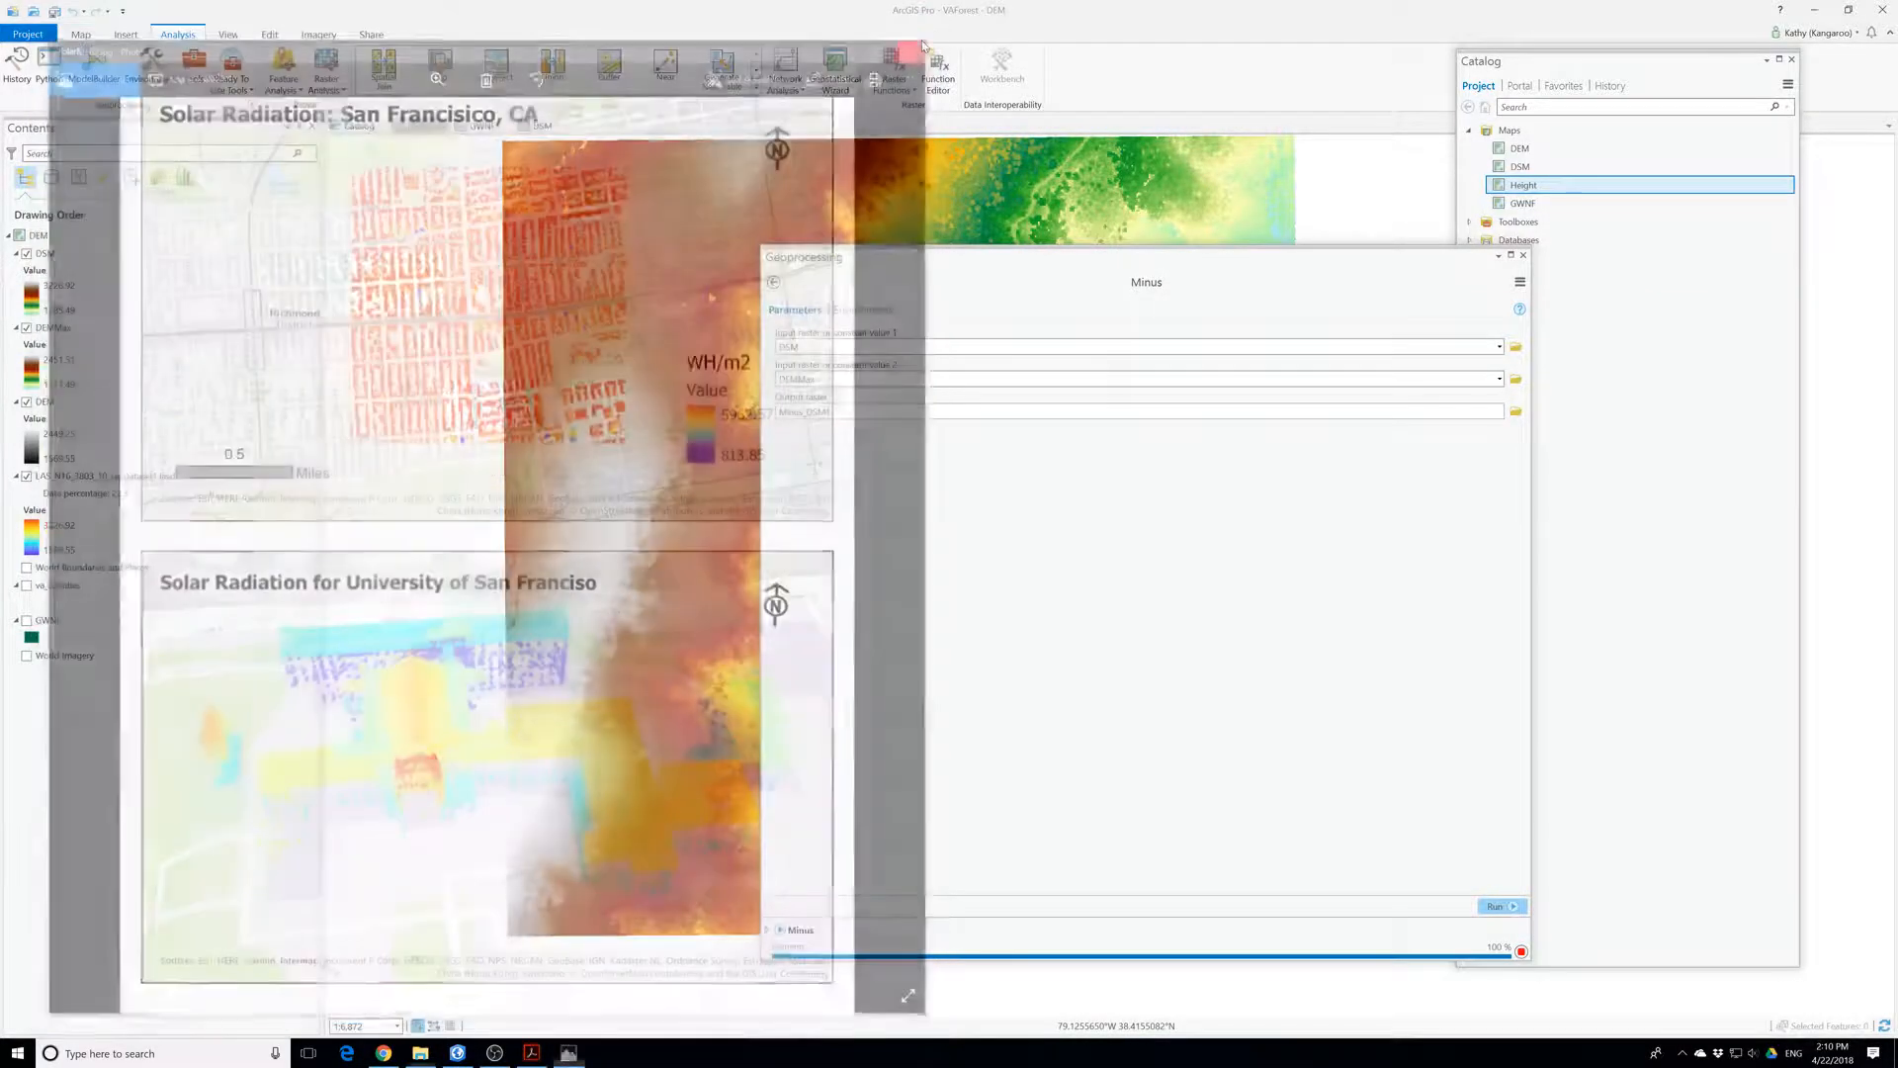
- Launch another ArcGIS Pro session and open the recent SolarMap project
click(156, 1049)
text(arc)
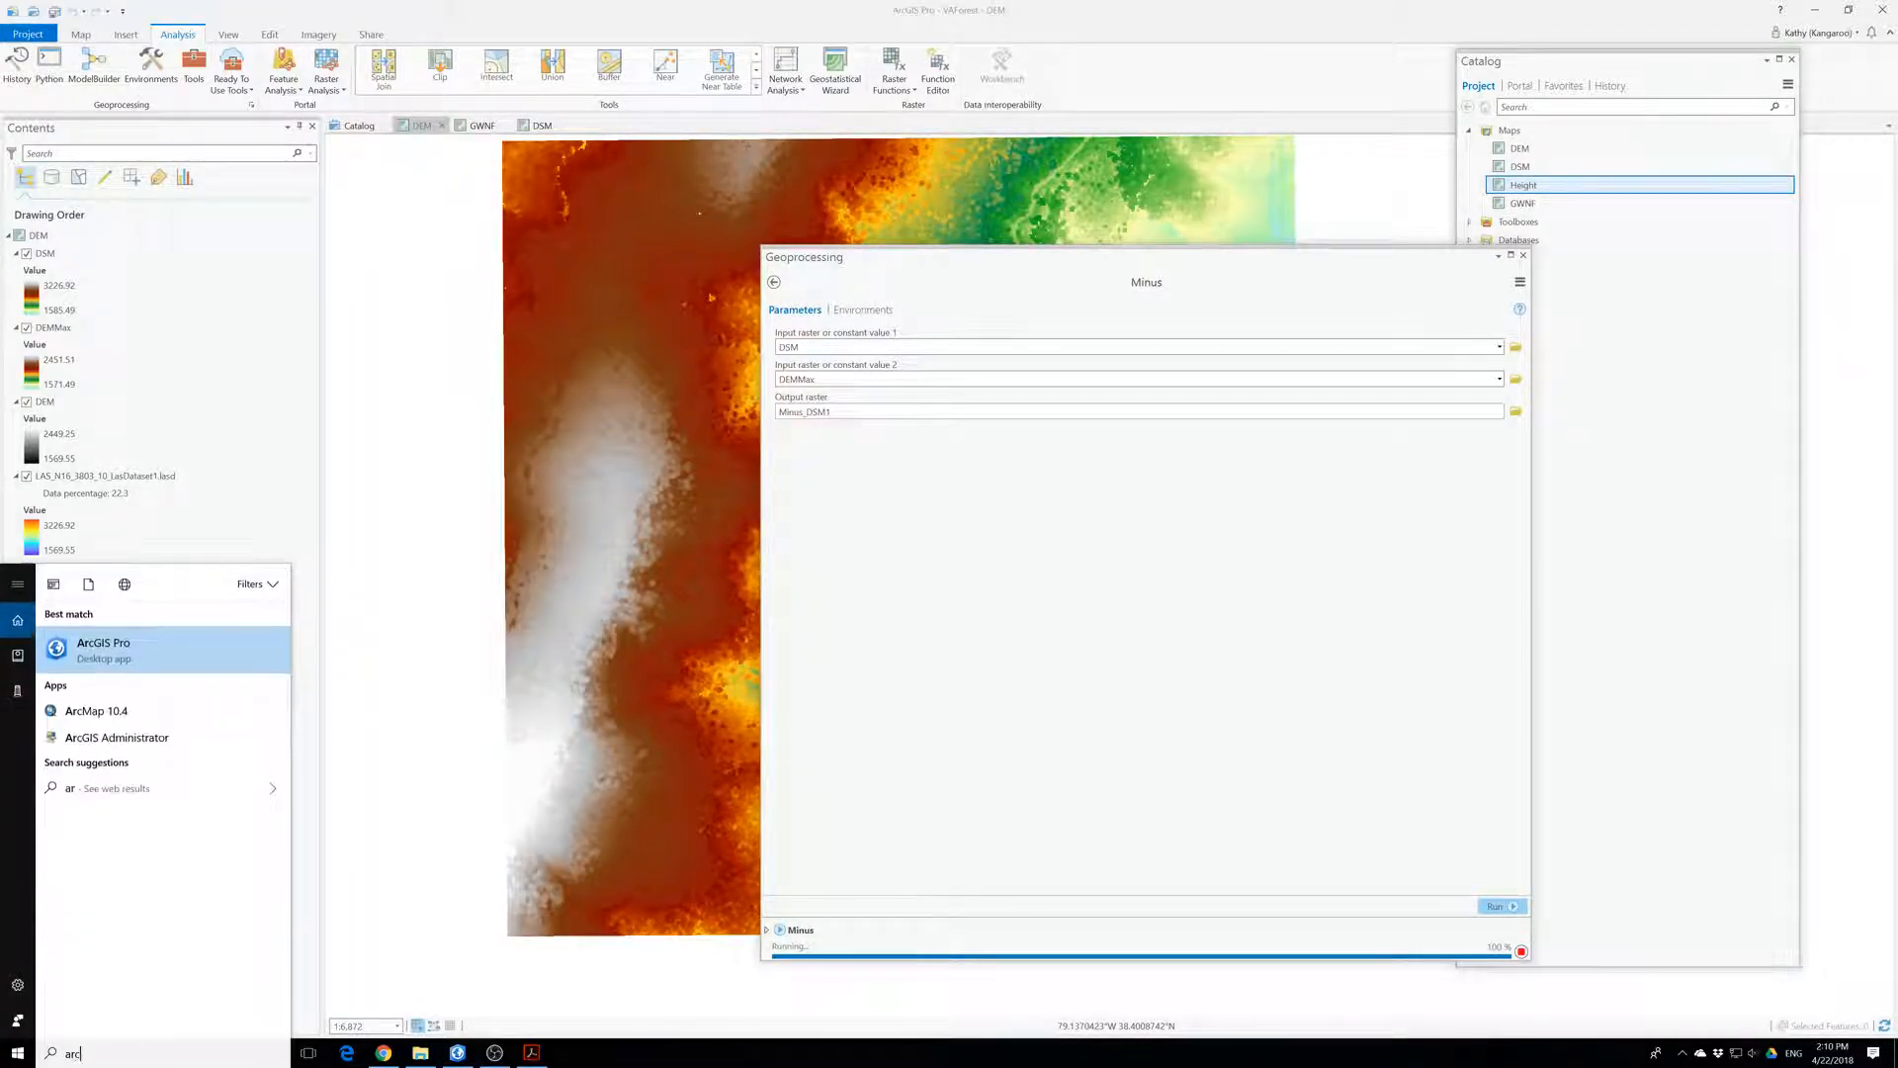
click(153, 653)
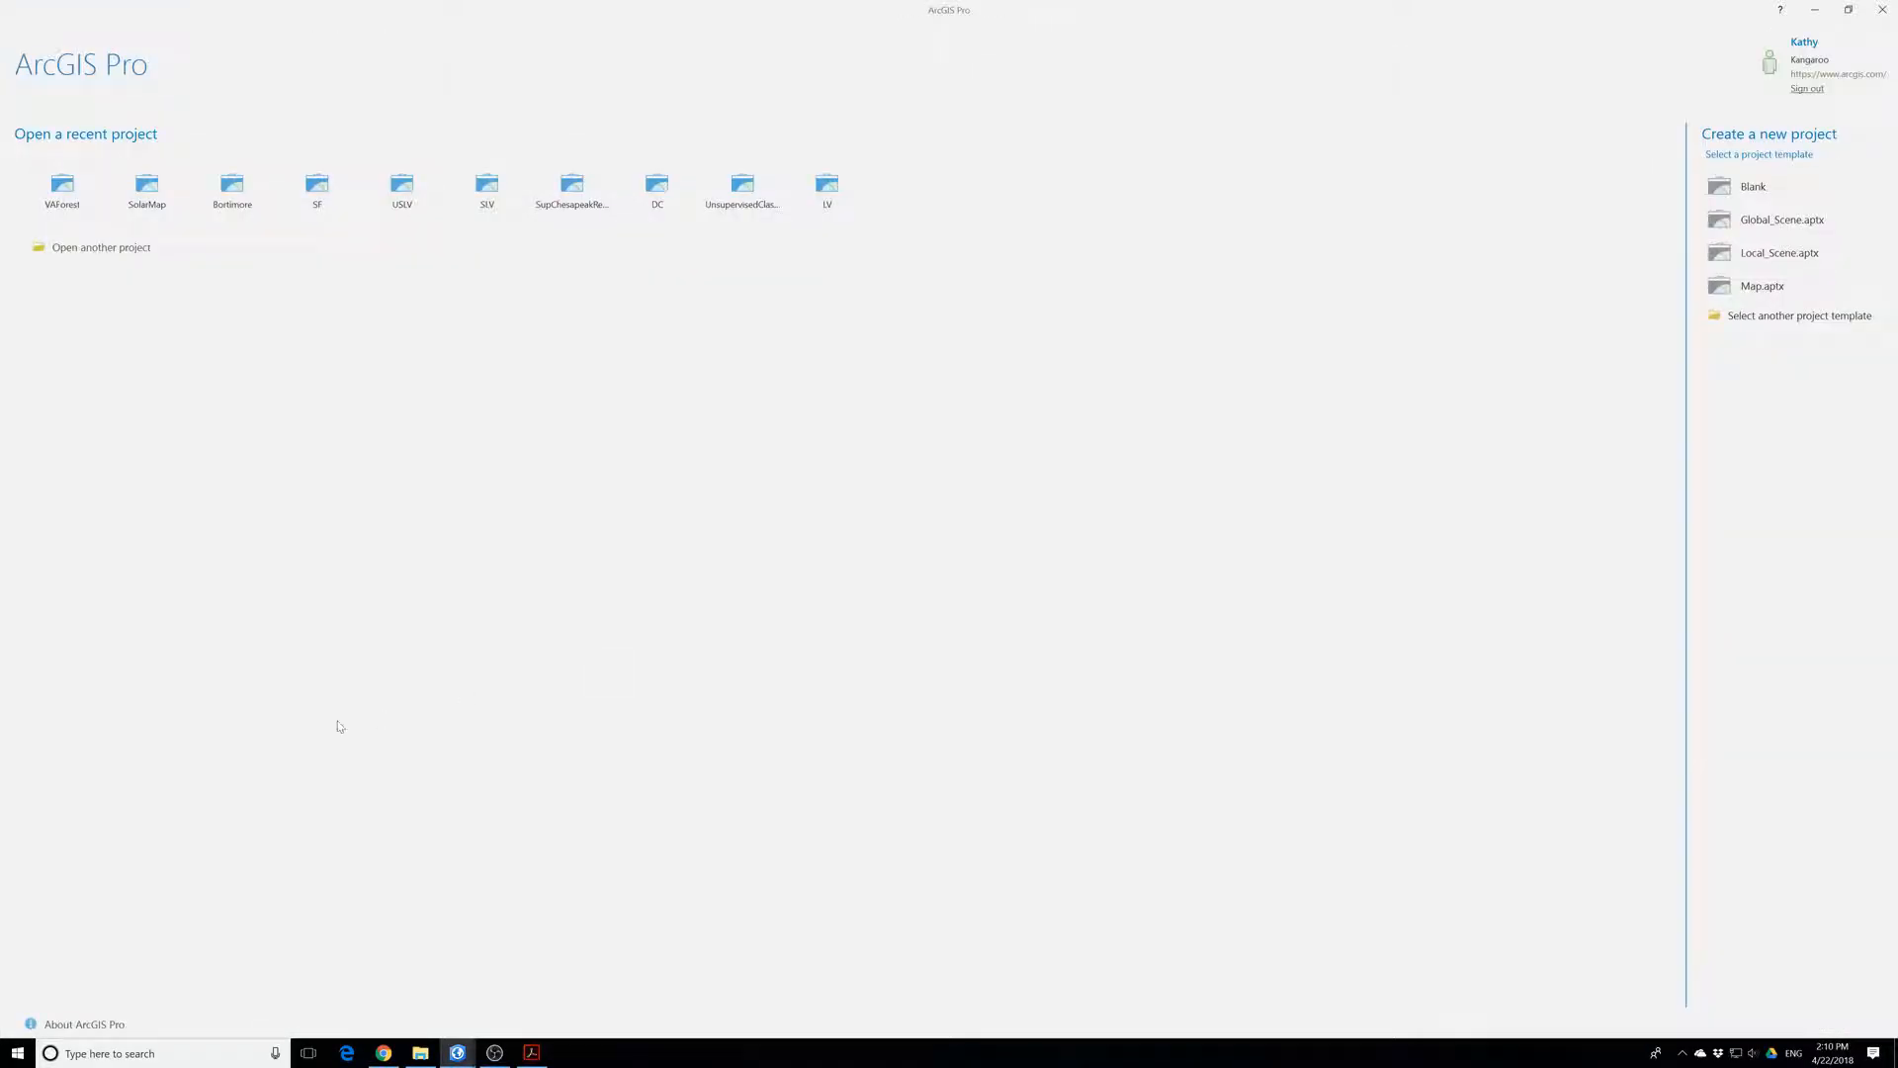
click(154, 190)
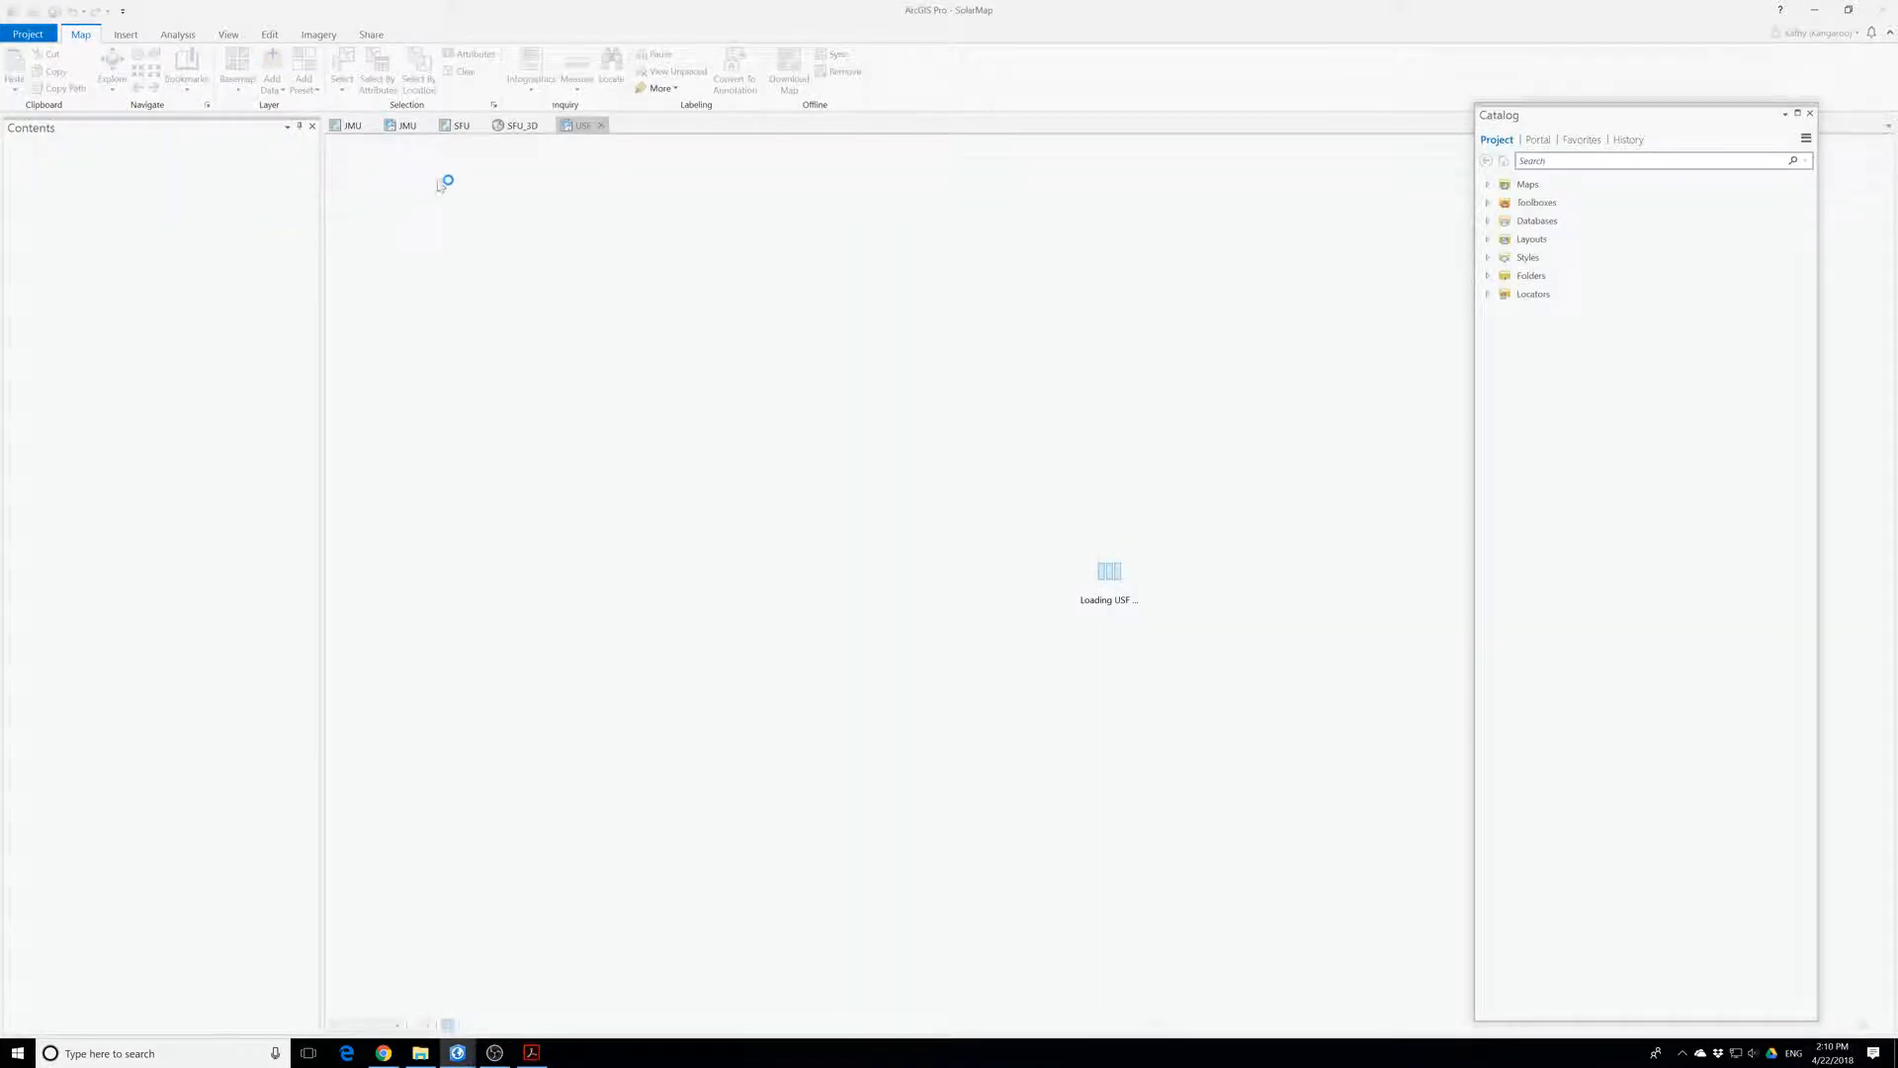
- Show the SFU map and open the symbology settings of its WH/m2 layer
click(463, 130)
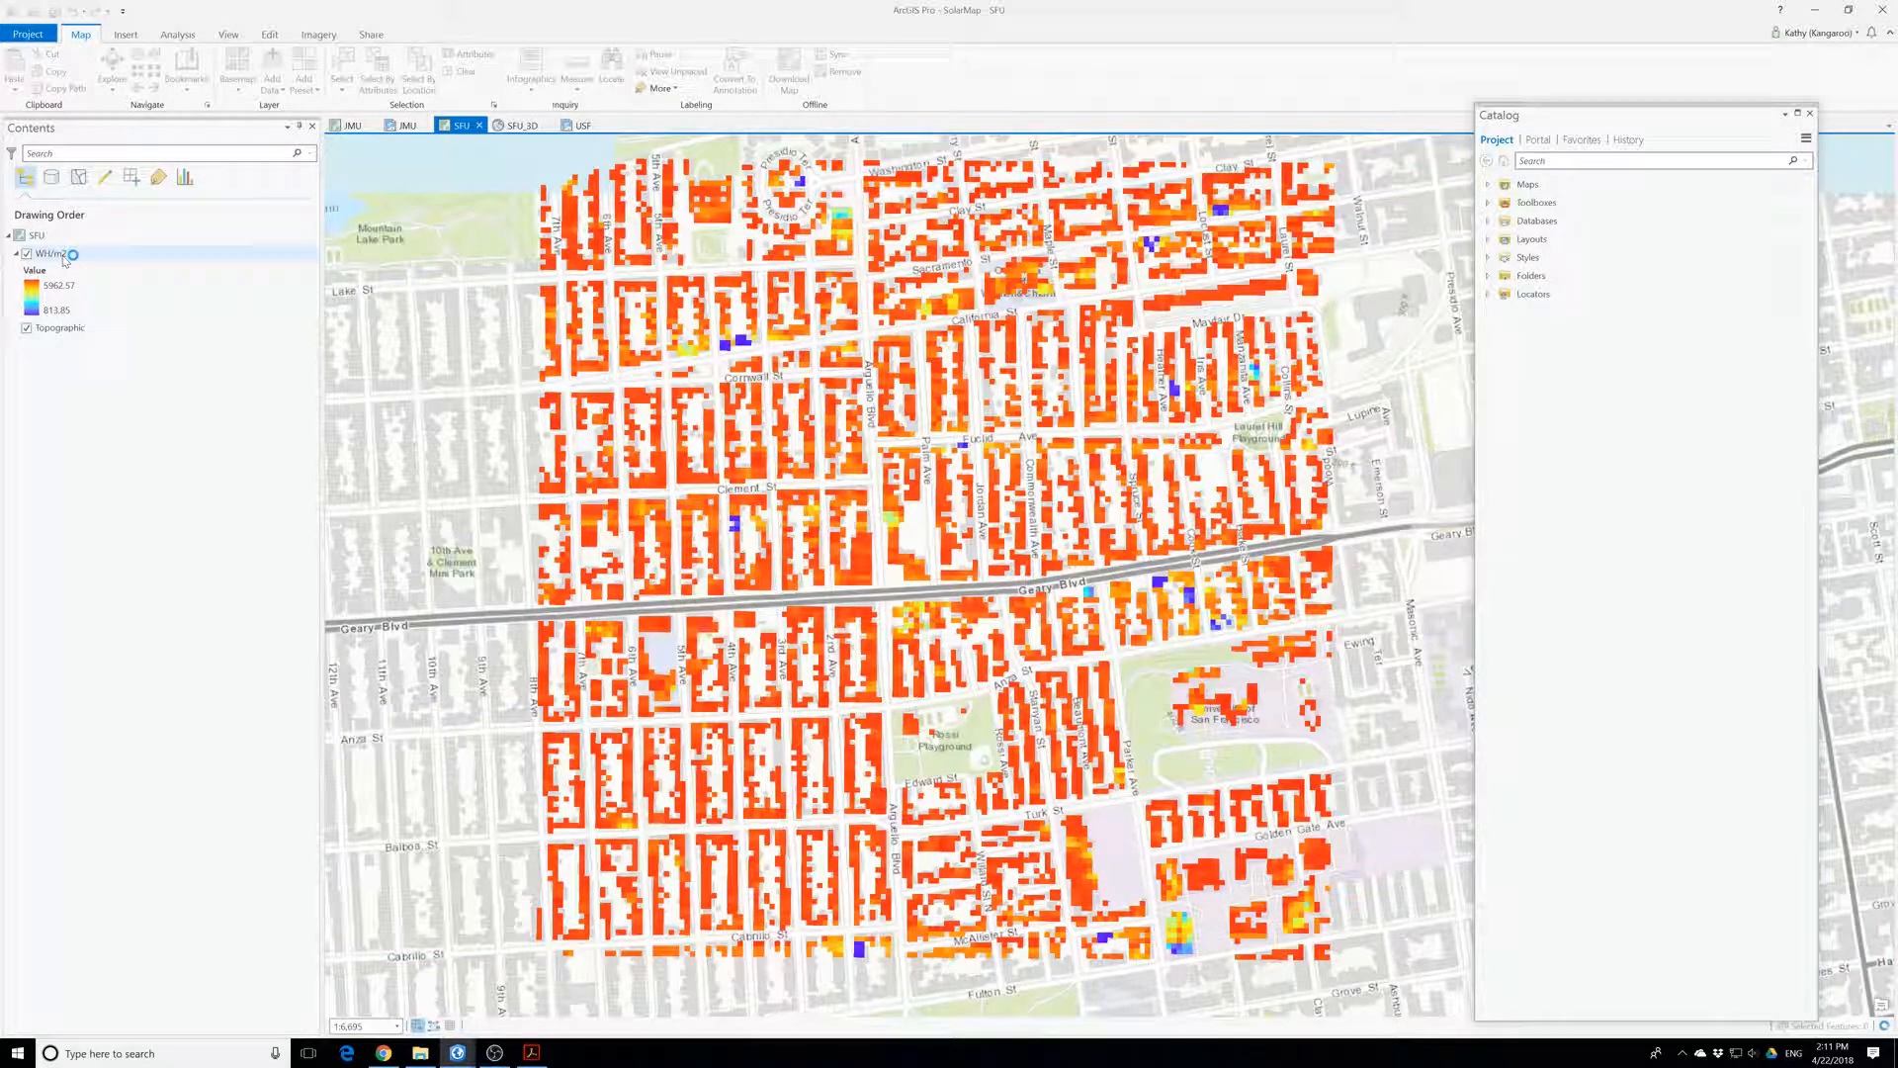
right_click(64, 258)
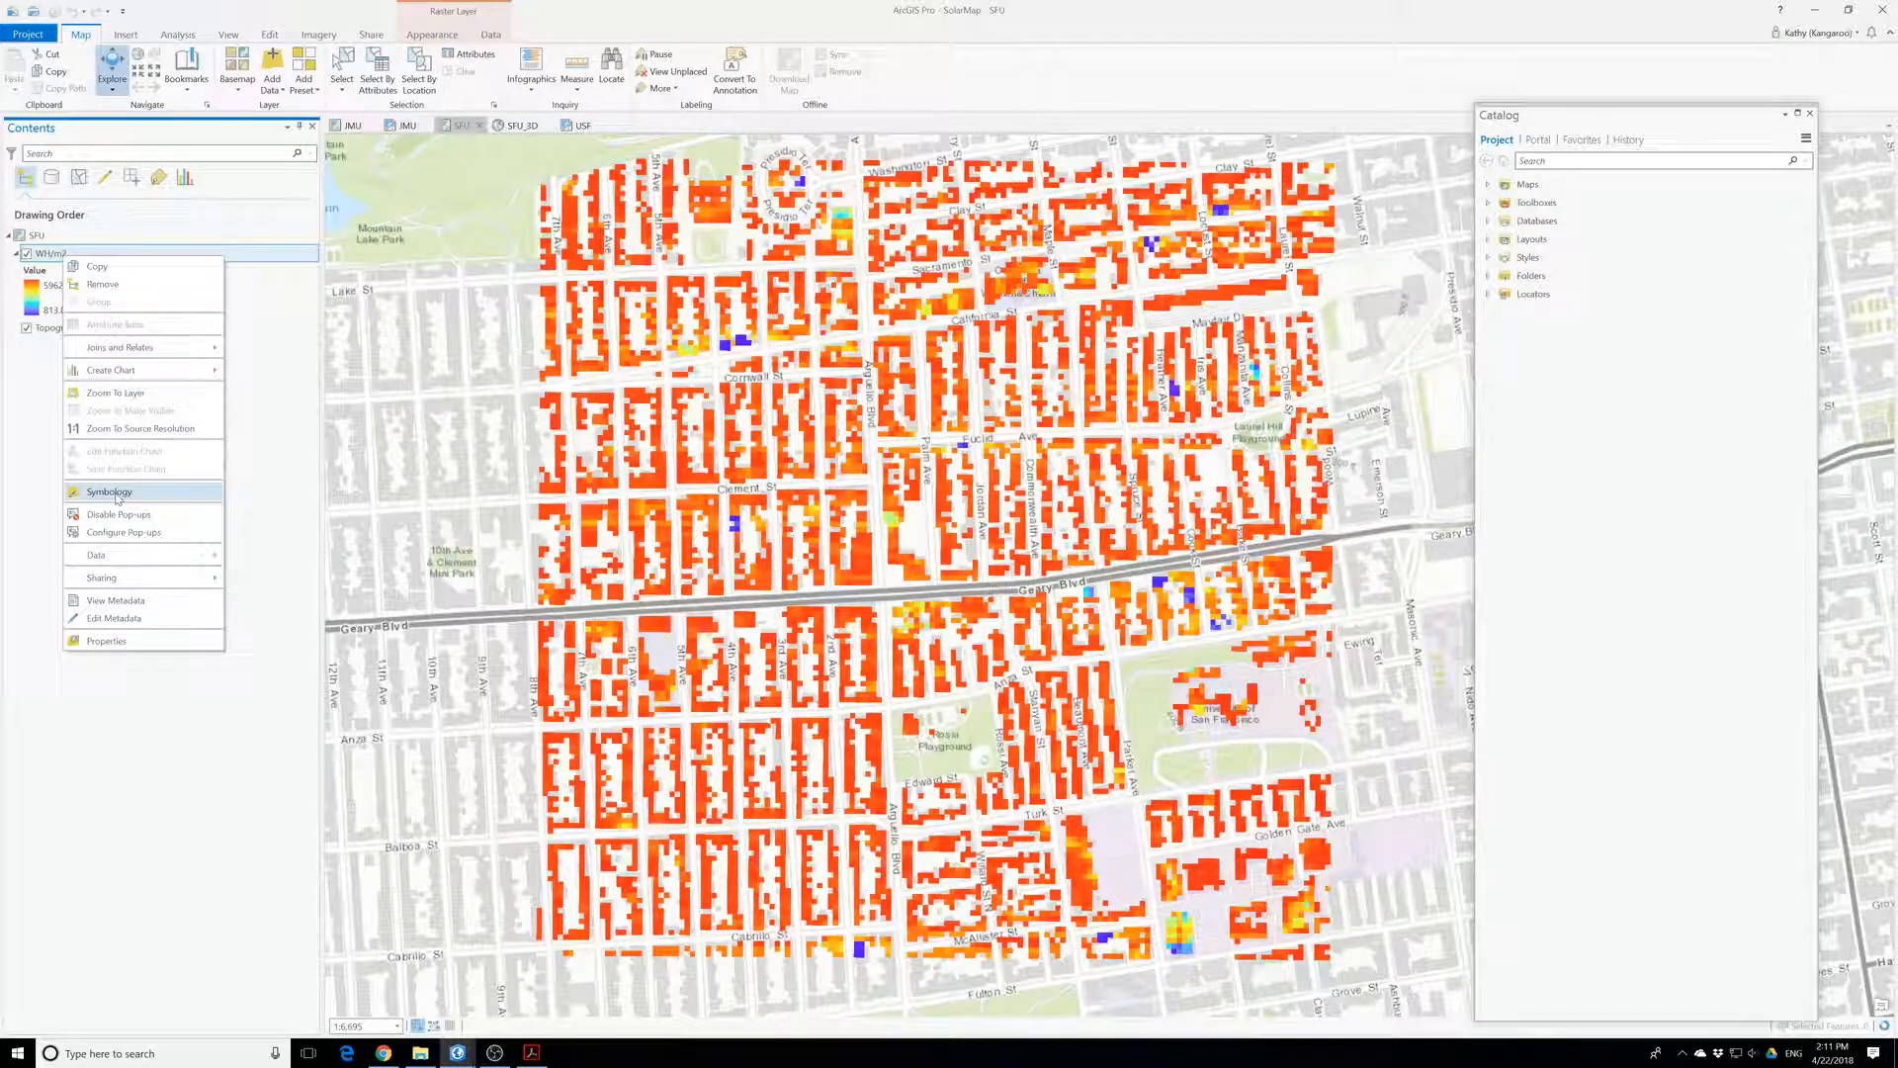
click(108, 491)
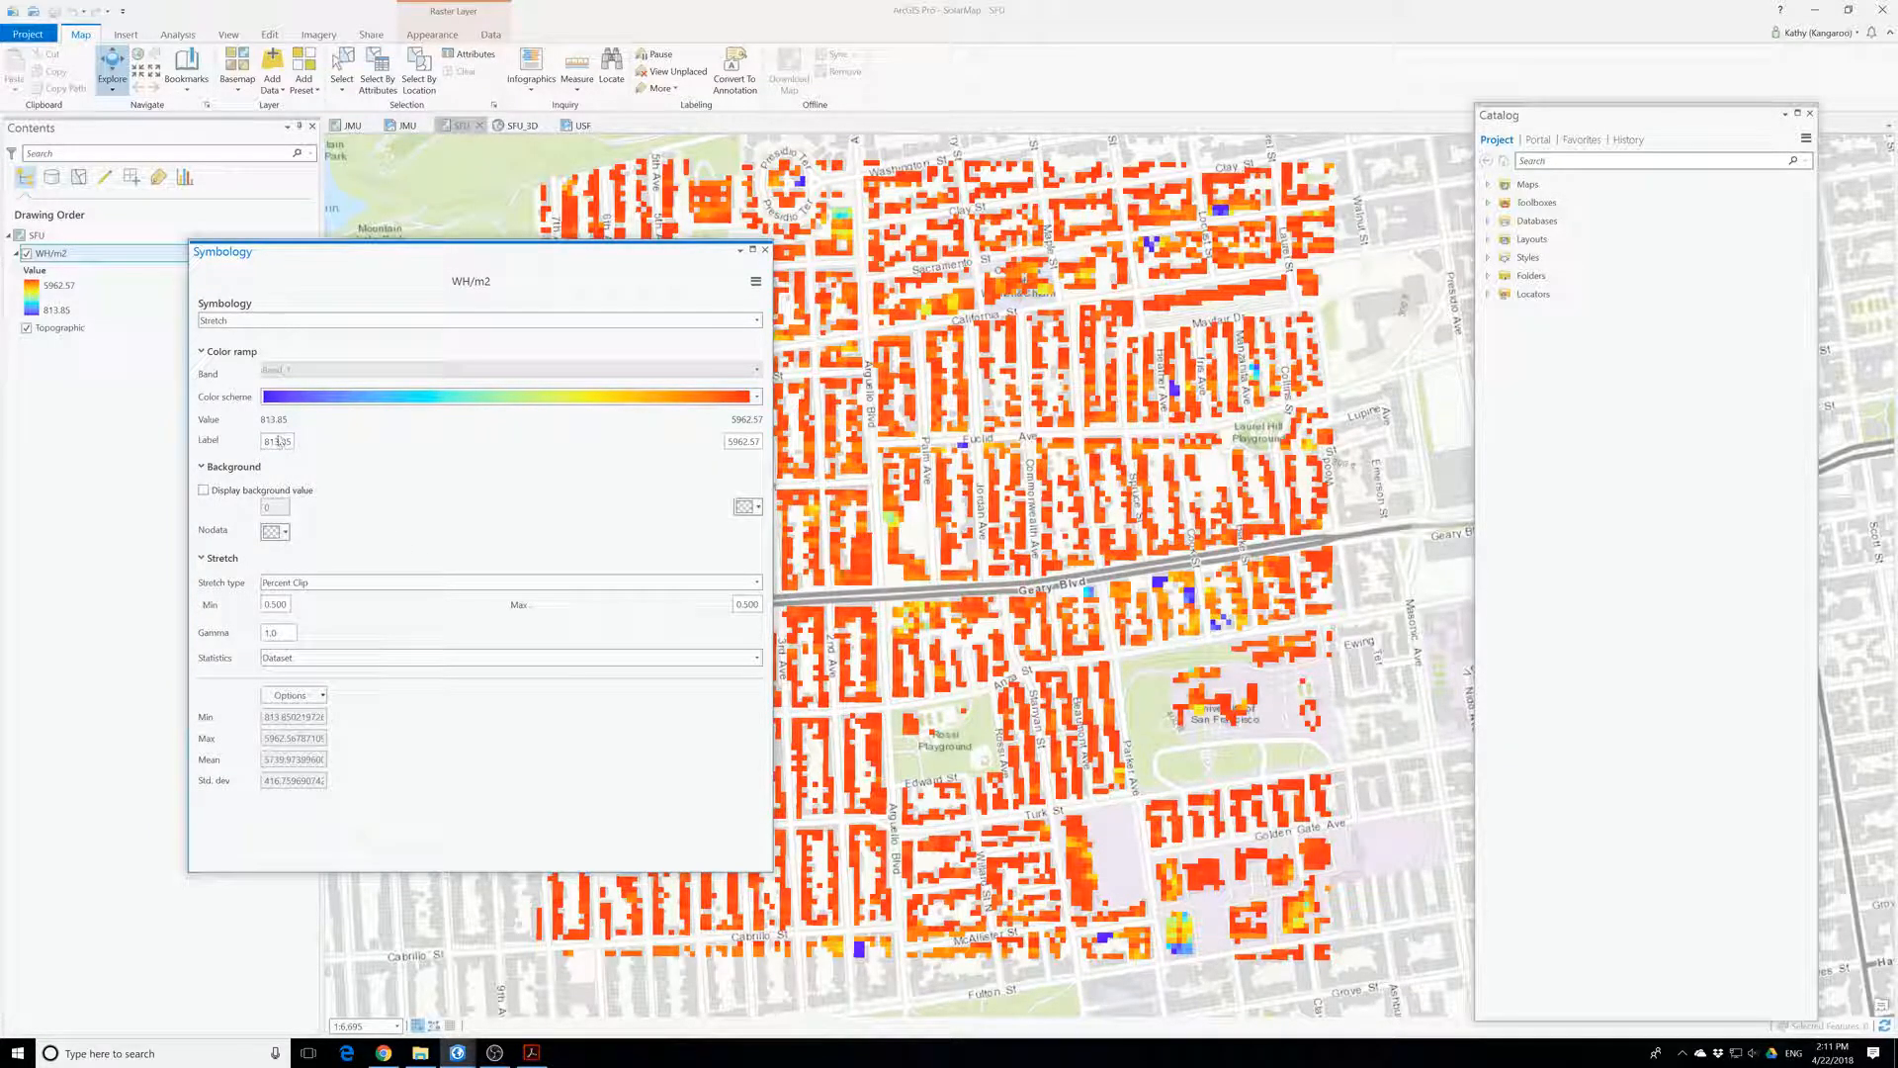
click(305, 695)
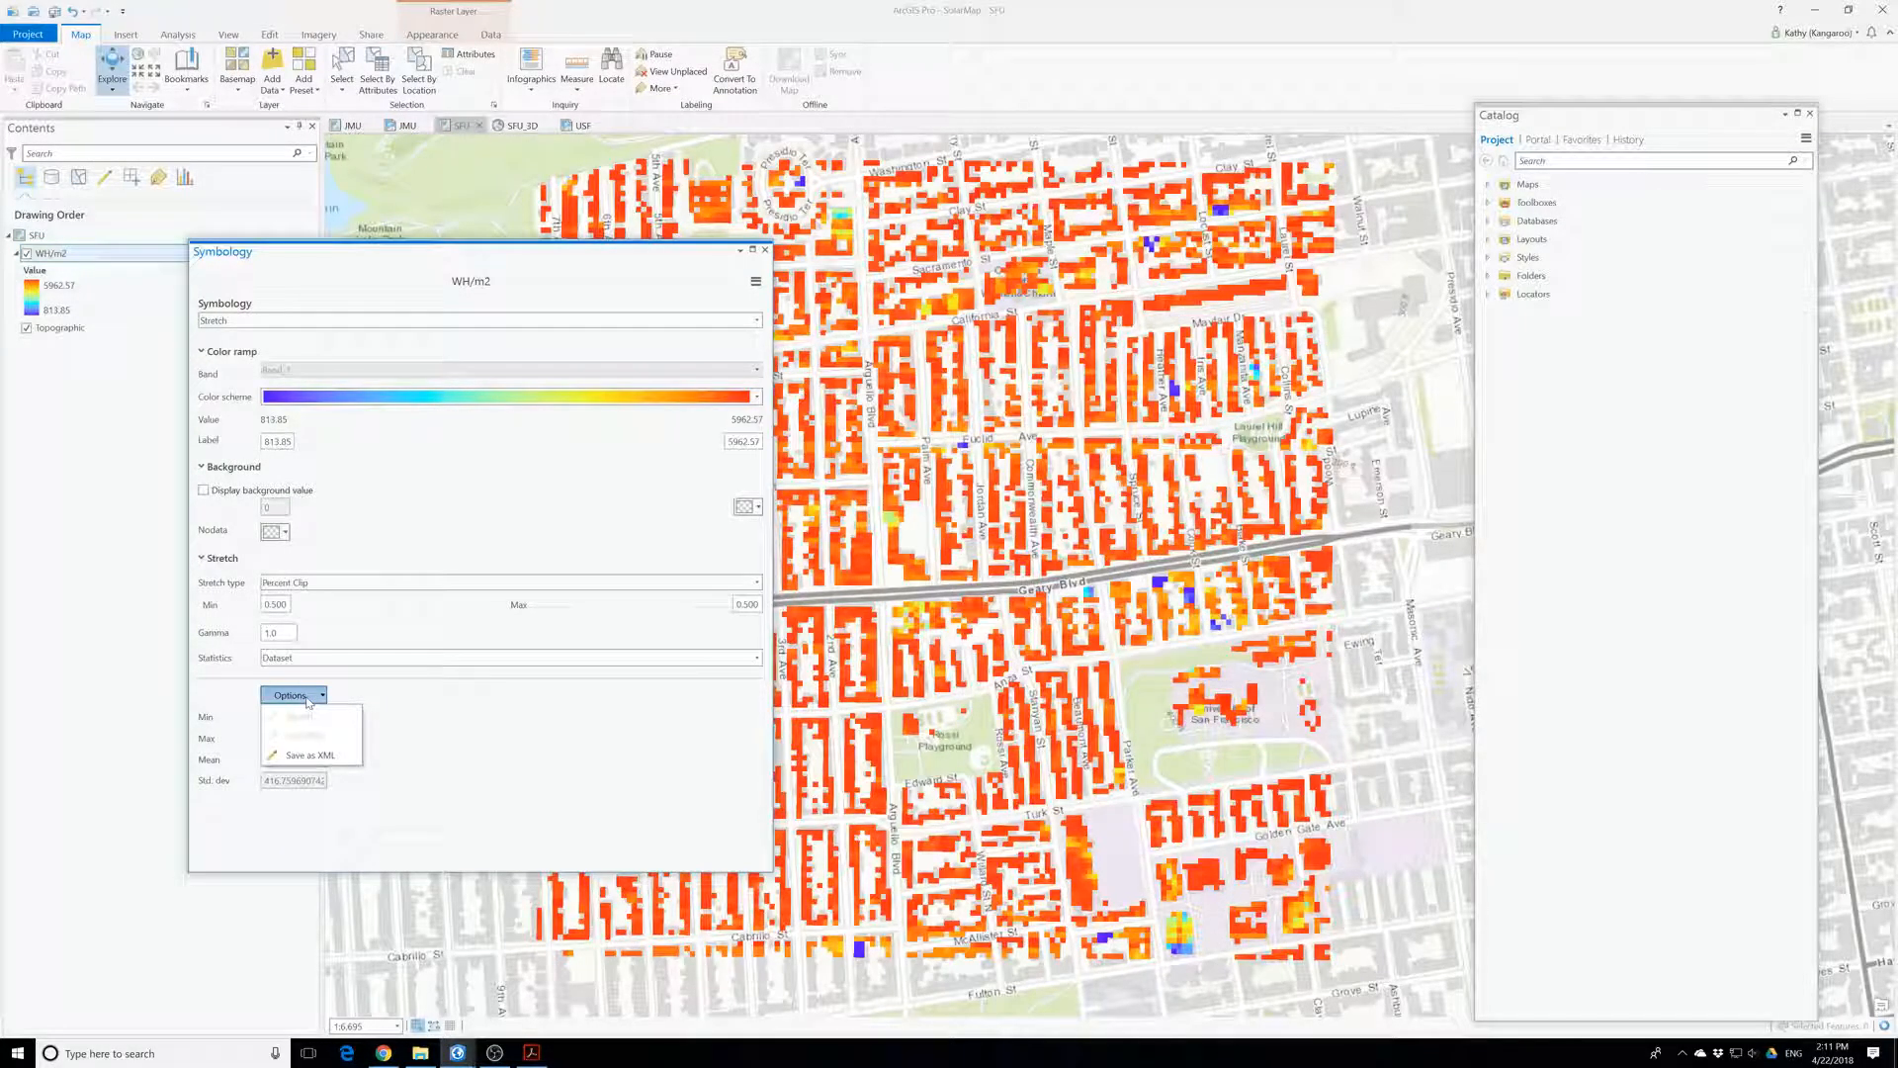
click(422, 711)
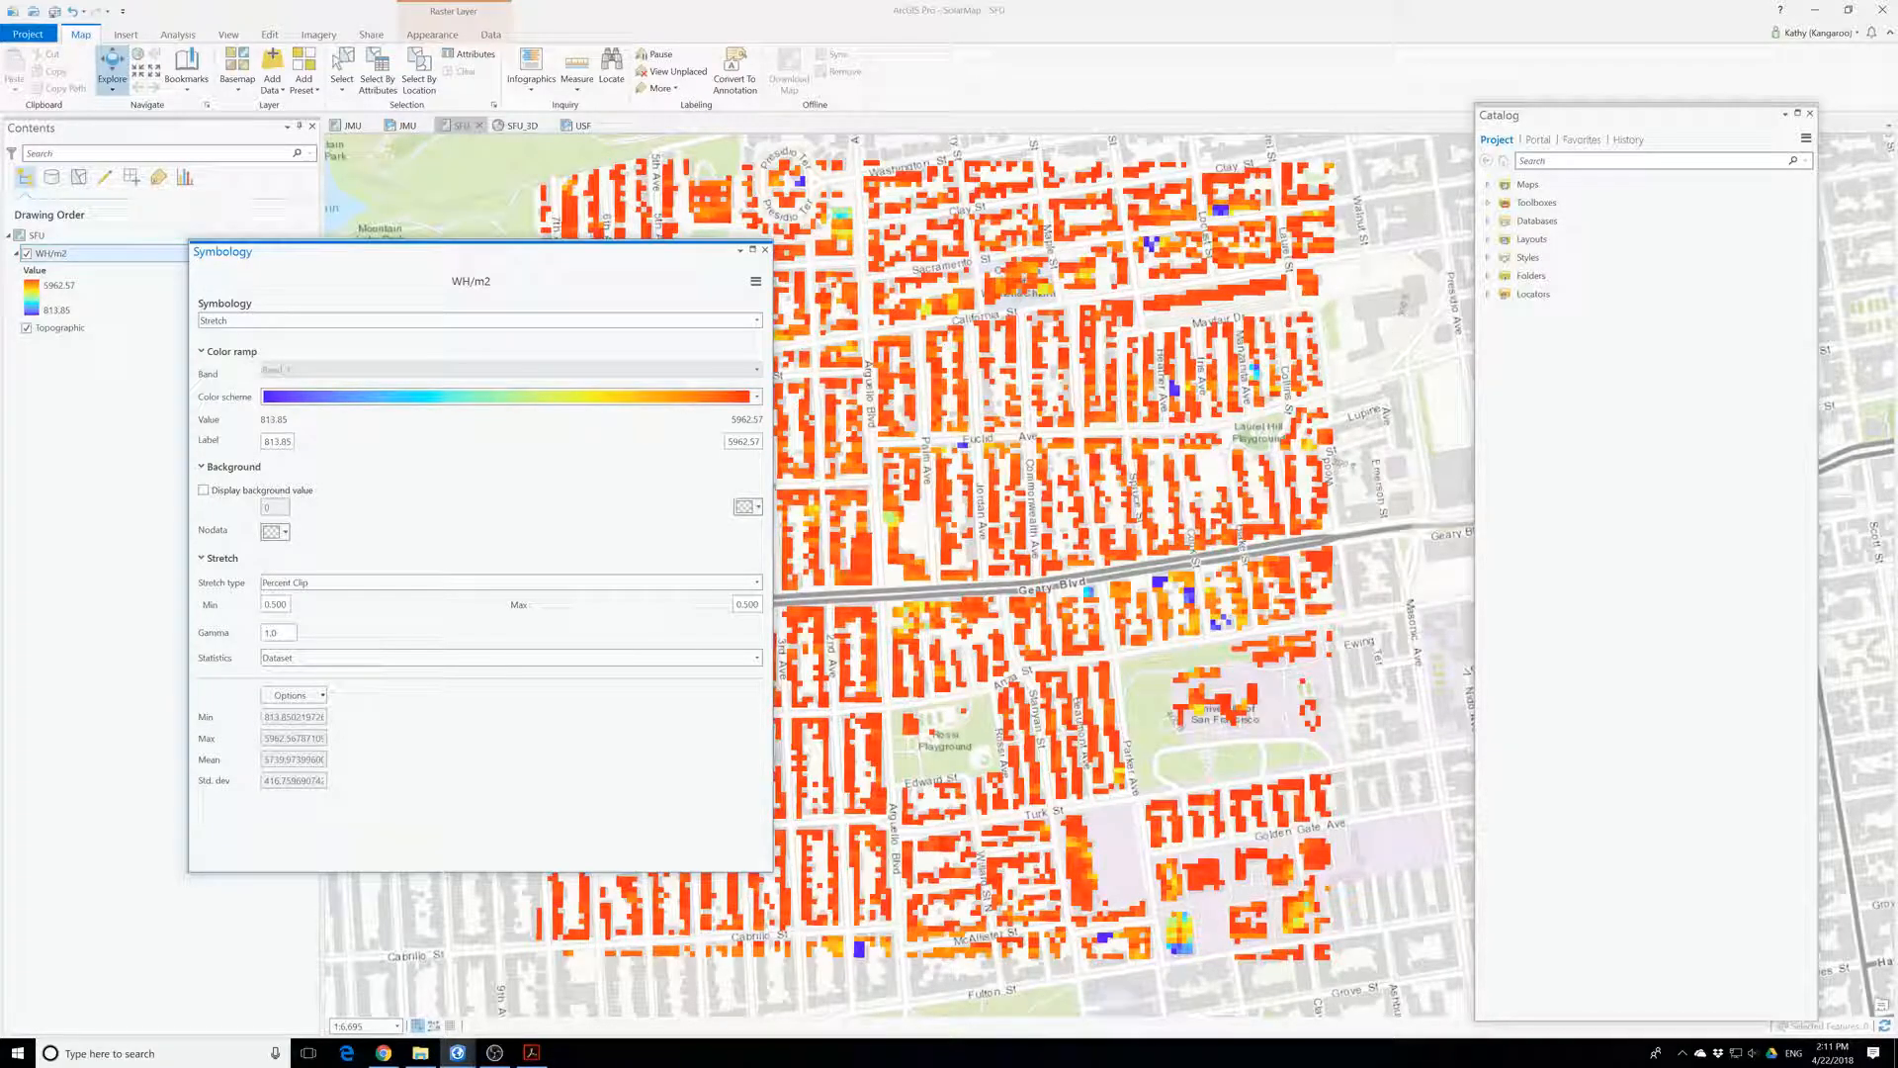
- Symbolize the WH/m2 layer as Discrete with the blue-cyan-yellow-red color scheme
click(531, 327)
click(402, 405)
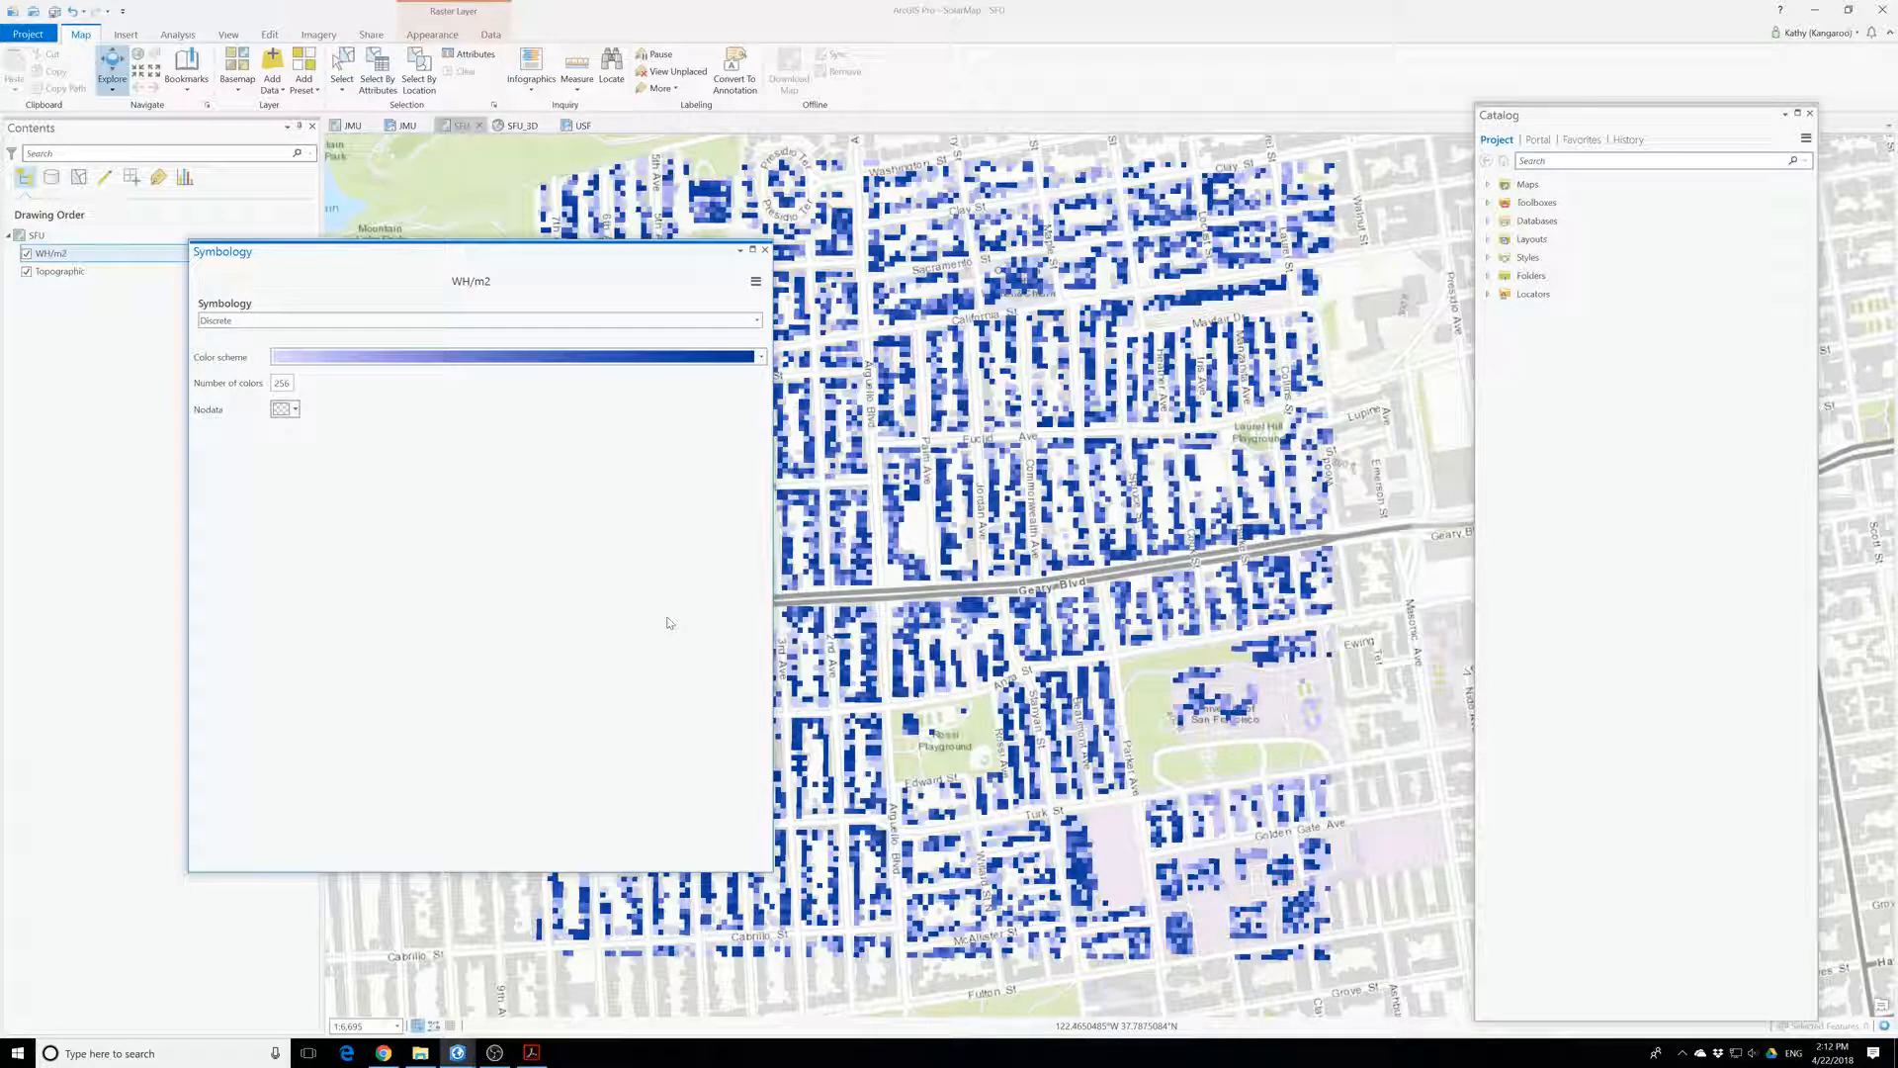
click(755, 324)
click(757, 376)
click(761, 357)
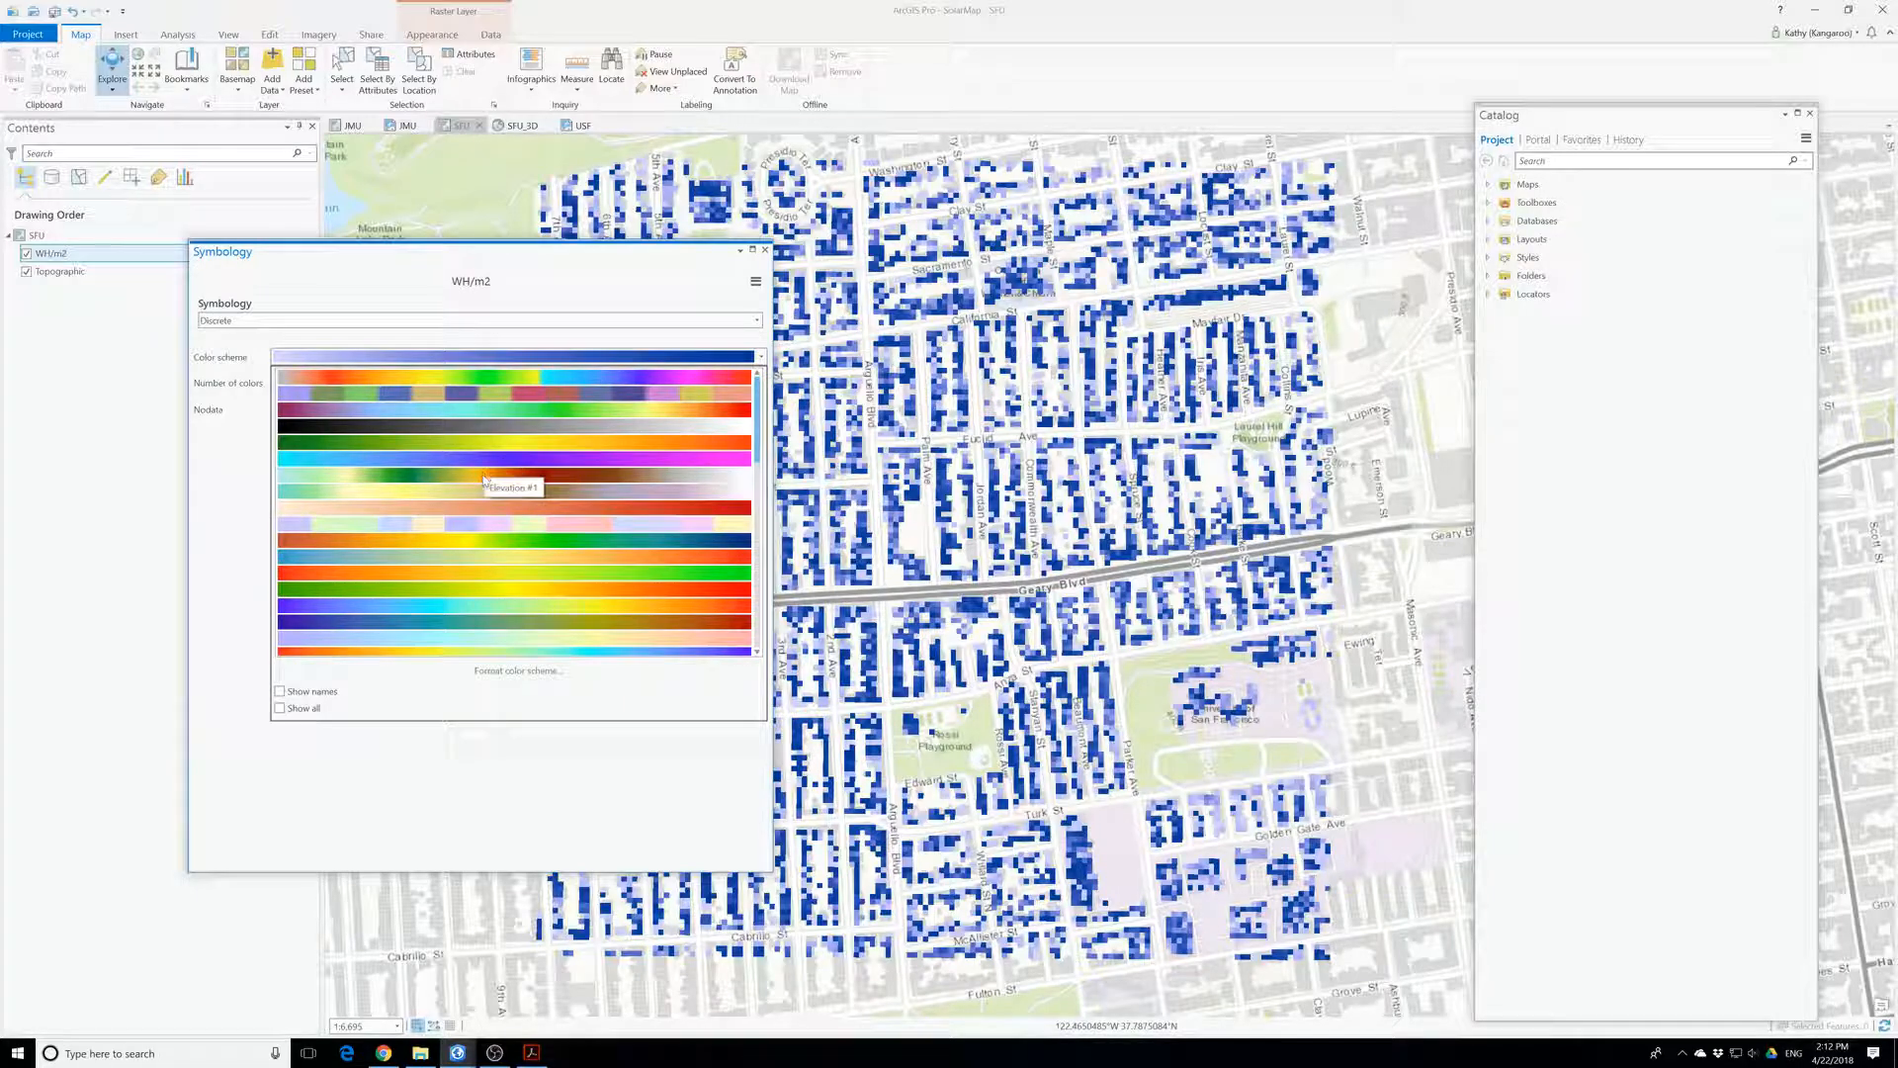
click(475, 606)
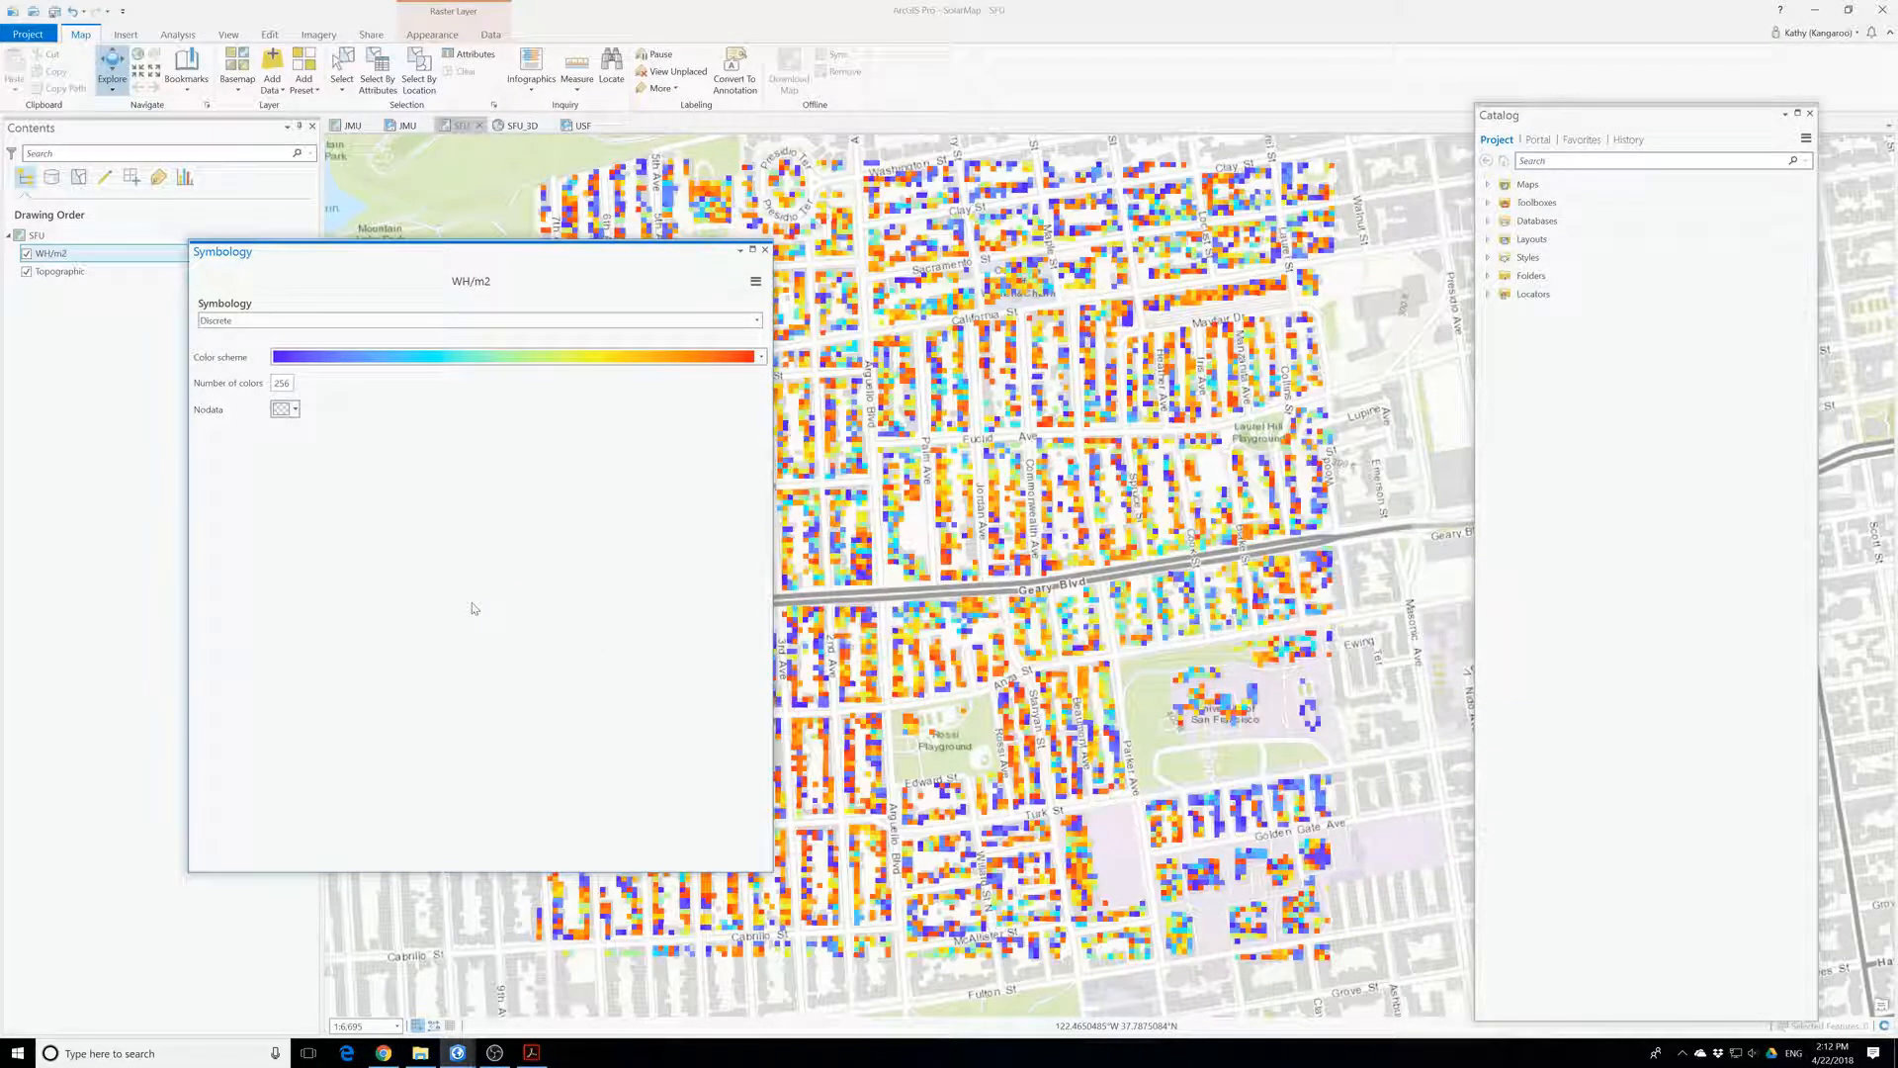
- Symbolize the WH/m2 layer with Classify and apply the blue-yellow-red color scheme
click(439, 322)
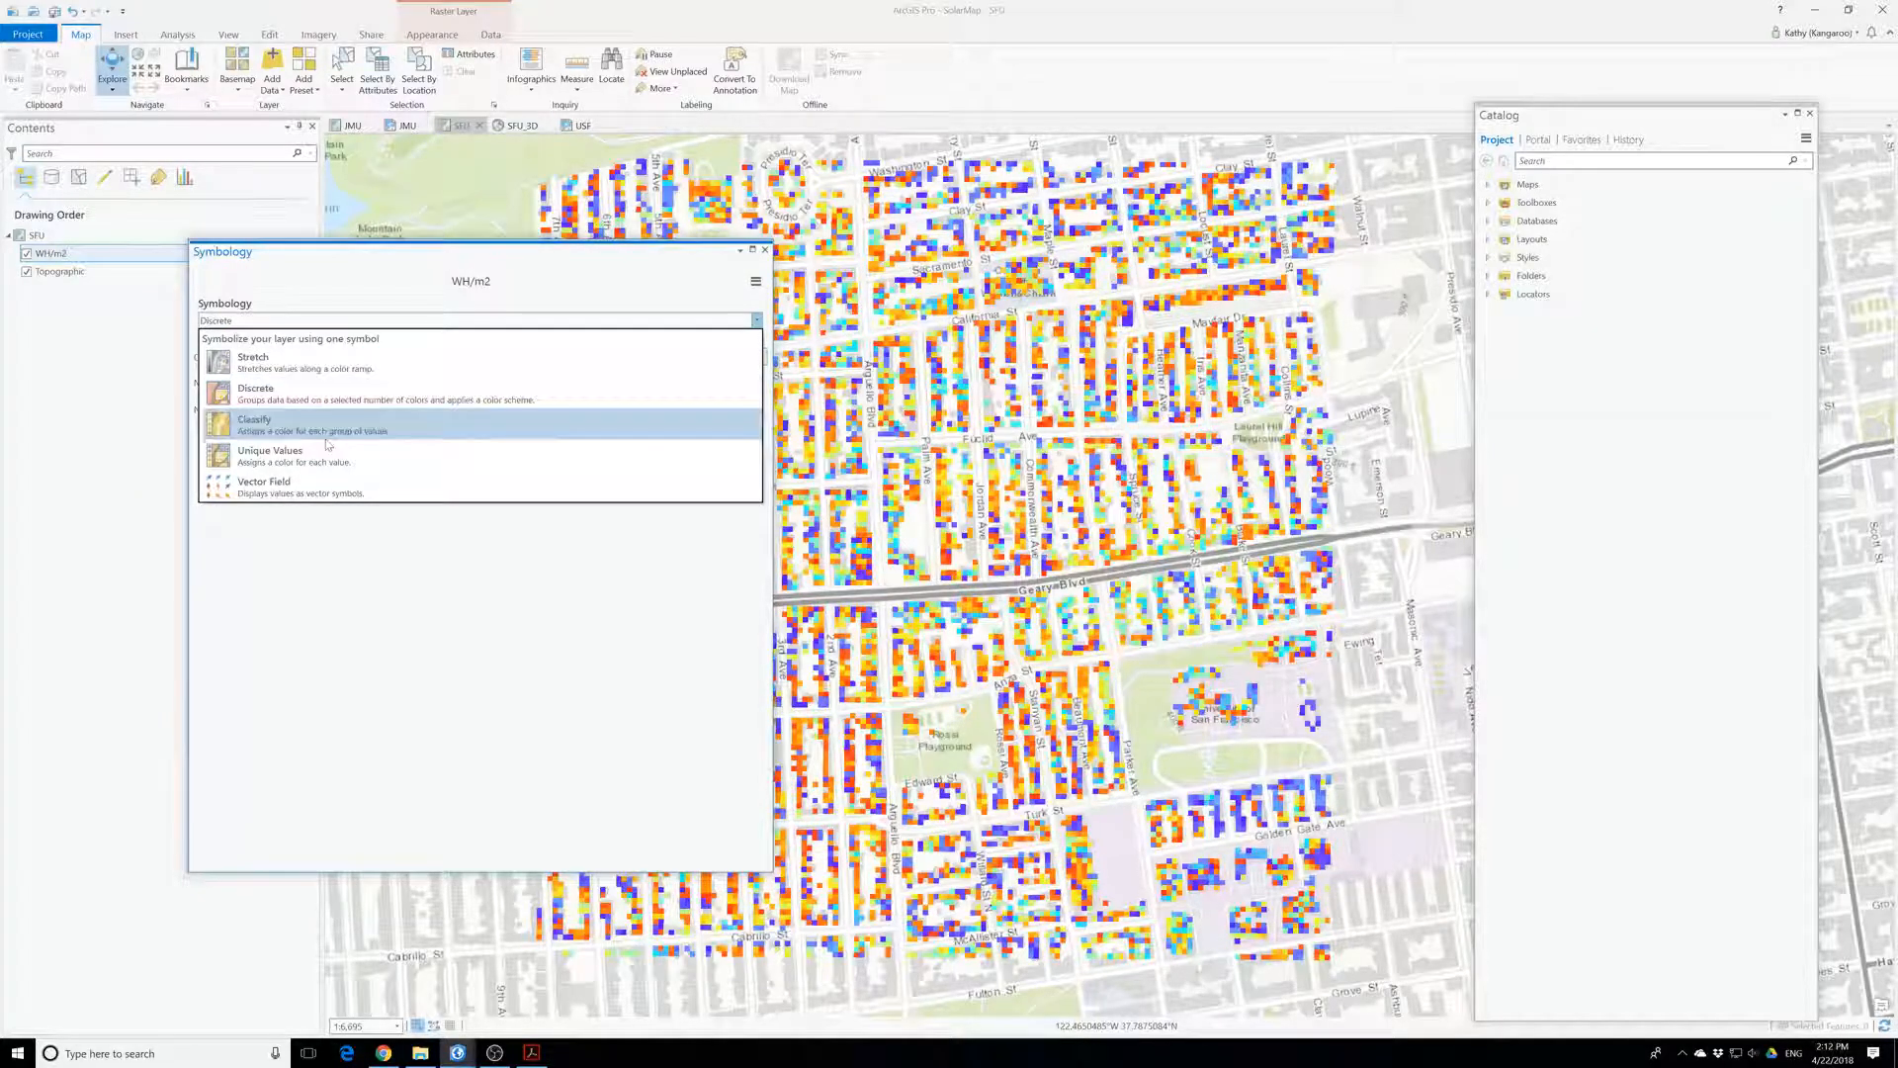
click(329, 442)
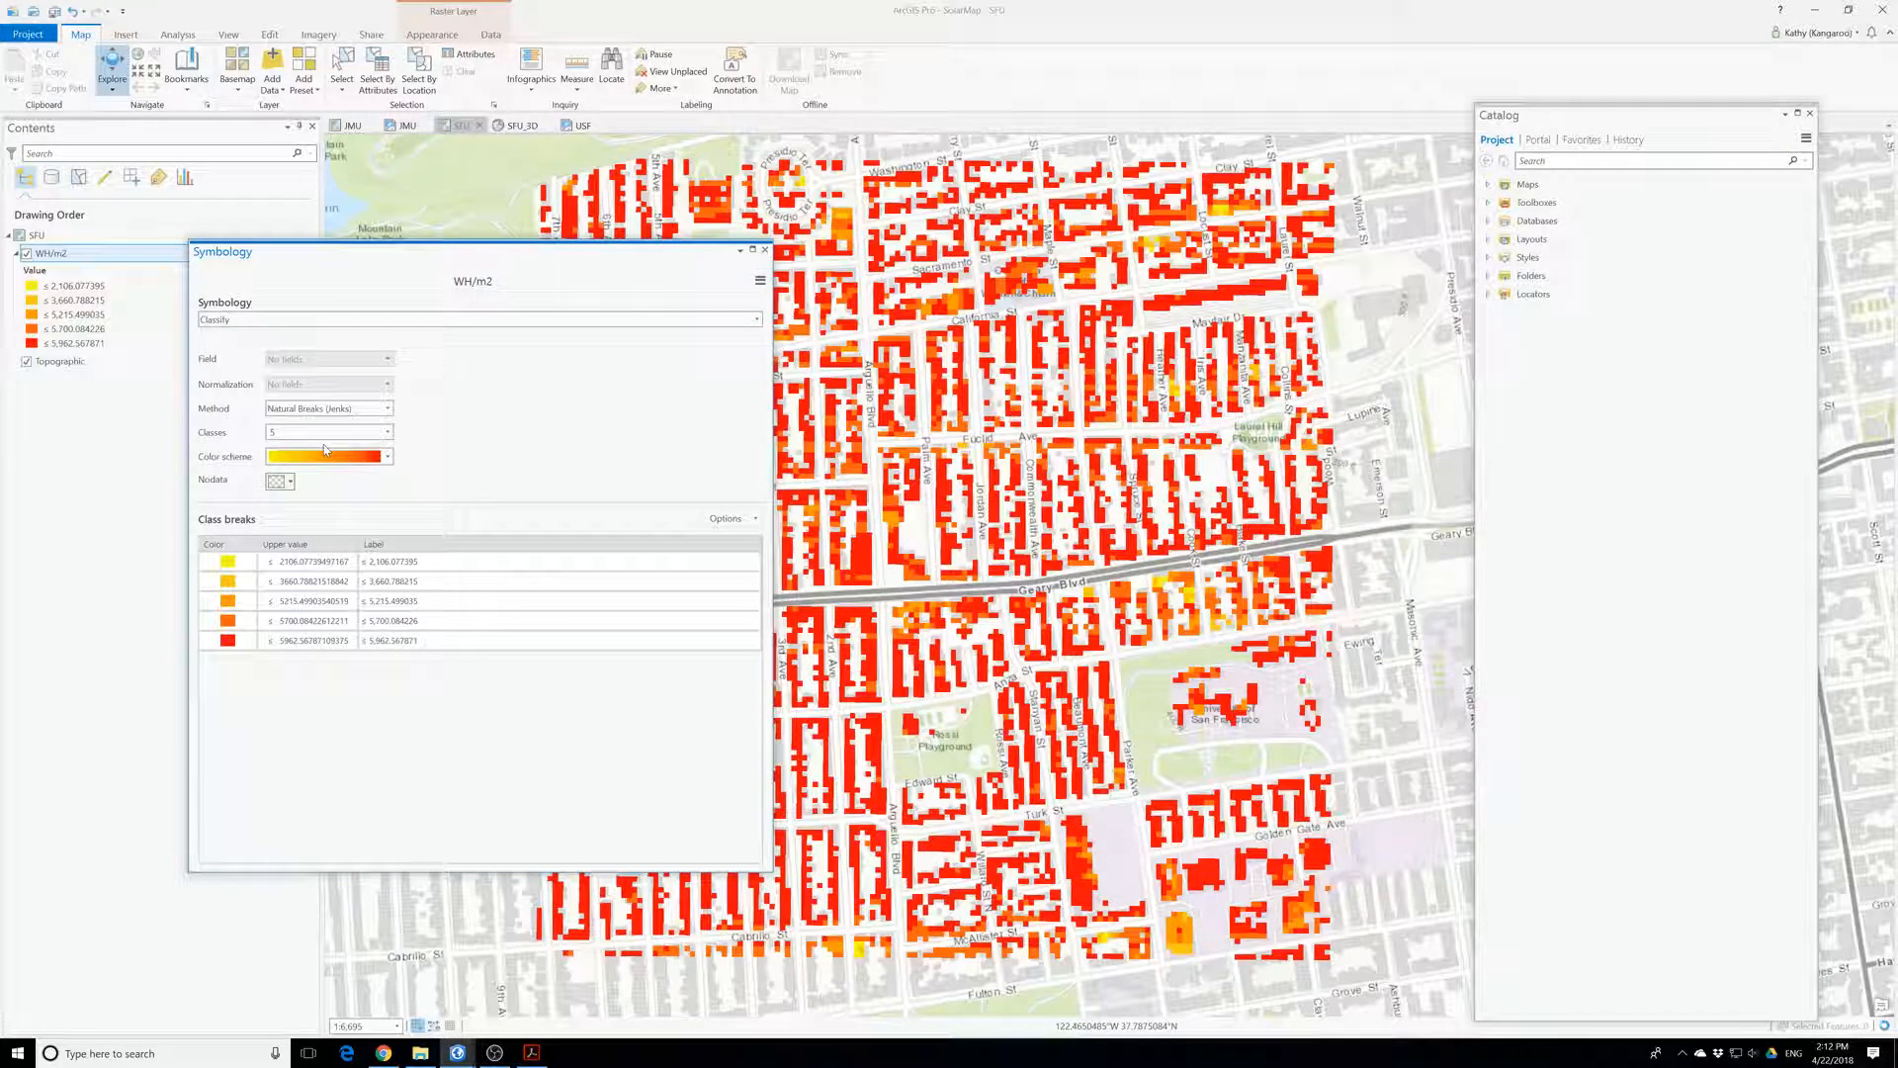
click(388, 457)
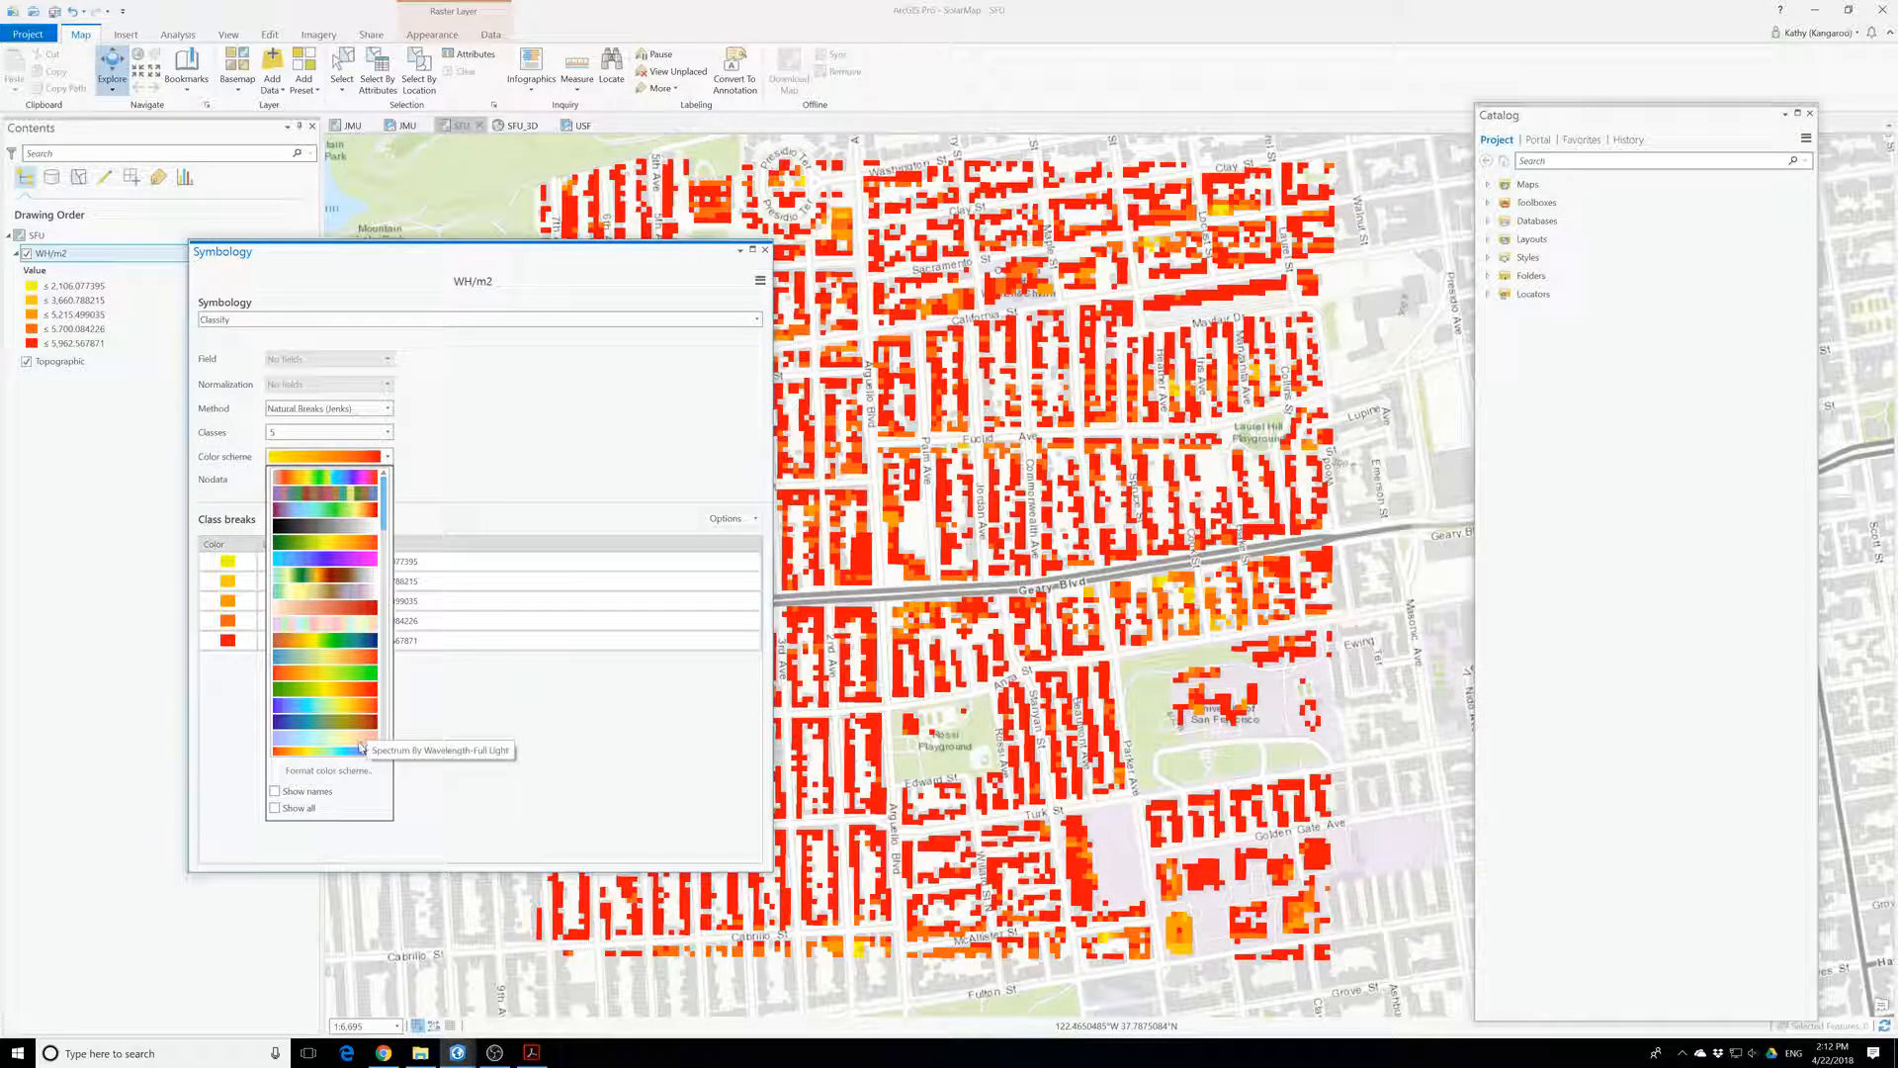
scroll(359, 748, down, 1)
click(344, 611)
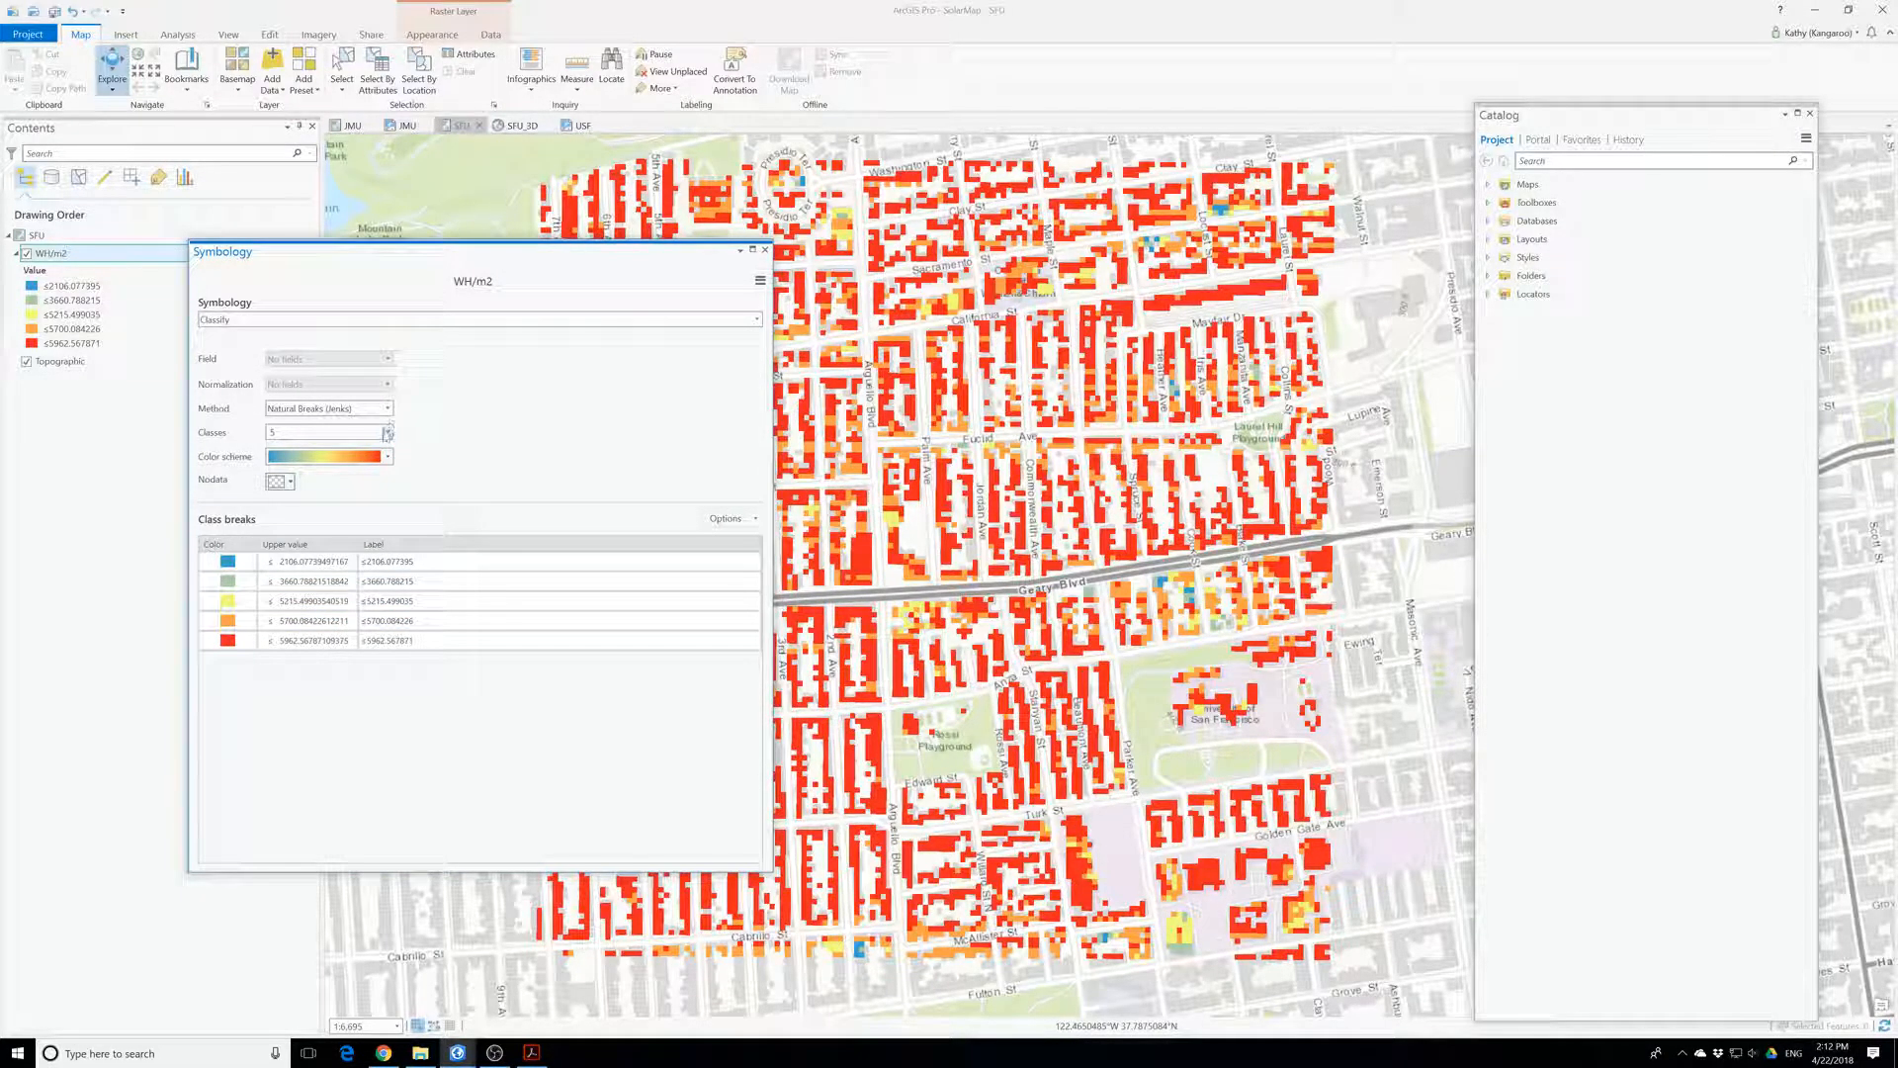
- Set the WH/m2 classification to 20 classes and look through the class breaks
click(388, 432)
click(324, 680)
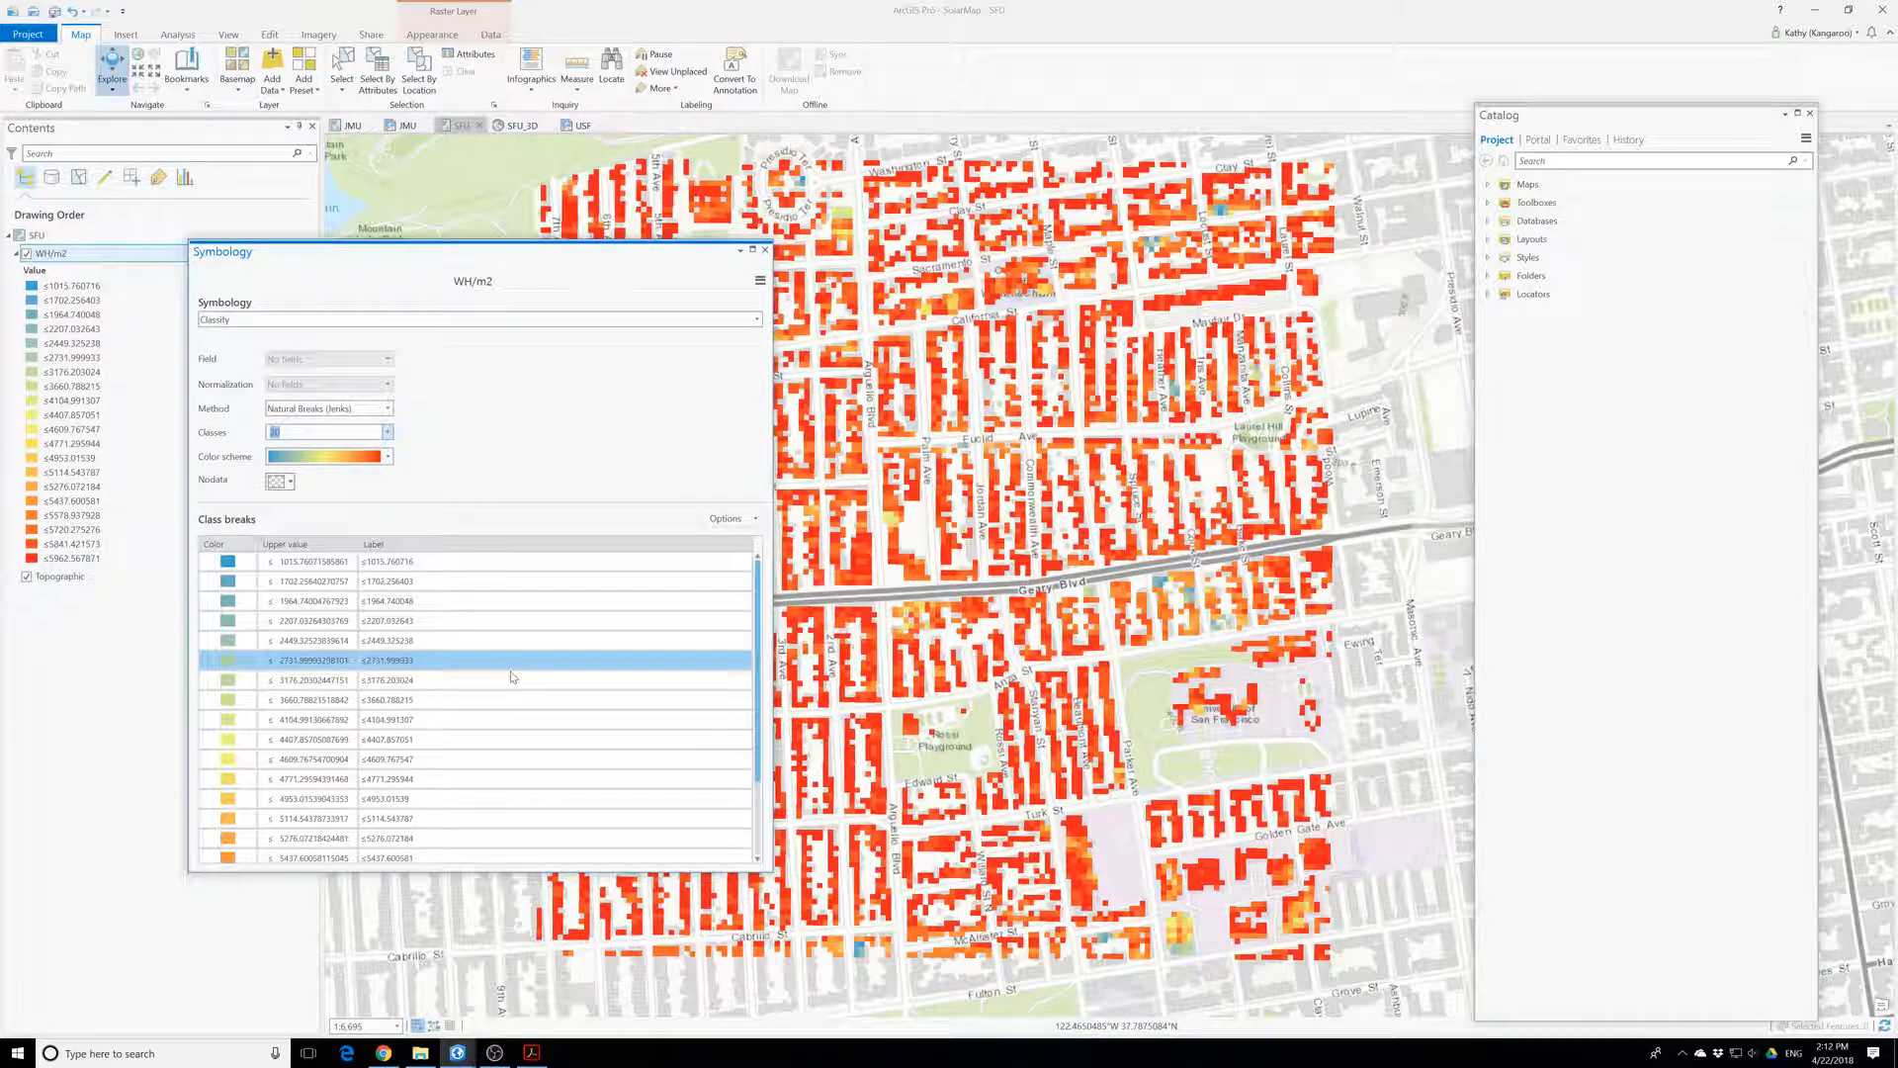
scroll(510, 672, down, 2)
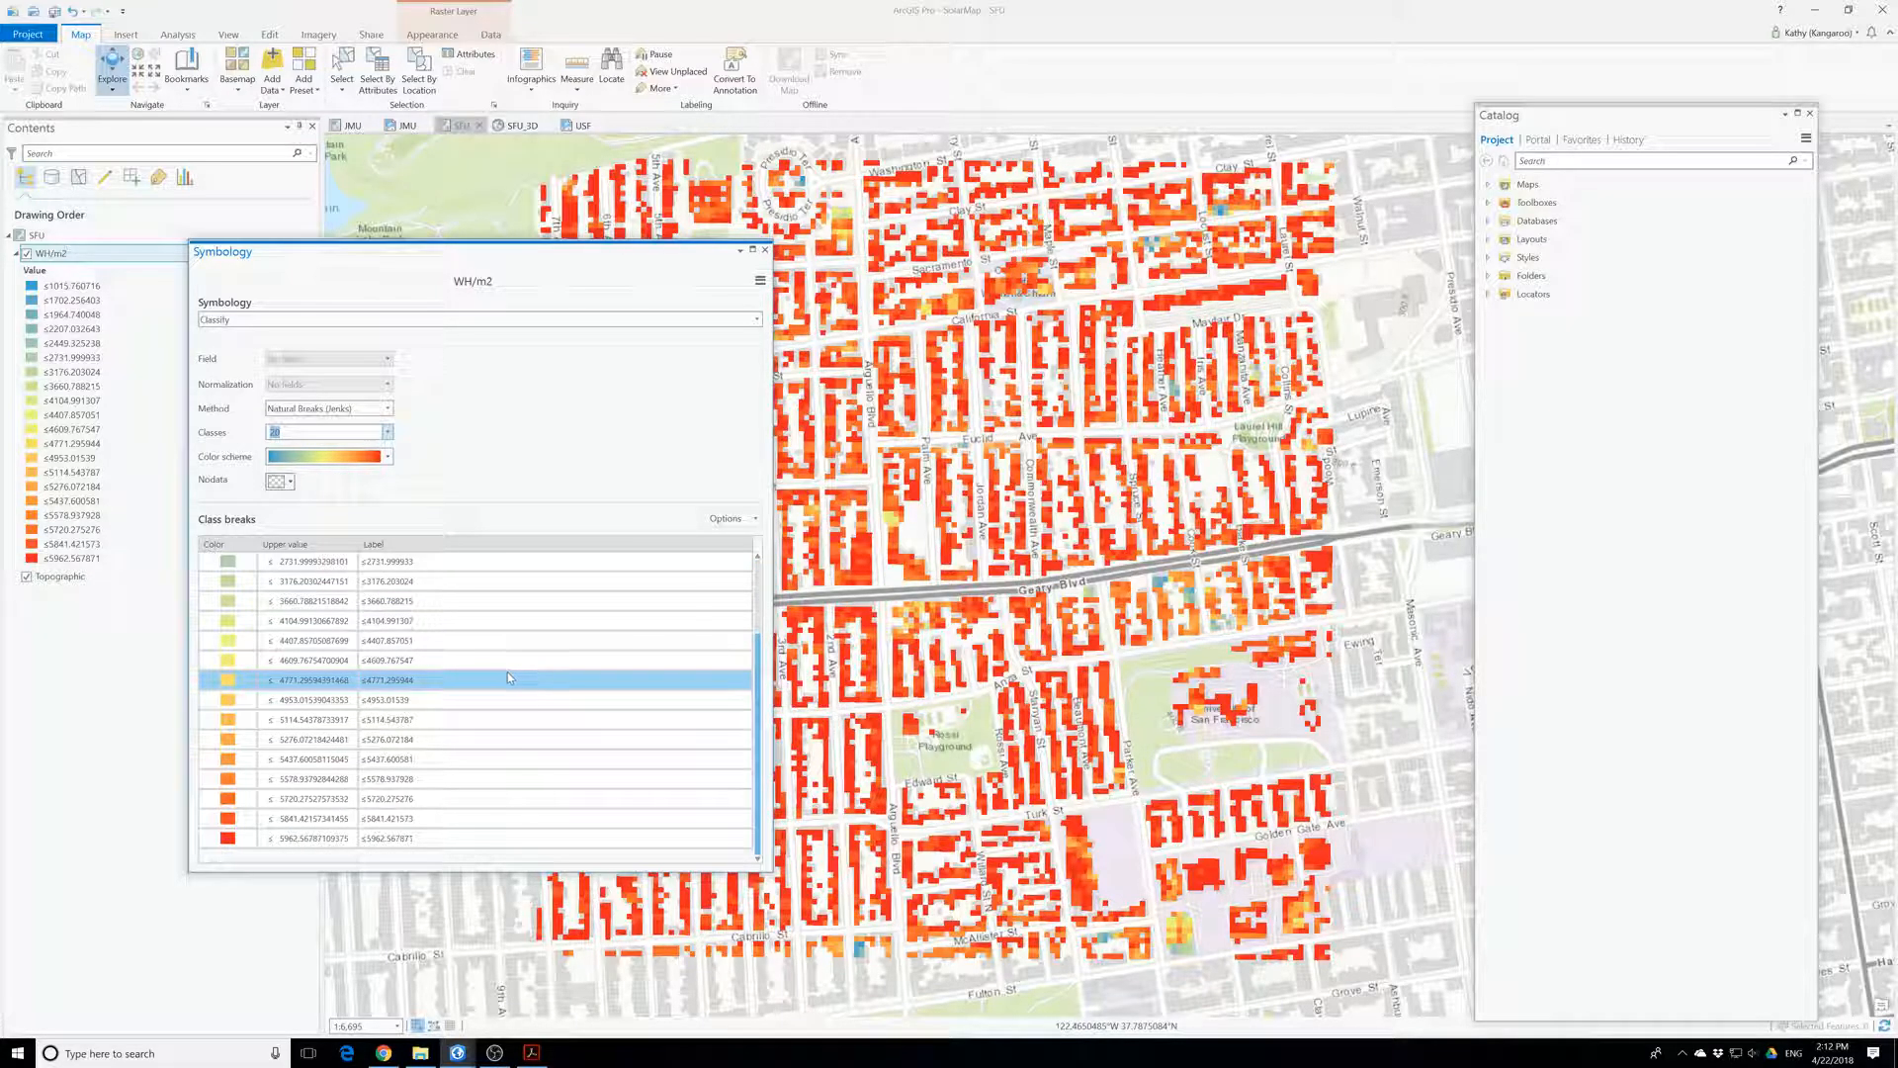
click(388, 433)
click(390, 434)
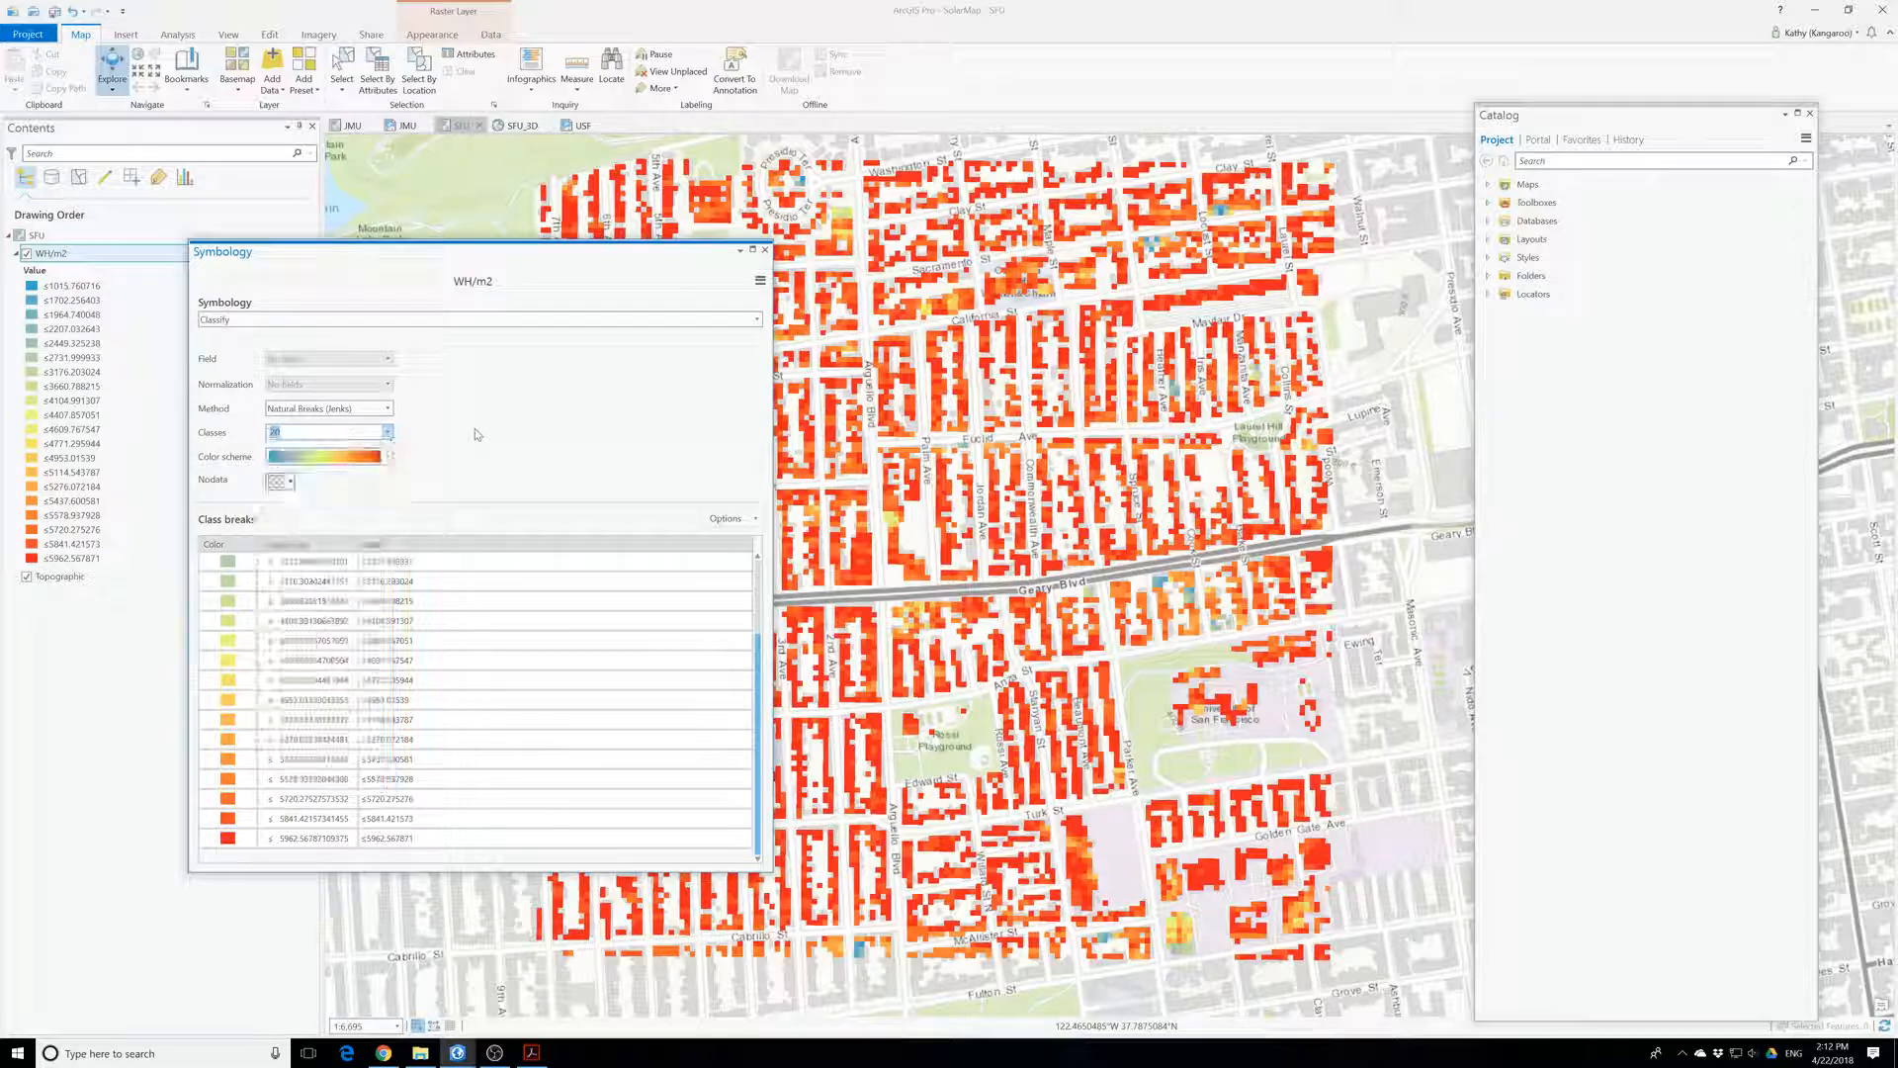
- Try Vector Field symbology on the WH/m2 layer, and switch it to Unique Values
click(346, 320)
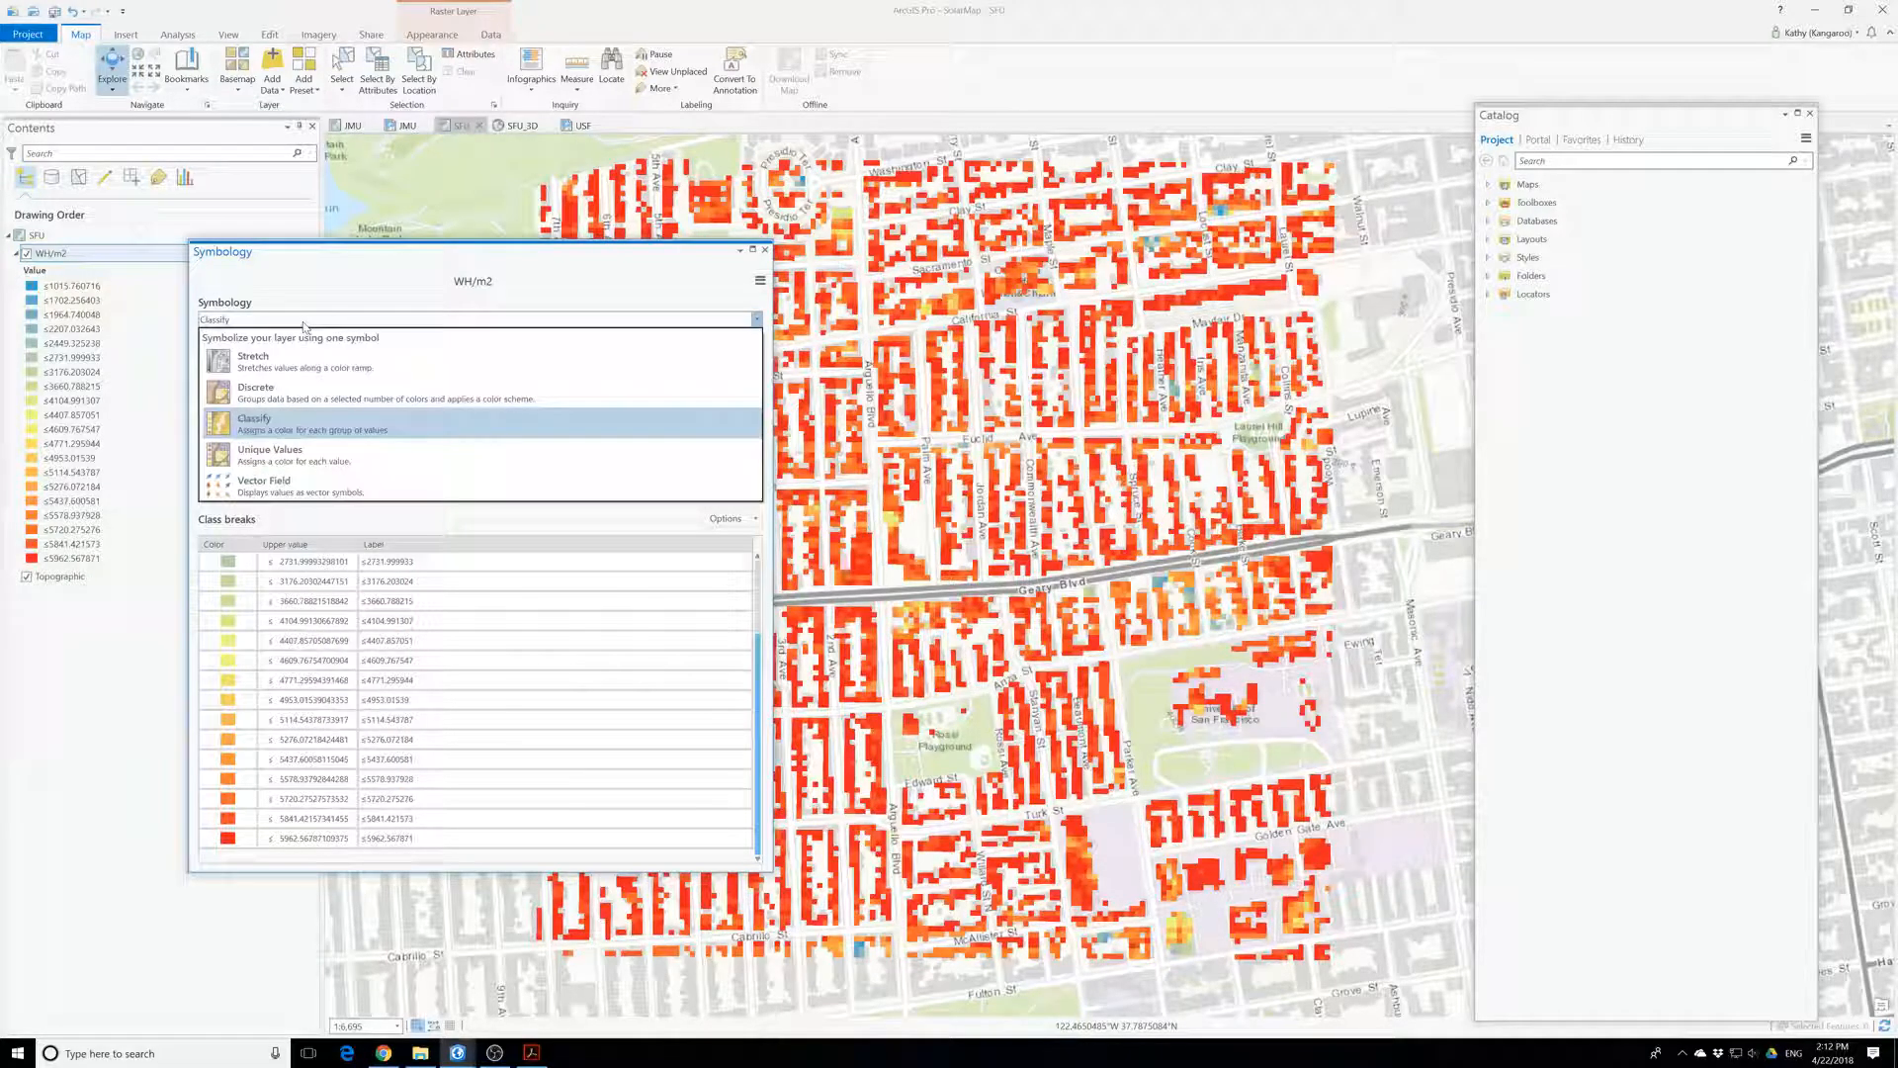
click(344, 488)
click(357, 320)
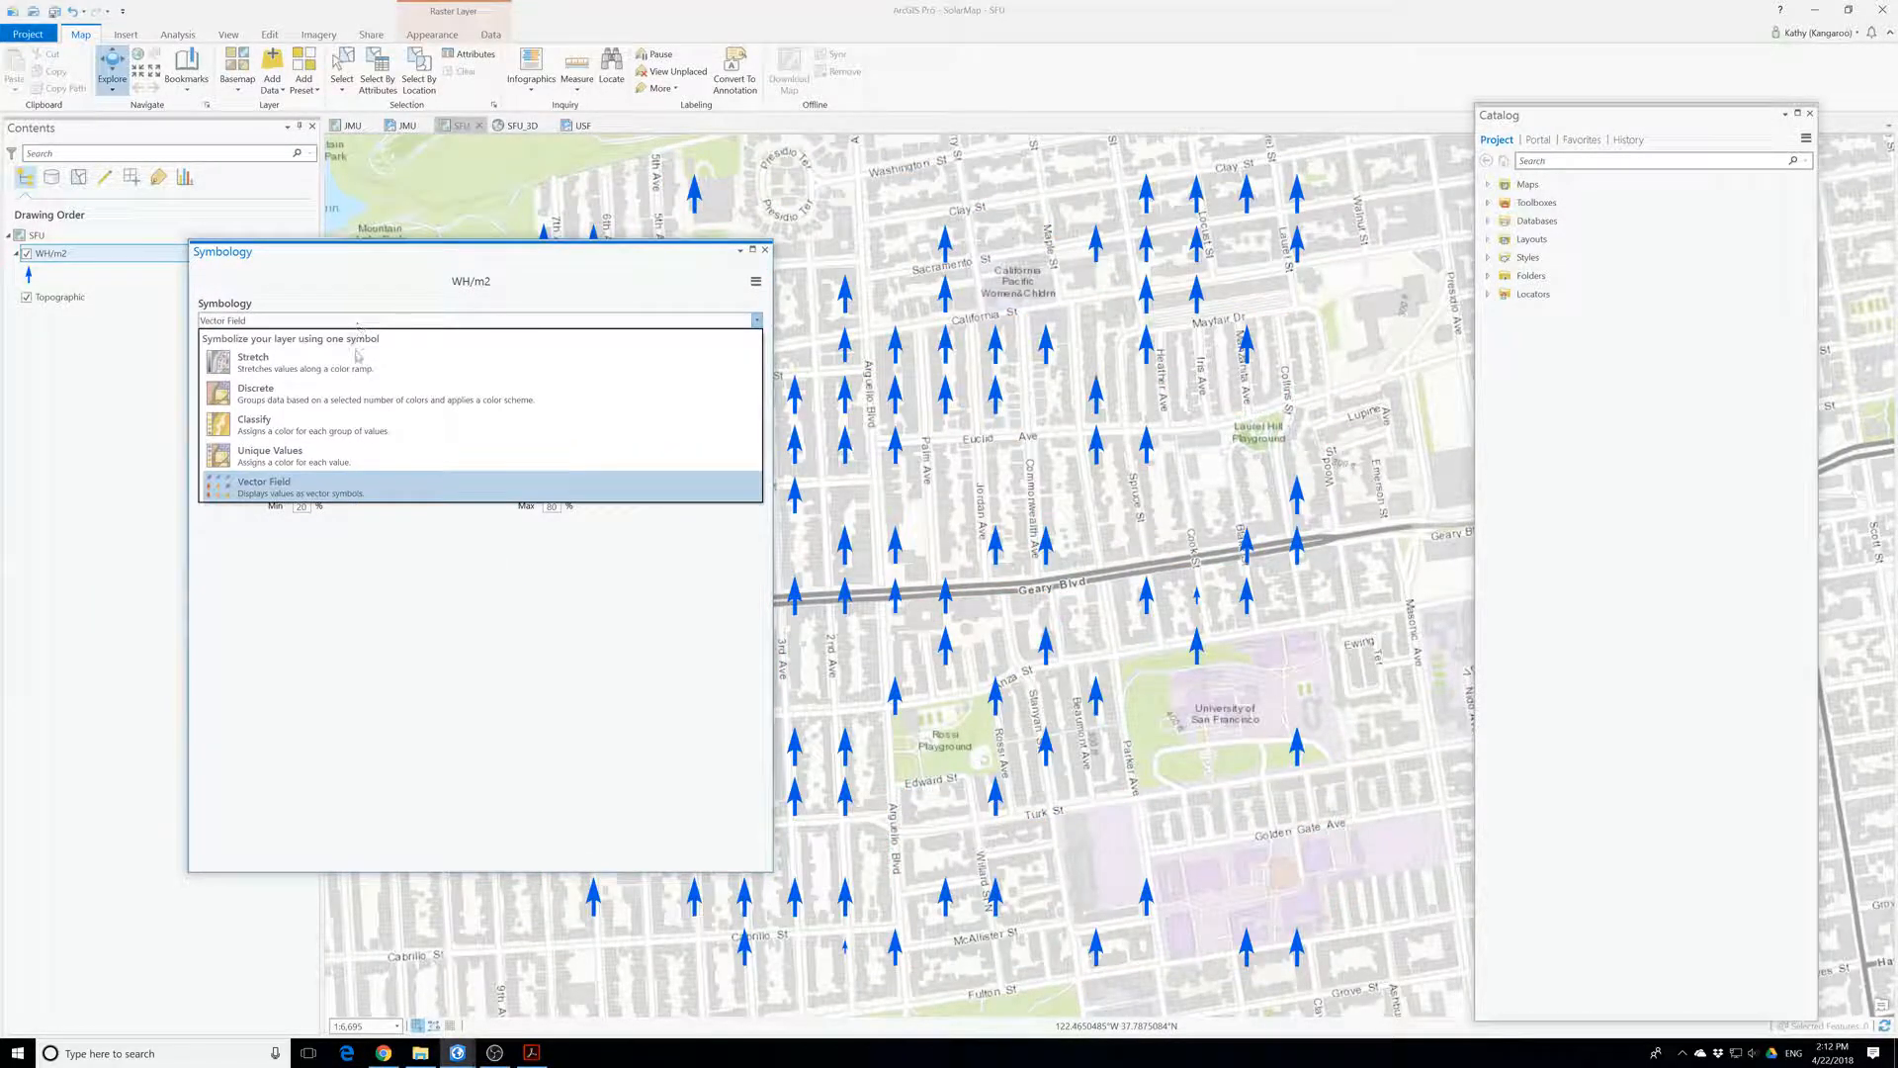
click(363, 461)
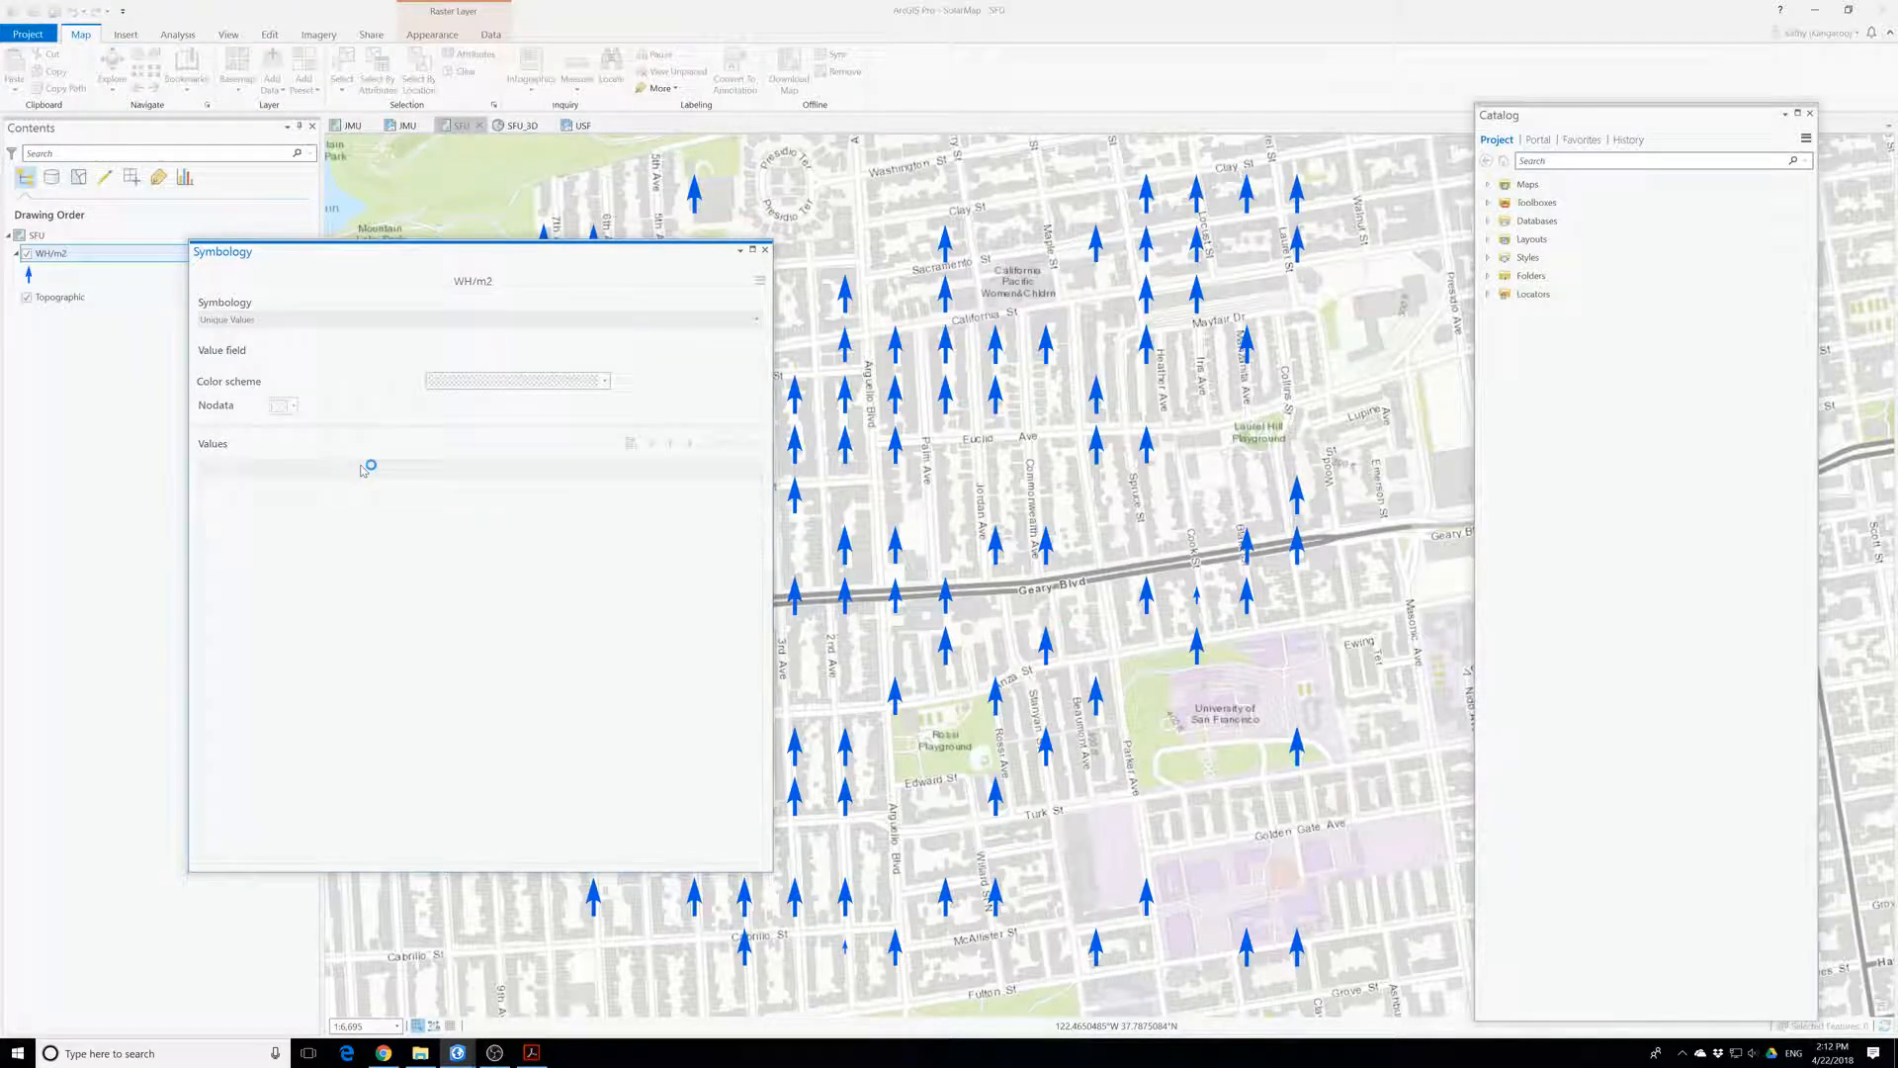
click(998, 556)
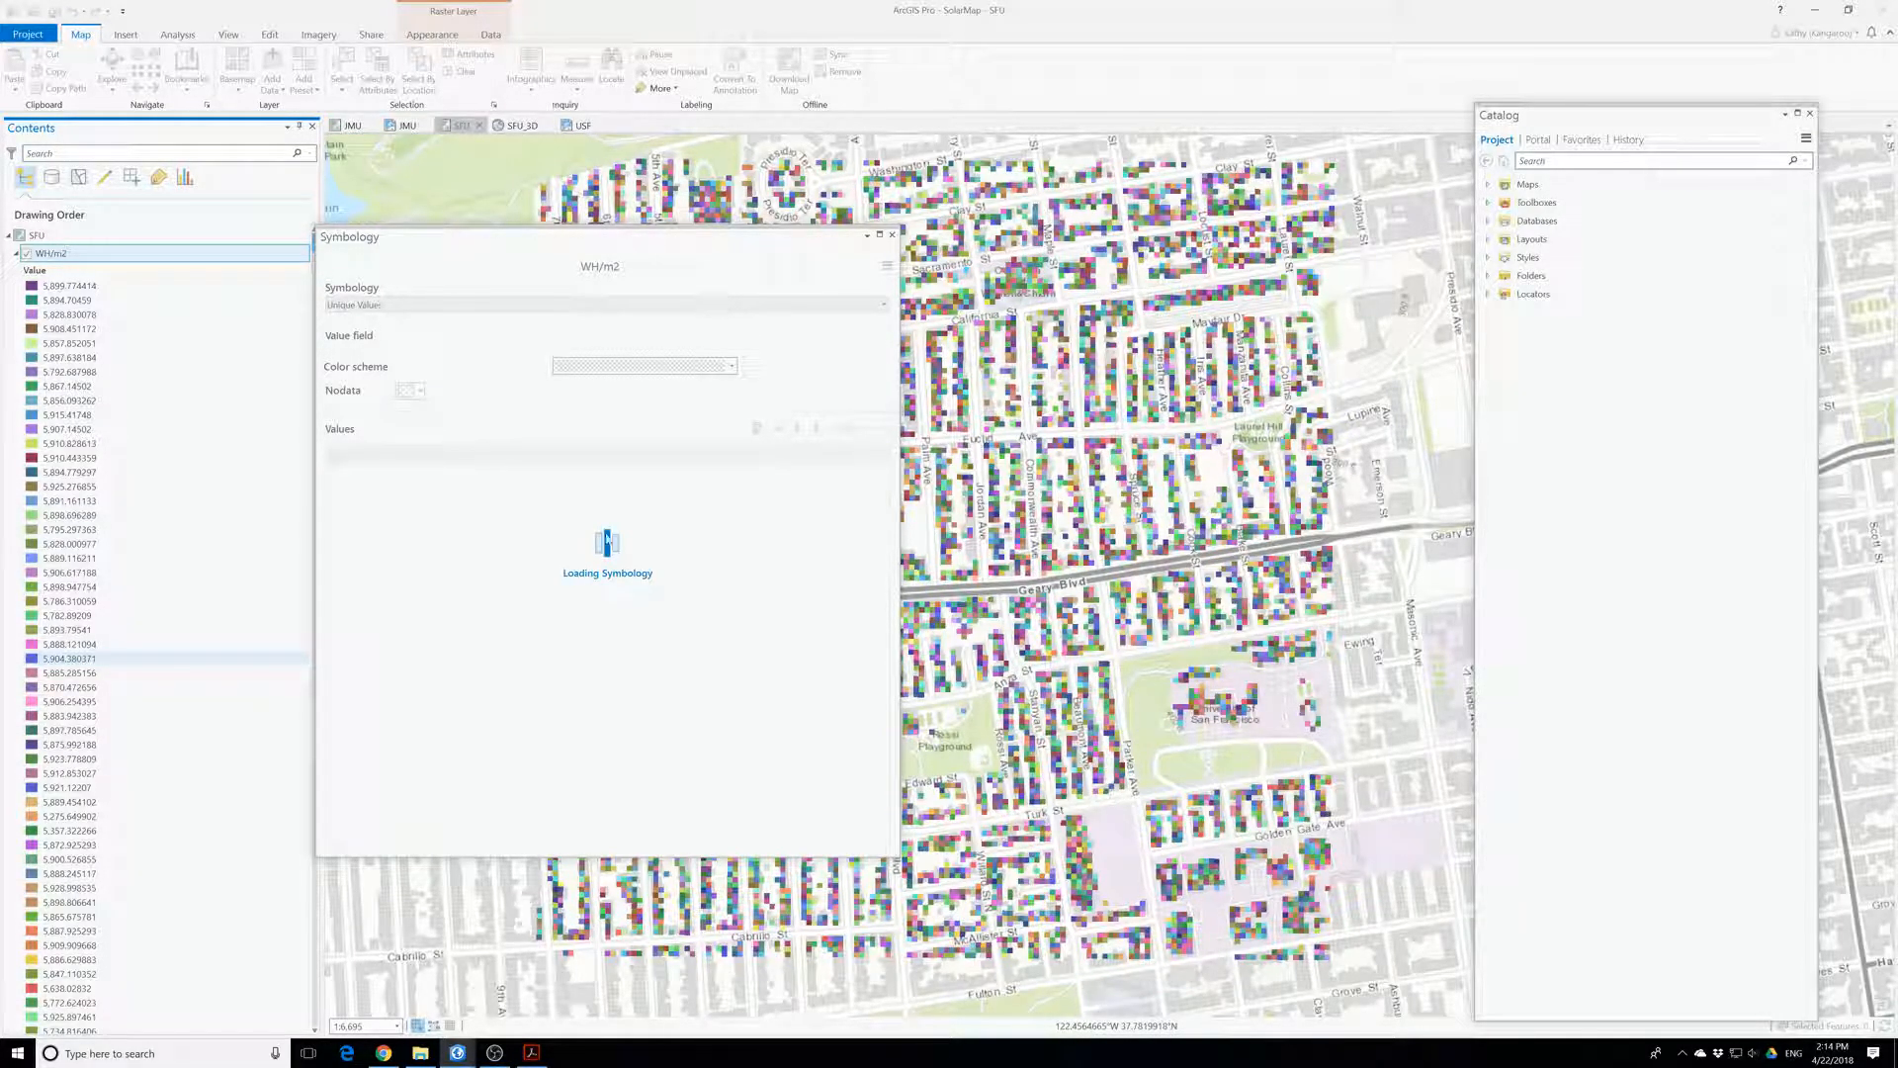
- Switch to the ArcGIS Pro session with the VAForest project and close its Minus geoprocessing tool
mouse_move(457, 1052)
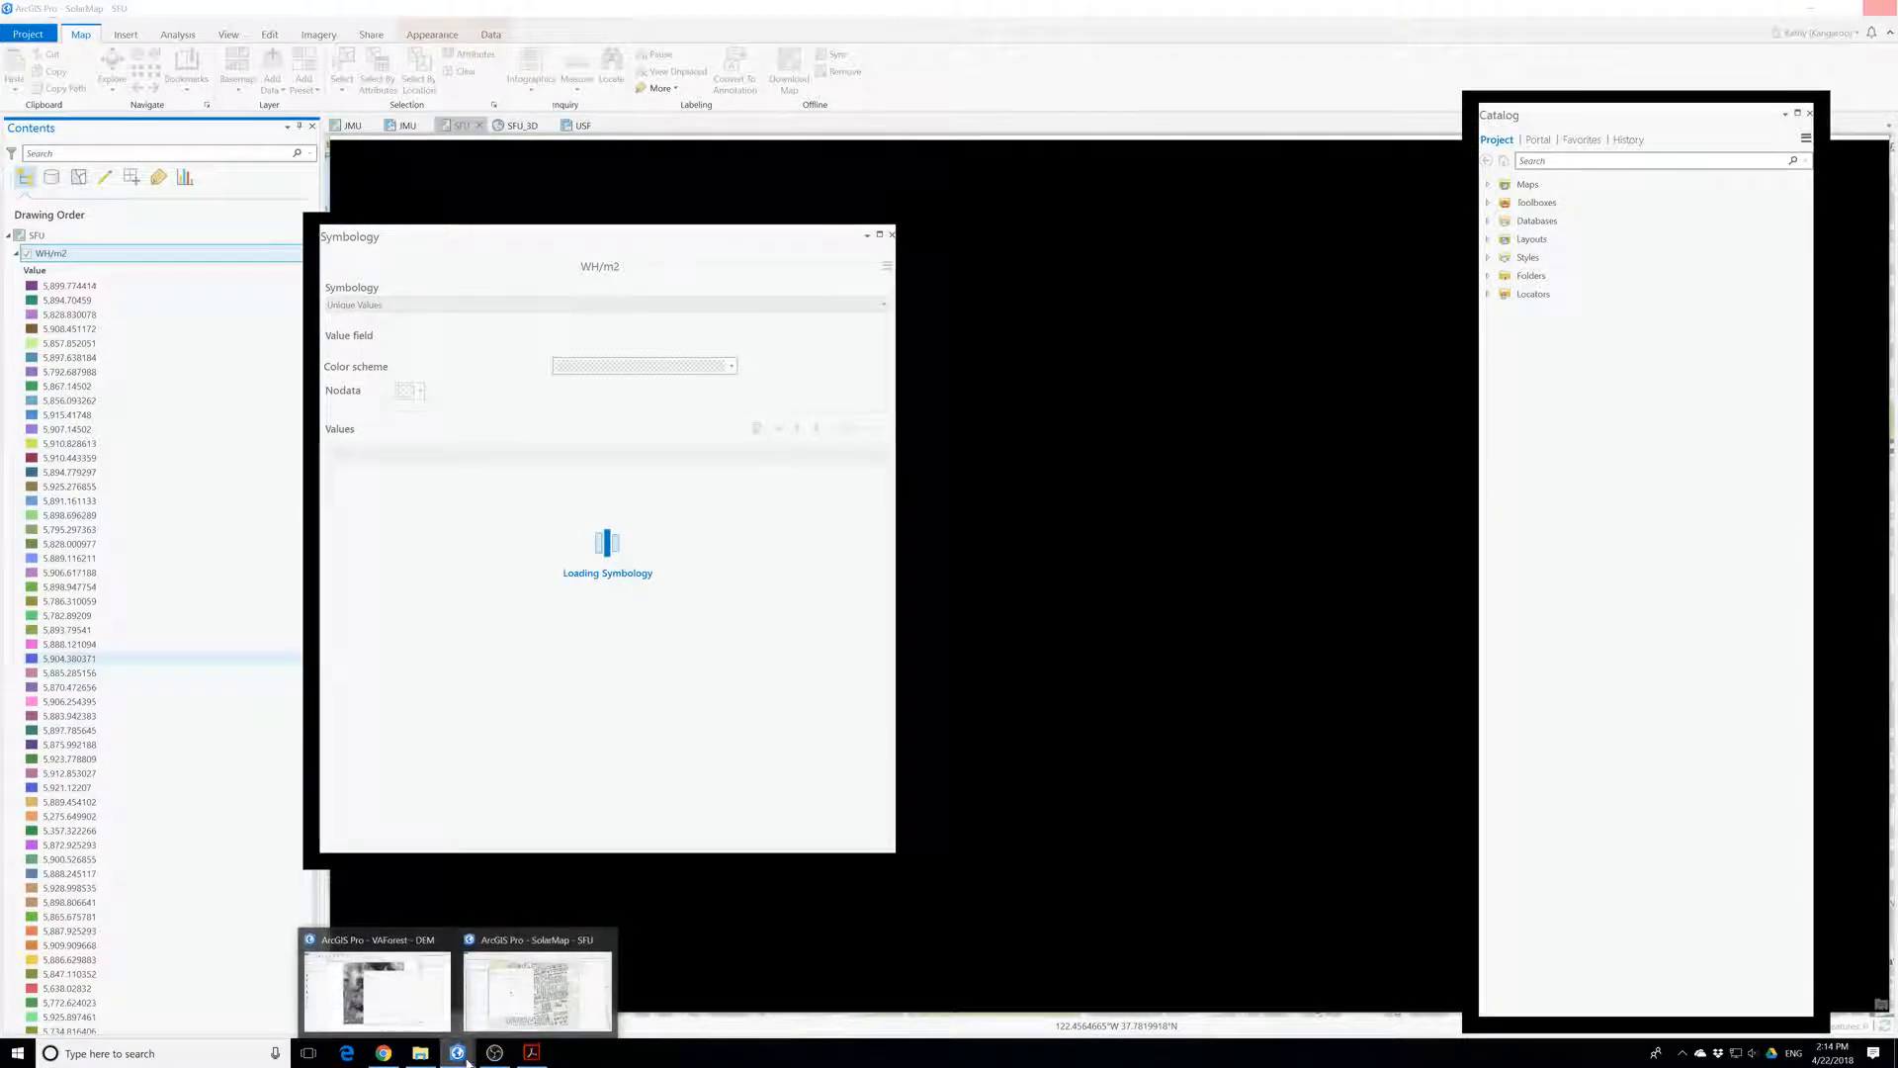
click(539, 979)
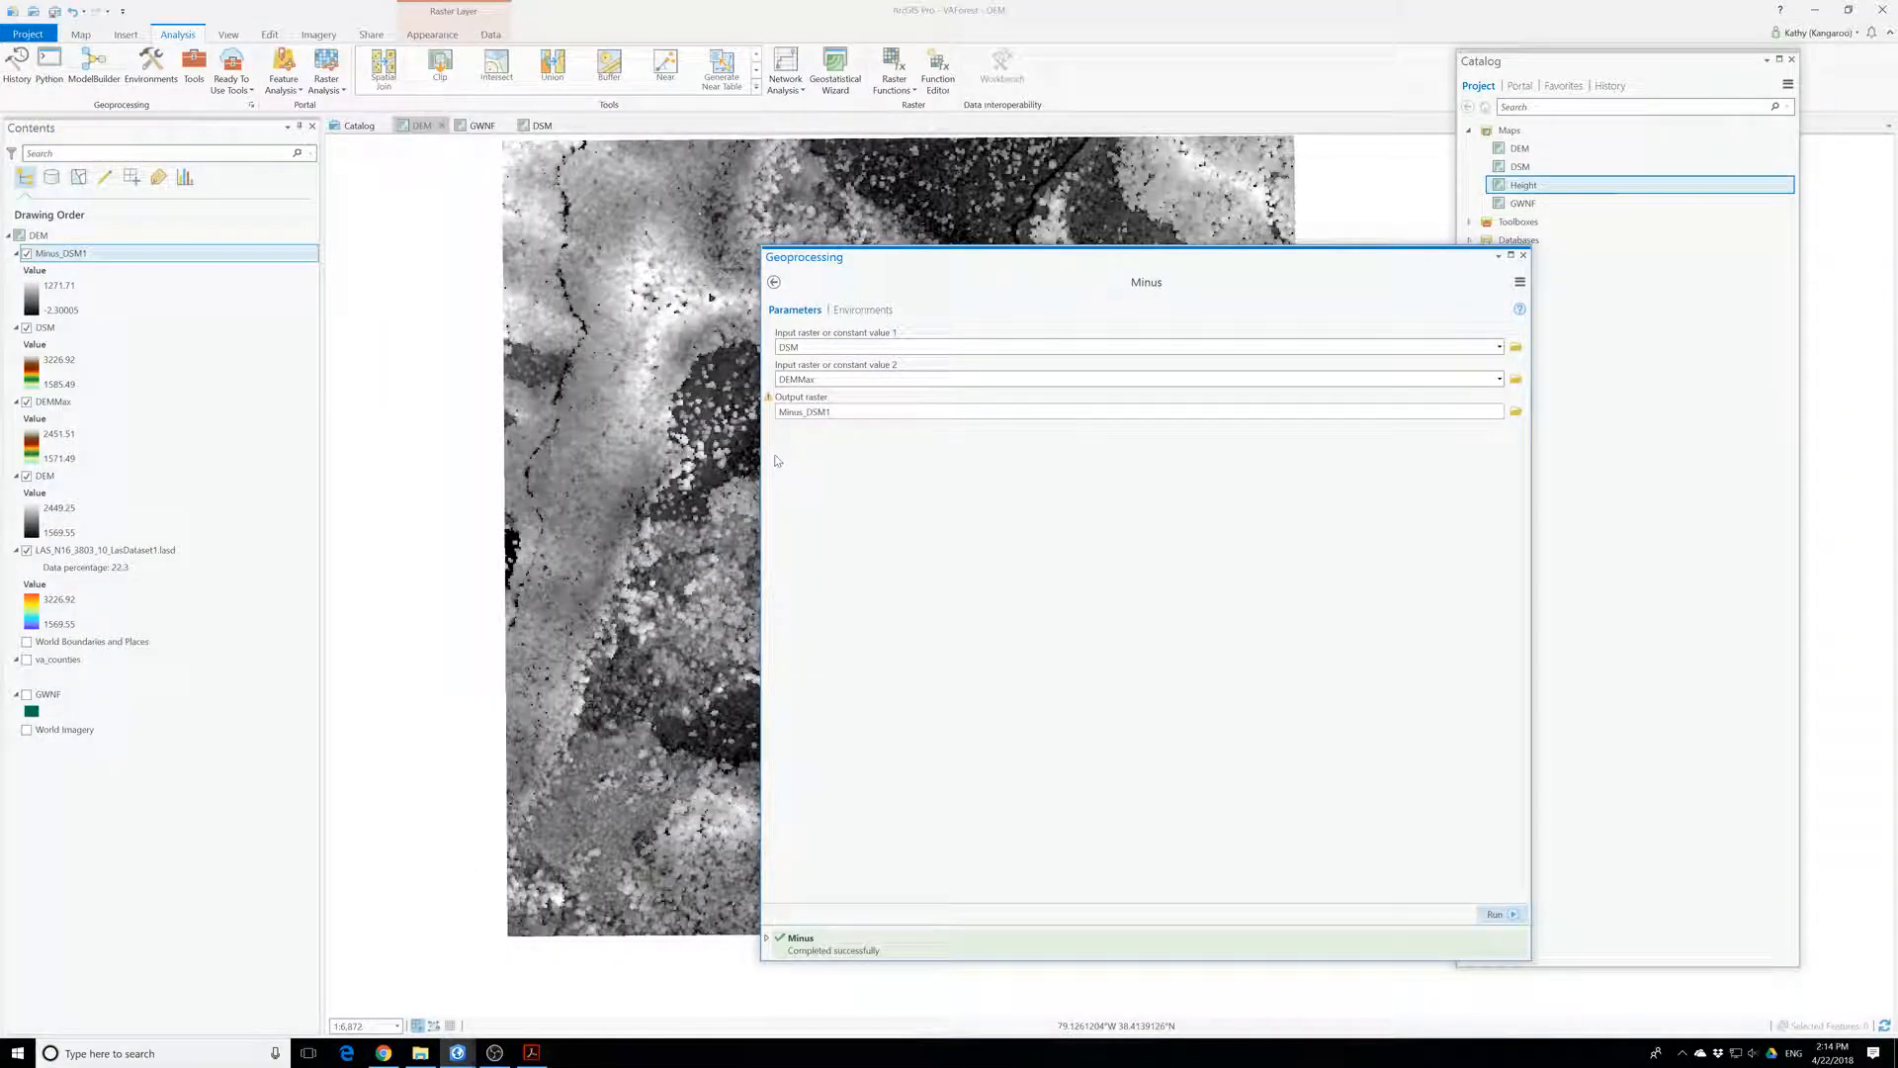
click(1524, 256)
right_click(61, 254)
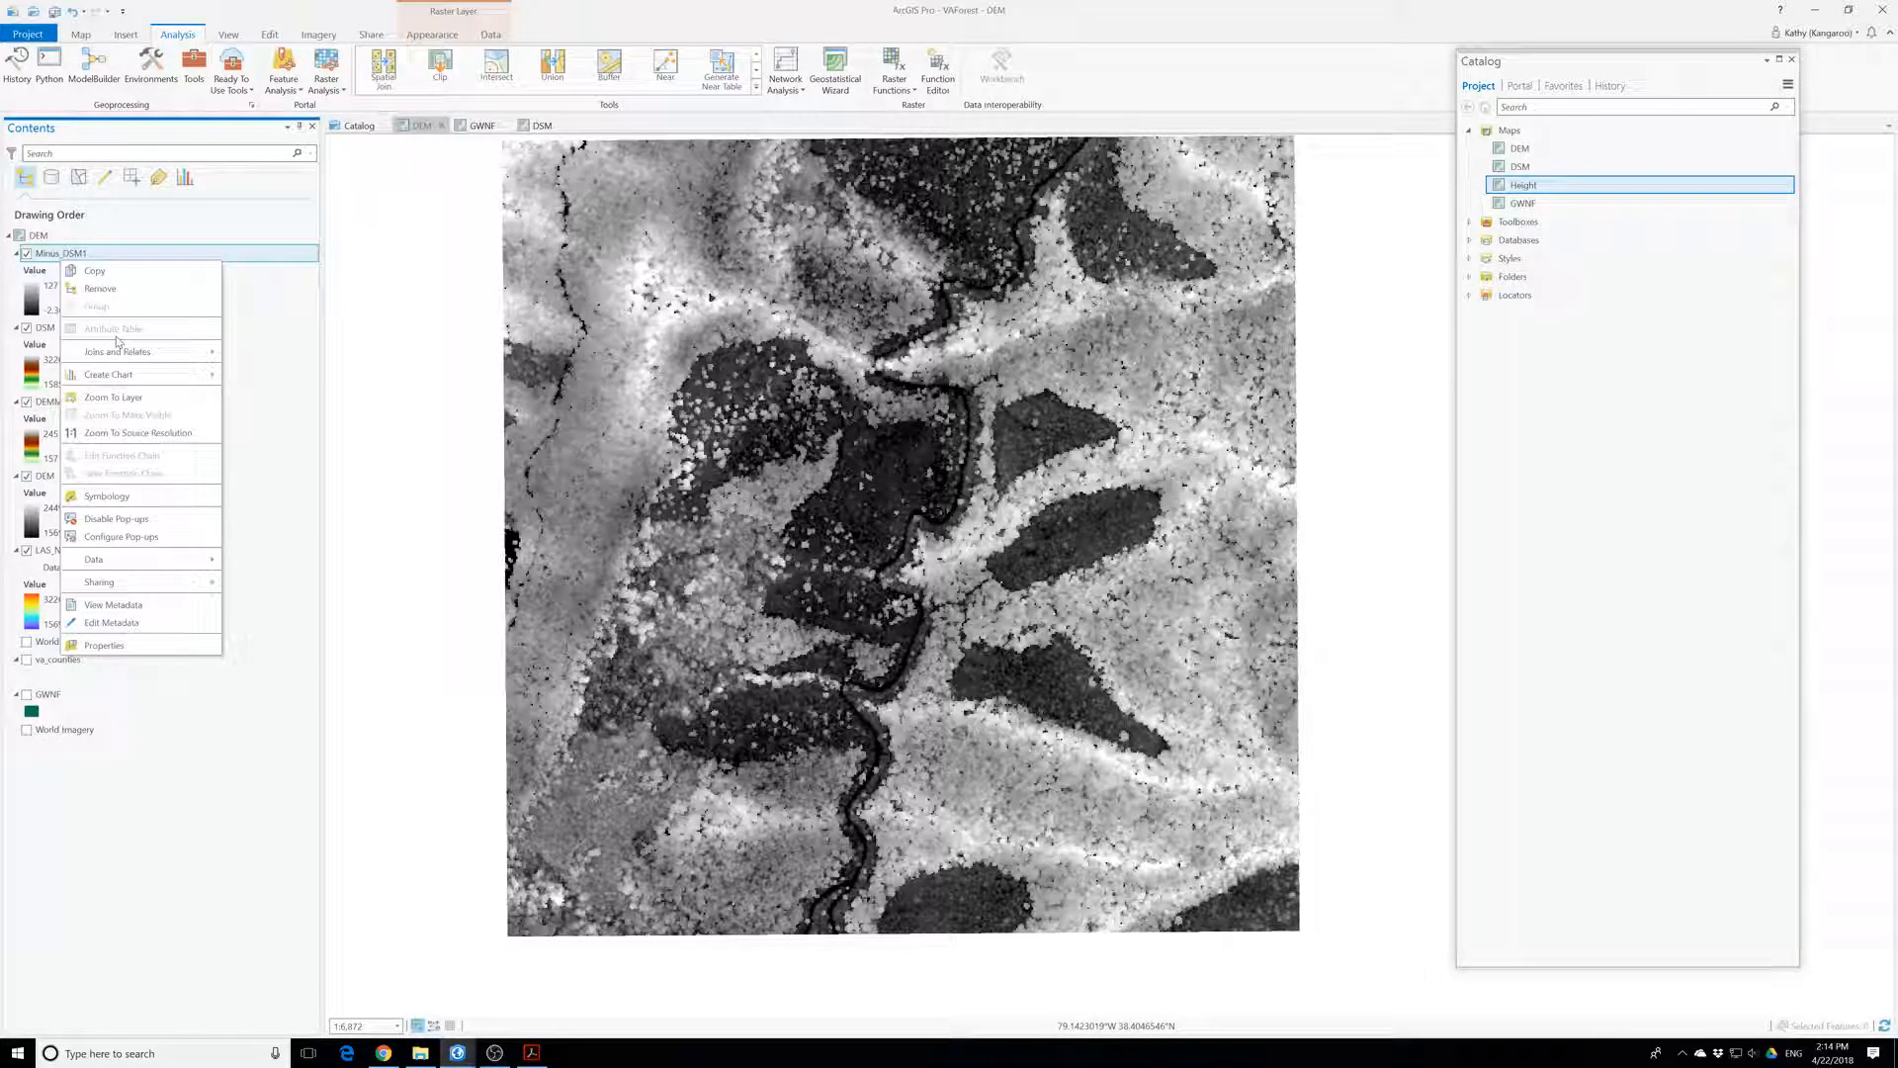
mouse_move(494, 1052)
click(39, 255)
click(71, 289)
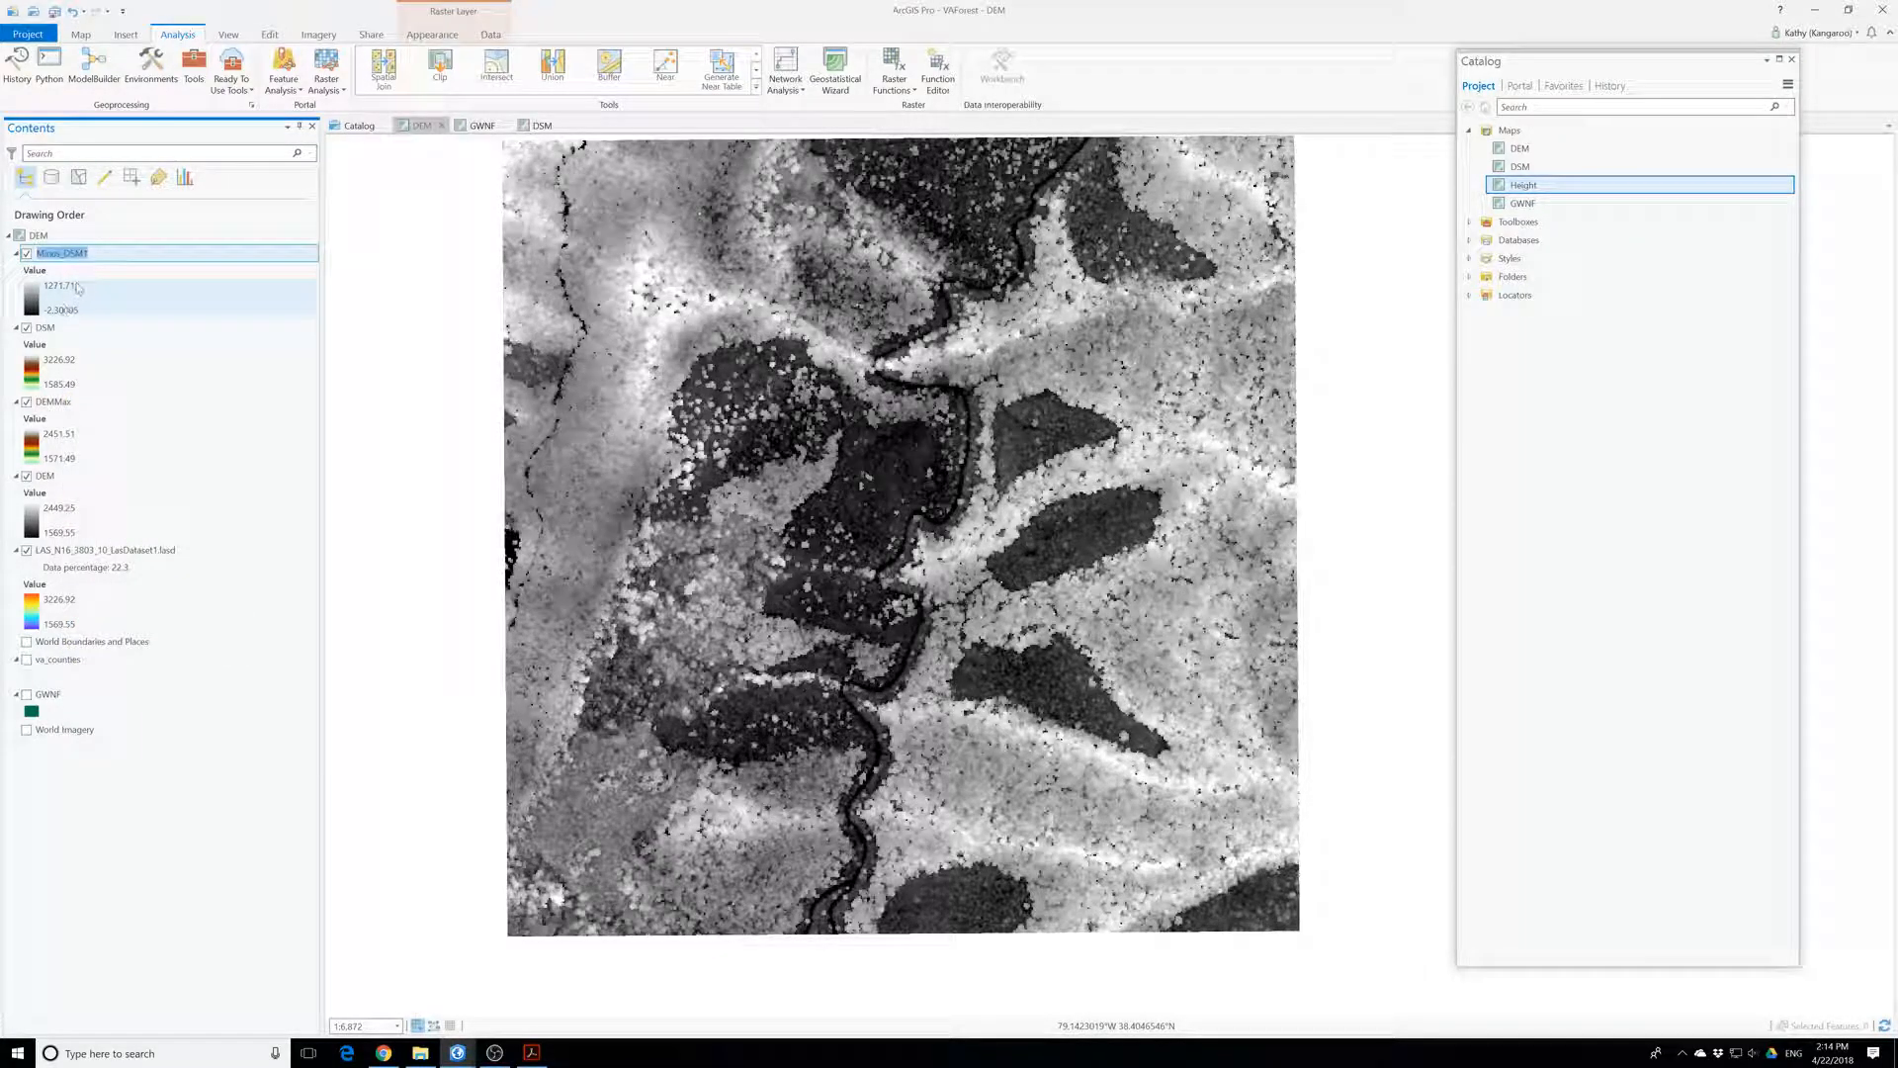
click(71, 259)
right_click(67, 258)
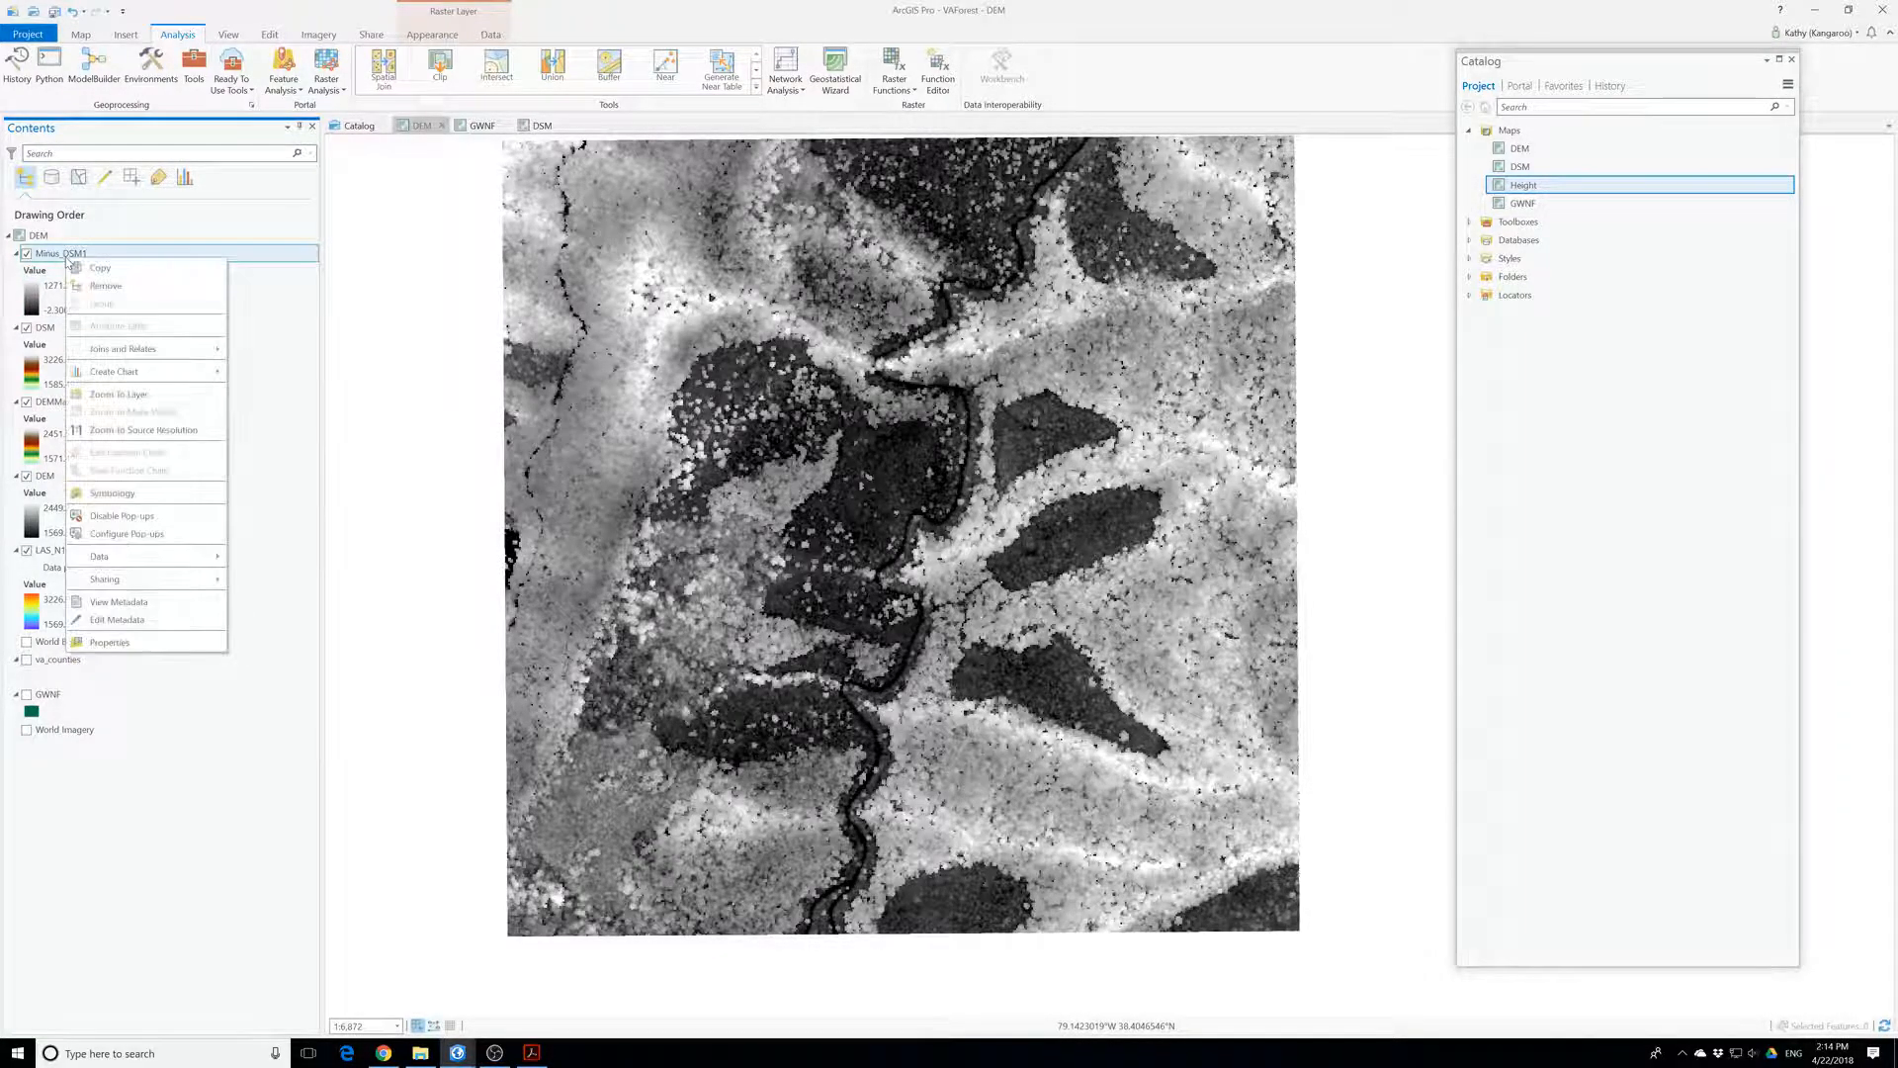
click(61, 255)
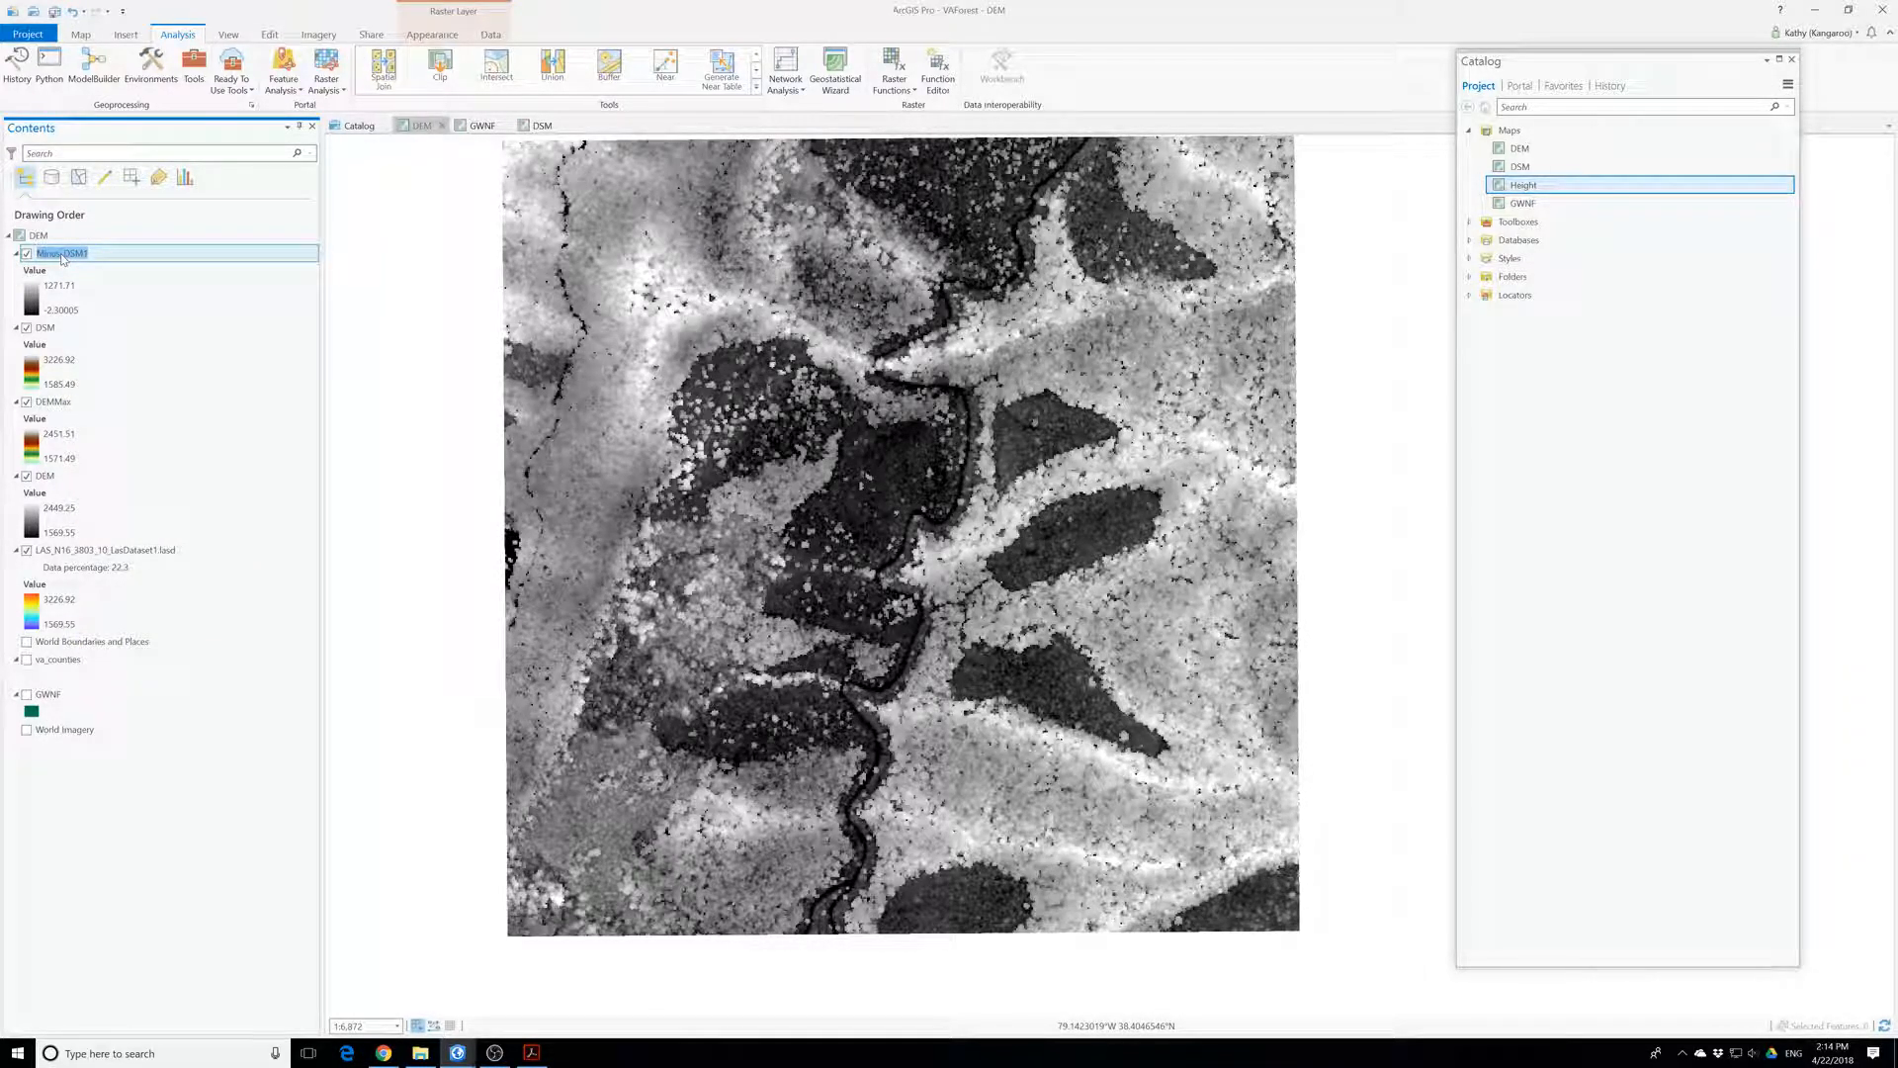
key(Return)
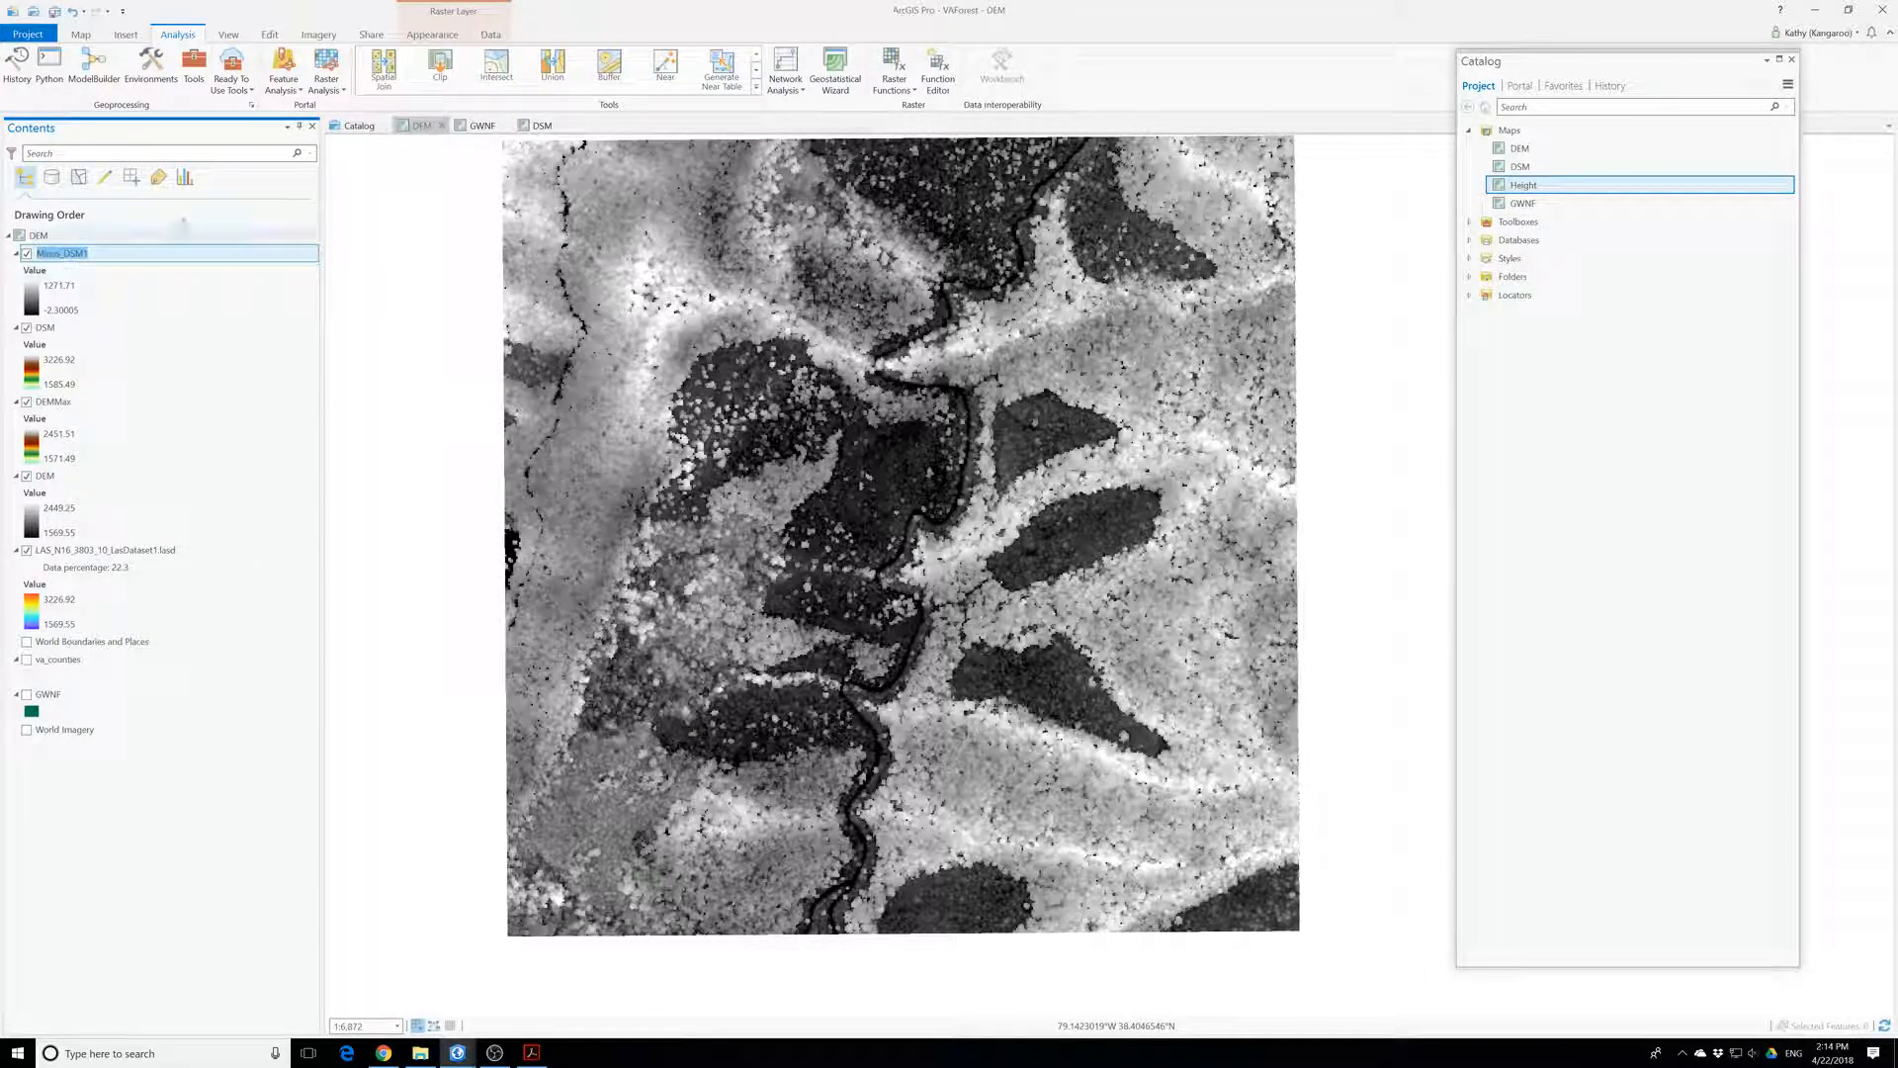
- Search the geoprocessing tools for int and open the Int tool from Spatial Analyst Tools
click(193, 68)
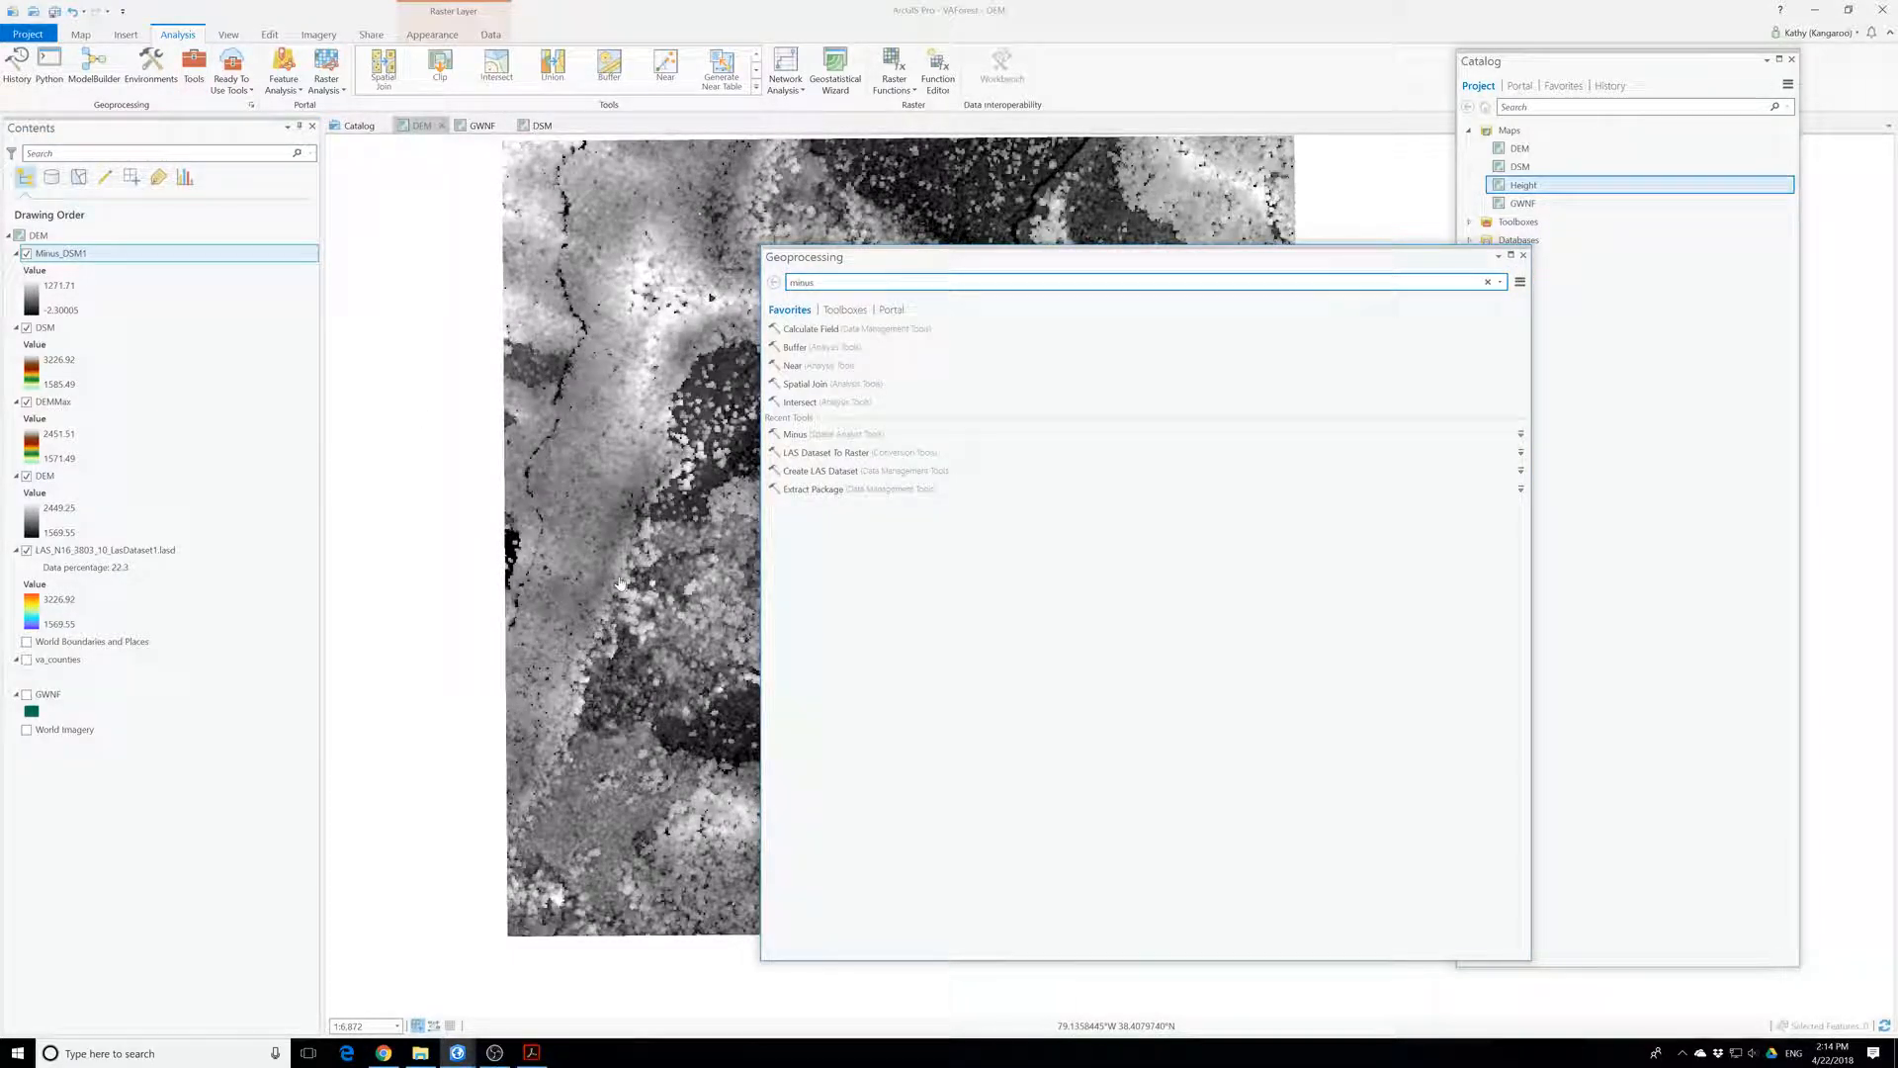
drag(830, 283, 751, 319)
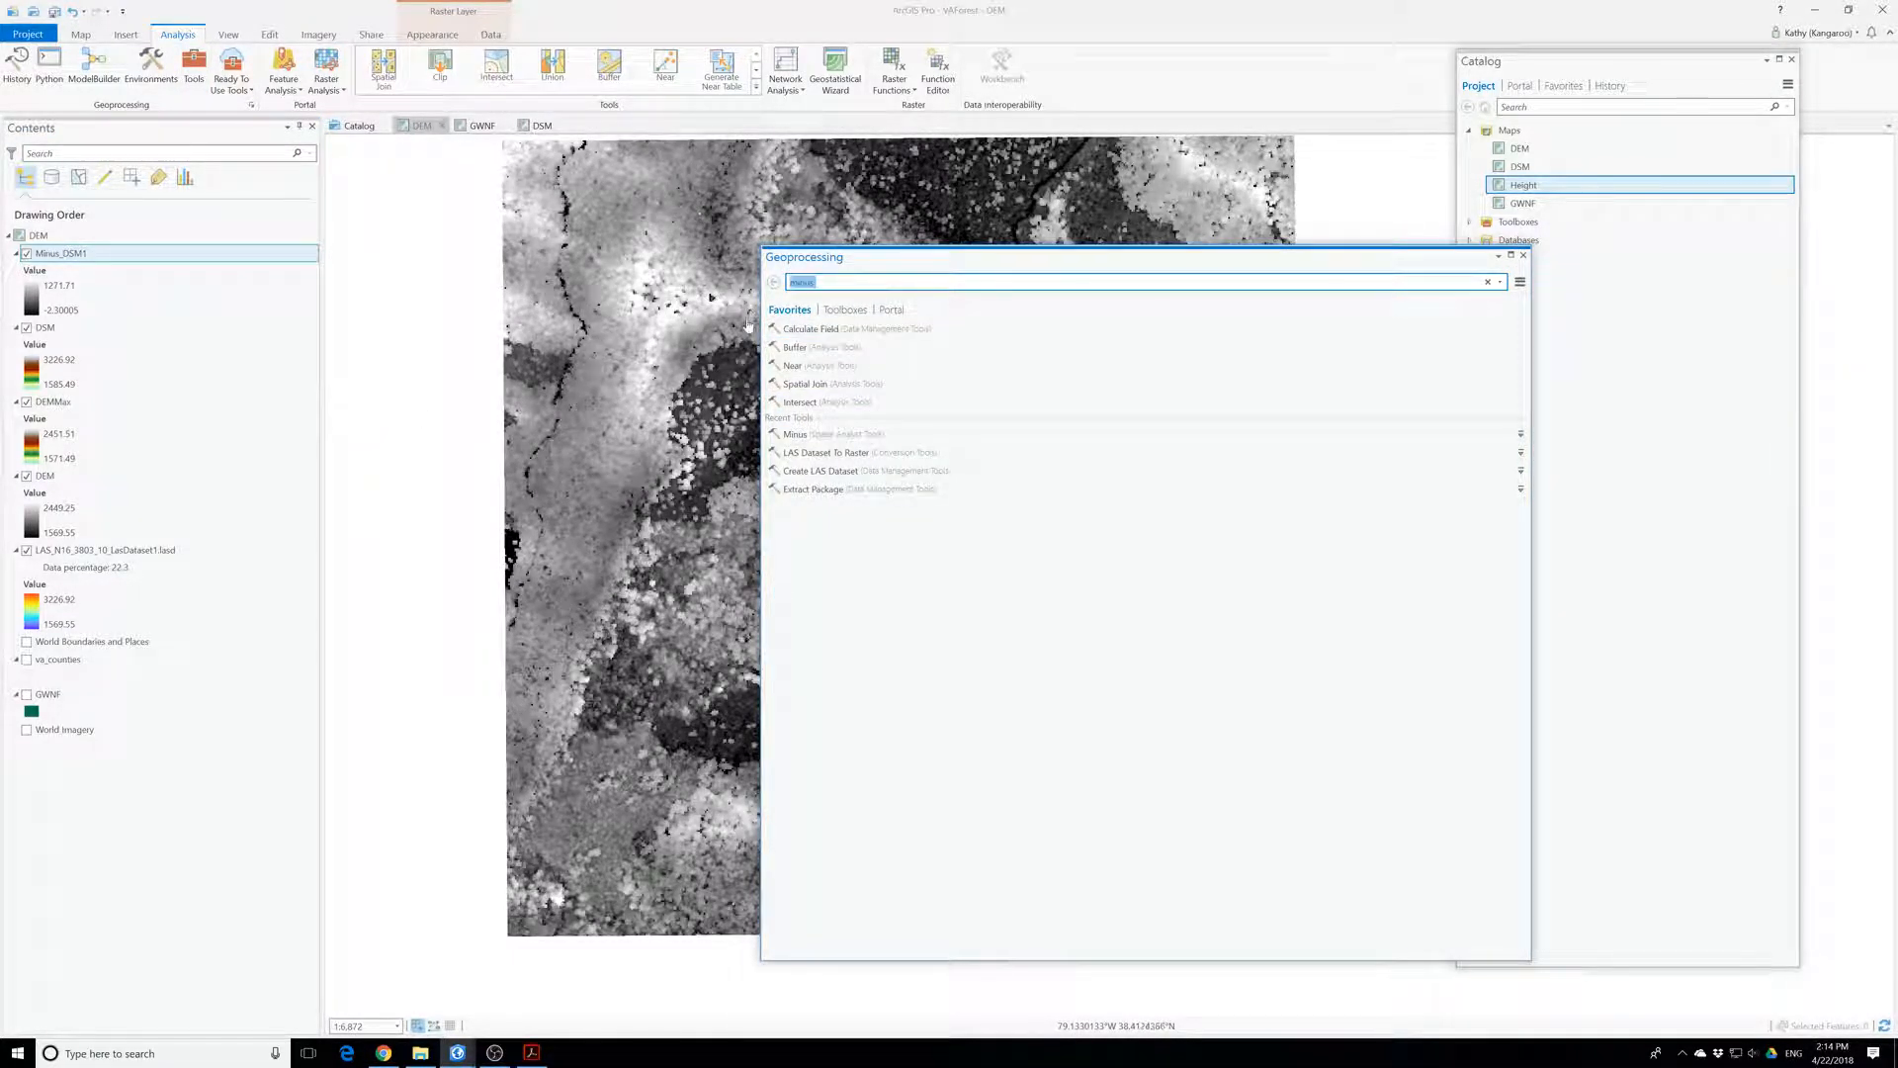
text(int)
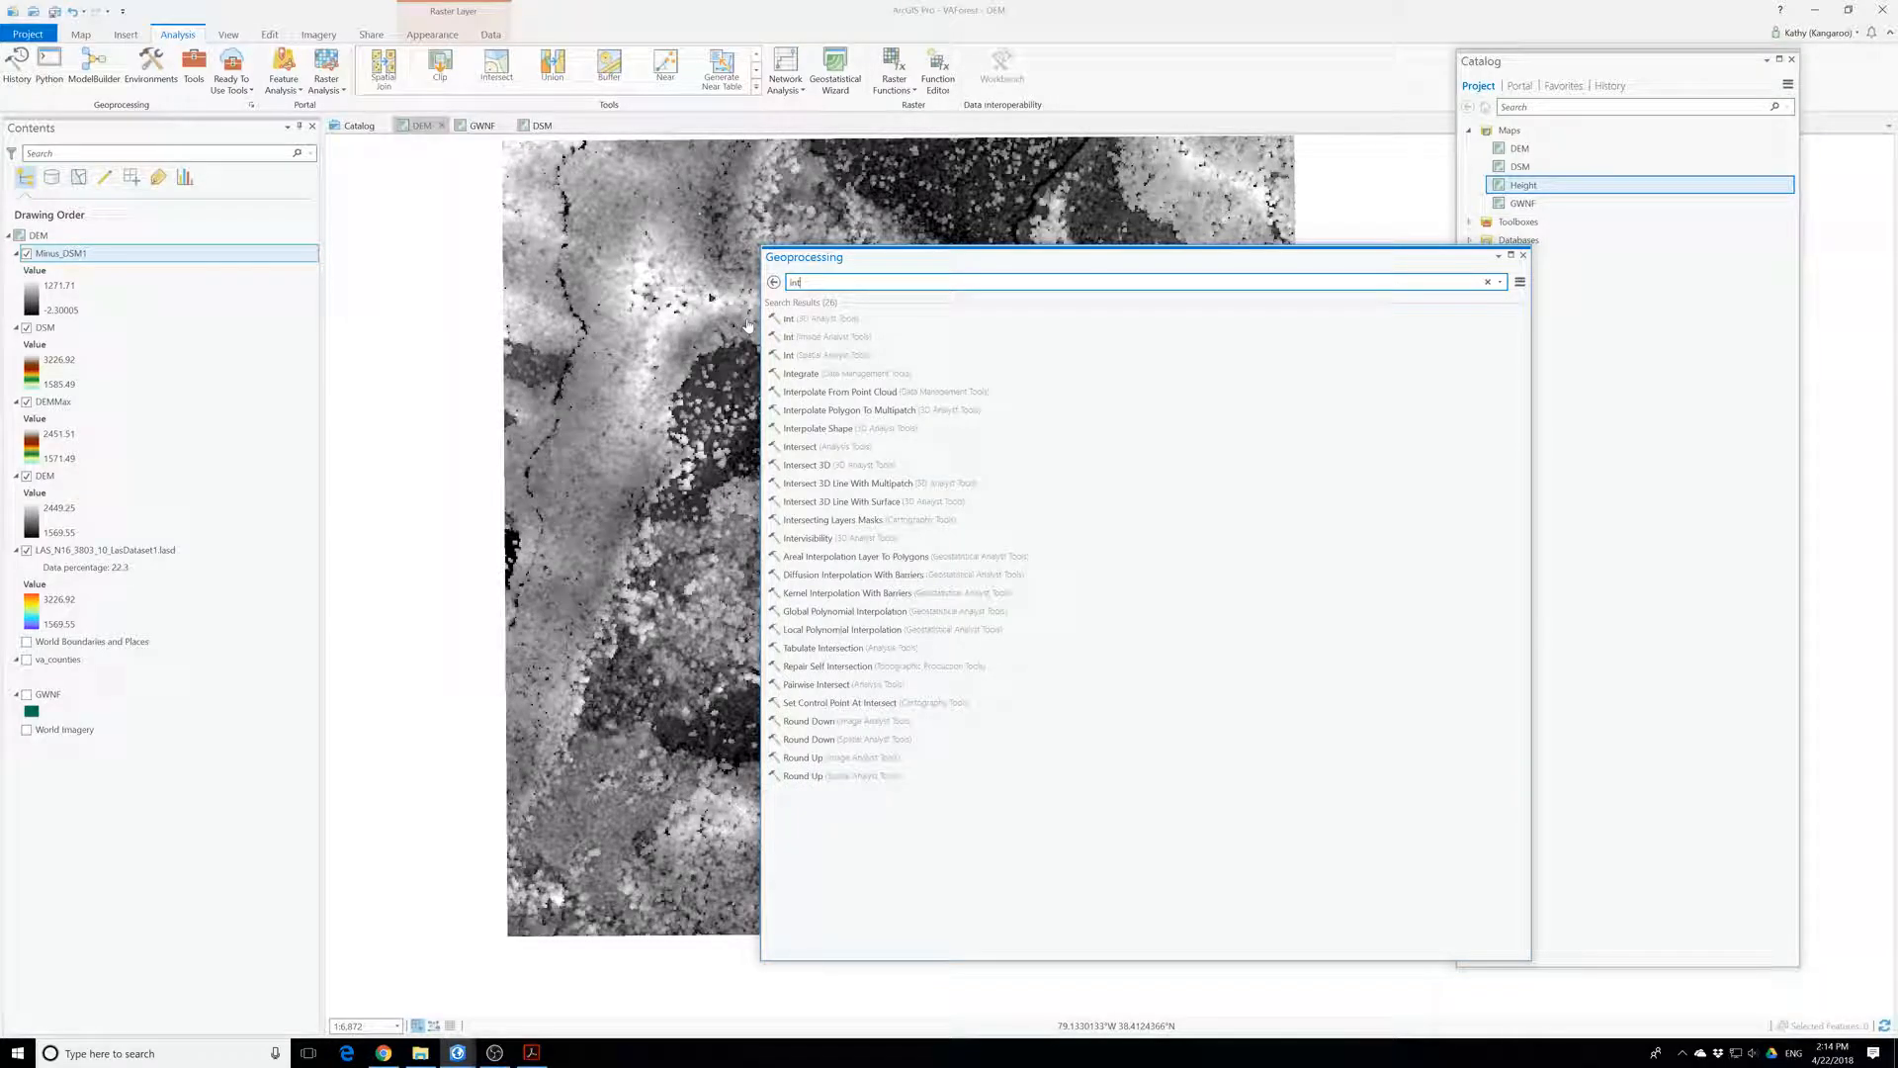
click(803, 356)
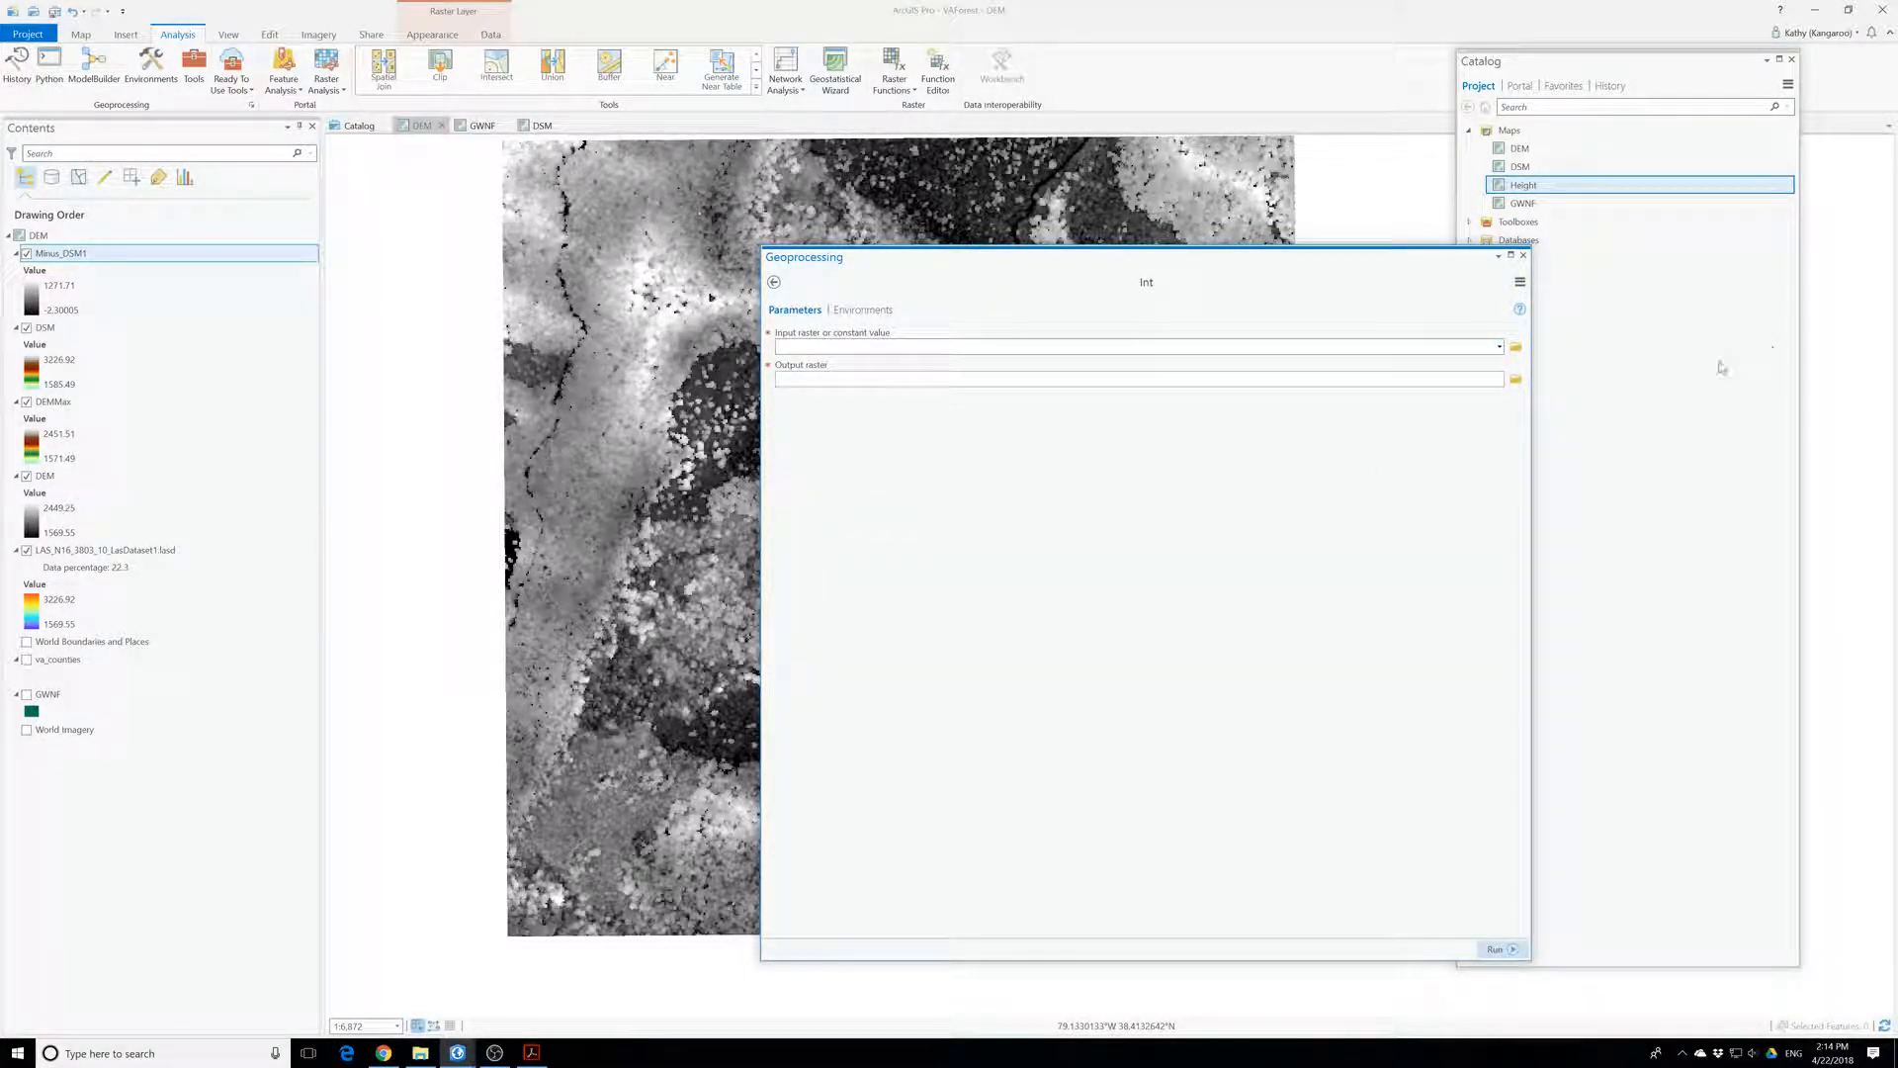
- Run Int with Minus_DSM1 as the input raster and Int_Height as the output raster
click(1305, 346)
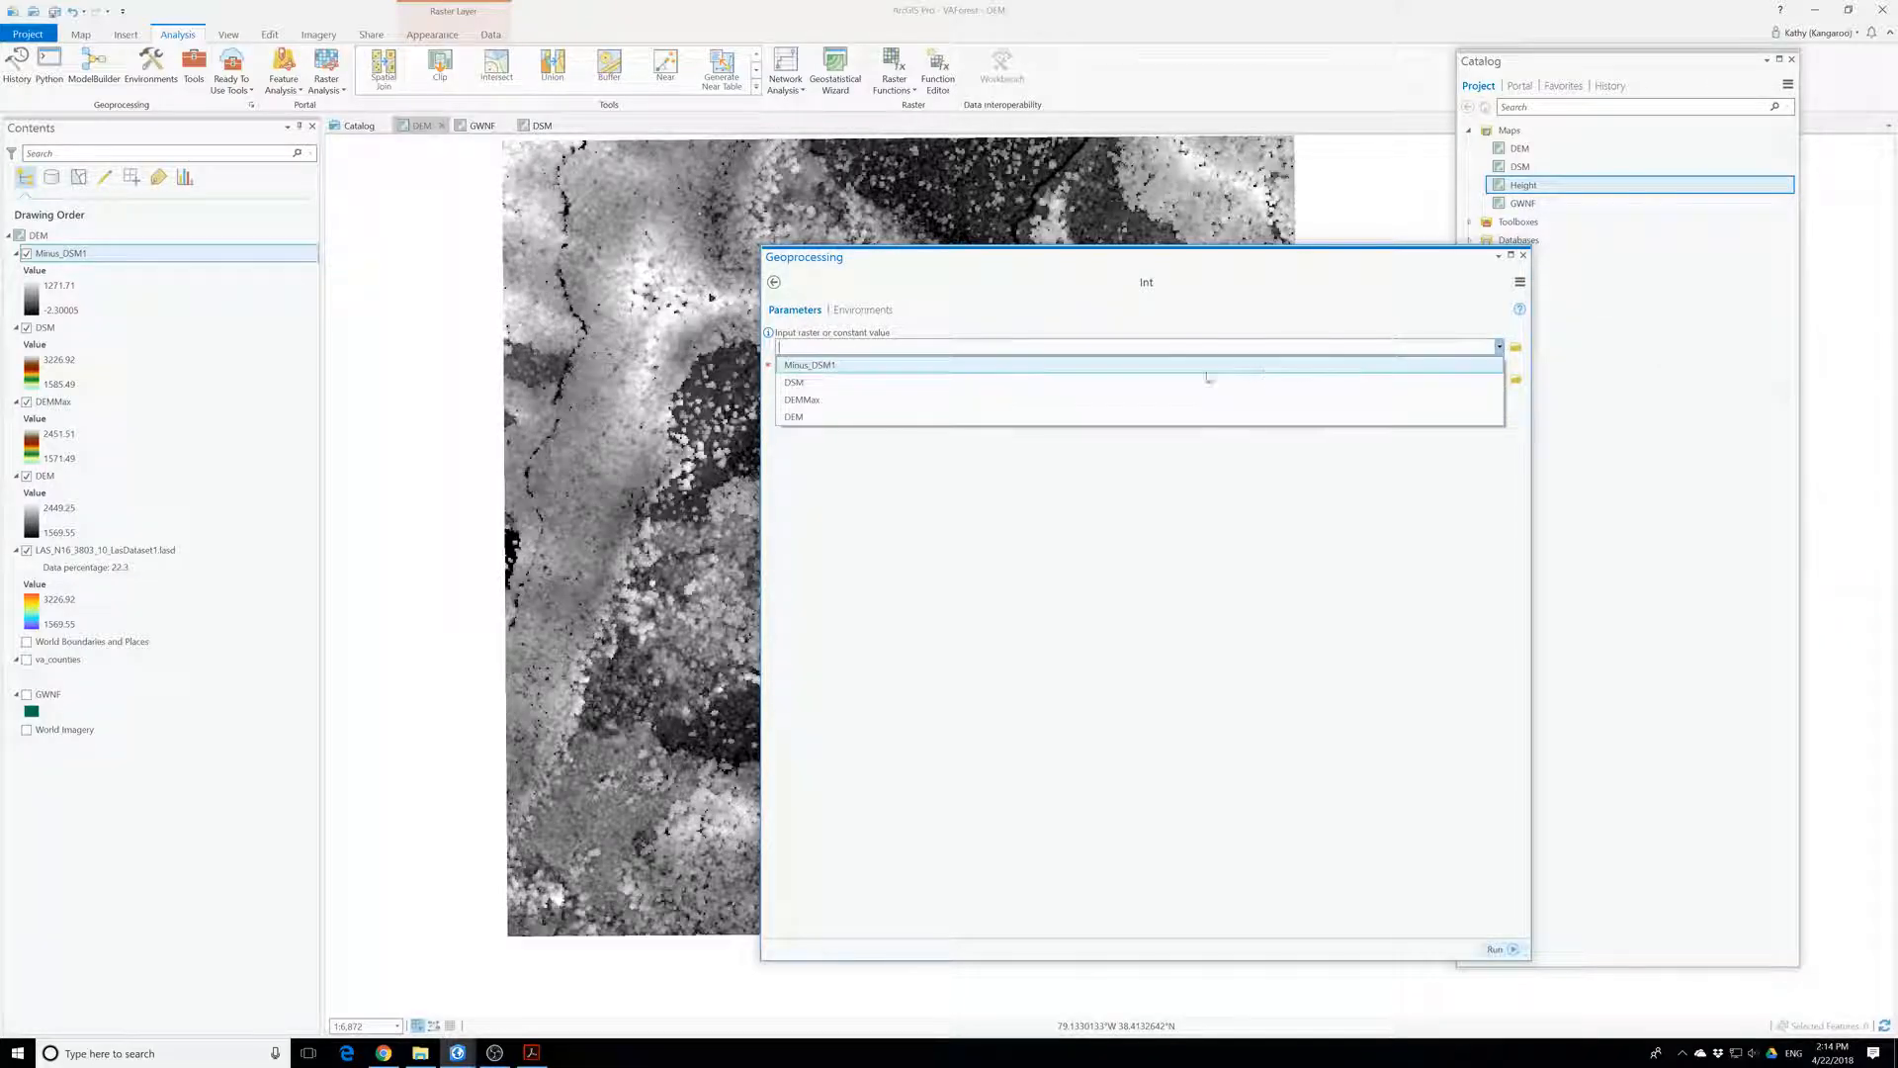
click(949, 367)
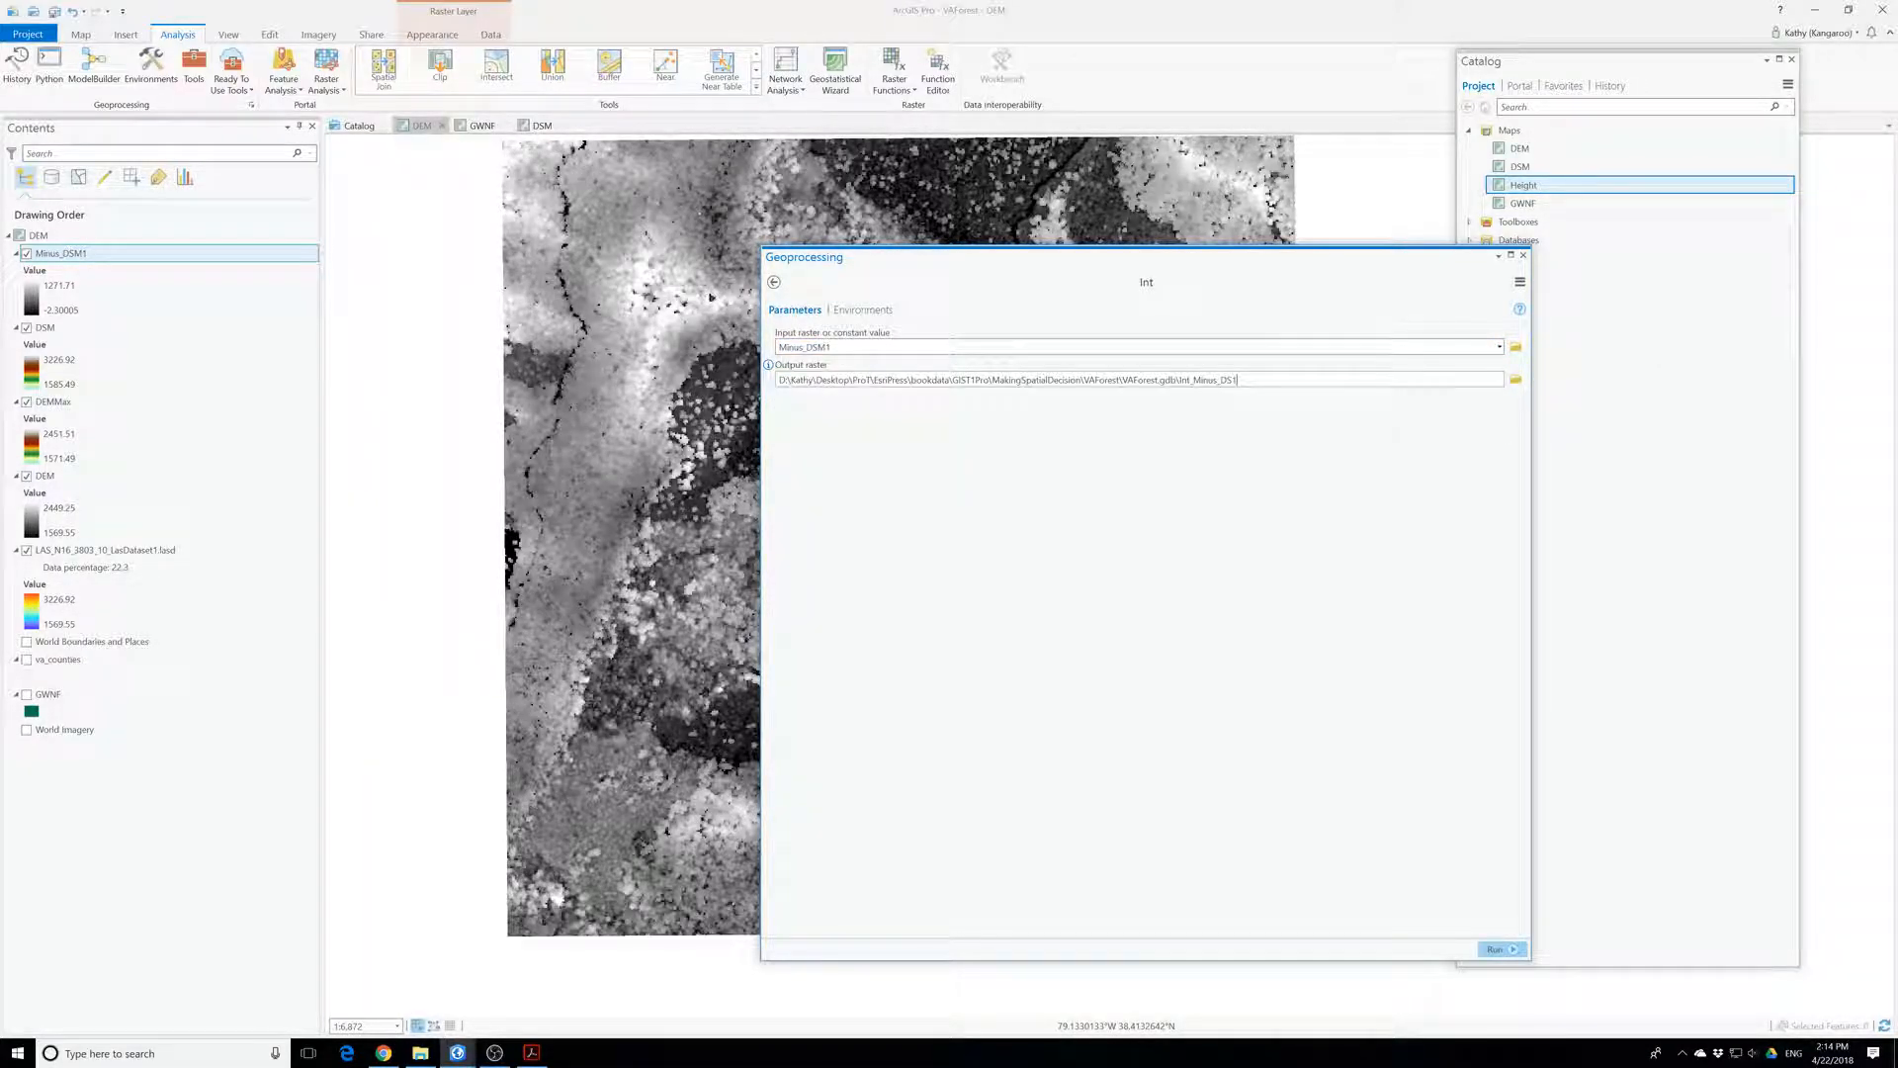
click(1239, 380)
drag(1237, 380, 1192, 380)
text(Height)
click(1496, 949)
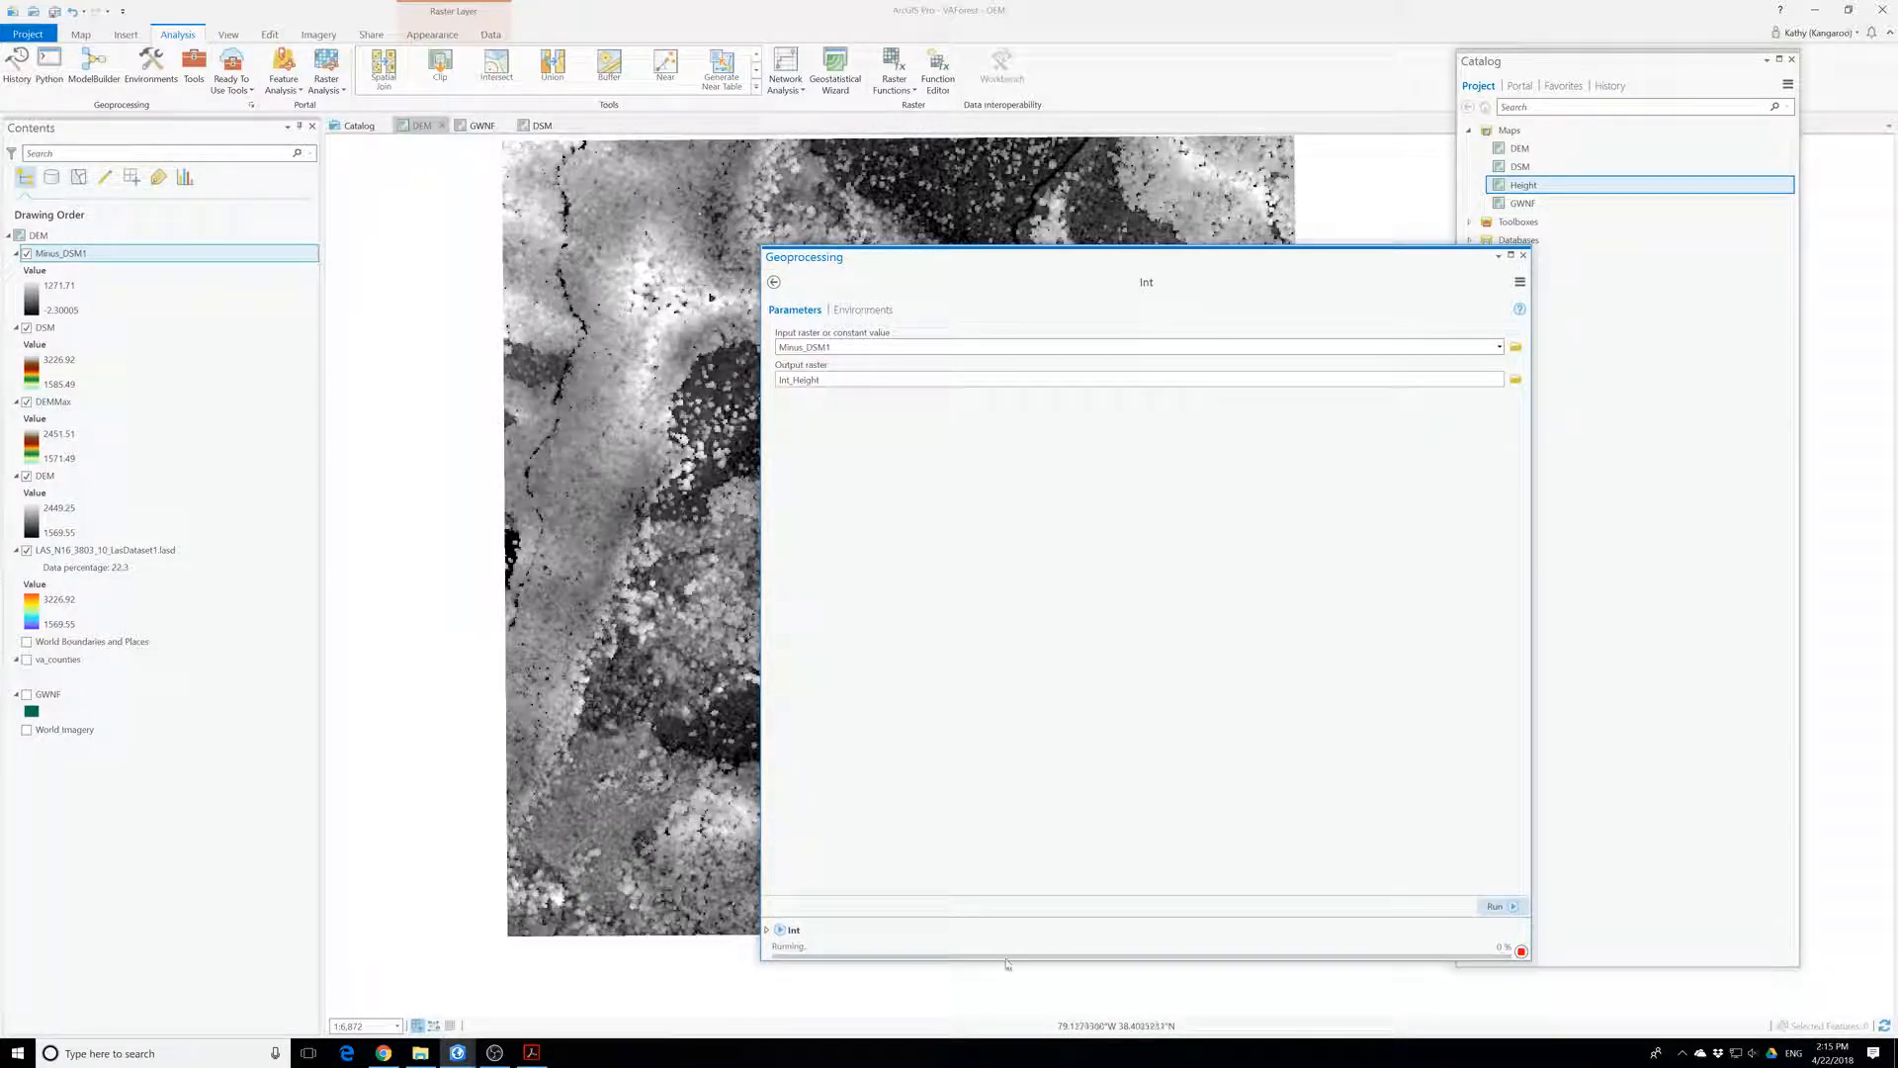
- Switch to the ArcGIS Pro session with the SolarMap project and apply the purple-to-red spectral color scheme to the WH/m2 unique values
click(514, 1005)
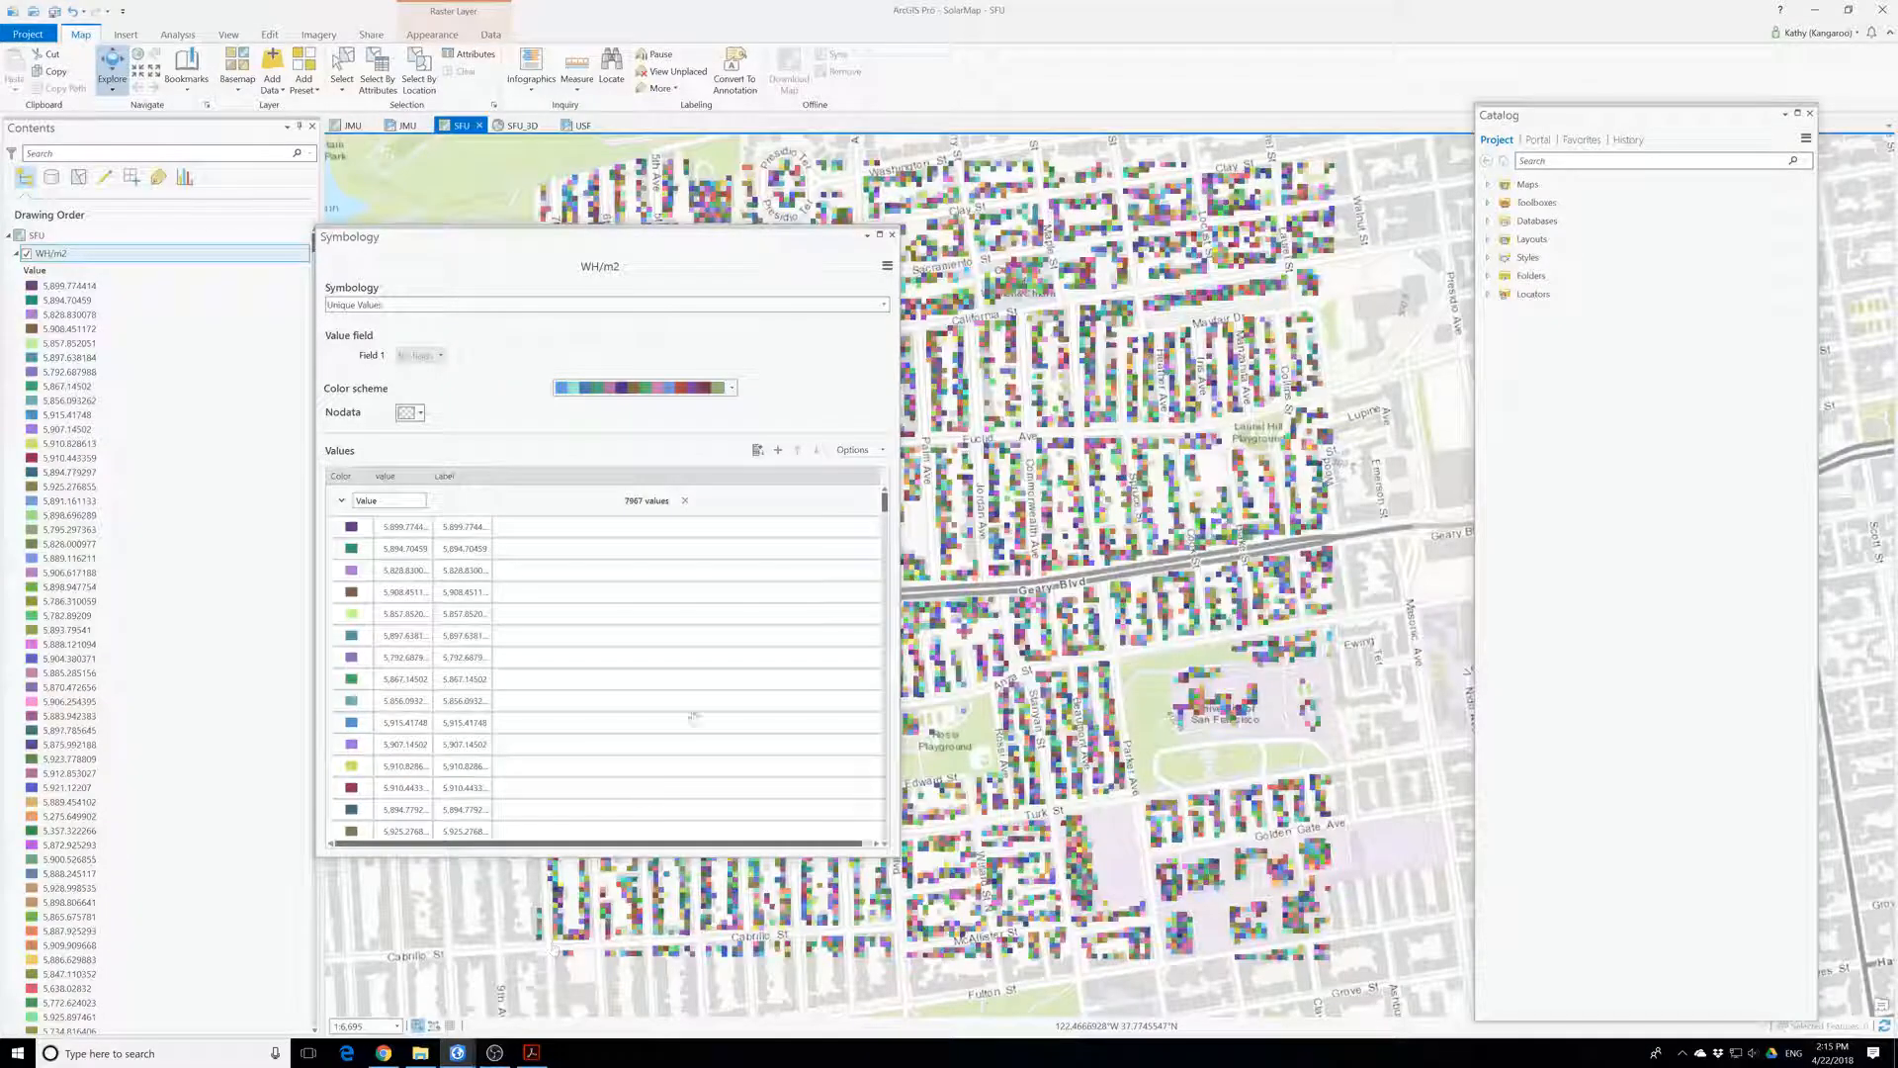
click(732, 385)
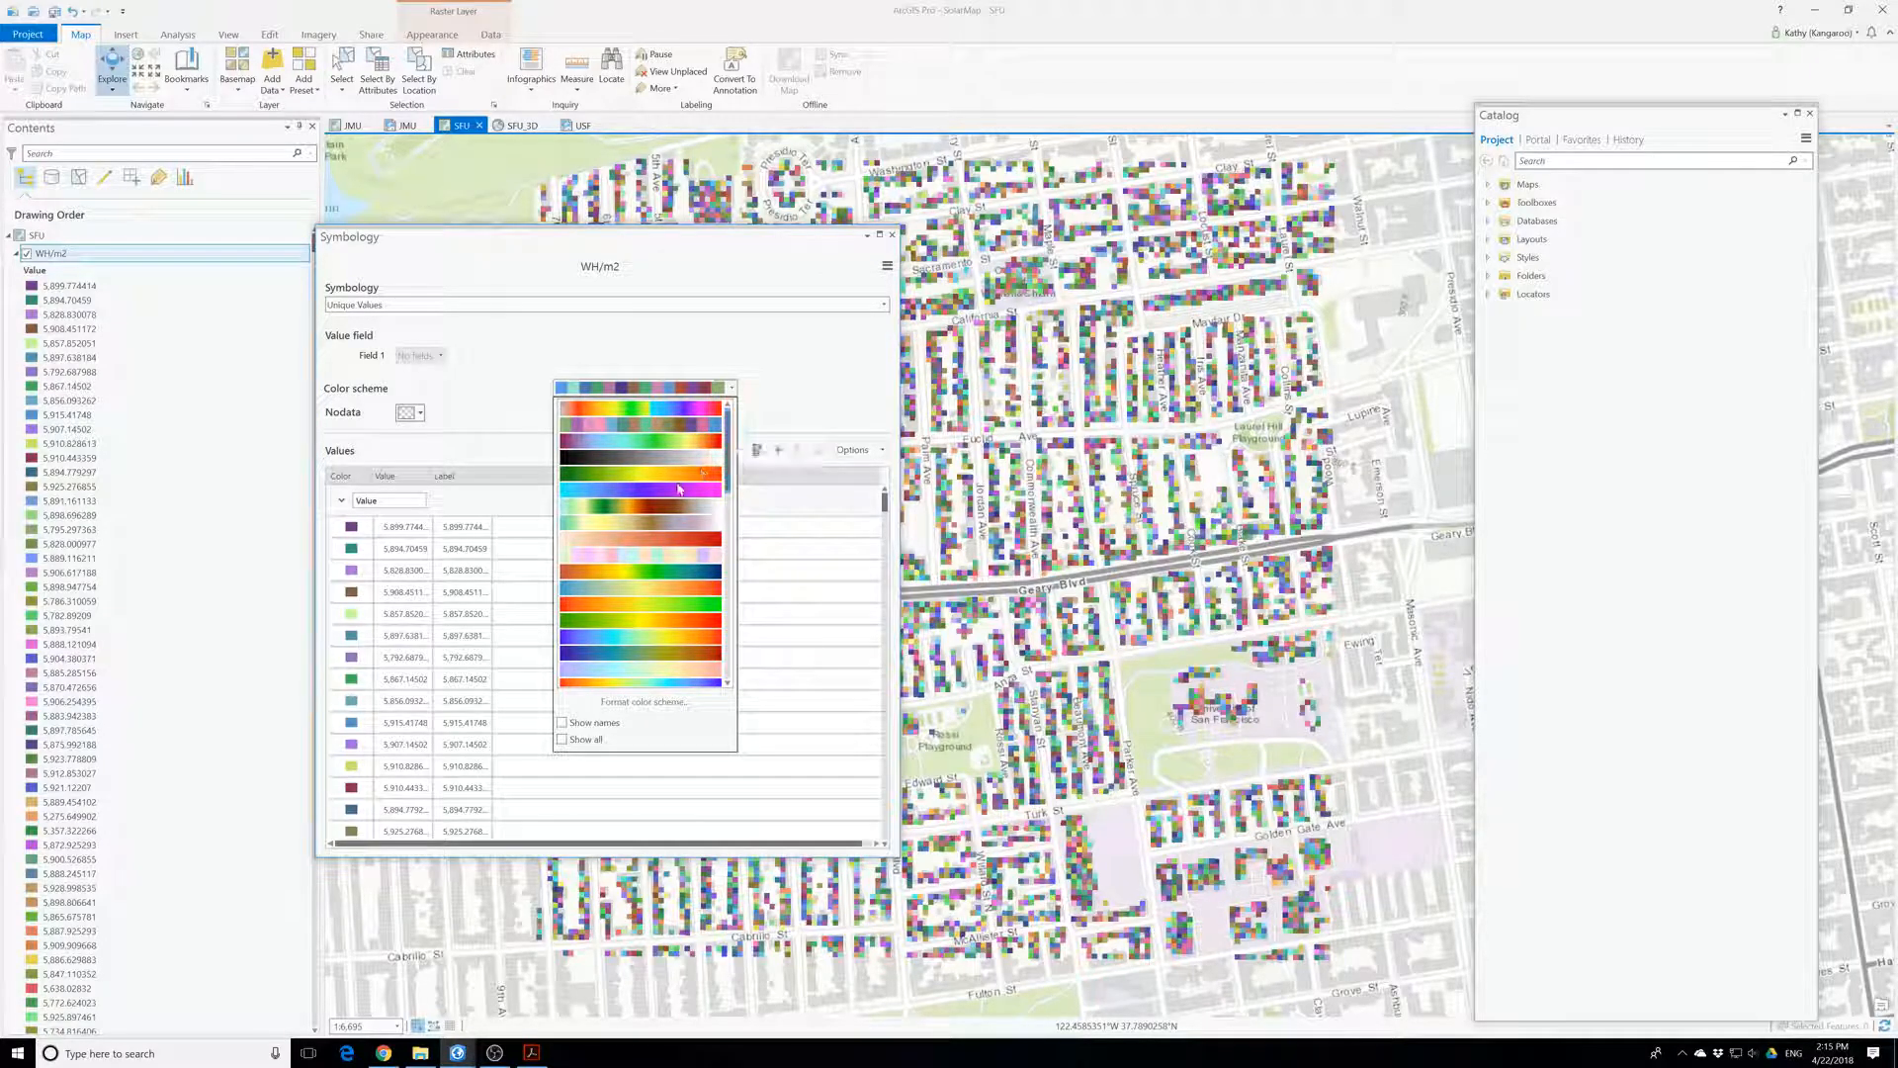
click(631, 640)
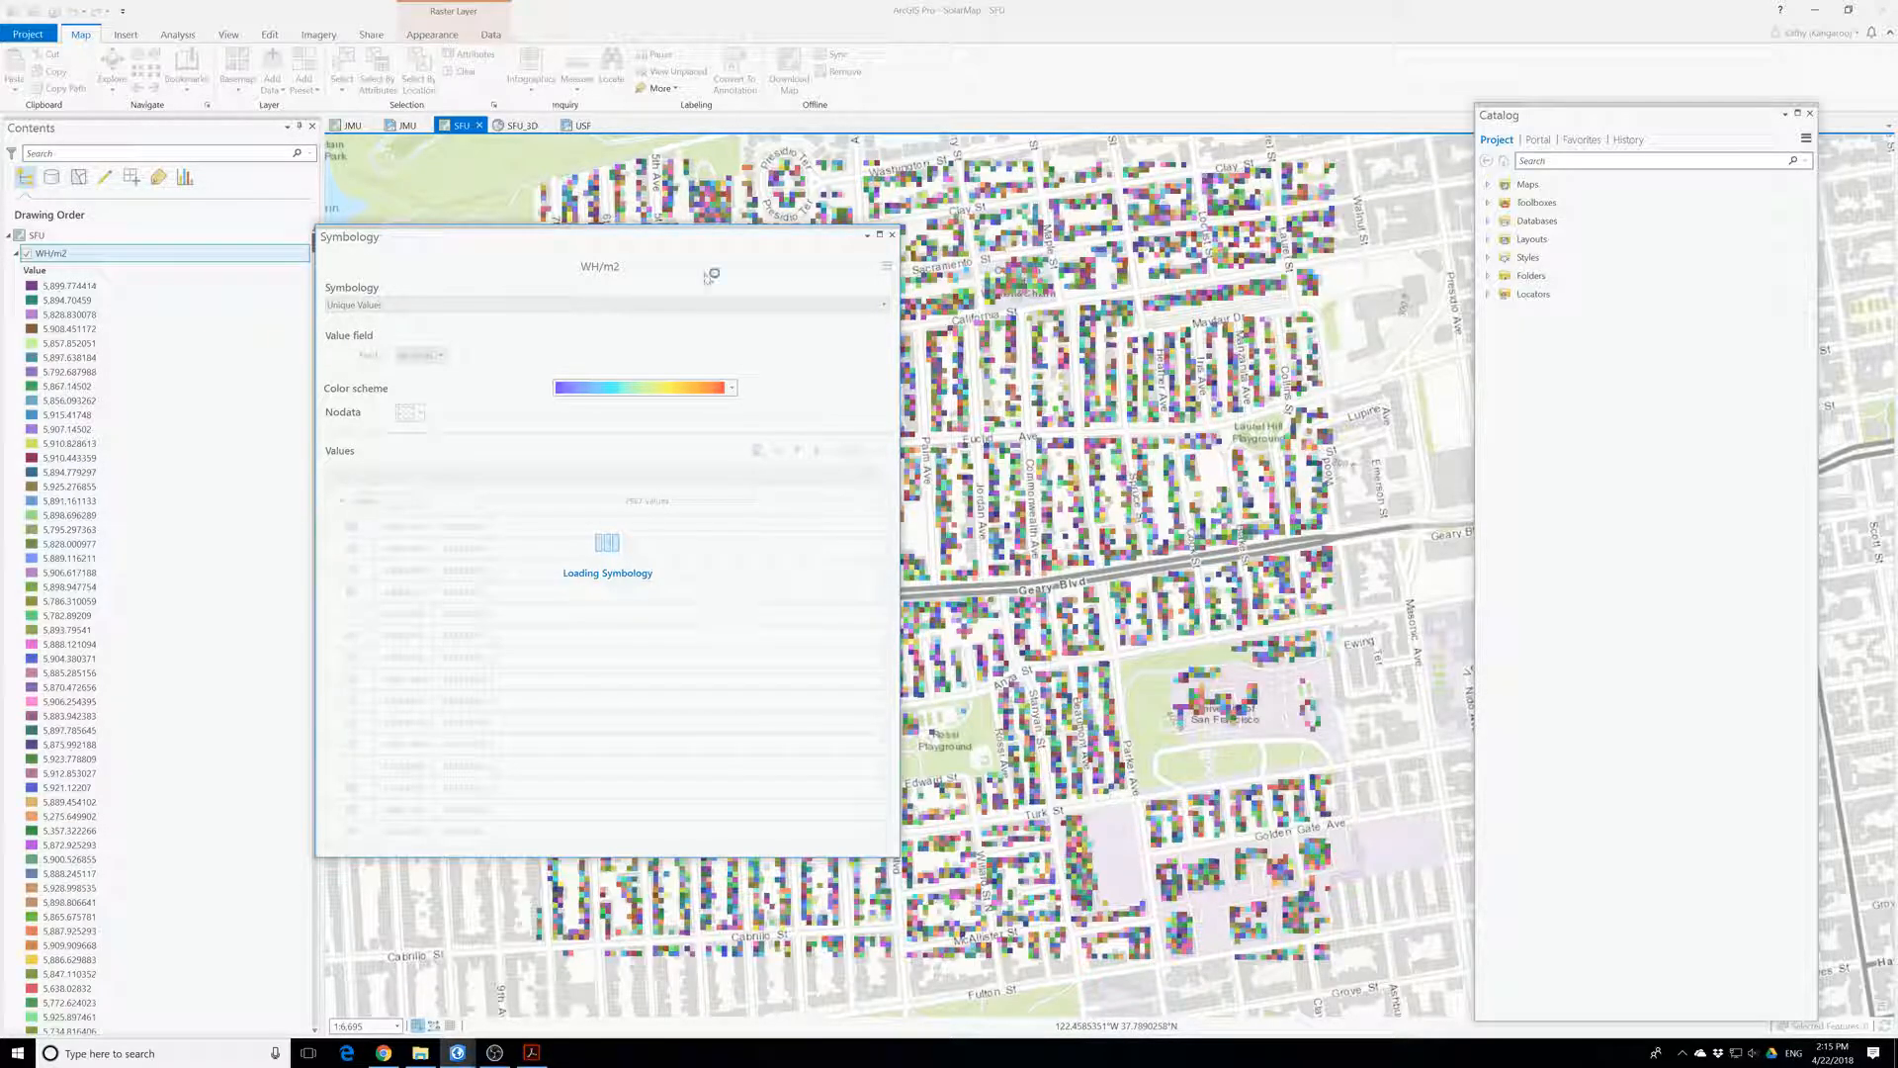
- Switch back to the ArcGIS Pro session with the VAForest project and check the progress of the Int tool
mouse_move(457, 1052)
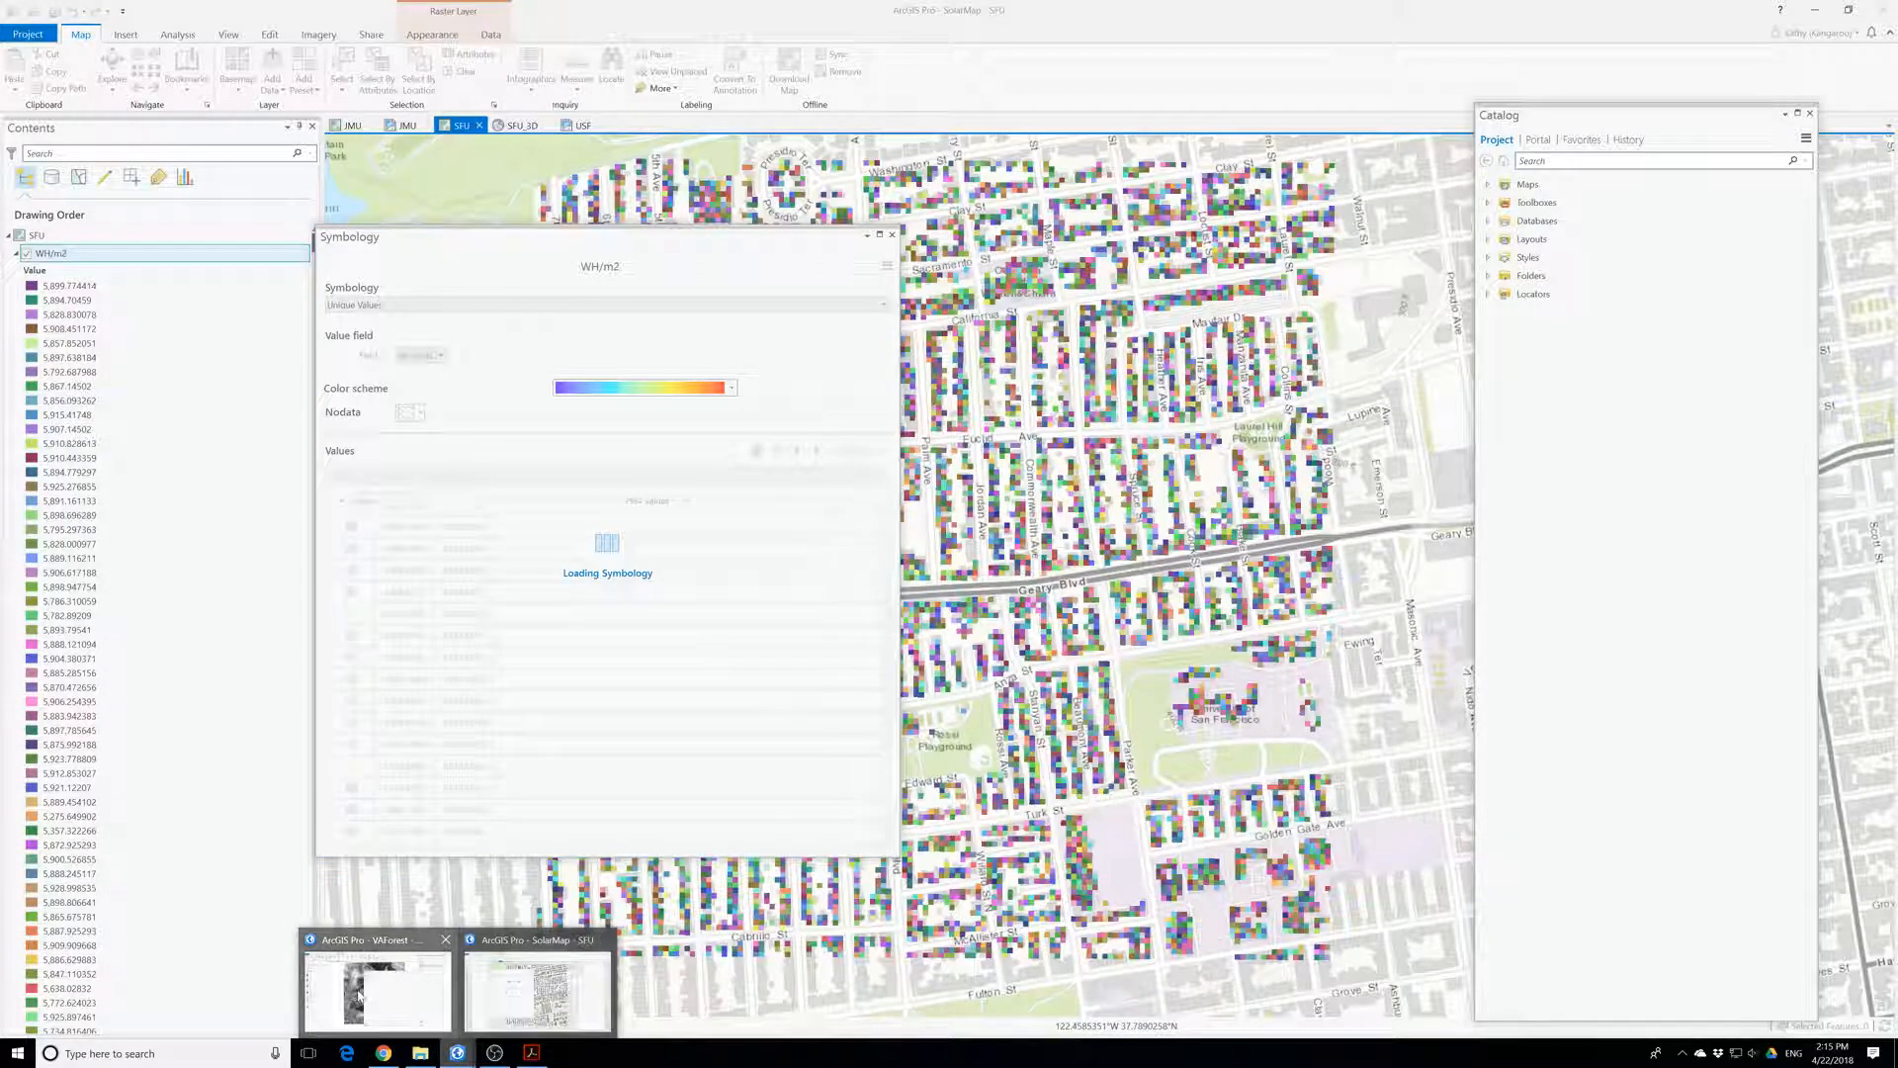
click(358, 996)
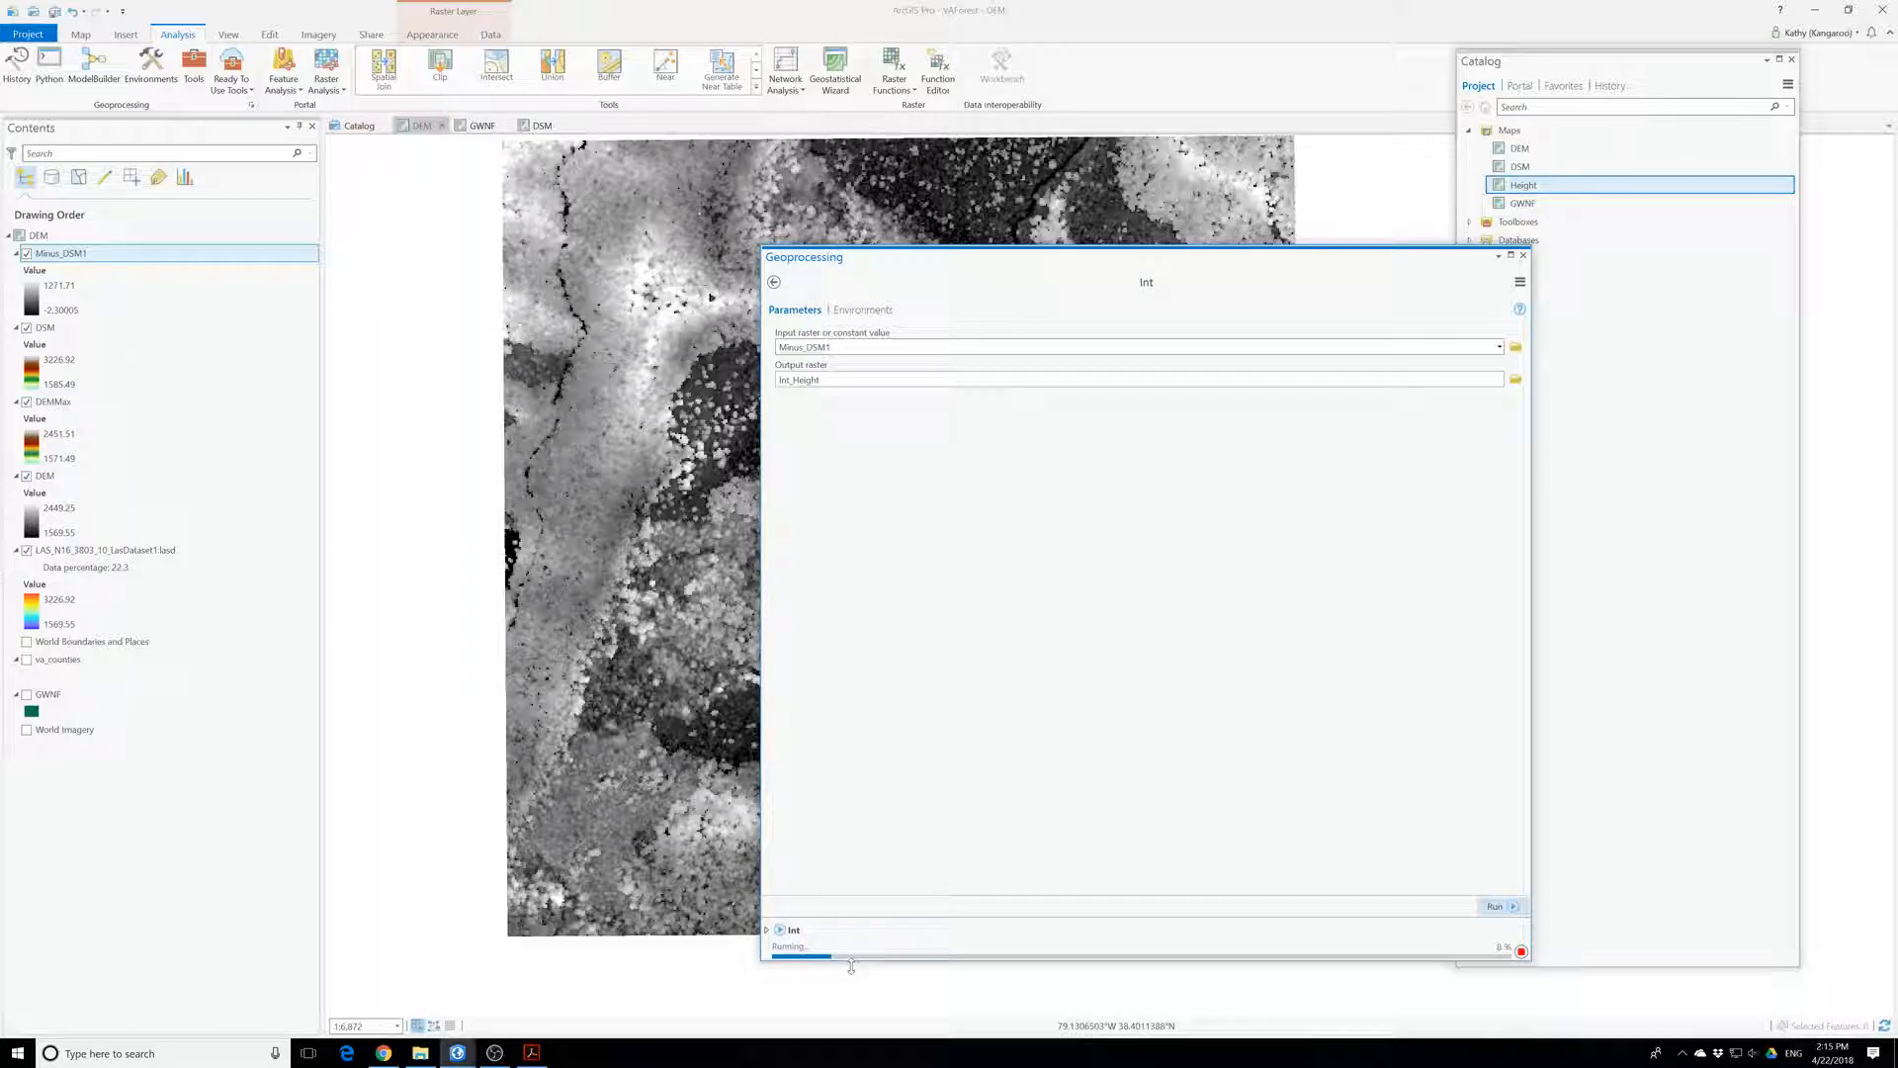
key(alt+Tab)
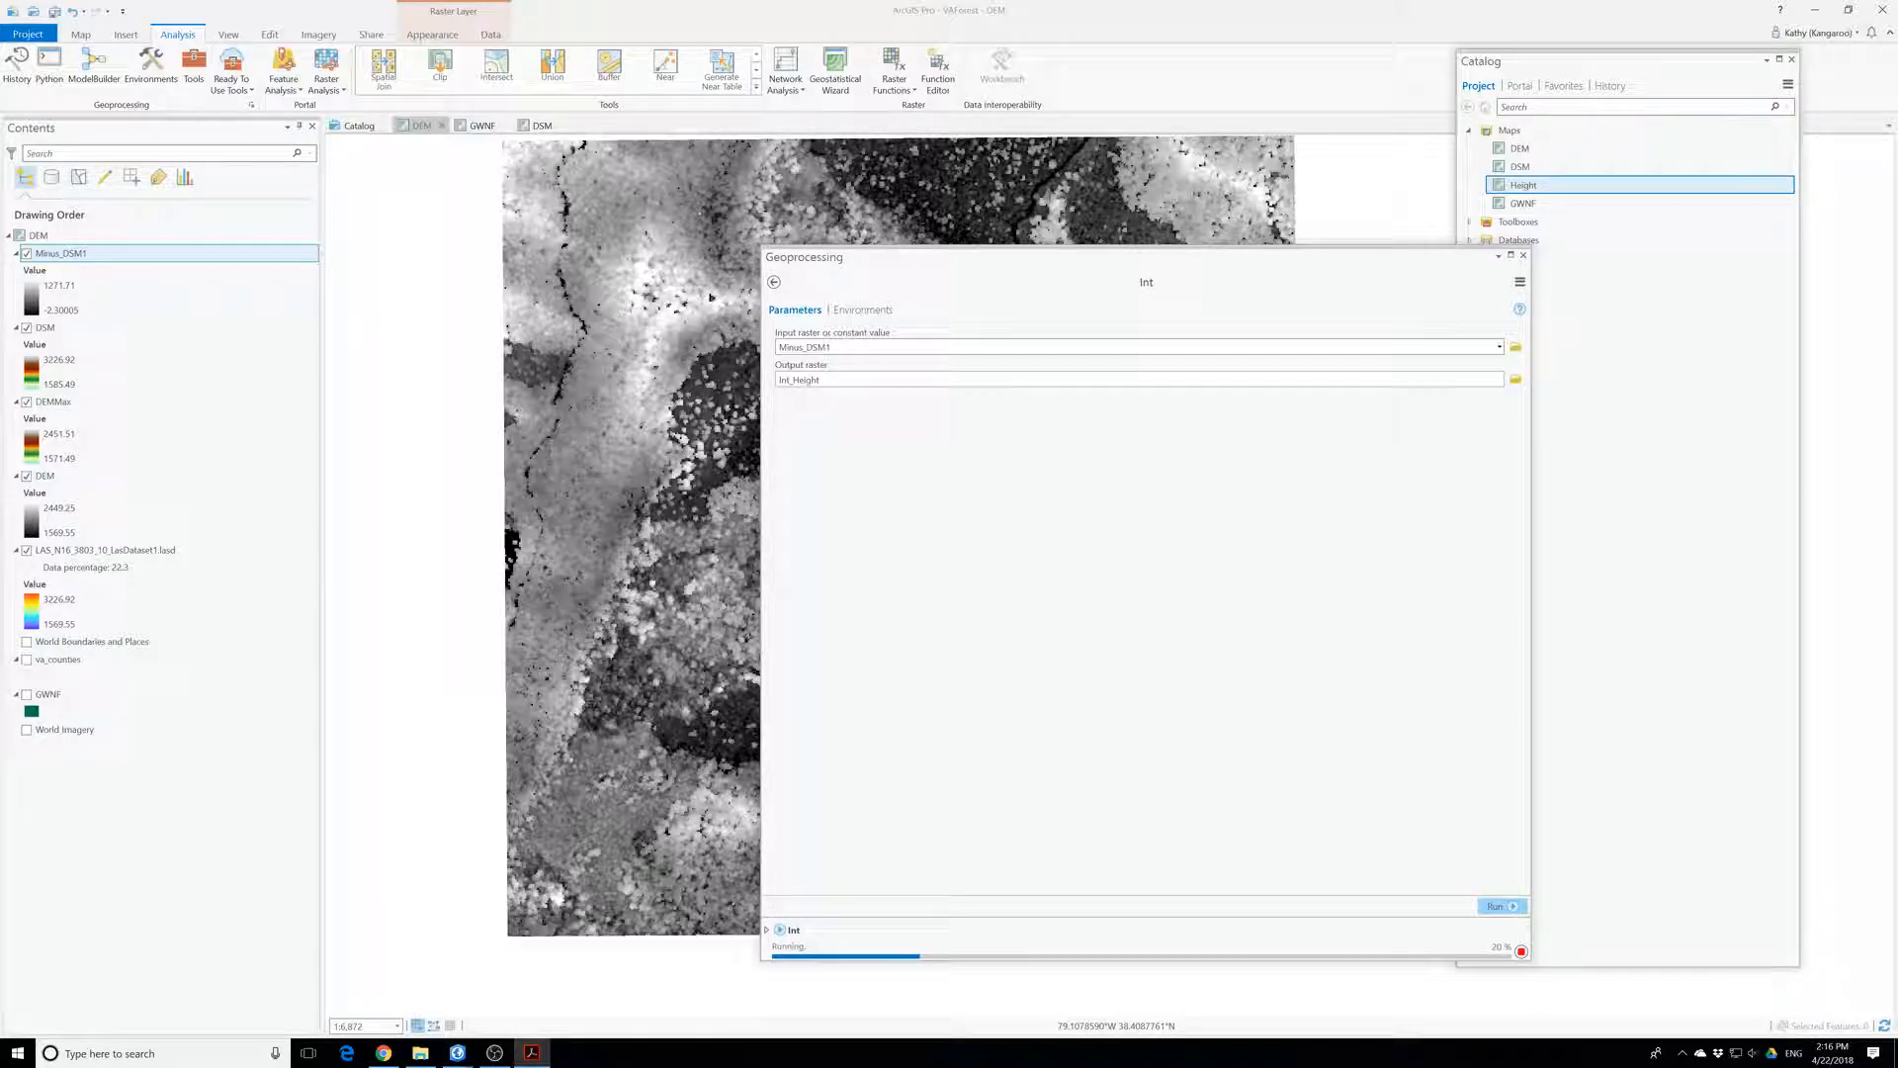
- Examine the forest boundary and the LAS tile's location in the GWNF map, with the Geoprocessing pane moved aside
click(484, 126)
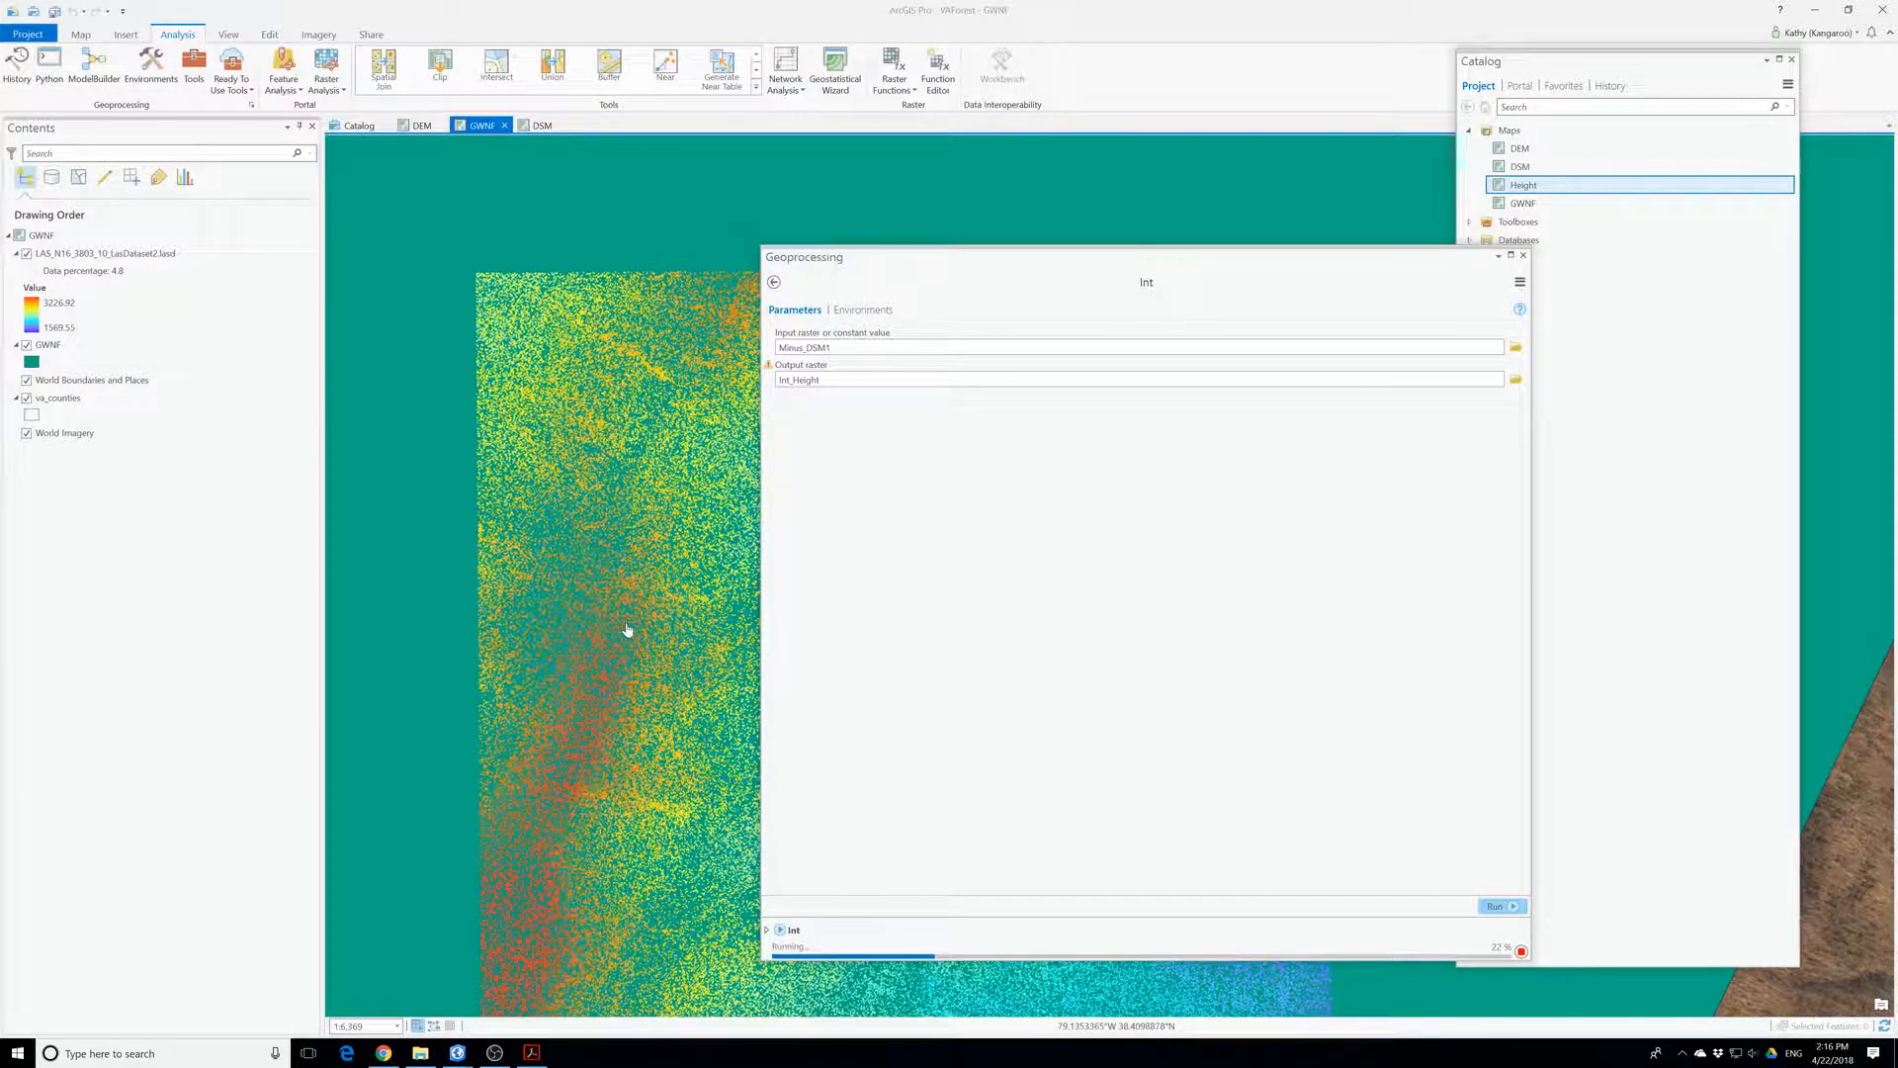
scroll(627, 630, down, 5)
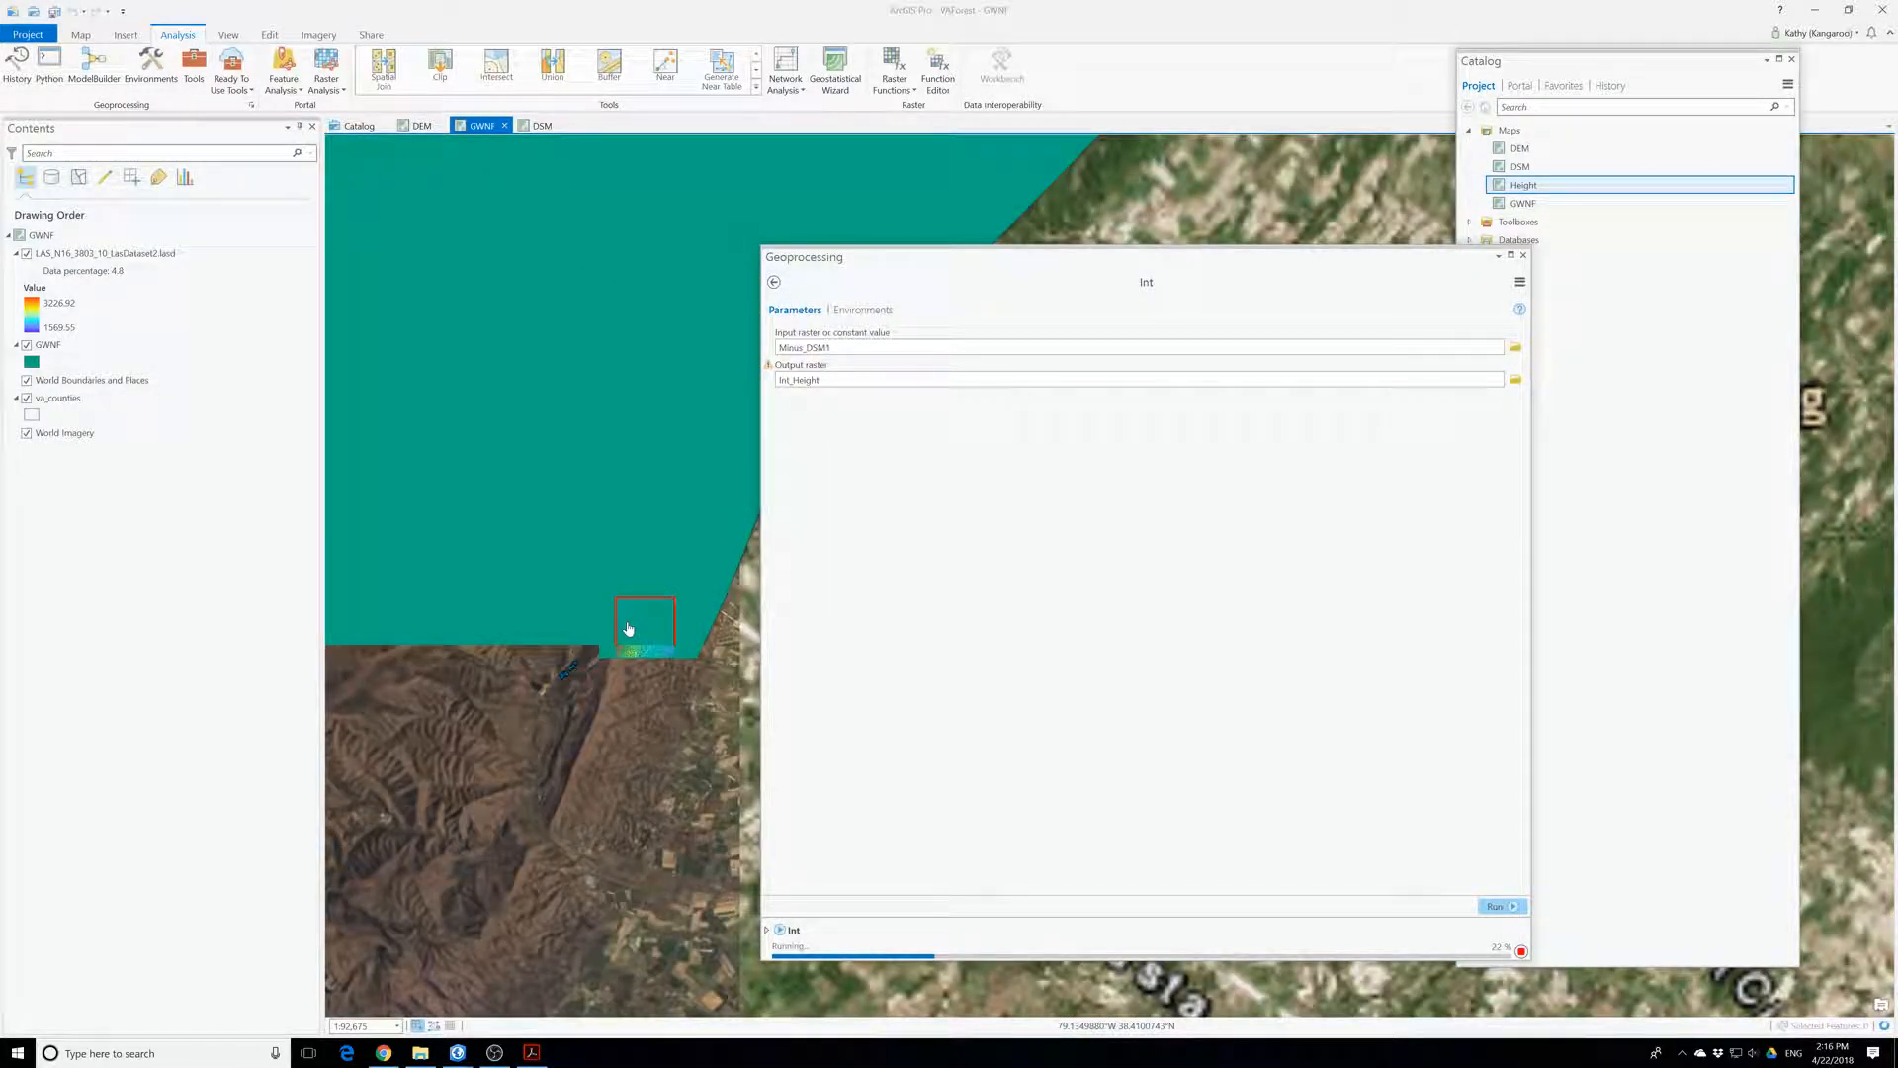
scroll(627, 630, down, 3)
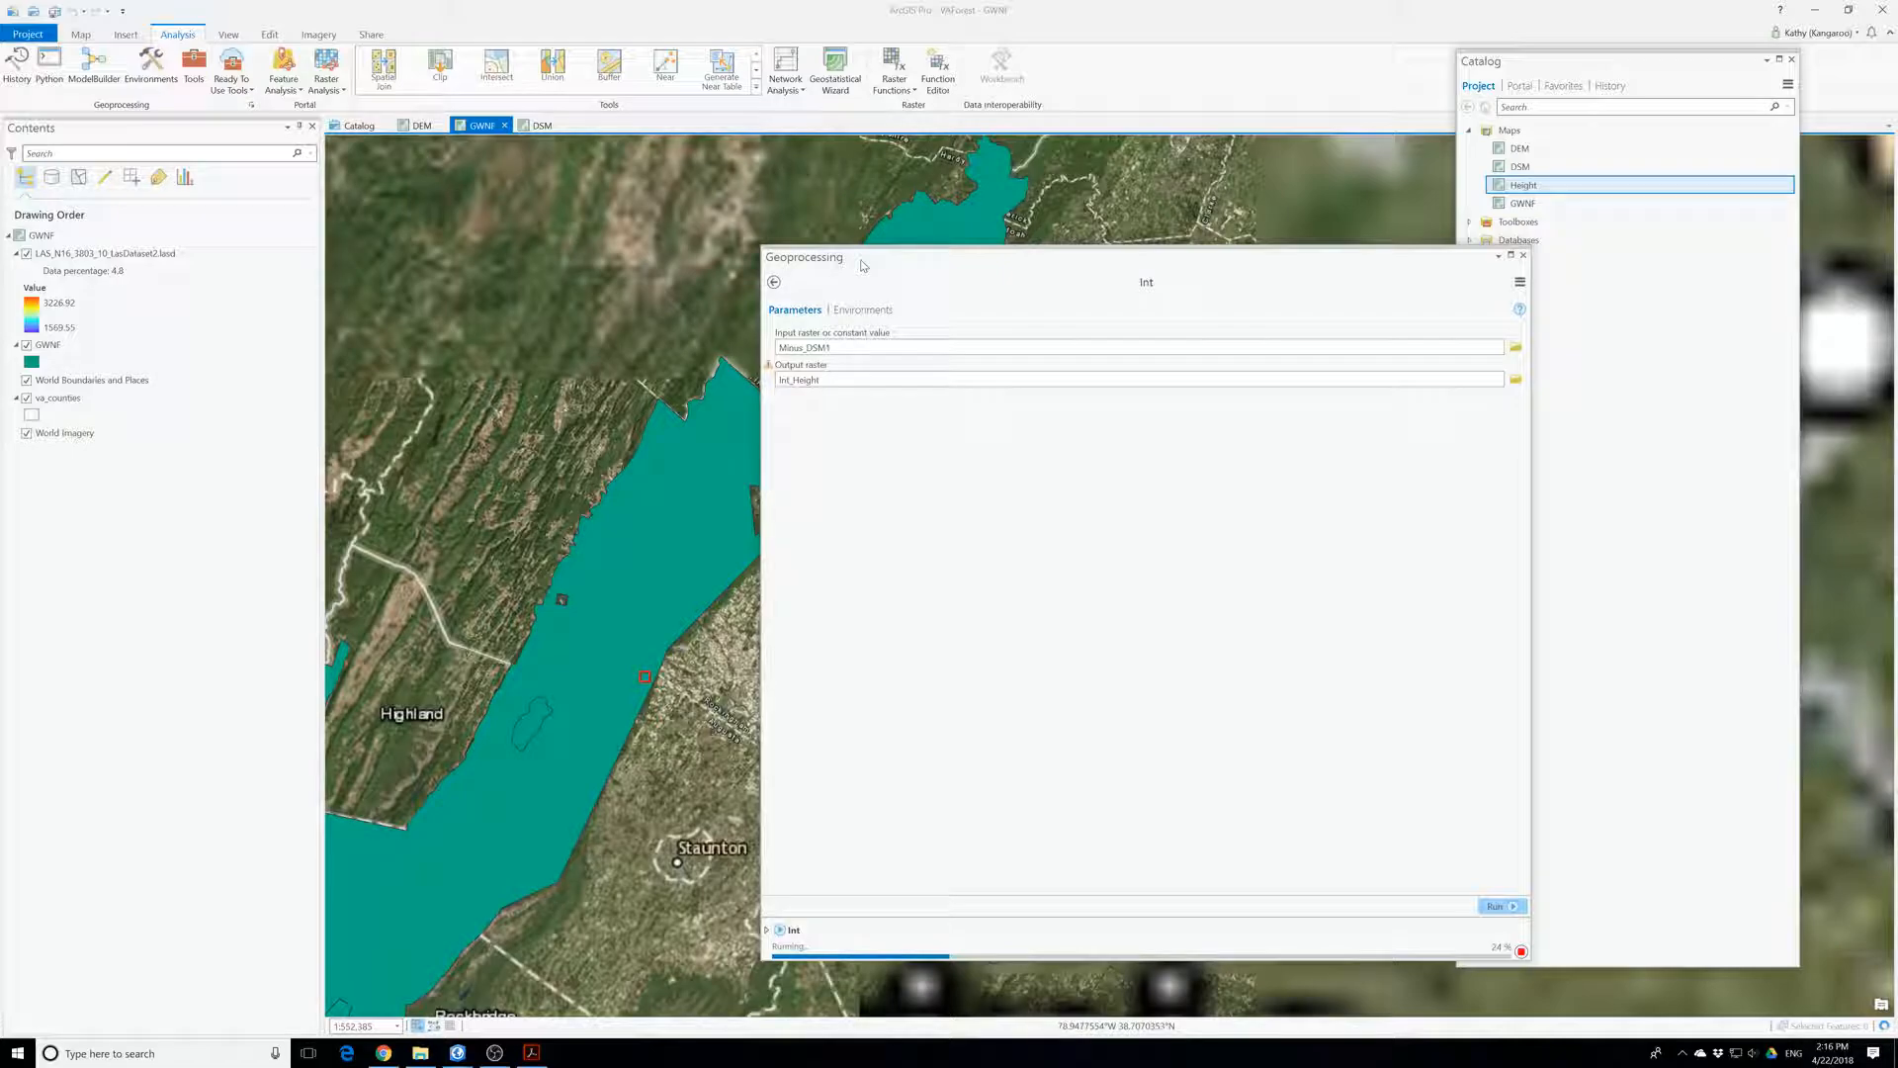
drag(864, 266, 1223, 318)
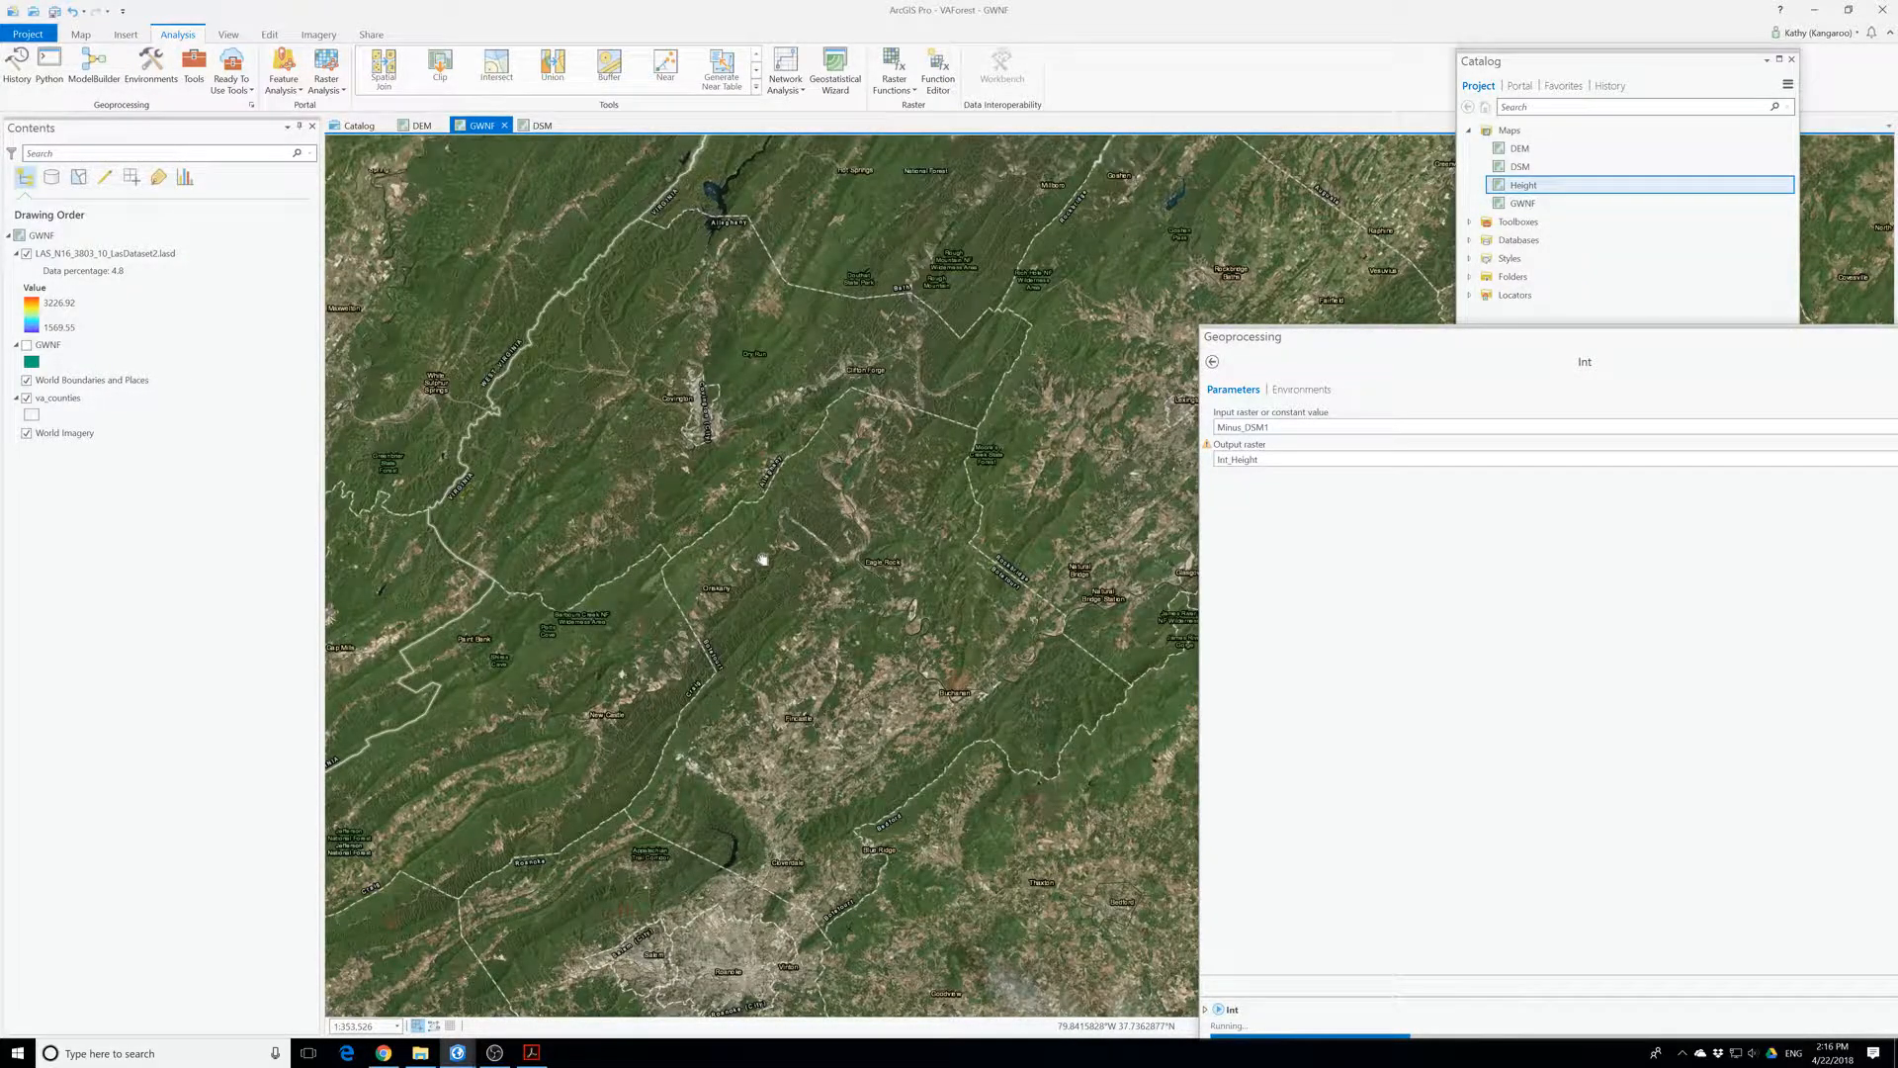
scroll(937, 584, down, 4)
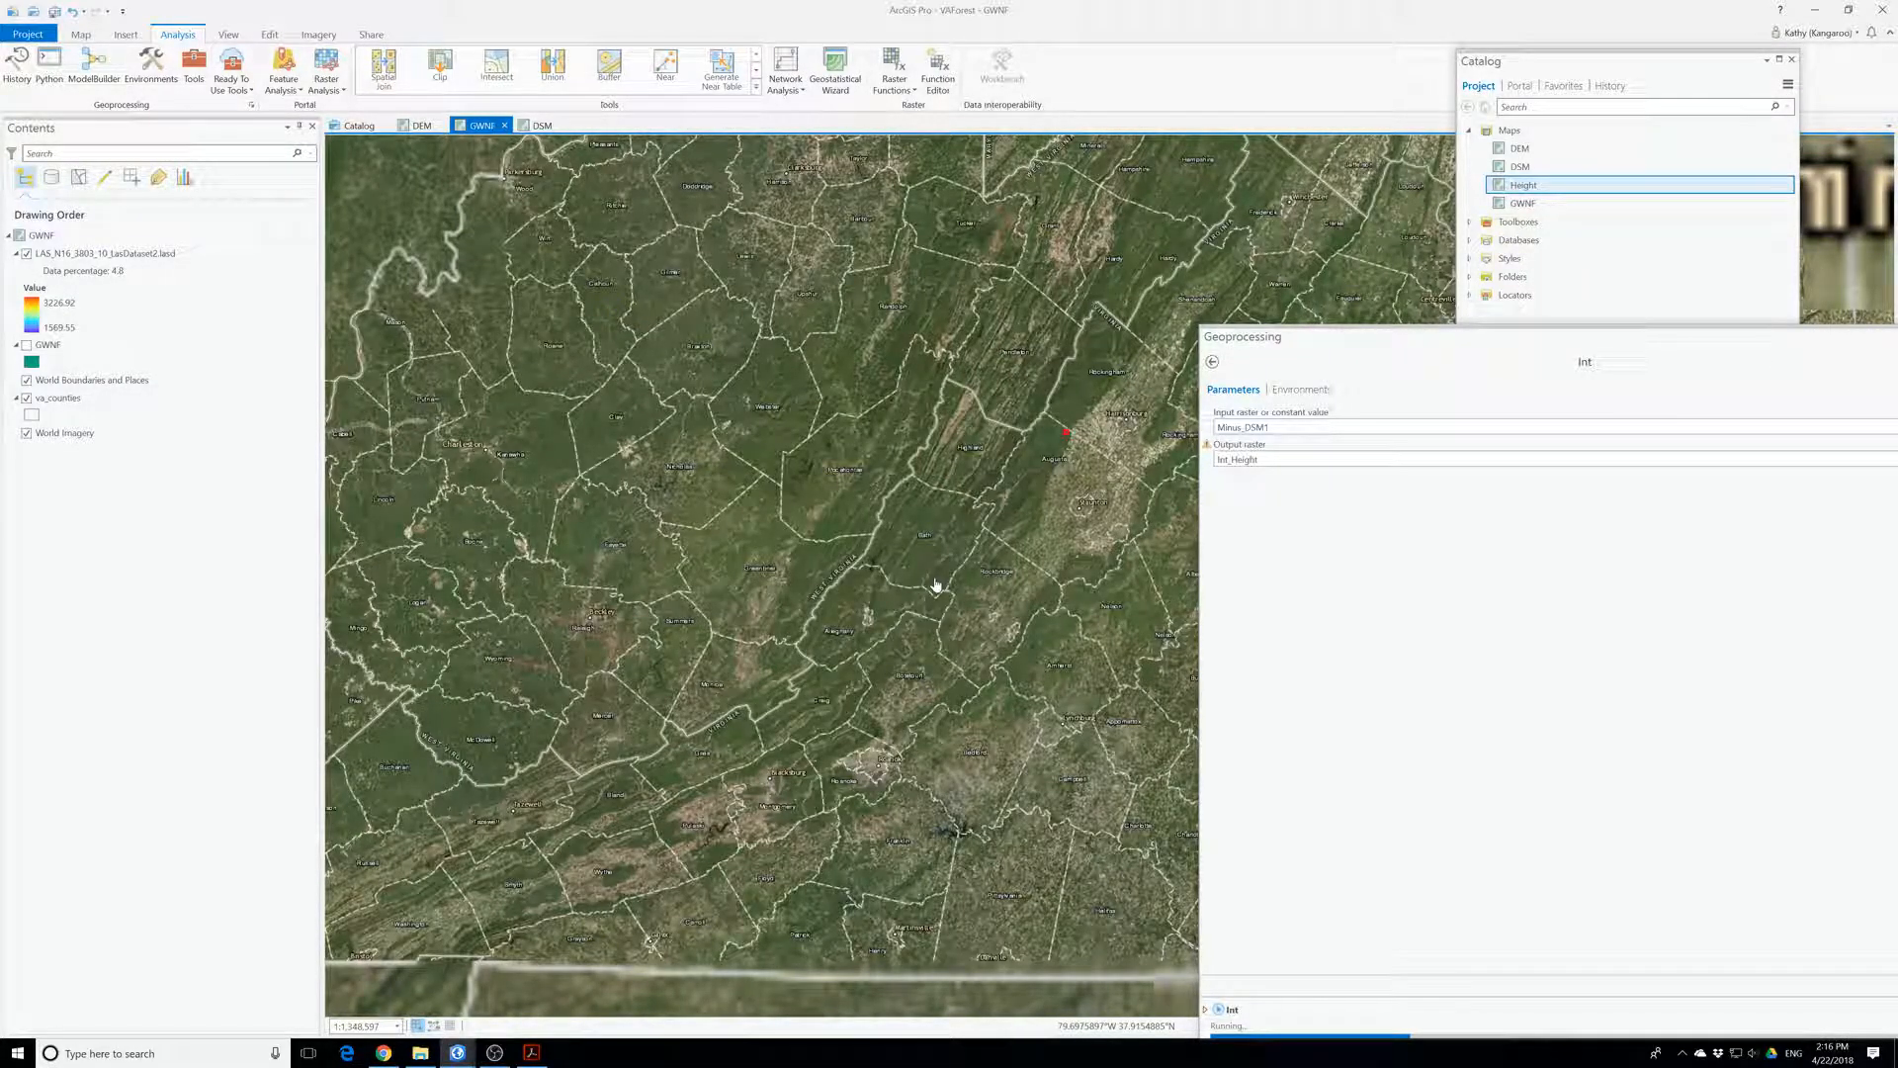
scroll(932, 573, down, 3)
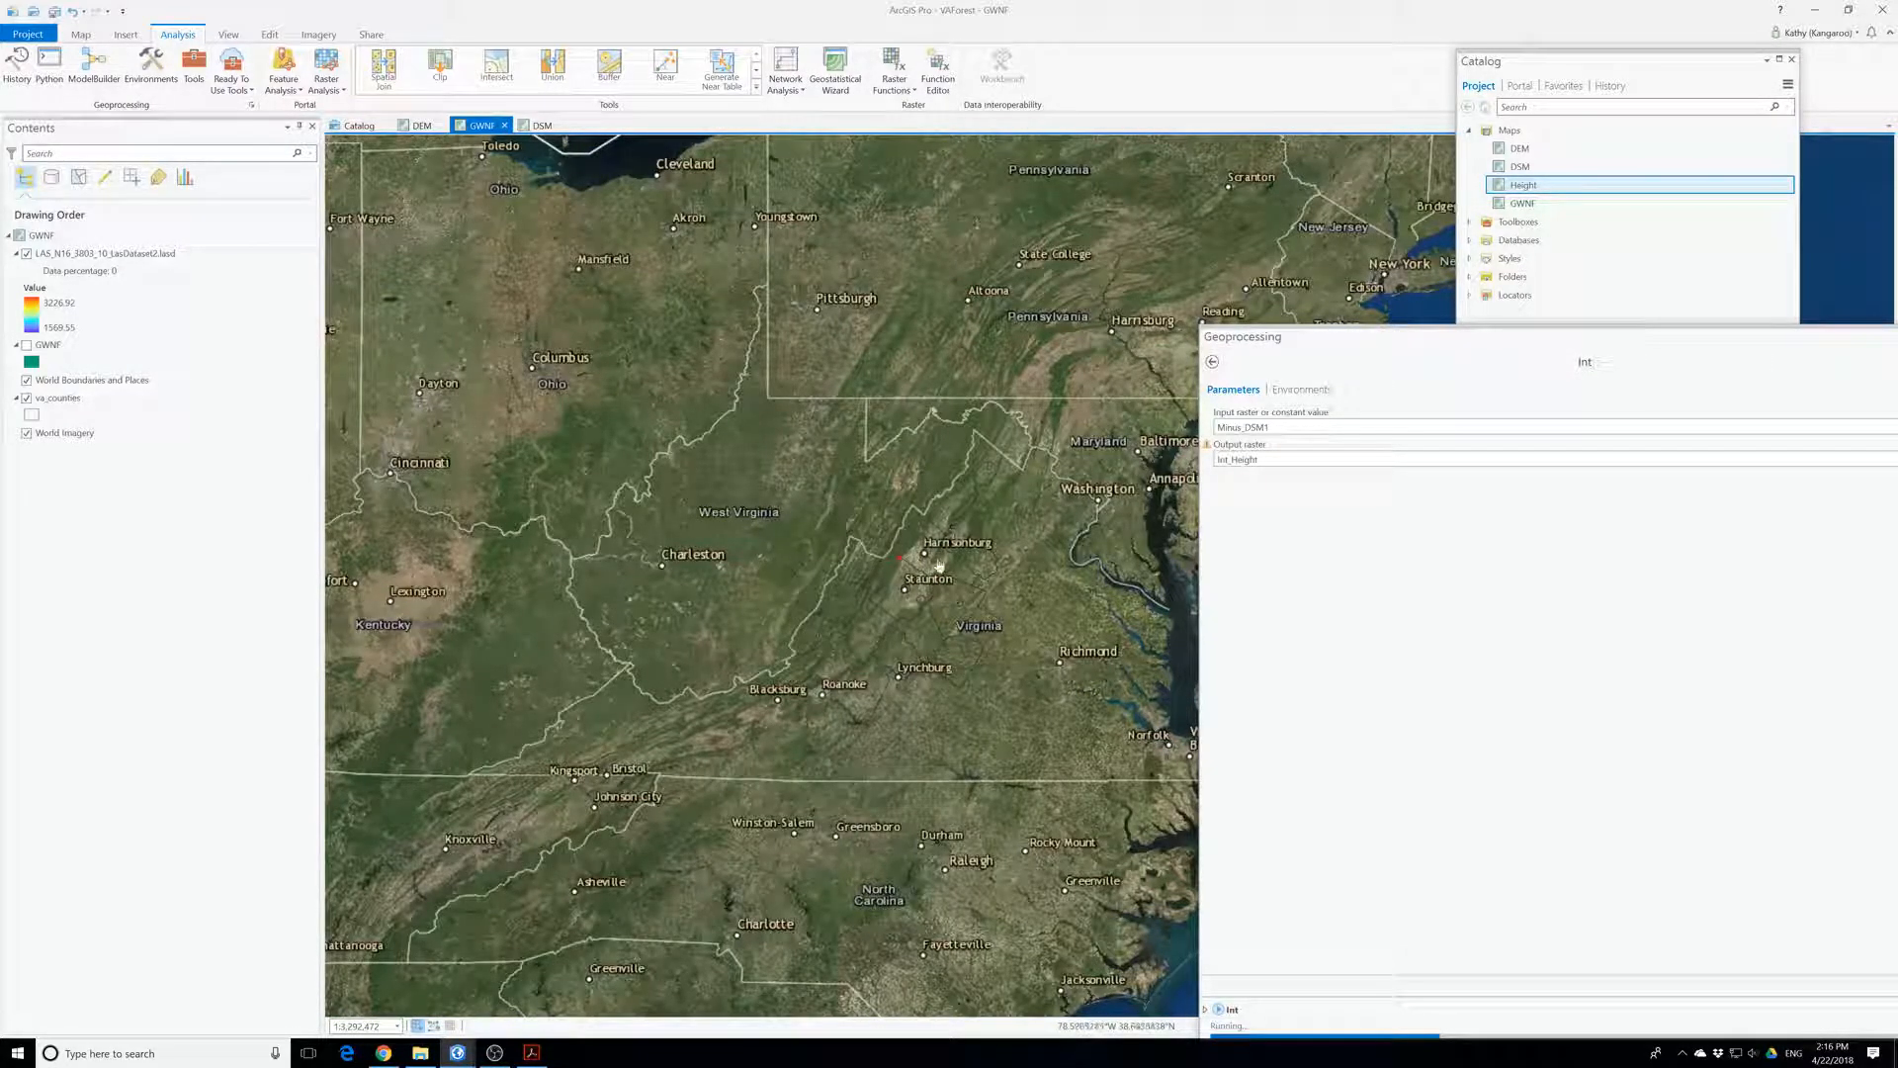
scroll(930, 581, up, 2)
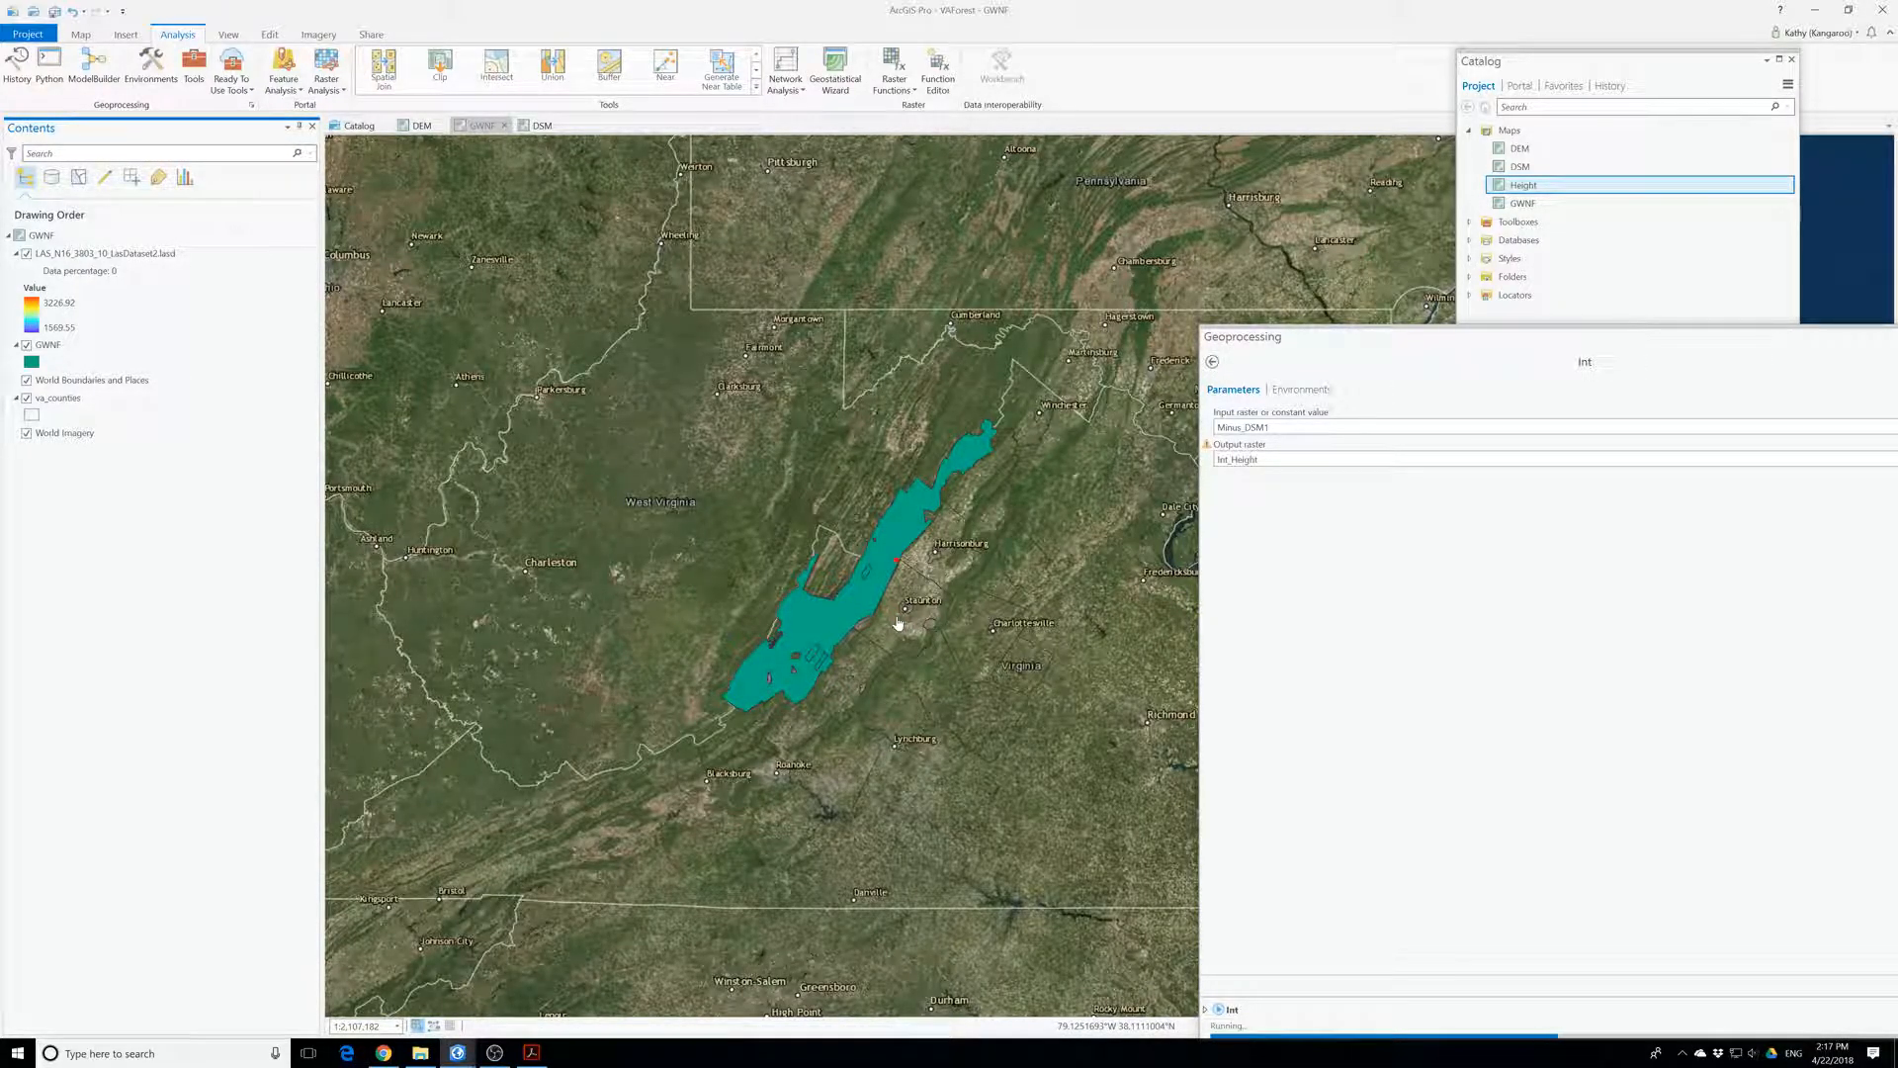
- Open the LAS dataset layer's properties in the GWNF map, and view the DSM map's raster
right_click(104, 254)
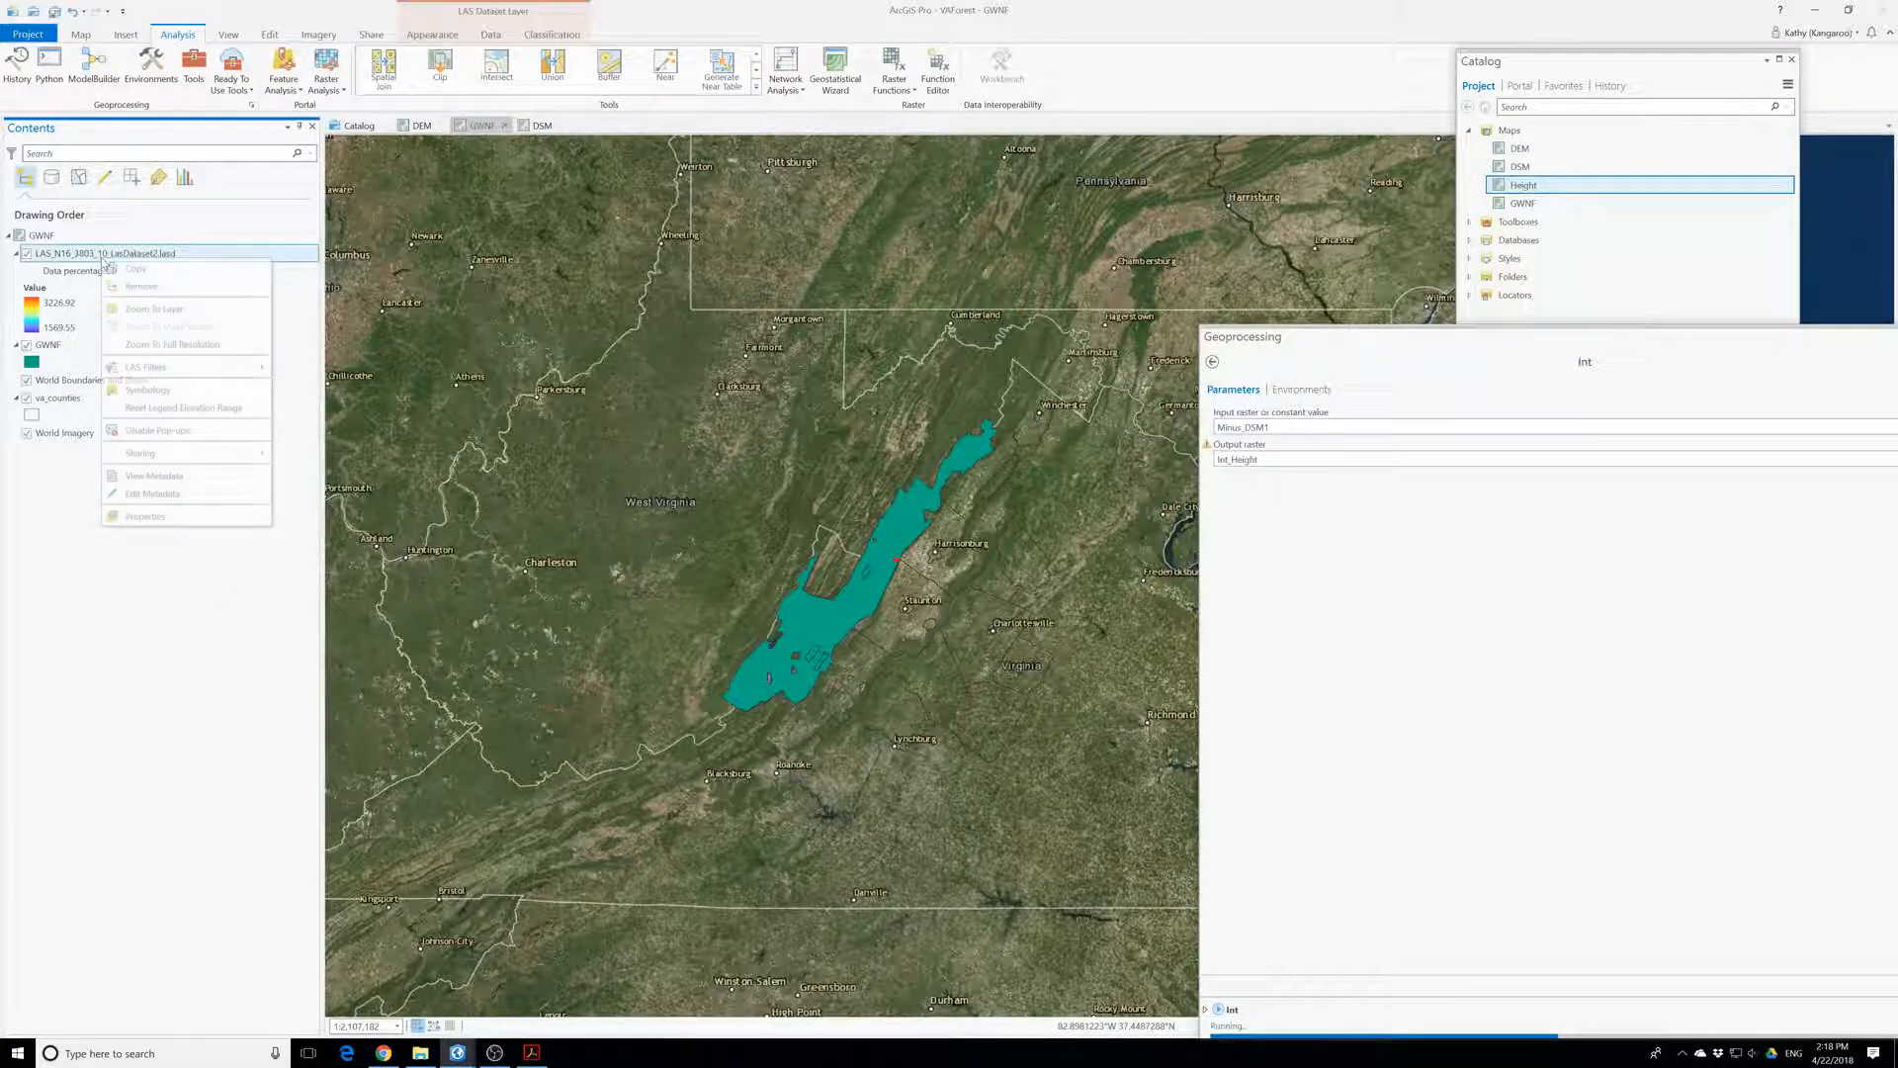
click(148, 516)
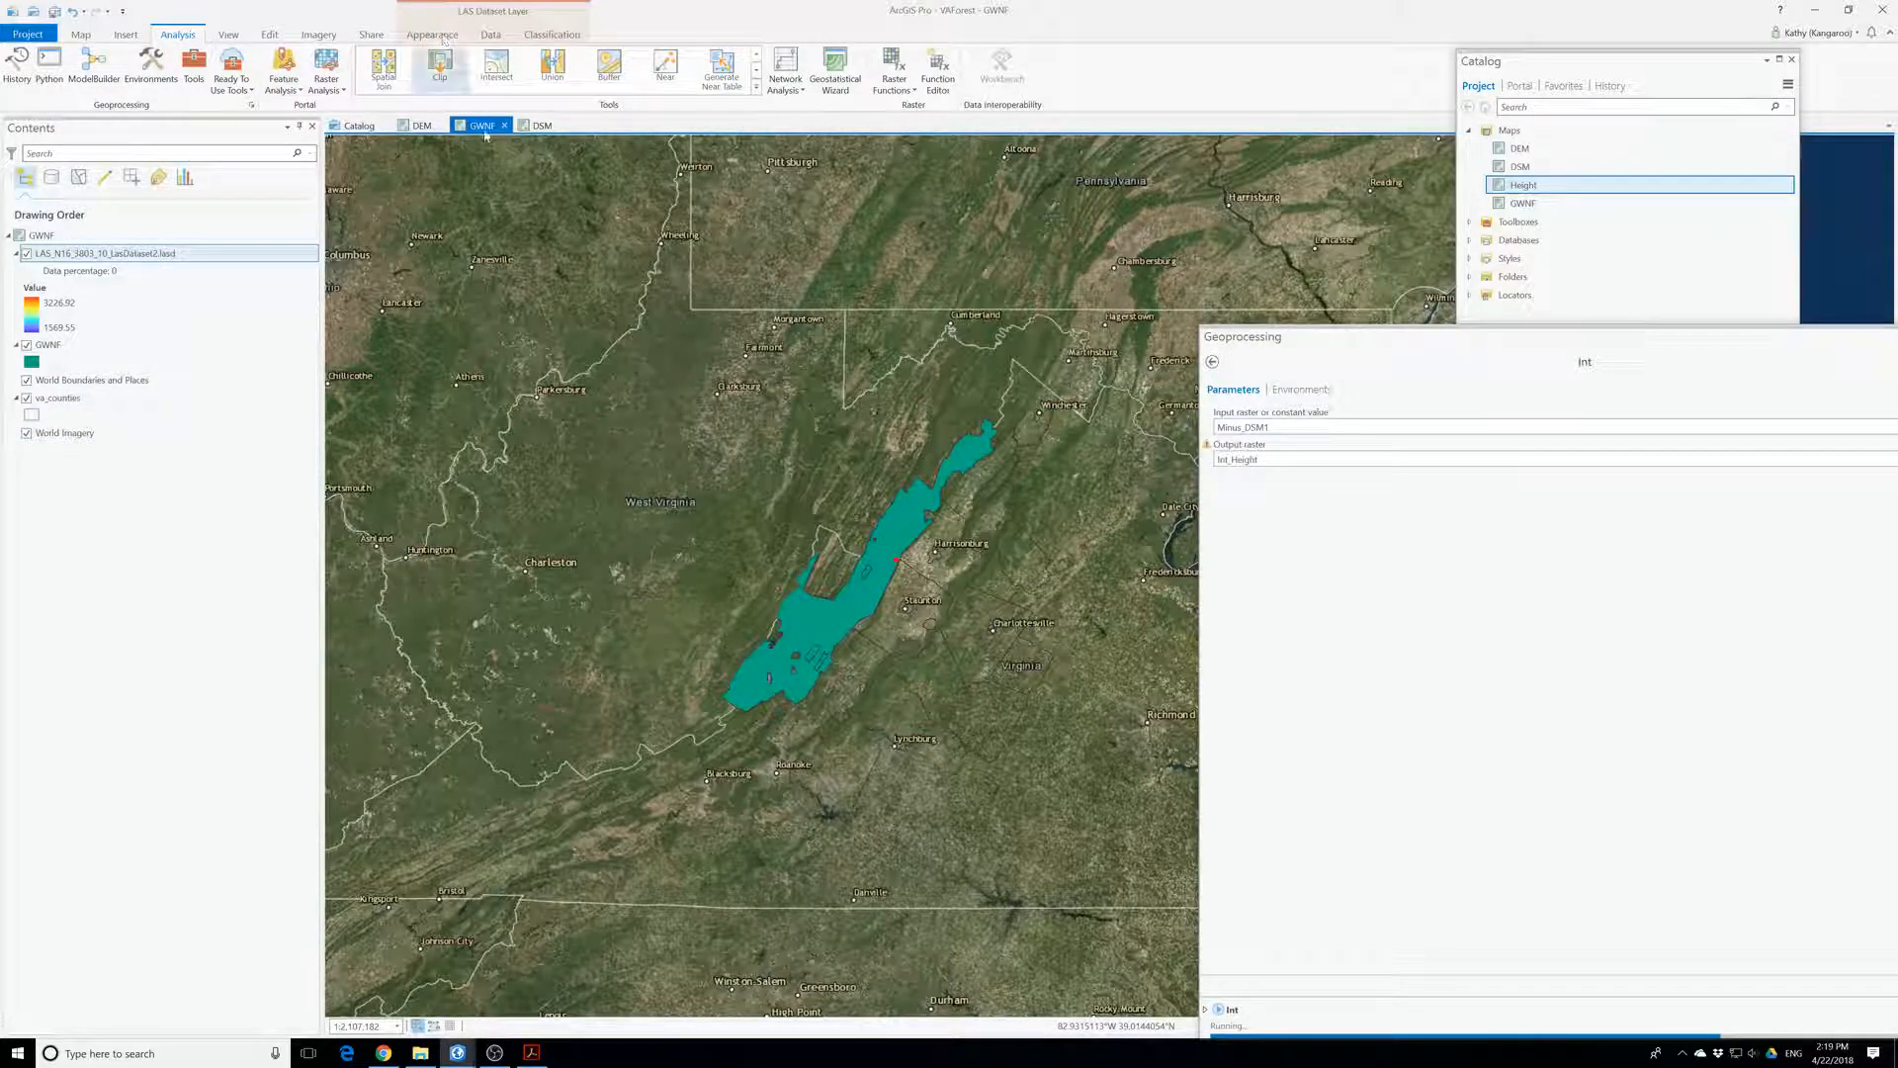
click(536, 123)
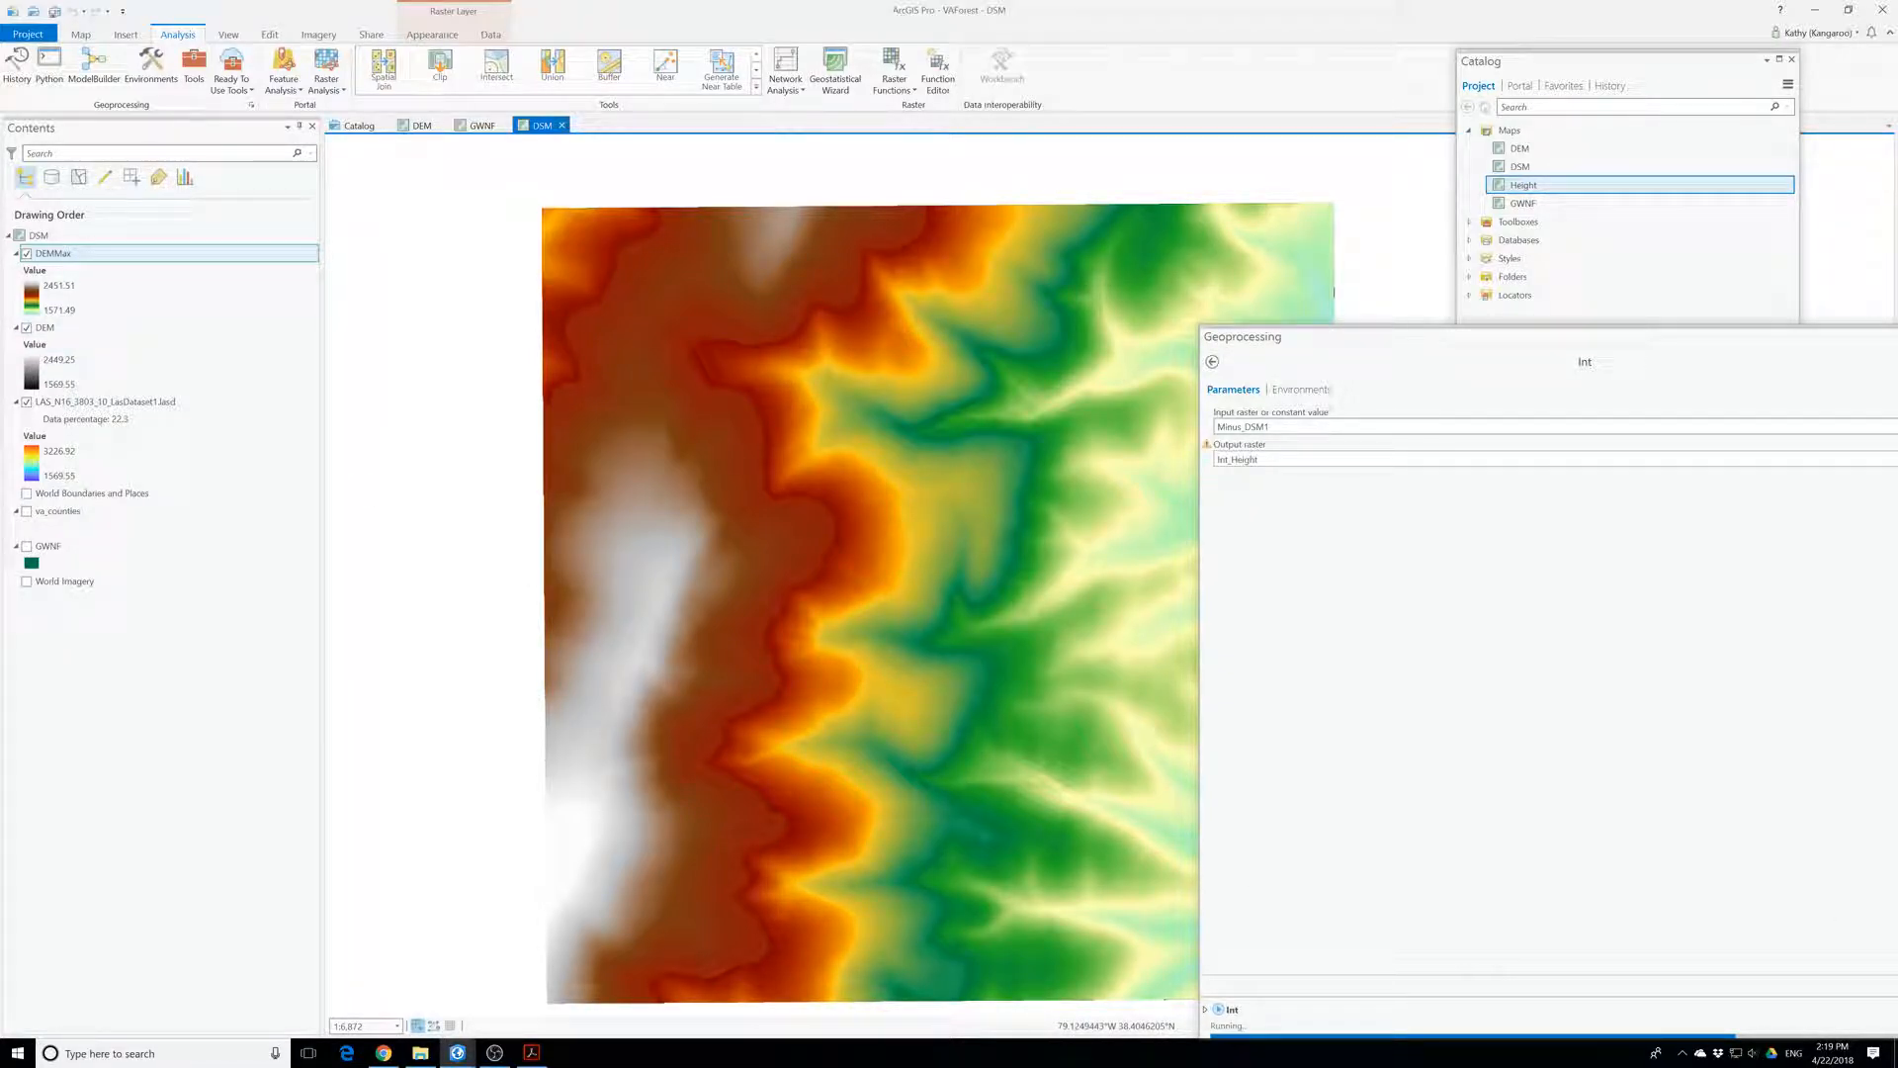
key(alt+Tab)
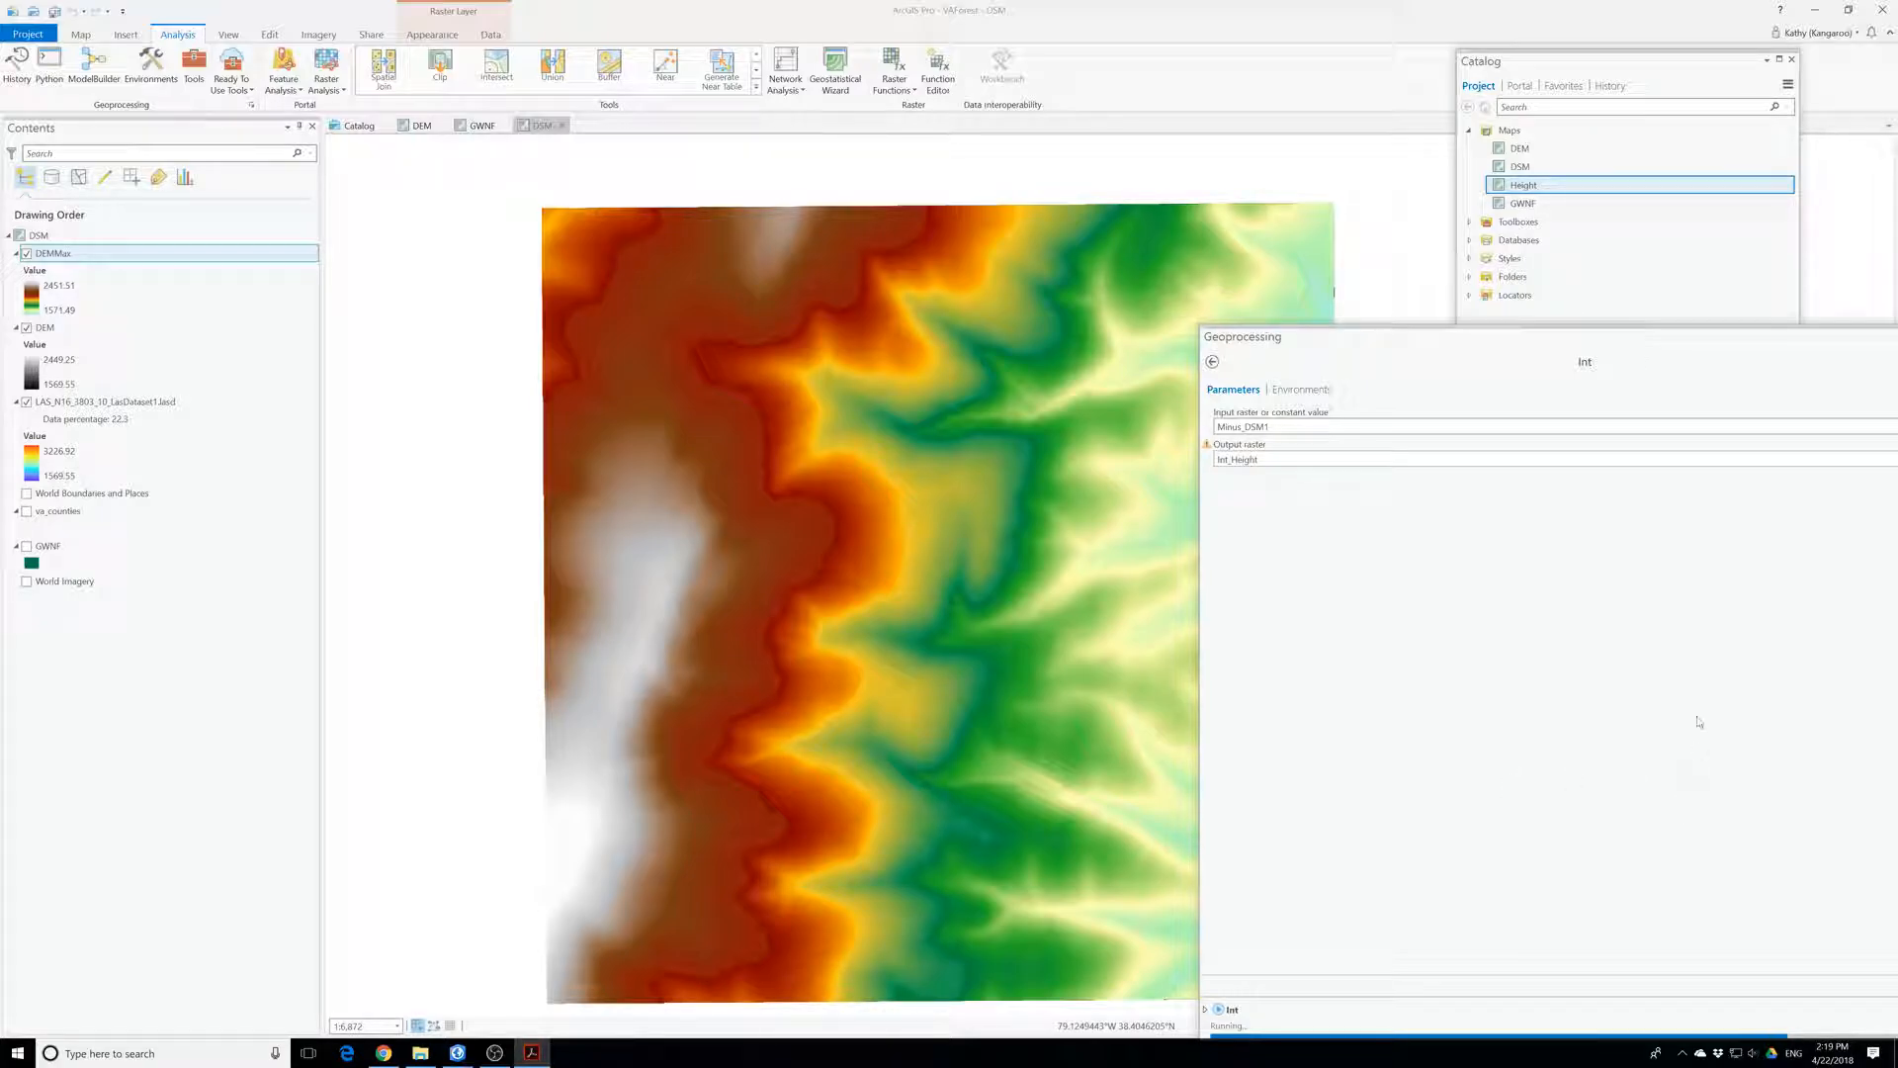
- Bring the Int tool's pane fully into view and monitor its progress while viewing the DEM and DSM maps
click(1450, 385)
drag(1404, 346, 751, 248)
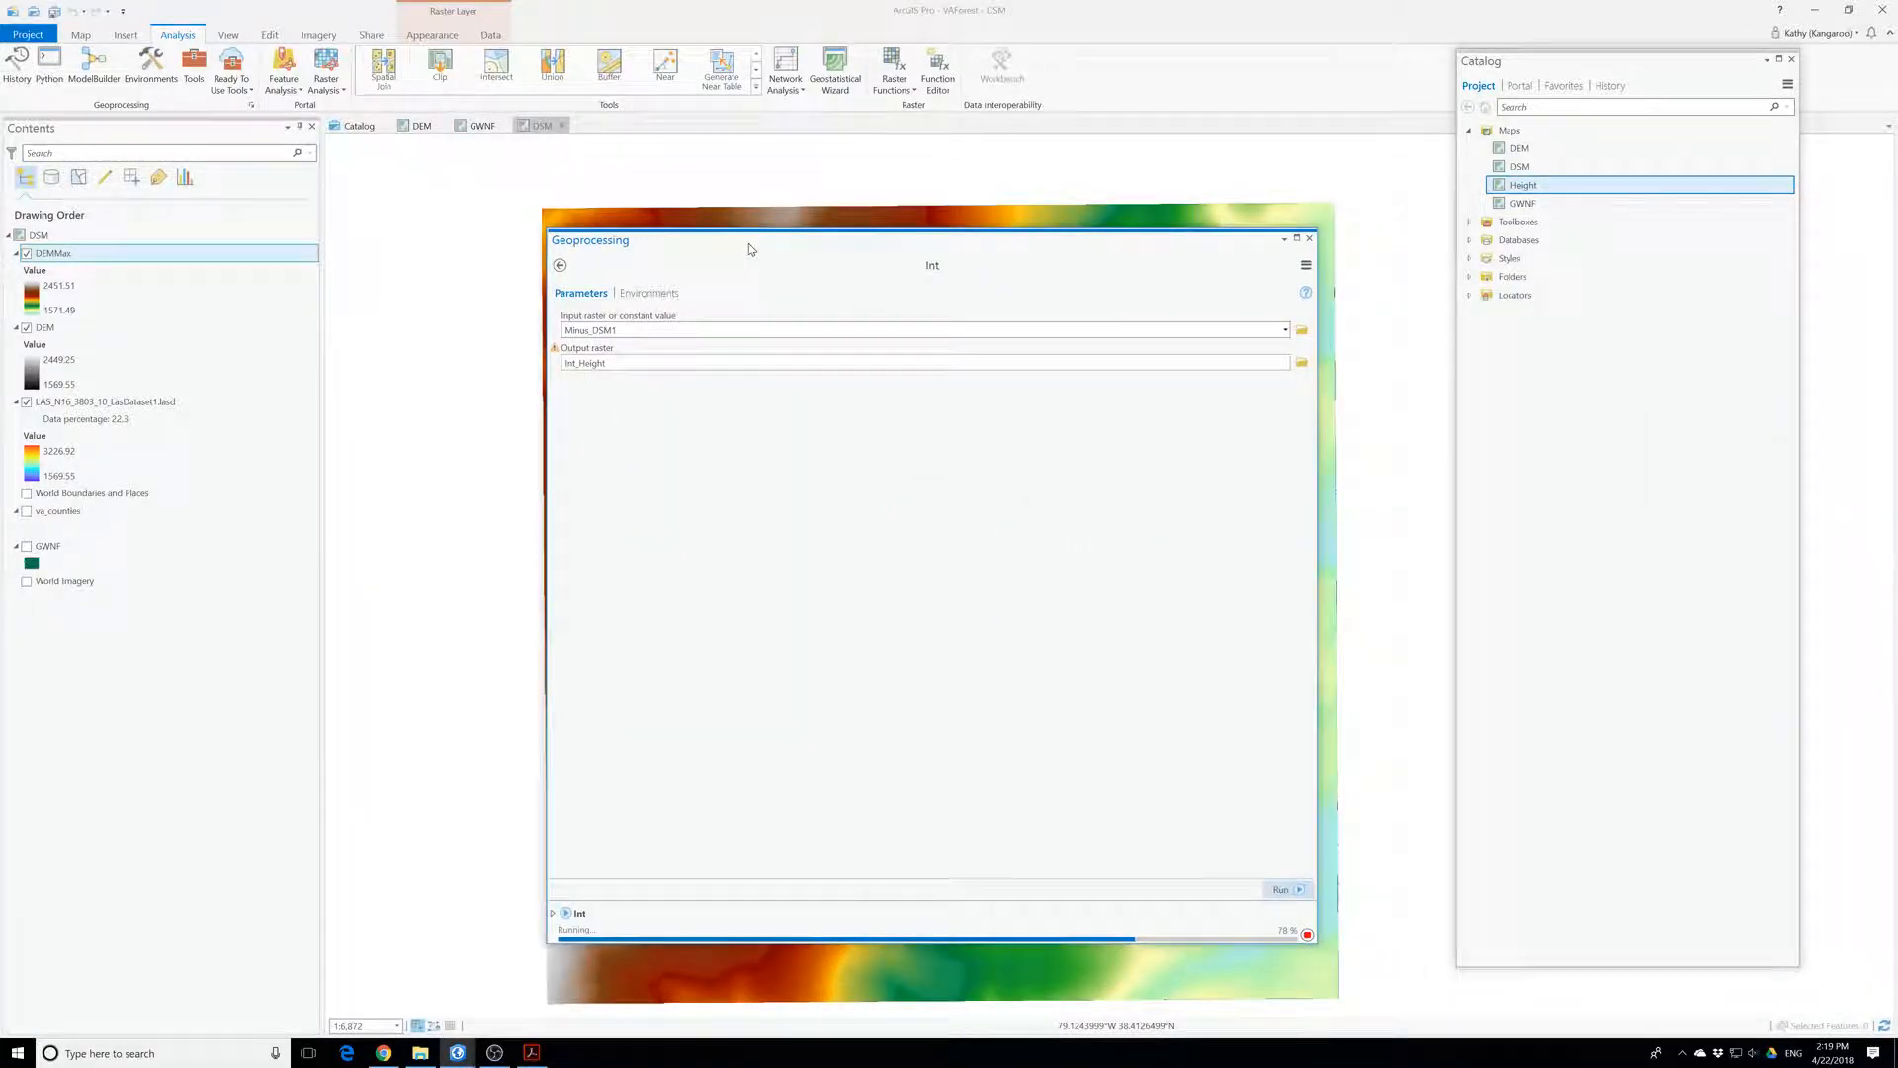
click(420, 126)
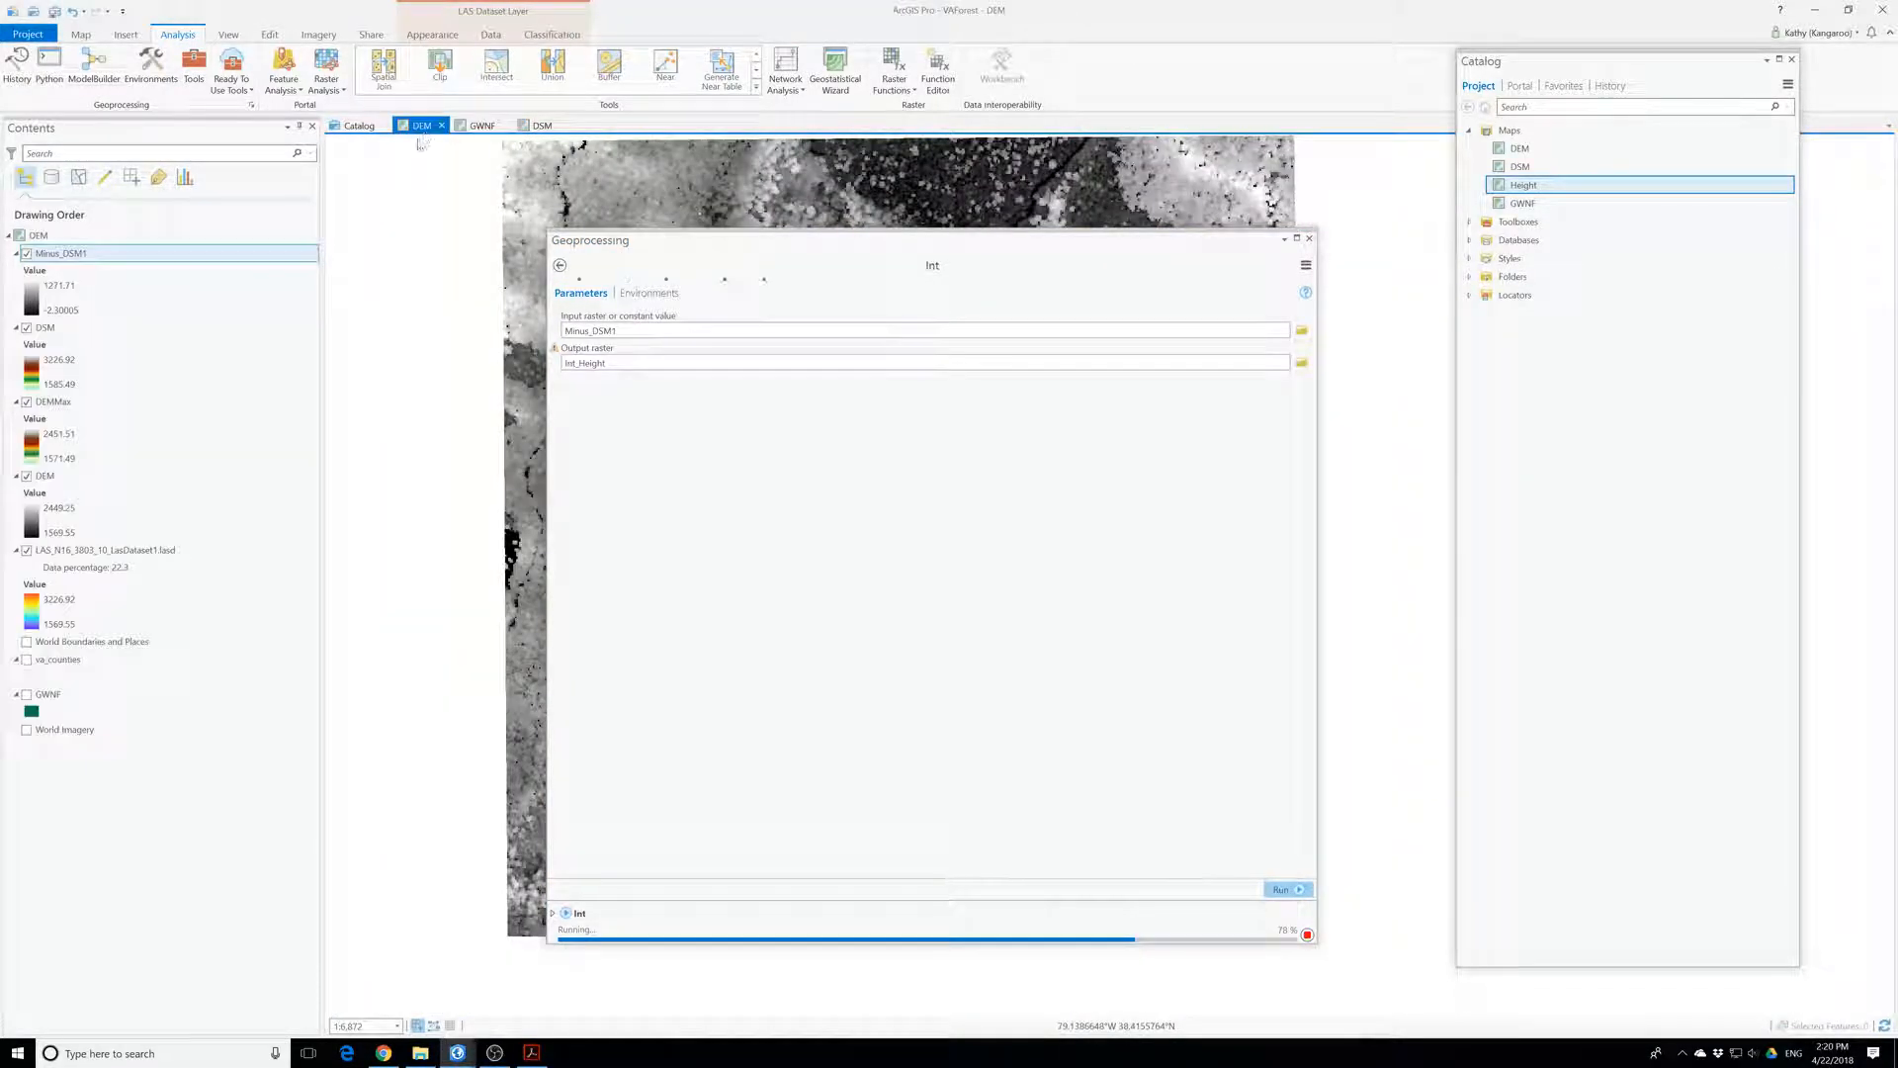
click(539, 126)
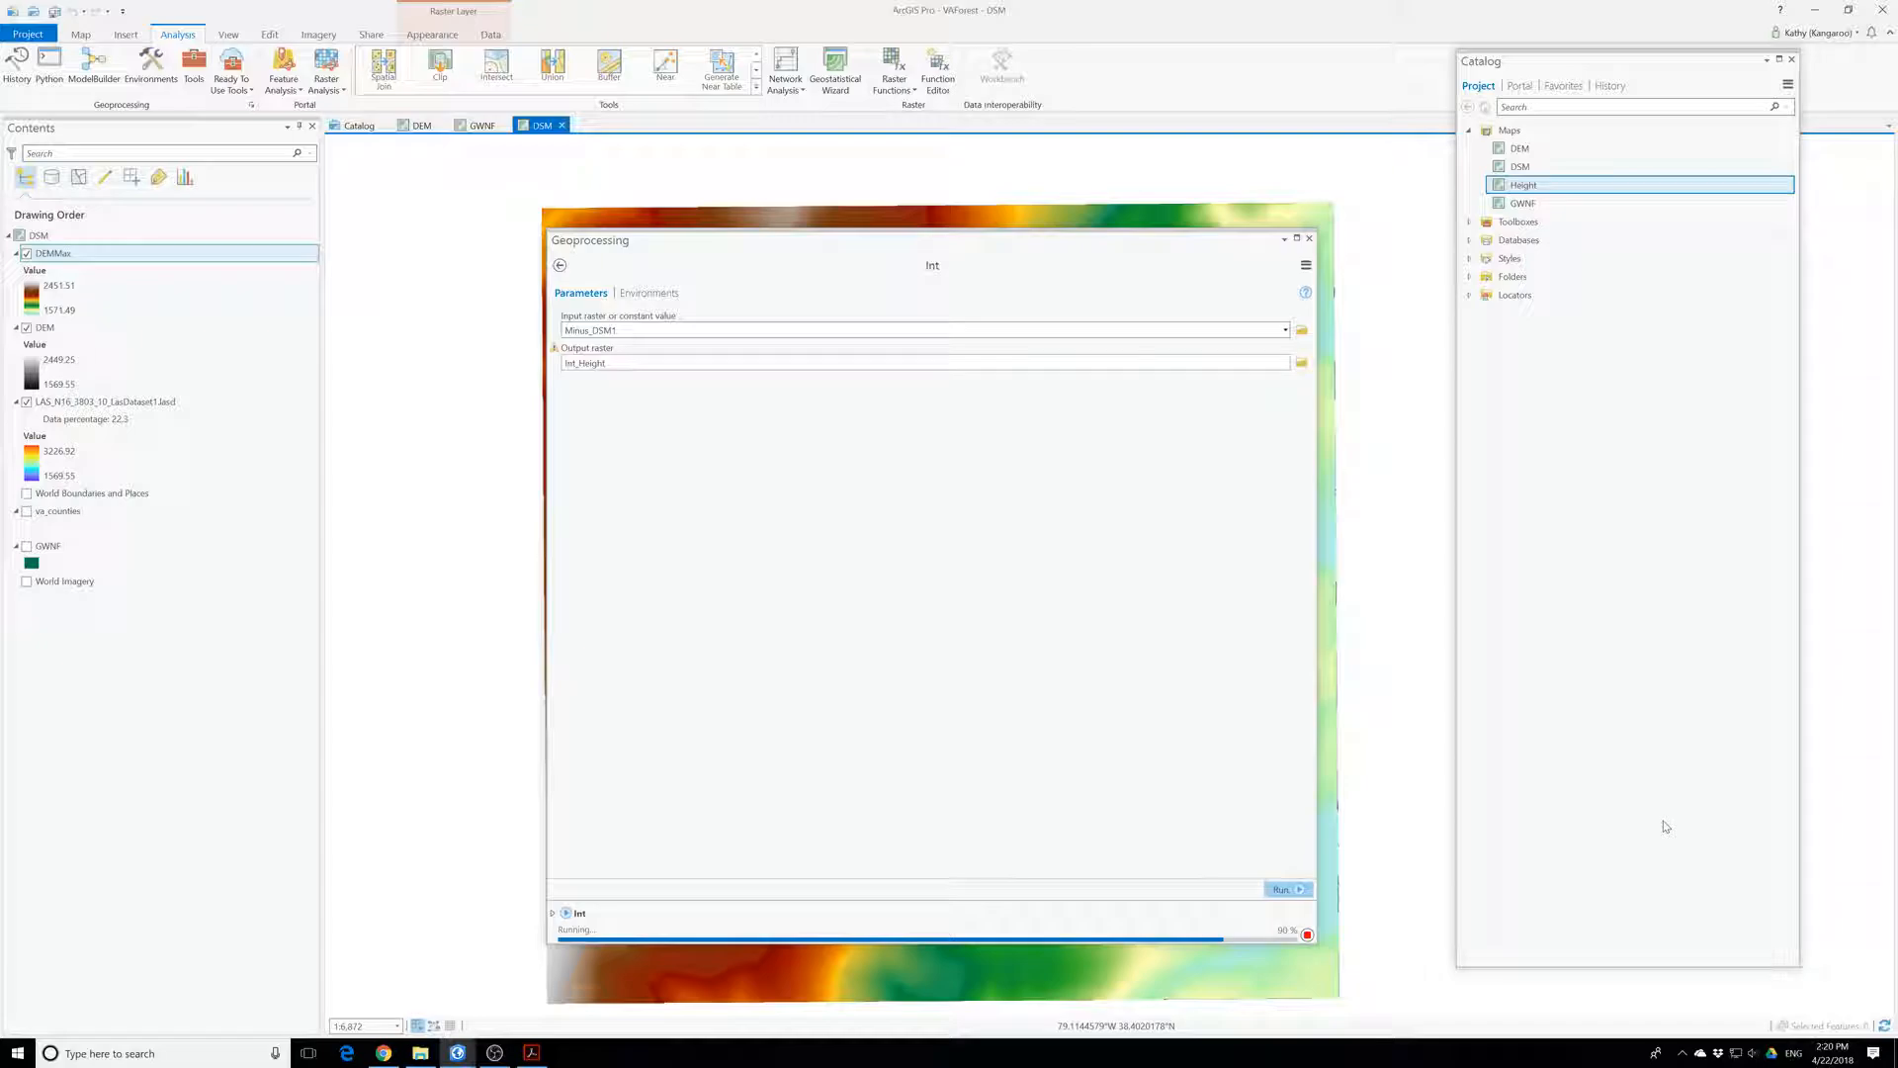
key(alt+Tab)
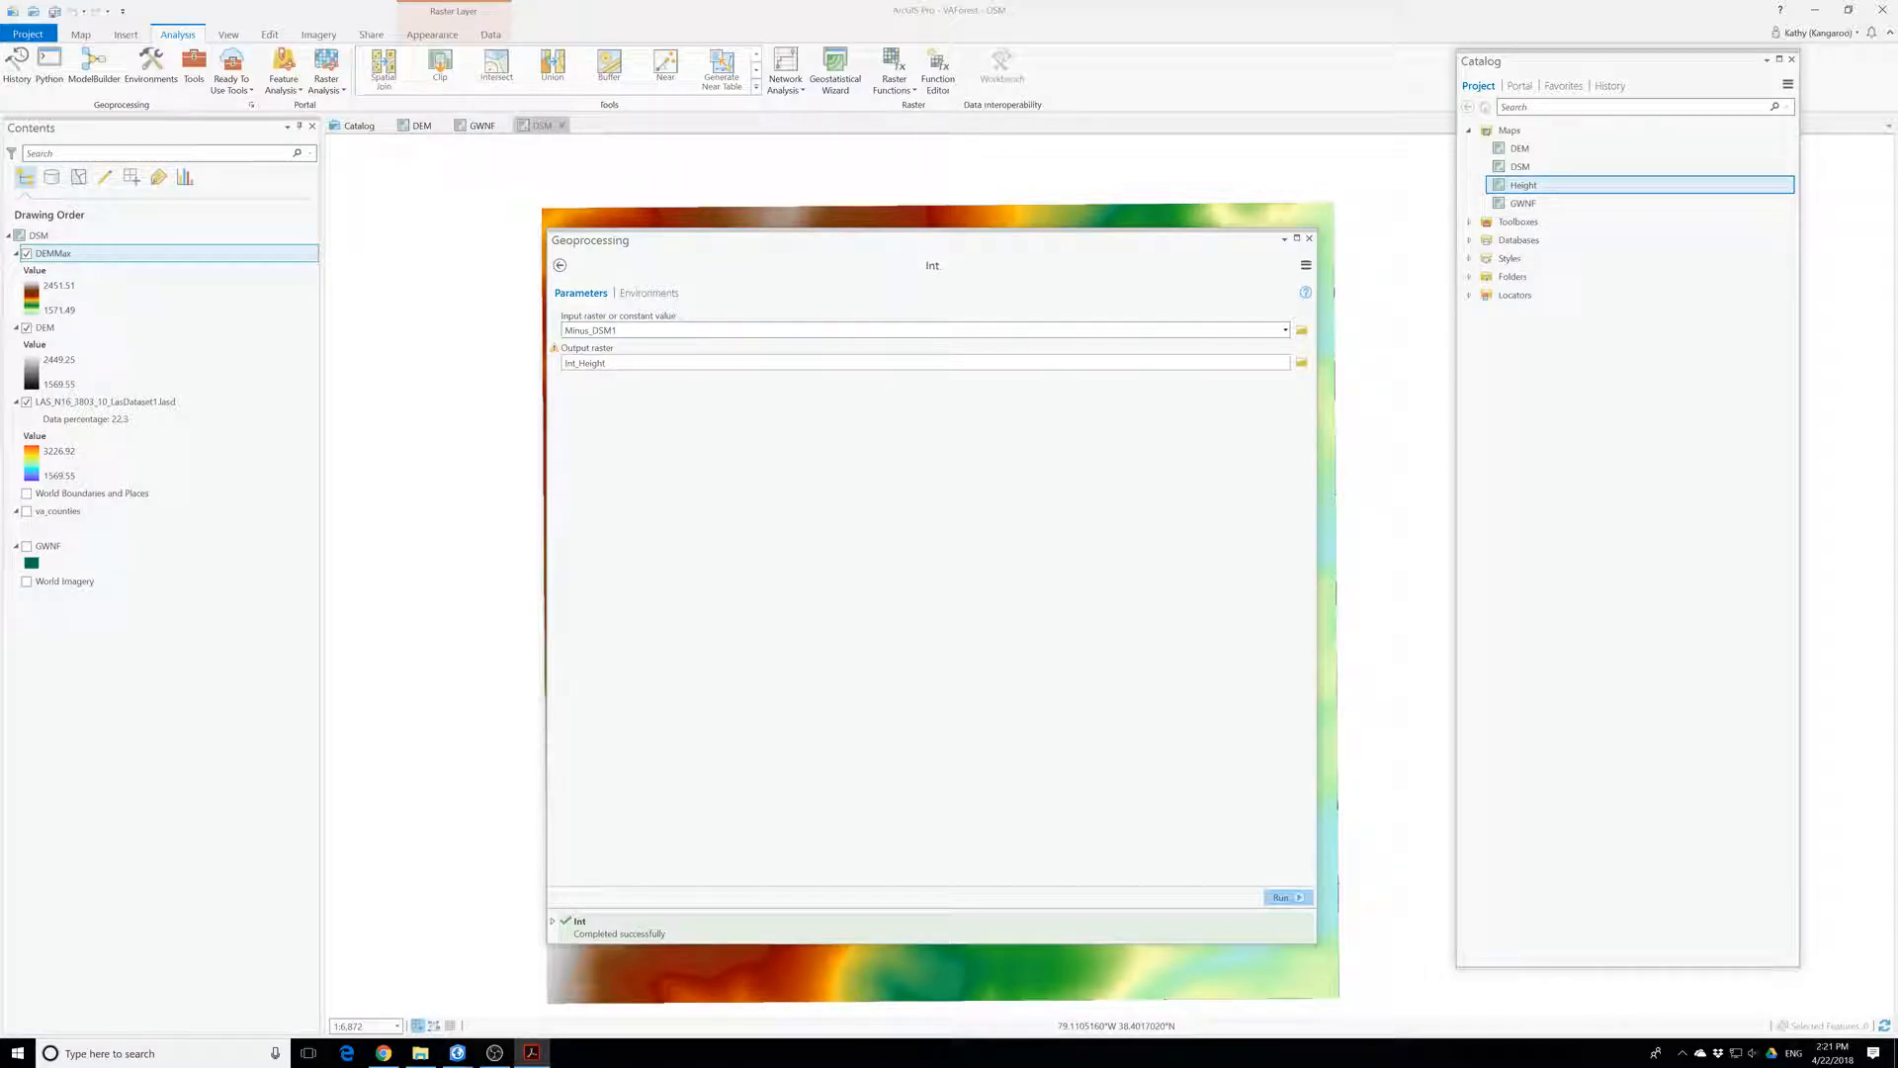
- Close the Int tool and review the Int_Height layer in the DEM map against the DSM map
click(1308, 238)
click(499, 481)
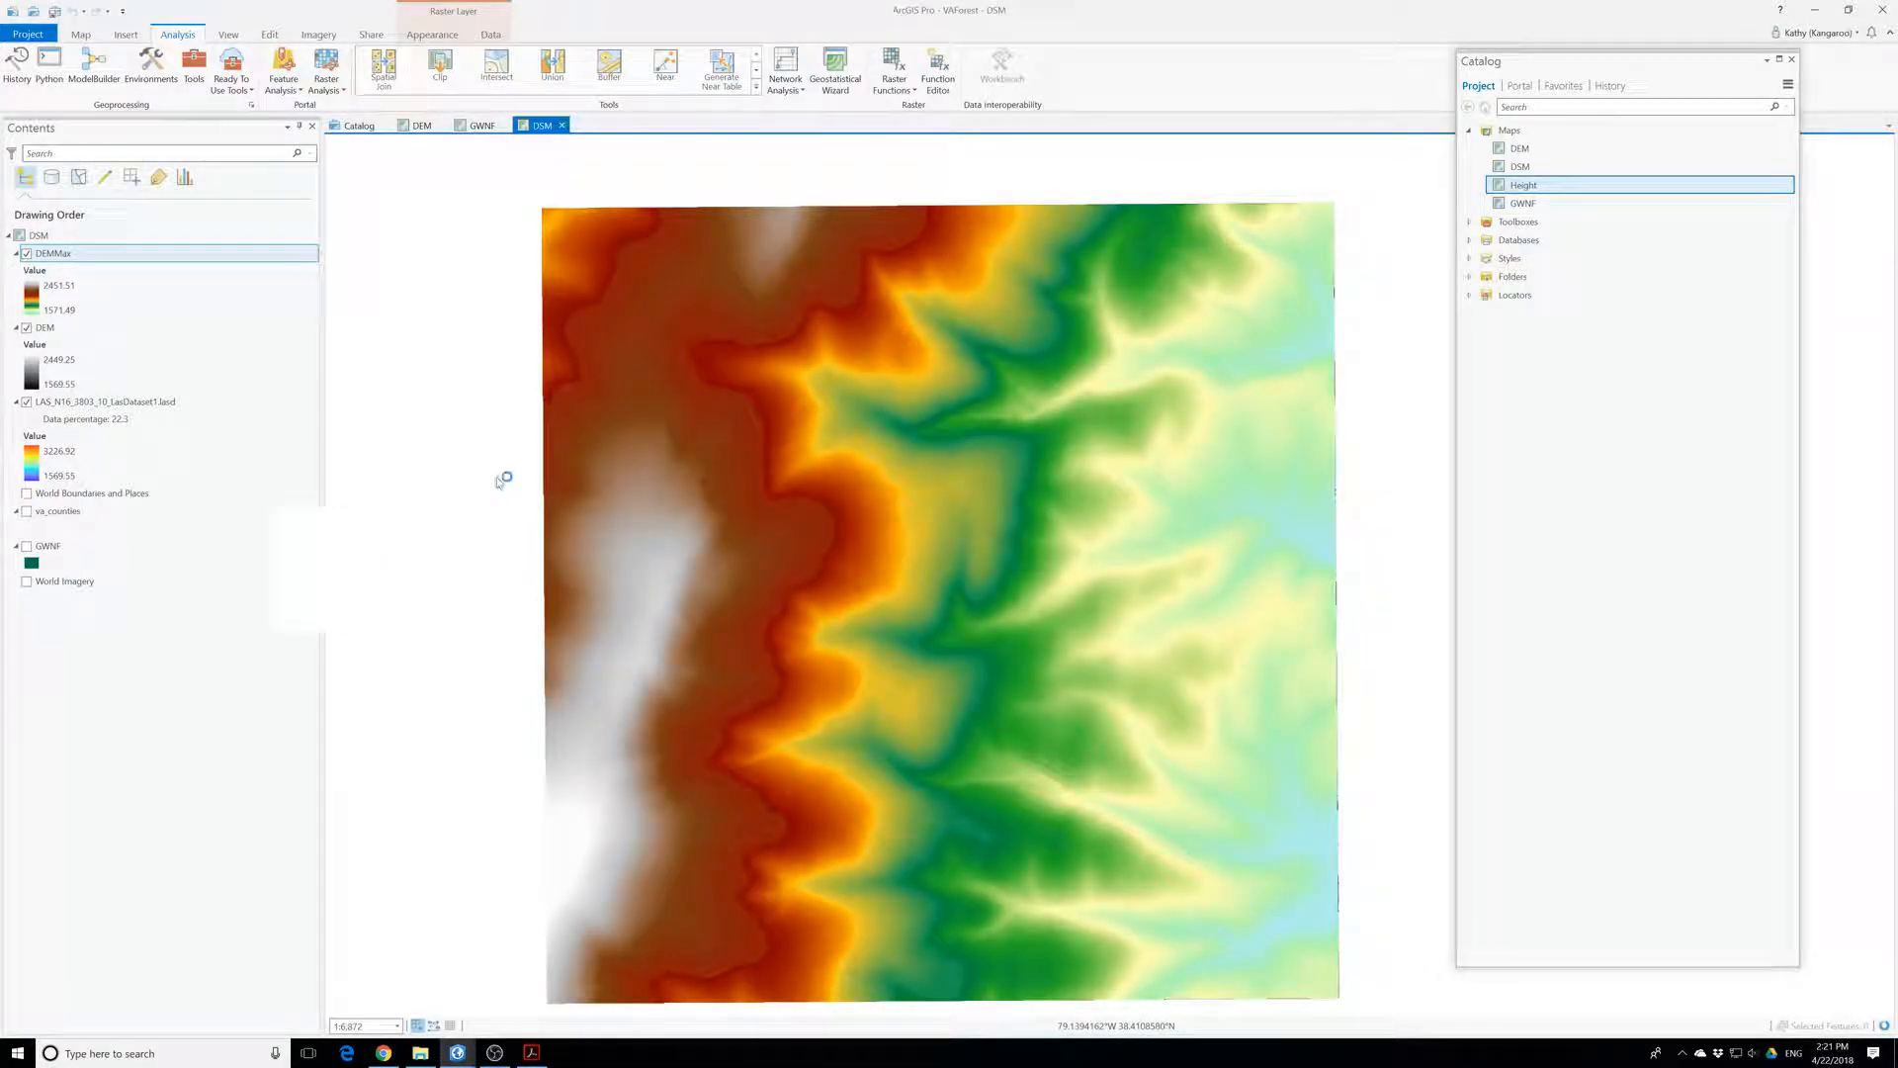
click(90, 263)
click(542, 126)
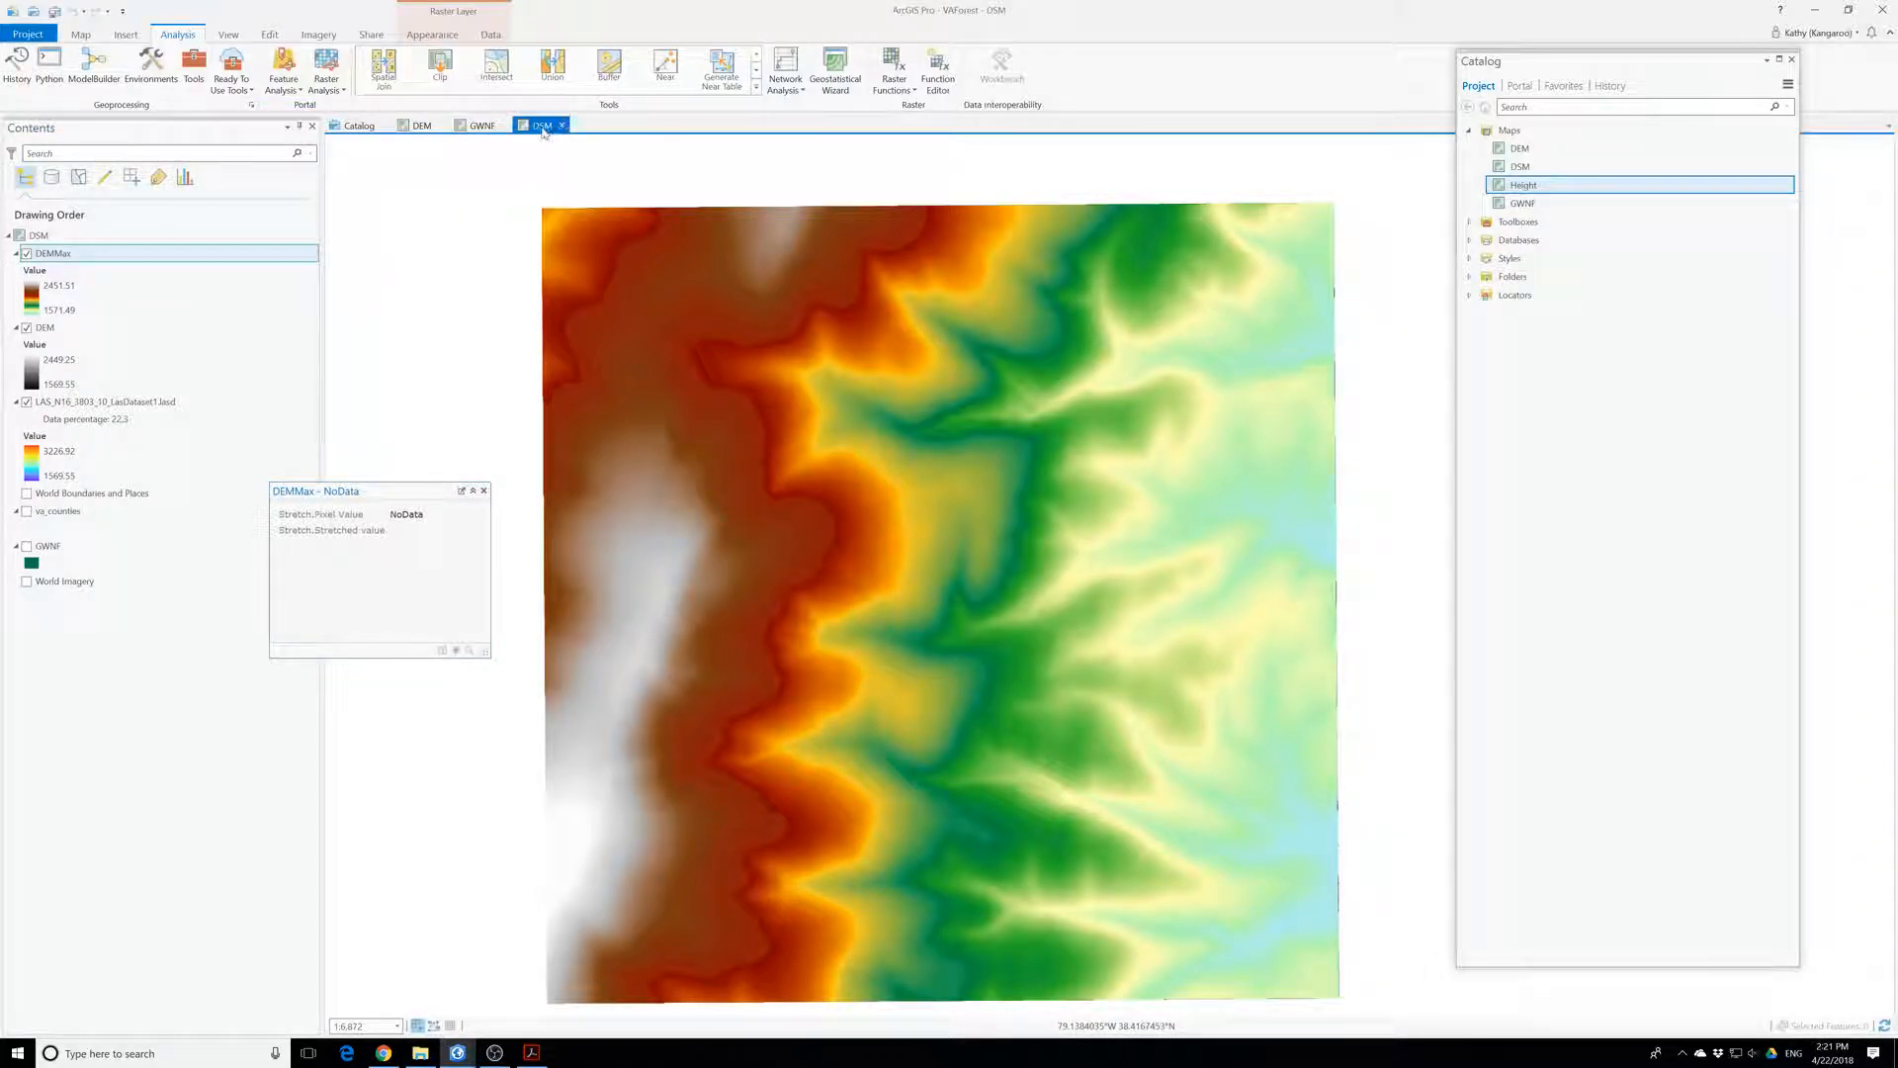
click(424, 126)
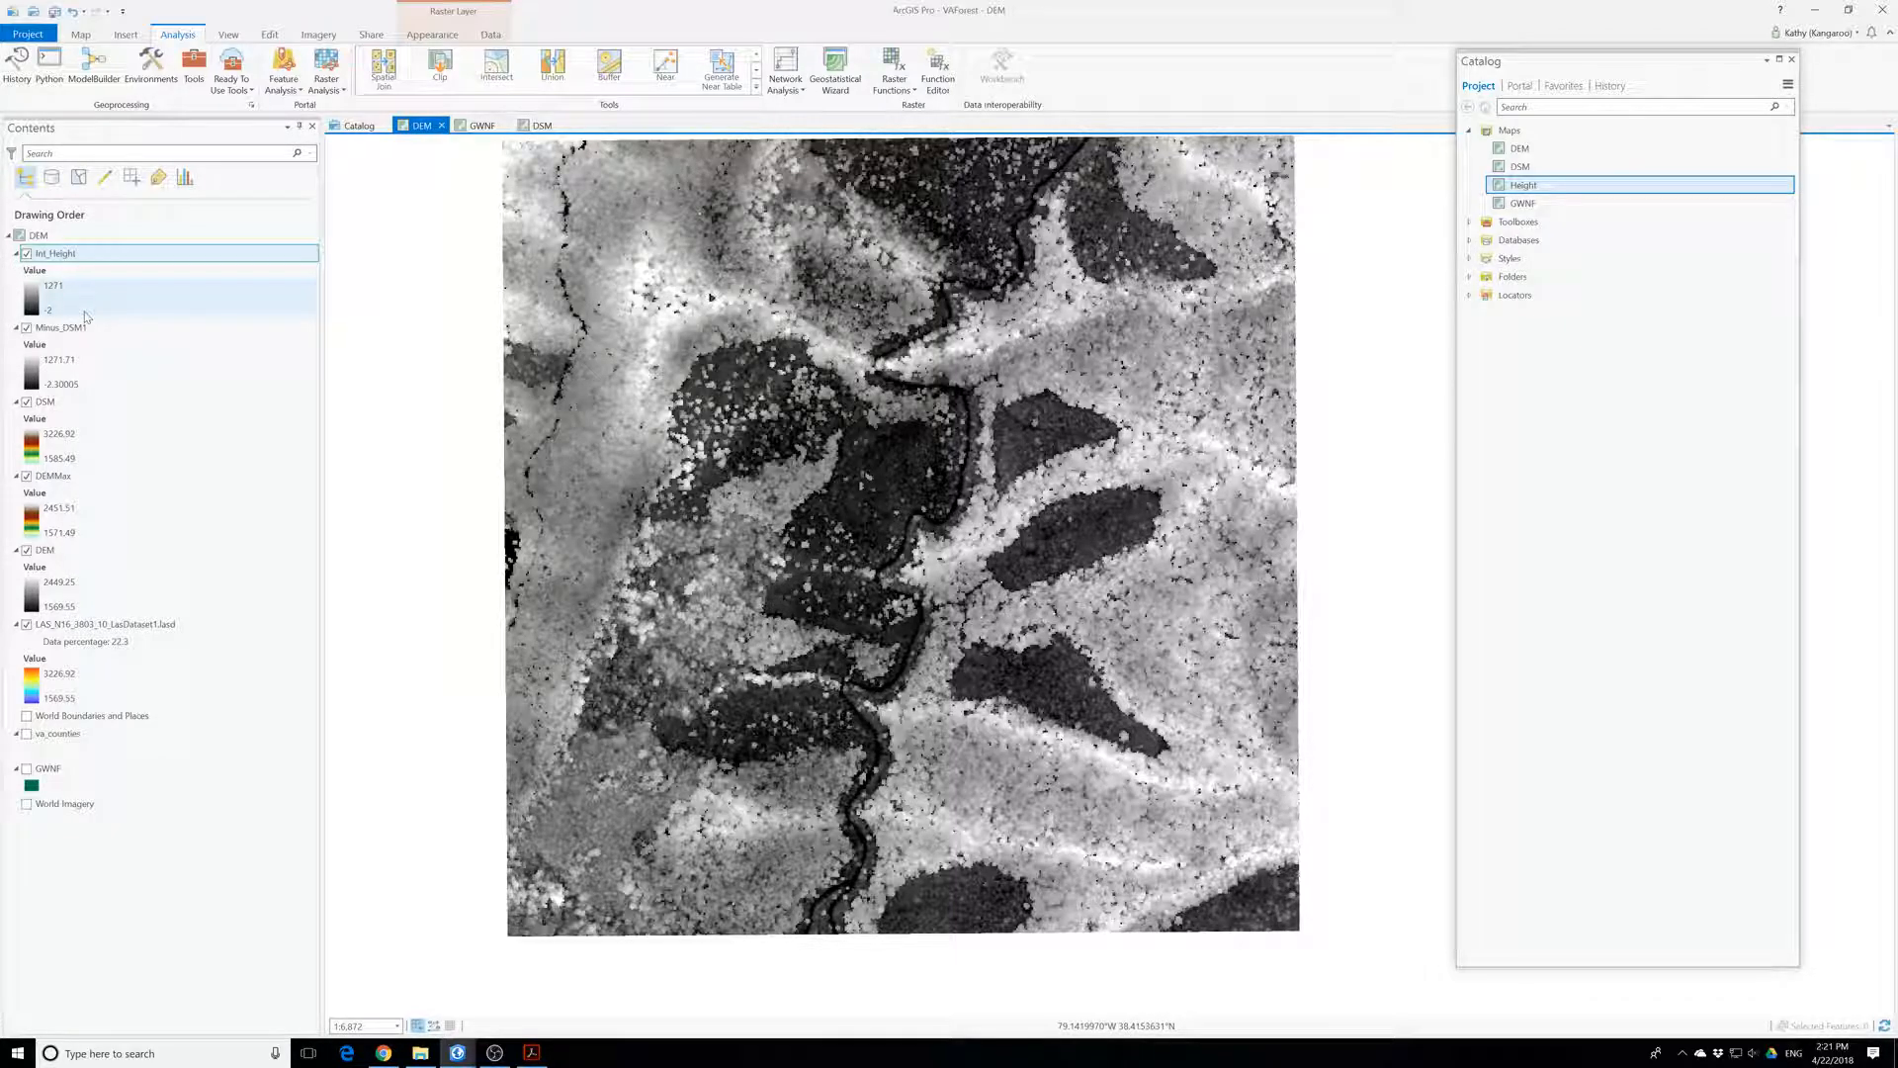
click(550, 128)
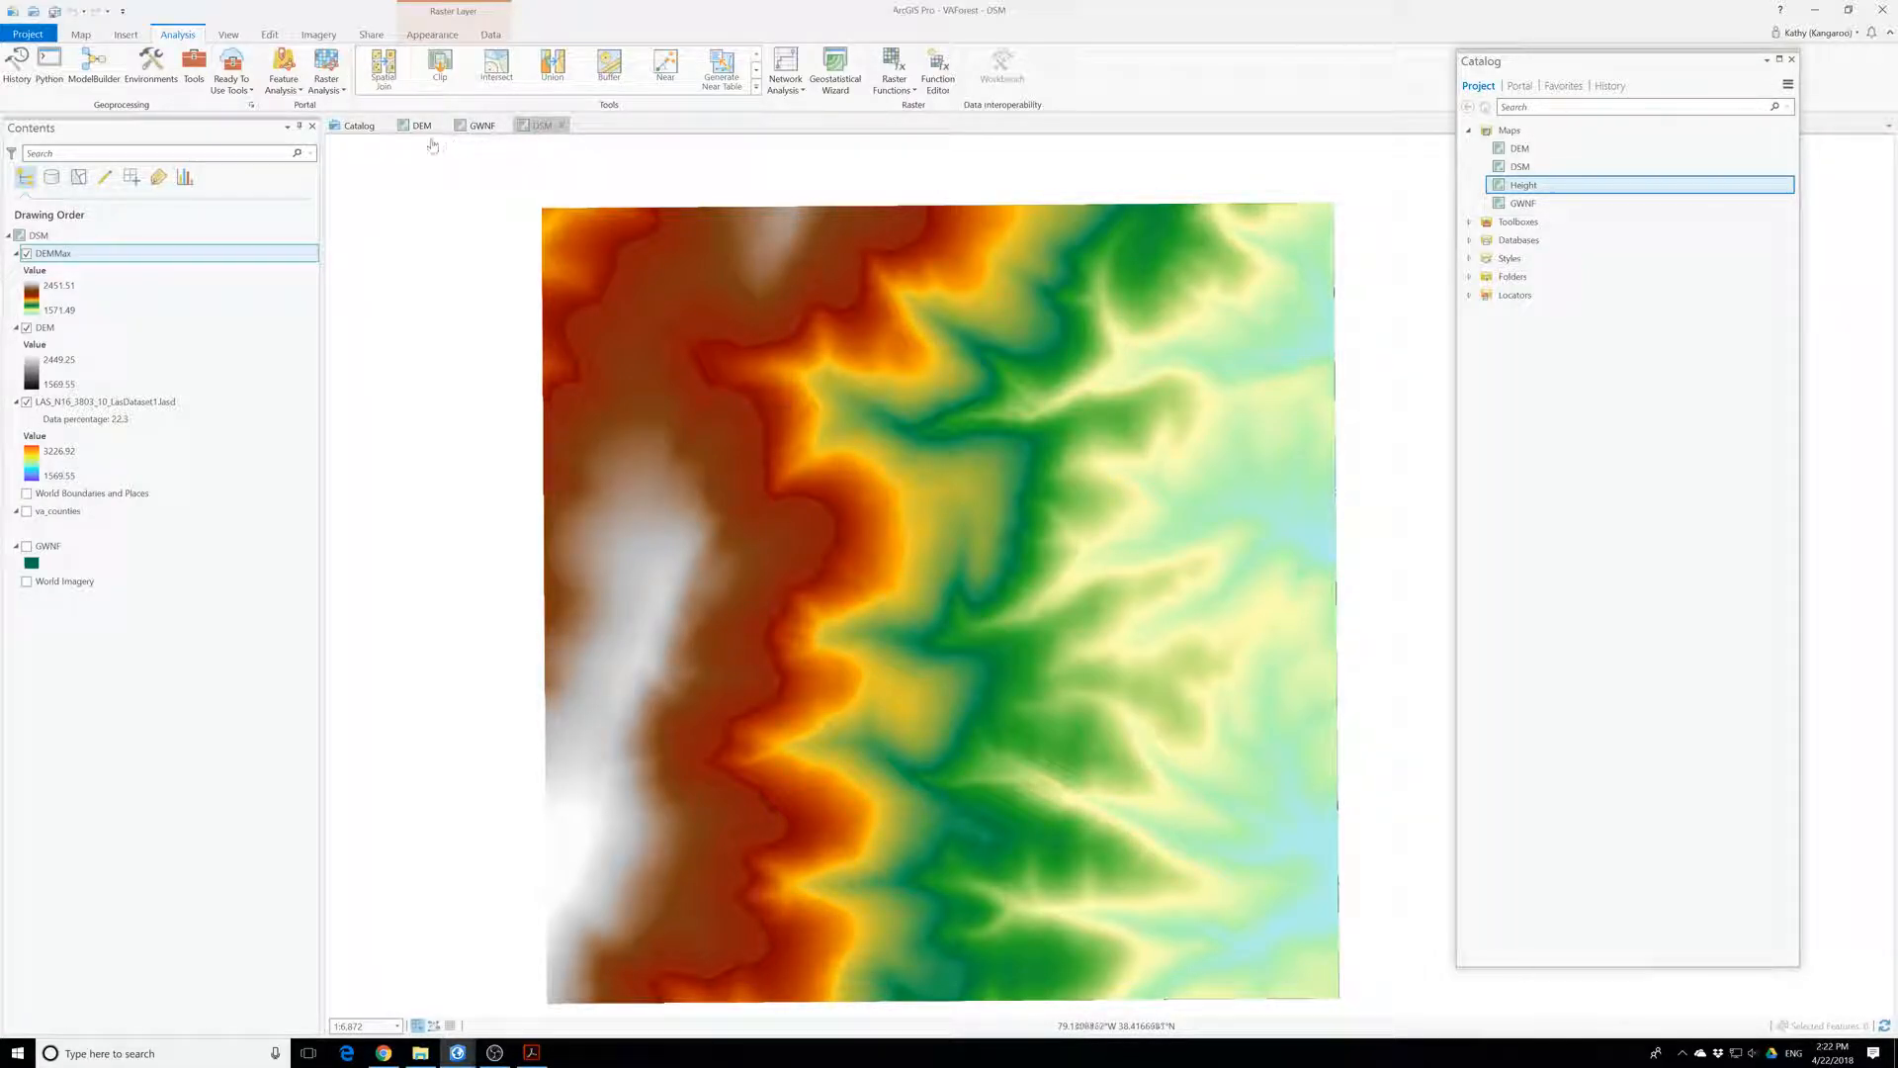
- Open the Height map from the project's maps and compare its layers with the DSM, GWNF and DEM maps
double_click(1504, 186)
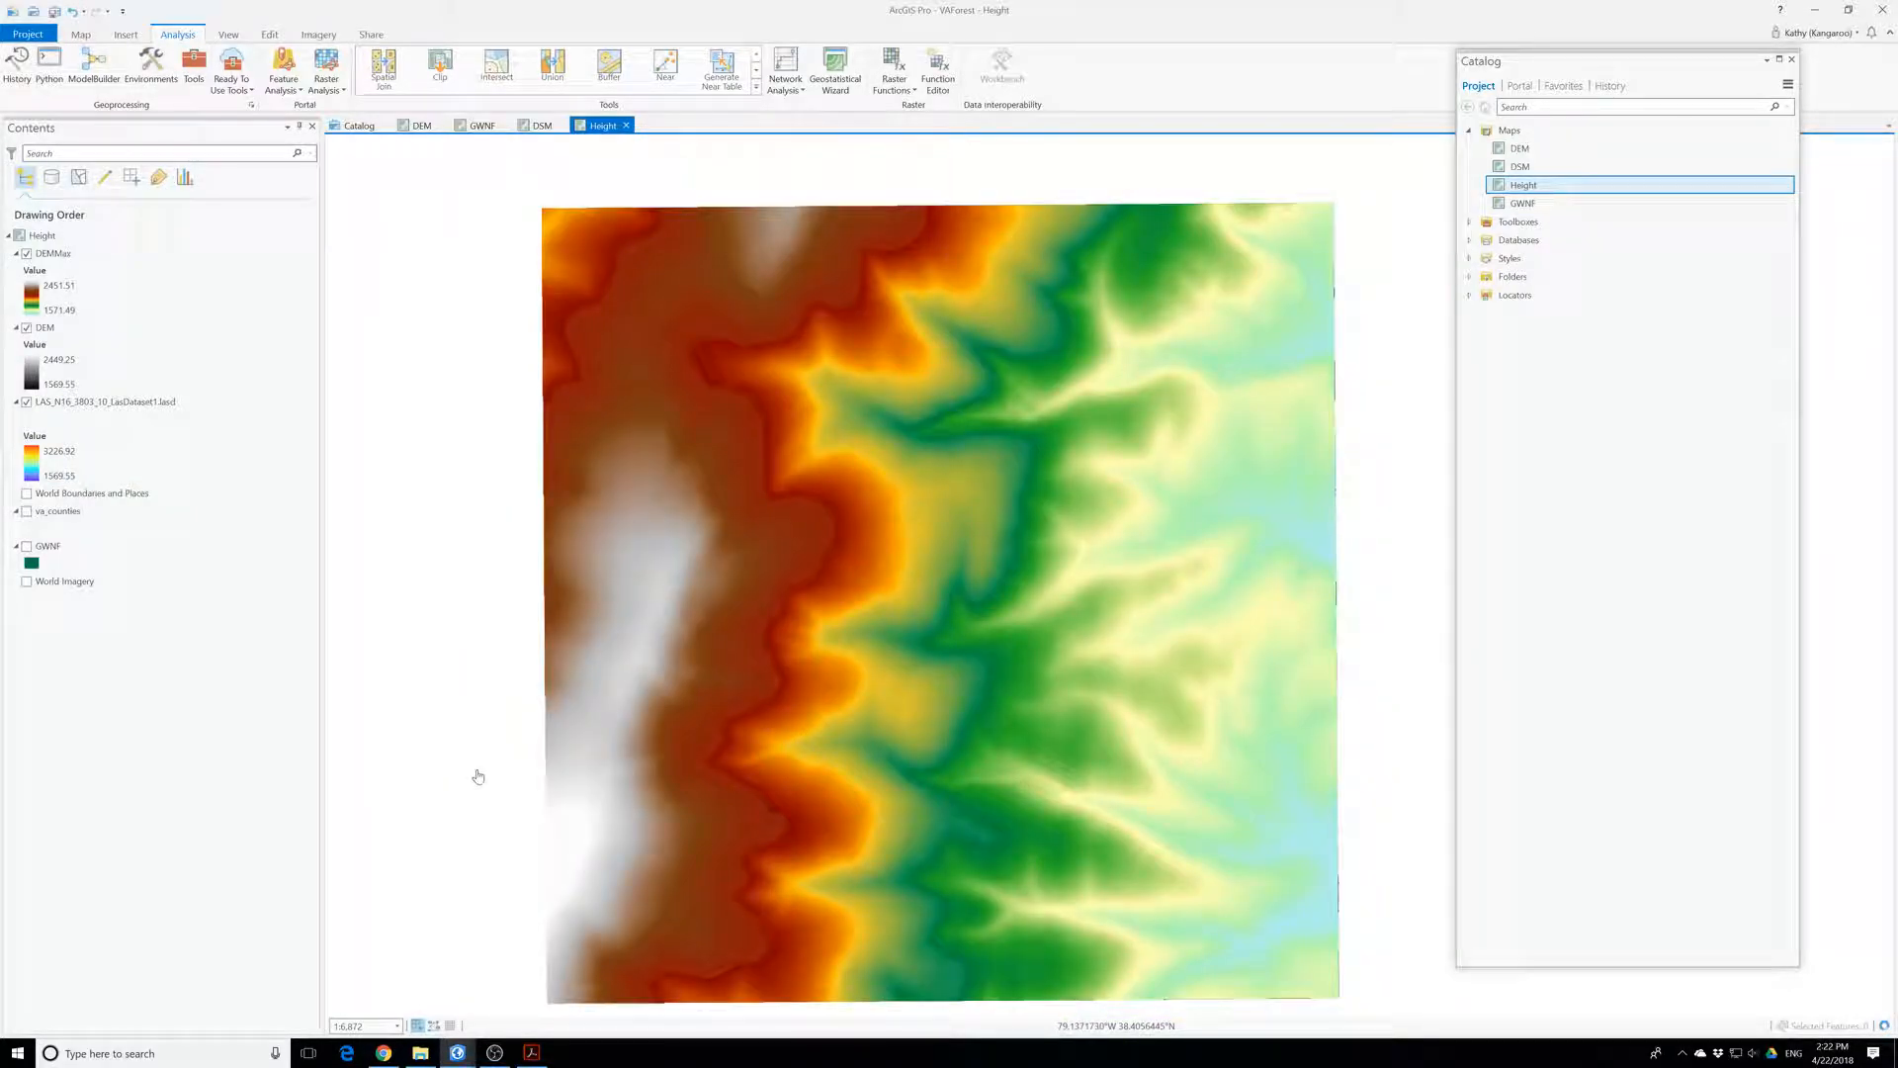
click(1521, 166)
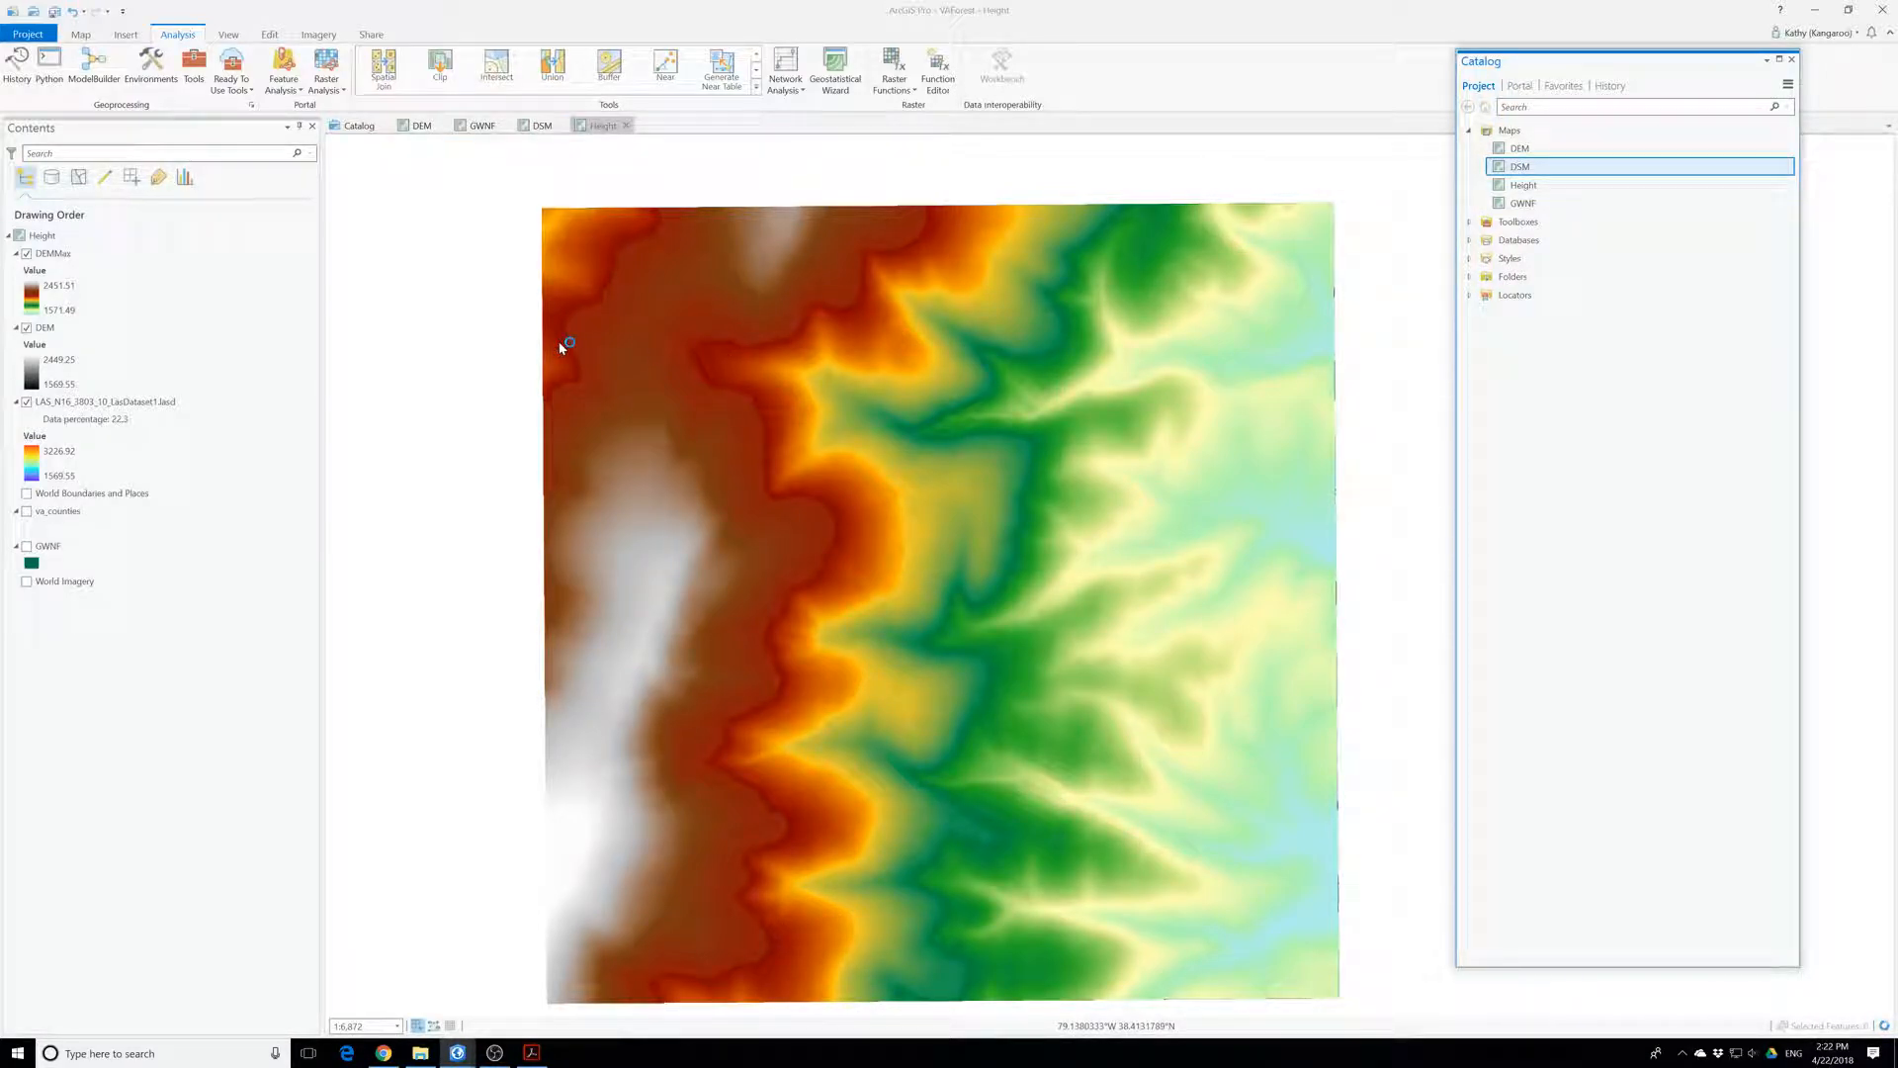
click(538, 126)
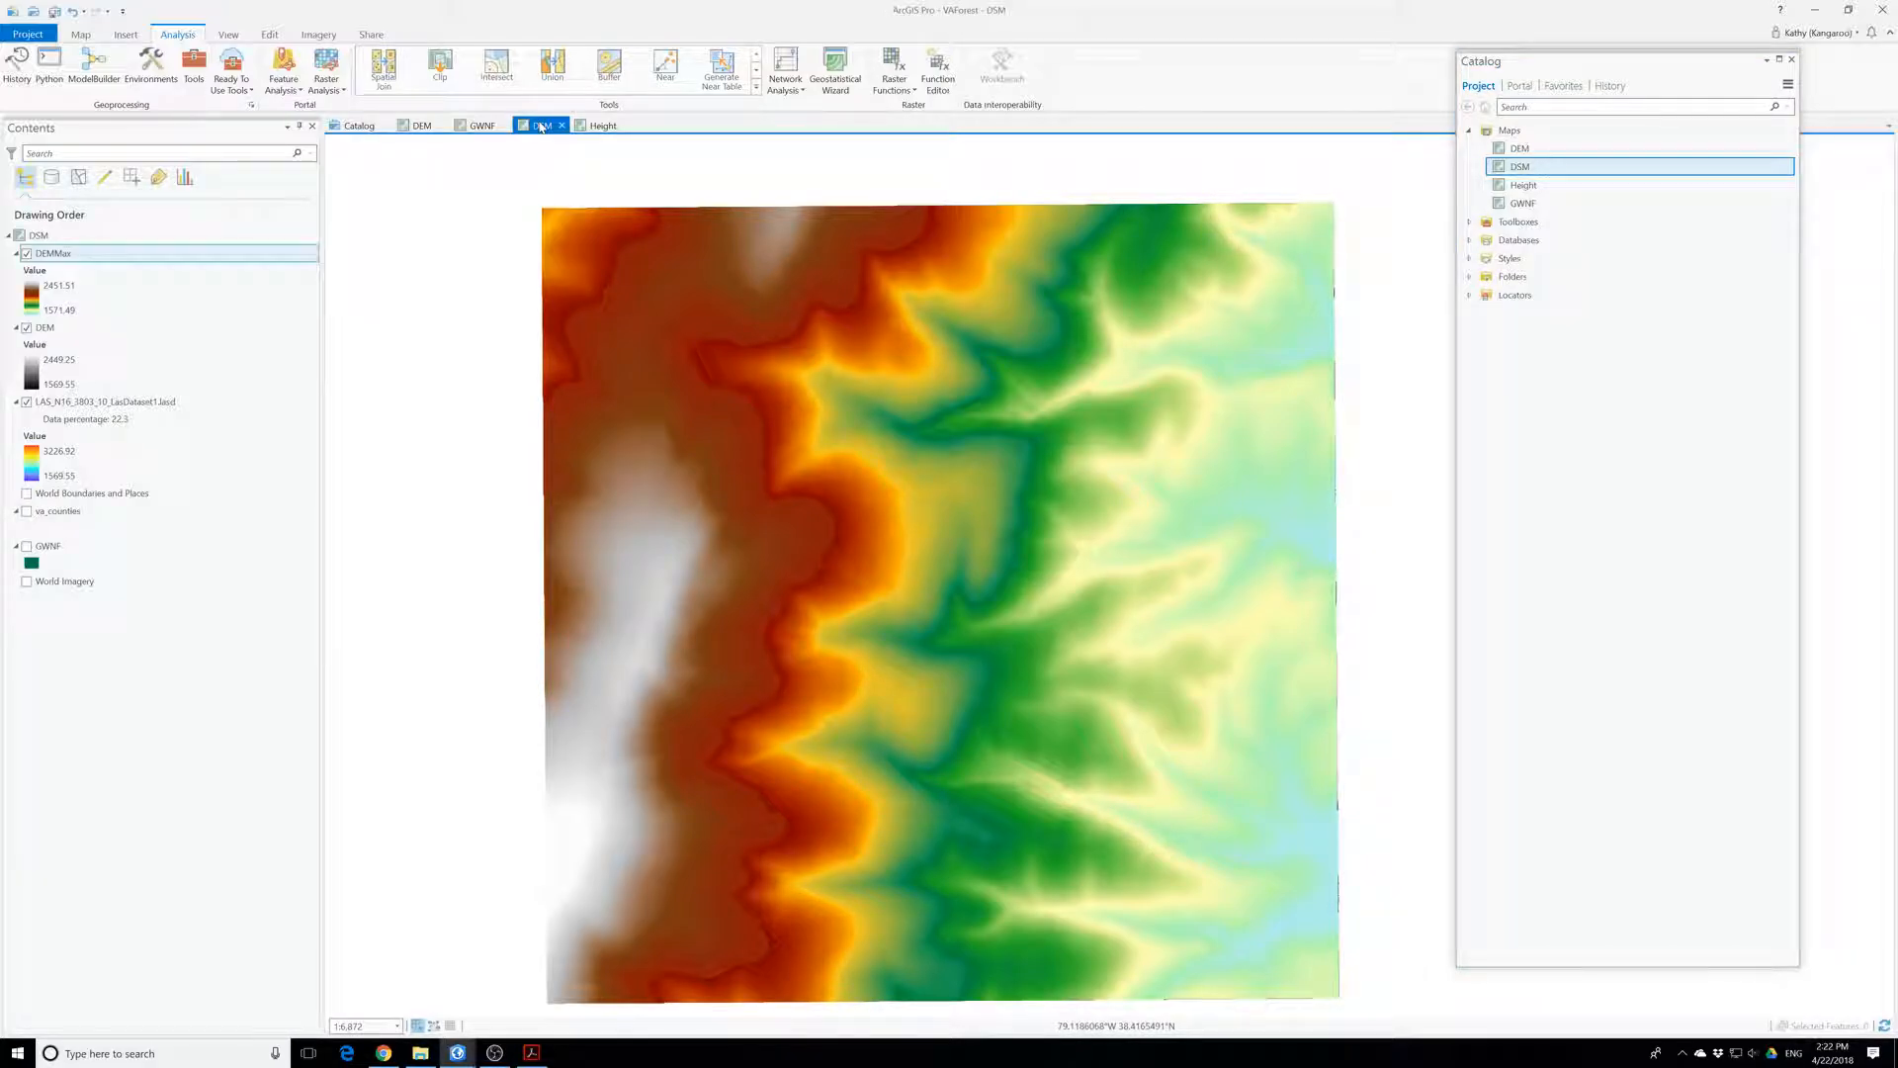
click(481, 125)
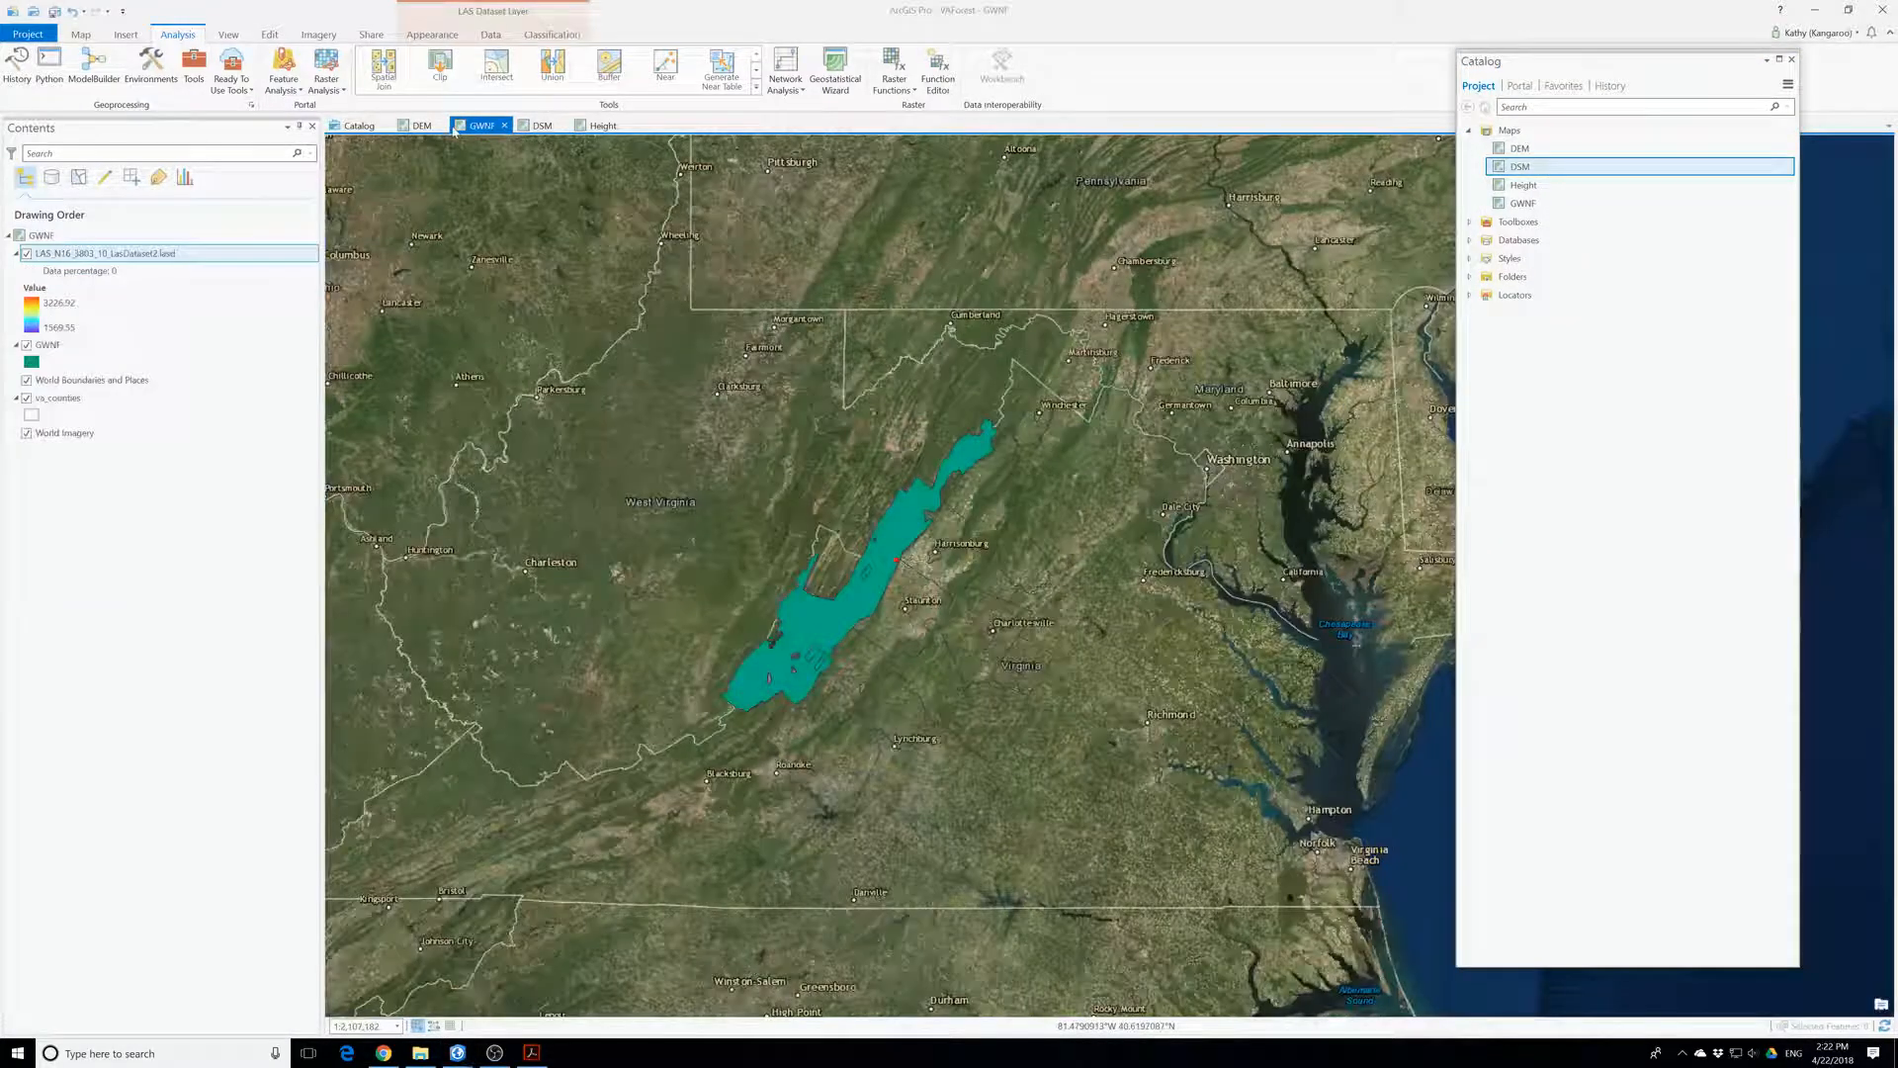
click(423, 126)
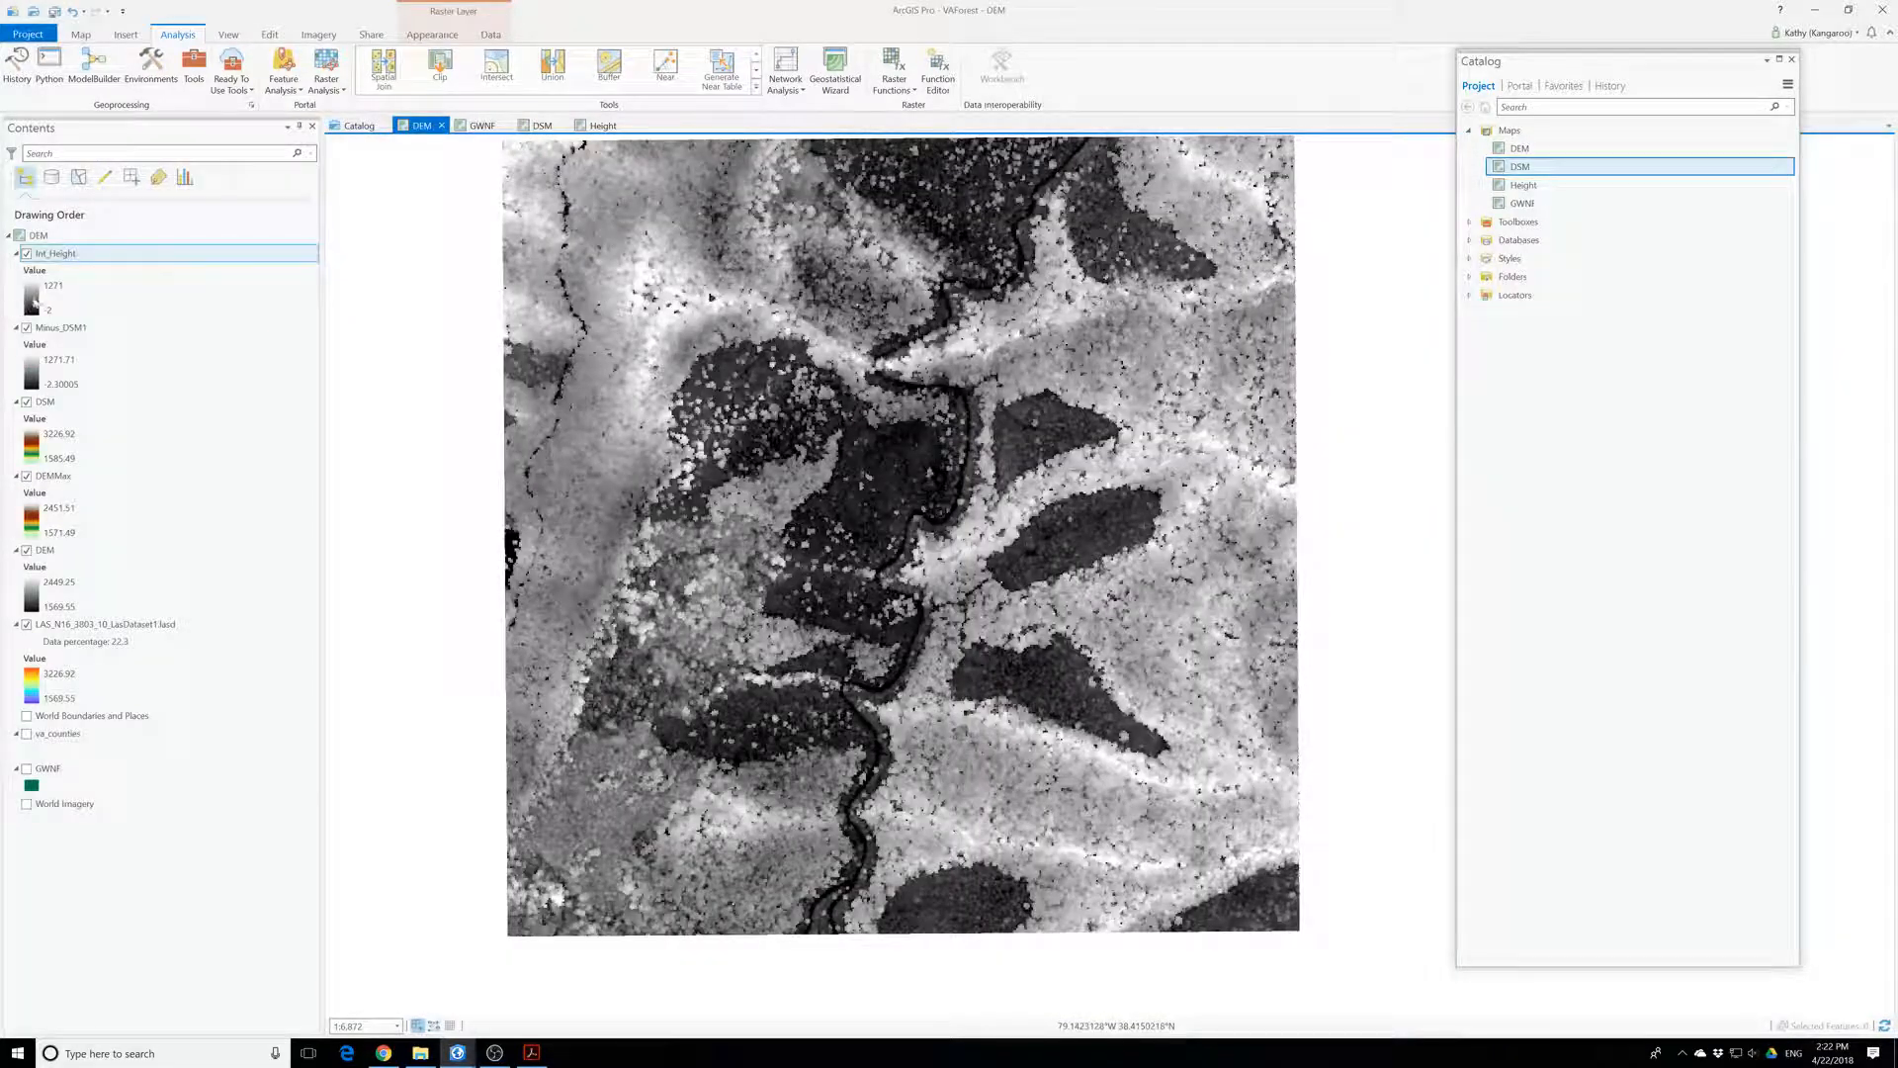
- Remove the Int_Height and Minus_DSM1 layers from the DEM map, and close the duplicate Height map view
right_click(57, 263)
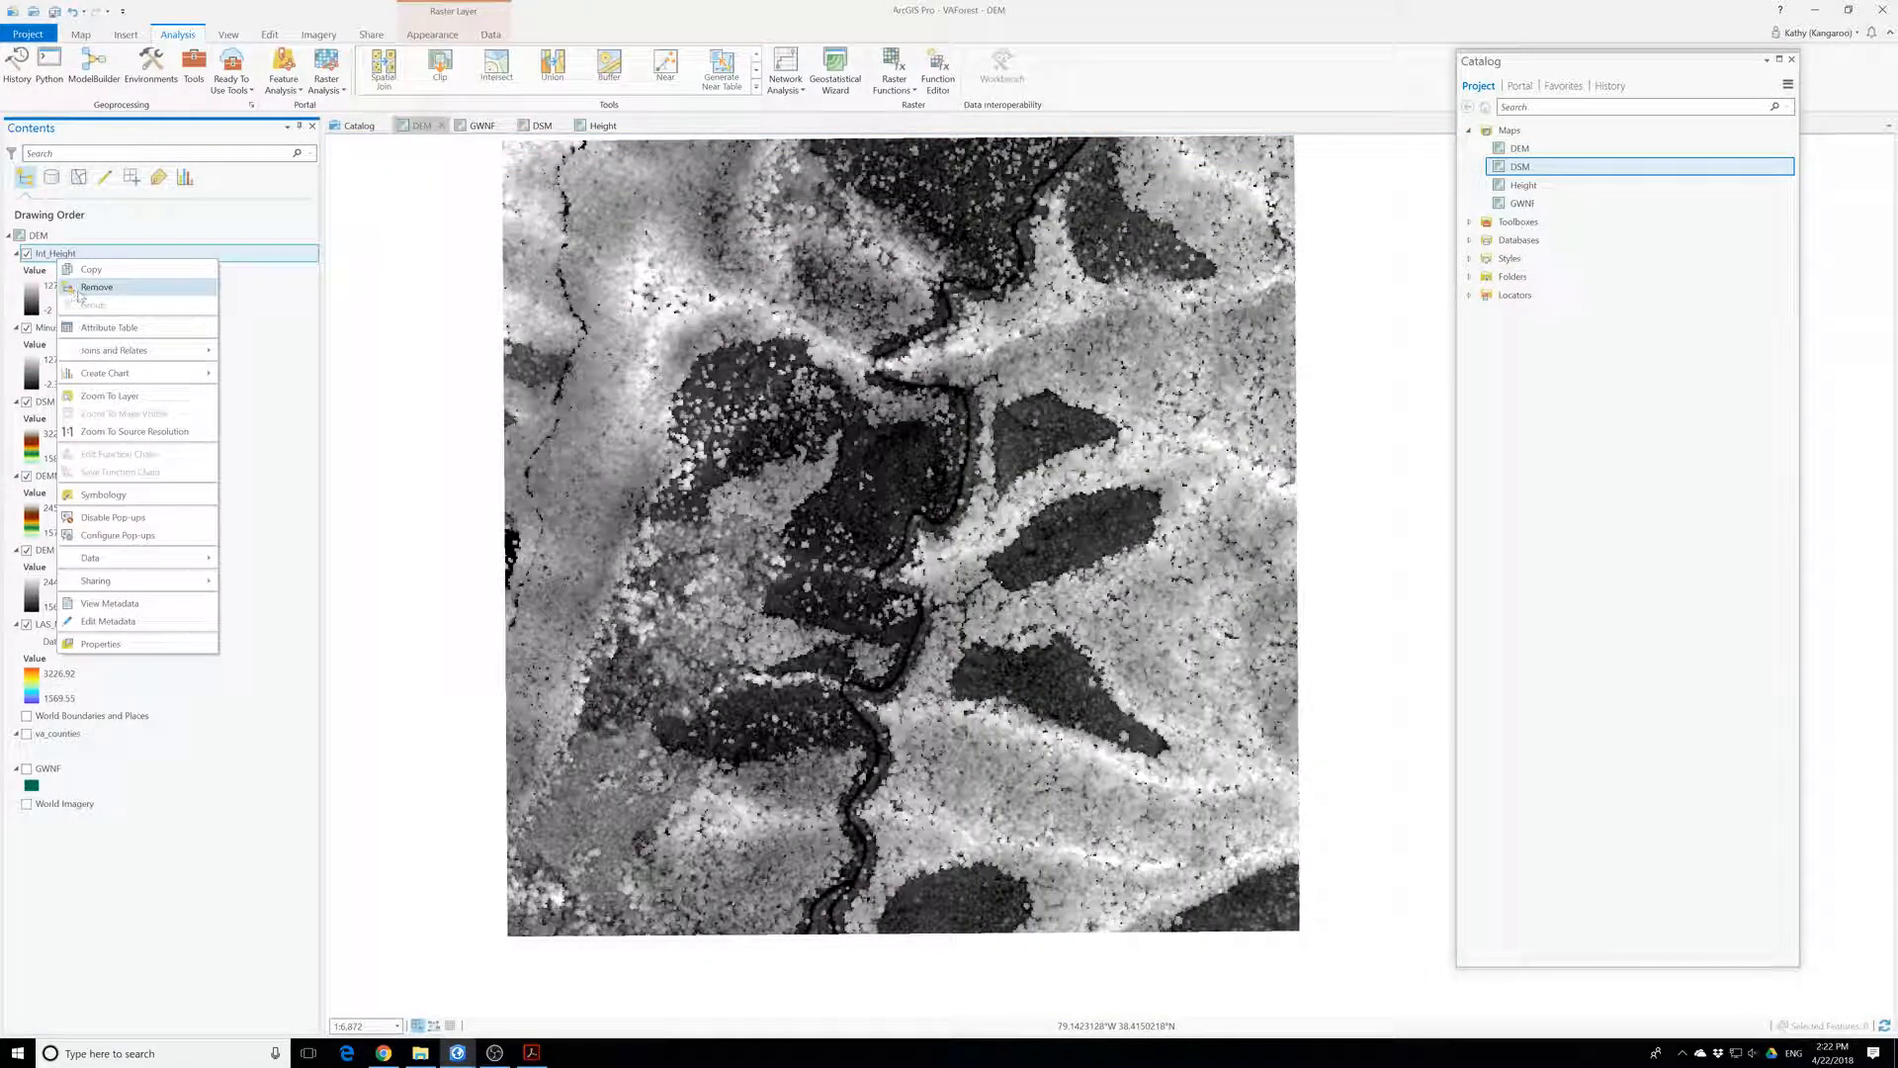
click(77, 297)
right_click(60, 255)
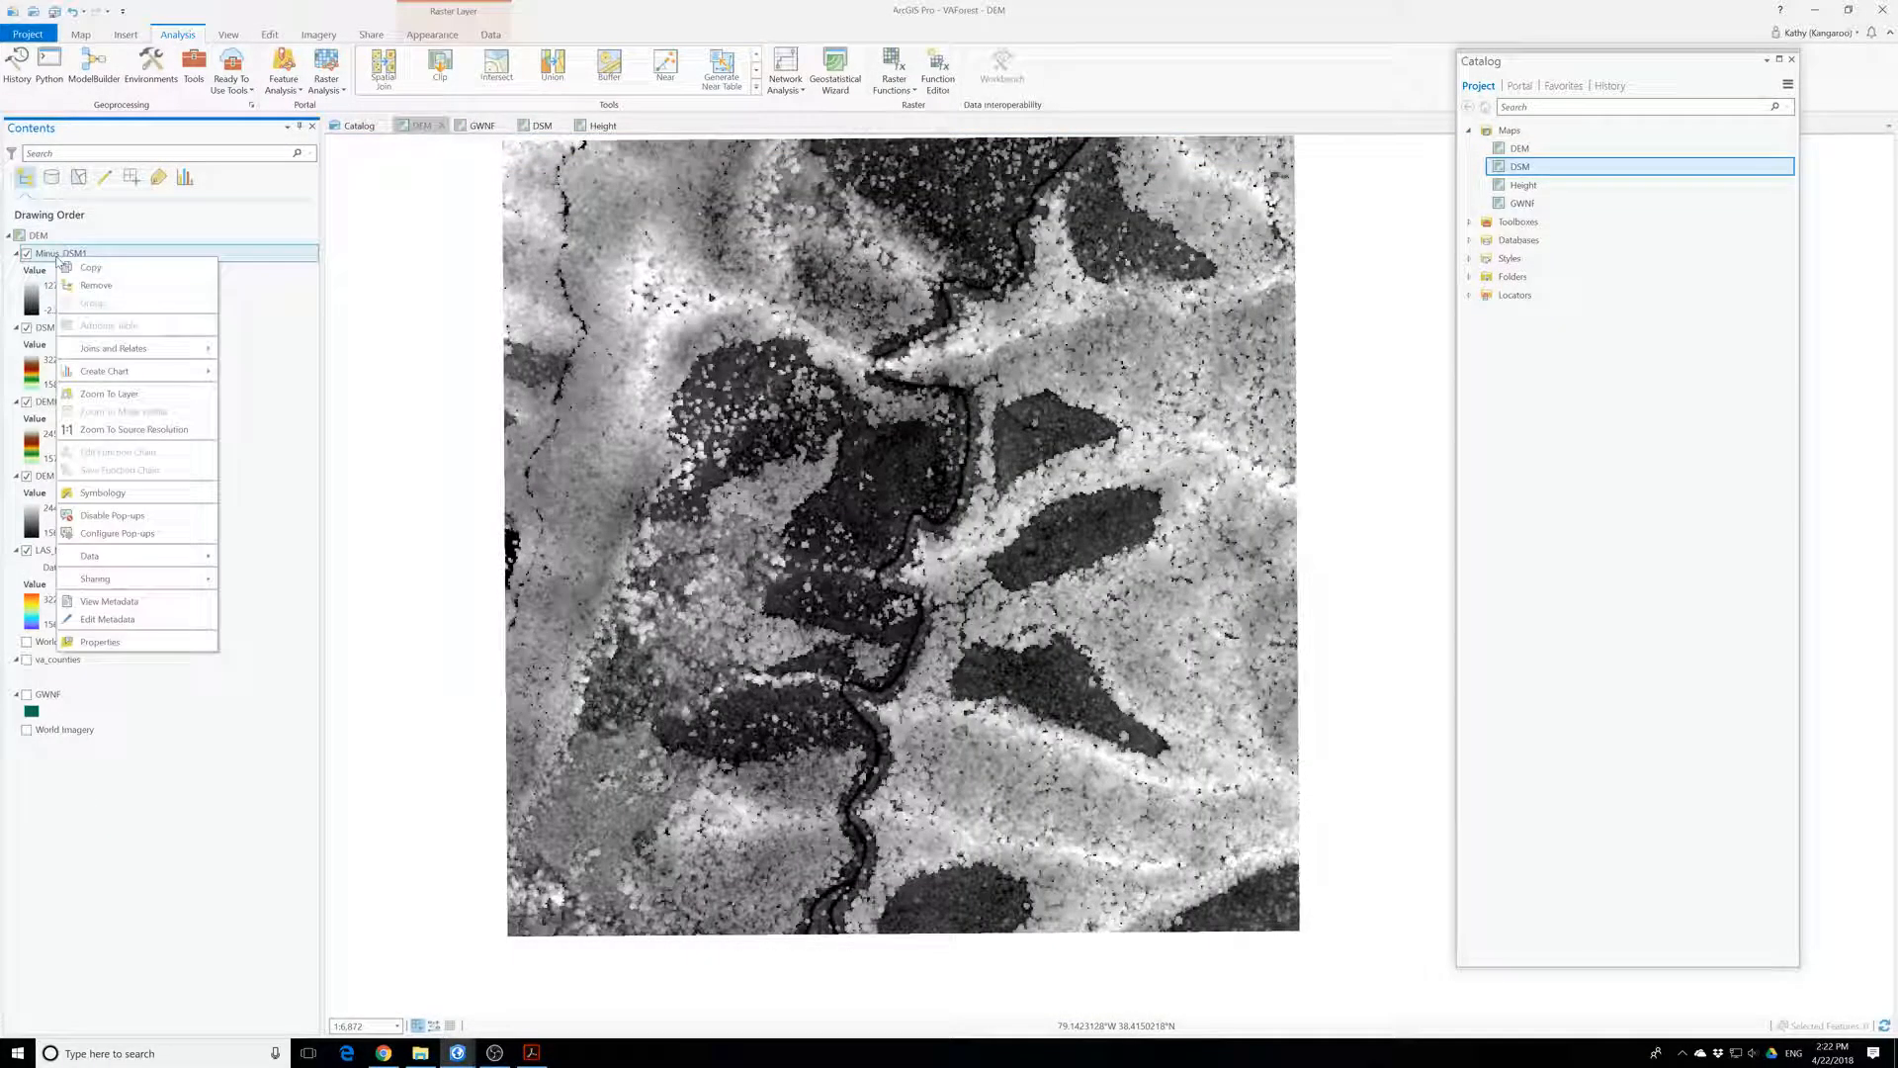
click(93, 287)
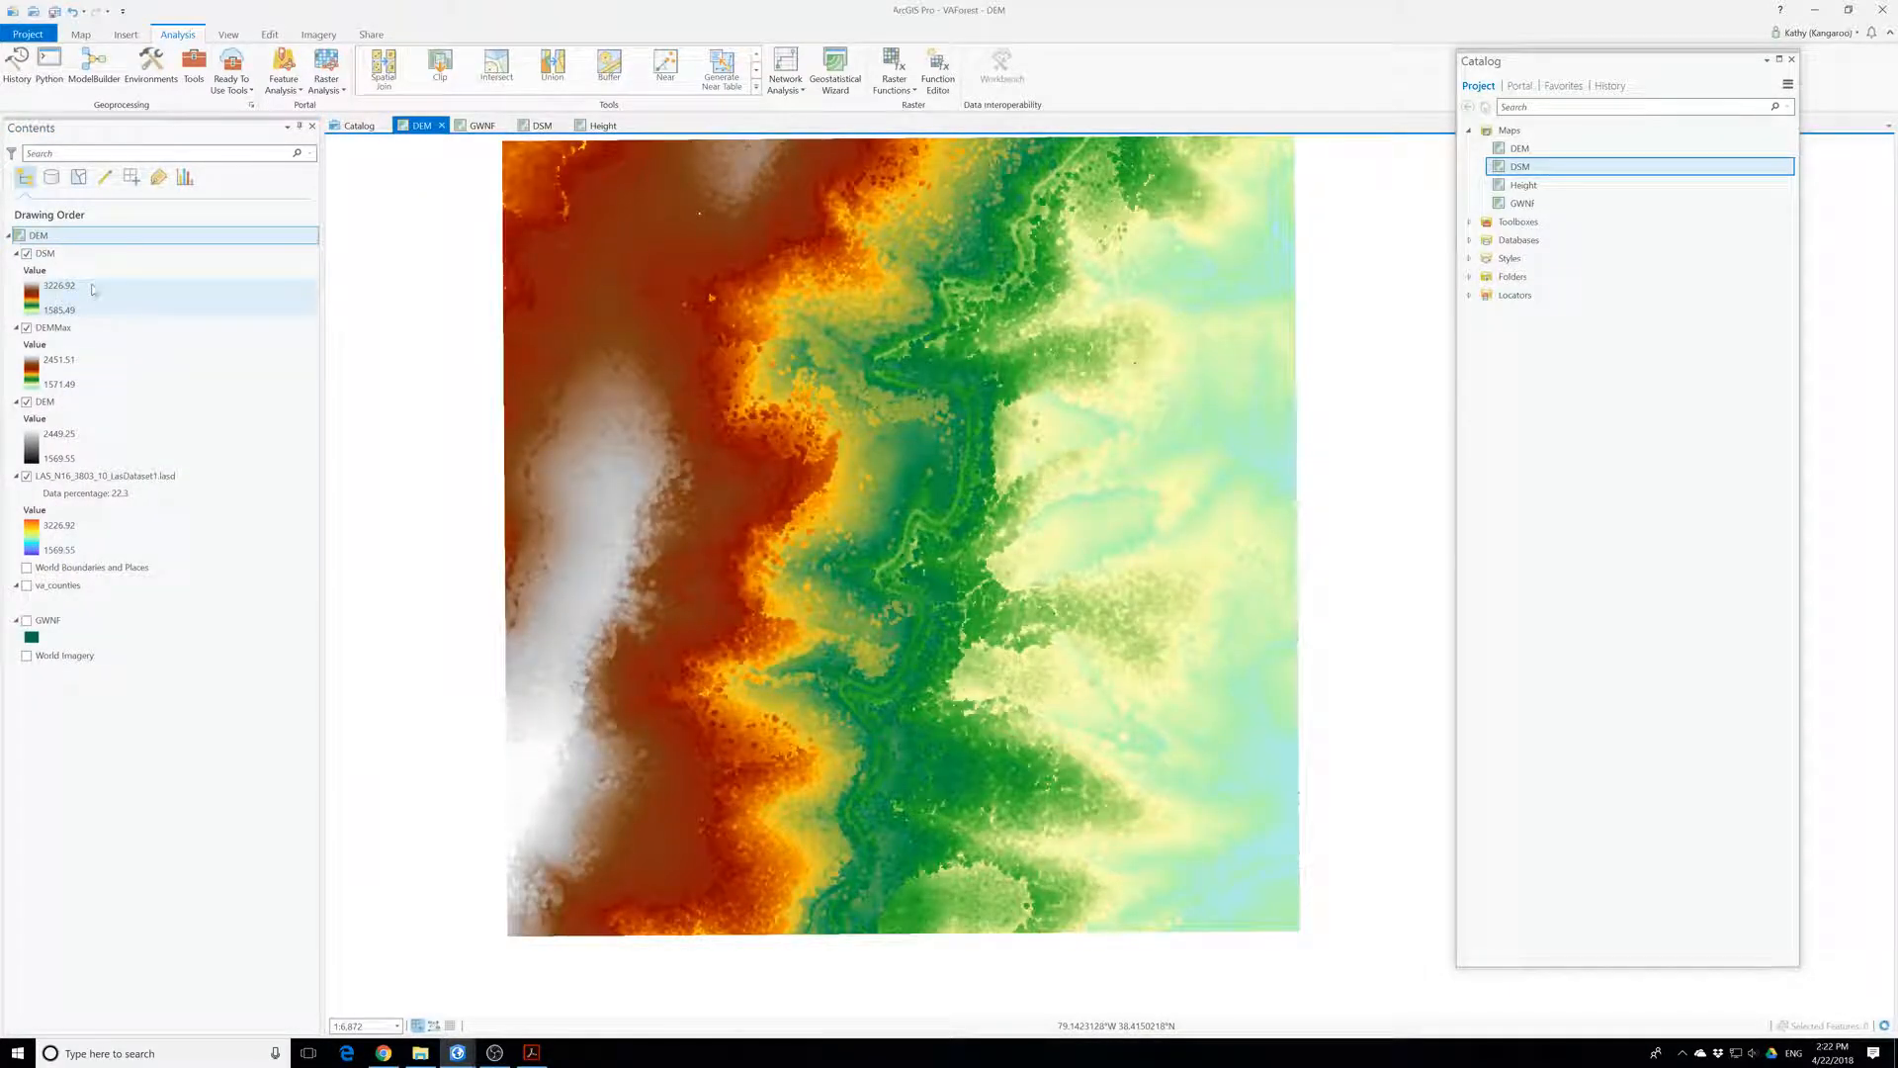
double_click(1527, 188)
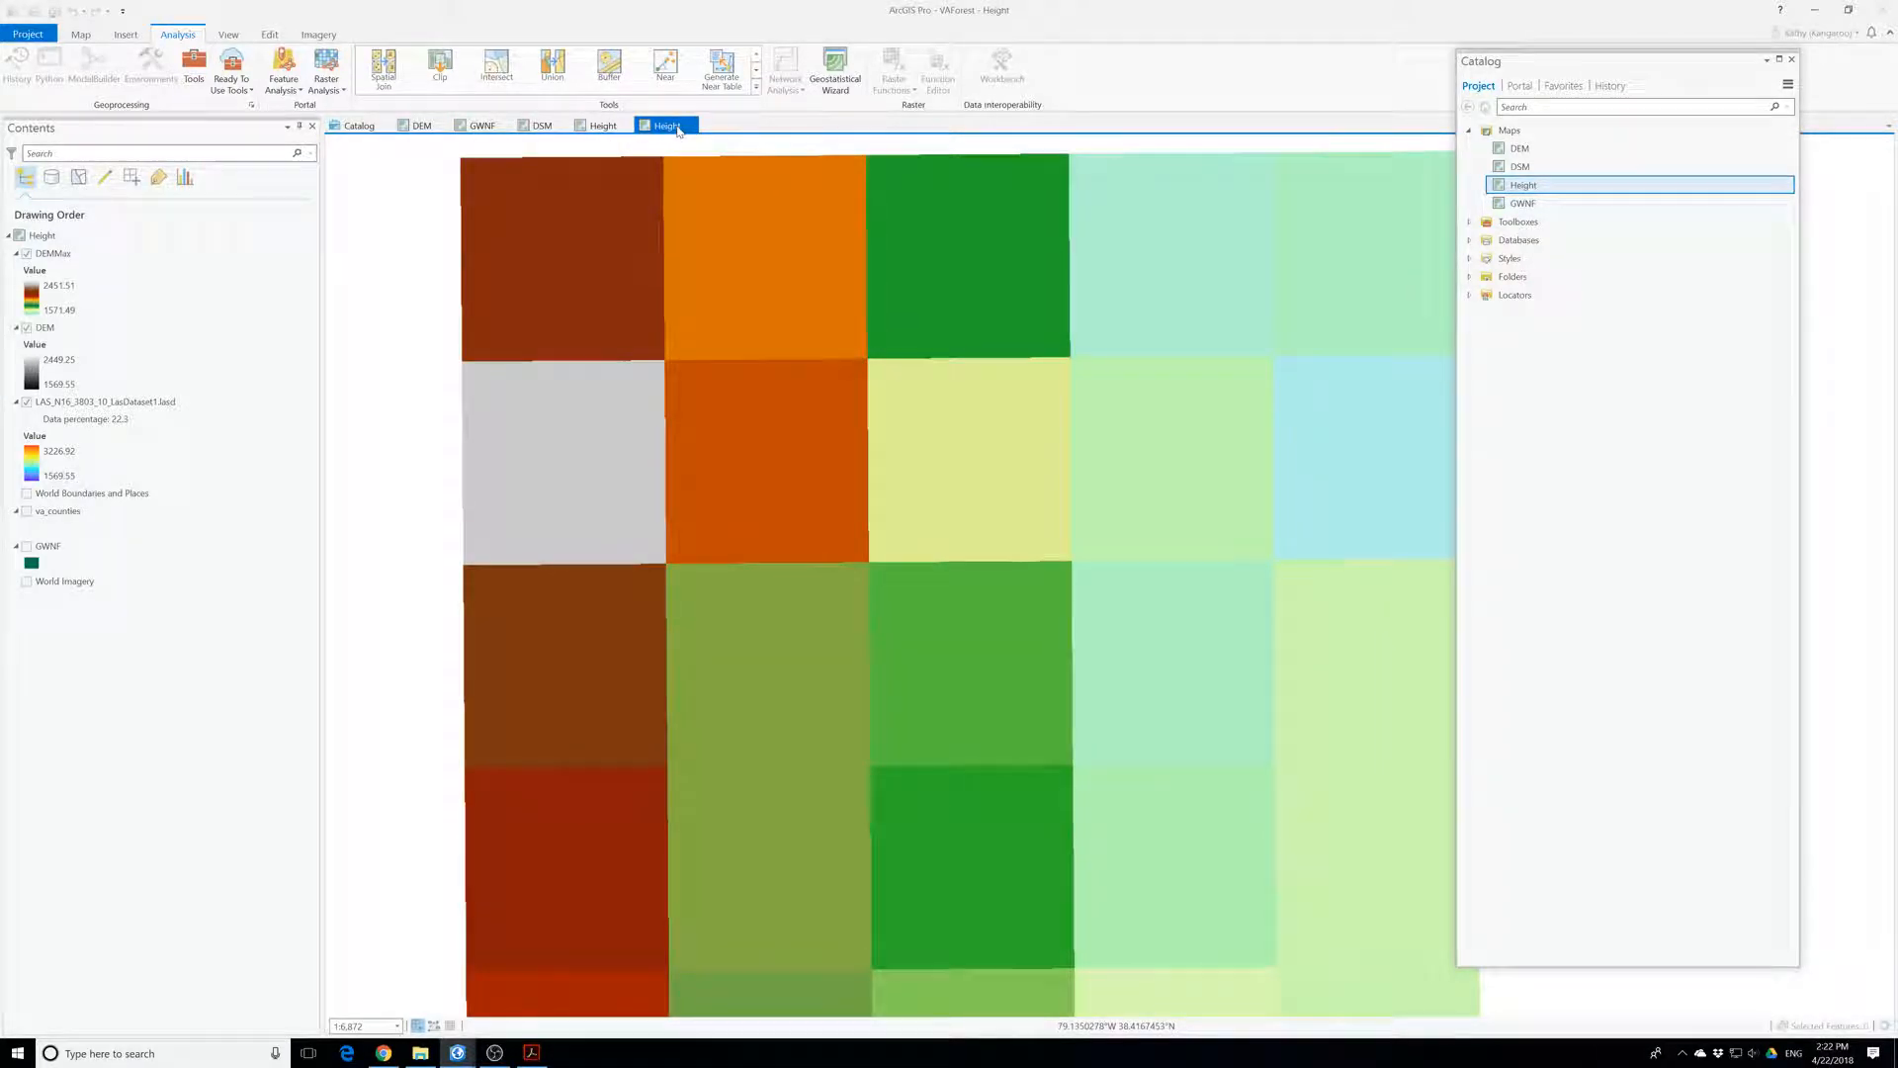
click(689, 126)
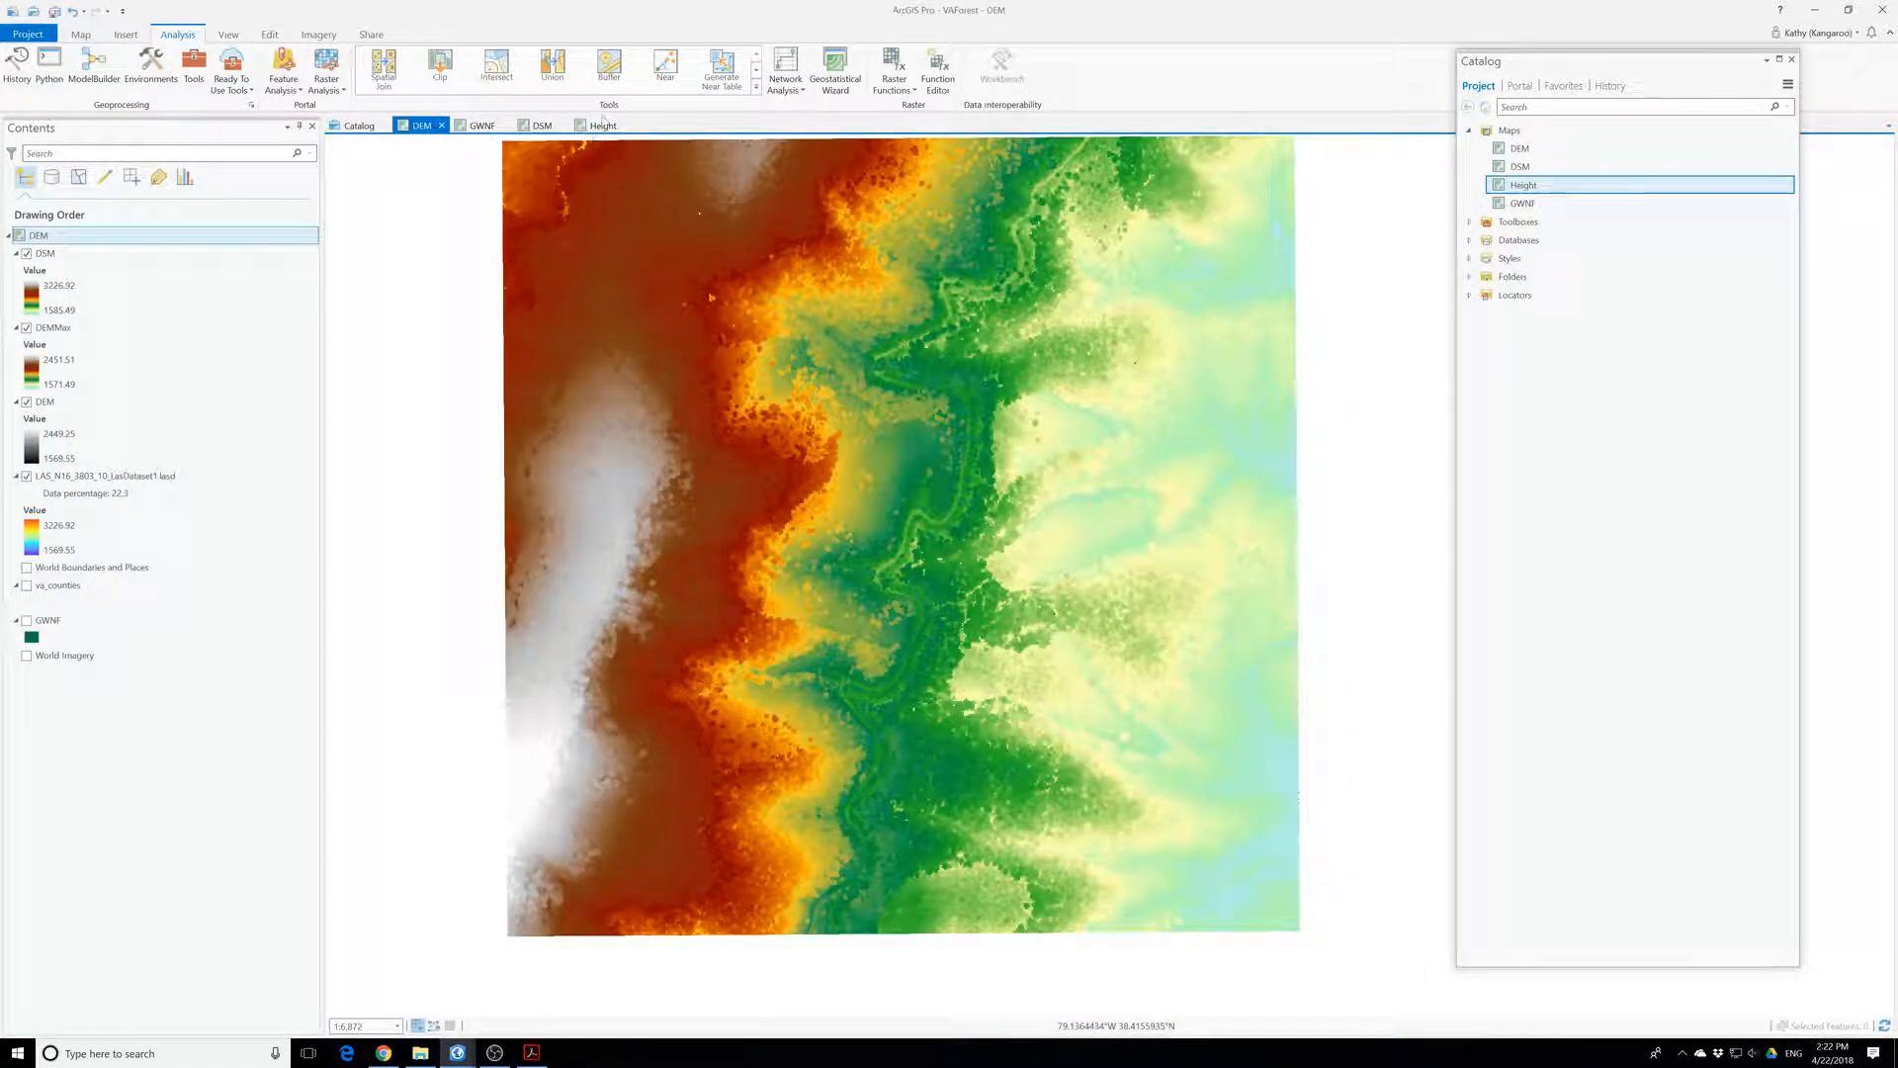
- Dock the floating Height map view back beside the DEM, GWNF and DSM views
click(626, 125)
drag(590, 146, 589, 152)
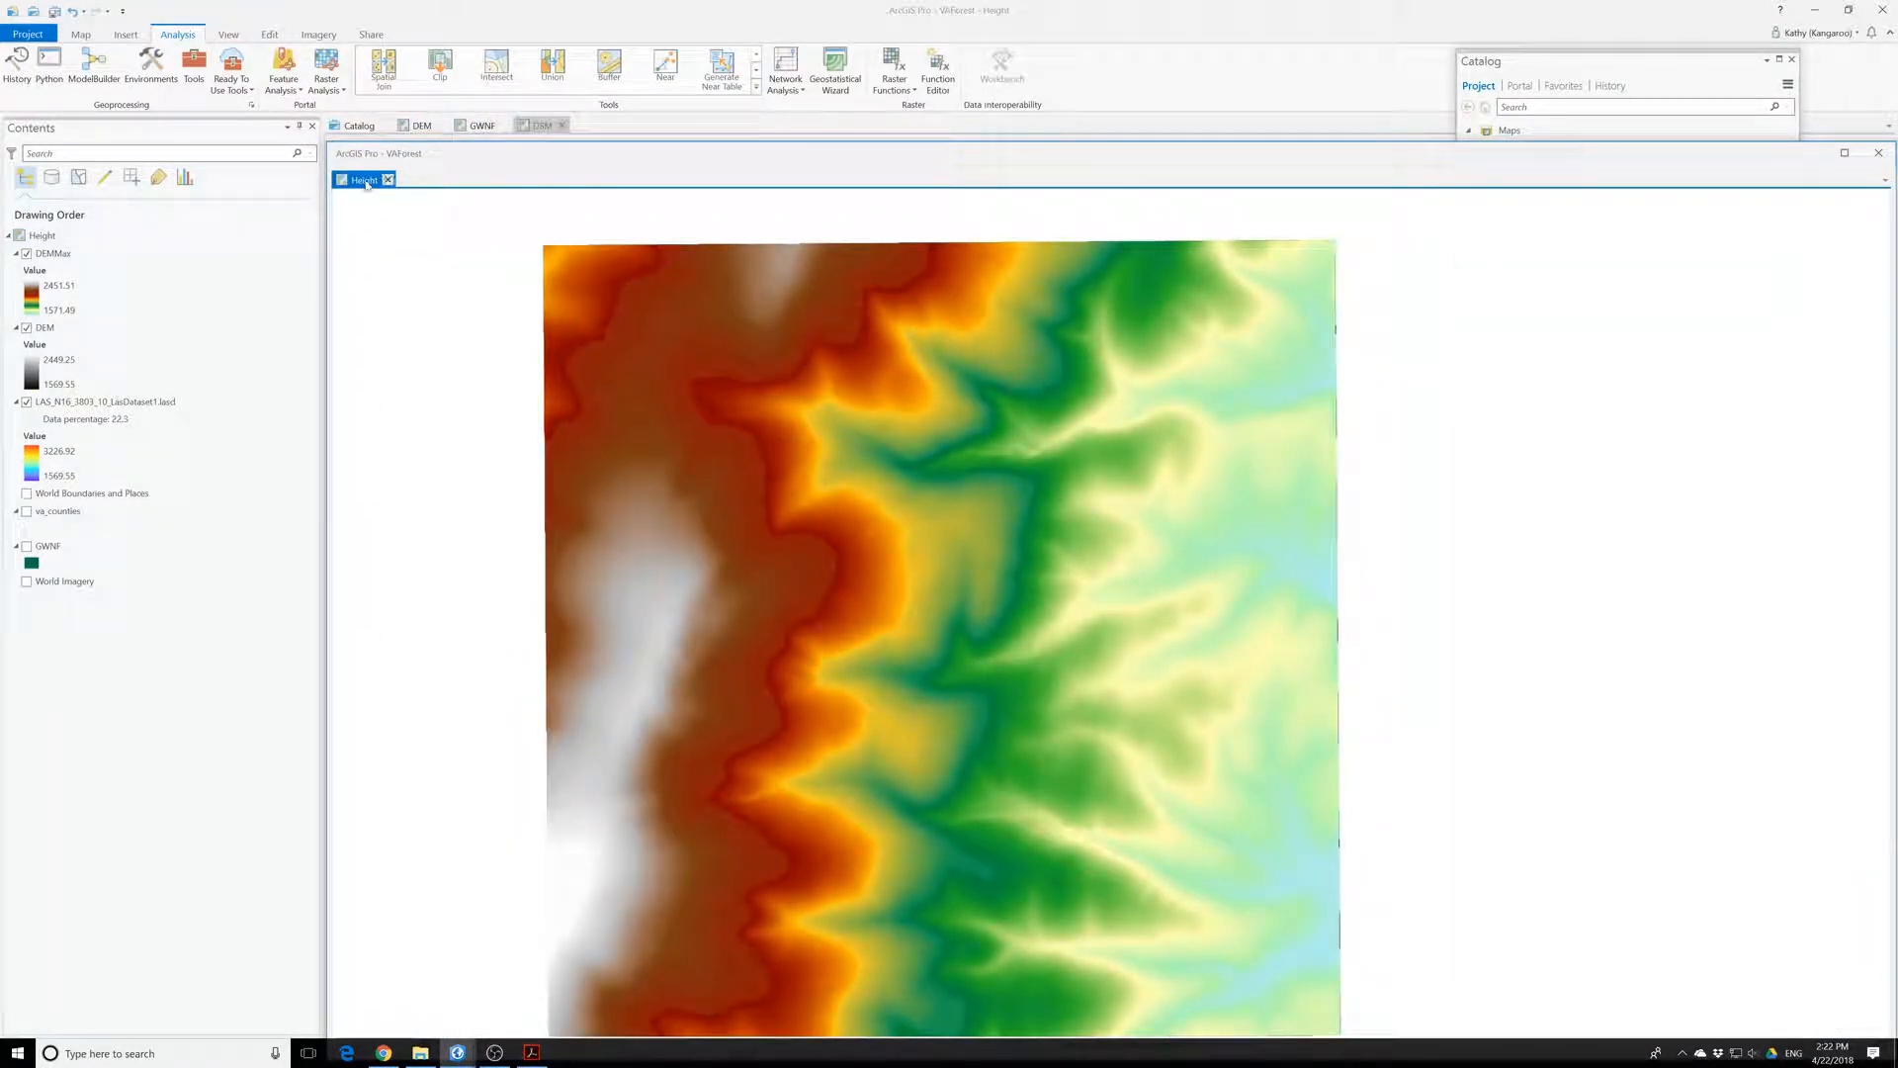
drag(369, 186, 601, 128)
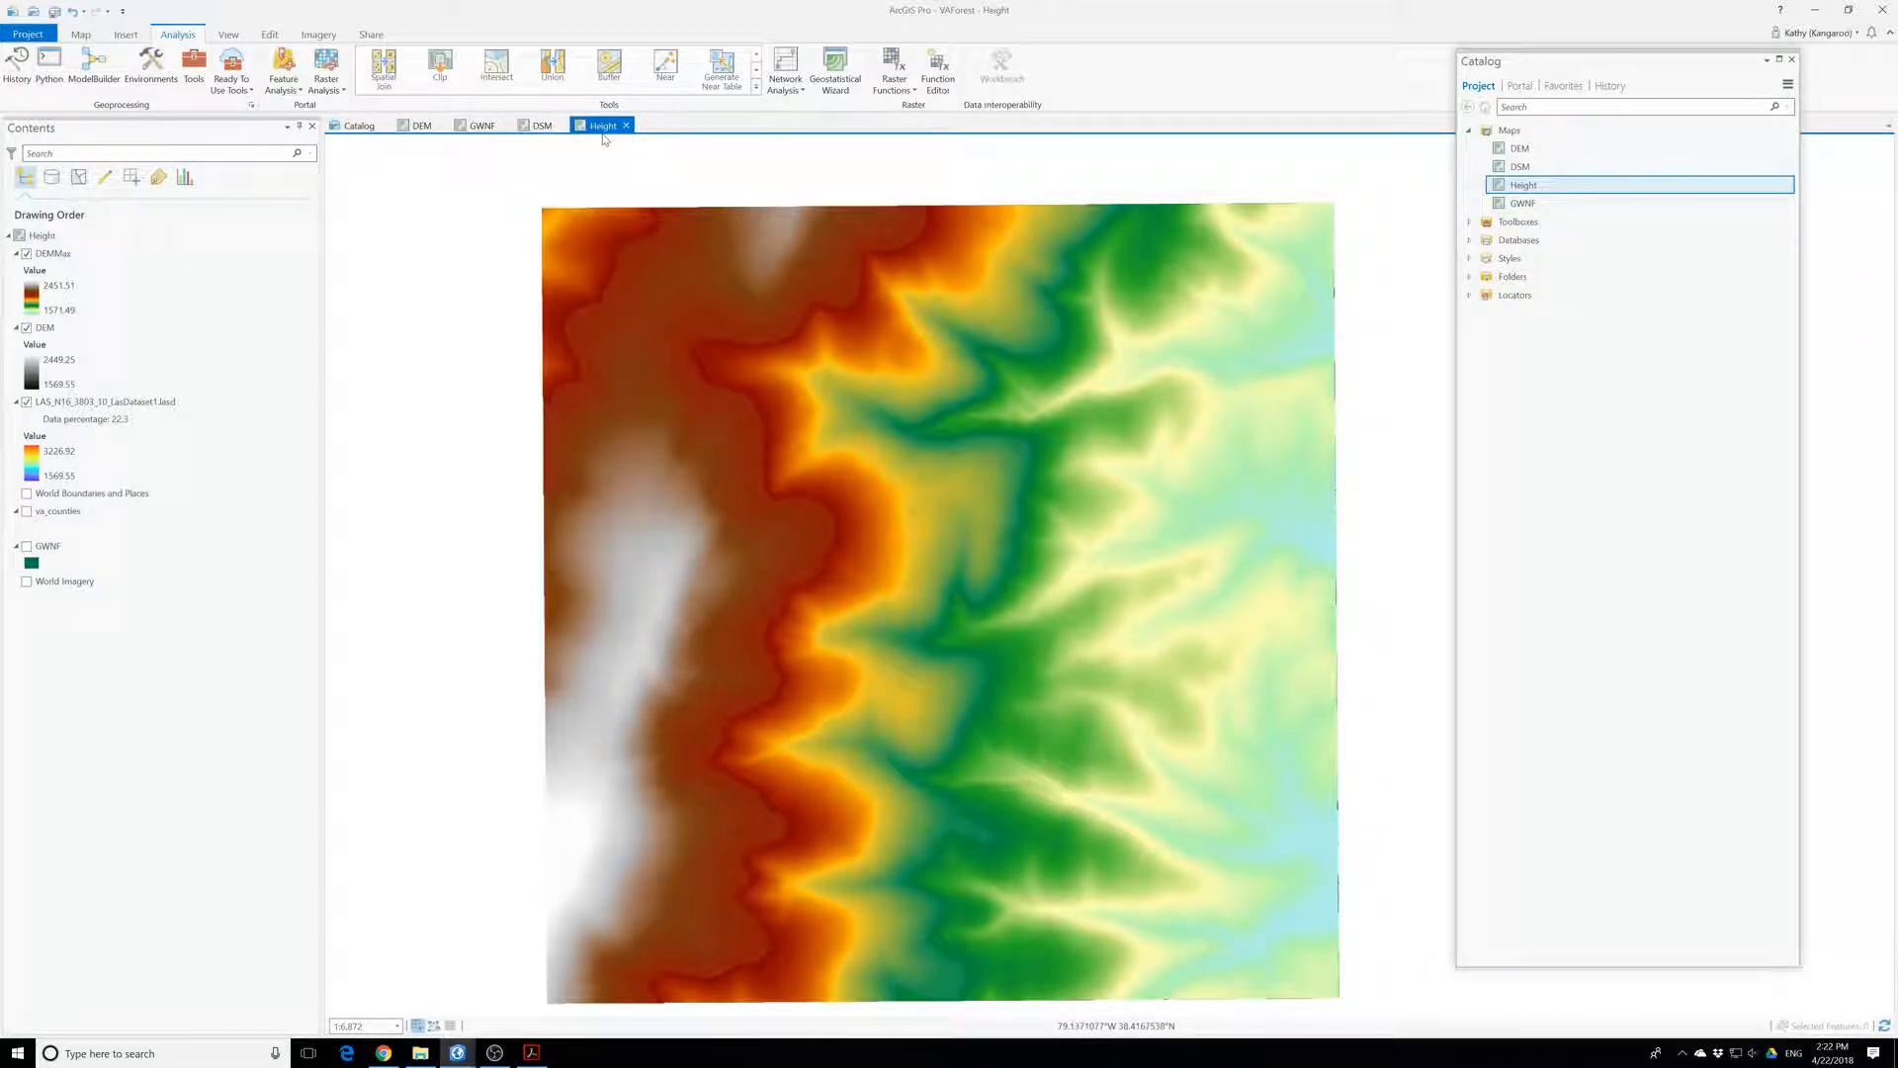
- Switch to the SolarMap project, move the Symbology pane clear of the SFU map, and examine the WH/m2 layer's unique values
click(454, 1055)
click(553, 974)
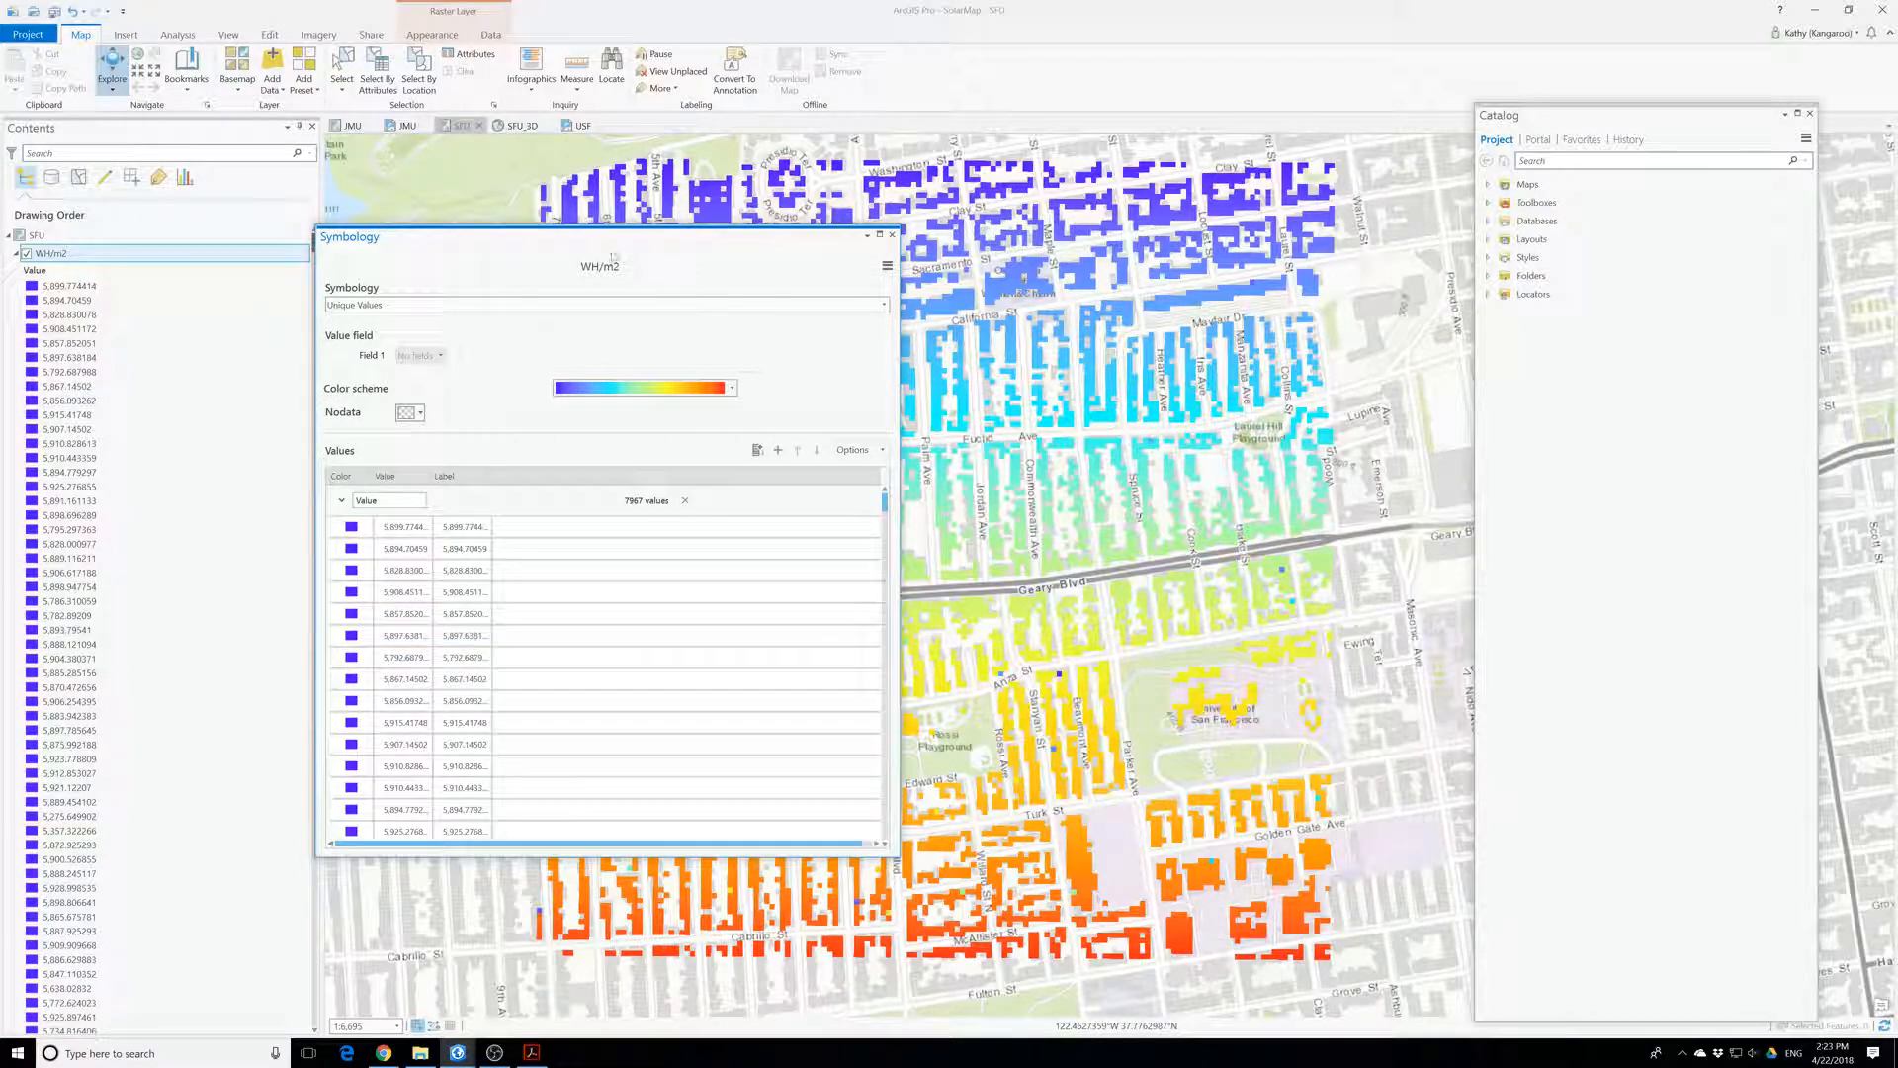
drag(633, 239, 1572, 442)
click(1544, 558)
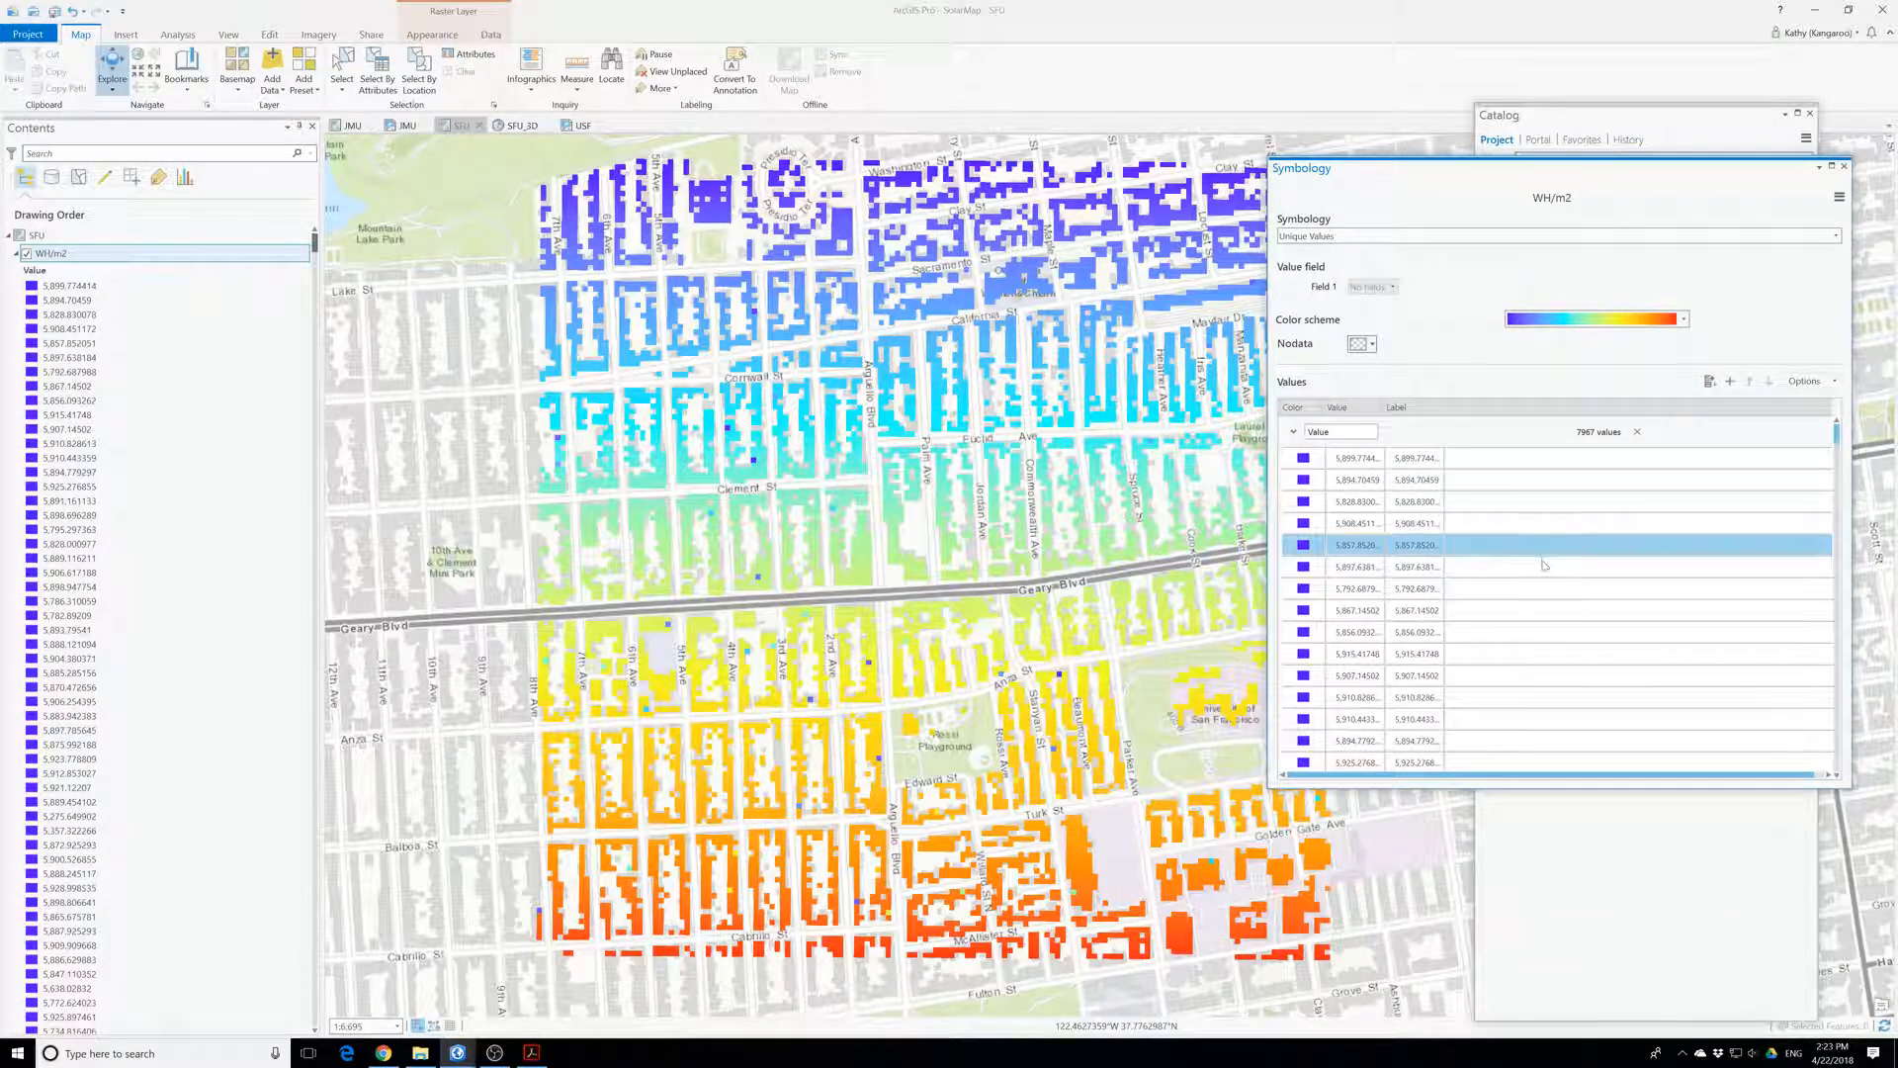
scroll(1544, 569, down, 7)
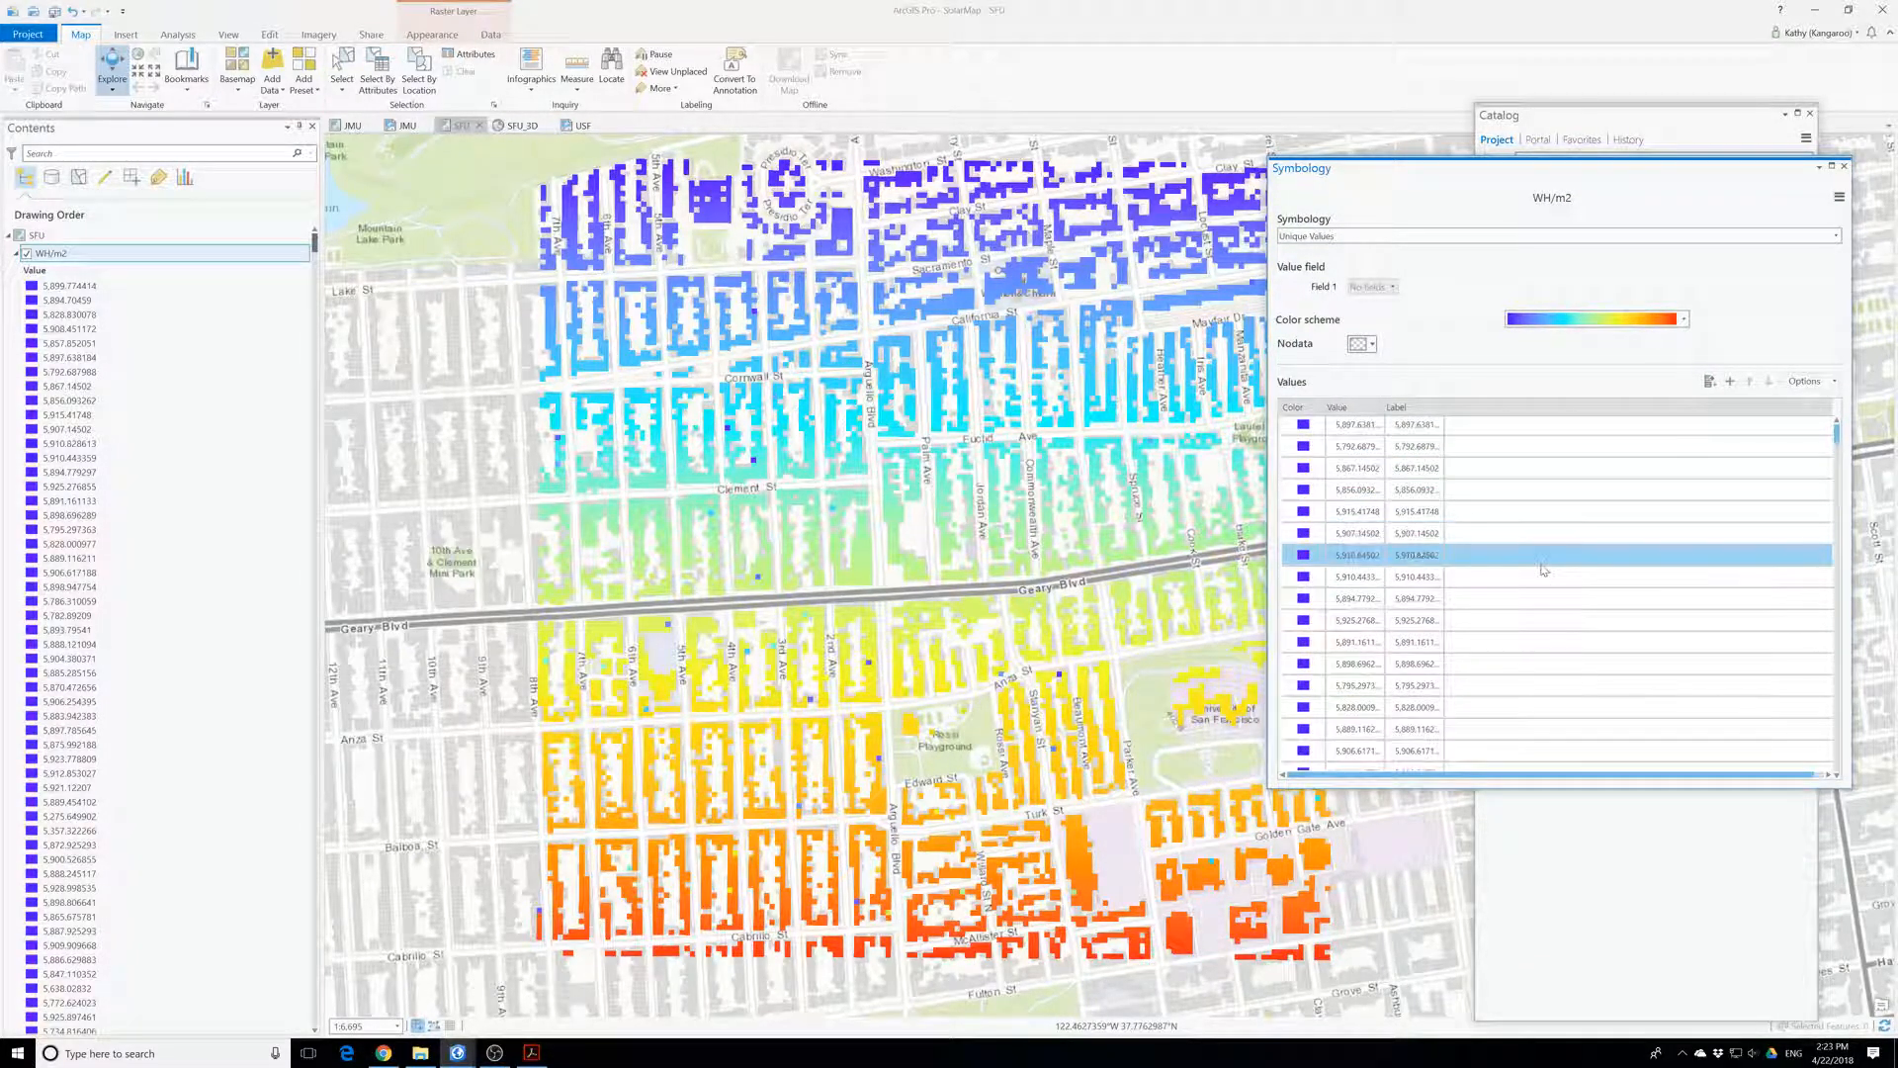
scroll(1542, 570, down, 3)
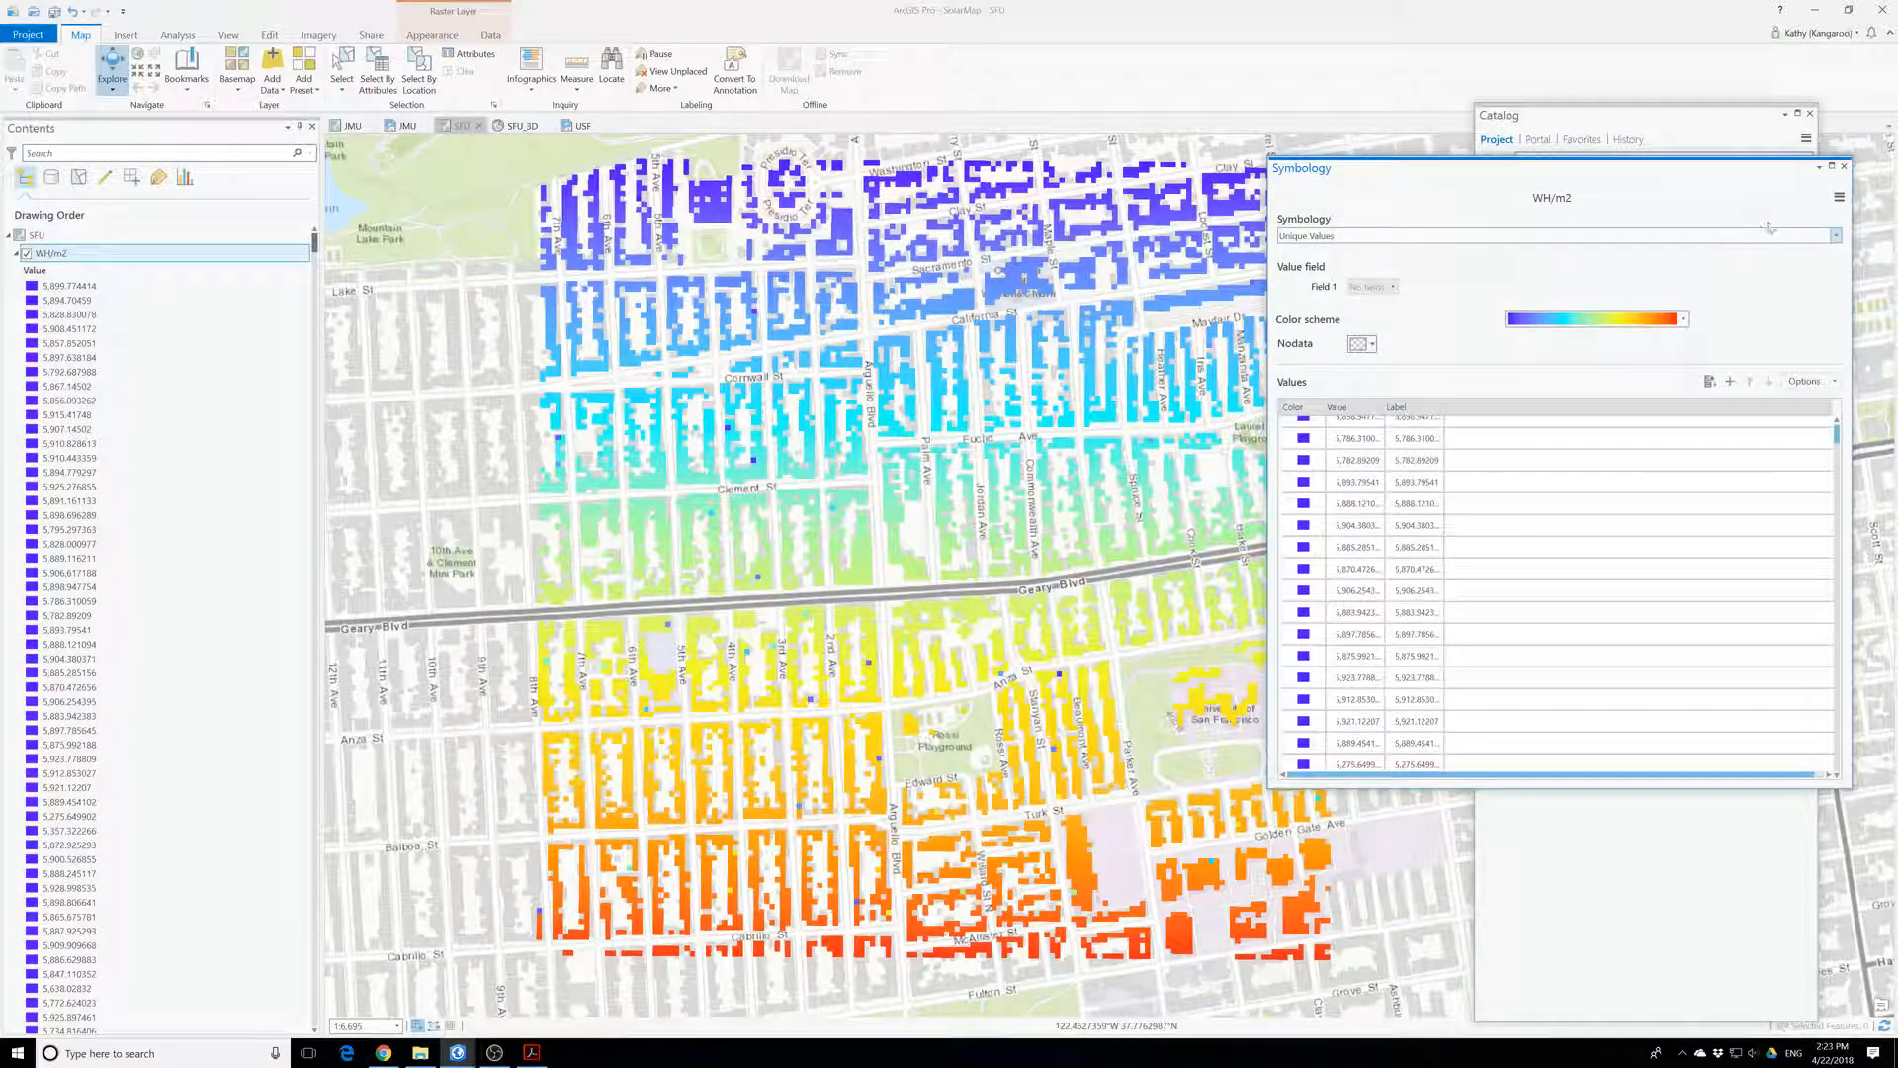
- Change the WH/m2 layer's symbology from Unique Values to Discrete
click(1834, 239)
click(1838, 240)
click(1838, 240)
click(1730, 282)
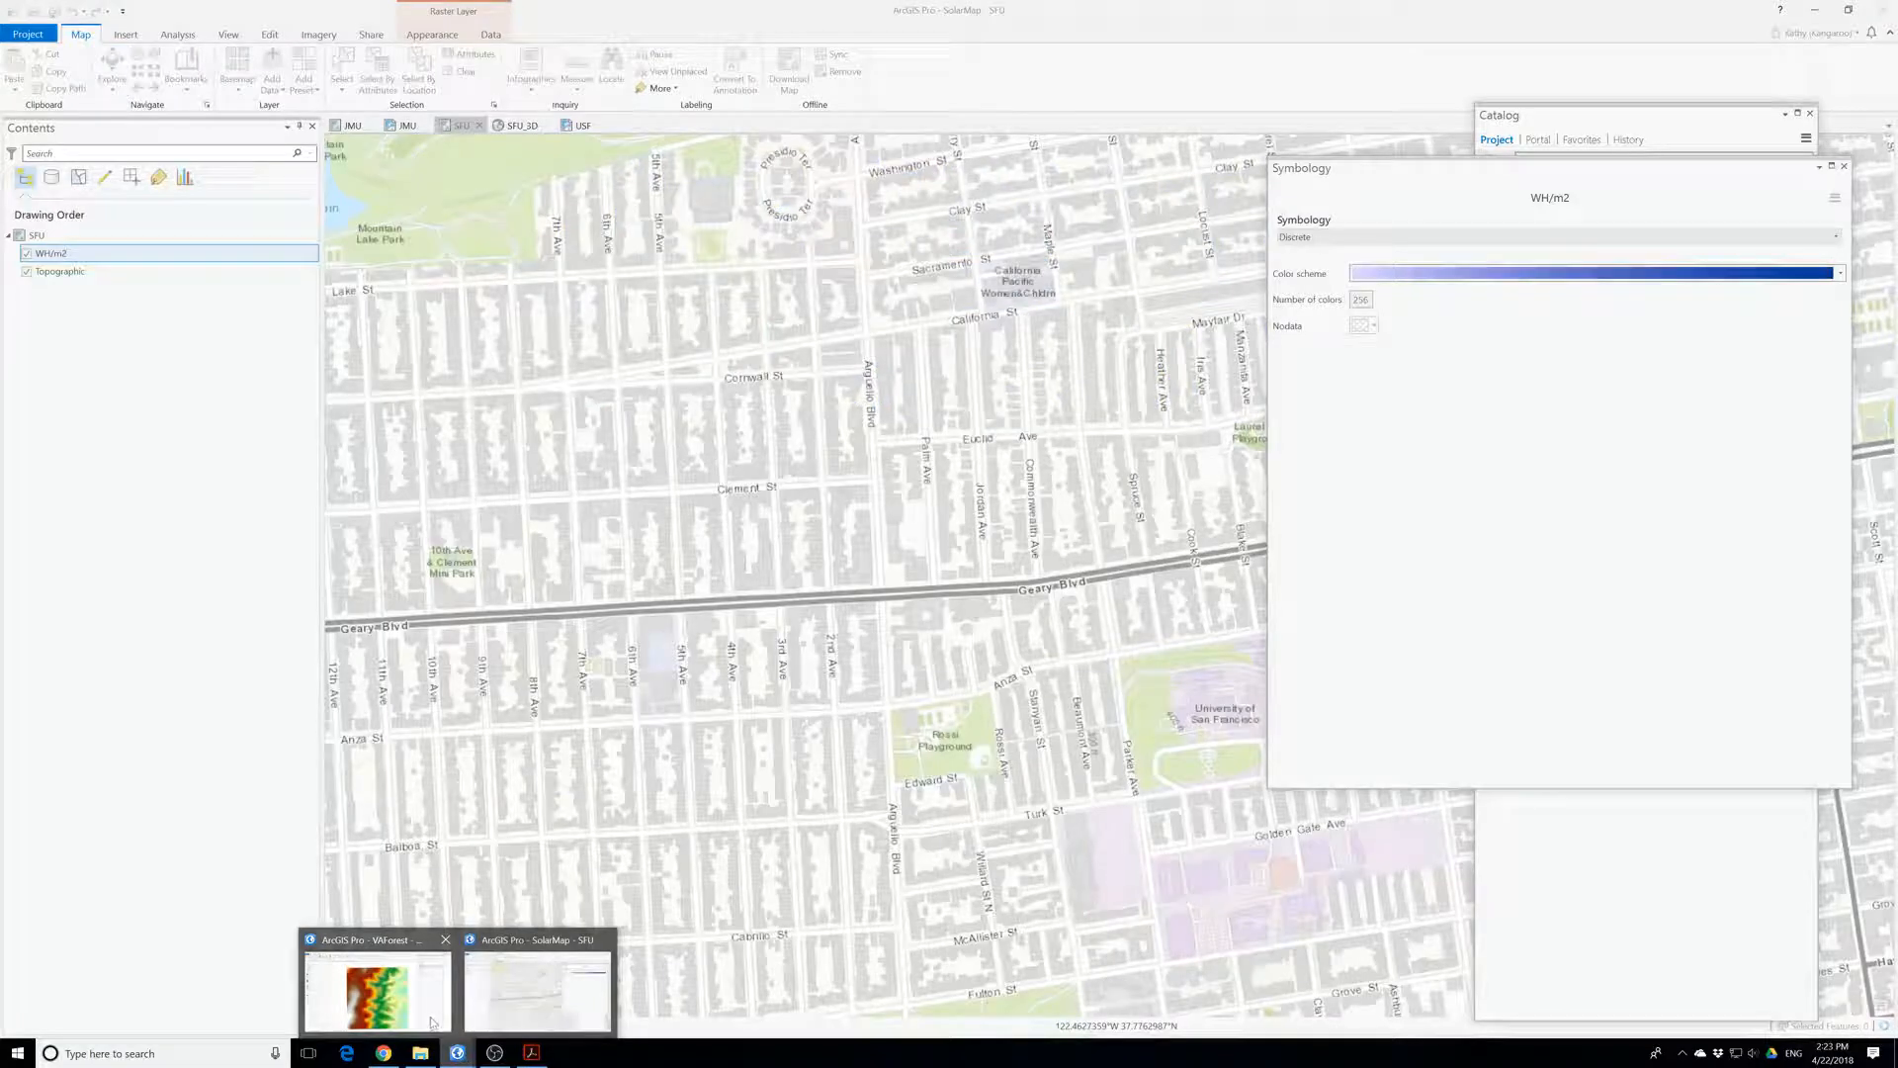
- Symbolize the WH/m2 layer with Stretch and the blue-yellow-red color scheme, and close its symbology settings
click(1836, 237)
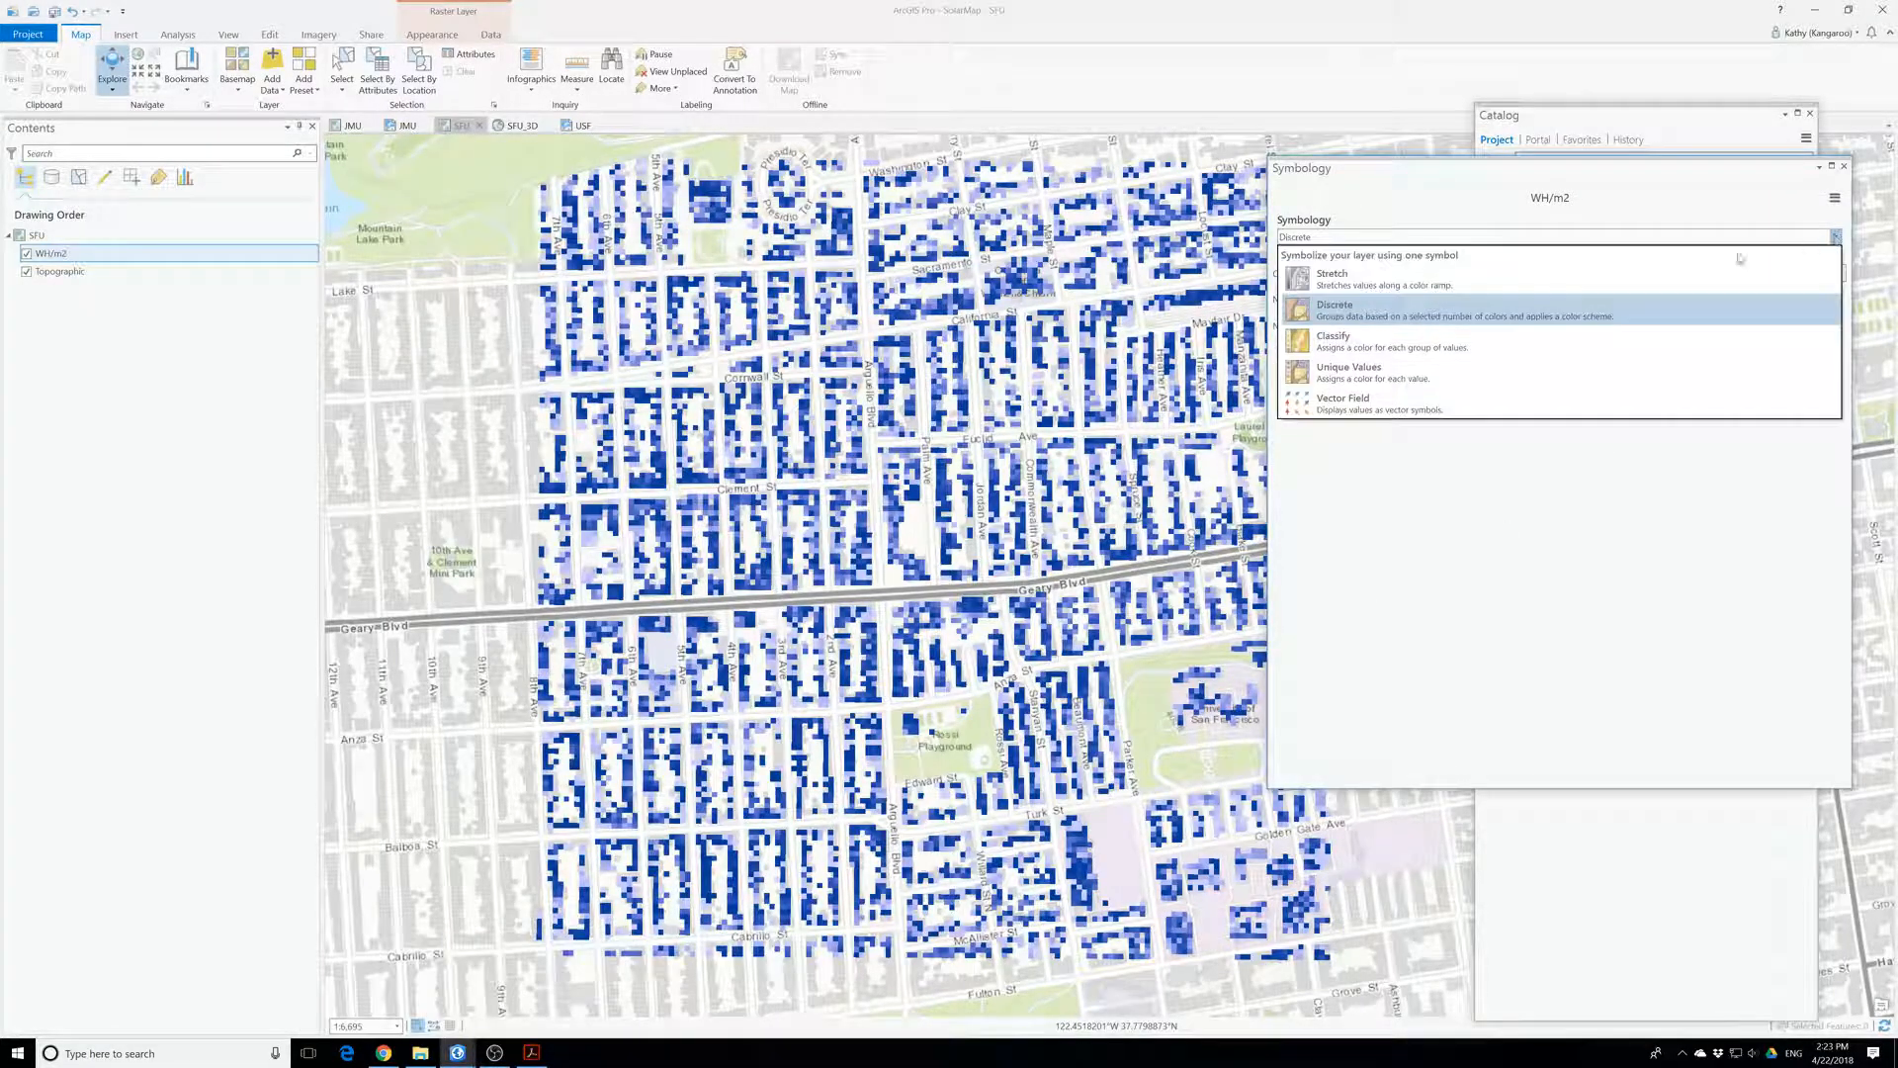
click(1361, 286)
click(1373, 315)
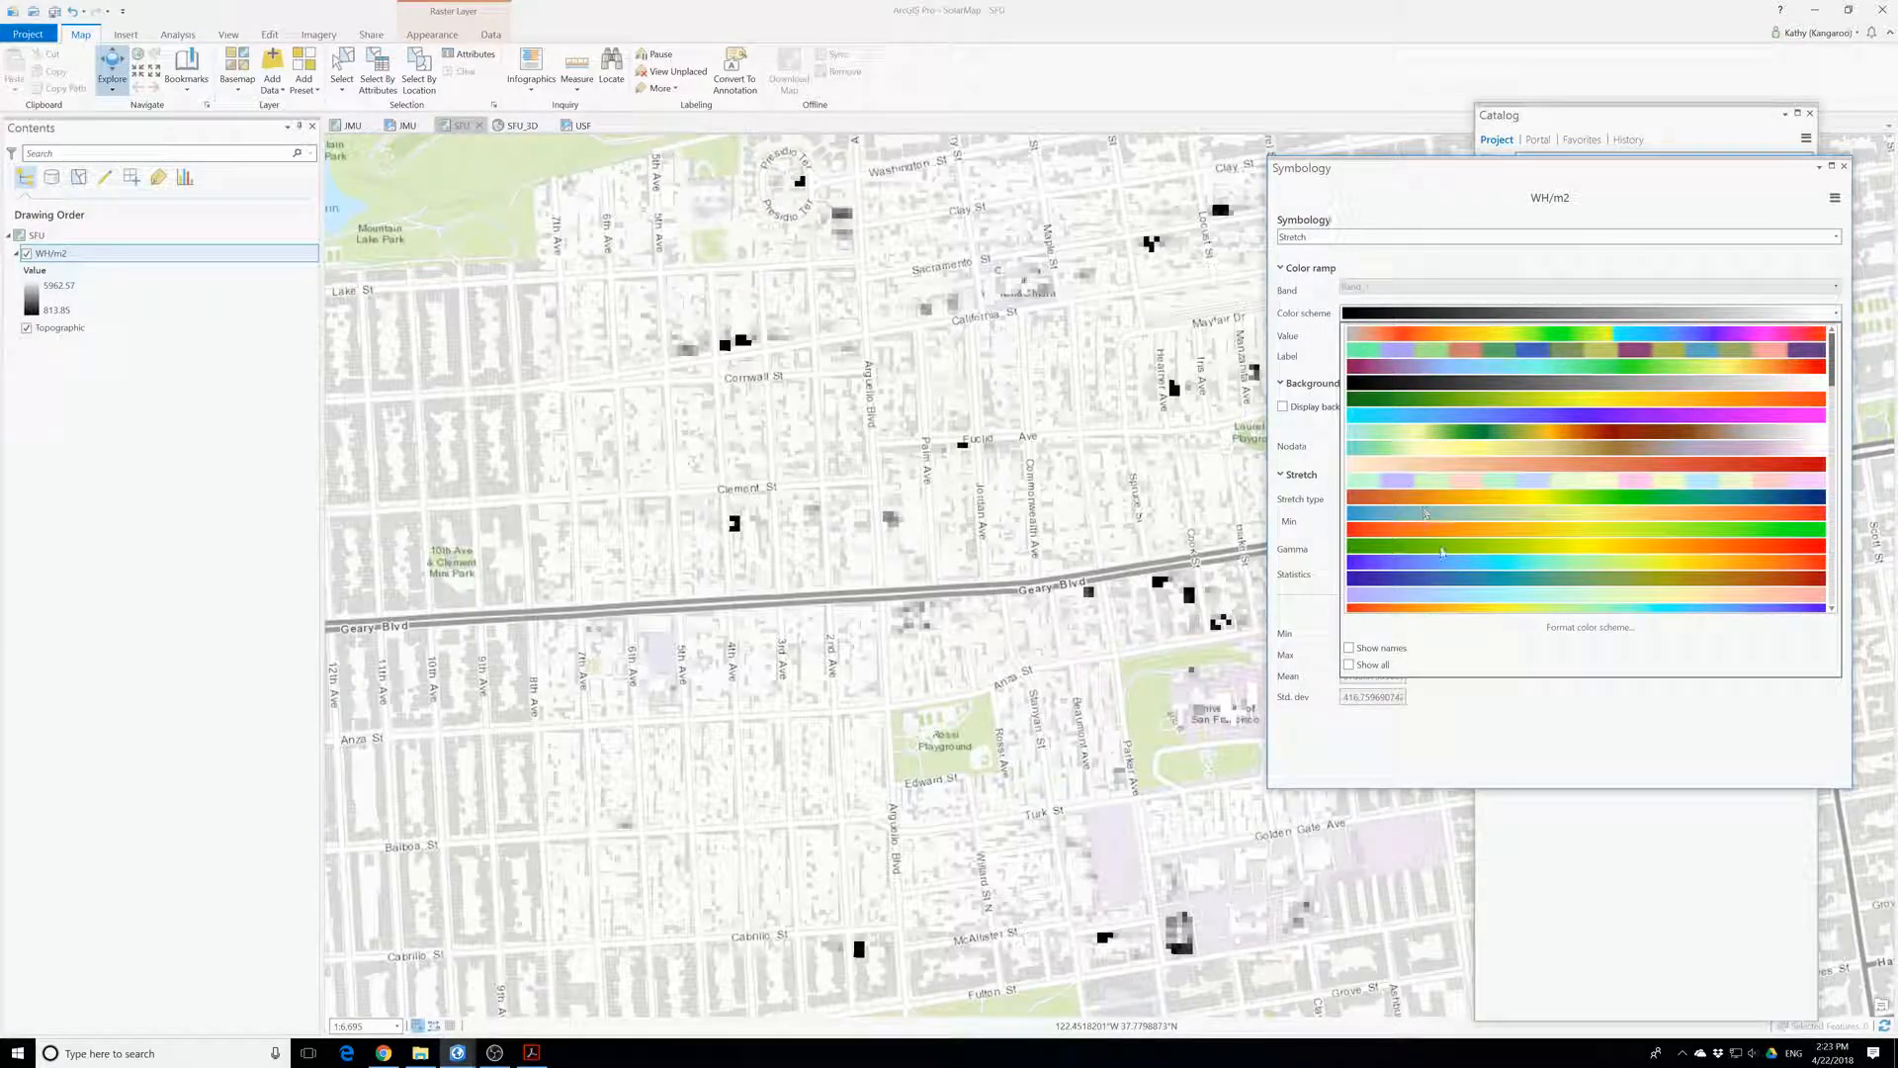
click(1428, 512)
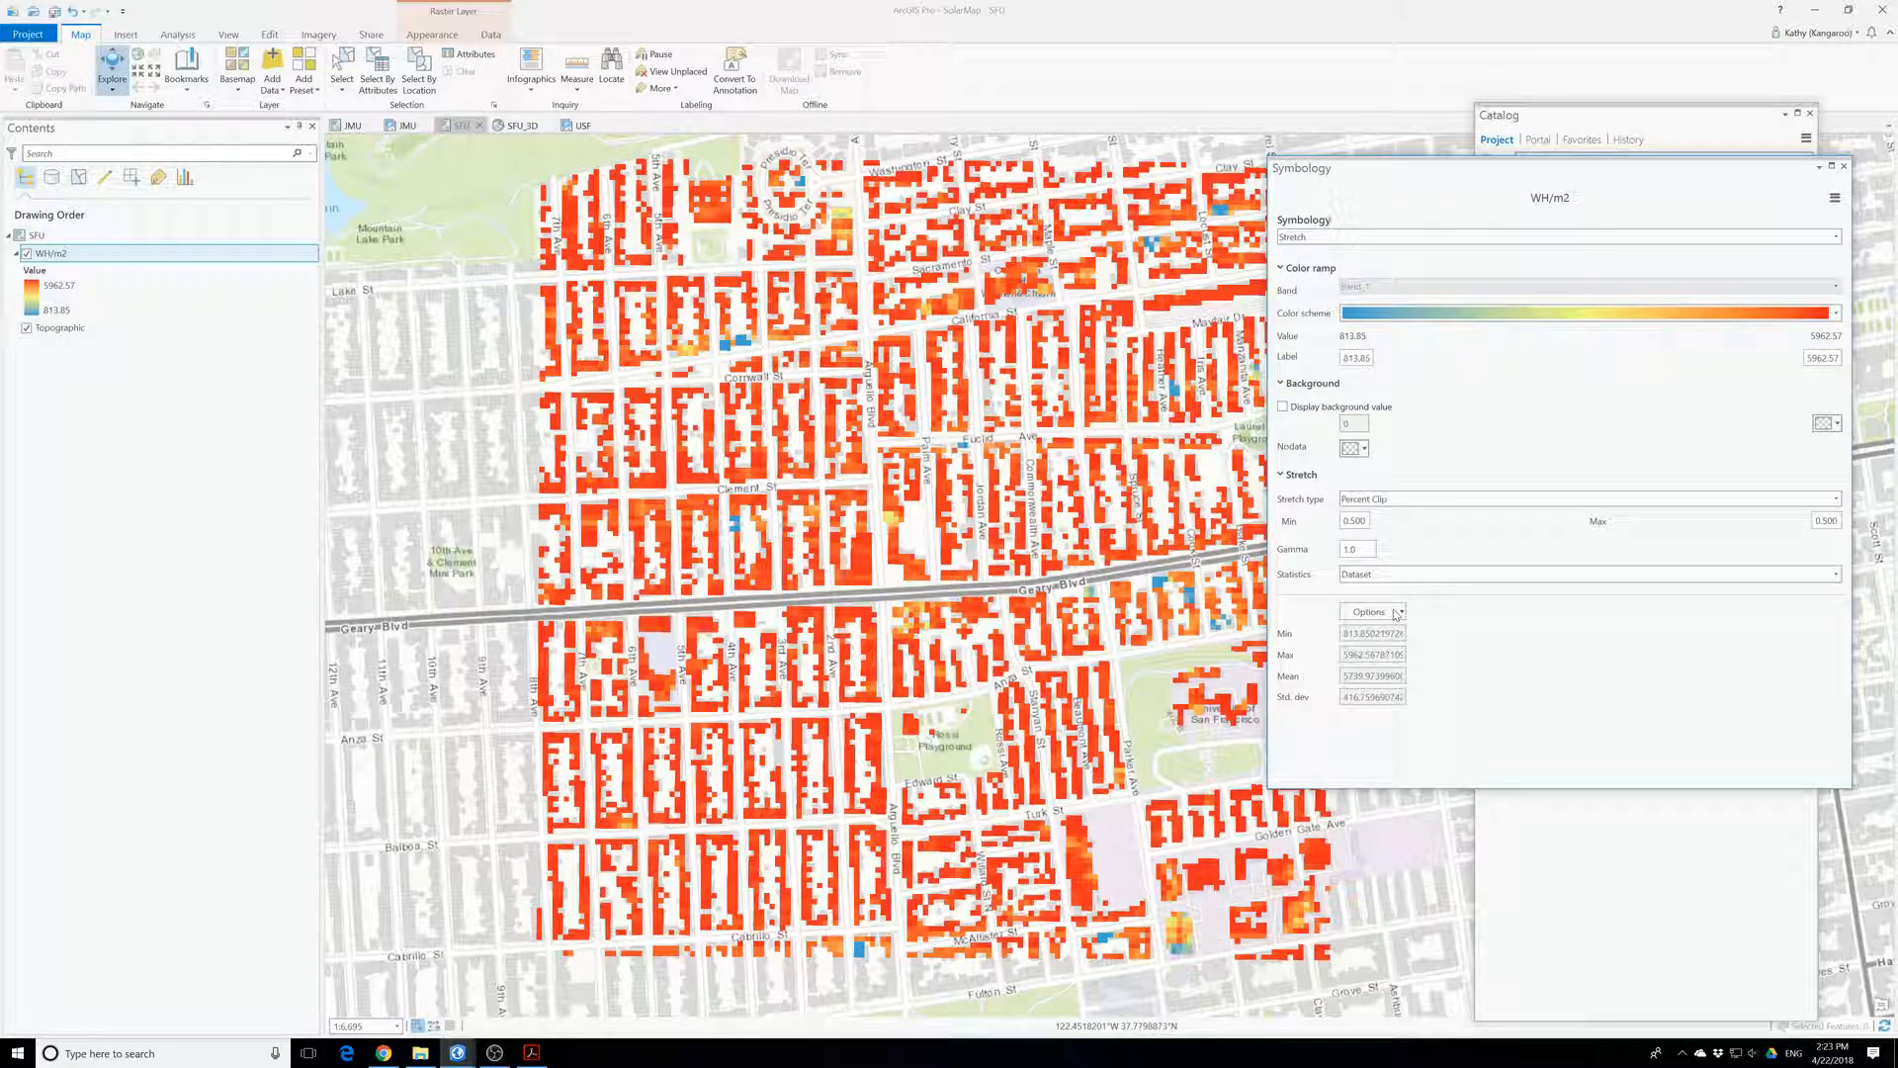
drag(1606, 166, 855, 199)
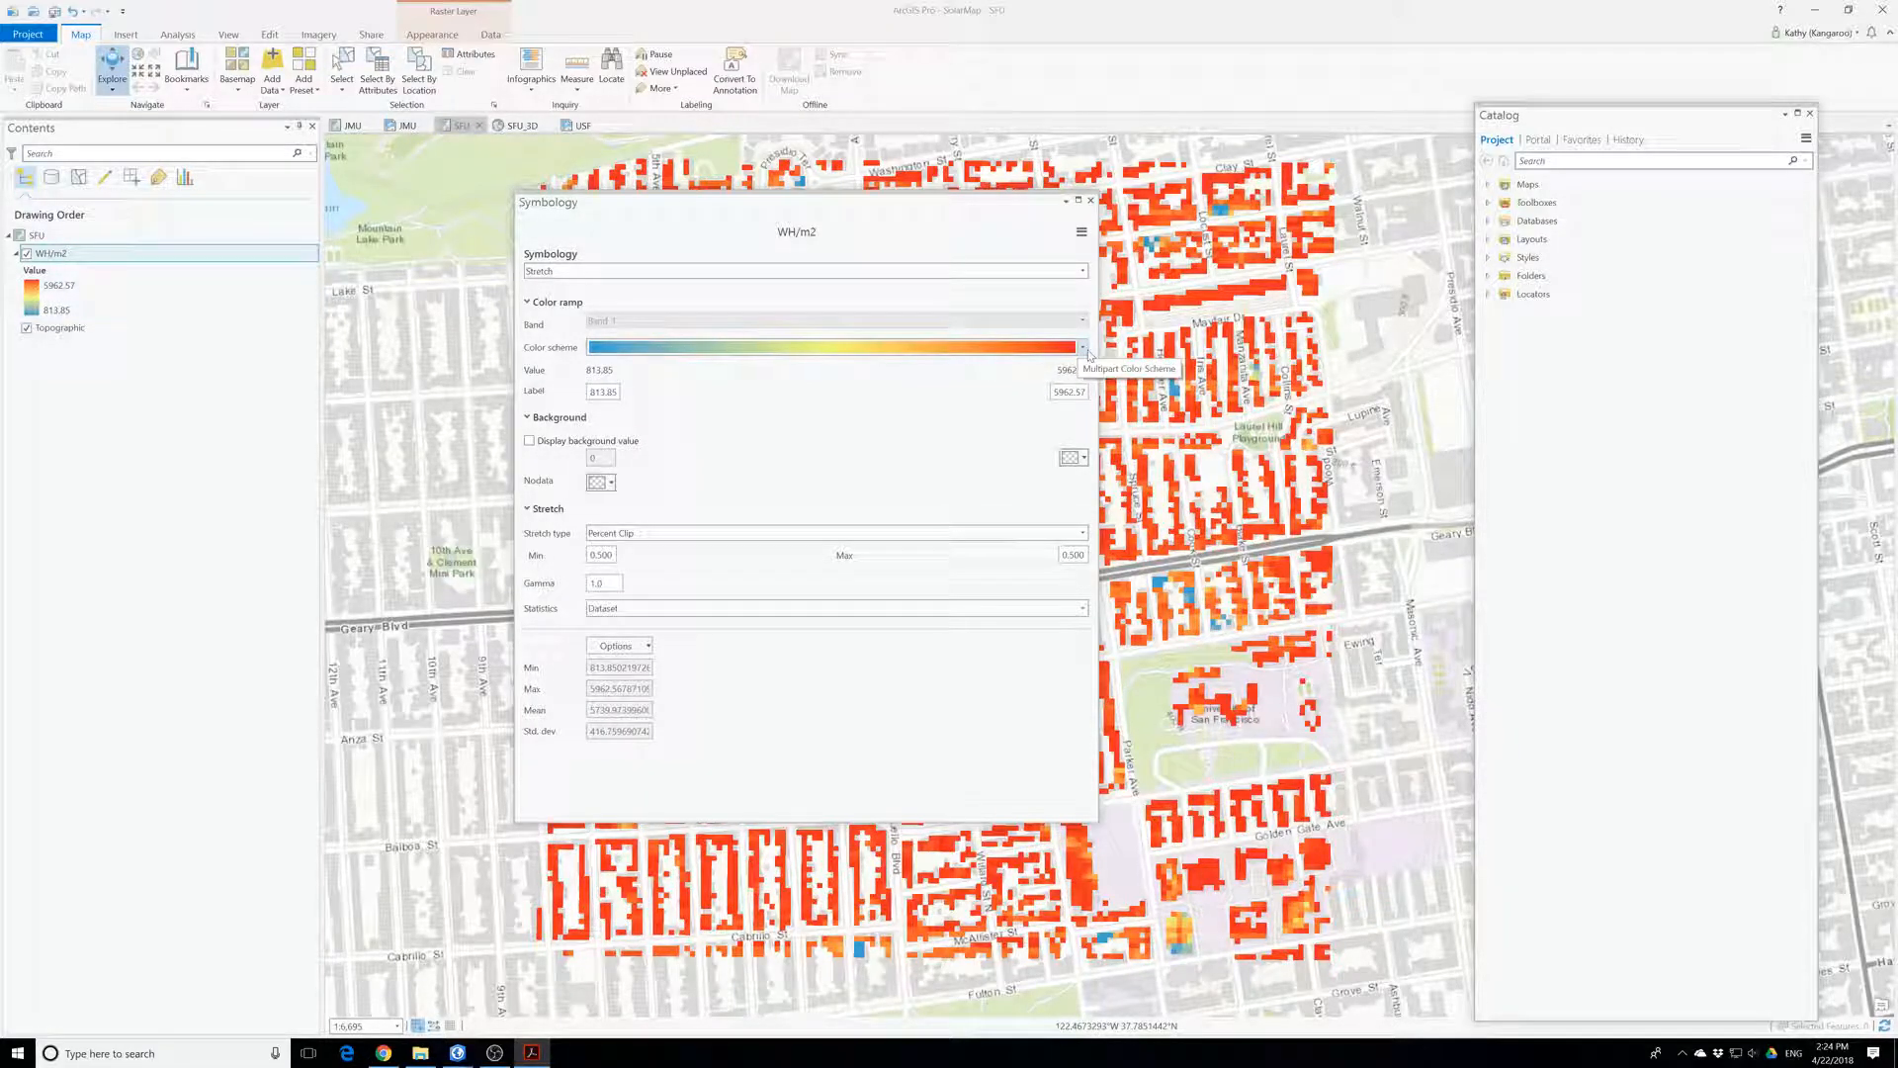
click(1090, 202)
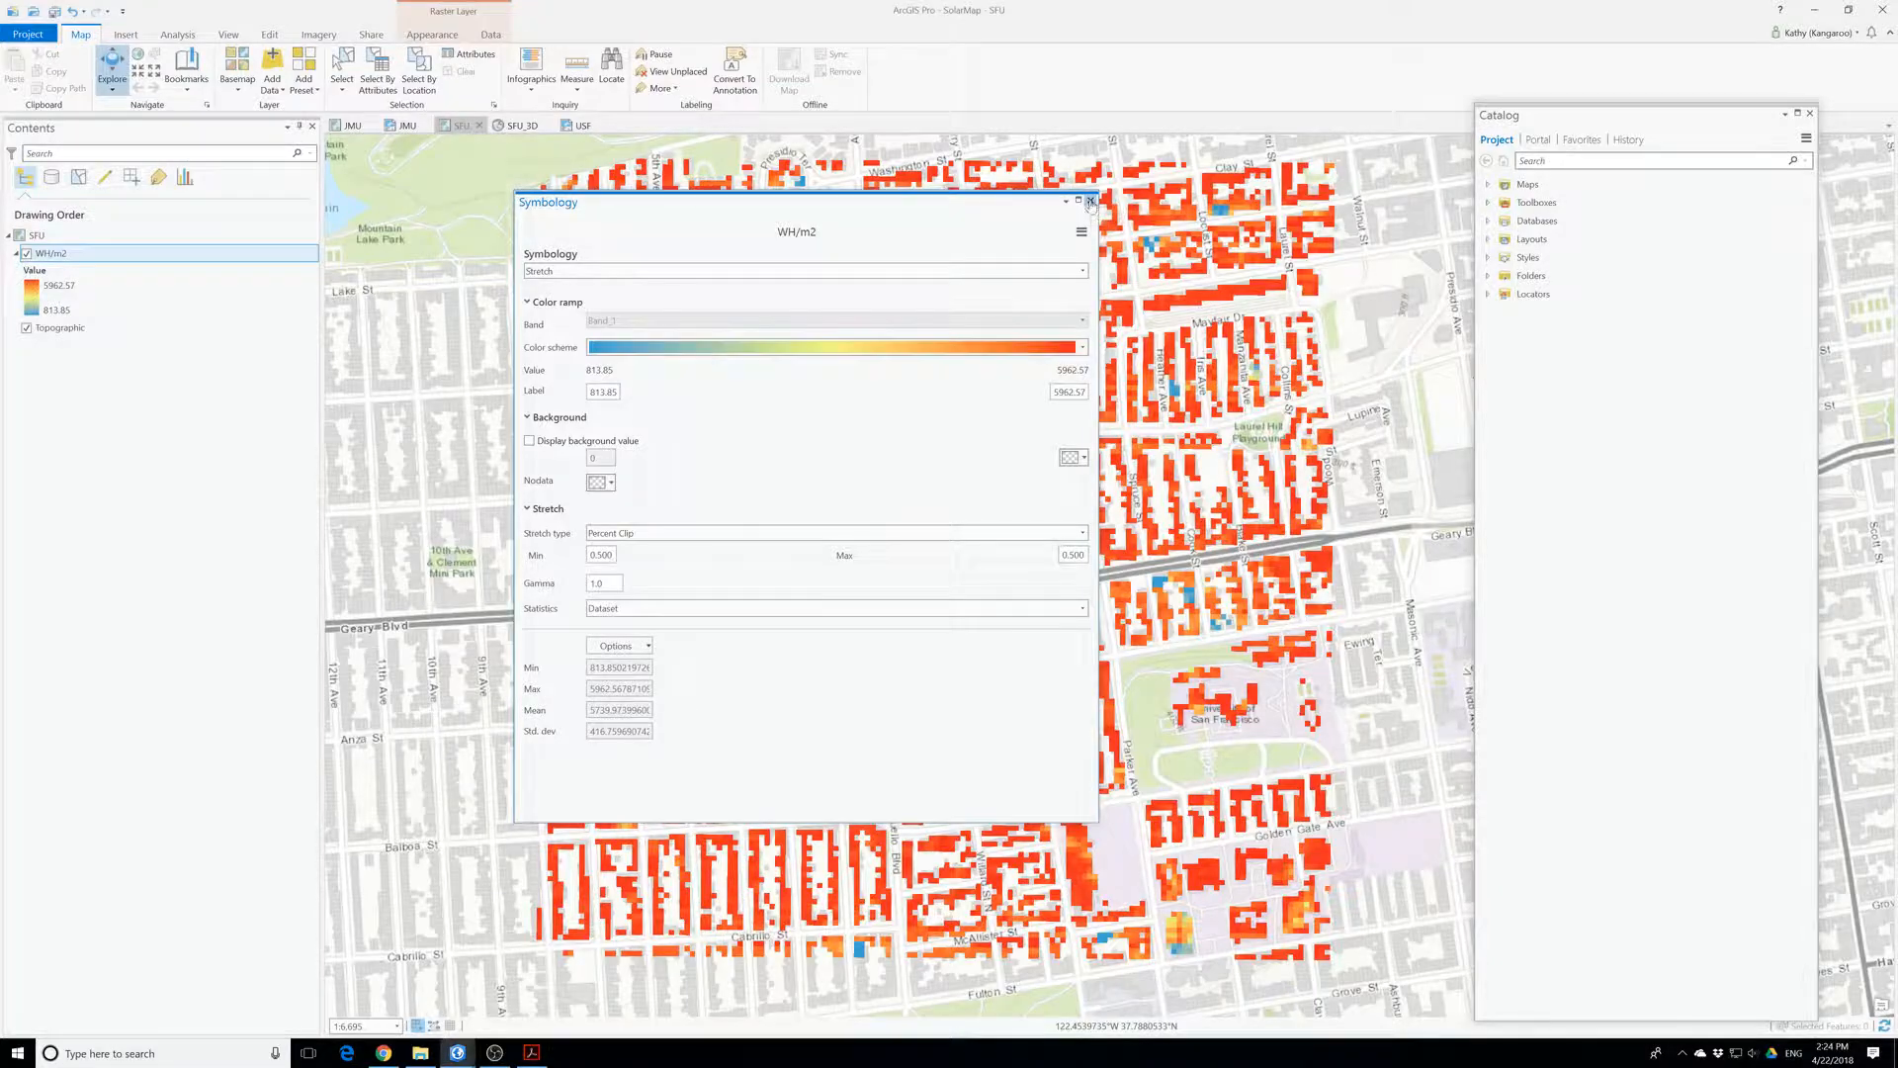
- Add the SolarUSF raster from SolarMap.gdb to the SFU map and hide the WH/m2 layer
click(1487, 221)
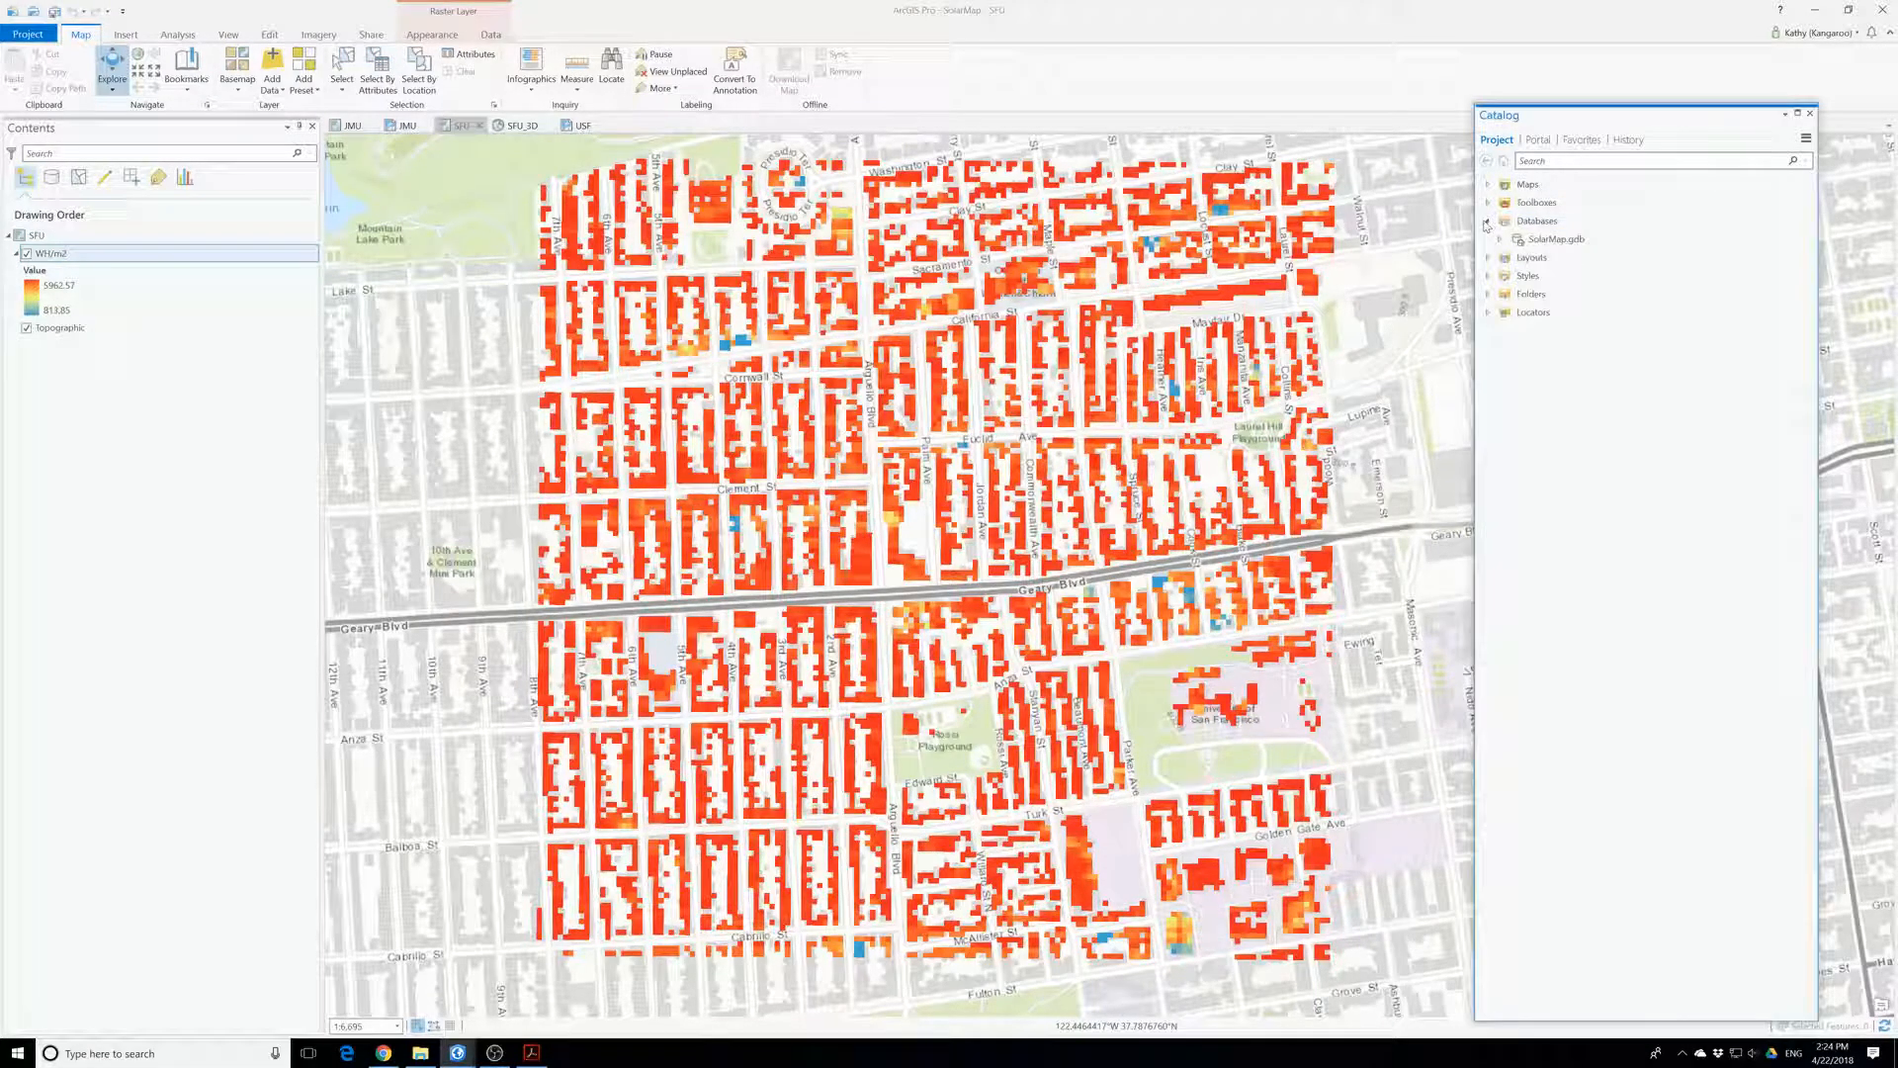
click(1499, 239)
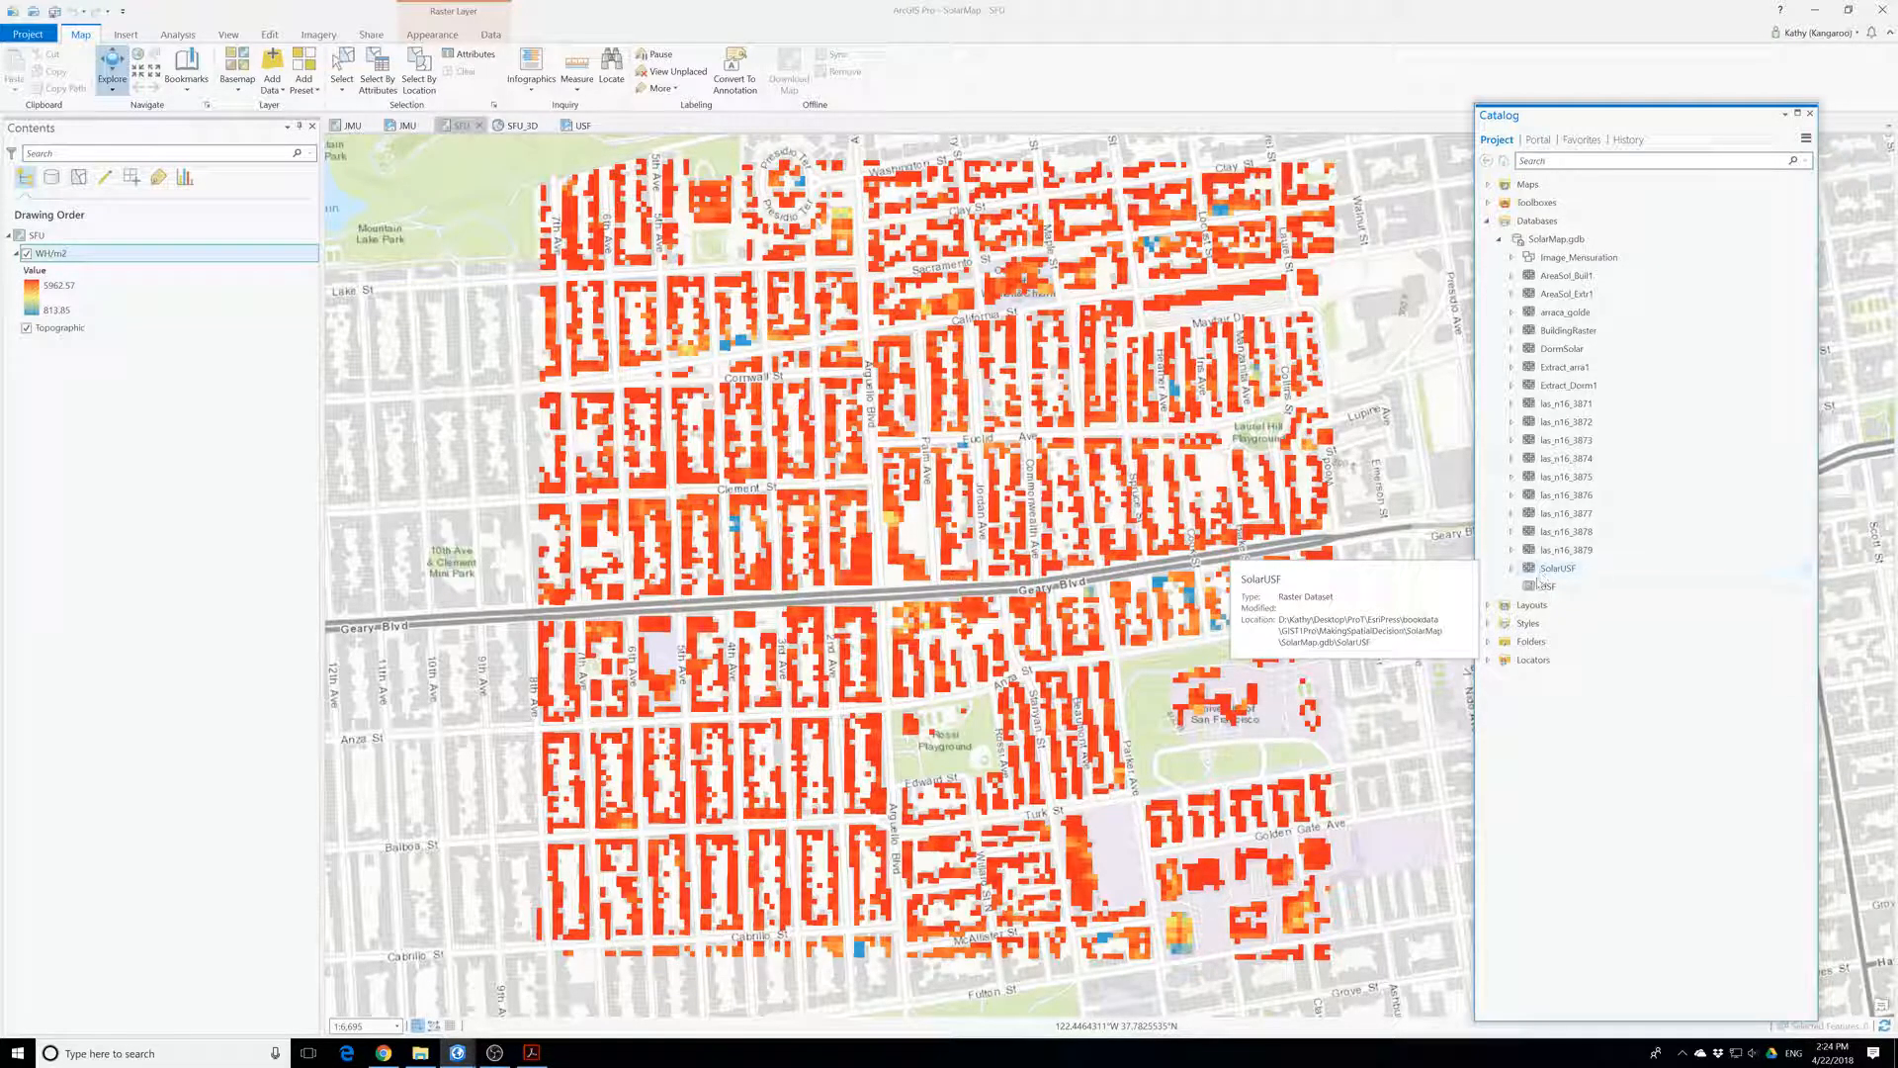
mouse_move(1539, 578)
mouse_down()
mouse_move(373, 362)
mouse_move(52, 256)
mouse_up()
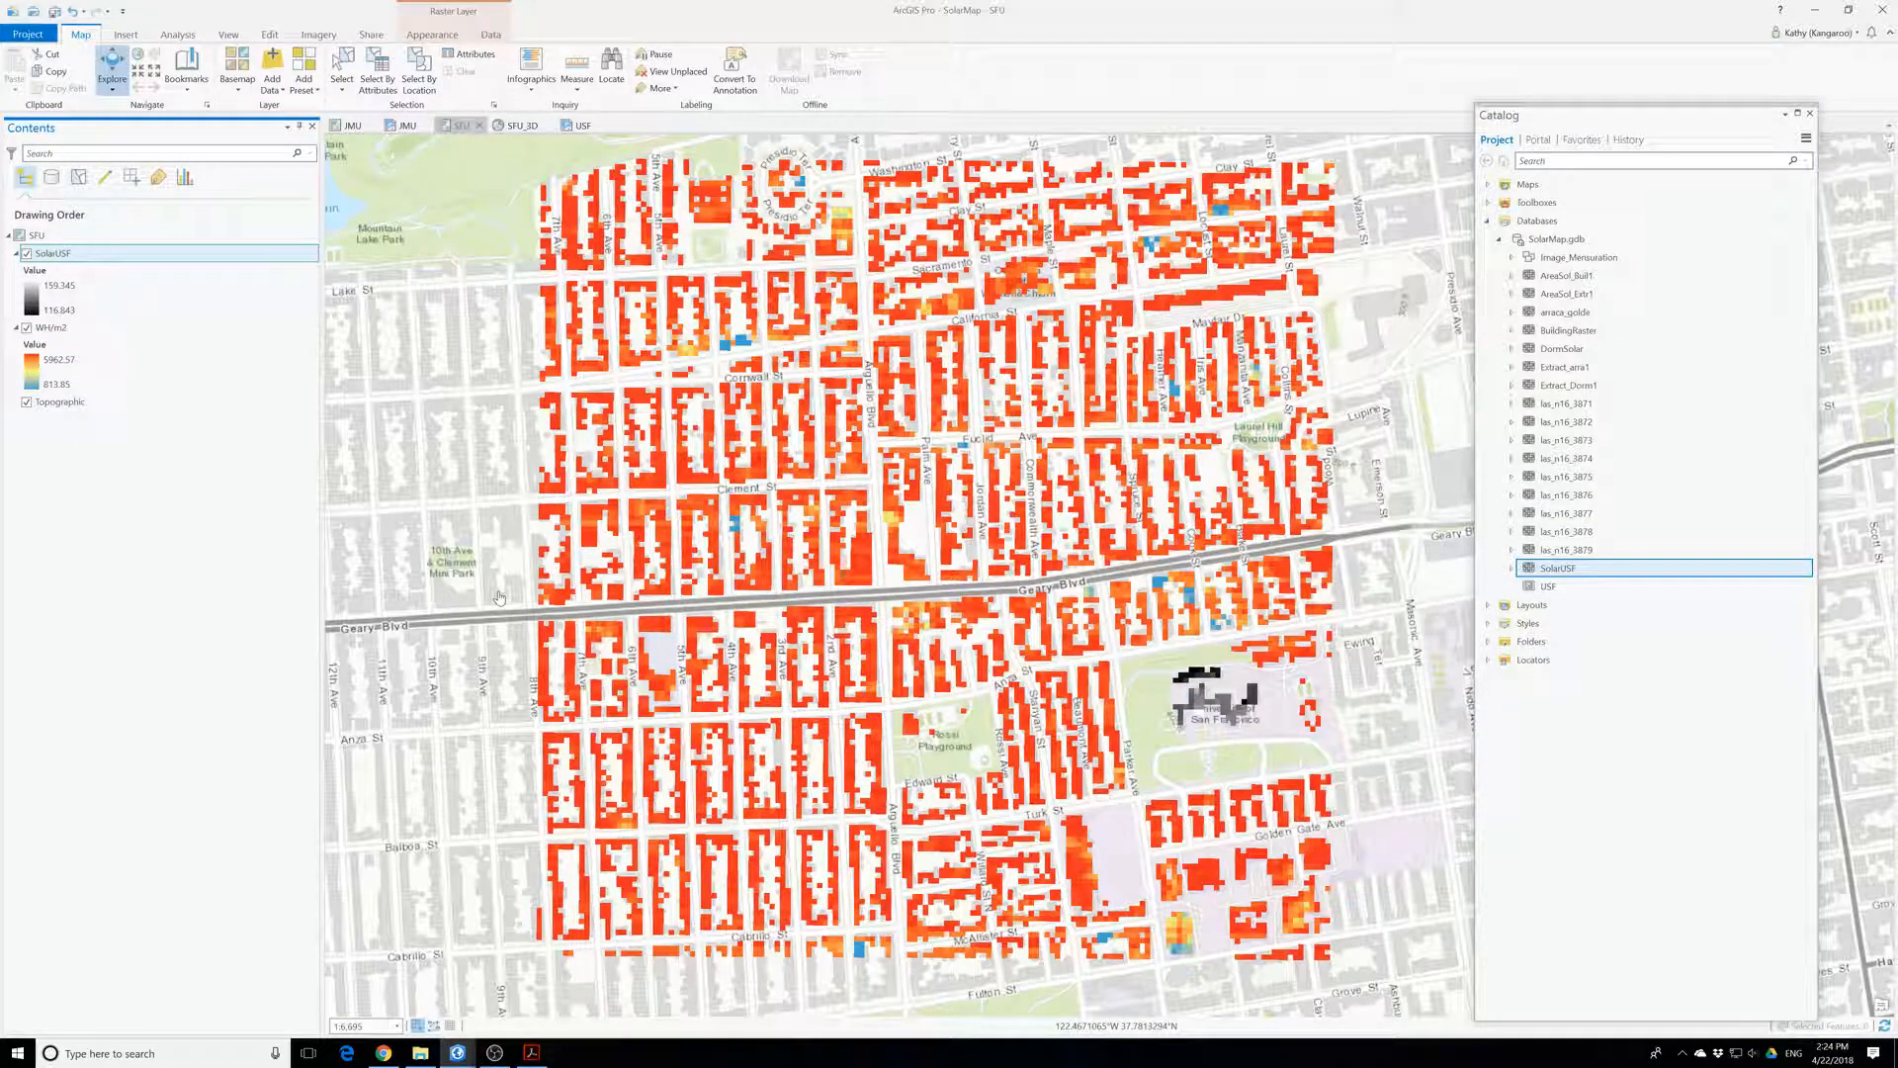
click(27, 254)
click(27, 254)
click(26, 327)
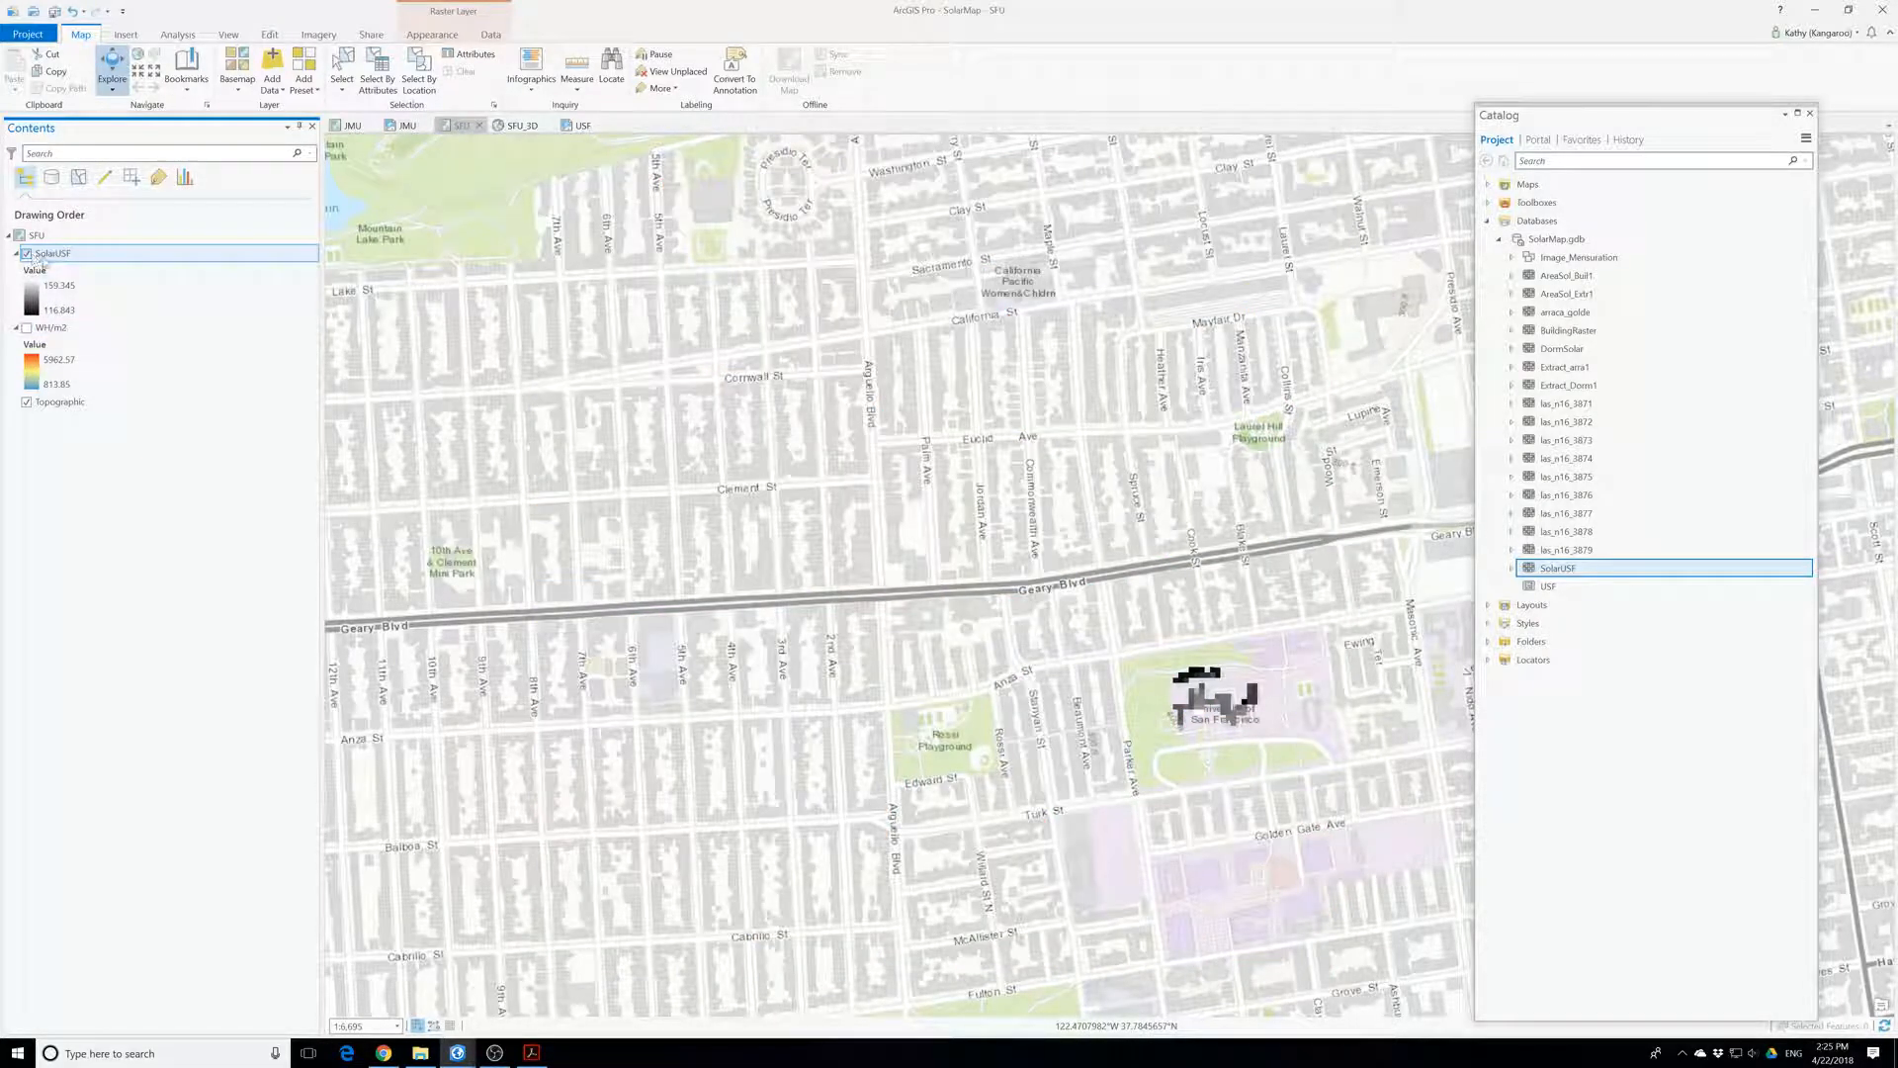
- Apply the violet-cyan-yellow-red color scheme to the SolarUSF layer and close its symbology settings
right_click(55, 263)
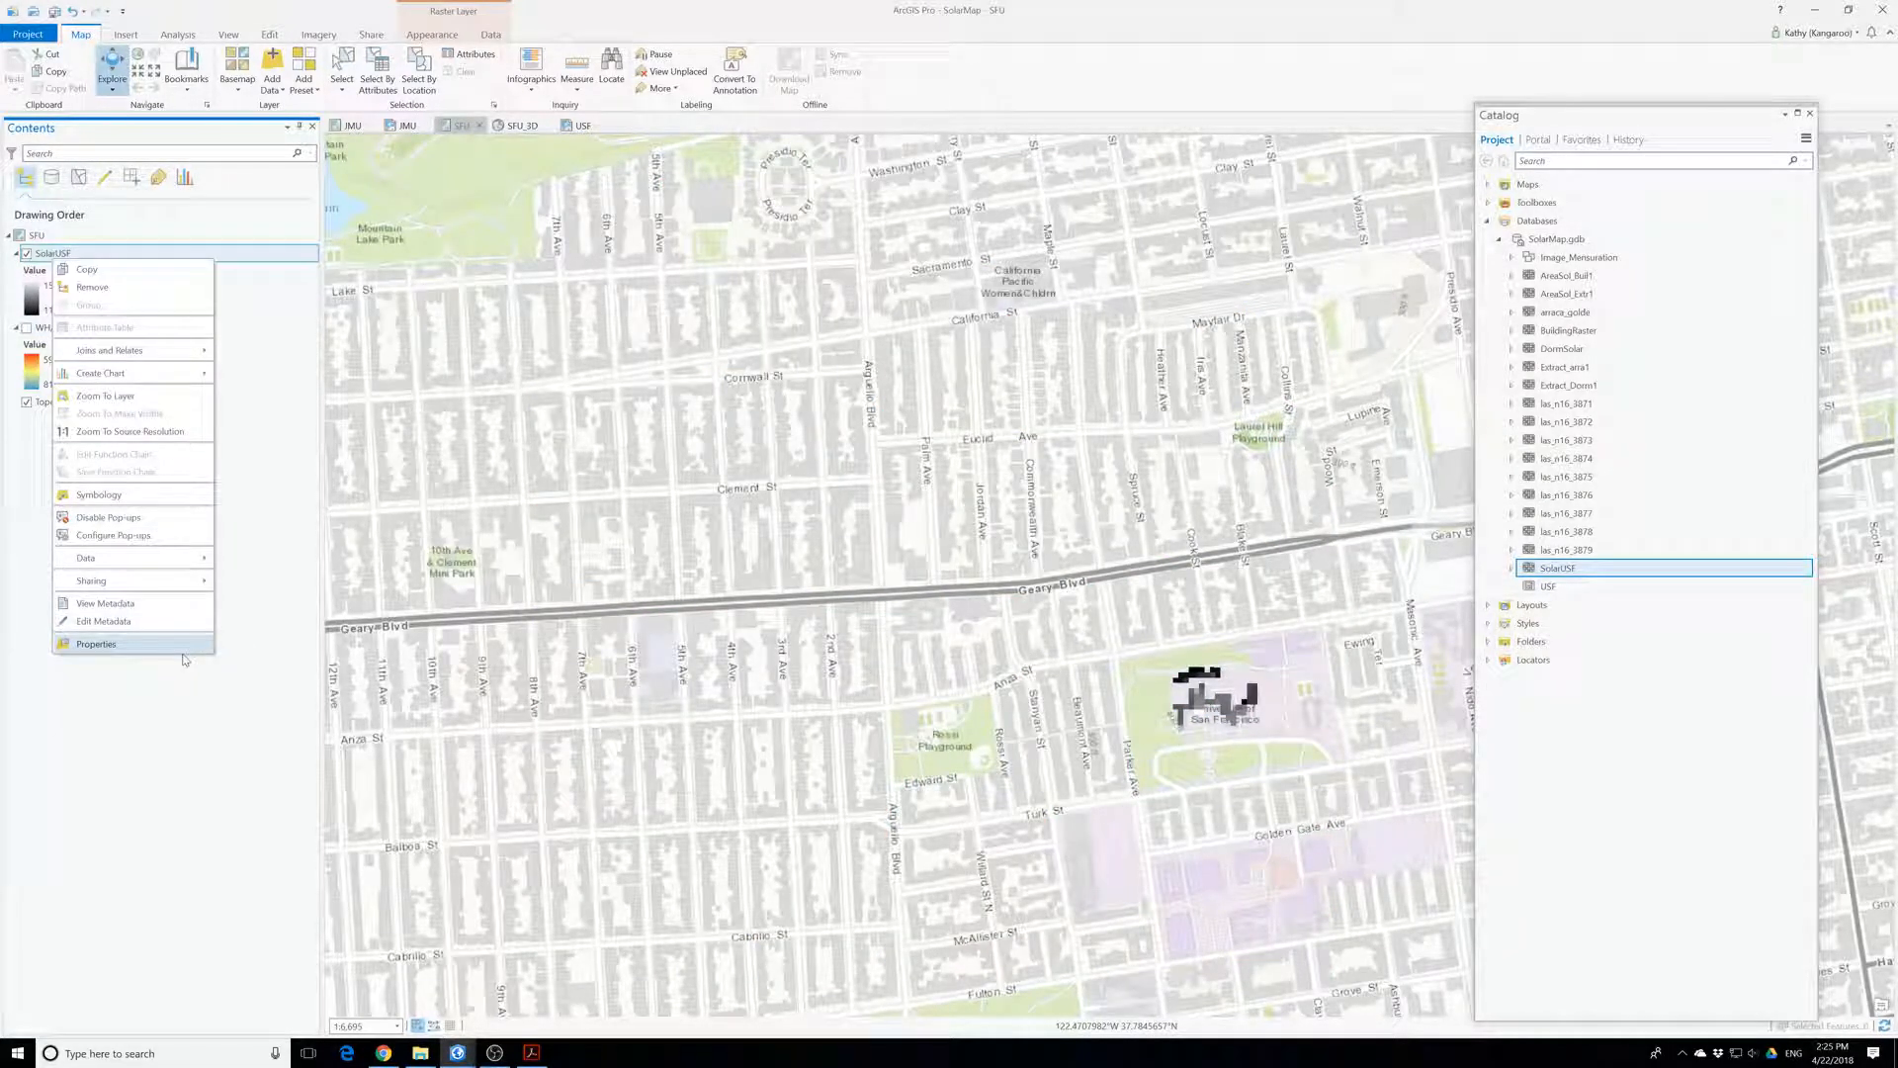
click(99, 495)
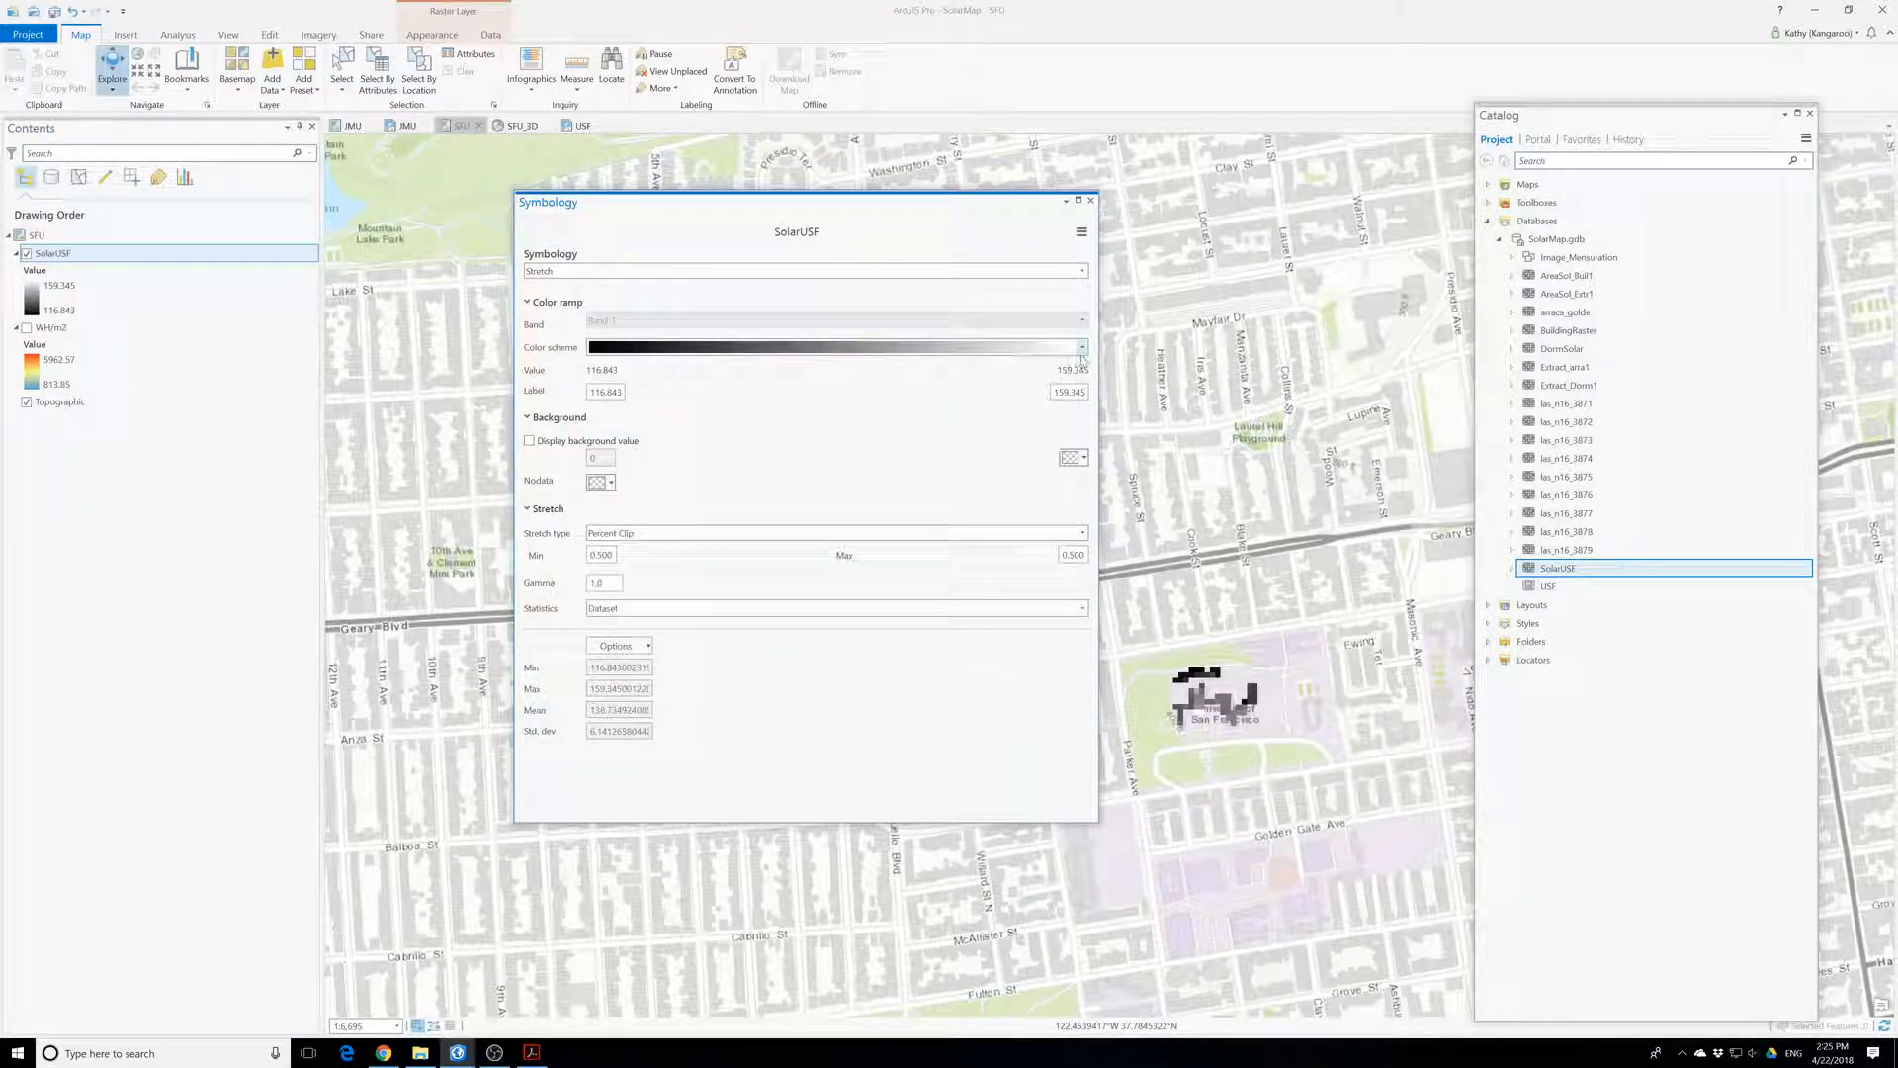
click(1082, 348)
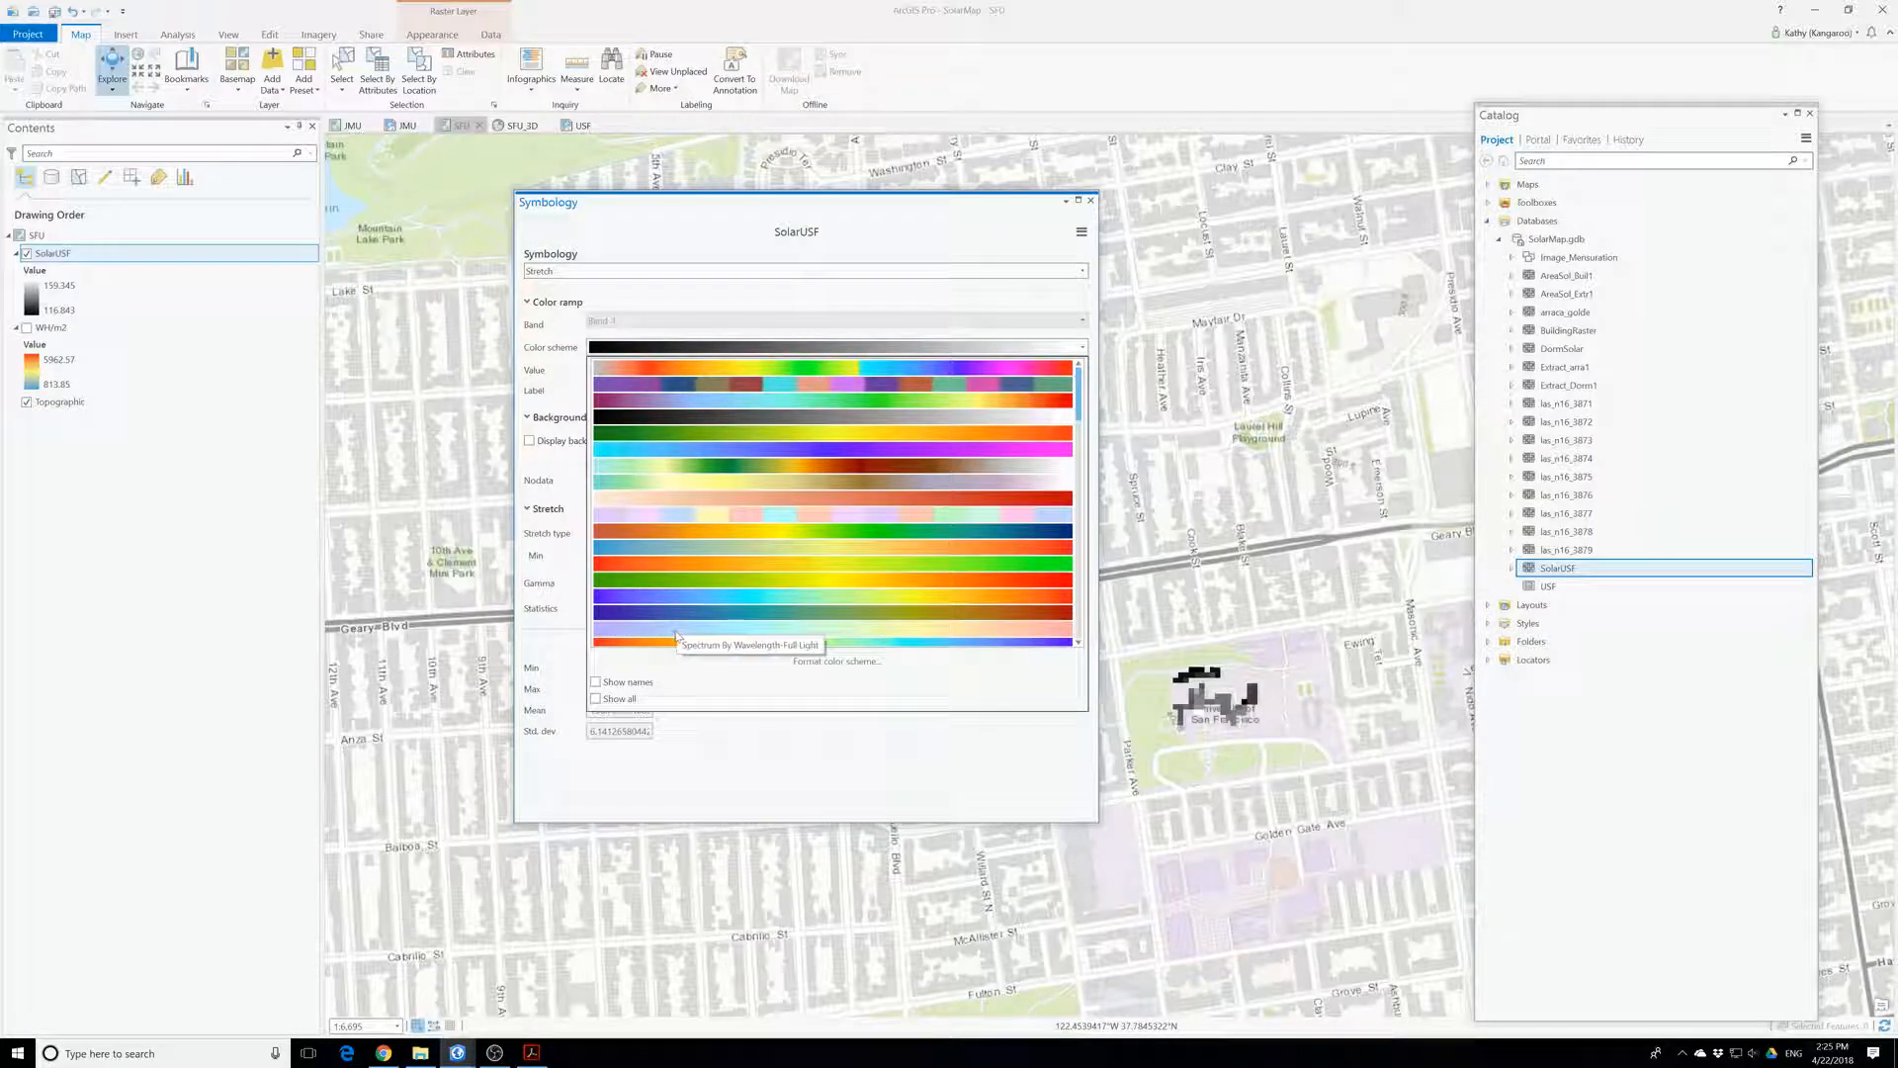
click(729, 598)
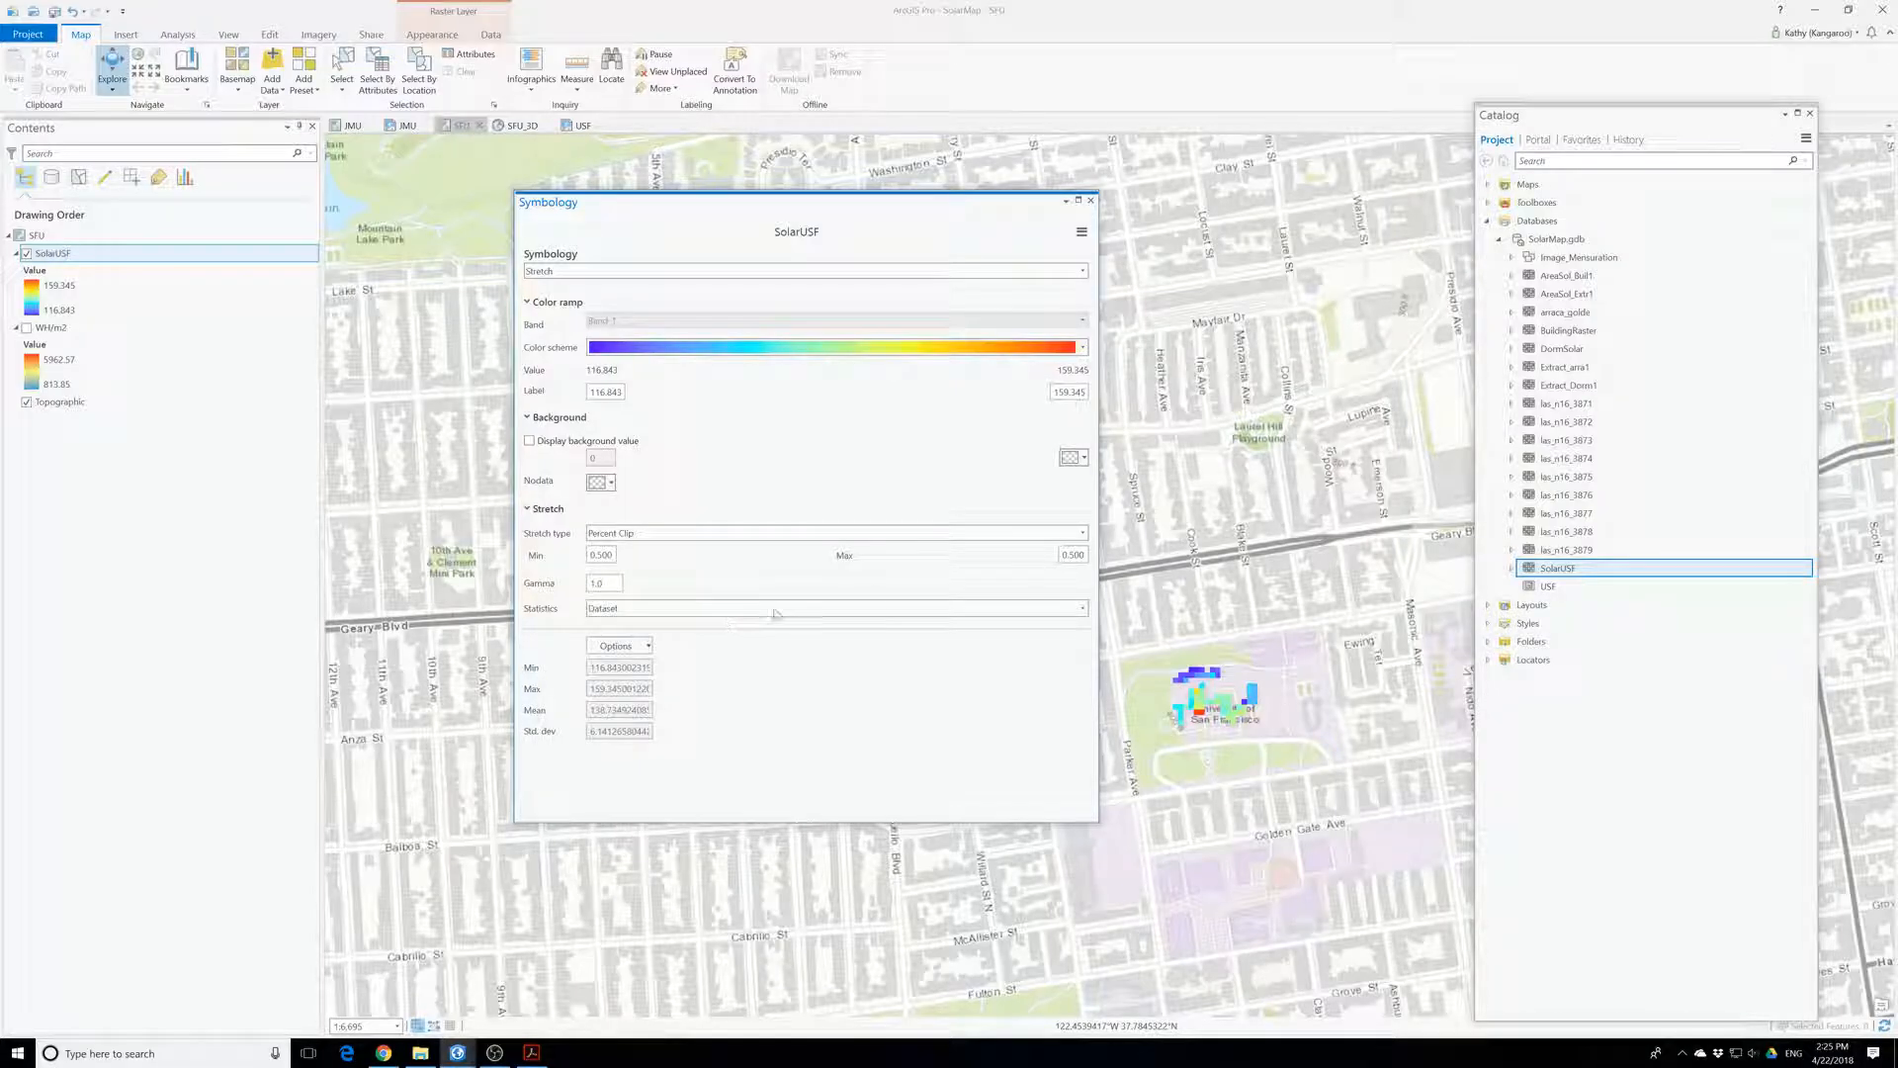
click(1090, 200)
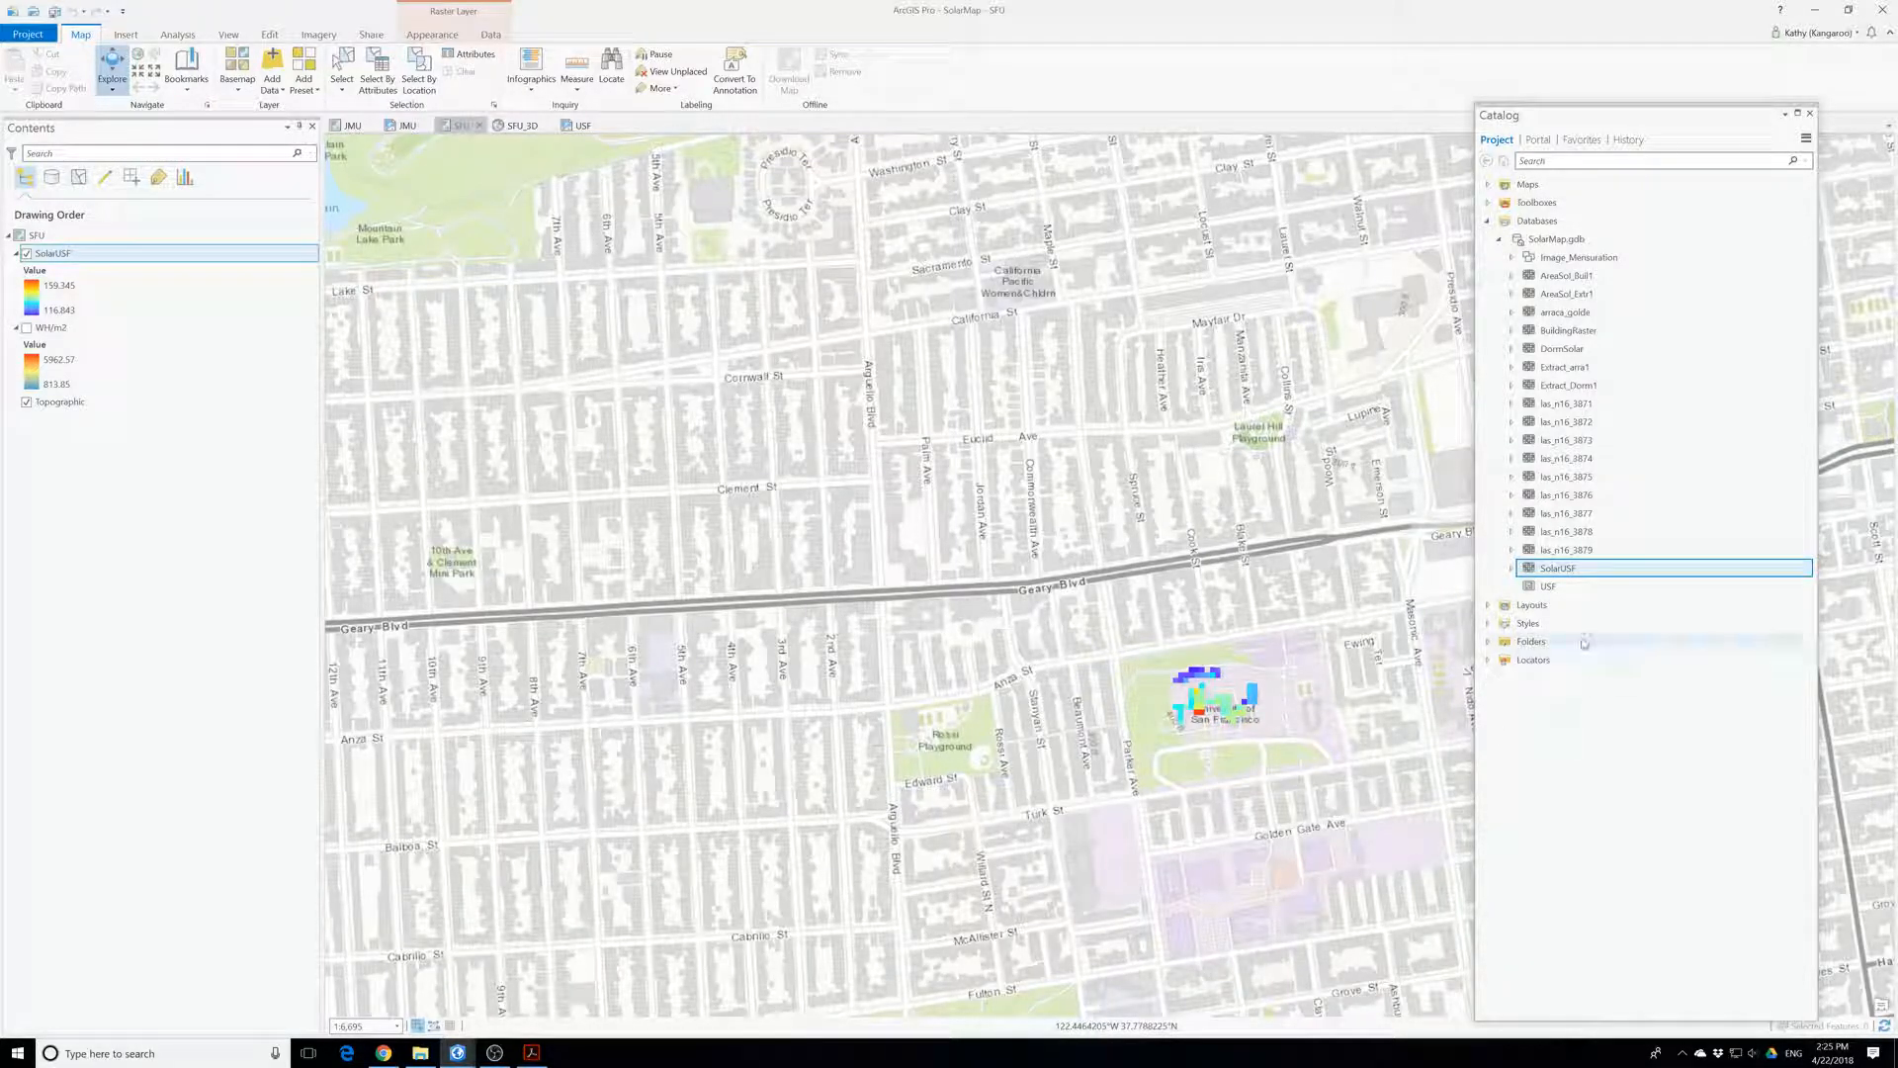
- Add the USF feature class above the Topographic basemap and toggle SolarUSF off and on to compare
mouse_move(1529, 592)
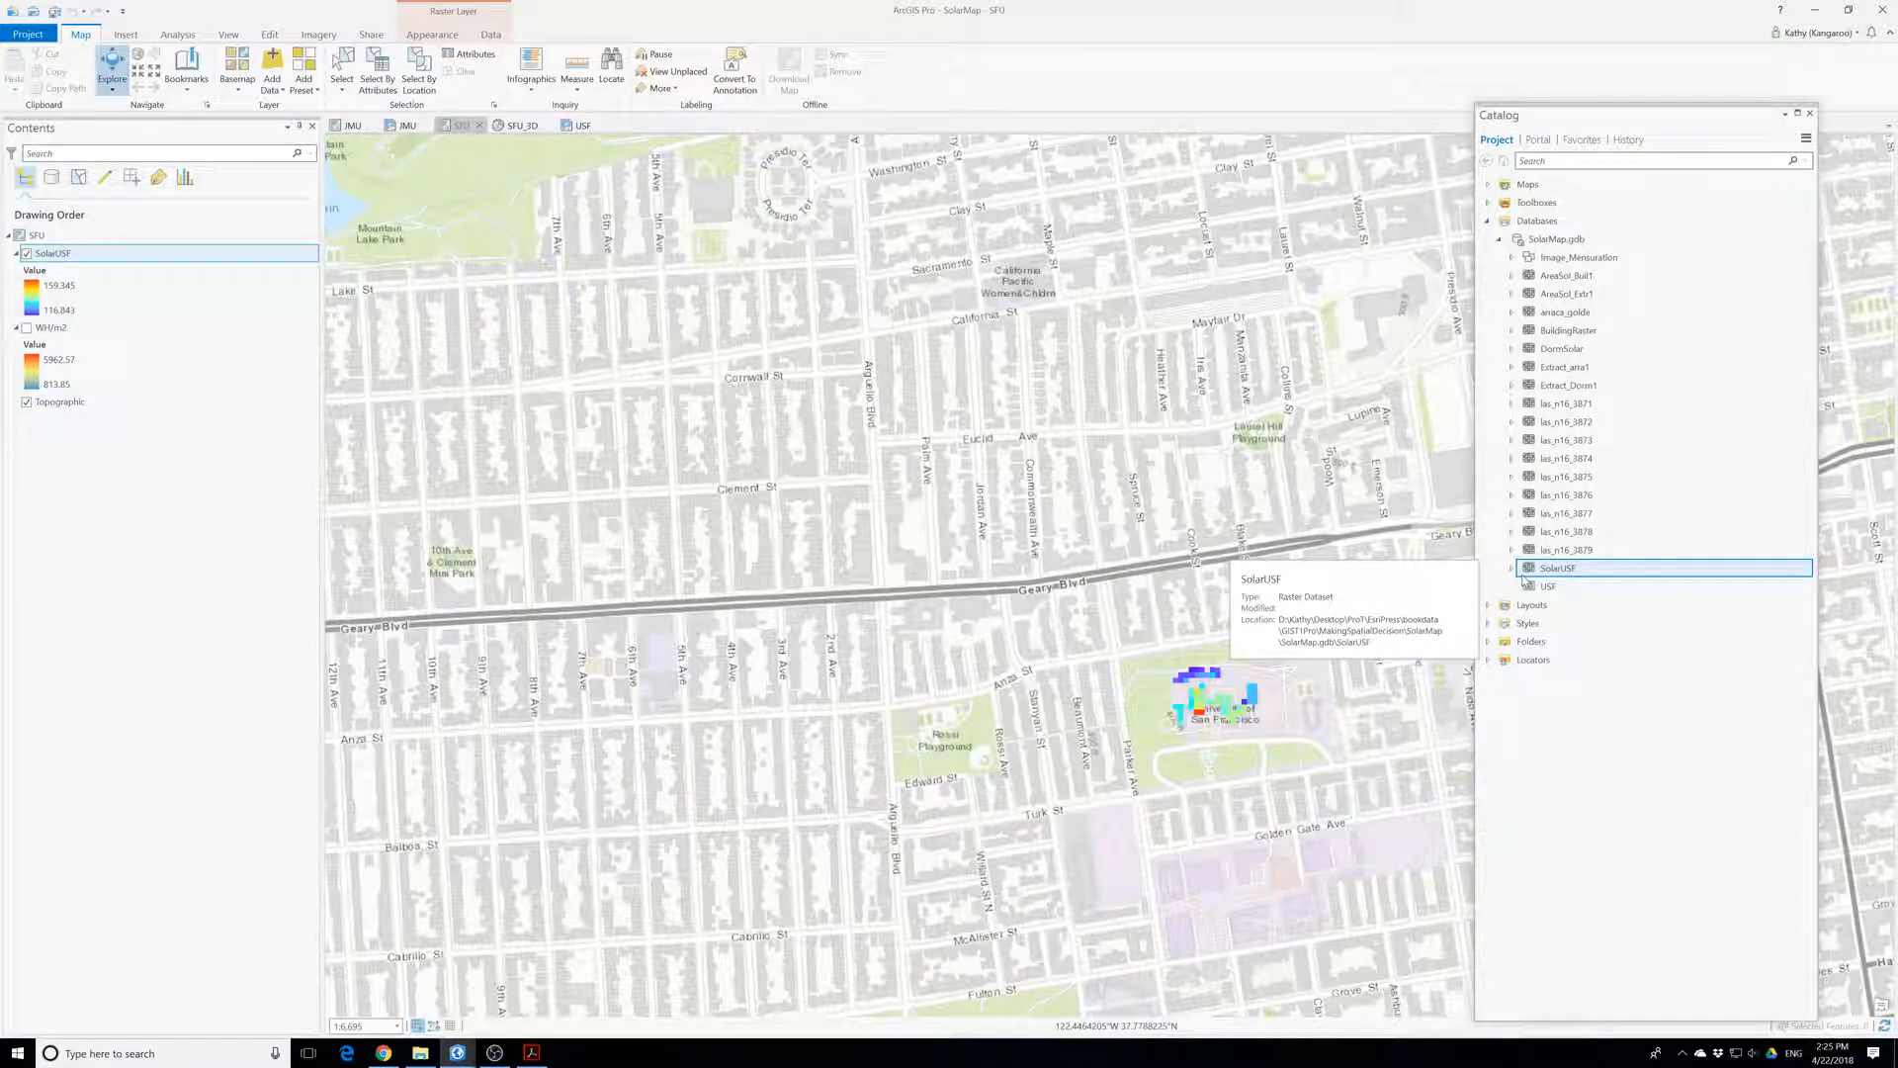
click(1532, 586)
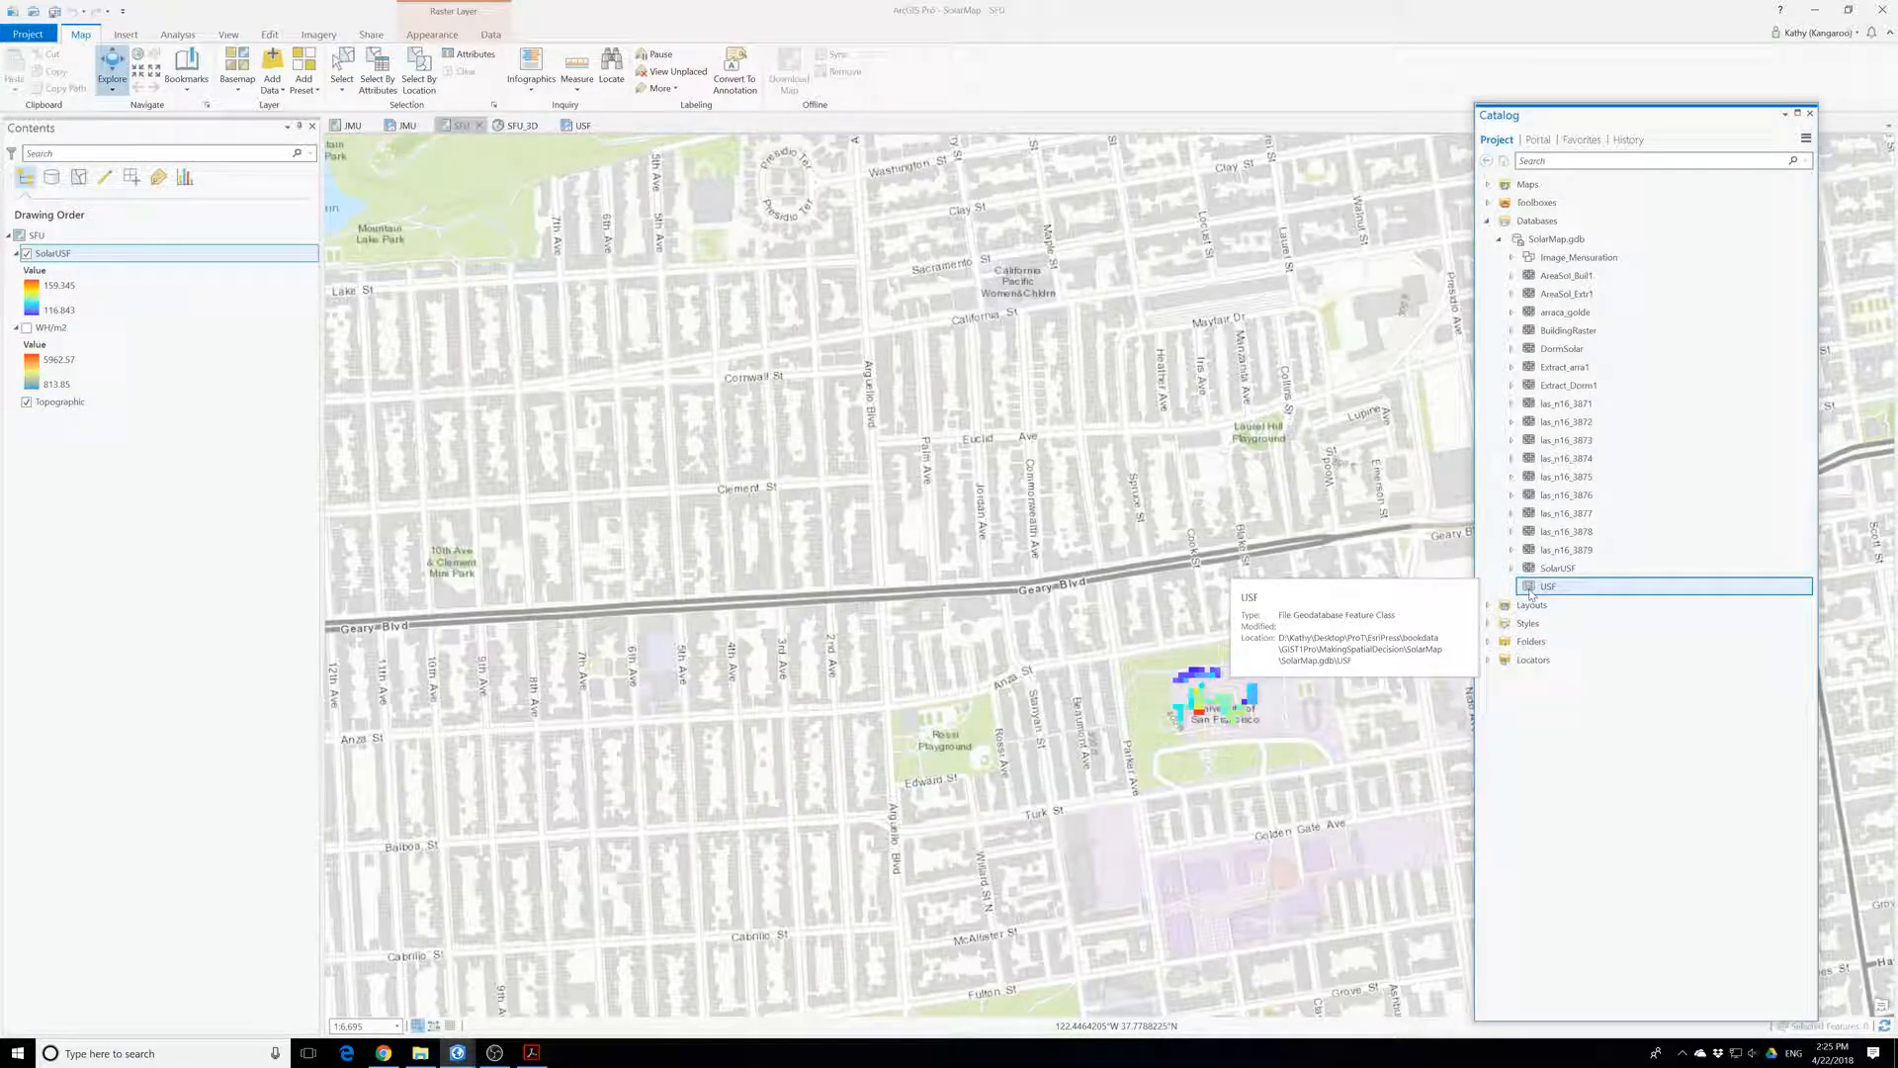
drag(2, 358, 75, 396)
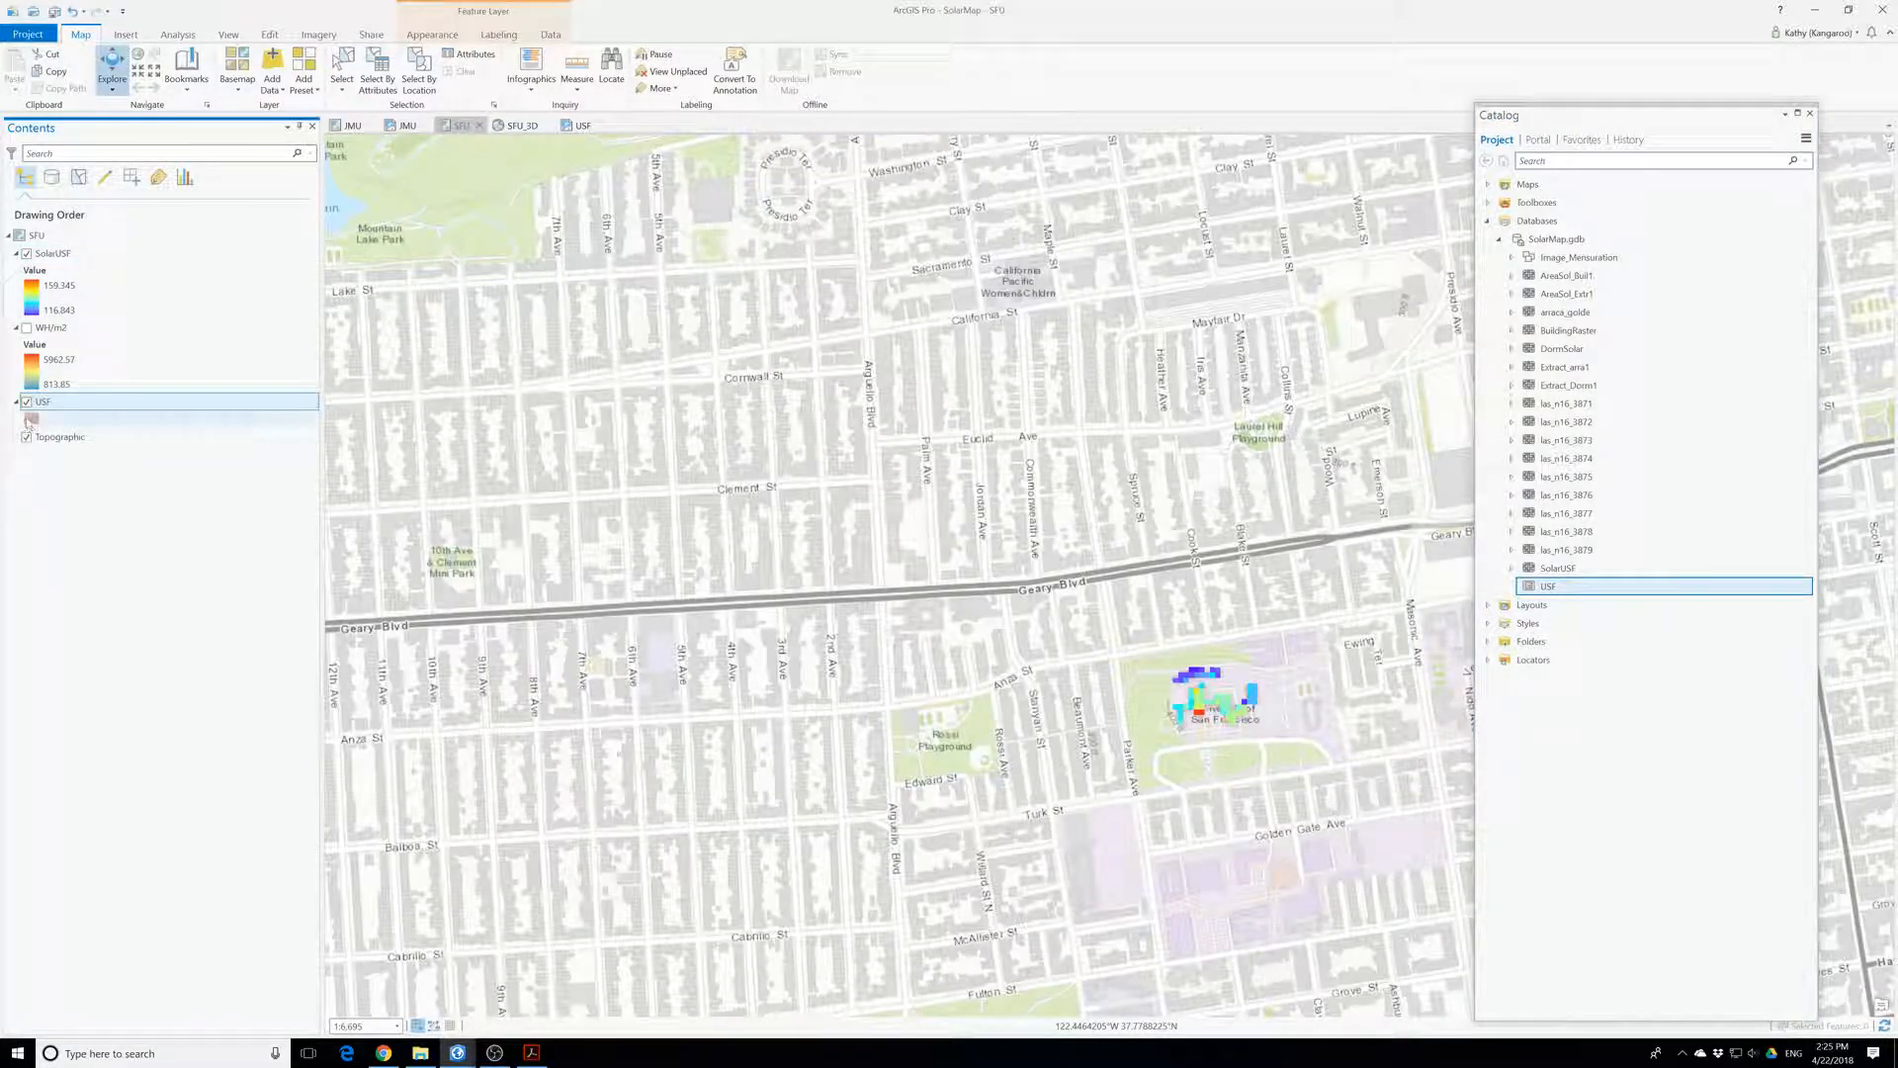
click(26, 254)
click(27, 253)
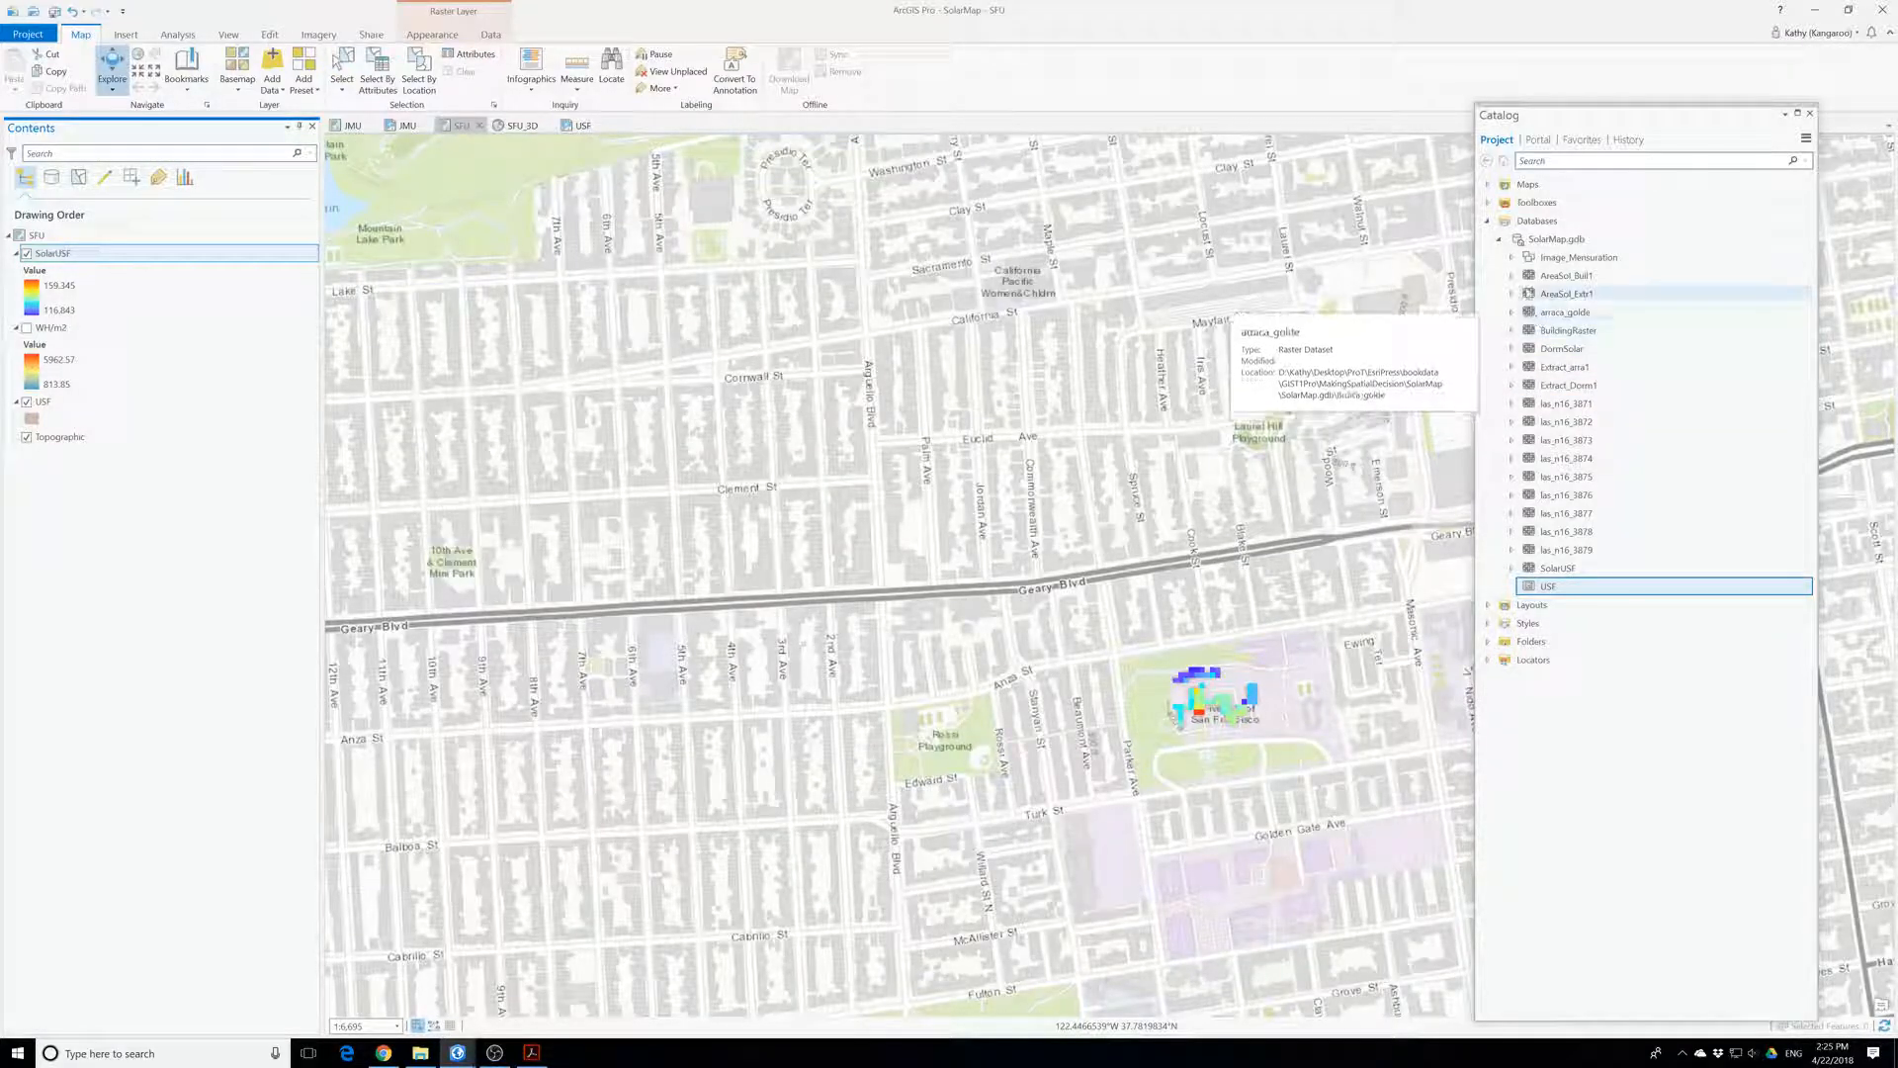
- Add the AreaSol_Extr1 raster to the SFU map above SolarUSF, and open and dismiss its layer properties
click(1535, 296)
click(1532, 278)
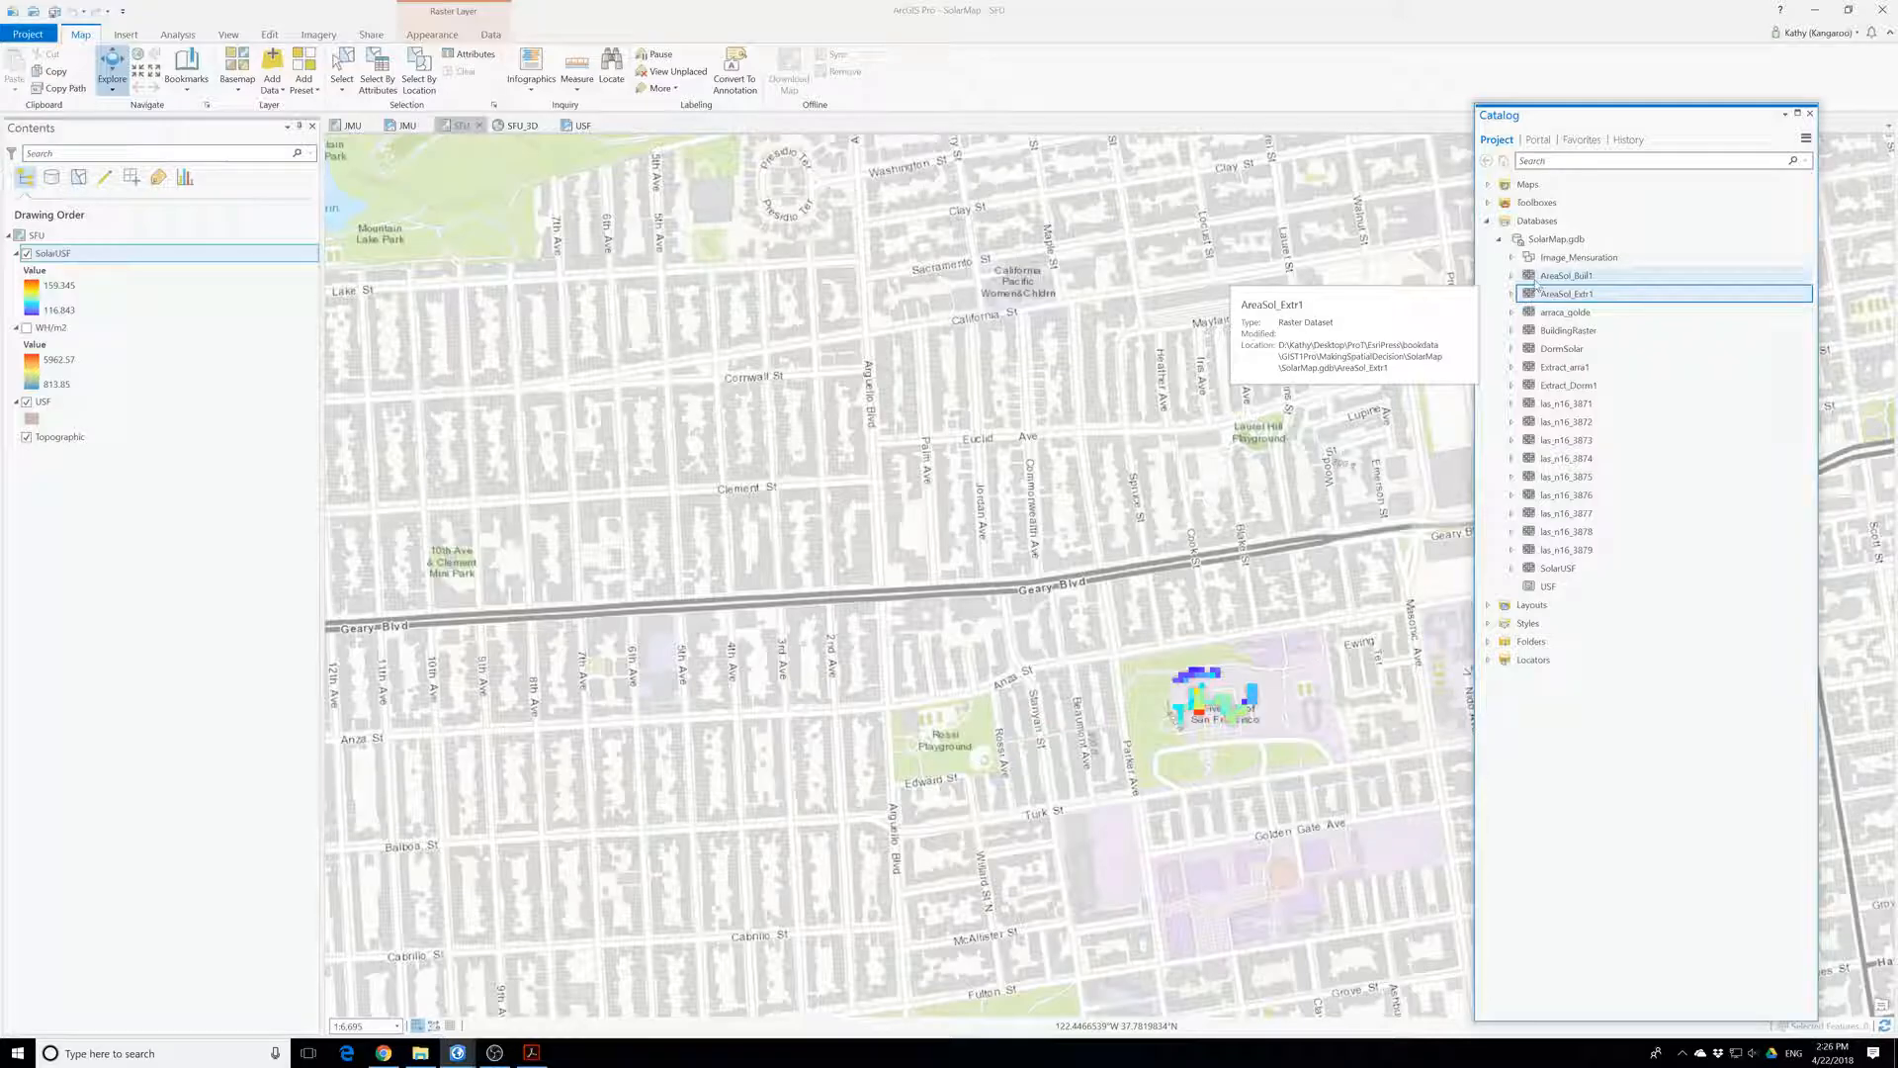
mouse_move(1535, 296)
mouse_down()
mouse_move(490, 396)
mouse_move(65, 380)
mouse_move(46, 259)
mouse_up()
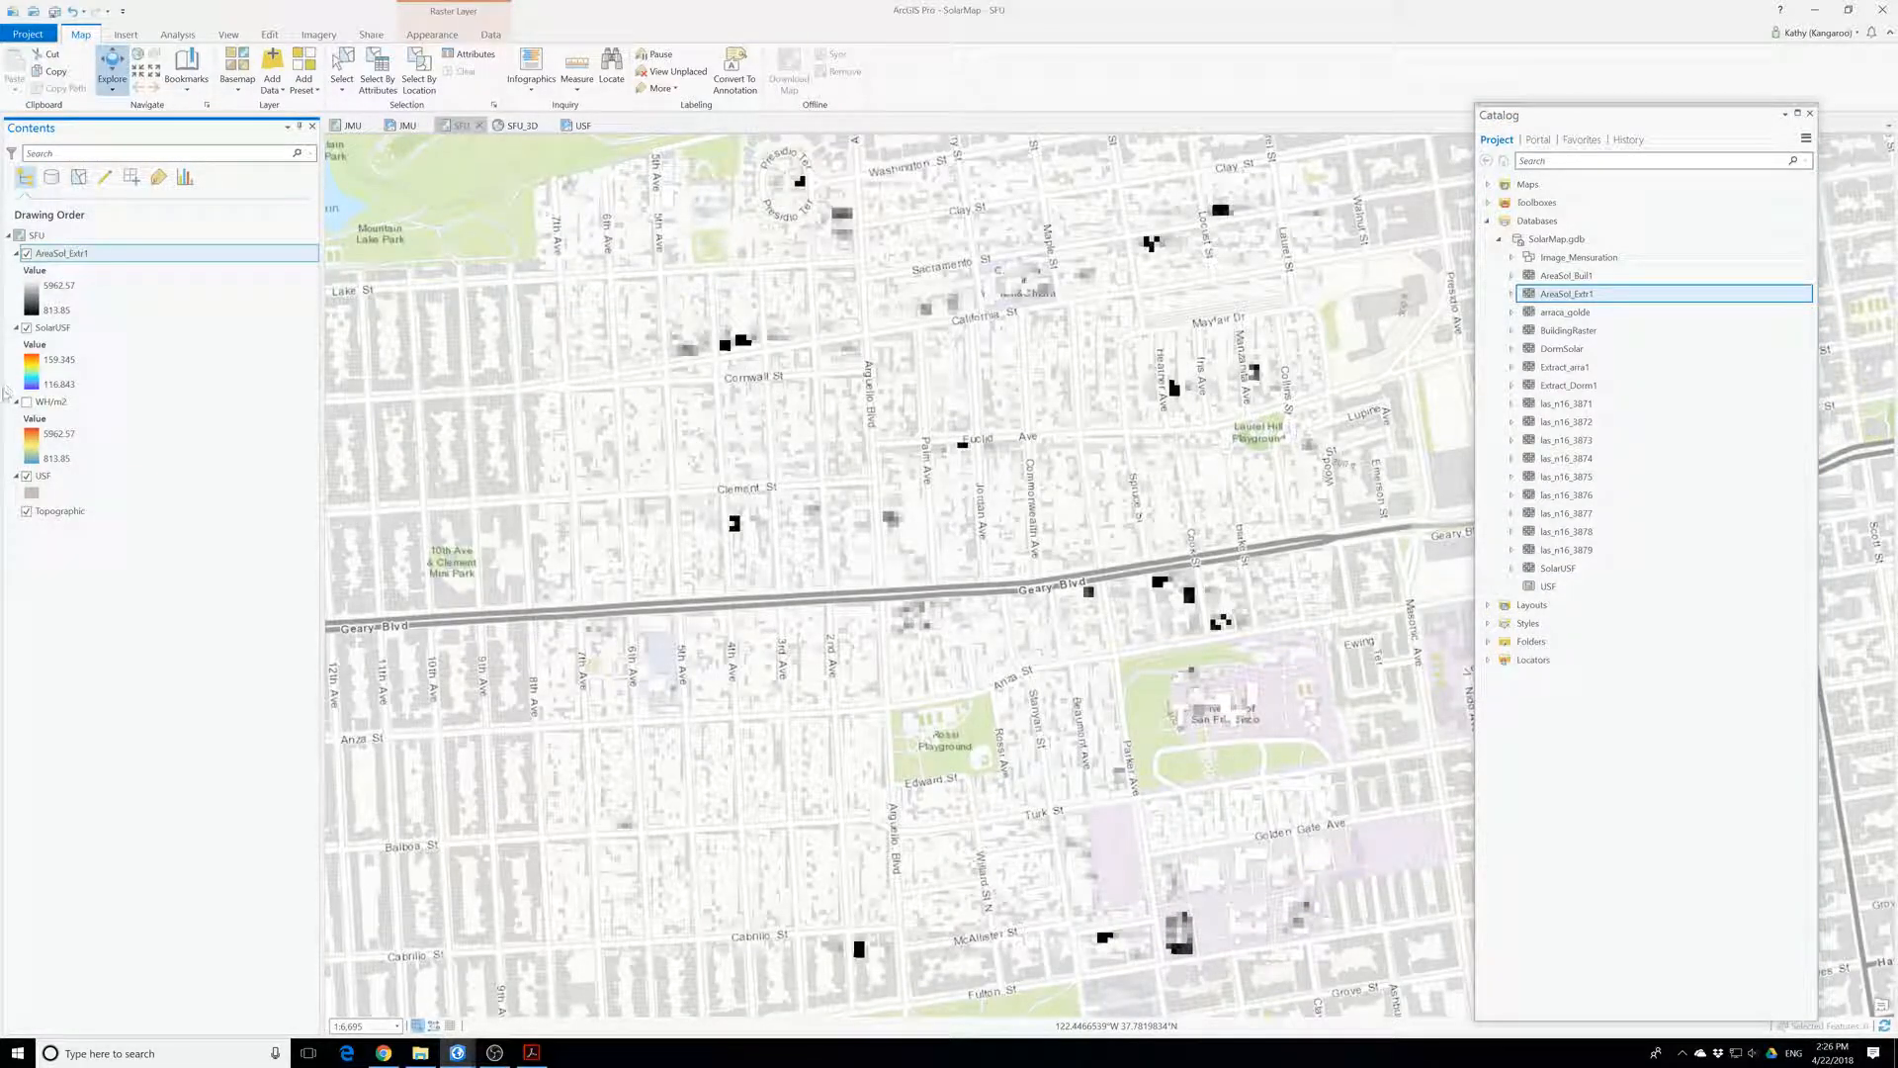
right_click(52, 258)
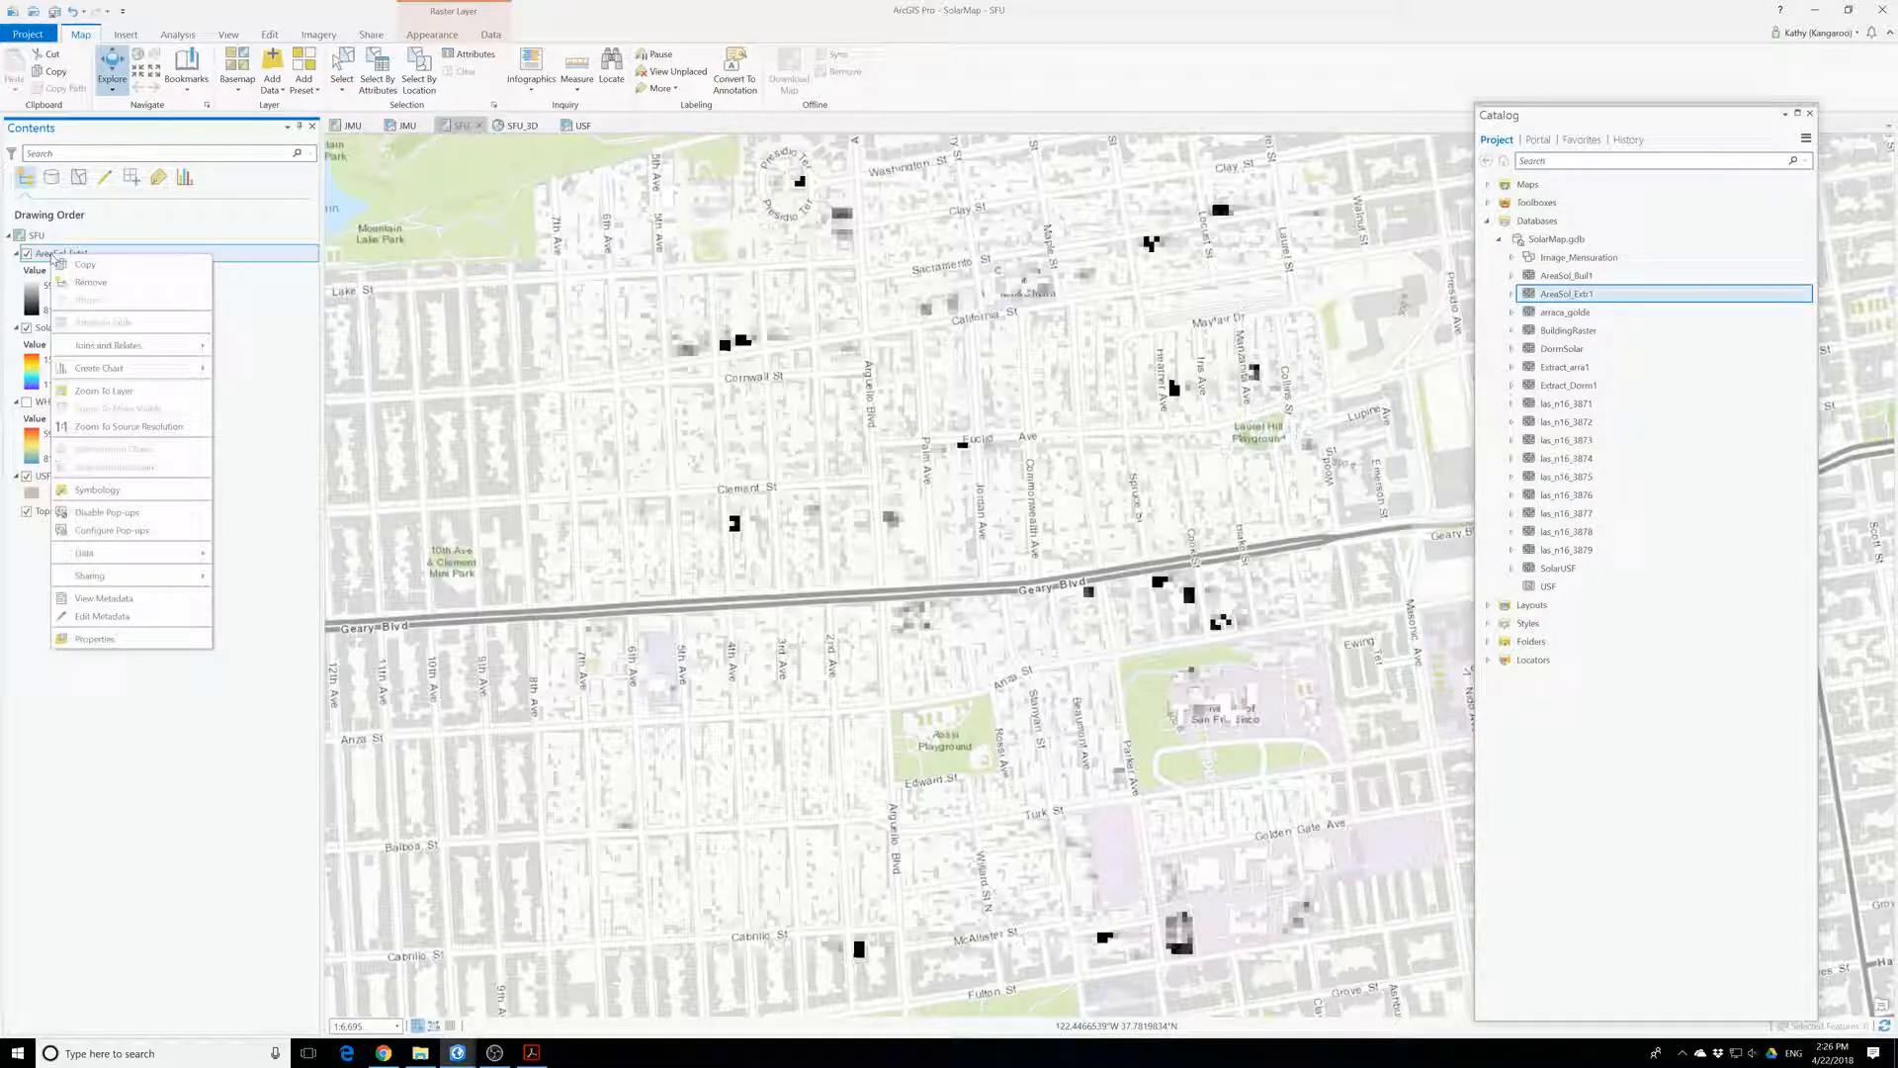
click(120, 640)
click(1198, 376)
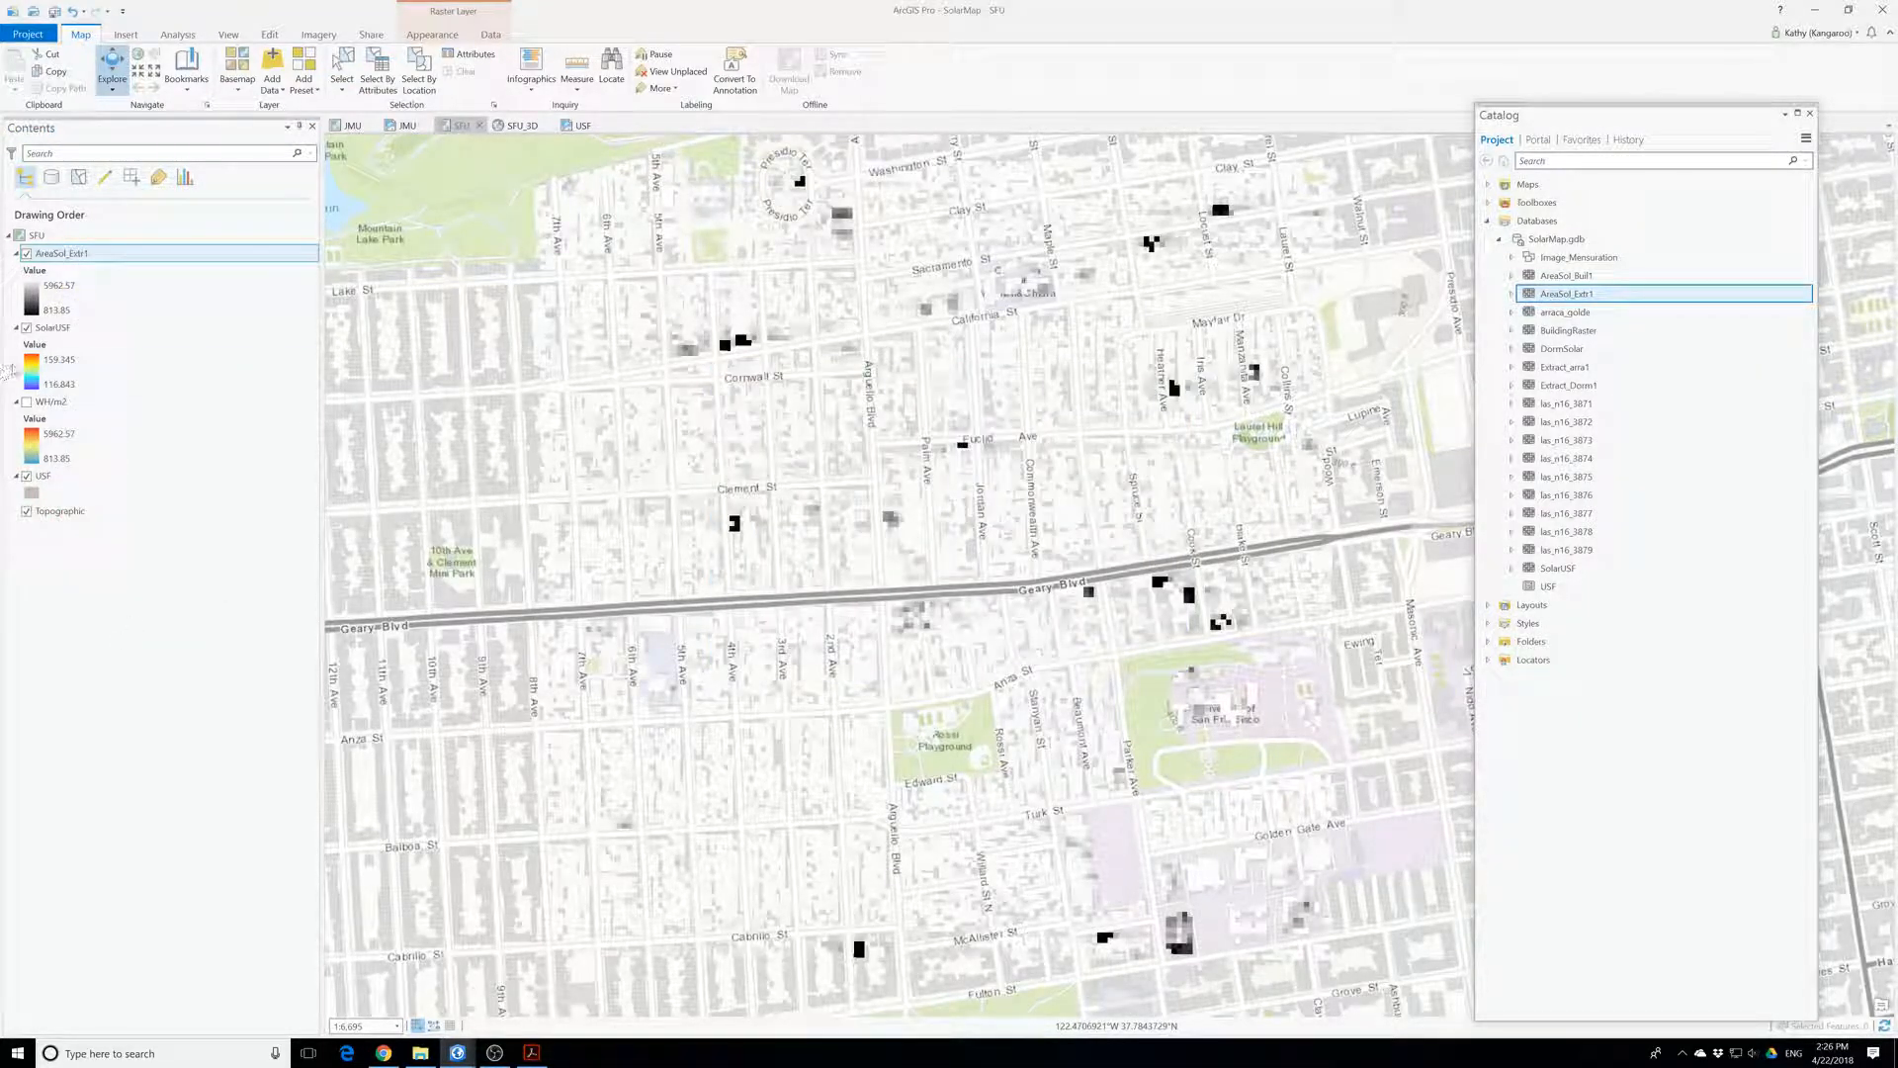
- Check SolarUSF's symbology and apply the same violet-cyan-yellow-red color scheme to AreaSol_Extr1
right_click(57, 328)
click(141, 571)
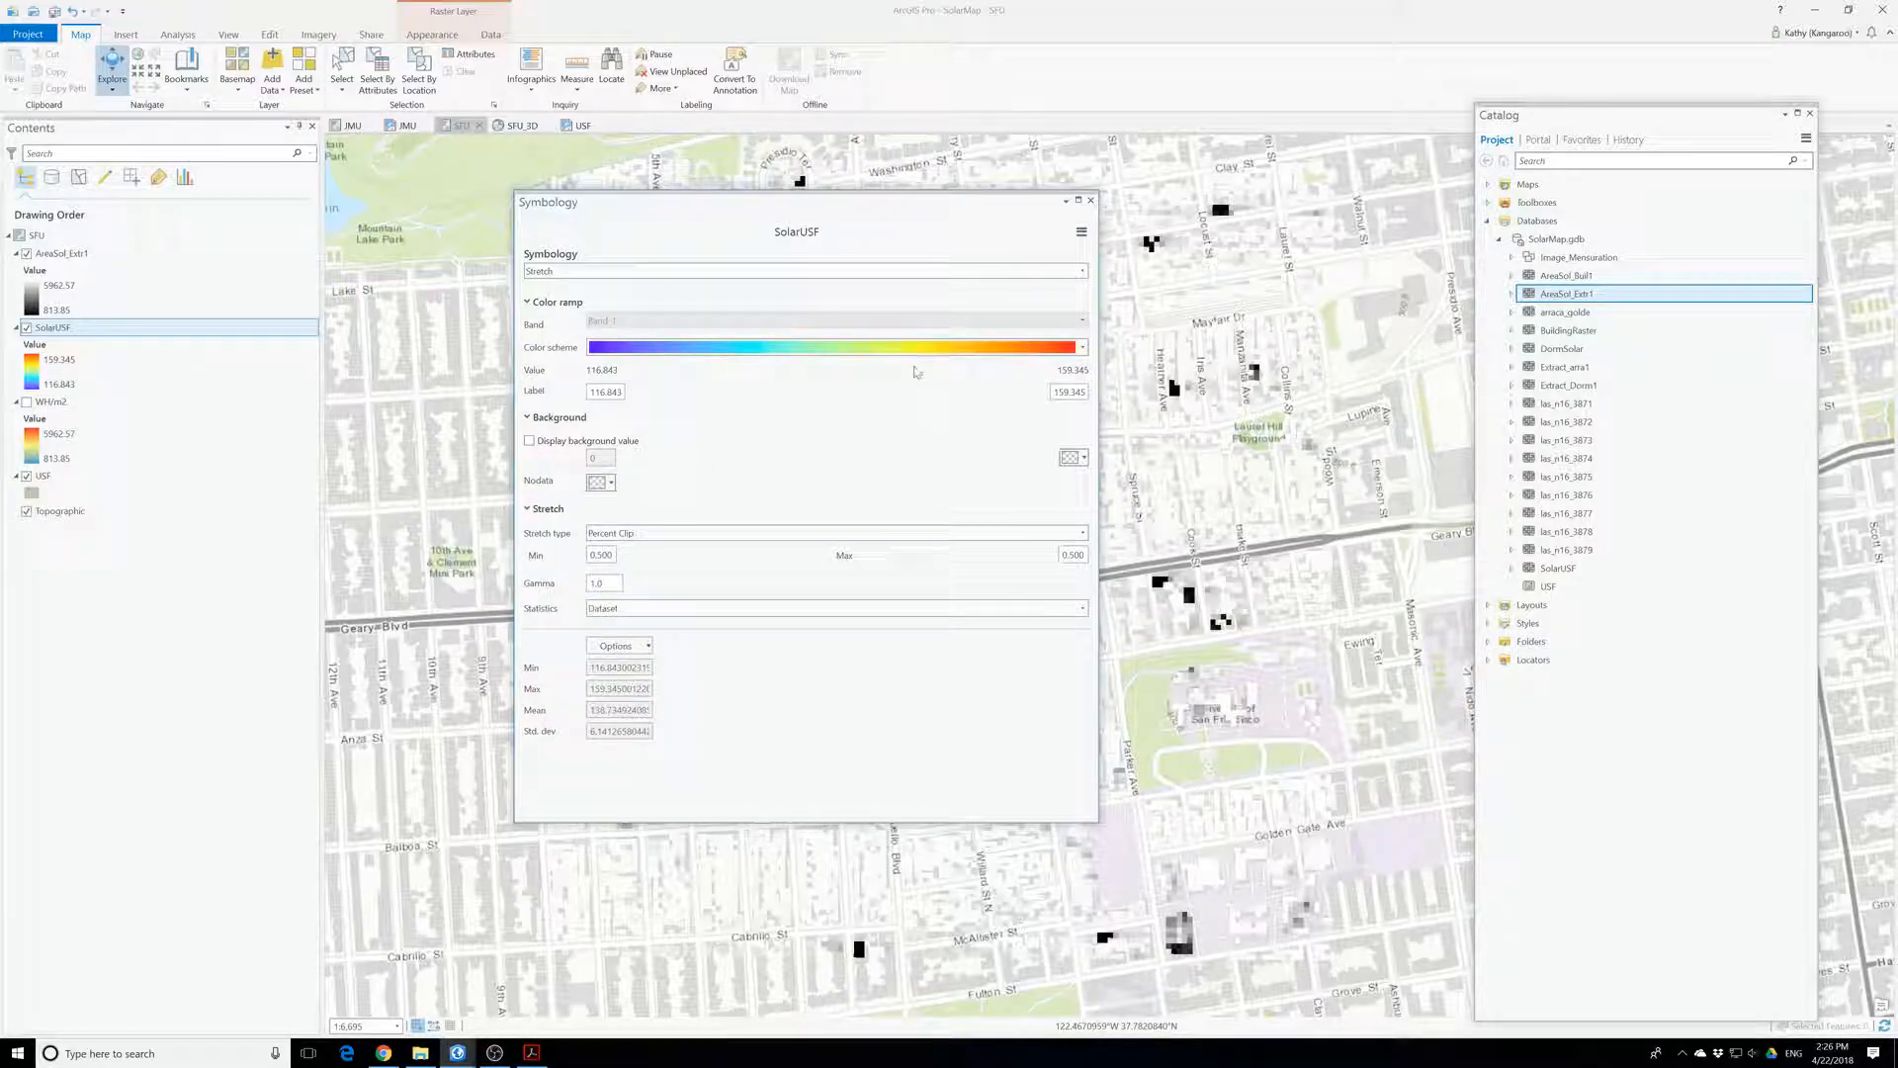
click(1090, 200)
right_click(53, 253)
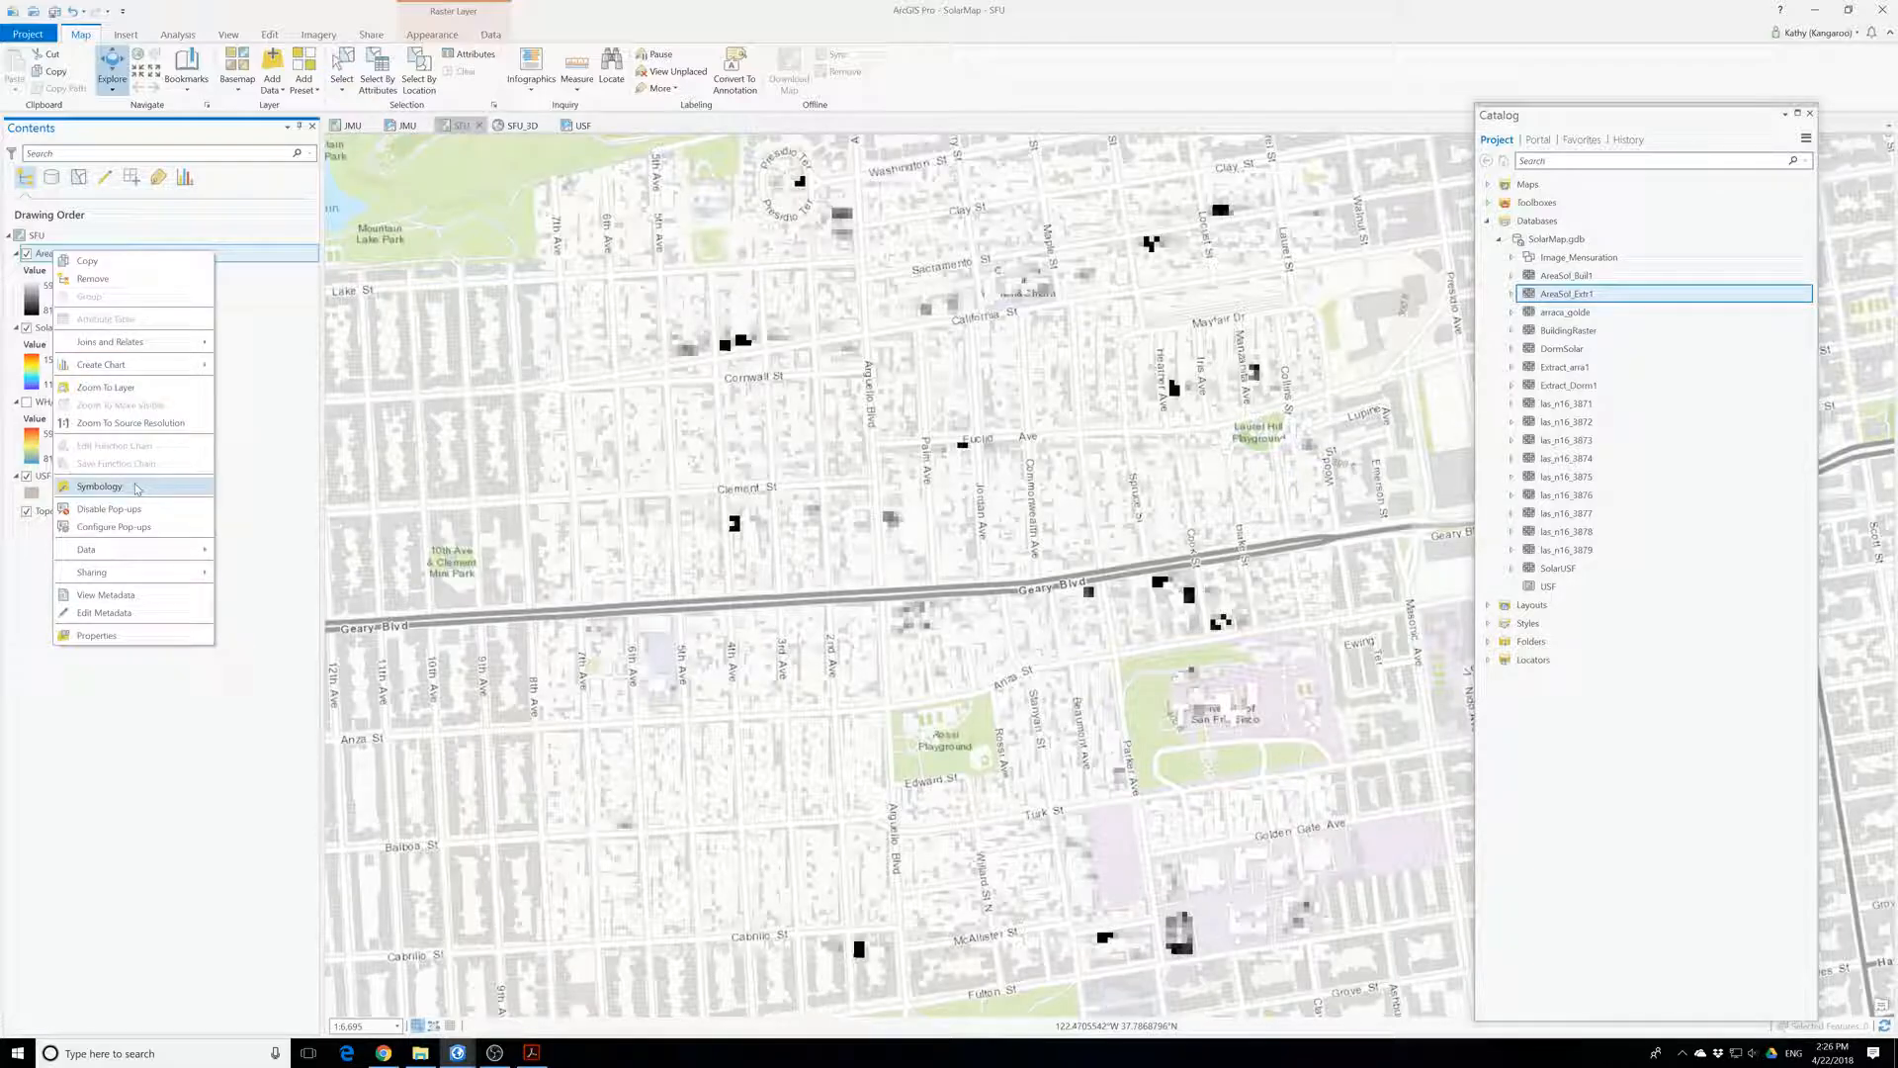
click(98, 485)
click(917, 348)
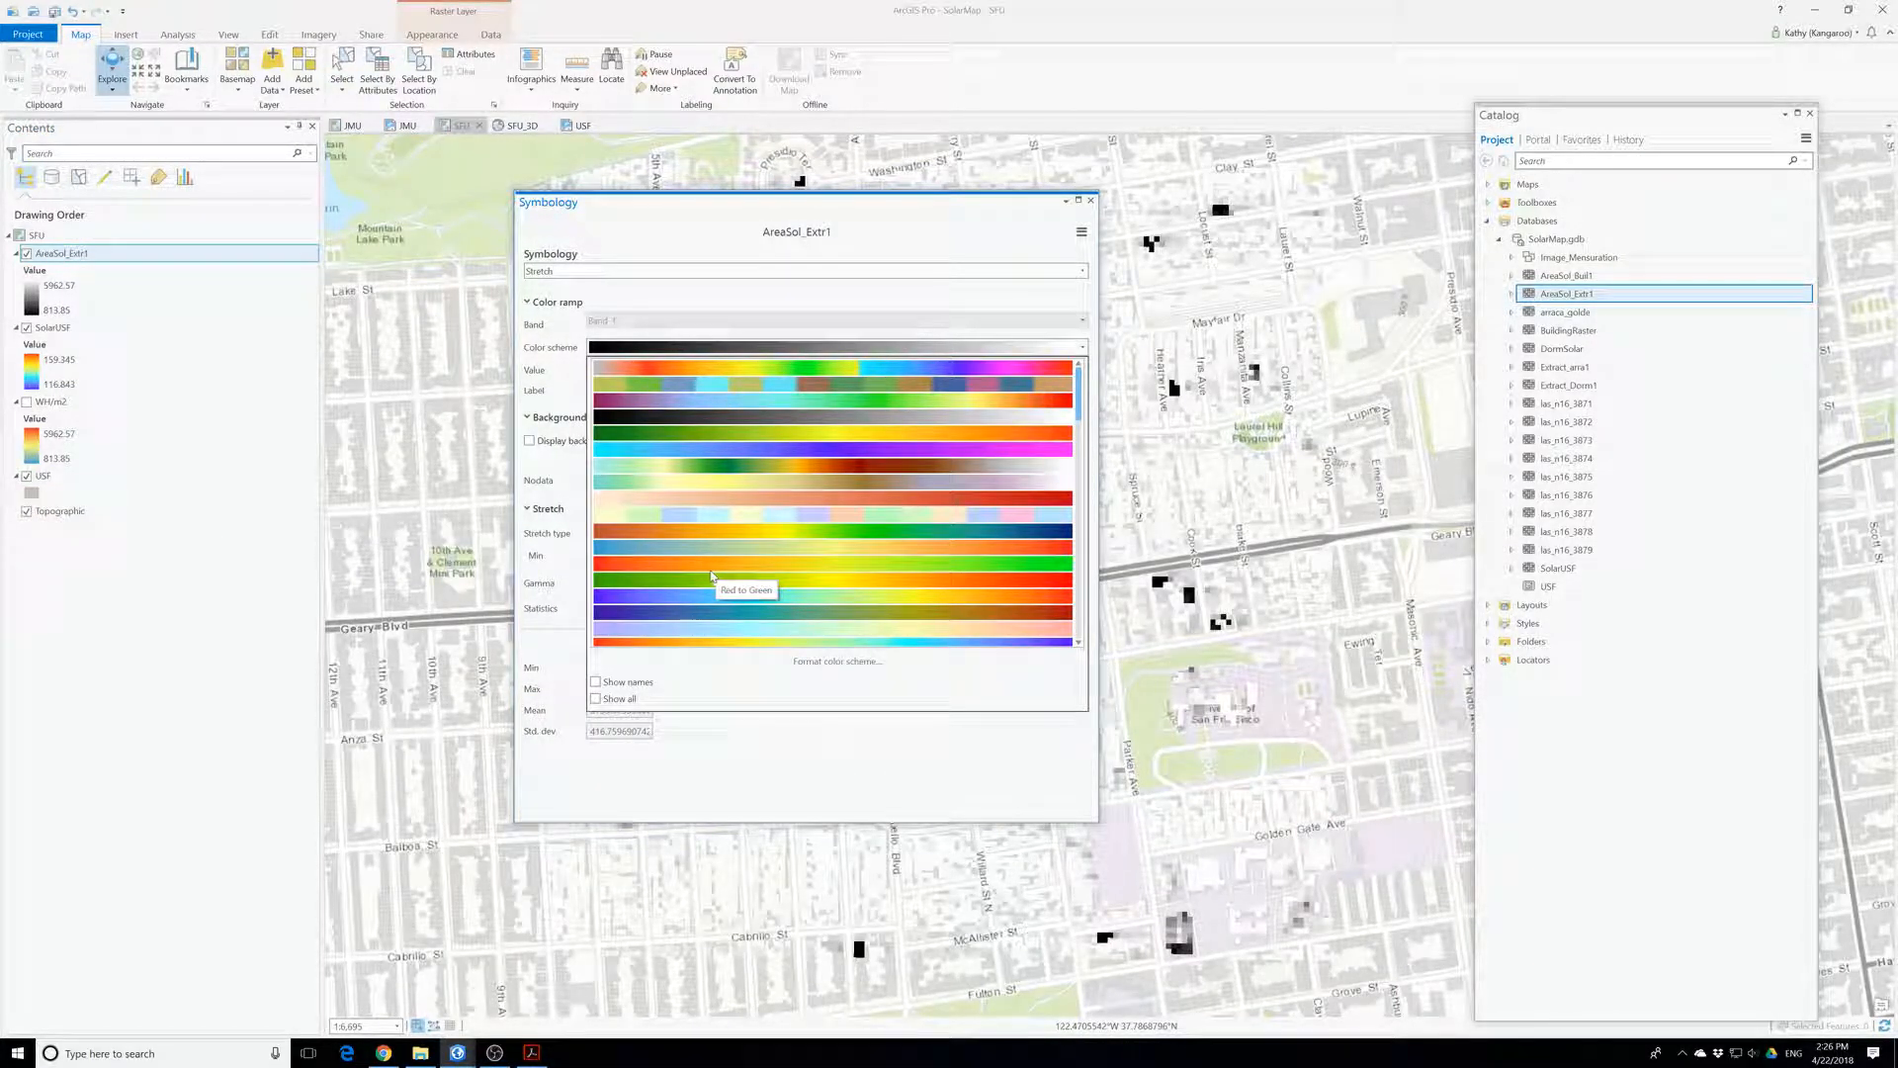
click(711, 600)
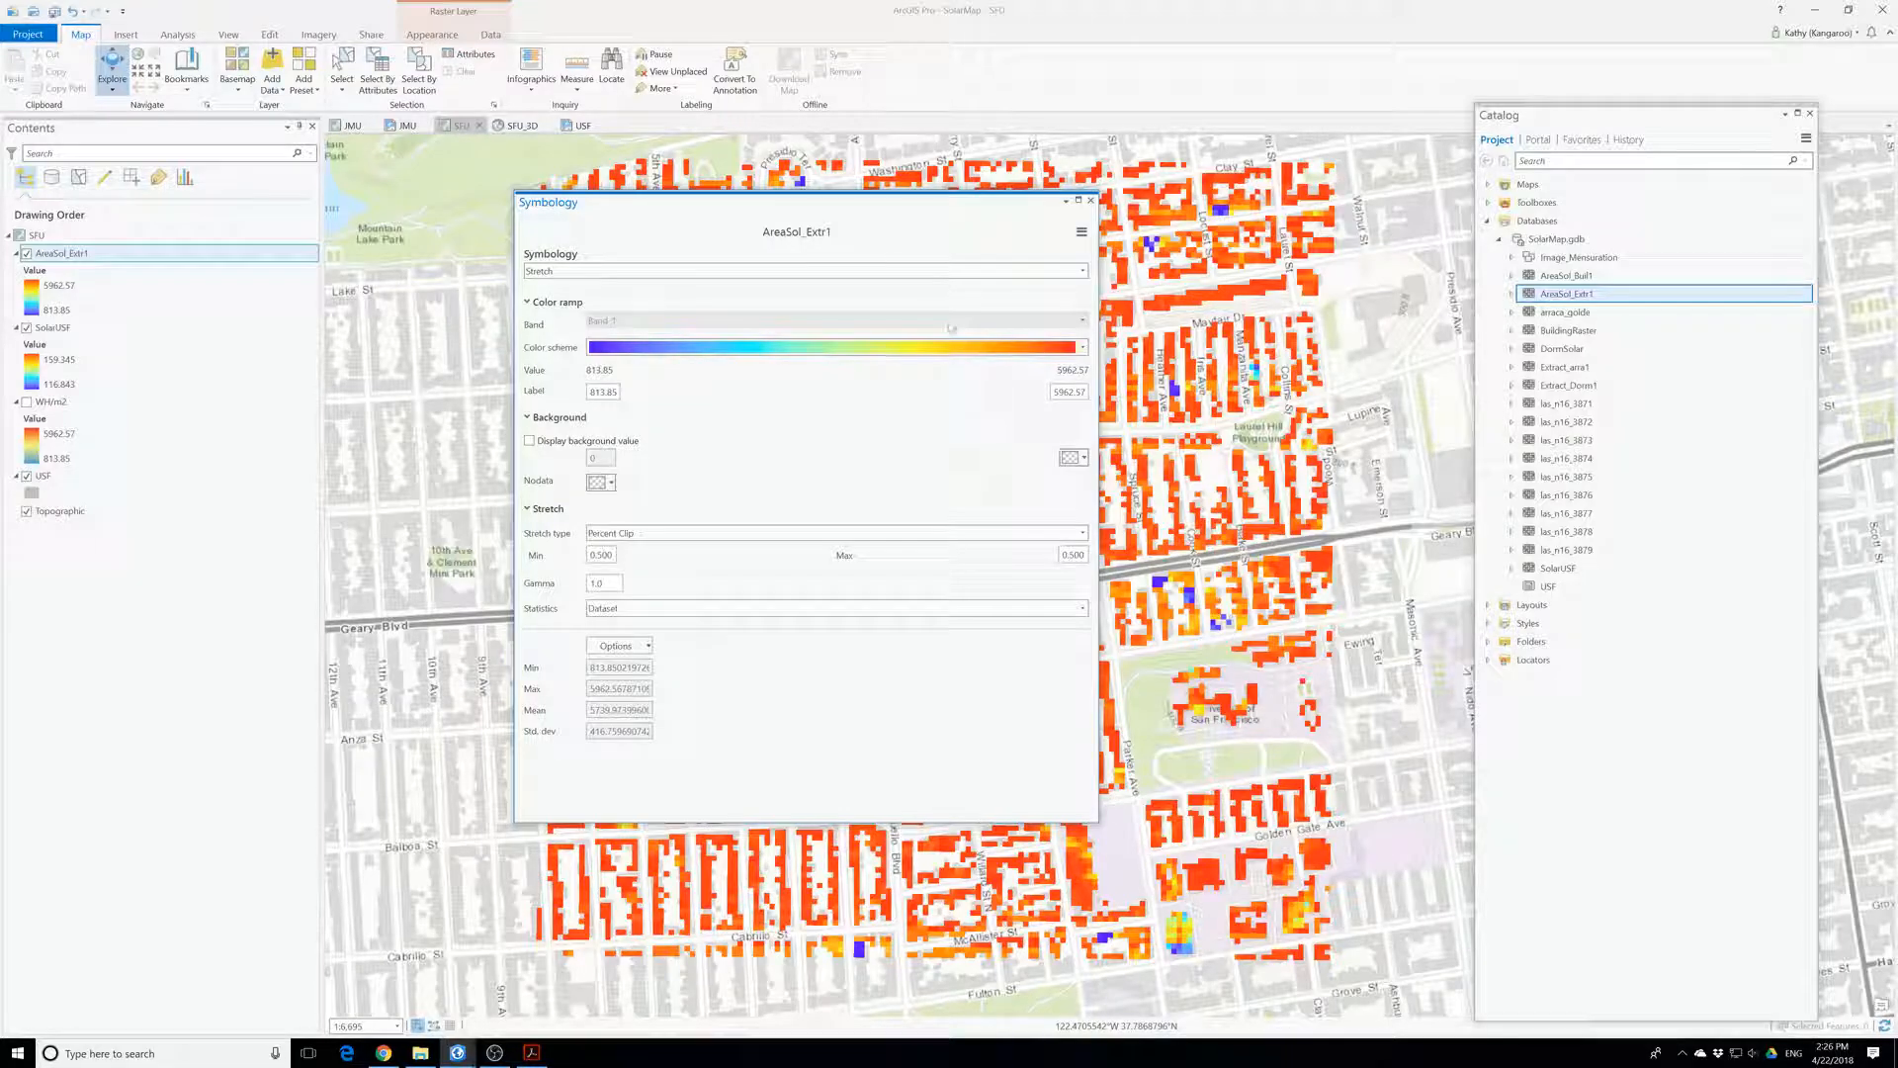
click(1091, 199)
- Remove AreaSol_Extr1 from the SFU map and add the AreaSol_Buil1 raster above SolarUSF
right_click(82, 256)
click(122, 289)
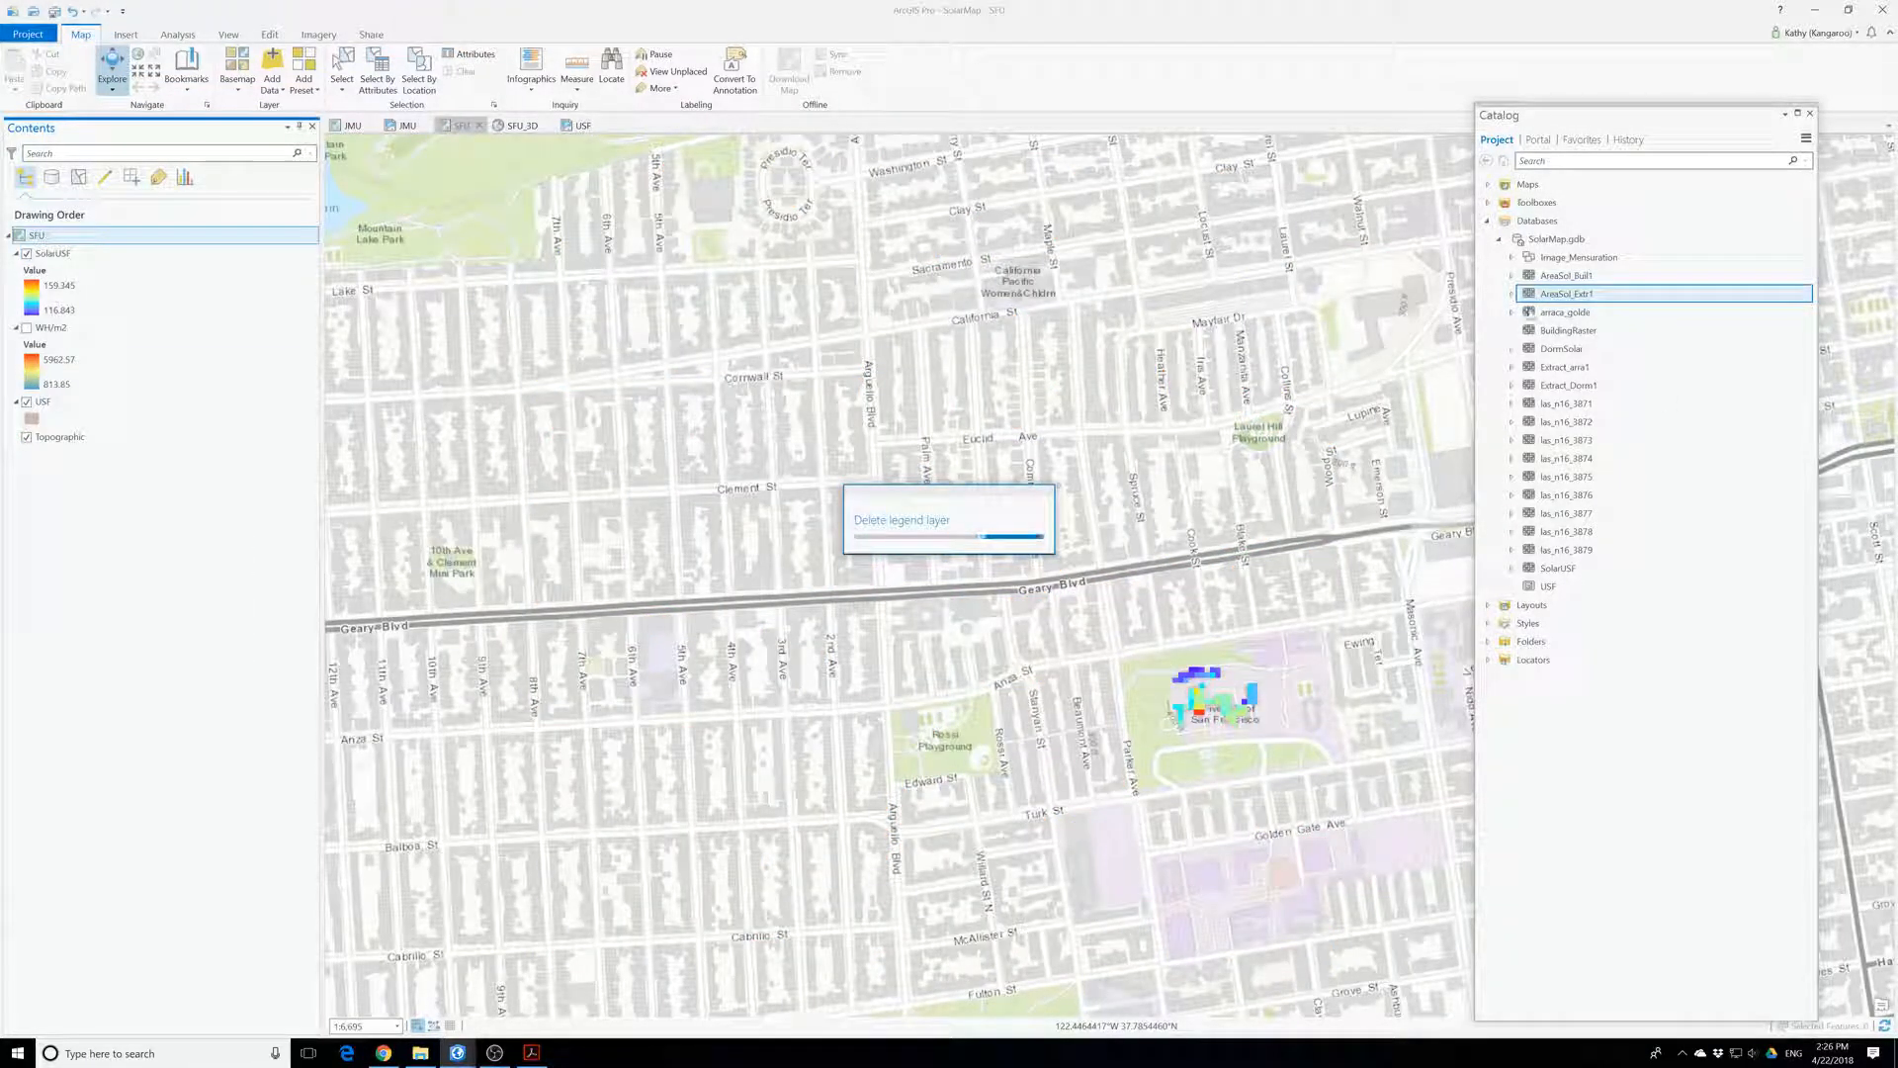
click(1567, 276)
drag(1567, 275, 55, 251)
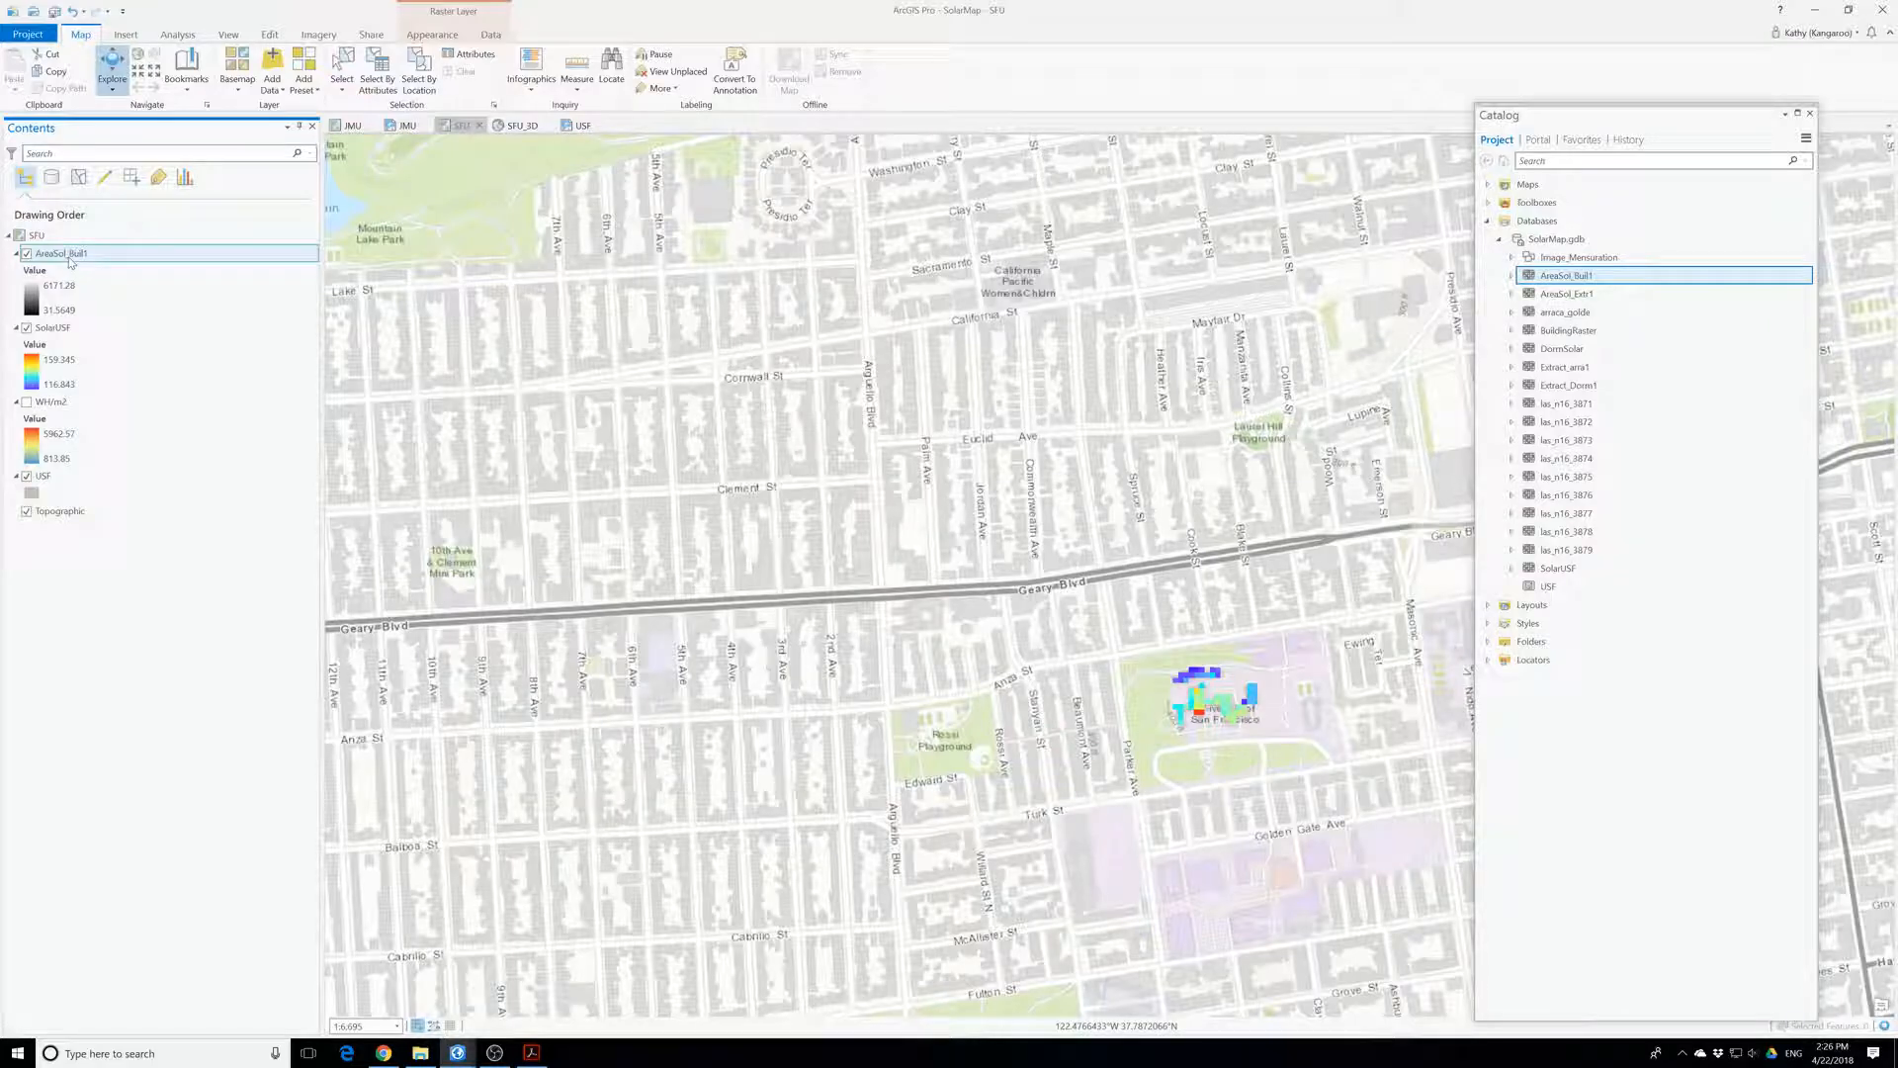
- Apply a blue-yellow-red stretch color scheme to the AreaSol_Buil1 raster layer
right_click(70, 262)
click(138, 494)
click(1065, 350)
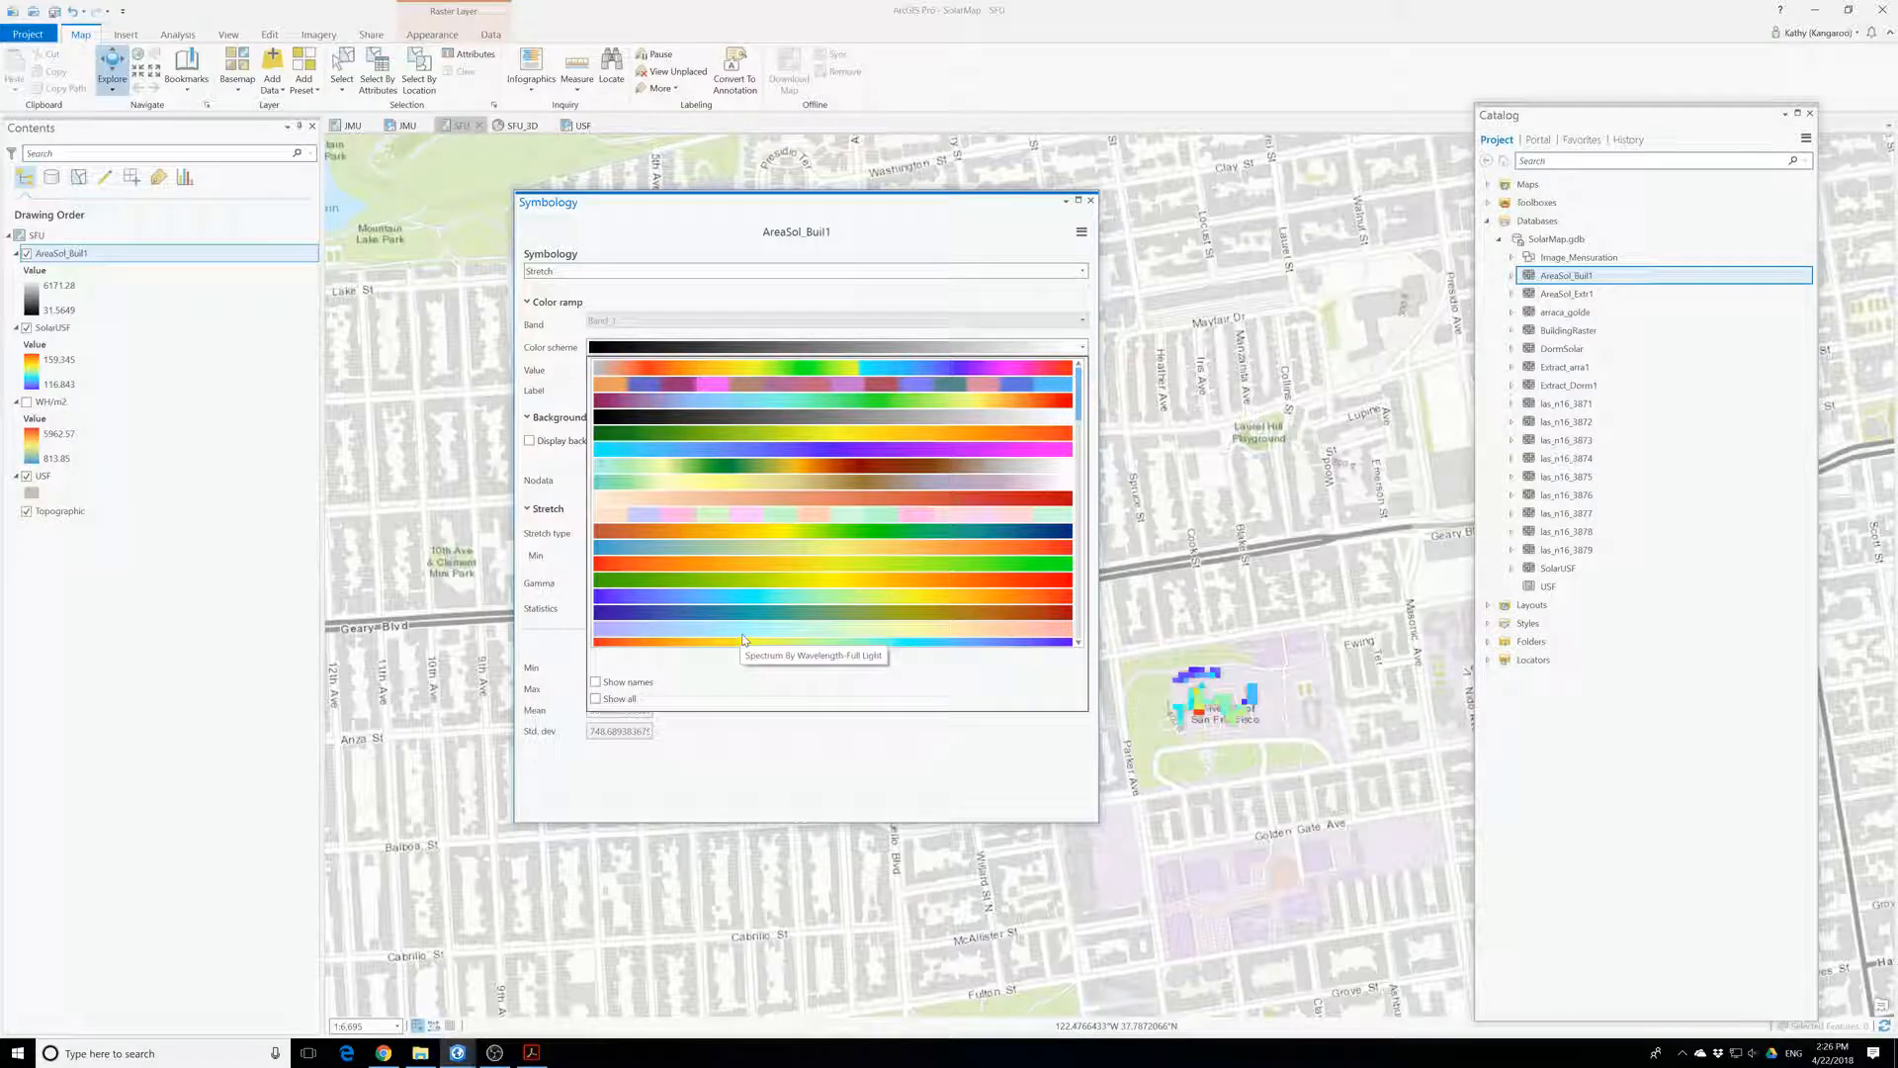
click(828, 545)
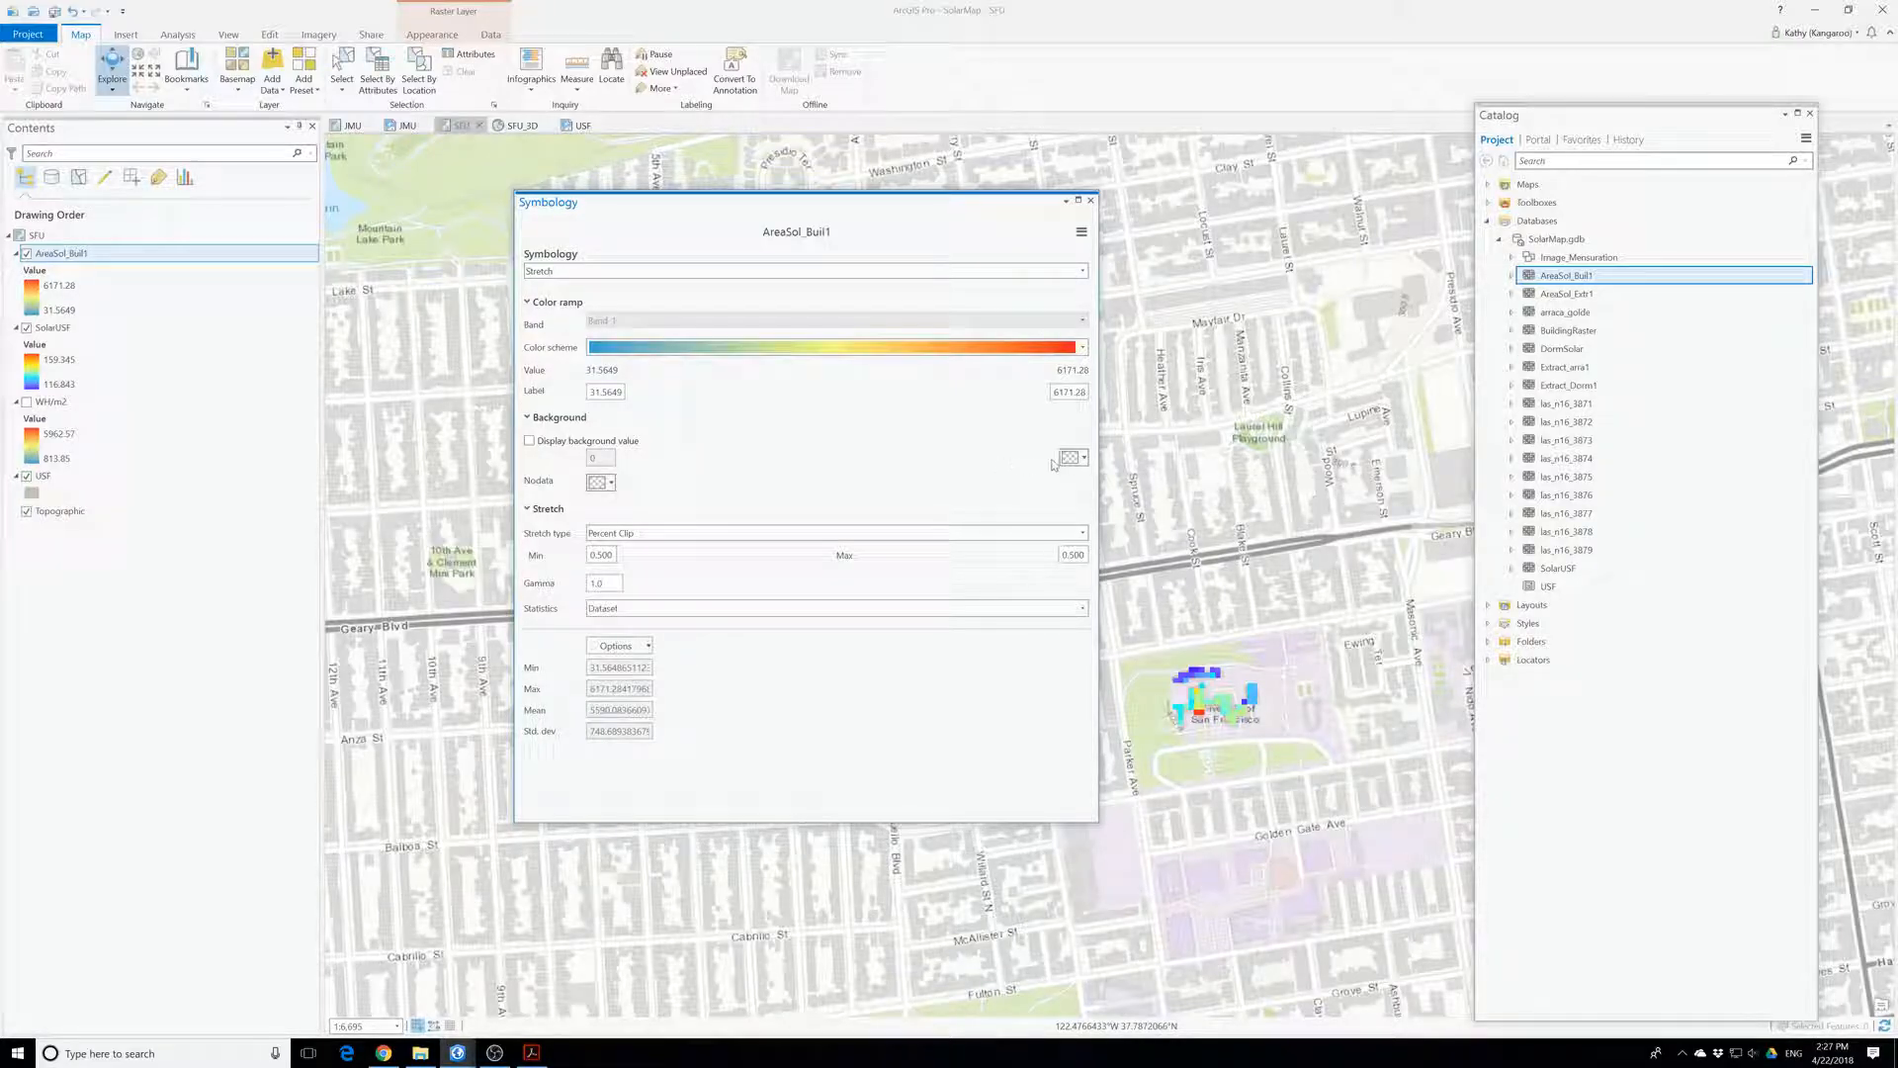
click(1090, 200)
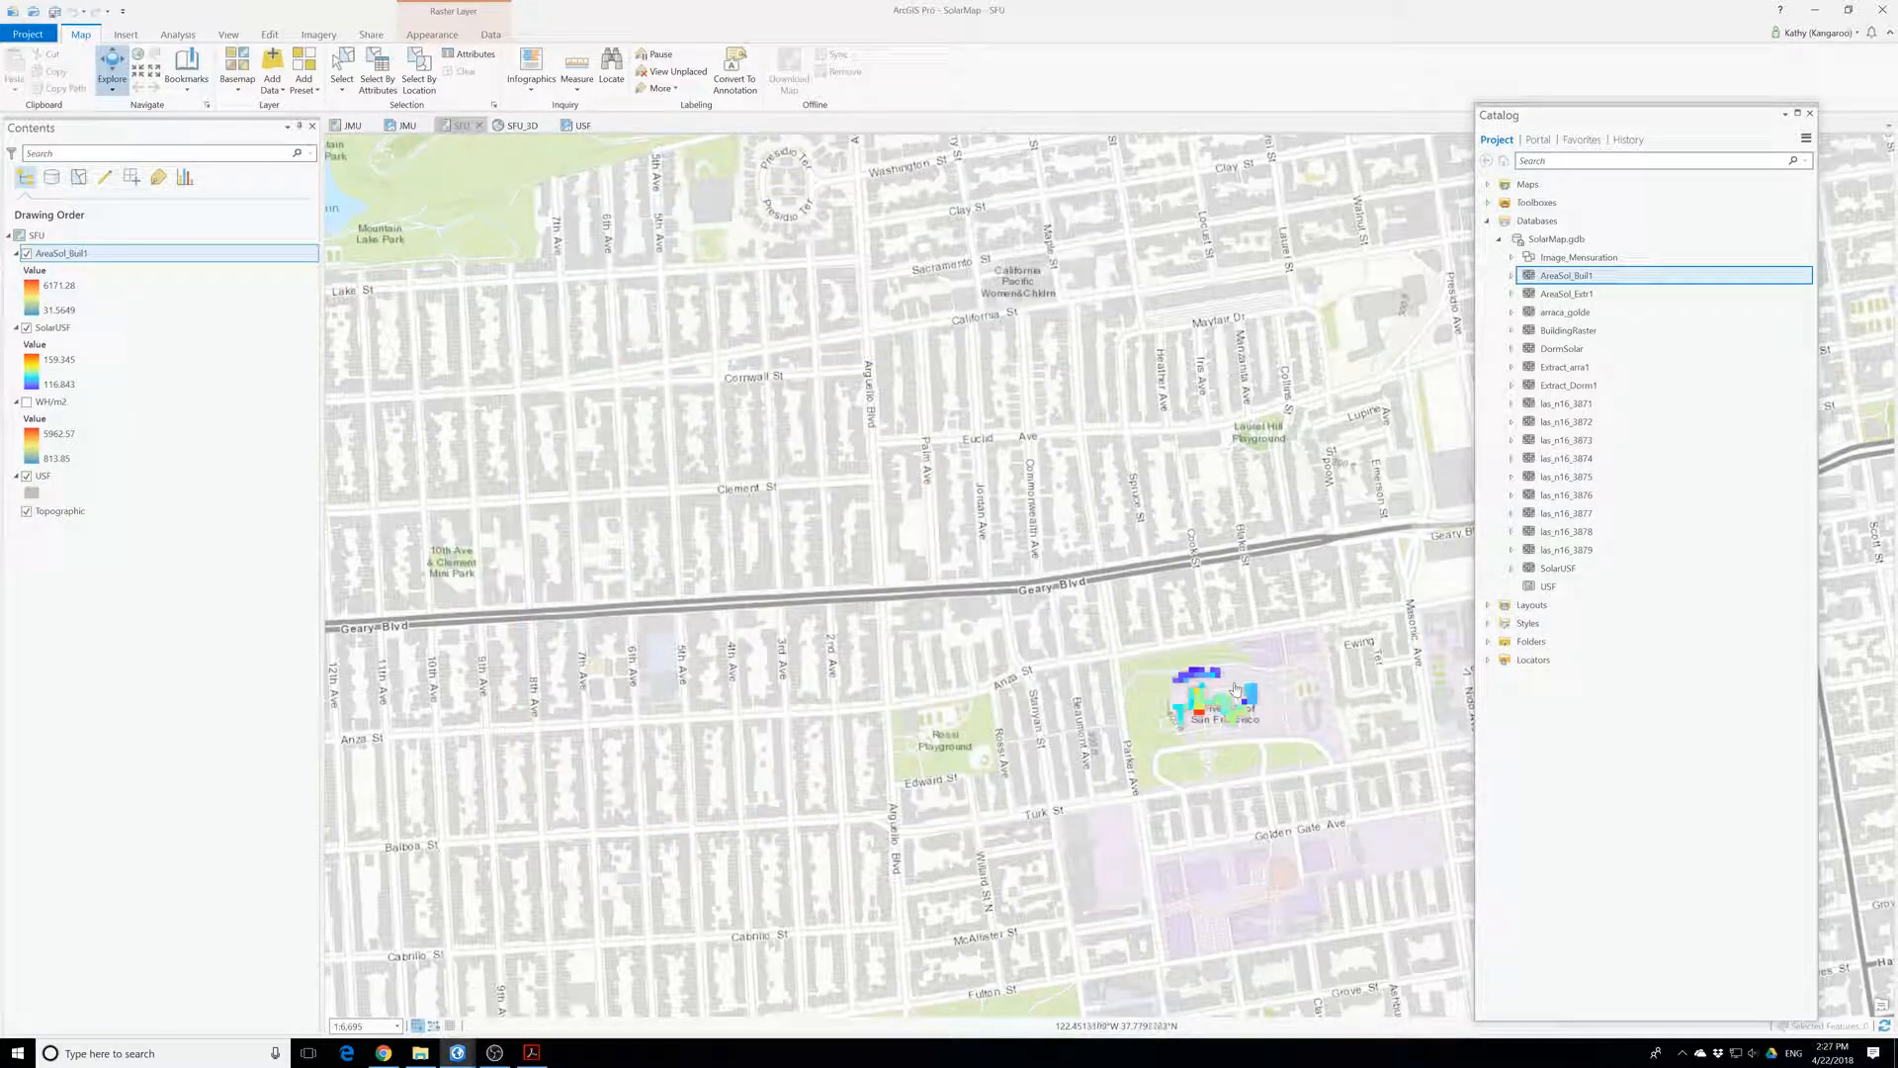
- Toggle AreaSol_Buil1 off and on to compare, and remove it from the SFU map
click(27, 255)
click(27, 255)
right_click(42, 265)
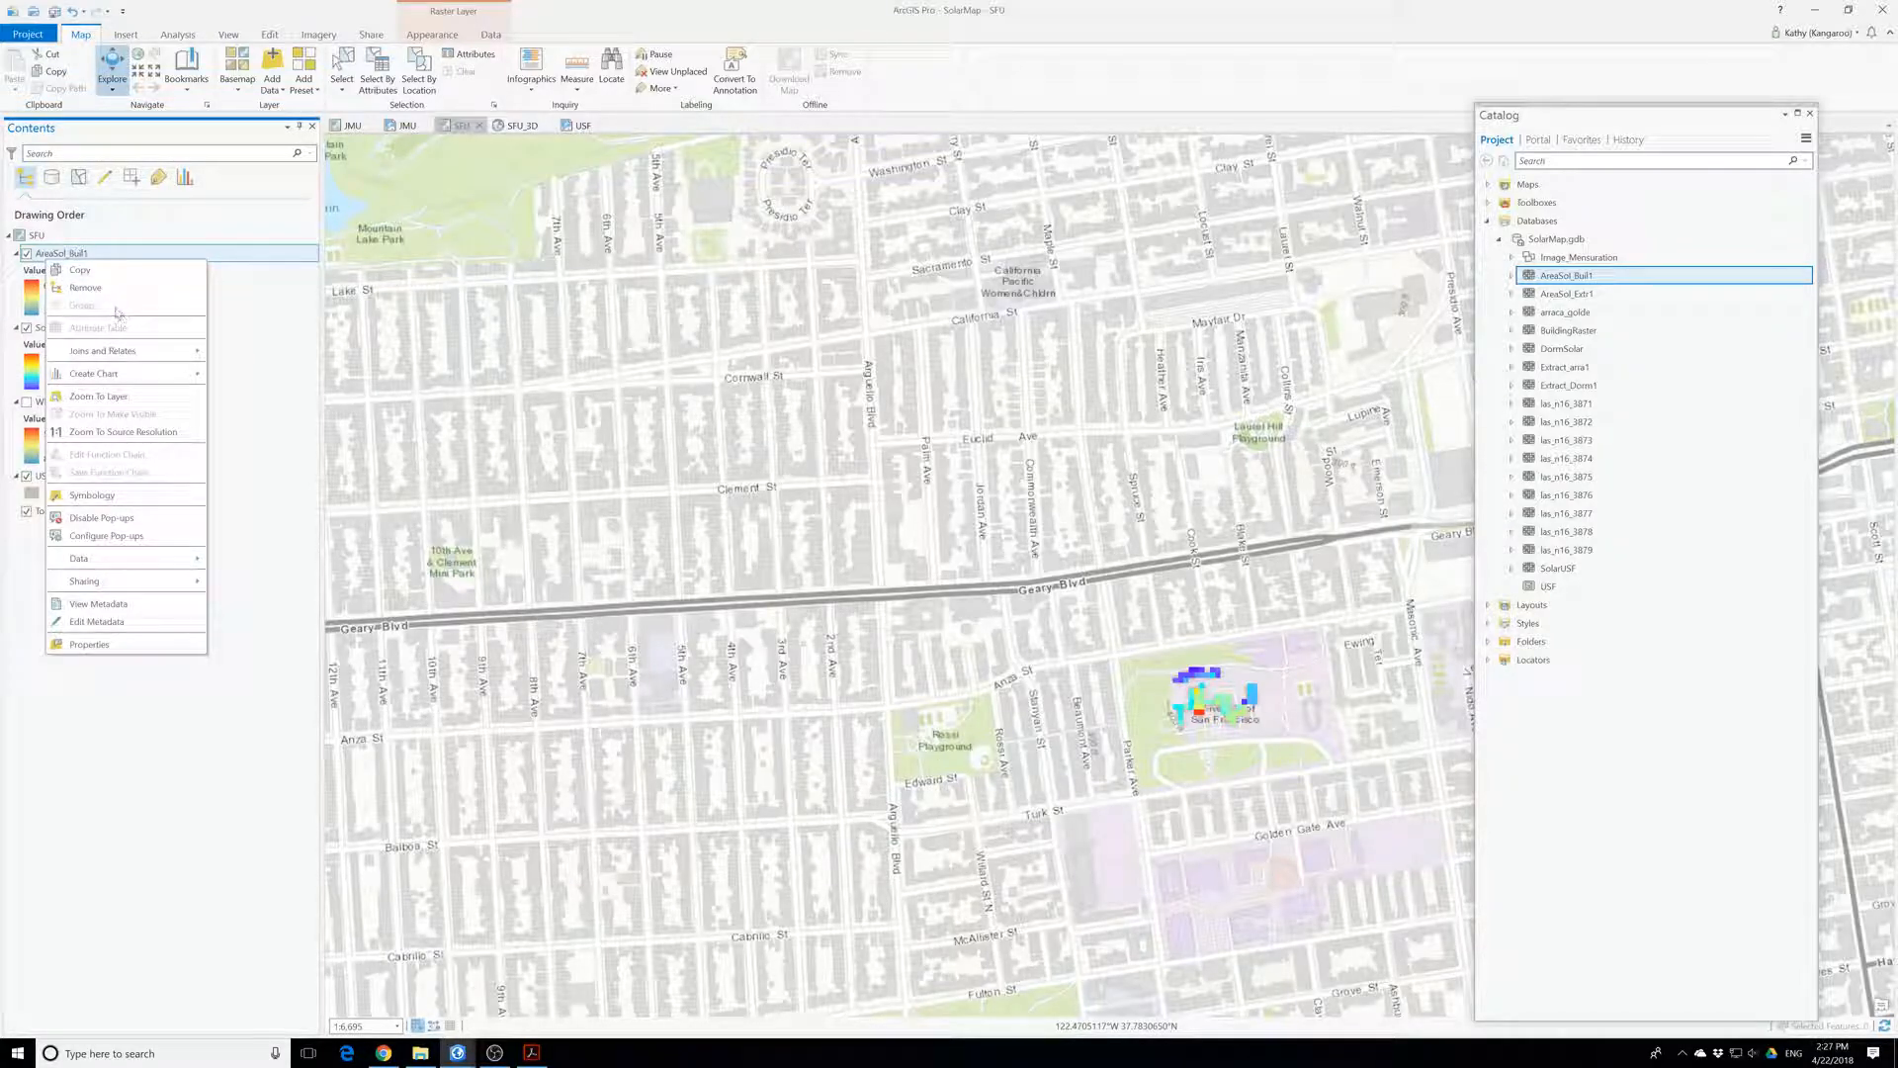
click(79, 287)
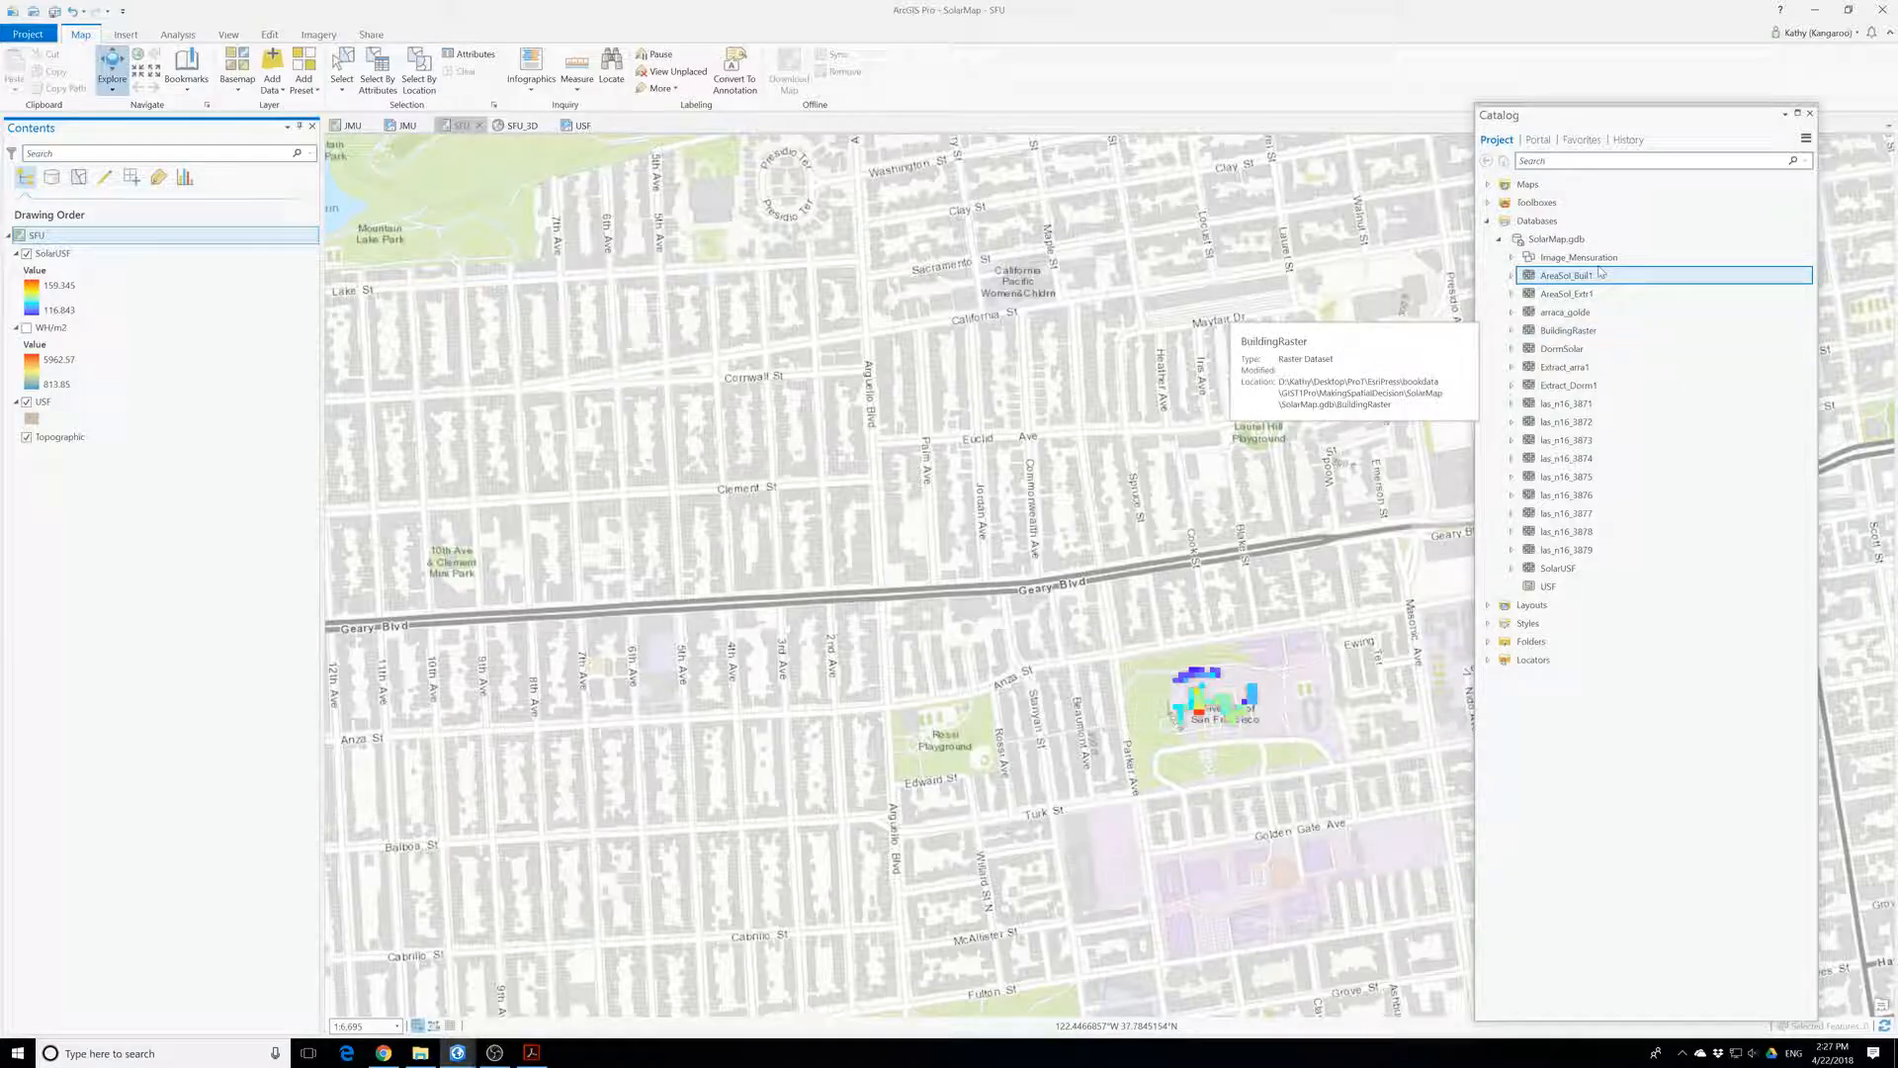
click(1538, 372)
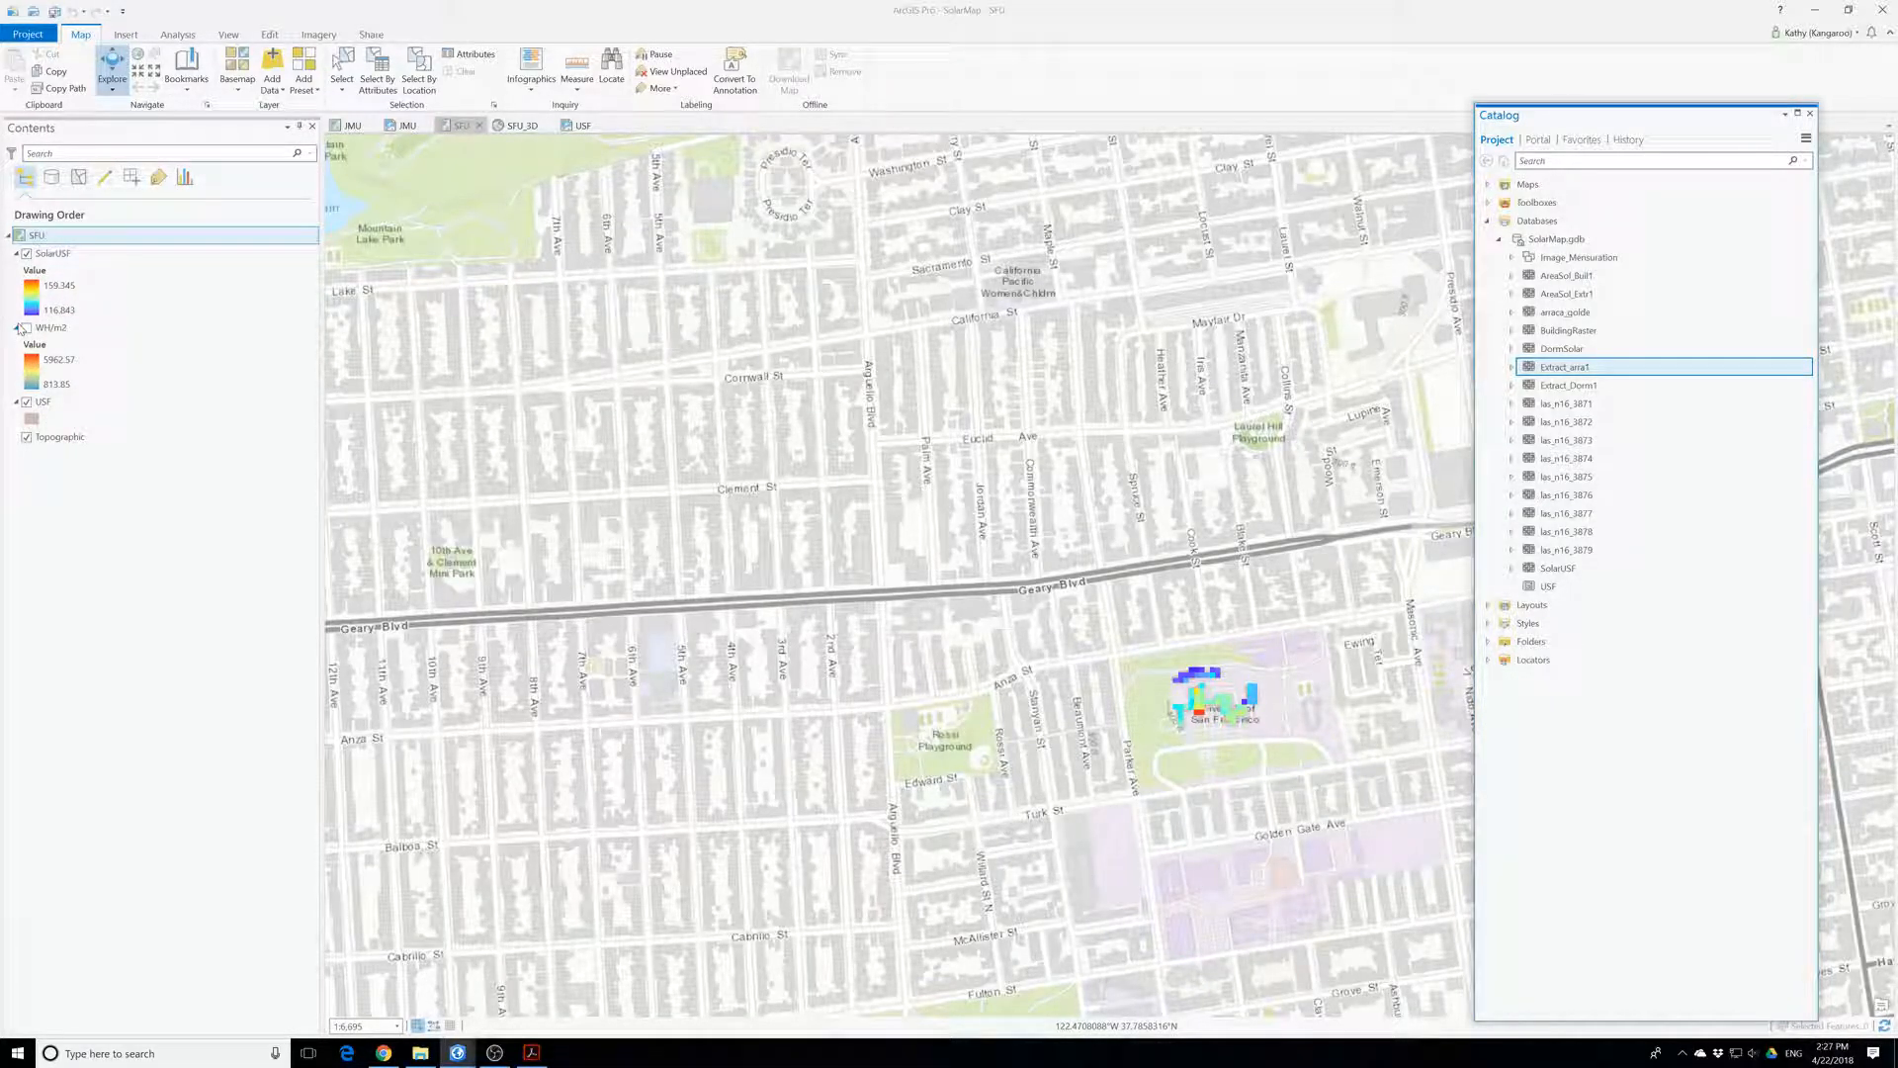
- Turn on the WH/m2 layer and apply a pale red-yellow-blue color scheme to it
click(26, 328)
right_click(50, 328)
click(92, 553)
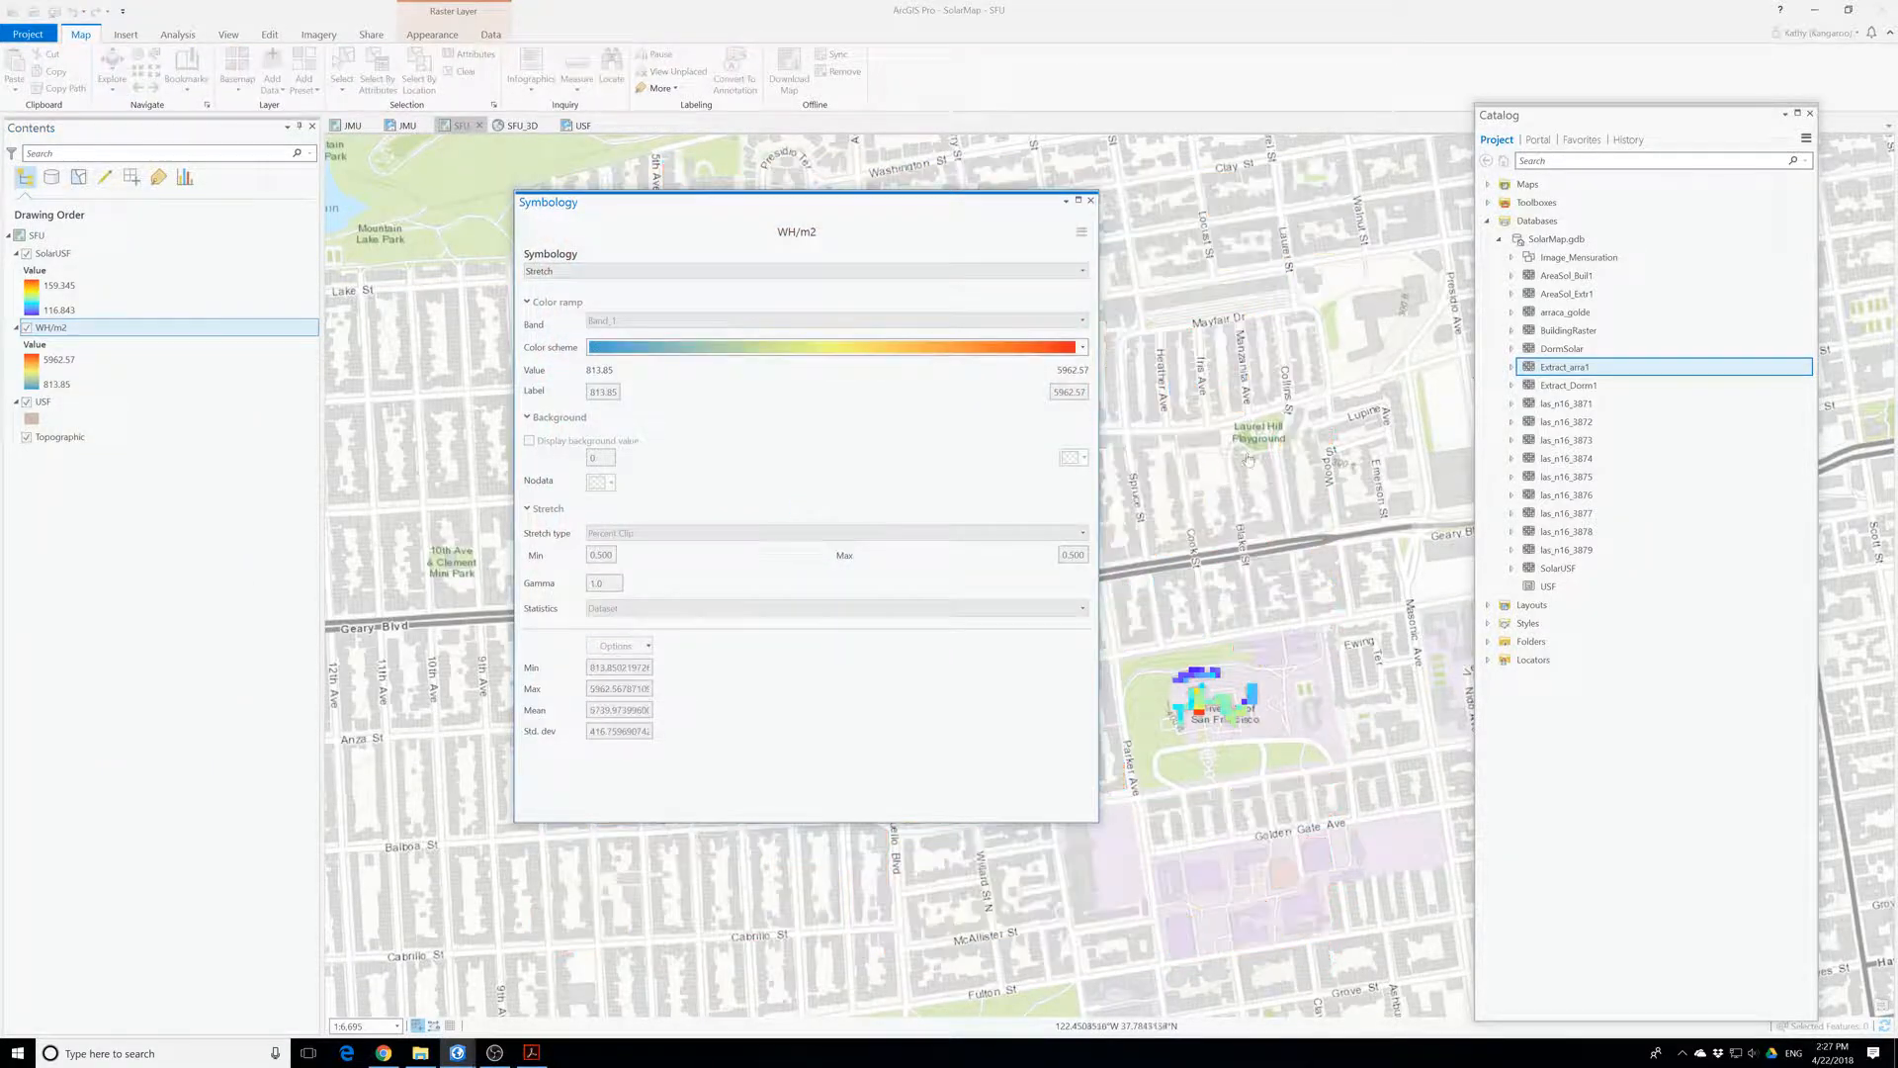
click(1082, 347)
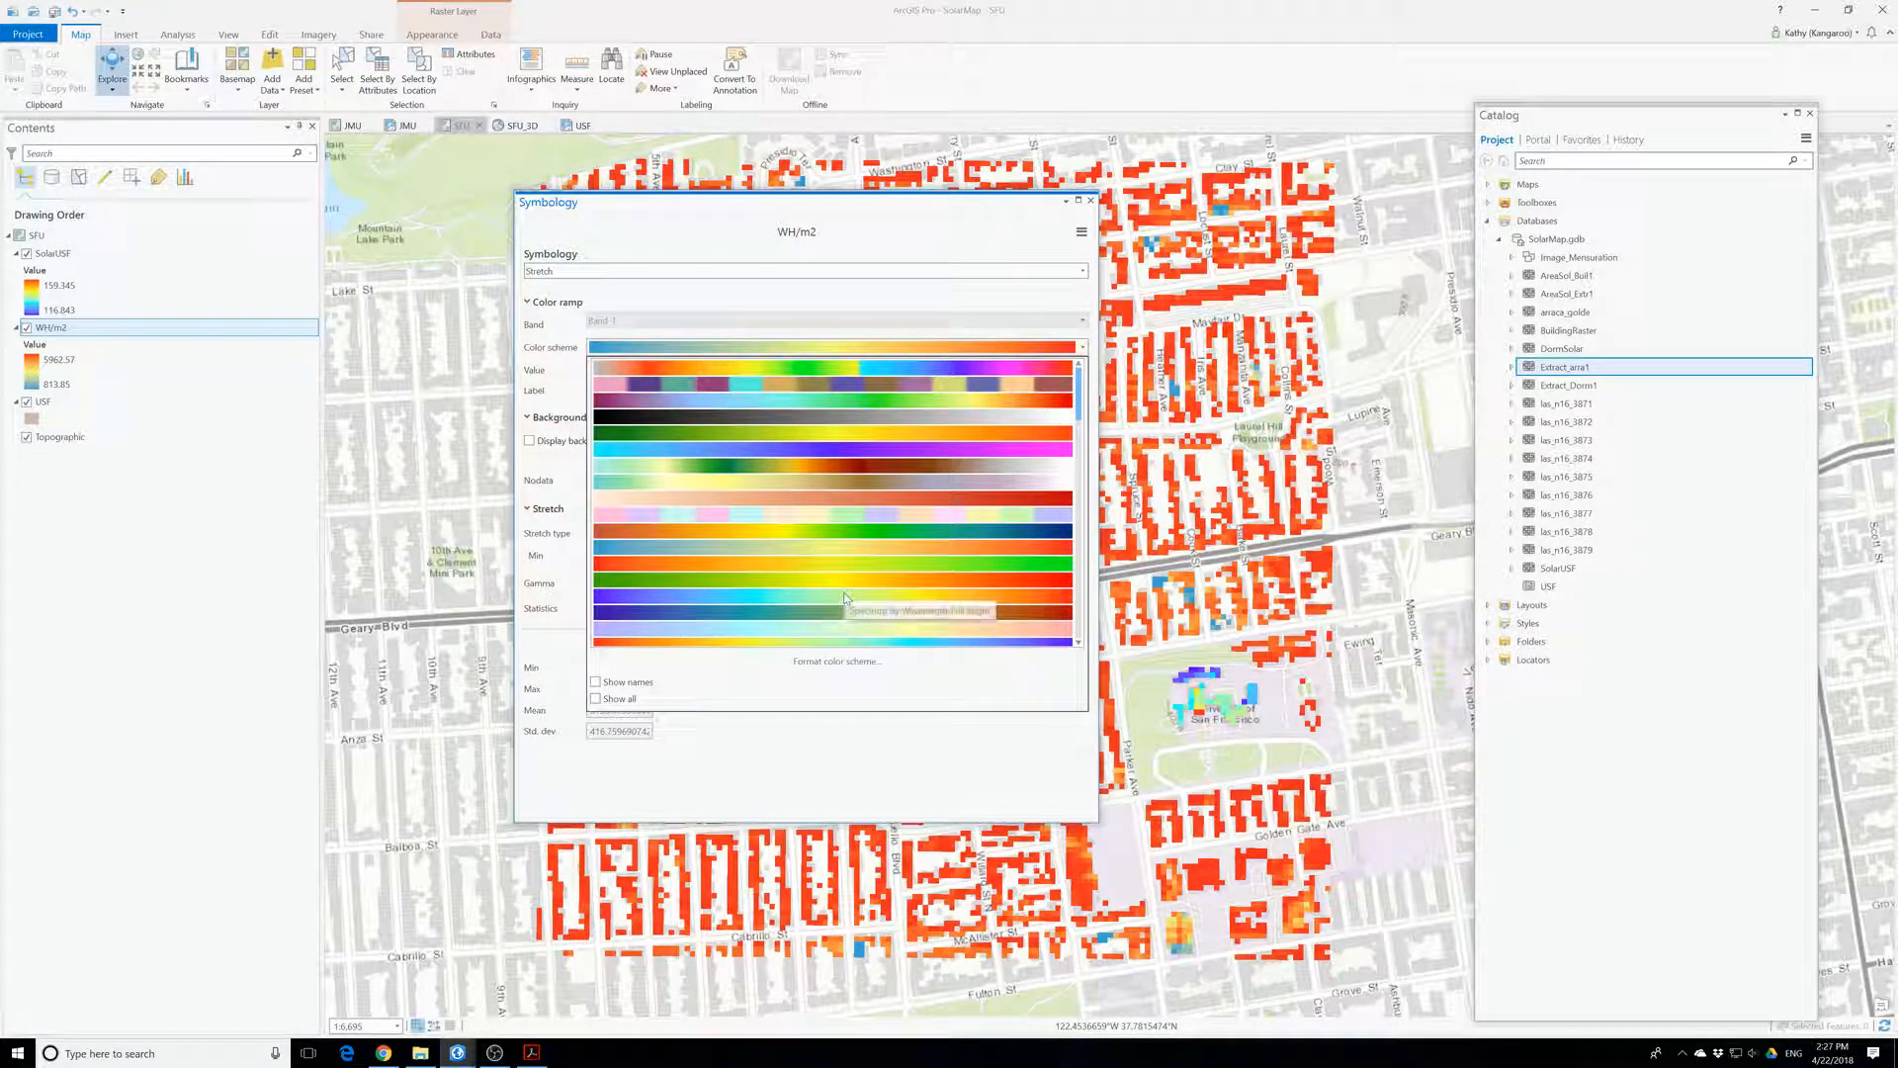
scroll(841, 638, down, 1)
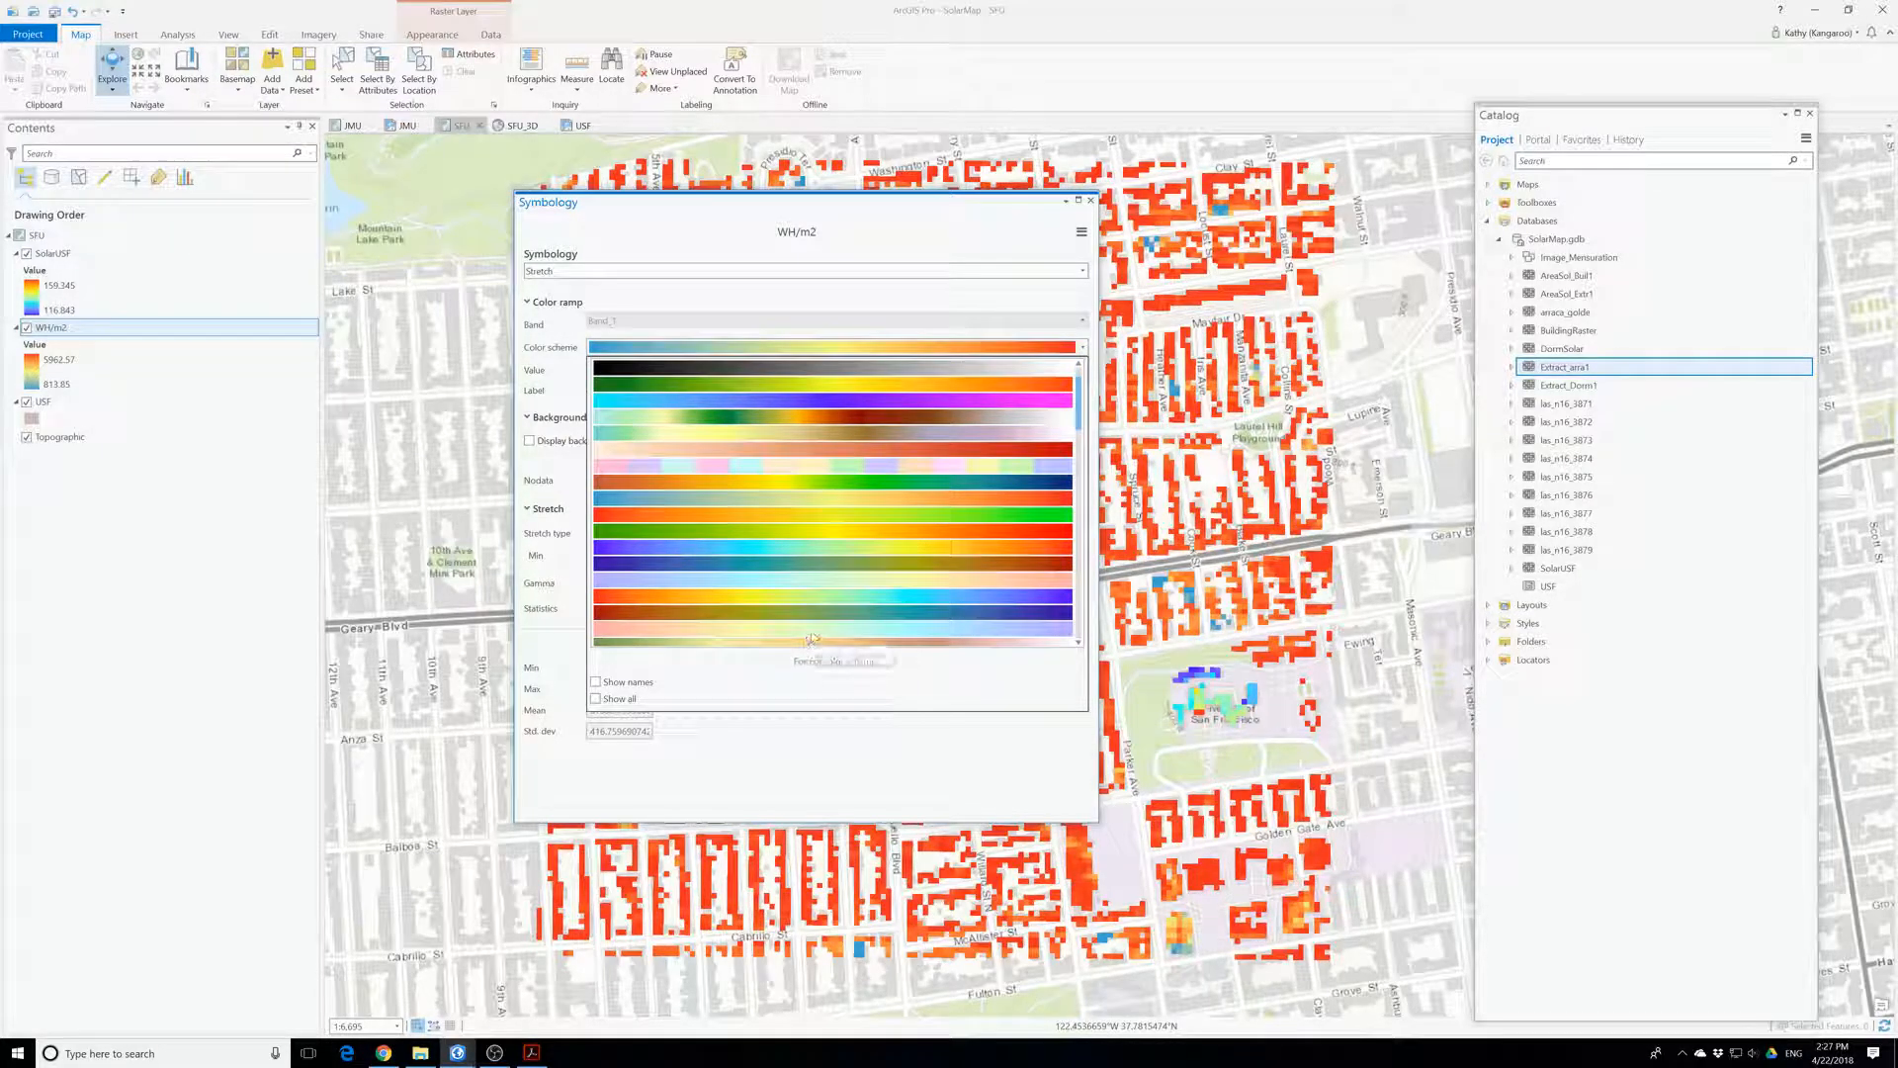
click(838, 635)
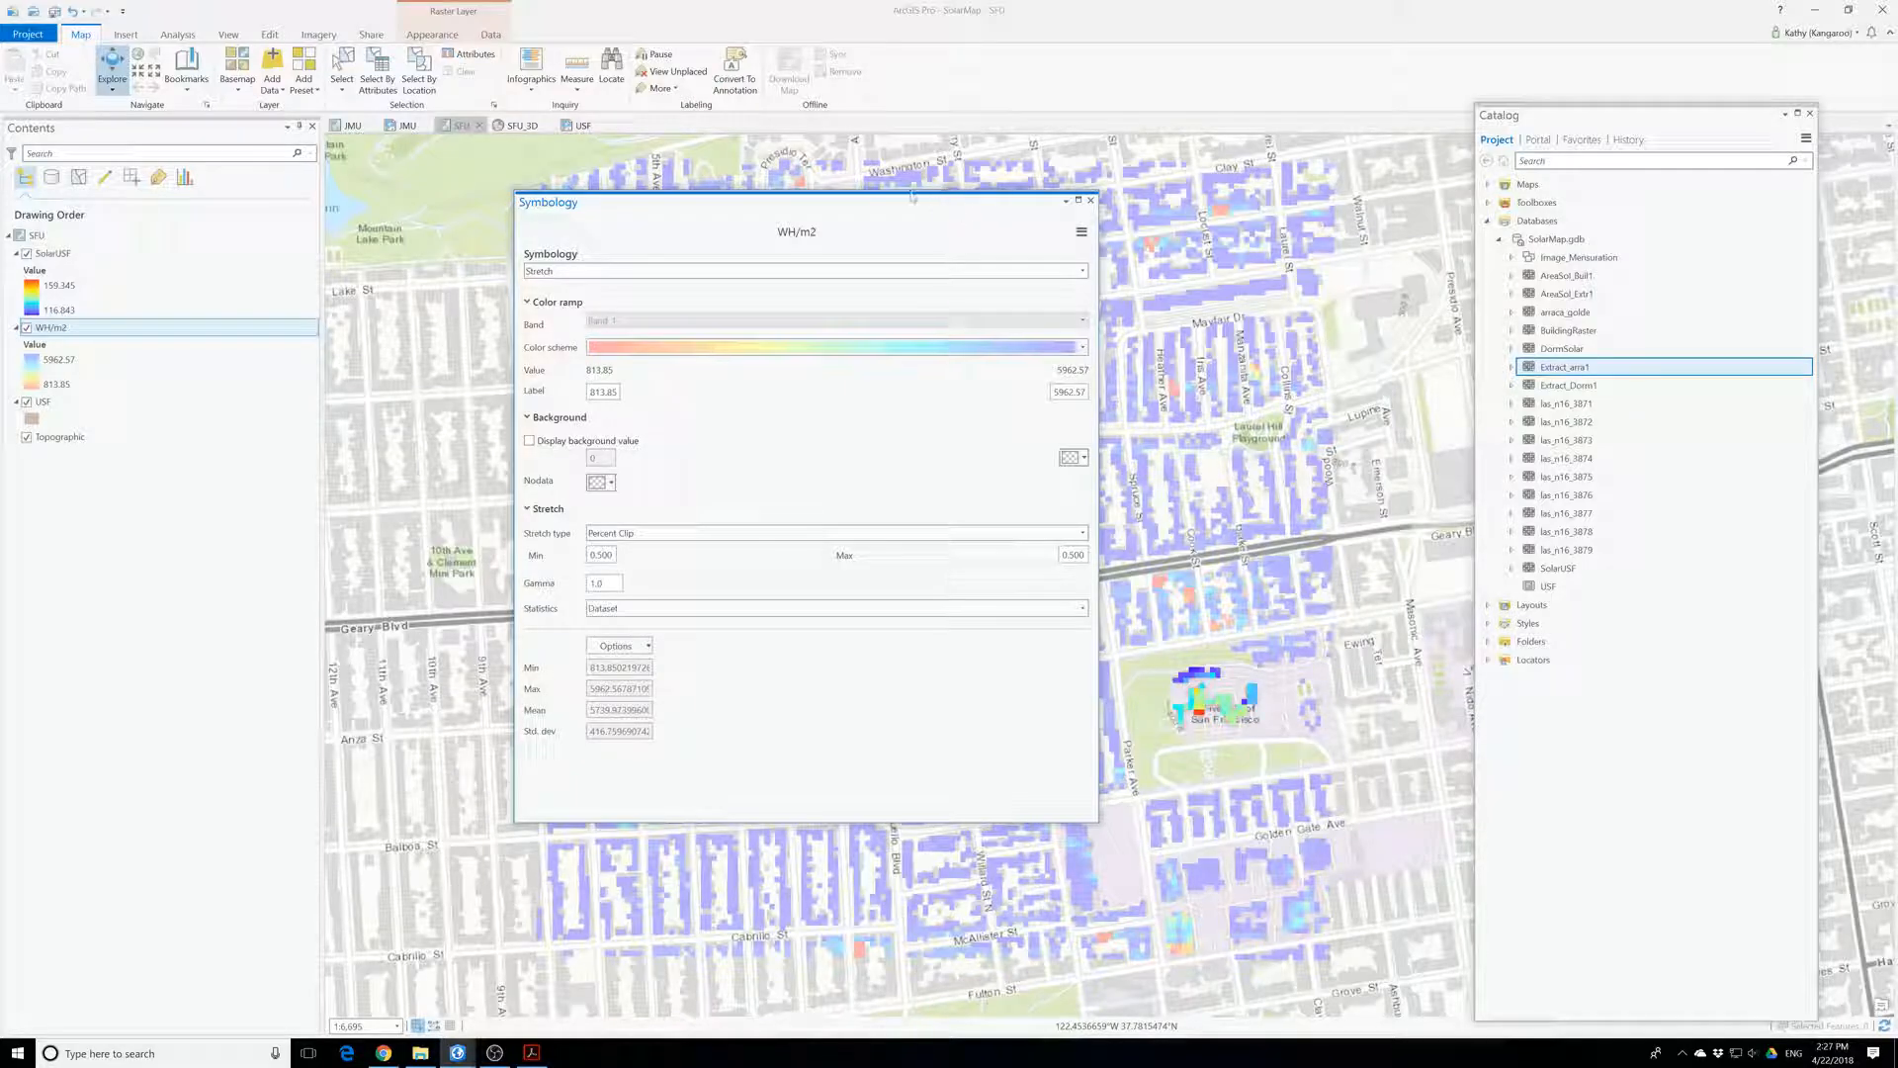
- Try the cyan-purple-magenta color scheme and the Temperature color scheme on the WH/m2 layer
drag(851, 206, 1542, 294)
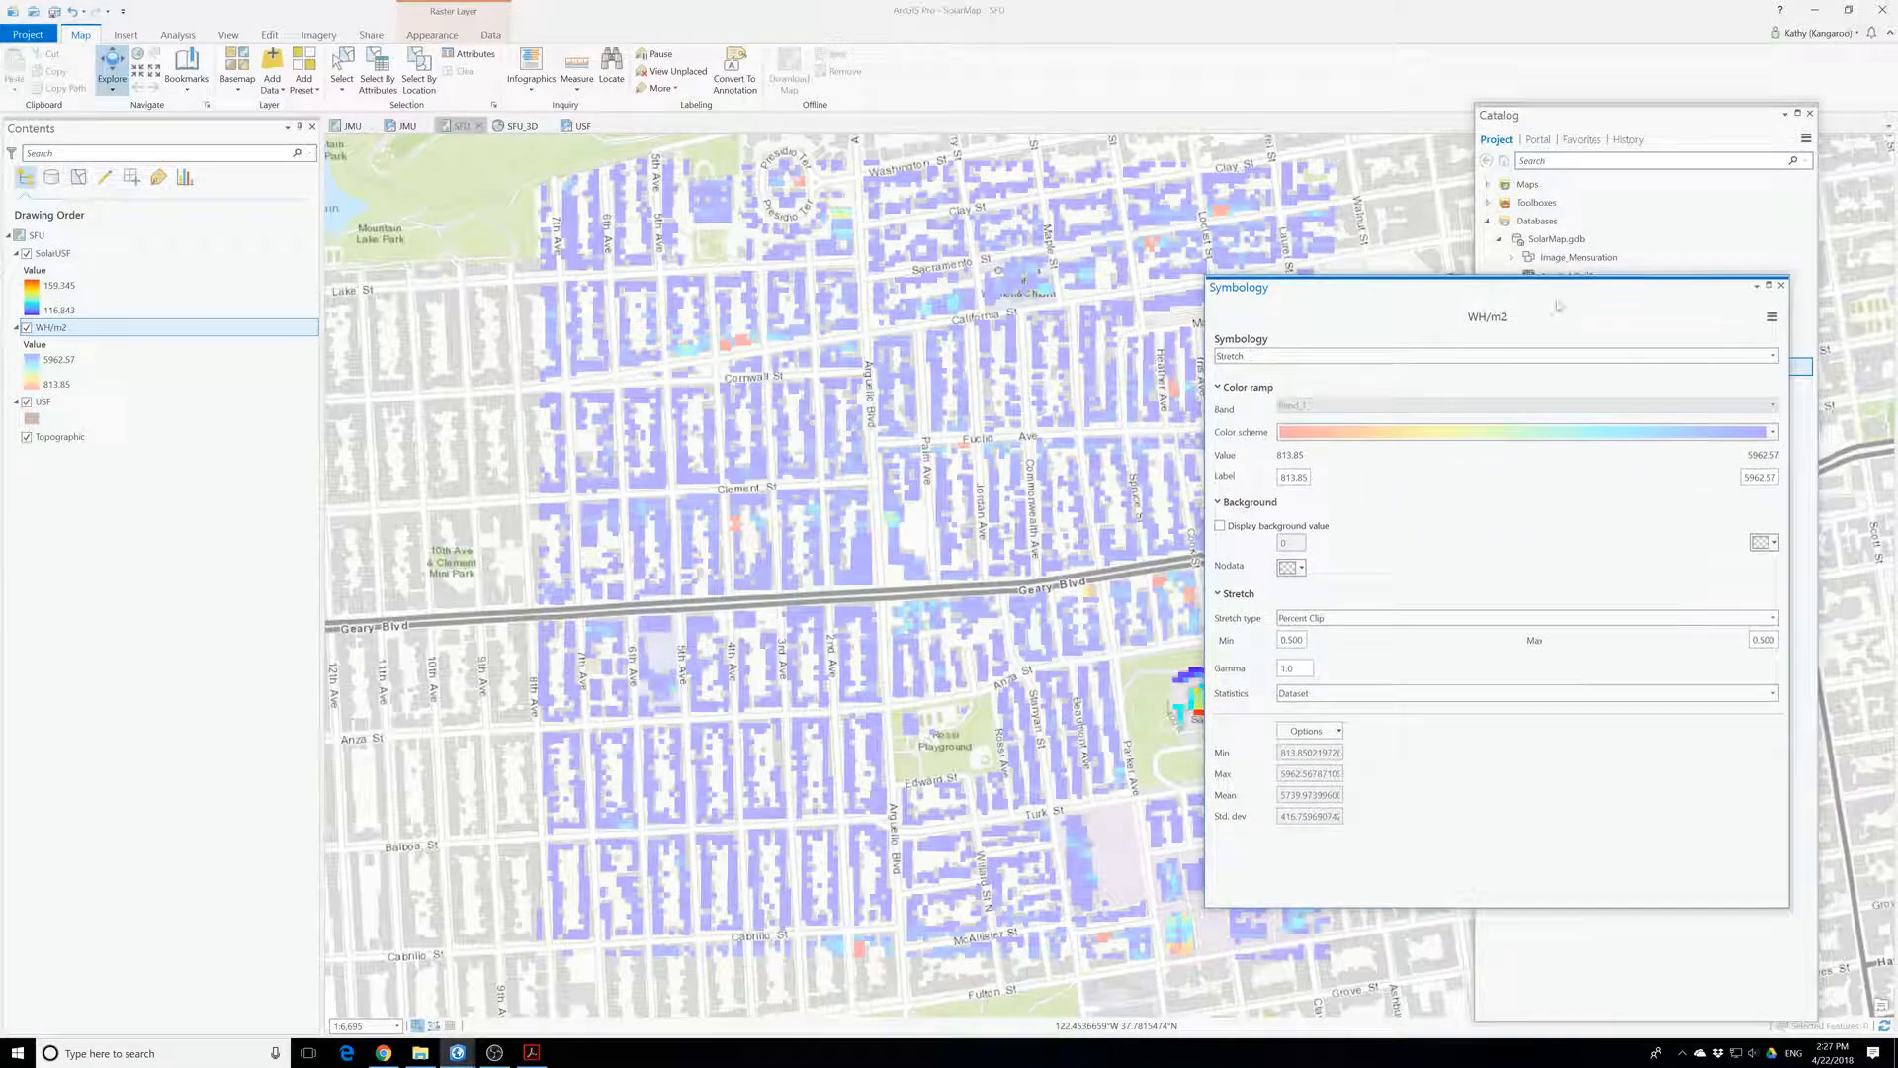
click(1772, 433)
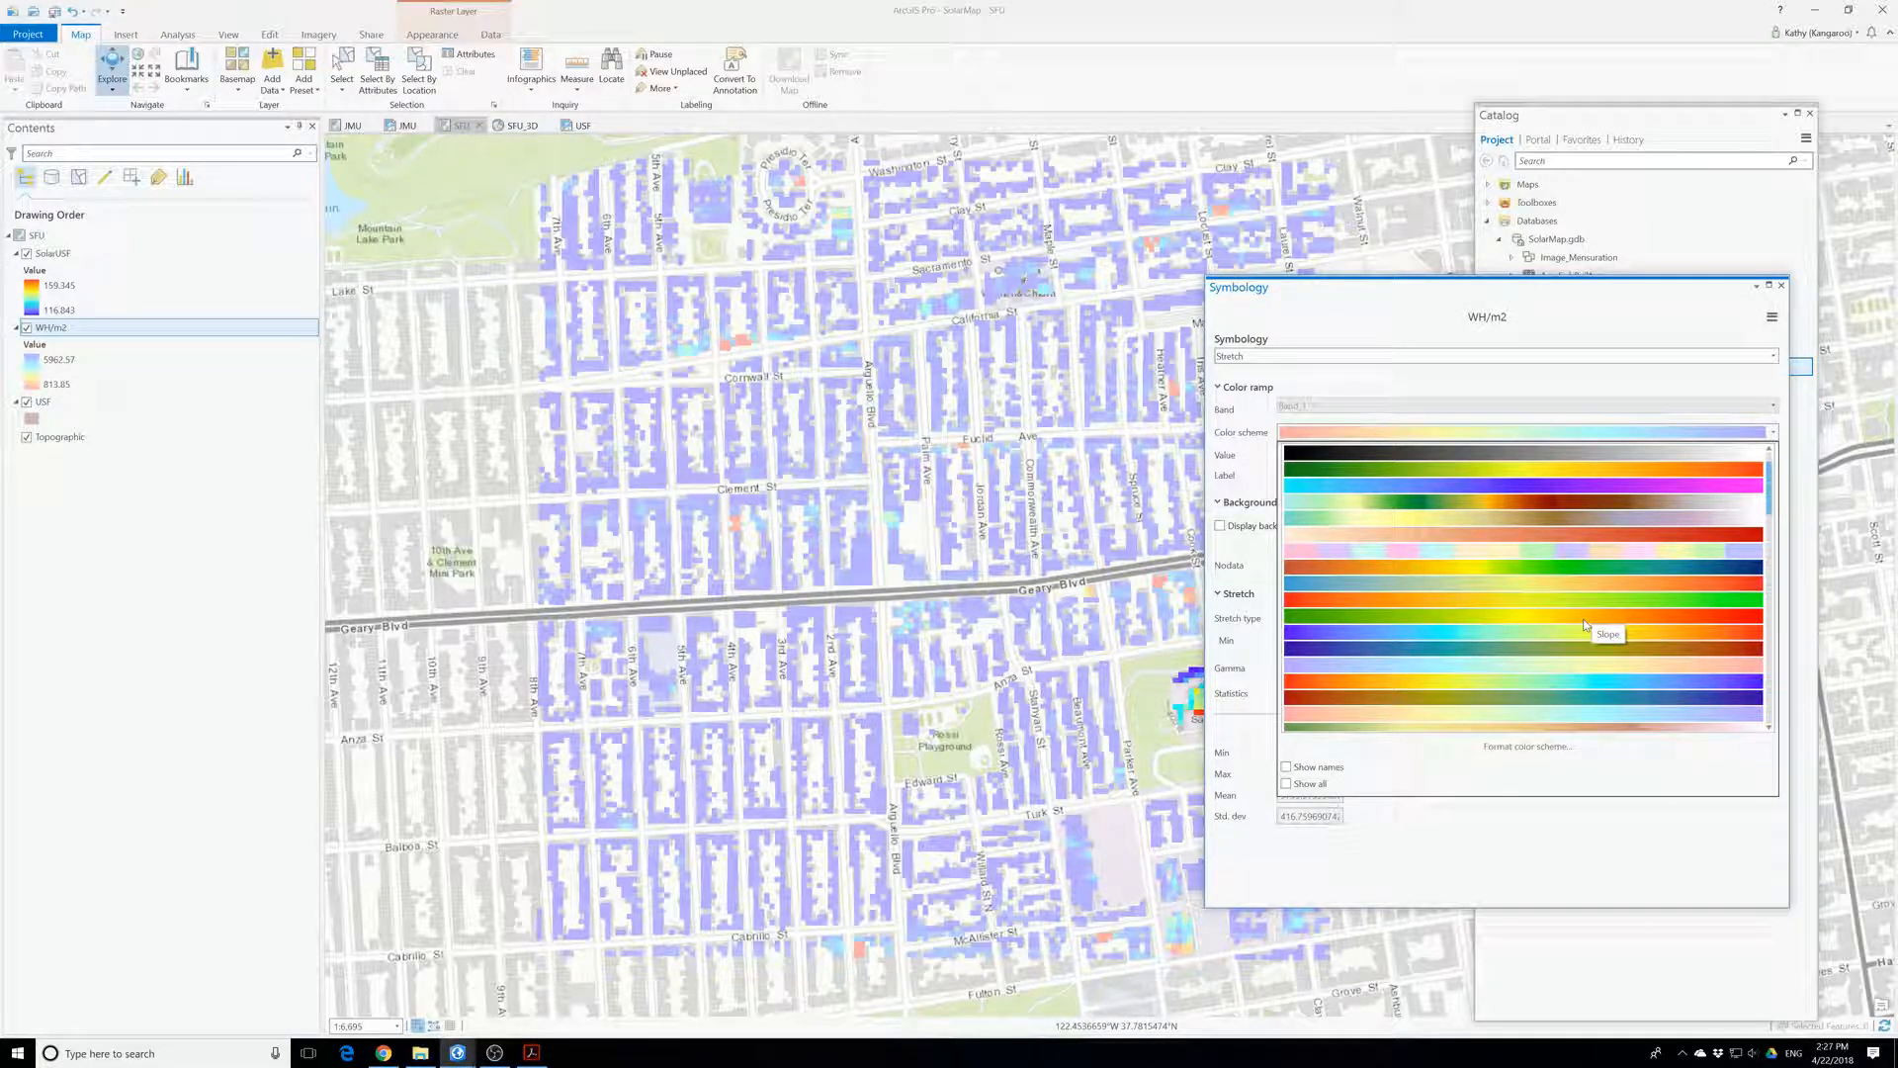
click(1420, 486)
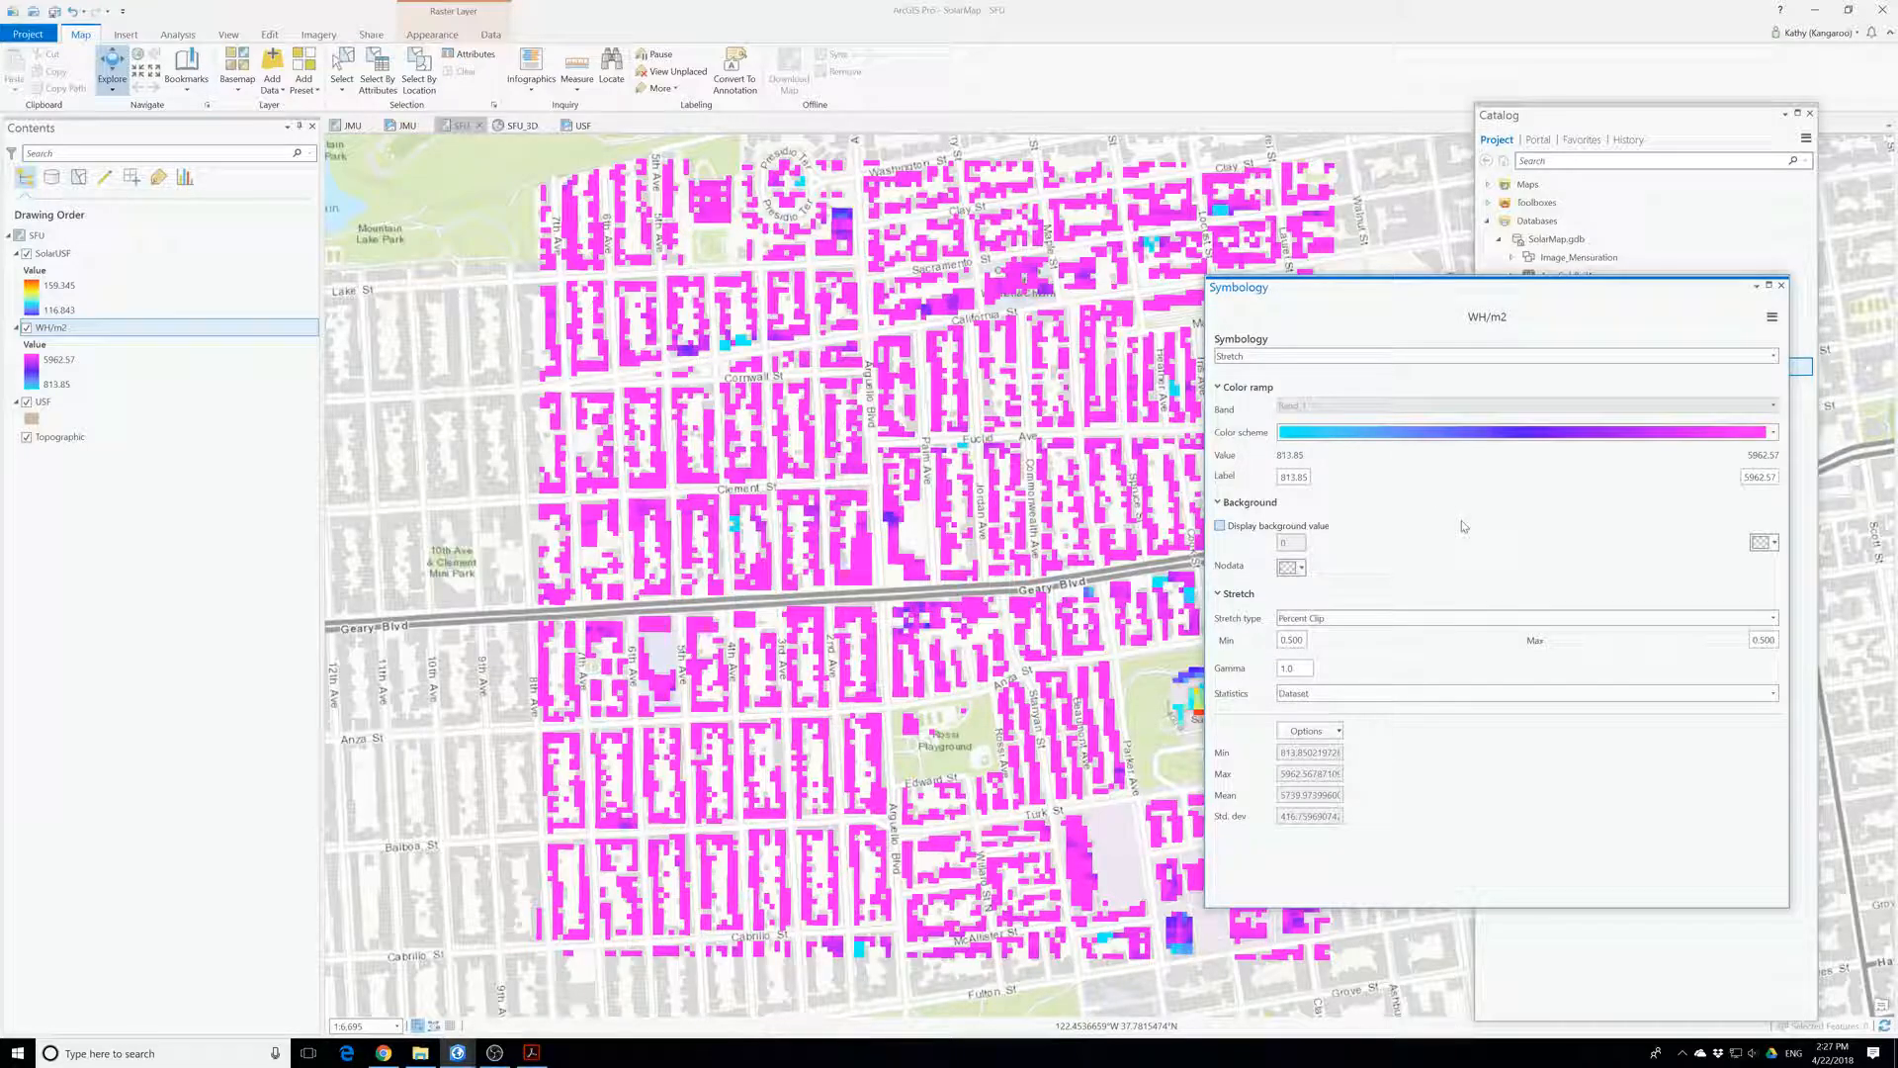
click(1718, 432)
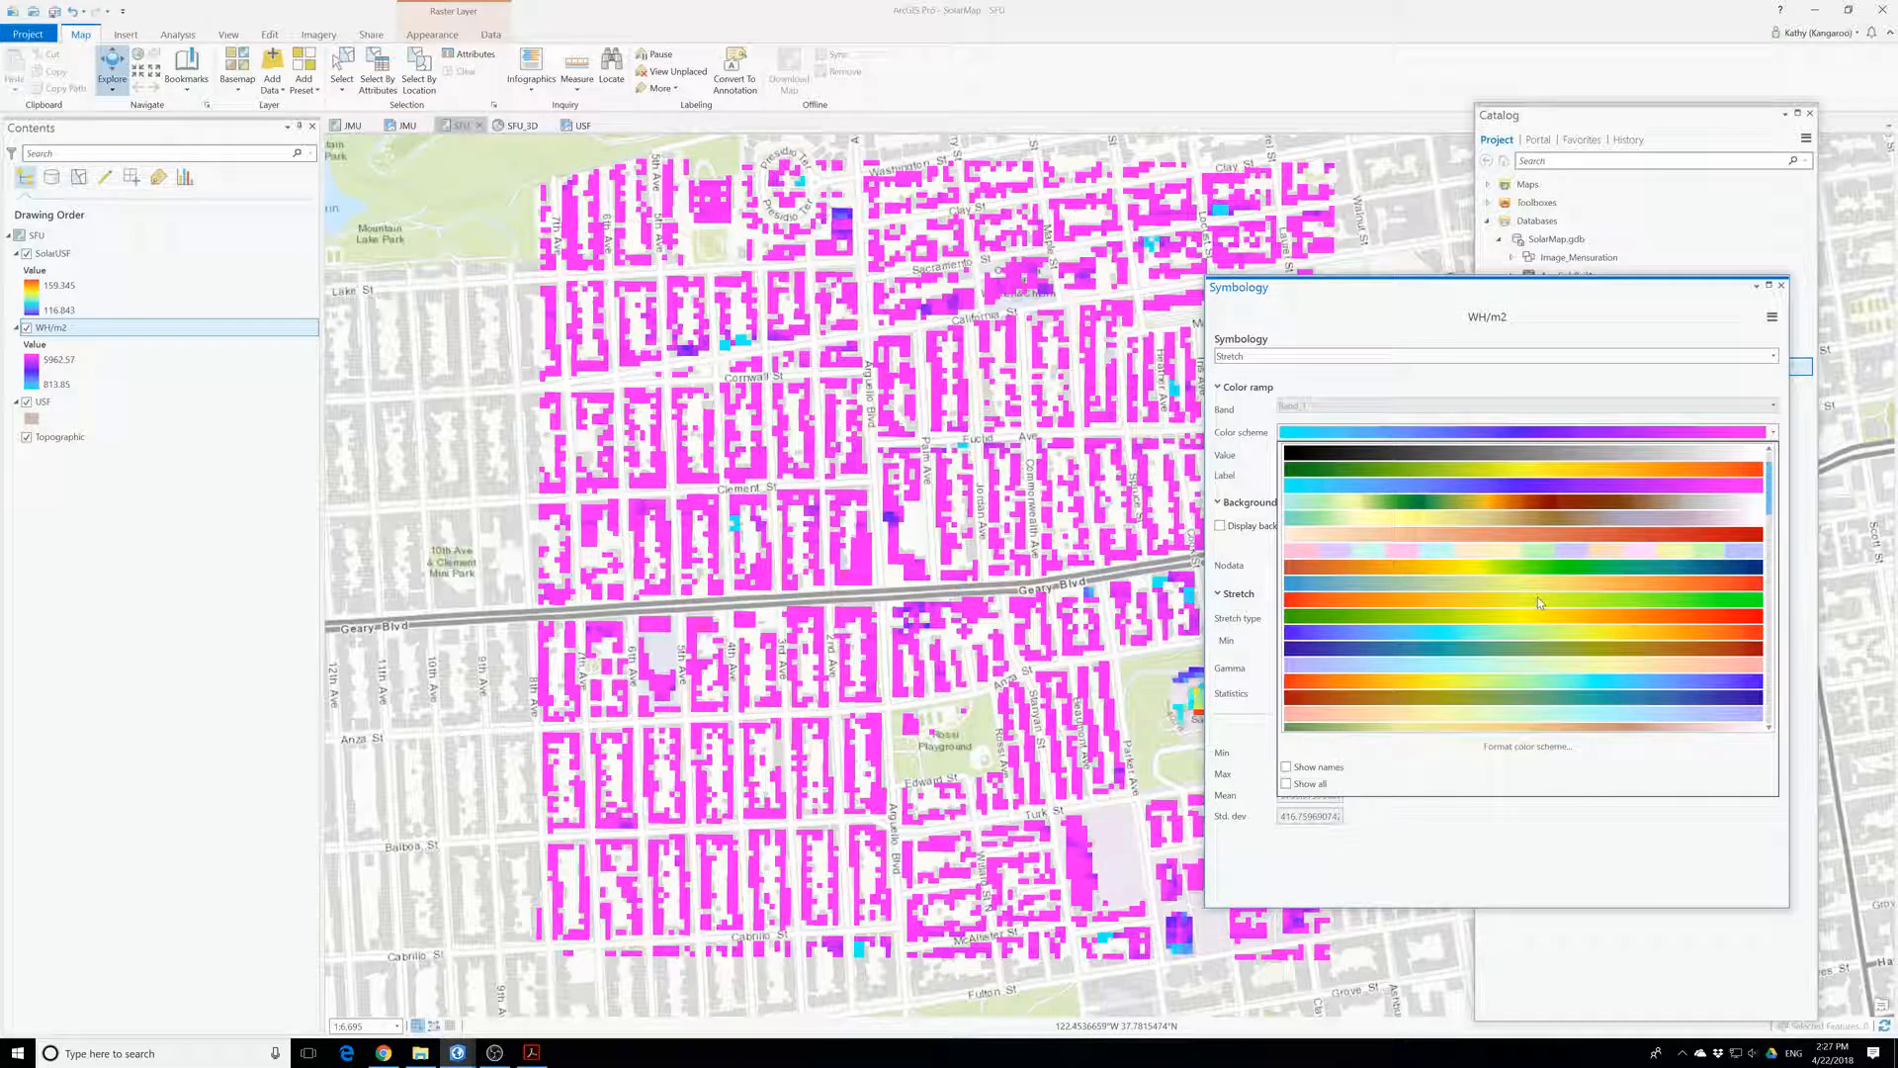
scroll(1542, 603, down, 1)
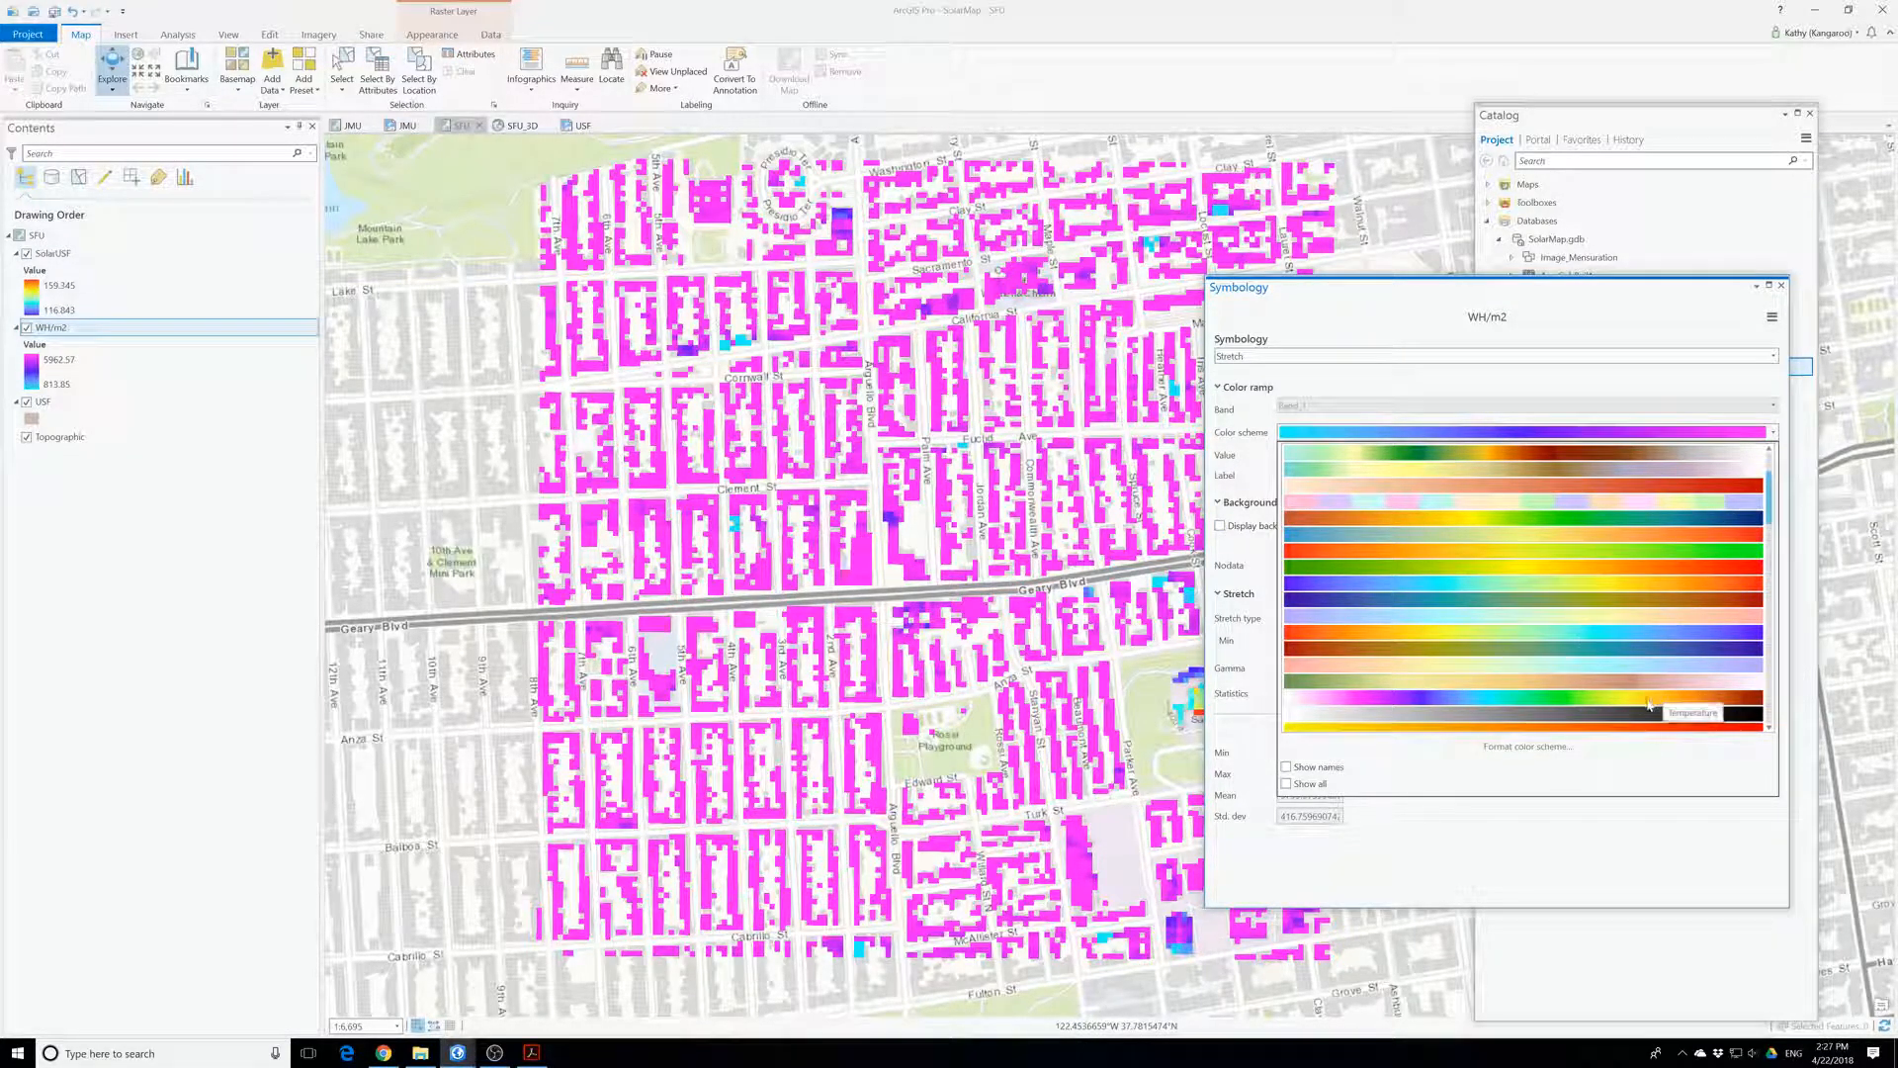
click(1648, 704)
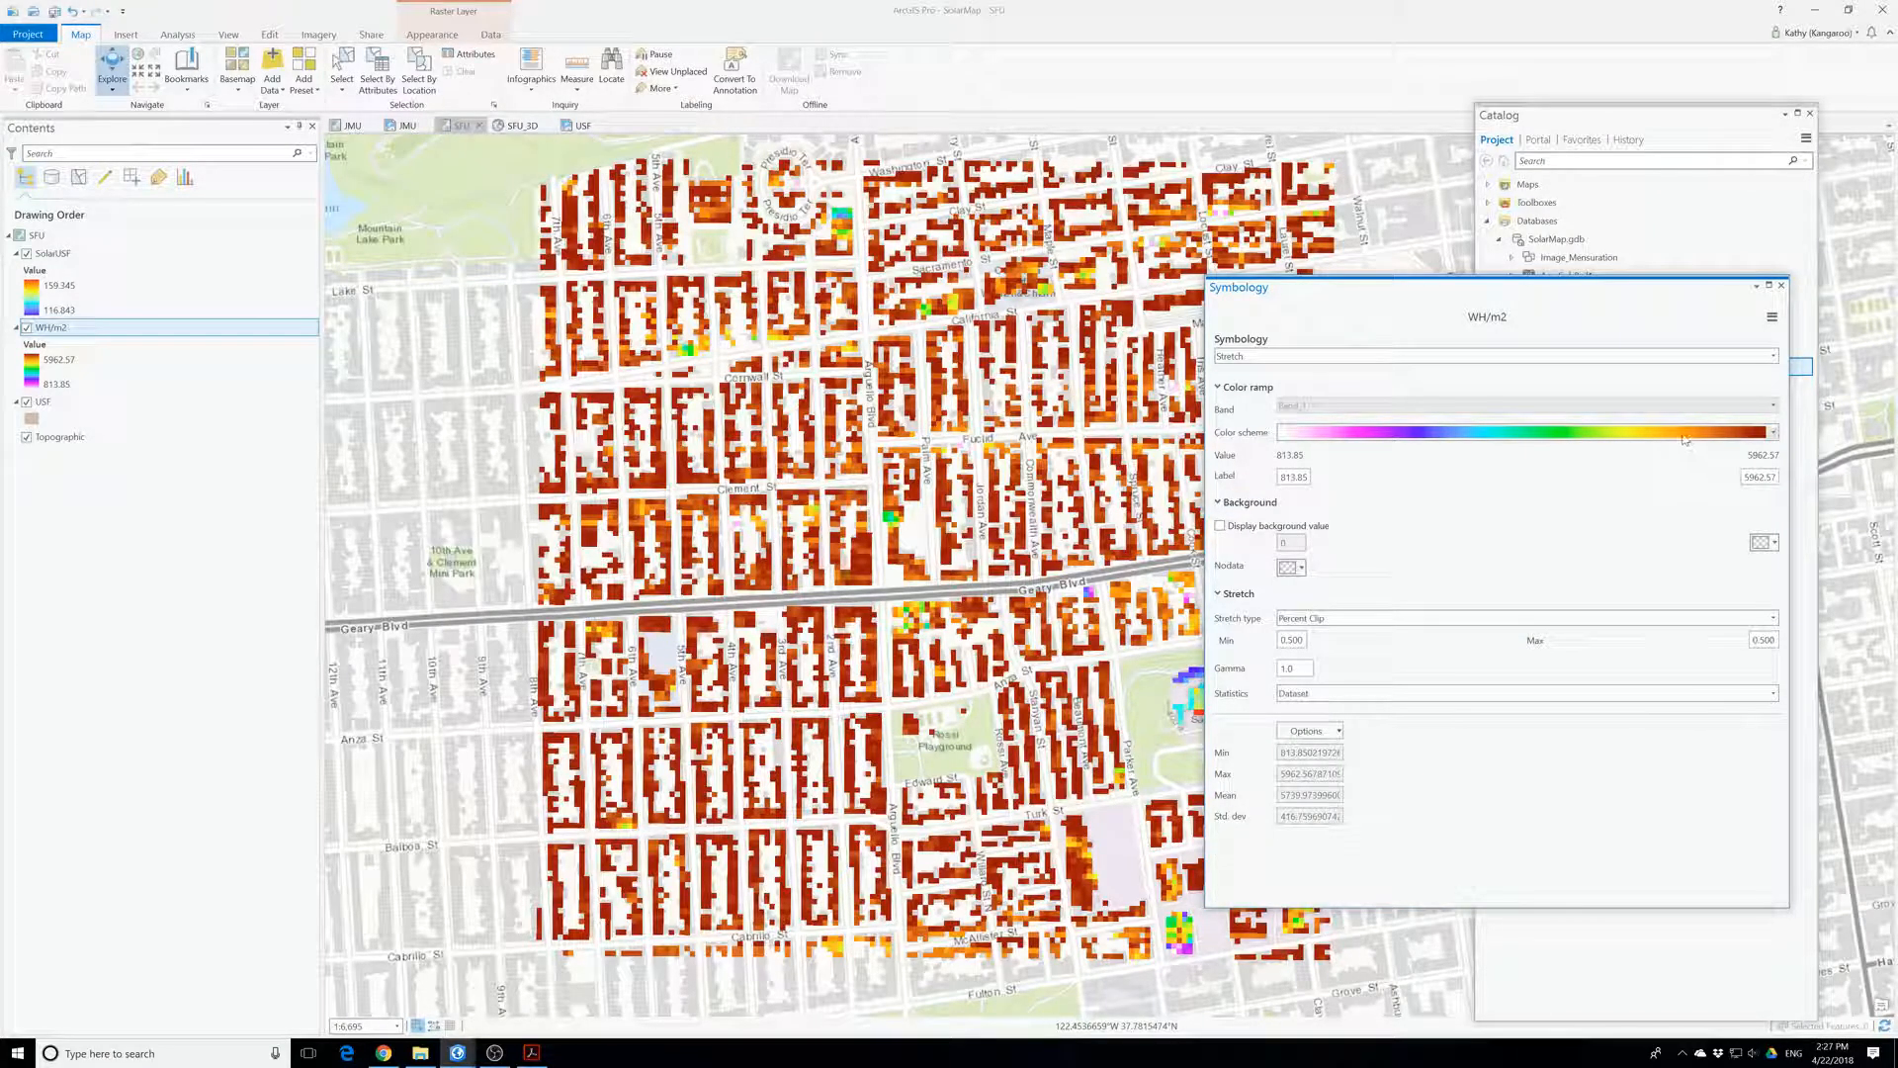
- Apply the blue-yellow-red color scheme at the end of the scheme list to WH/m2
click(1684, 439)
scroll(1602, 623, down, 2)
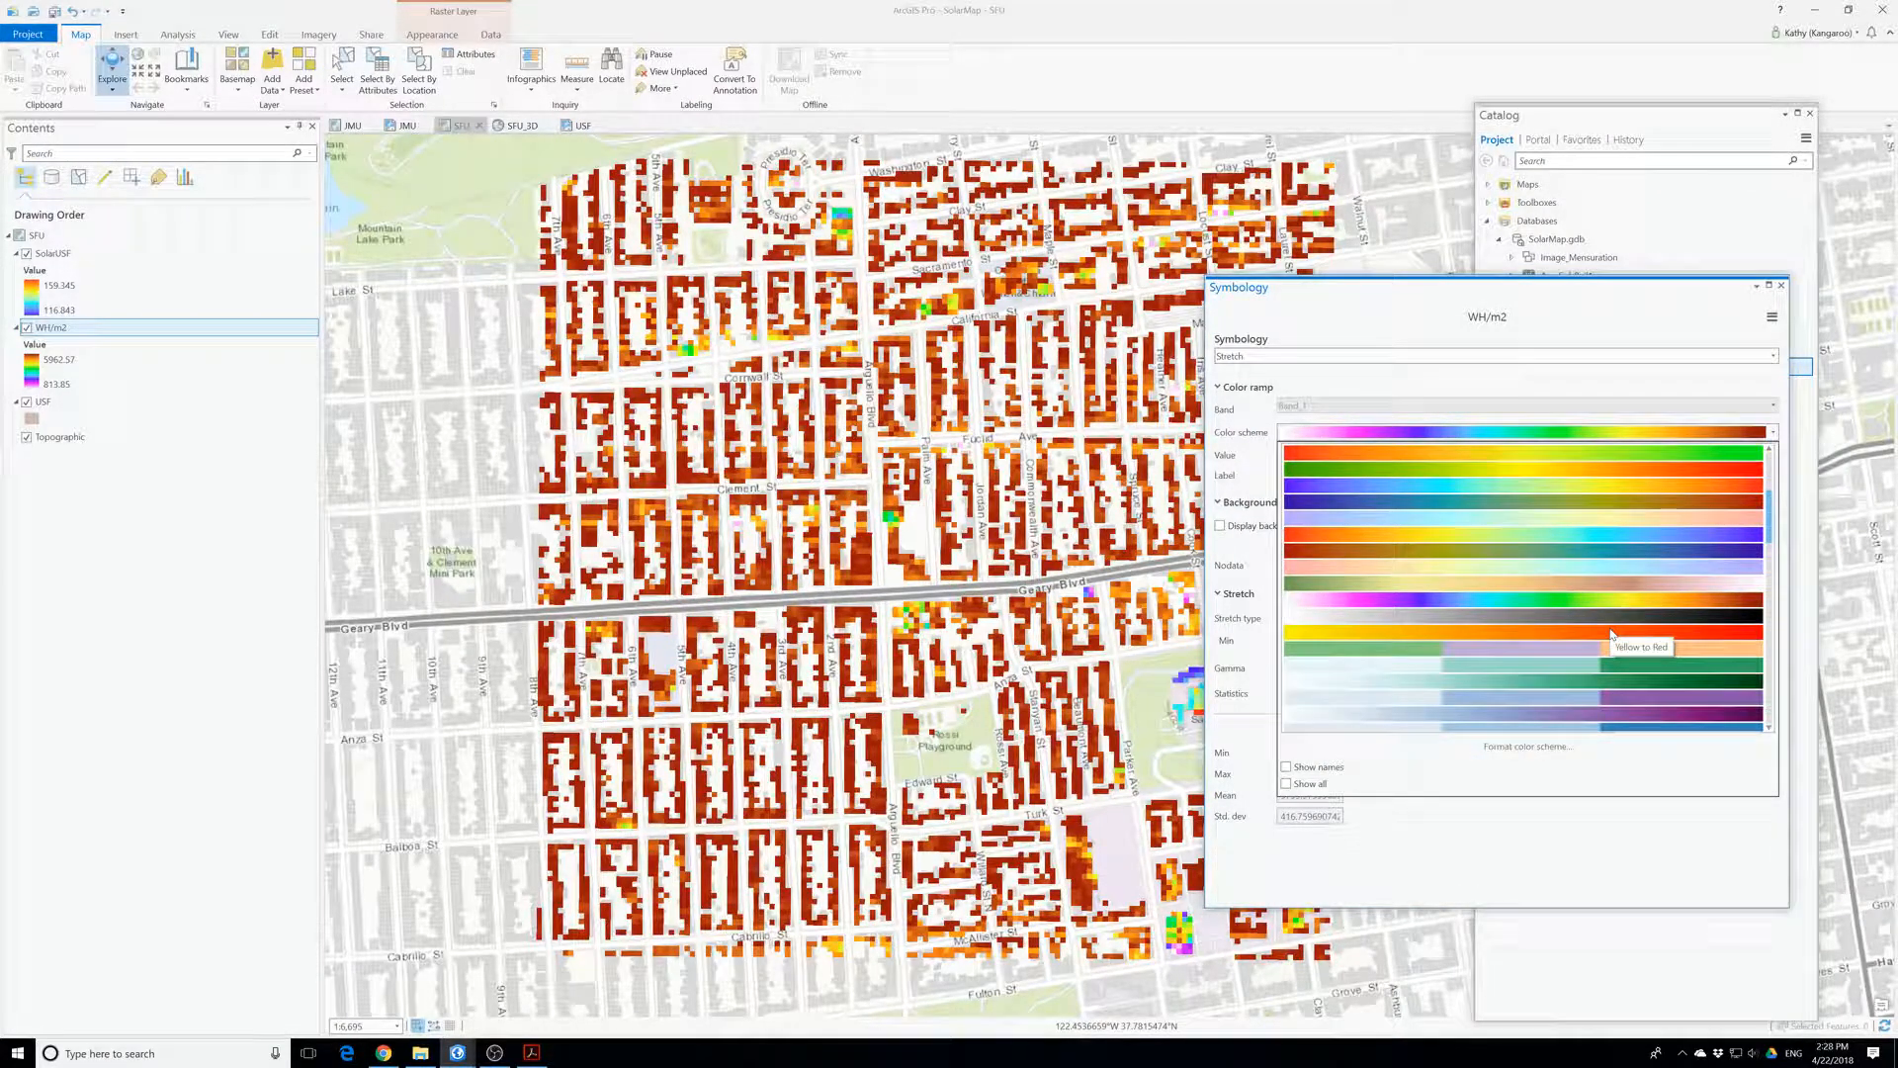
scroll(1610, 633, down, 5)
scroll(1610, 634, down, 6)
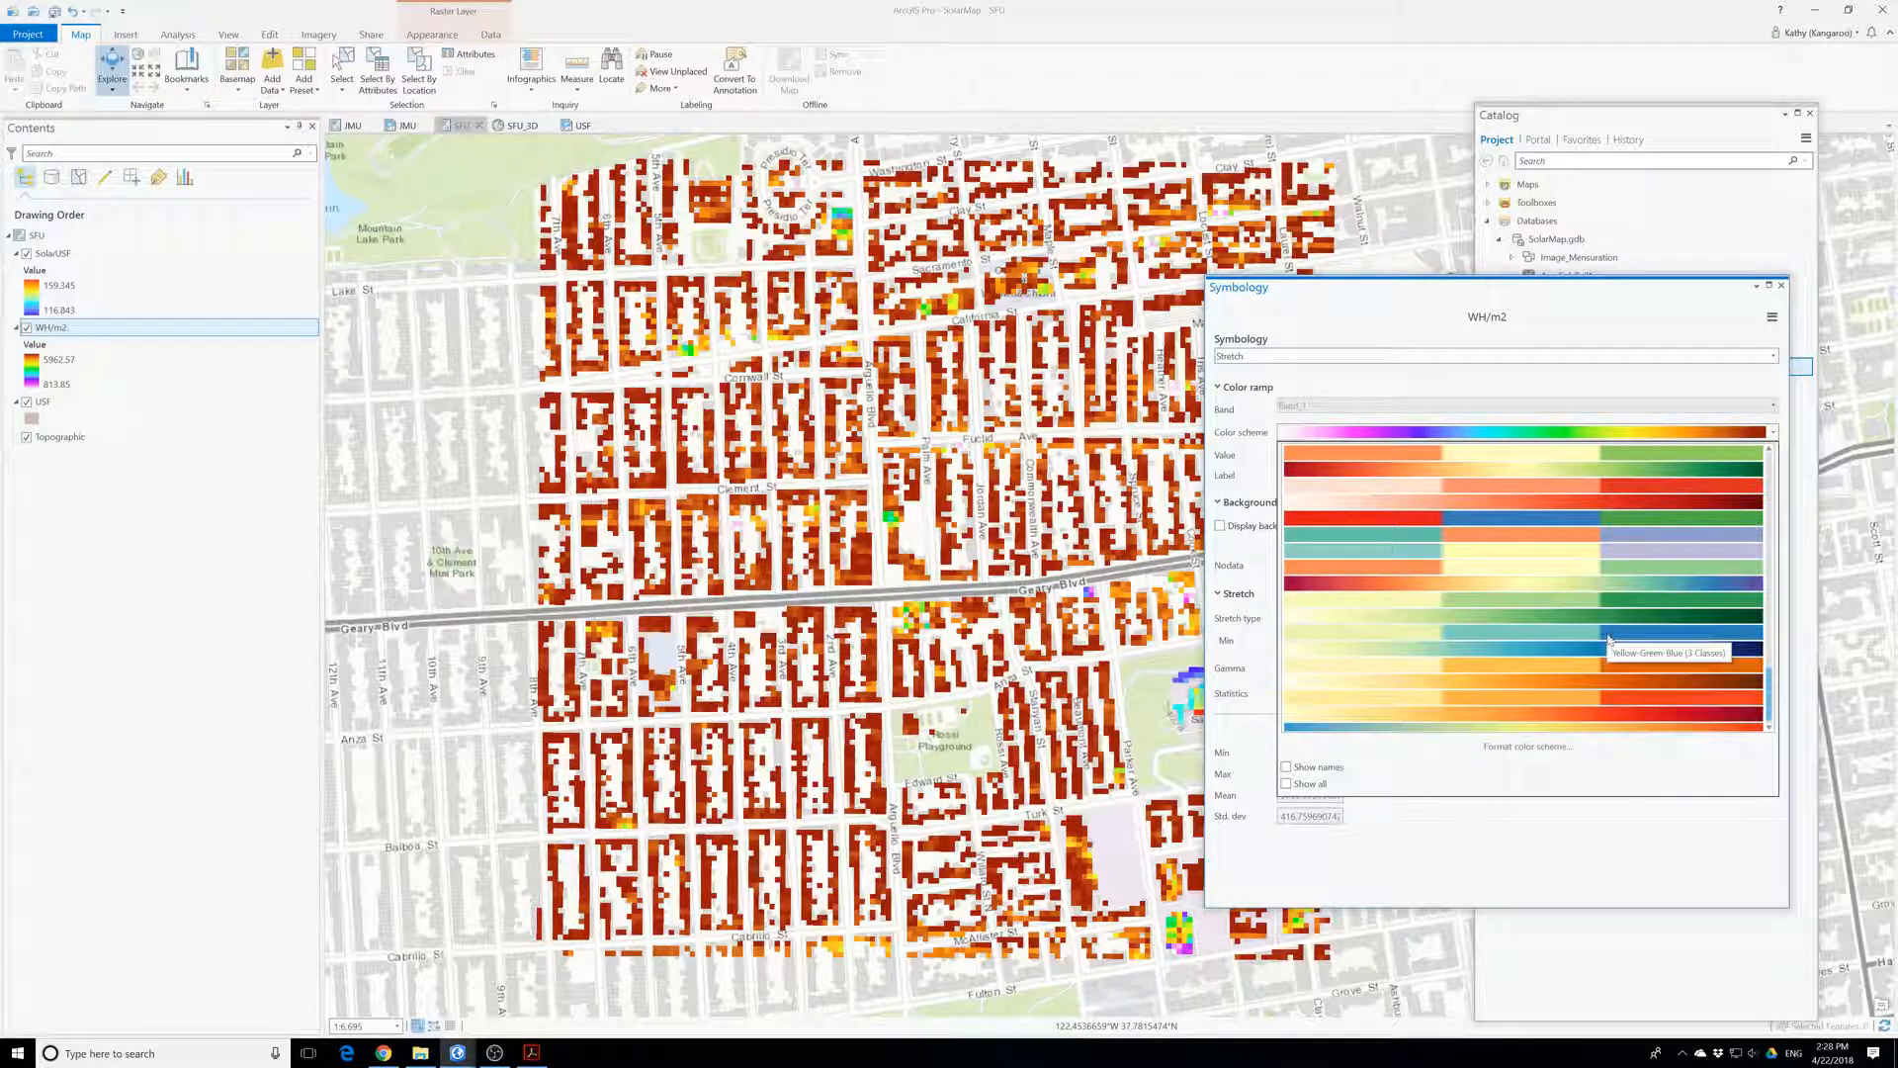
scroll(1608, 640, down, 1)
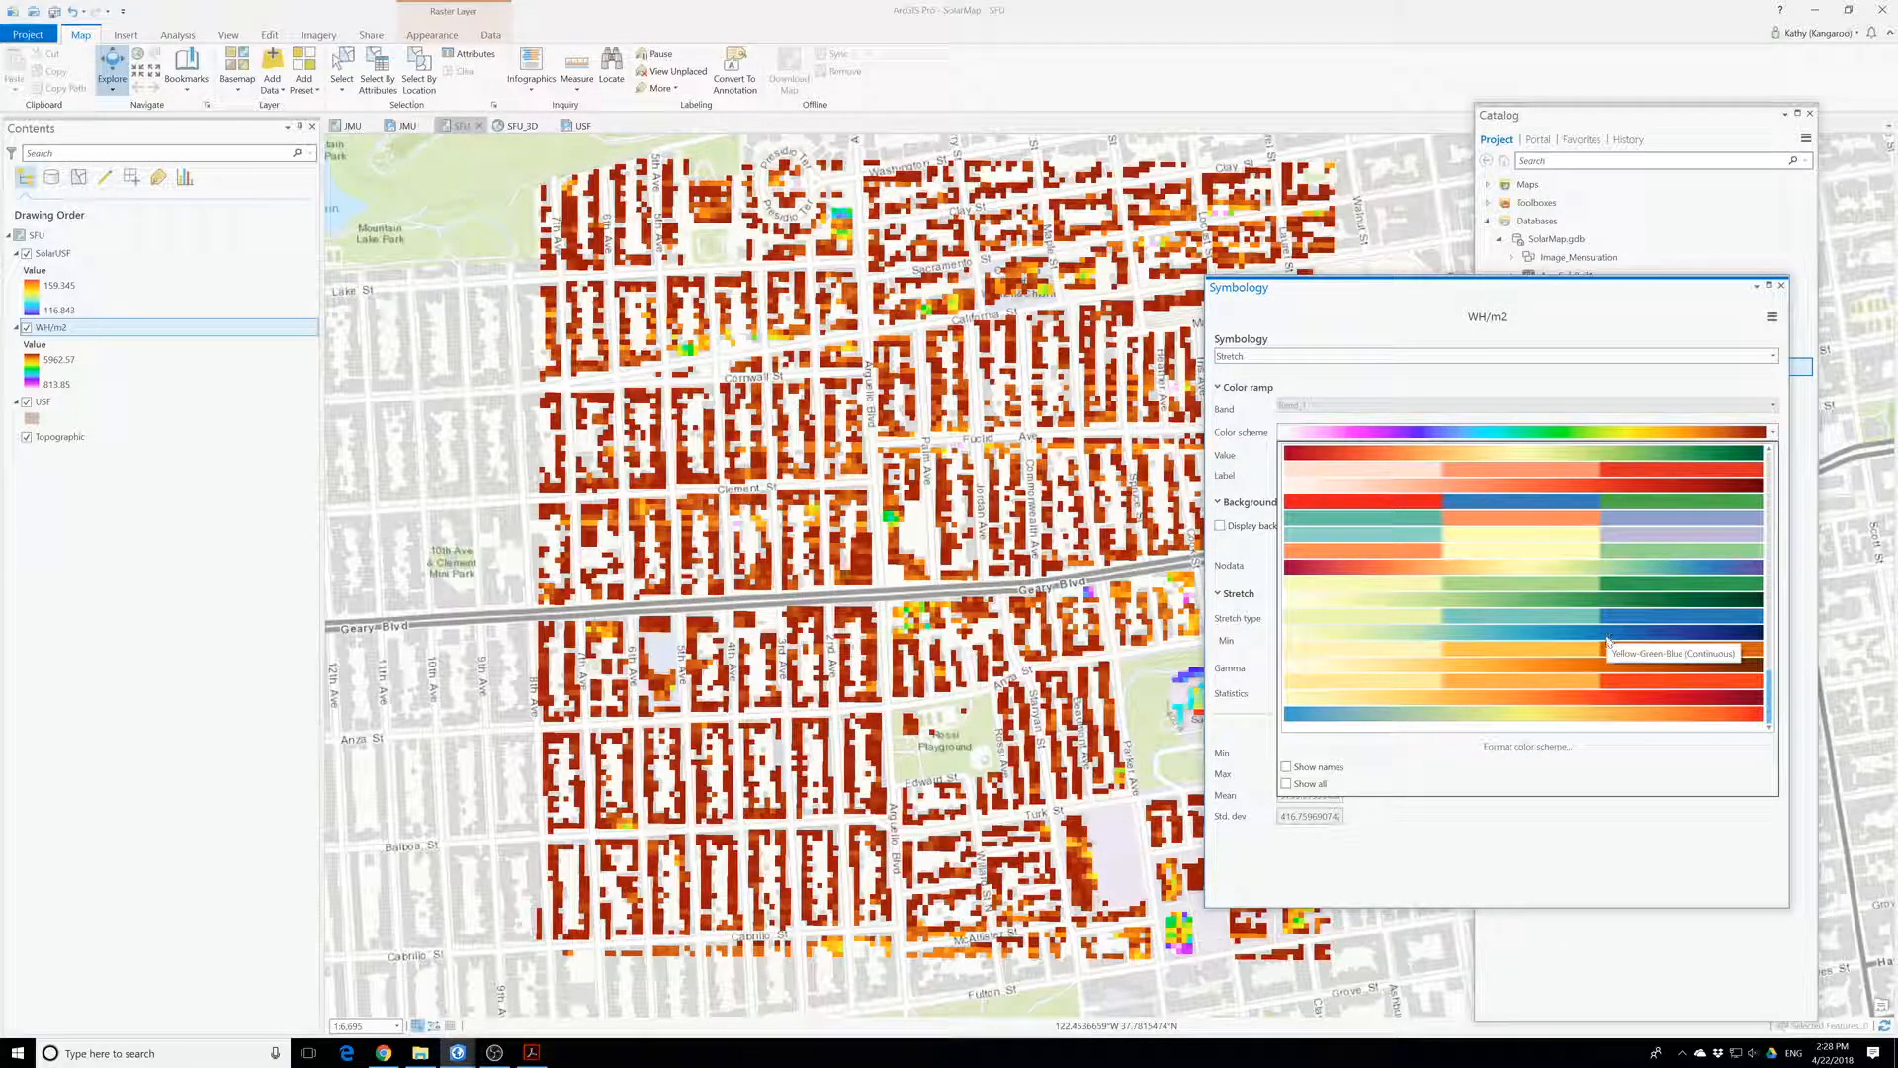
click(1607, 713)
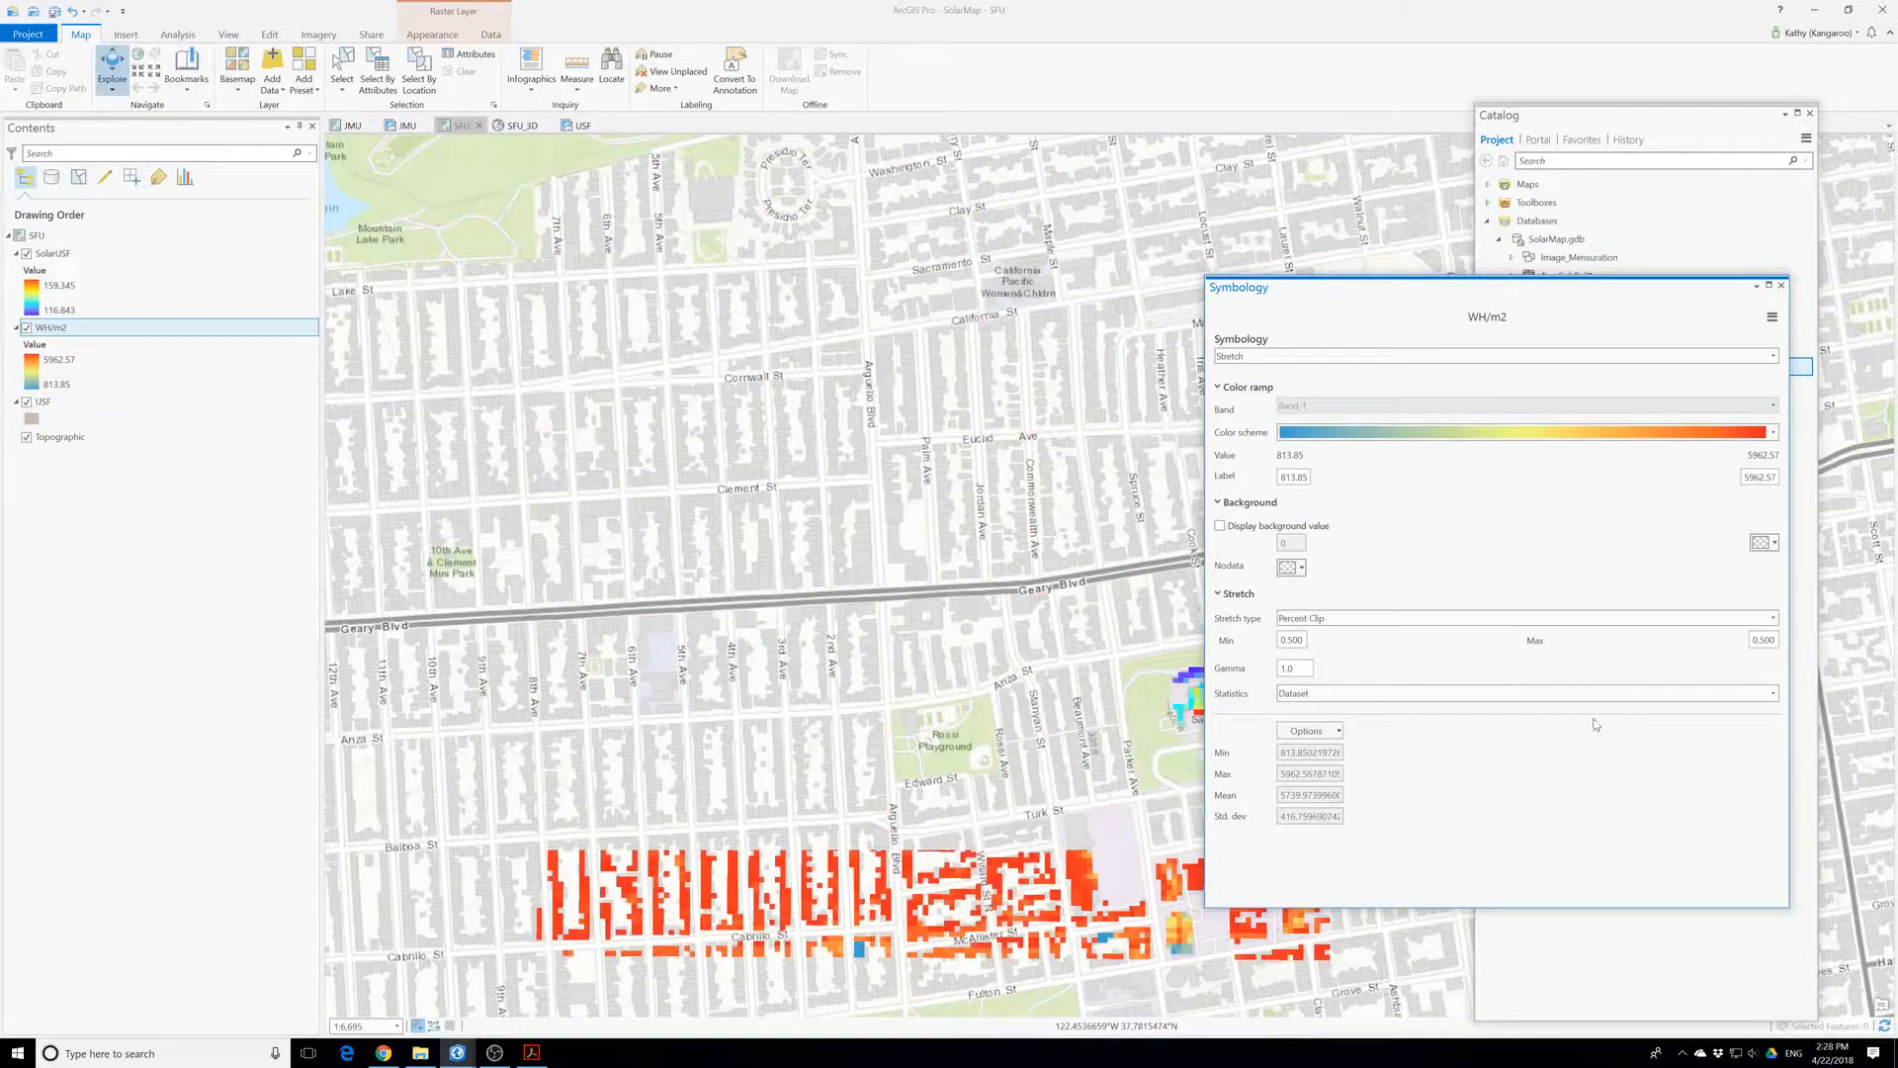
- Show all available color schemes and apply Heat Map 1 - Semitransparent to the WH/m2 layer
click(1709, 443)
scroll(1586, 554, up, 5)
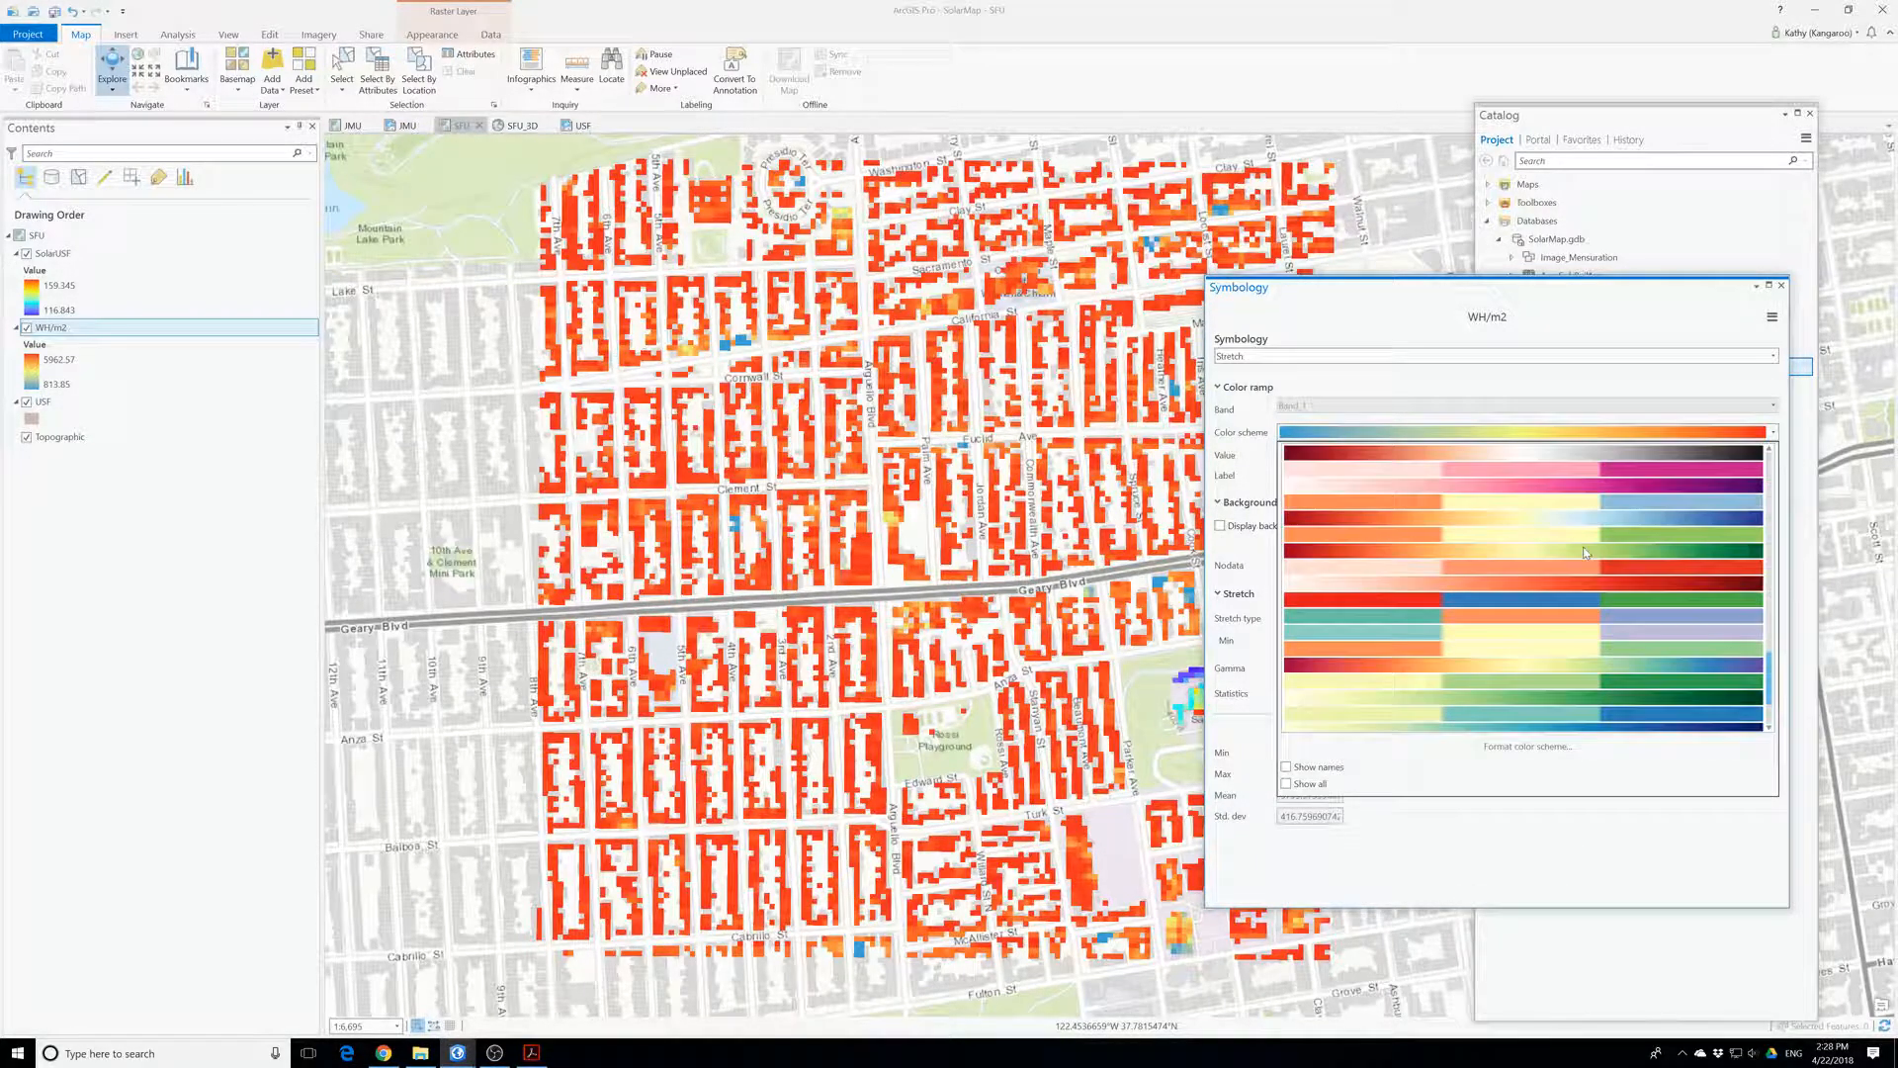
scroll(1583, 555, up, 6)
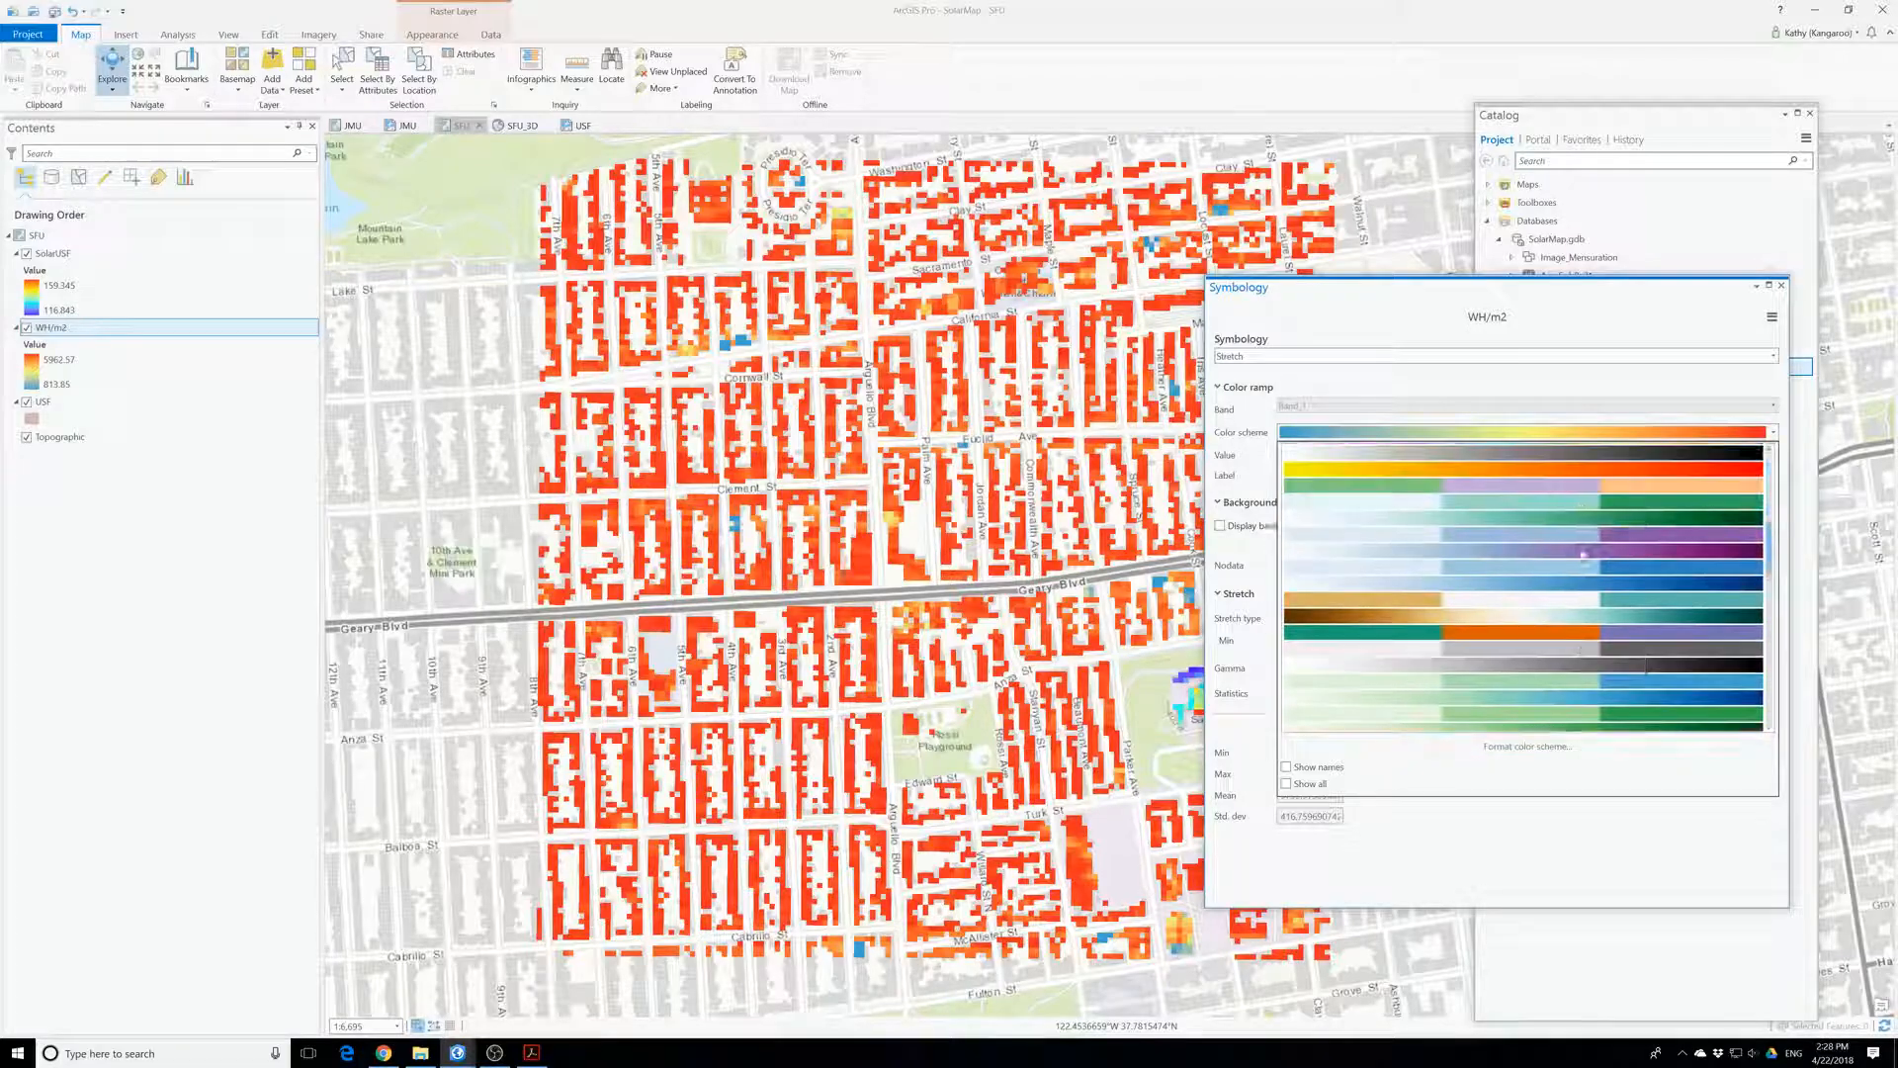
scroll(1579, 555, up, 3)
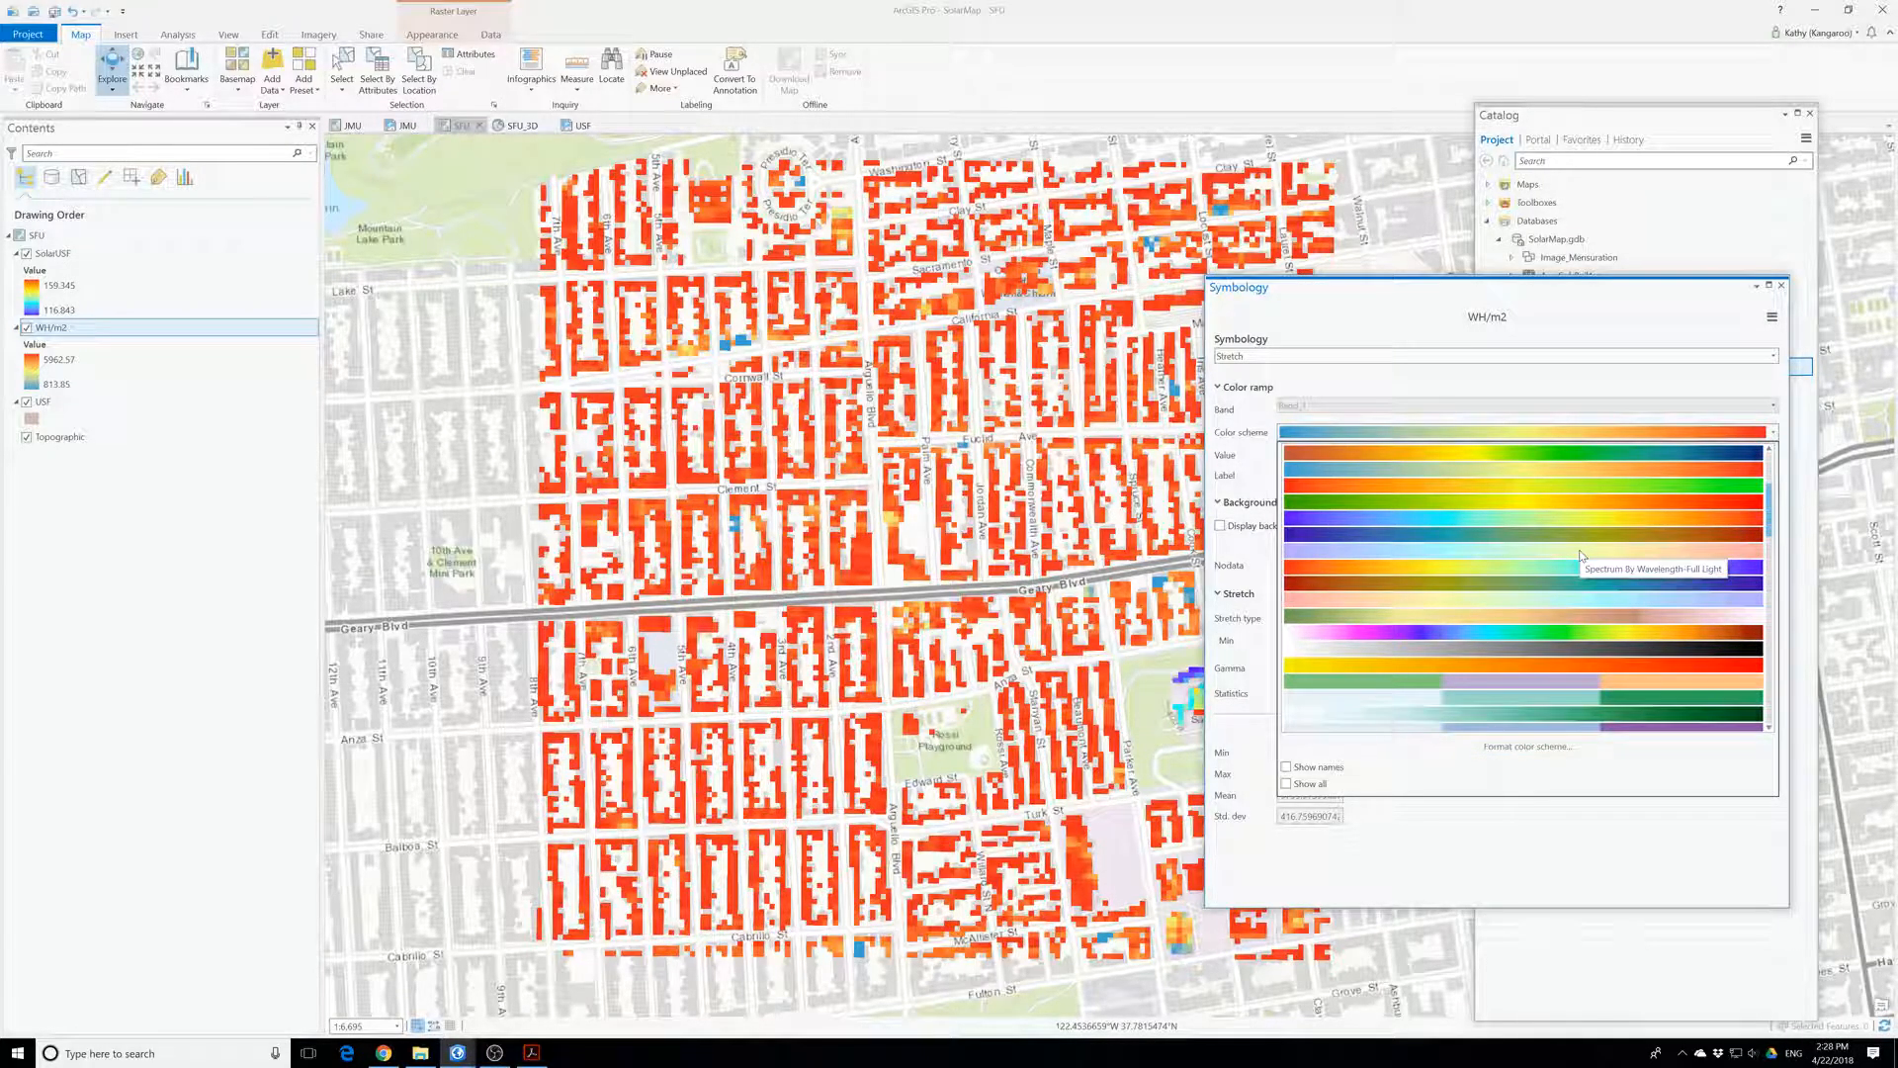
scroll(1580, 555, up, 6)
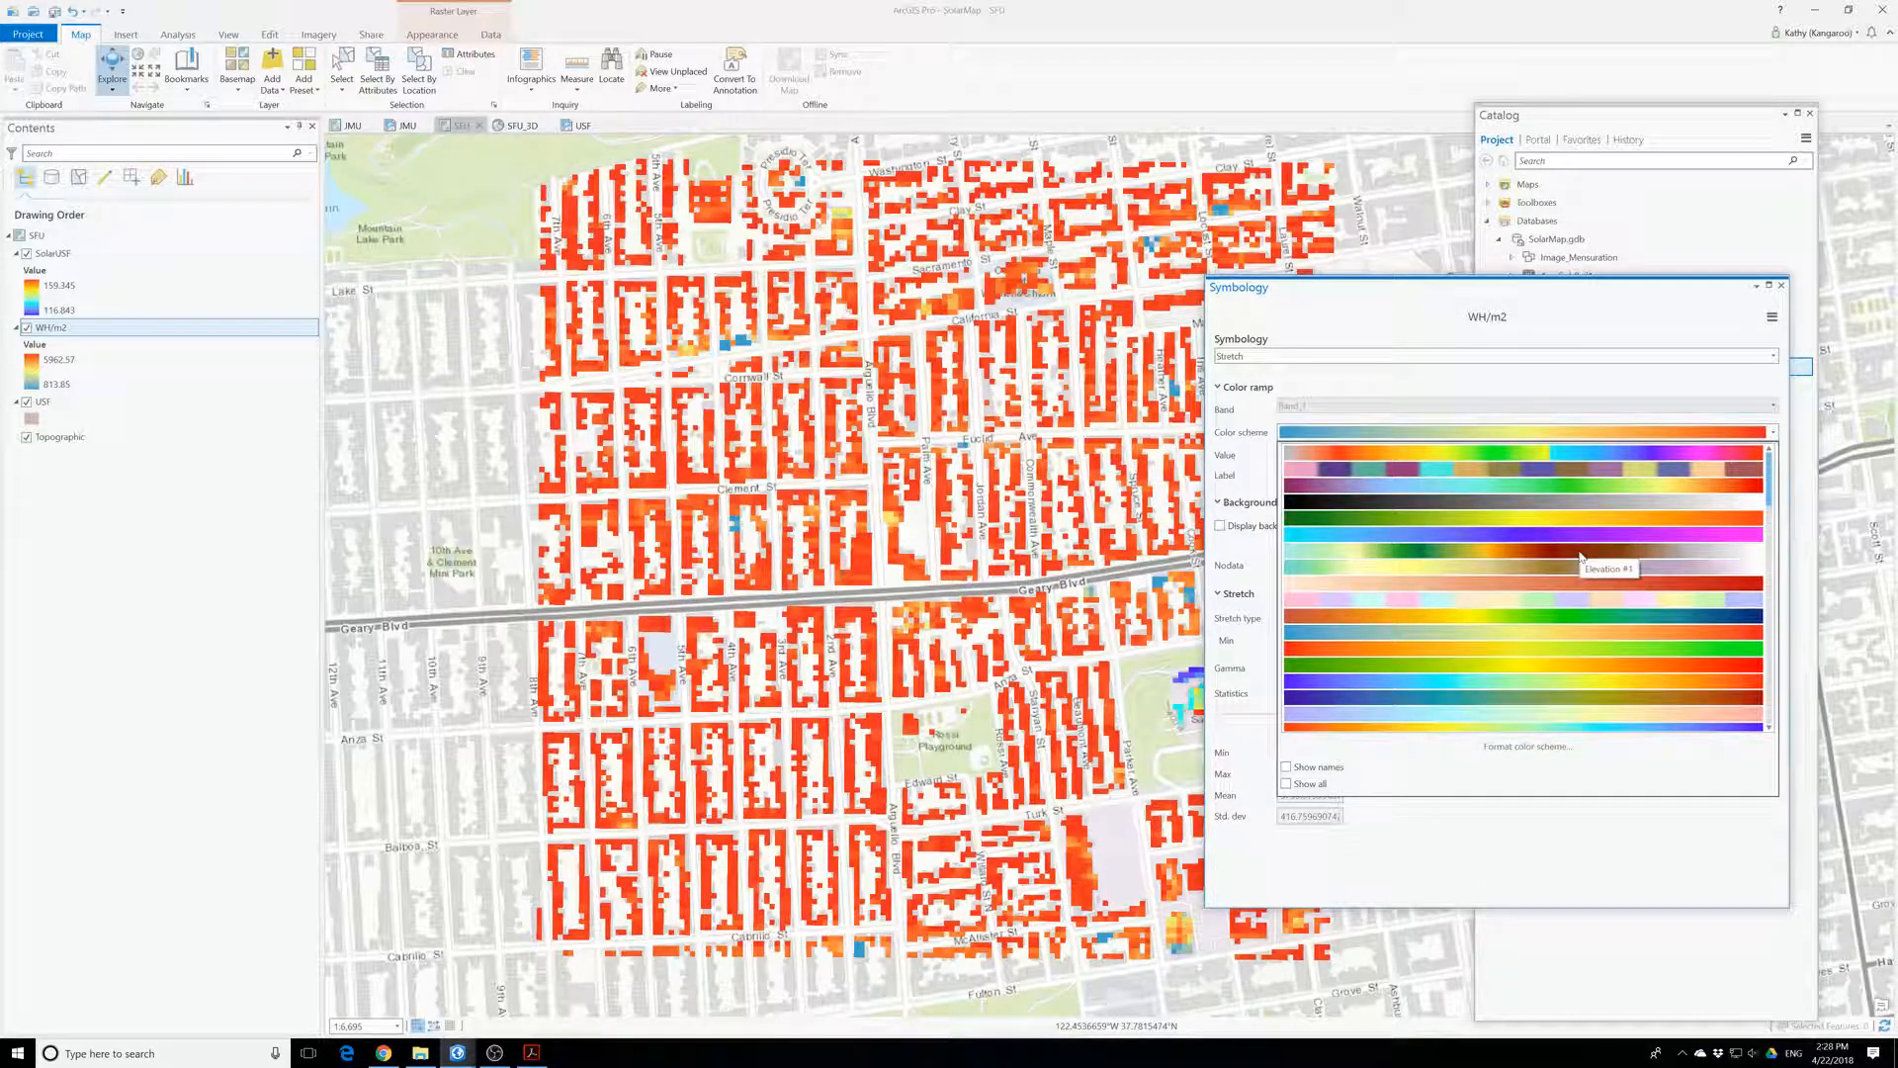
scroll(1694, 684, down, 3)
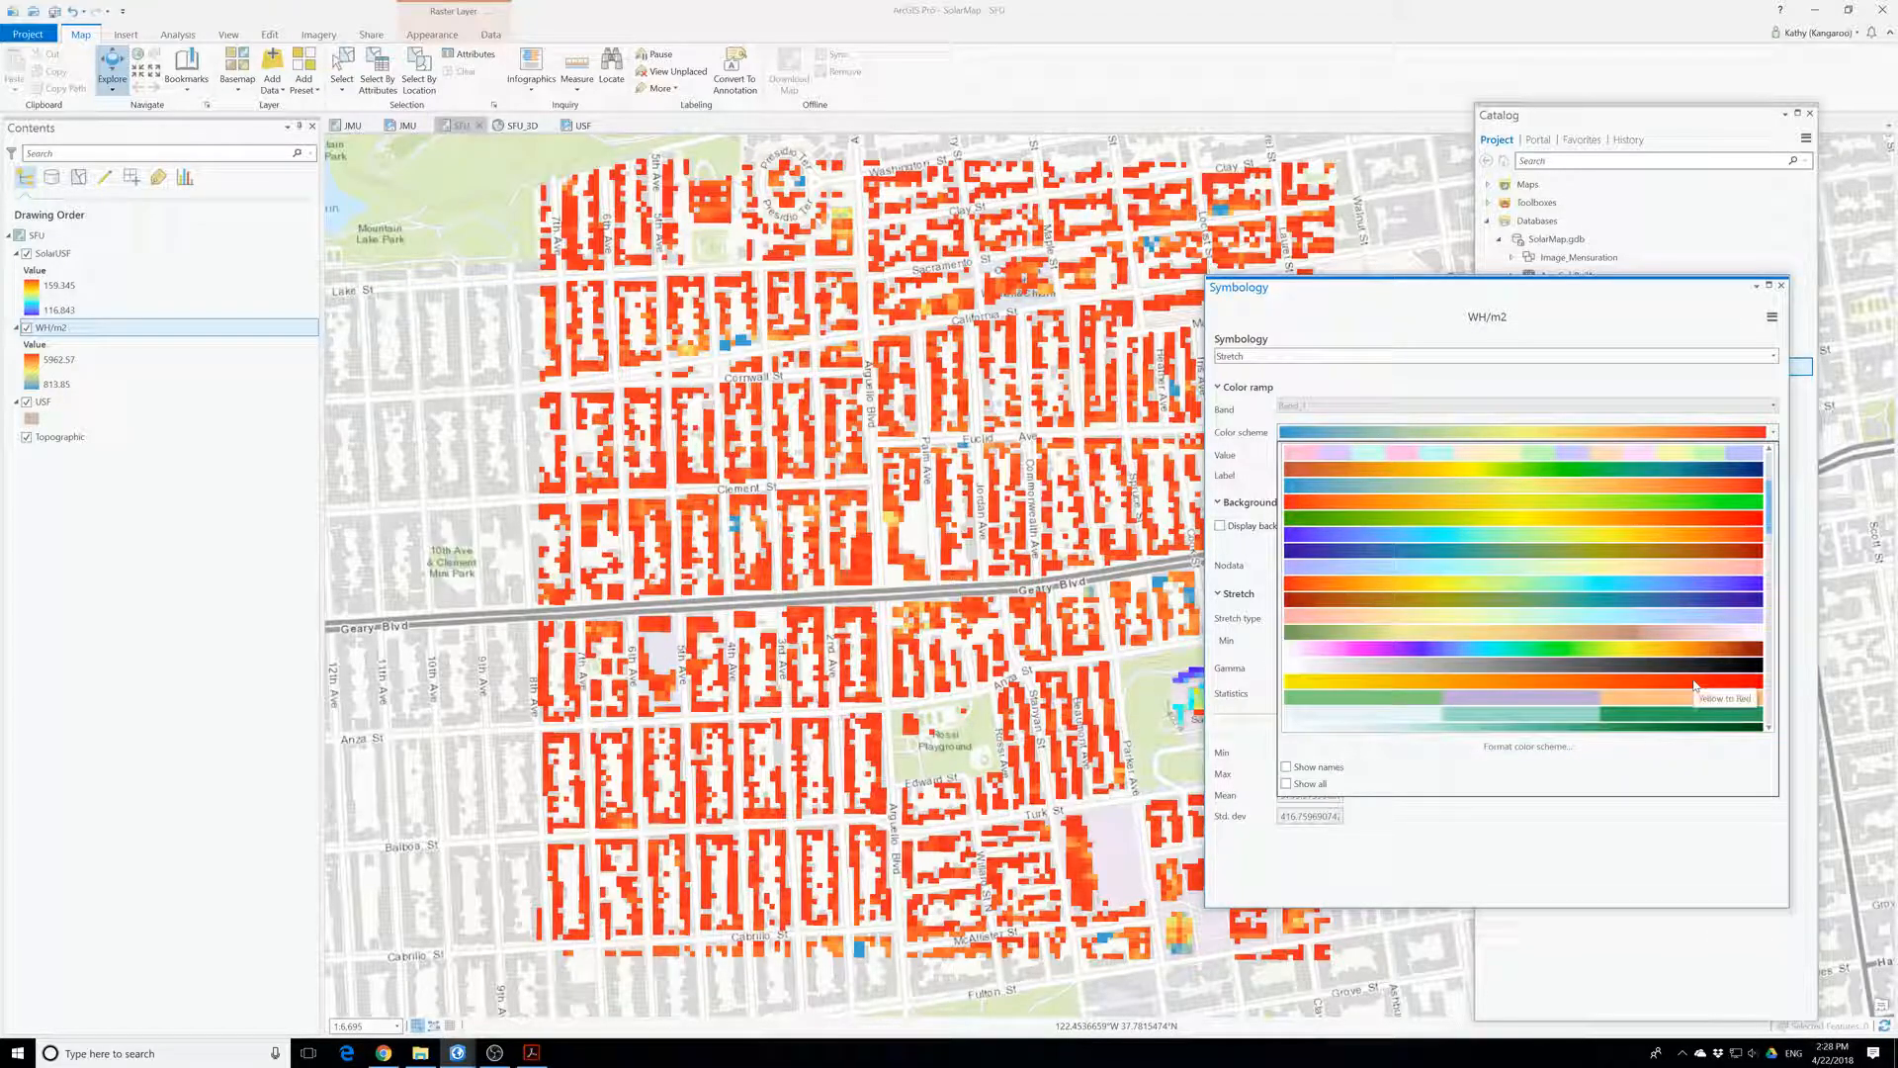
scroll(1680, 692, down, 5)
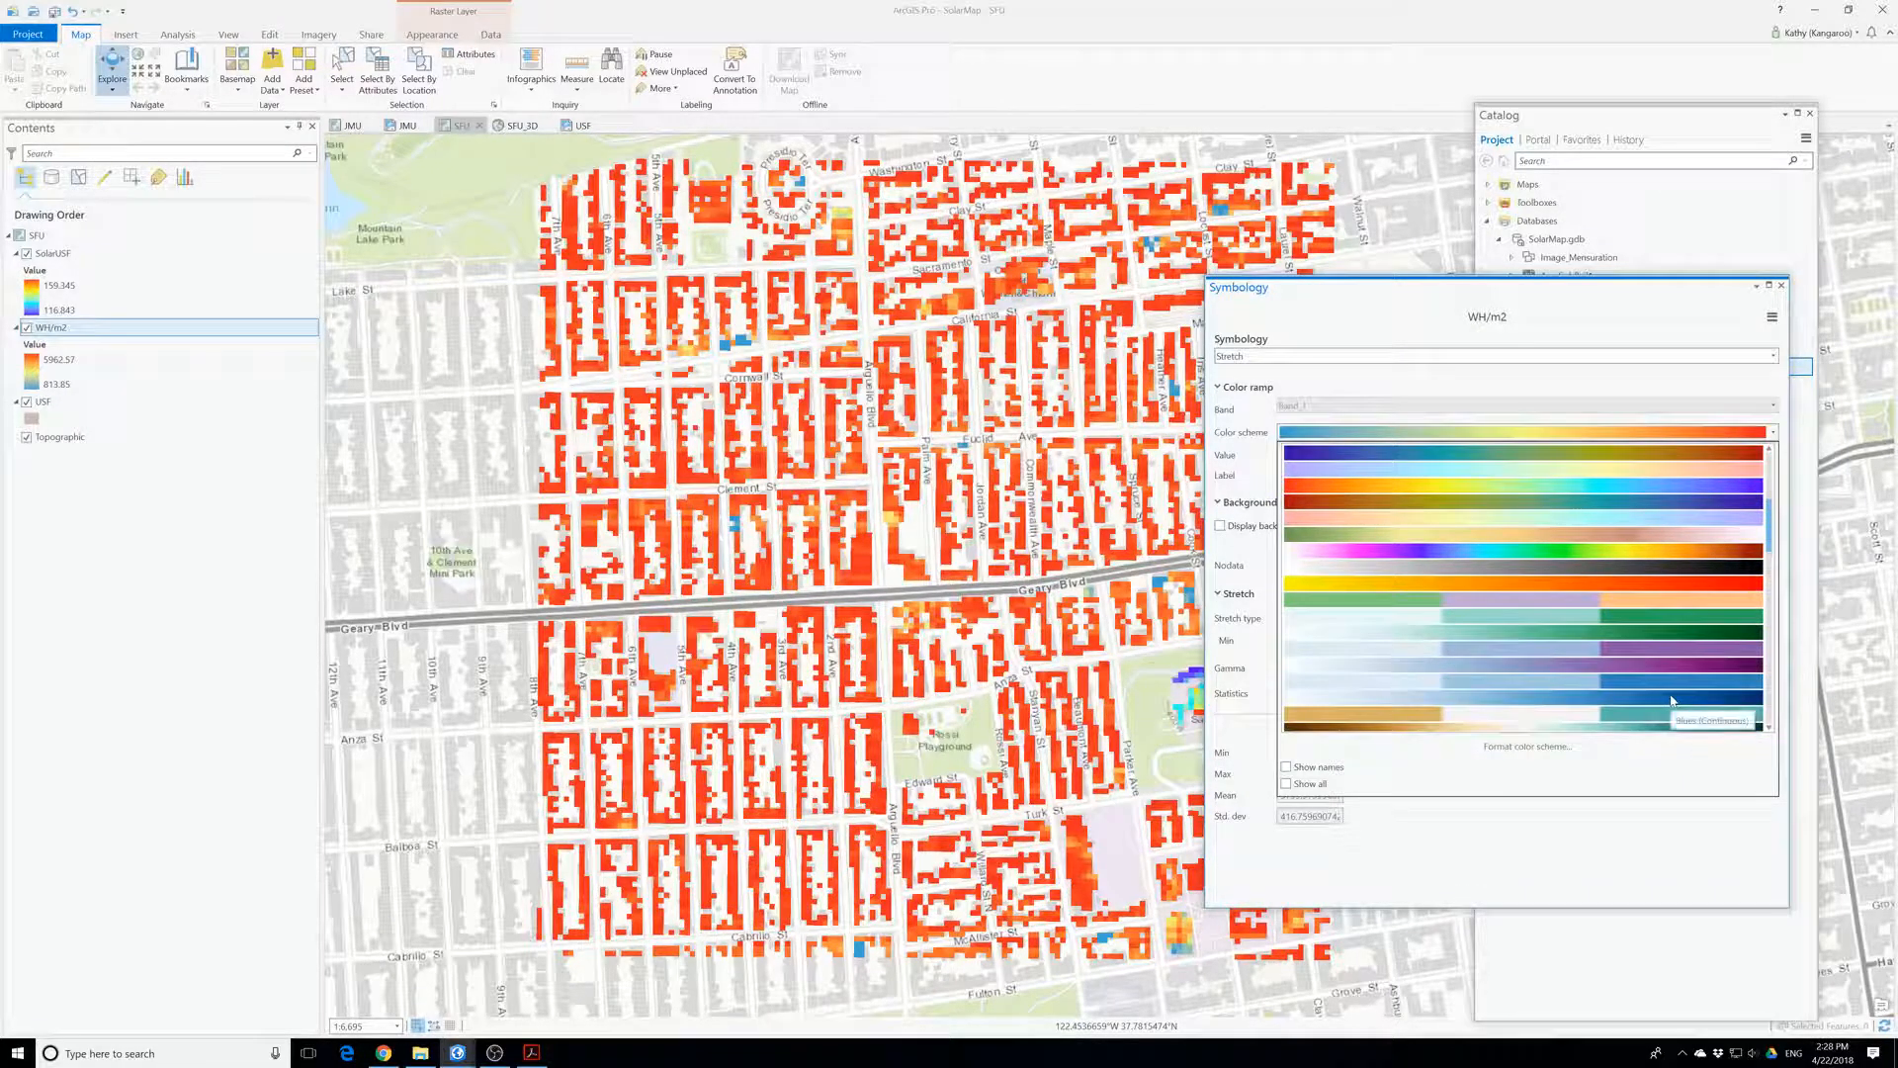
scroll(1670, 698, down, 5)
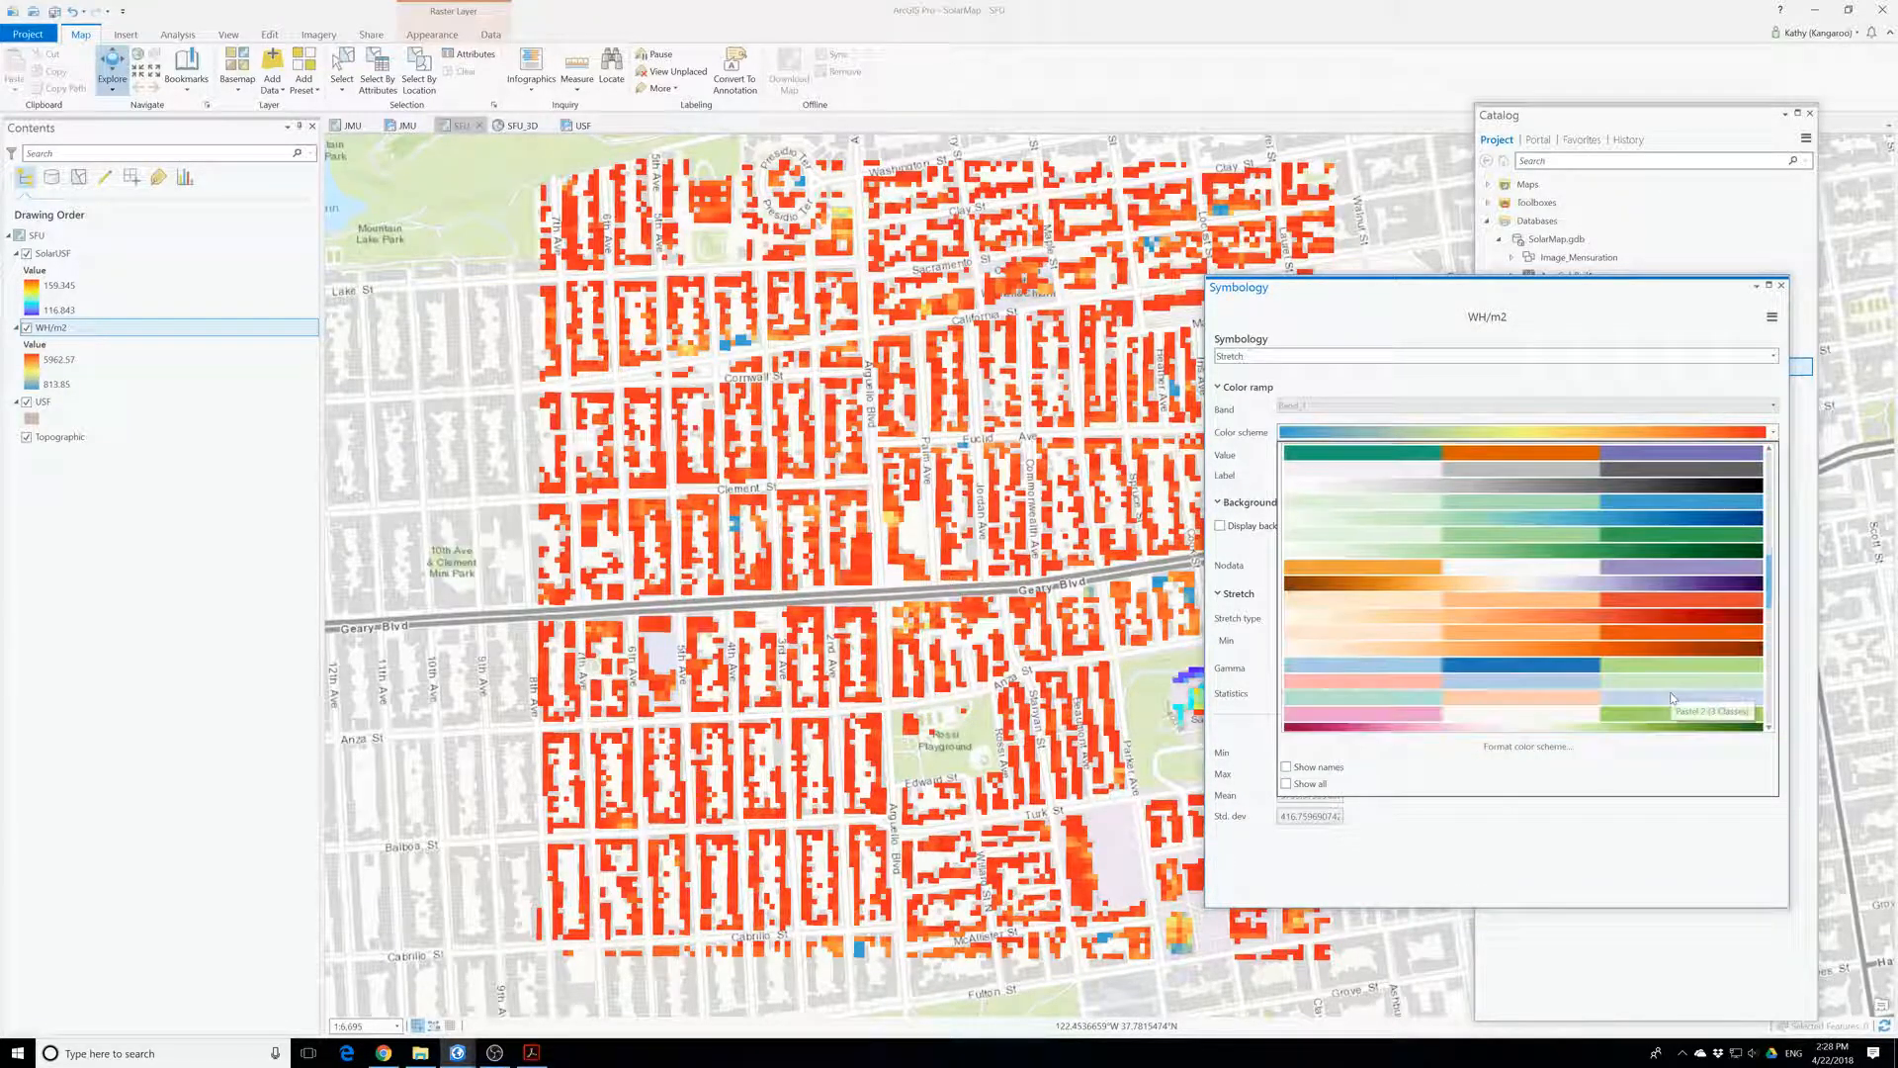
click(1286, 783)
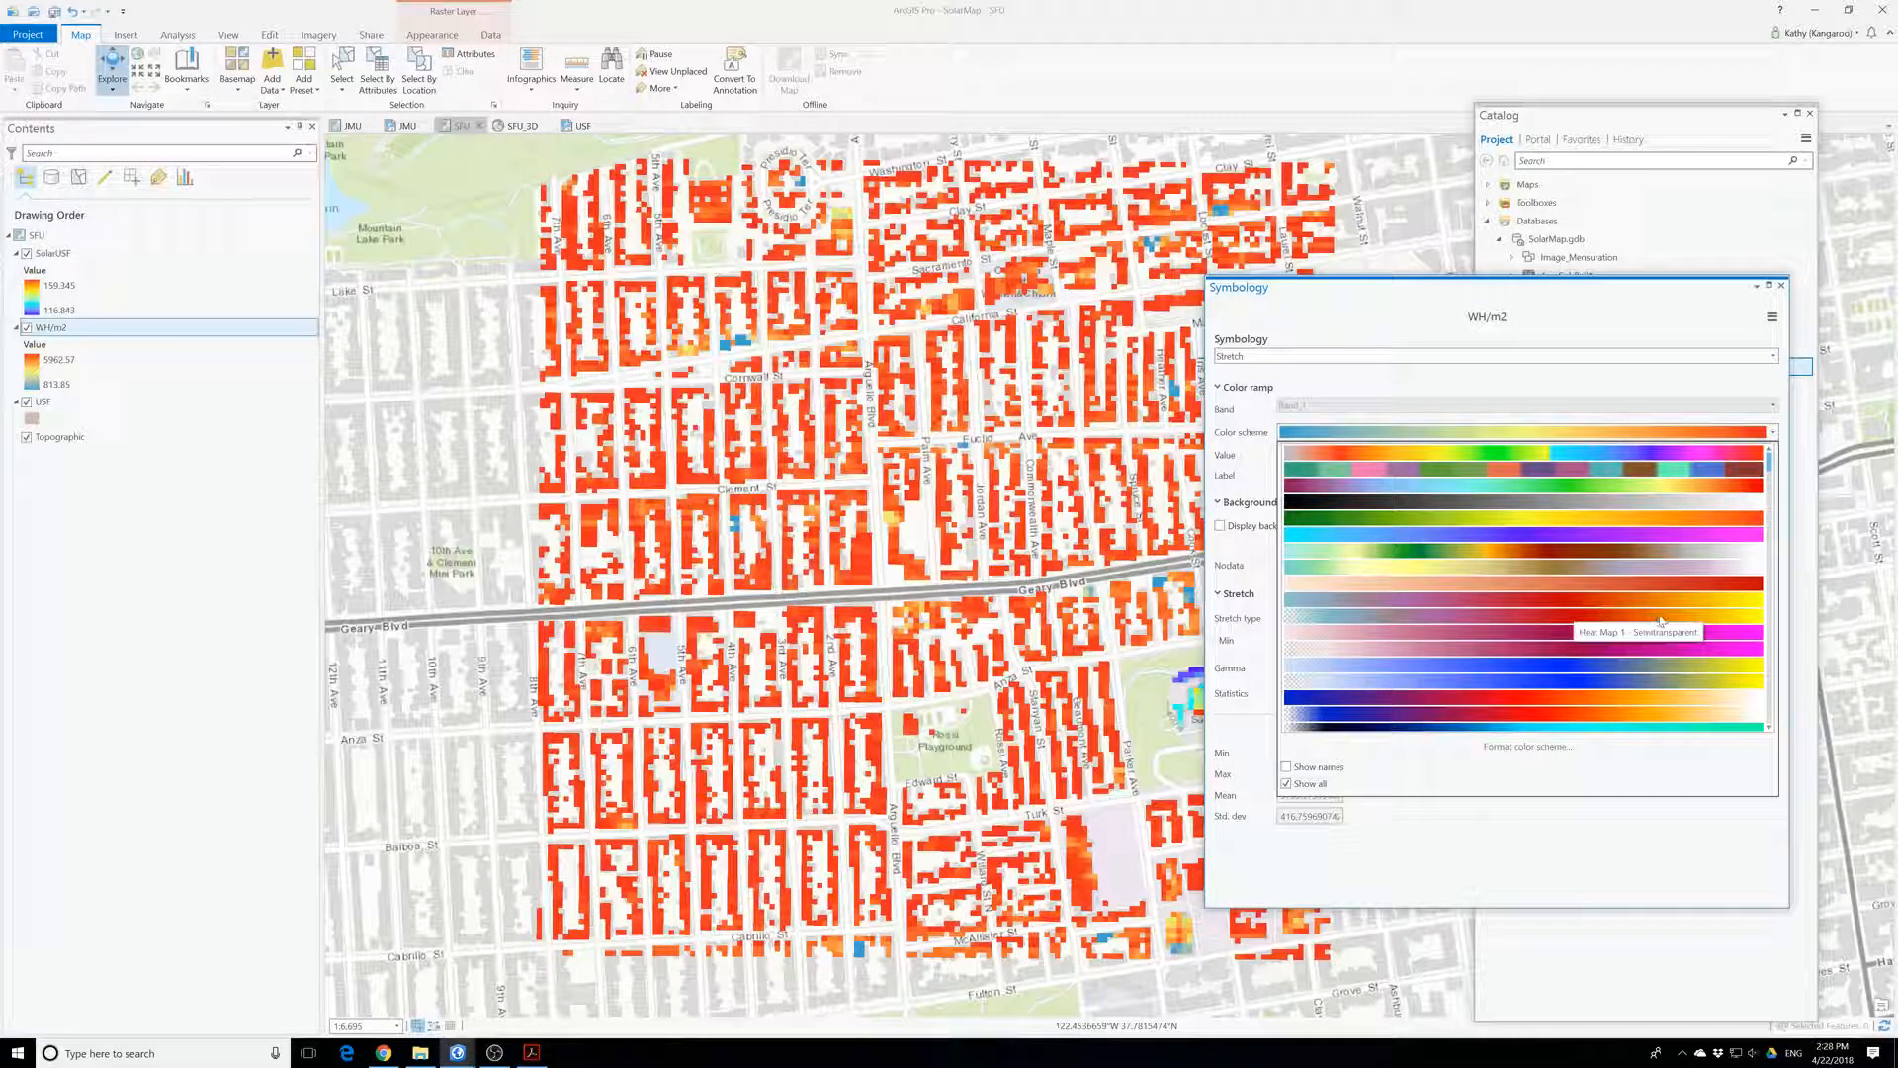
click(1717, 617)
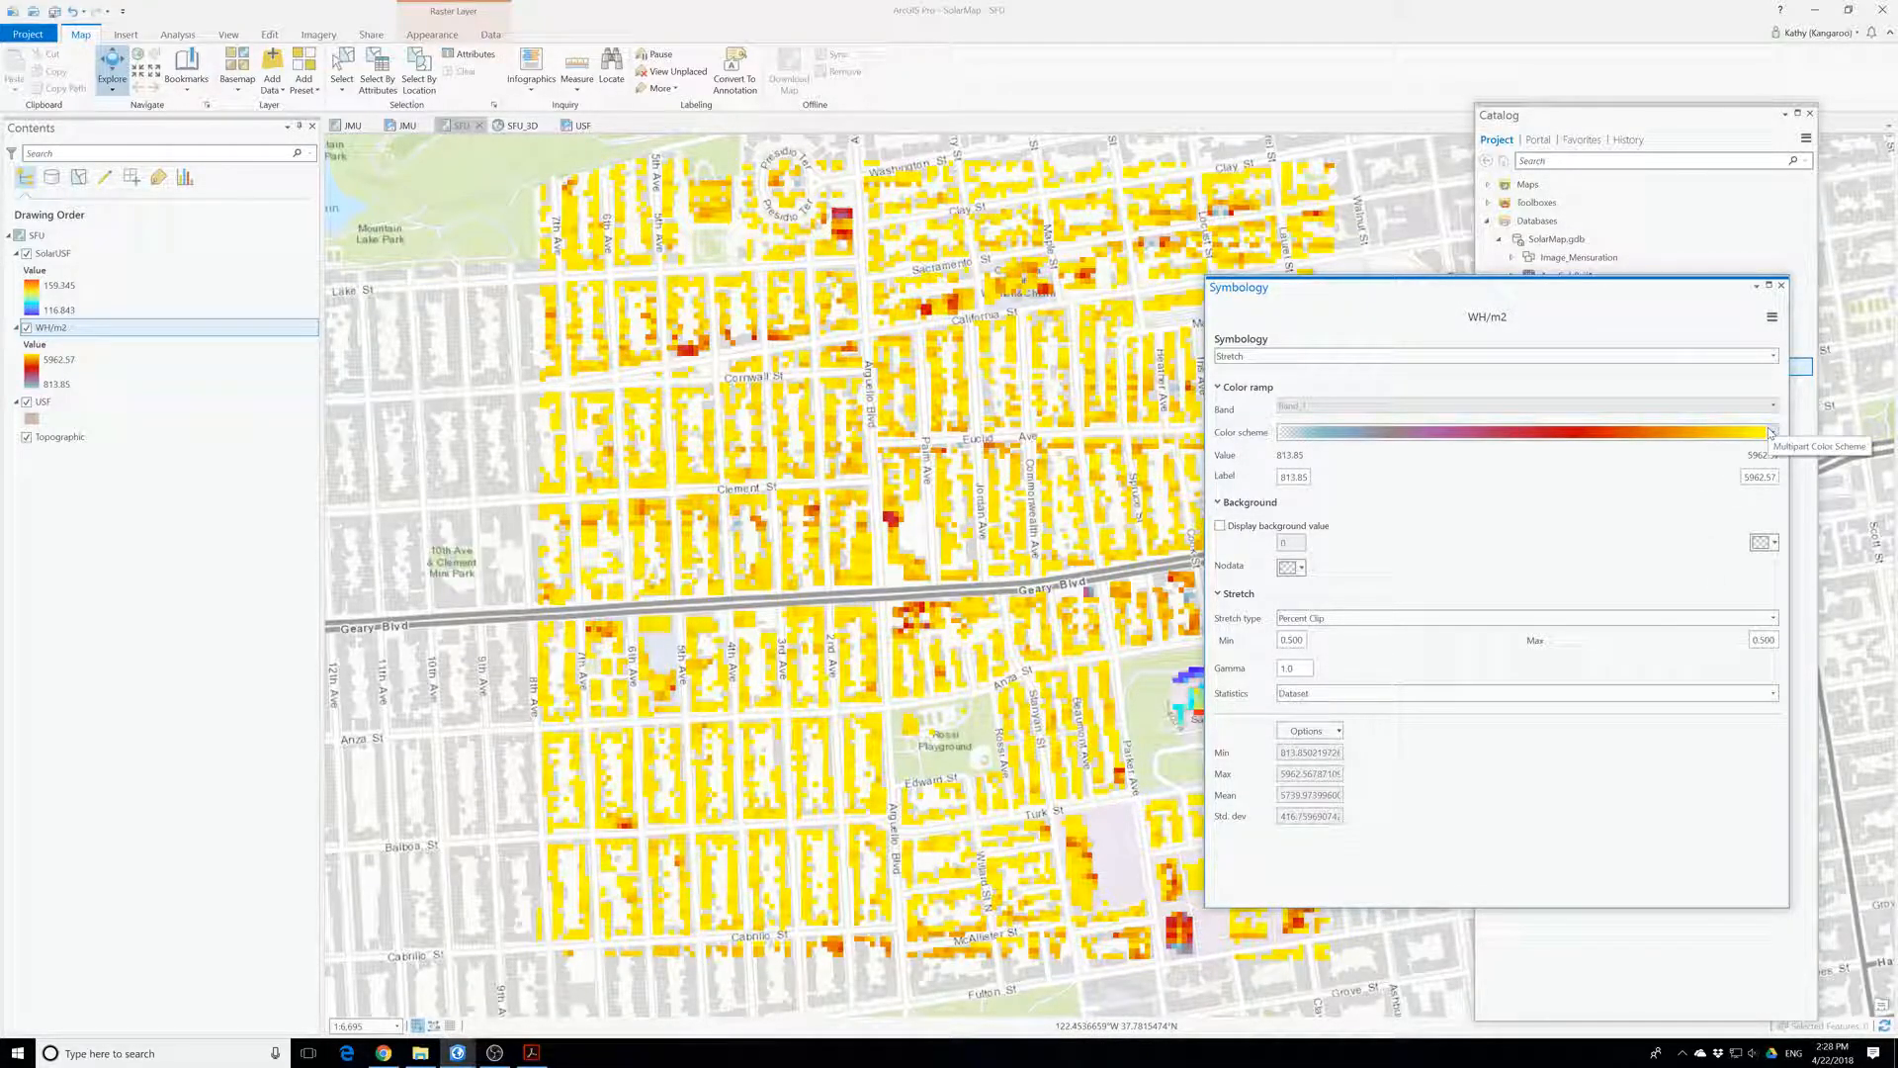
- Try a semitransparent blue-to-yellow heat map color scheme on the WH/m2 layer
drag(1412, 290, 1175, 216)
click(1536, 360)
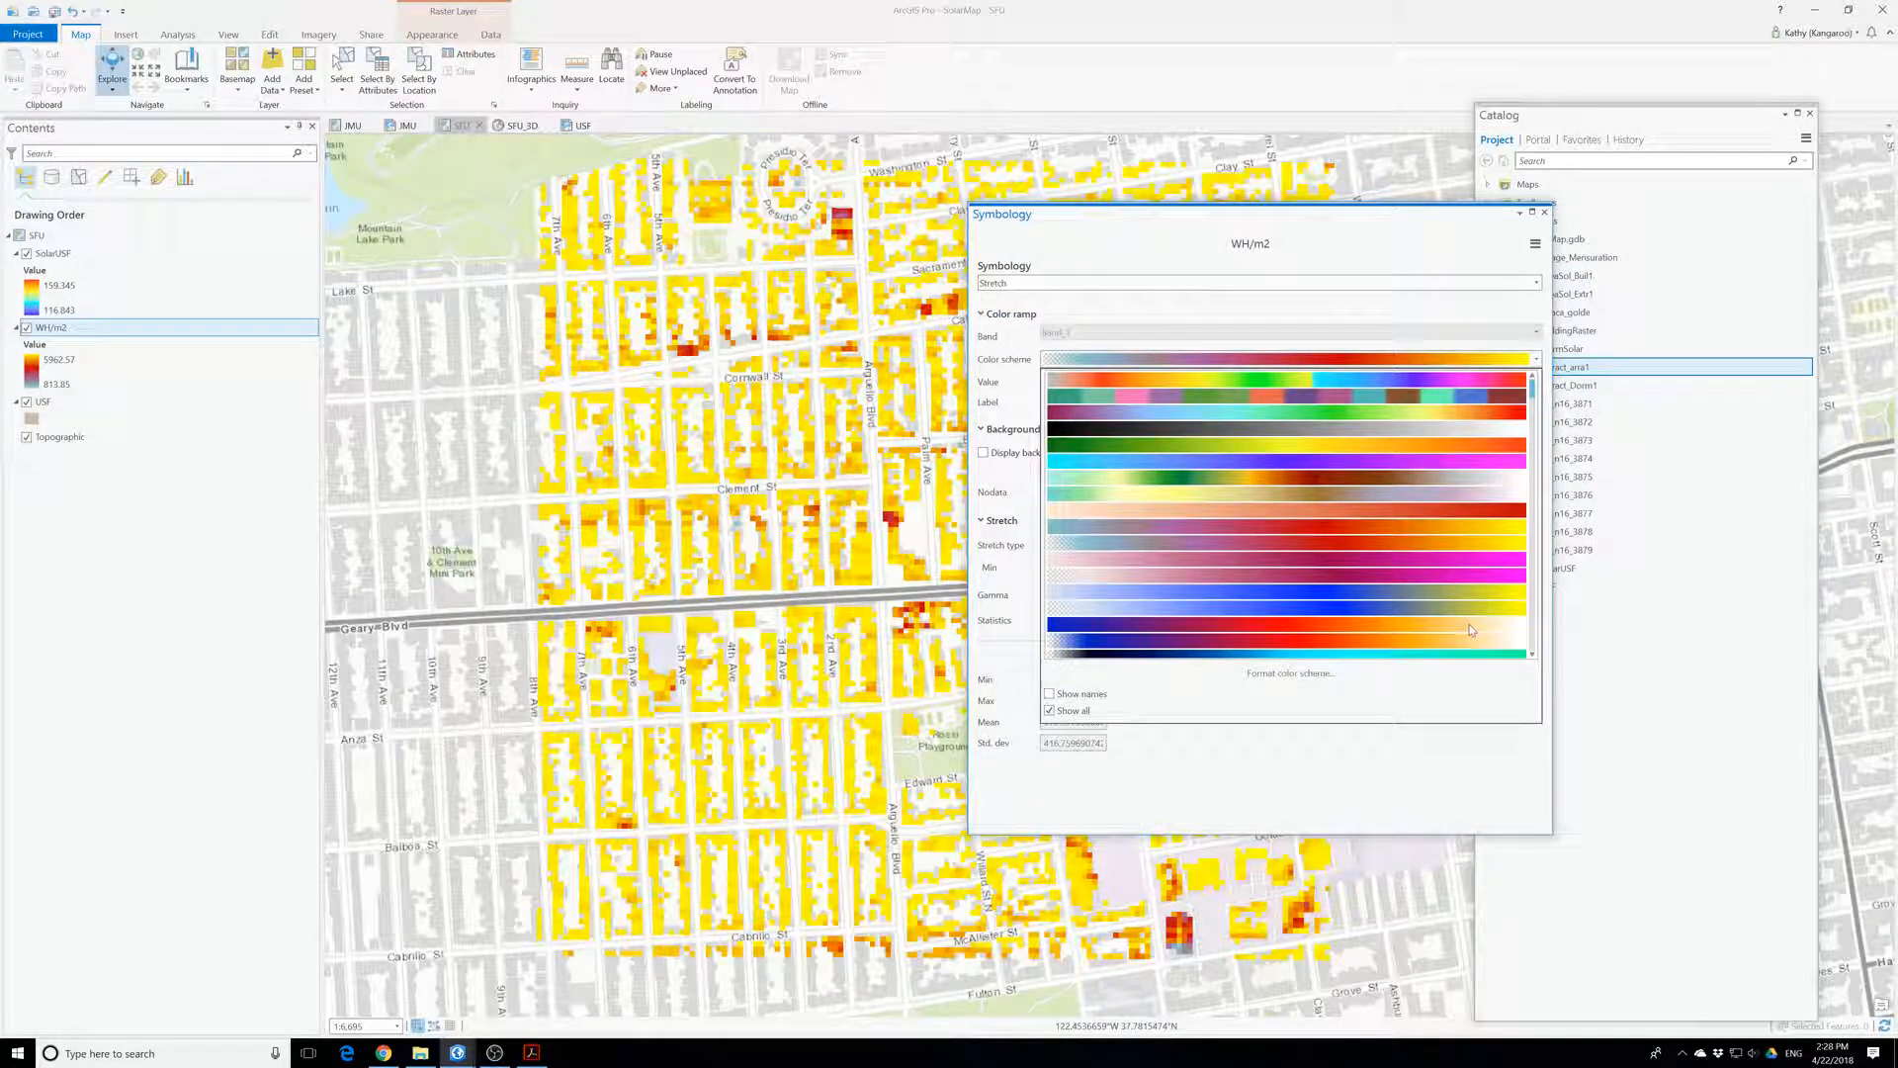
click(1504, 604)
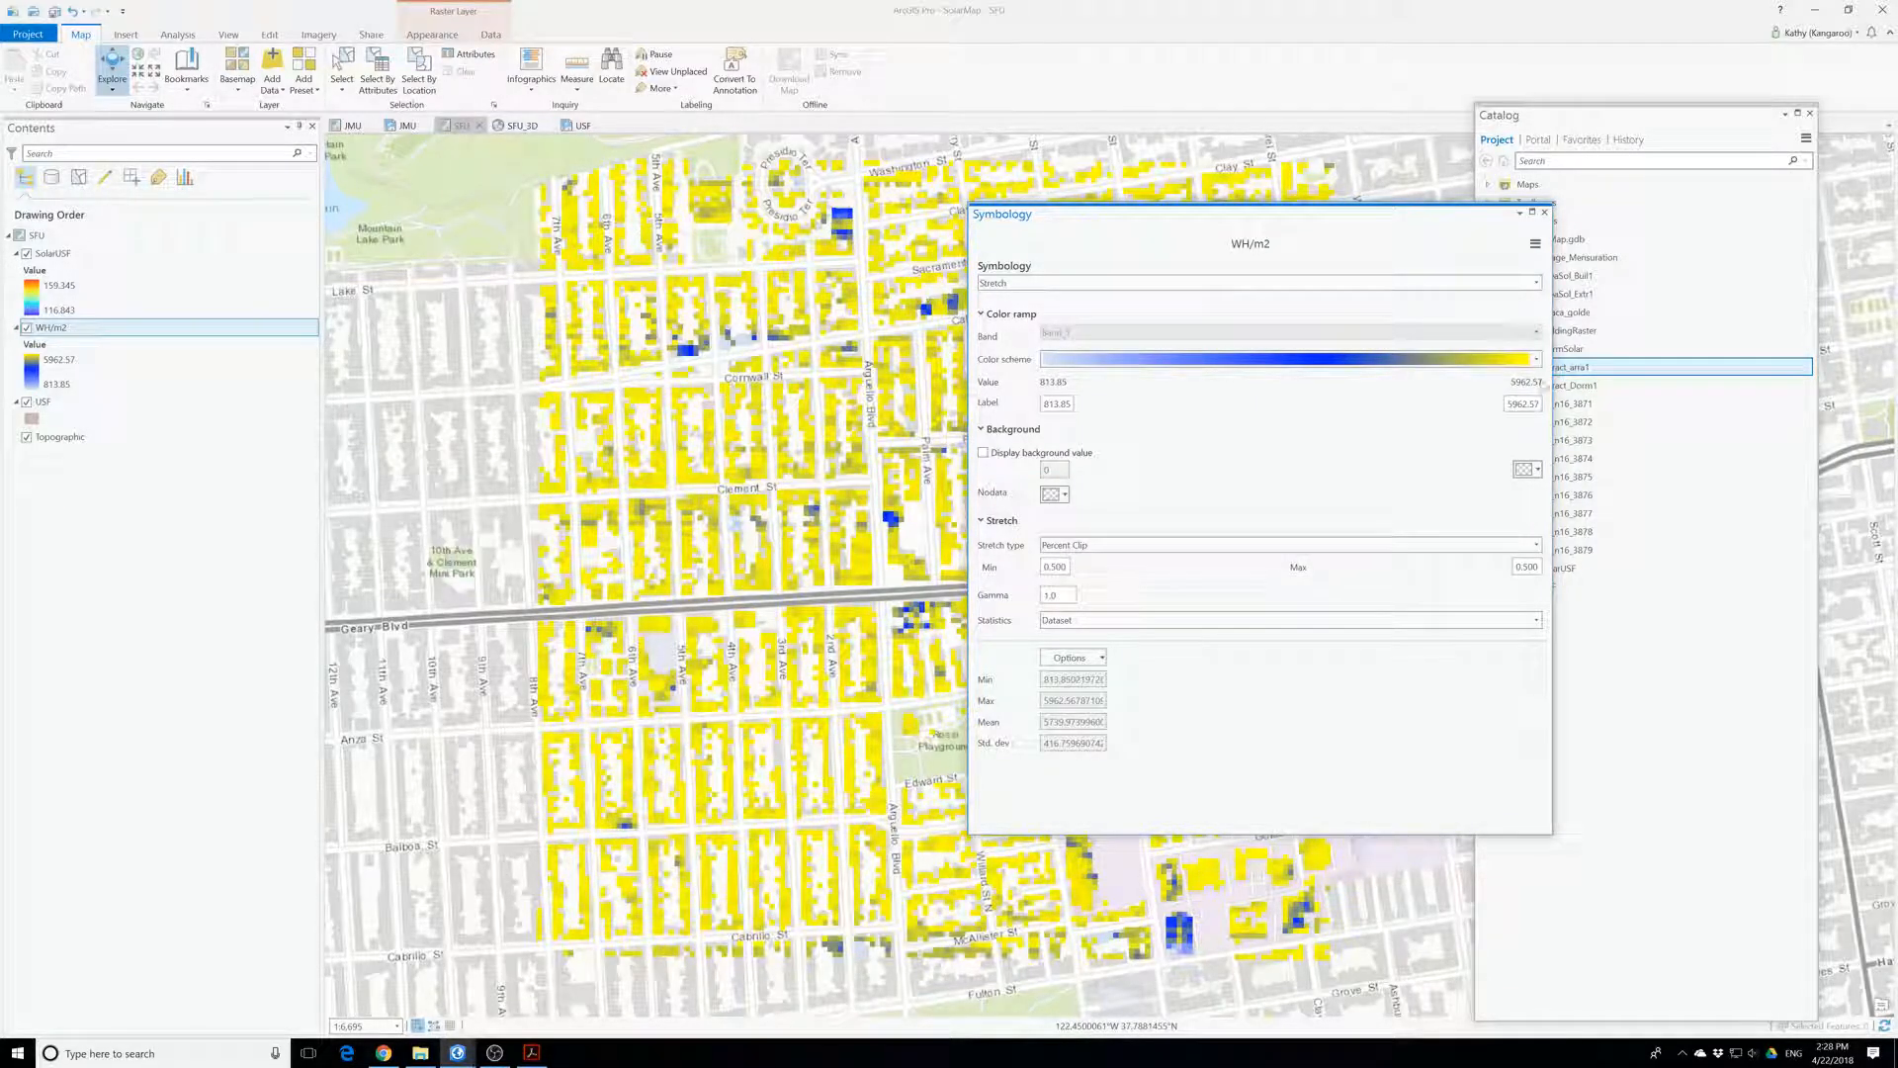
- Apply the opaque blue-purple-red-yellow heat map color scheme to the WH/m2 layer
click(1536, 360)
scroll(1404, 625, down, 2)
scroll(1403, 625, down, 3)
scroll(1403, 625, up, 3)
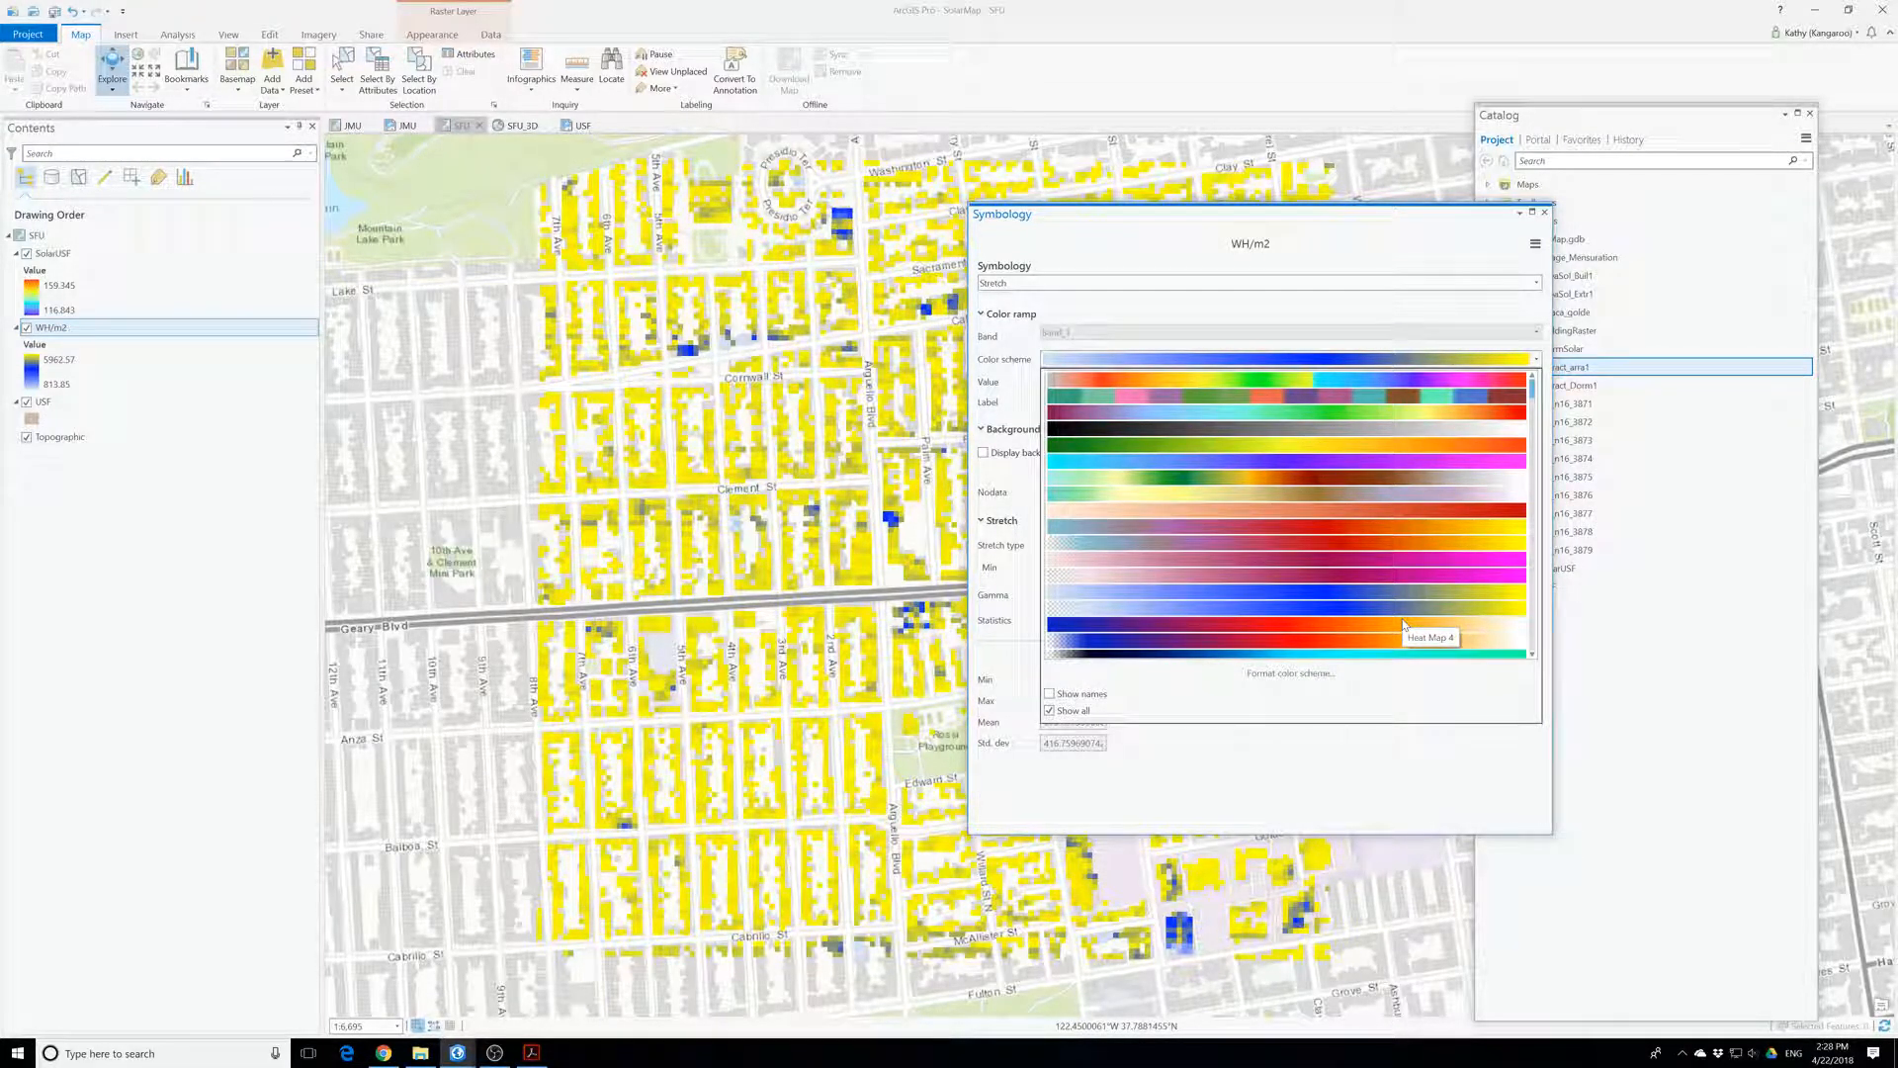
click(1487, 531)
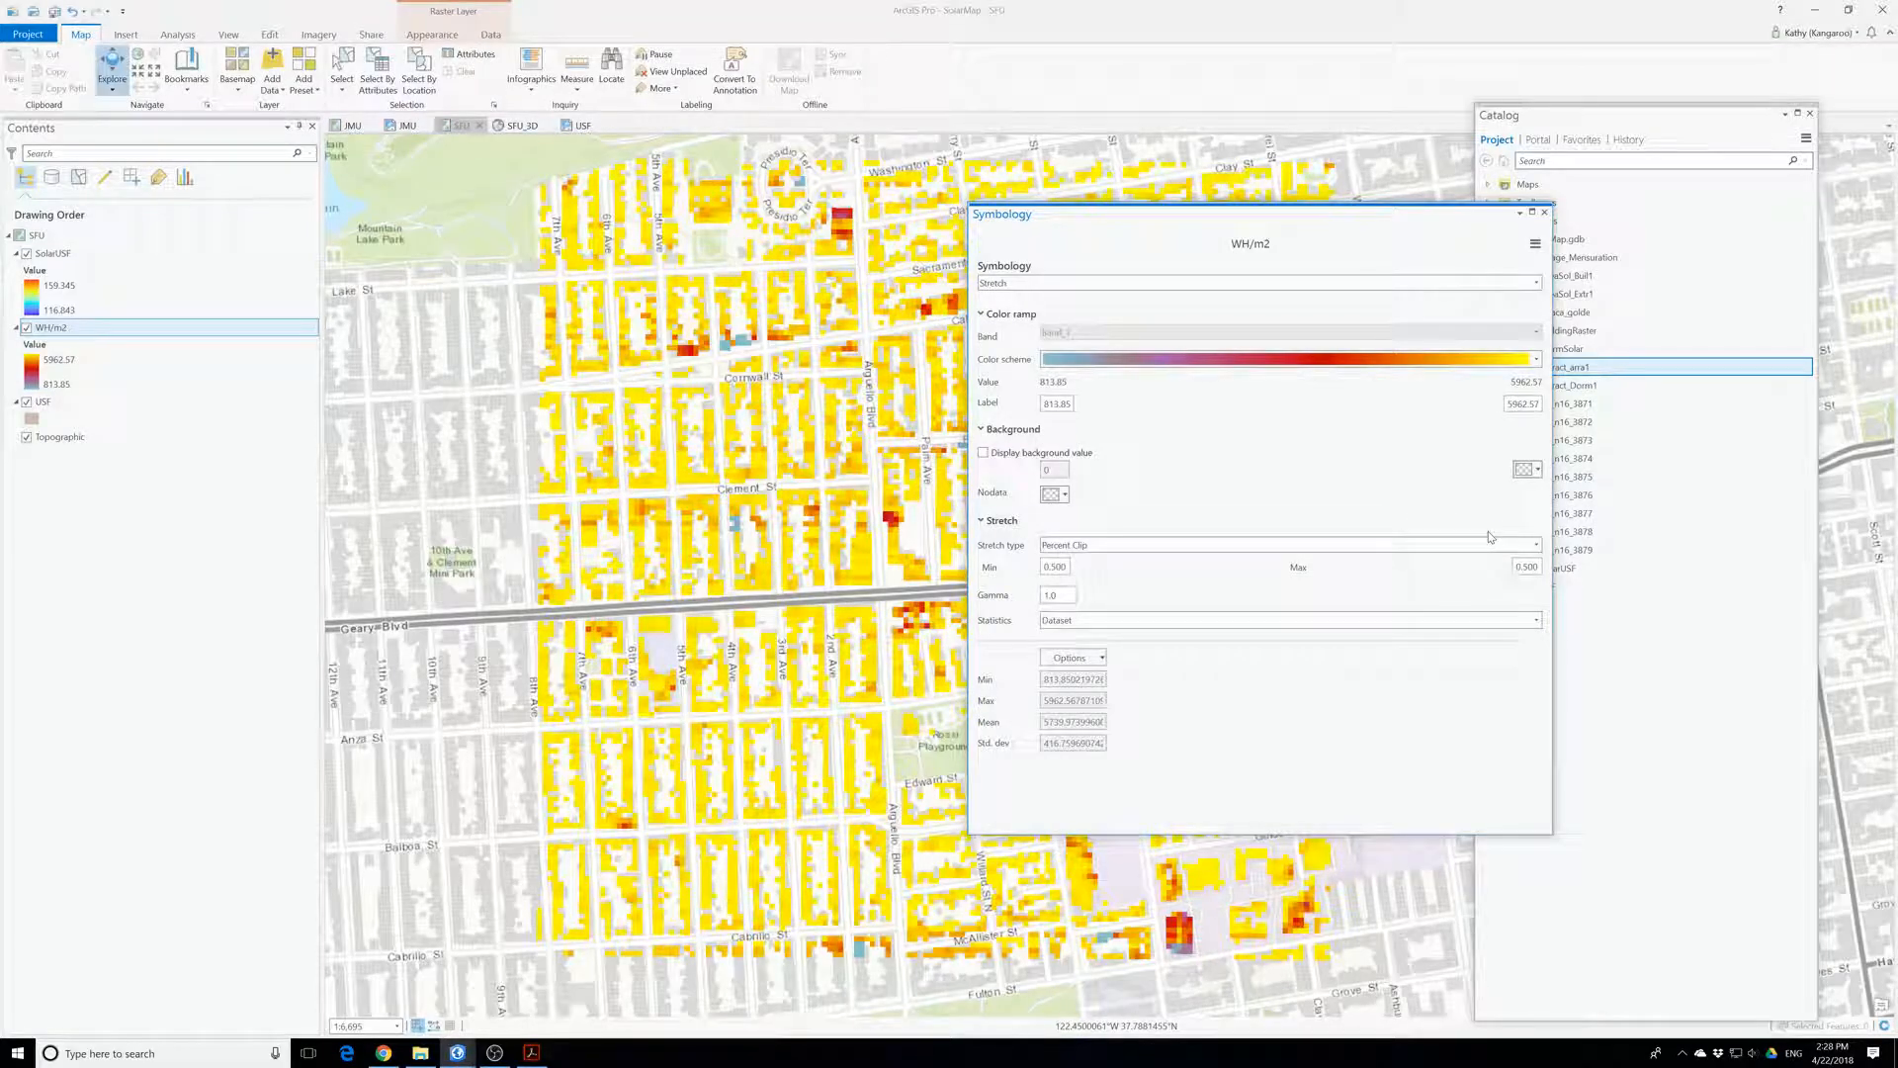
- Try a paired blue, green, red, orange and purple discrete color scheme on the WH/m2 layer
drag(1253, 211, 493, 168)
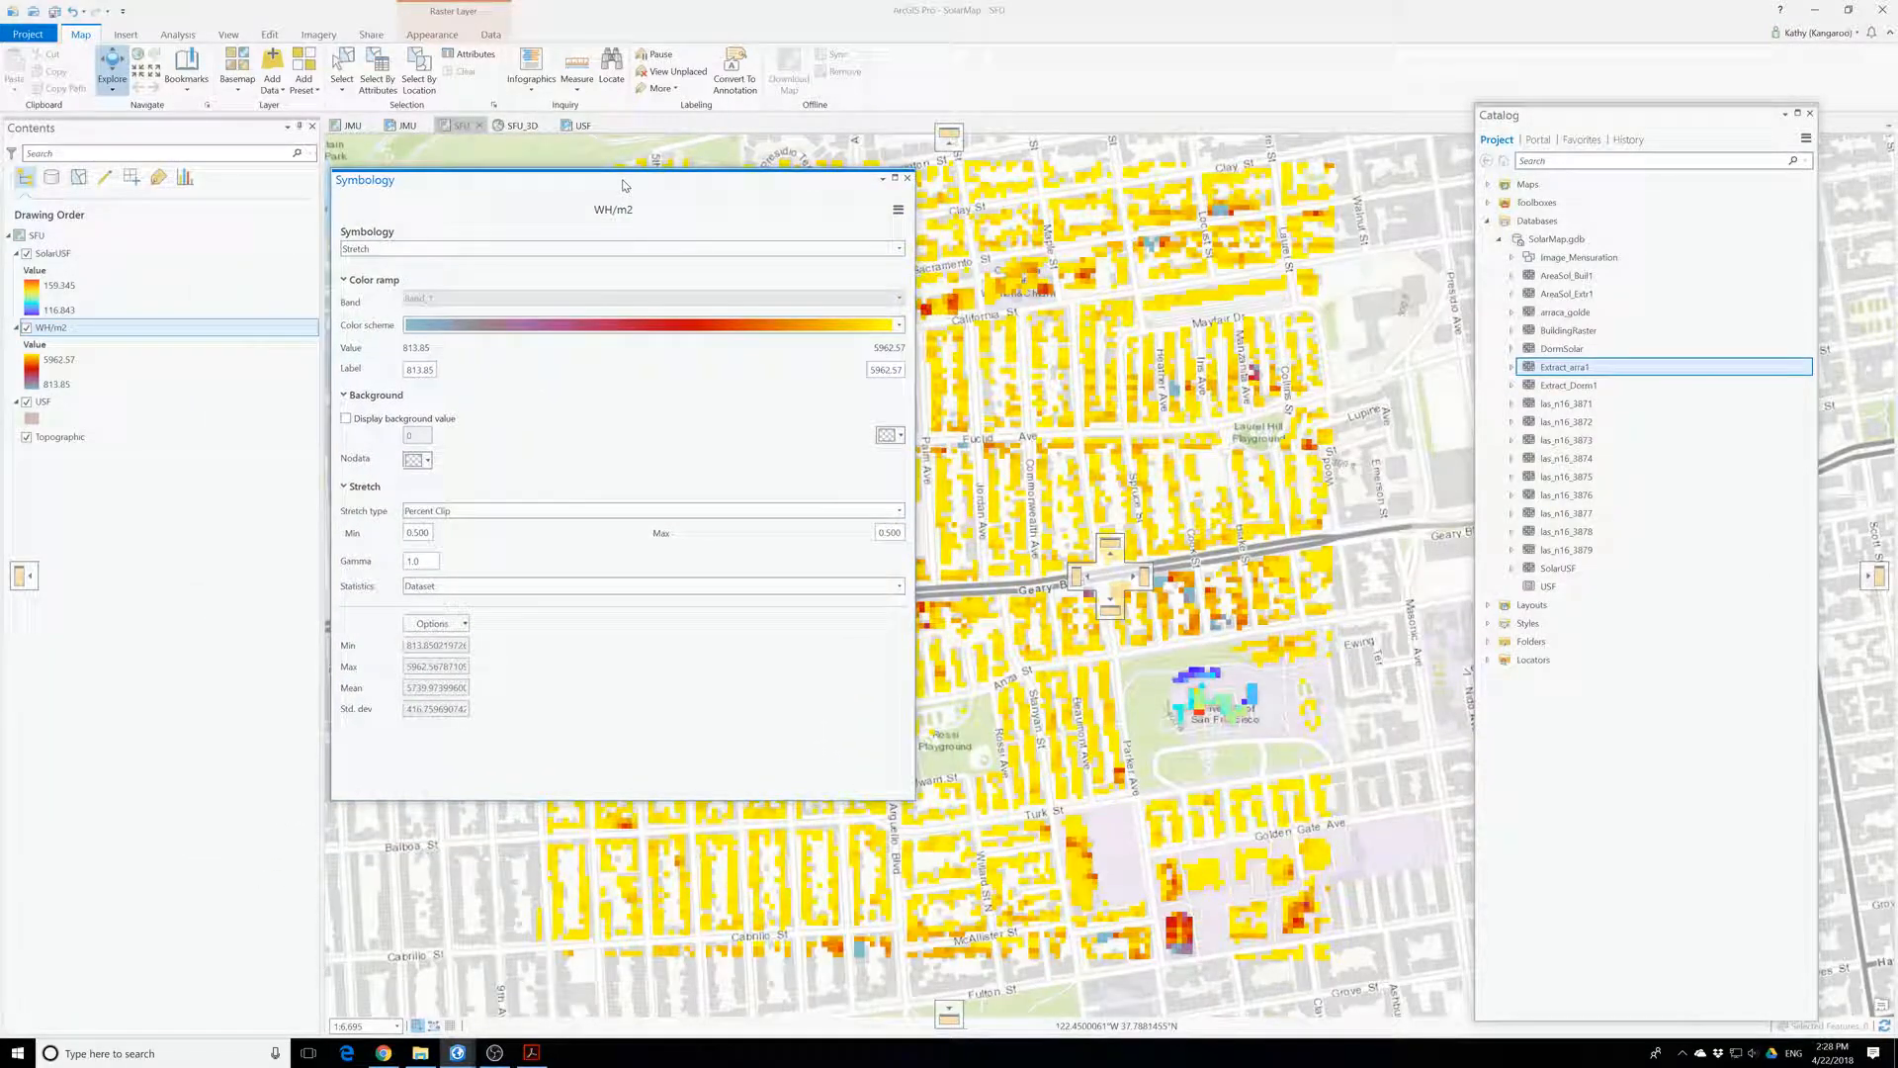
drag(623, 185, 625, 187)
click(898, 325)
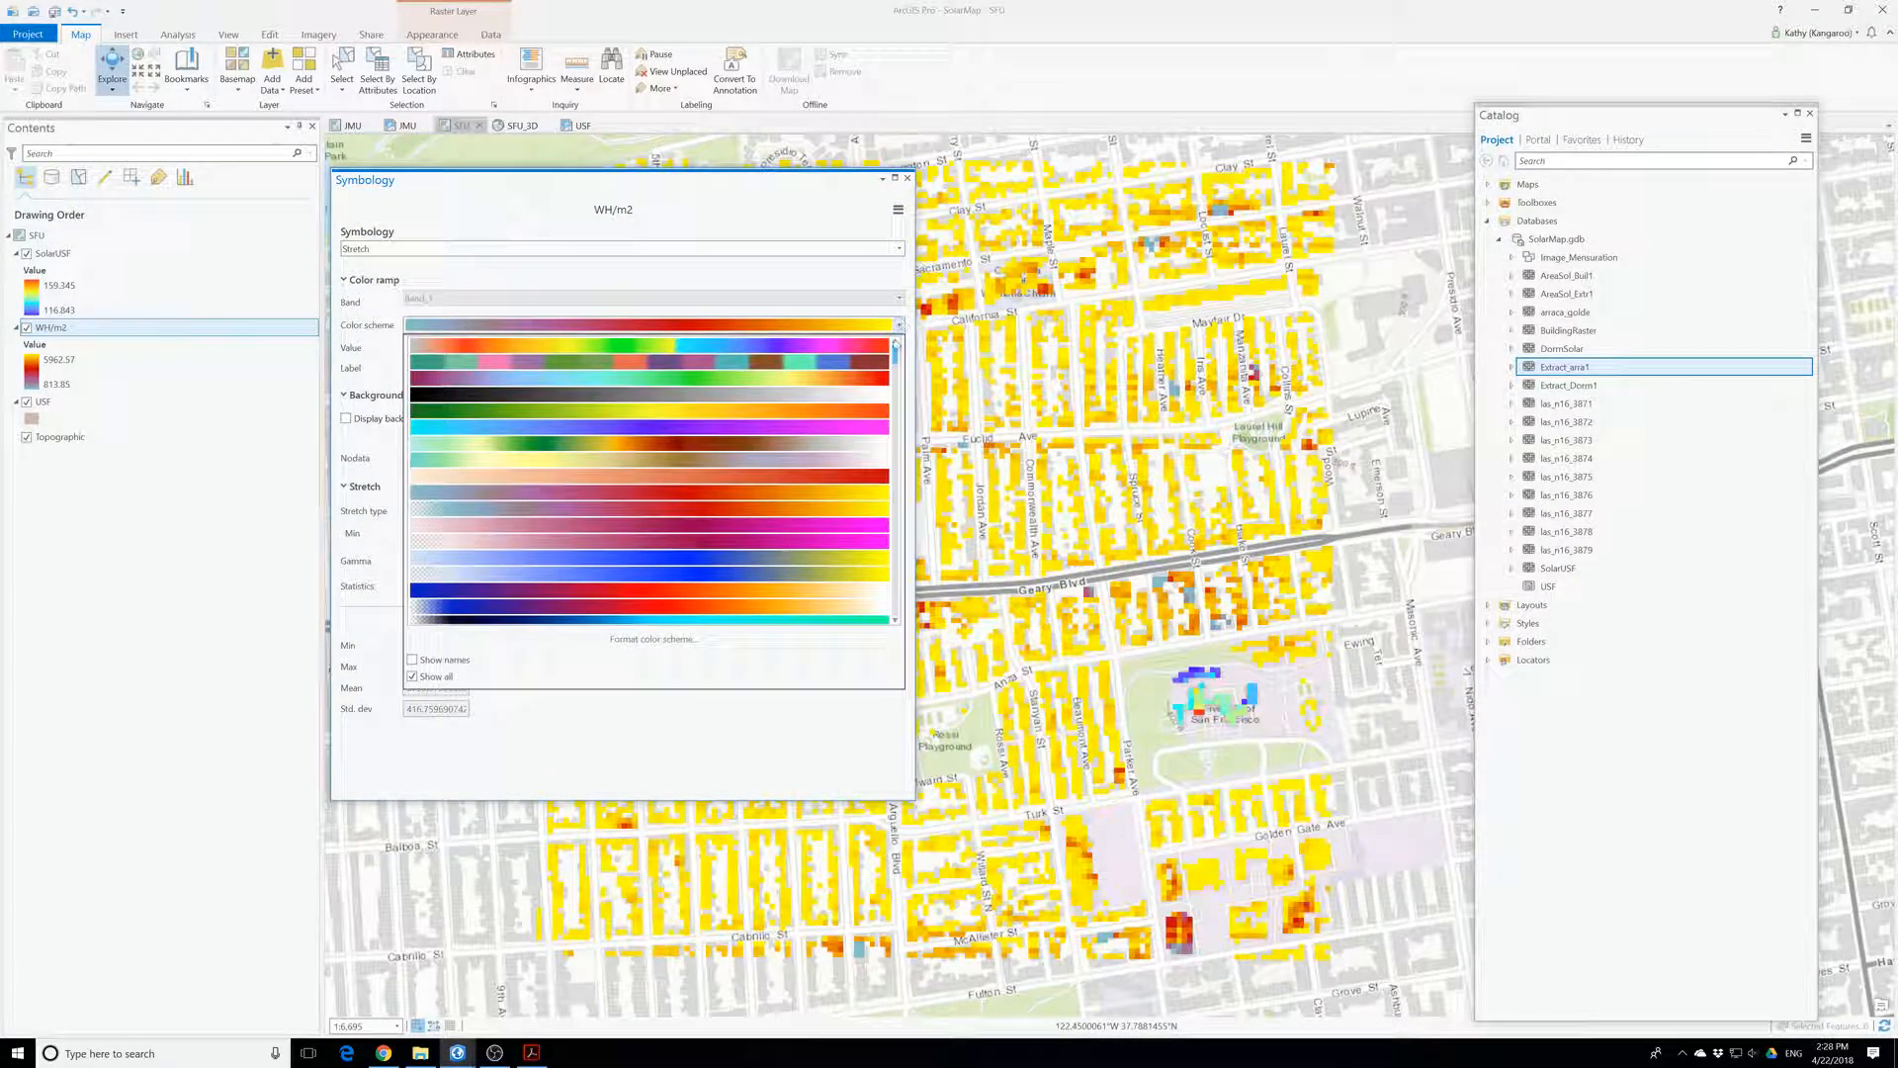
scroll(804, 531, down, 10)
scroll(804, 531, down, 10)
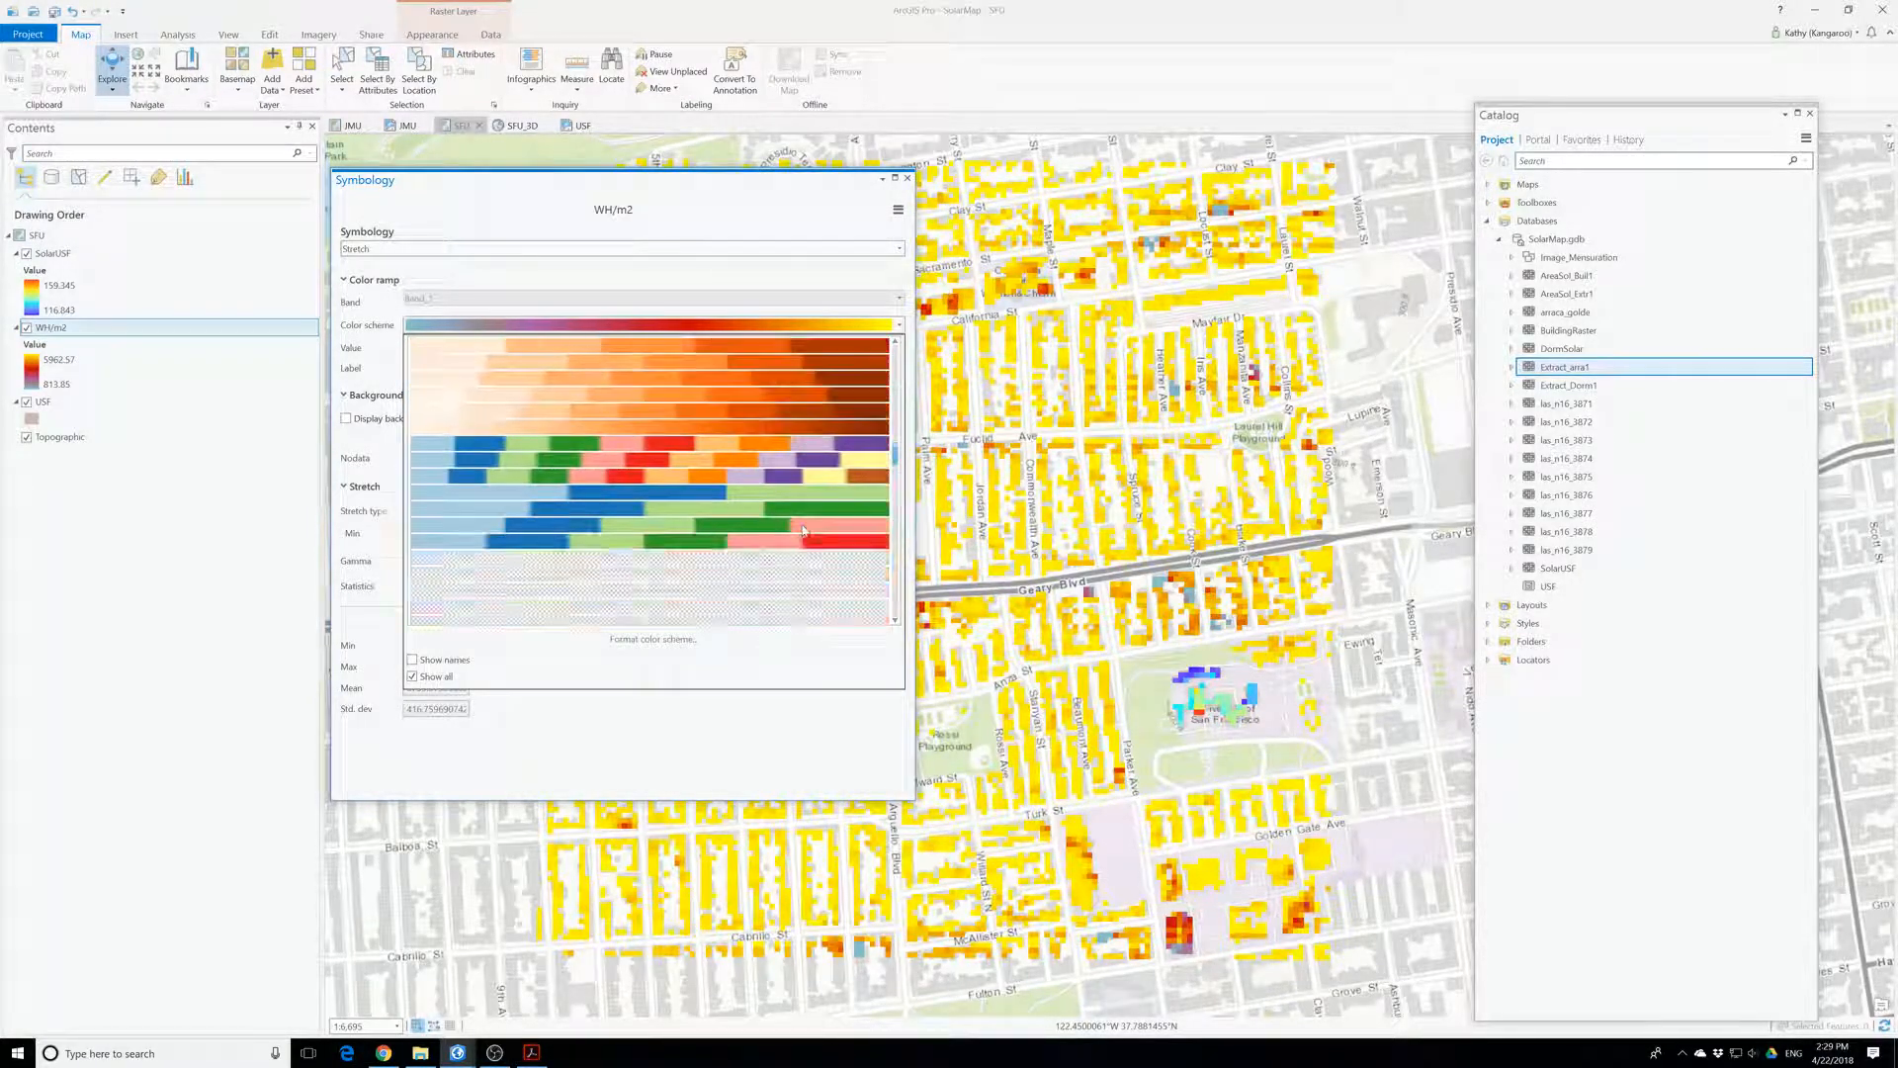
scroll(804, 531, down, 3)
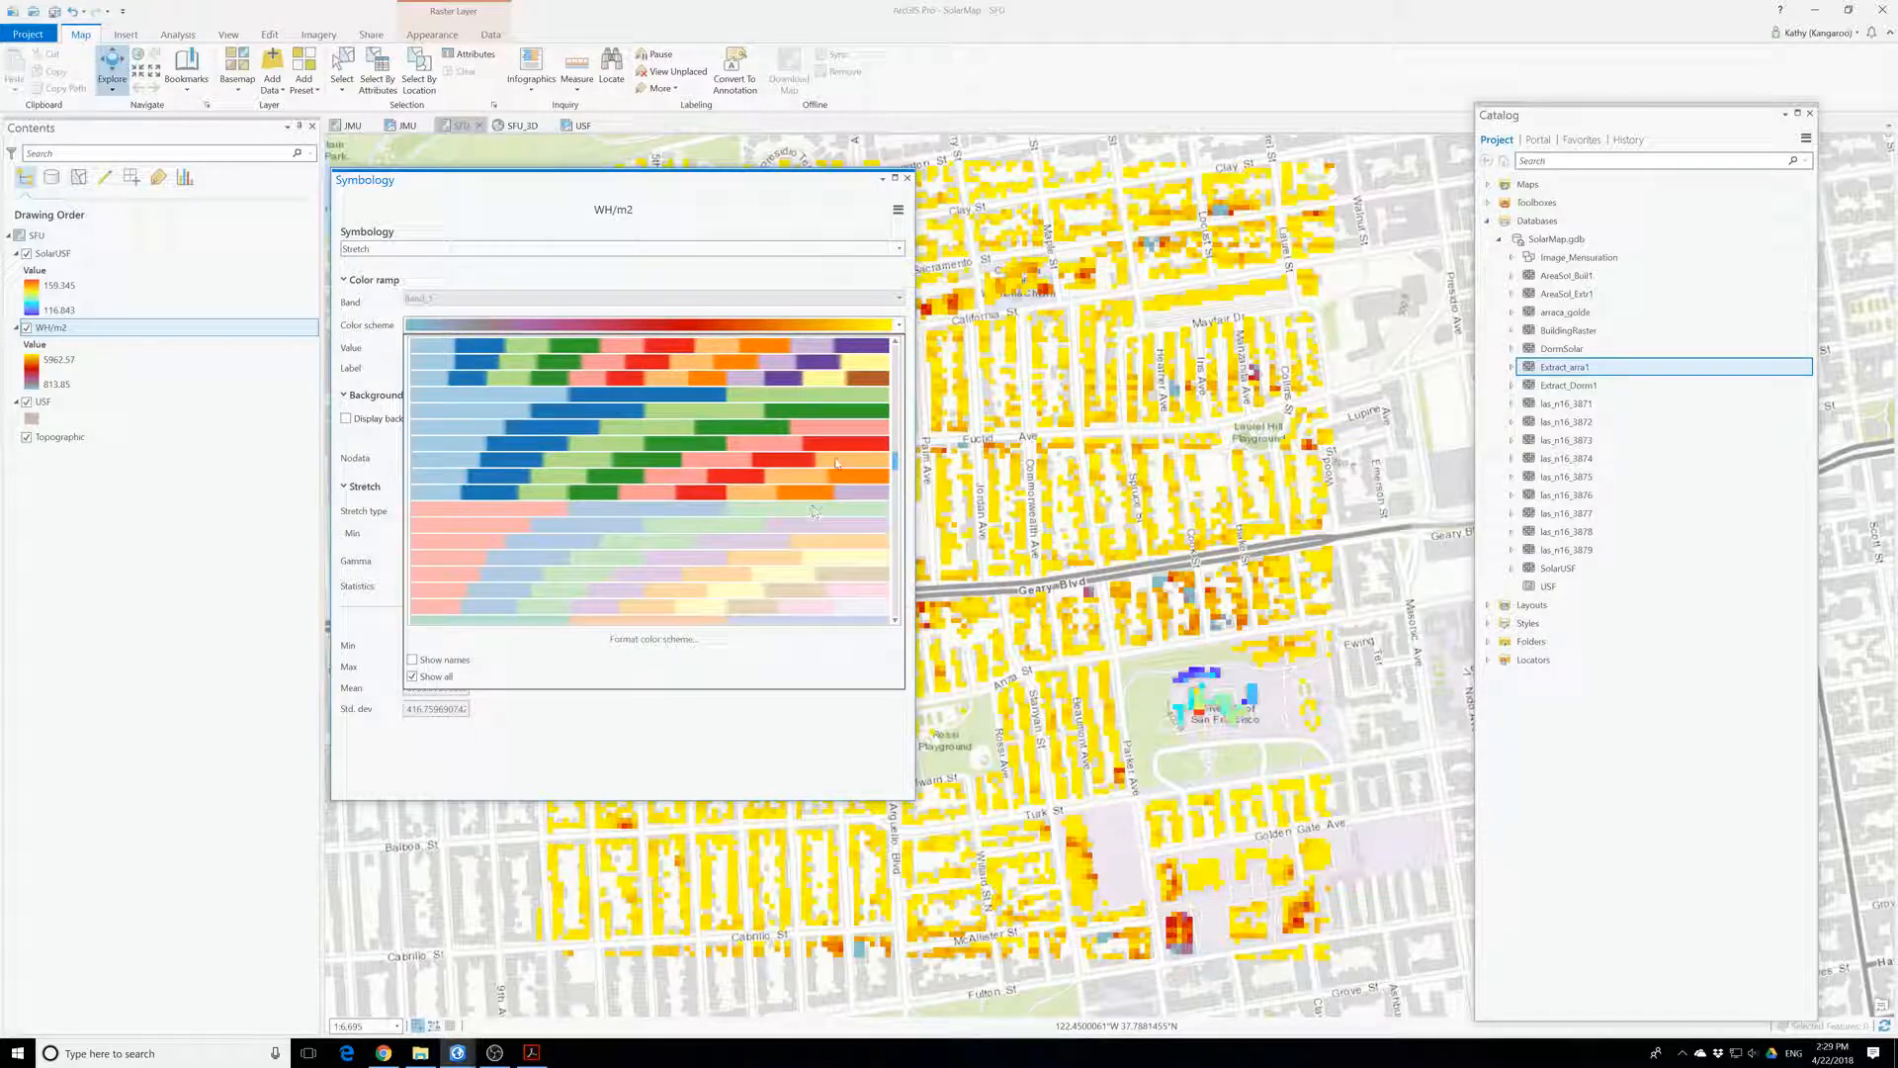
click(882, 358)
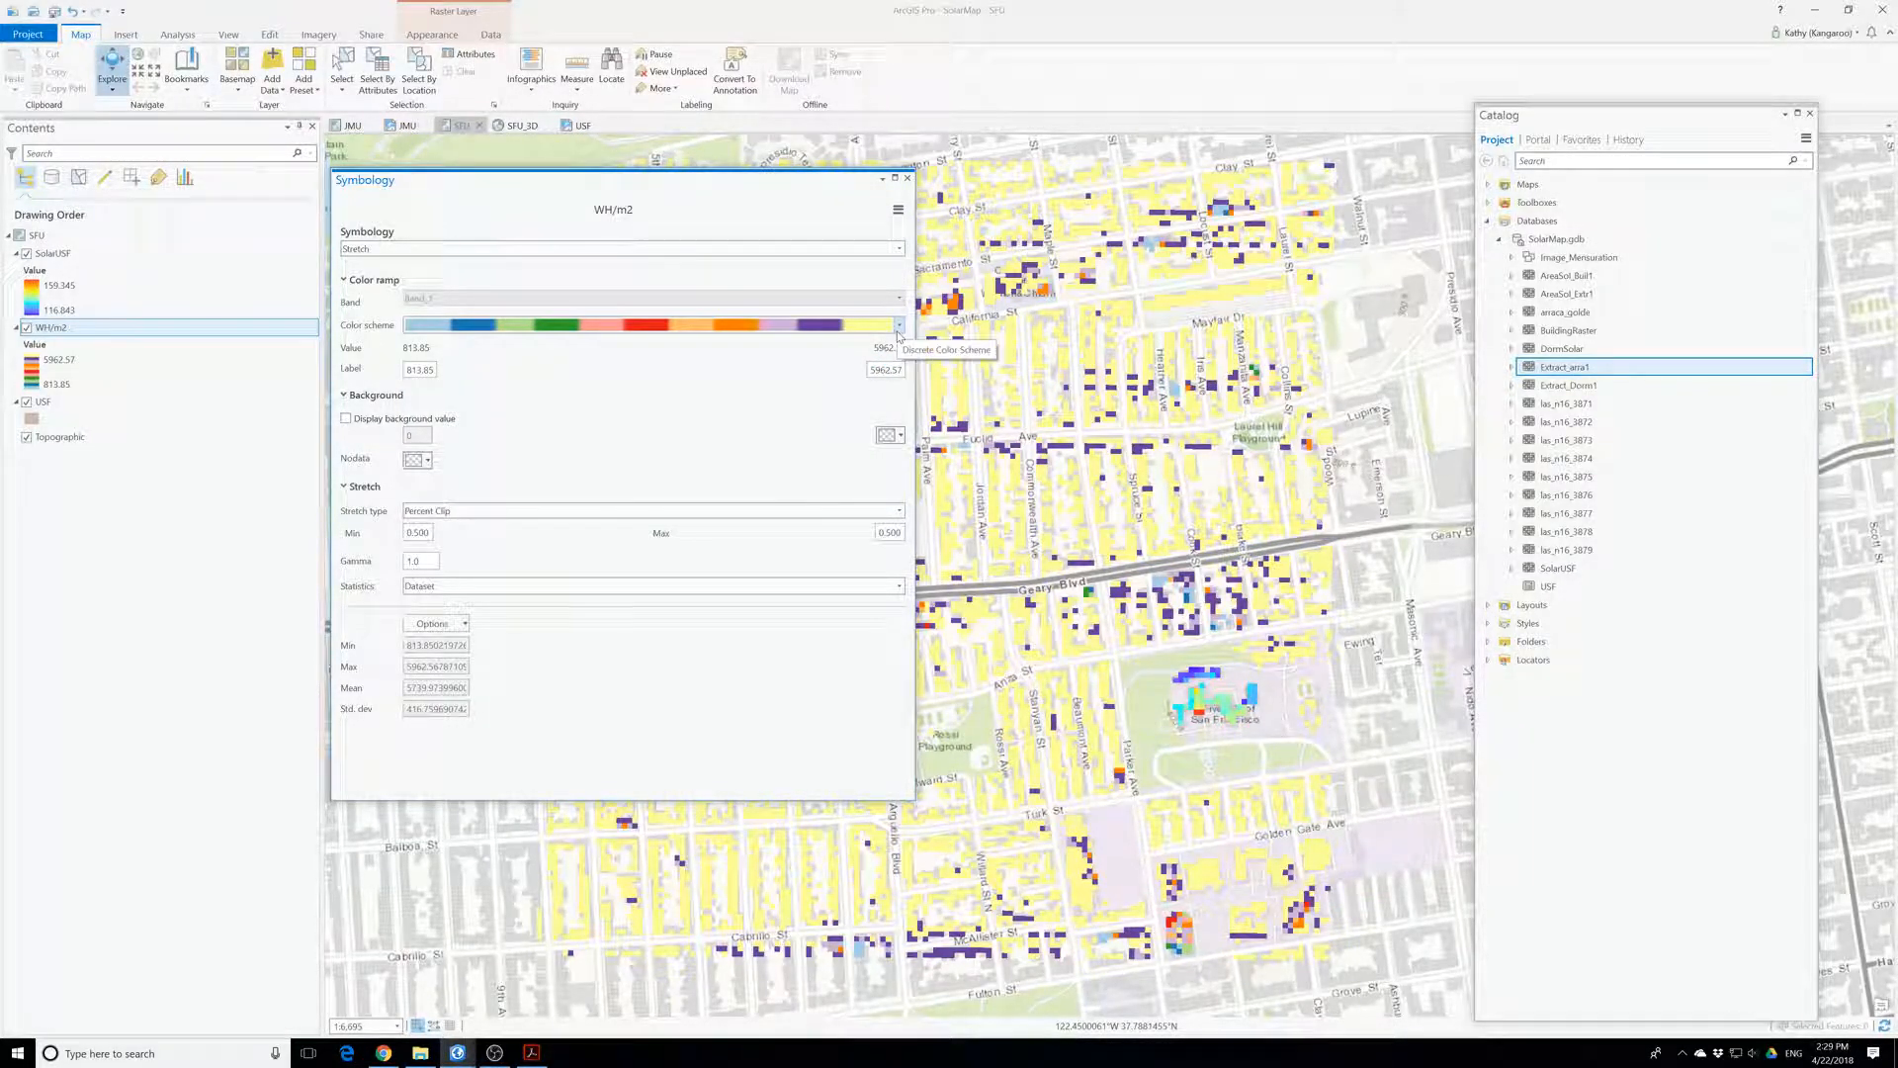
- Try a pastel multicolor Set 3 discrete color scheme on the WH/m2 layer
click(899, 326)
scroll(787, 534, up, 5)
scroll(787, 534, down, 2)
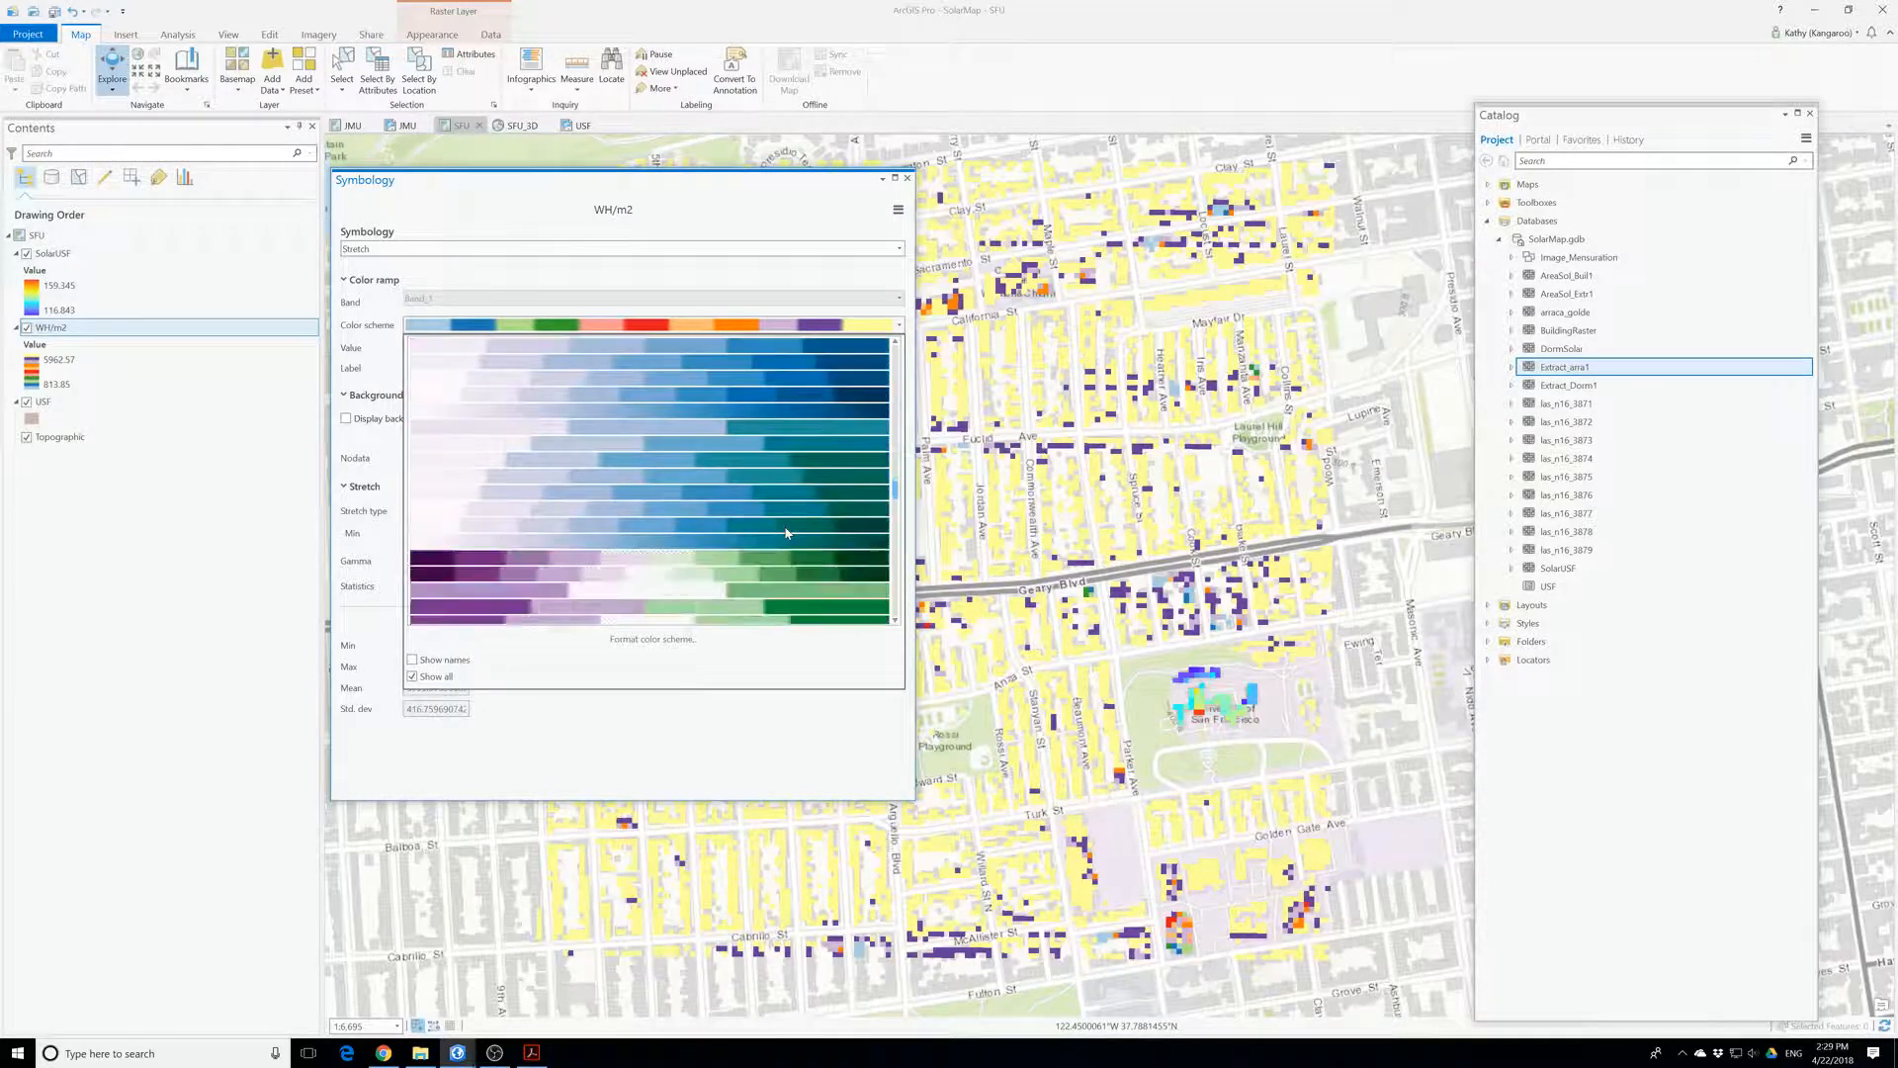
scroll(787, 534, up, 2)
scroll(787, 534, down, 4)
scroll(787, 534, down, 6)
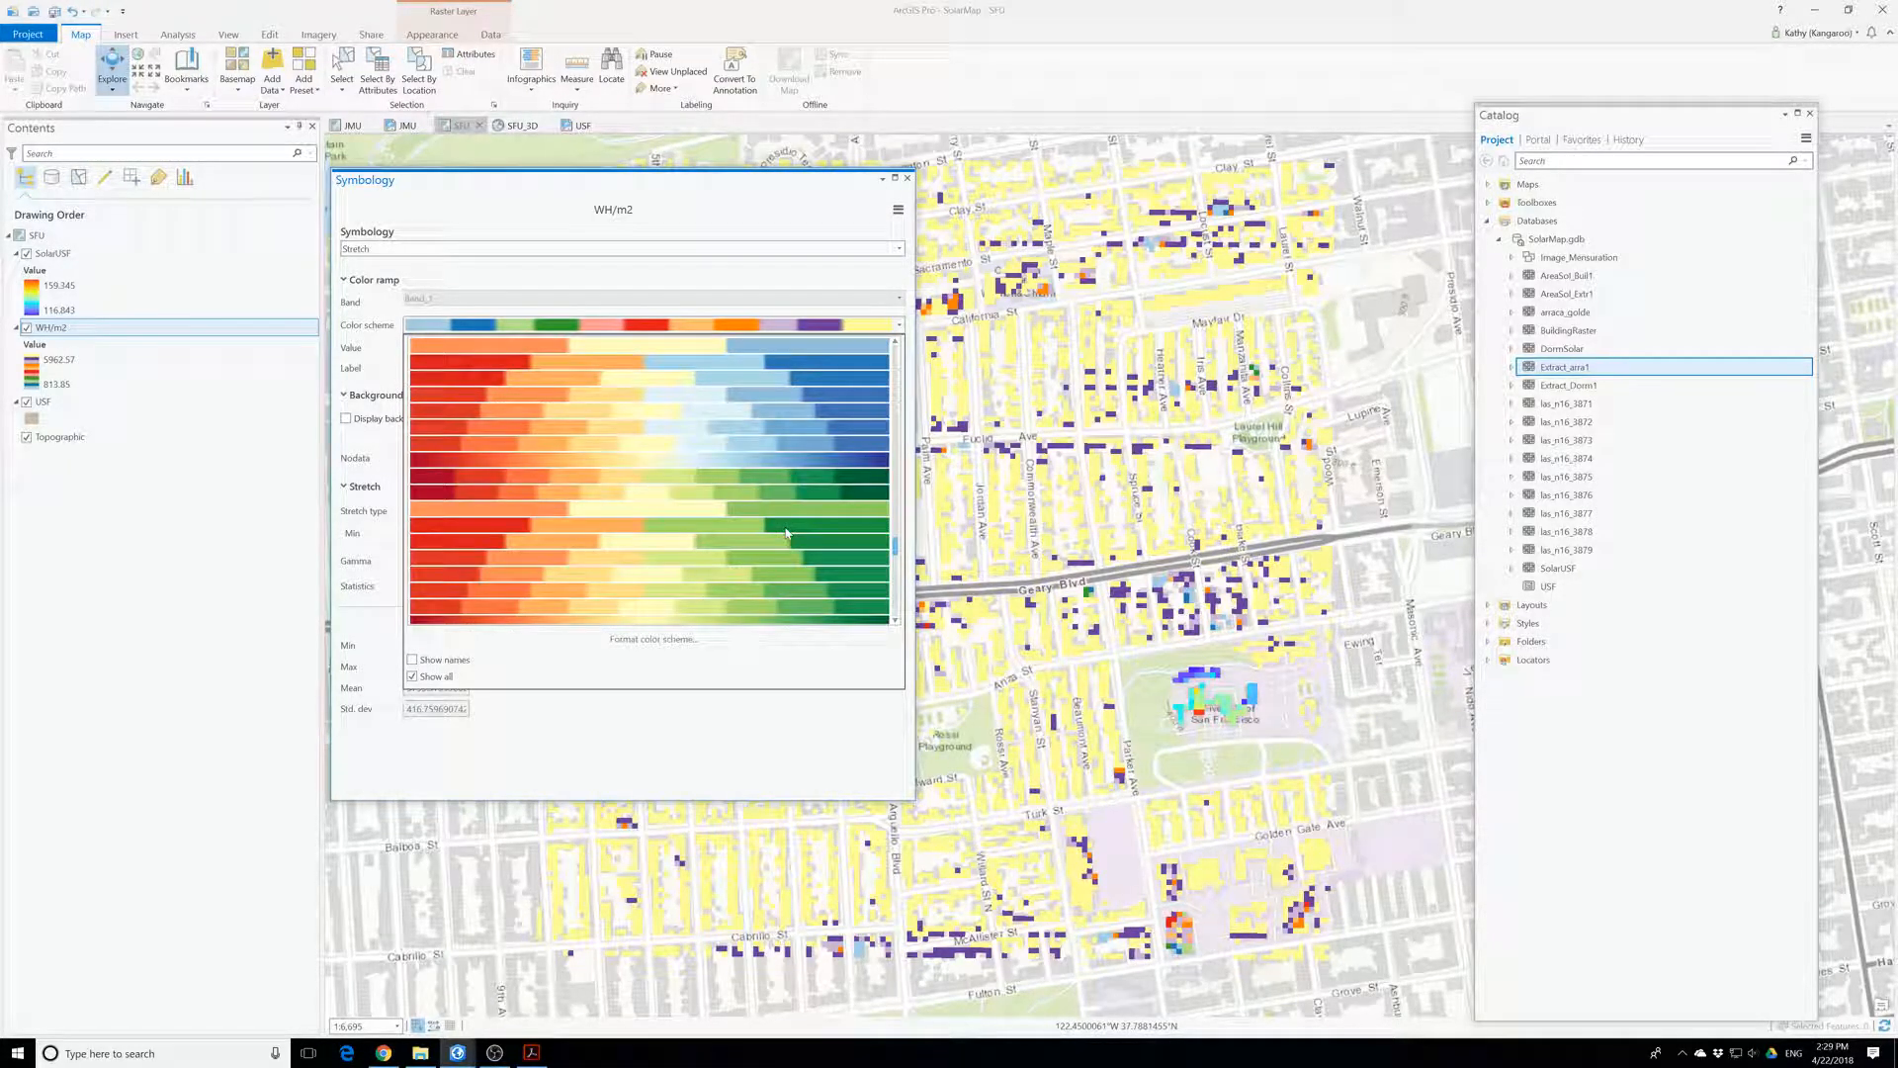
scroll(788, 484, down, 3)
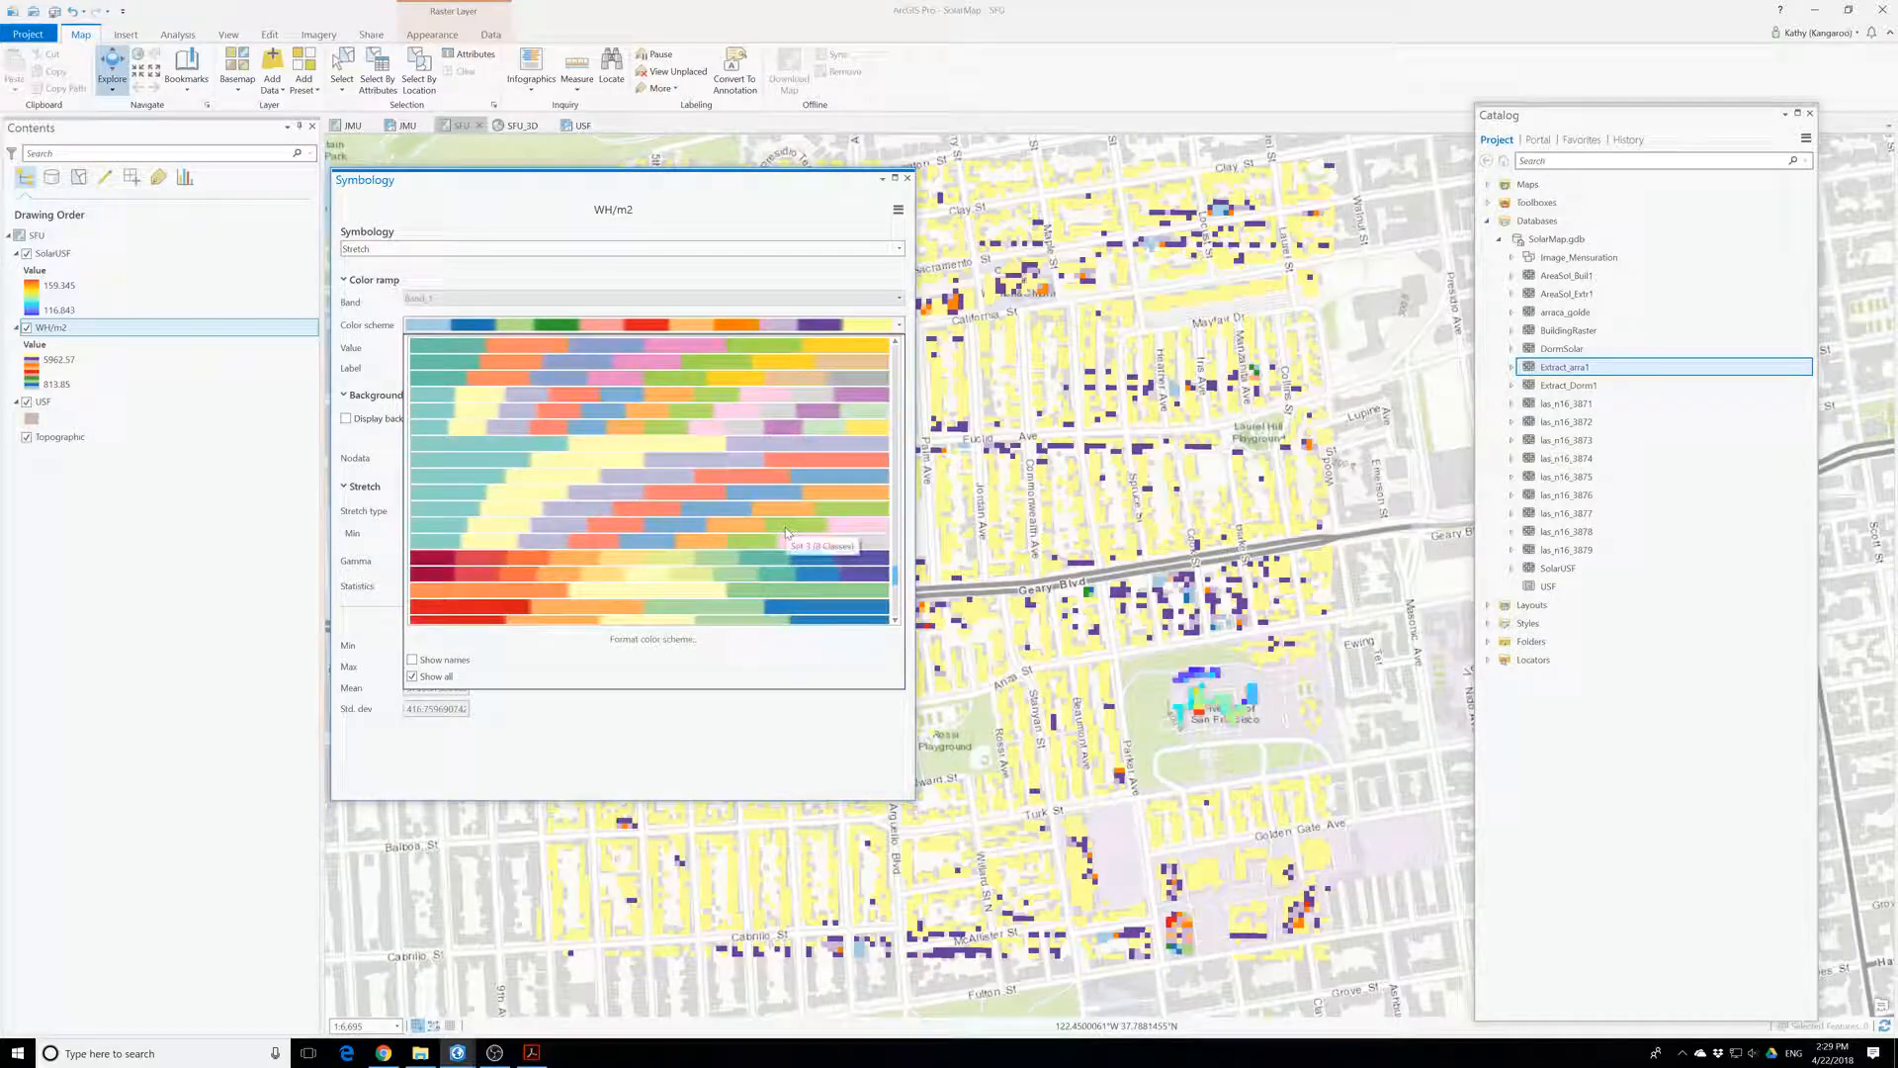
click(869, 440)
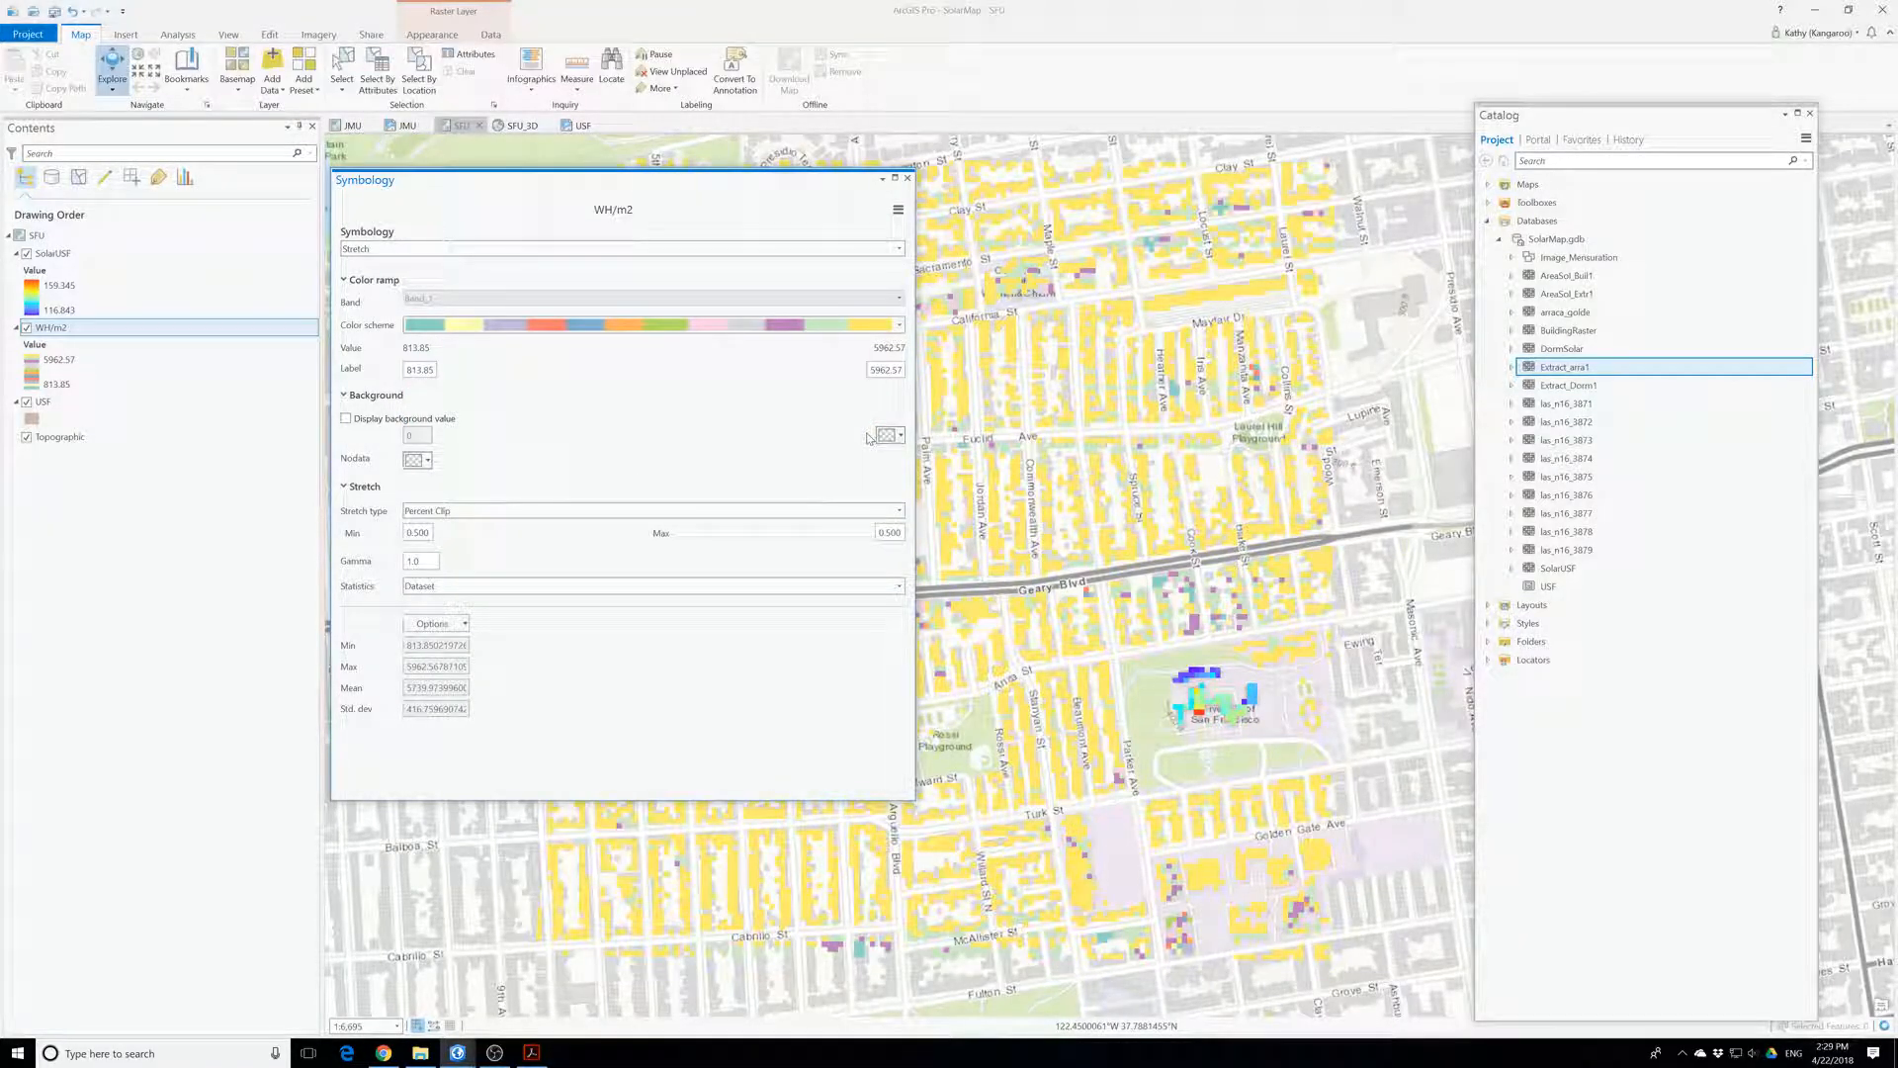
- Try a continuous blue-yellow-red color scheme and a semitransparent blue-to-yellow one on the WH/m2 layer
click(899, 324)
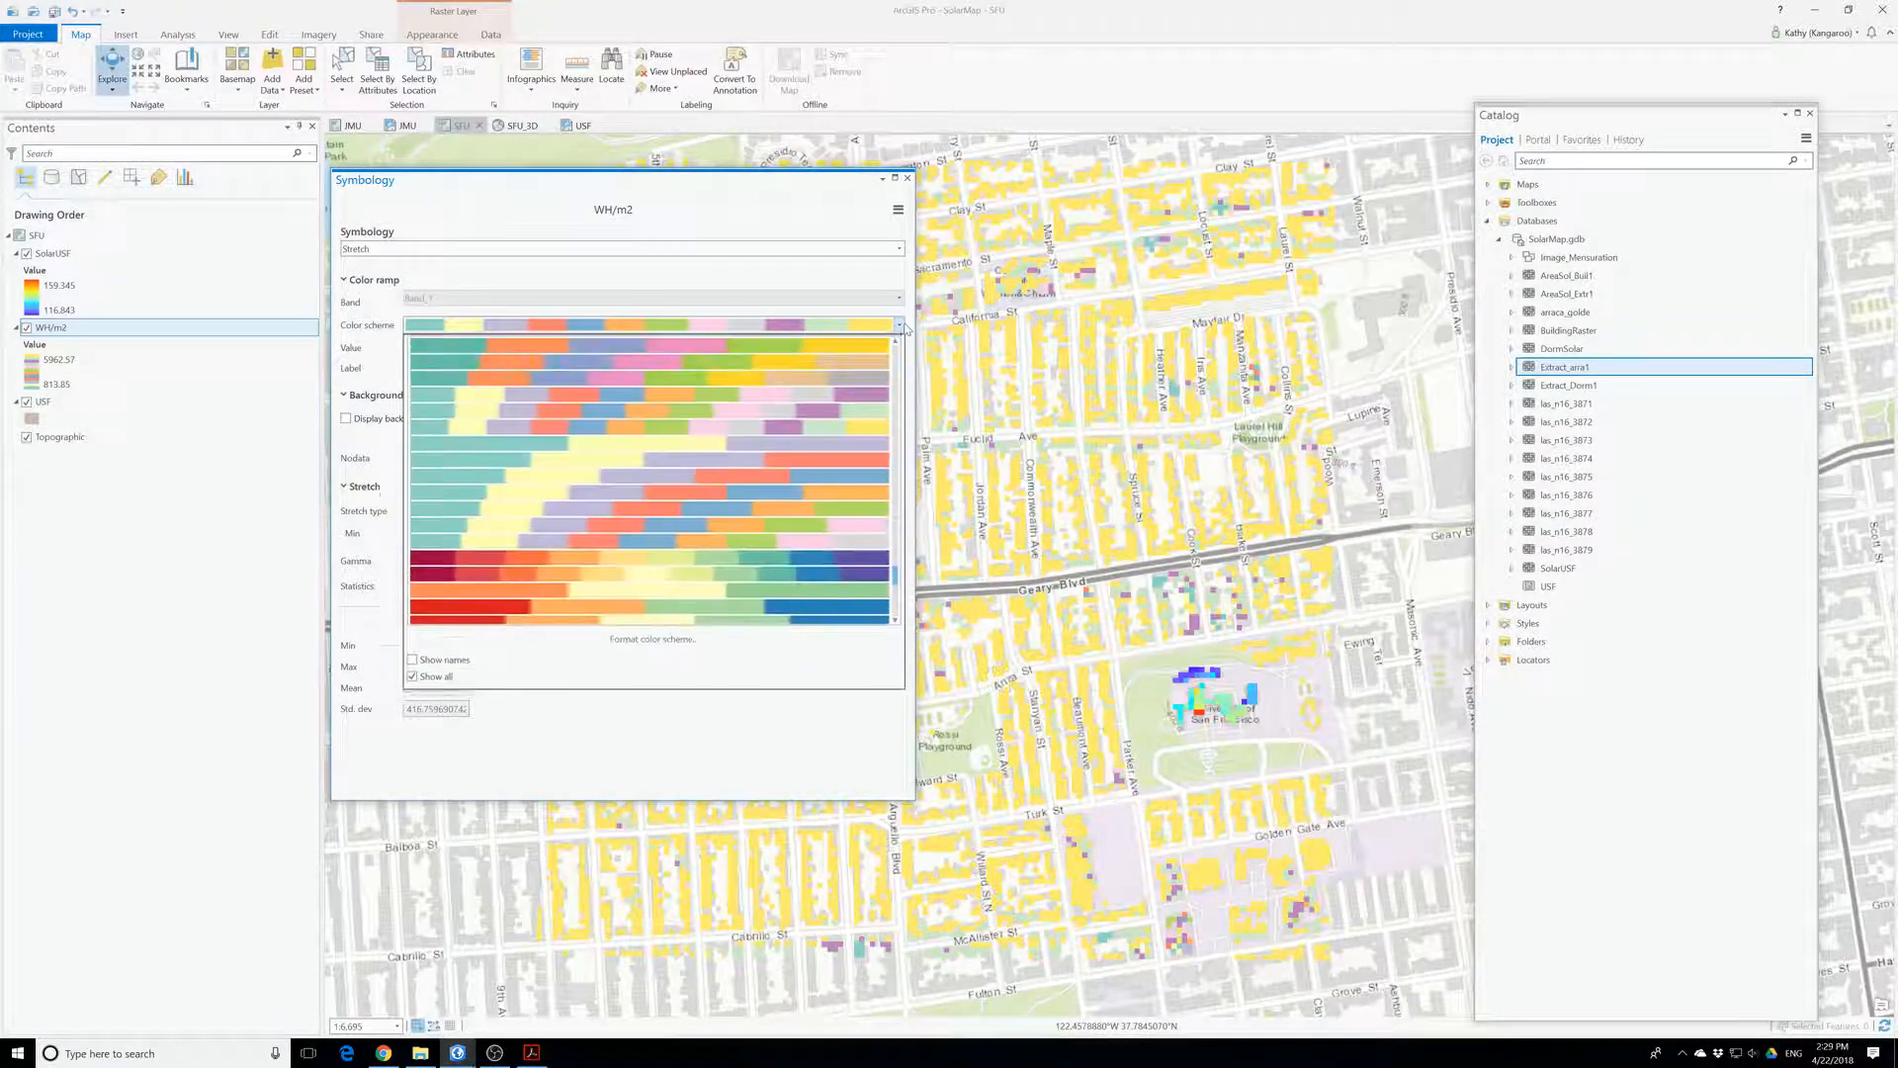
click(856, 483)
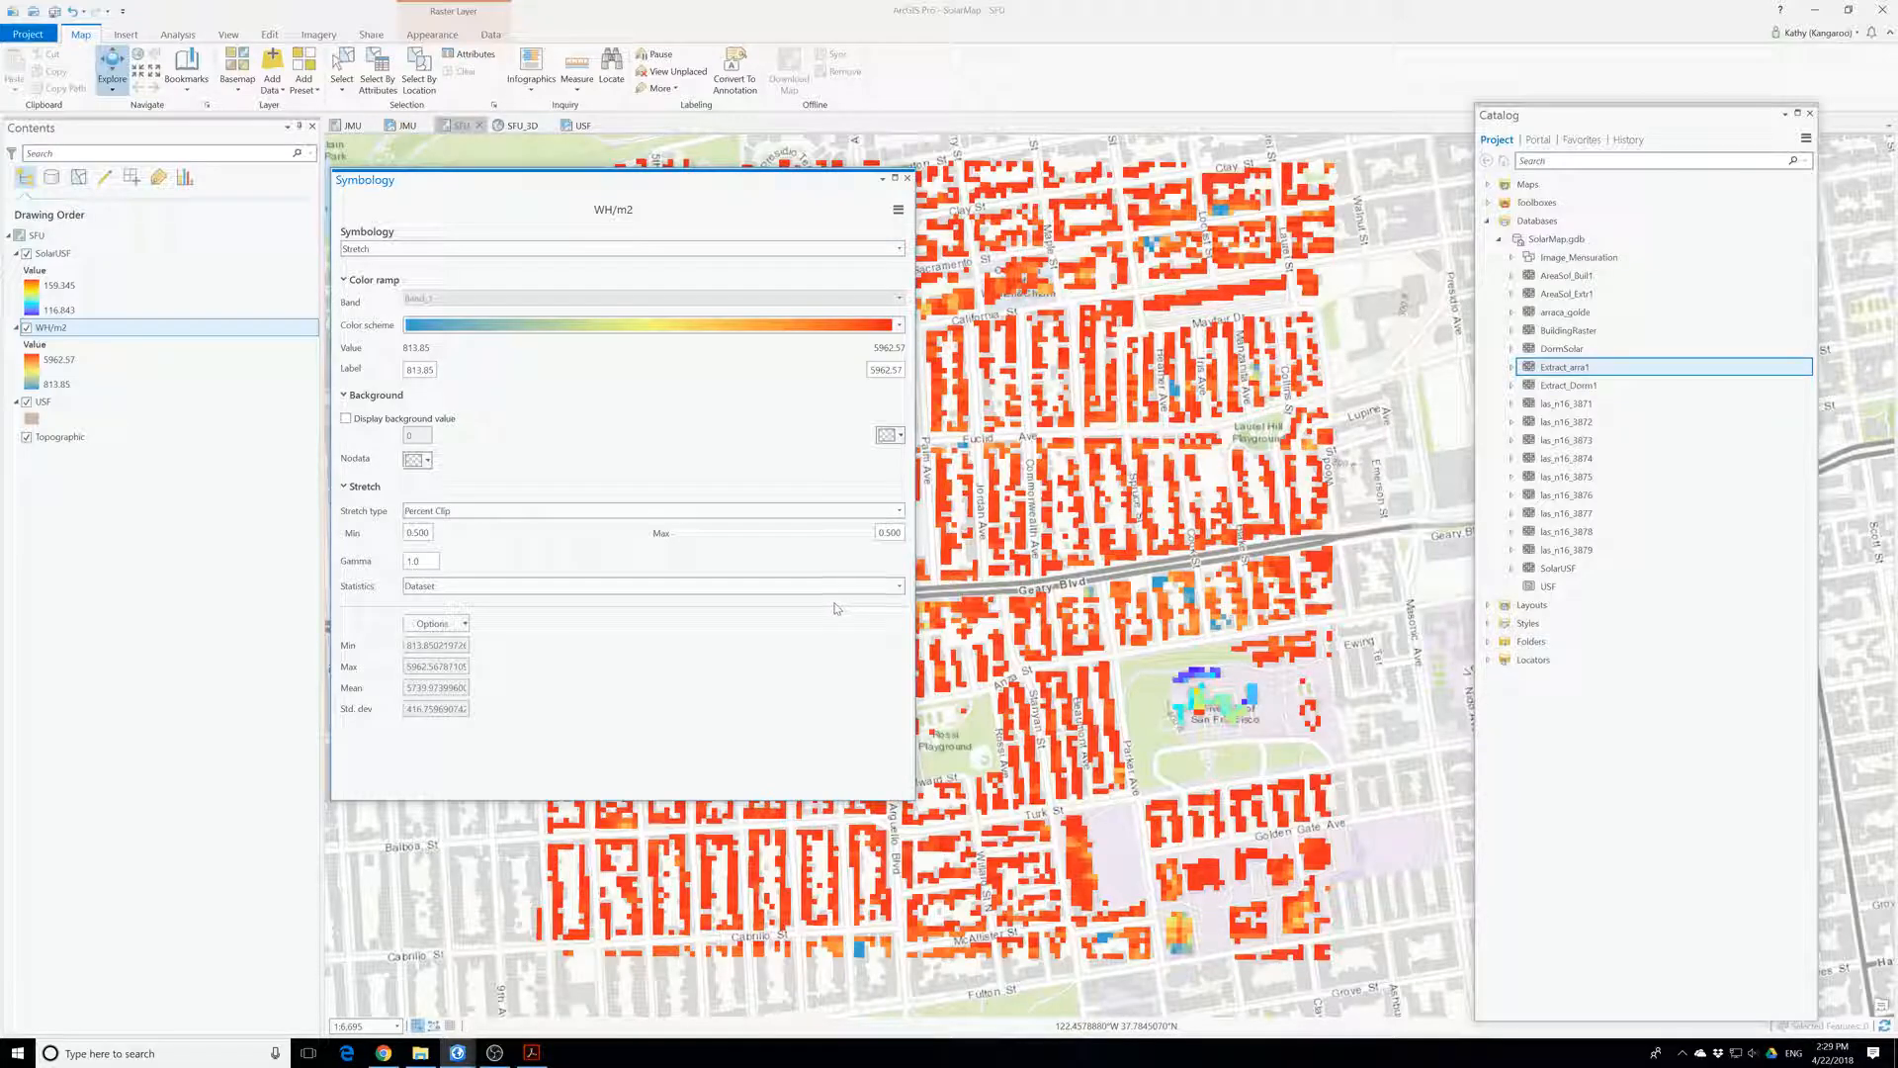
click(899, 325)
scroll(788, 484, down, 10)
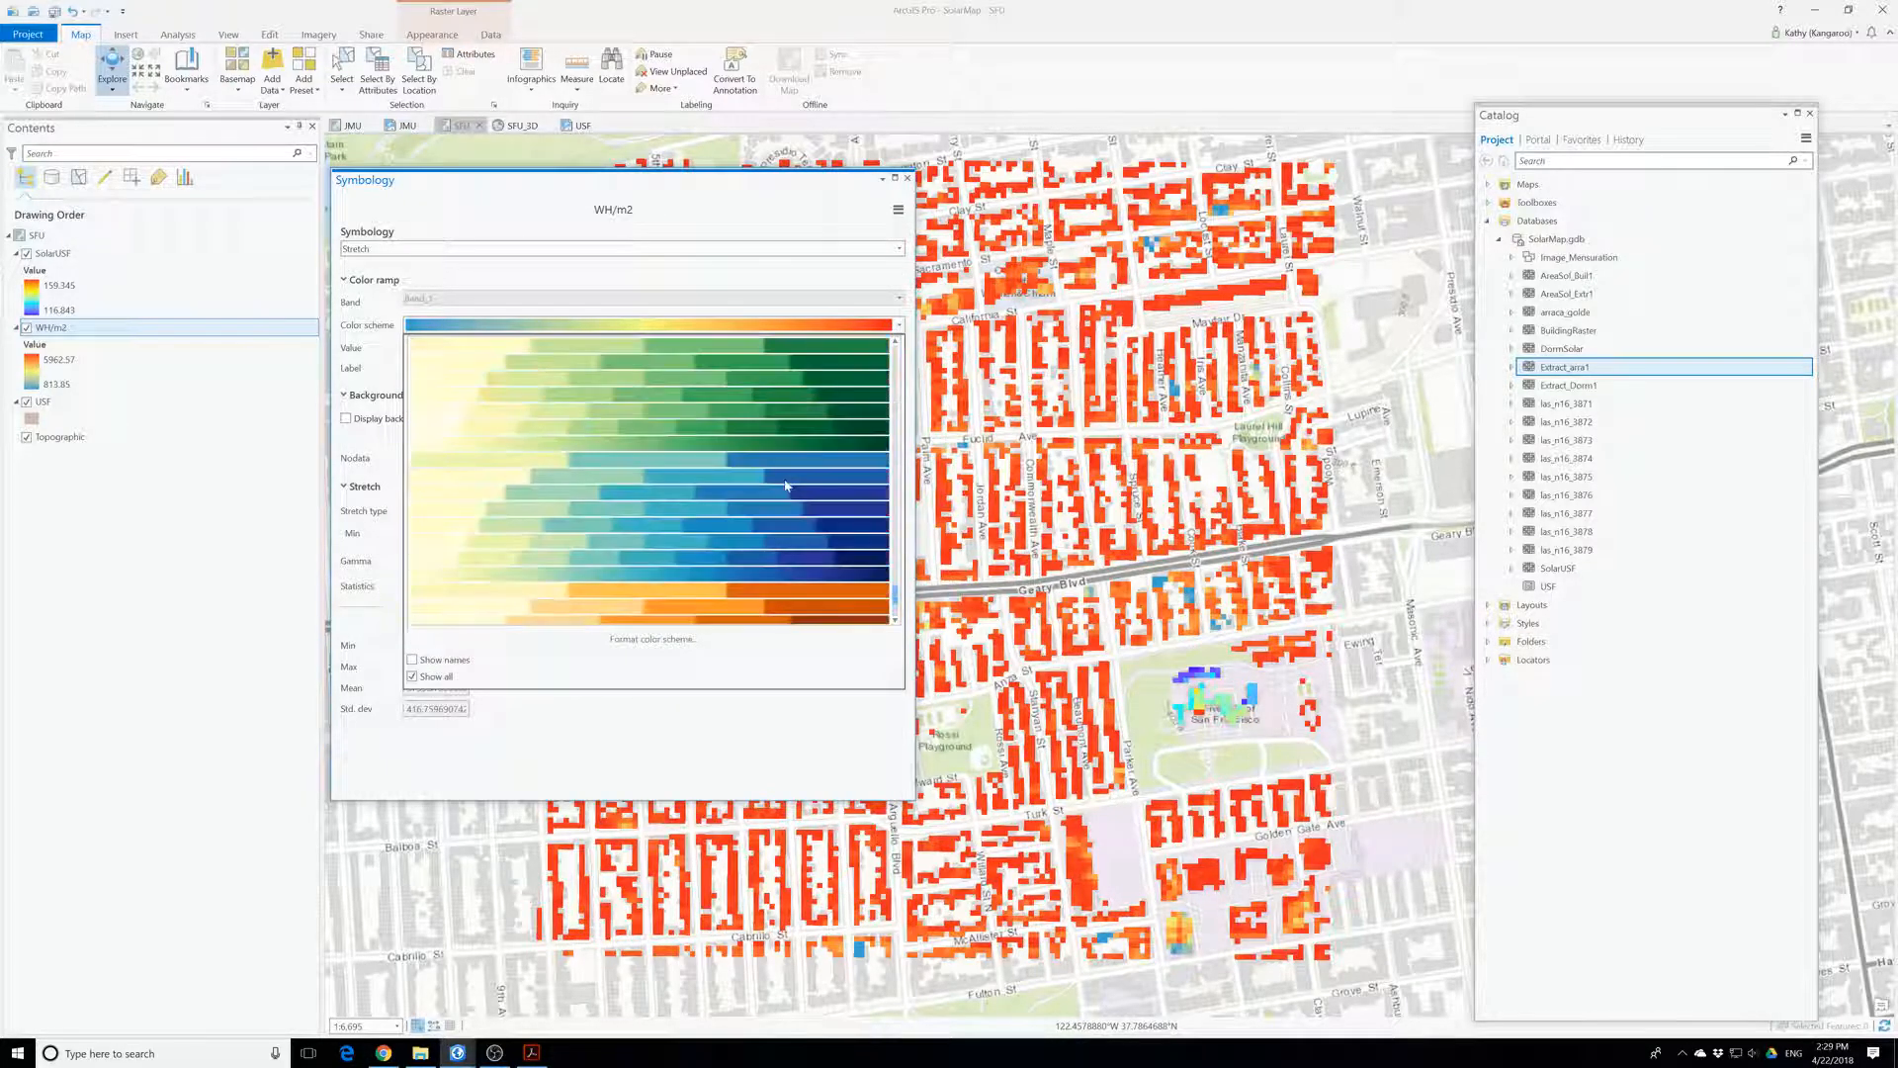
scroll(789, 485, up, 5)
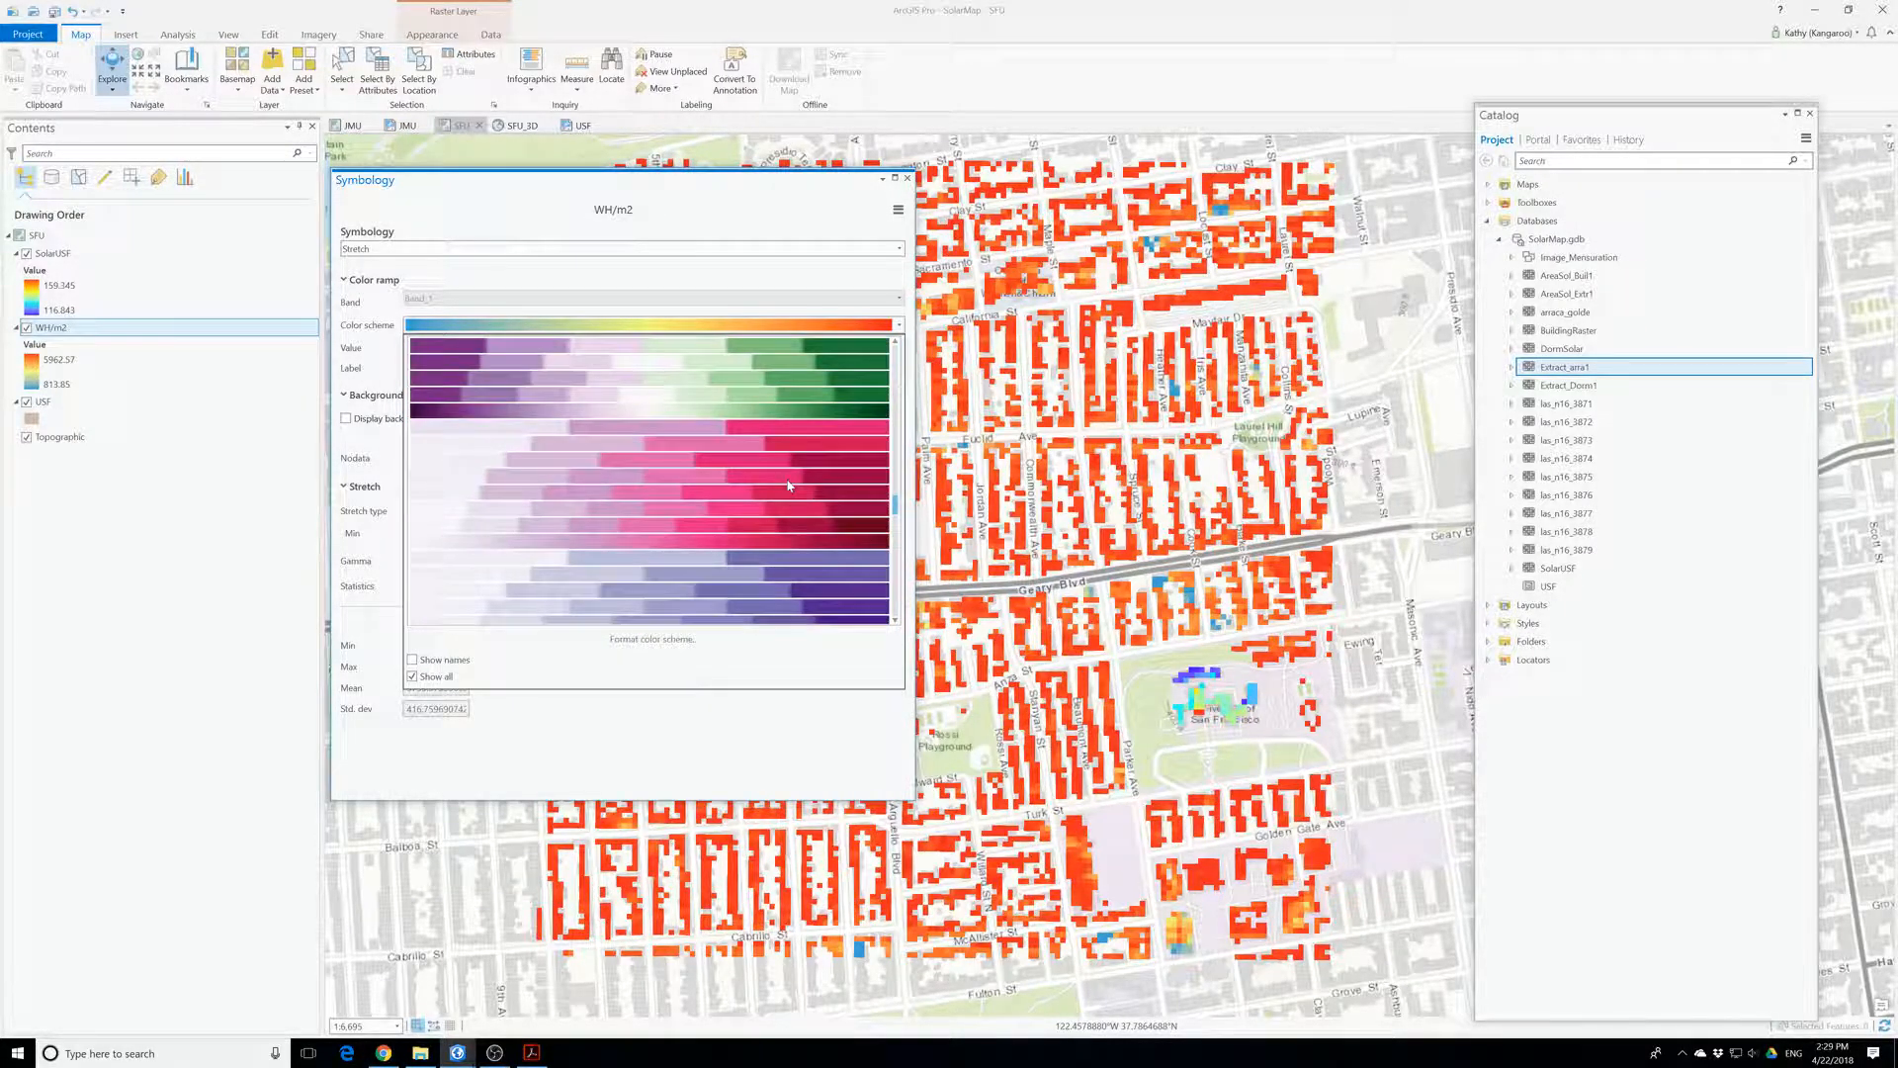
scroll(788, 488, up, 10)
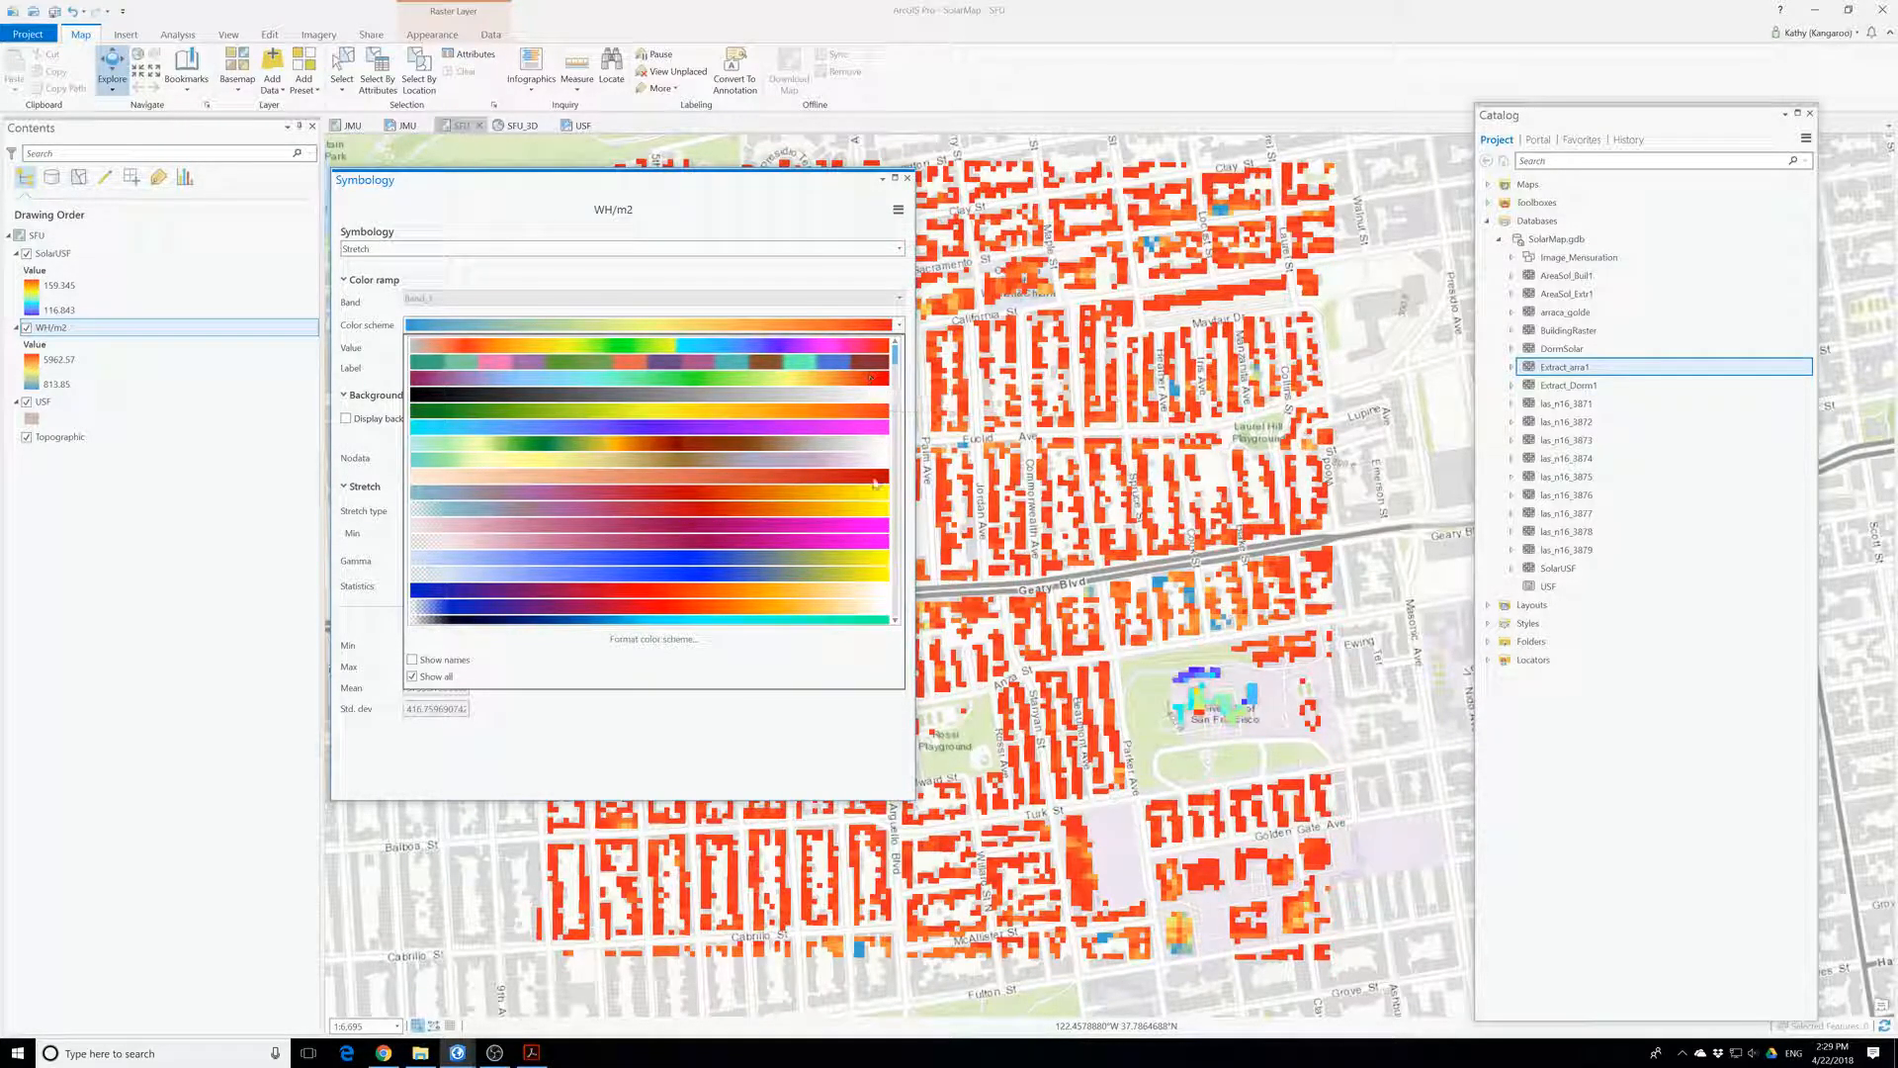
click(878, 556)
- Apply the Spectrum By Wavelength-Full Bright color scheme to the WH/m2 layer and save the project
click(840, 324)
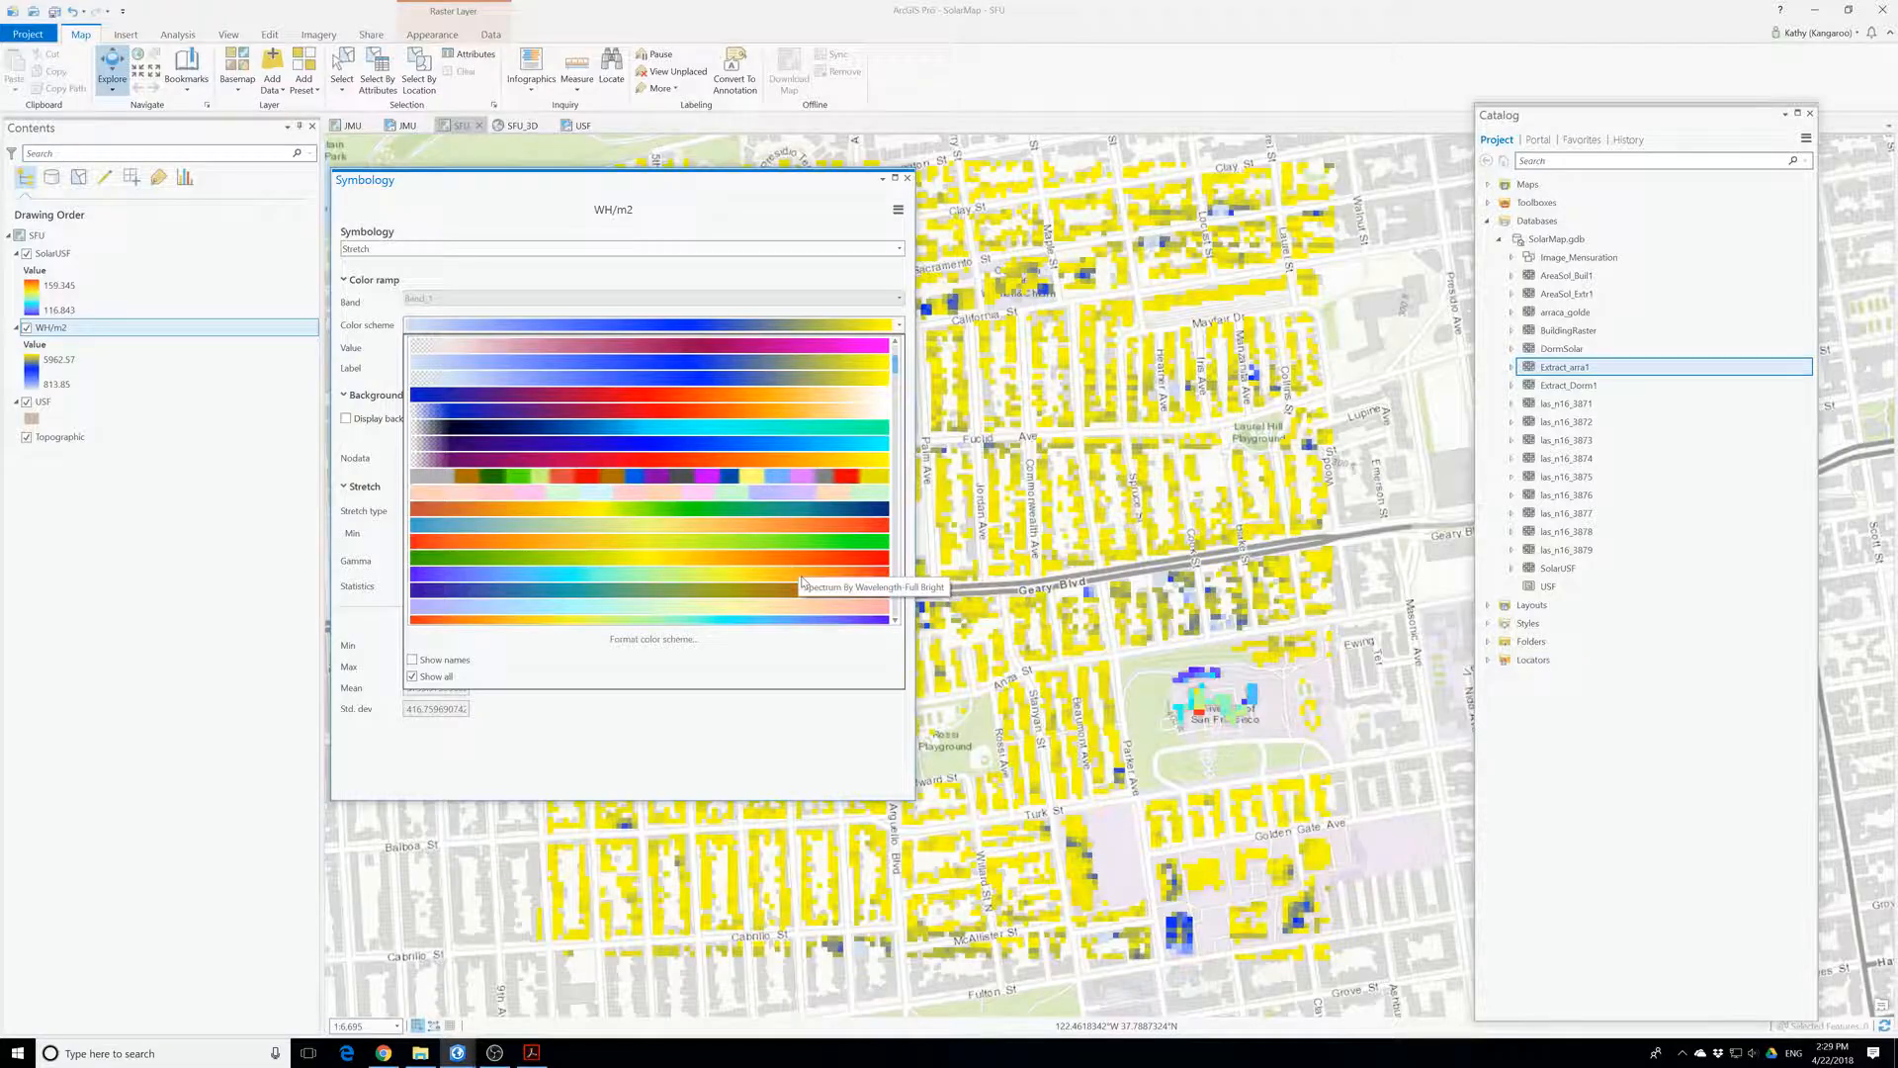
click(804, 581)
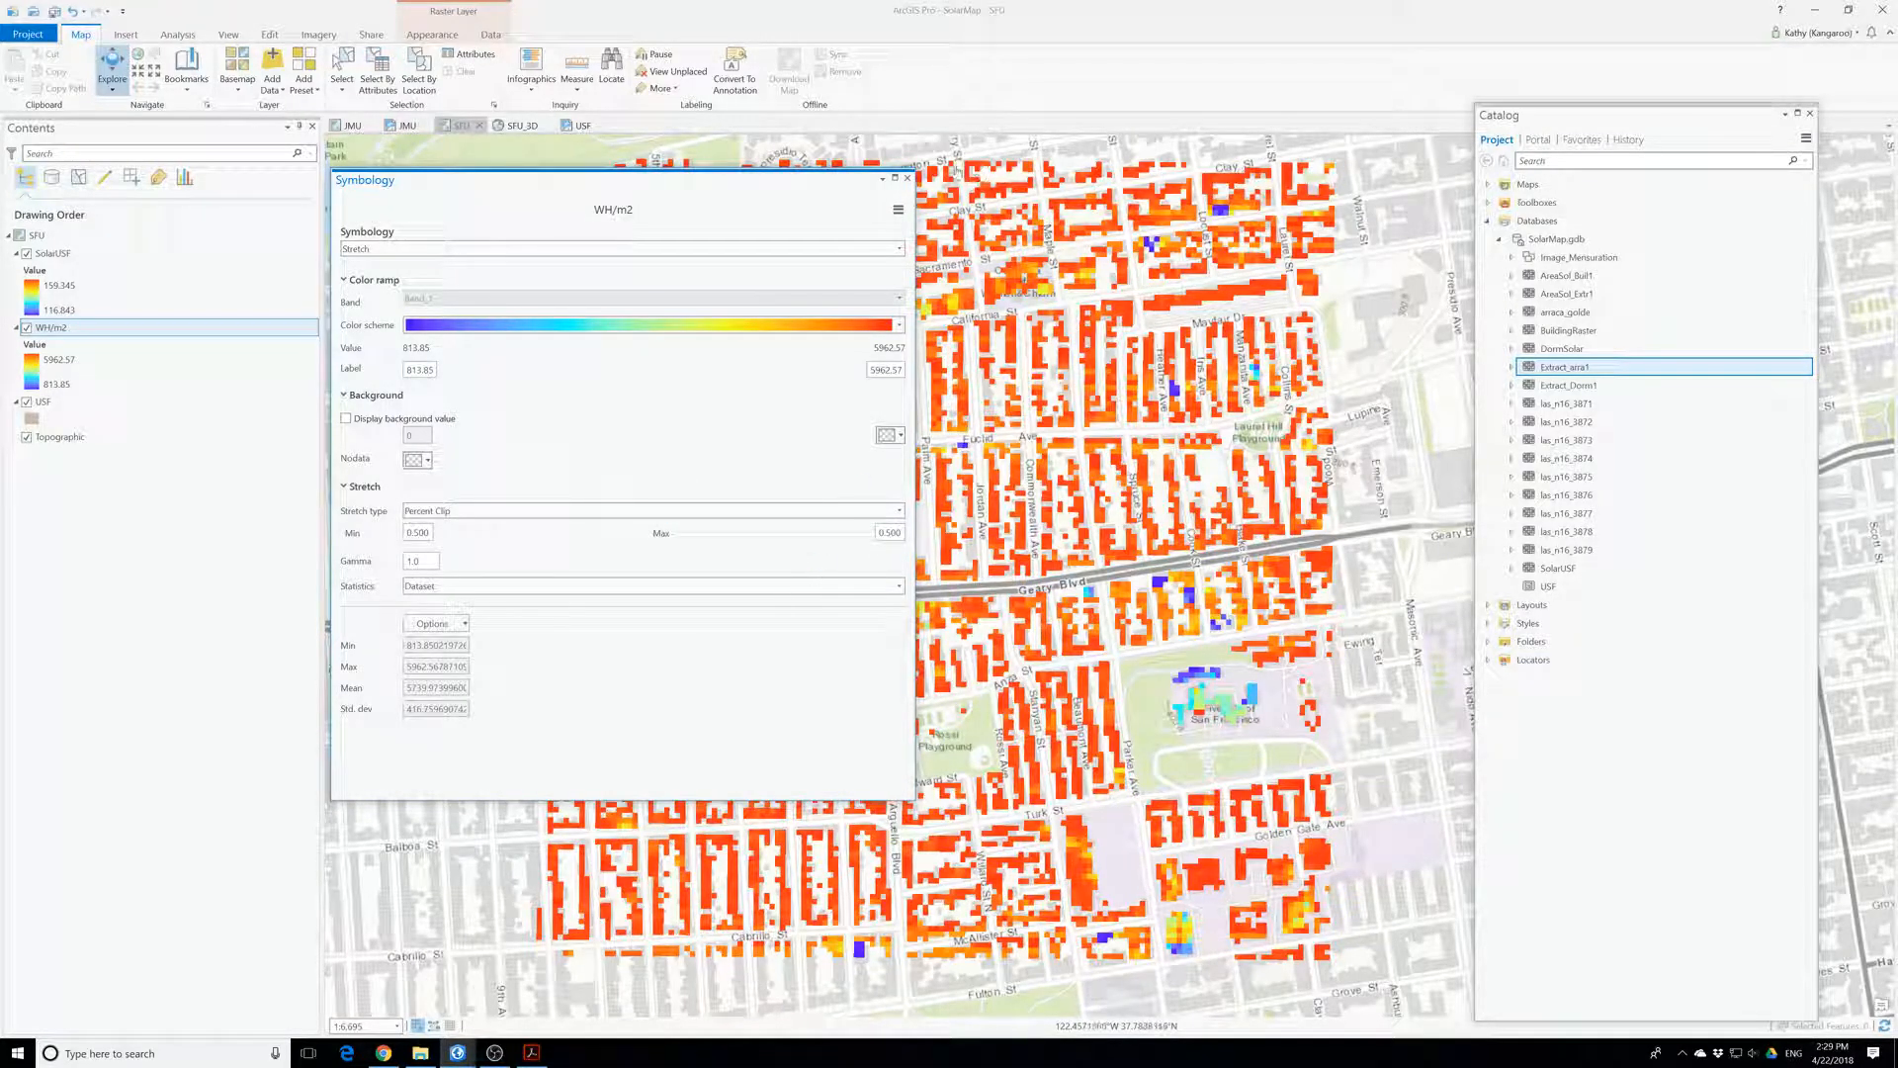
click(907, 179)
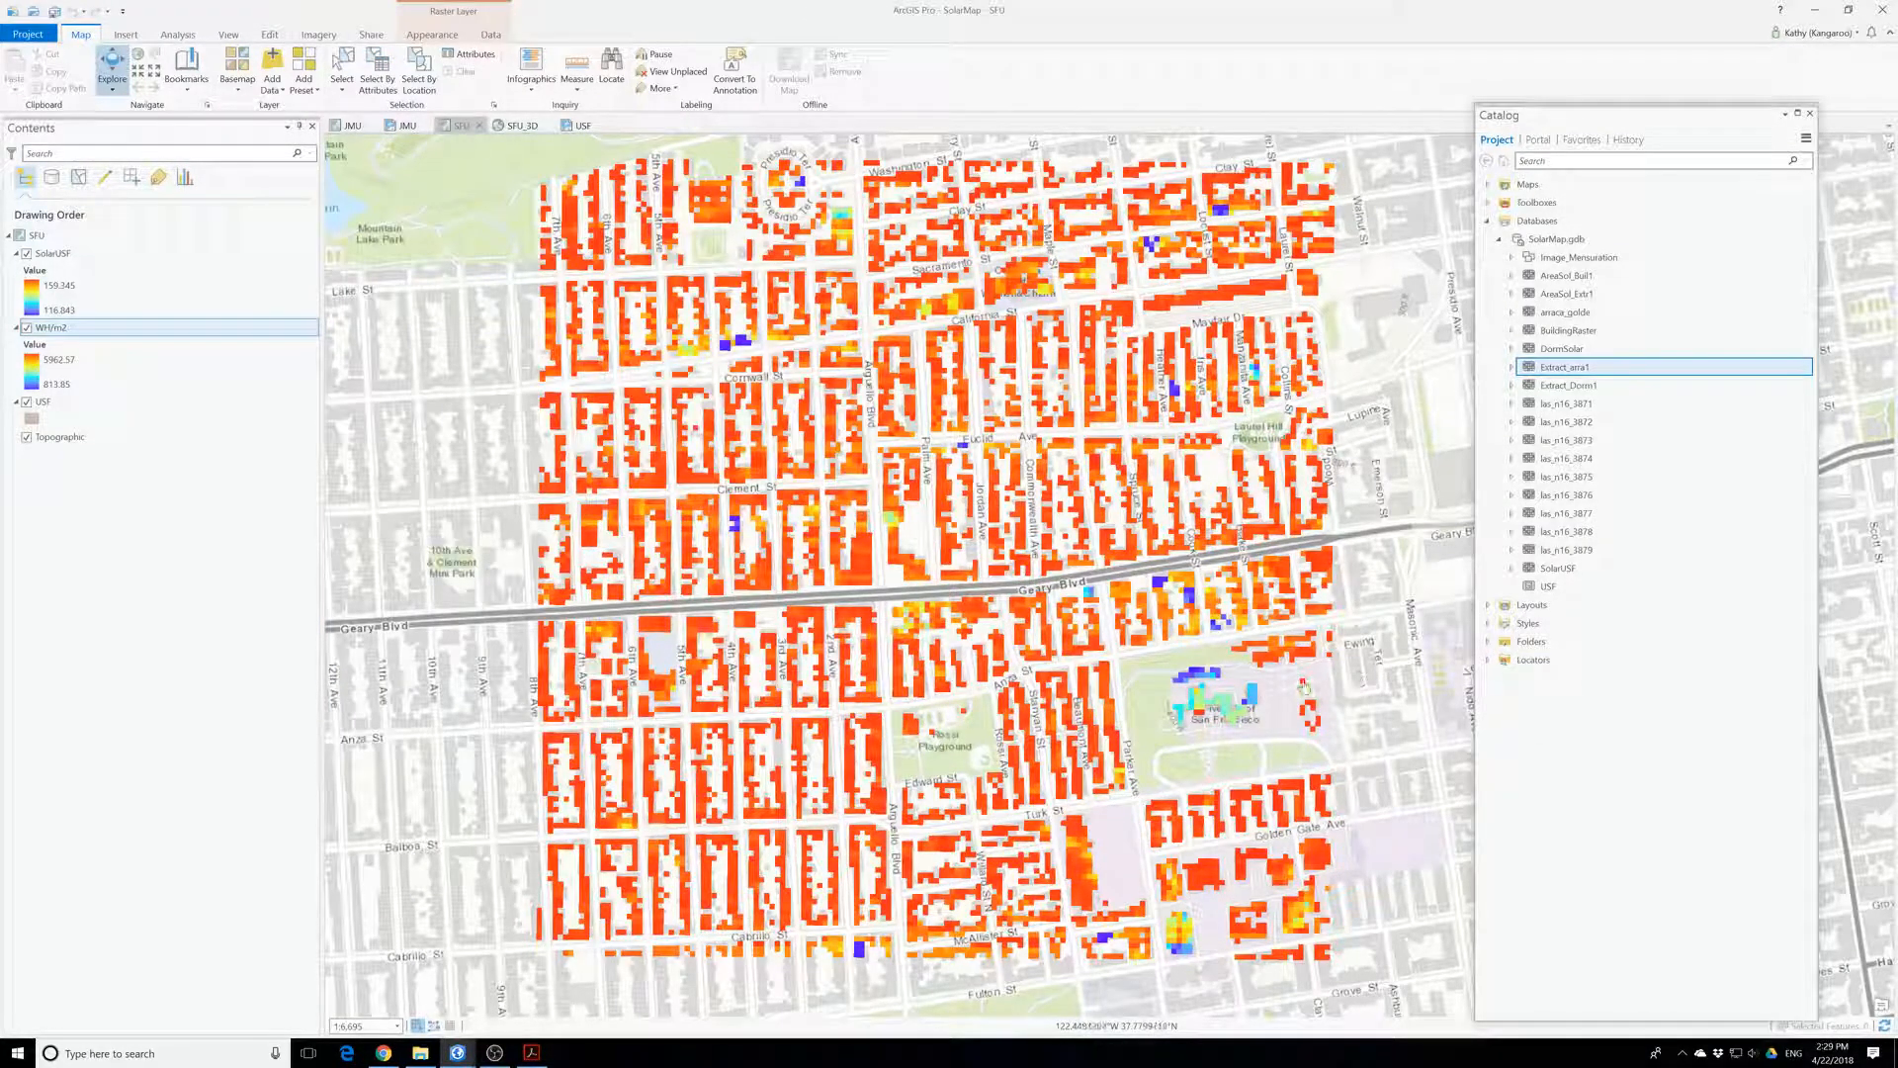
click(54, 11)
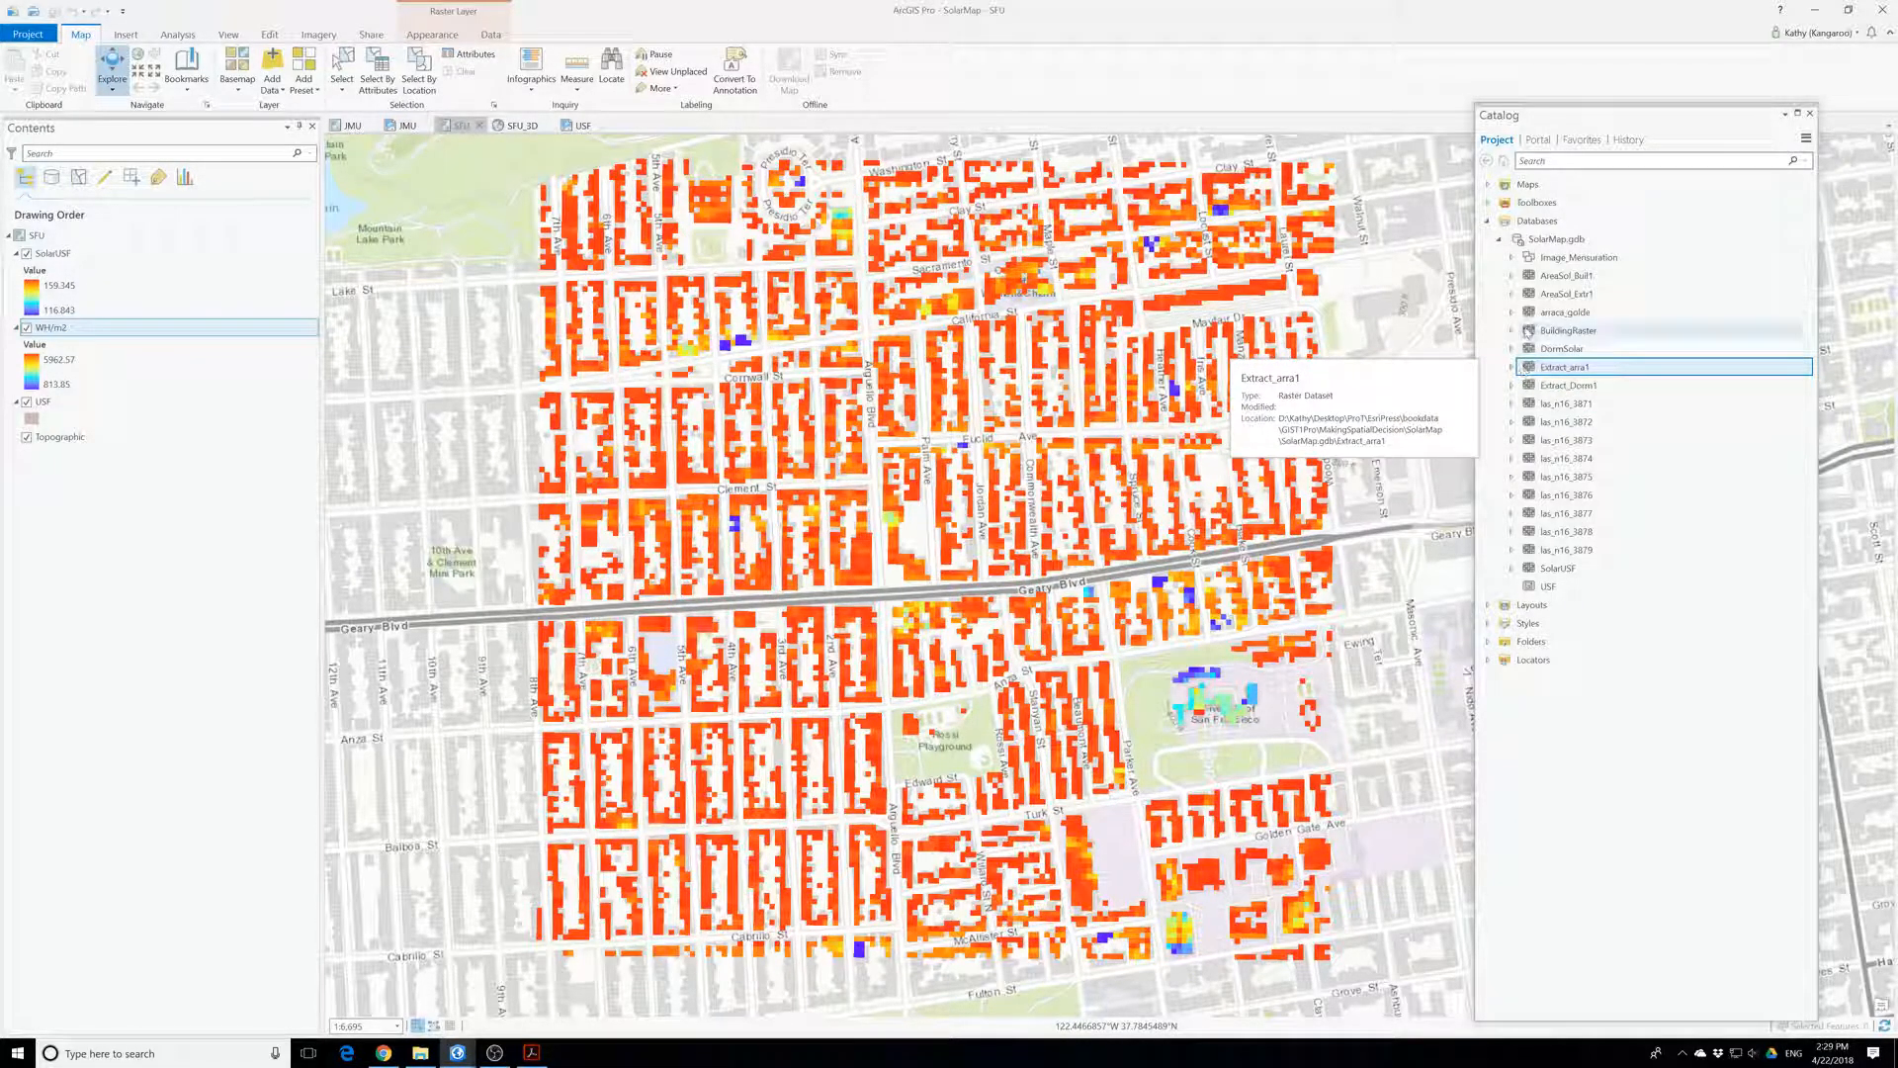
- Add the AreaSol_Extr1 and BuildingRaster rasters from SolarMap.gdb to the SFU map and zoom to the BuildingRaster layer
drag(1567, 293, 96, 328)
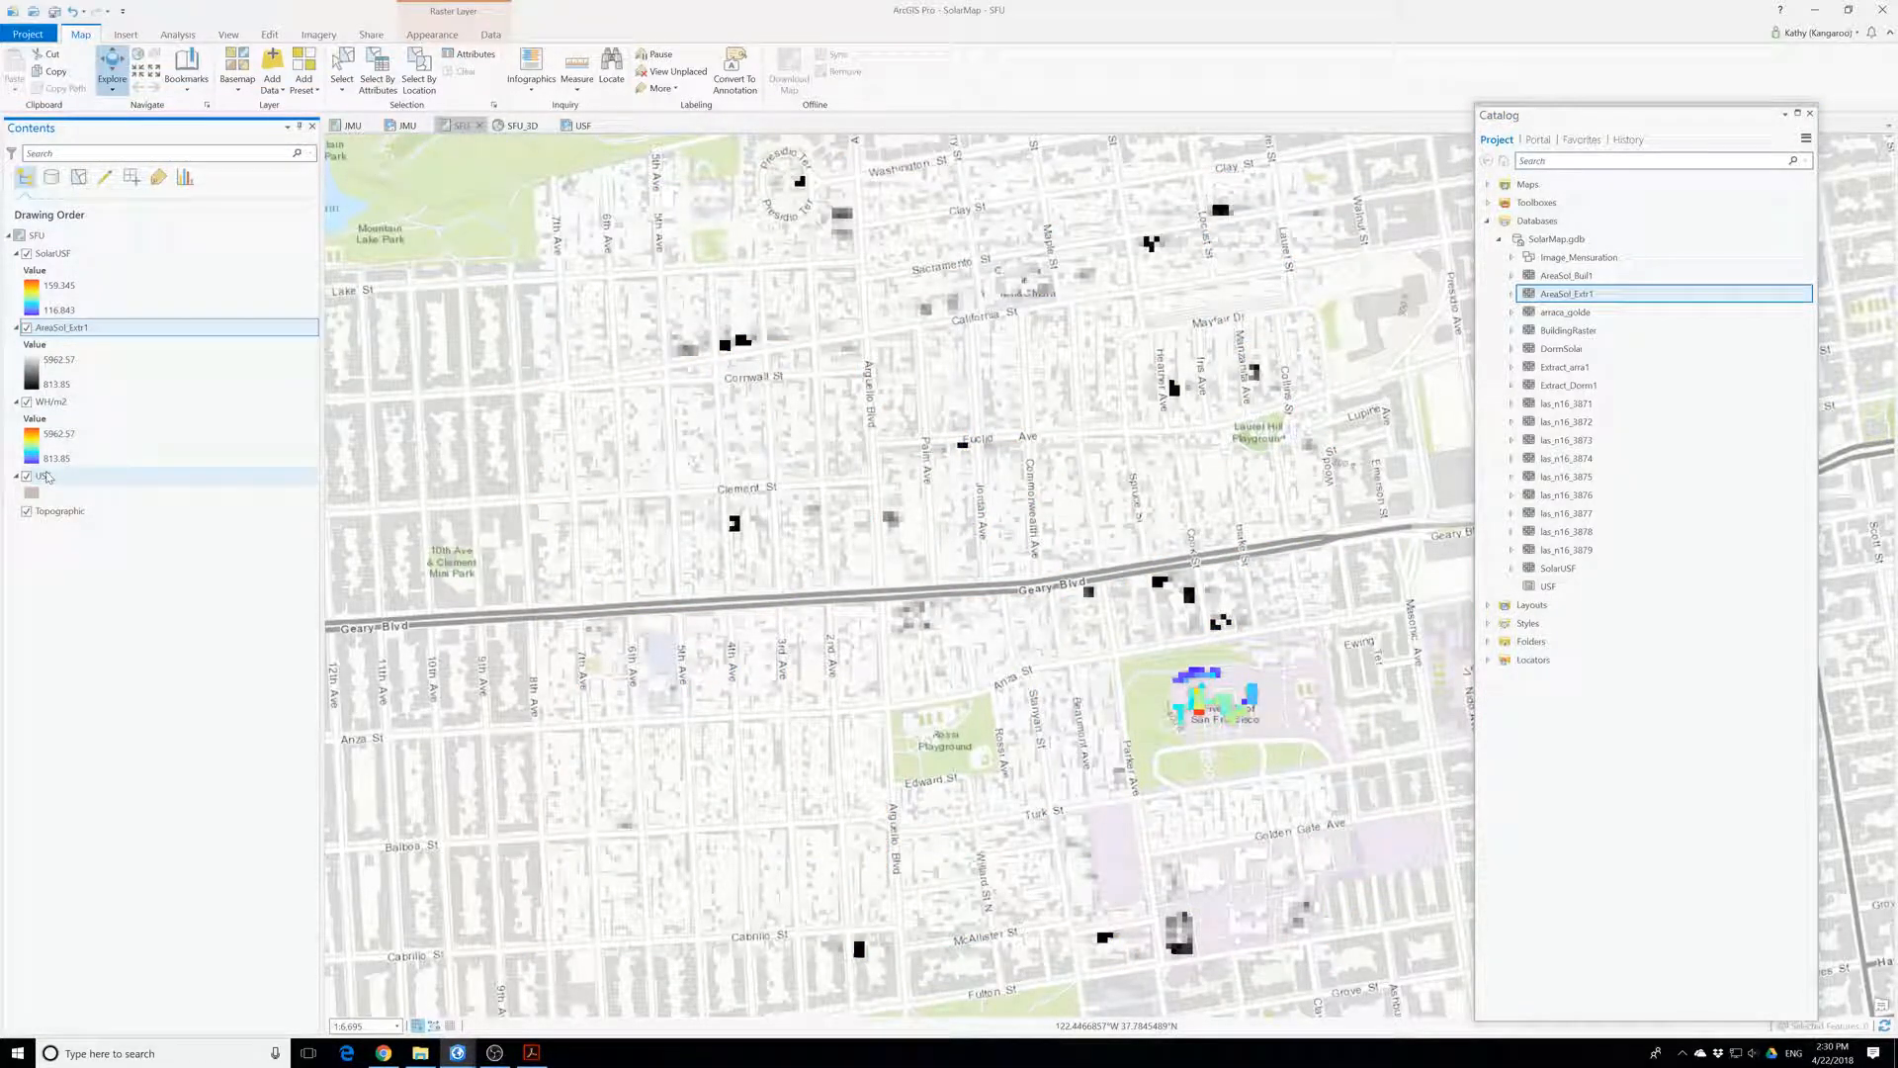
drag(1568, 331, 116, 380)
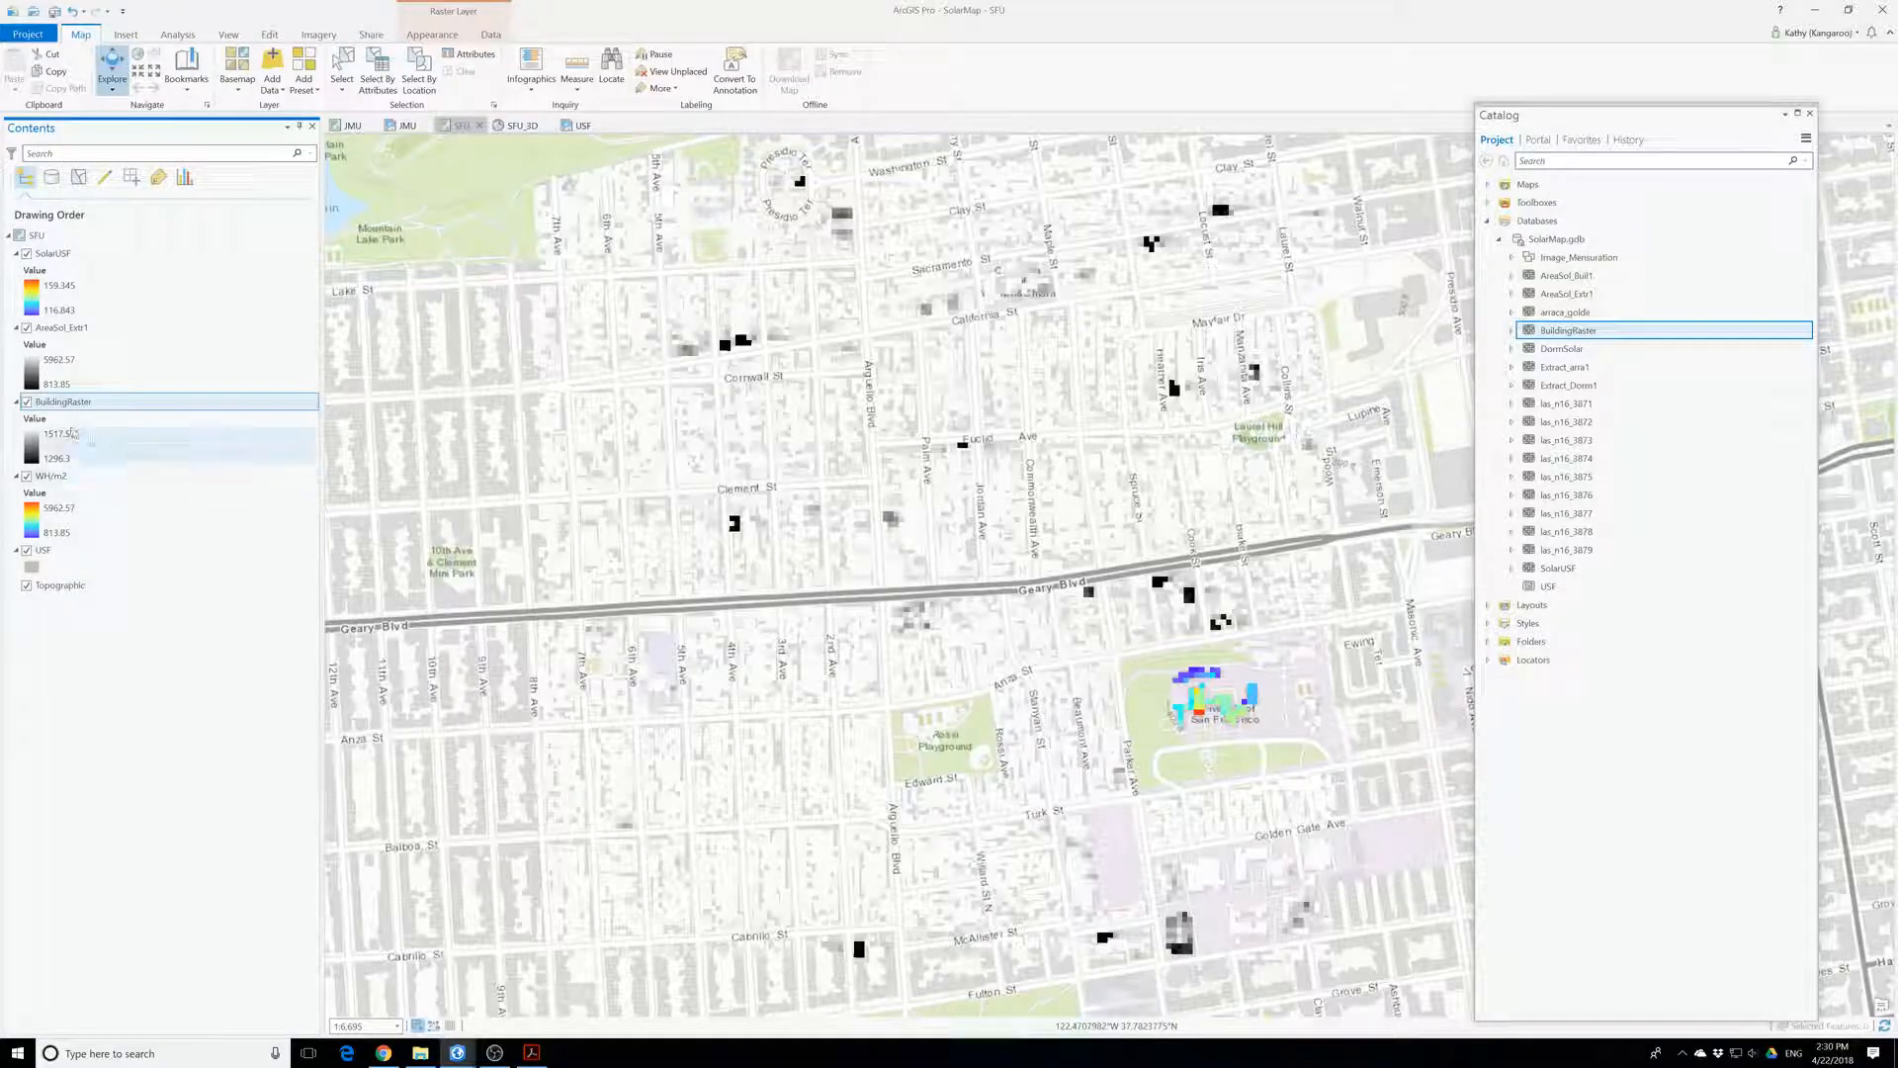
right_click(64, 402)
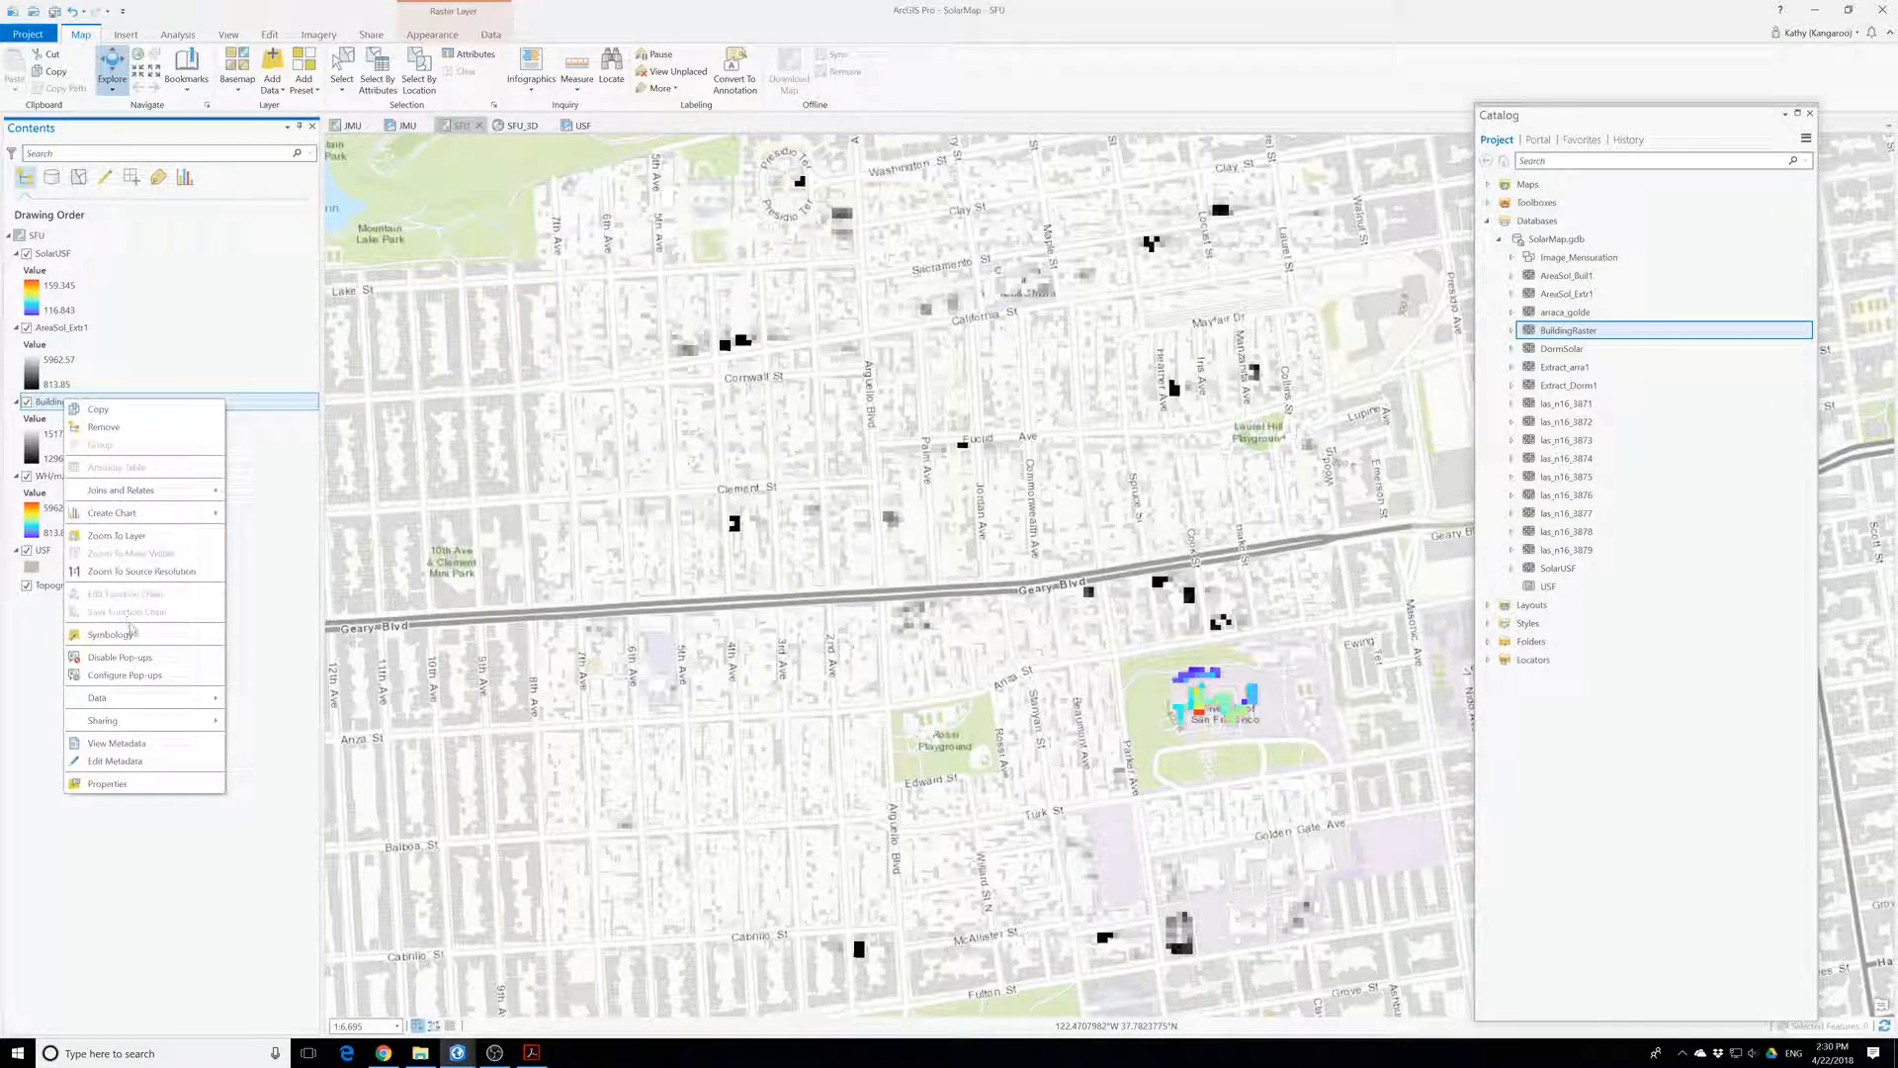
click(116, 534)
scroll(1243, 685, down, 4)
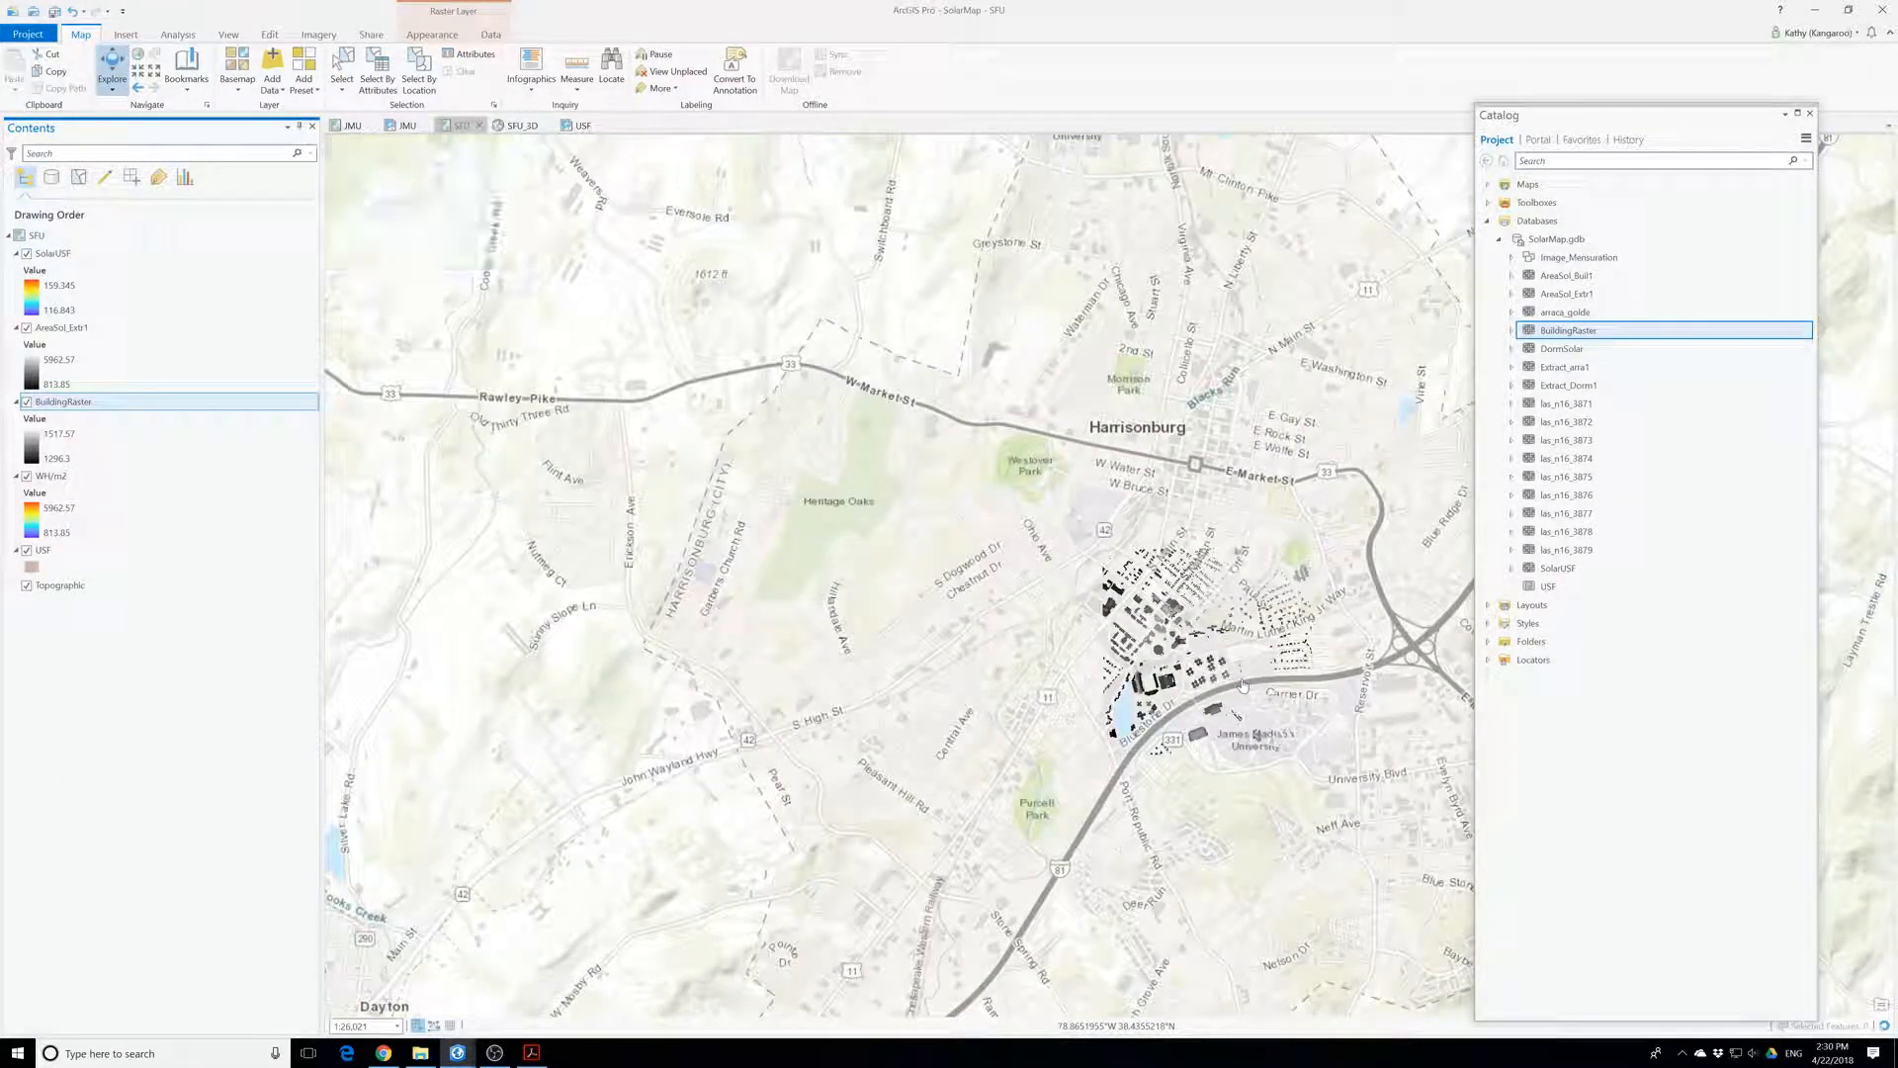
- Remove the USF layer from the SFU map and select the DormSolar raster in SolarMap.gdb
click(1556, 570)
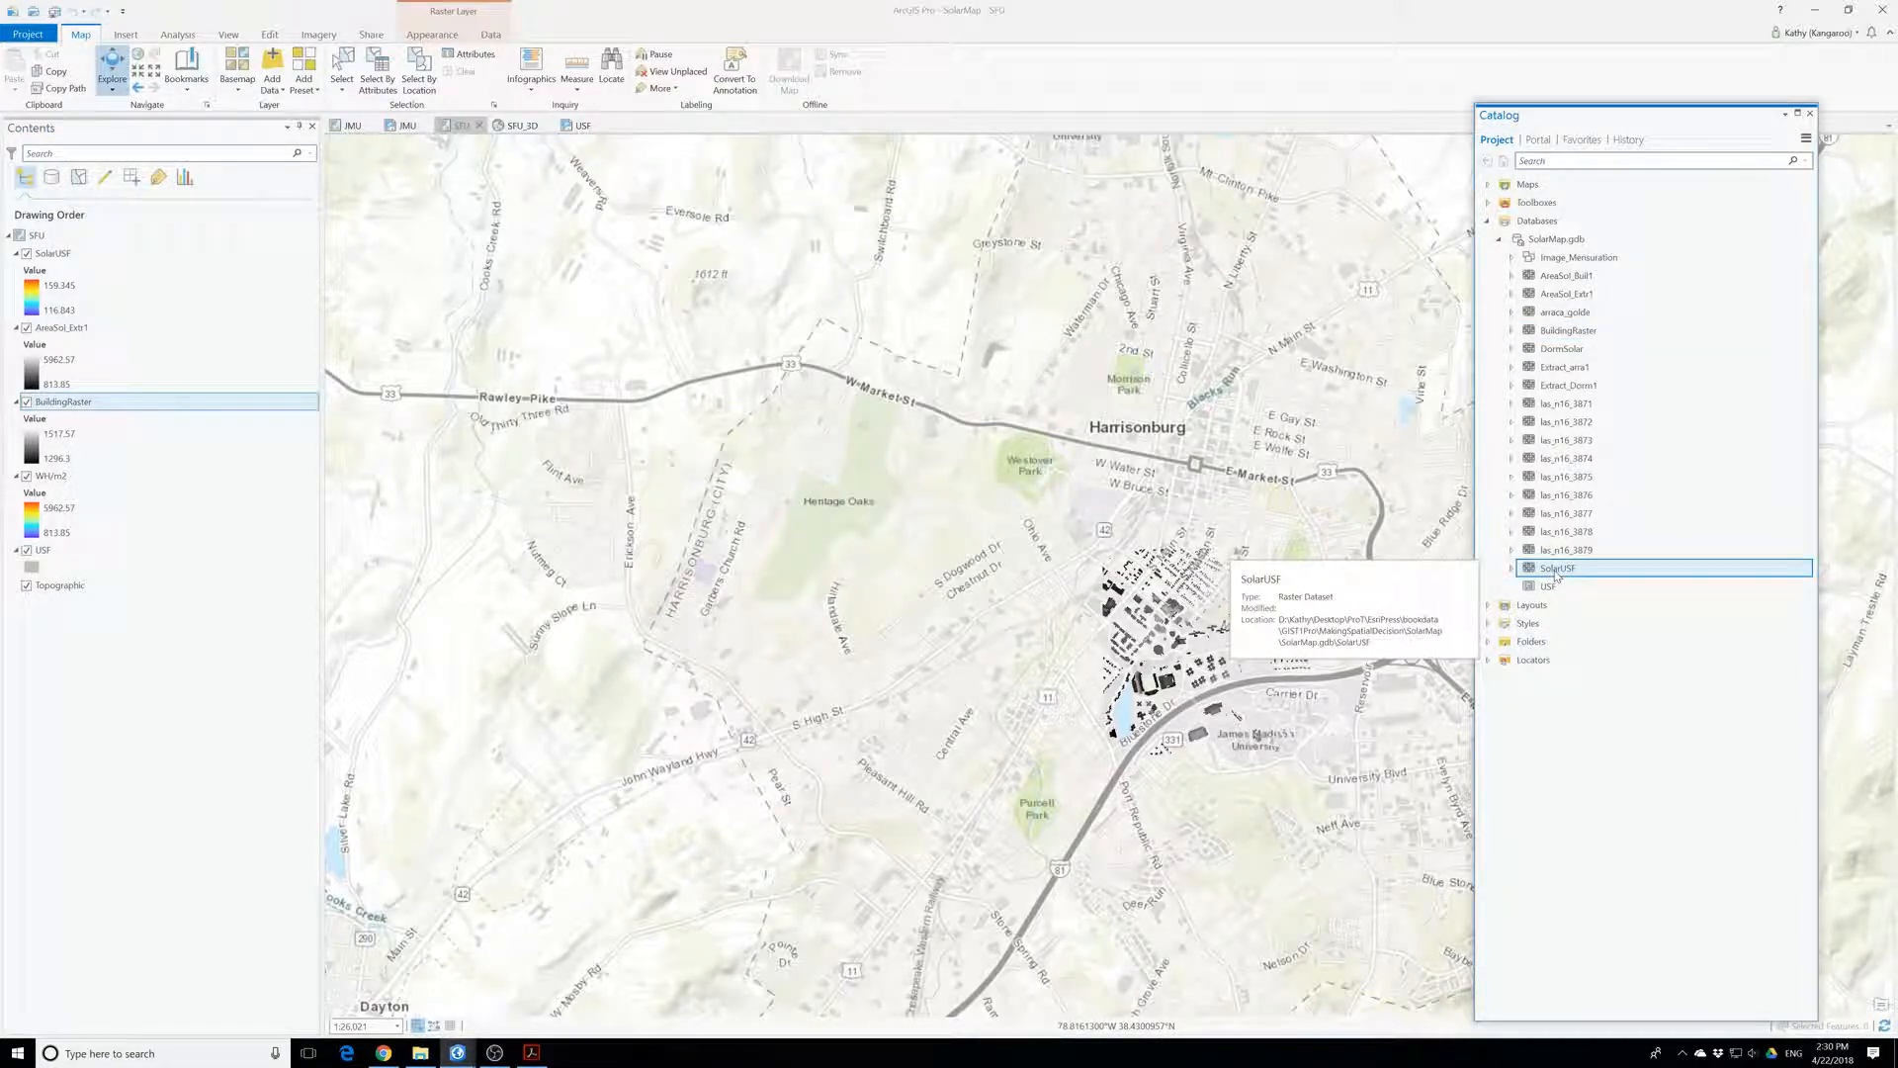
right_click(48, 550)
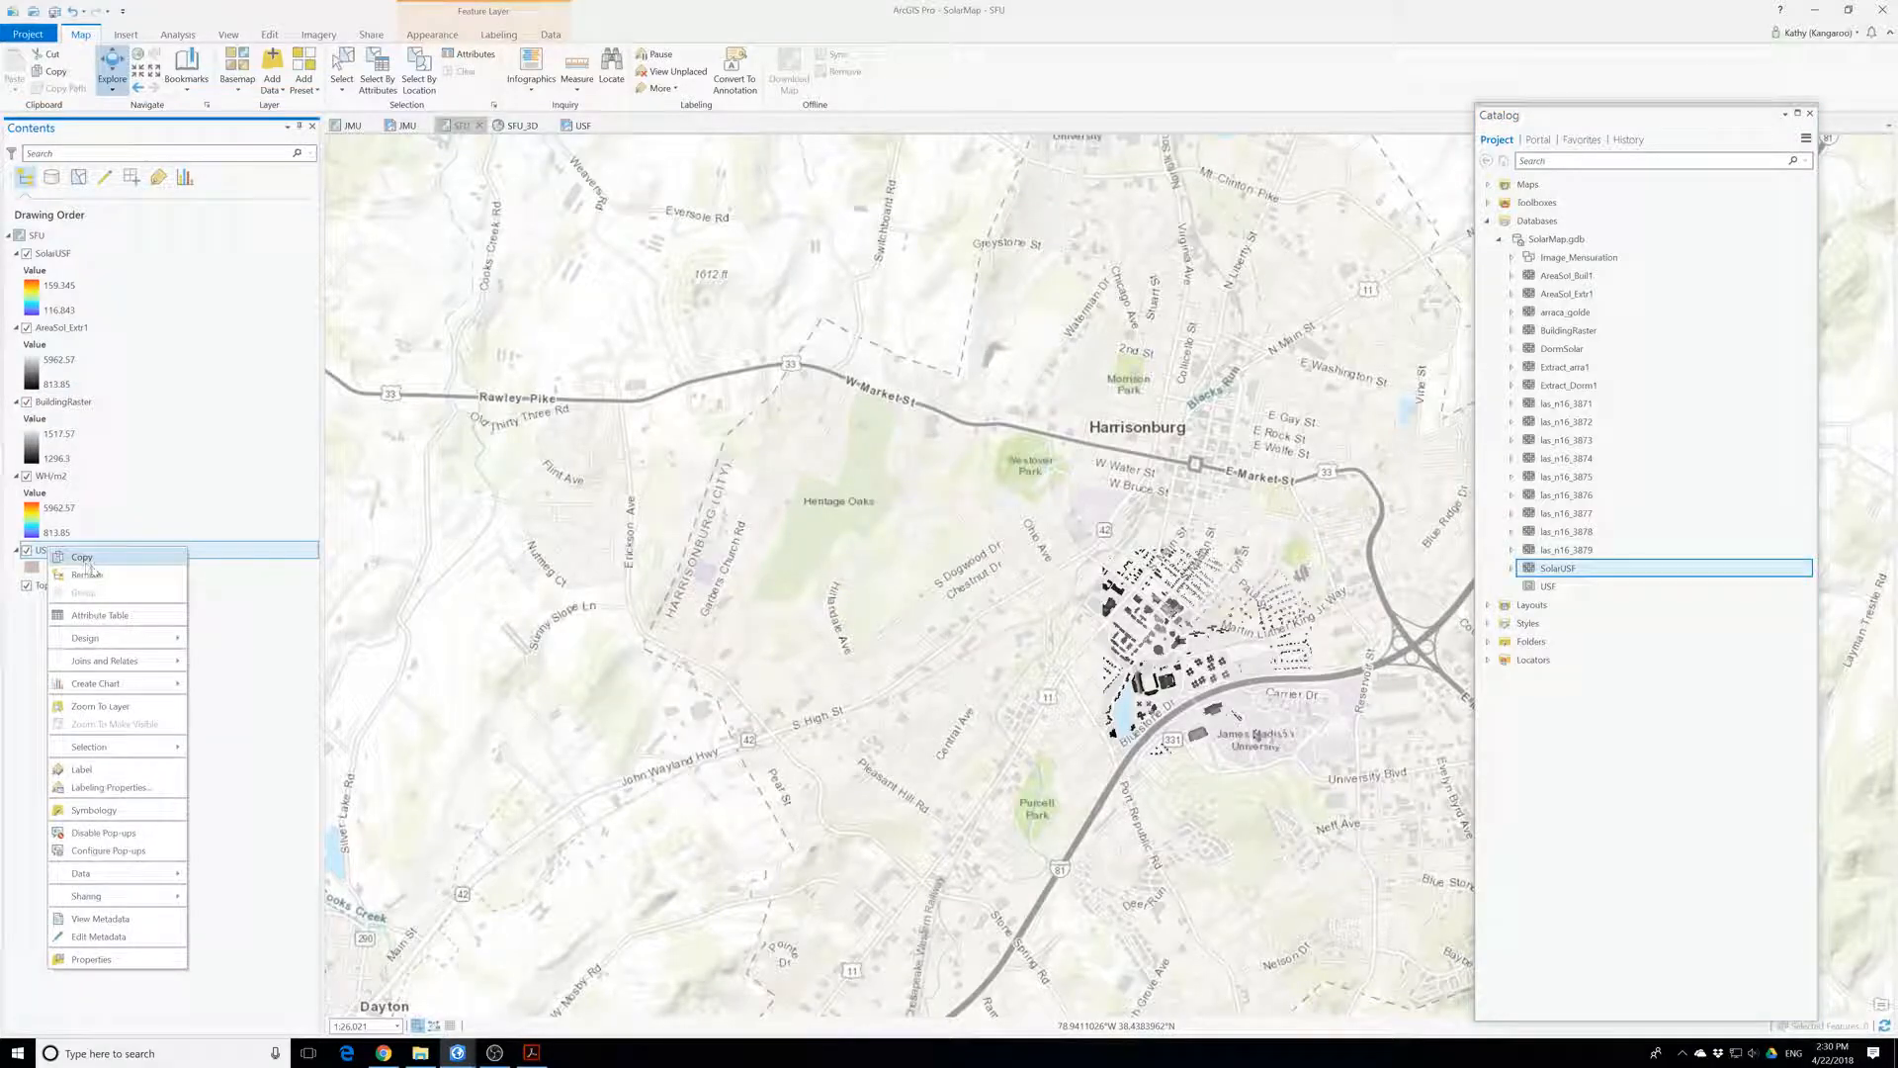
click(86, 573)
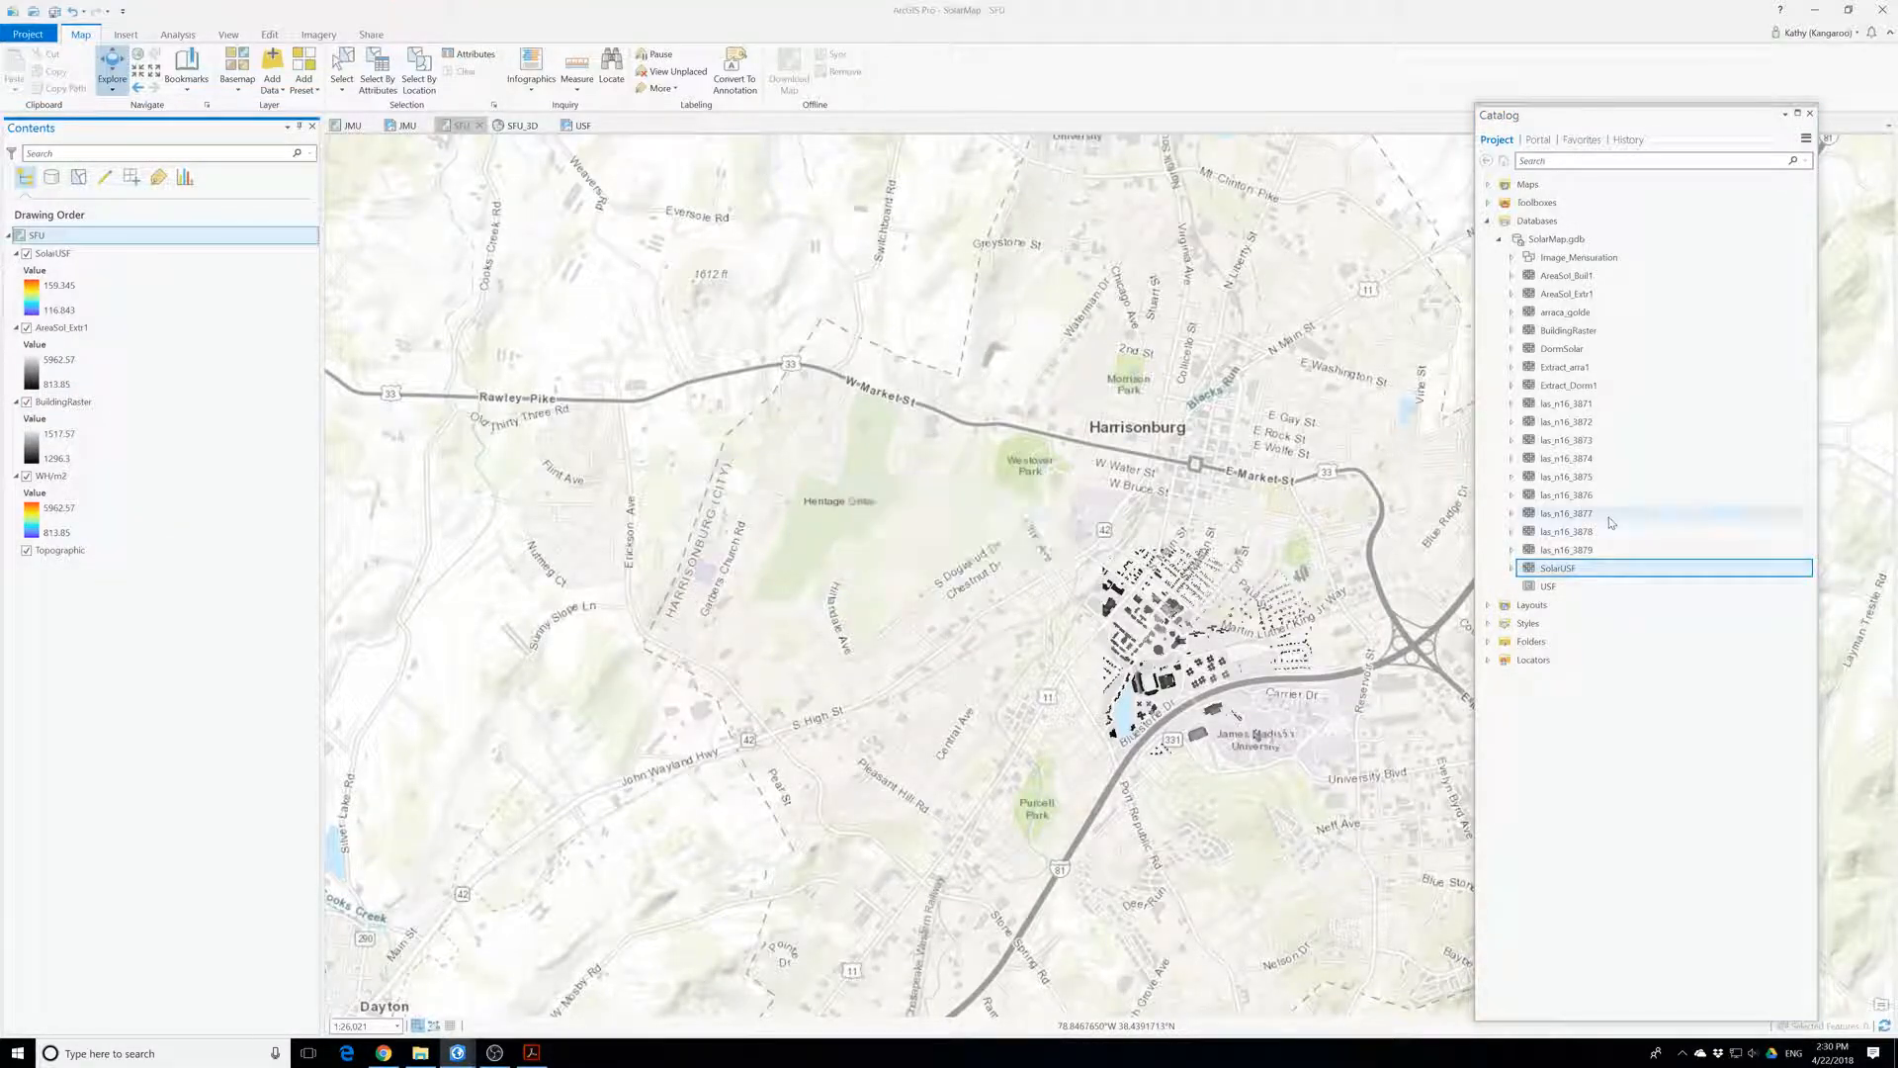
click(1570, 350)
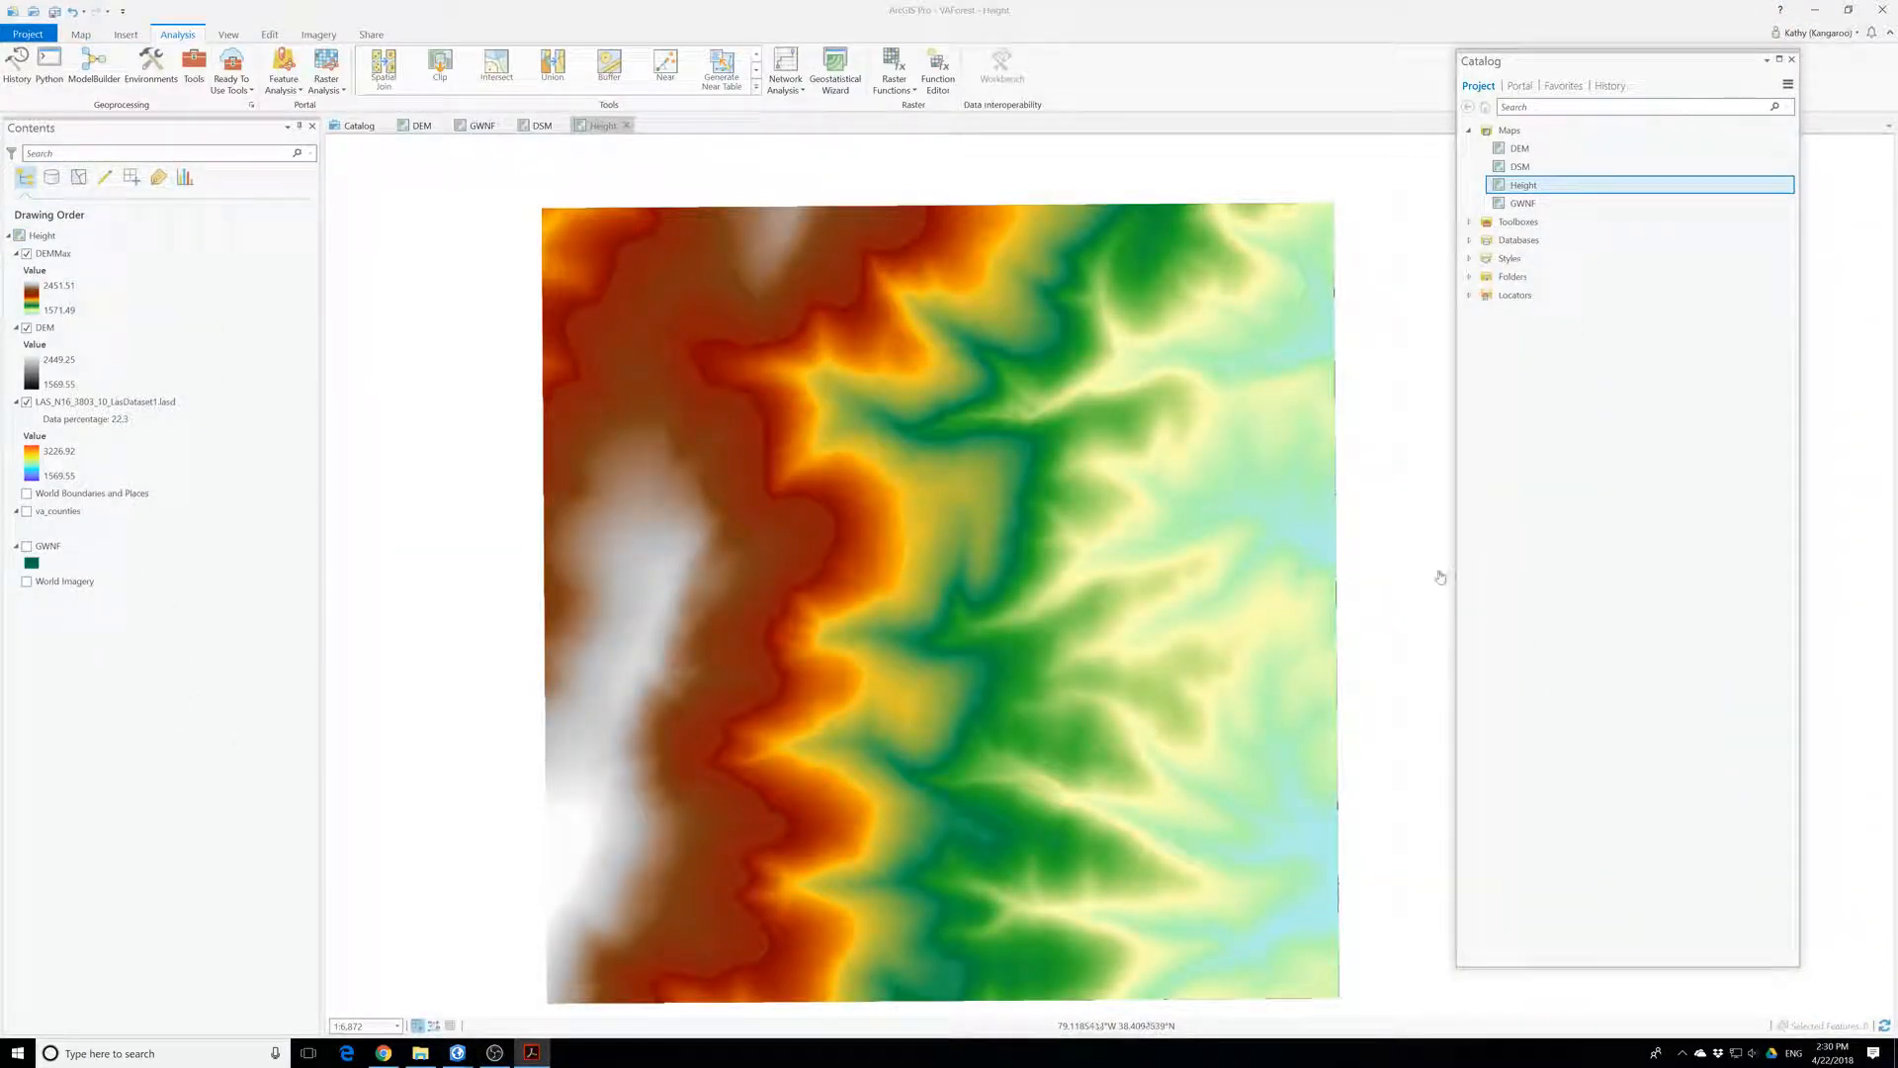
drag(1440, 578, 1203, 581)
drag(1024, 628, 1173, 574)
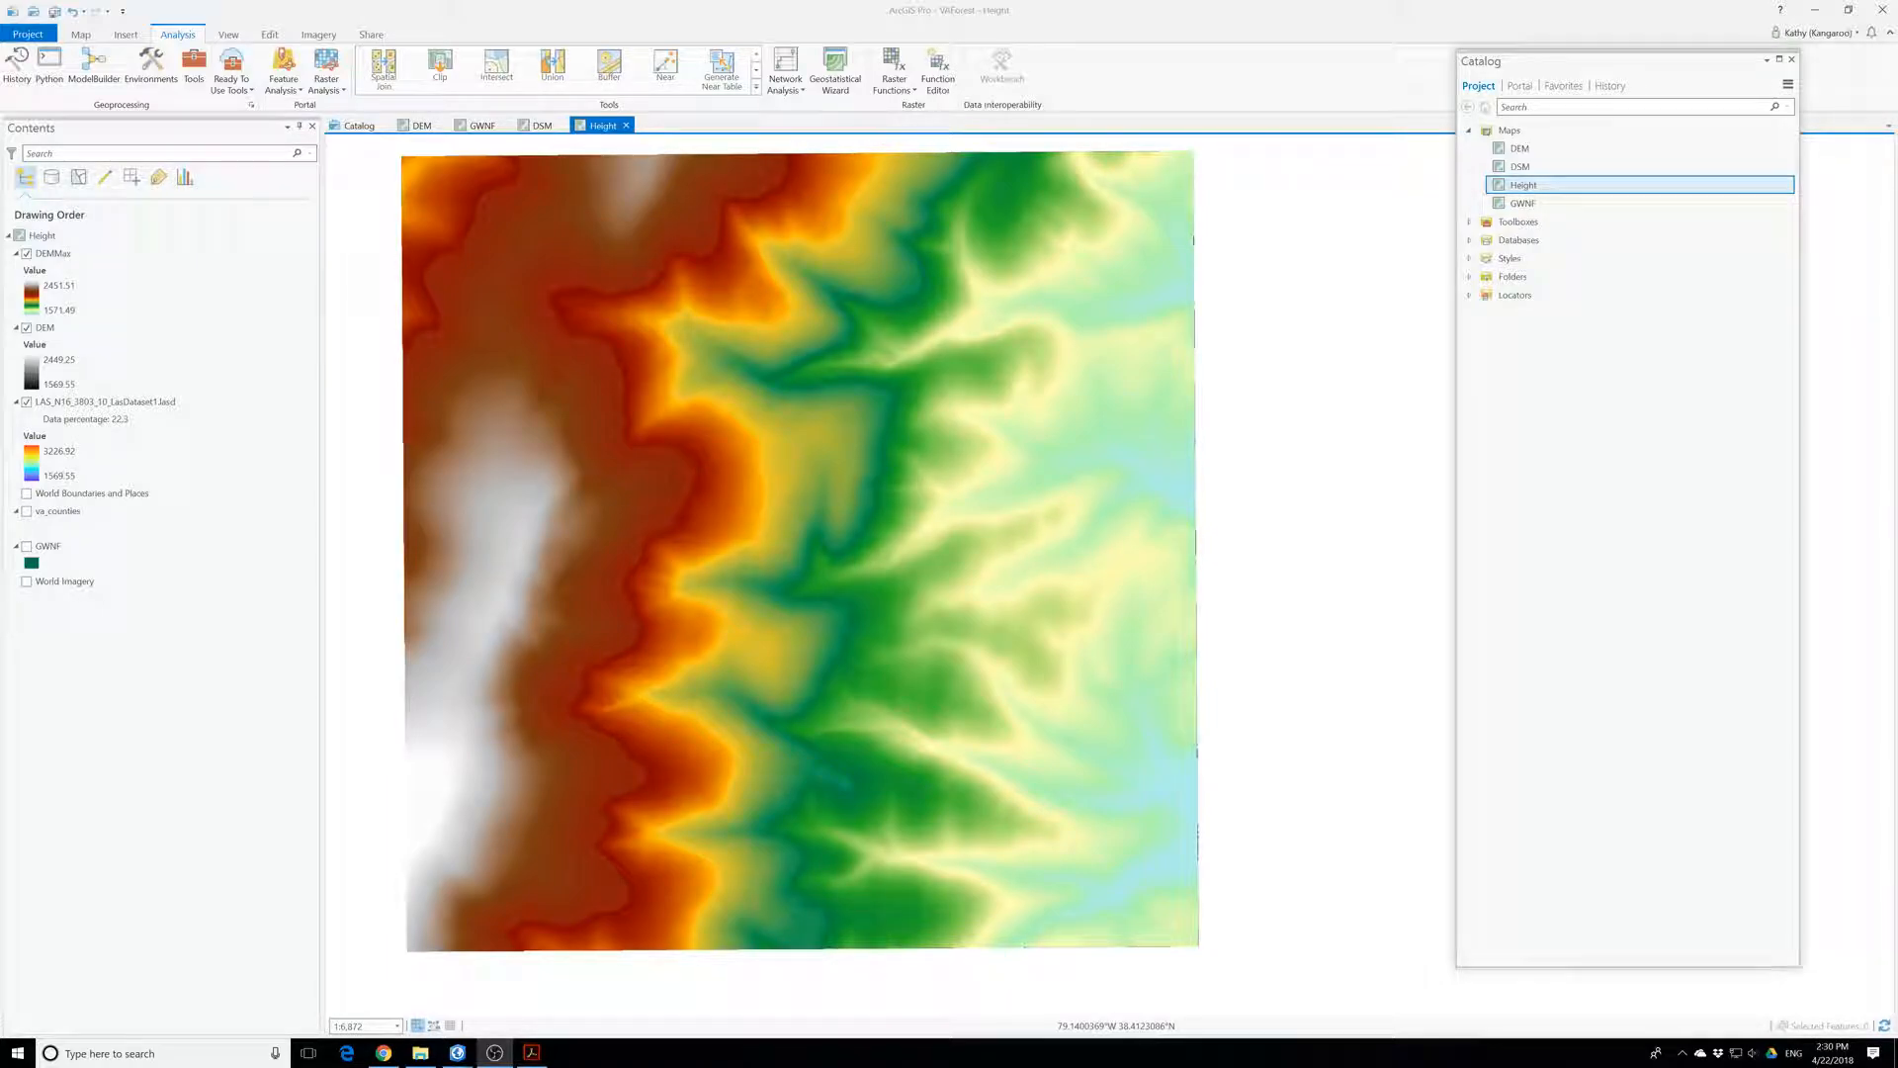
click(1610, 61)
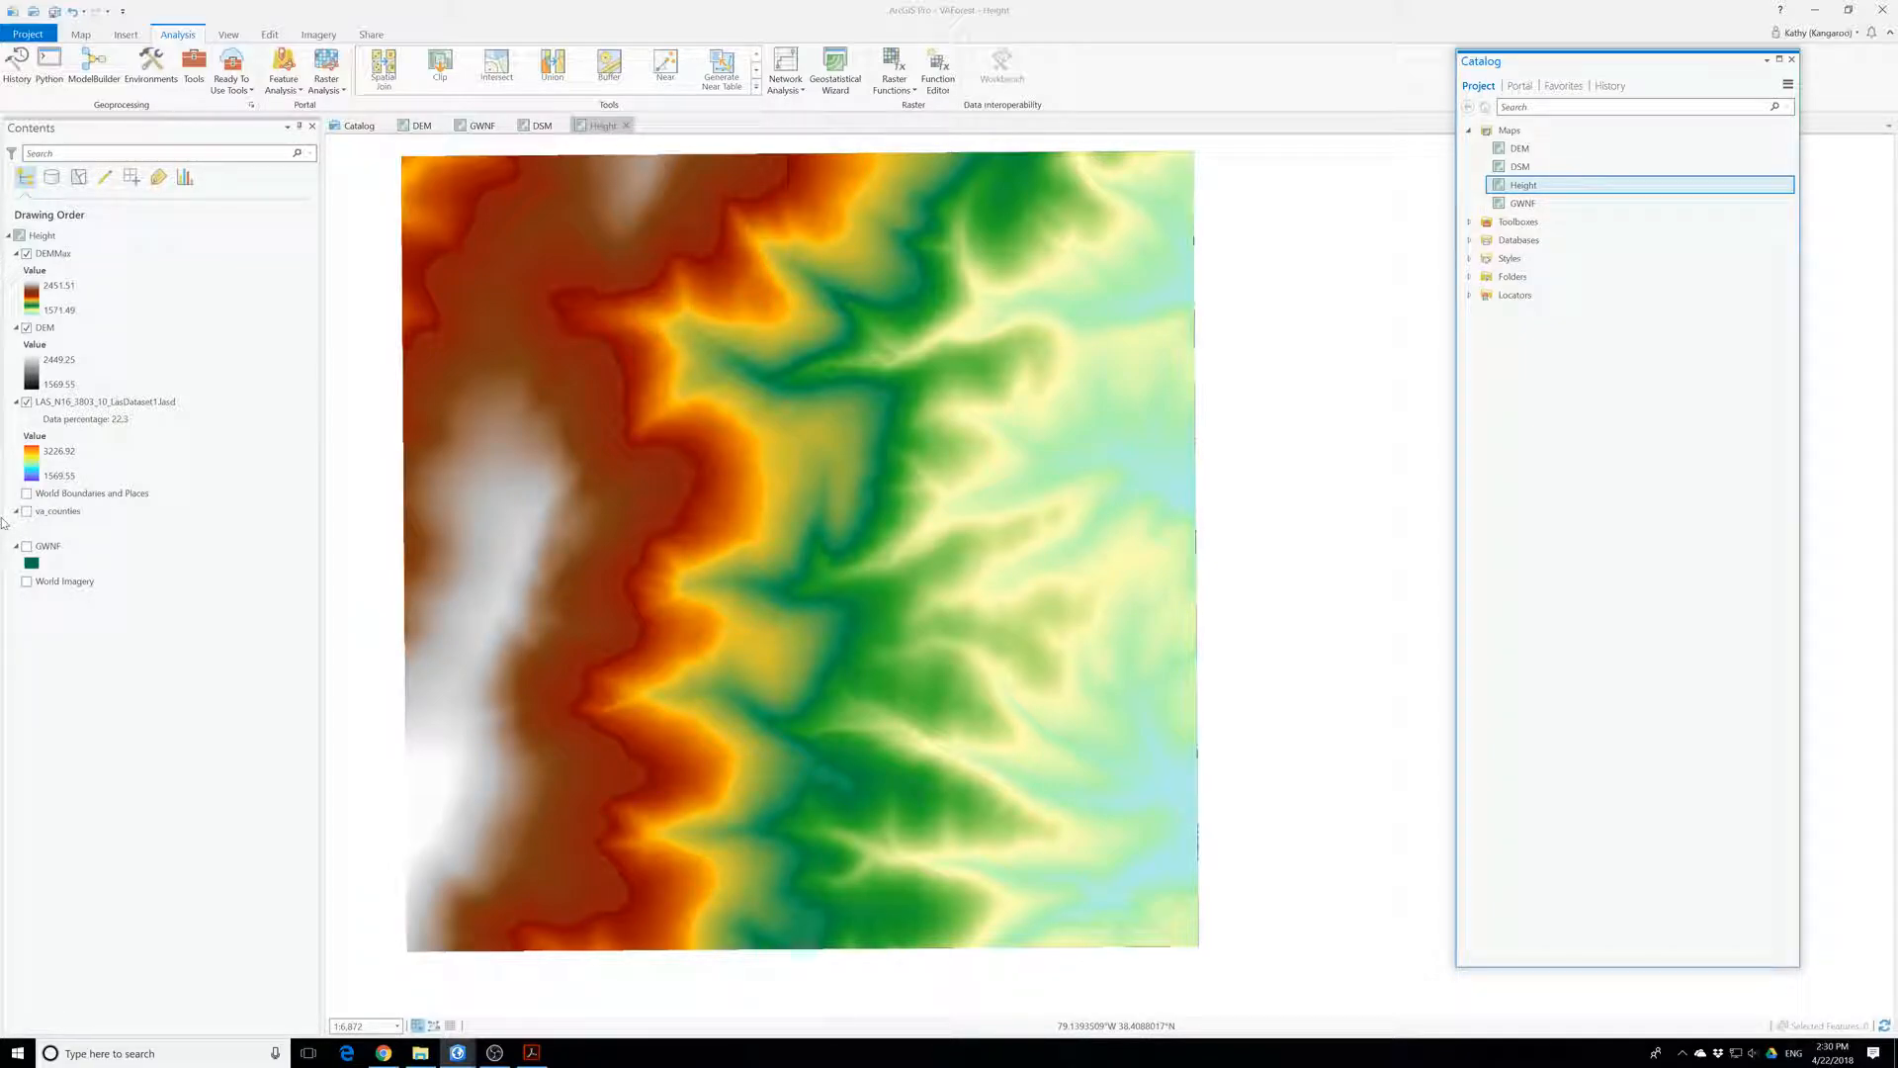
click(194, 67)
click(595, 437)
click(591, 438)
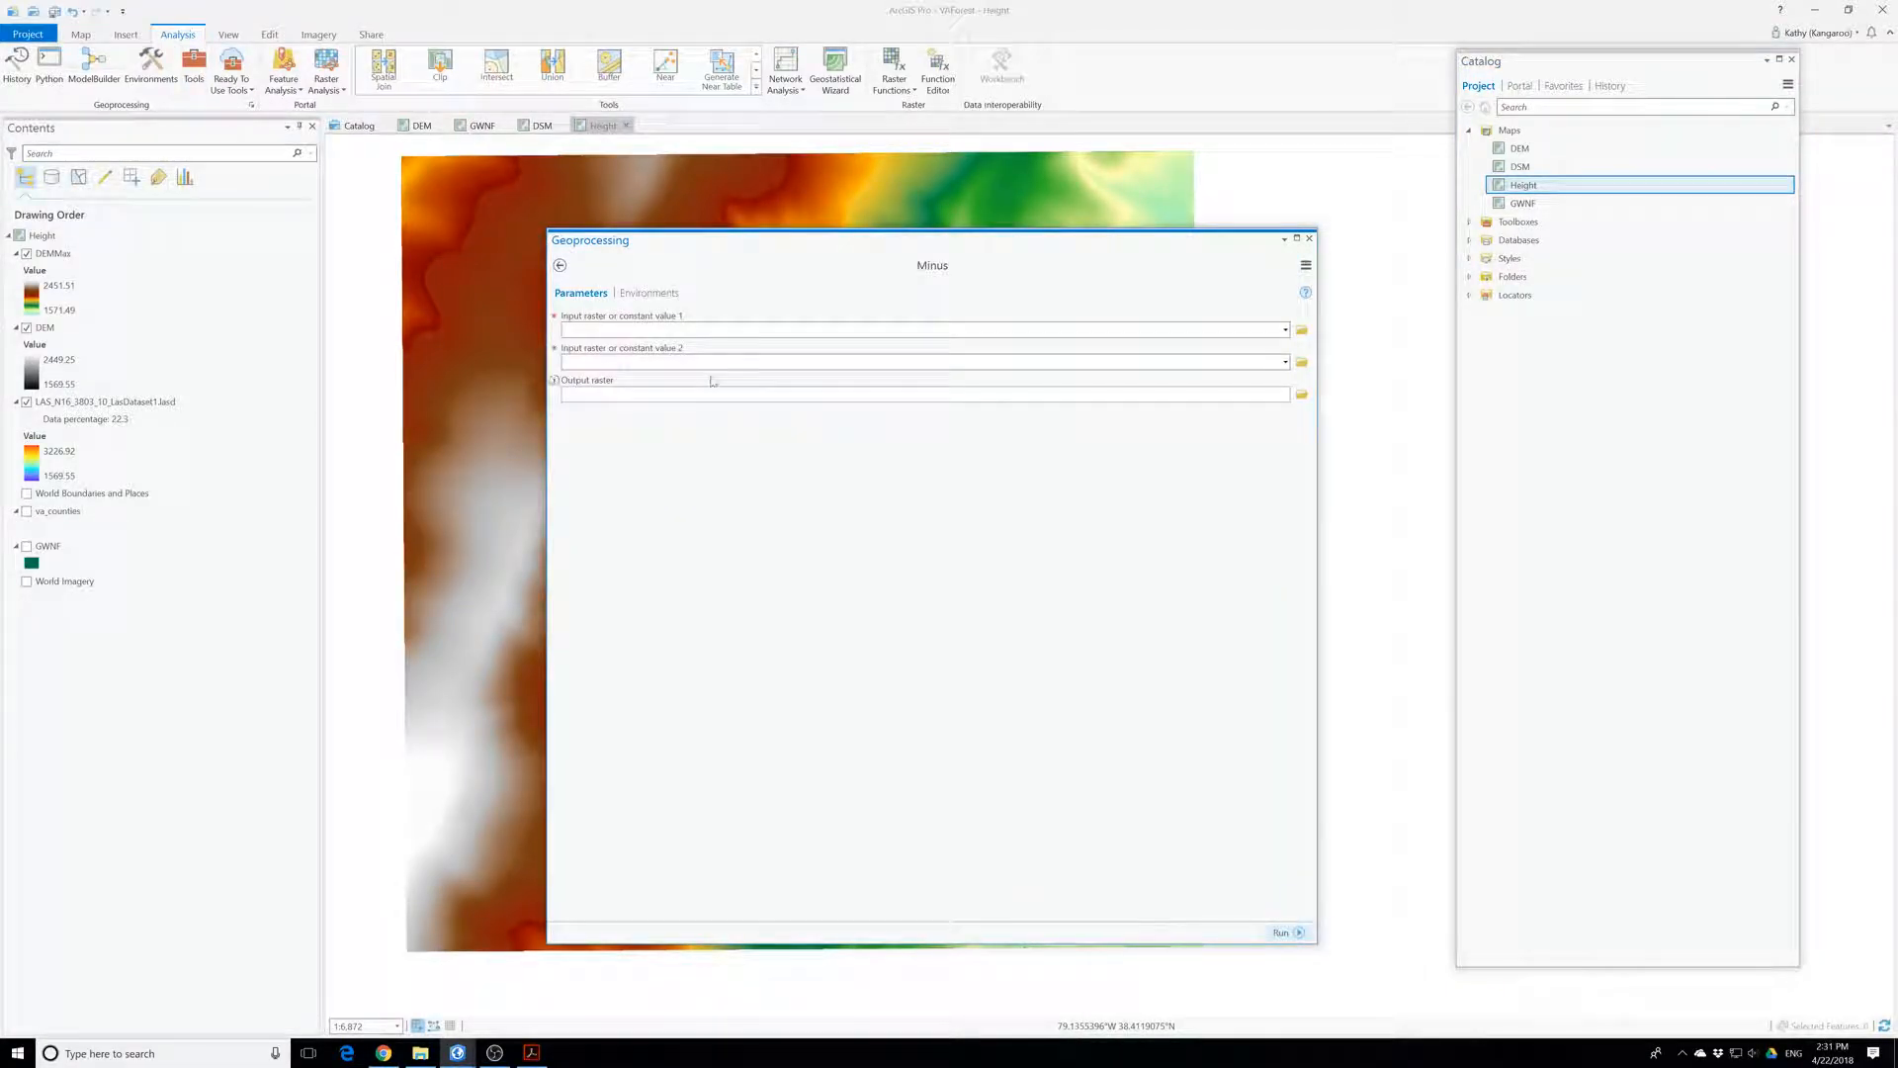
click(1286, 332)
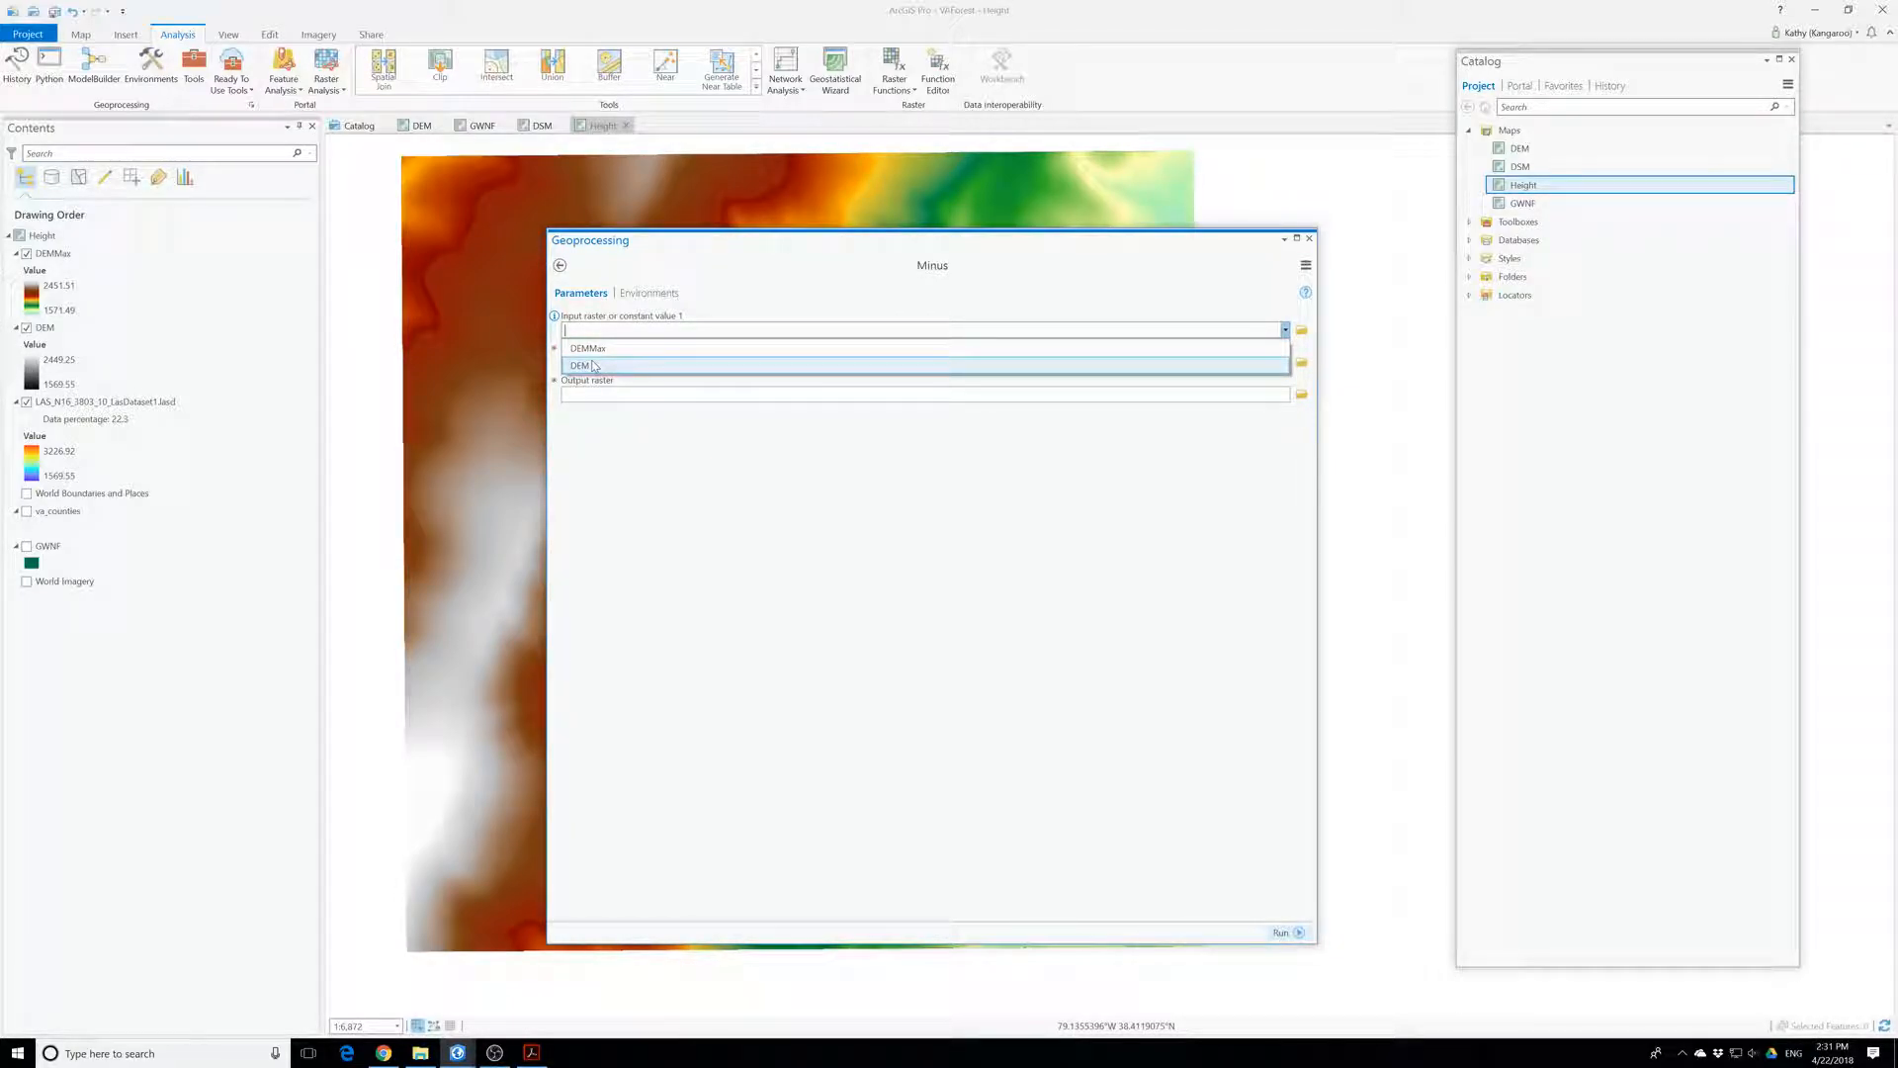
click(783, 298)
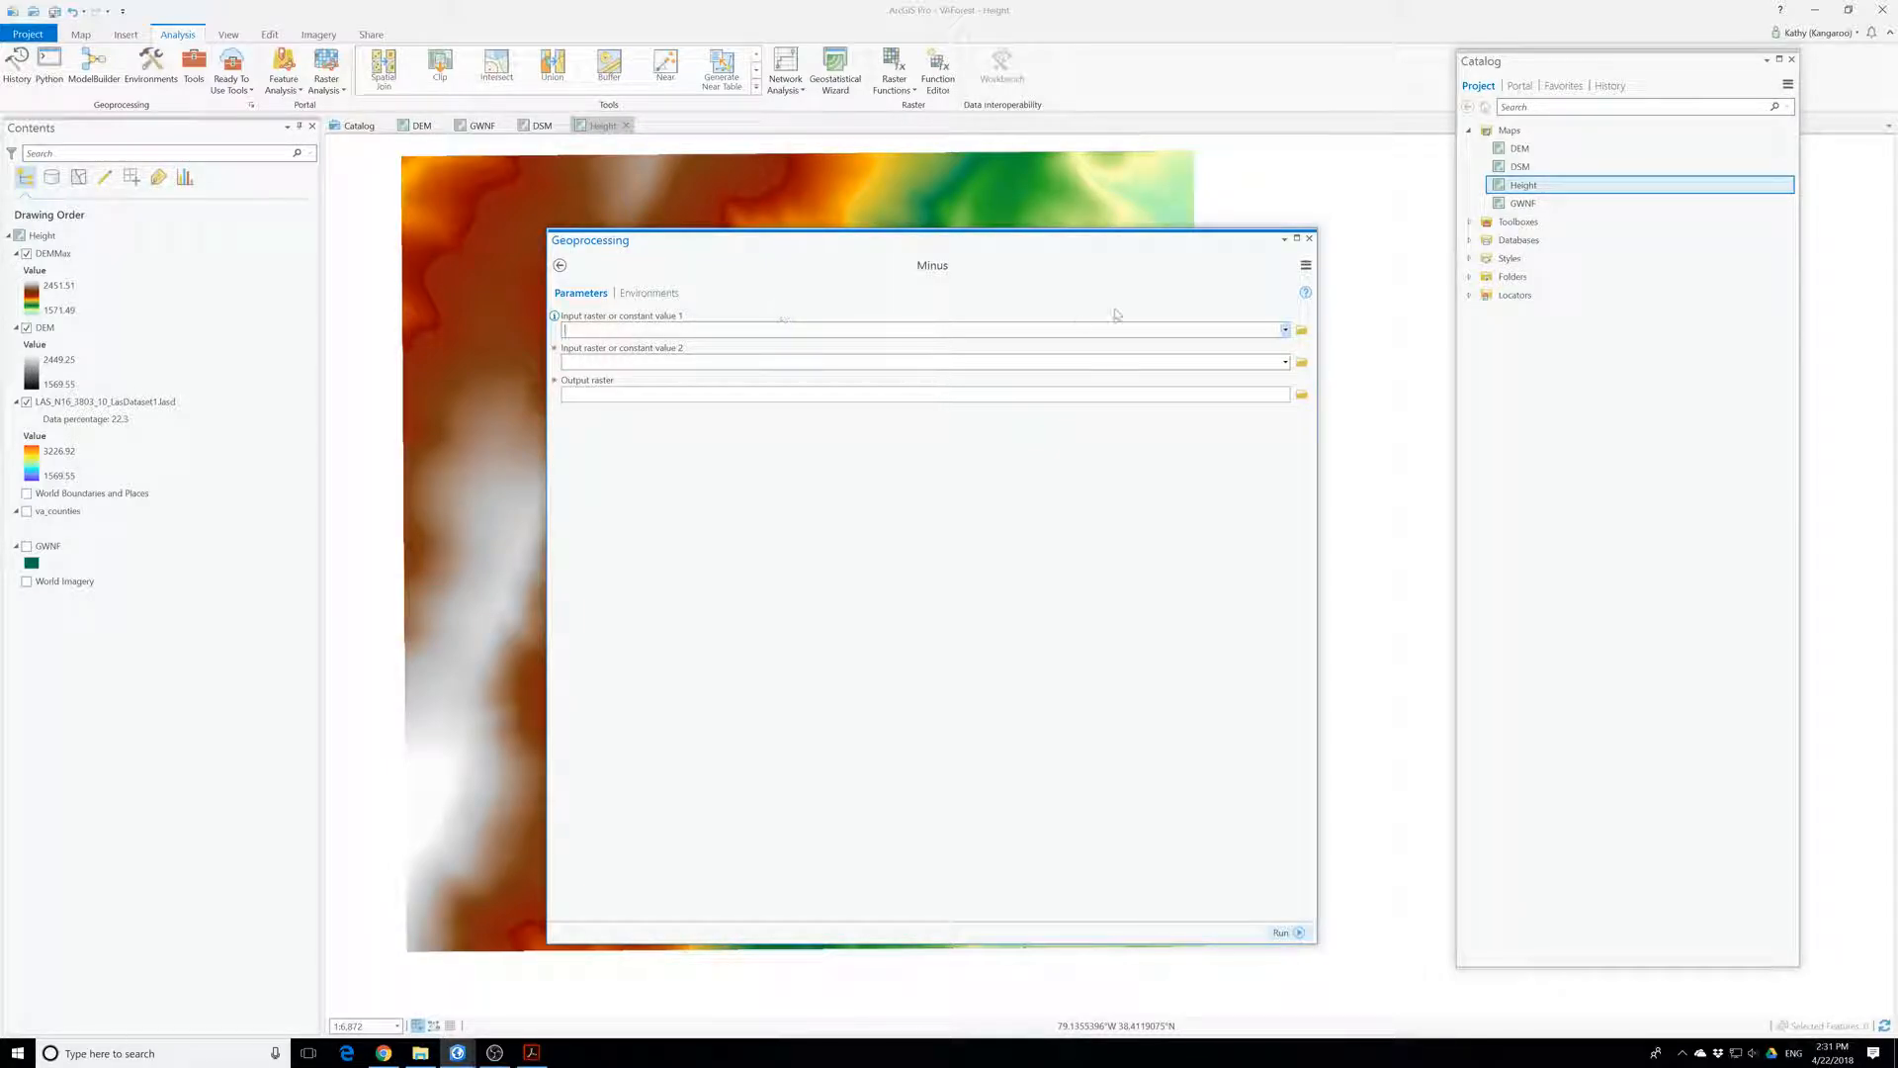
click(1311, 240)
- Add the DSM raster from VAForest.gdb to the Height map, below the DEMMax layer
click(1469, 241)
click(1482, 258)
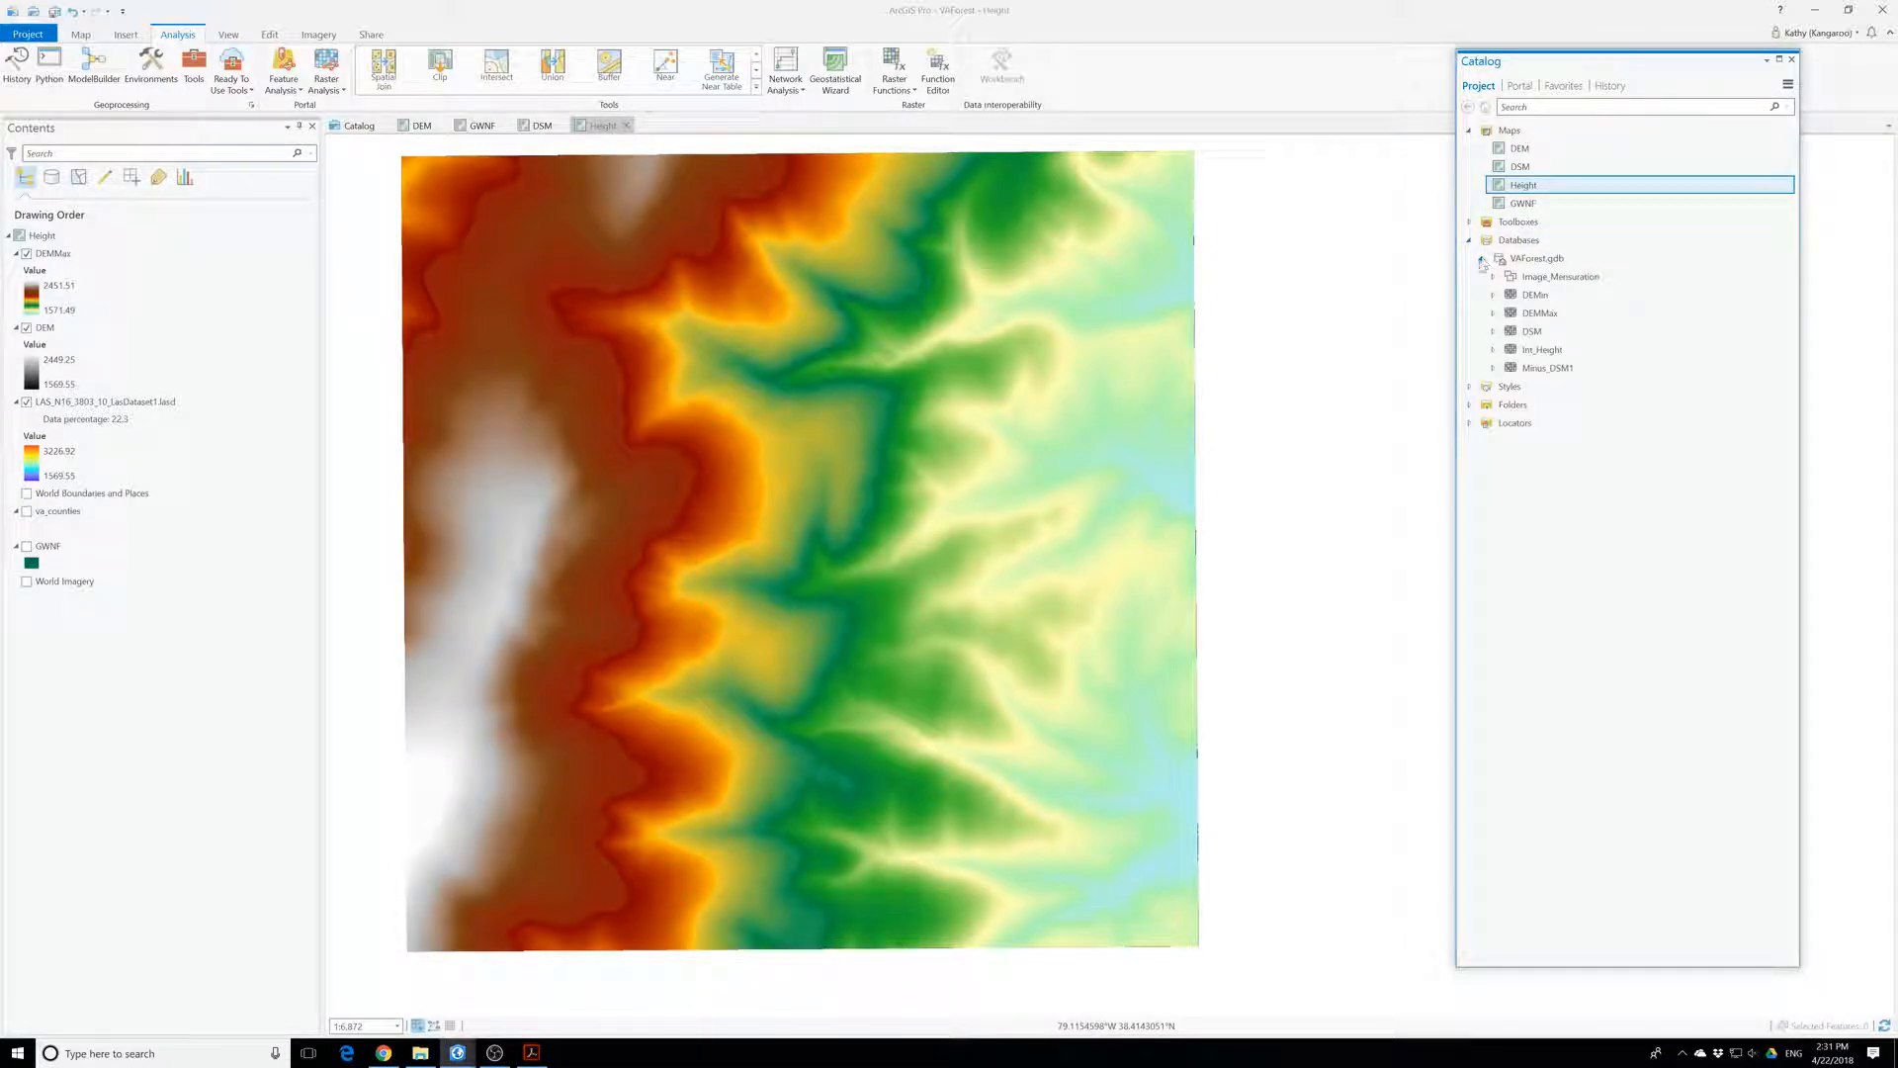
drag(1522, 332, 192, 323)
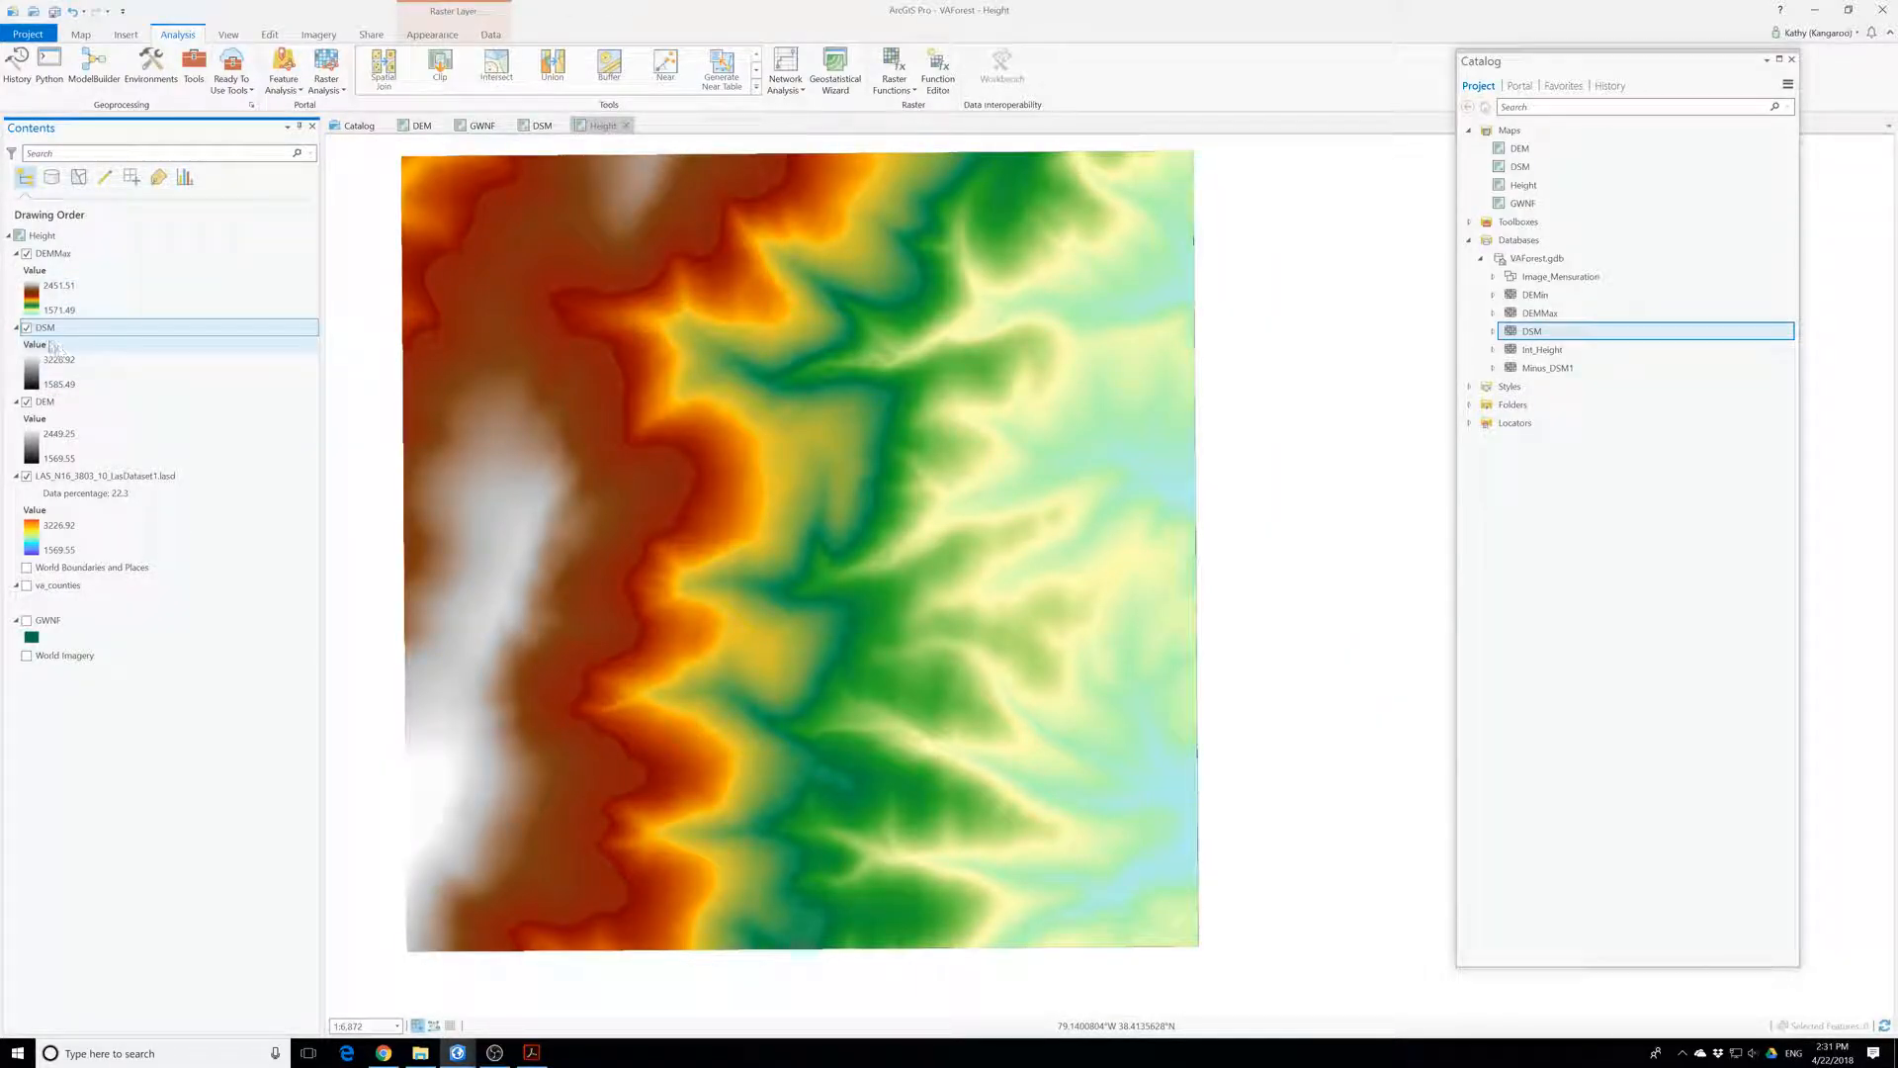
- Apply the Elevation #1 color scheme to the DSM layer in the Height map
right_click(52, 333)
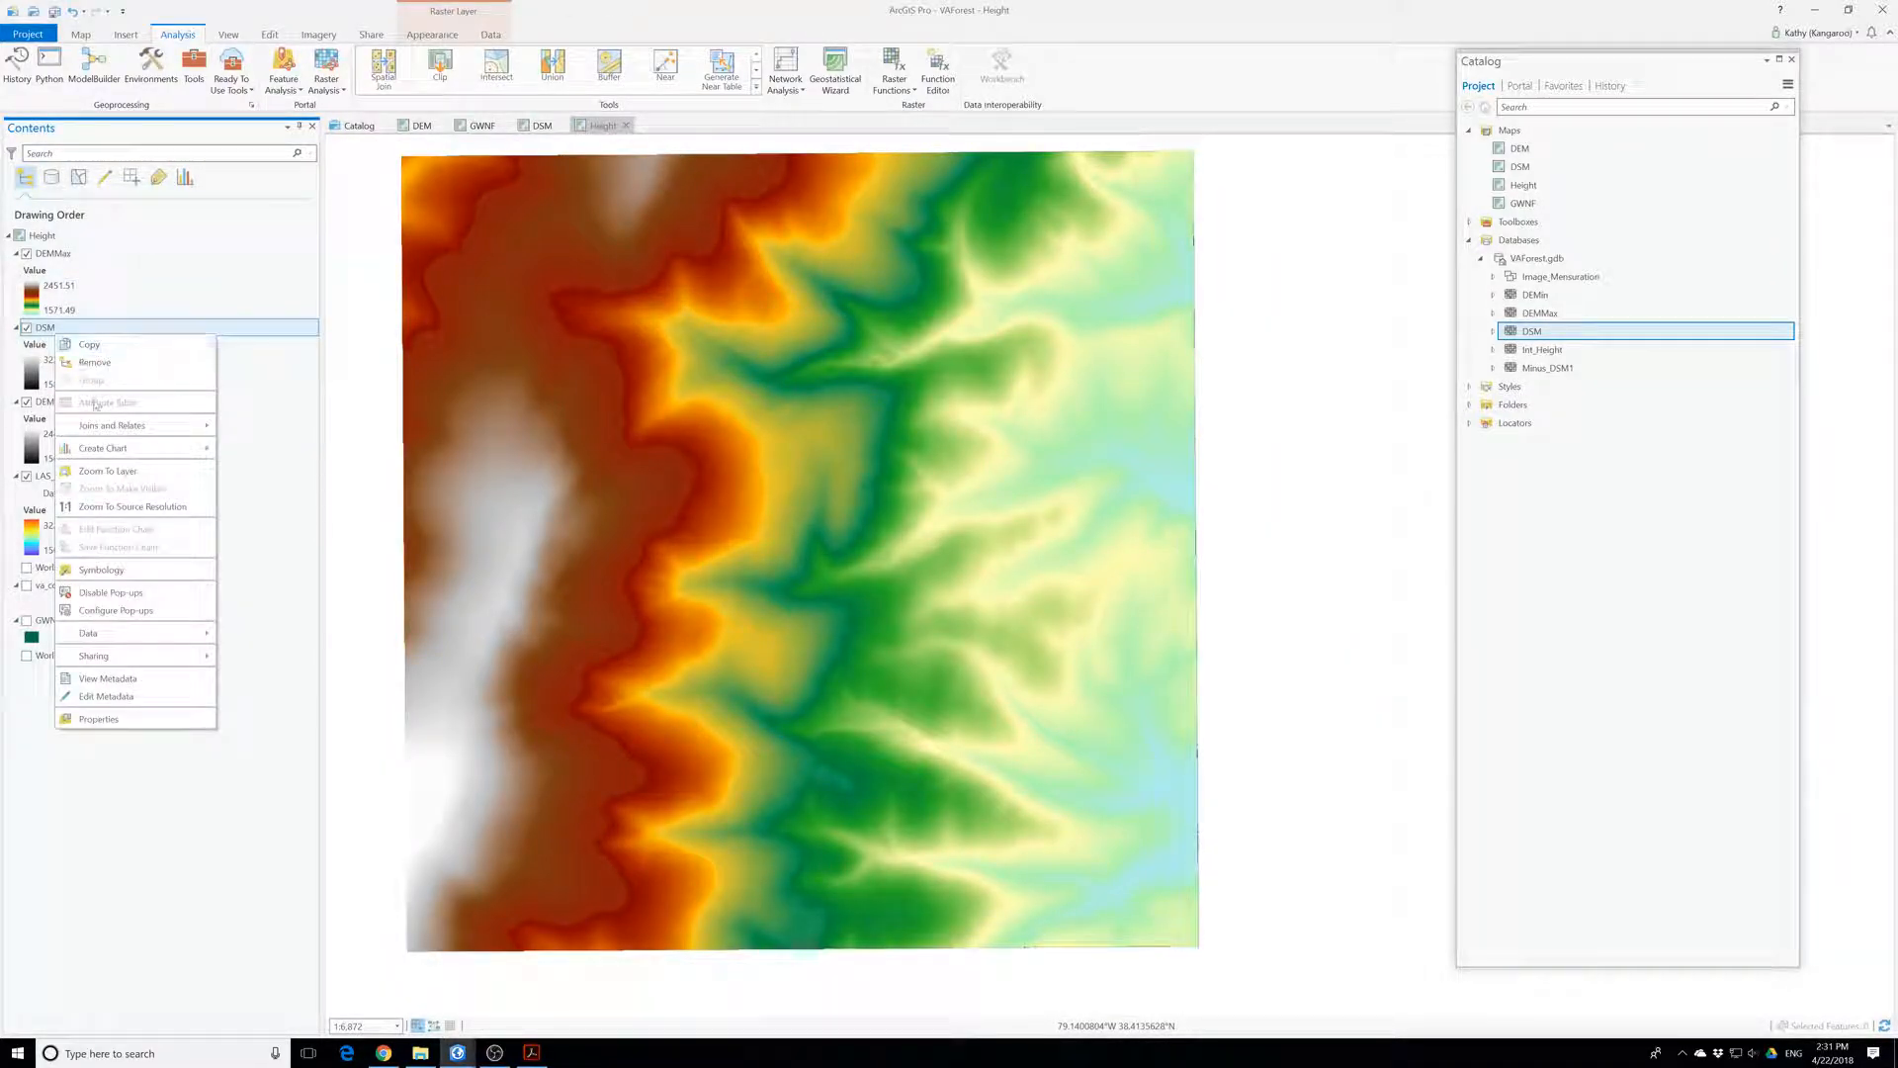
click(114, 571)
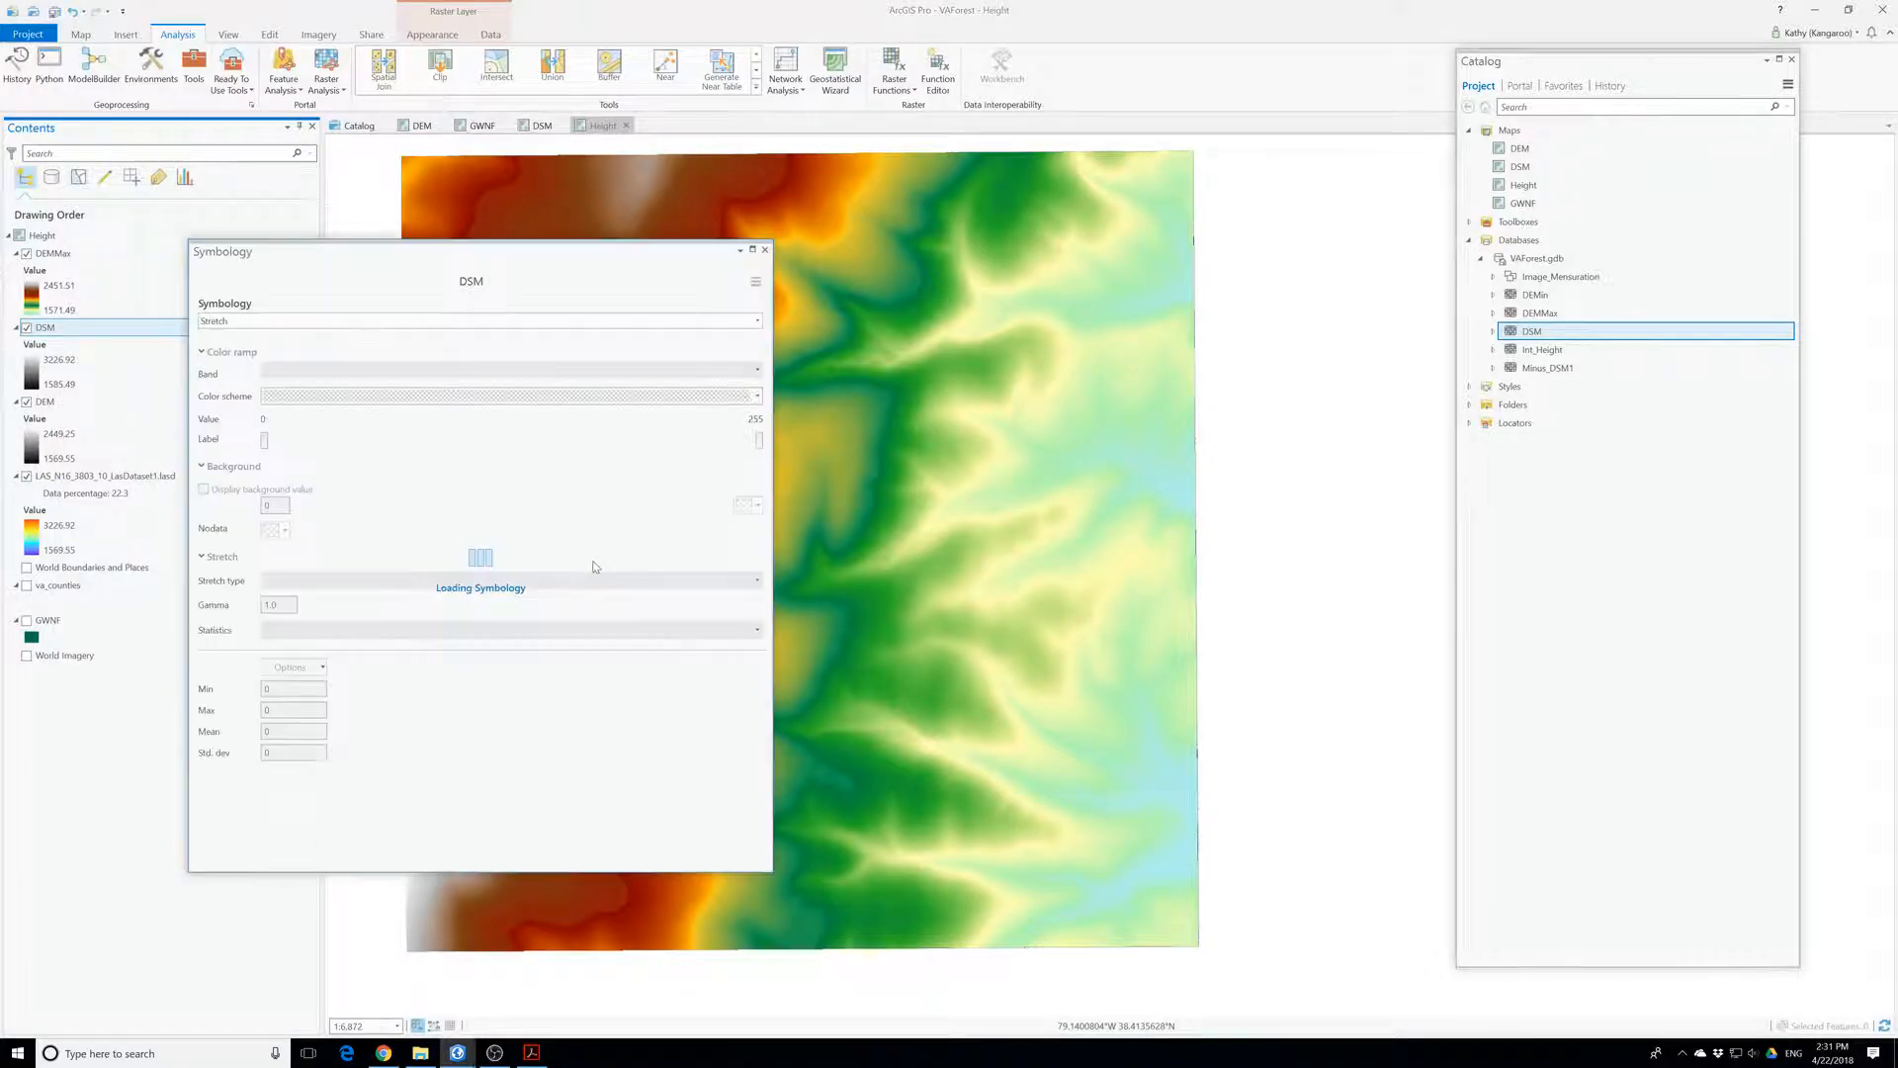
click(582, 398)
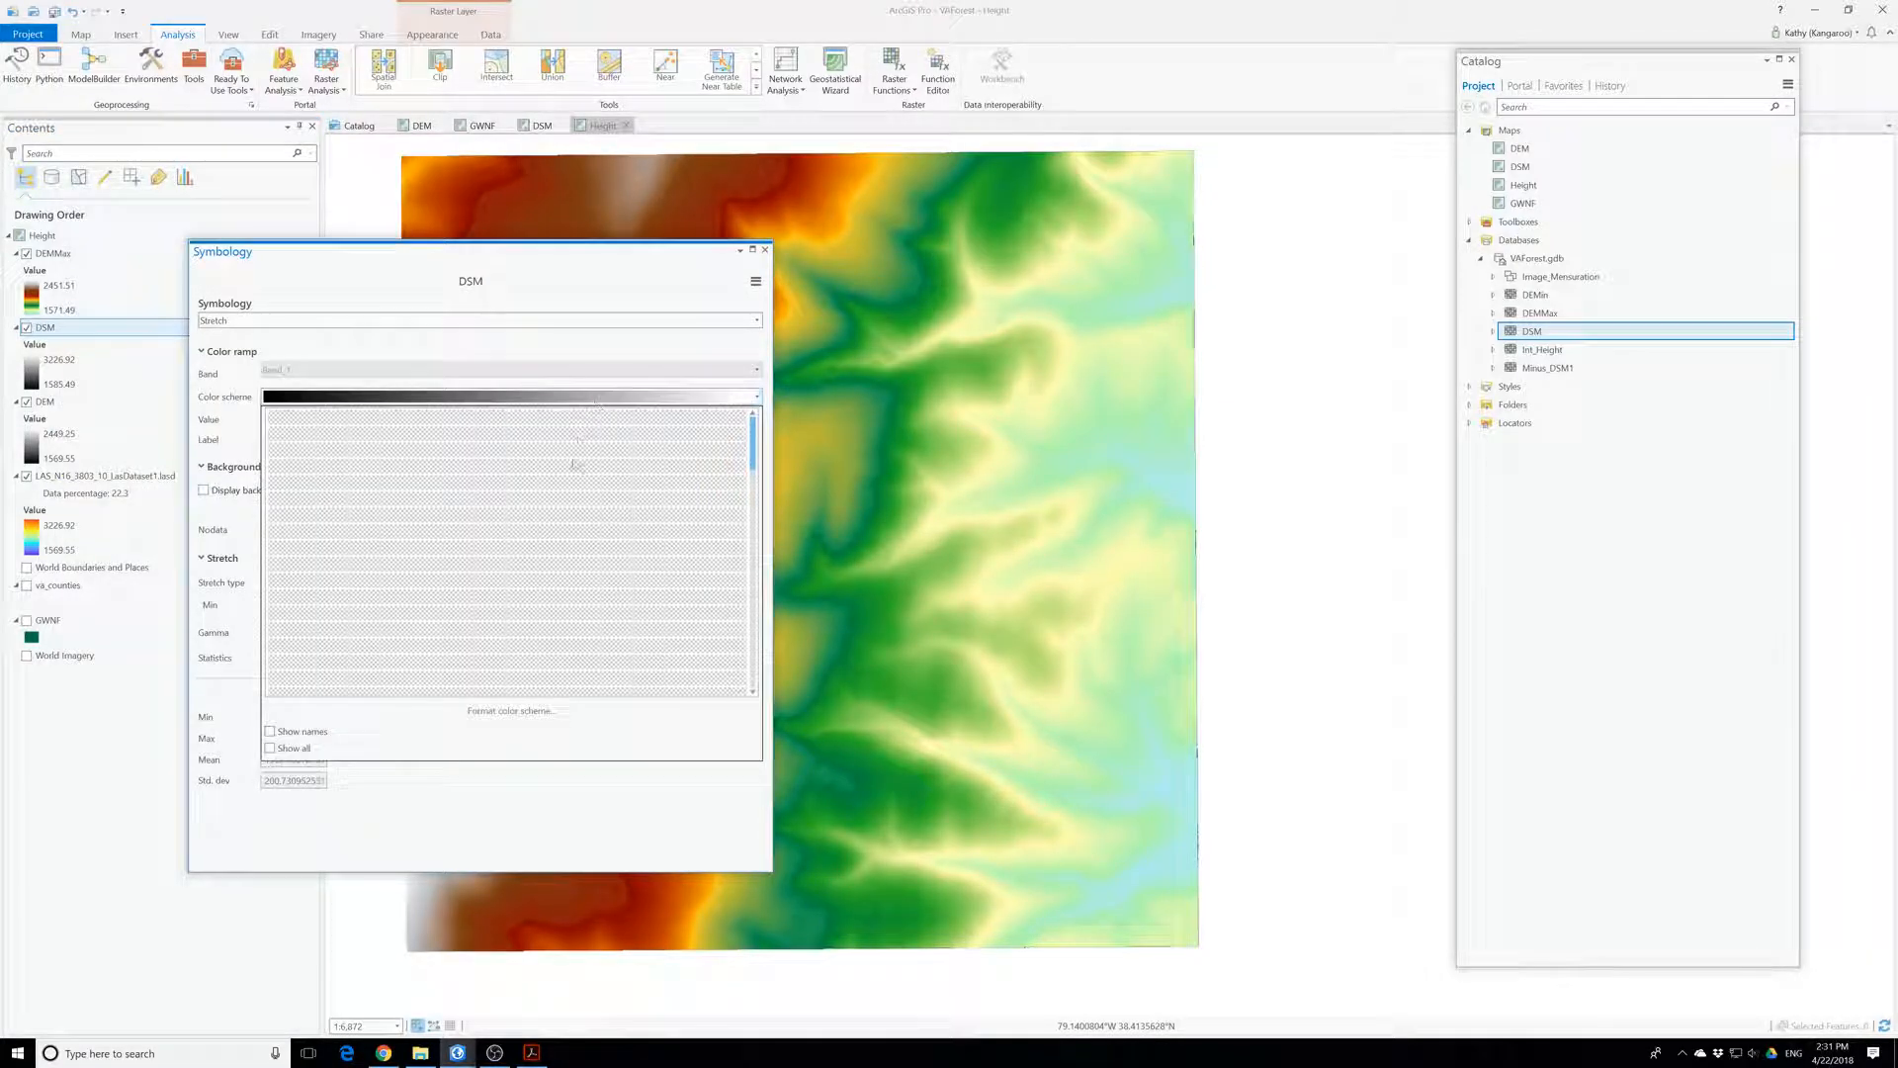
click(271, 749)
click(271, 732)
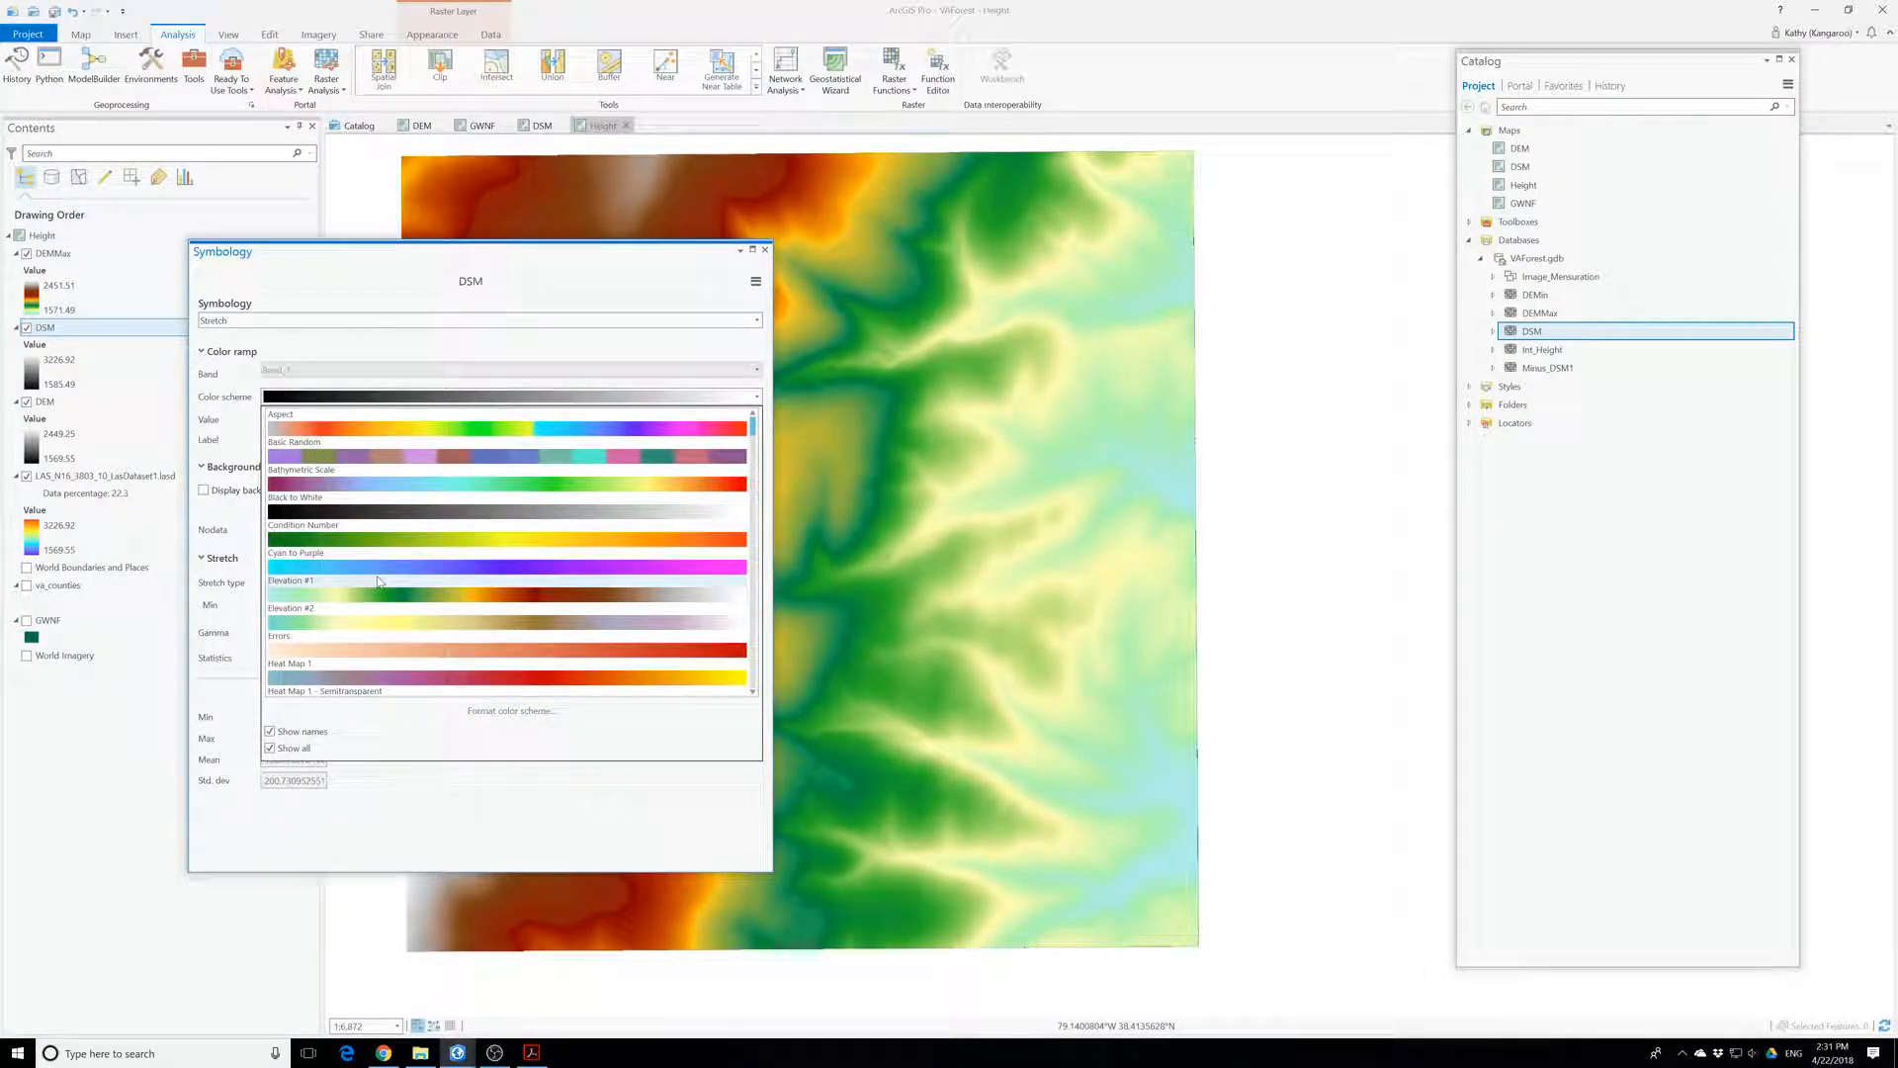
click(380, 597)
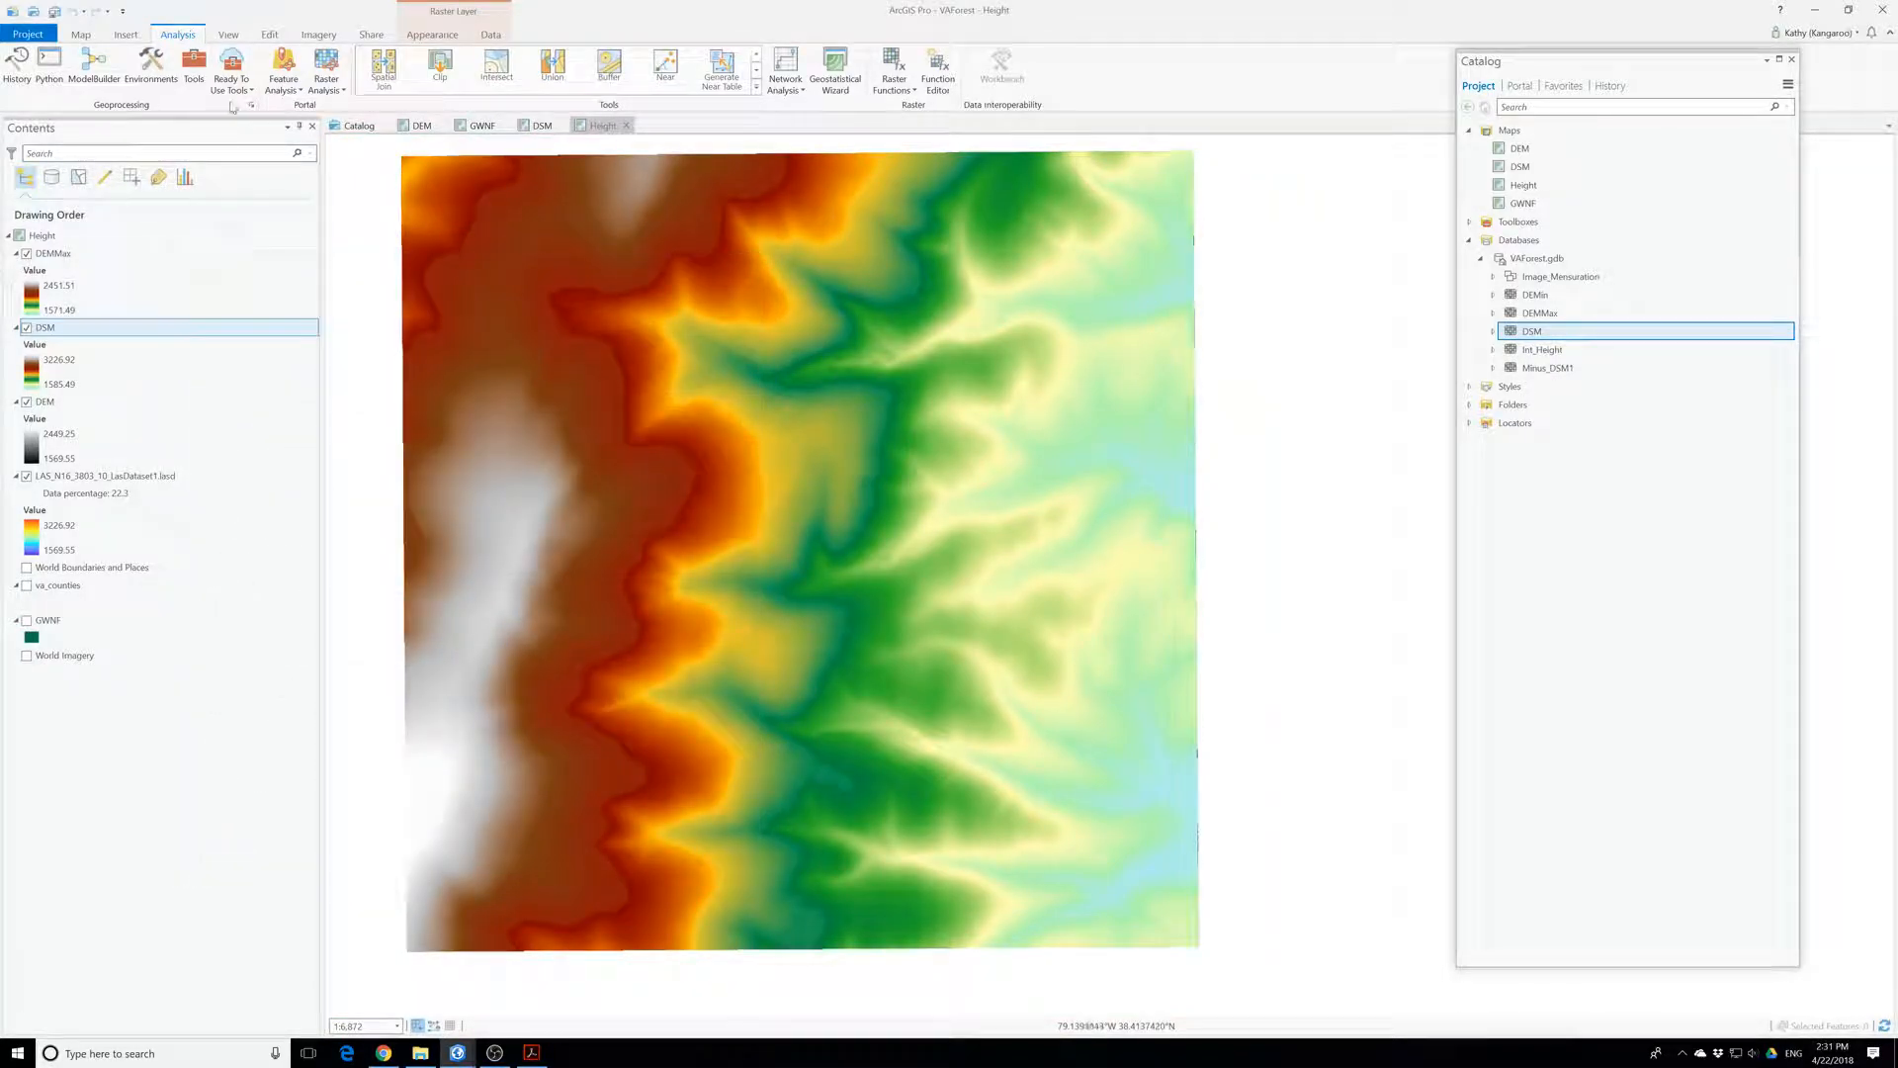
- Run the Minus tool to subtract DEM from DSM, naming the output raster Height
click(193, 69)
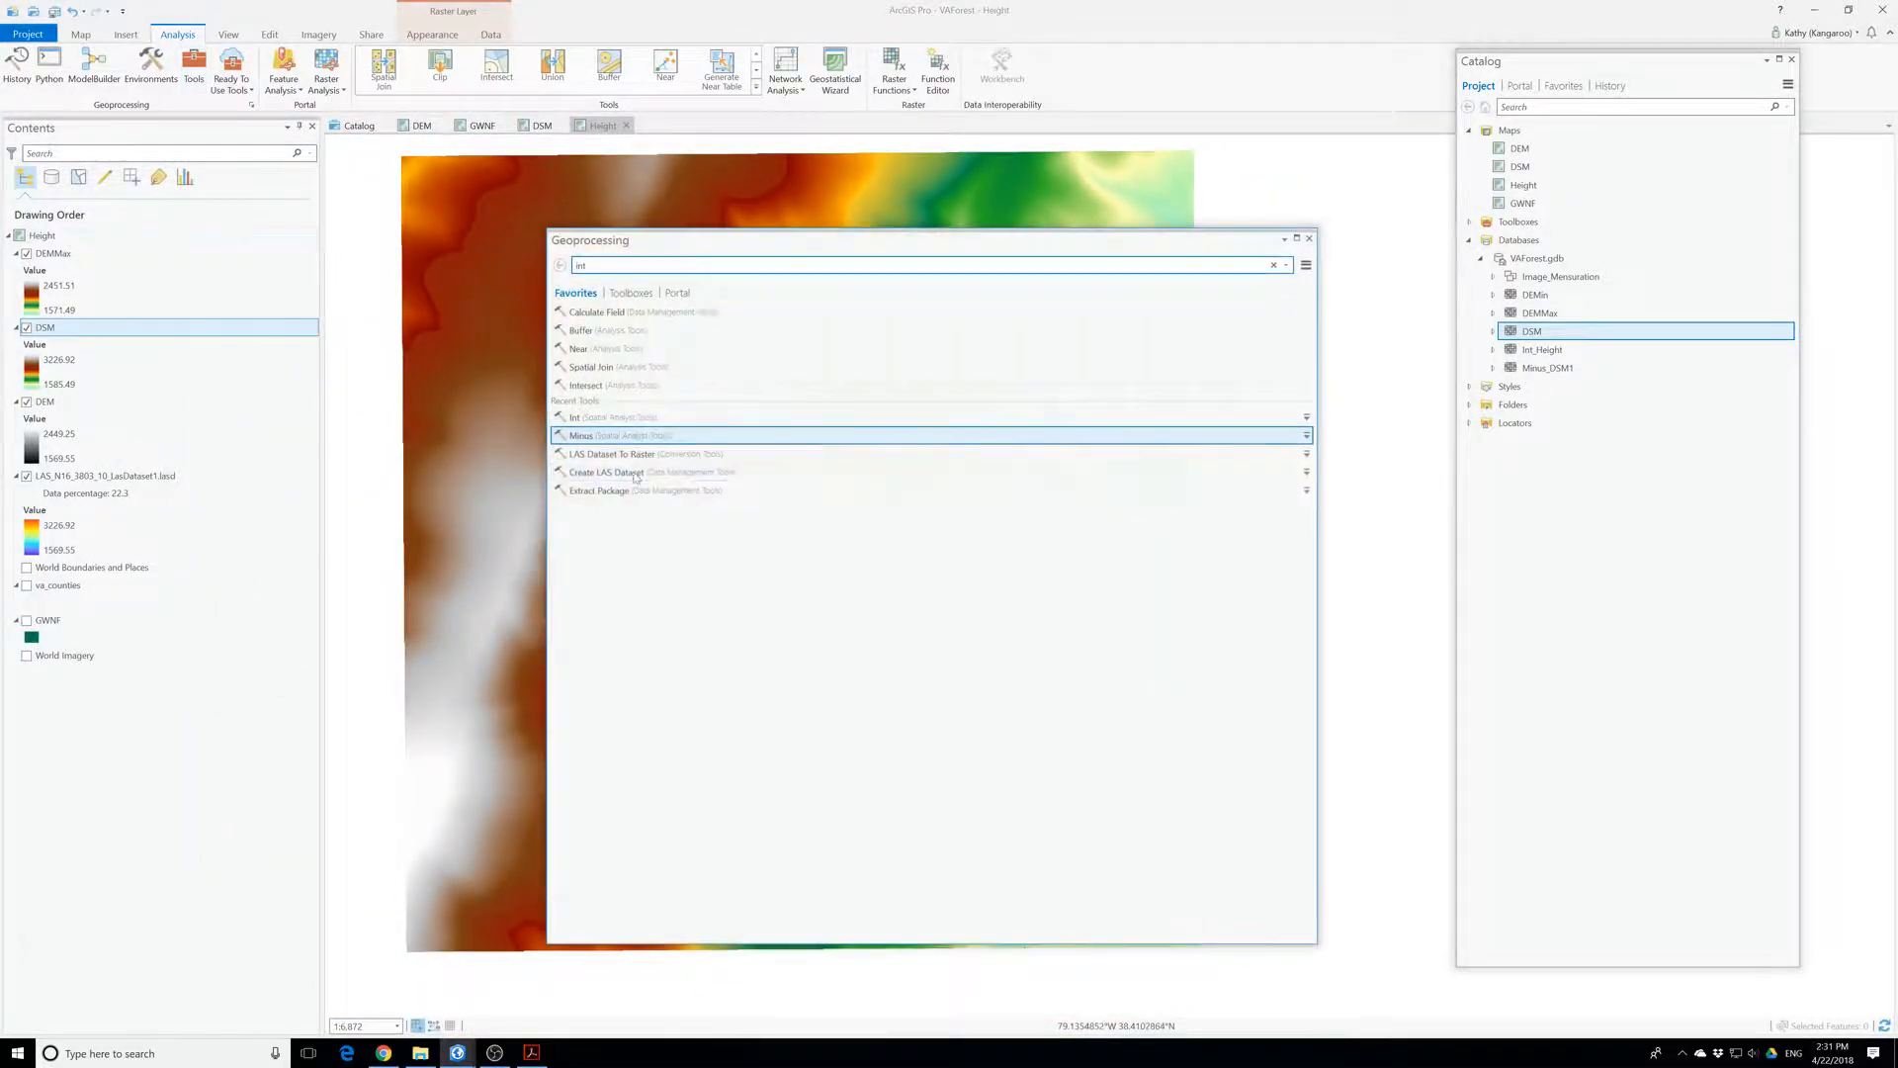
click(591, 436)
click(1284, 330)
click(615, 379)
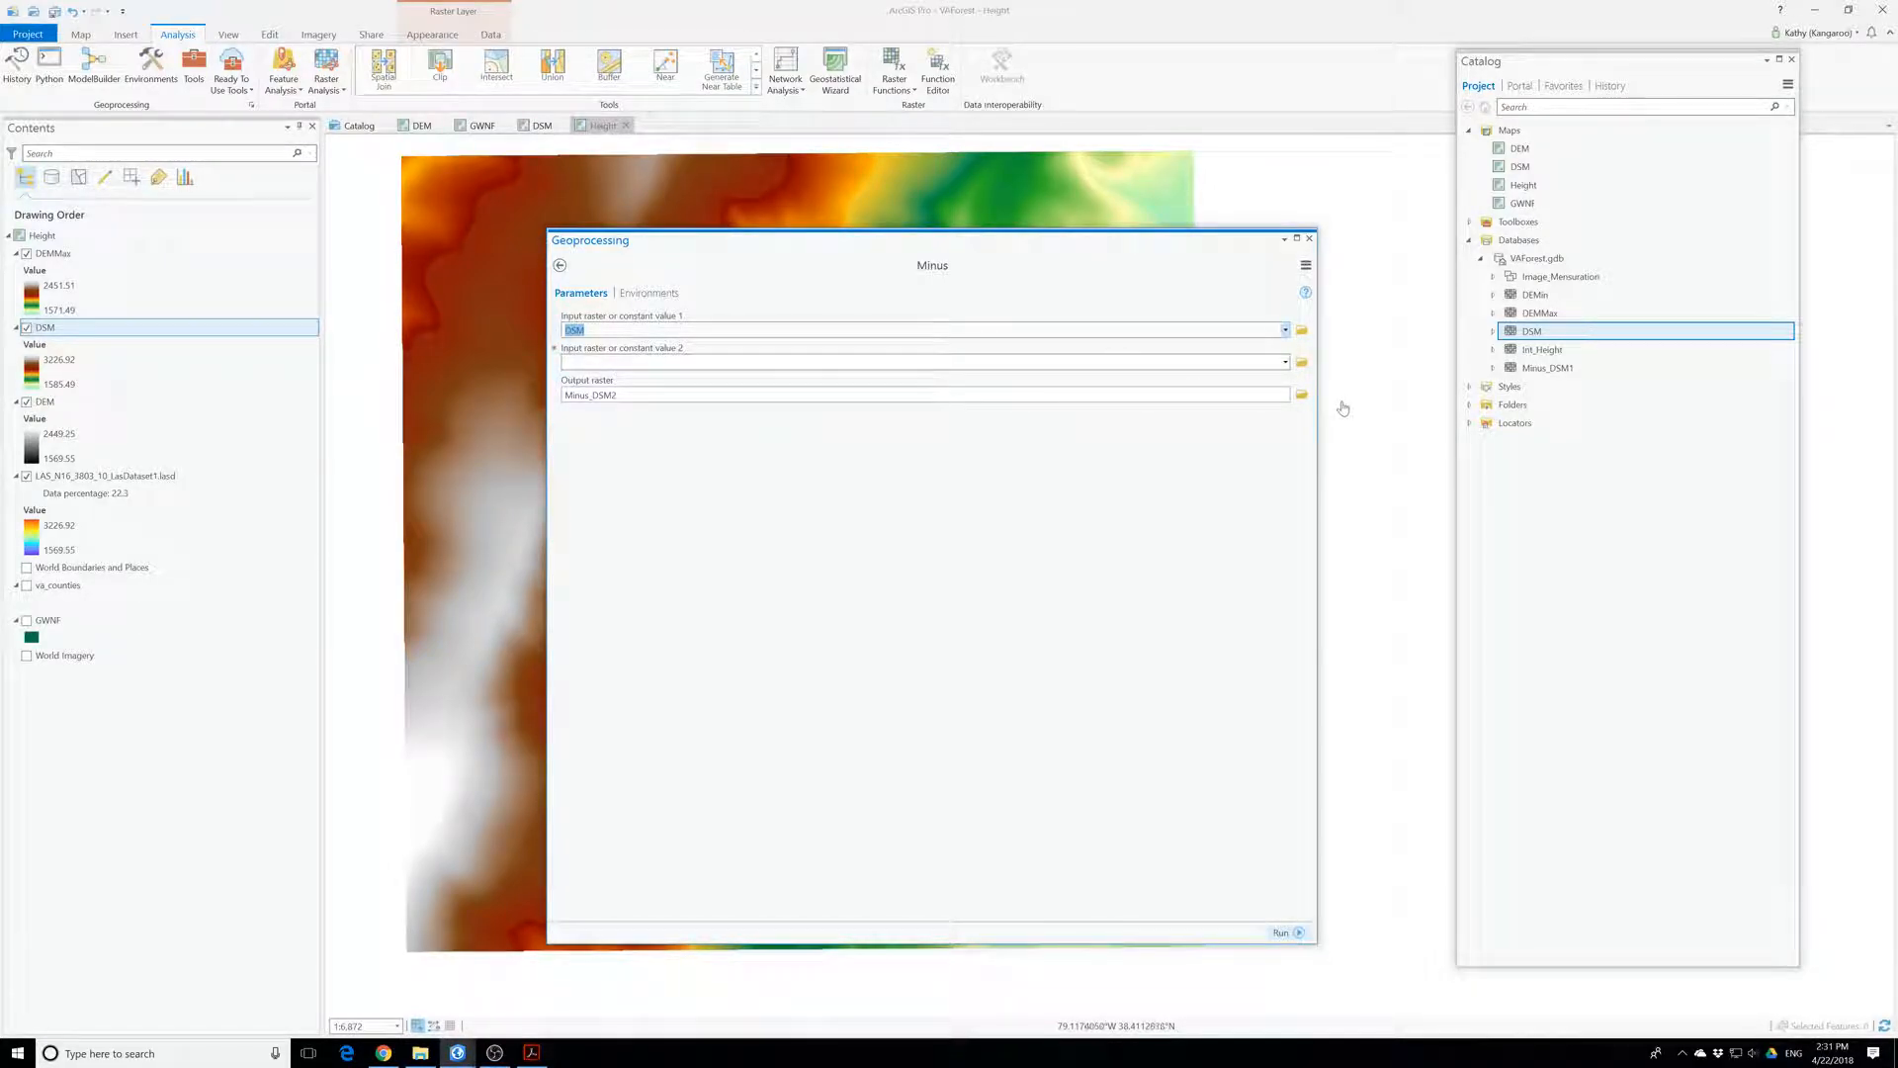
click(1284, 361)
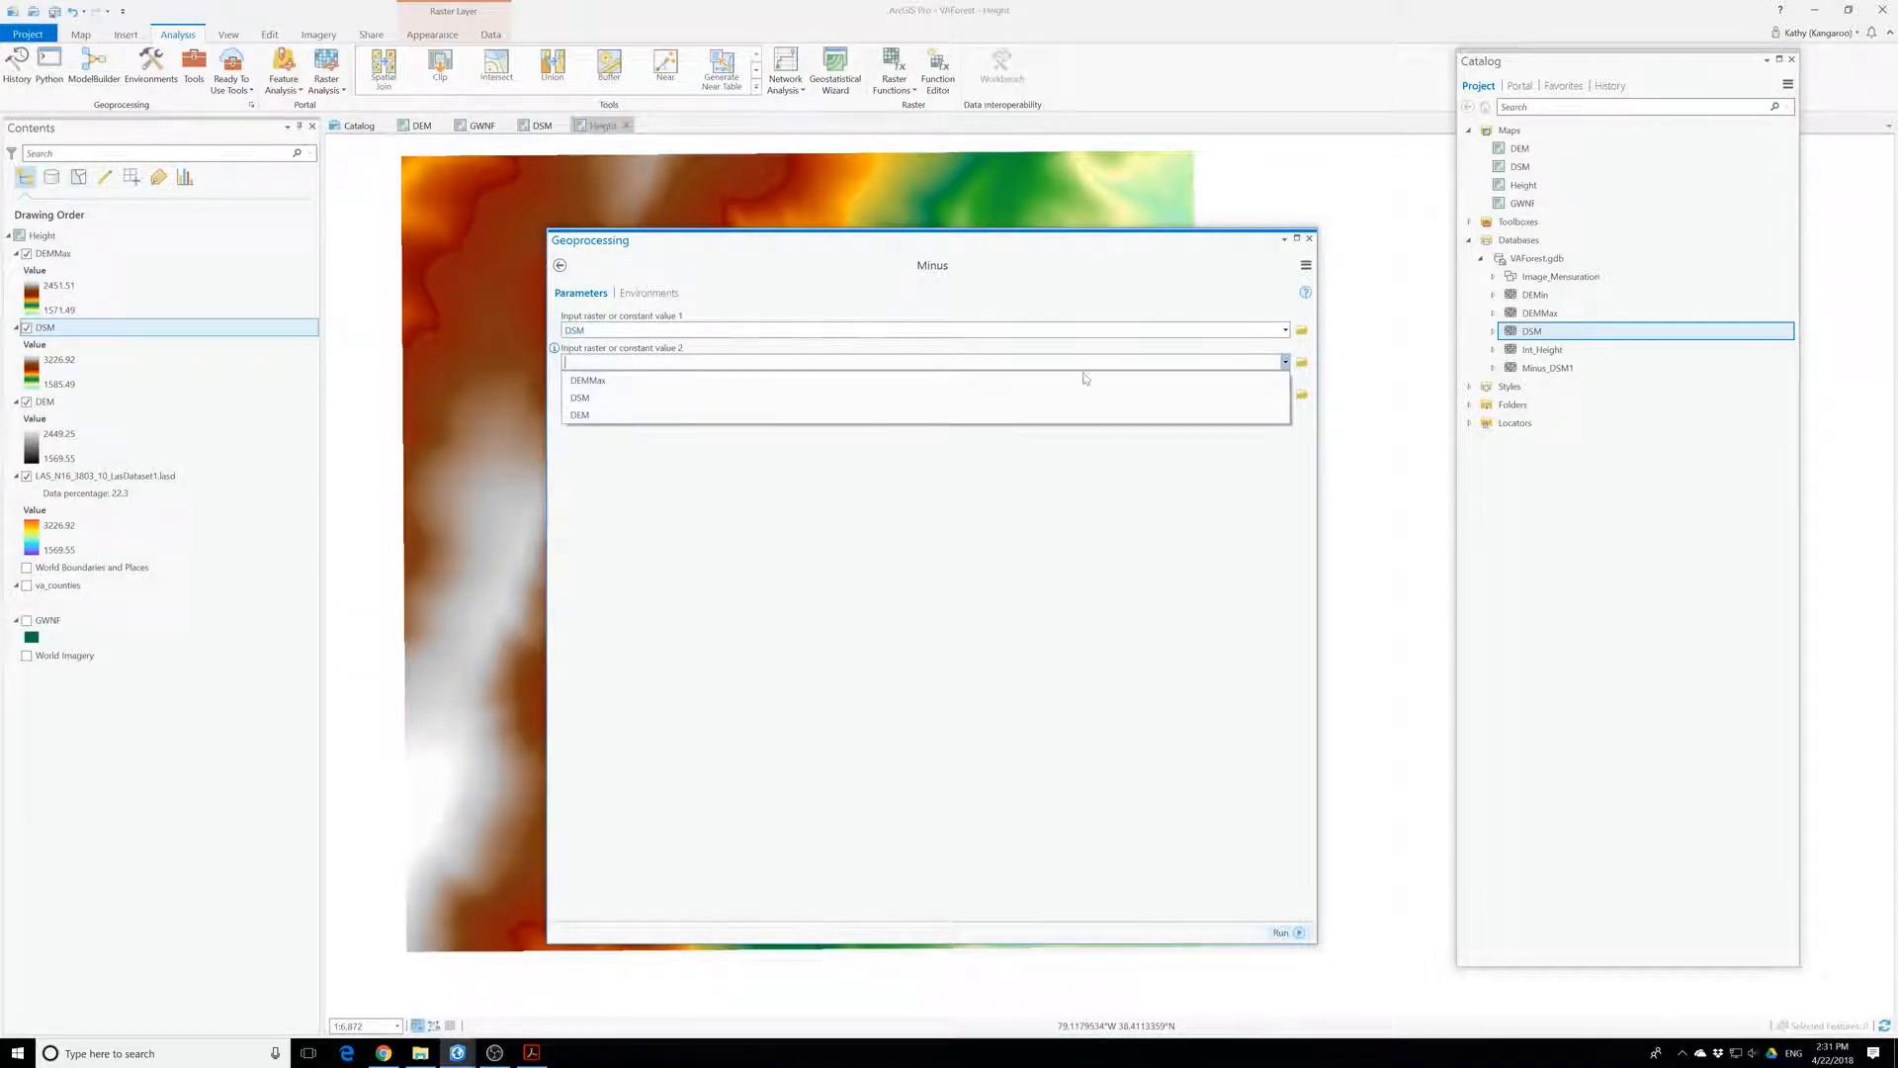
click(588, 414)
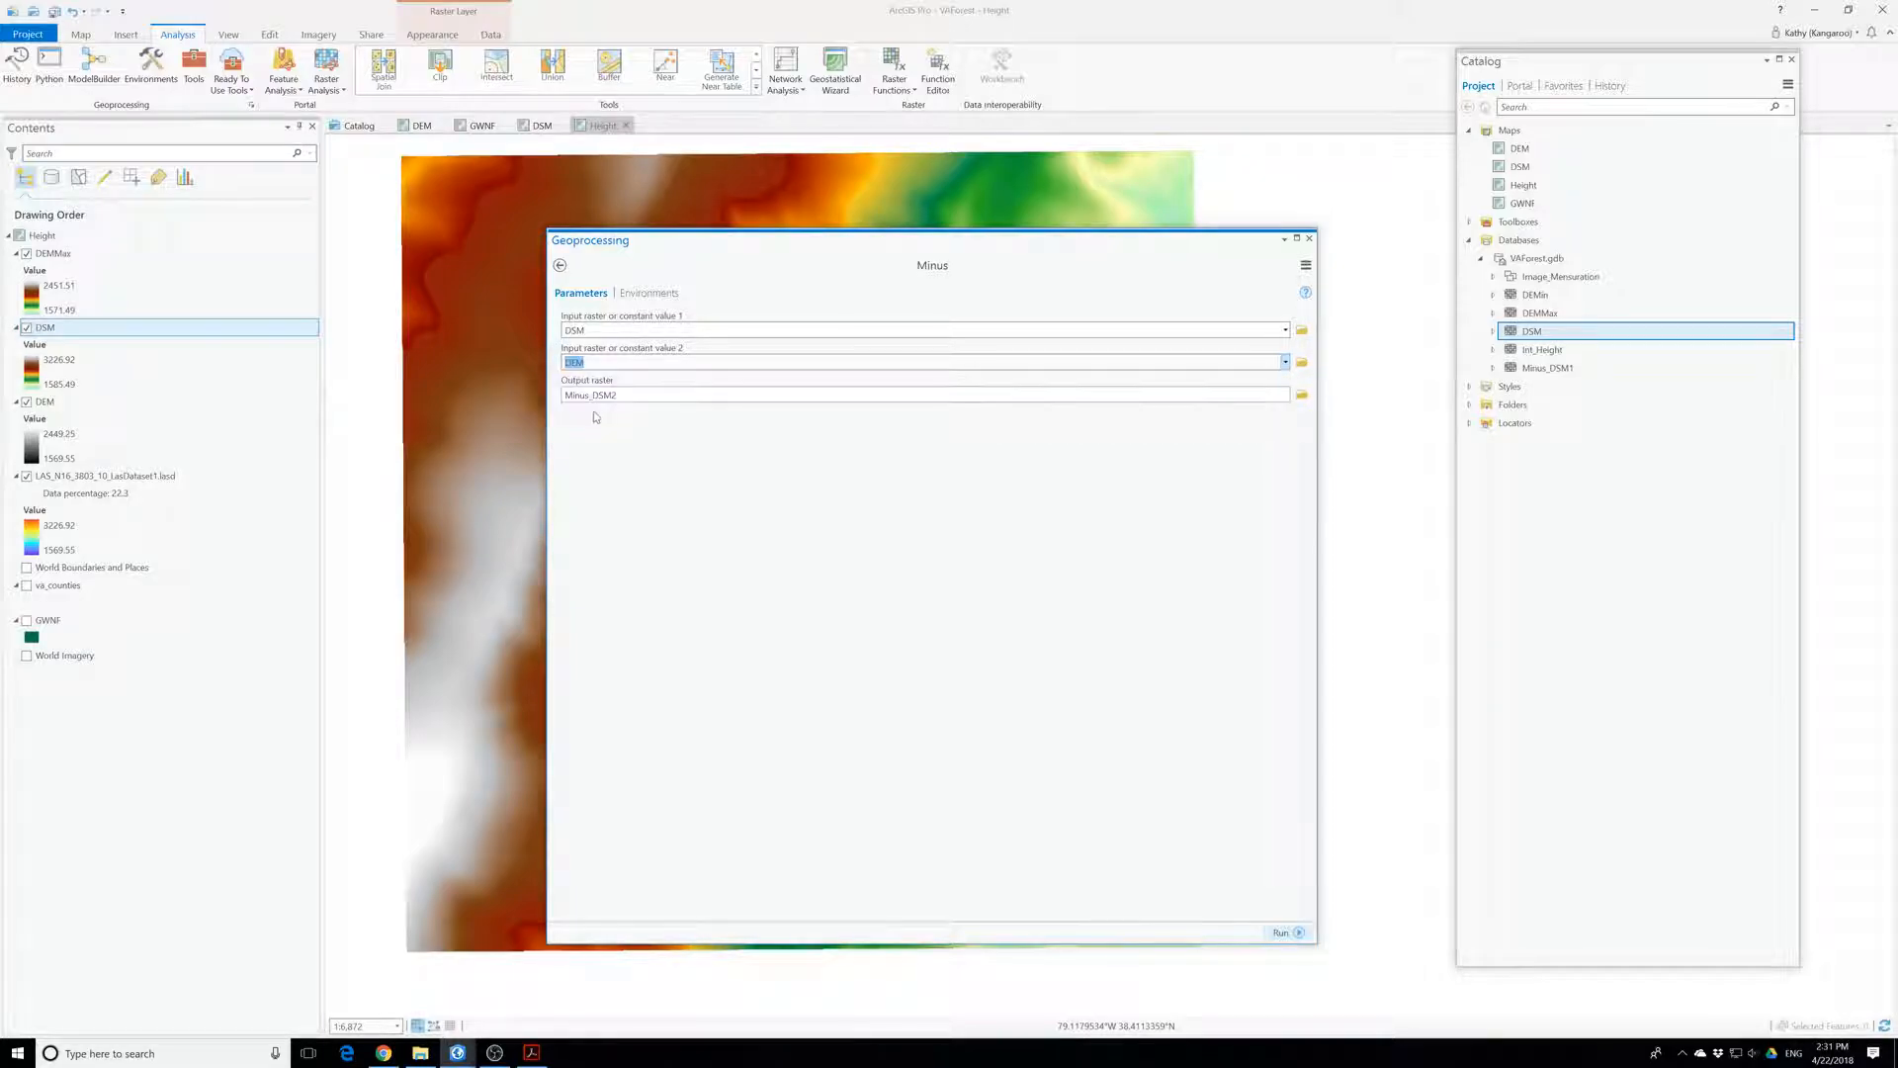
drag(1018, 395, 973, 395)
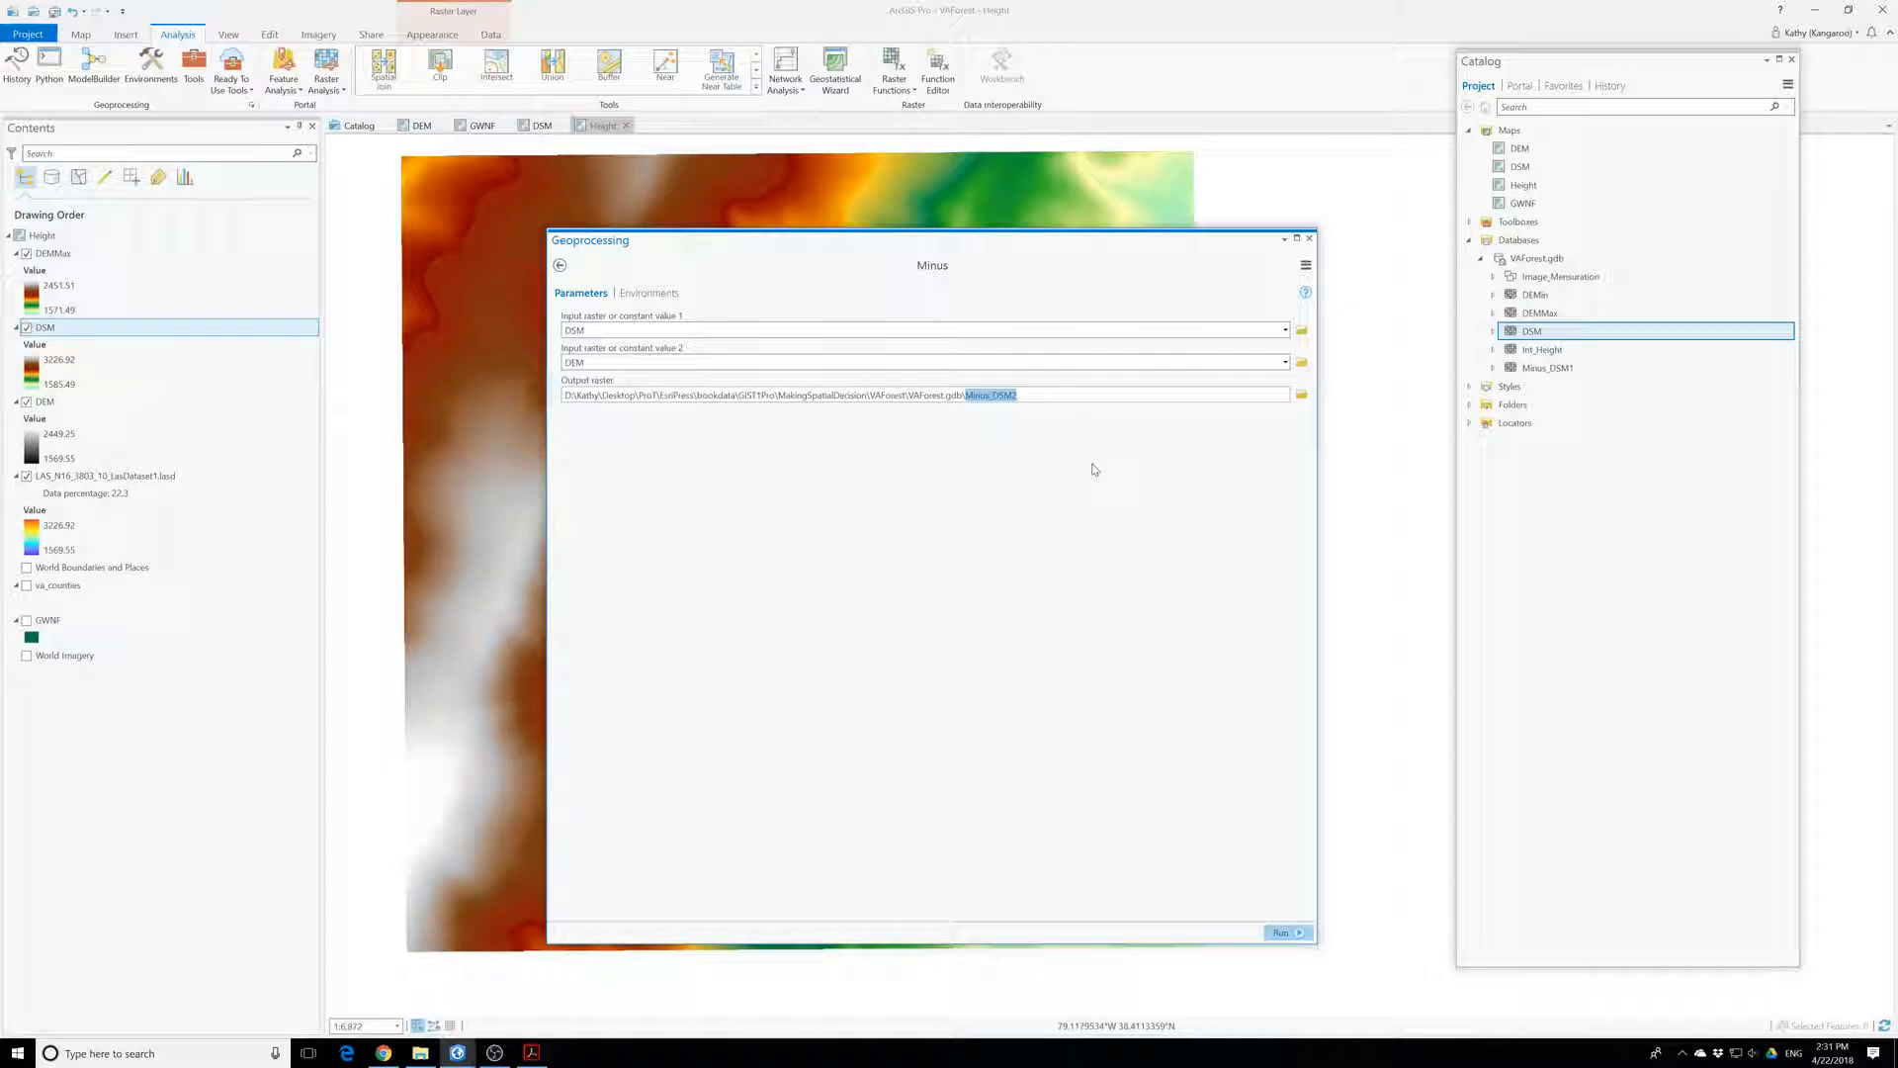
text(He)
key(BackSpace)
click(1295, 932)
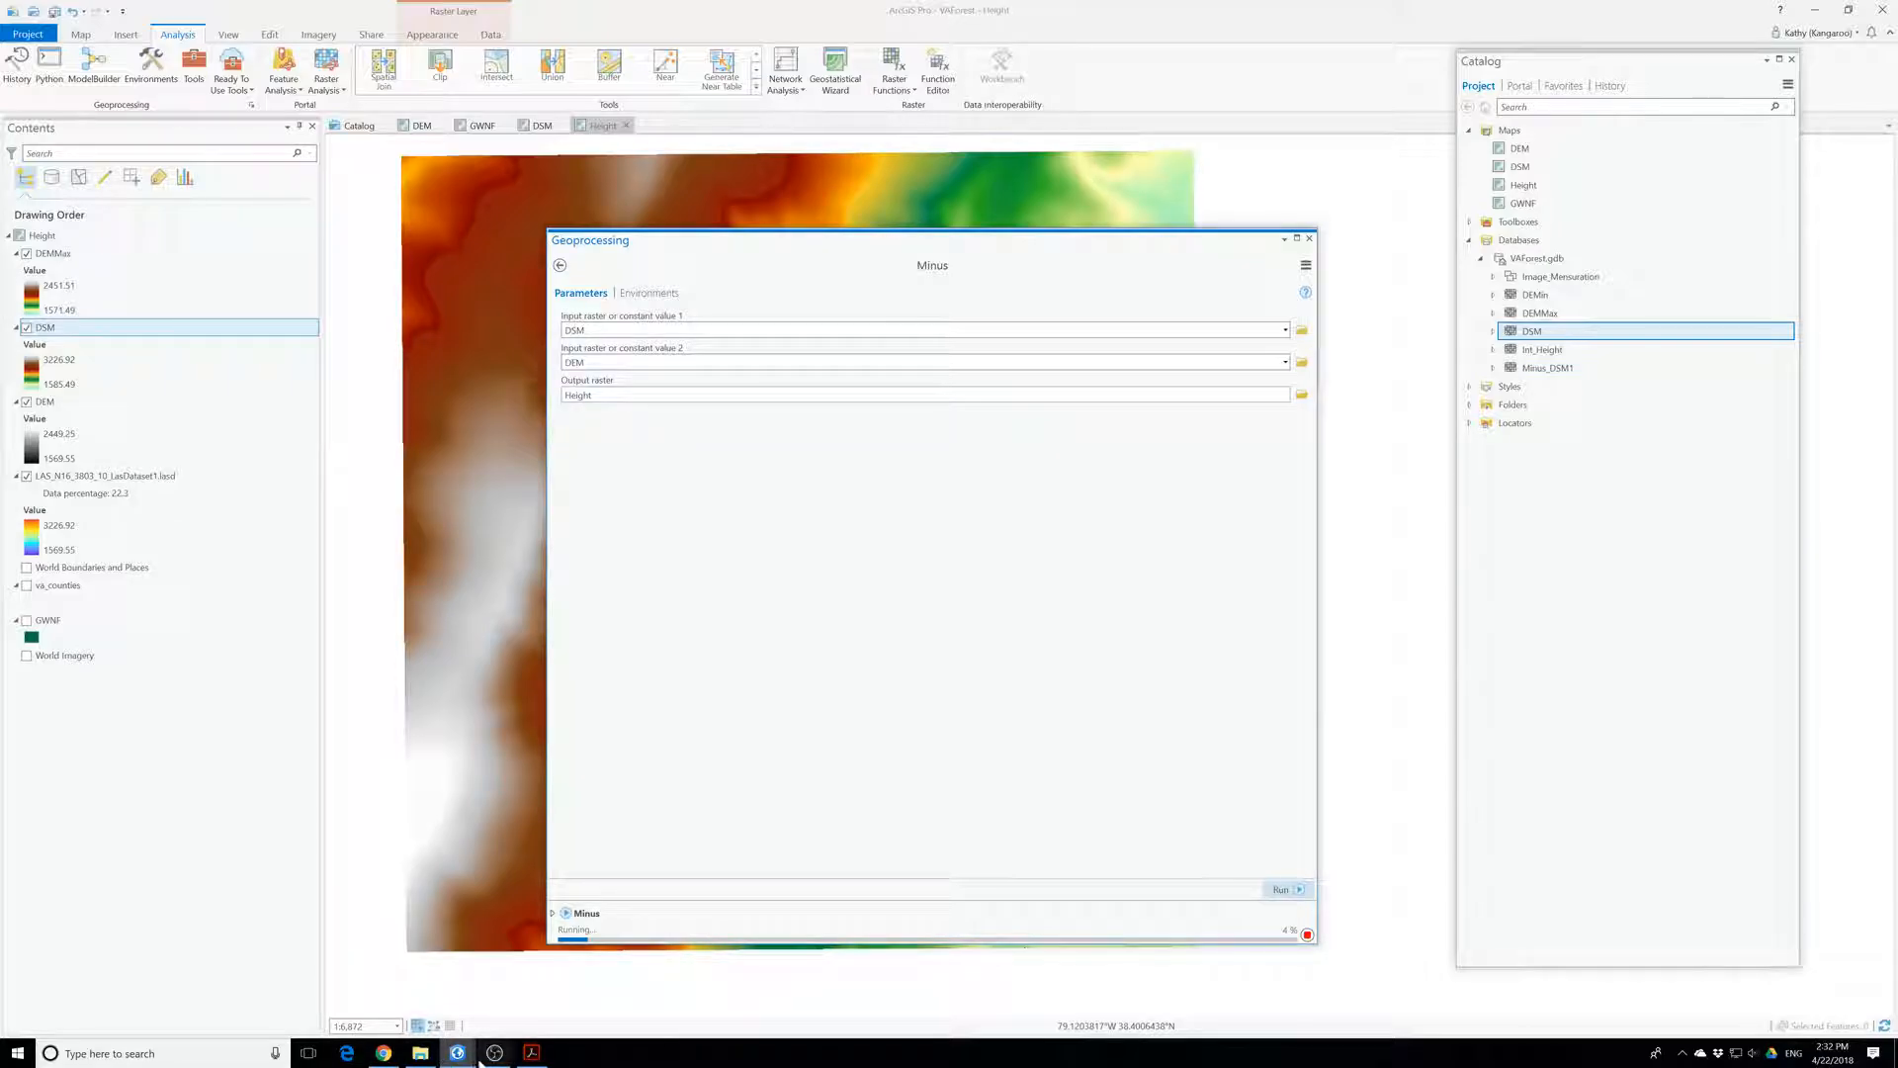
- Switch to the SolarMap project and remove the BuildingRaster layer from the SFU map
mouse_move(459, 1054)
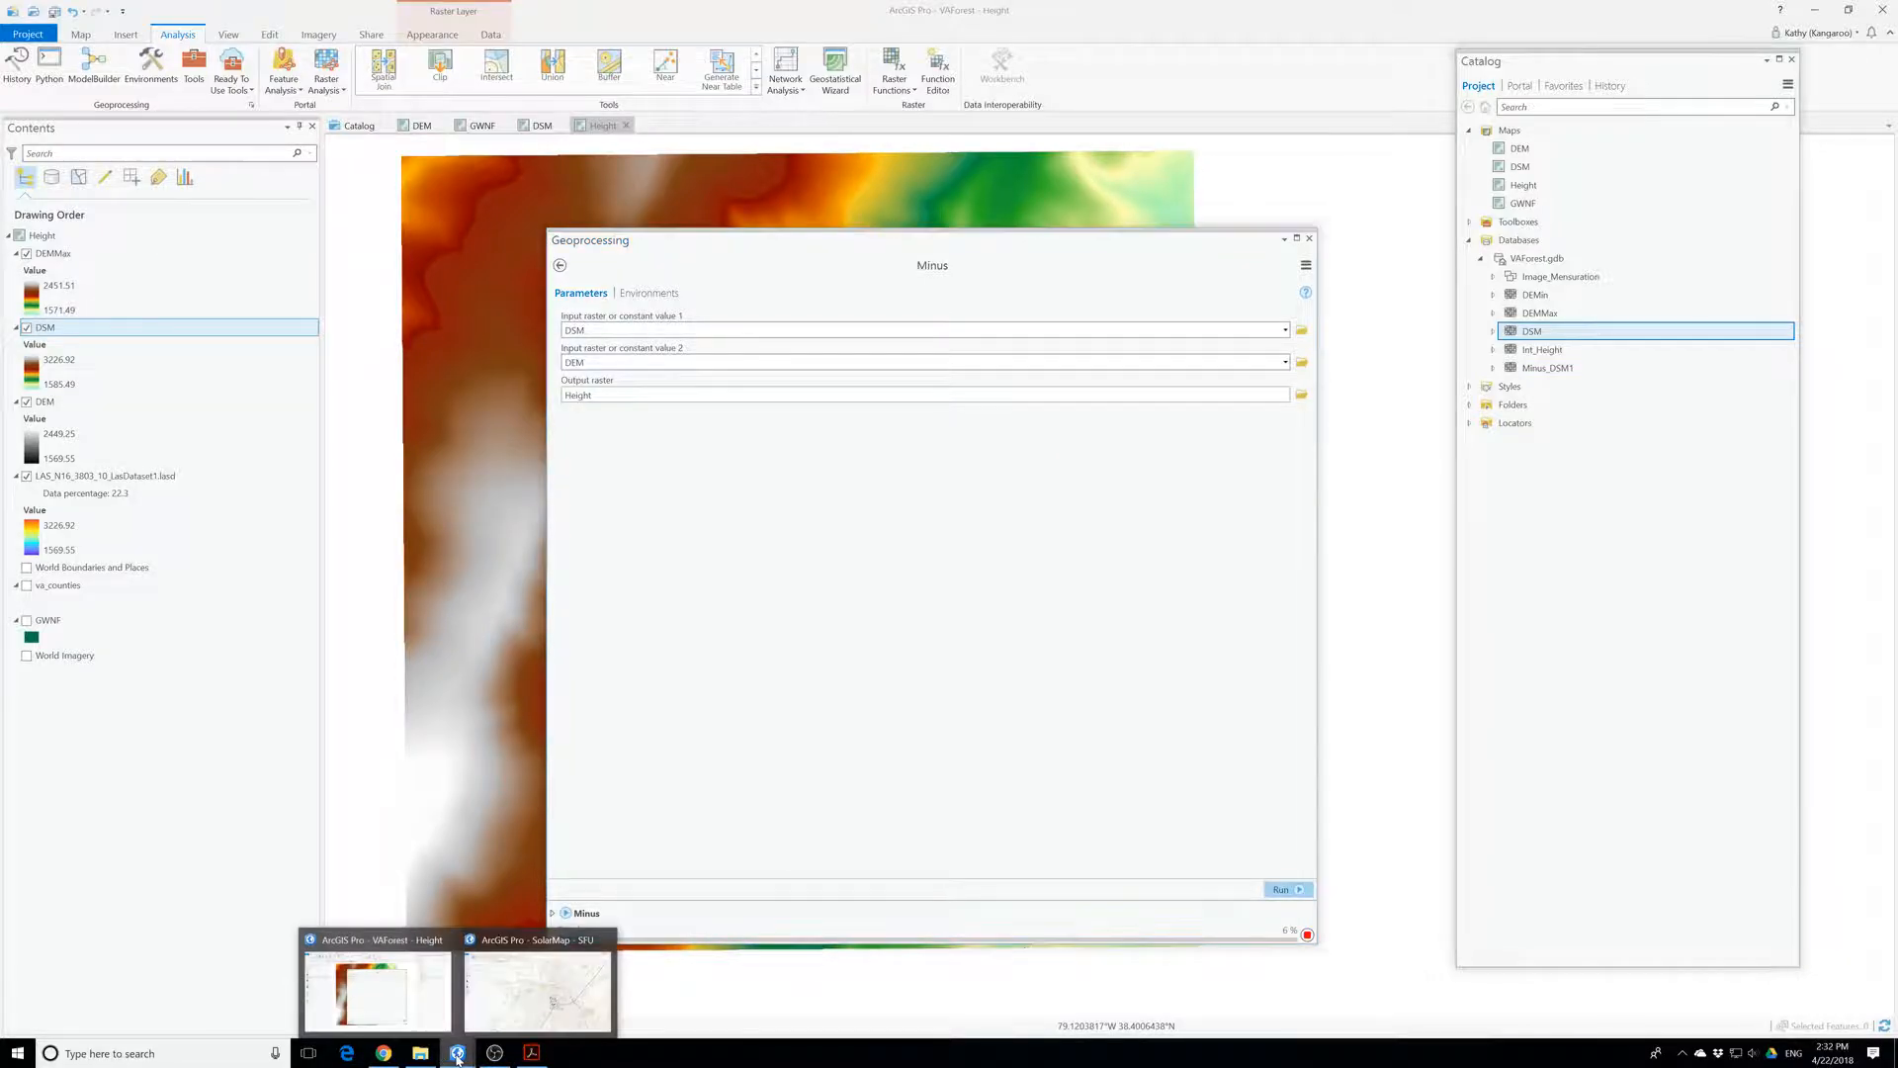
click(552, 1006)
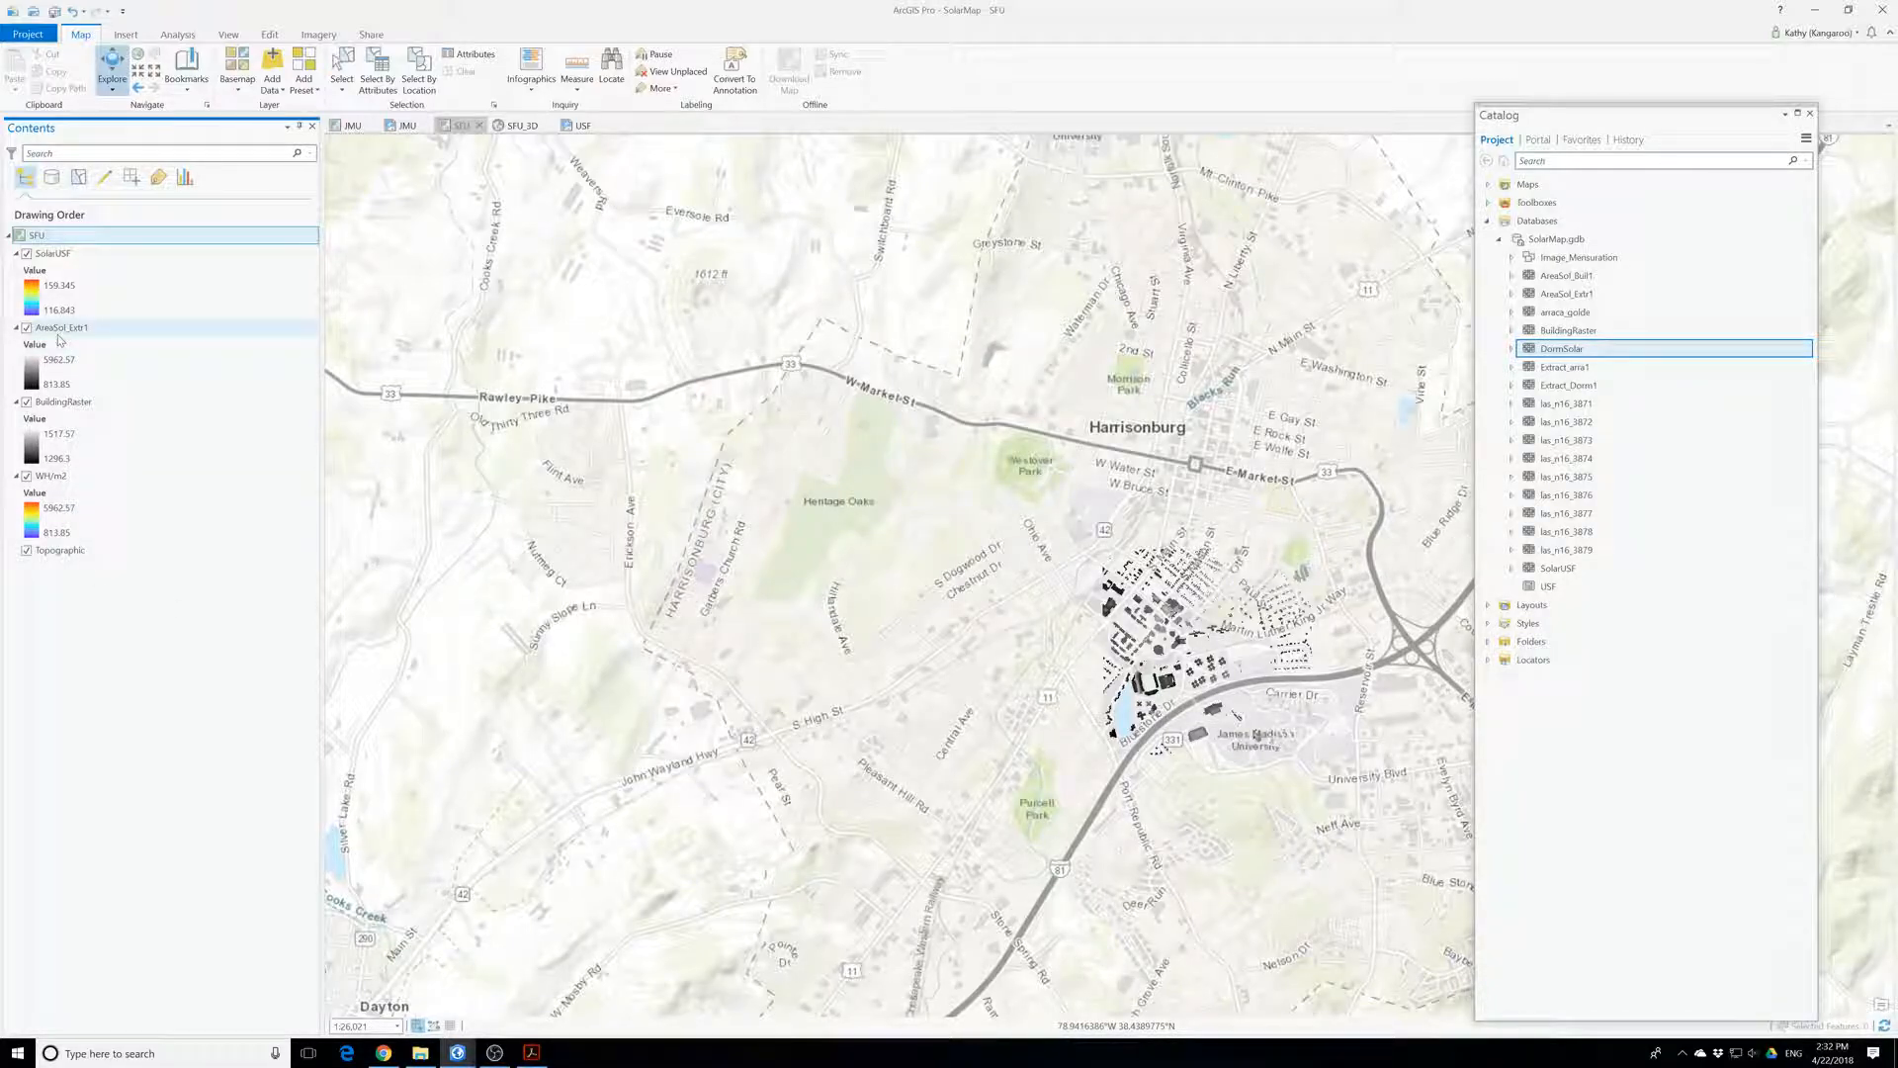
right_click(79, 401)
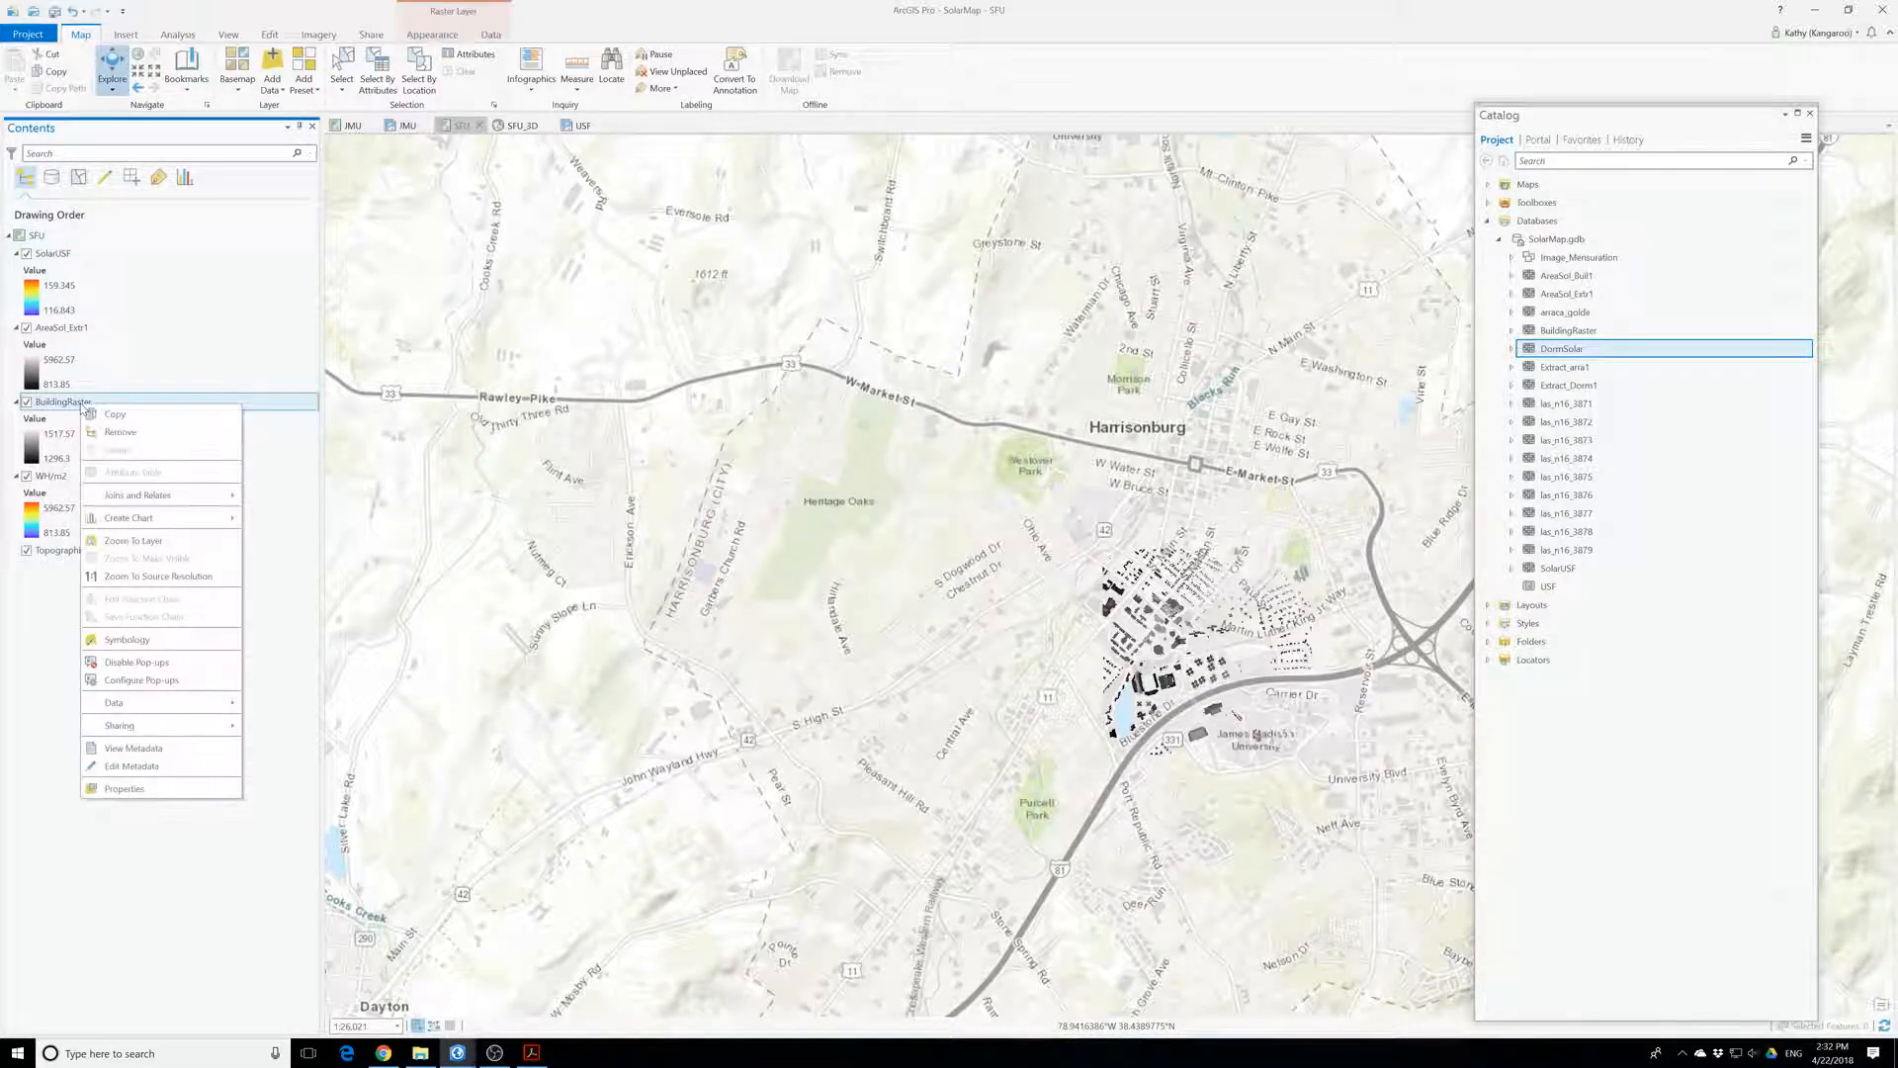
click(123, 432)
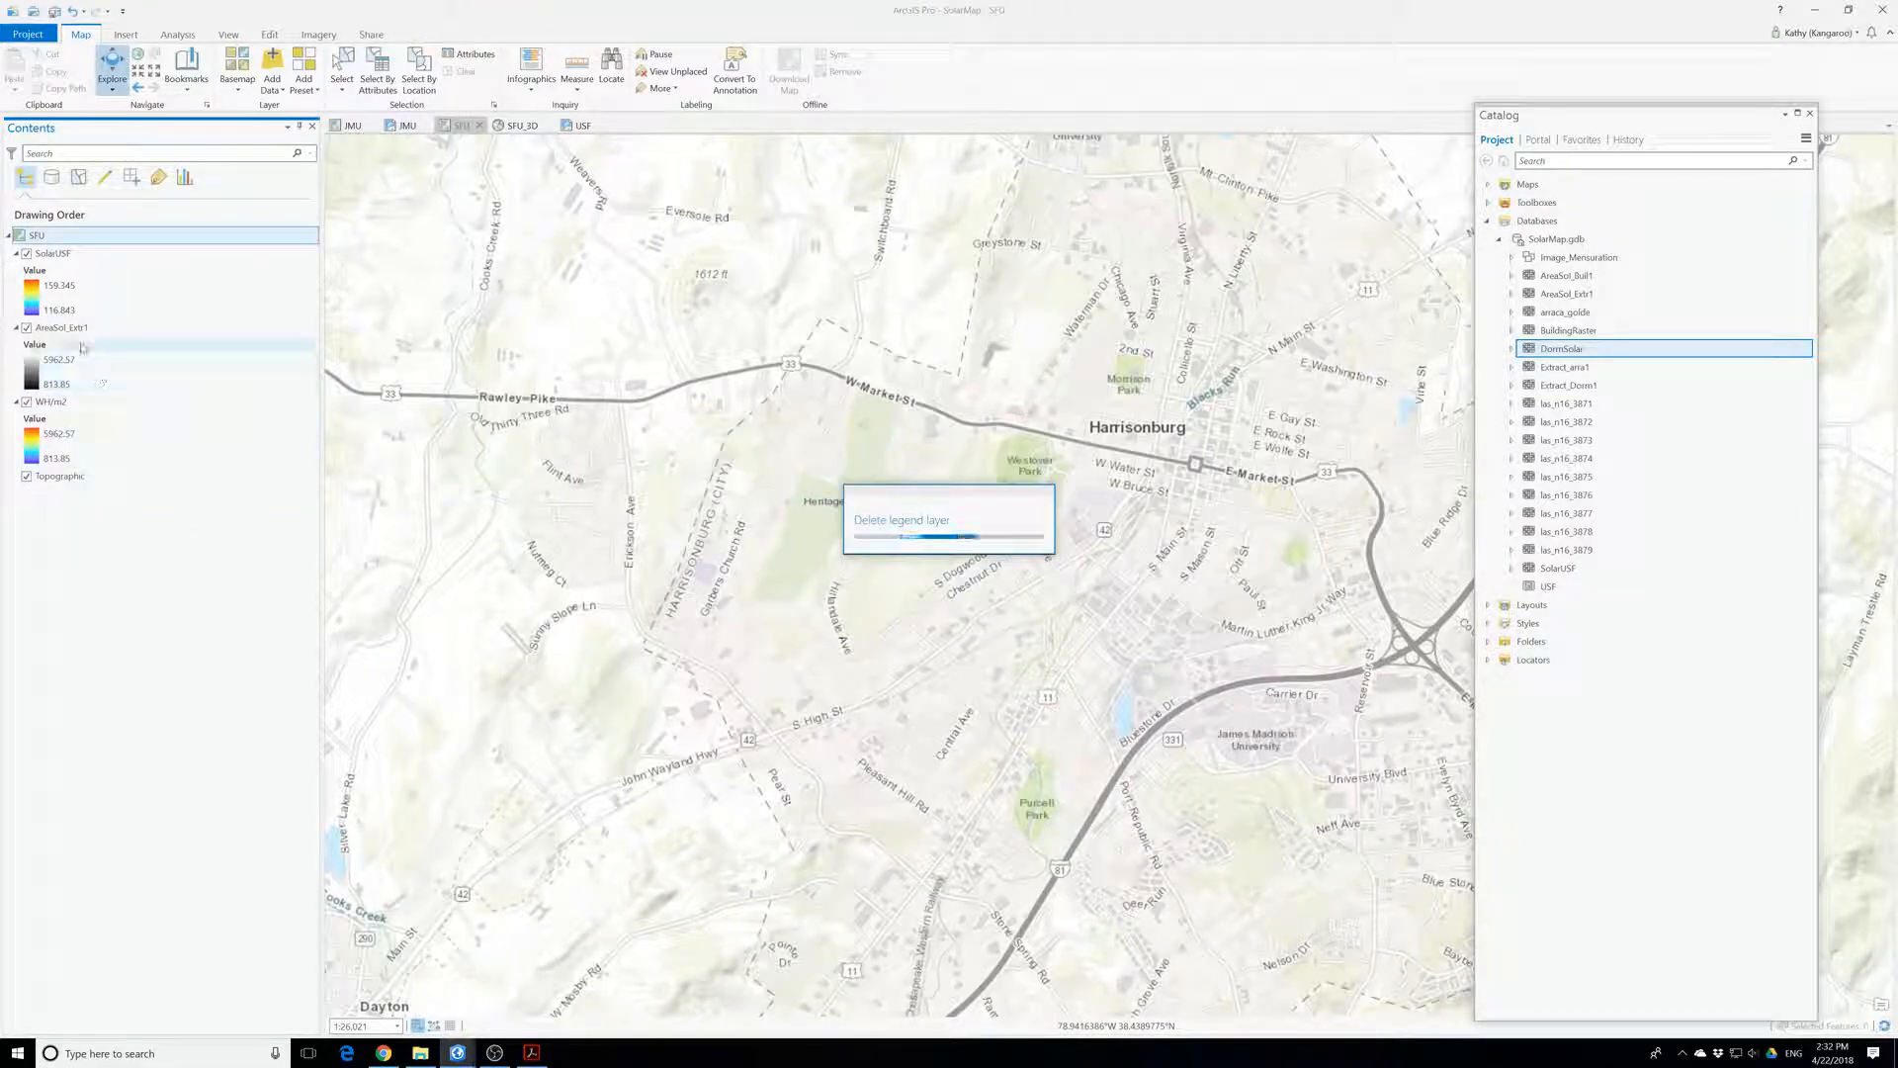
- Zoom the SFU map to the WH/m2 layer
click(55, 332)
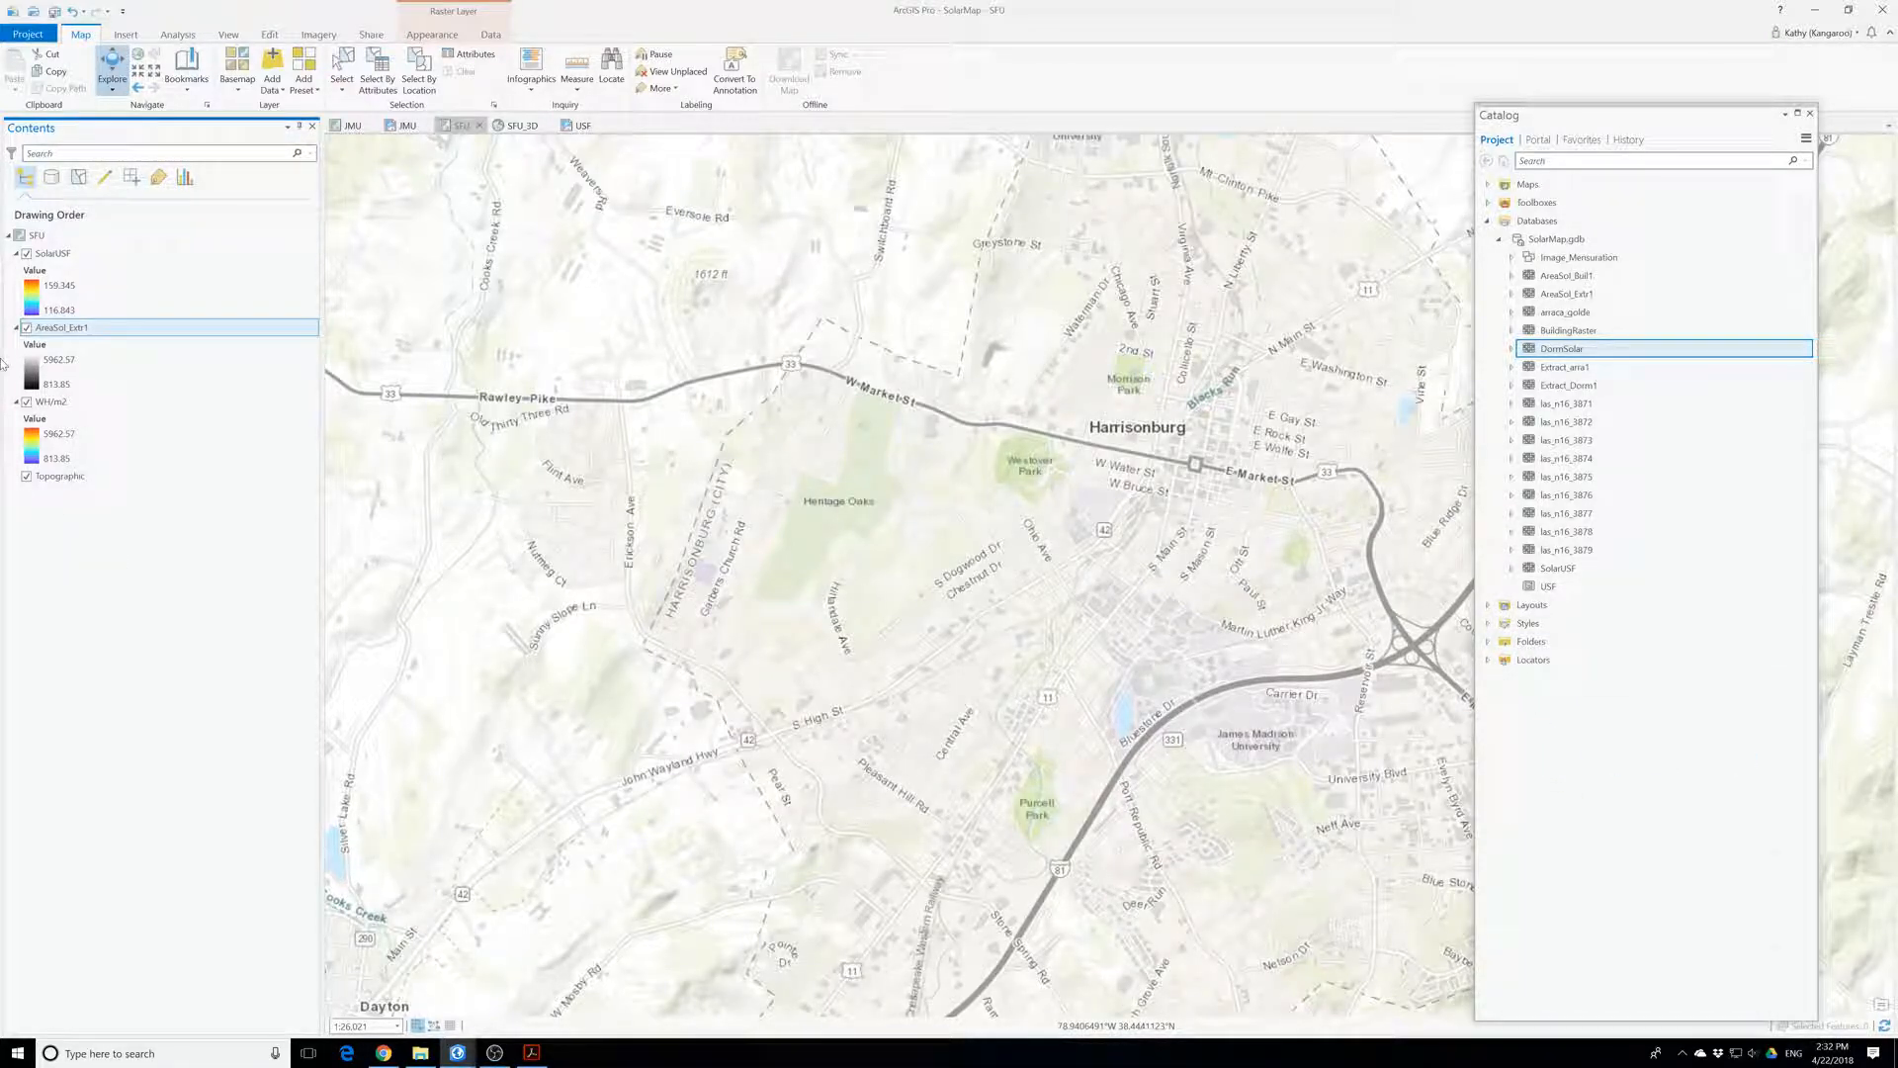
right_click(49, 403)
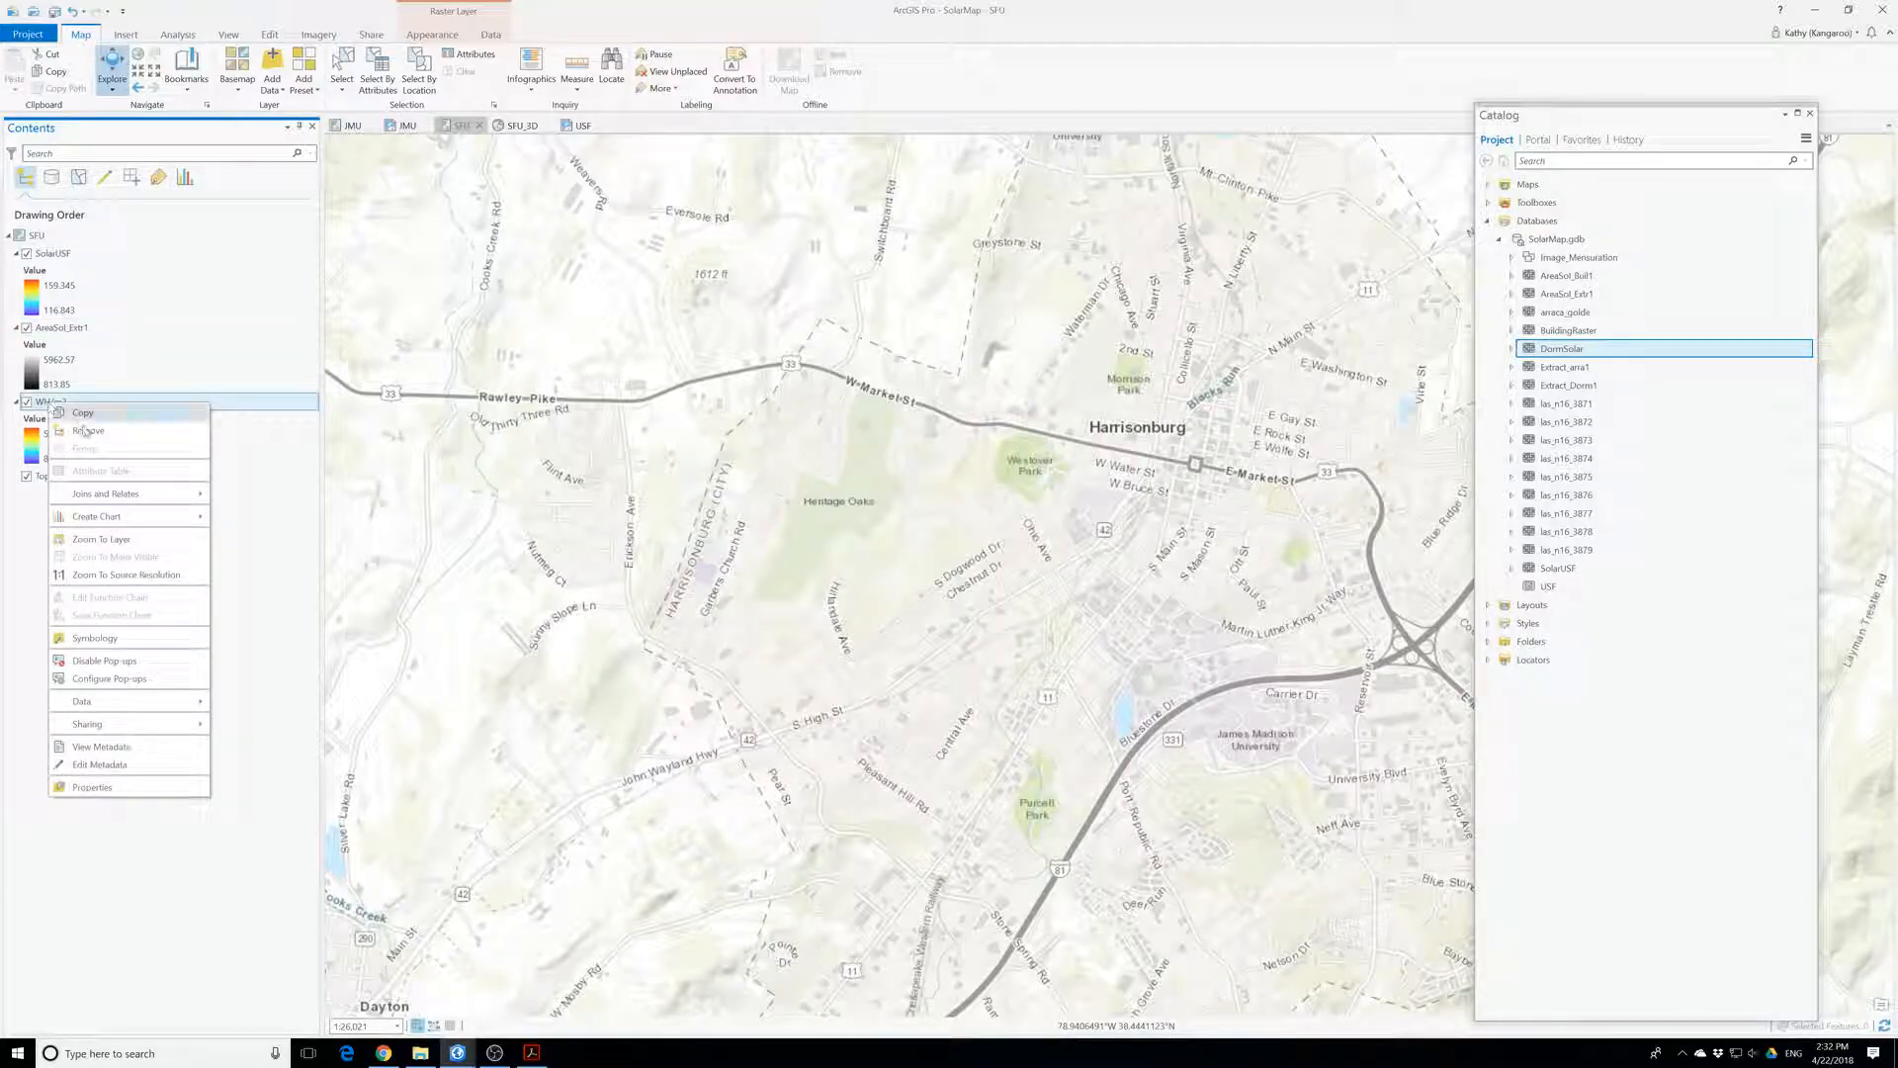
click(101, 539)
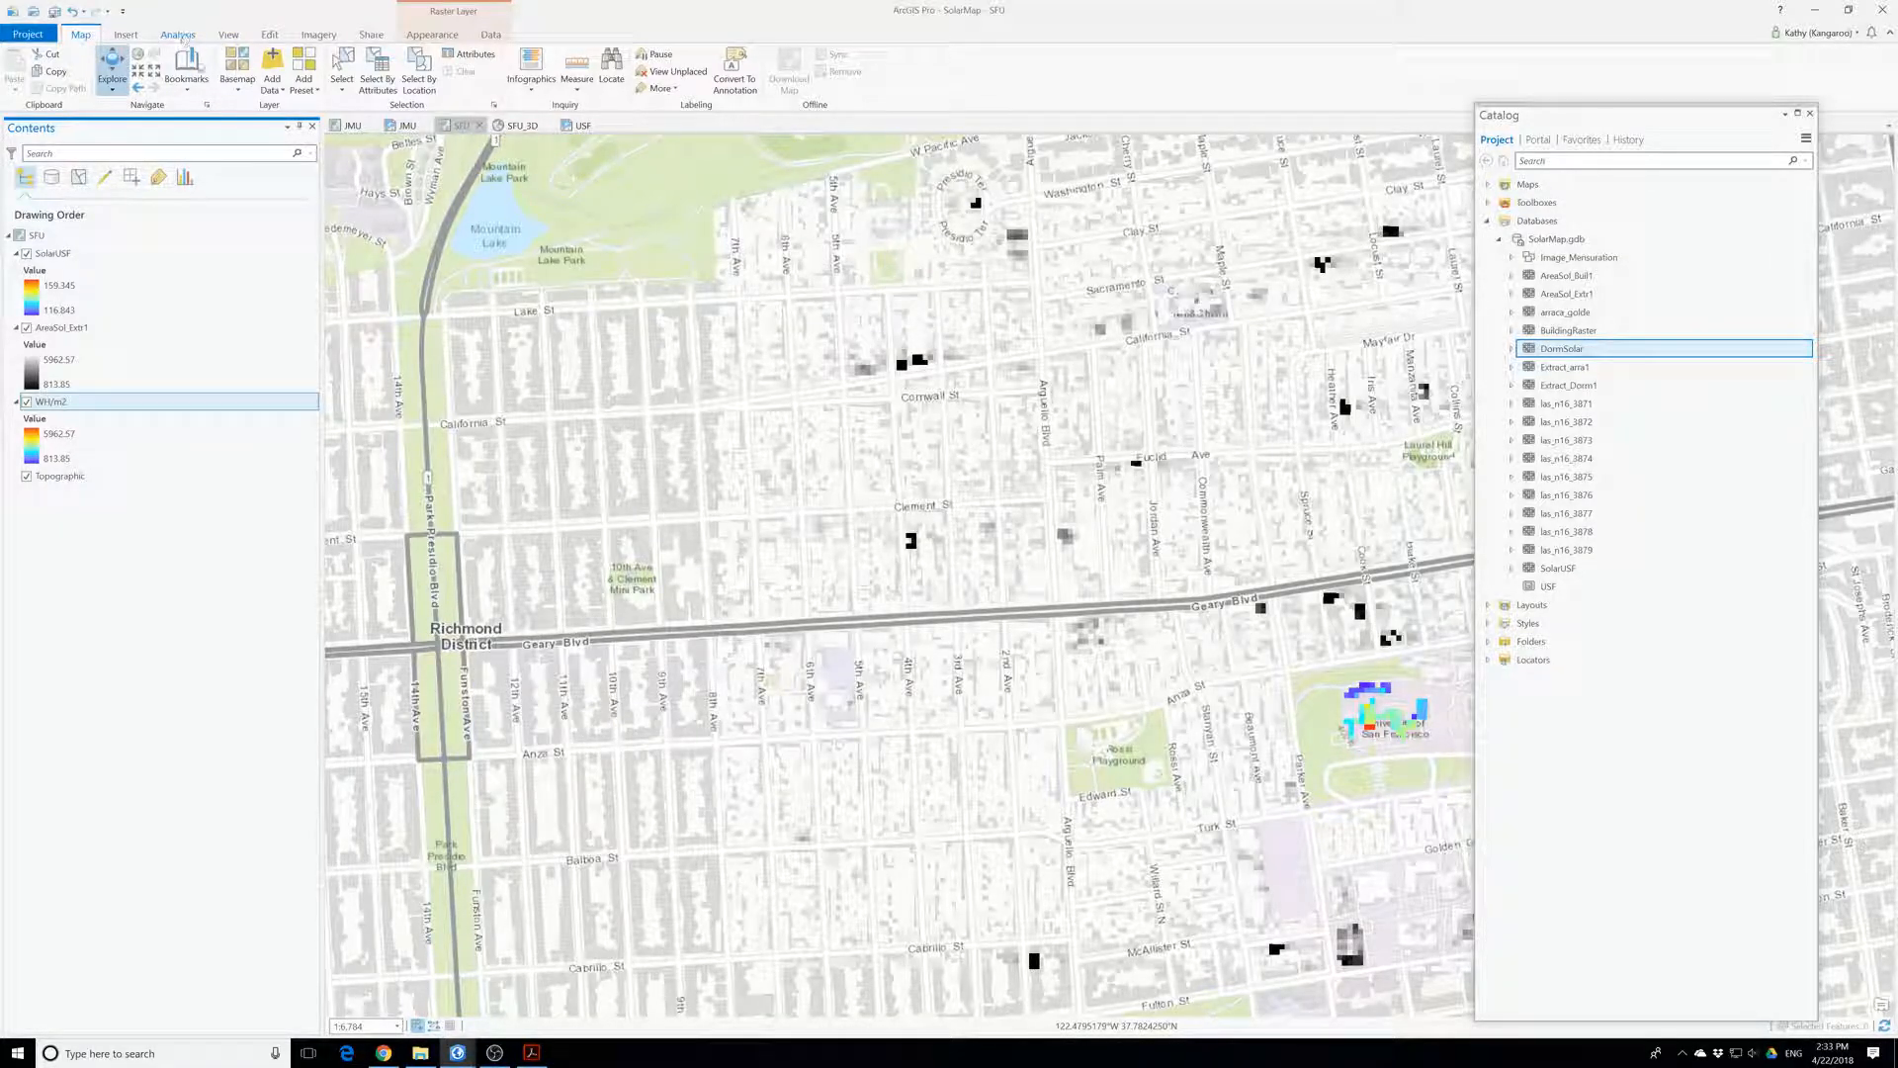
- Start the Create LAS Dataset tool and load LAS_N16_3803_10.las as its input file
click(181, 35)
click(194, 67)
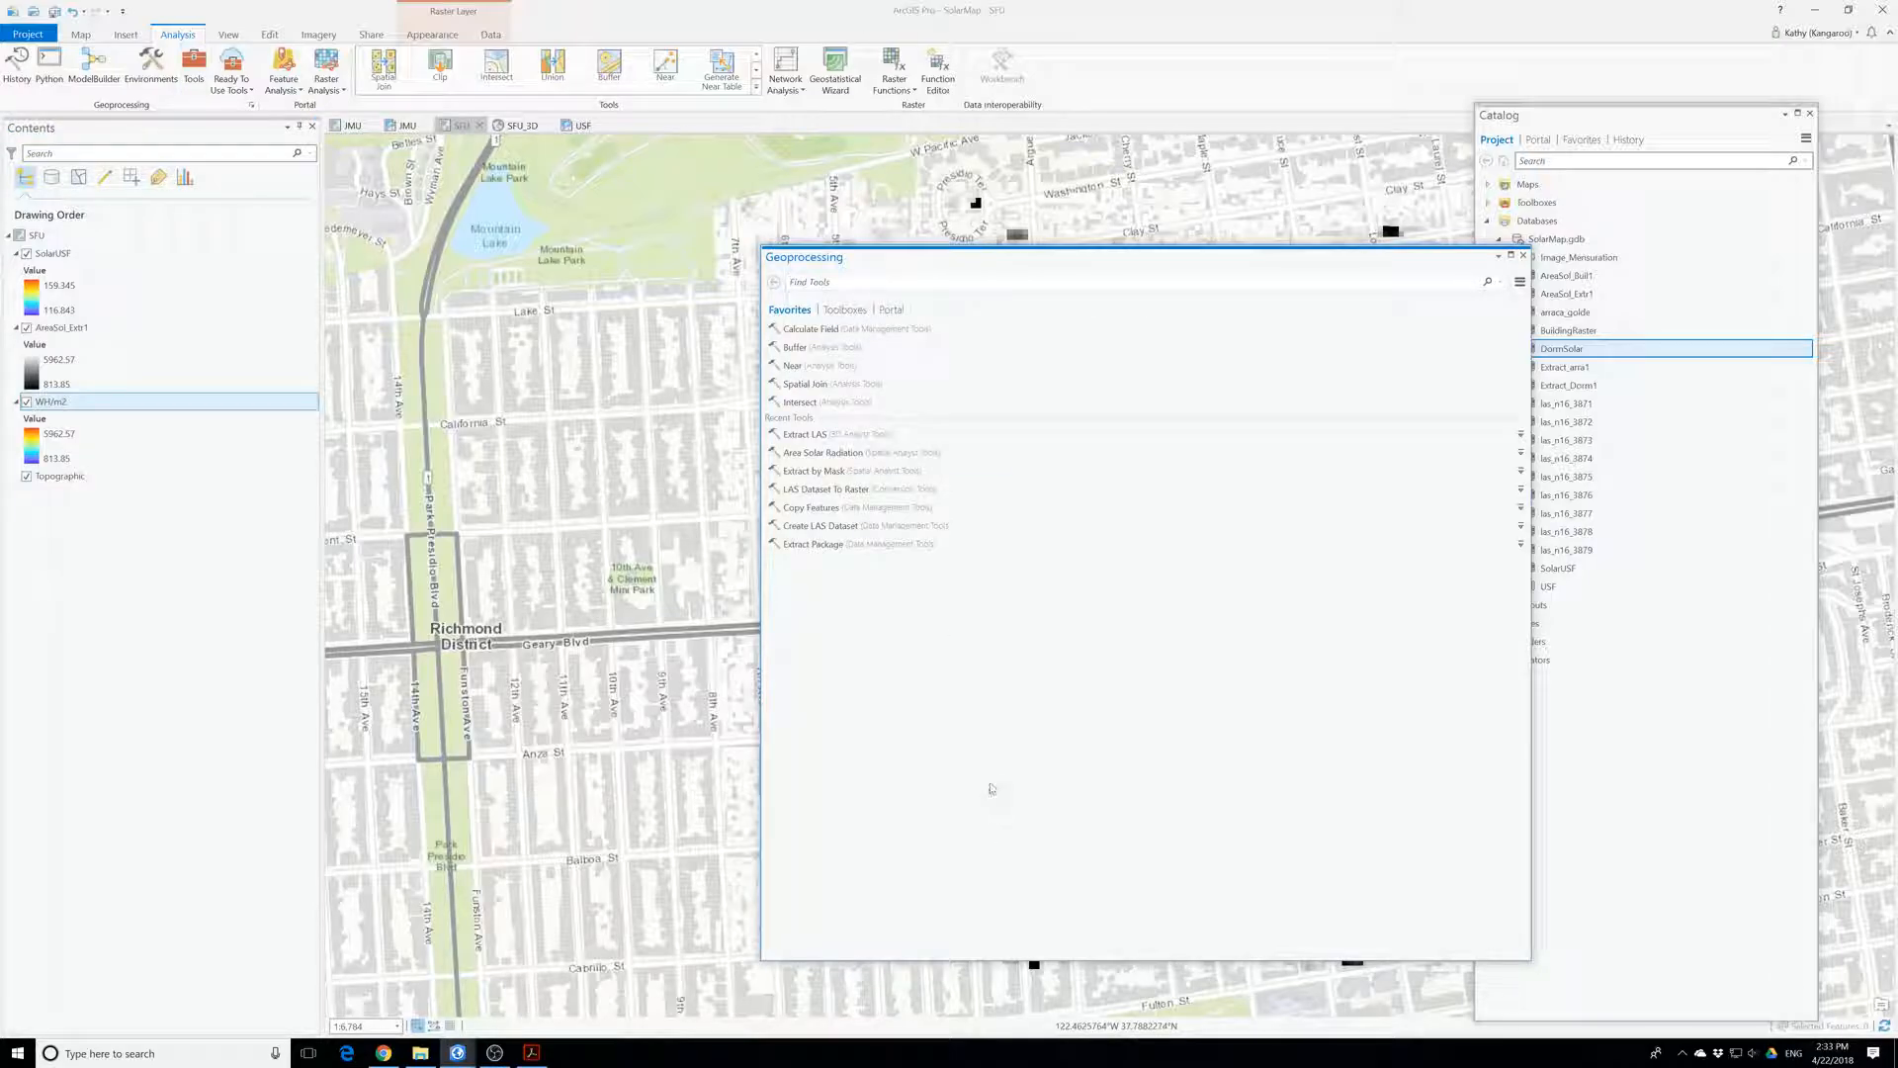
click(826, 526)
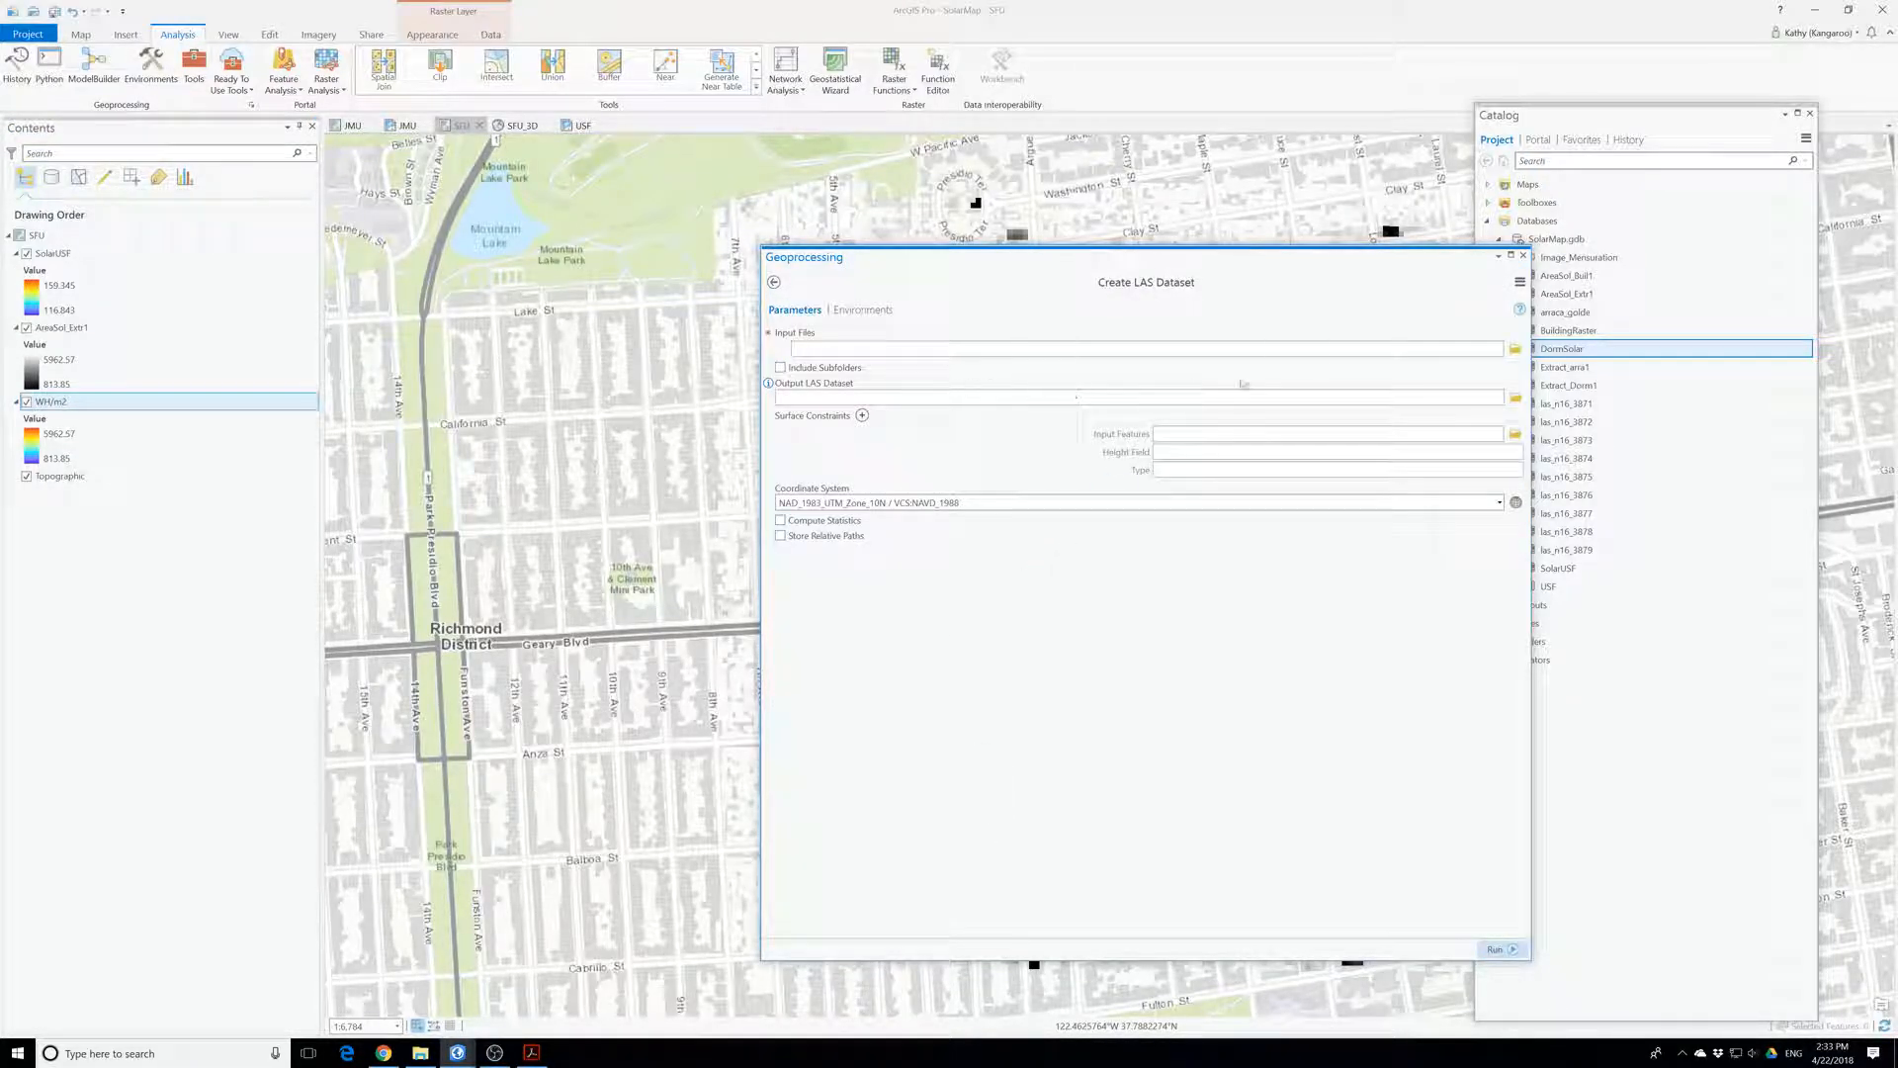
click(1514, 349)
click(455, 209)
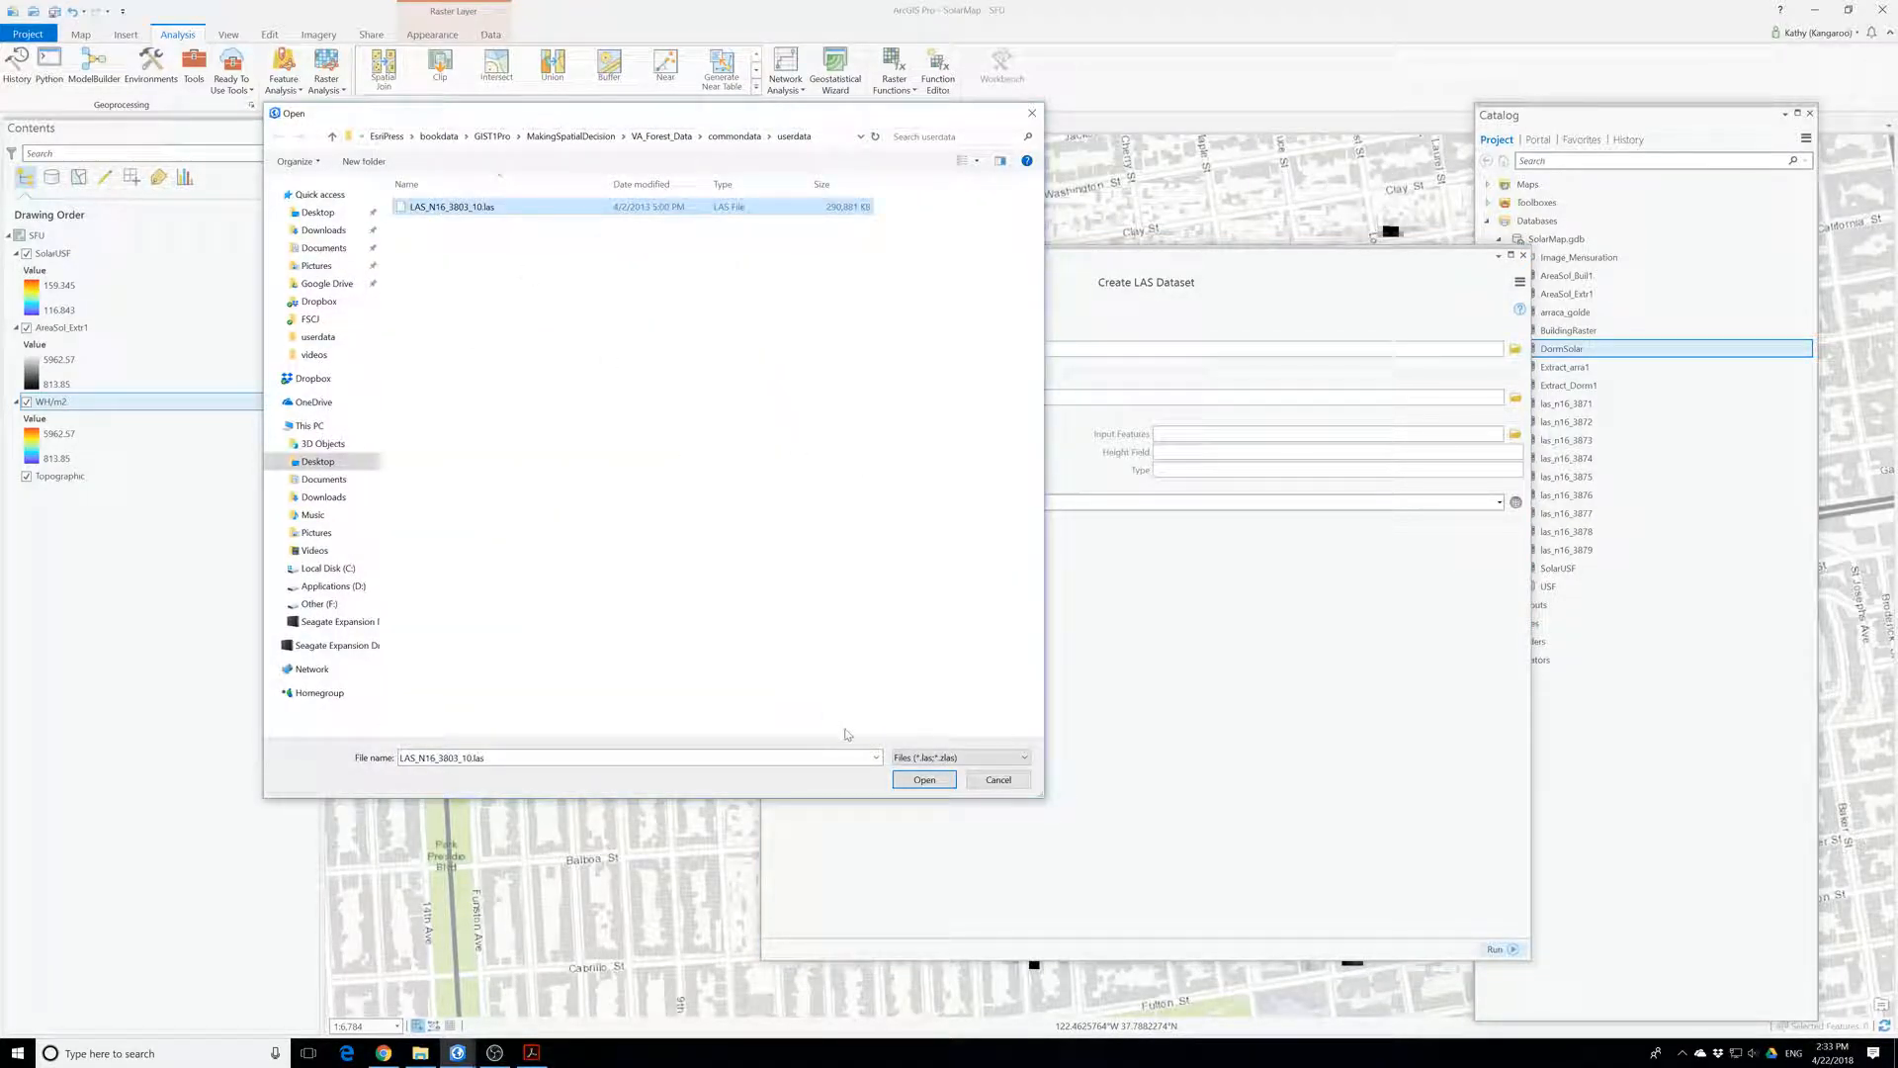
click(917, 781)
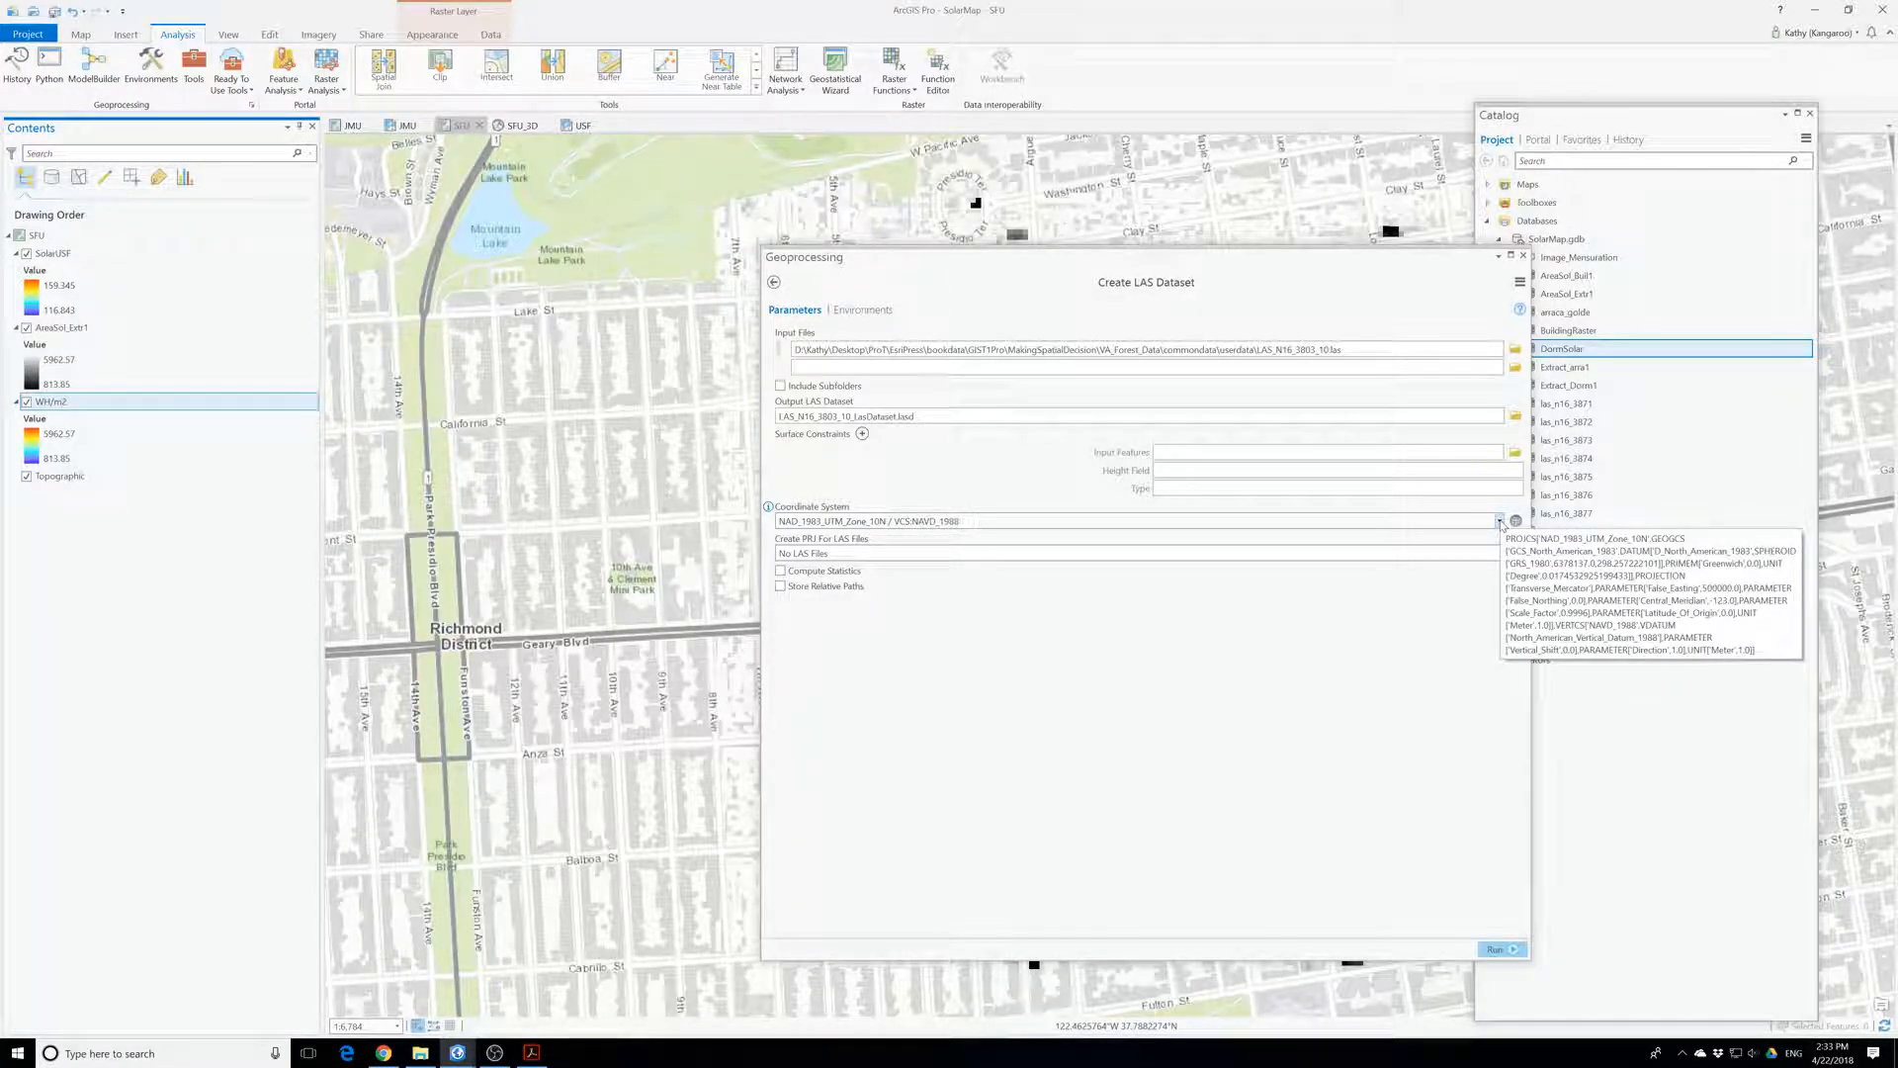
- Set the LAS dataset's coordinate system from the WH/m2 layer, NAD_1983_UTM_Zone_10N / VCS:NAVD_1988
click(1499, 521)
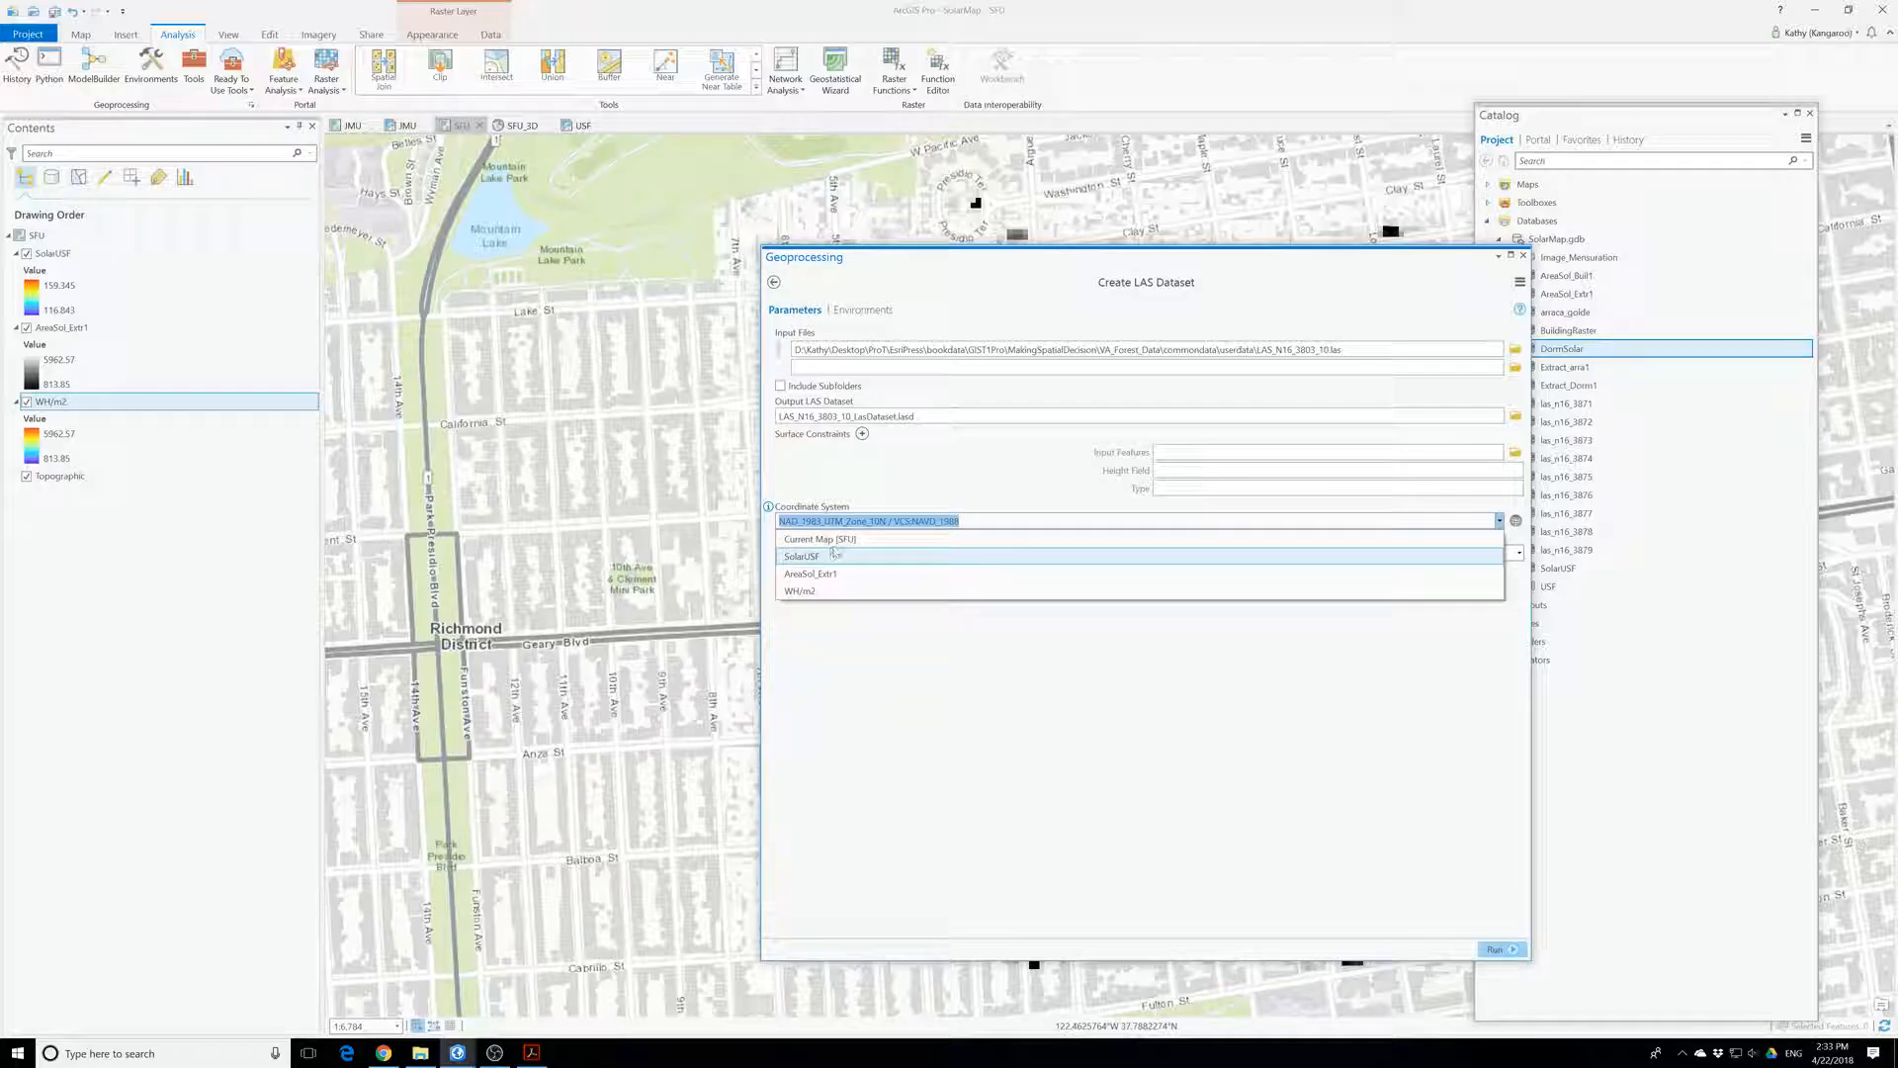
click(833, 554)
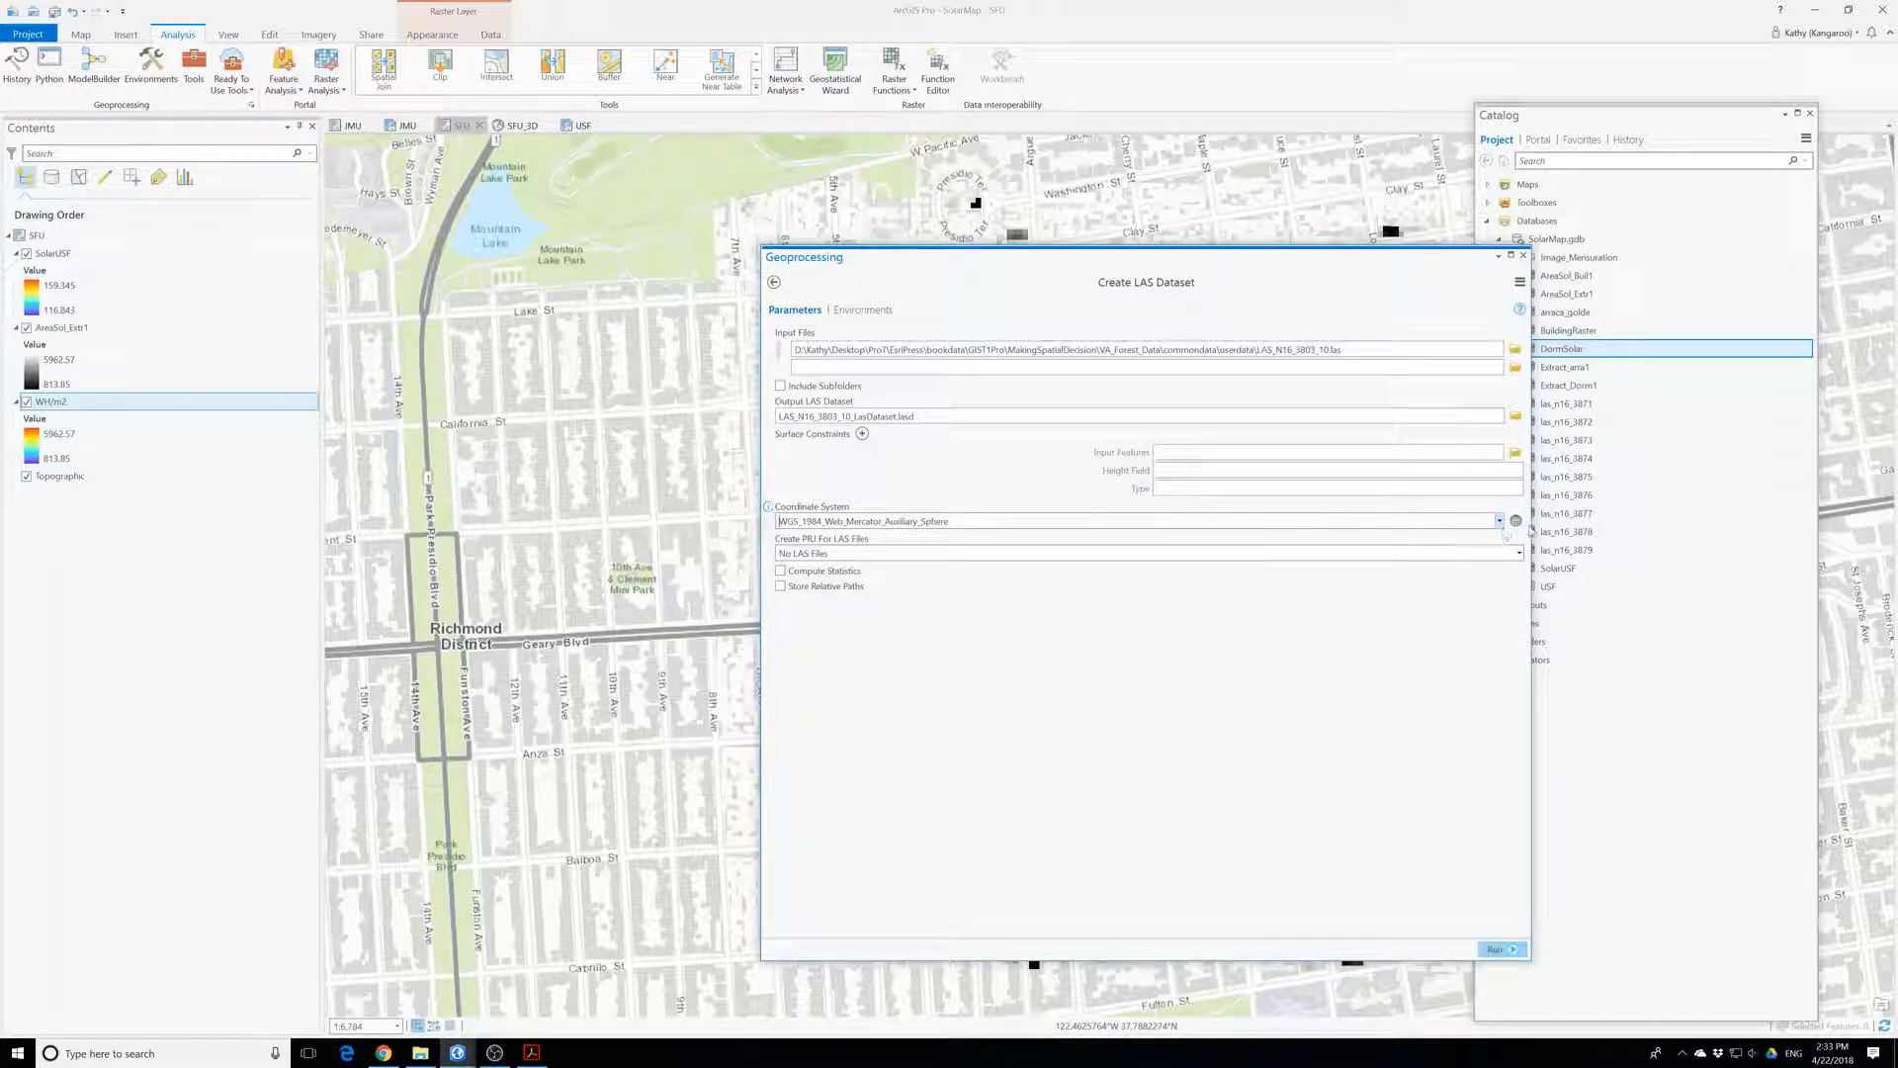
click(1499, 521)
click(811, 572)
click(1499, 521)
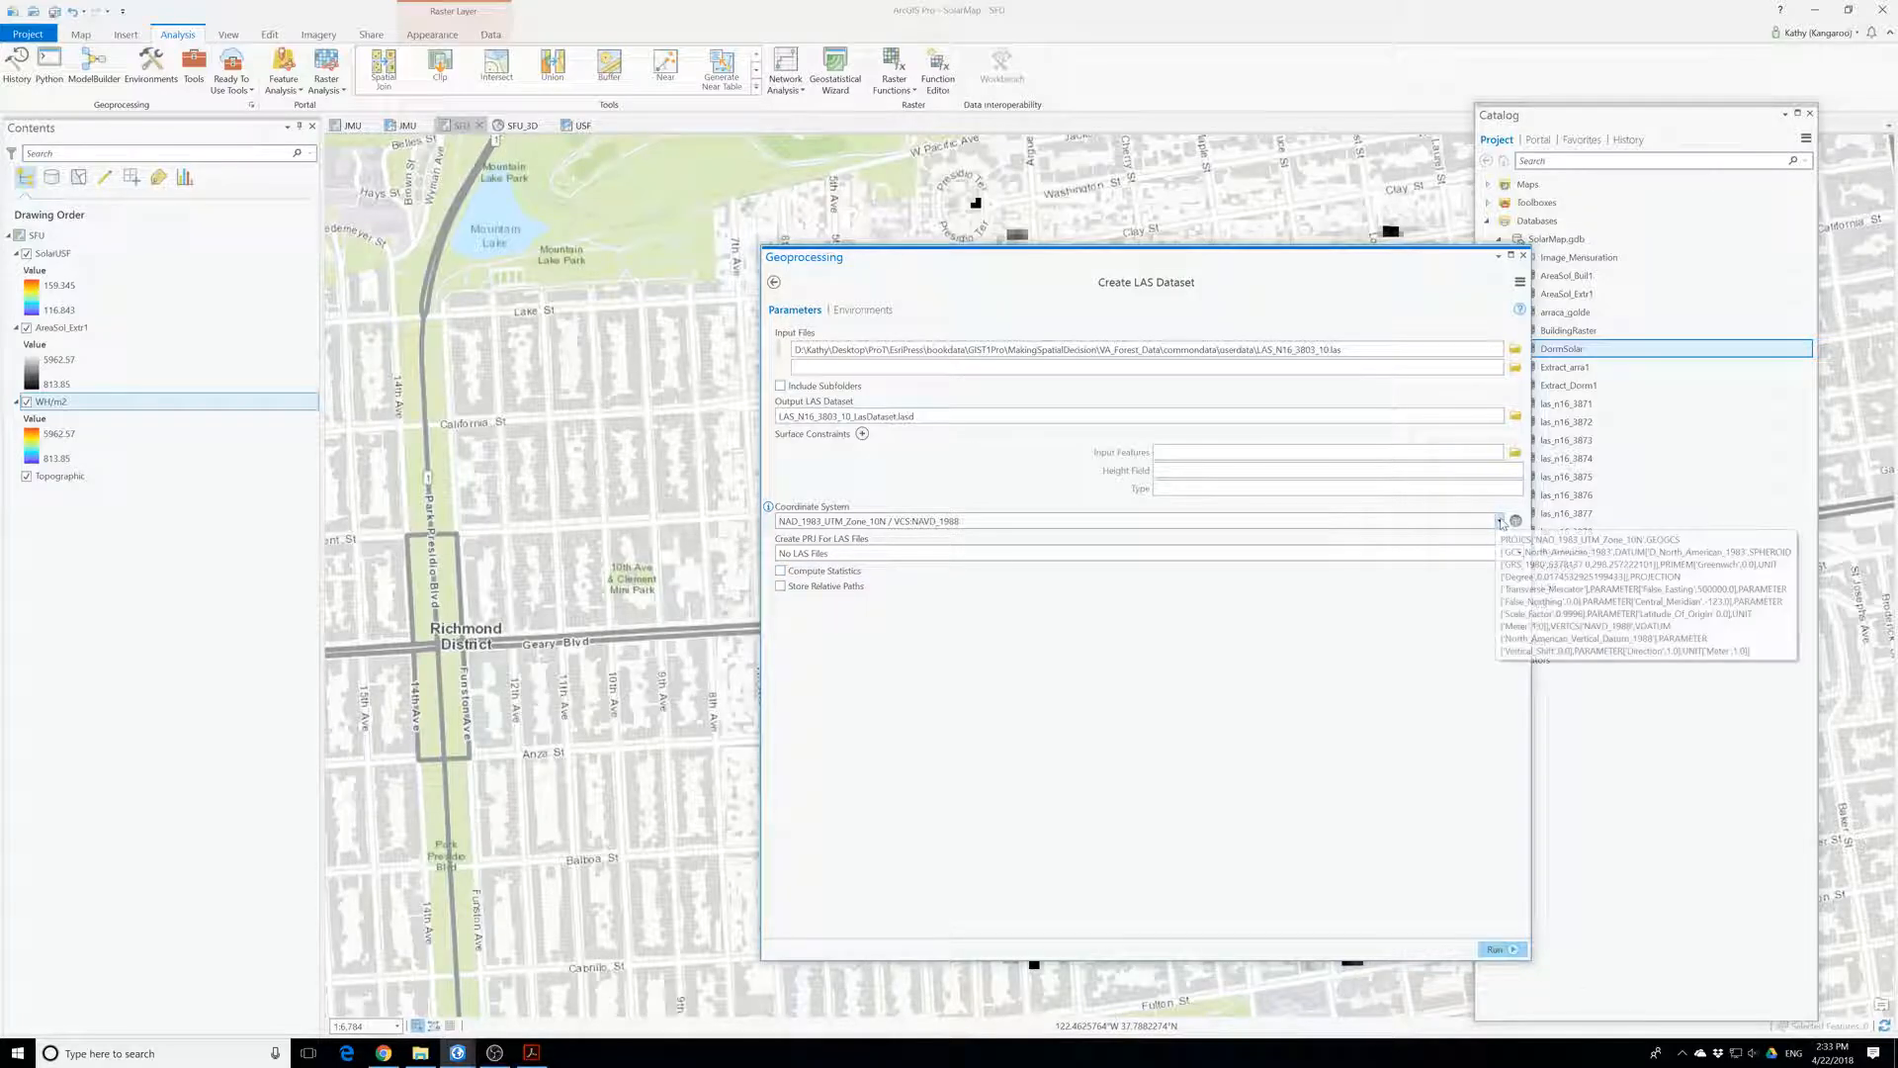
click(824, 589)
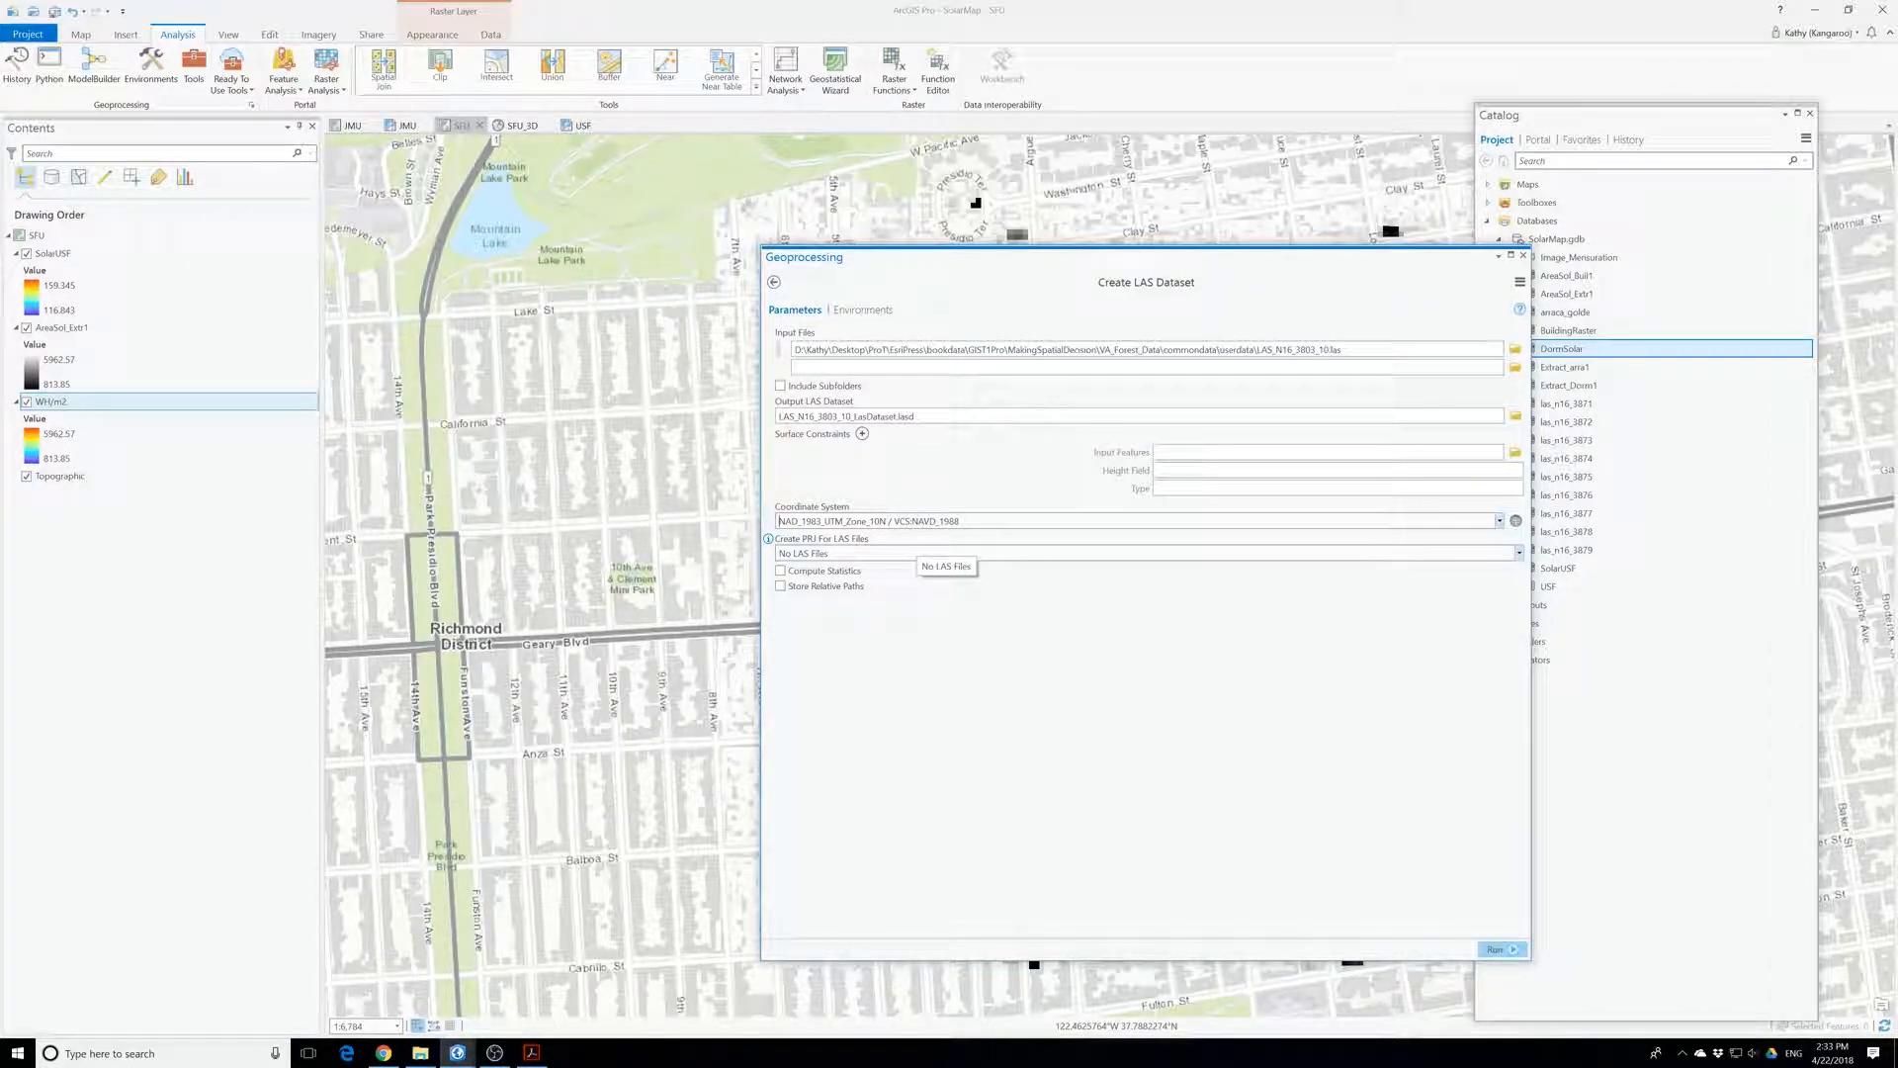
- Create the LAS dataset with Compute Statistics and Store Relative Paths enabled, and expand its legend in the layer list
click(780, 571)
click(1502, 948)
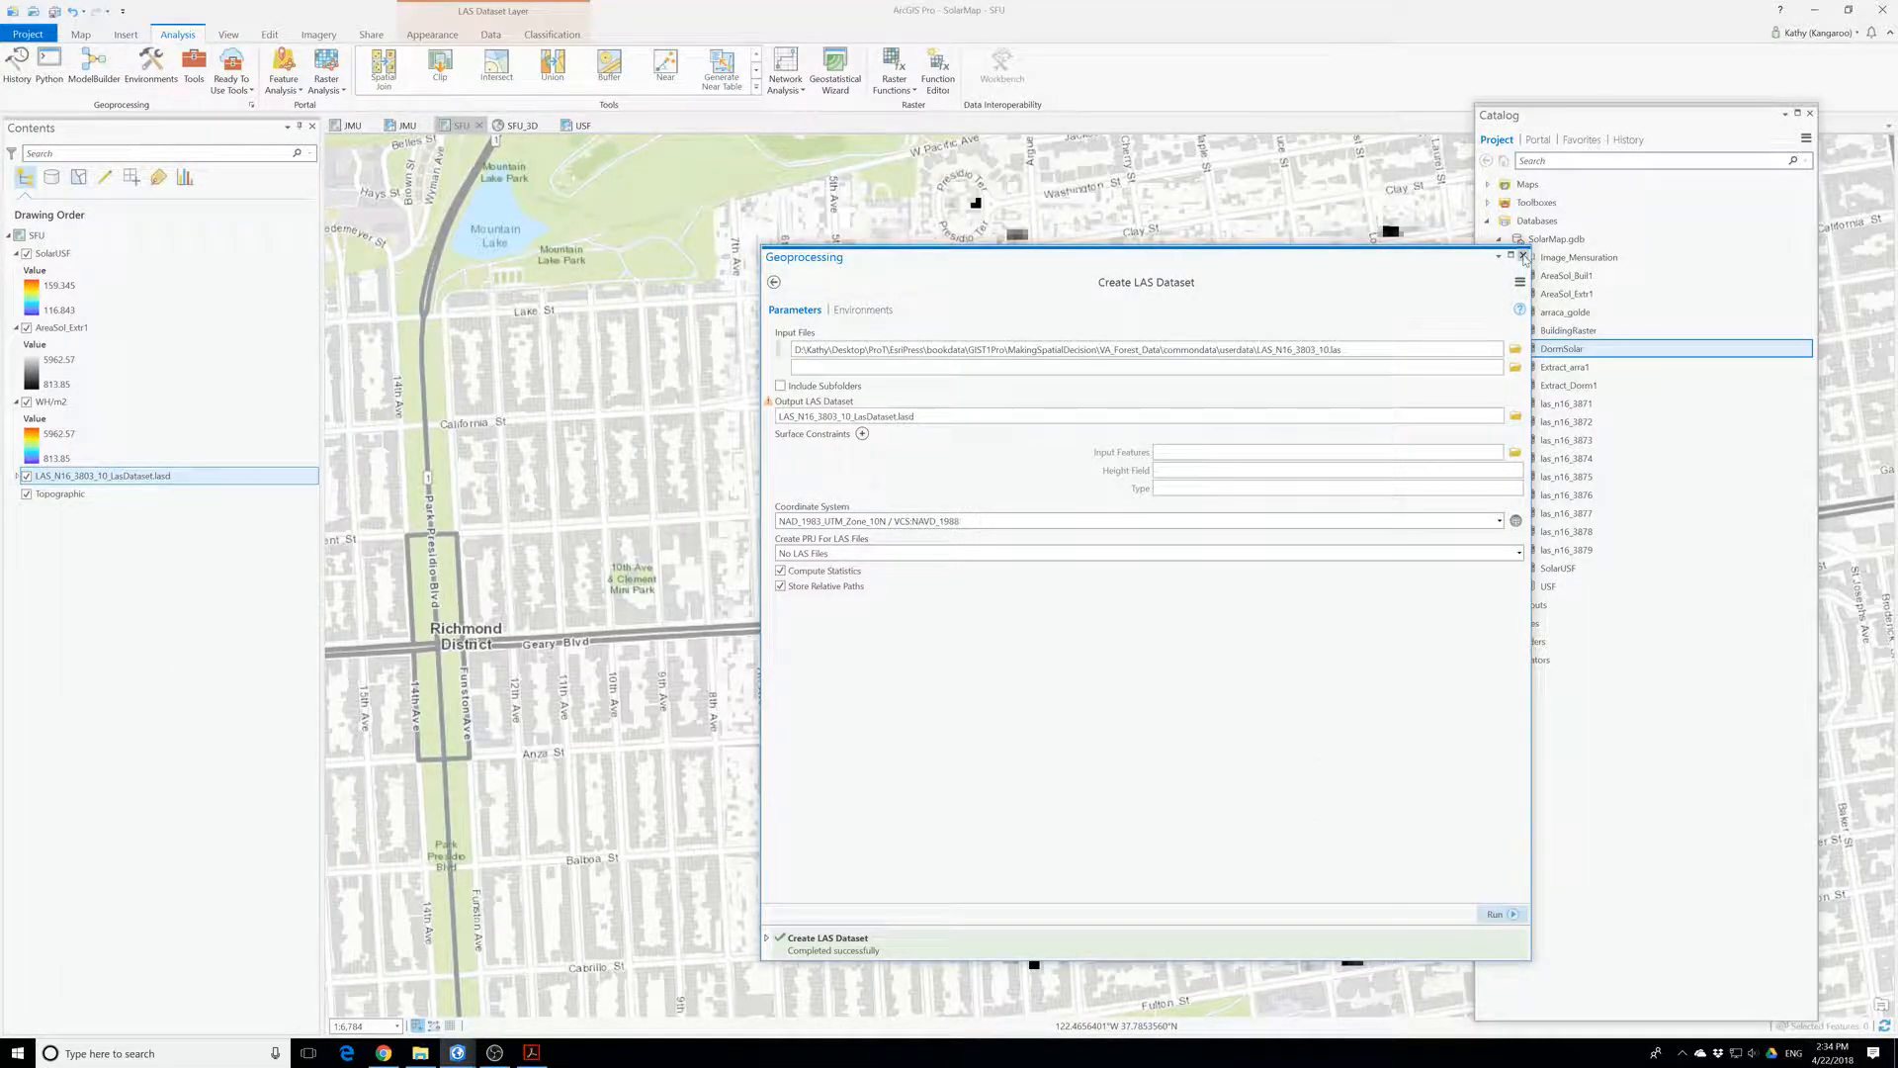
click(1523, 255)
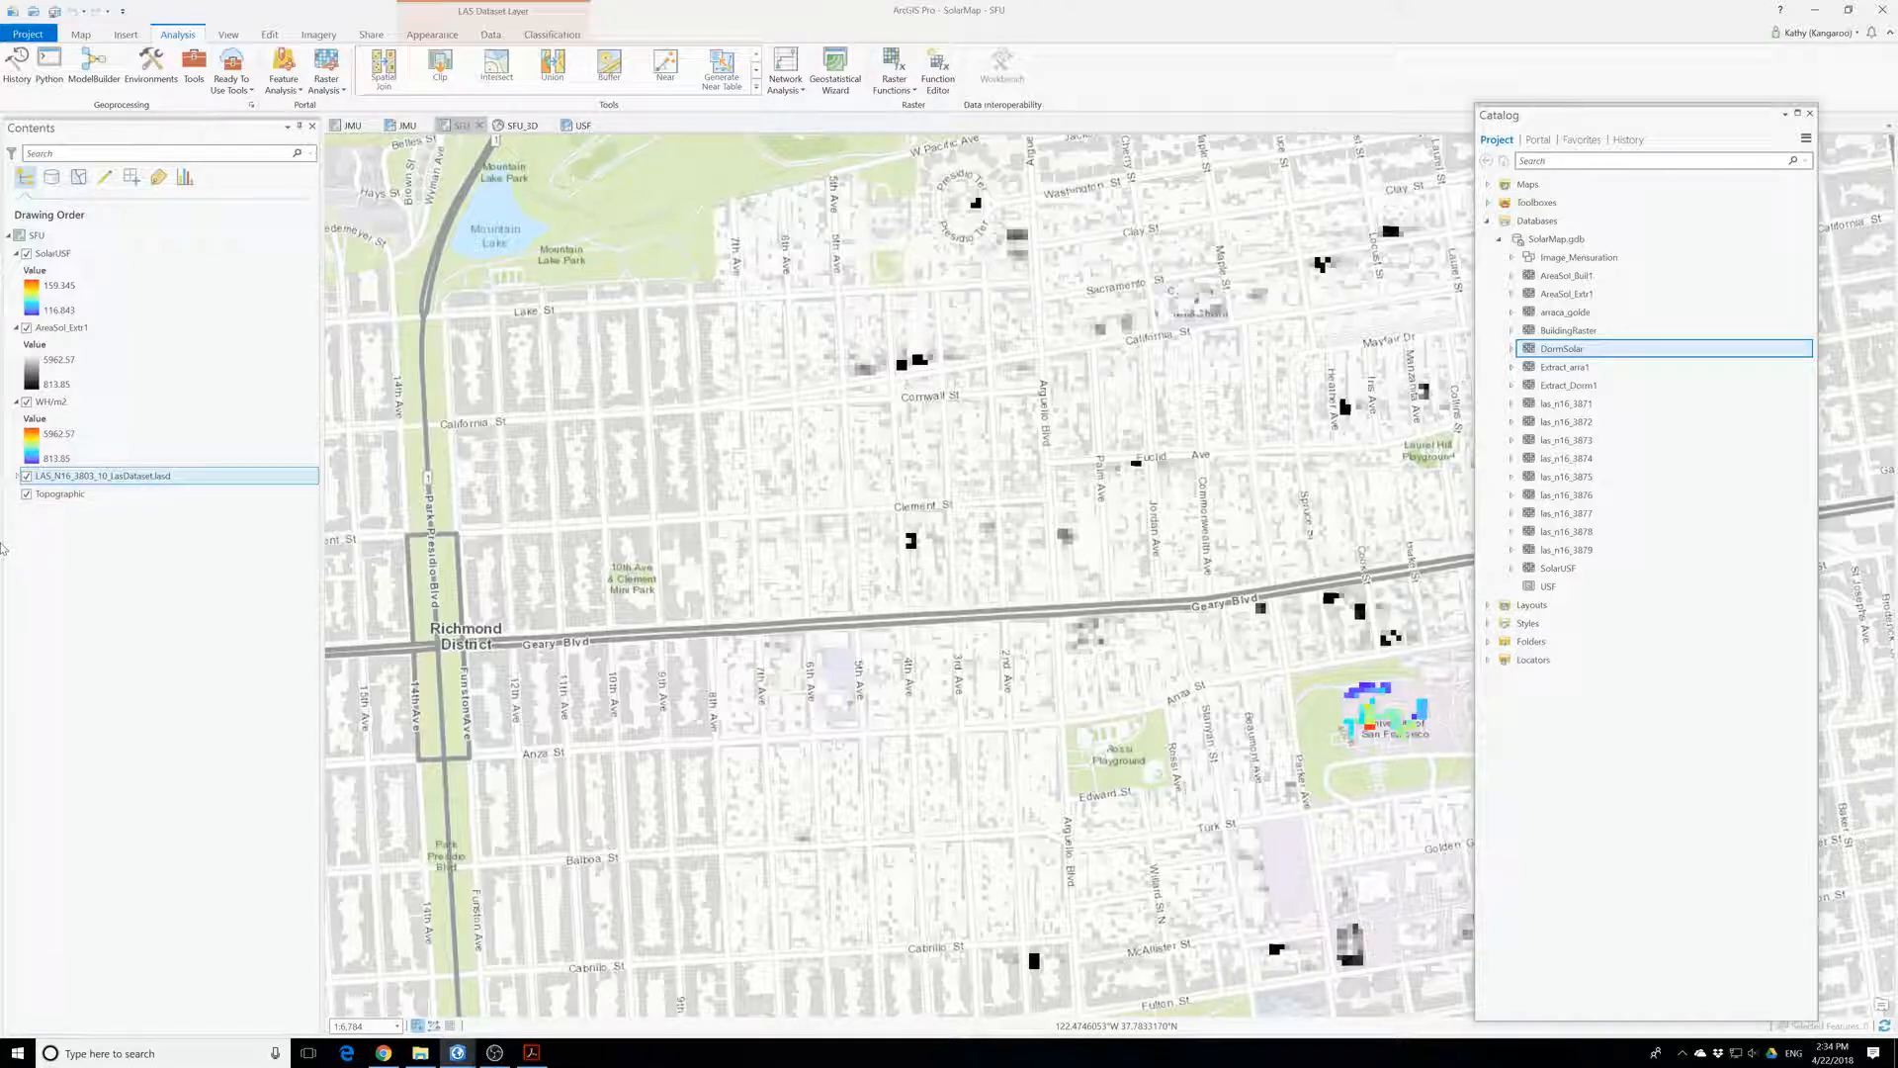
click(16, 476)
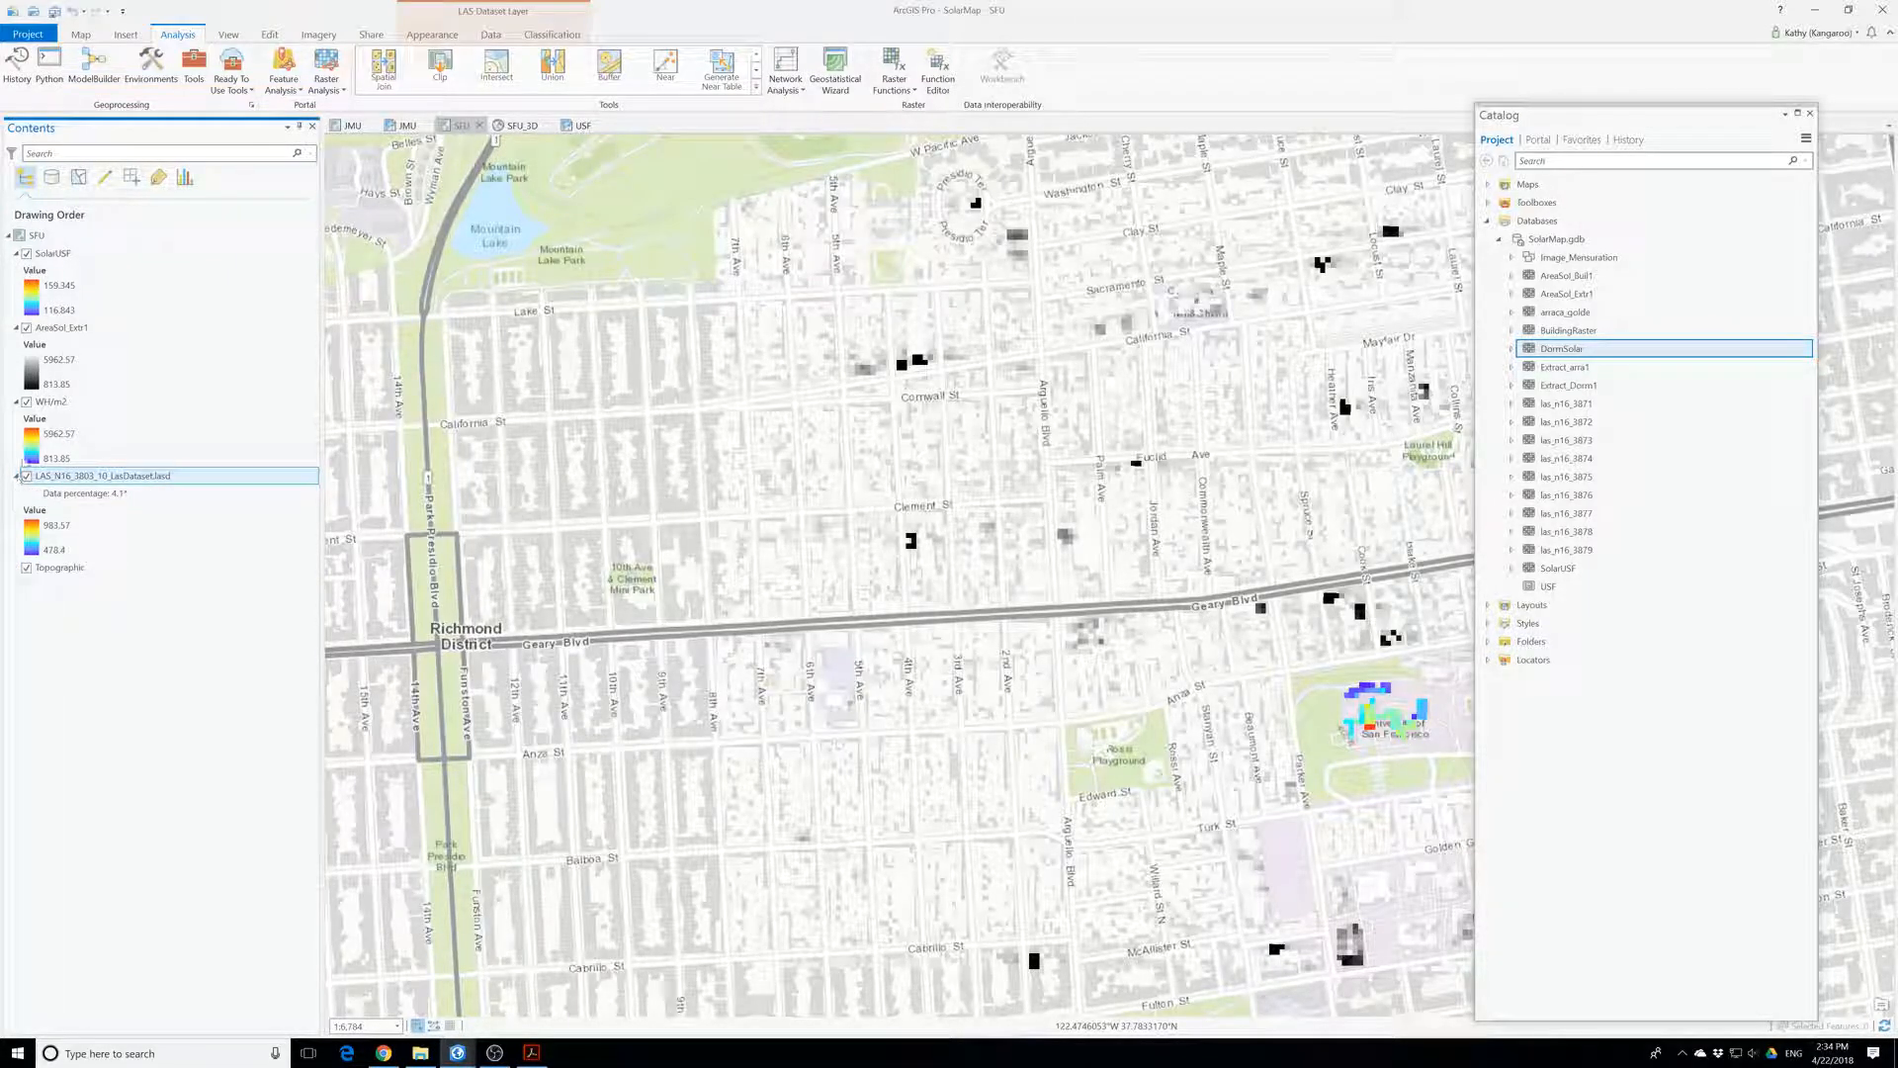
- Convert LAS_N16_3803_10_LasDataset.lasd to the raster las_n16_3803 with LAS Dataset To Raster, using Maximum cell assignment
click(188, 71)
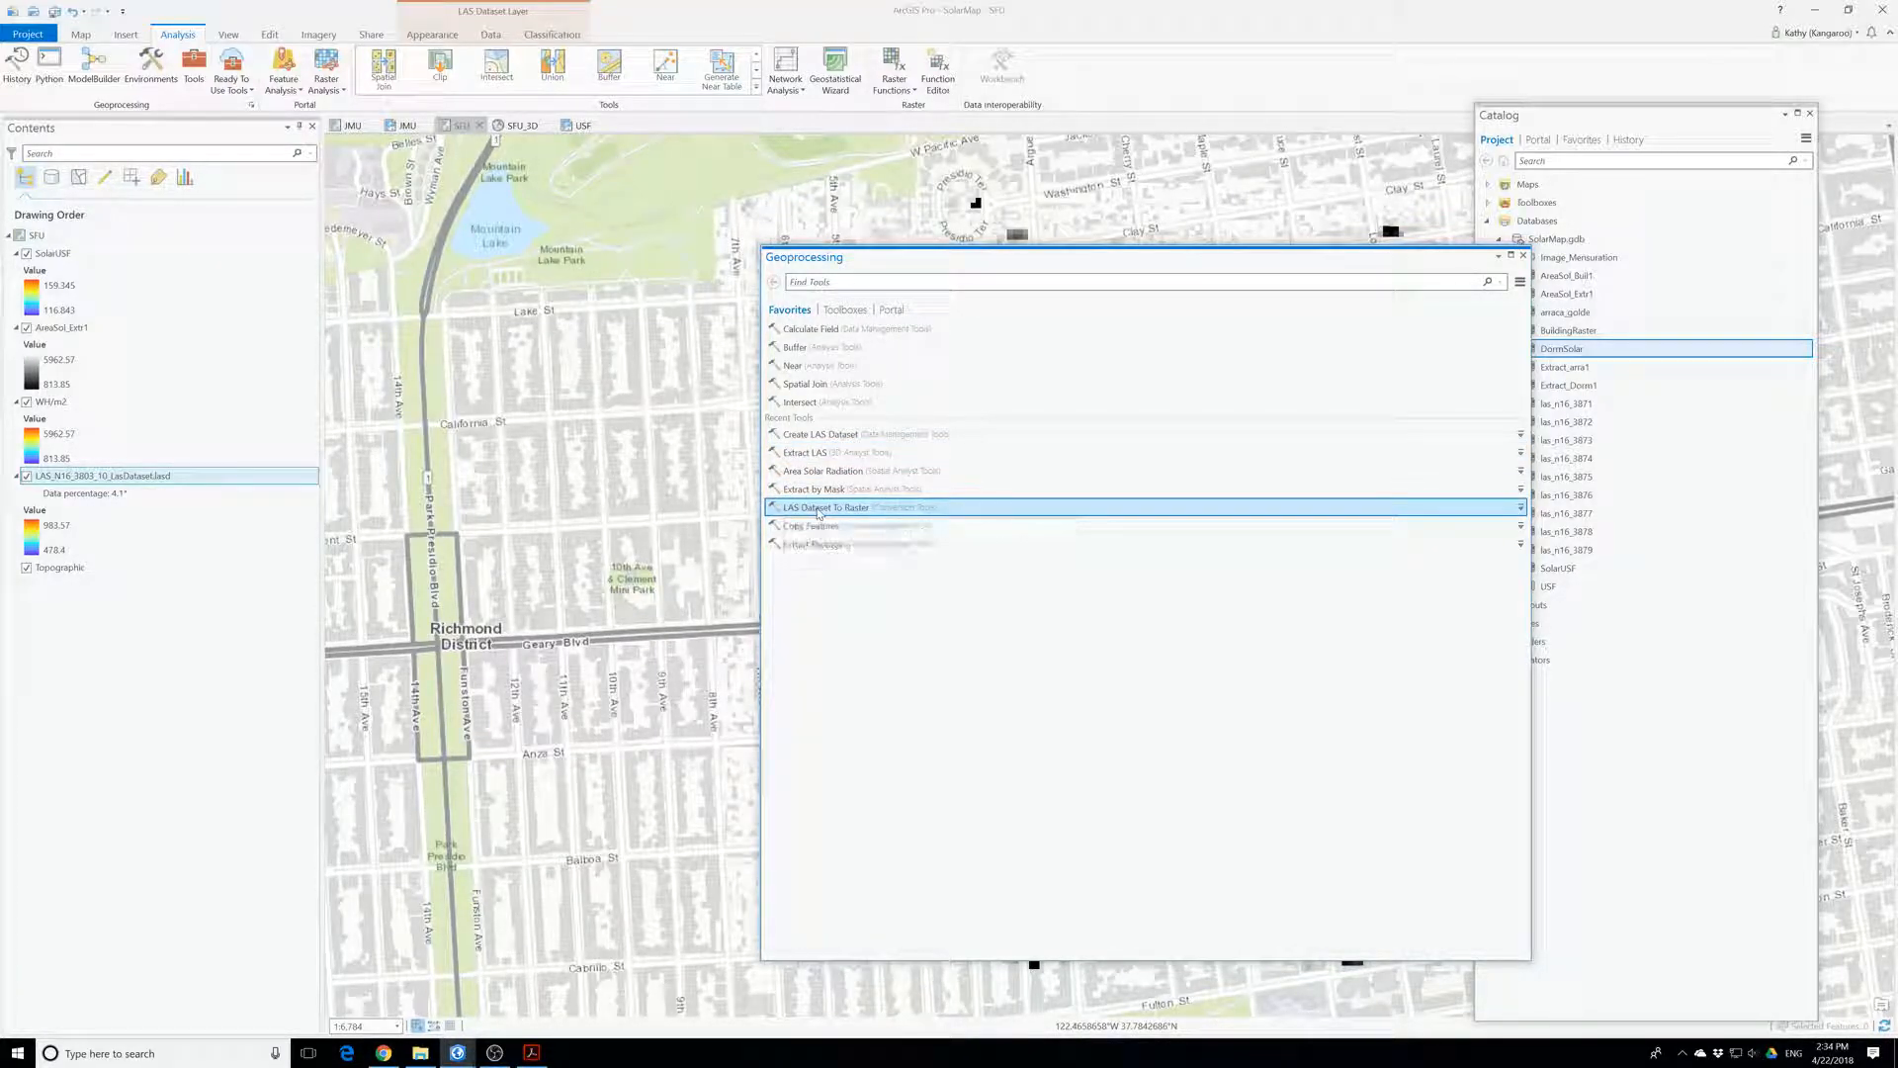
click(819, 510)
click(1498, 347)
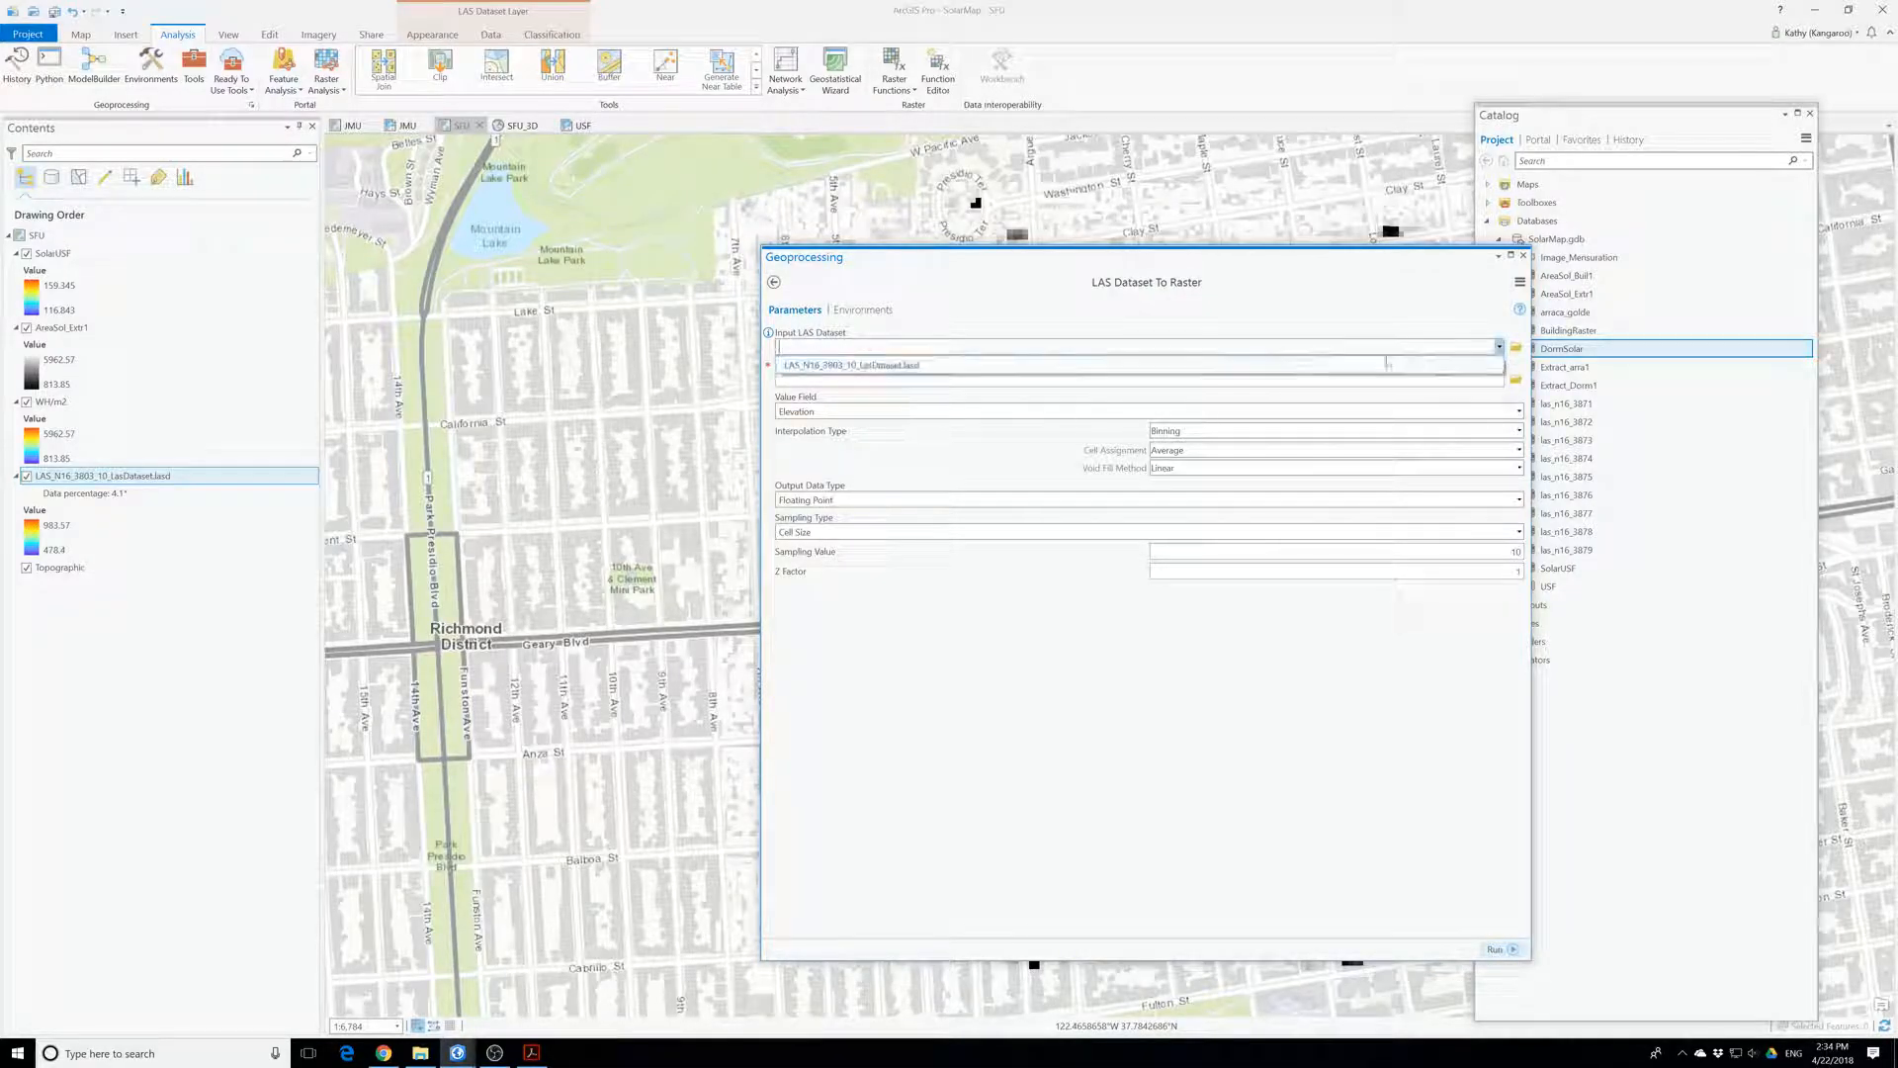
click(842, 368)
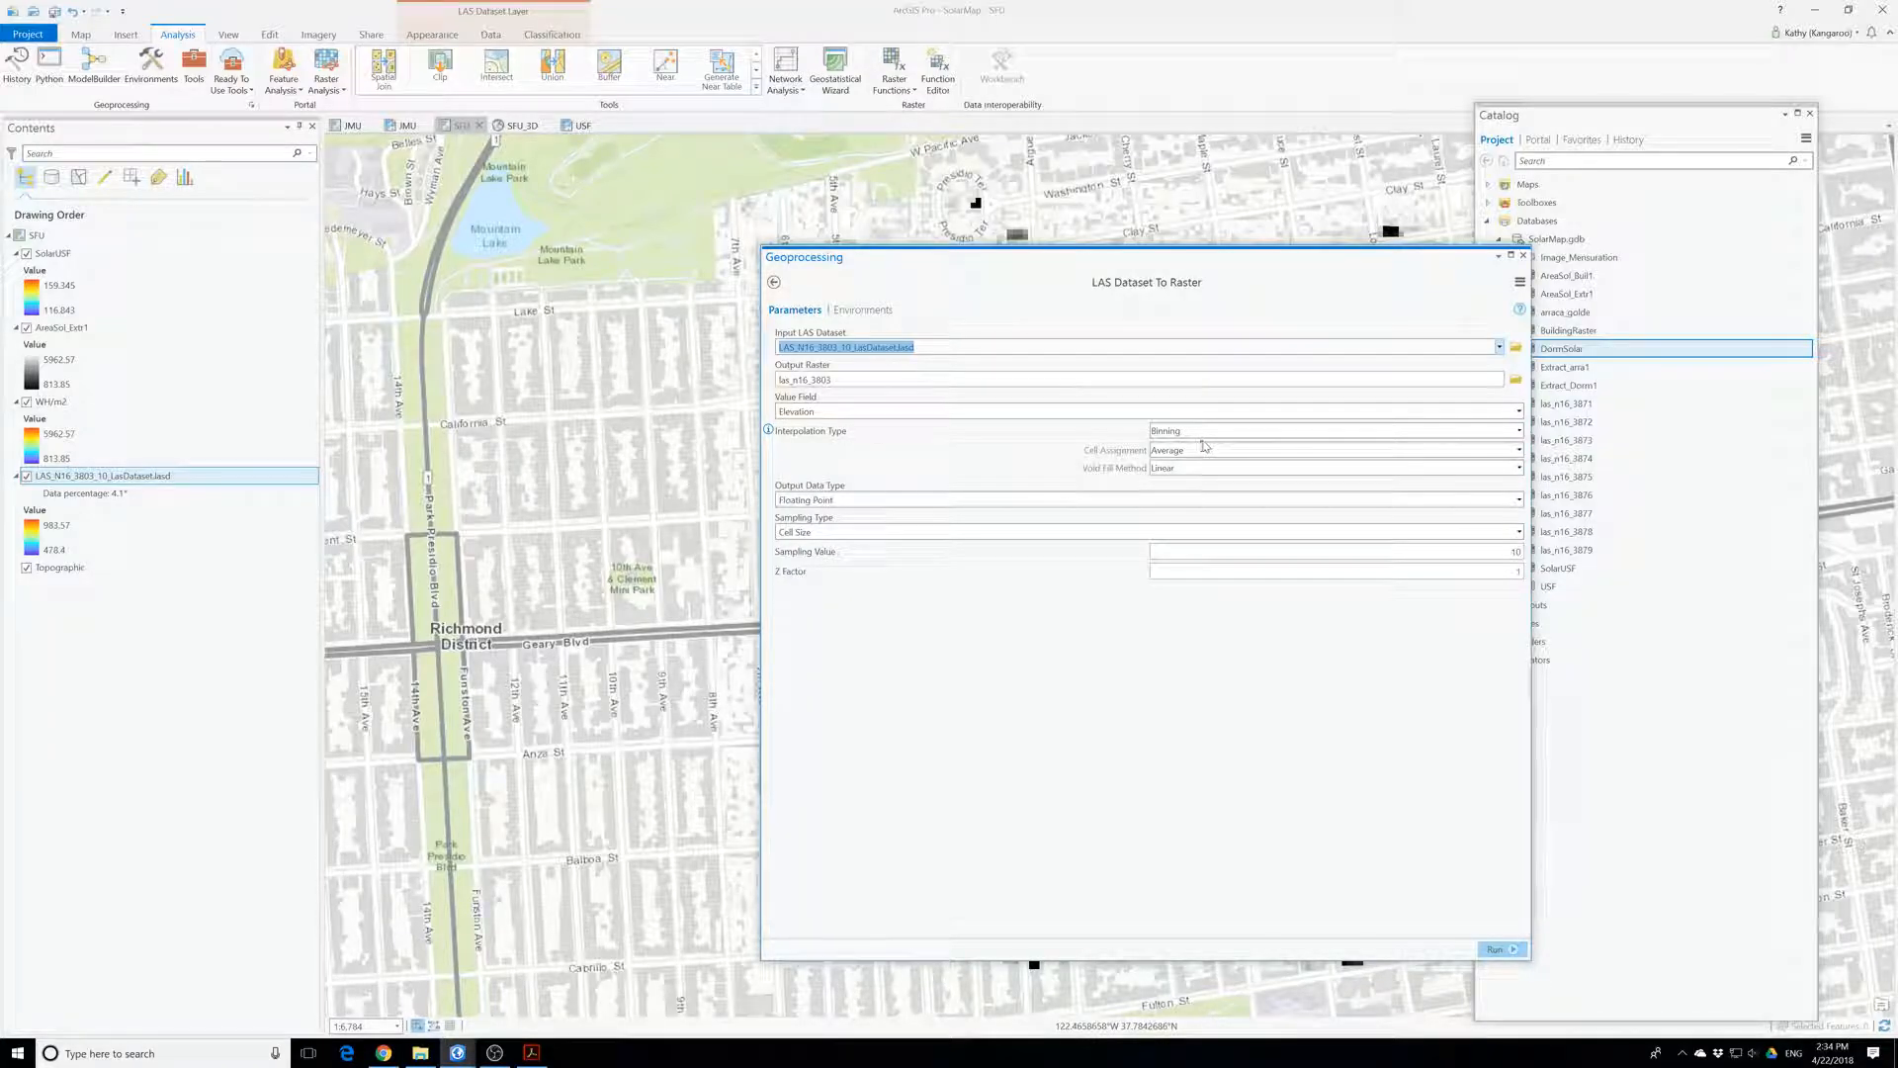
click(1512, 452)
click(1187, 500)
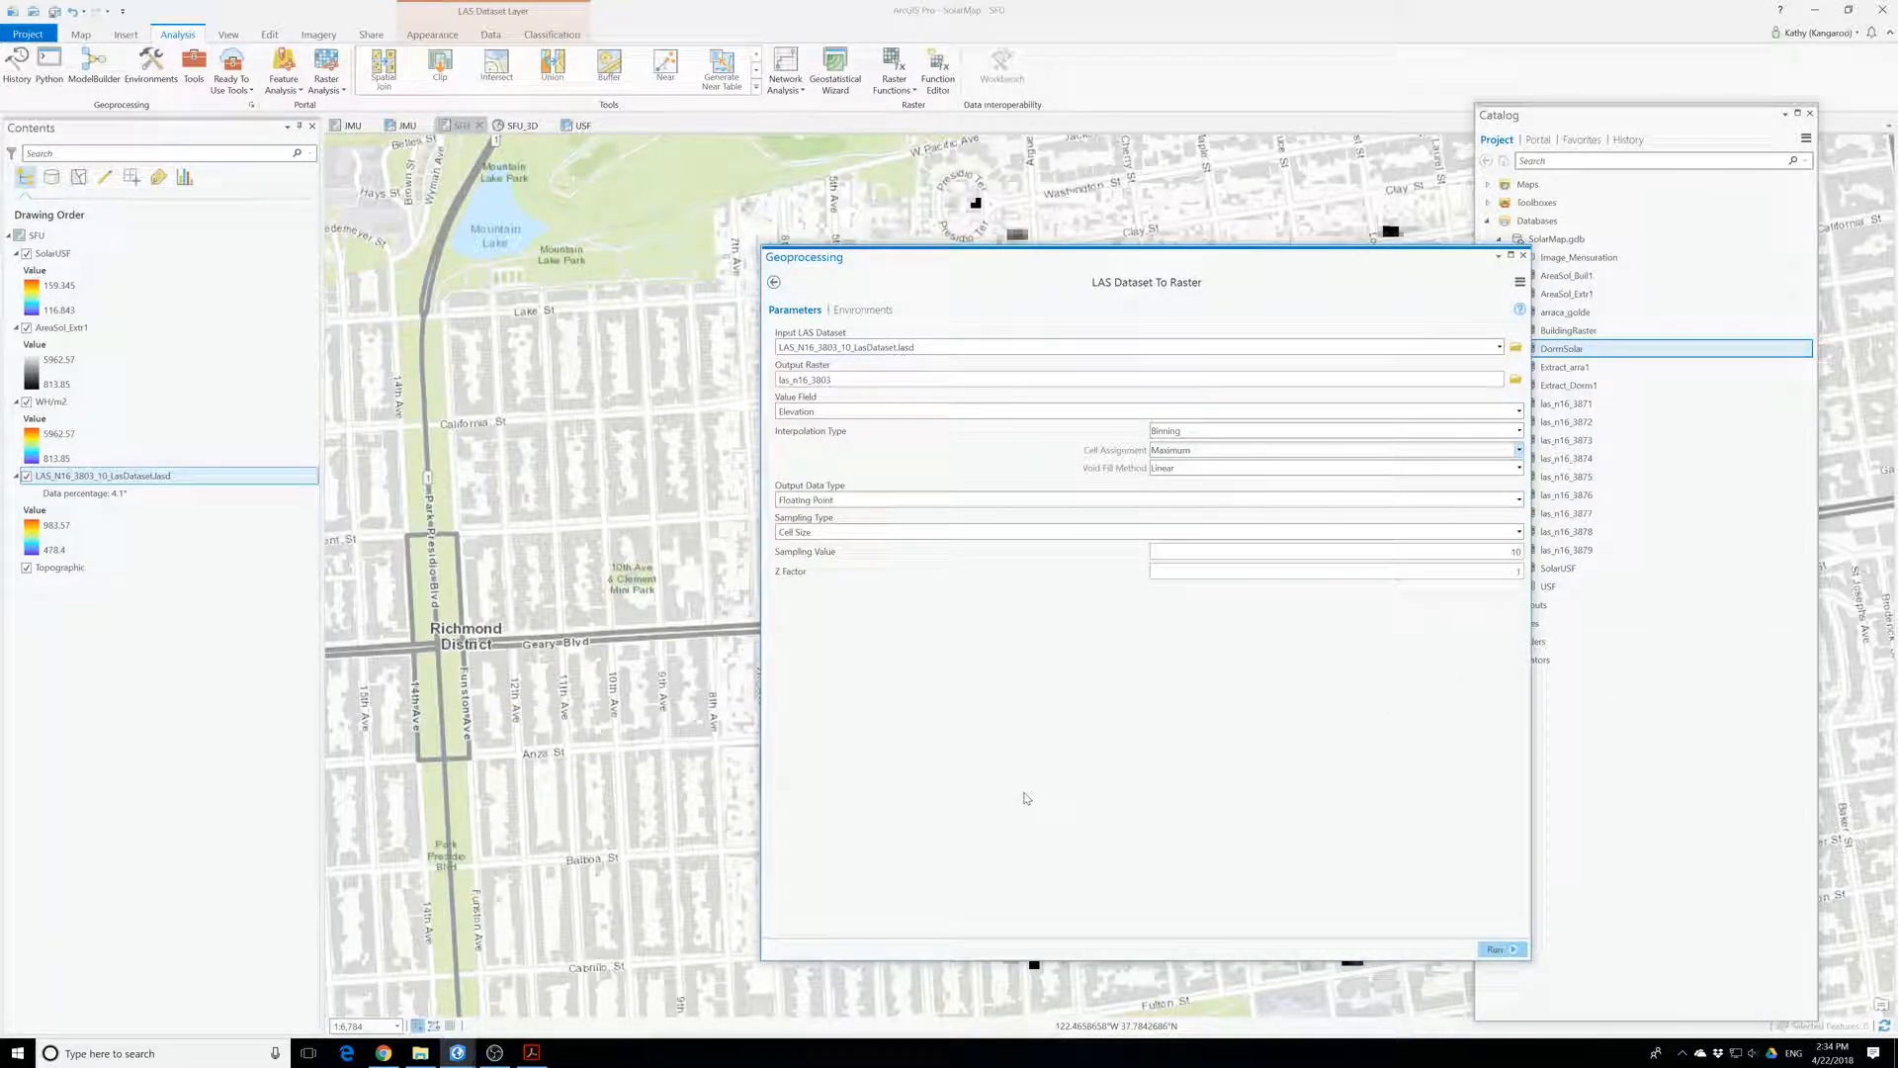
click(1495, 949)
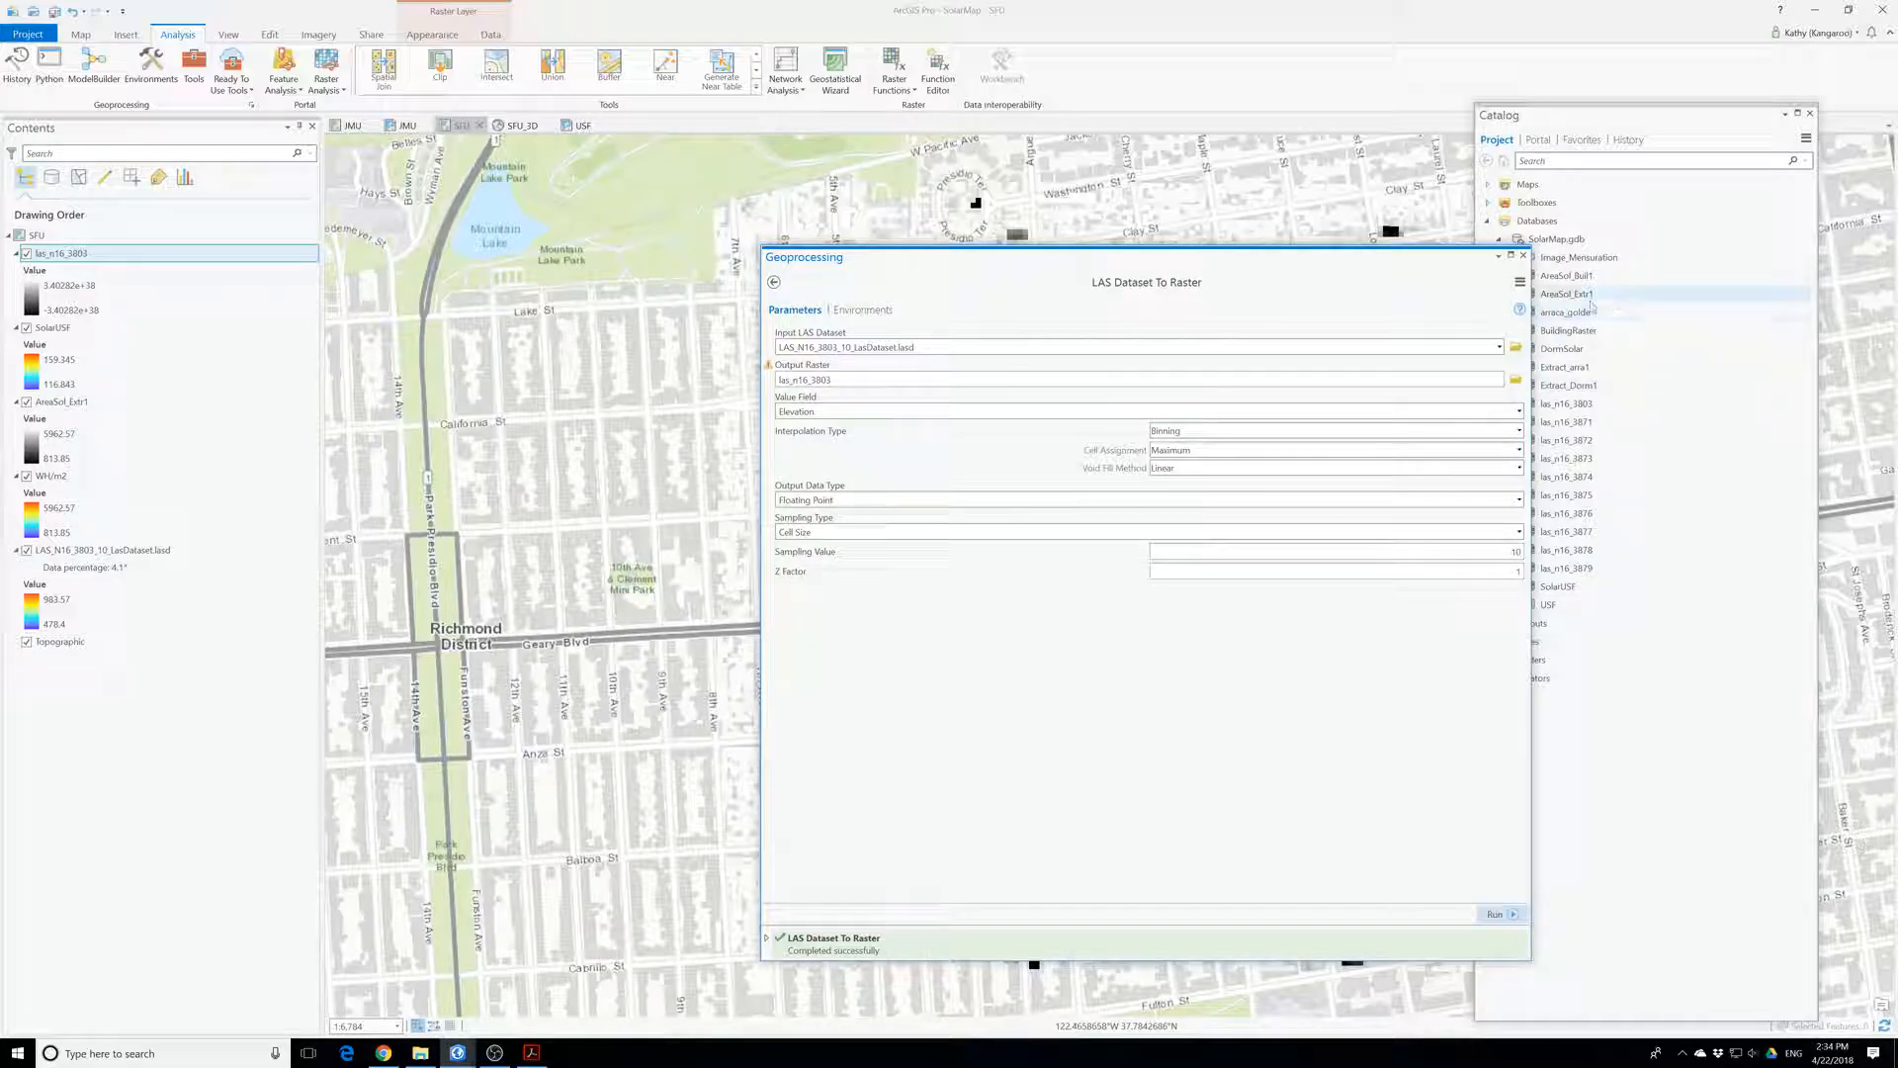
click(1522, 255)
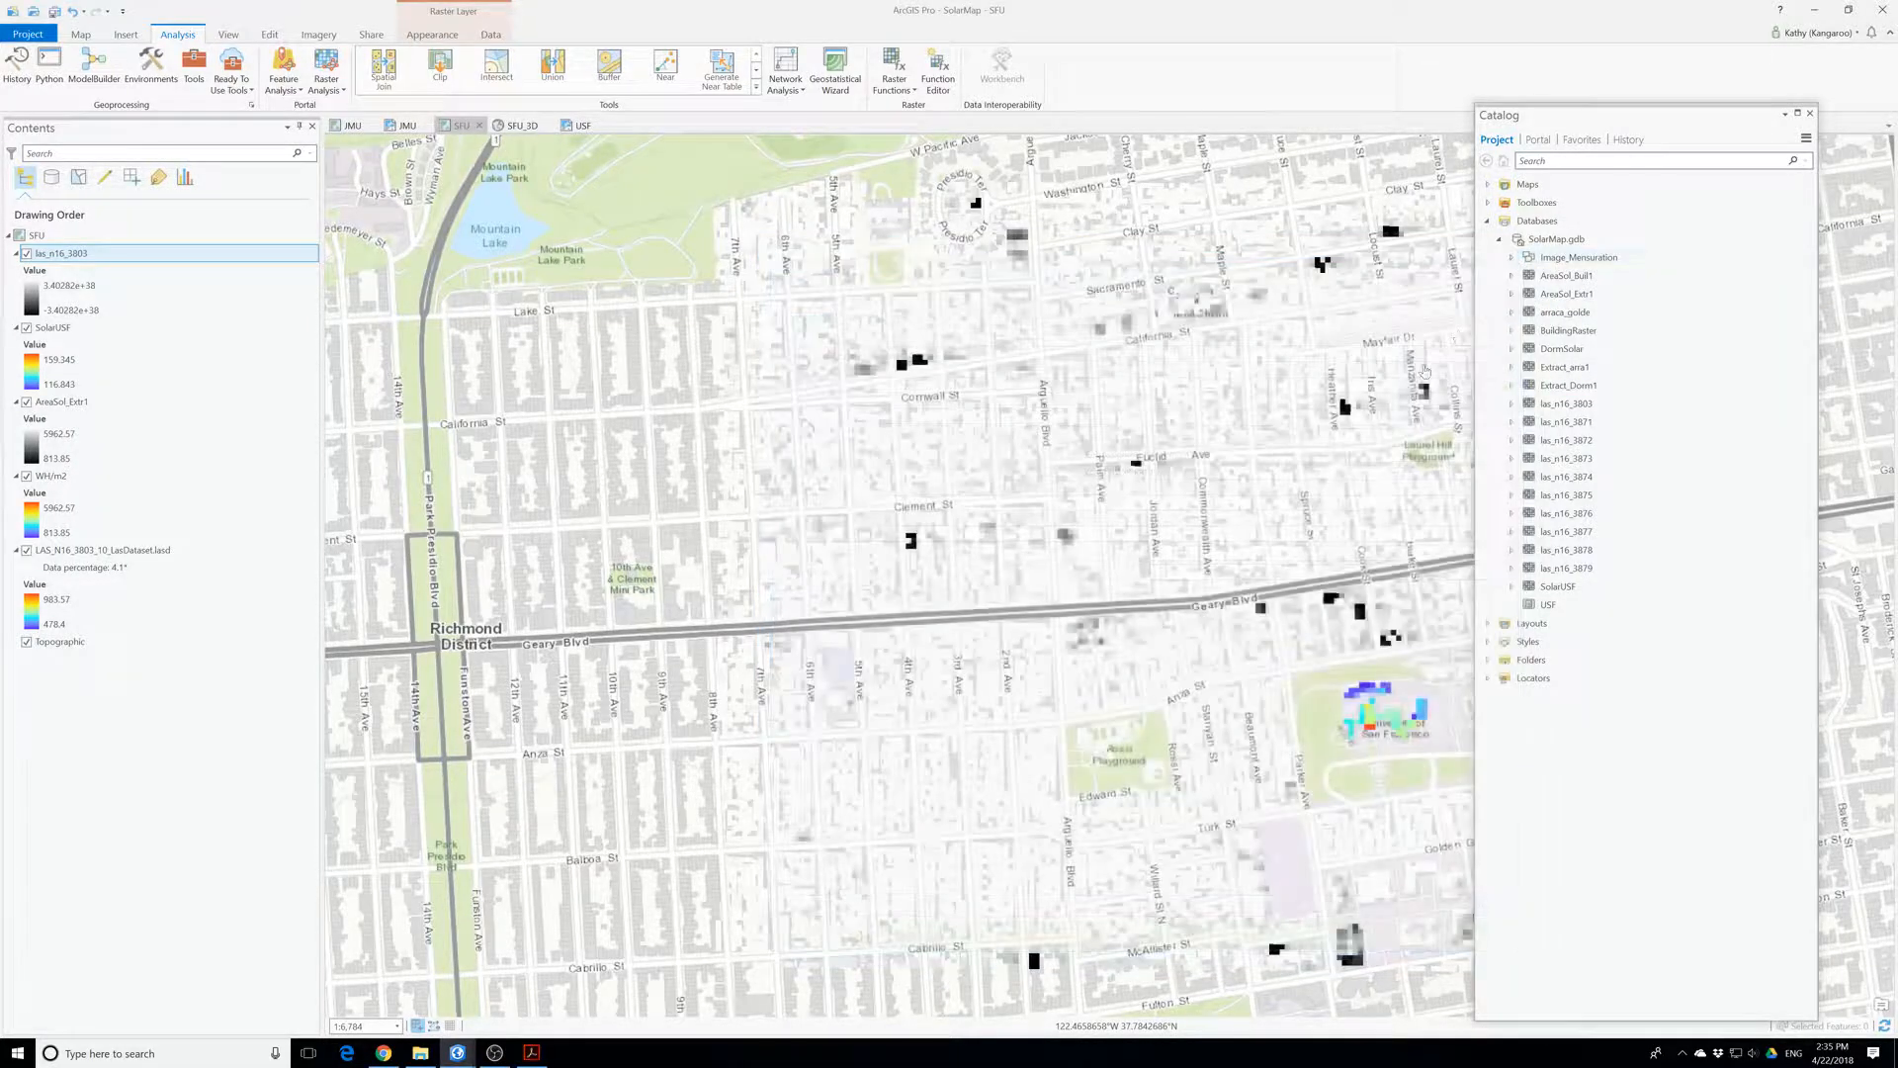
- Hide the LAS dataset, WH/m2 and SolarUSF layers, and remove the AreaSol_Extr1 layer from the SFU map
drag(1161, 748, 996, 714)
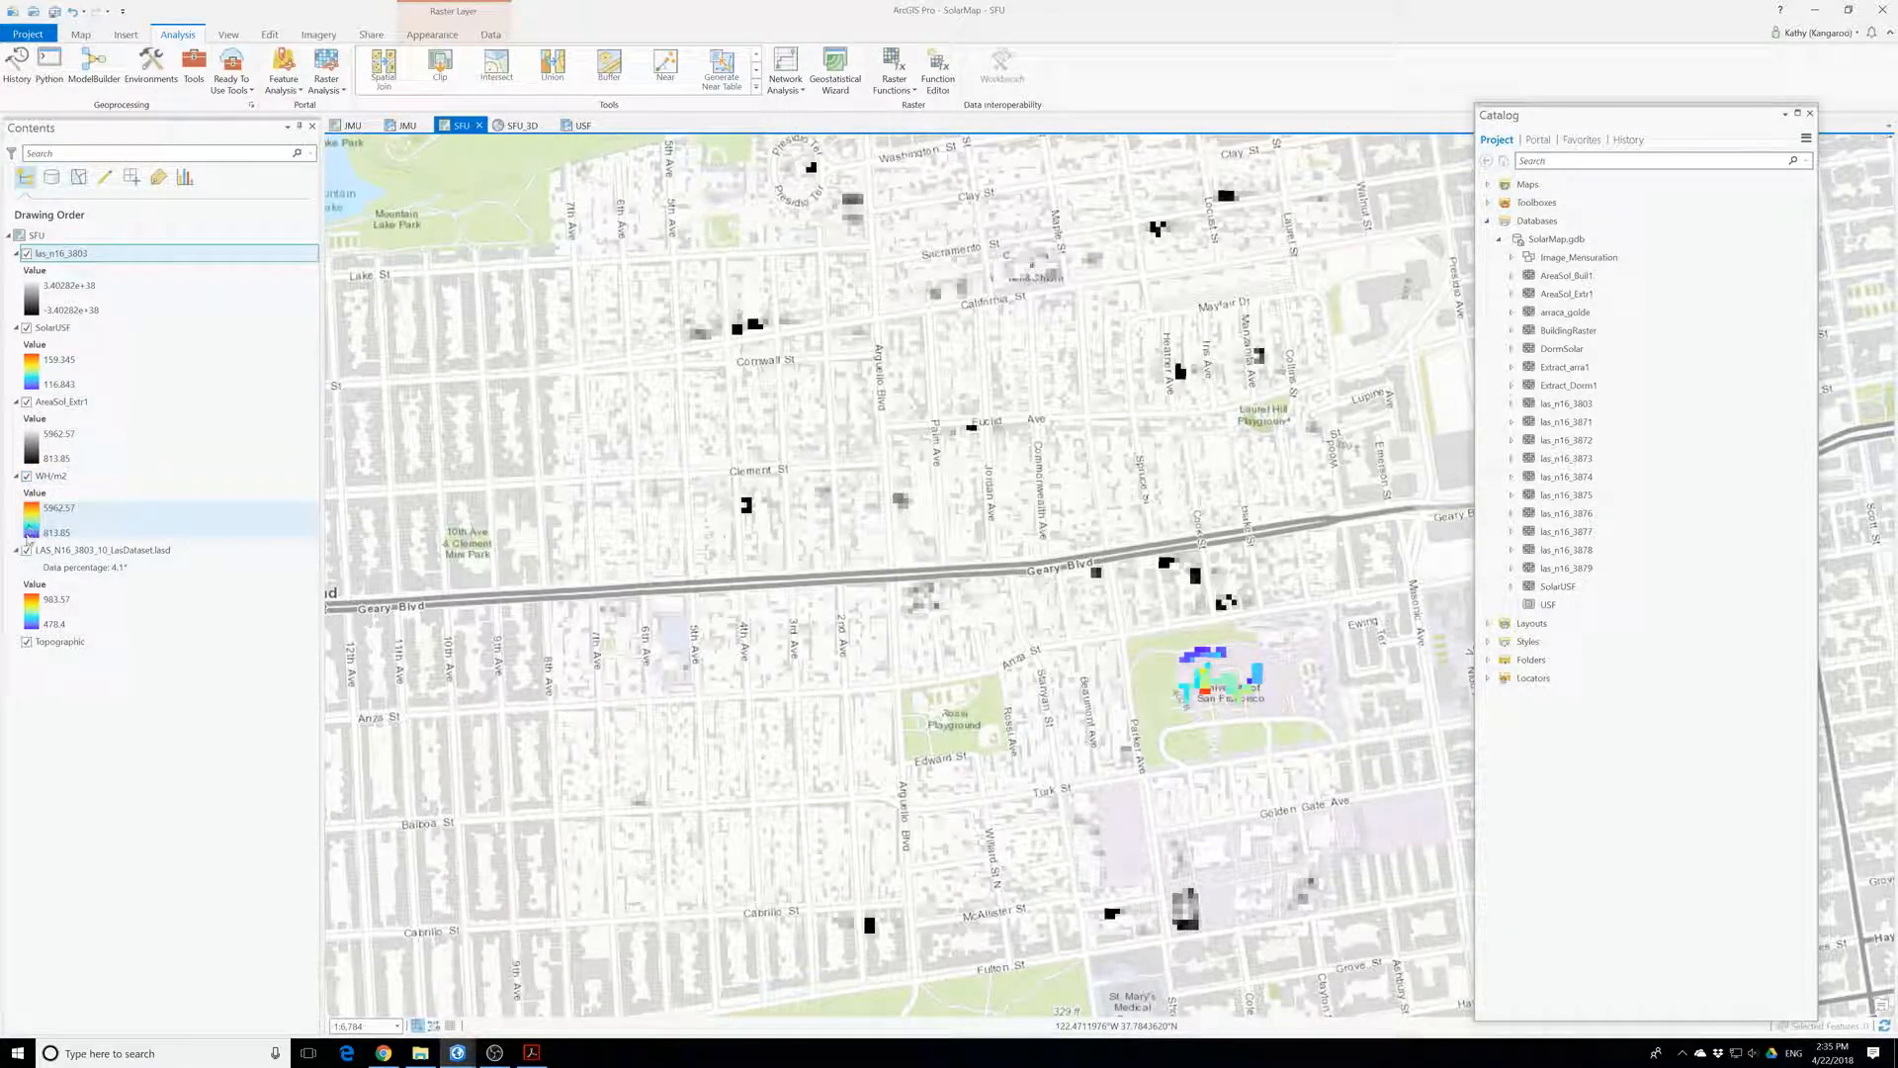
click(26, 551)
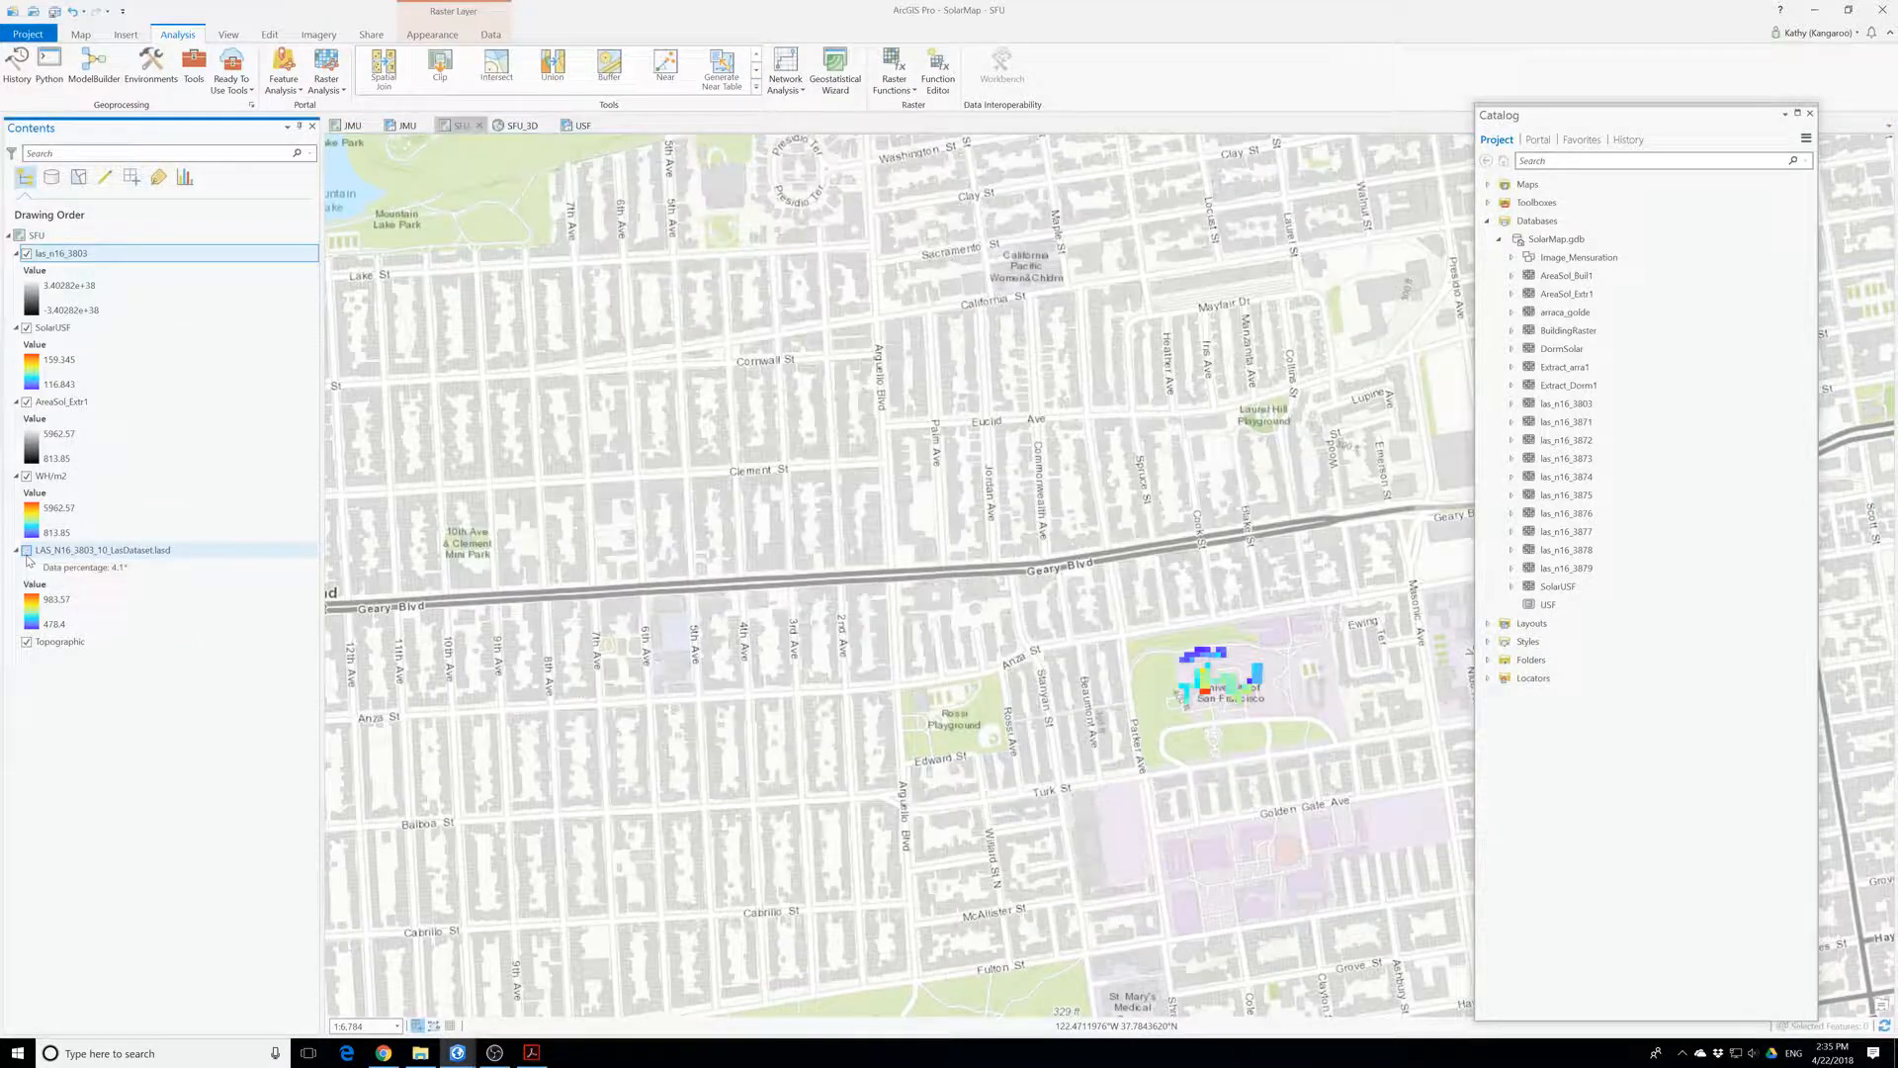
click(27, 476)
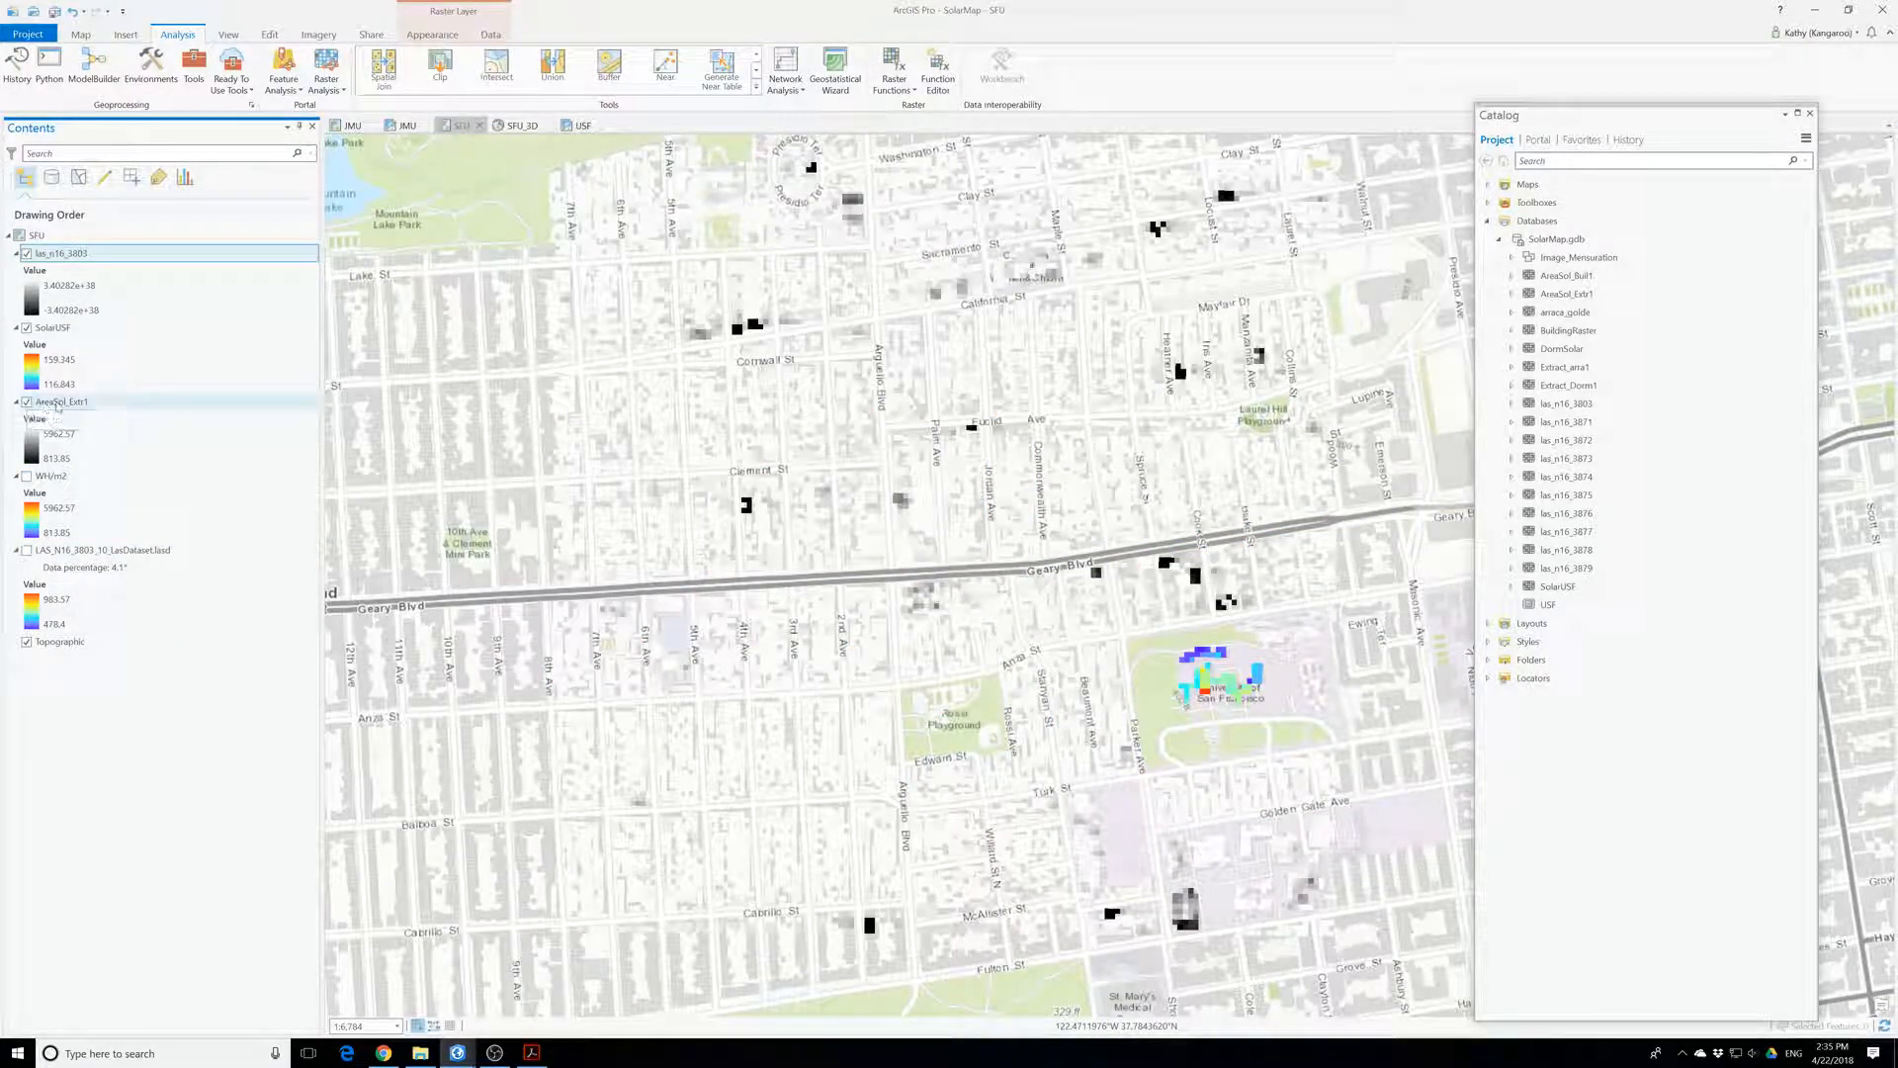
right_click(59, 404)
click(97, 441)
click(25, 328)
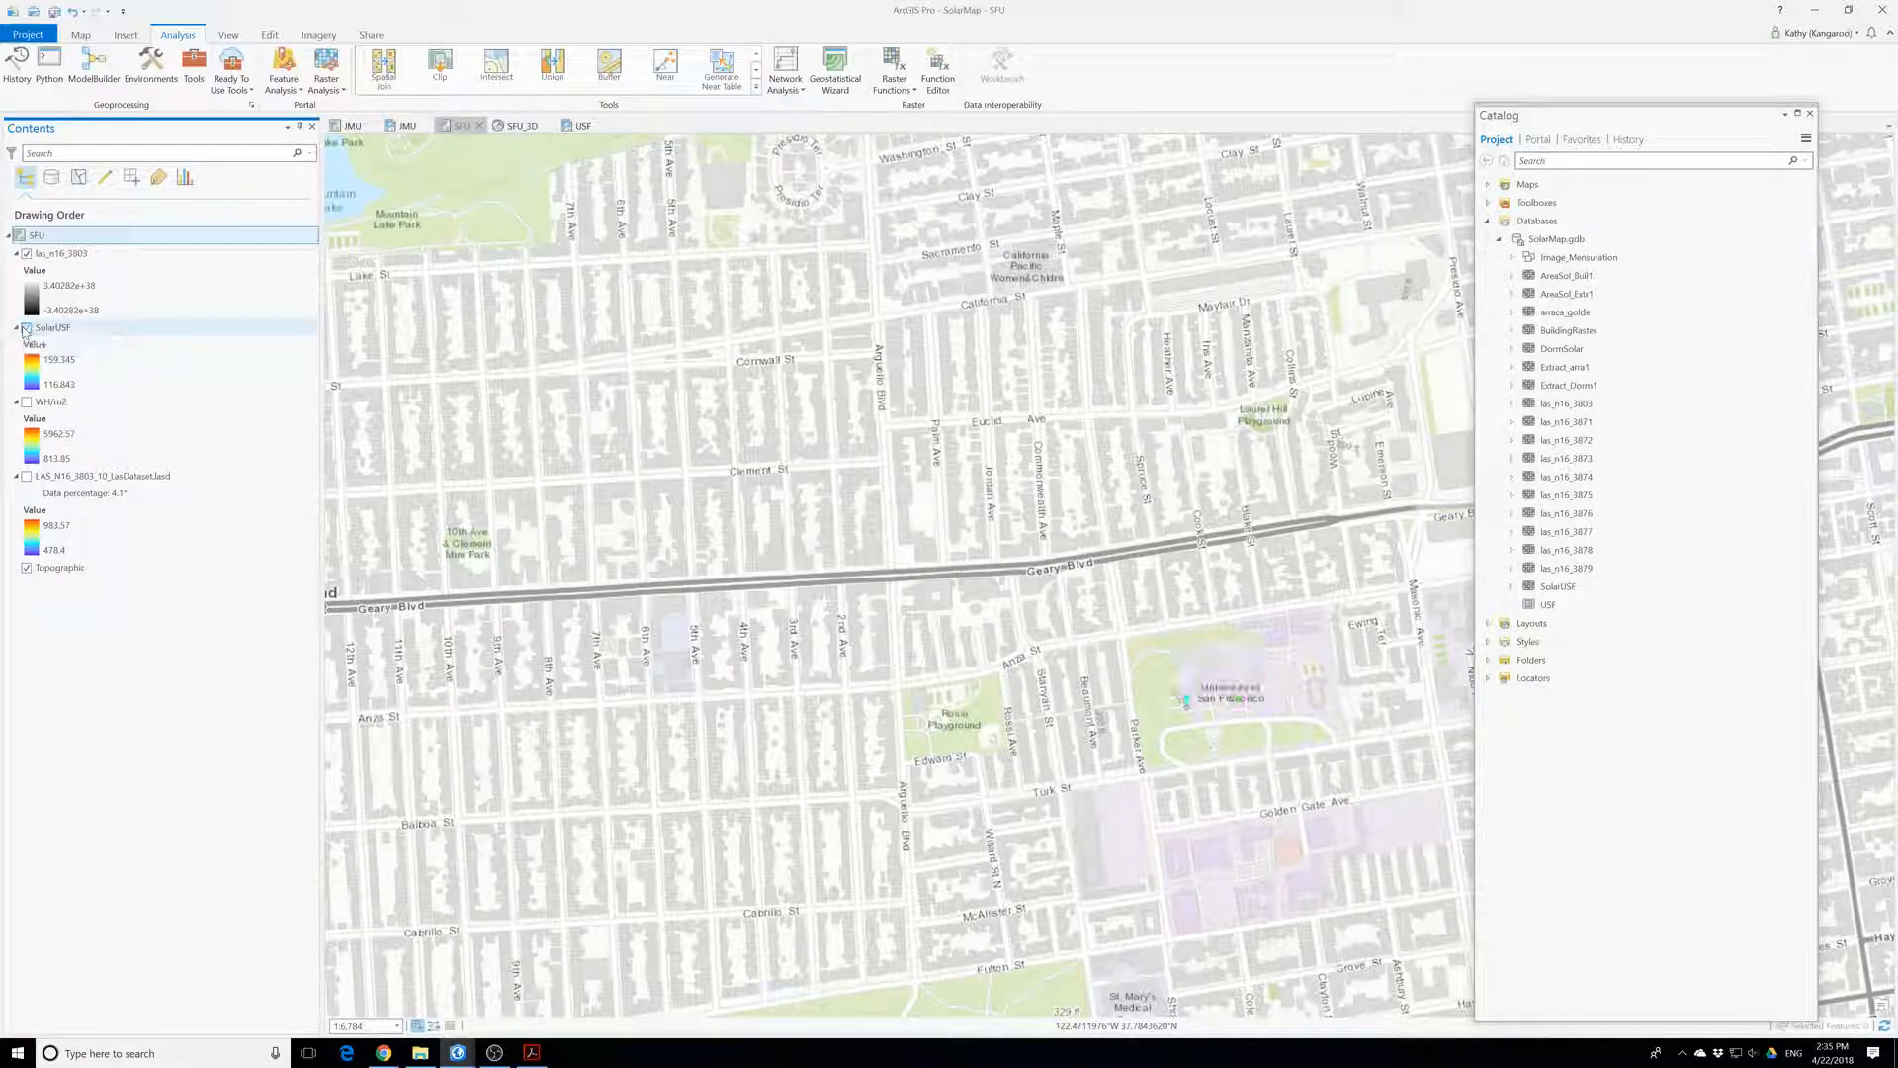
click(26, 330)
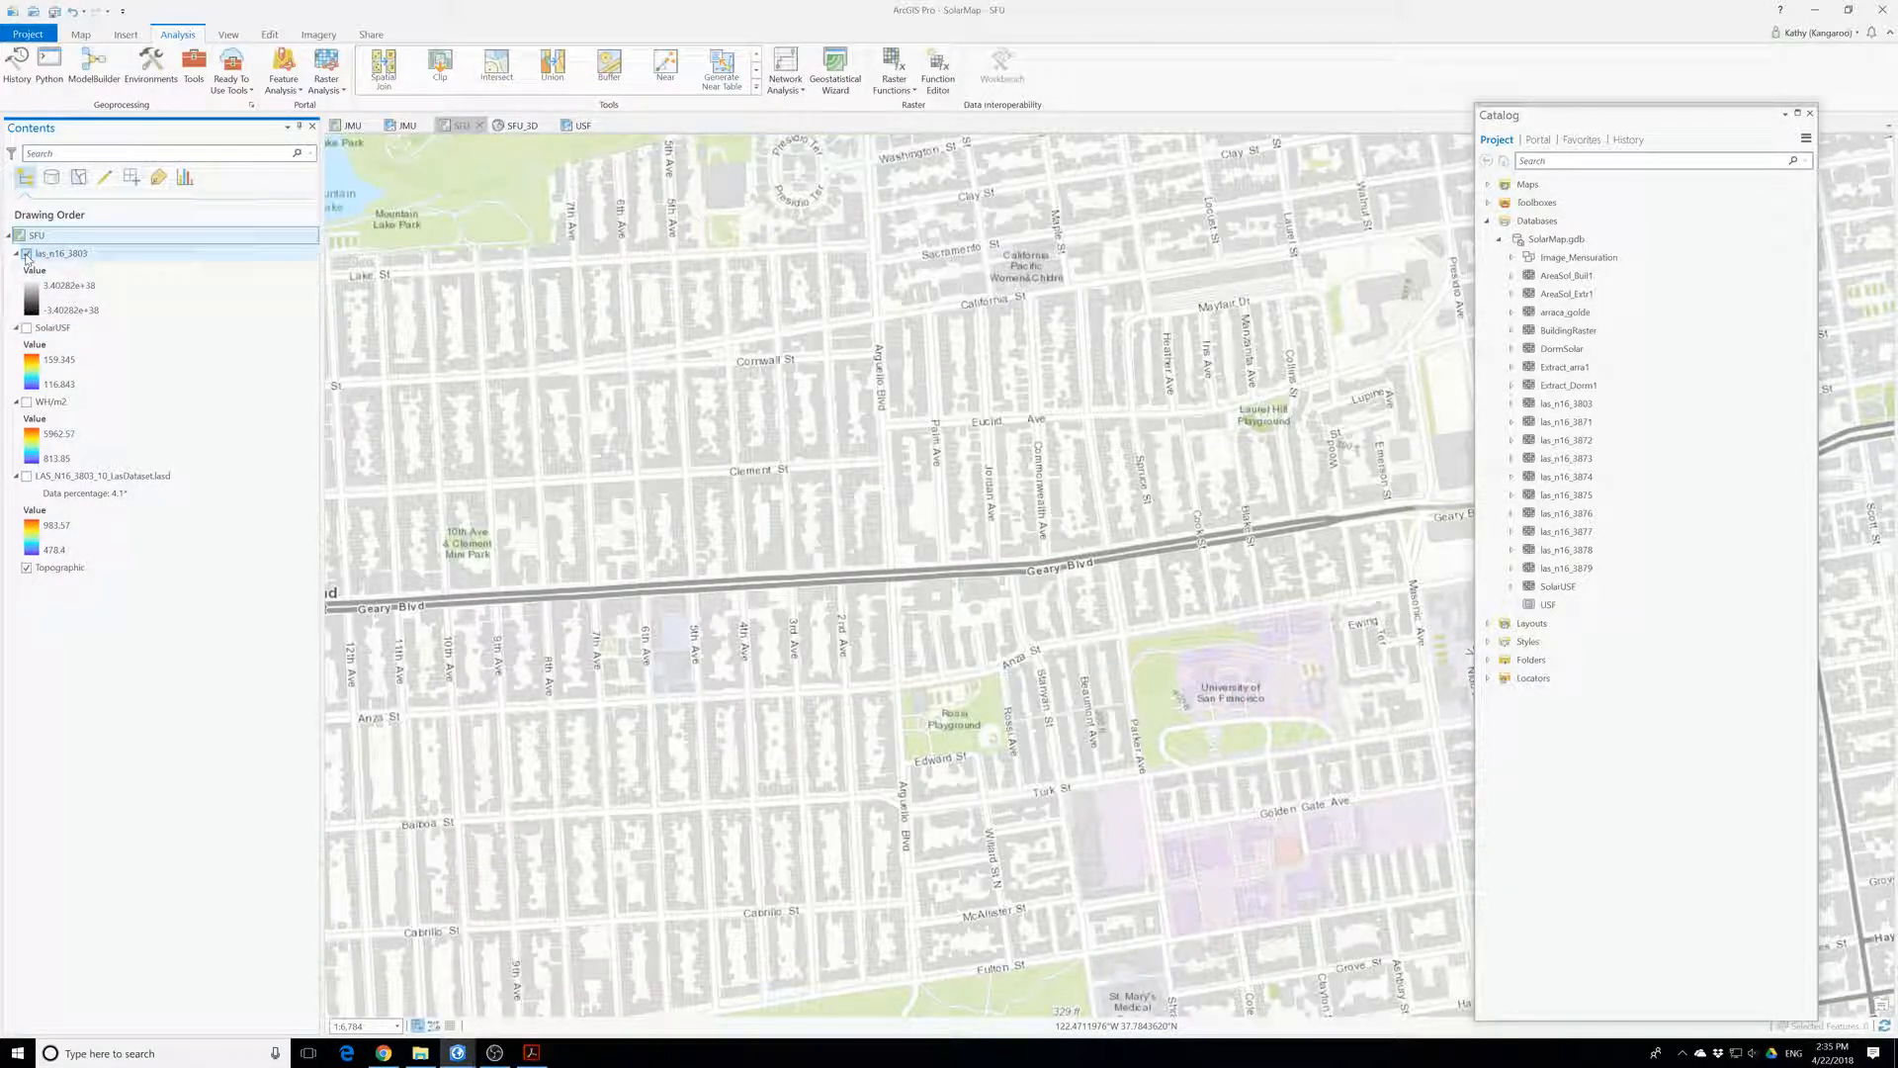
- Check the extent of the las_n16_3803 raster against the San Francisco basemap, and remove the raster from the map
right_click(52, 258)
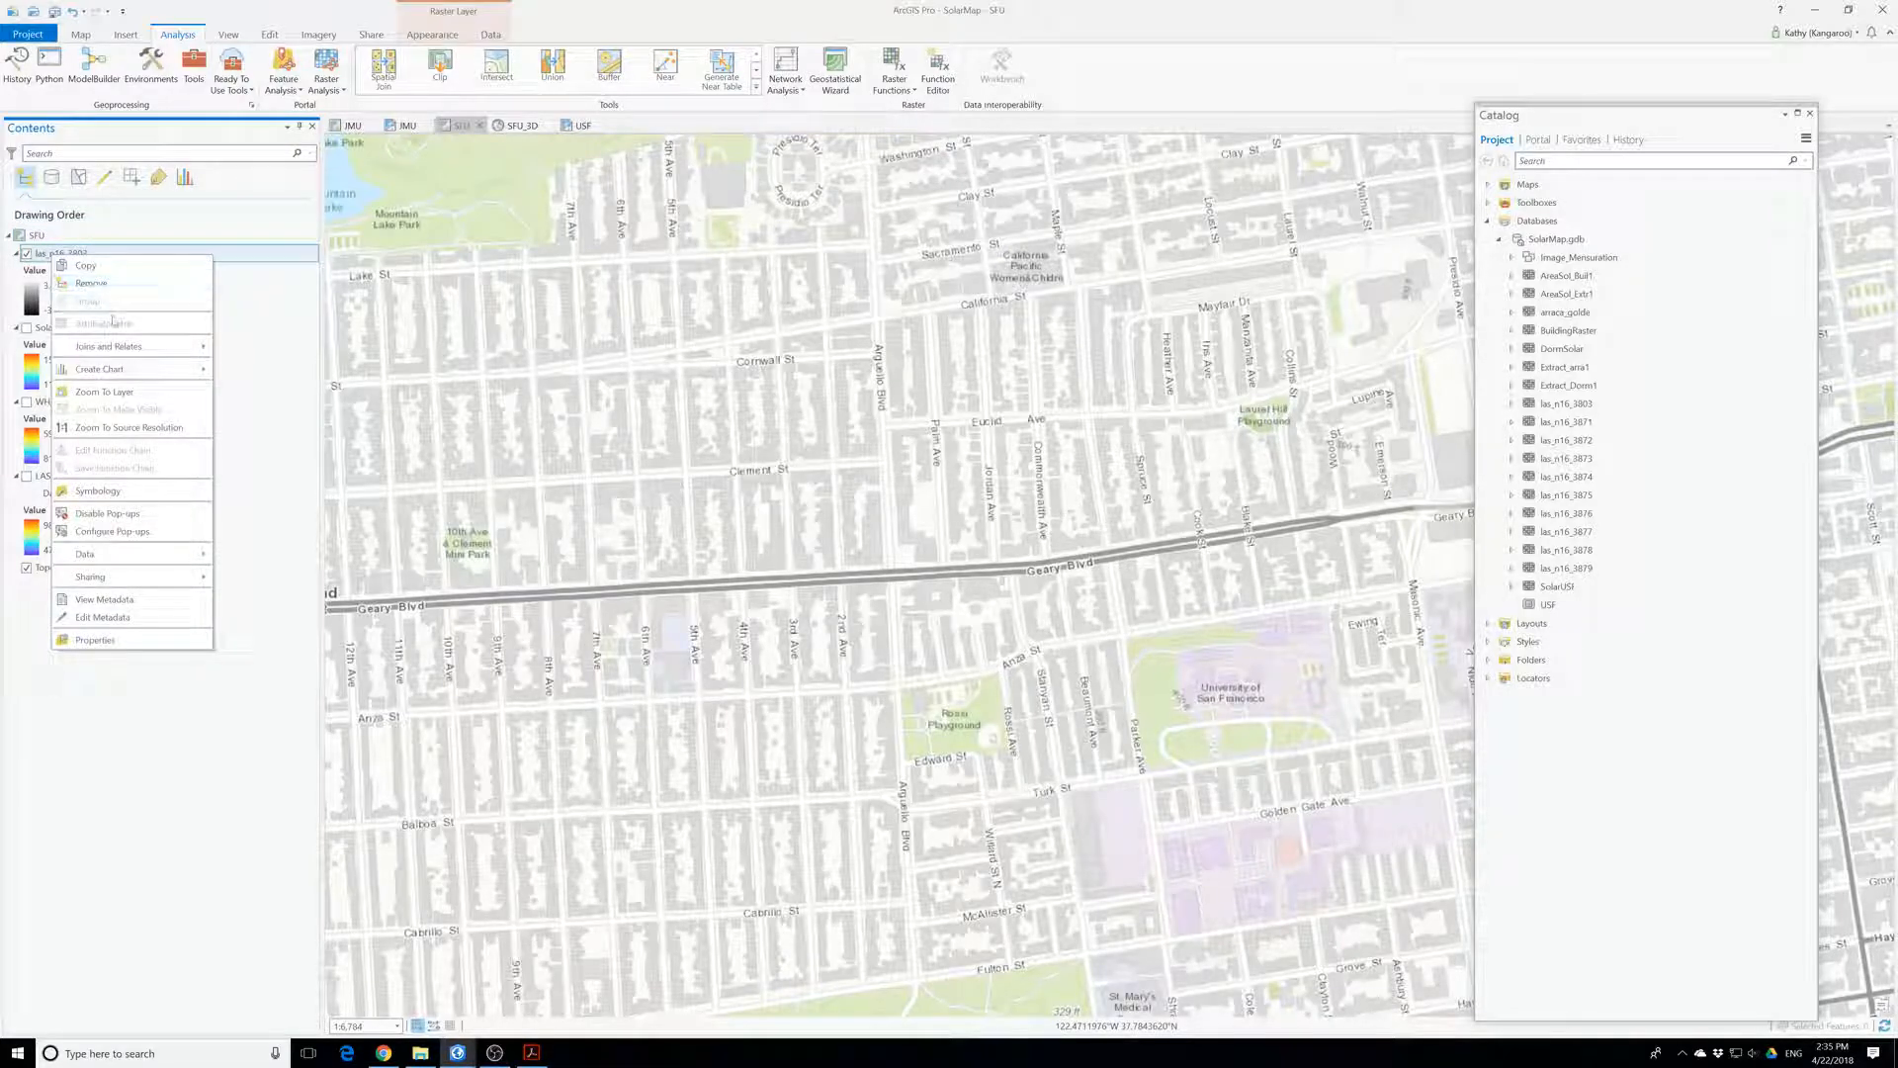
click(120, 392)
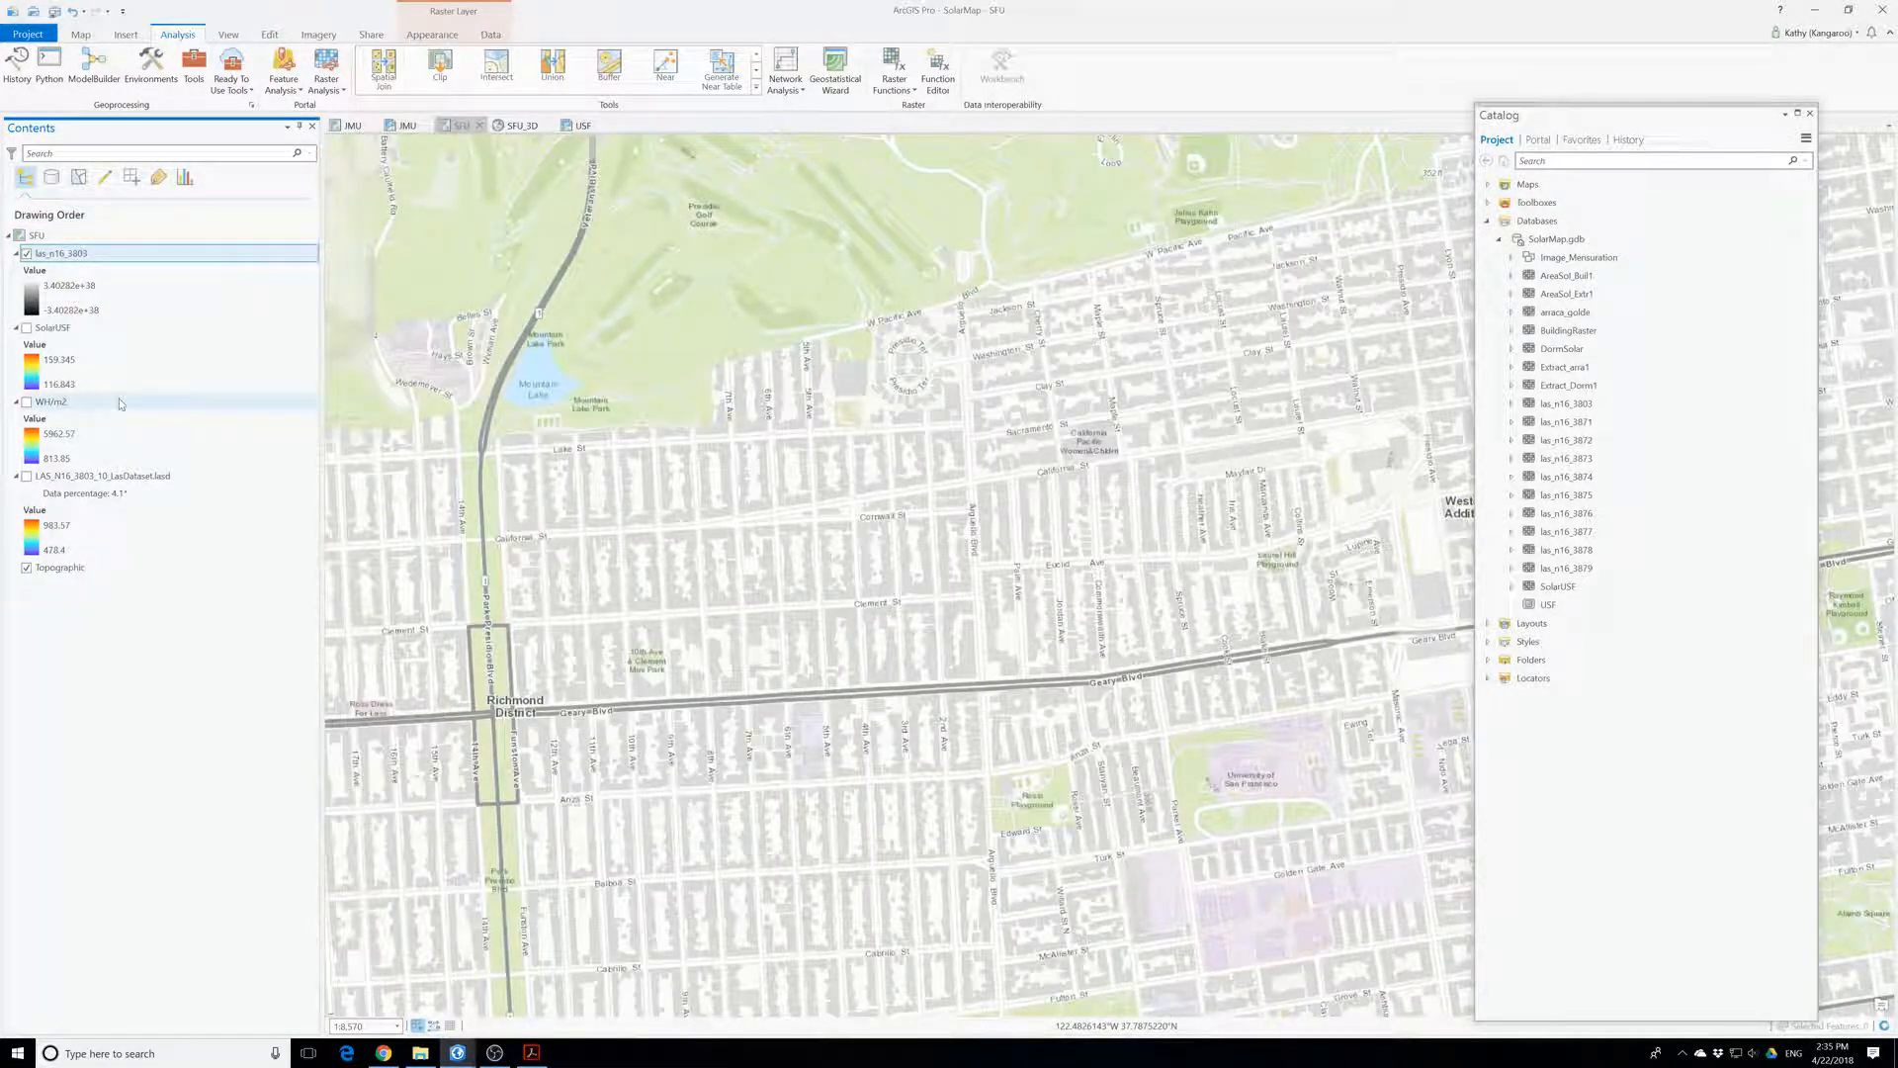
scroll(923, 702, down, 5)
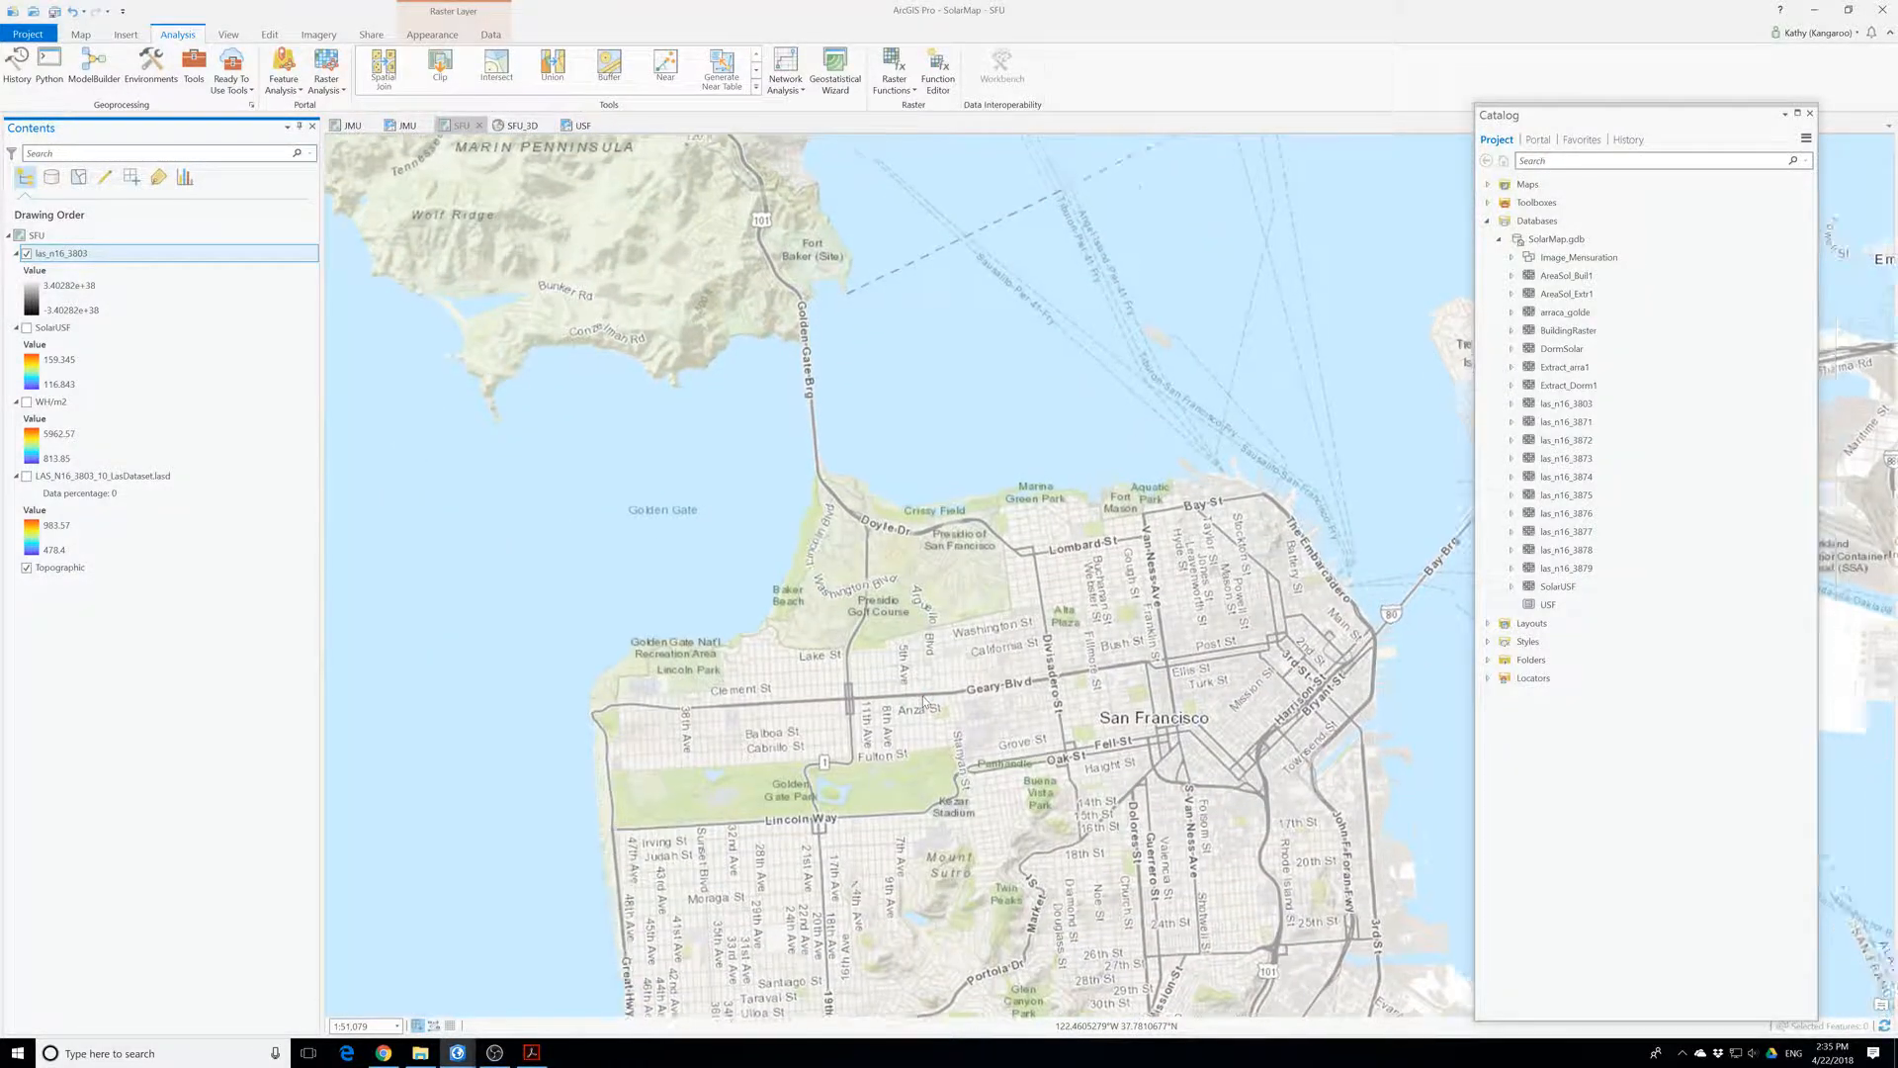
scroll(923, 701, up, 3)
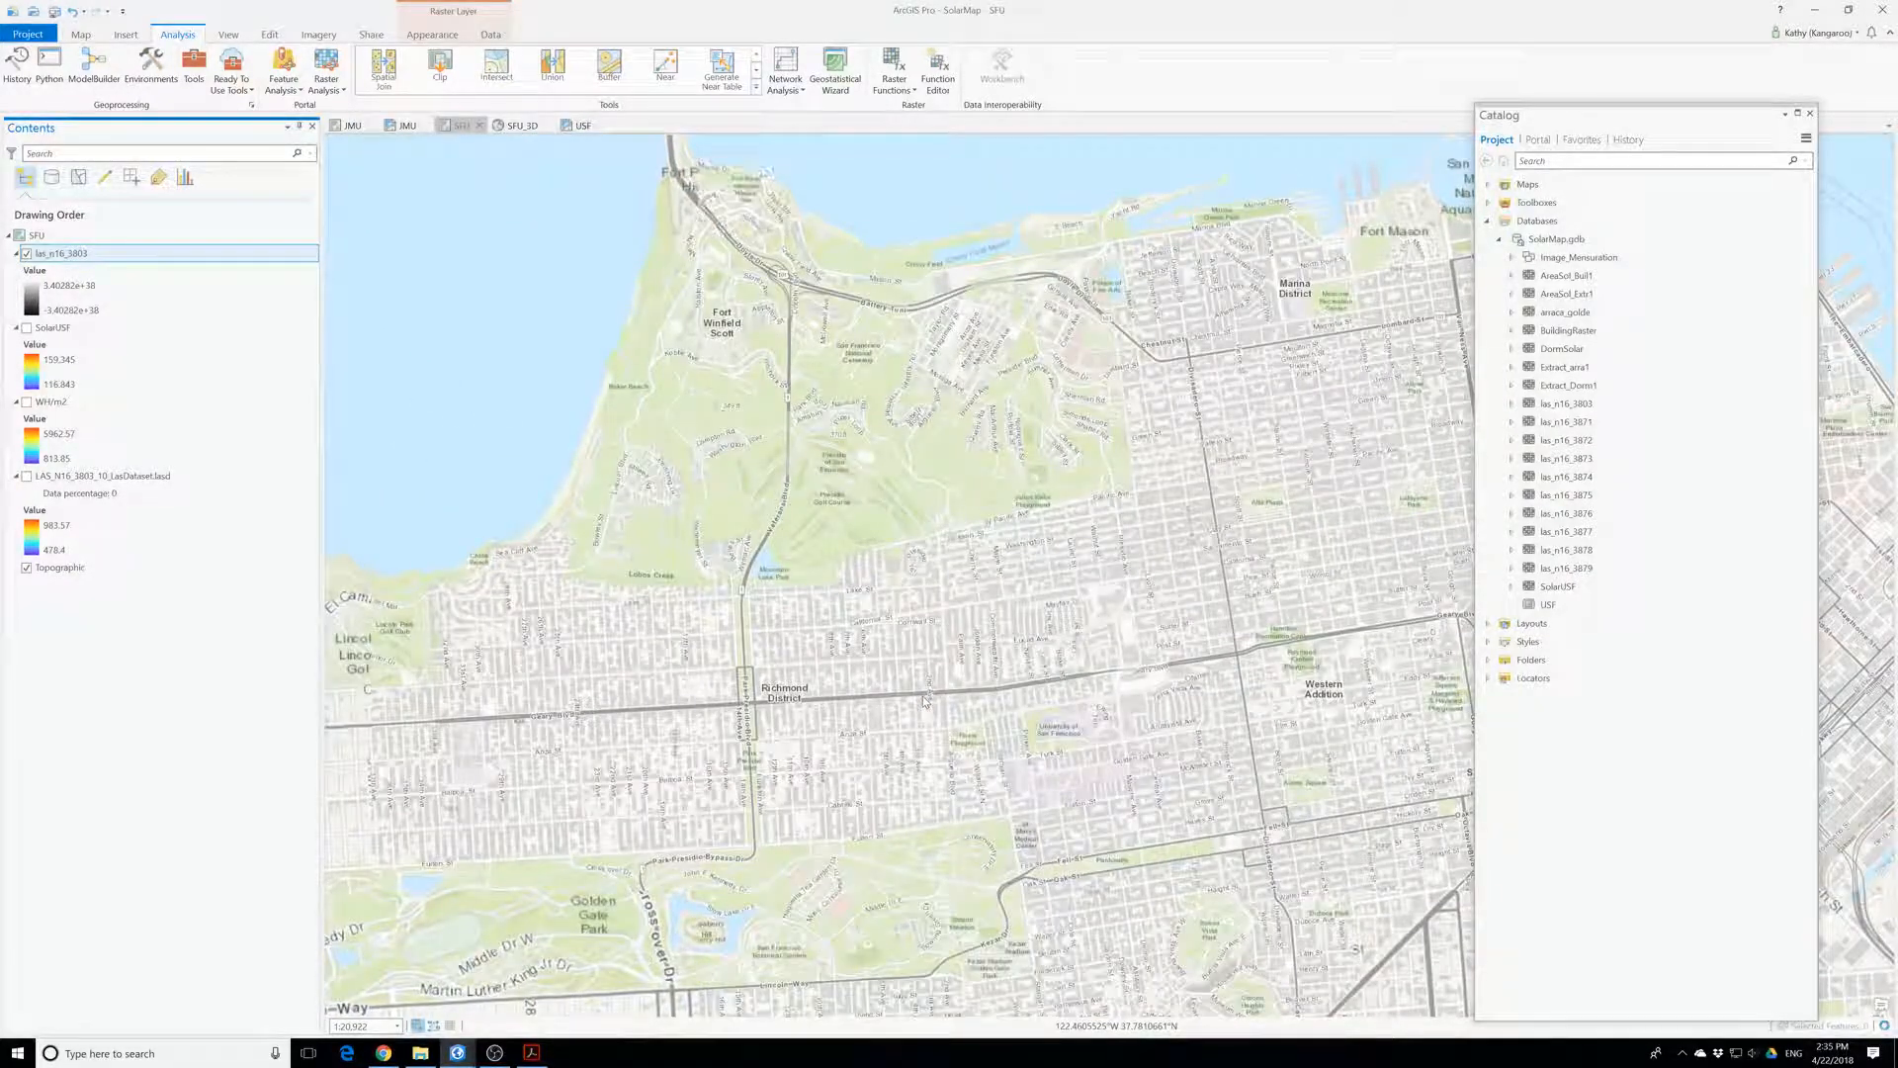
scroll(889, 626, down, 2)
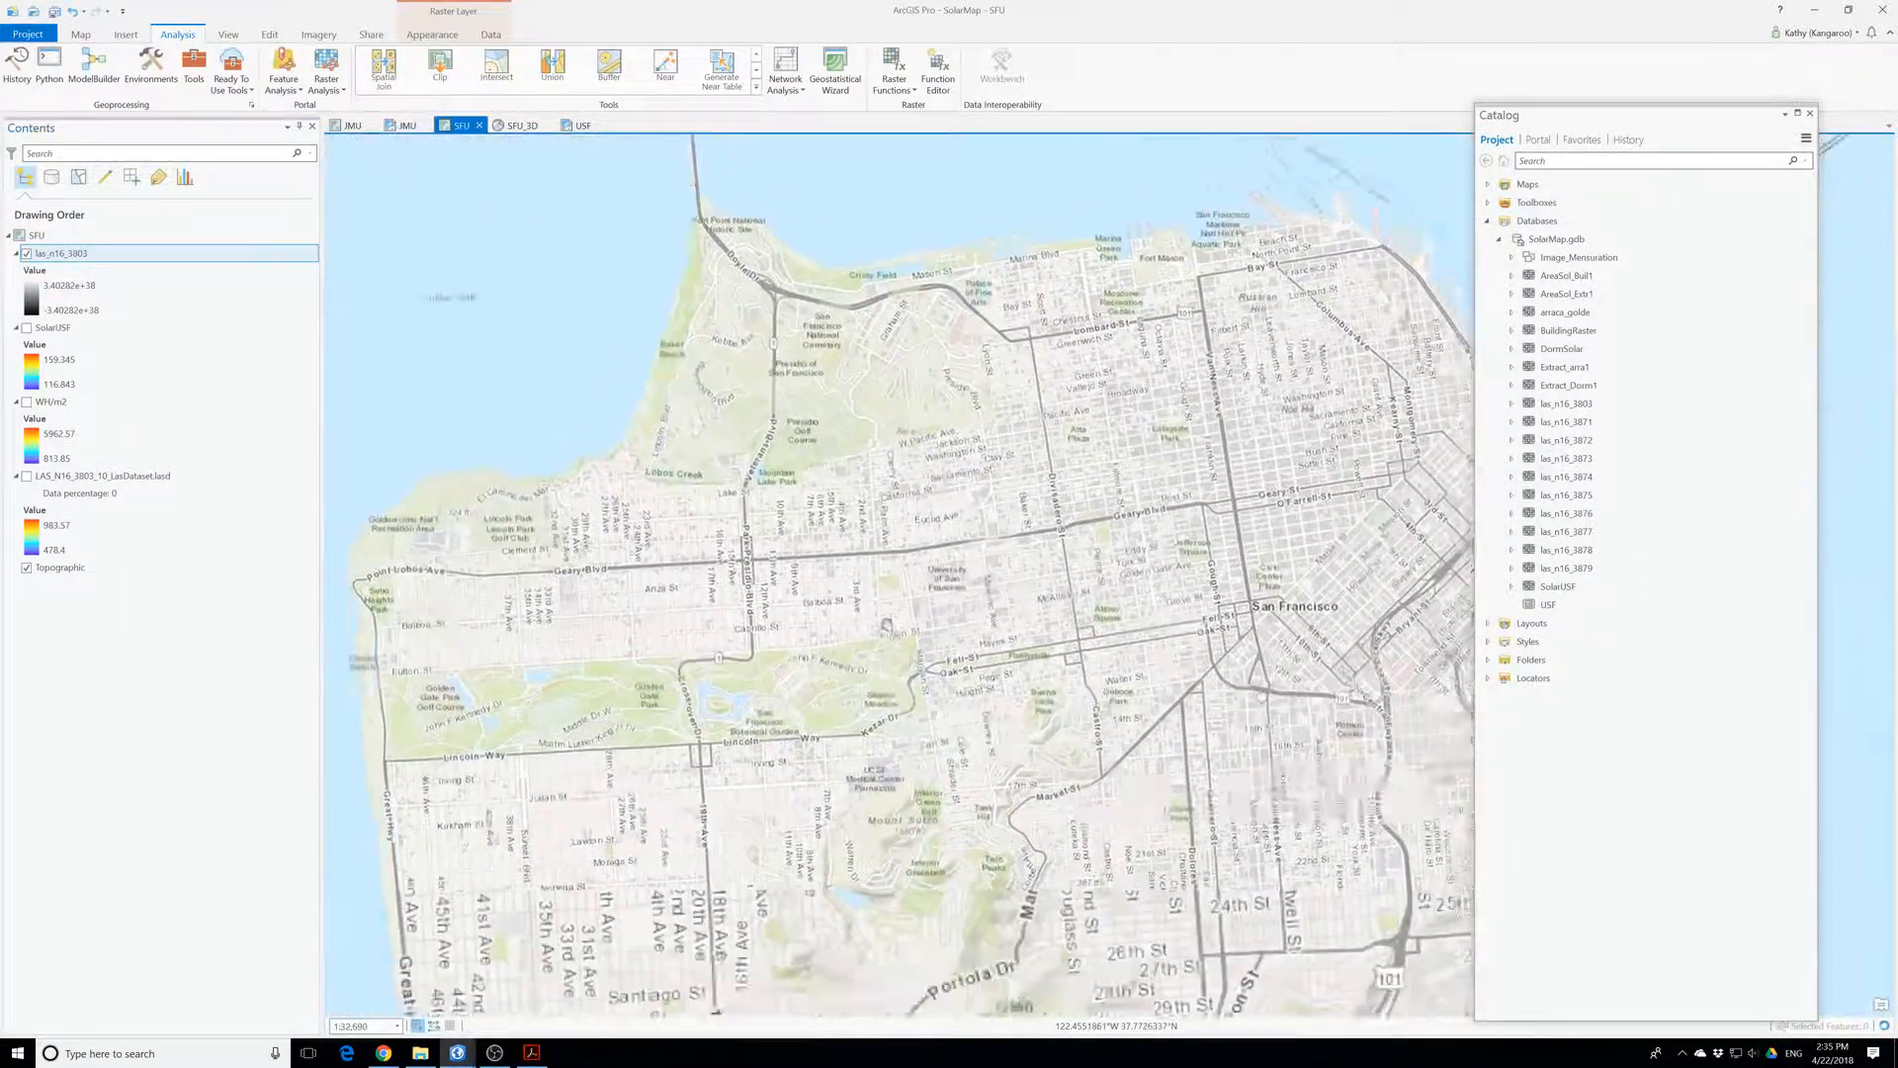
drag(889, 626, 865, 591)
drag(967, 768, 923, 610)
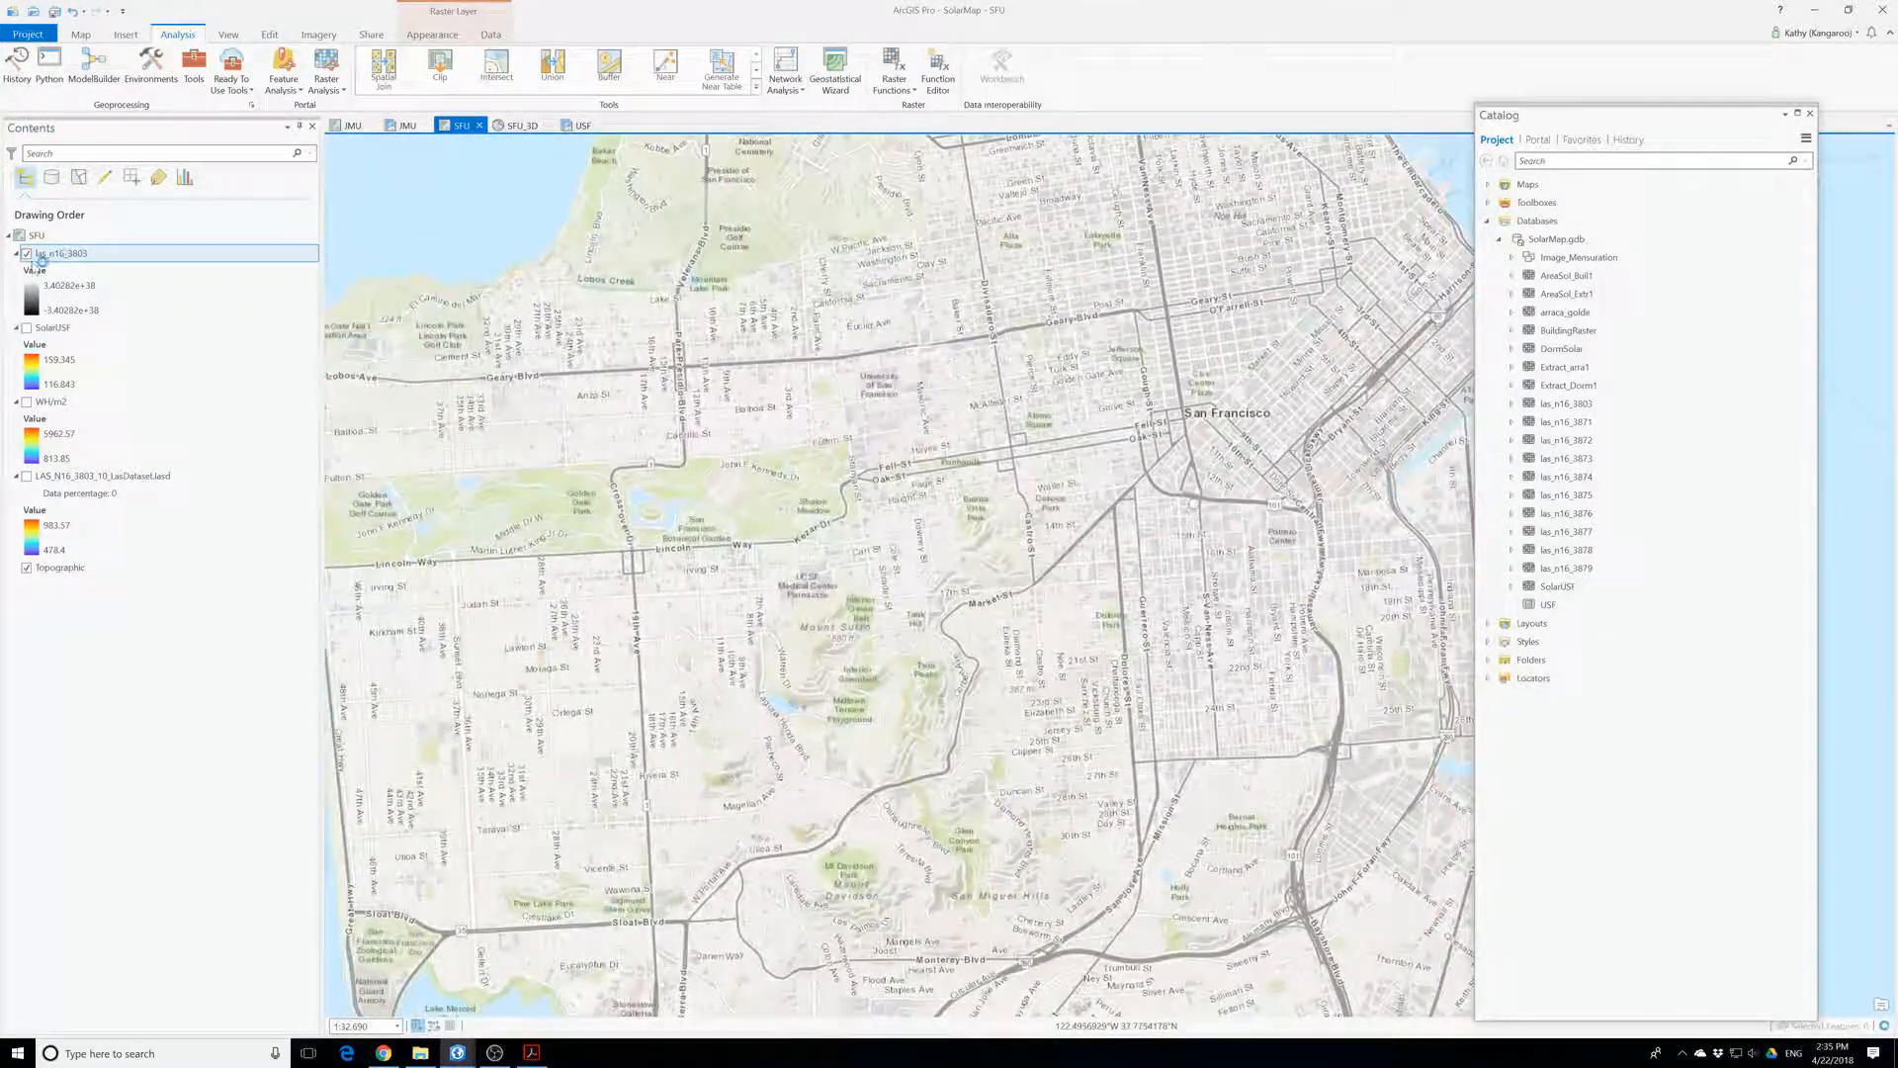
click(33, 259)
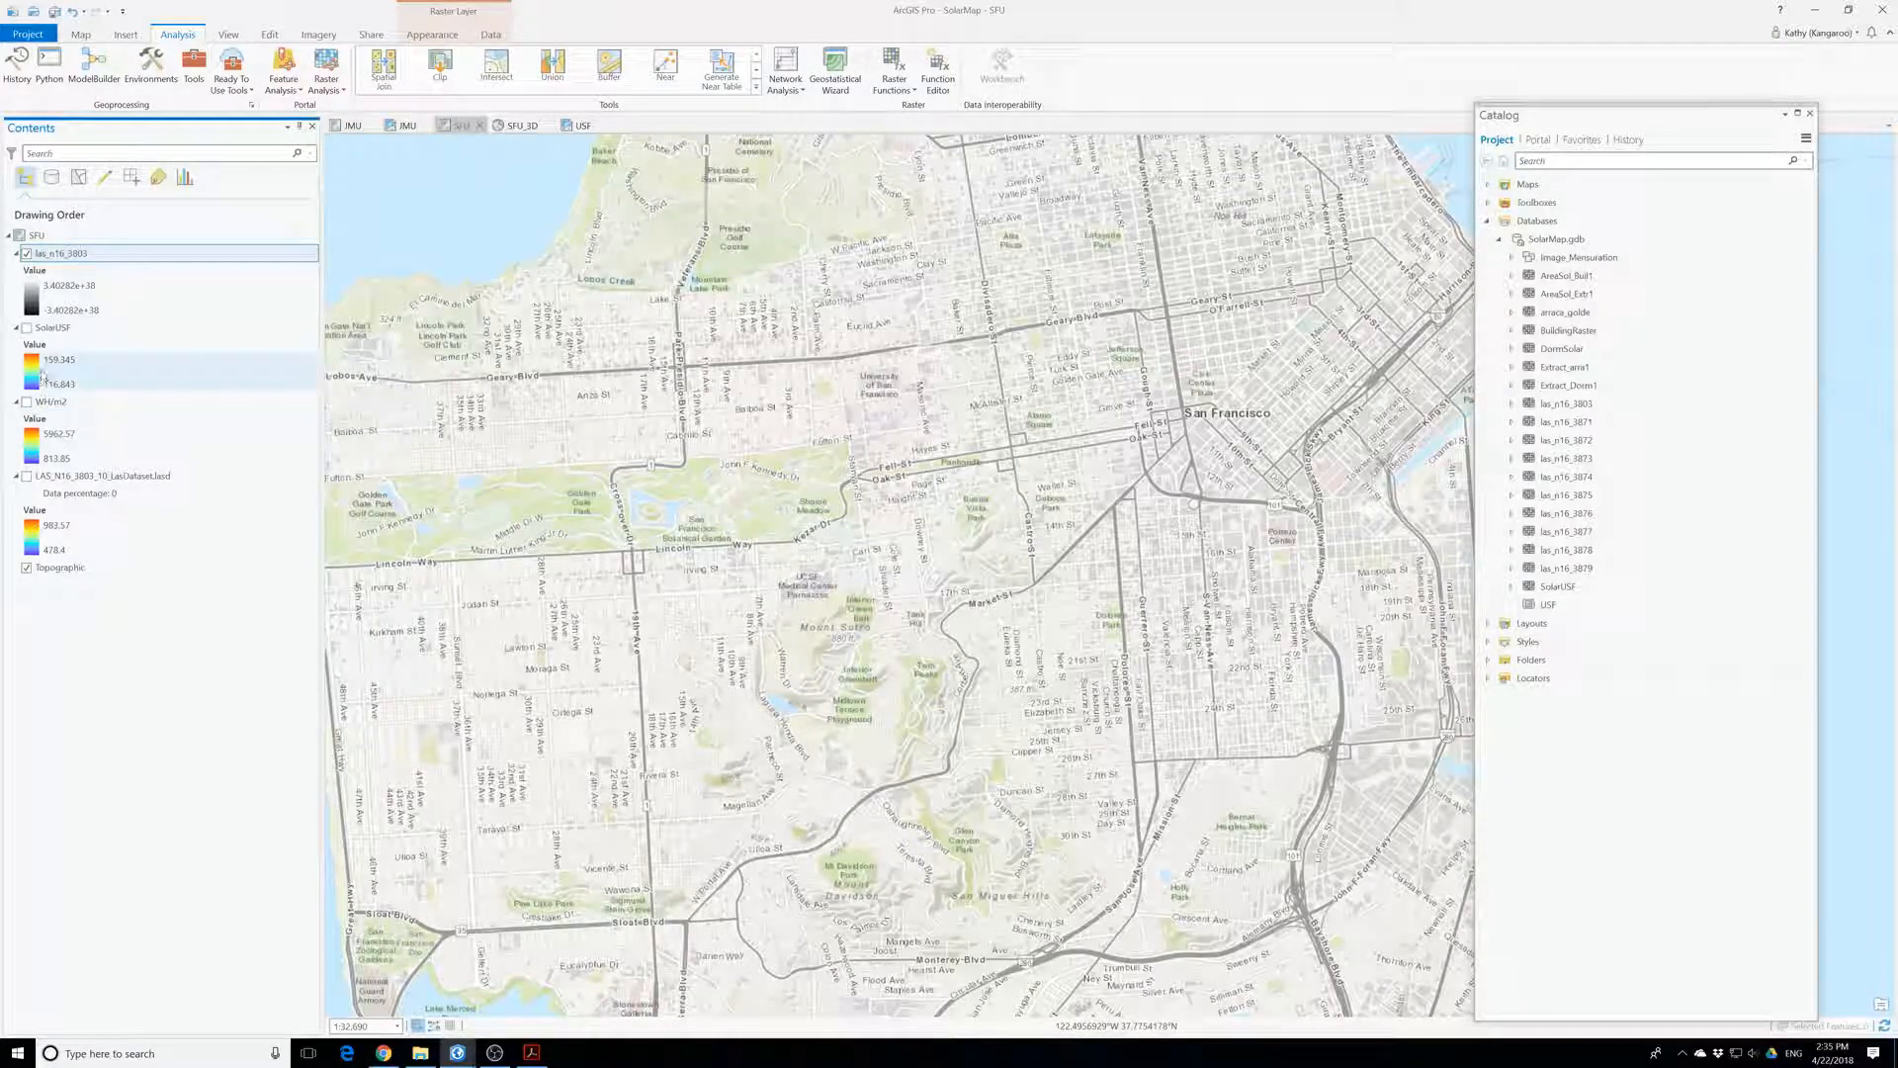
right_click(66, 256)
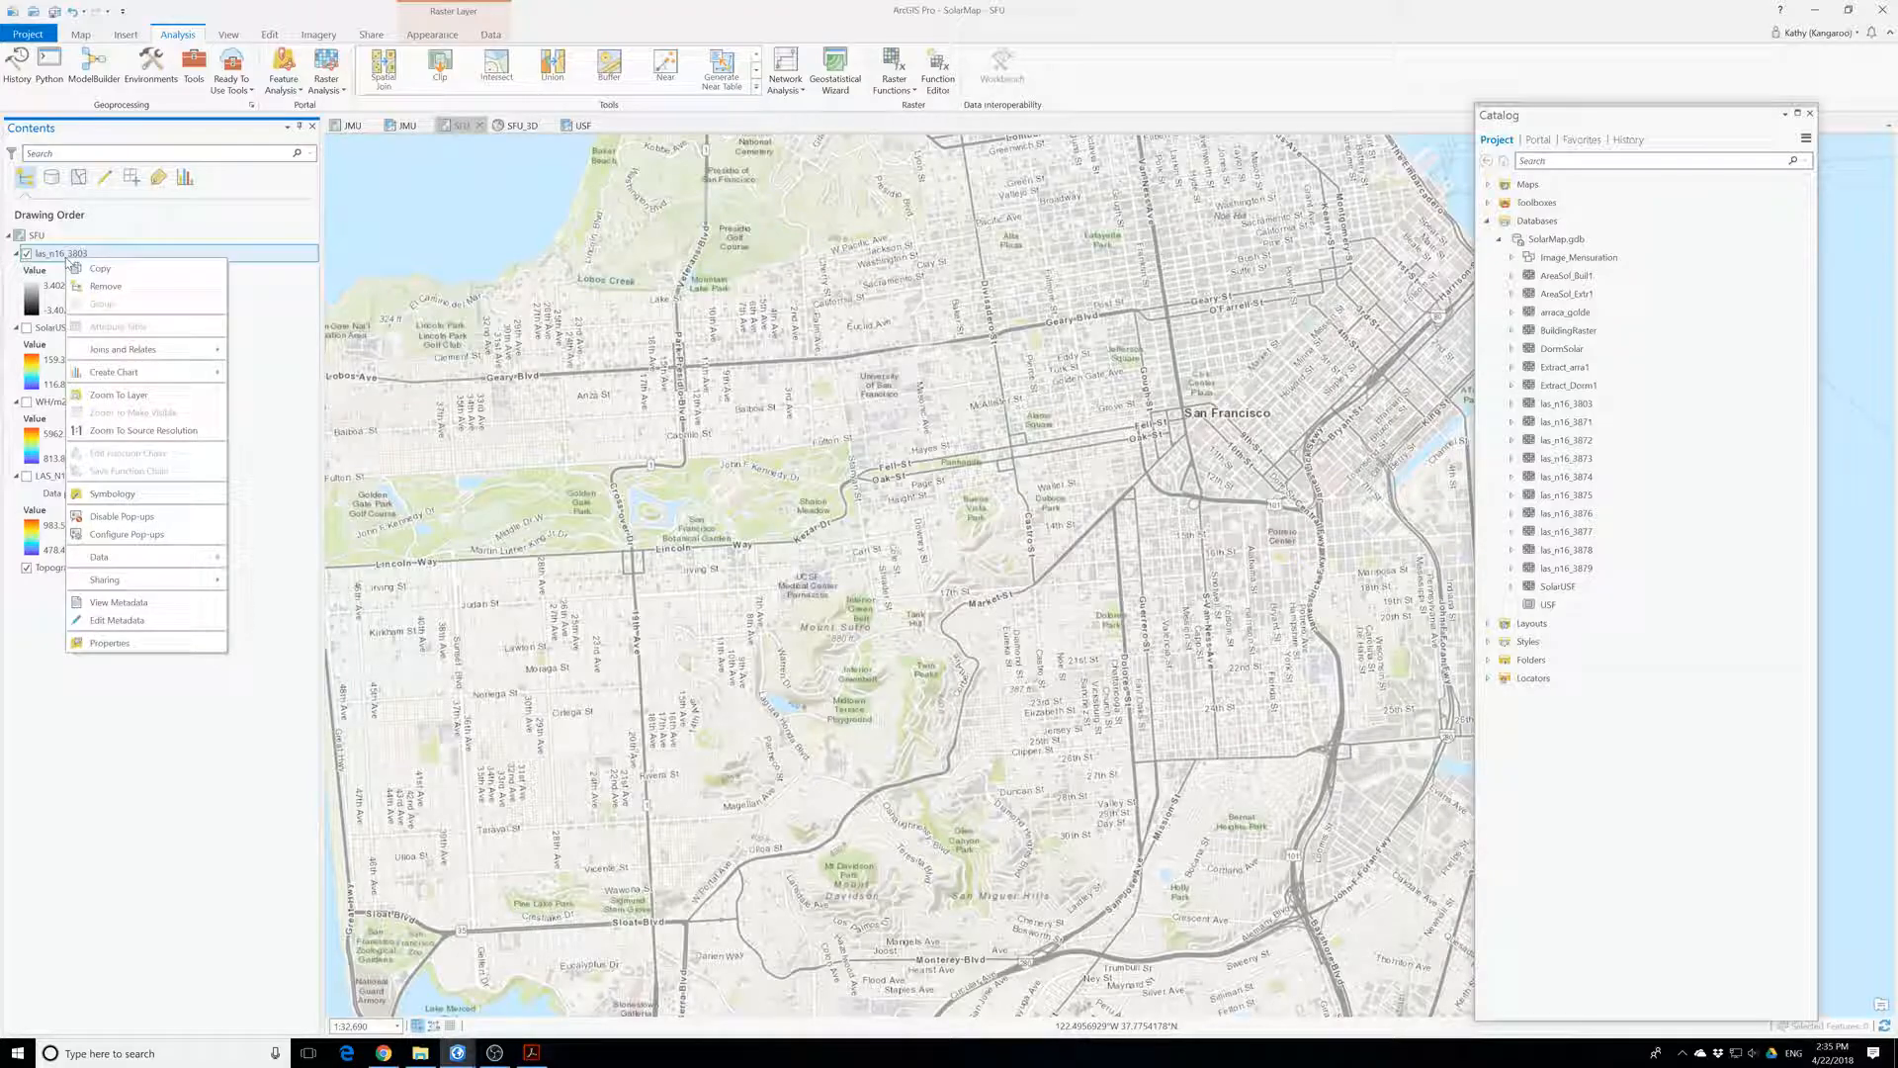
click(106, 287)
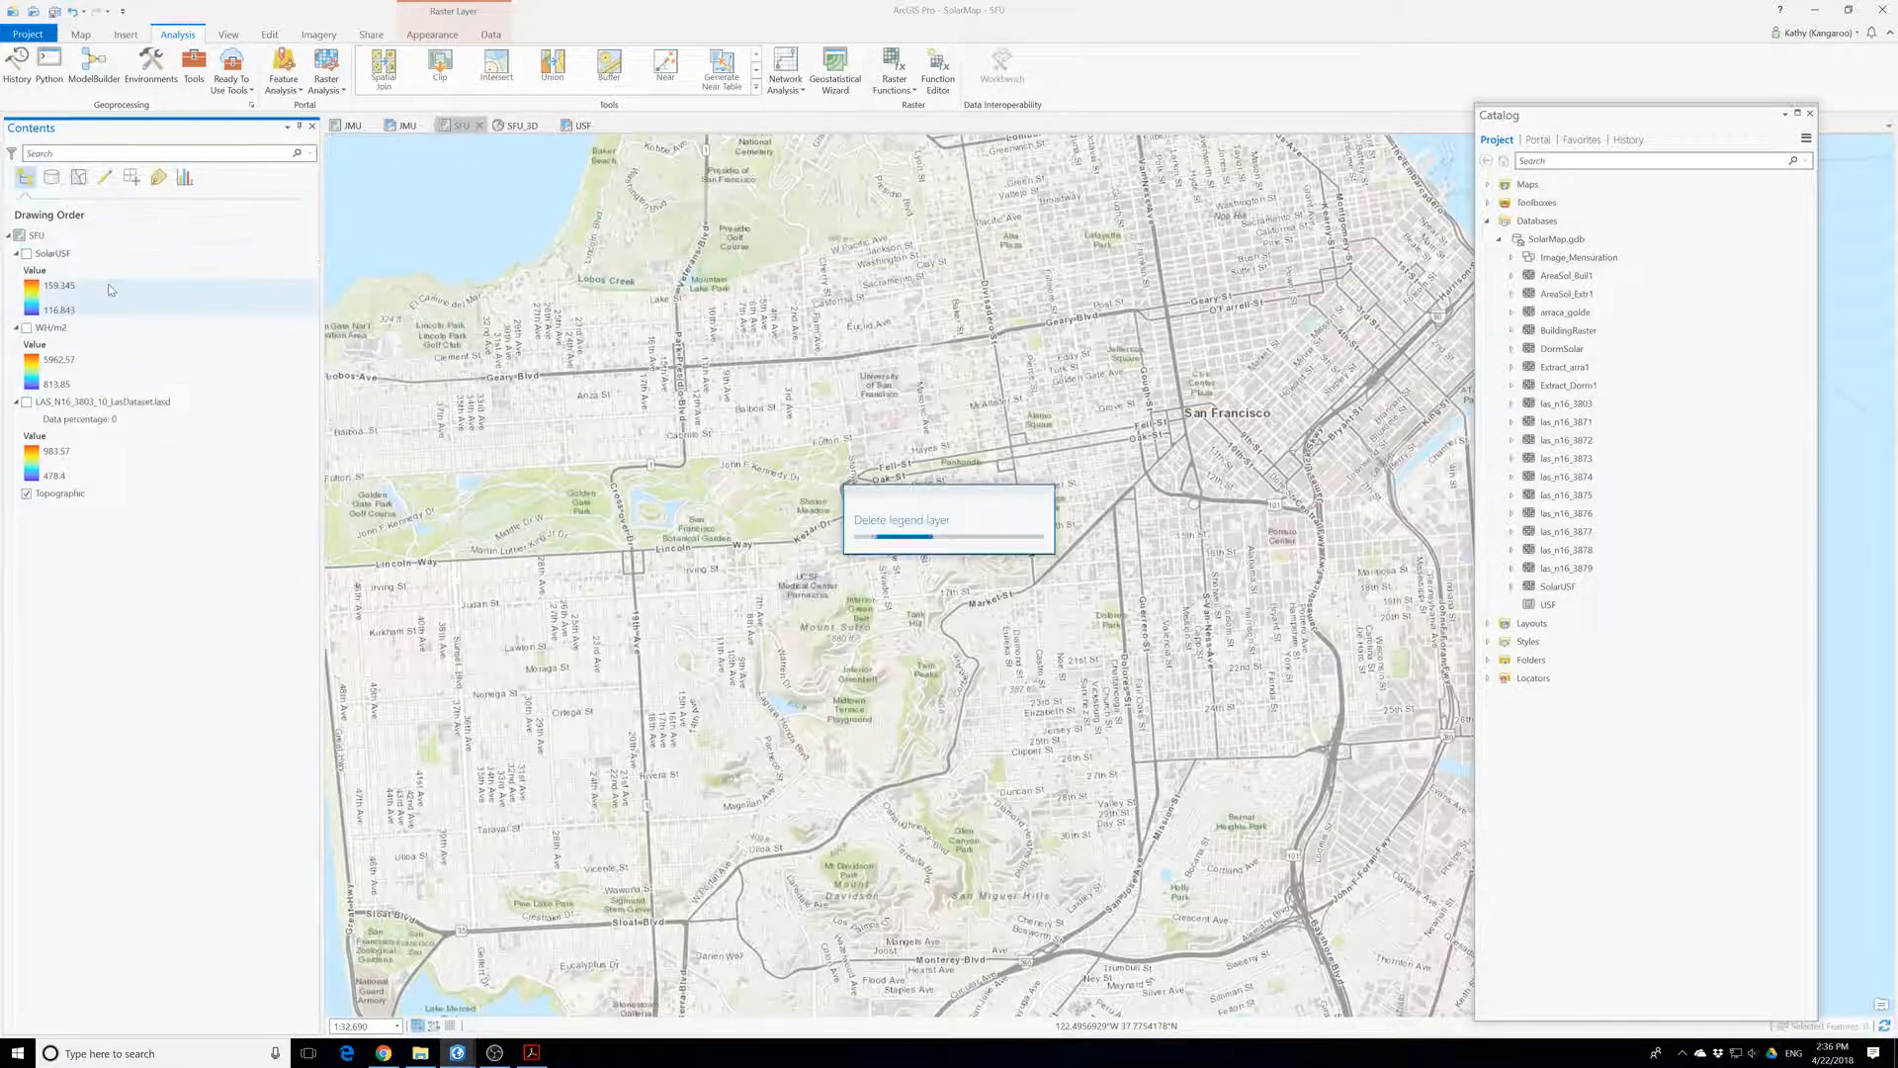
- Turn the LAS dataset back on, show all its points, raise the point density and set the display limit to 2,500,000
click(26, 401)
click(99, 402)
click(643, 77)
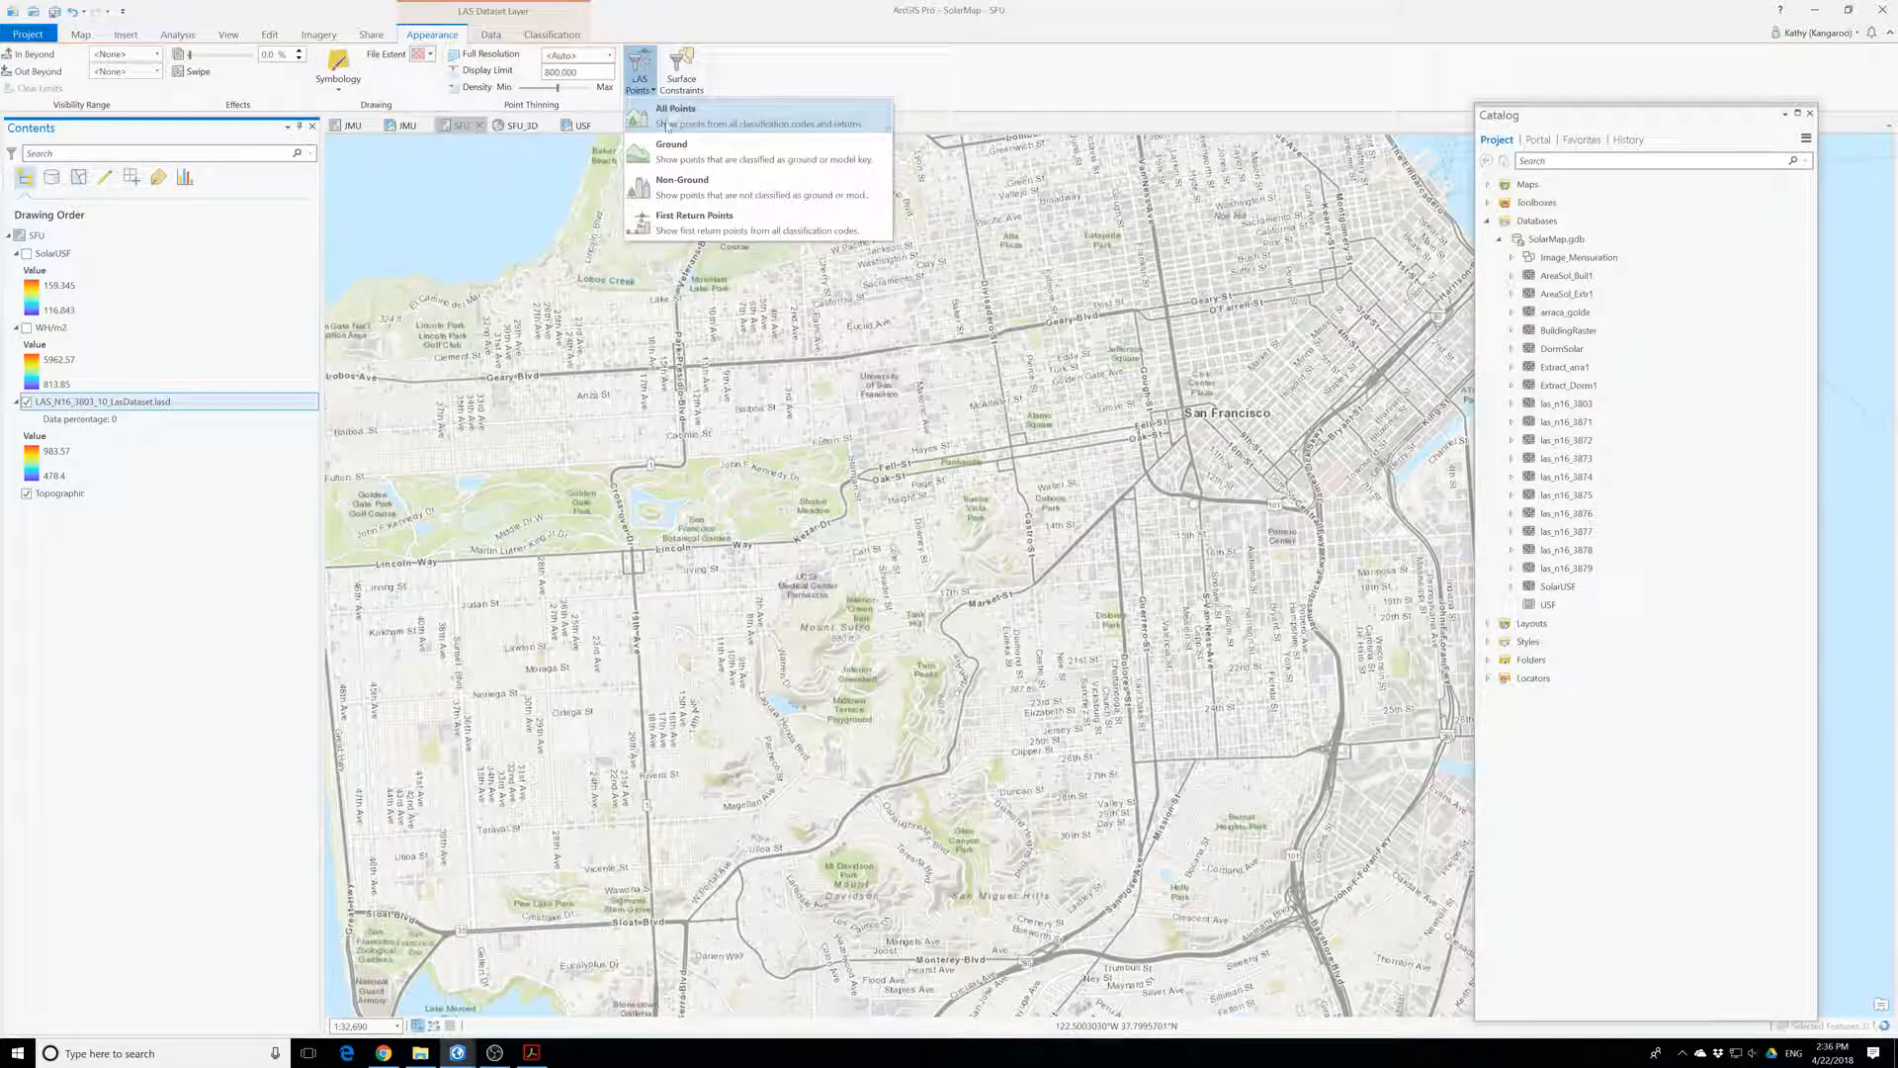
click(666, 119)
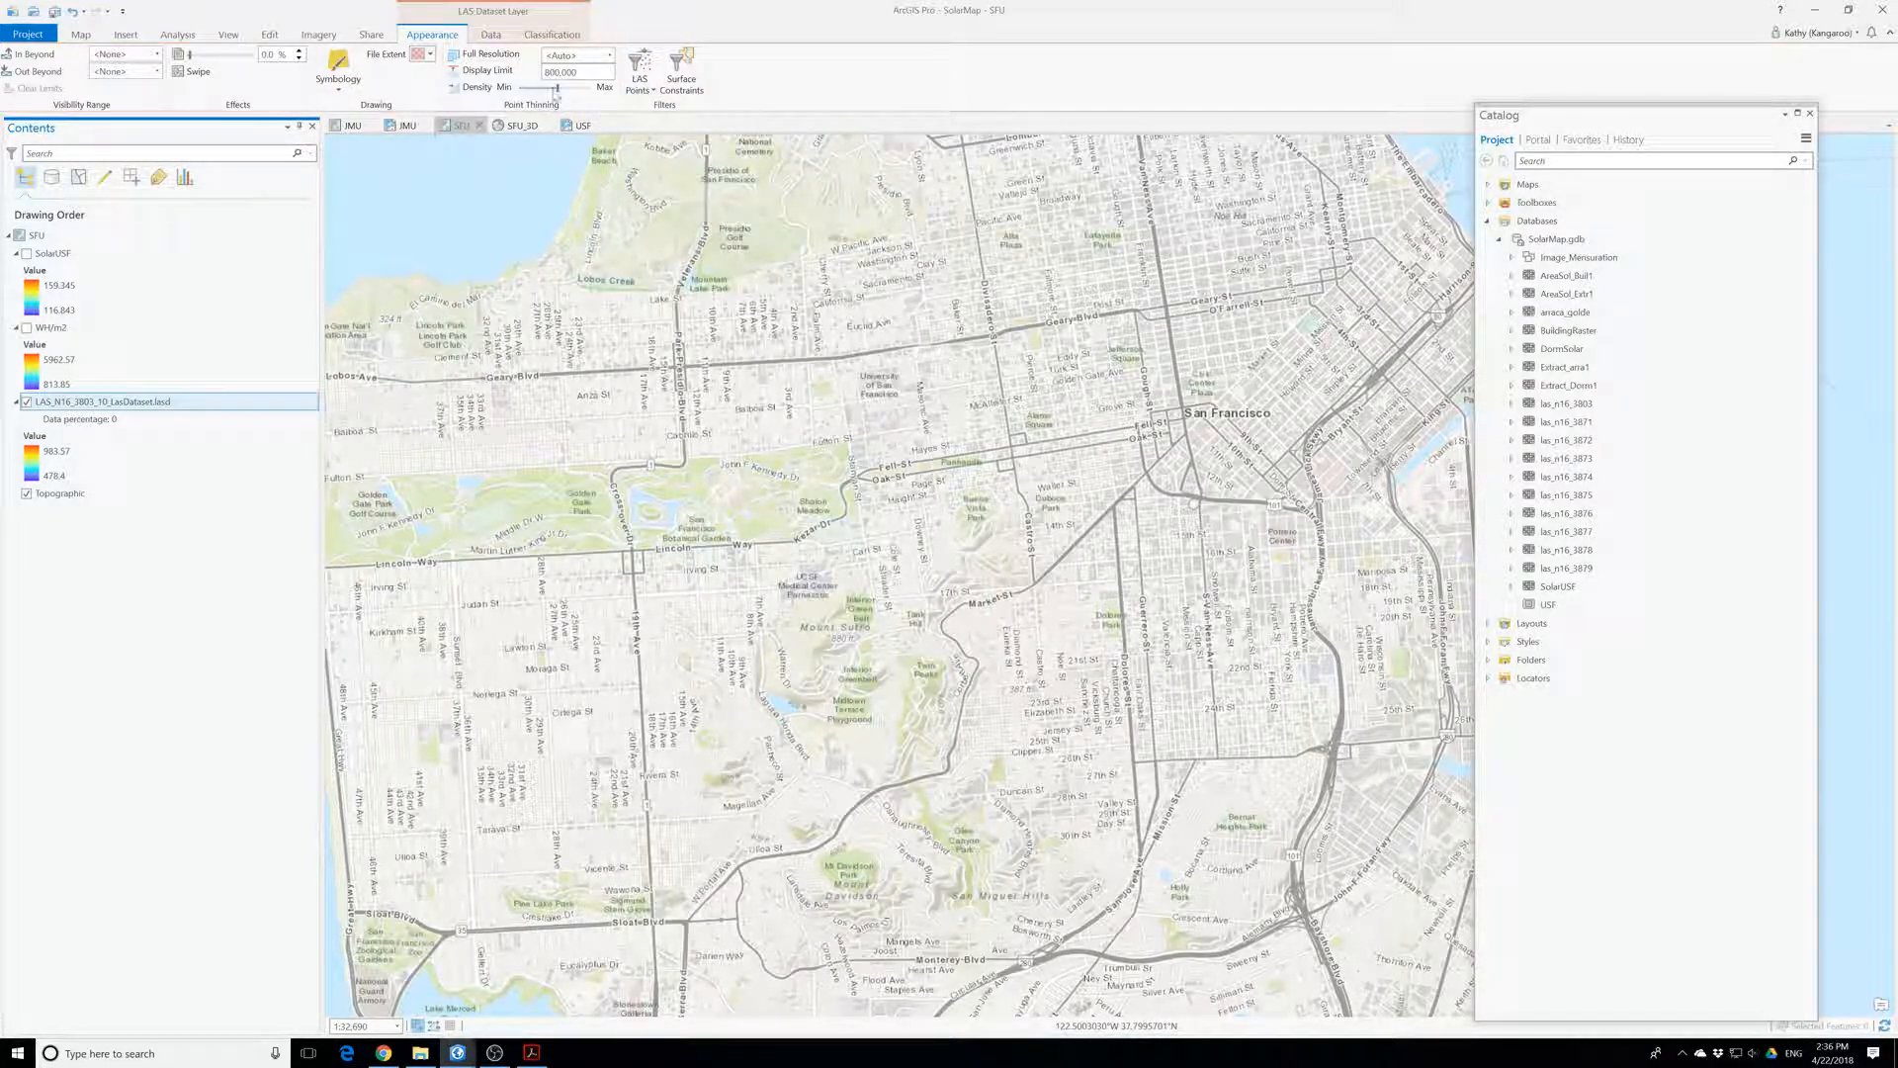
drag(556, 87, 590, 94)
drag(577, 73, 532, 74)
text(2500000)
- Examine where the LAS_N16_3803_10 dataset's extent lies within the country, and remove its layer from the map
right_click(133, 408)
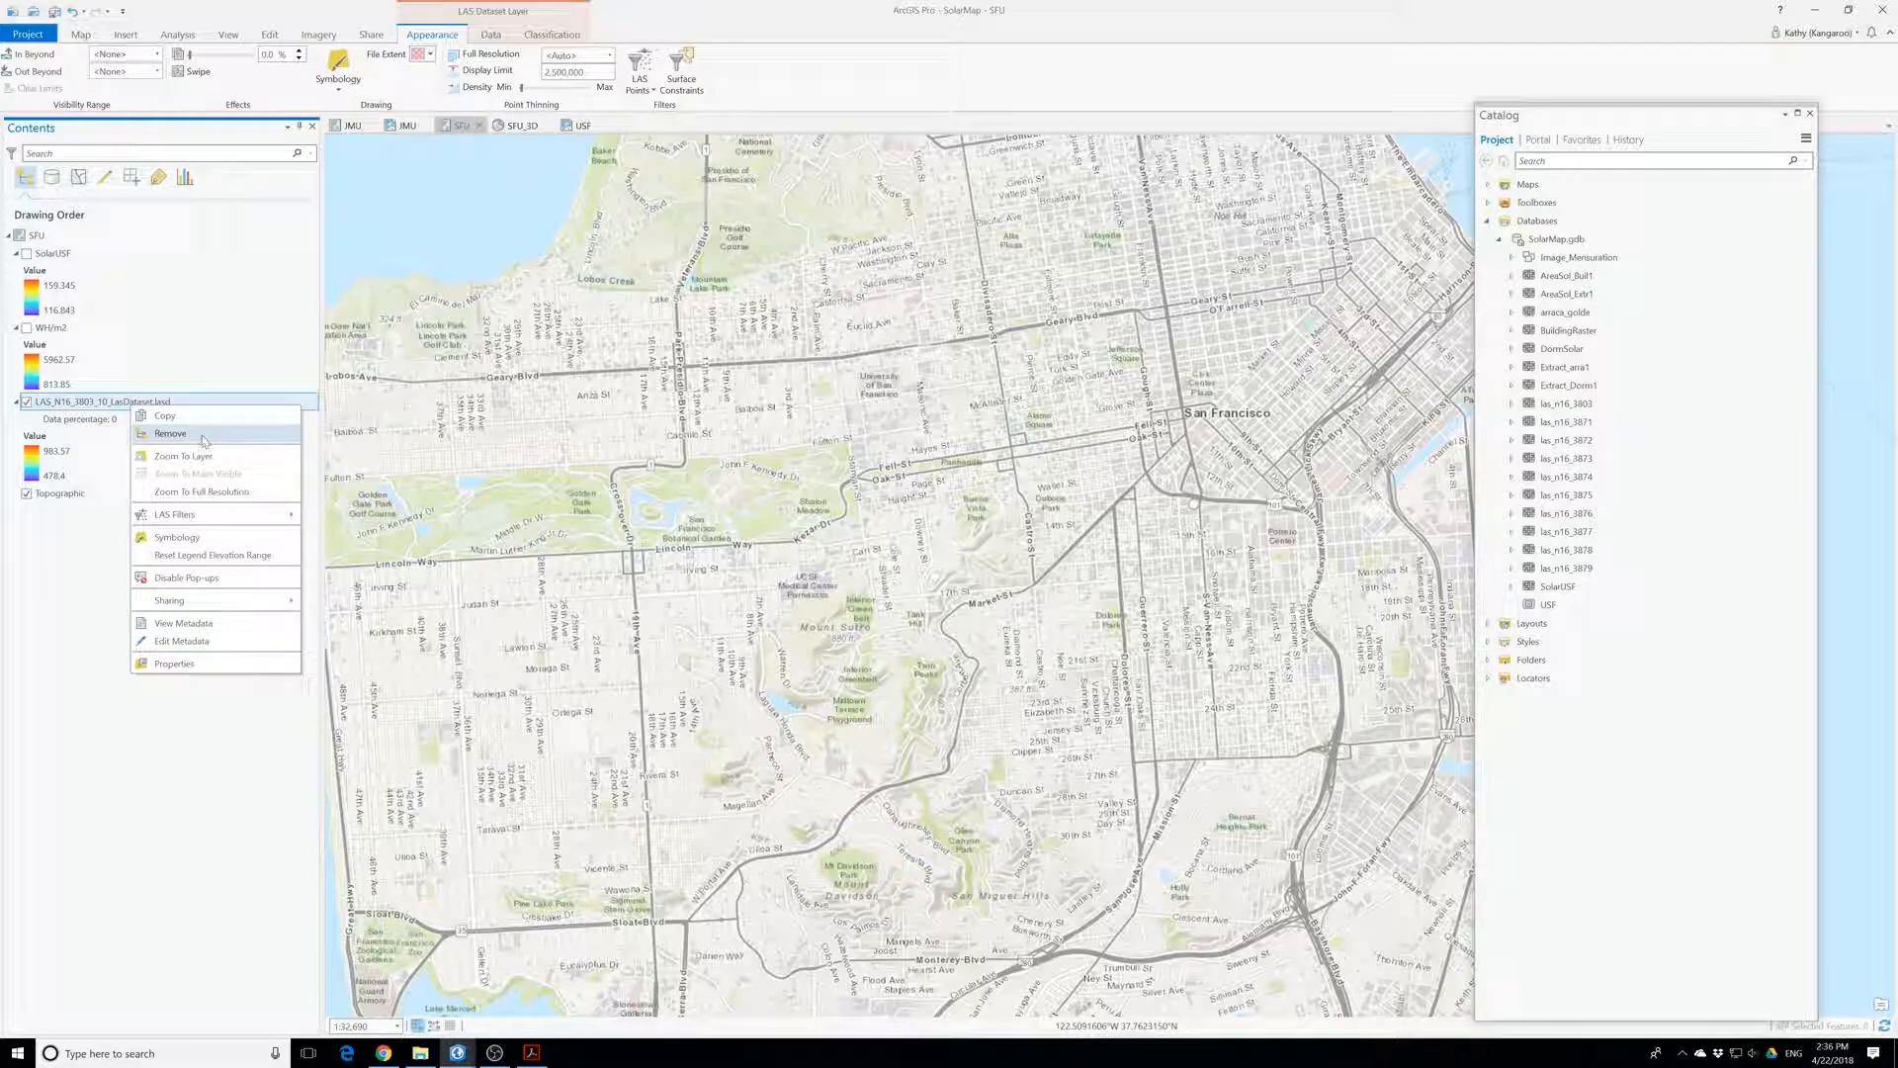
click(198, 433)
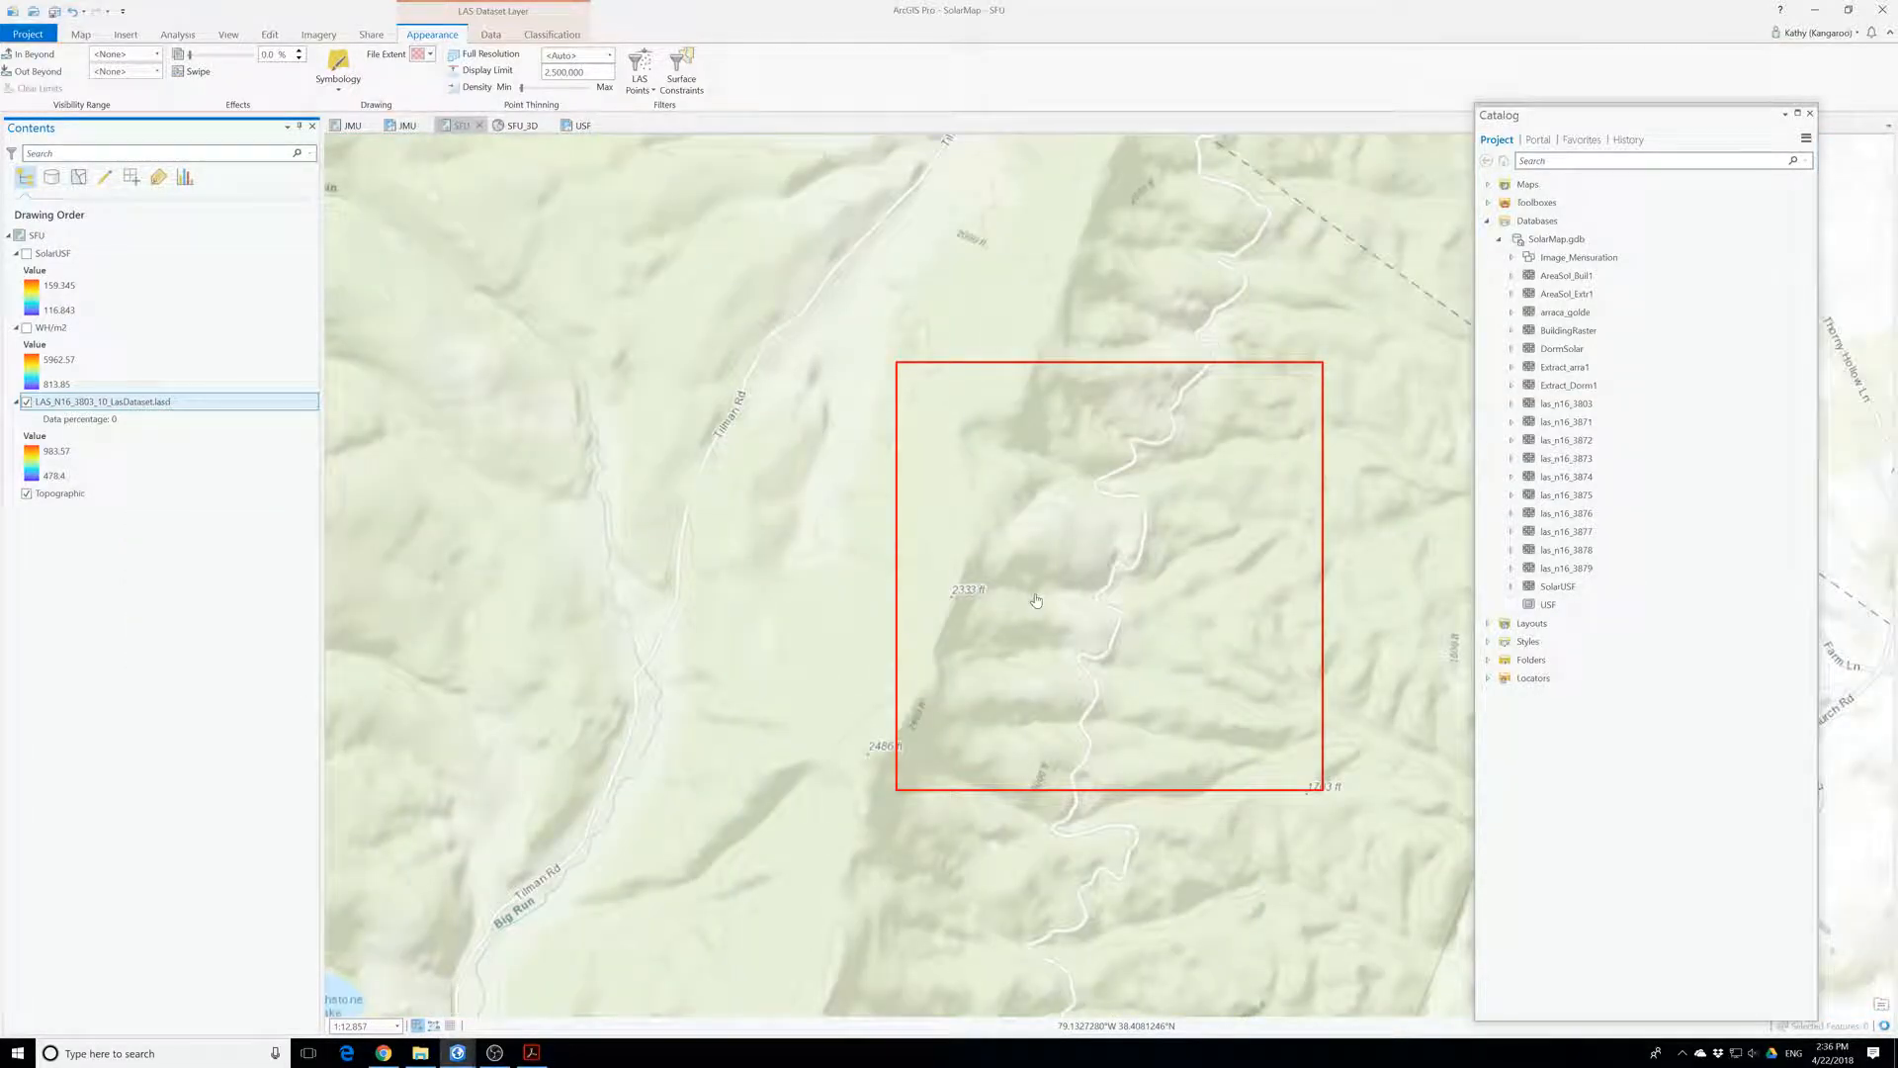
scroll(1036, 600, up, 5)
scroll(1065, 612, down, 5)
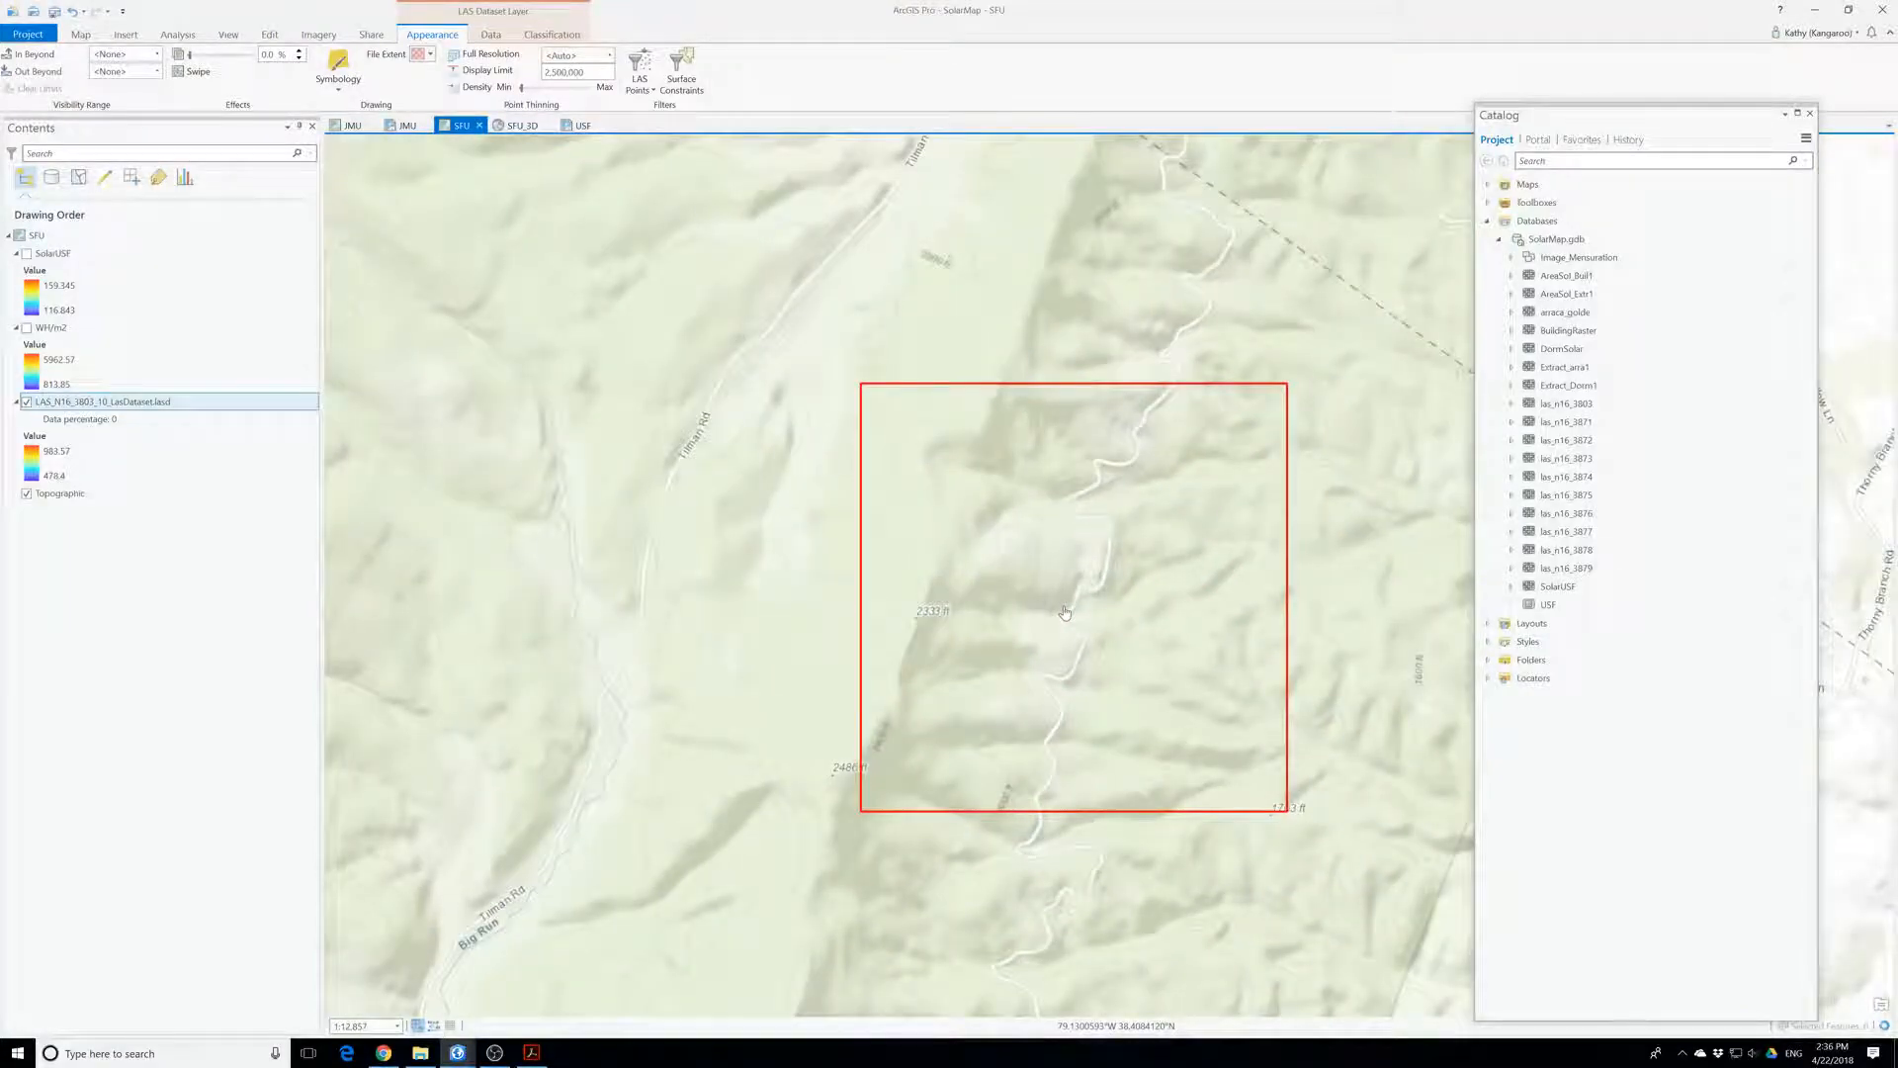
scroll(1064, 612, down, 7)
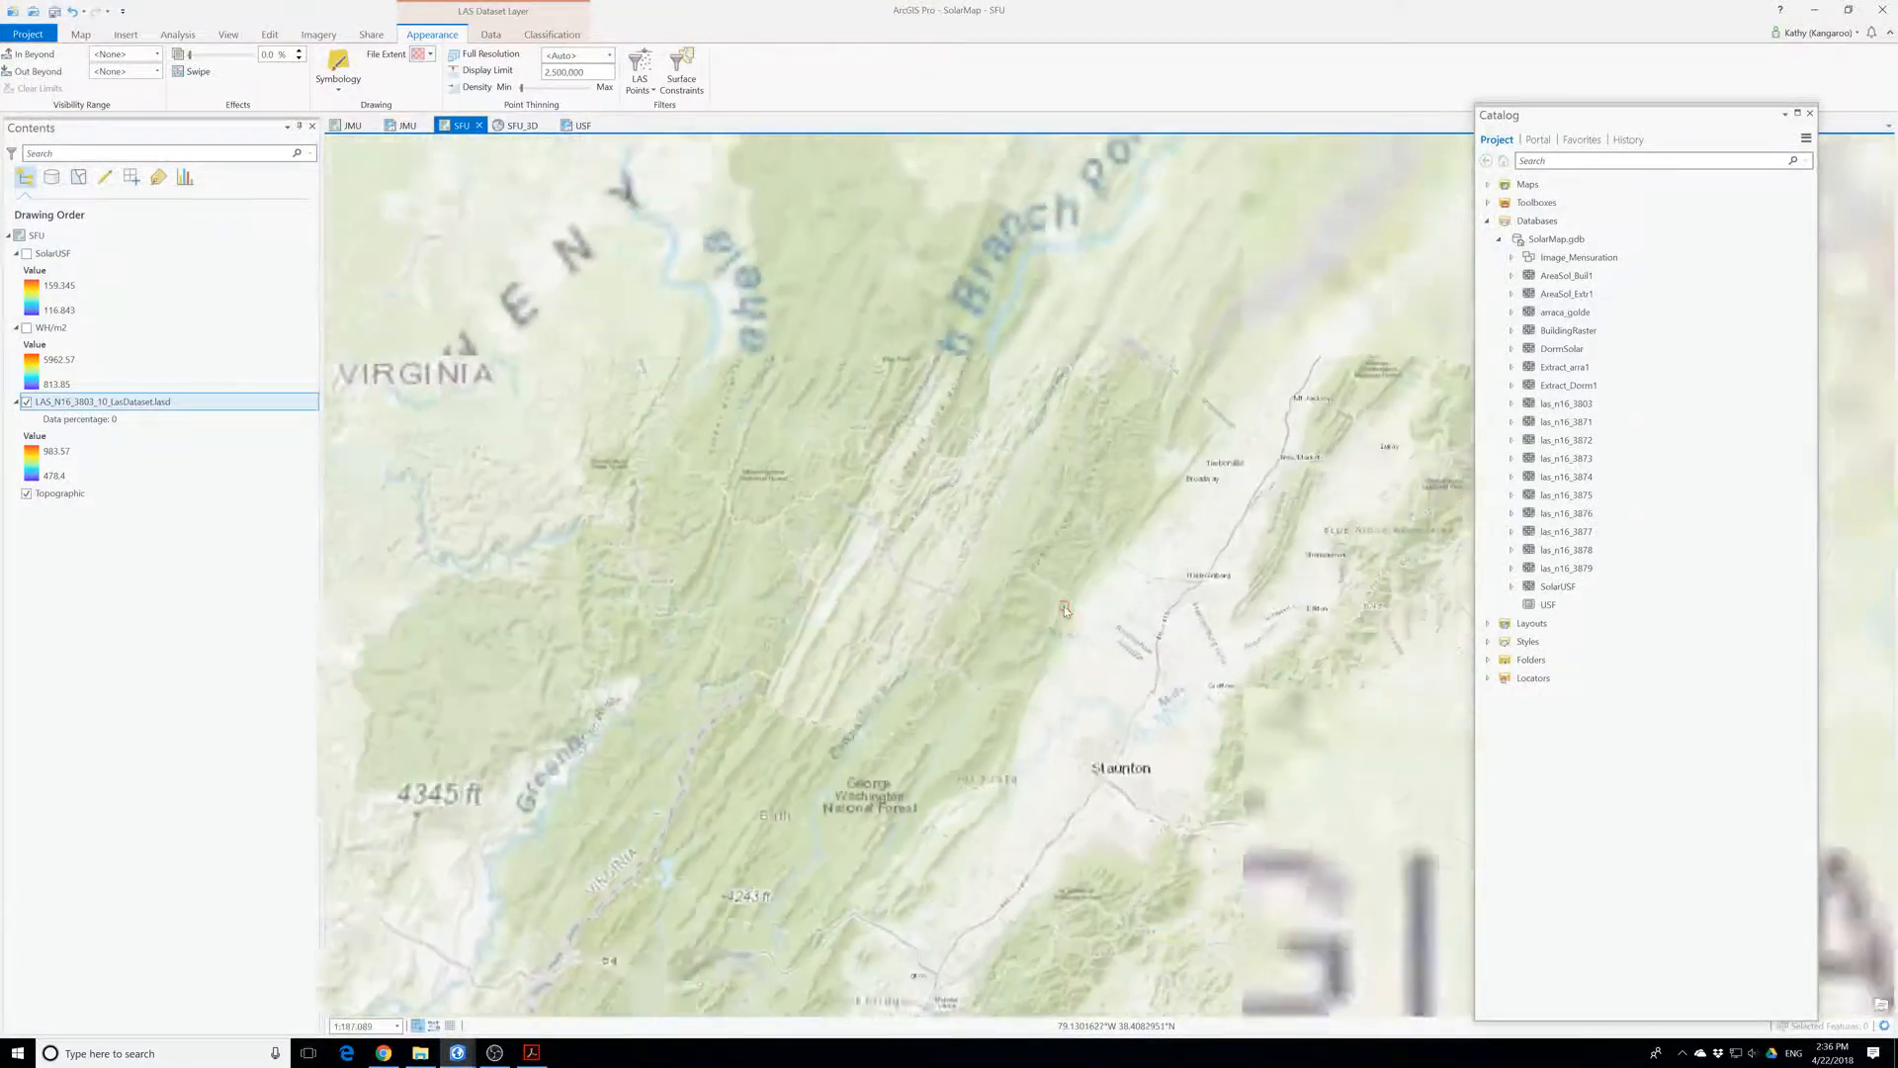
scroll(1064, 612, down, 7)
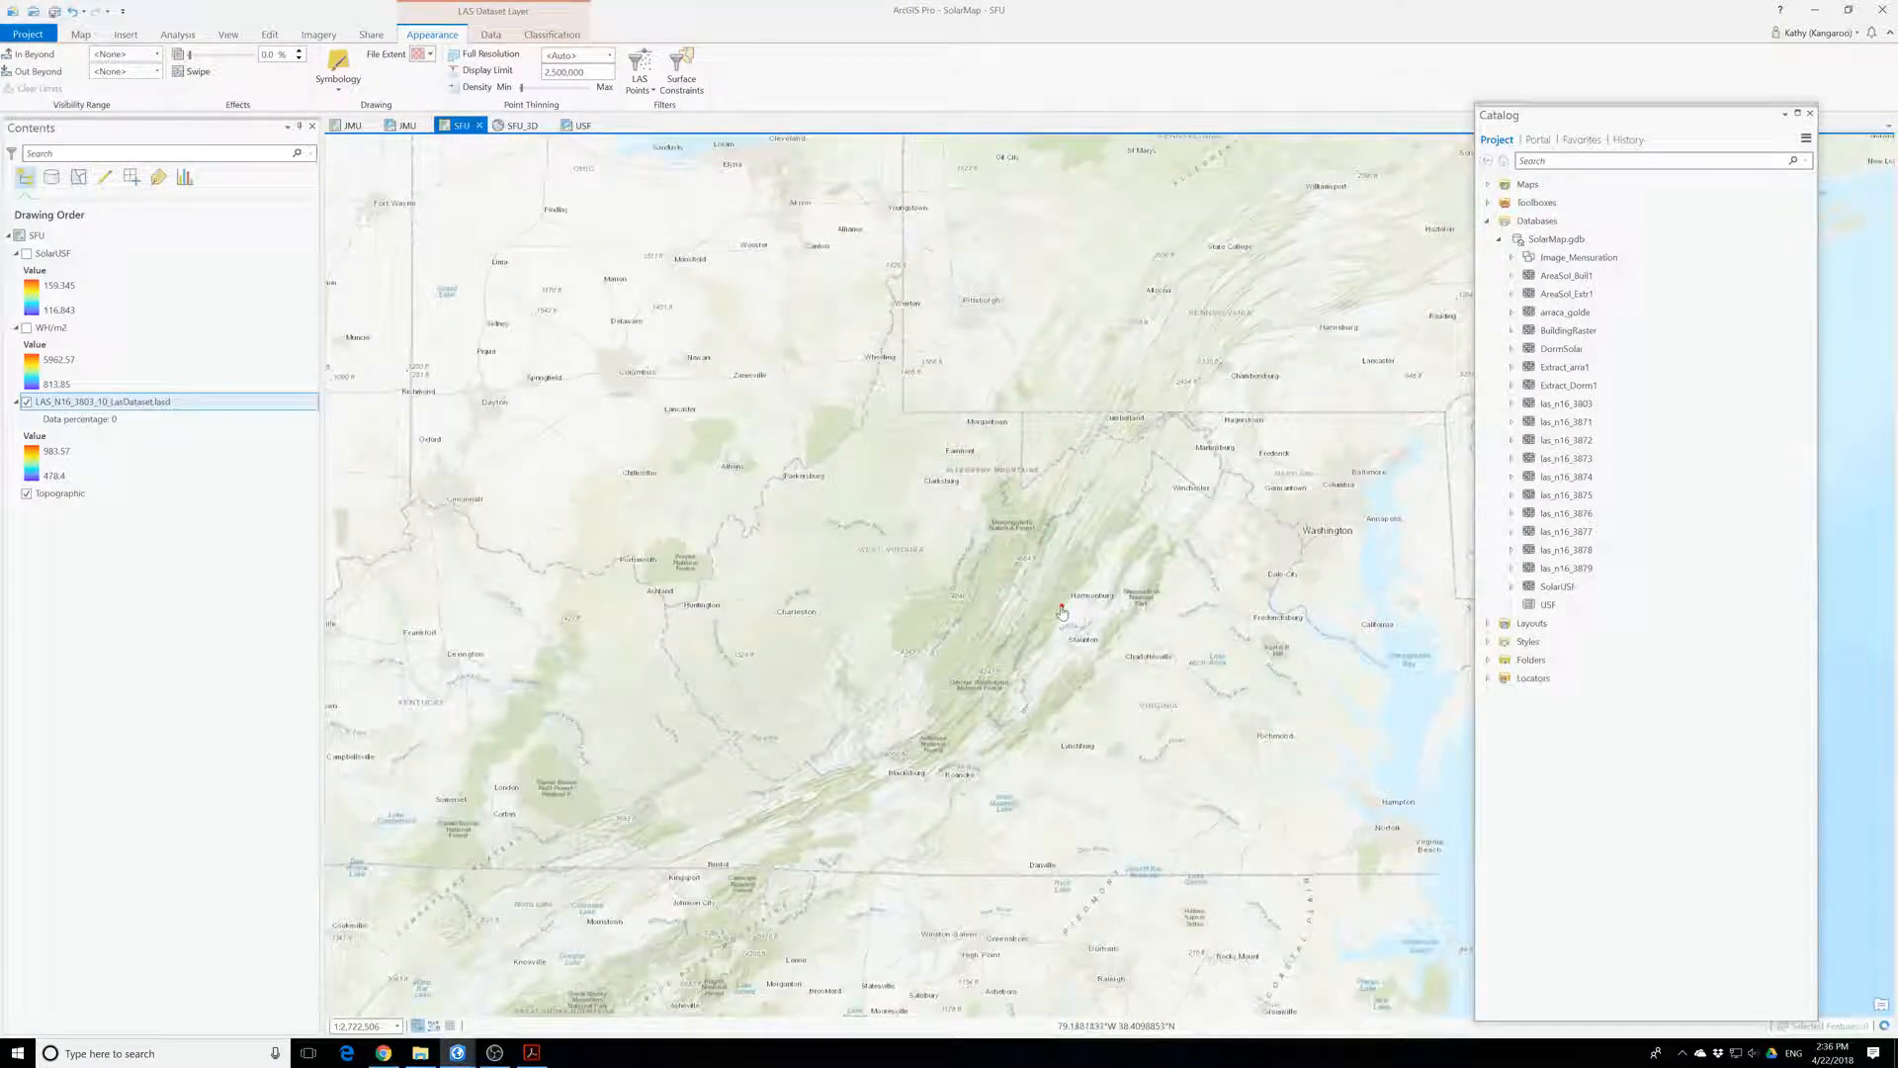
scroll(1062, 613, down, 5)
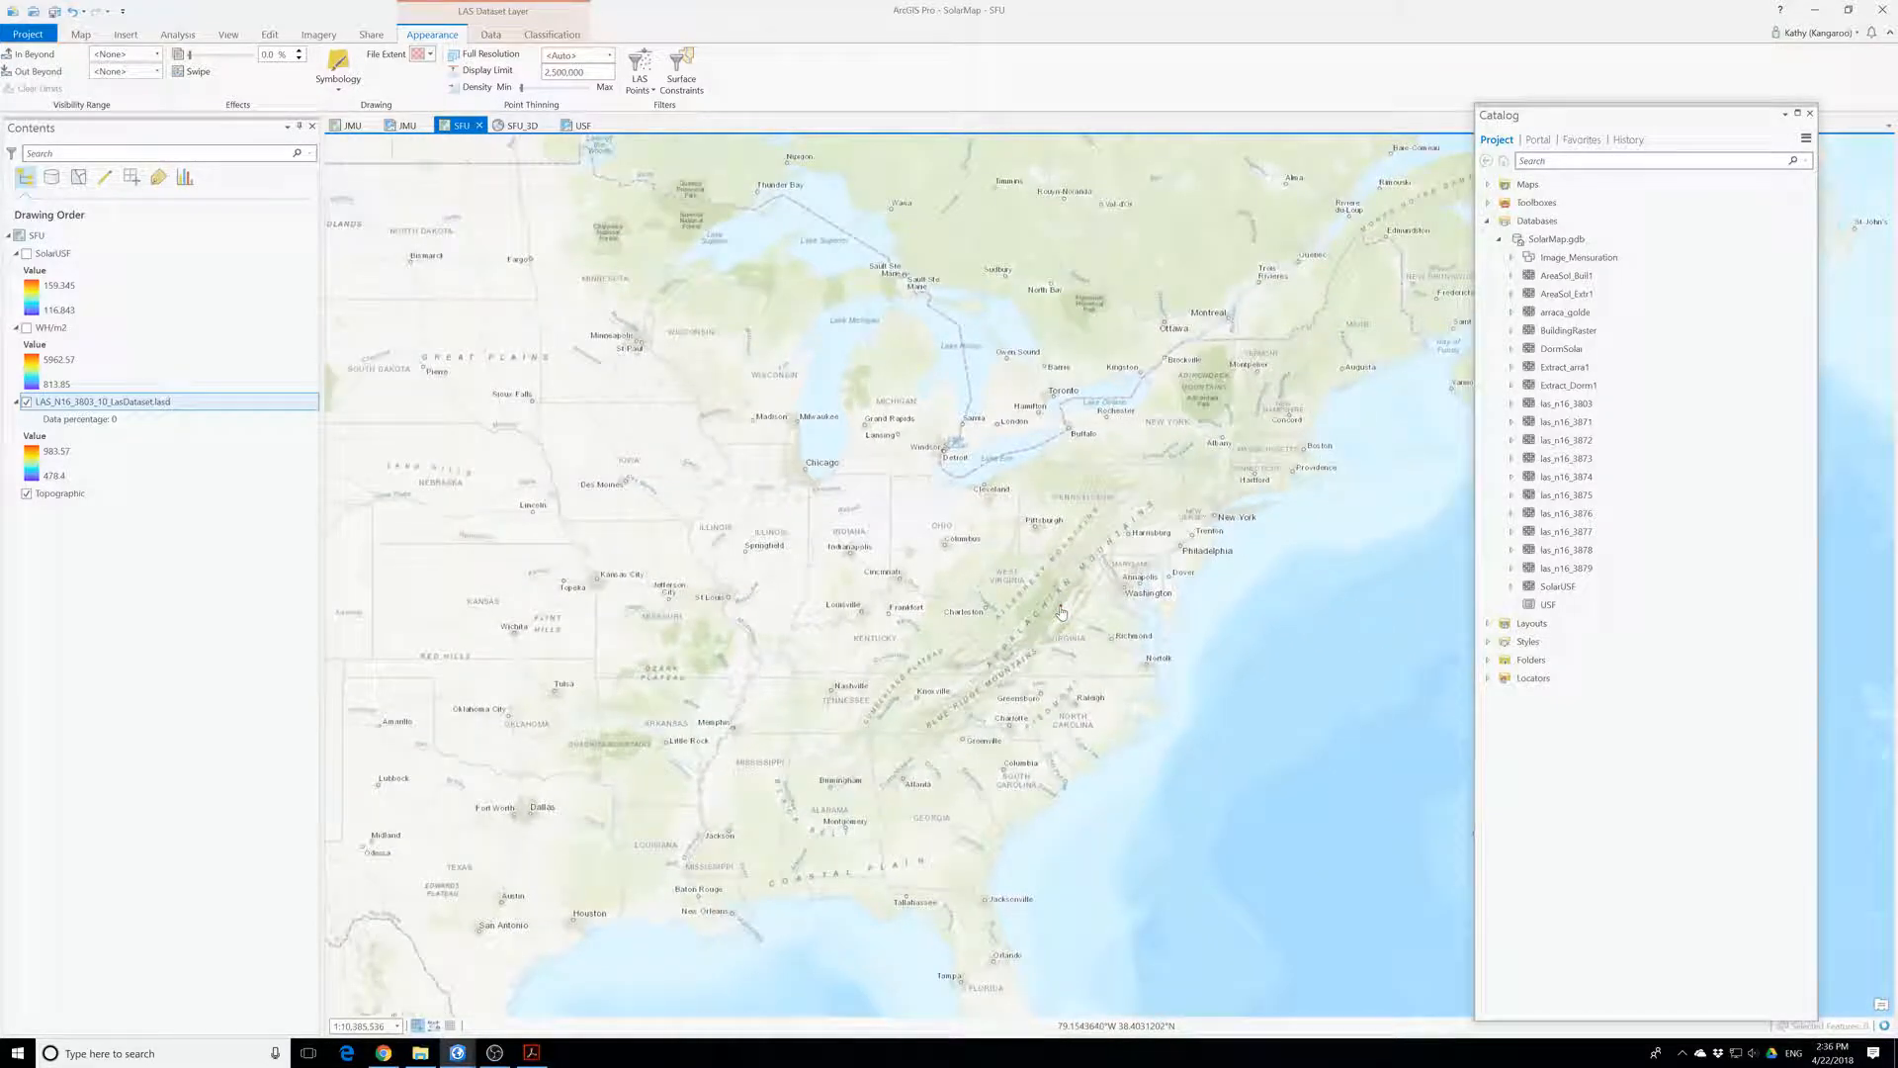
scroll(1061, 613, down, 2)
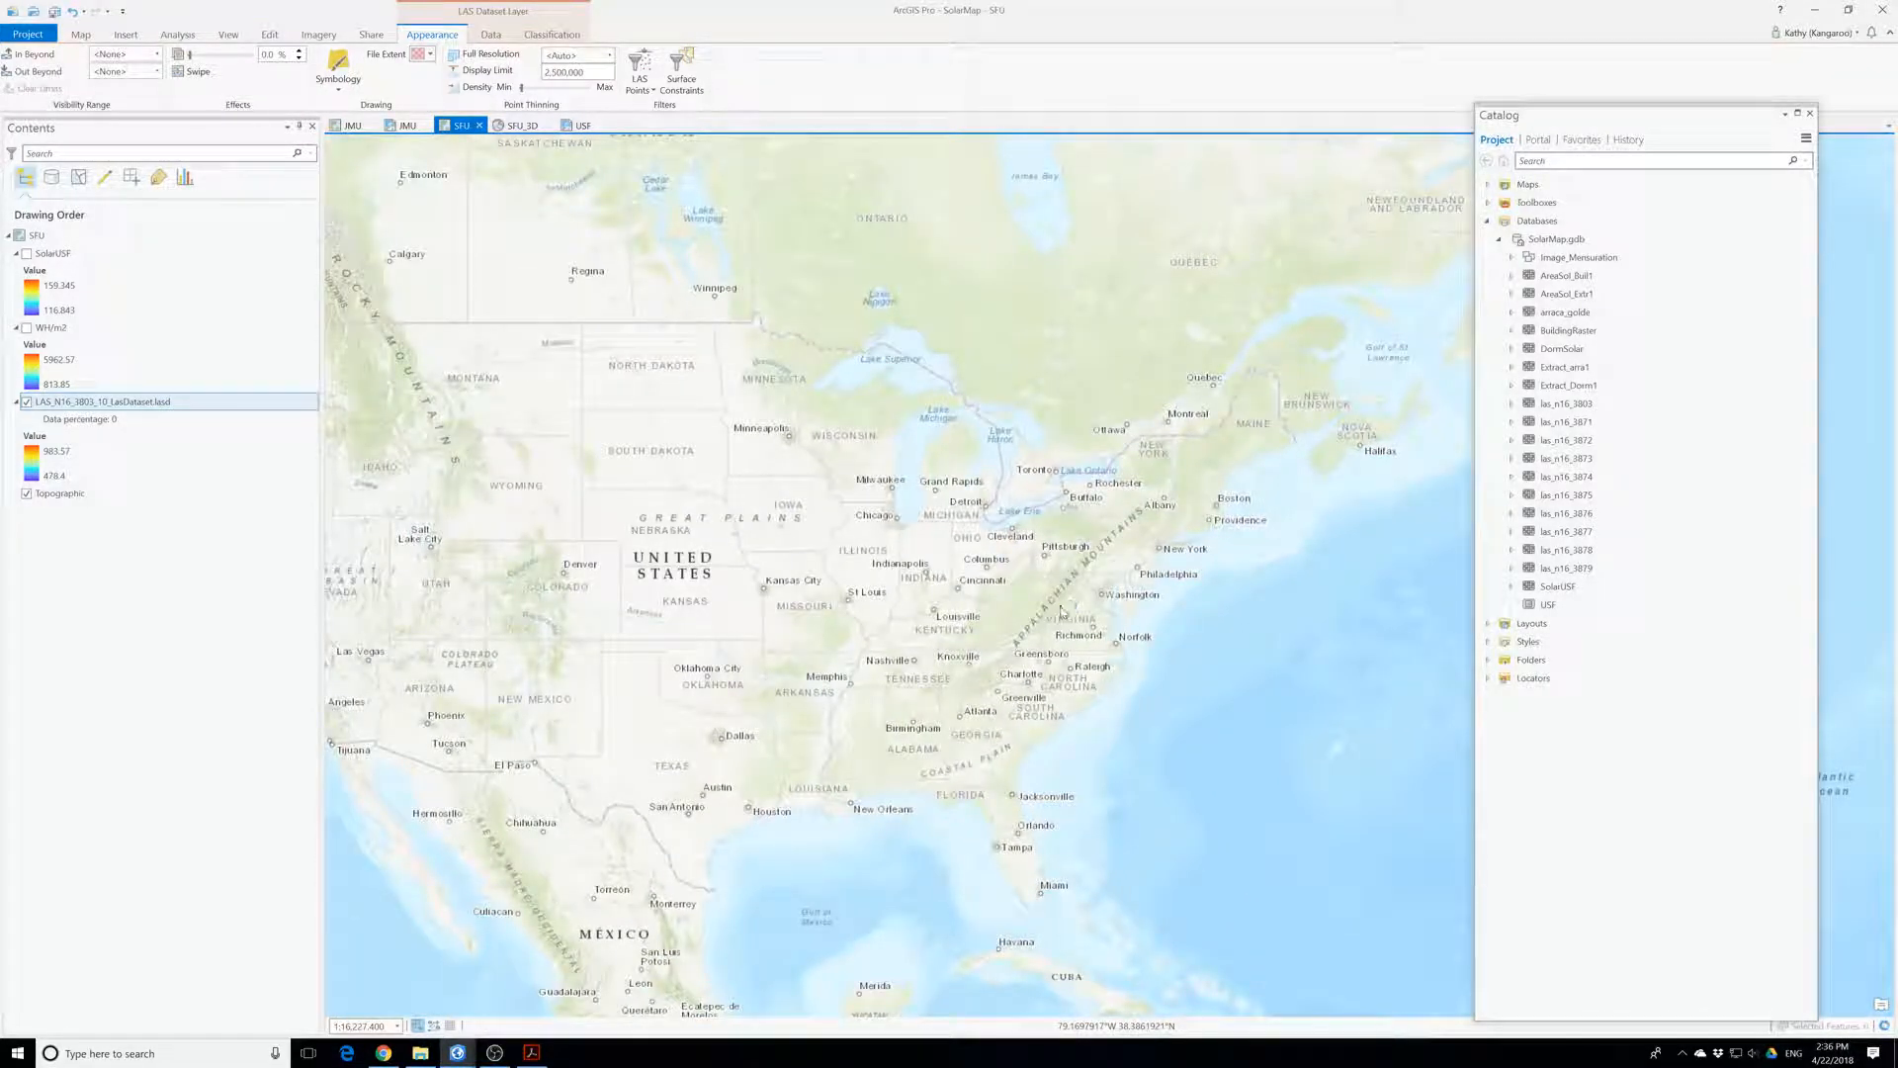
drag(574, 612, 1137, 673)
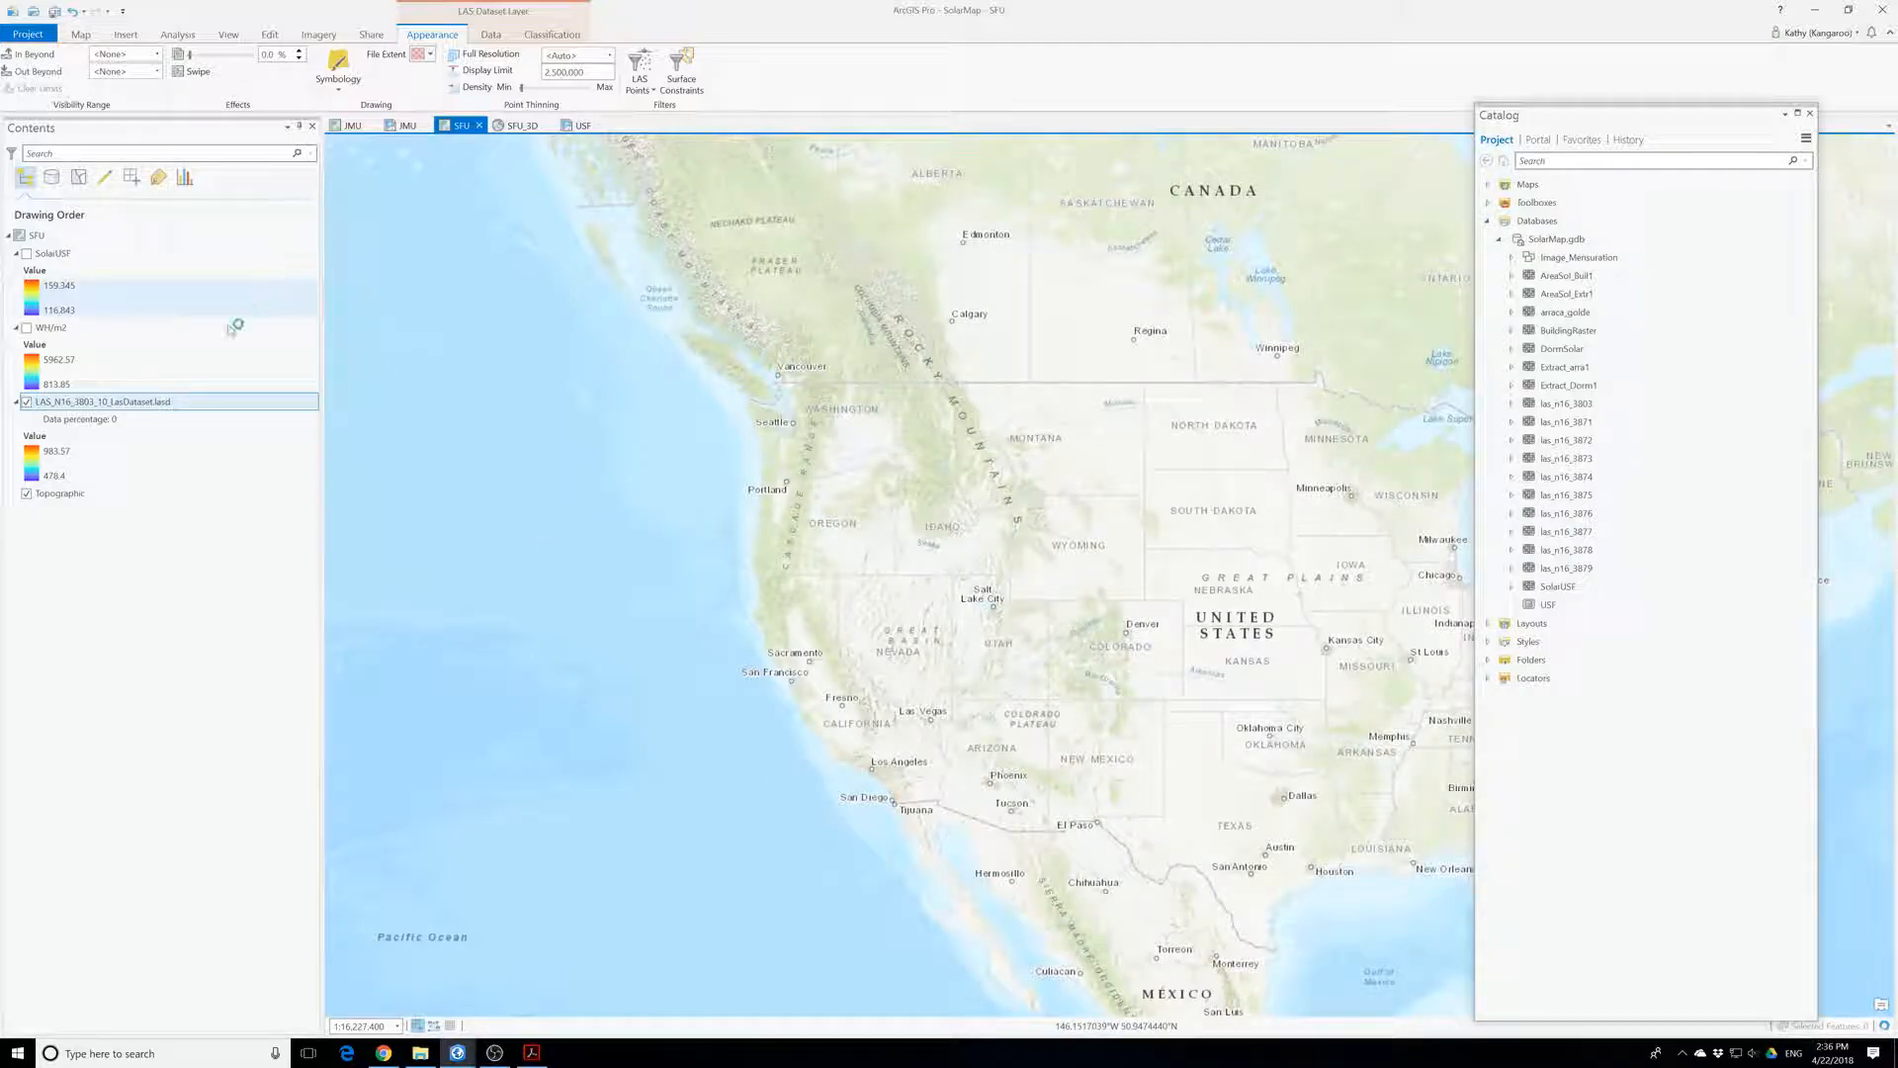
right_click(117, 401)
click(150, 419)
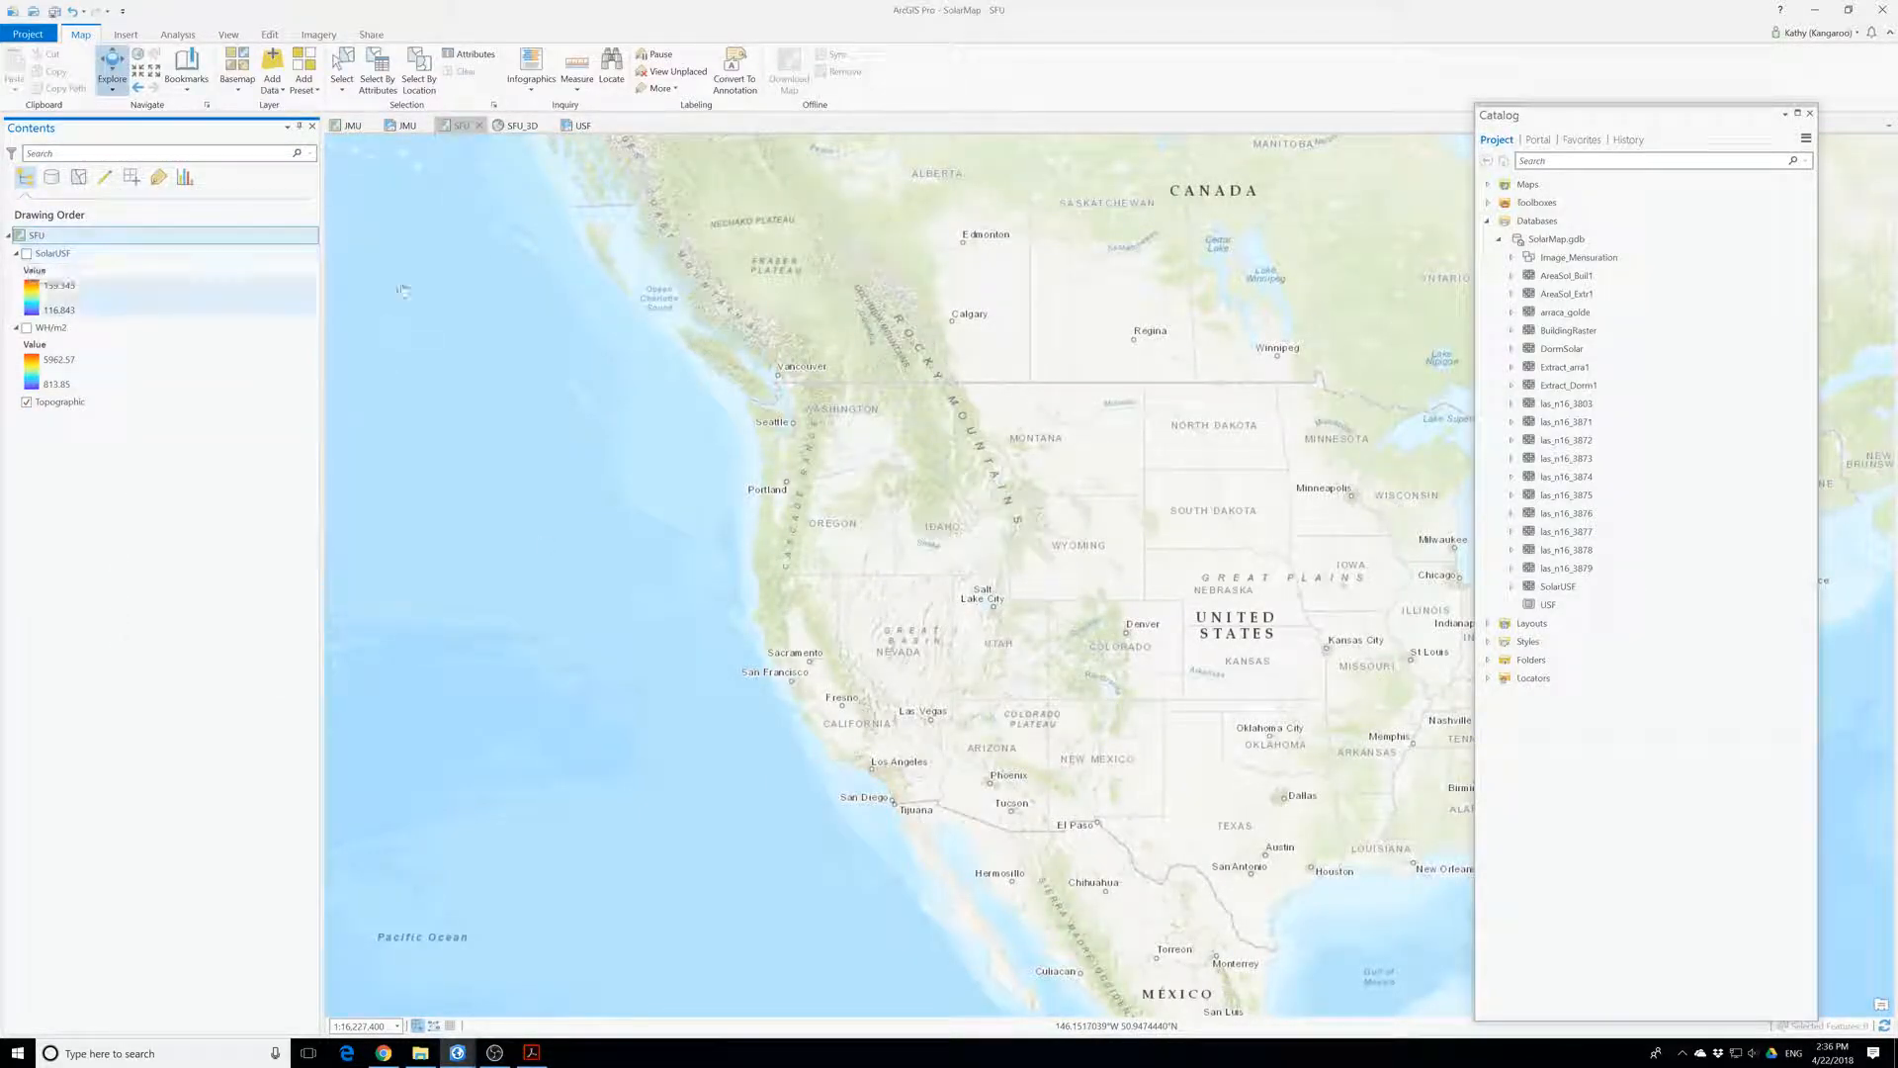
- Start the Create LAS Dataset tool and load ARRA-CA_GoldenGate_2010_000916.las from SF_Solar_Data\commondata\userdata as its input file
click(178, 34)
click(194, 68)
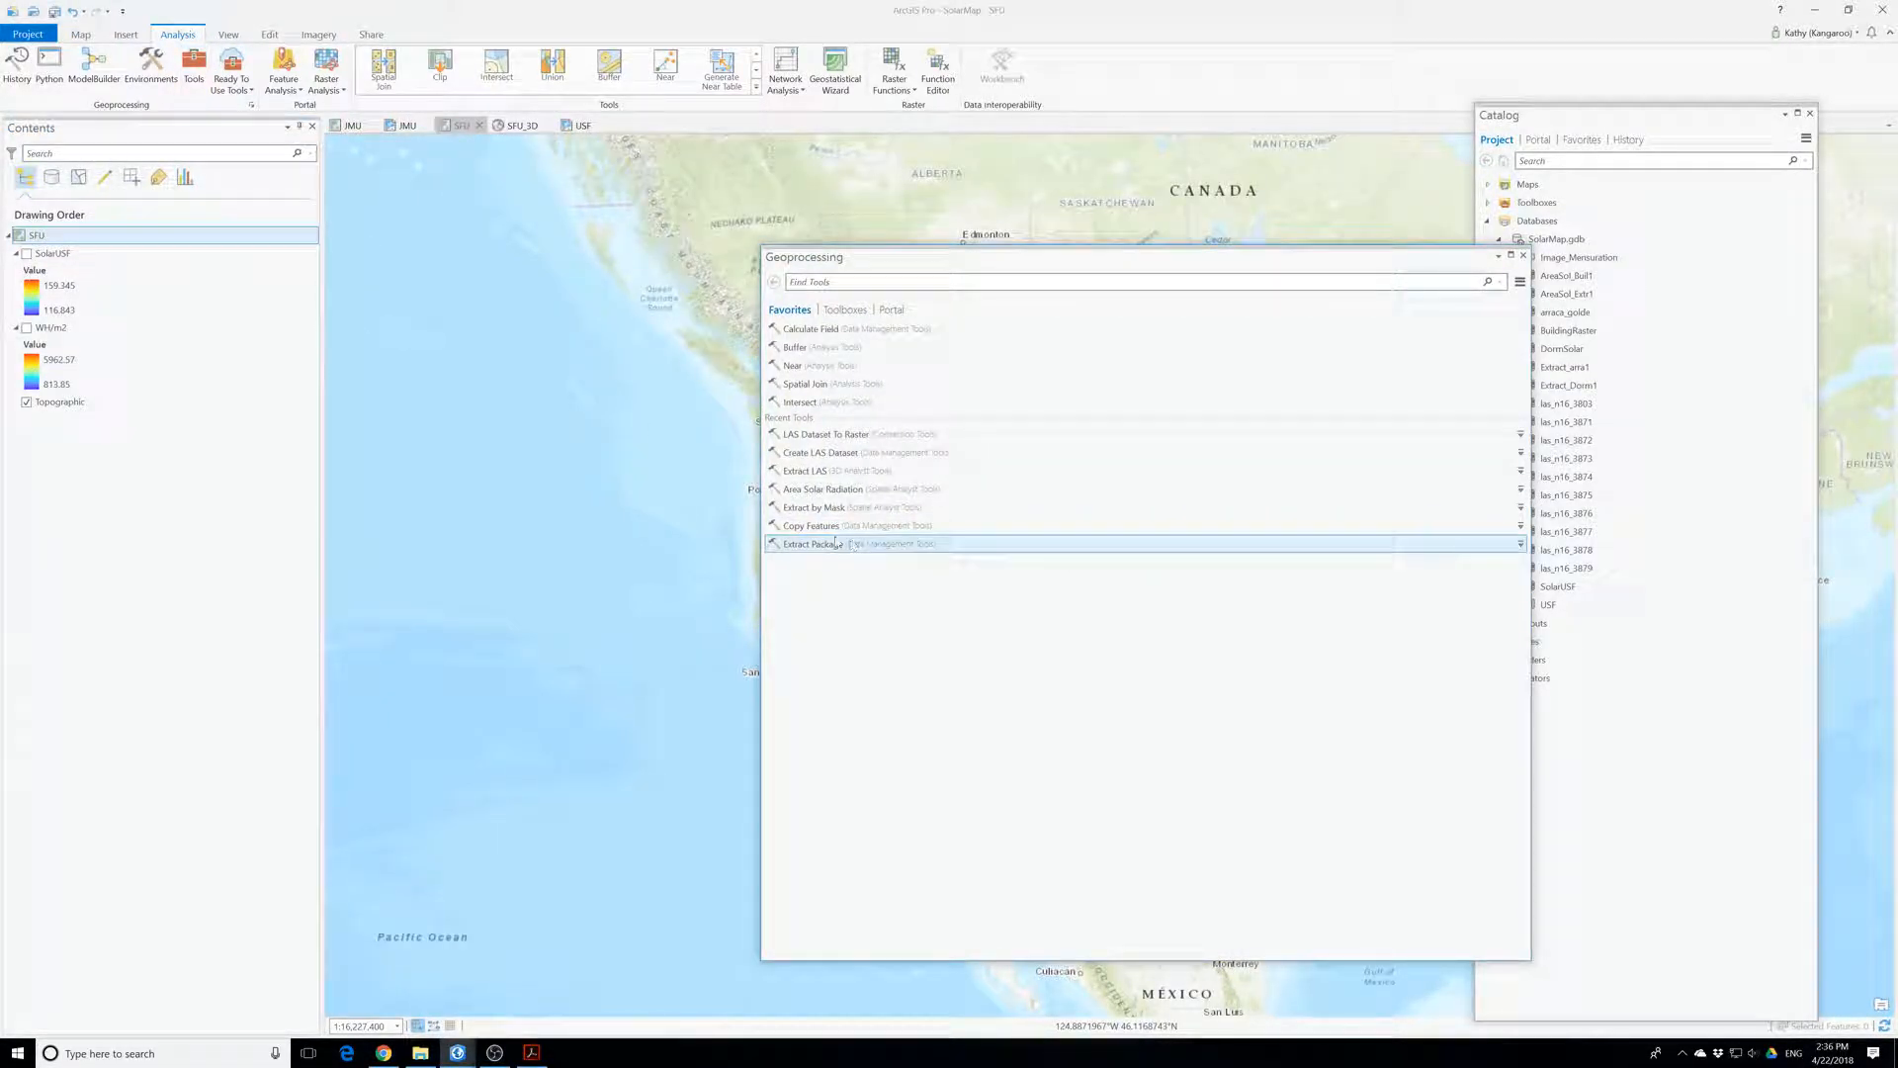
click(818, 451)
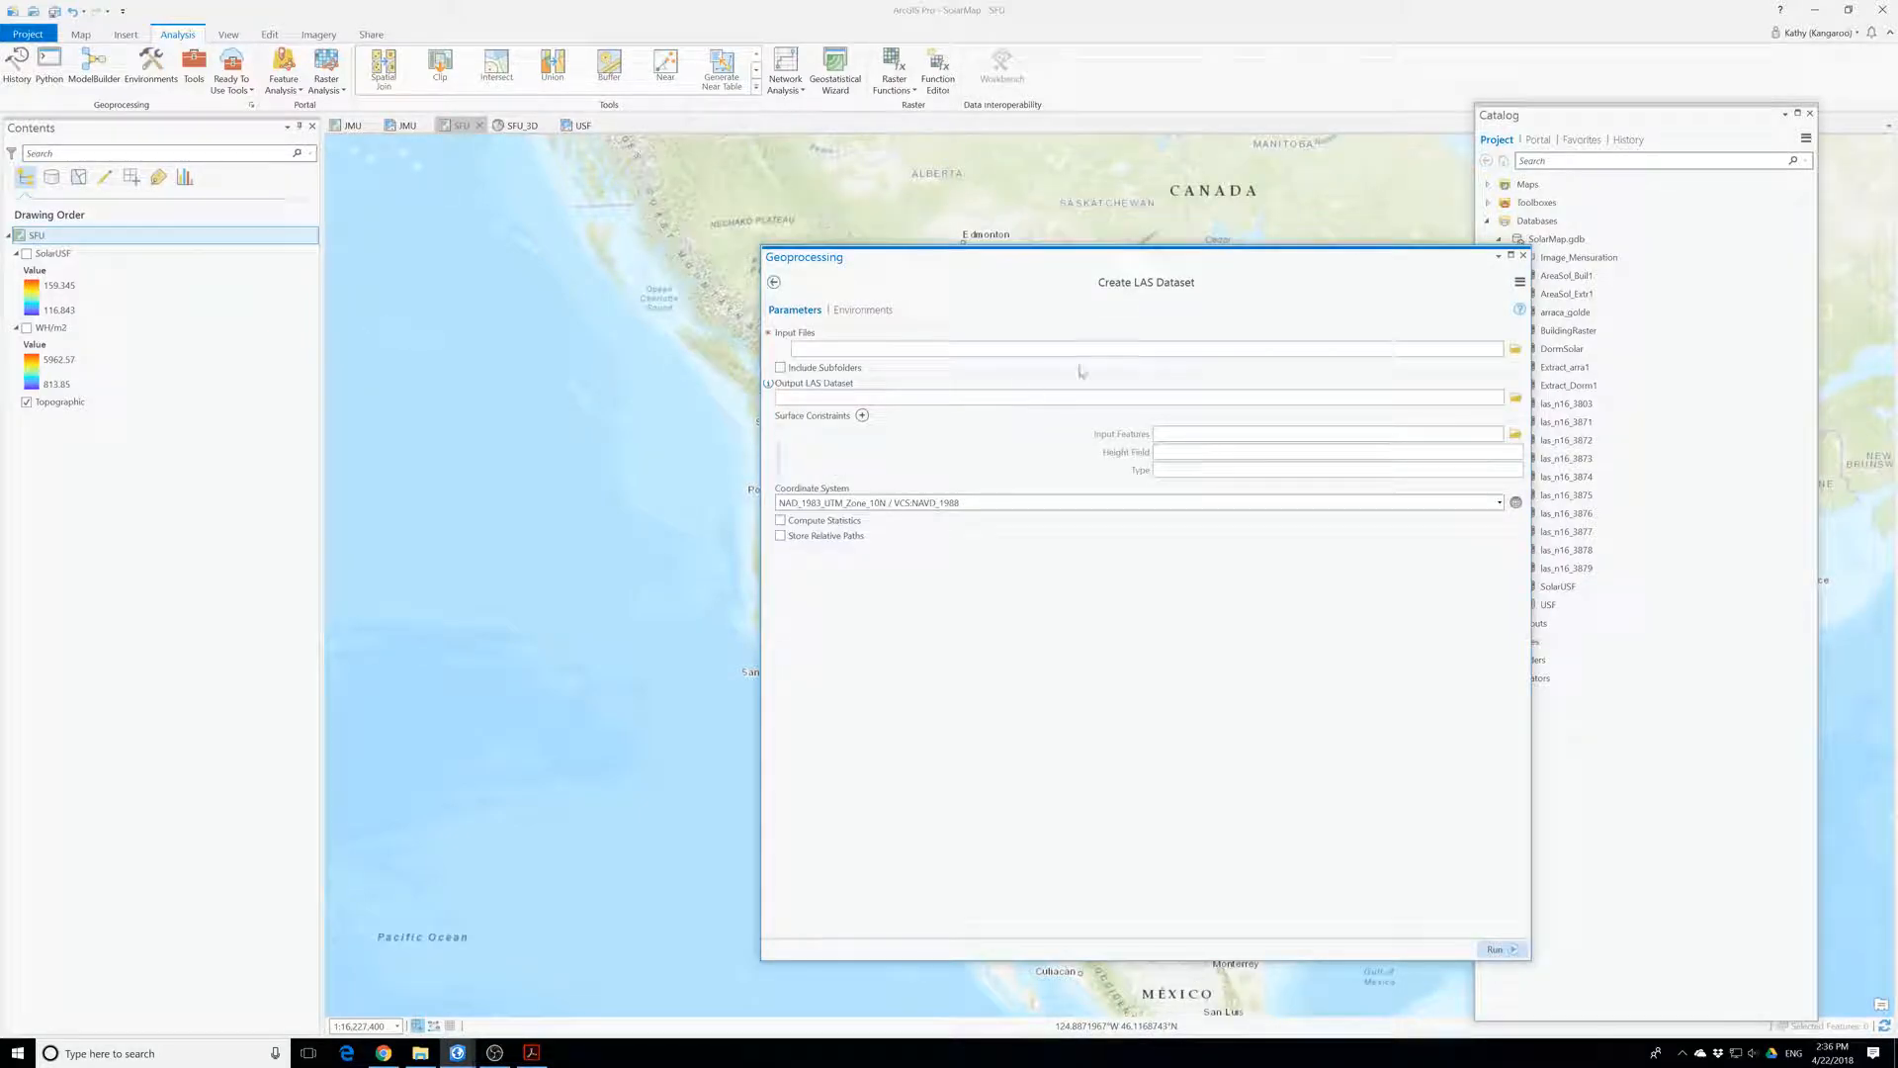
click(1515, 349)
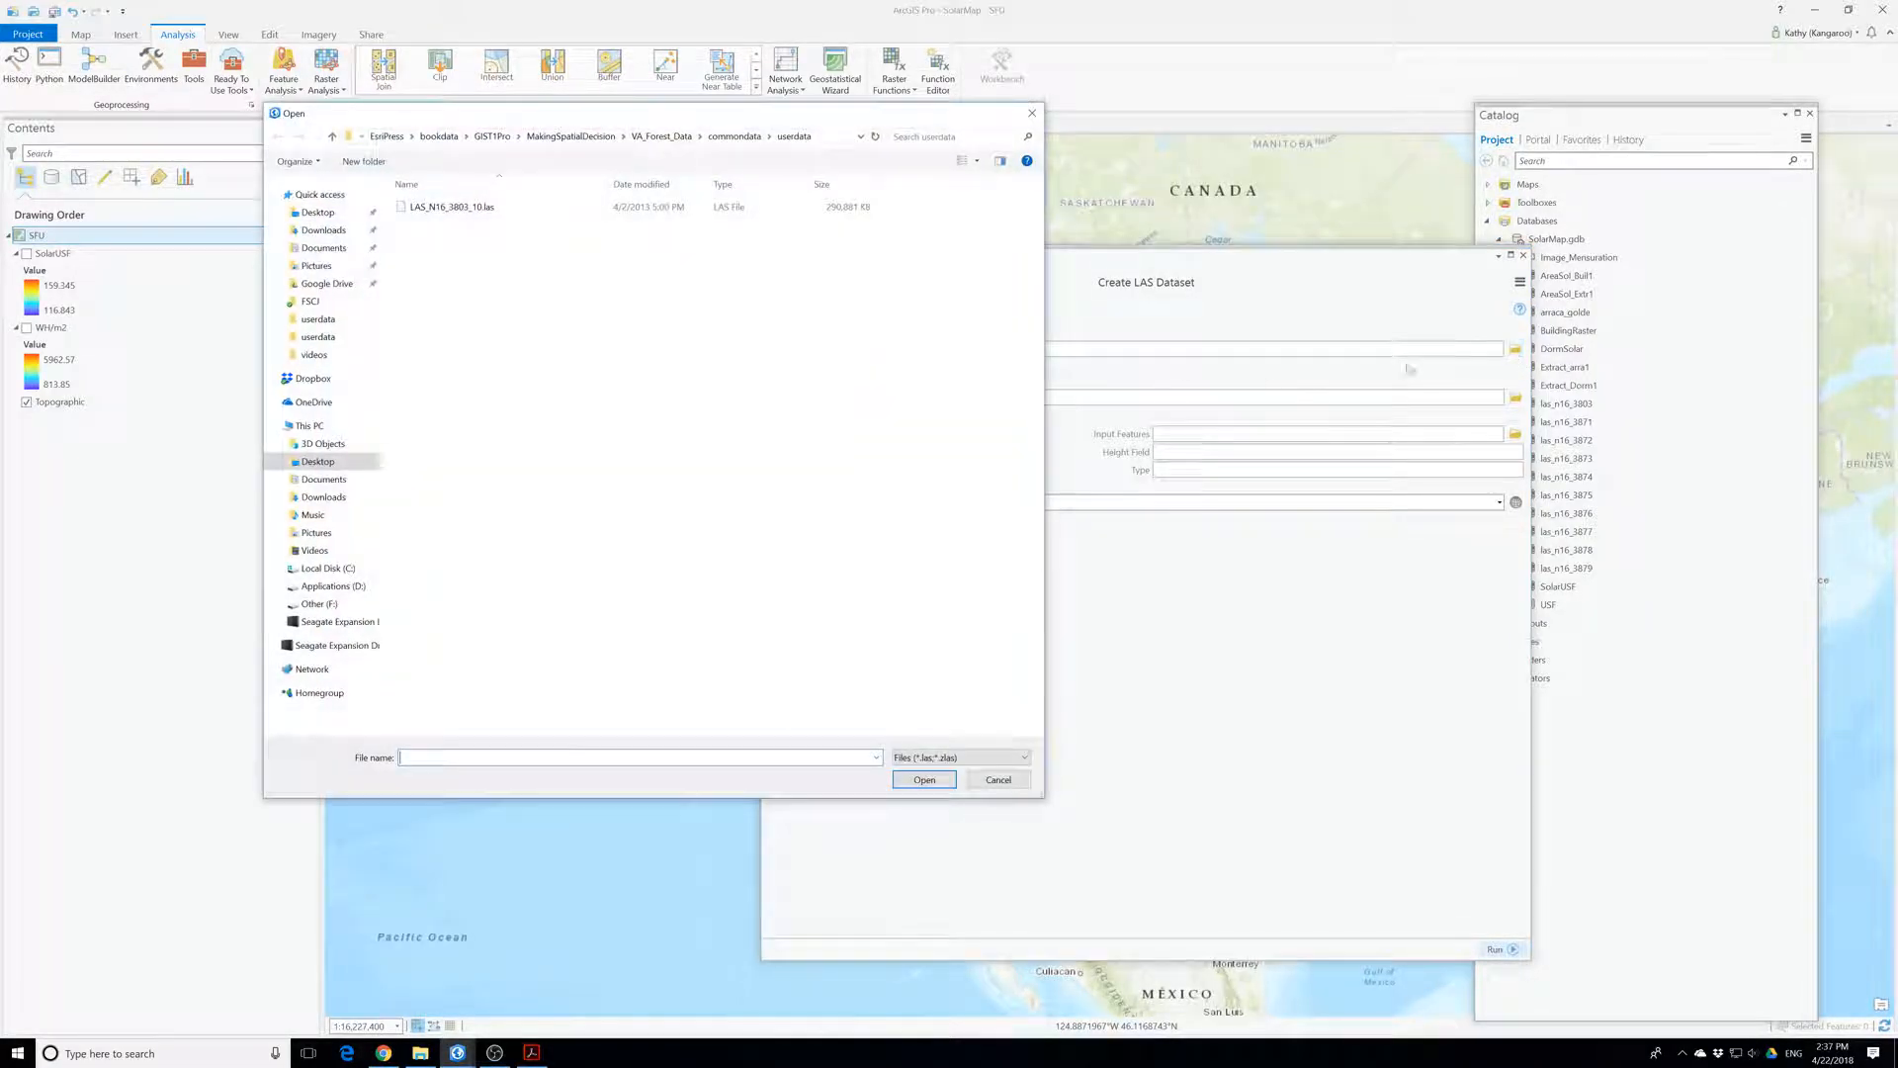
click(598, 139)
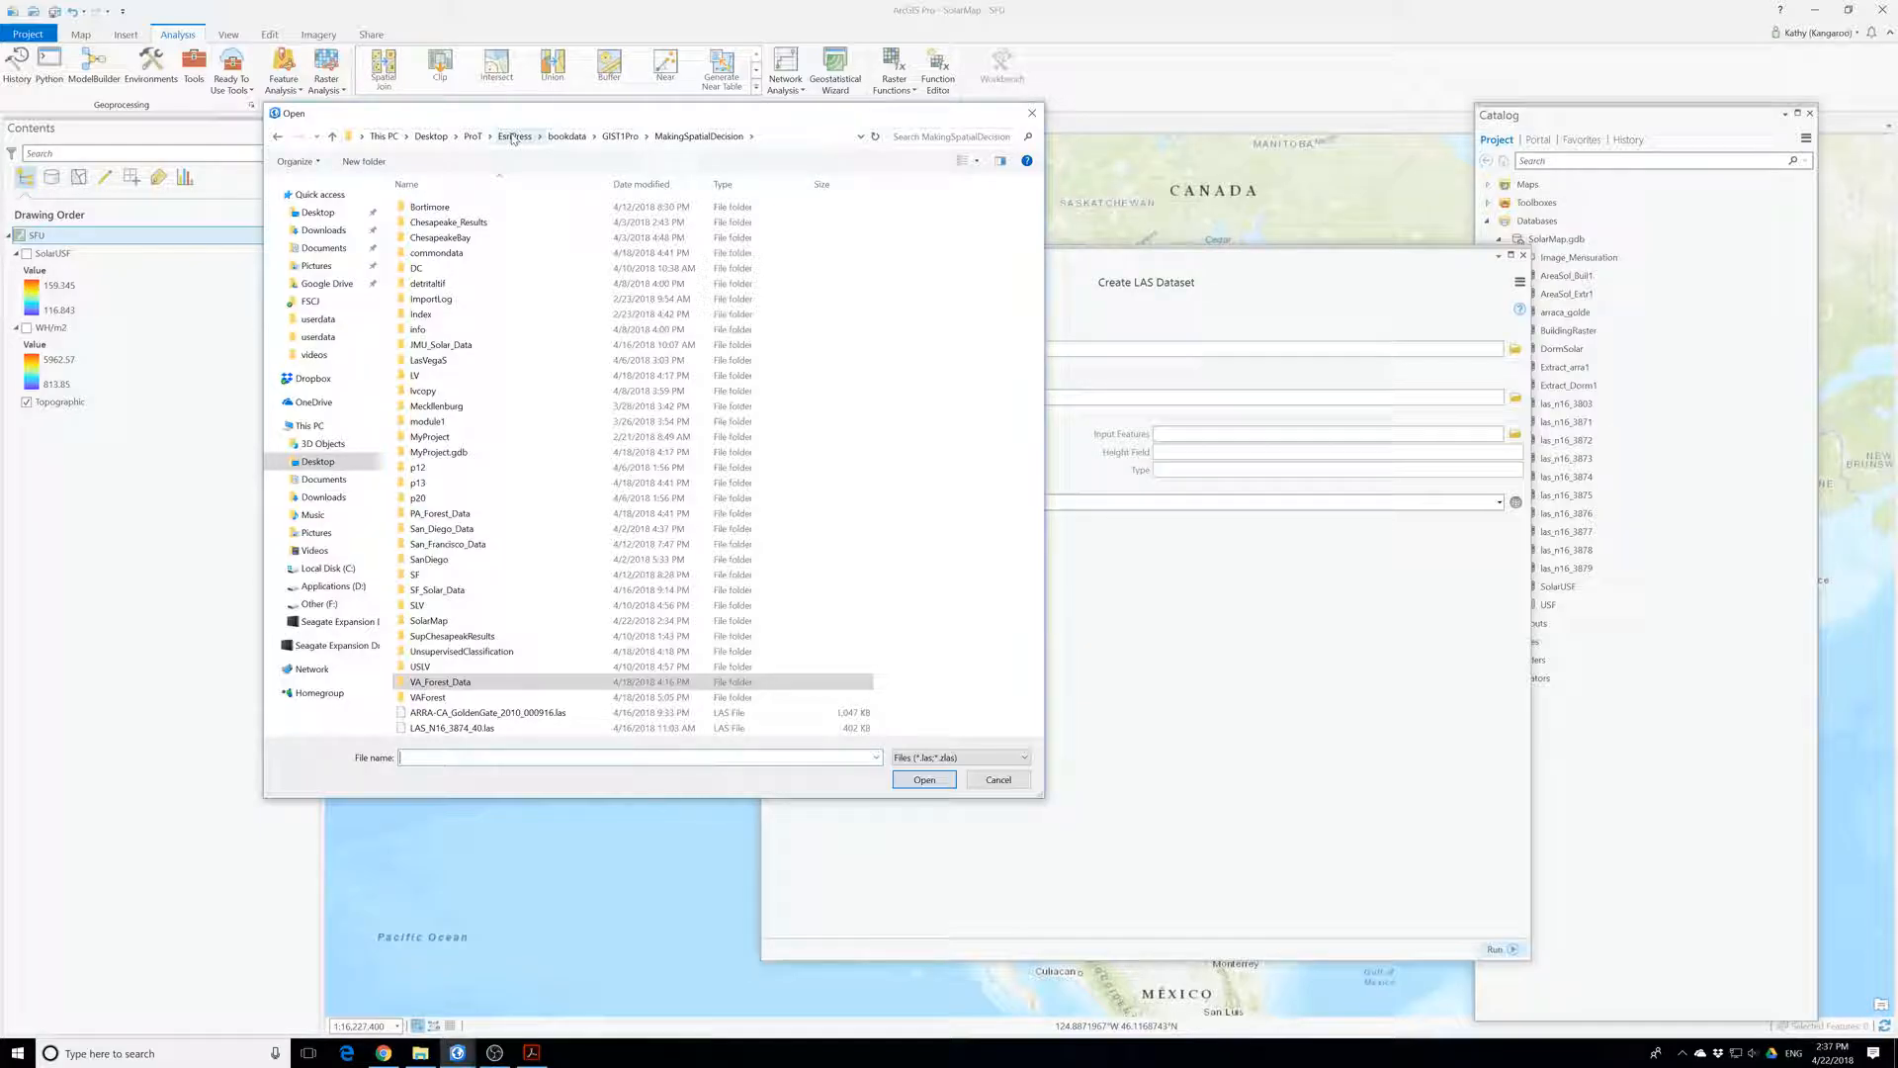
click(432, 593)
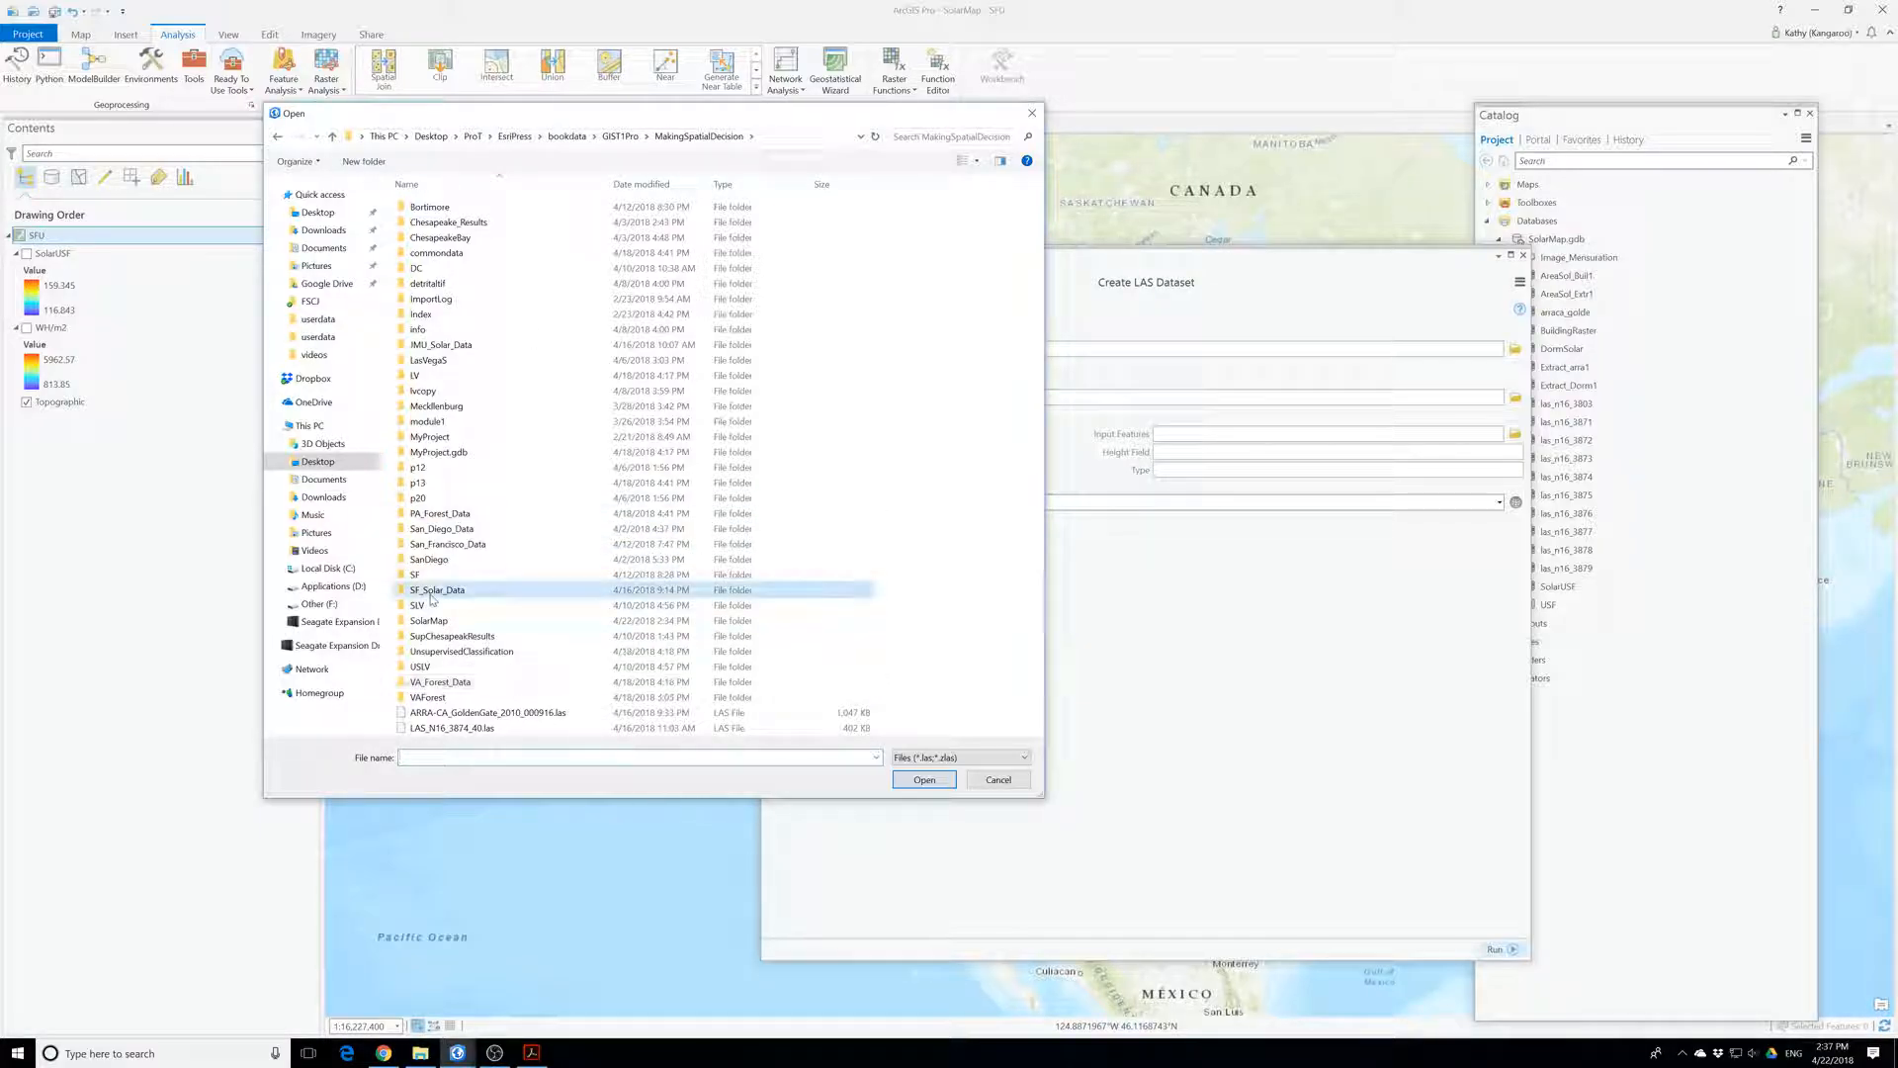
double_click(432, 590)
double_click(423, 237)
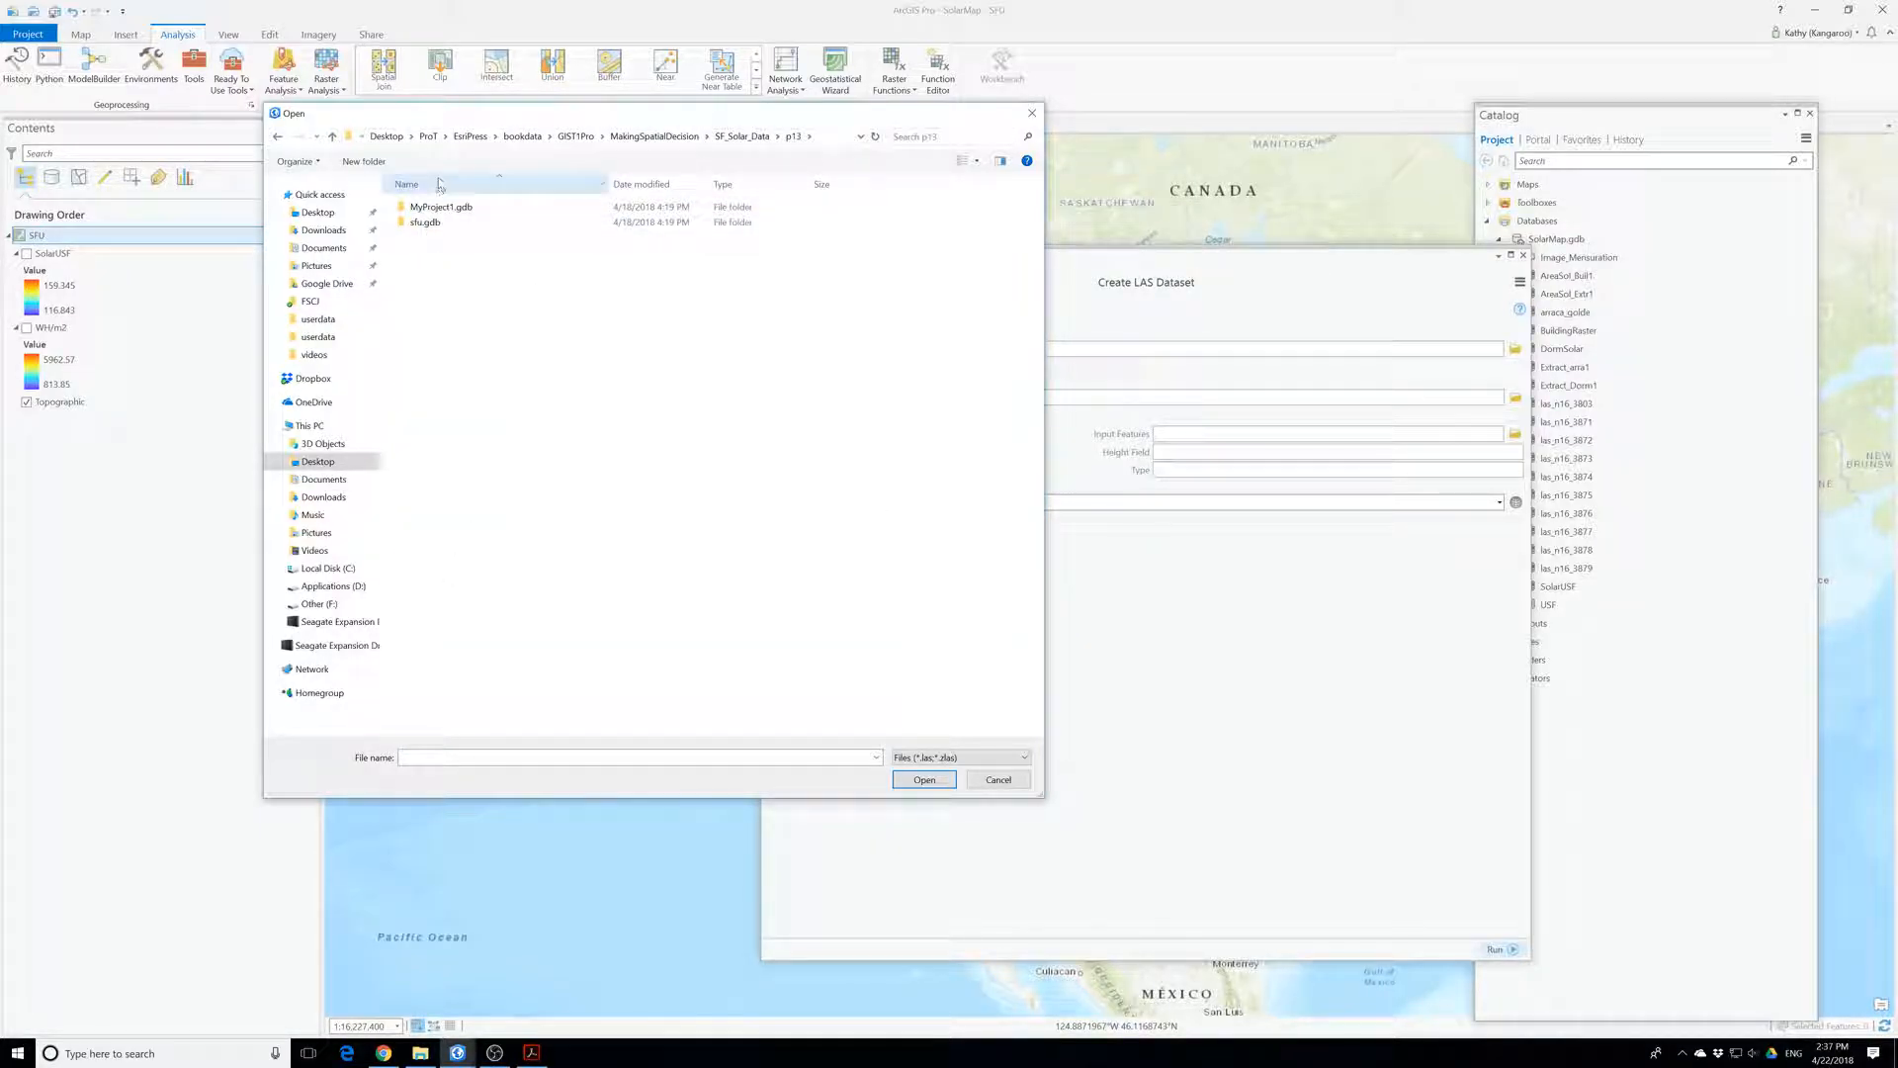
click(278, 136)
double_click(436, 207)
double_click(430, 206)
click(441, 208)
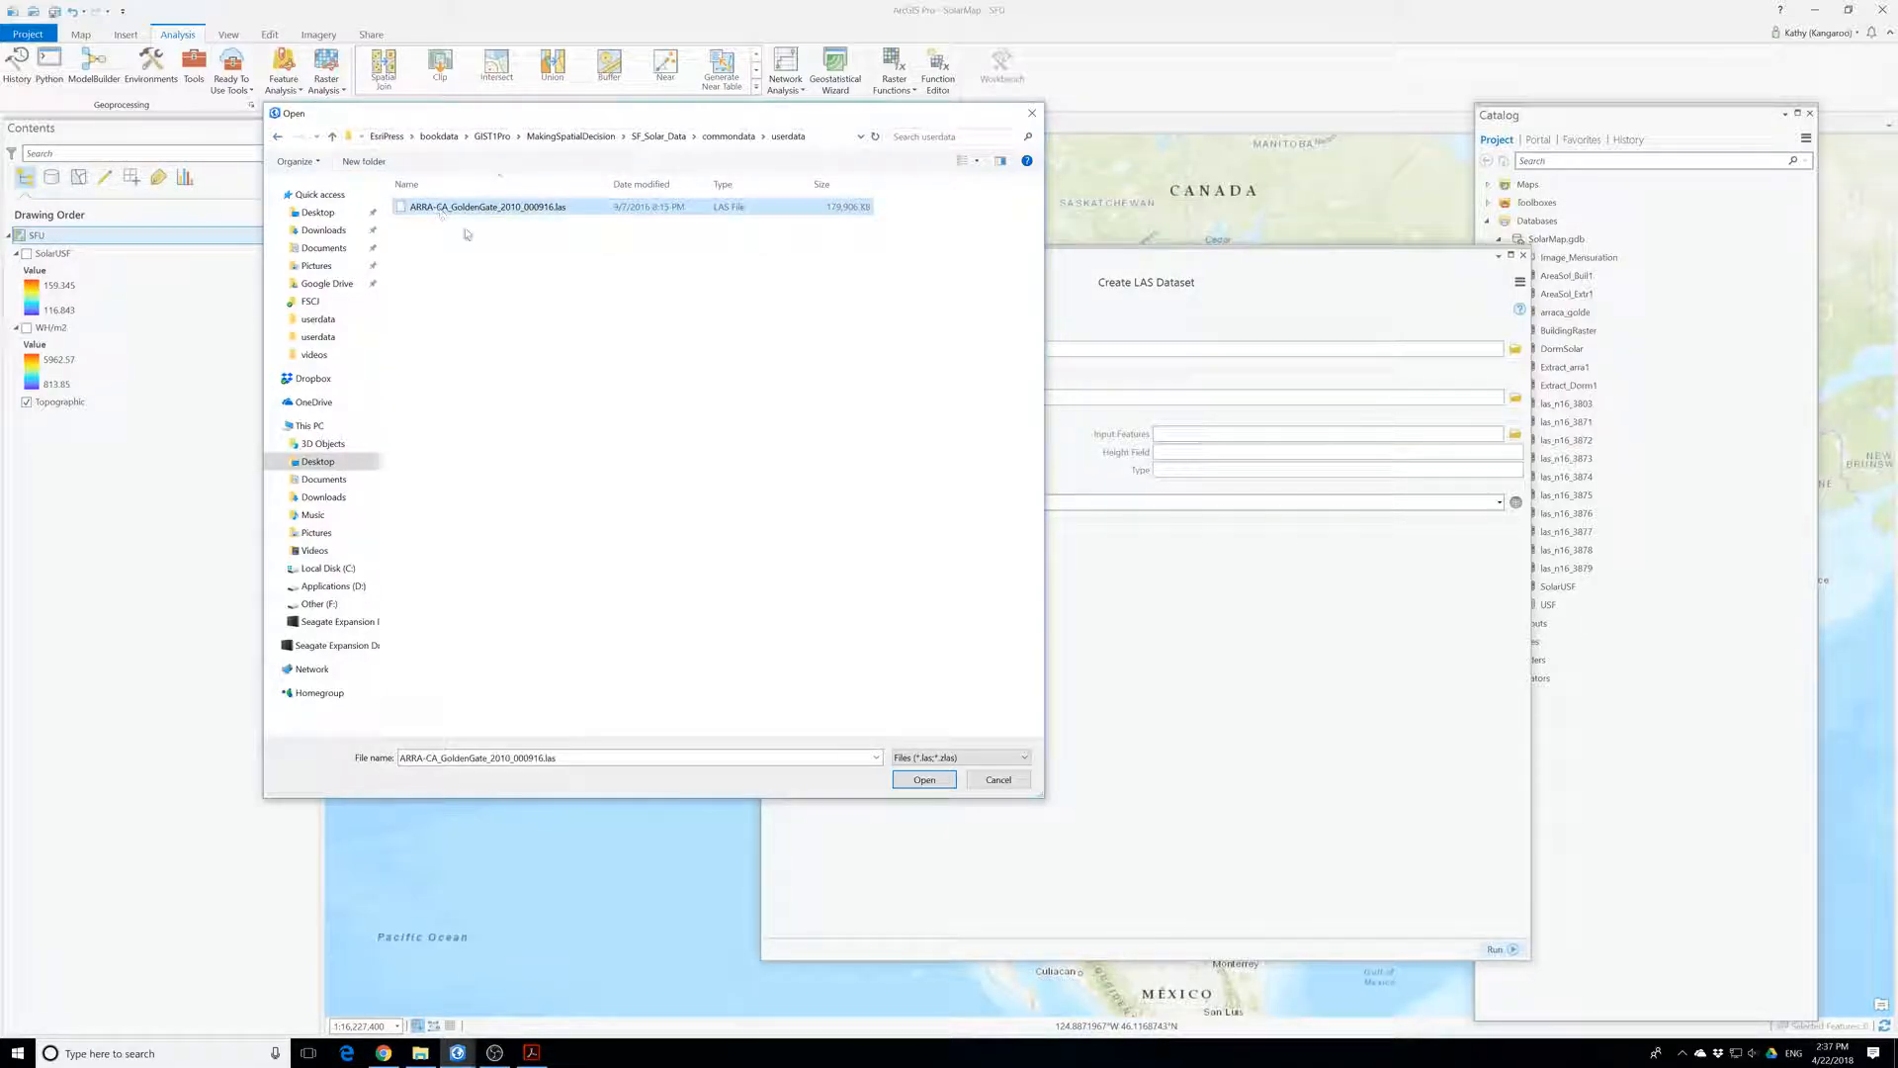
key(Return)
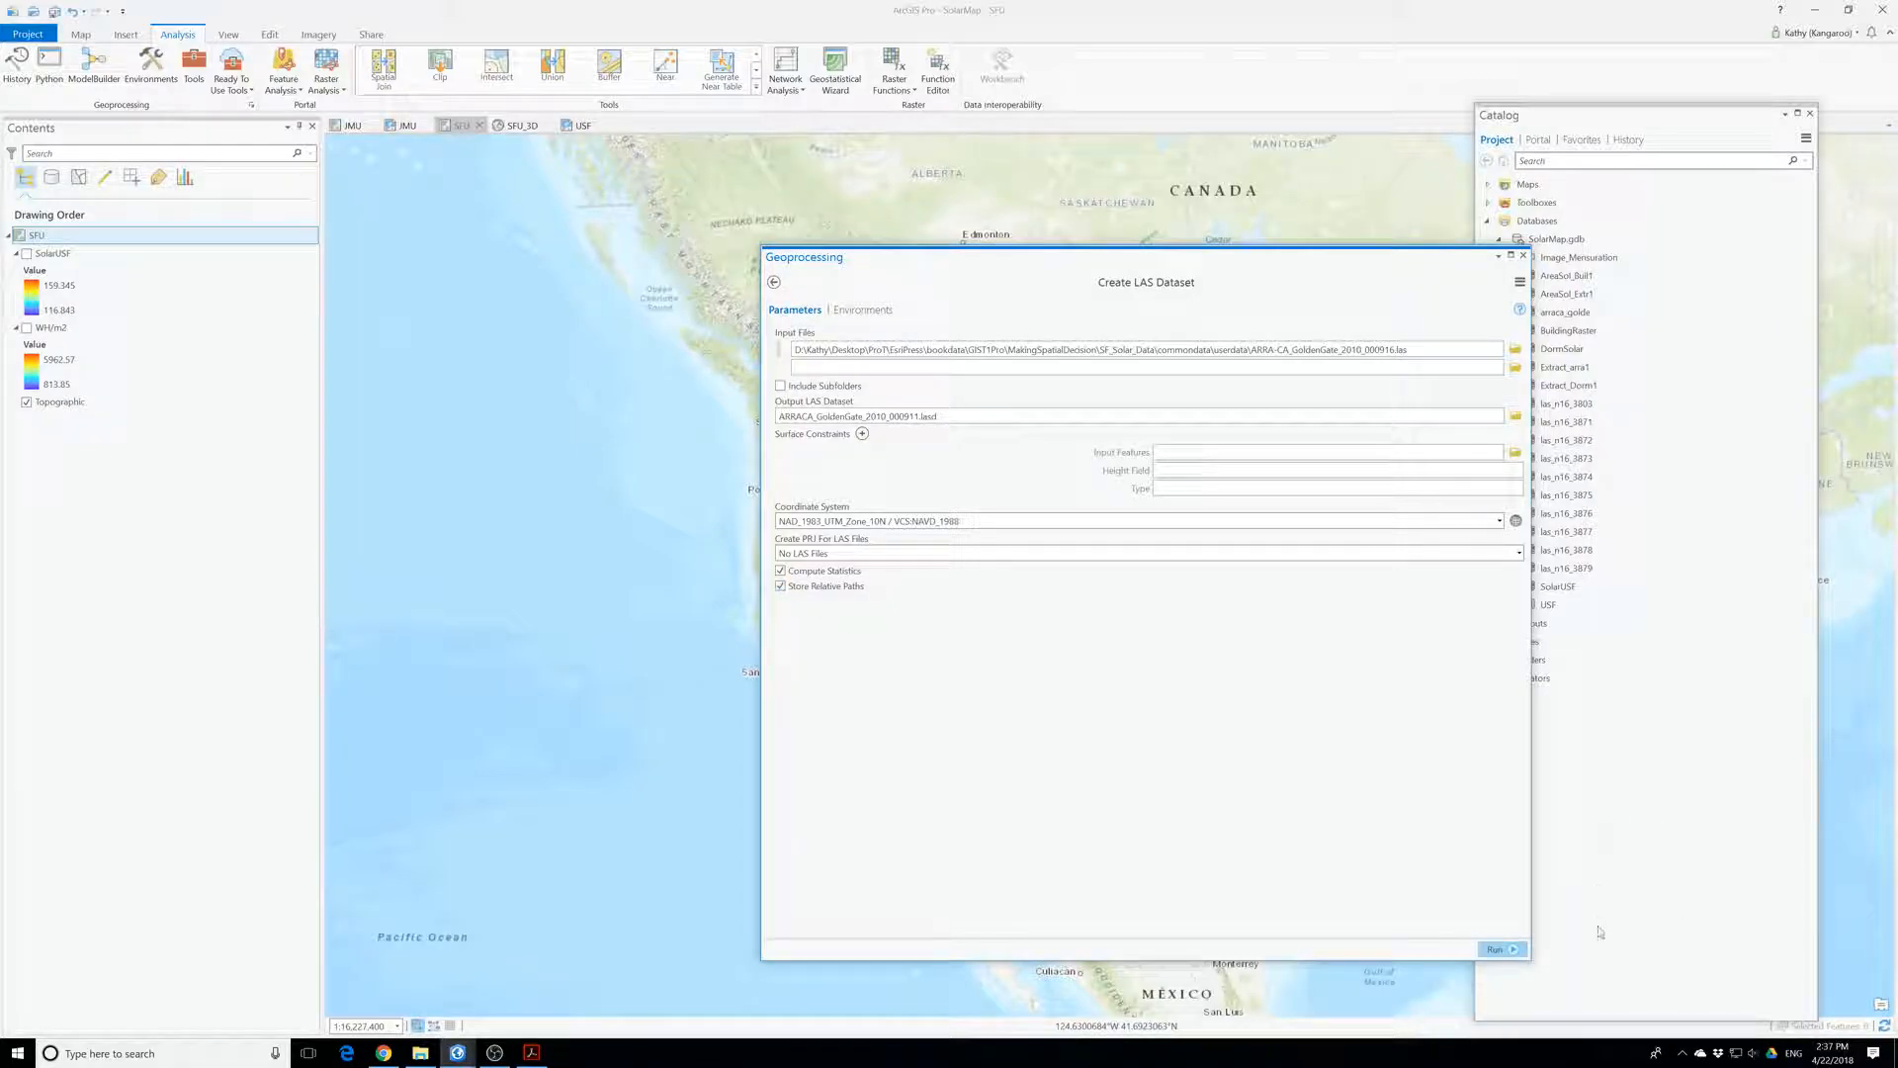
- Take the coordinate system from SolarUSF and run Create LAS Dataset with output ARRACA_GoldenGate_2010_000911.lasd, and close the tool
click(1494, 949)
click(914, 522)
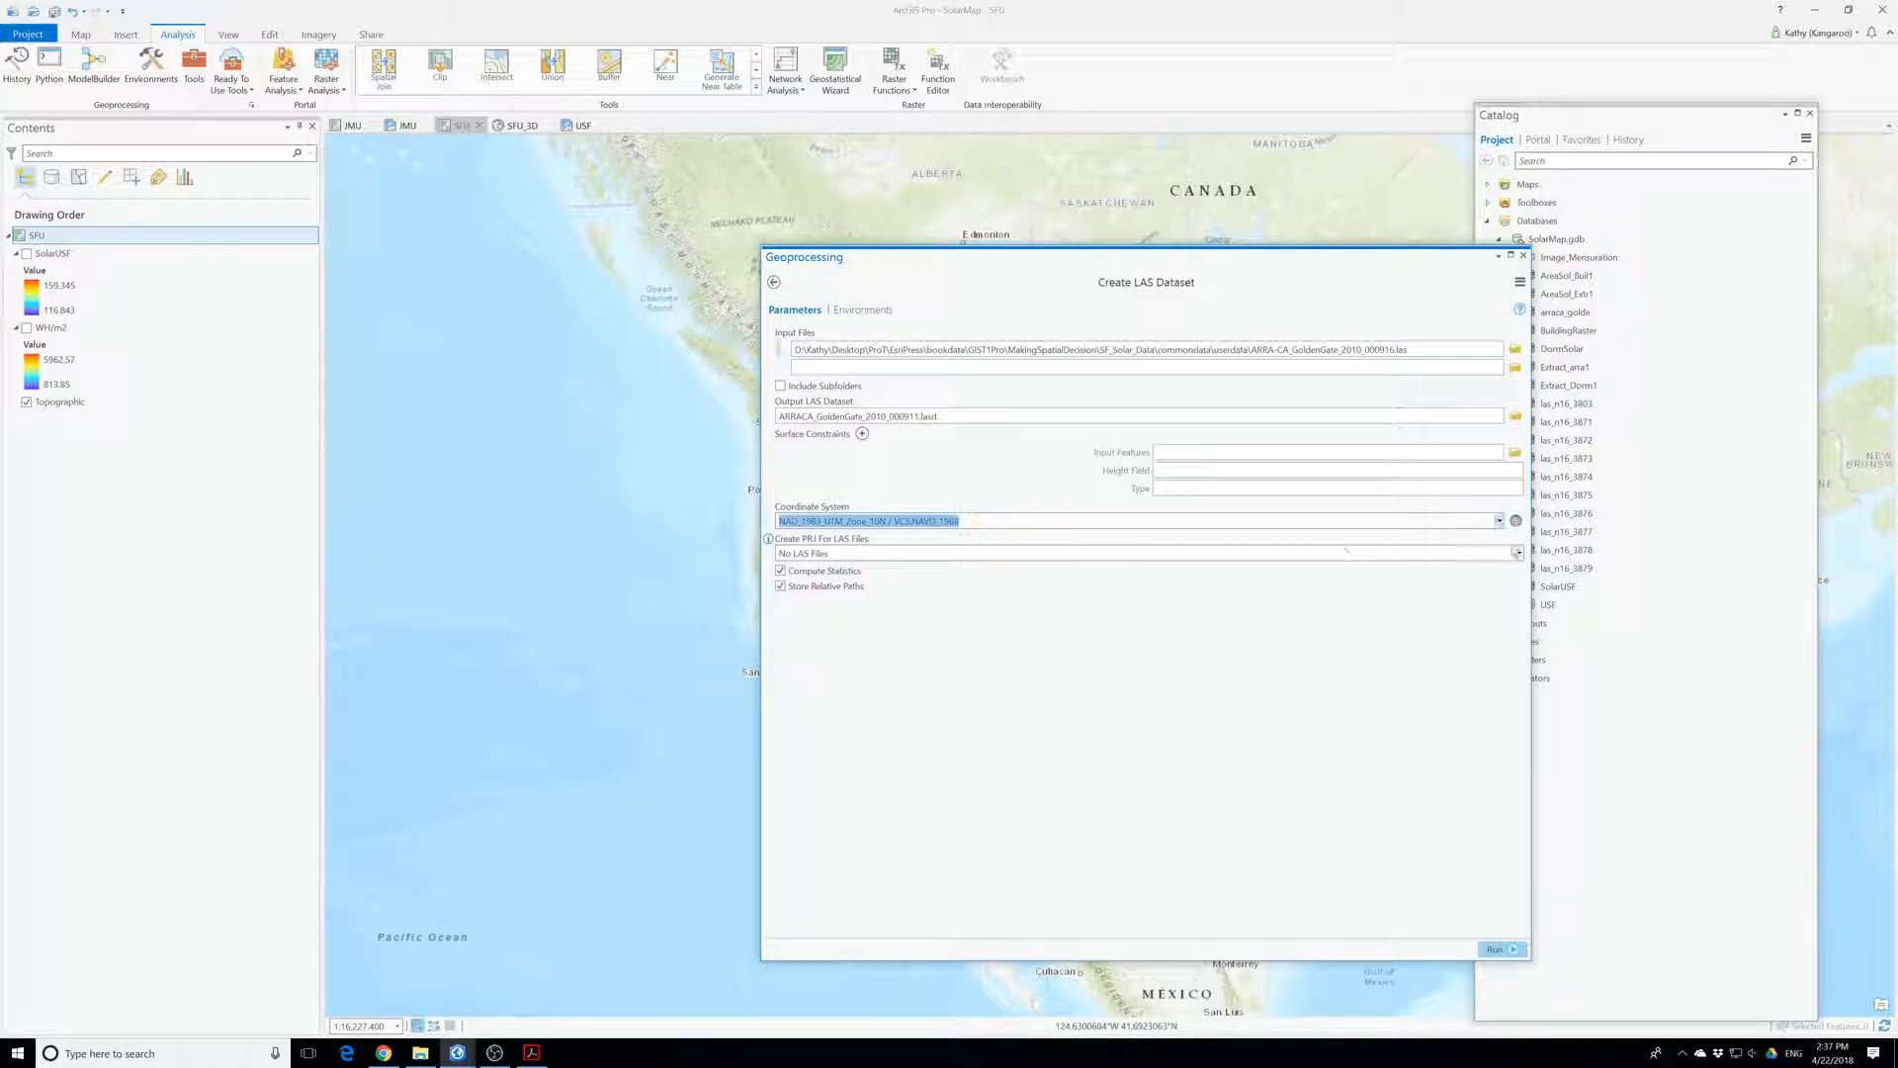
click(1500, 521)
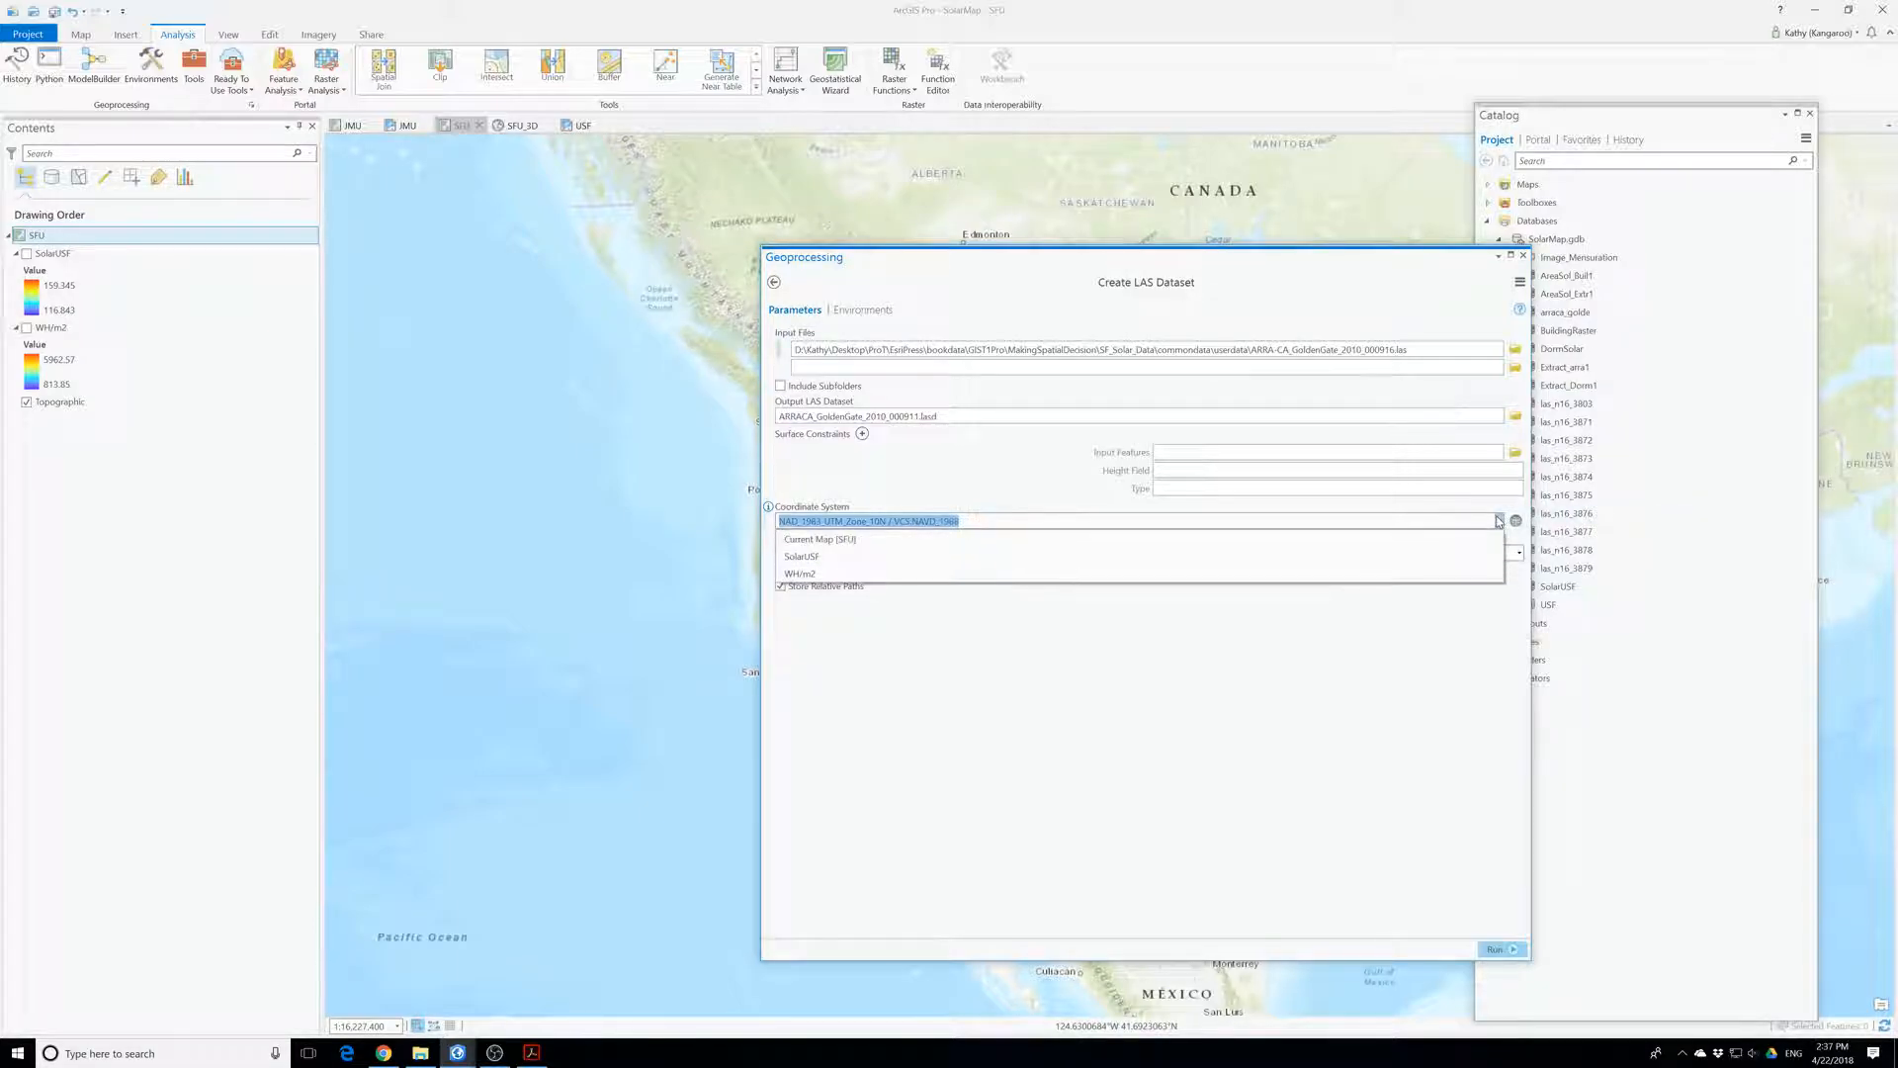
click(827, 558)
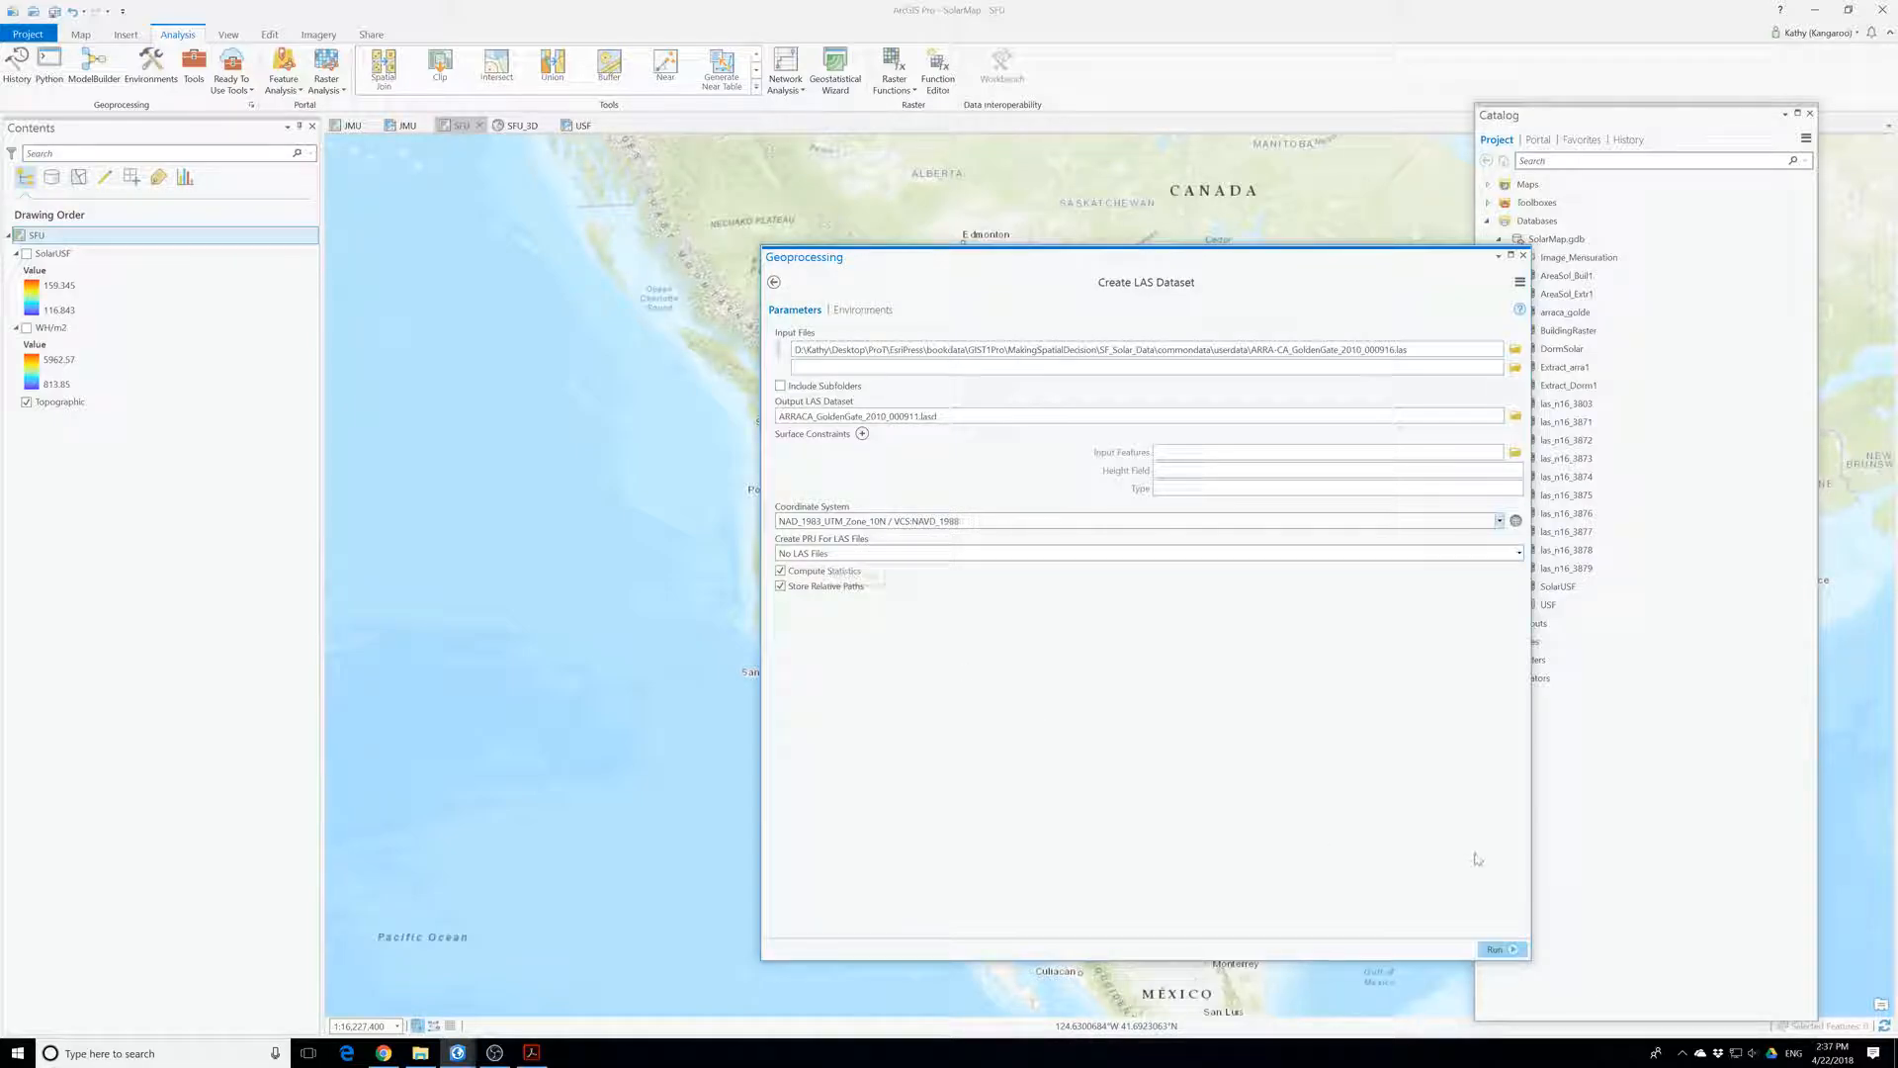
click(1513, 952)
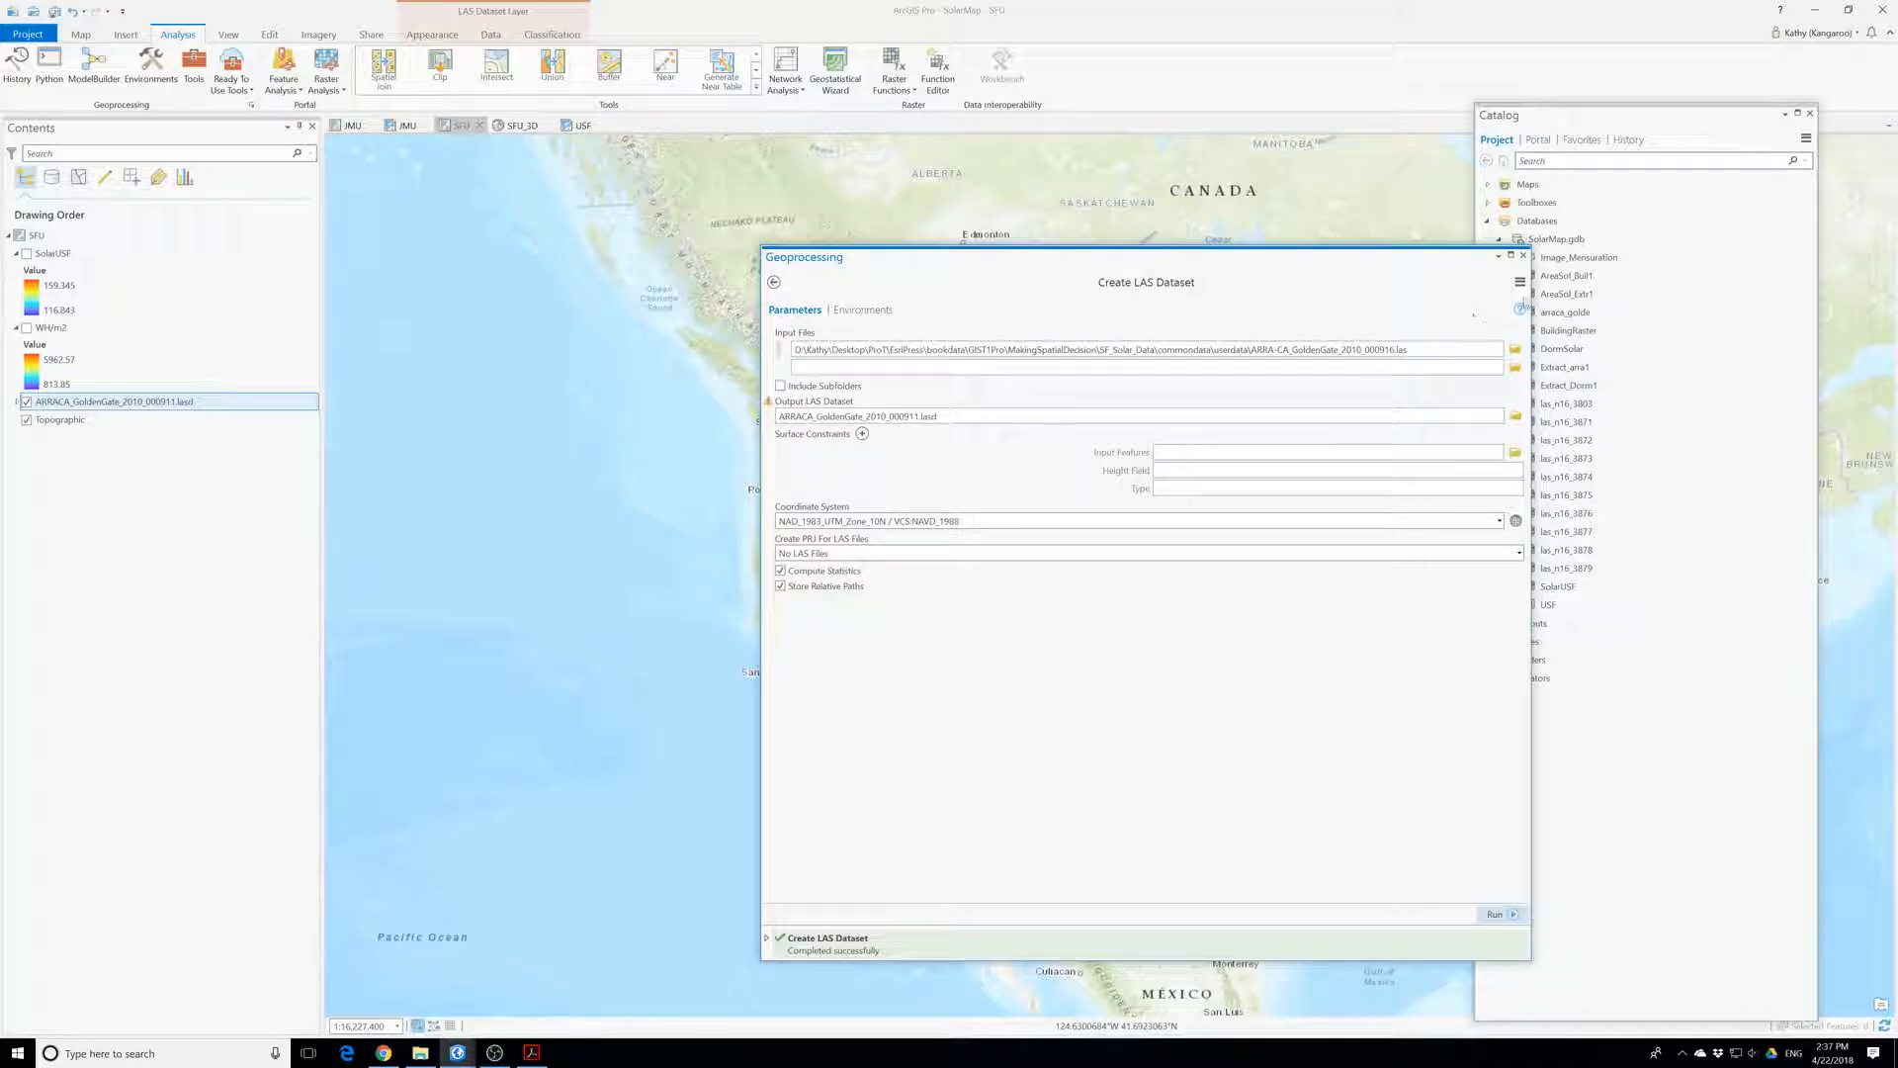
click(1524, 257)
- Examine where the new GoldenGate LAS dataset lies in San Francisco and how its points cover the streets around Rossi Playground
drag(902, 743, 1130, 544)
scroll(1036, 549, up, 14)
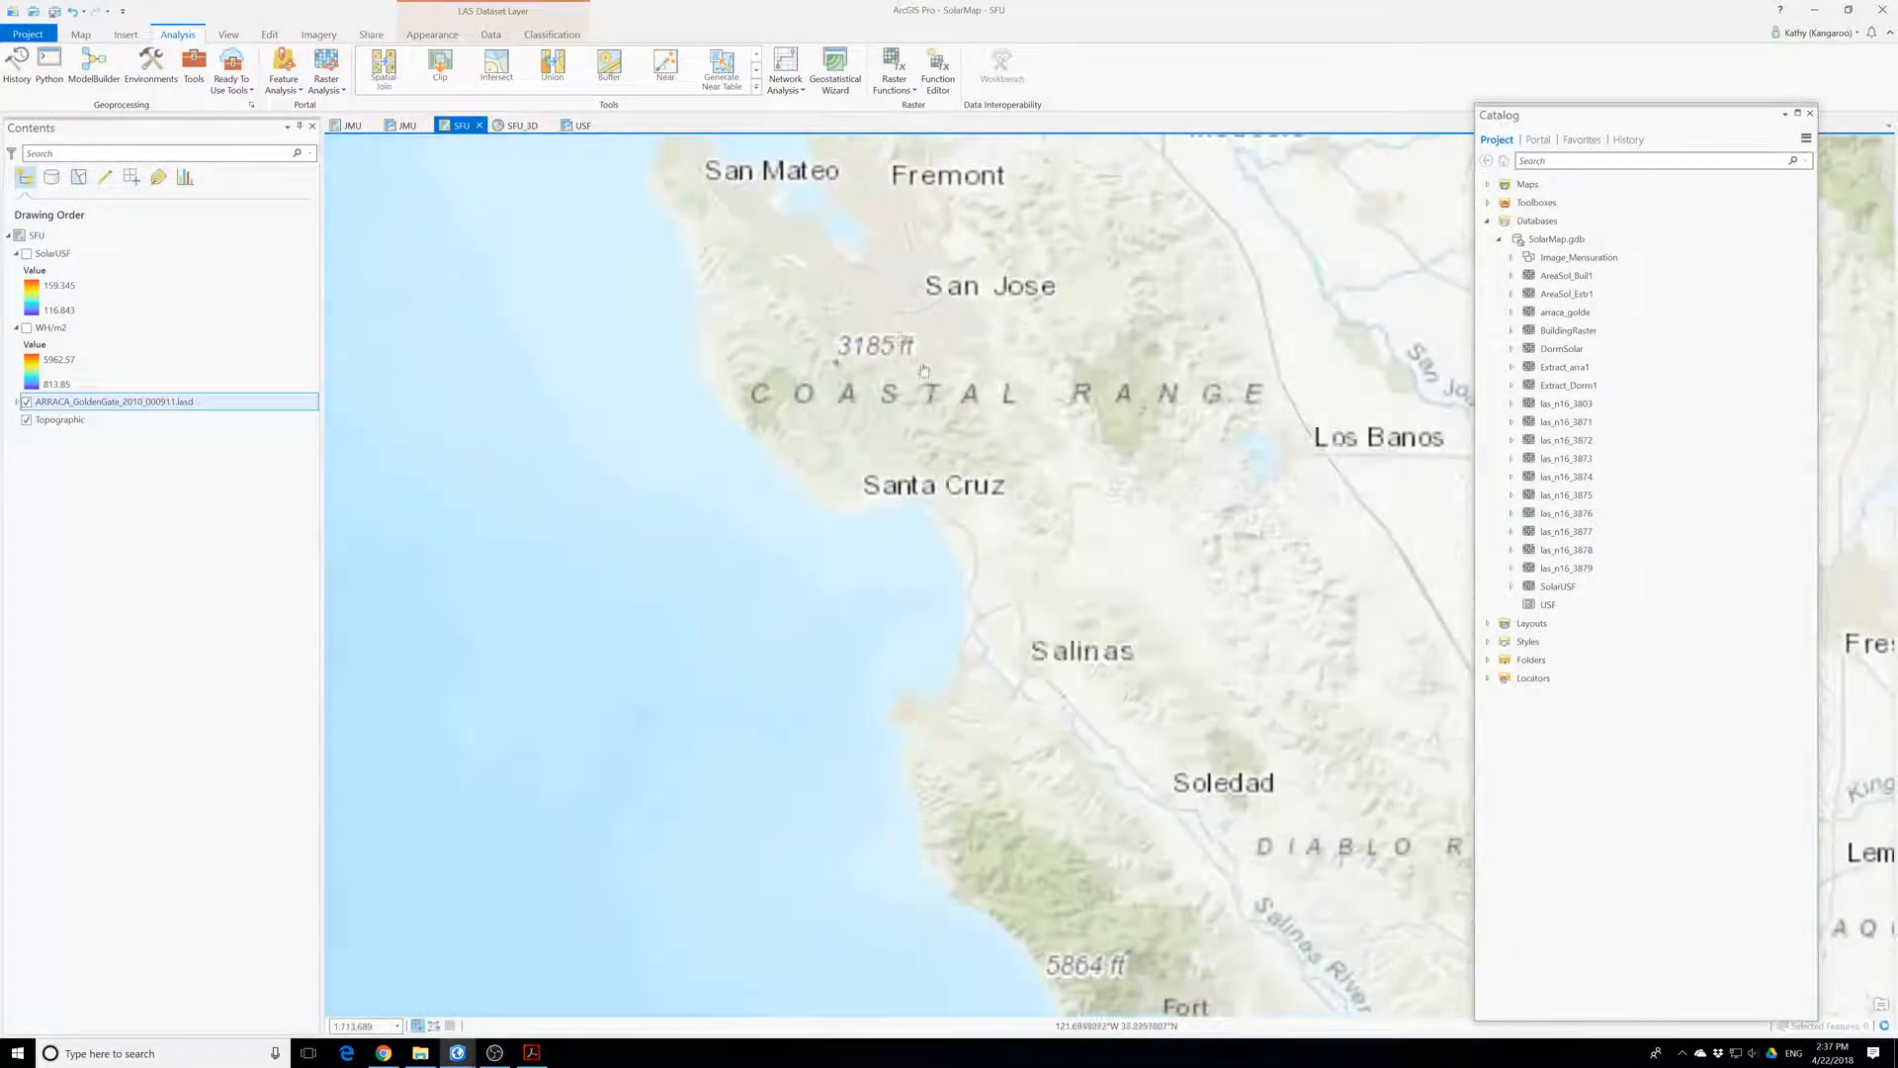
scroll(847, 467, up, 5)
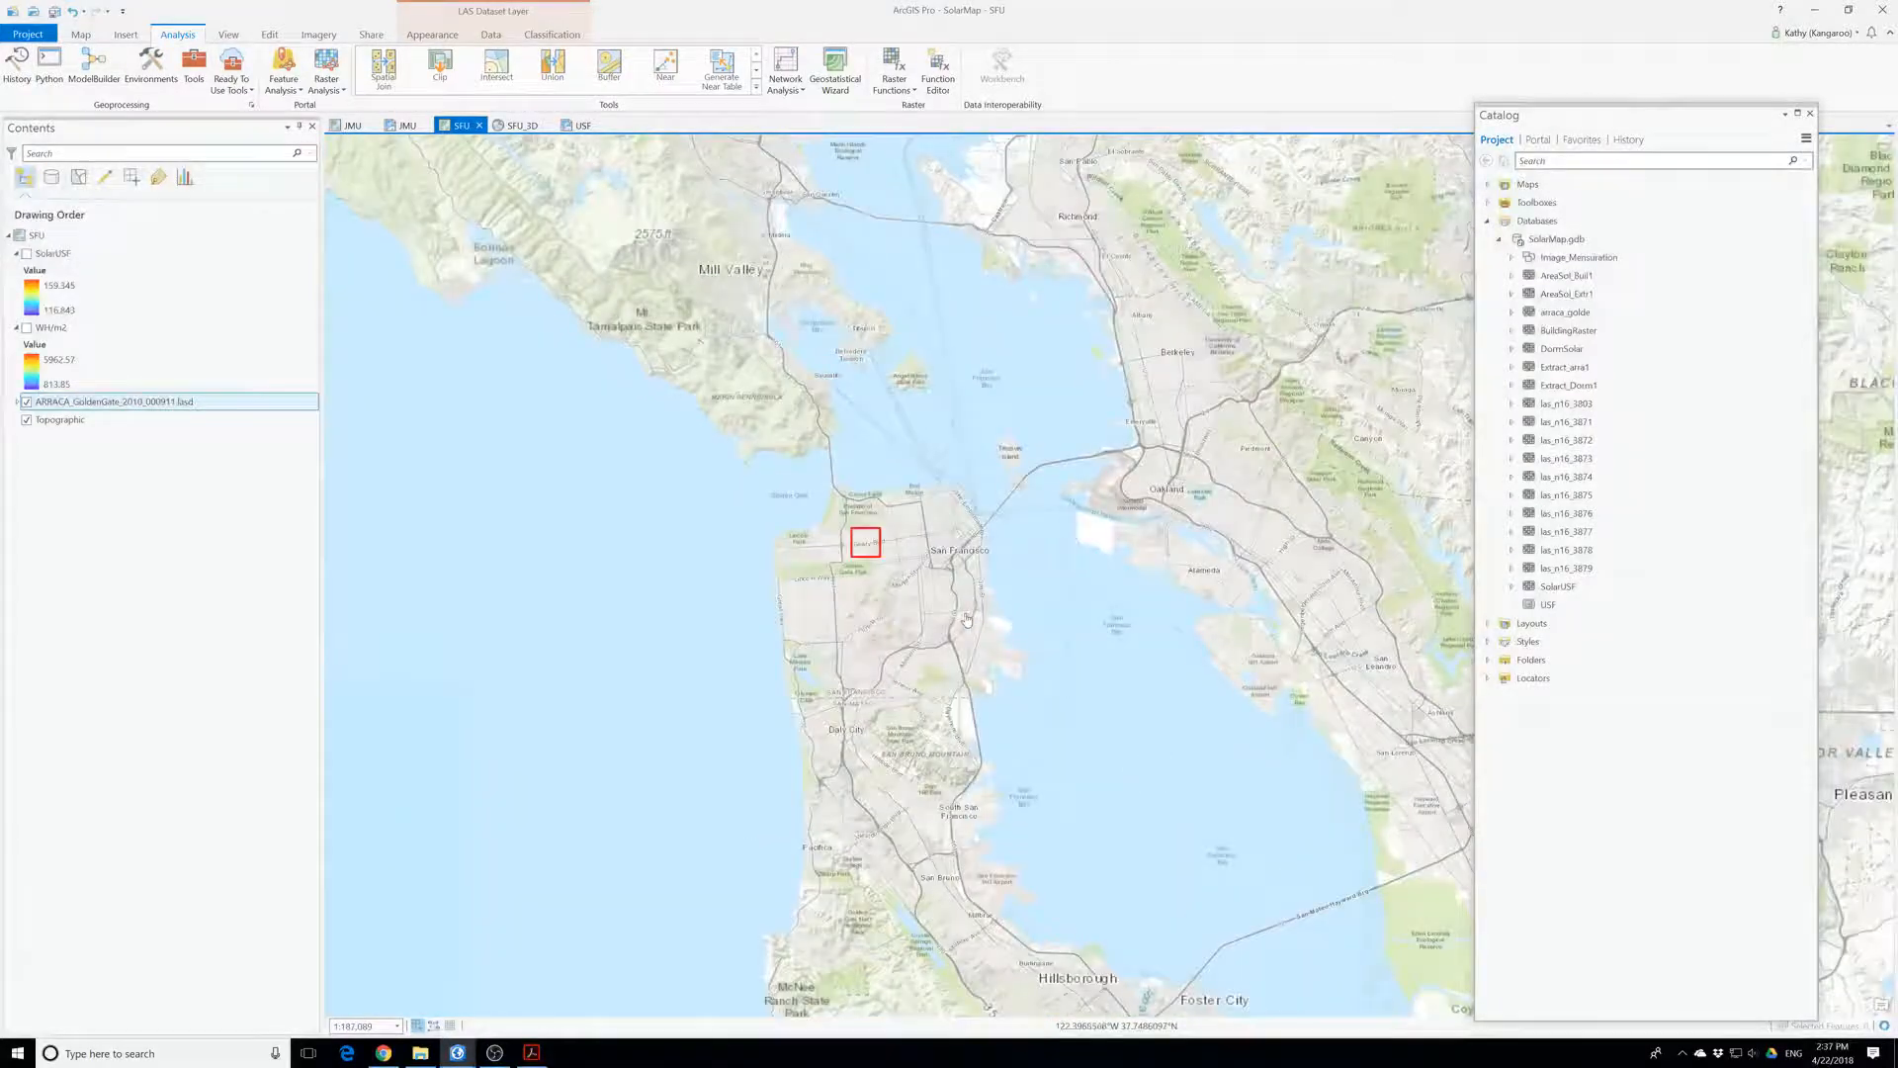
drag(592, 356, 1030, 666)
scroll(1030, 668, up, 8)
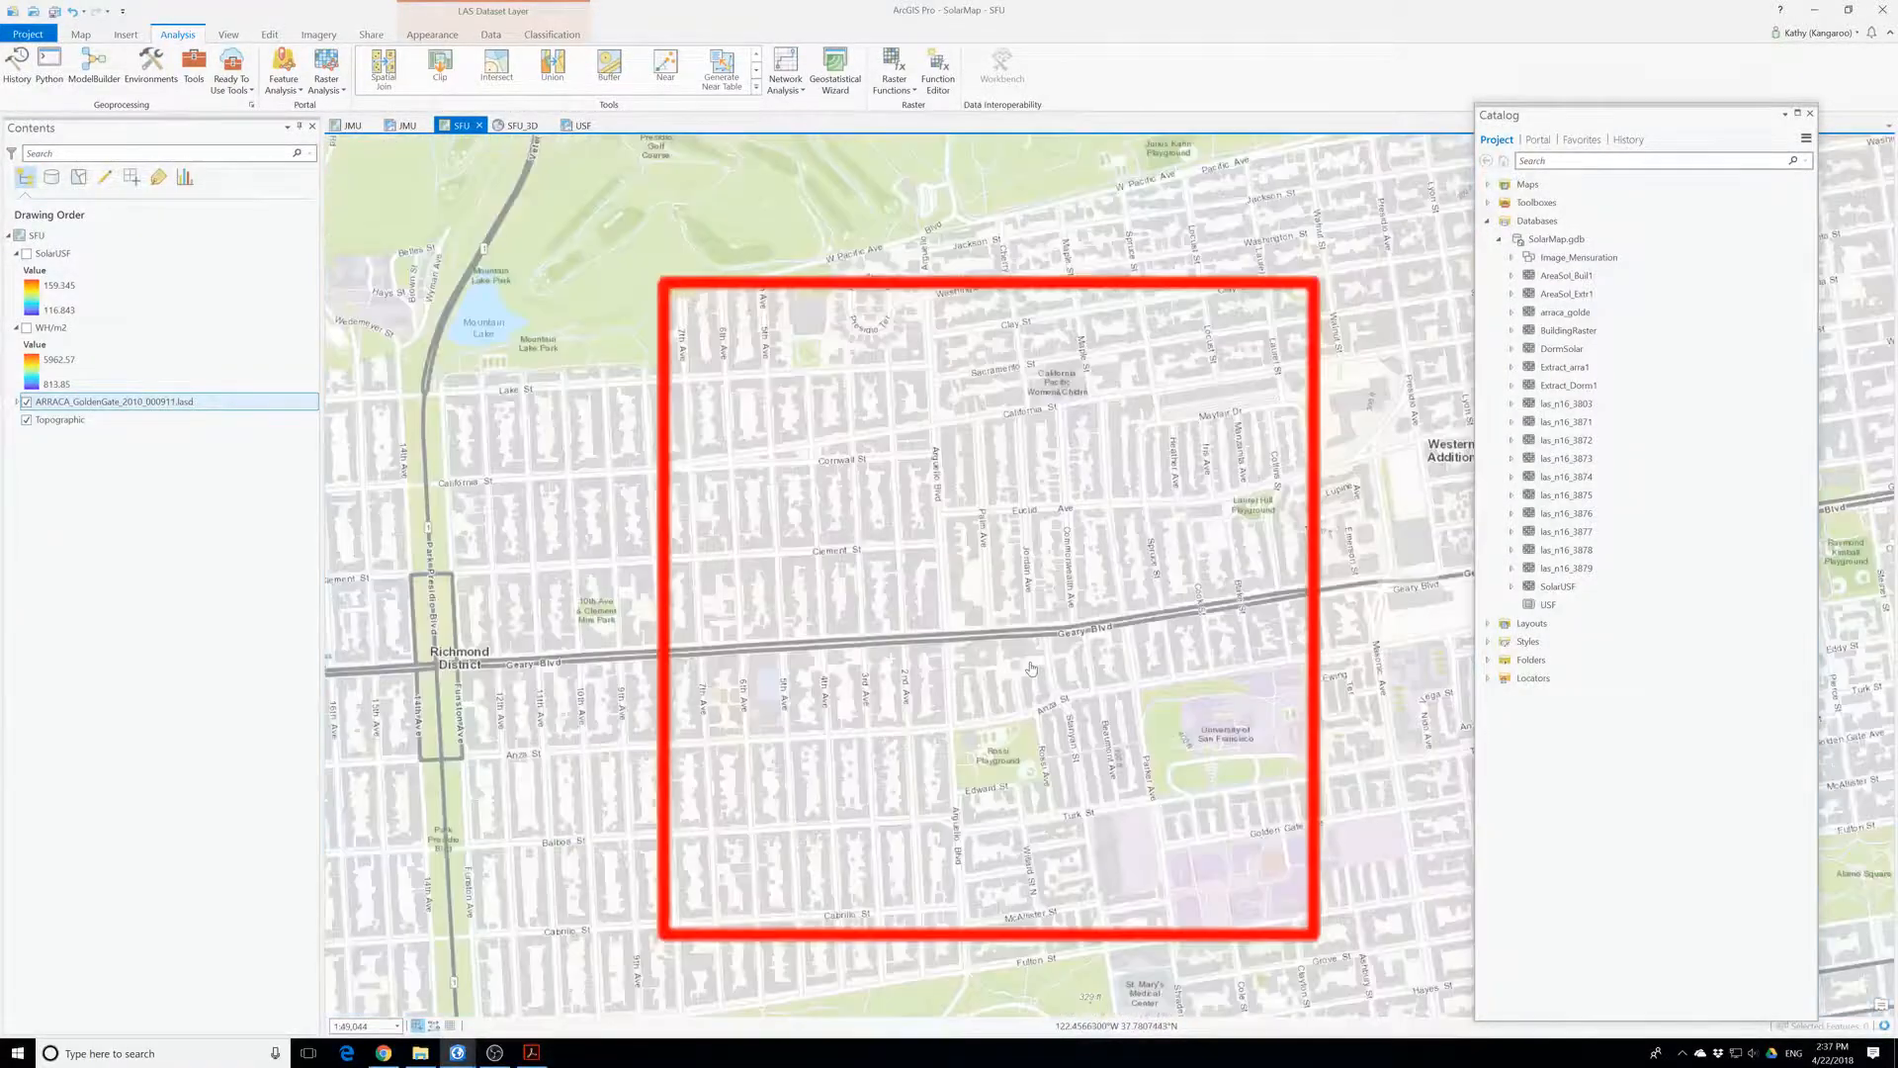
scroll(1030, 666, up, 3)
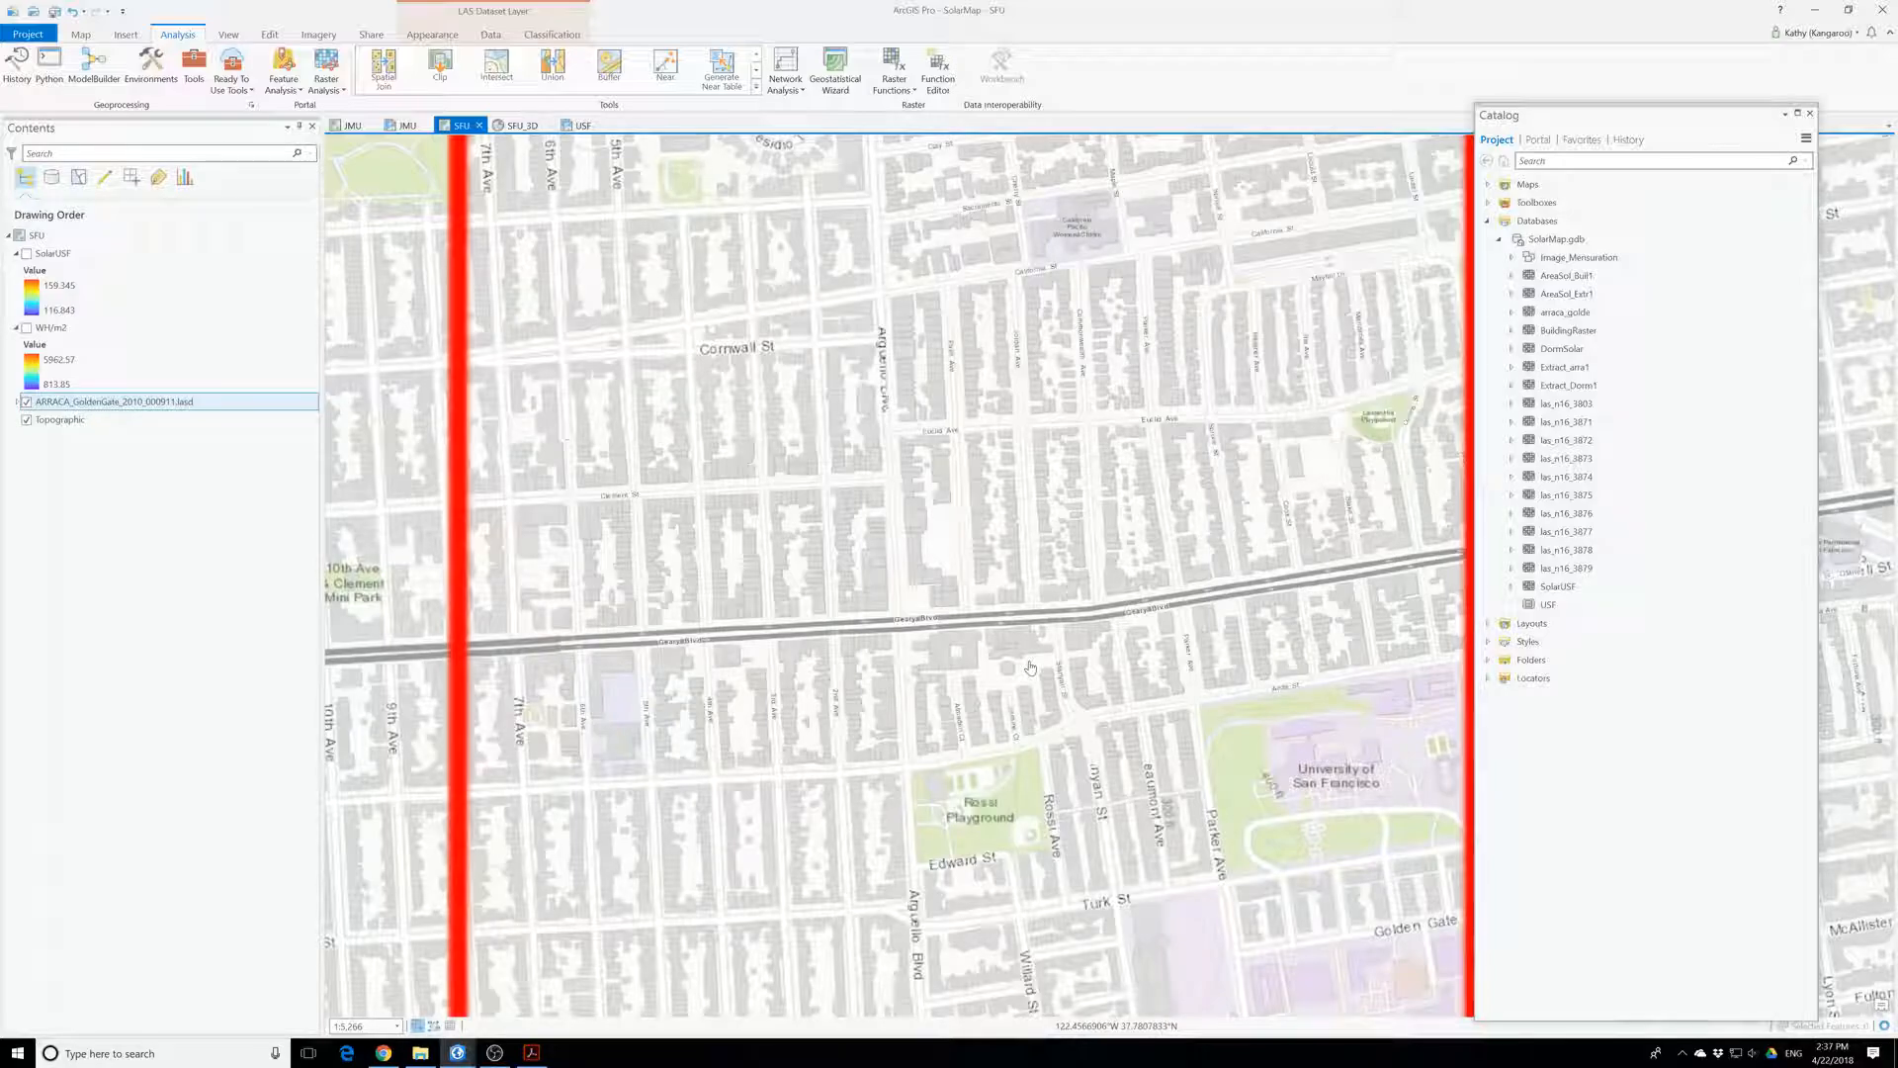
scroll(1030, 666, up, 2)
scroll(1030, 666, down, 2)
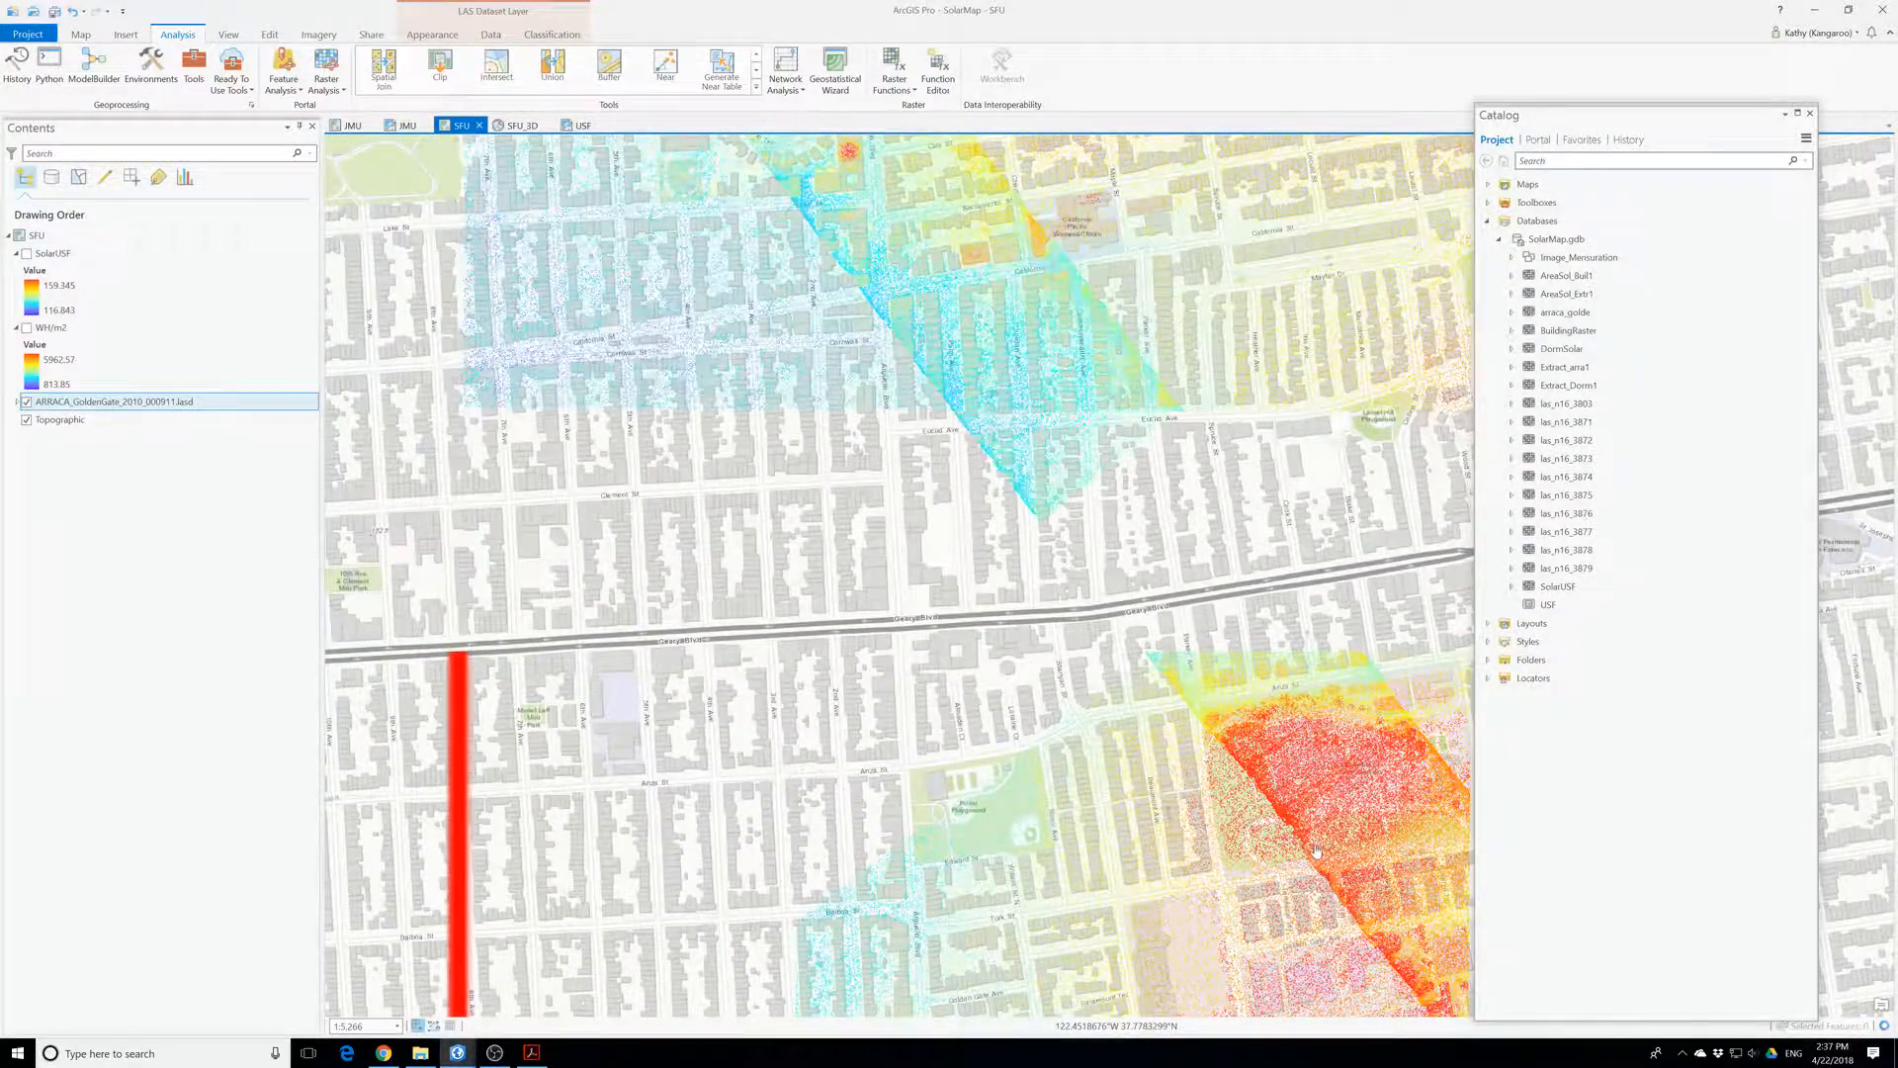
drag(1282, 867, 1181, 926)
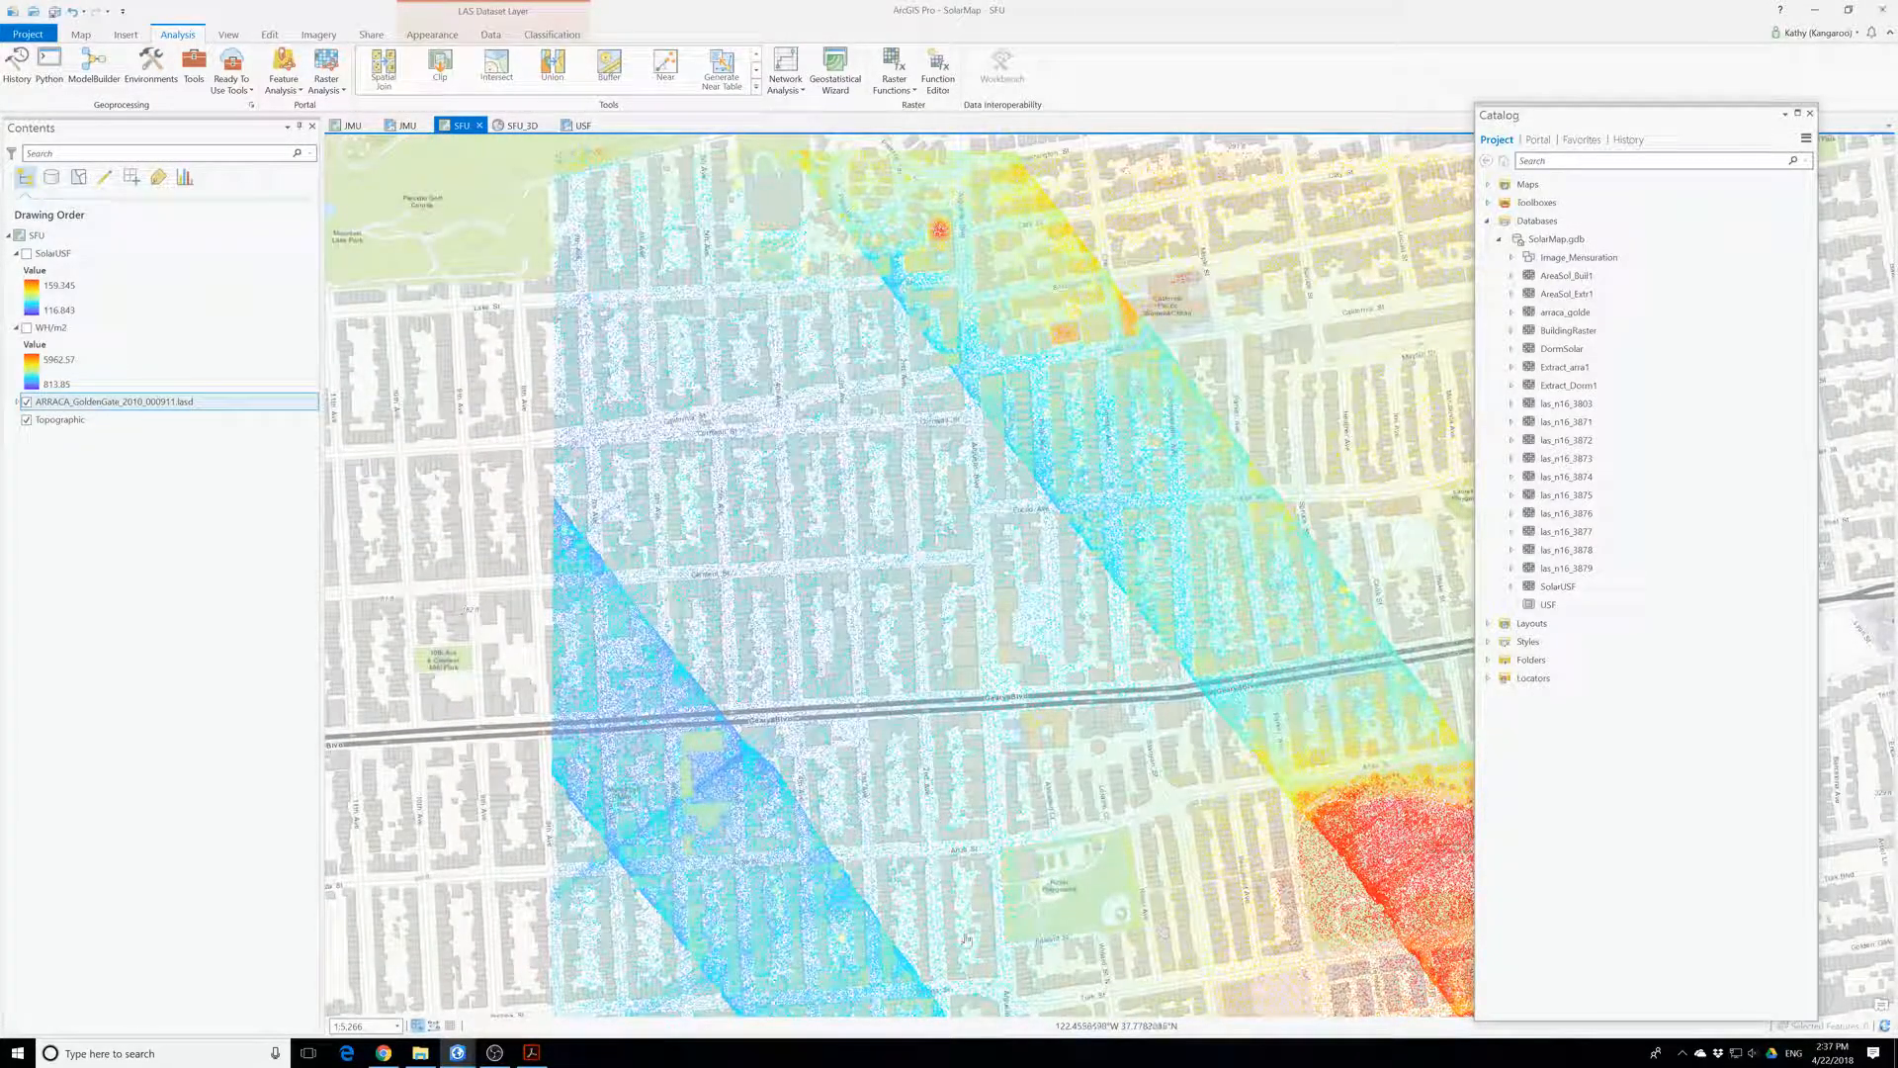
scroll(974, 939, up, 3)
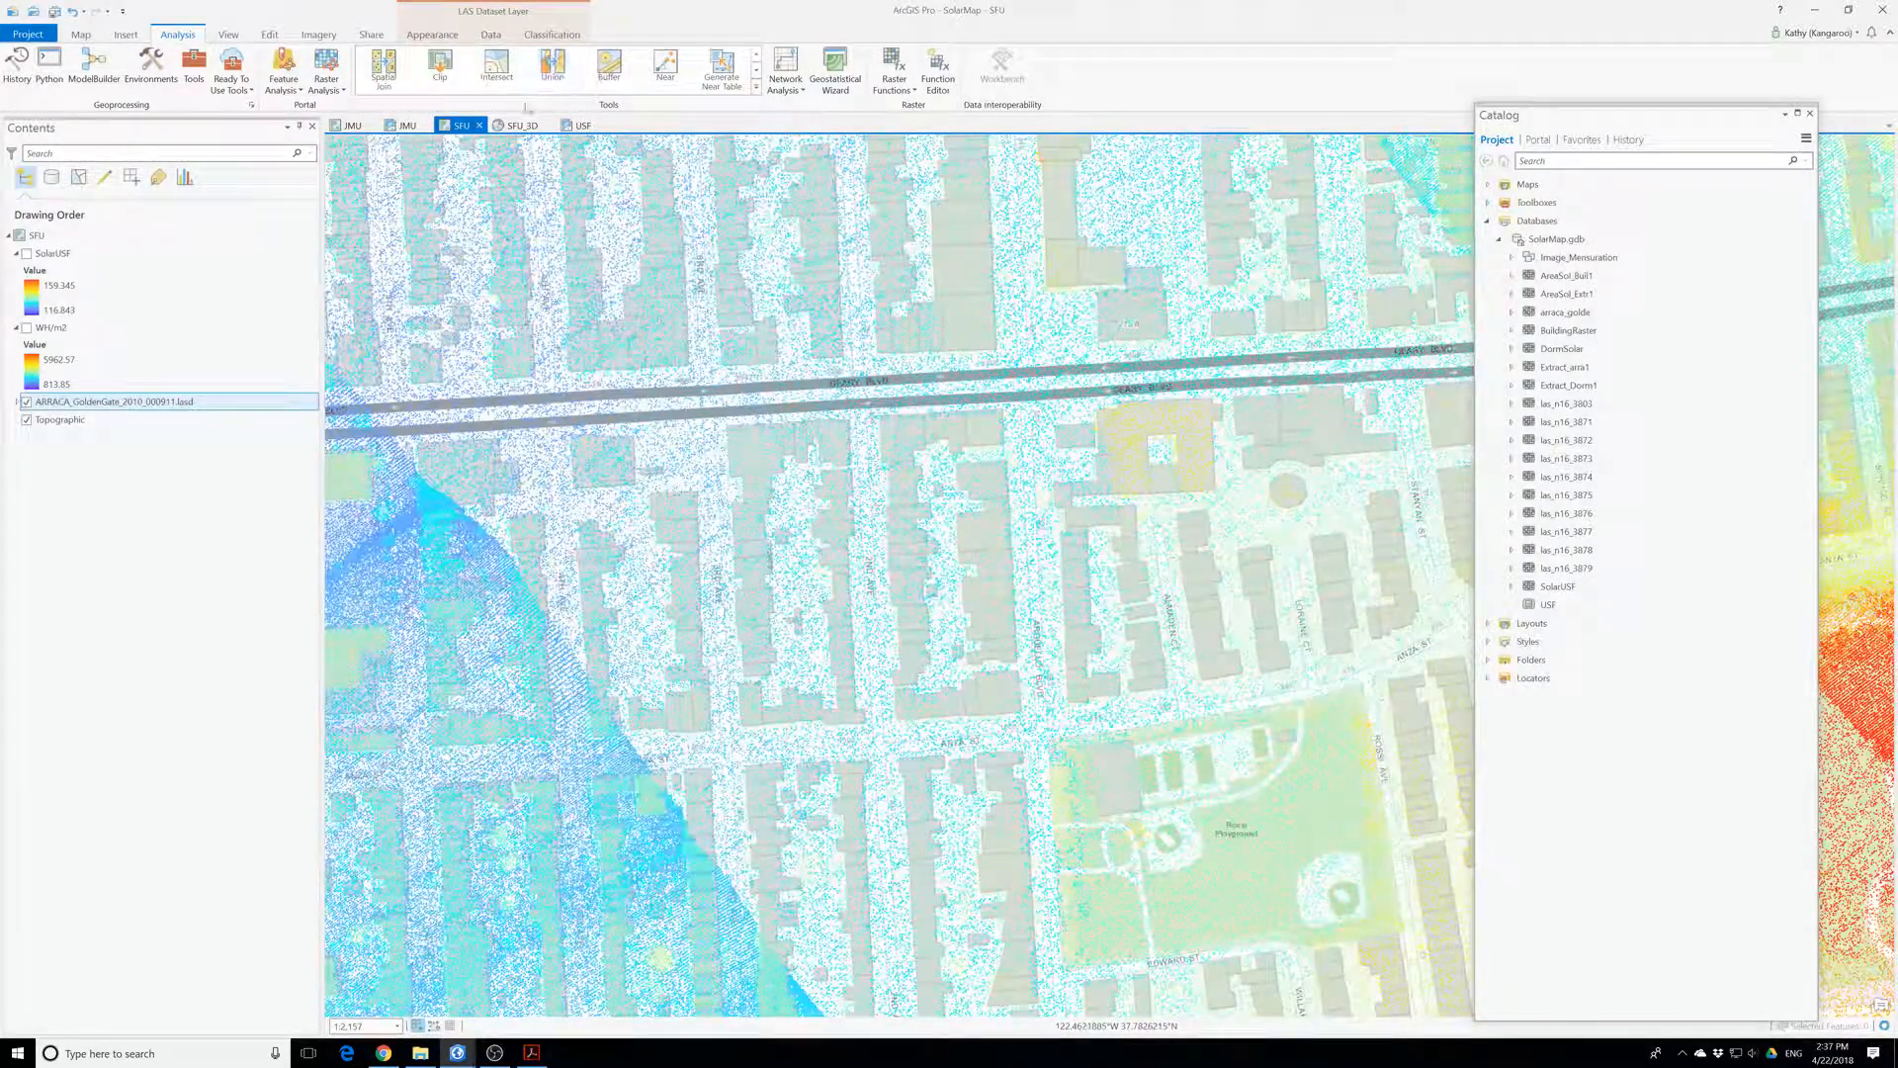
- Set the point display limit of the GoldenGate LAS dataset layer to 2,500,000
click(429, 35)
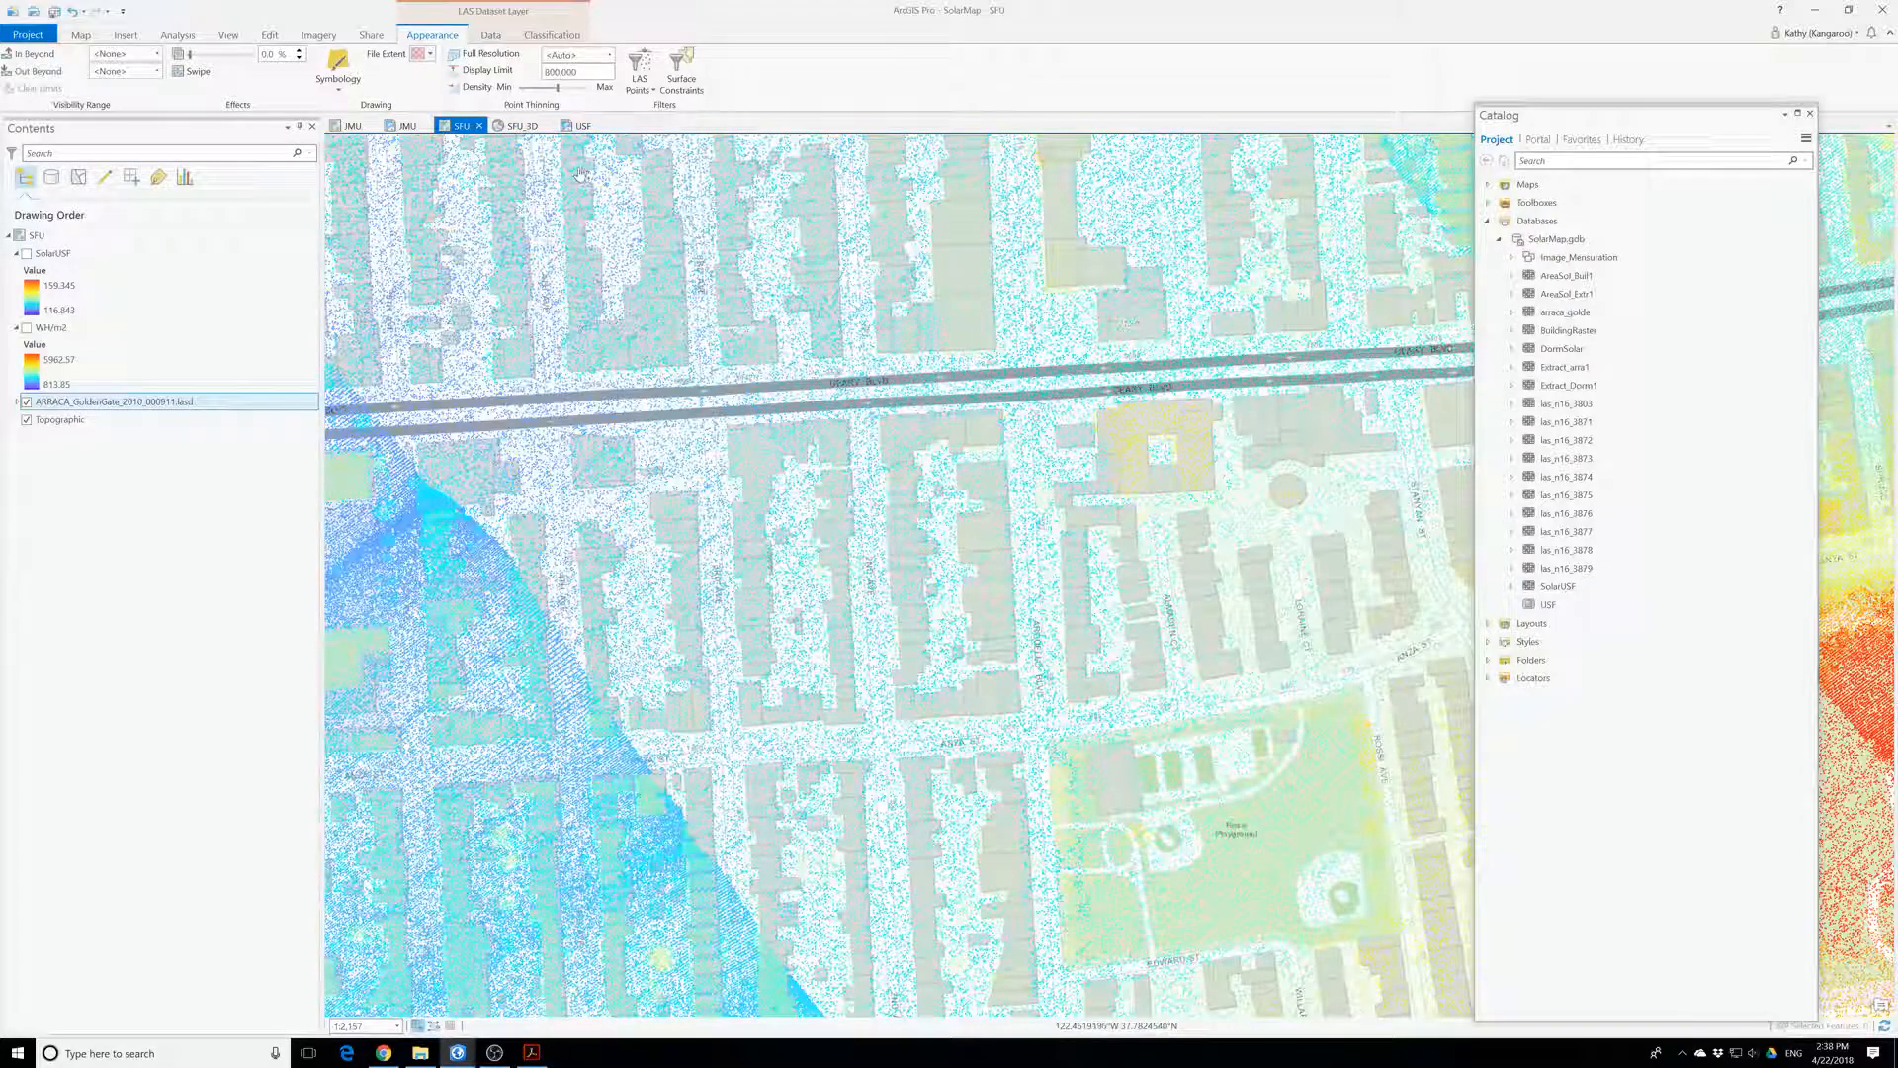
drag(589, 74, 538, 75)
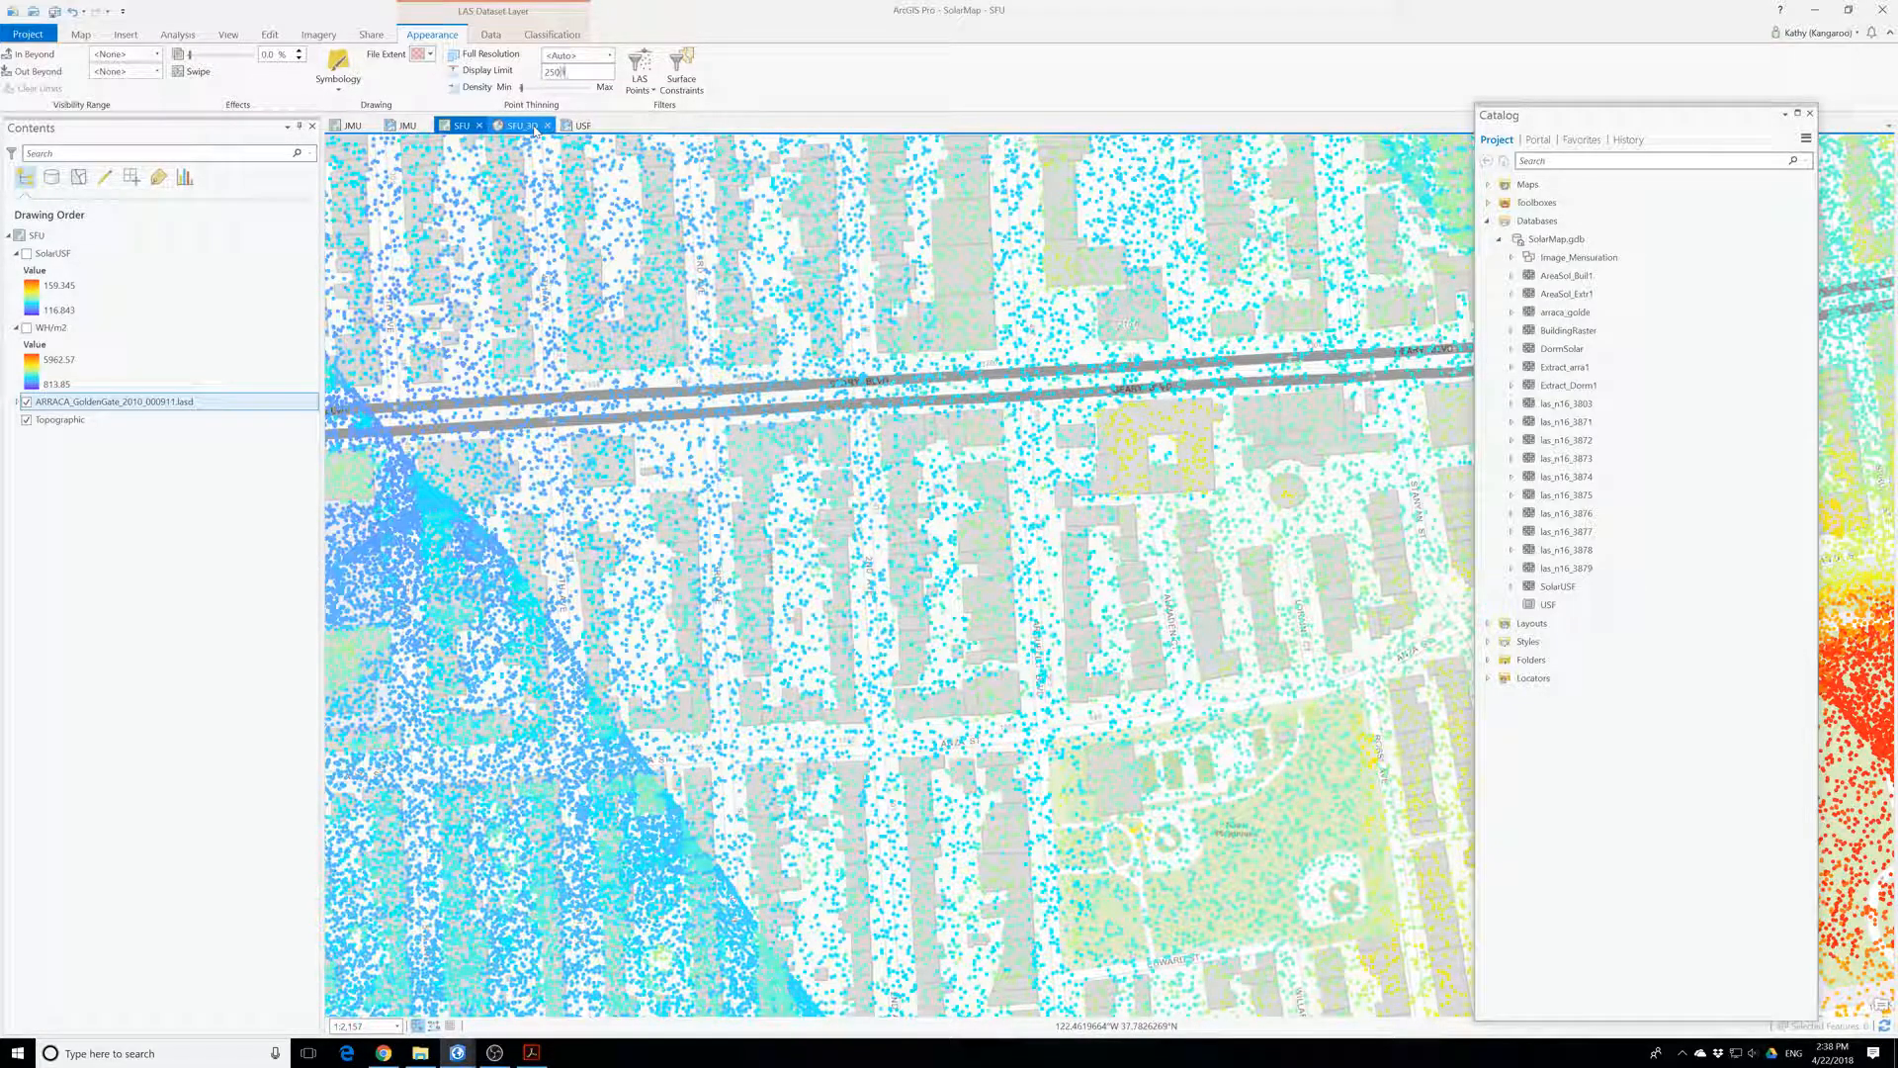
text(2500000)
key(Return)
- Check the point coverage around the University of San Francisco, and expand the LAS dataset layer to show its elevation legend
scroll(1179, 645, down, 5)
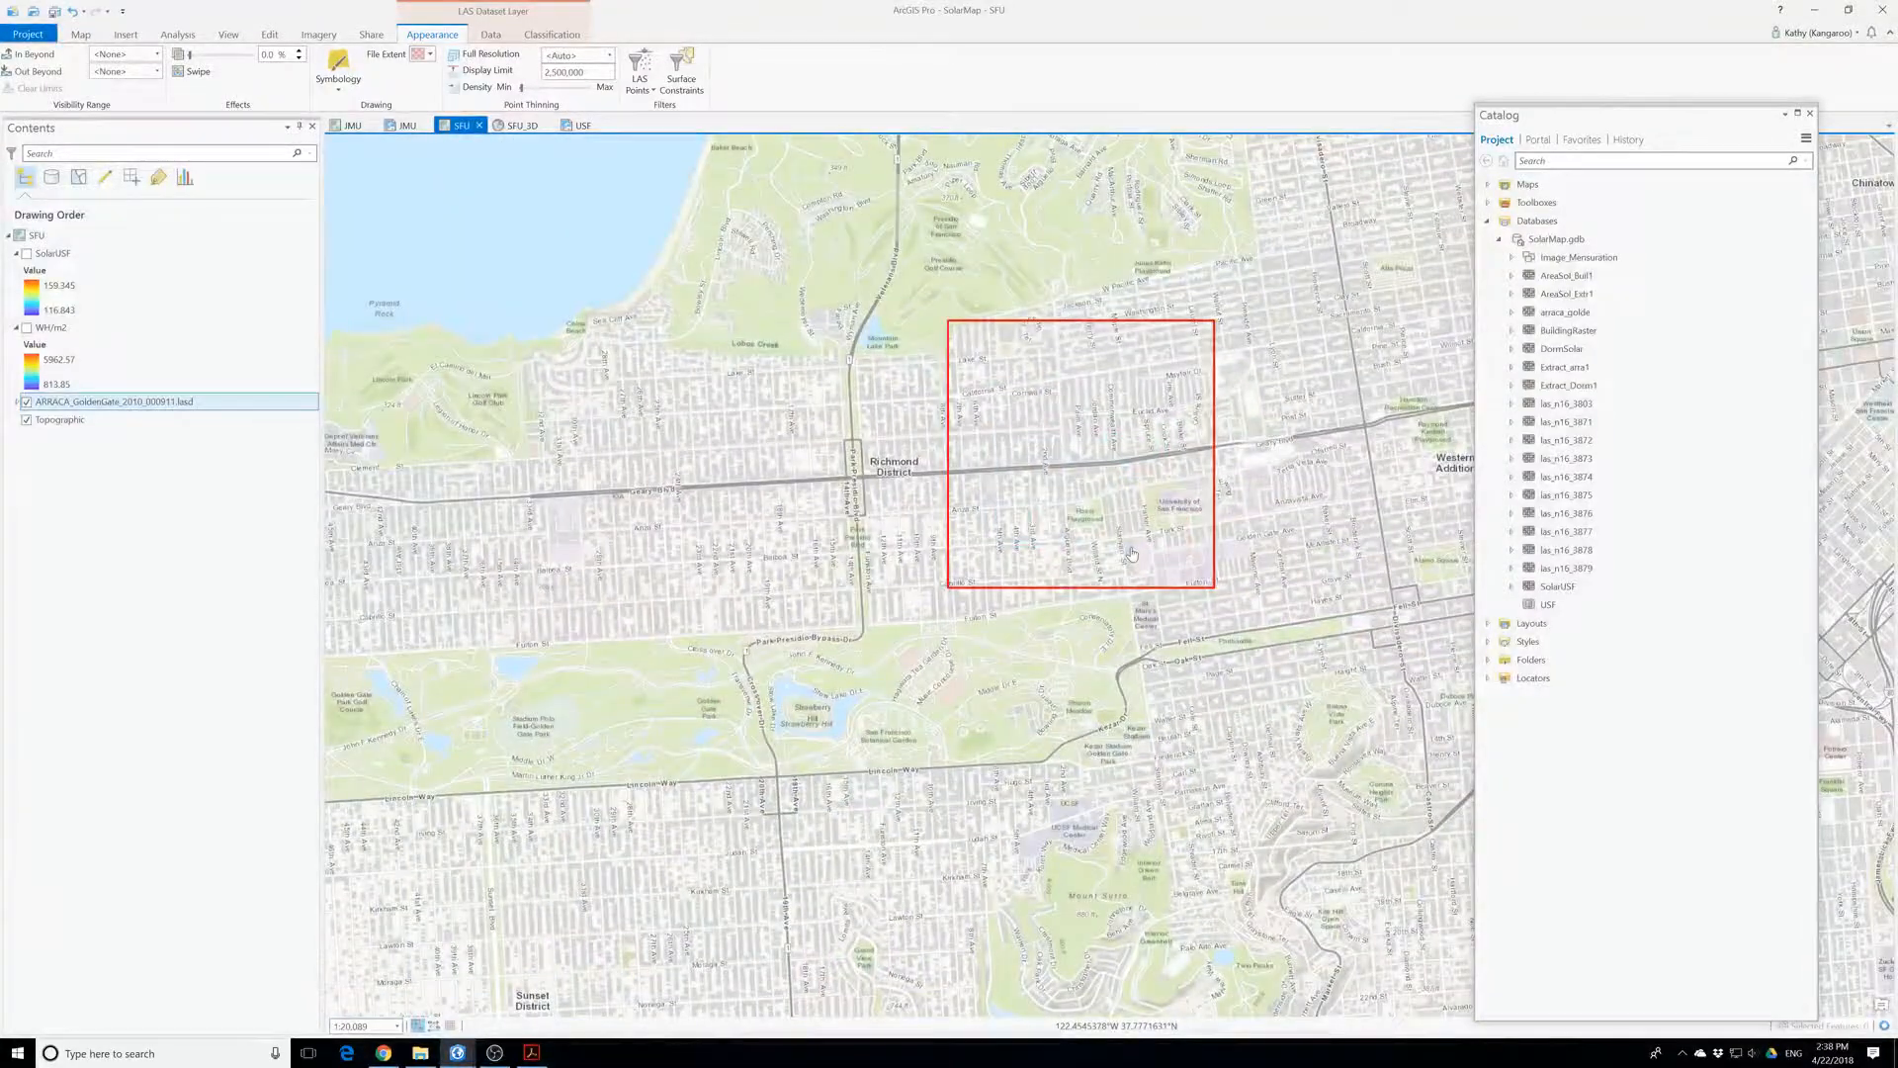
scroll(1132, 554, up, 2)
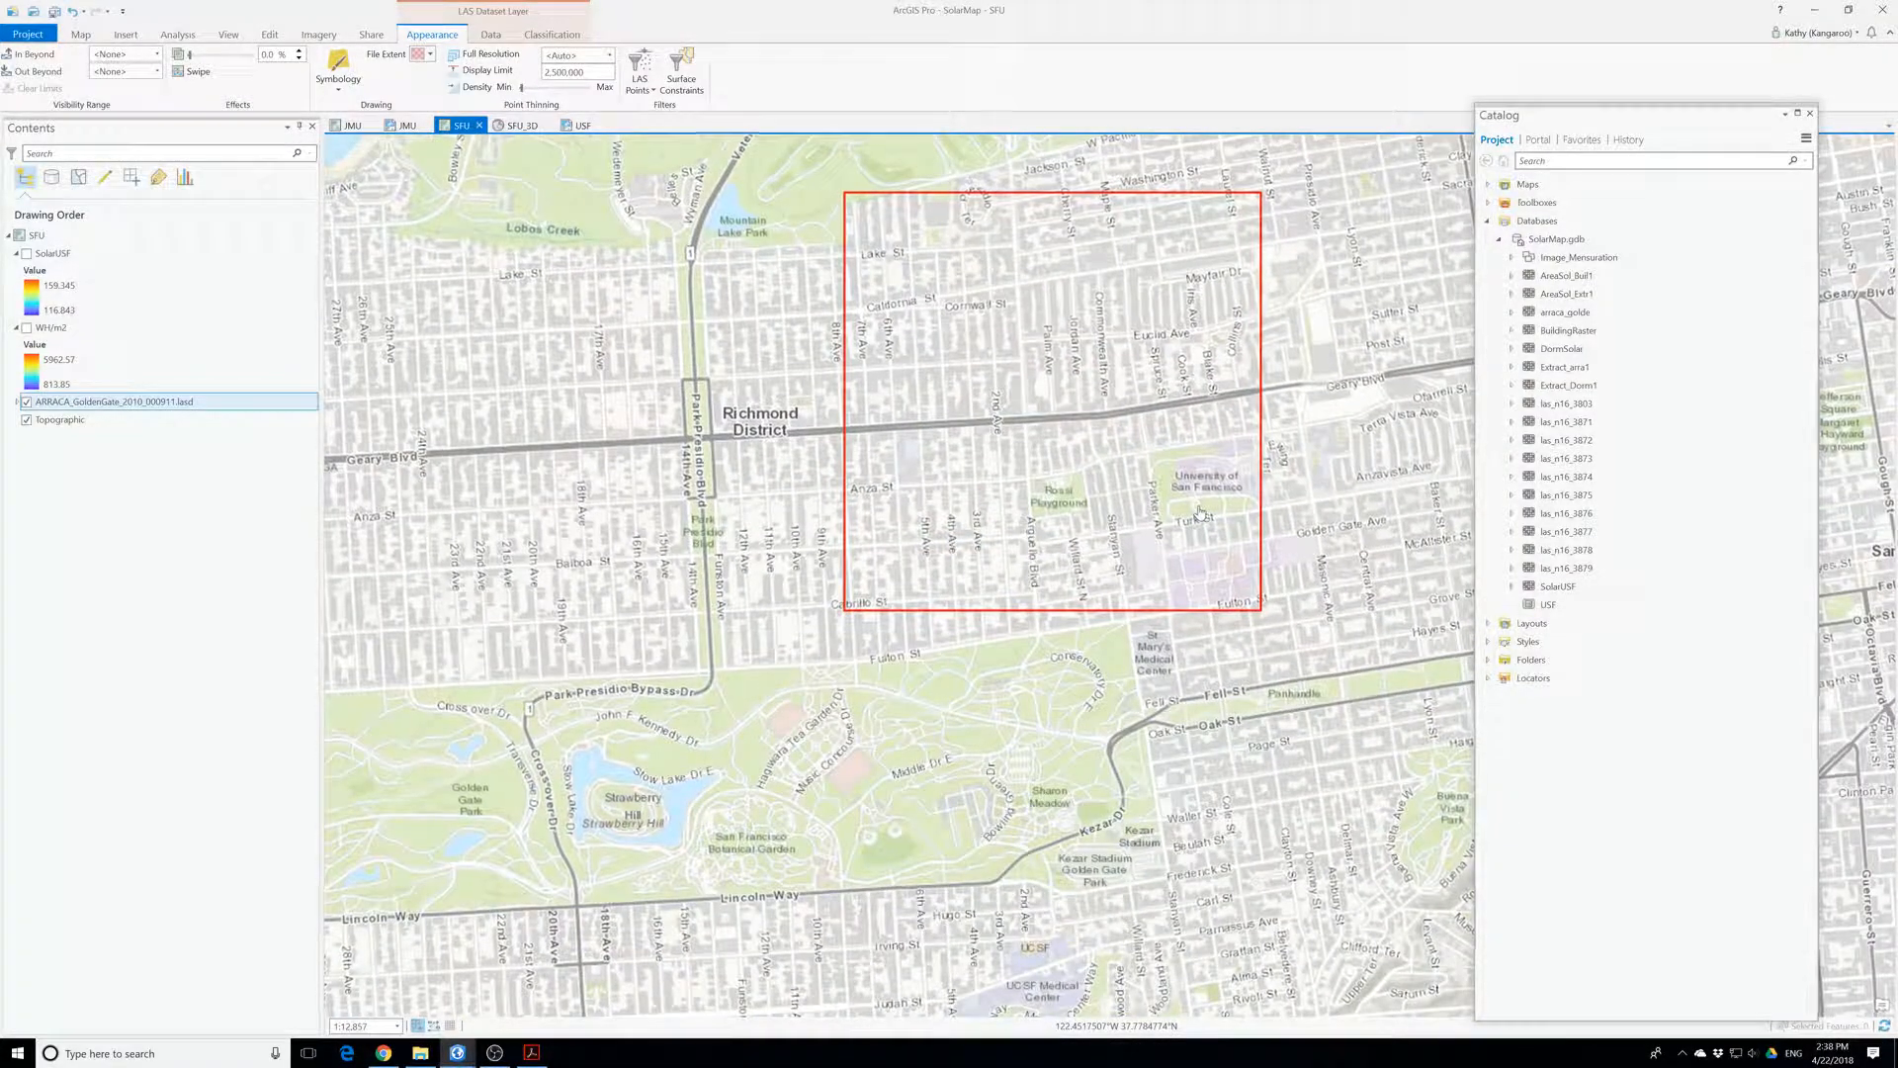
scroll(1200, 513, up, 3)
scroll(1173, 545, up, 4)
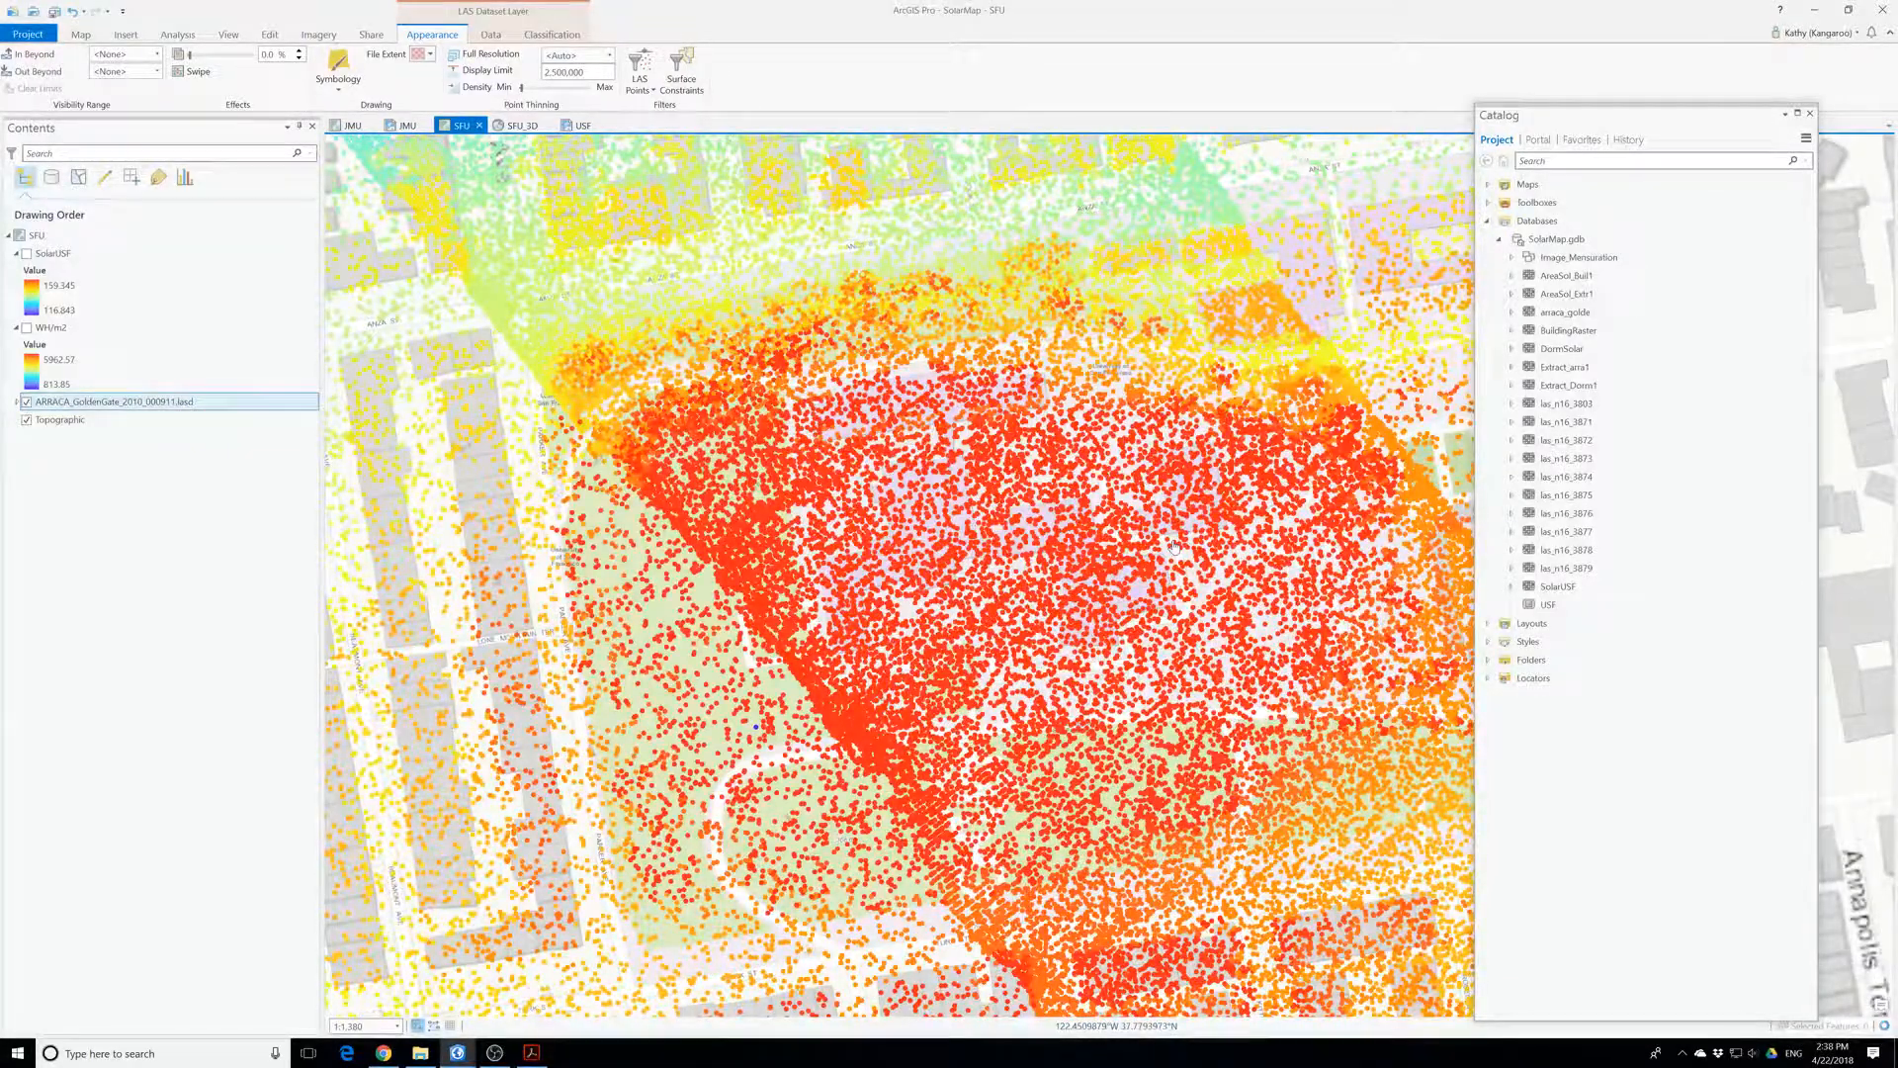
scroll(1173, 545, down, 1)
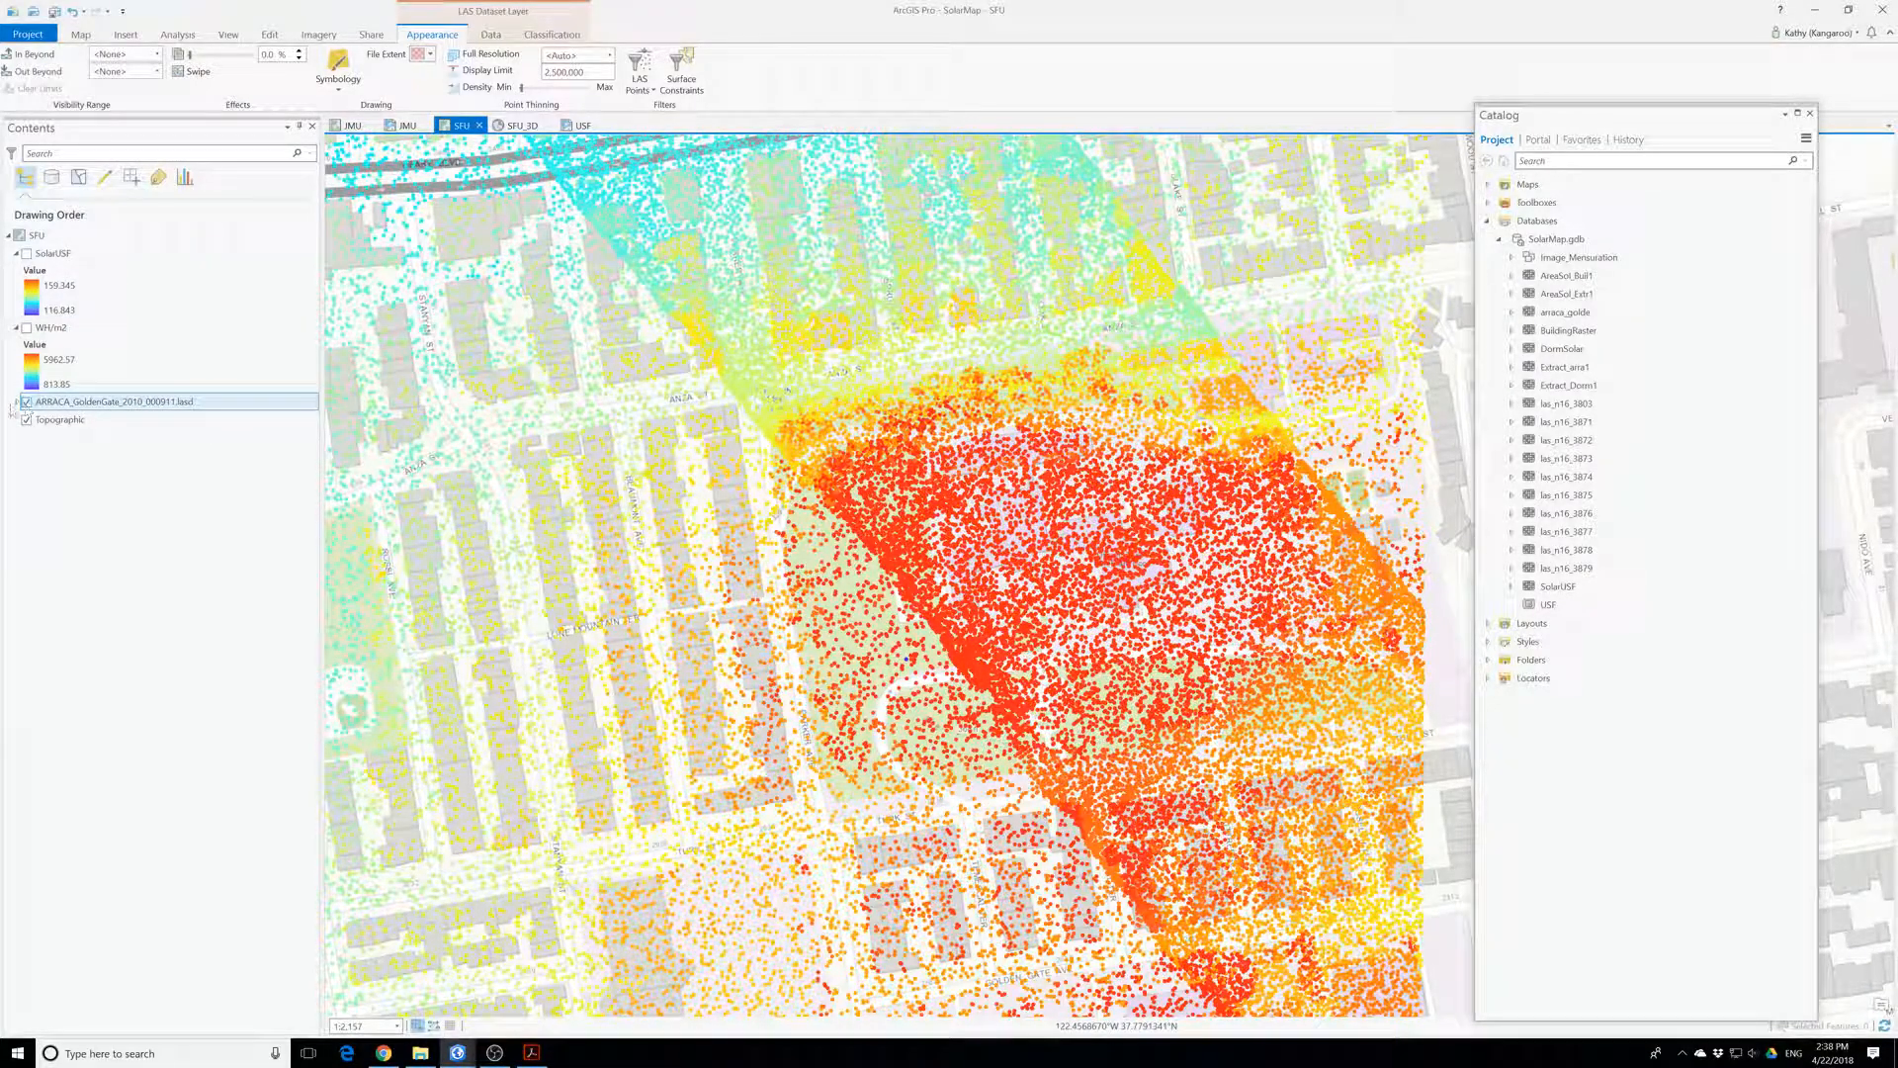
click(18, 402)
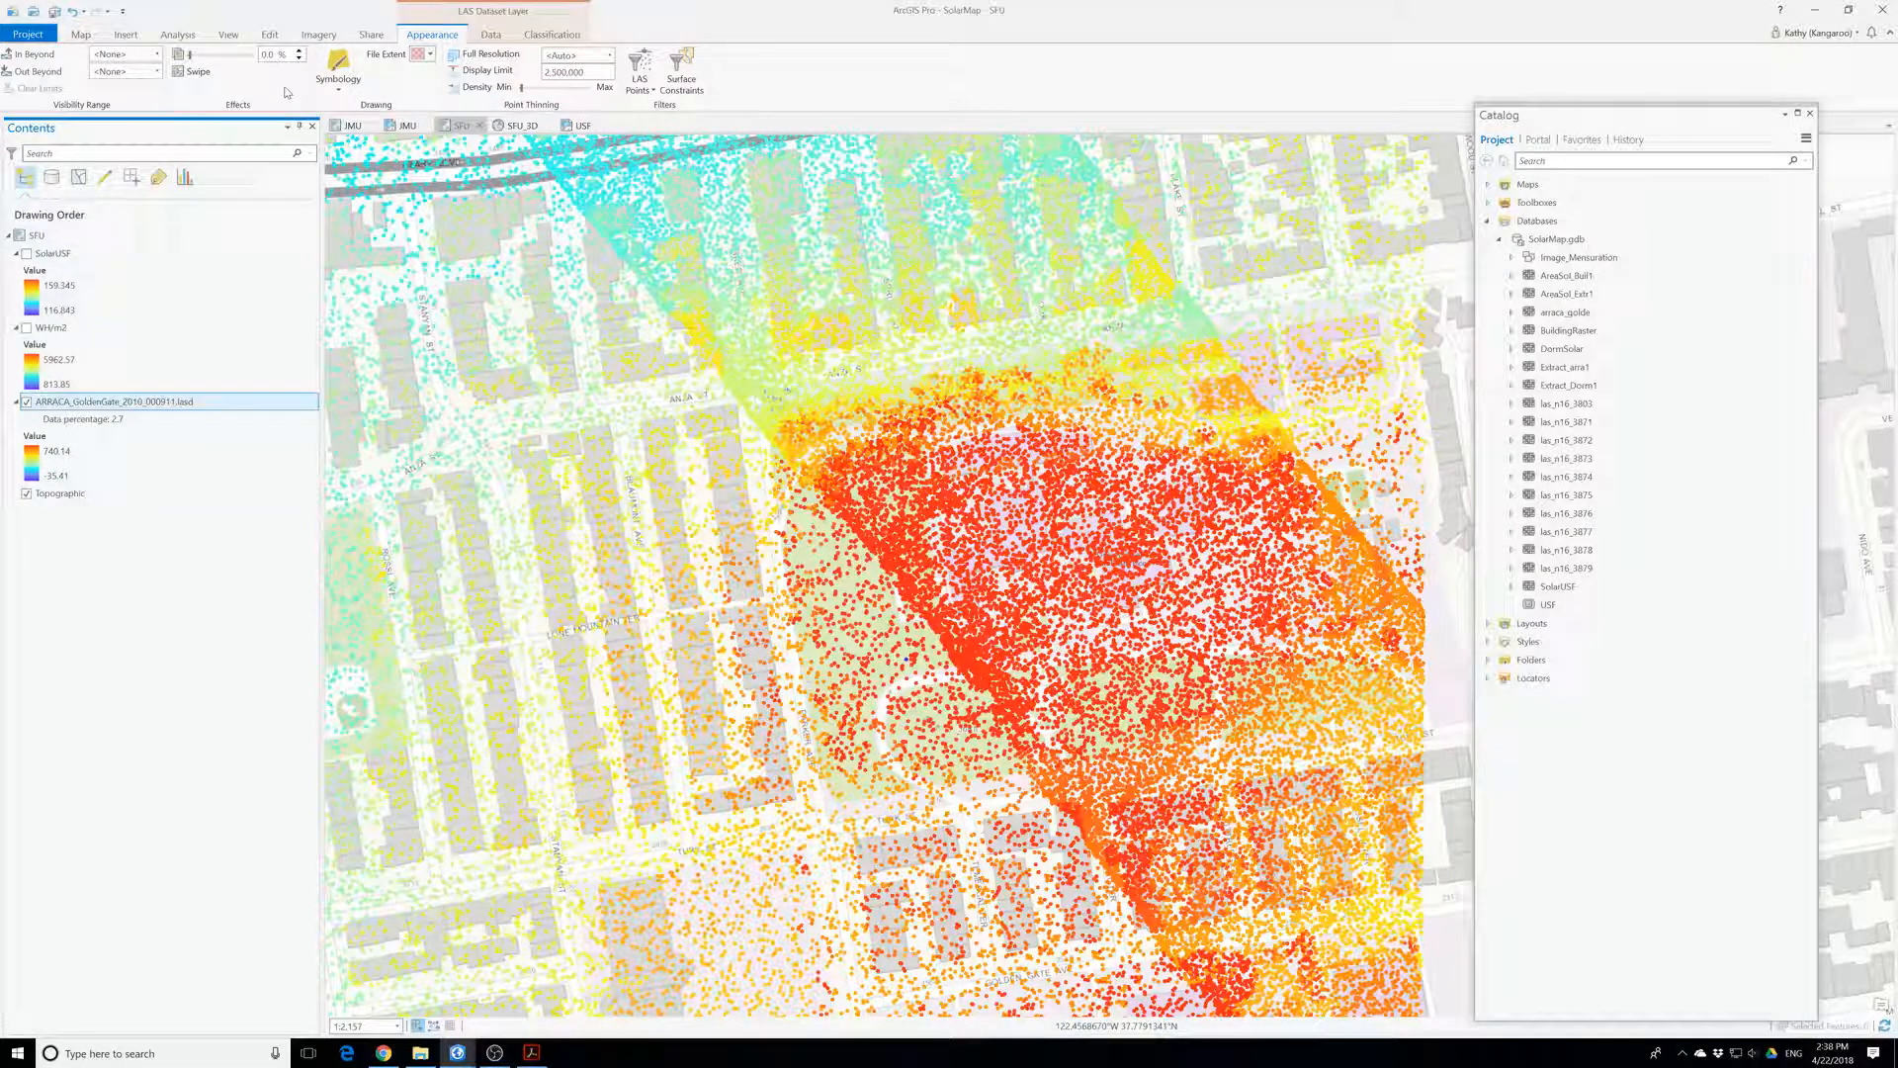
- Run LAS Dataset To Raster on ARRACA_GoldenGate_2010_000911.lasd with Maximum cell assignment and output arraca_gold1
click(179, 34)
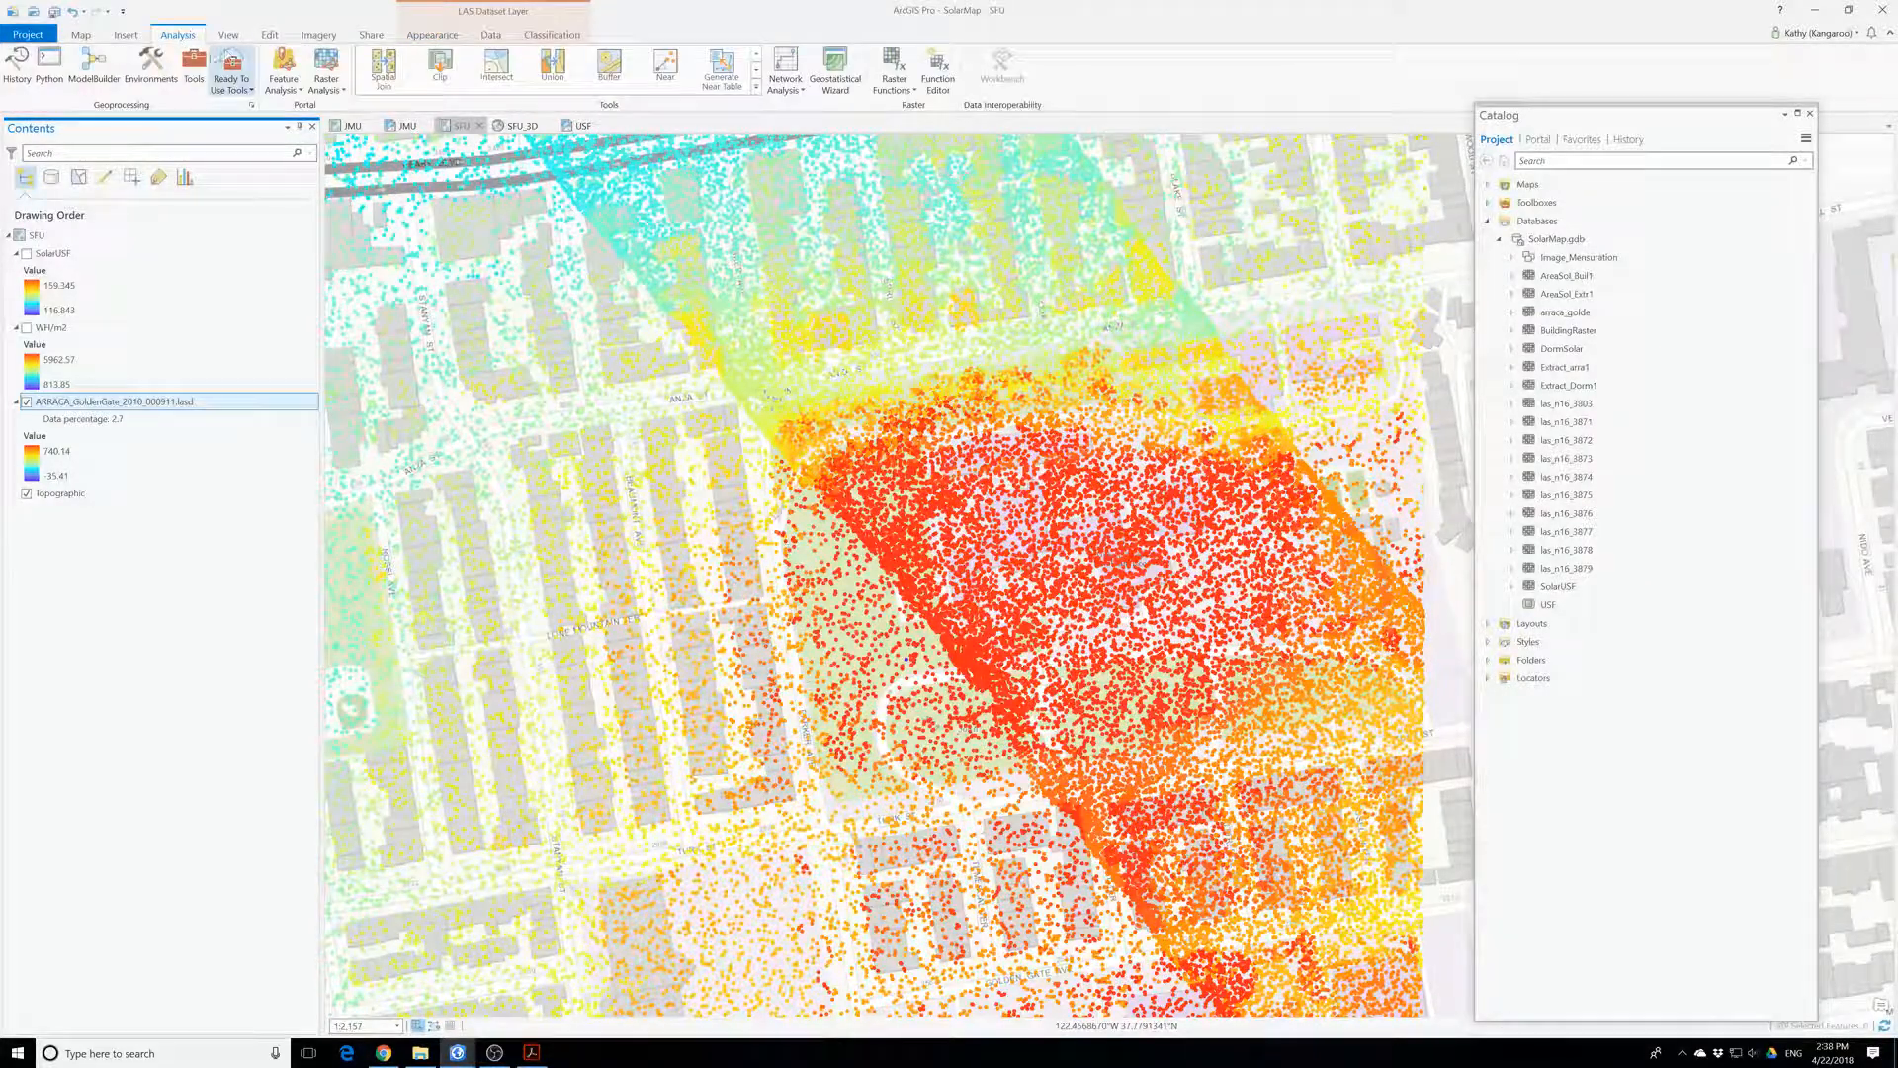
click(193, 69)
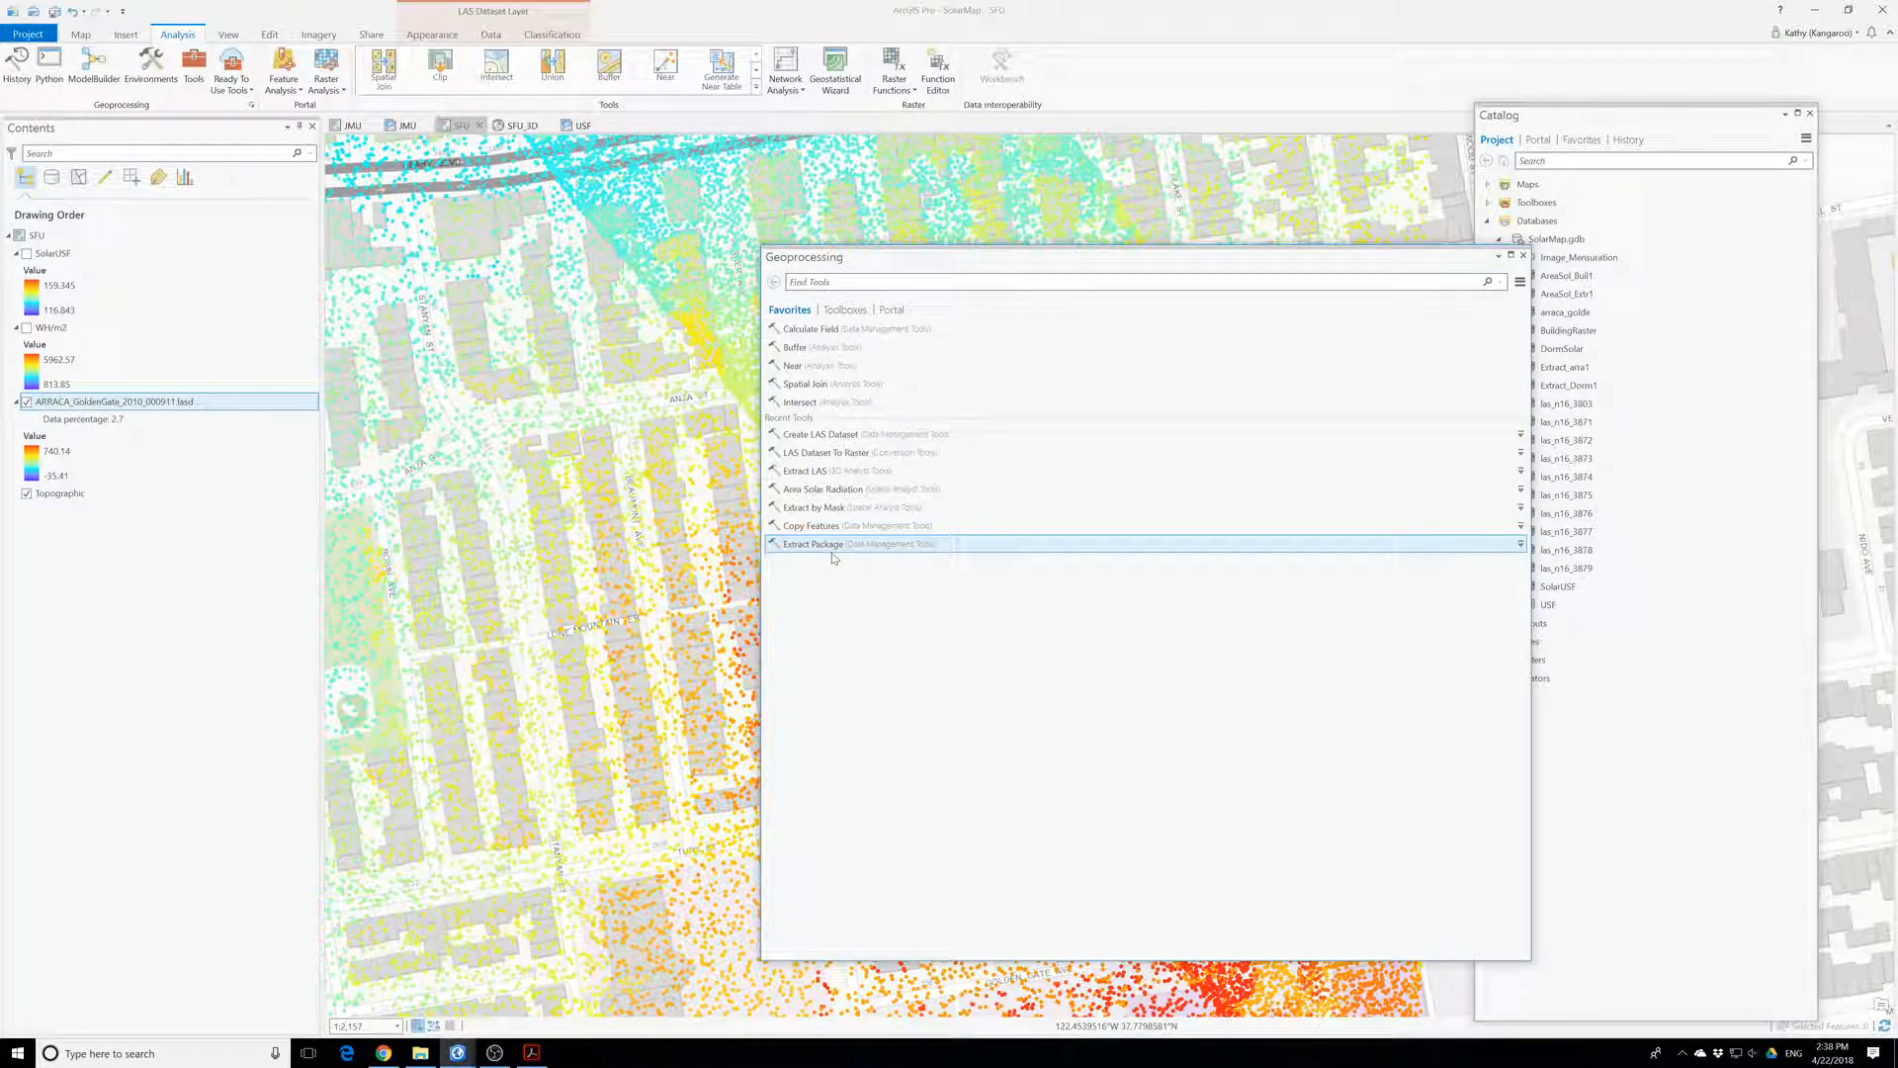
click(842, 454)
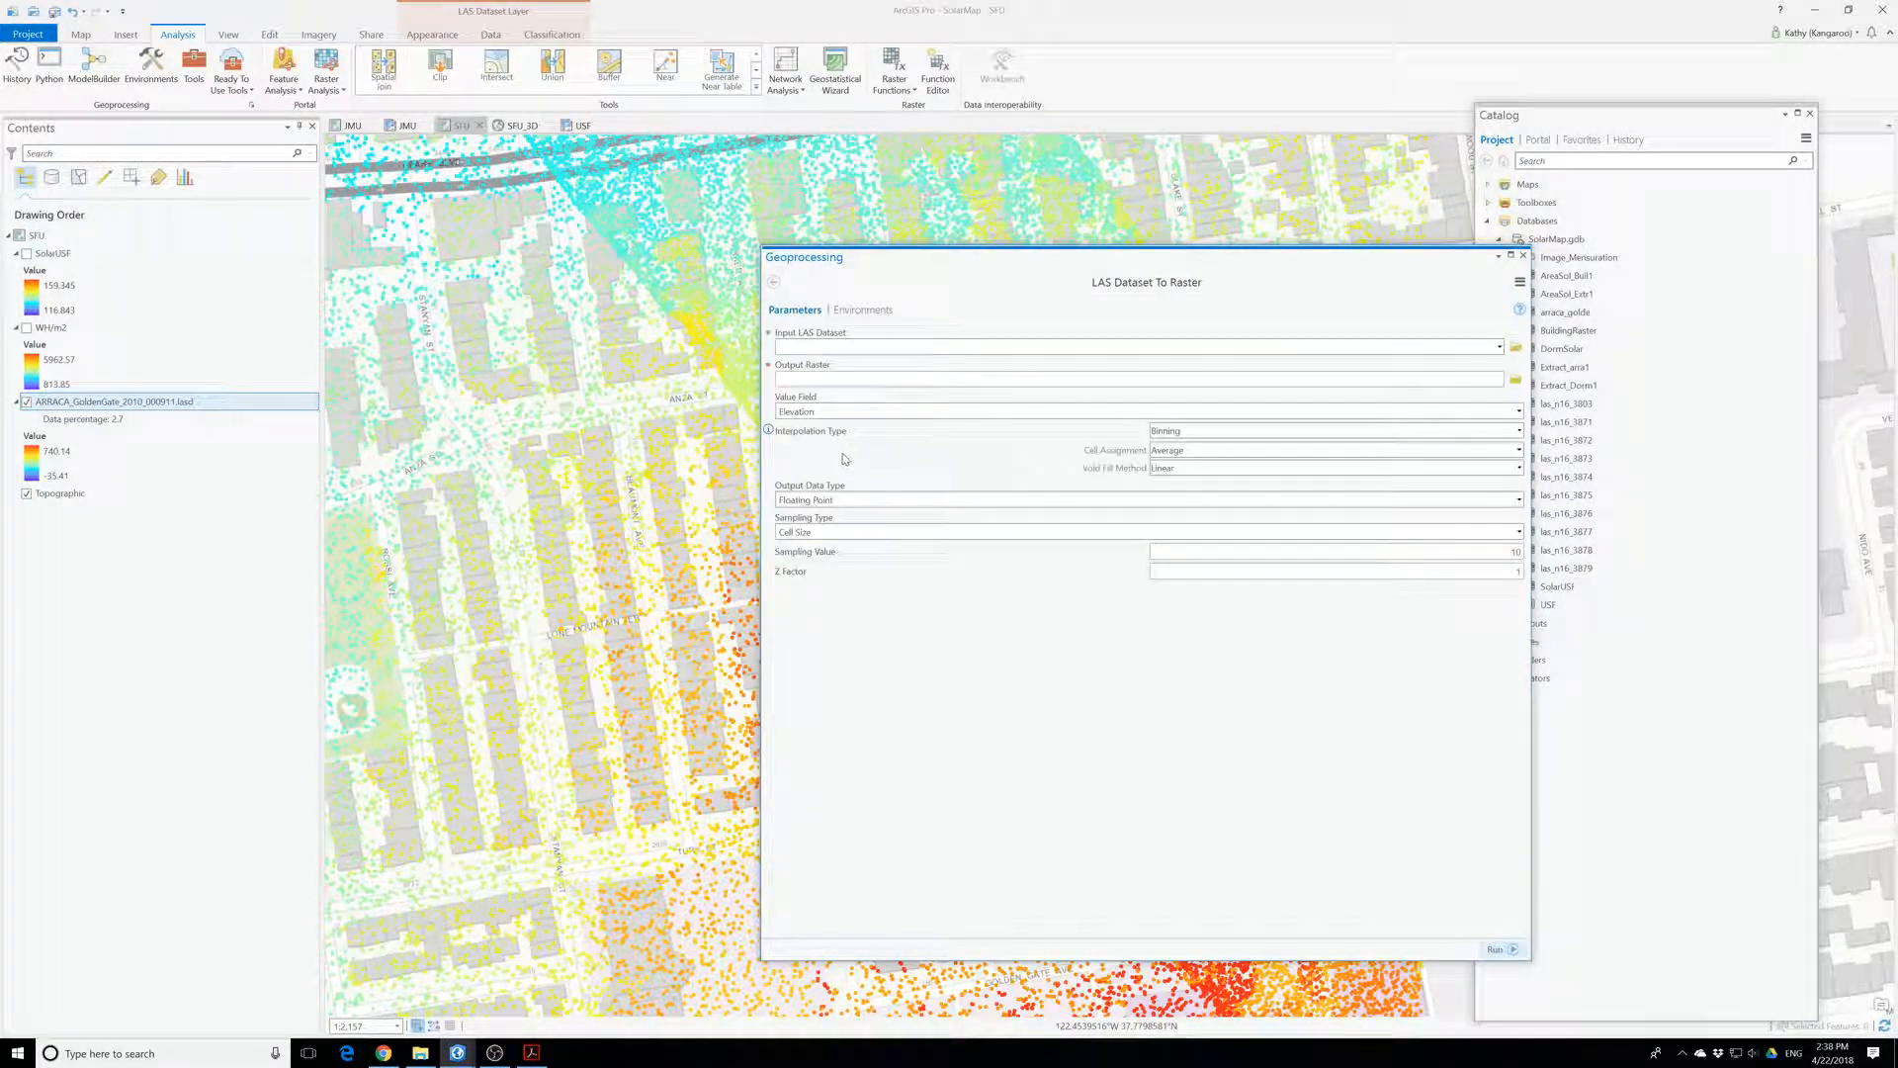
click(1500, 346)
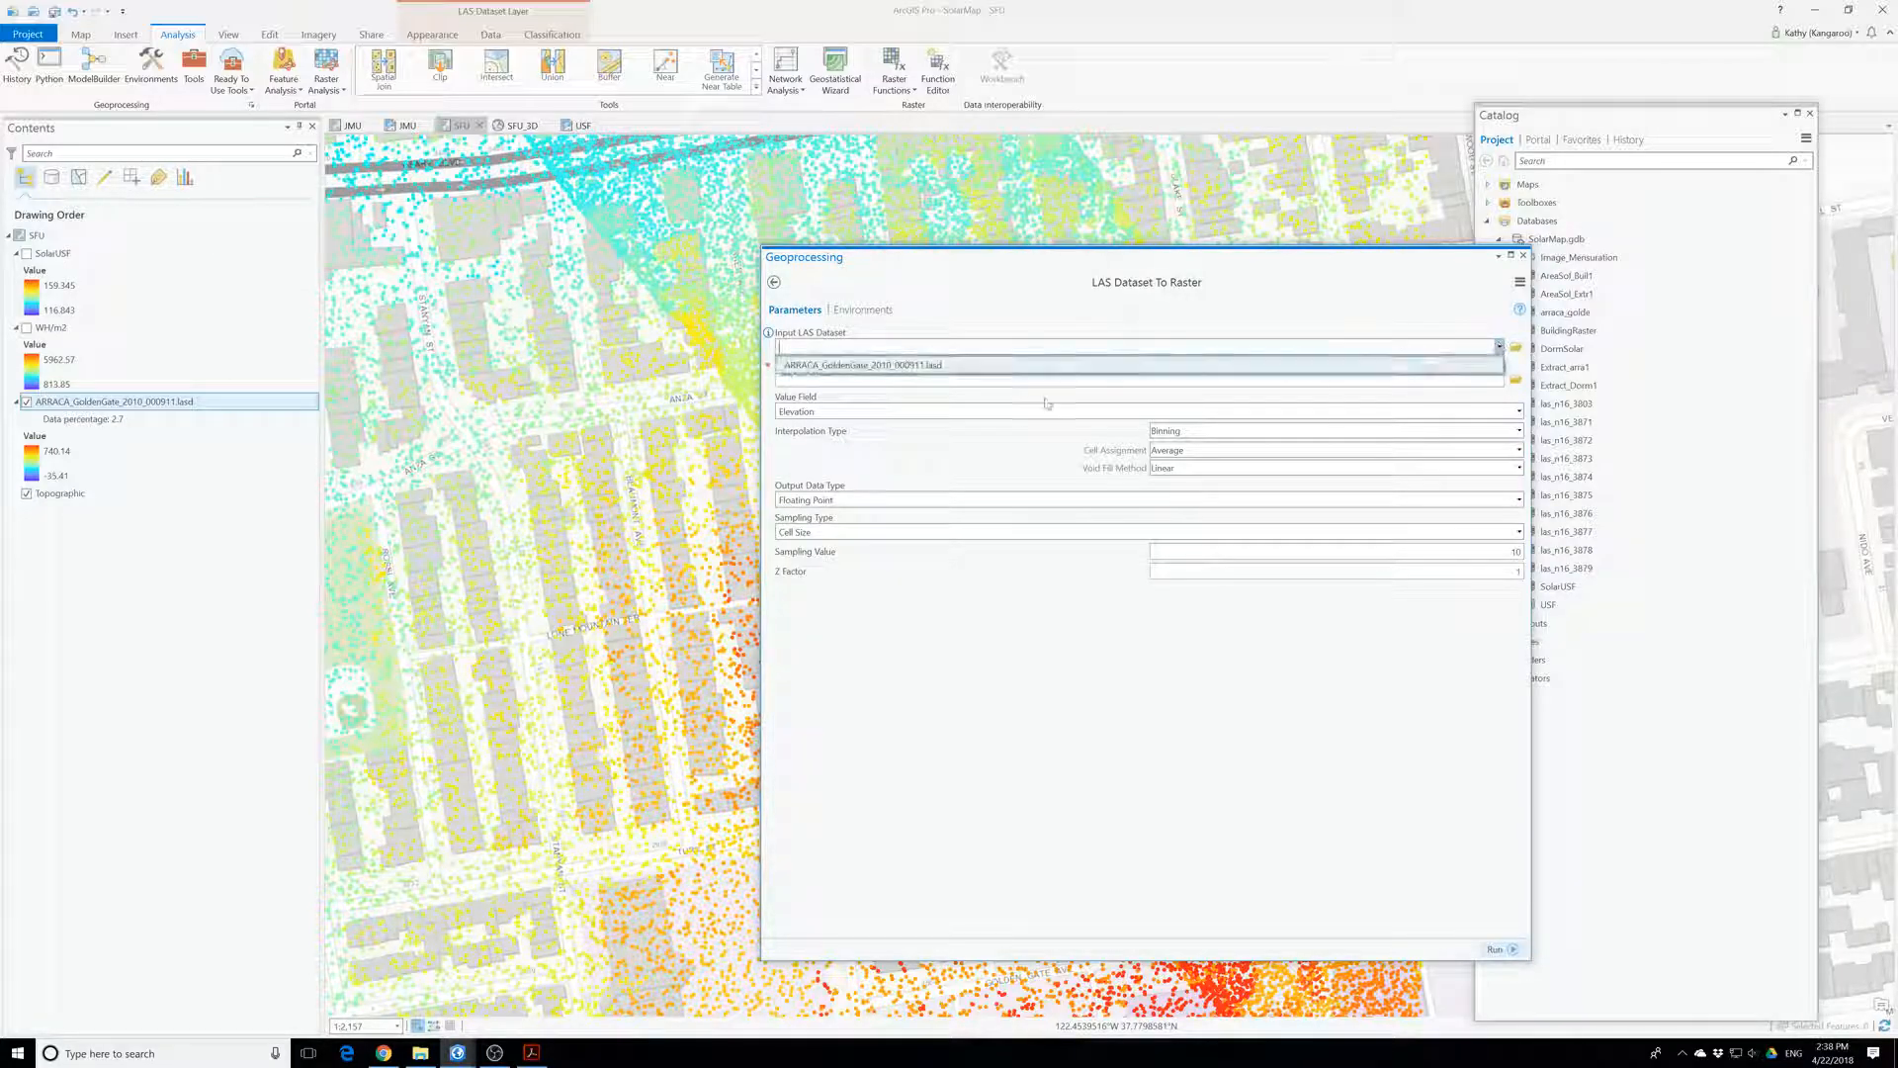
click(885, 368)
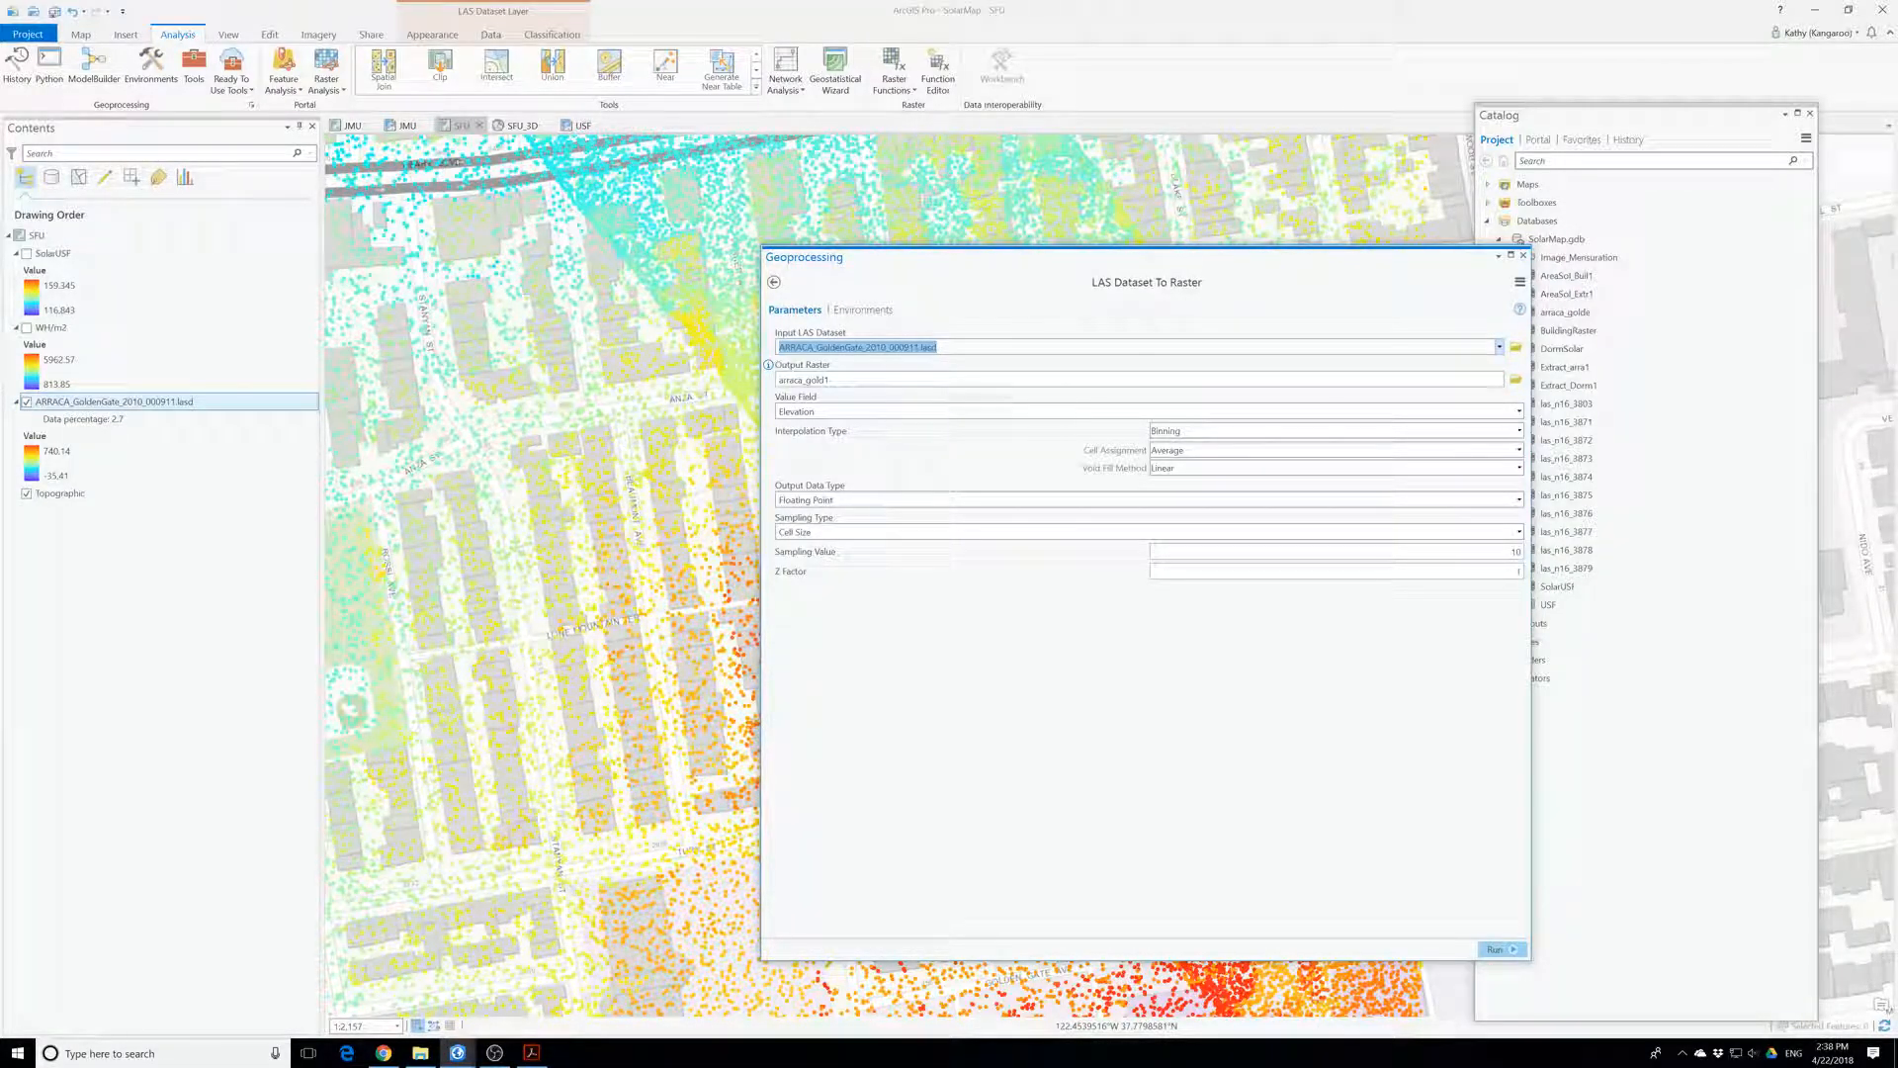
click(1222, 452)
click(1187, 497)
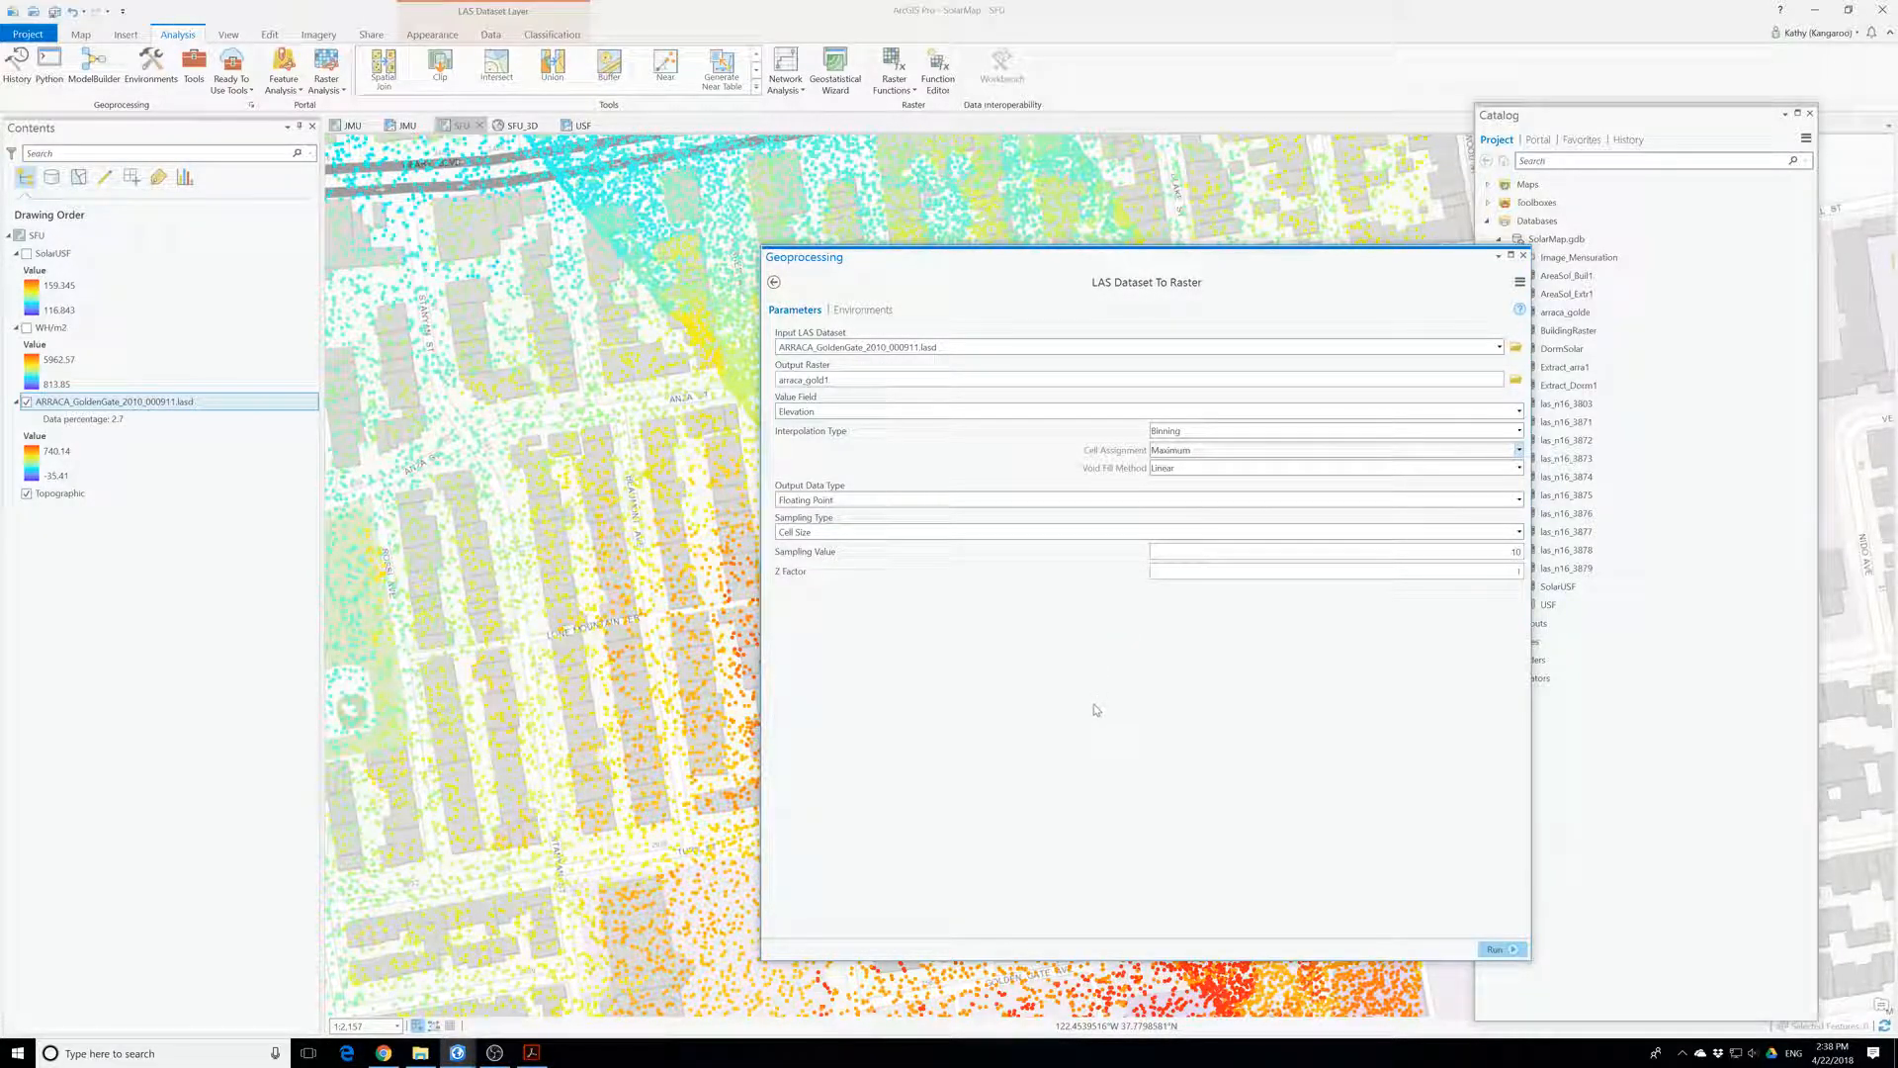
click(1496, 949)
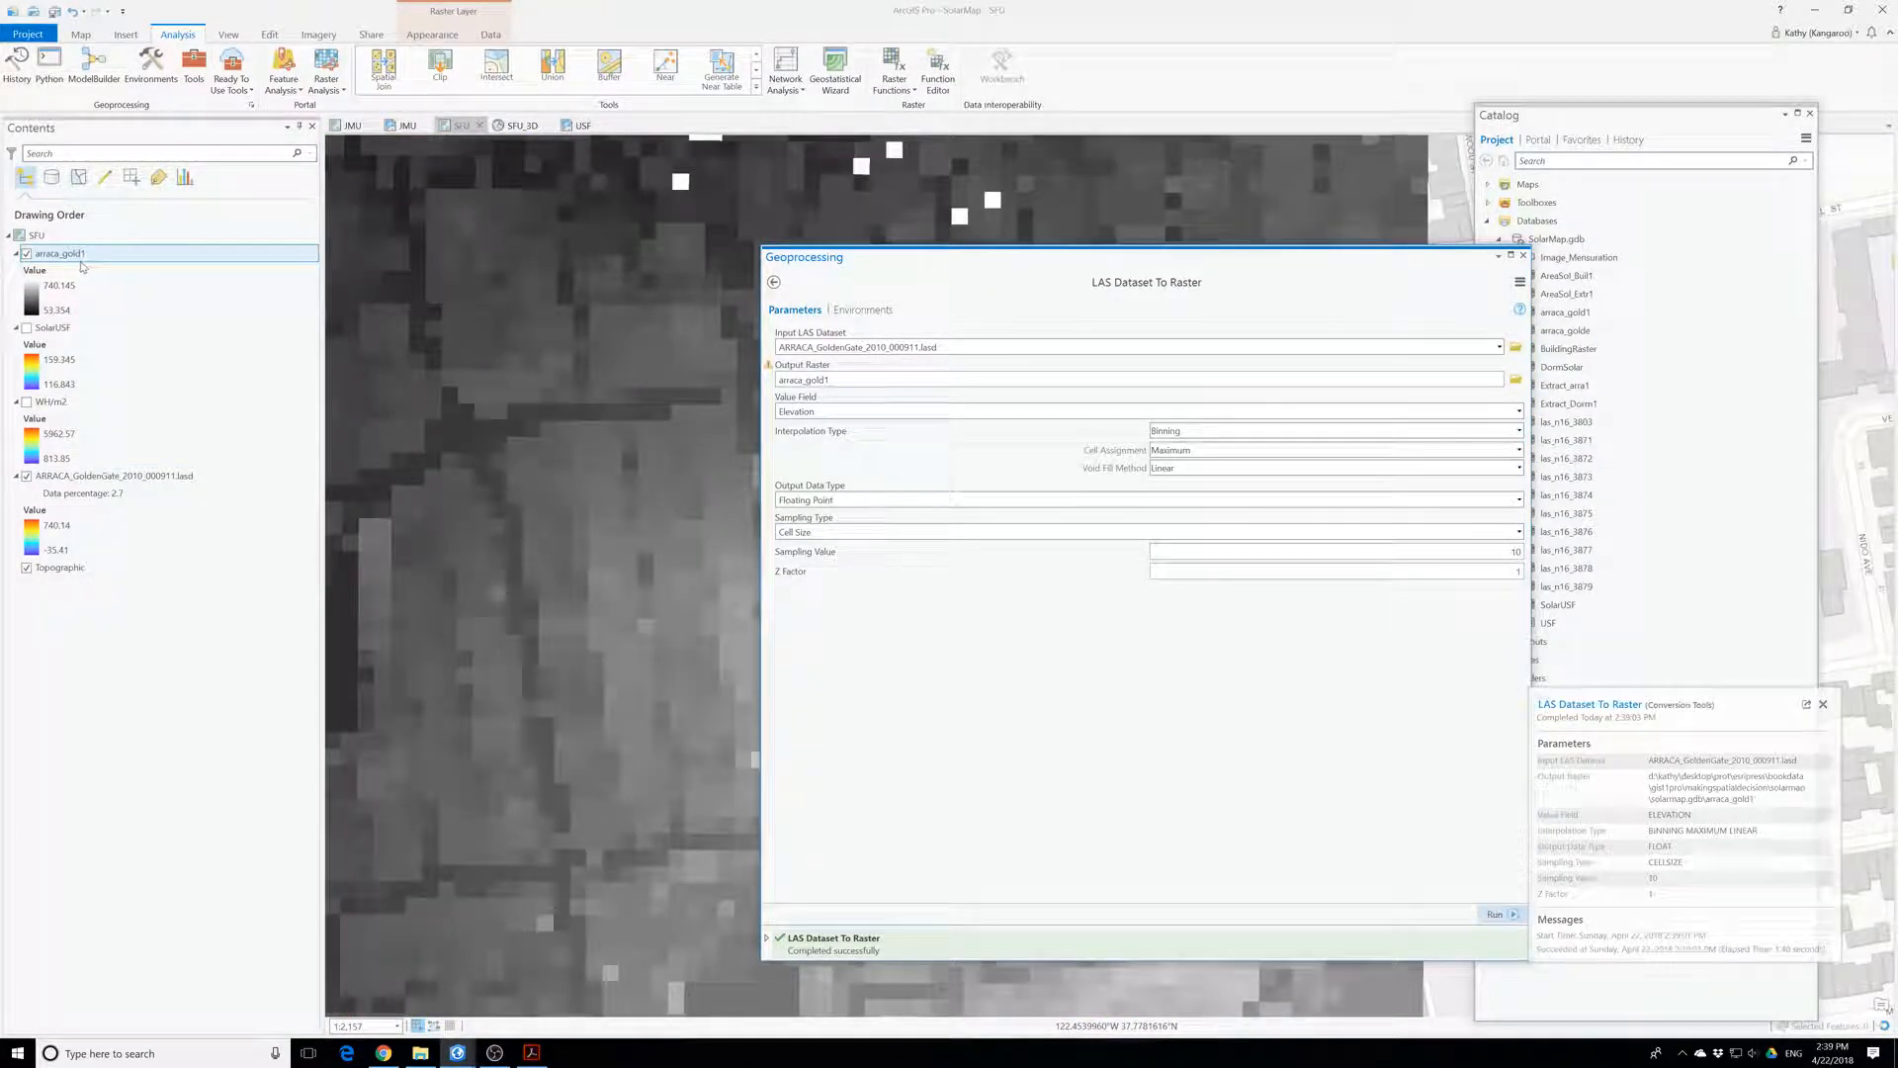
- Check the full extent of the arraca_gold1 raster against the San Francisco basemap, and close the tool
scroll(666, 448, down, 4)
drag(563, 426, 607, 579)
scroll(607, 579, down, 1)
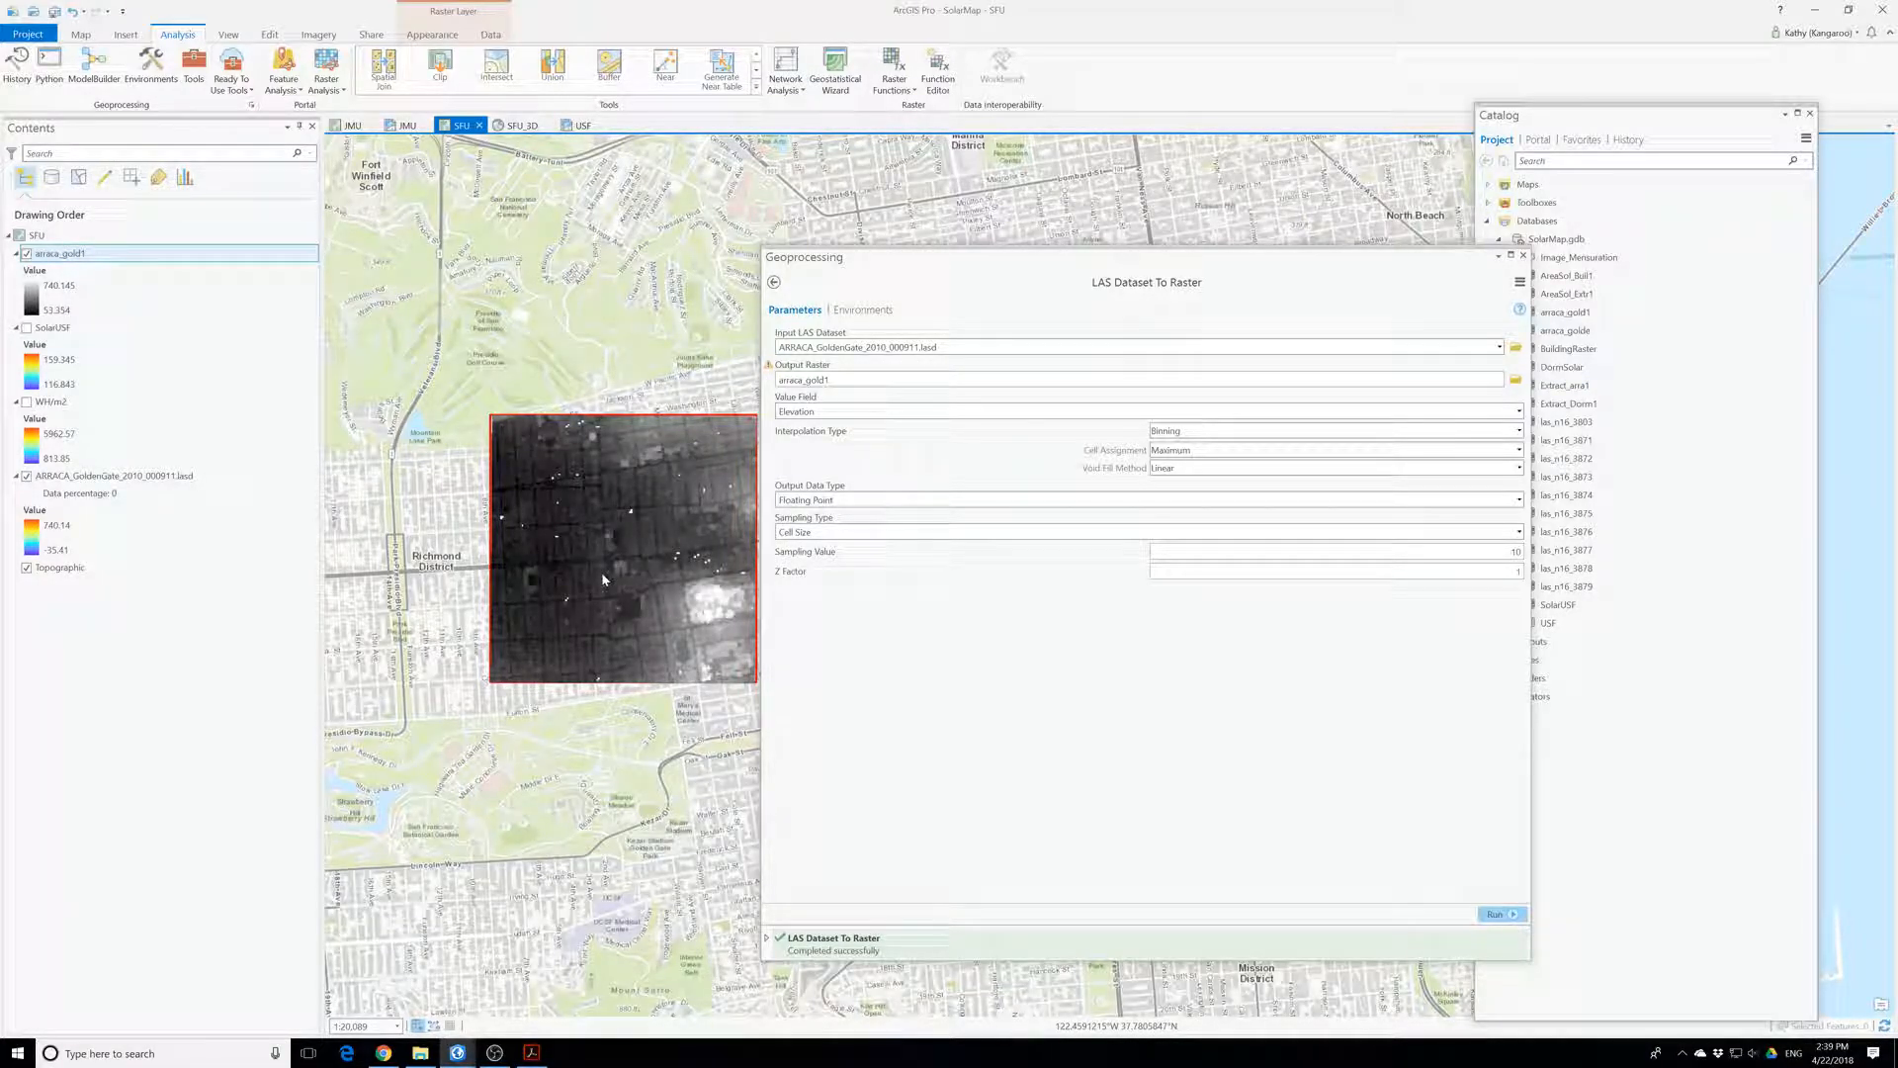
click(1522, 256)
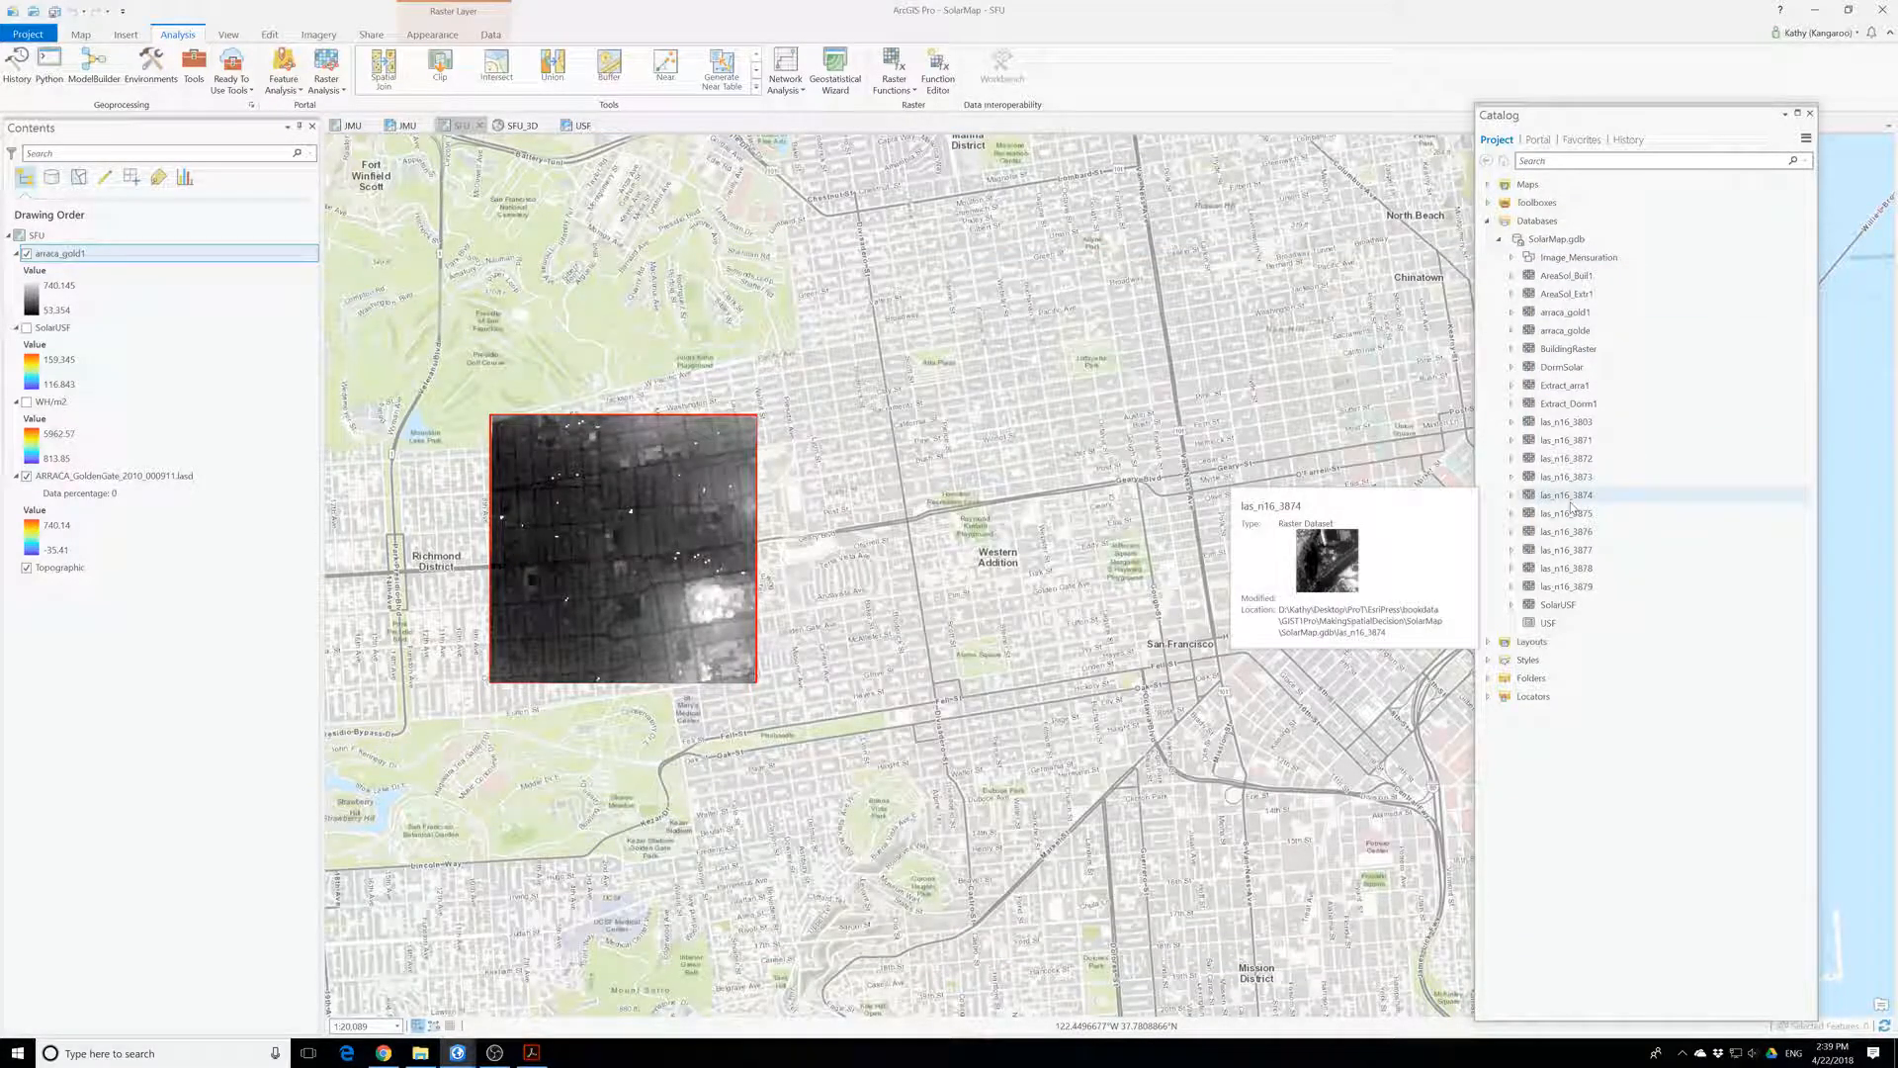
- Add the bldgs feature class from the Layers dataset of sfu.gdb in SF_Solar_Data\p13 to the SFU map
double_click(1529, 678)
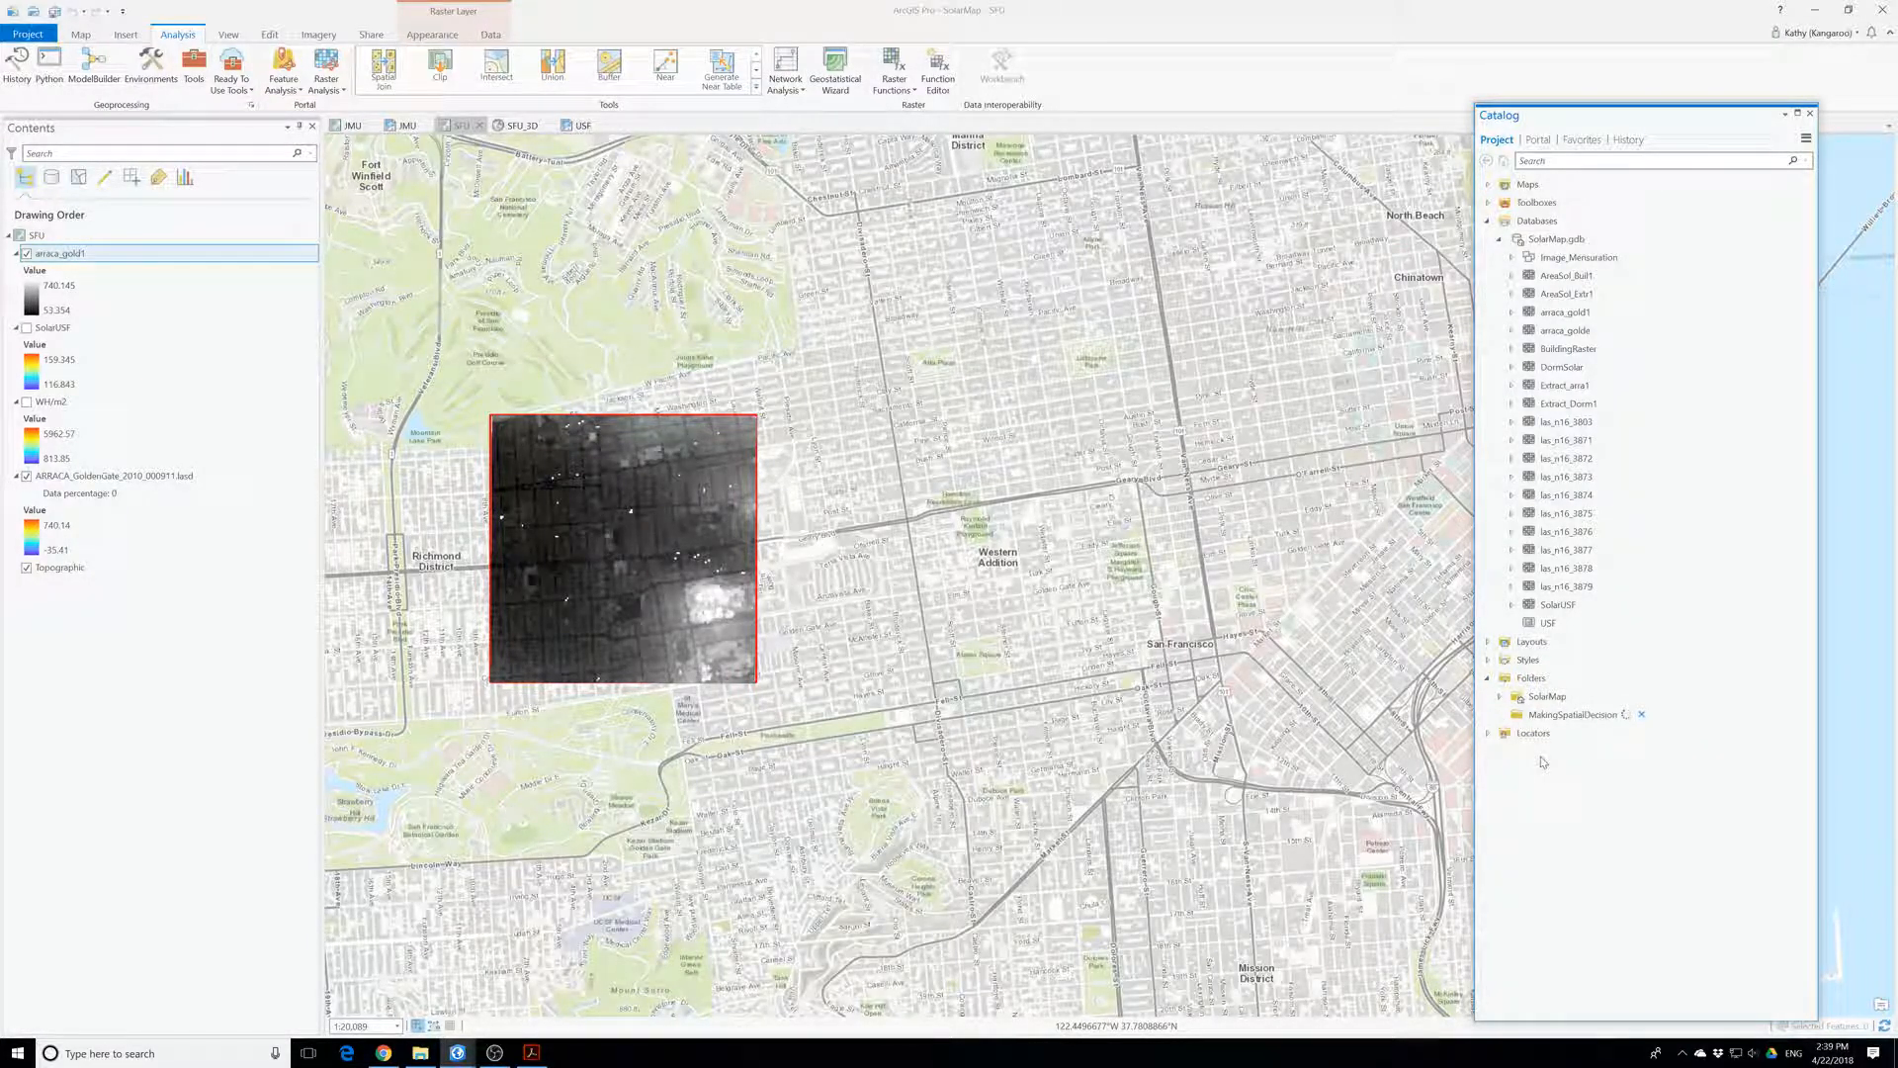
scroll(1542, 761, down, 3)
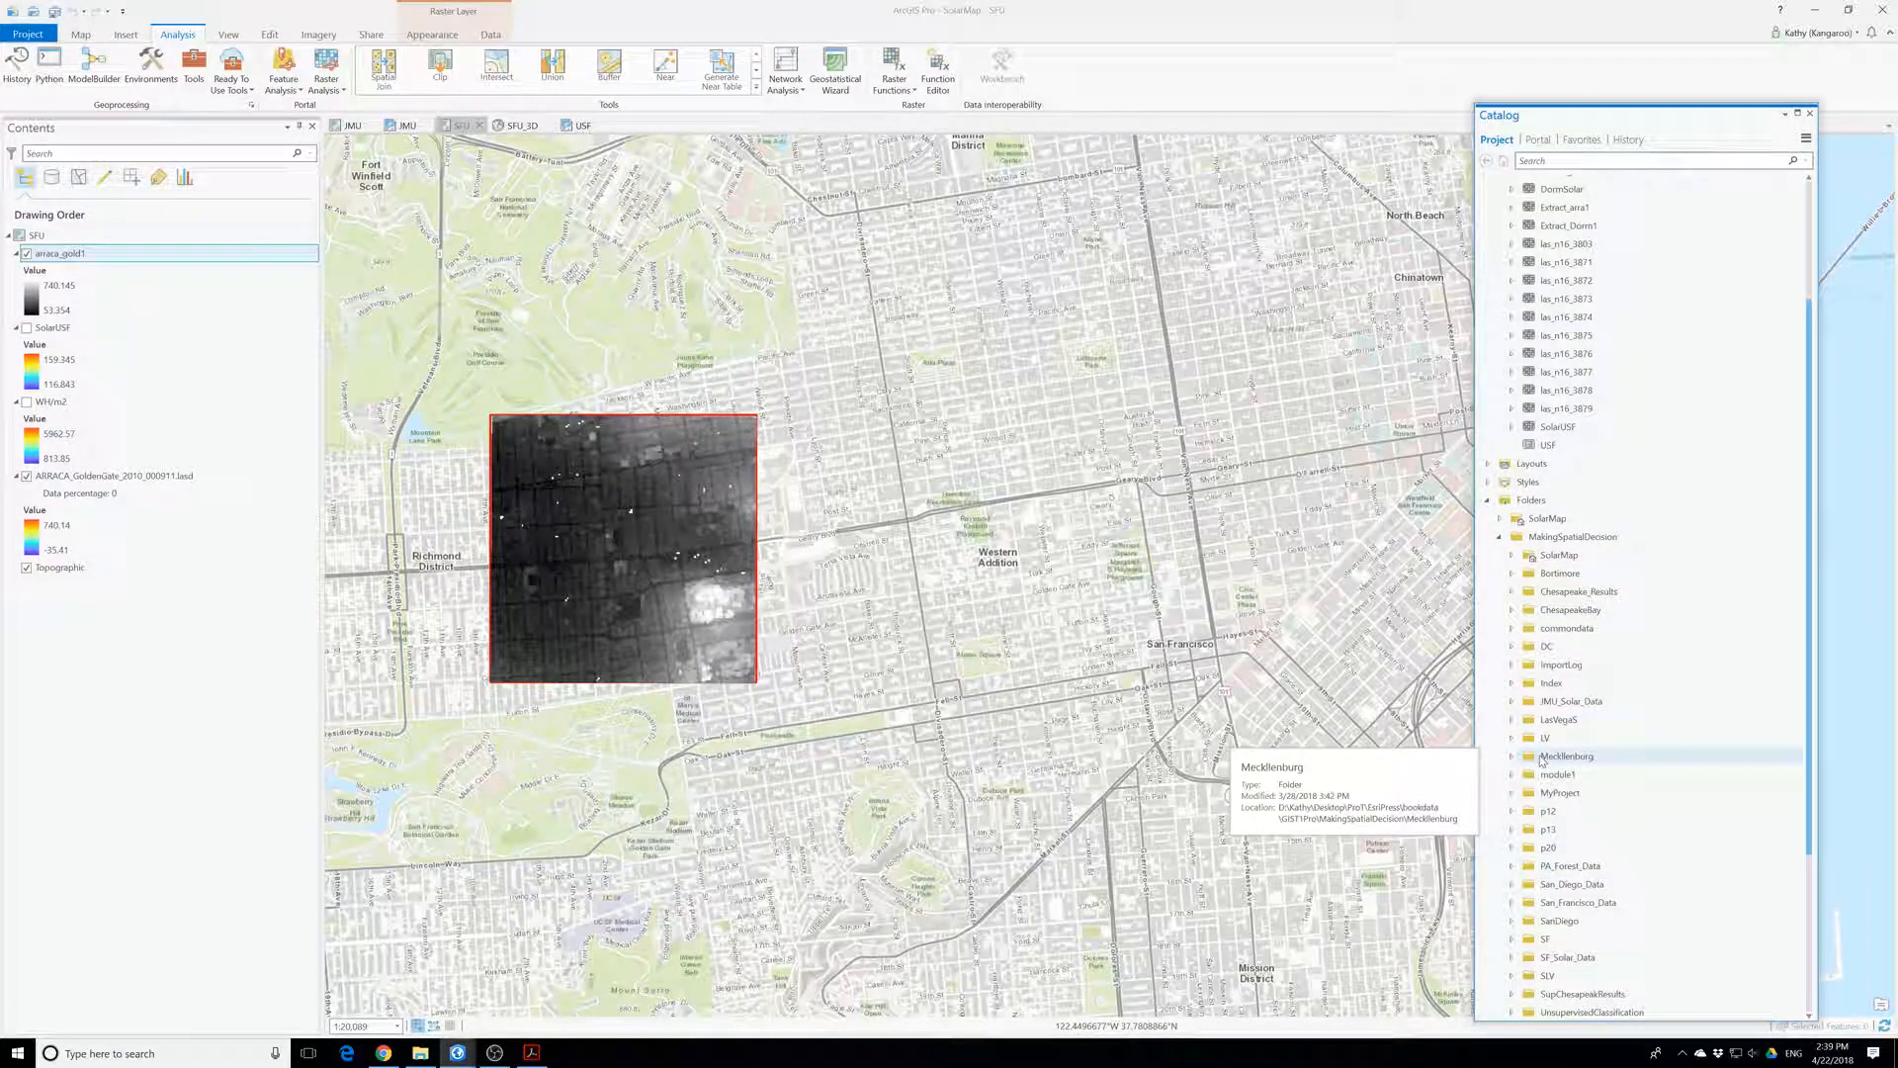
scroll(1540, 759, down, 2)
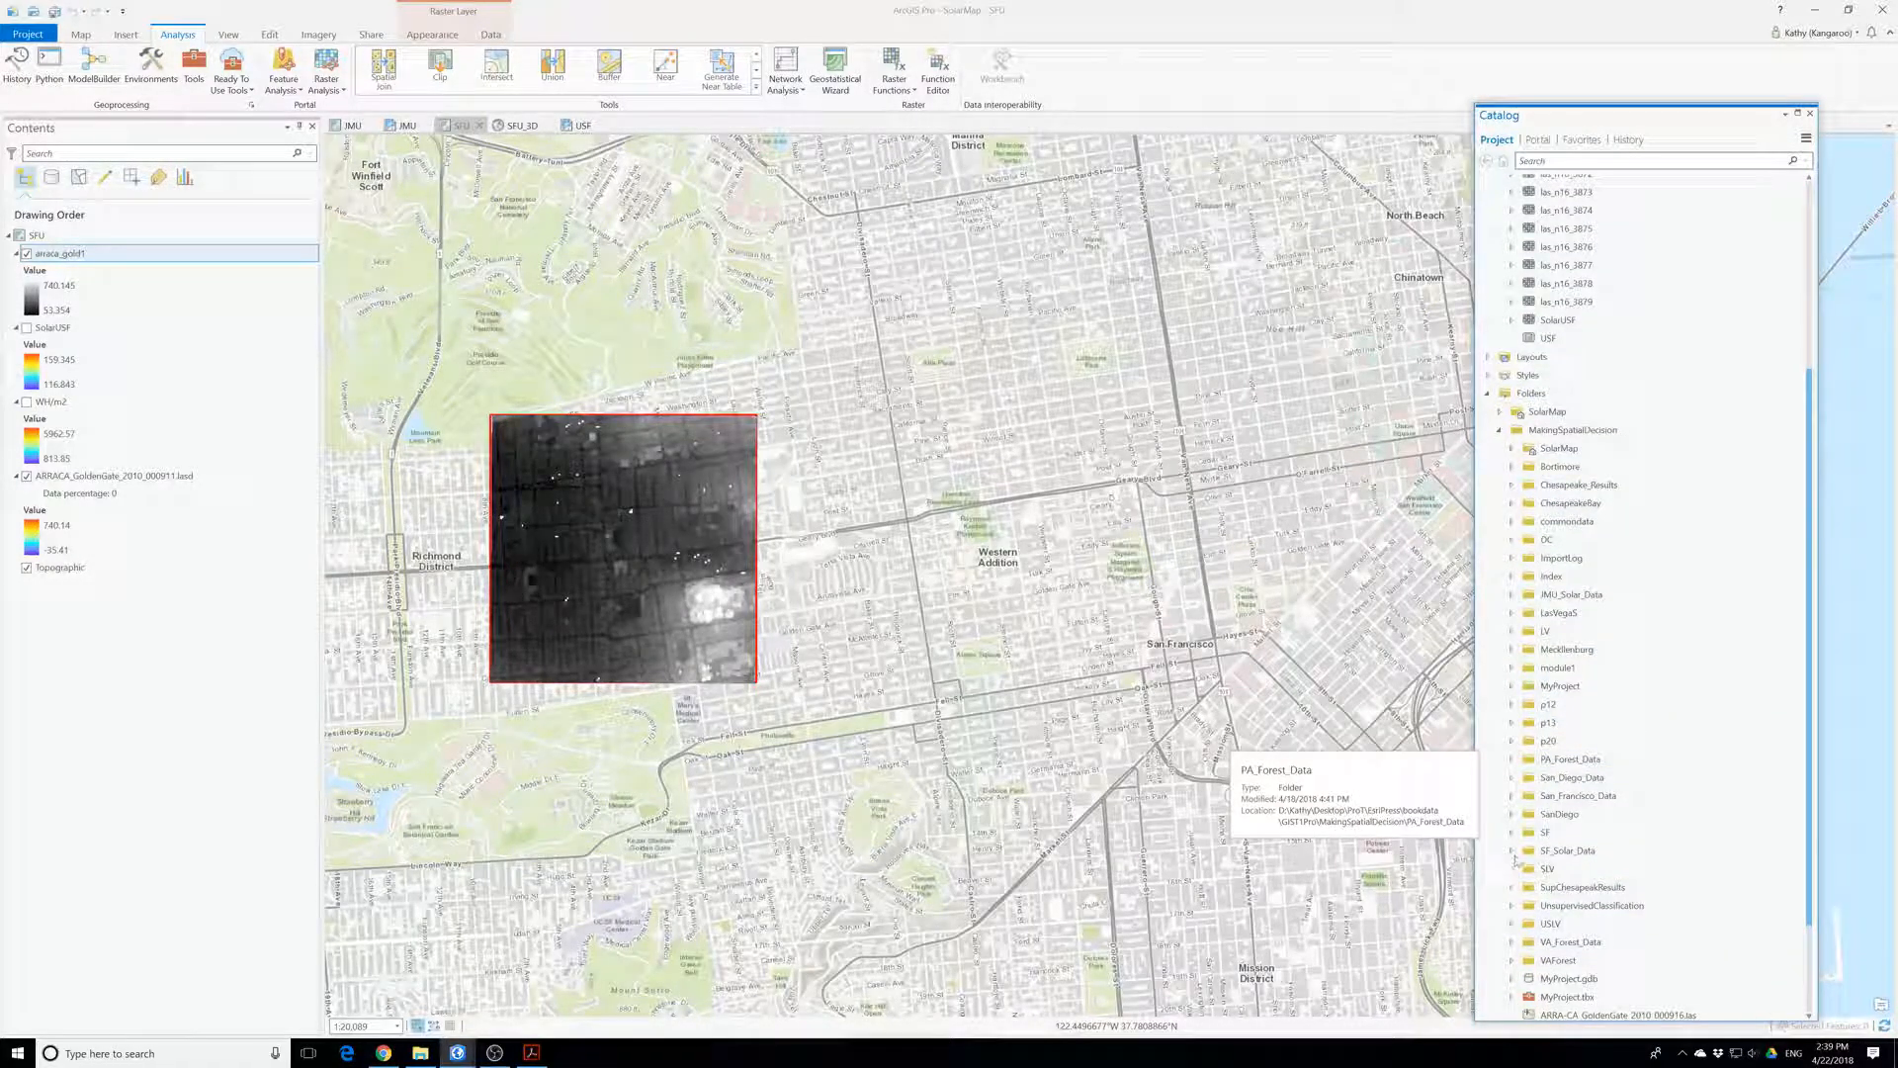
click(1510, 850)
click(1522, 905)
scroll(1539, 905, down, 2)
click(1536, 834)
click(1547, 853)
drag(1587, 871, 85, 409)
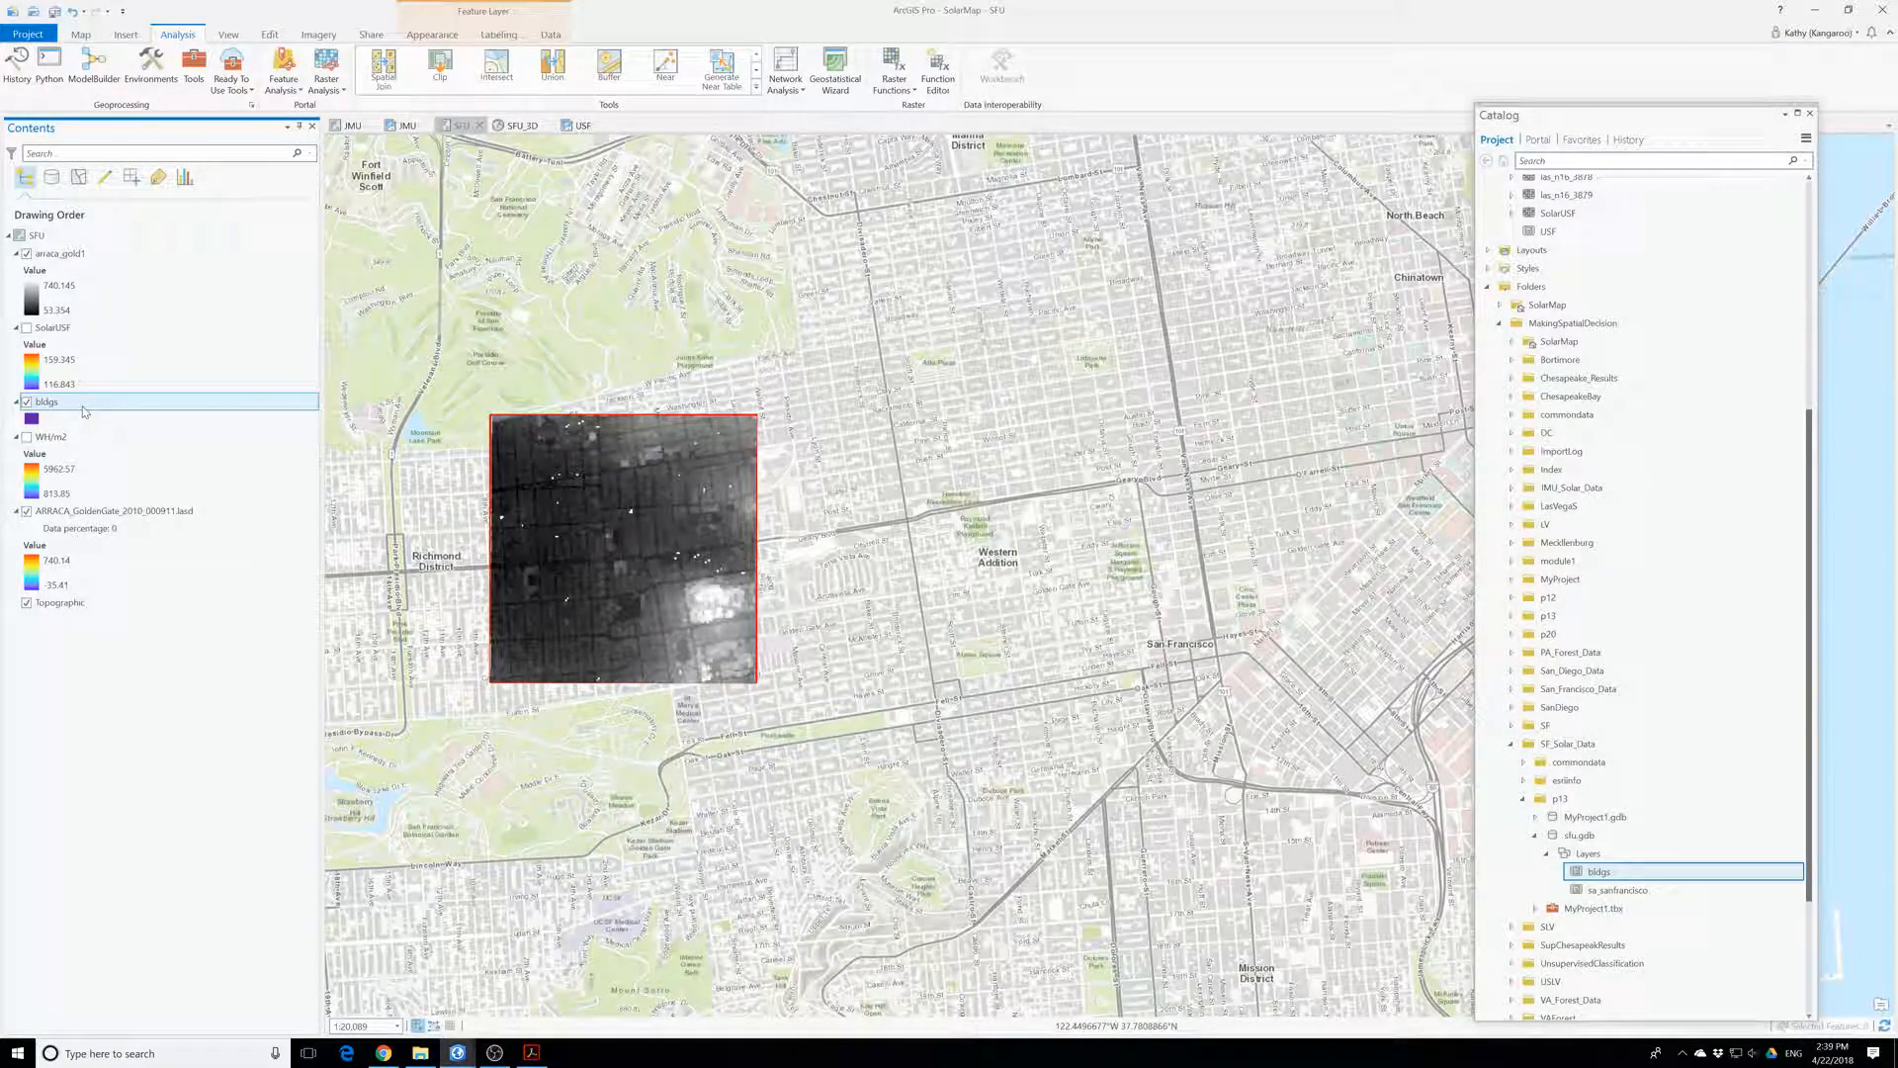
- Run Extract by Mask on the arraca_gold1 raster with bldgs as the feature mask data, and close the tool
click(195, 77)
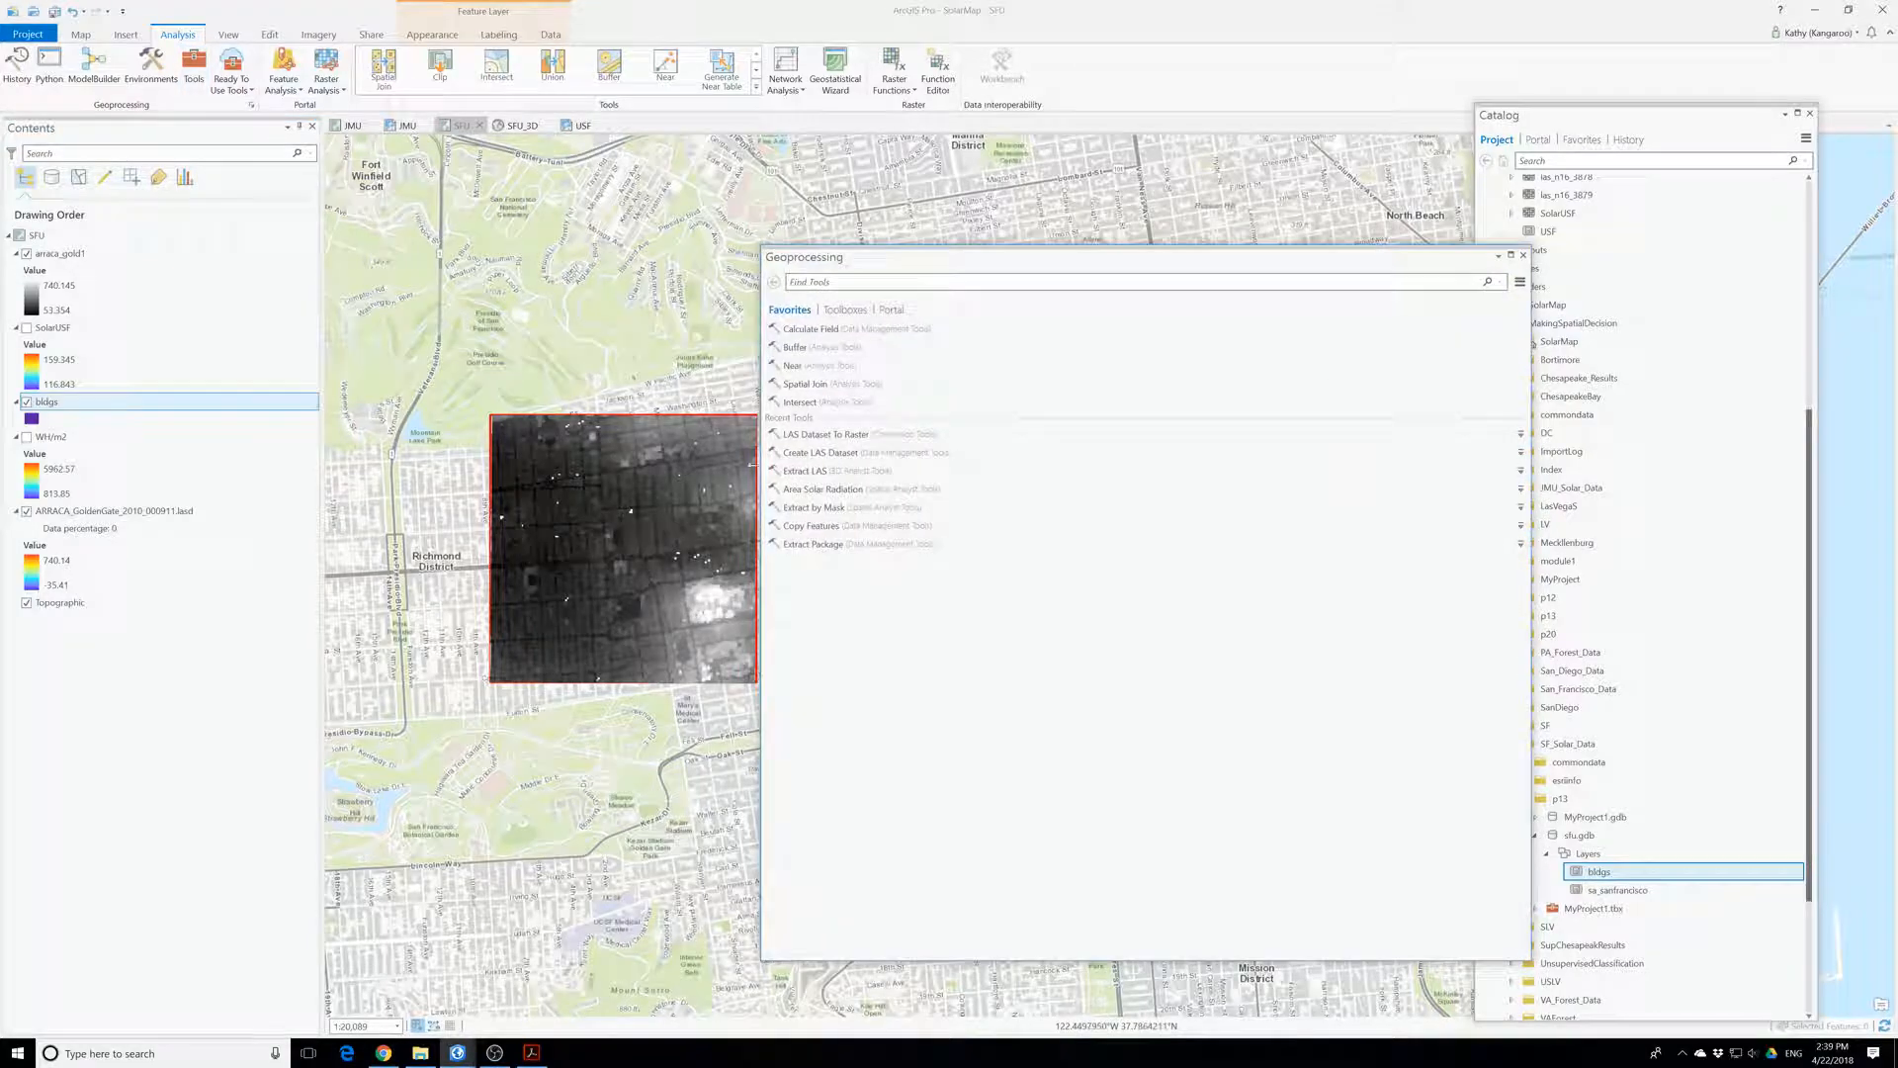
click(832, 510)
click(1071, 346)
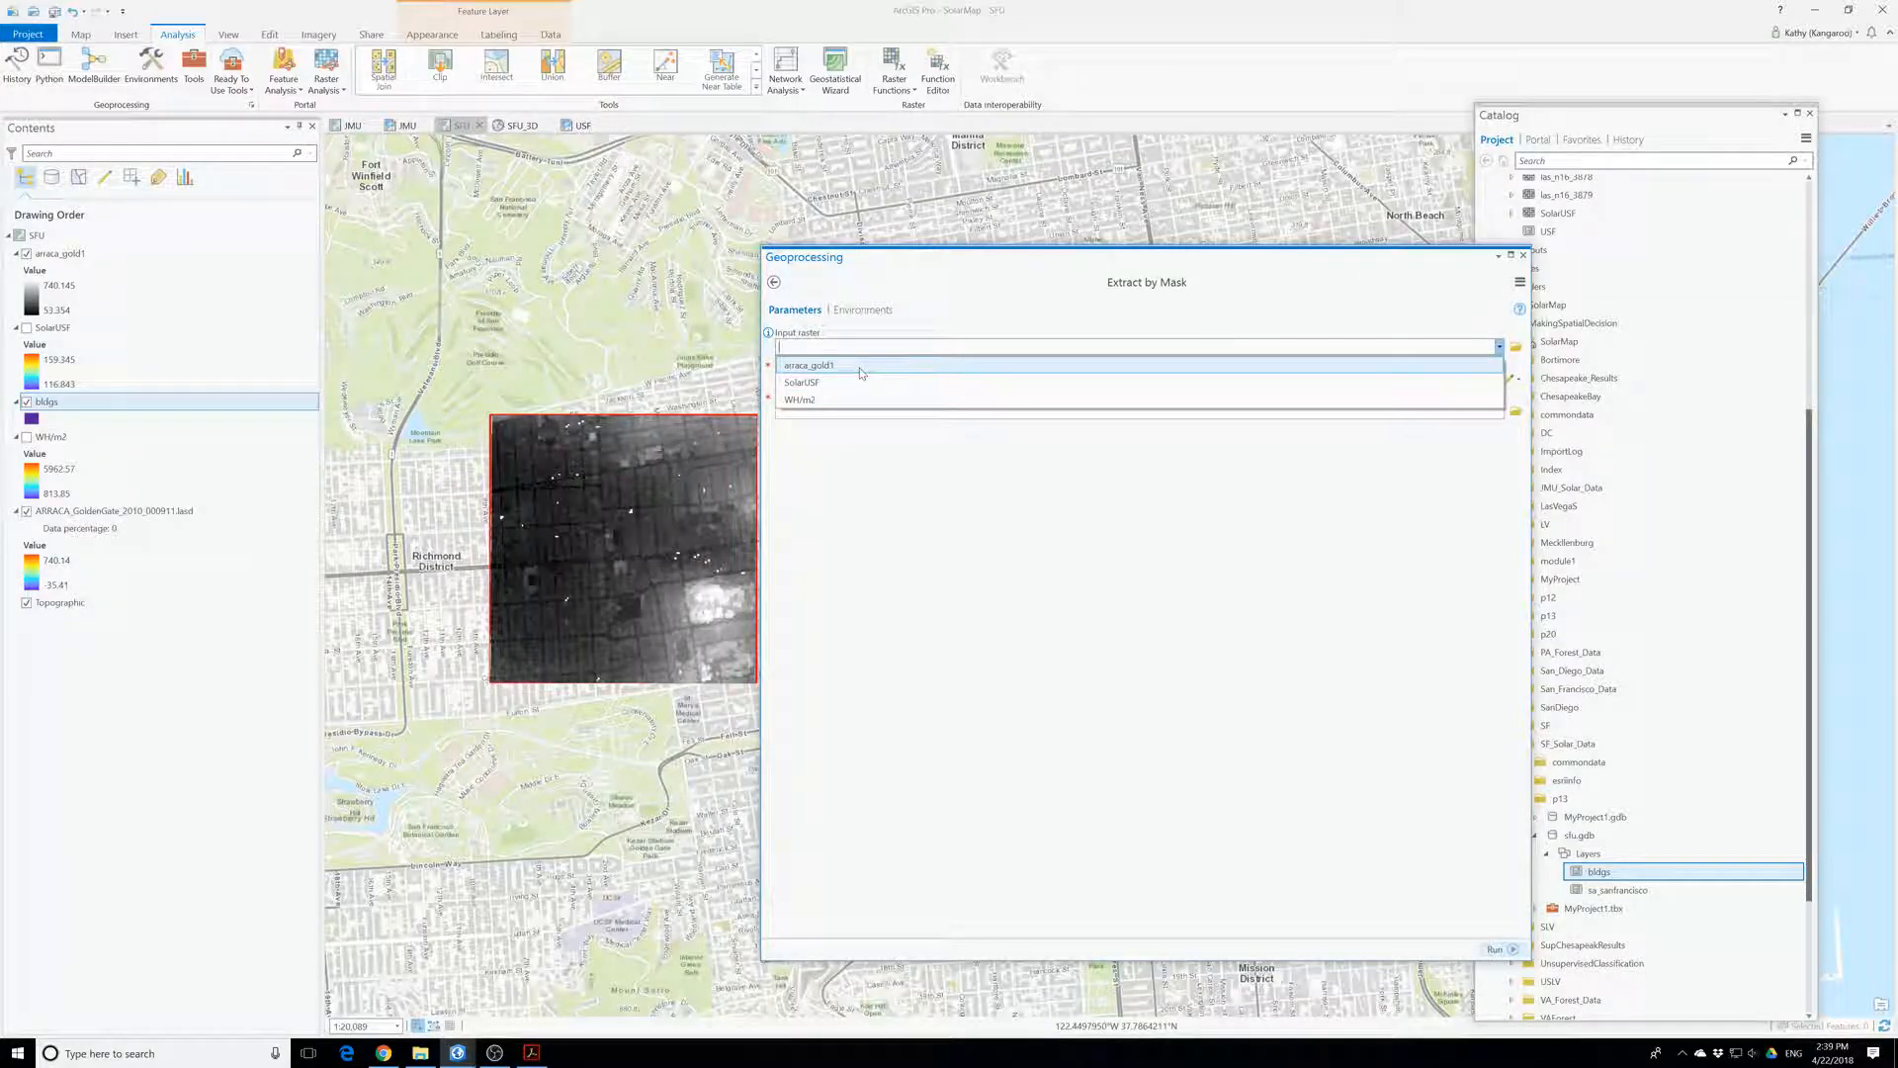
click(860, 369)
click(1036, 379)
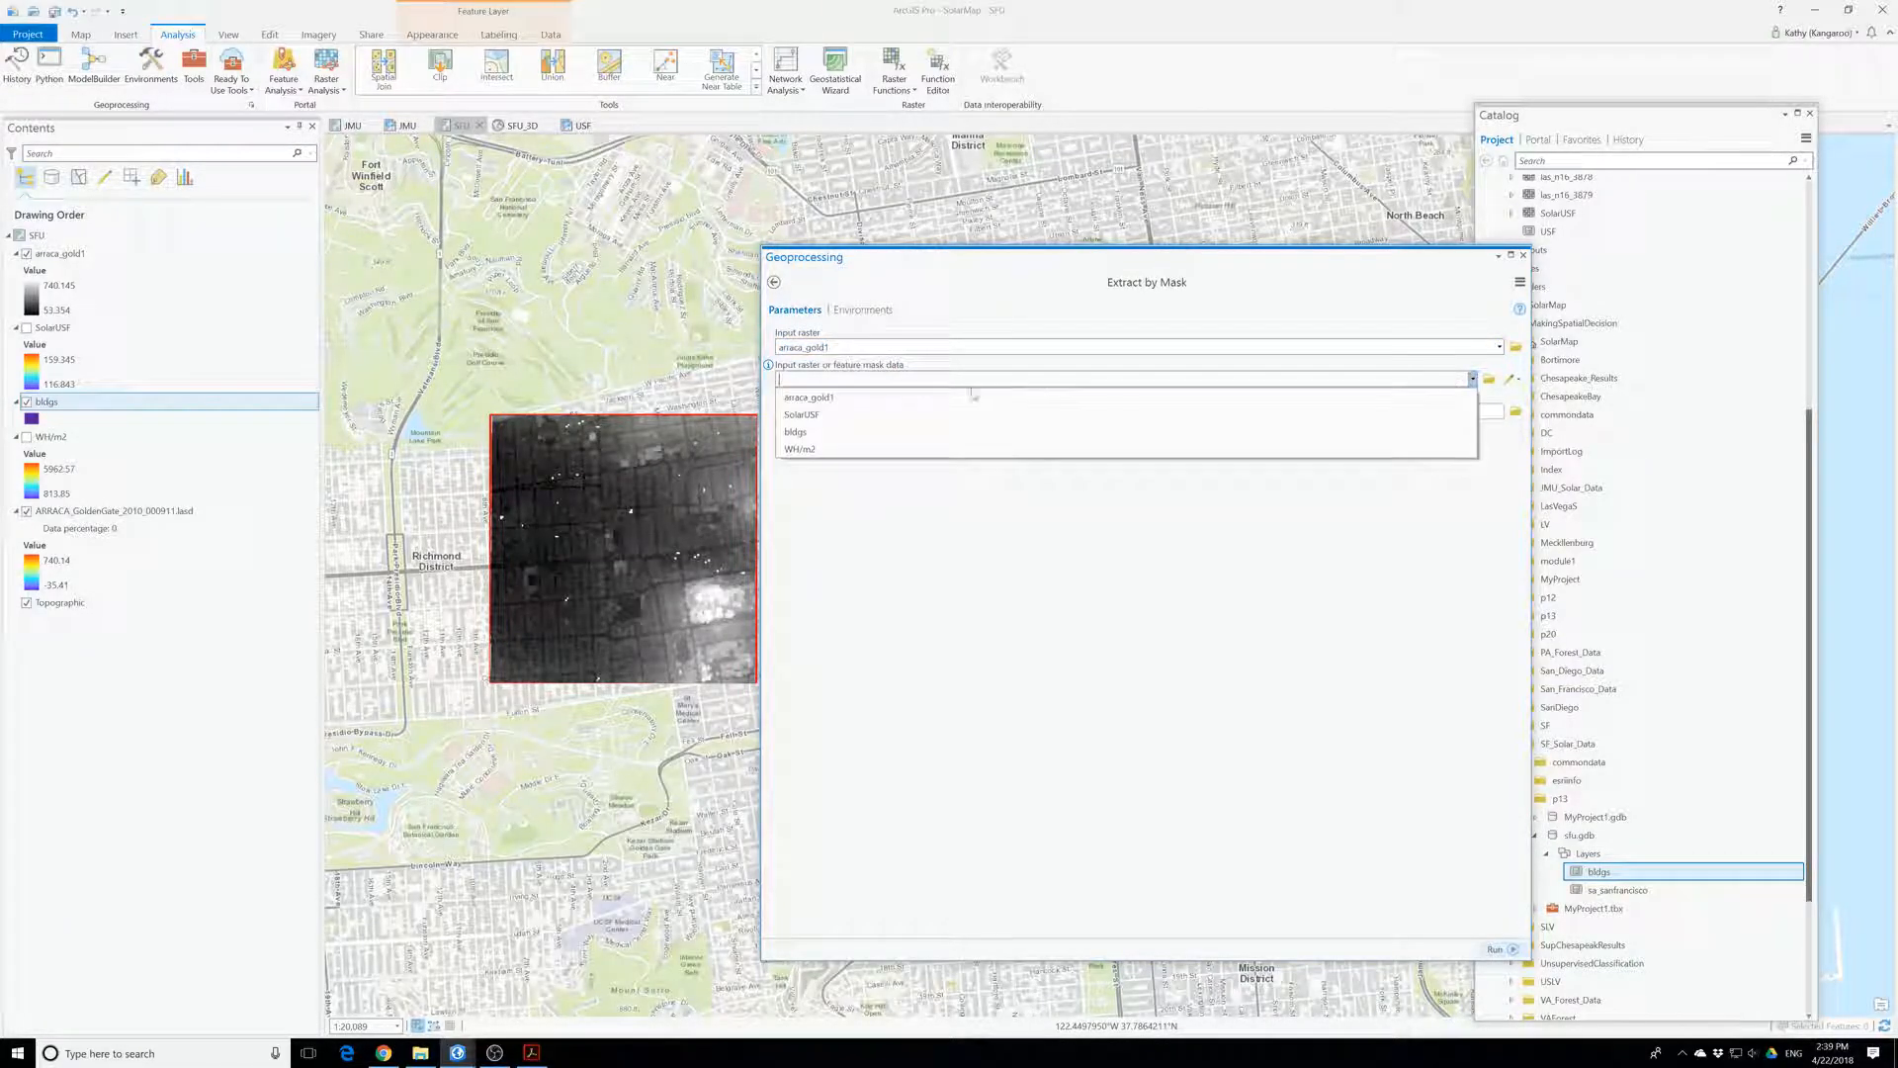
click(821, 432)
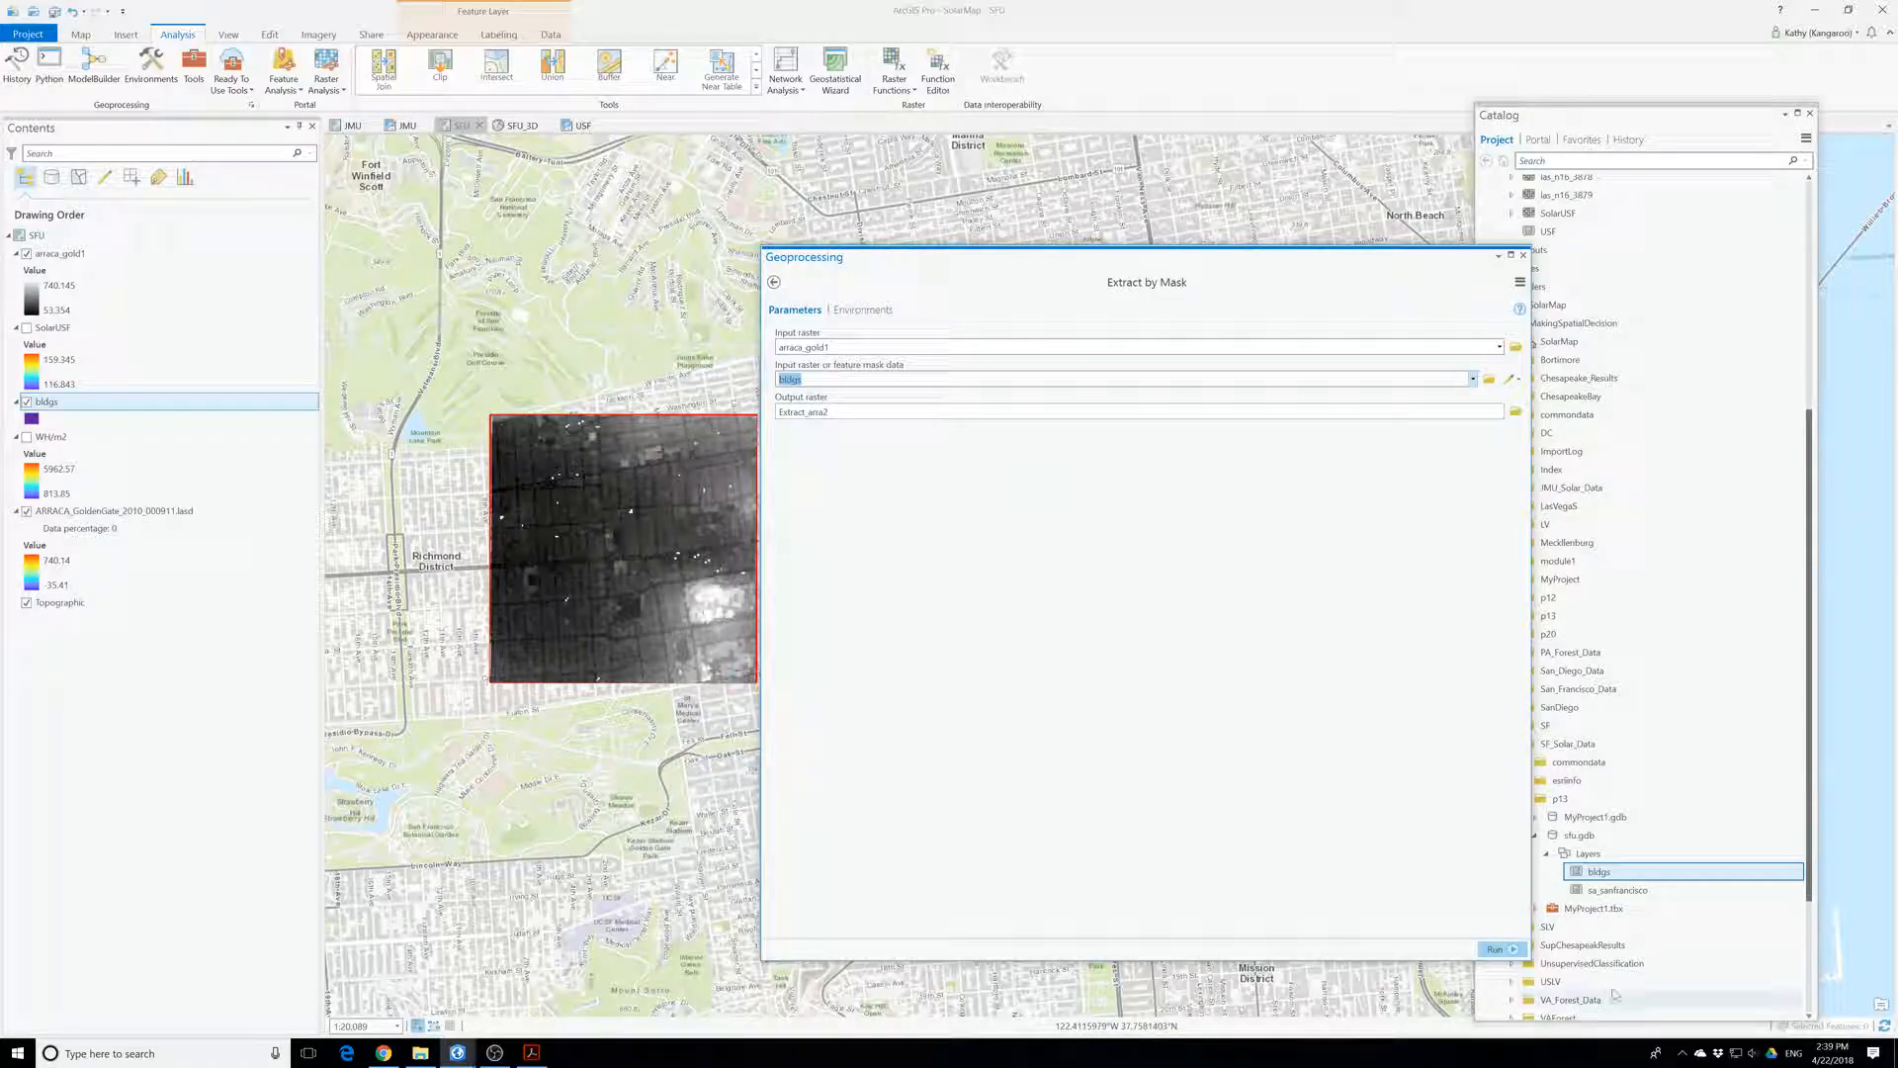
click(1494, 949)
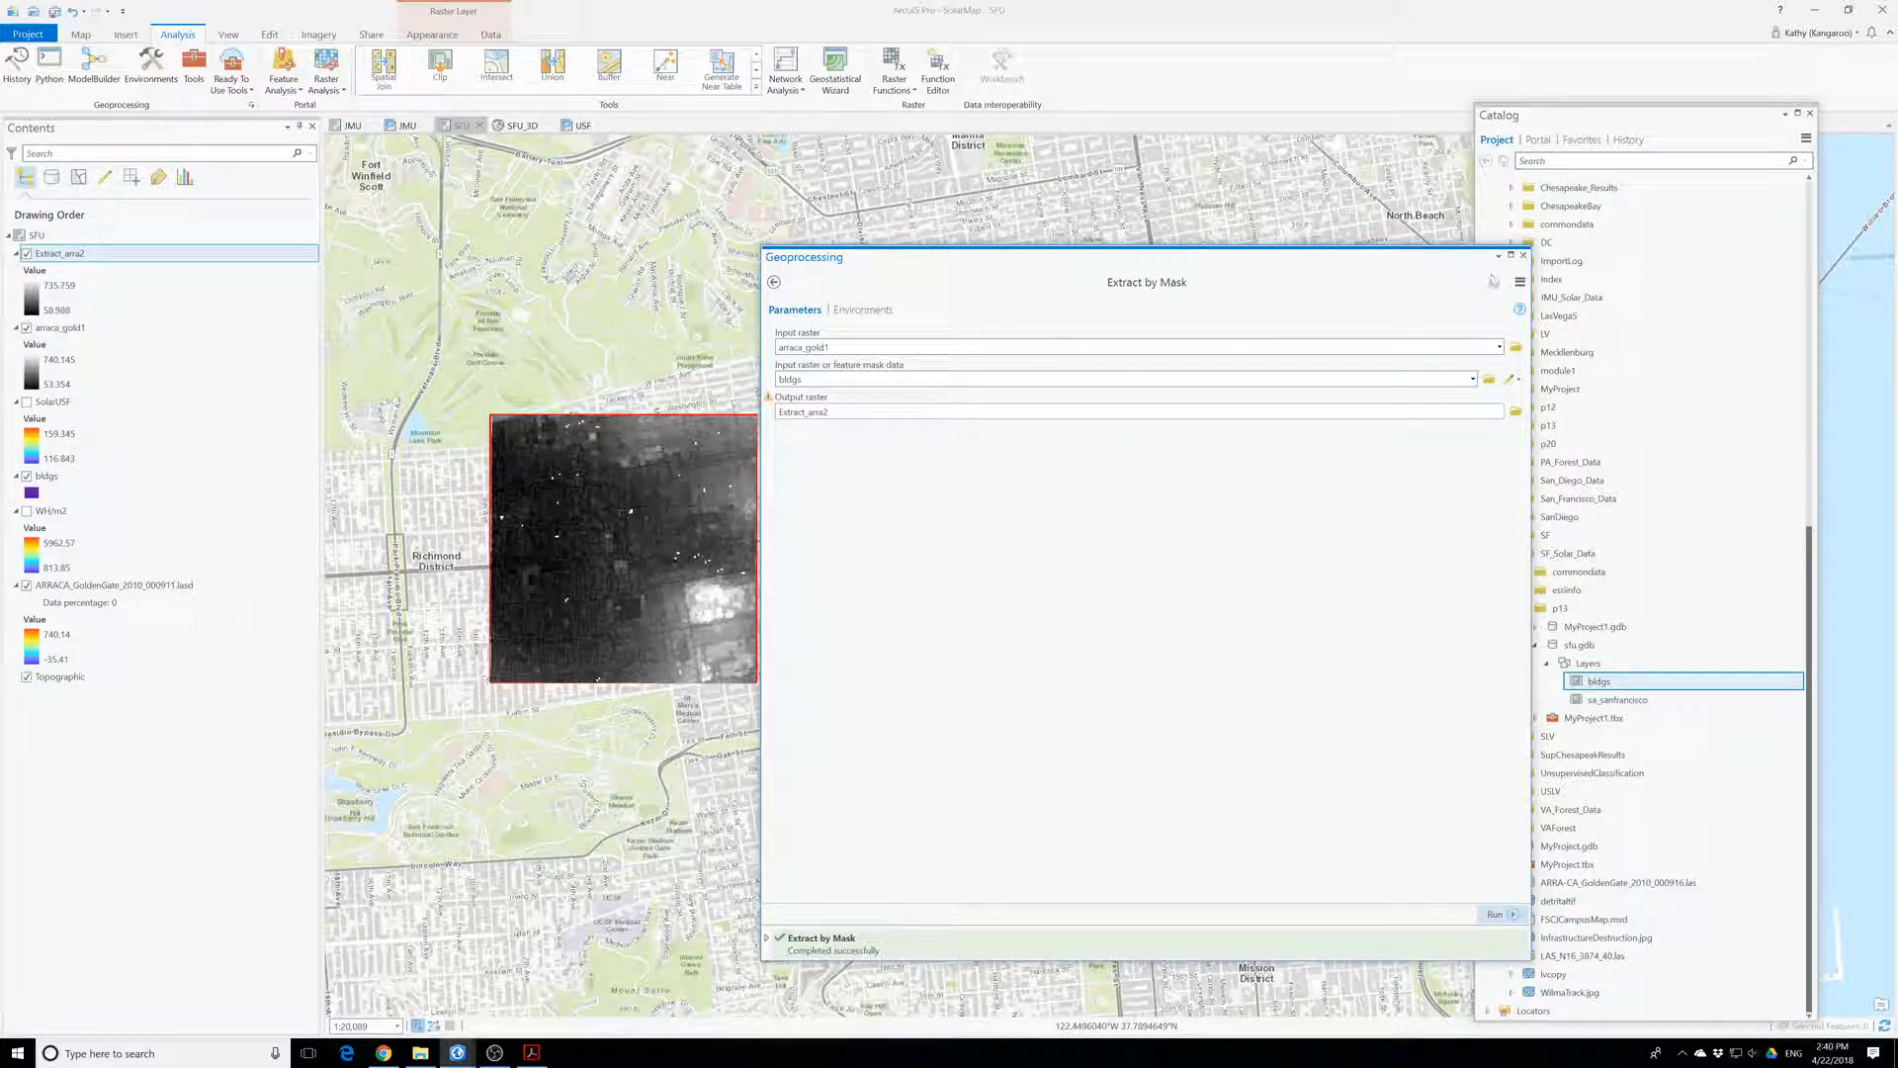
click(1523, 255)
- Remove the arraca_gold1 raster layer from the SFU map and inspect the building-masked raster around the Richmond District
right_click(57, 328)
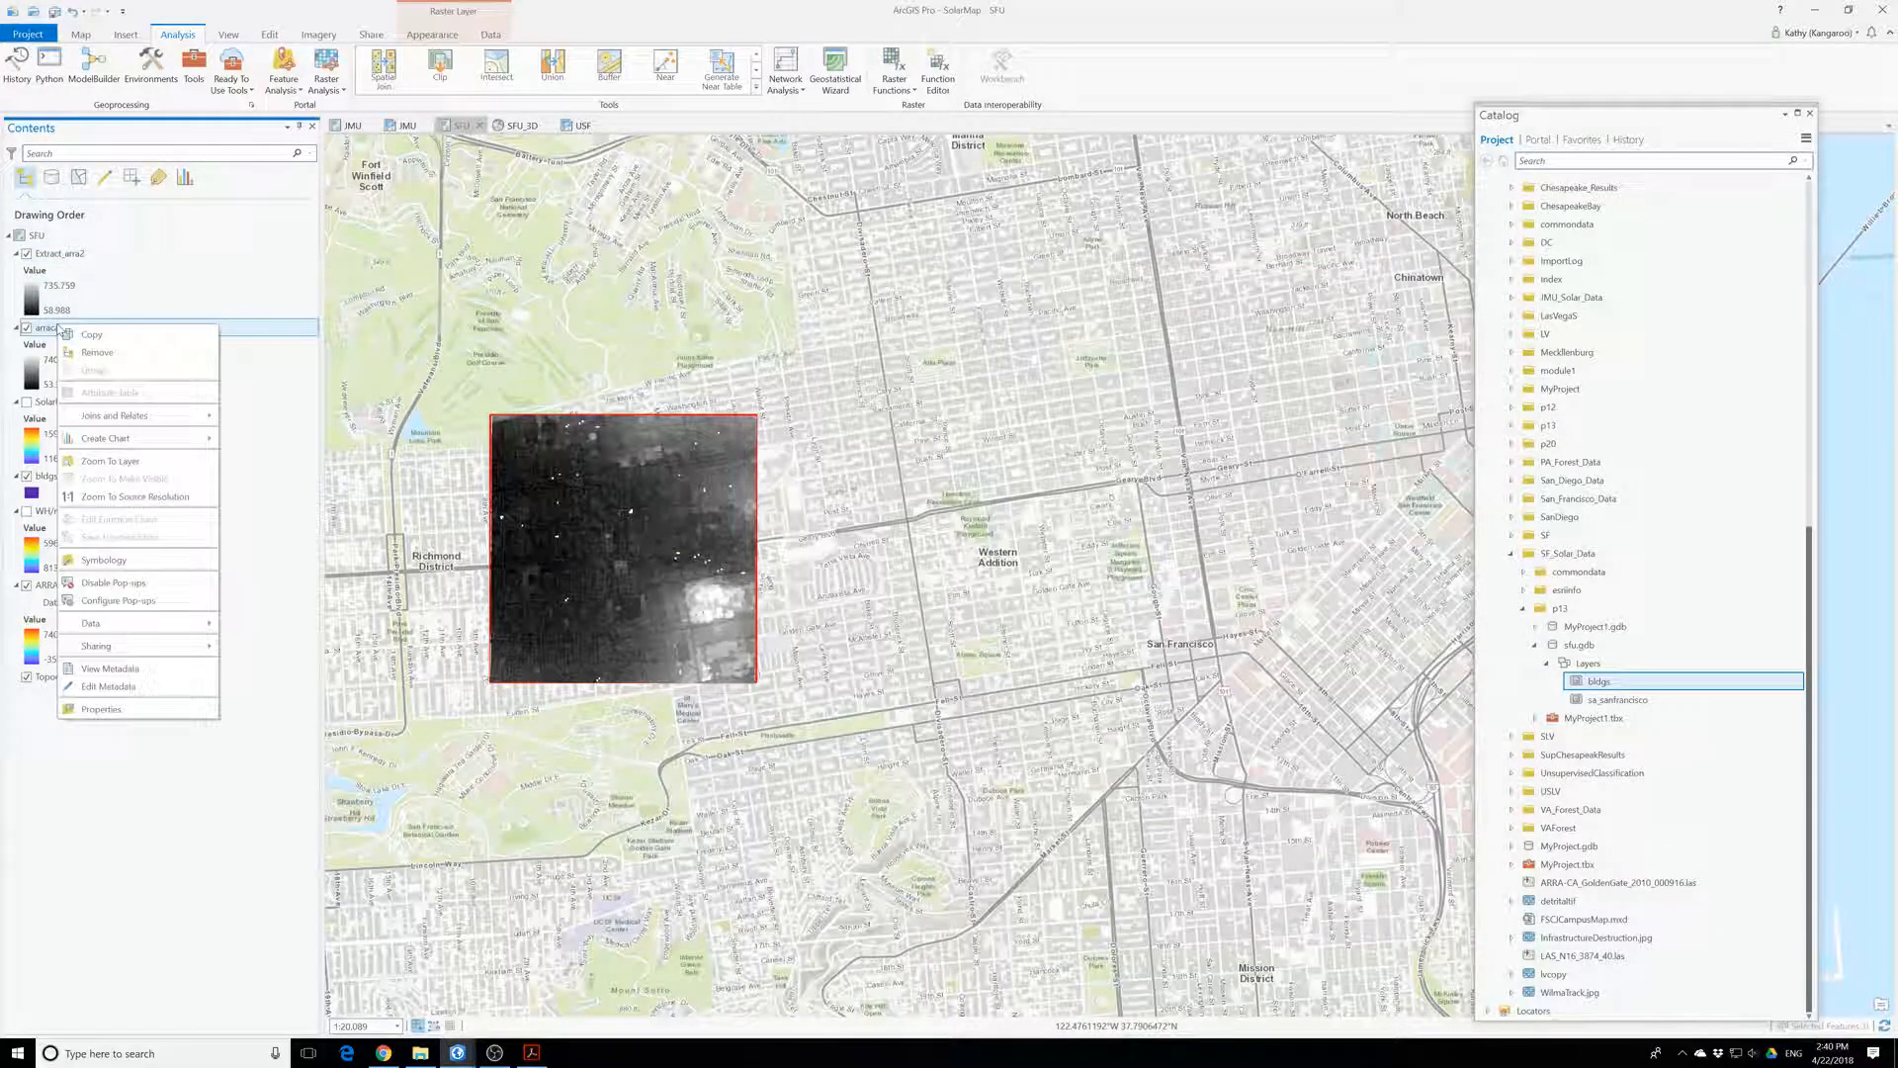
click(88, 353)
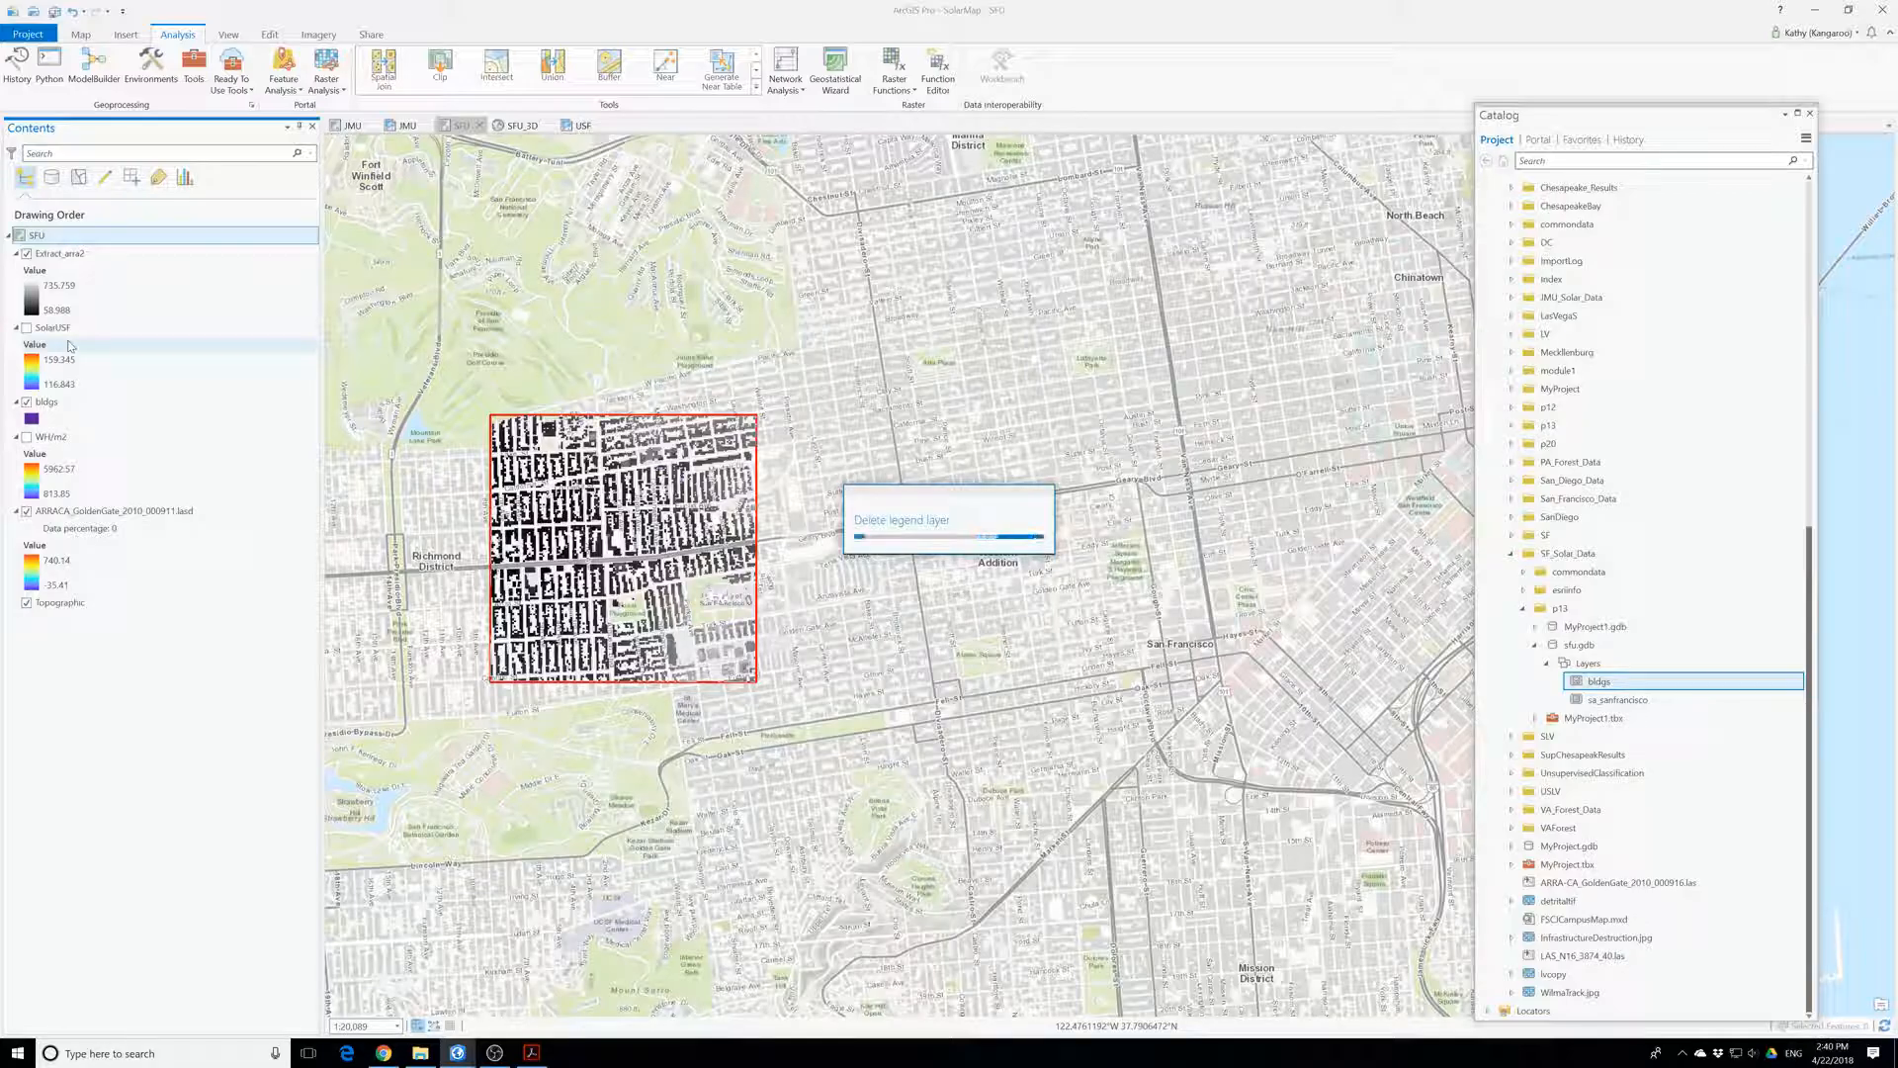
scroll(613, 681, up, 6)
drag(648, 435, 1023, 712)
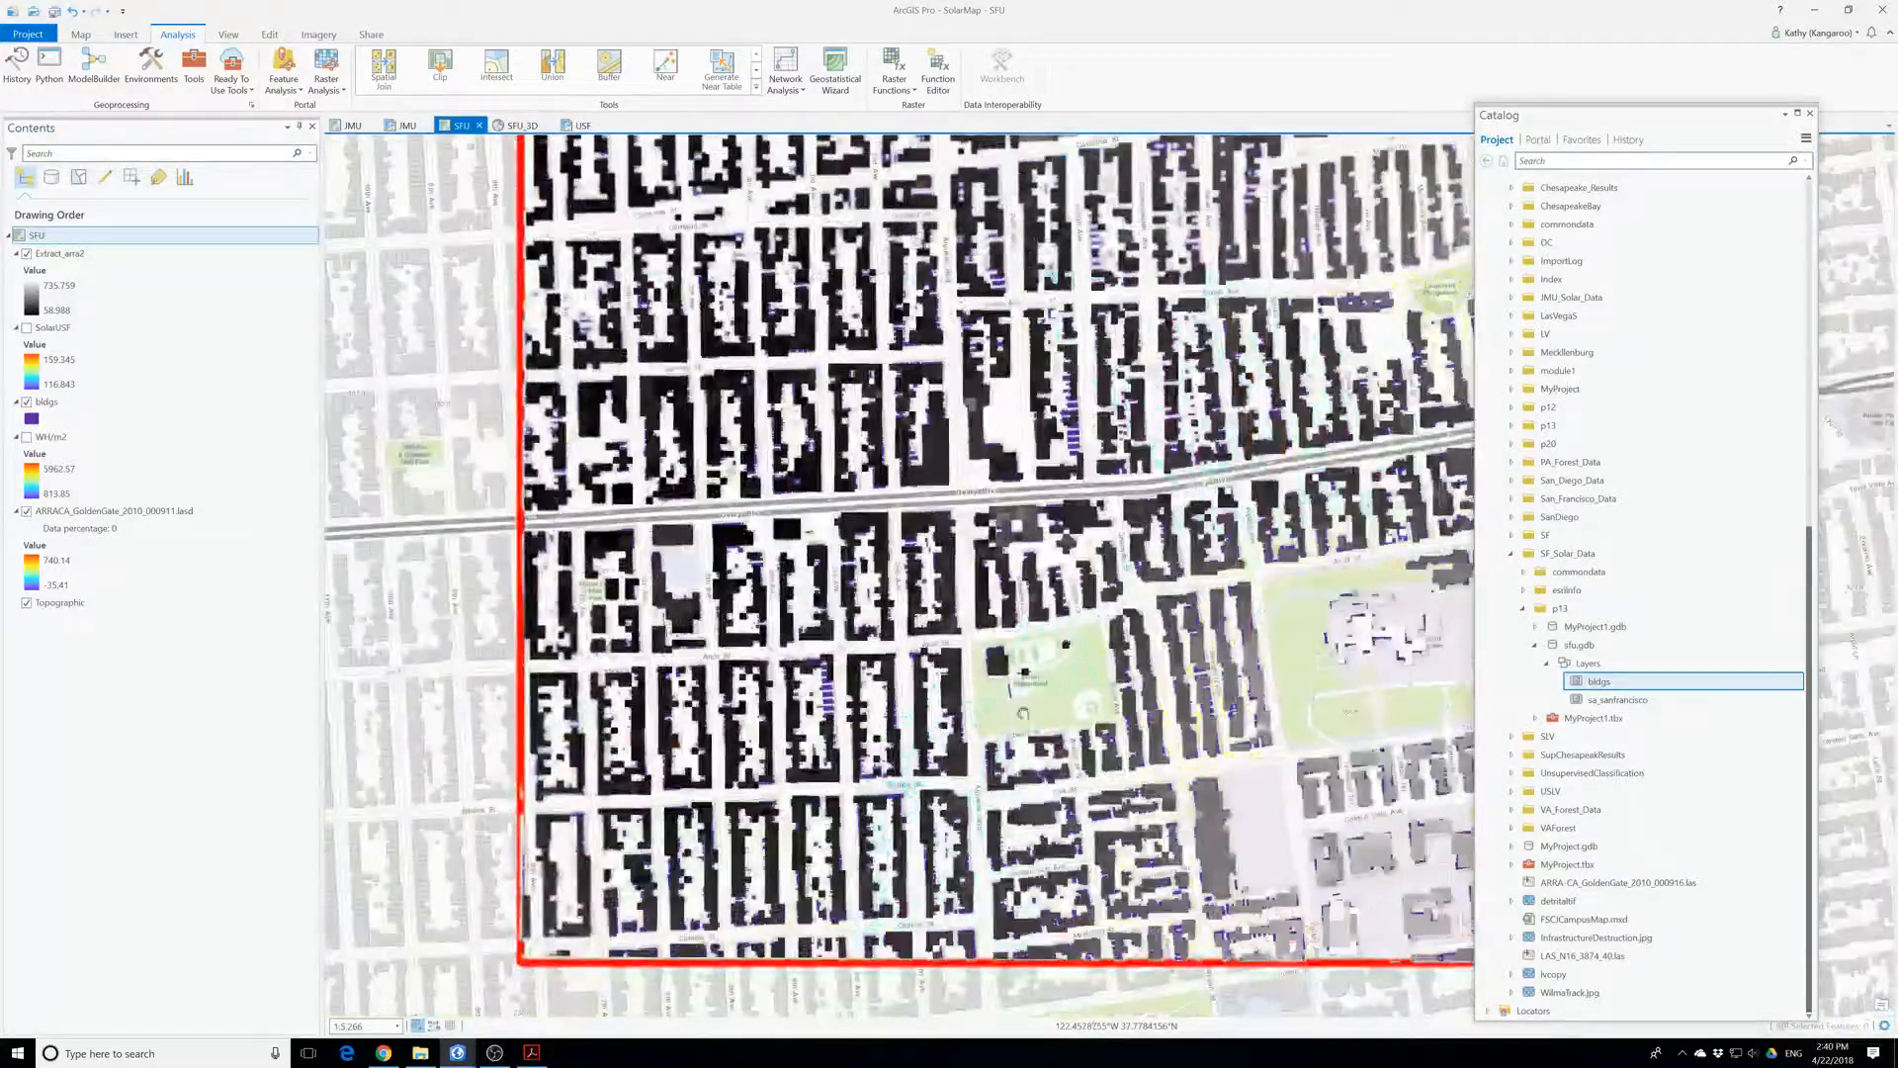
scroll(1216, 613, down, 2)
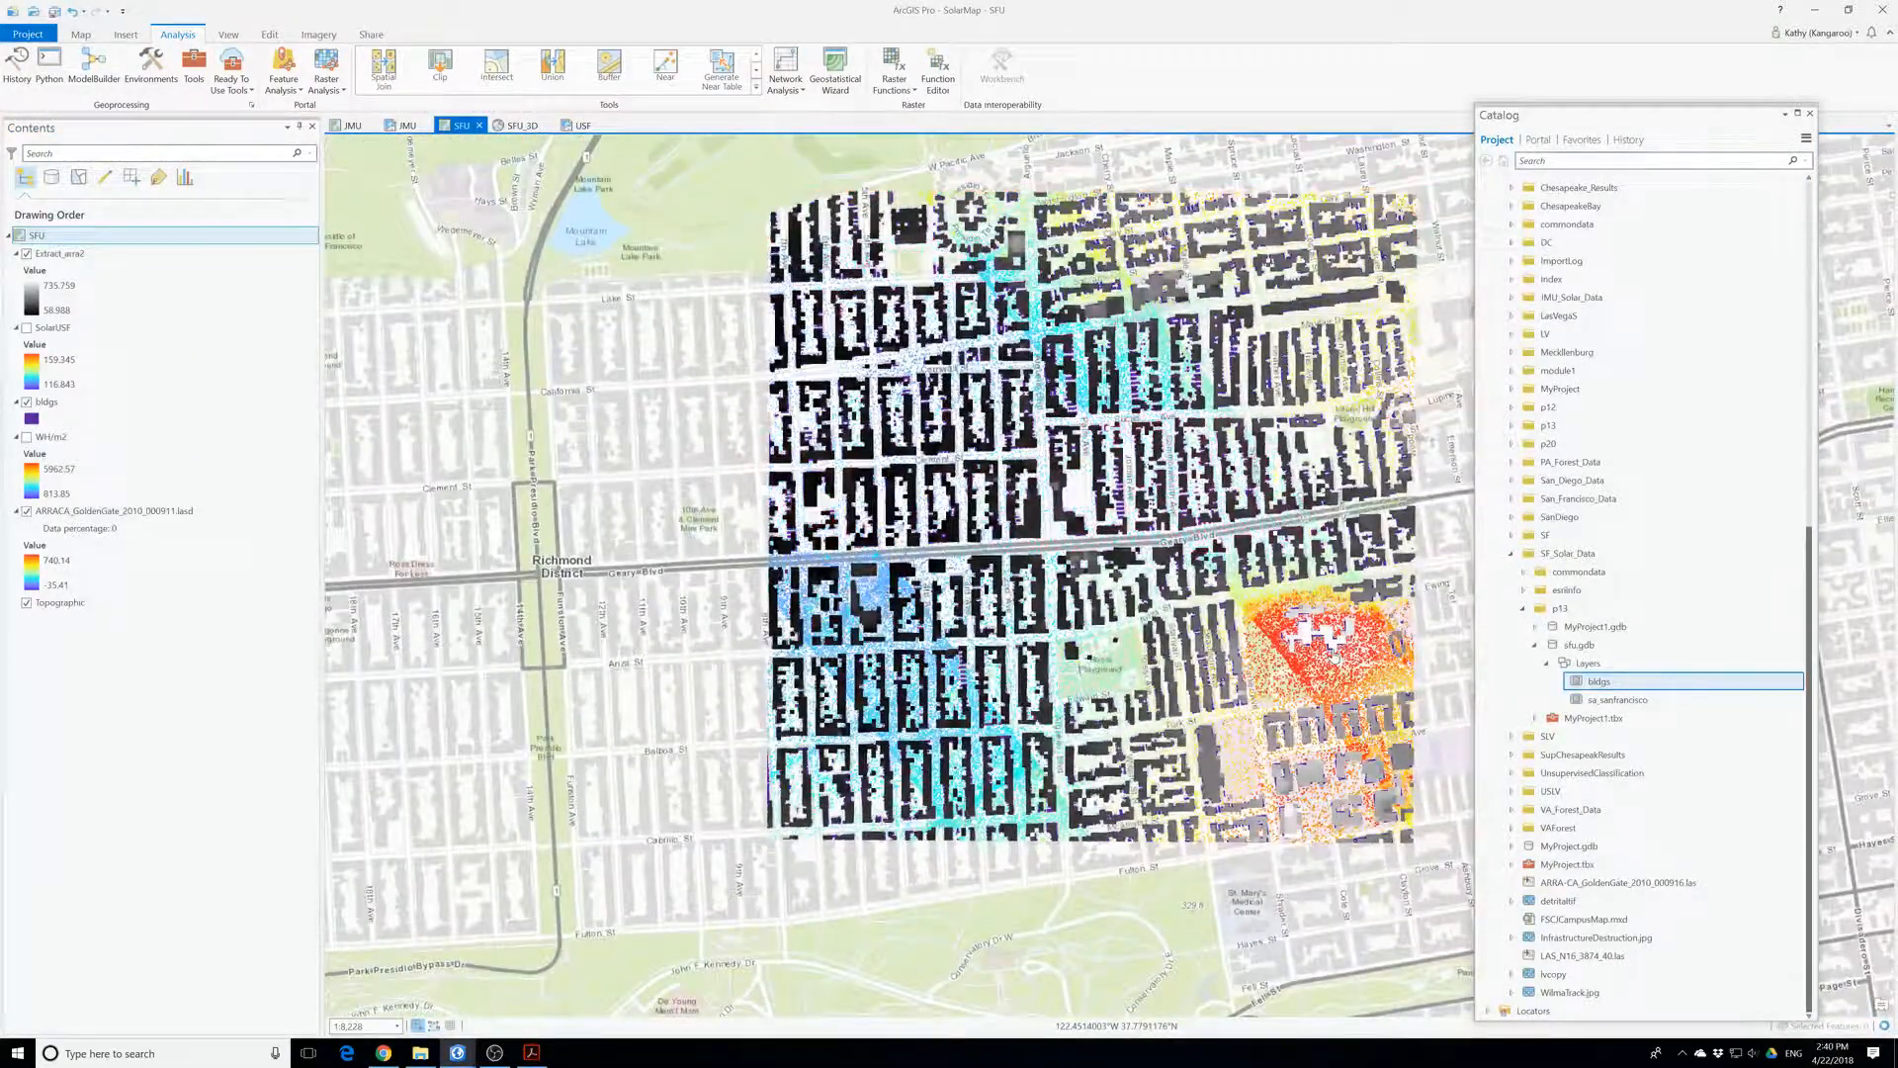
drag(555, 644, 388, 631)
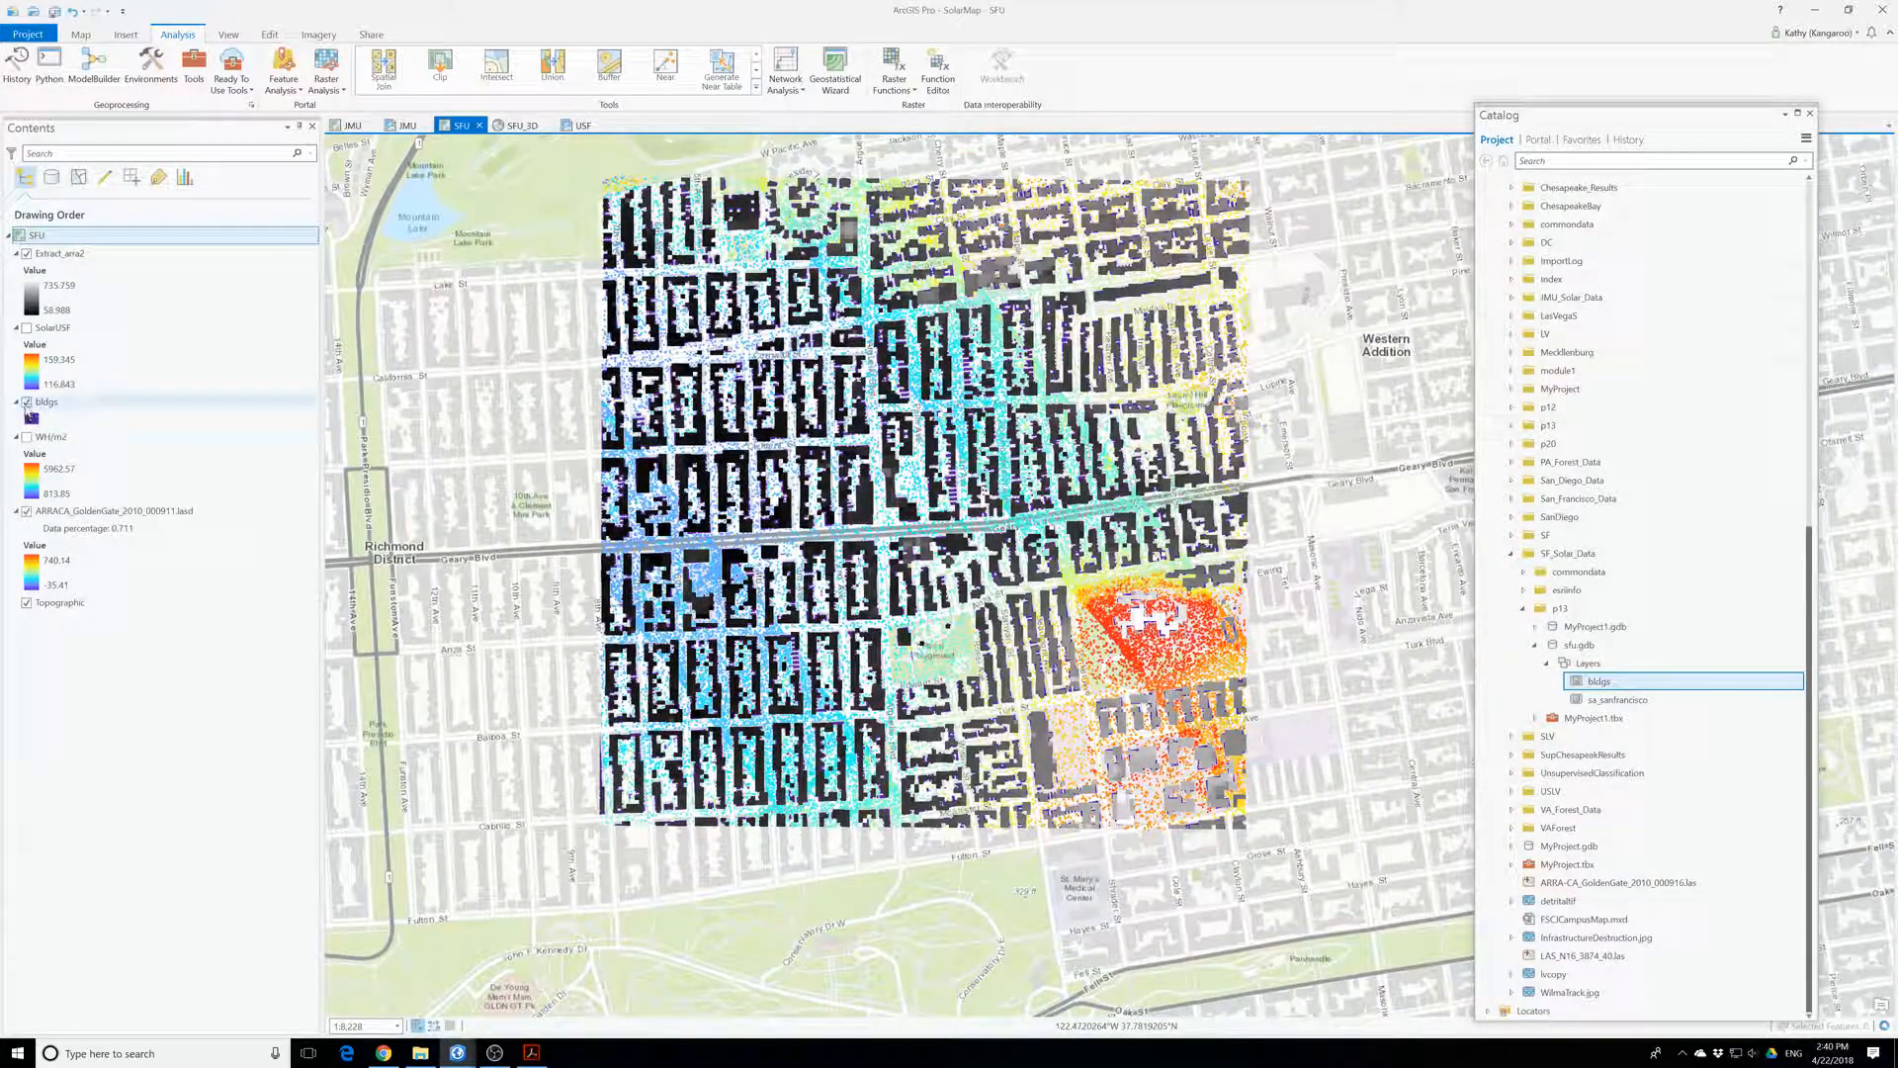
- Remove the bldgs feature layer from the SFU map
right_click(31, 403)
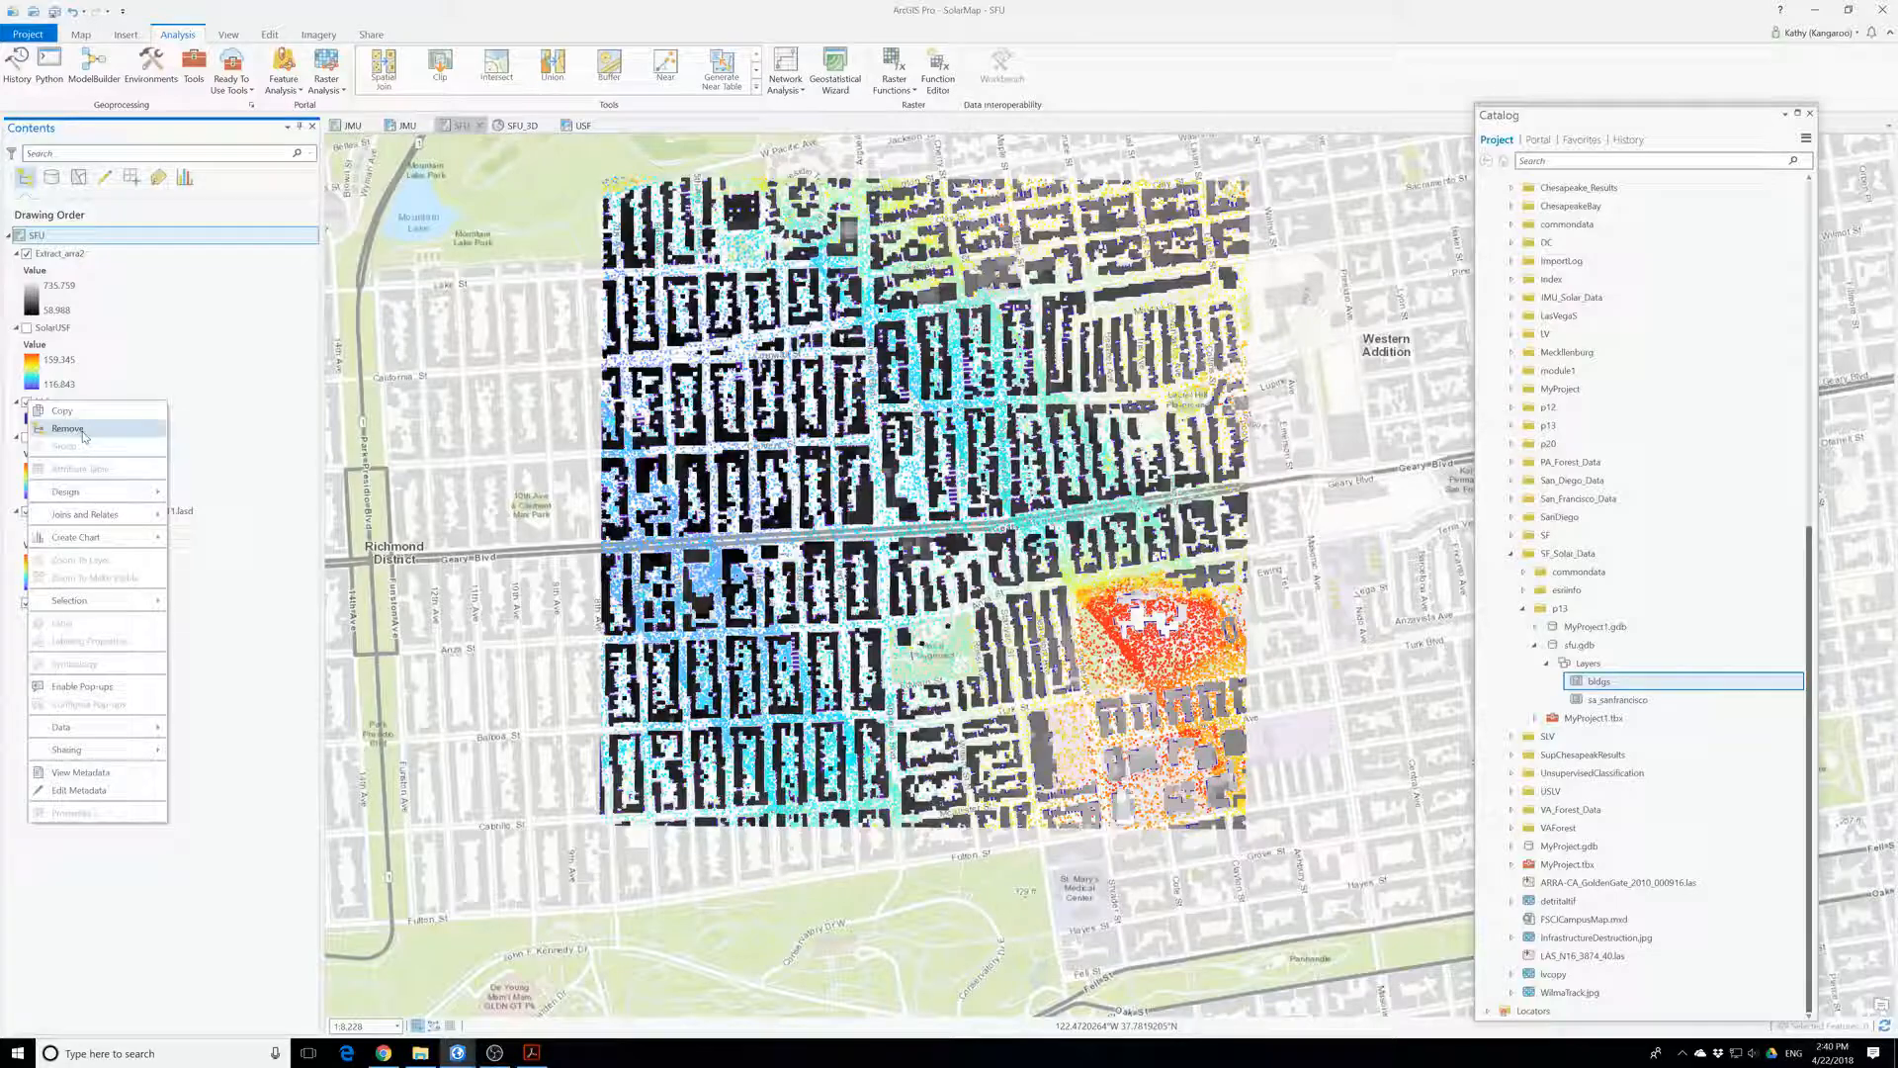
right_click(49, 403)
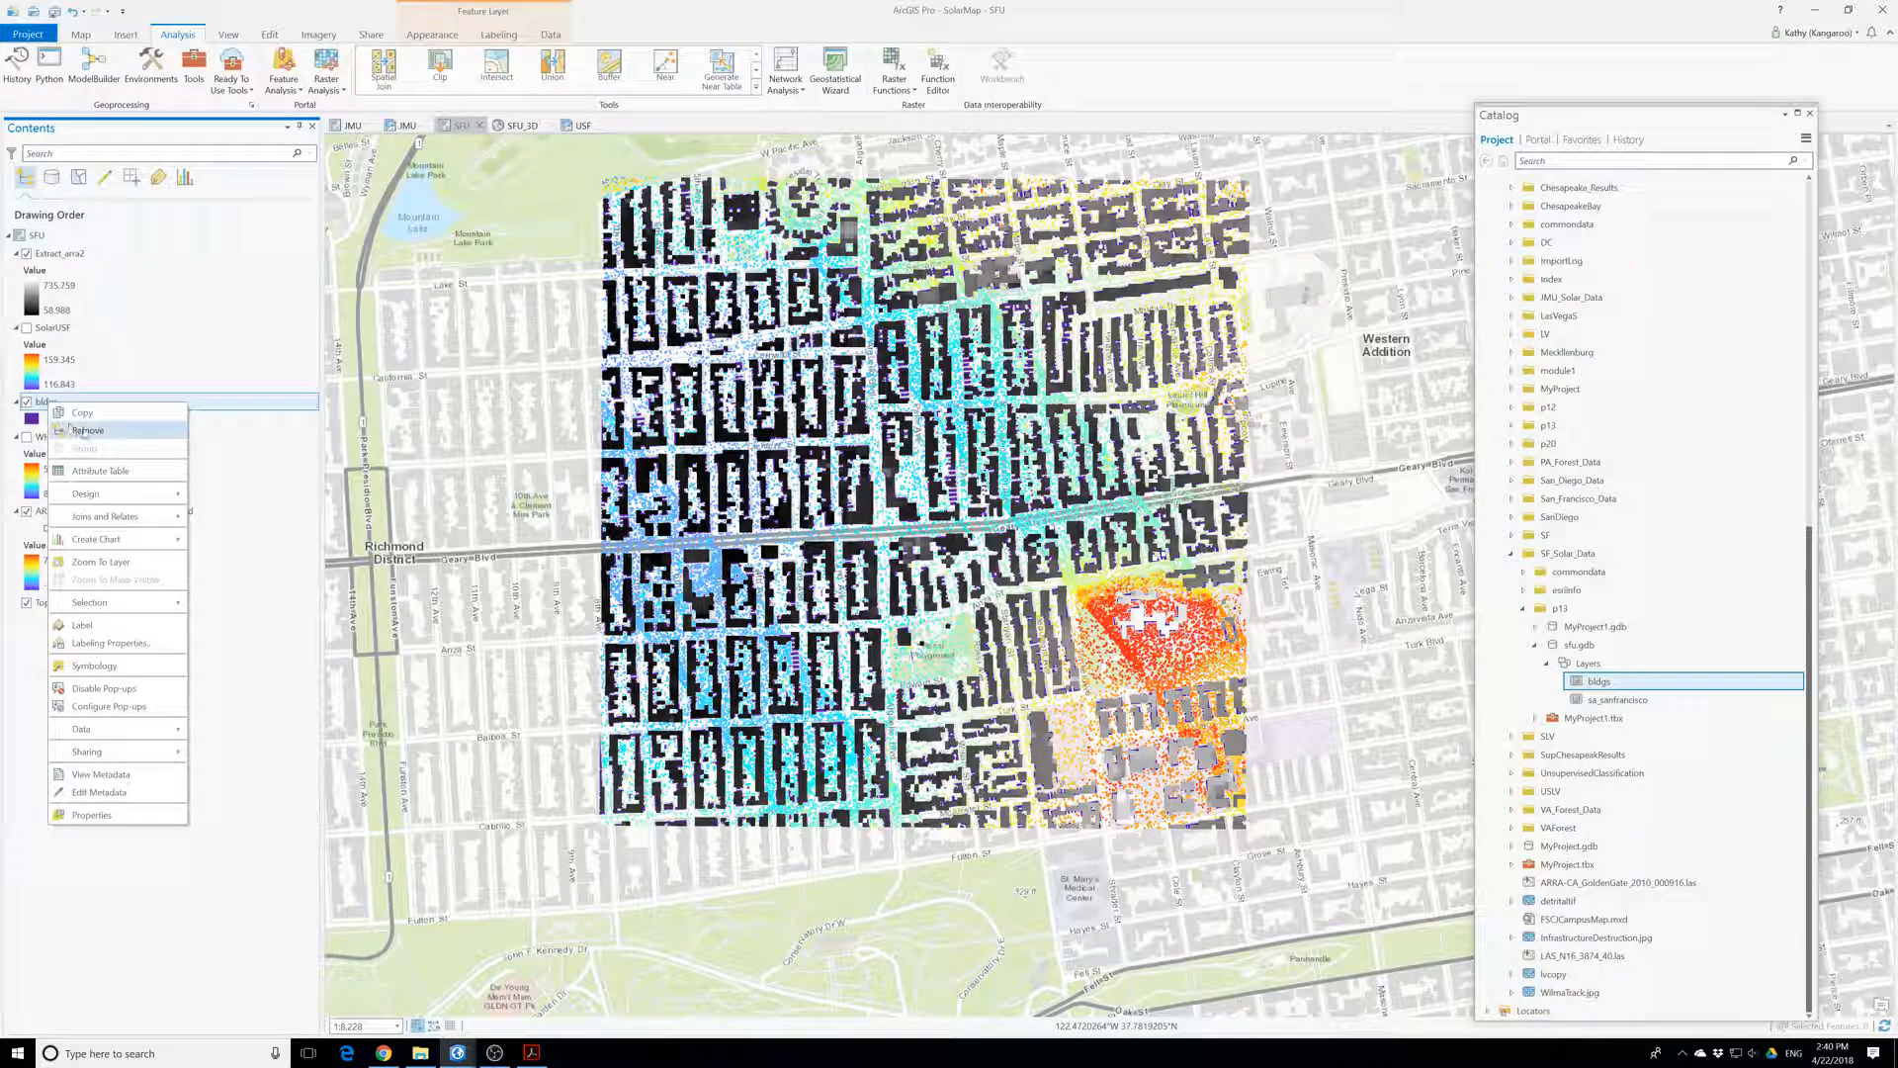
click(87, 430)
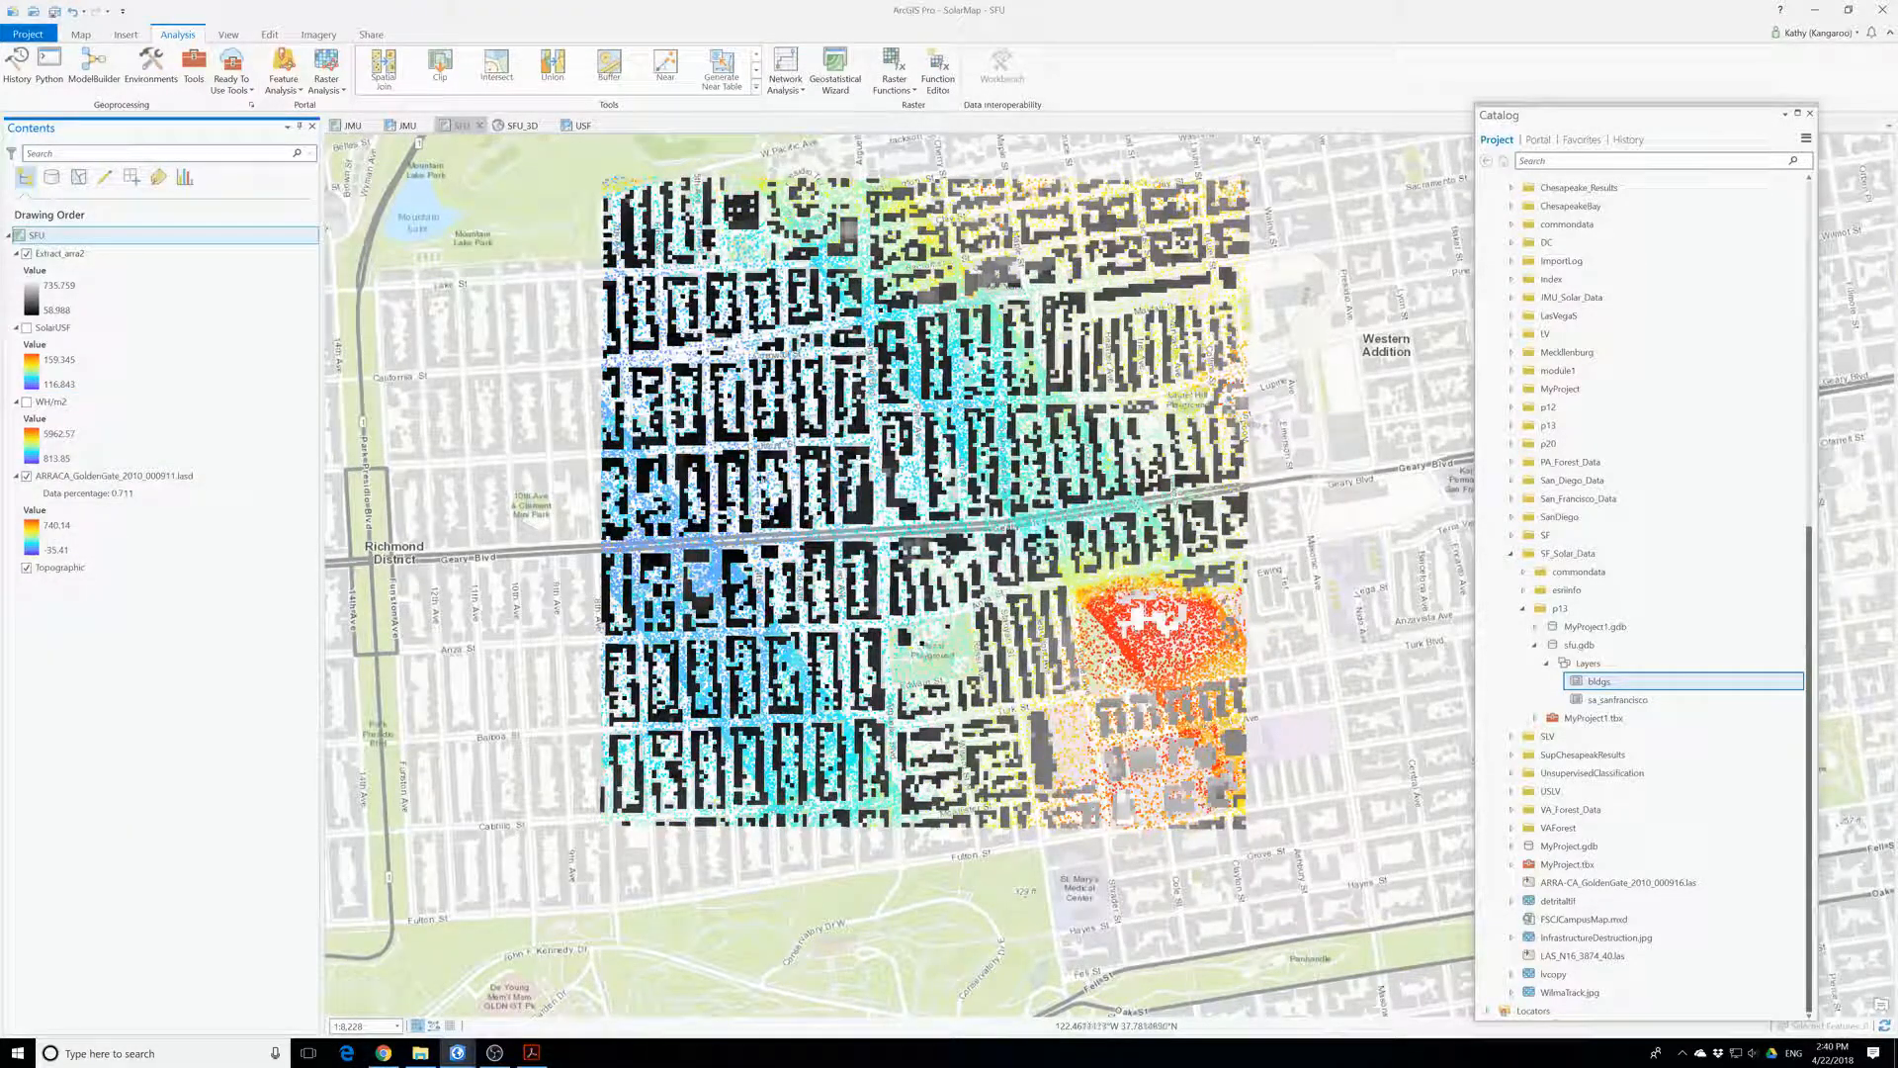
- Set up the Area Solar Radiation tool with Extract_arra2 as input raster and Within day as time configuration
drag(796, 444, 856, 519)
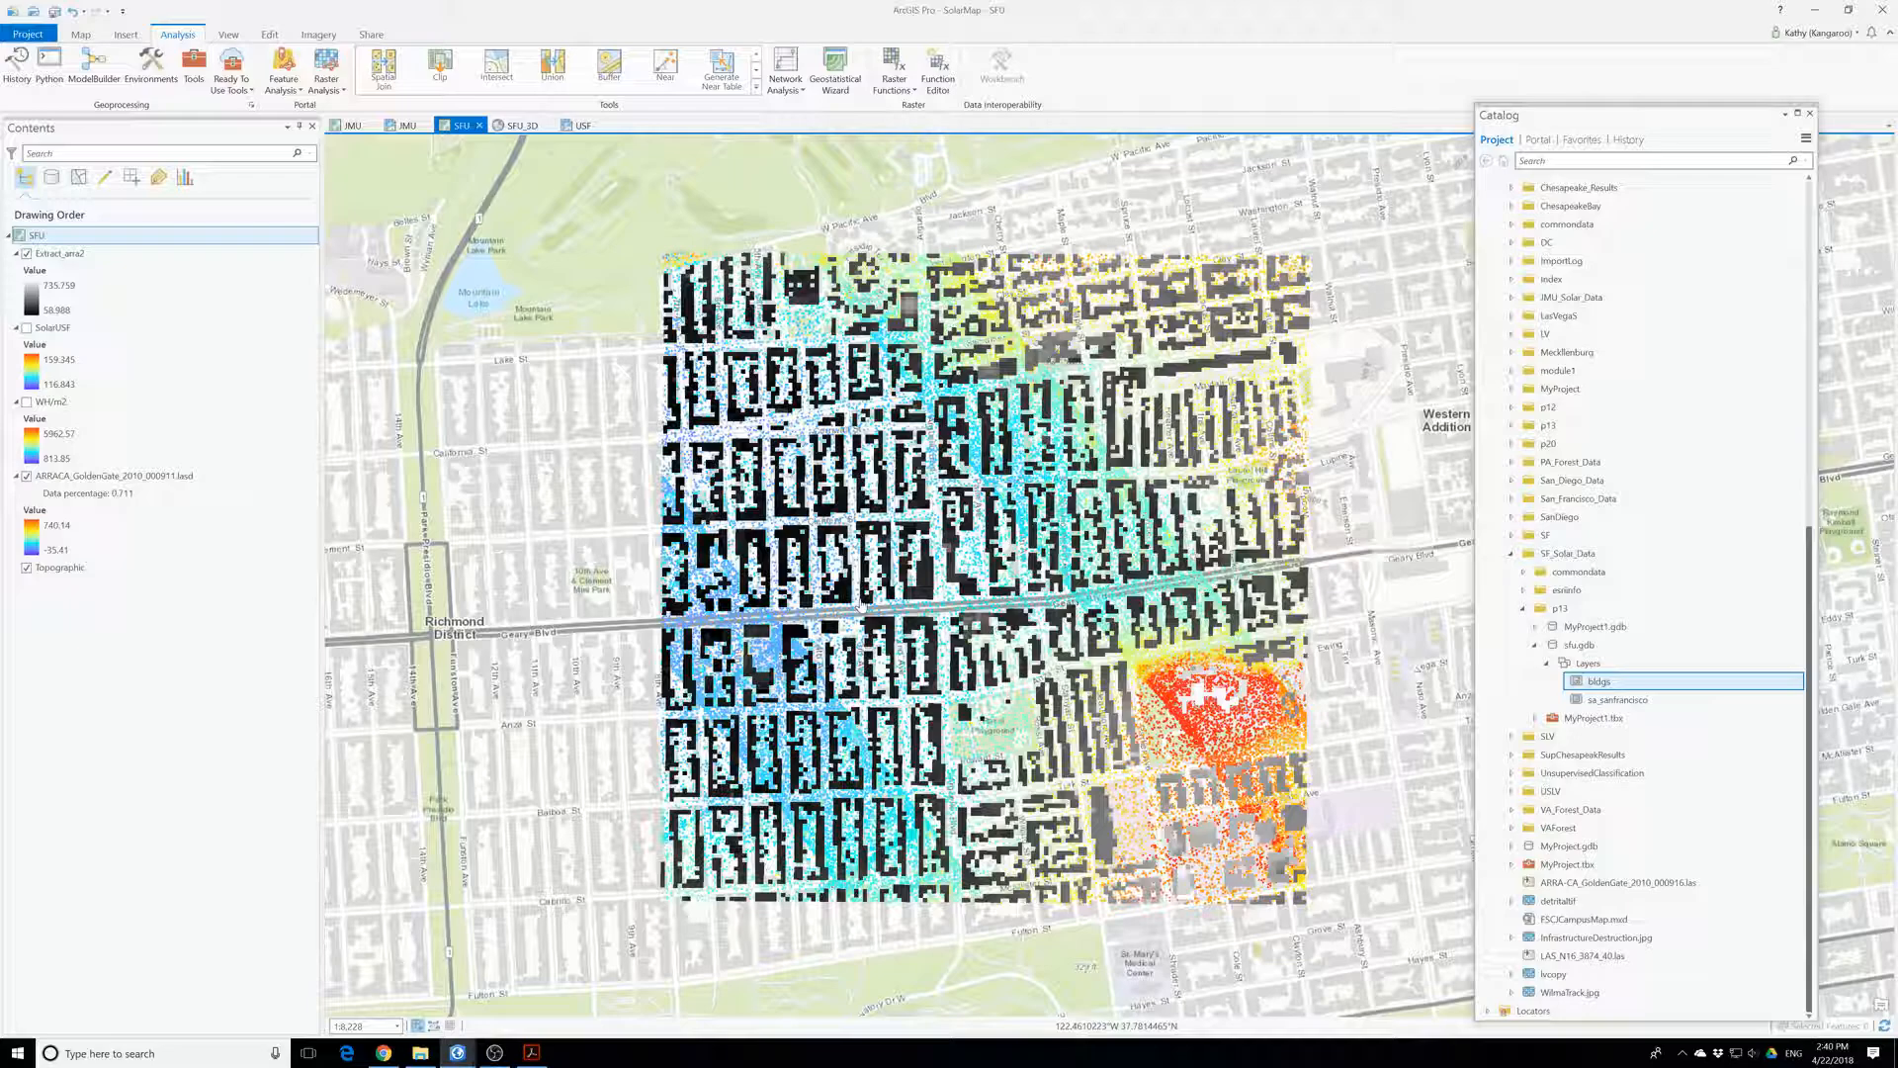
click(196, 77)
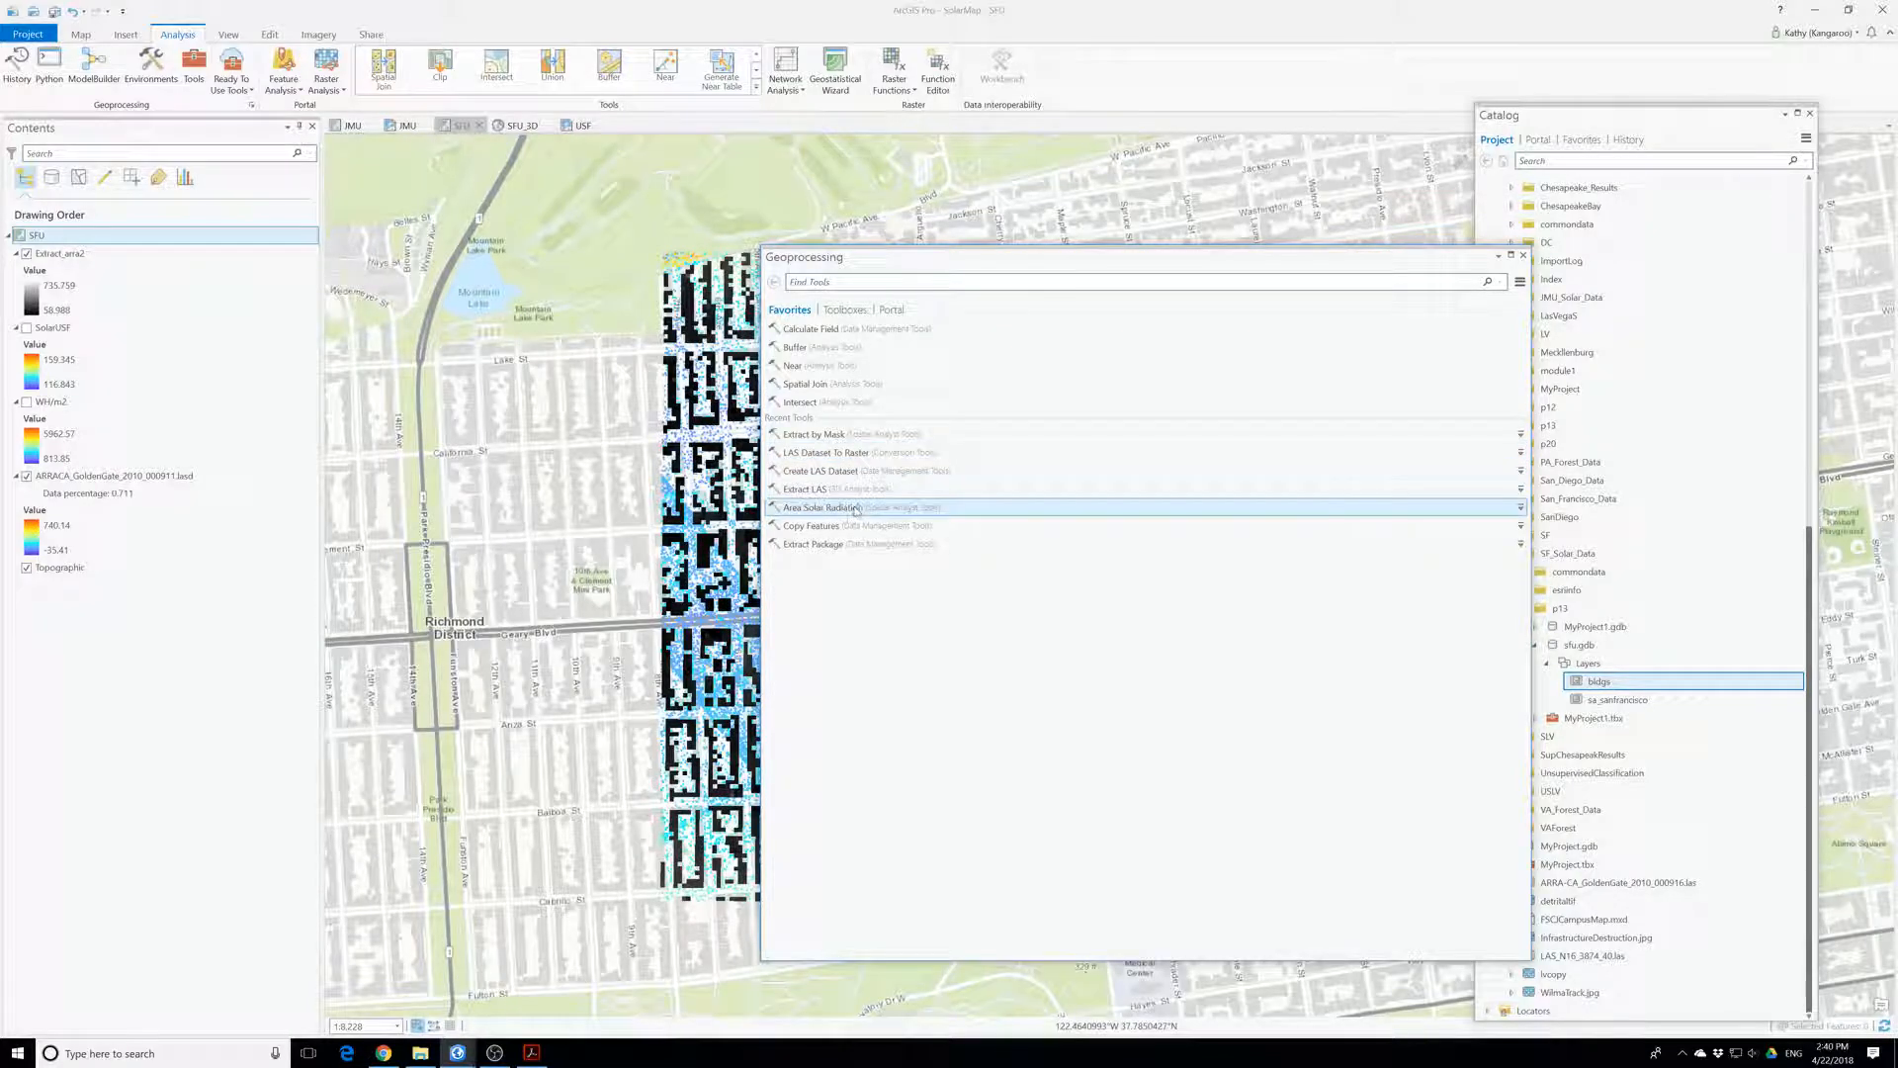
click(820, 510)
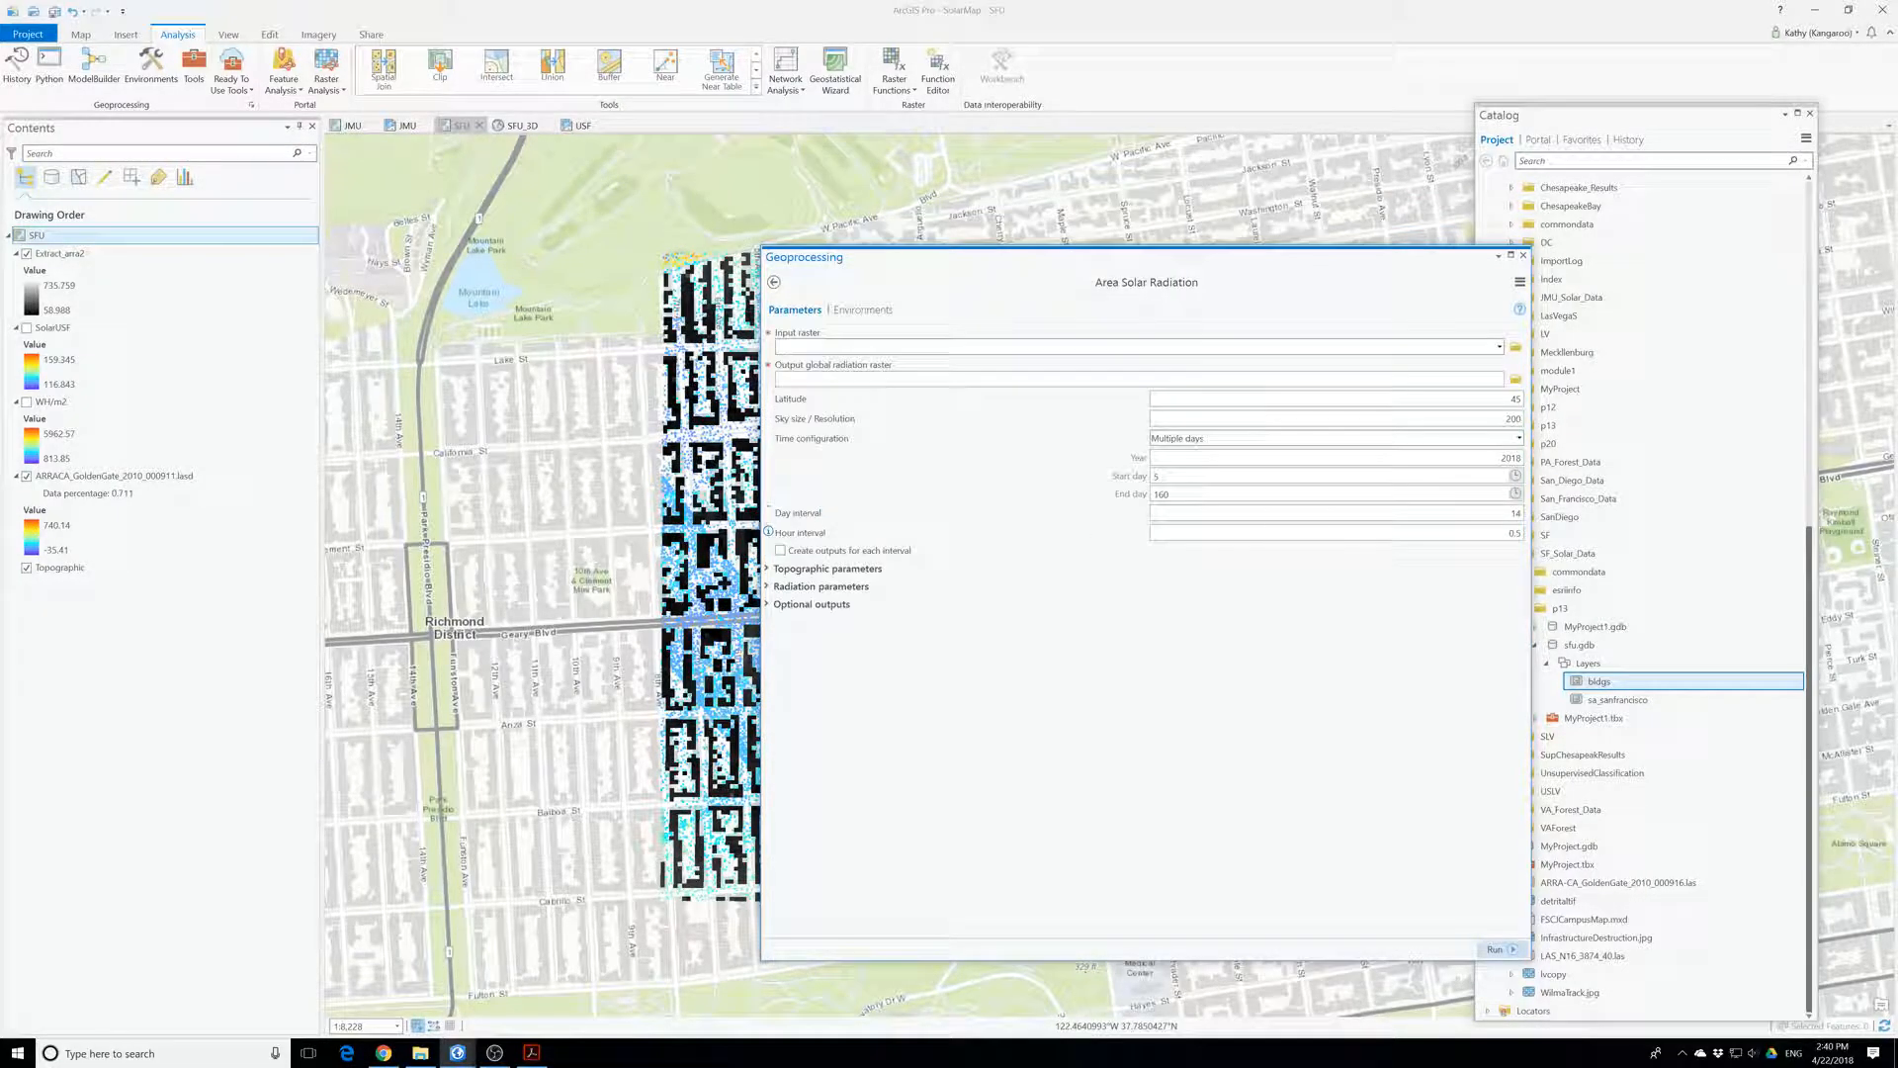
click(1499, 347)
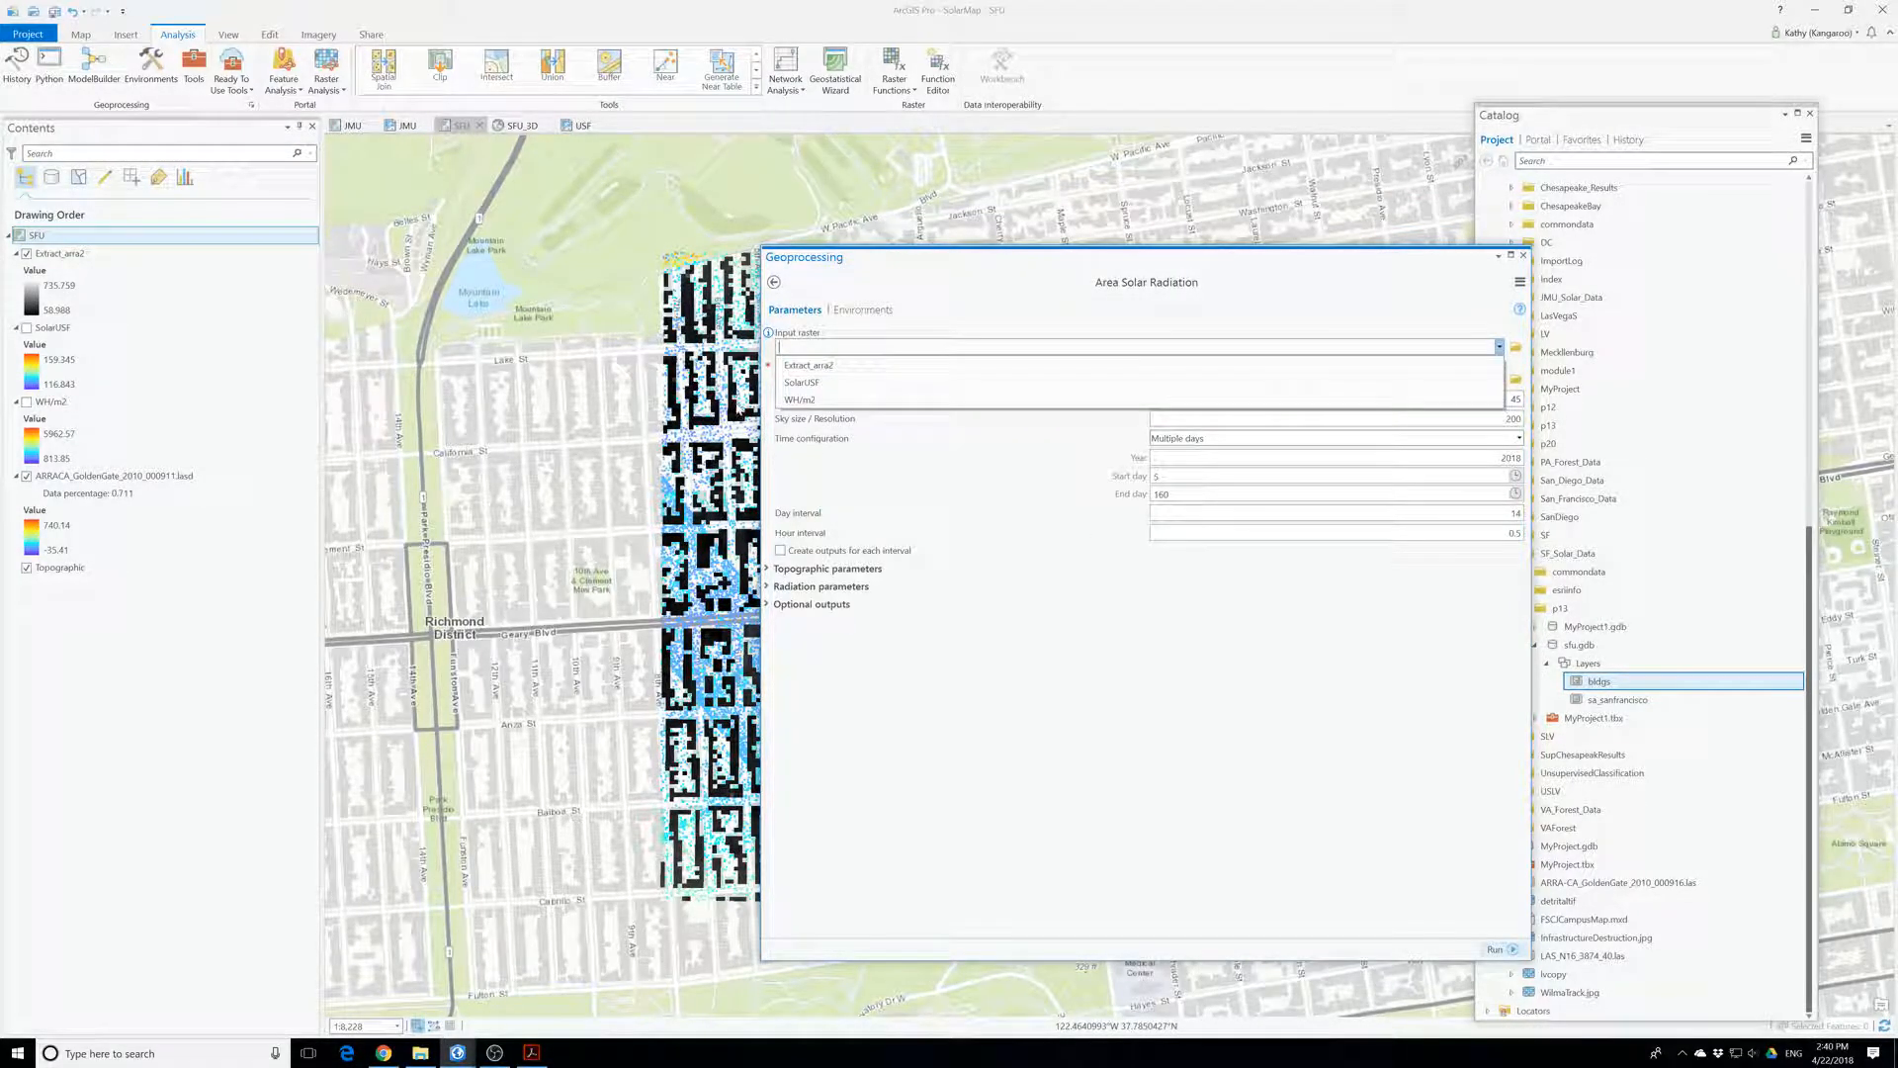
click(845, 375)
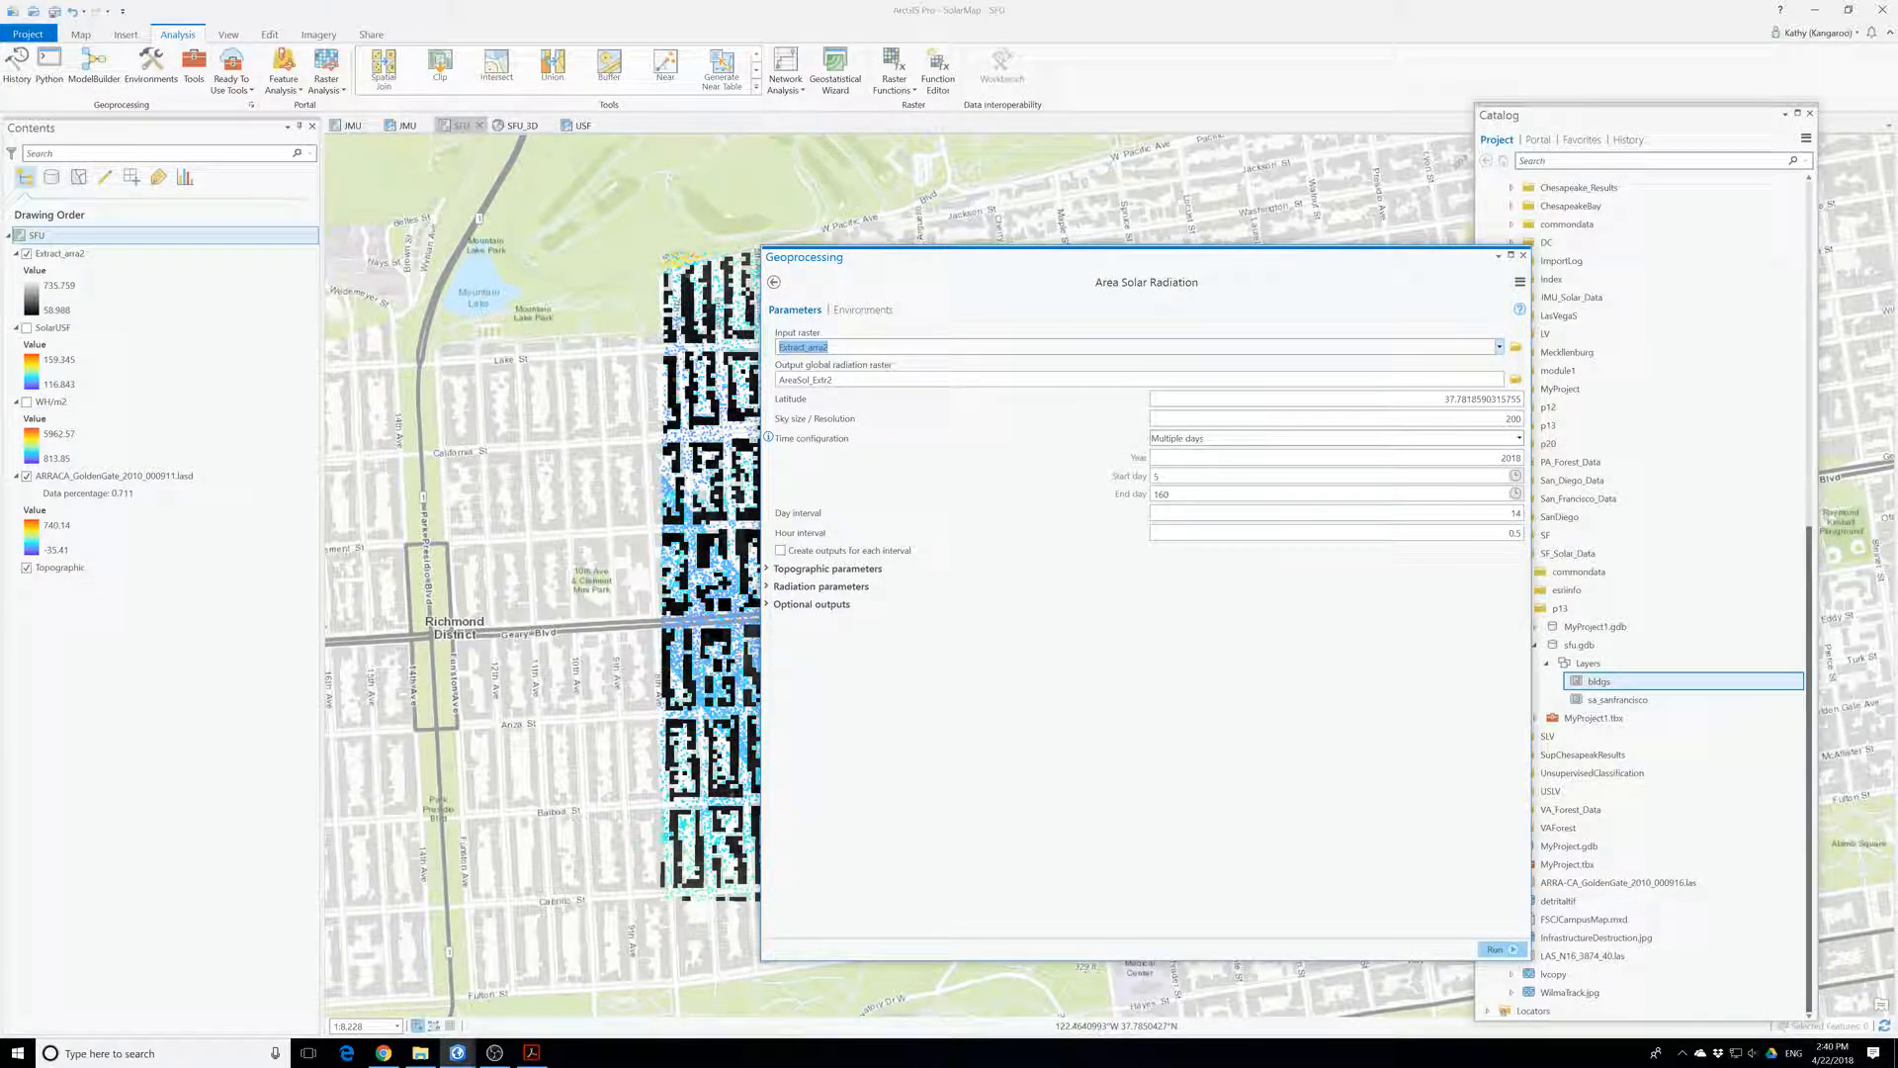
click(1518, 438)
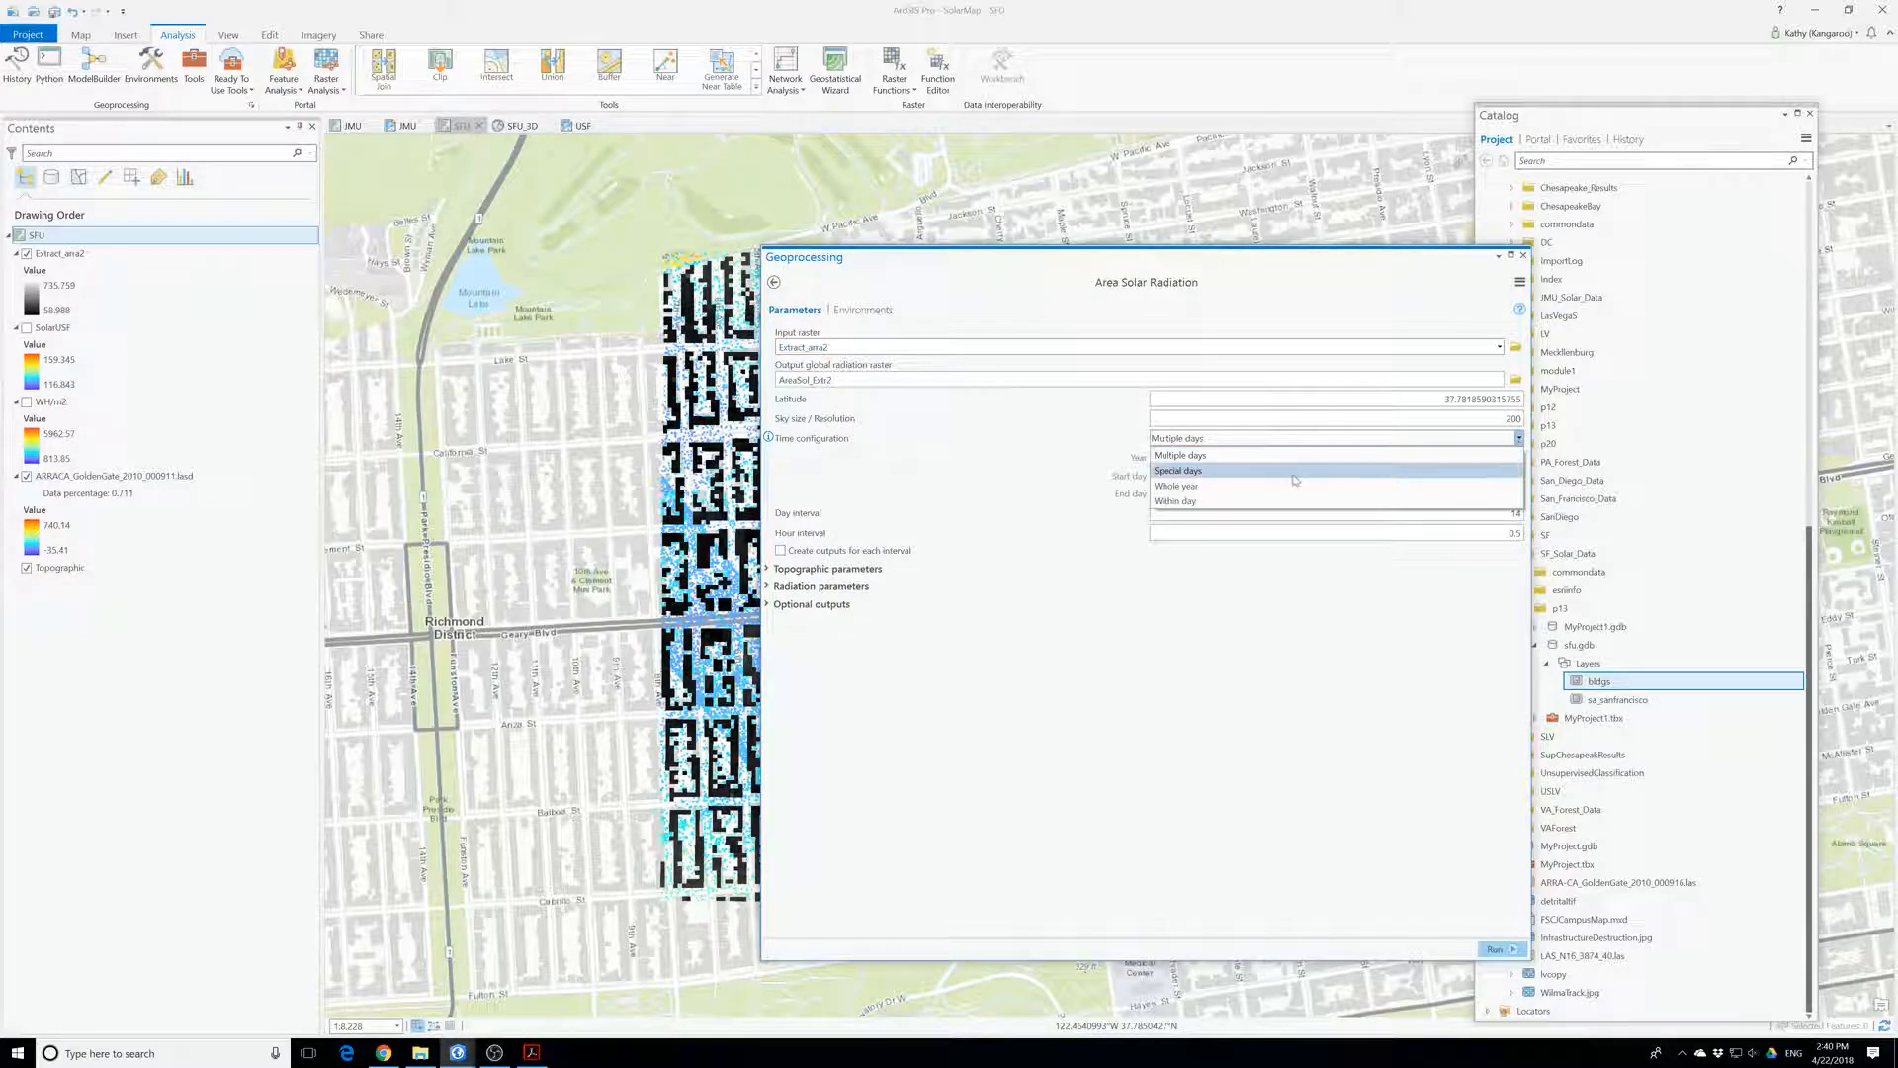
click(1223, 501)
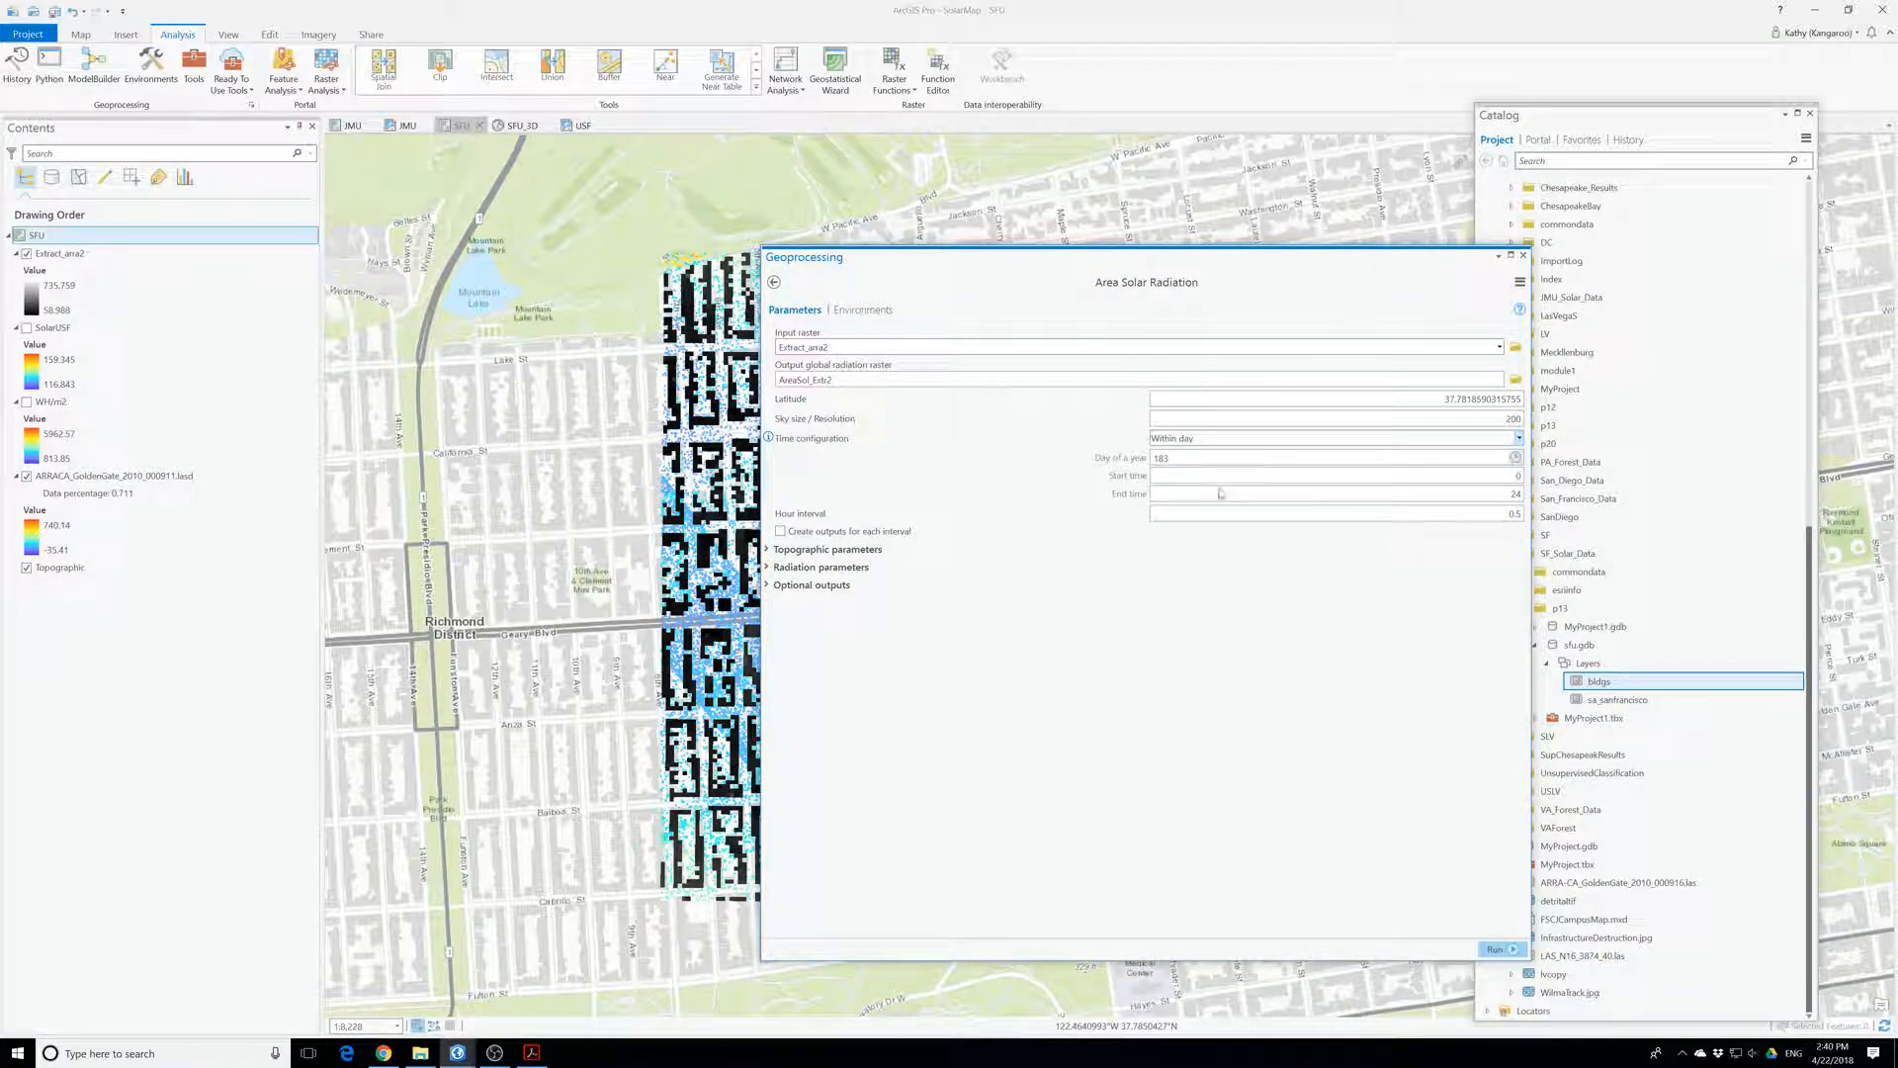
- Set the day of year to June 21, 2018 (day 172) and run Area Solar Radiation
click(1515, 458)
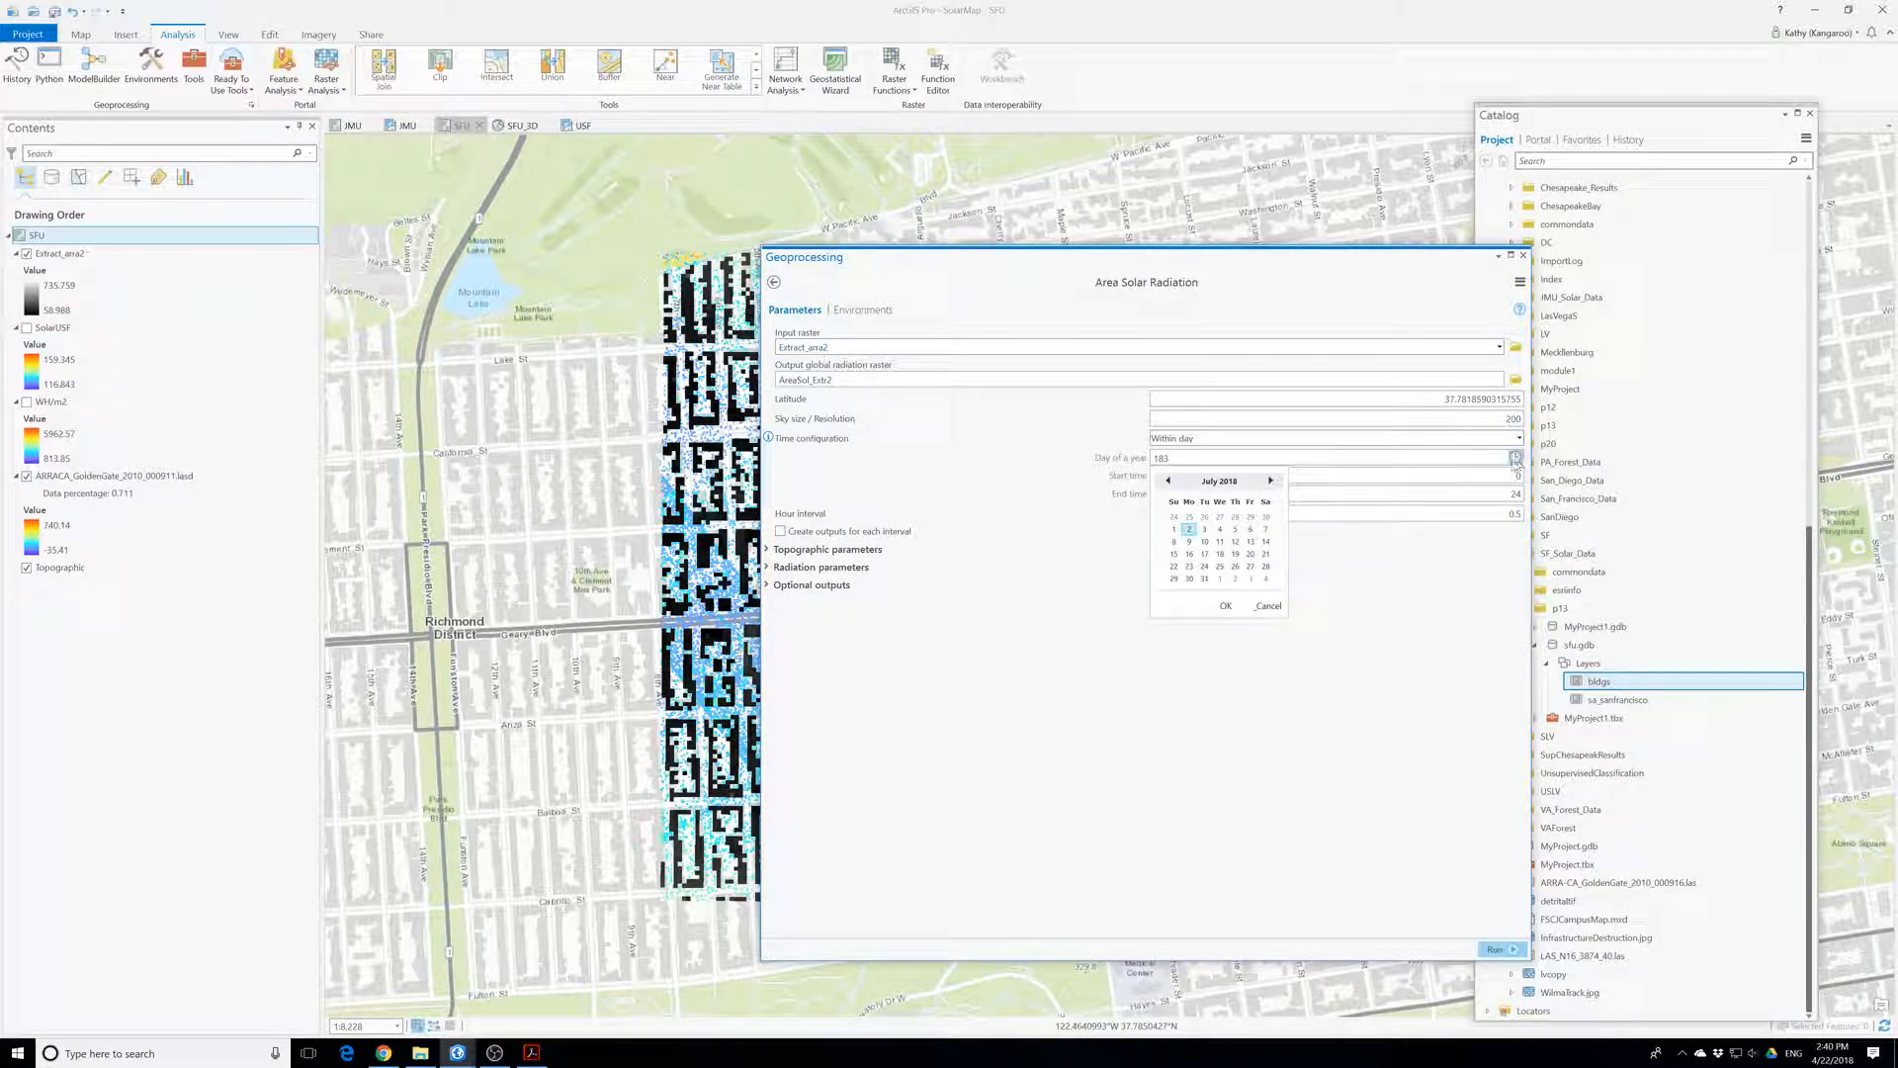
click(1167, 482)
click(1167, 482)
click(1167, 482)
click(1169, 481)
click(1168, 482)
click(1170, 482)
click(1271, 482)
click(1271, 481)
click(1271, 482)
click(1271, 481)
click(1236, 556)
click(1225, 606)
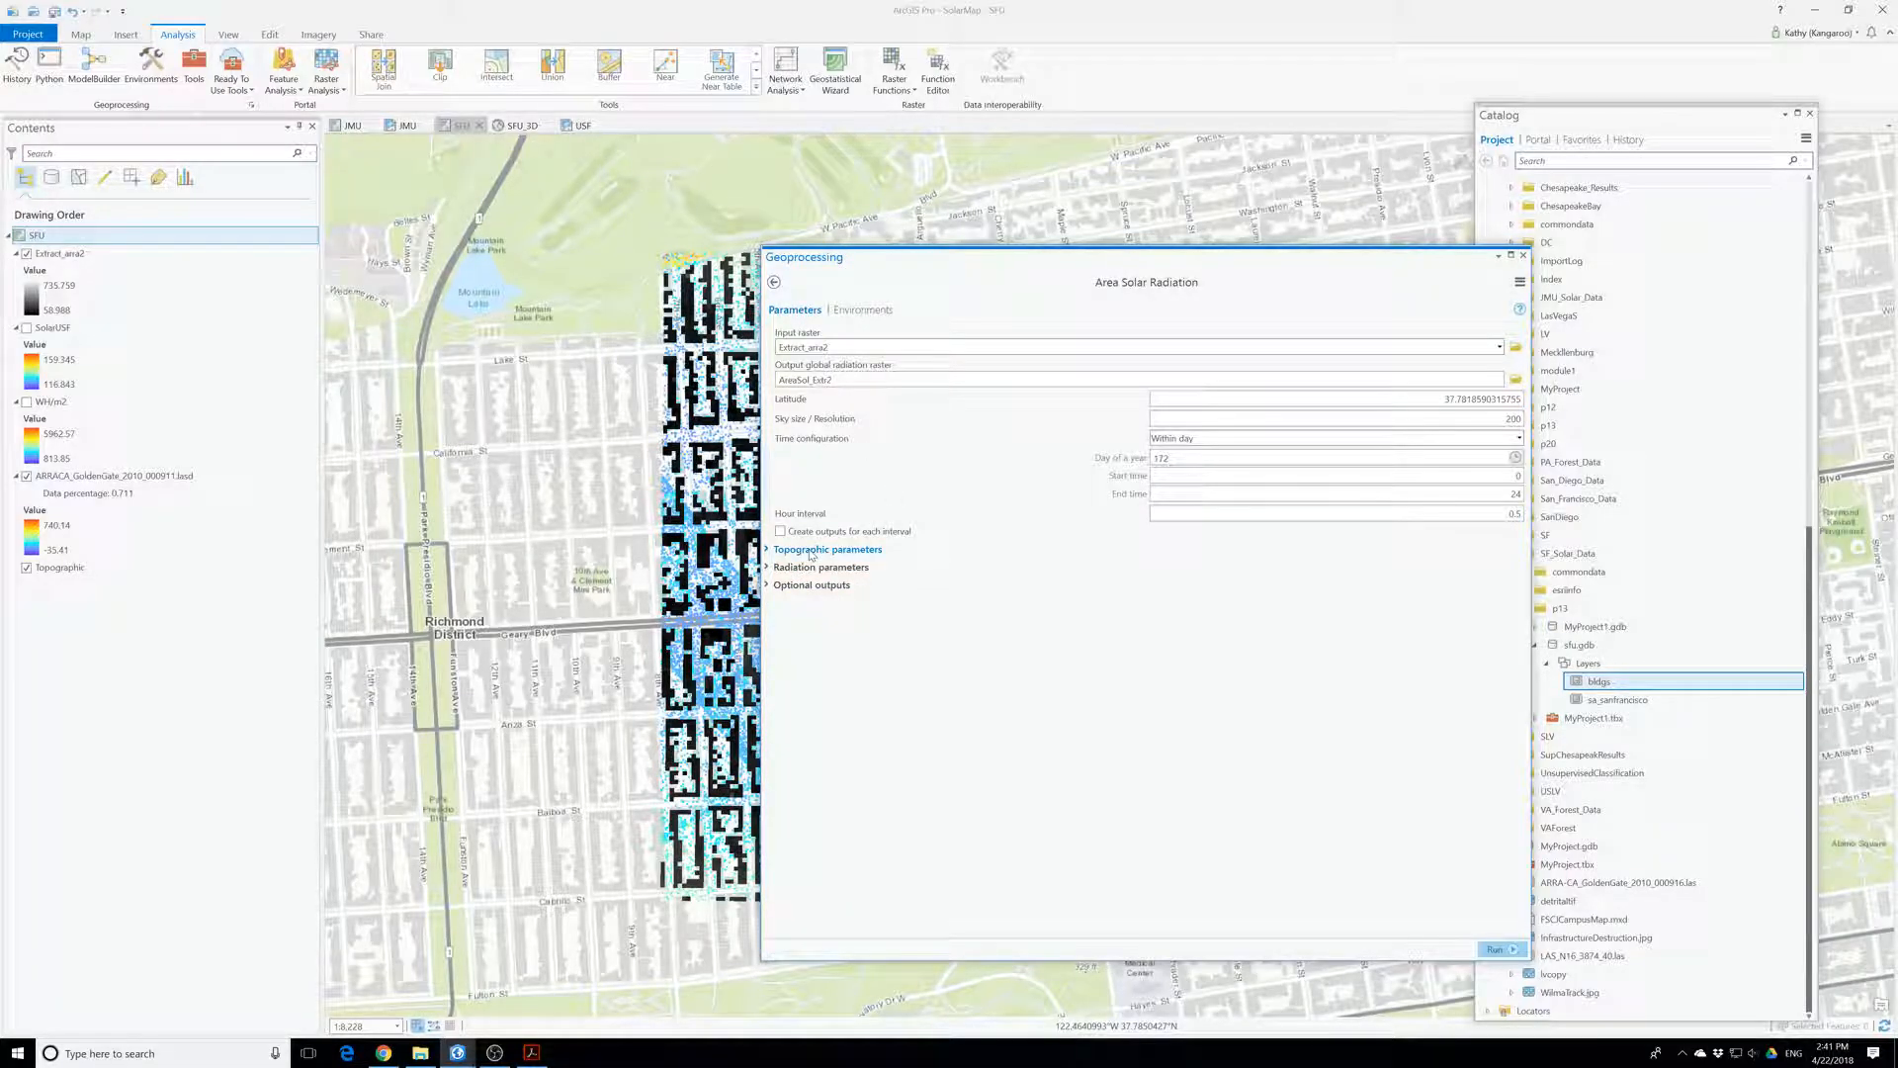
click(1494, 944)
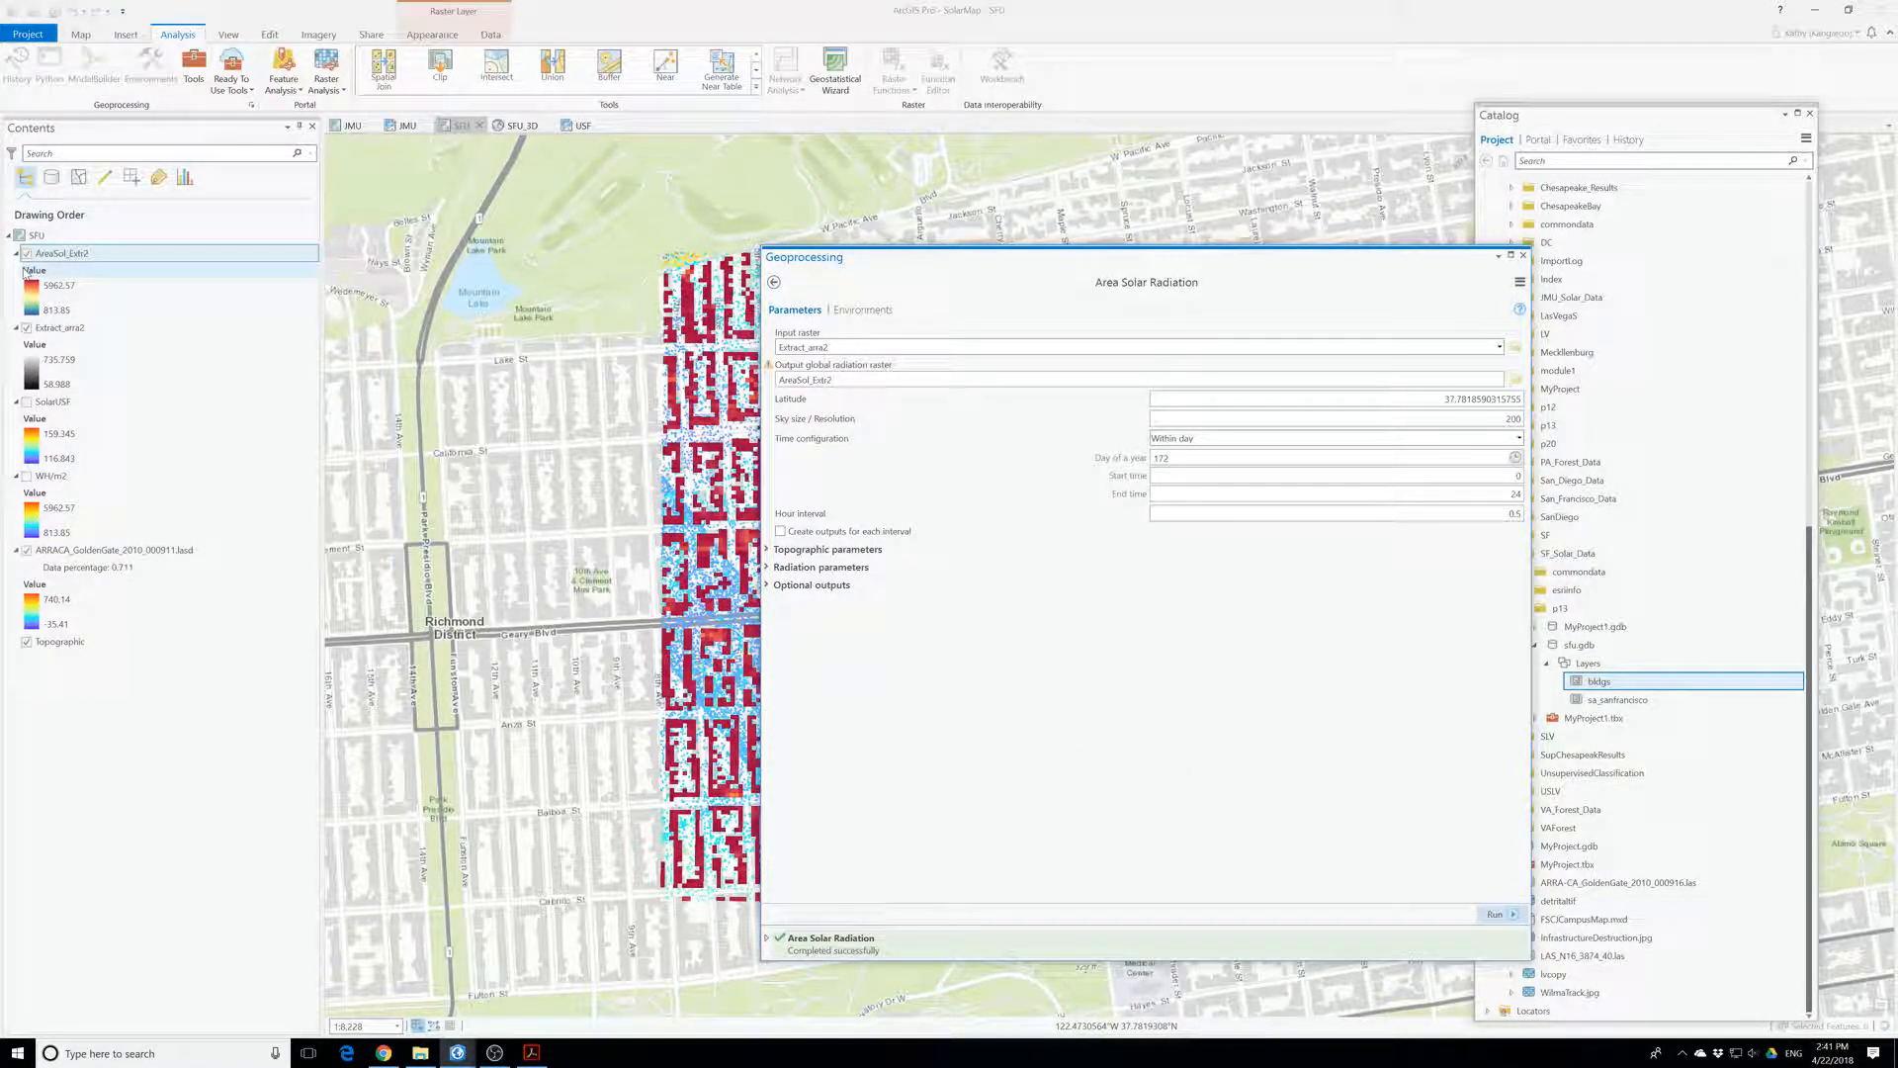
- Close the tool and hide the Extract_arra2 and ARRACA_GoldenGate_2010_000911.lasd layers so only the new radiation raster shows over the basemap
click(27, 331)
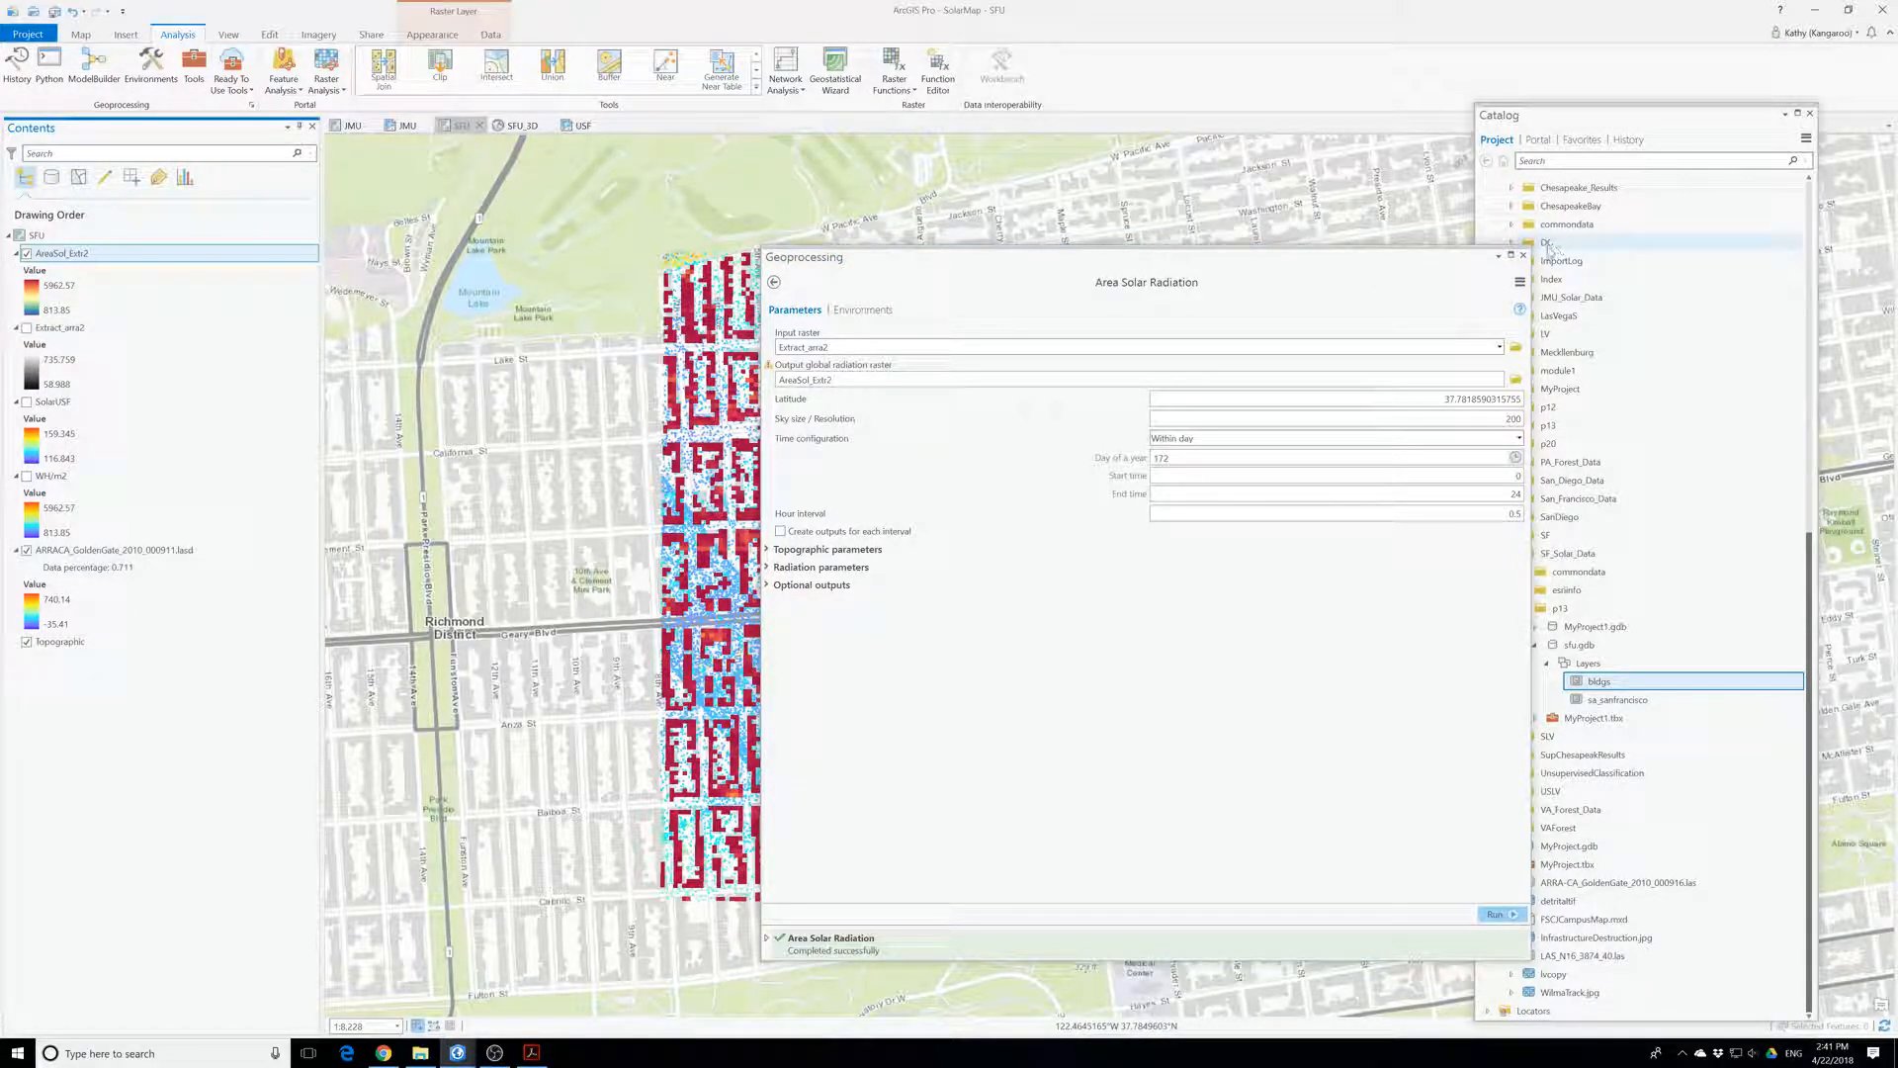
click(1523, 255)
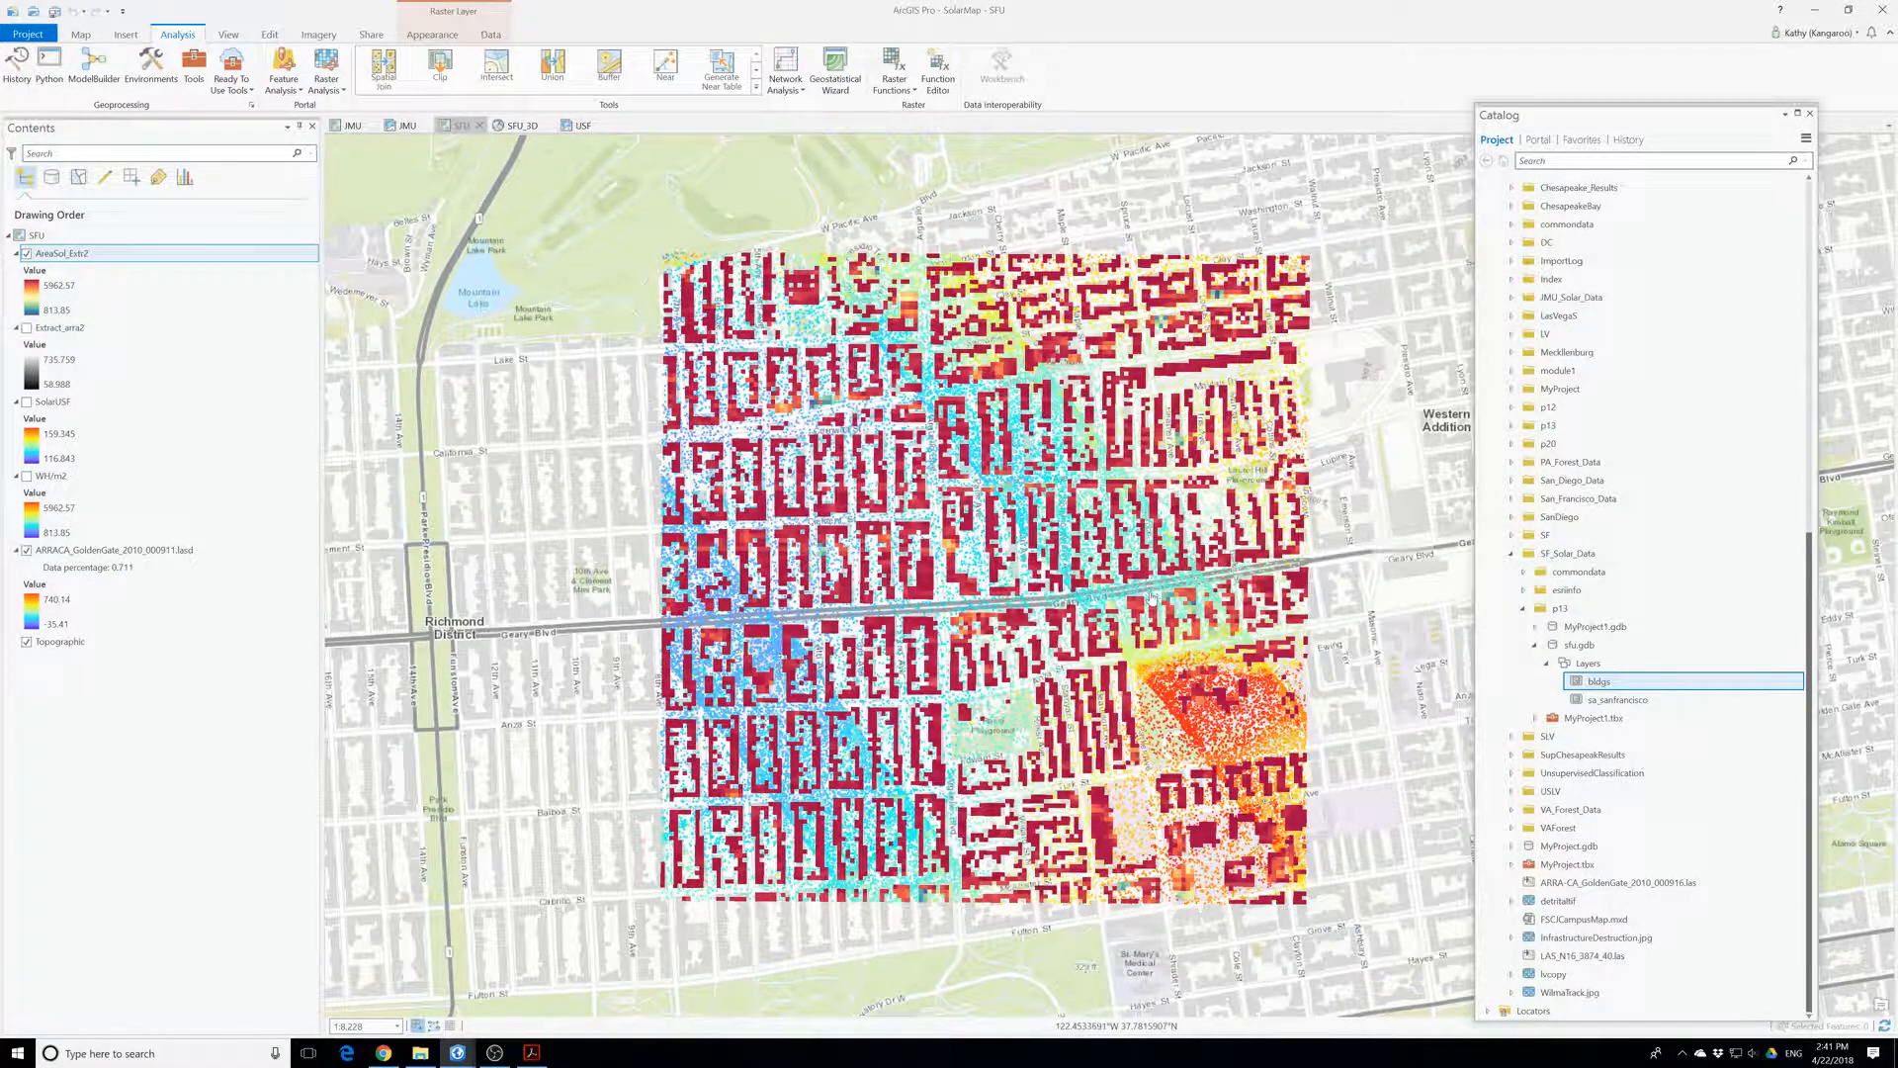
drag(1149, 597, 1070, 561)
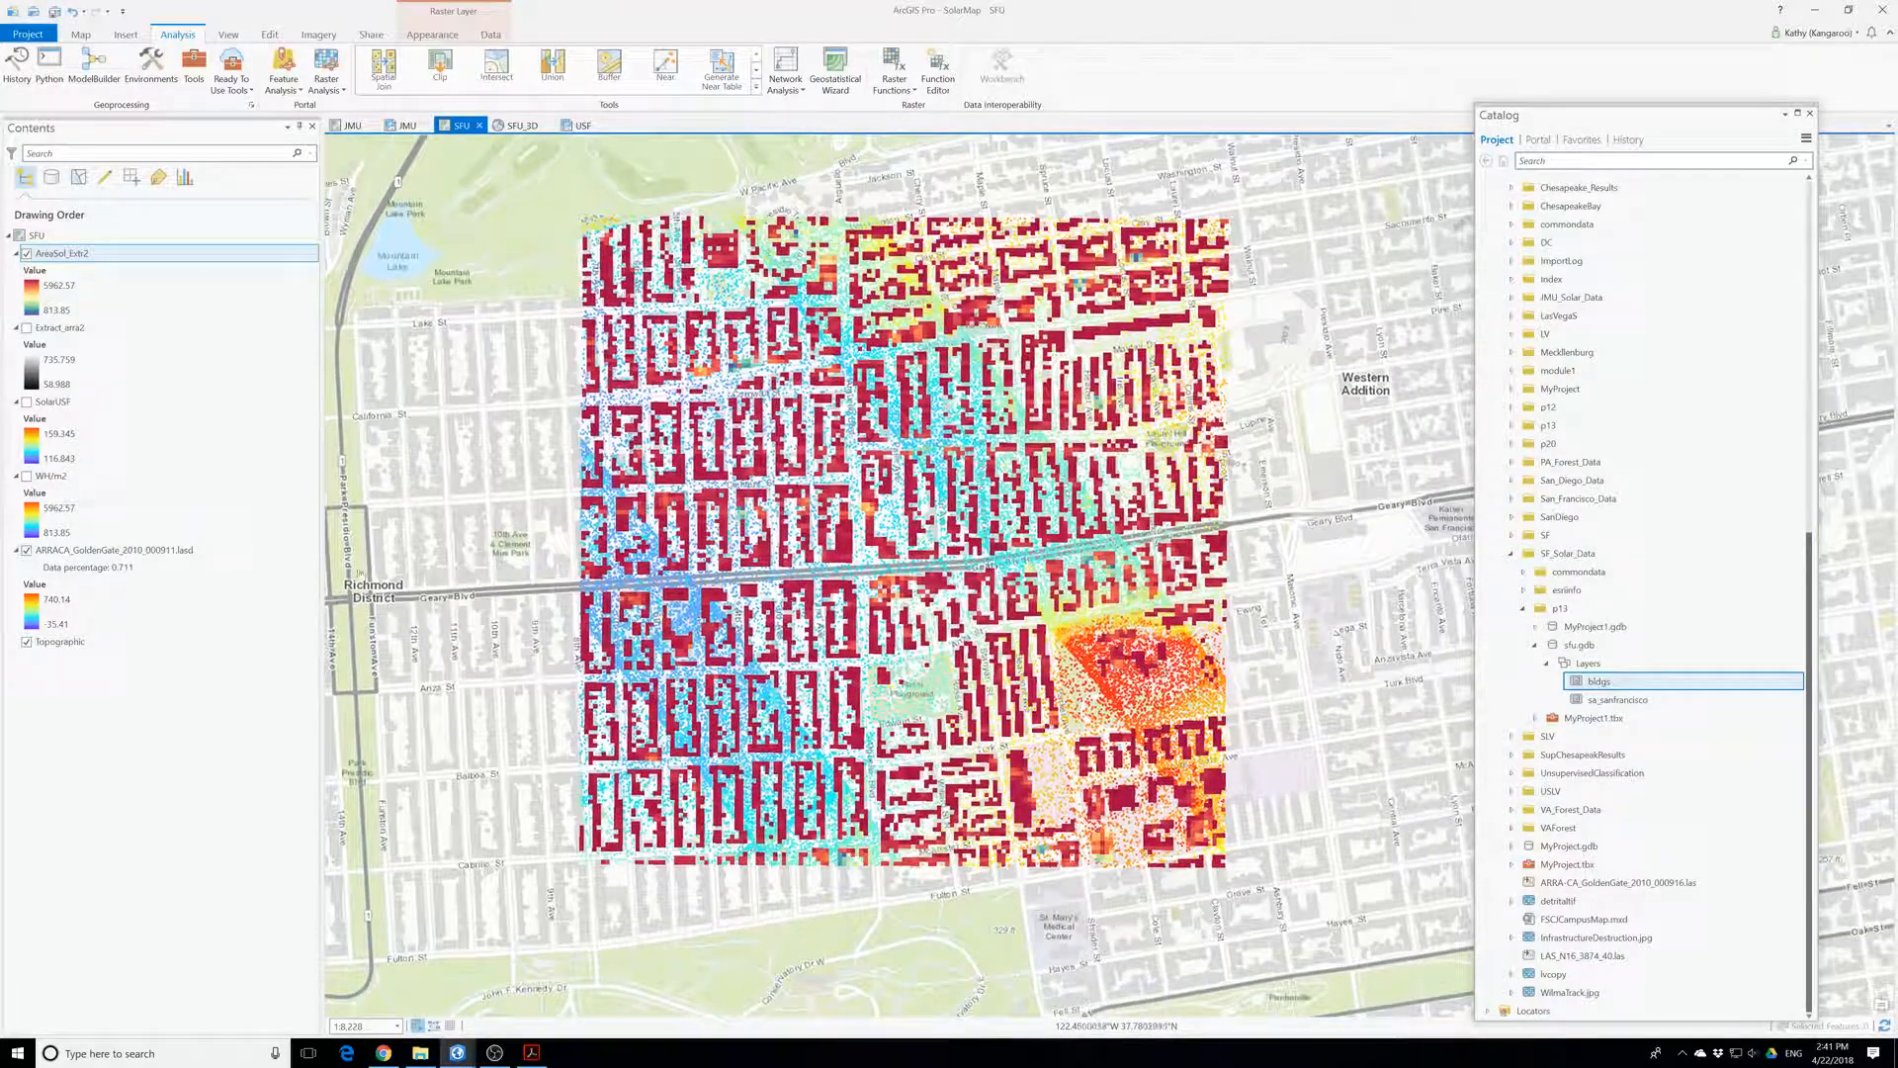
click(26, 550)
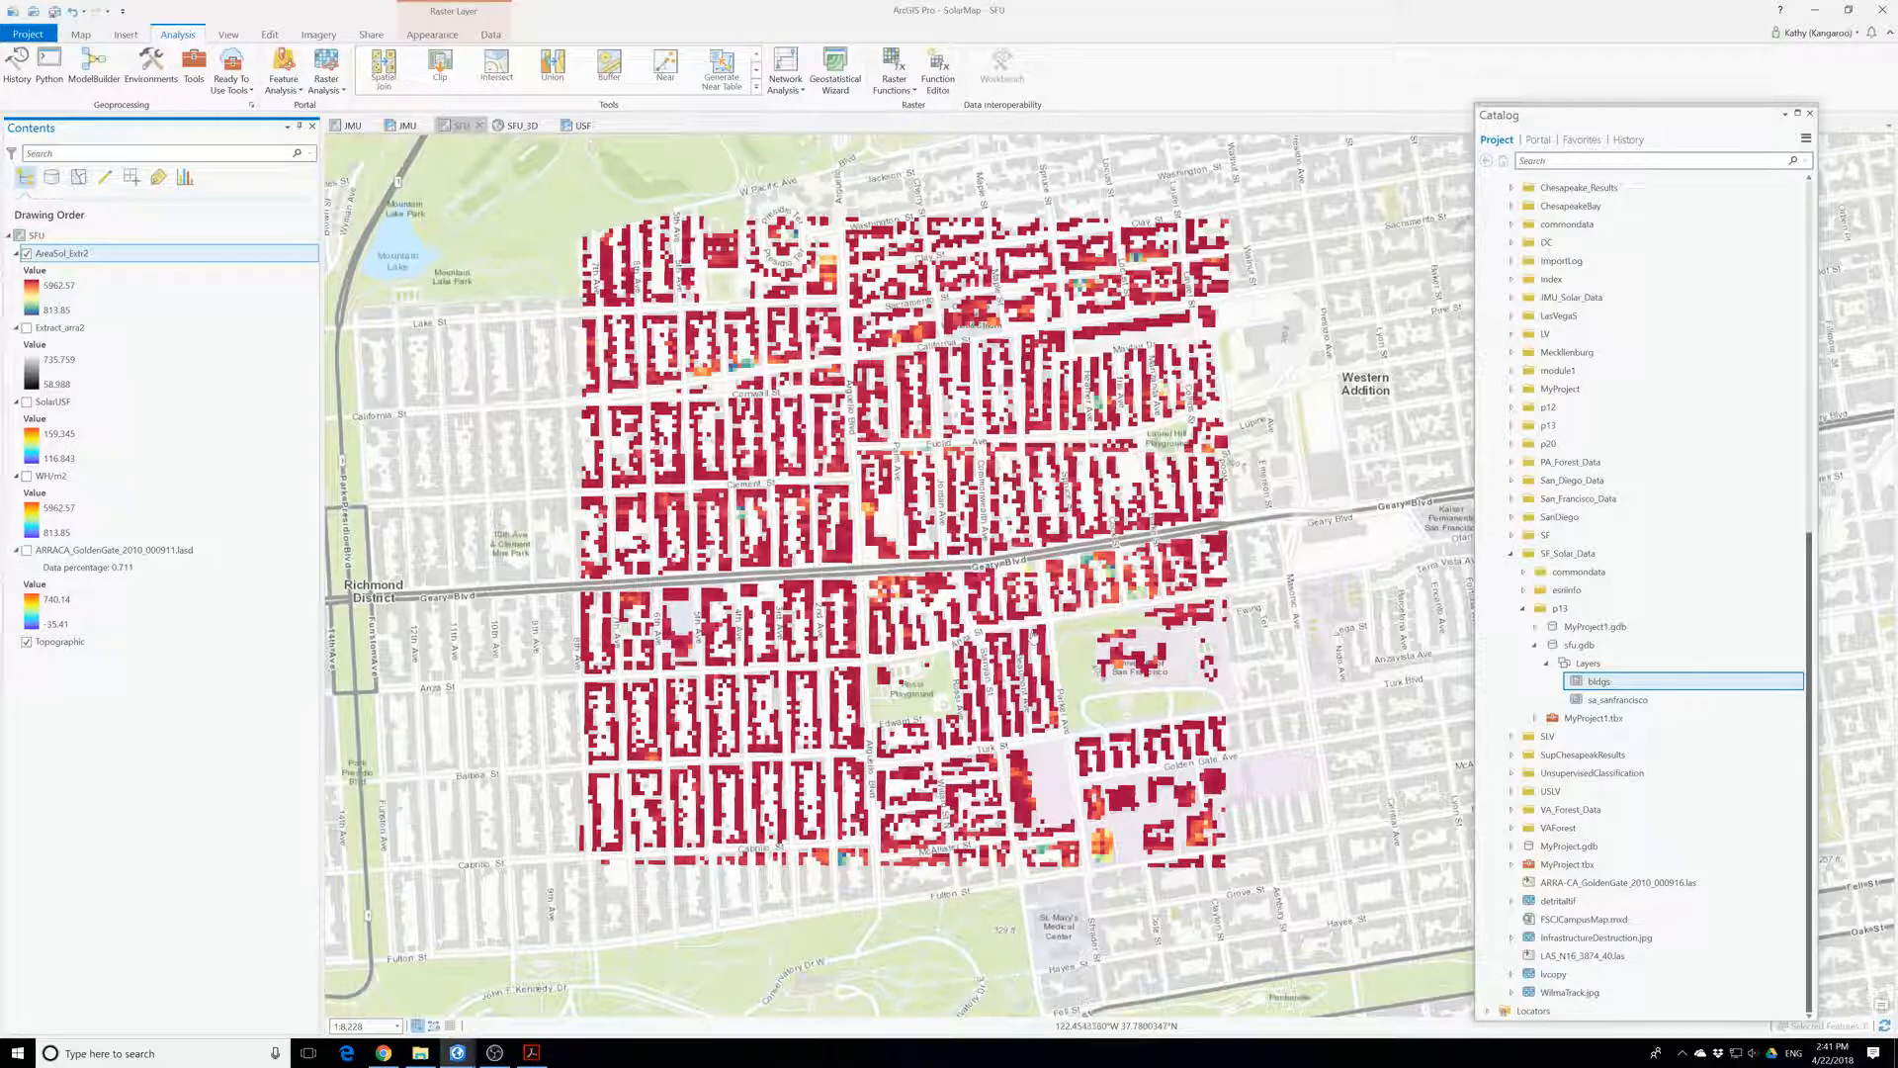
drag(1115, 669, 1167, 655)
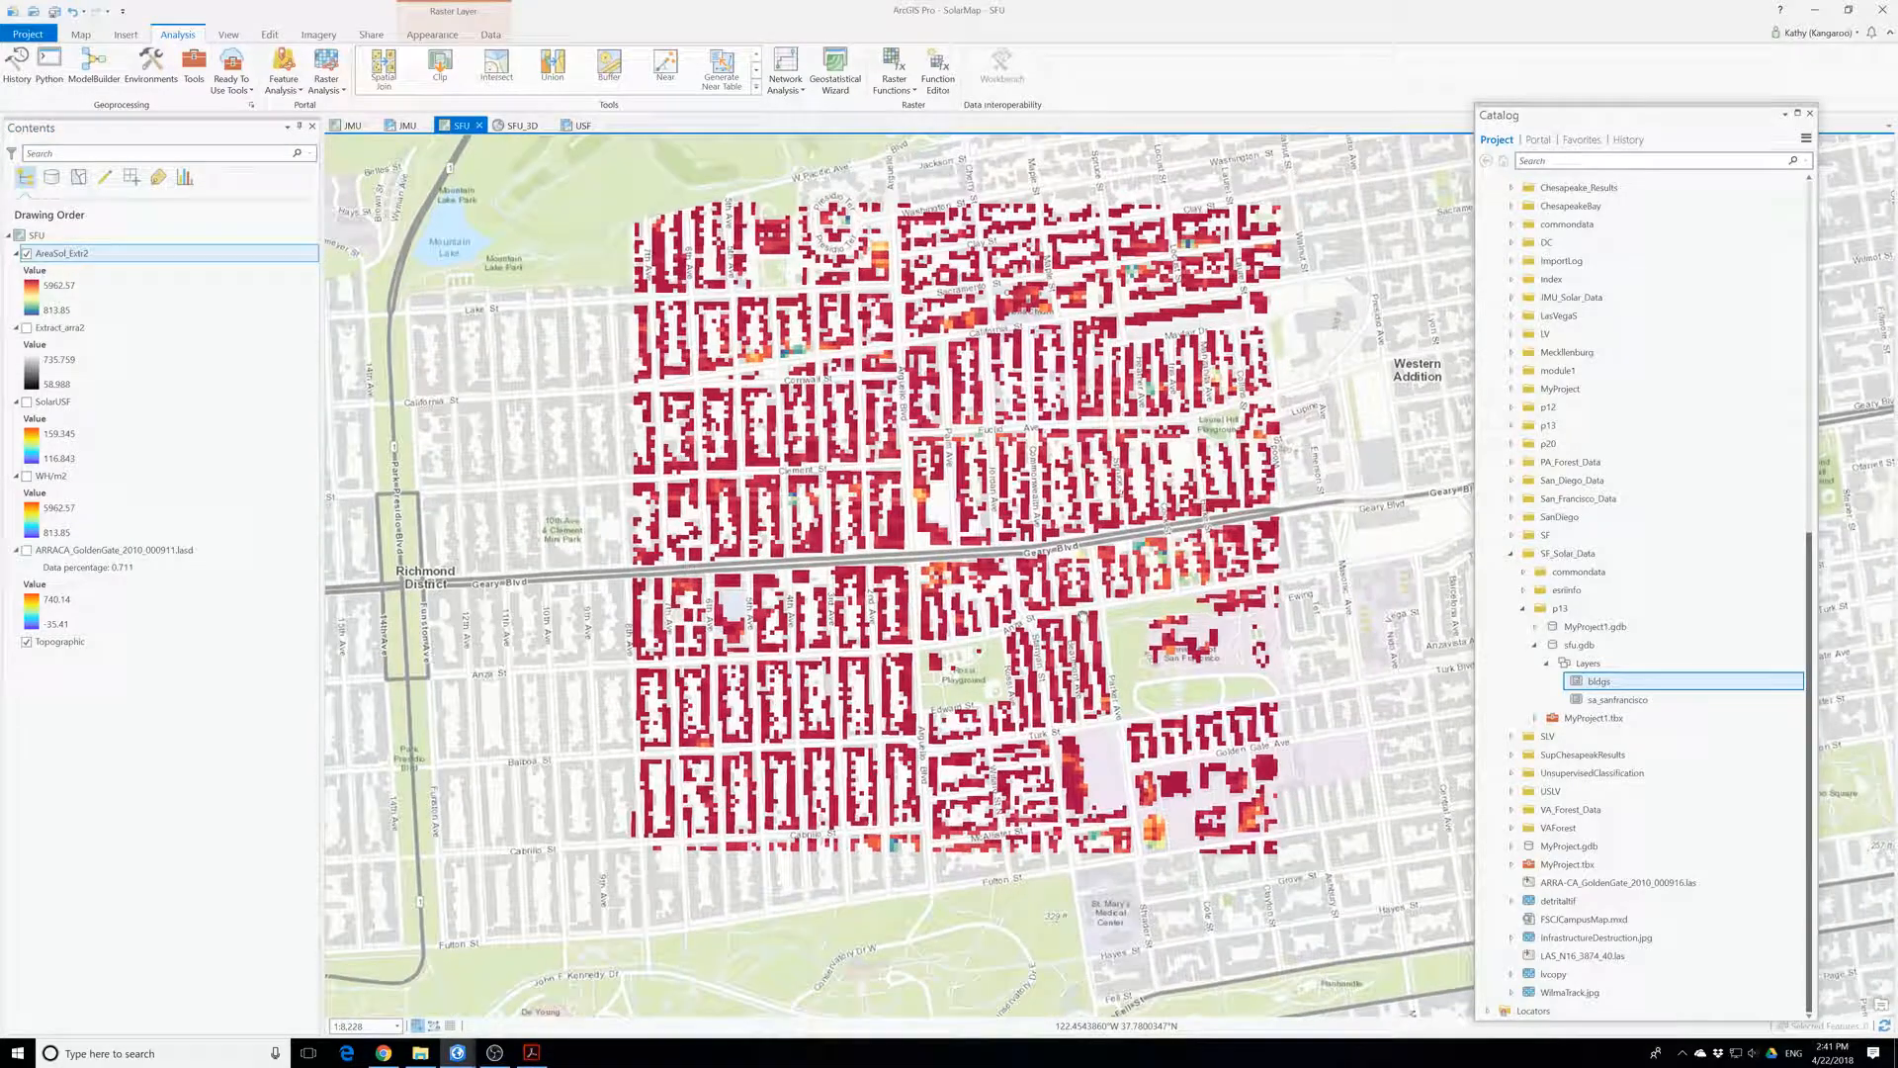
right_click(58, 256)
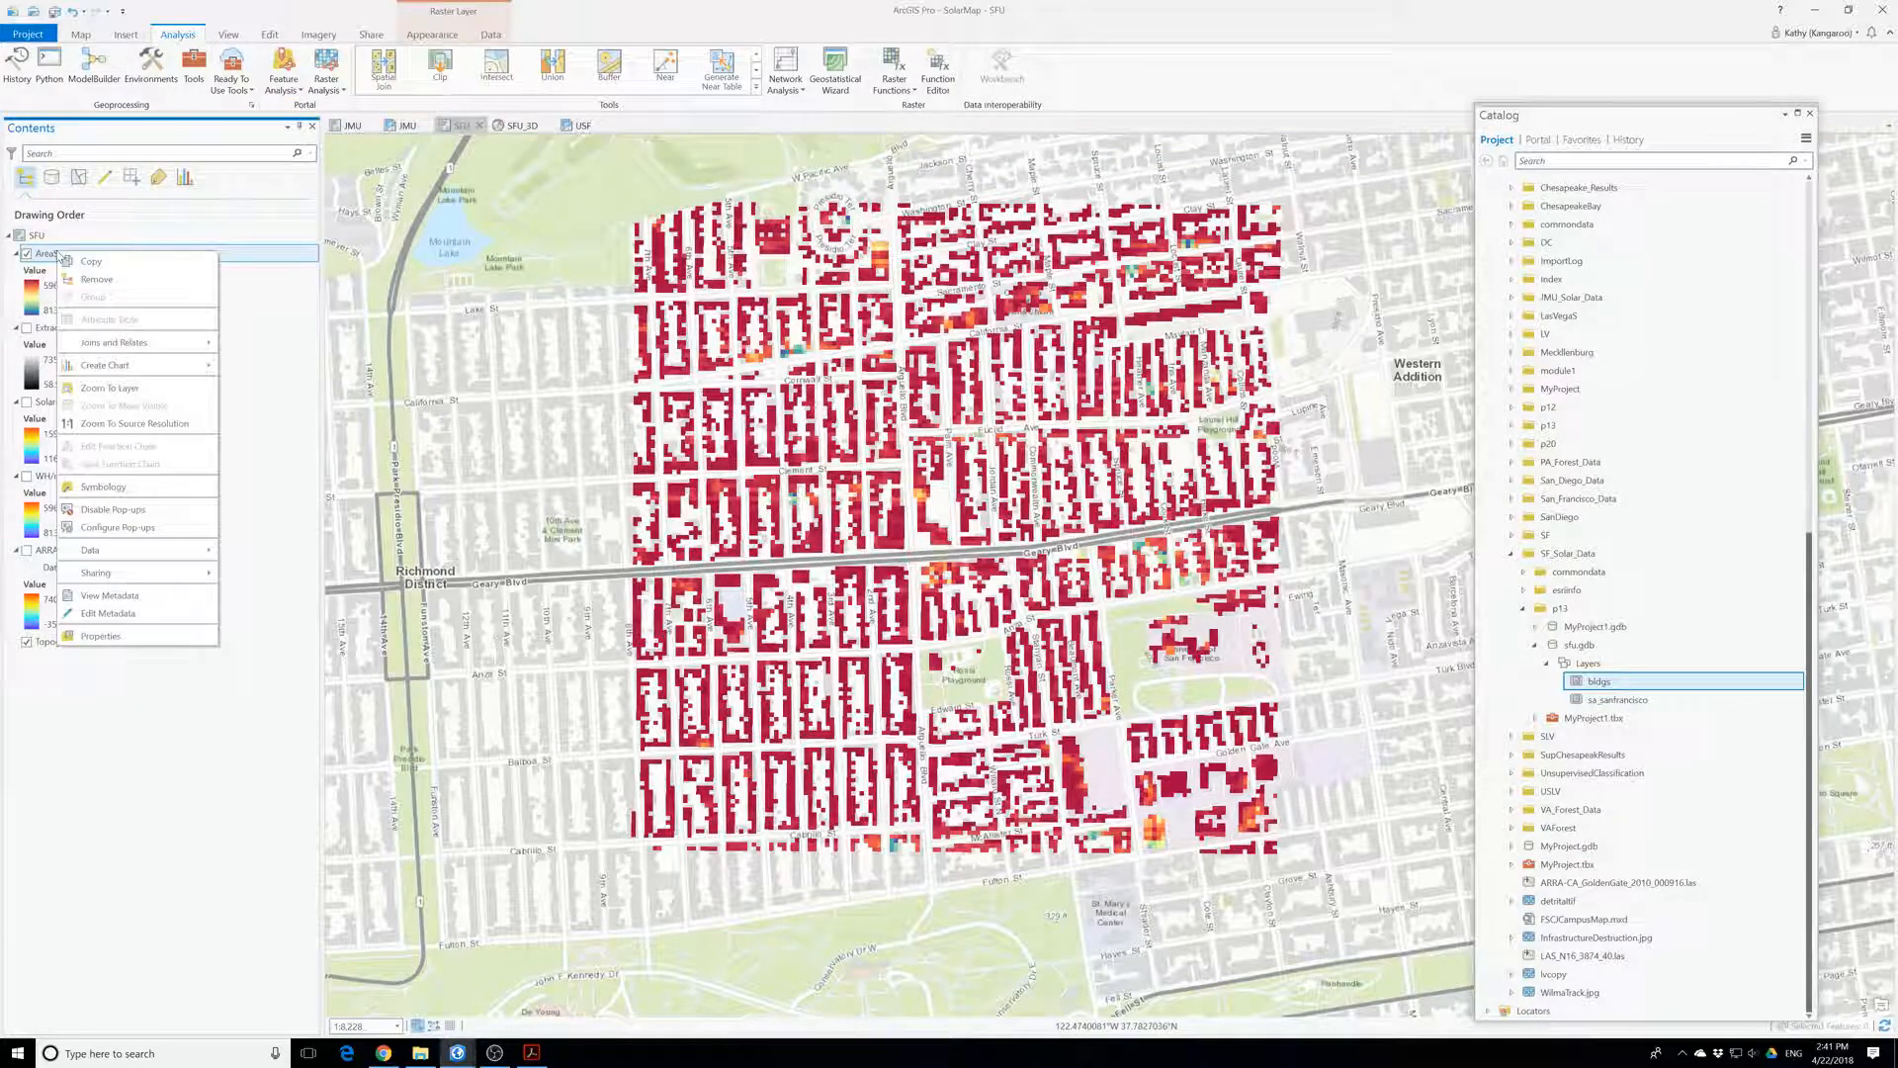
- Run Area Solar Radiation on Extract_arra2 again with the Within day time configuration, keeping the default day 183
click(194, 68)
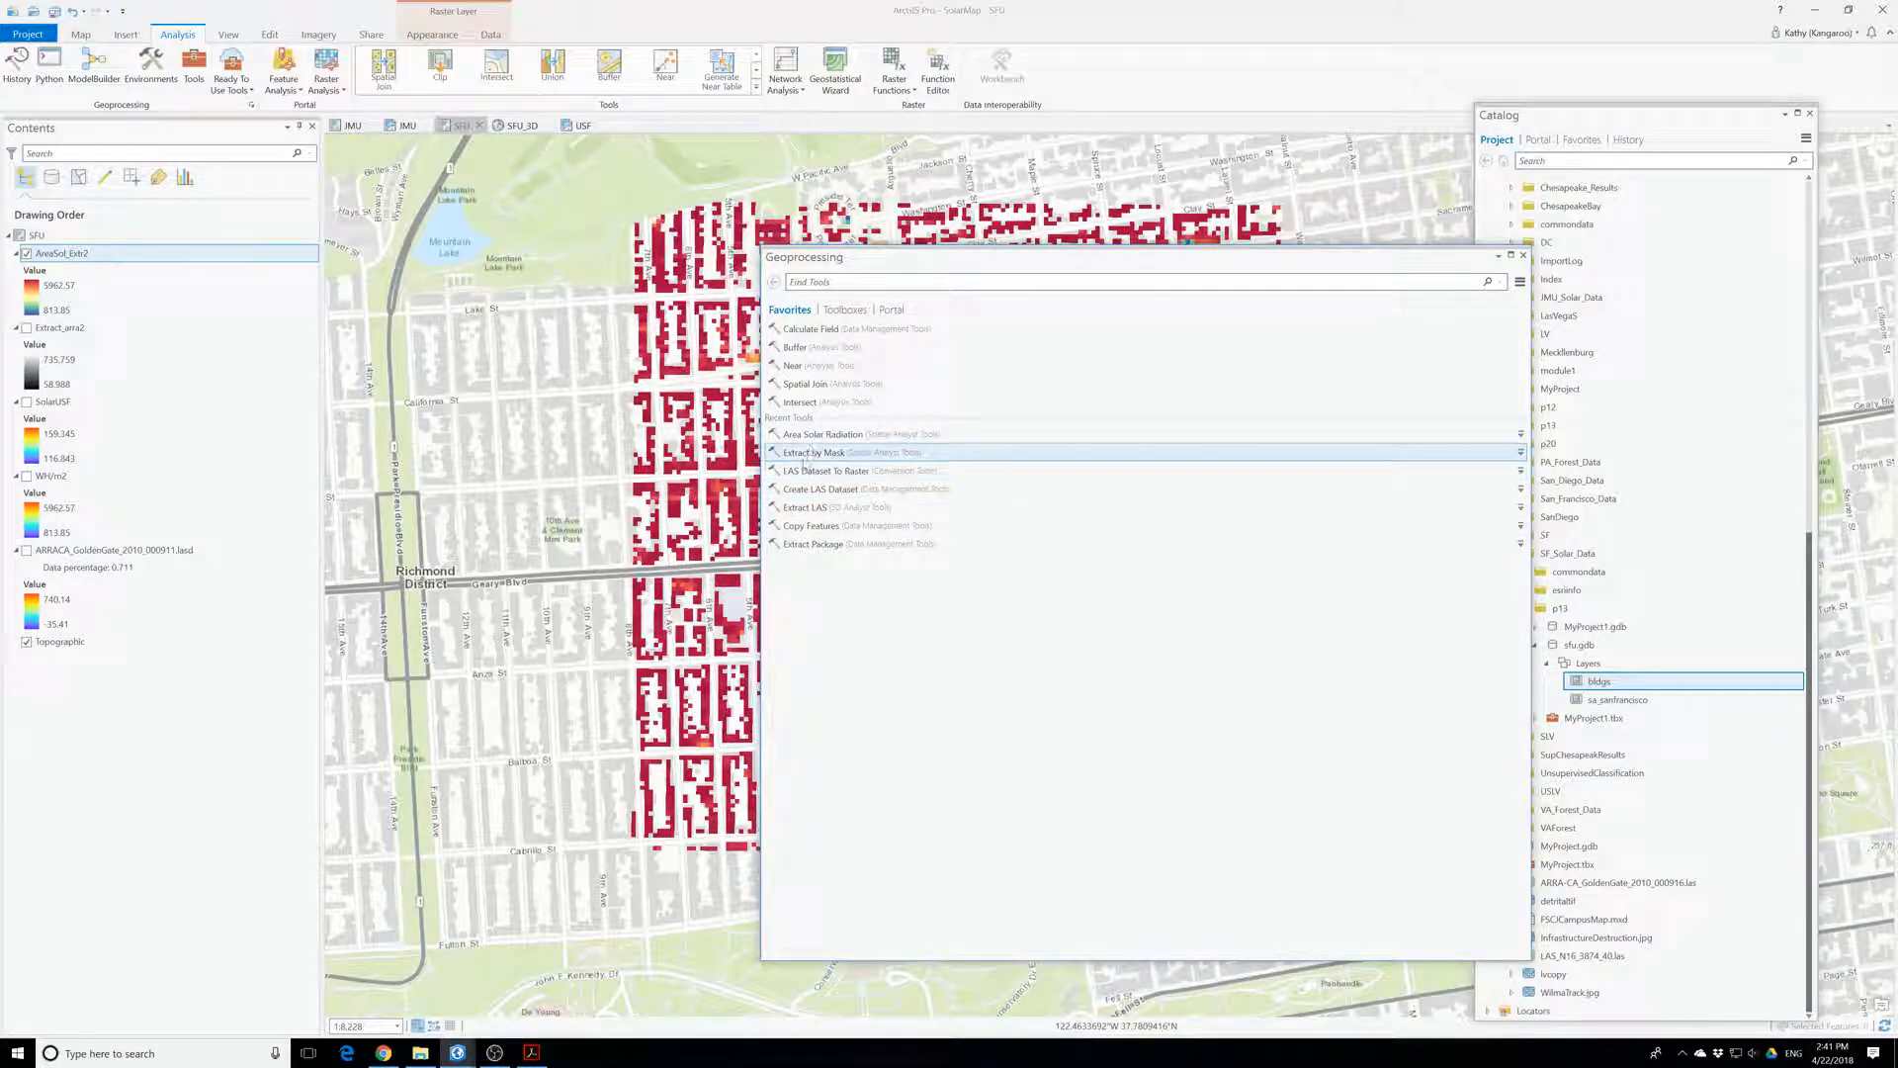
click(821, 435)
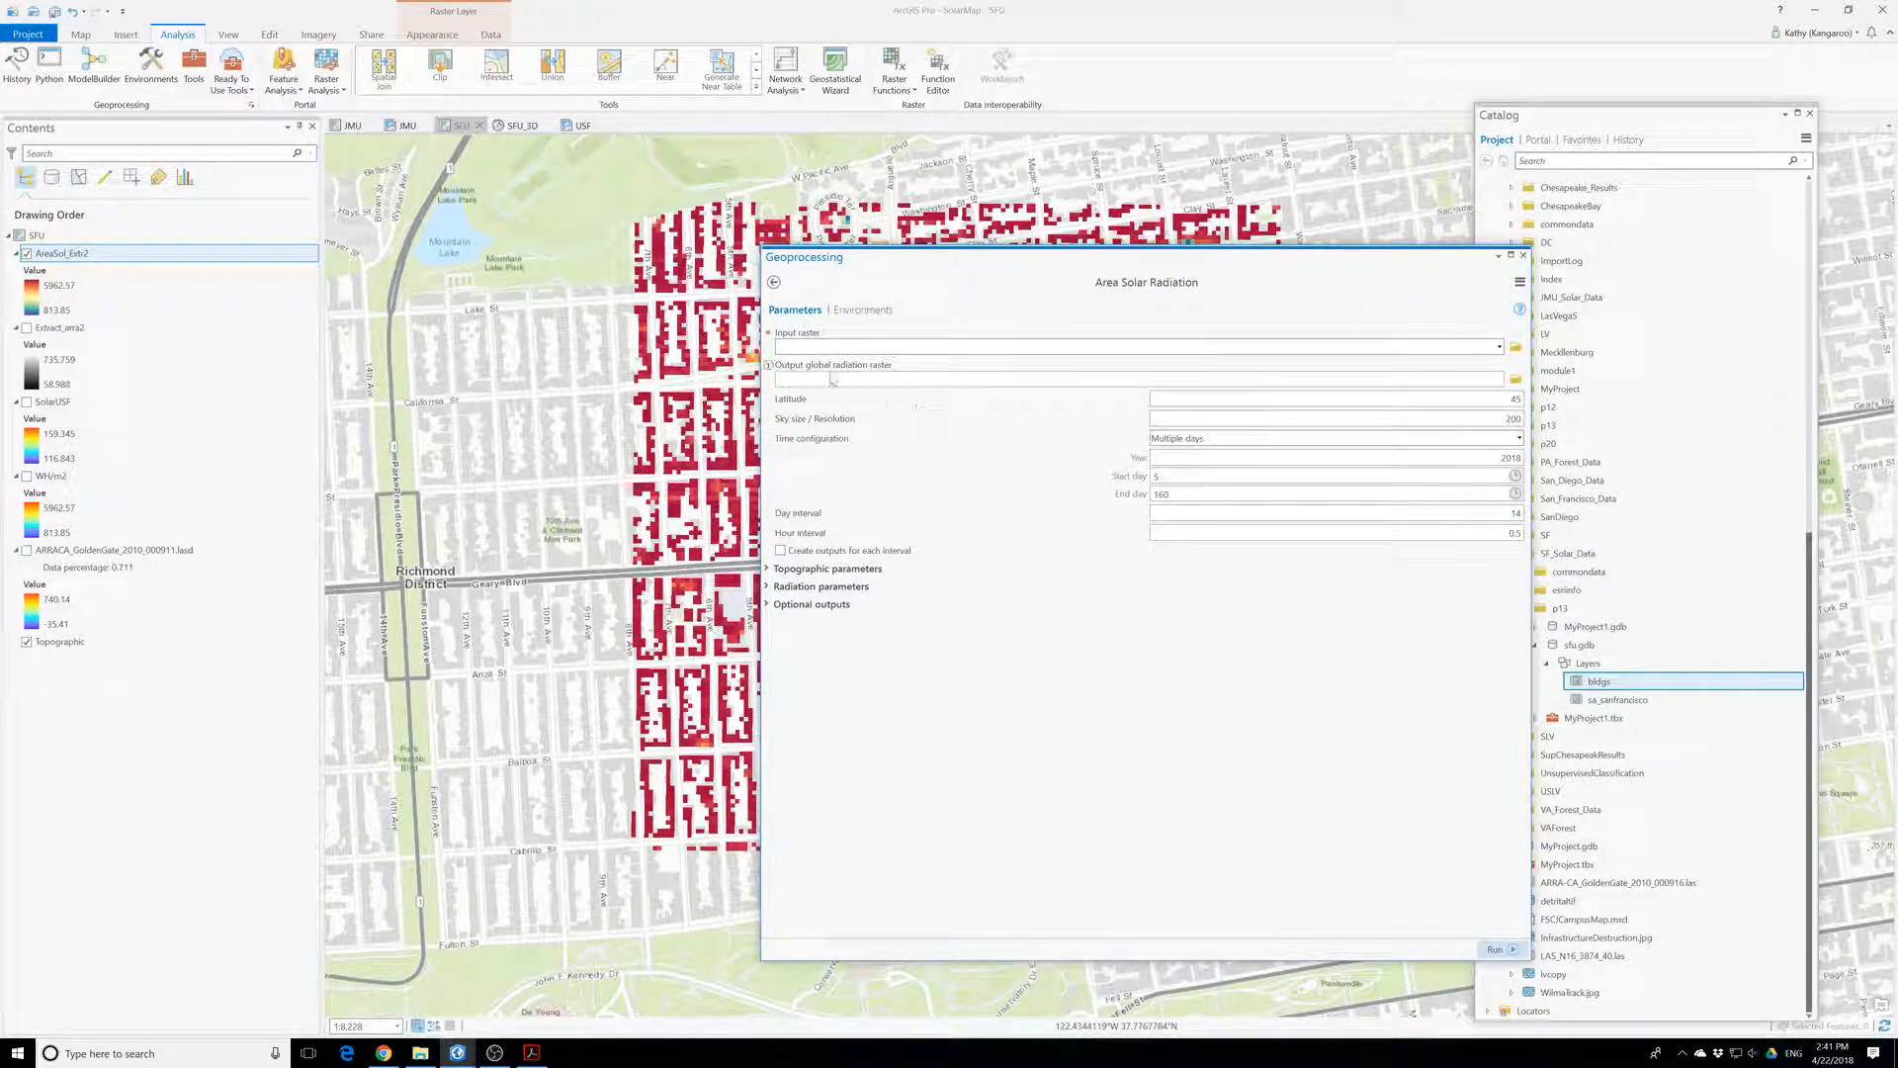
click(1499, 347)
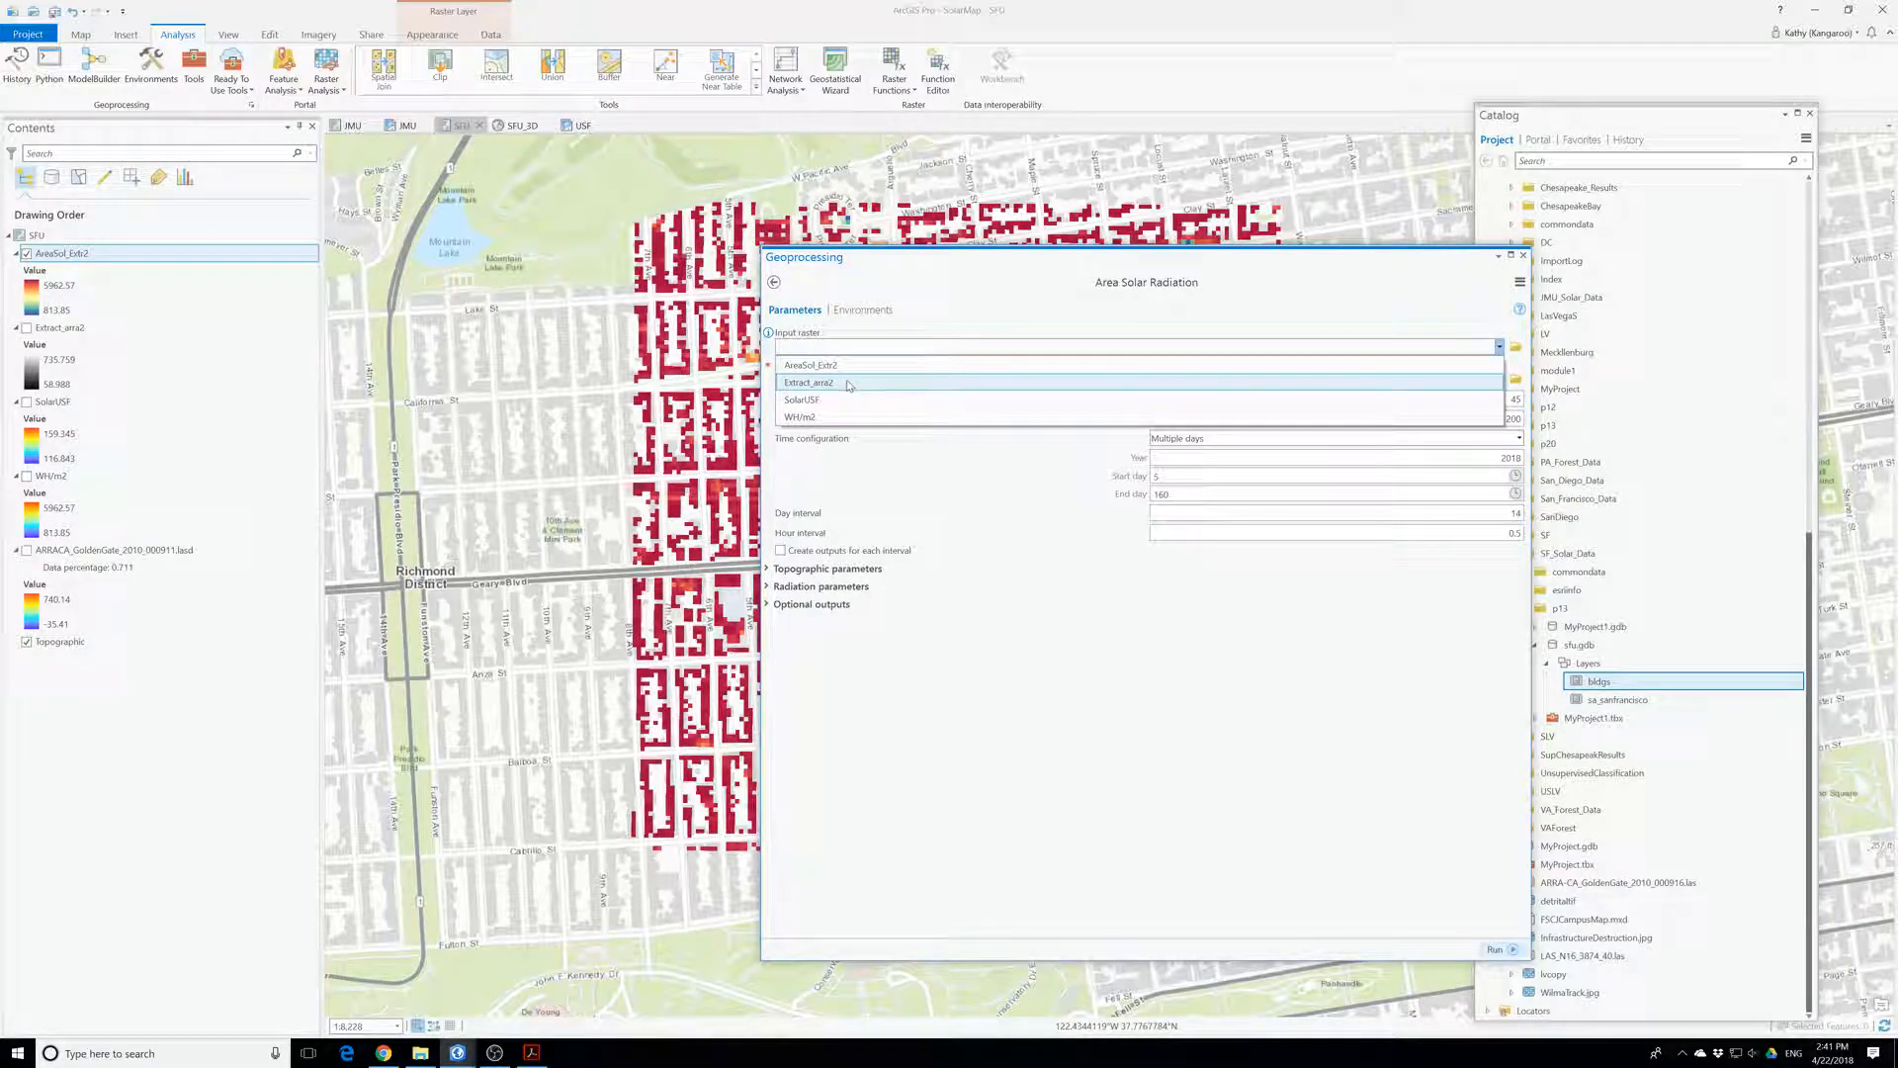
click(848, 385)
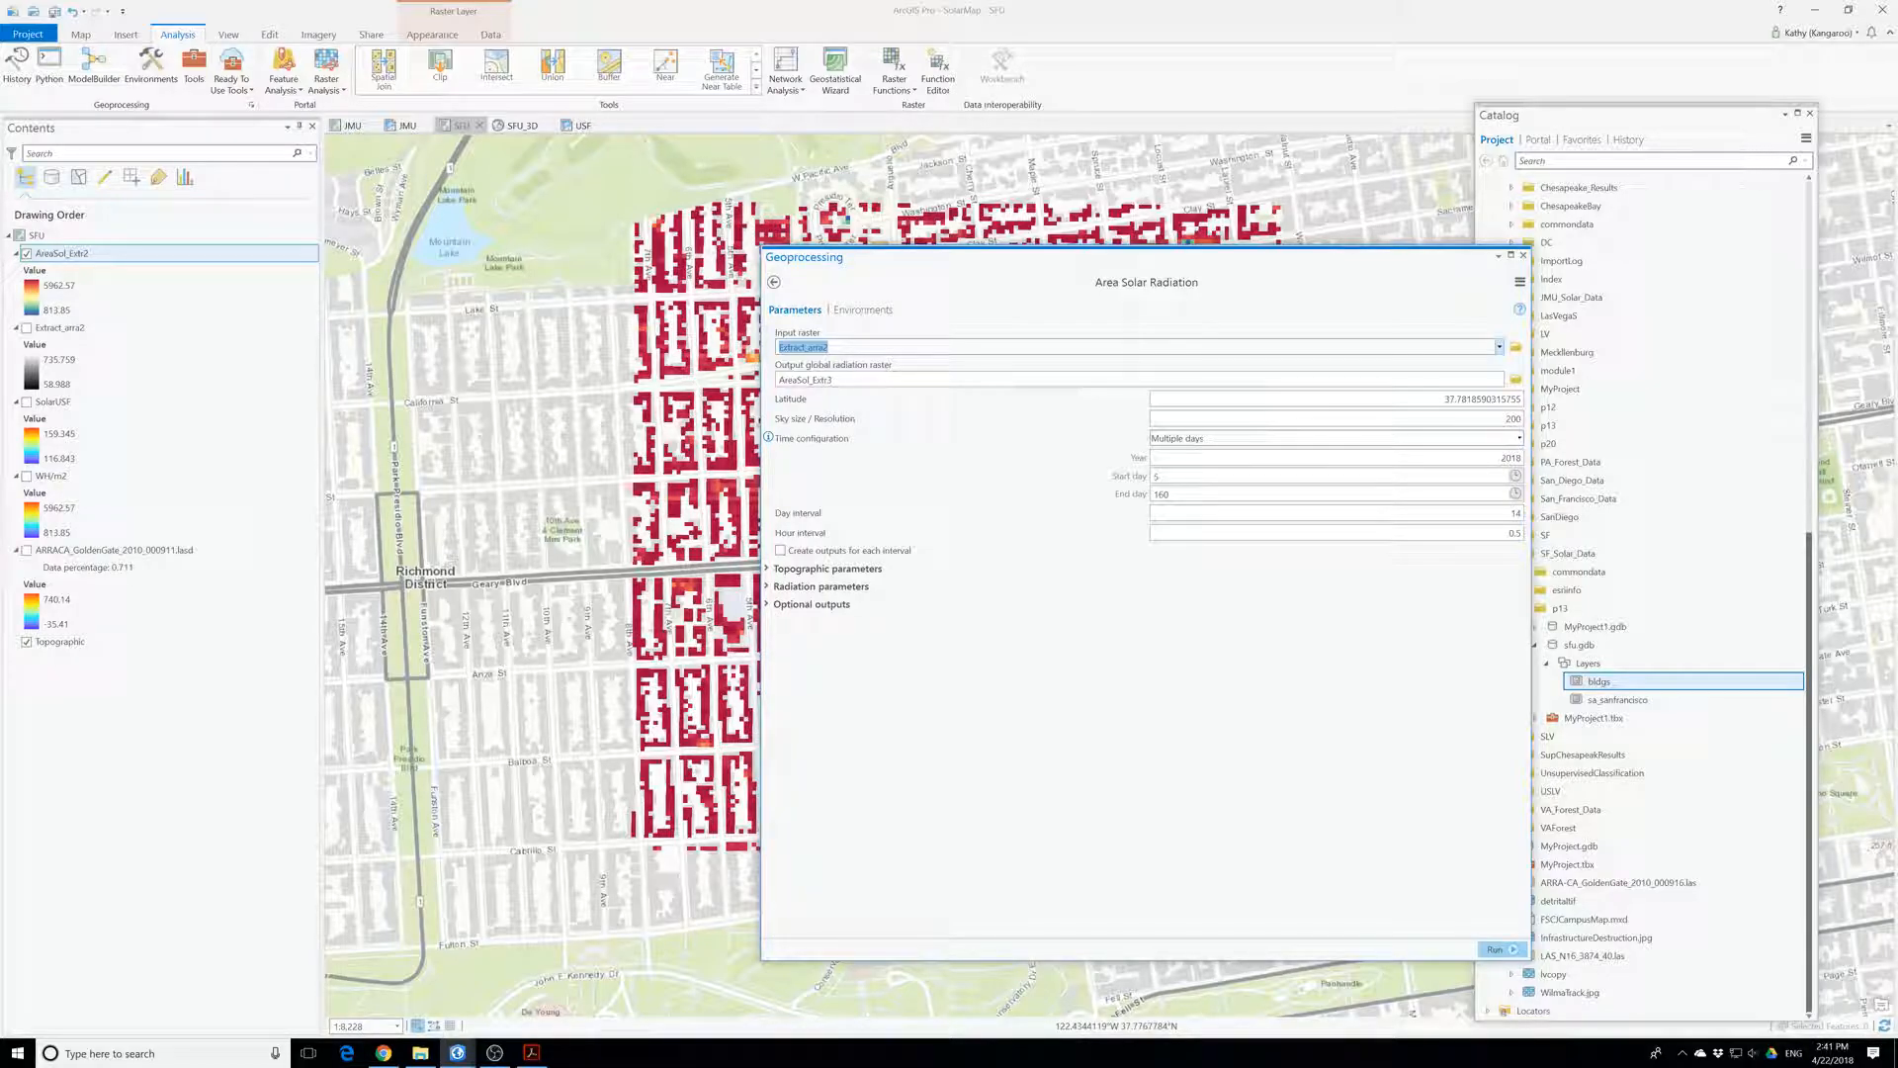
click(1518, 438)
click(1251, 508)
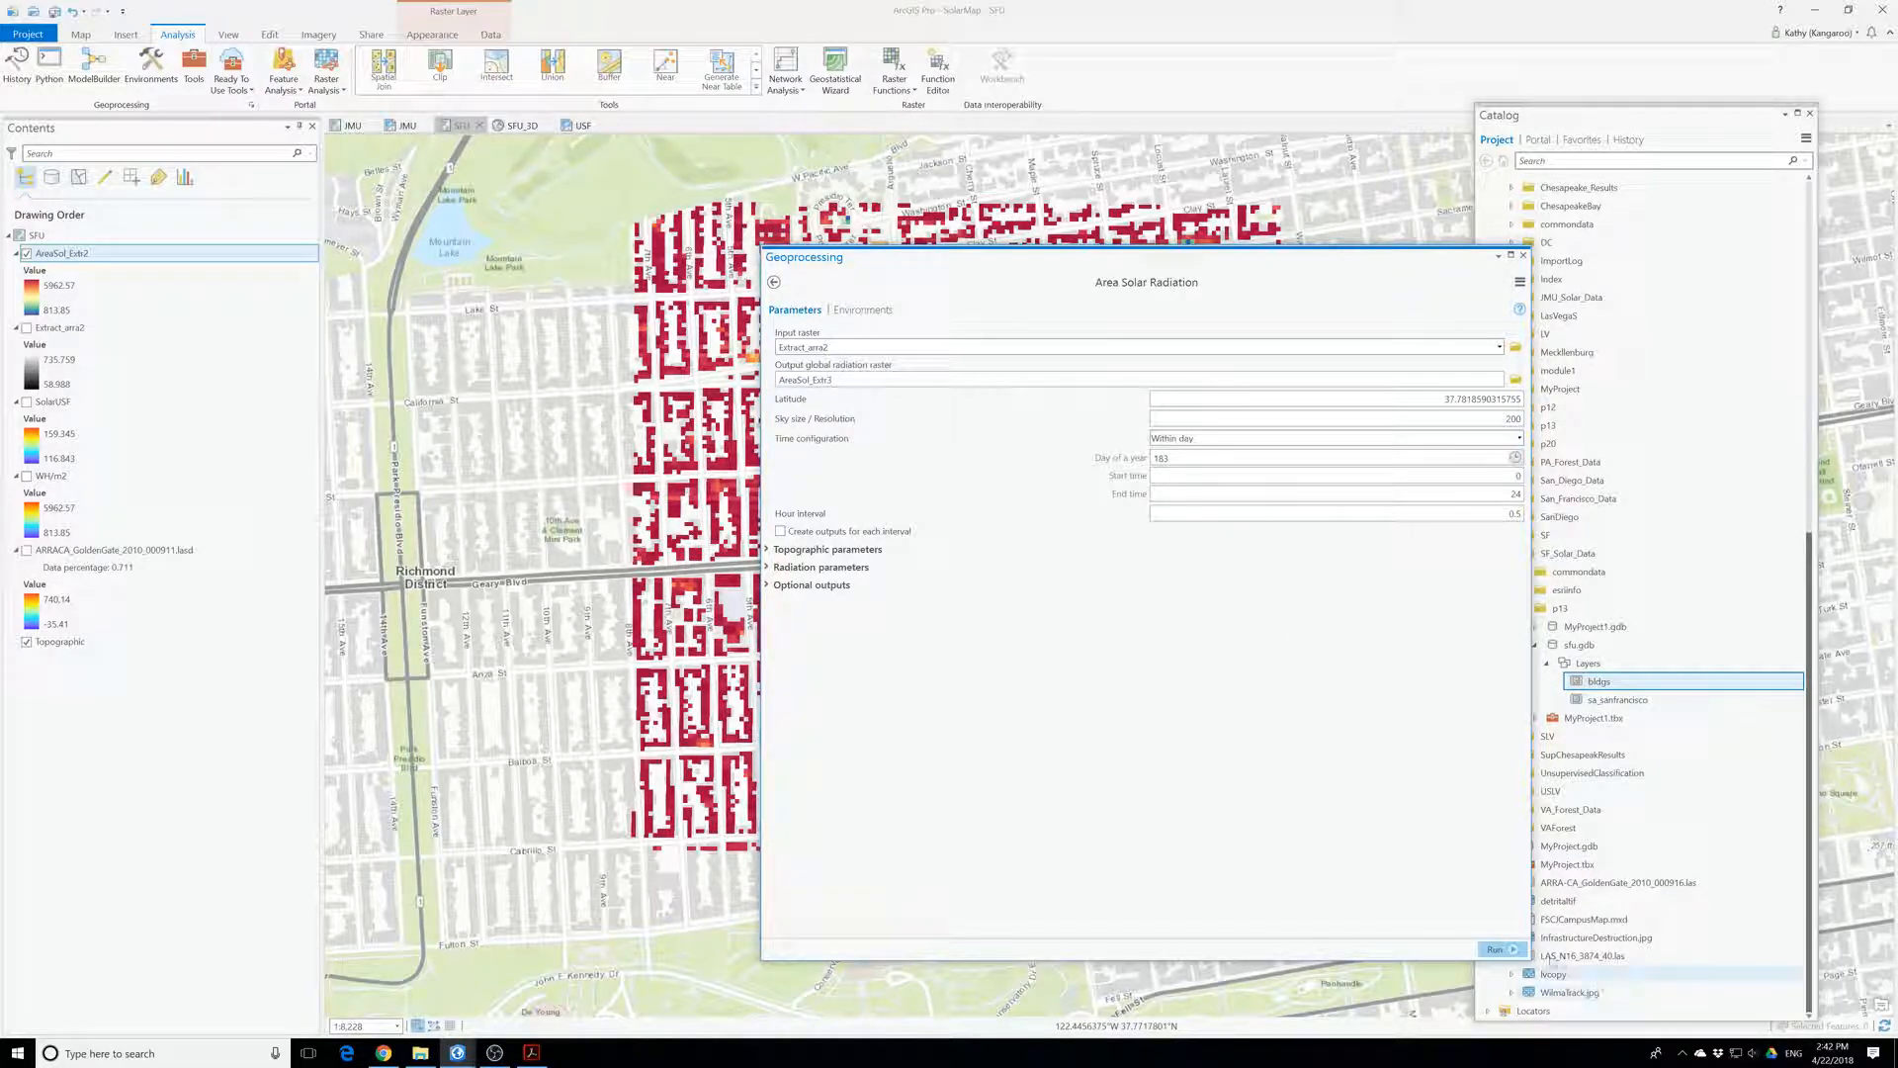
click(1496, 949)
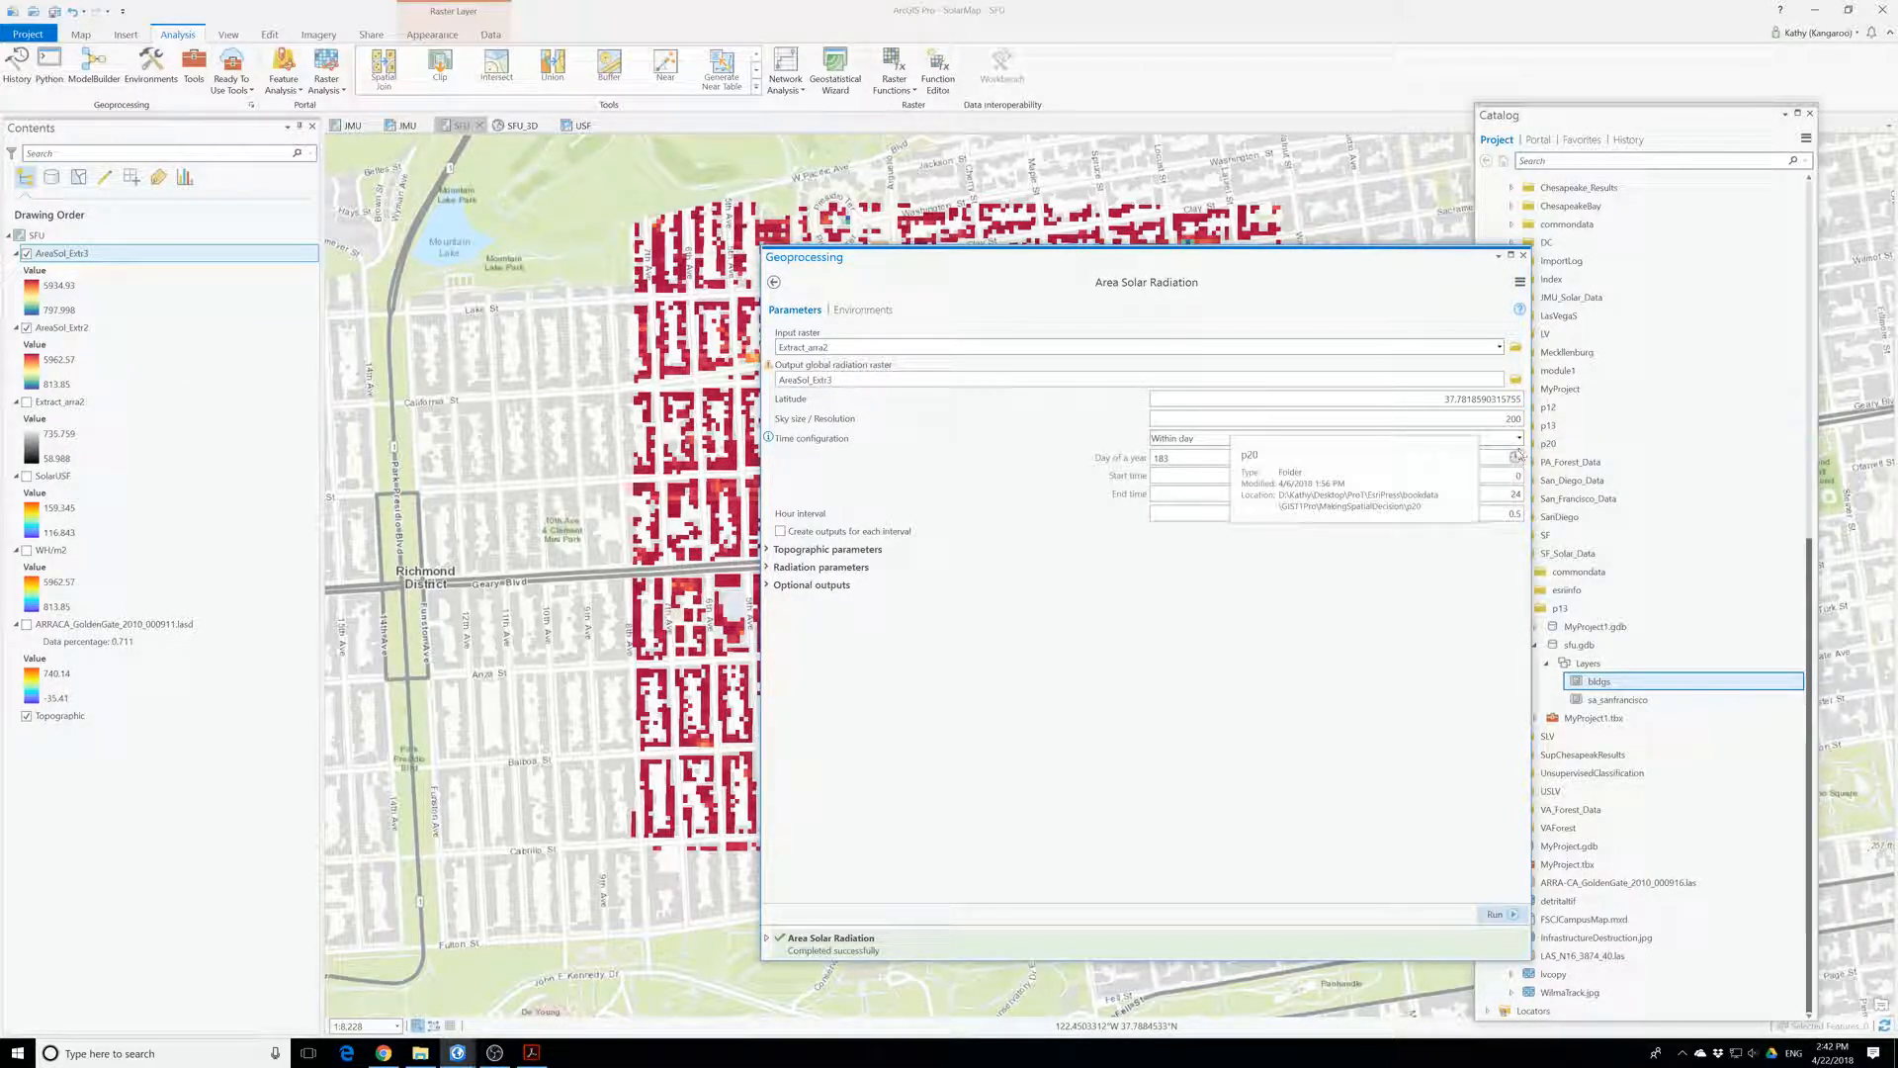
- Try to change the day of year to January 21, 2018 and rerun Area Solar Radiation
click(1515, 459)
click(1169, 481)
click(1168, 481)
click(1168, 481)
click(1168, 481)
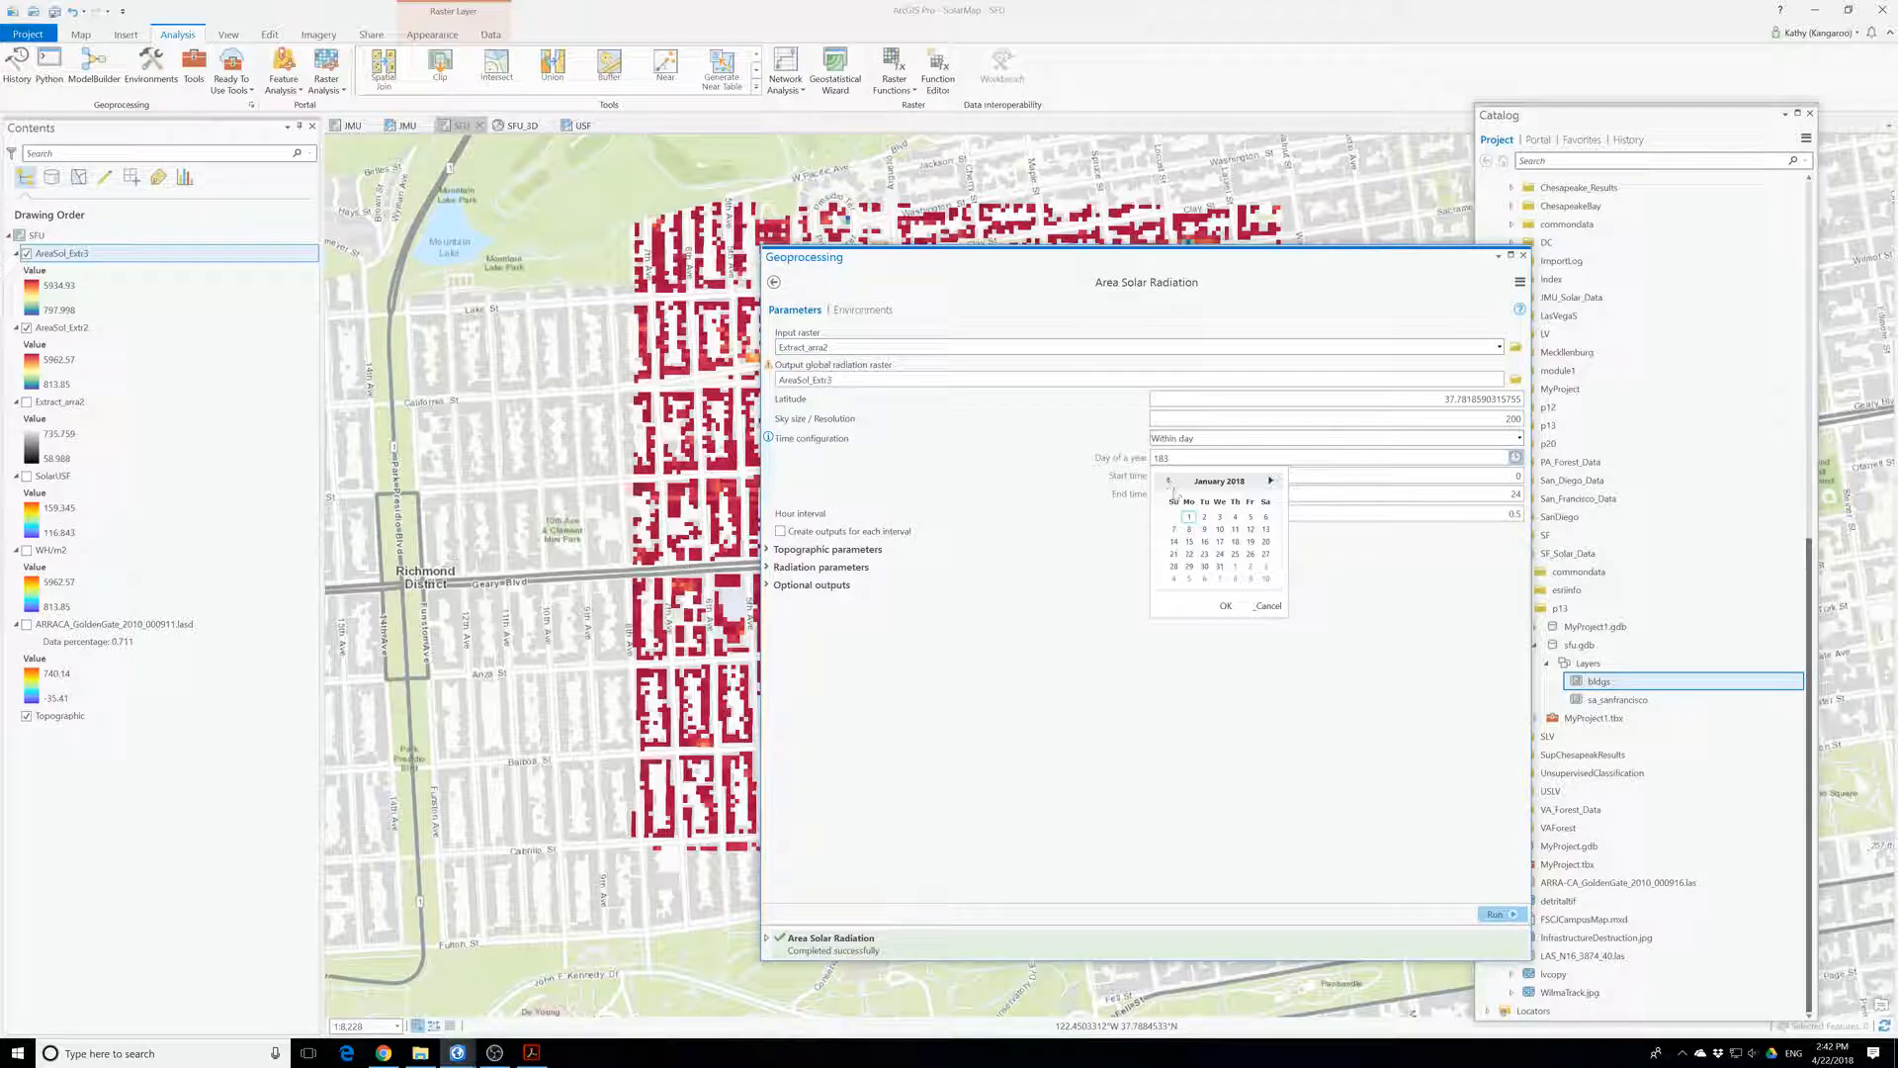
click(1174, 554)
click(1499, 918)
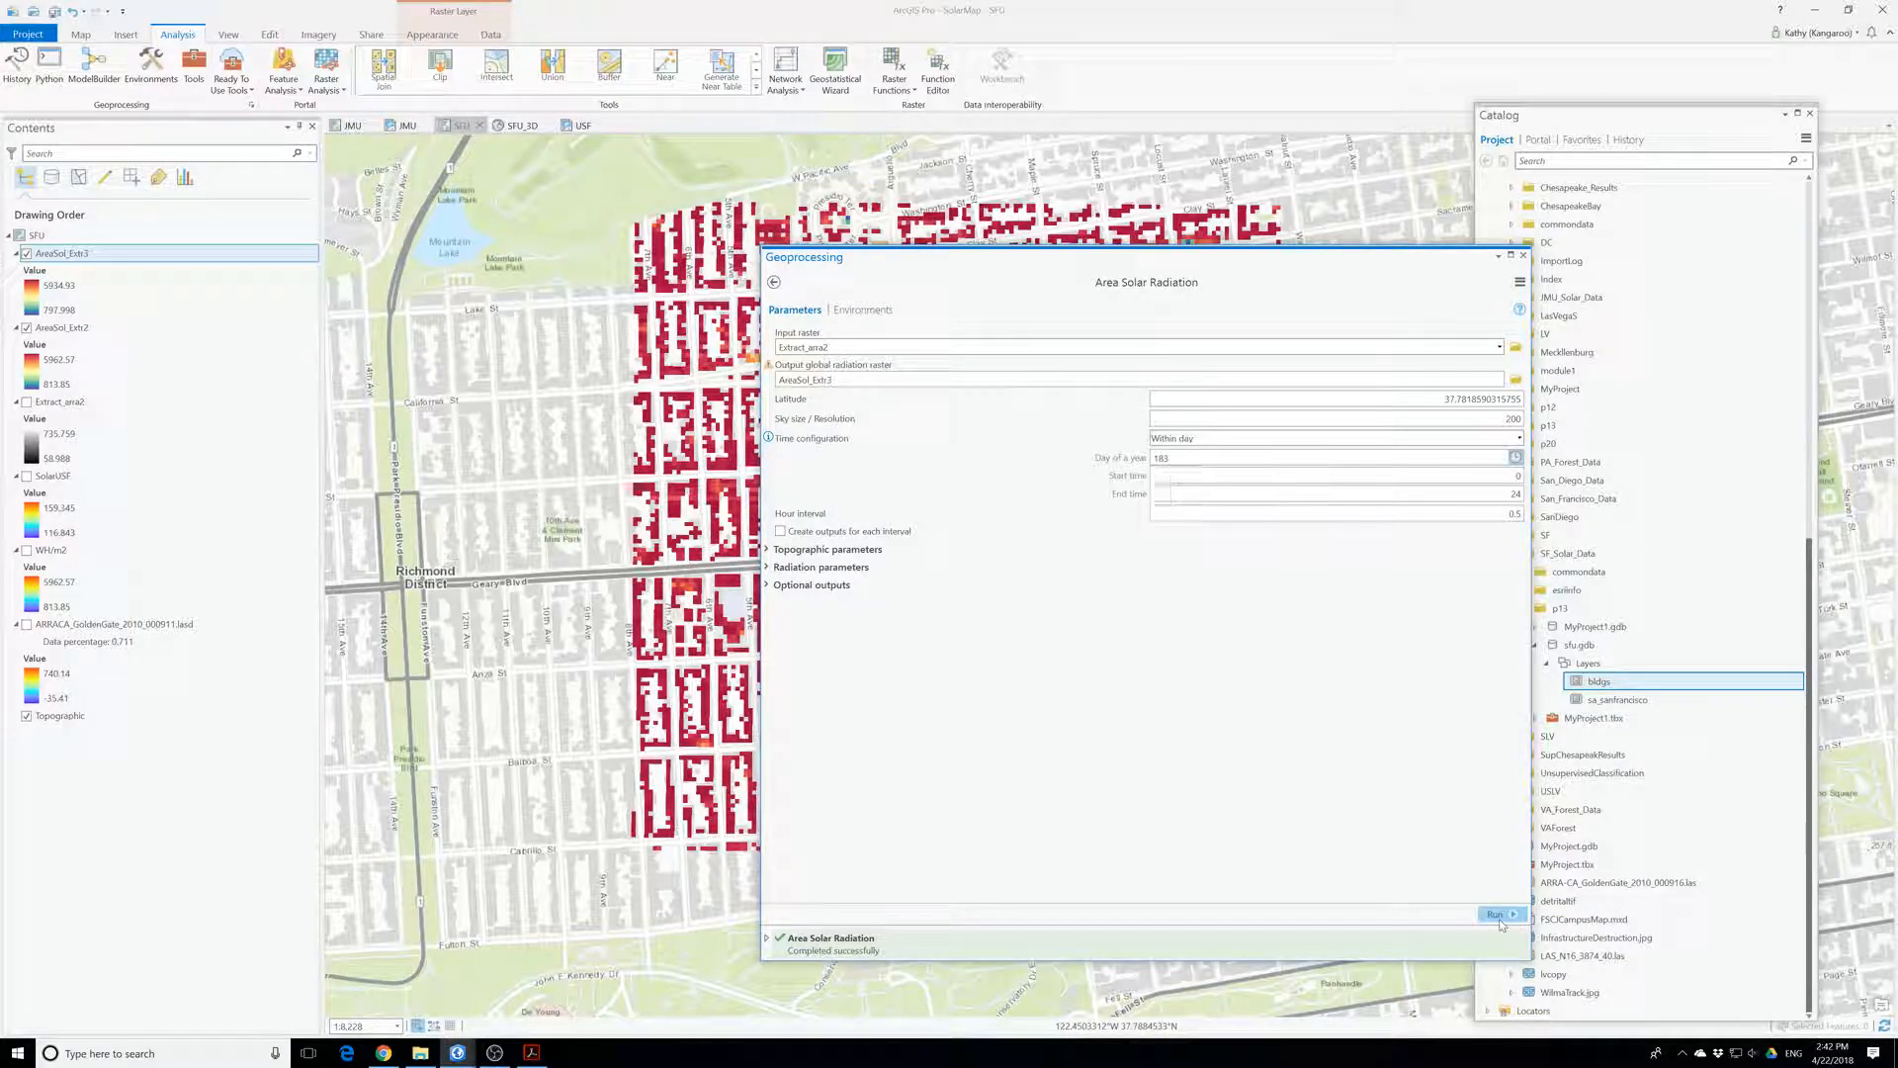
click(1497, 915)
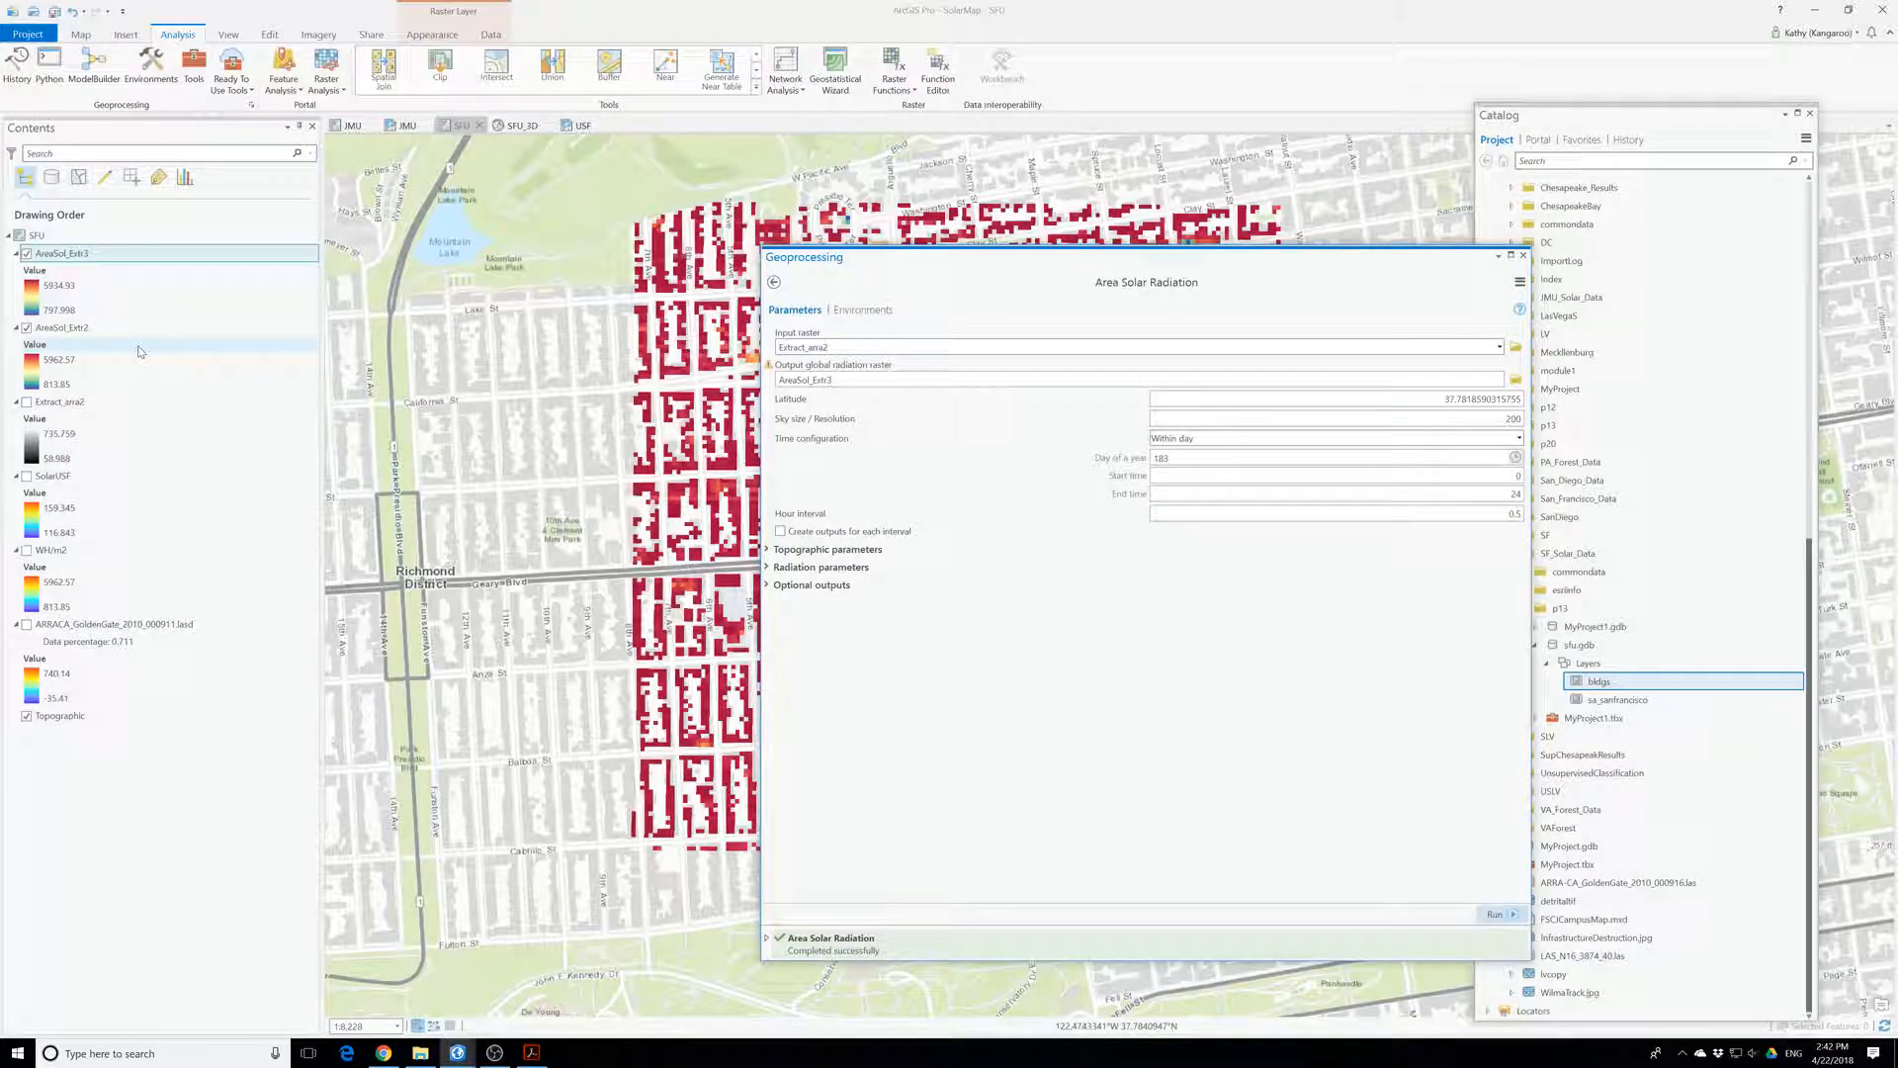
- Close the tool, turn on the WH/m2 and SolarUSF layers, and move both above the other layers in the drawing order
click(1522, 255)
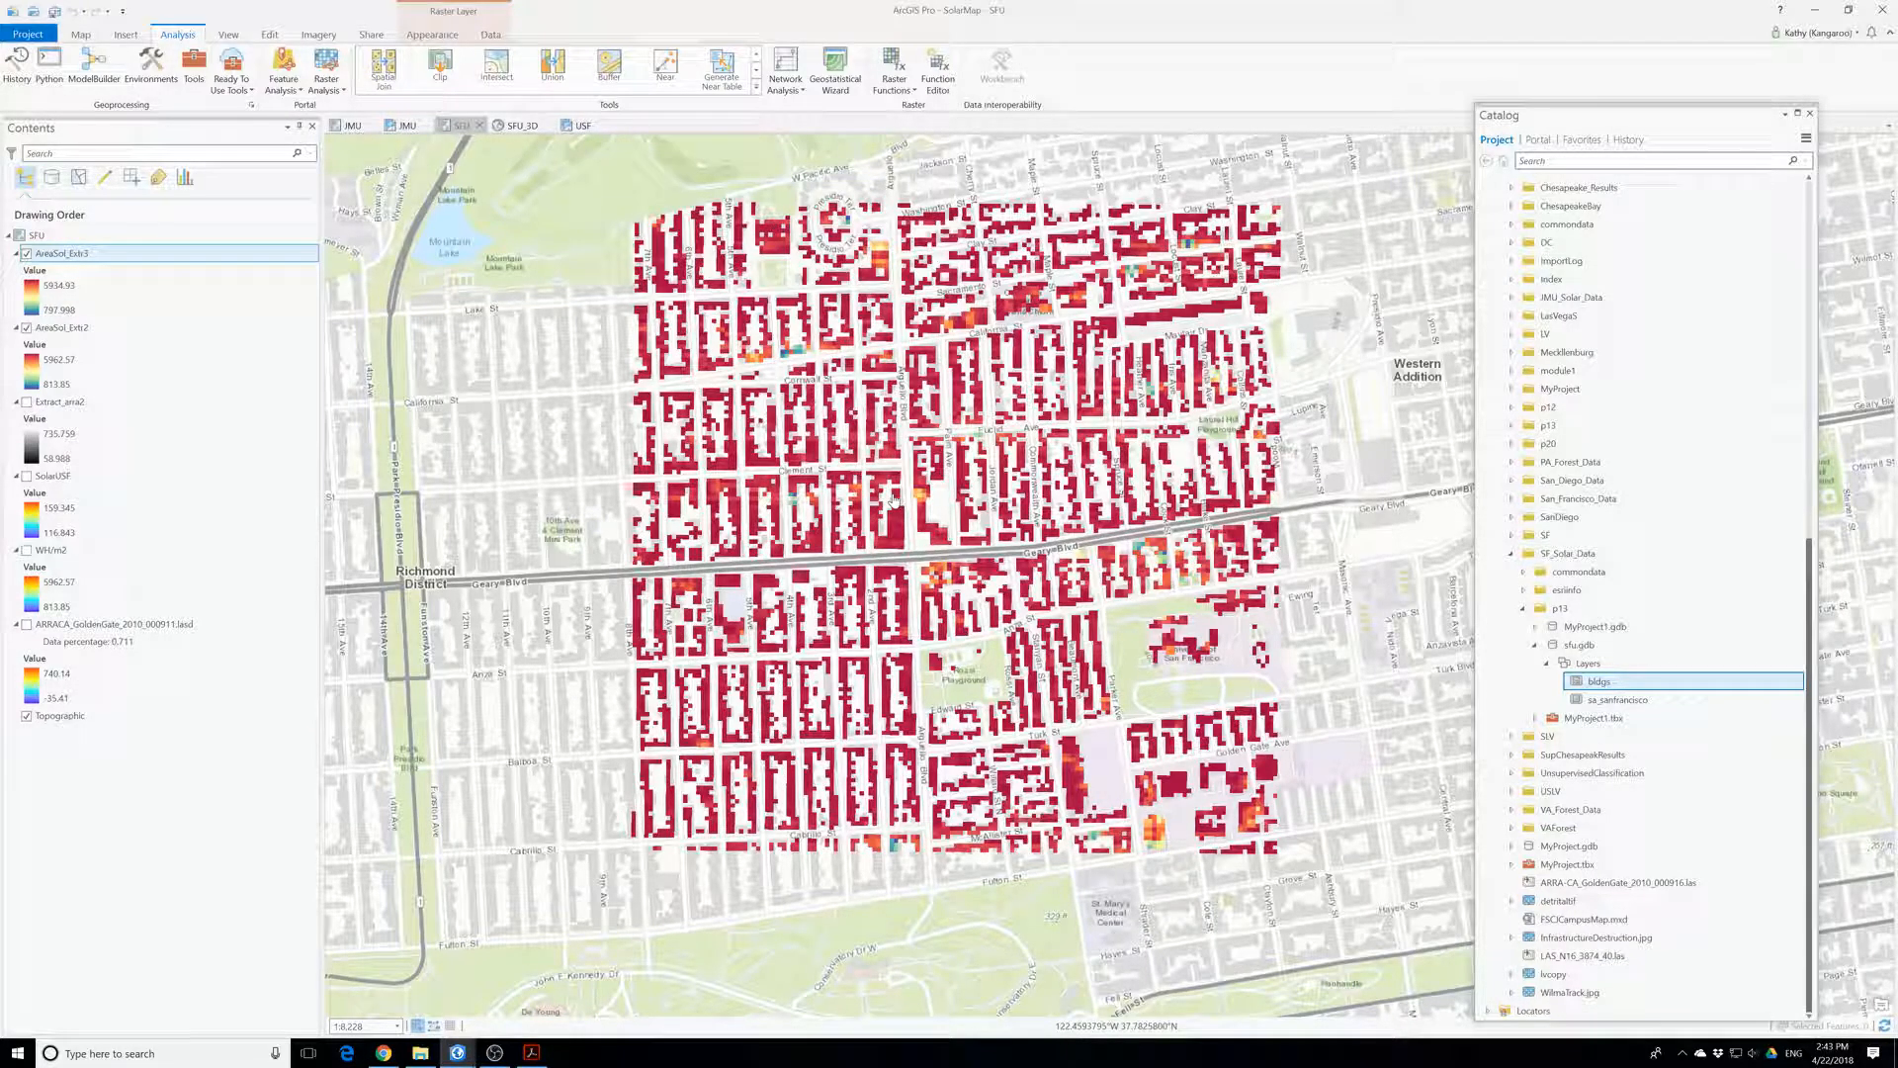
click(70, 553)
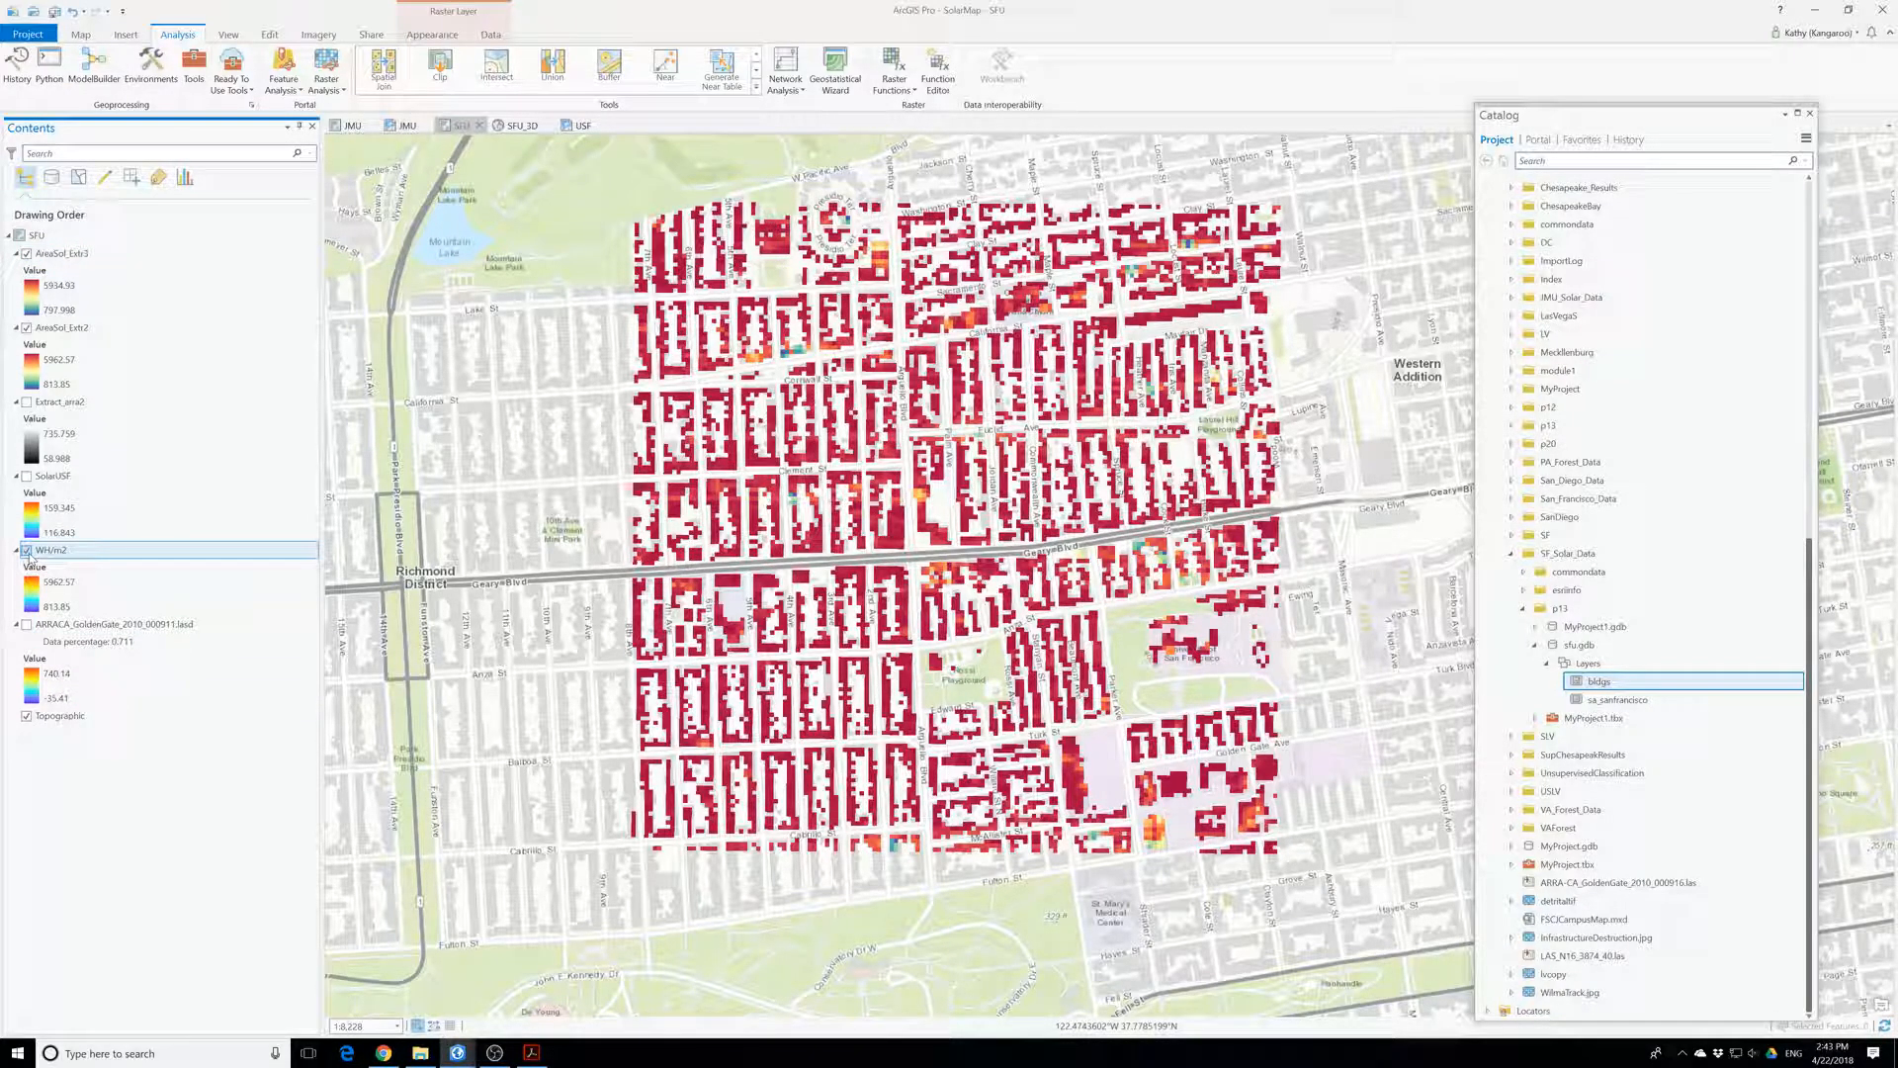
ctrl+click(34, 477)
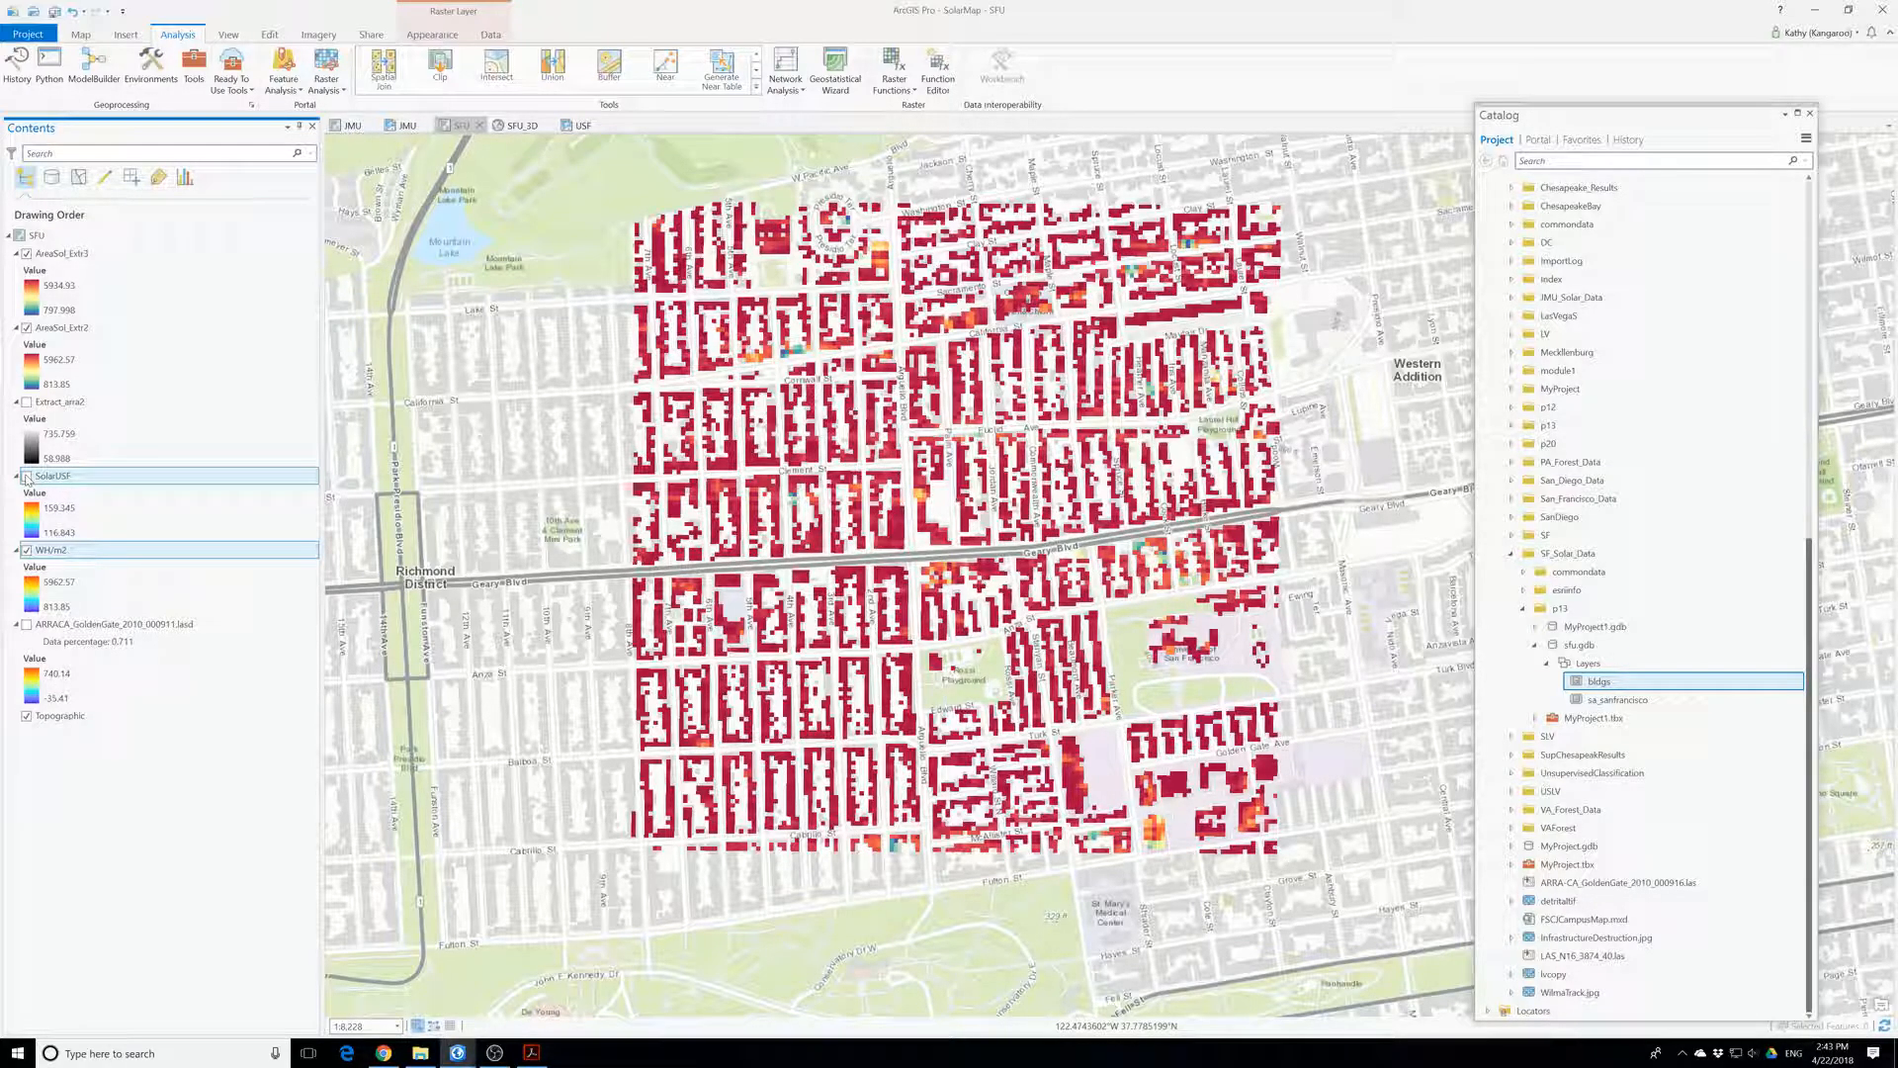
click(27, 477)
drag(59, 479, 95, 252)
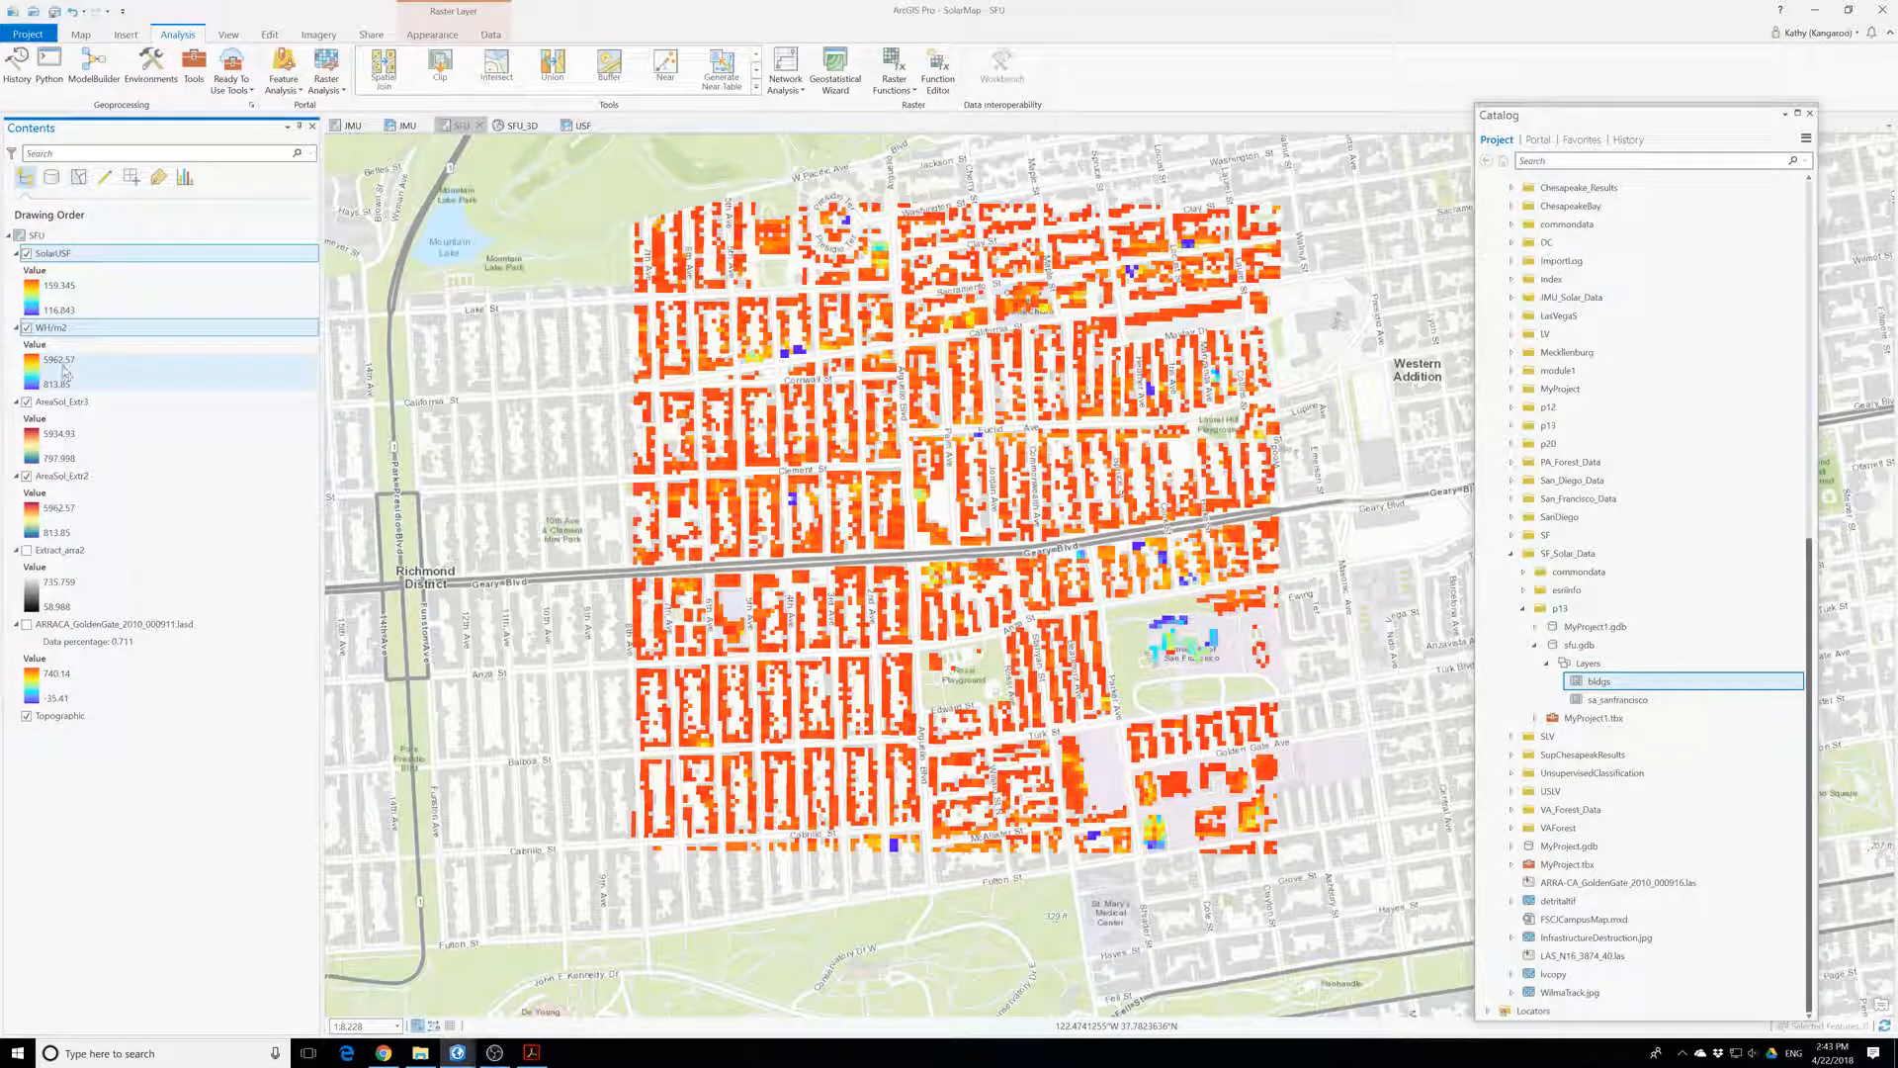
- Toggle the visibility of the WH/m2 layer to compare it with the SolarUSF layer
click(31, 330)
click(29, 329)
click(28, 329)
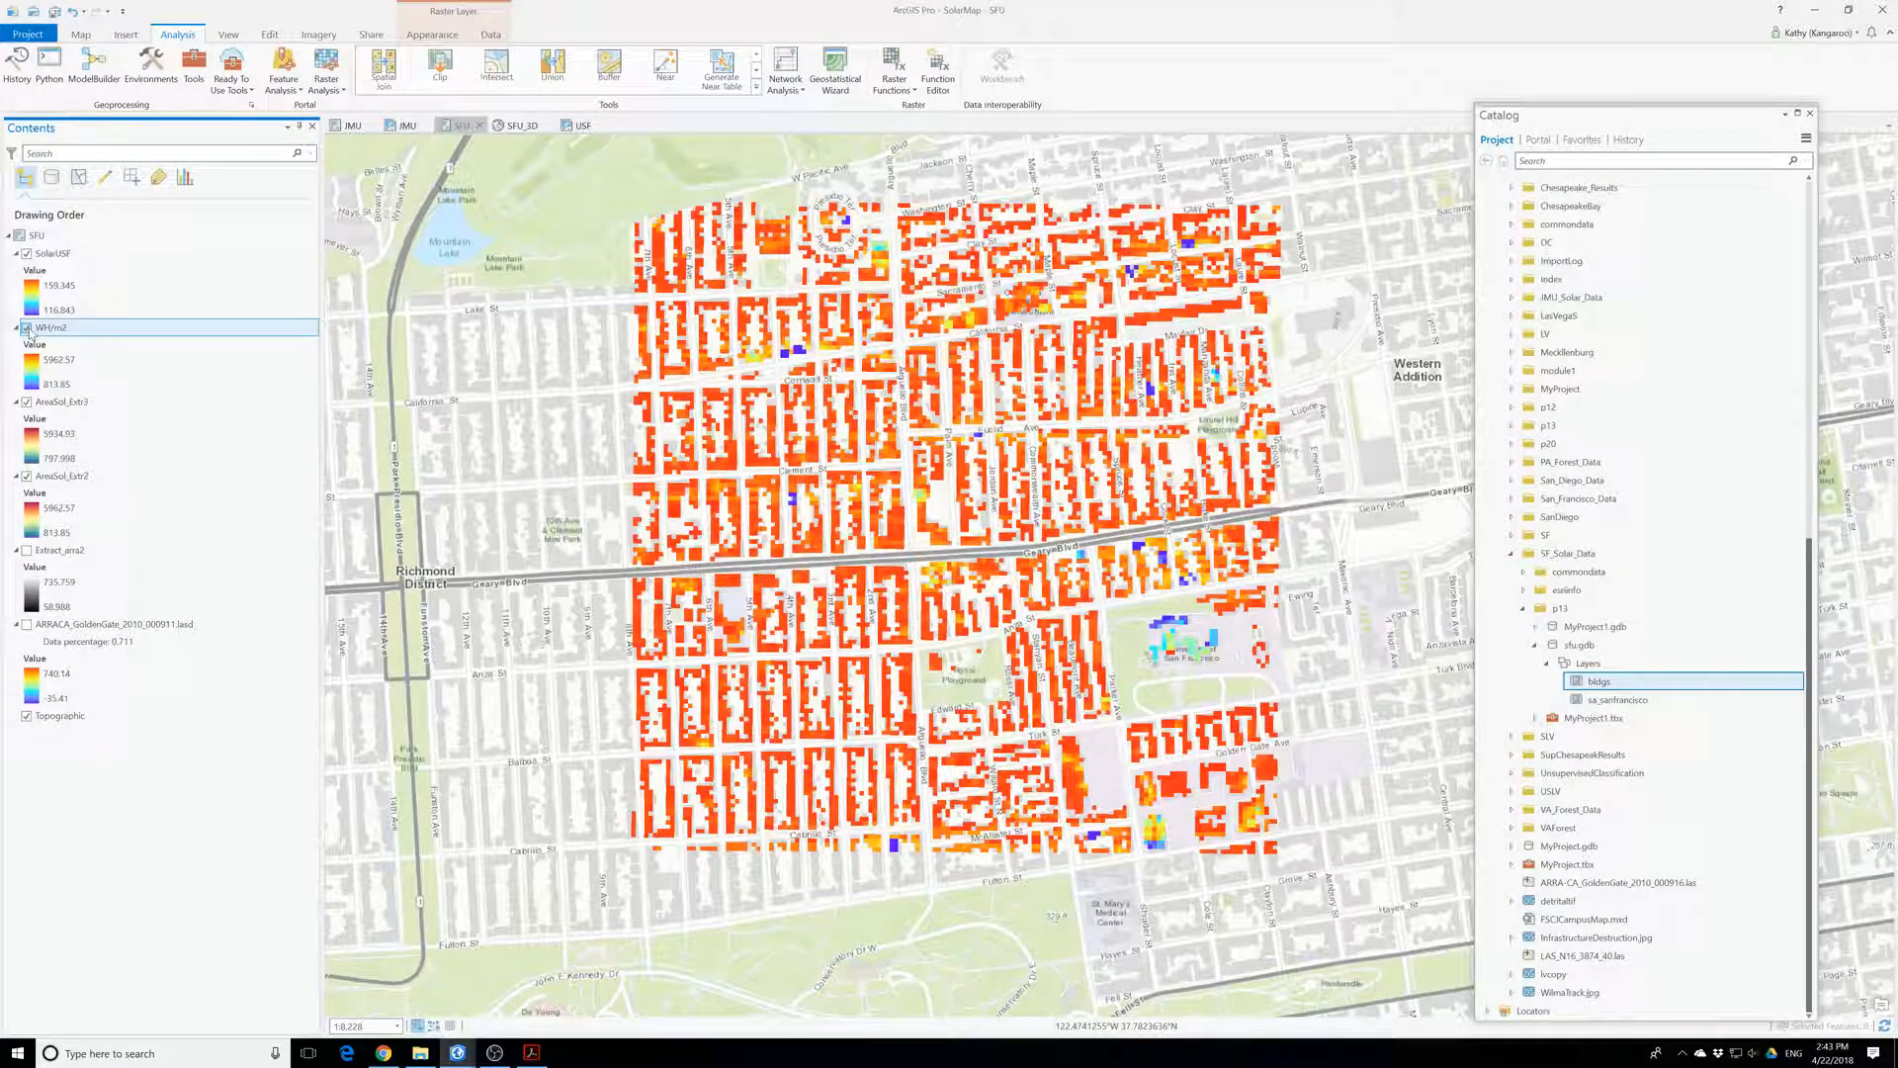
- Turn on the ARRACA_GoldenGate_2010_000911.lasd layer and toggle its visibility to compare the LiDAR points with the building radiation rasters, leaving it shown
click(26, 624)
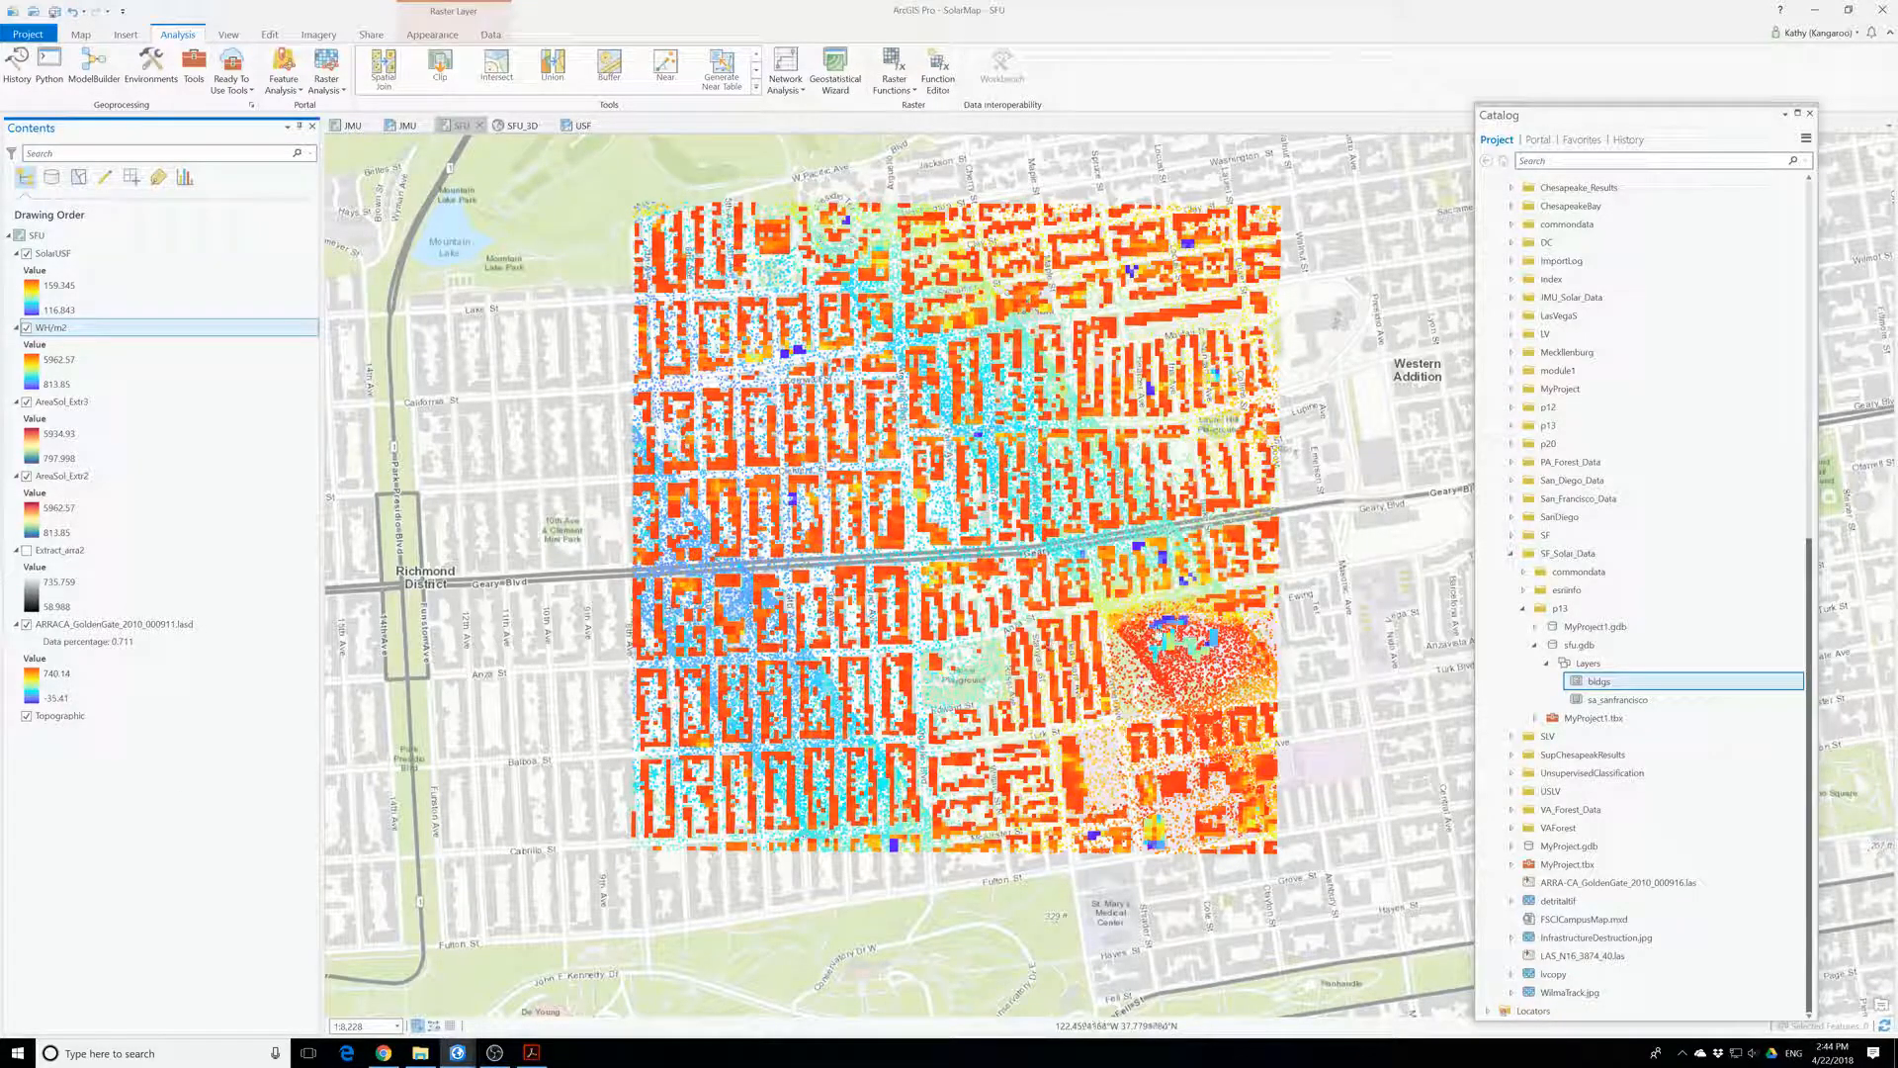
scroll(1157, 635, up, 2)
scroll(1157, 635, down, 3)
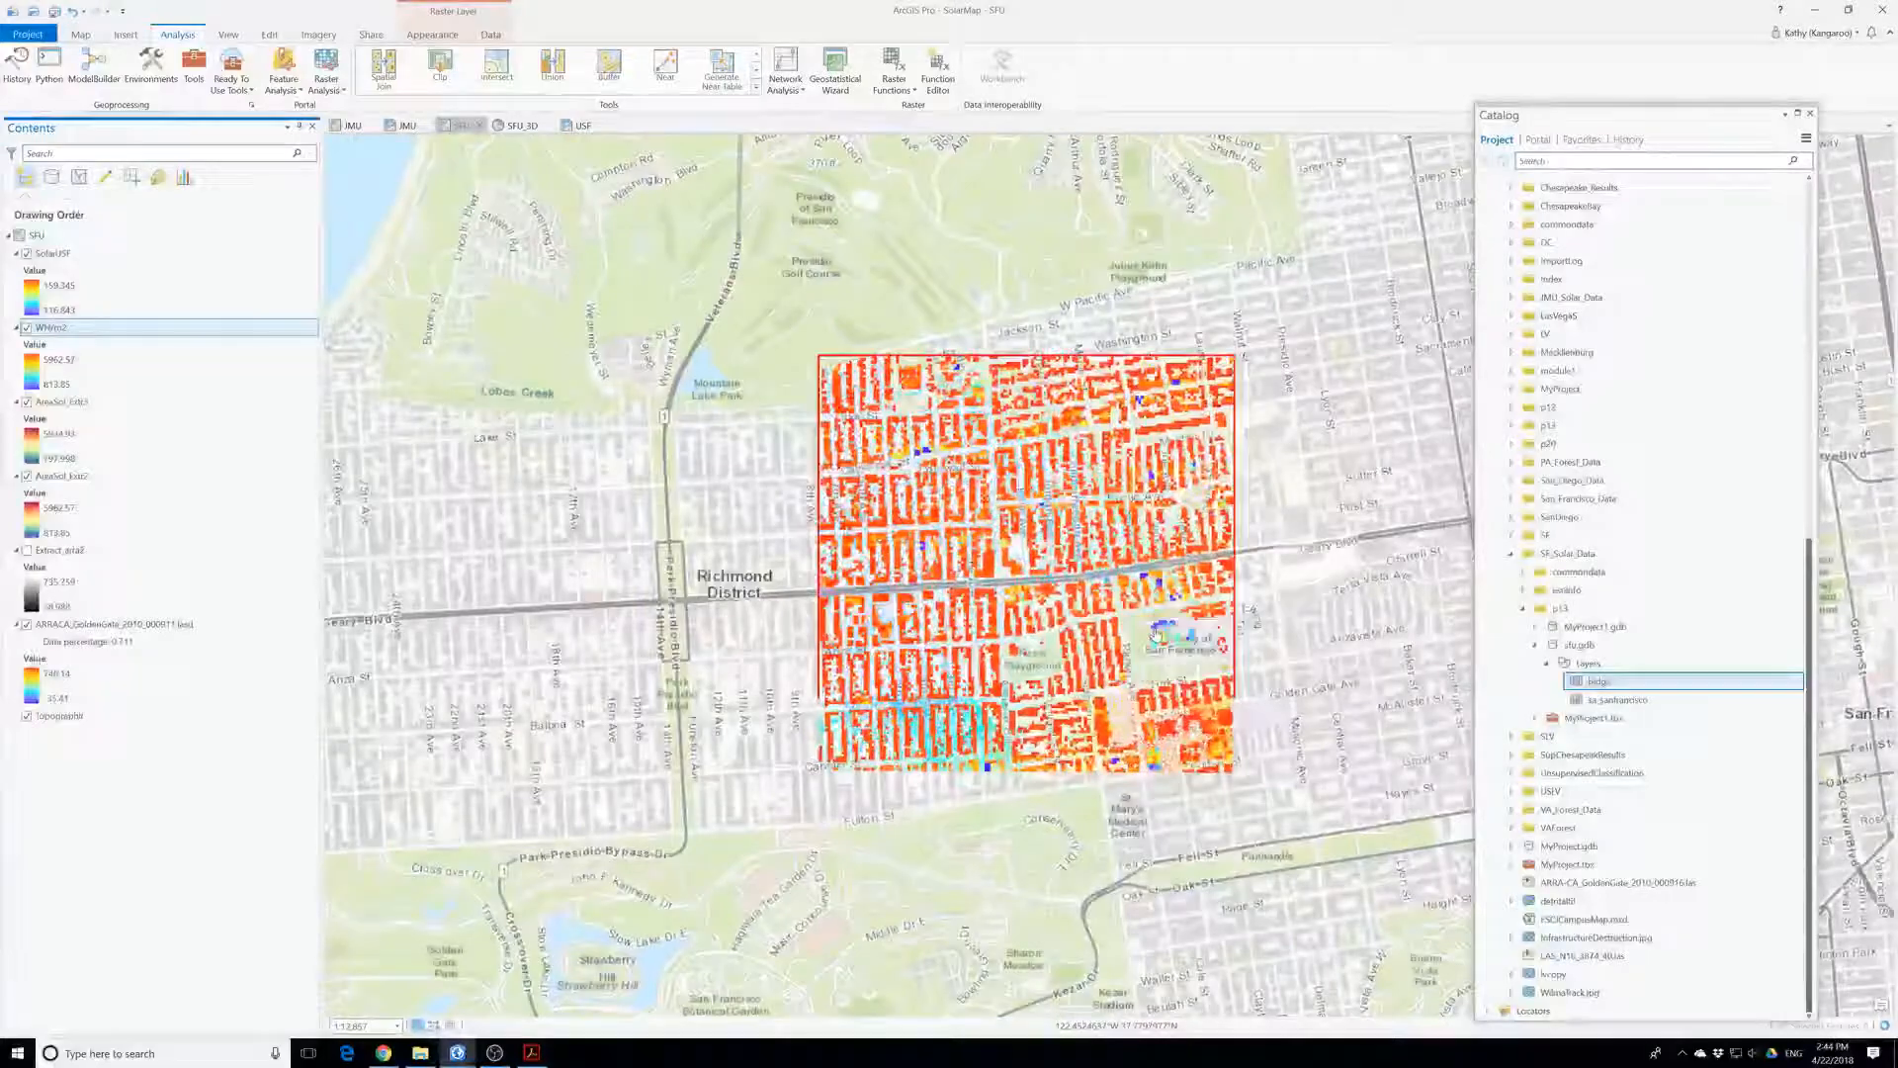
scroll(1157, 634, up, 2)
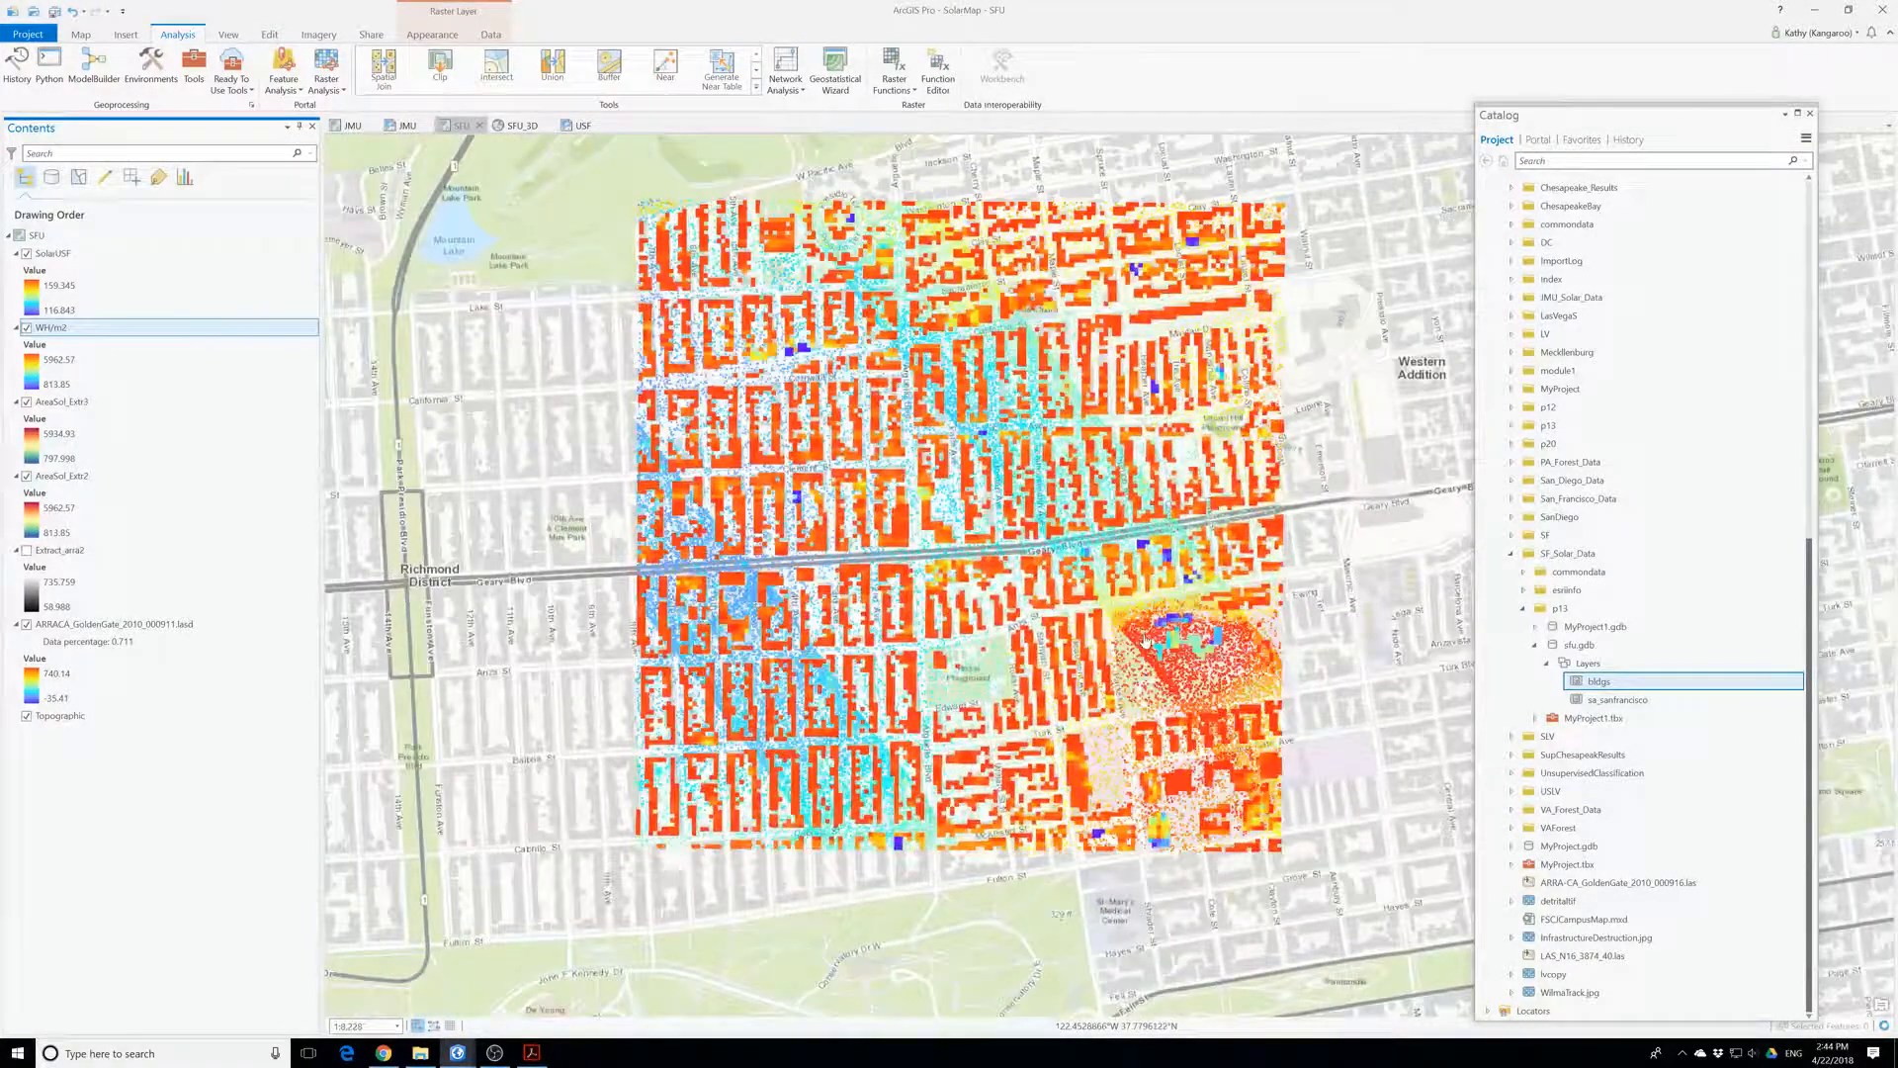
drag(1010, 607, 998, 723)
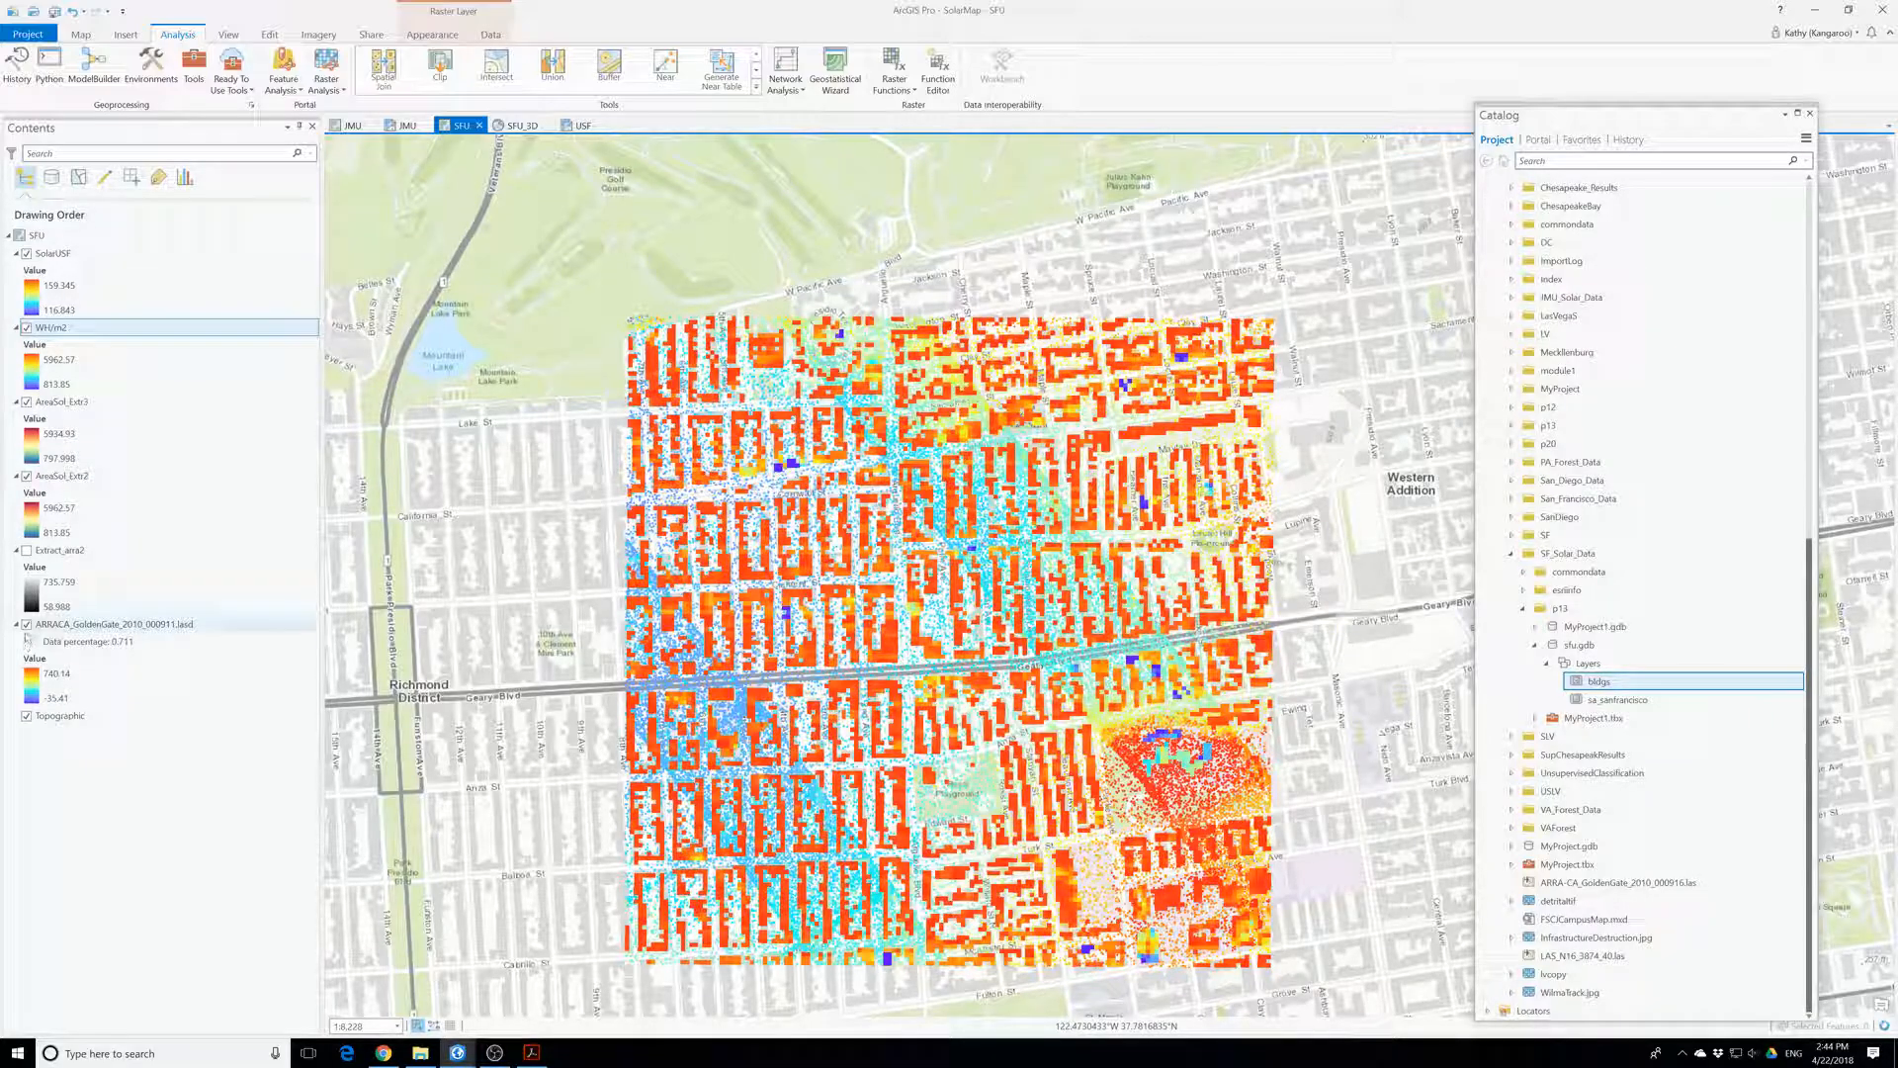
click(27, 629)
click(26, 627)
click(26, 627)
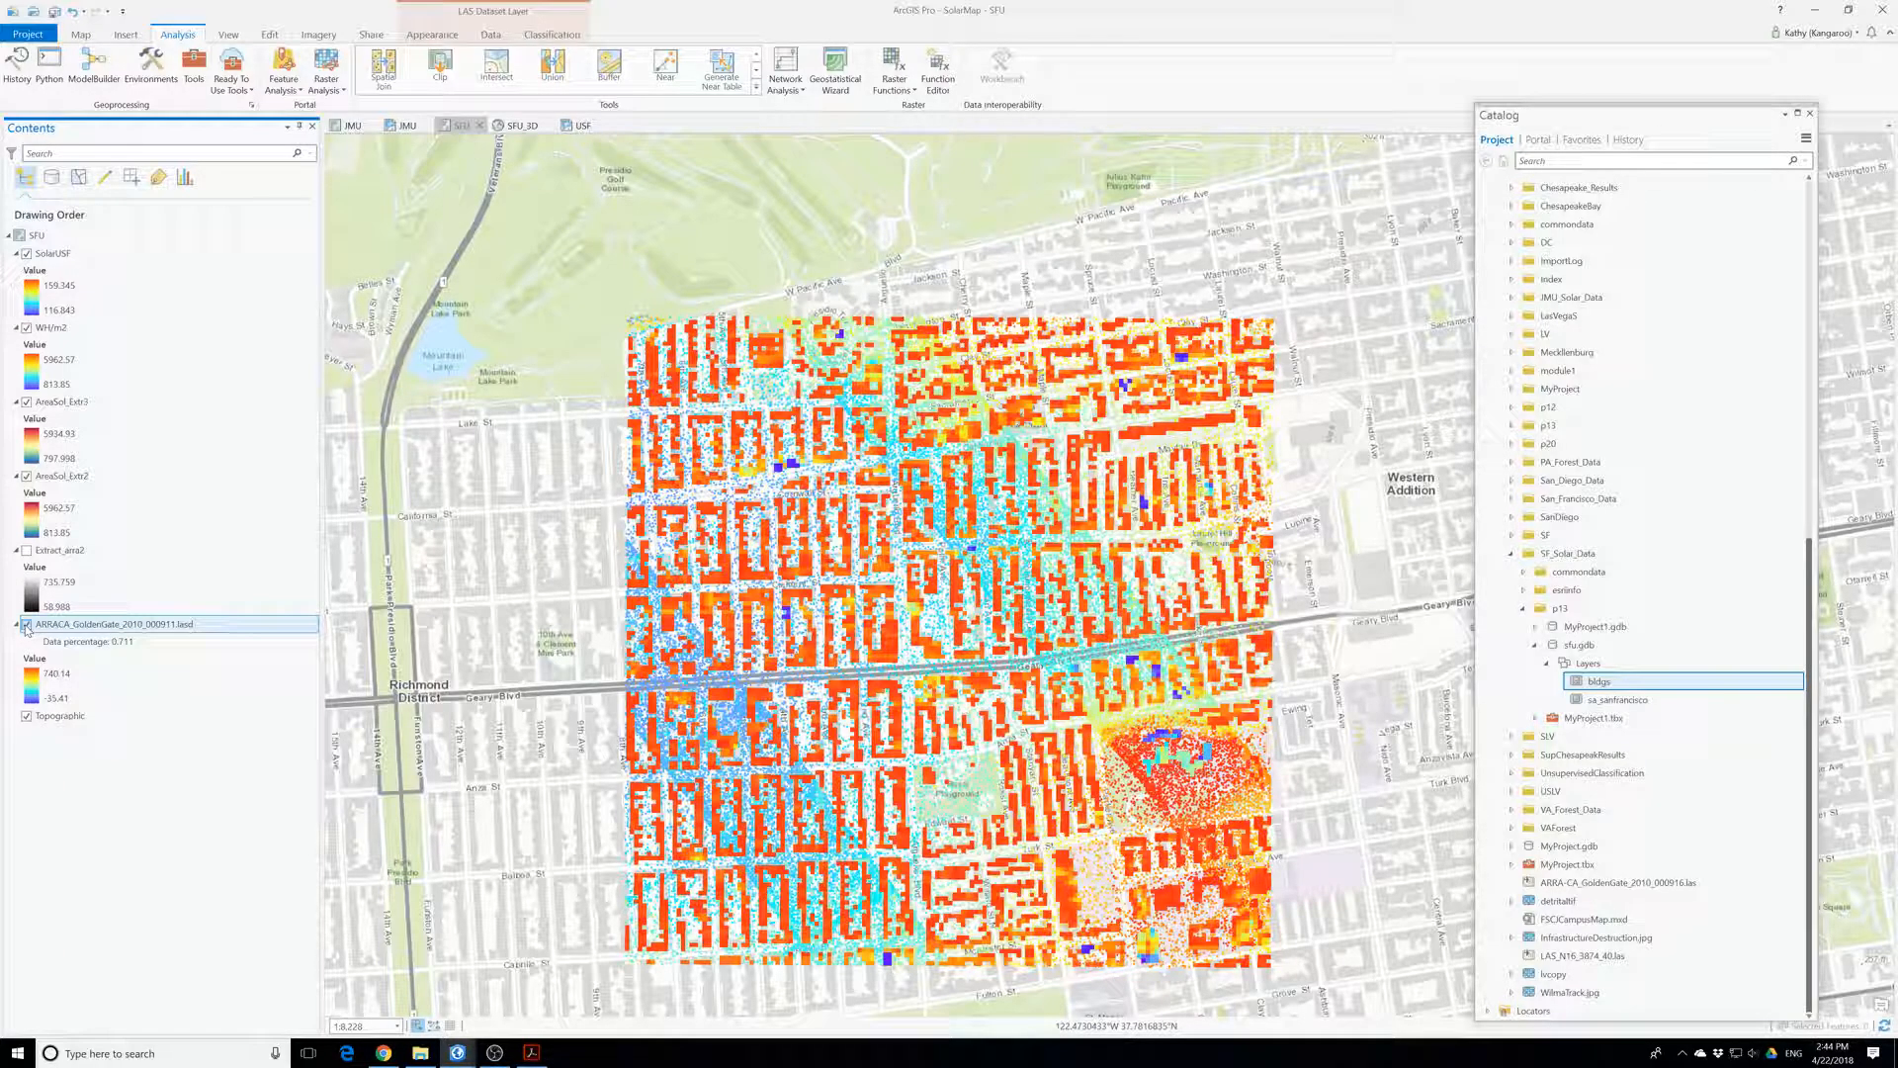
- Turn on the Extract_arra2 layer and move it to the top of the drawing order
click(27, 551)
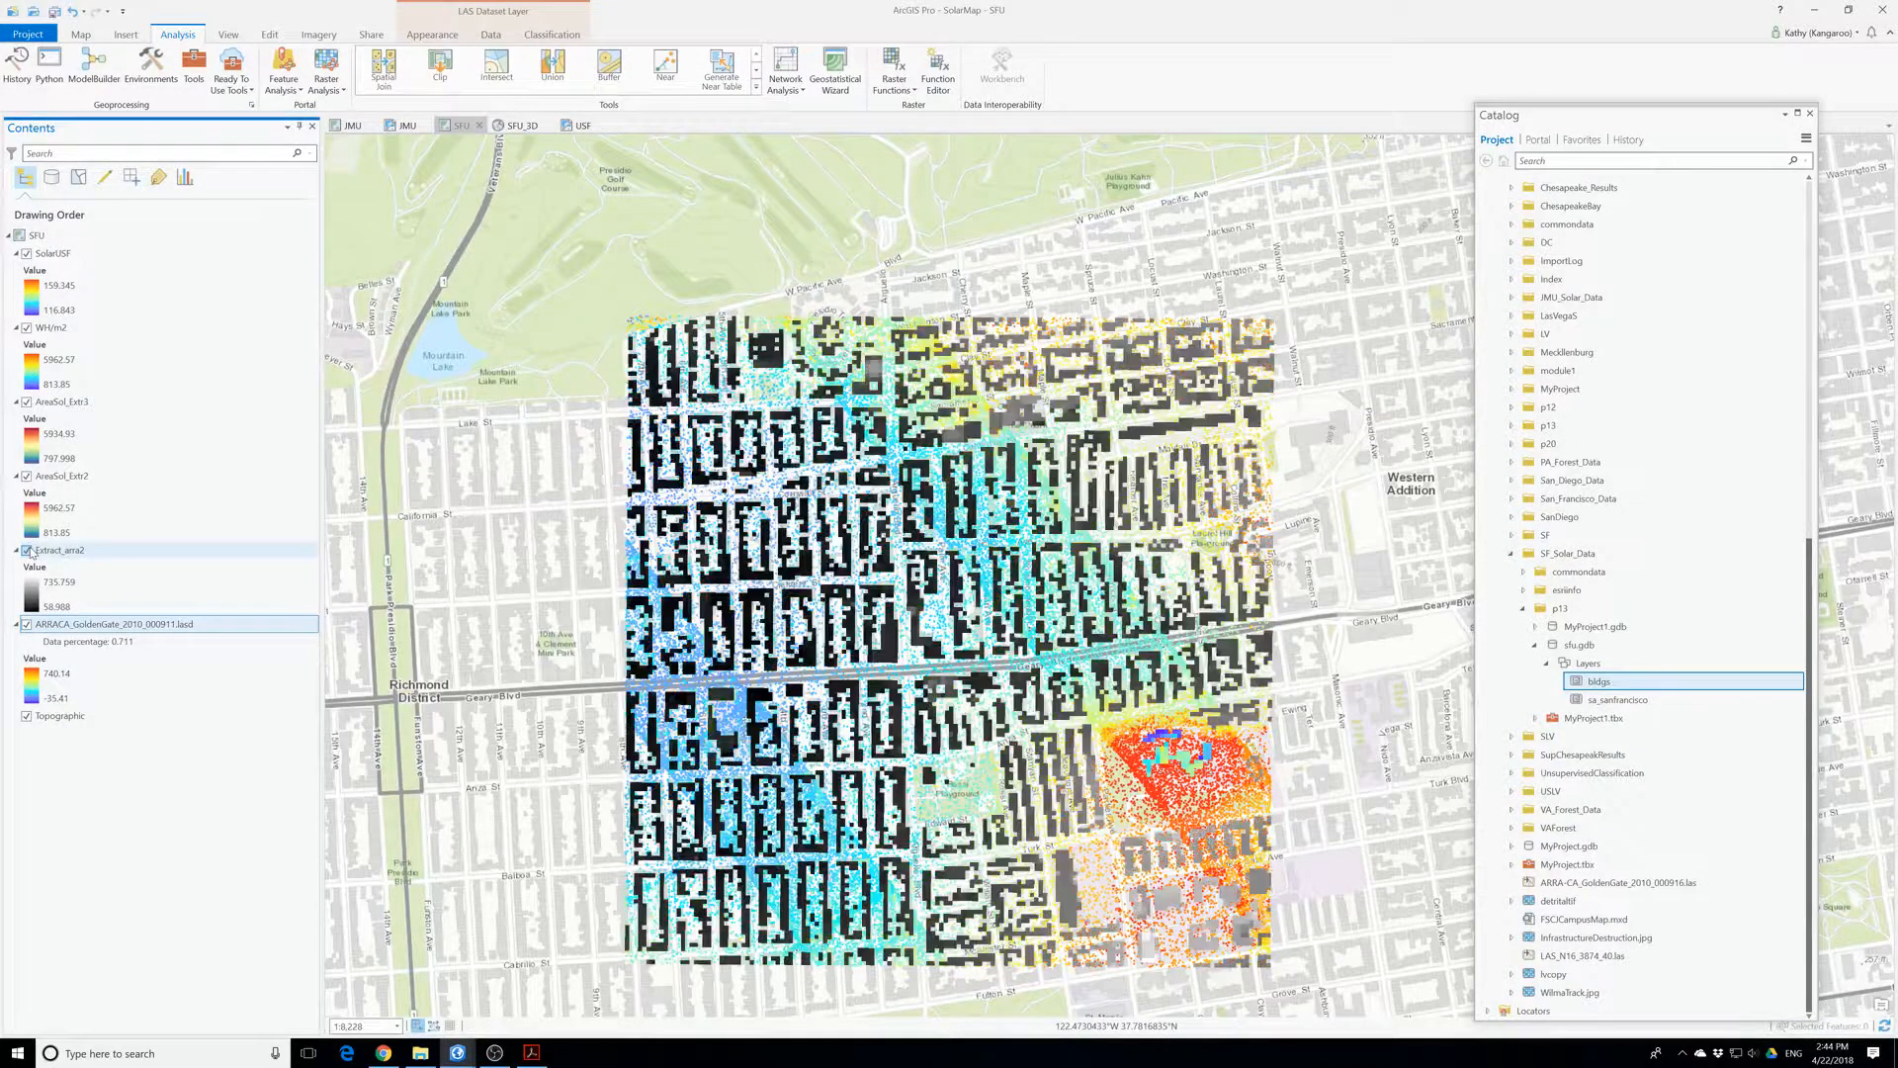
drag(60, 551, 49, 251)
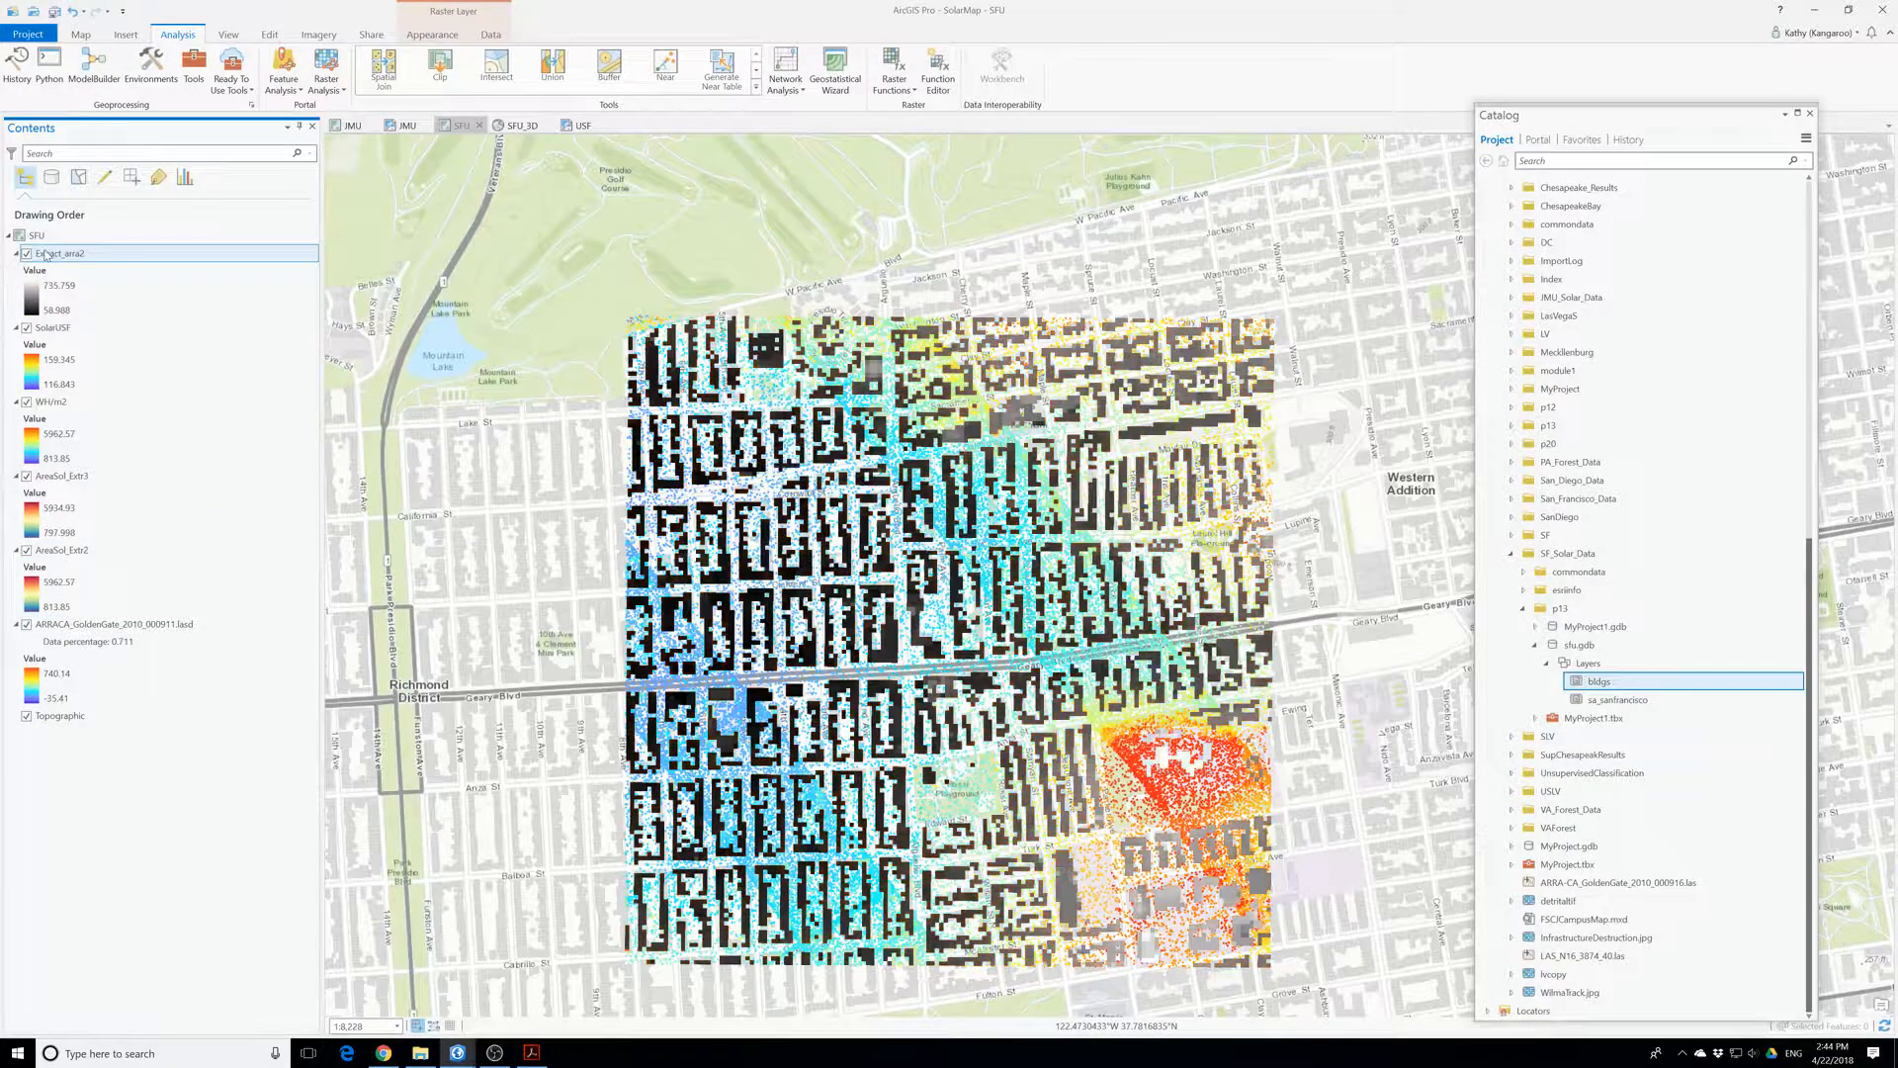
- Change the Extract_arra2 symbology to the continuous red-yellow-cyan-blue color scheme and close its settings
right_click(47, 257)
click(91, 491)
click(806, 325)
click(805, 335)
click(668, 328)
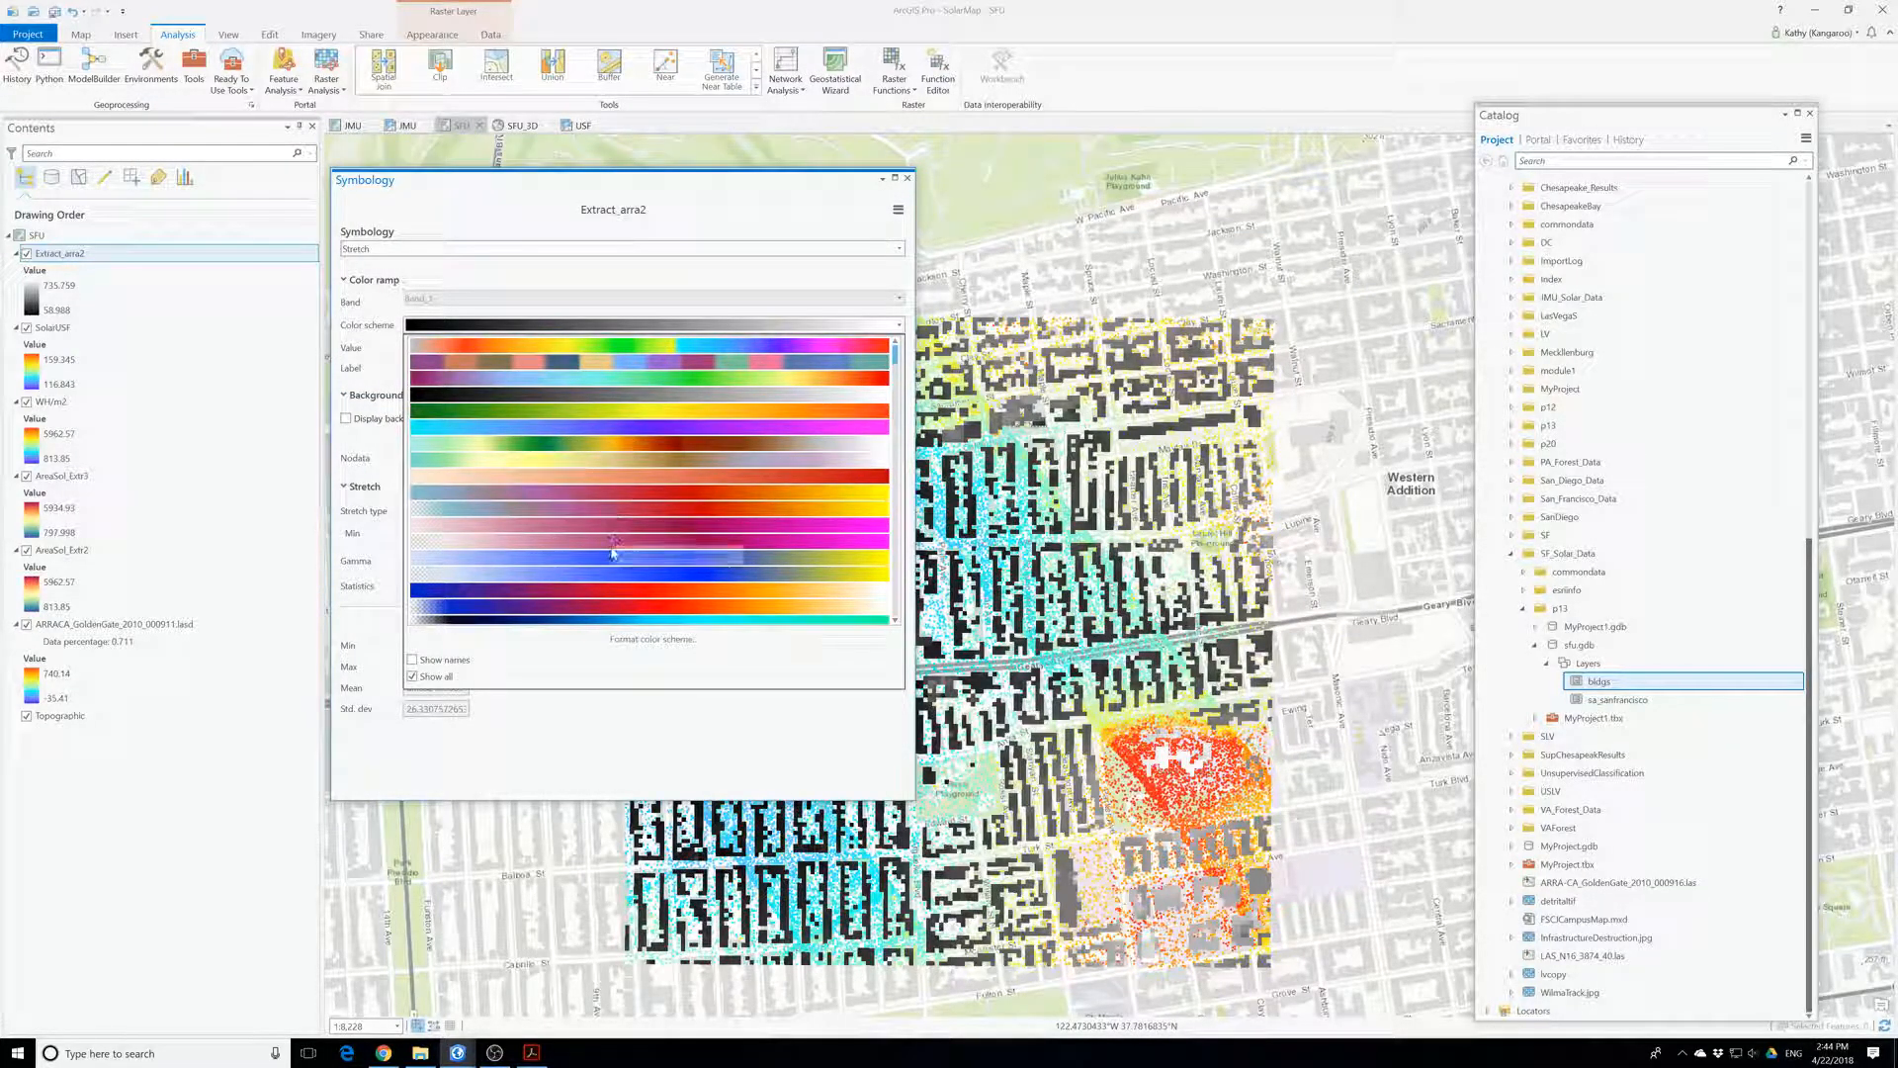
scroll(614, 553, down, 2)
scroll(613, 553, down, 3)
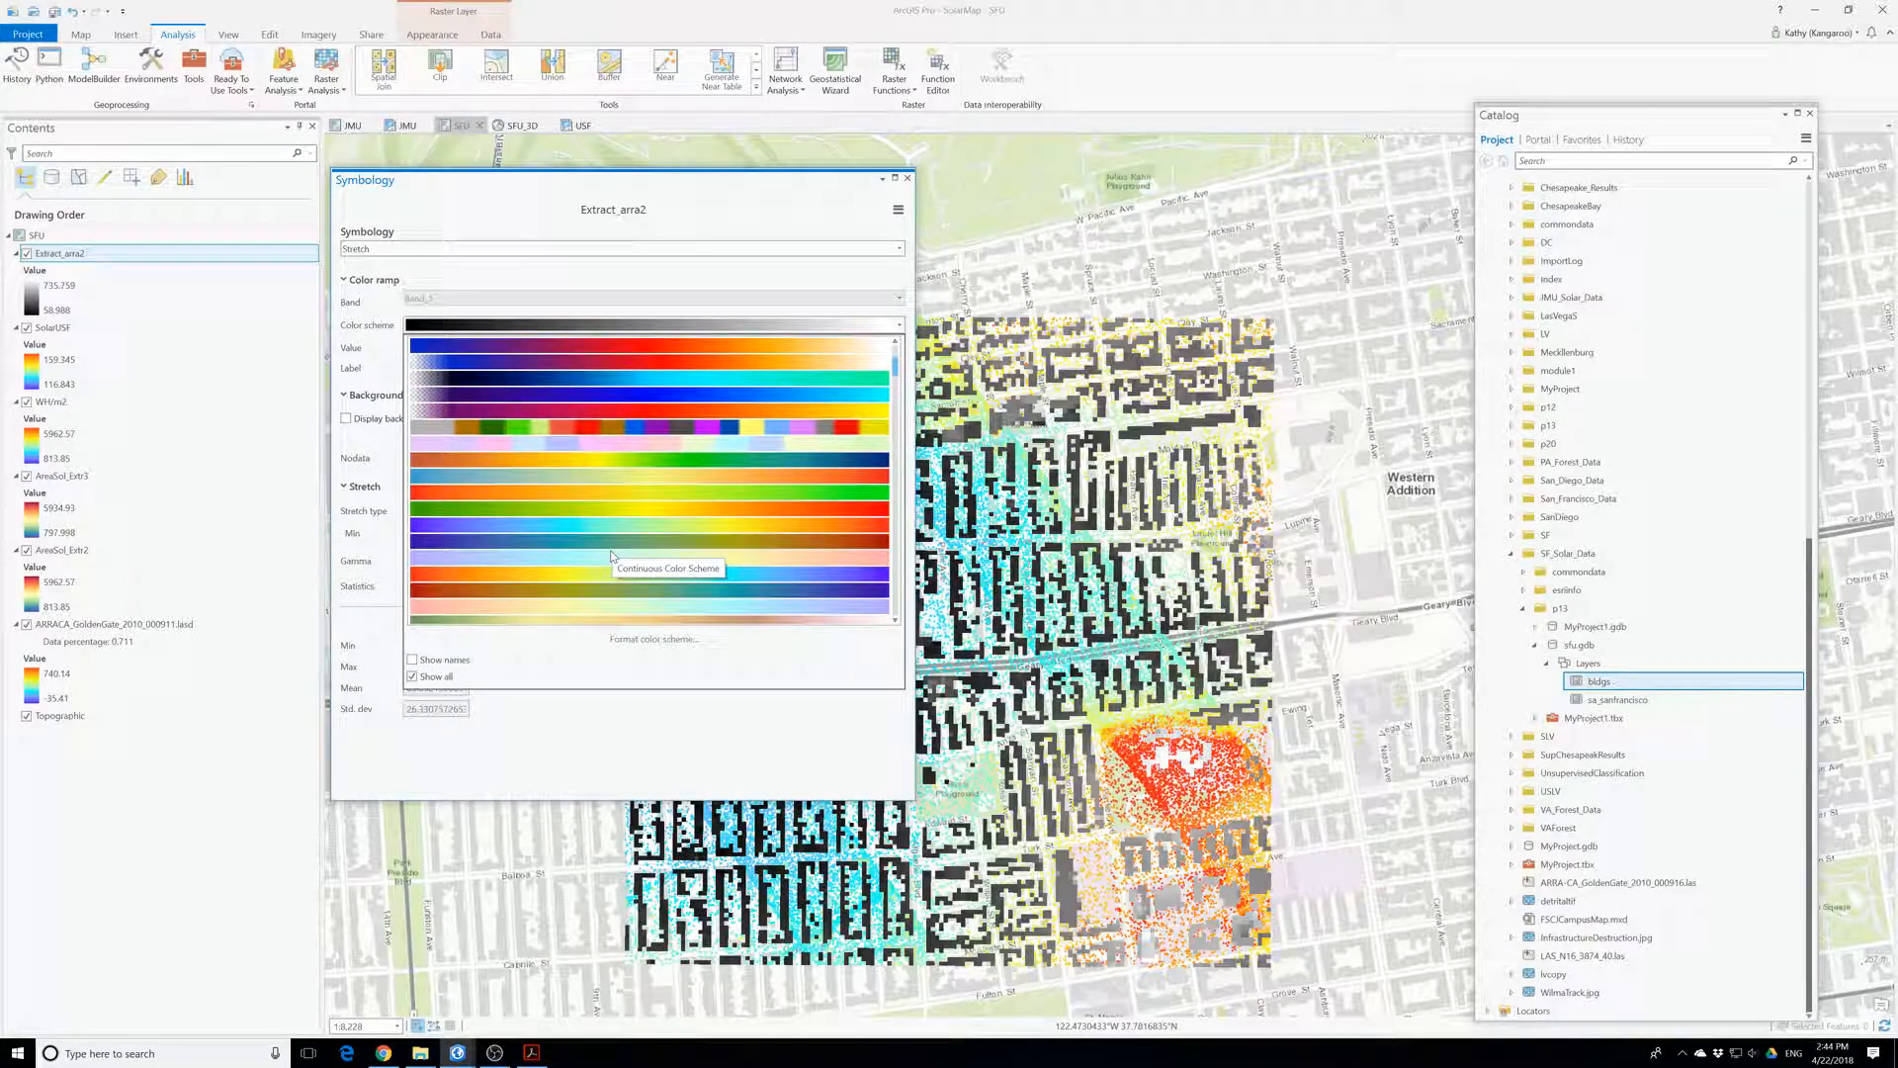
click(582, 581)
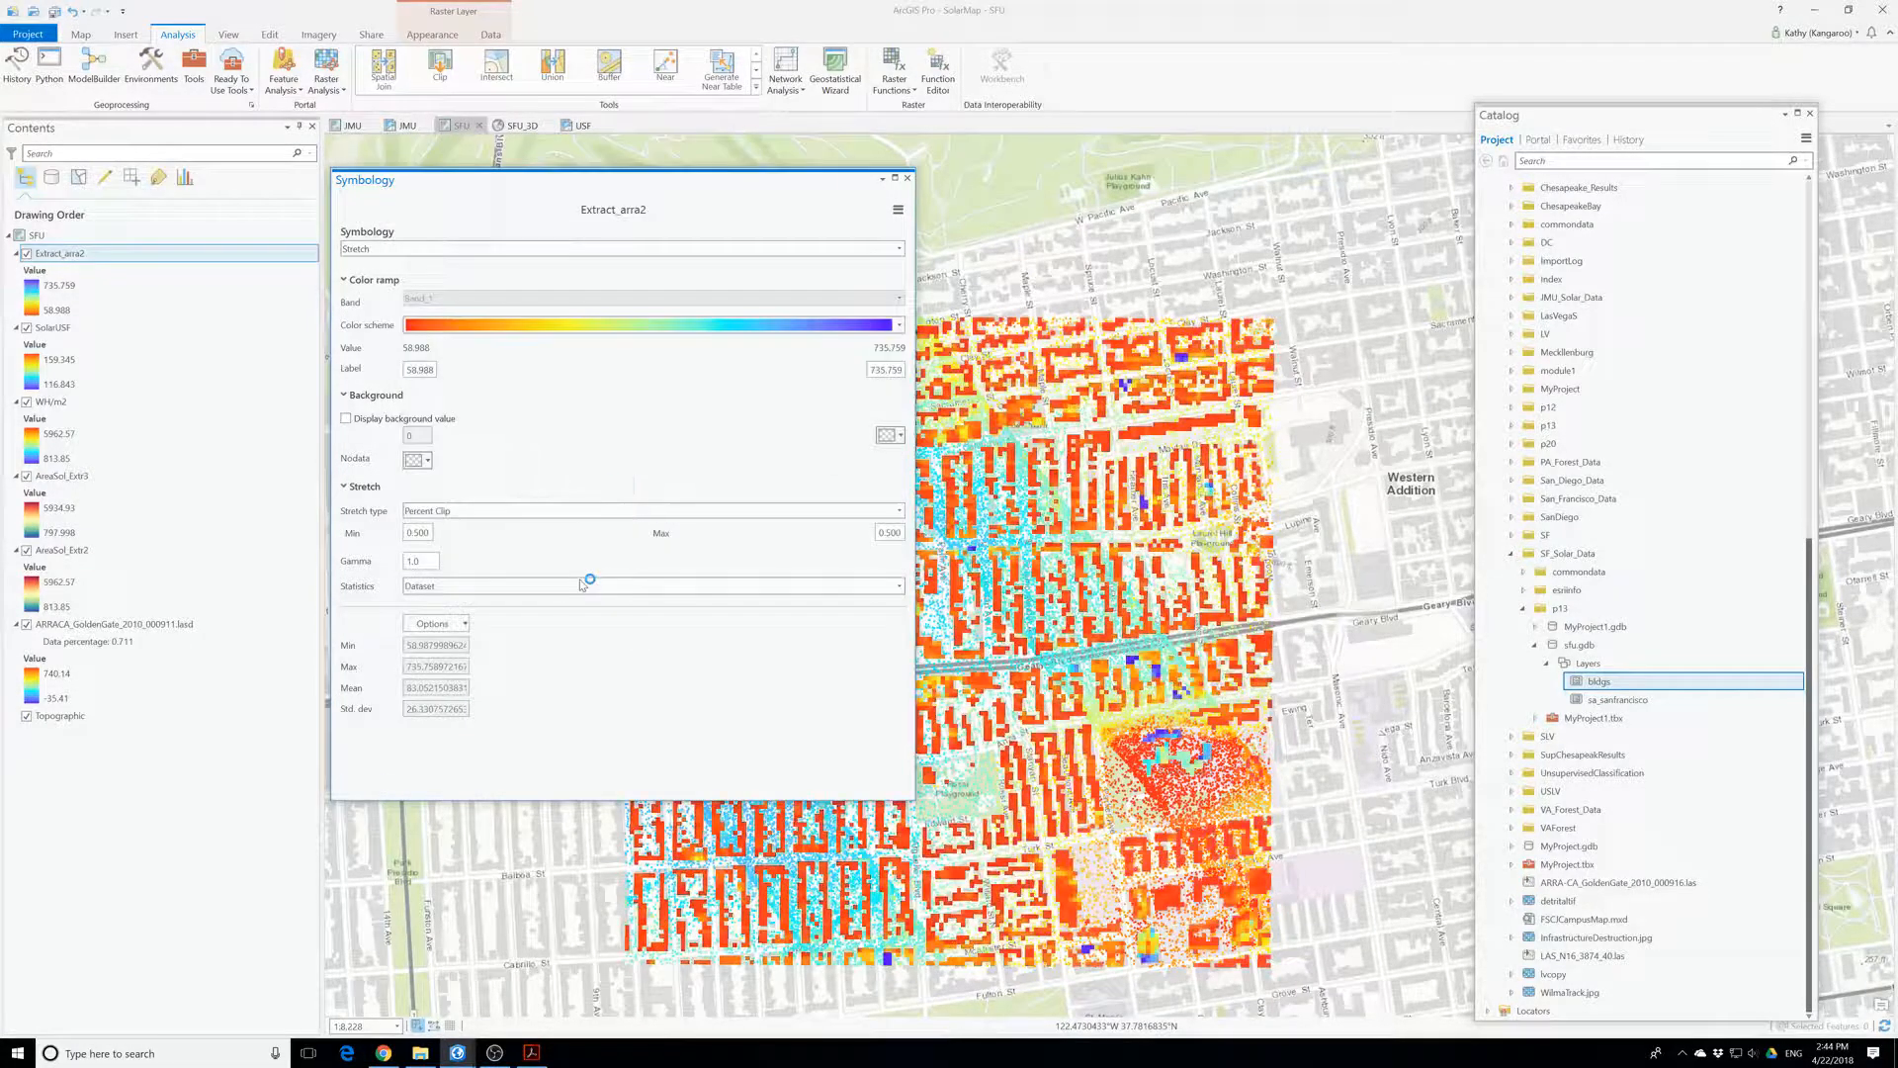
click(723, 330)
click(723, 330)
click(723, 332)
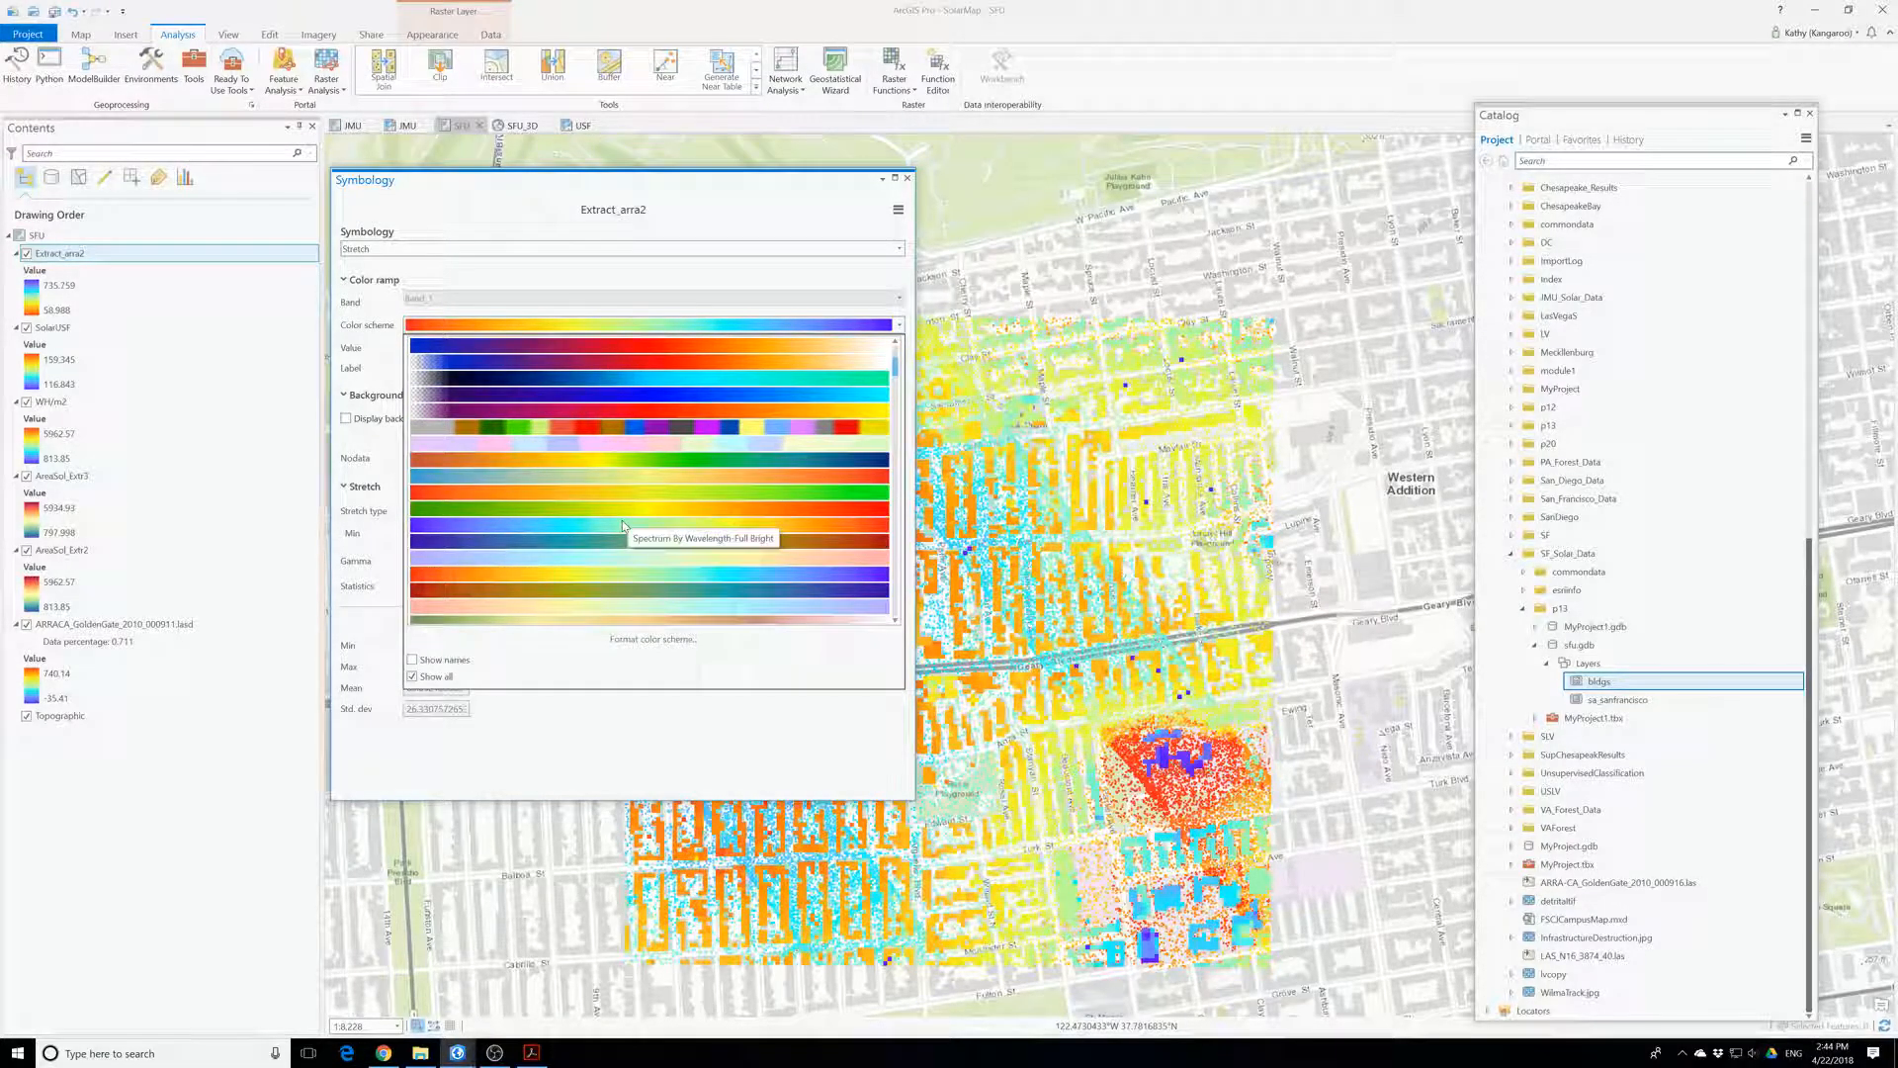
click(915, 193)
click(907, 178)
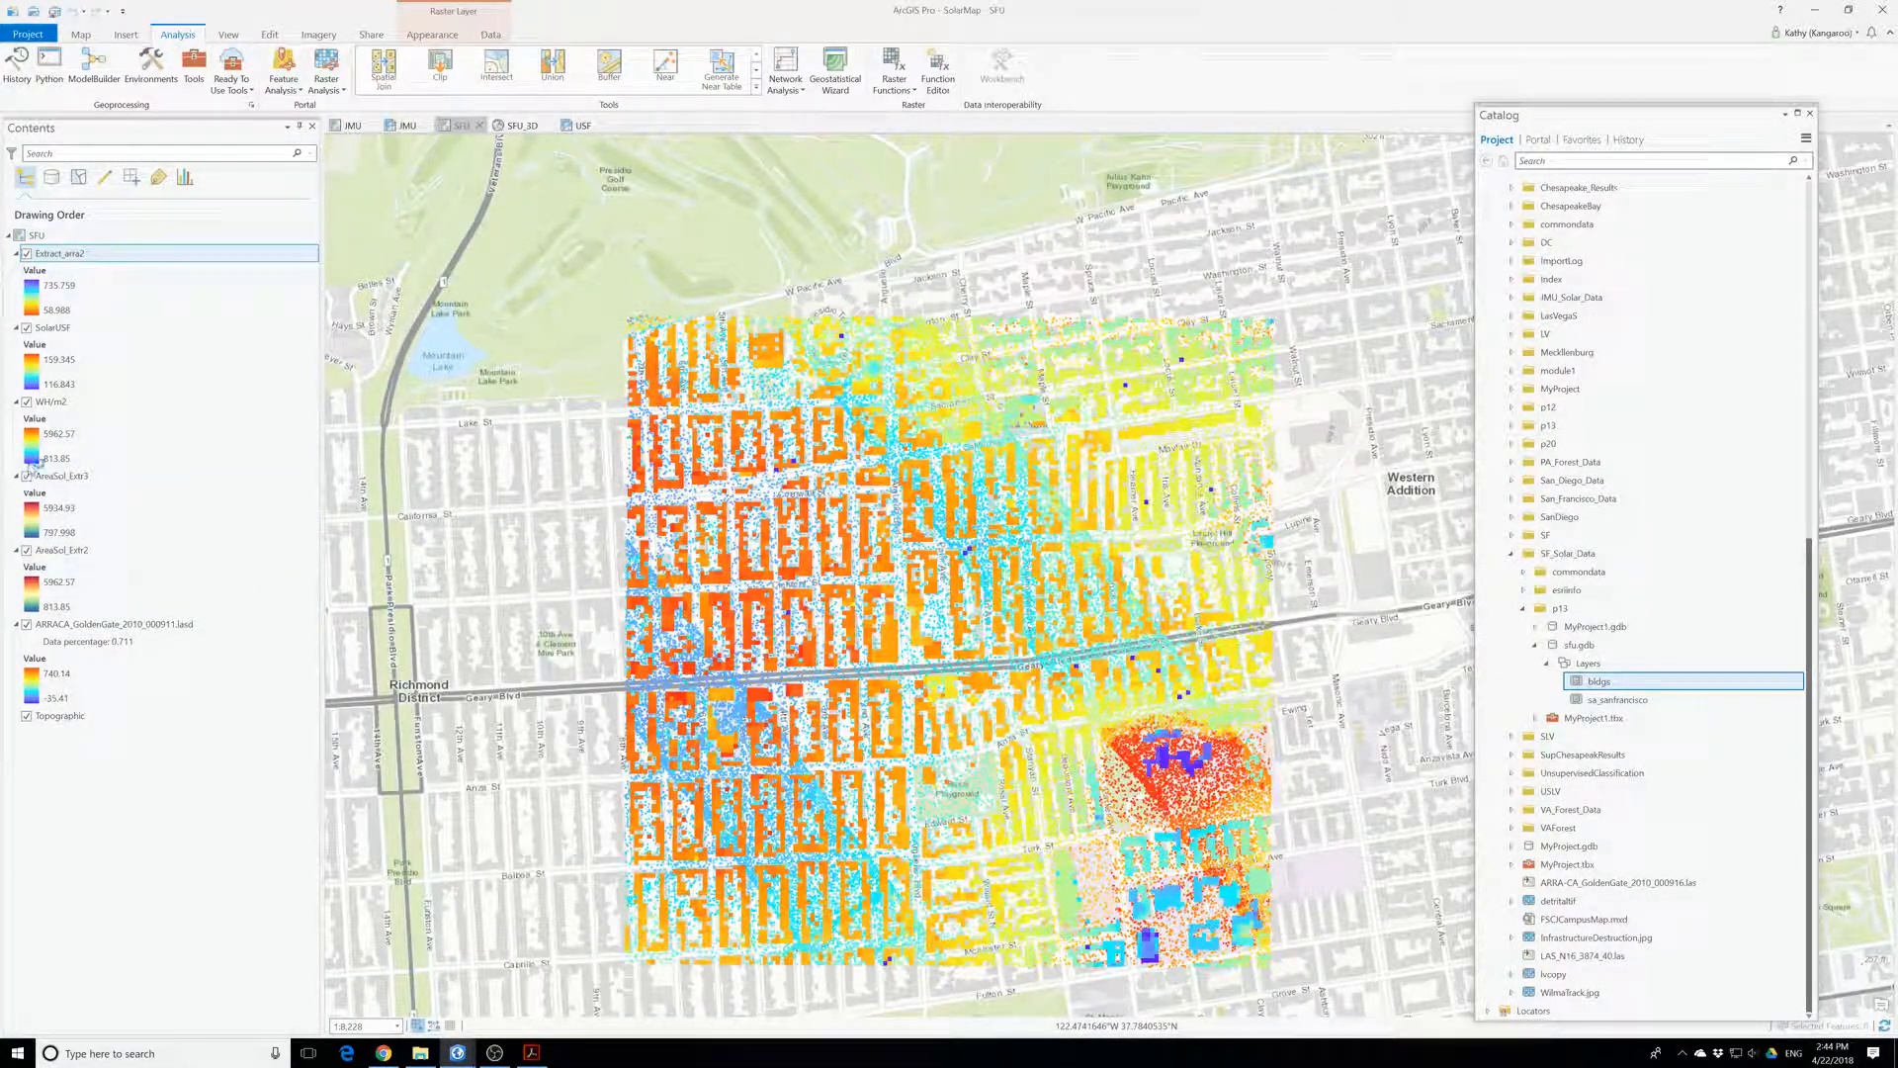
- Move SolarUSF above Extract_arra2 and turn off the ARRACA_GoldenGate_2010_000911.lasd, AreaSol_Extr2, AreaSol_Extr3 and WH/m2 layers
click(55, 327)
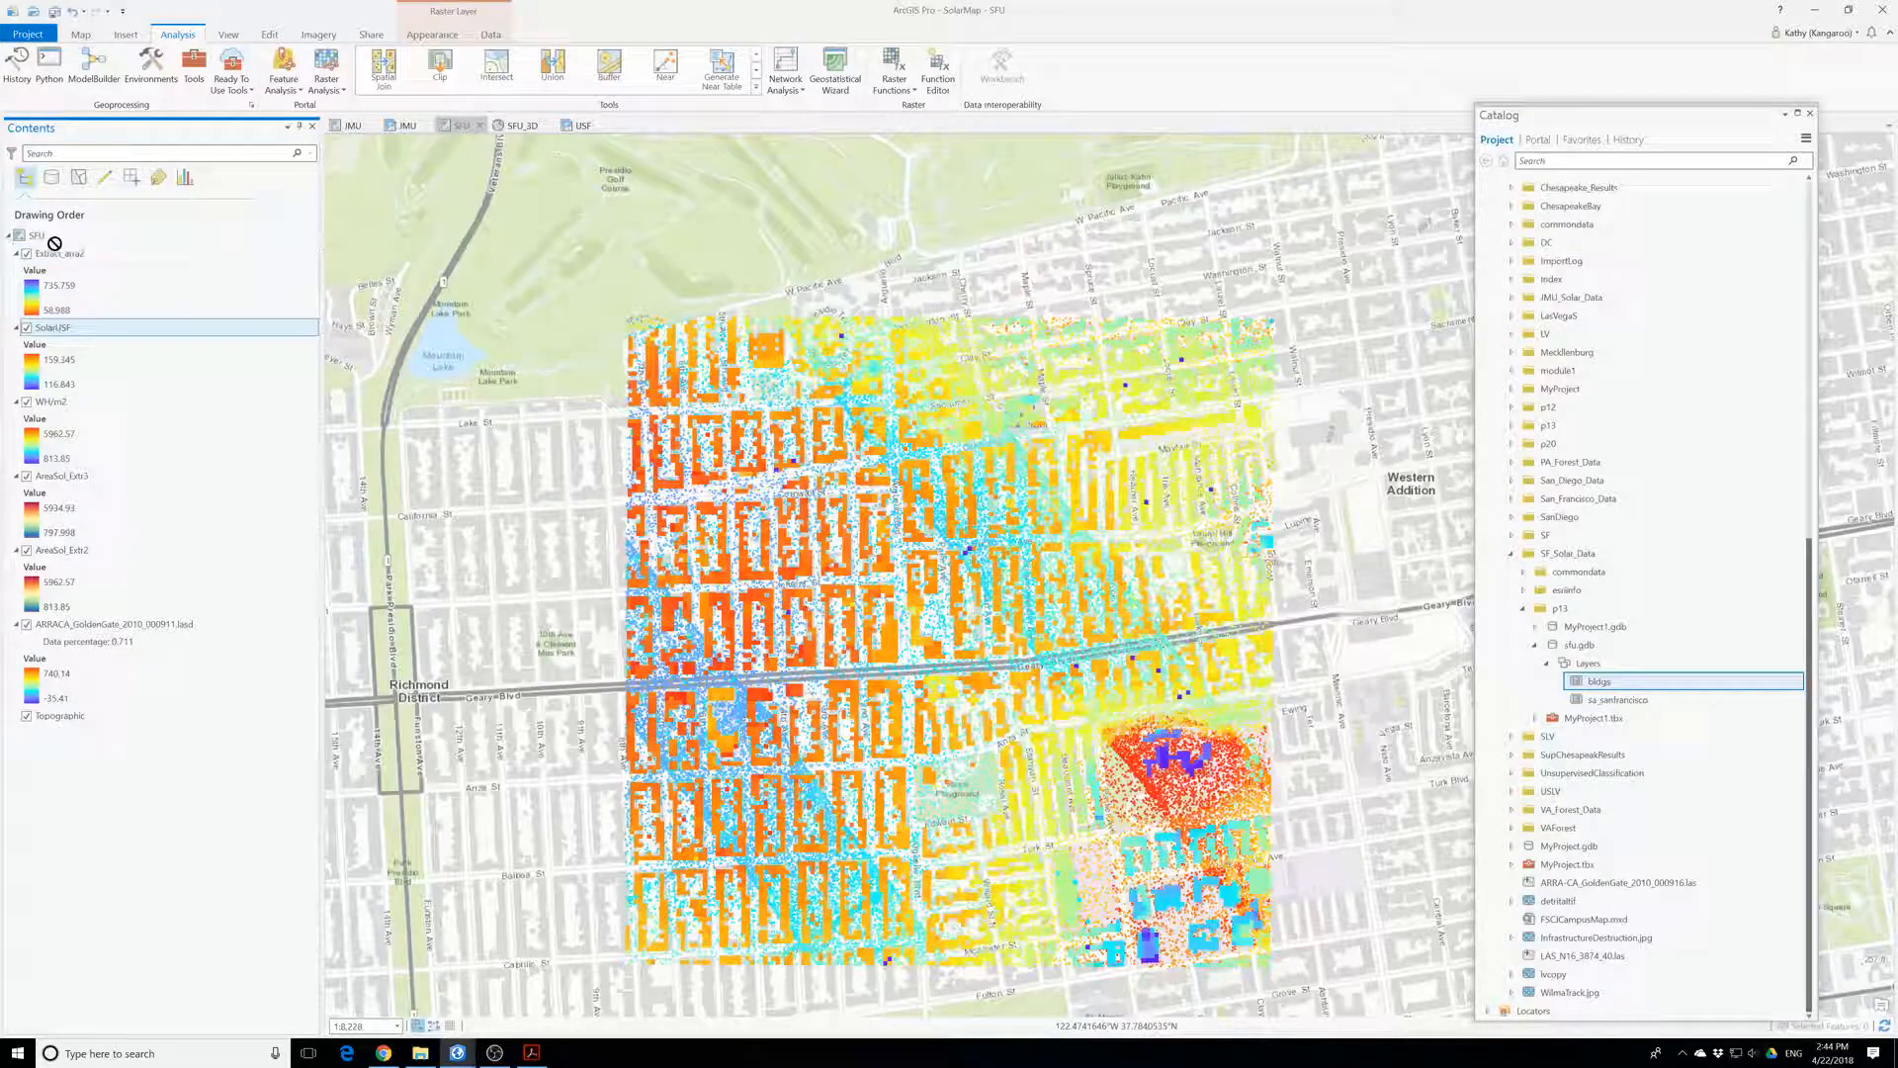
drag(72, 262, 72, 255)
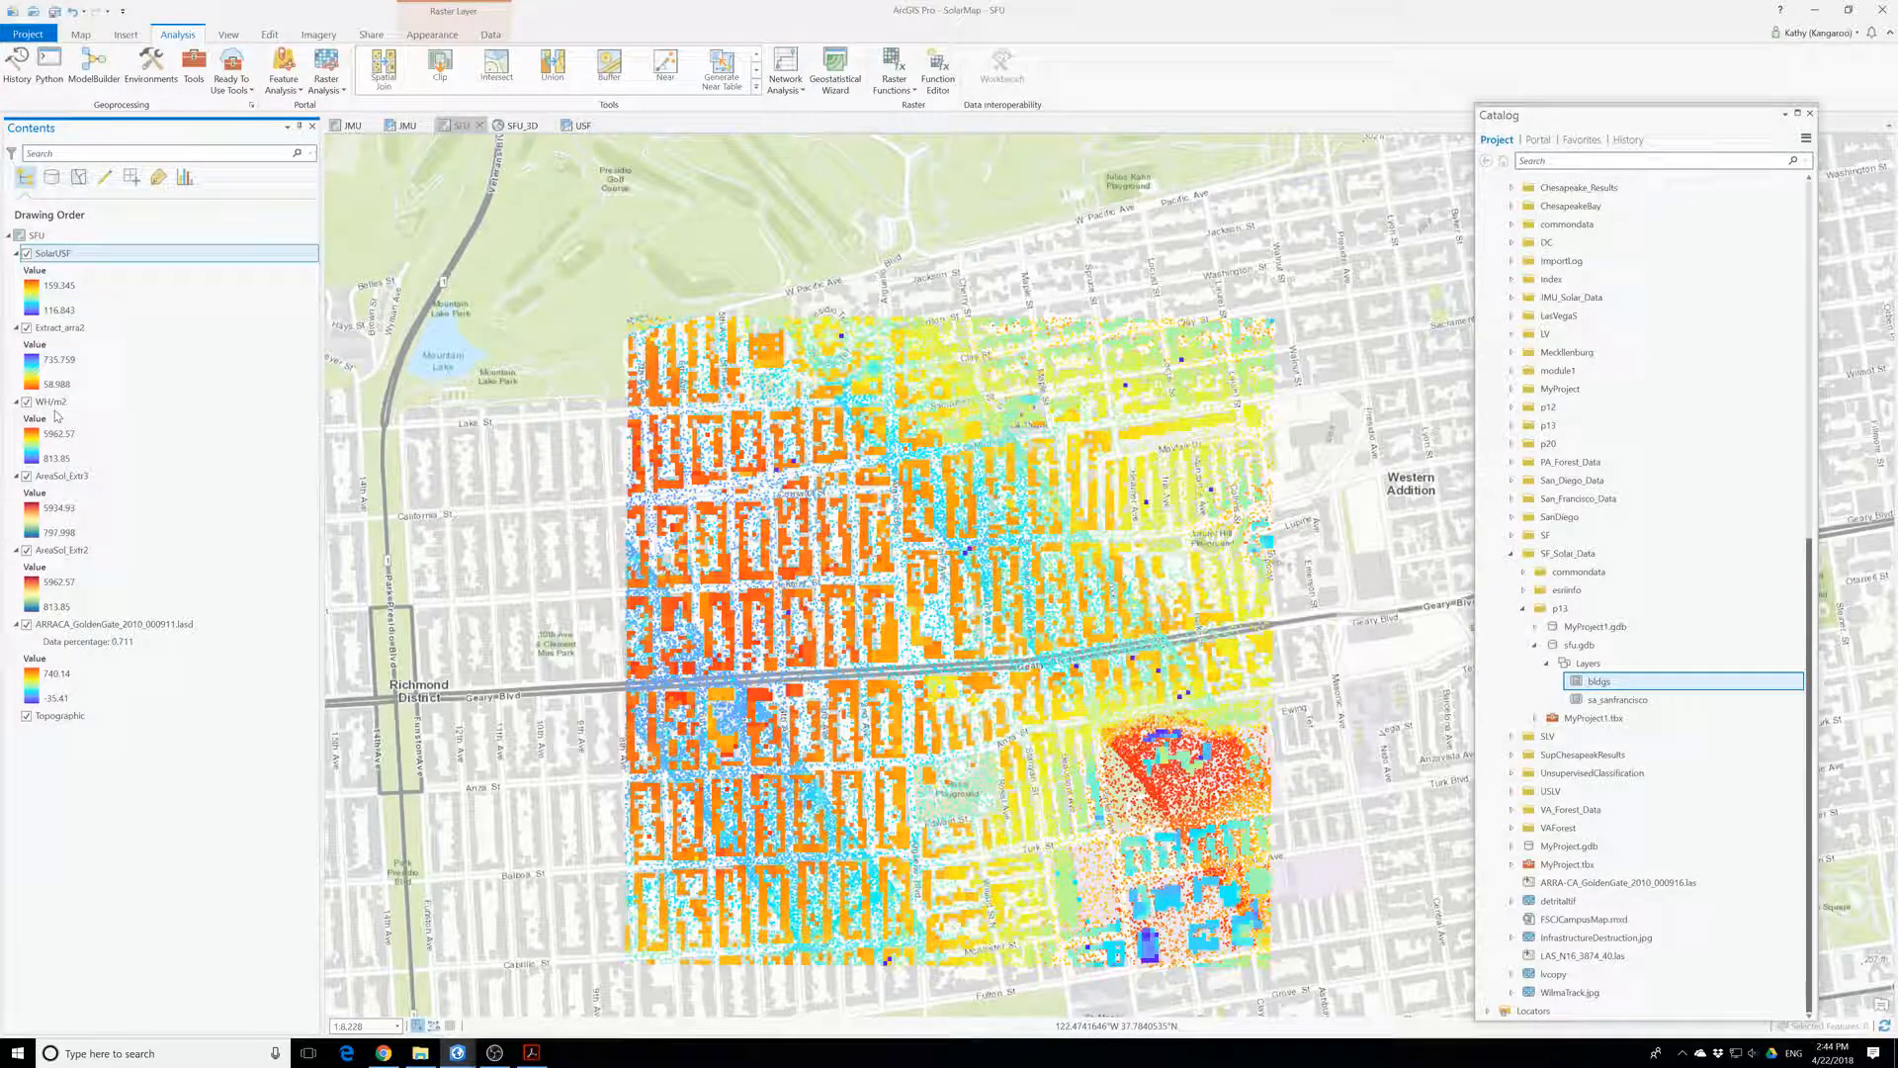
click(27, 624)
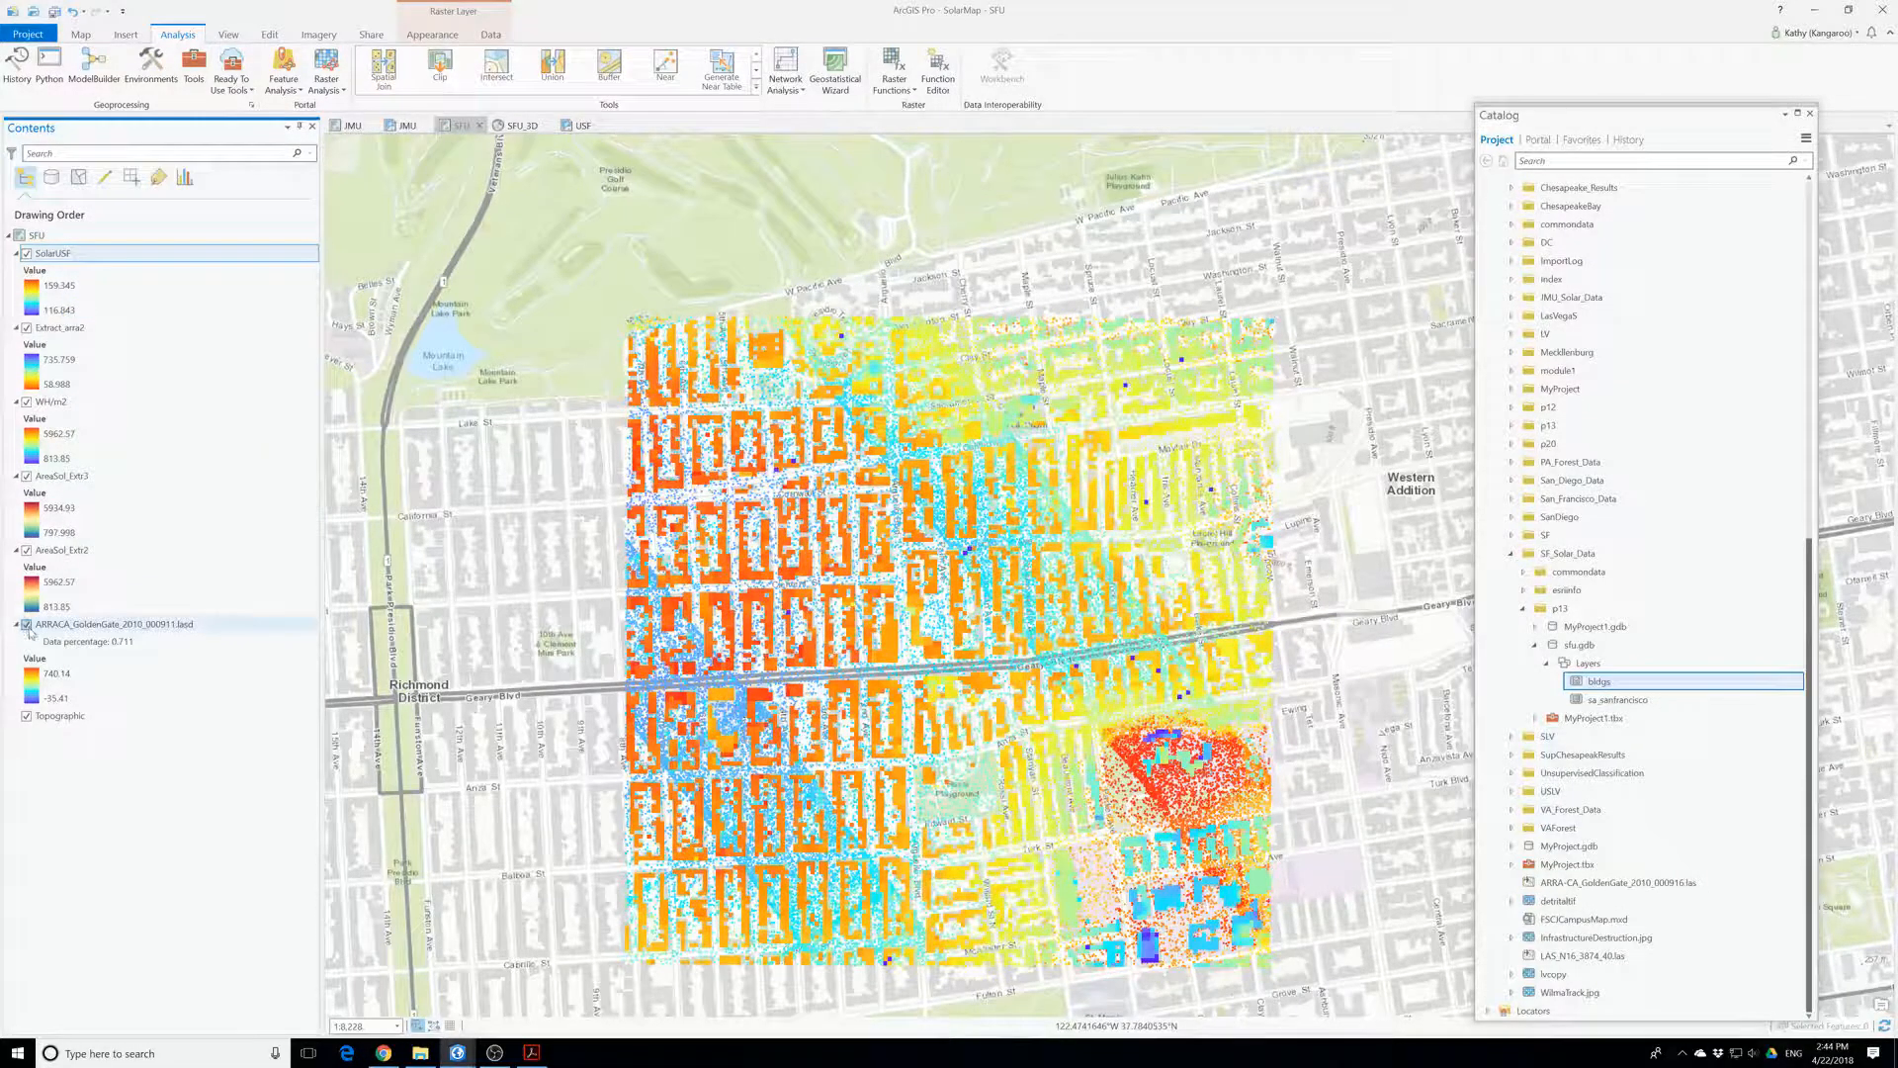
click(27, 550)
click(33, 477)
click(27, 401)
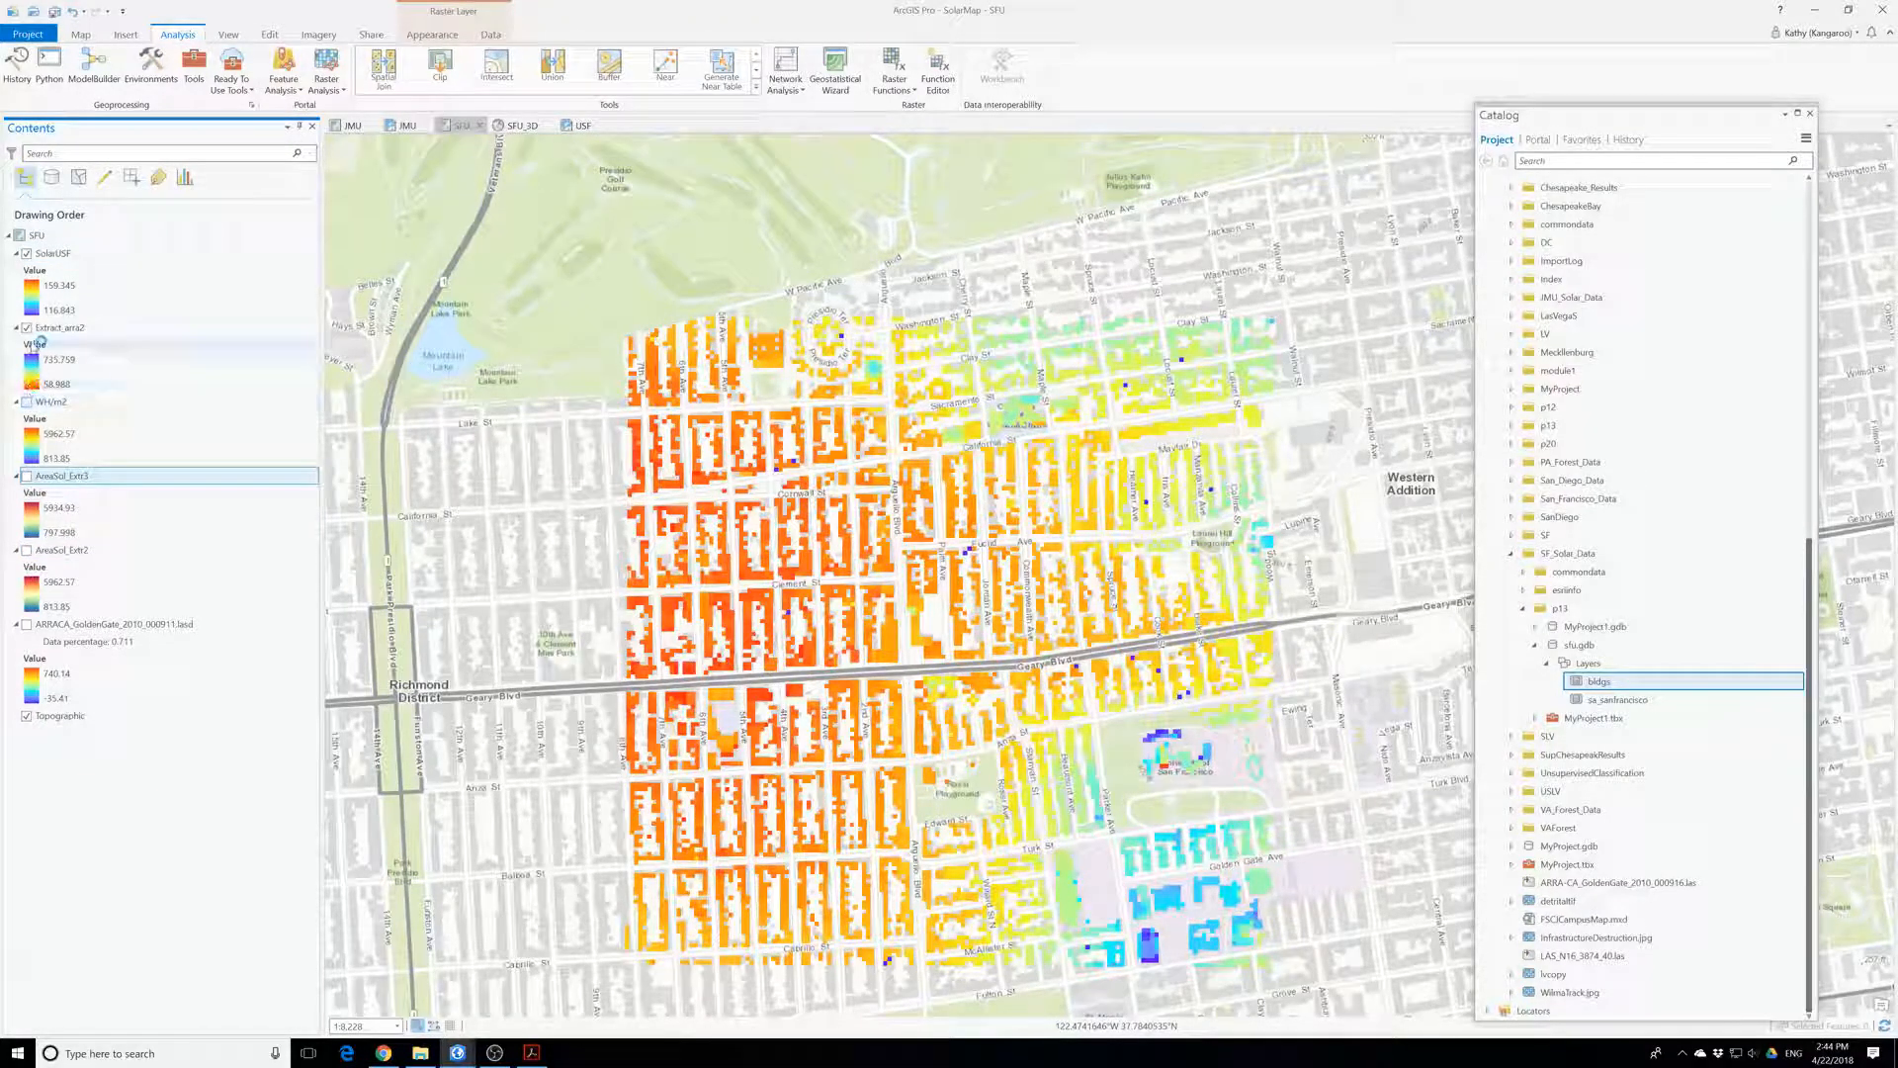
- Examine the building elevation raster across the map and toggle Extract_arra2 to compare it with SolarUSF, leaving it shown
scroll(1038, 703, down, 2)
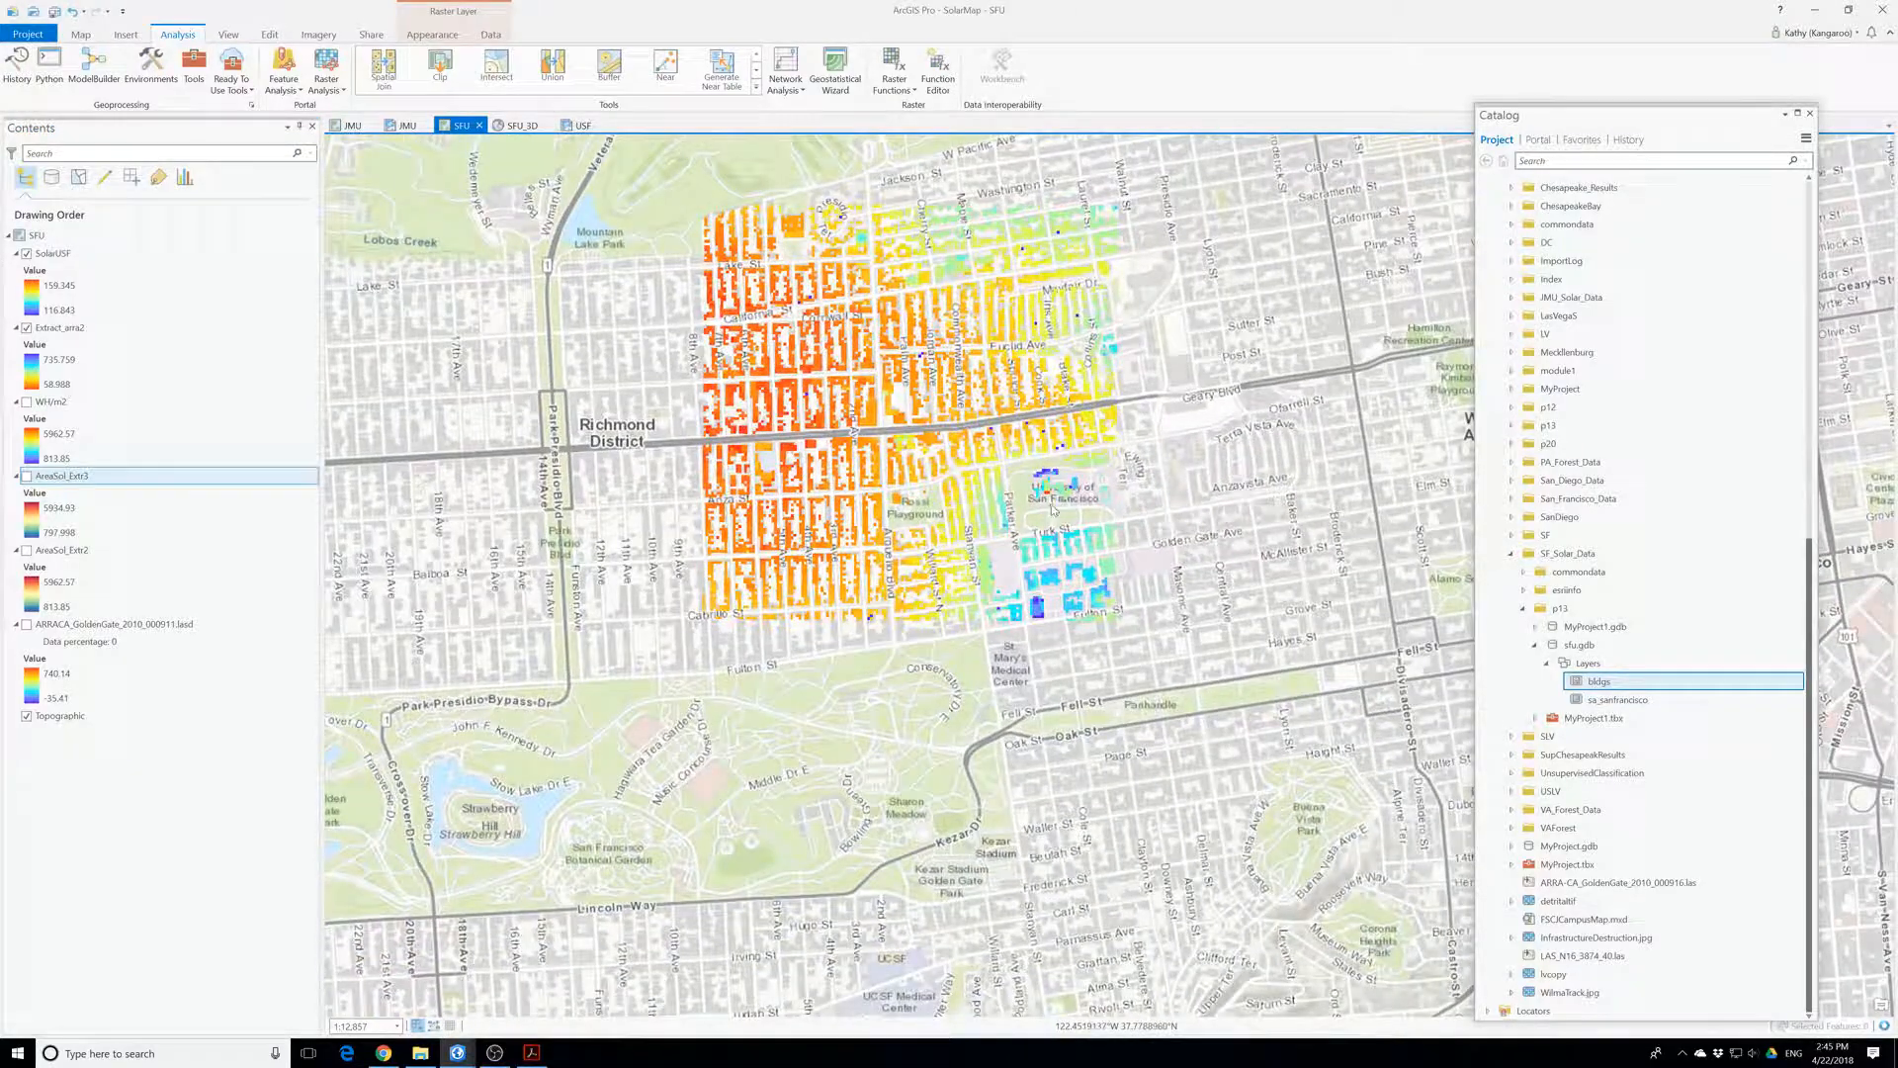
drag(970, 500, 958, 544)
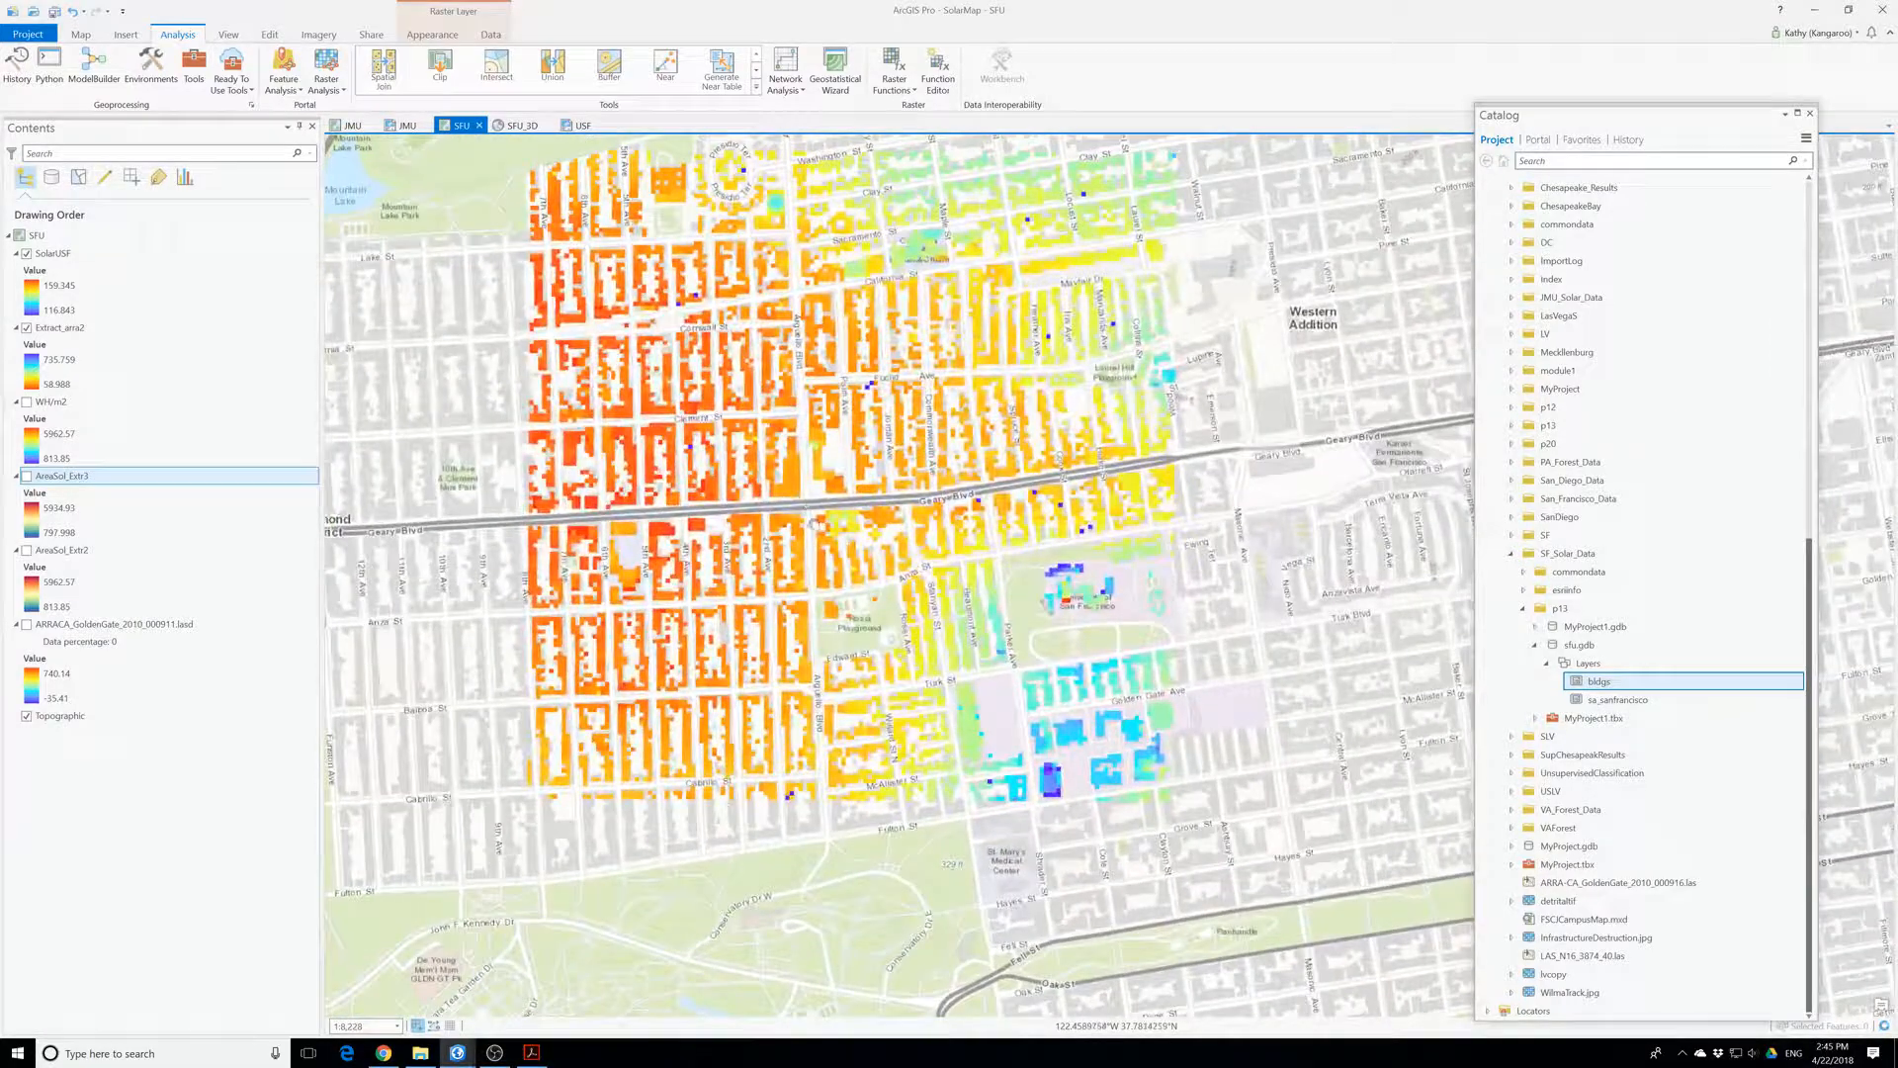
drag(803, 502, 842, 591)
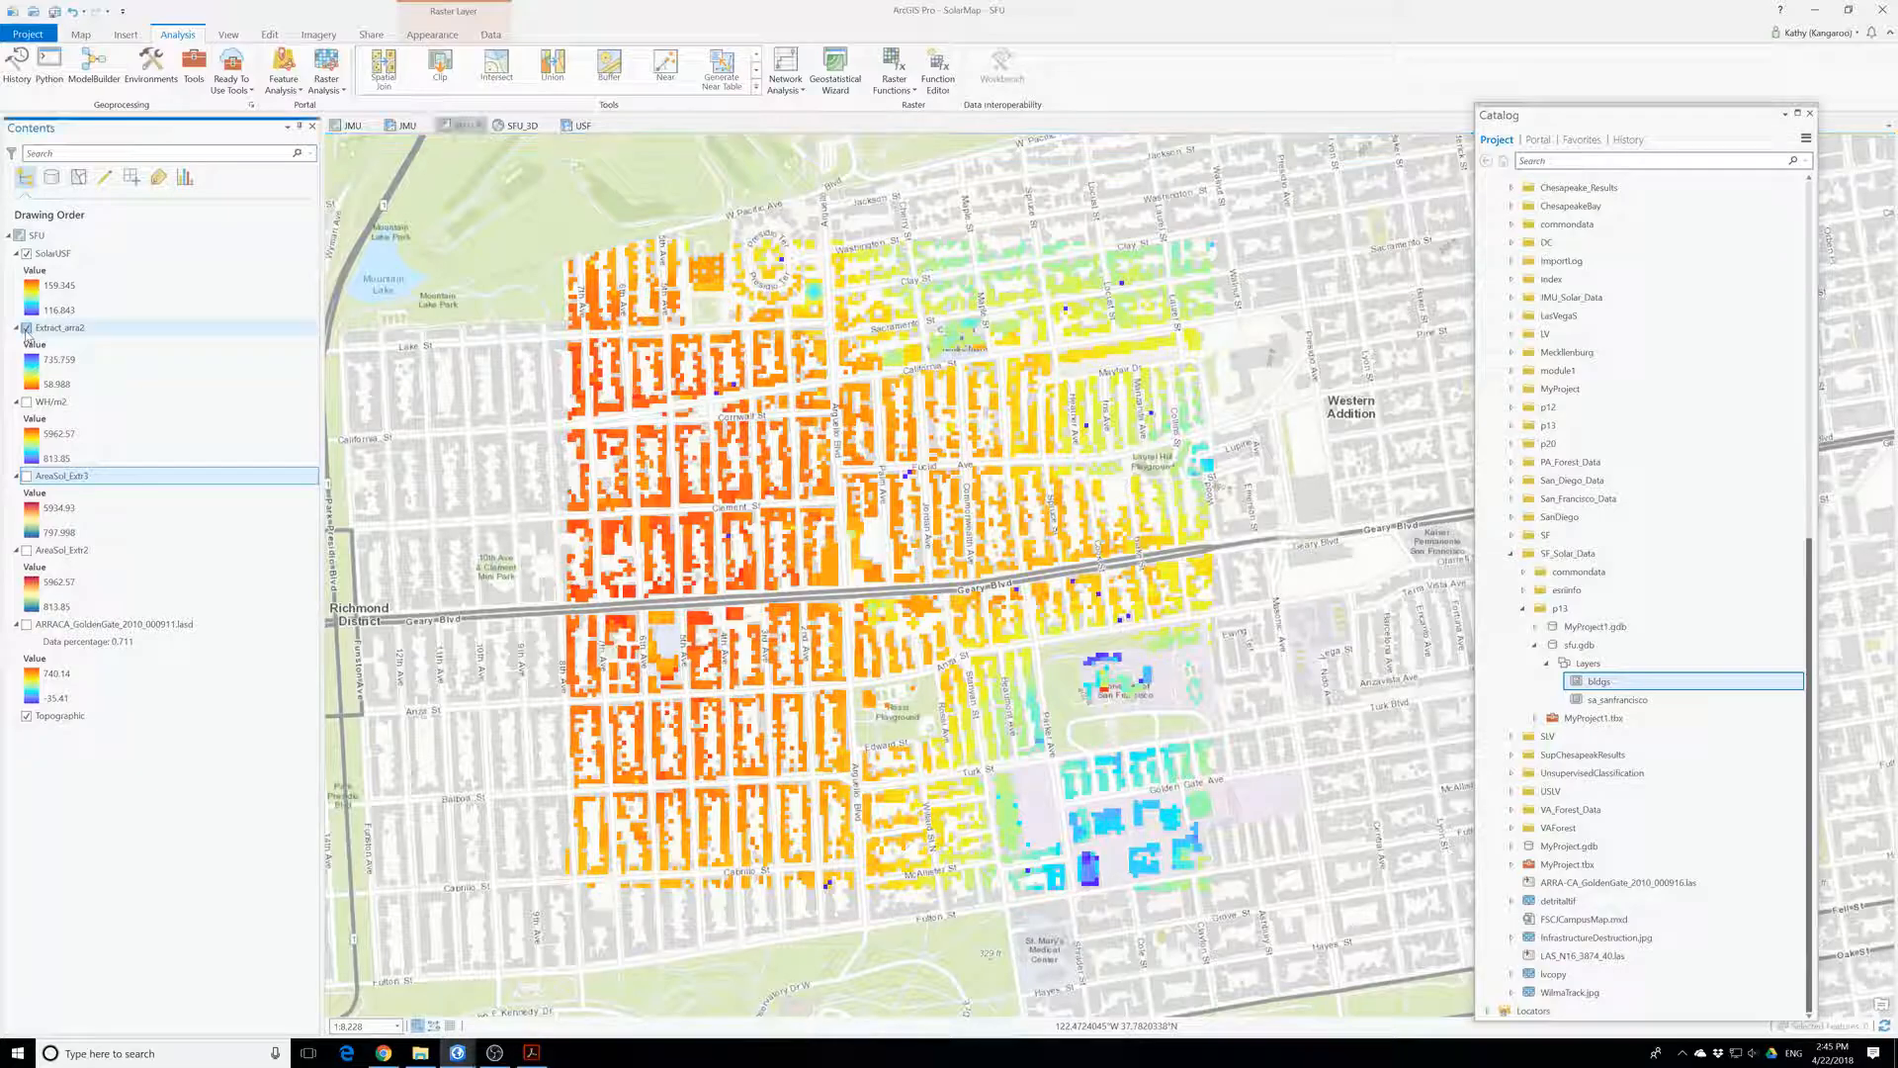
click(27, 328)
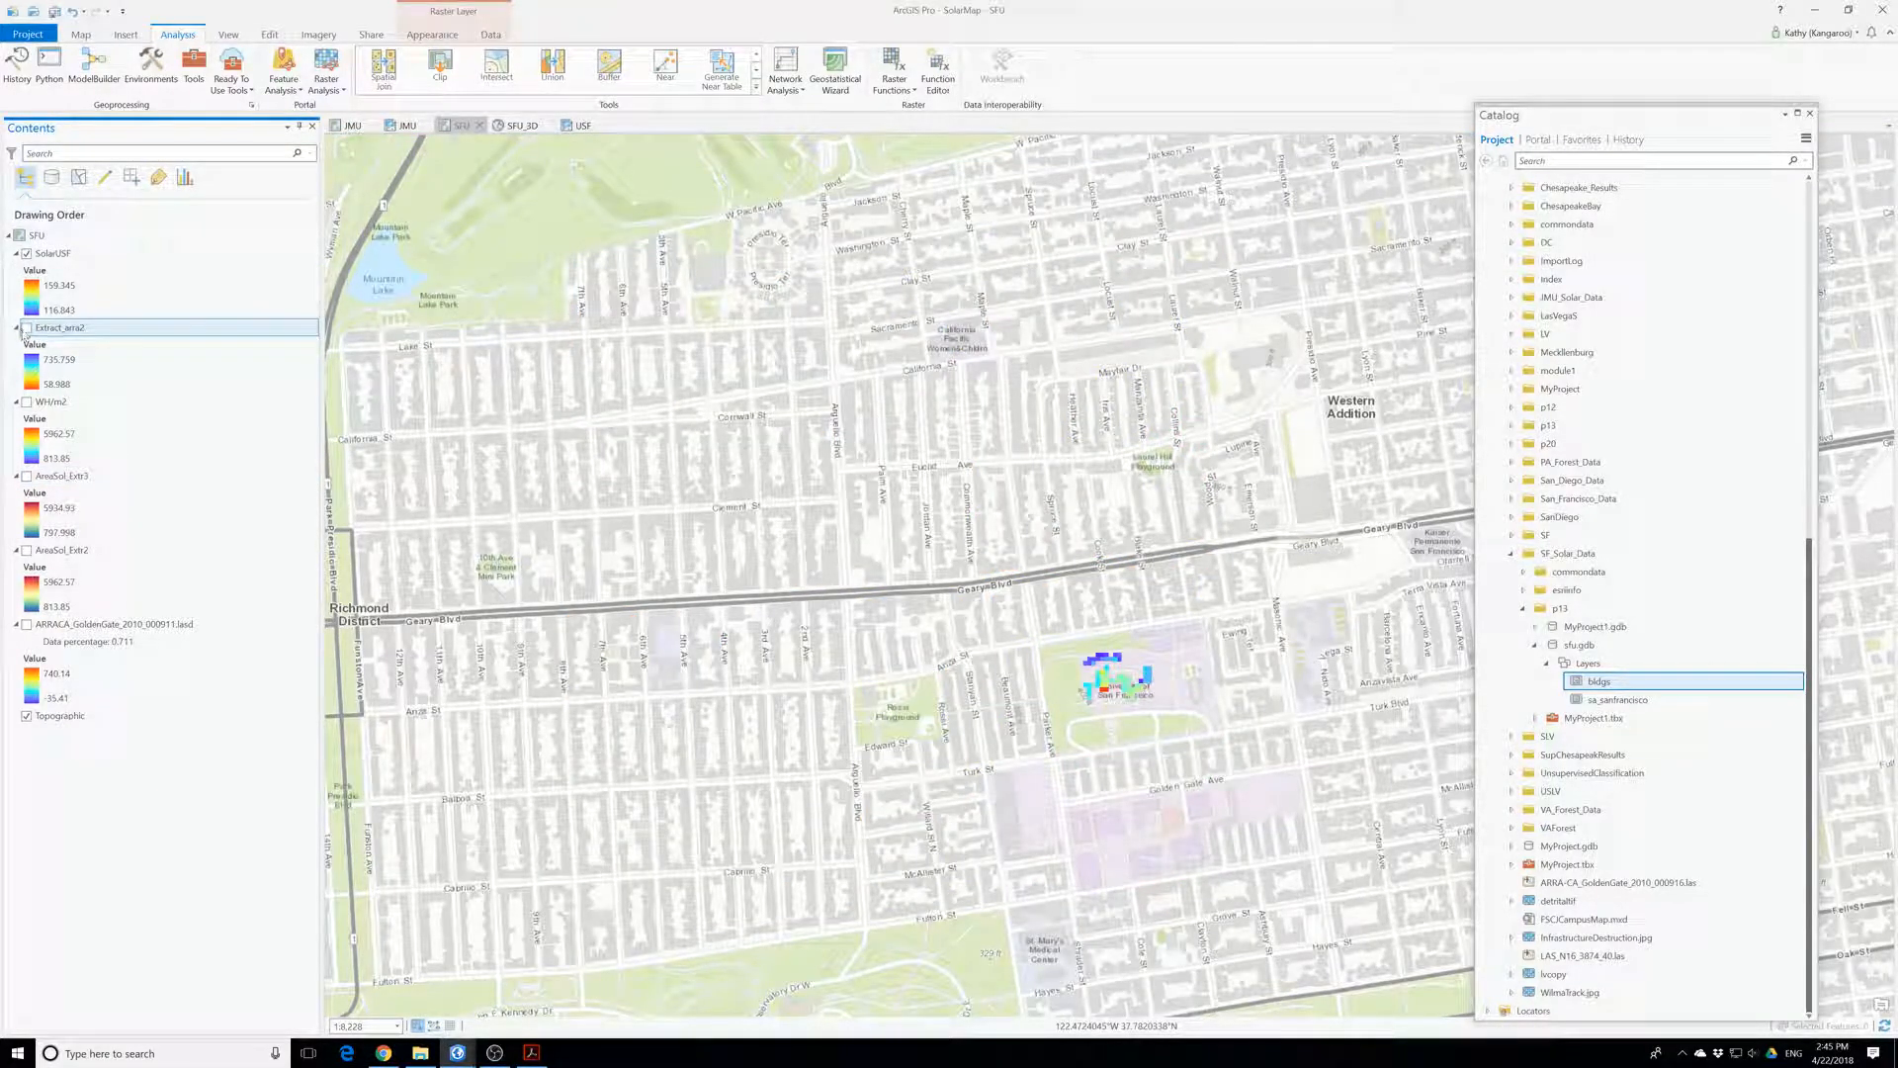
click(26, 328)
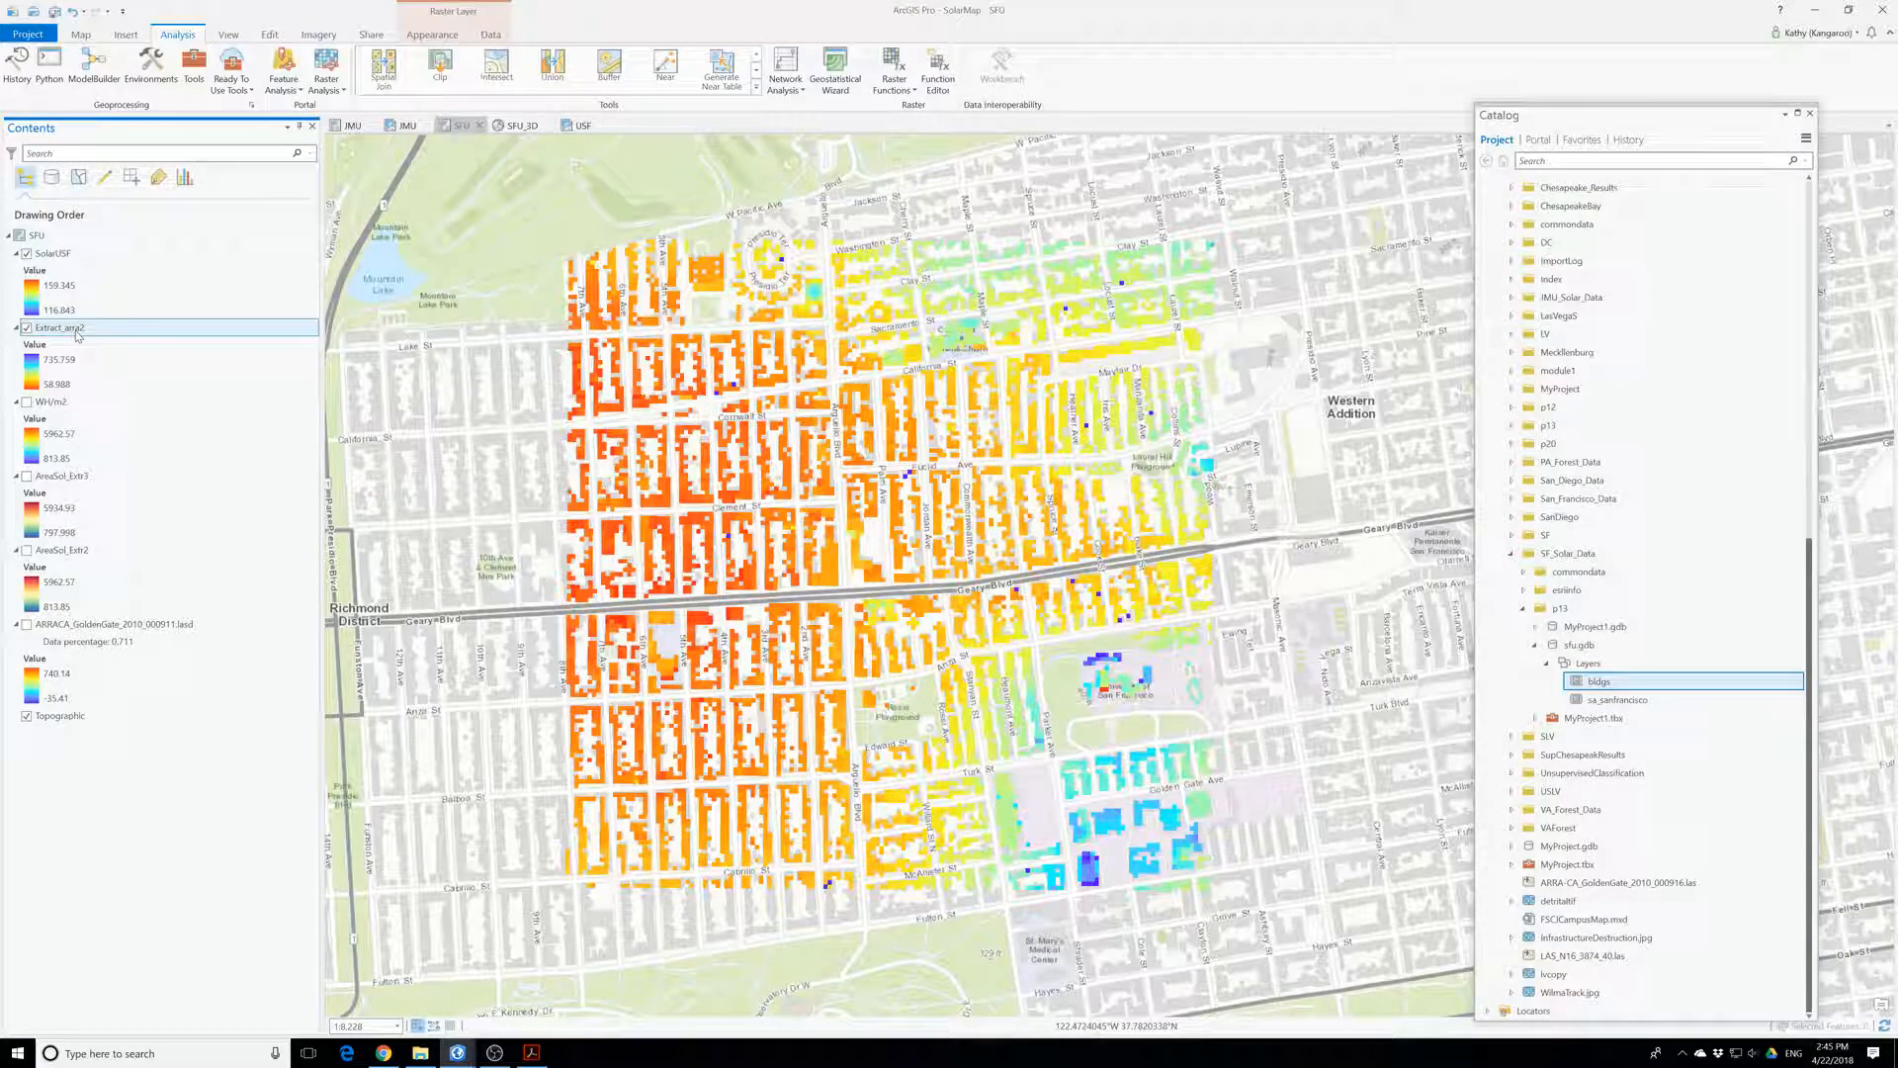
- Run Area Solar Radiation on Extract_arra2 with the time configuration set to Within day, and close the tool
click(194, 85)
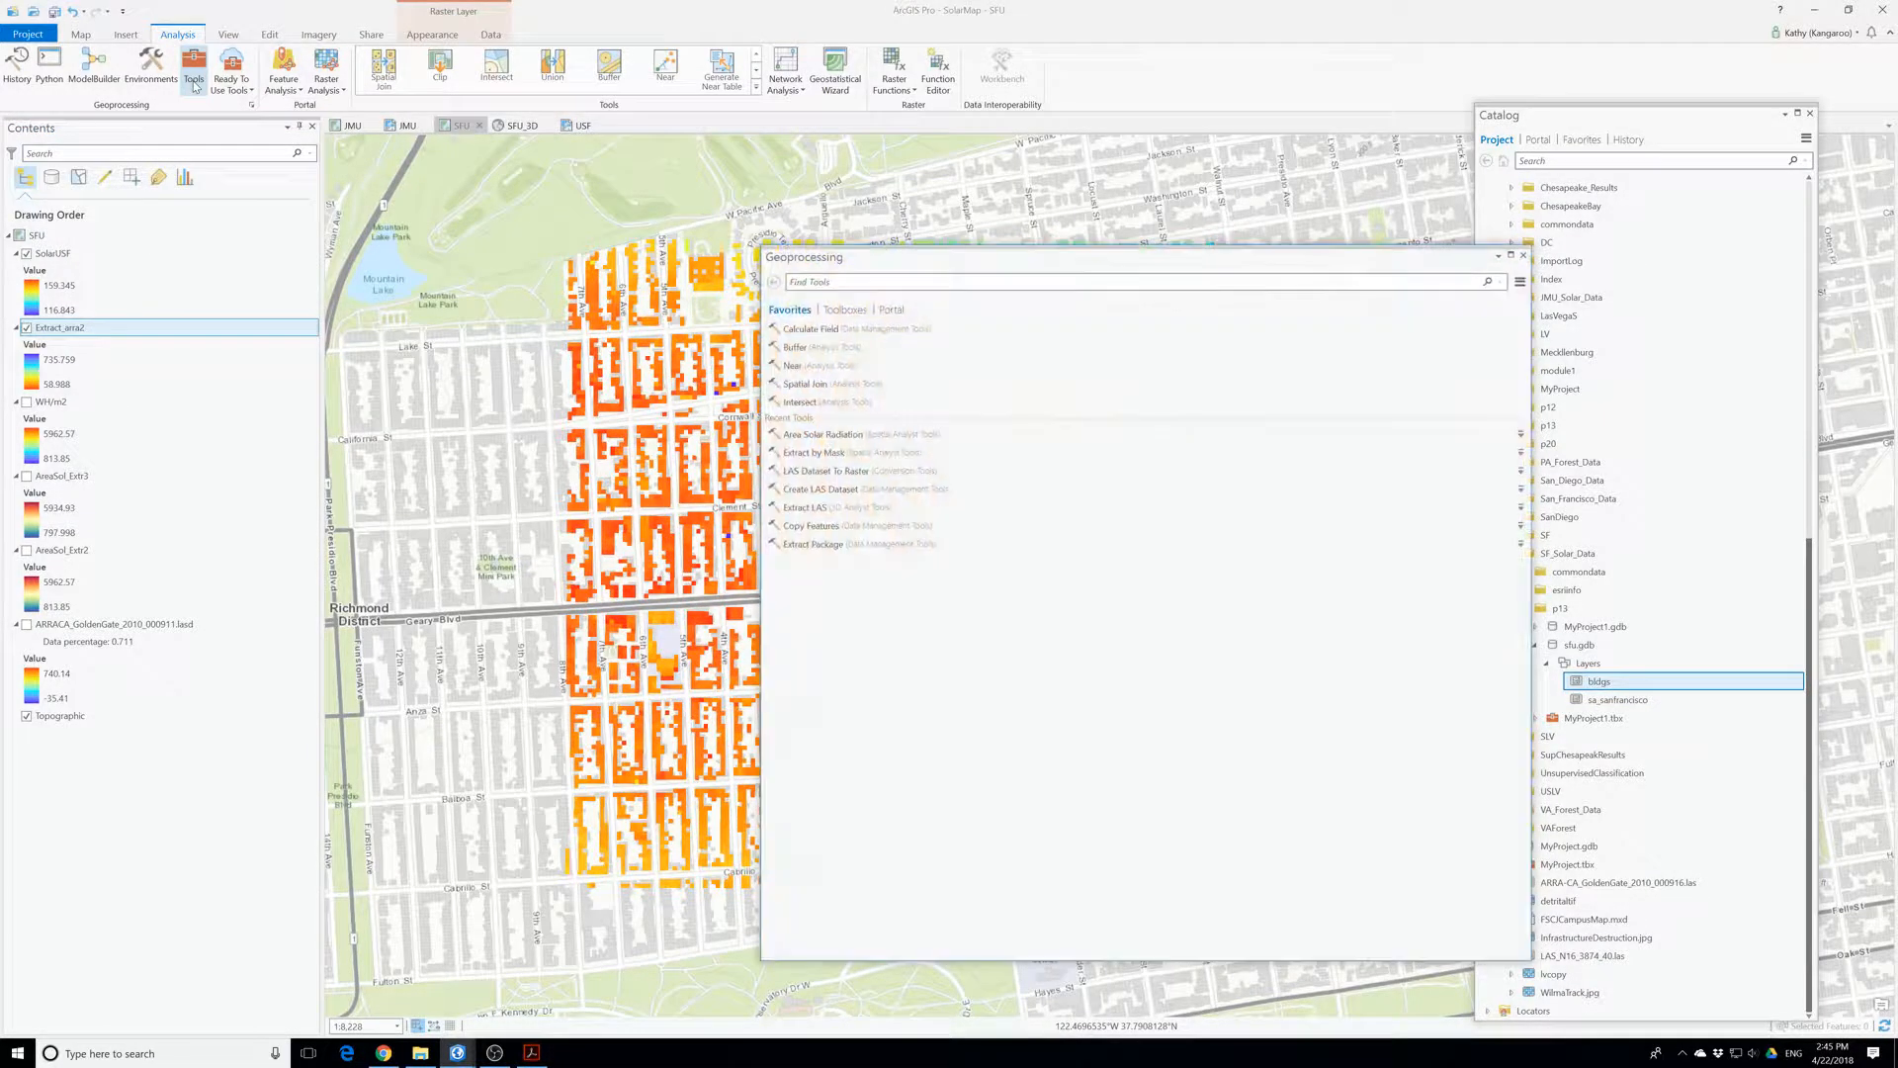
click(825, 441)
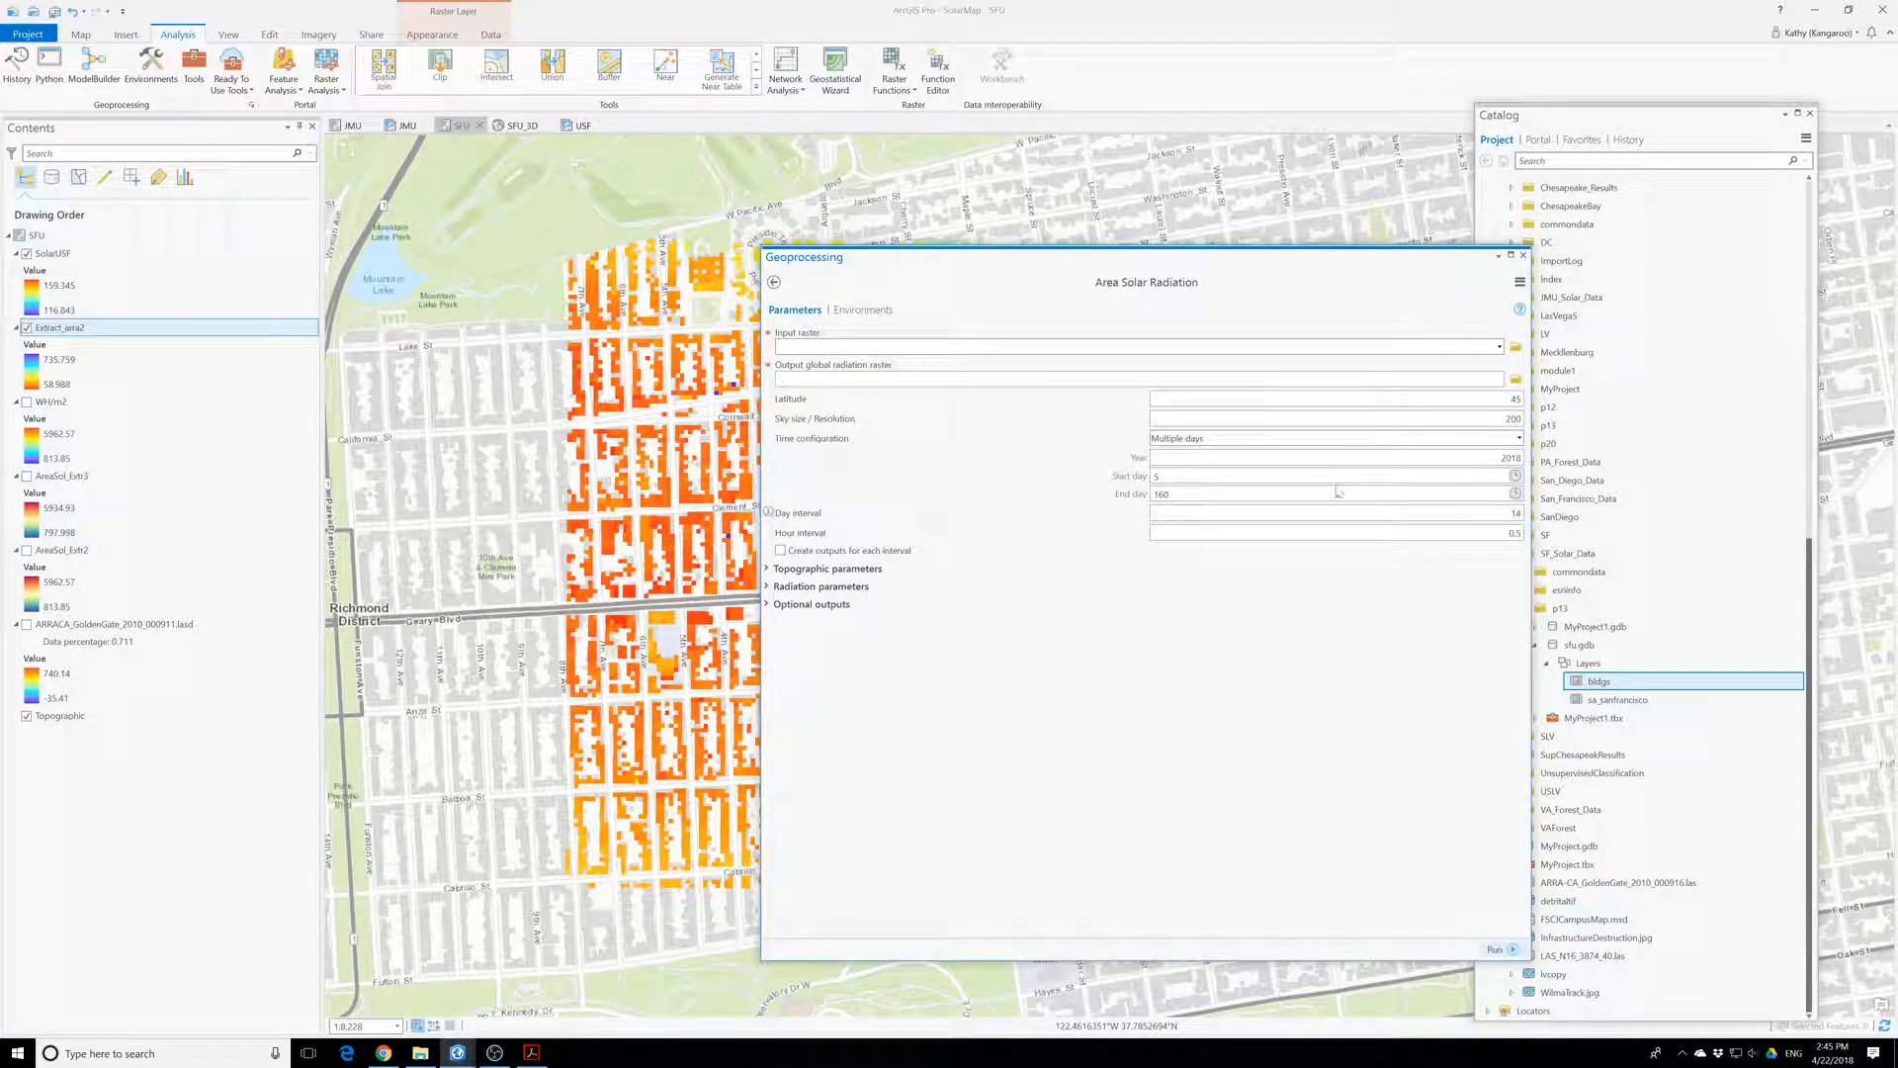
click(1499, 347)
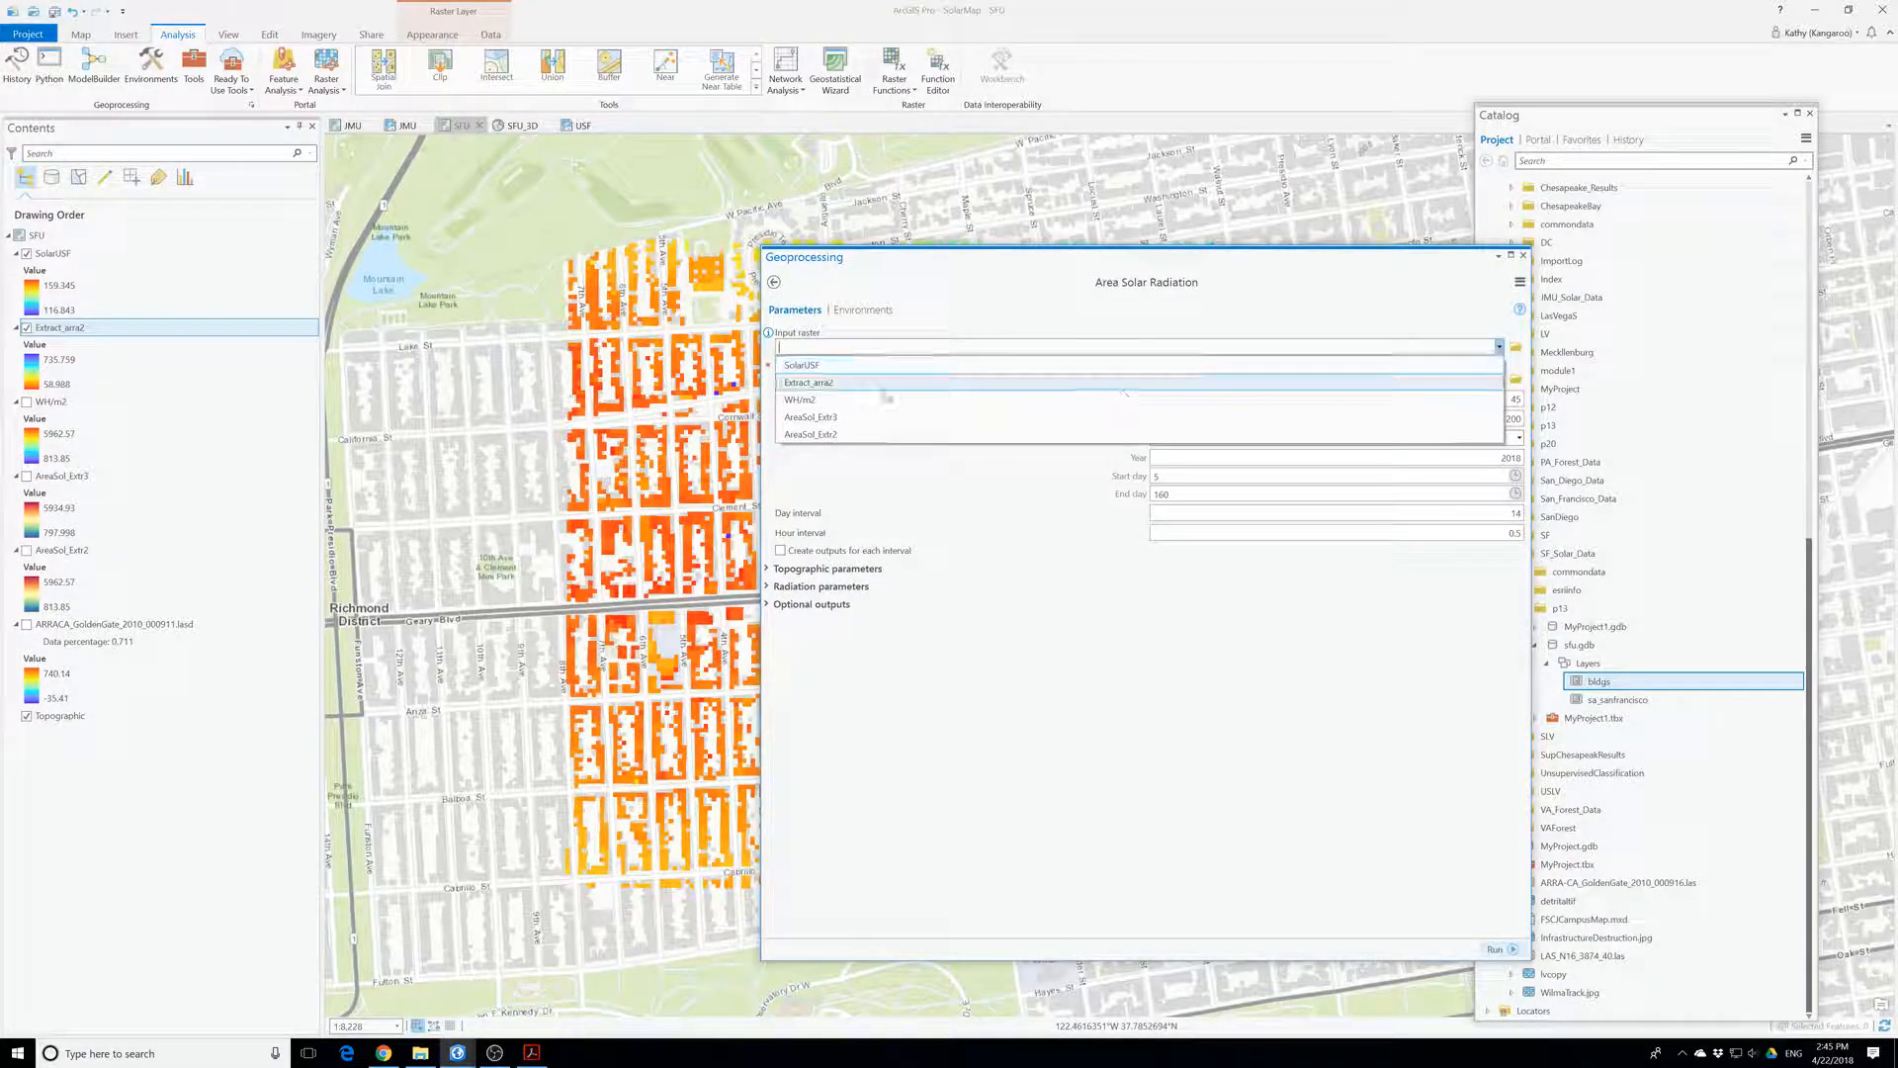
click(949, 383)
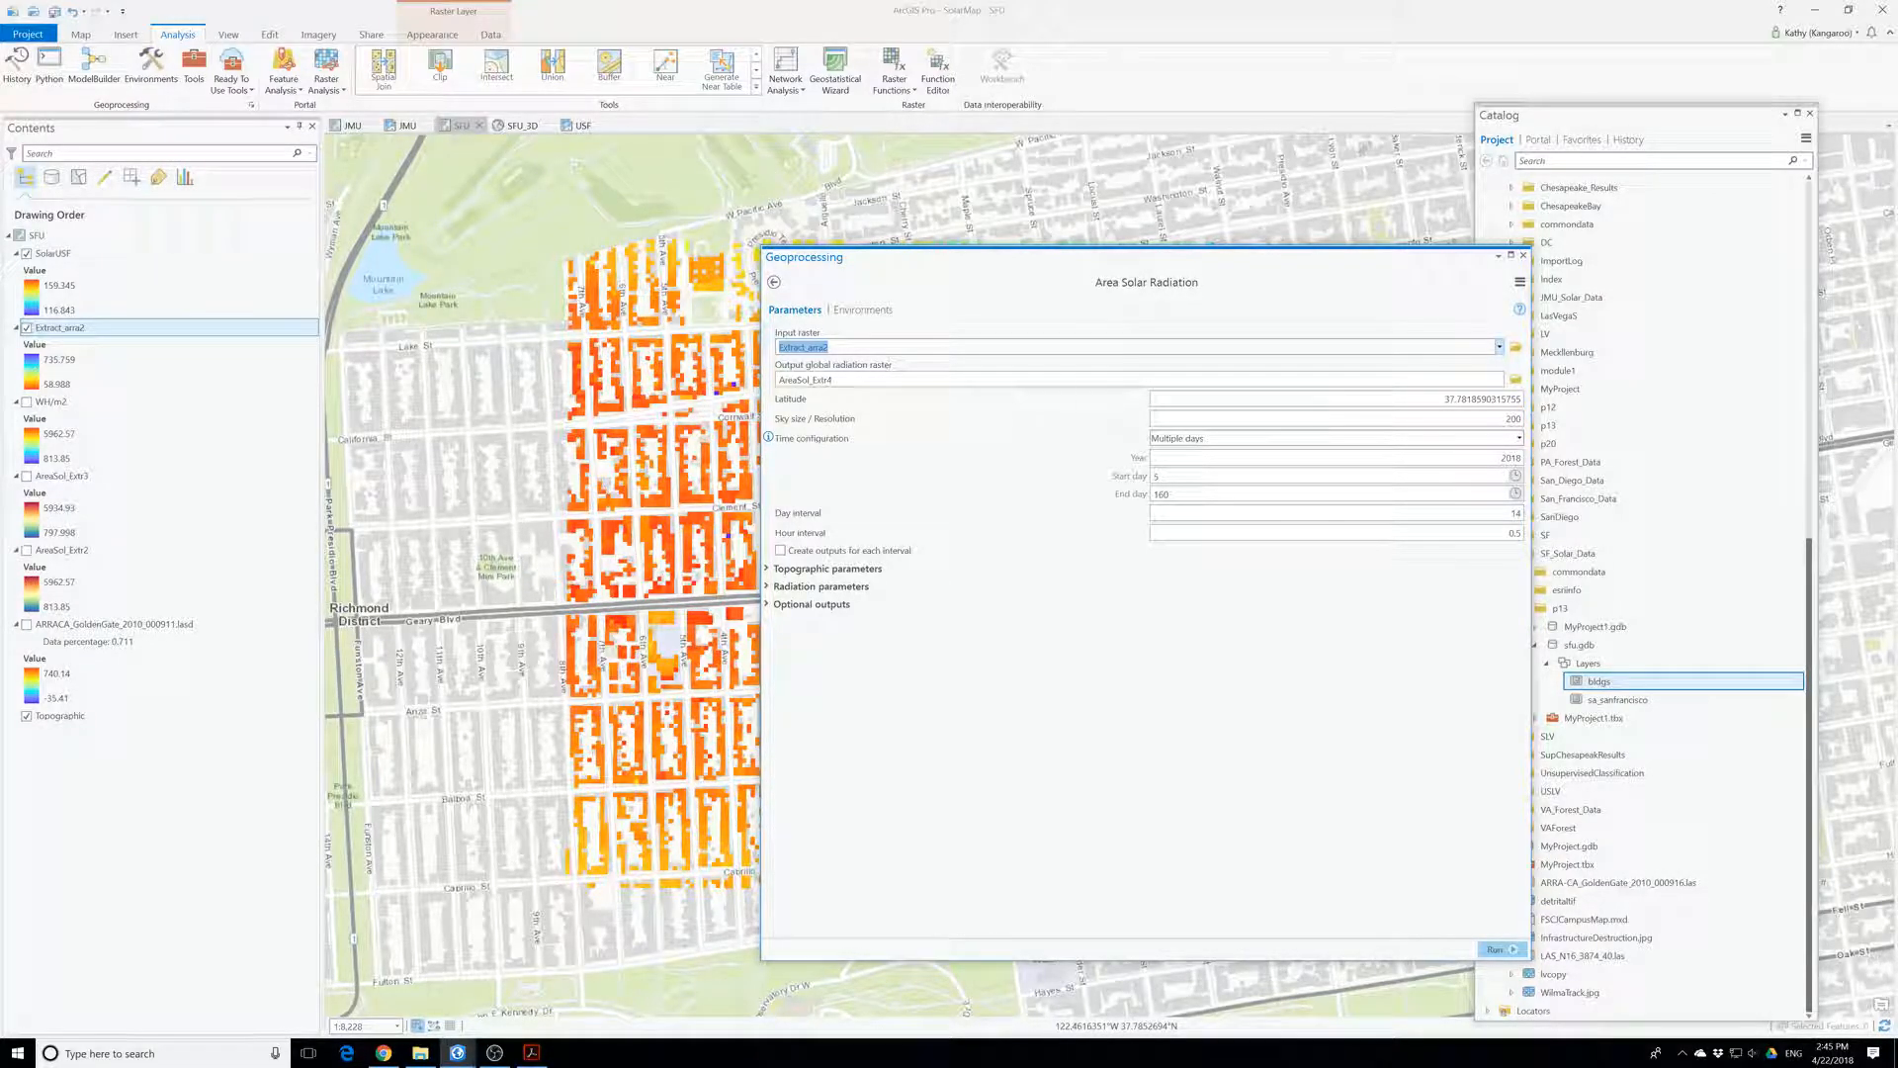
click(1518, 437)
click(1283, 500)
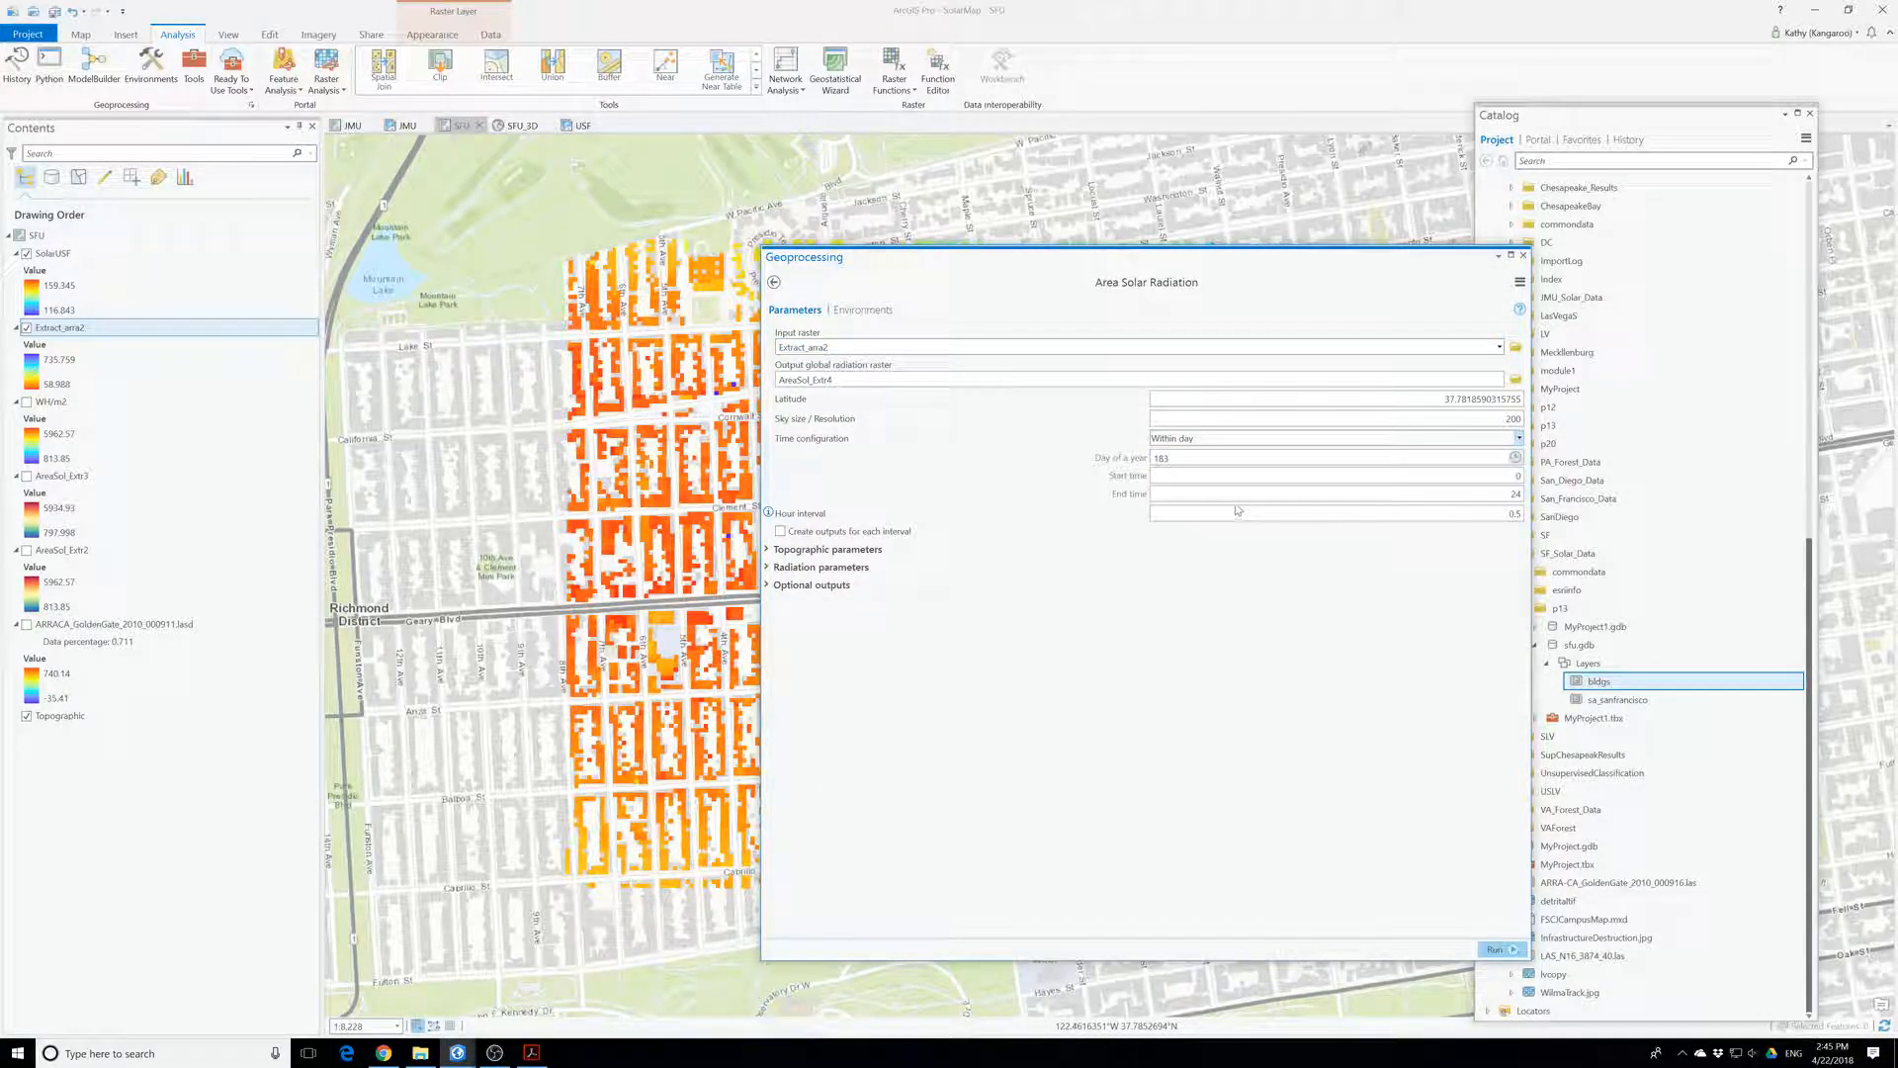
click(1497, 949)
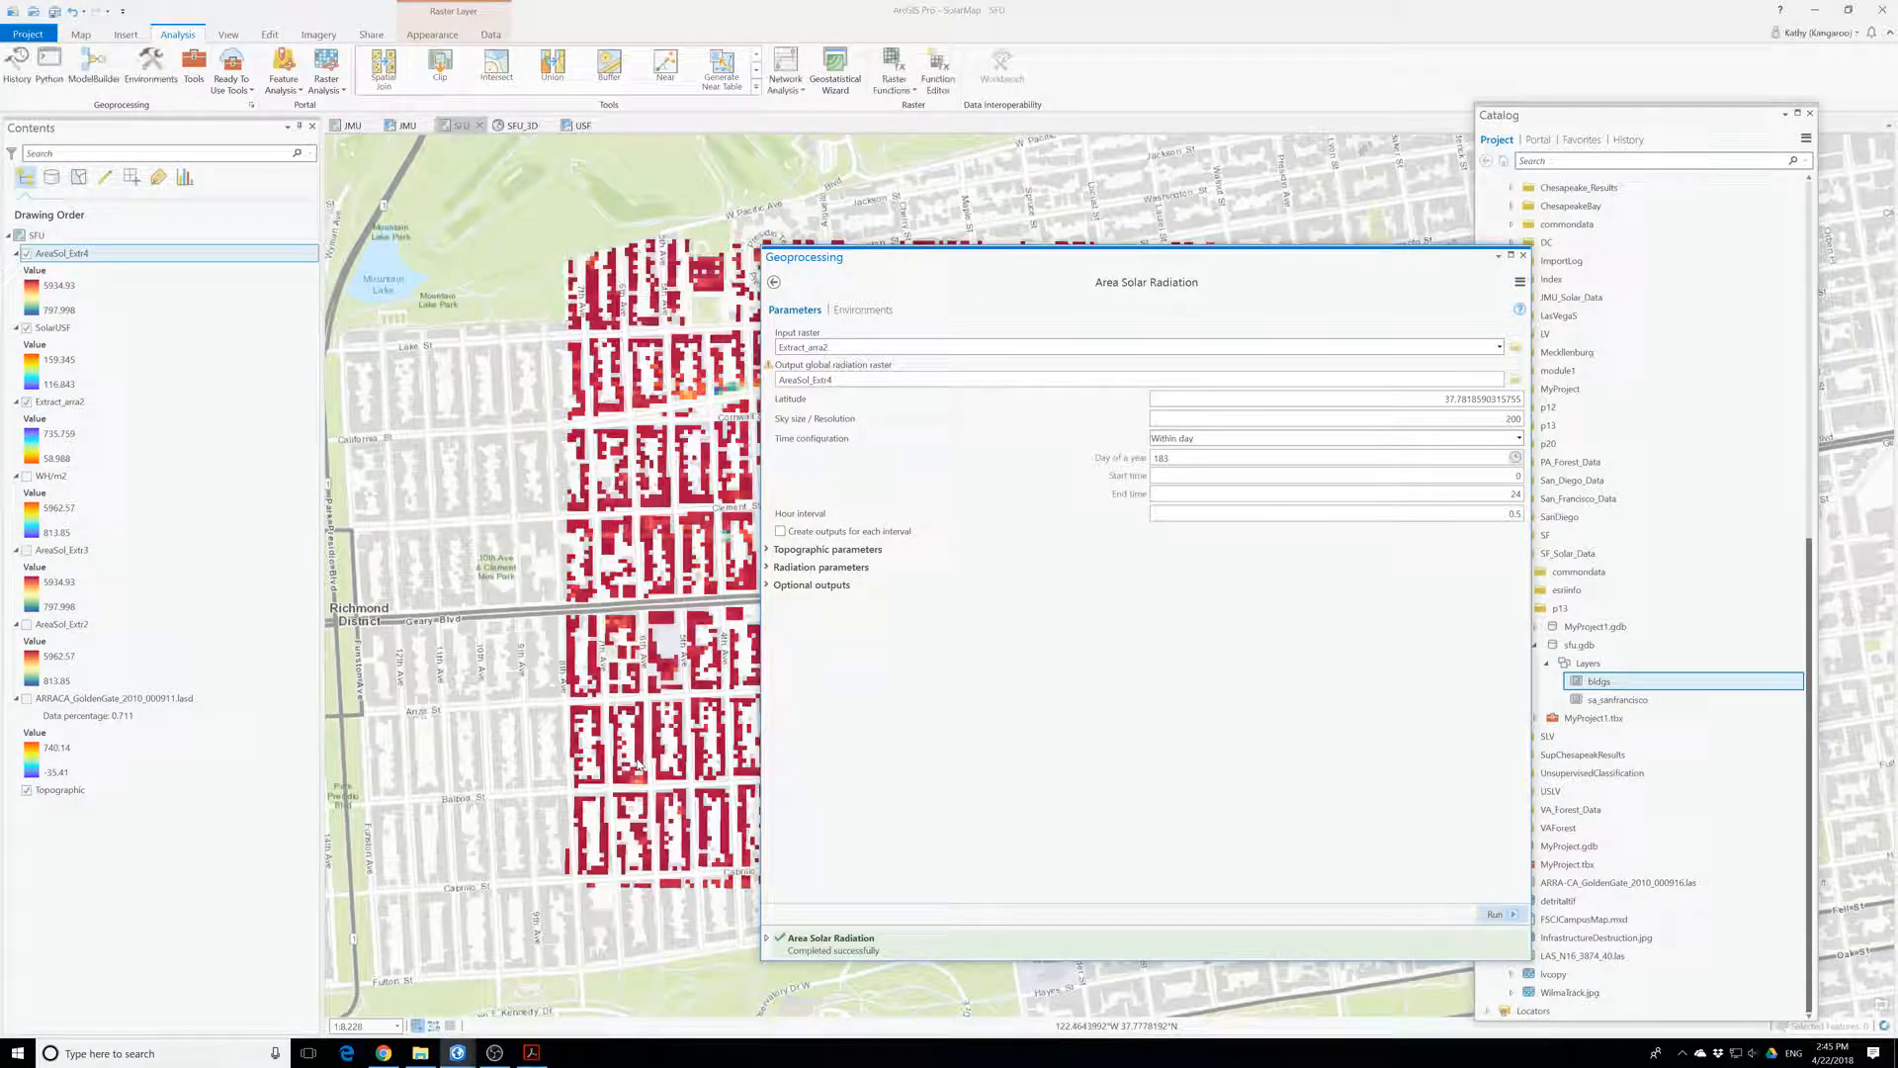
click(1523, 256)
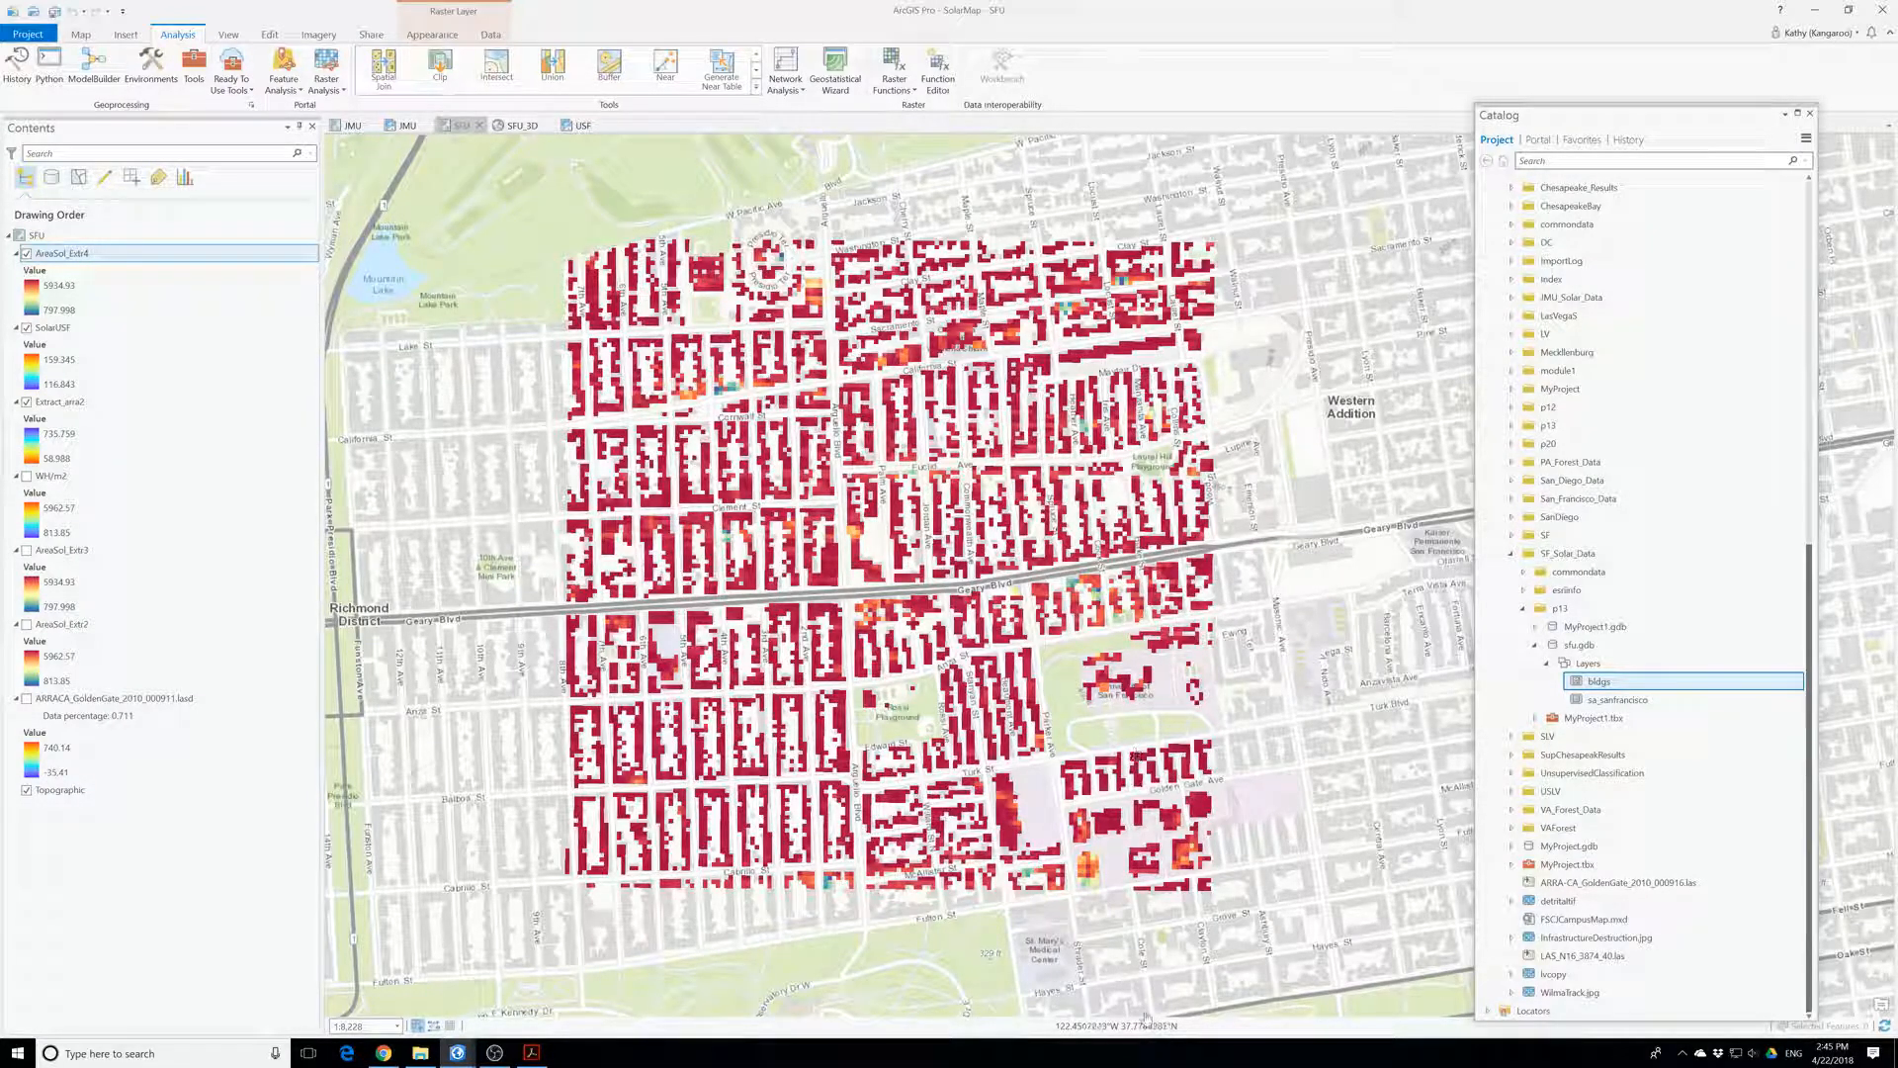
- Open the Extract LAS tool and choose ARRACA_GoldenGate_2010_000911.lasd as its input LAS dataset
click(170, 79)
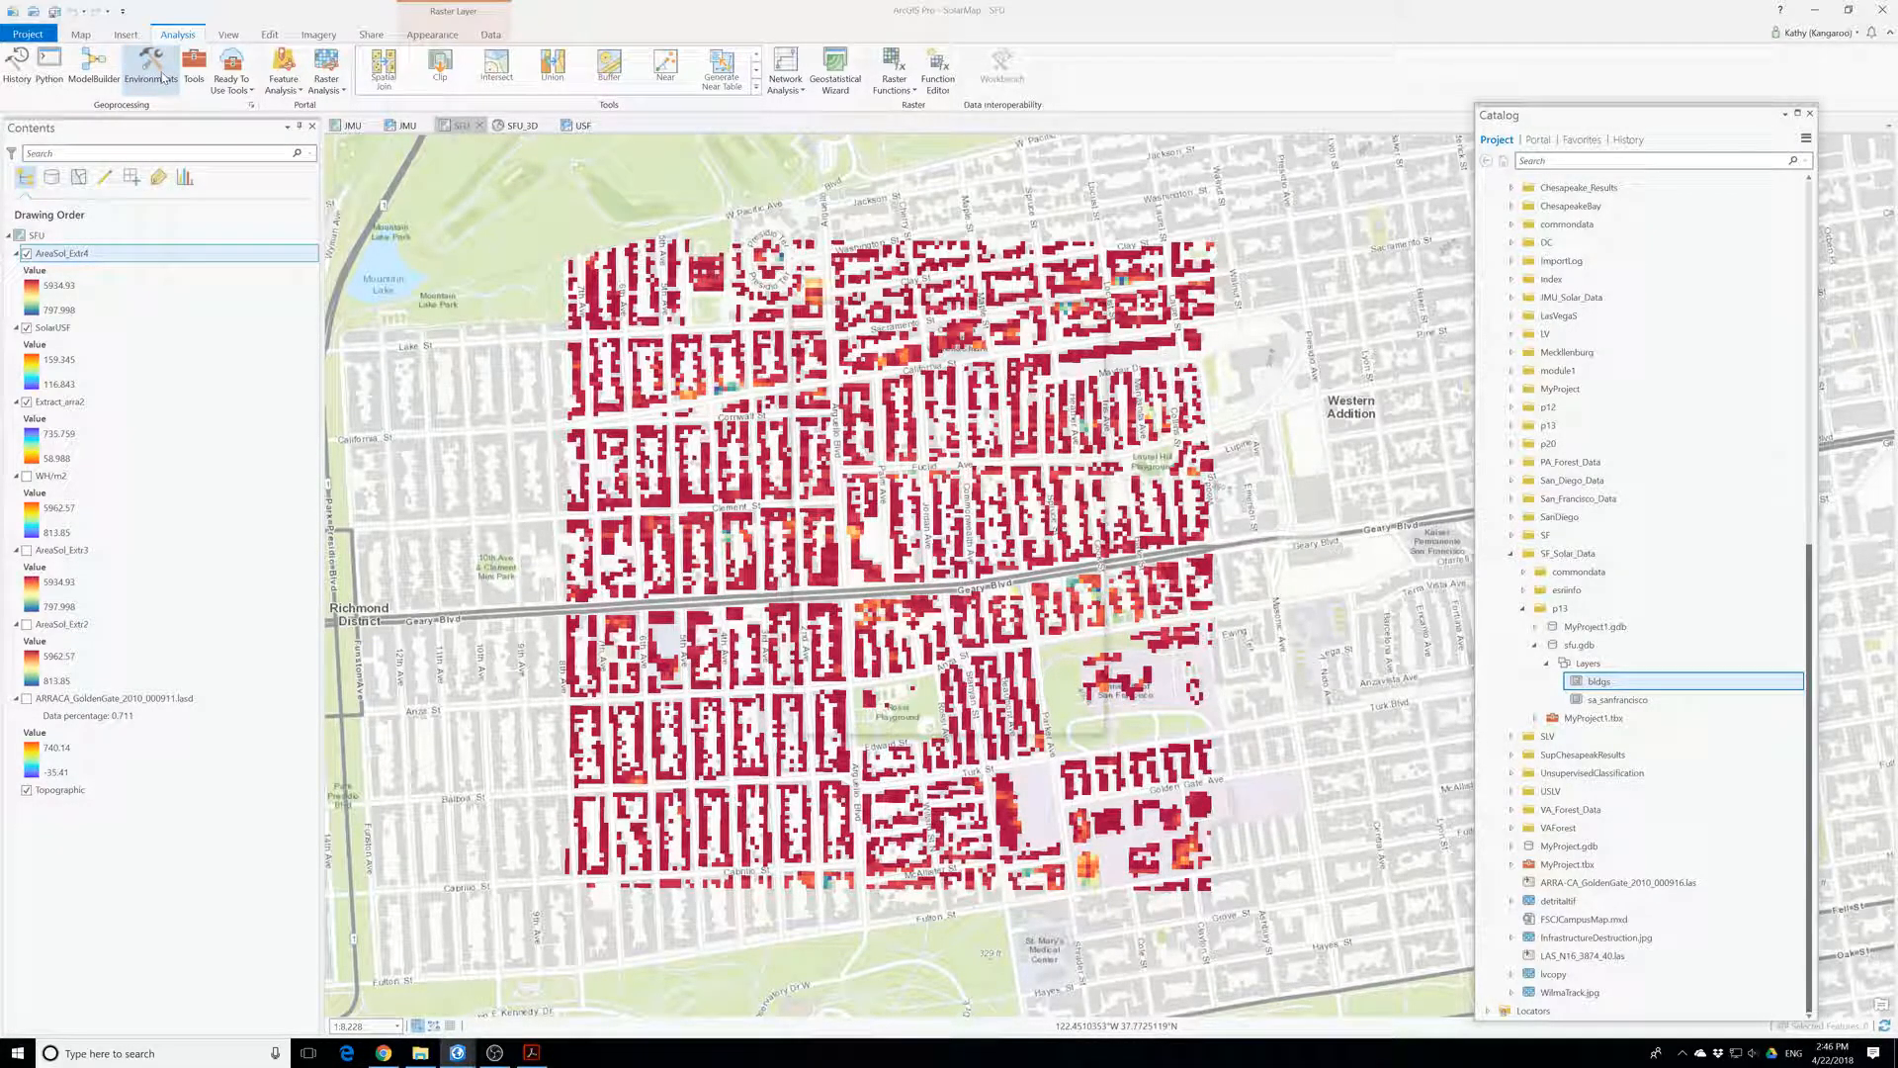
click(1091, 316)
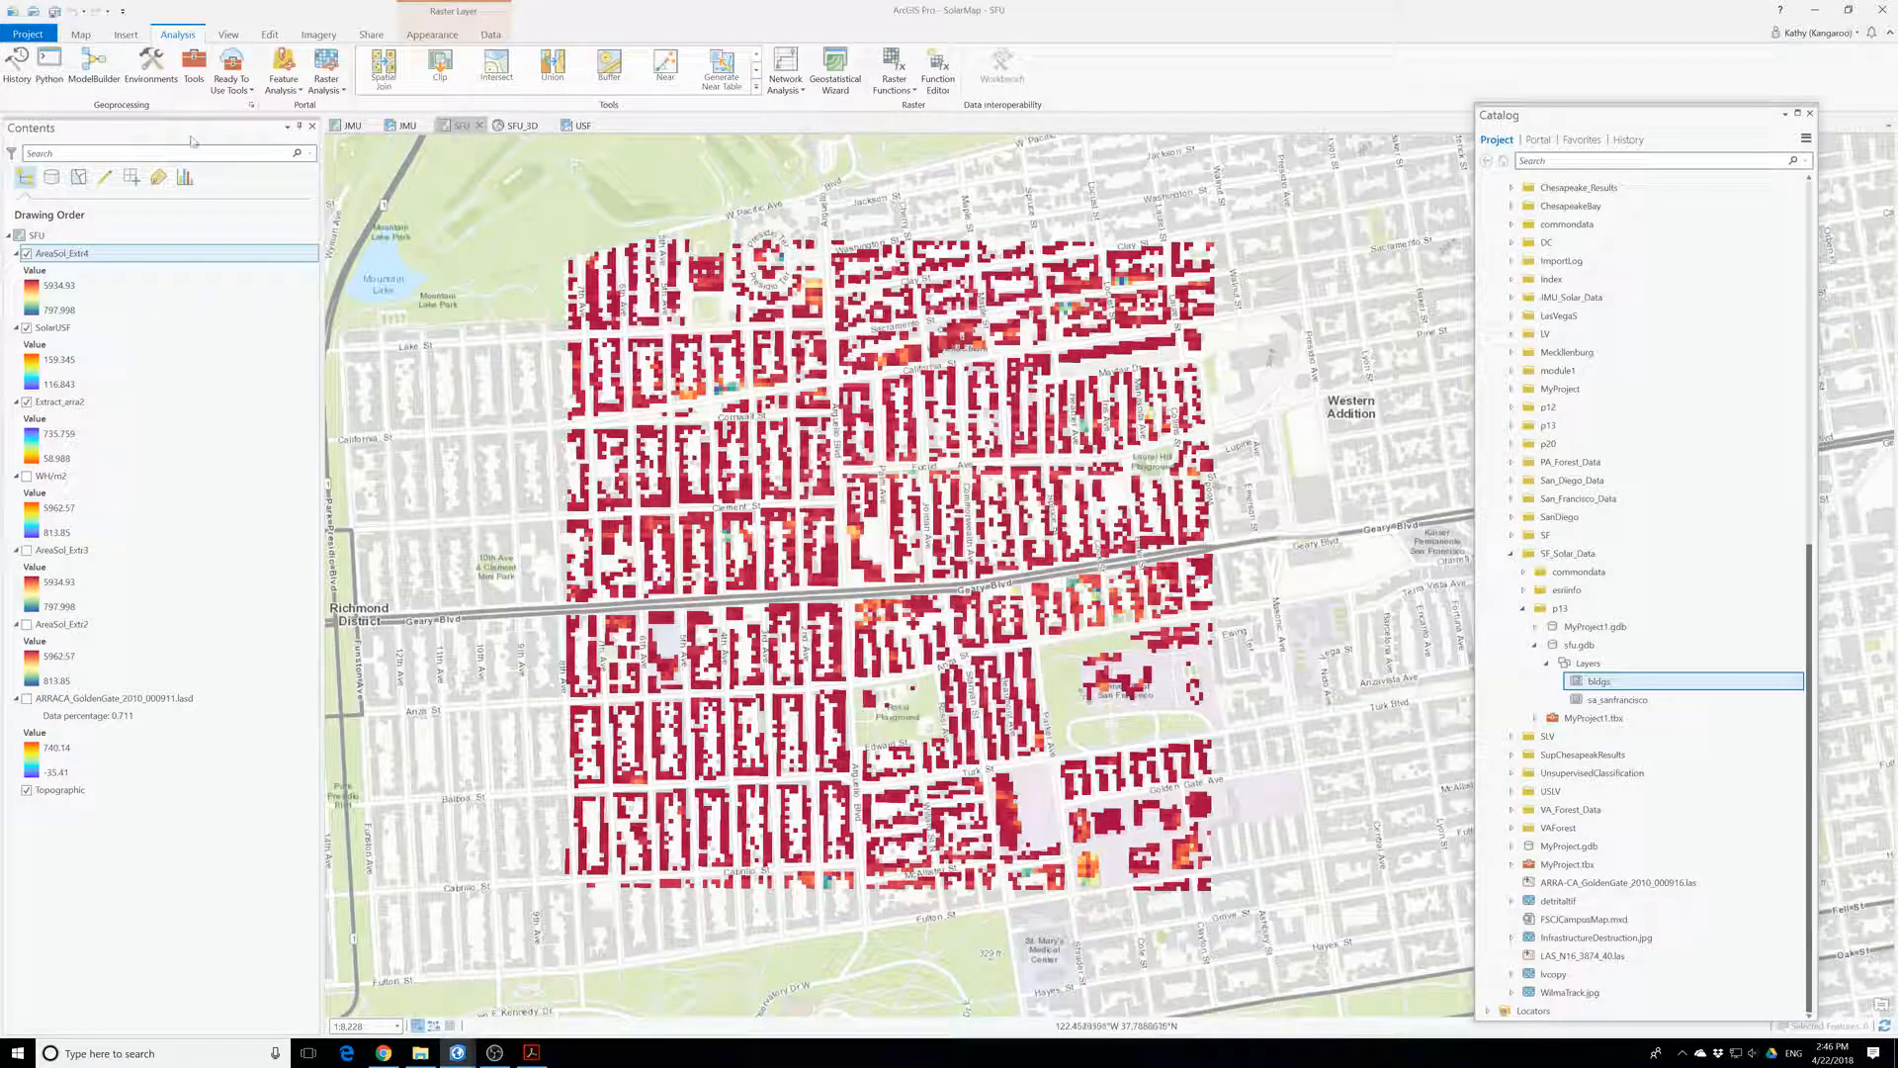
click(194, 72)
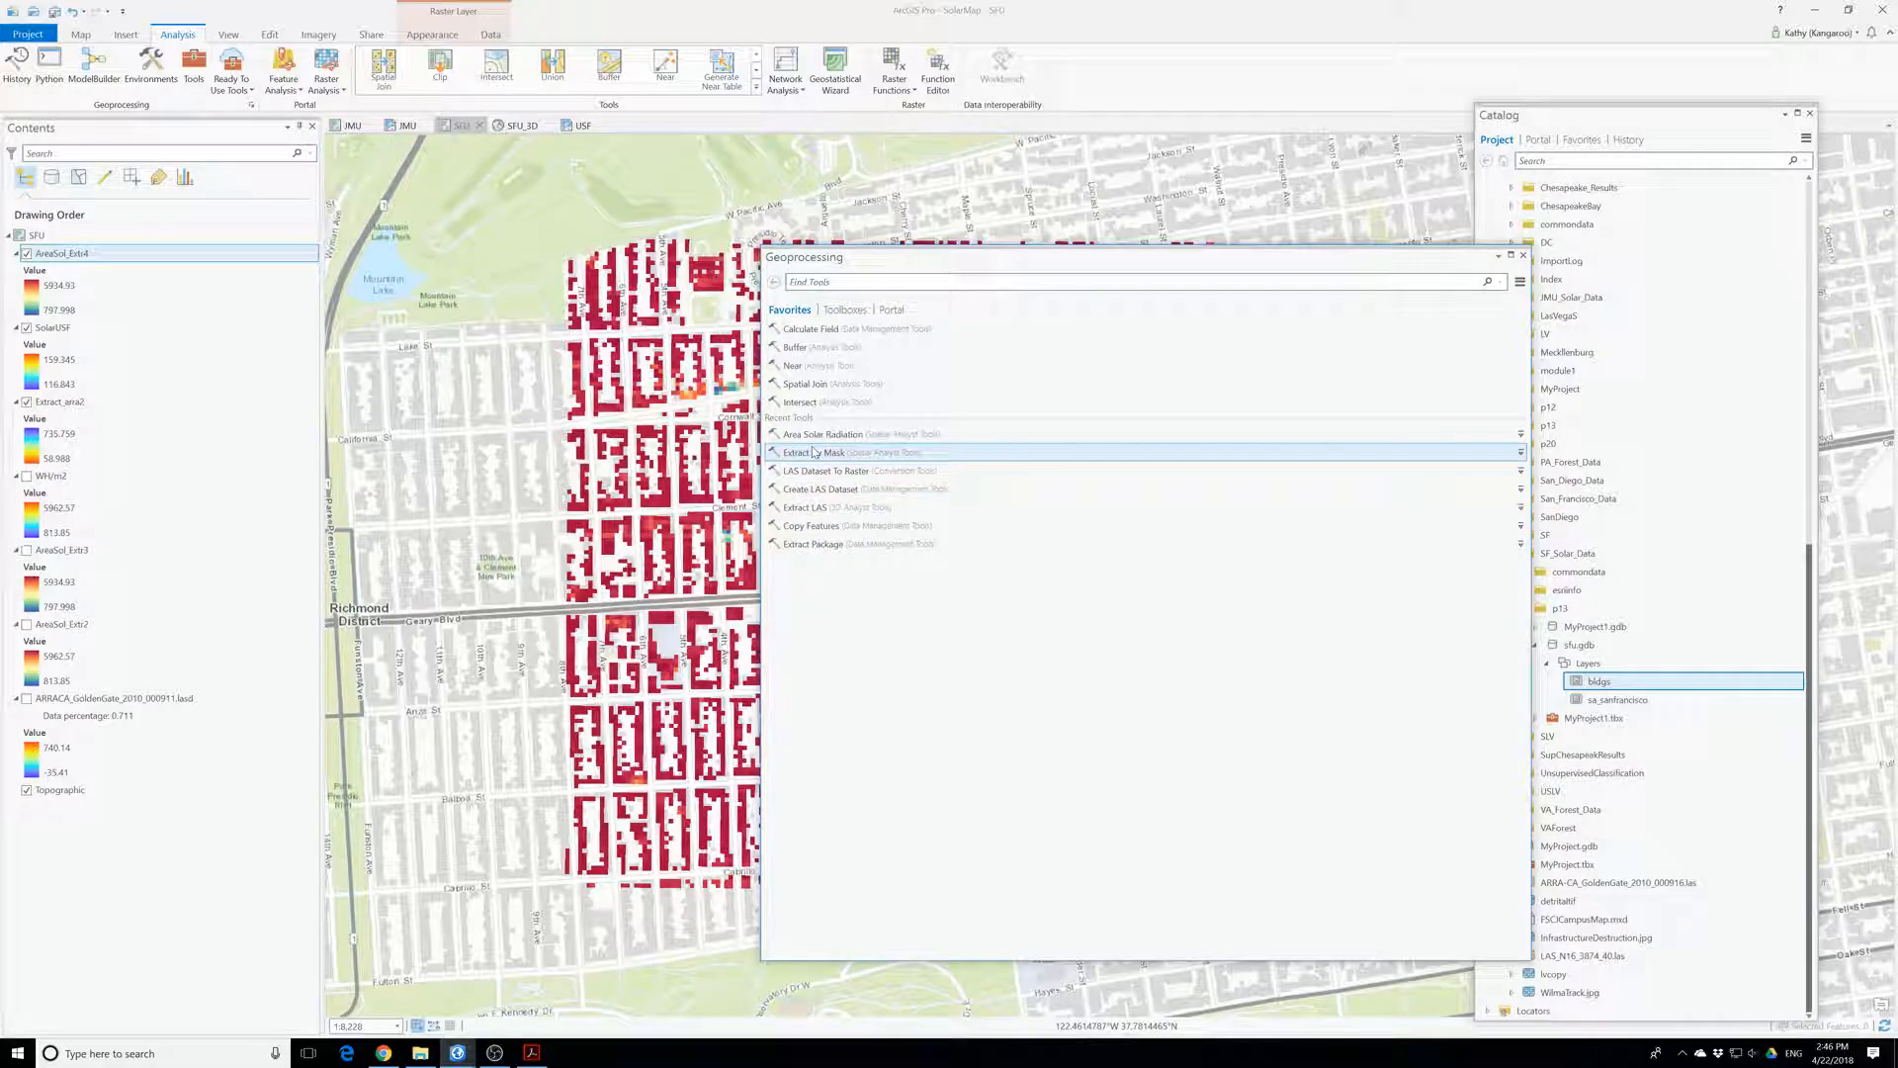
click(819, 508)
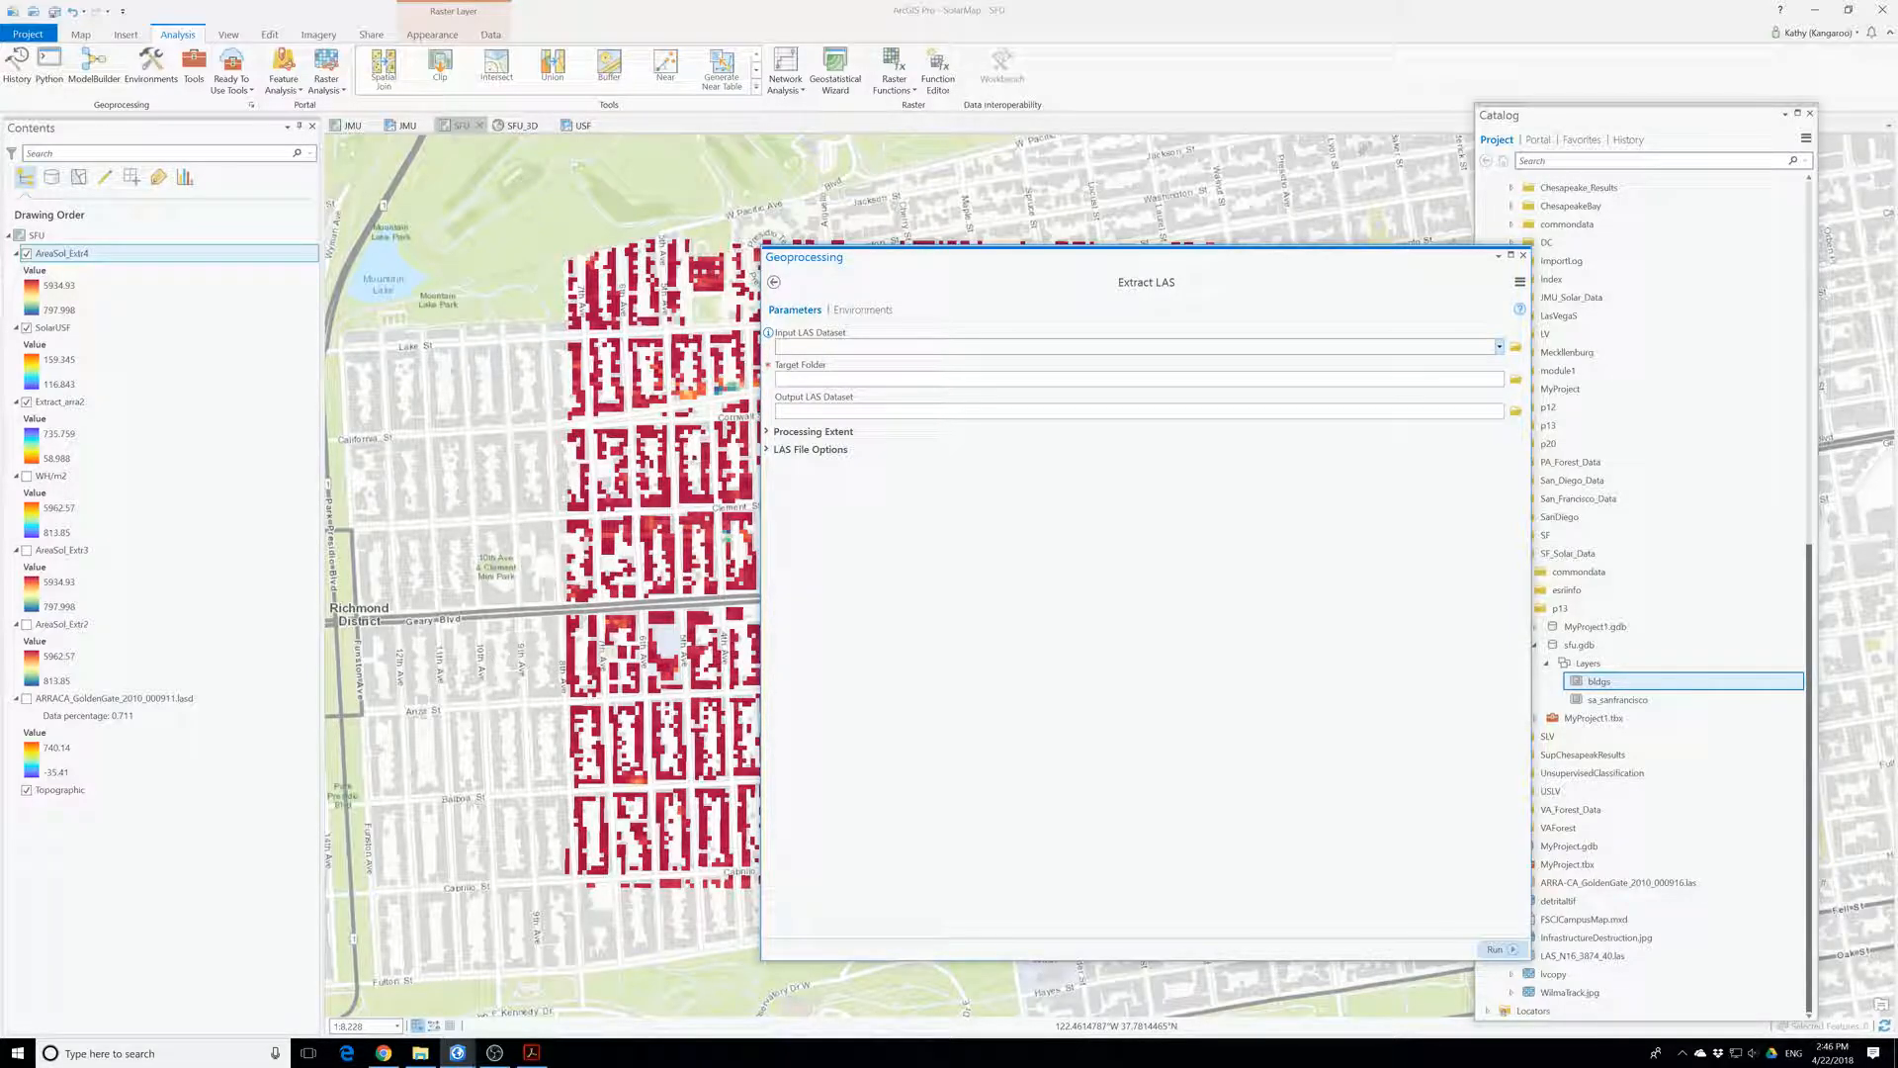
click(1499, 347)
click(887, 365)
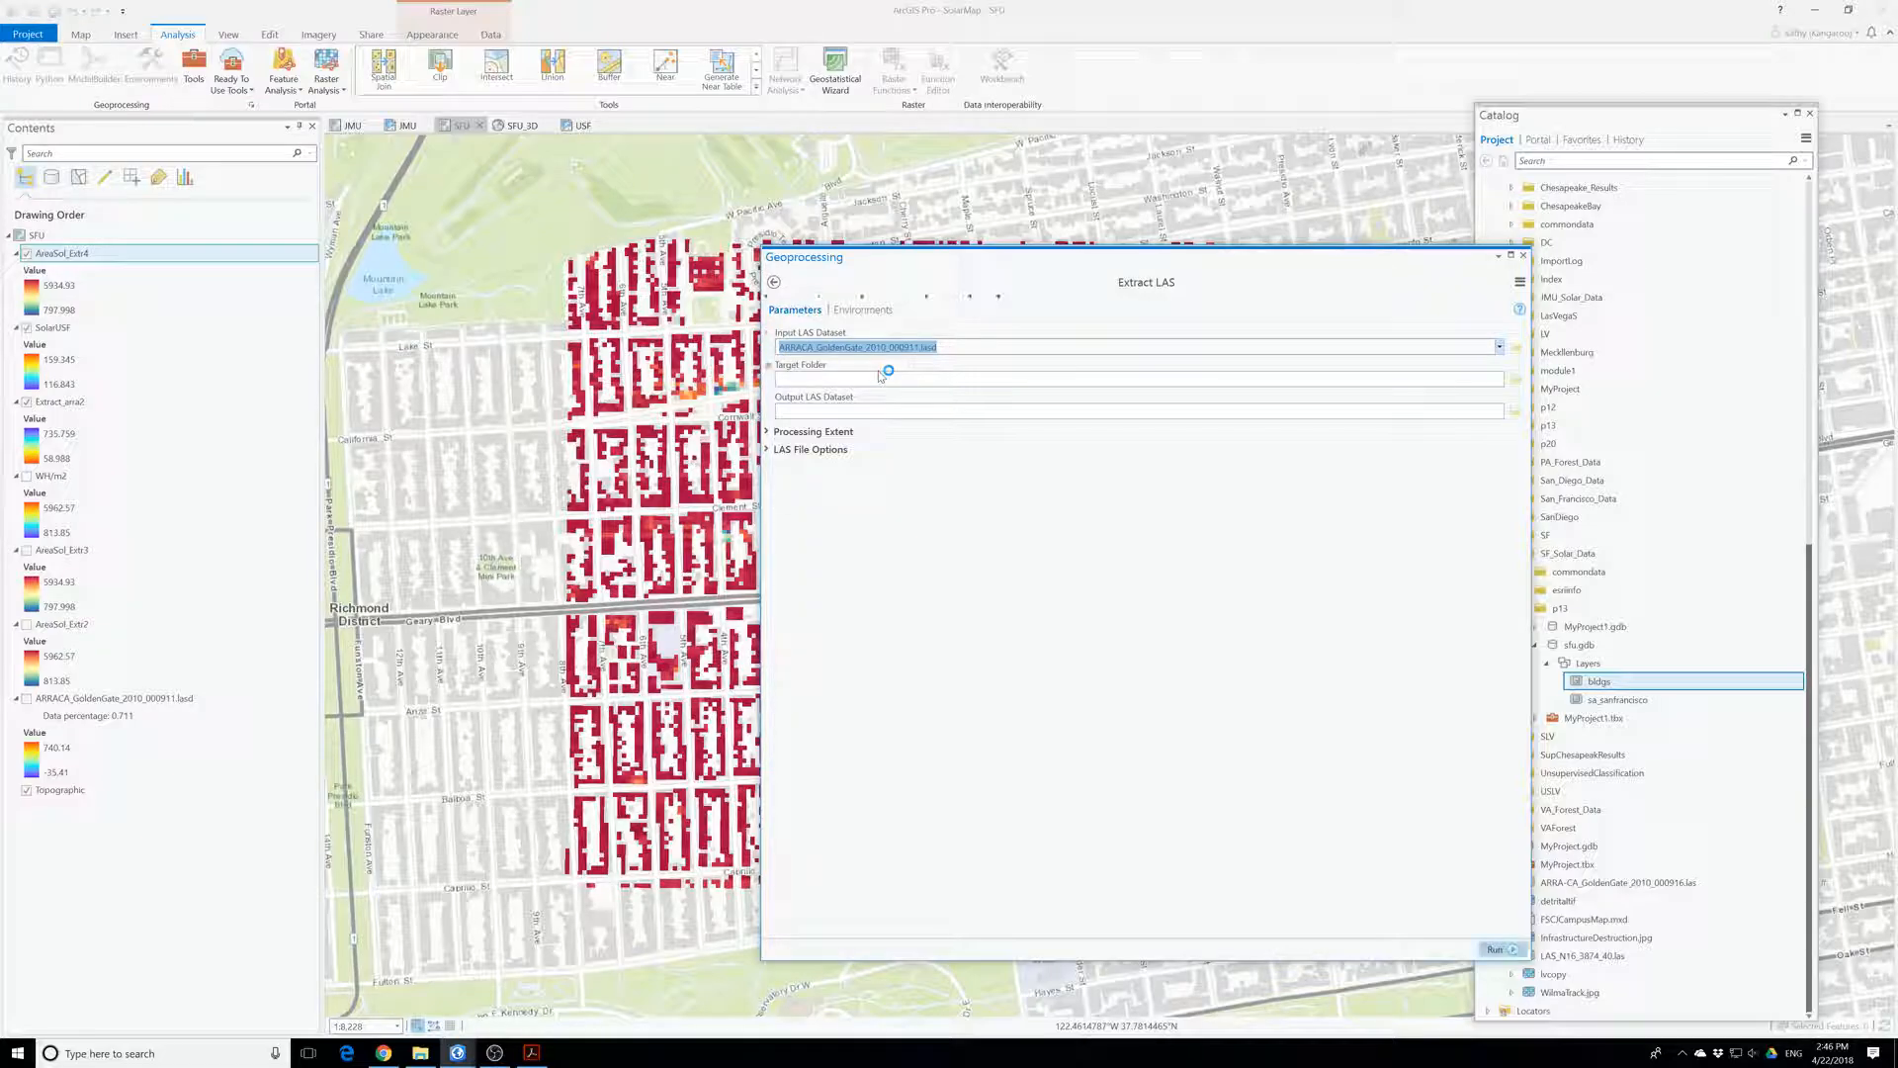
- Set the target folder to MakingSpatialDecision inside GIST1Pro, name the output LAS dataset WH/m2.lasd and run Extract LAS
click(1517, 384)
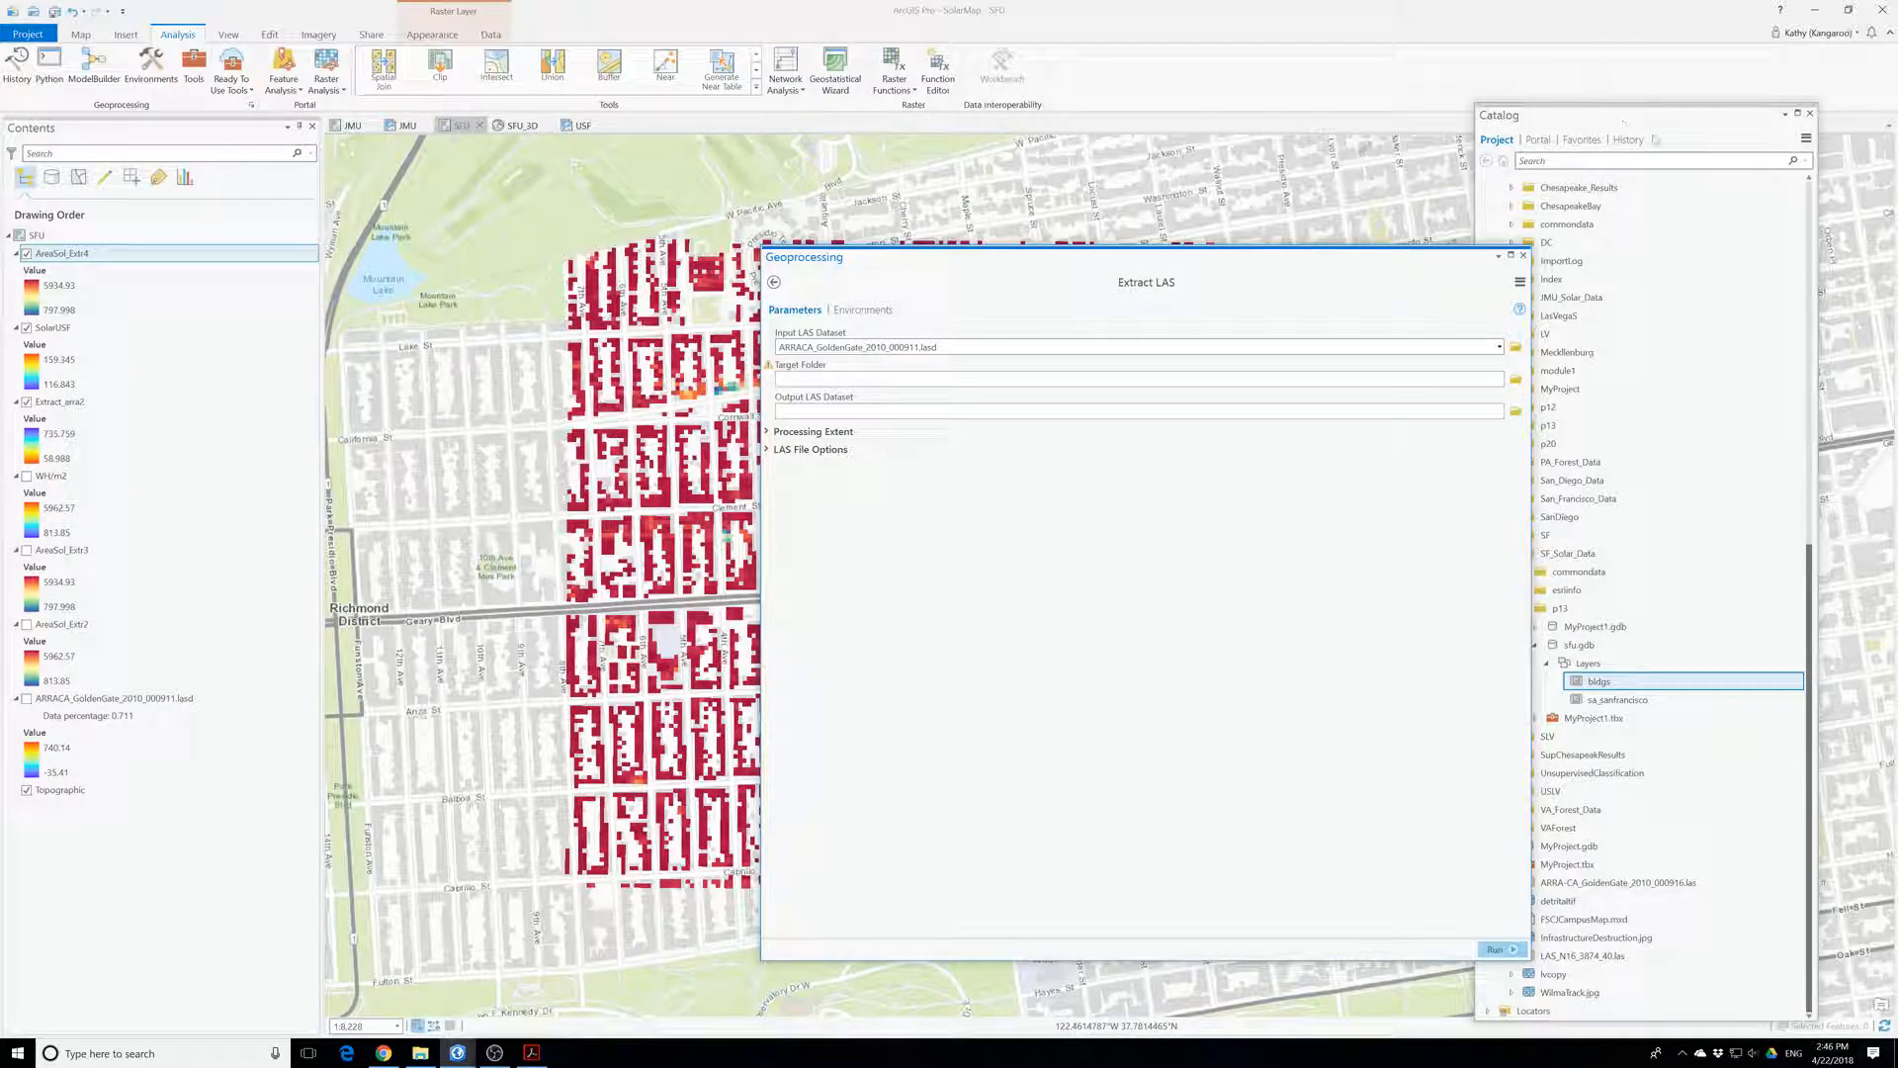
click(1516, 382)
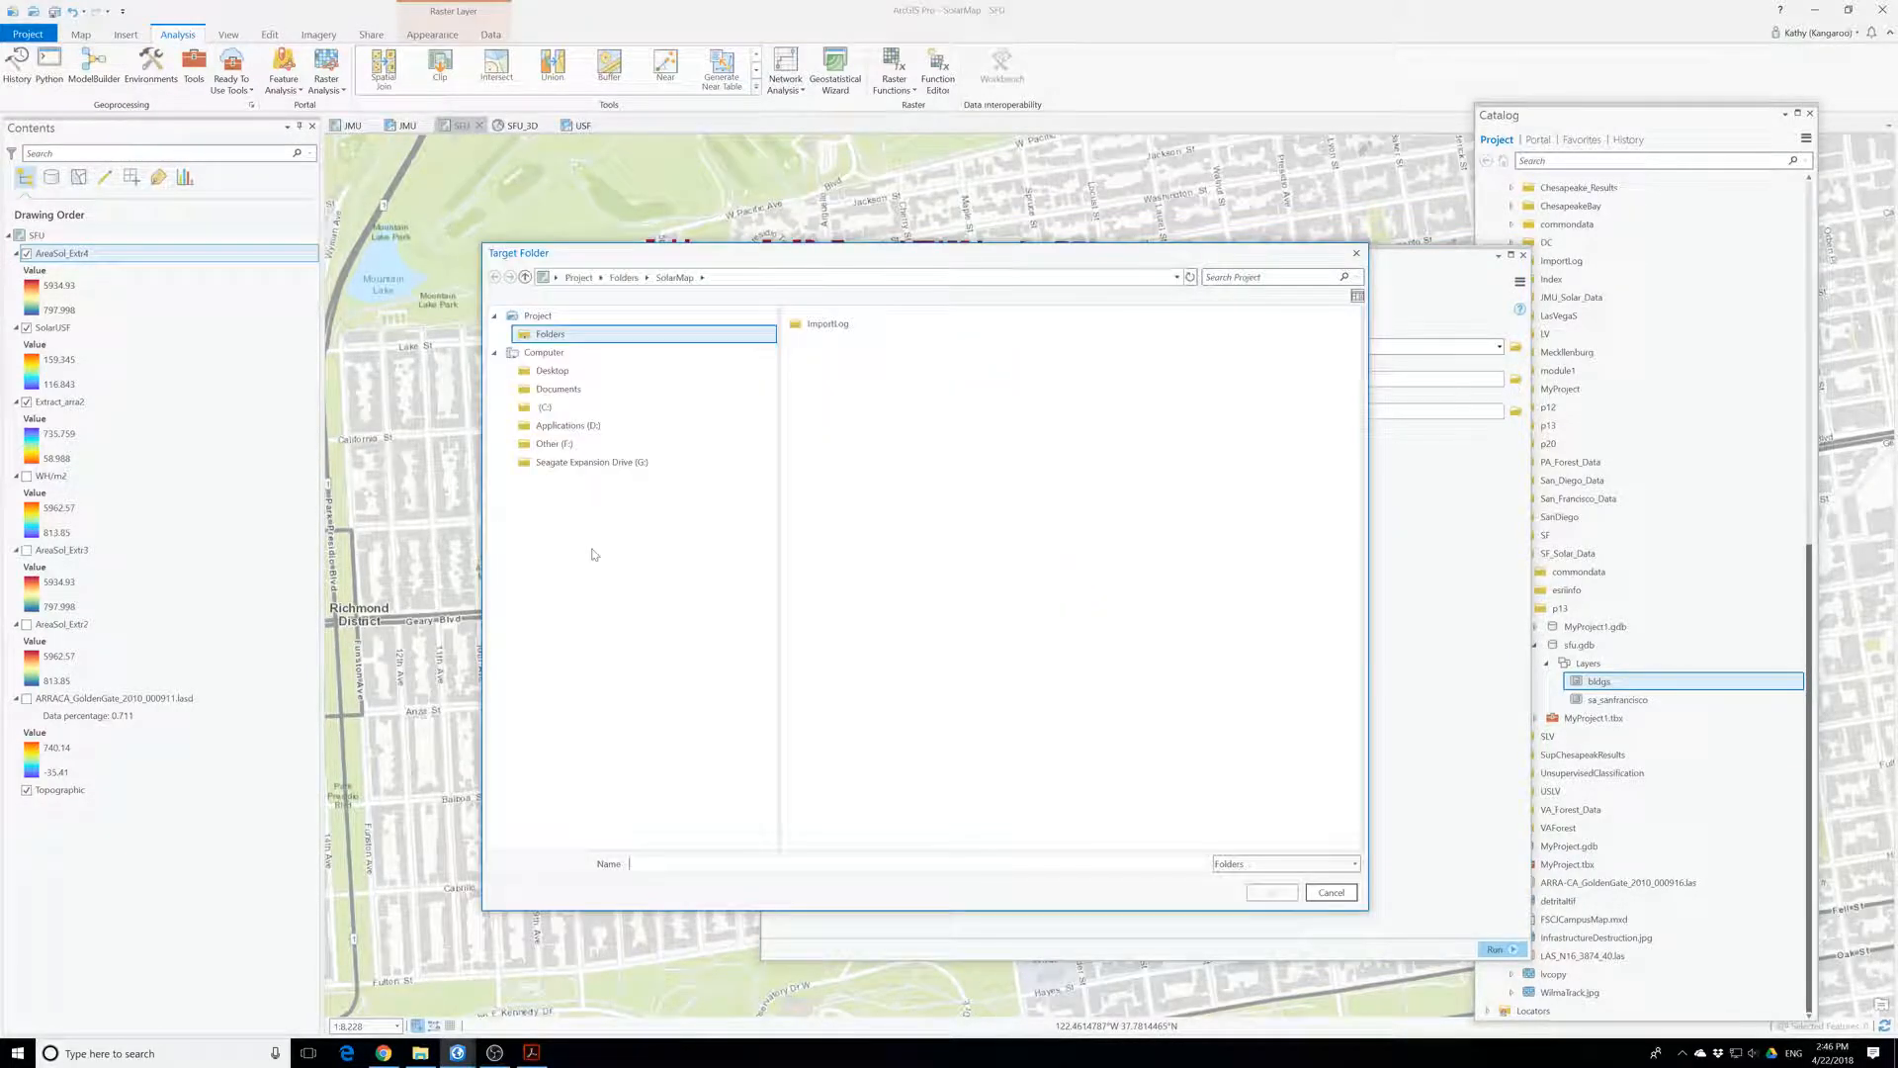
click(623, 278)
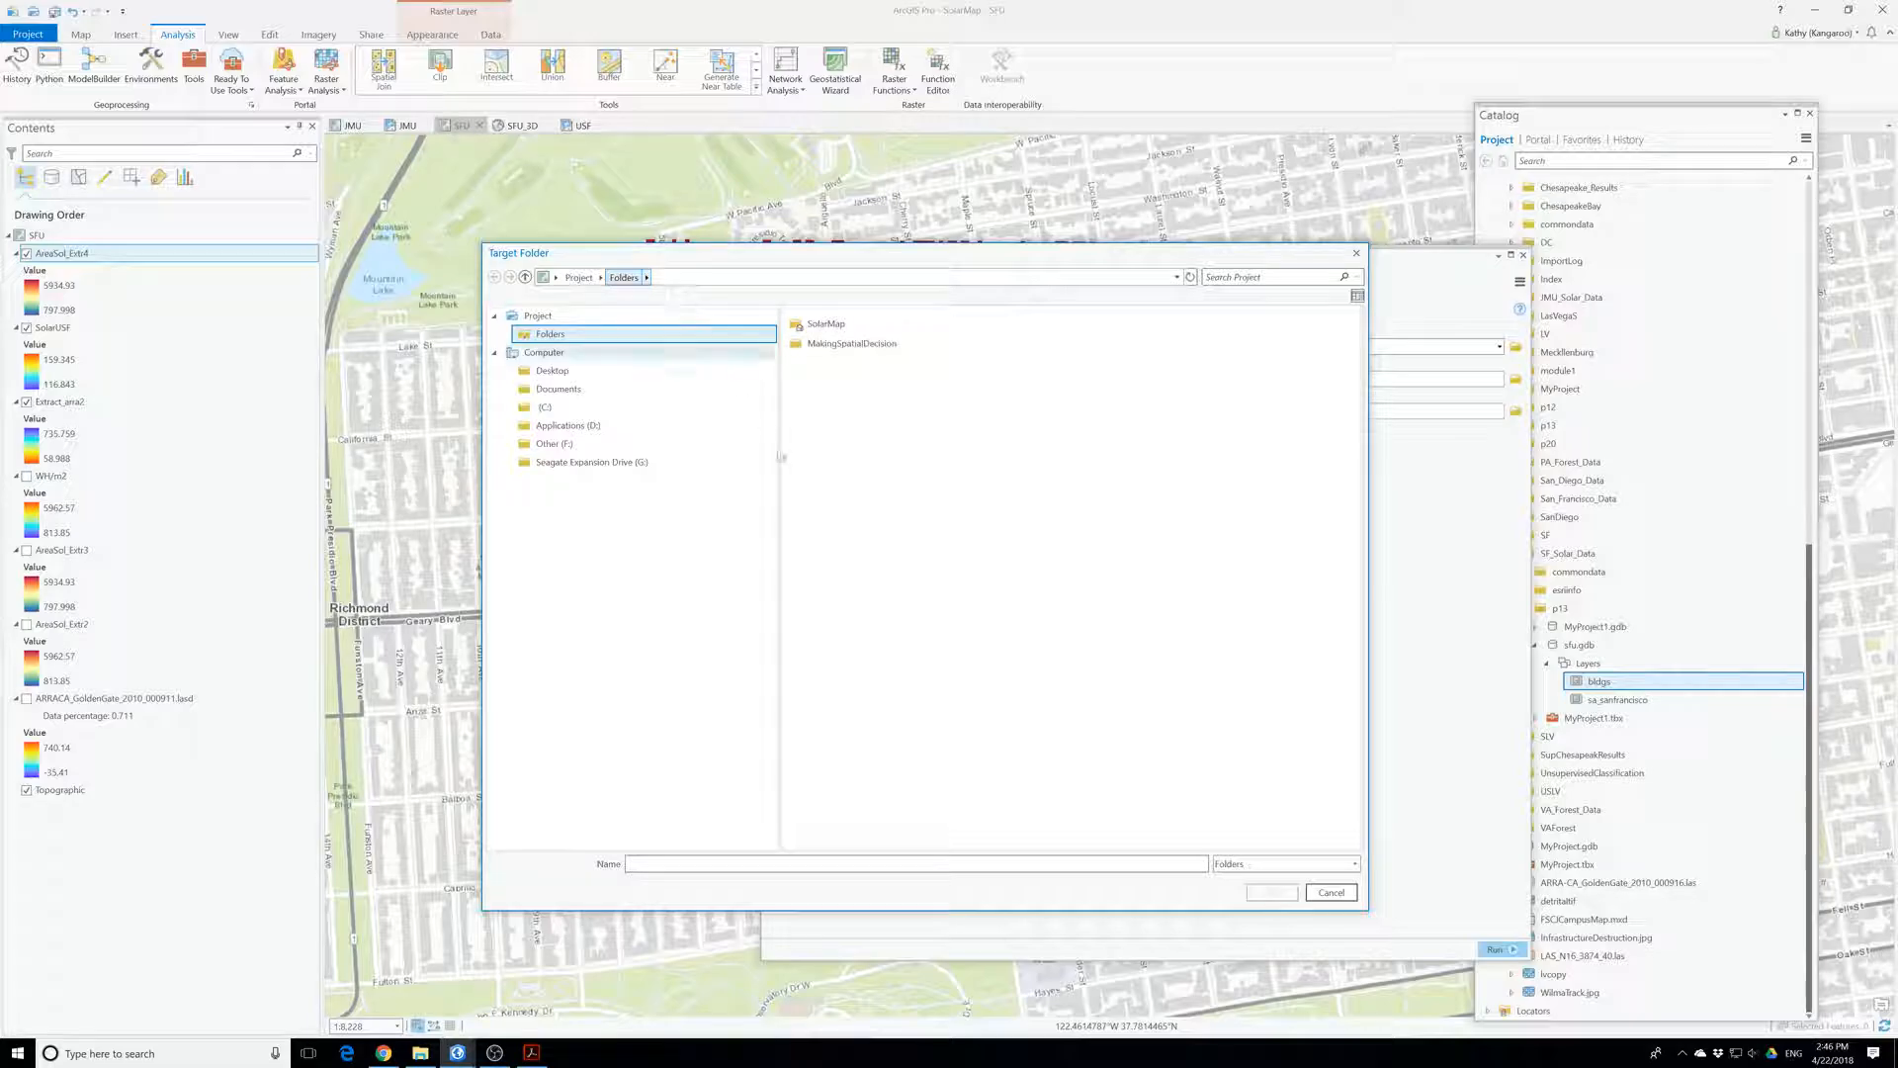
click(578, 278)
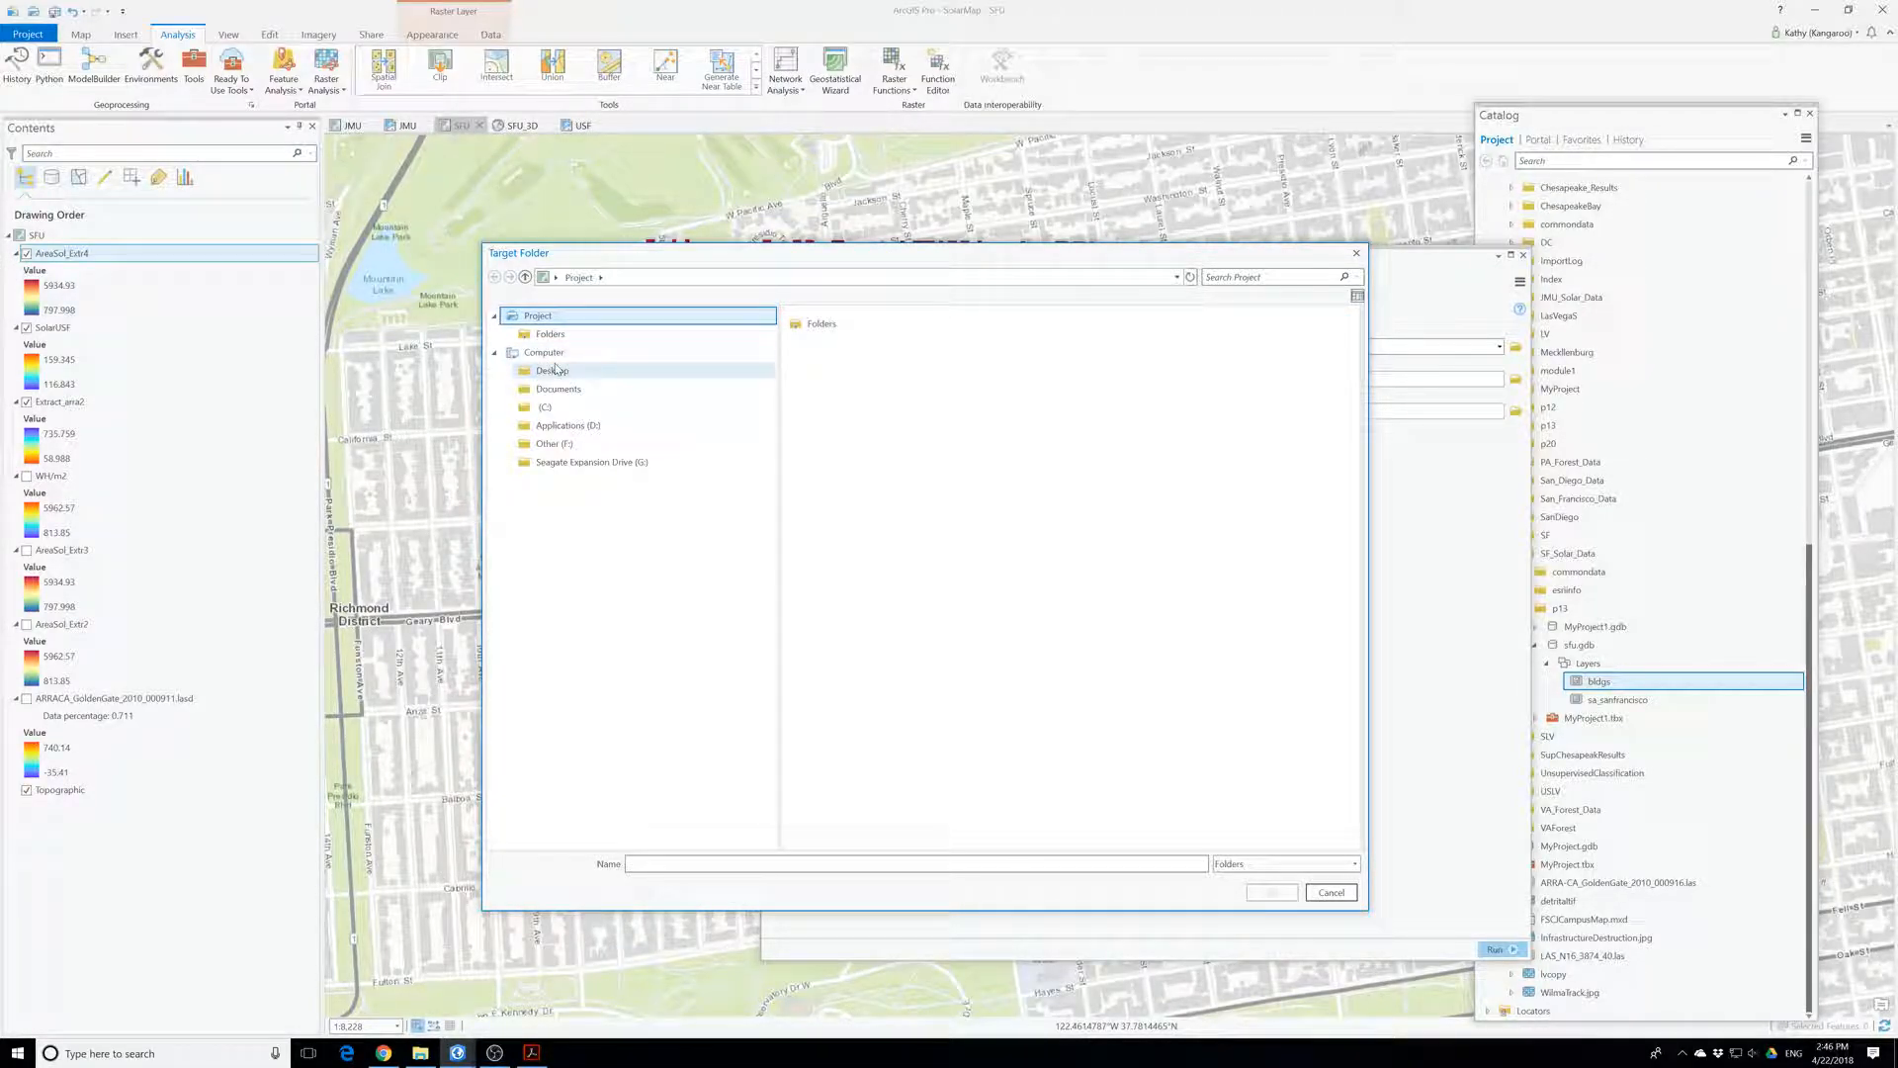
click(552, 373)
double_click(821, 363)
double_click(822, 326)
double_click(835, 326)
click(836, 333)
double_click(836, 326)
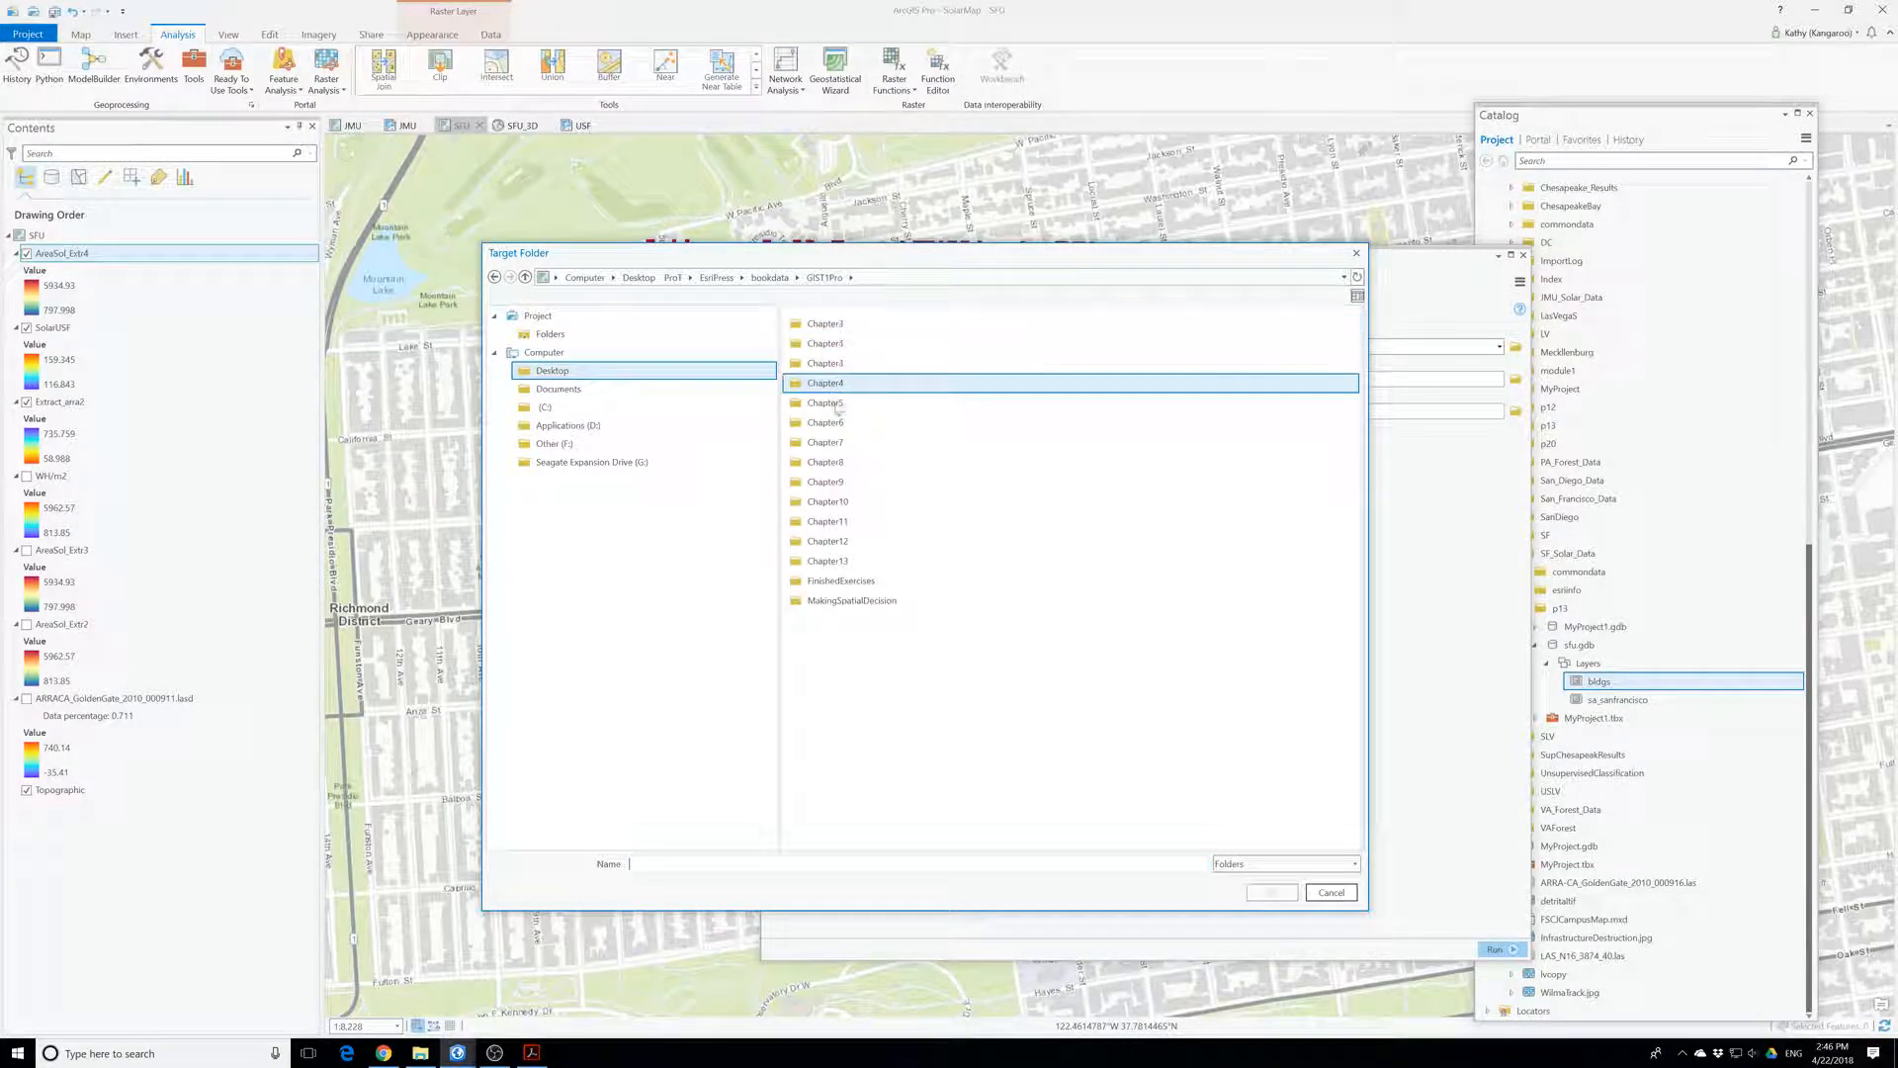
click(852, 600)
click(1268, 889)
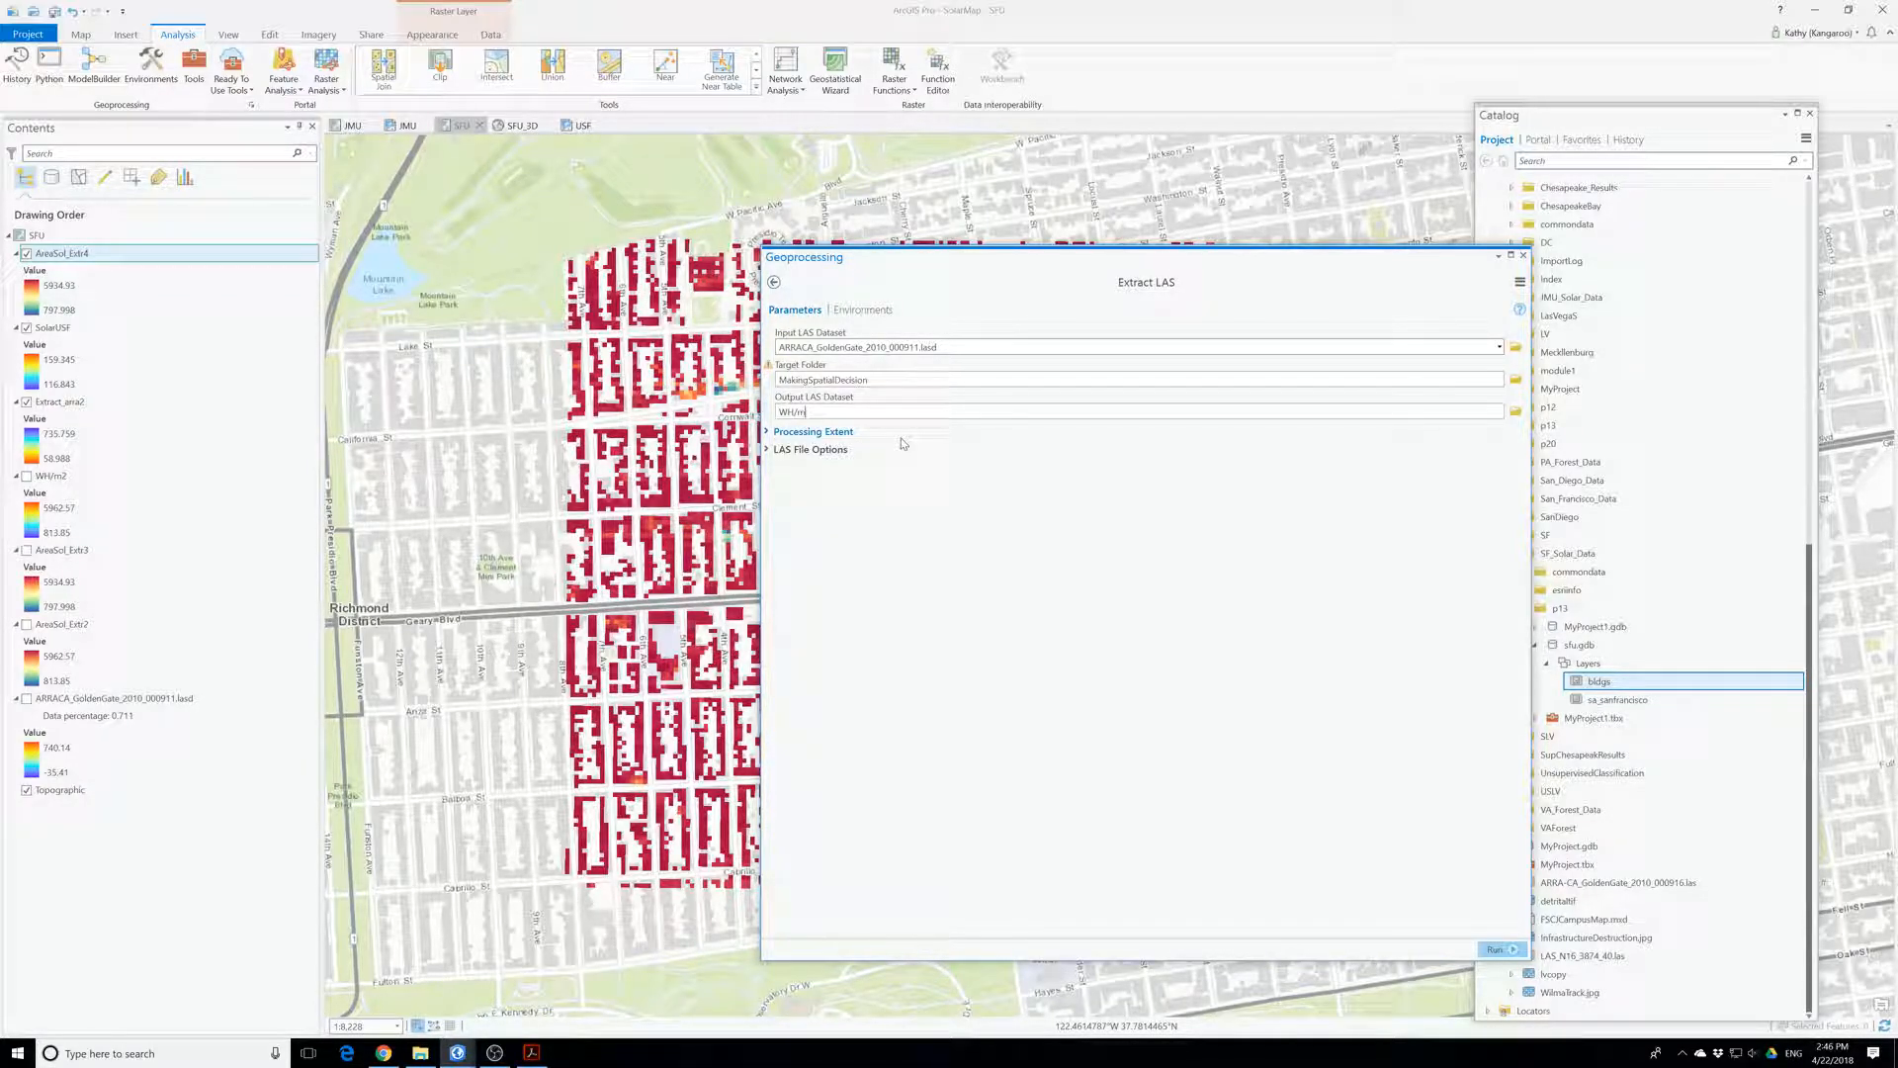
click(1498, 950)
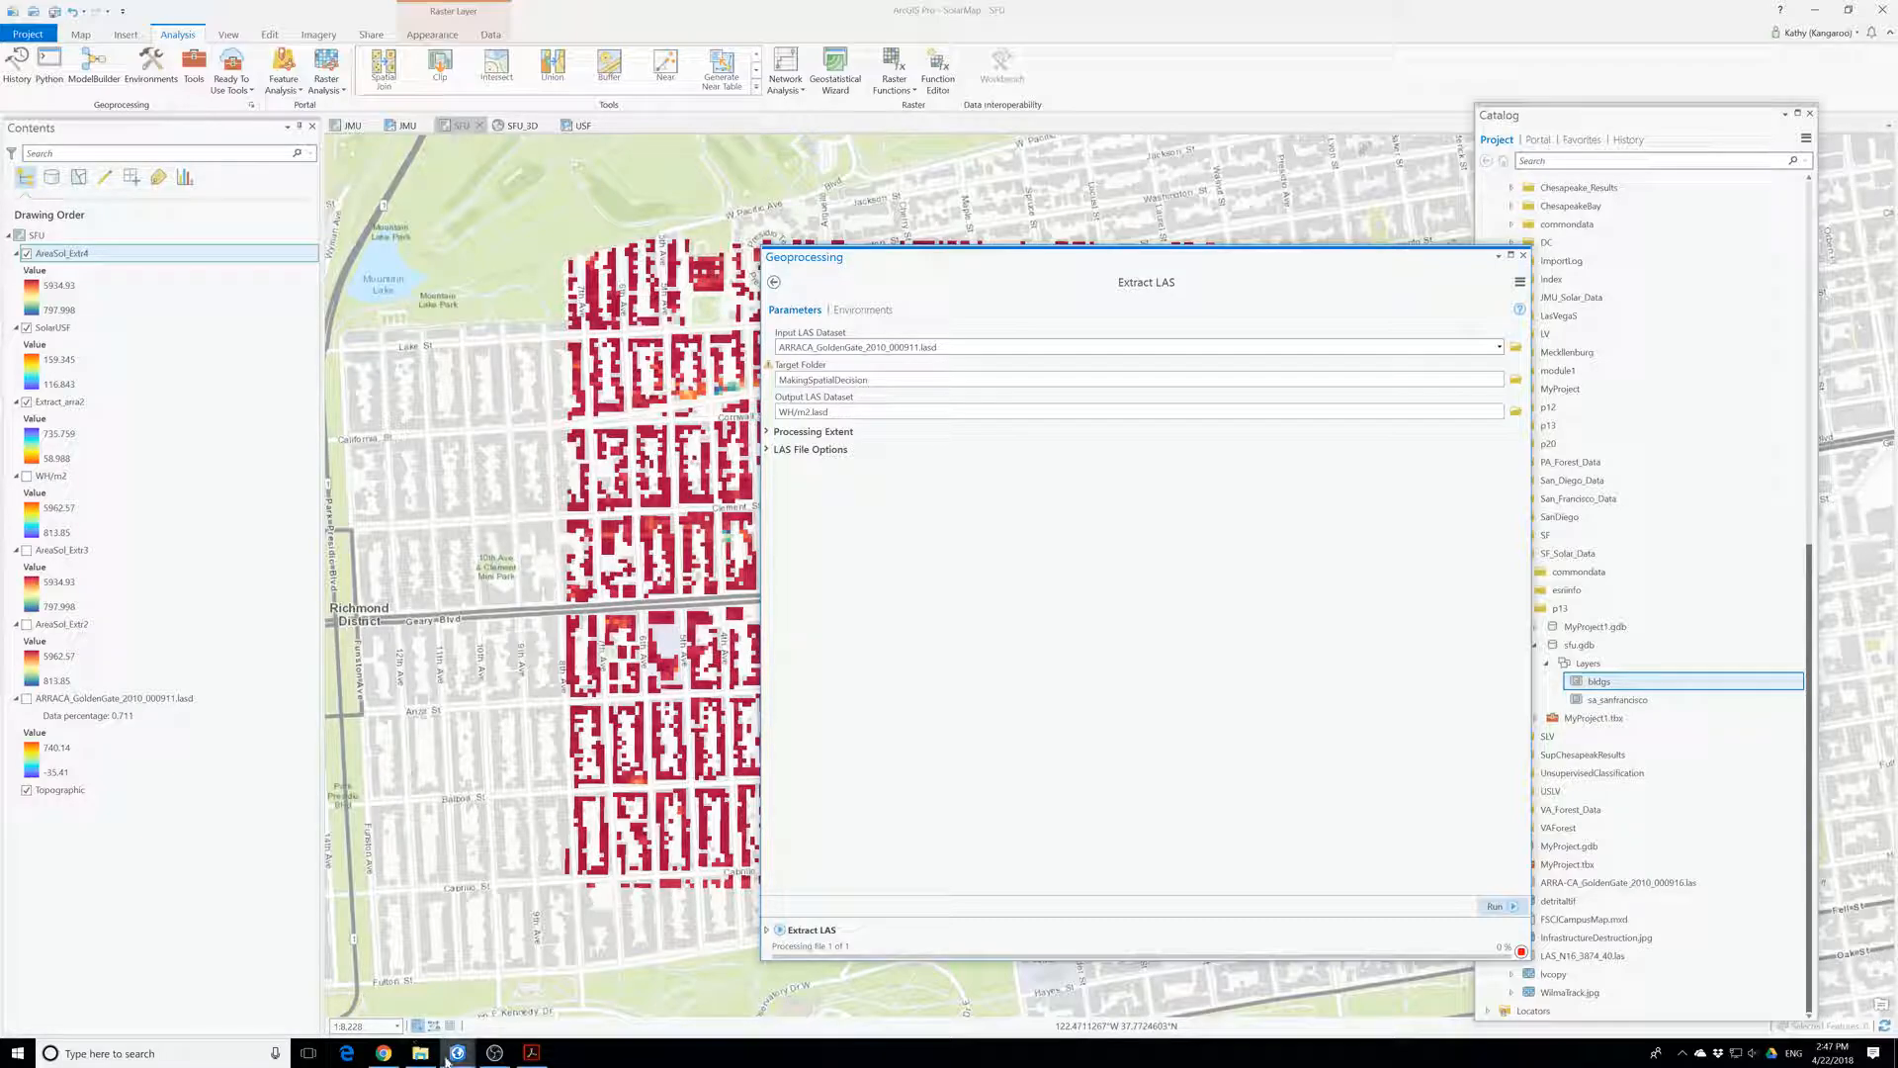
- Switch to the VAForest project, close the Minus tool and check the options available for the Height layer
mouse_move(455, 1058)
click(375, 1010)
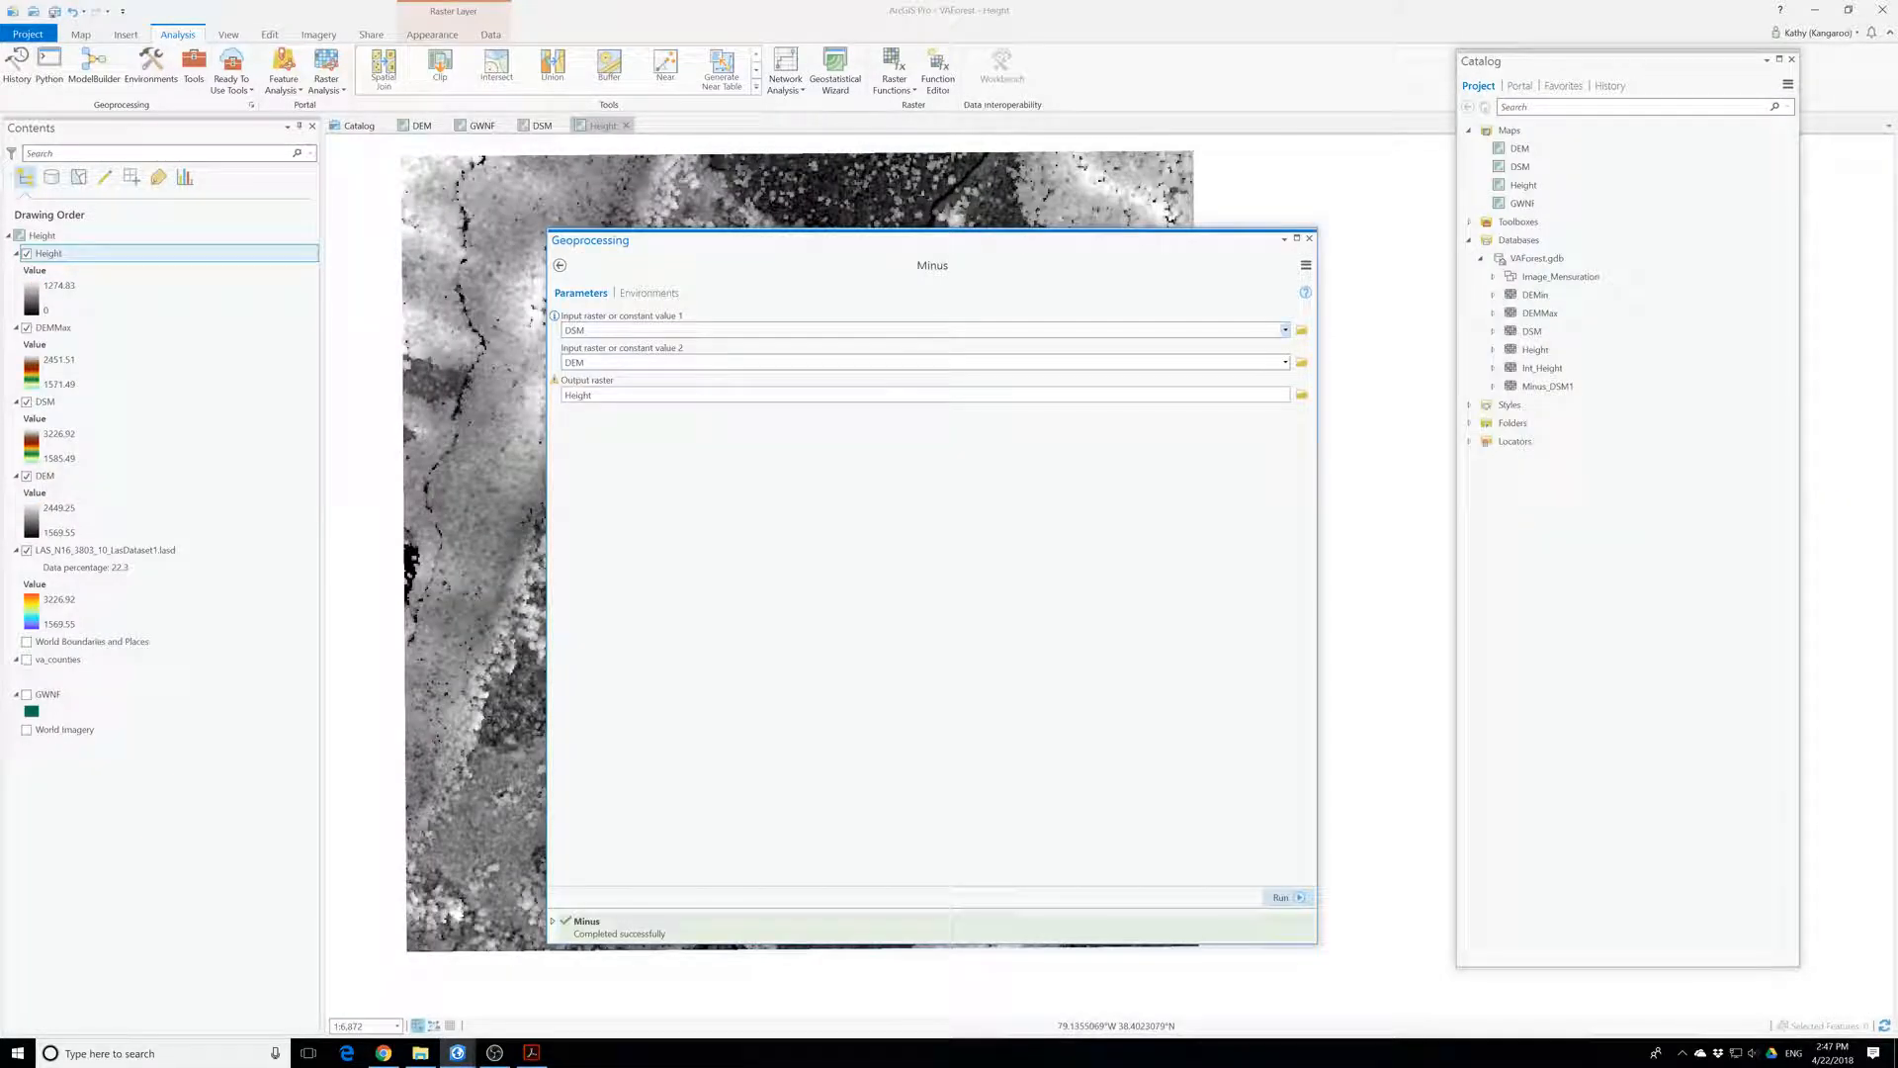
click(1309, 239)
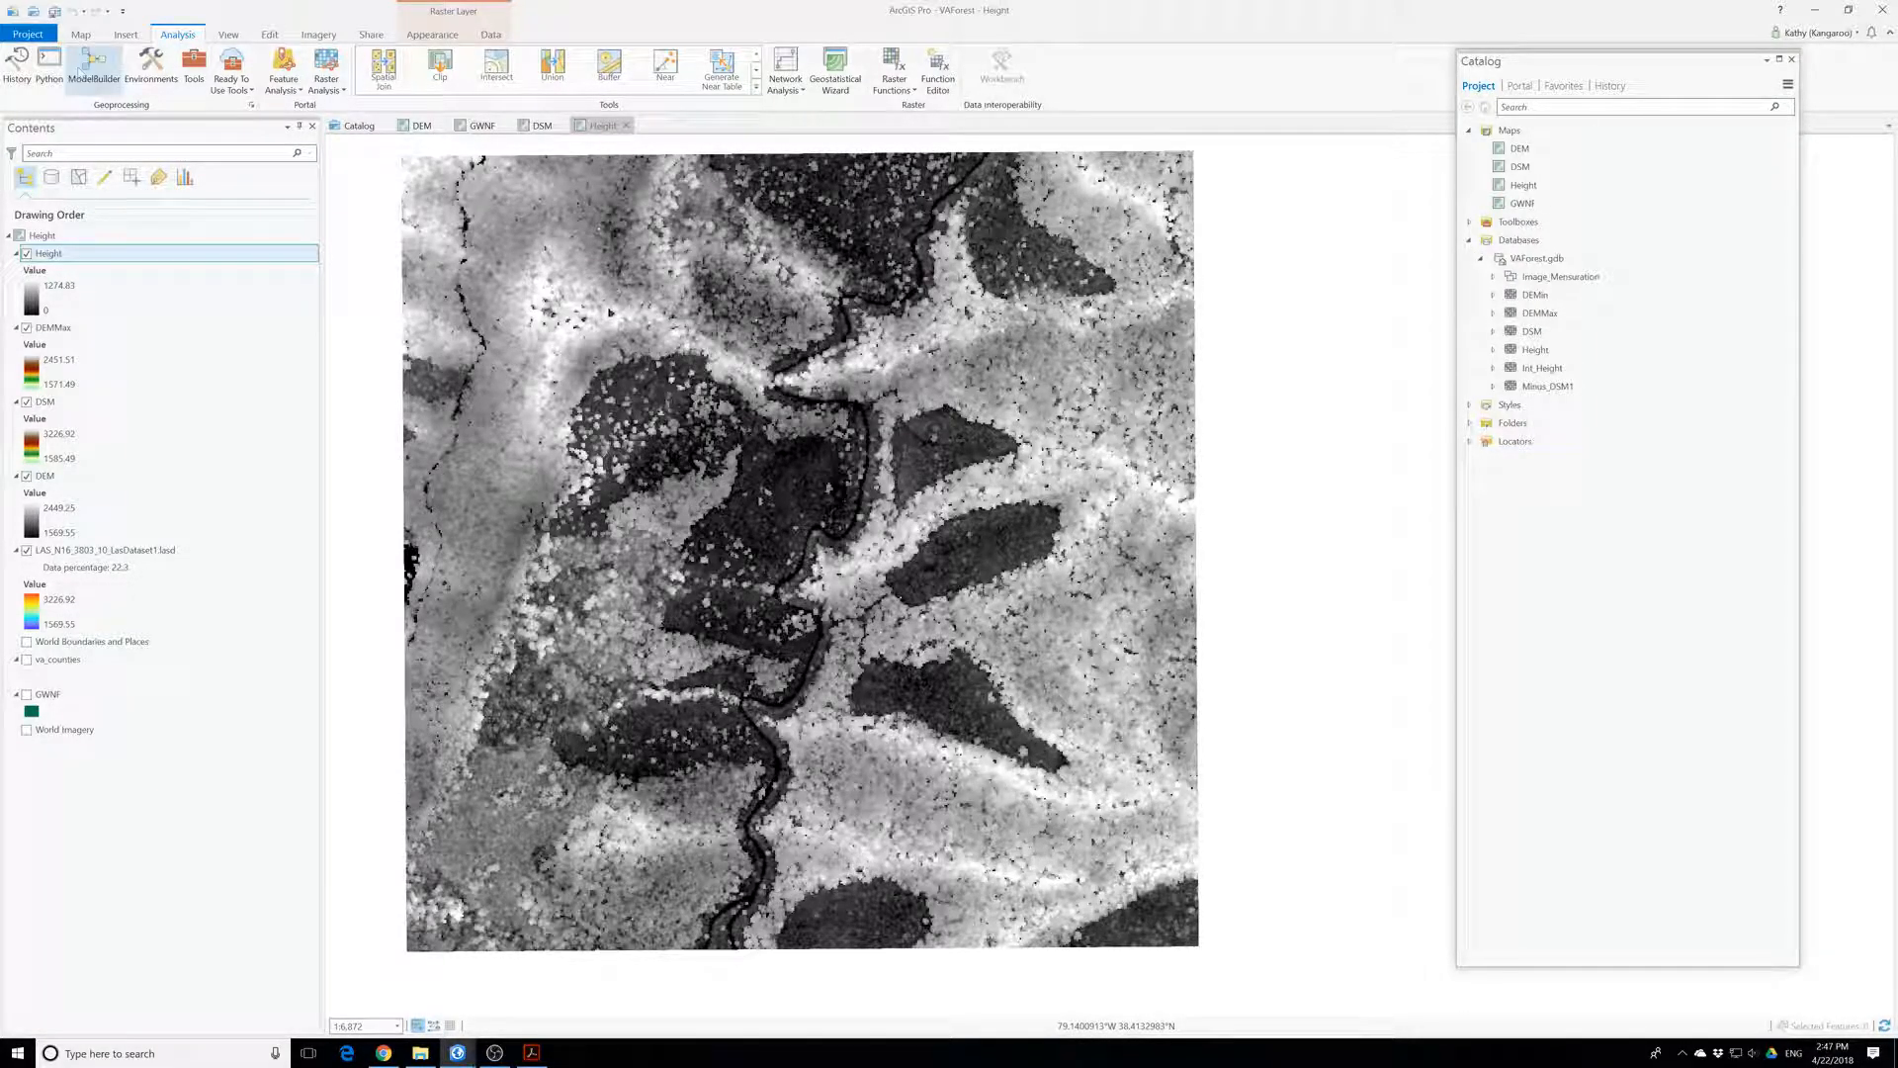
right_click(79, 260)
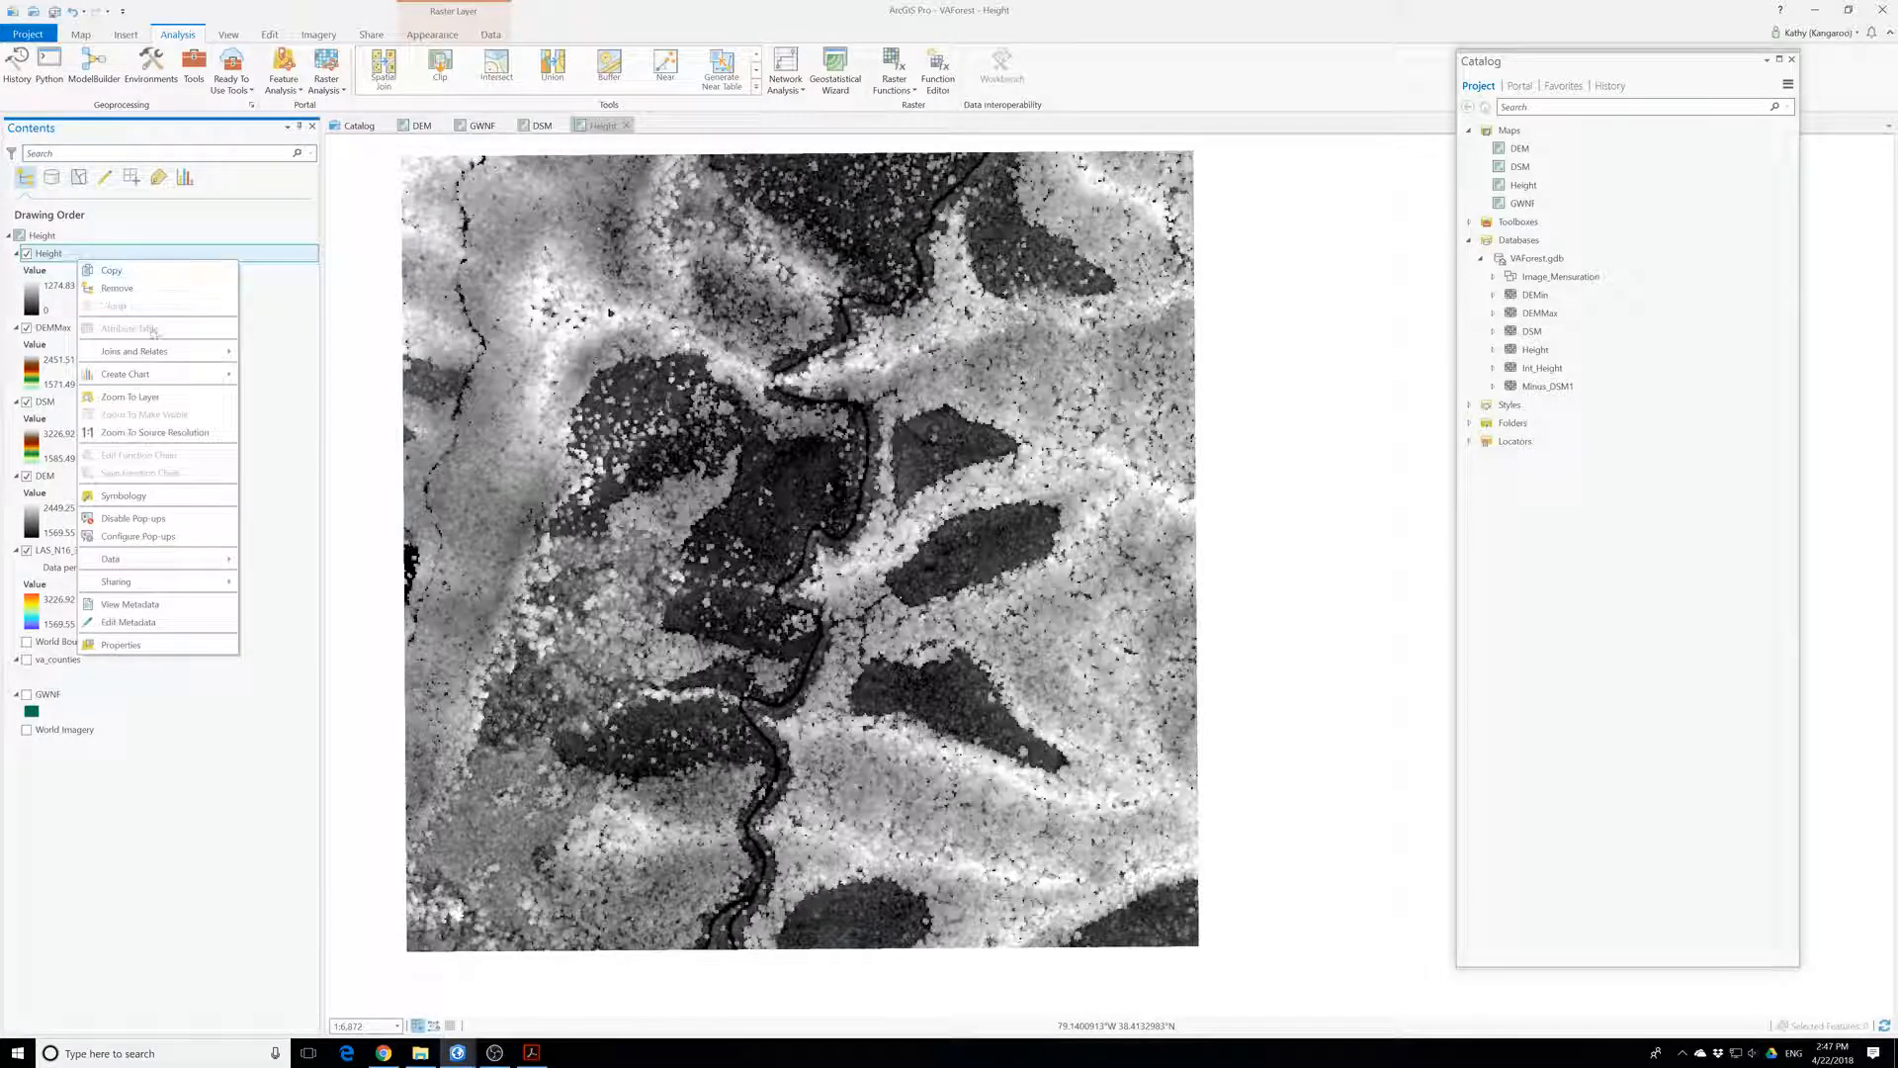
key(Escape)
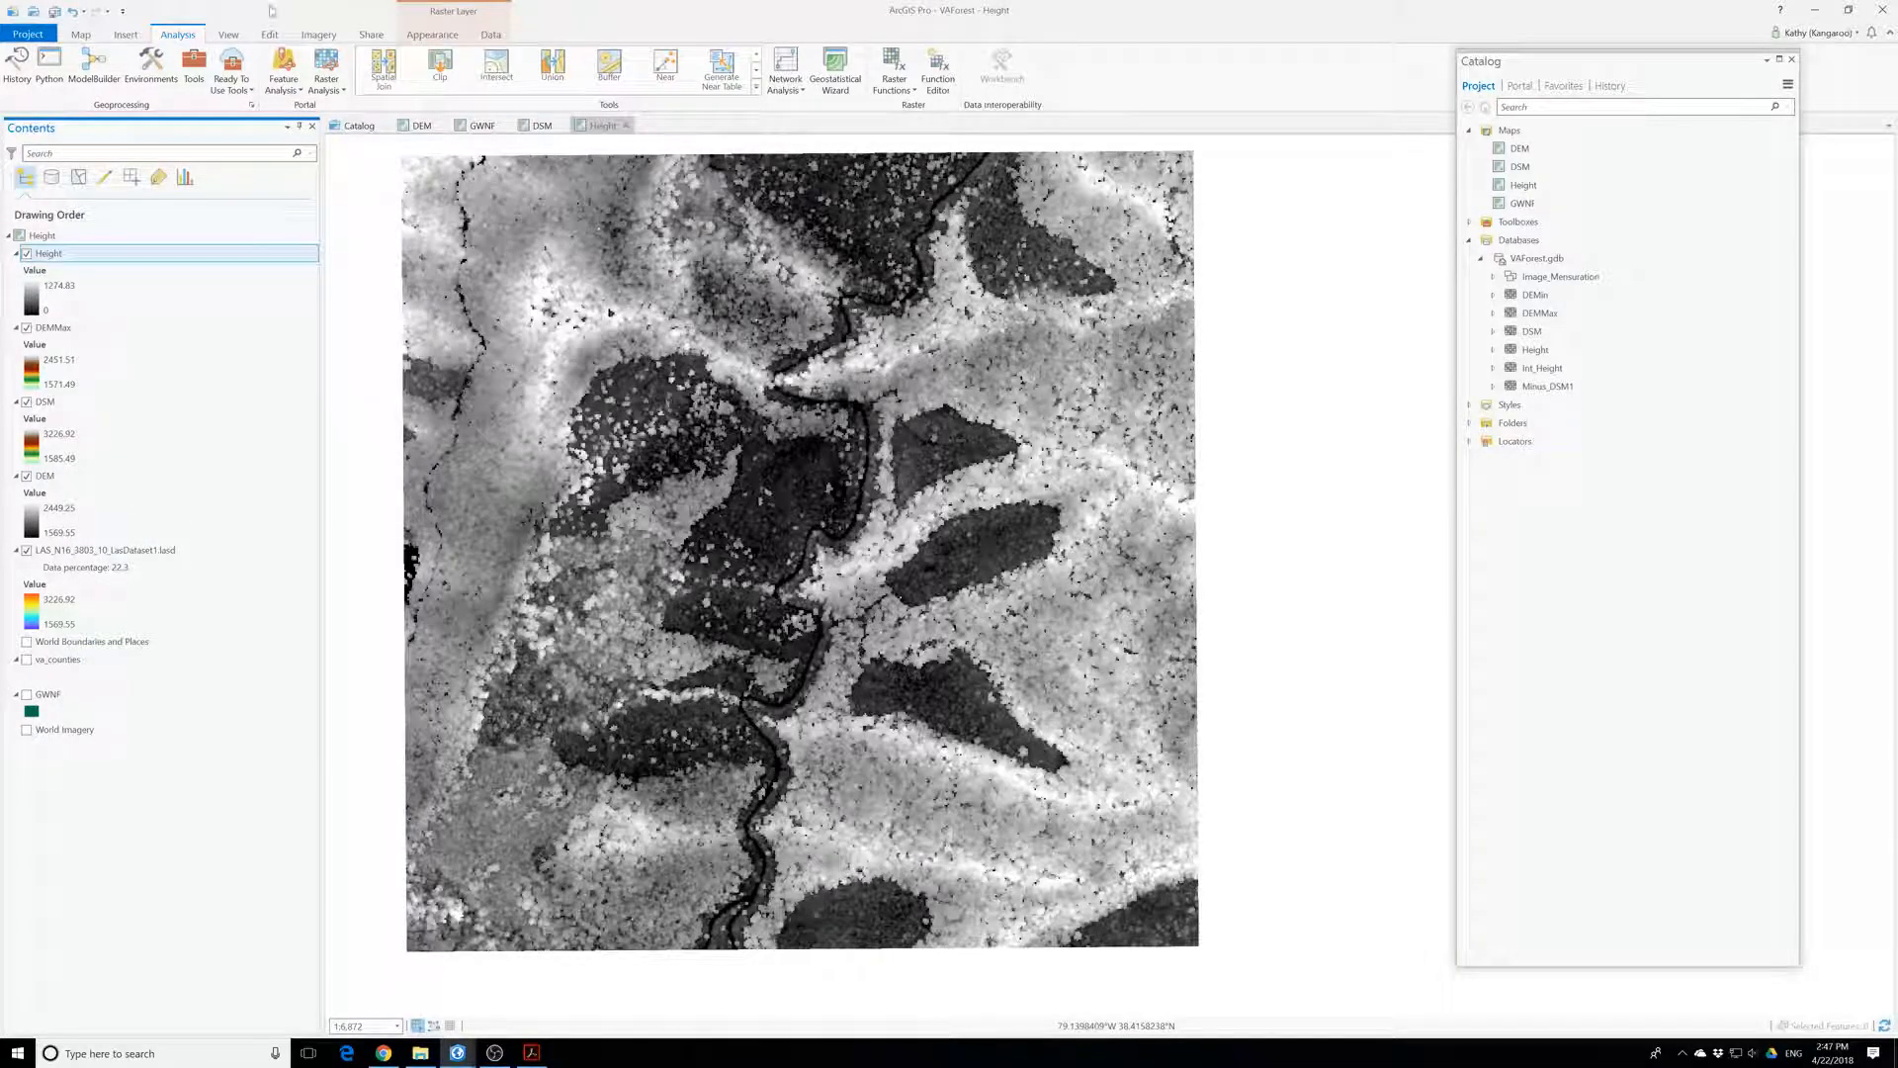
- Run the Int tool on the Height raster with the output raster named Int_Height1
click(194, 68)
click(574, 436)
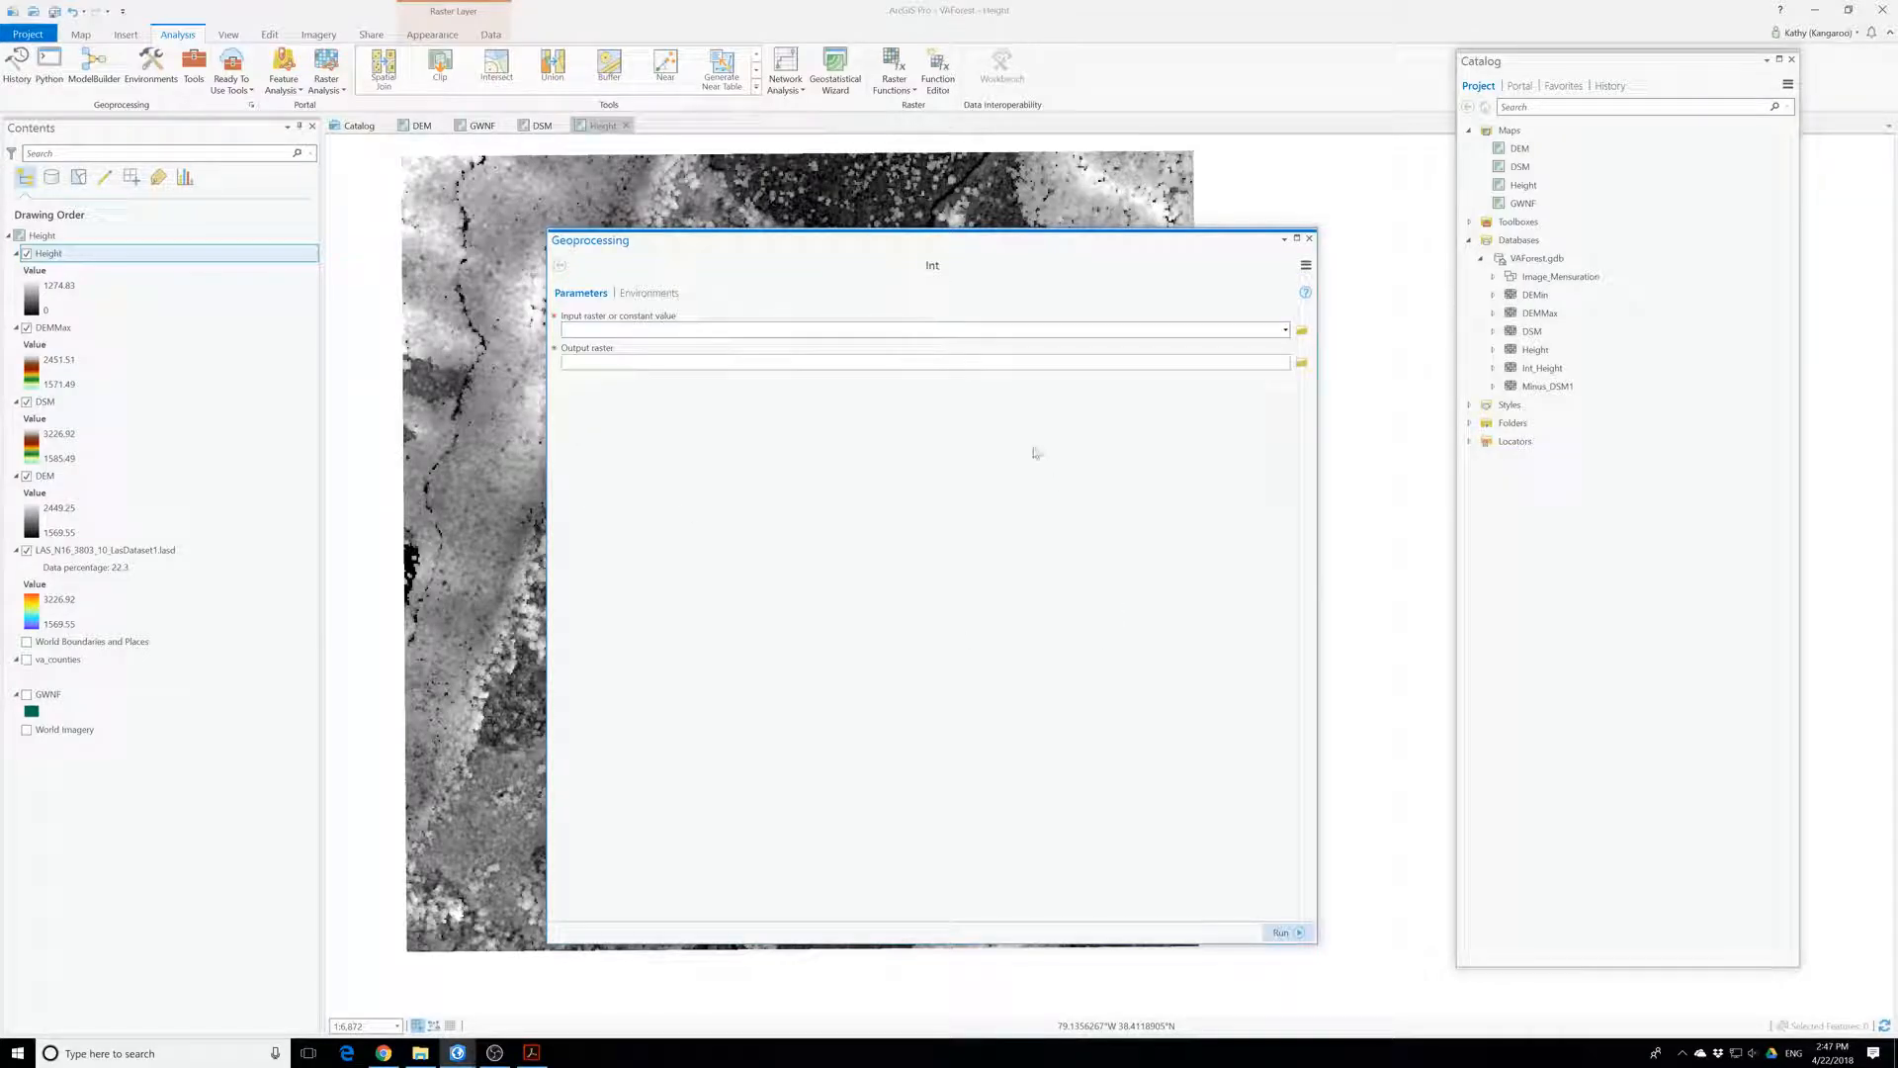
click(1285, 331)
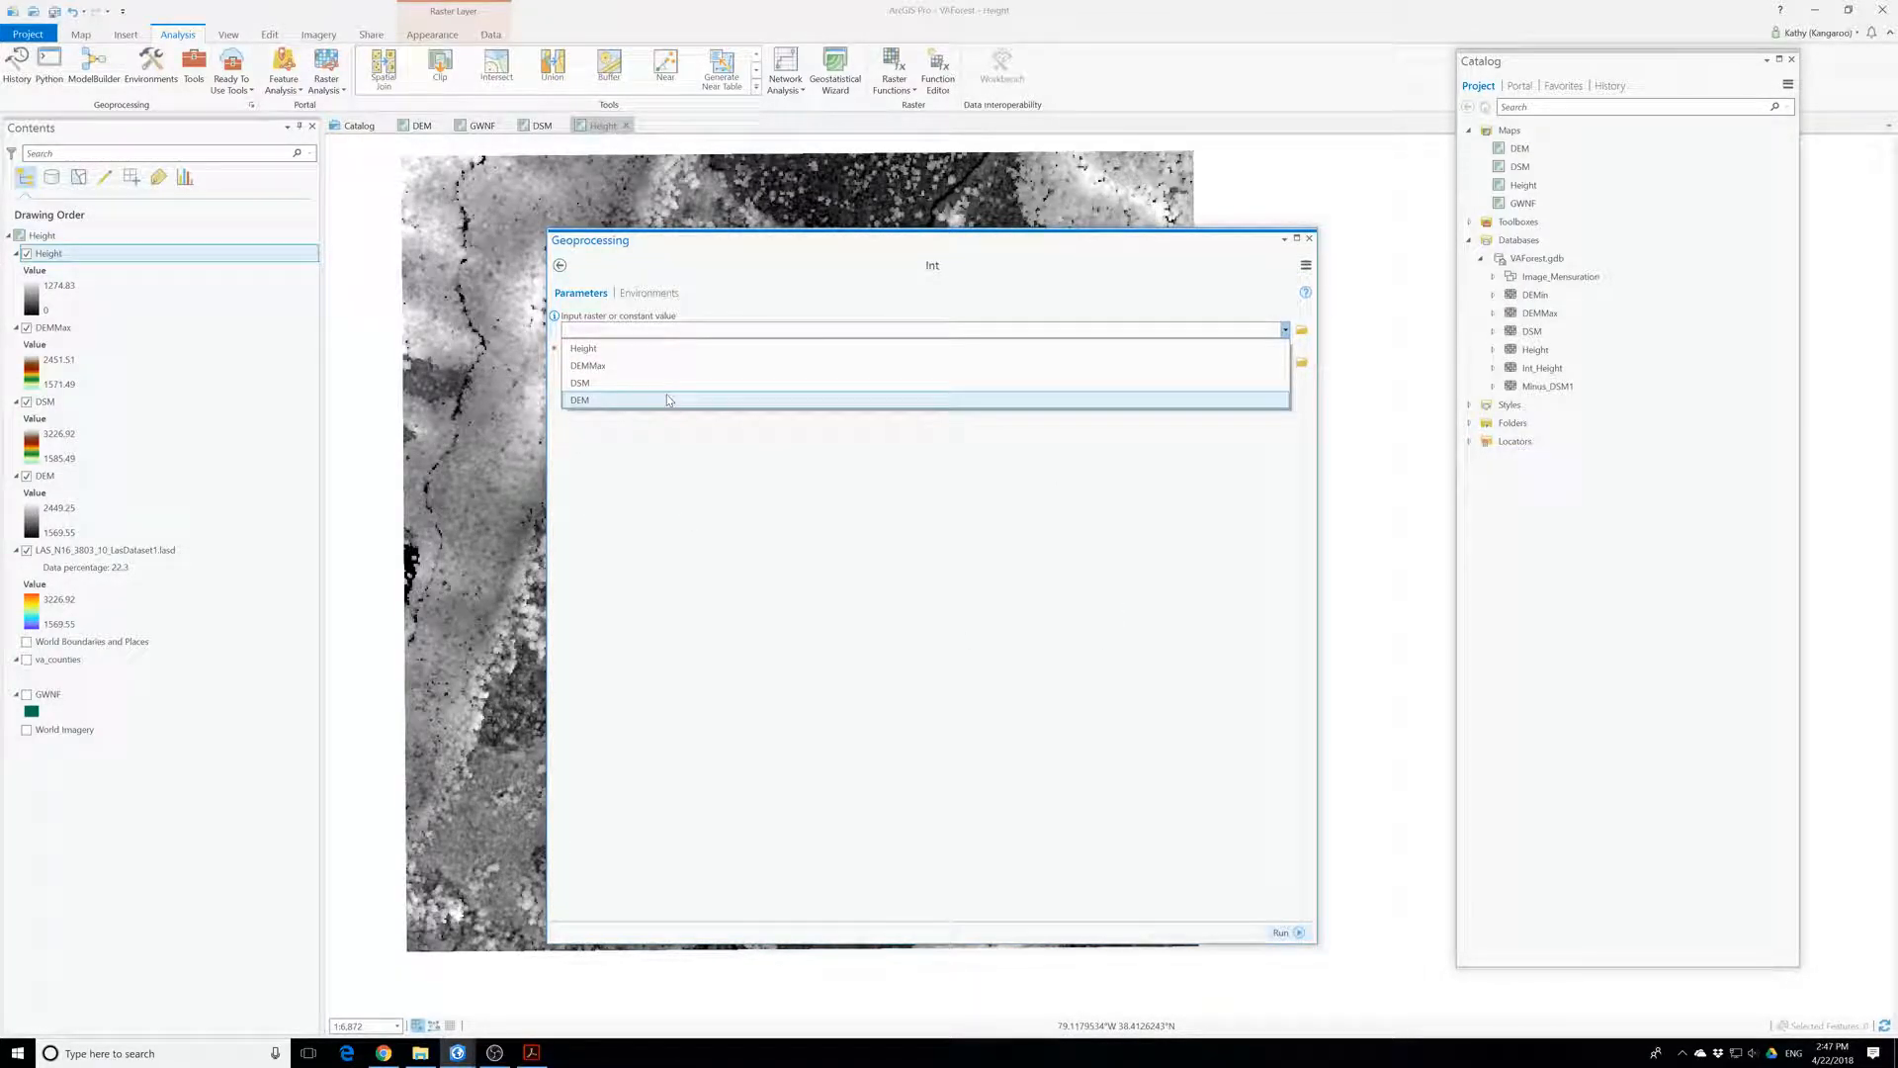
click(653, 348)
click(1281, 933)
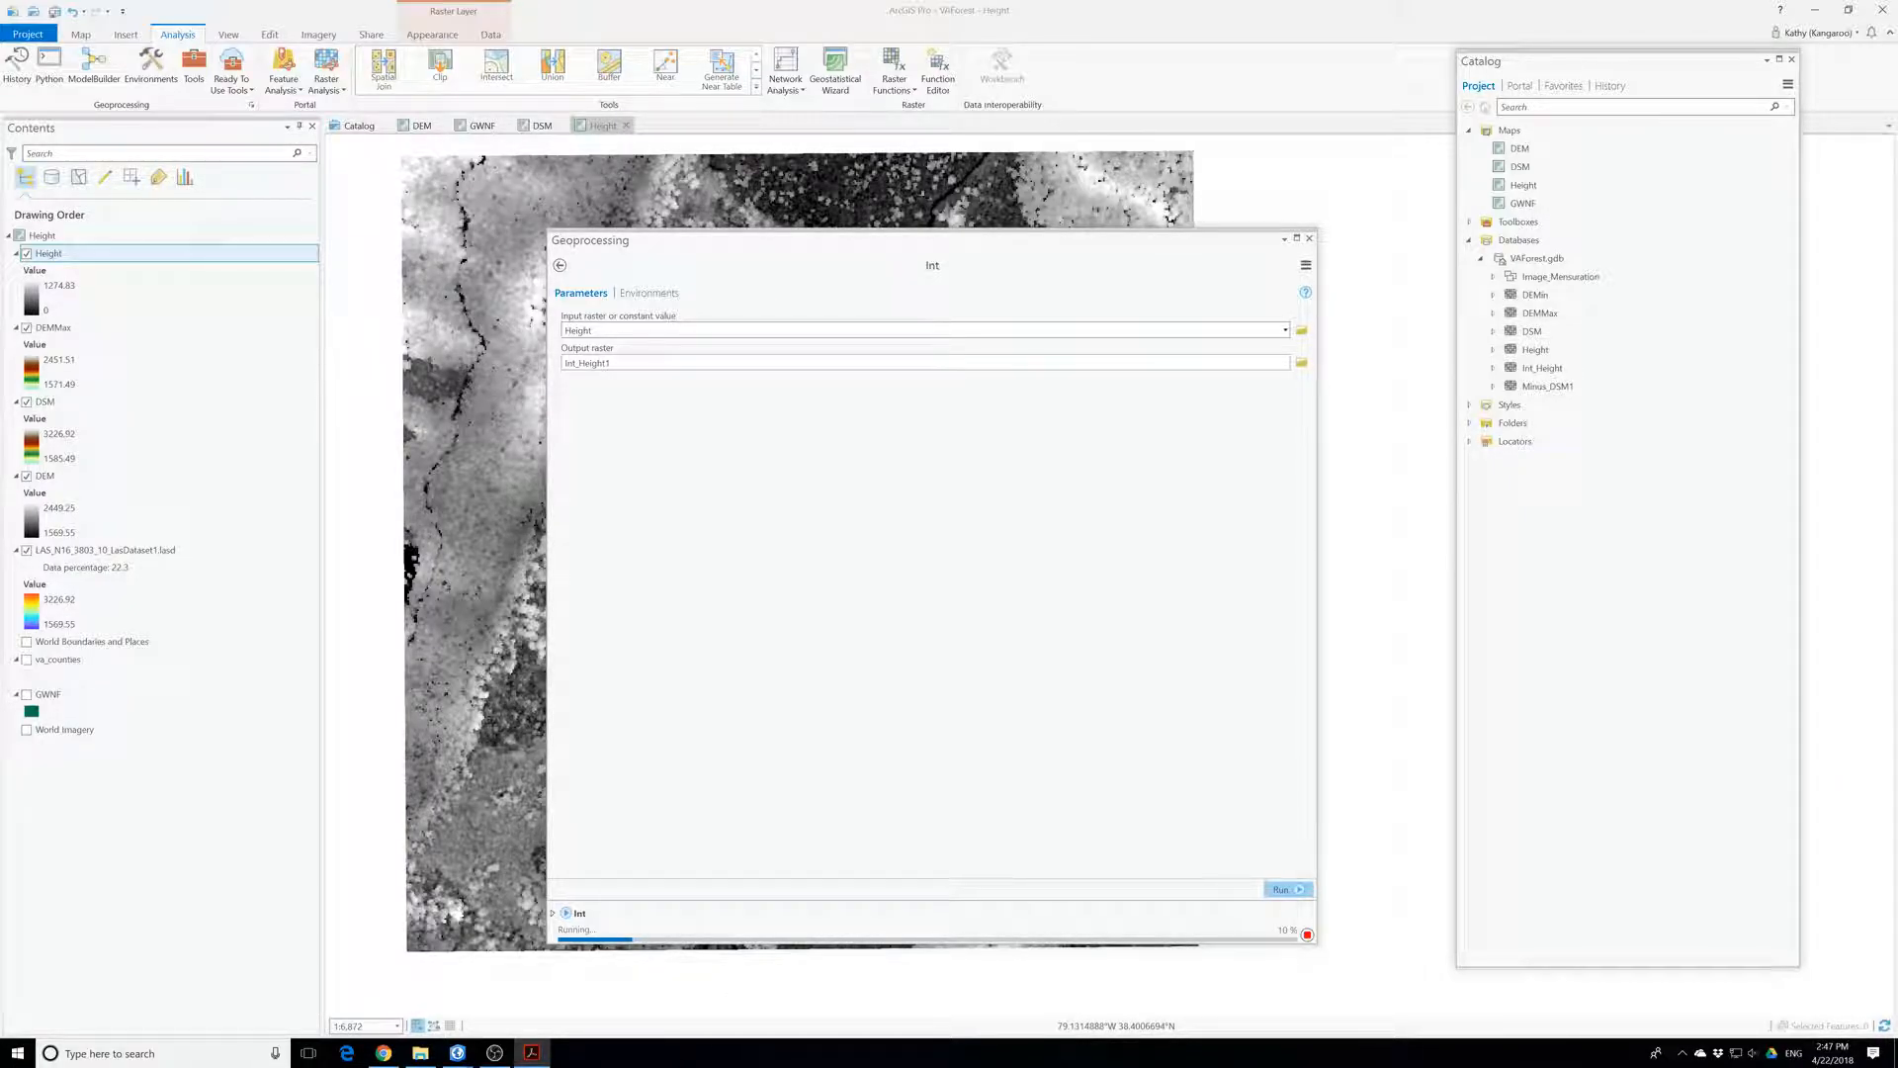
- Try running Extract LAS again in the SolarMap project with the same settings, checking the VAForest project meanwhile
mouse_move(457, 1051)
click(521, 1018)
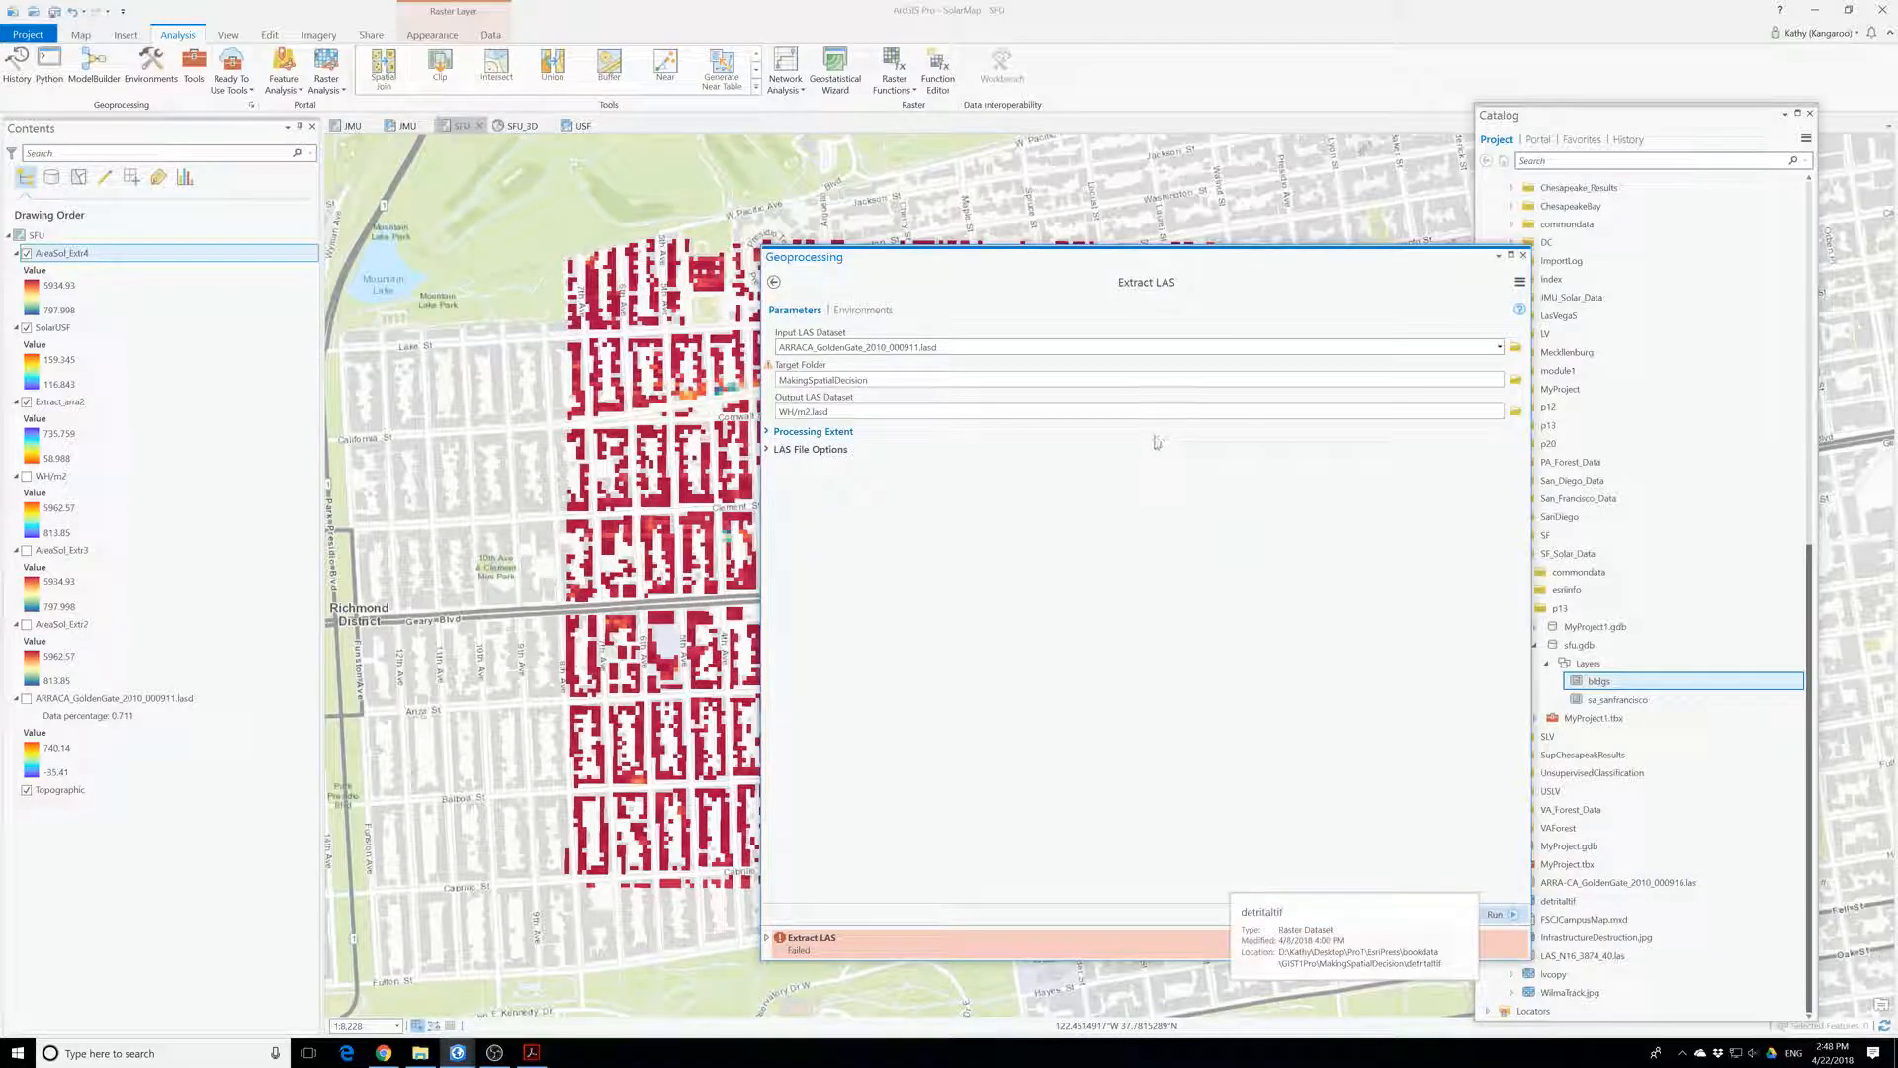
click(1510, 917)
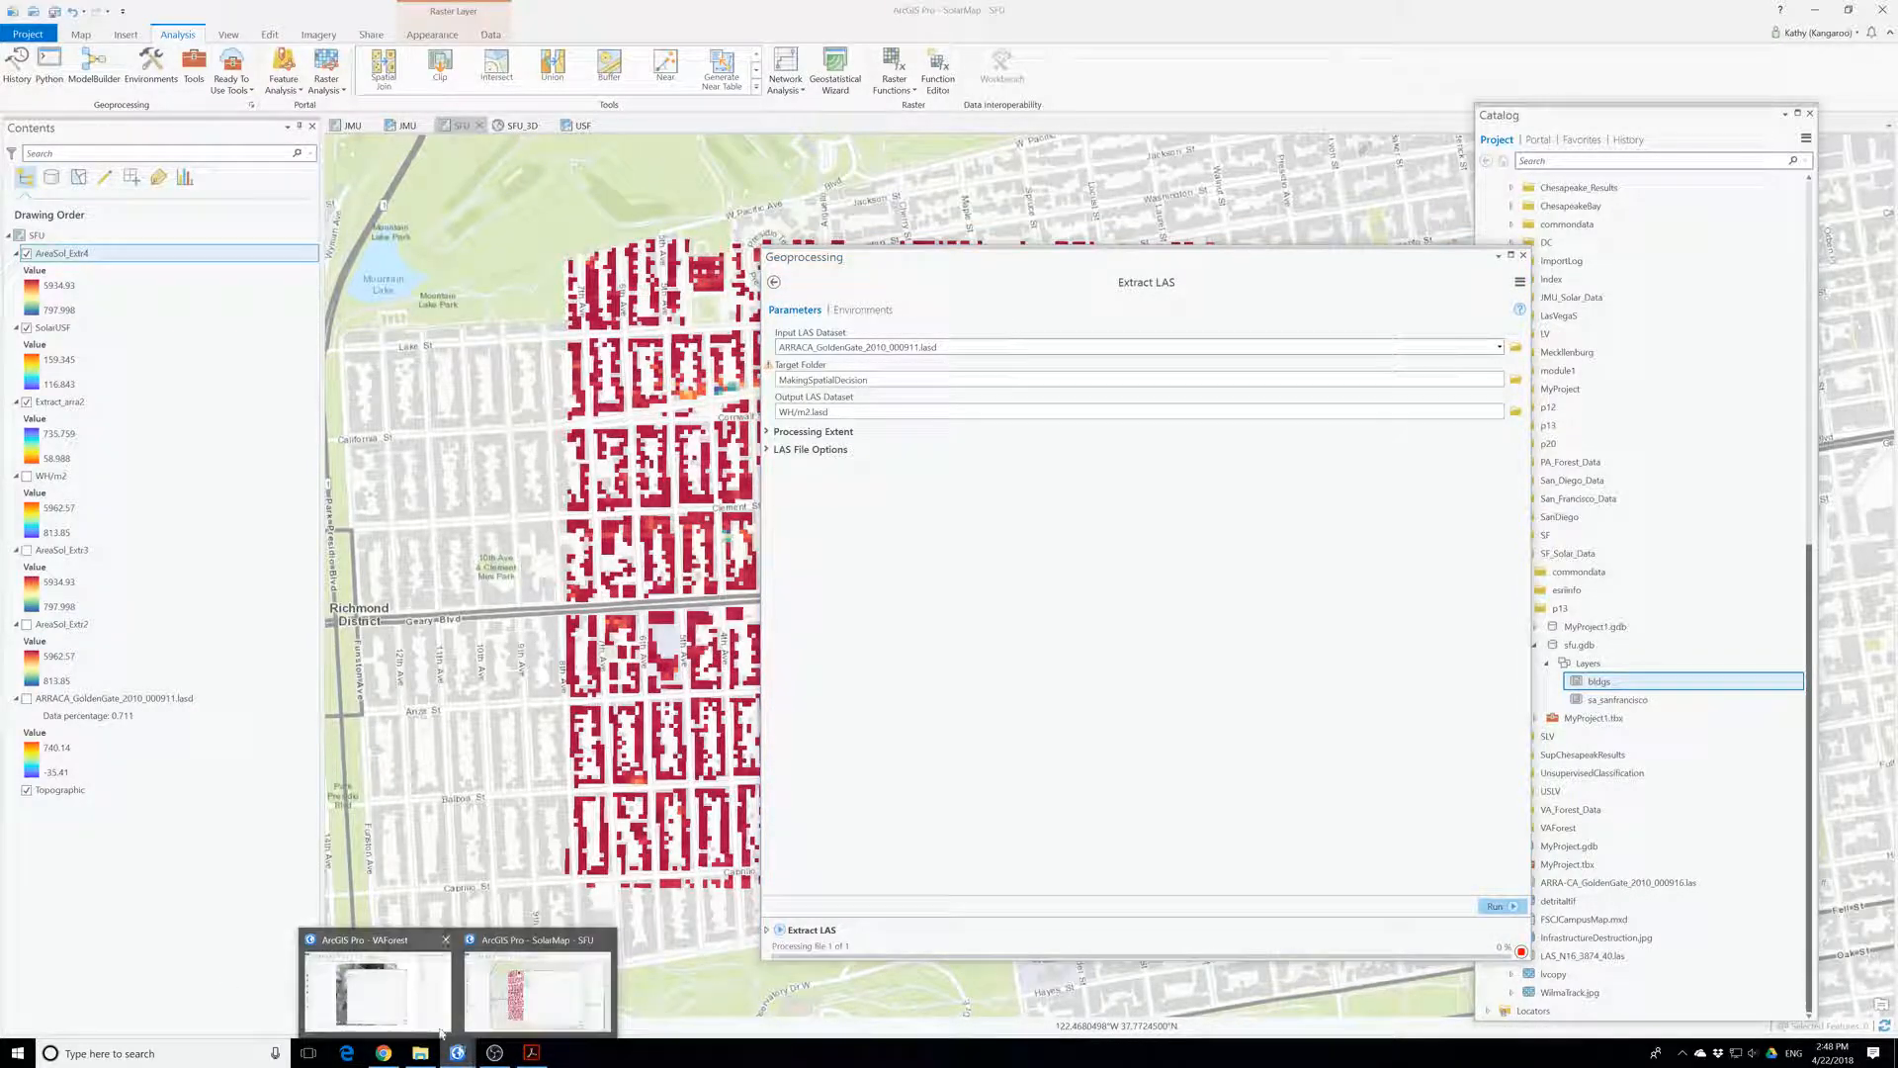
click(381, 984)
mouse_move(450, 1056)
click(515, 1023)
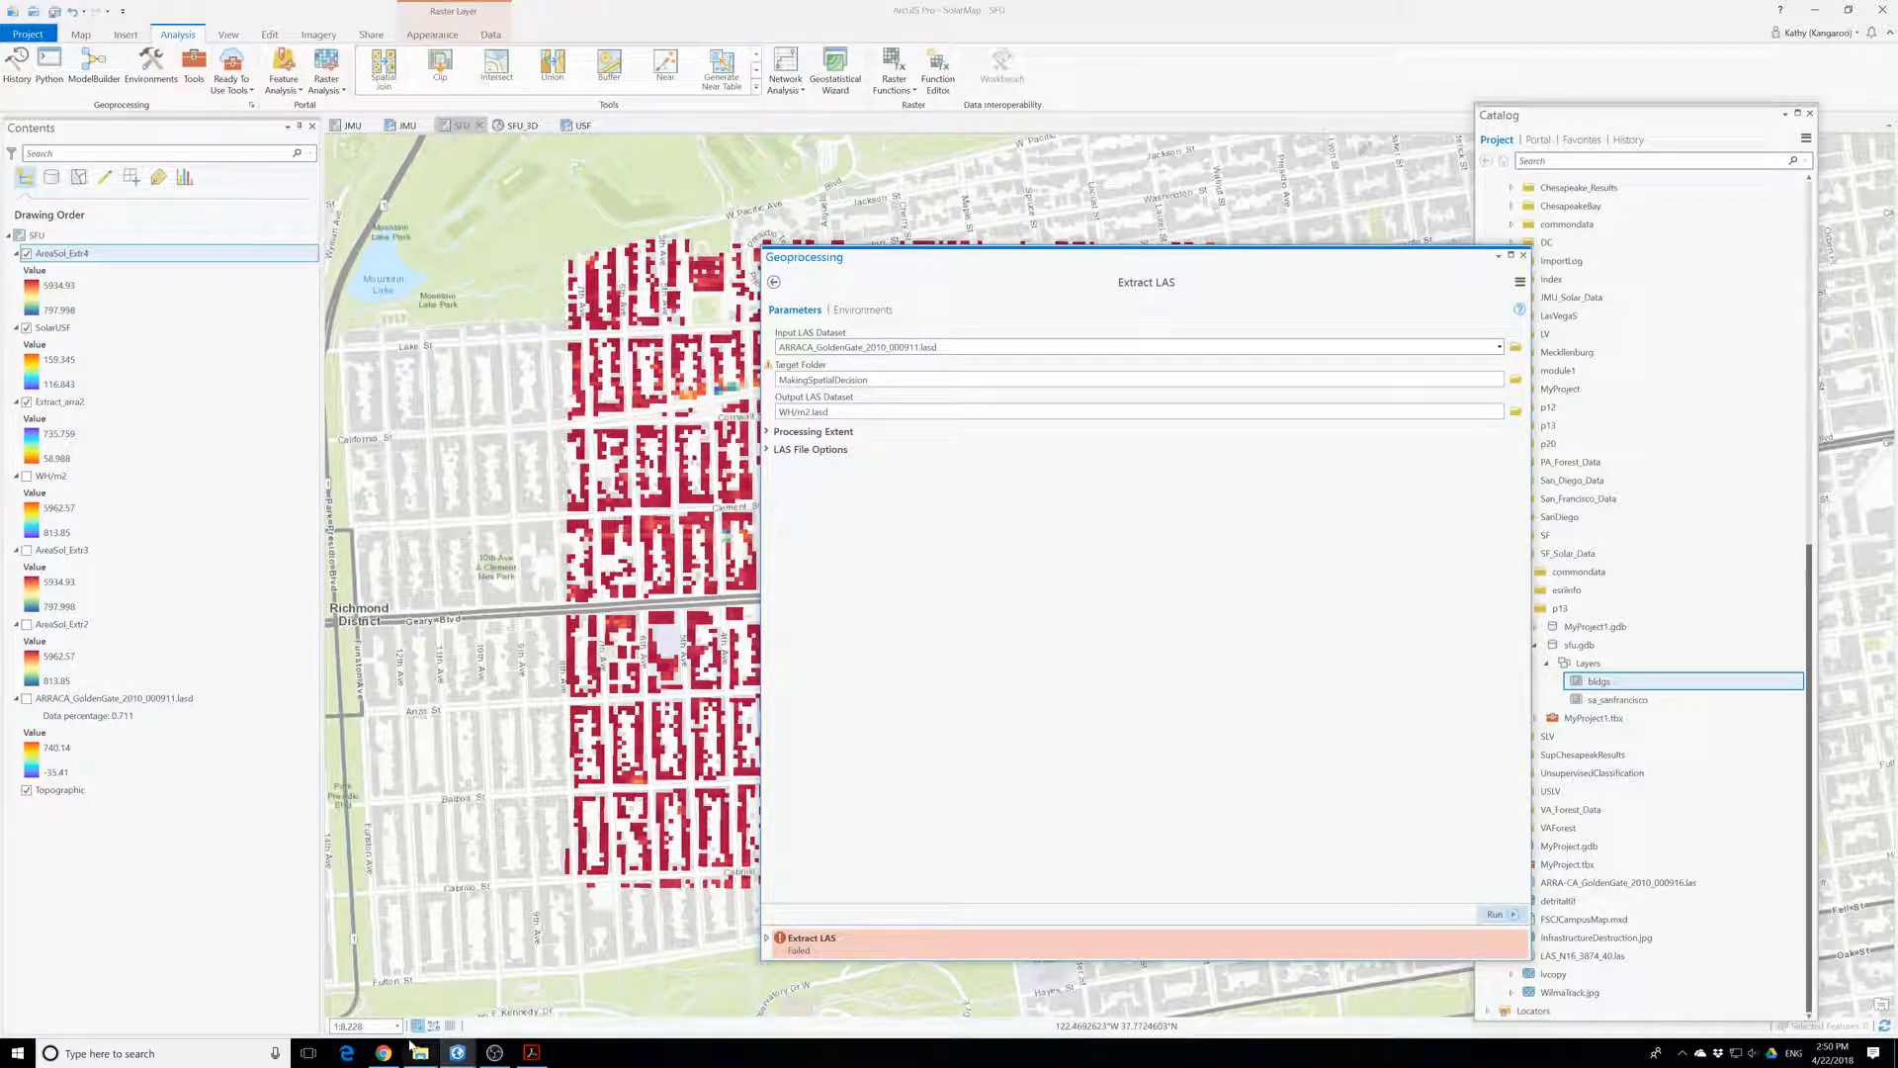
- Expand the Processing Extent options, change the output LAS dataset name to W.lasd and run Extract LAS
scroll(396, 998, down, 5)
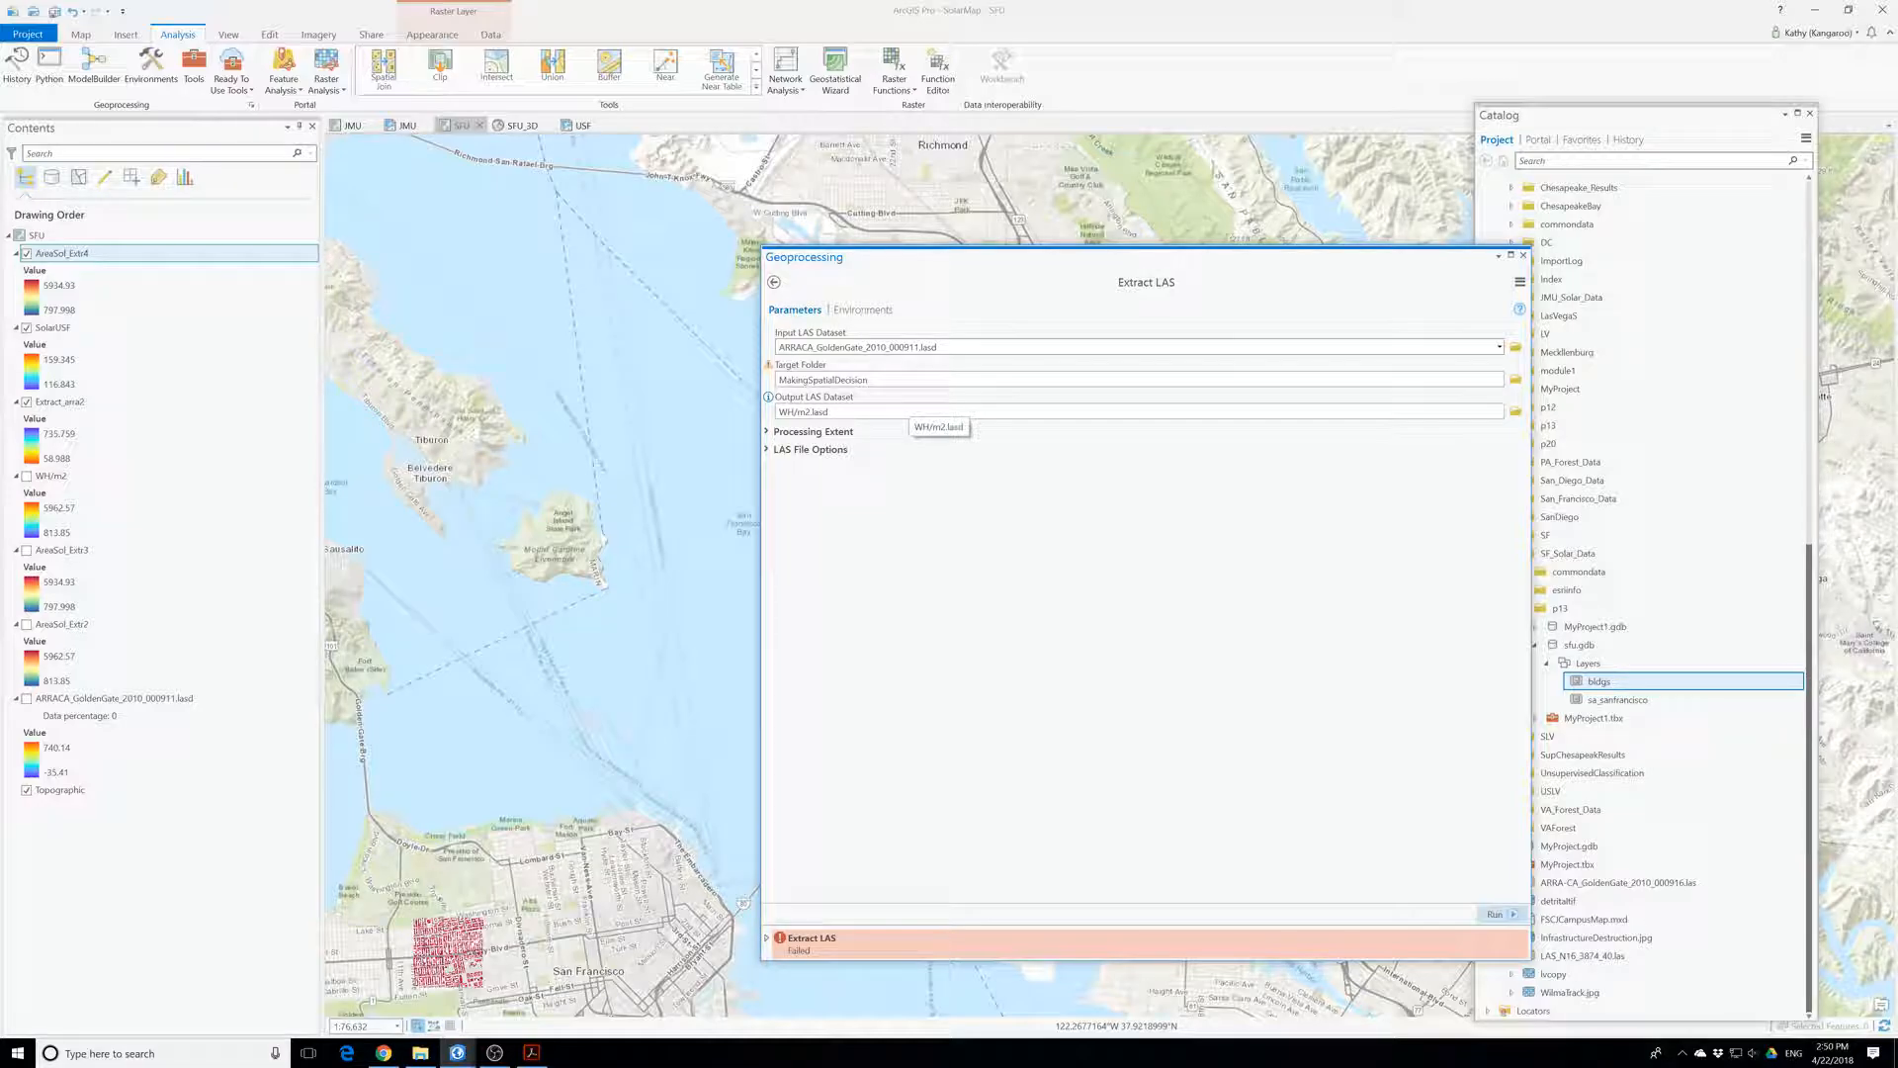
click(813, 431)
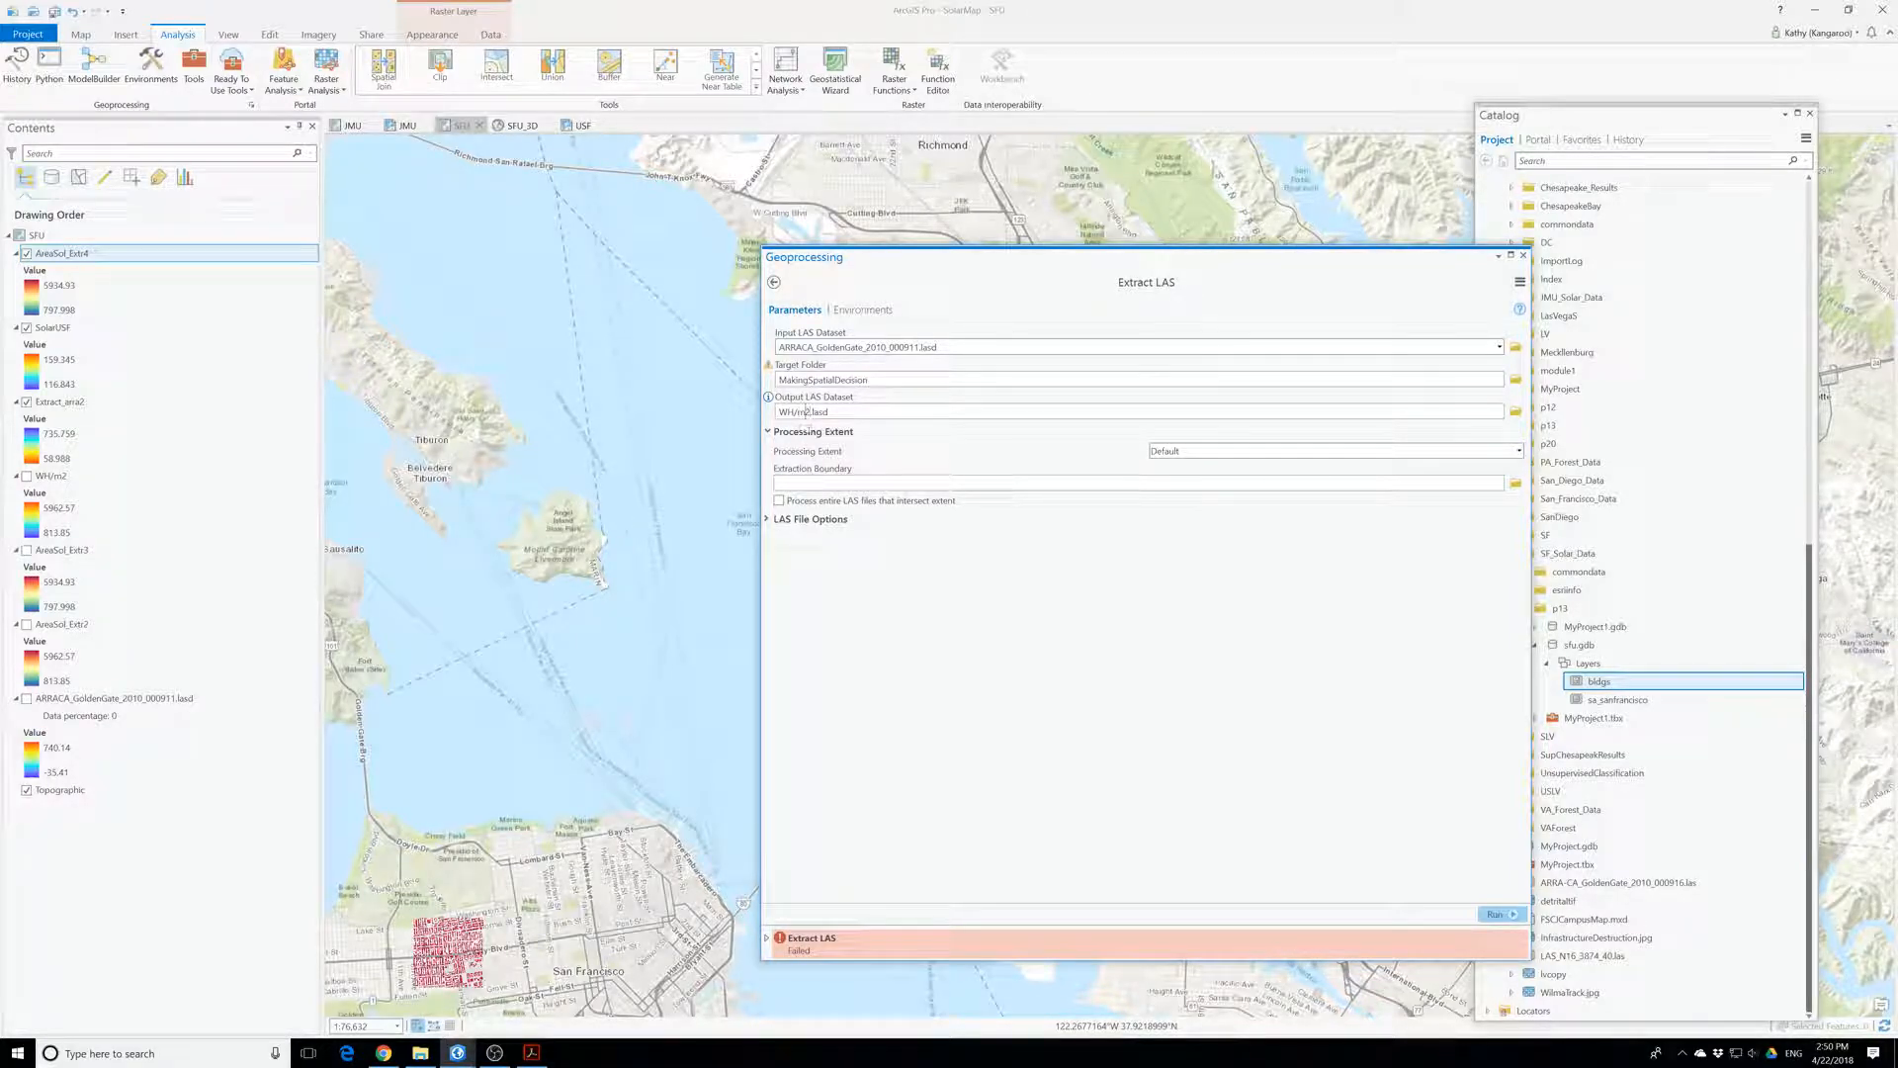
key(BackSpace)
key(BackSpace)
key(BackSpace)
key(BackSpace)
click(1495, 915)
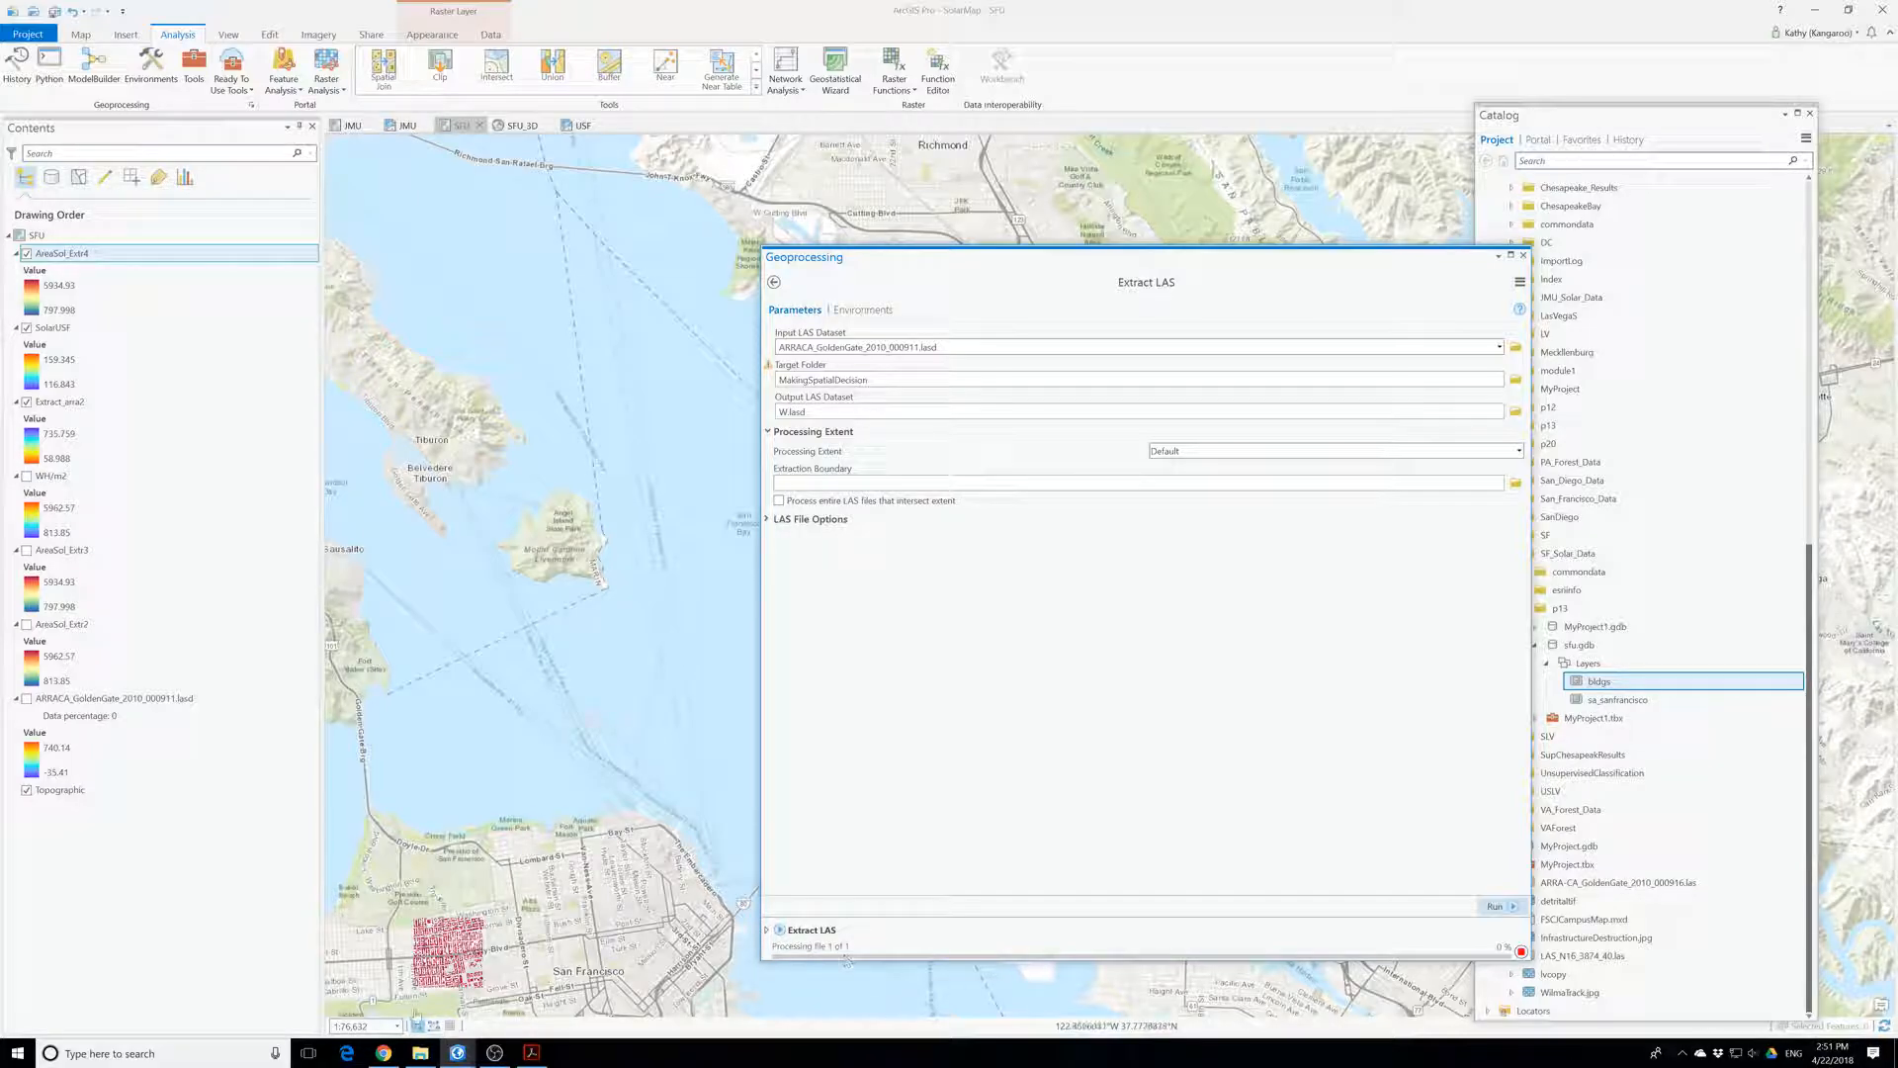
- Switch to the VAForest project, close the Int tool and open the attribute table of Int_Height1
mouse_move(462, 1054)
click(400, 987)
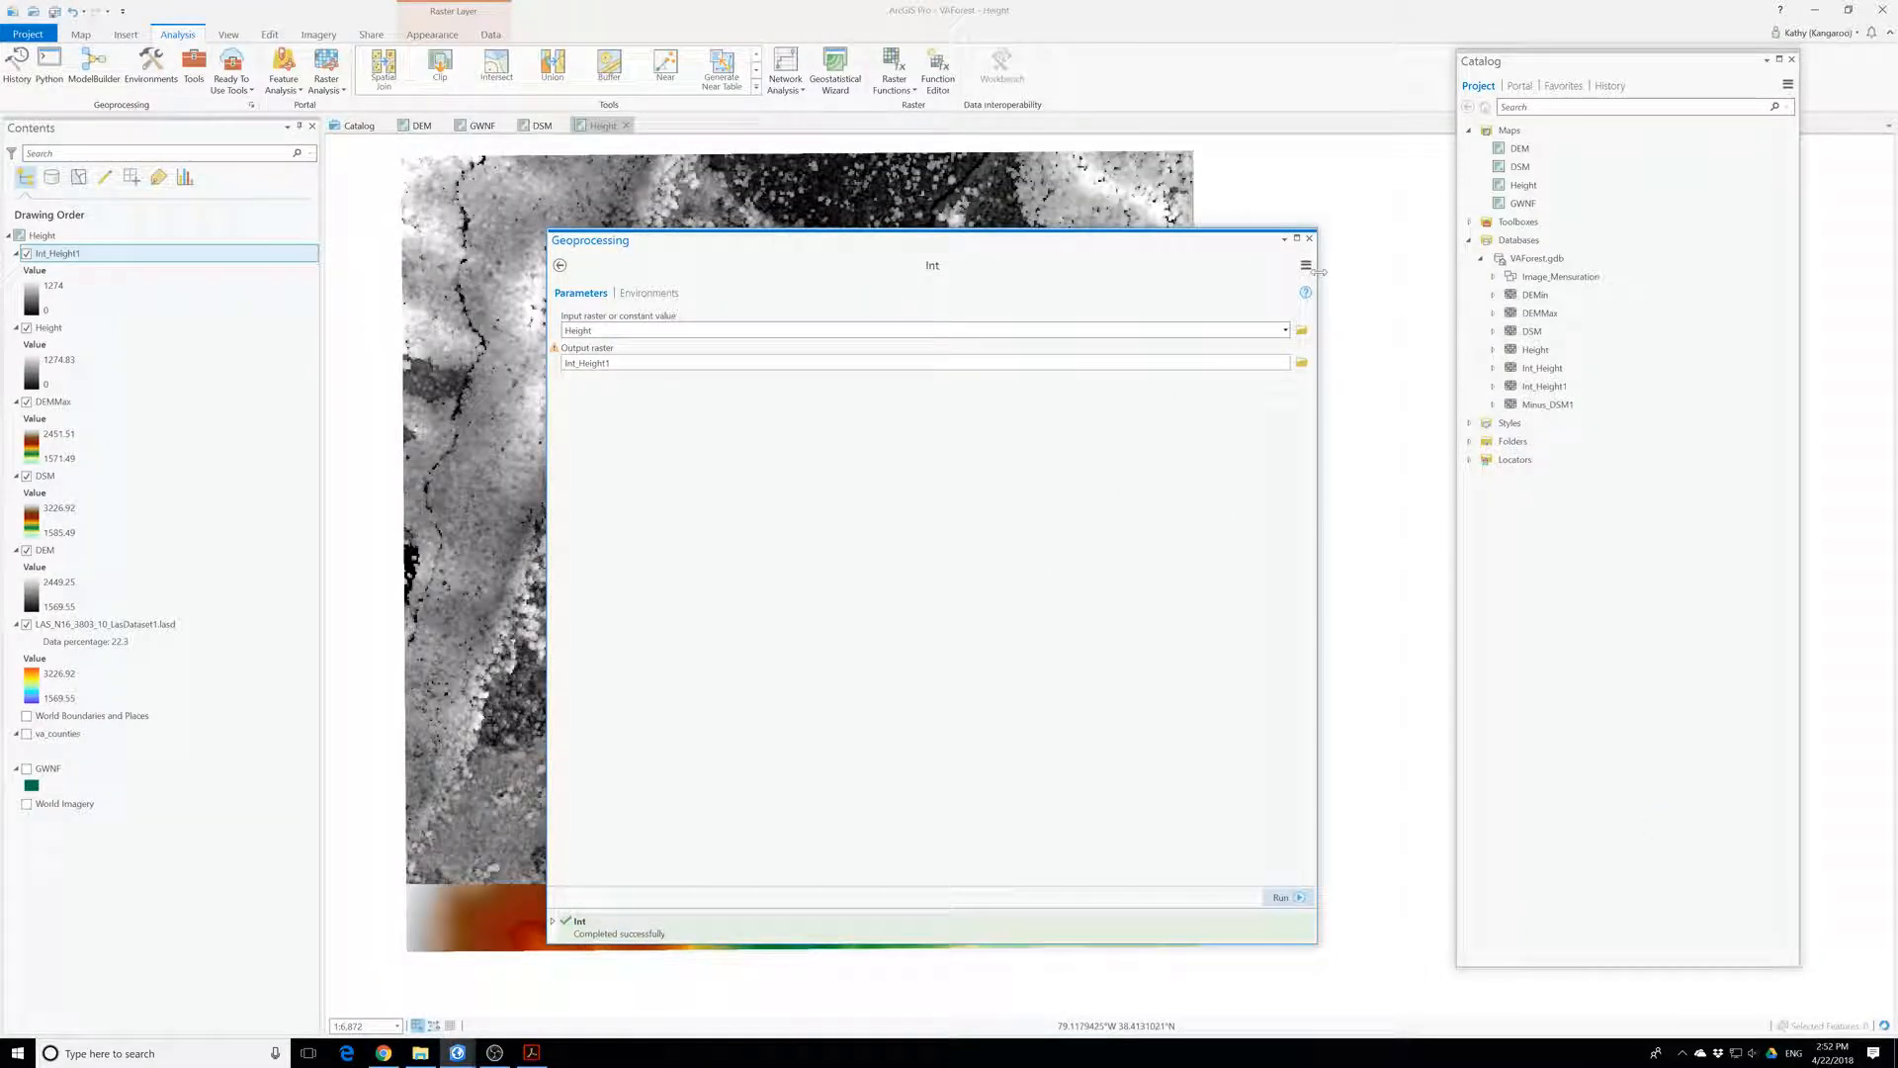
click(1310, 239)
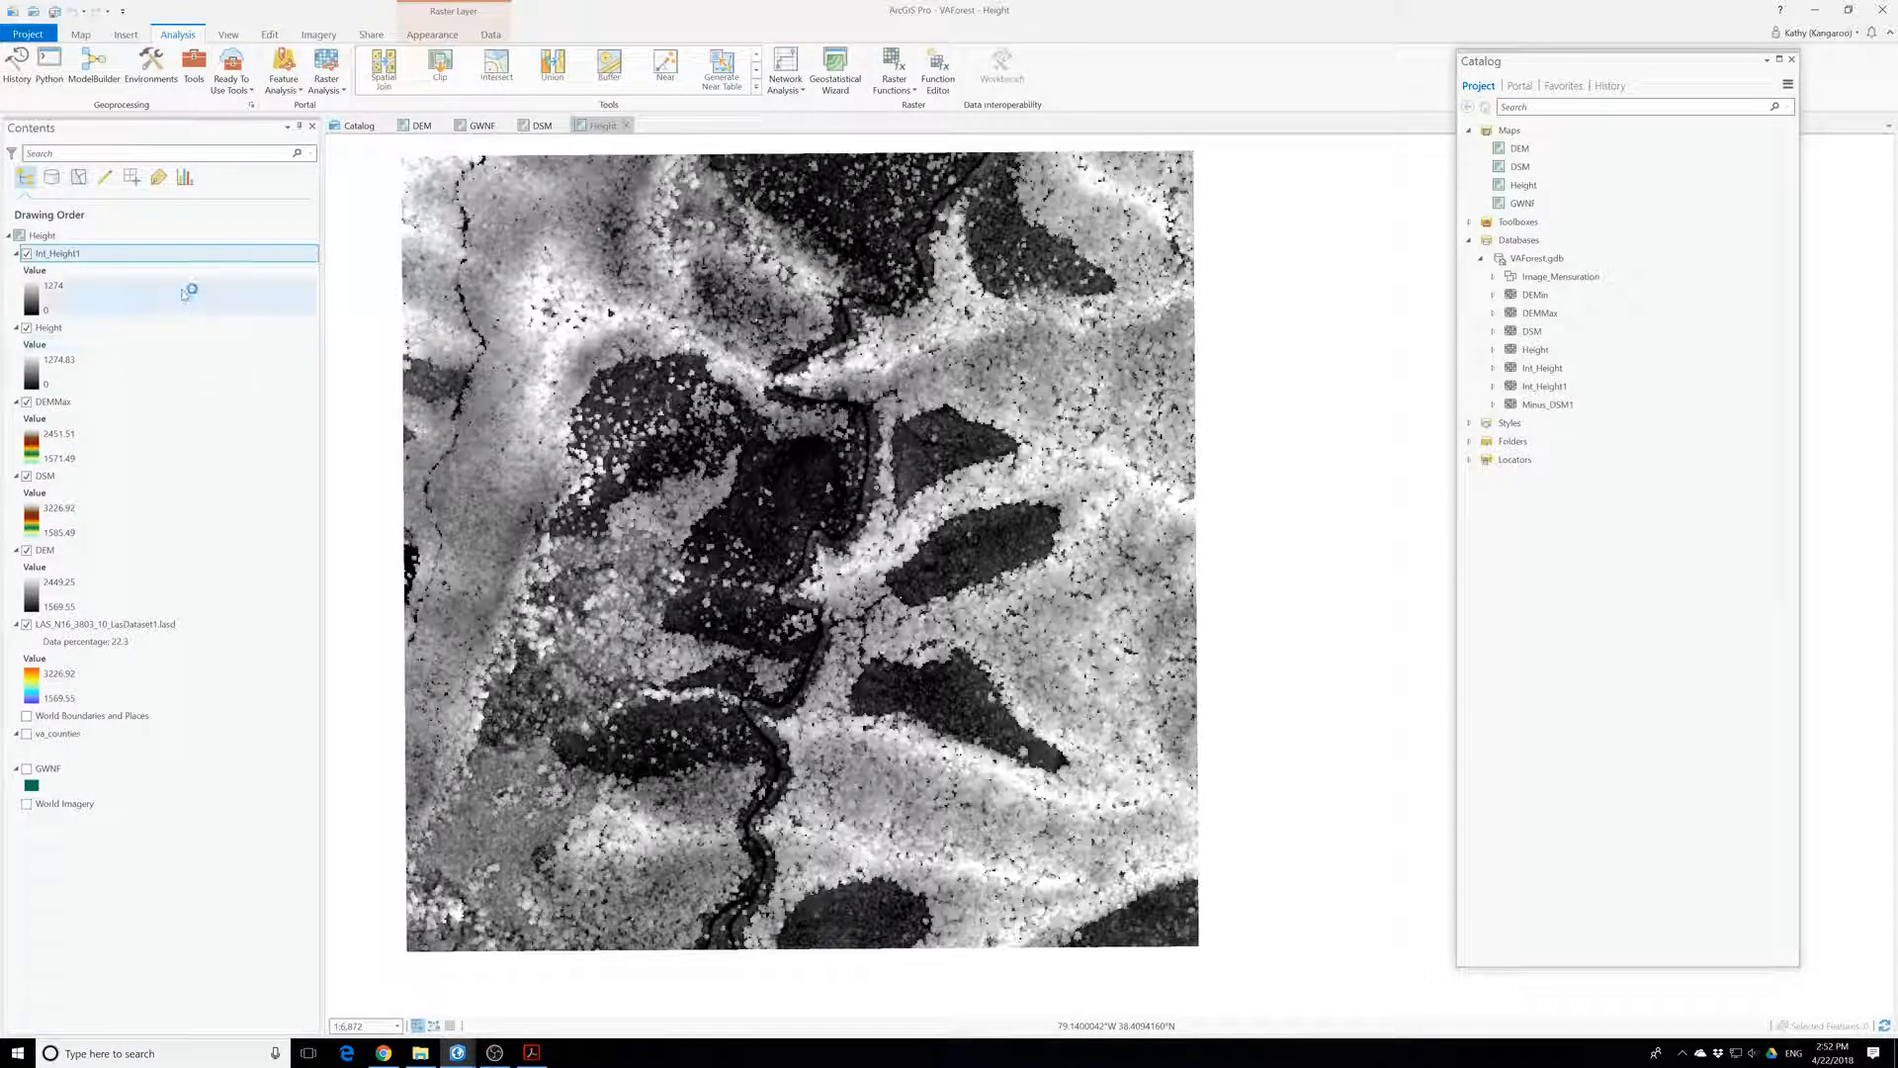
right_click(70, 260)
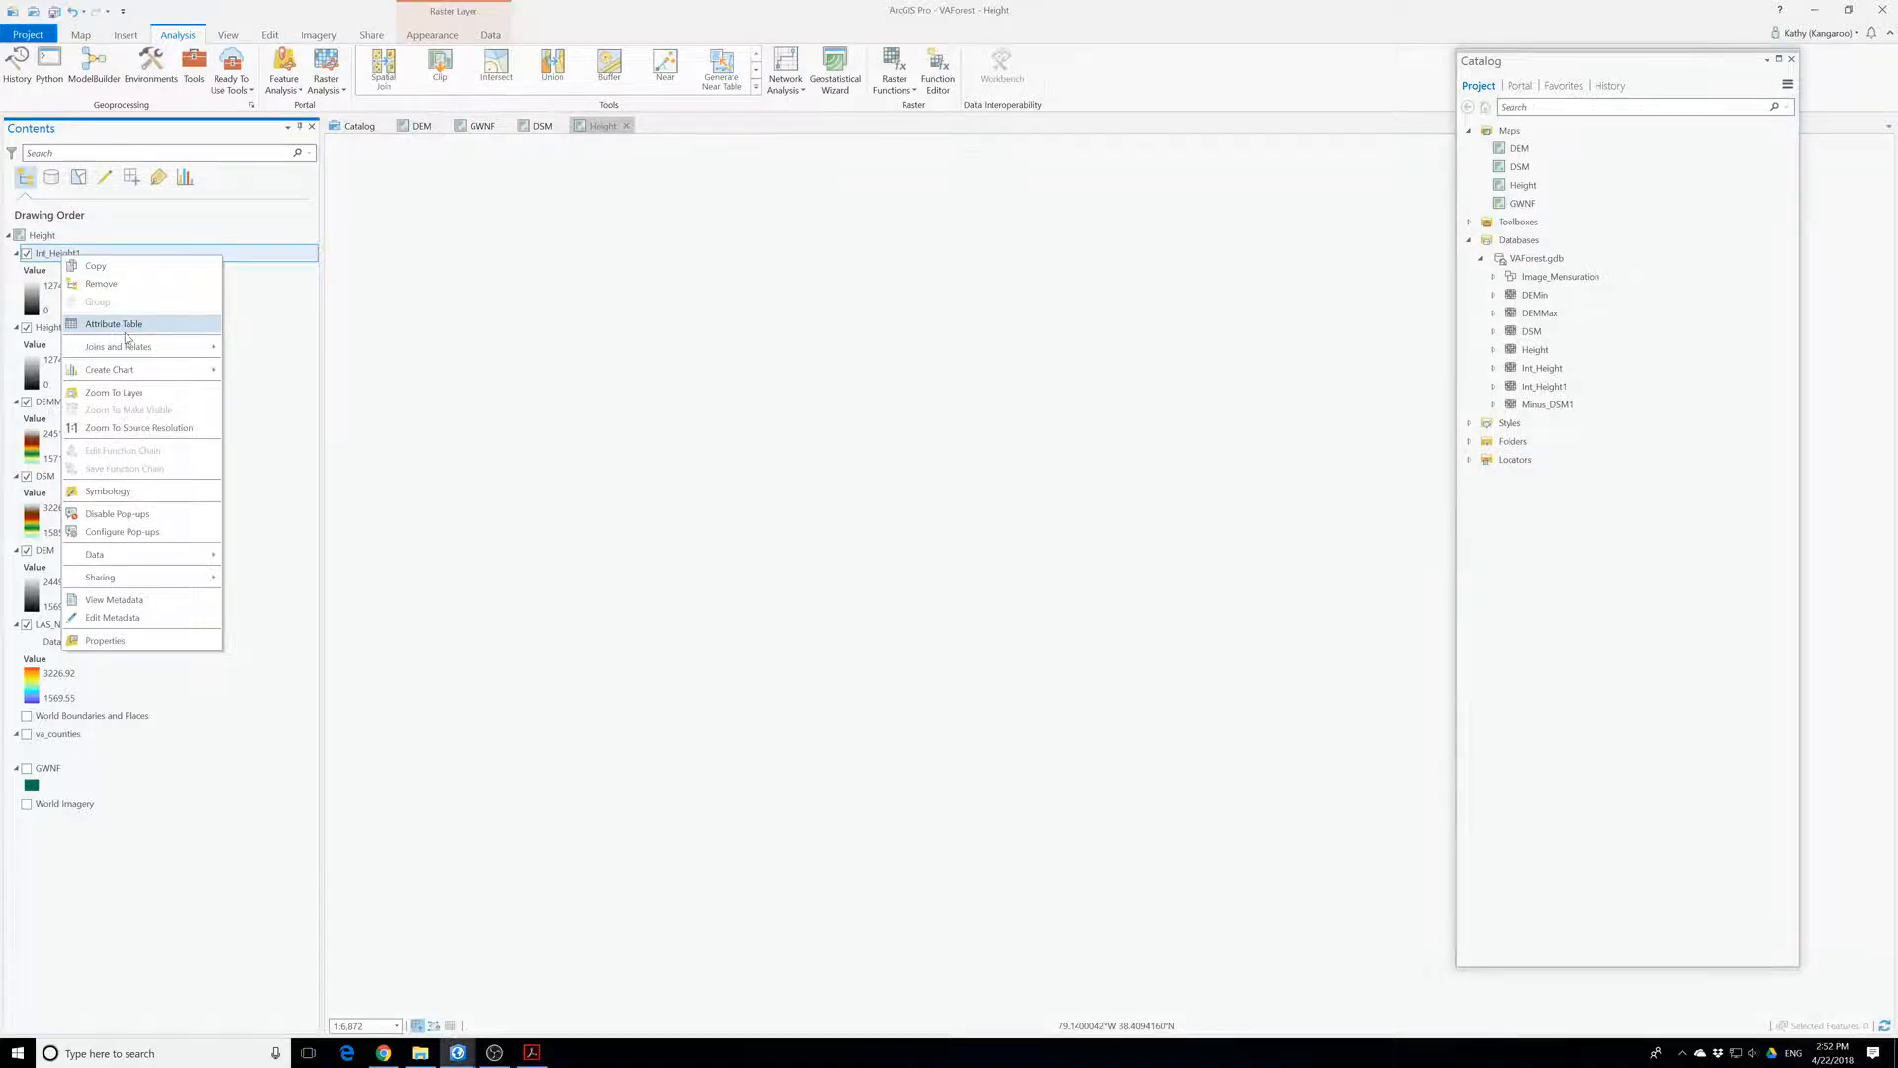
click(126, 332)
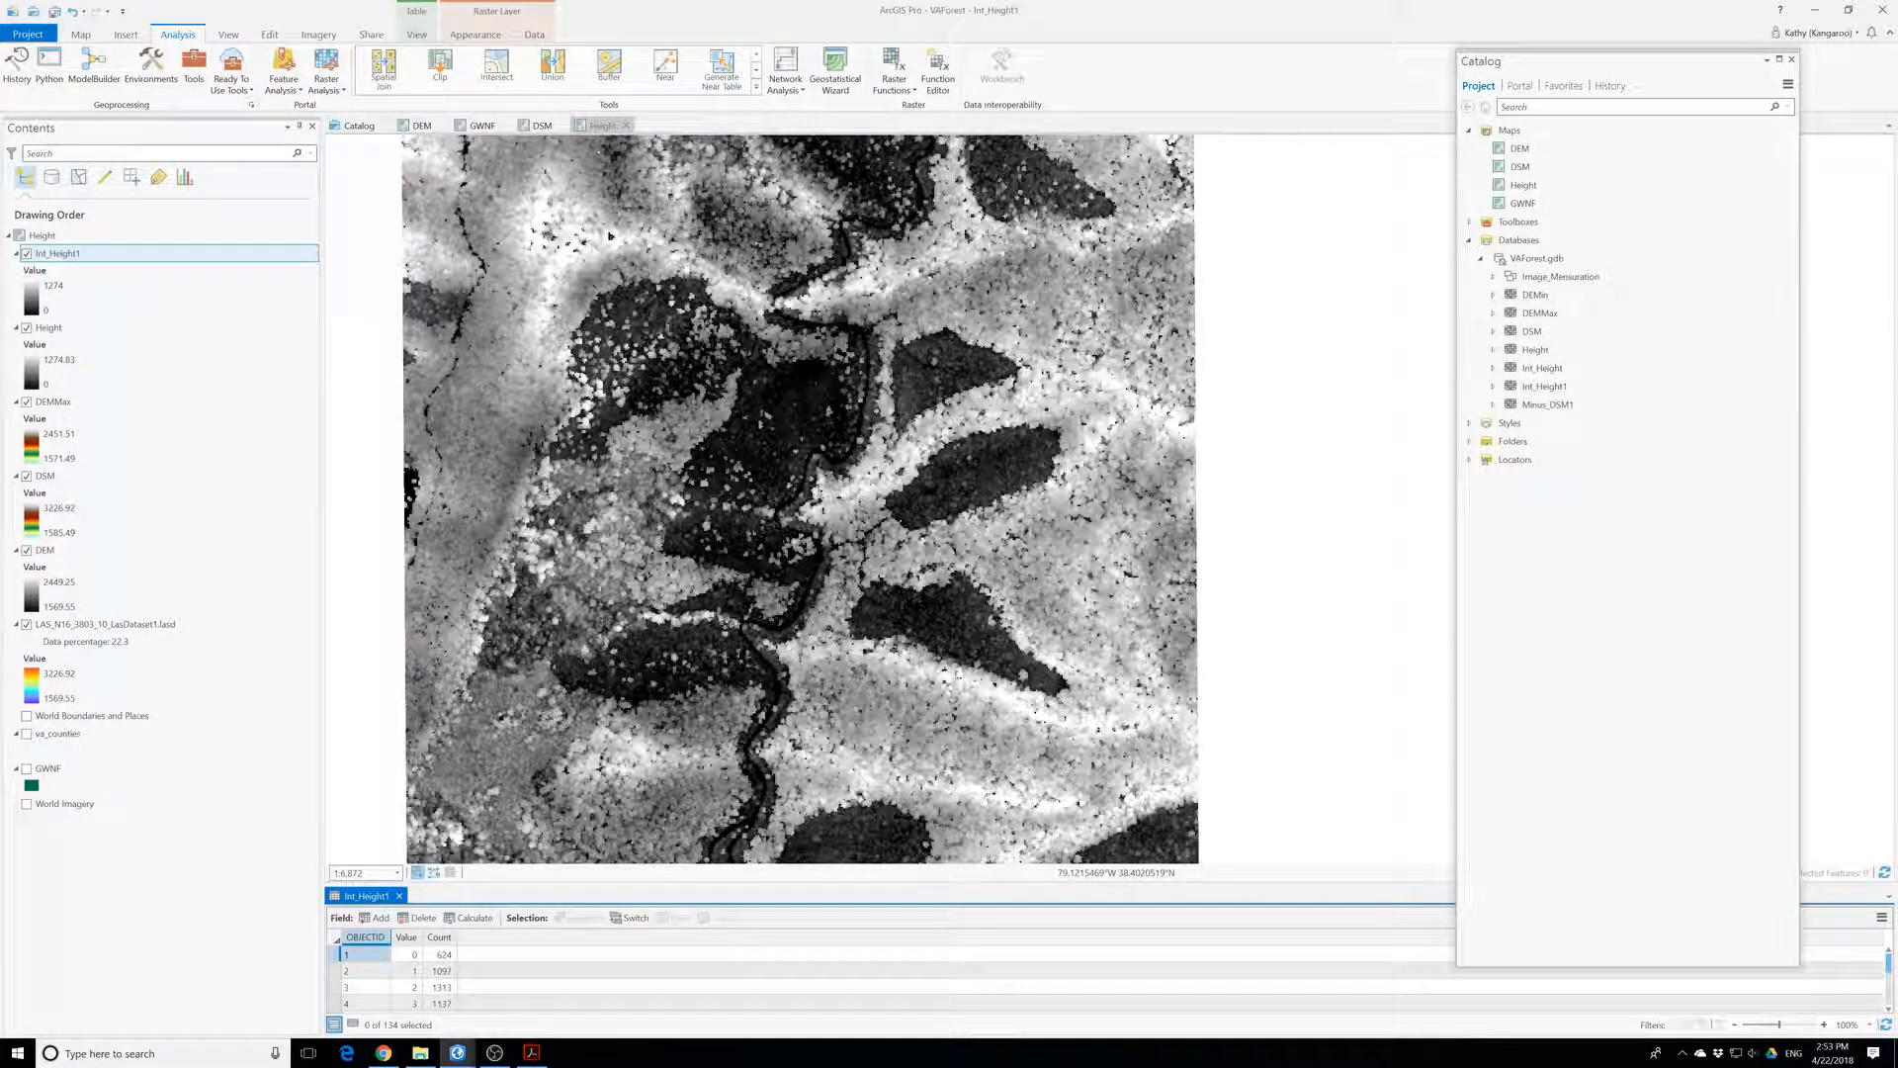
- Sort the Int_Height1 table by Count and re-sort it by Value in descending order
key(alt+Tab)
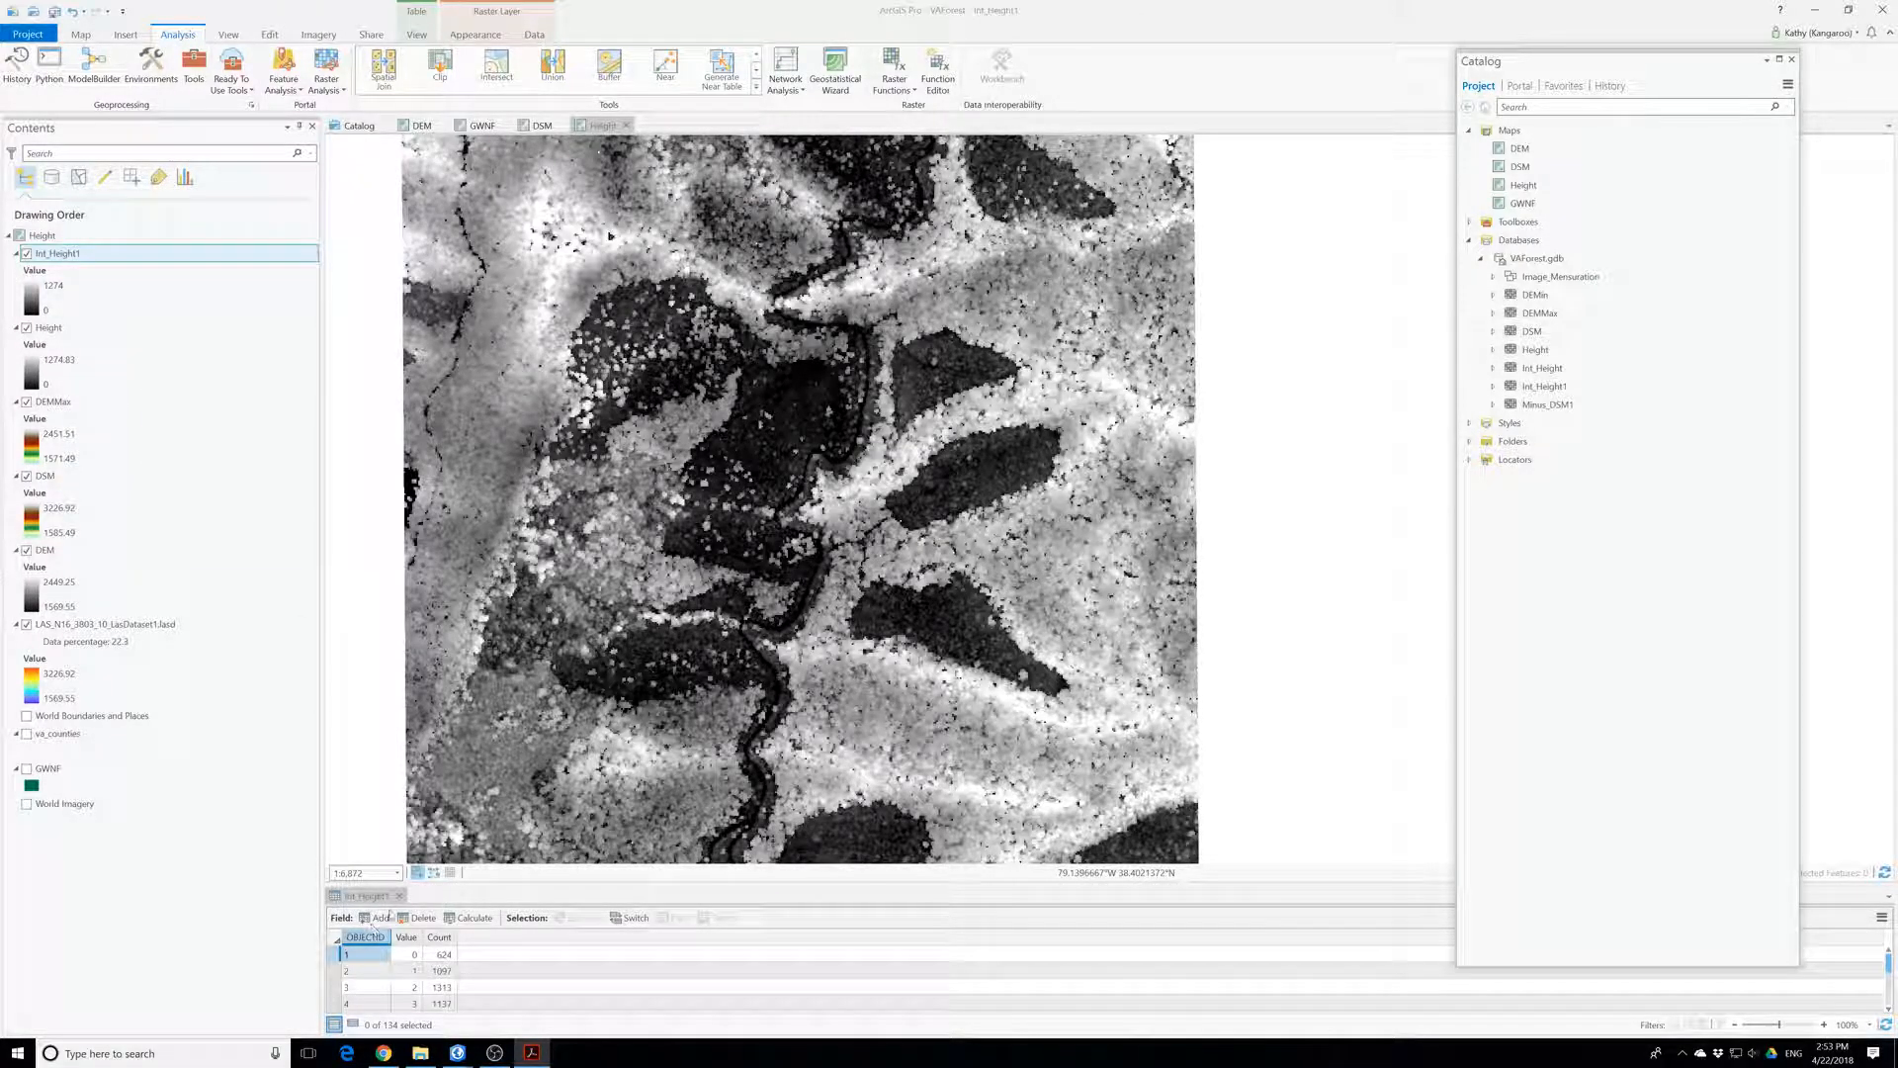
click(435, 908)
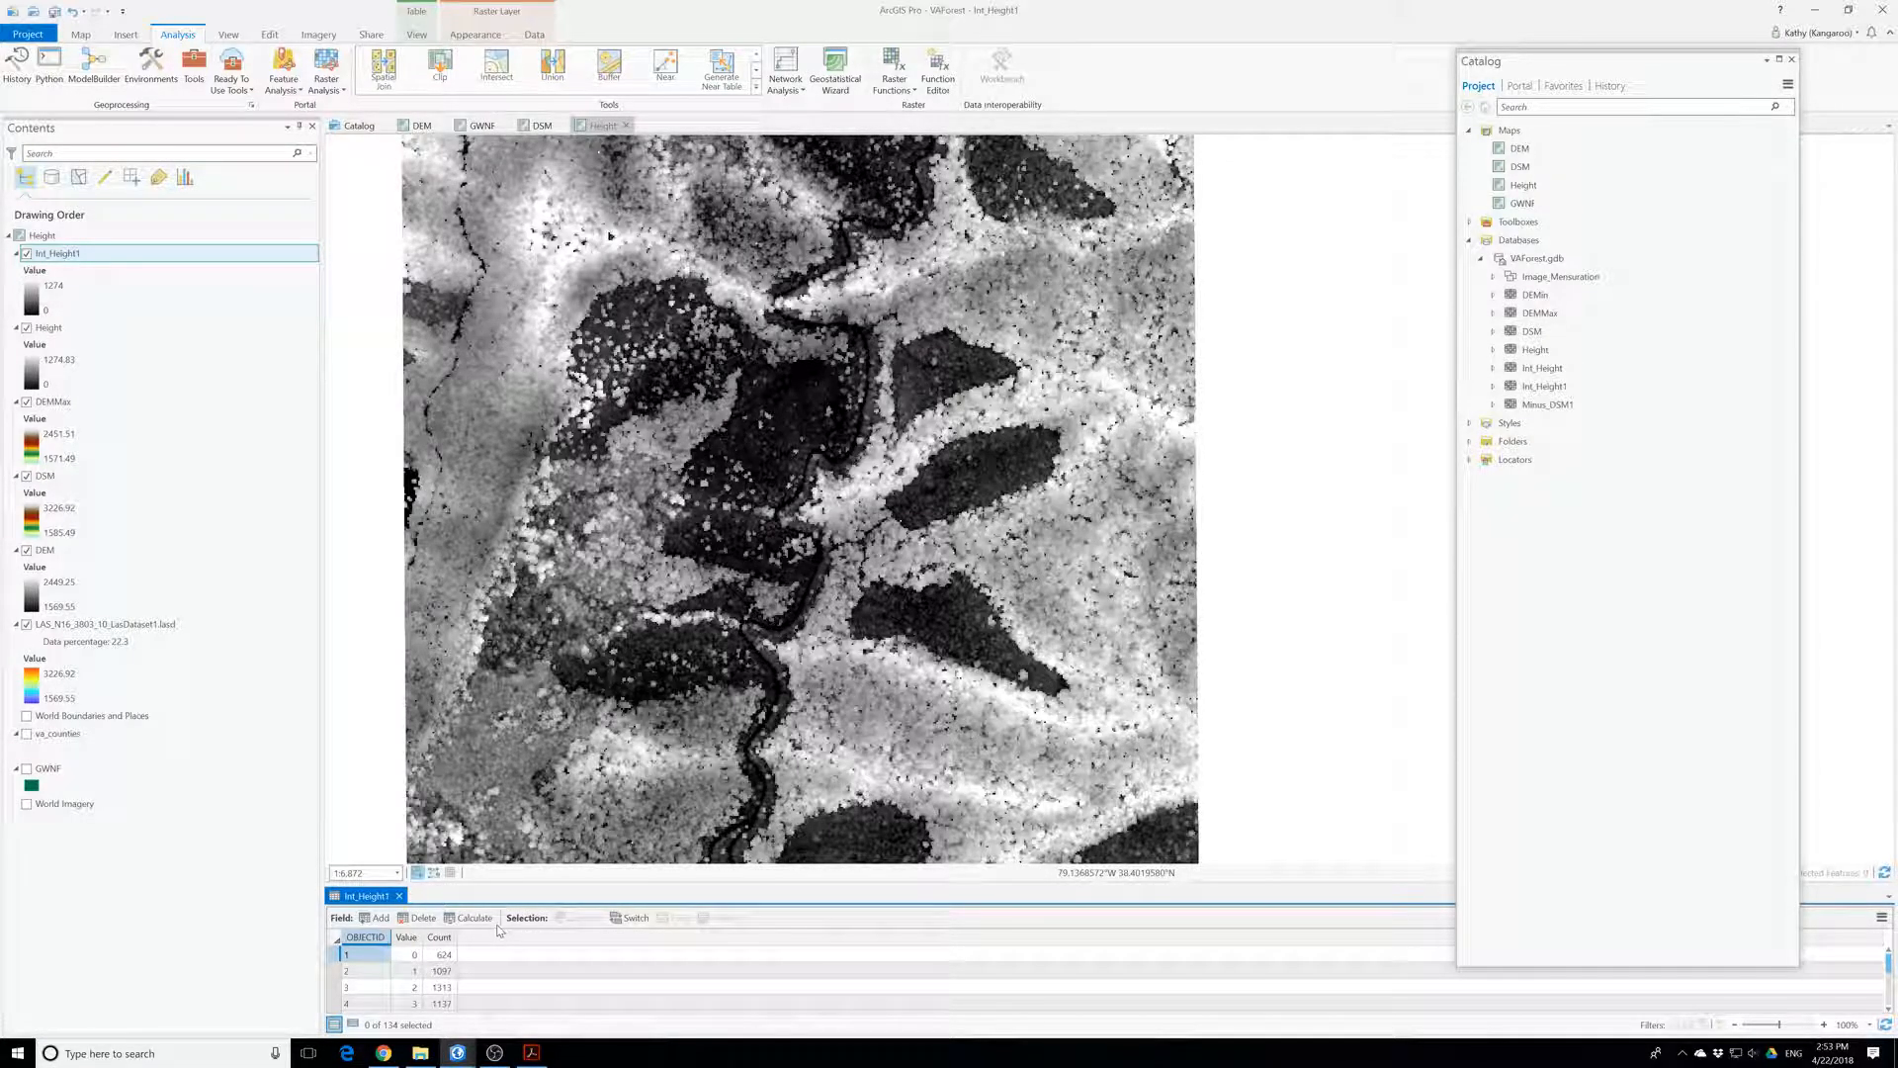
double_click(440, 937)
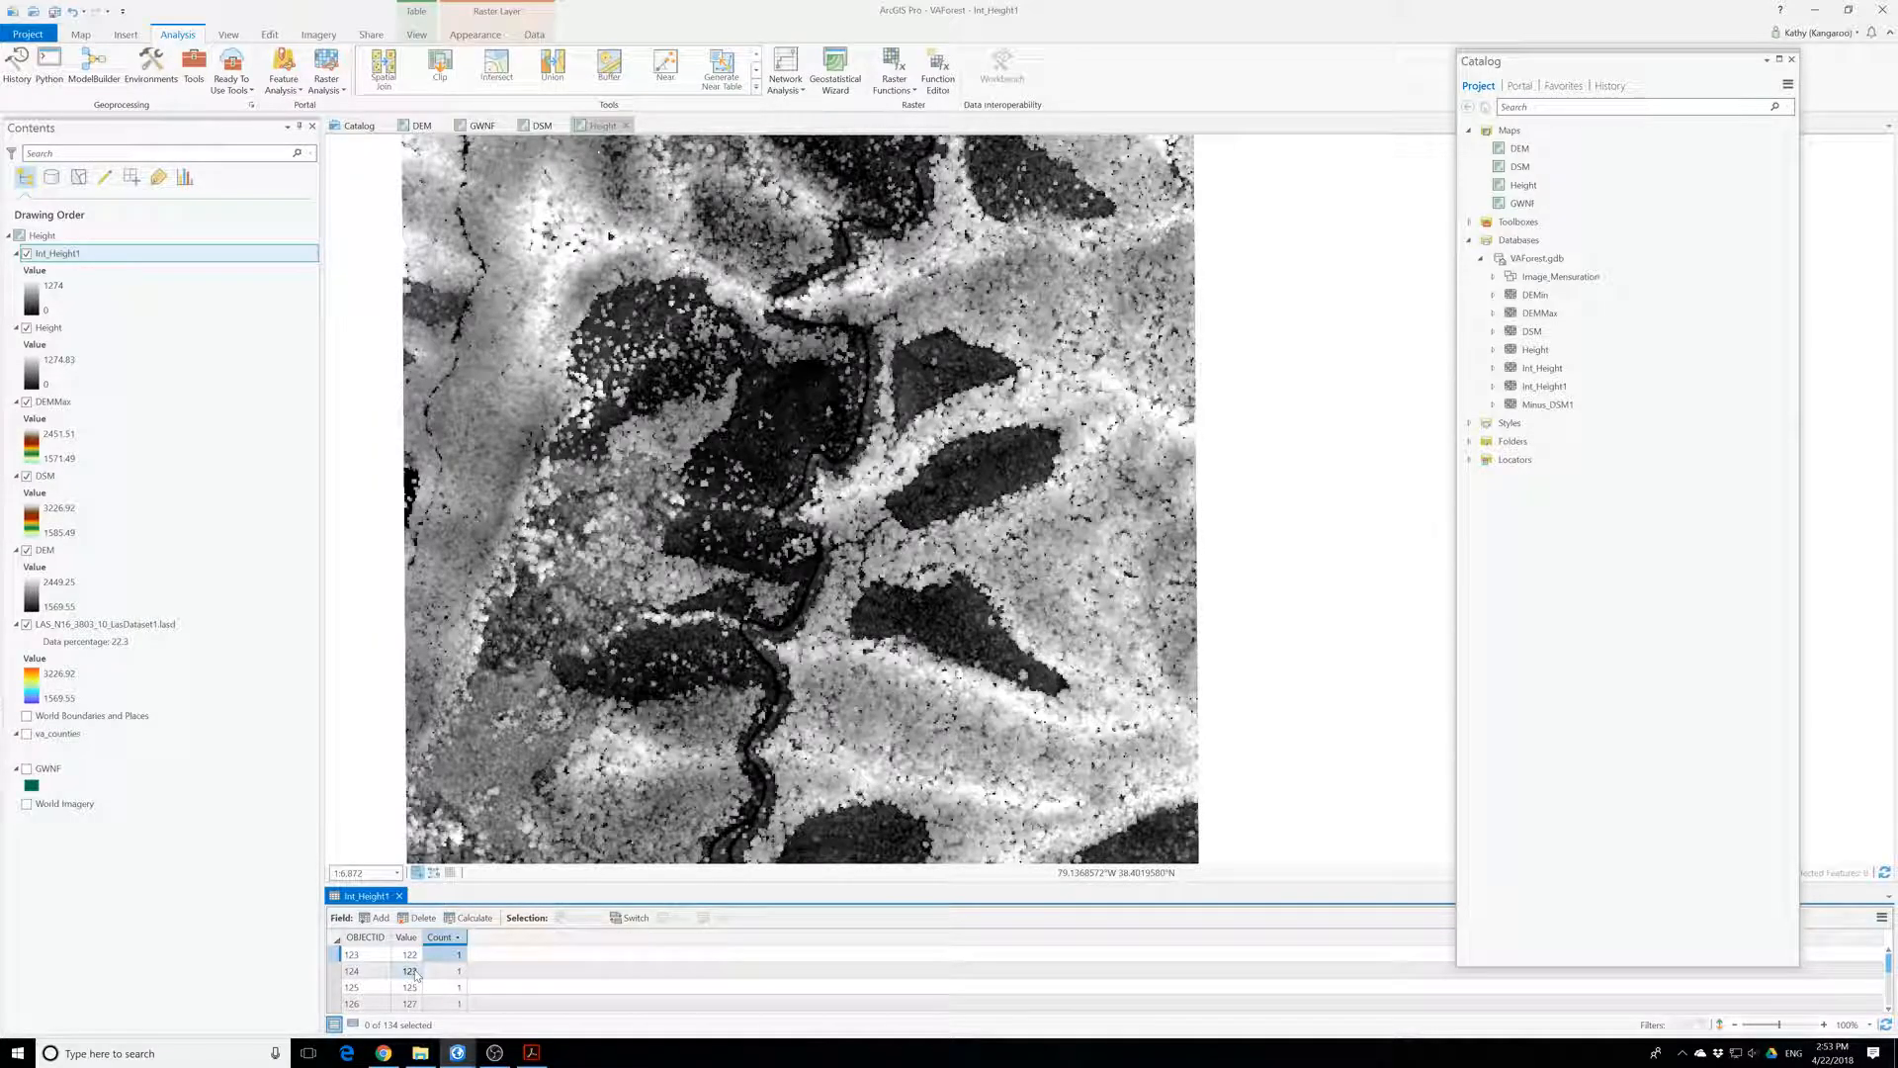
double_click(420, 937)
double_click(419, 937)
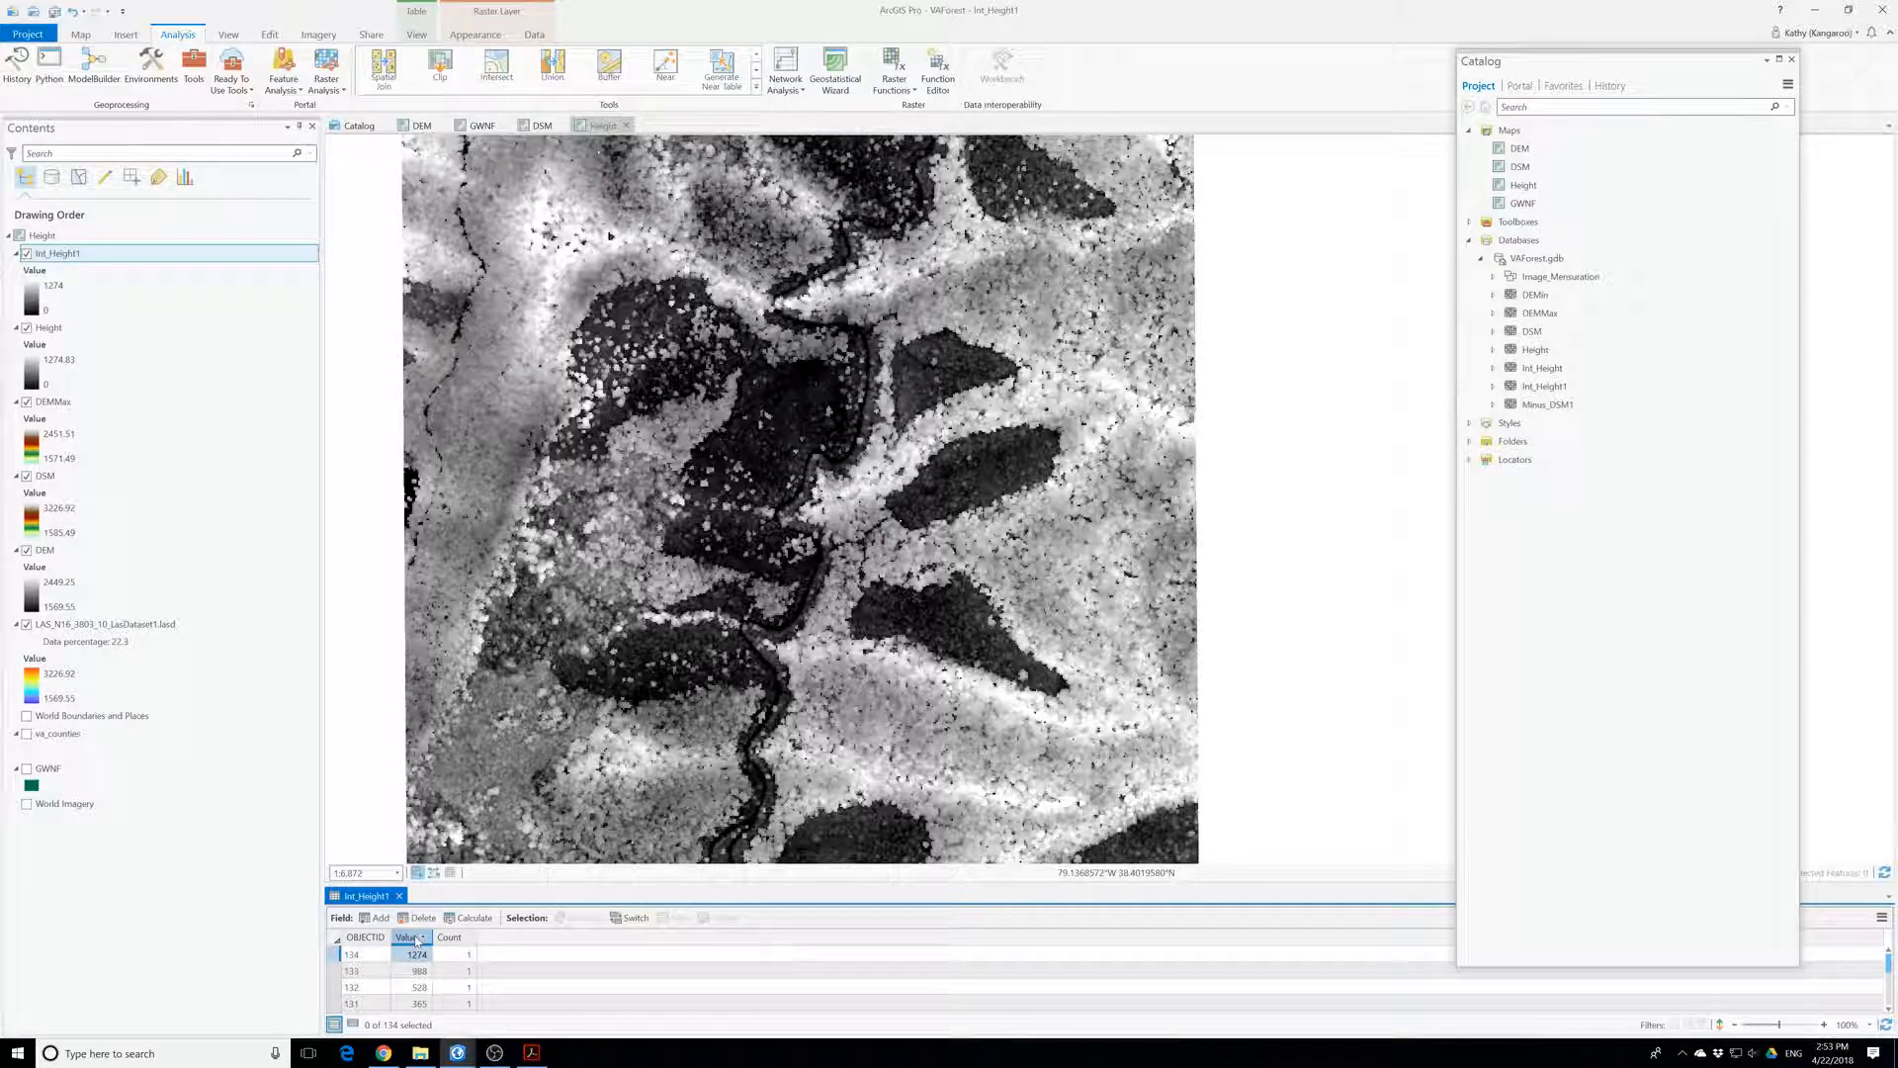
- Enlarge the Int_Height1 attribute table, select the record with value 197 and save the project
click(381, 879)
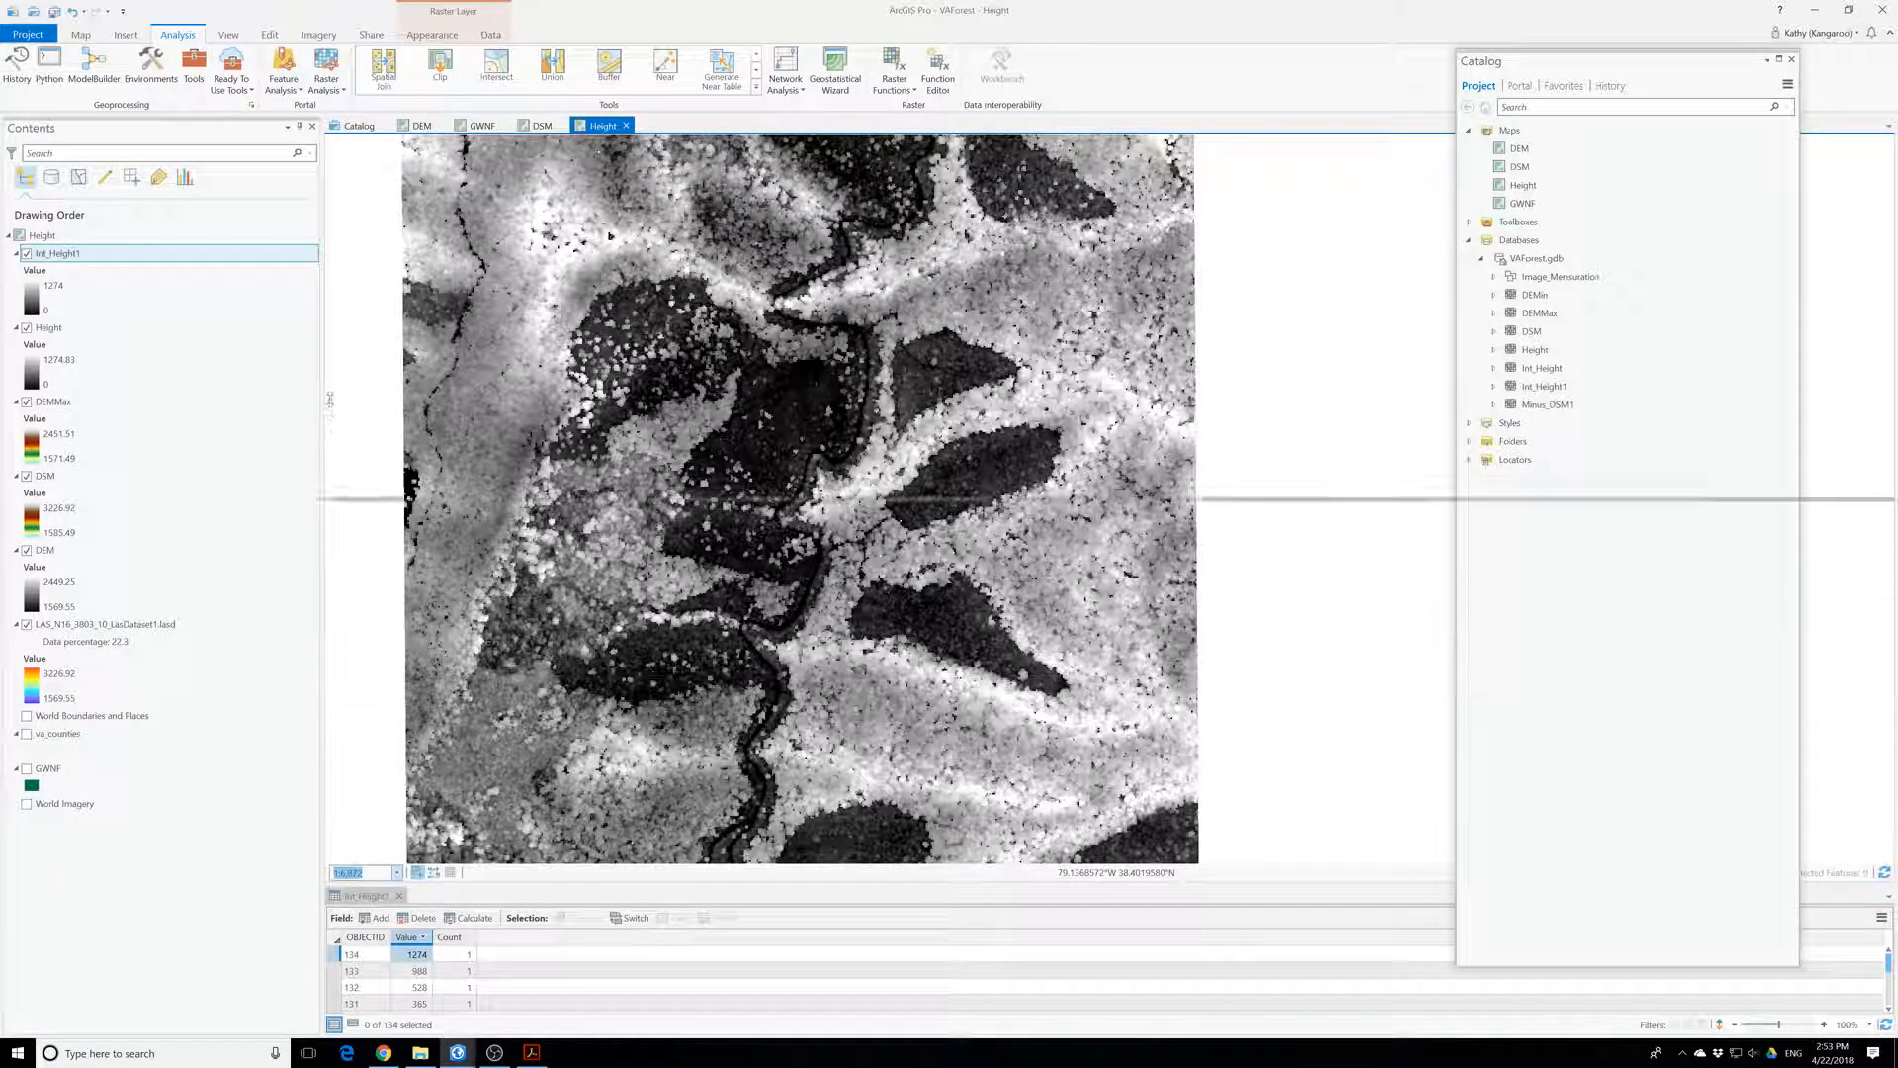
drag(392, 423, 392, 351)
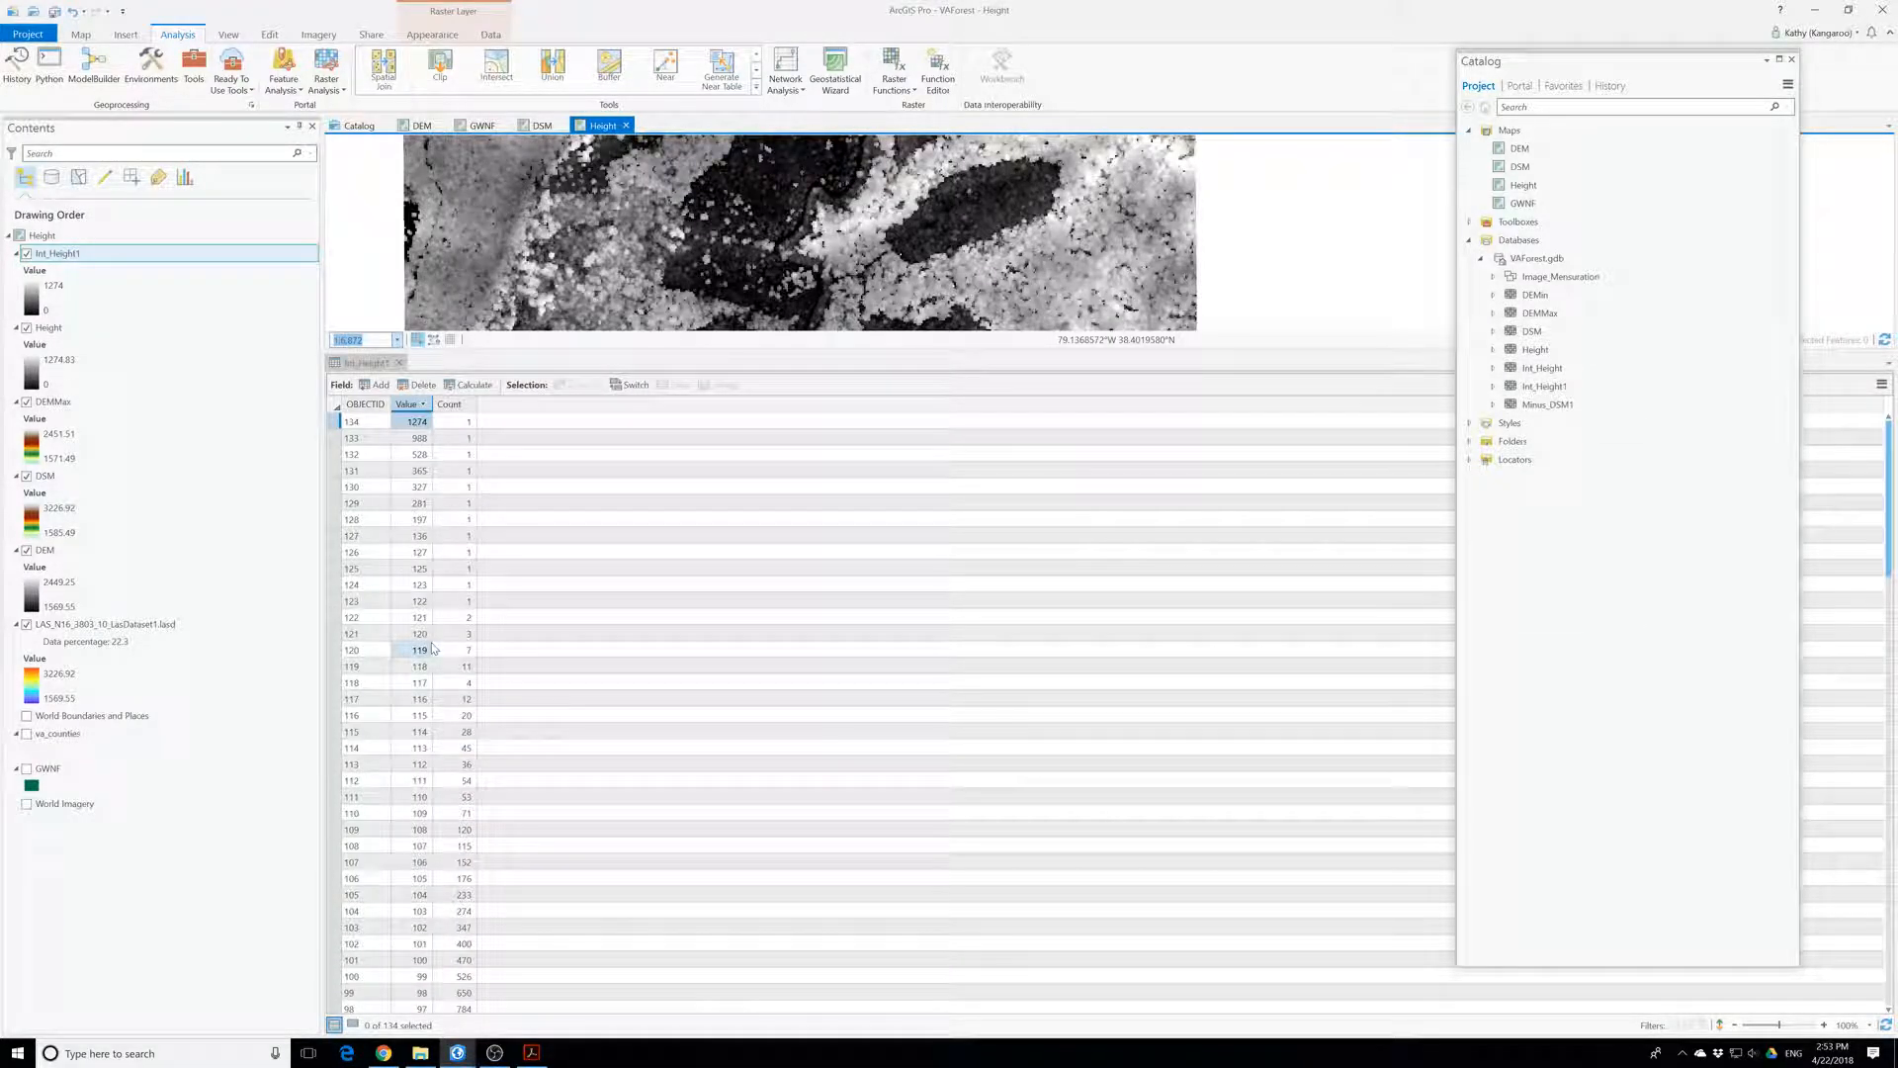
click(420, 519)
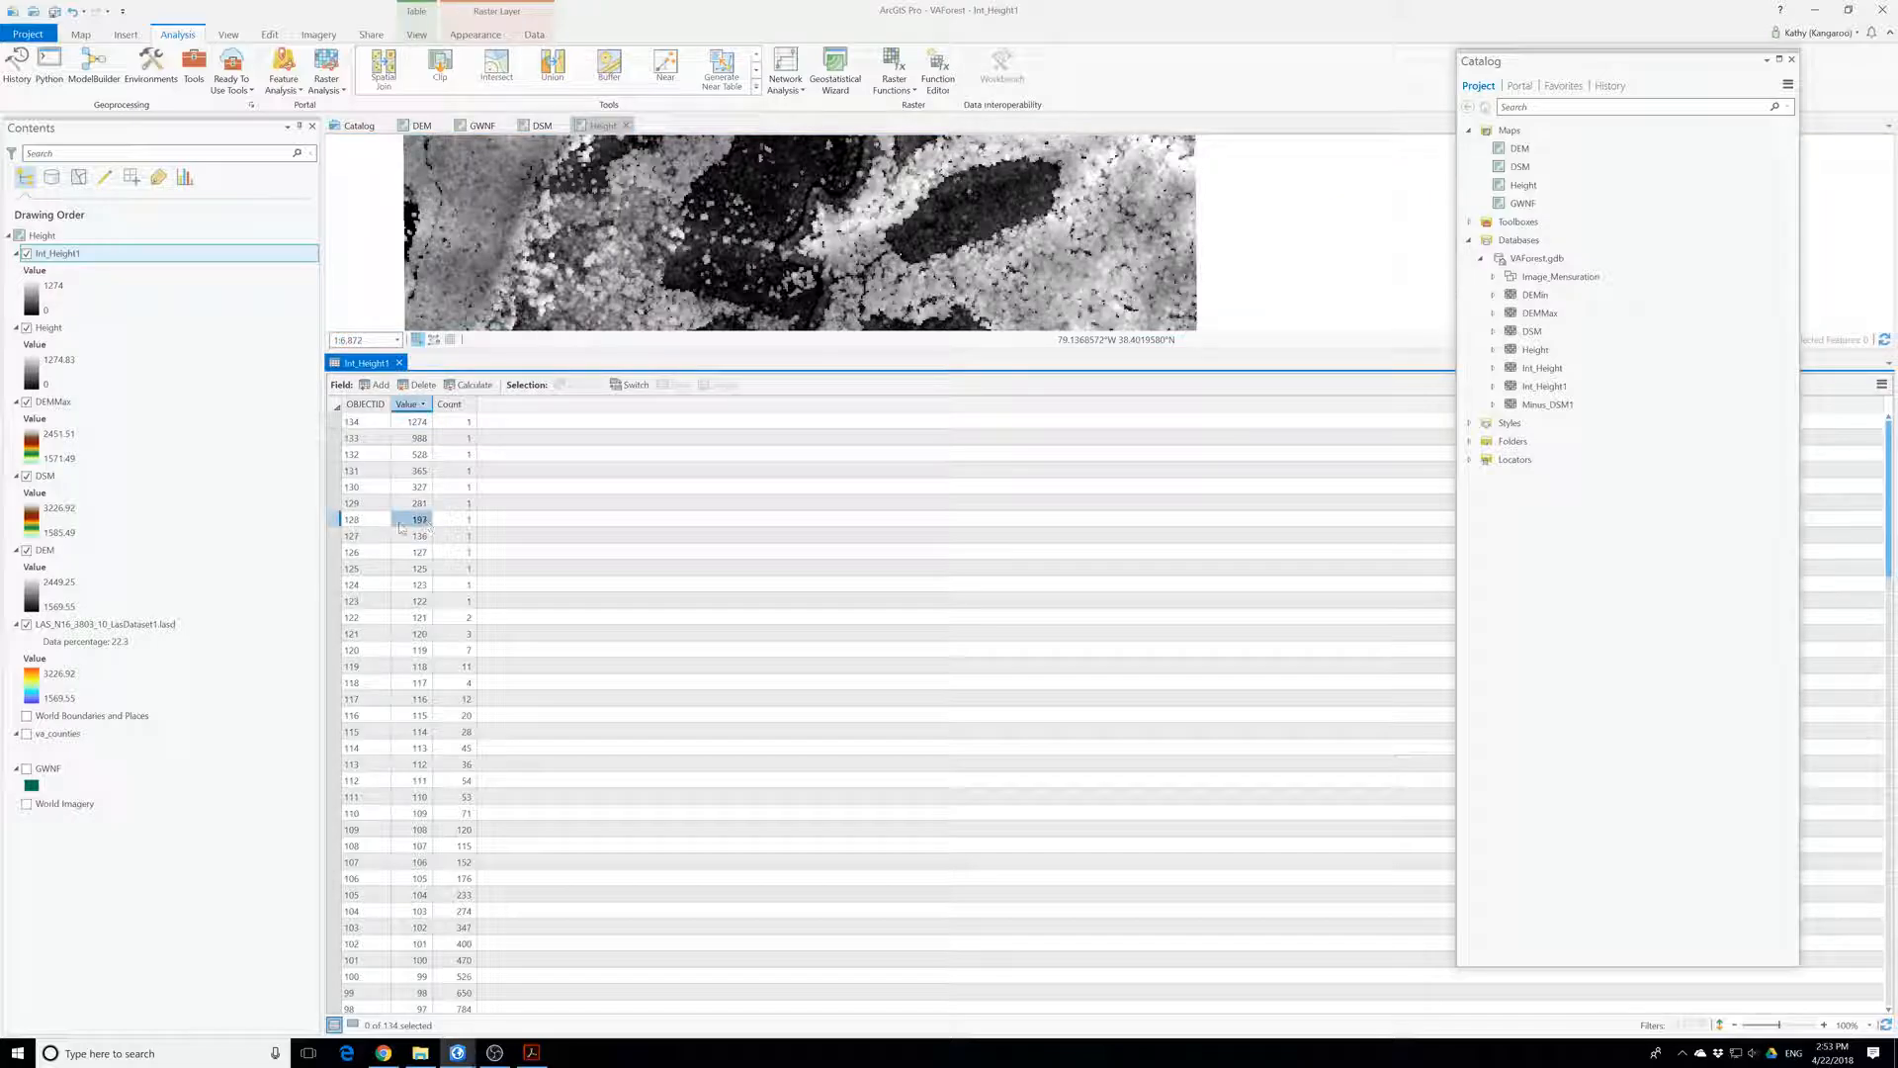
click(334, 522)
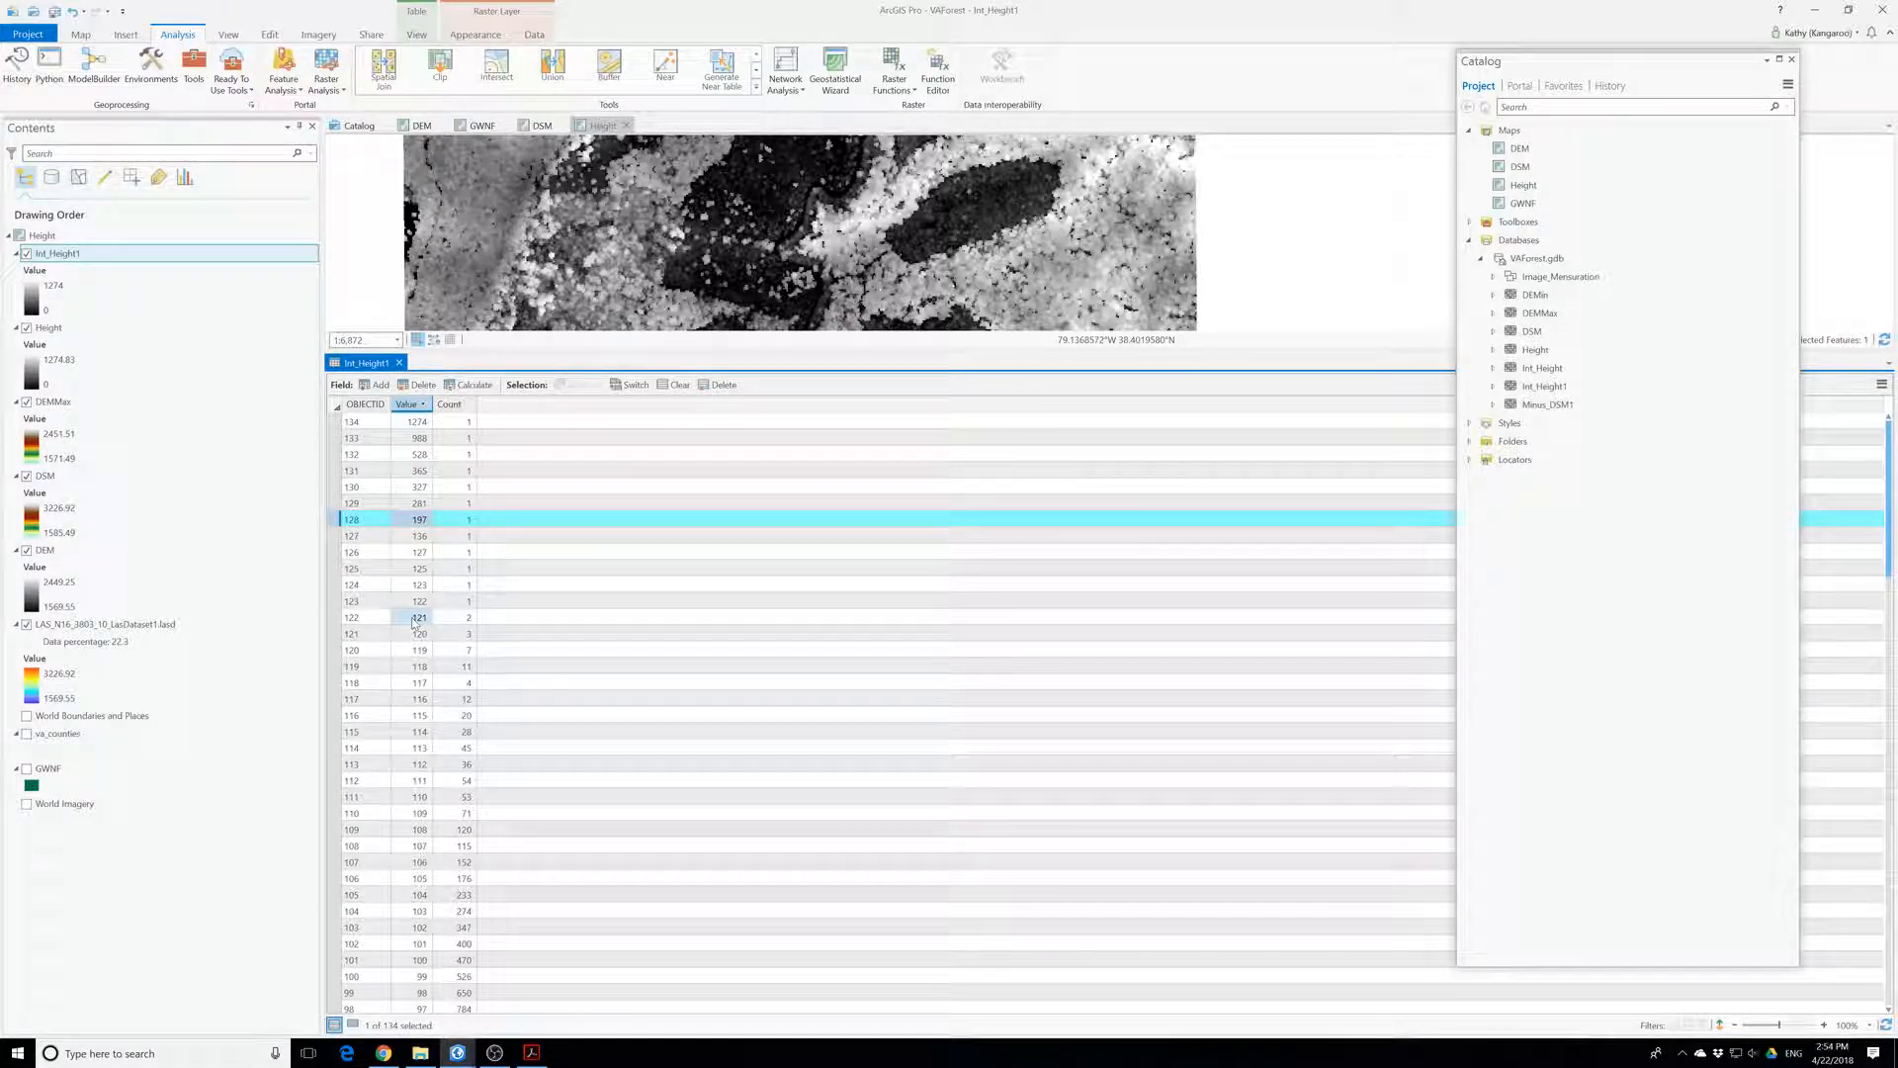
click(53, 12)
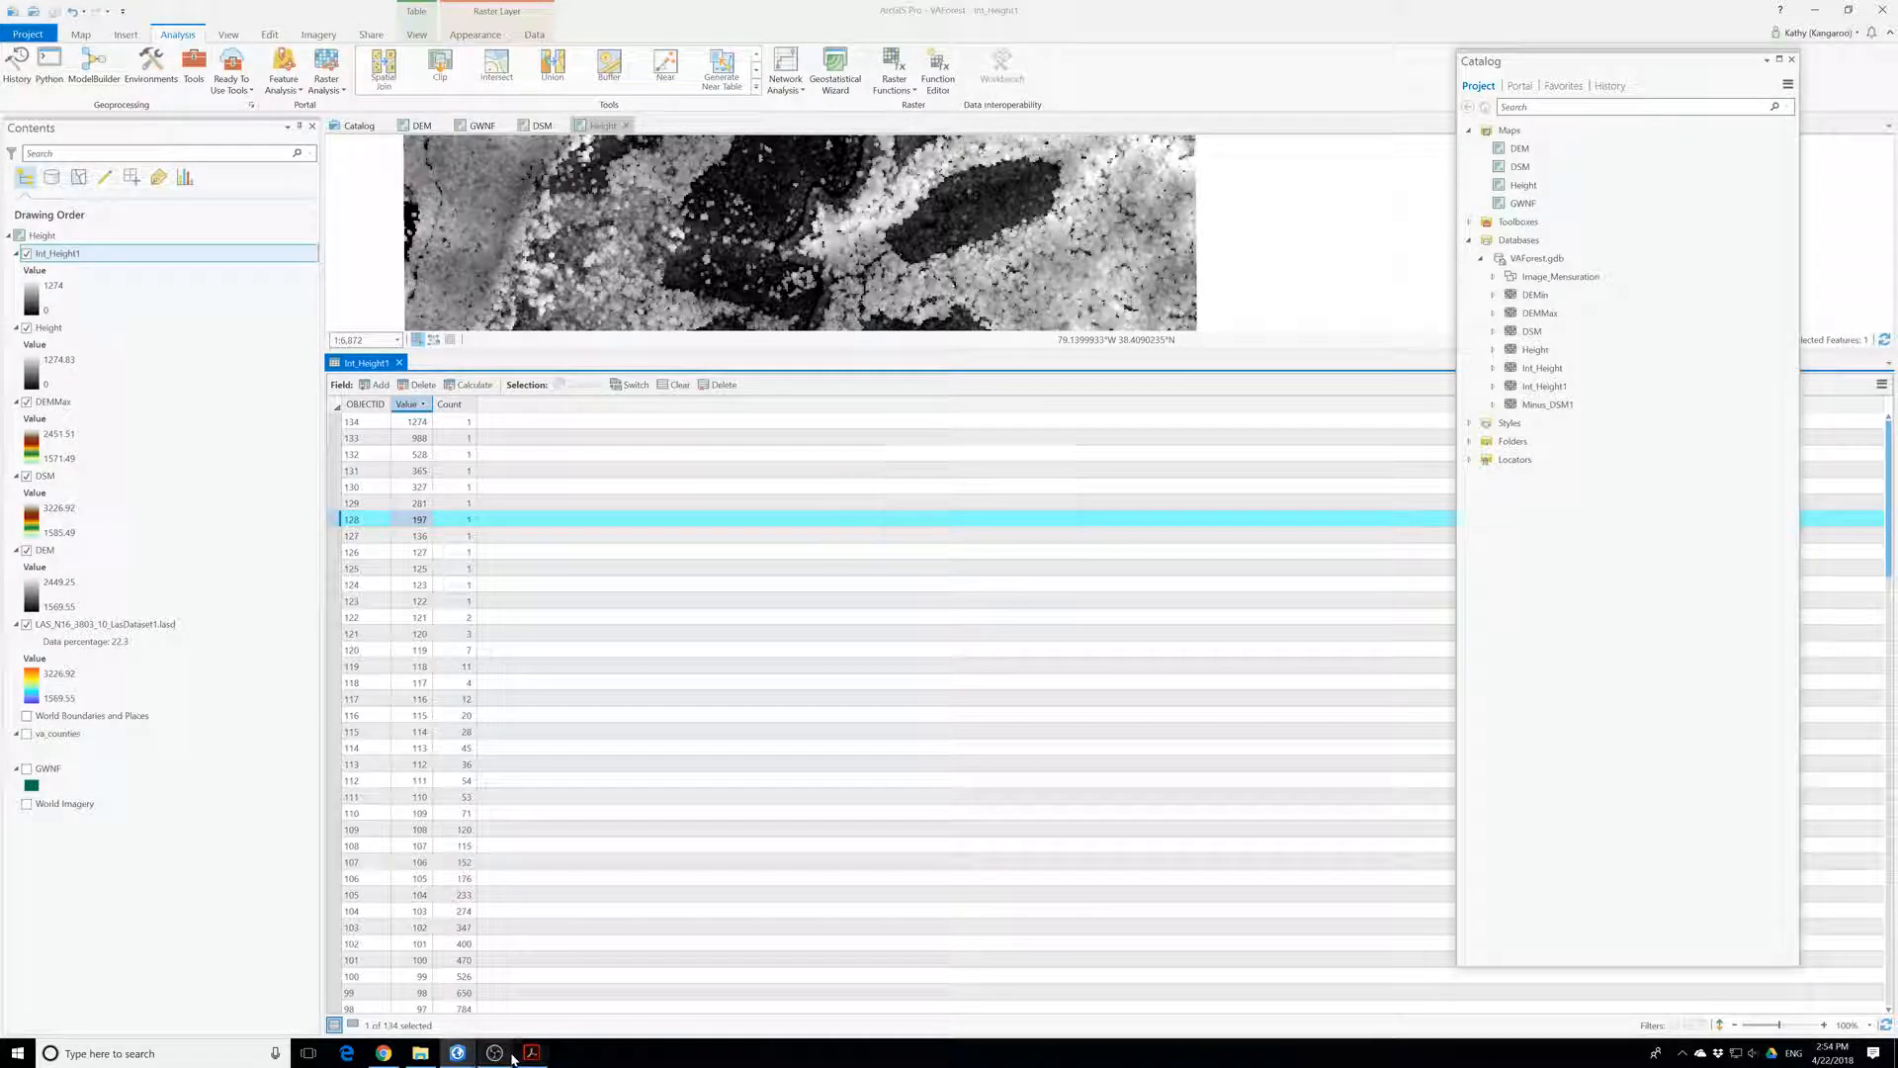
- Sort the Int_Height1 table by Value in ascending order to review the counts, and close the table
mouse_move(492, 1060)
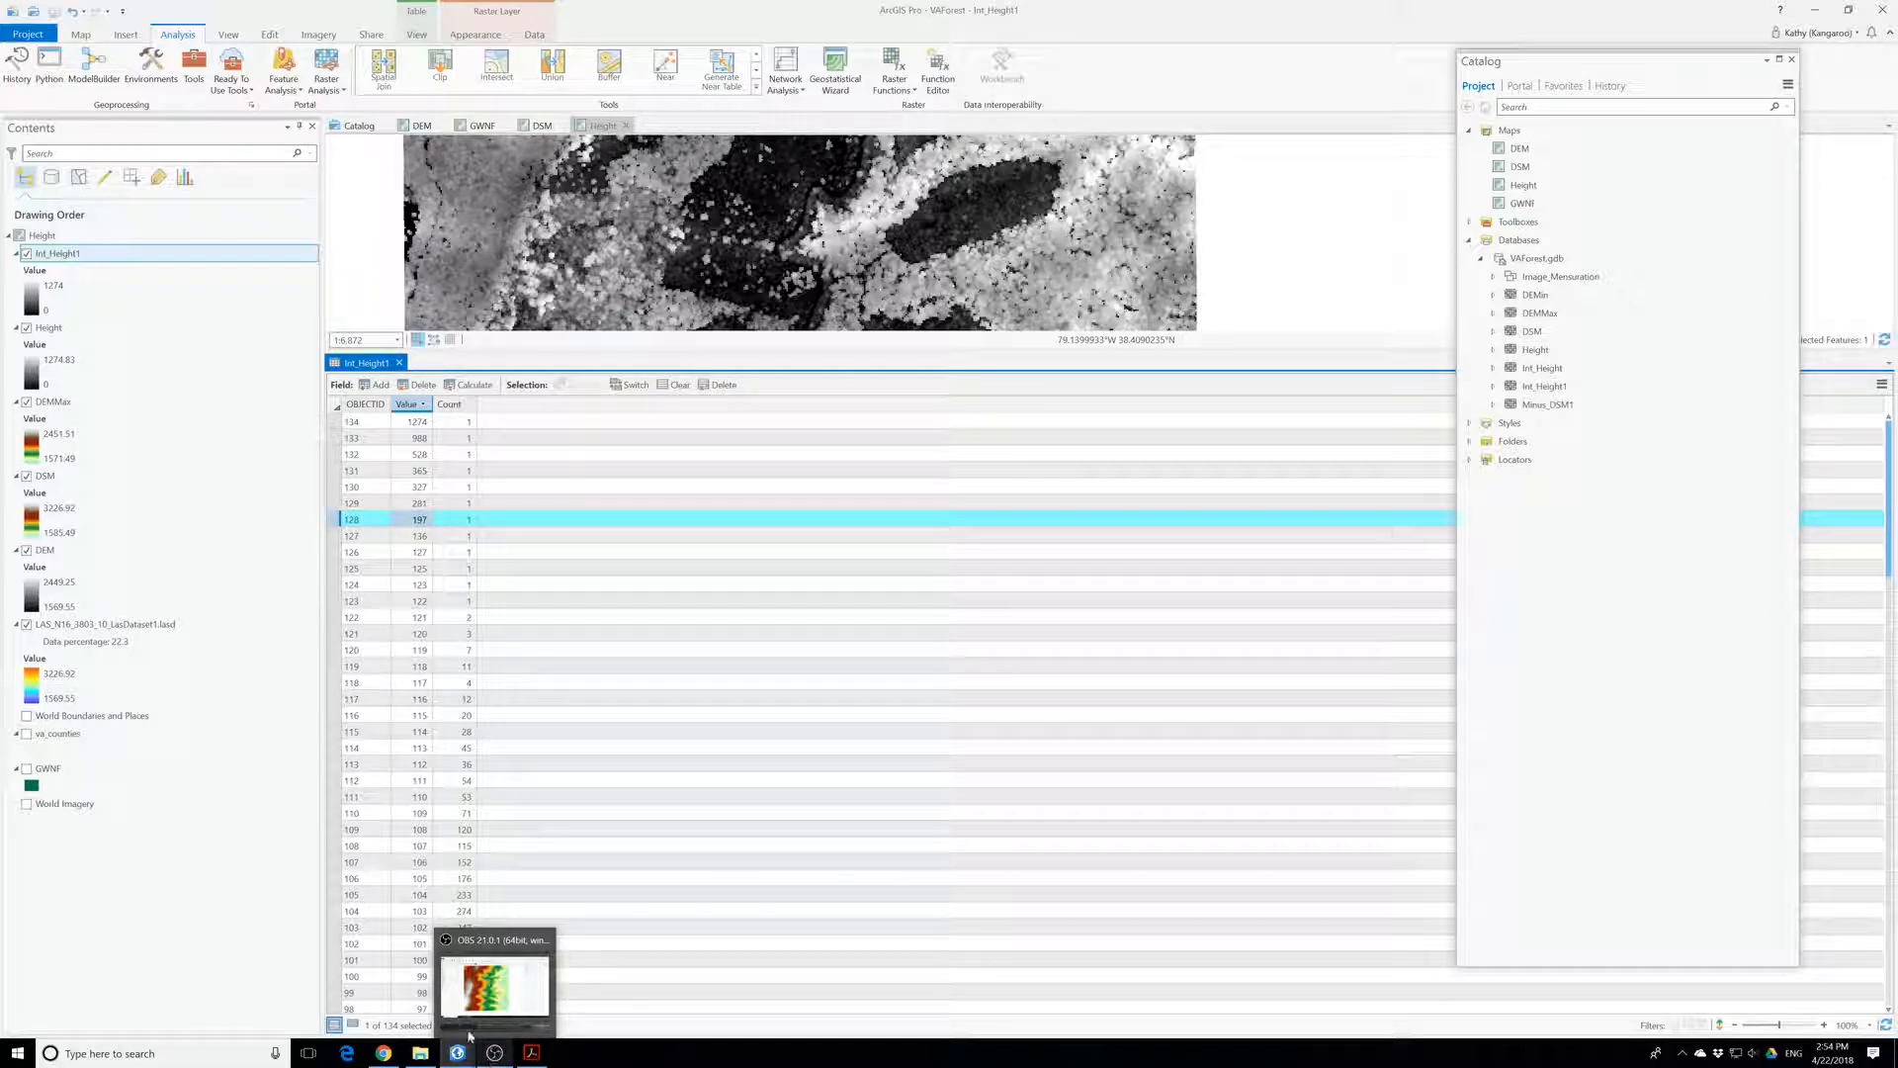
double_click(423, 405)
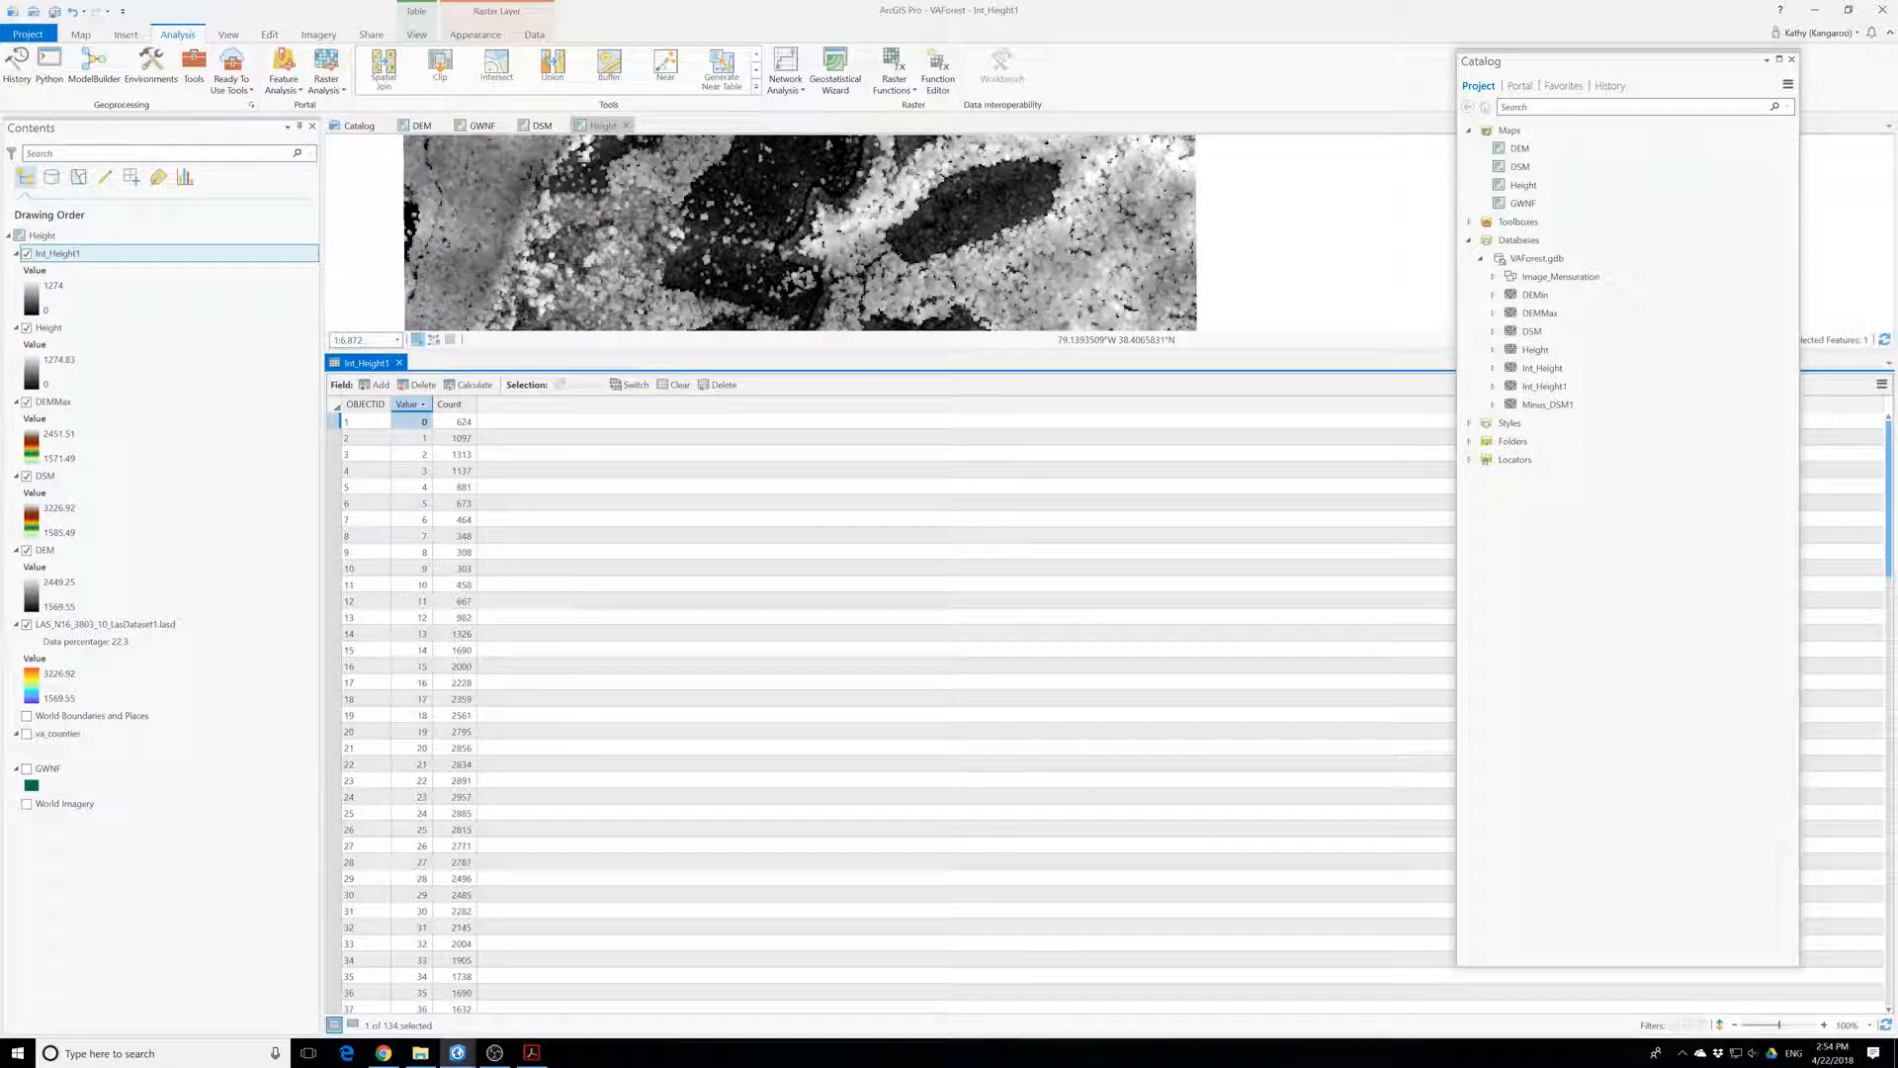
click(532, 1053)
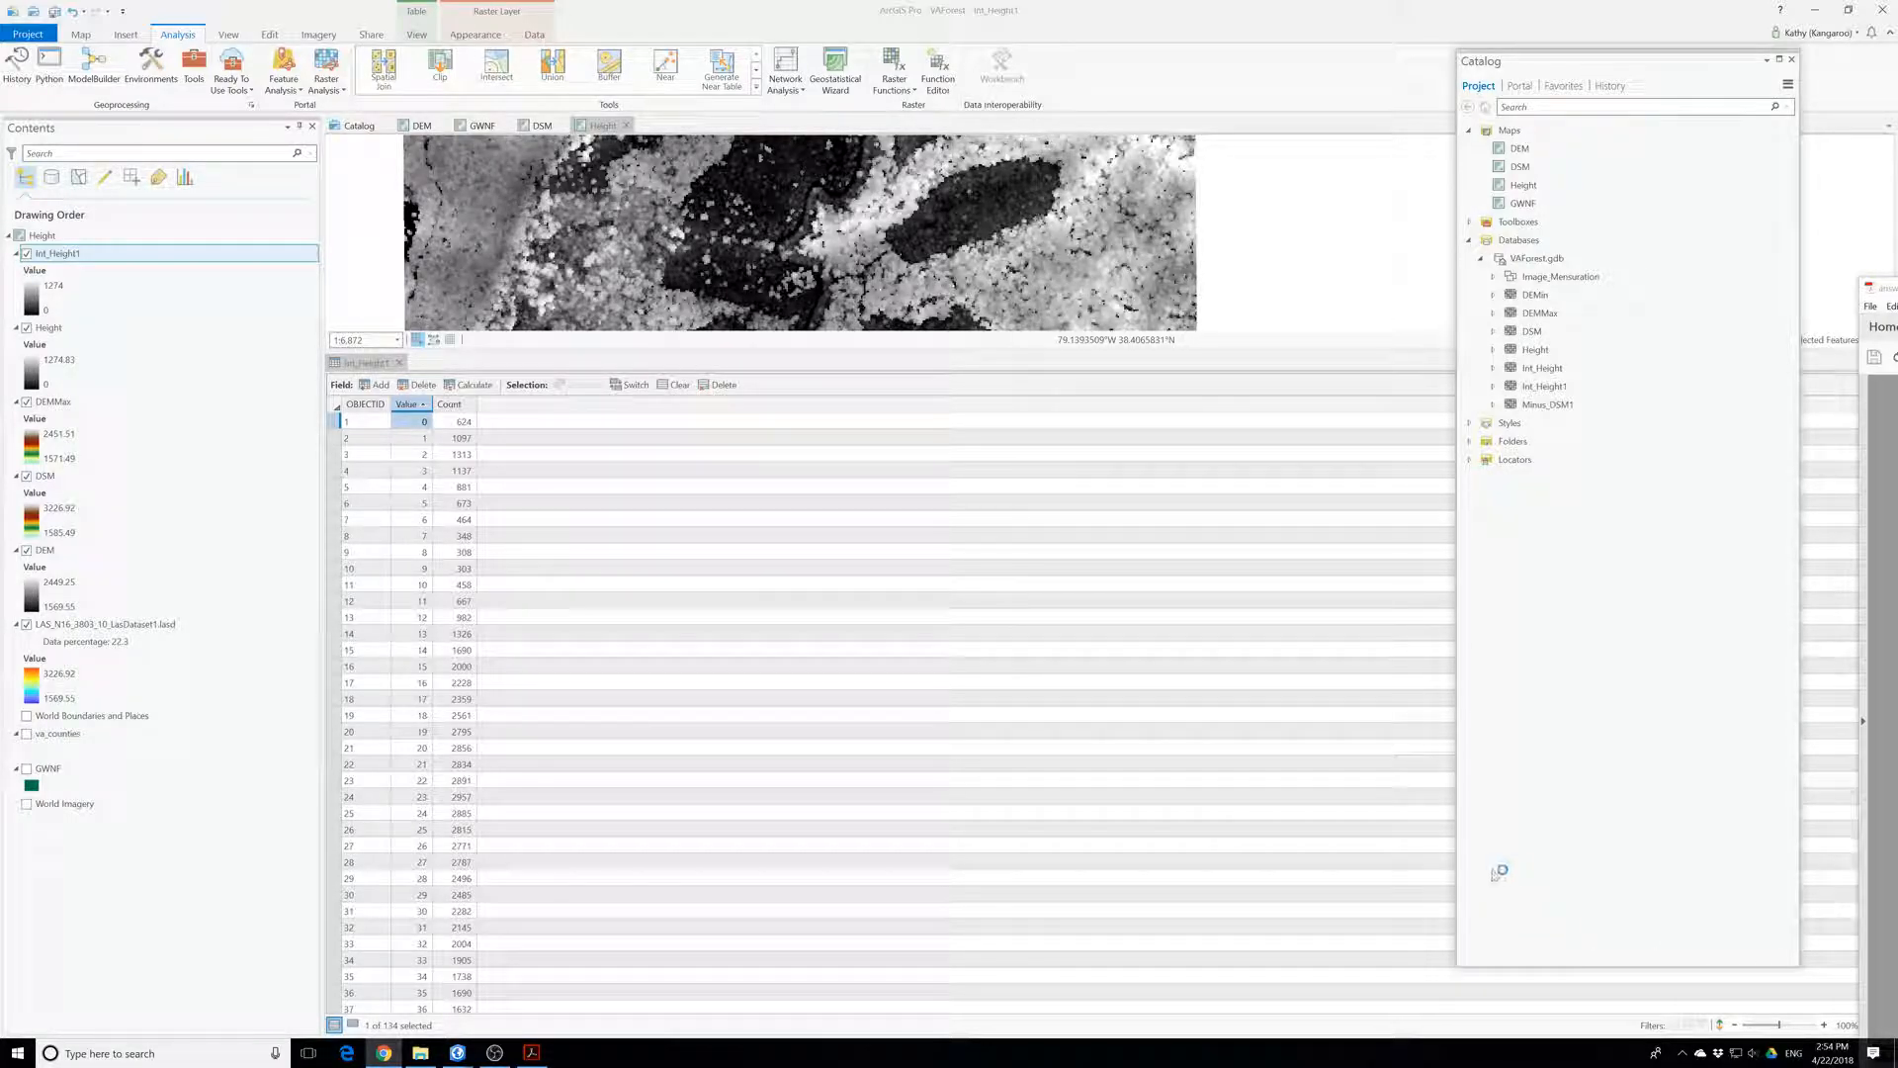
click(1261, 345)
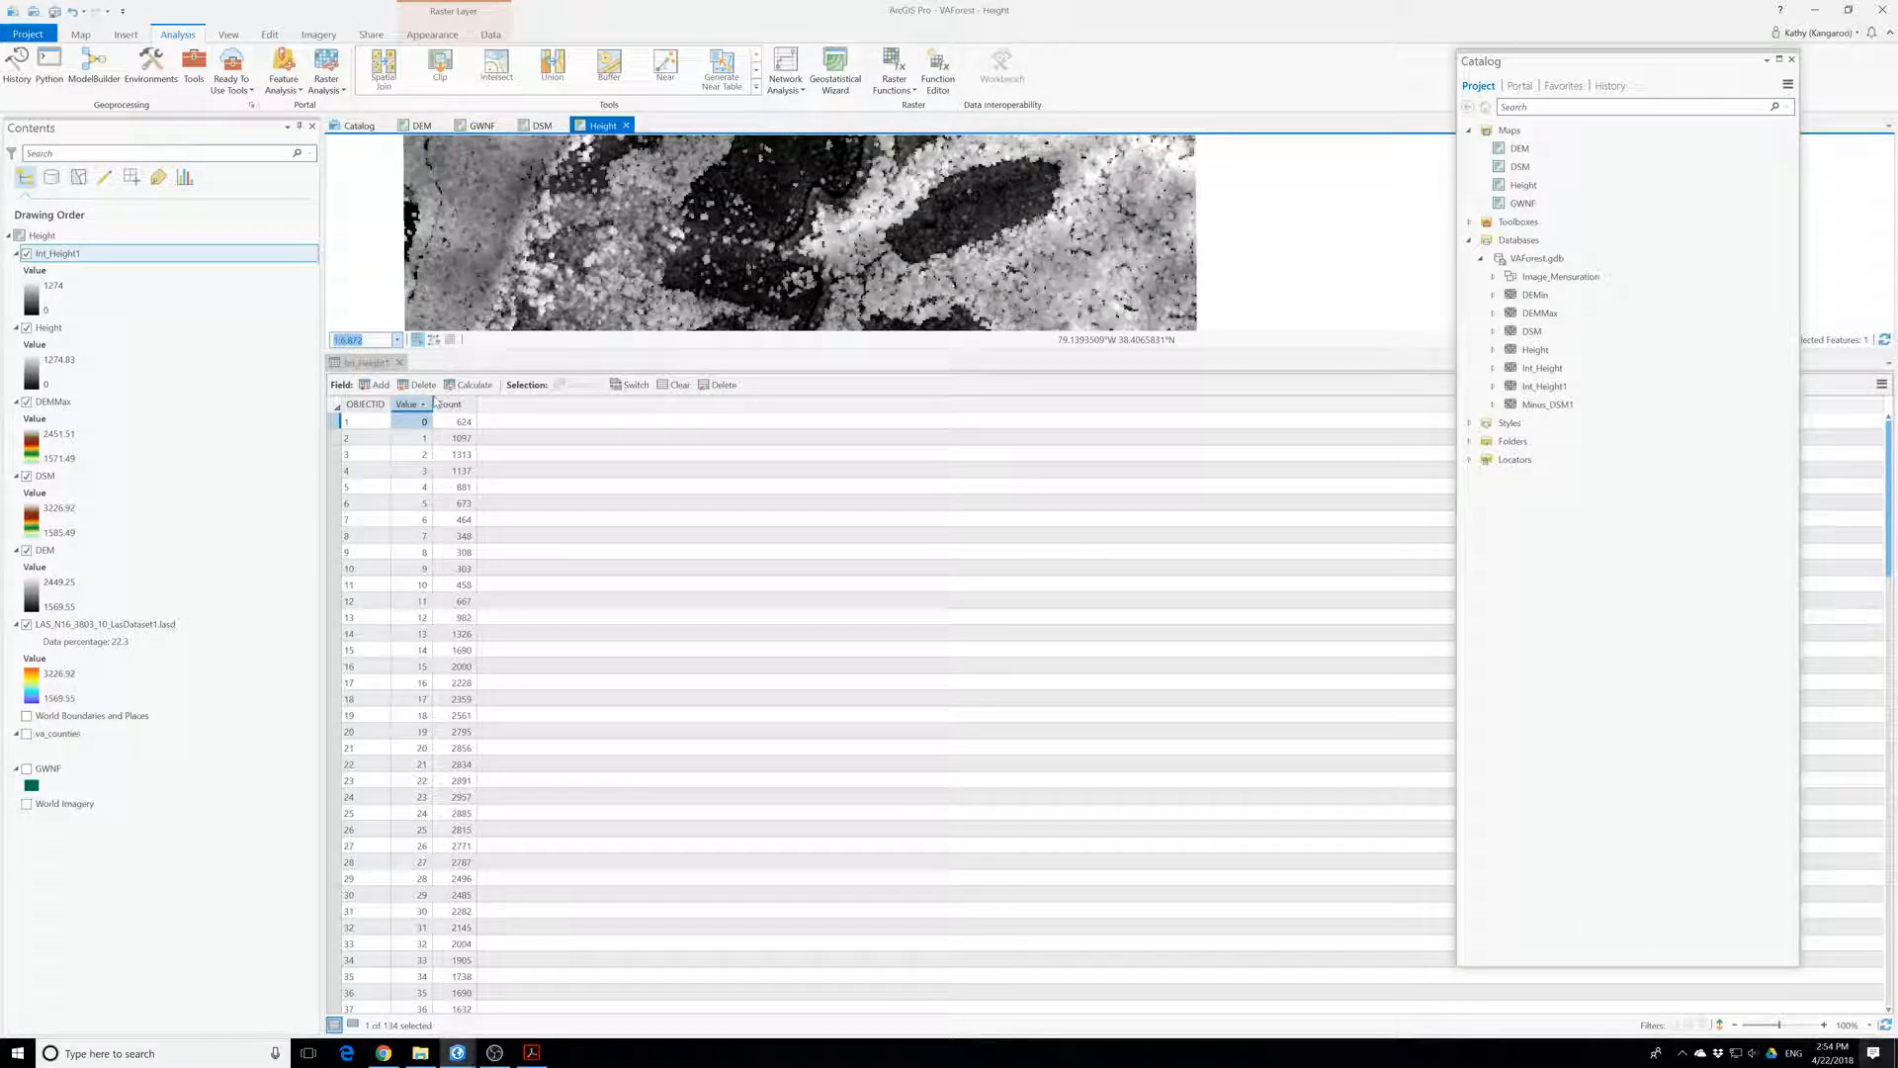
click(395, 365)
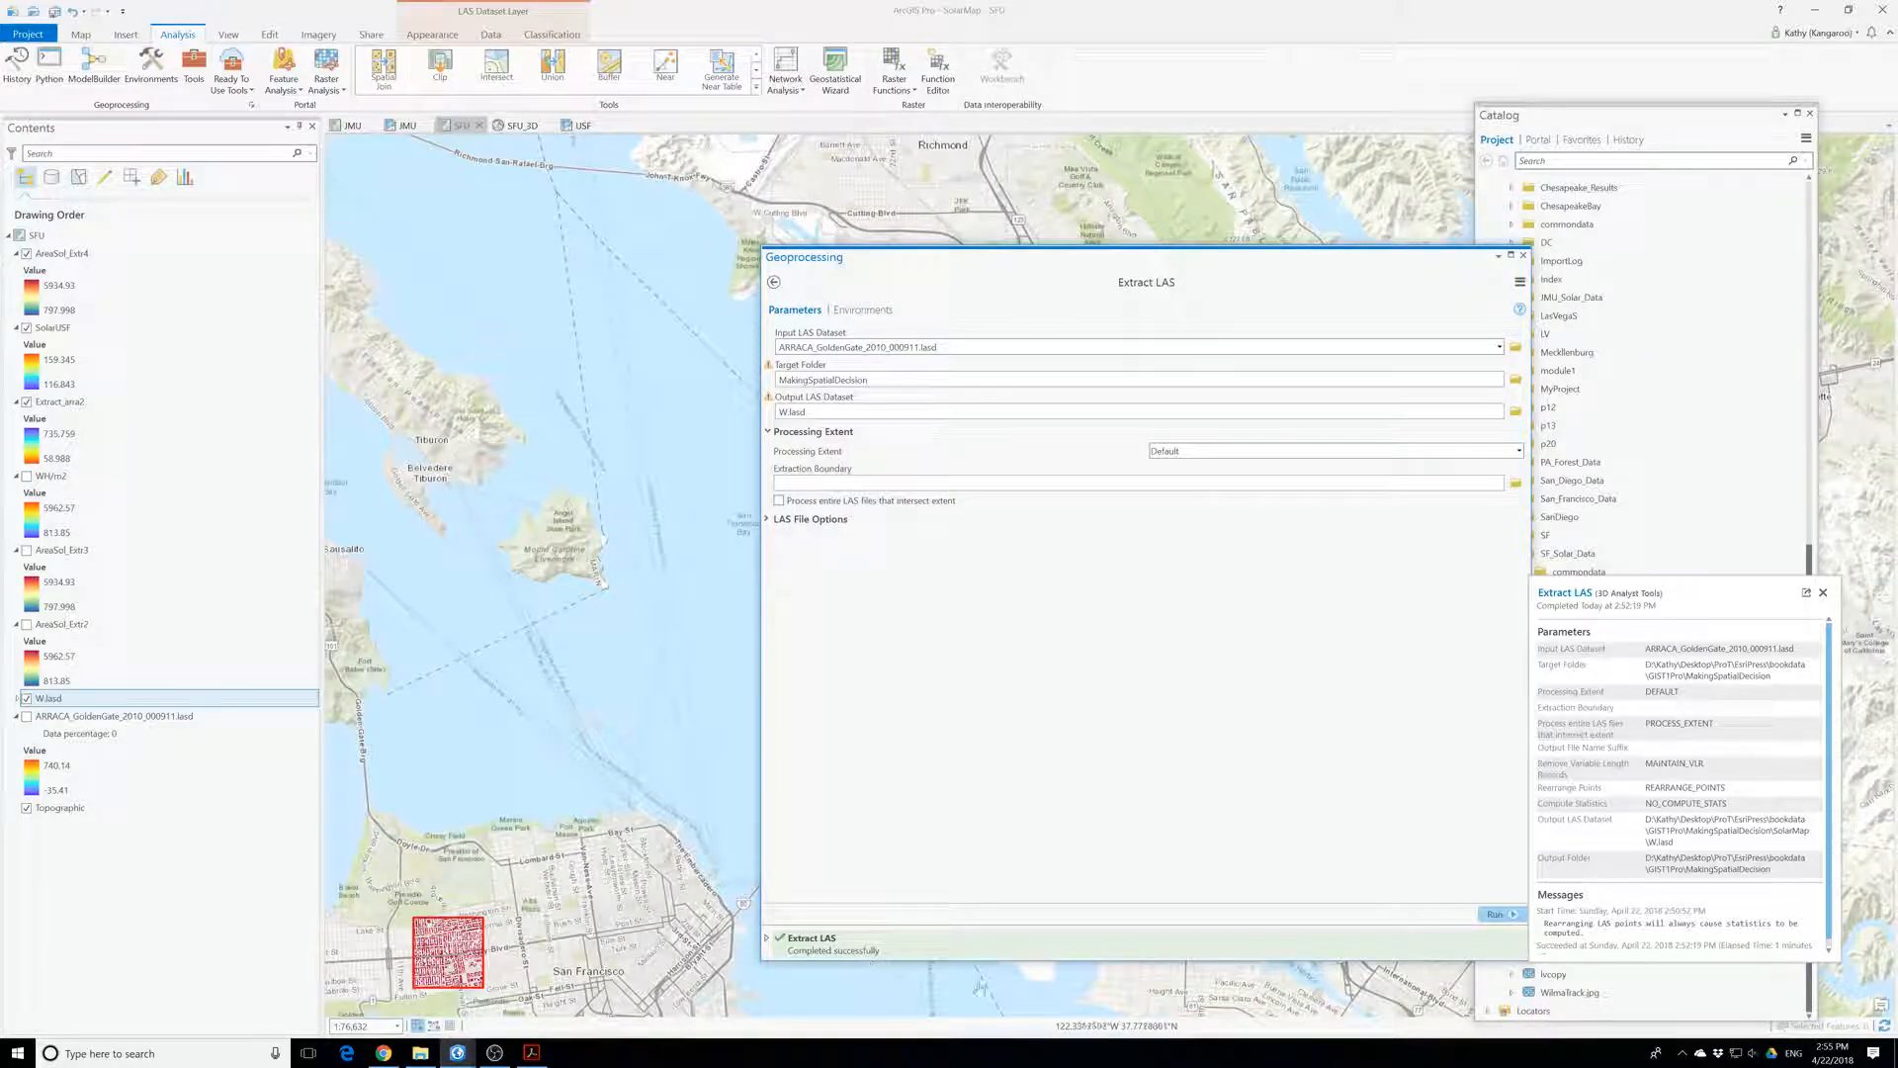
- Close the Extract LAS tool in the SolarMap project and expand the legend of the W.lasd layer
drag(1401, 260, 1164, 260)
click(1301, 256)
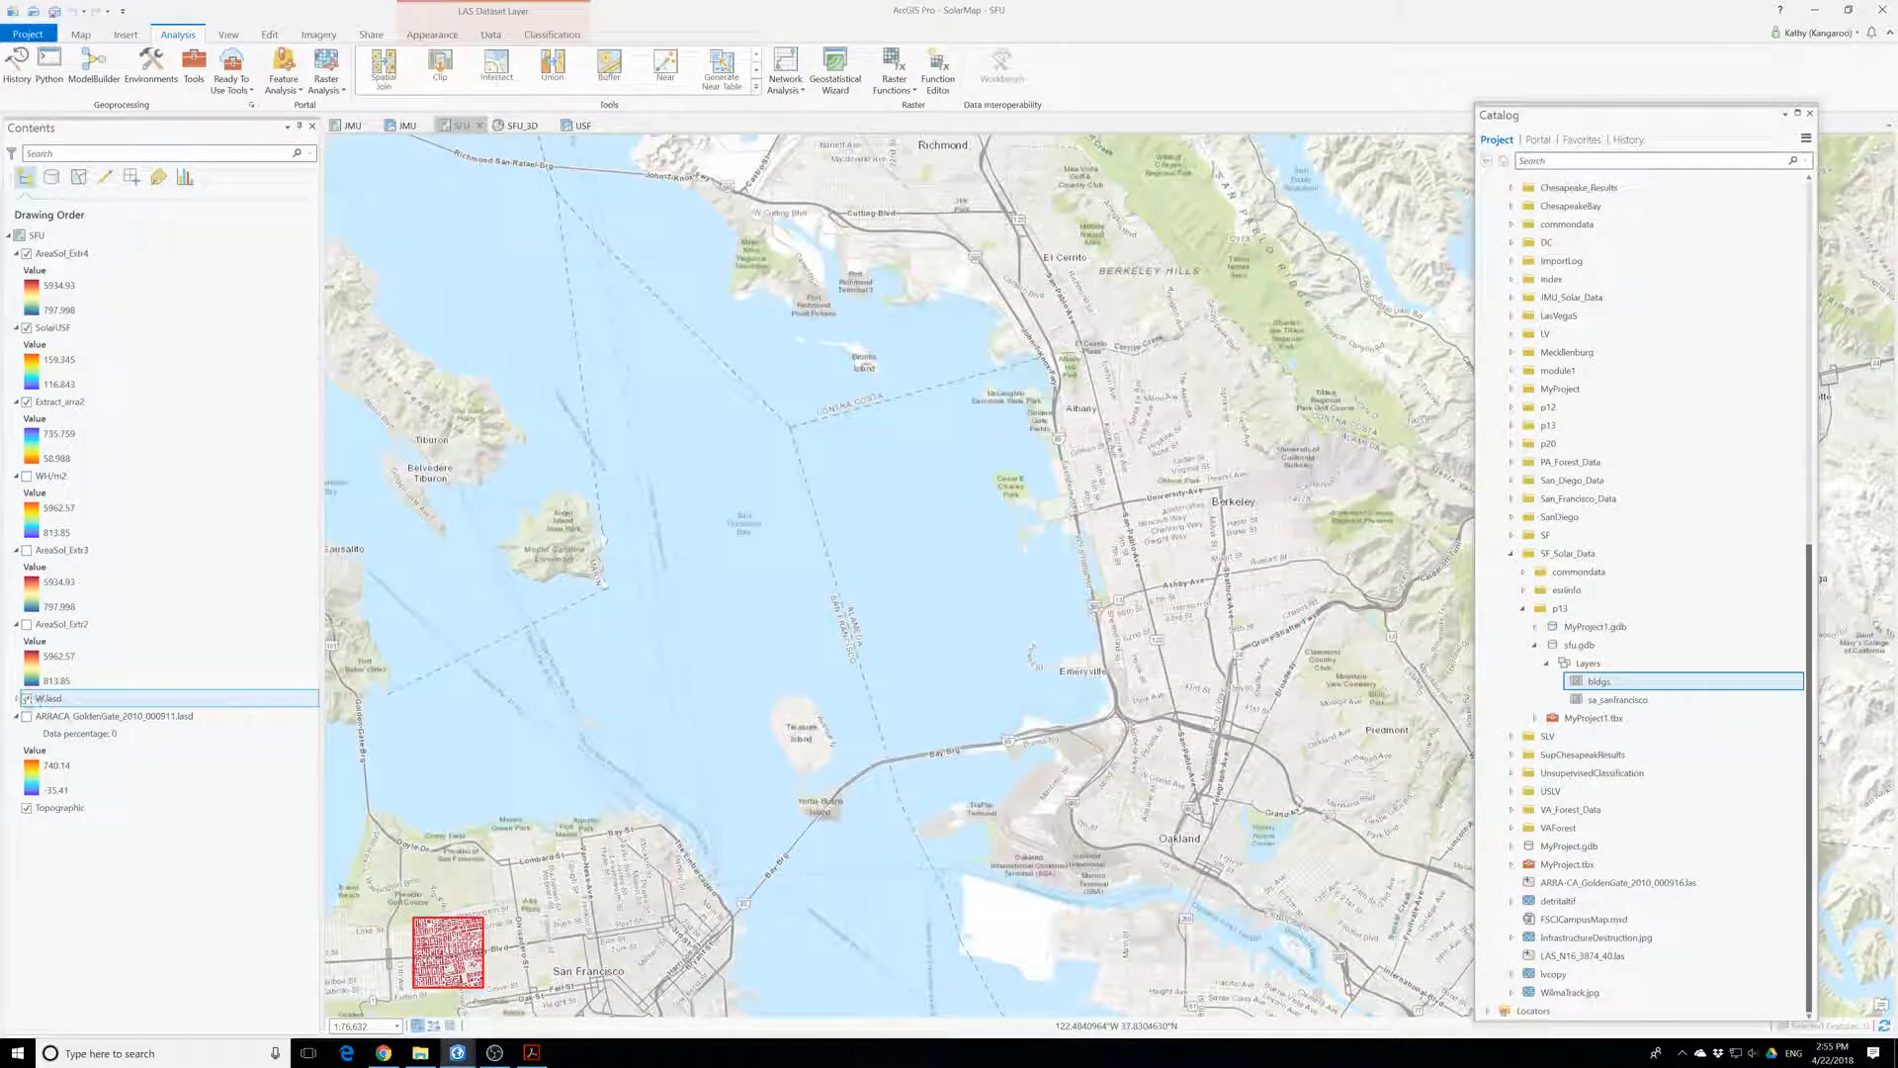
click(16, 698)
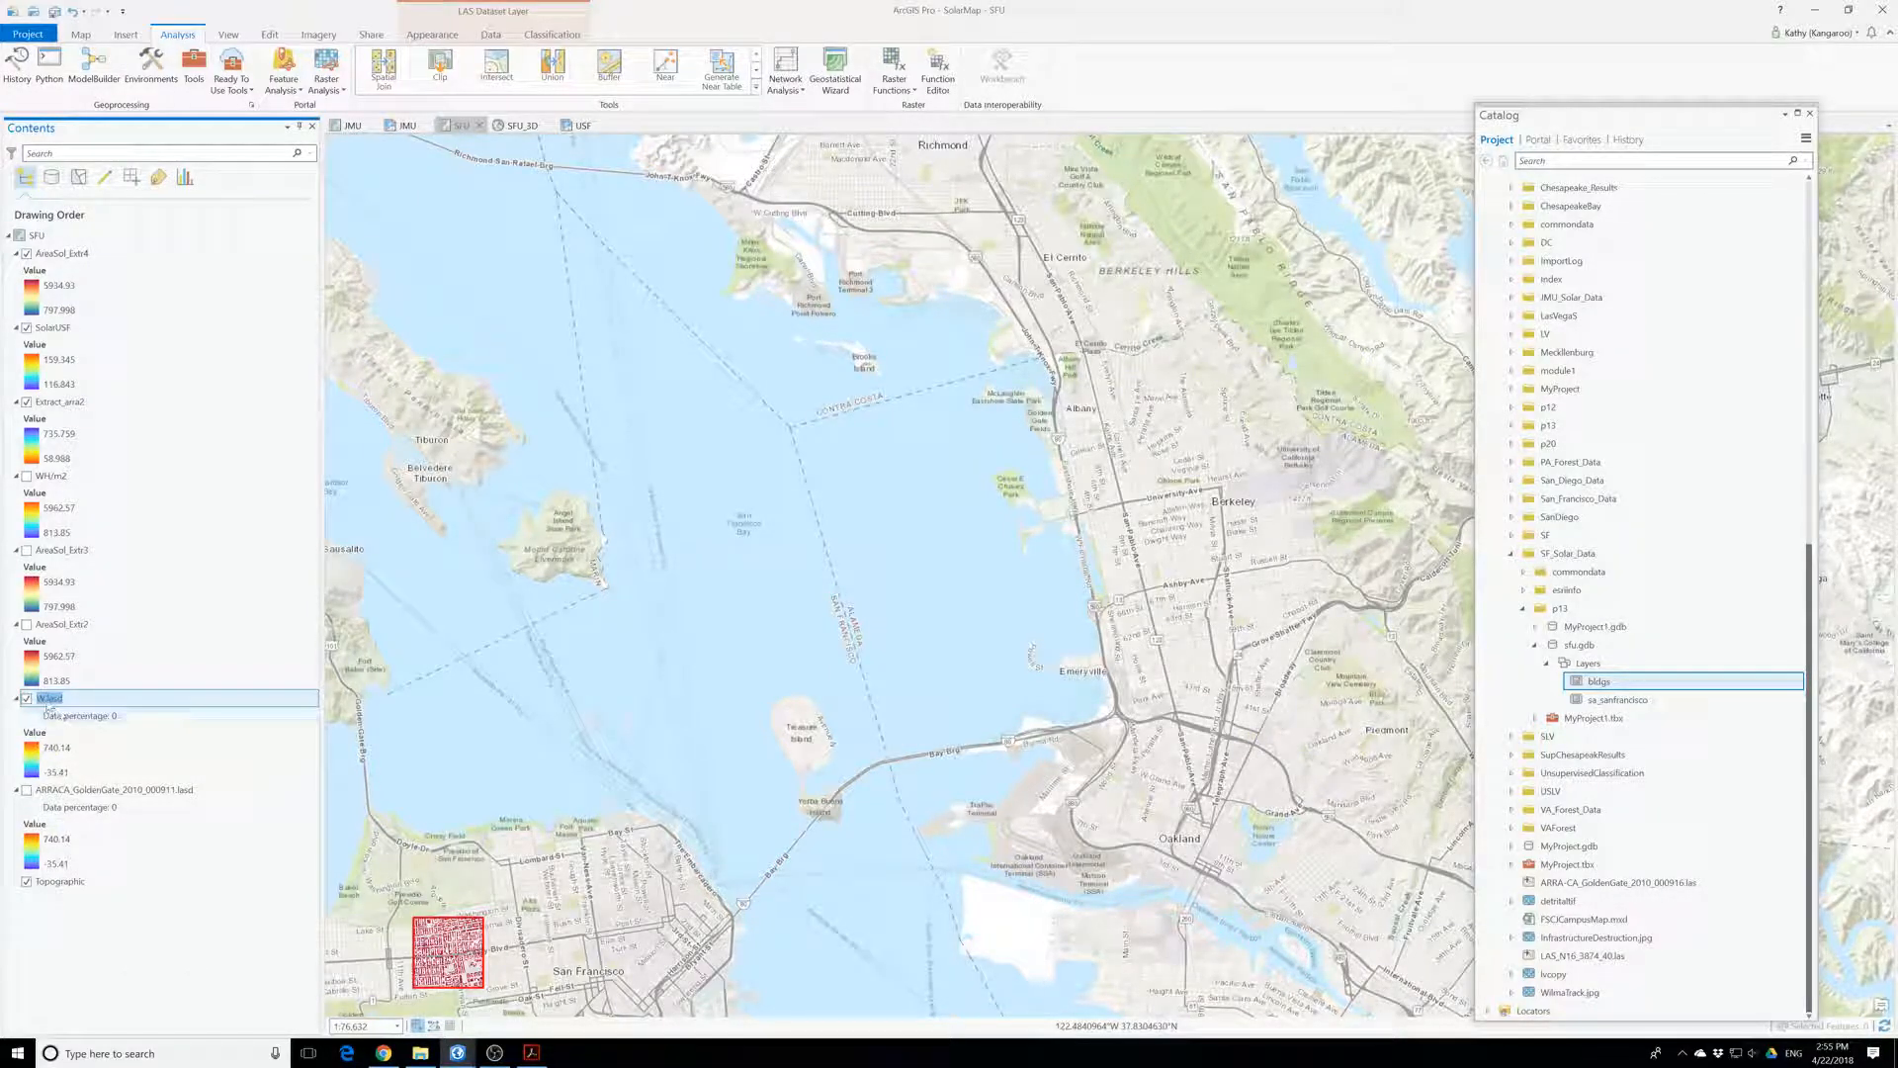
- Zoom the map to the W.lasd layer and turn off the AreaSol_Extr4 layer
right_click(48, 702)
click(35, 703)
right_click(44, 700)
click(119, 753)
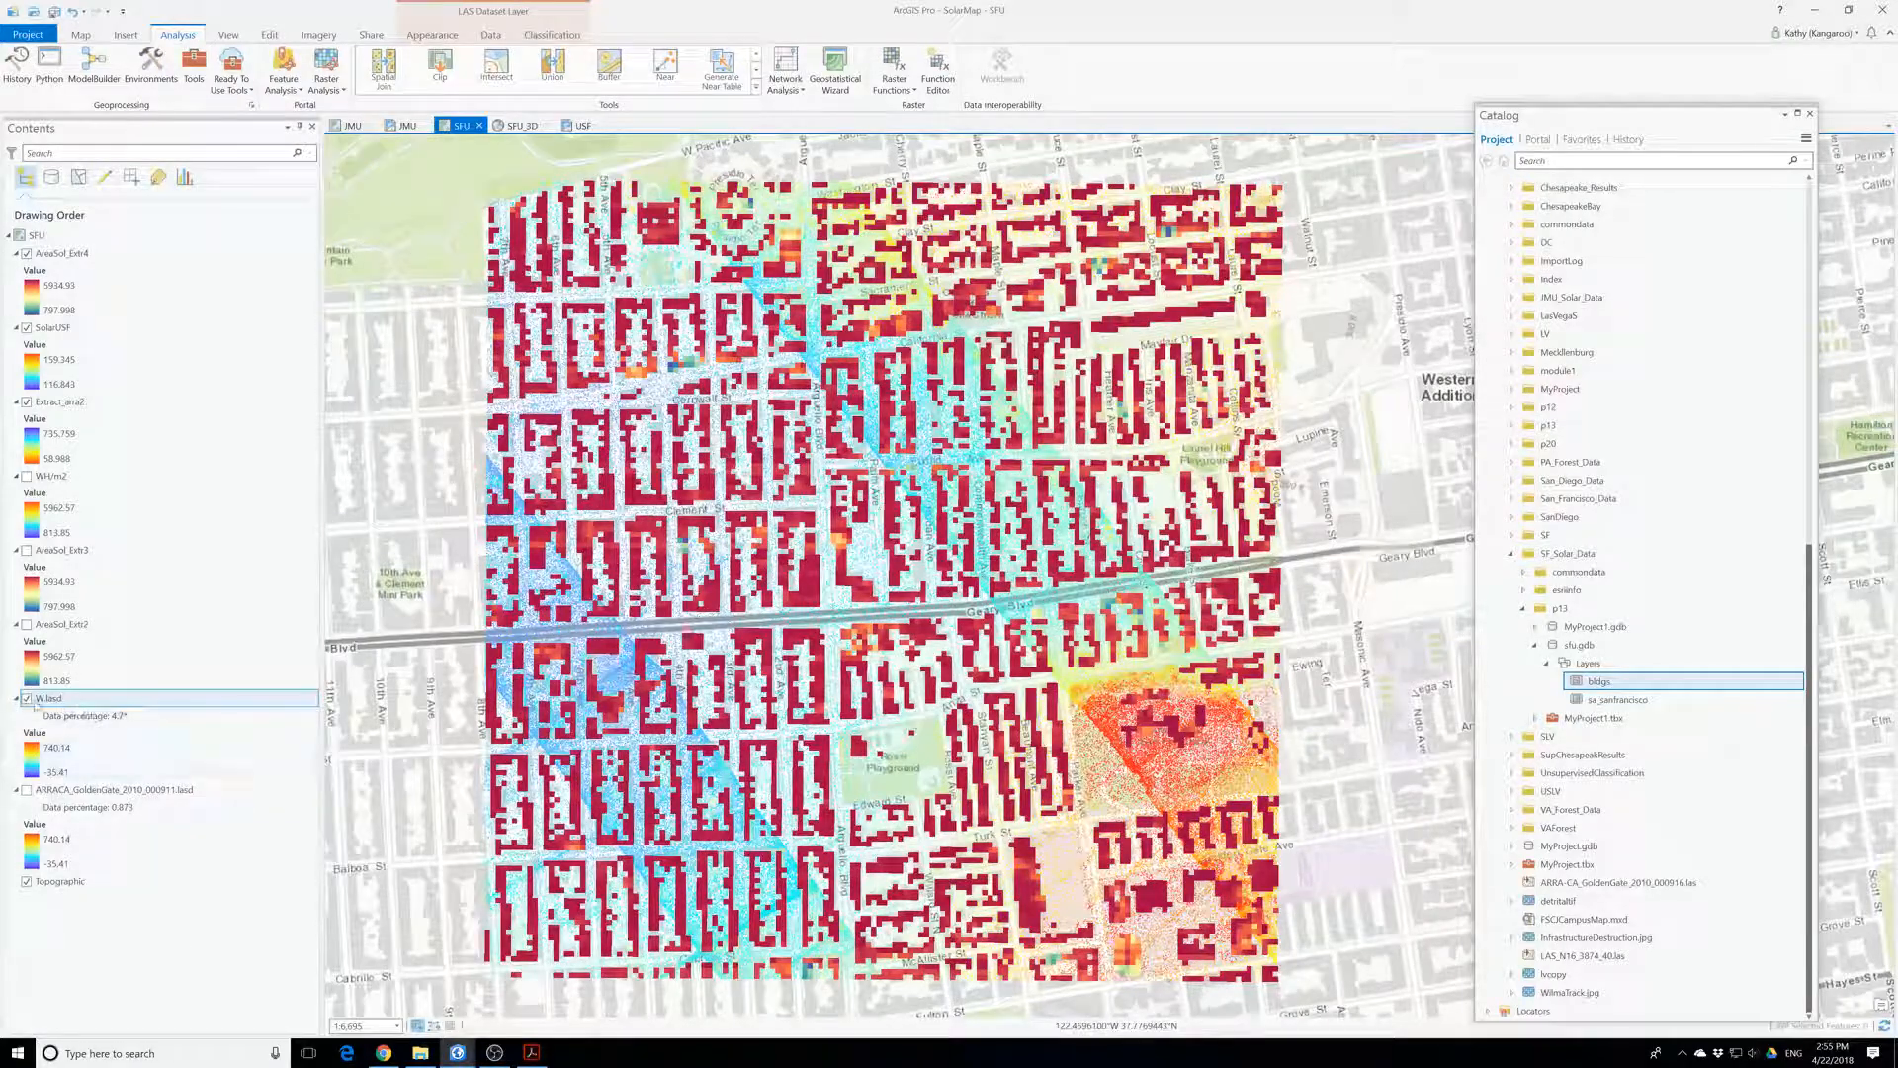
click(27, 254)
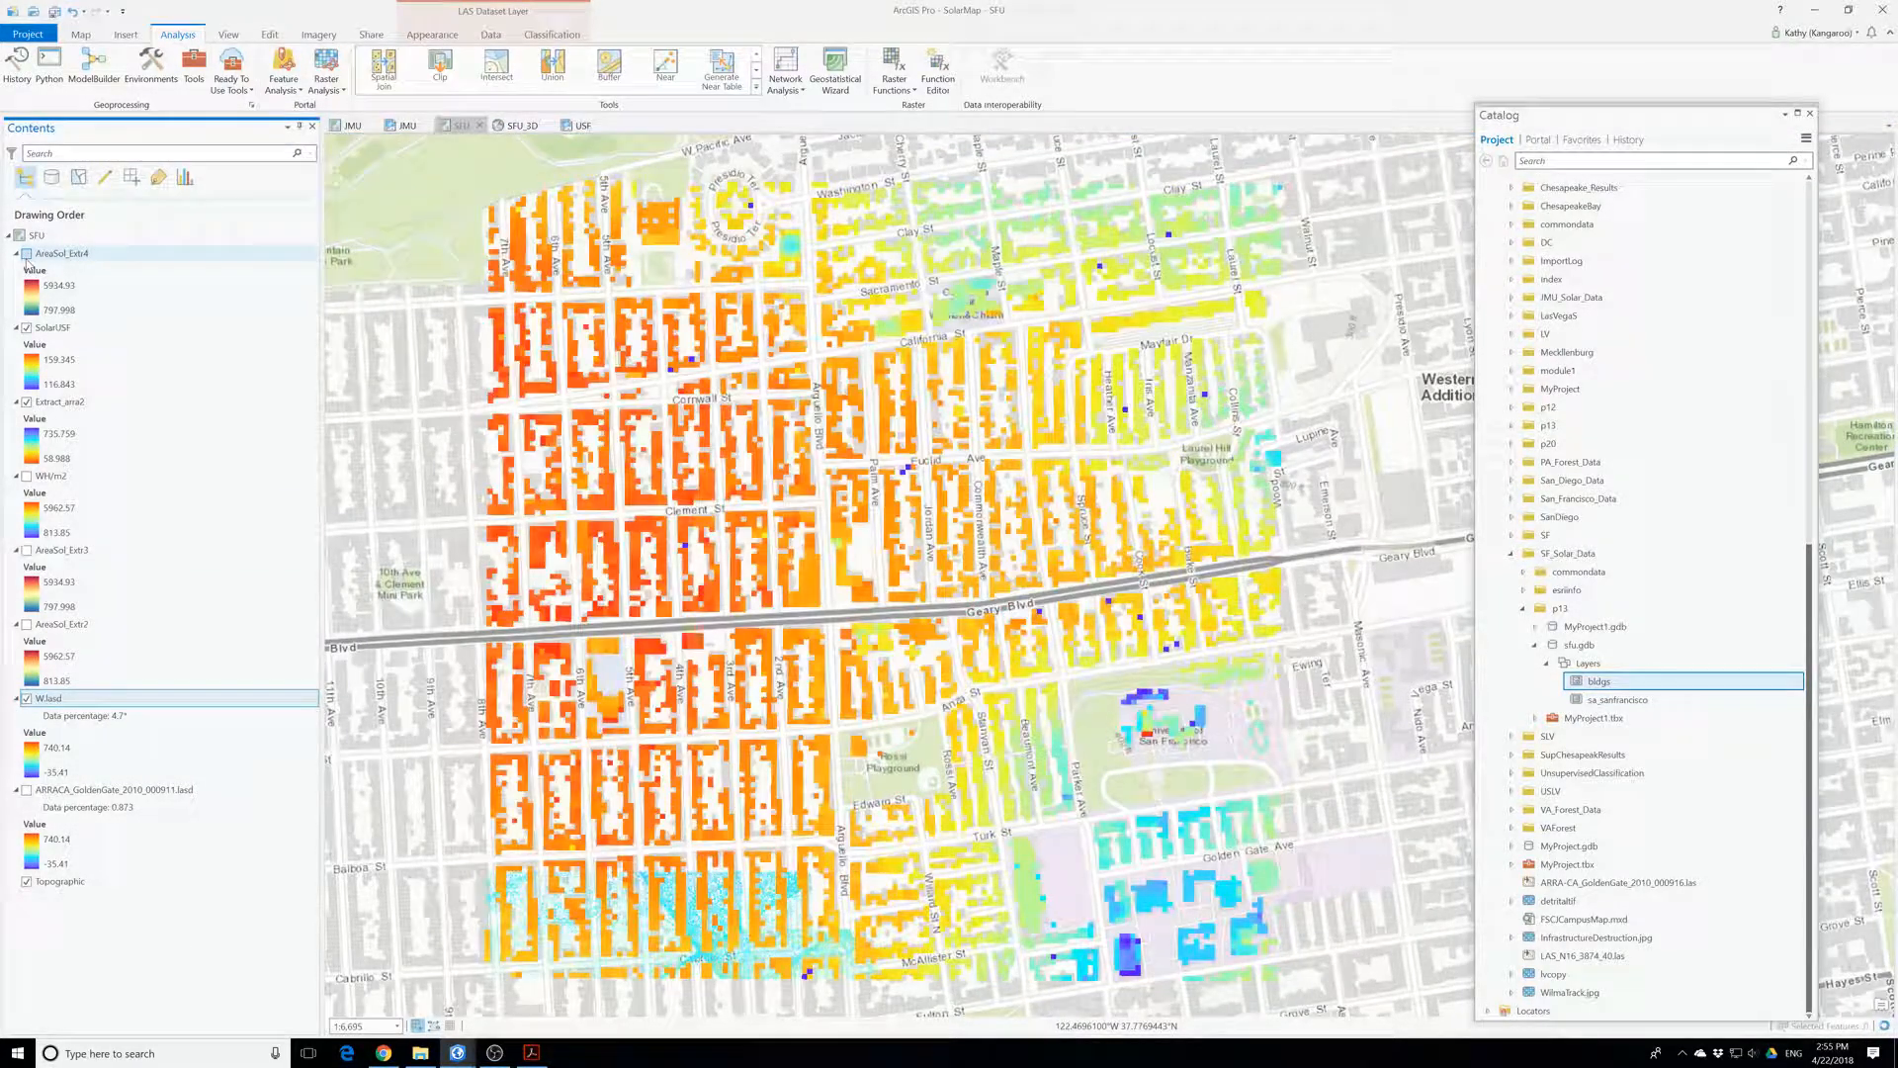
- Turn off the W.lasd layer in the SFU map, check the USF layout and return to the map
click(26, 327)
click(26, 327)
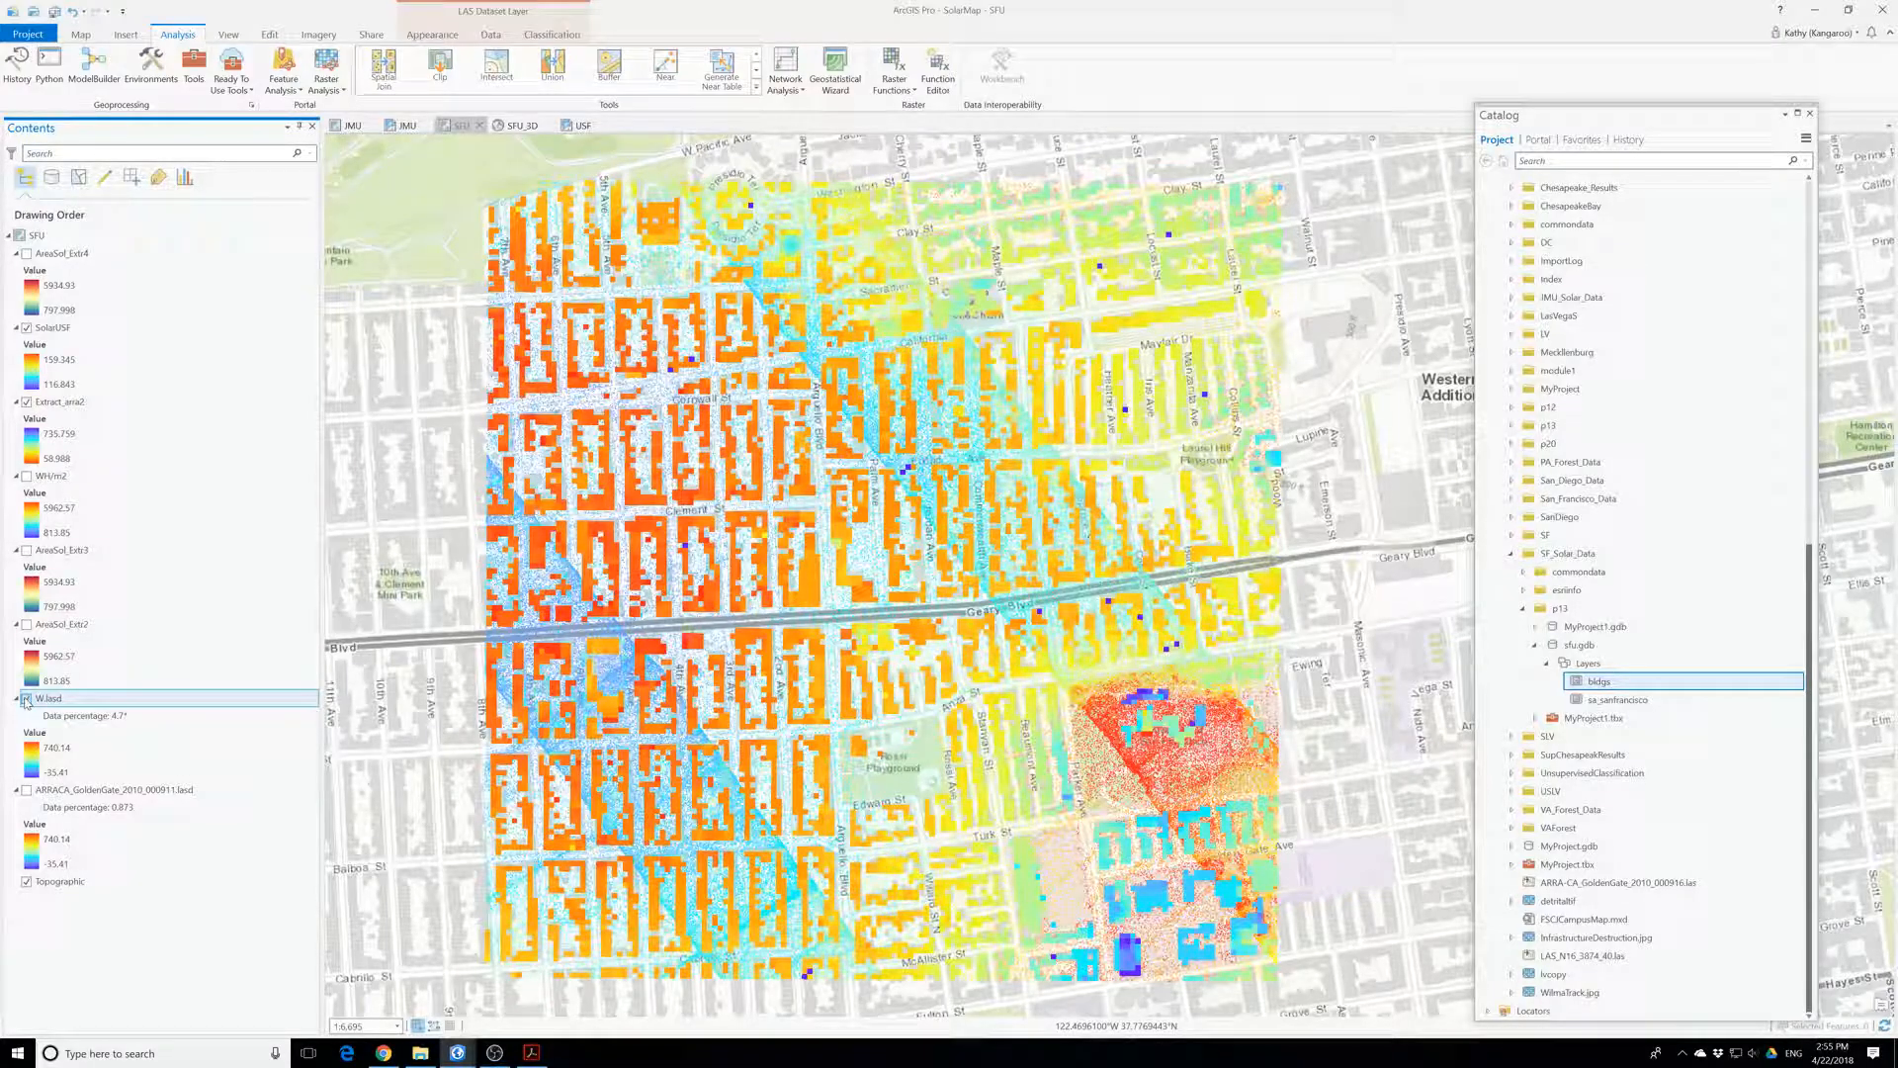
click(27, 699)
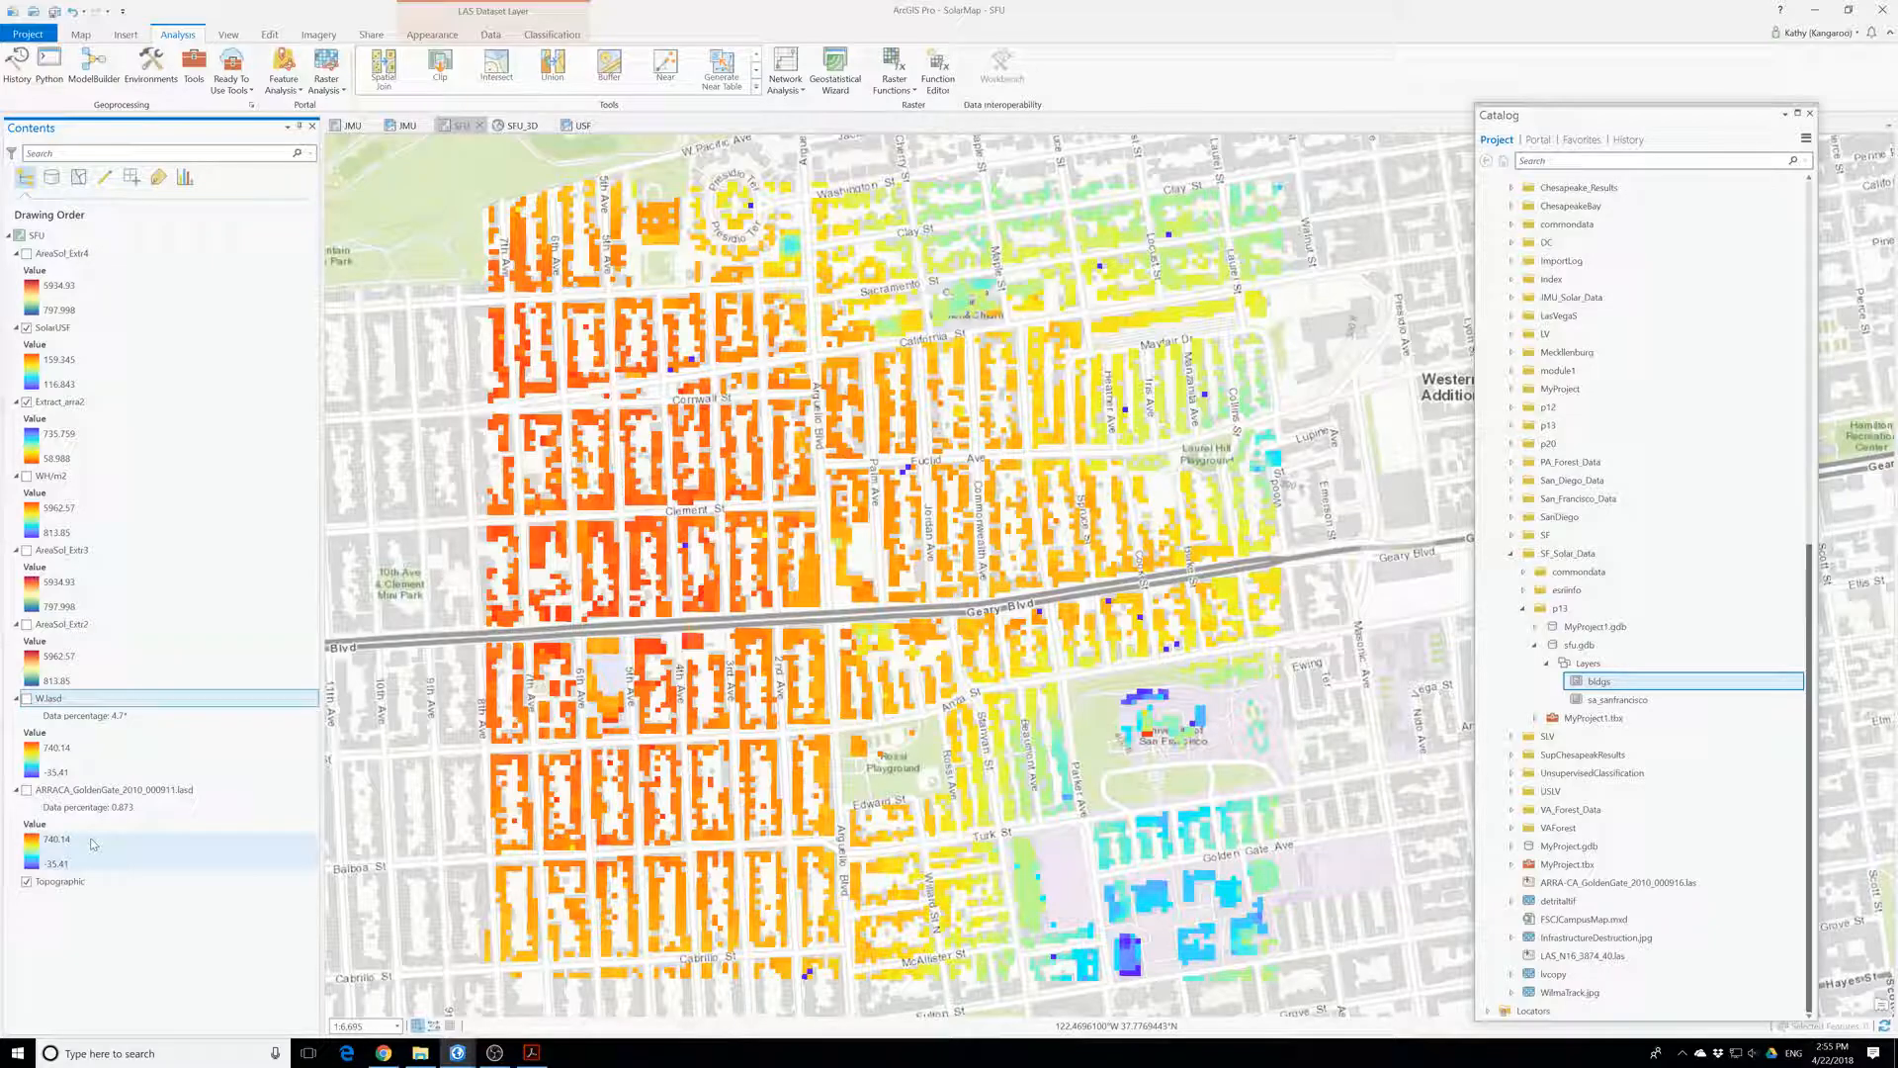
click(580, 125)
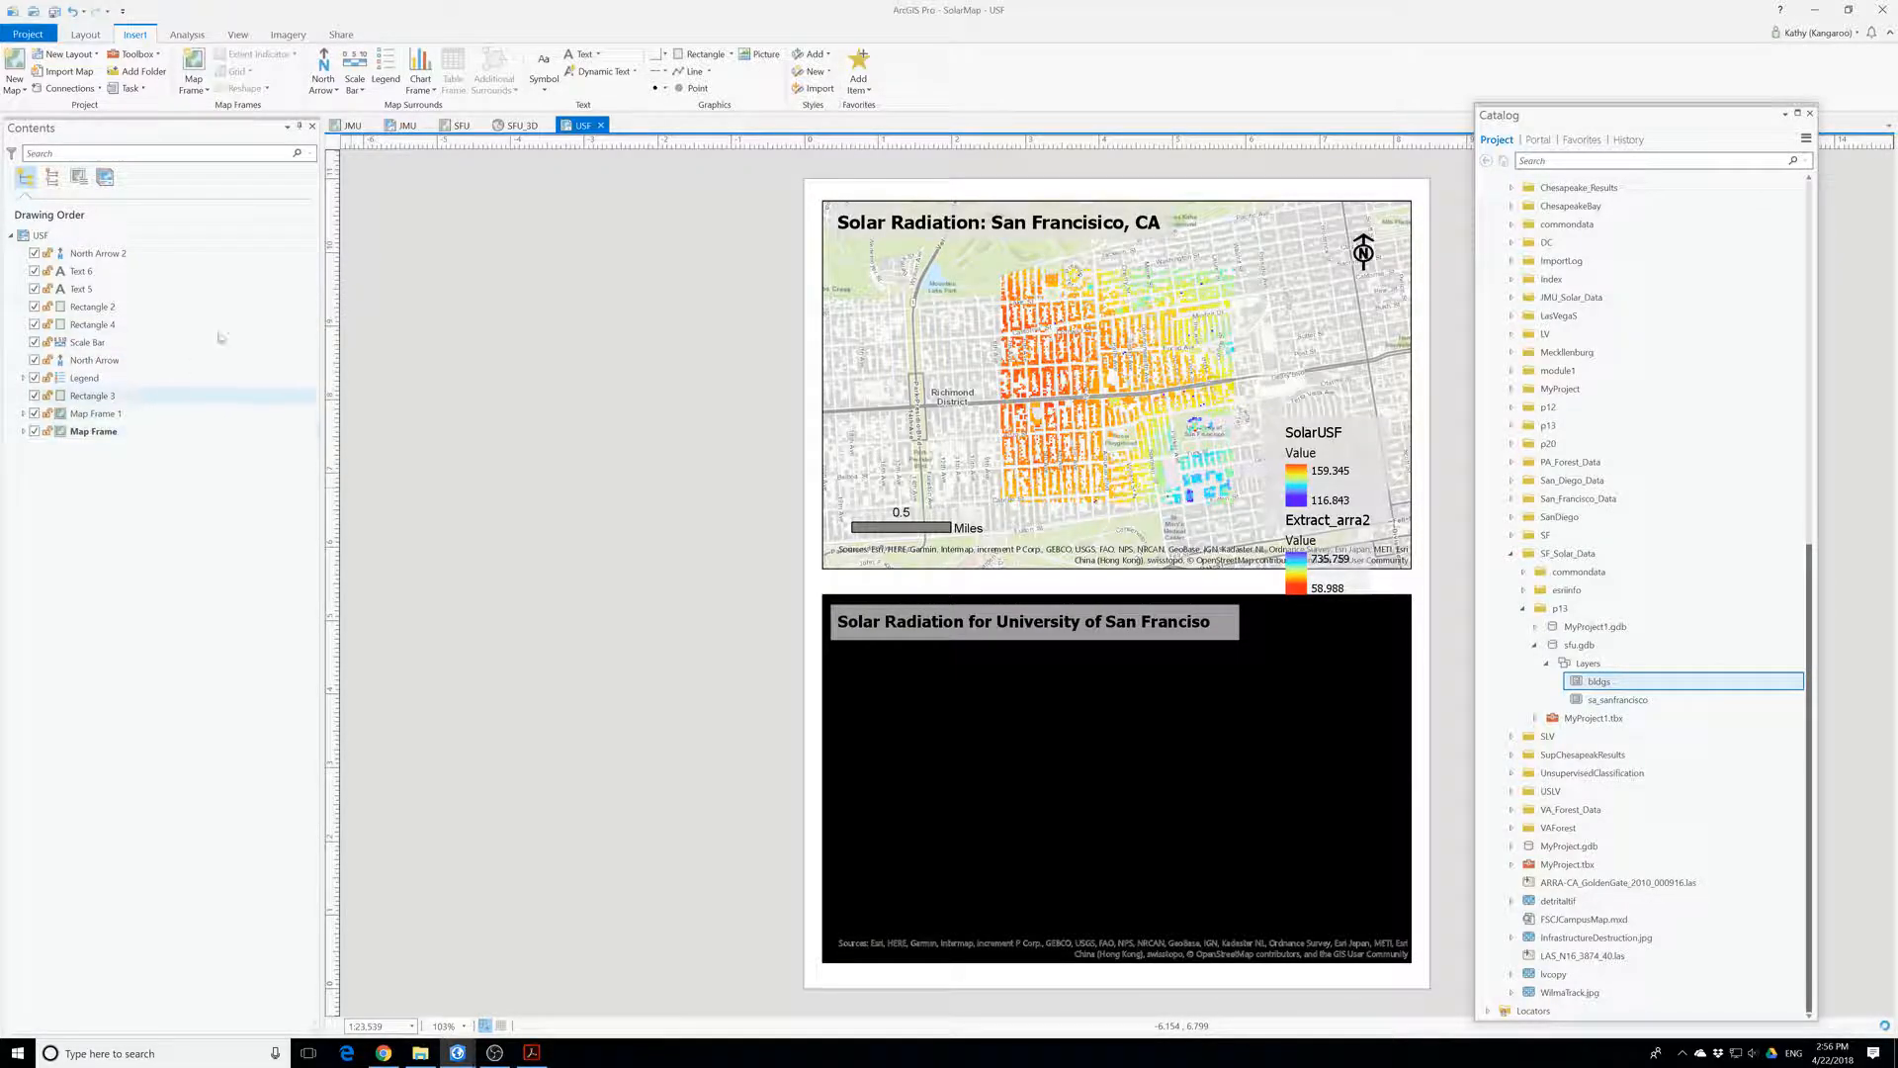
click(456, 129)
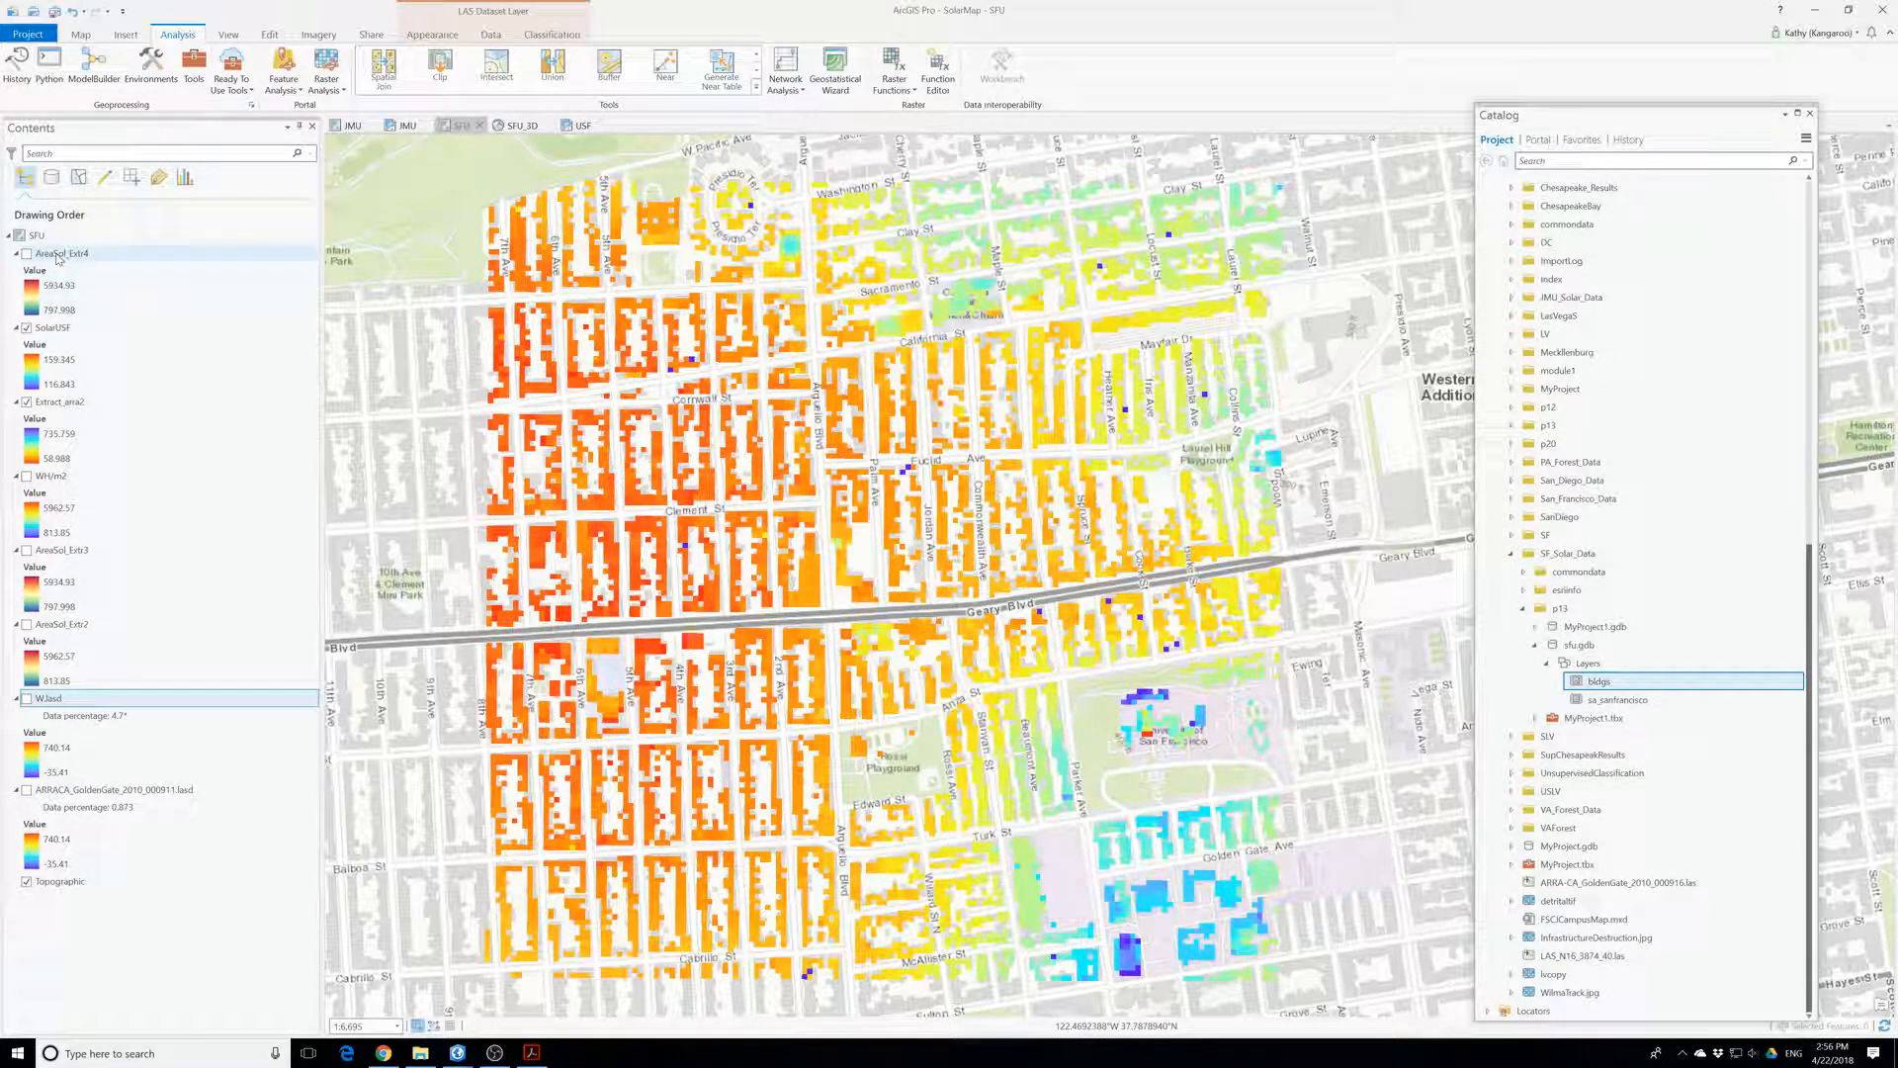
- Remove the AreaSol_Extr4 layer from the SFU map
right_click(57, 259)
click(93, 285)
right_click(60, 259)
click(62, 257)
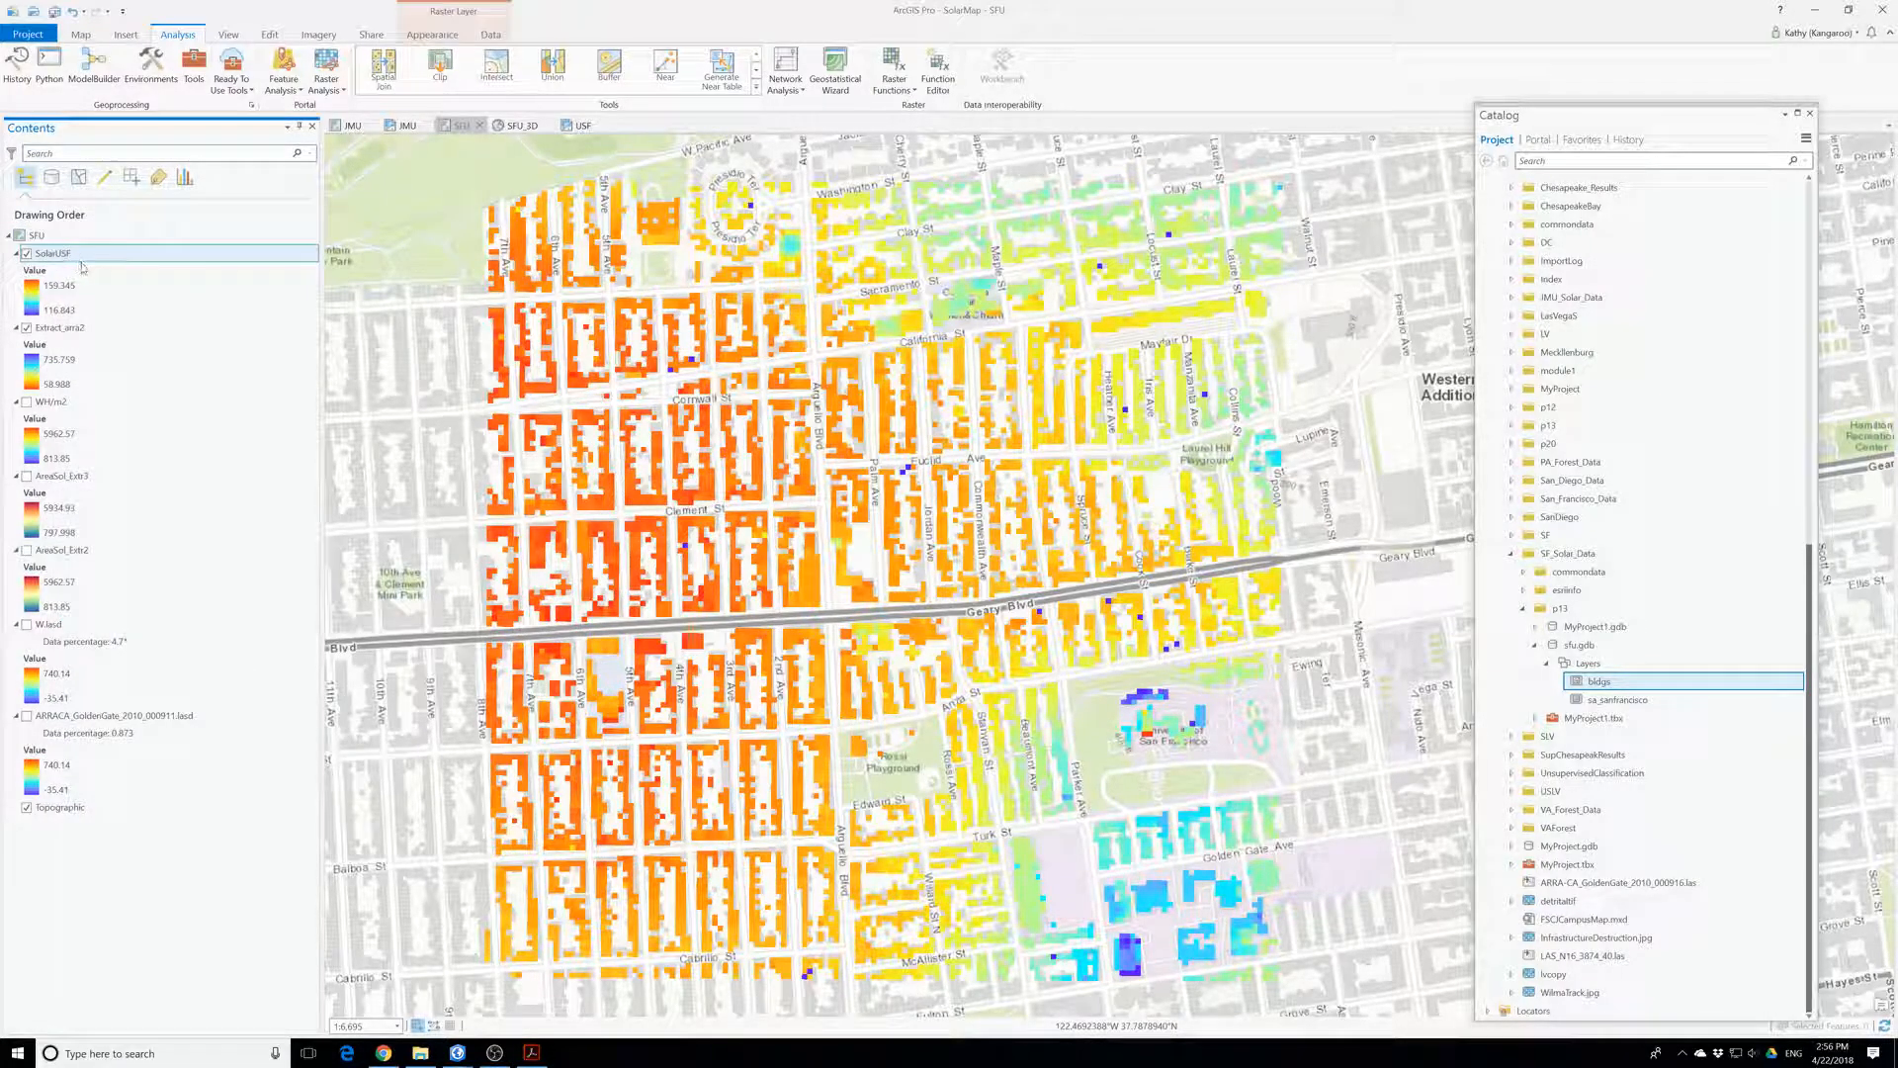
click(62, 255)
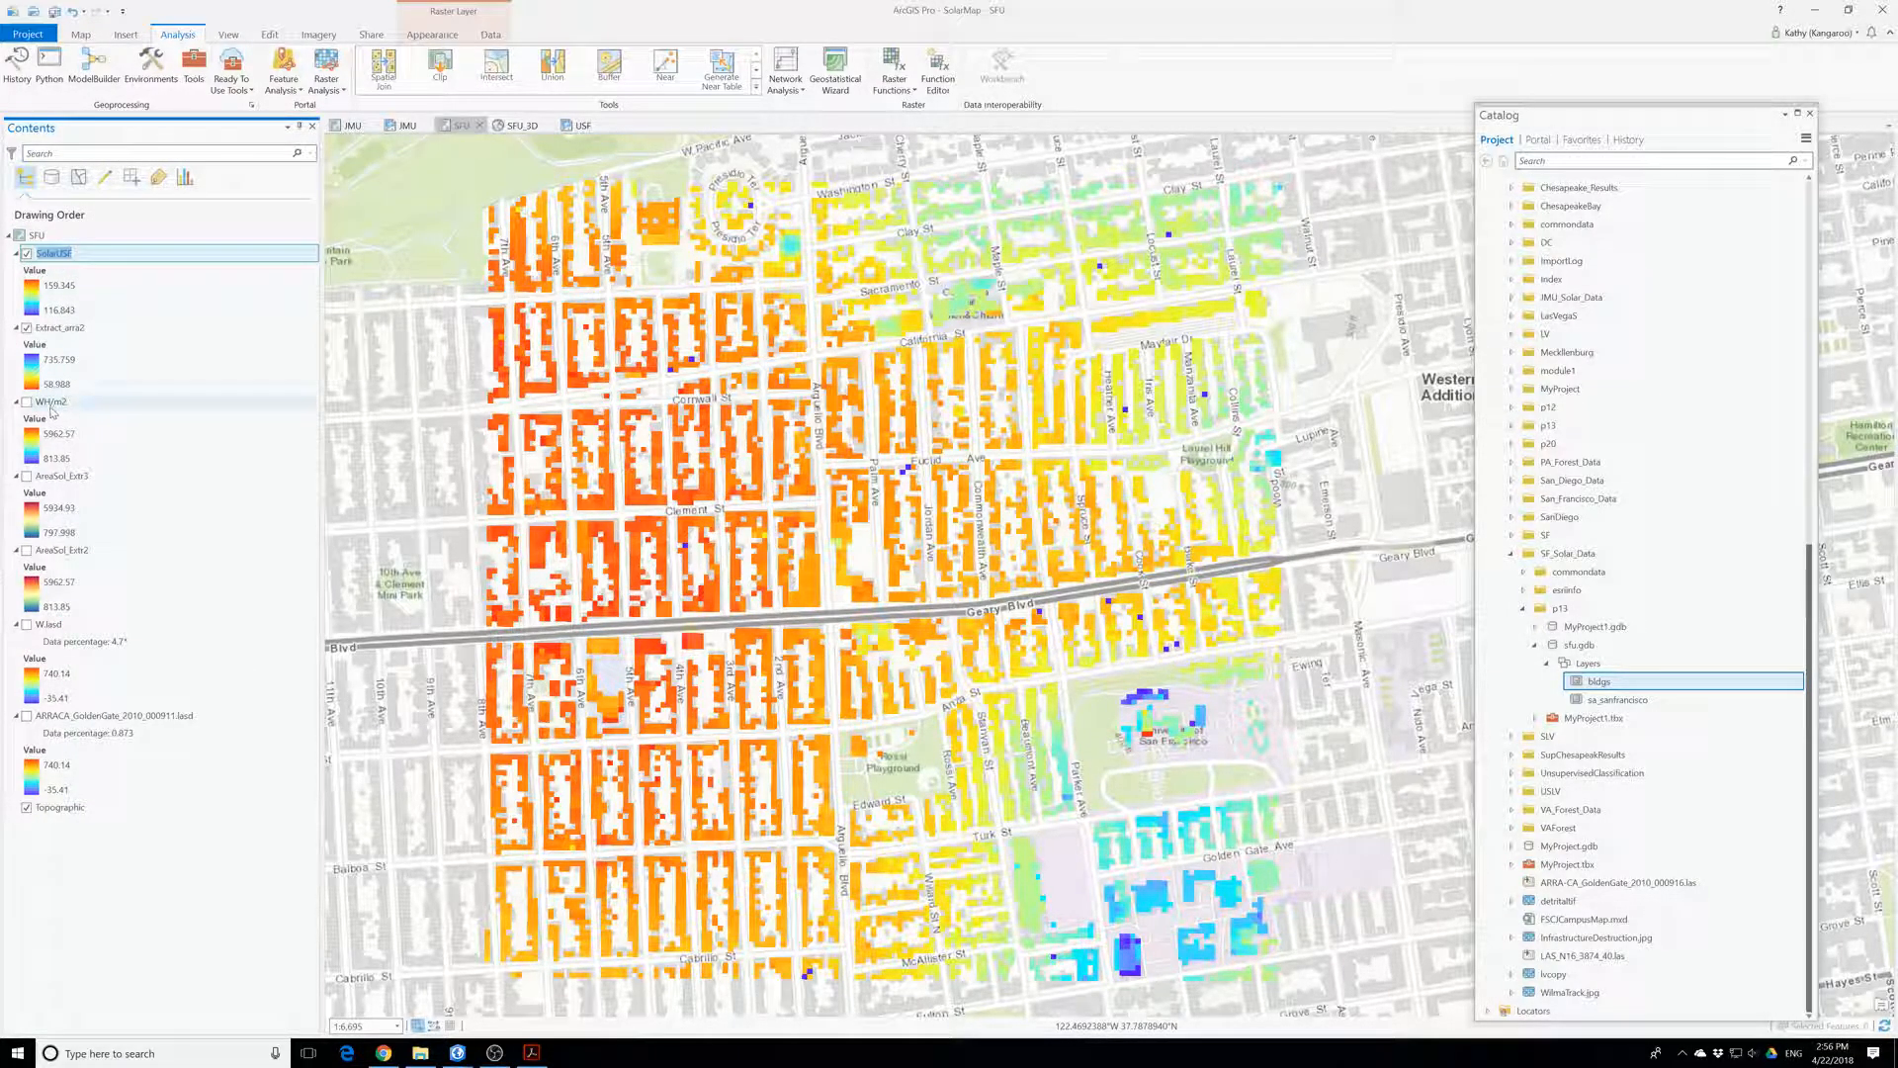
- Rename the extracted raster layer directly below SolarUSF as WH/m2
click(60, 327)
click(59, 327)
text(WH/)
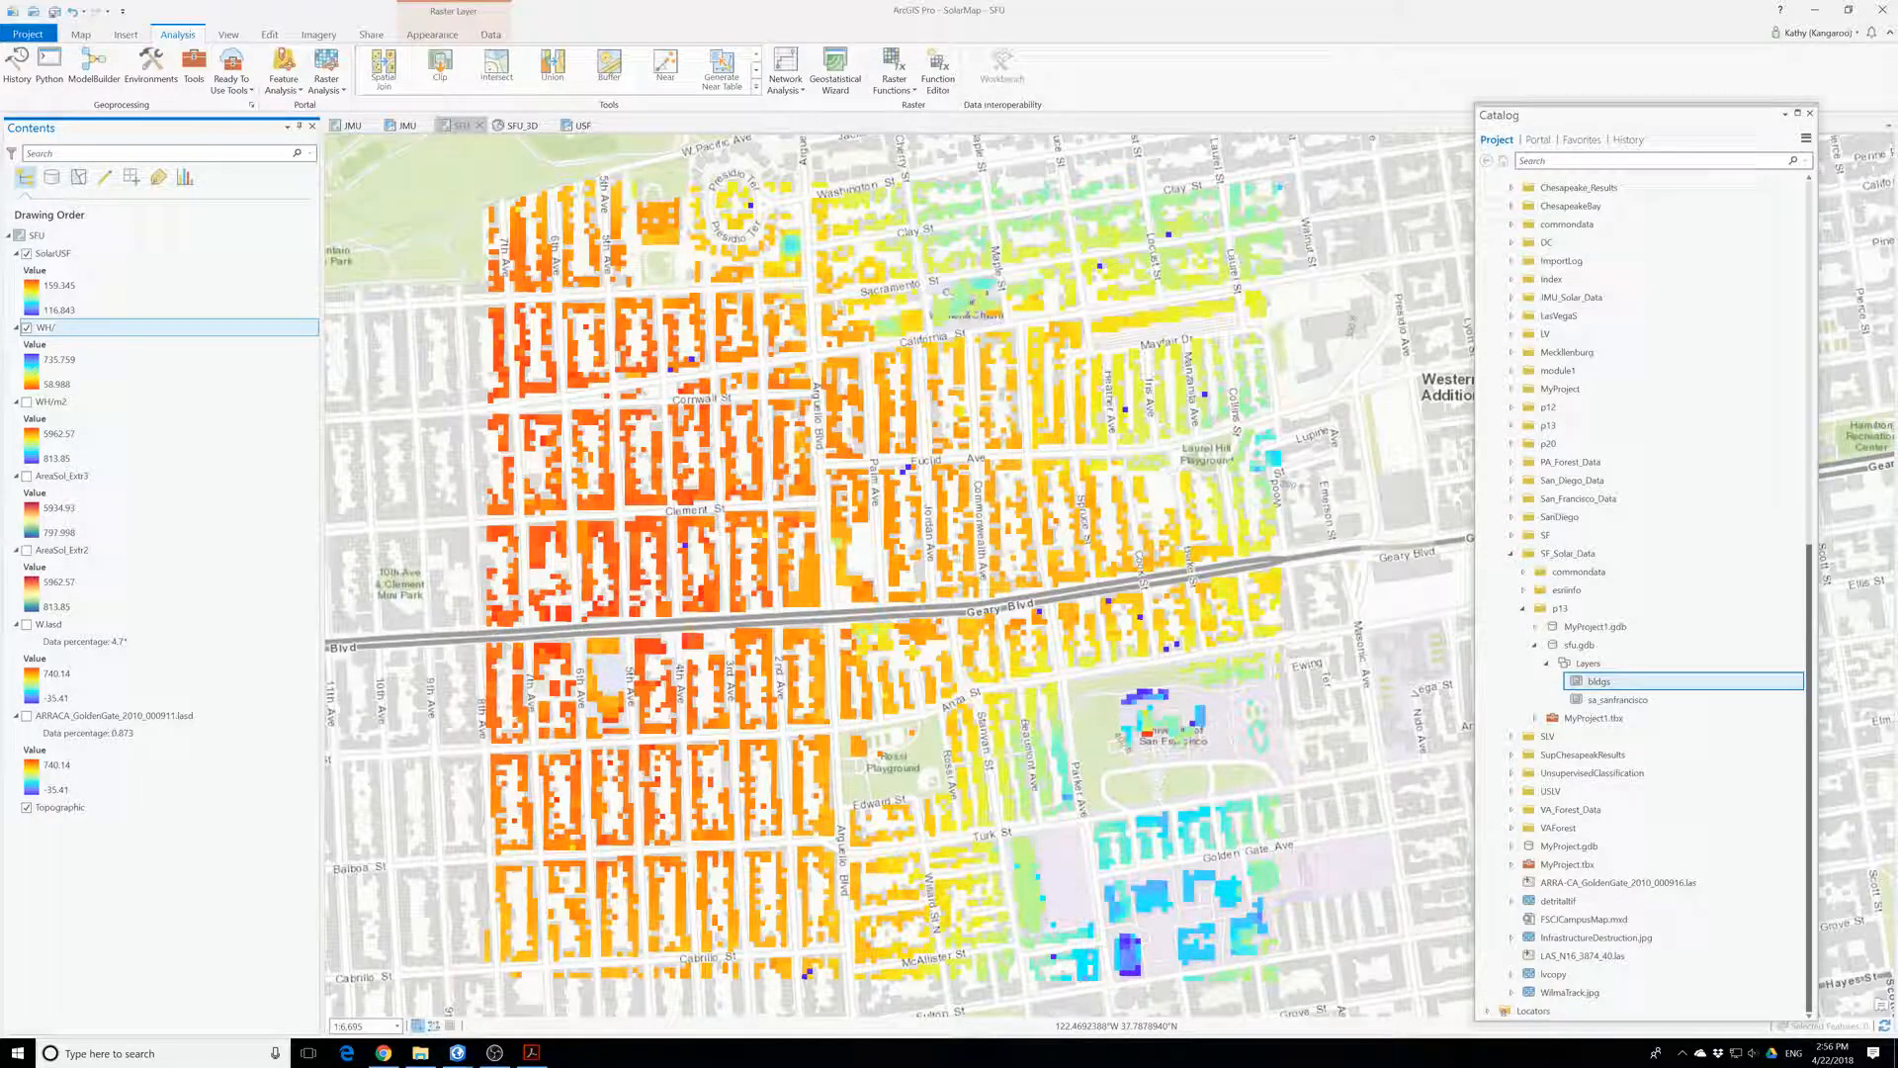
text( m2)
click(149, 293)
- Remove the hidden old WH/m2, AreaSol_Extr3 and AreaSol_Extr2 layers from the SFU map
right_click(57, 402)
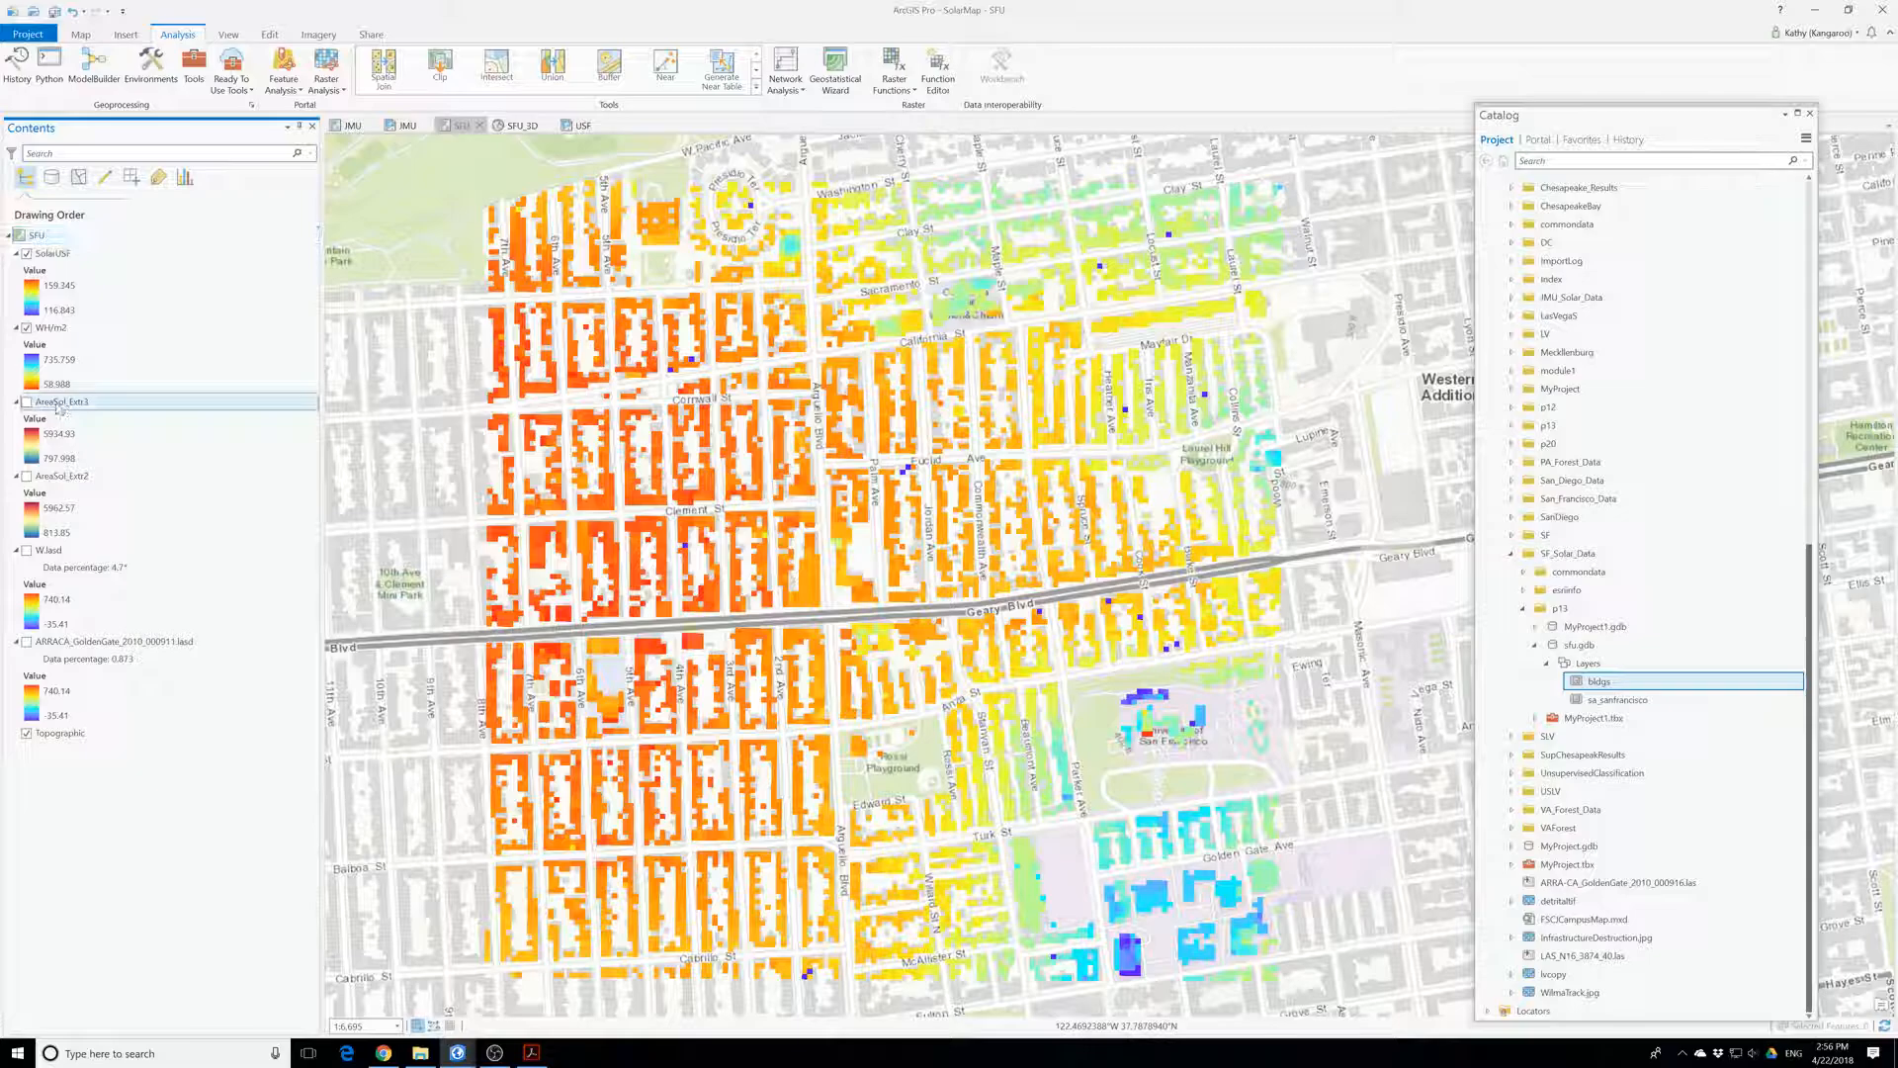
click(74, 434)
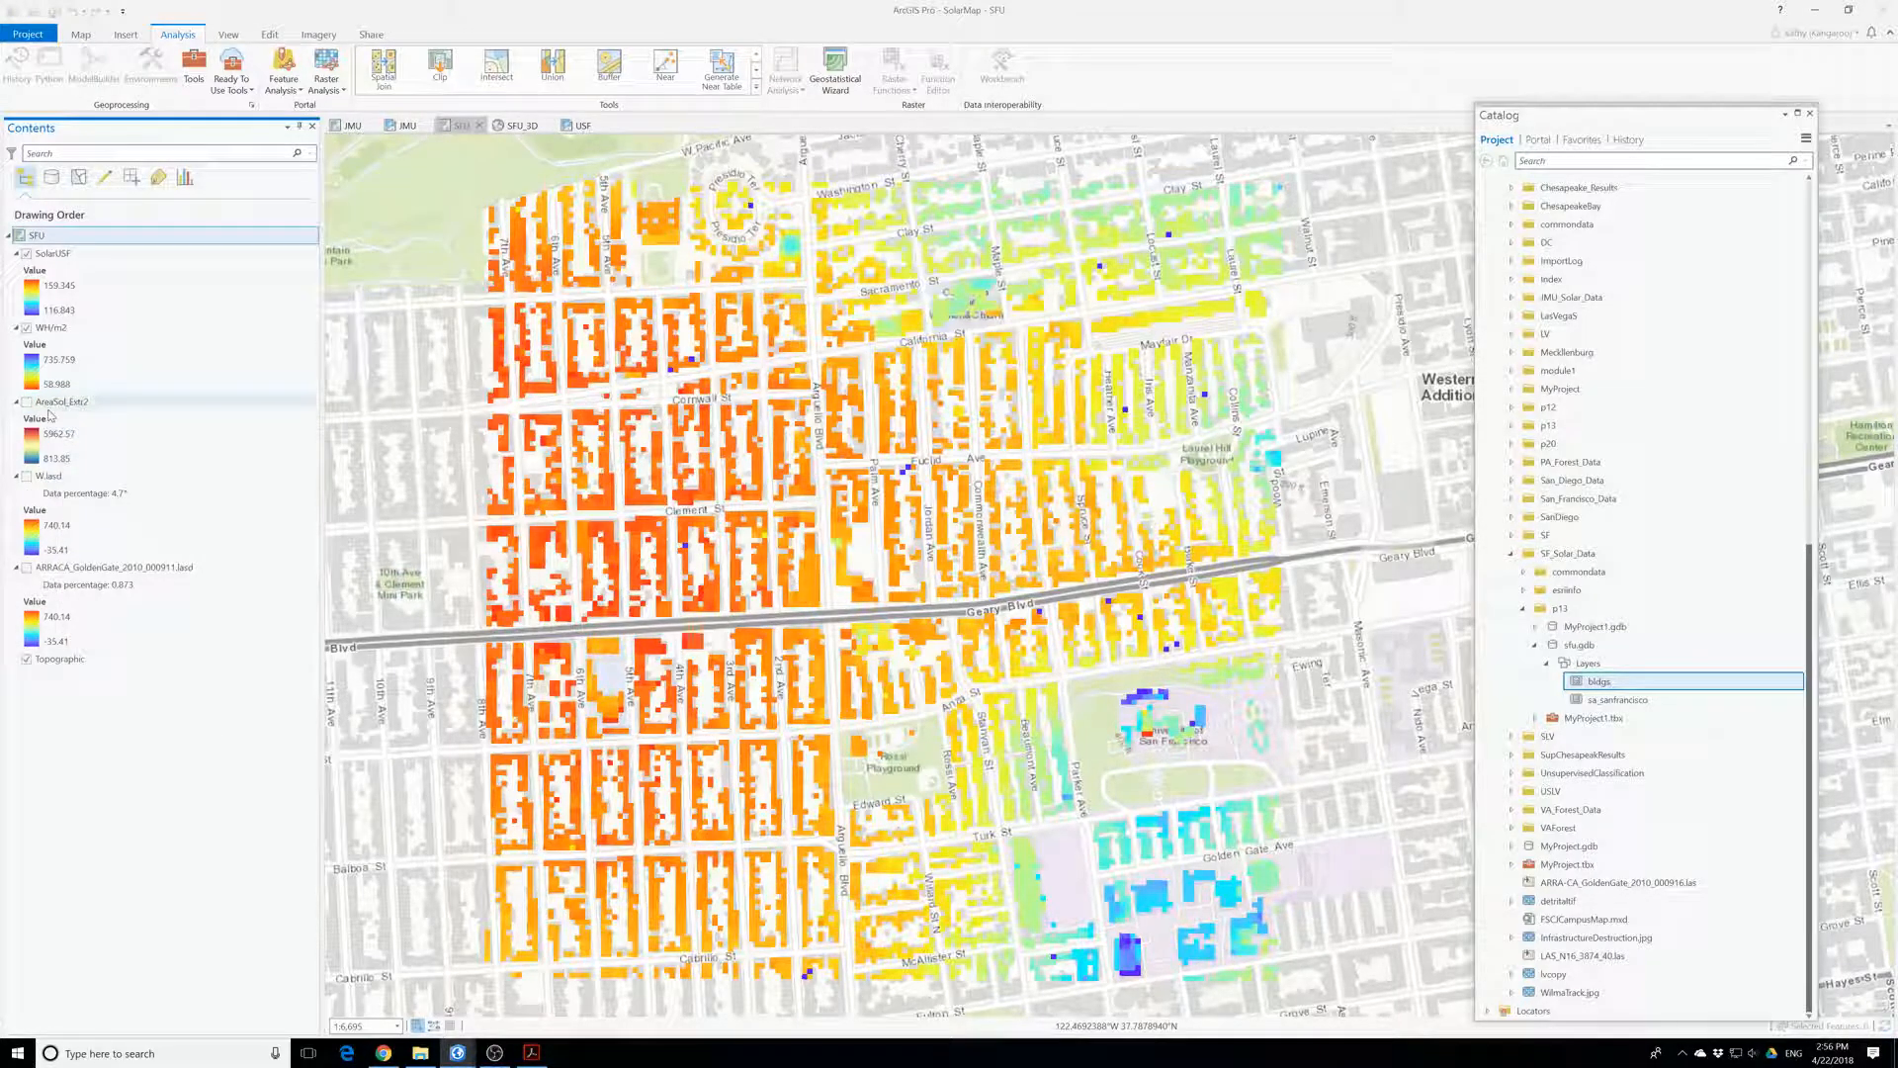
click(87, 435)
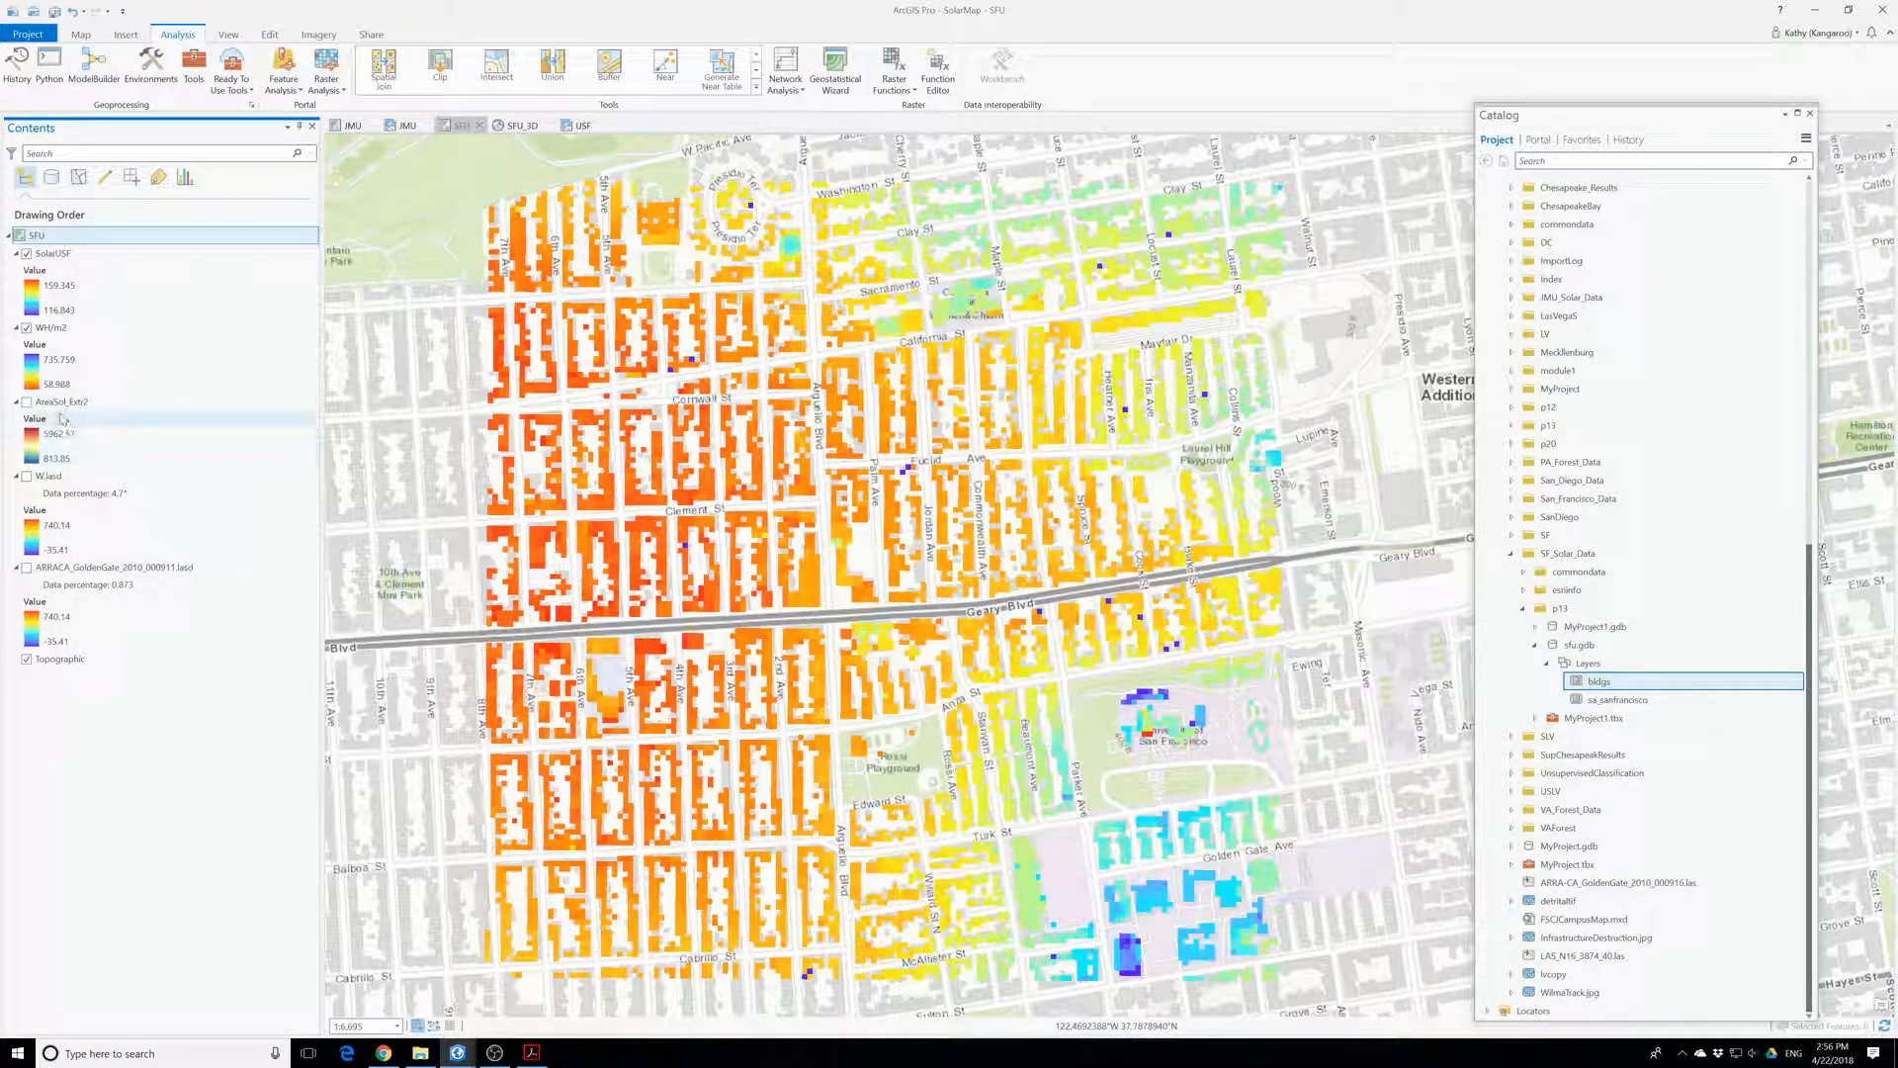
right_click(56, 406)
click(87, 435)
- Remove the W.lasd and ARRACA_GoldenGate_2010_000911.lasd layers from the SFU map
right_click(54, 403)
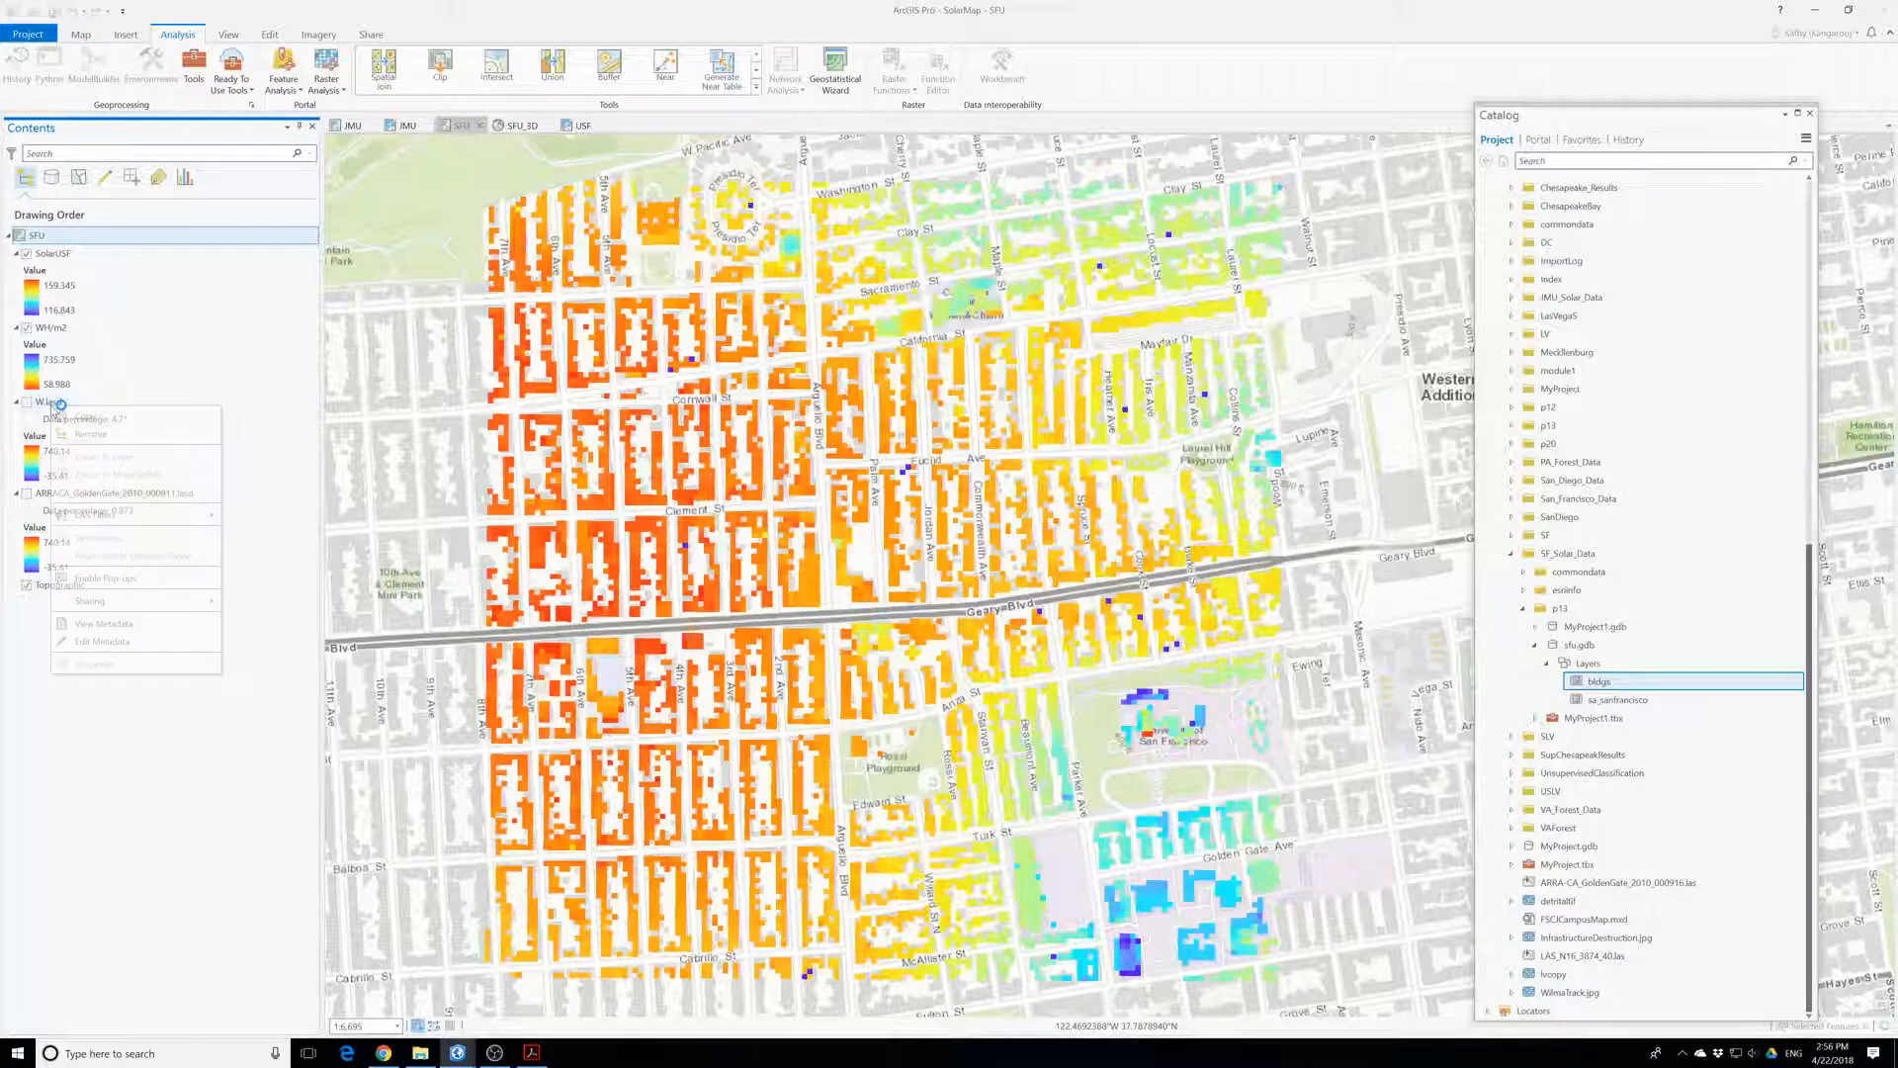
click(91, 435)
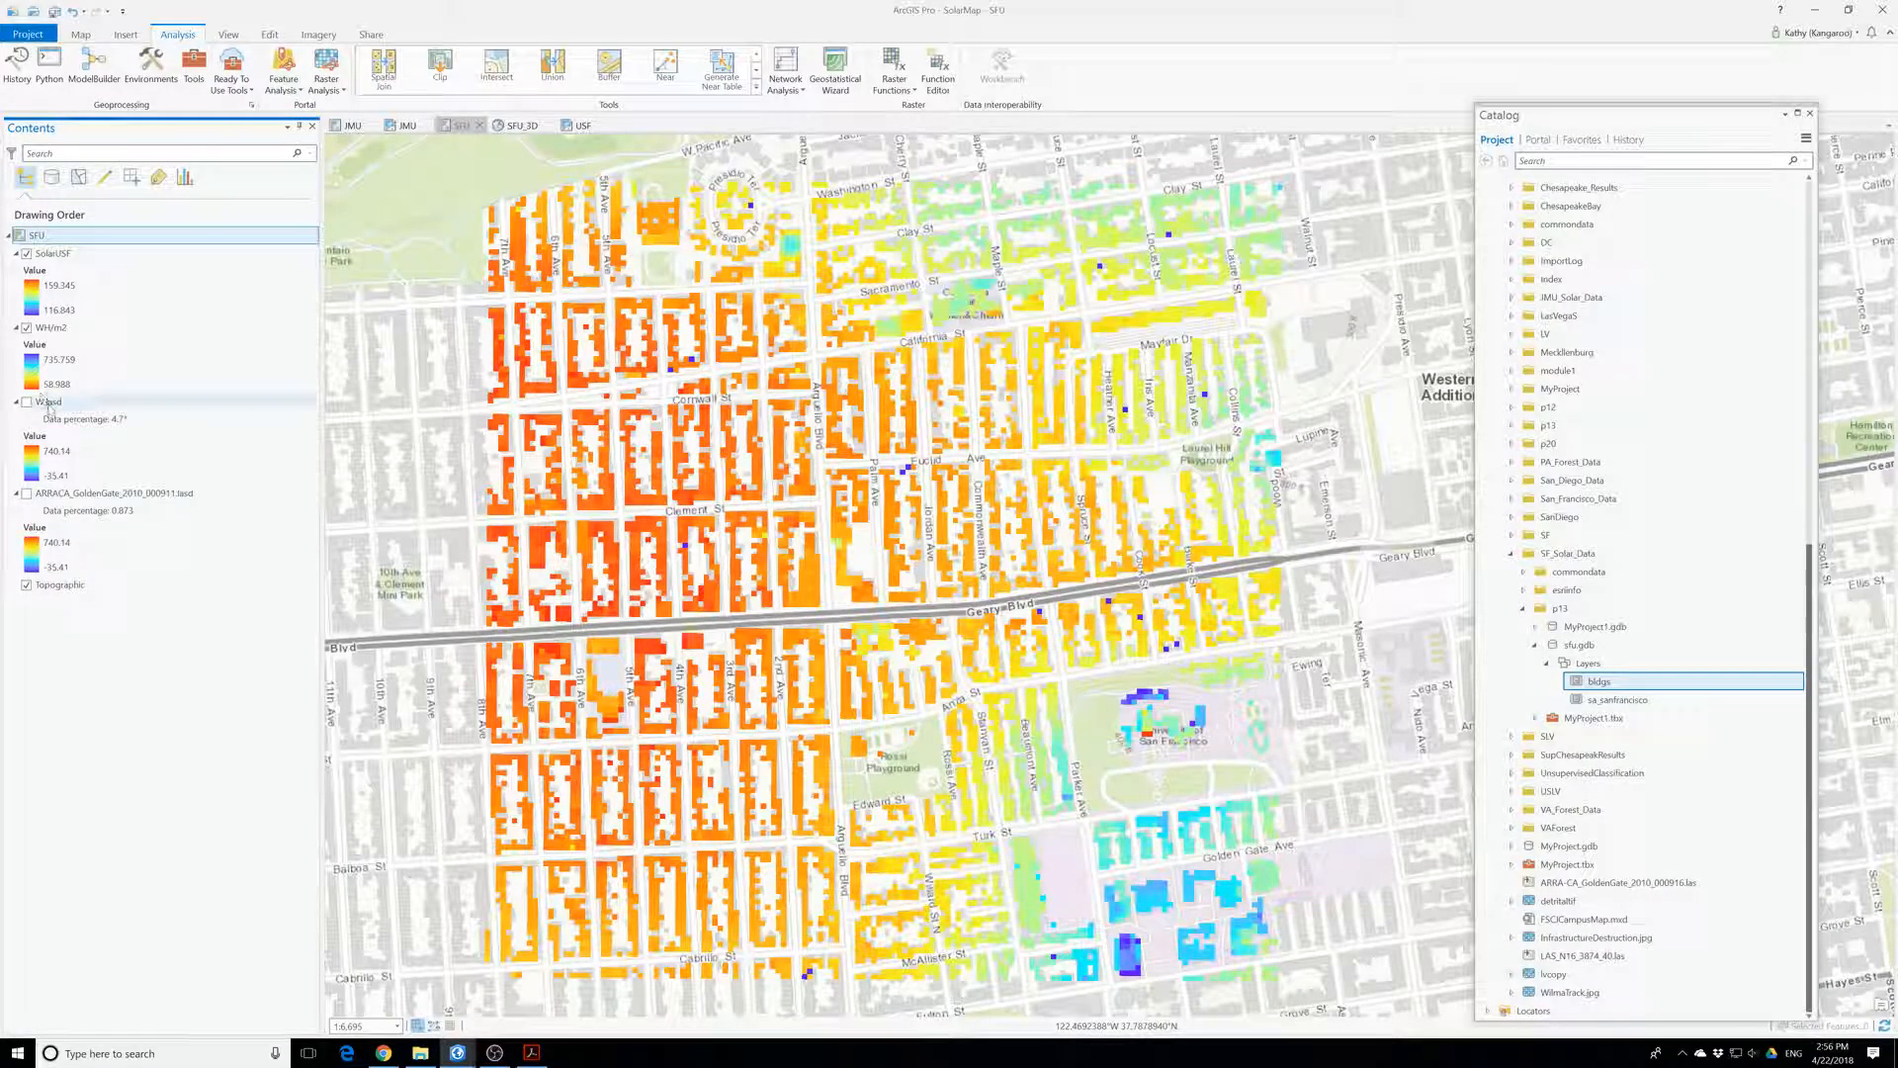
right_click(50, 405)
click(74, 434)
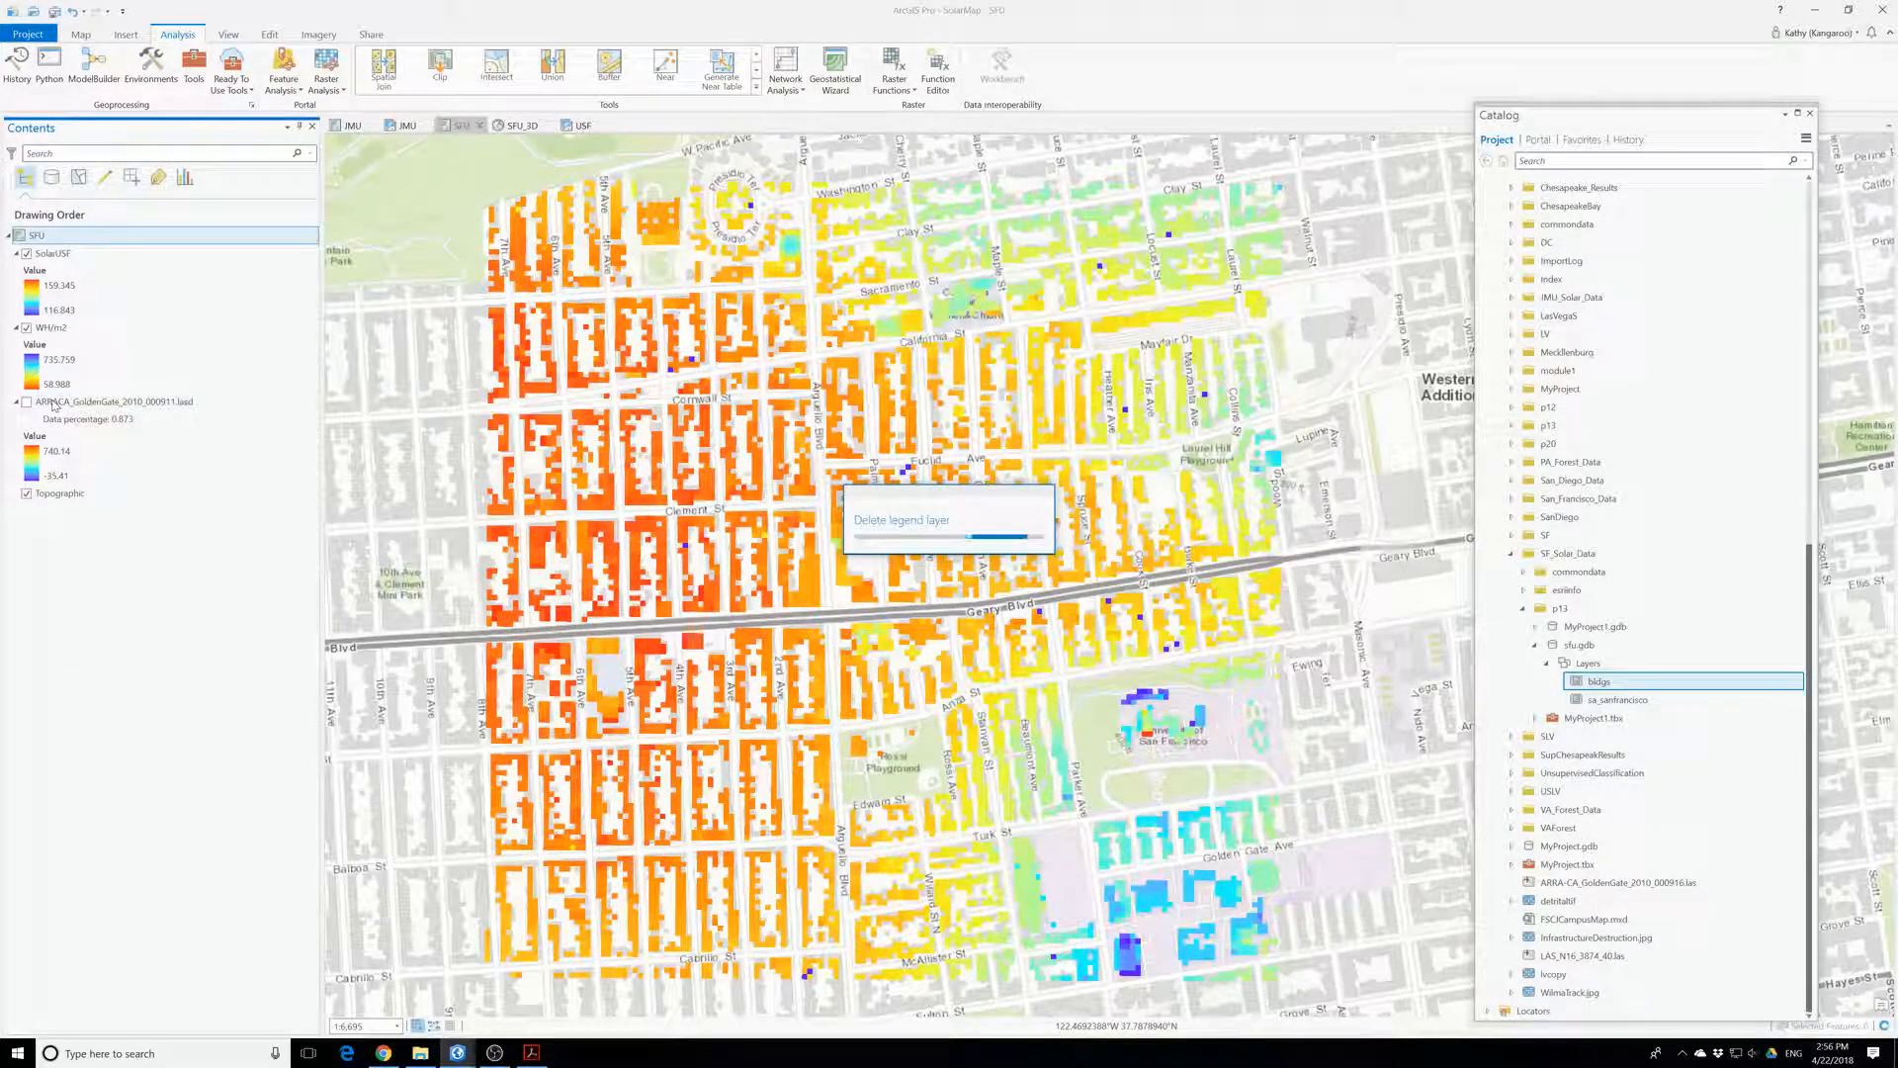
right_click(65, 406)
click(162, 435)
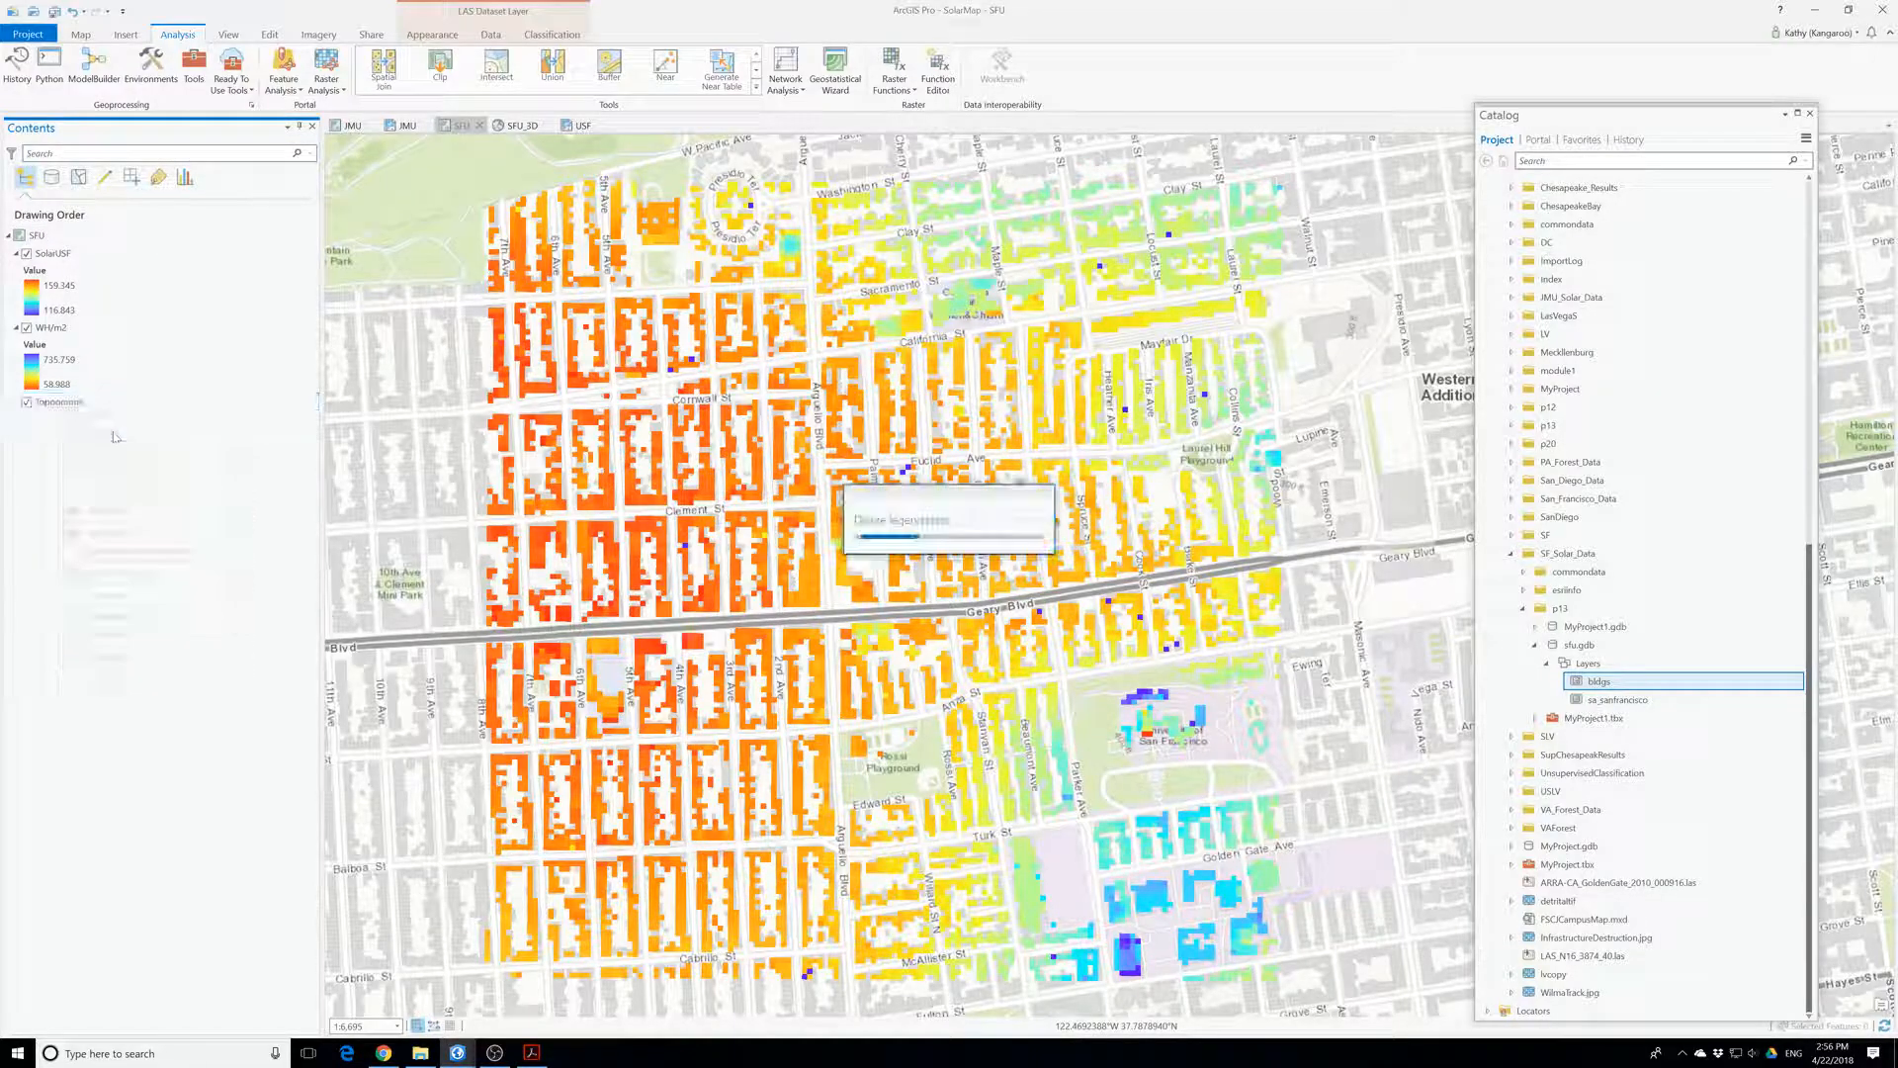
- In the USF layout, expand the layers of both map frames and check how SolarUSF's visibility affects the legend
click(585, 126)
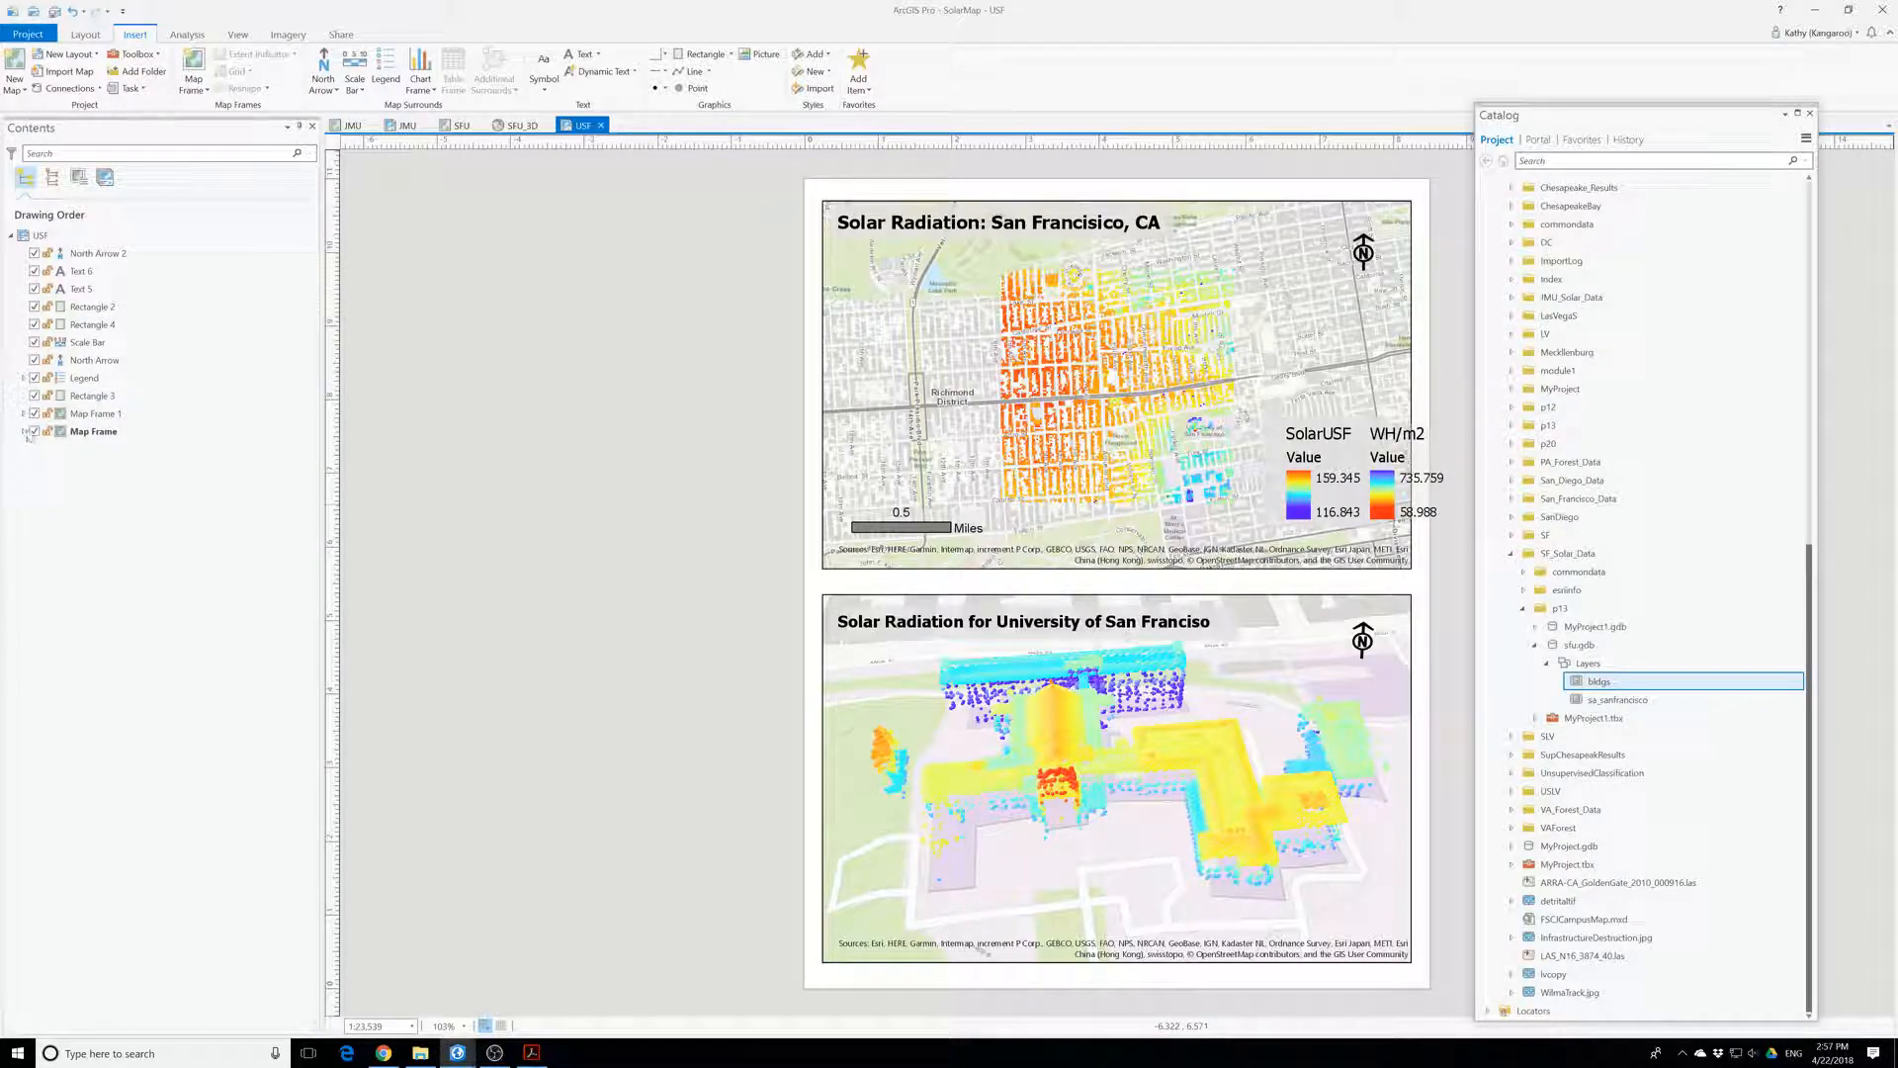
click(22, 414)
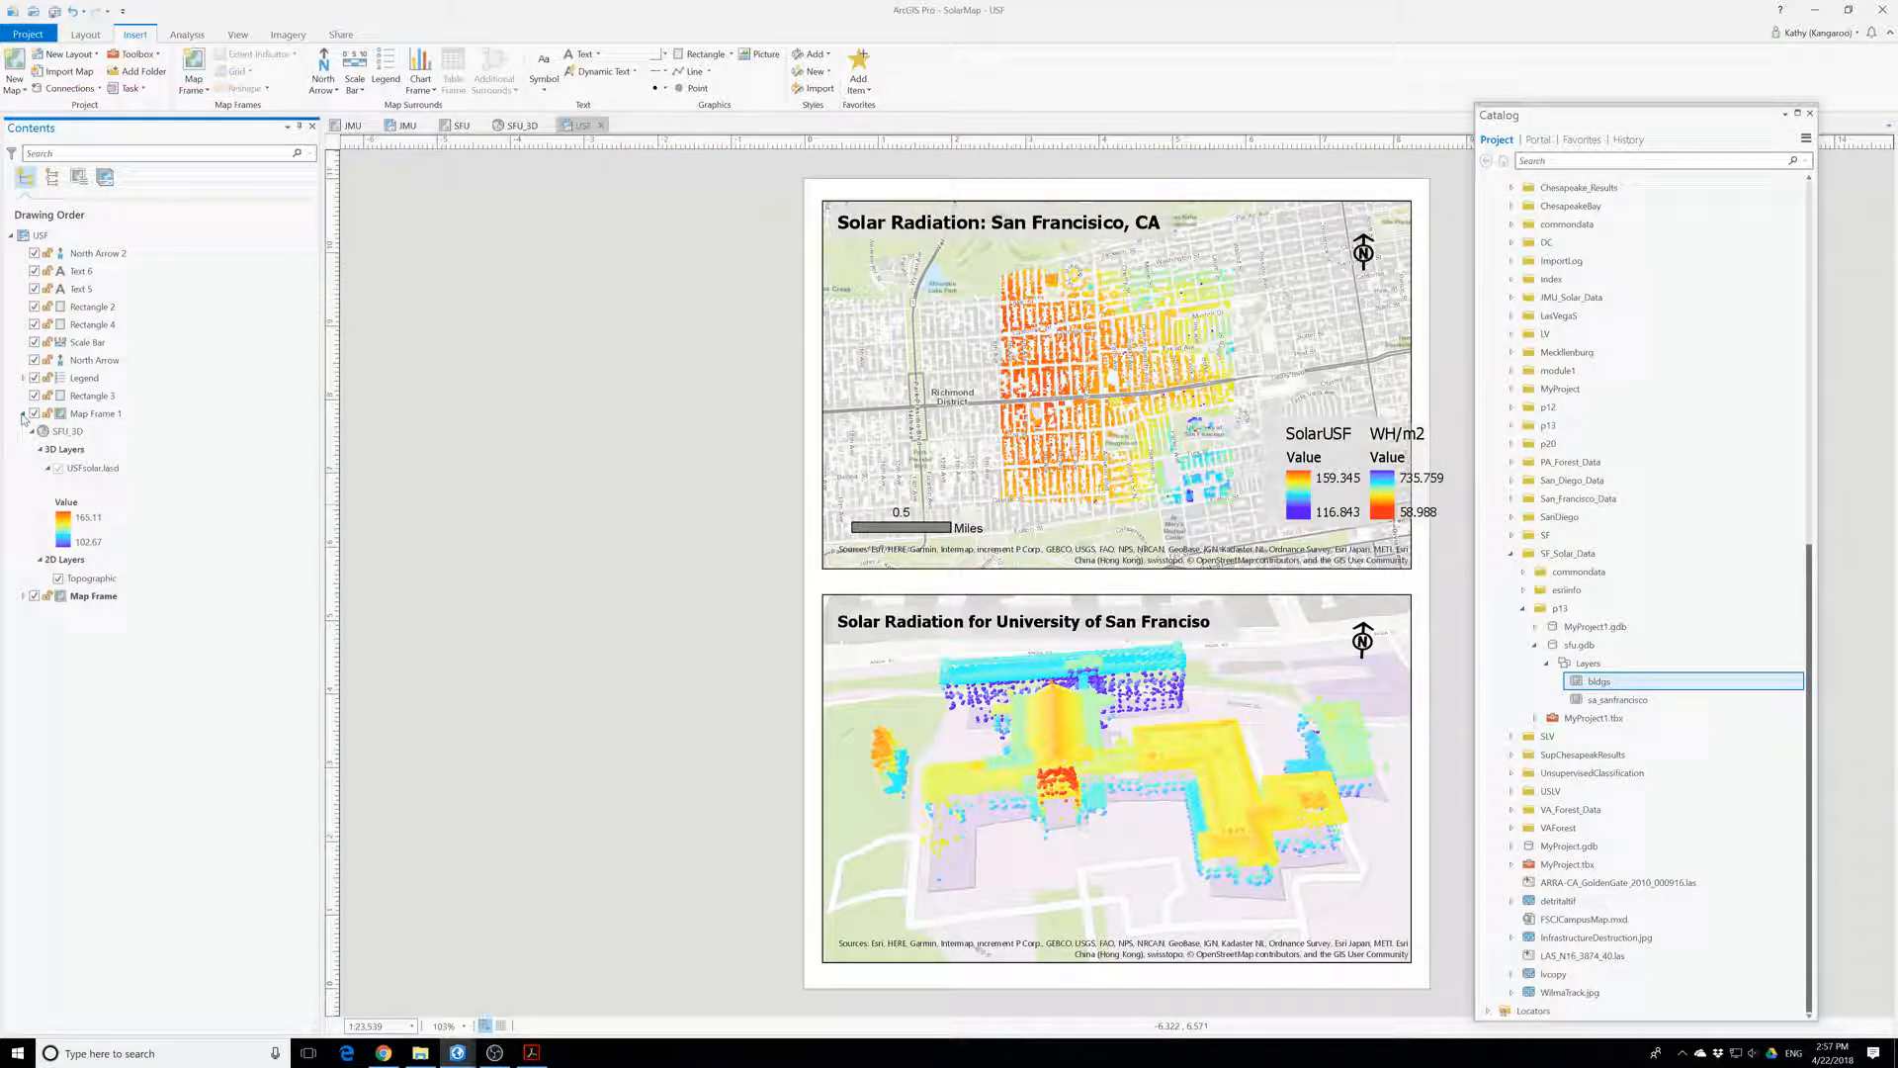
click(23, 596)
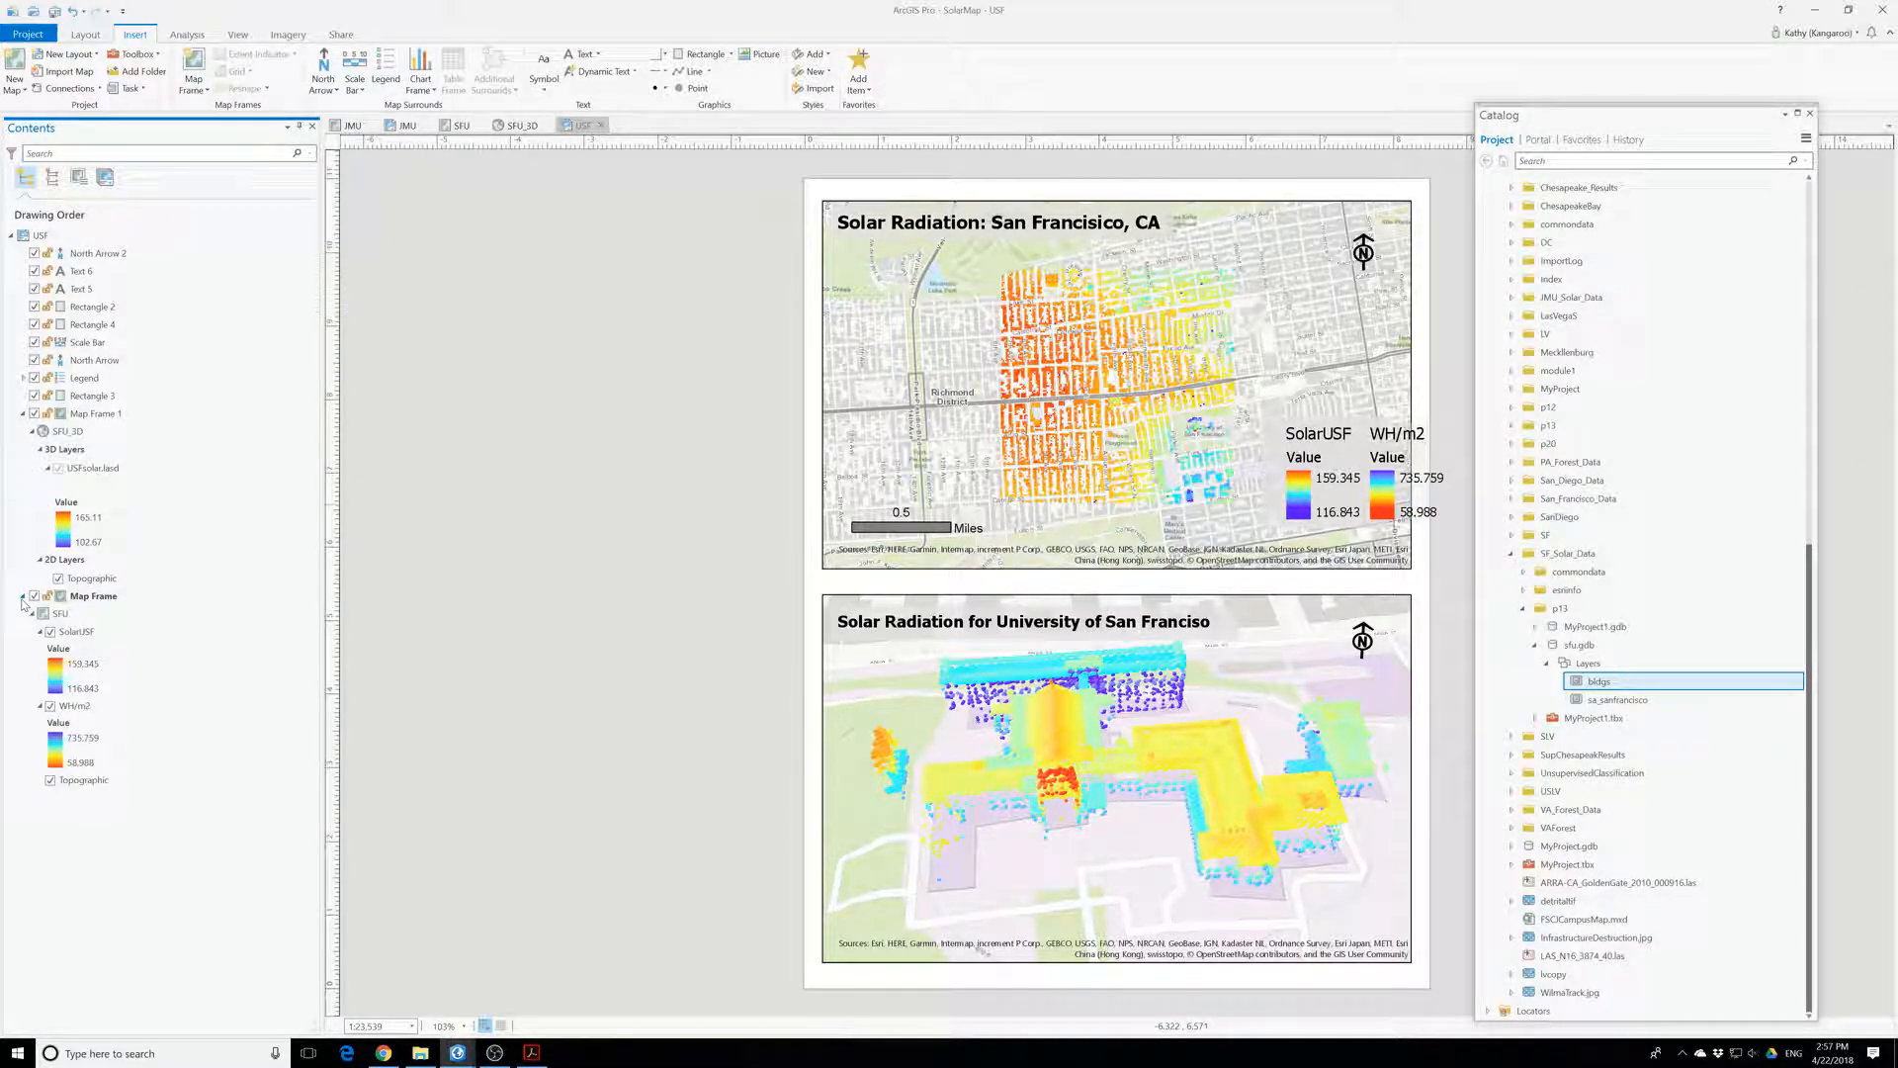
click(50, 632)
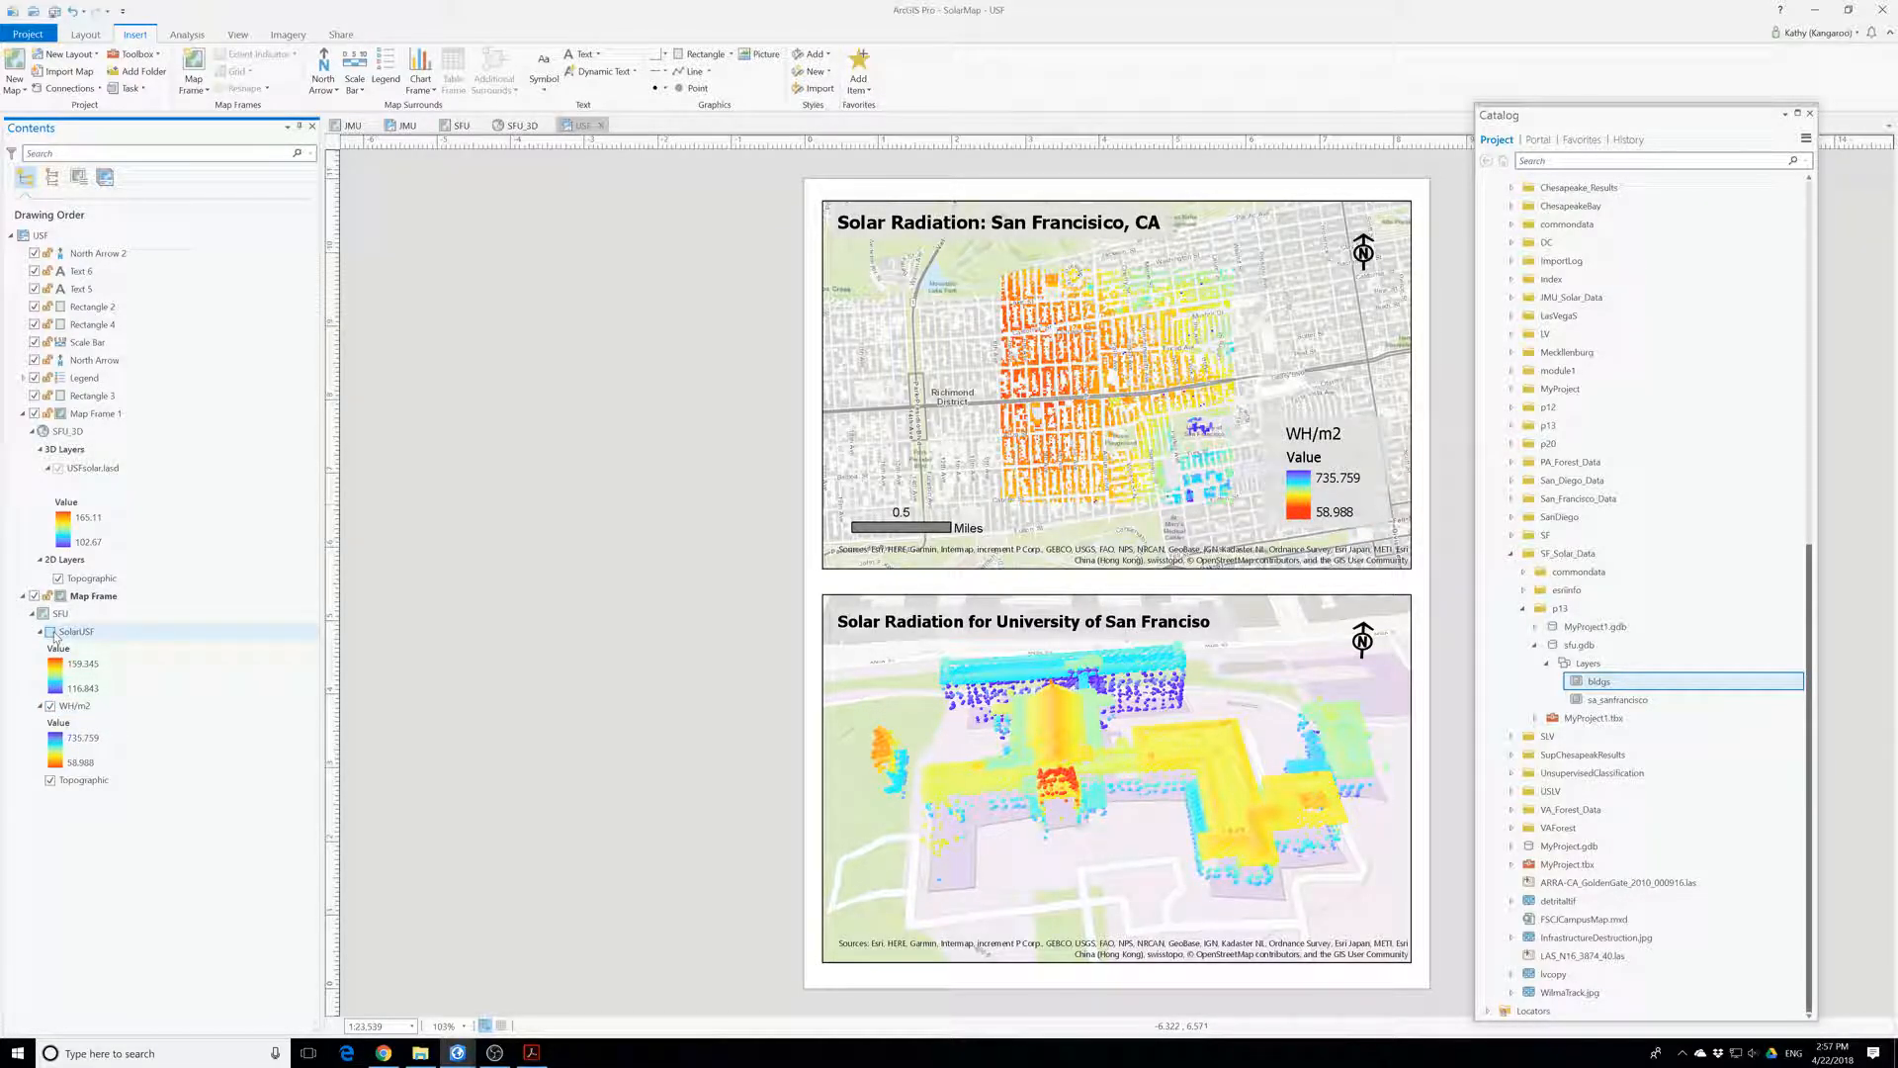
click(50, 631)
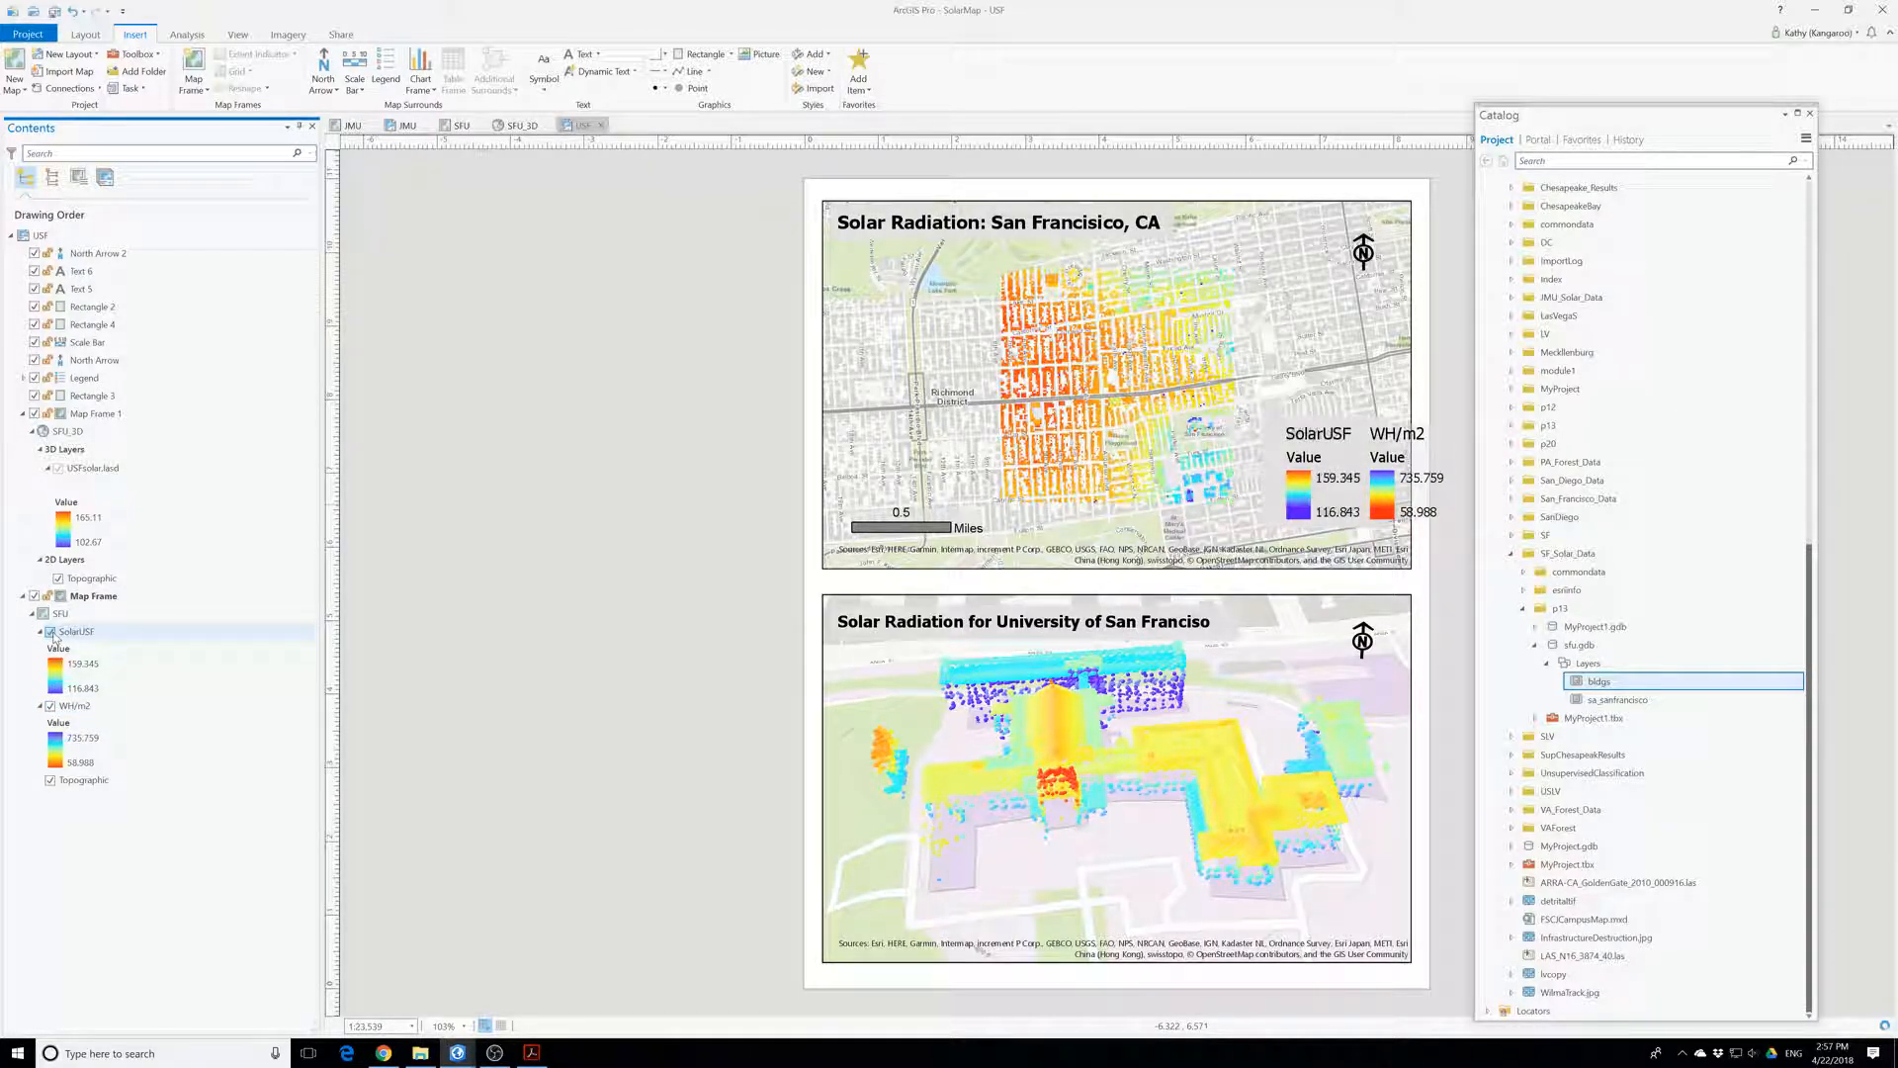
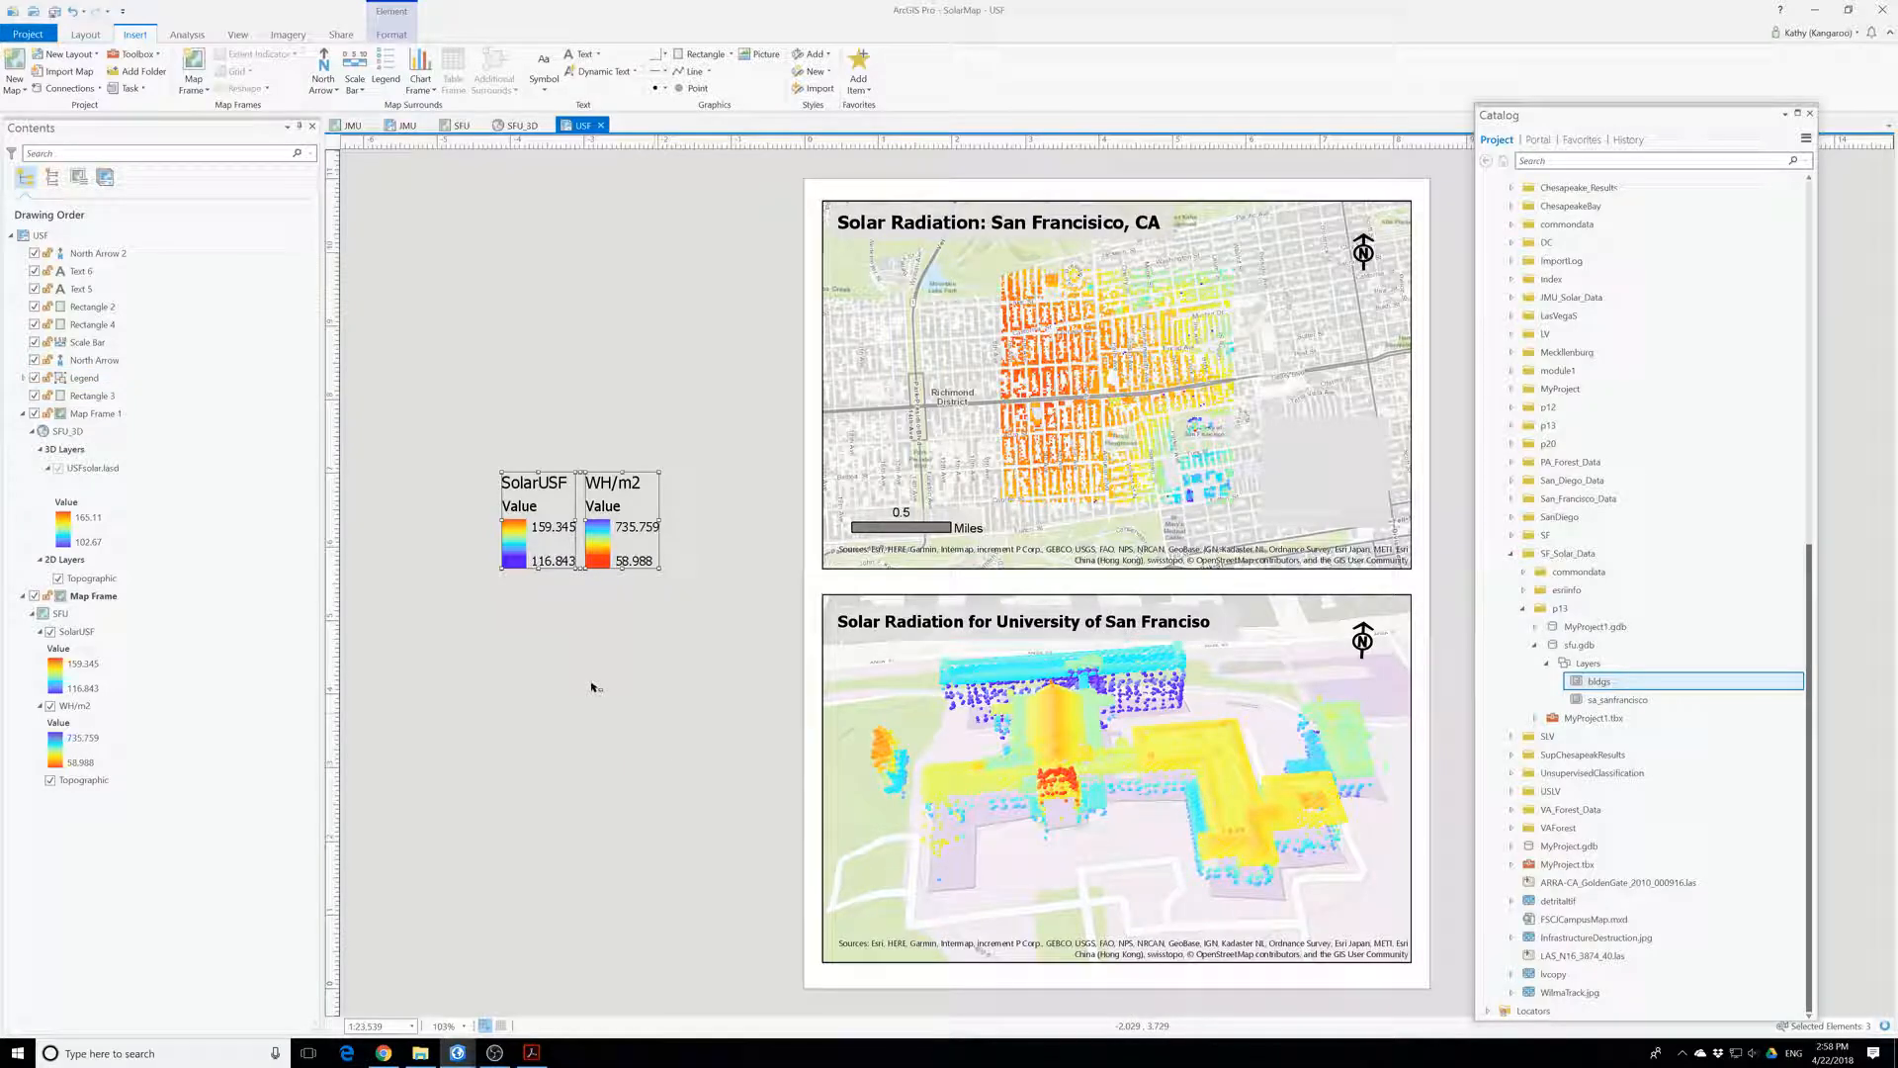
- Ungroup the SolarUSF and WH/m2 parts of the legend graphics into individual elements
click(562, 541)
right_click(561, 538)
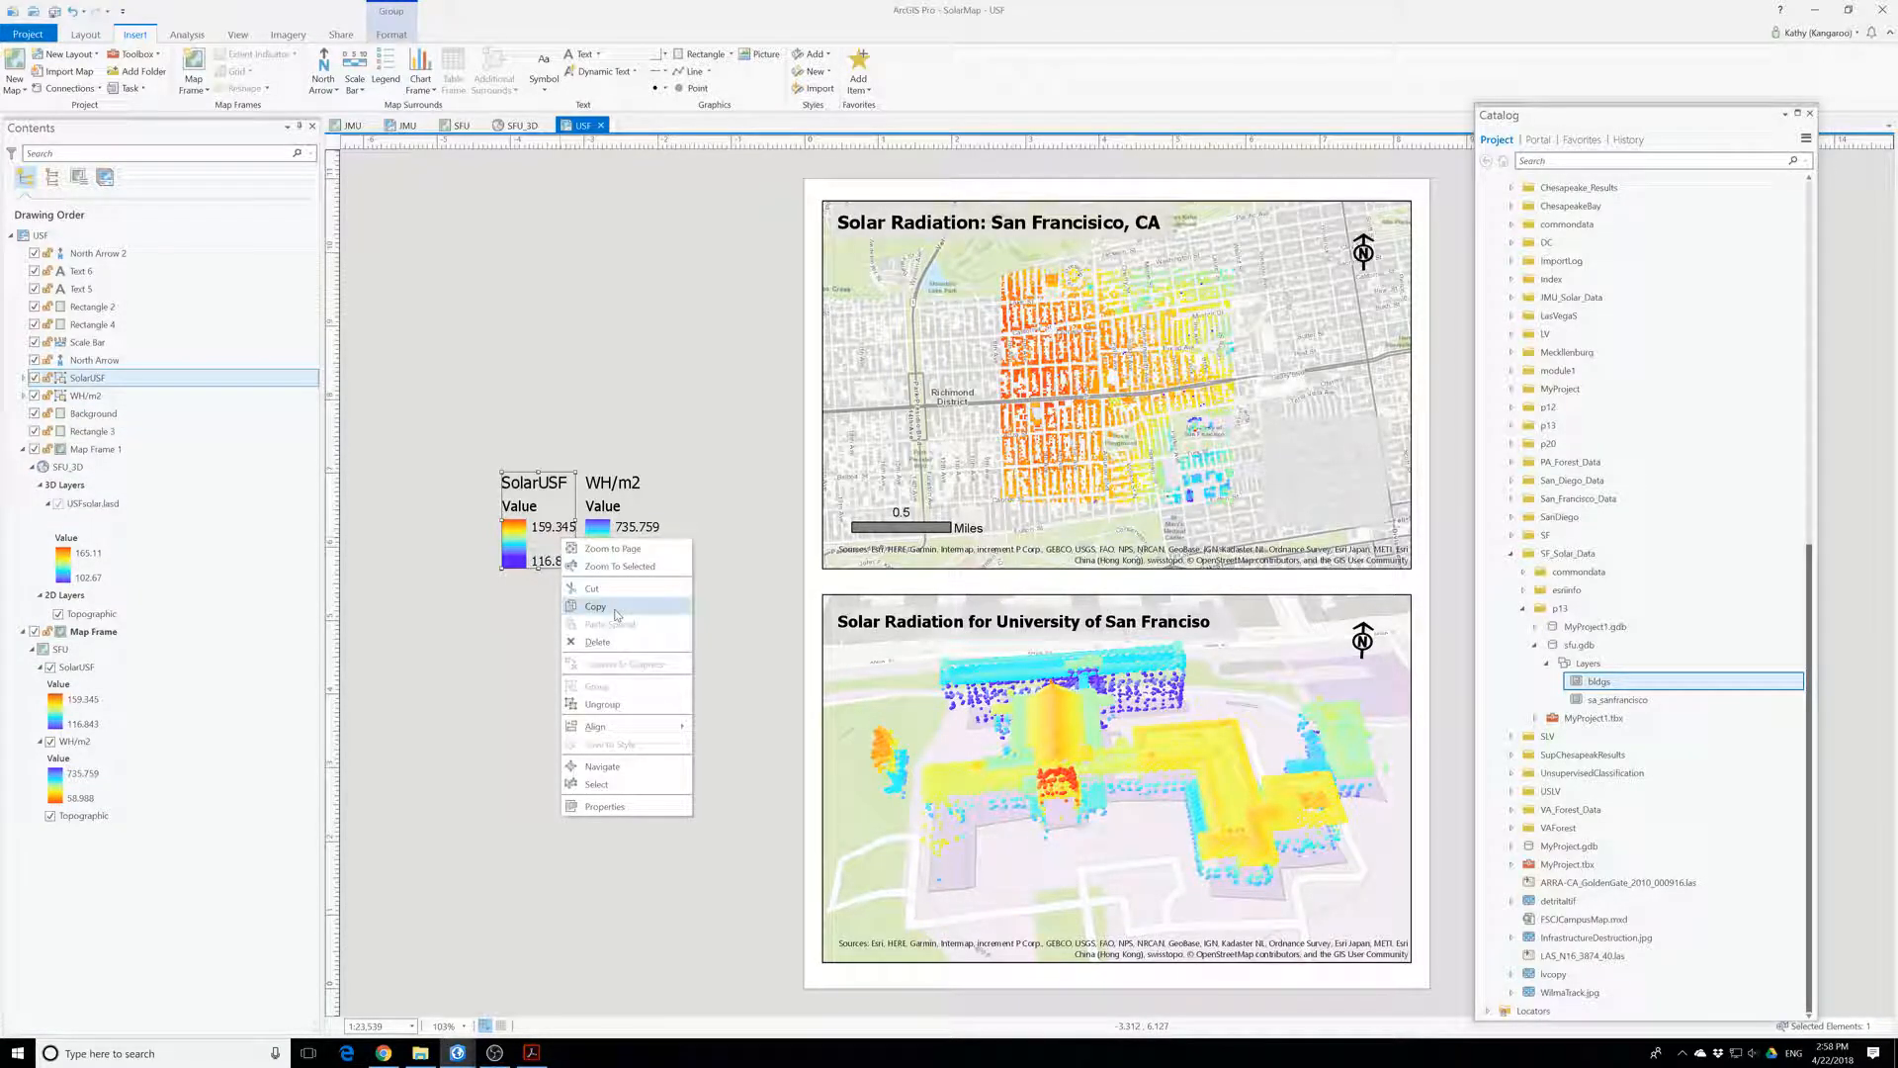
click(596, 704)
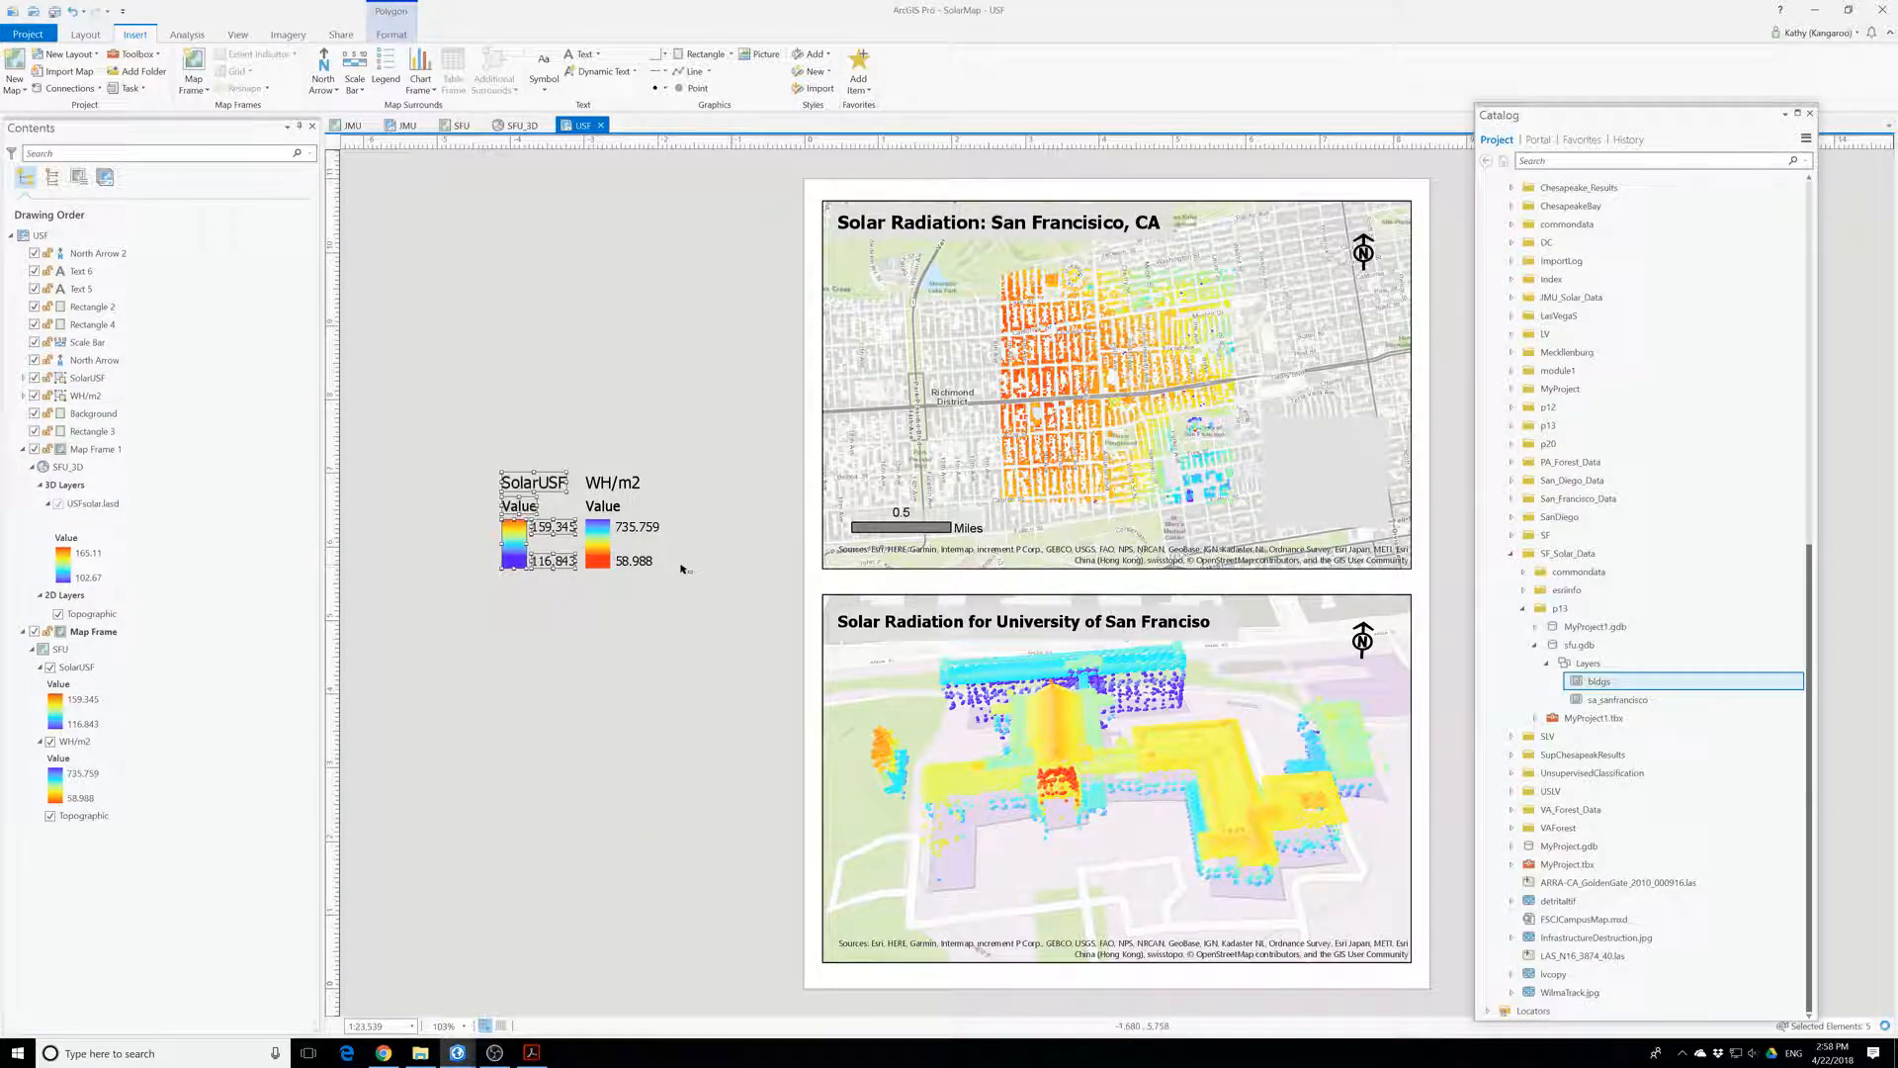
click(619, 643)
right_click(618, 537)
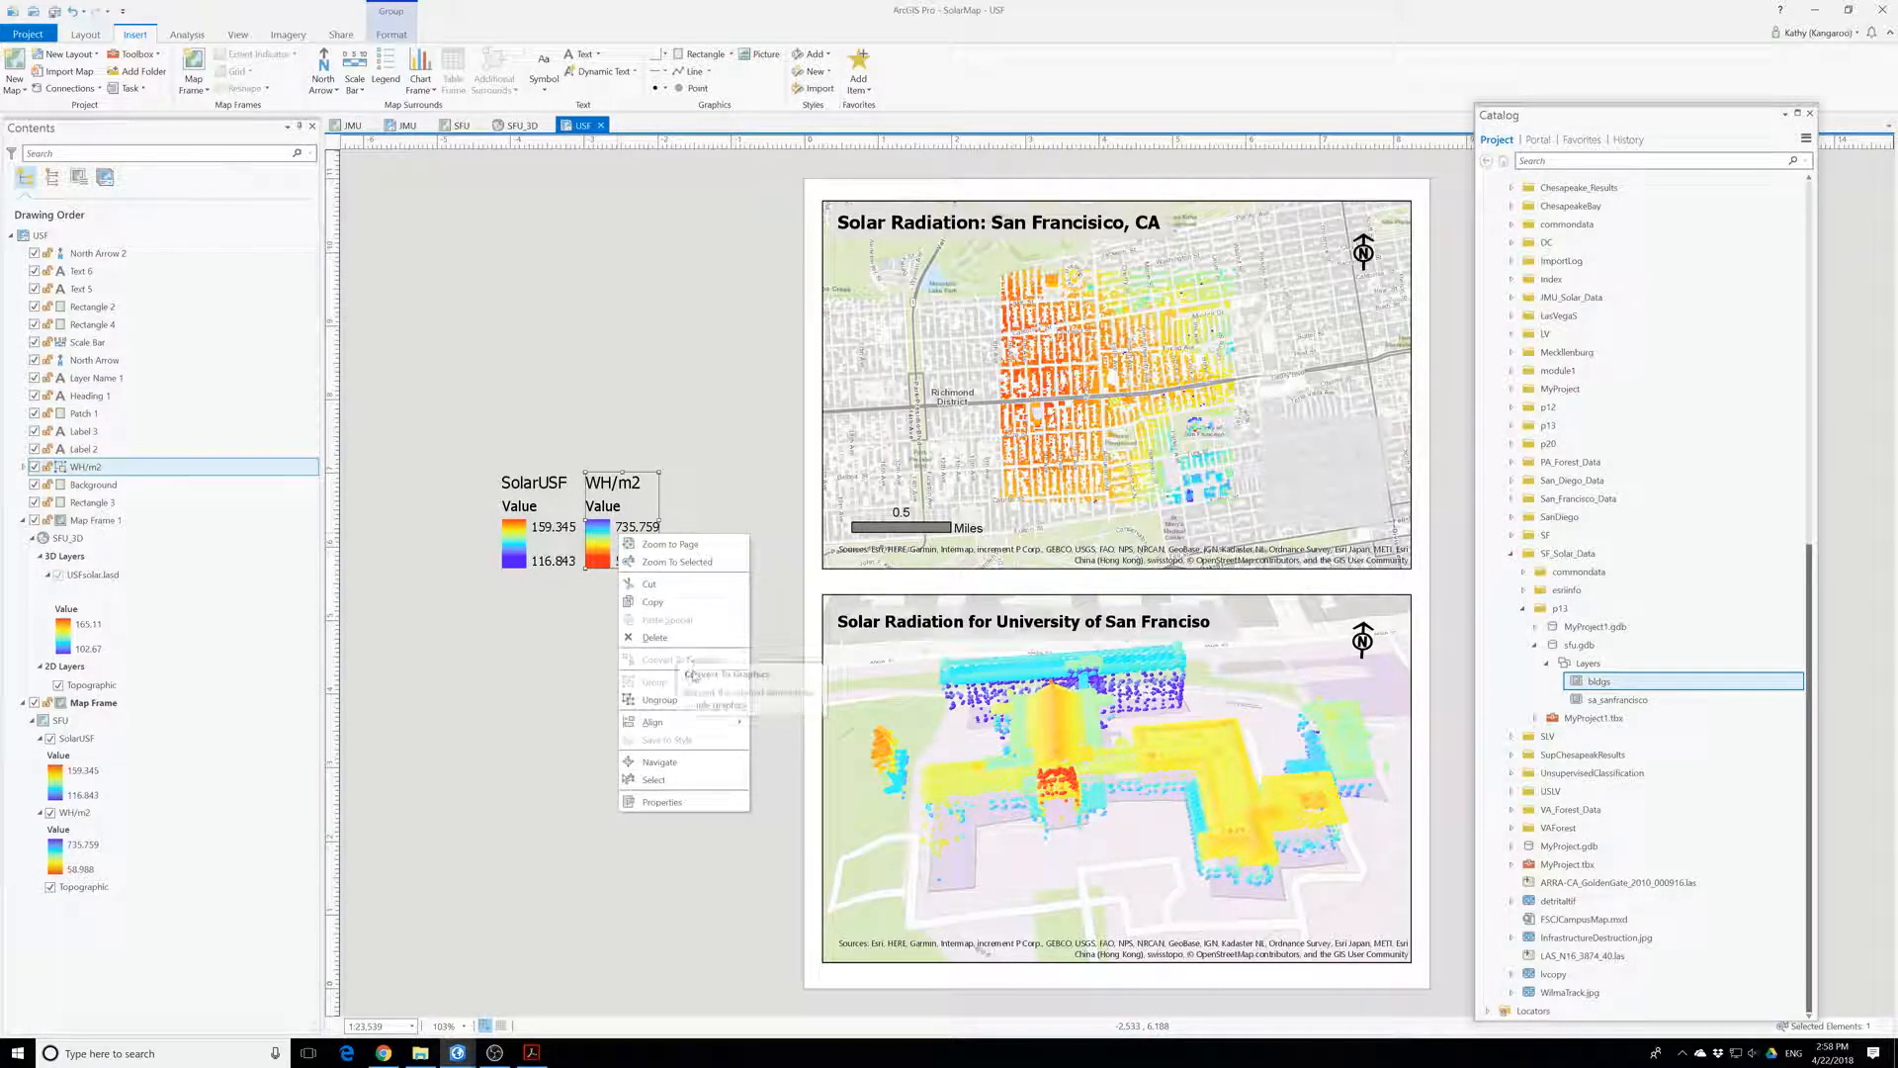
click(672, 702)
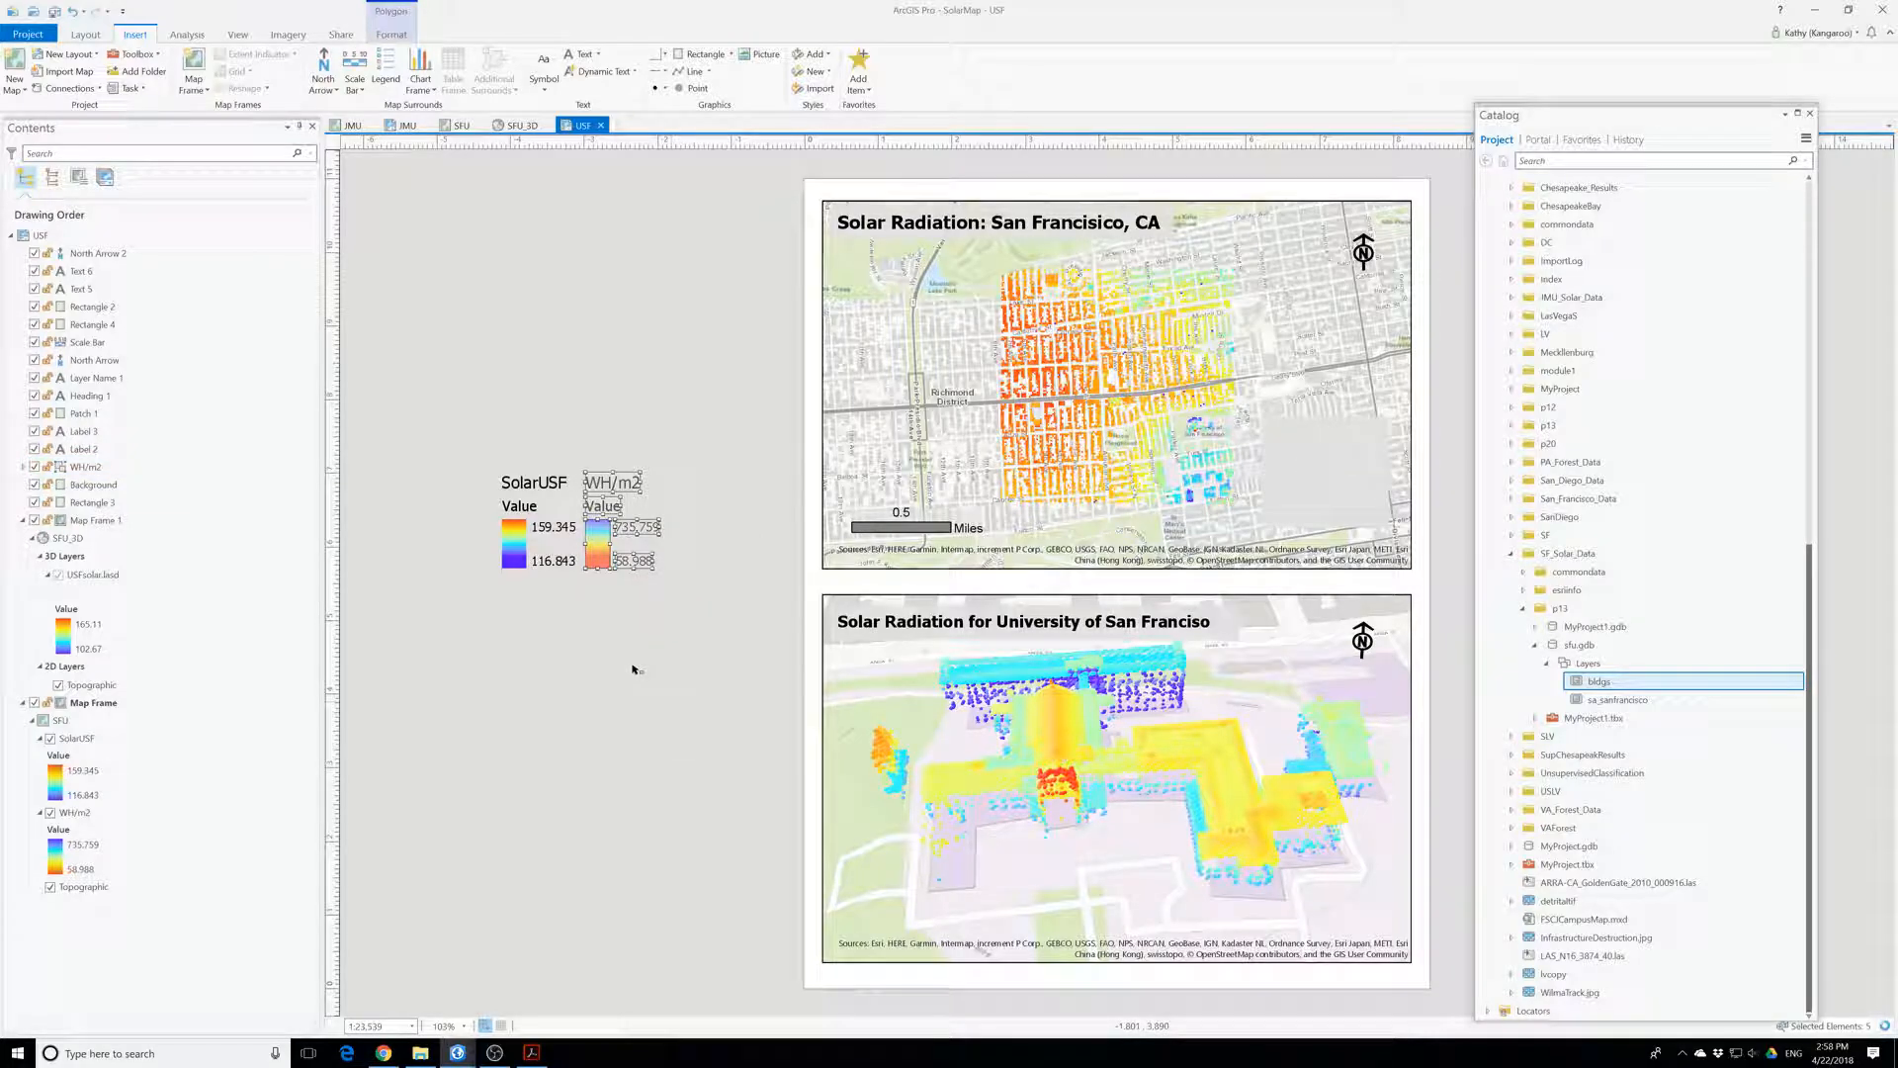
click(604, 593)
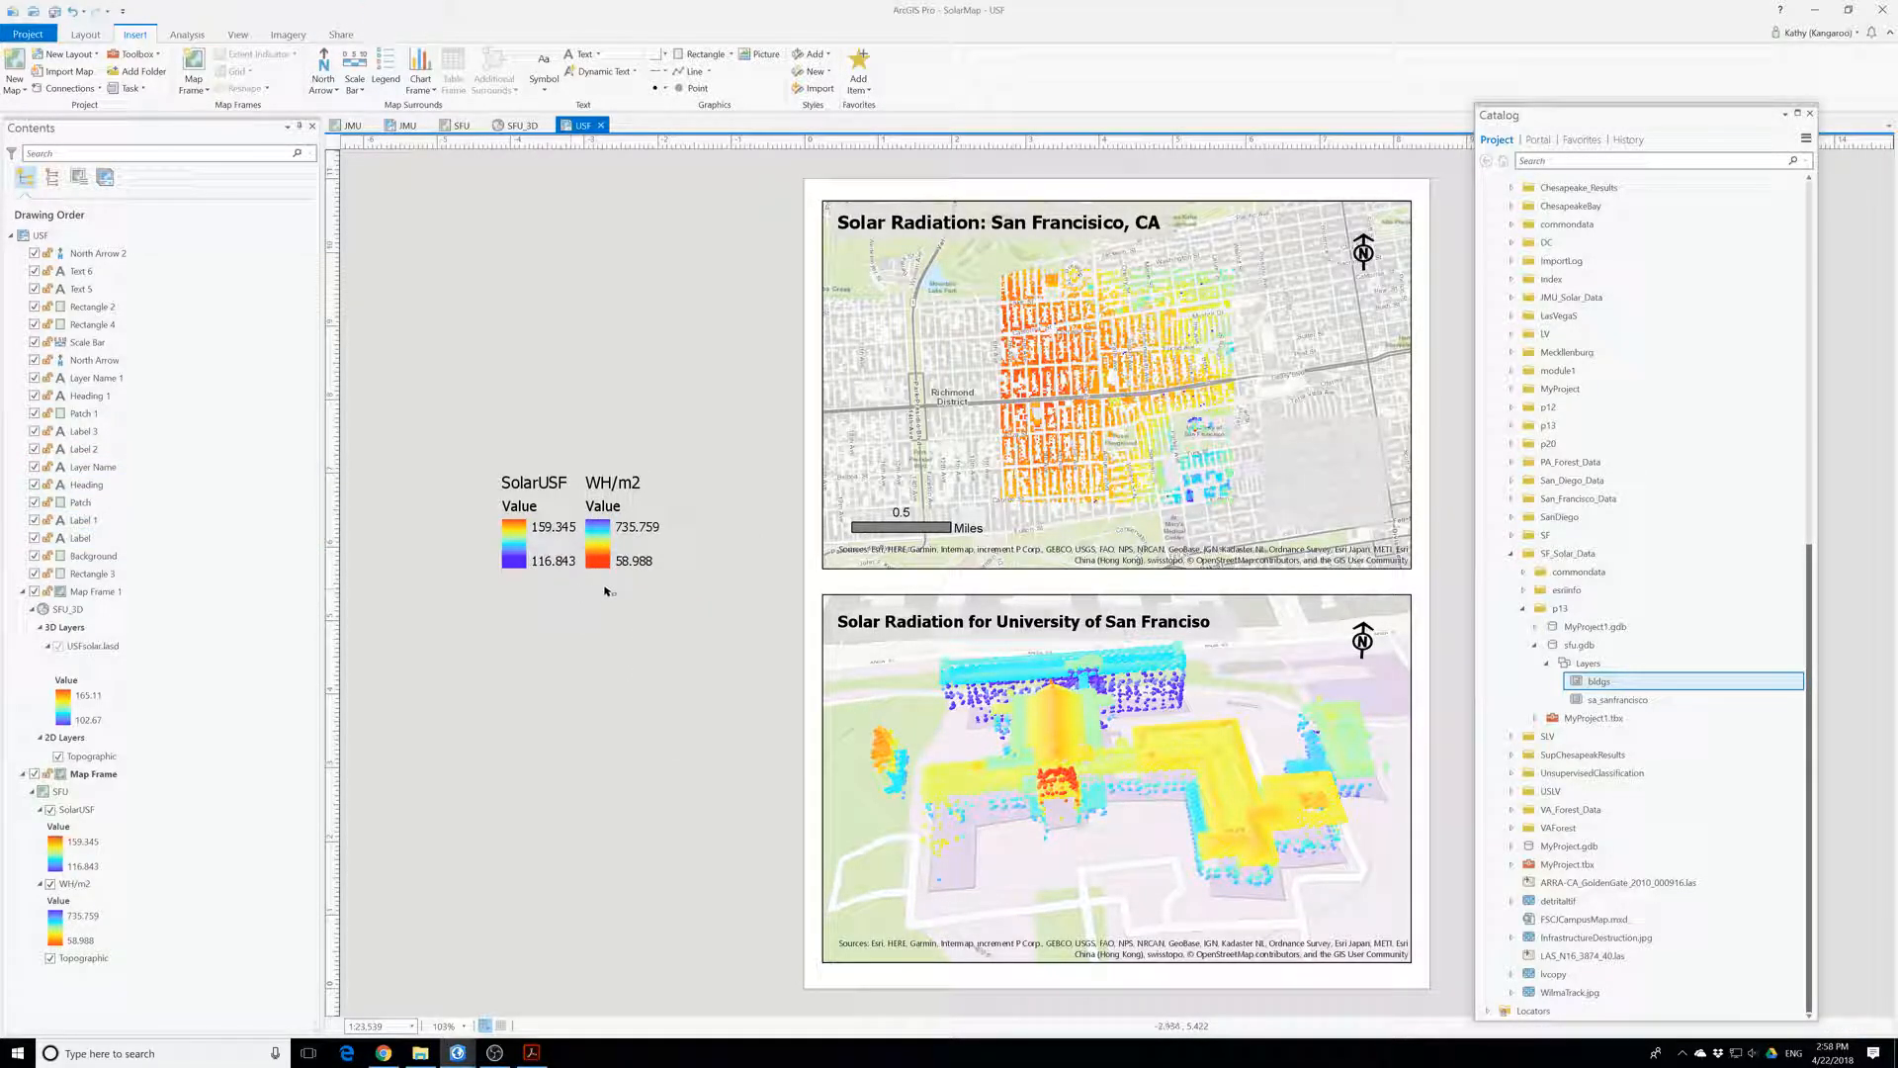
- Move the WH/m2 color ramp below the legend and delete the SolarUSF value labels 116.843 and 159.345
drag(598, 541, 515, 751)
click(549, 560)
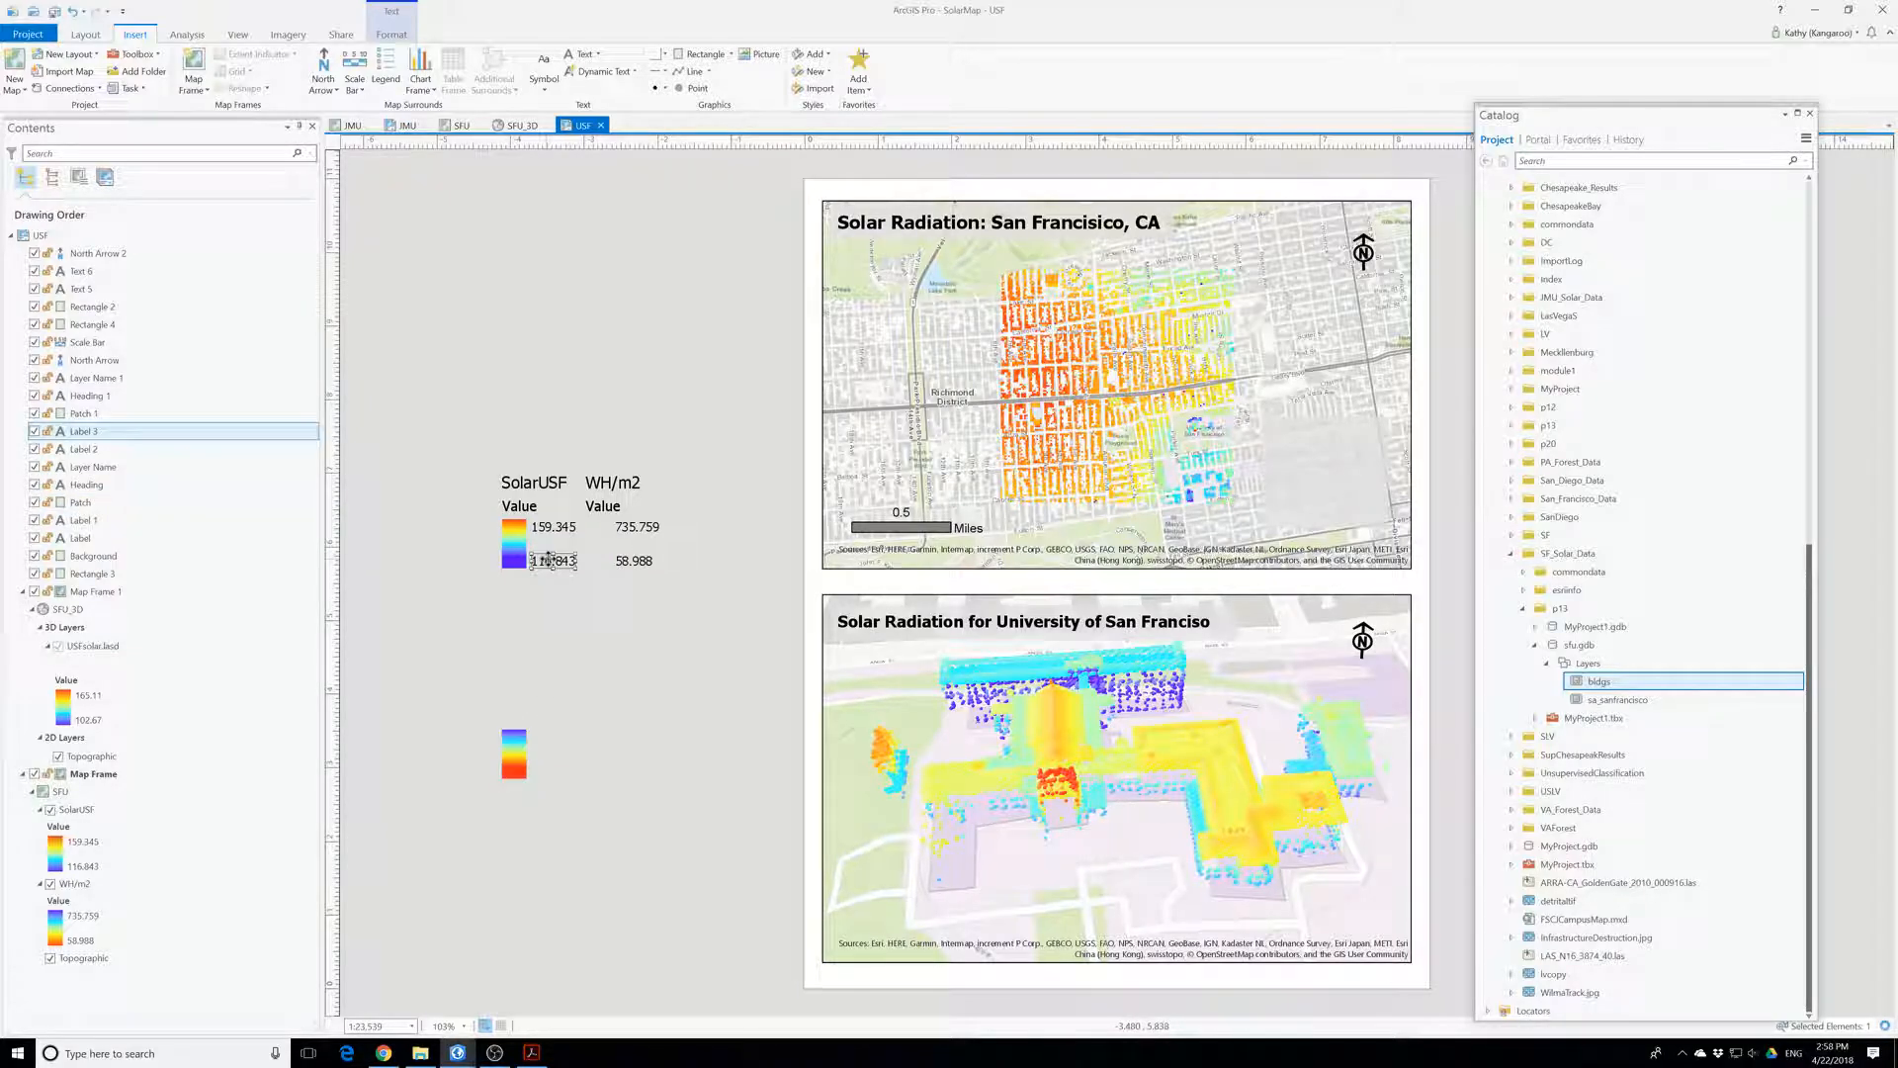
click(554, 549)
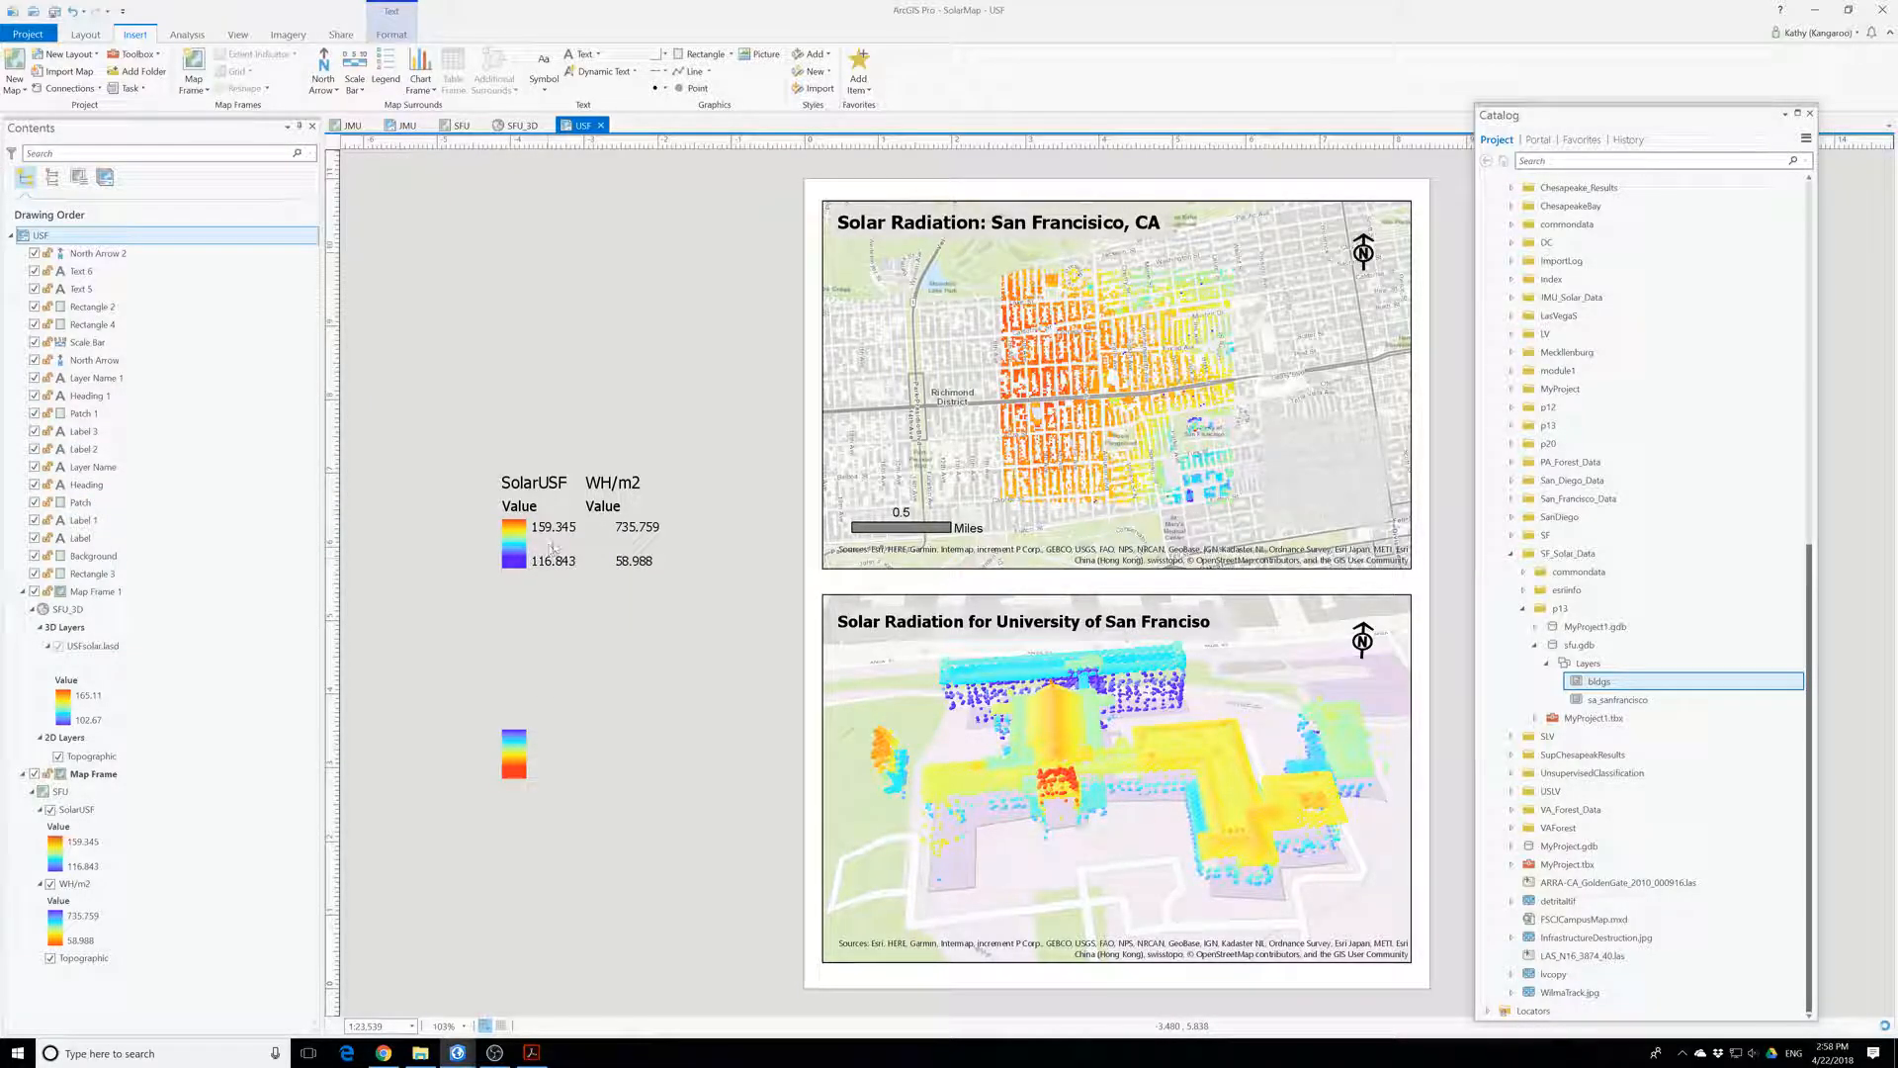
double_click(548, 526)
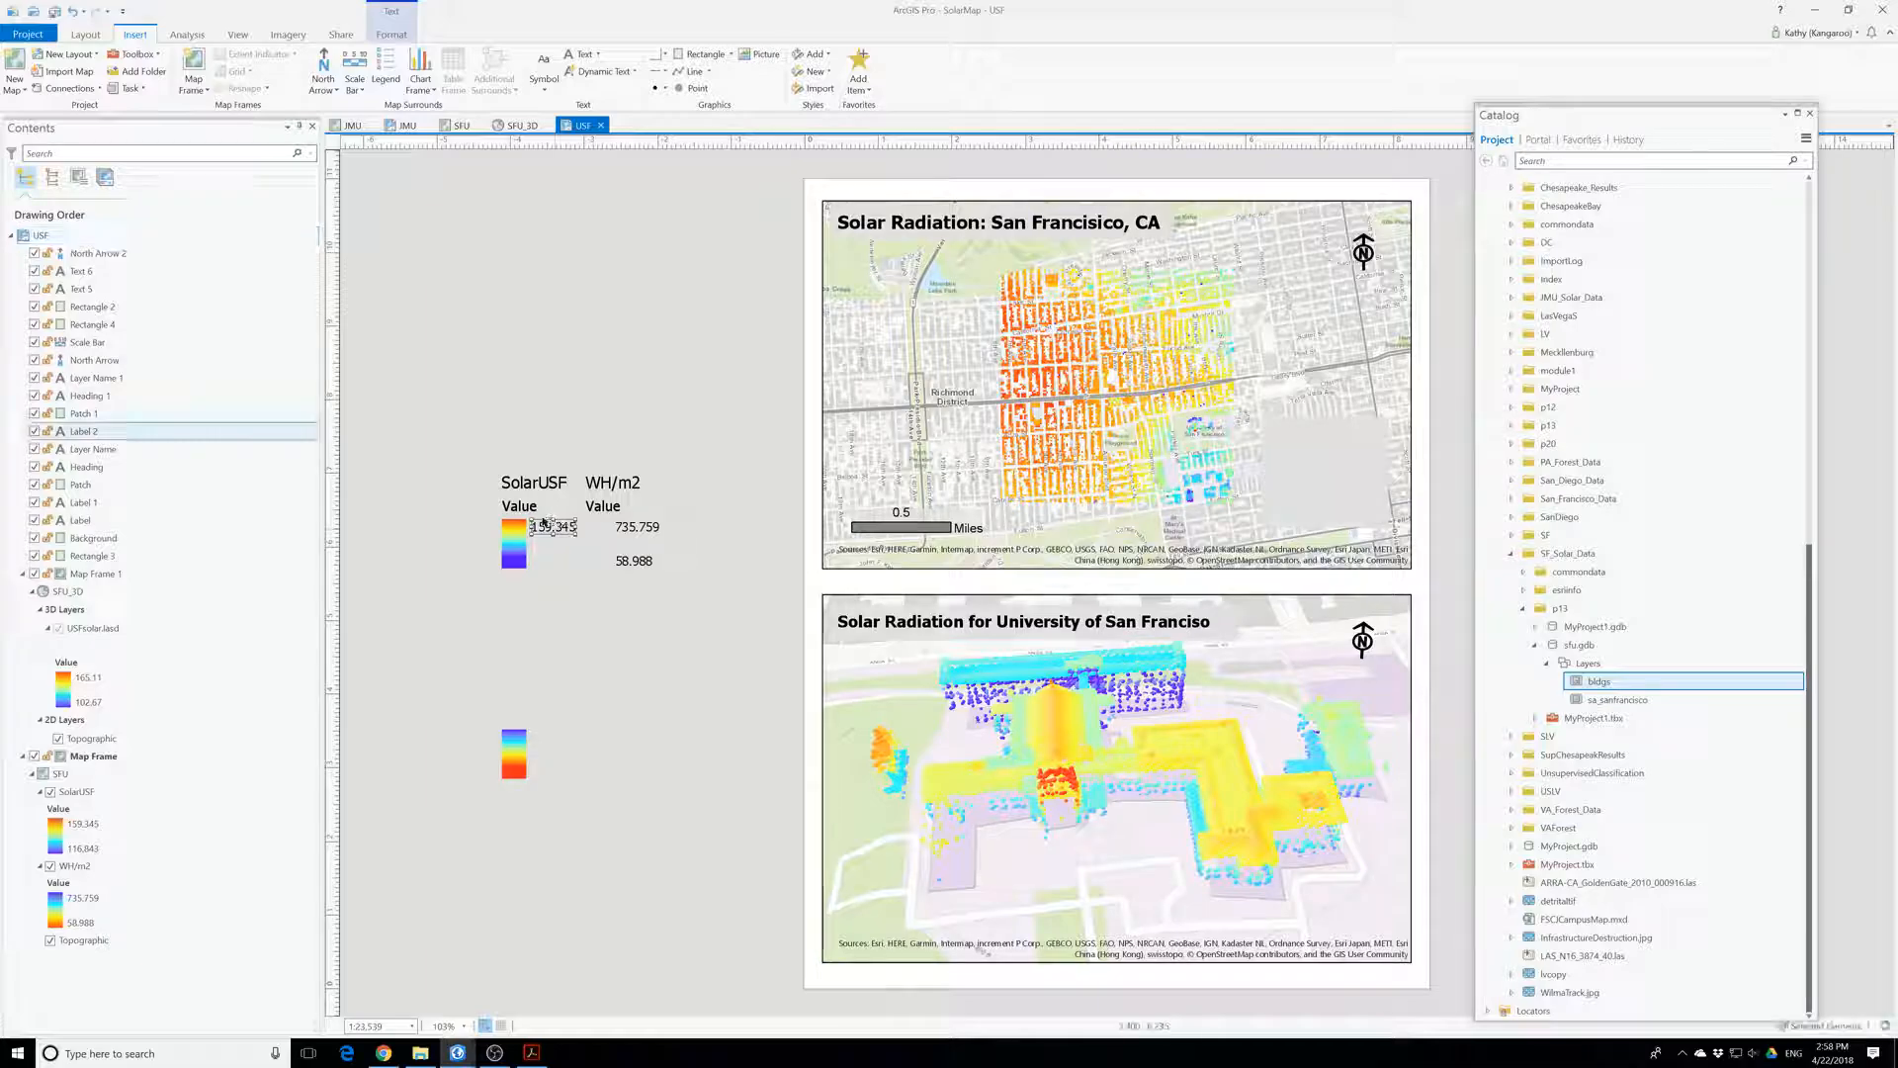
click(952, 231)
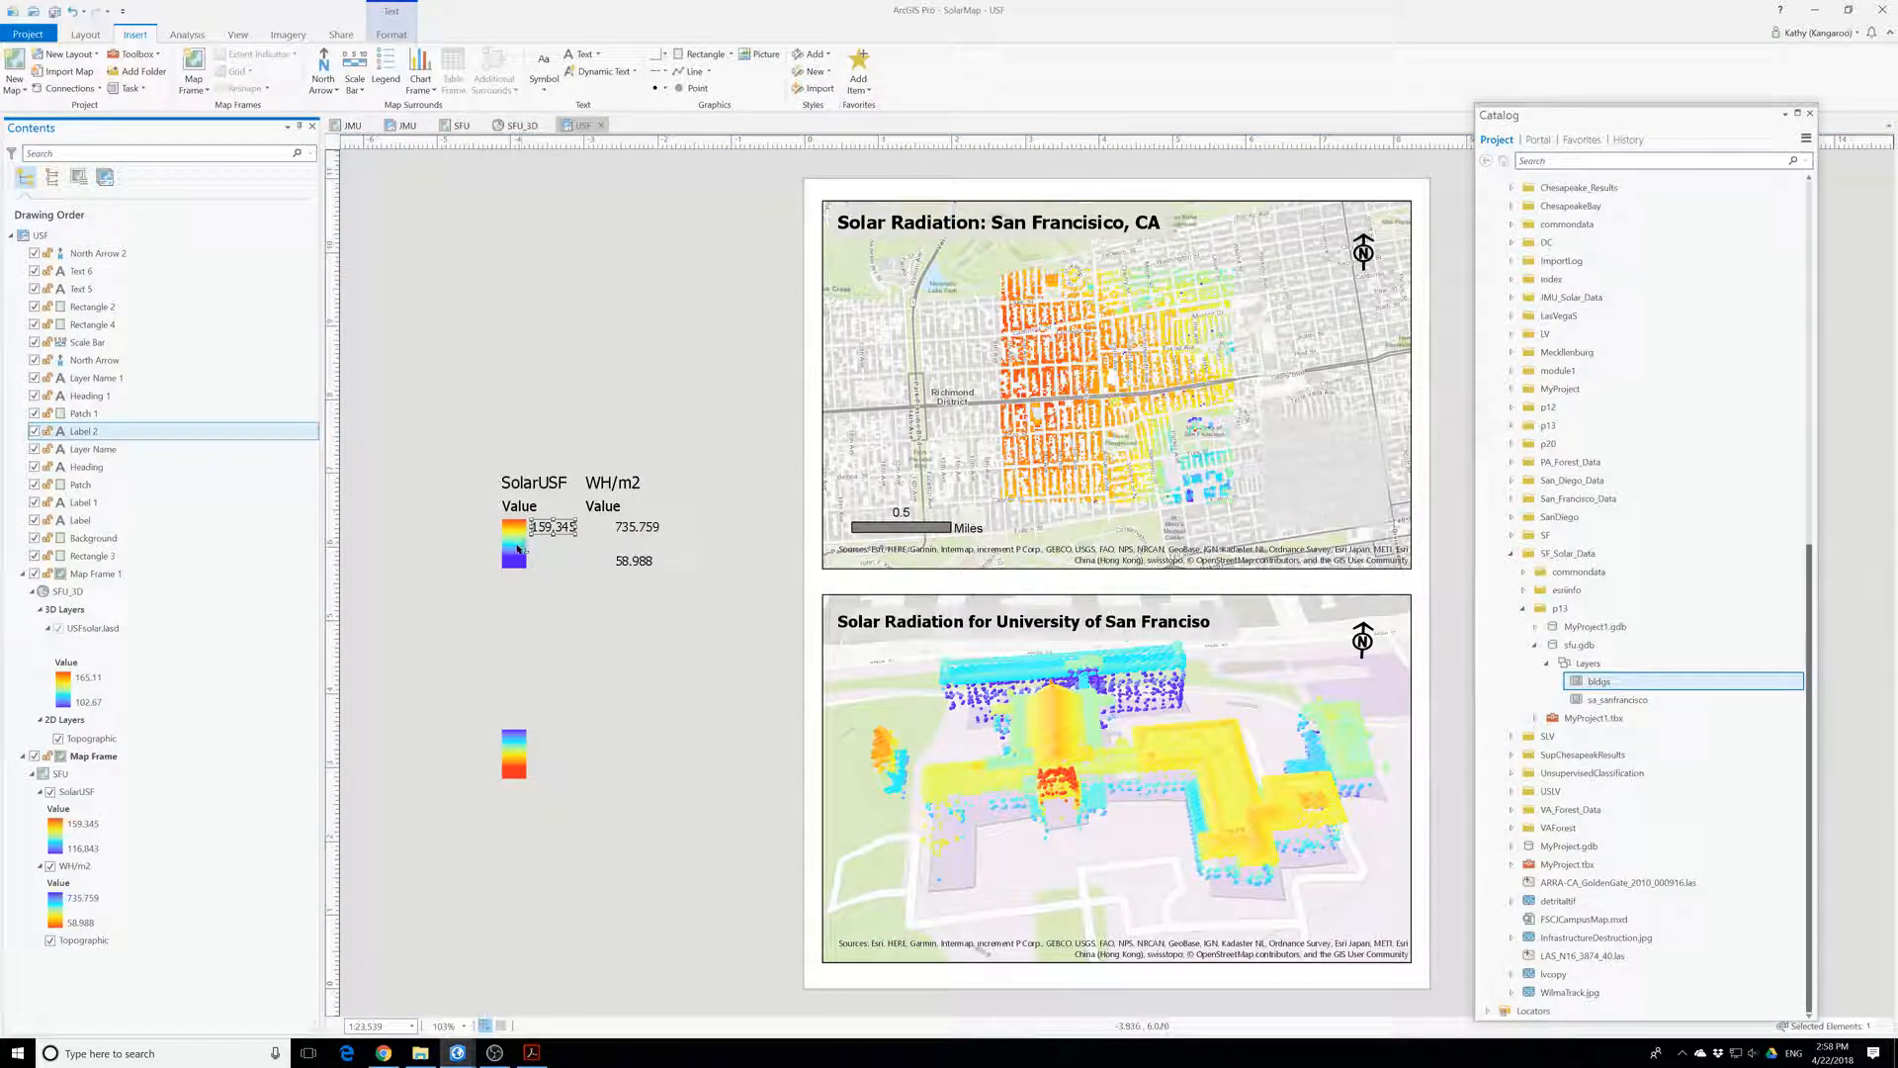
click(550, 529)
key(Delete)
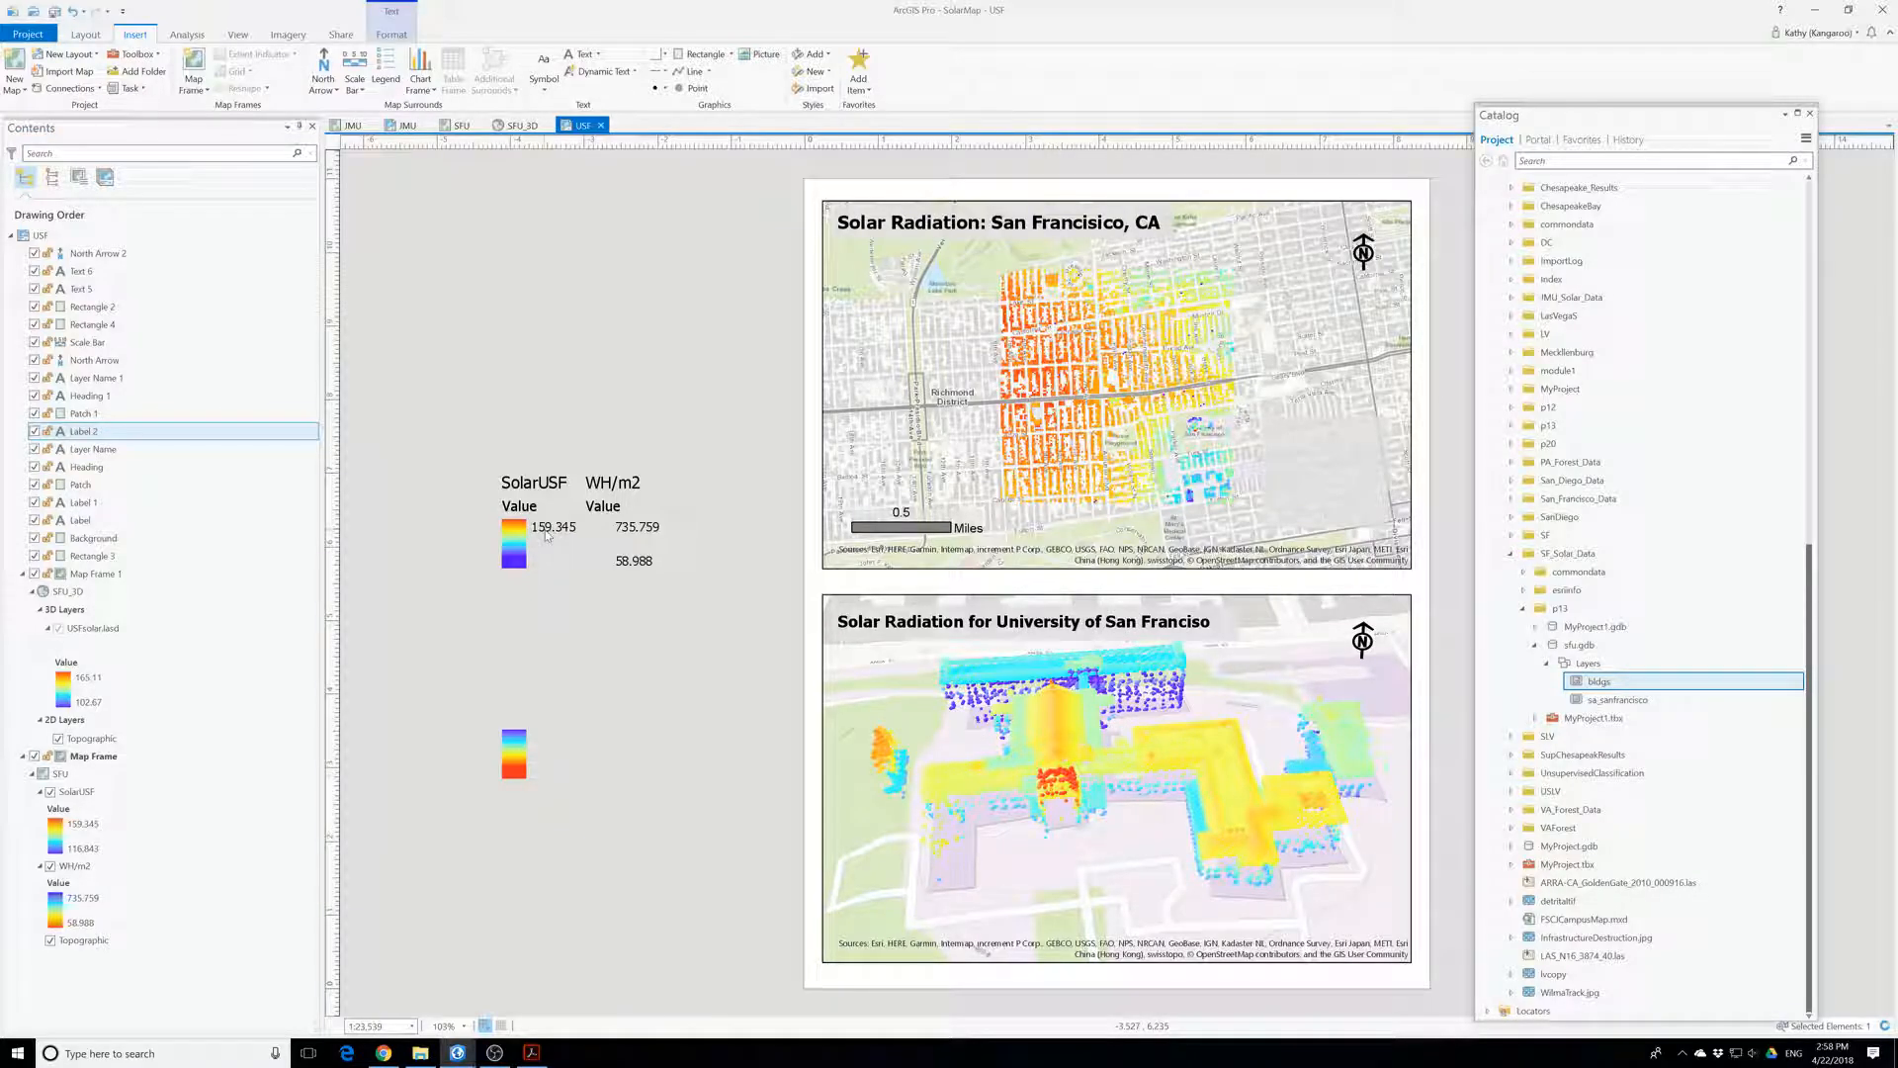
- Move the SolarUSF color ramp beside the WH/m2 value labels
drag(697, 465, 480, 598)
click(517, 591)
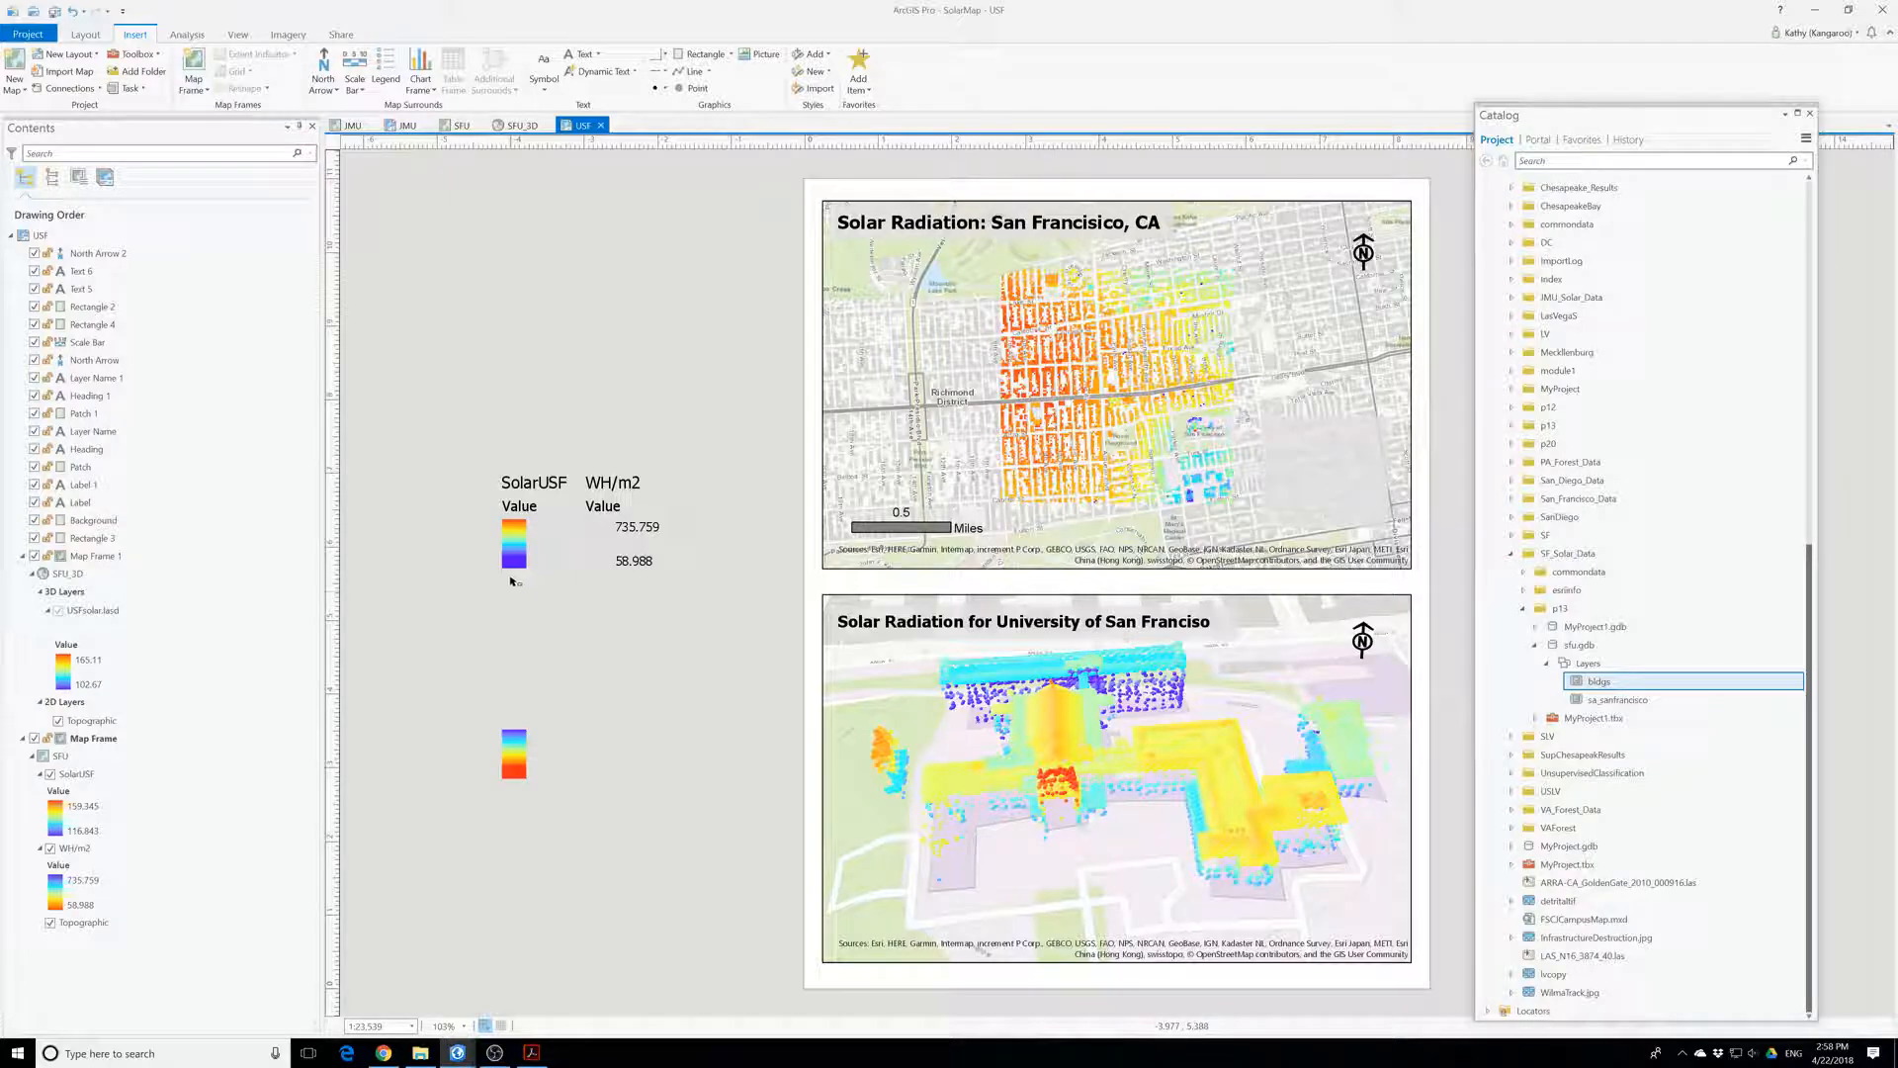
click(517, 538)
drag(517, 539, 596, 534)
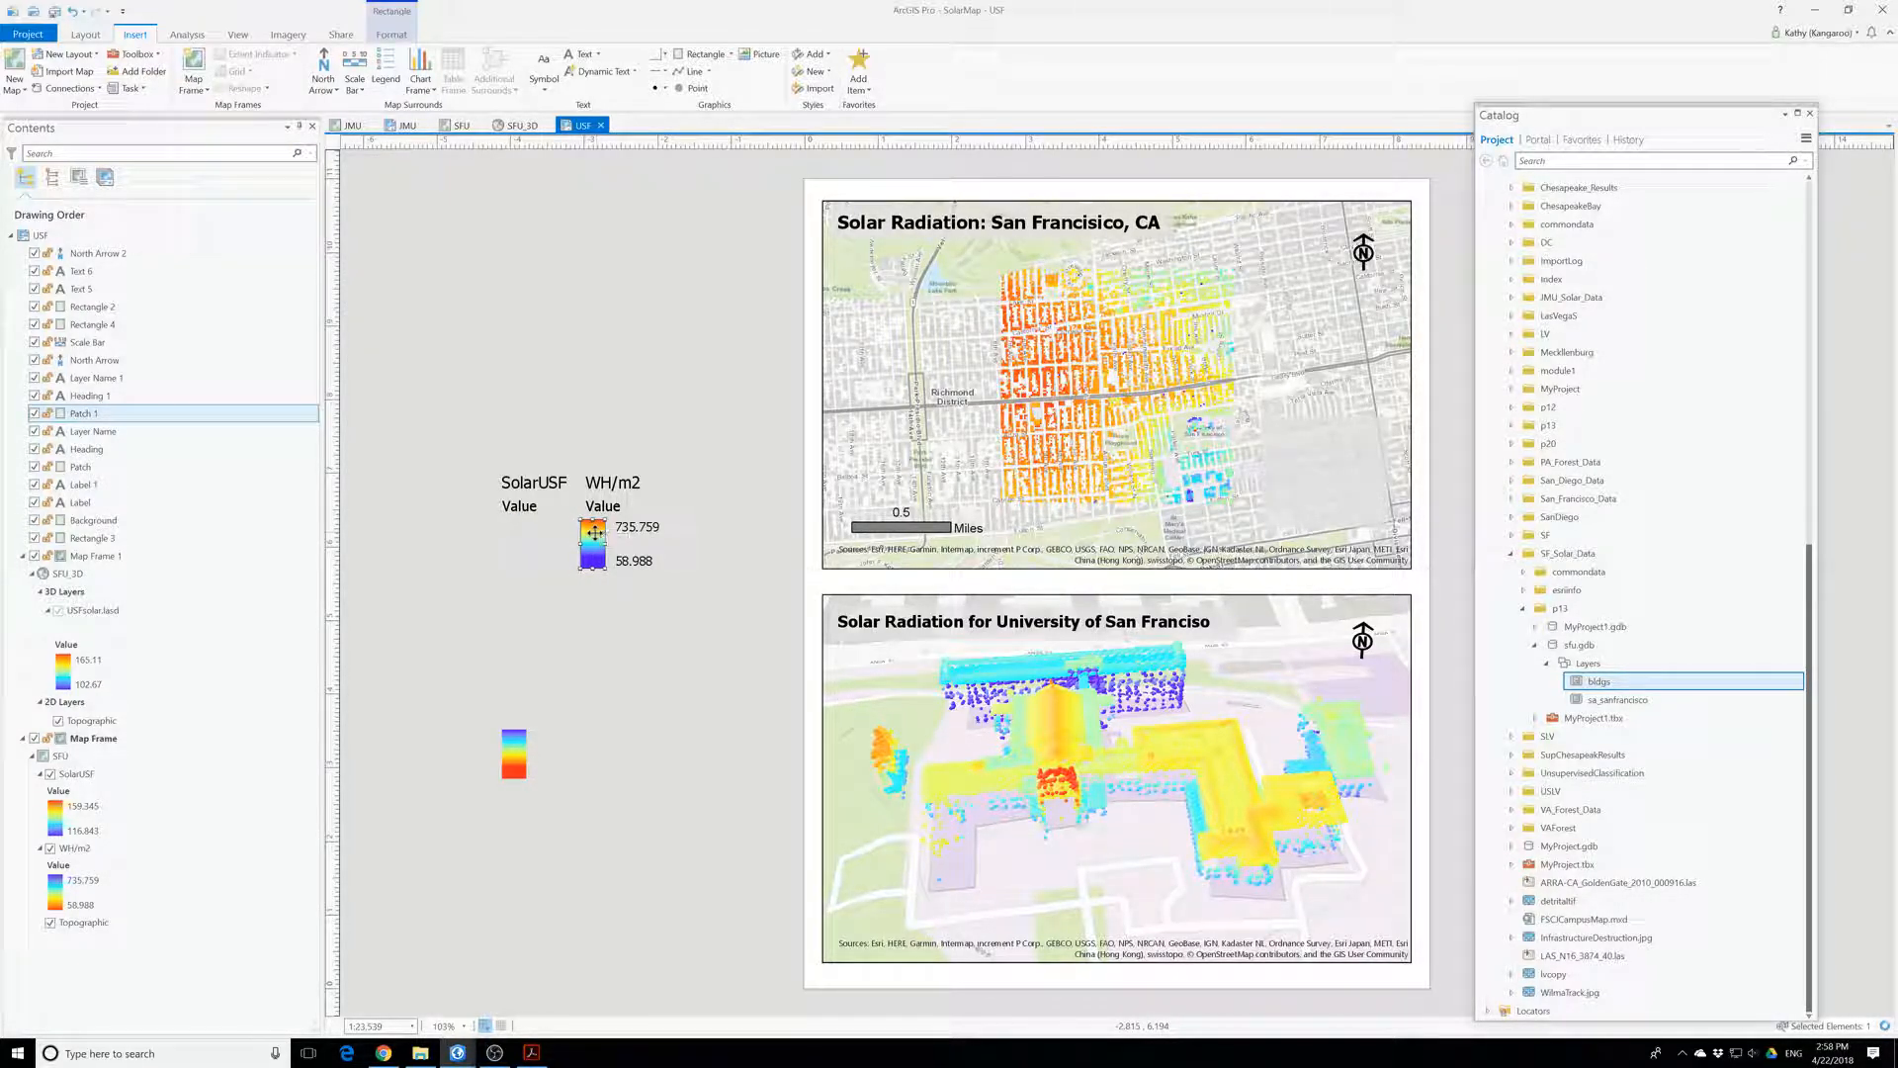
- Delete the SolarUSF title, its Value heading and the spare color ramp below the legend
click(515, 476)
key(Delete)
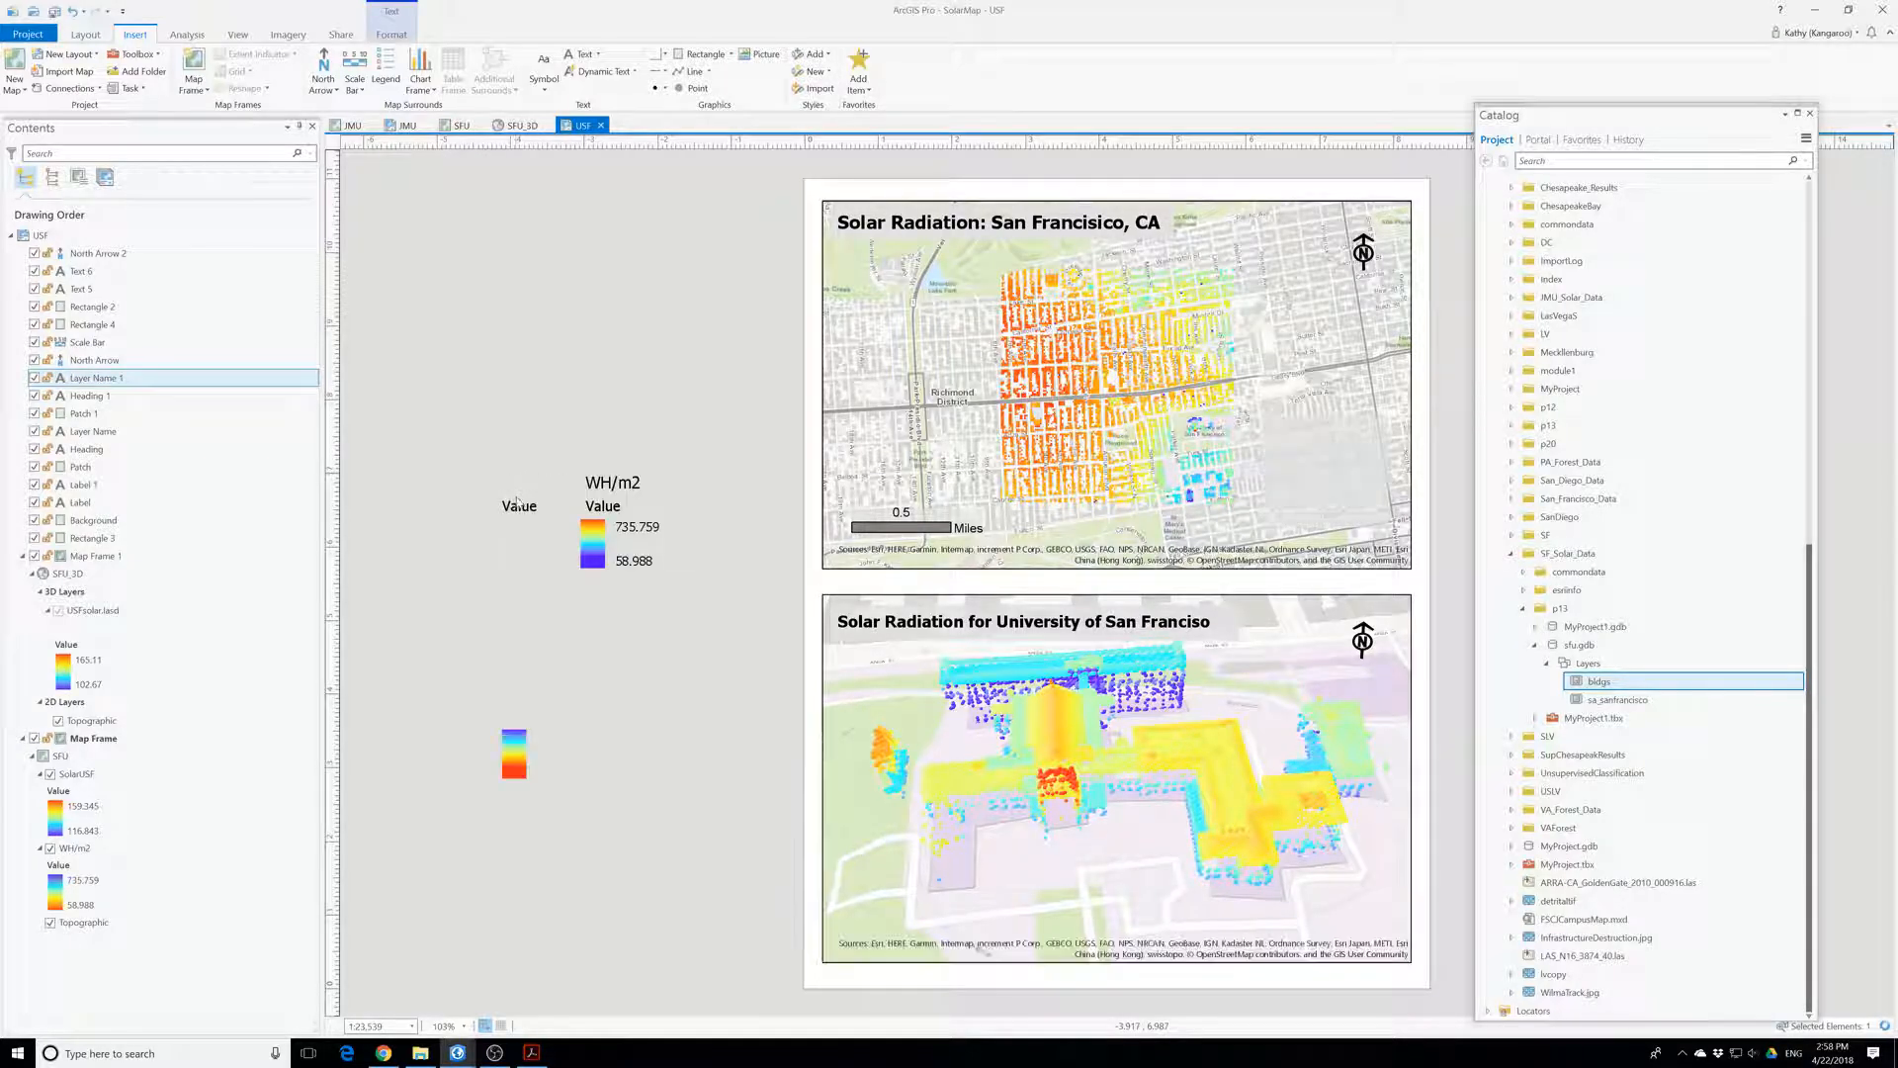
click(511, 505)
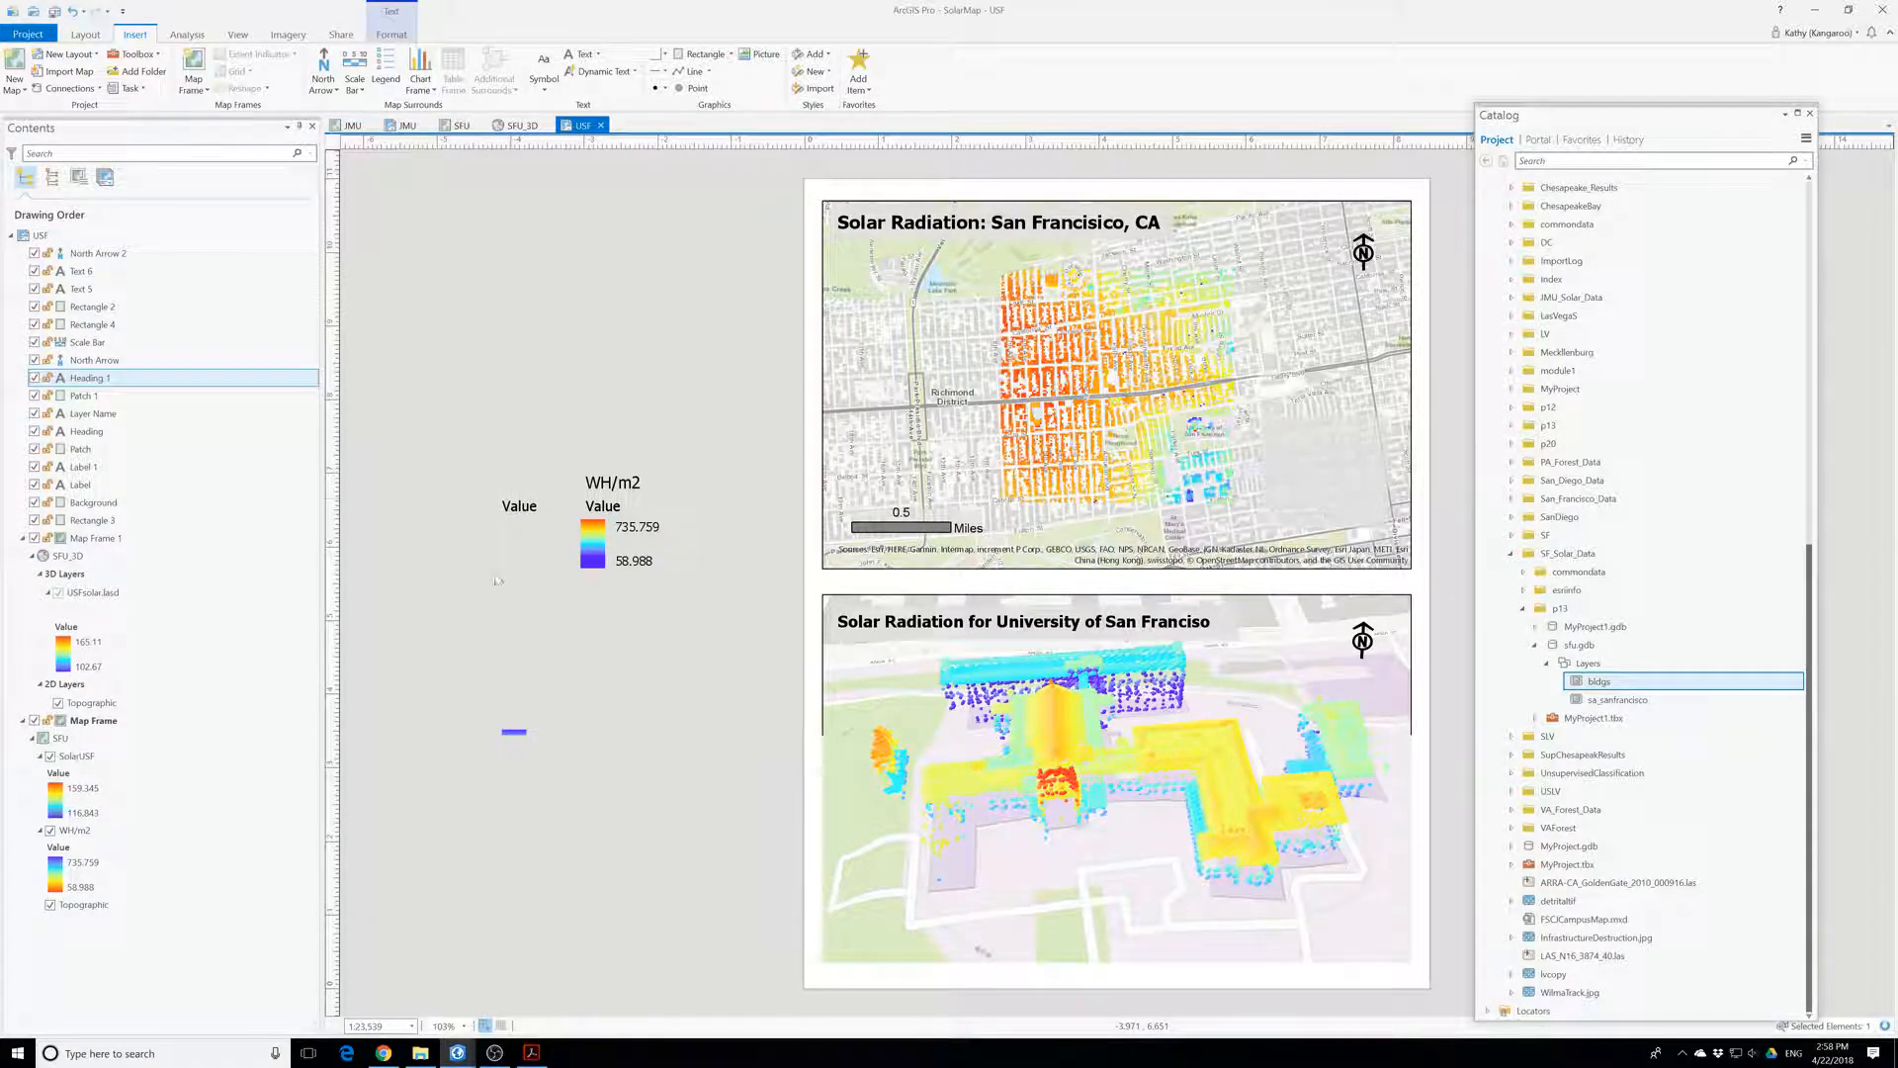
key(Delete)
click(515, 744)
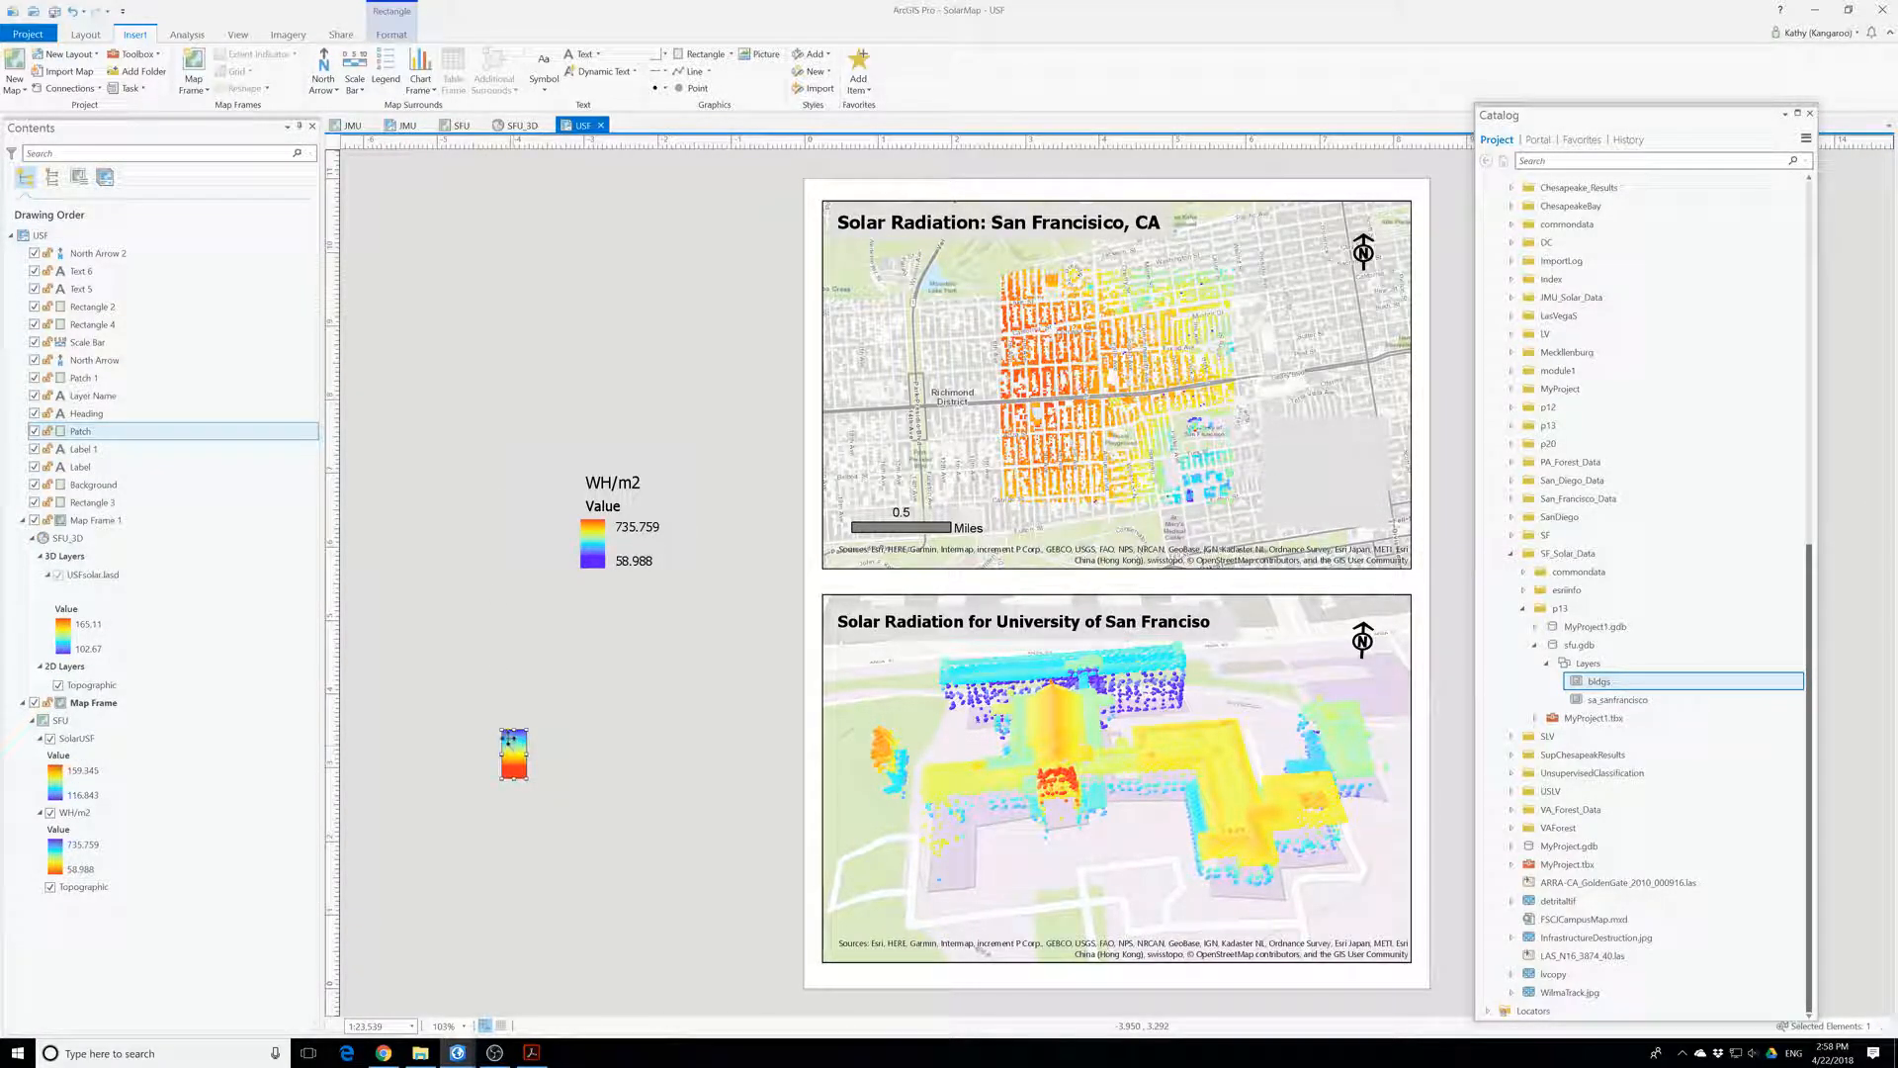
key(Delete)
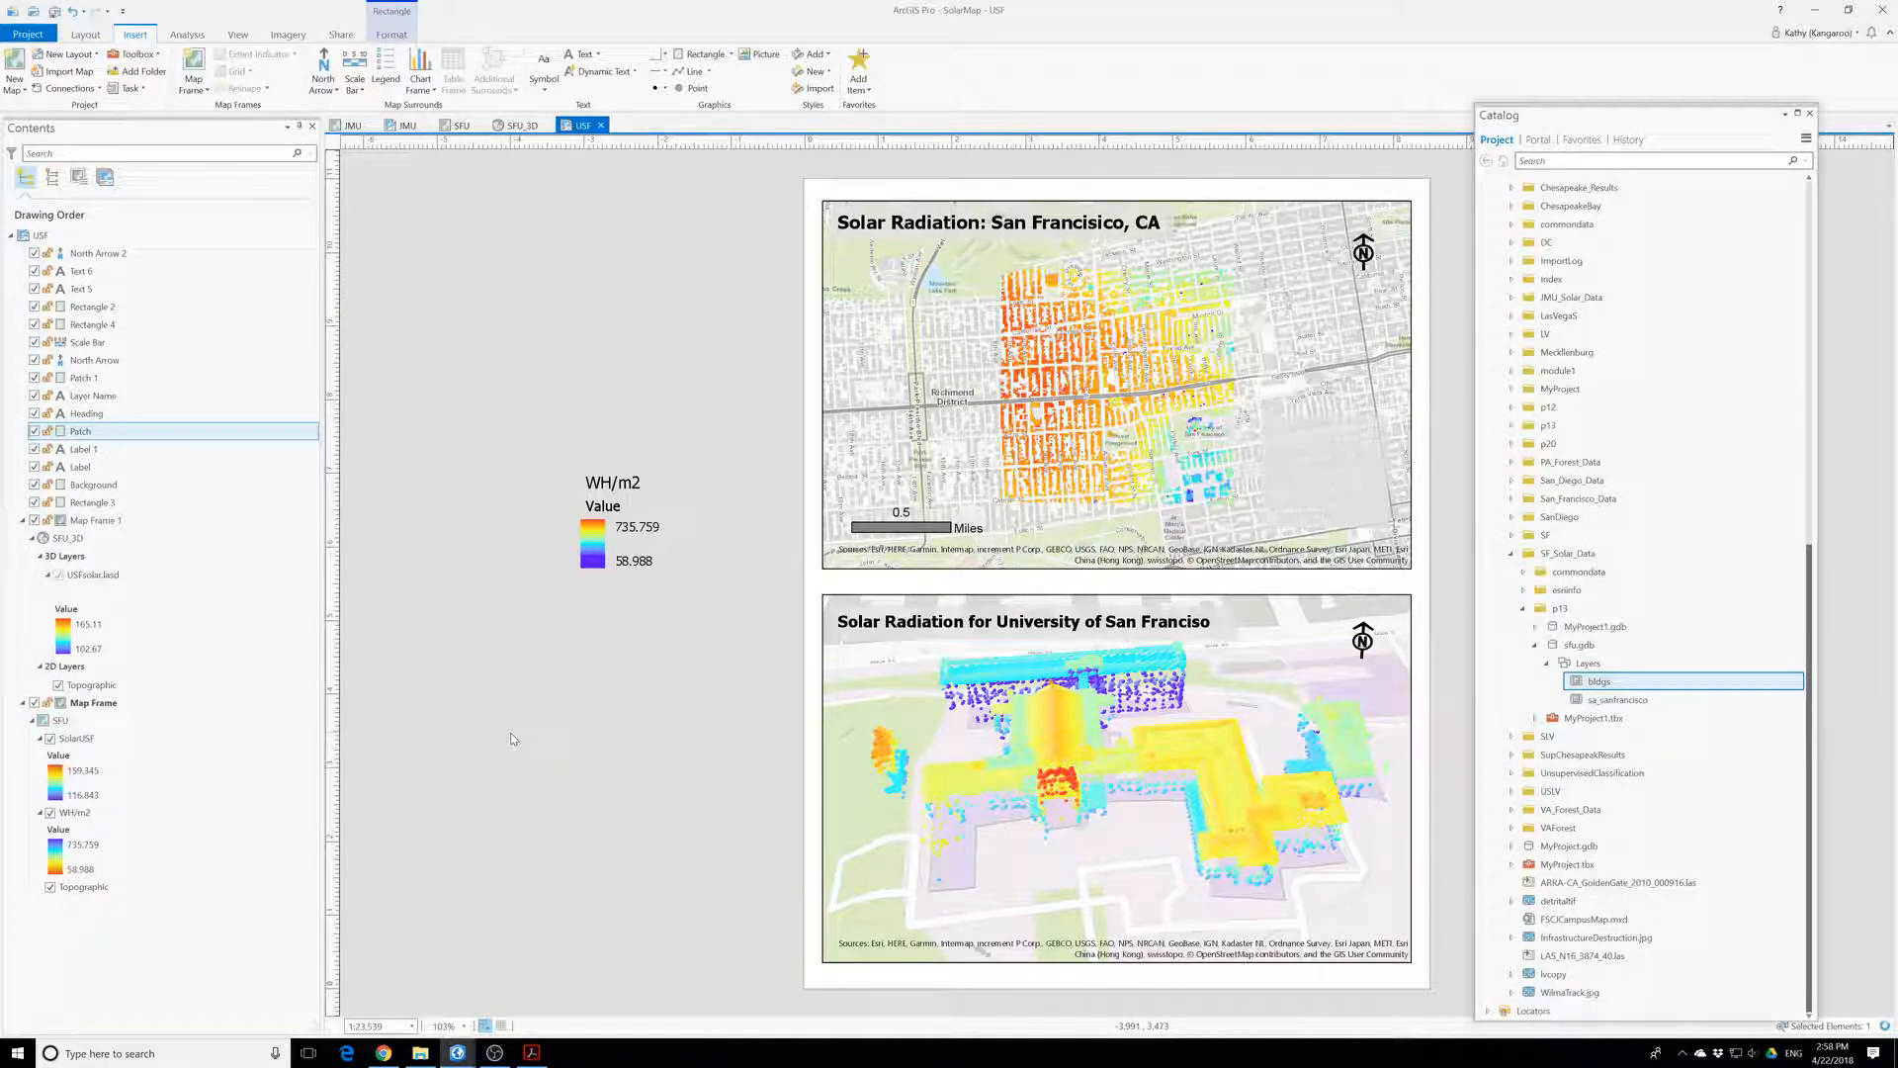
- Align the WH/m2 title and its Value heading with the left edge of the color ramp
click(606, 483)
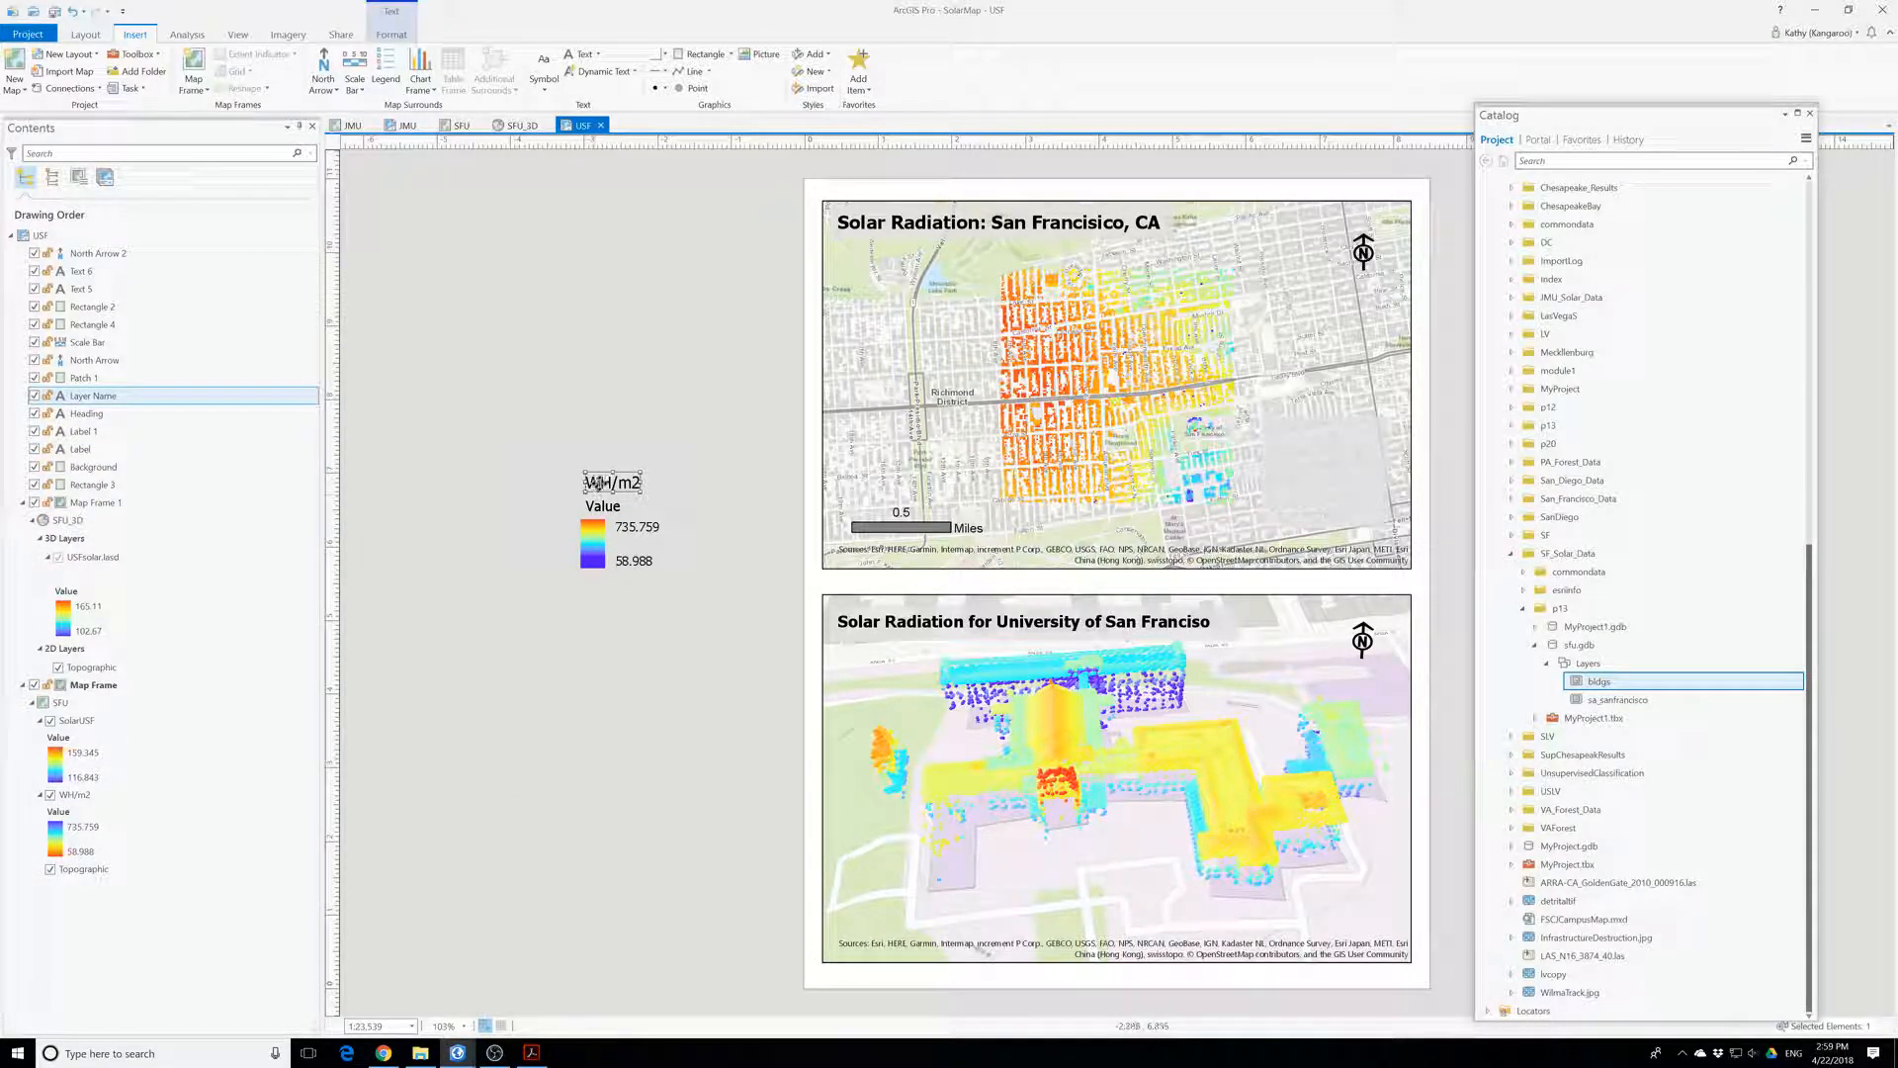
click(605, 507)
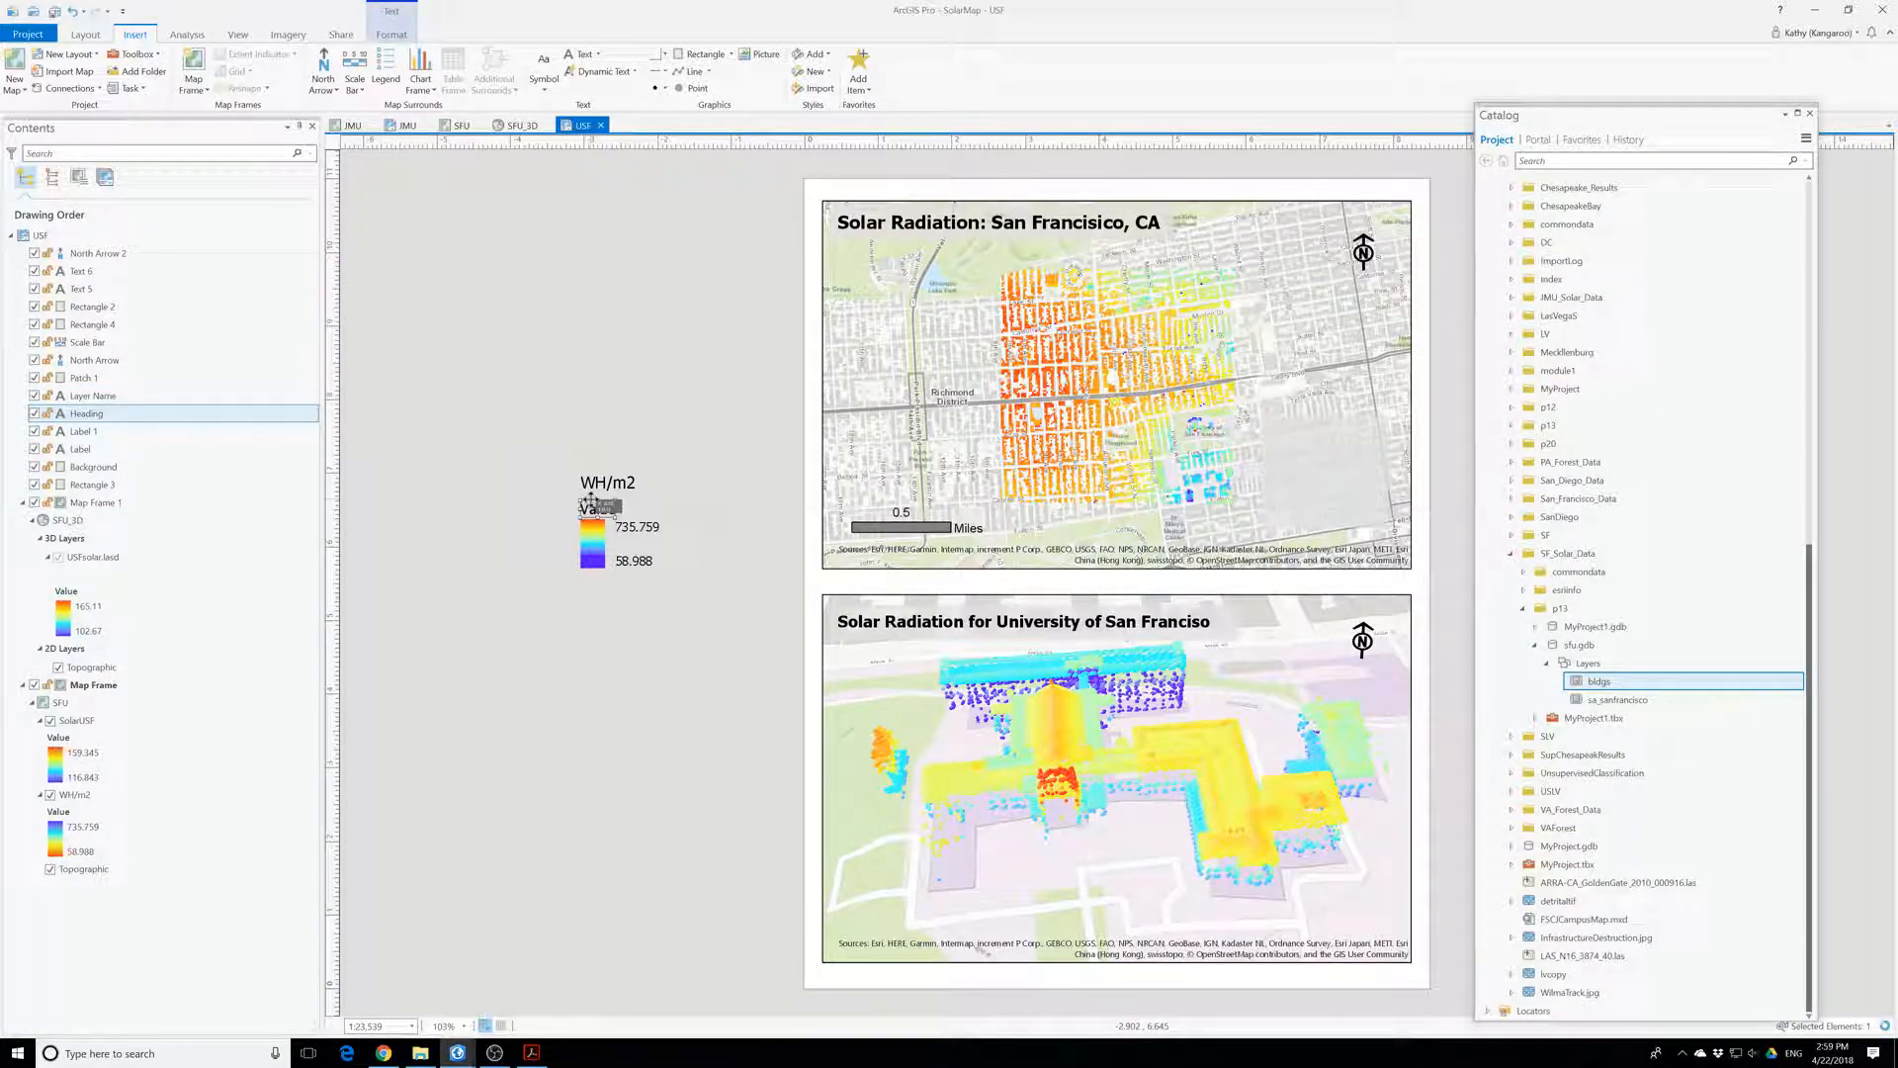
click(573, 674)
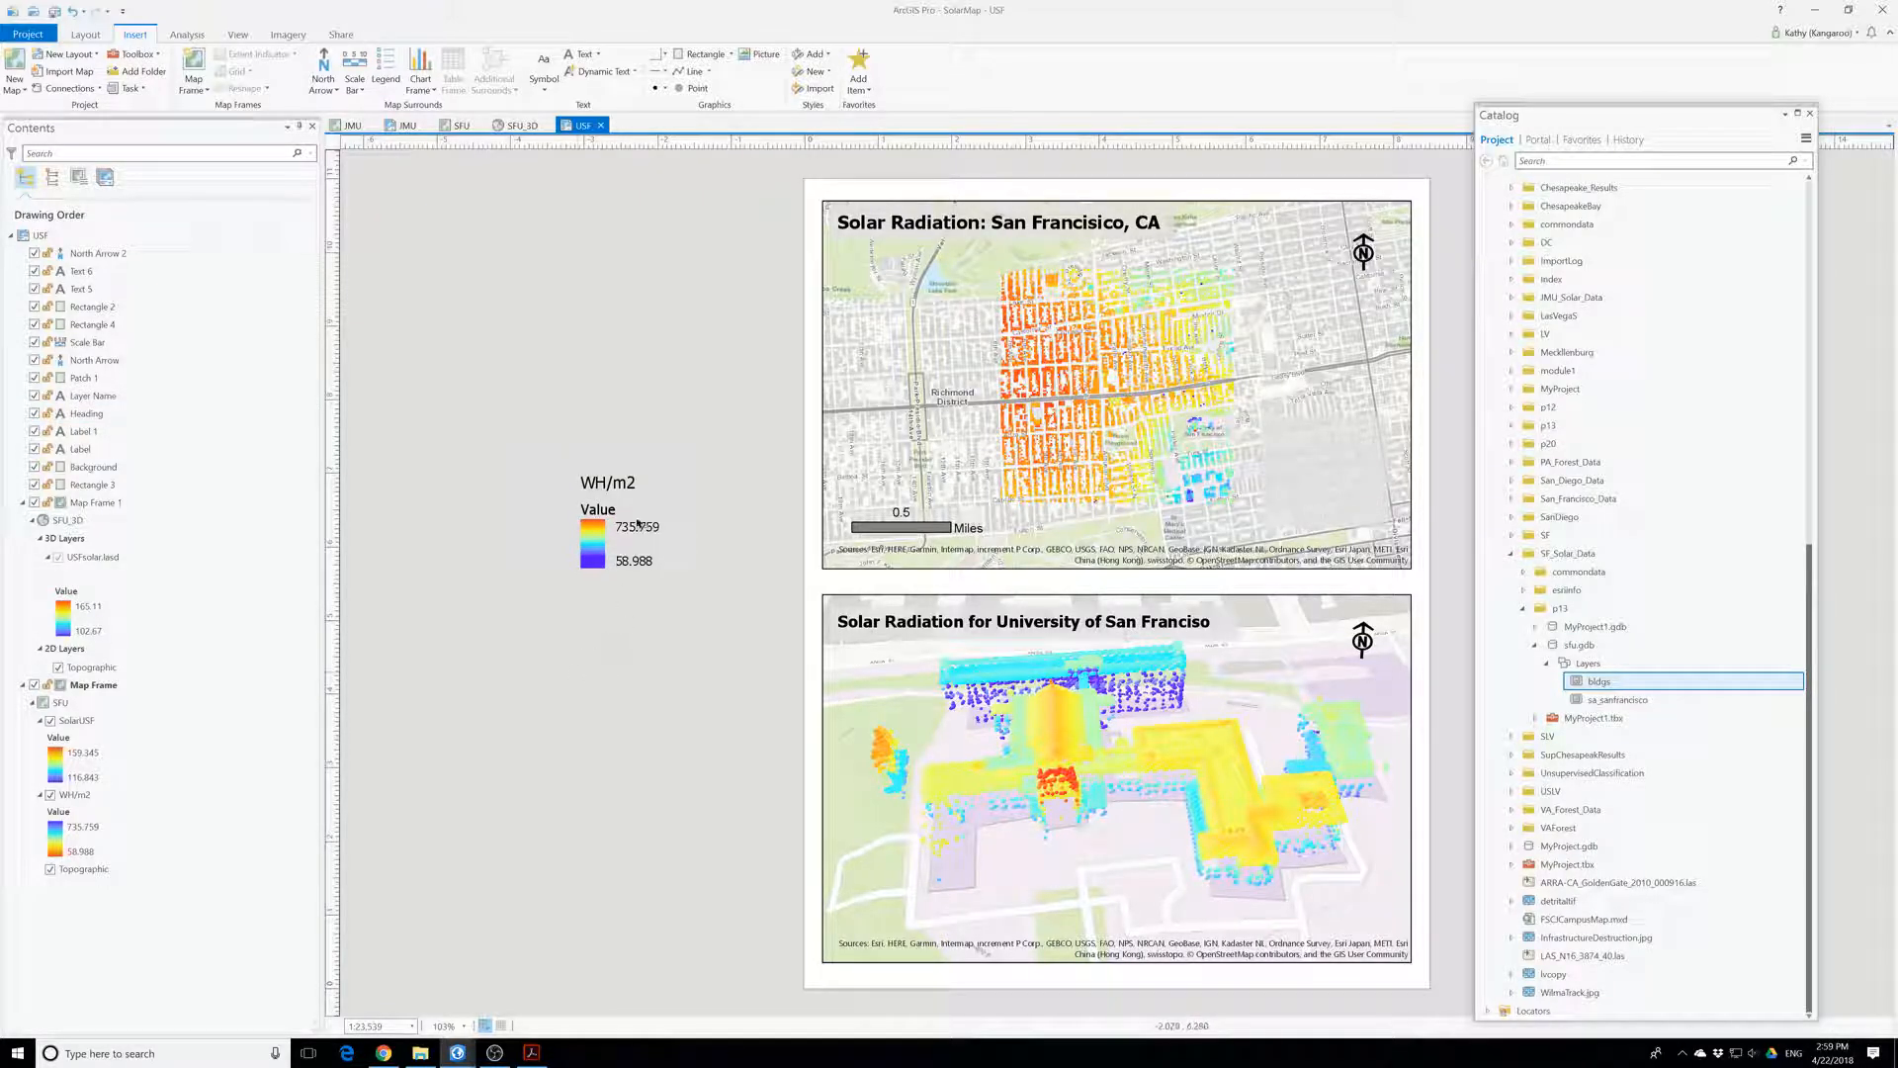
- Try to nudge the Value heading up between the WH/m2 title and the color ramp
click(591, 513)
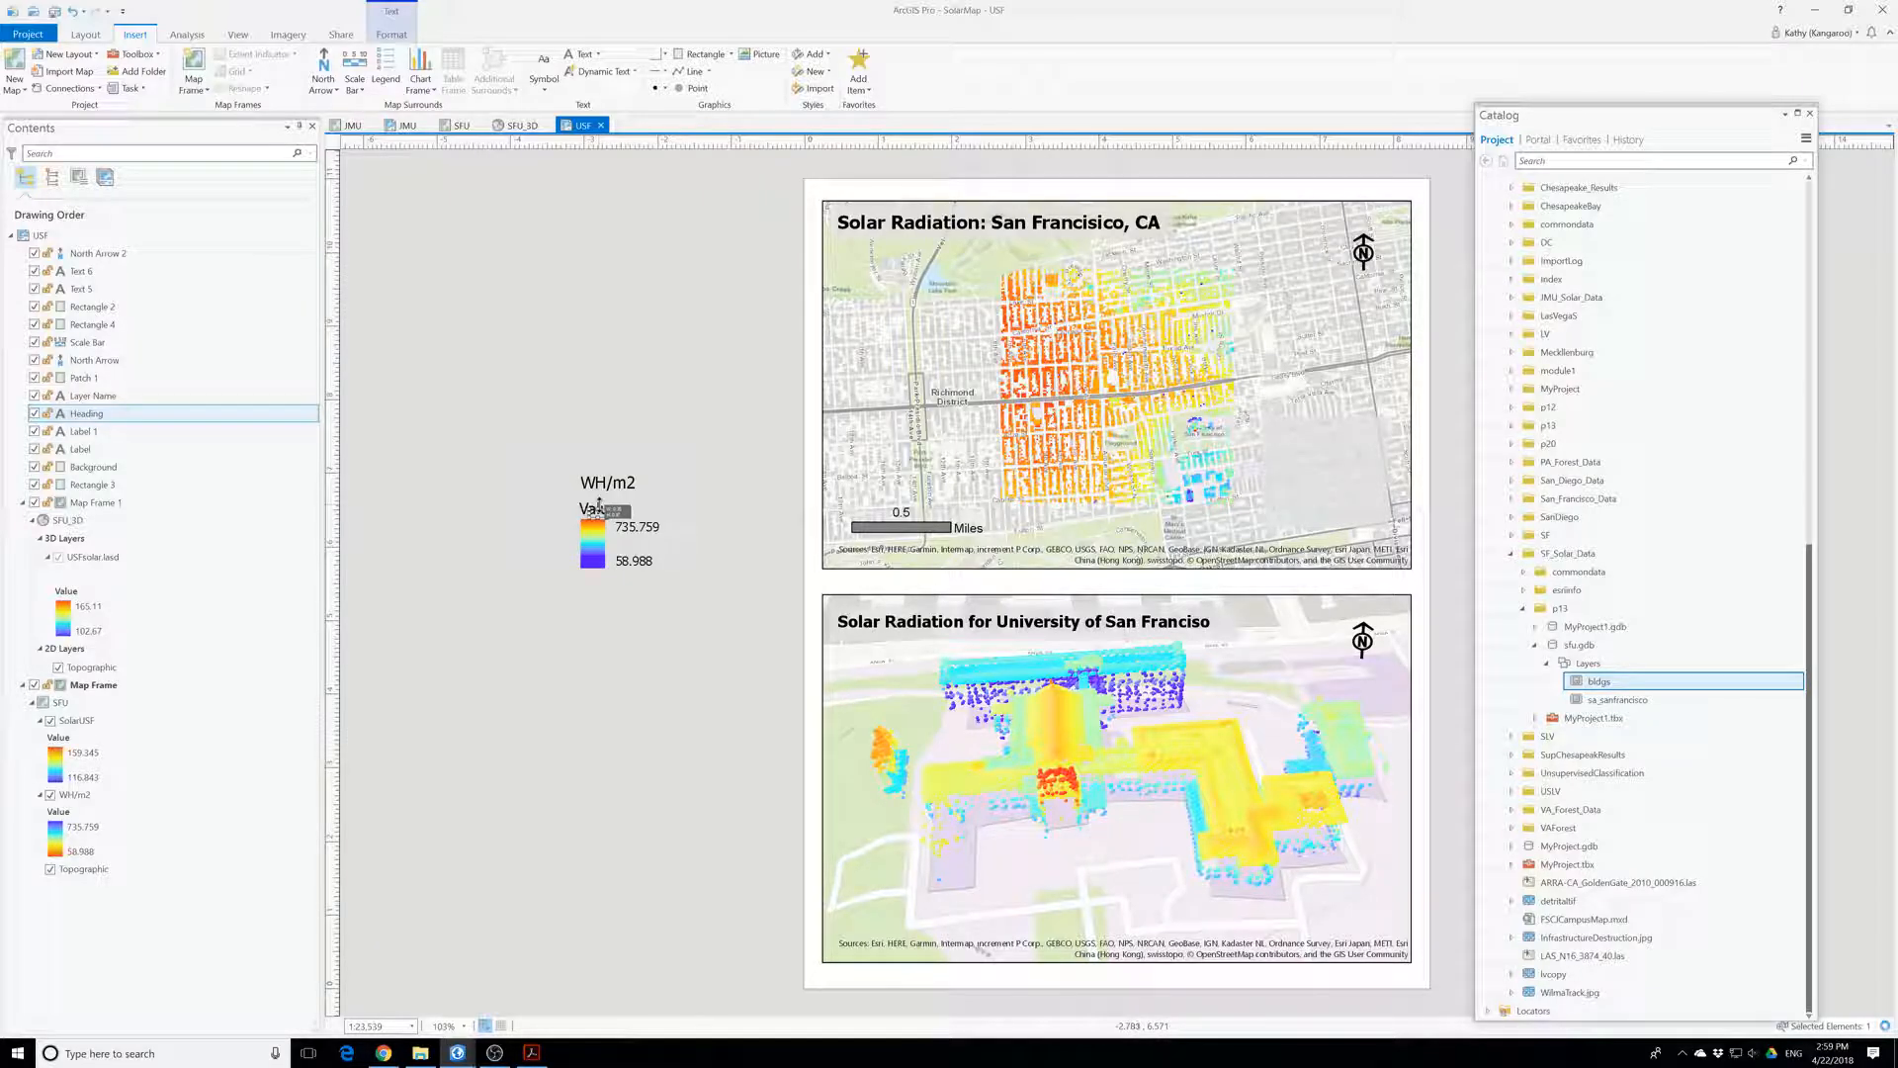
drag(604, 503, 604, 500)
click(626, 648)
click(591, 504)
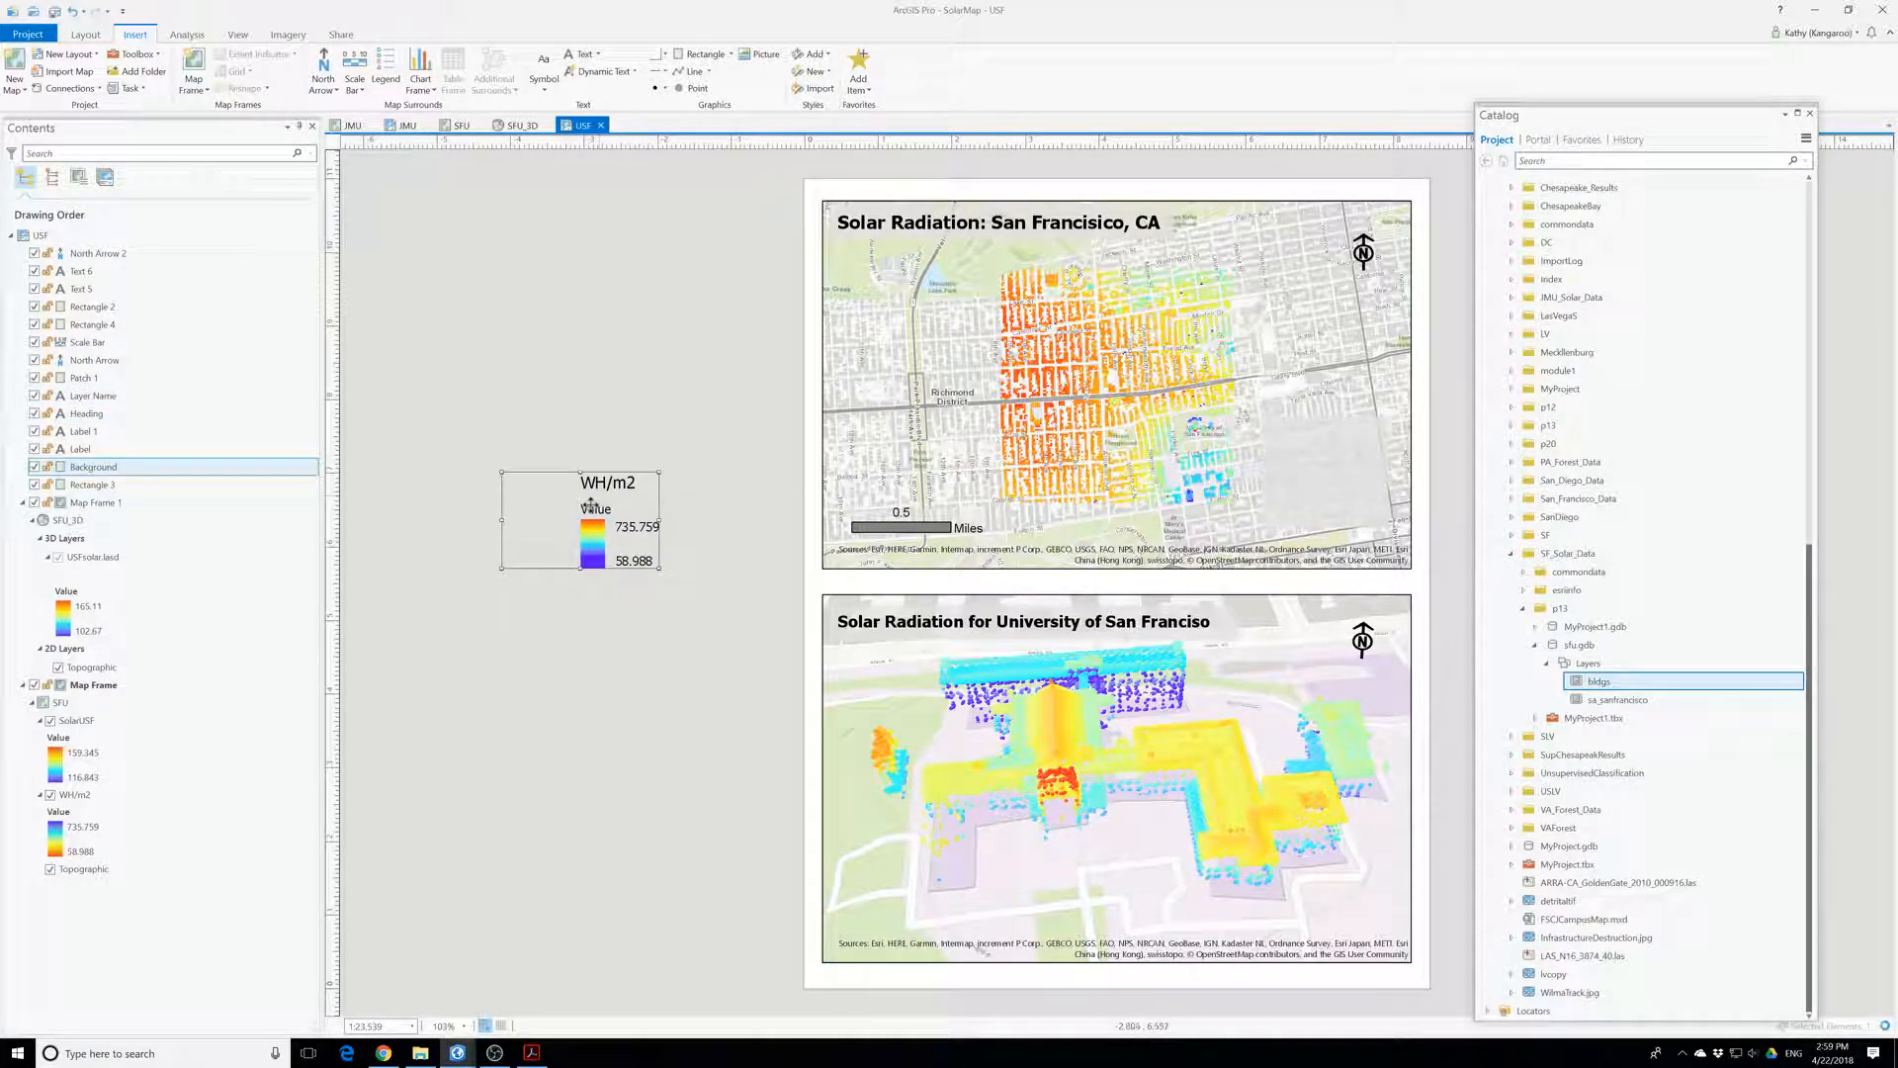
click(592, 503)
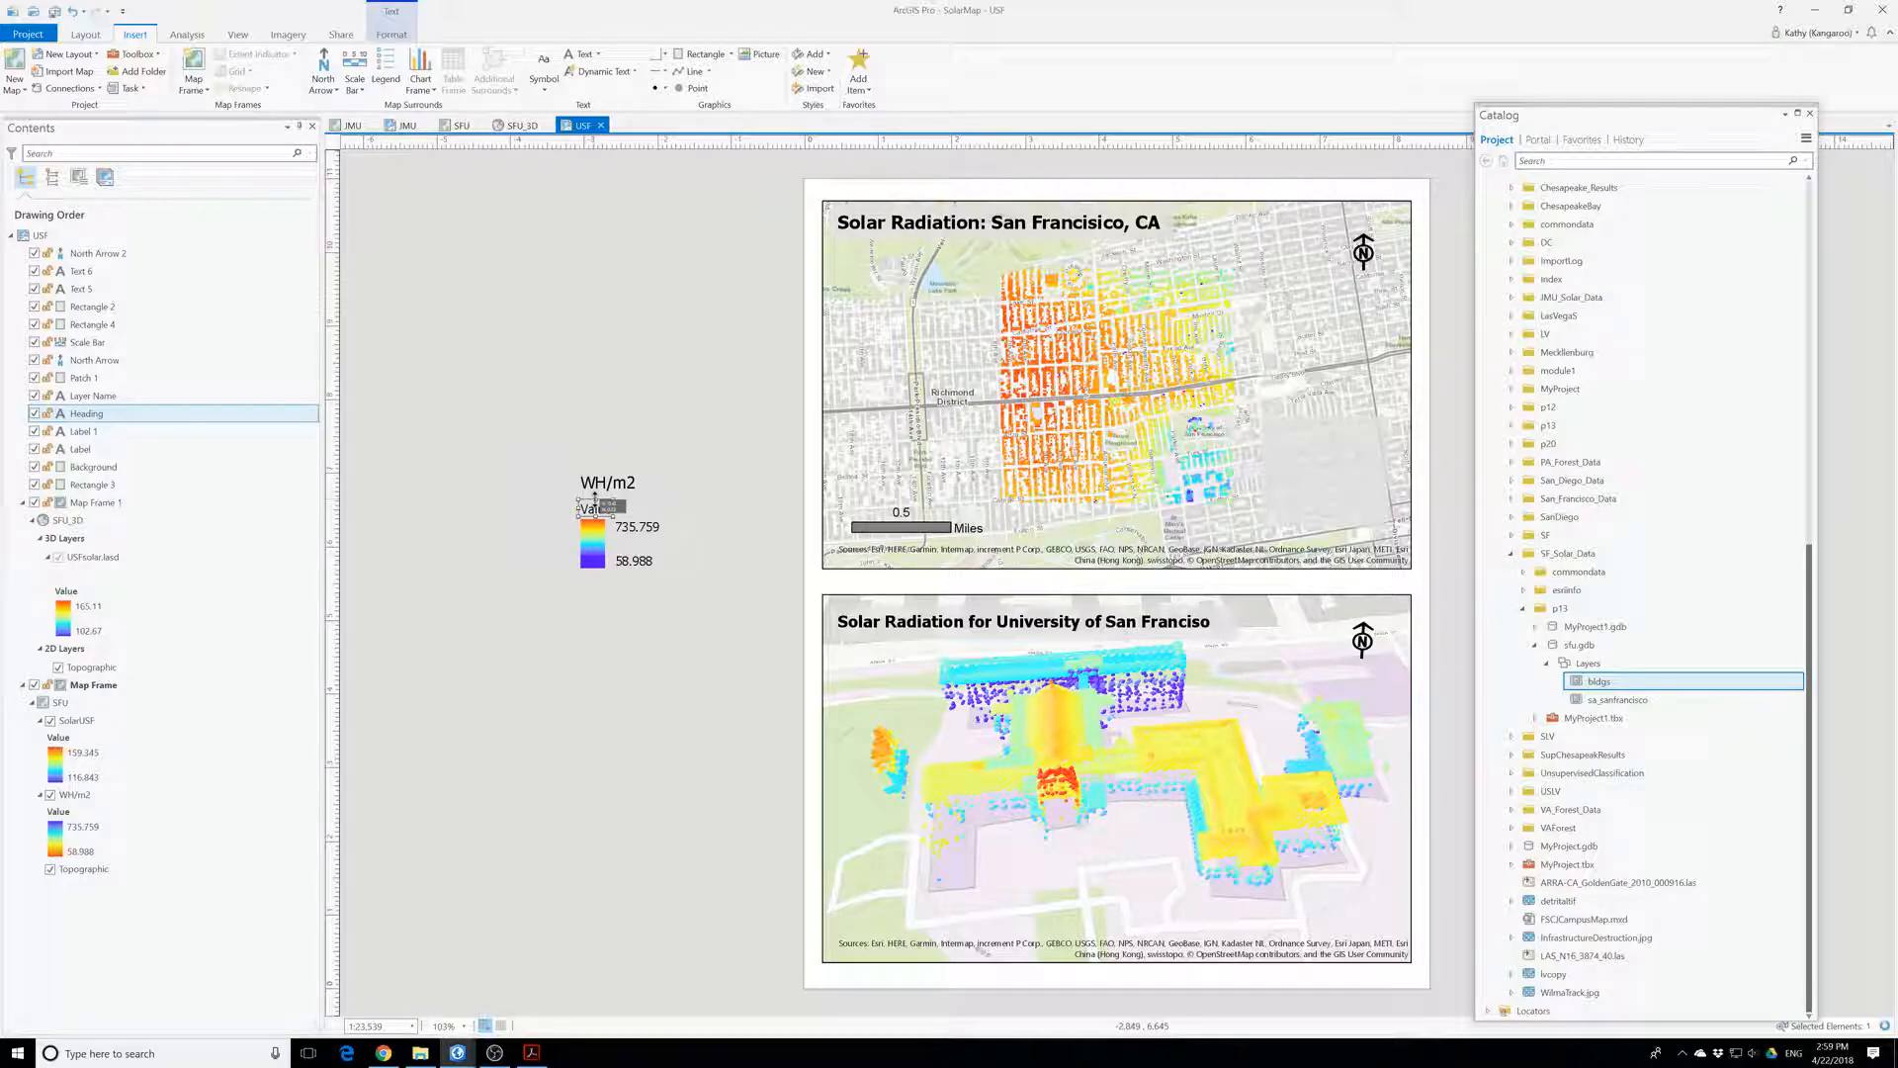
drag(584, 498, 590, 502)
key(Up)
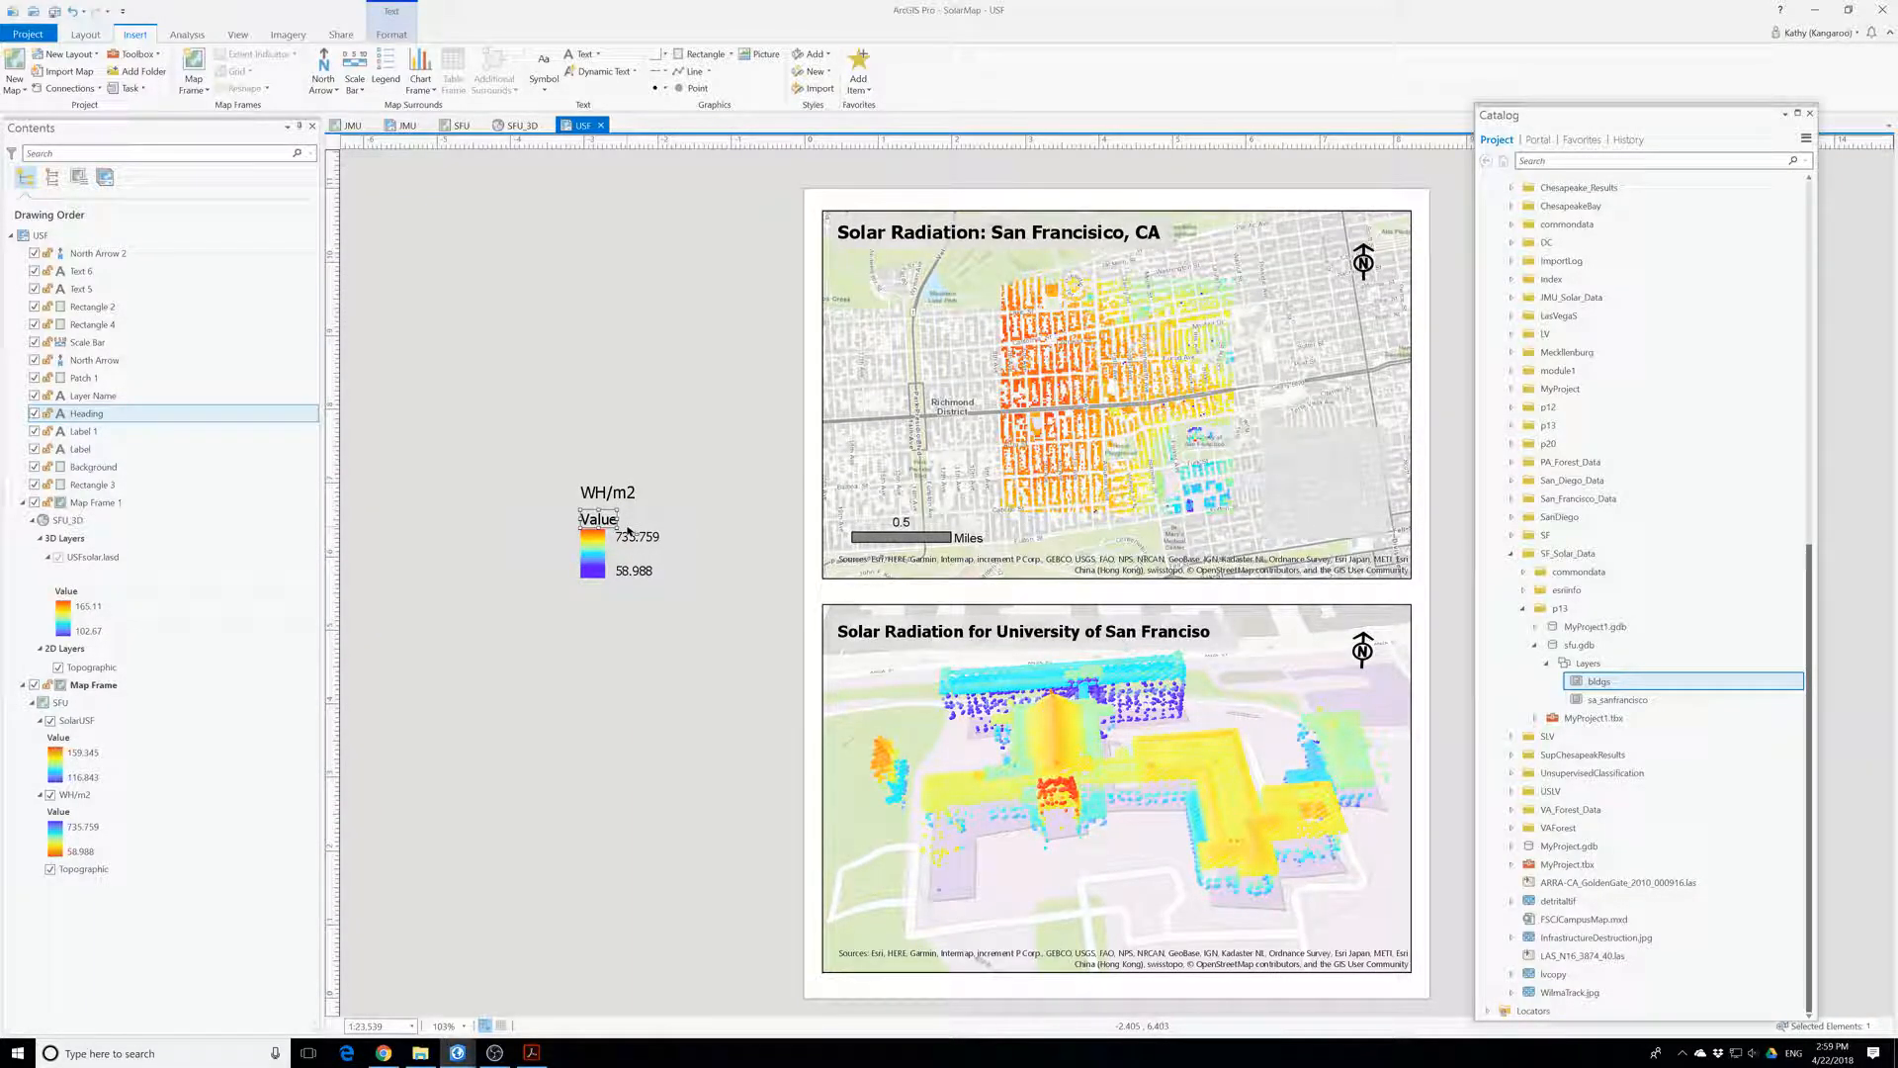
key(Up)
click(597, 631)
click(607, 529)
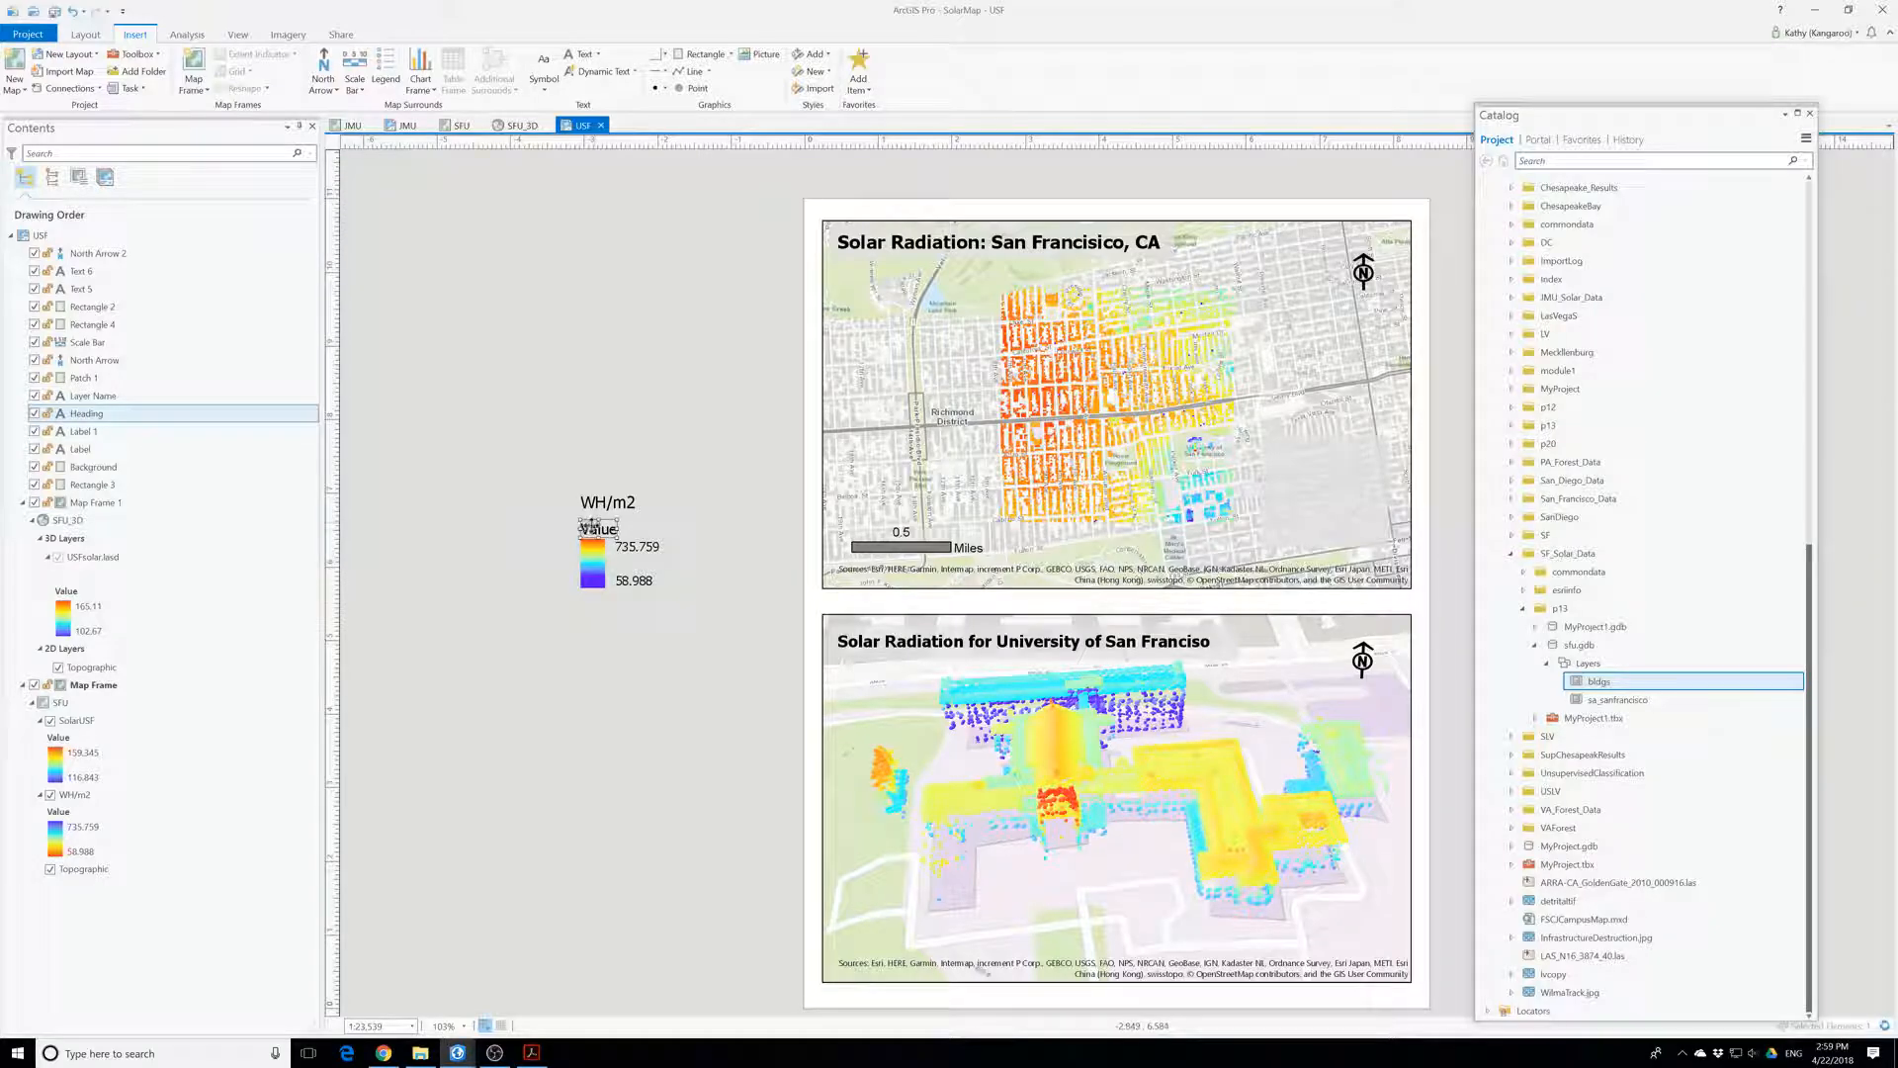
key(Up)
key(Up)
key(Up)
key(Up)
key(Up)
key(Up)
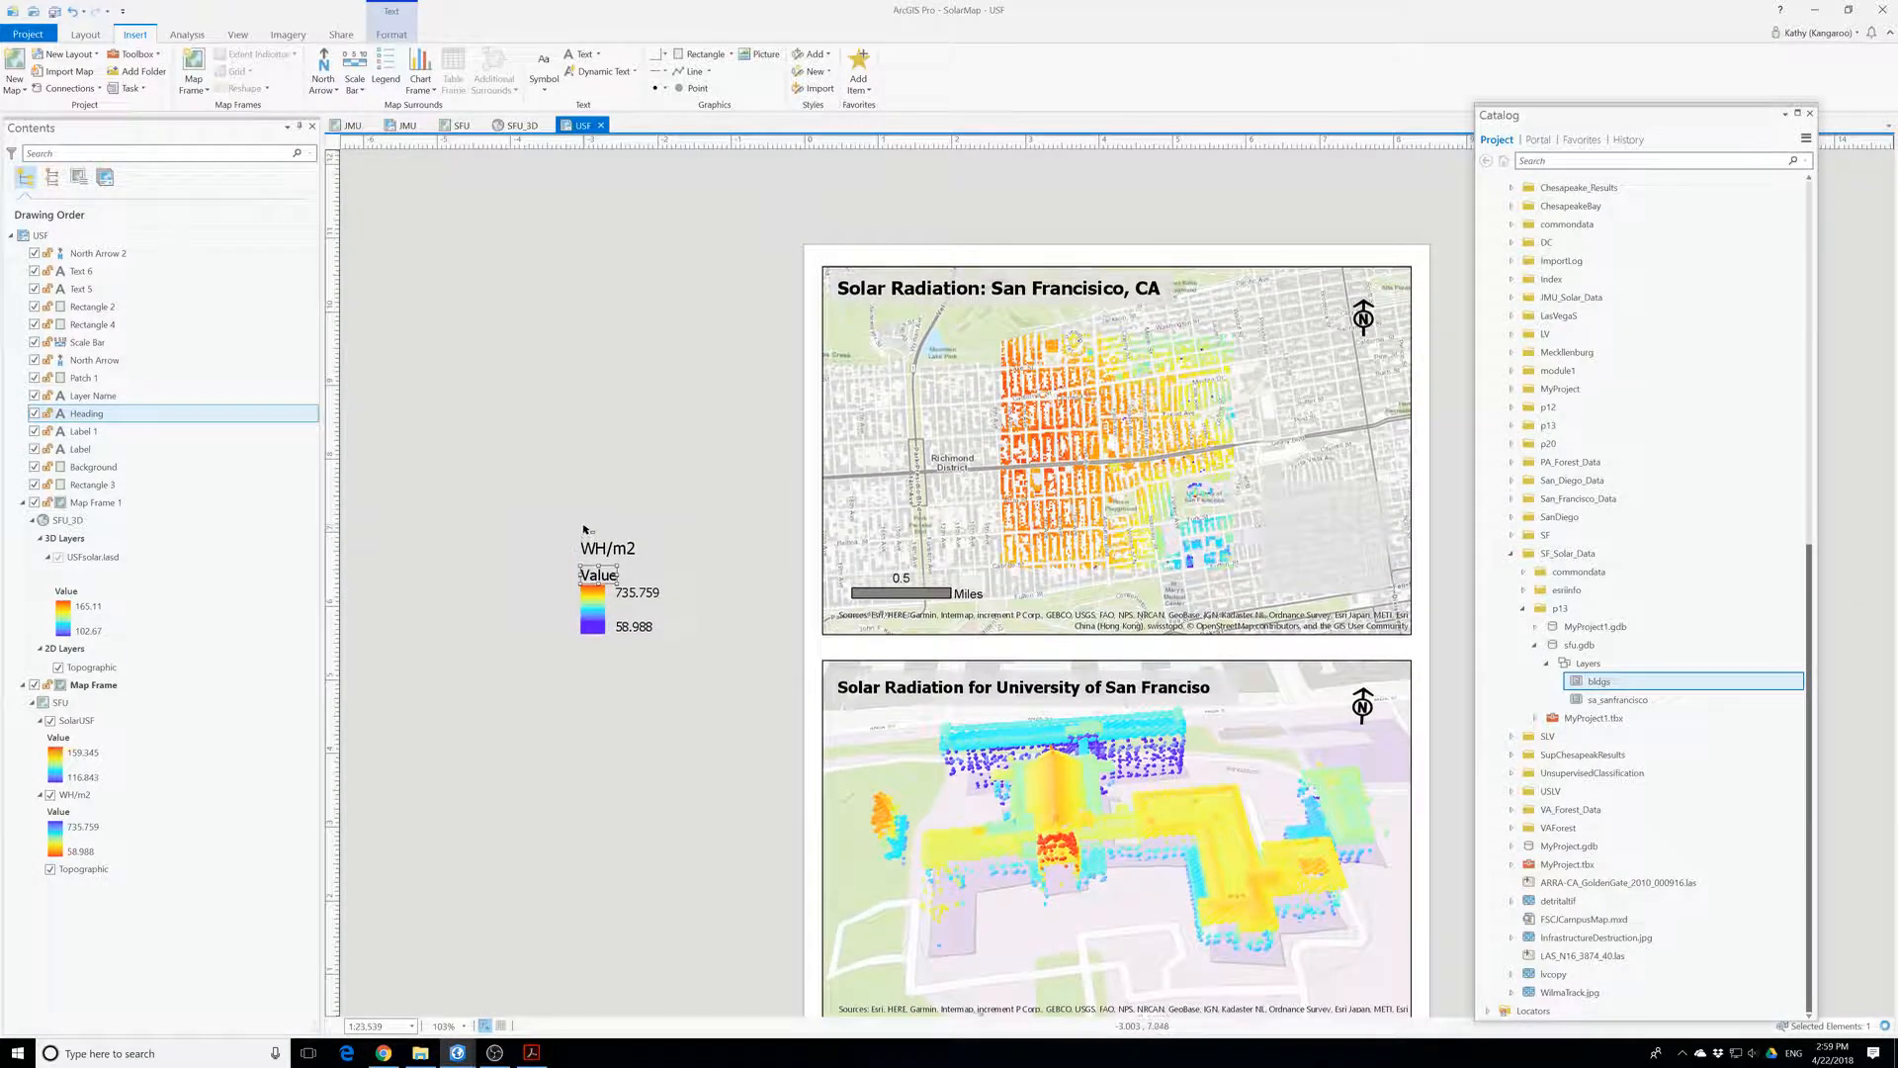
- Move the Value heading up to sit closely beneath the WH/m2 title
scroll(600, 649, down, 4)
scroll(602, 651, up, 8)
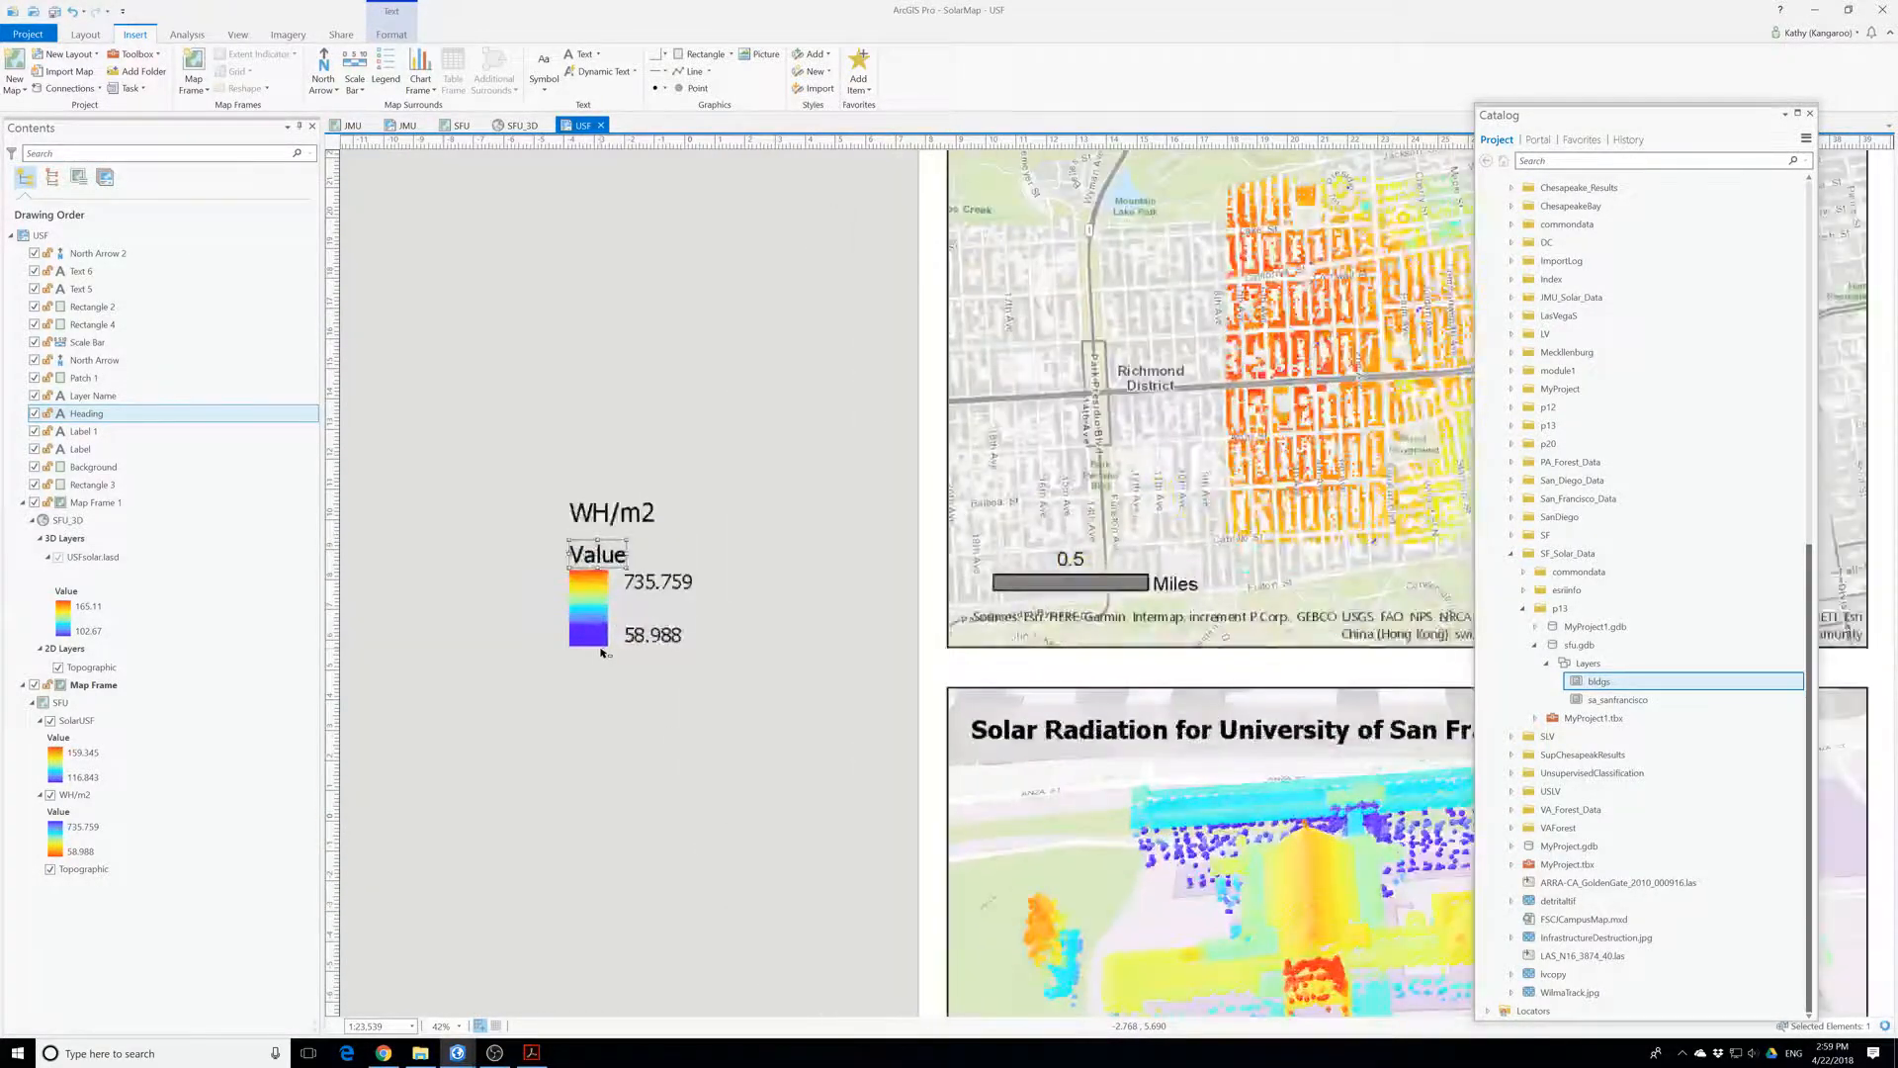
drag(580, 479, 581, 465)
click(777, 574)
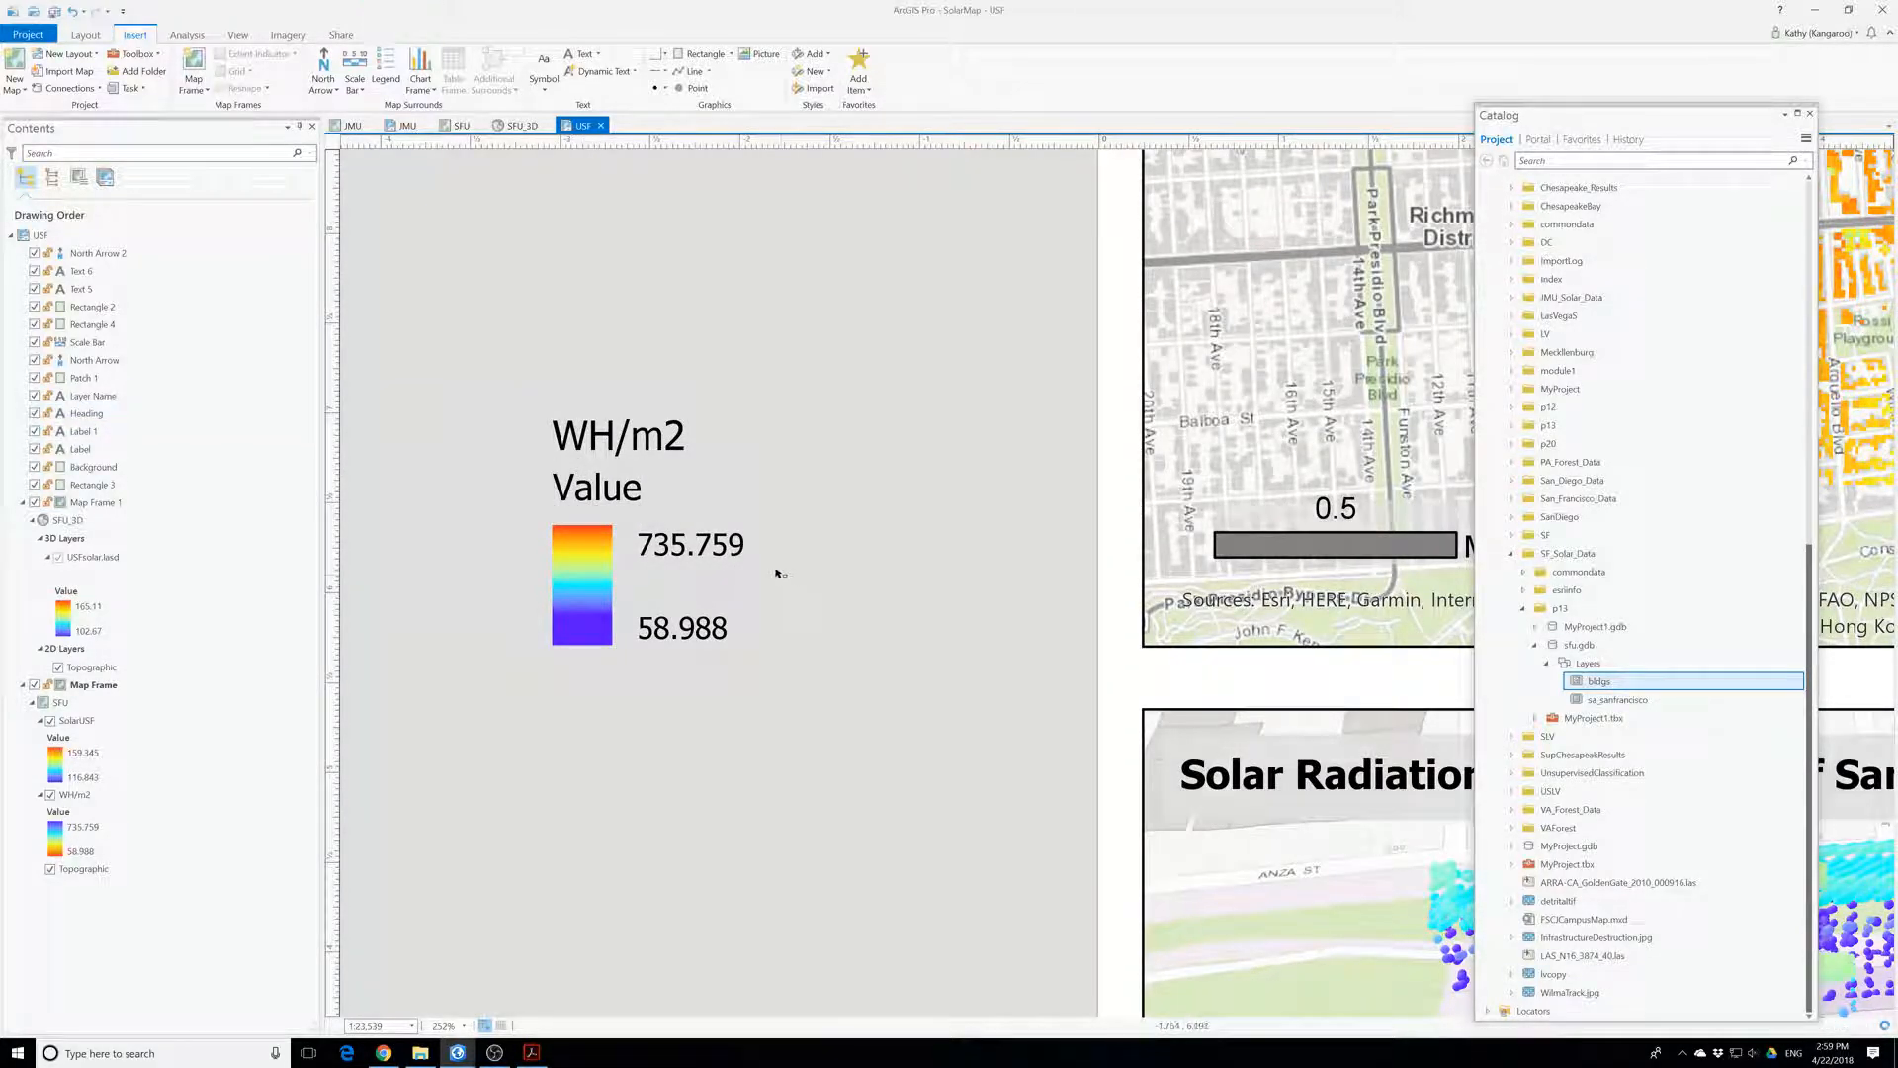
- Group the WH/m2 title, Value heading, color ramp, value labels and background into one element
drag(521, 376, 767, 750)
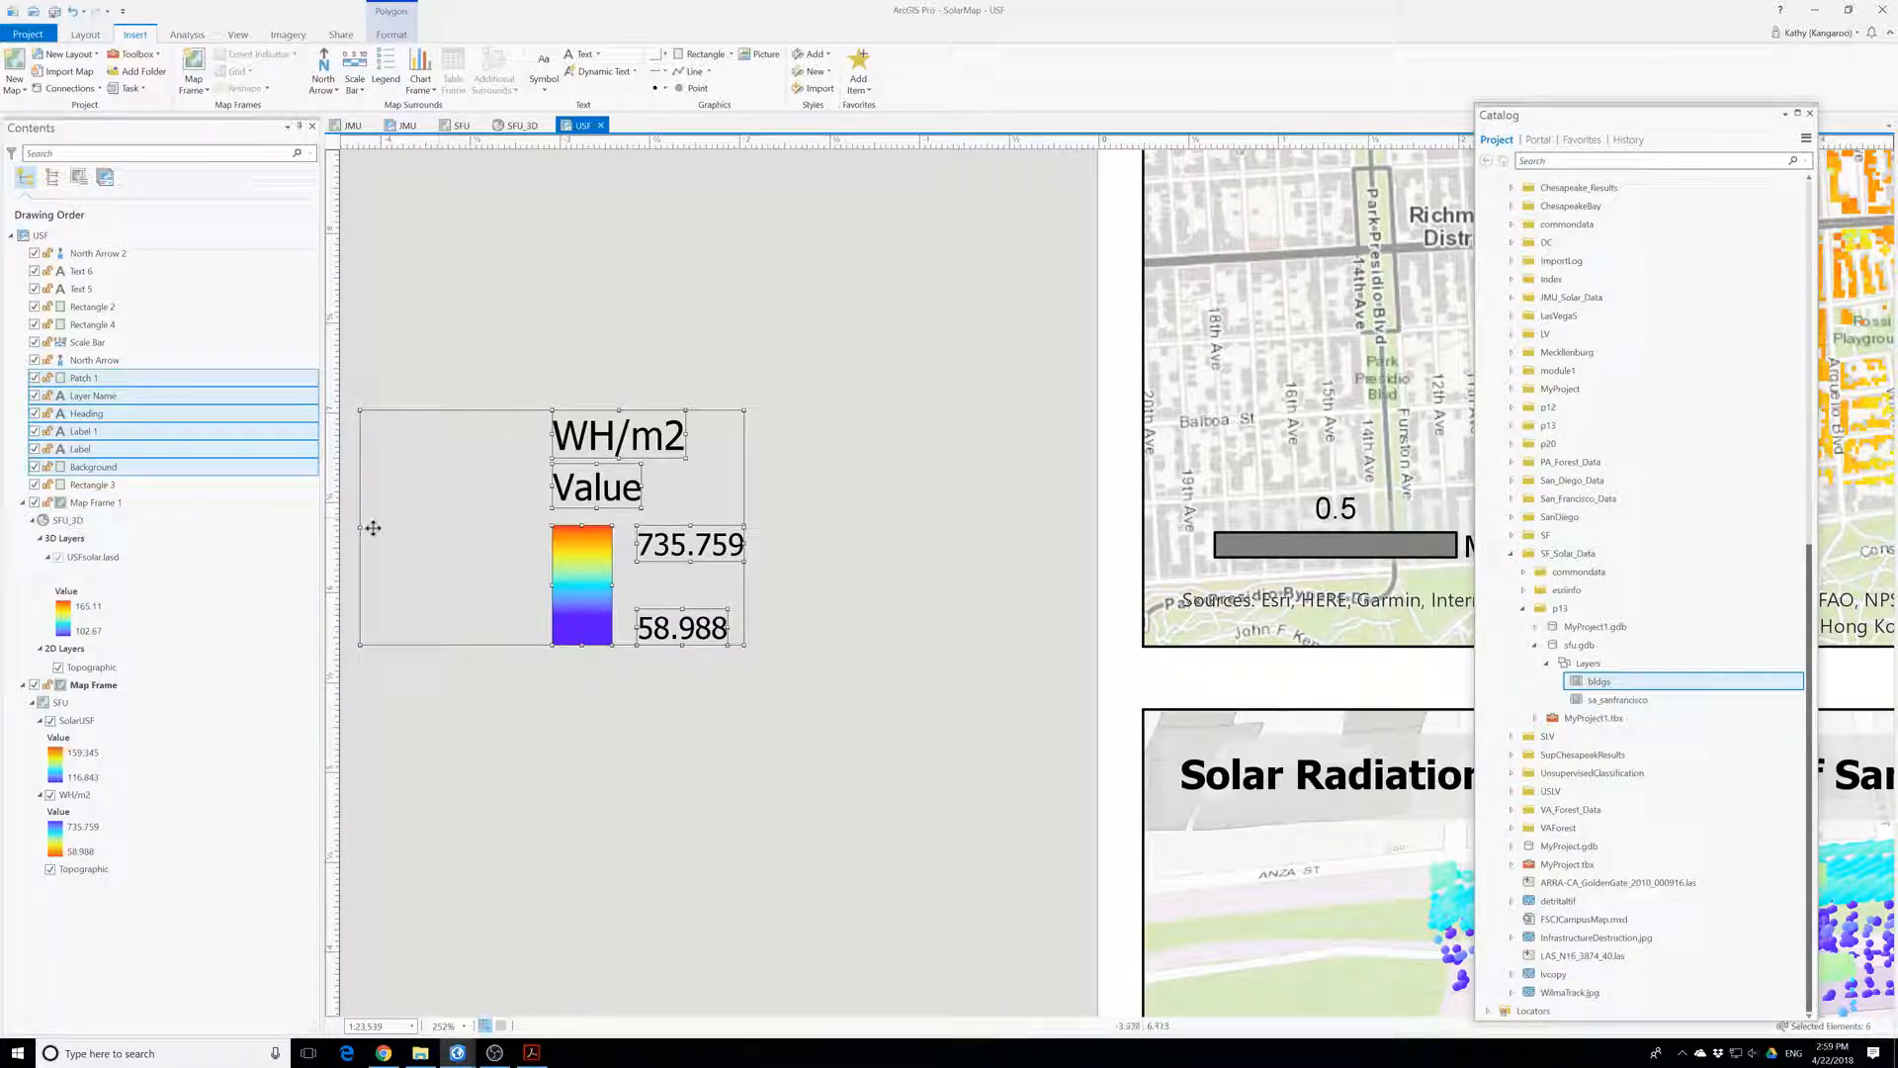
drag(352, 529, 511, 529)
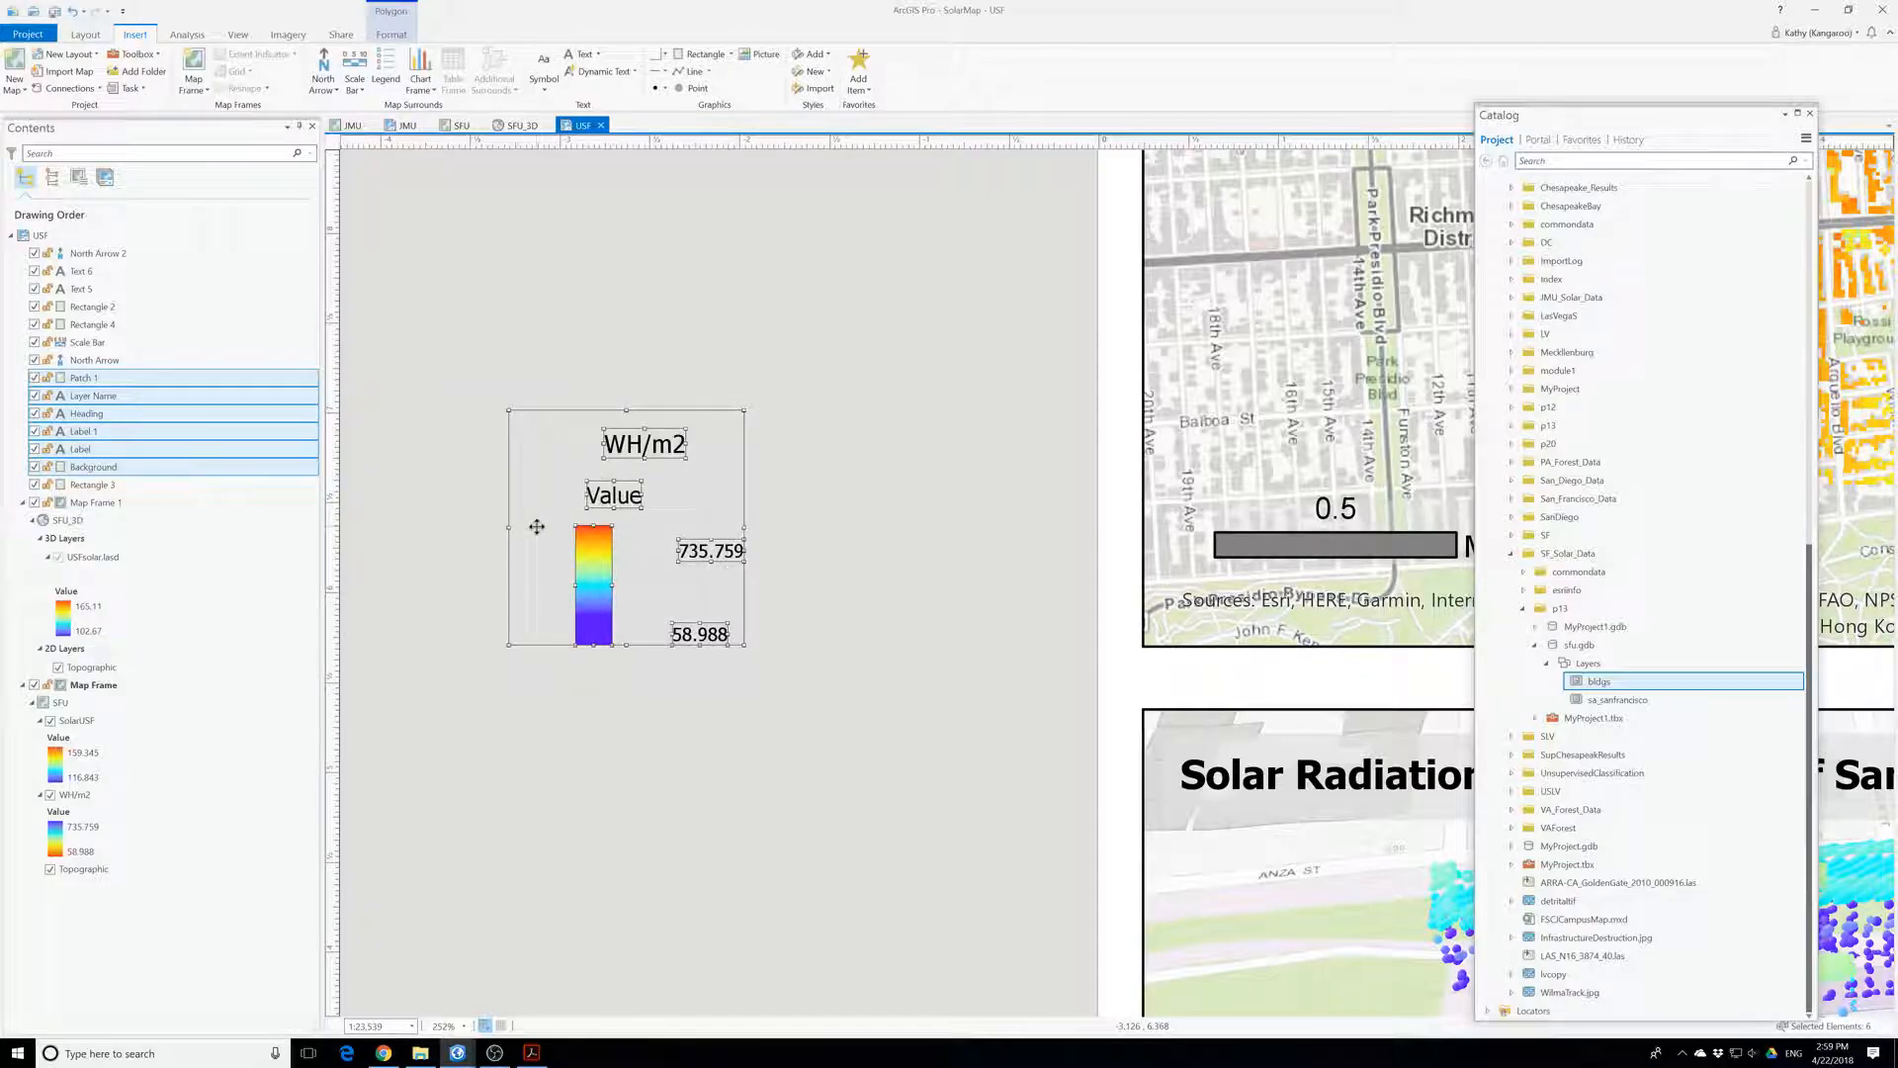
key(ctrl+z)
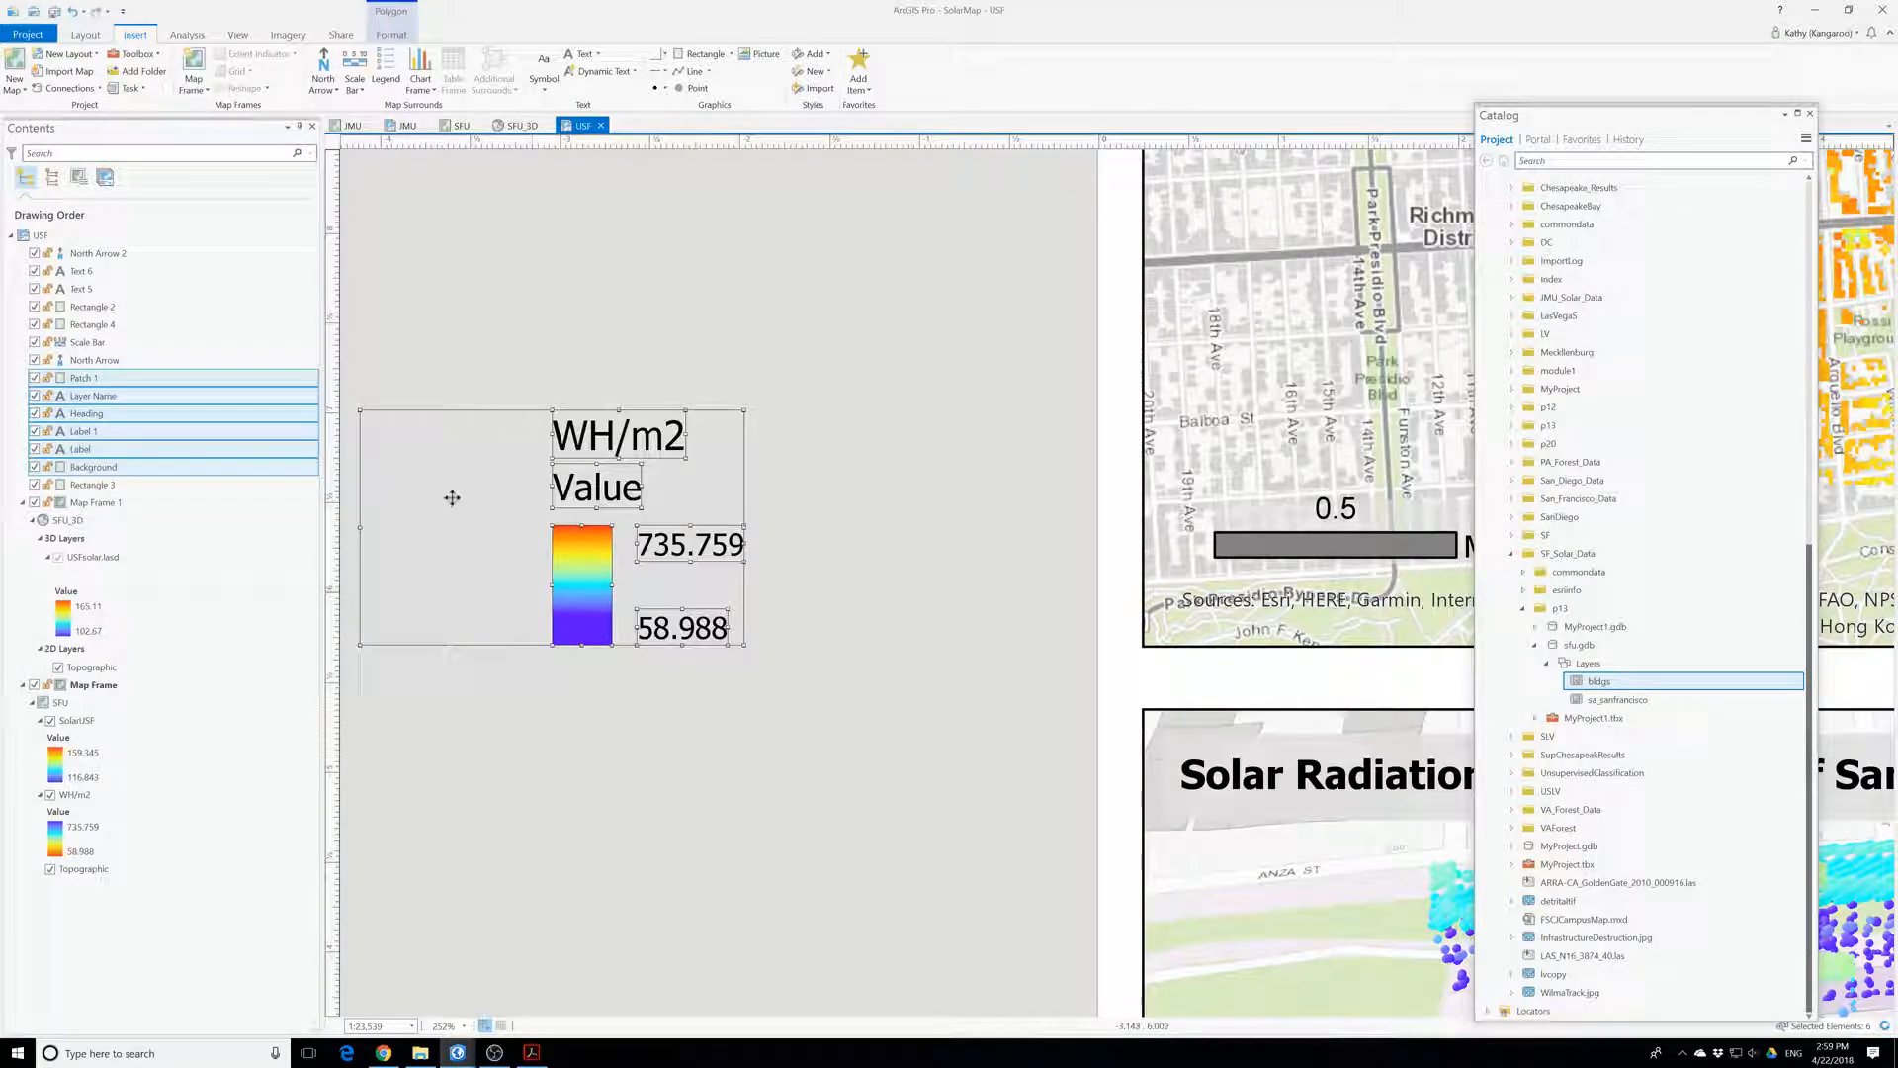
right_click(469, 415)
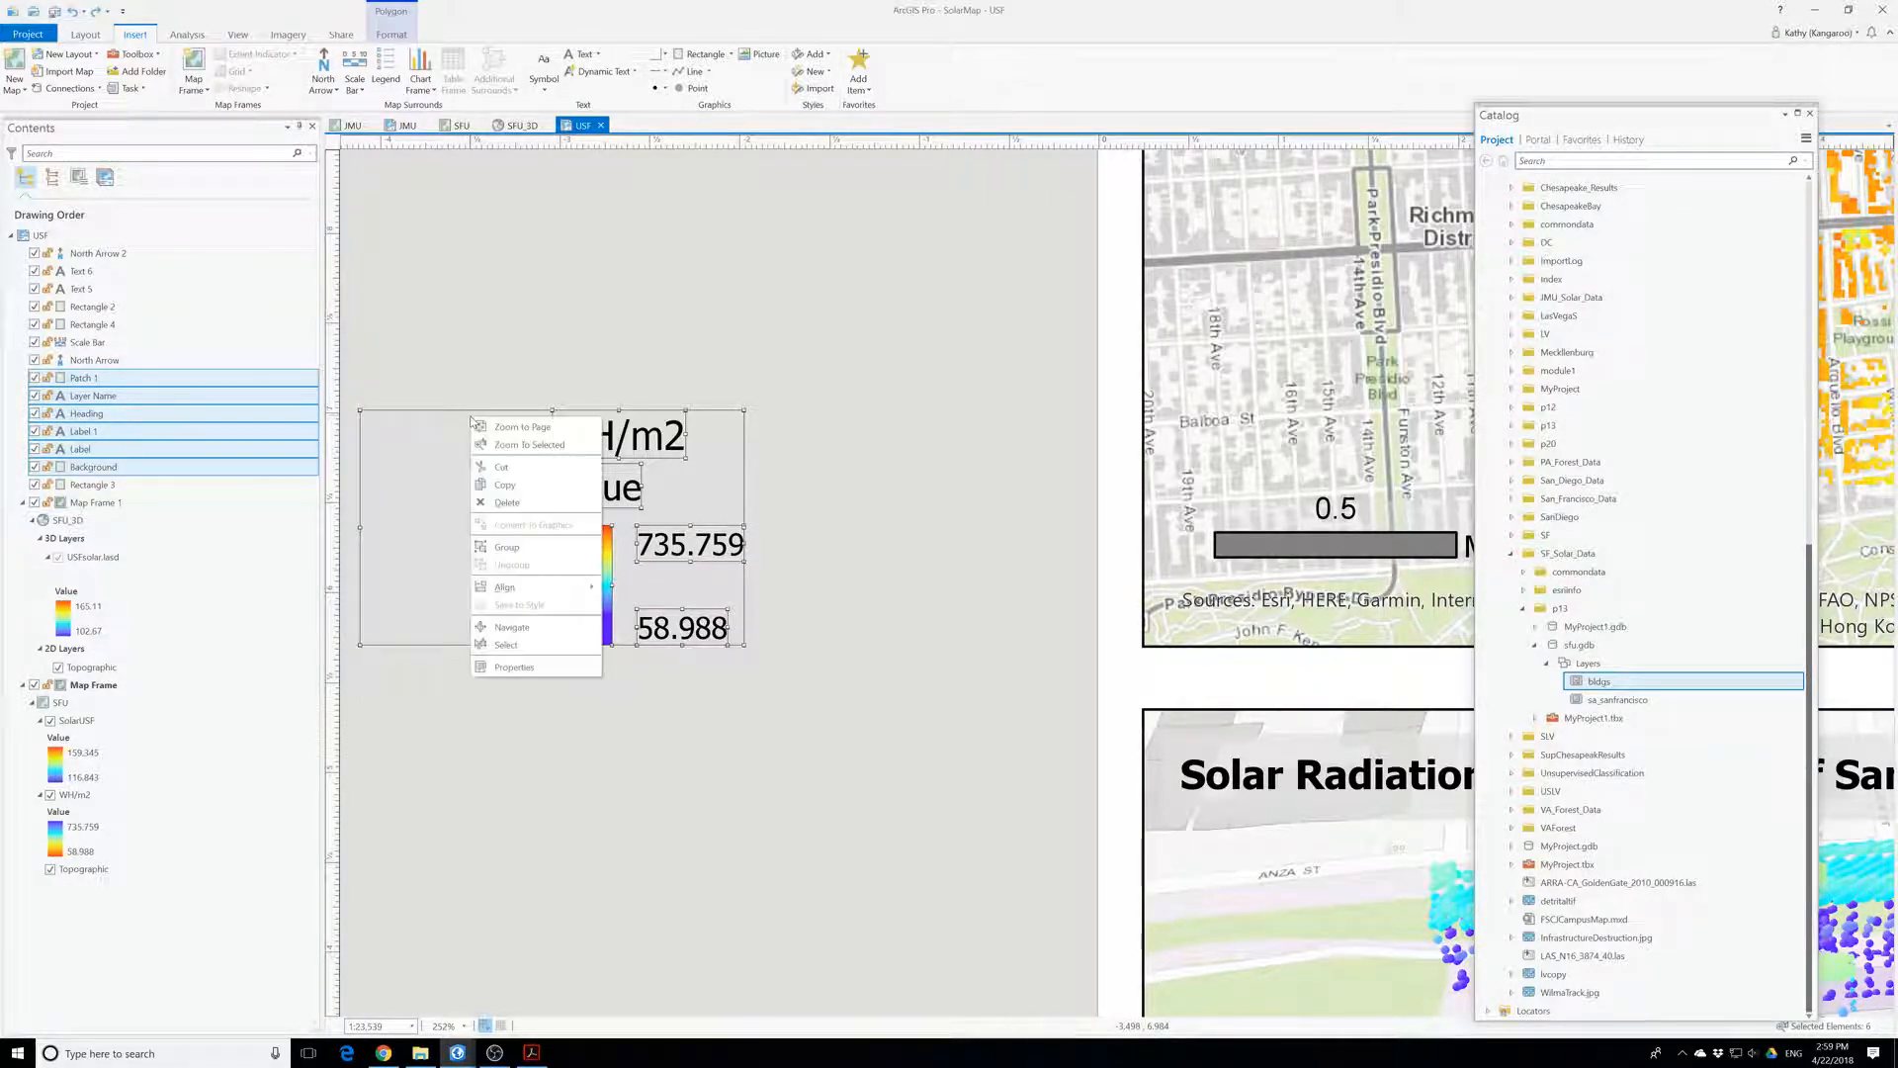
click(524, 547)
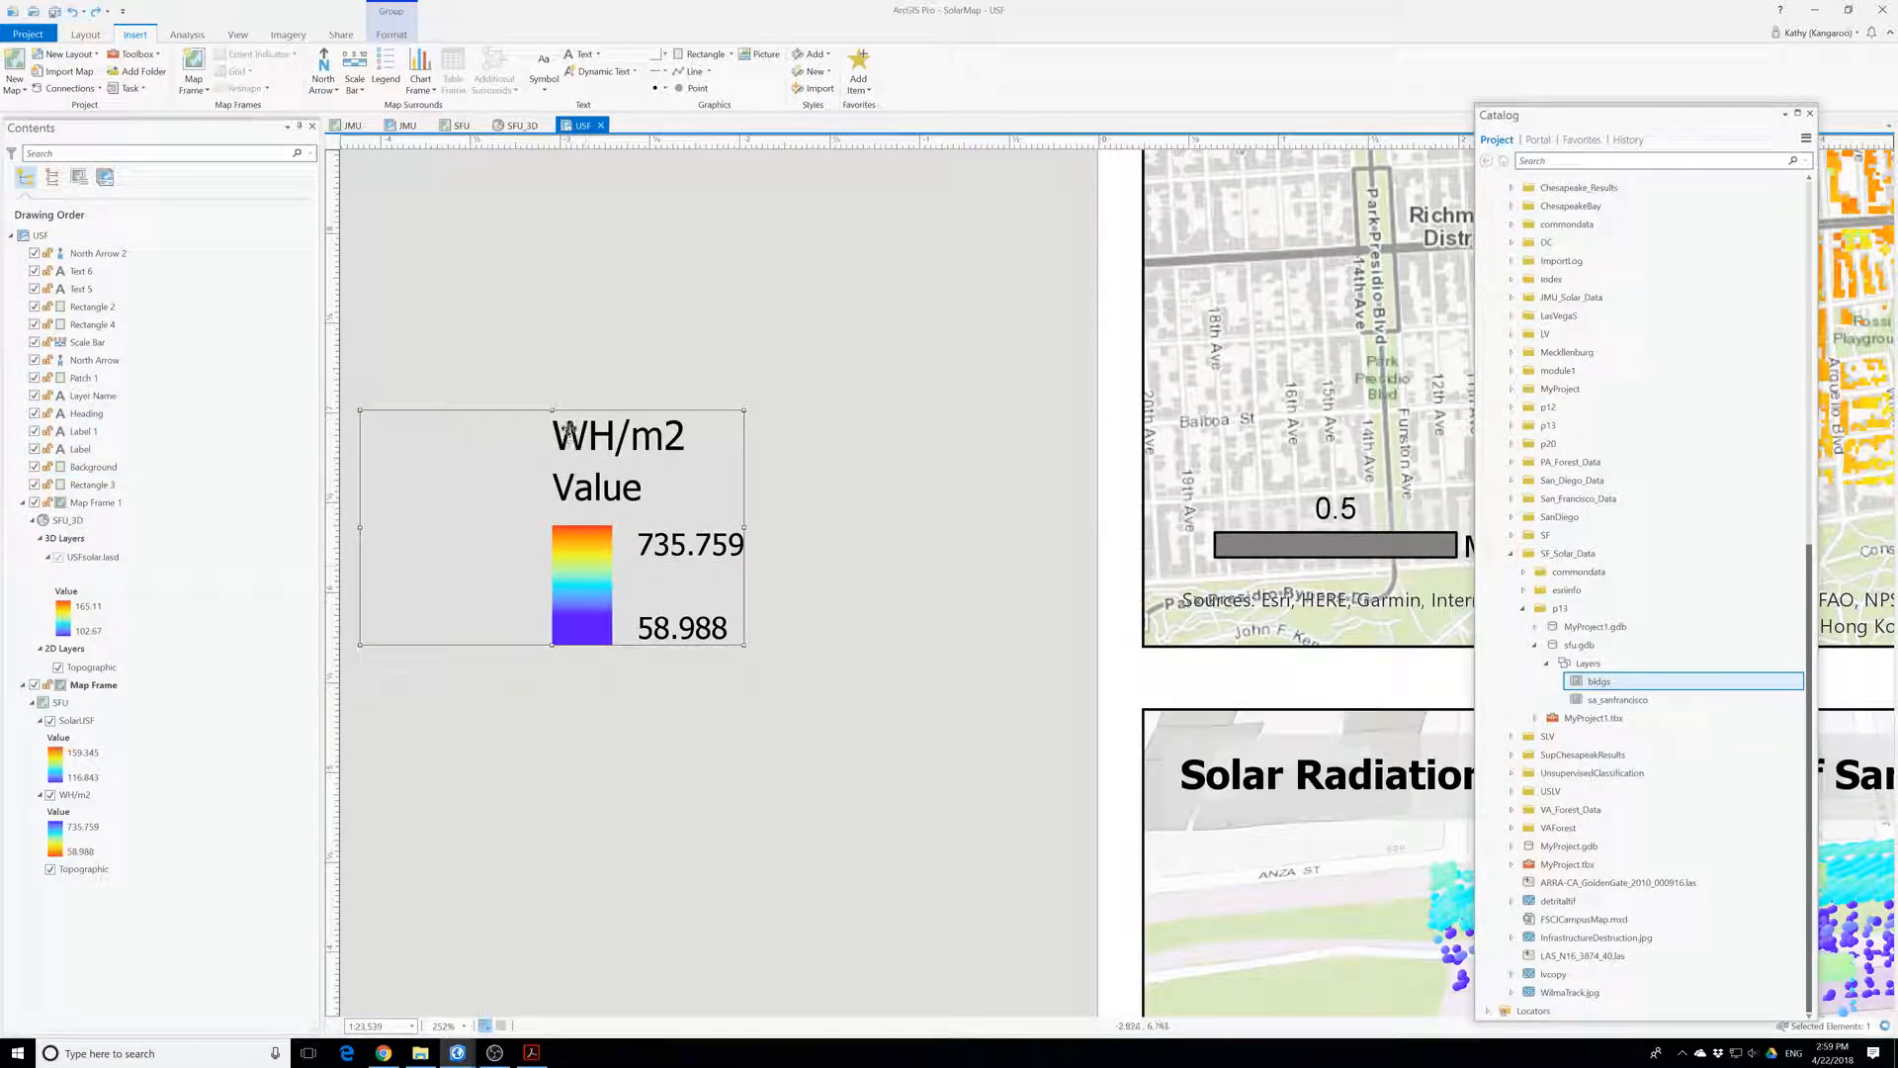
- Place the grouped WH/m2 legend in the lower right corner of the San Francisco map frame and check its appearance
scroll(583, 435, down, 5)
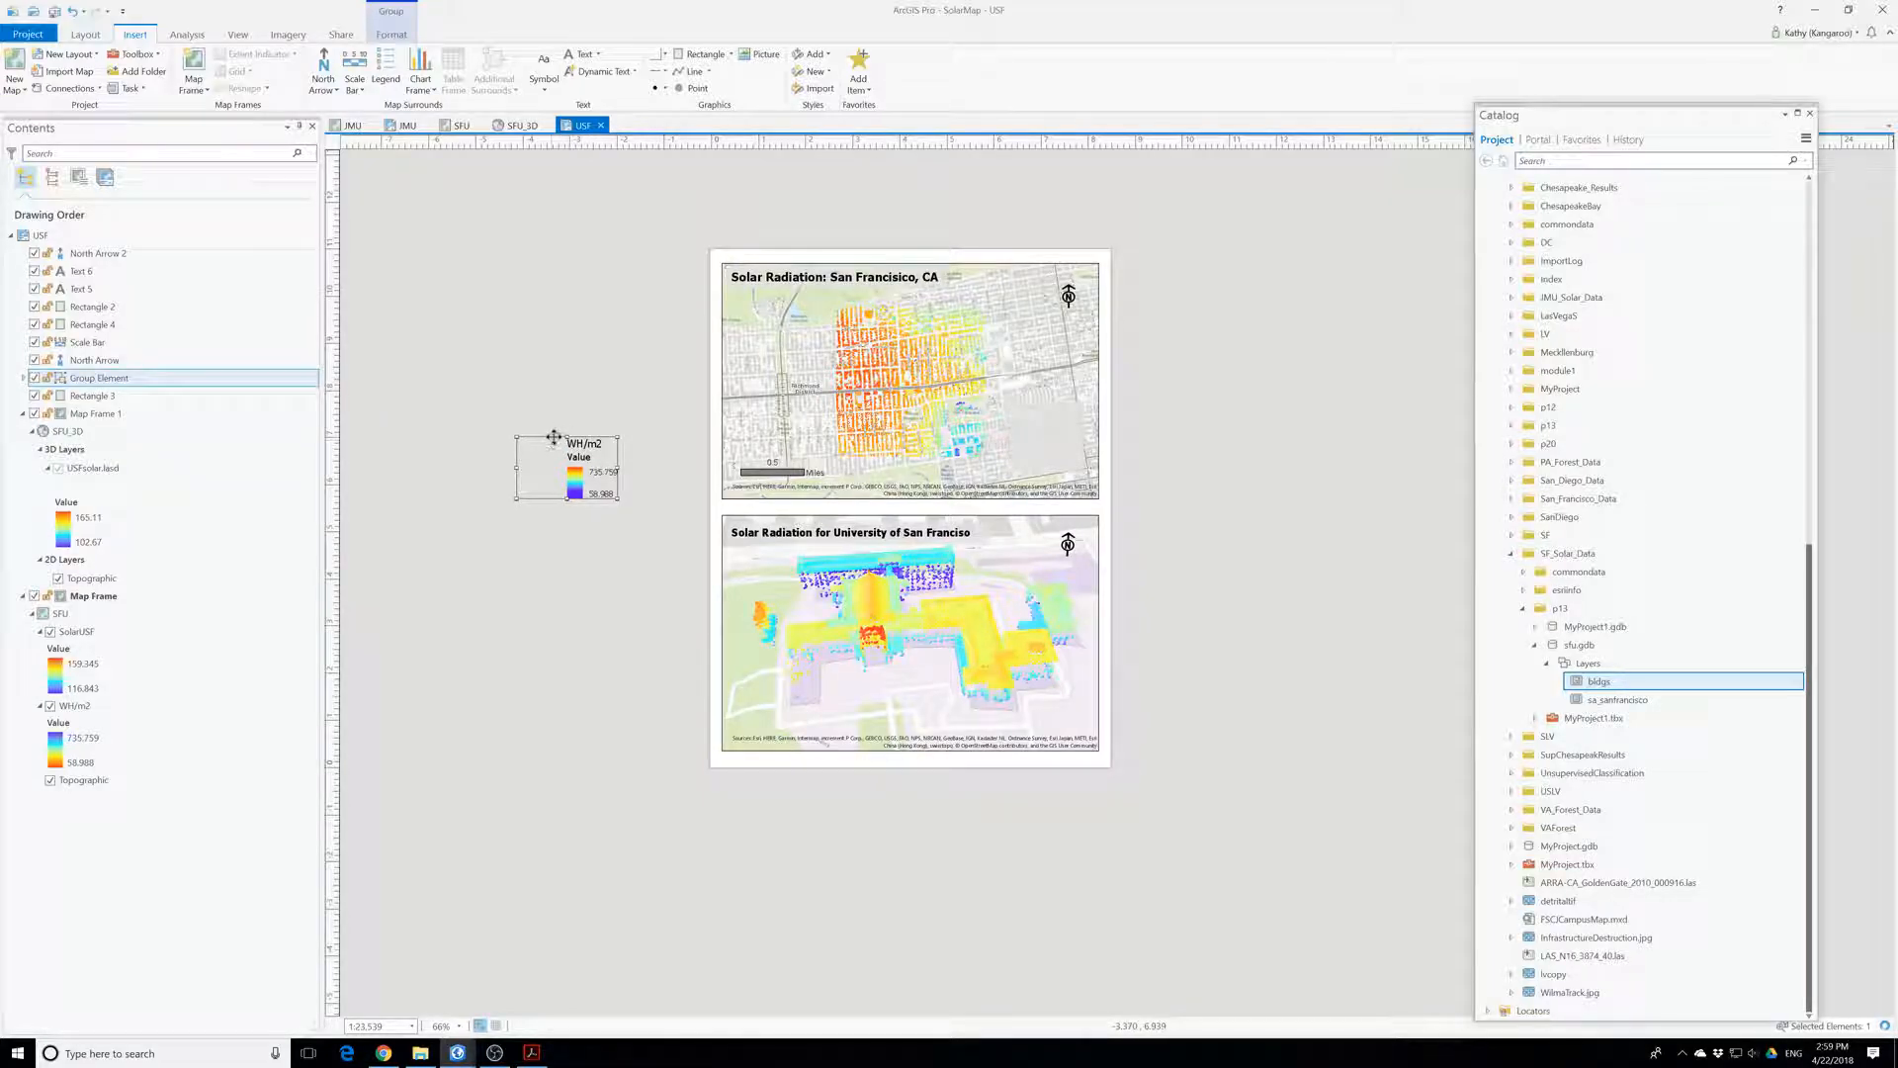
mouse_move(554, 437)
mouse_down()
mouse_move(1020, 415)
mouse_move(994, 404)
mouse_up()
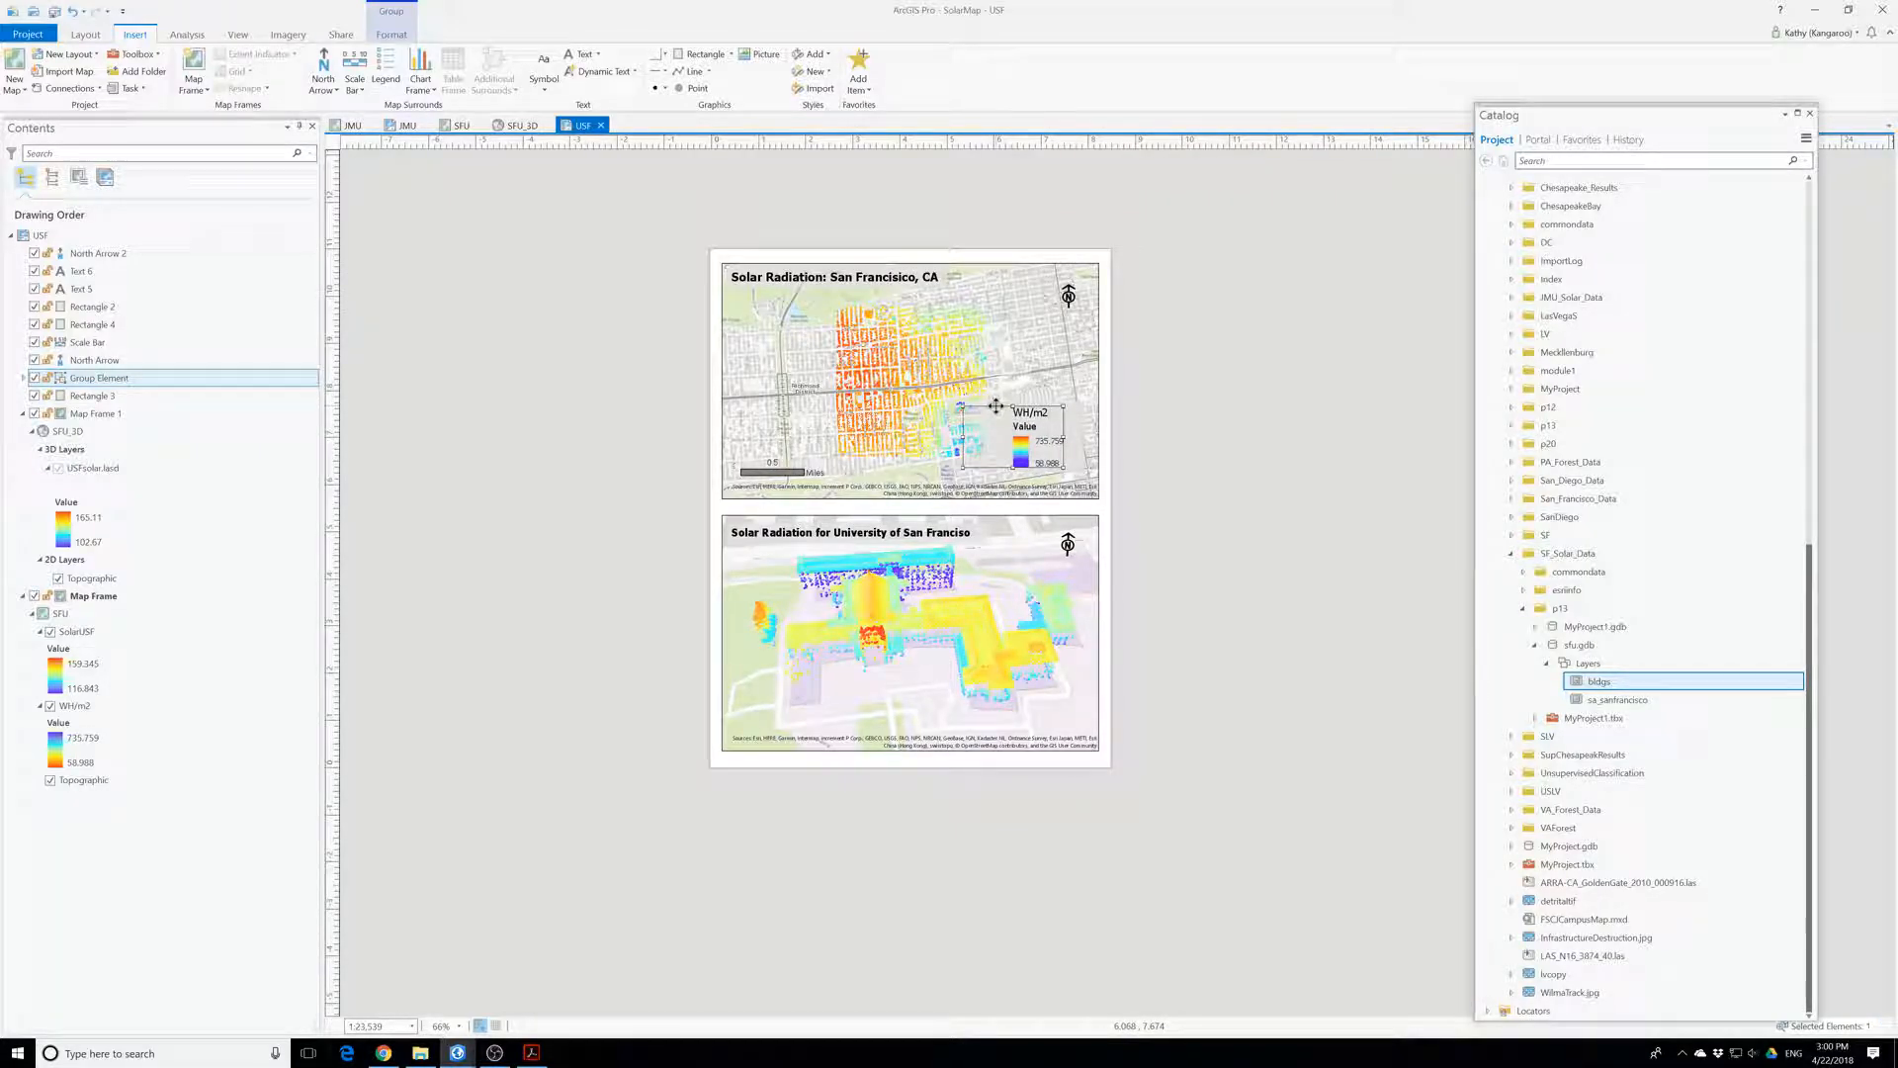
click(1346, 483)
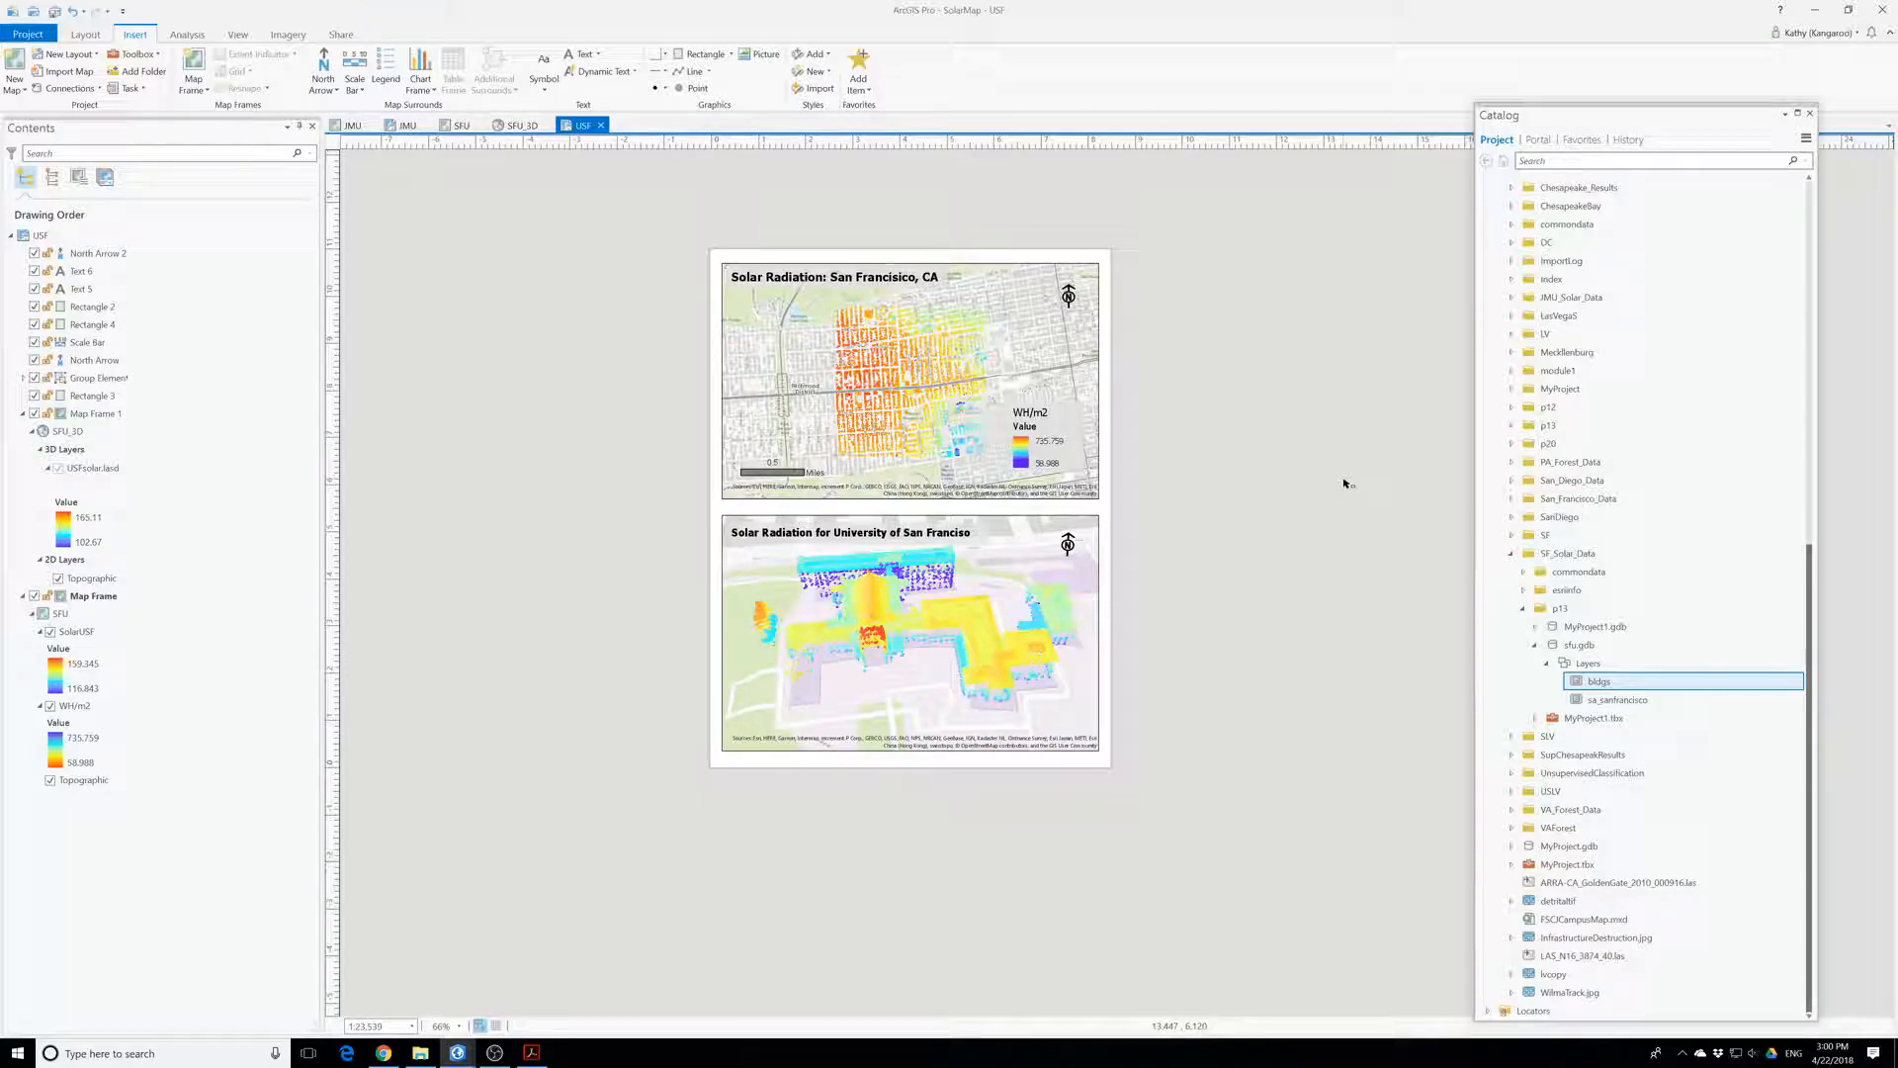
click(1050, 435)
drag(992, 406, 1004, 405)
click(1193, 441)
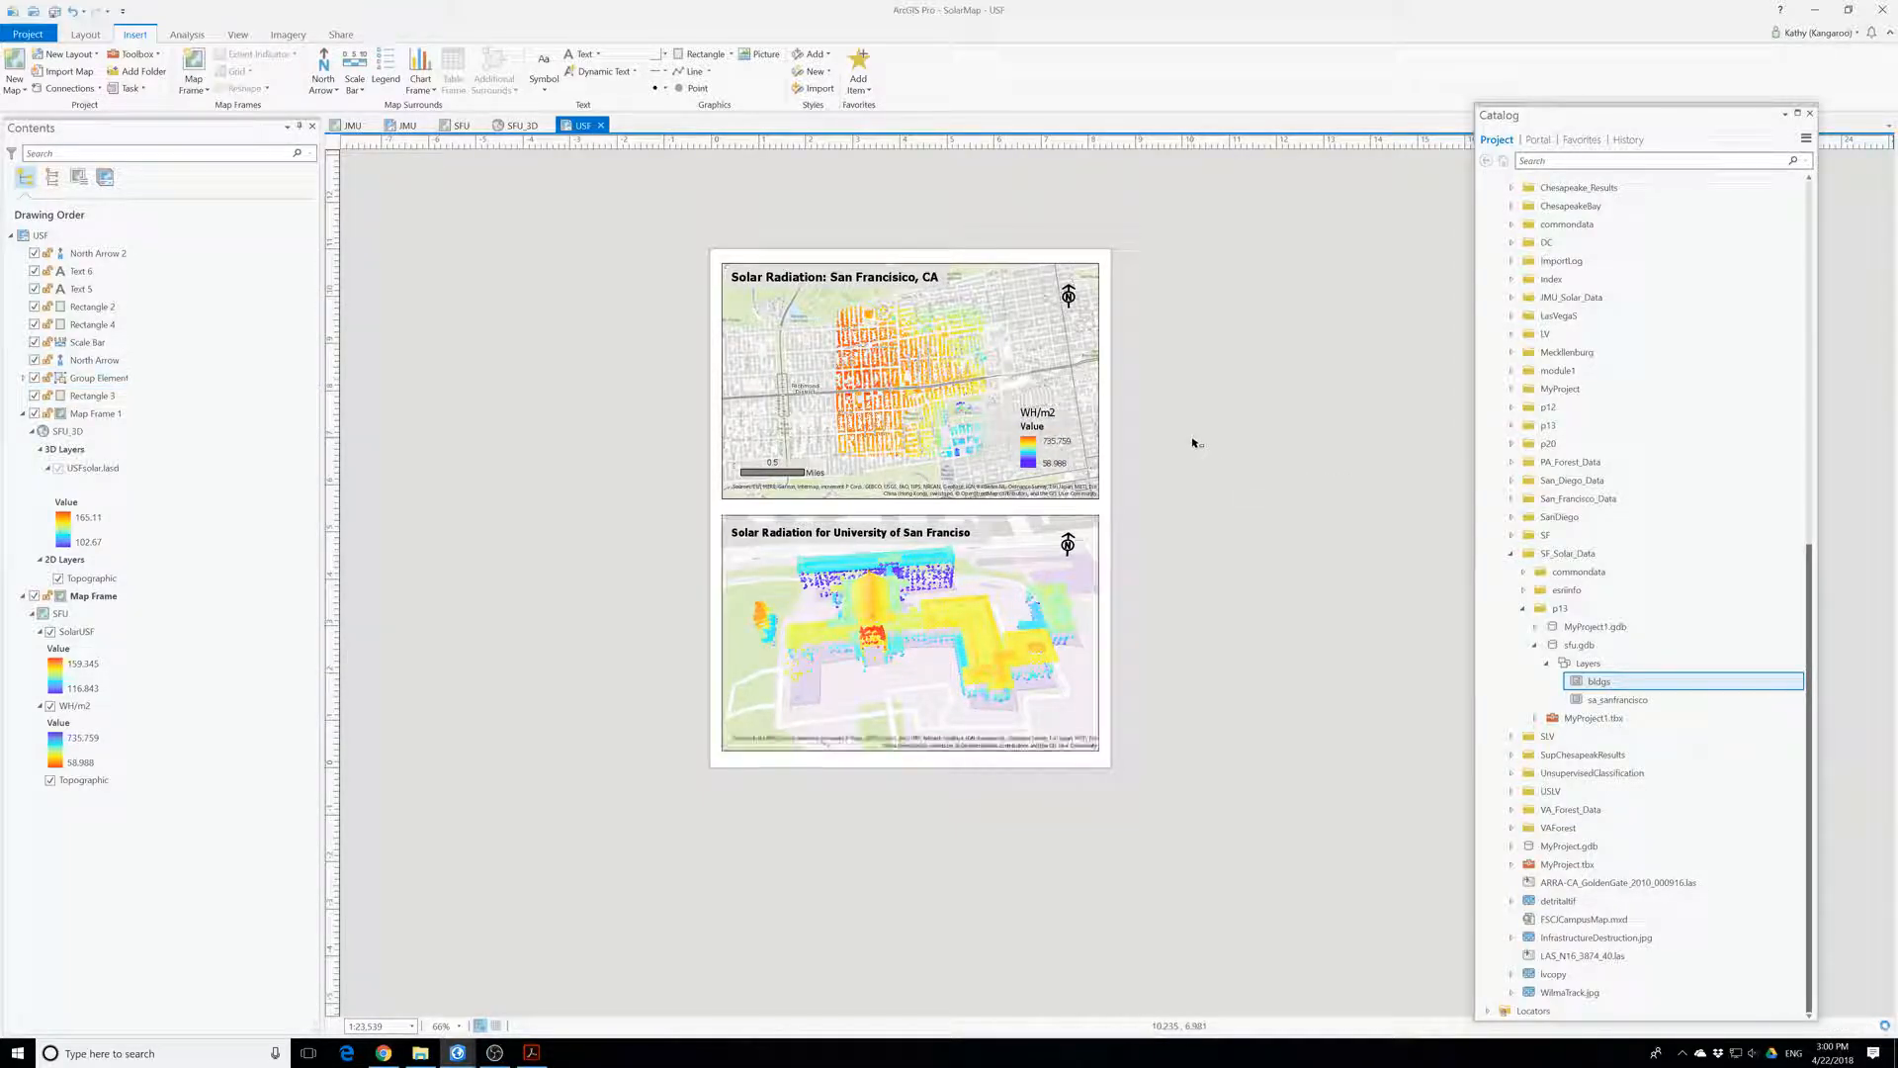
scroll(1007, 444, up, 1)
scroll(1008, 444, up, 5)
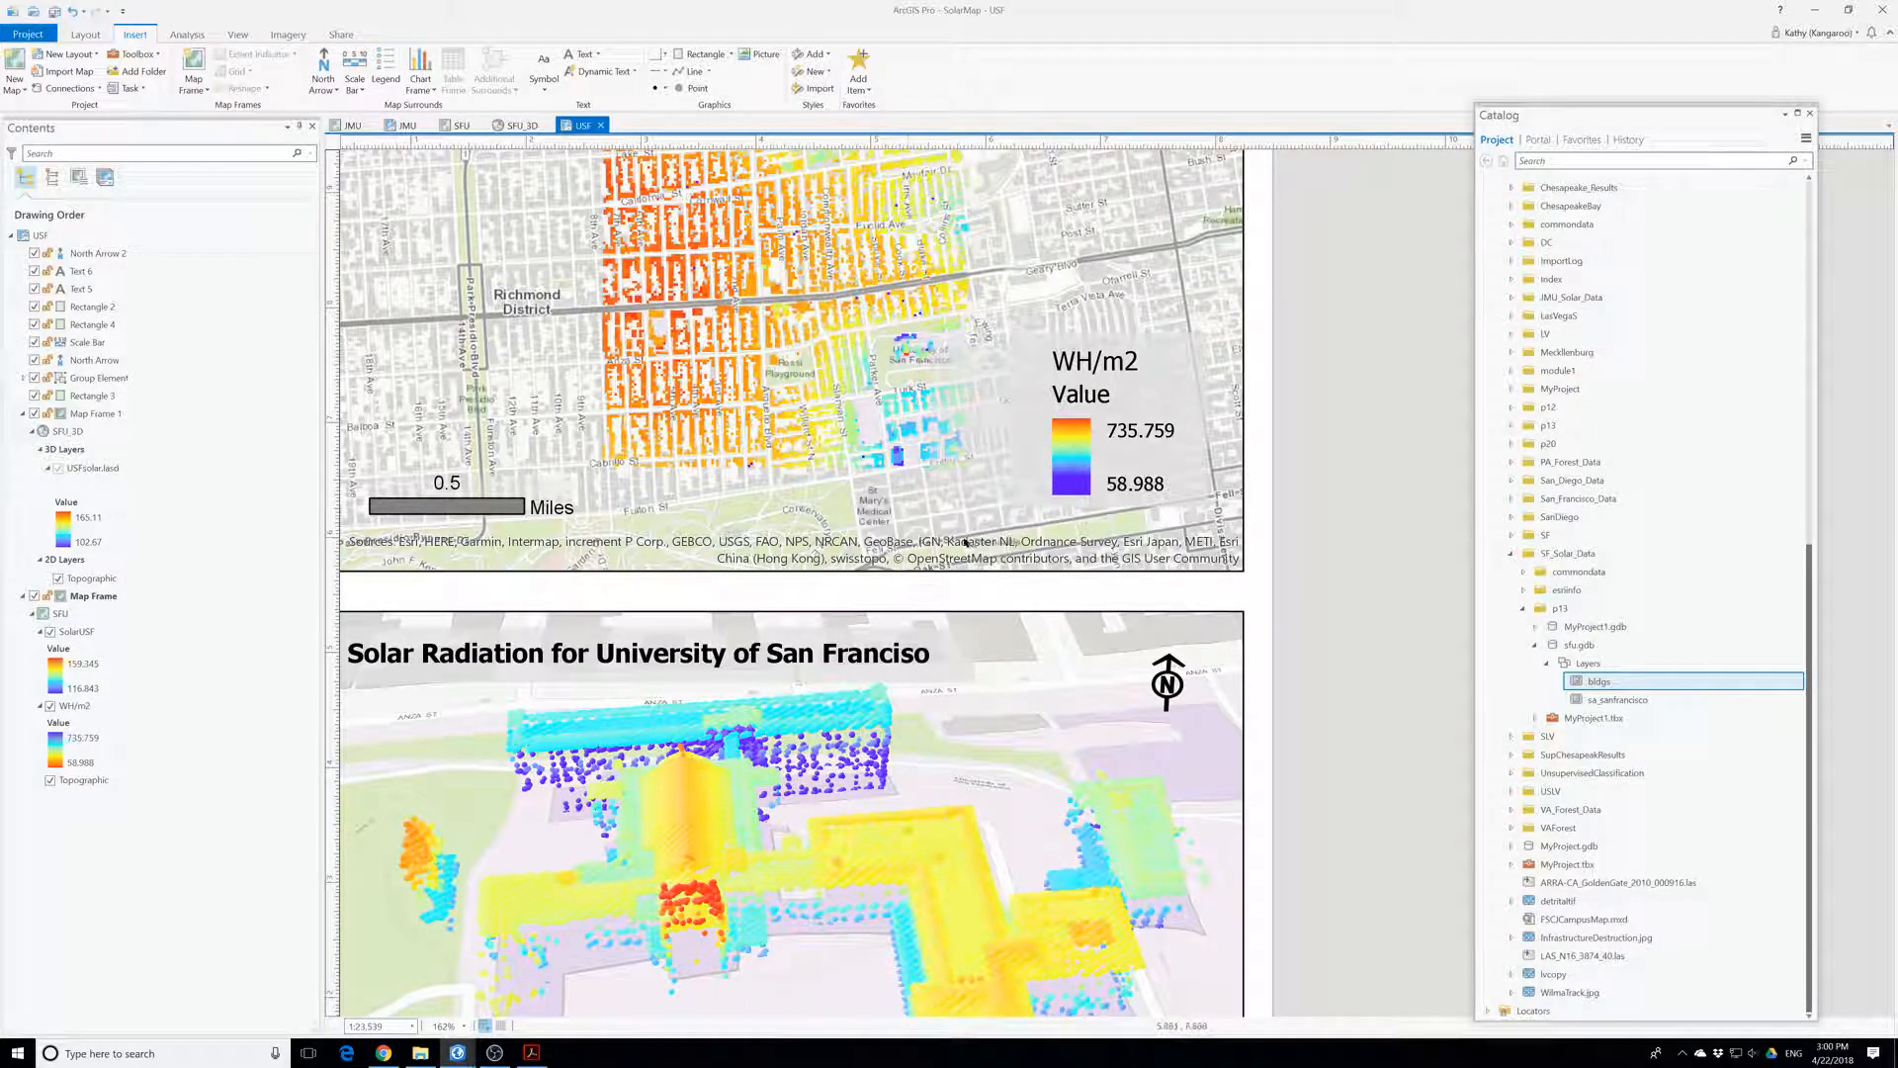
scroll(967, 534, down, 3)
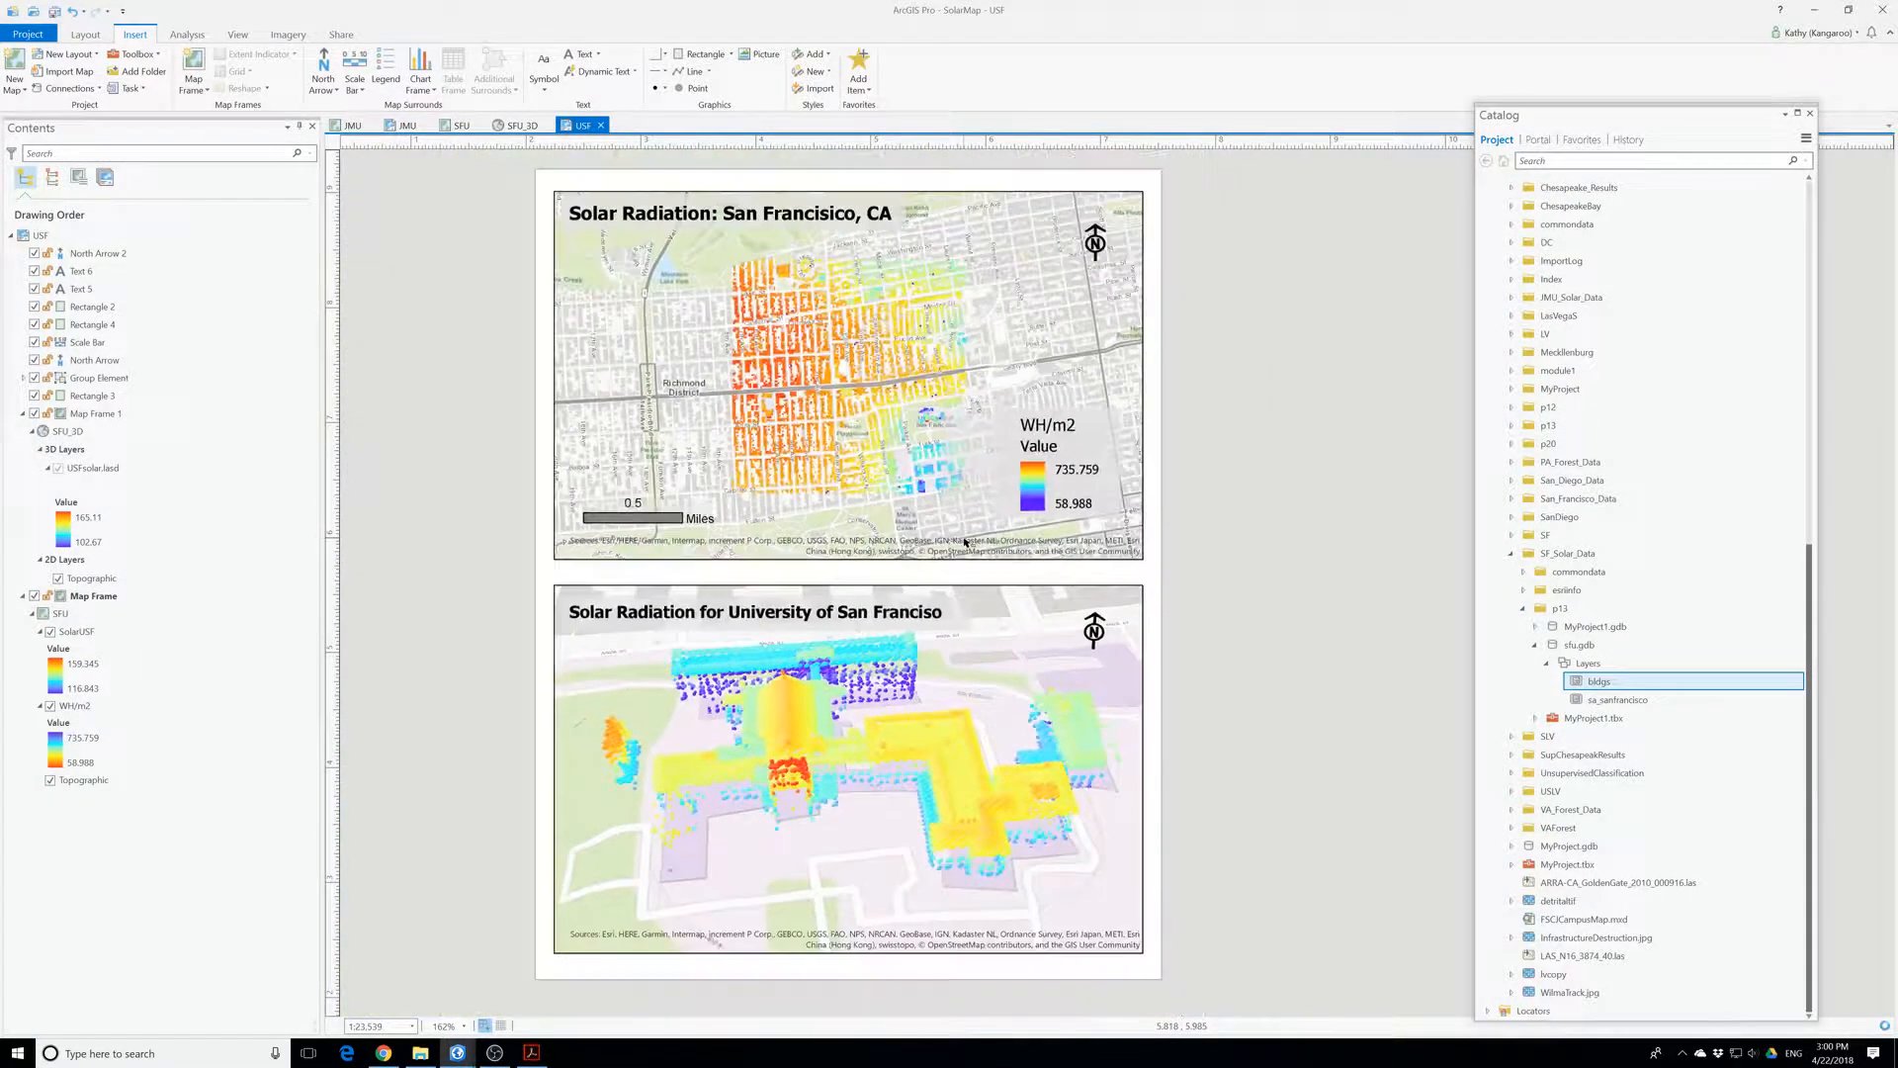
click(554, 667)
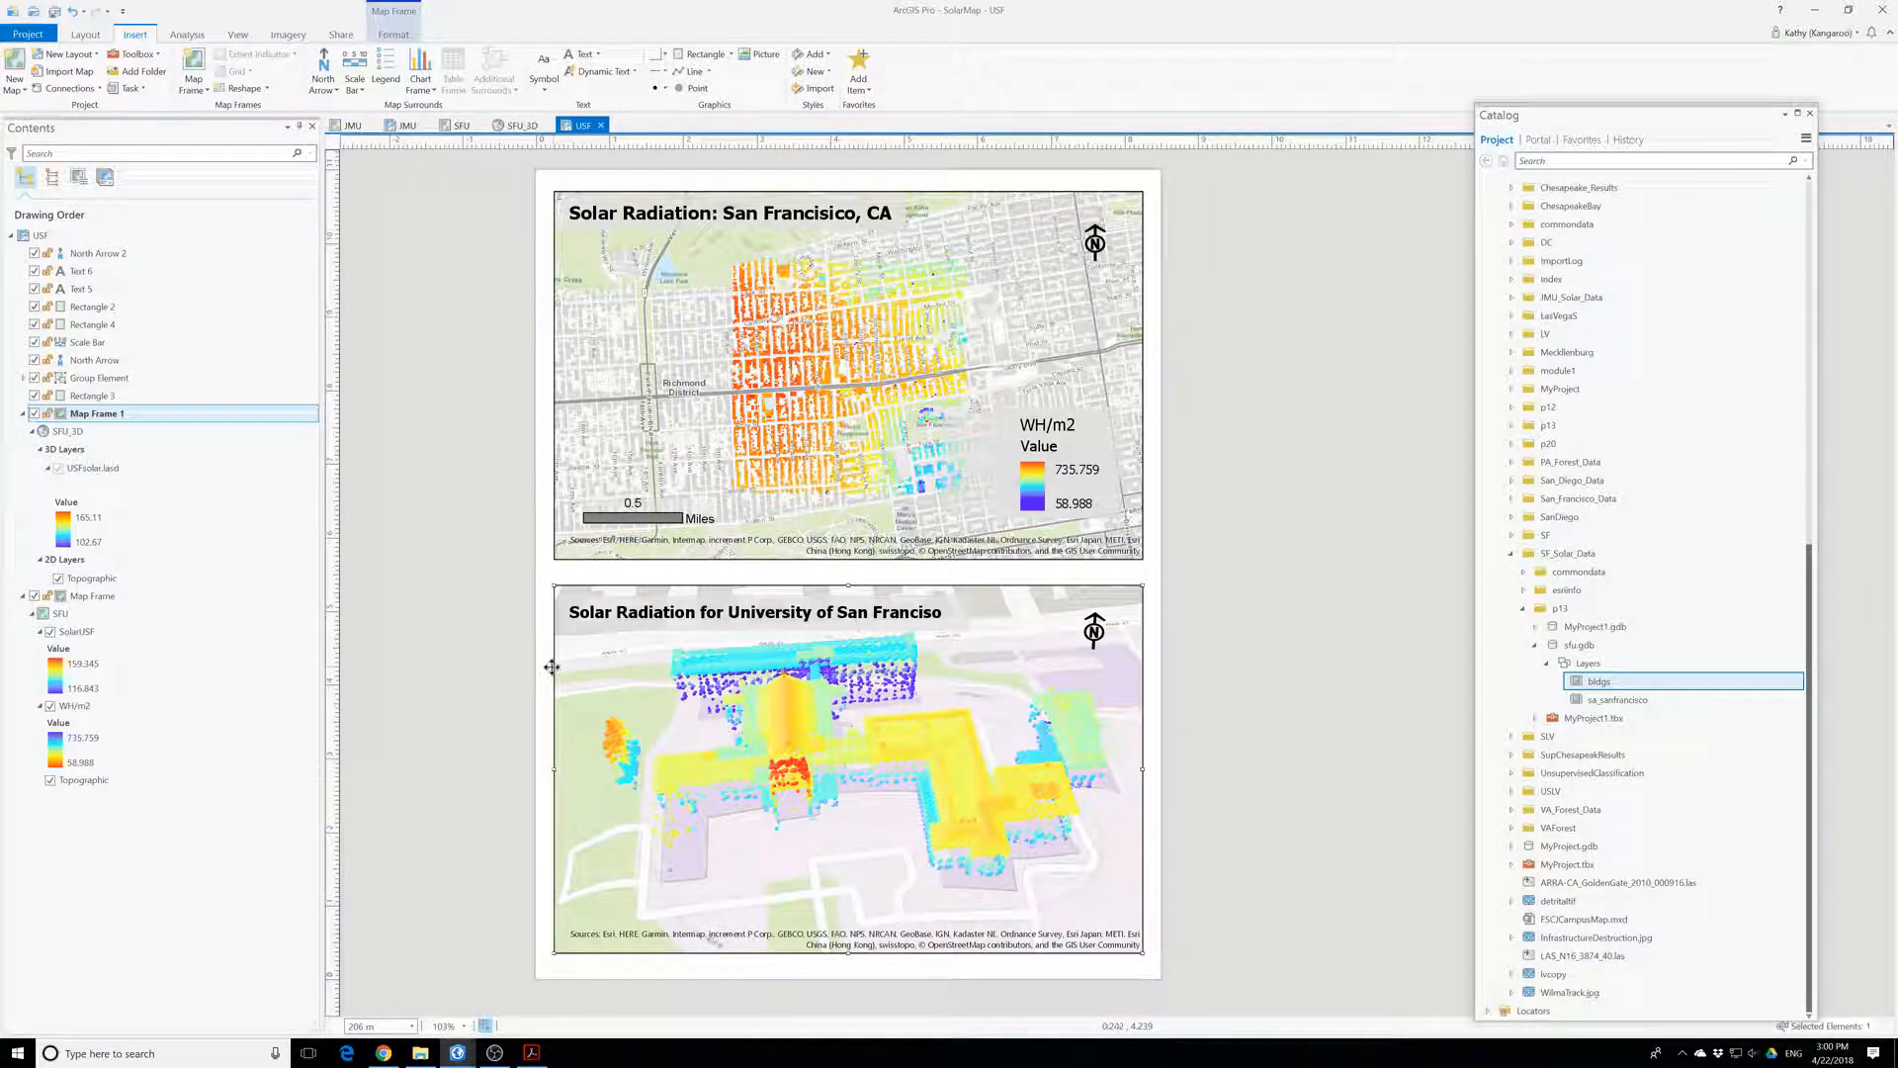
right_click(554, 667)
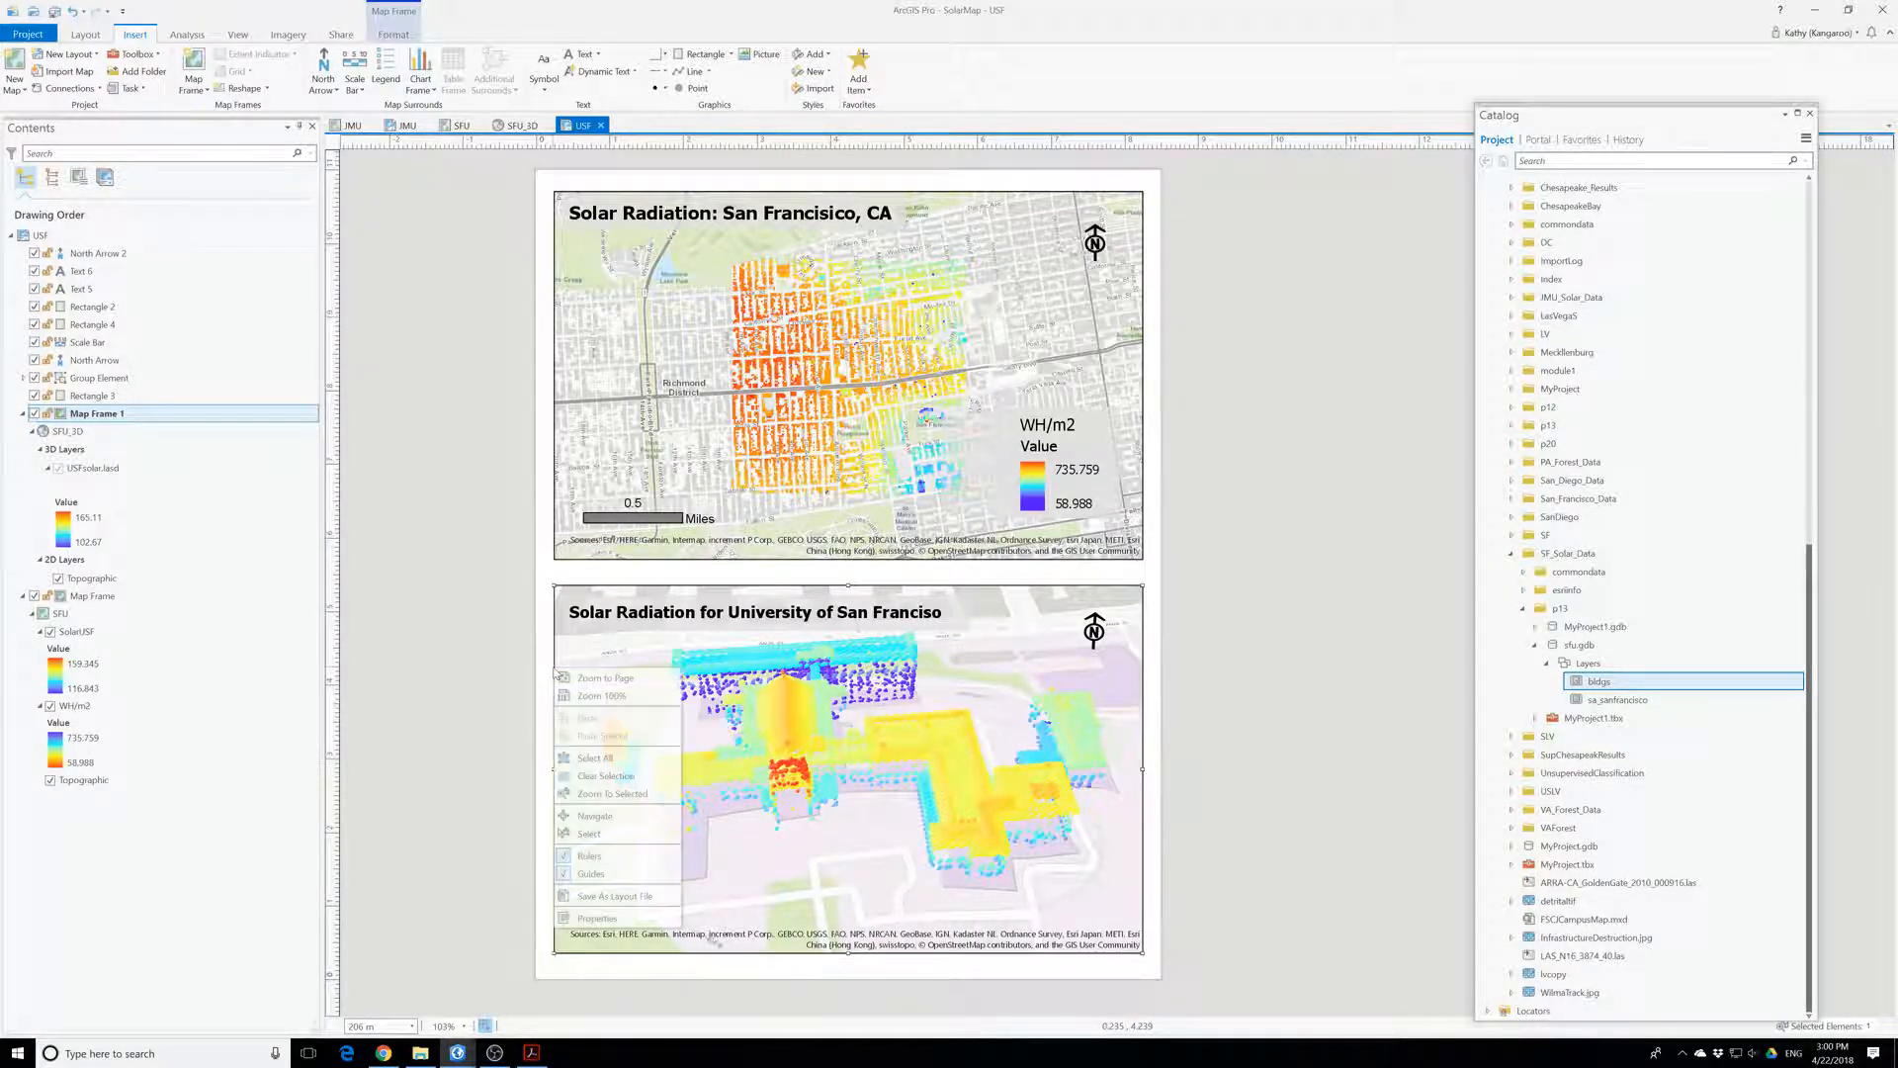
click(618, 919)
click(788, 422)
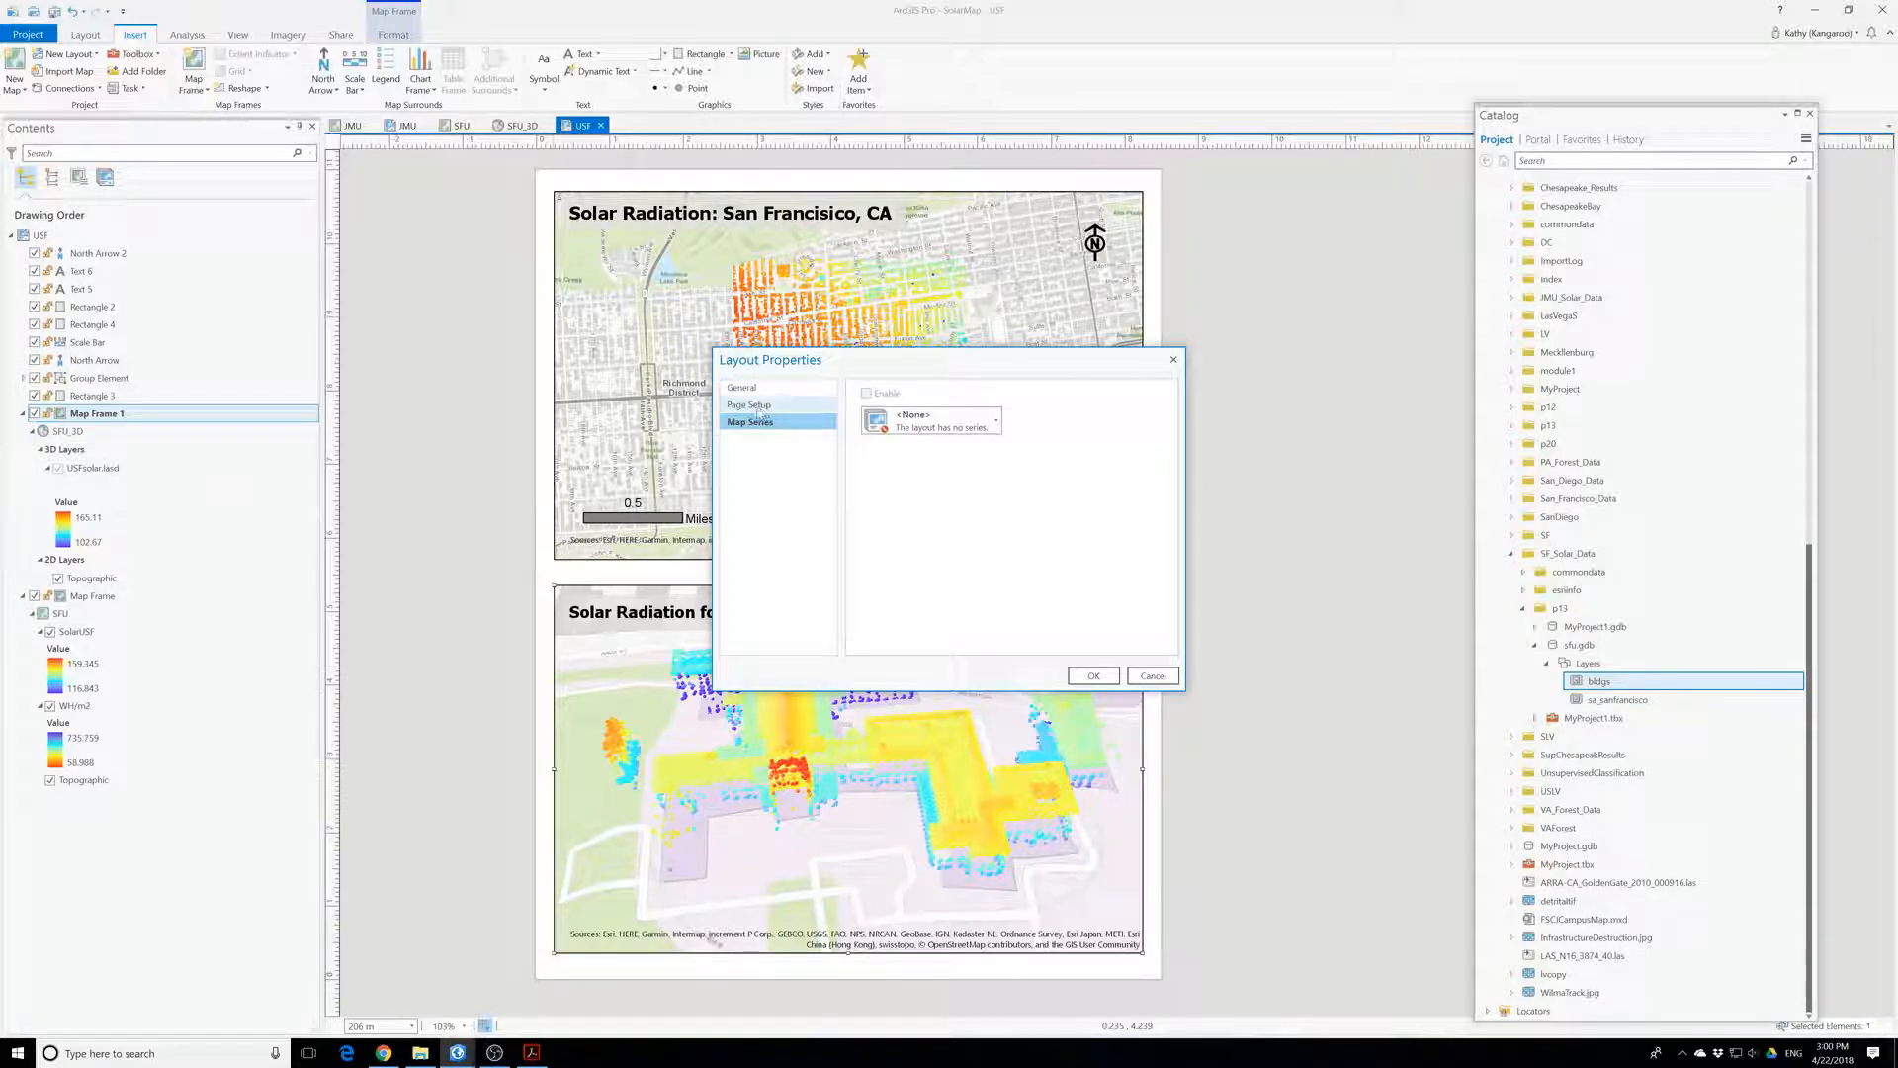
click(758, 409)
click(741, 388)
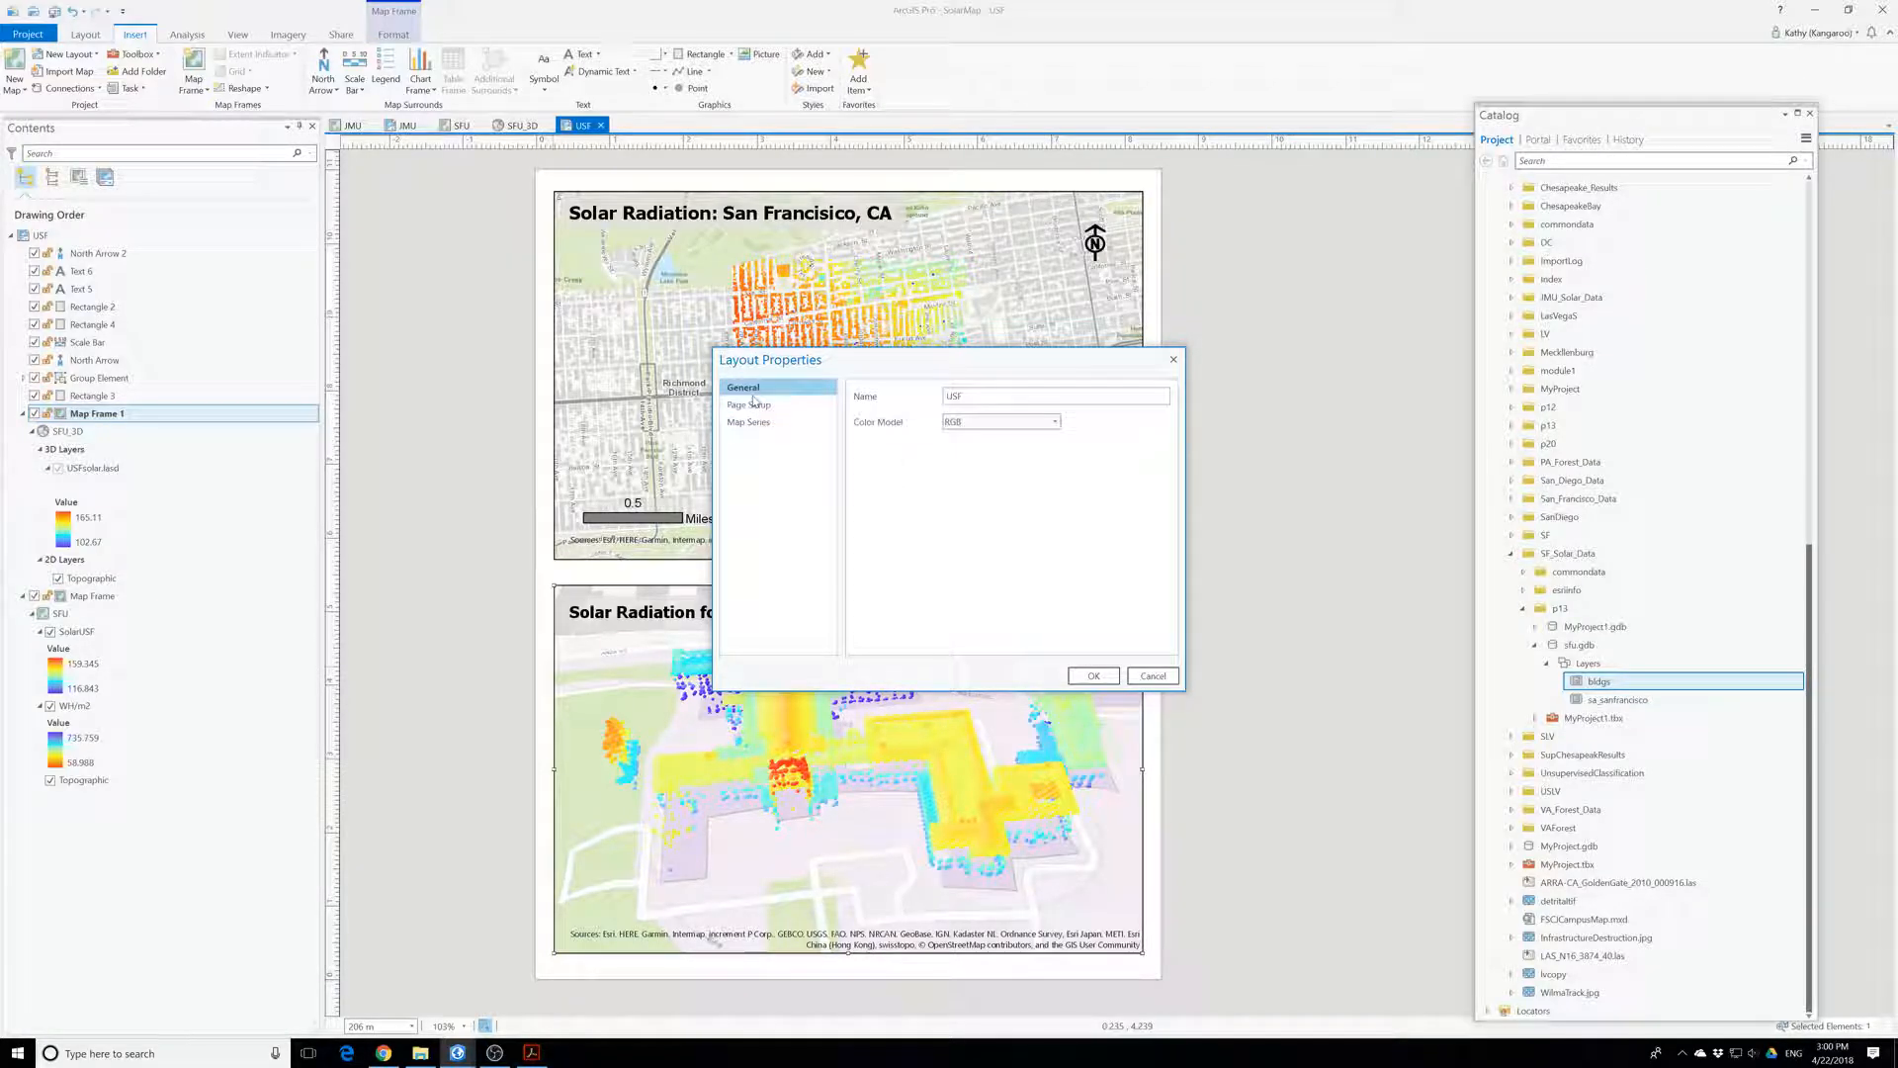
click(1174, 359)
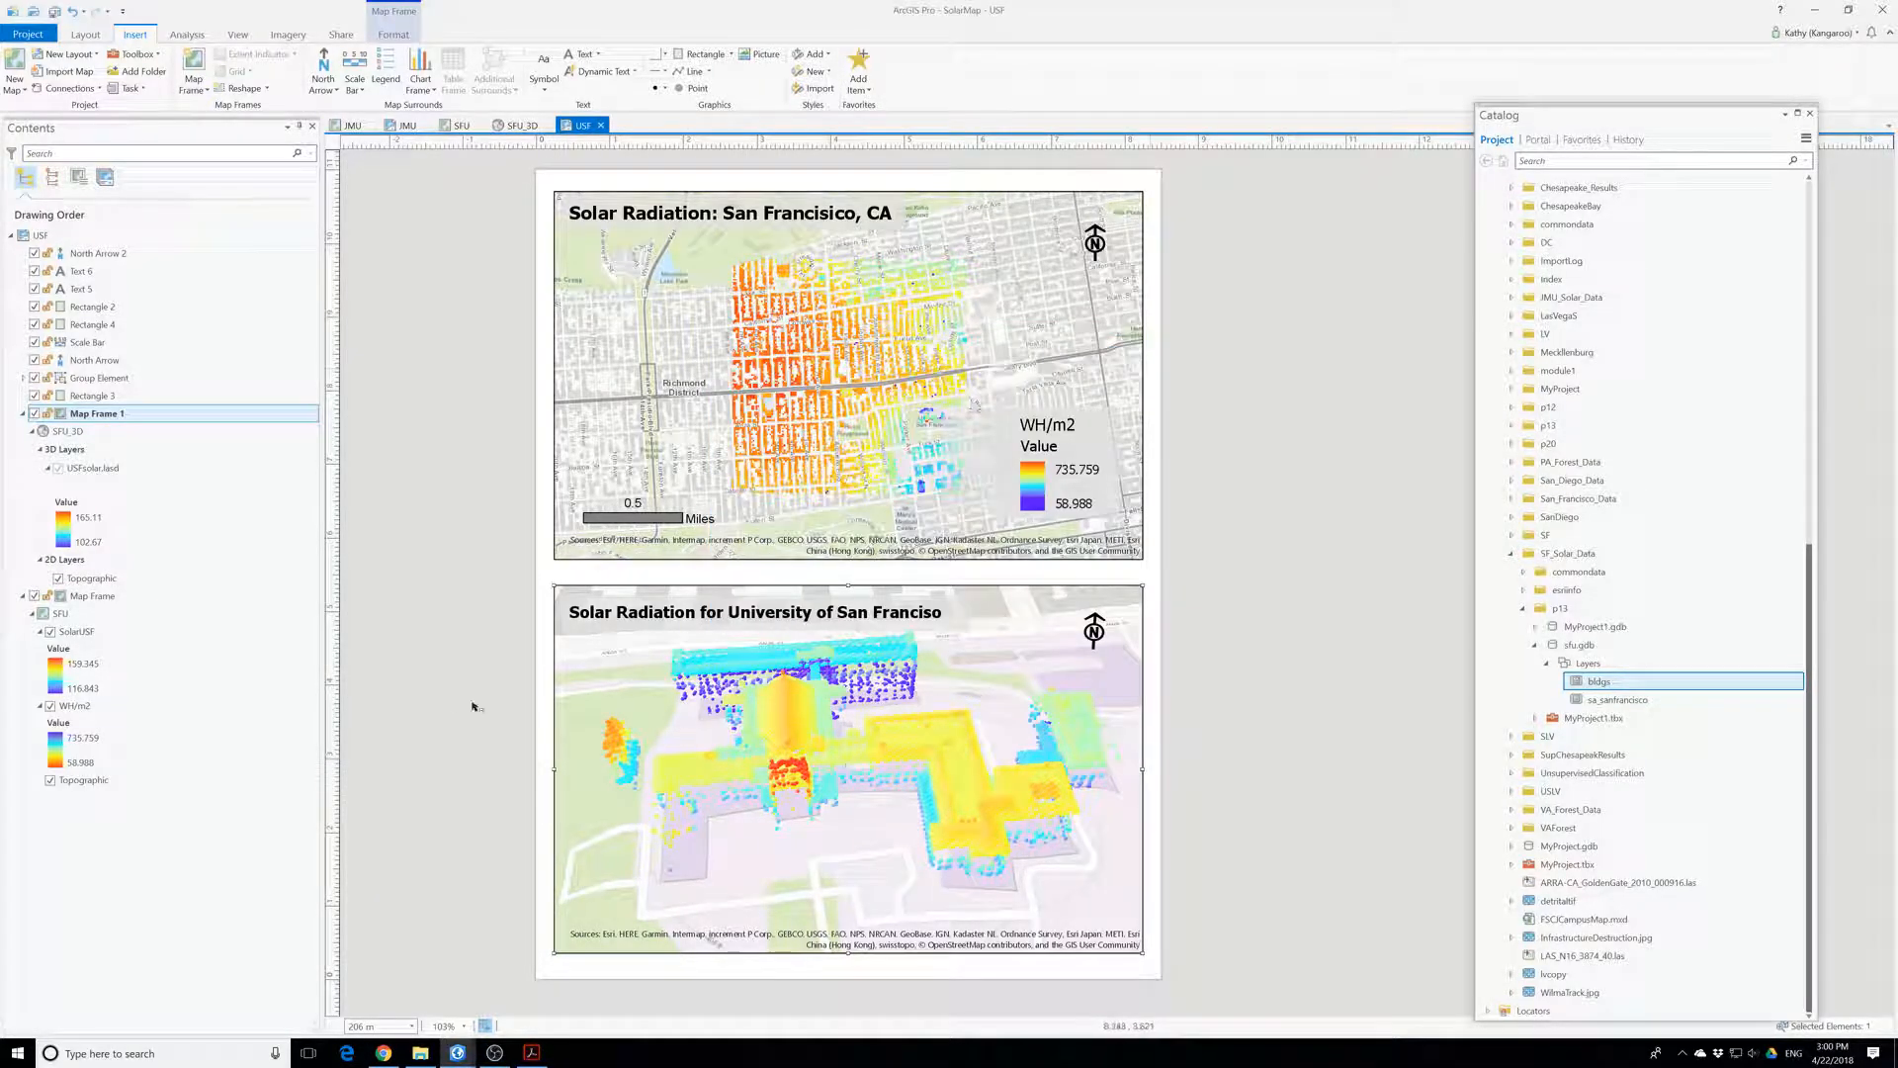
- Open the formatting of the University of San Francisco map frame and set its border color to dark red
double_click(554, 665)
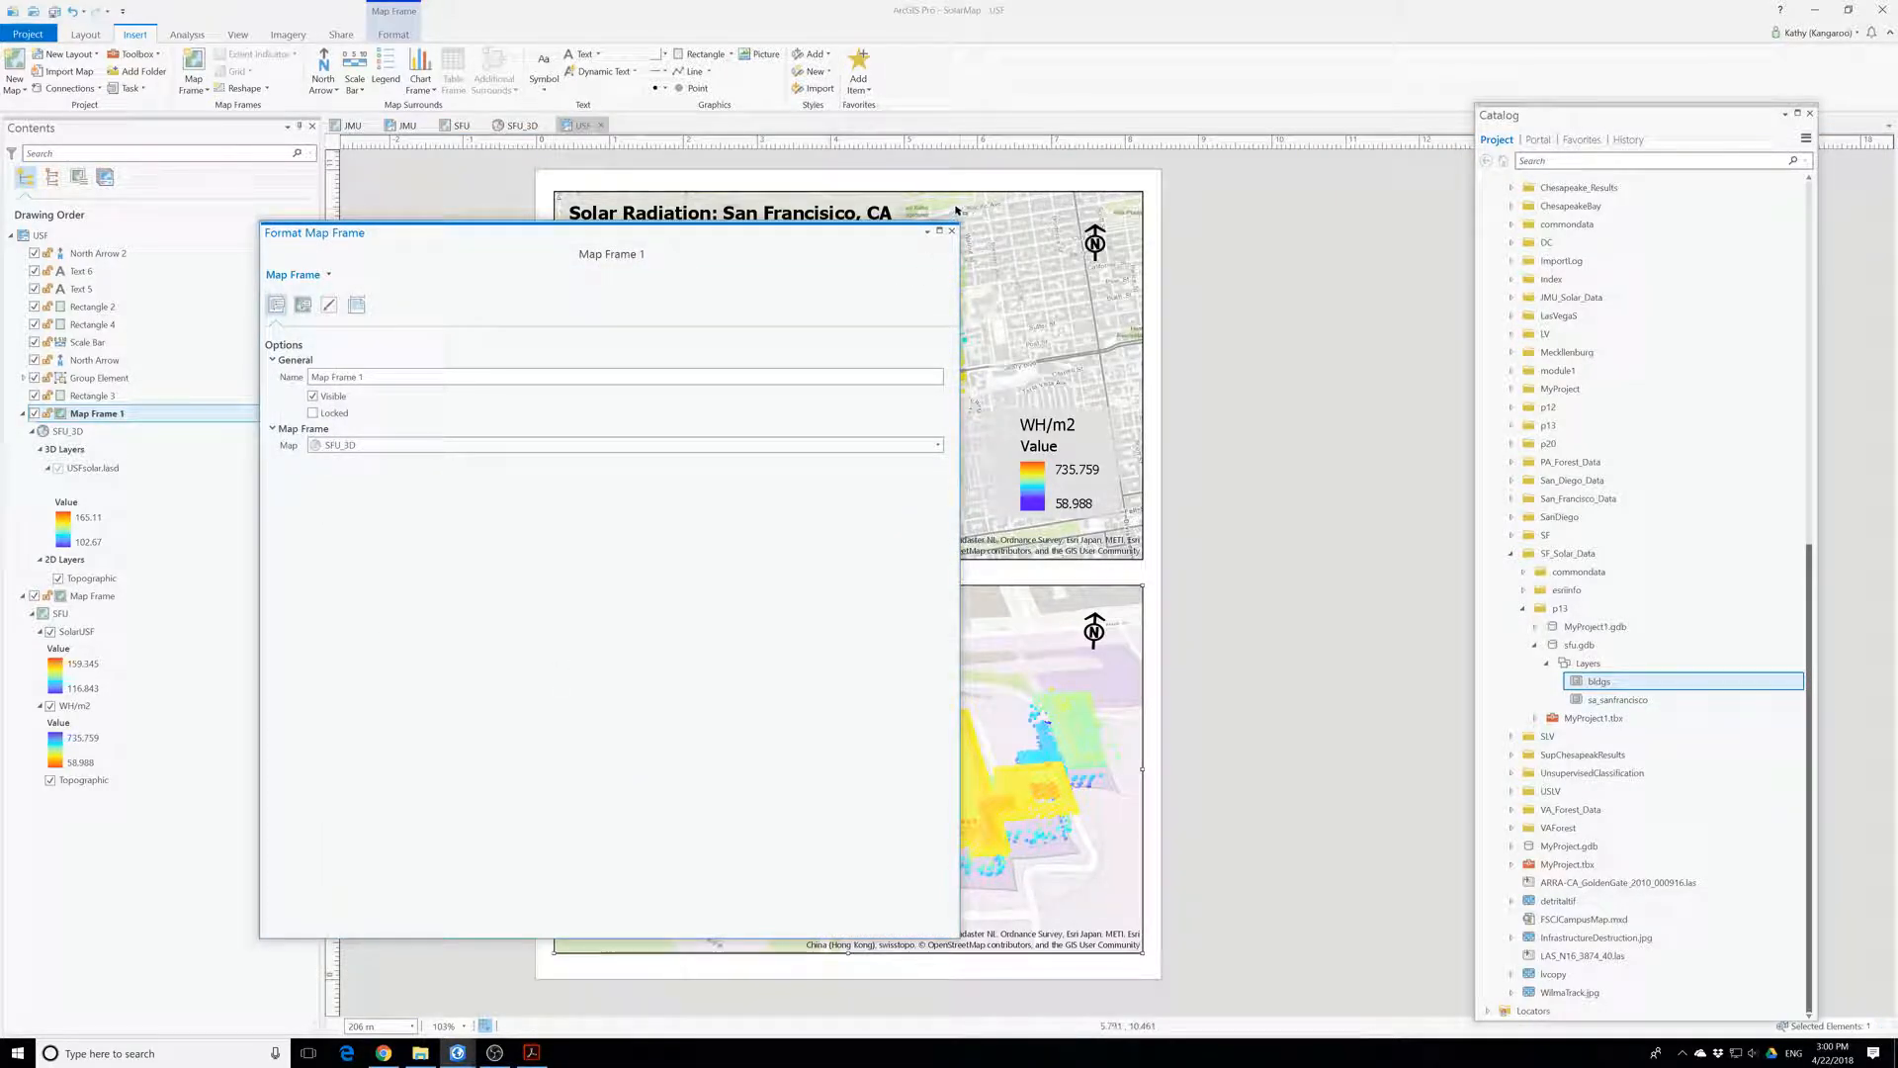
click(329, 306)
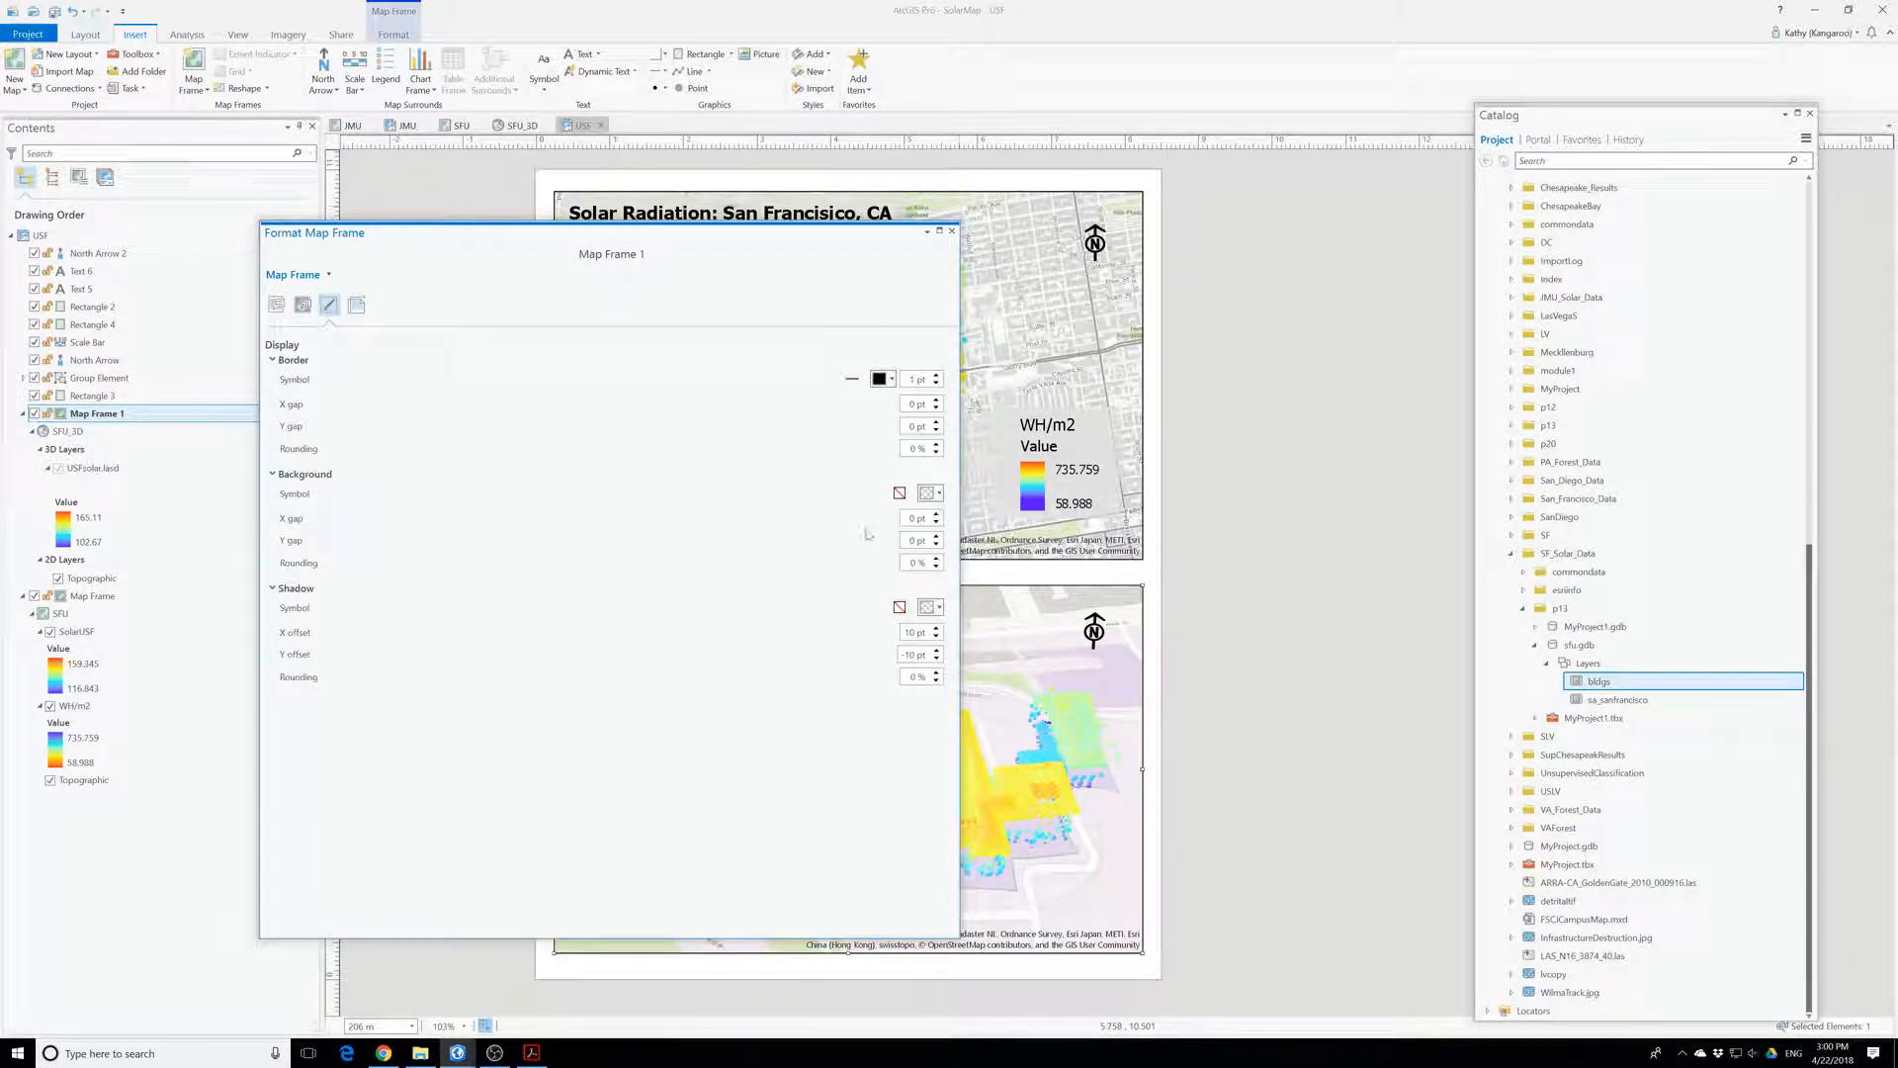
click(894, 380)
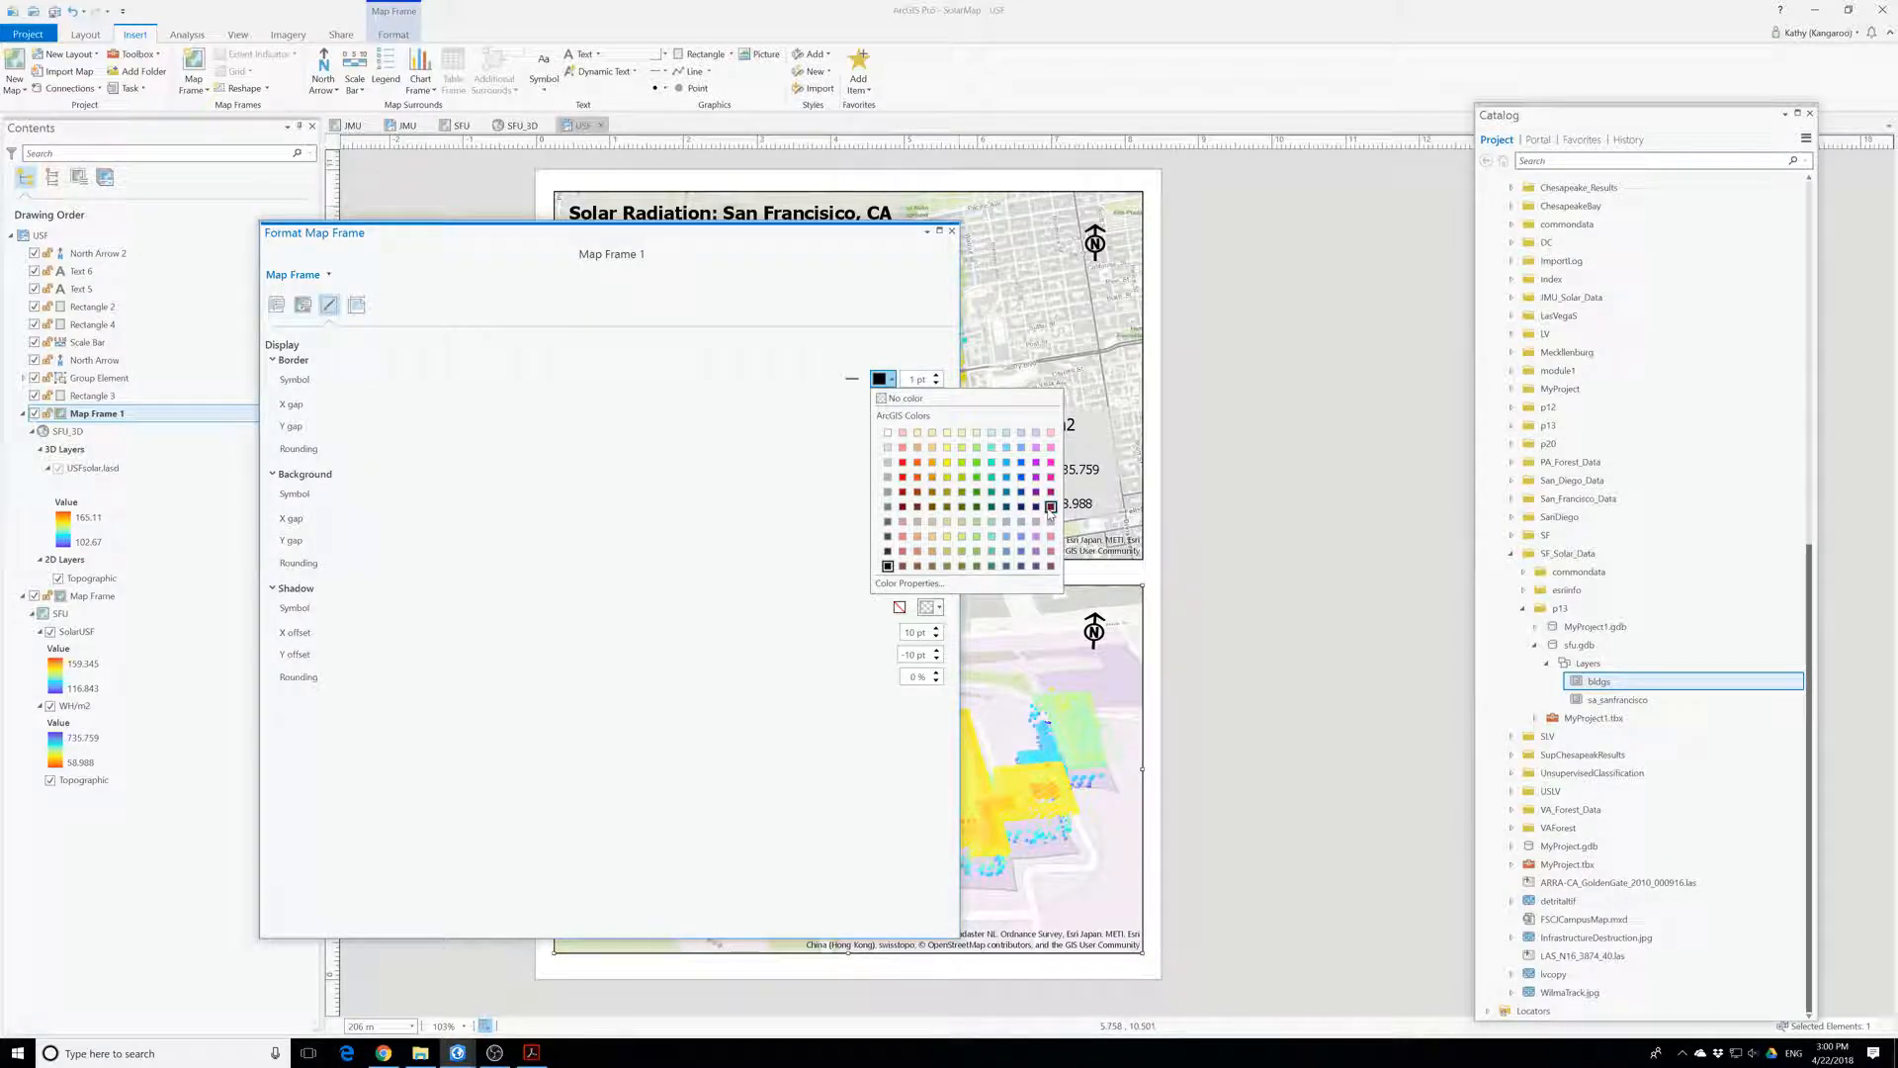
click(903, 492)
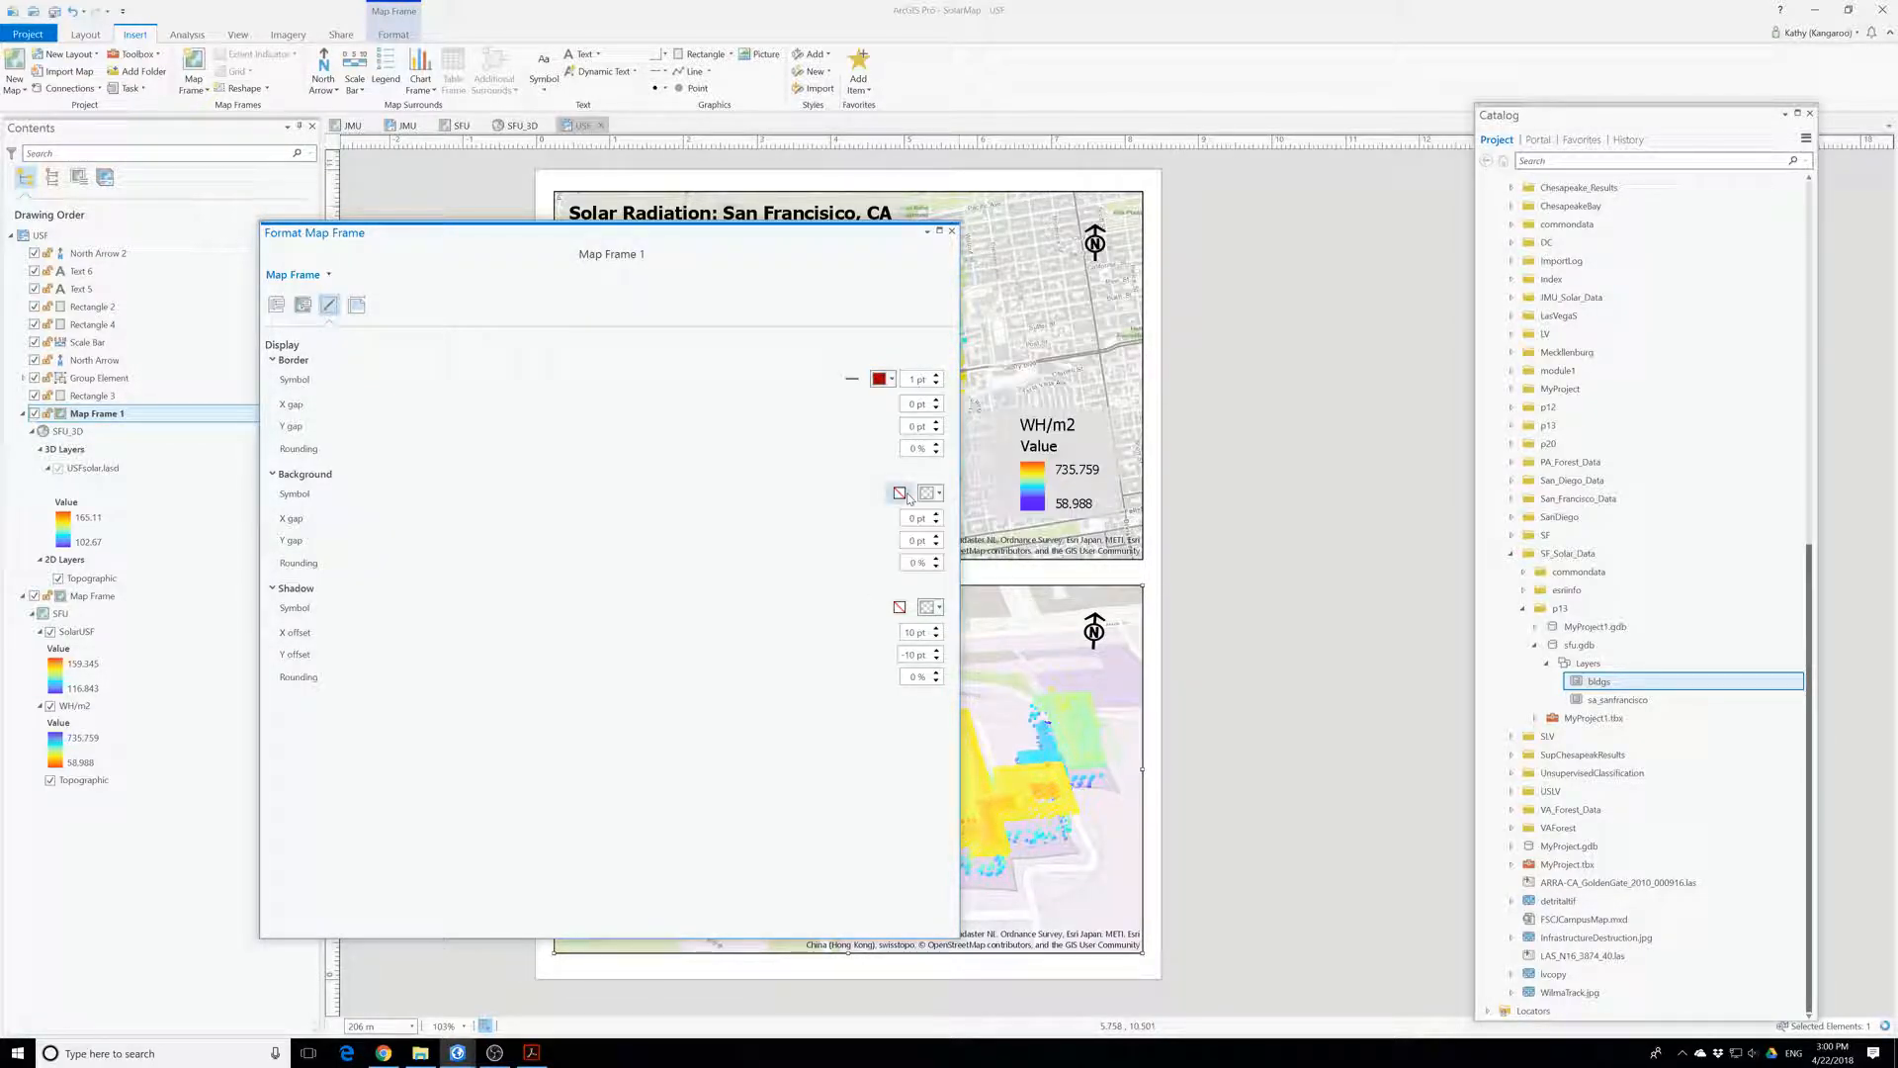
- Thicken the border of the University of San Francisco map frame and close its formatting
click(936, 376)
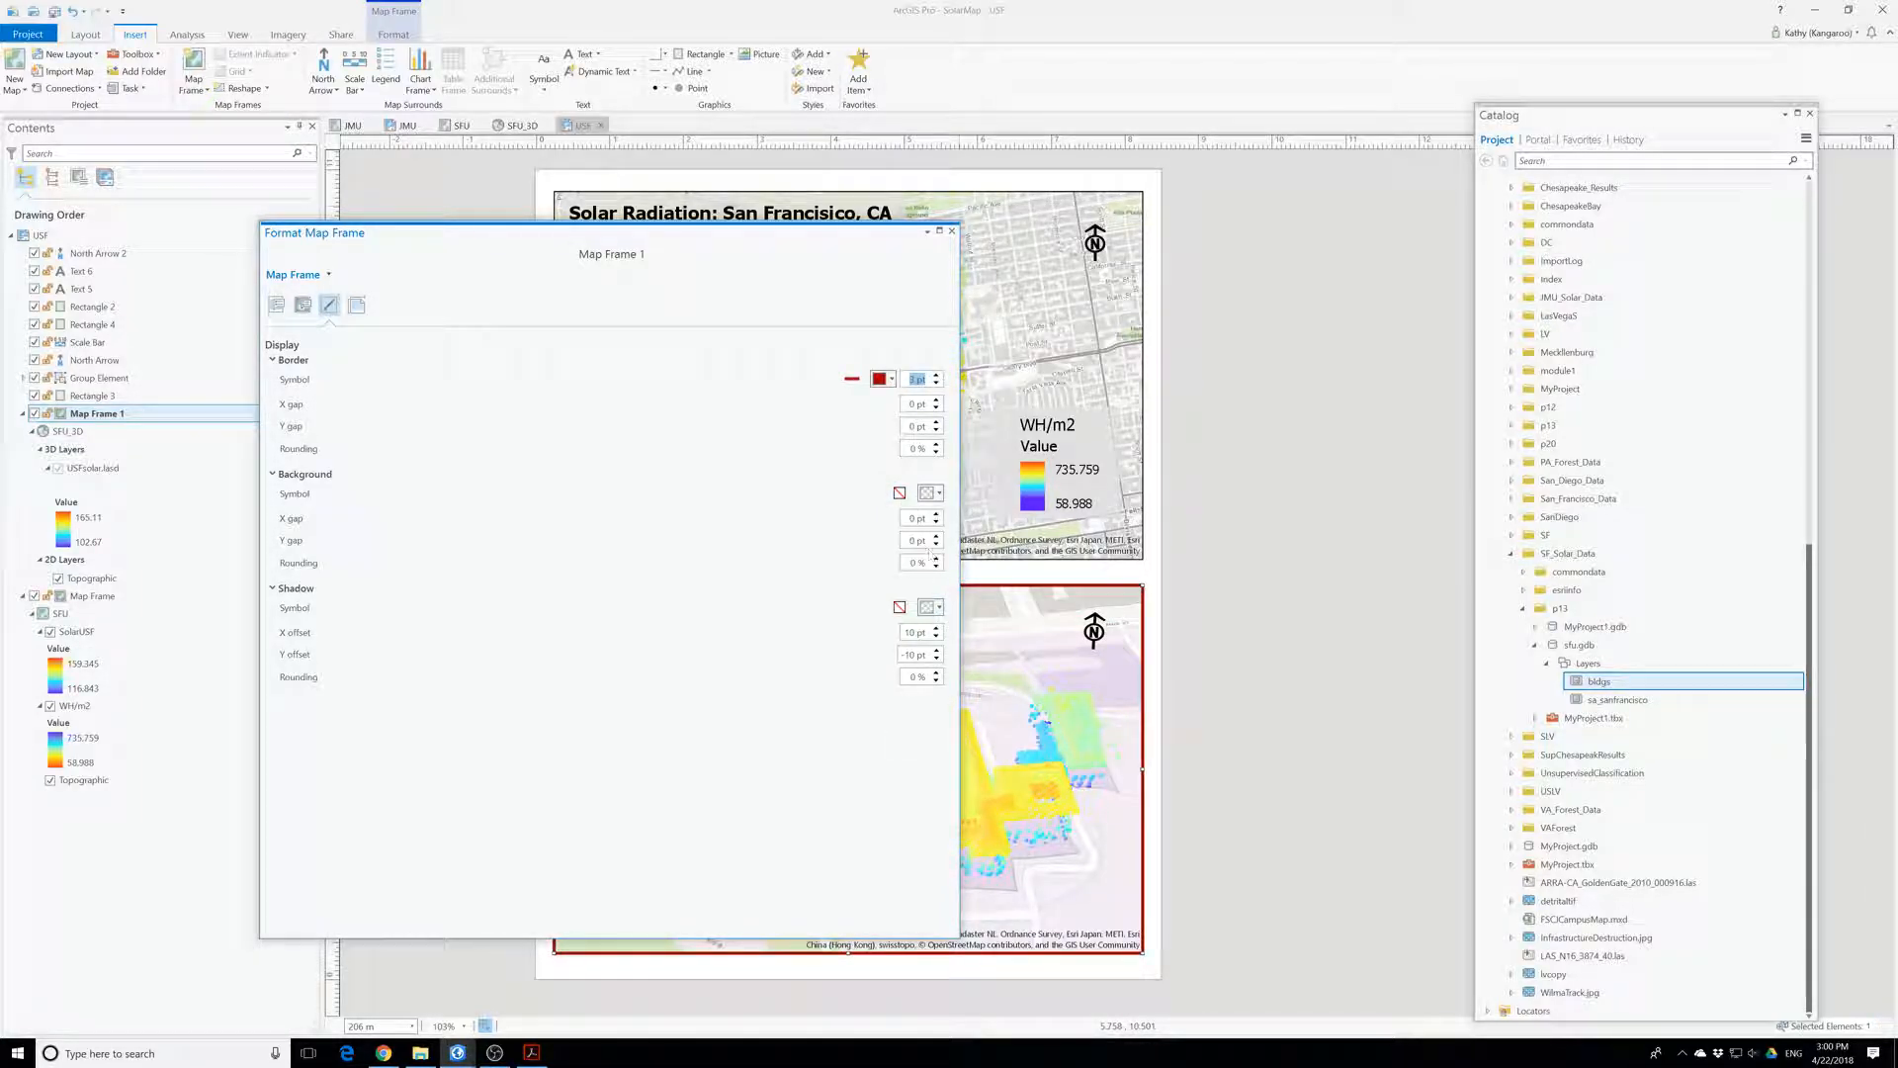
click(952, 231)
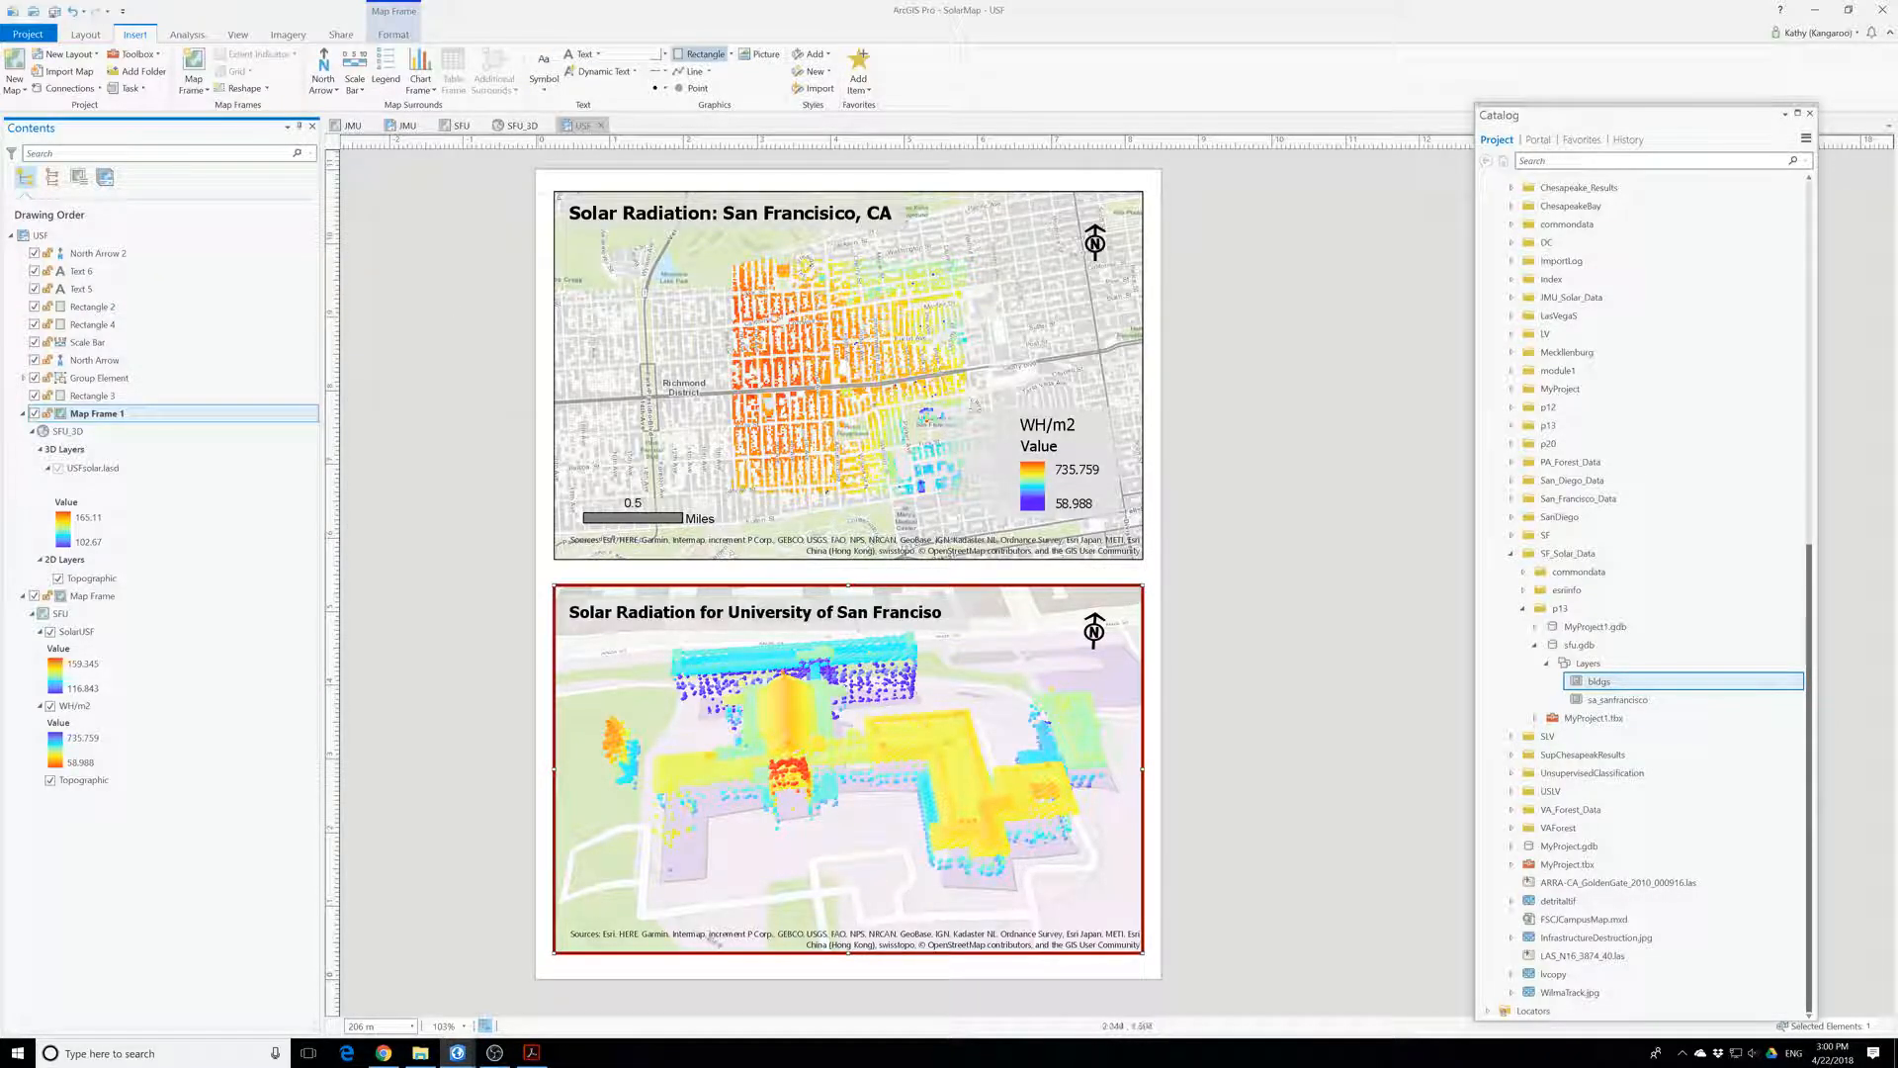
- Draw a rectangle about 0.97 by 0.49 in around the university campus on the San Francisco map and open its formatting
drag(905, 399, 977, 437)
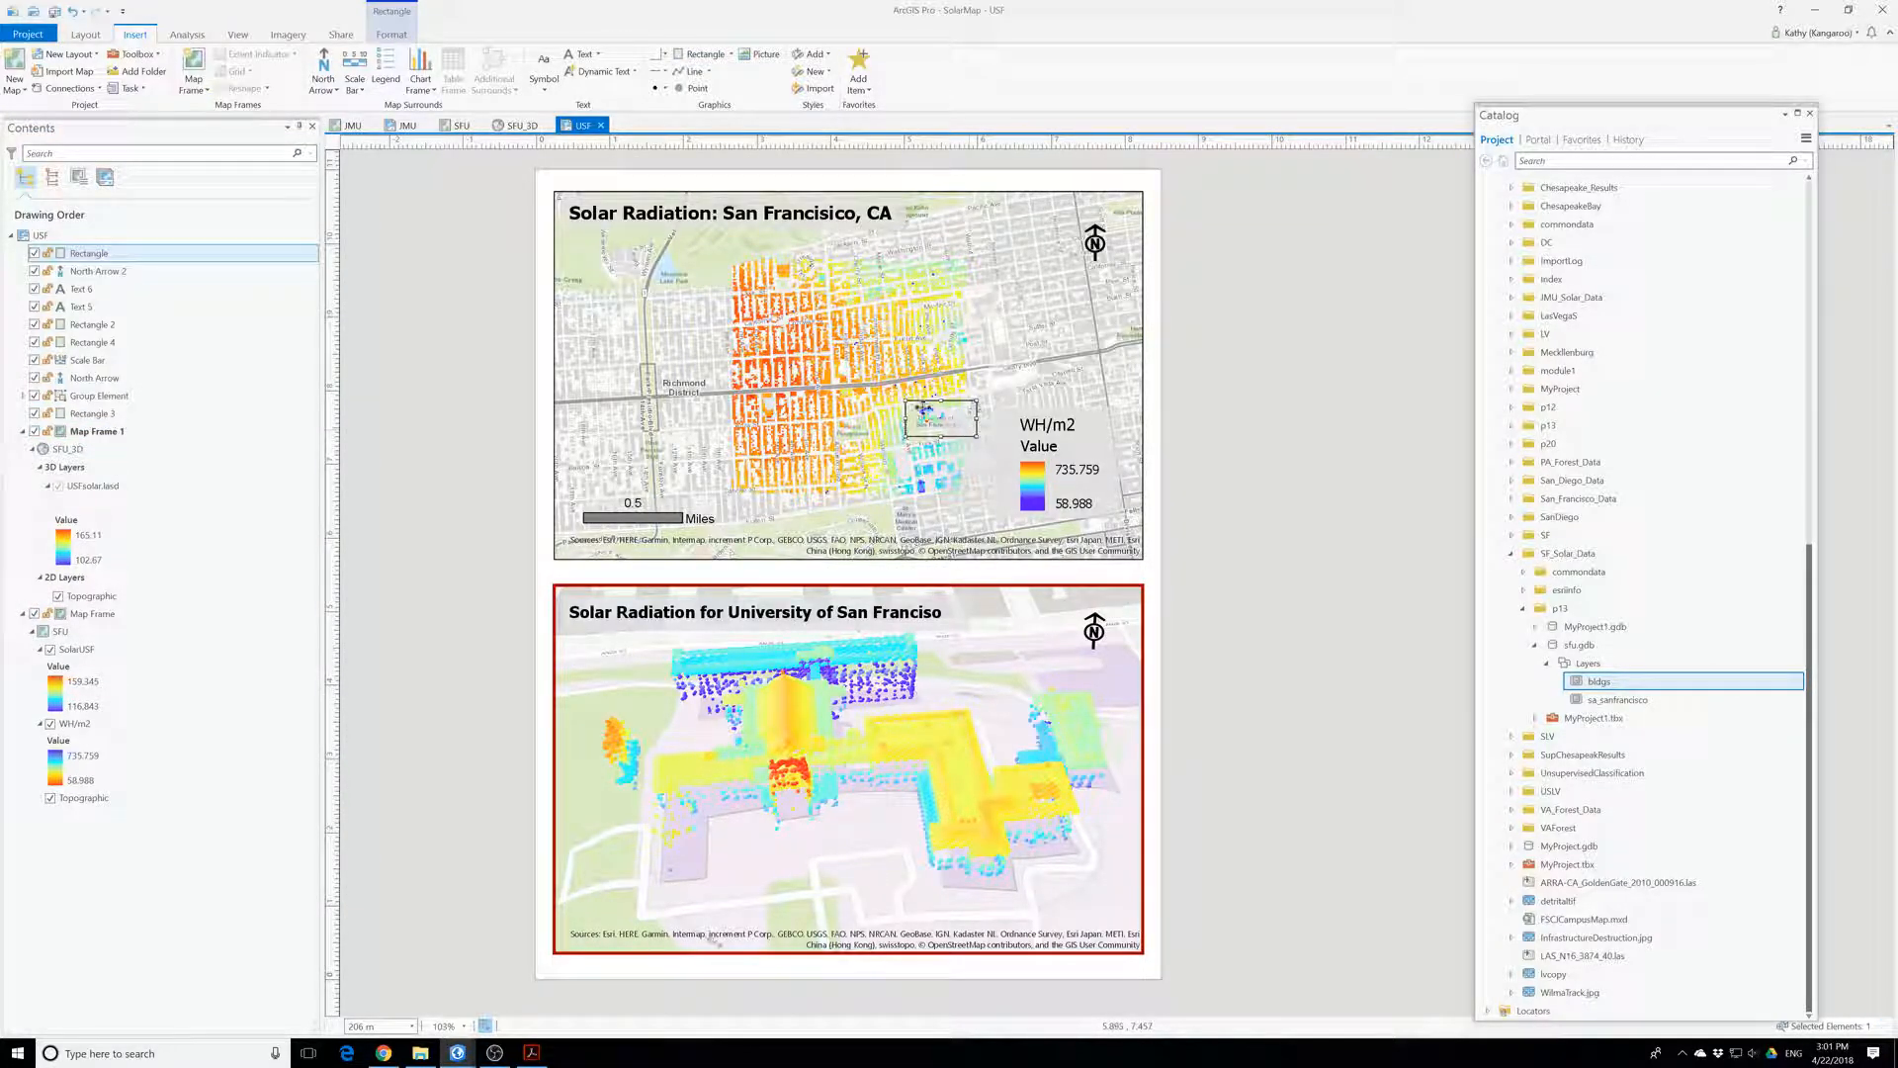
double_click(920, 396)
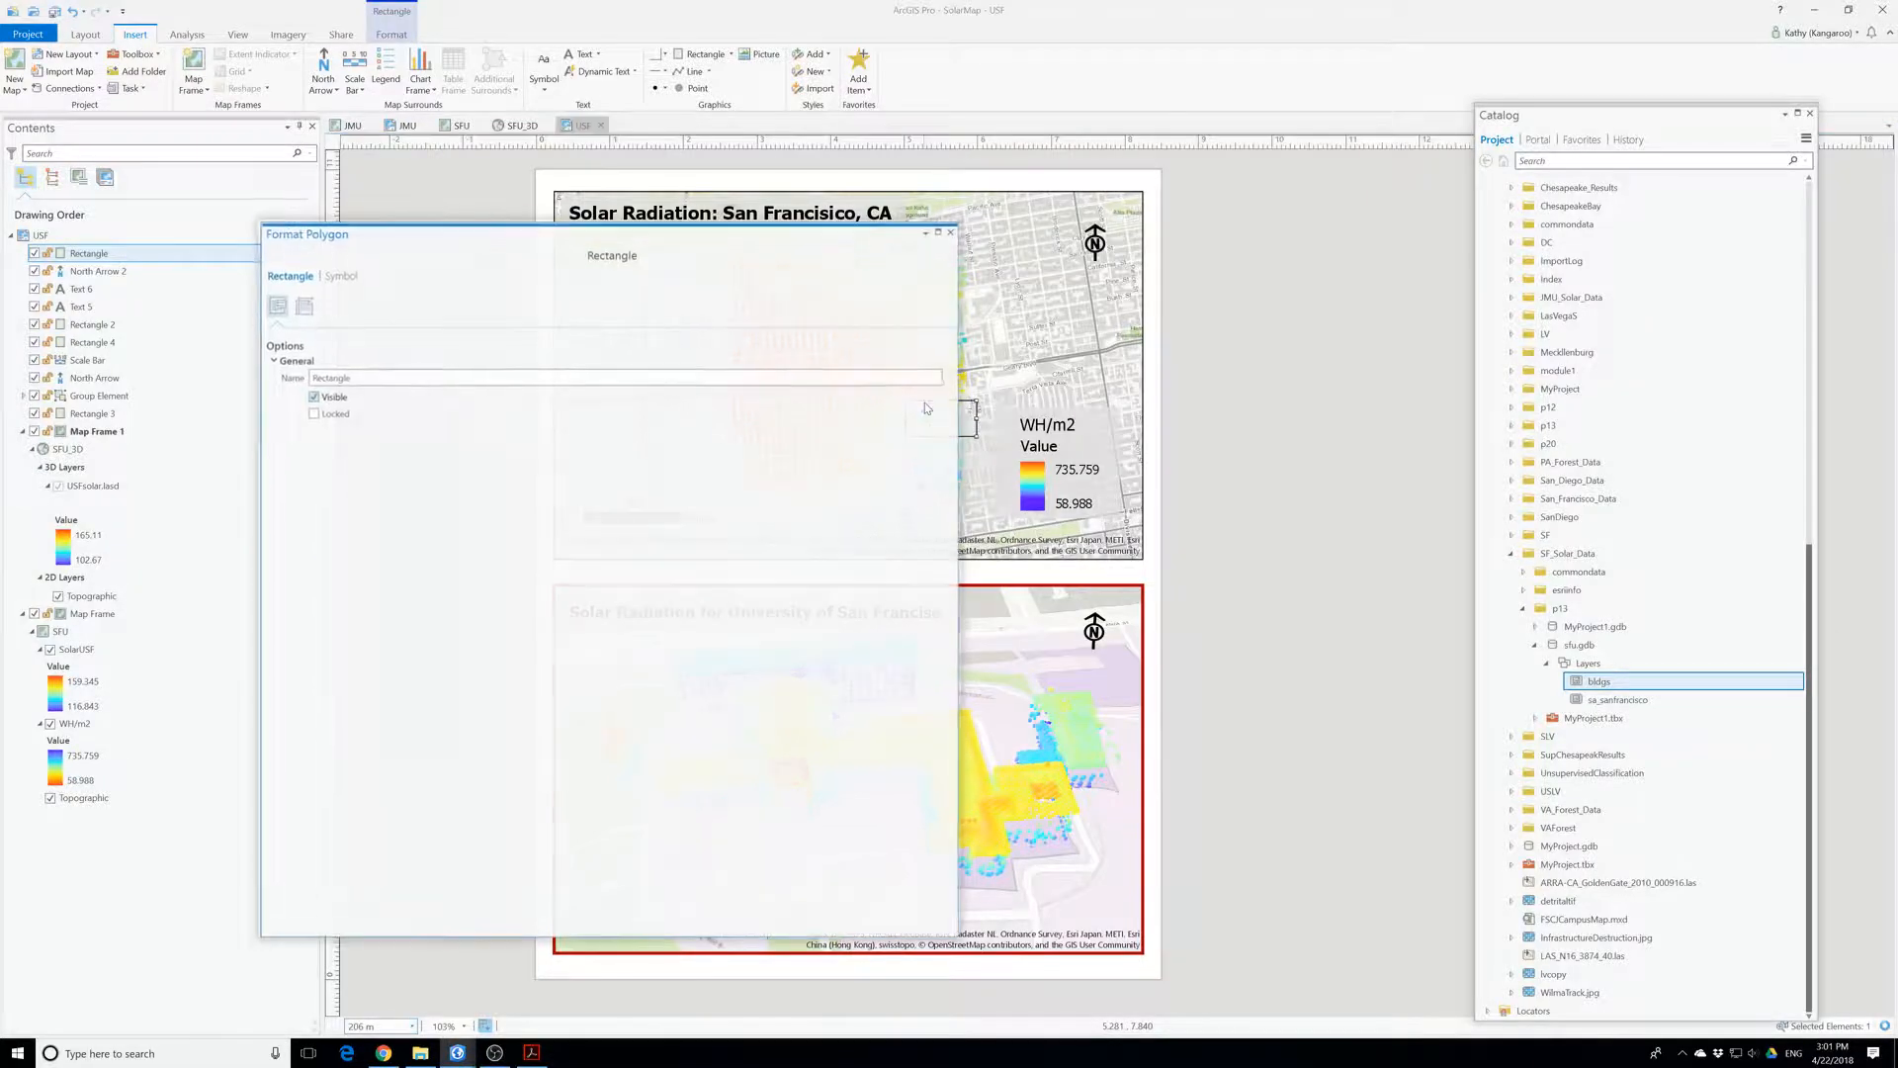
click(302, 304)
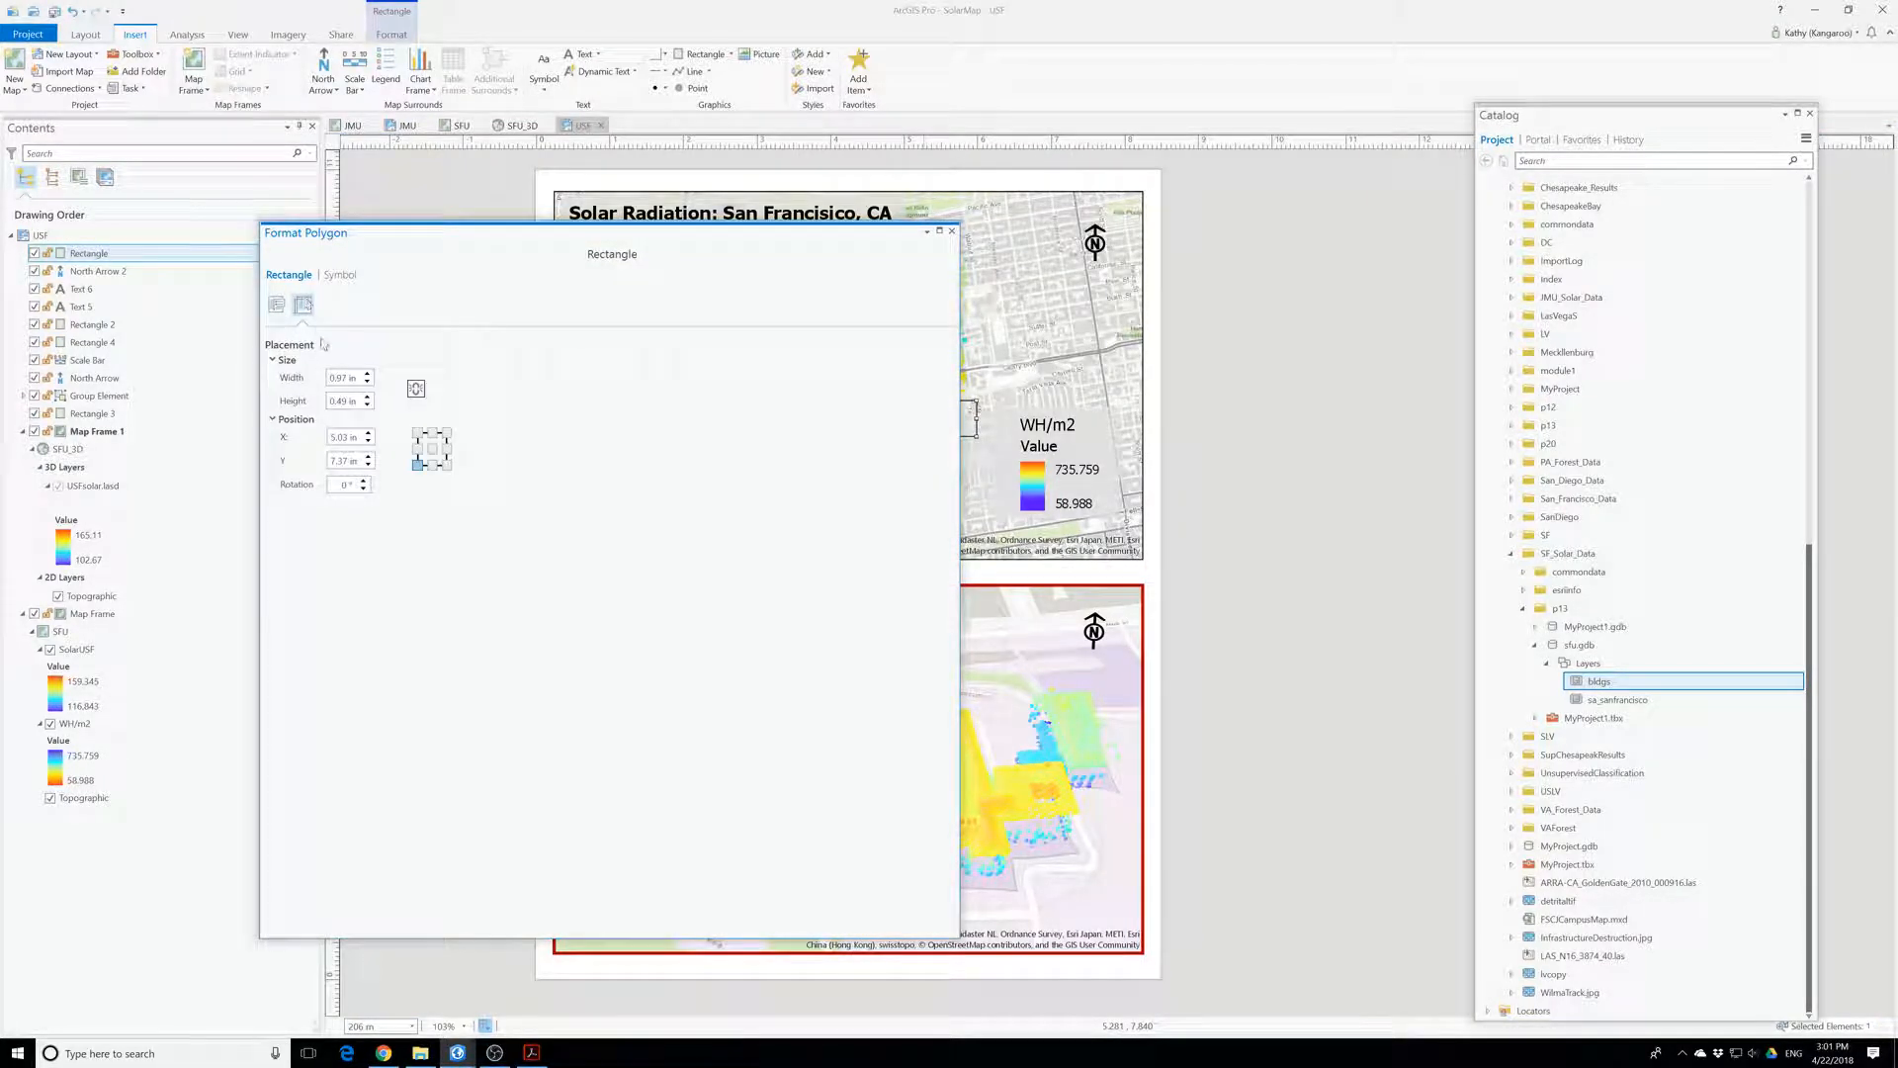
click(279, 304)
- Give the campus rectangle a dark orange-red outline with a width of 3 pt and apply it
click(340, 274)
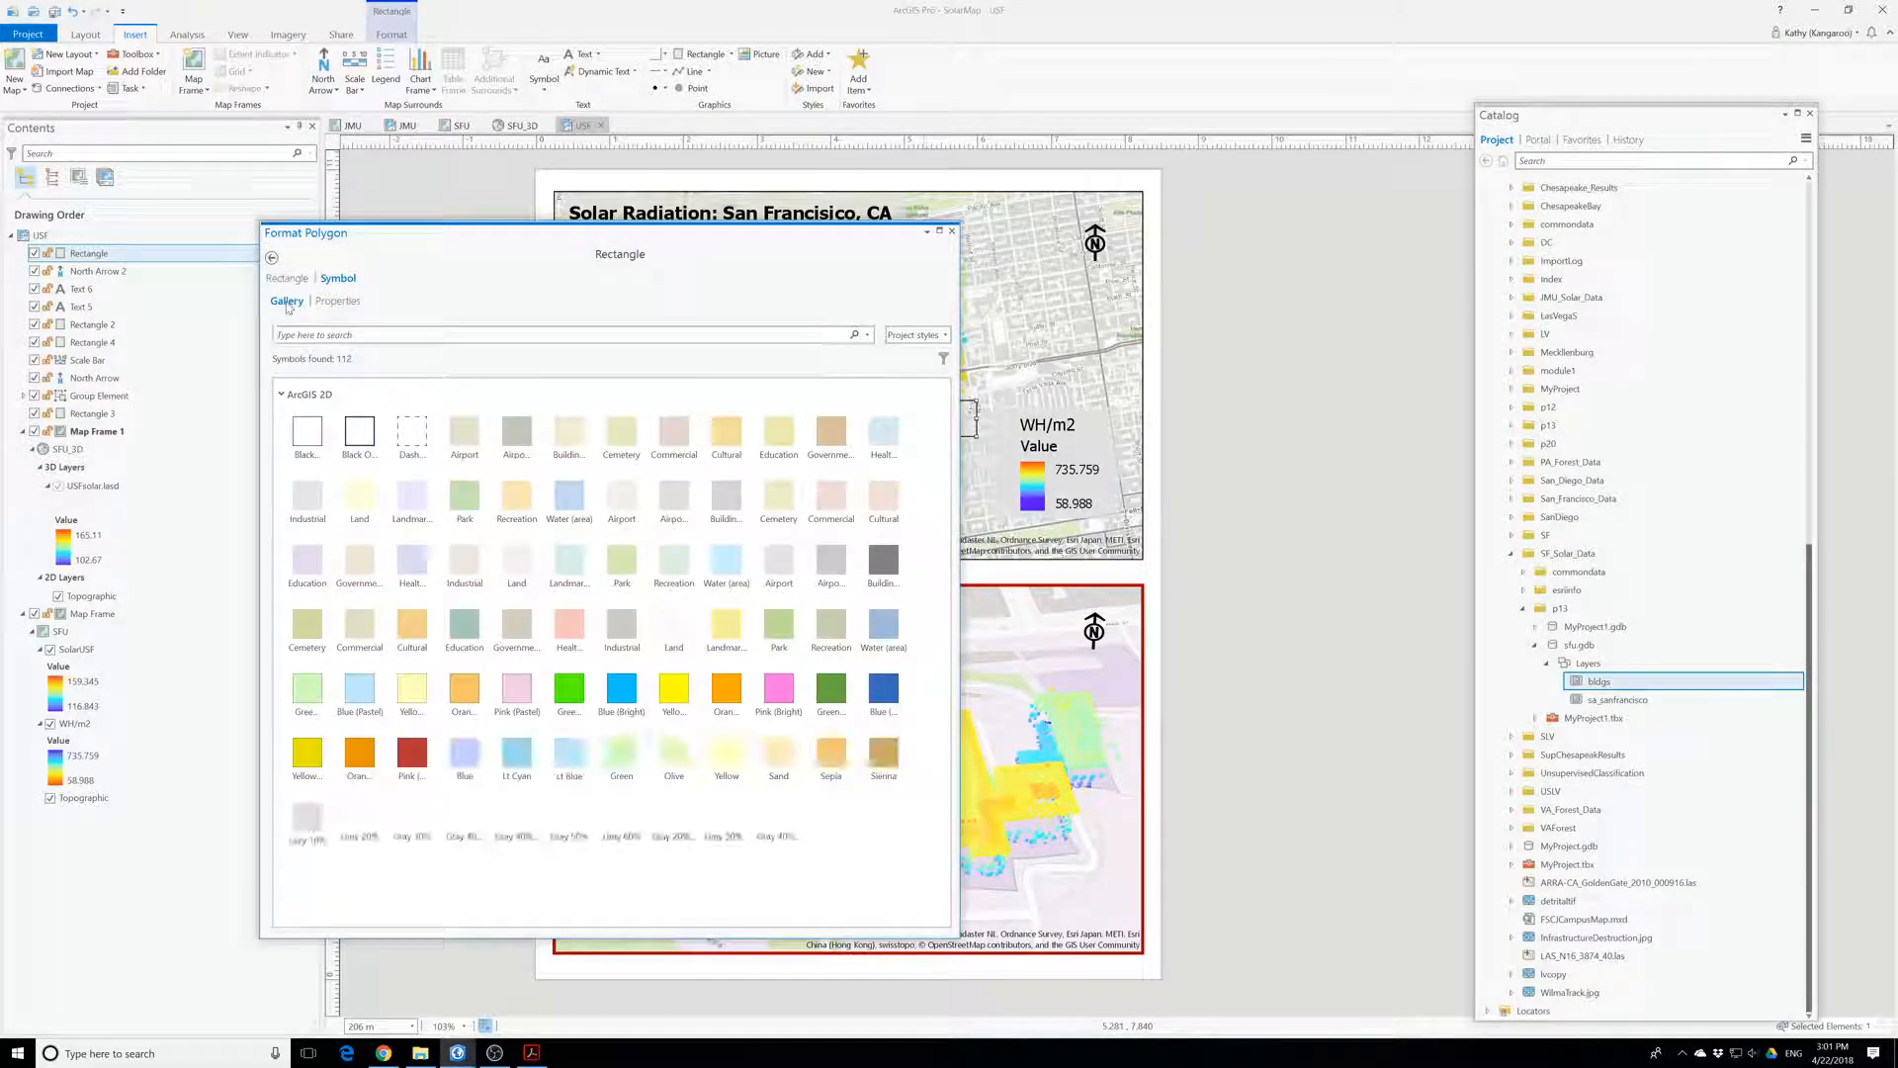
click(319, 301)
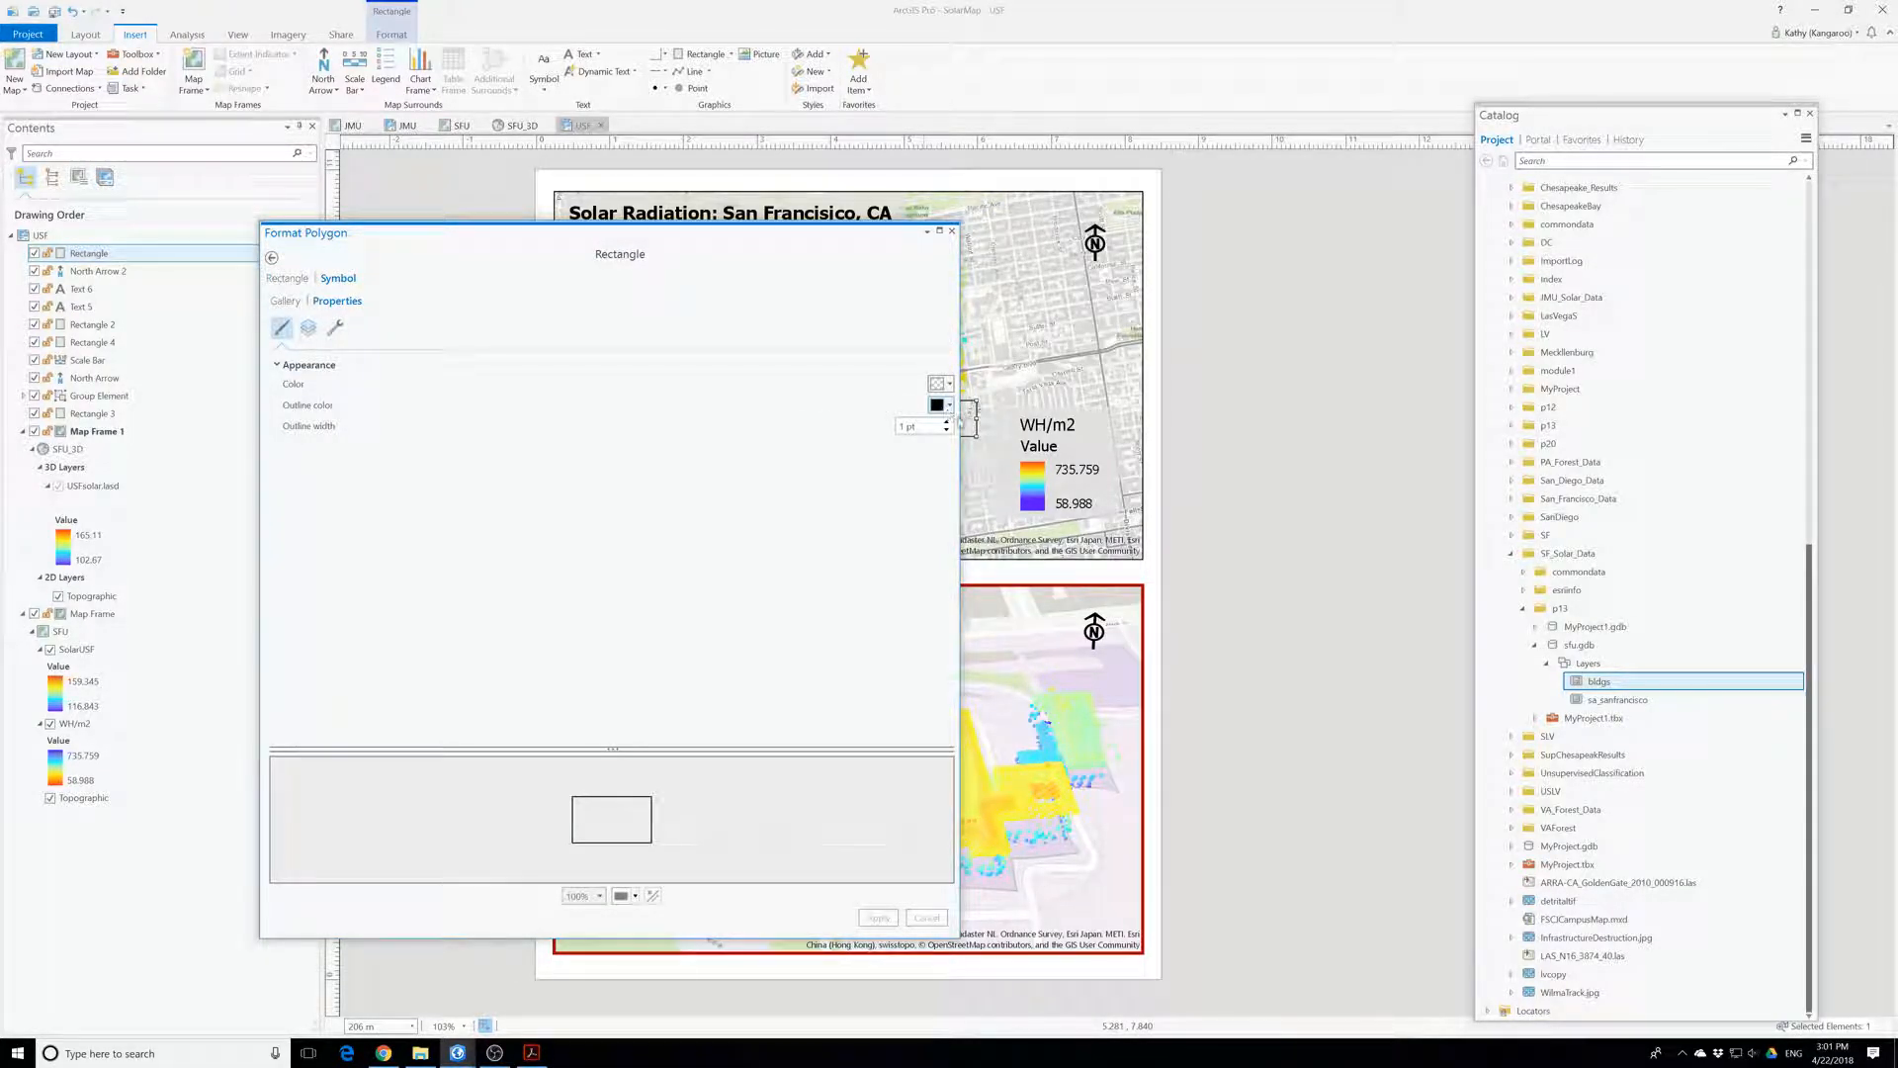
click(950, 406)
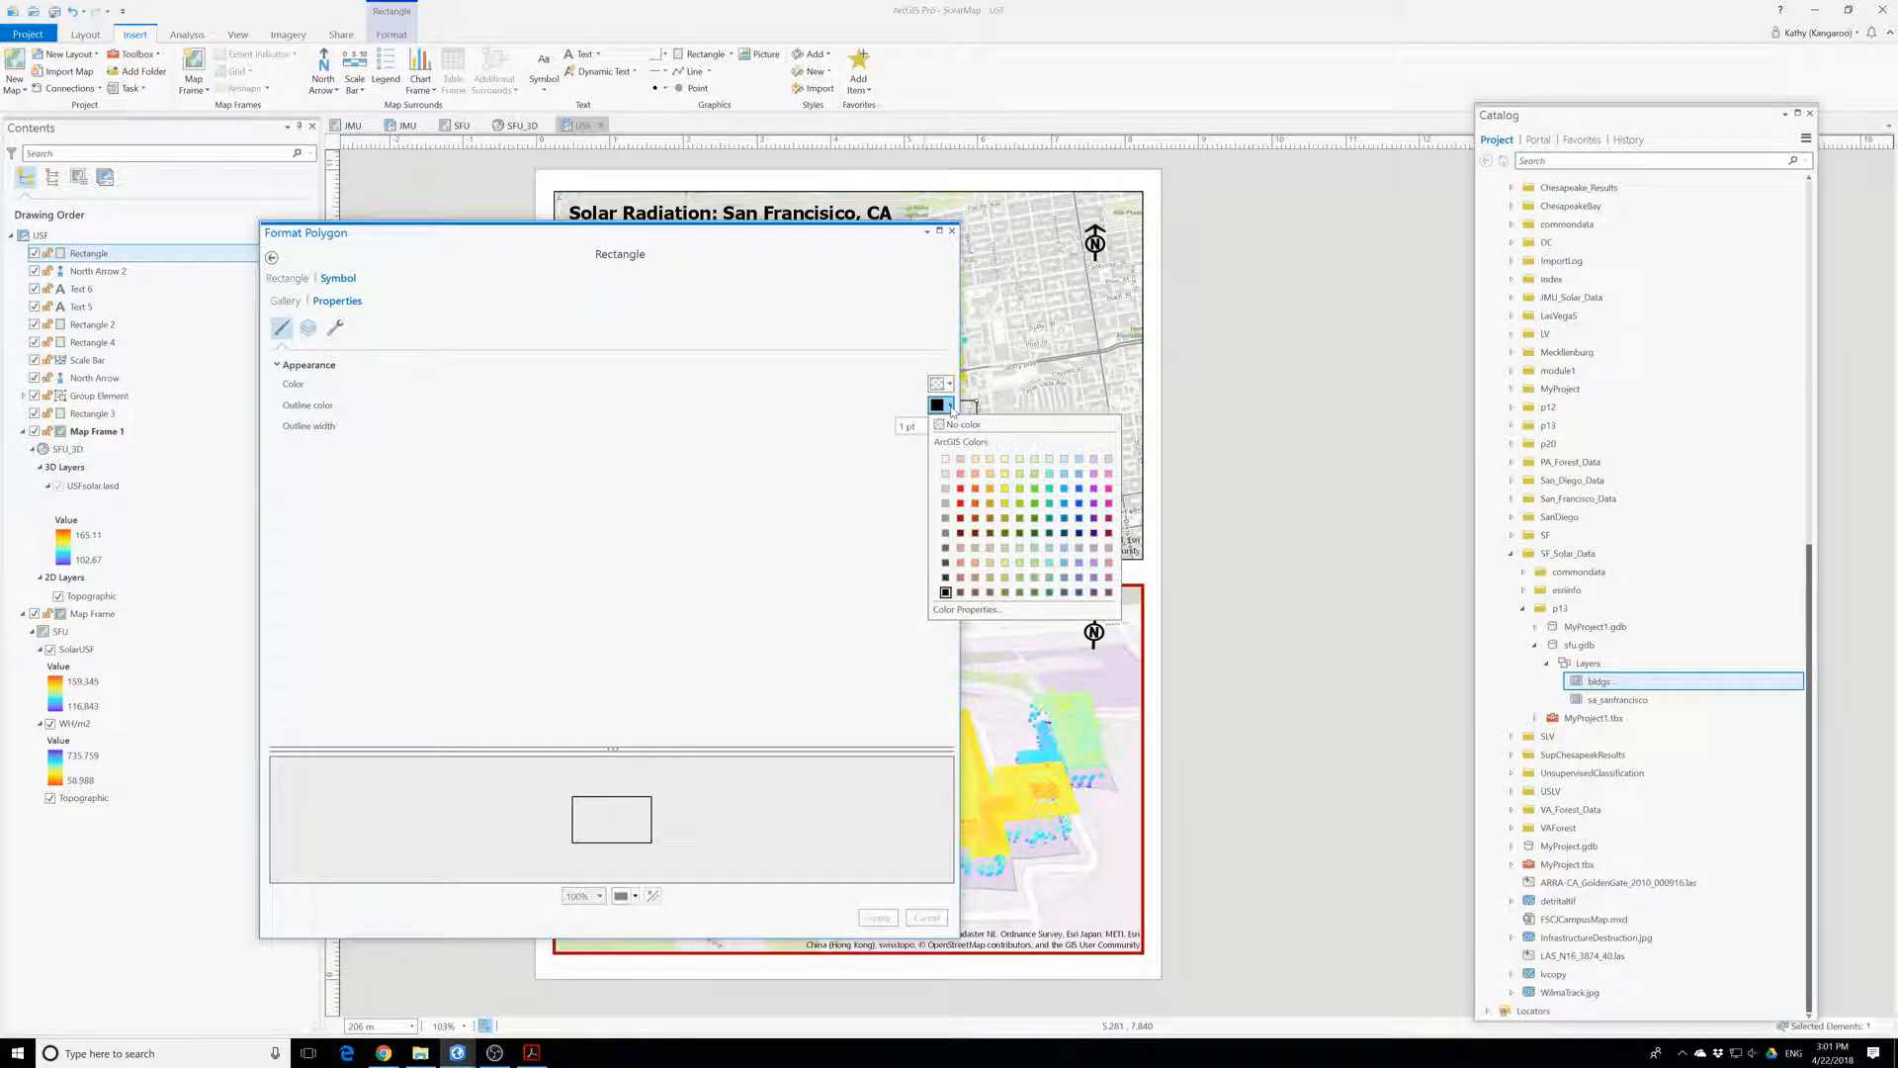
click(976, 518)
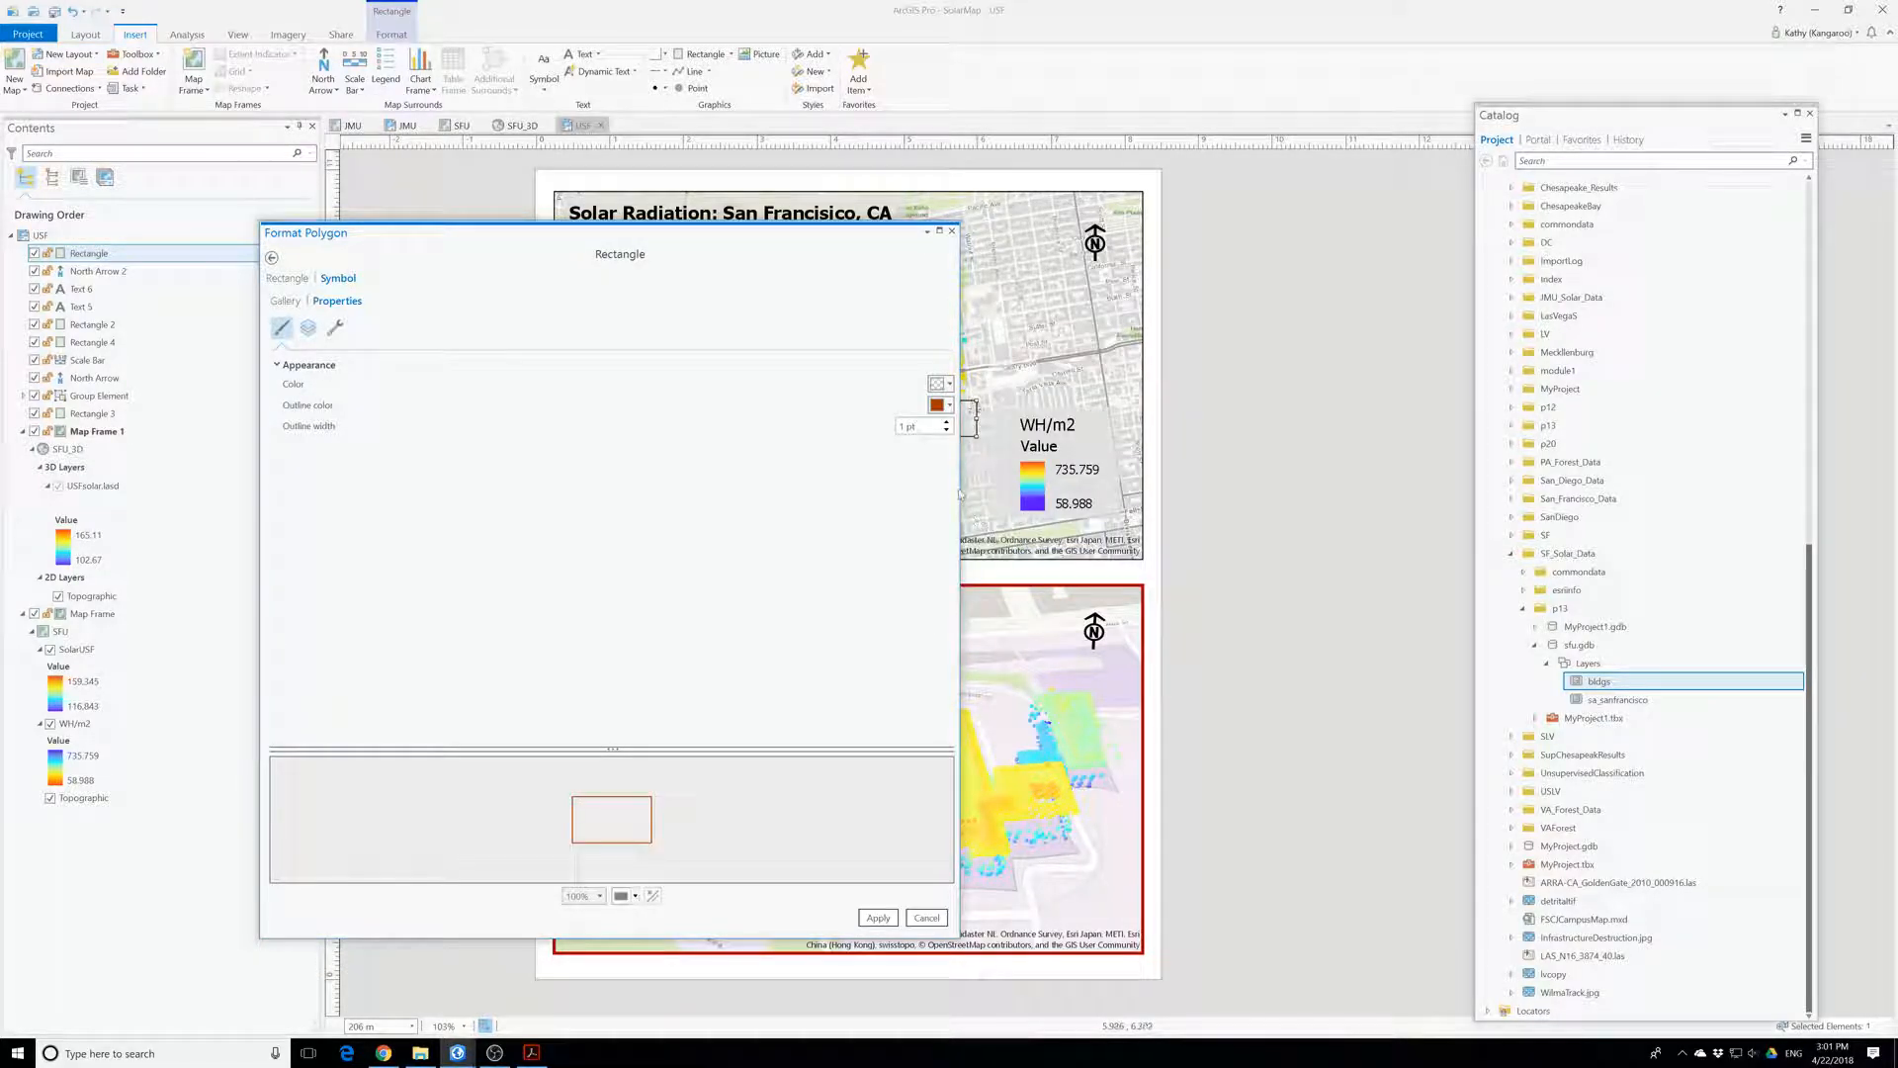
click(948, 385)
click(948, 386)
click(945, 422)
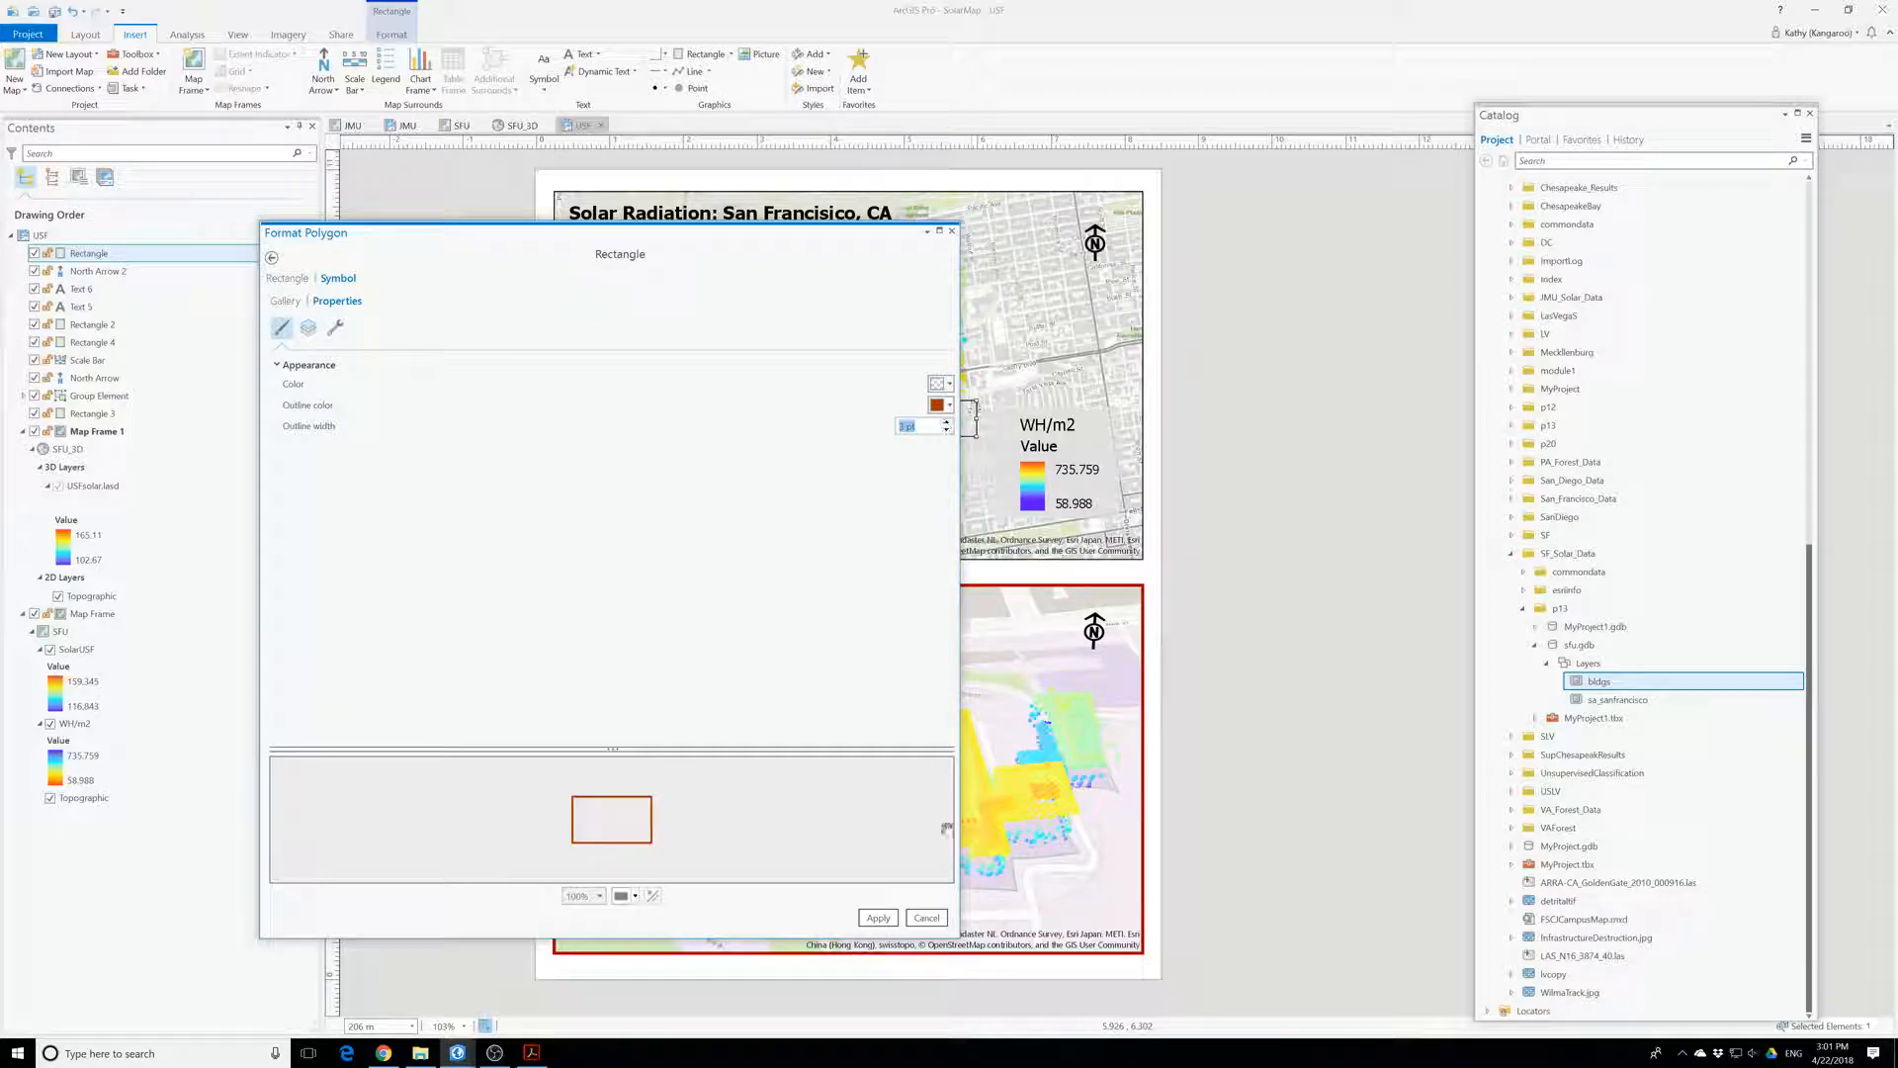
click(878, 917)
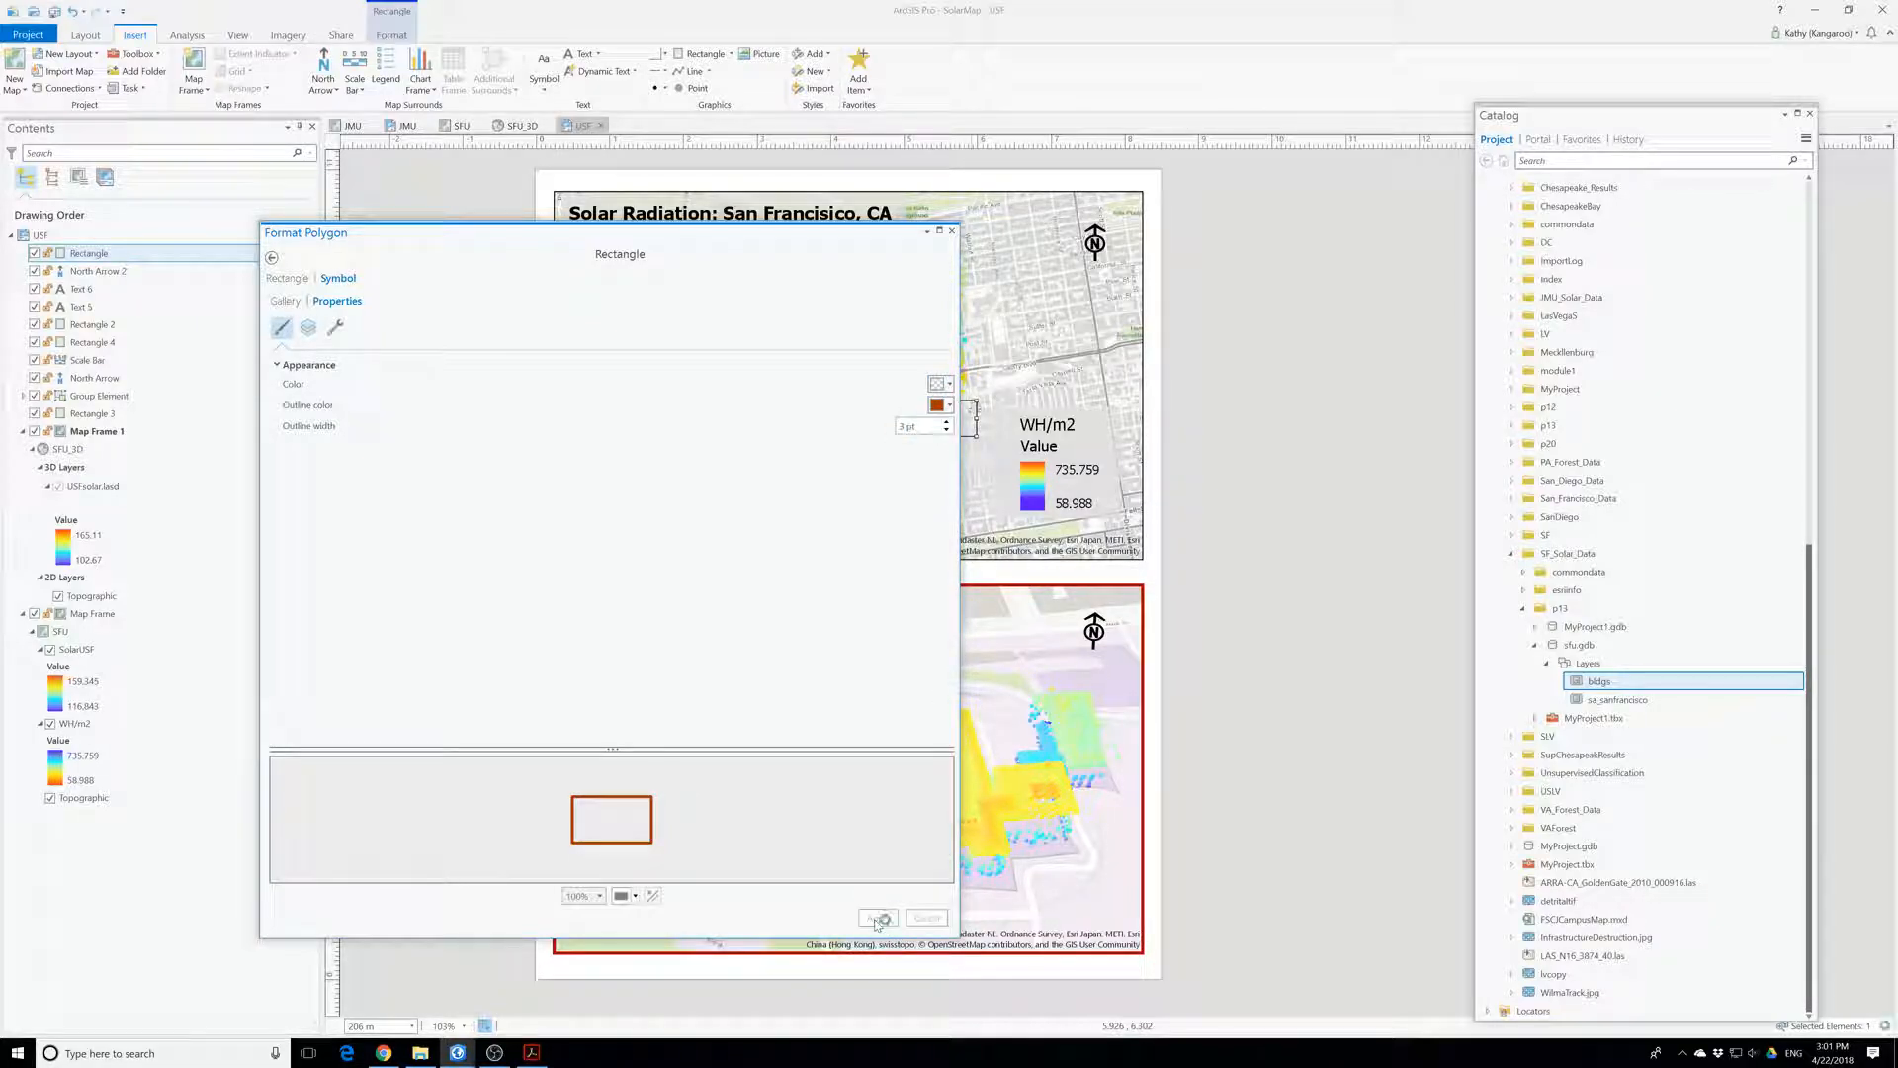
click(952, 231)
click(1296, 502)
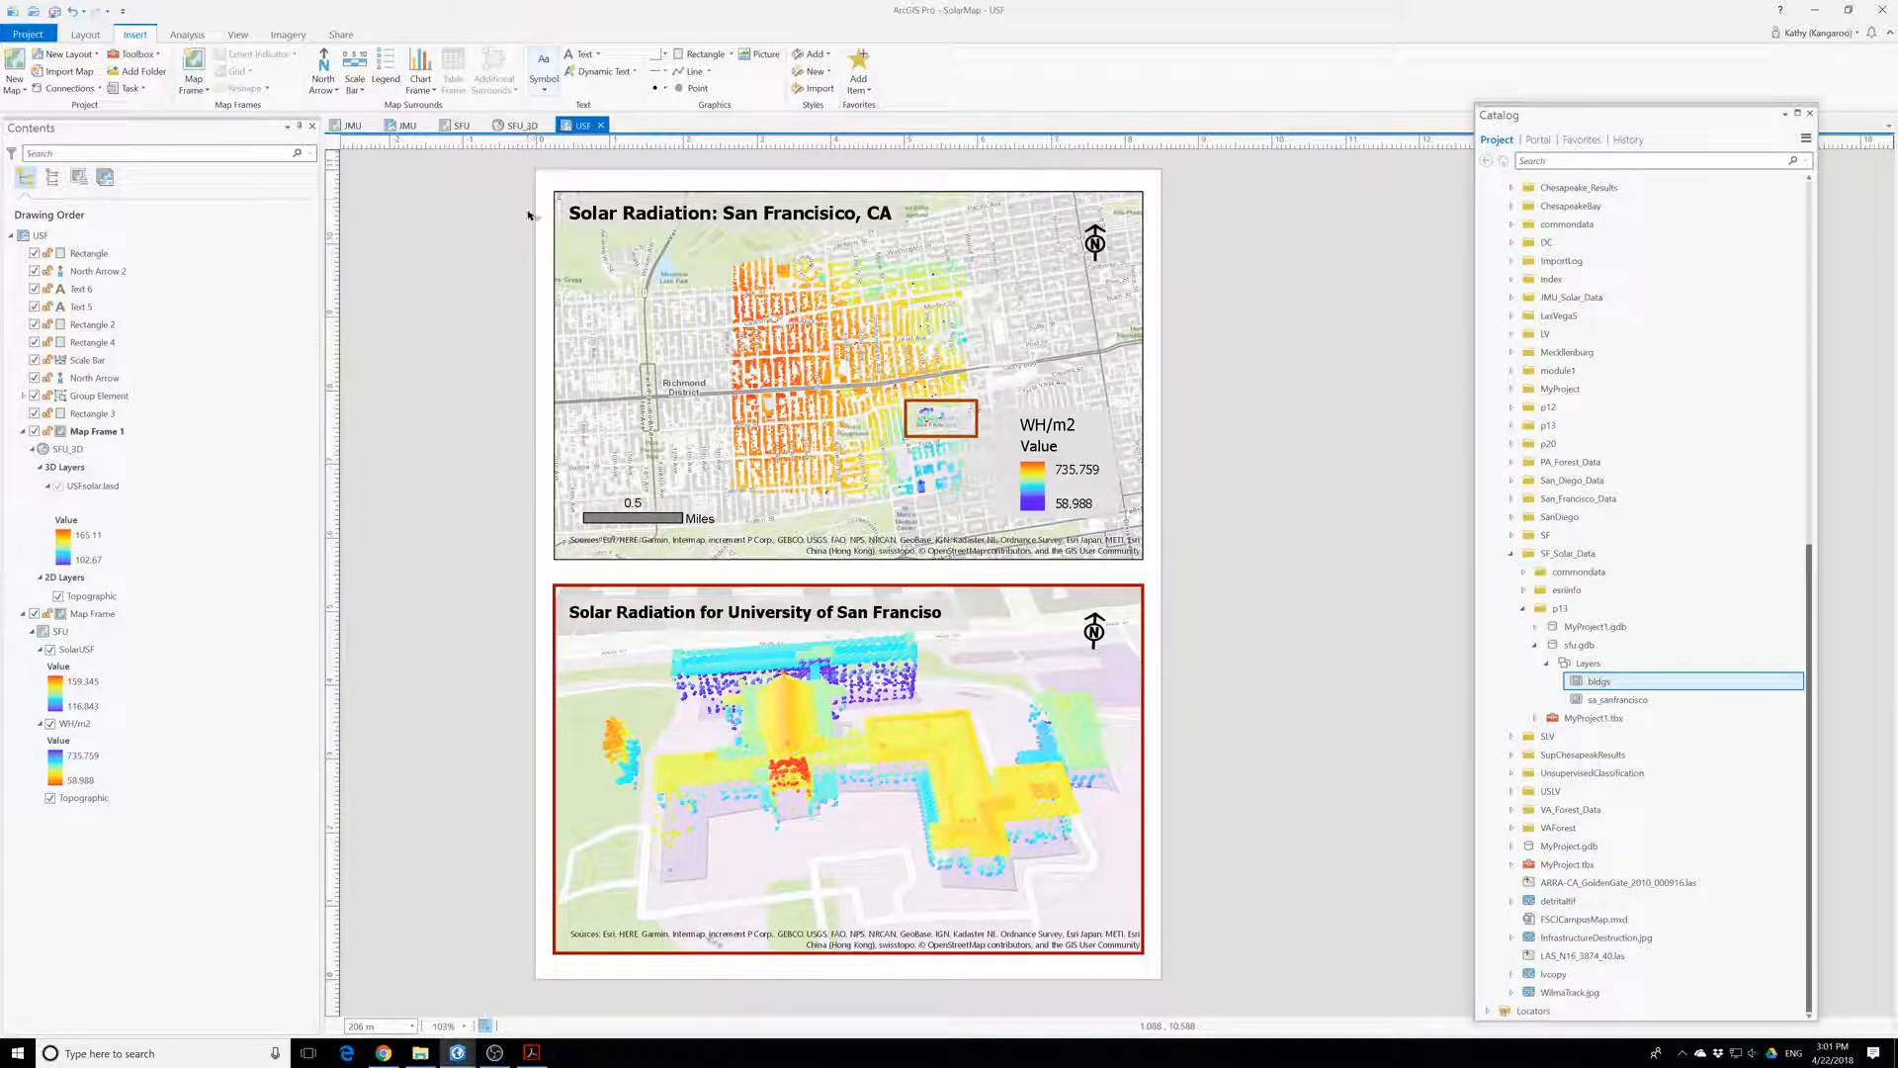
- Set the San Francisco map frame's scale to 1:20,539
click(578, 384)
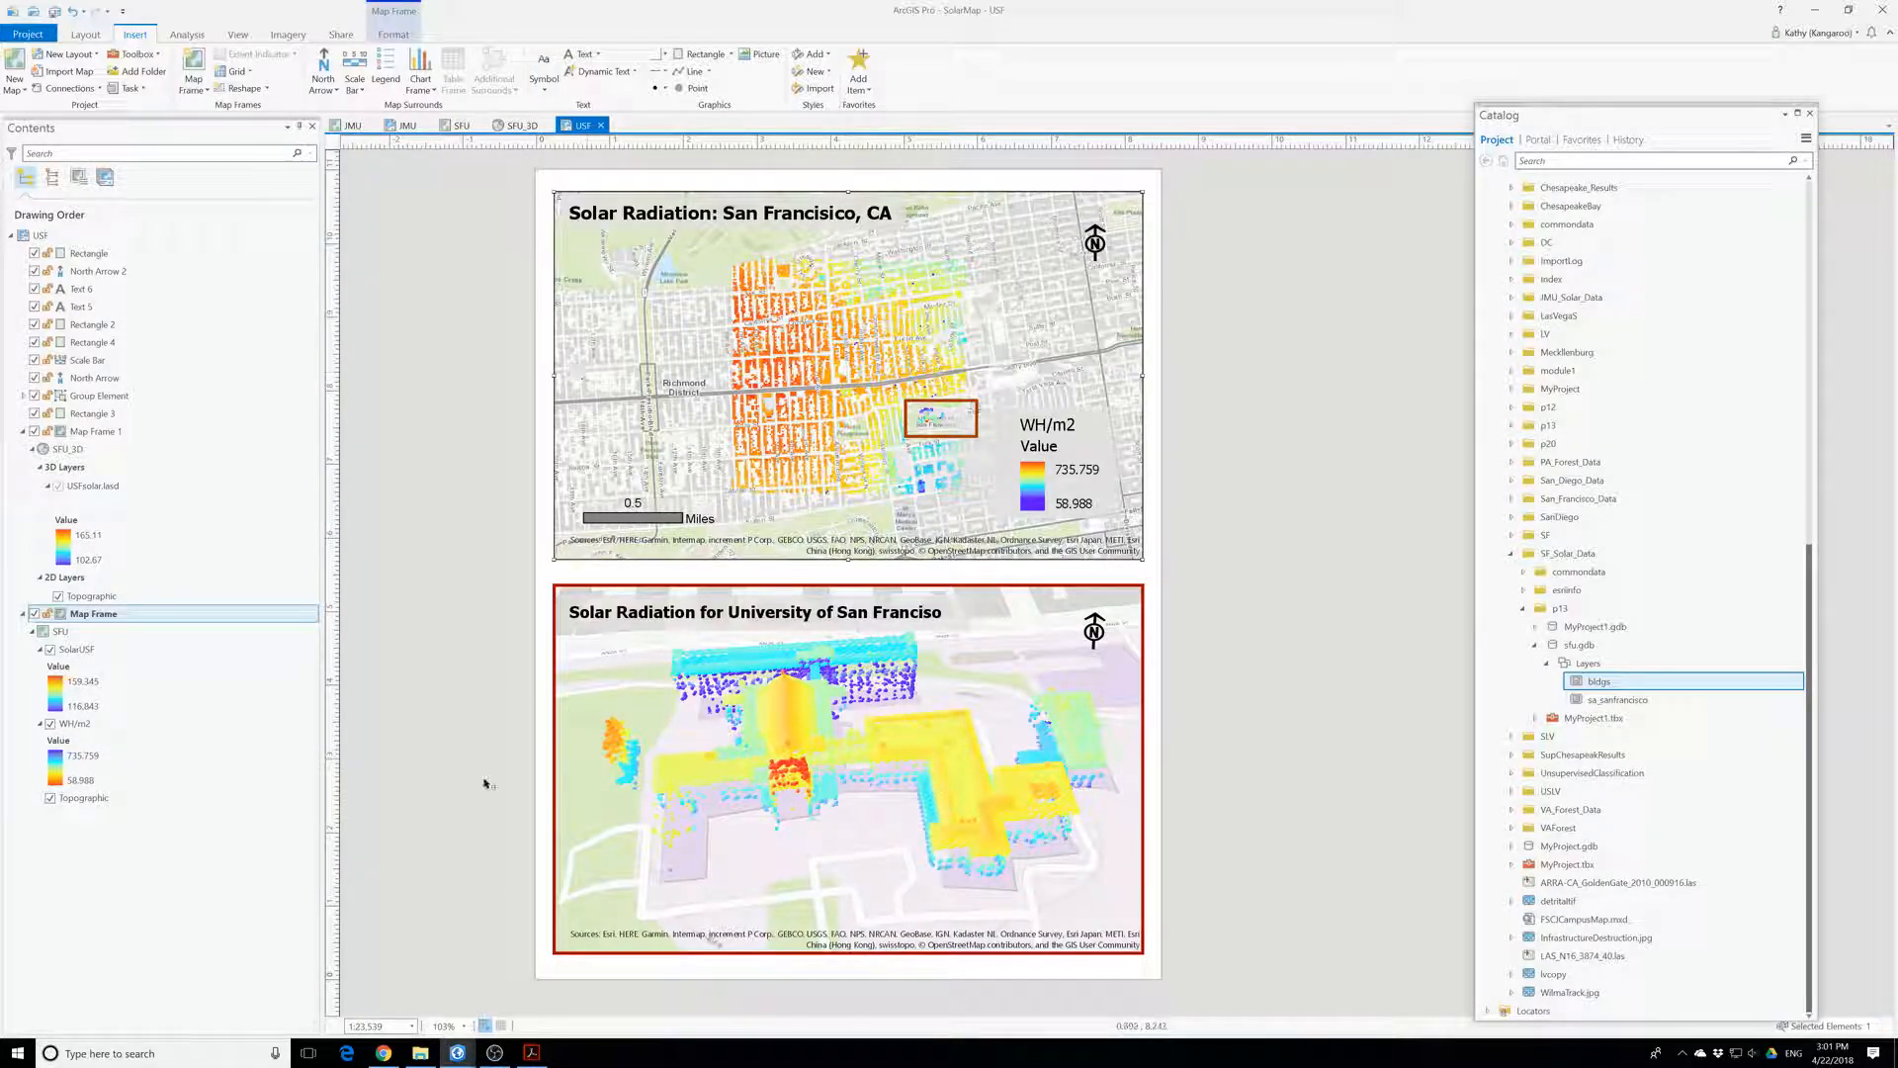
click(407, 1028)
key(Return)
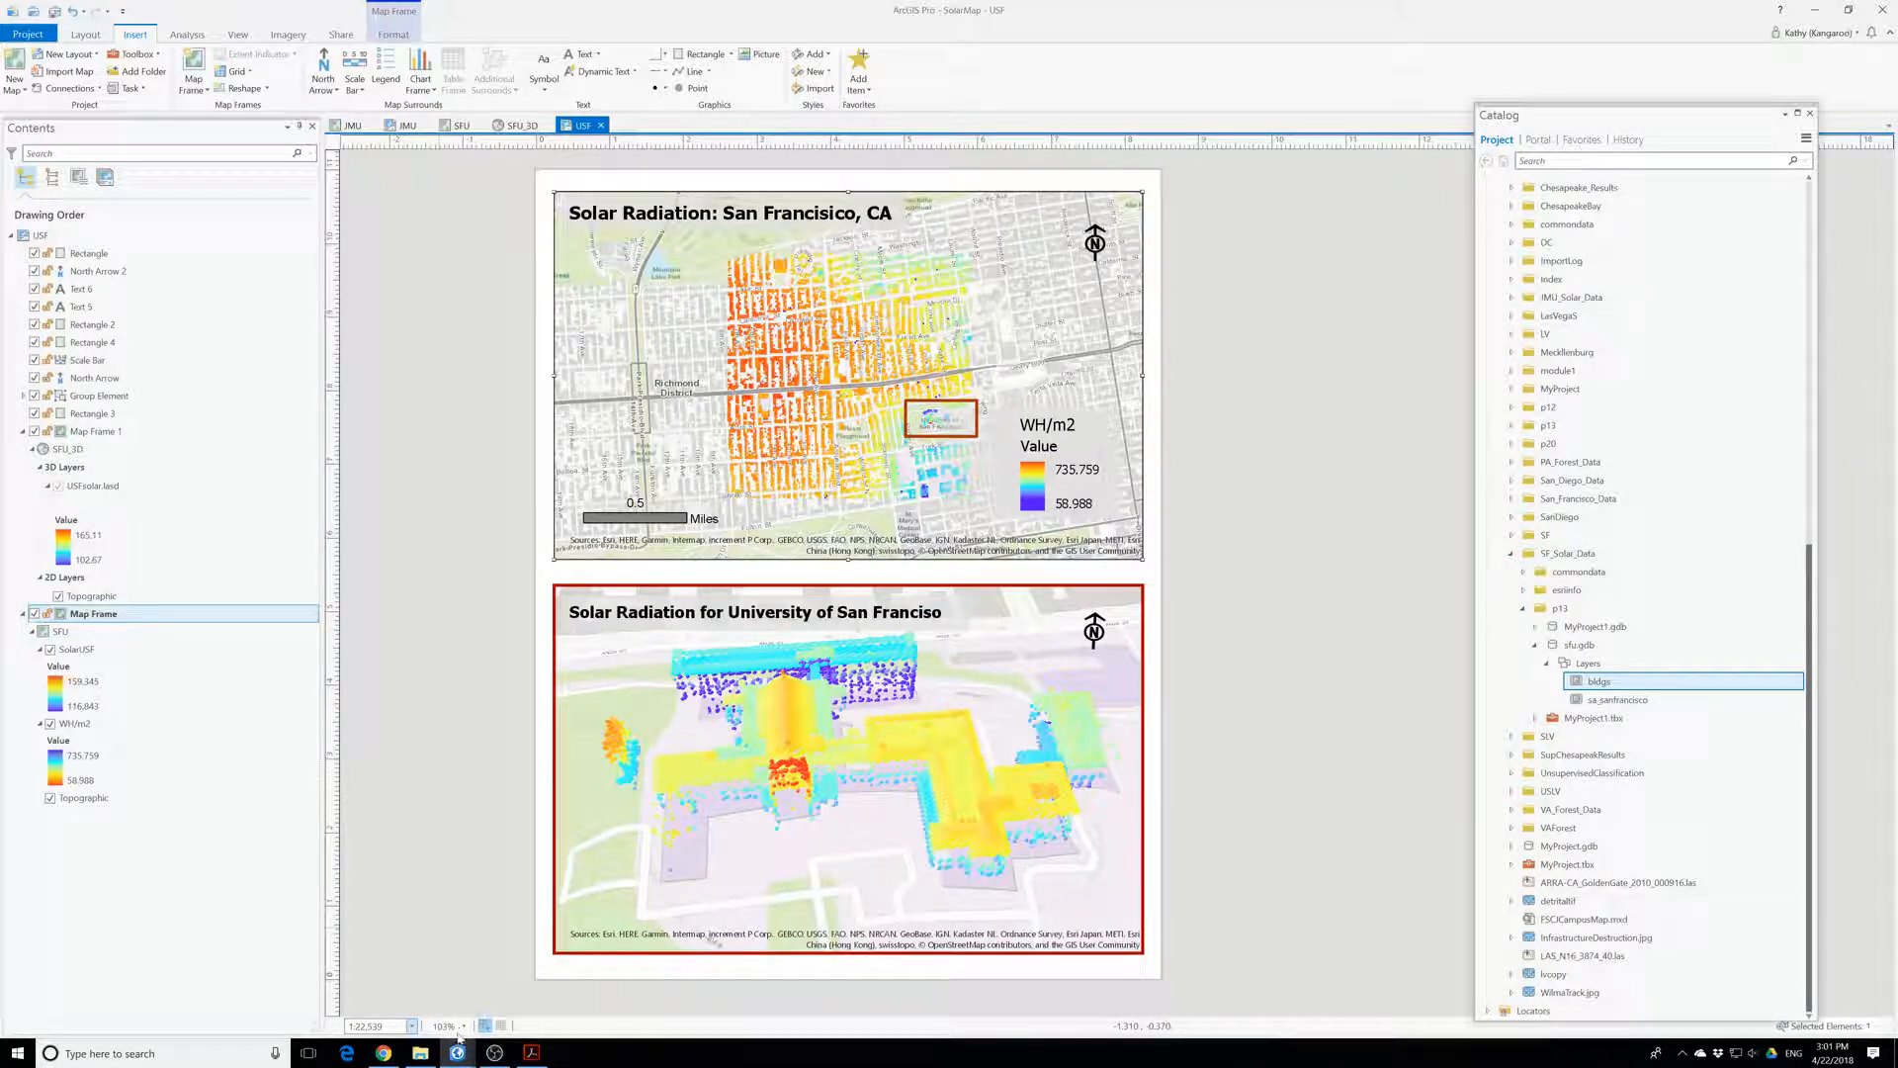
mouse_move(459, 1056)
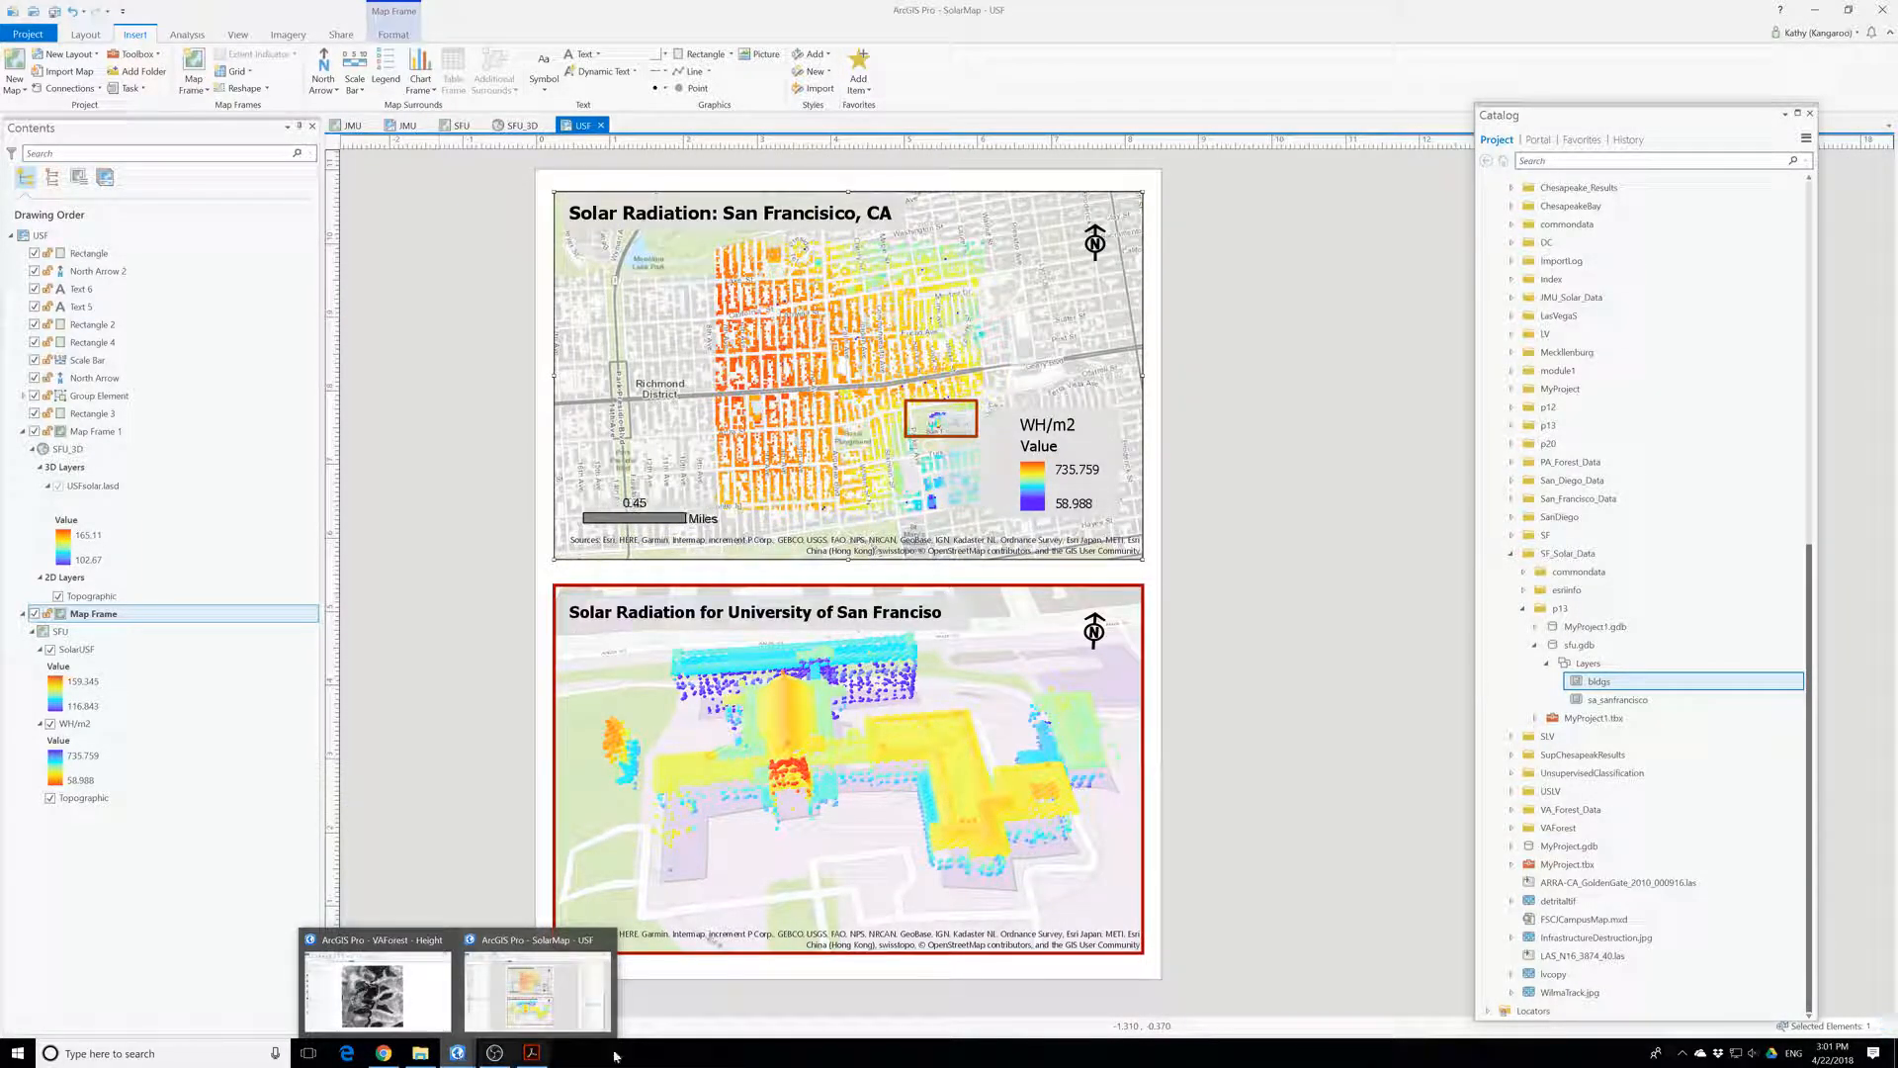
- Slightly enlarge the campus rectangle and shift it to surround the university buildings on the rescaled San Francisco map
click(985, 431)
drag(981, 438, 937, 403)
click(1272, 467)
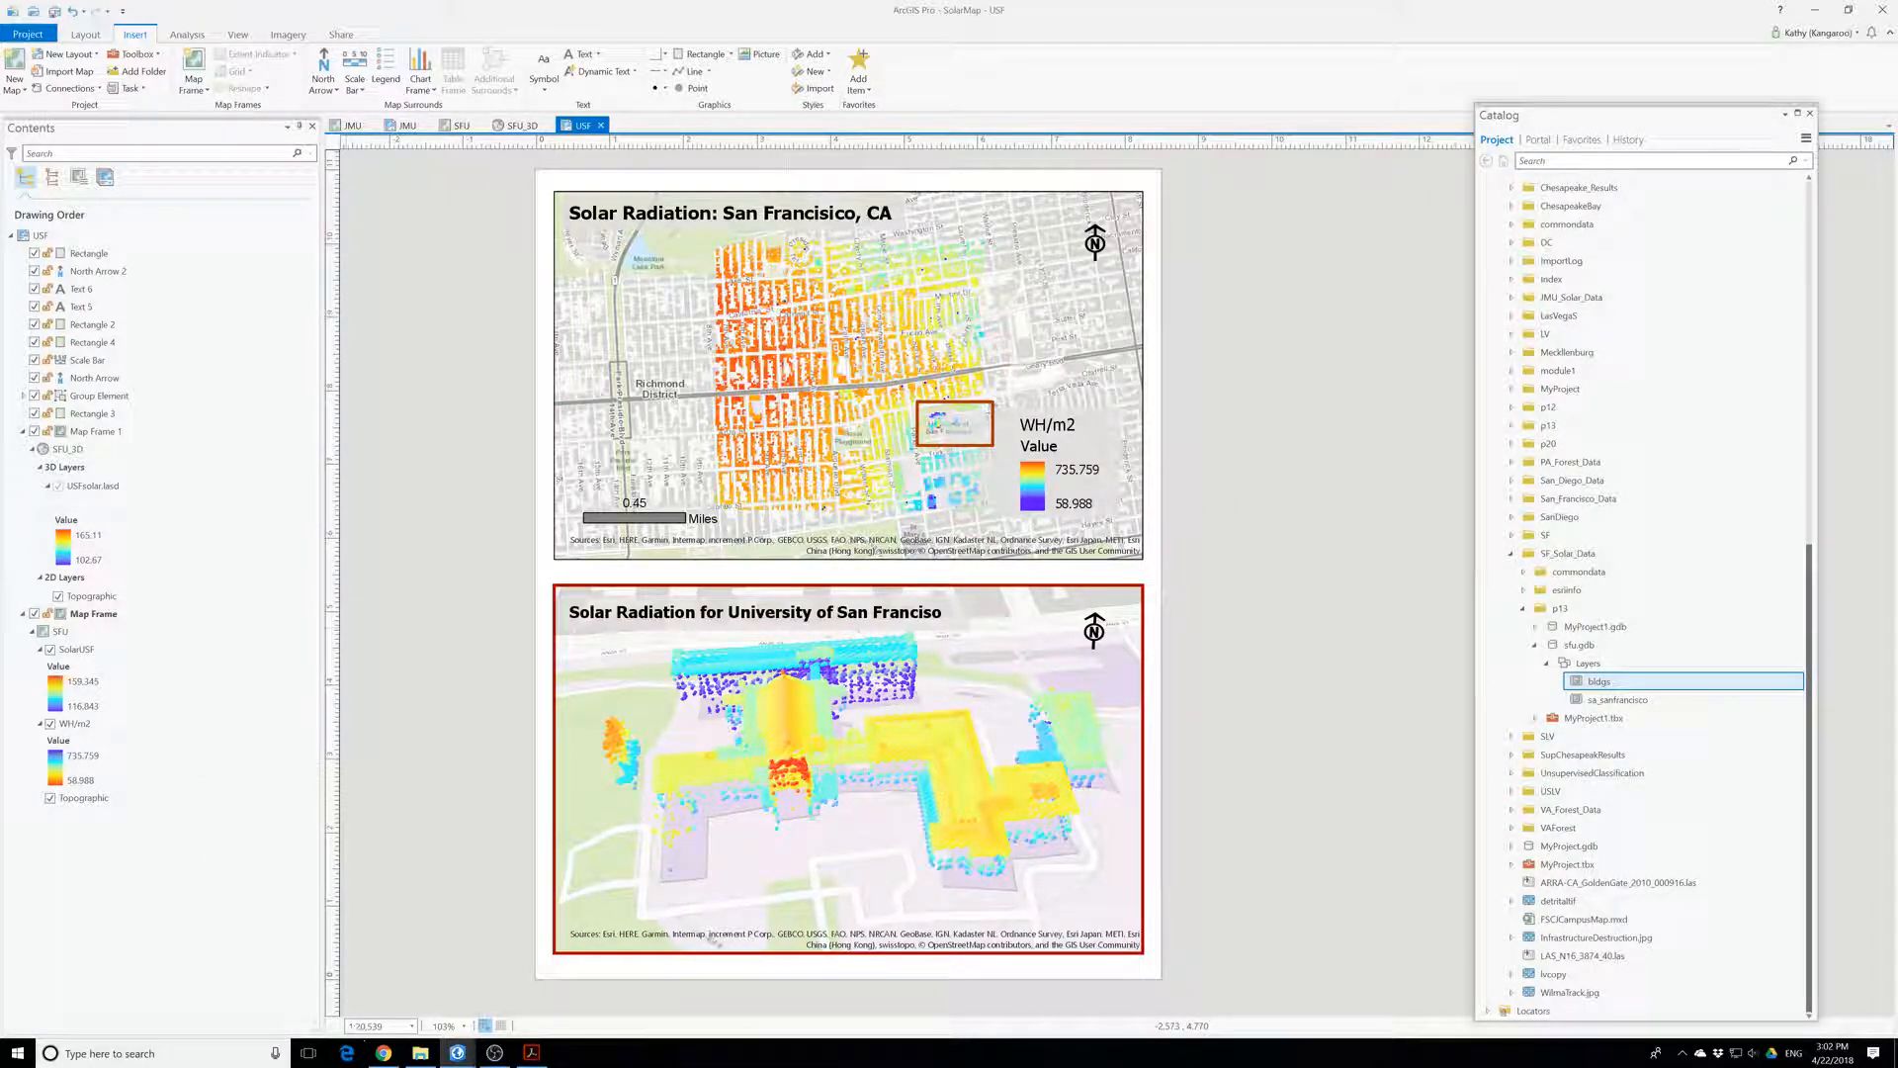
- Set the San Francisco map's scale to 1:18,000 and move the rectangle back over the university campus
click(368, 1027)
mouse_move(464, 1046)
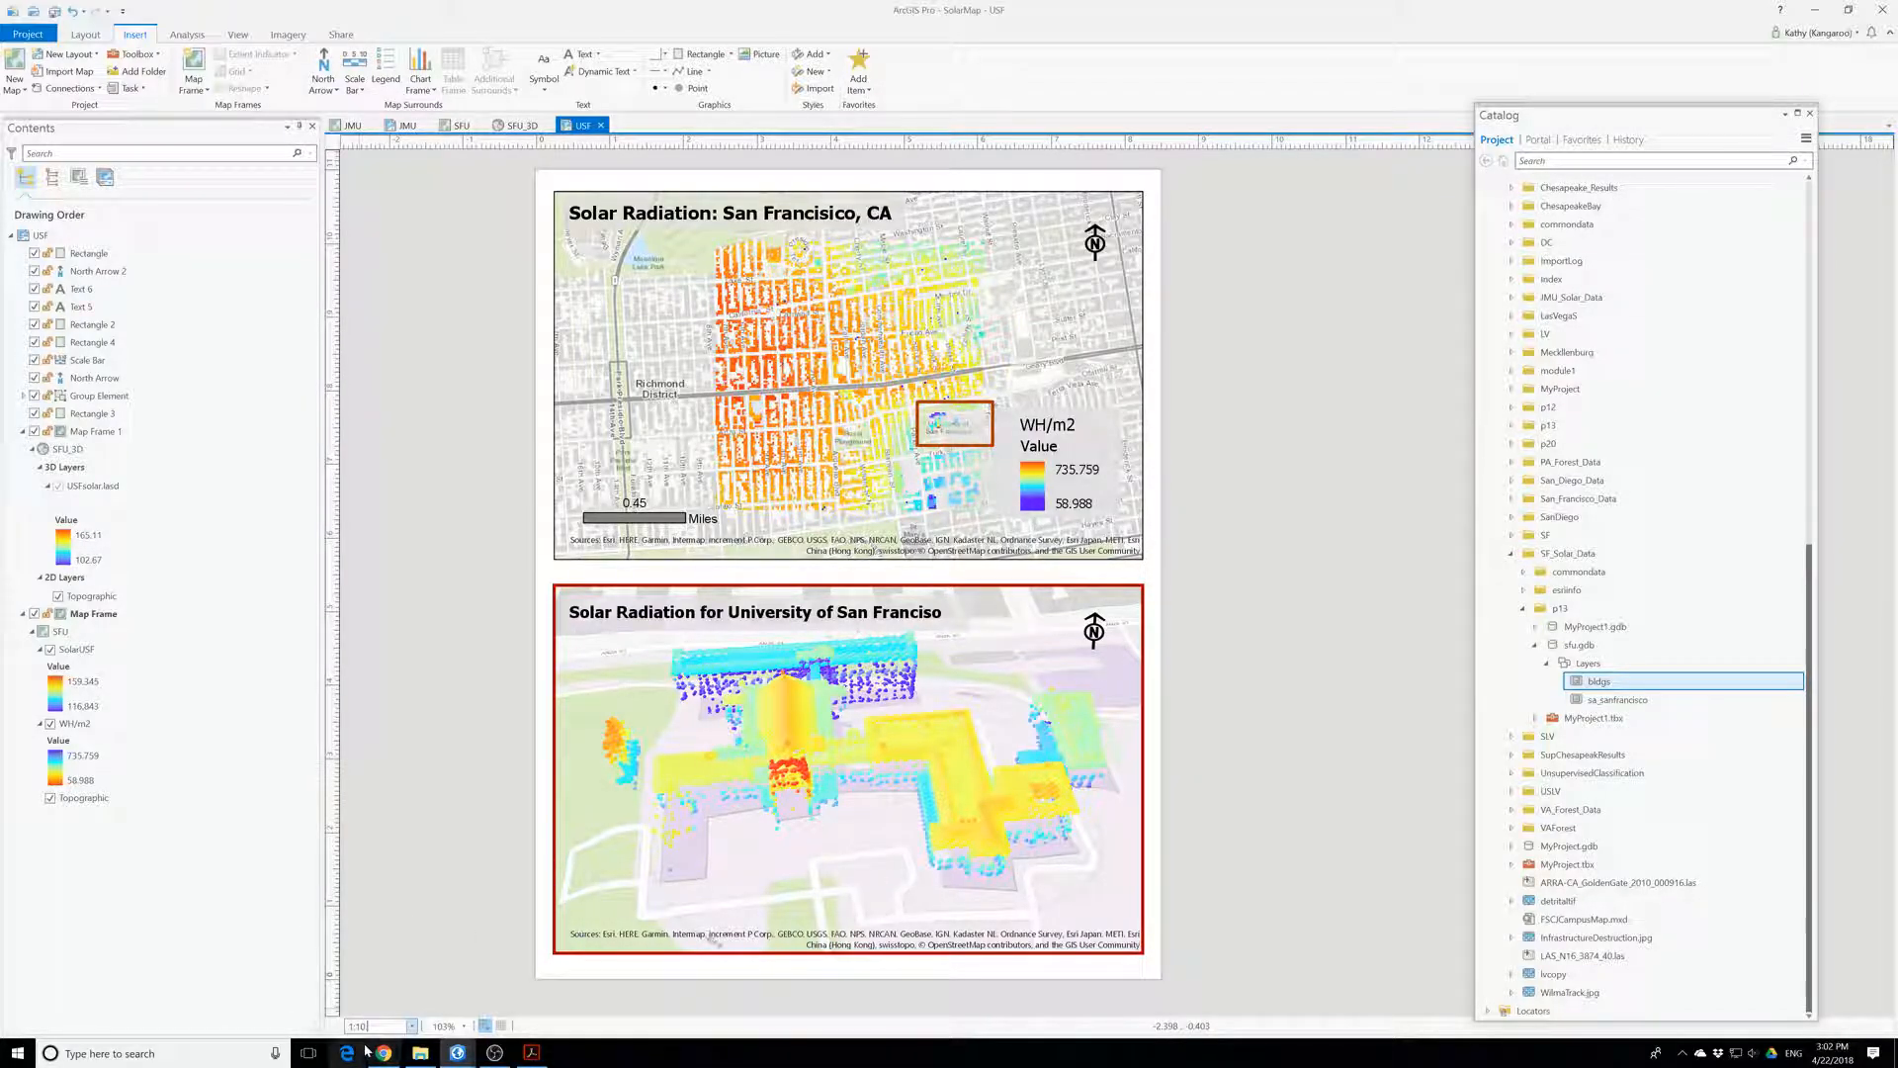
text(8000)
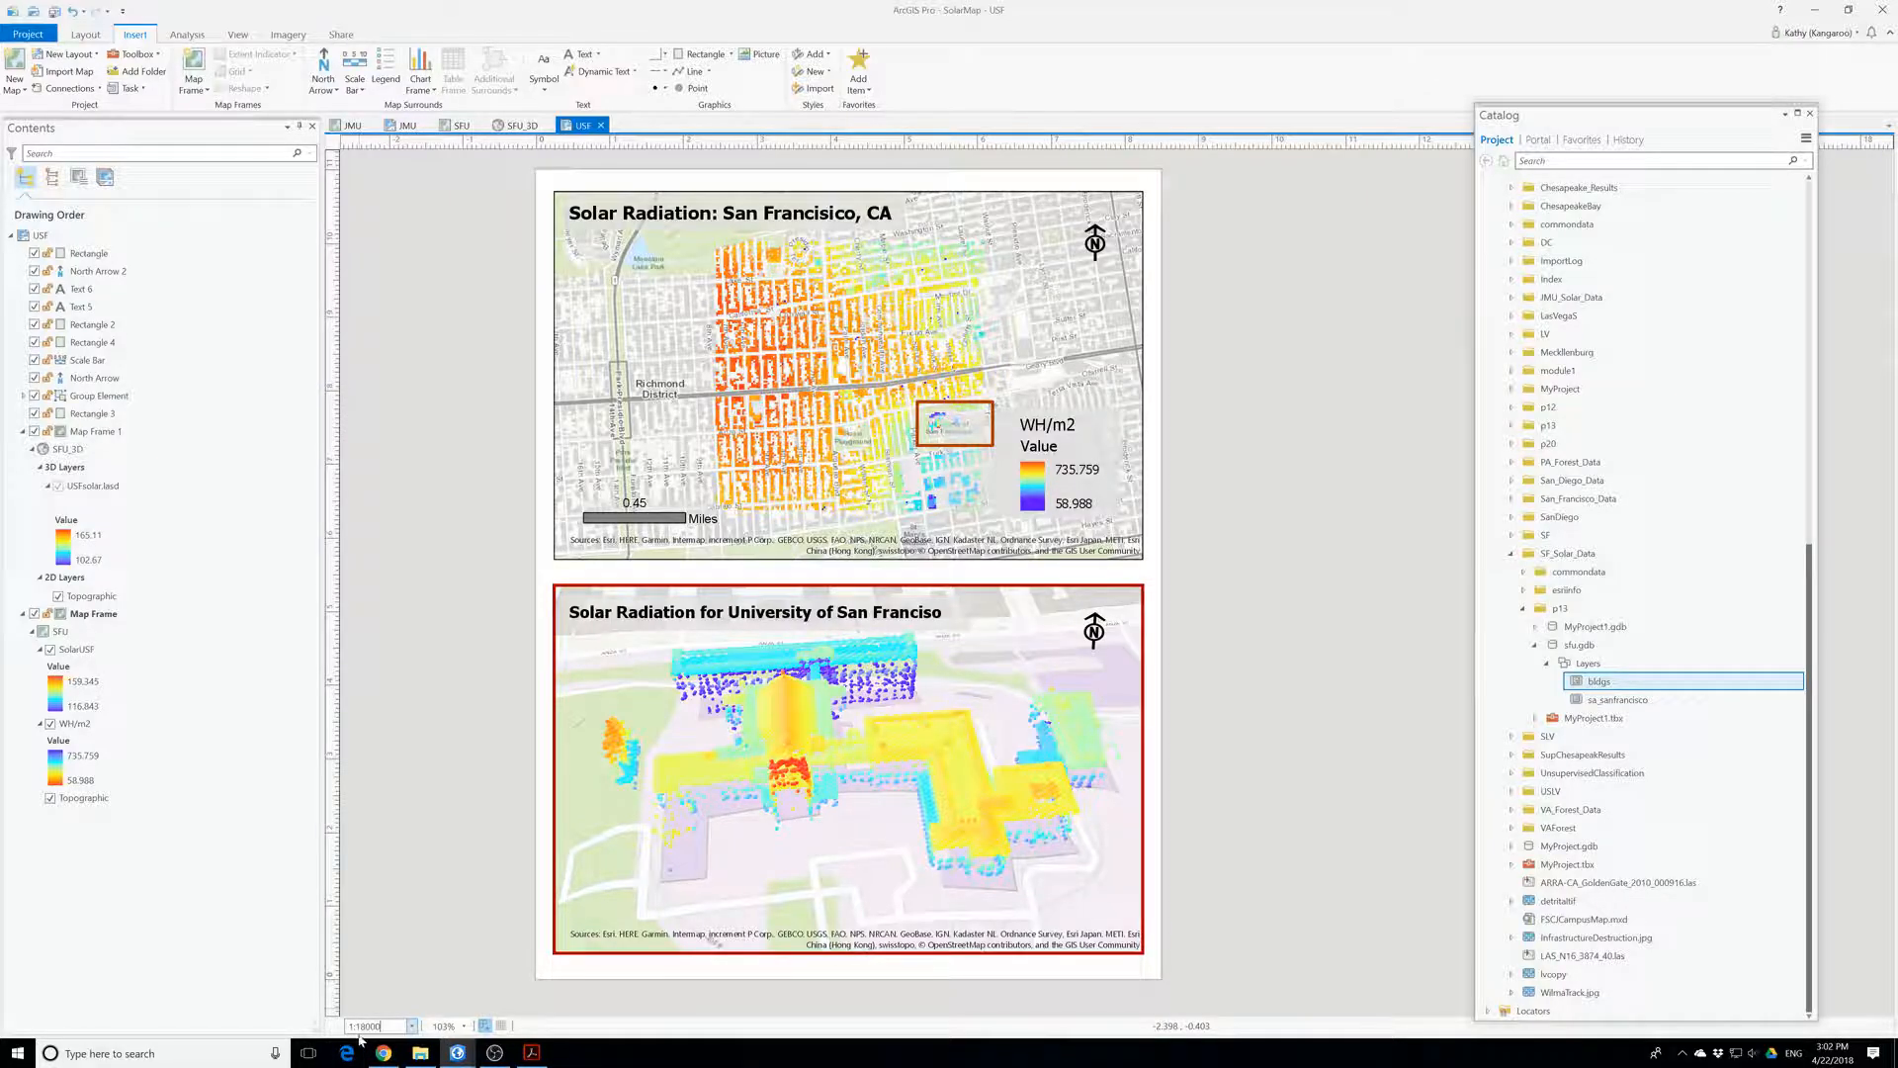
key(Return)
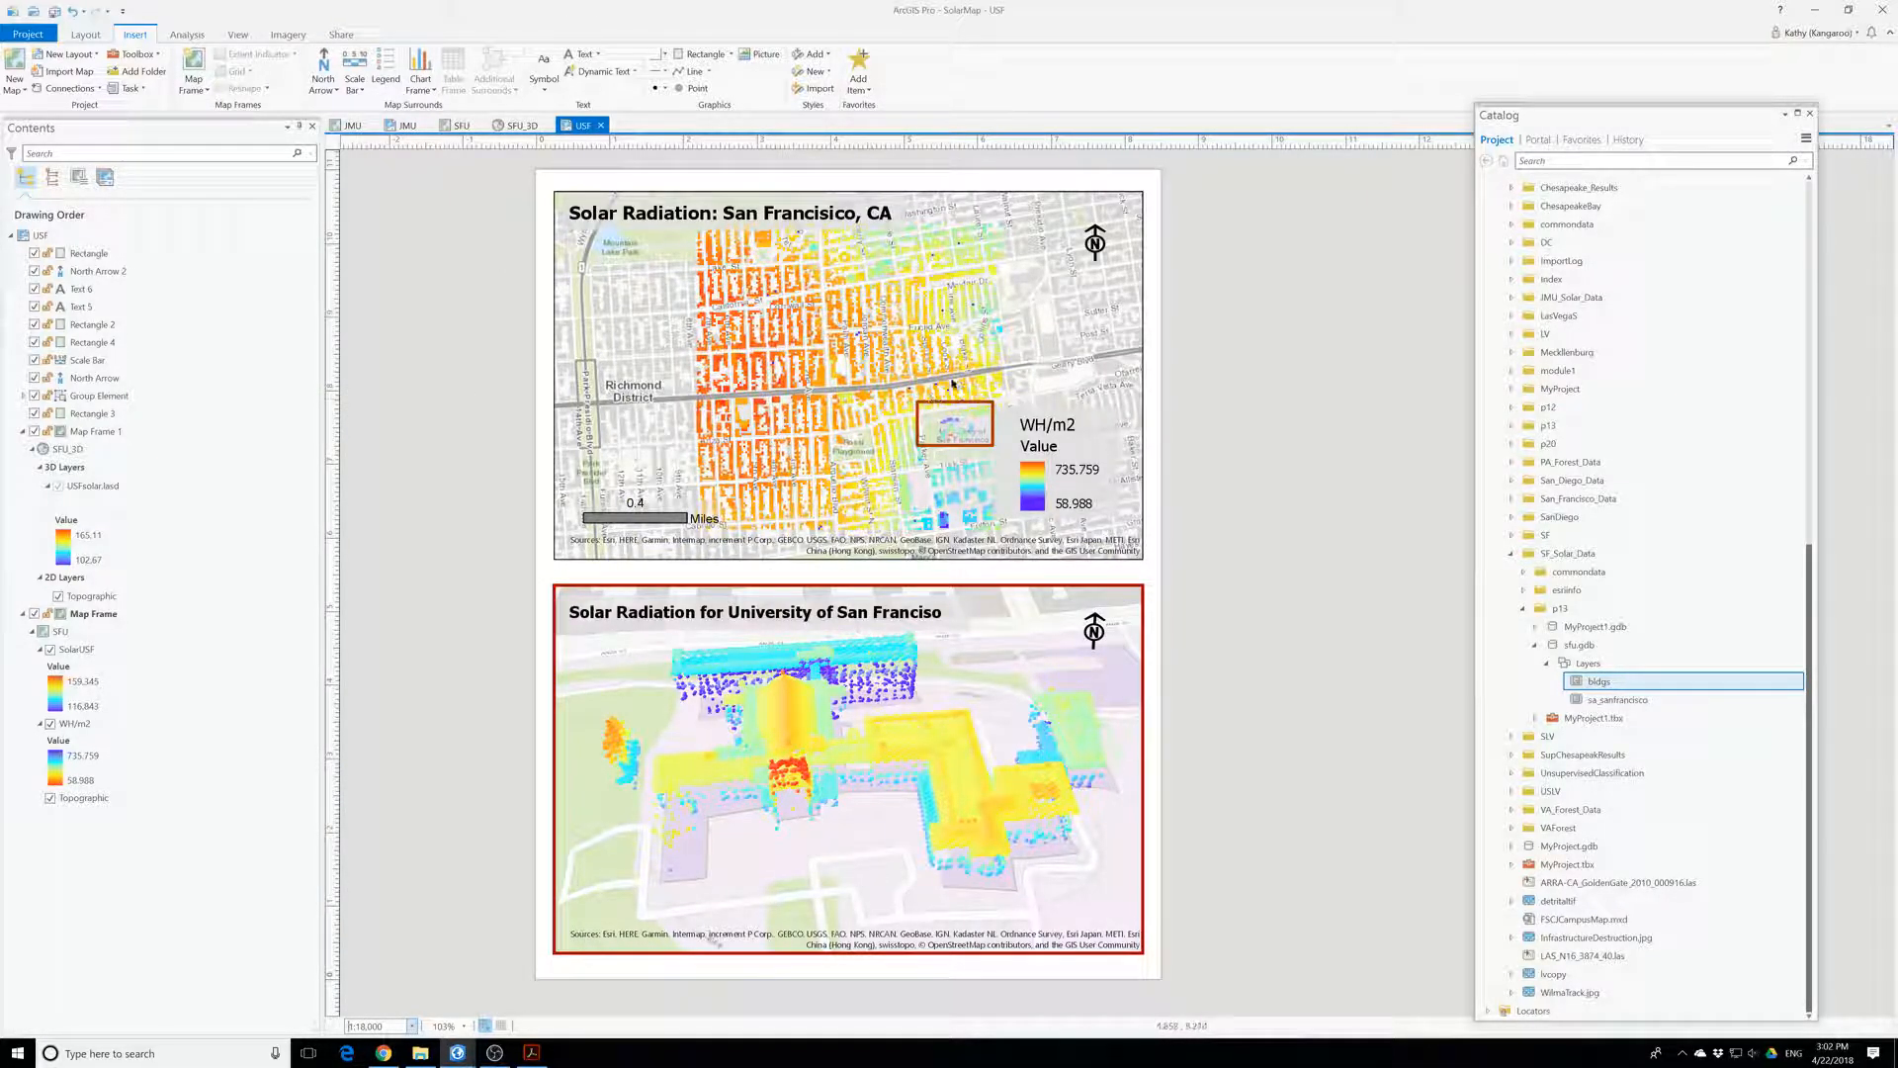
click(938, 404)
drag(937, 403, 947, 408)
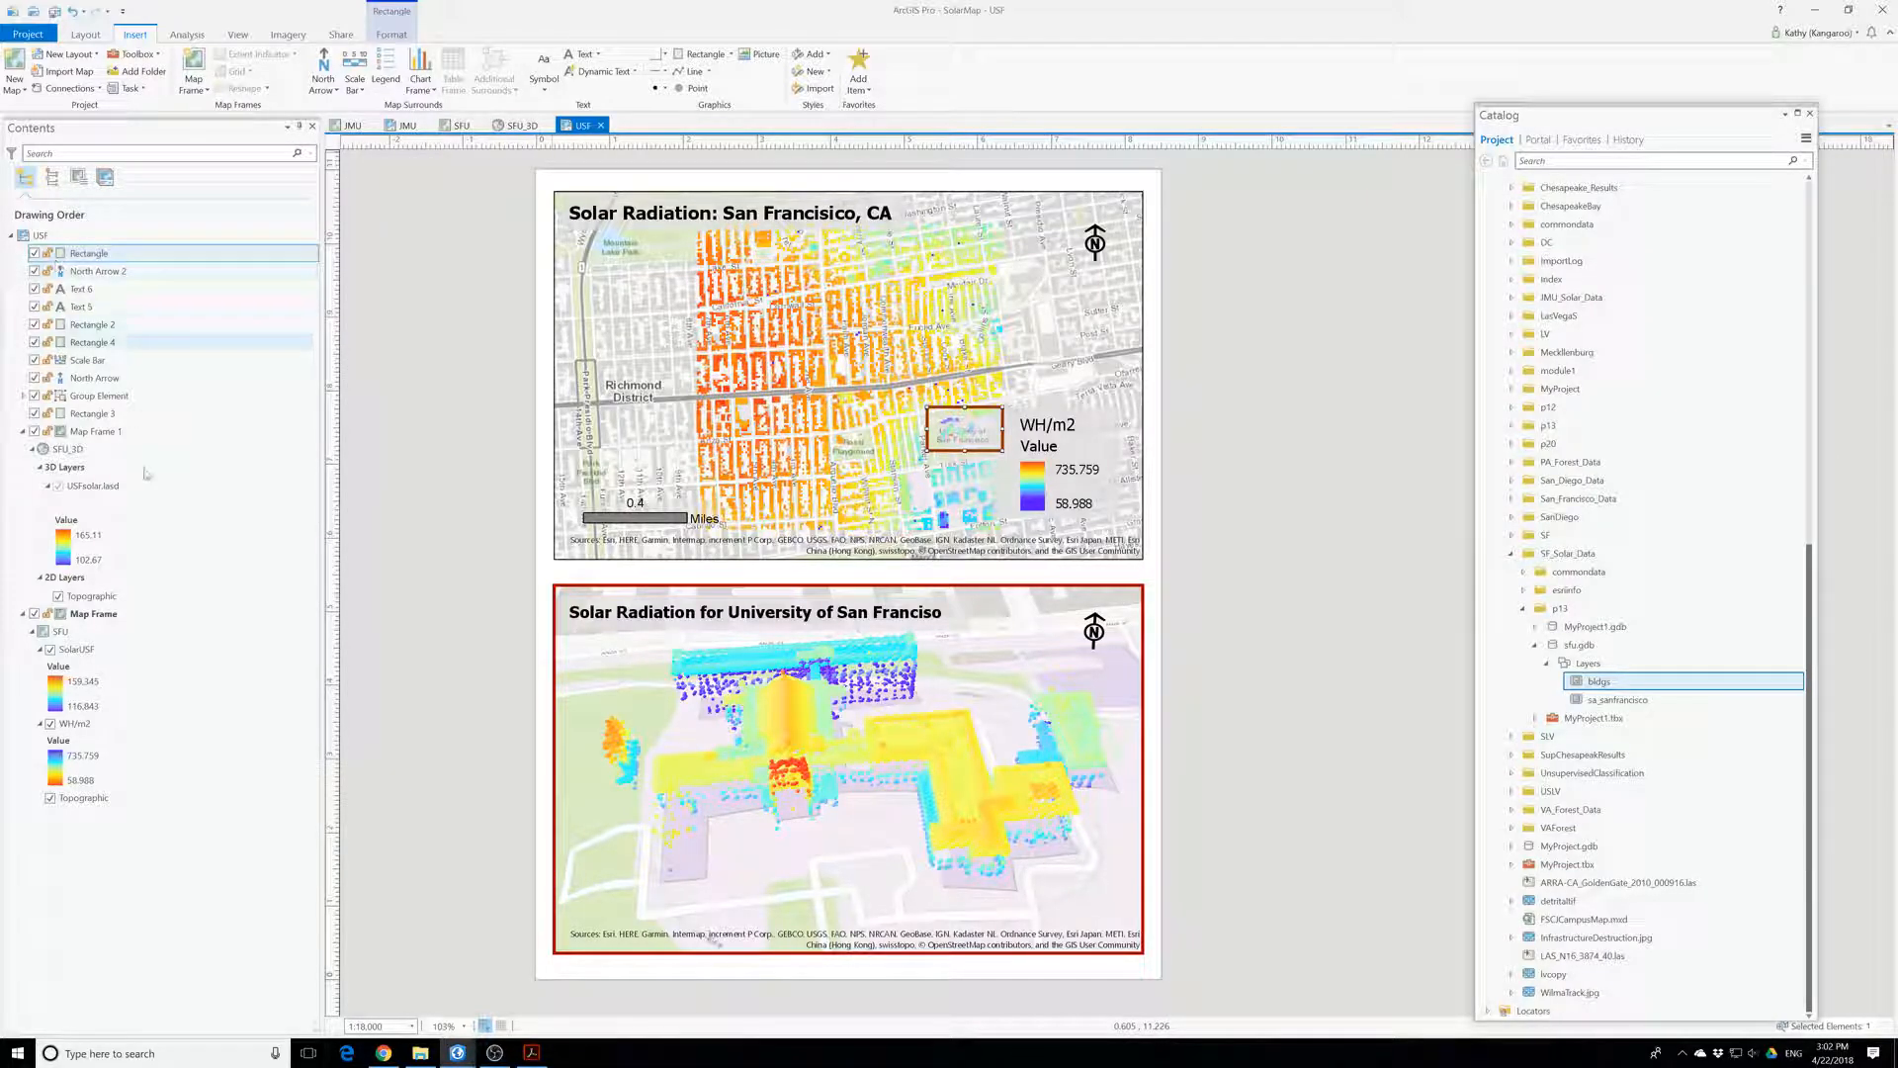
- Activate the San Francisco map frame and shift the map content westward so the campus lies clear of the WH/m2 legend
right_click(81, 614)
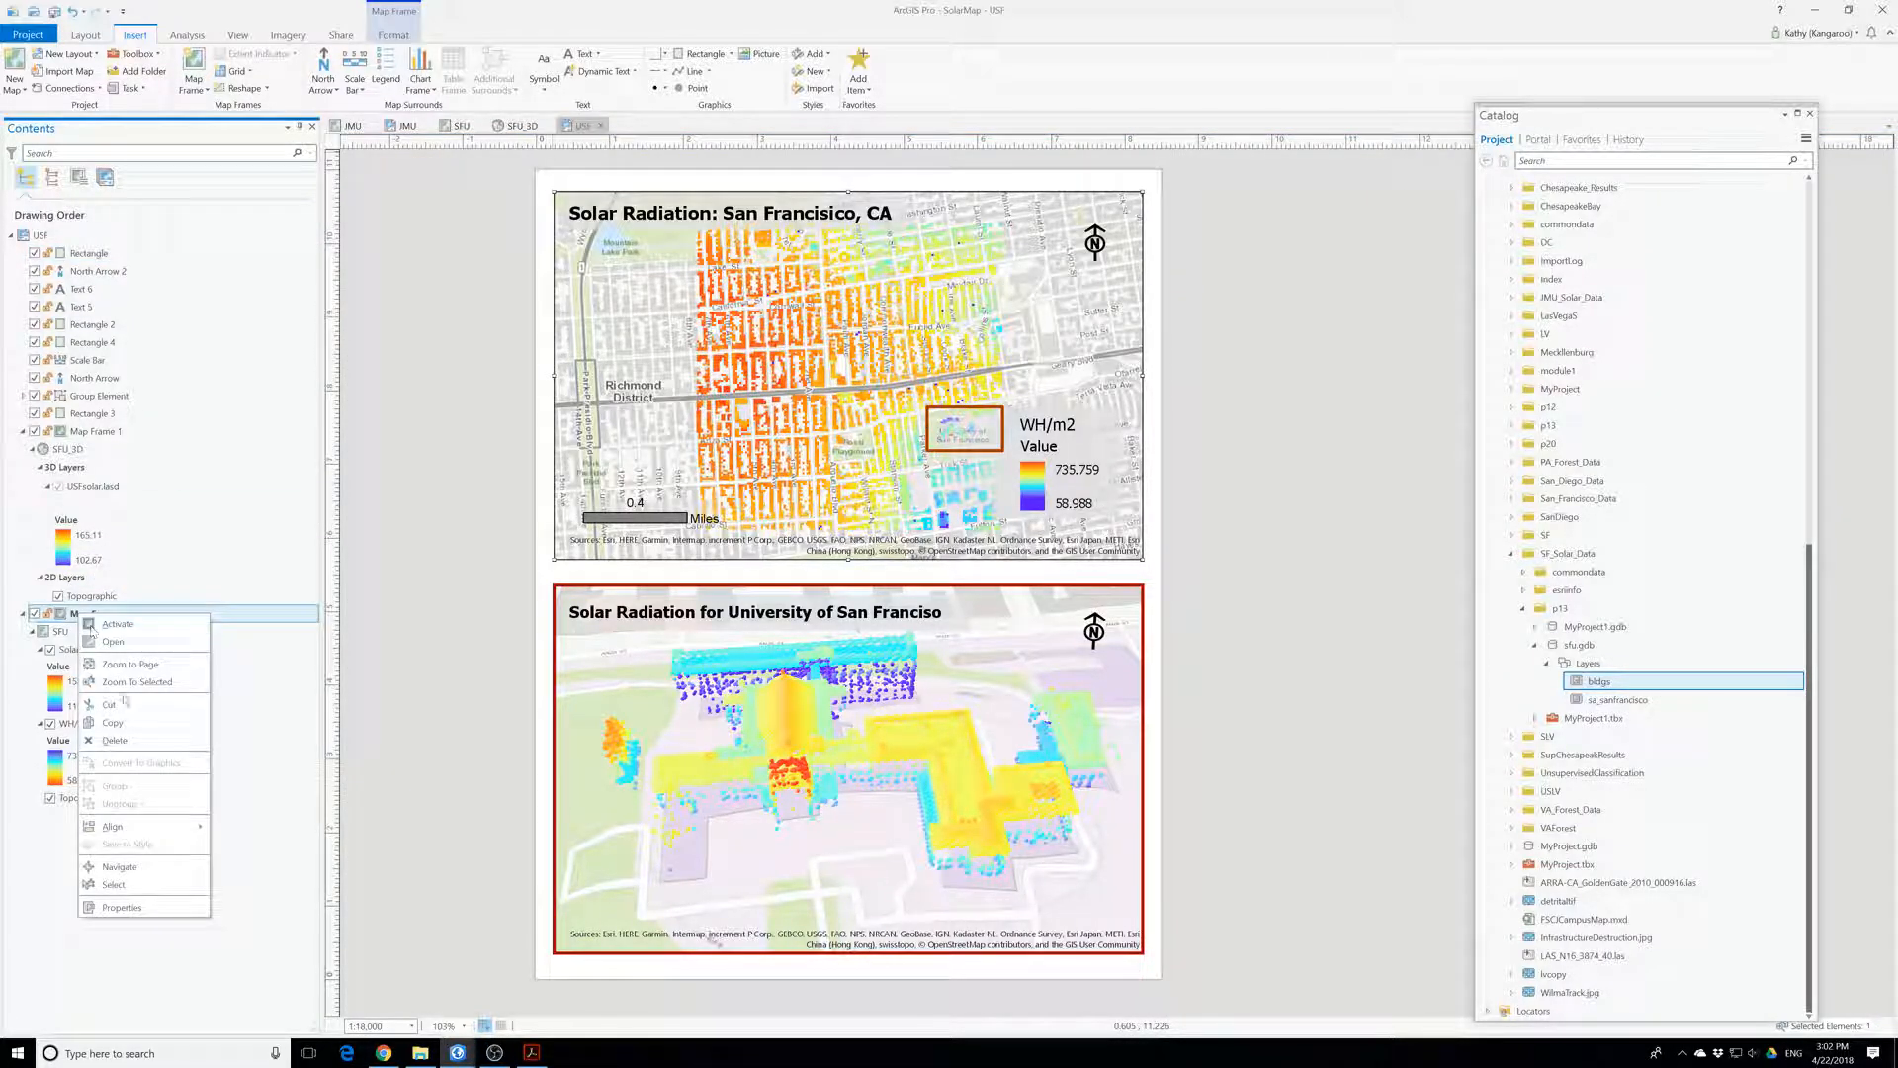
click(115, 624)
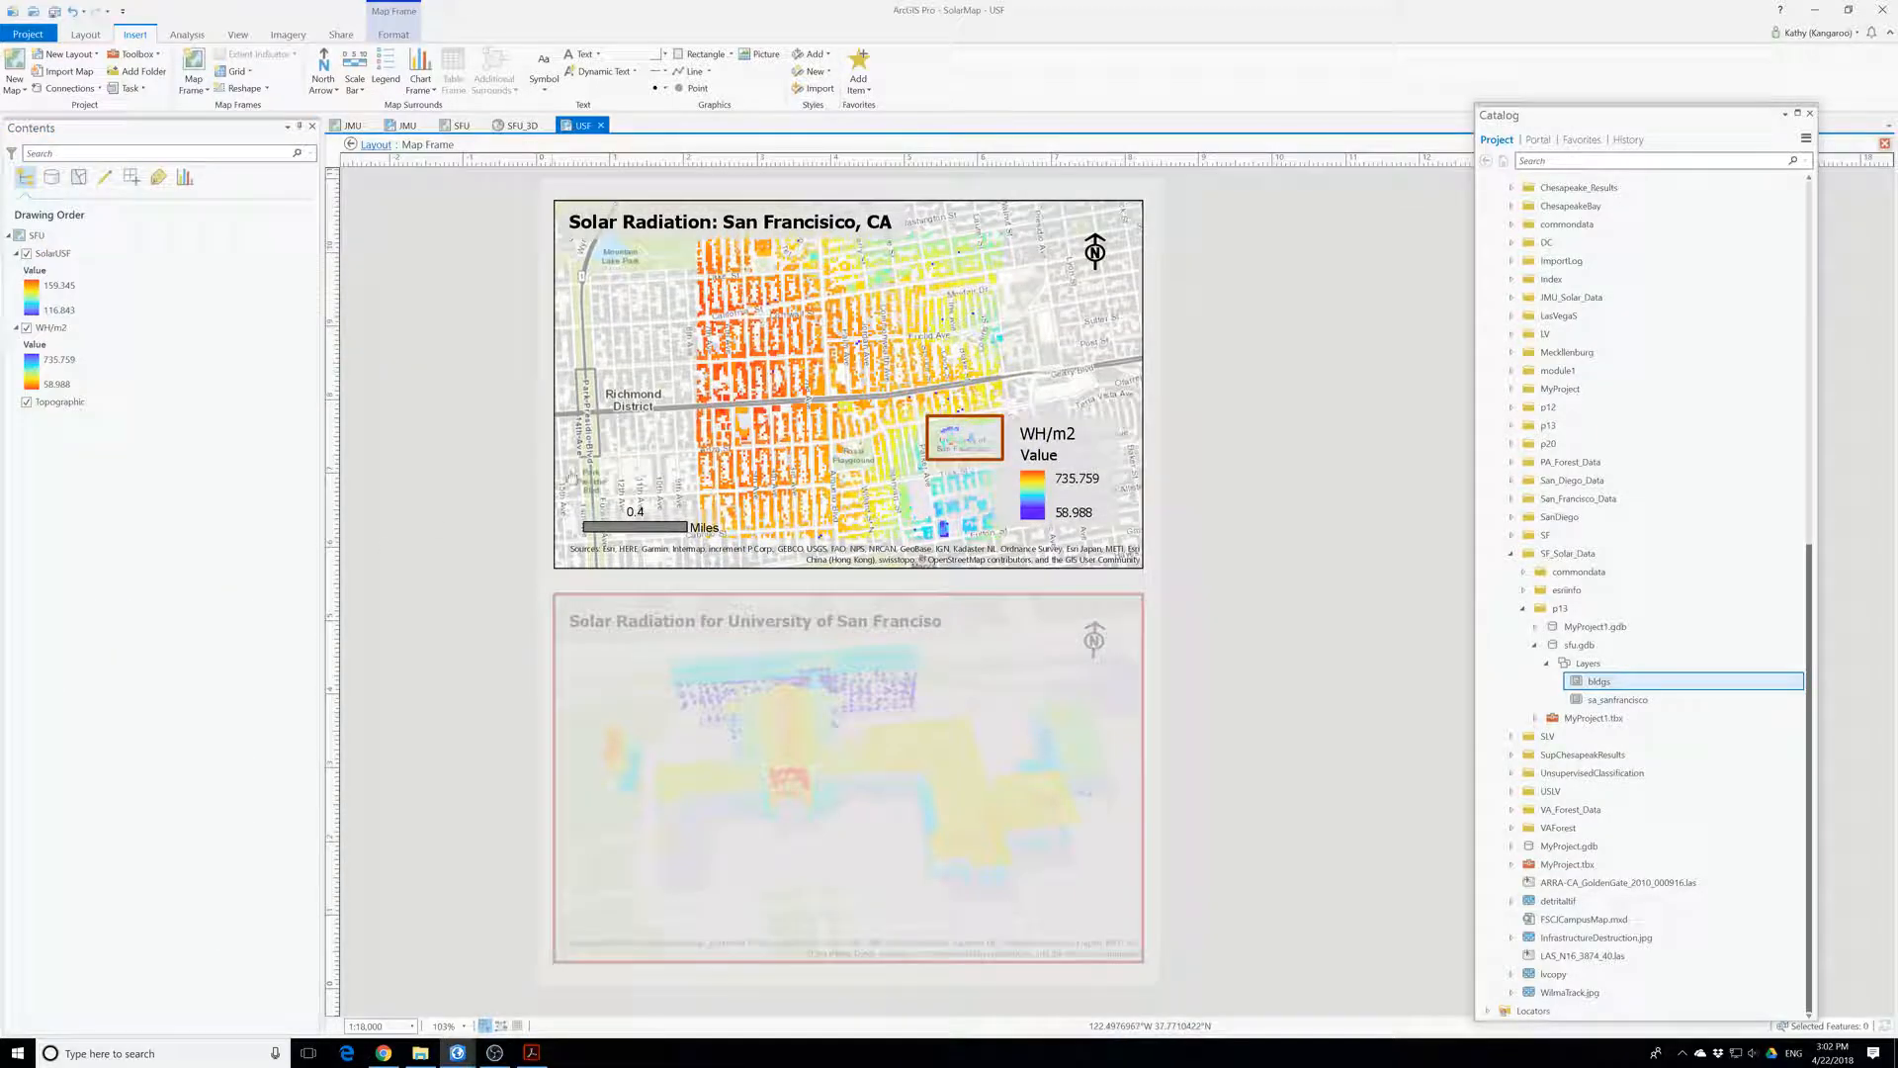
mouse_move(852, 373)
mouse_down()
mouse_move(818, 372)
mouse_move(817, 350)
mouse_move(817, 367)
mouse_up()
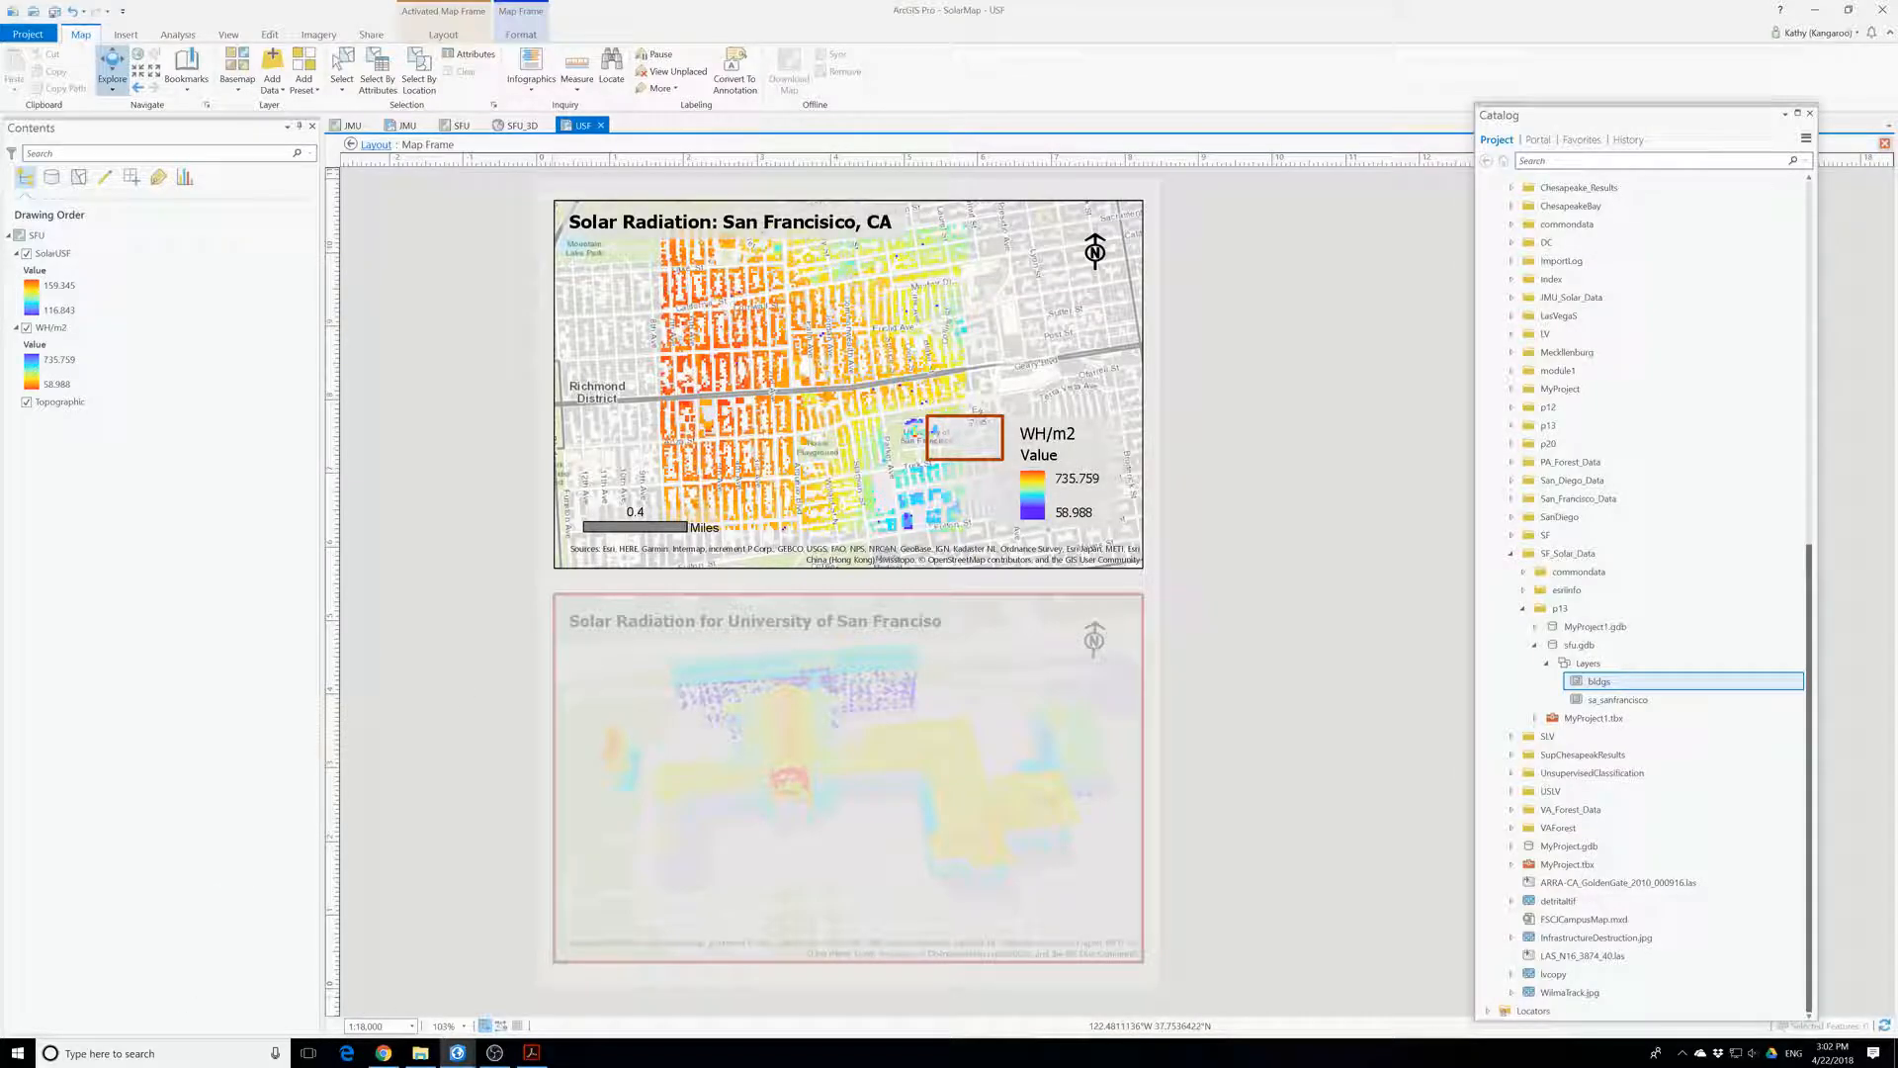
- Set the activated San Francisco map's scale to 1:17,000 and return to the layout
click(366, 1027)
click(368, 1027)
text(7)
key(Return)
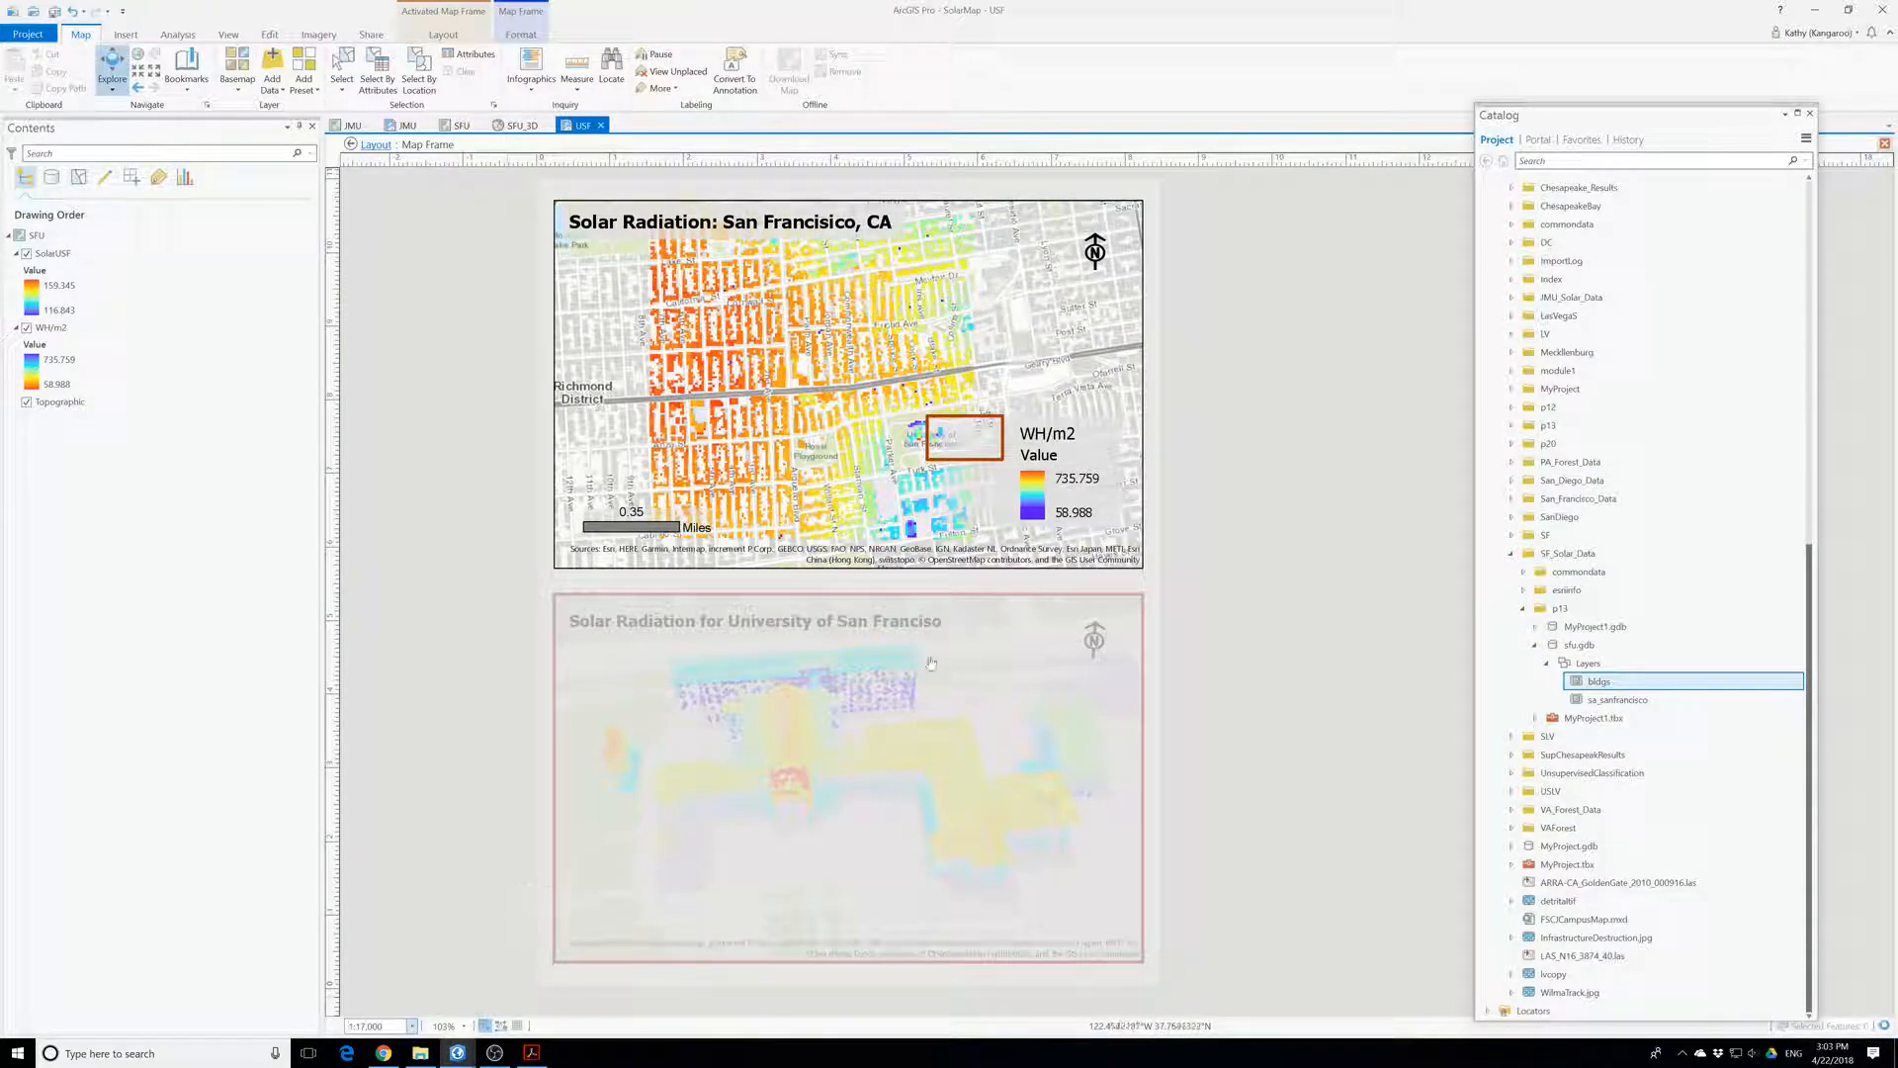
click(958, 423)
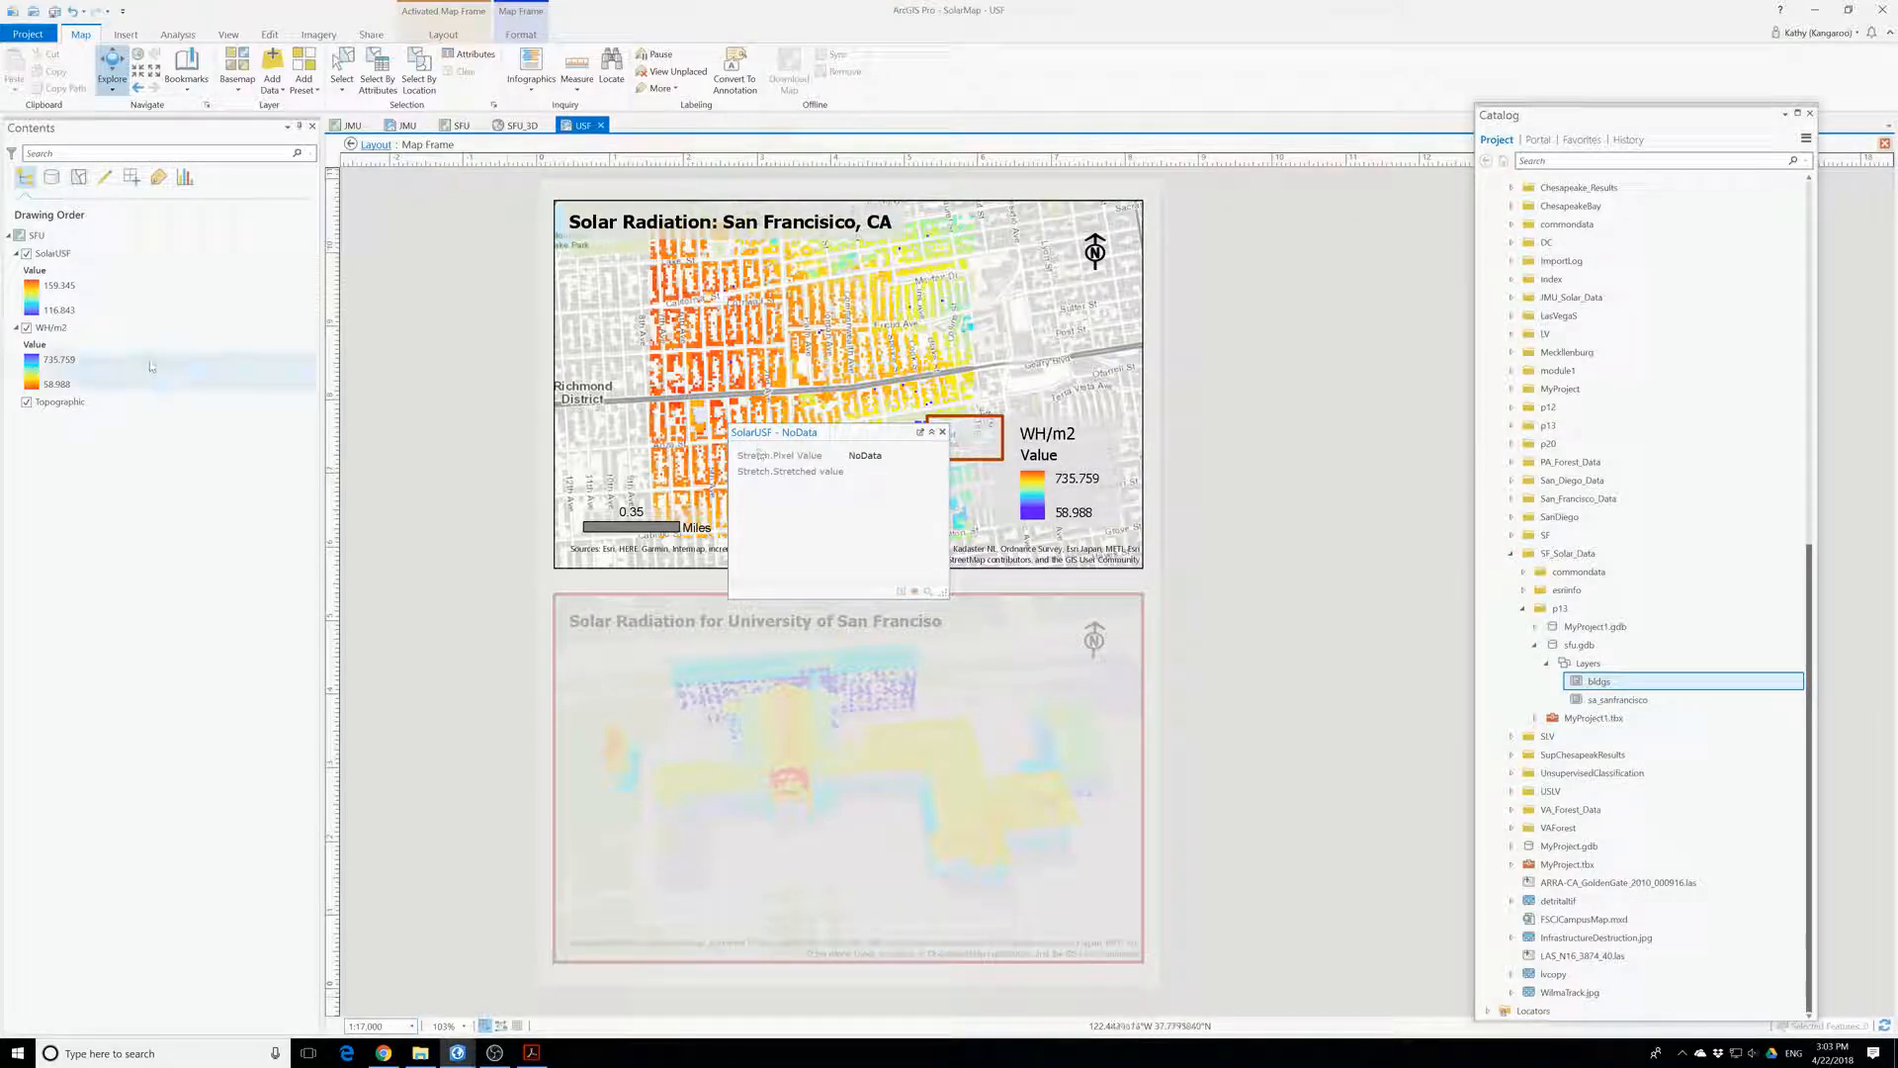
click(376, 145)
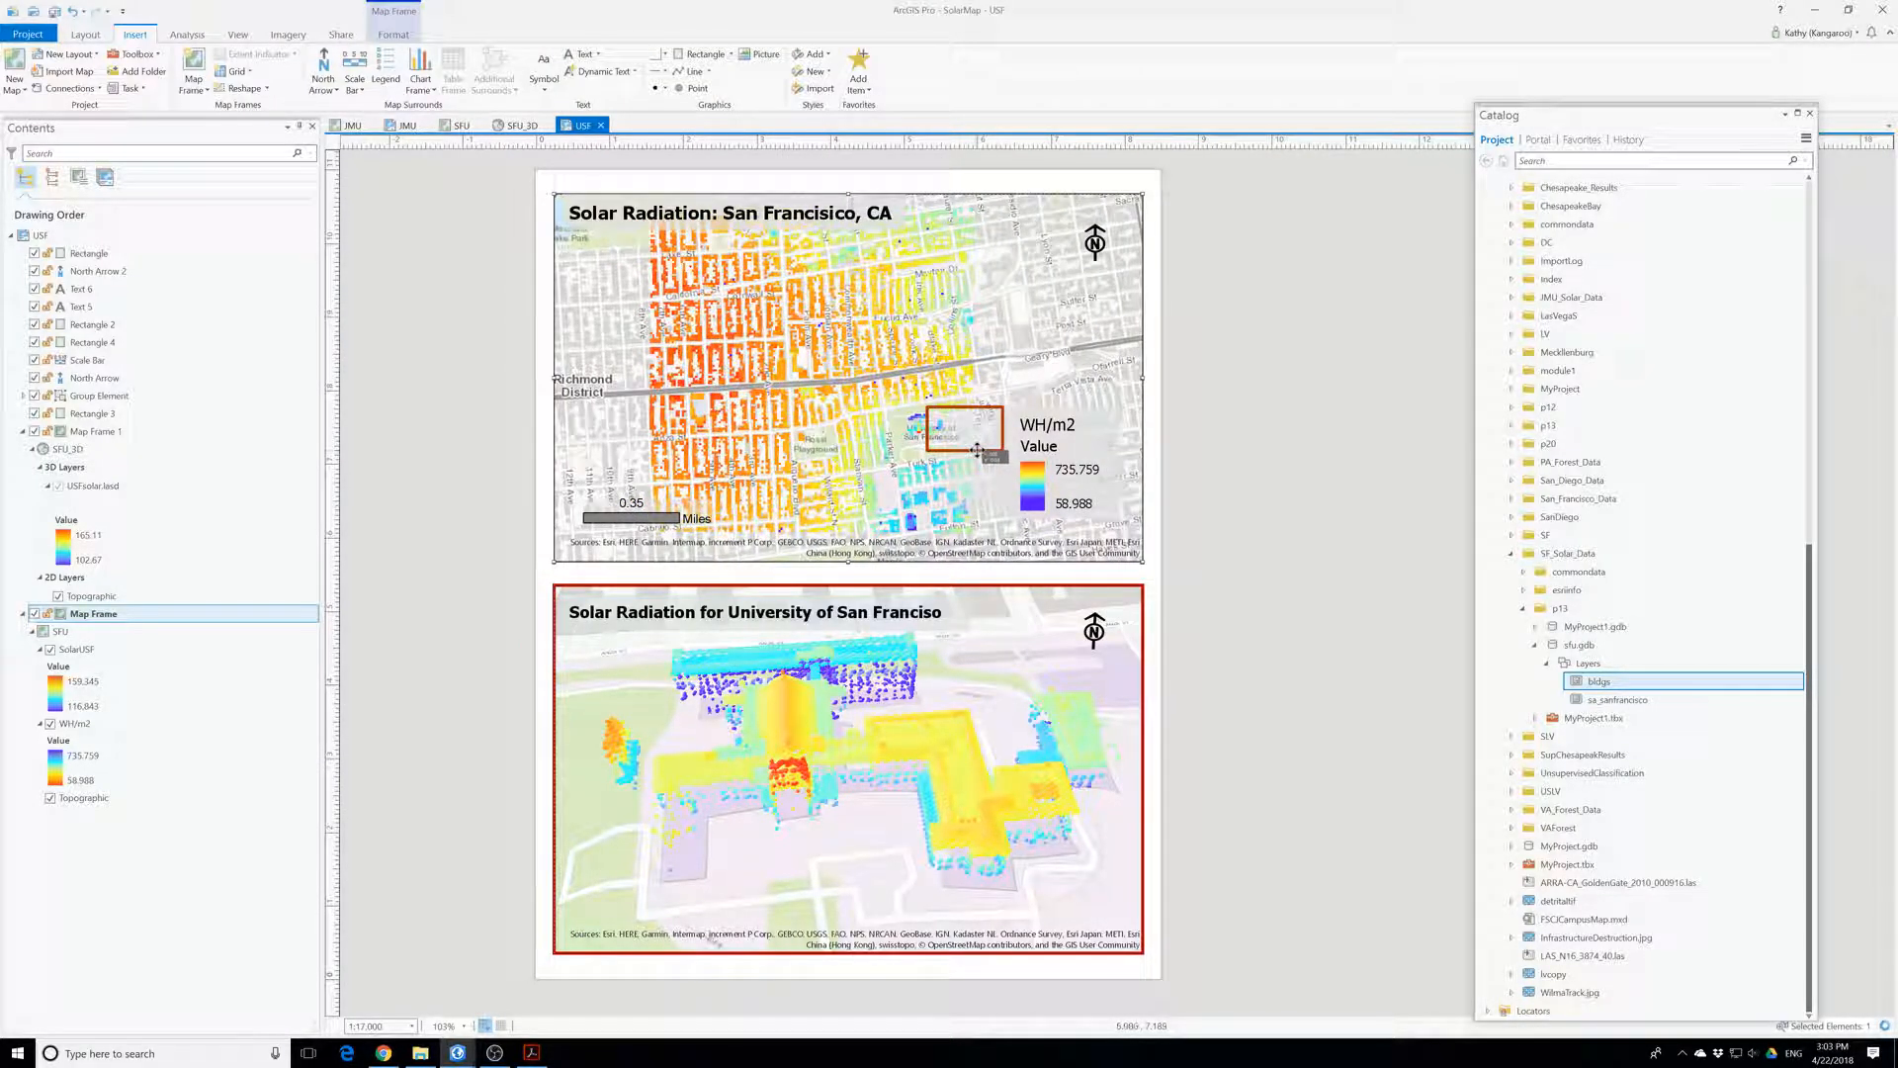
- Move the rectangle west and widen it so it frames the university campus on the San Francisco map
click(951, 409)
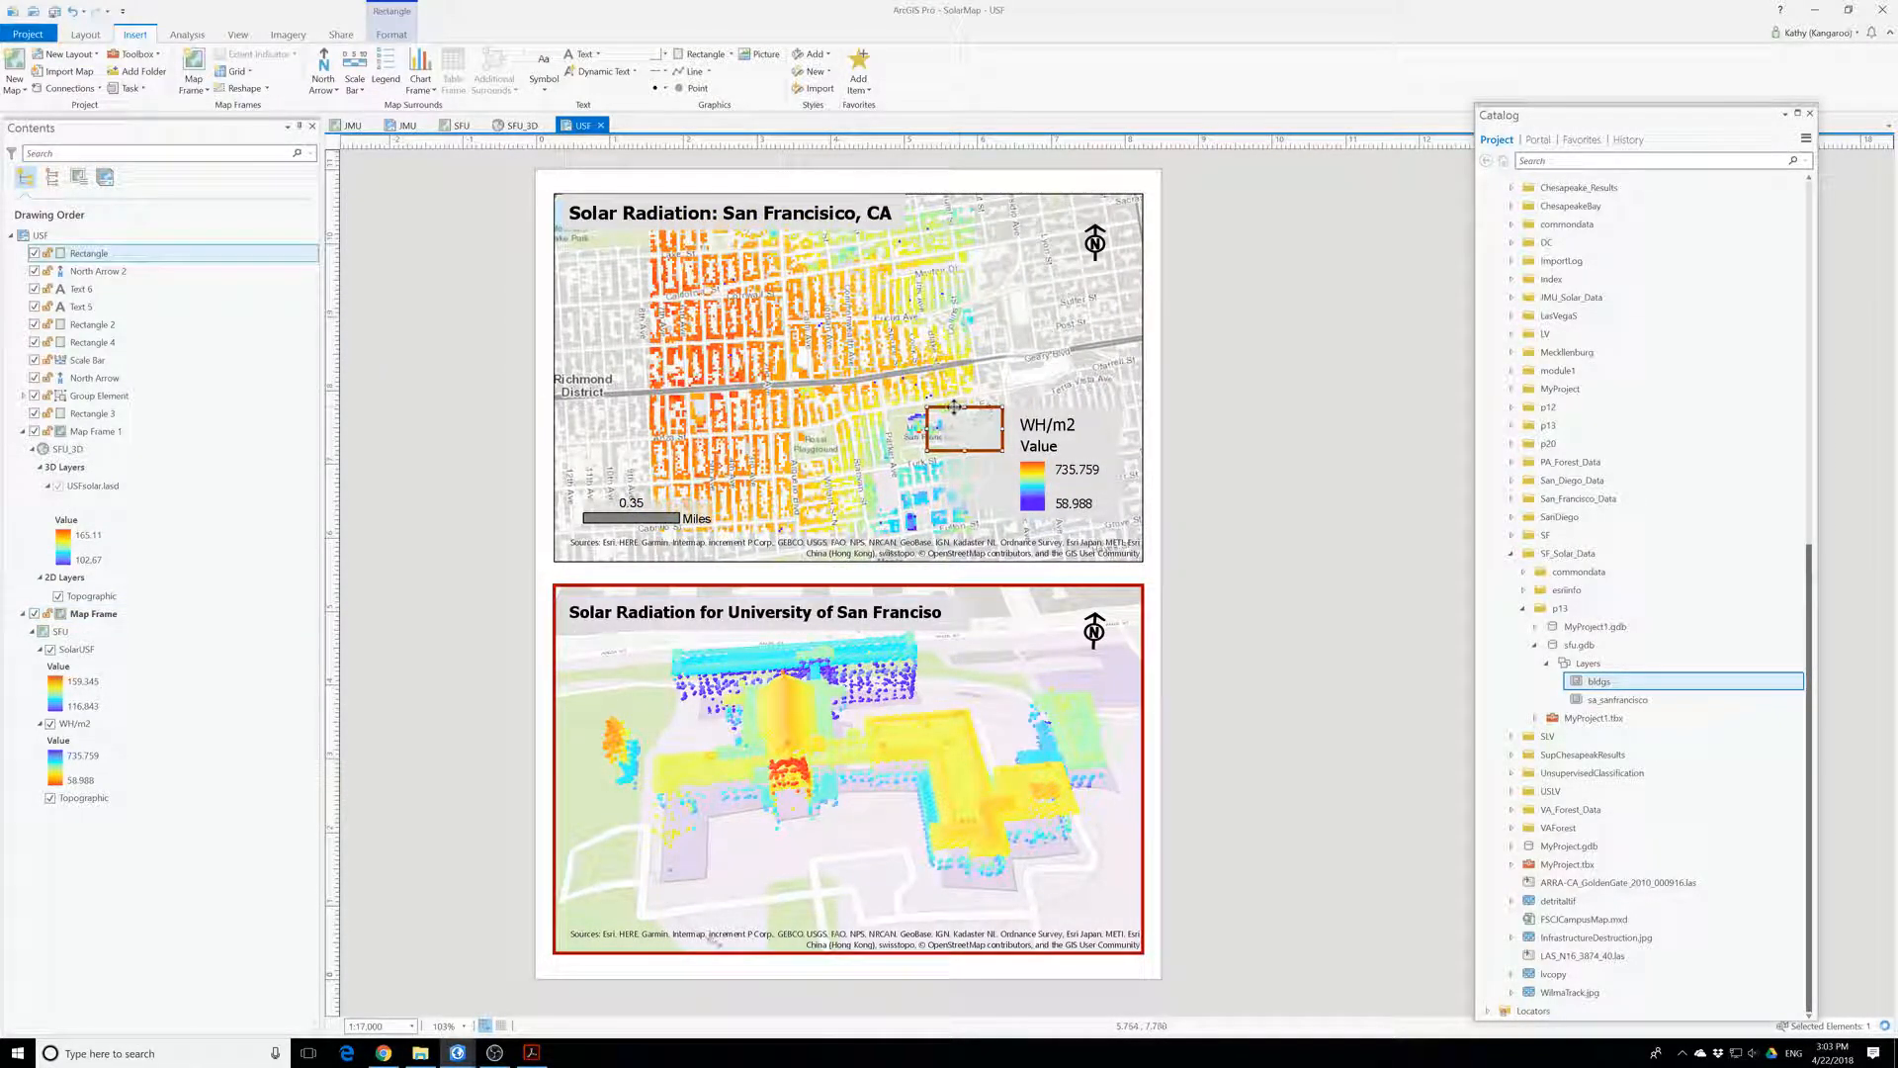
mouse_move(938, 408)
mouse_down()
mouse_move(917, 408)
mouse_move(997, 457)
mouse_move(914, 408)
mouse_move(936, 456)
mouse_move(911, 405)
mouse_up()
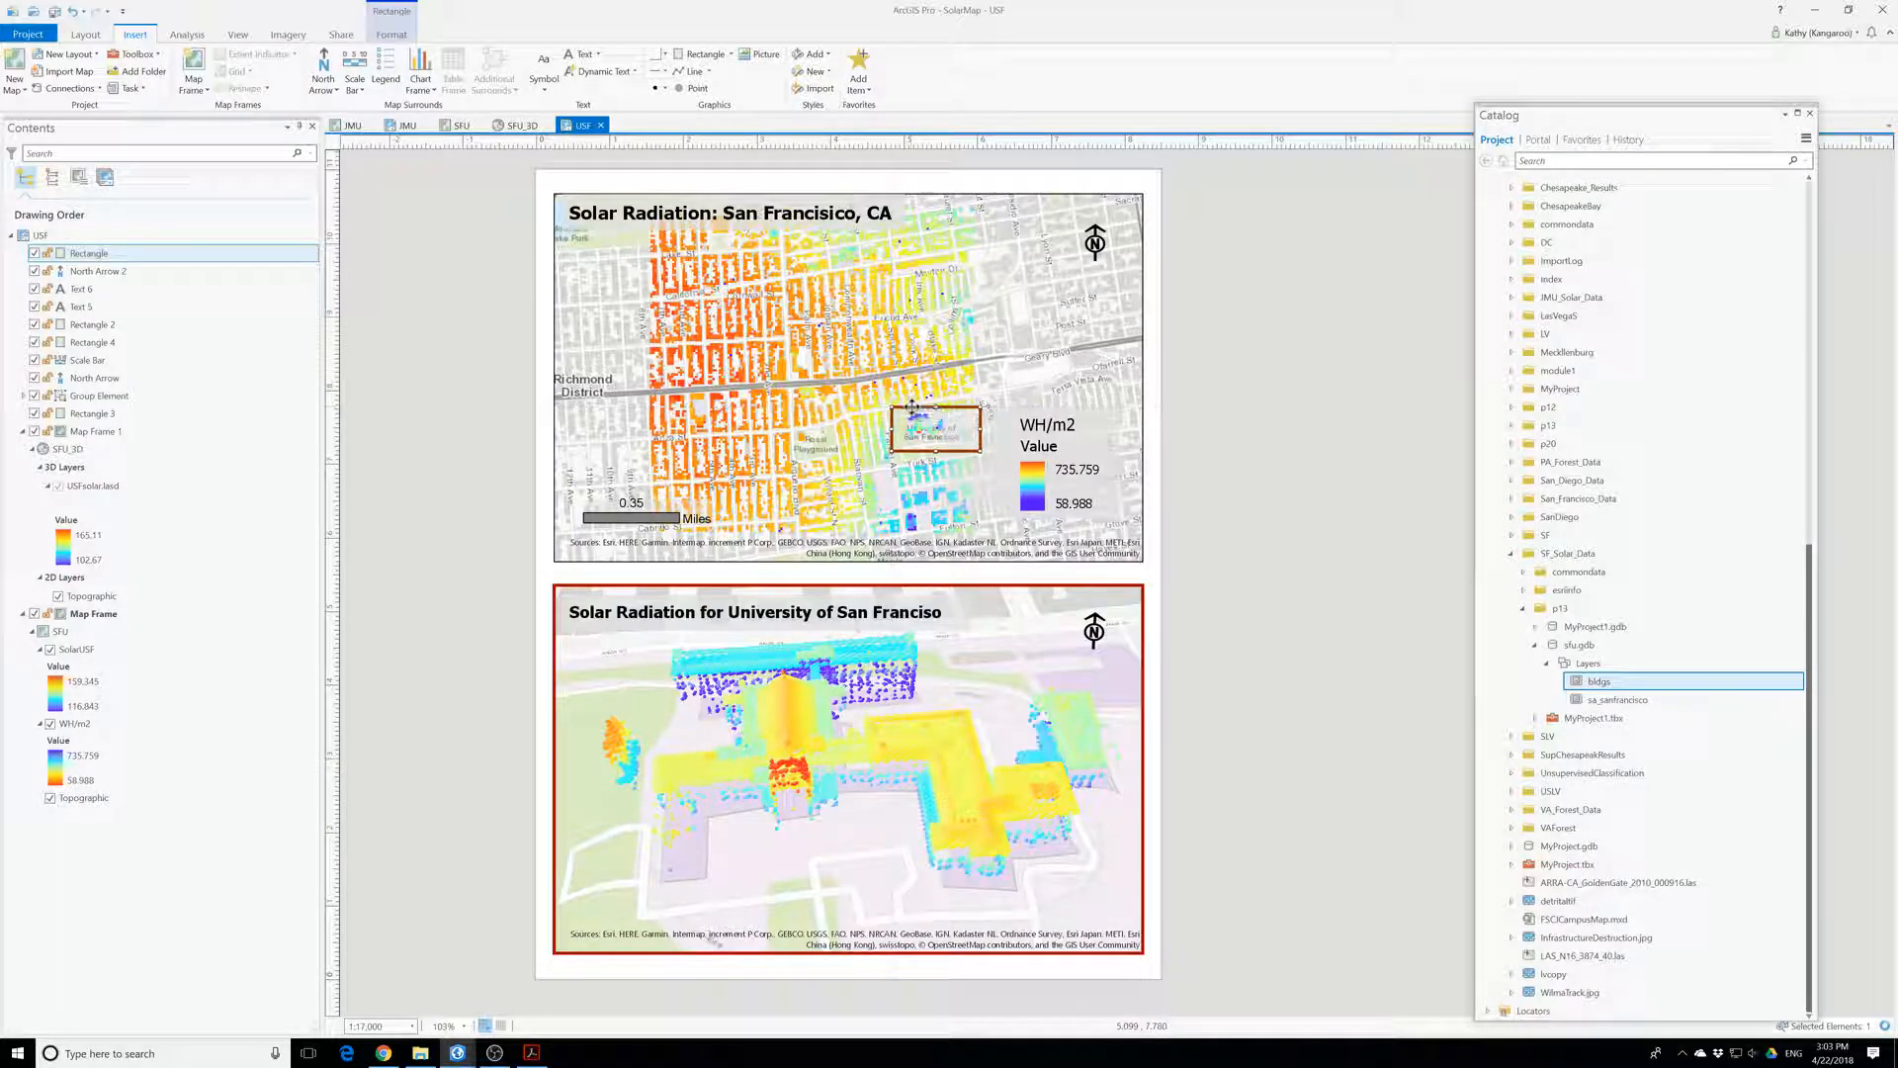
click(1231, 471)
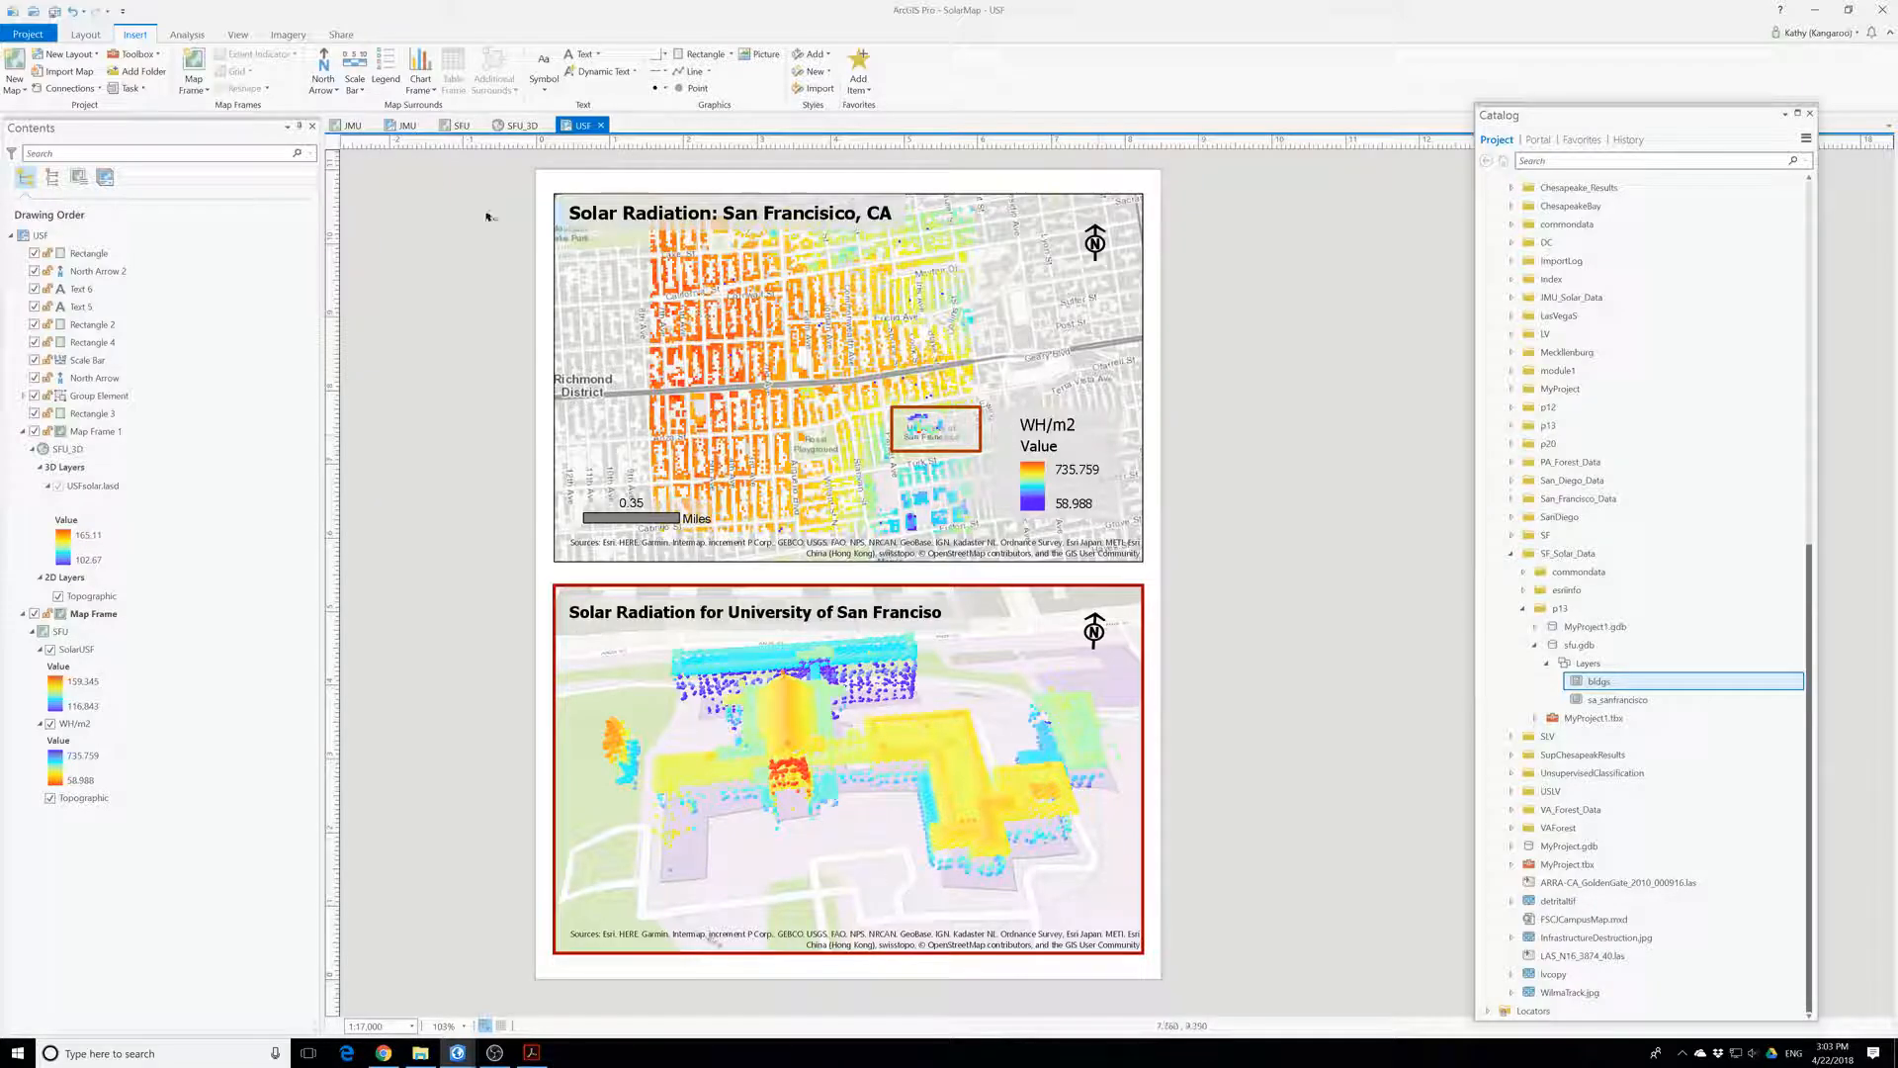
- Save the project and export the layout as a JPEG to the Dropbox folder, replacing the existing SolarMap2.jpg
click(53, 14)
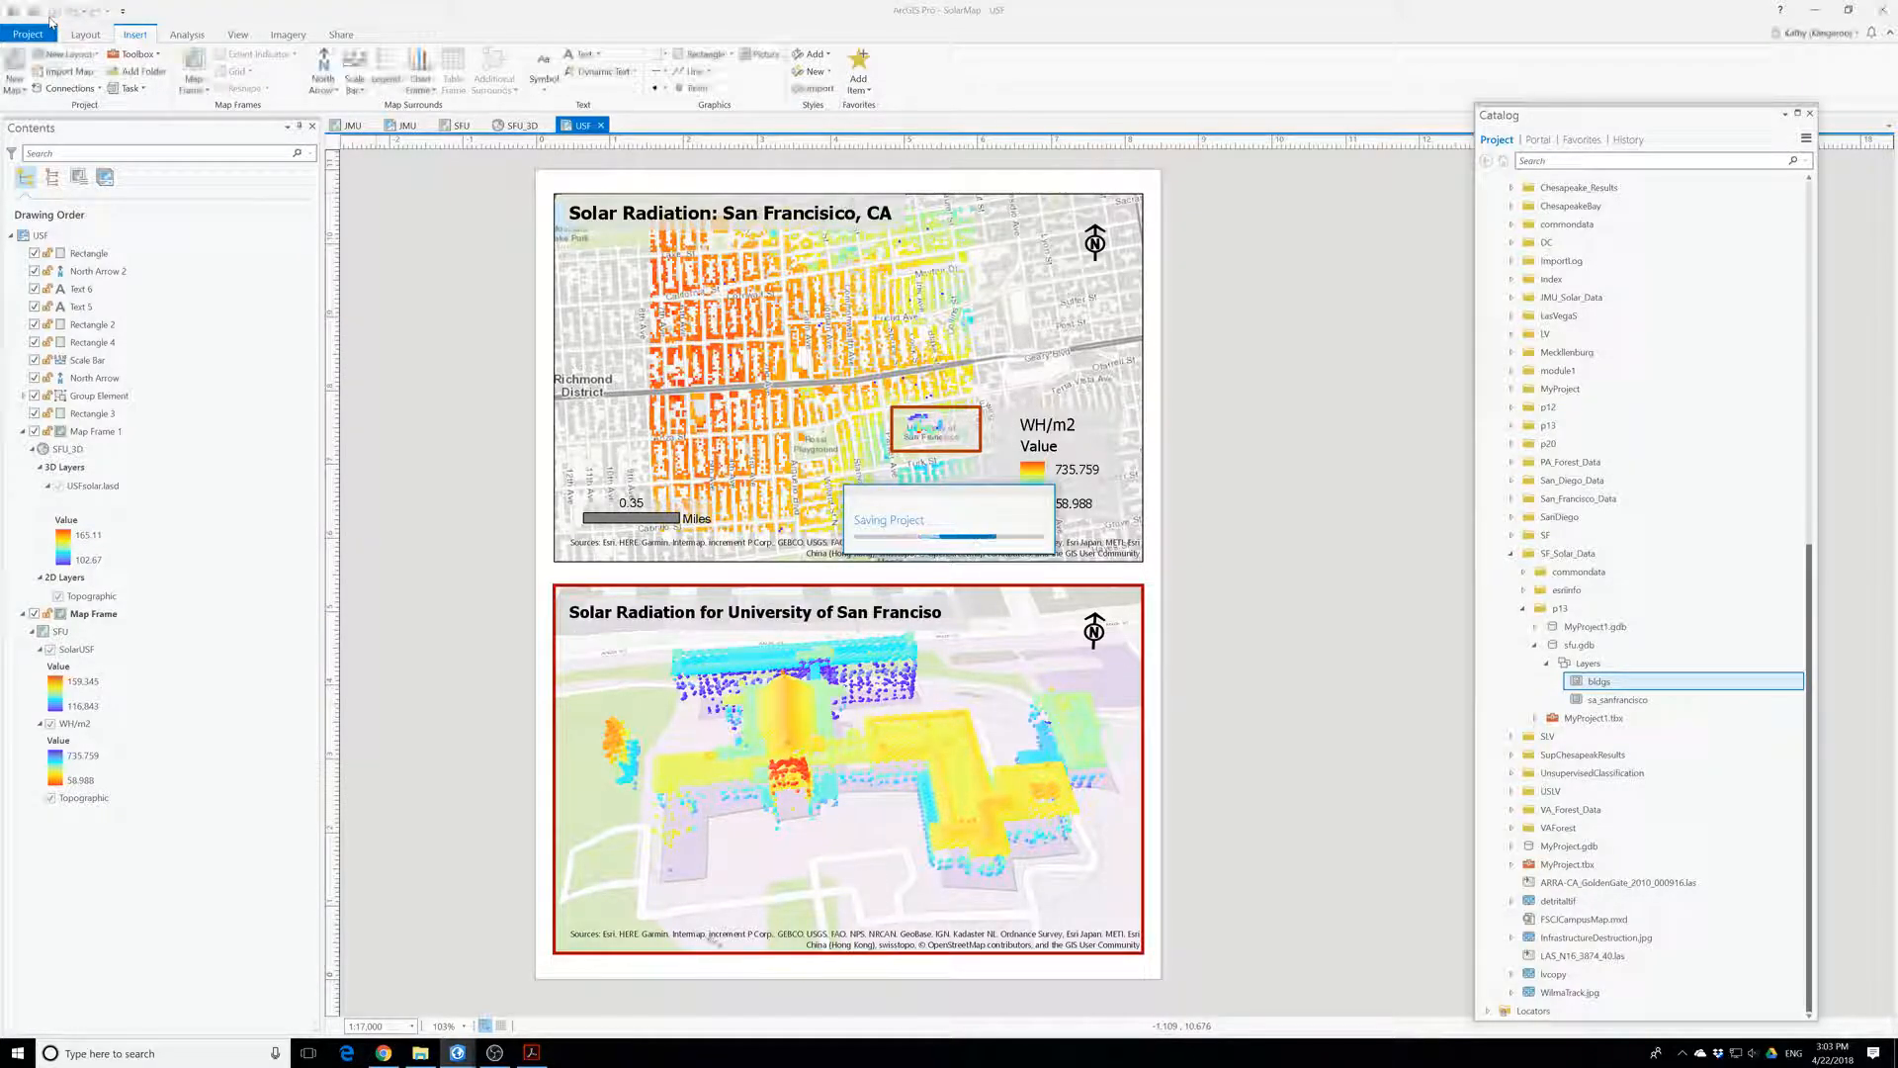
click(346, 40)
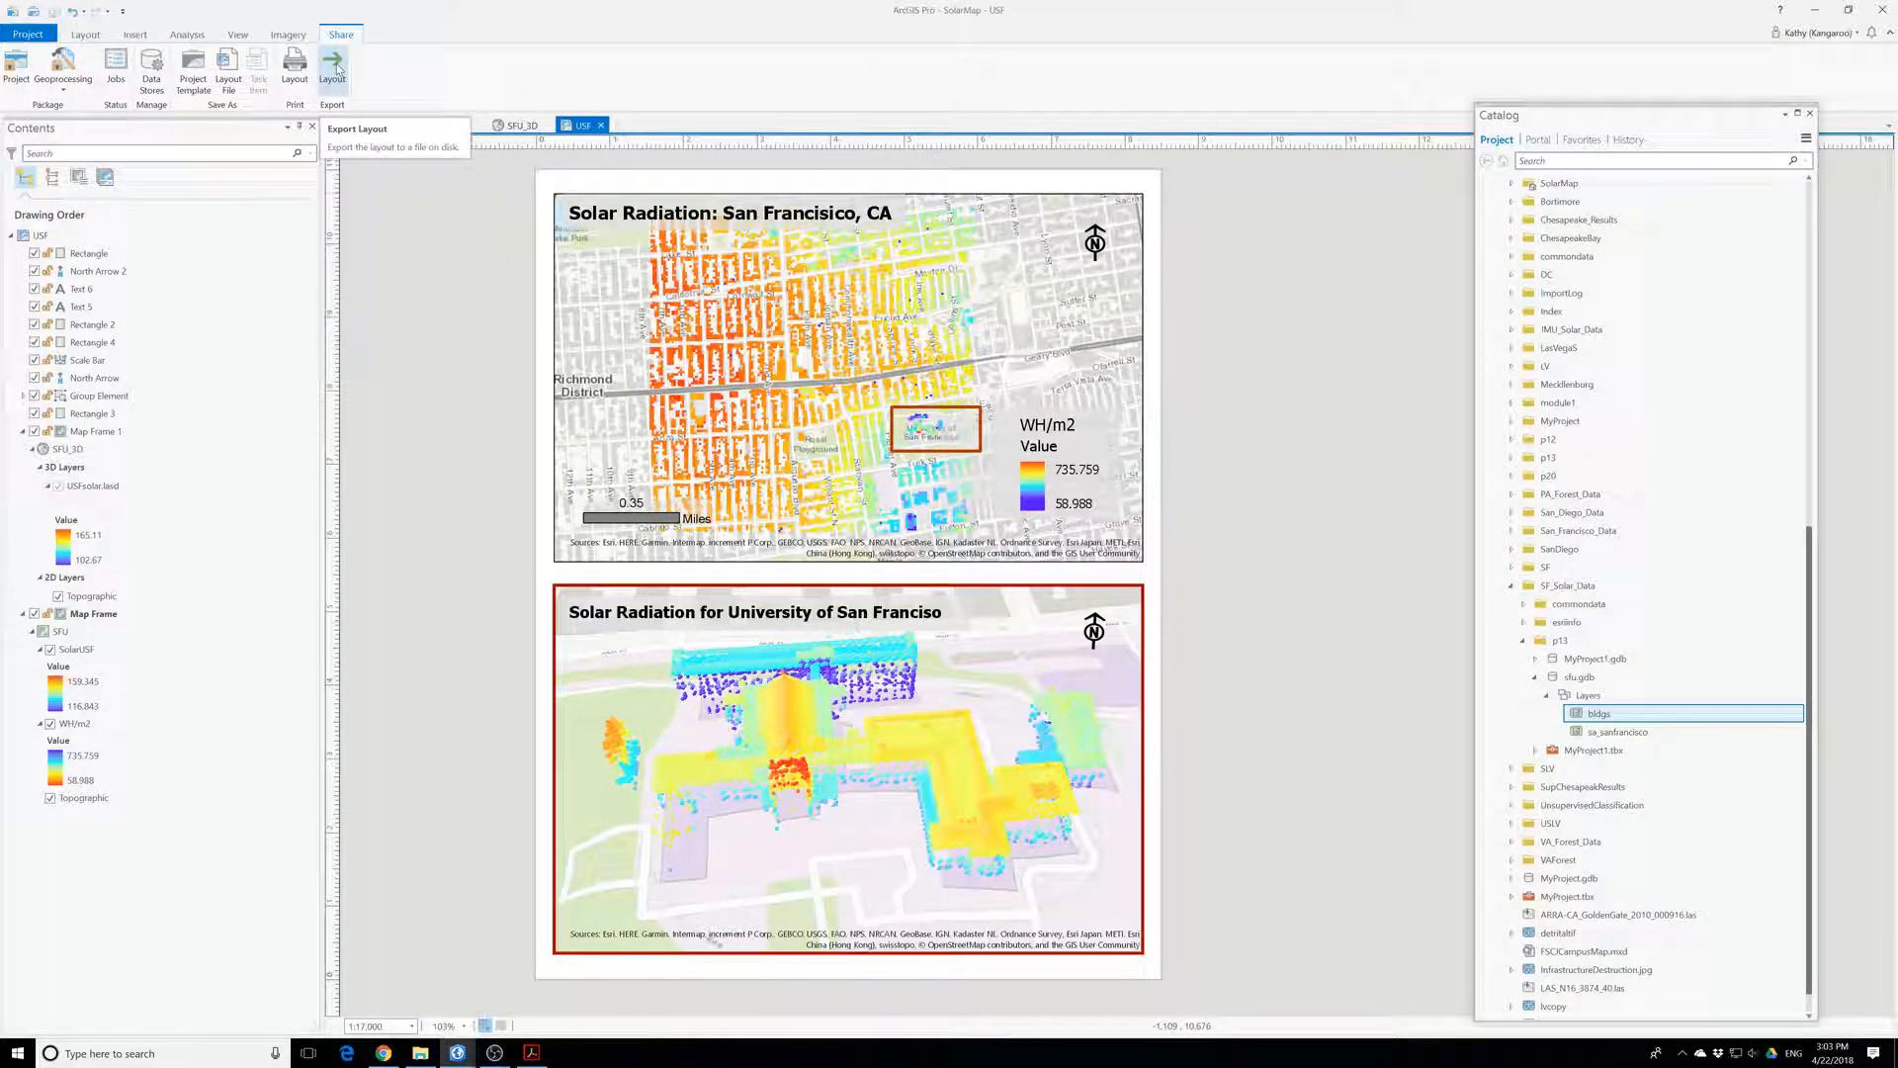
click(333, 67)
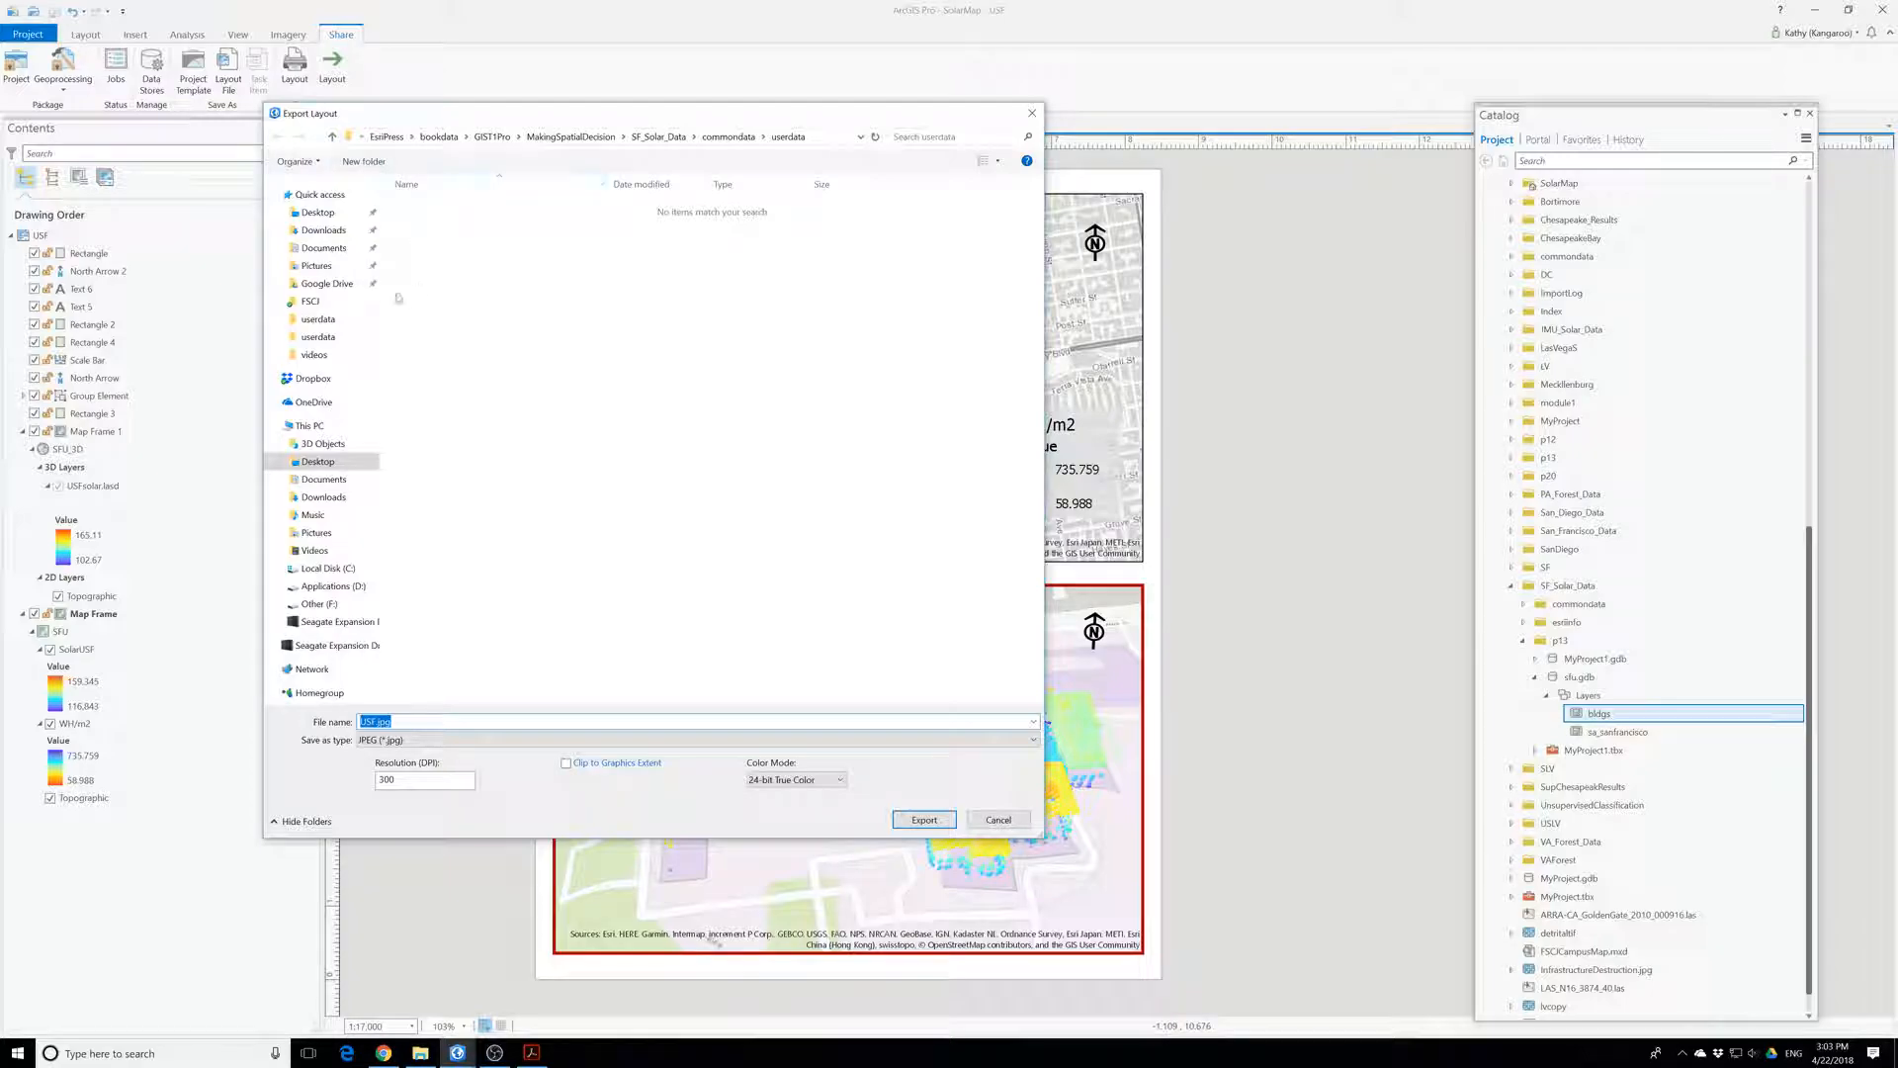
click(312, 379)
click(625, 473)
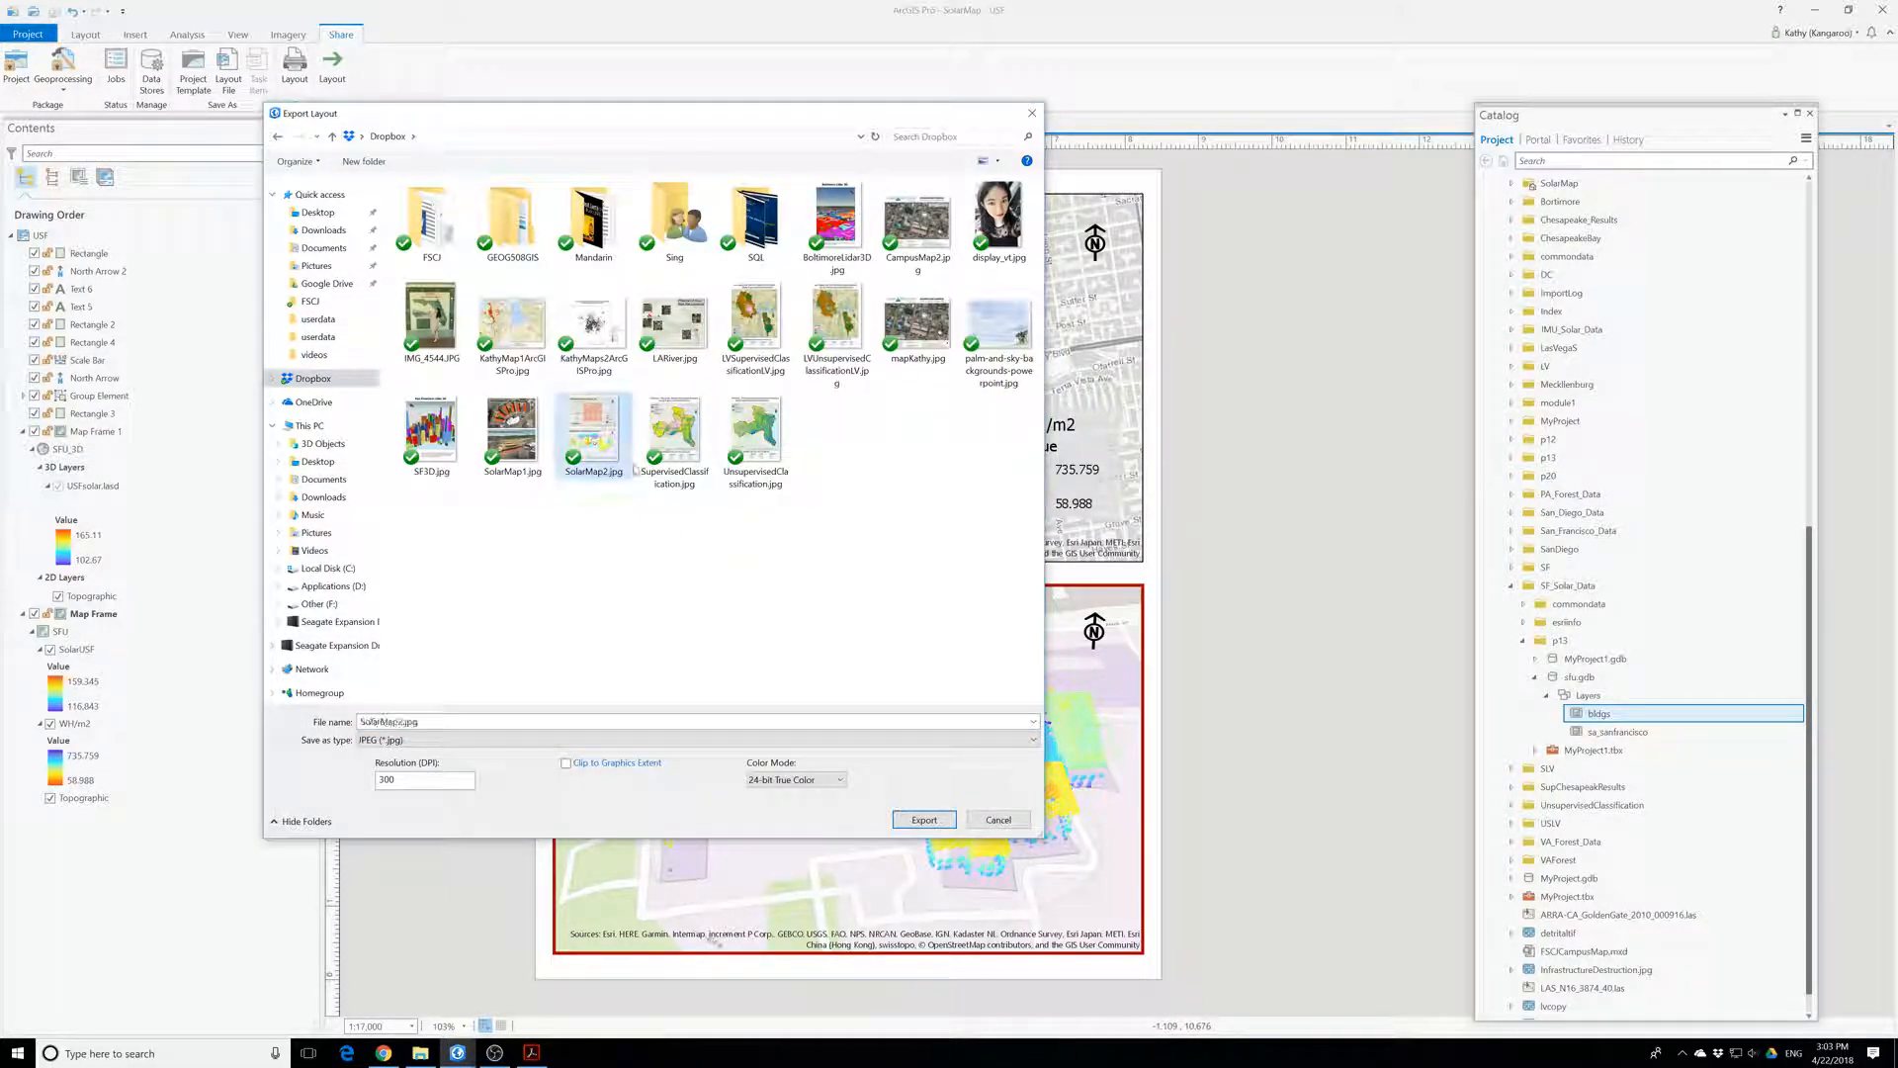
click(934, 819)
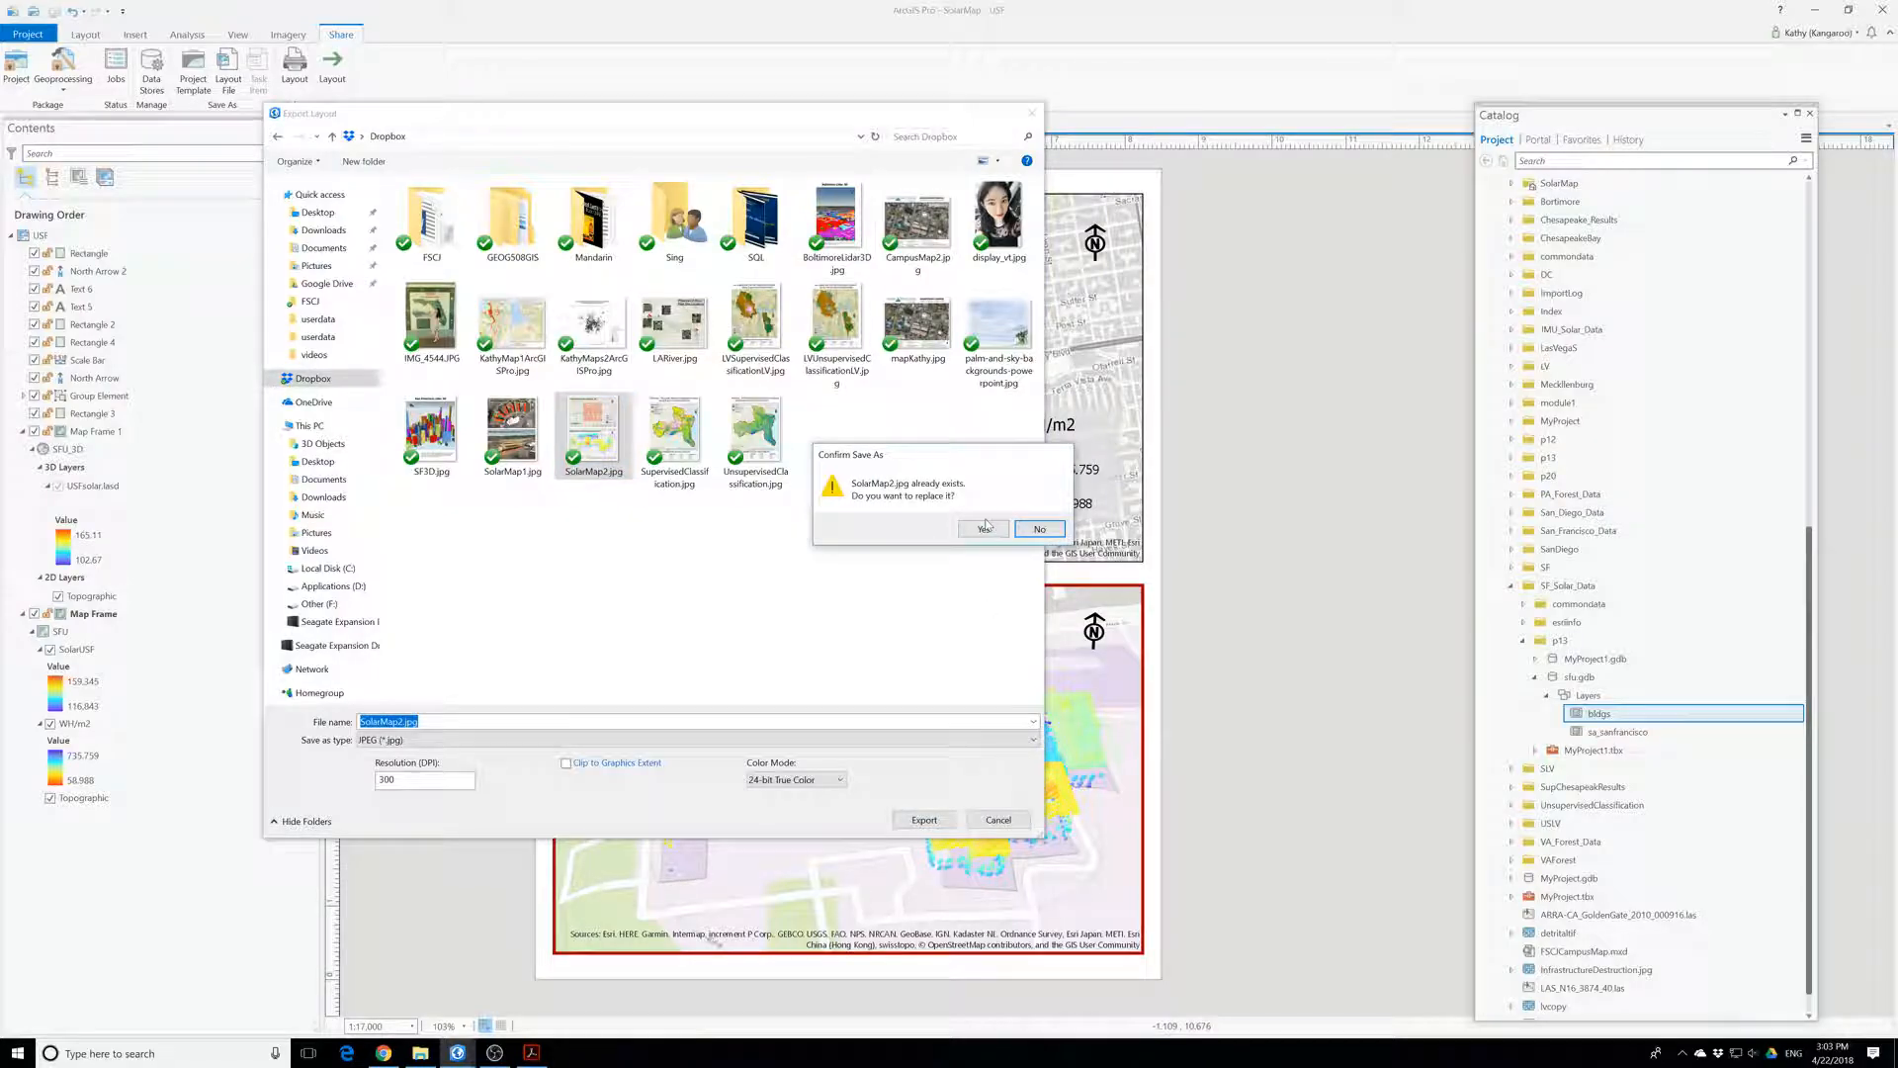
click(984, 528)
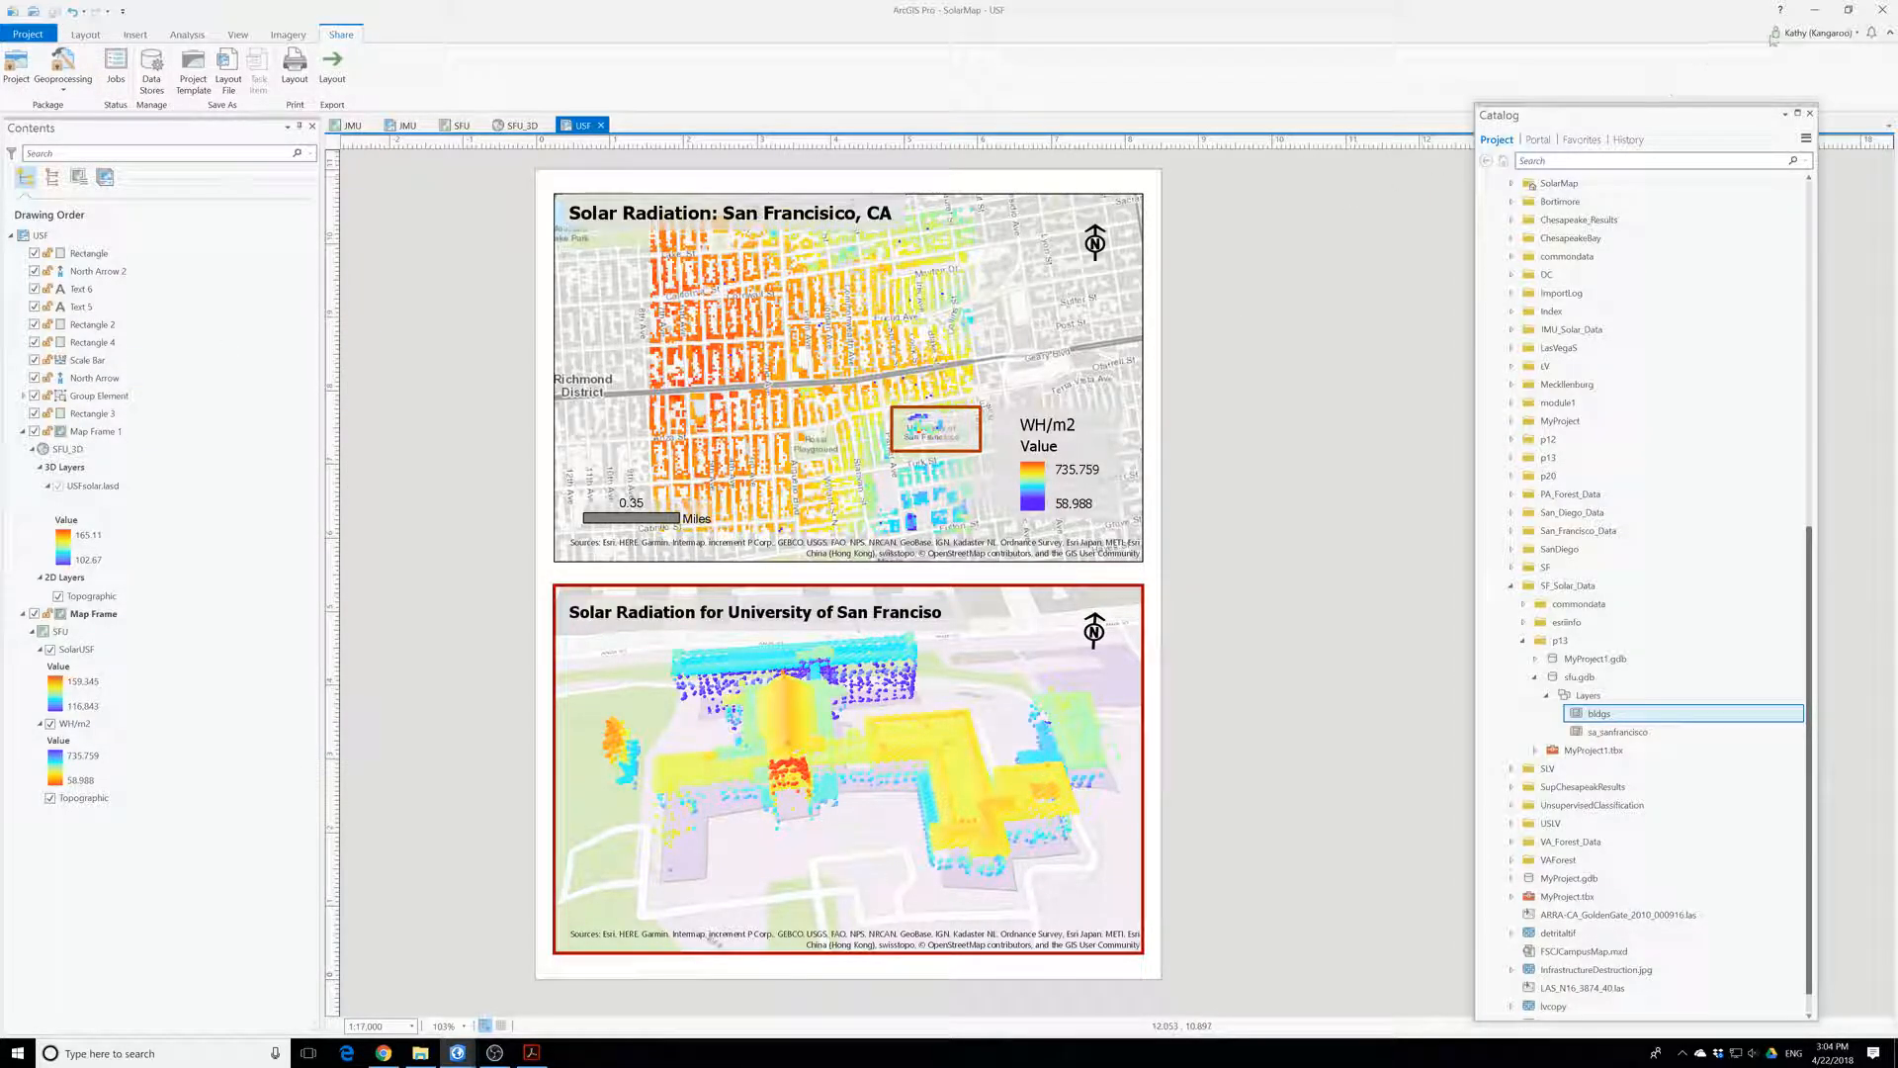
- Save and close the SolarMap project, and switch to the open VAForest project with its Height map
click(1815, 10)
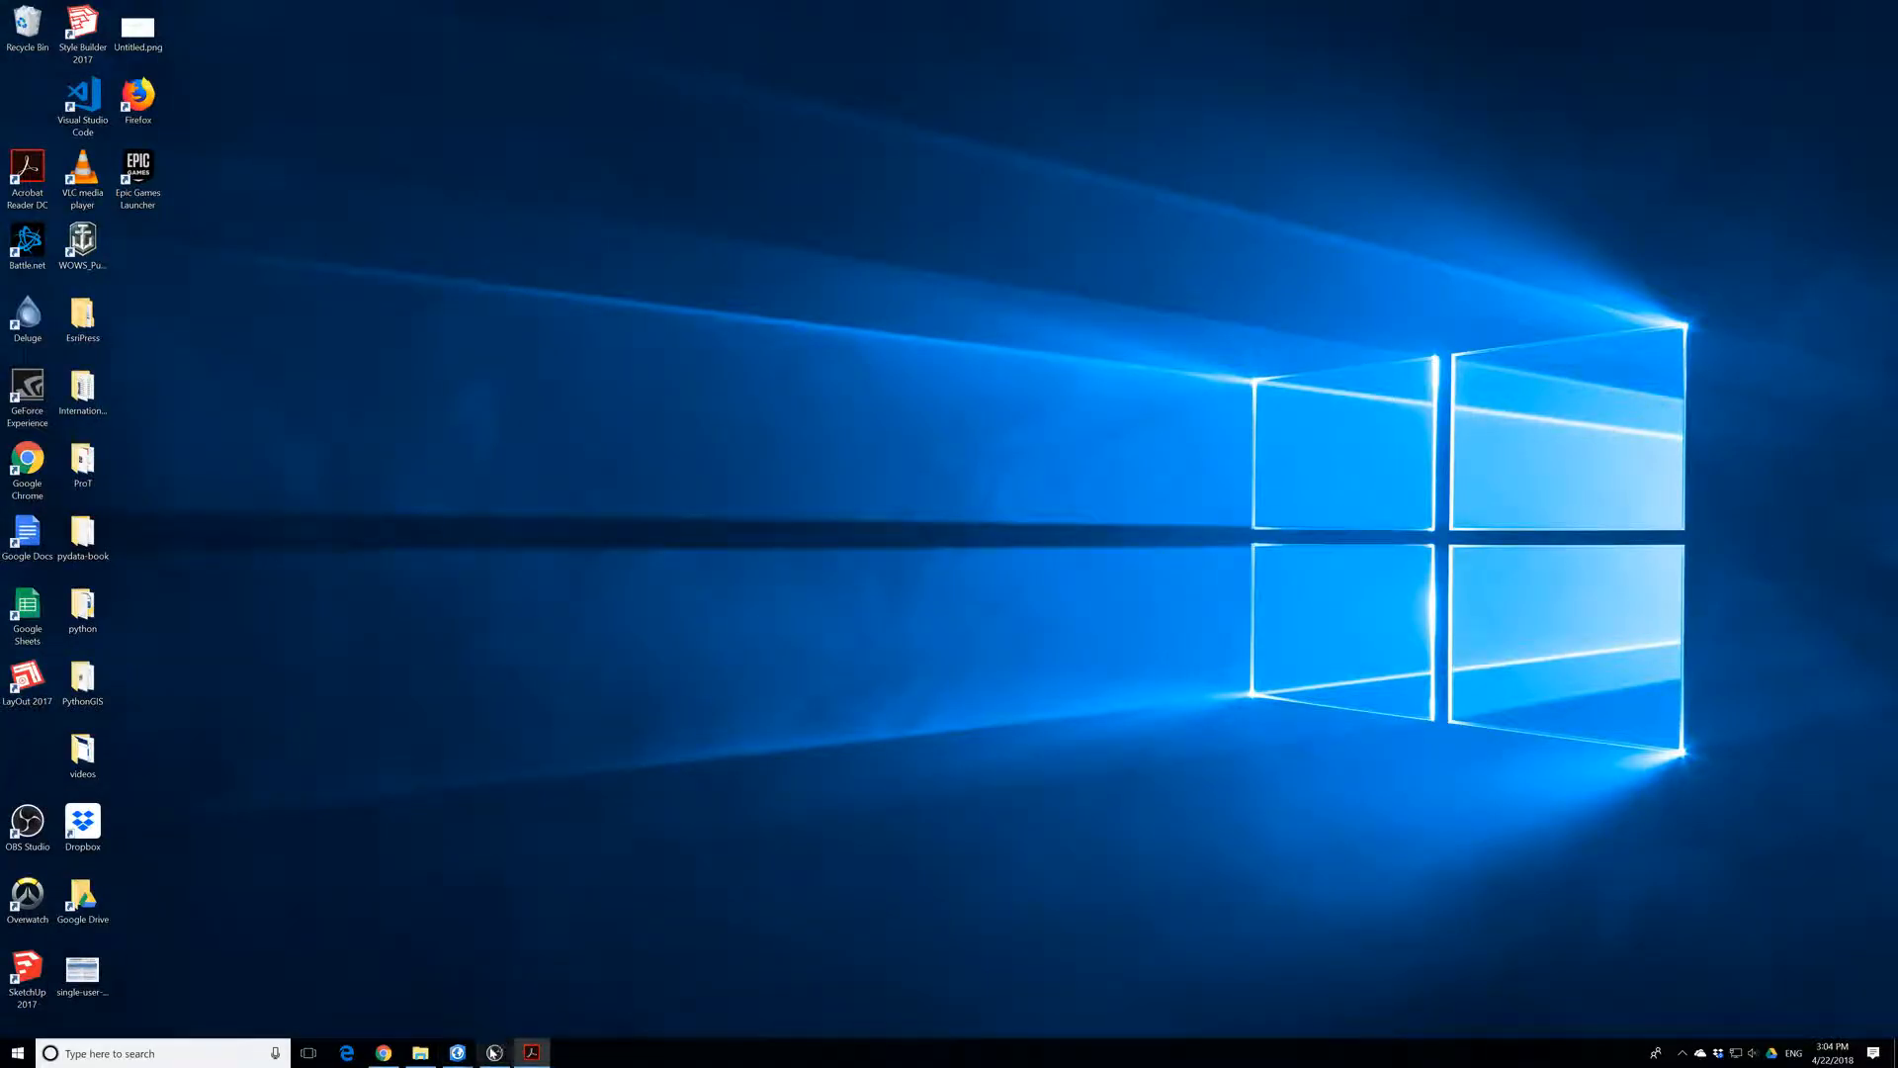
mouse_move(457, 1052)
click(506, 1022)
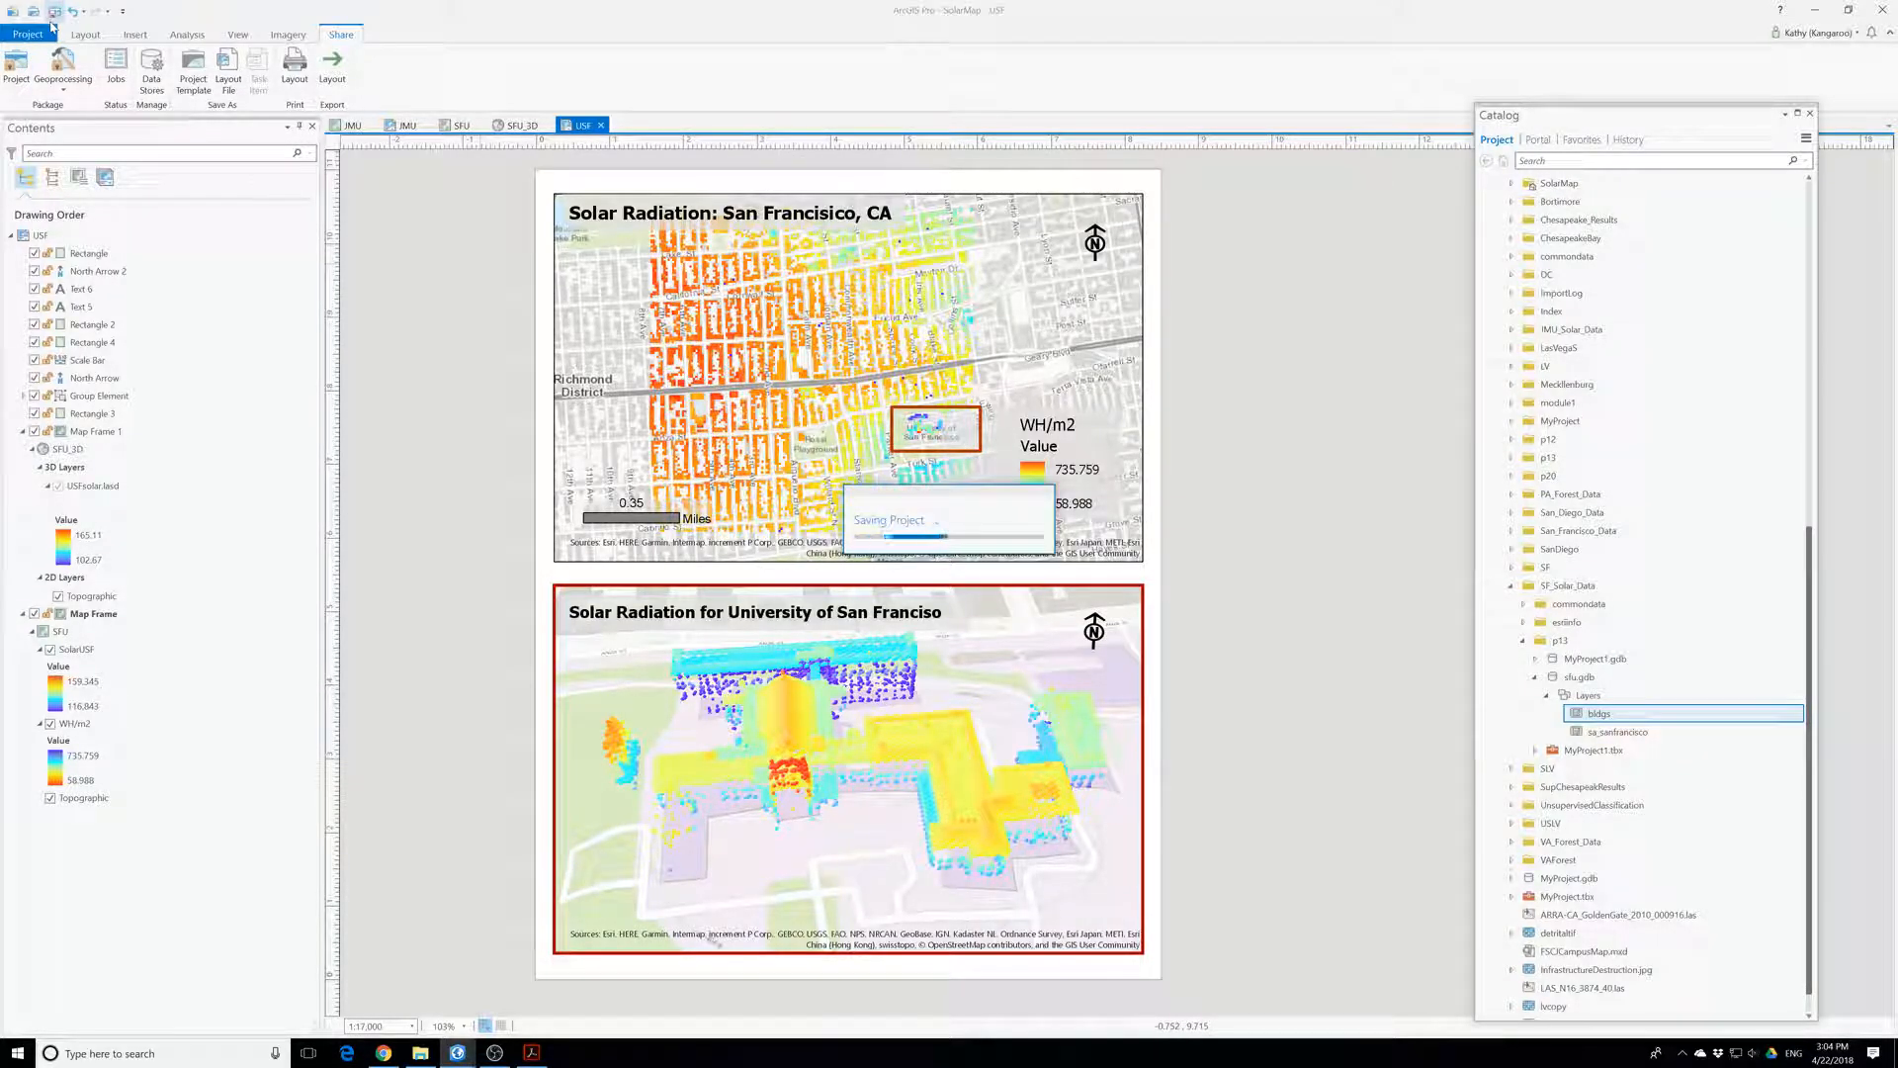
click(1883, 10)
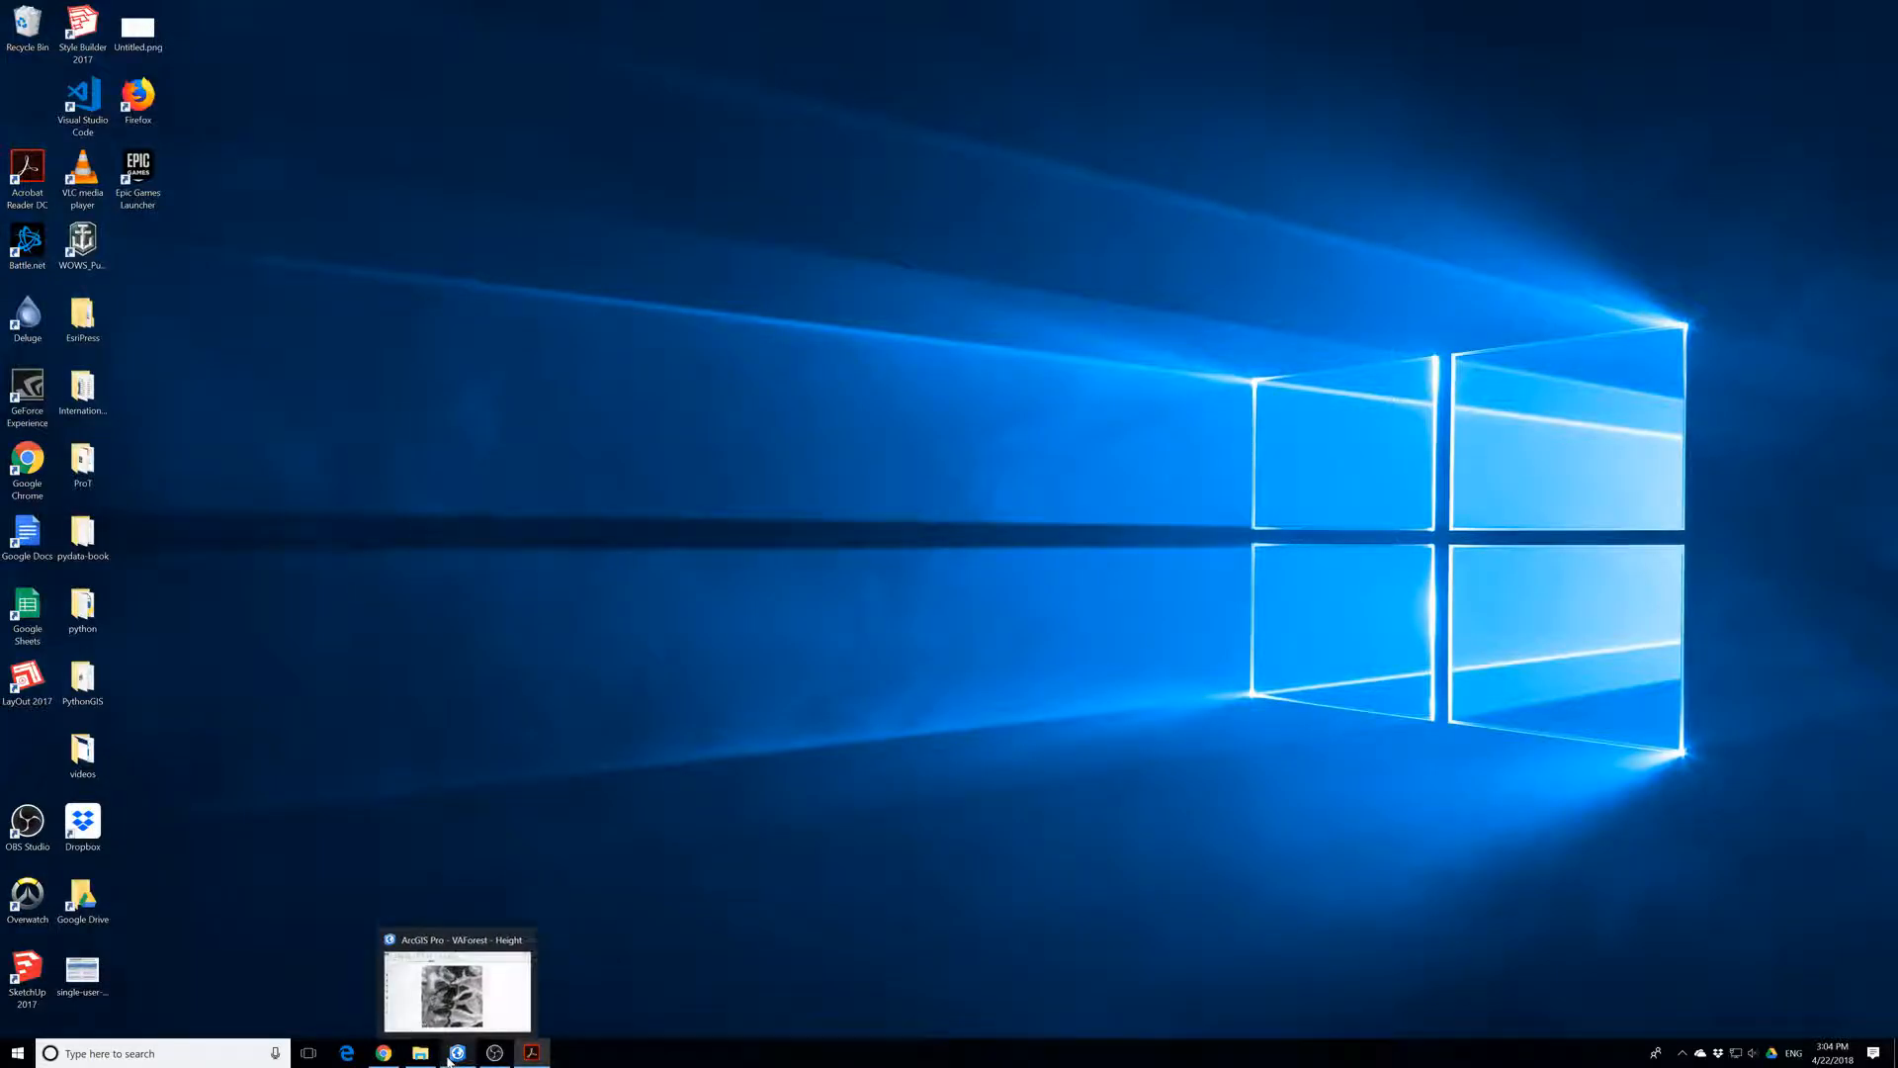
click(465, 1037)
click(464, 1037)
click(465, 1037)
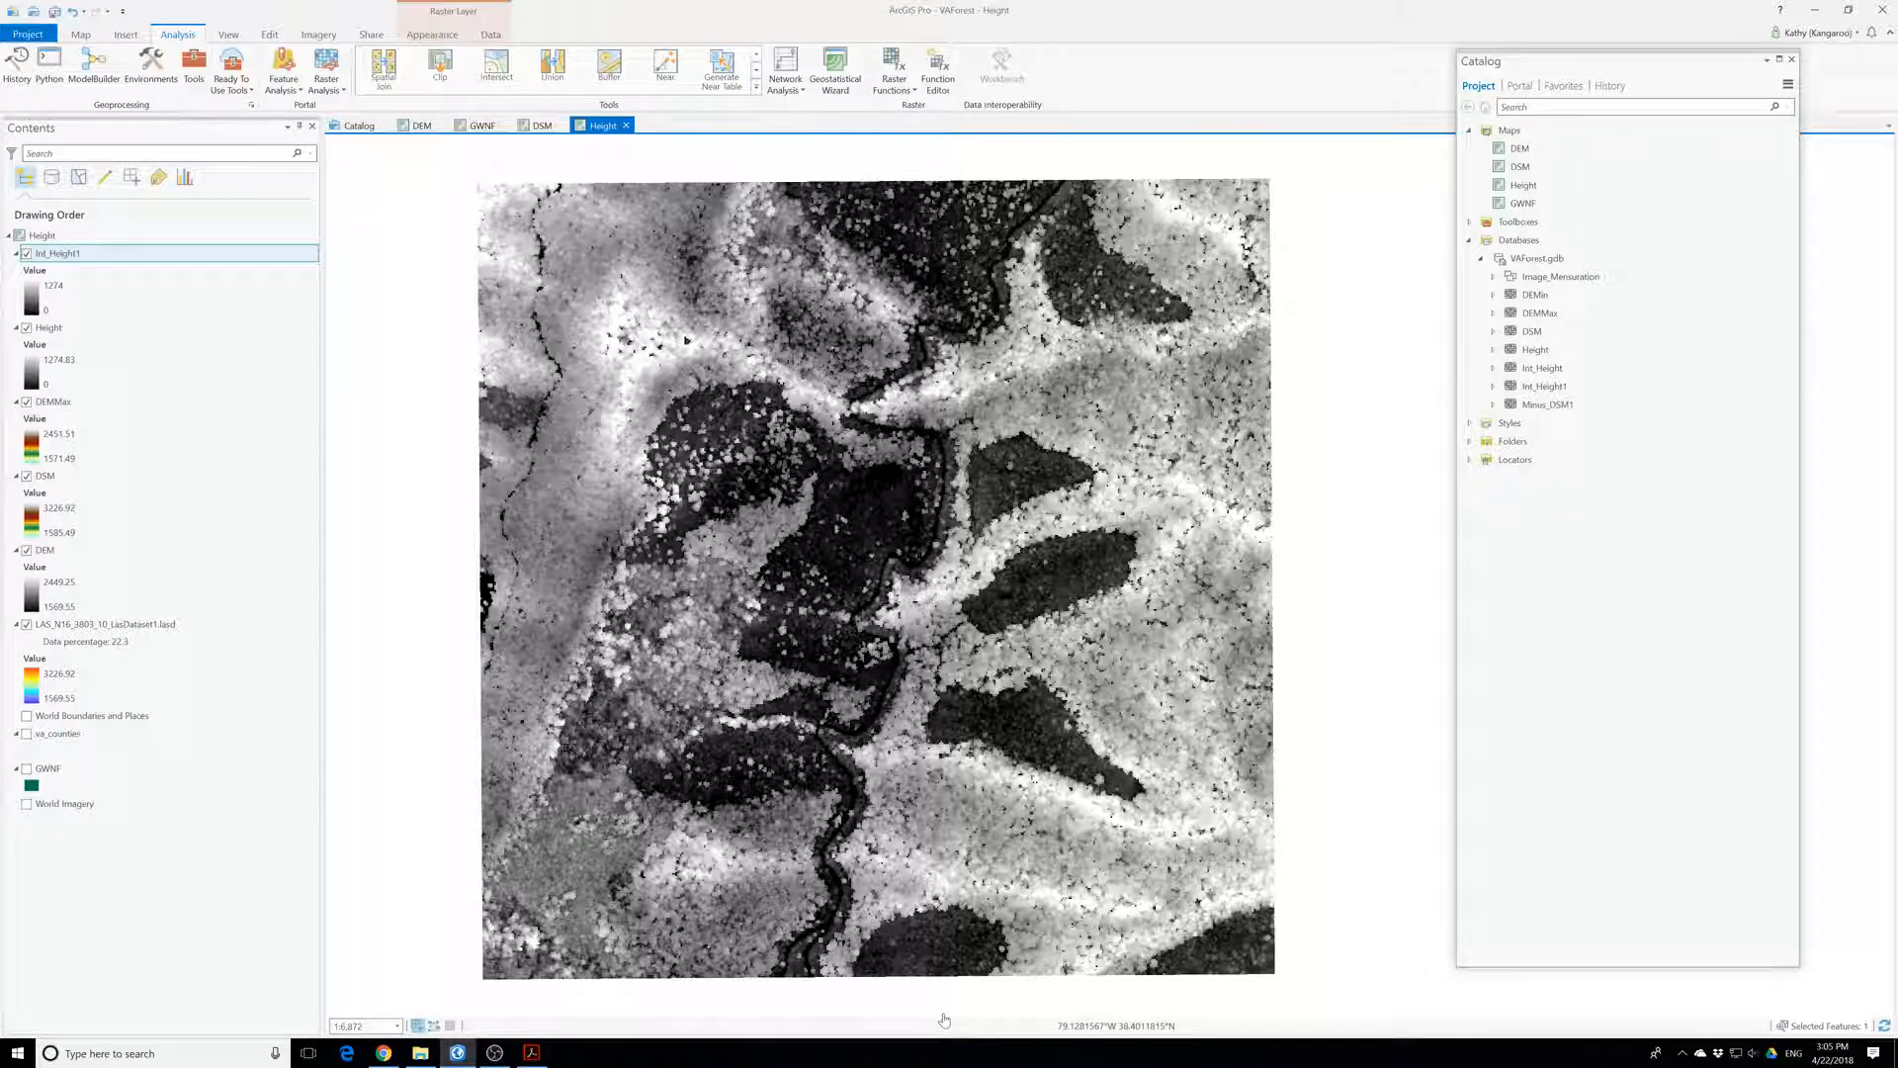
- Open the attribute table of the Int_Height1 raster layer in the Height map
scroll(944, 1020, down, 2)
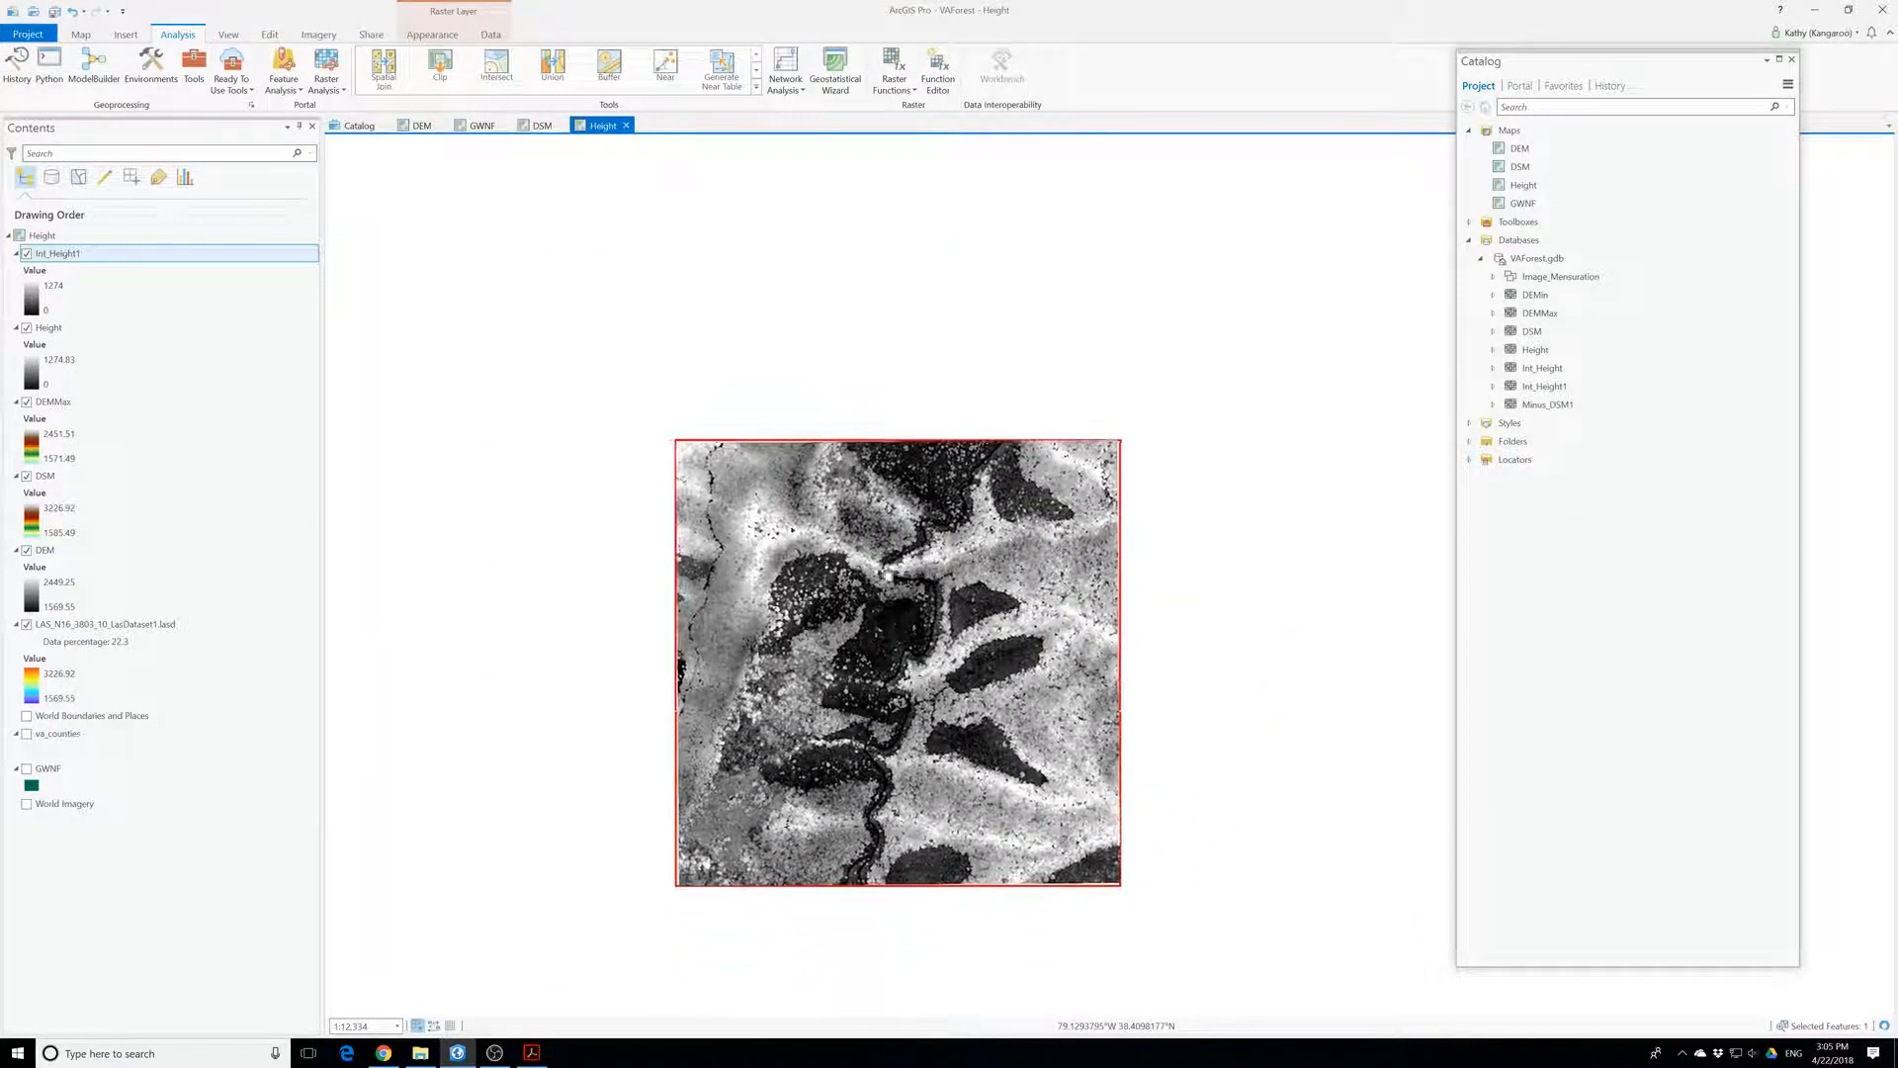
right_click(66, 256)
click(118, 326)
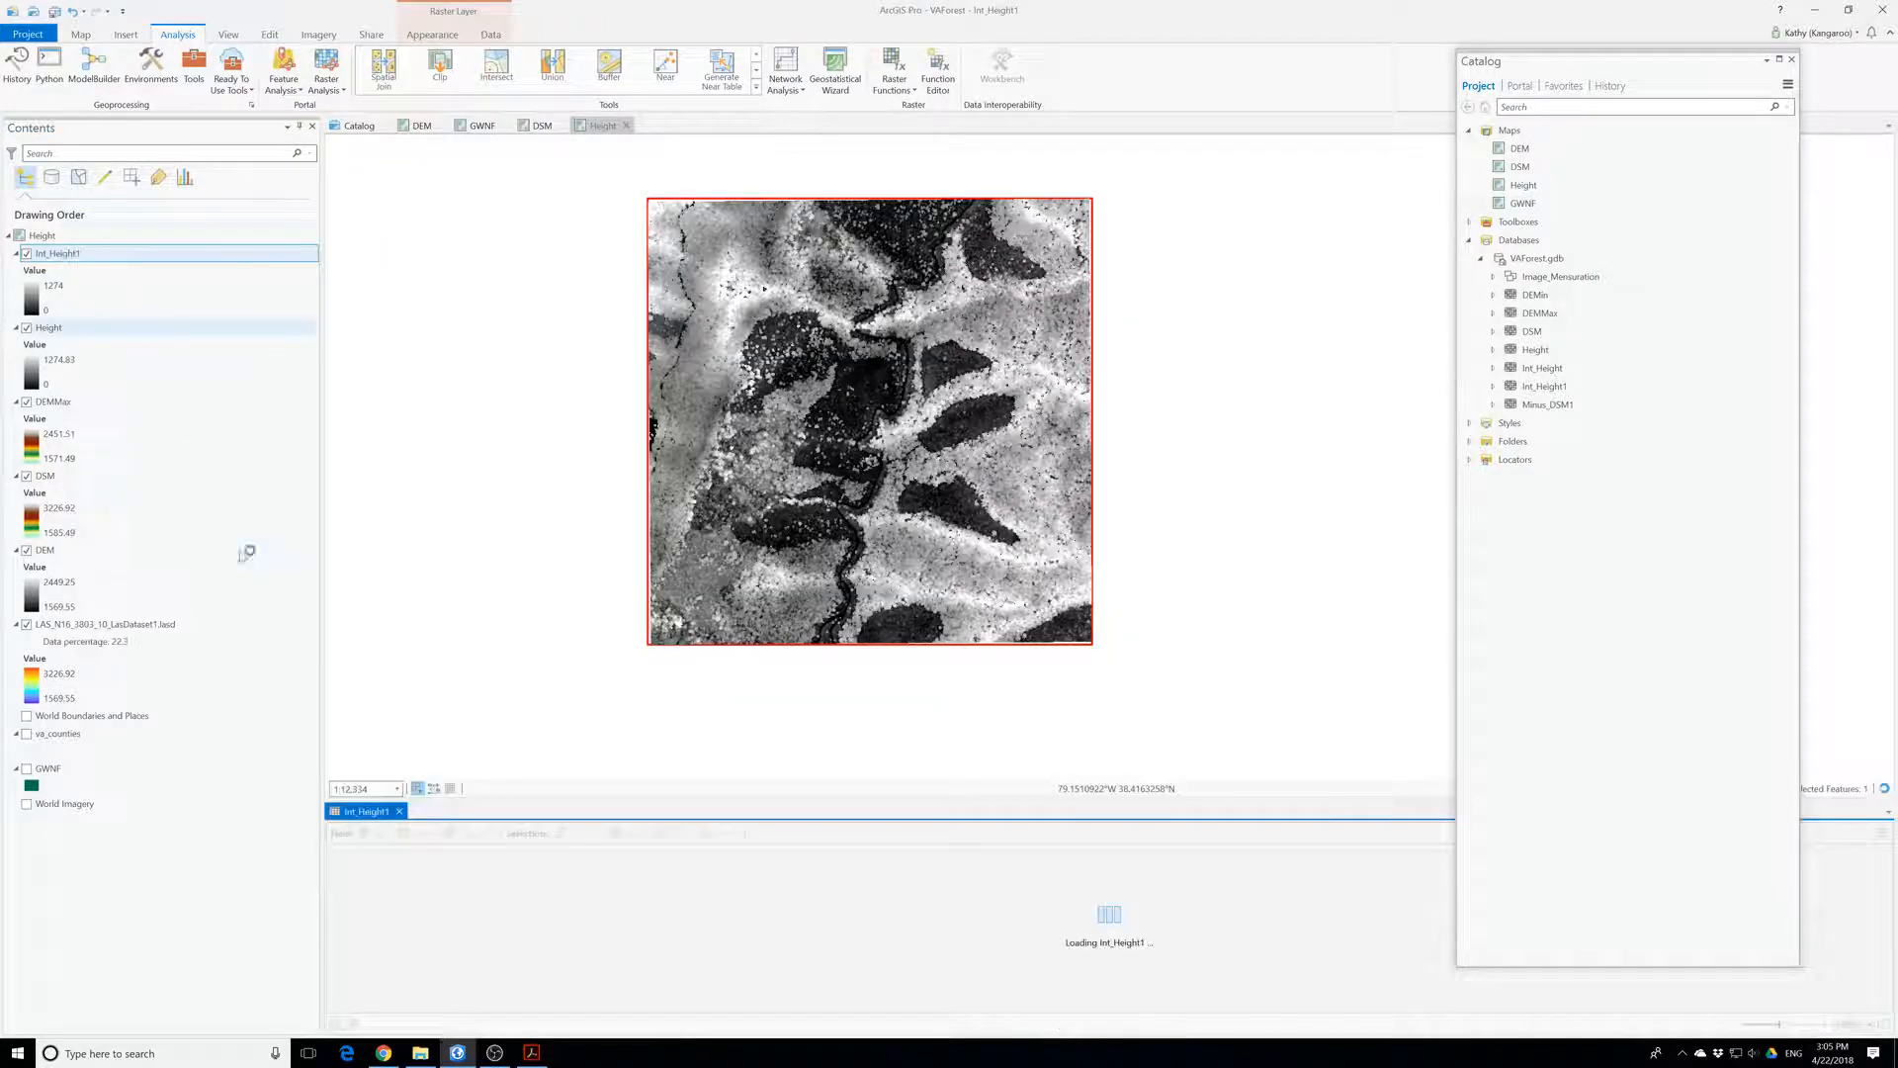
- Select the row with Value 0 in the Int_Height1 table and examine where its cells lie on the map
click(332, 876)
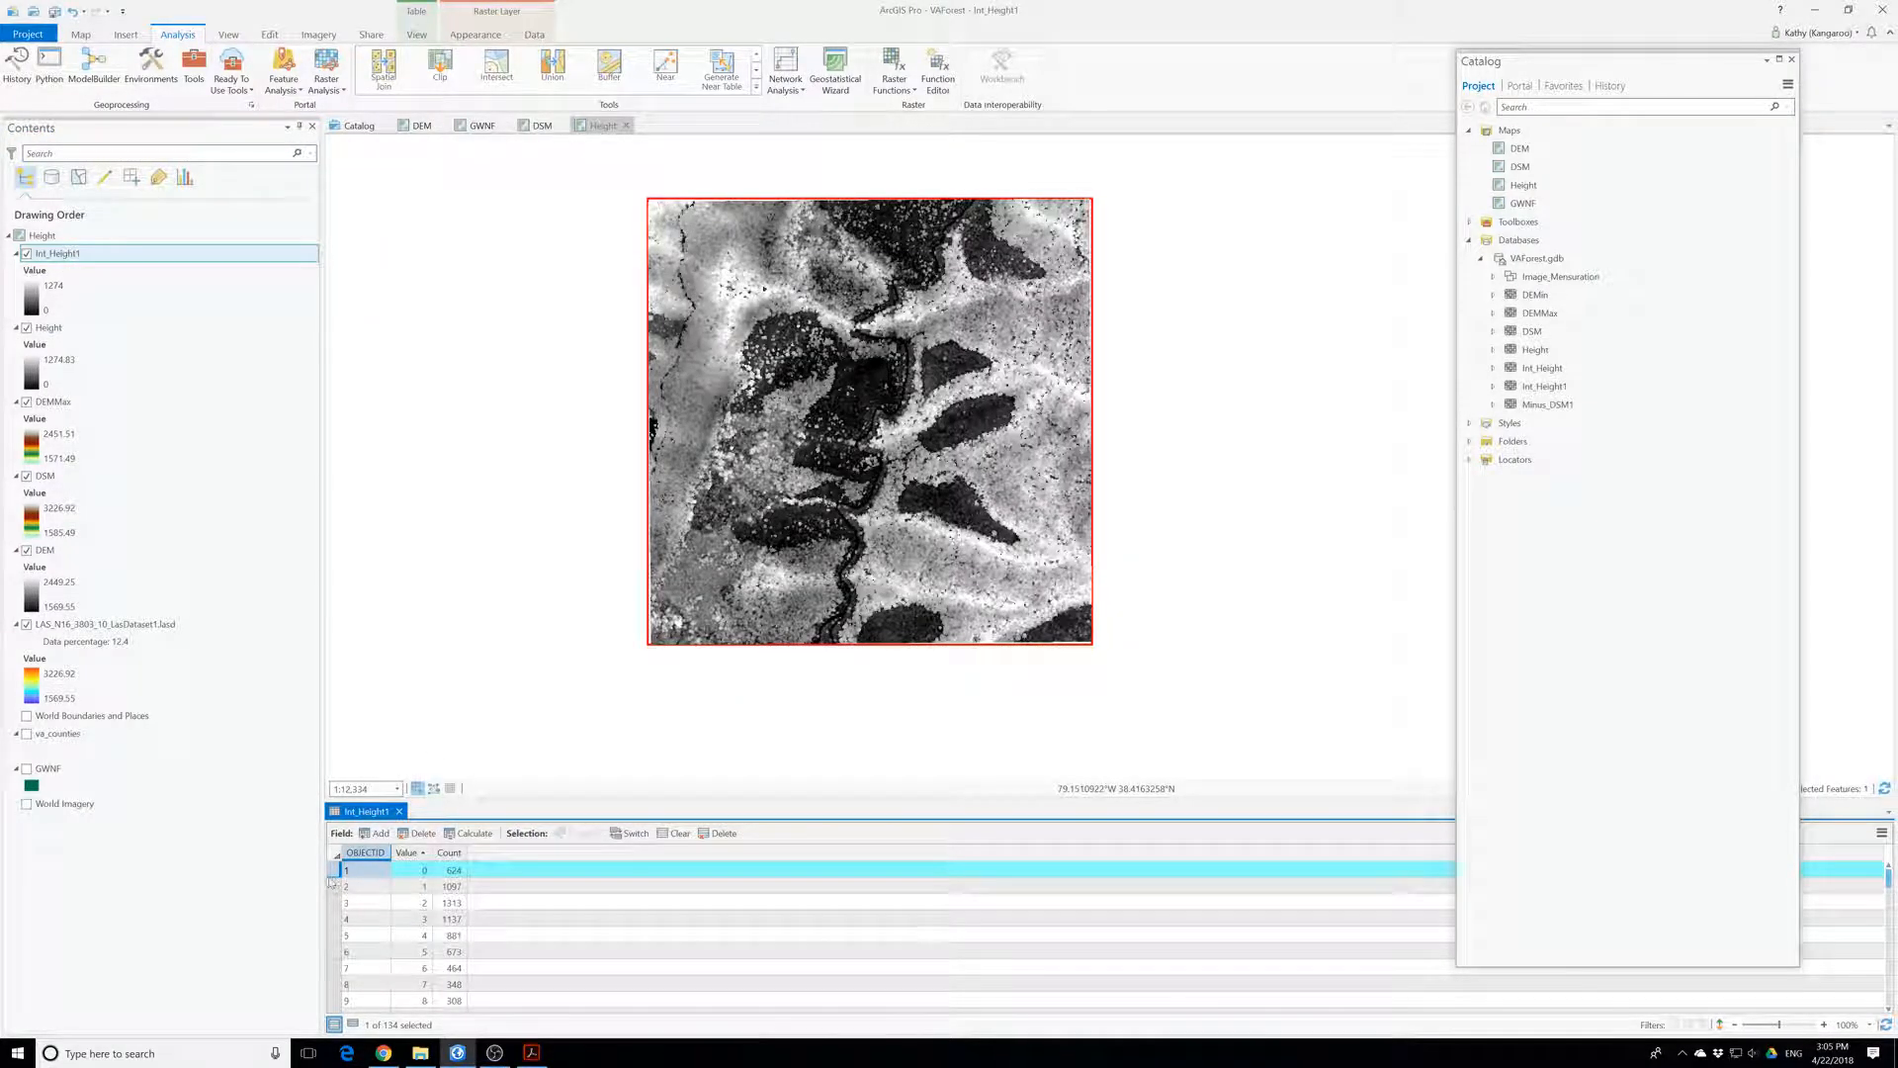
right_click(331, 879)
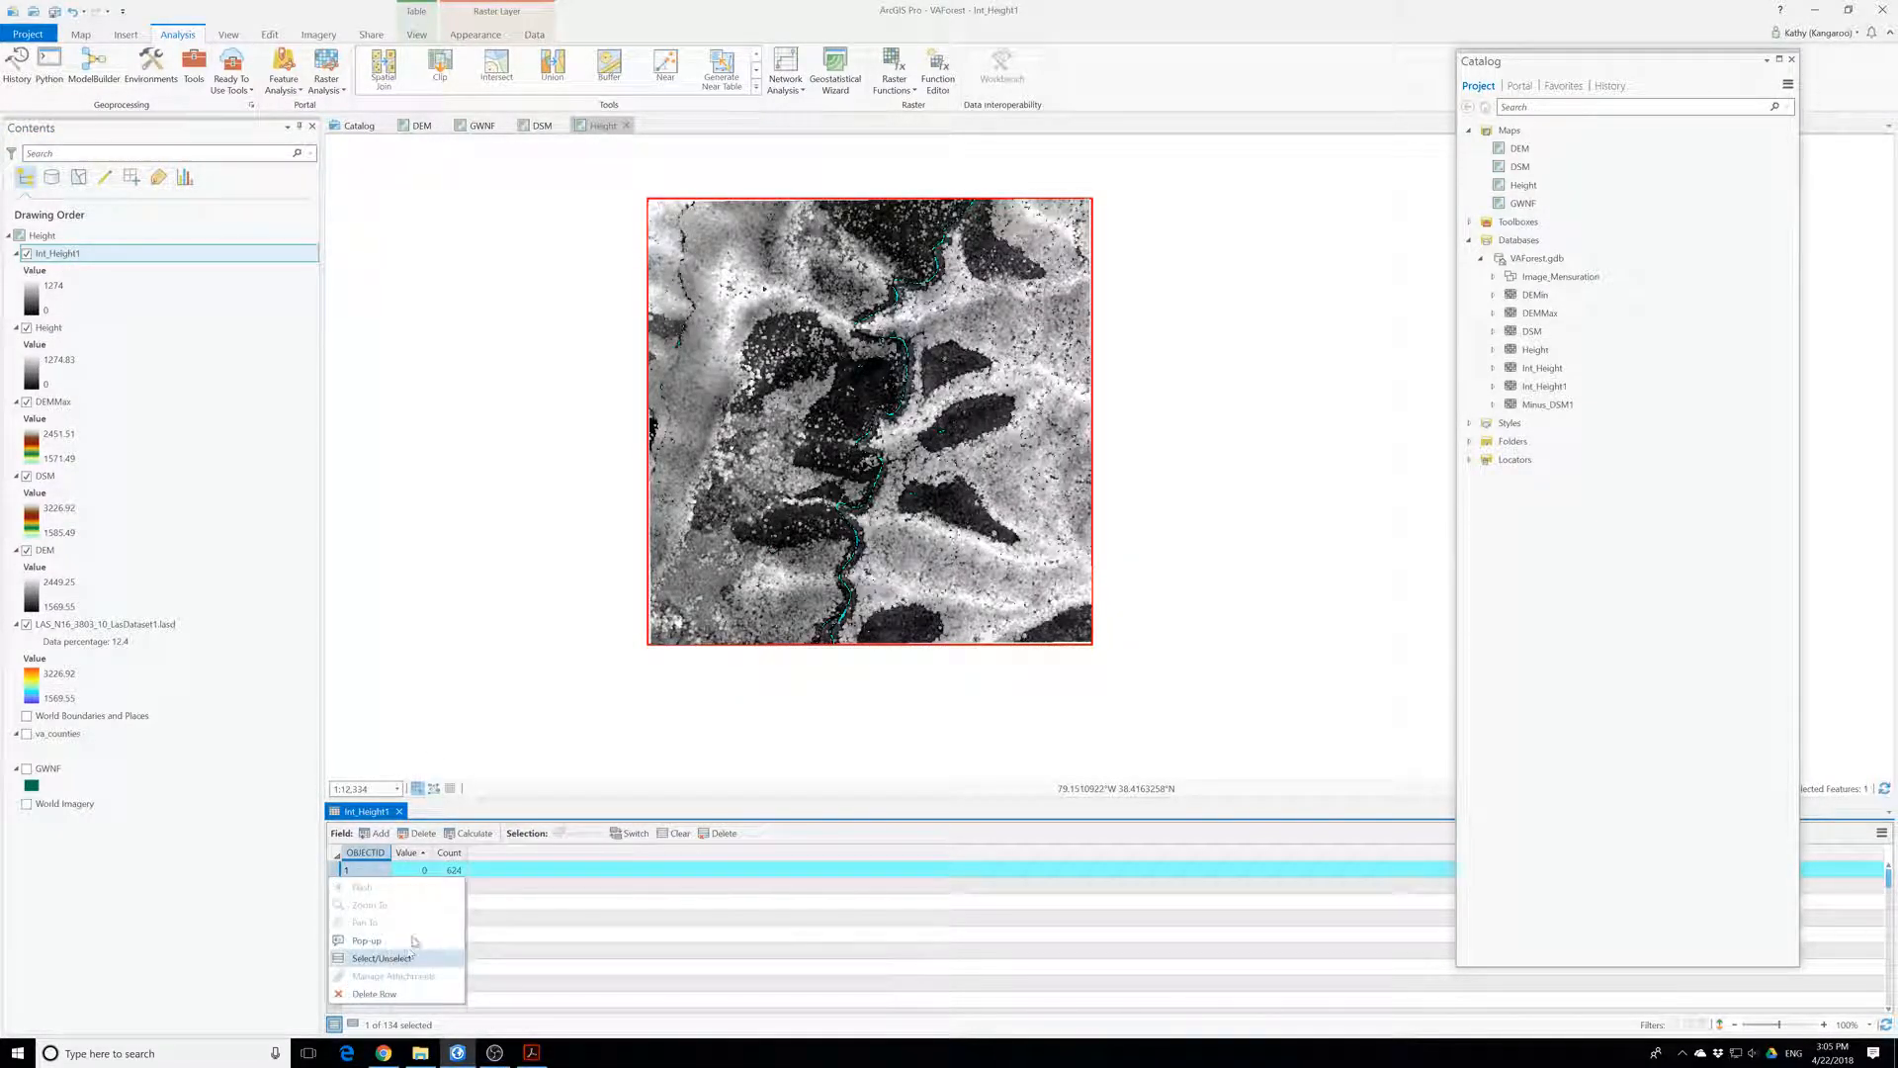
click(582, 749)
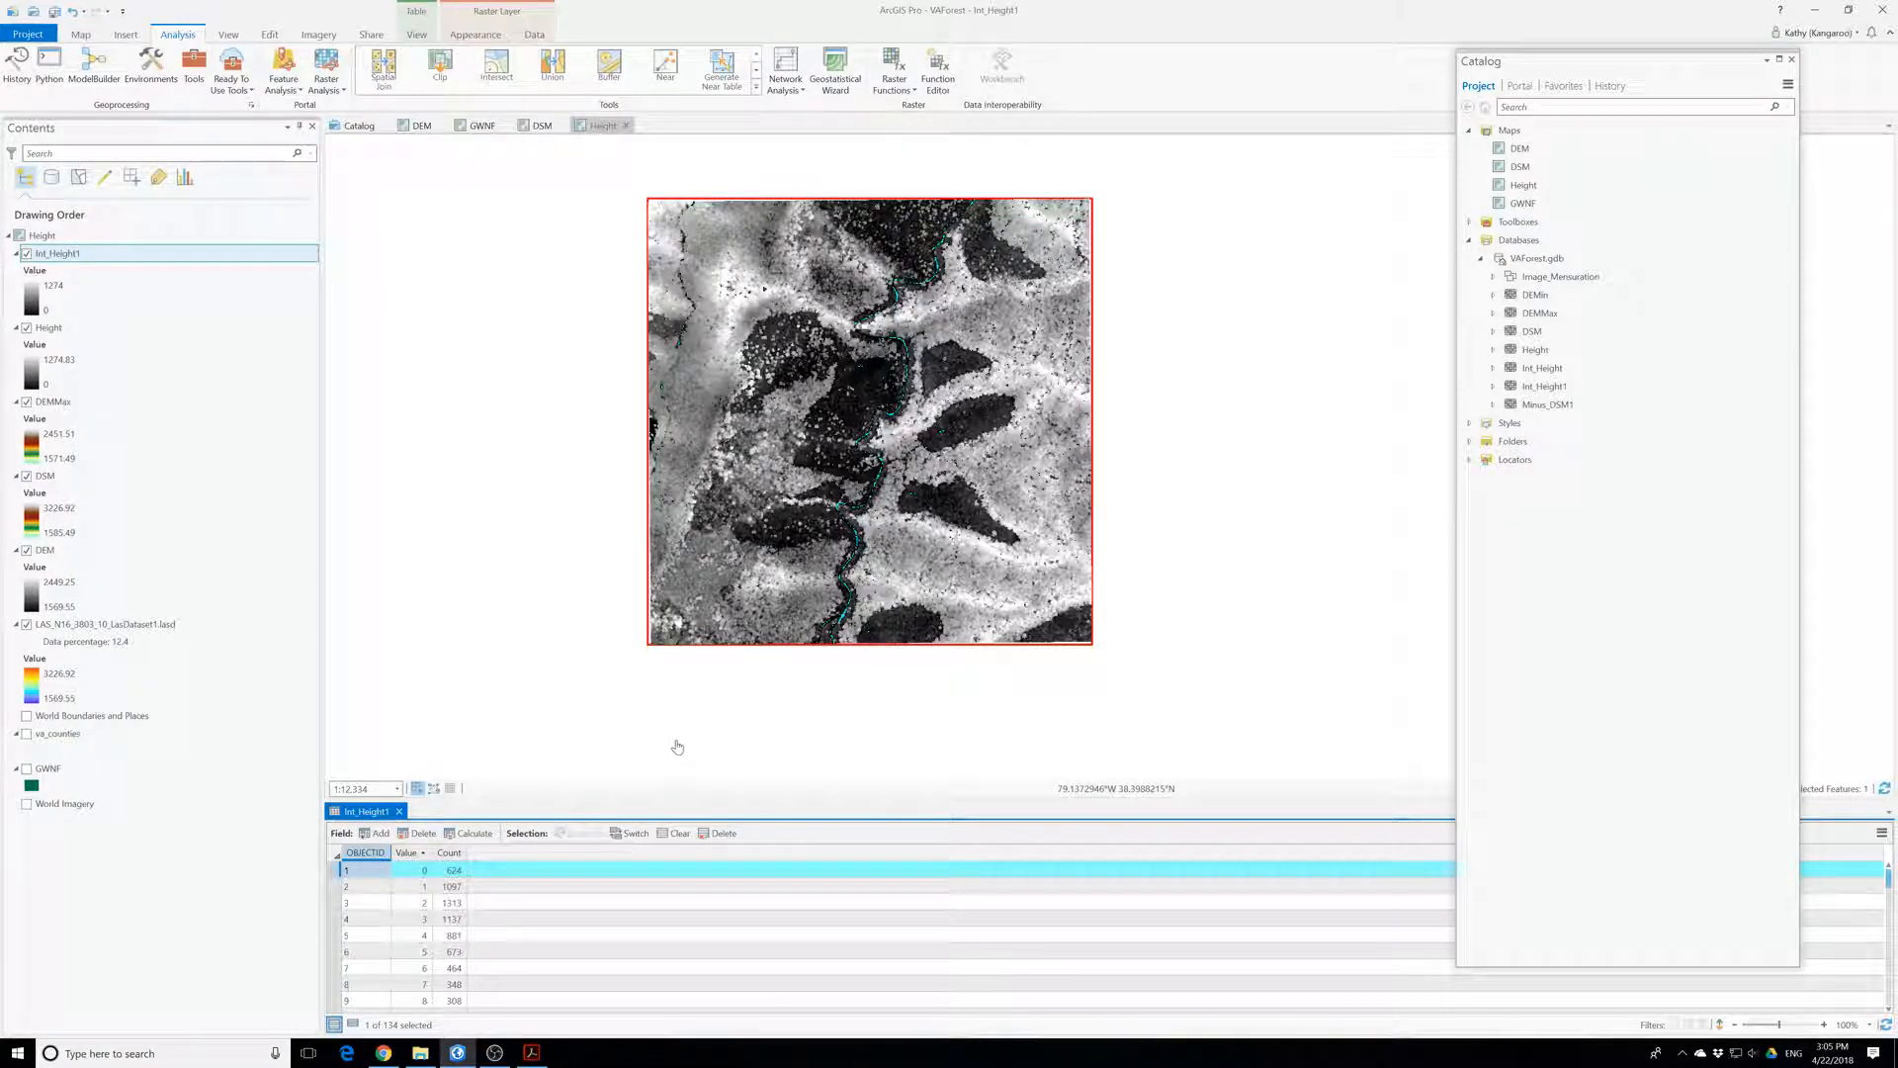
scroll(898, 457, up, 1)
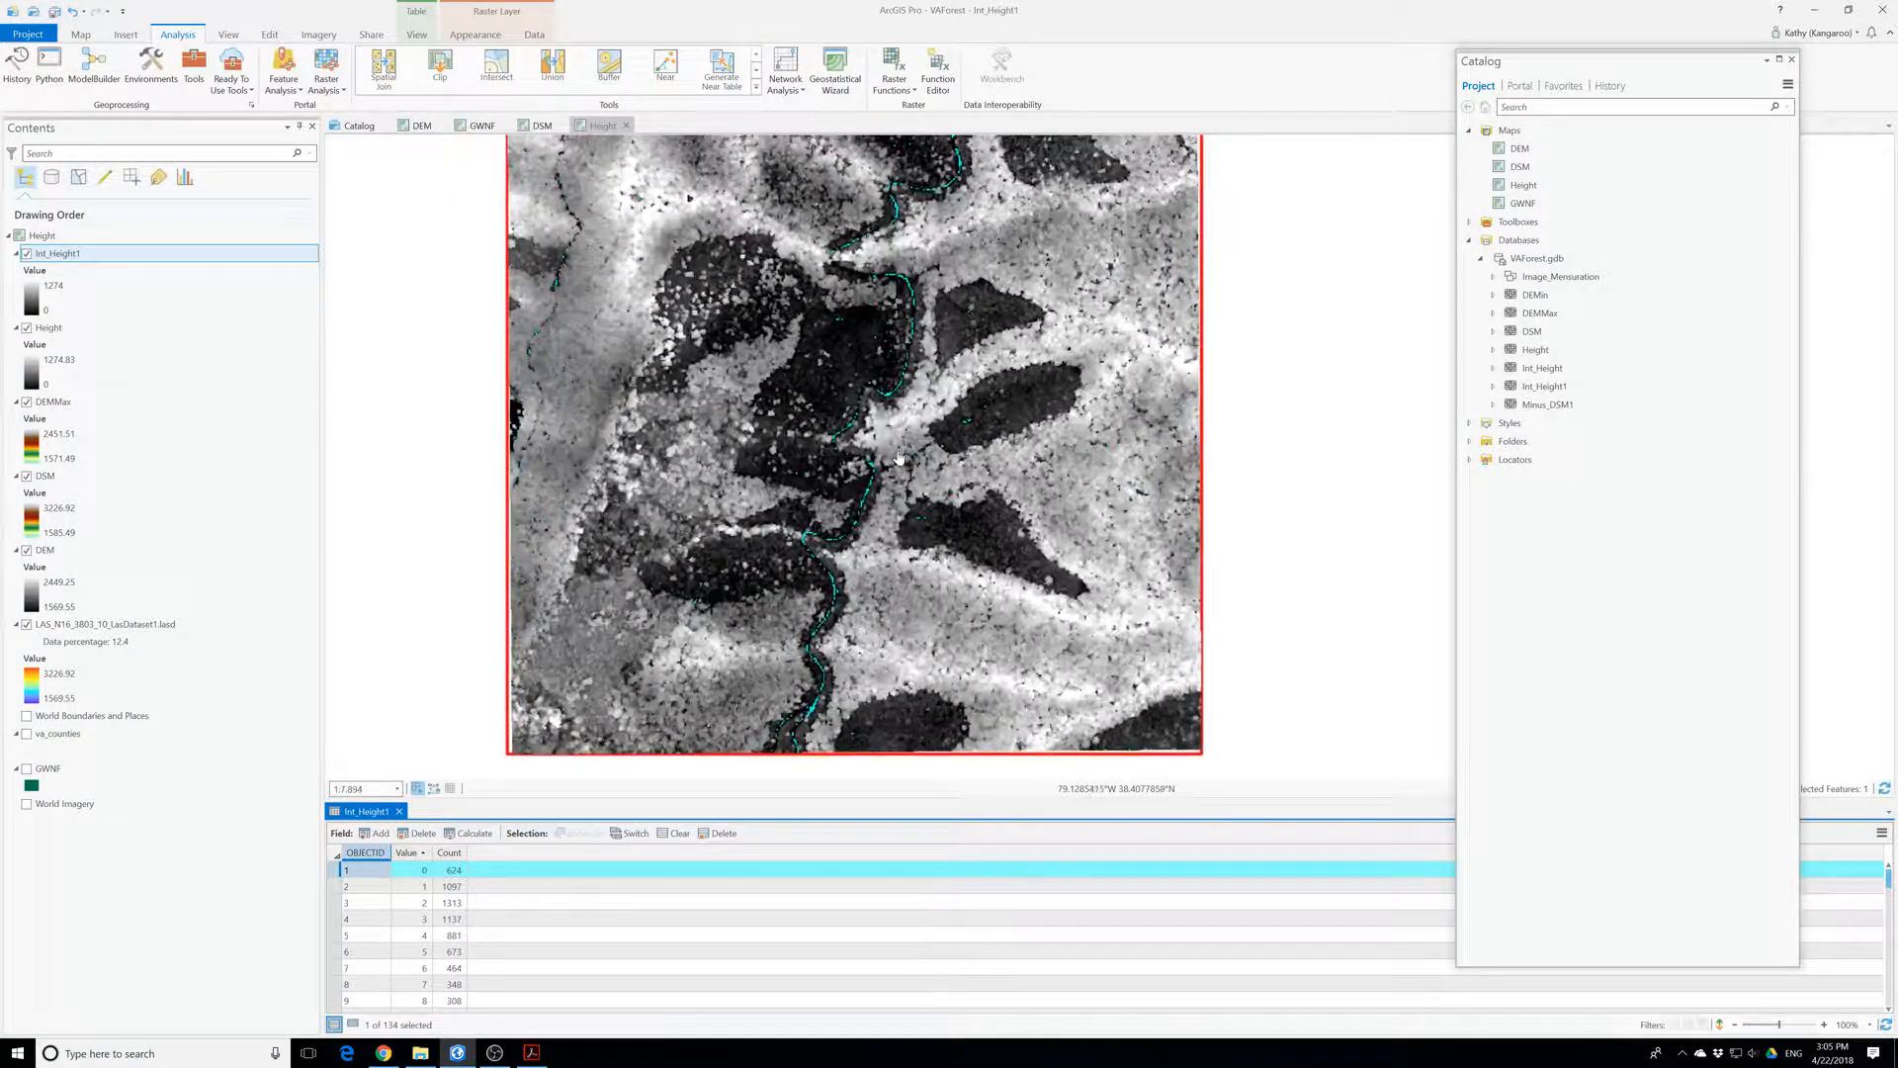
scroll(899, 456, down, 1)
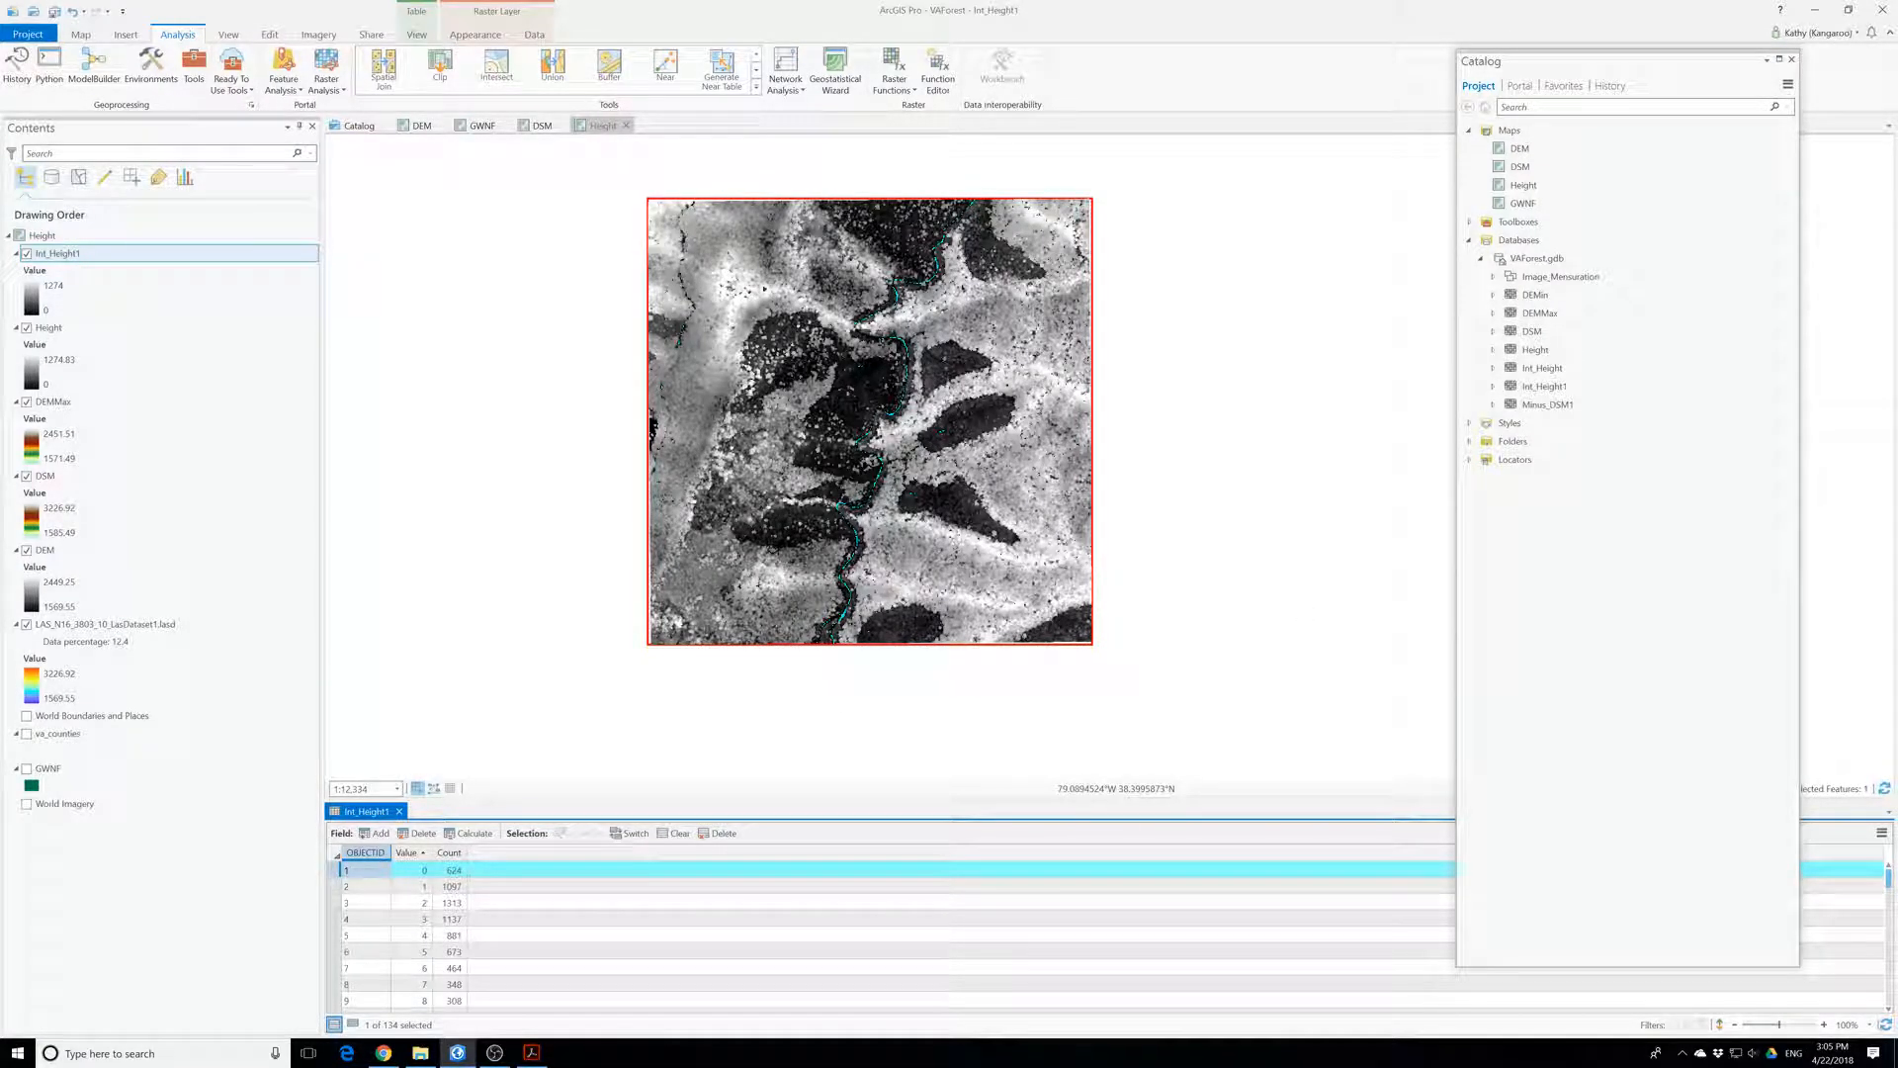
key(alt+Tab)
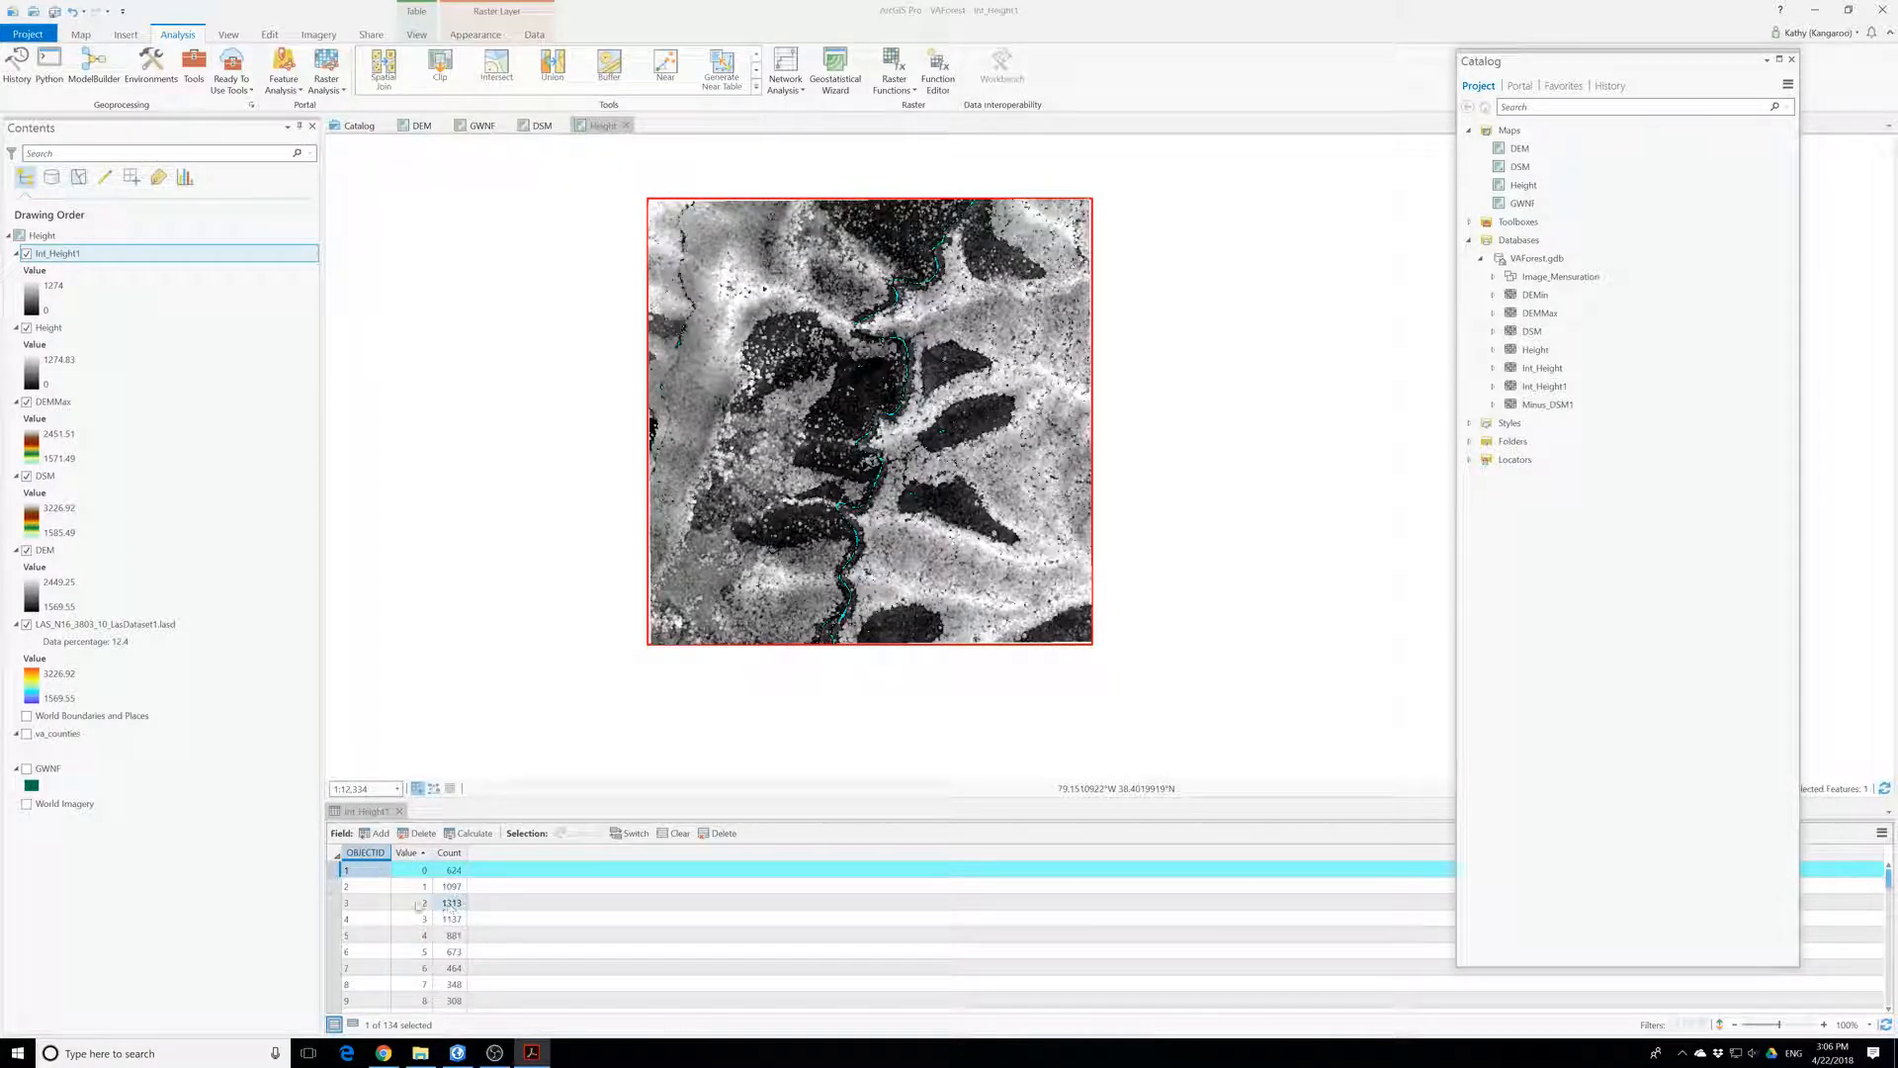
- Select the Int_Height1 rows with Values 1 to 5 to highlight the lowest heights on the map
click(334, 887)
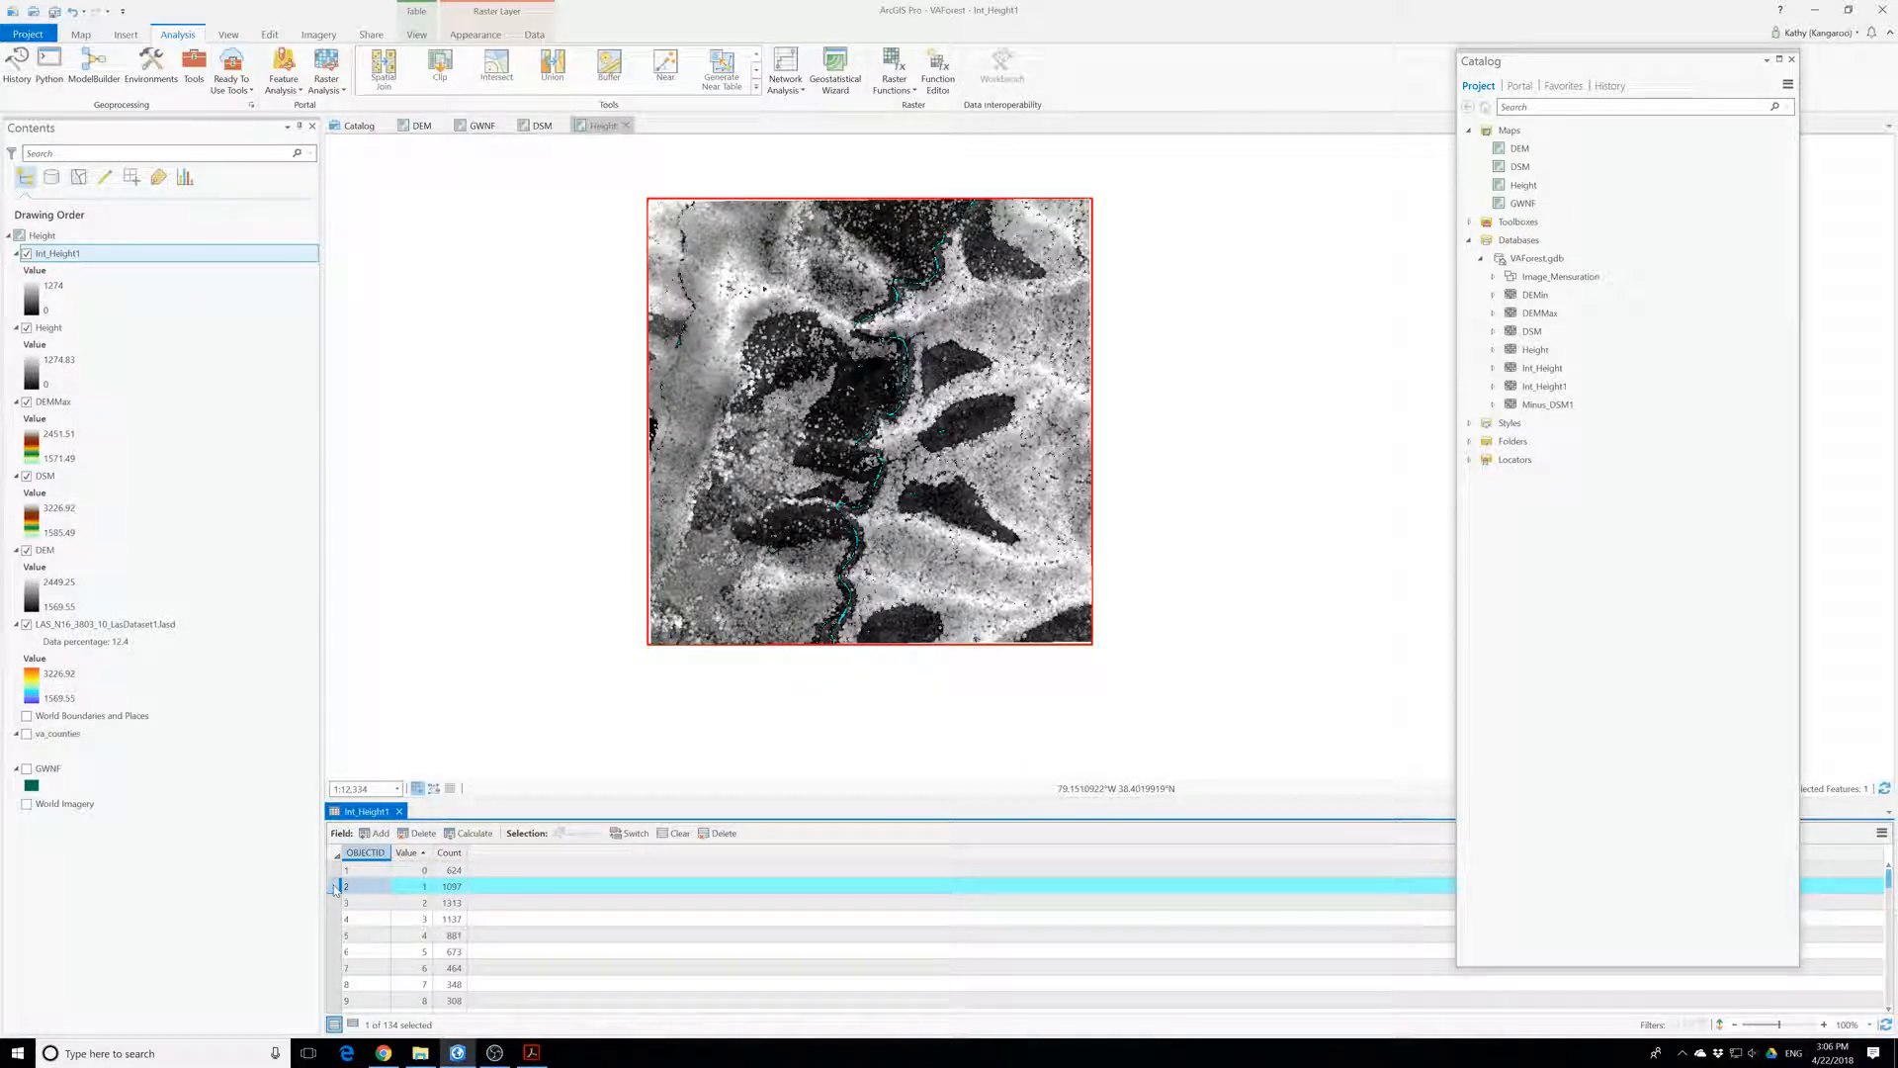
ctrl+click(335, 903)
ctrl+click(335, 921)
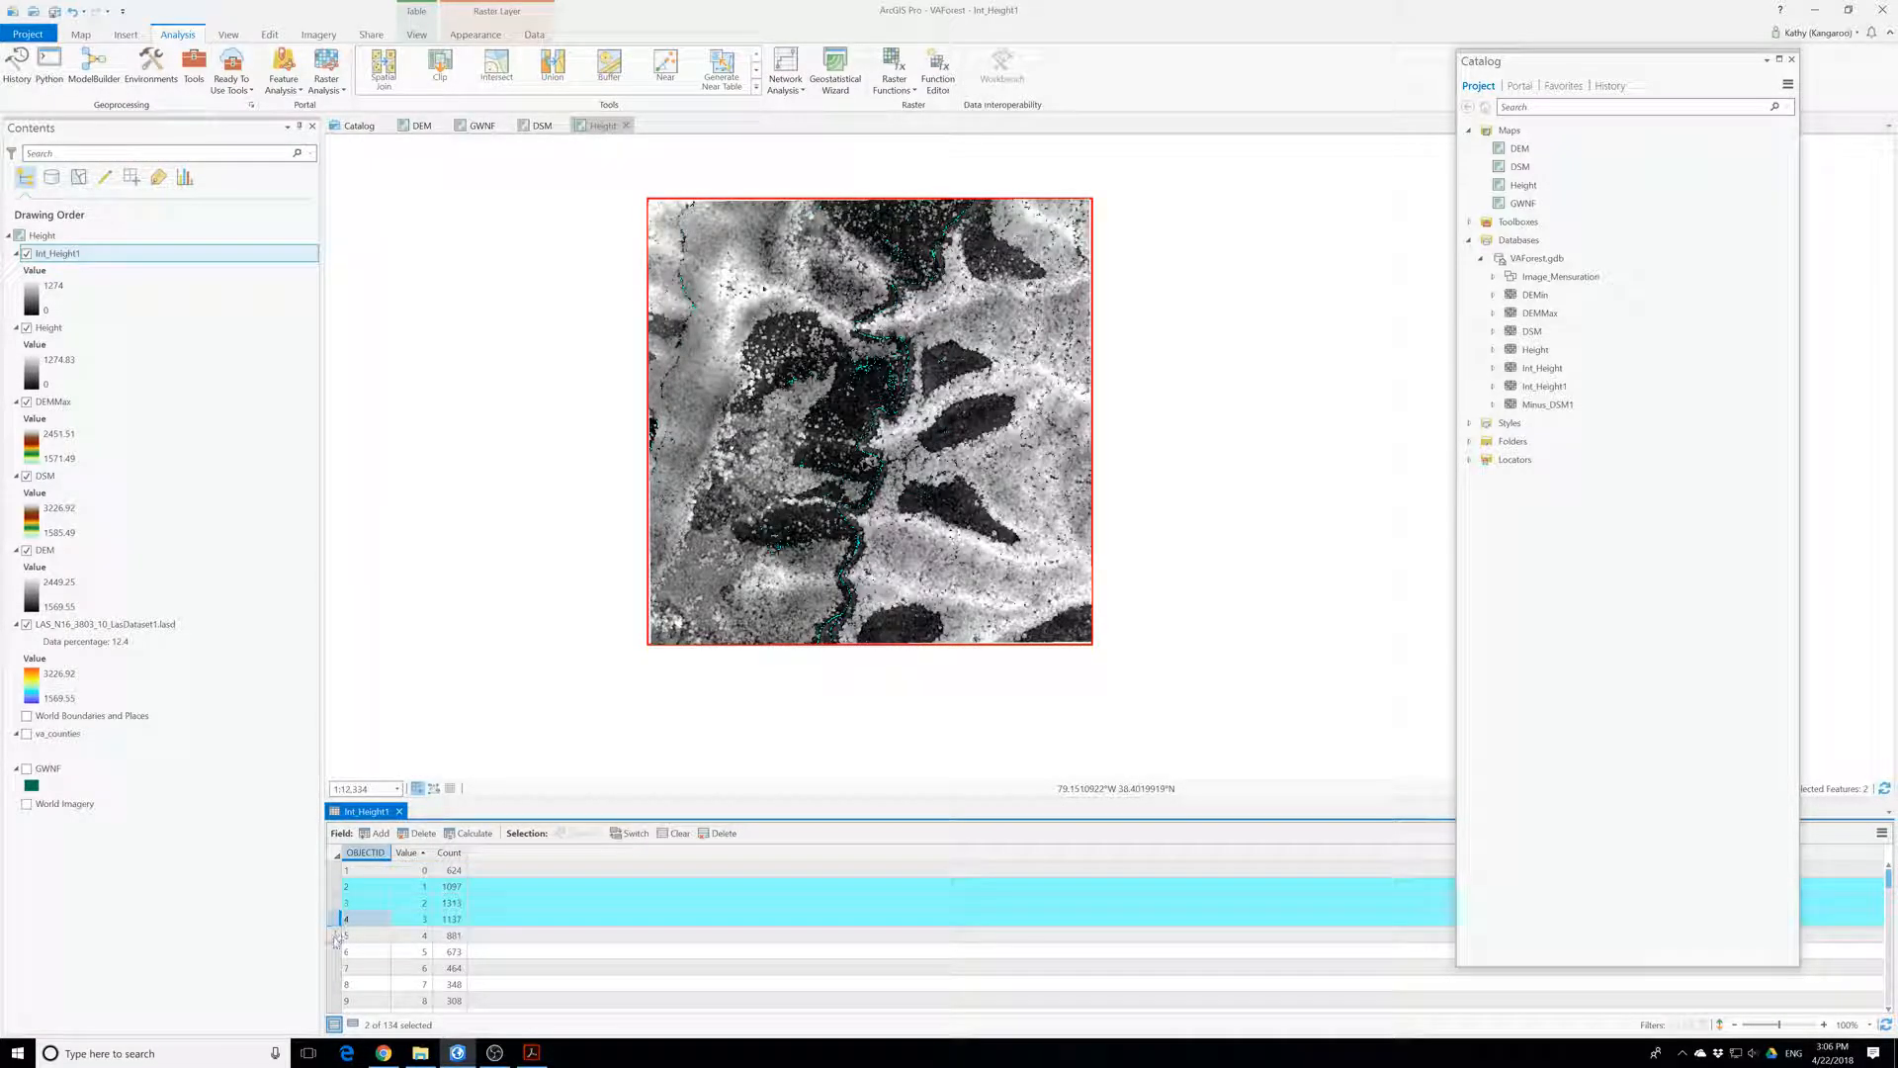
ctrl+click(335, 935)
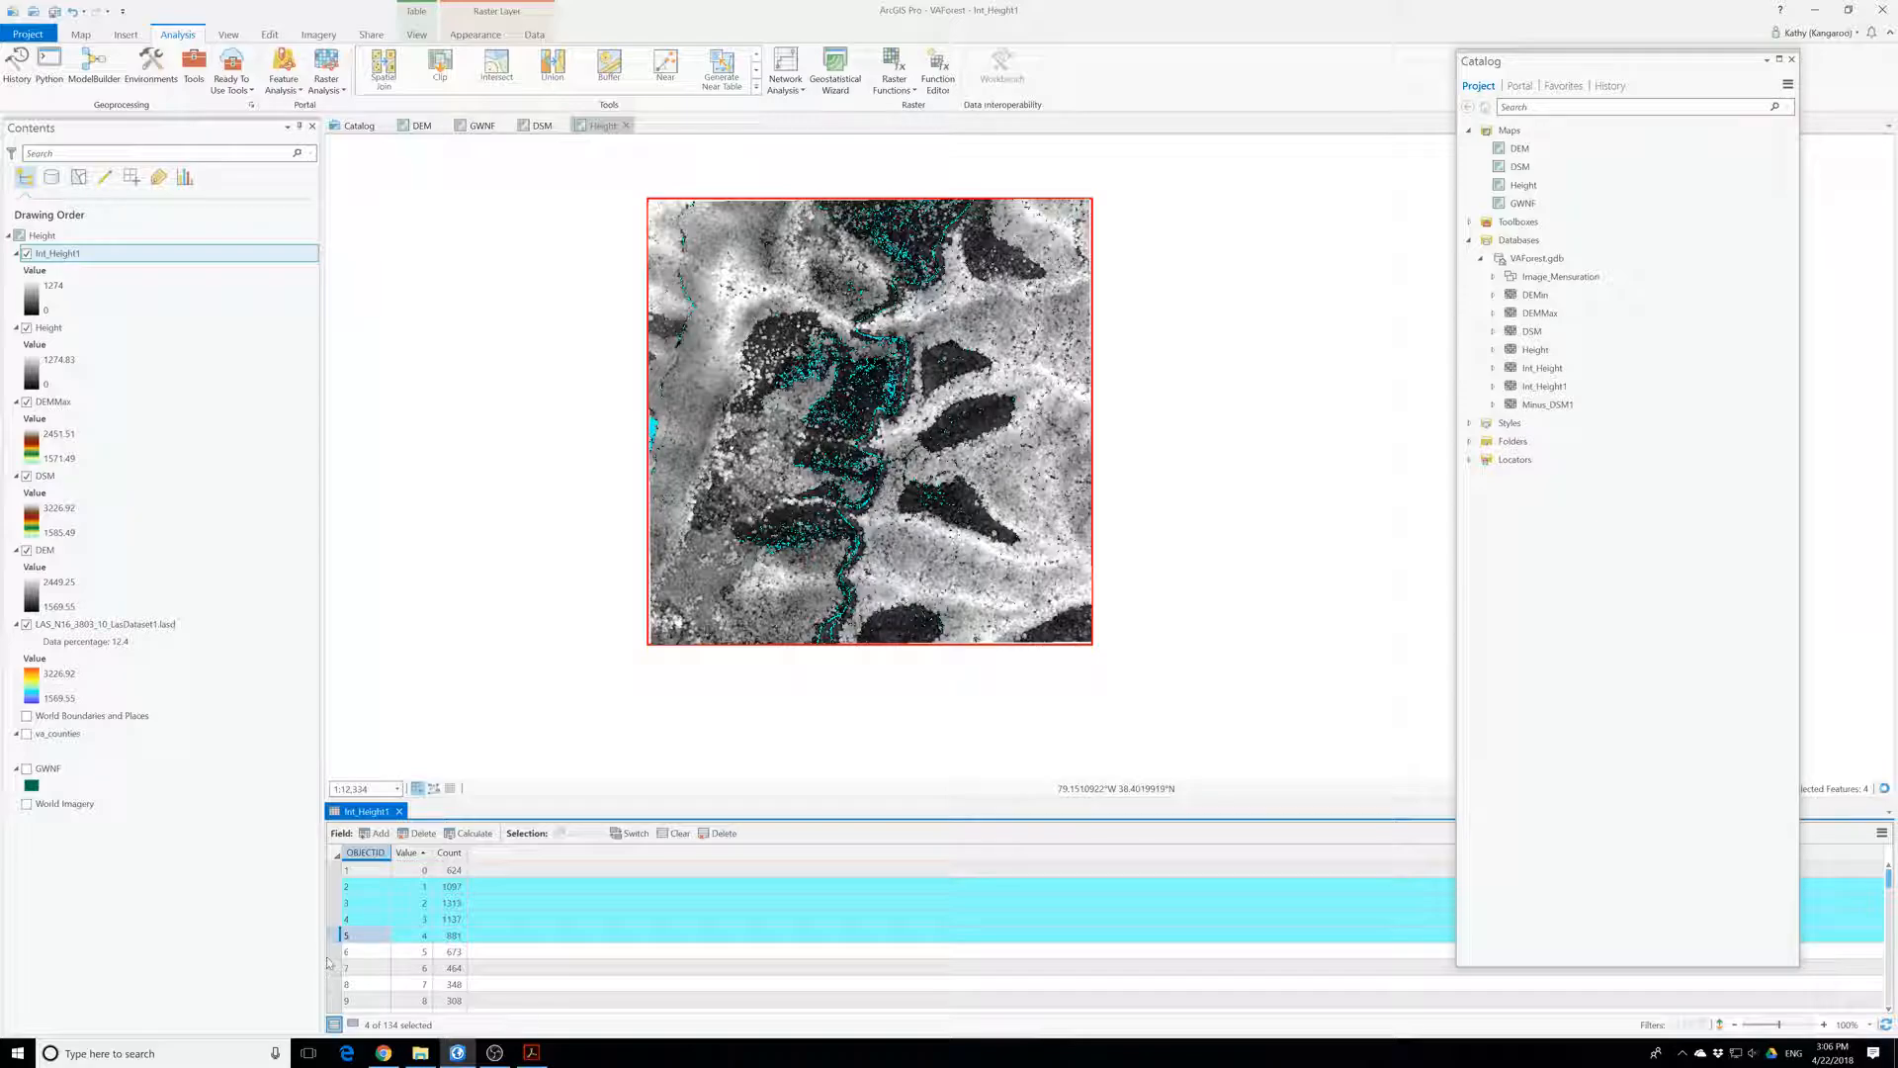
ctrl+click(335, 951)
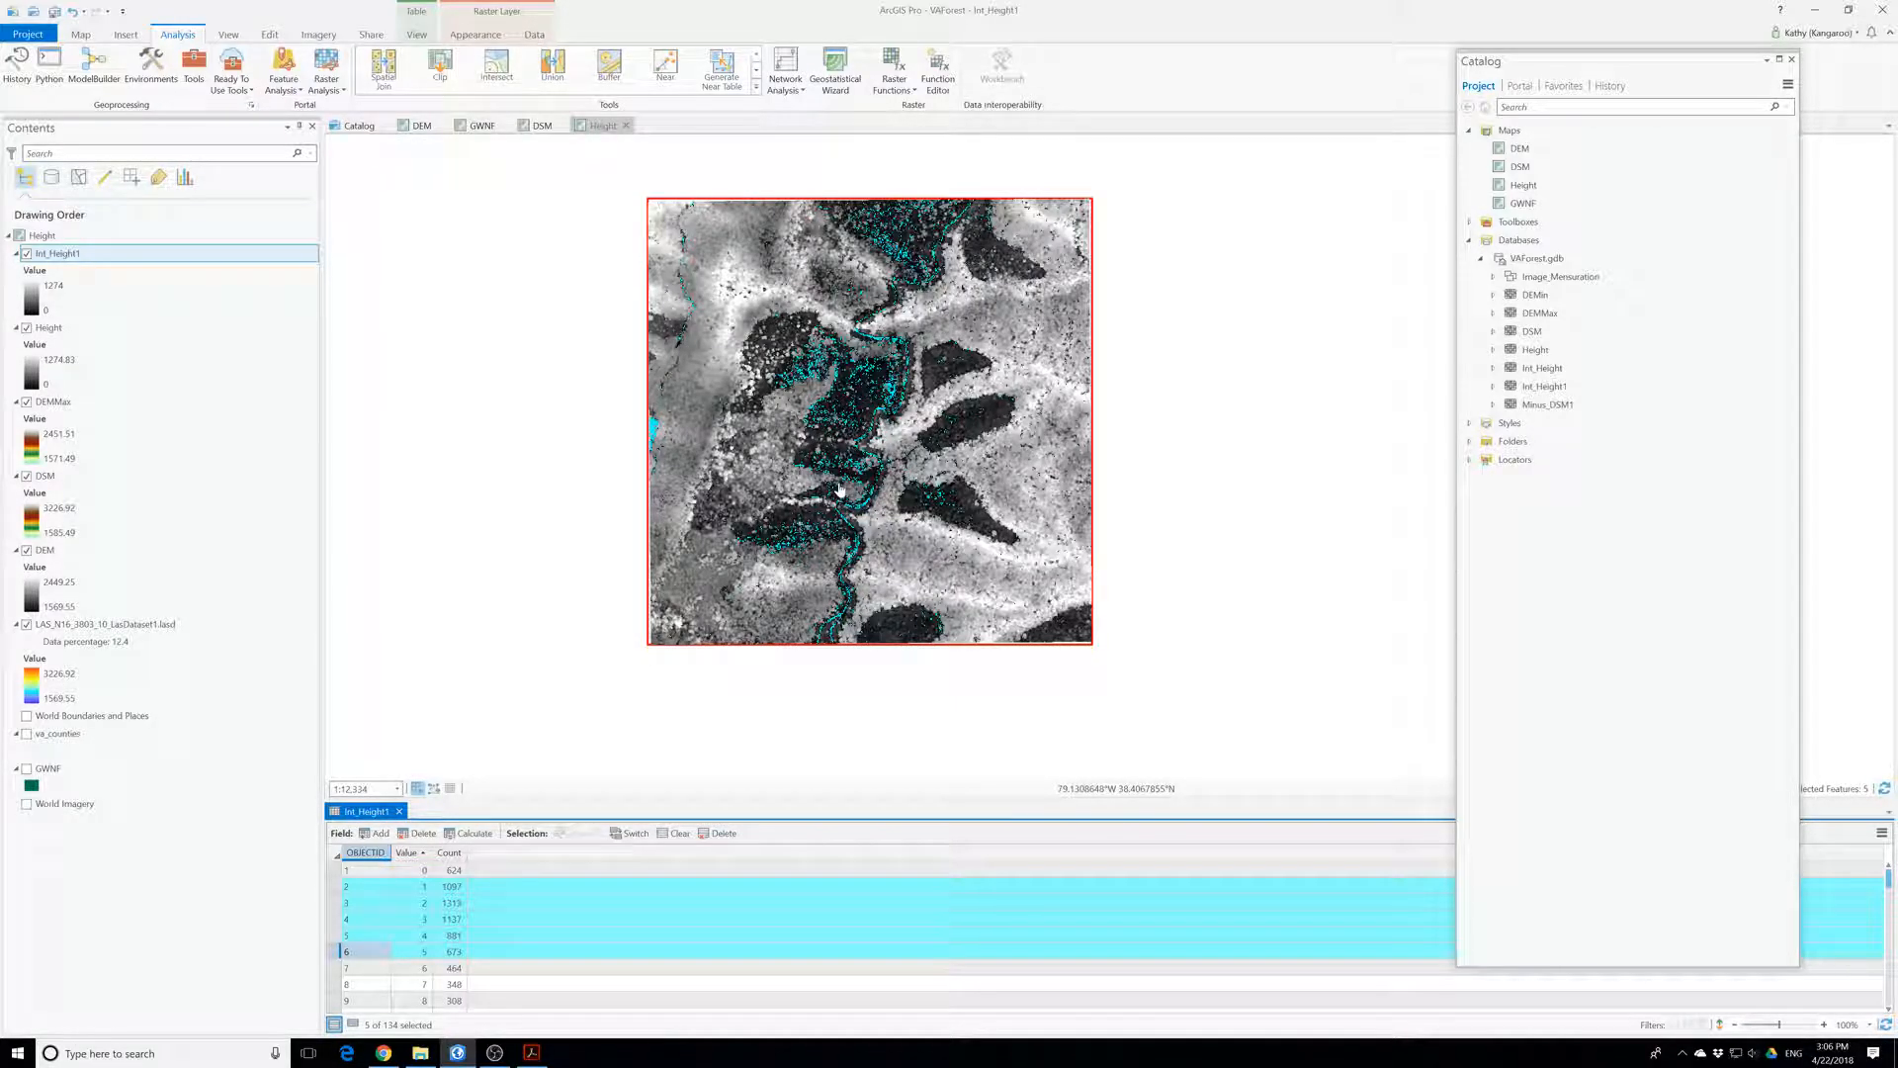
- Enlarge the attribute table and select the rows with Values 5 to 14 to highlight those heights
scroll(837, 491, down, 2)
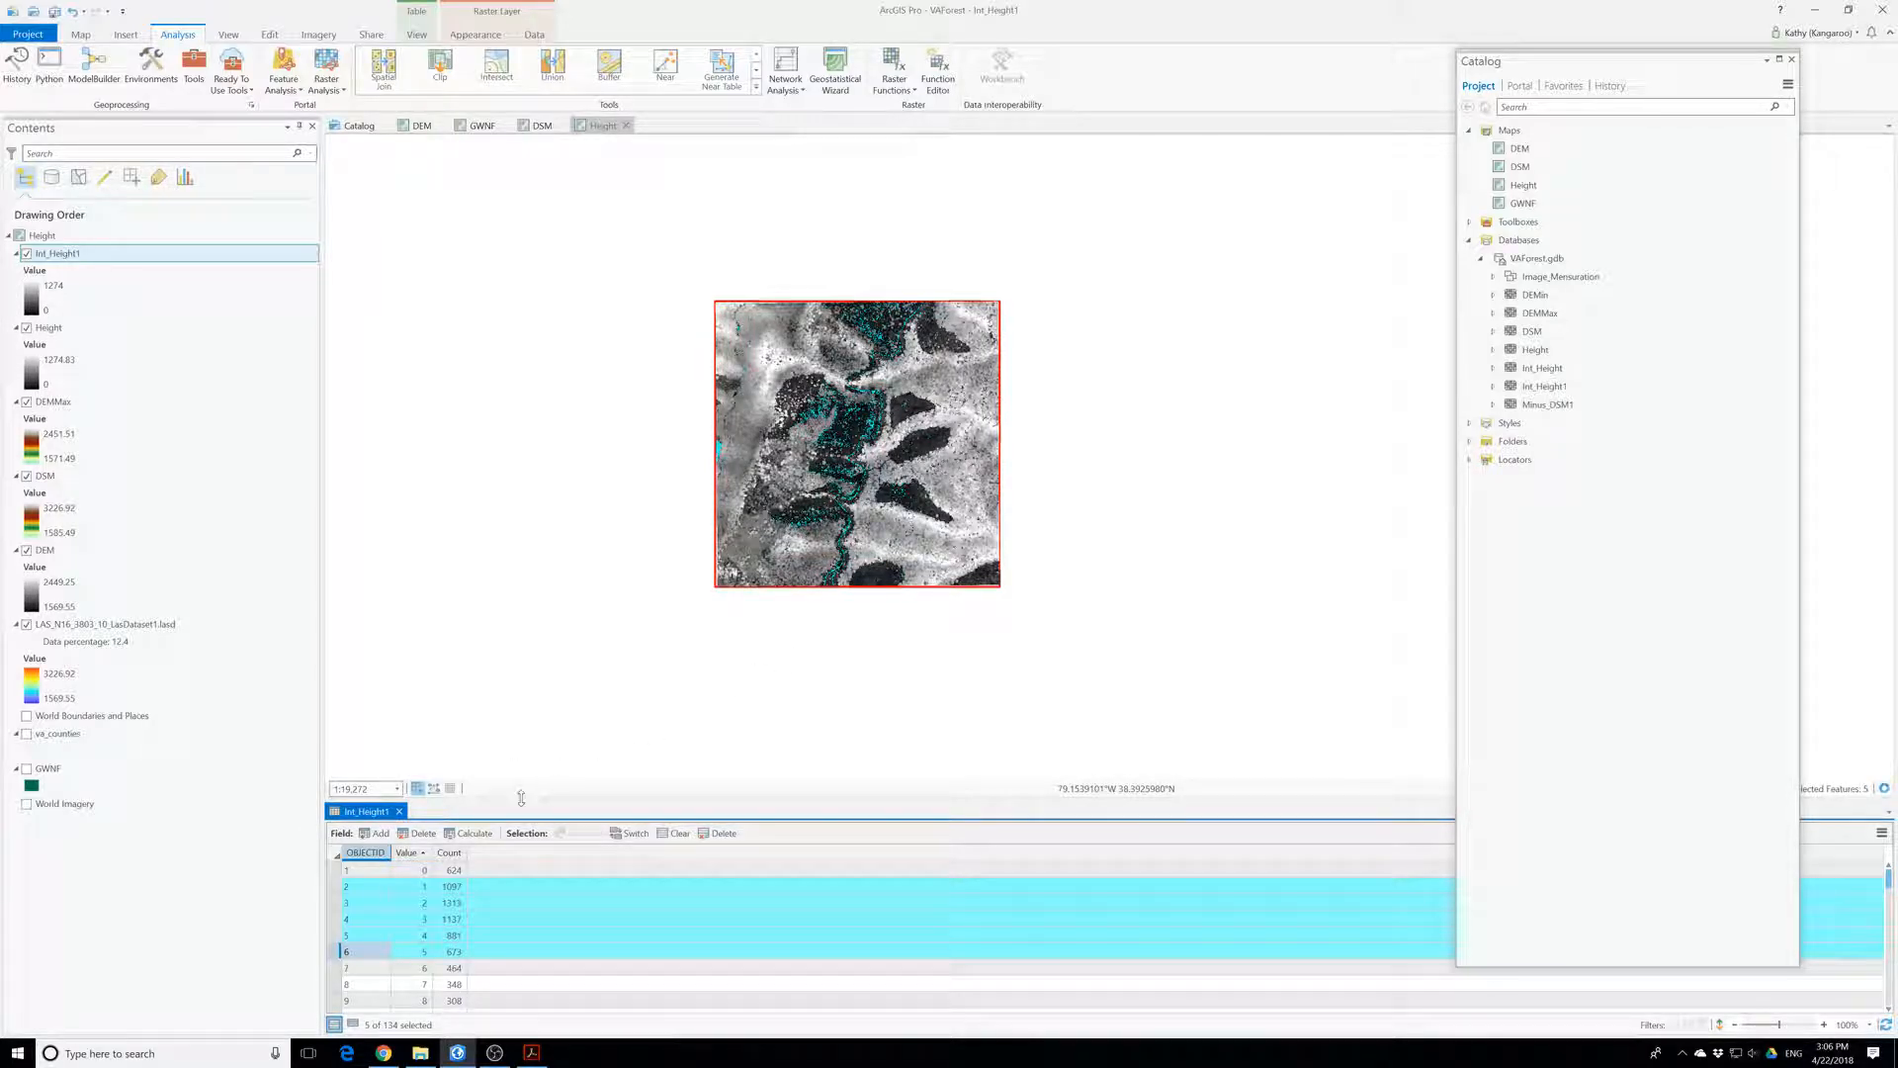
drag(520, 801, 514, 684)
scroll(412, 929, down, 2)
scroll(413, 929, up, 1)
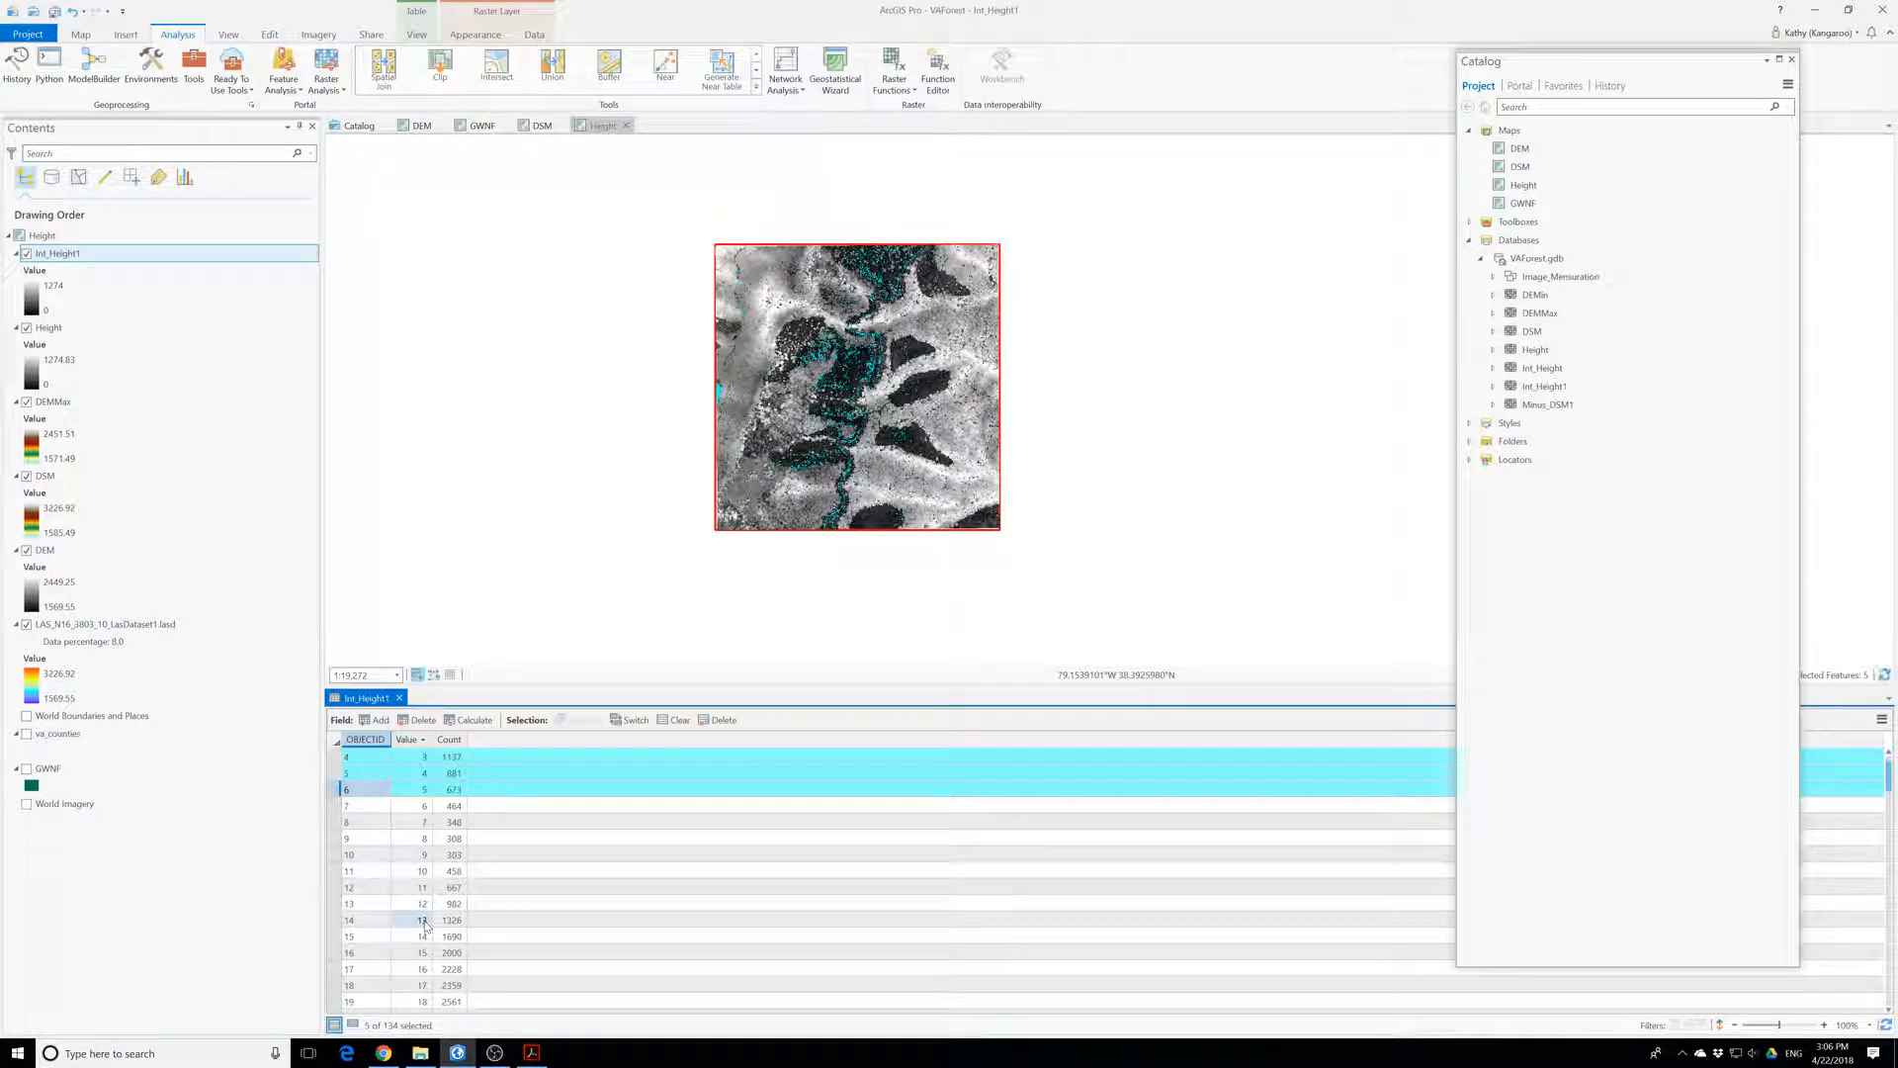
click(340, 790)
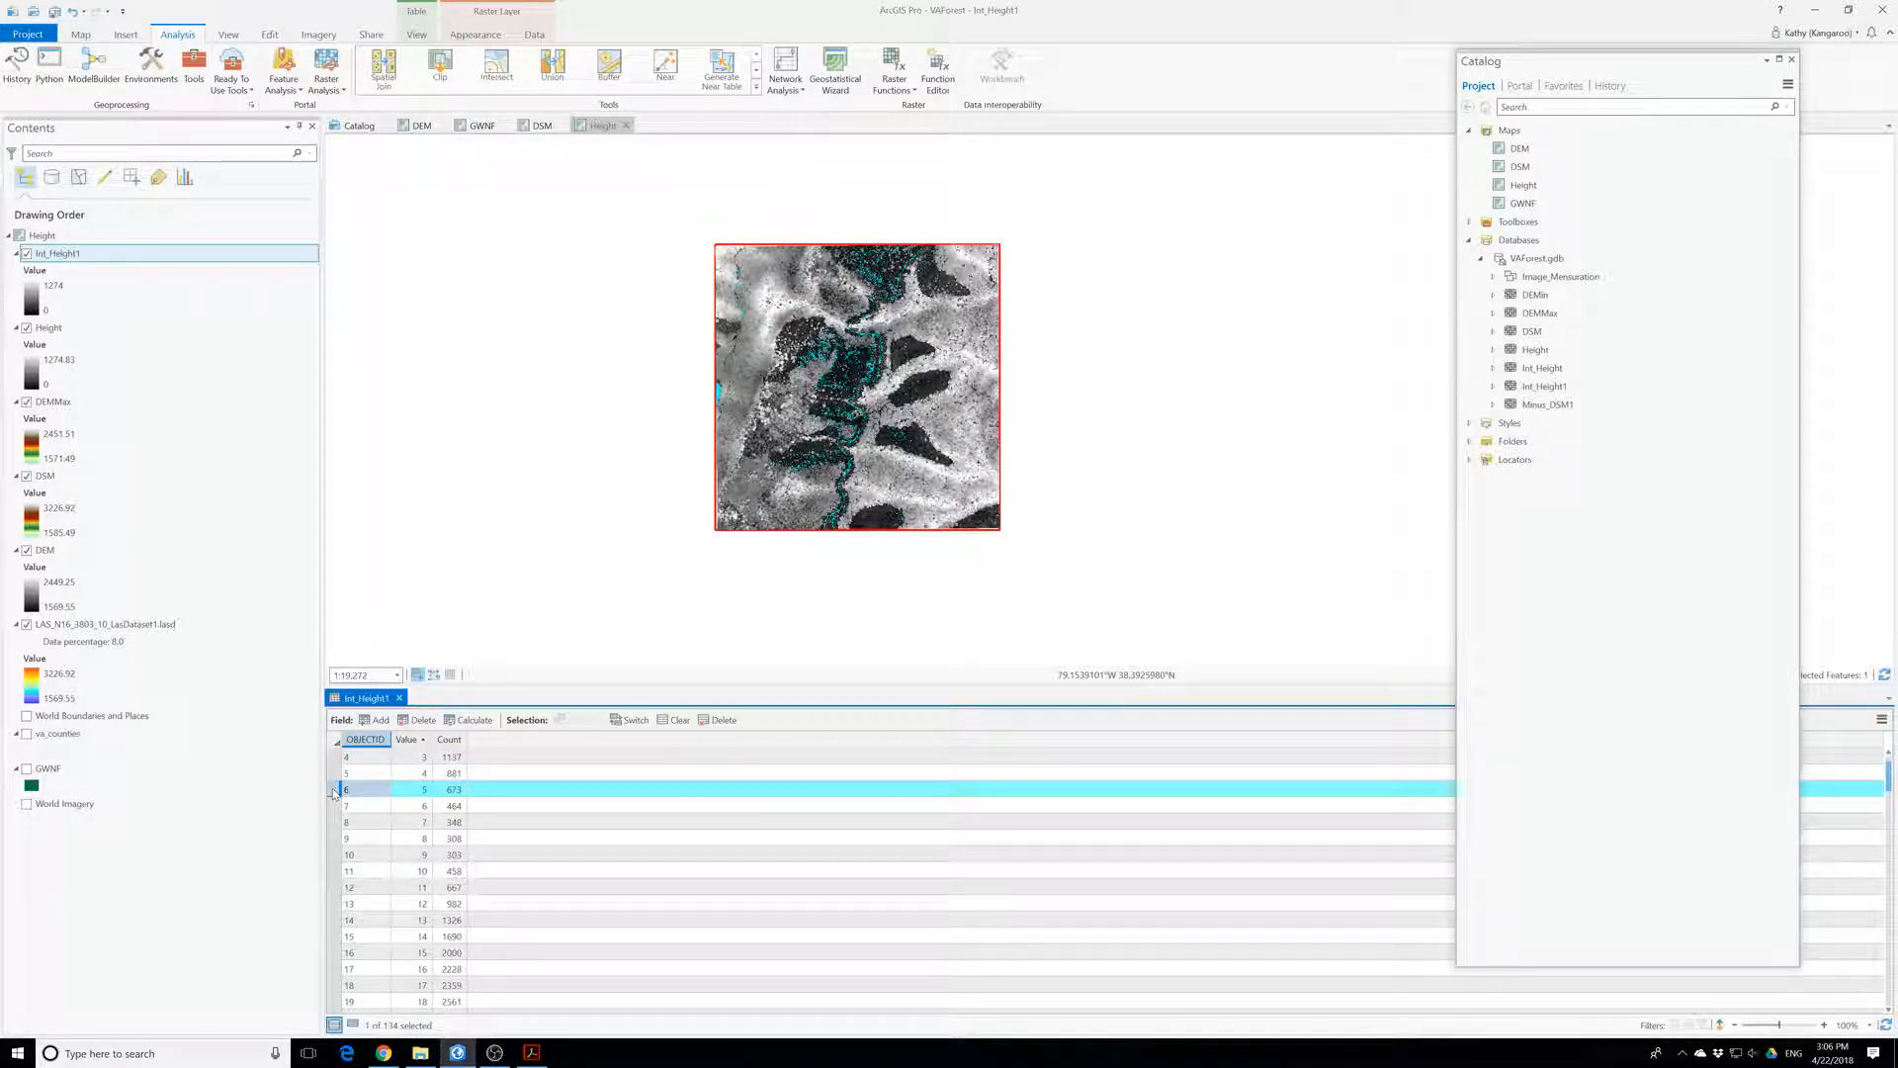
shift+click(335, 937)
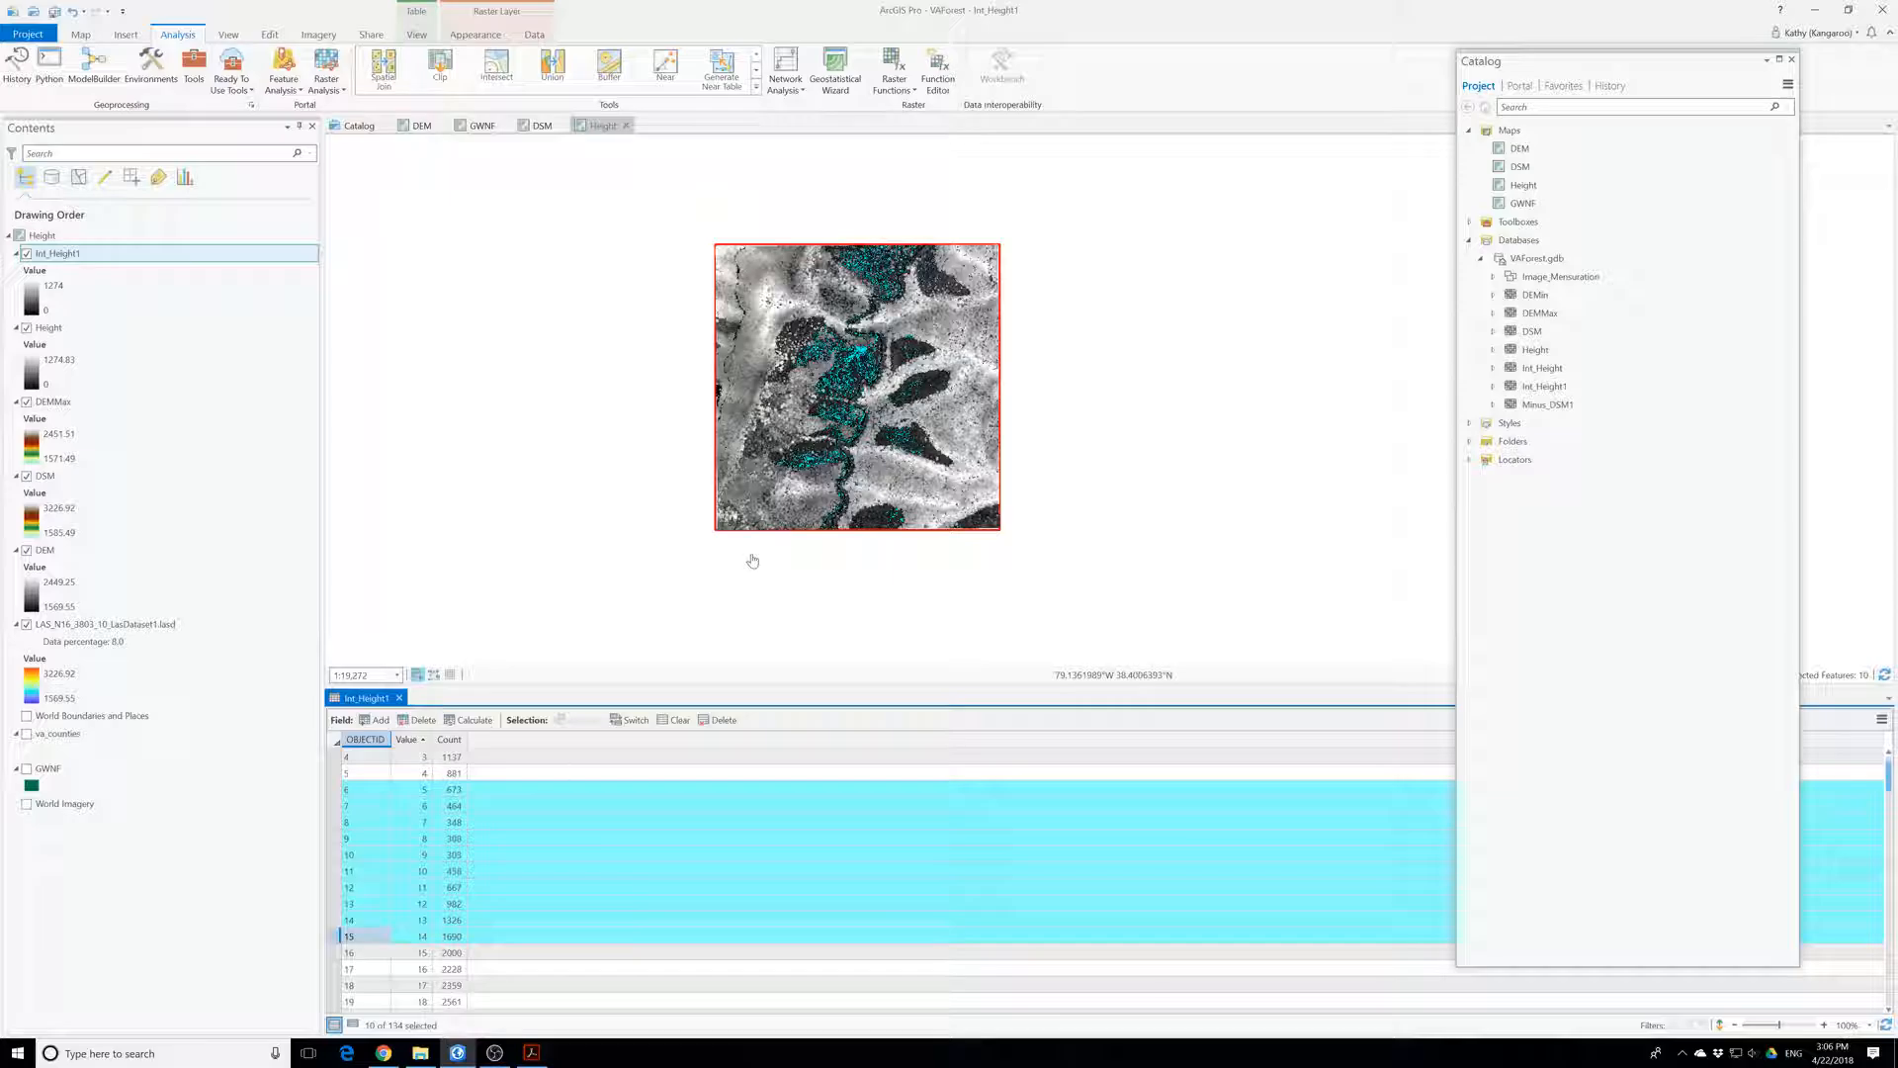
- Replace the table selection with the rows from Value 15 to Value 24 to highlight those heights
click(336, 952)
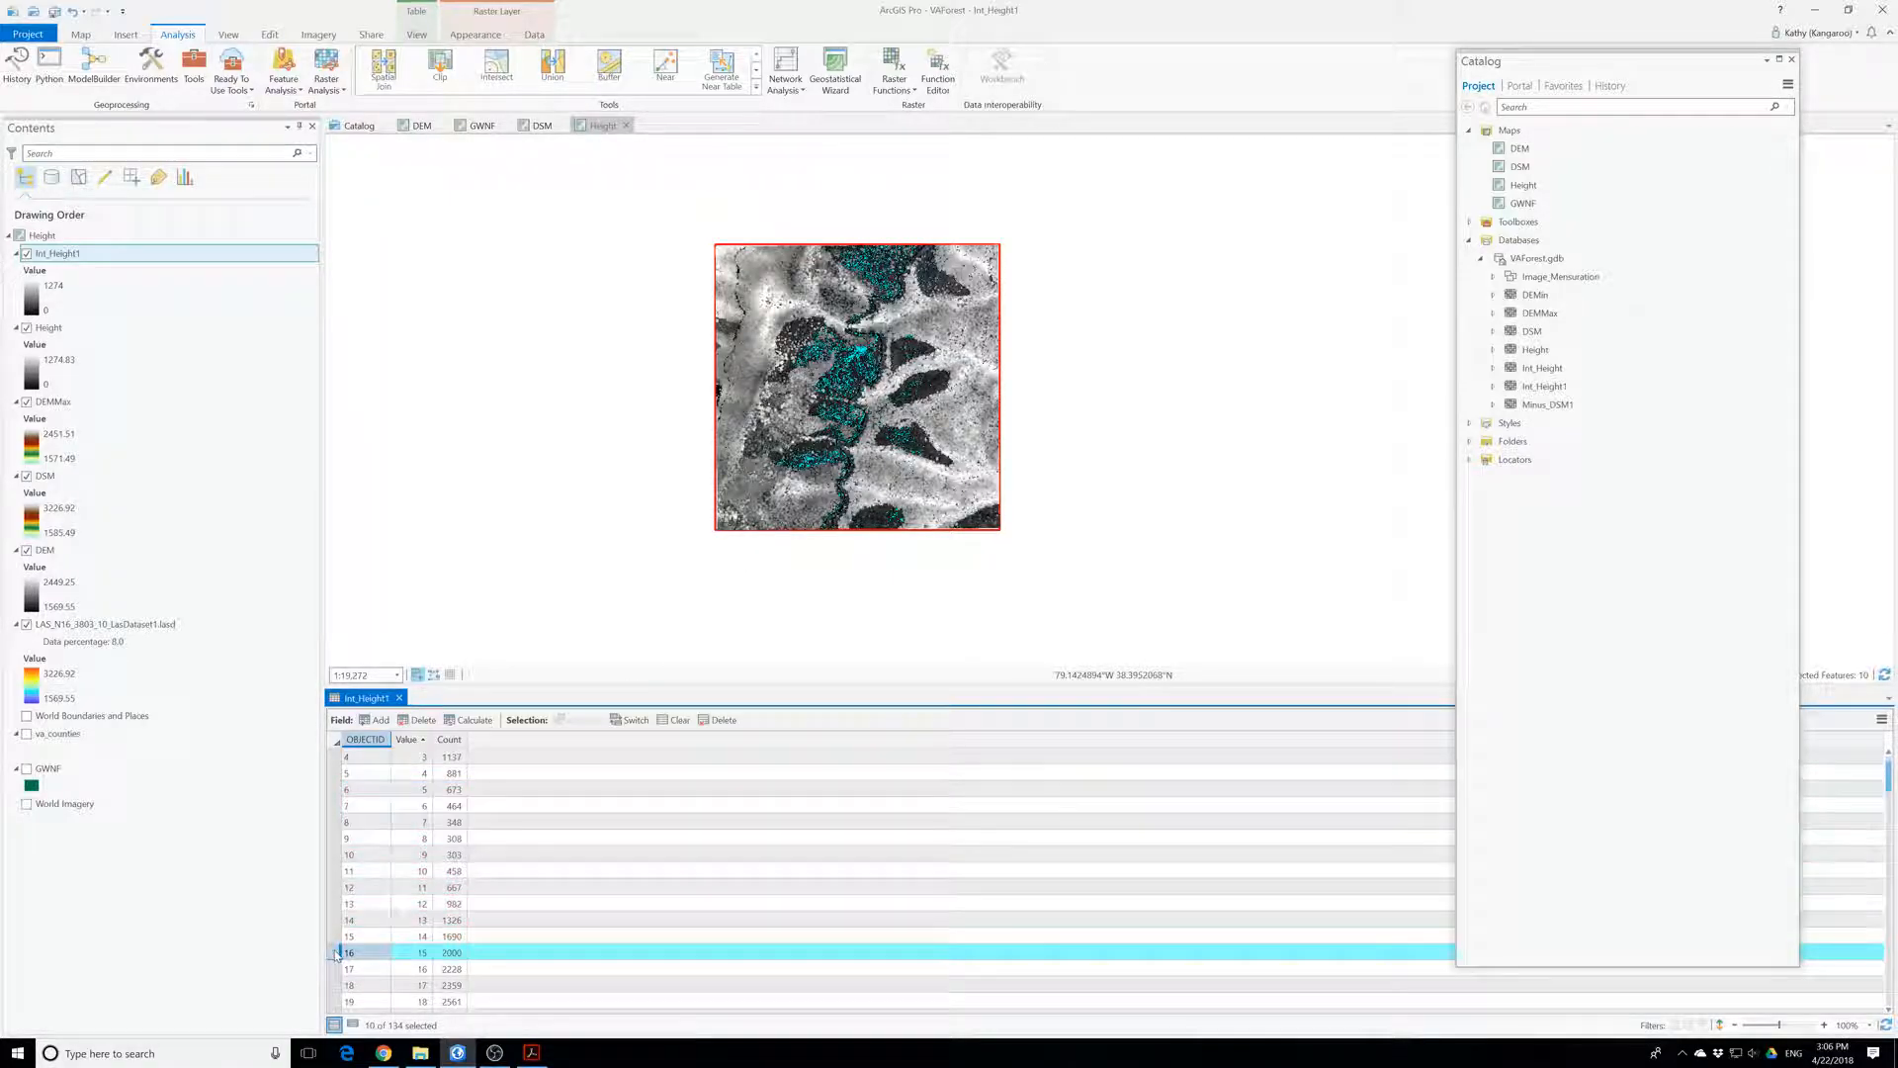
scroll(338, 920, down, 3)
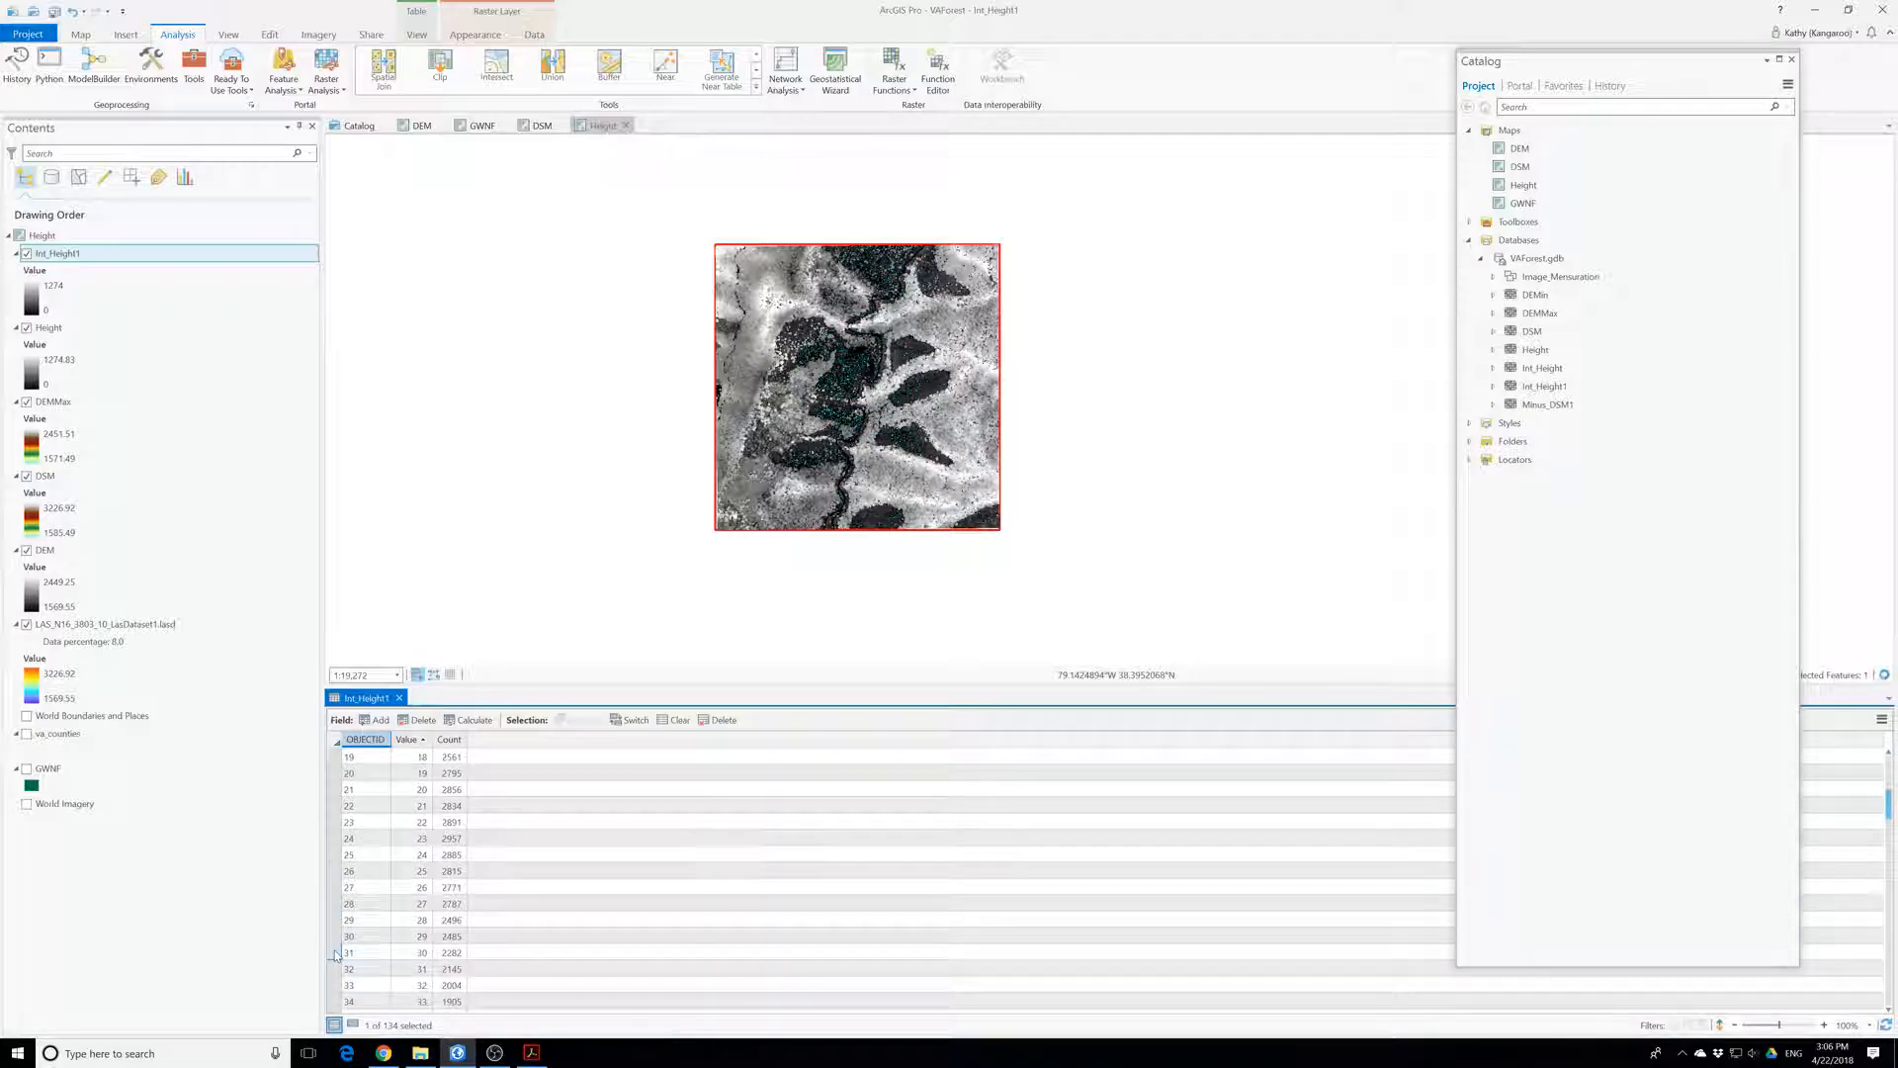
shift+click(339, 952)
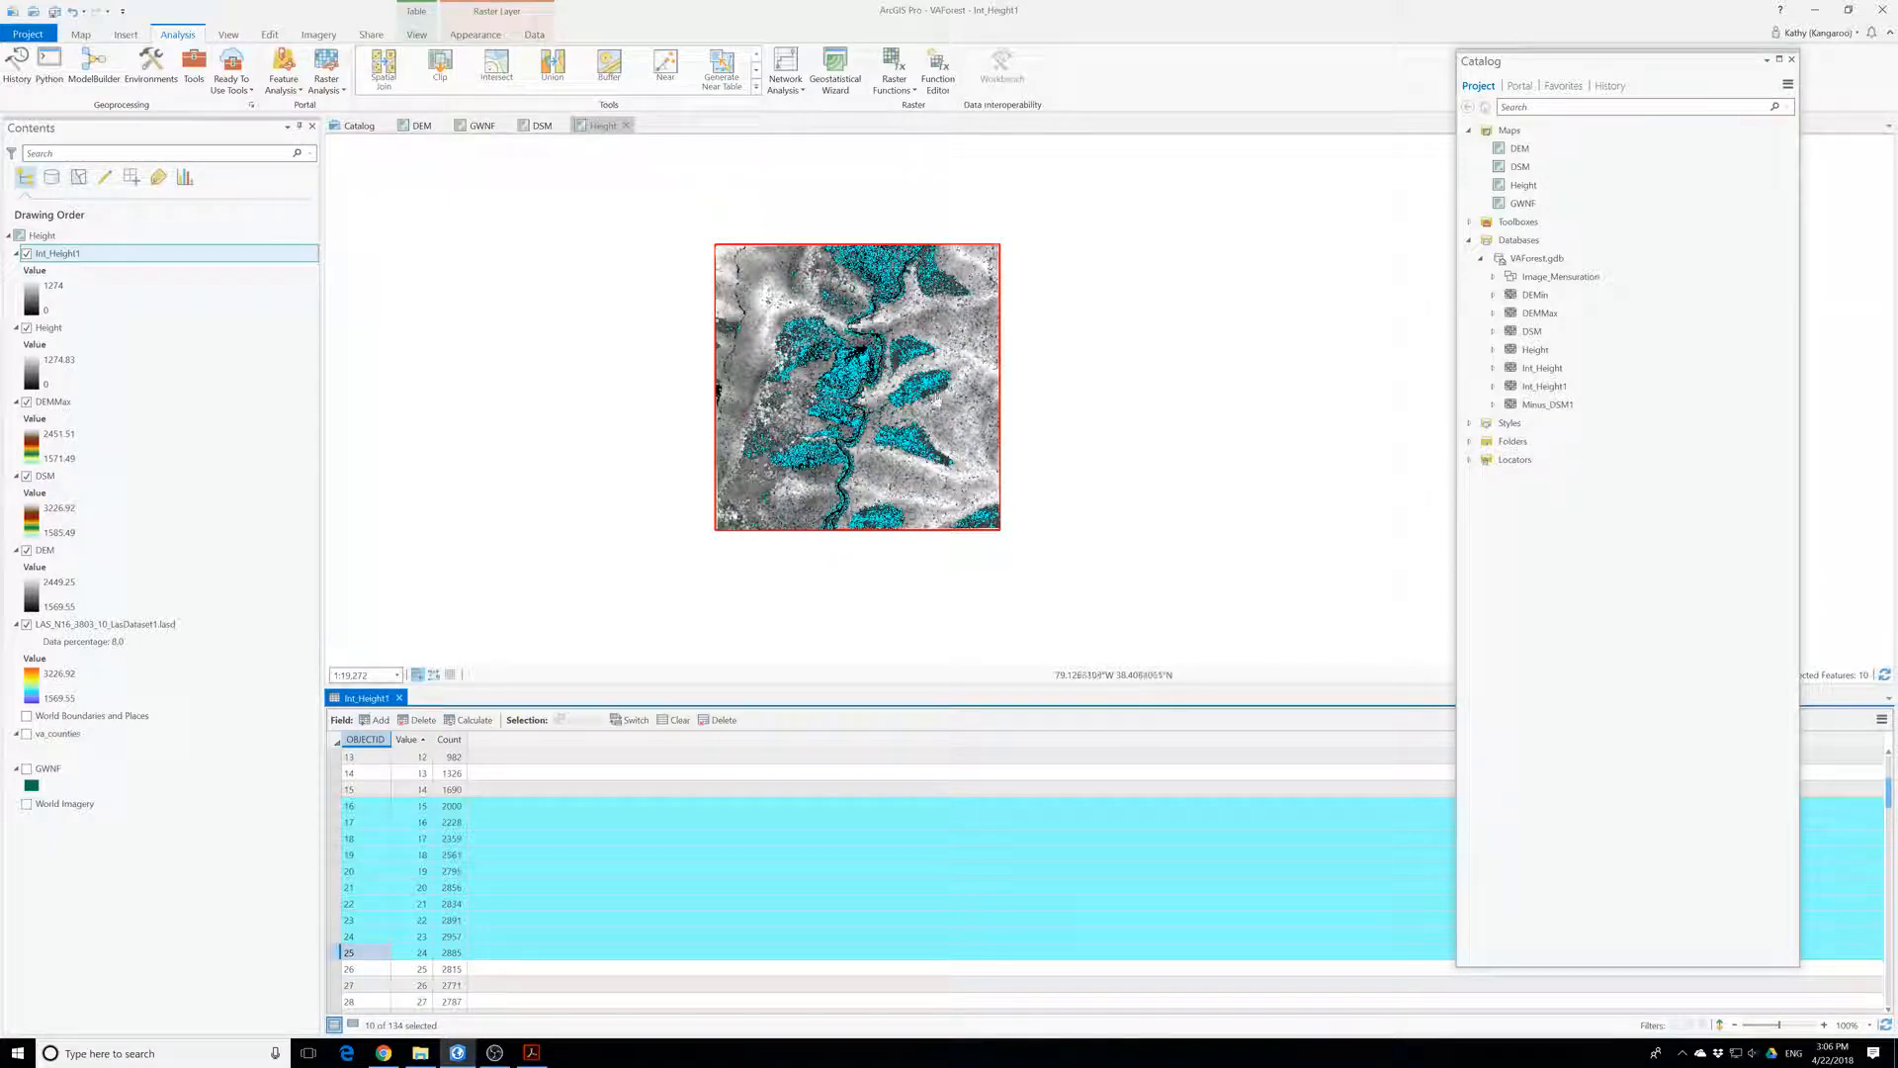
- Select the table rows from Value 24 through the last row, Value 1274, and examine the highlighted area on the map
click(334, 952)
scroll(333, 956, down, 4)
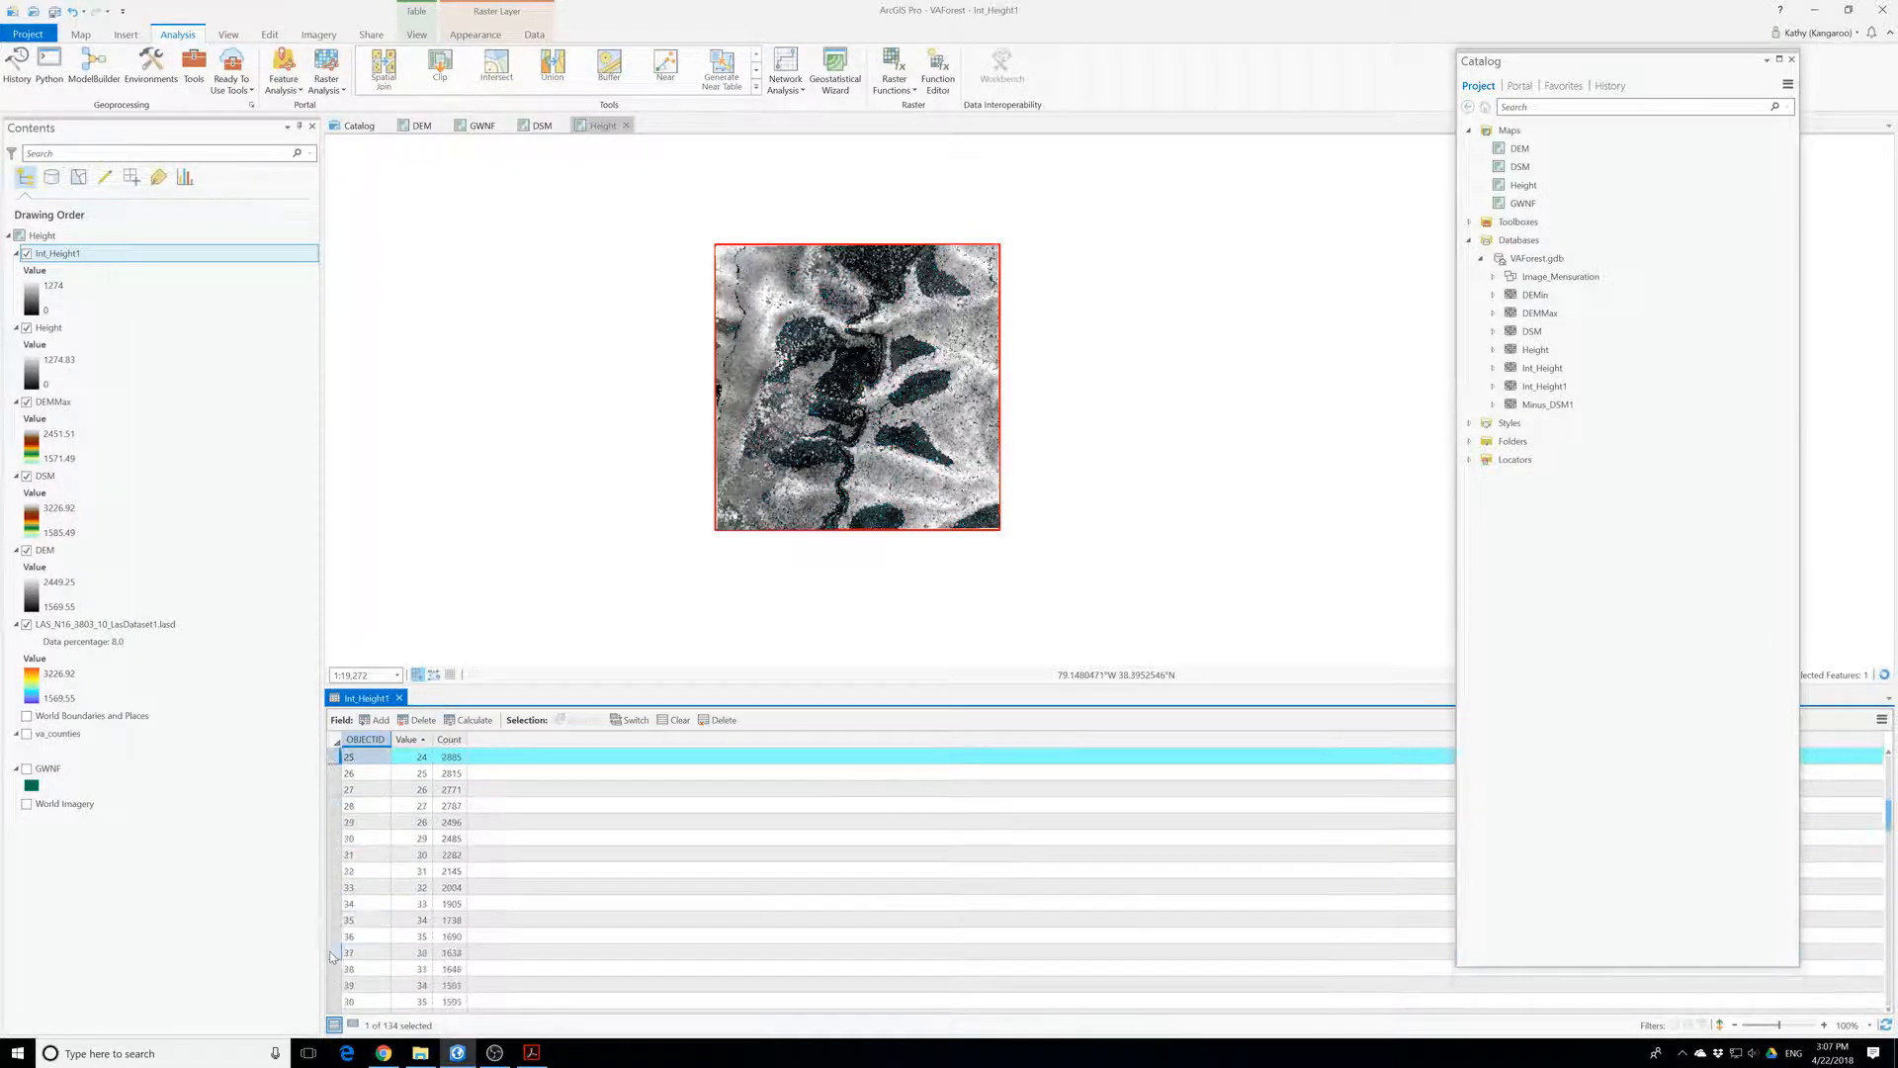
scroll(333, 957, down, 20)
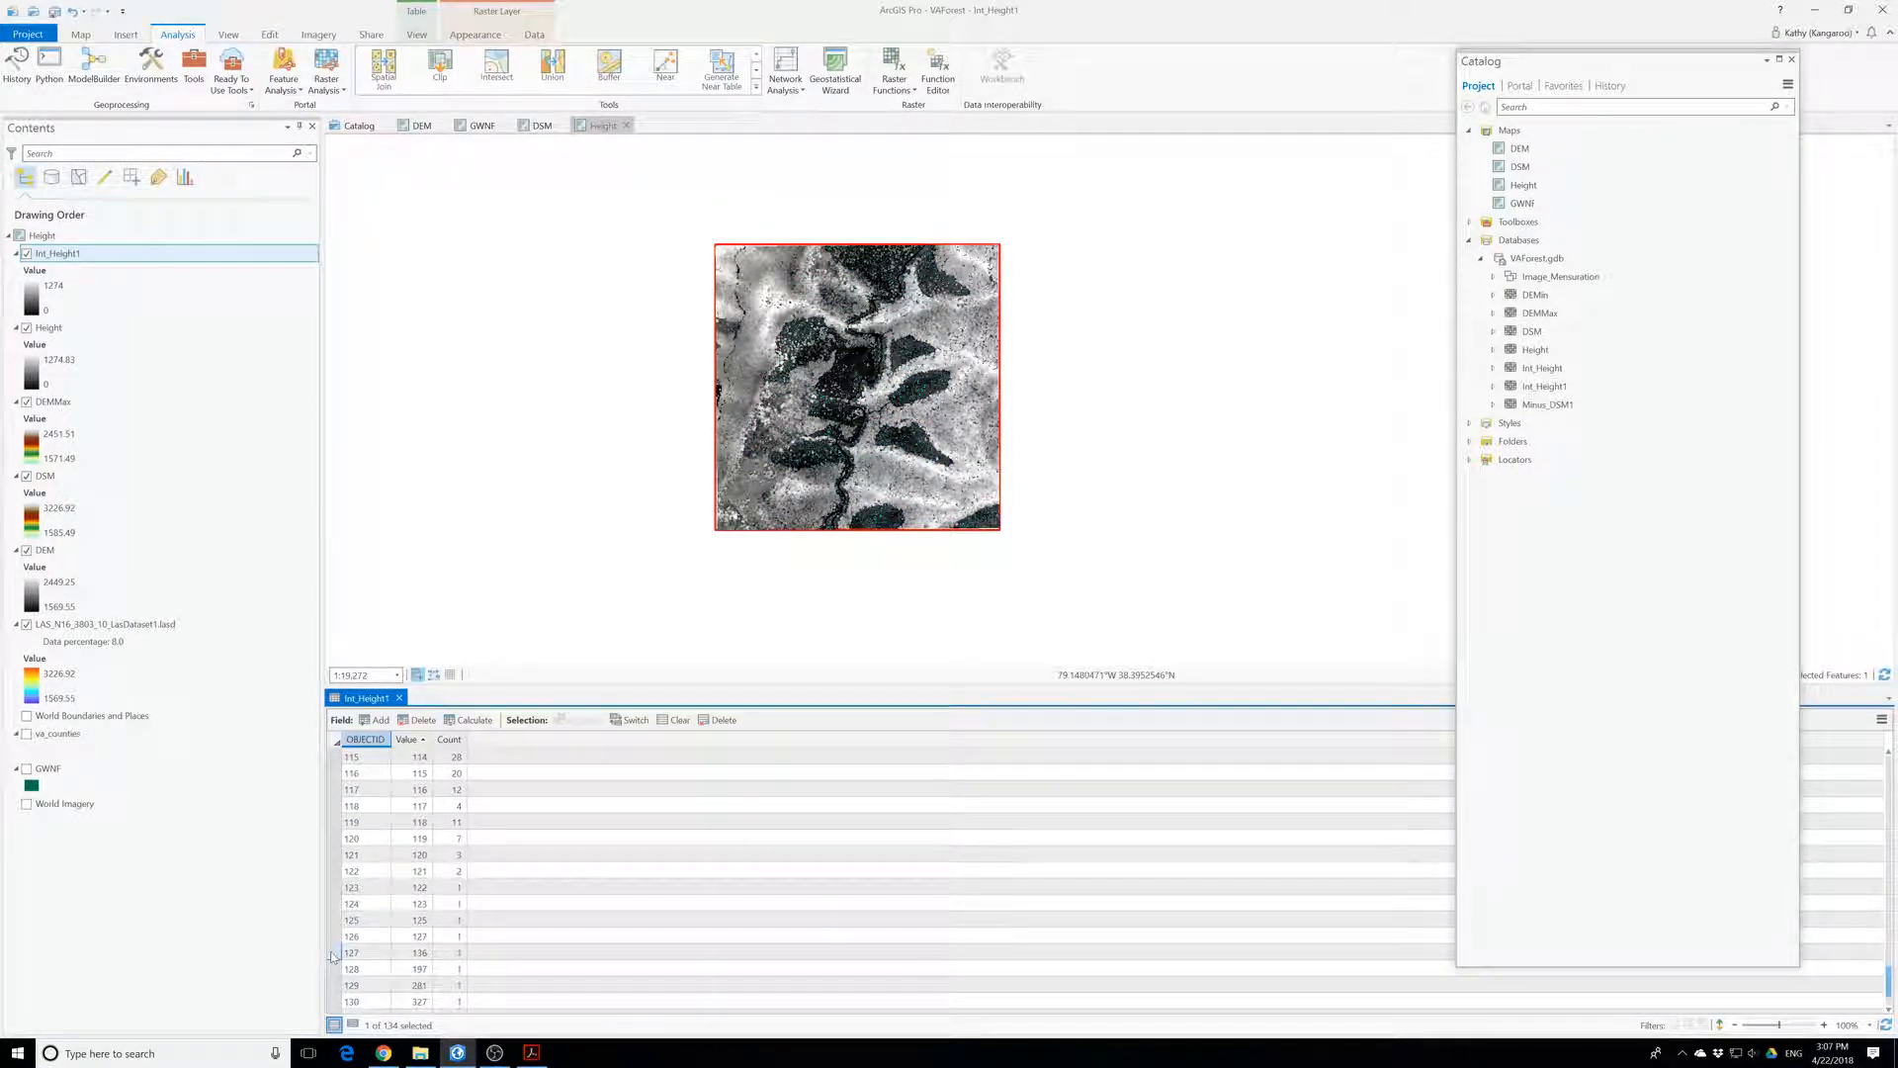
scroll(332, 957, down, 2)
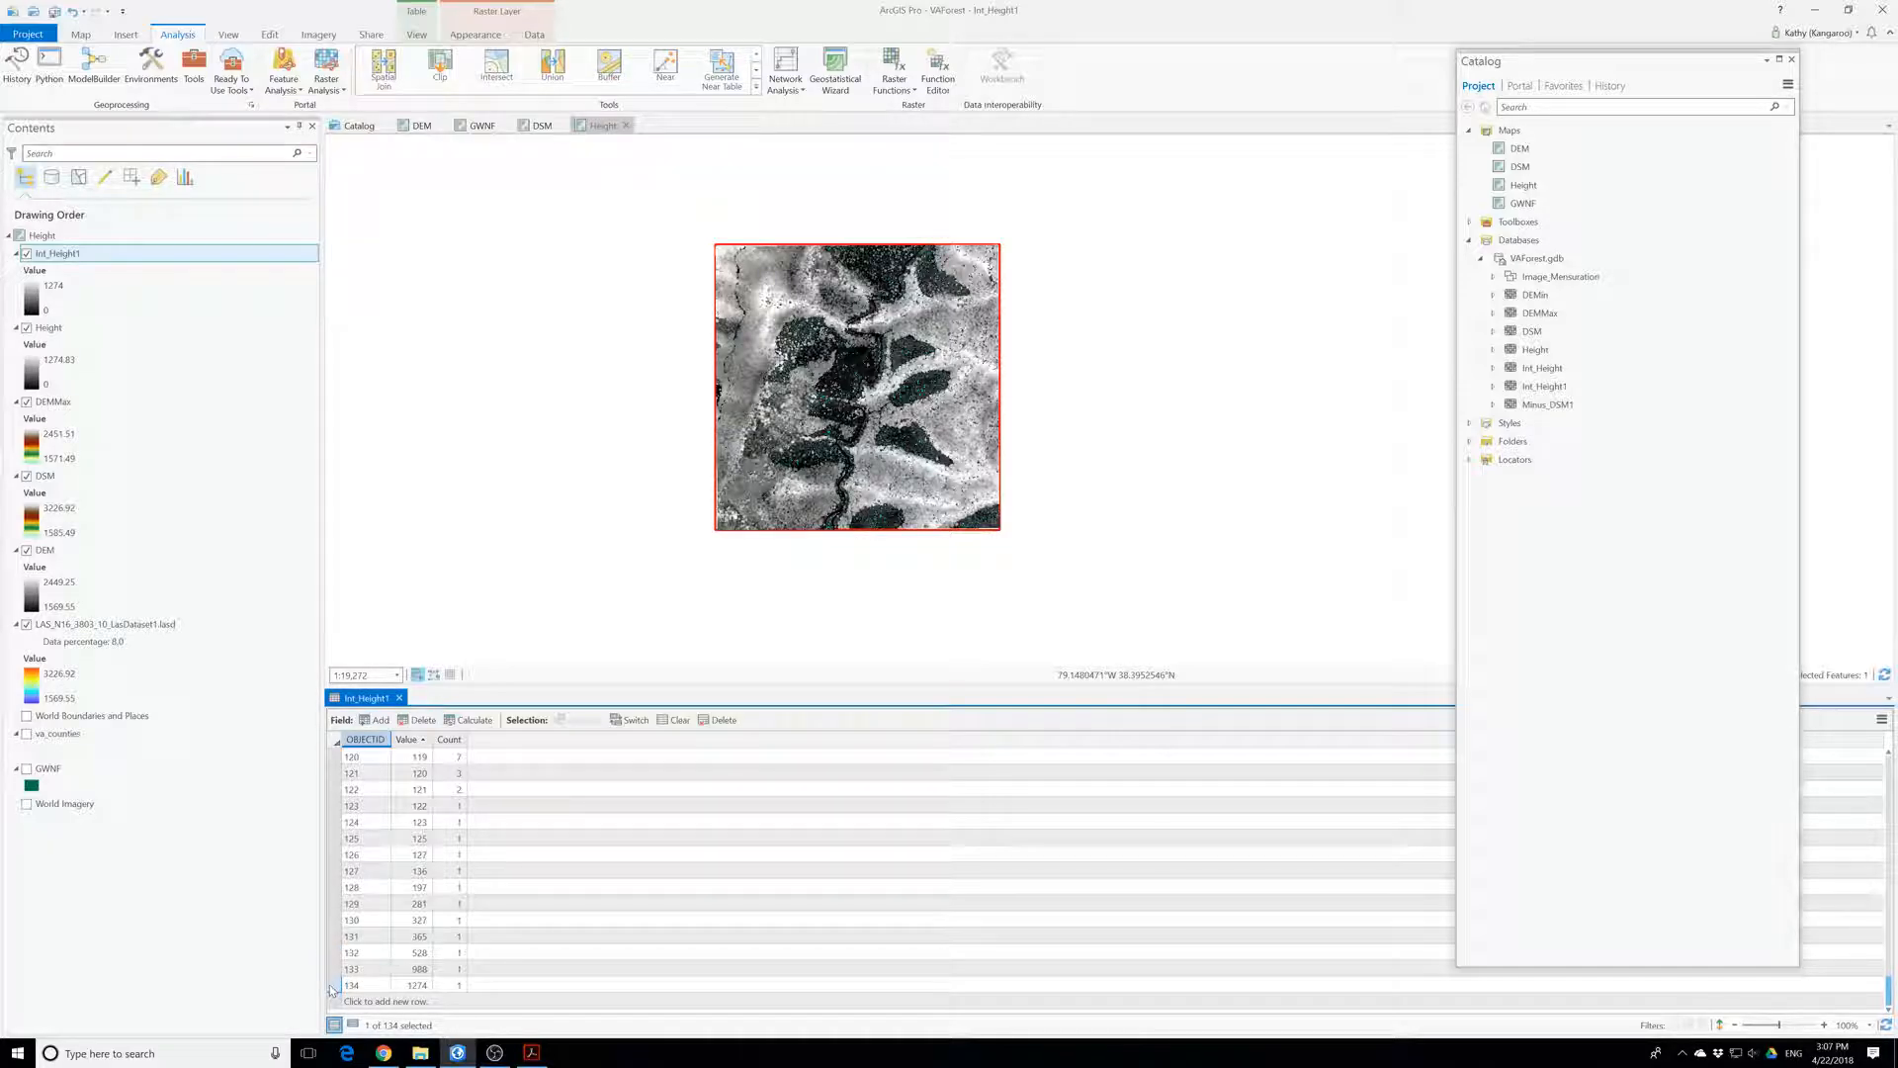
shift+click(333, 985)
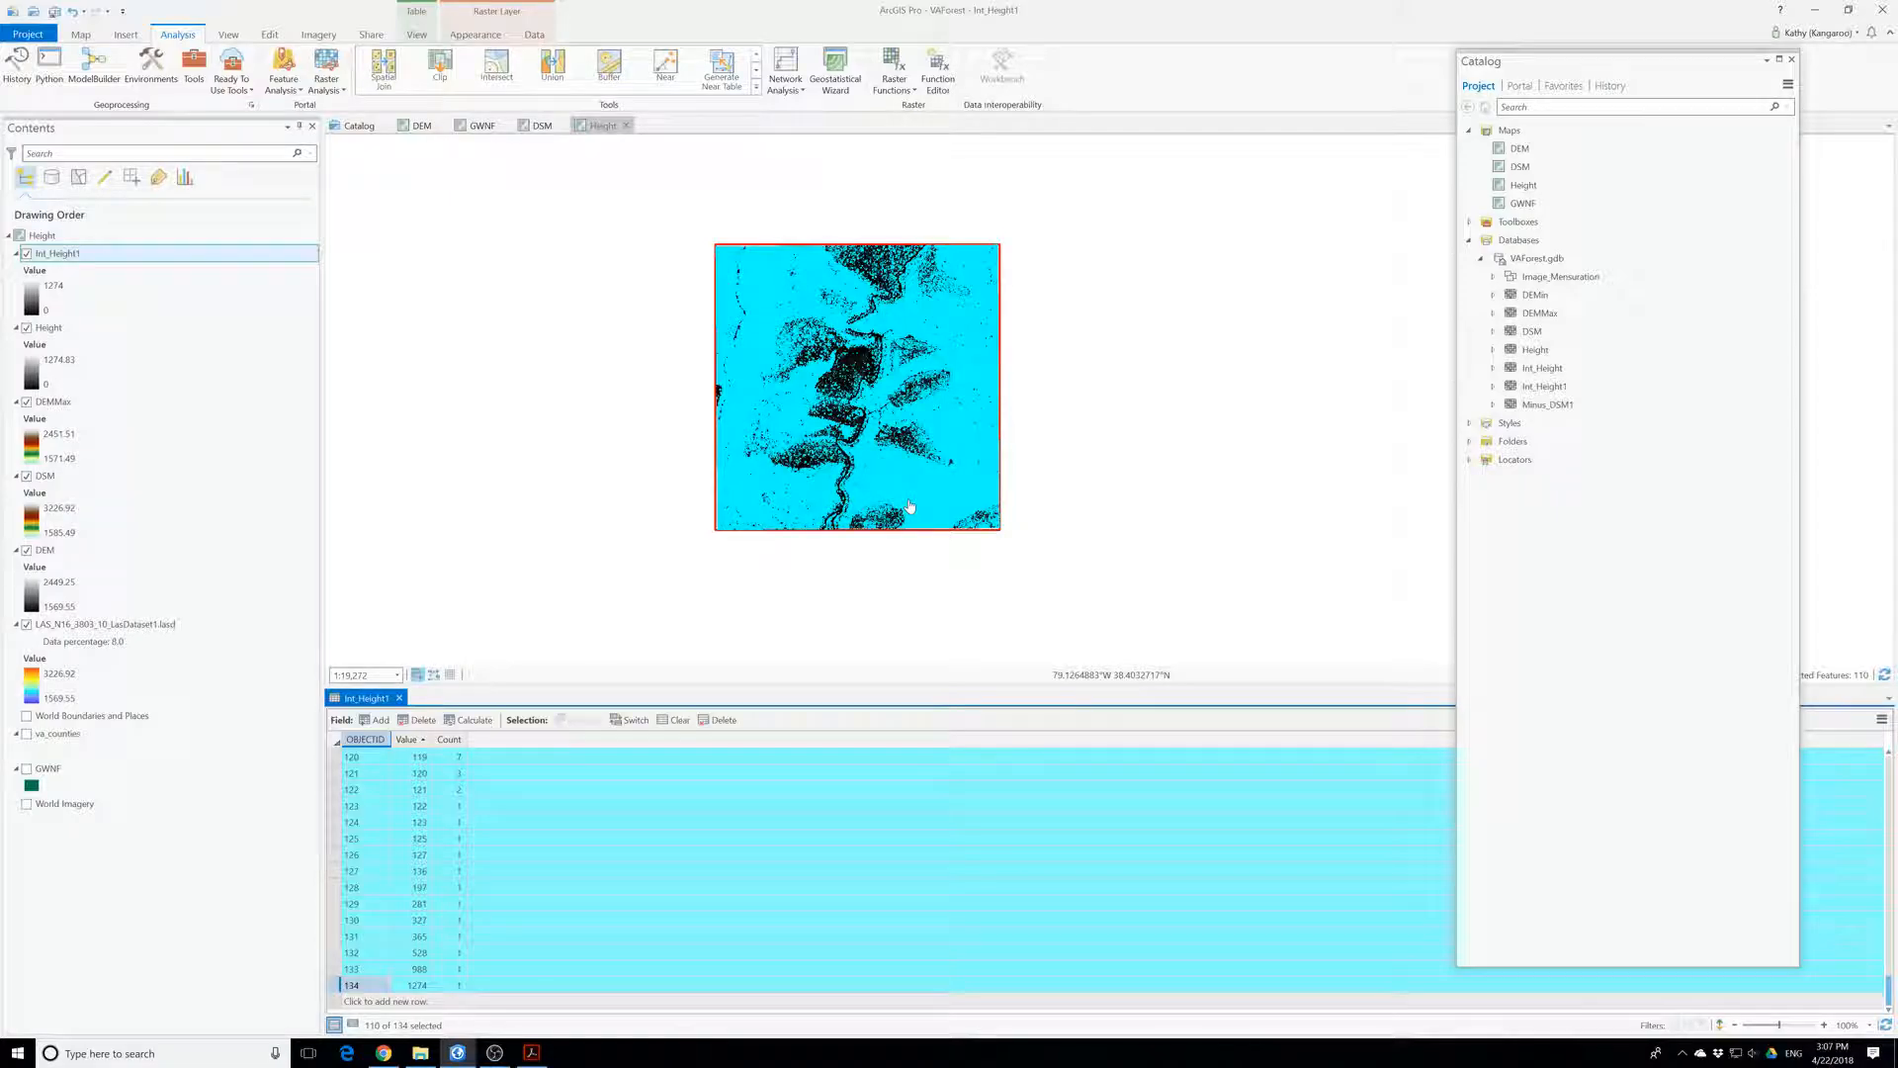
scroll(895, 514, up, 3)
drag(828, 547, 868, 483)
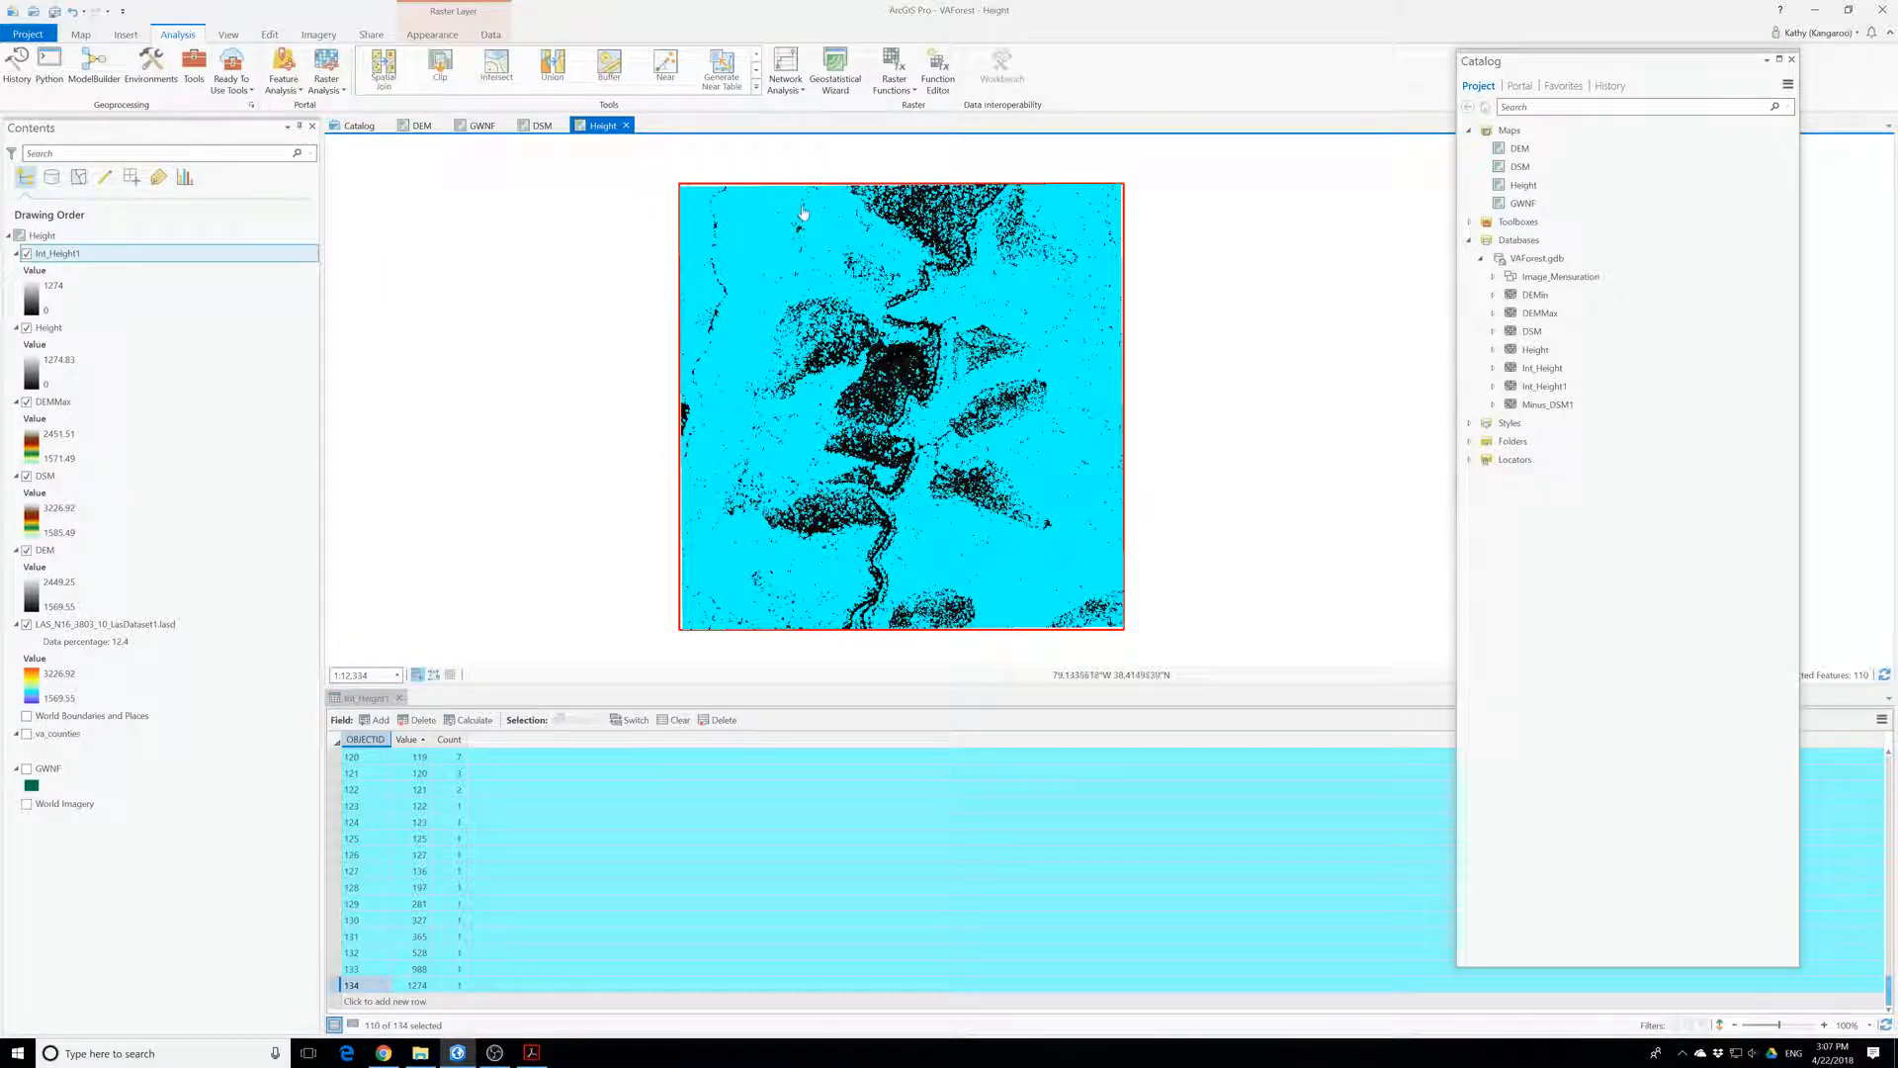
- Clear the row selection on the Int_Height1 layer
click(509, 252)
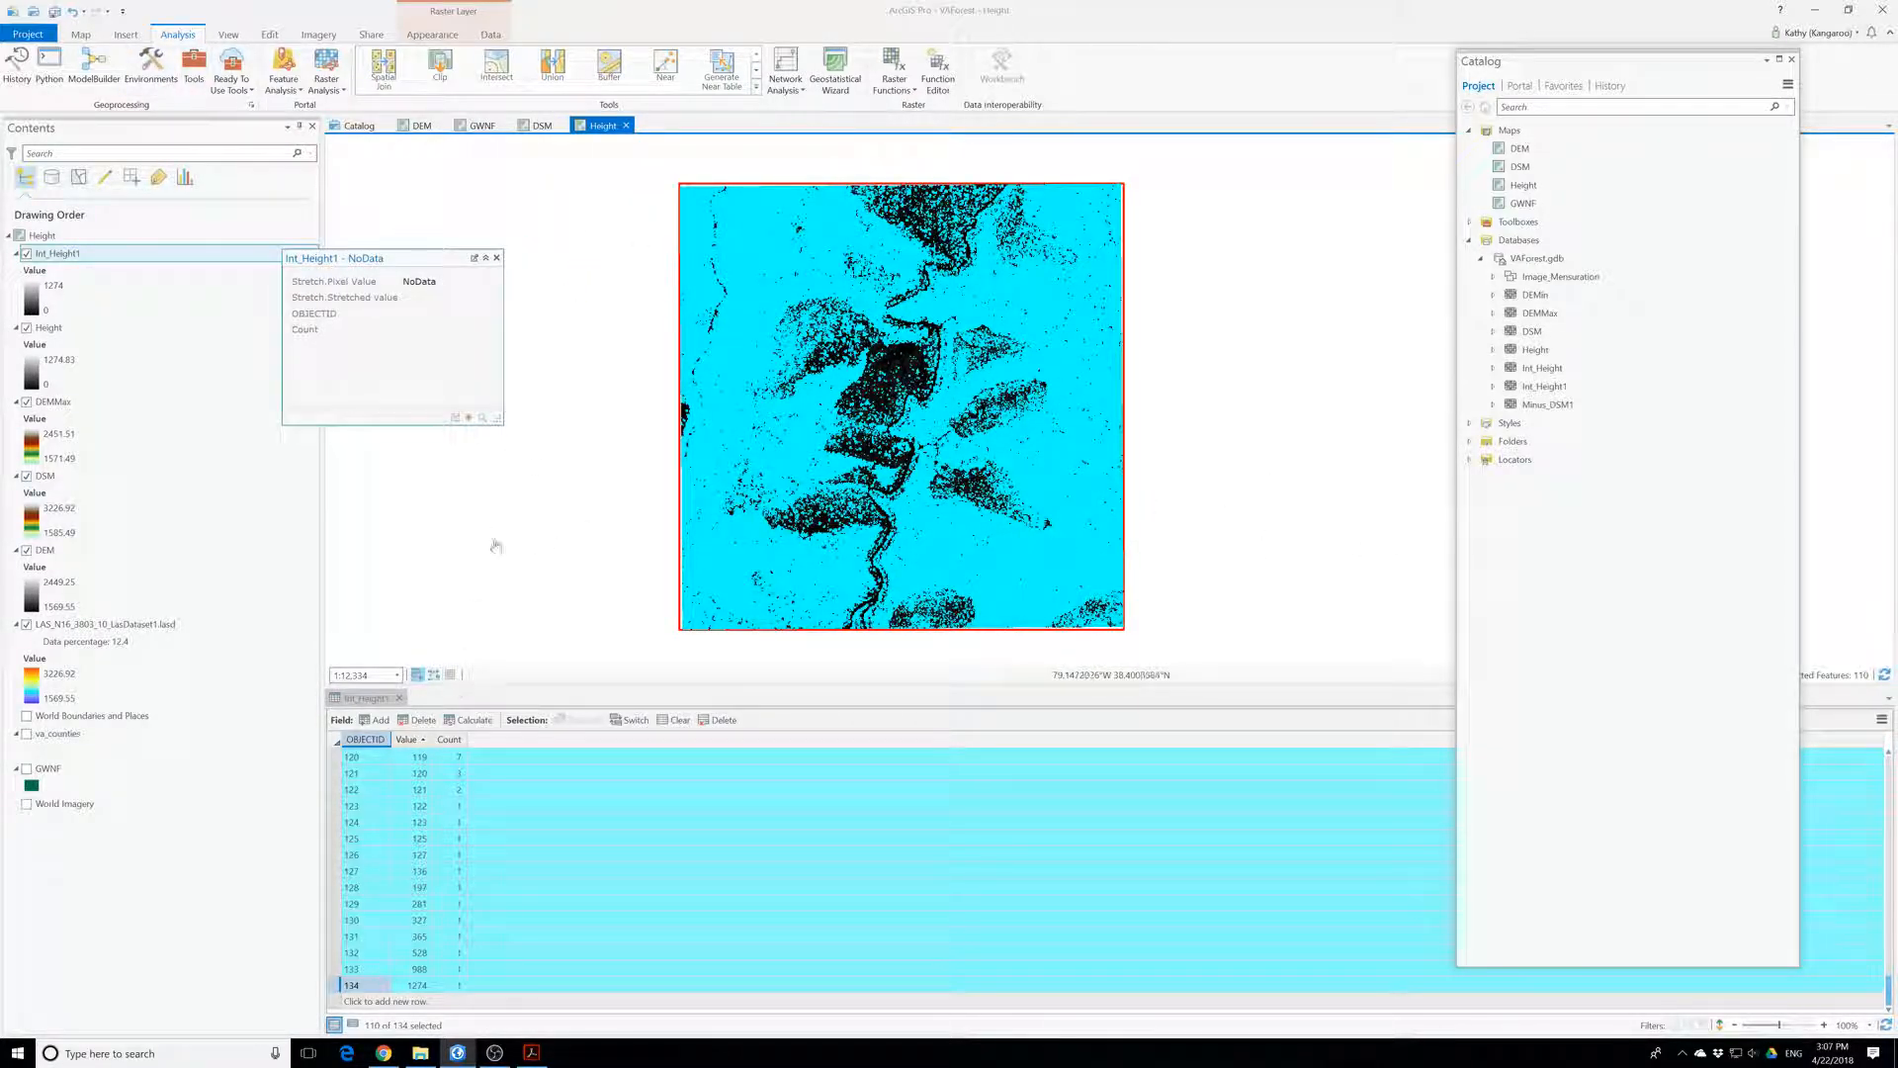
click(83, 35)
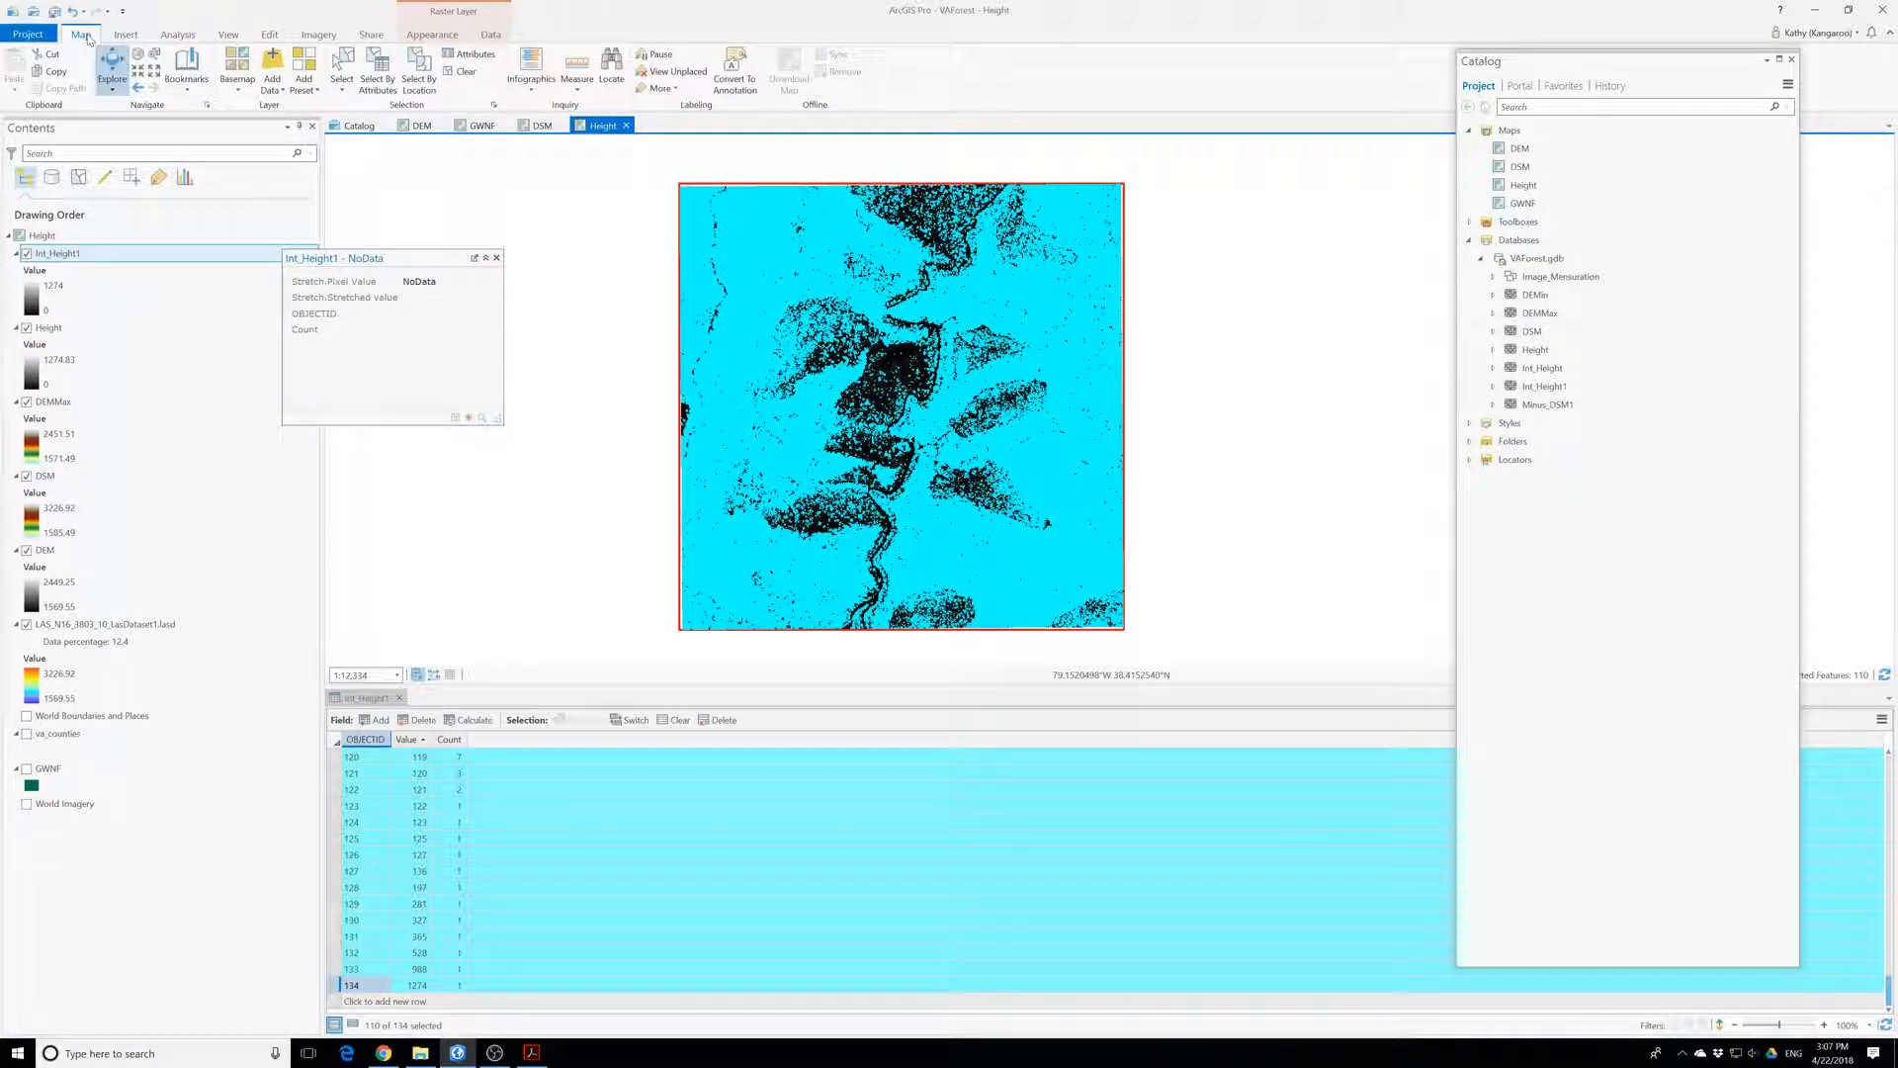
click(464, 74)
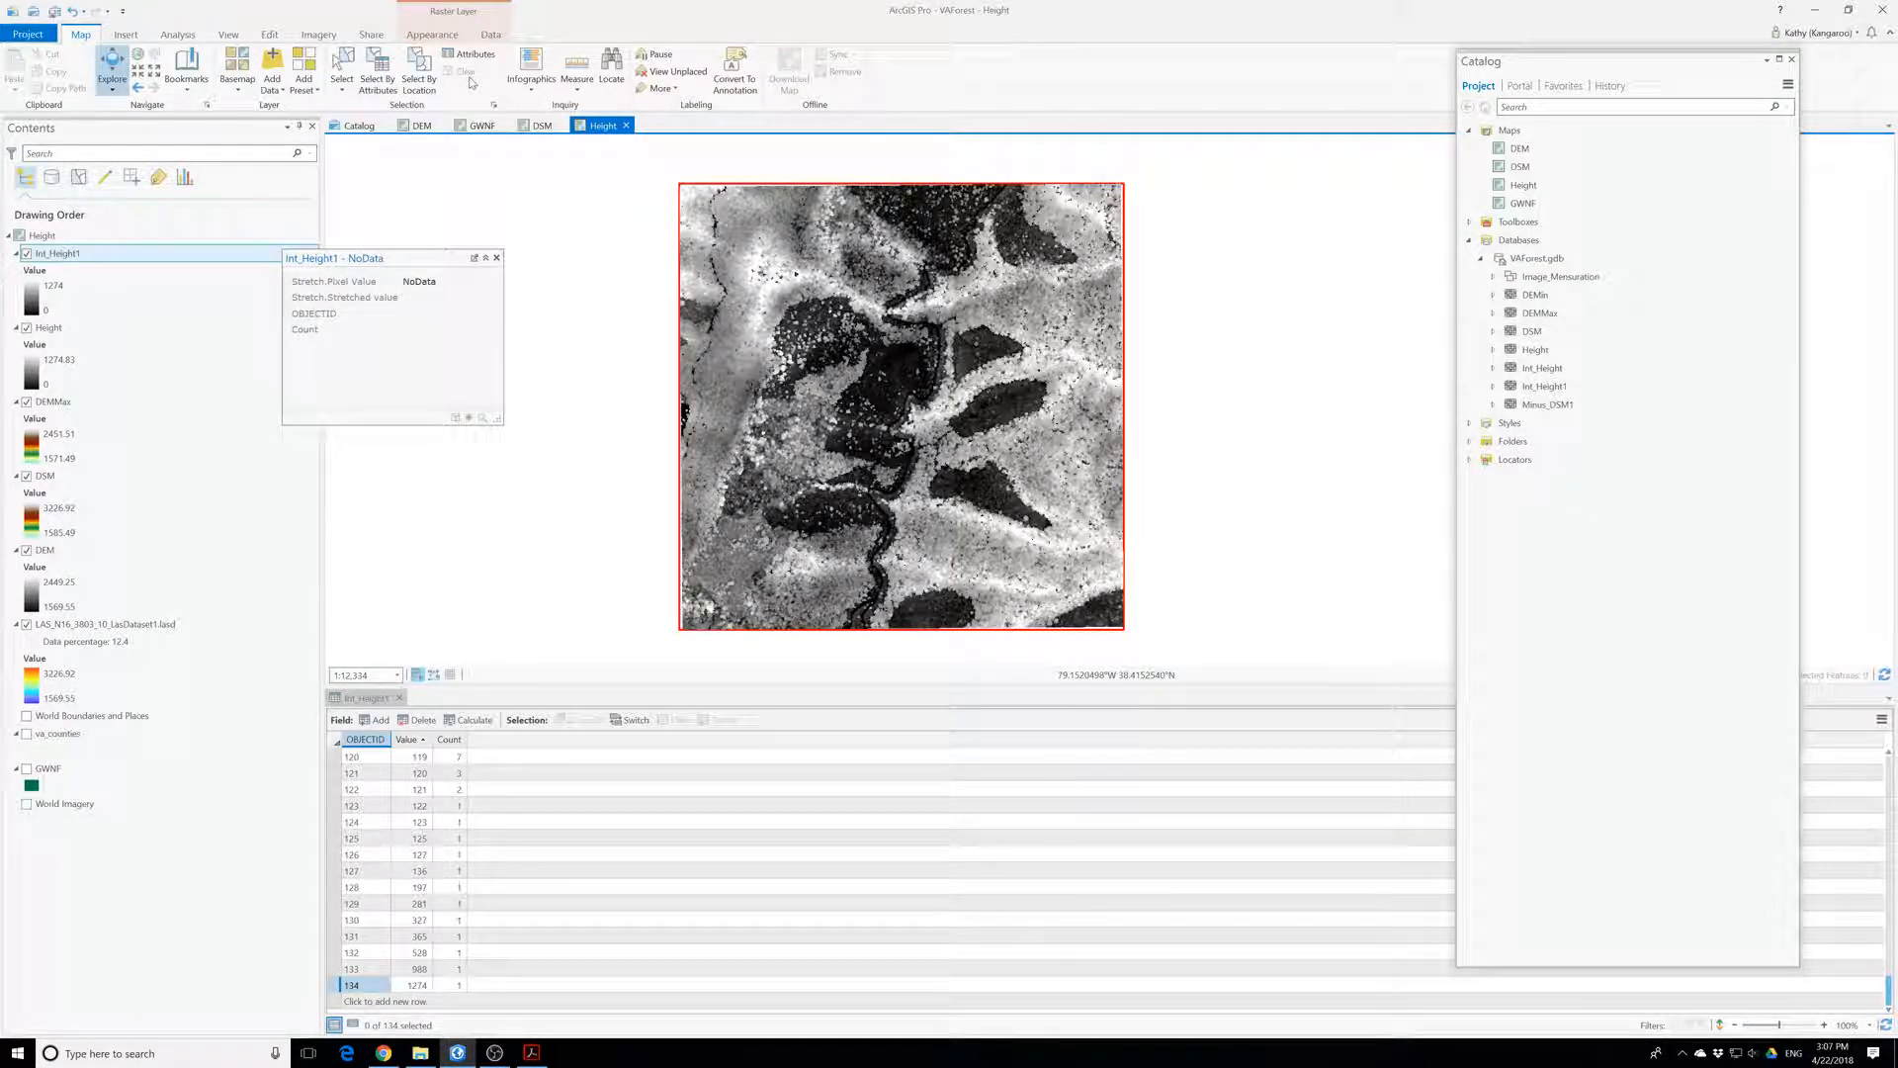
- Save the VAForest project and bring up the geoprocessing analysis tools
click(124, 35)
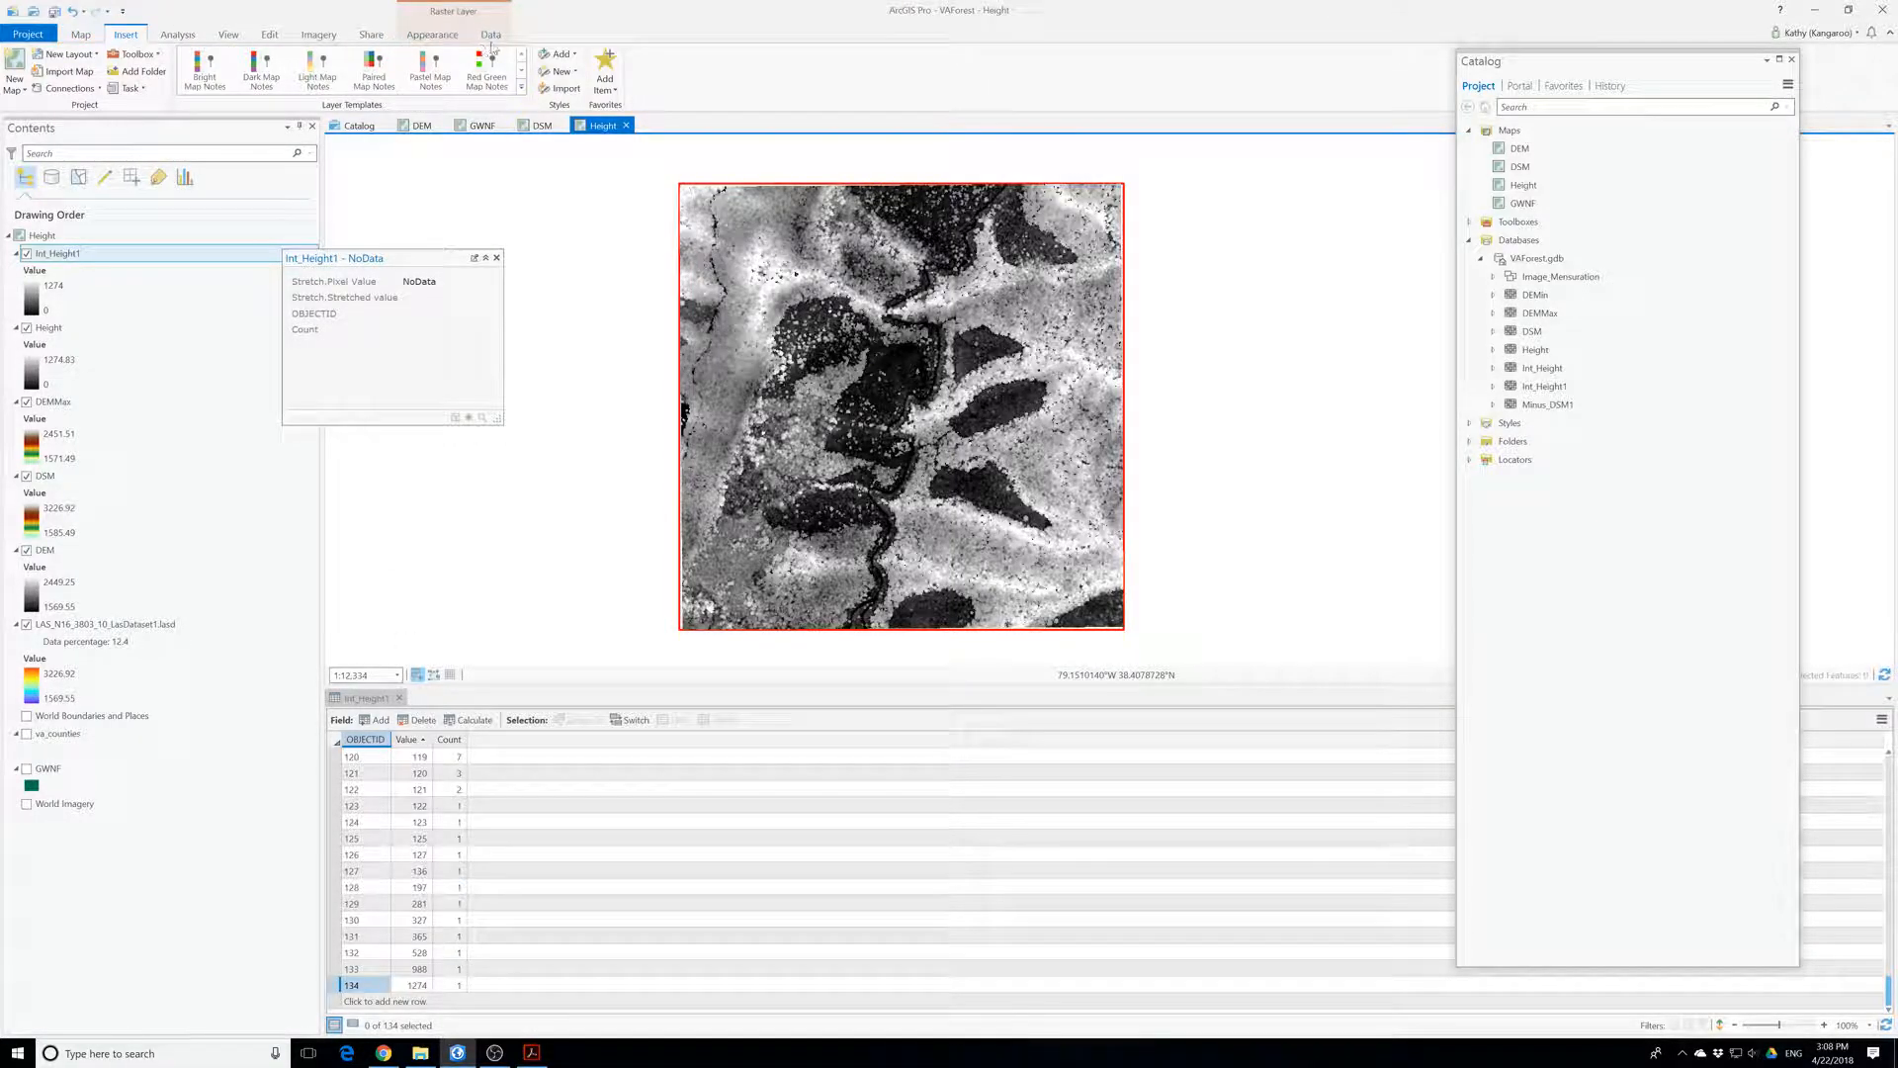
click(440, 38)
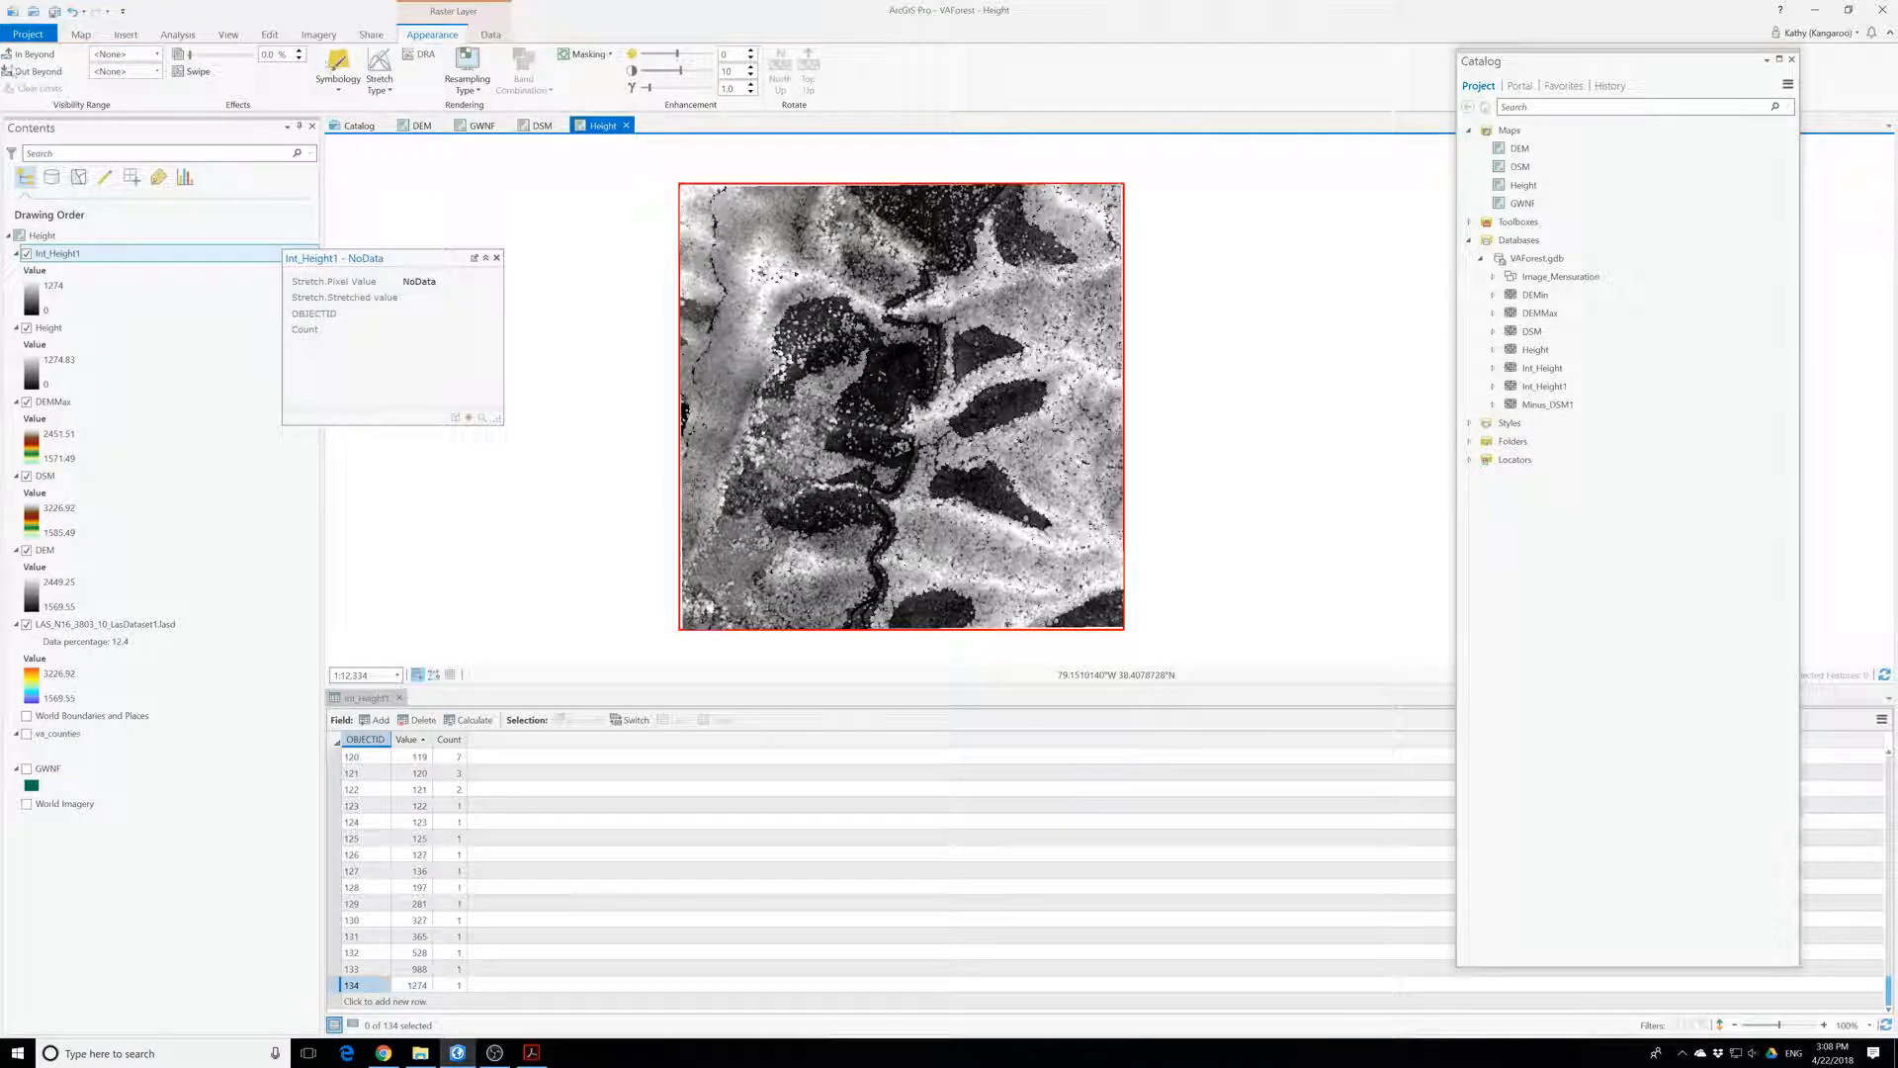
click(81, 35)
click(54, 13)
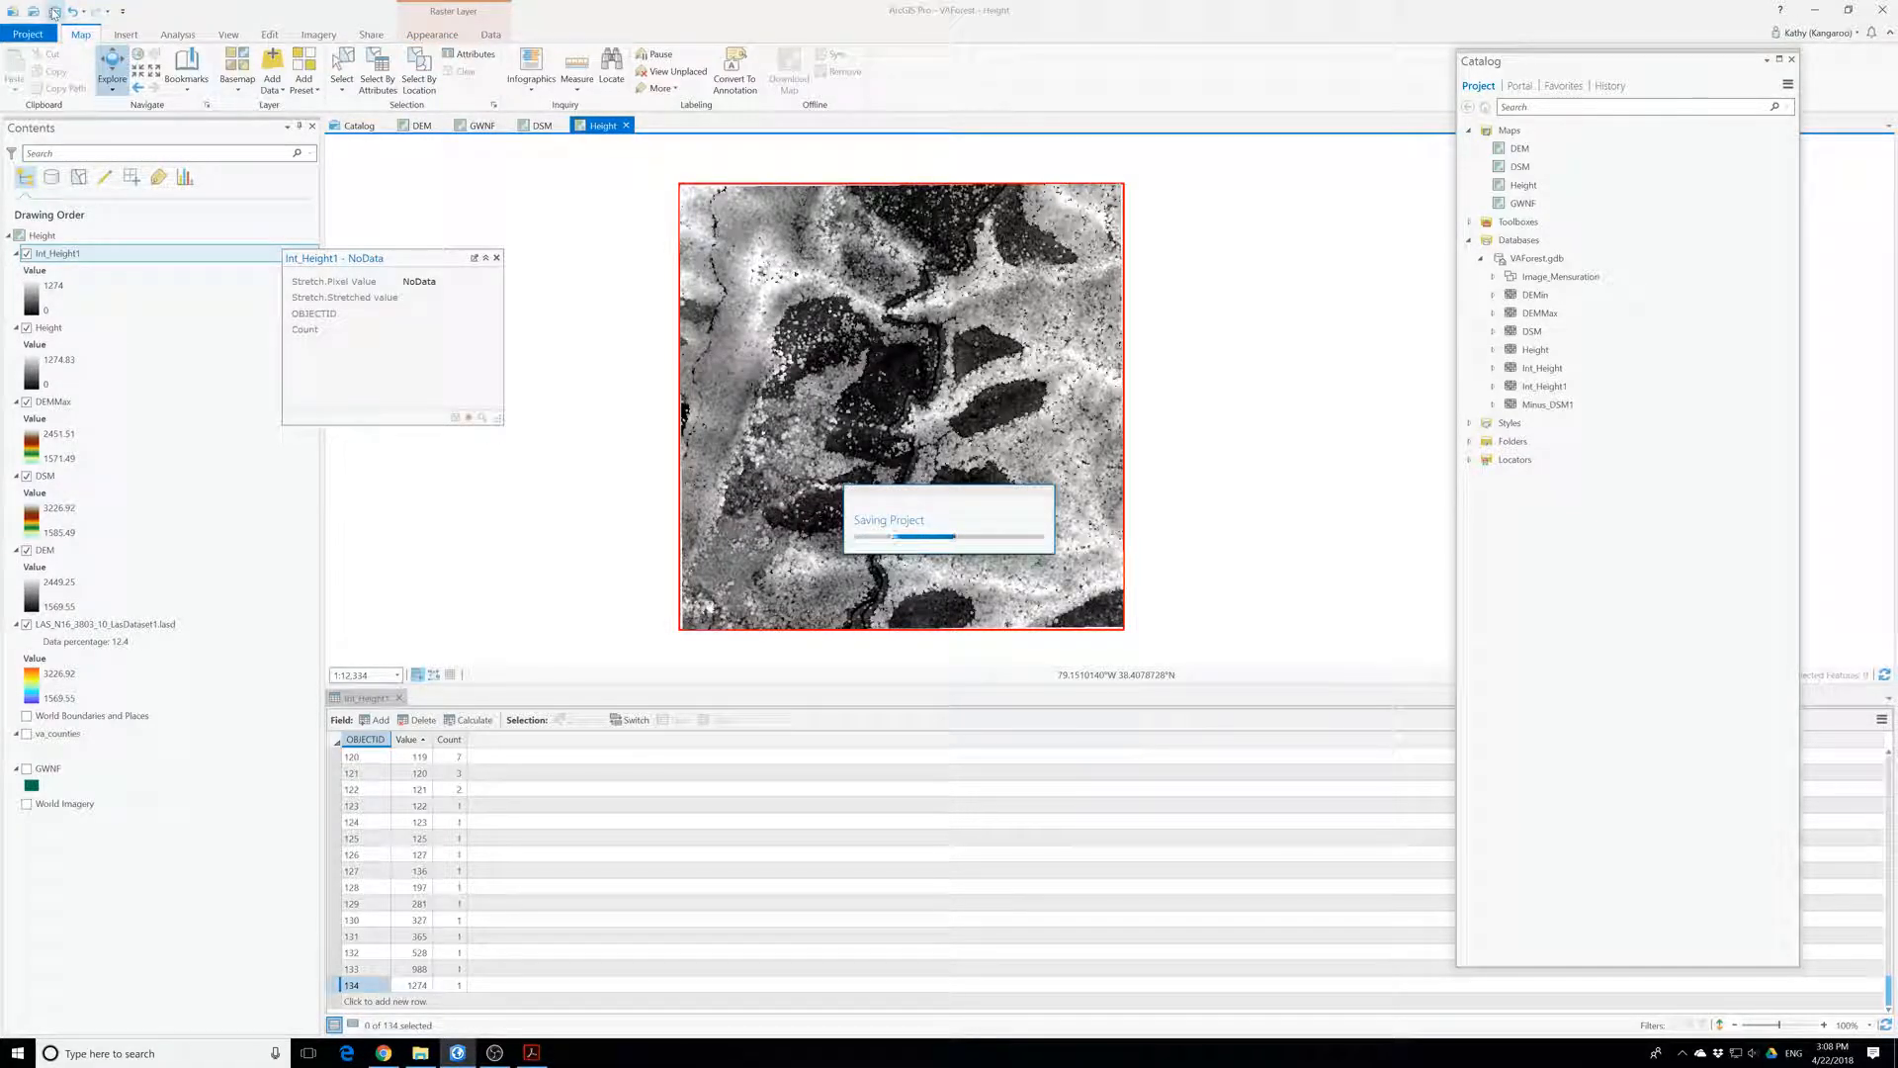
click(178, 35)
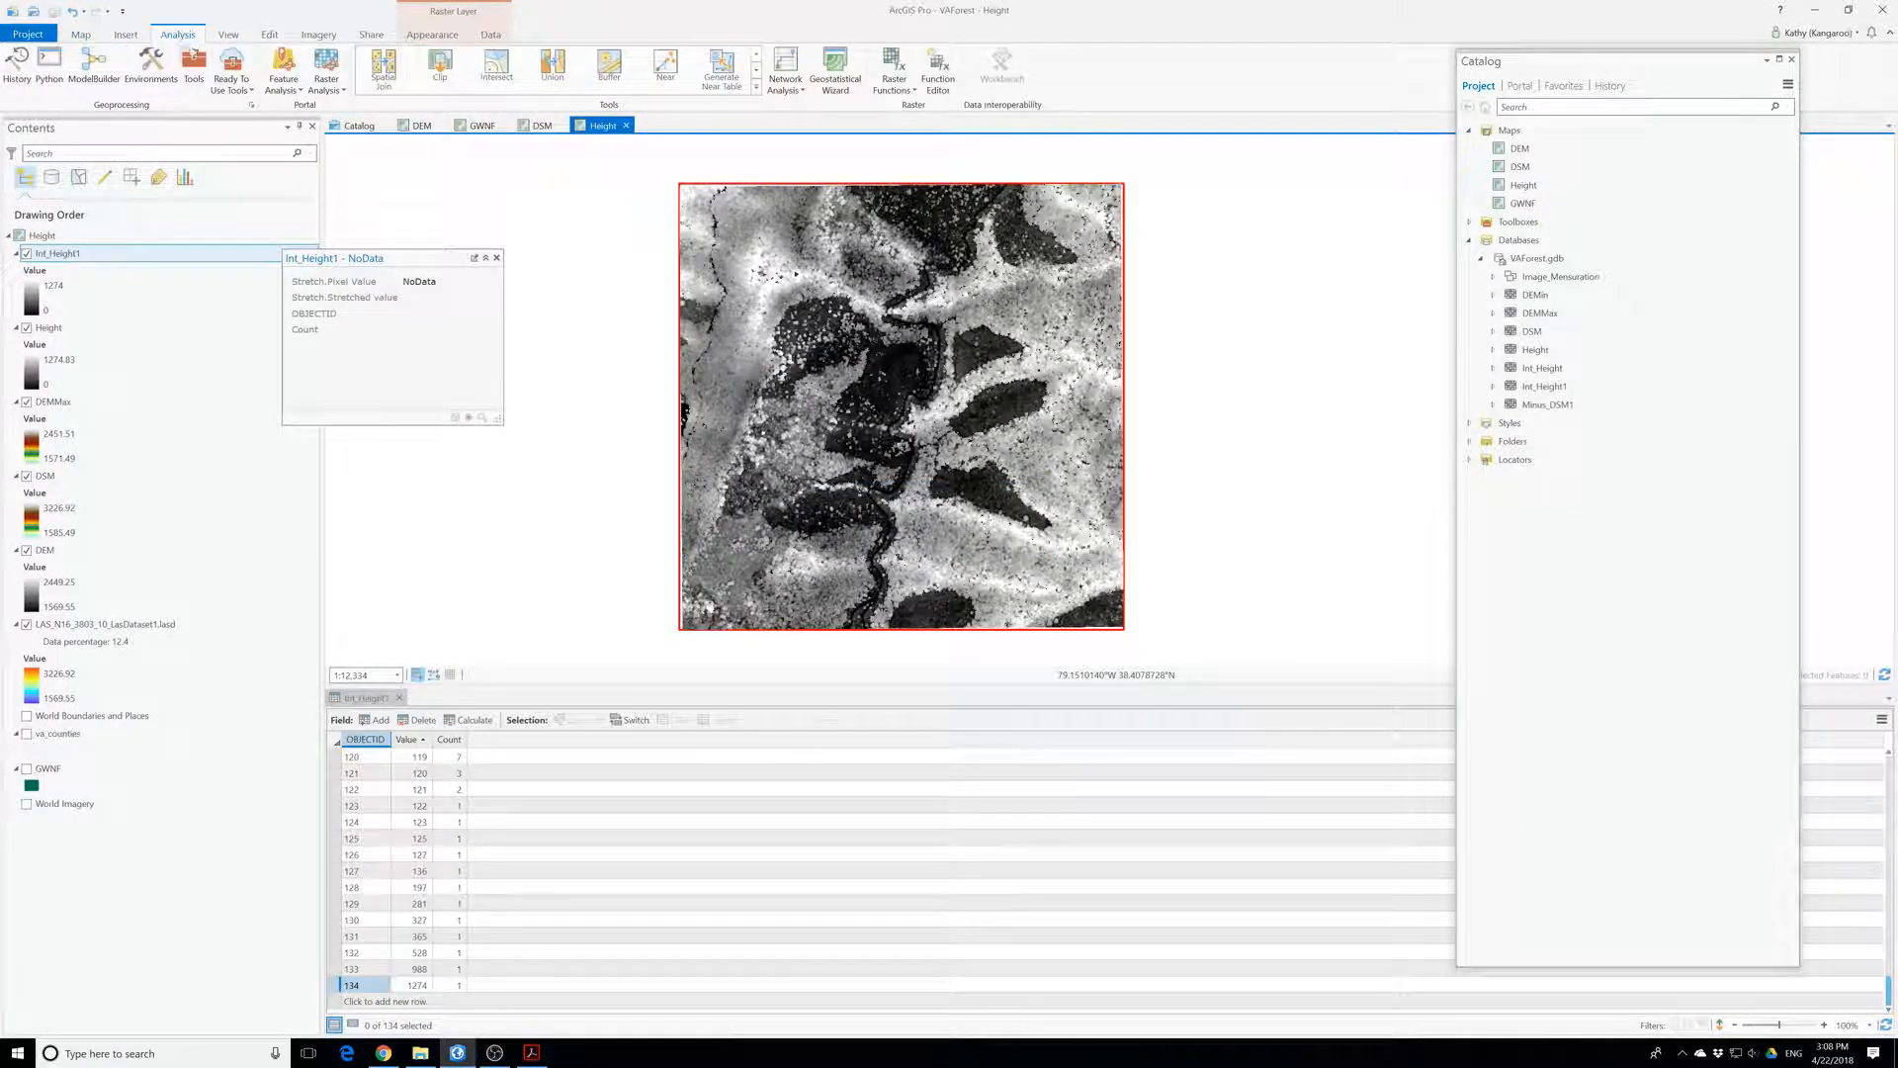
click(211, 59)
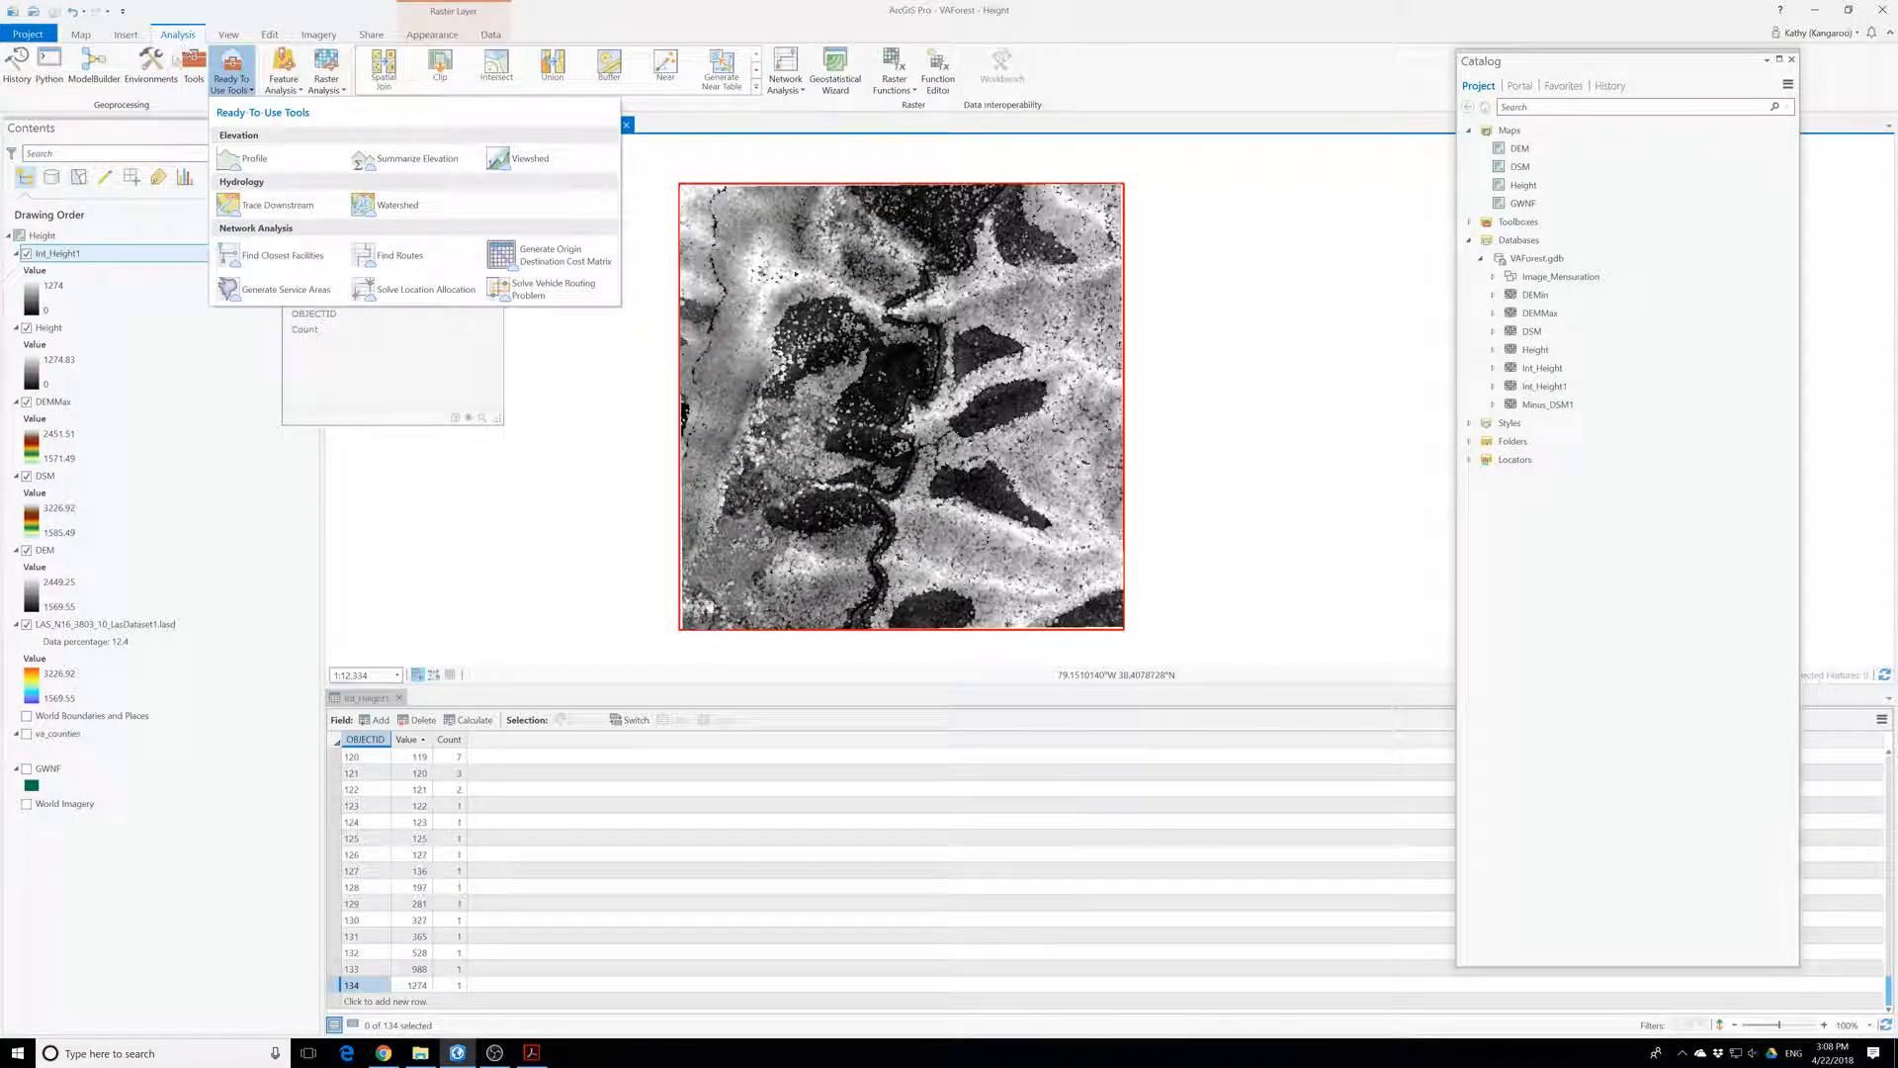
click(192, 67)
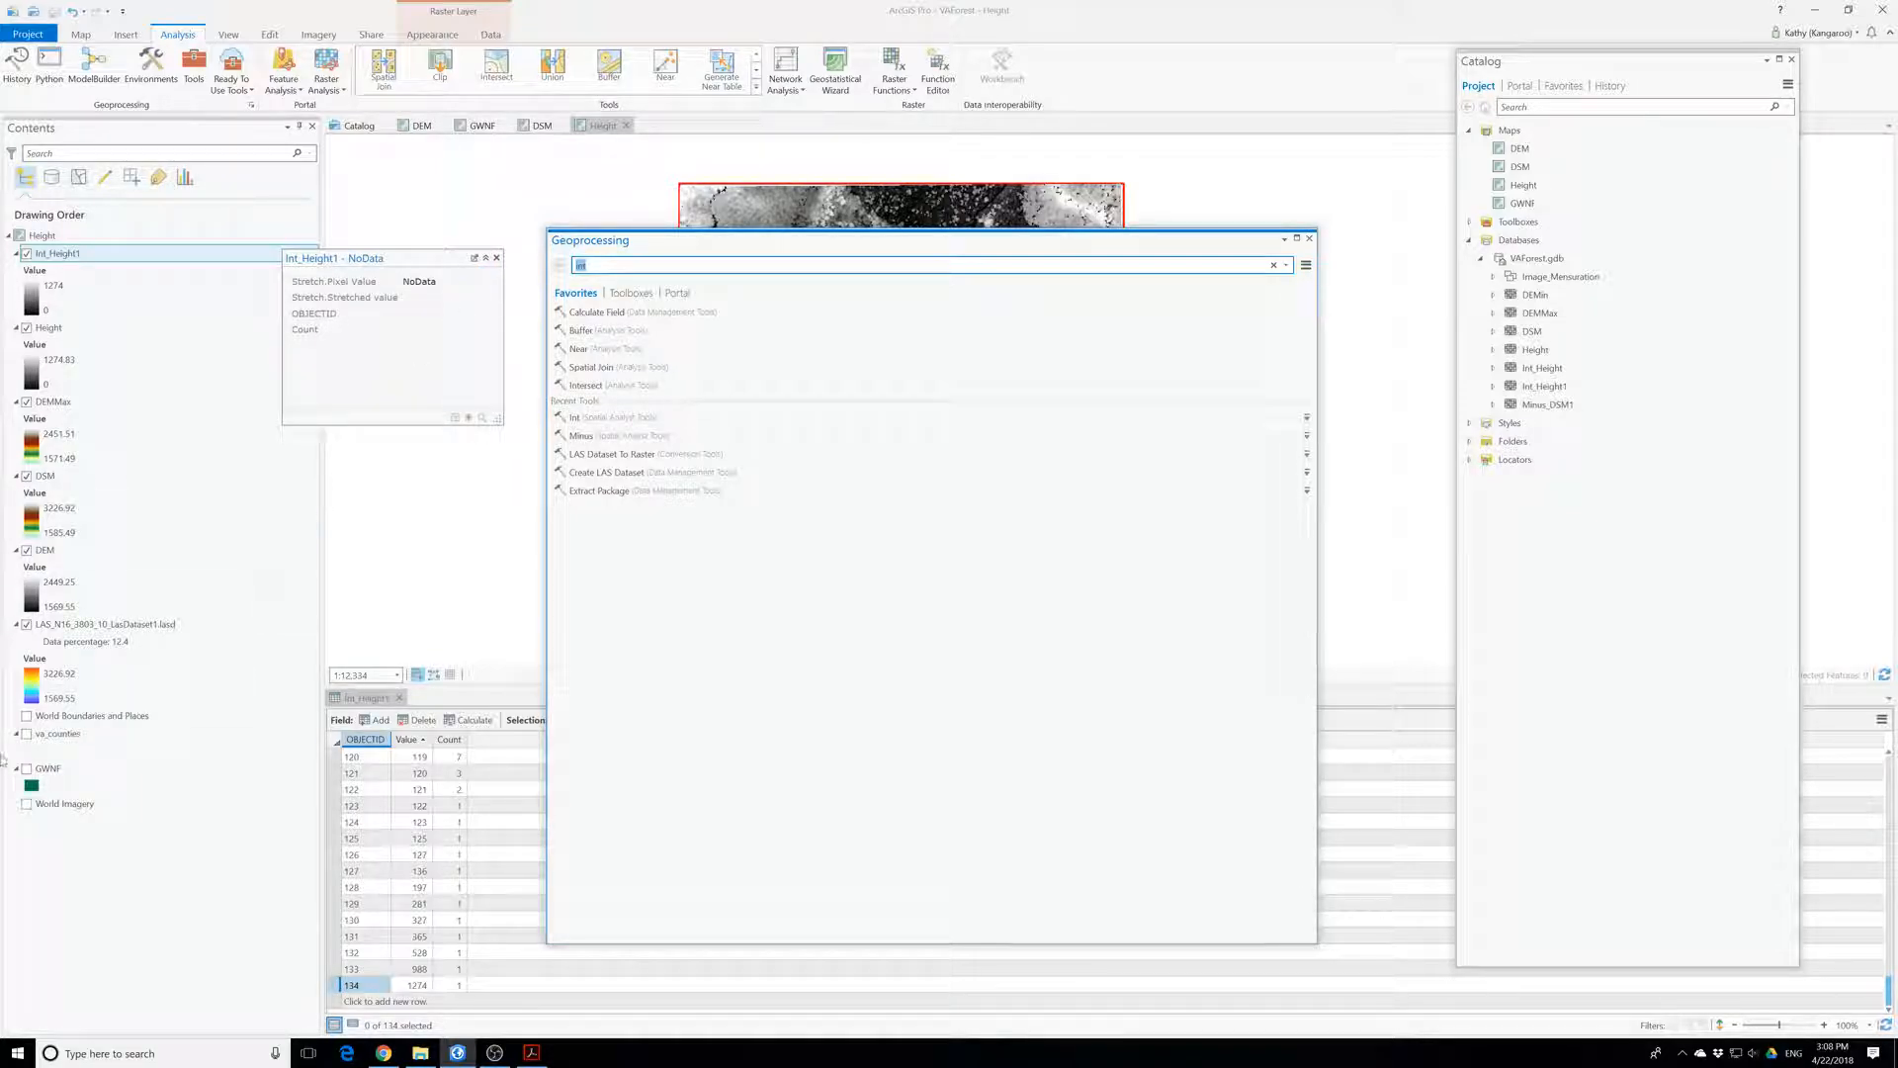
click(179, 400)
click(69, 253)
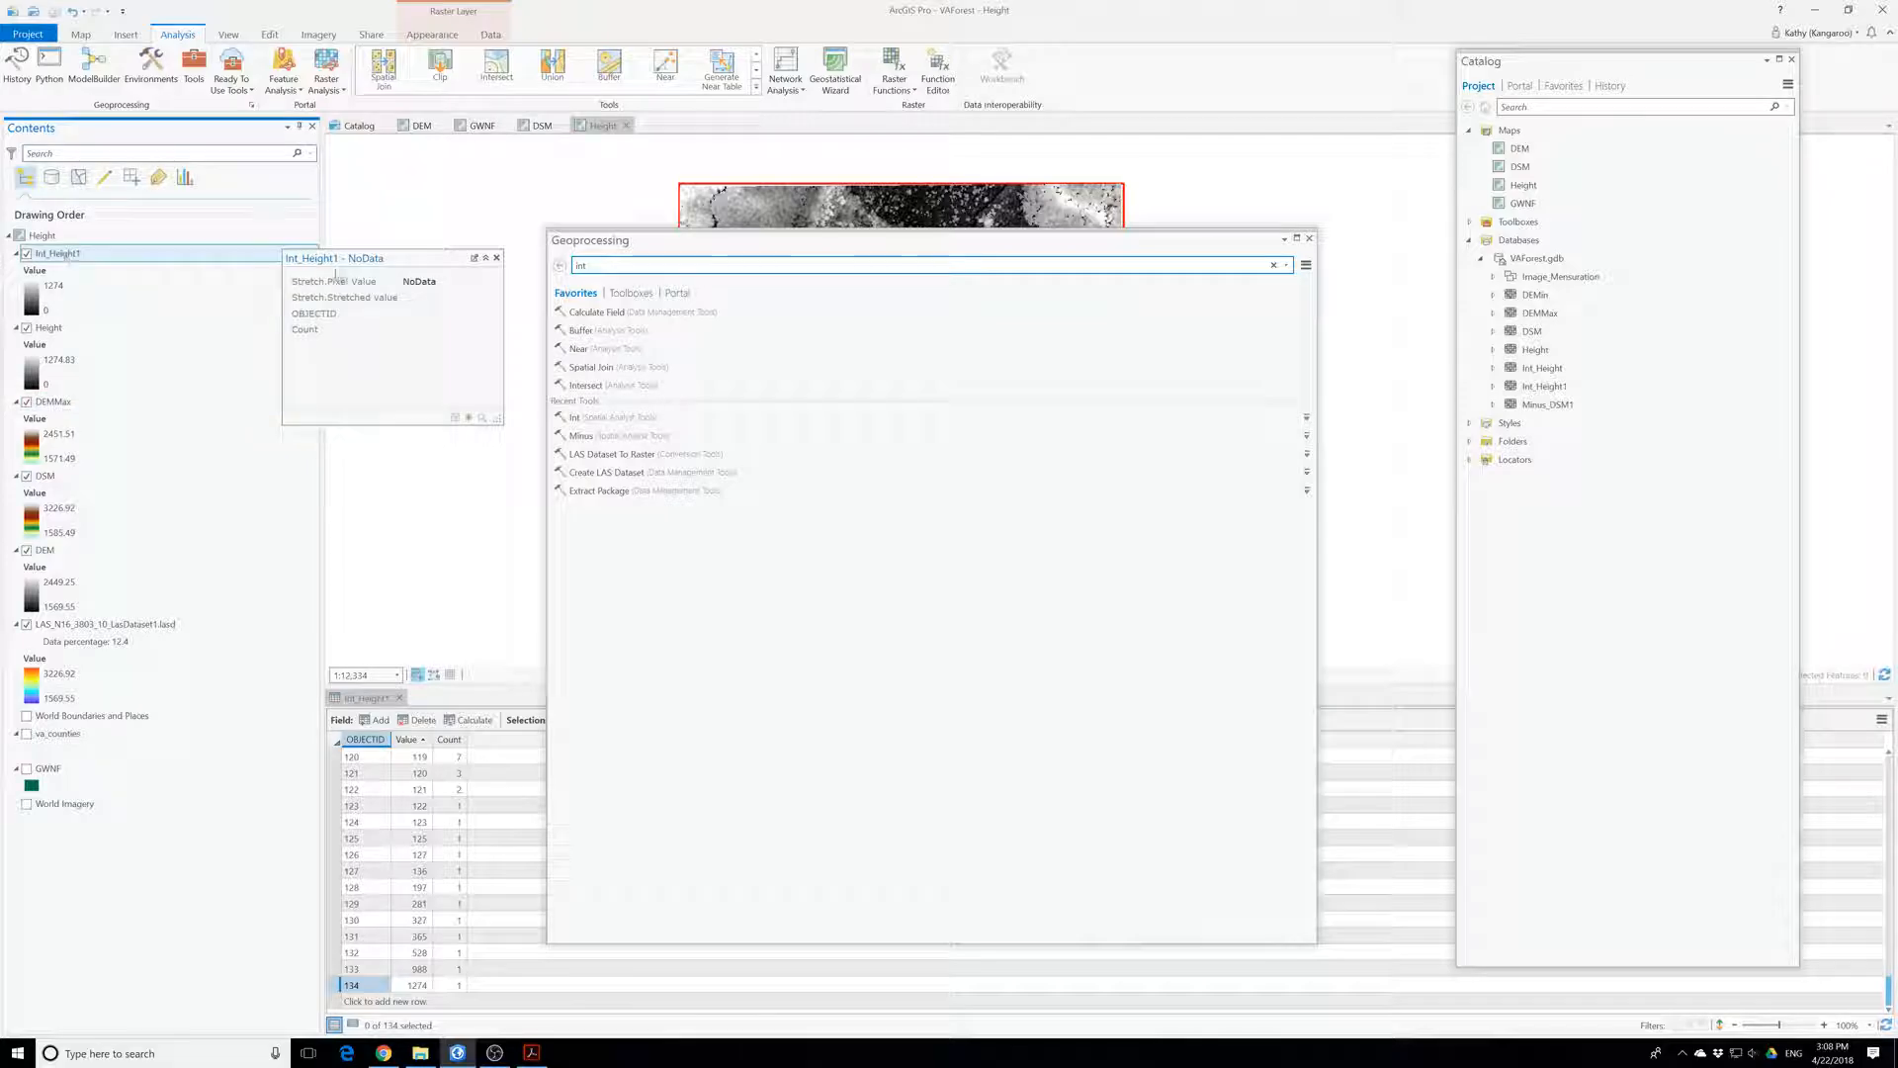
click(1309, 238)
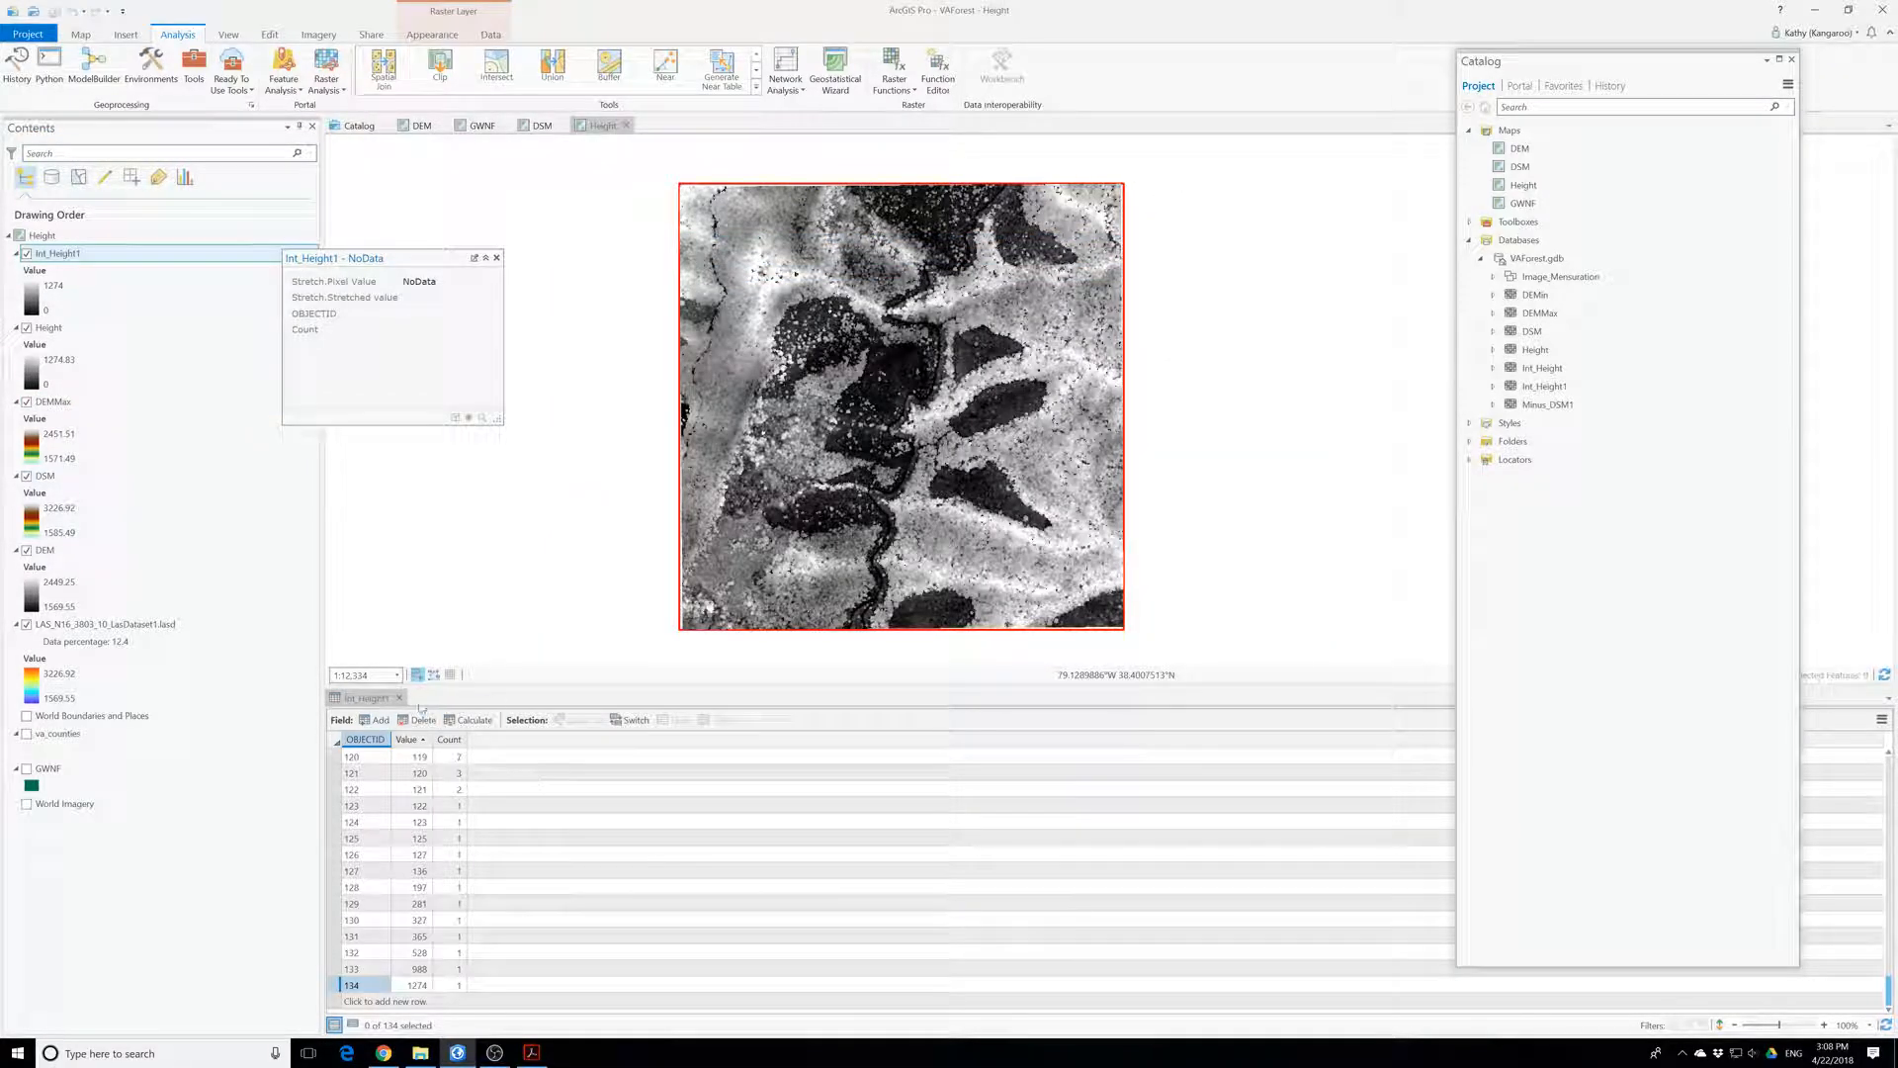
- Close the Int_Height1 attribute table and apply a continuous blue-green color scheme to the layer's stretch symbology
click(399, 698)
right_click(57, 254)
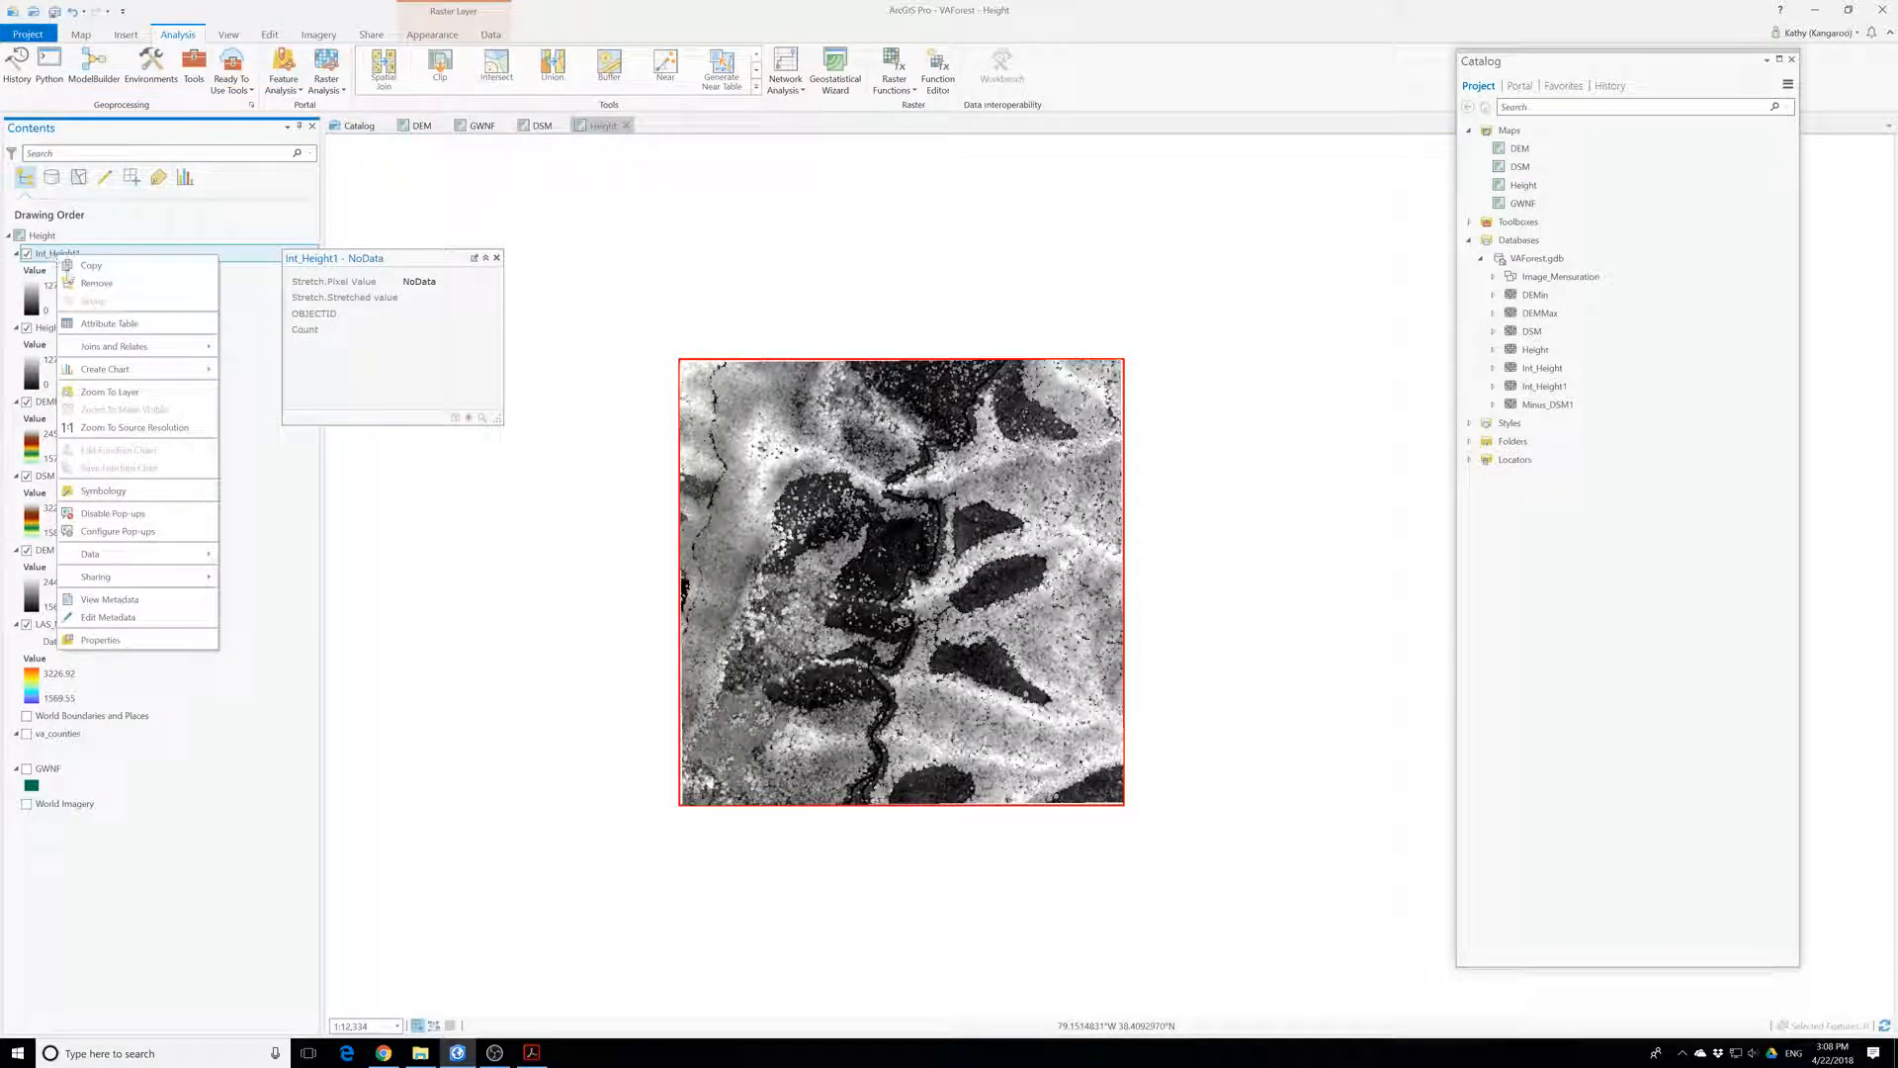
click(117, 492)
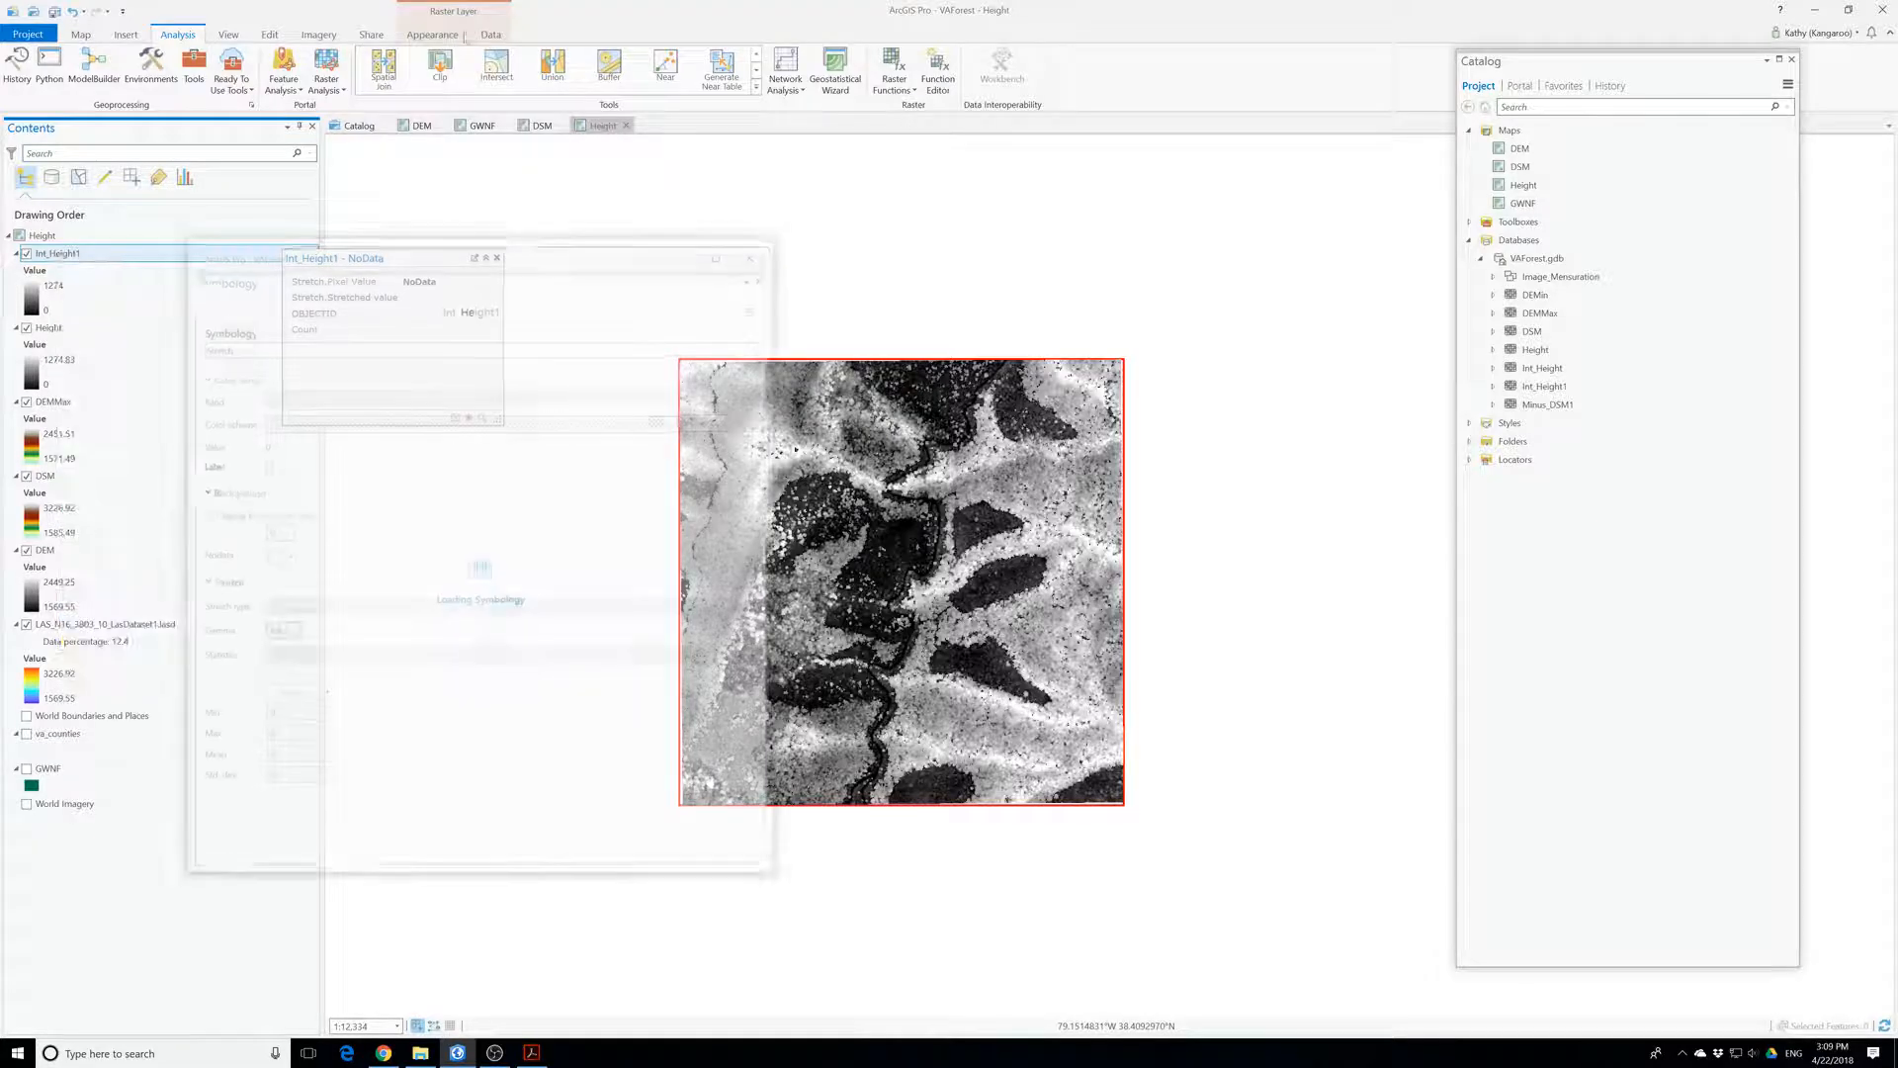
click(757, 397)
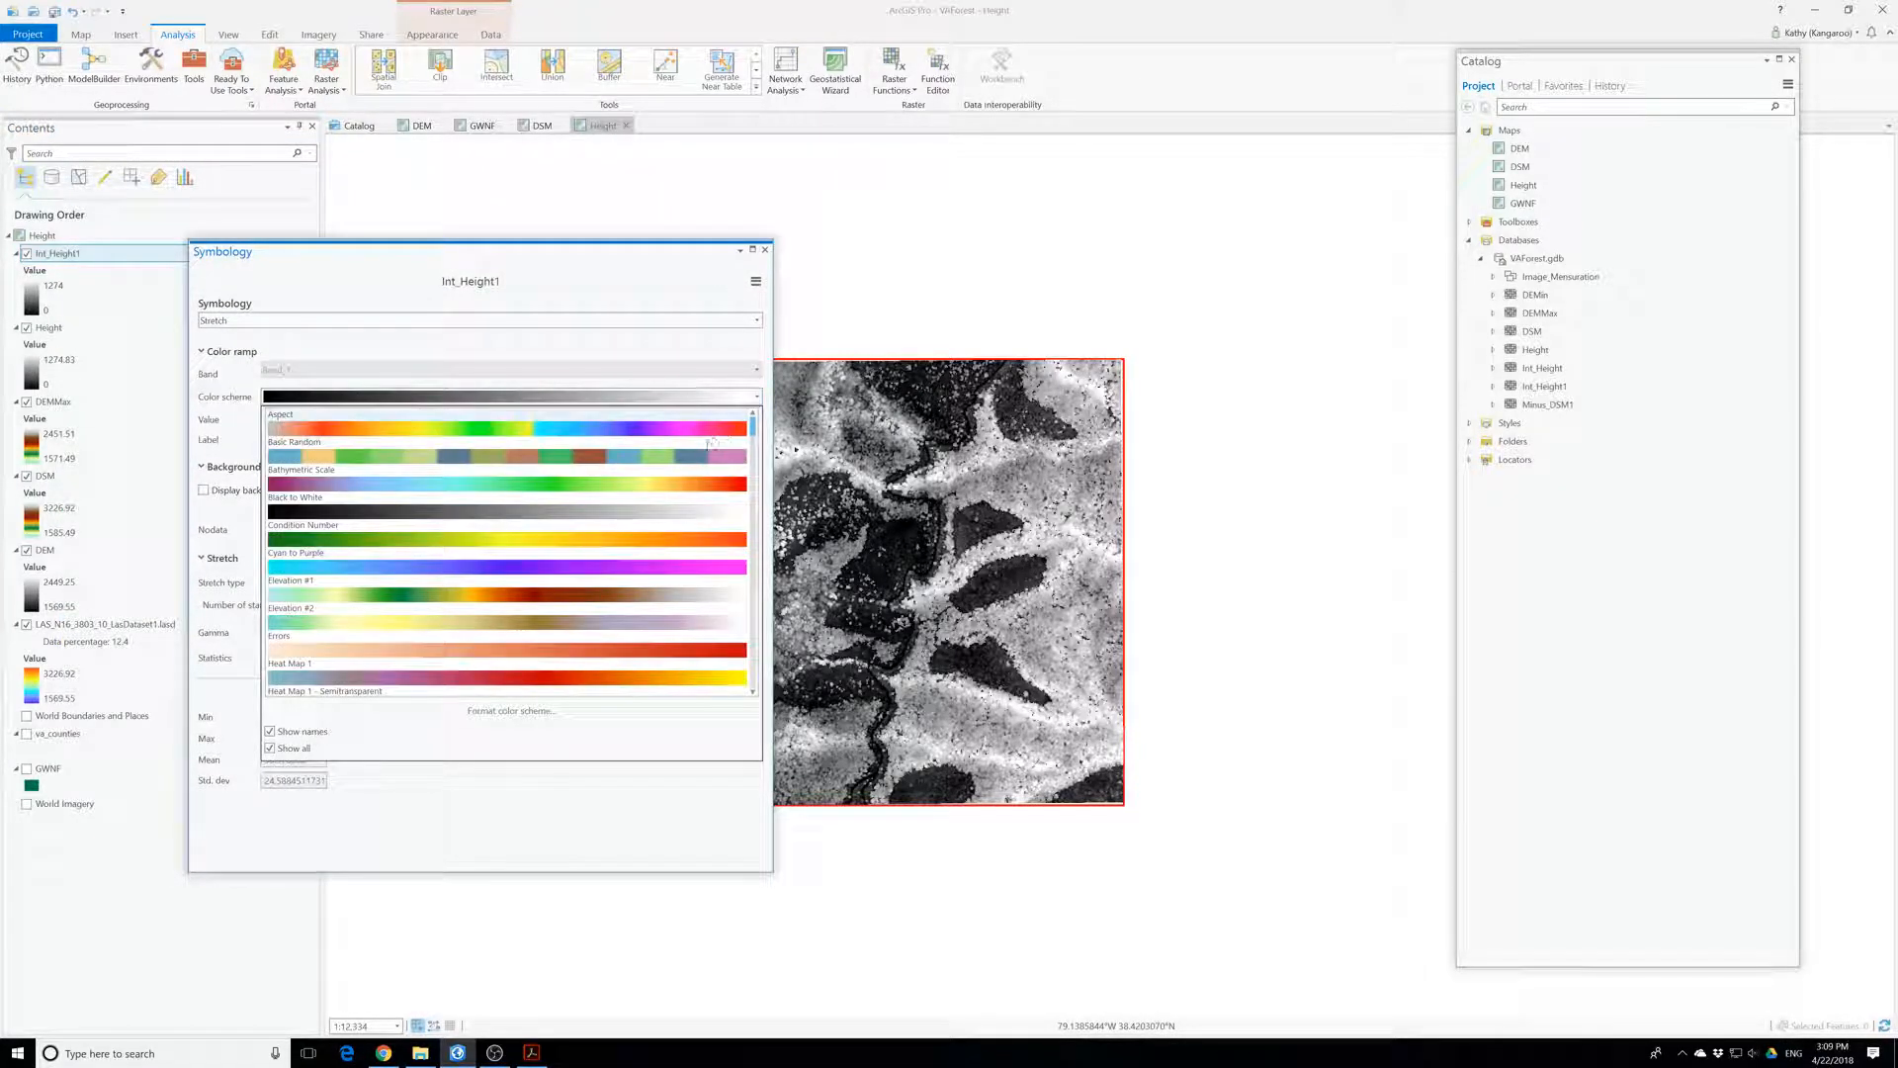
scroll(516, 641, down, 10)
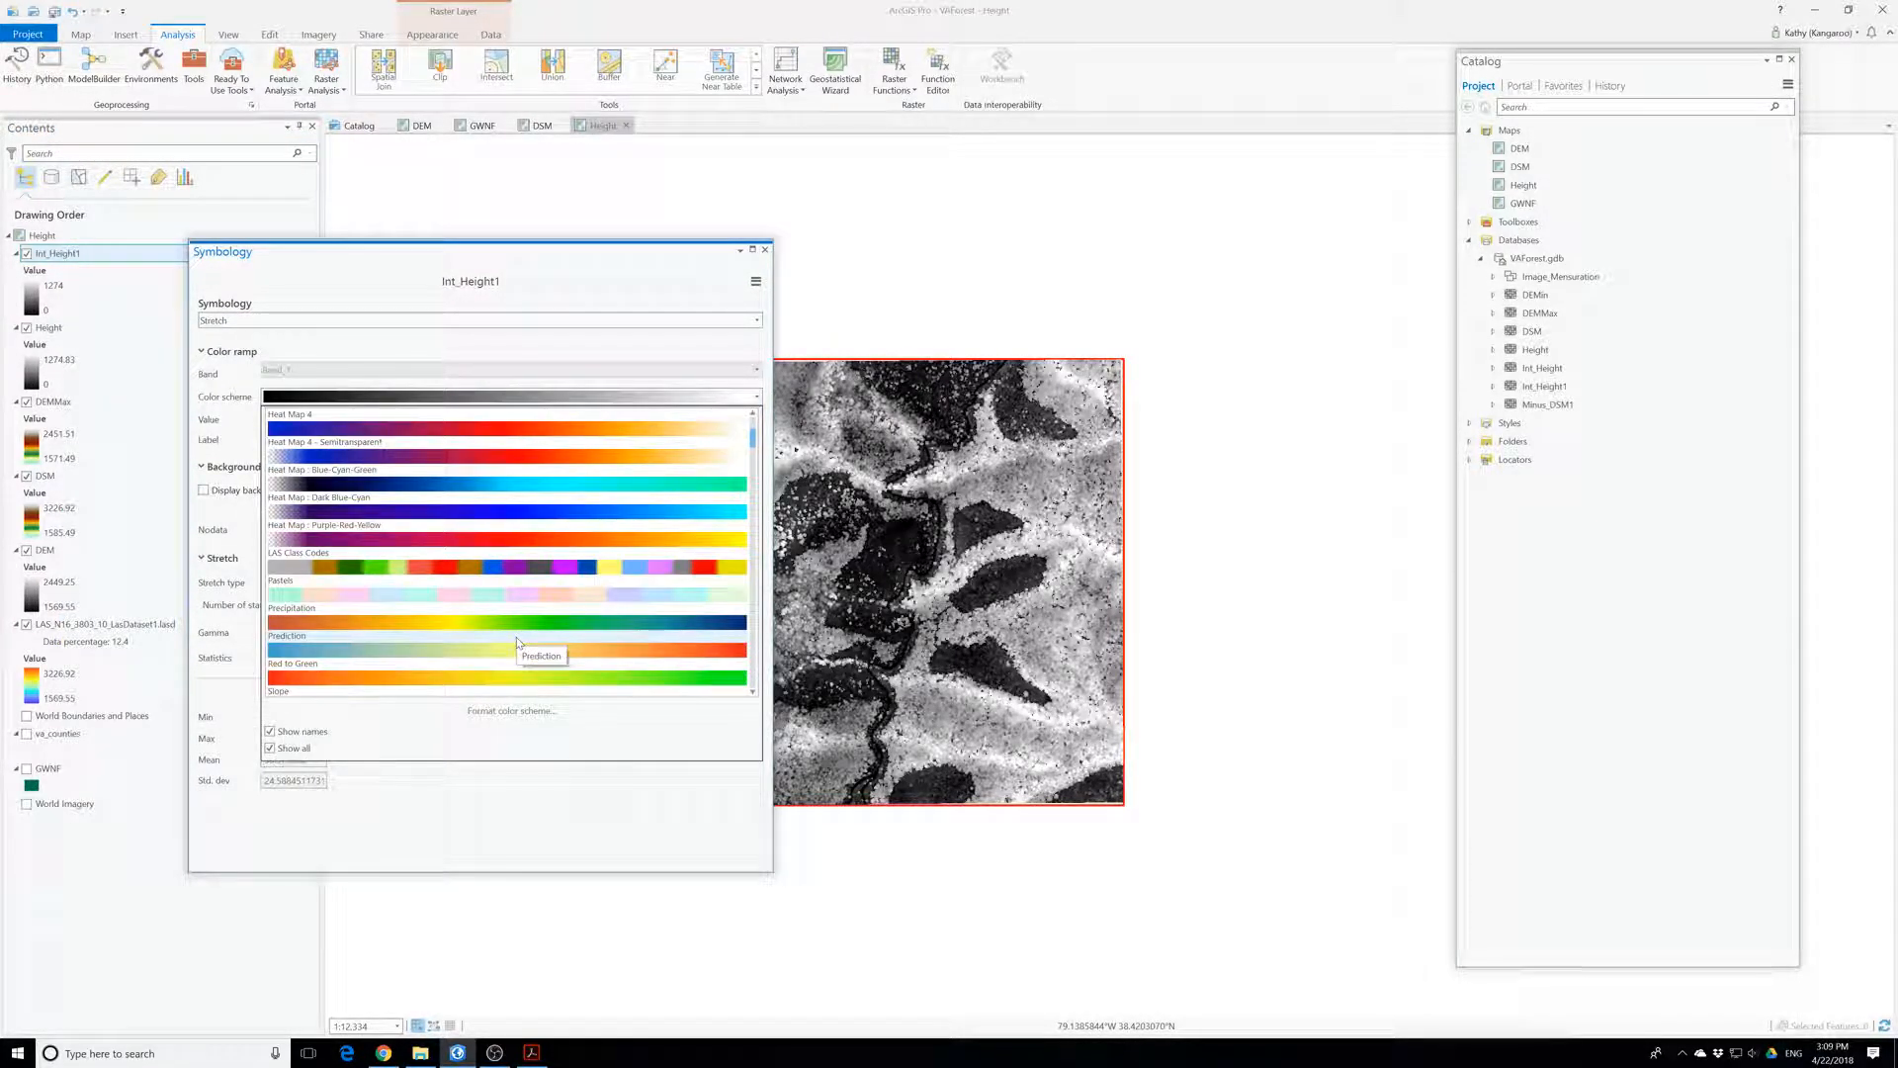
scroll(515, 640, down, 3)
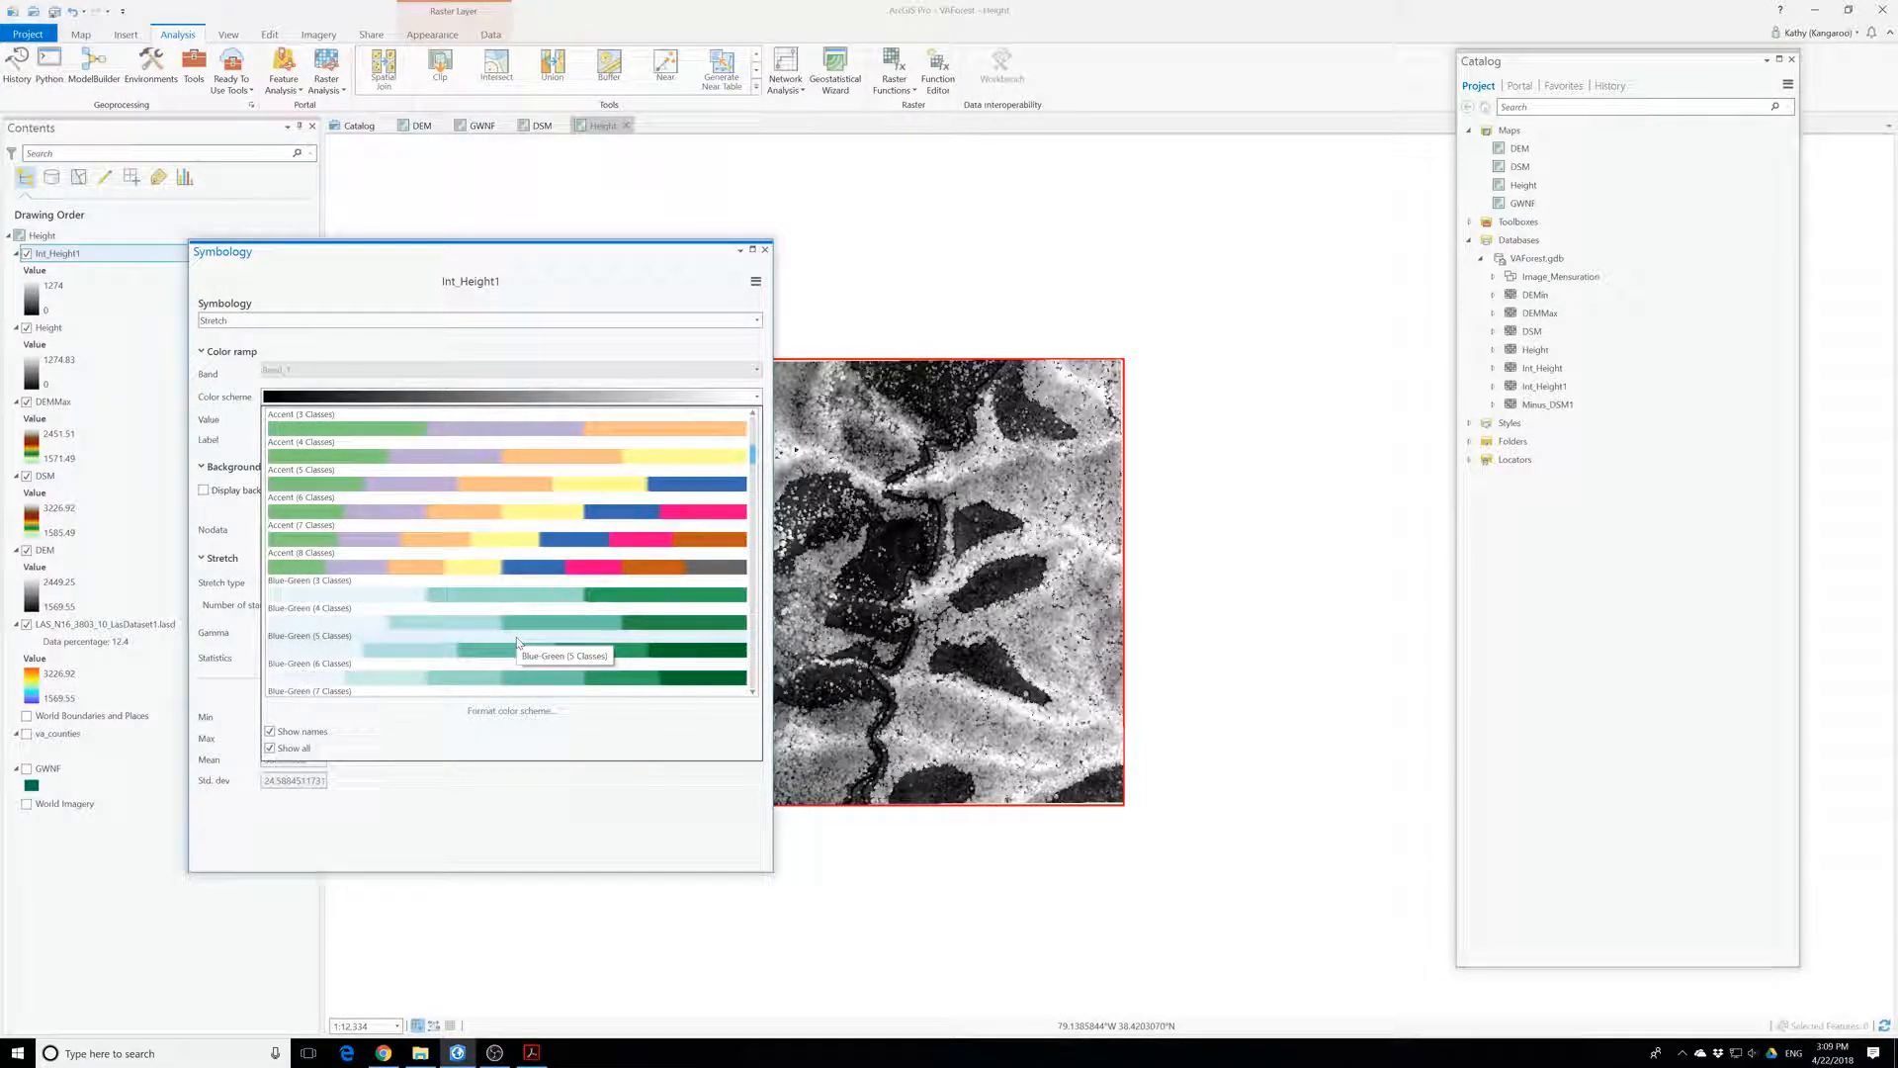
scroll(516, 641, down, 3)
click(408, 572)
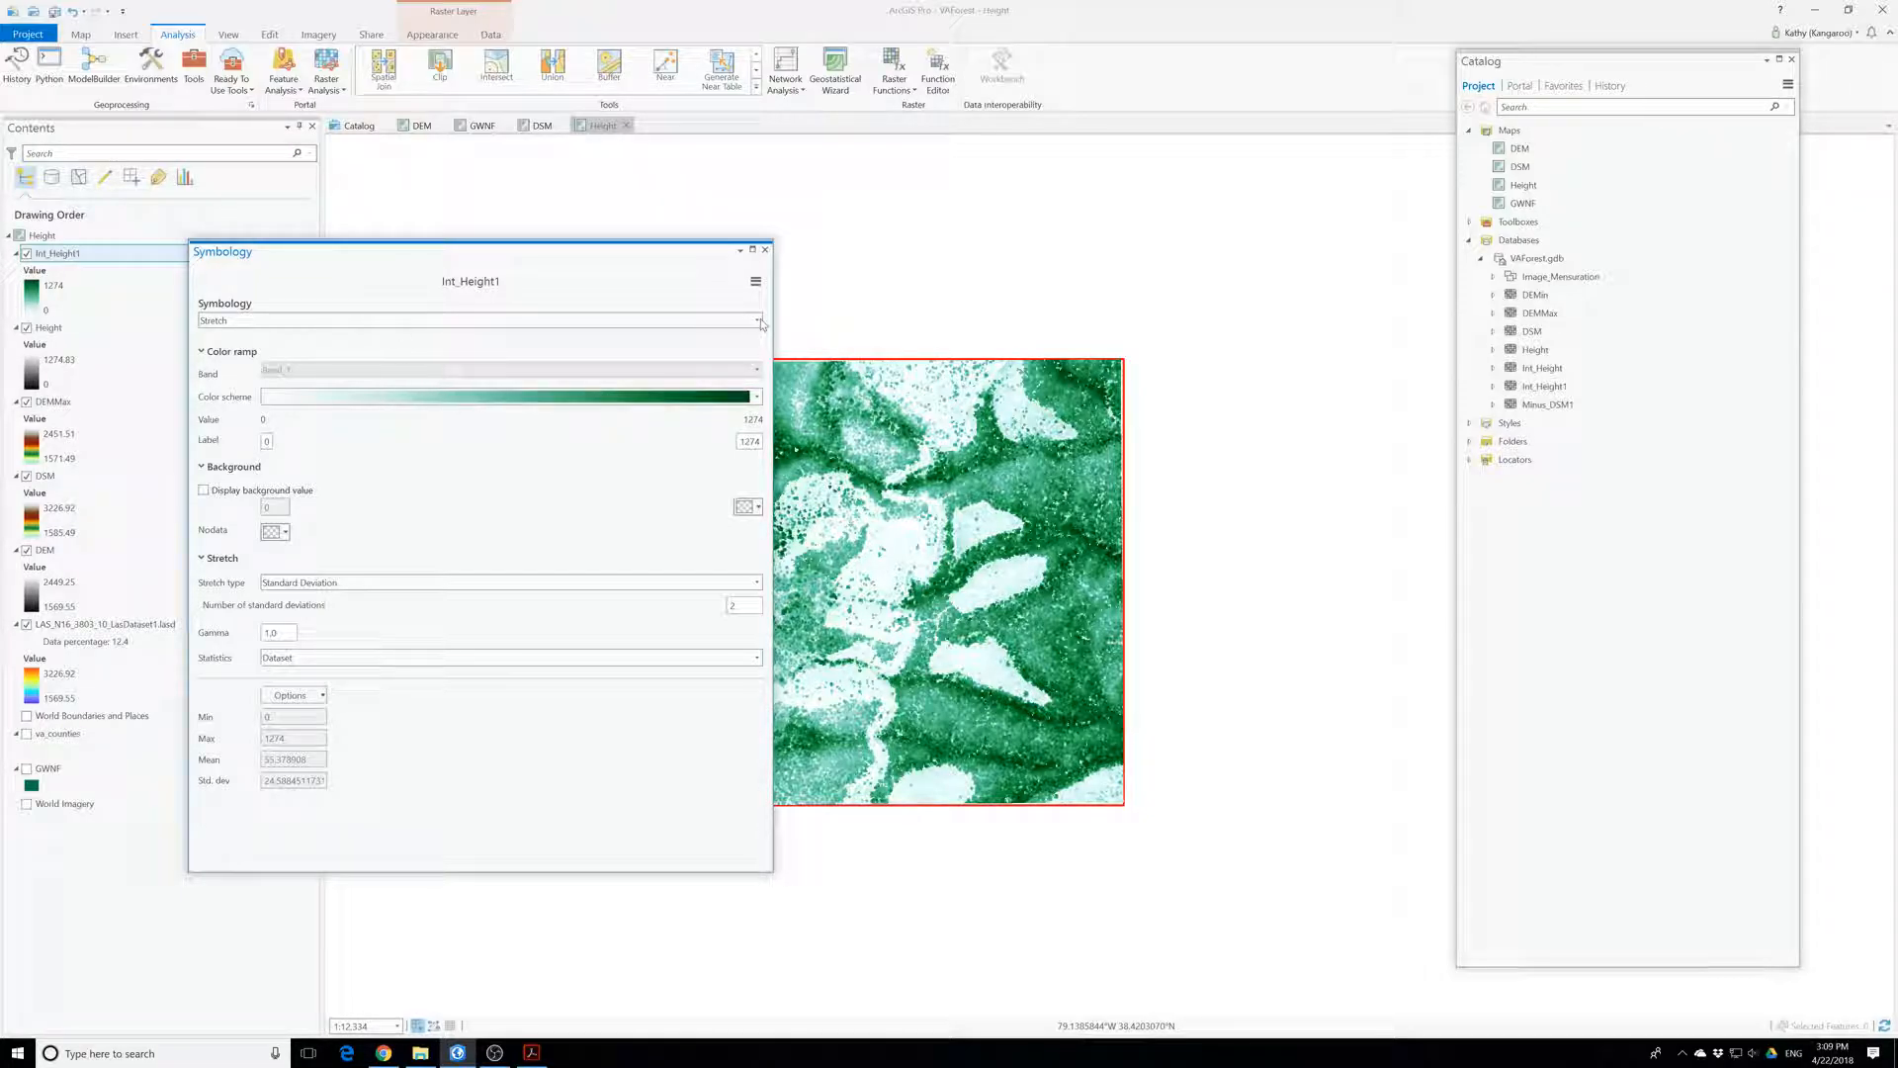
click(764, 250)
- Try the Classify symbology on the Int_Height1 layer, and switch it to Unique Values
right_click(63, 254)
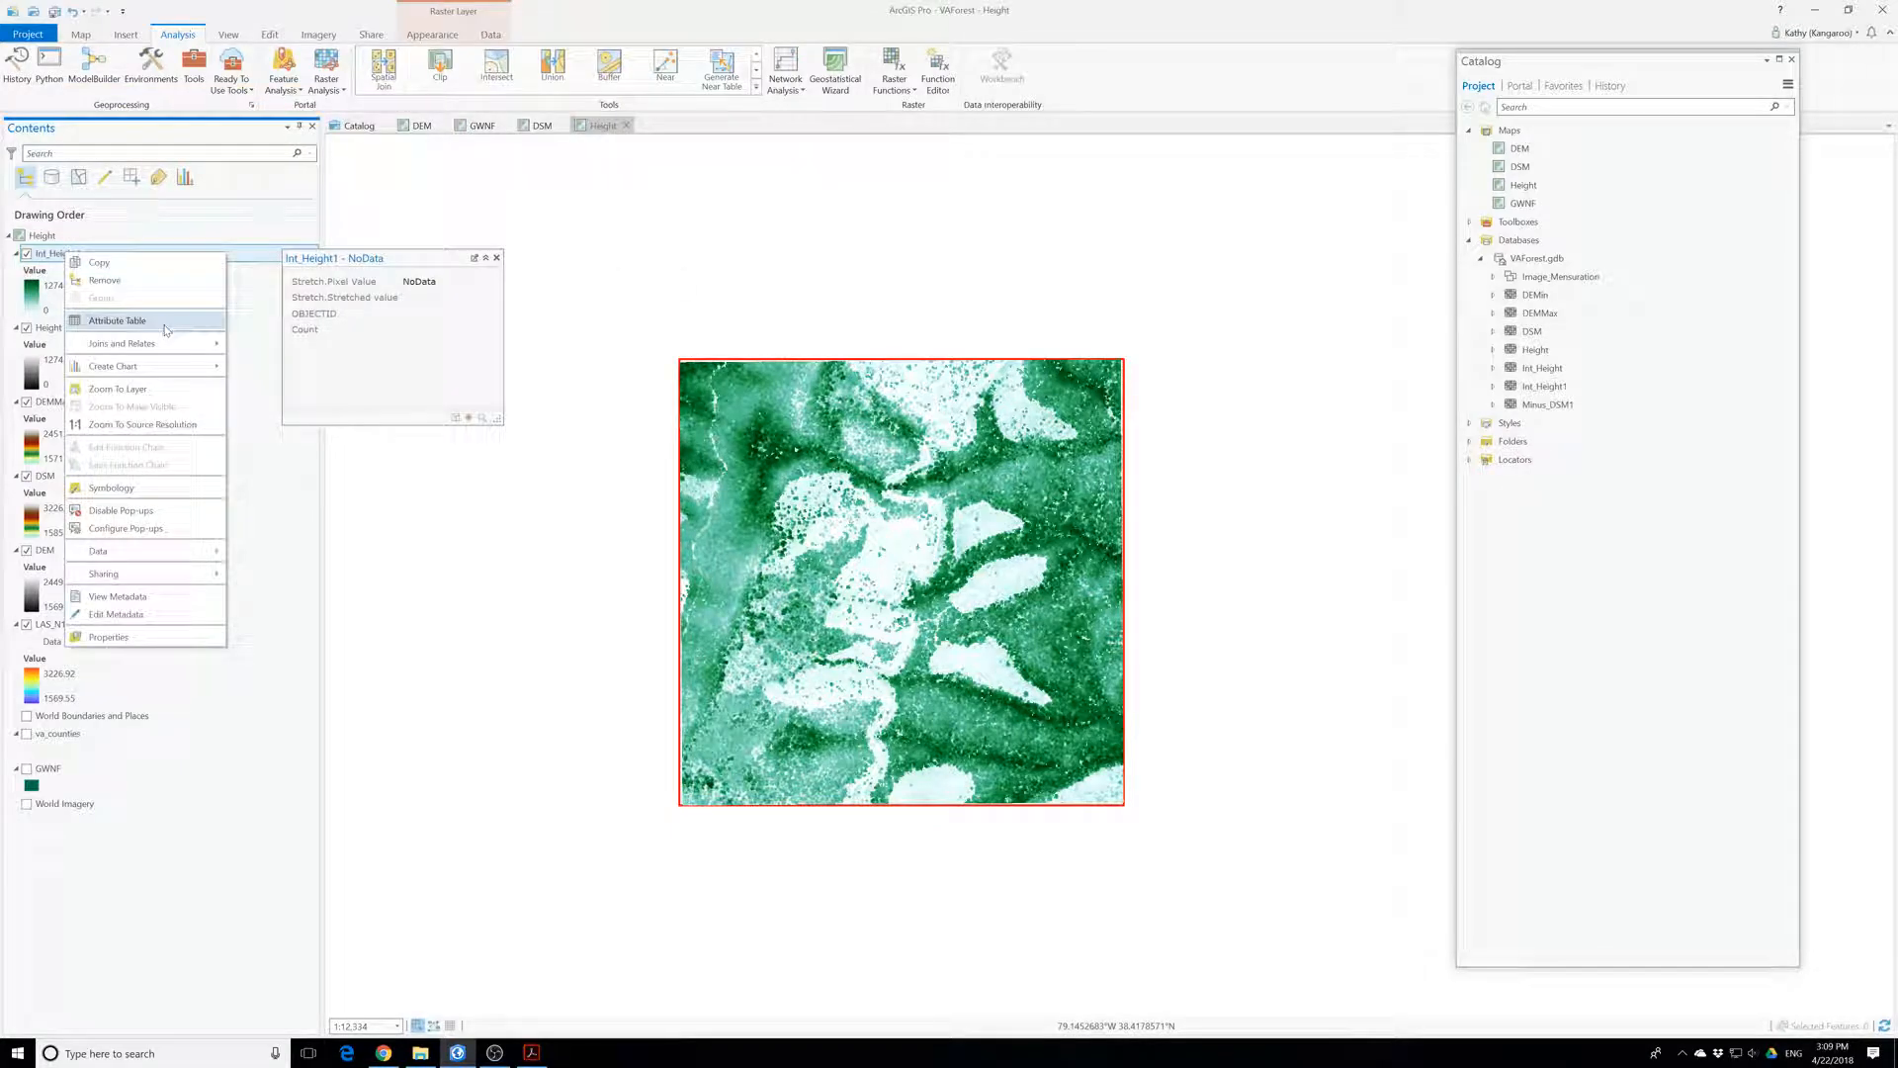
click(111, 488)
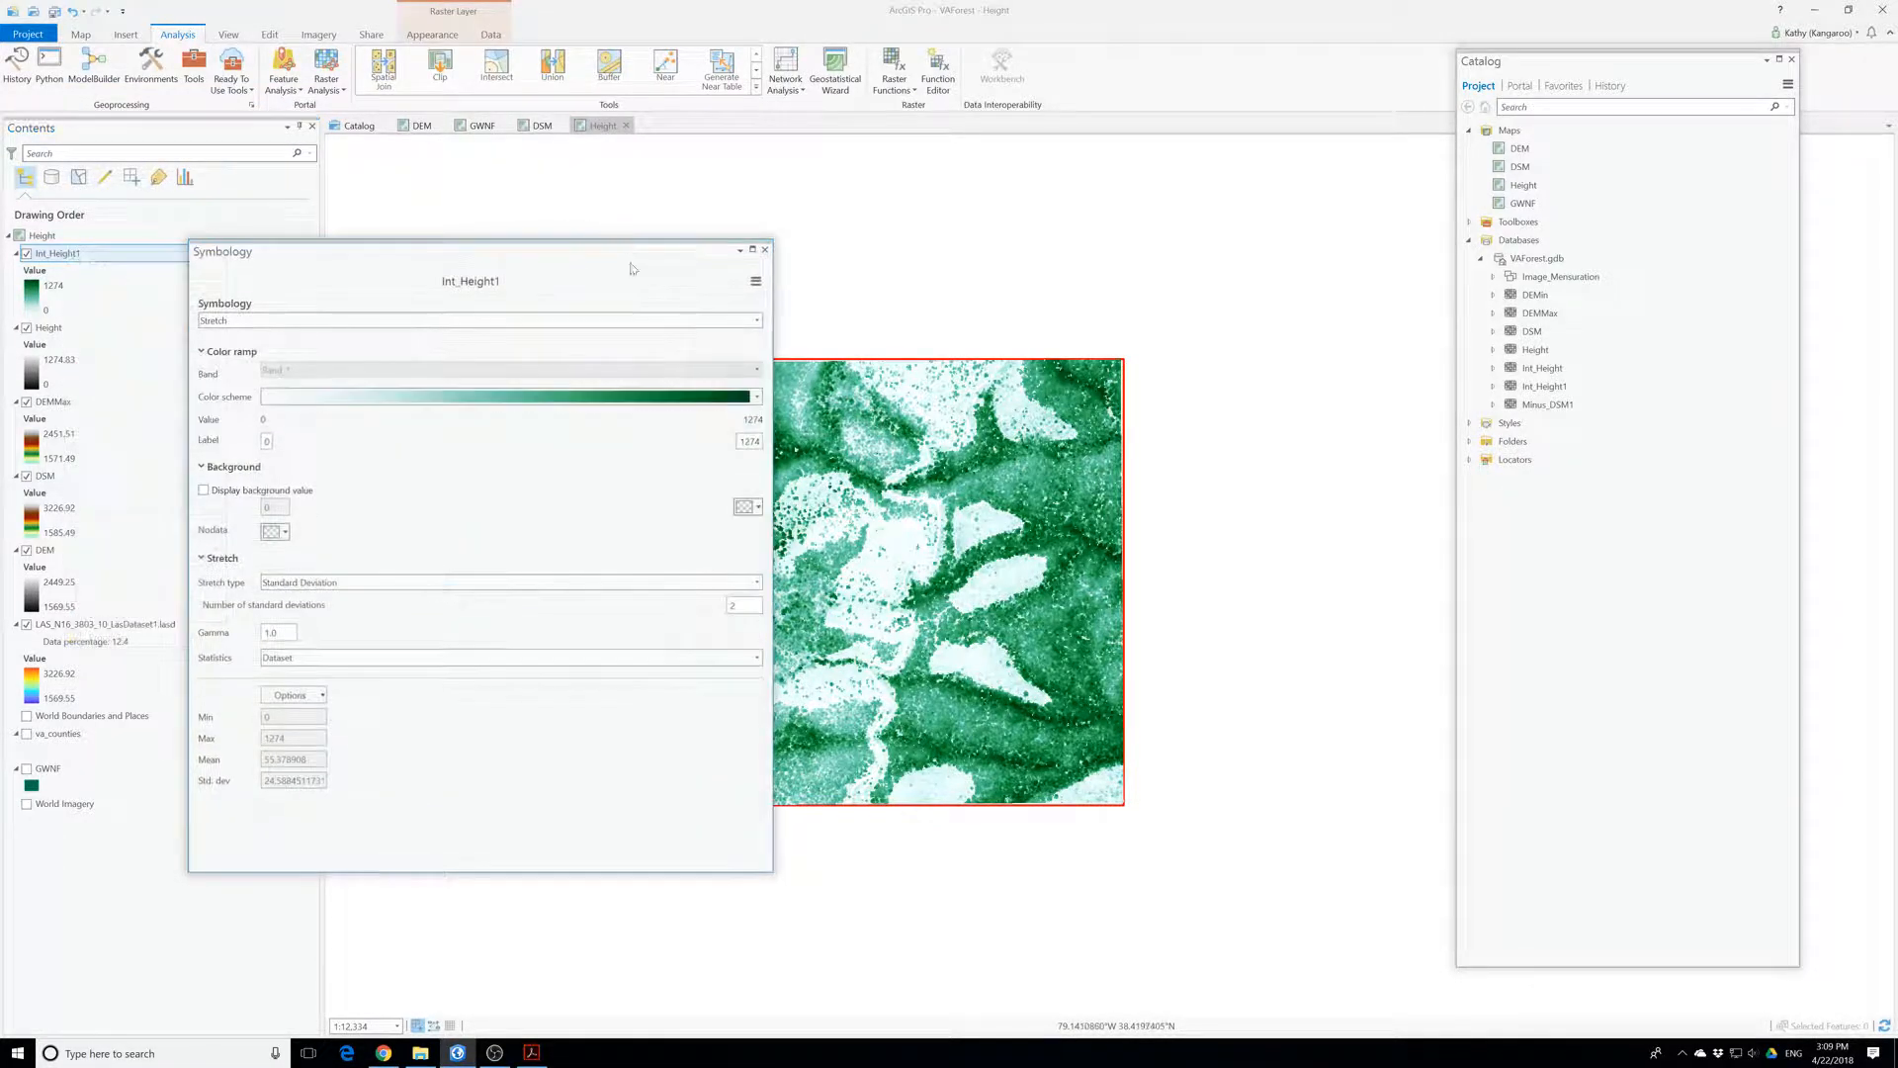
click(755, 321)
click(254, 423)
click(756, 319)
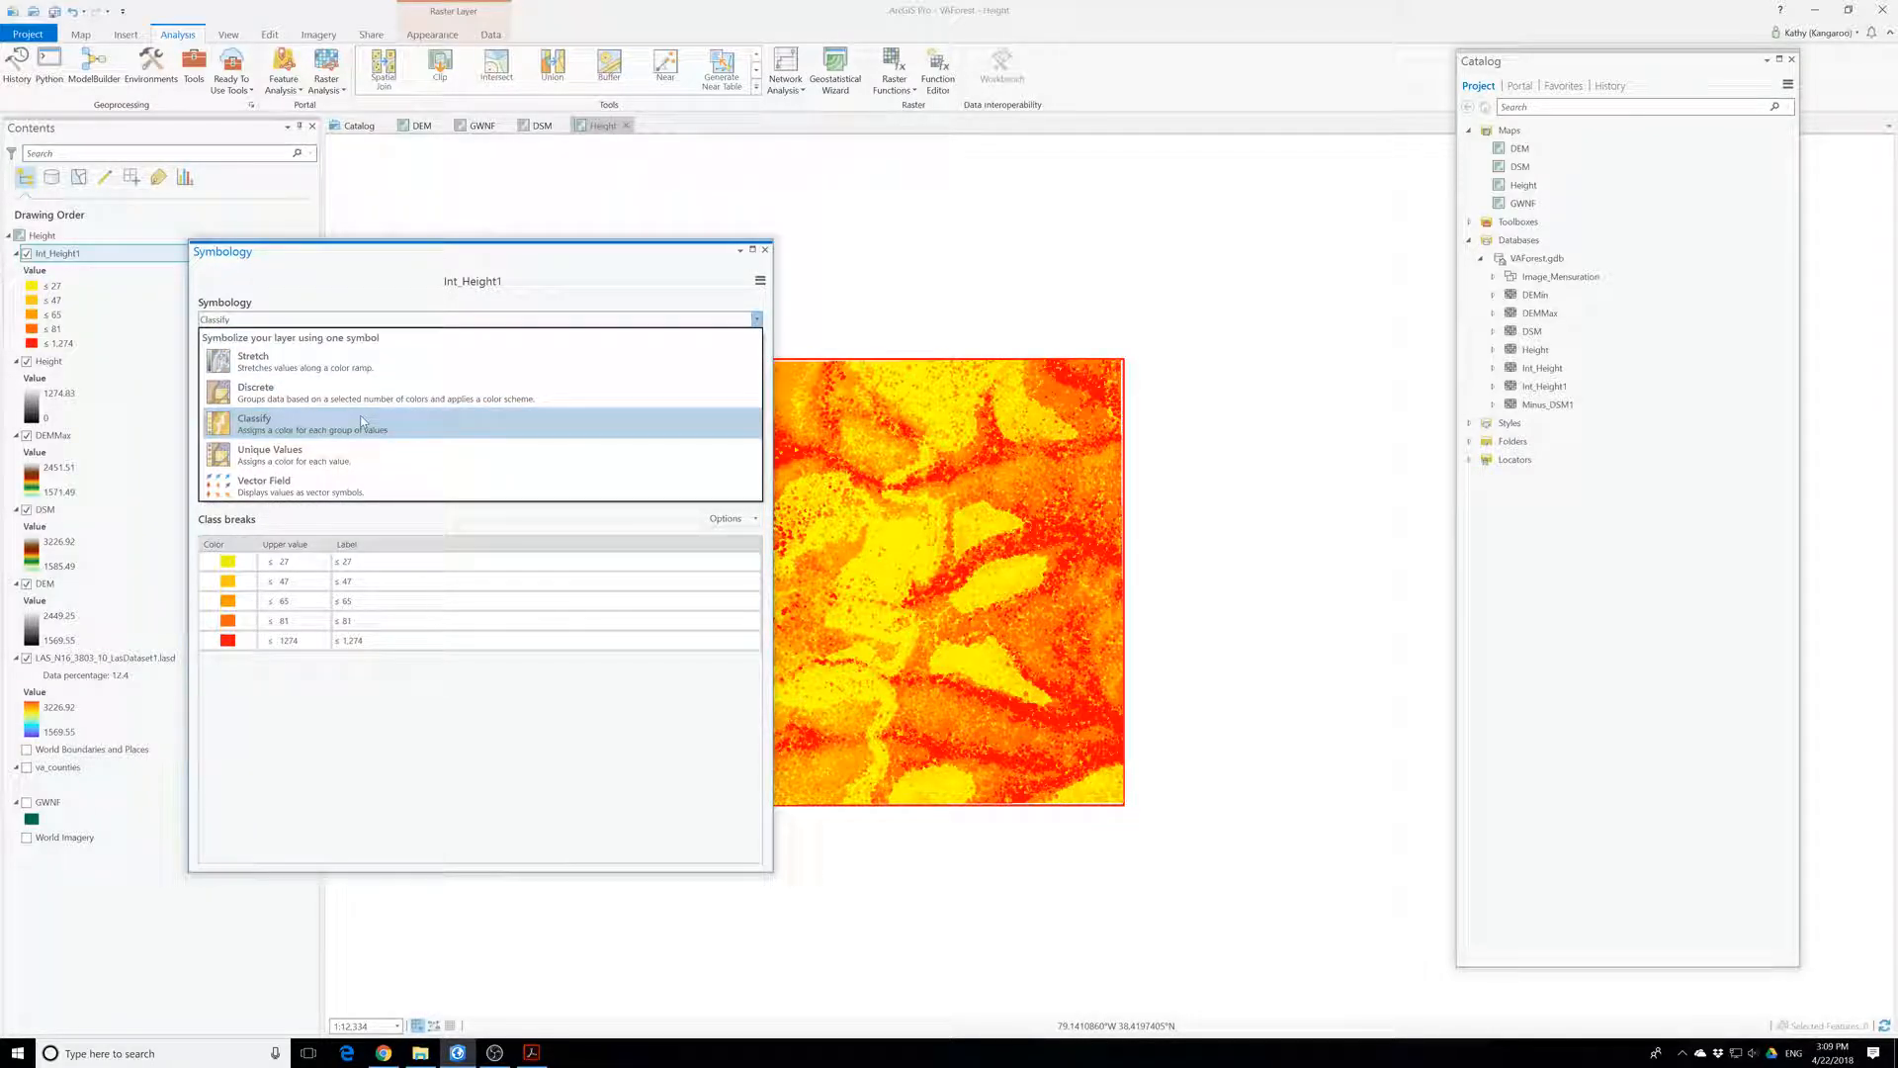
click(341, 455)
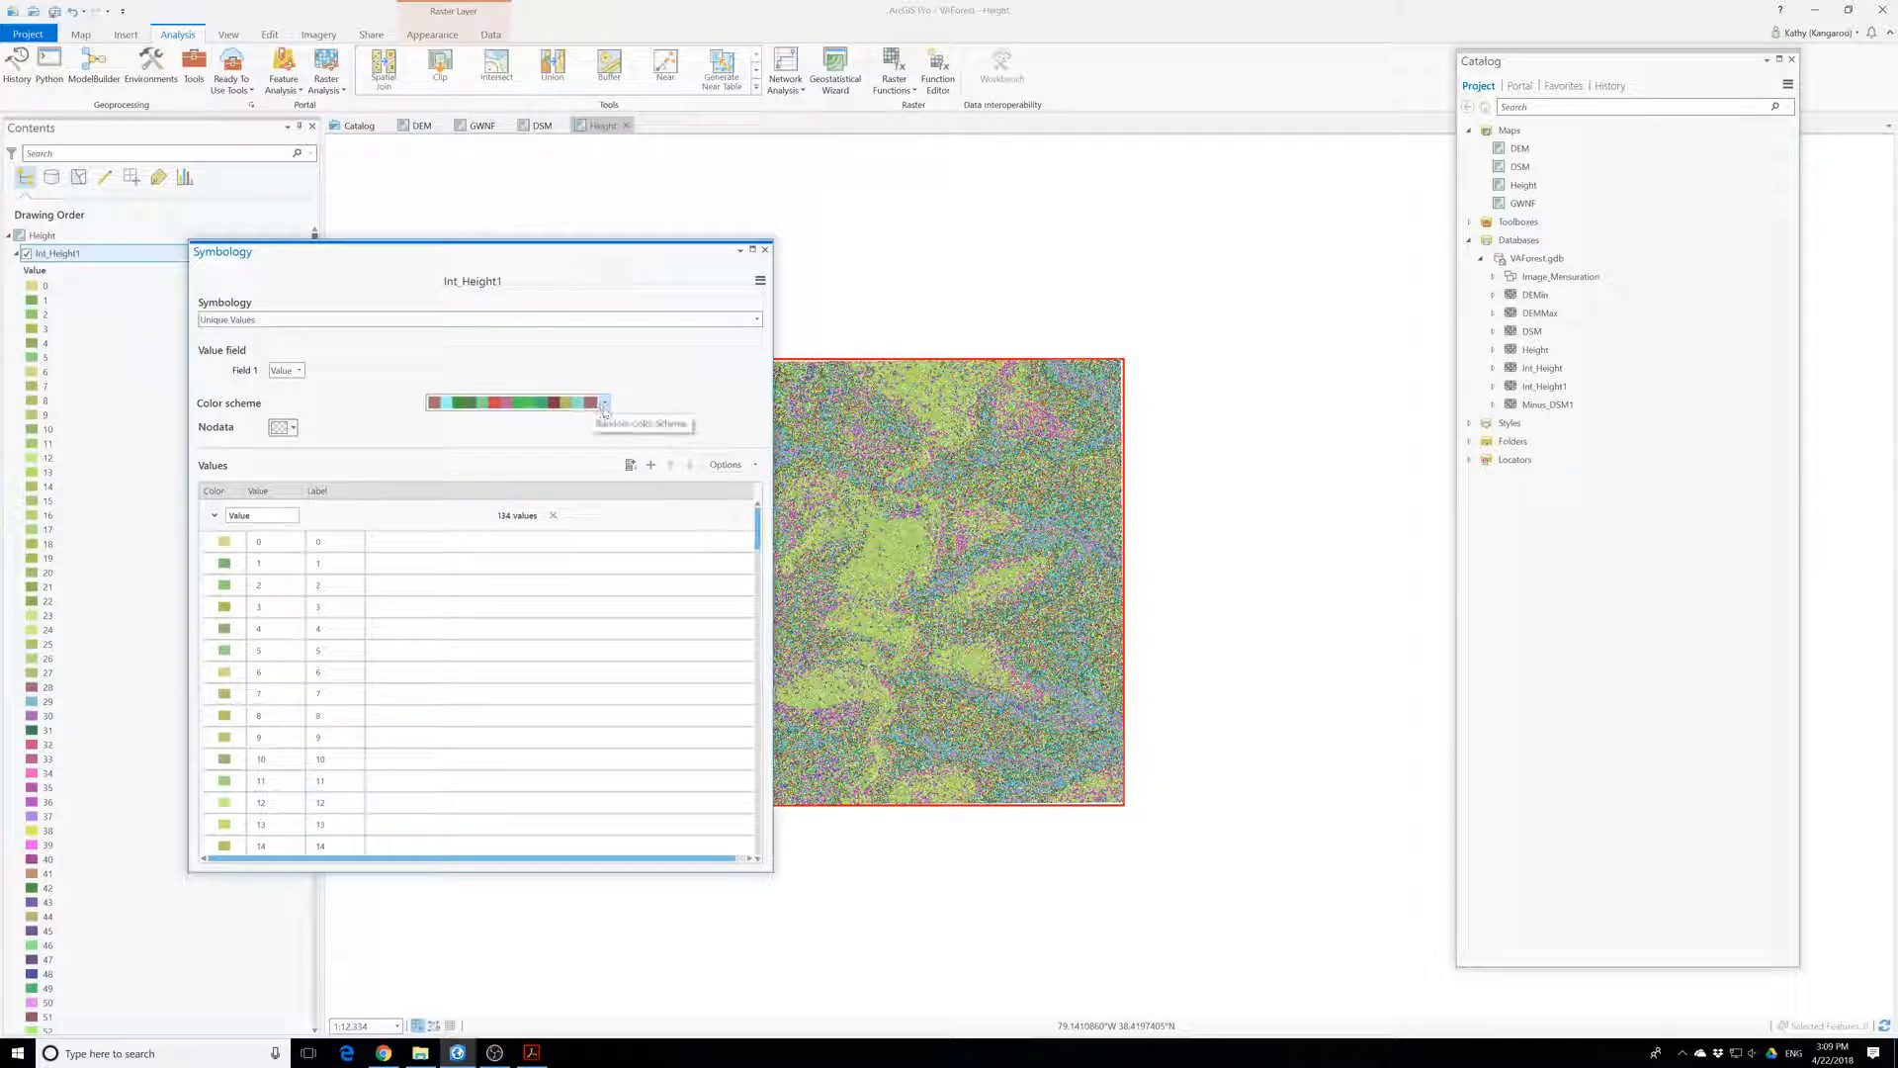
- Apply the Greens (Continuous) color scheme to the unique values of Int_Height1 and close the symbology settings
click(604, 408)
scroll(517, 571, down, 5)
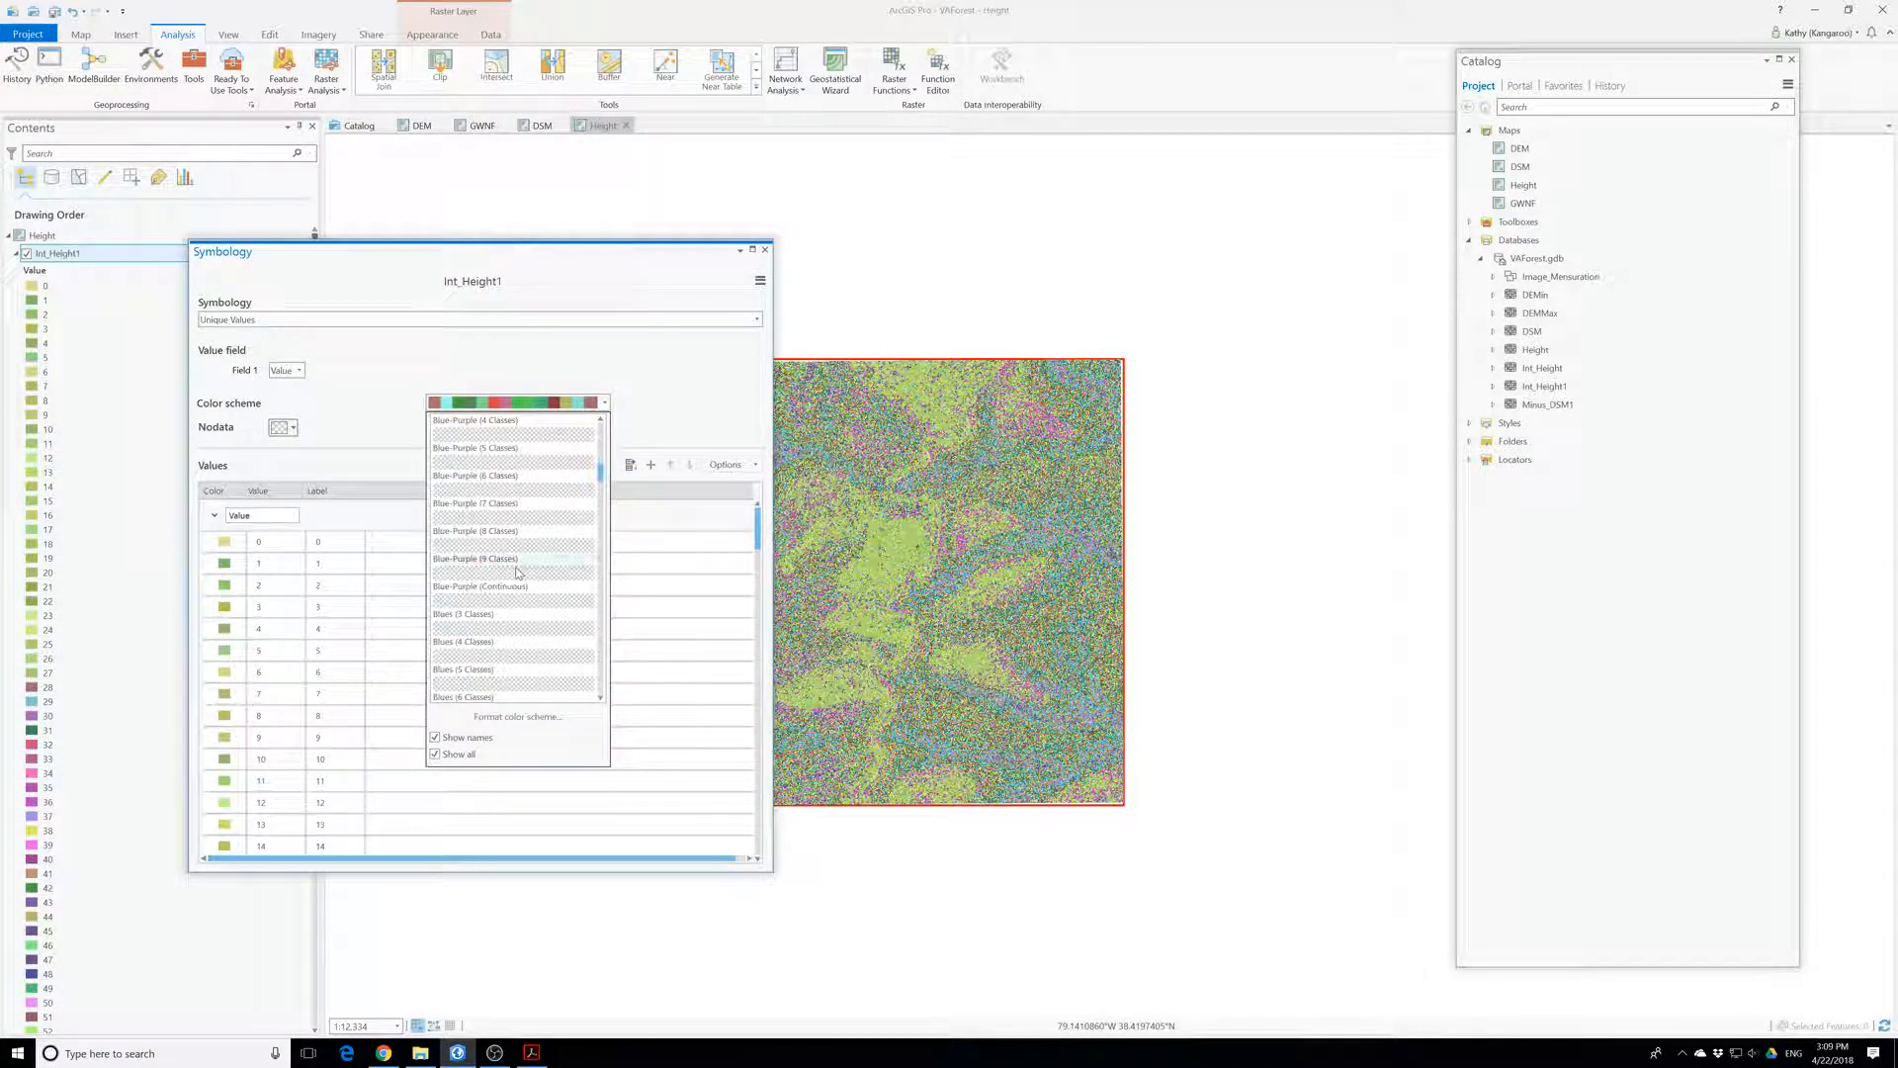
scroll(517, 571, down, 10)
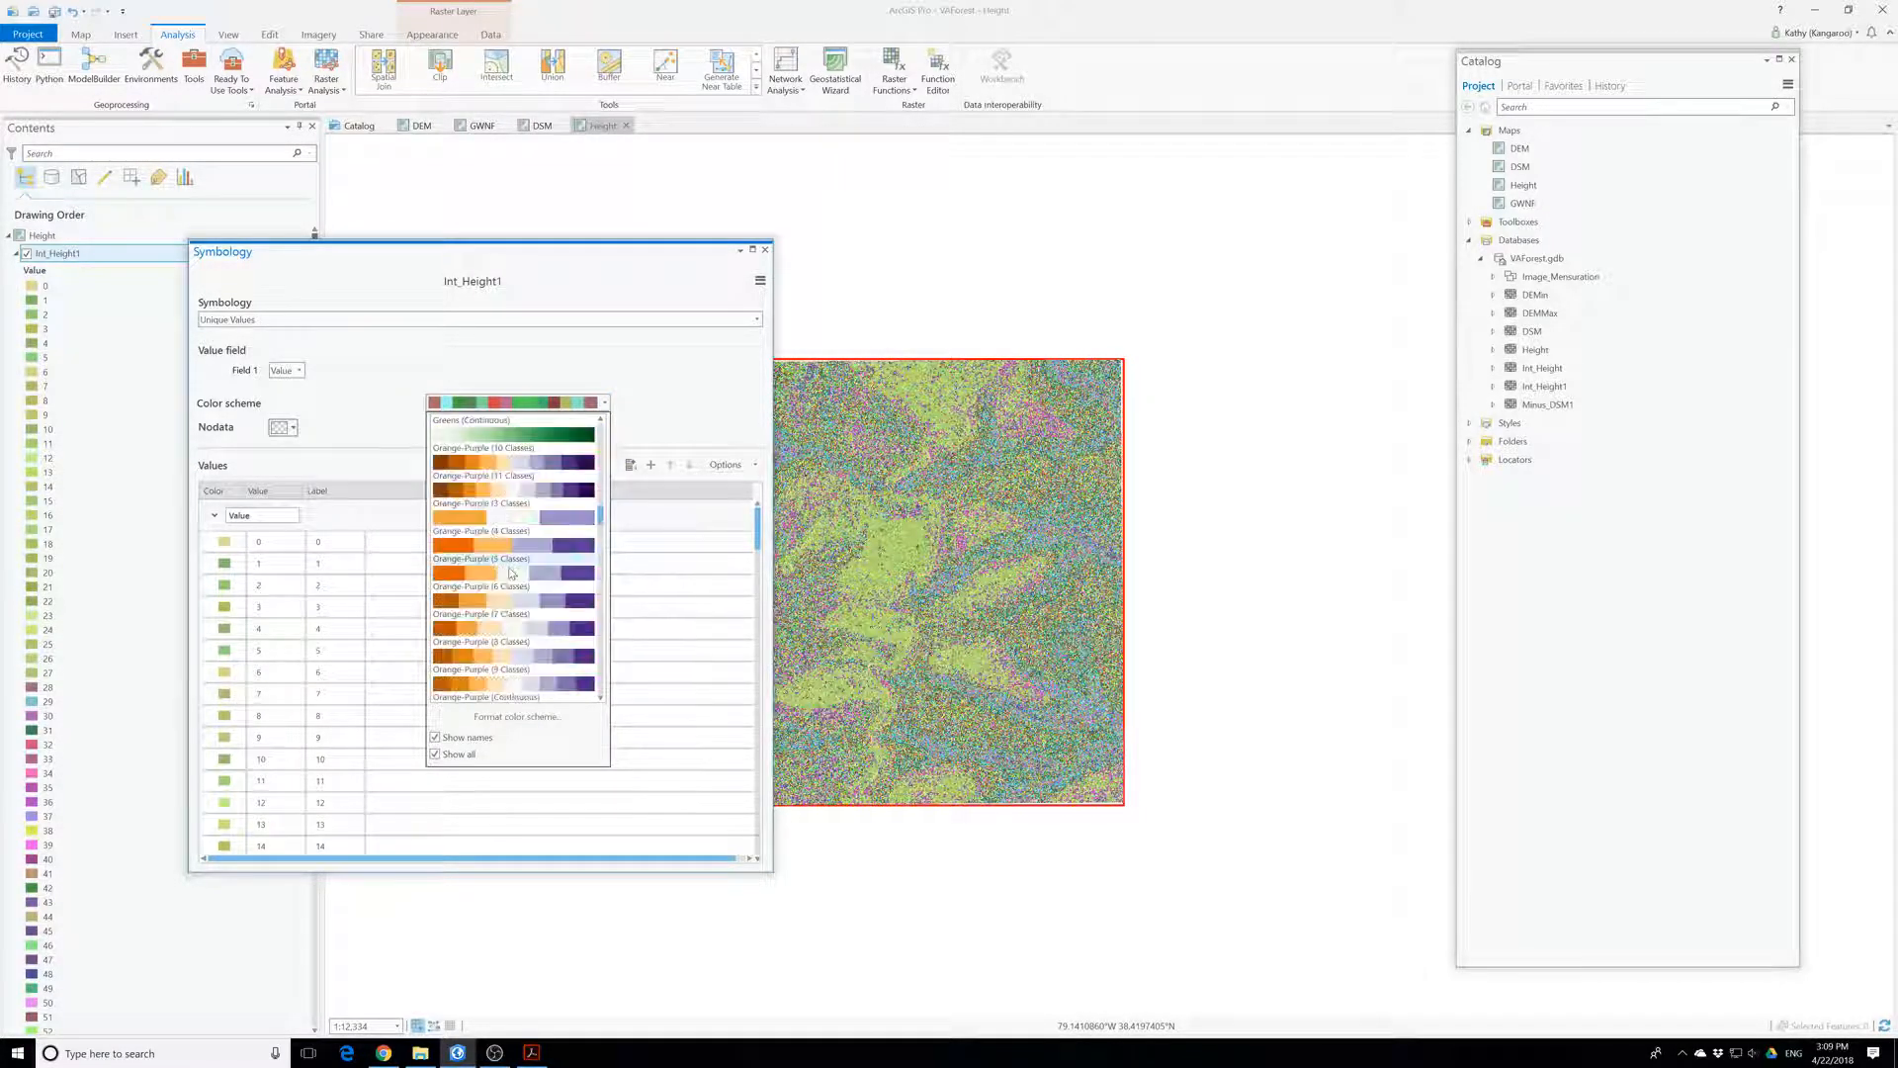
scroll(510, 583, up, 3)
click(482, 684)
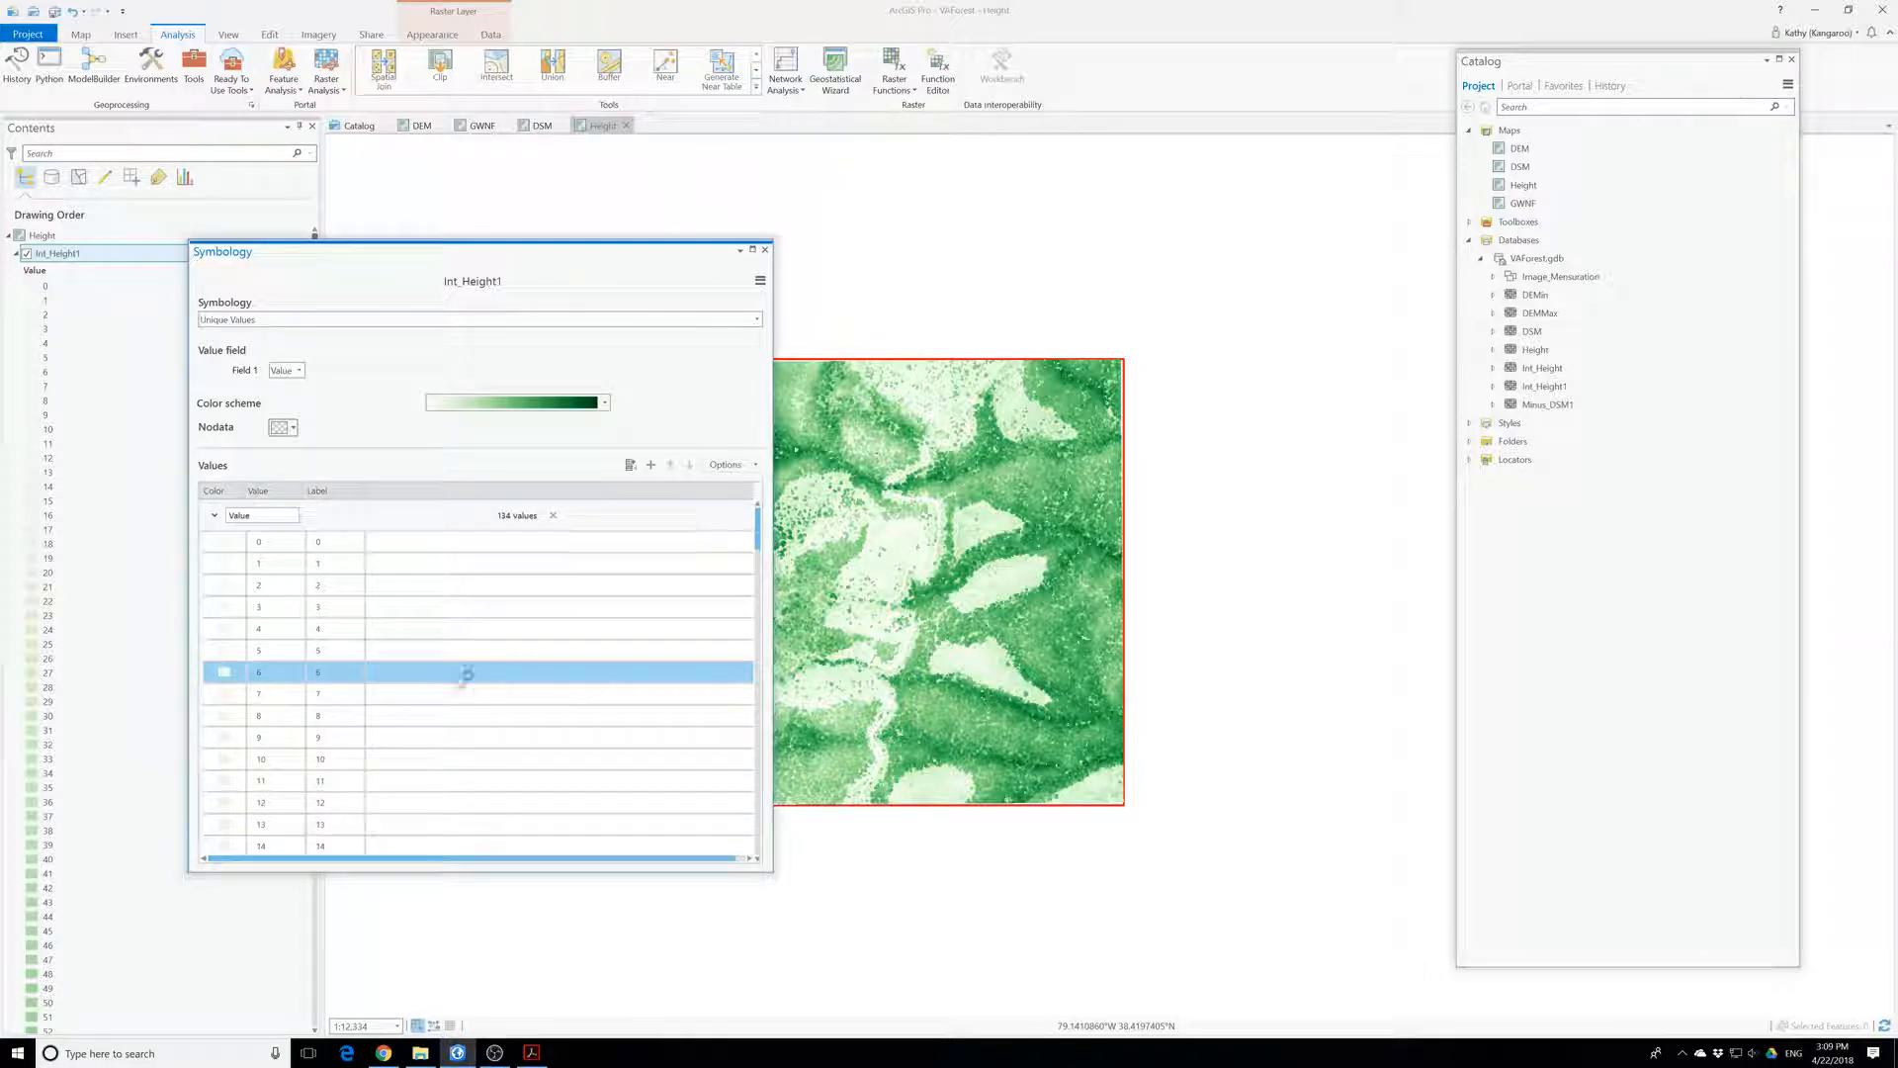
click(764, 249)
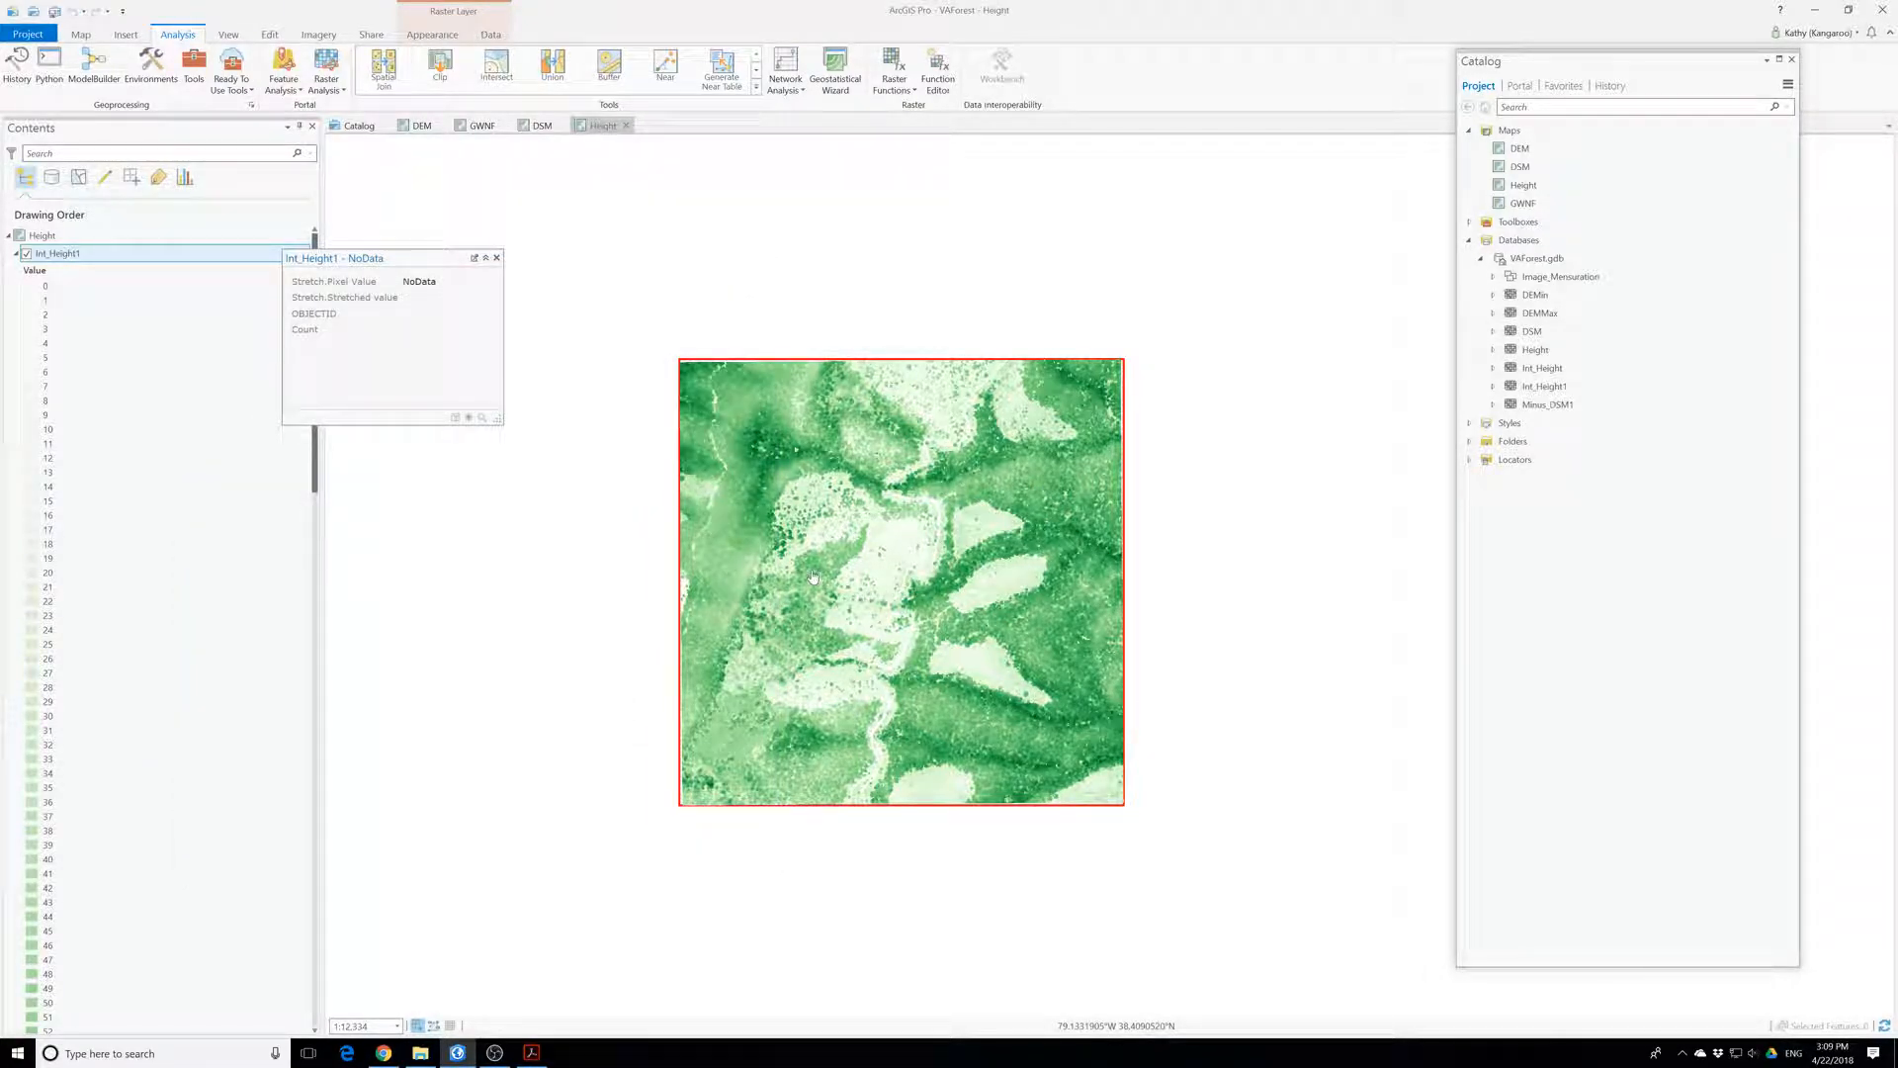
- Dismiss the pixel value pop-up over the map and collapse the Int_Height1 legend in the layer list
scroll(812, 577, up, 2)
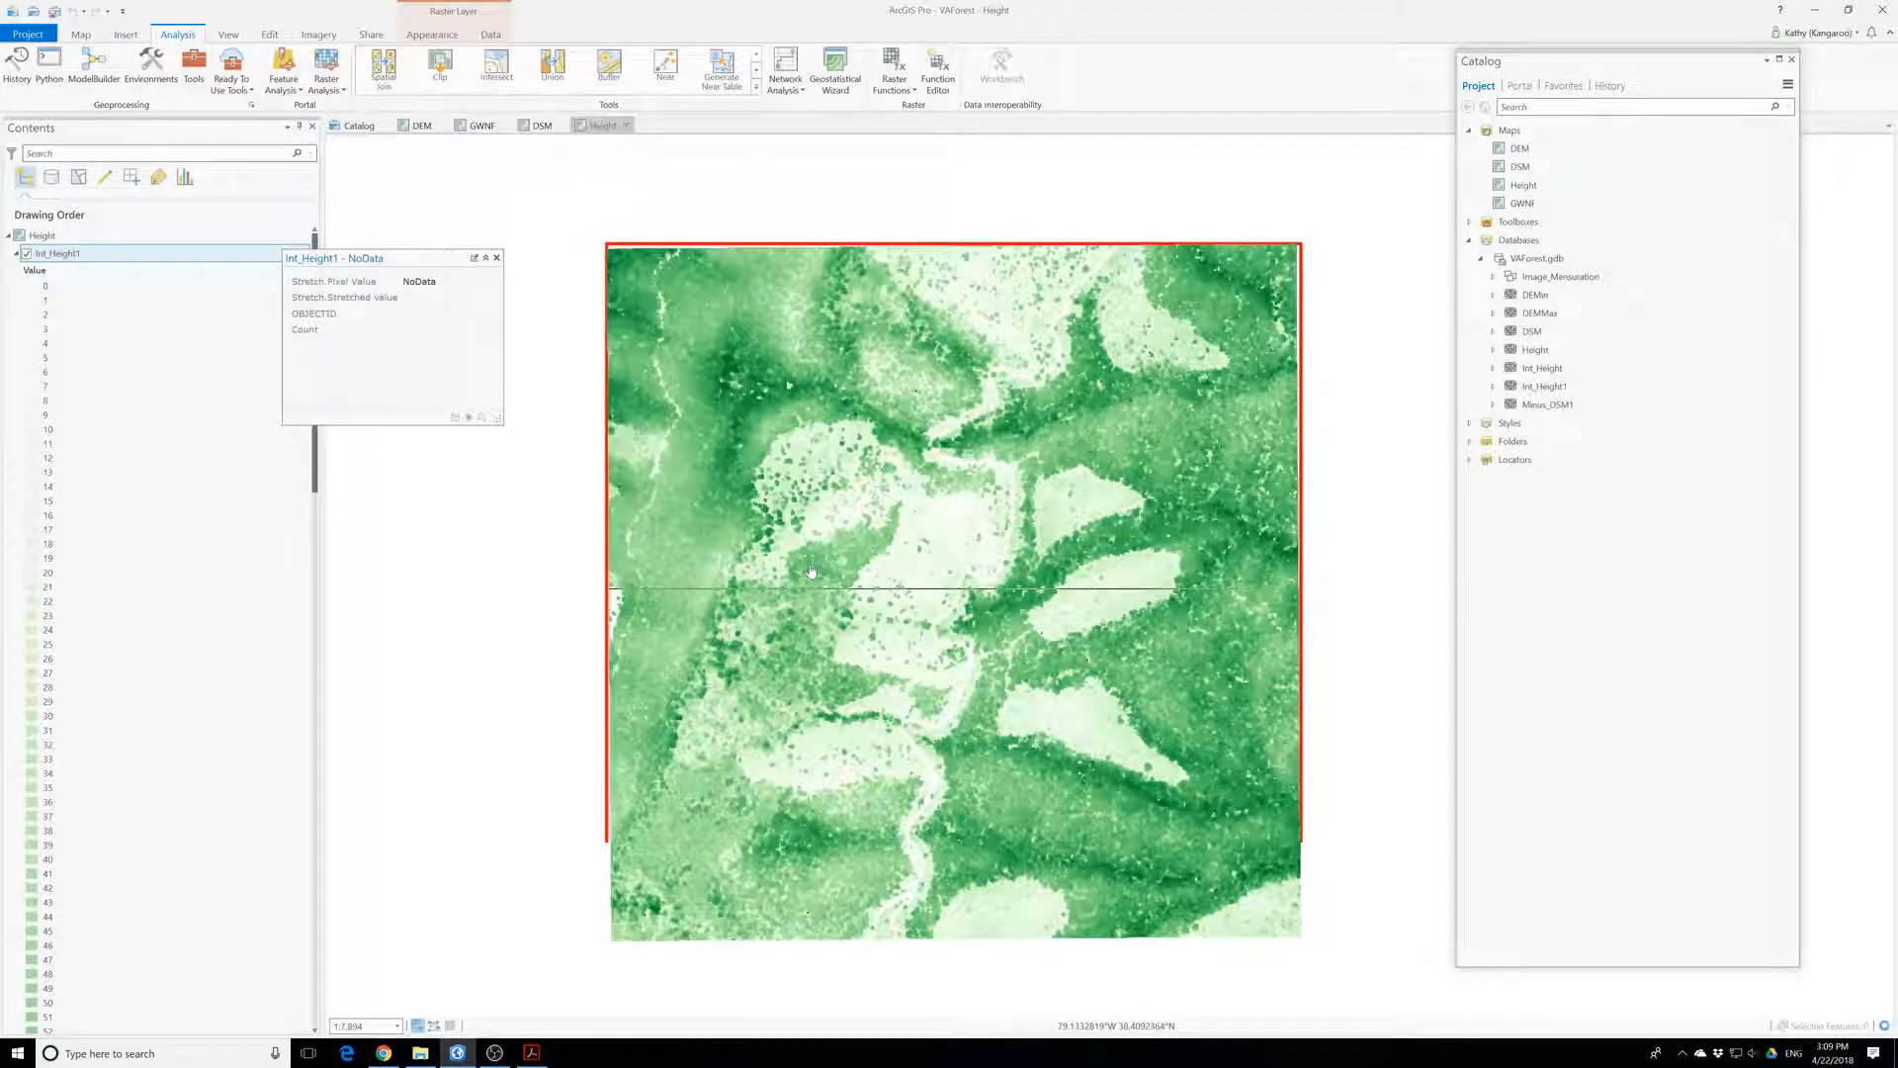
scroll(810, 571, down, 2)
scroll(810, 571, up, 2)
drag(810, 572, 774, 521)
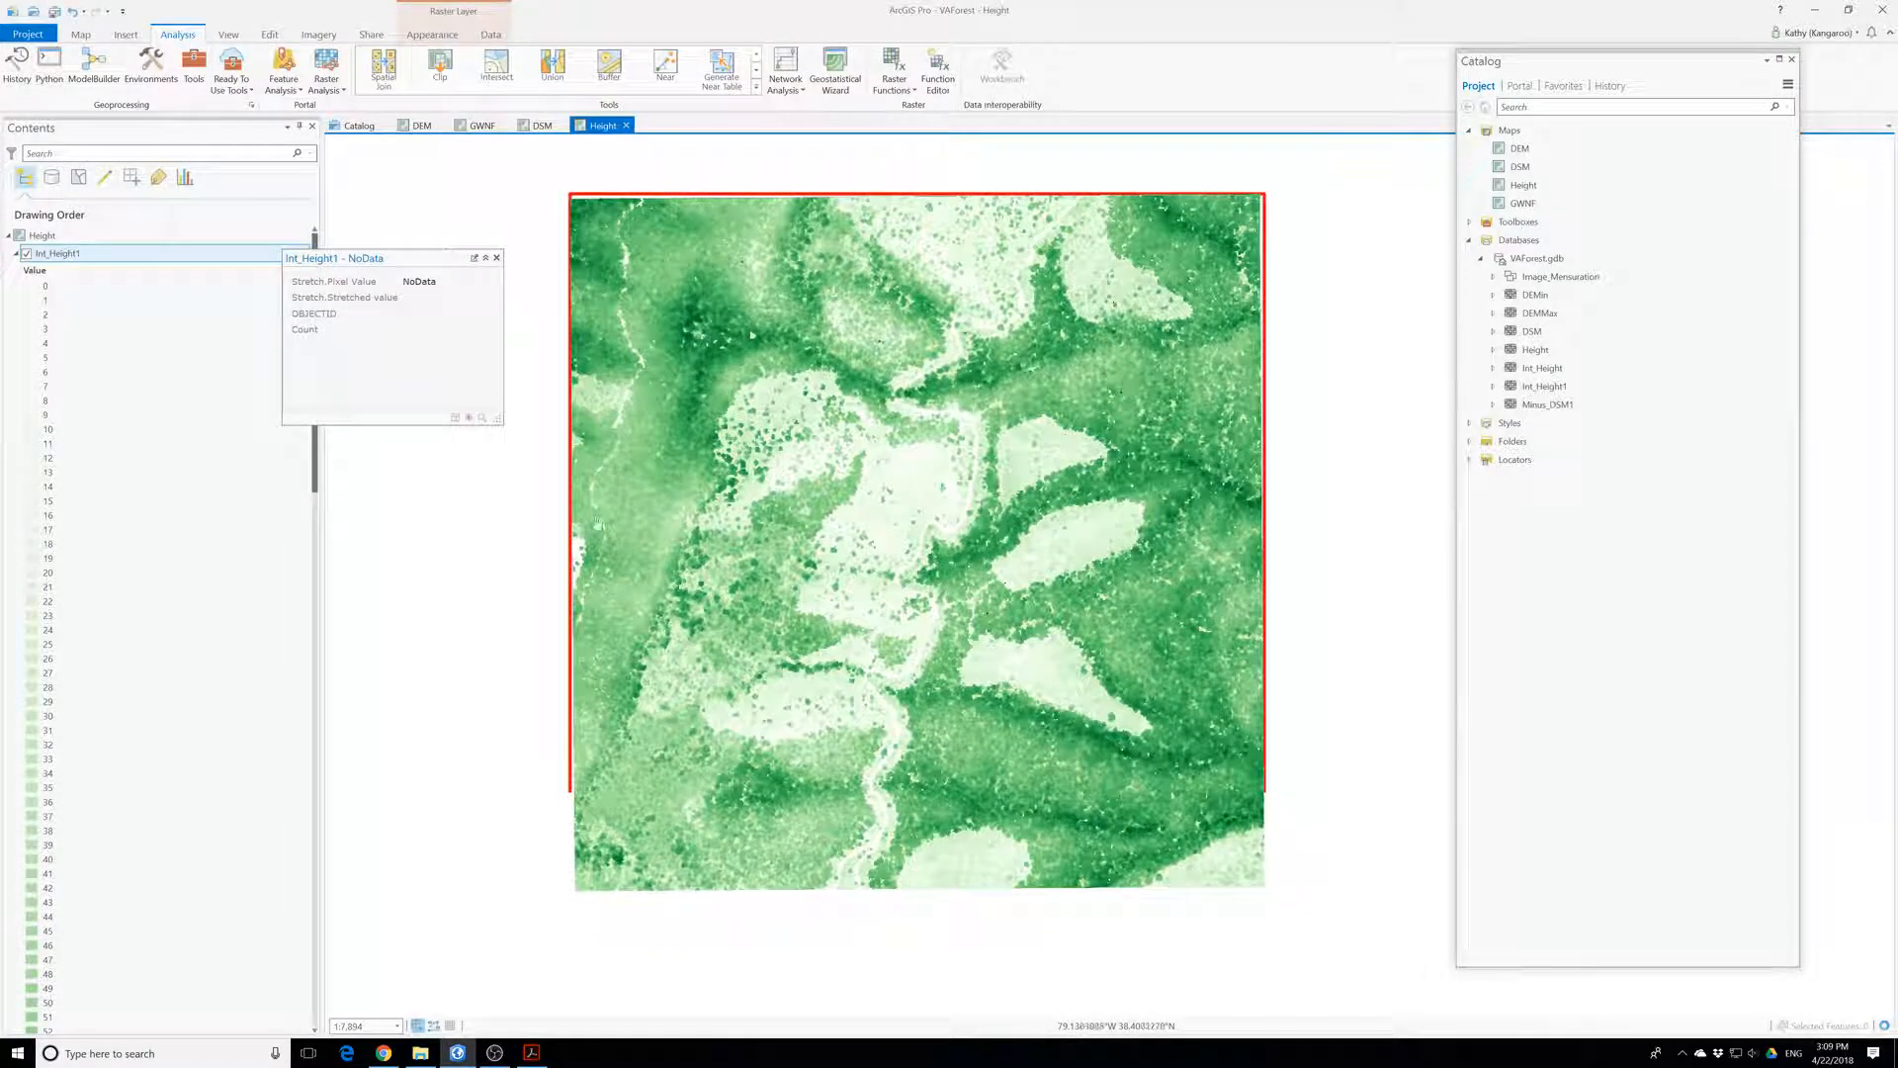
click(496, 258)
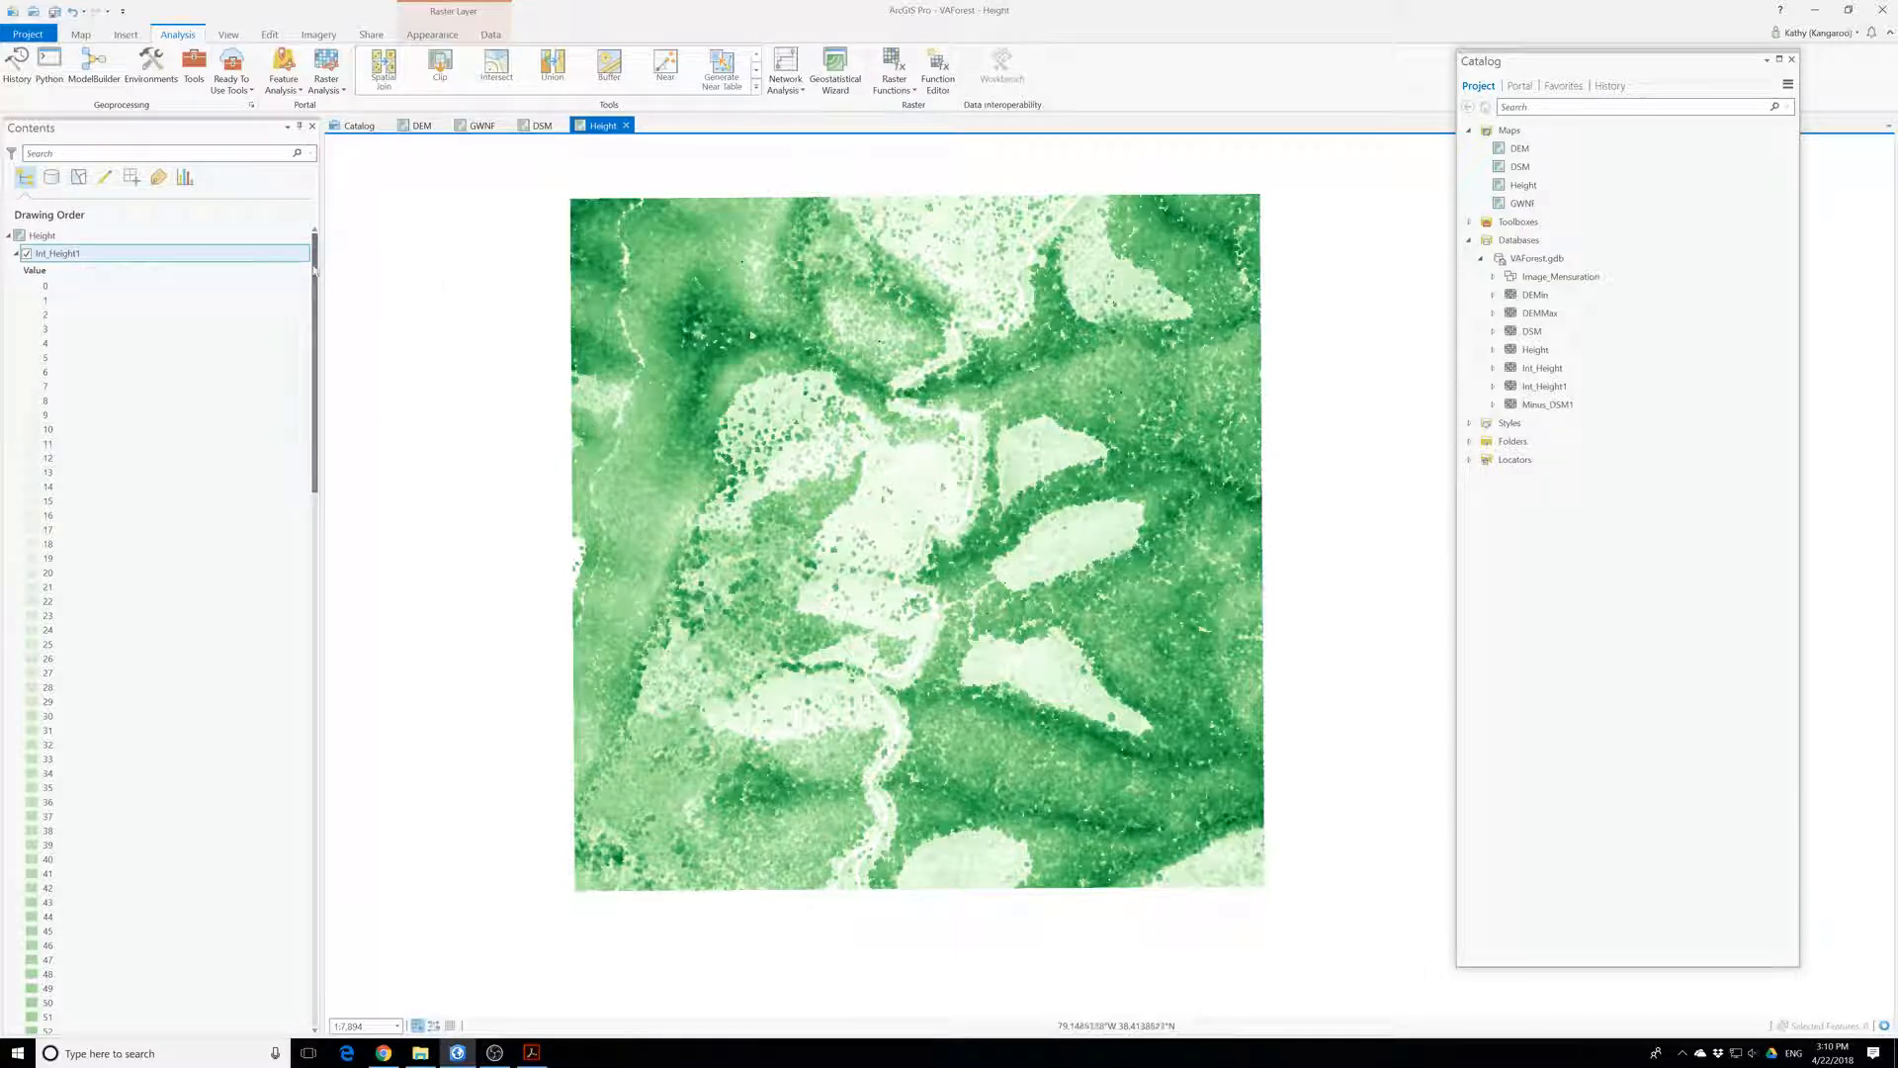
click(17, 253)
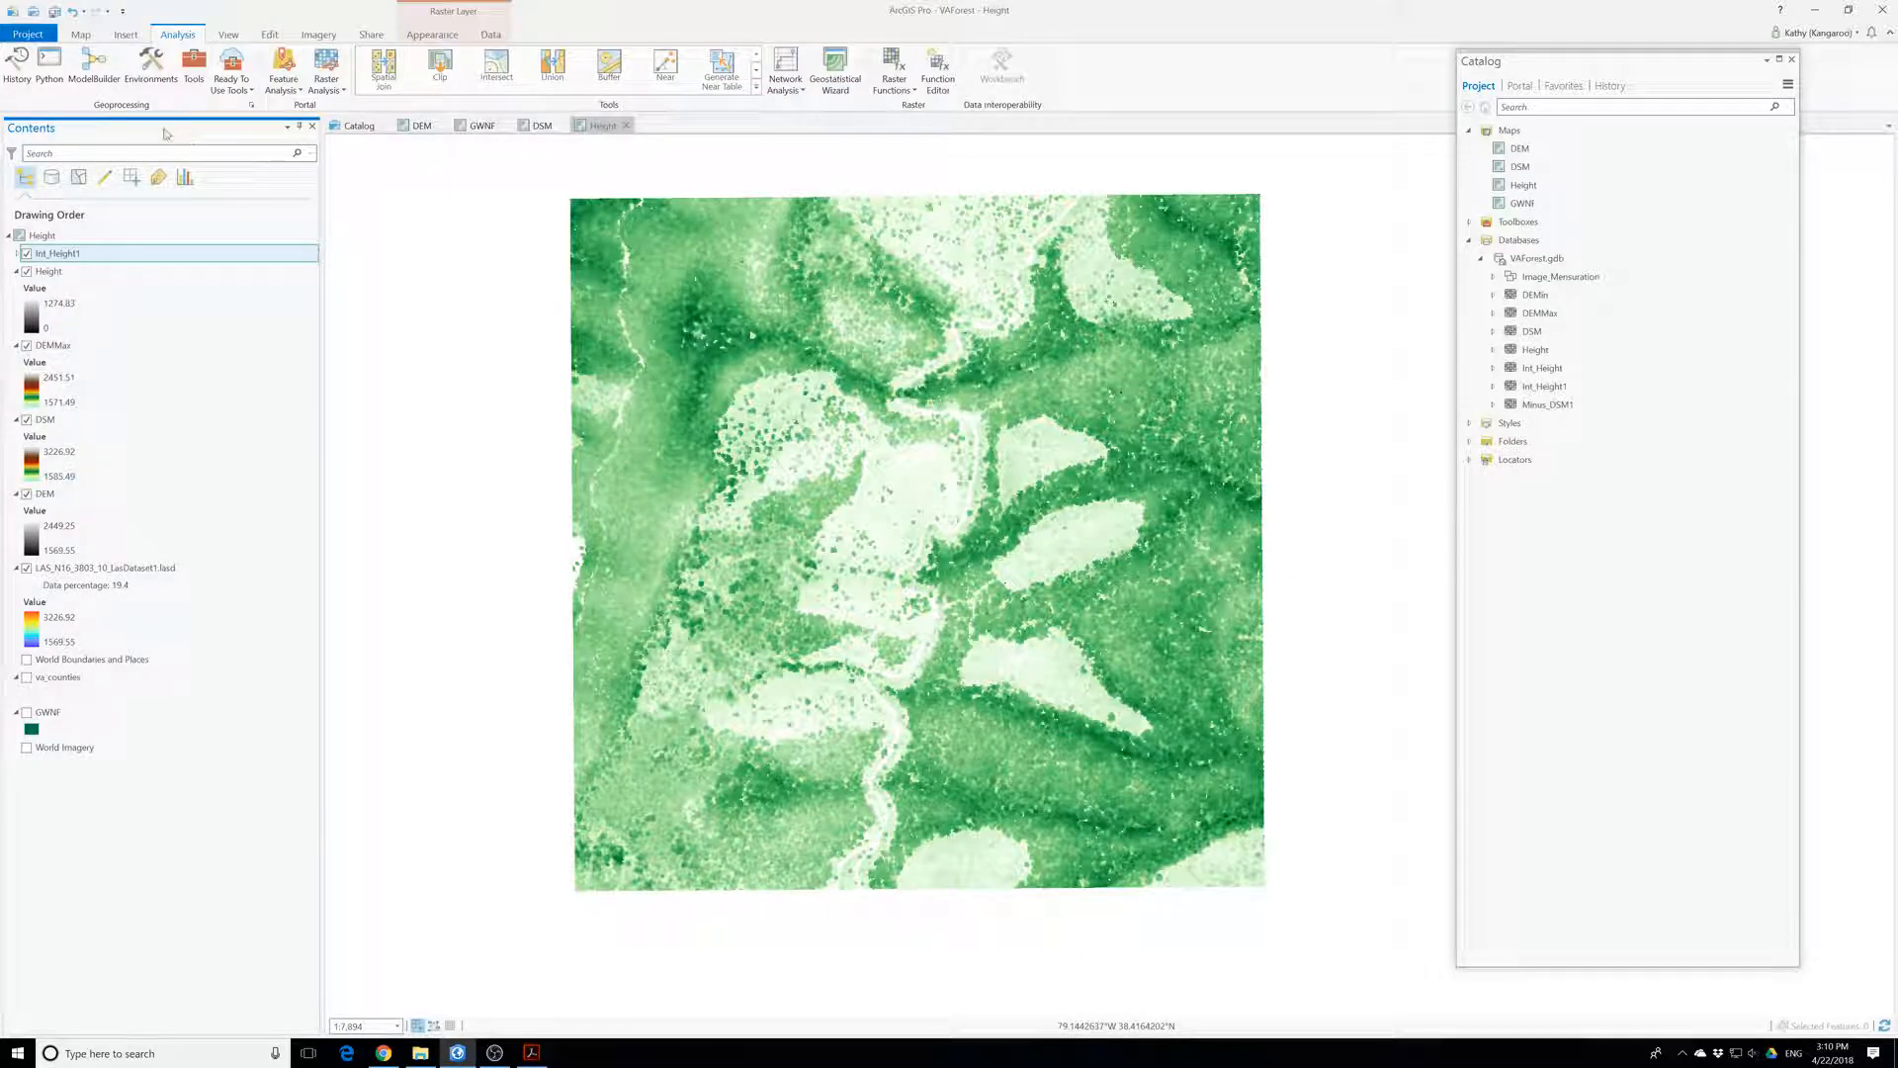
- Find the Spatial Analyst Reclassify tool by searching for "reclassify" and set Int_Height1 as its input raster
click(194, 67)
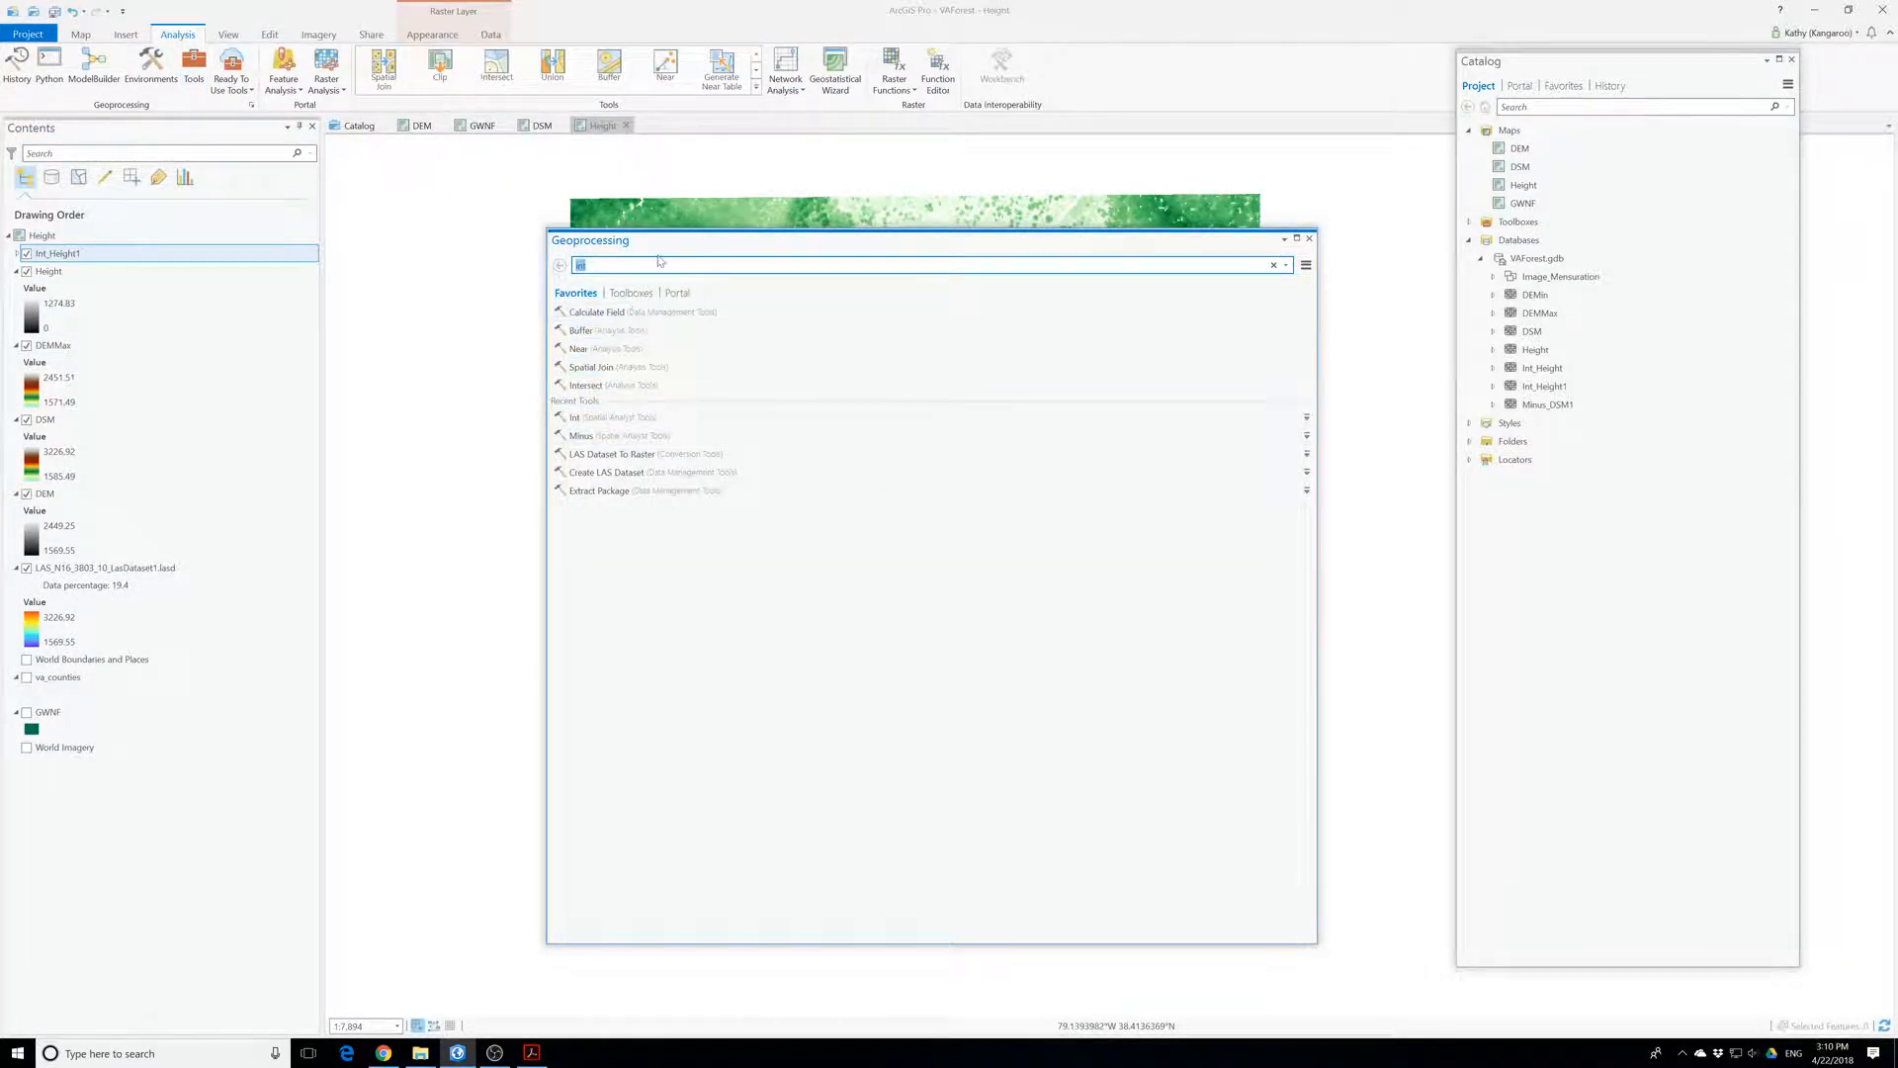
drag(589, 266, 544, 256)
text(reclassify\)
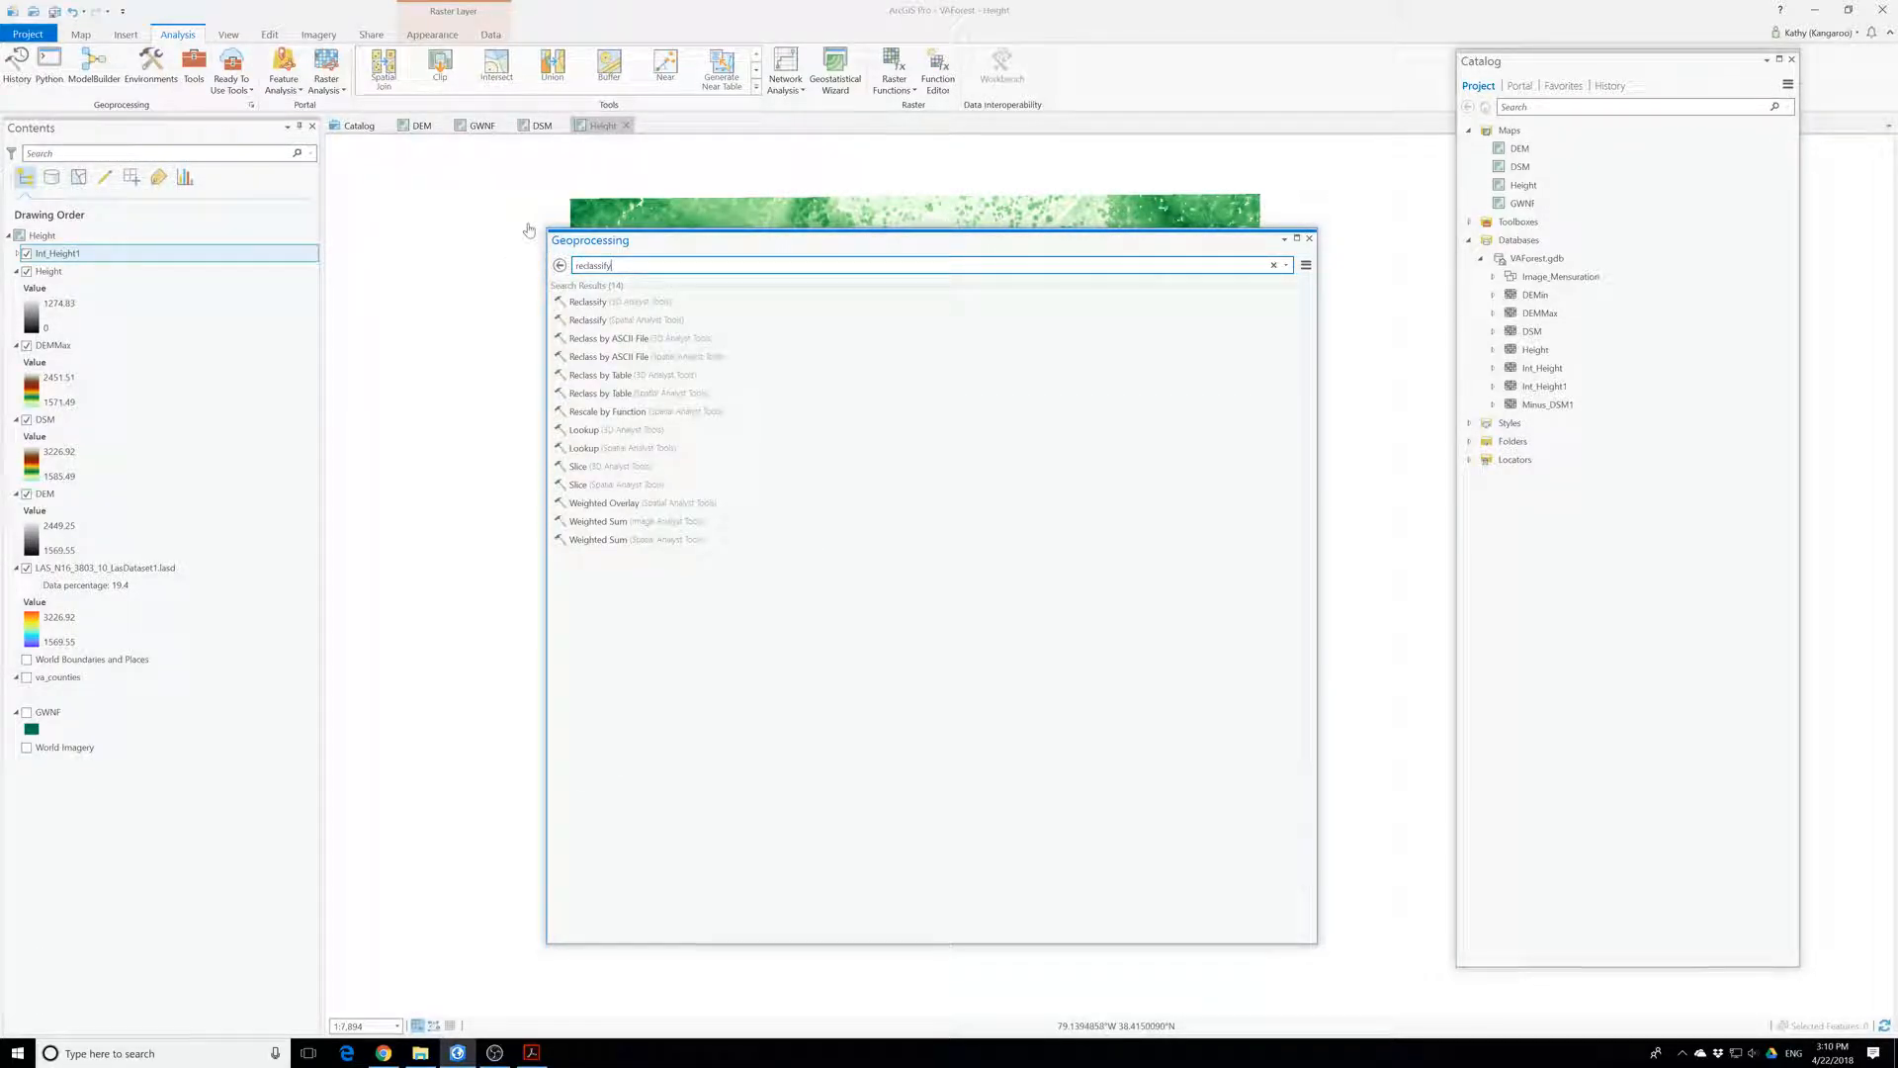
click(595, 320)
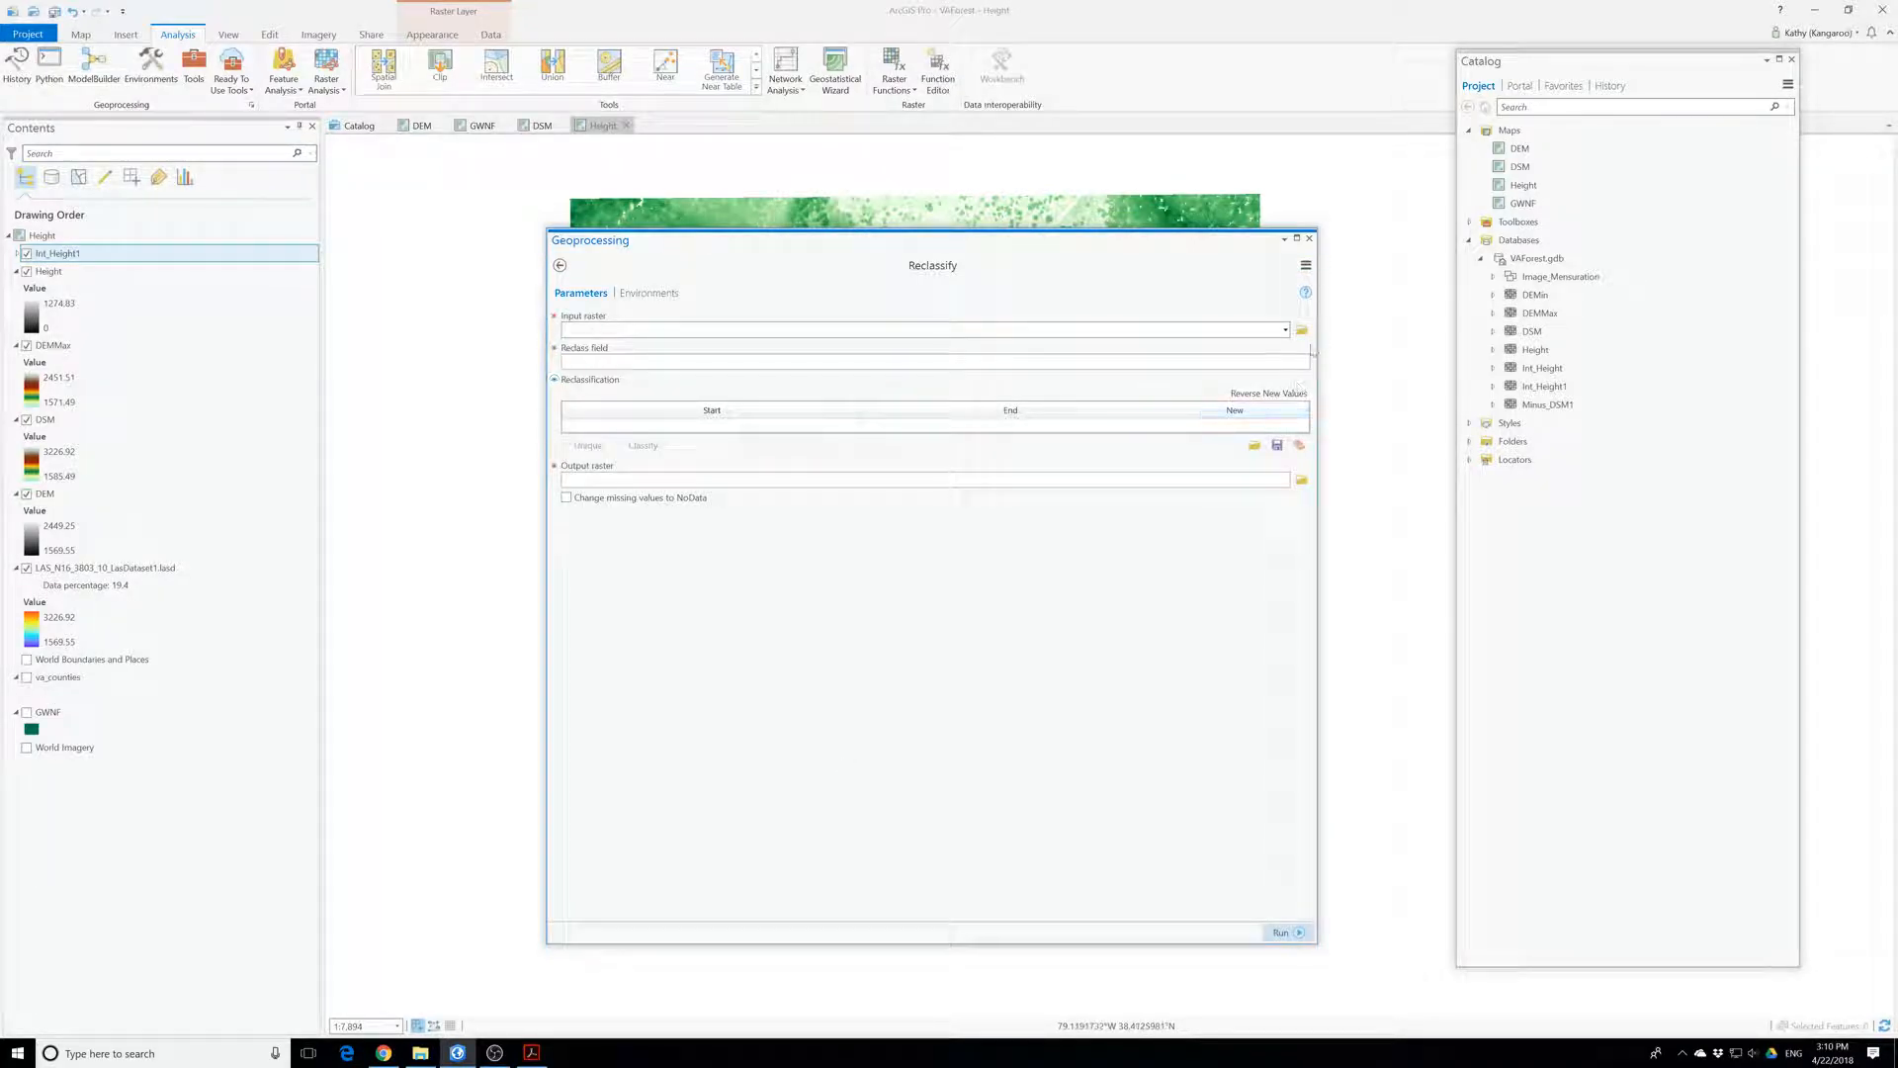
click(1285, 330)
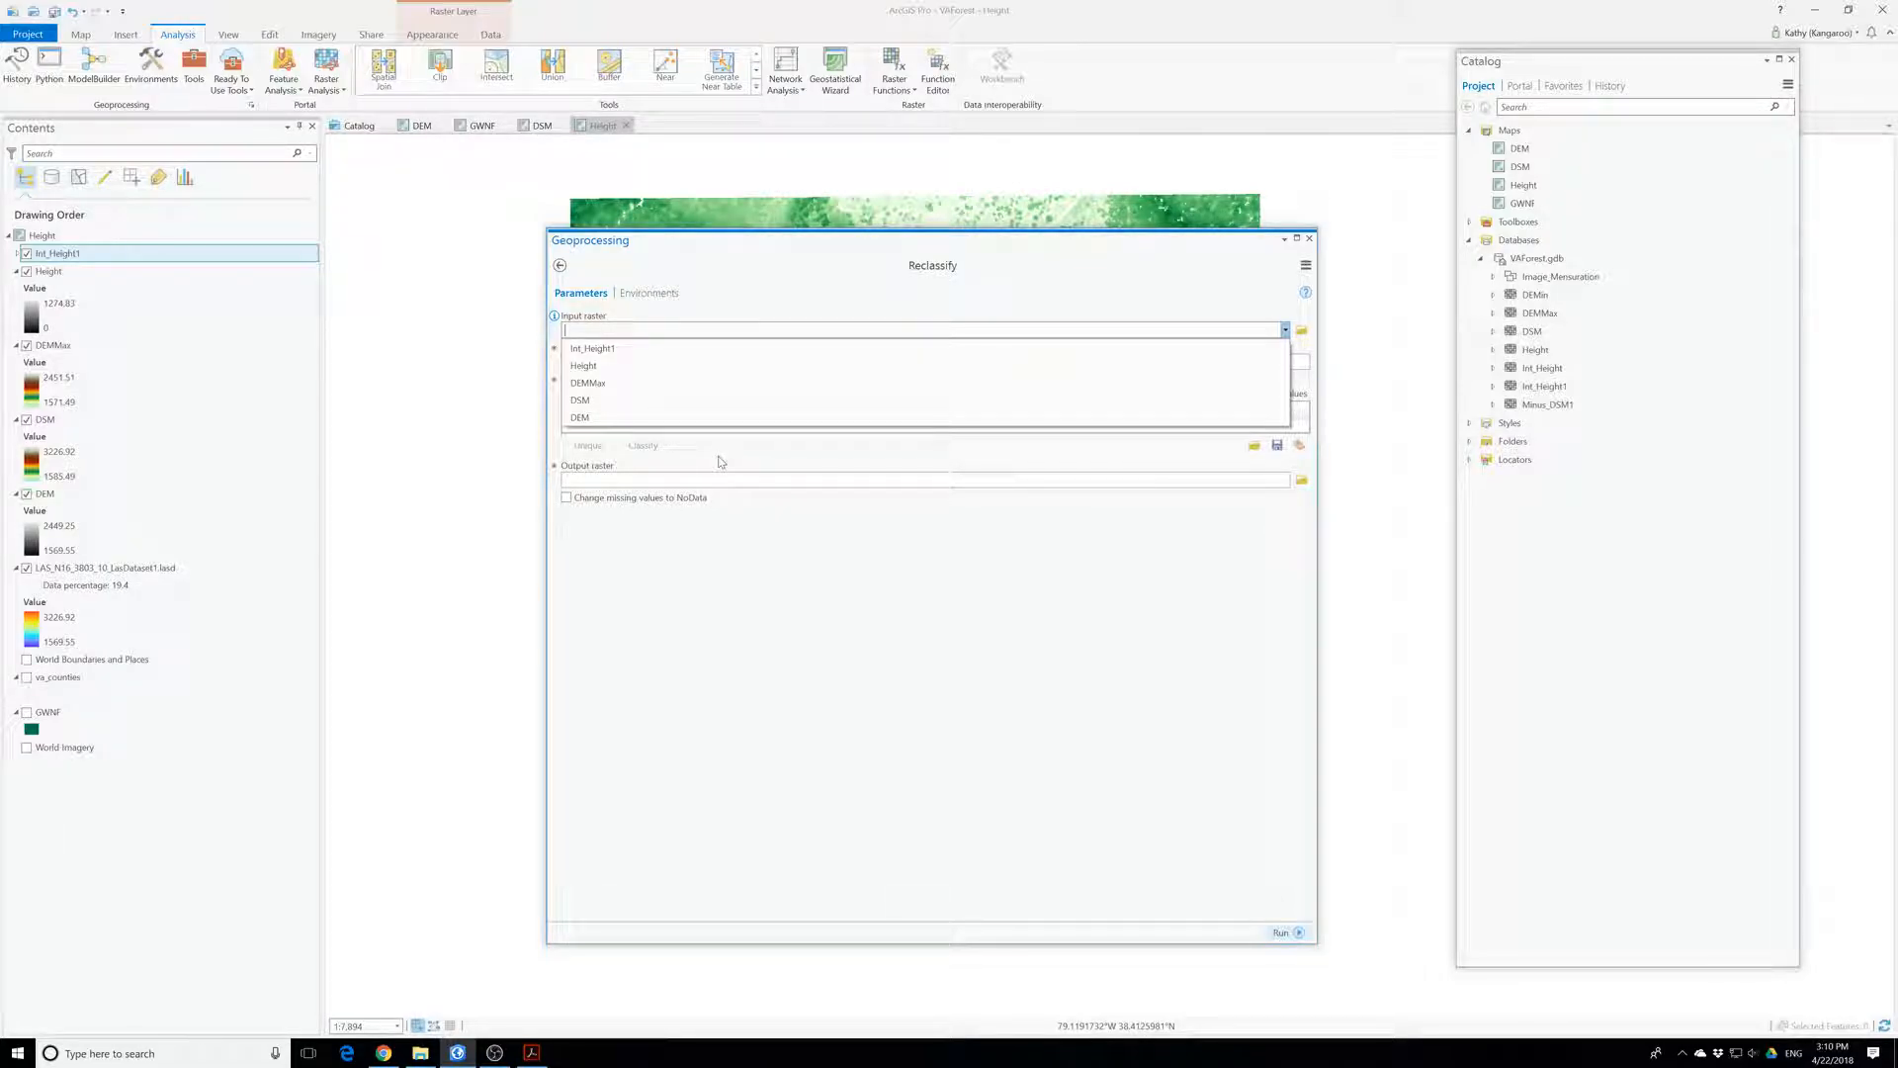
click(613, 348)
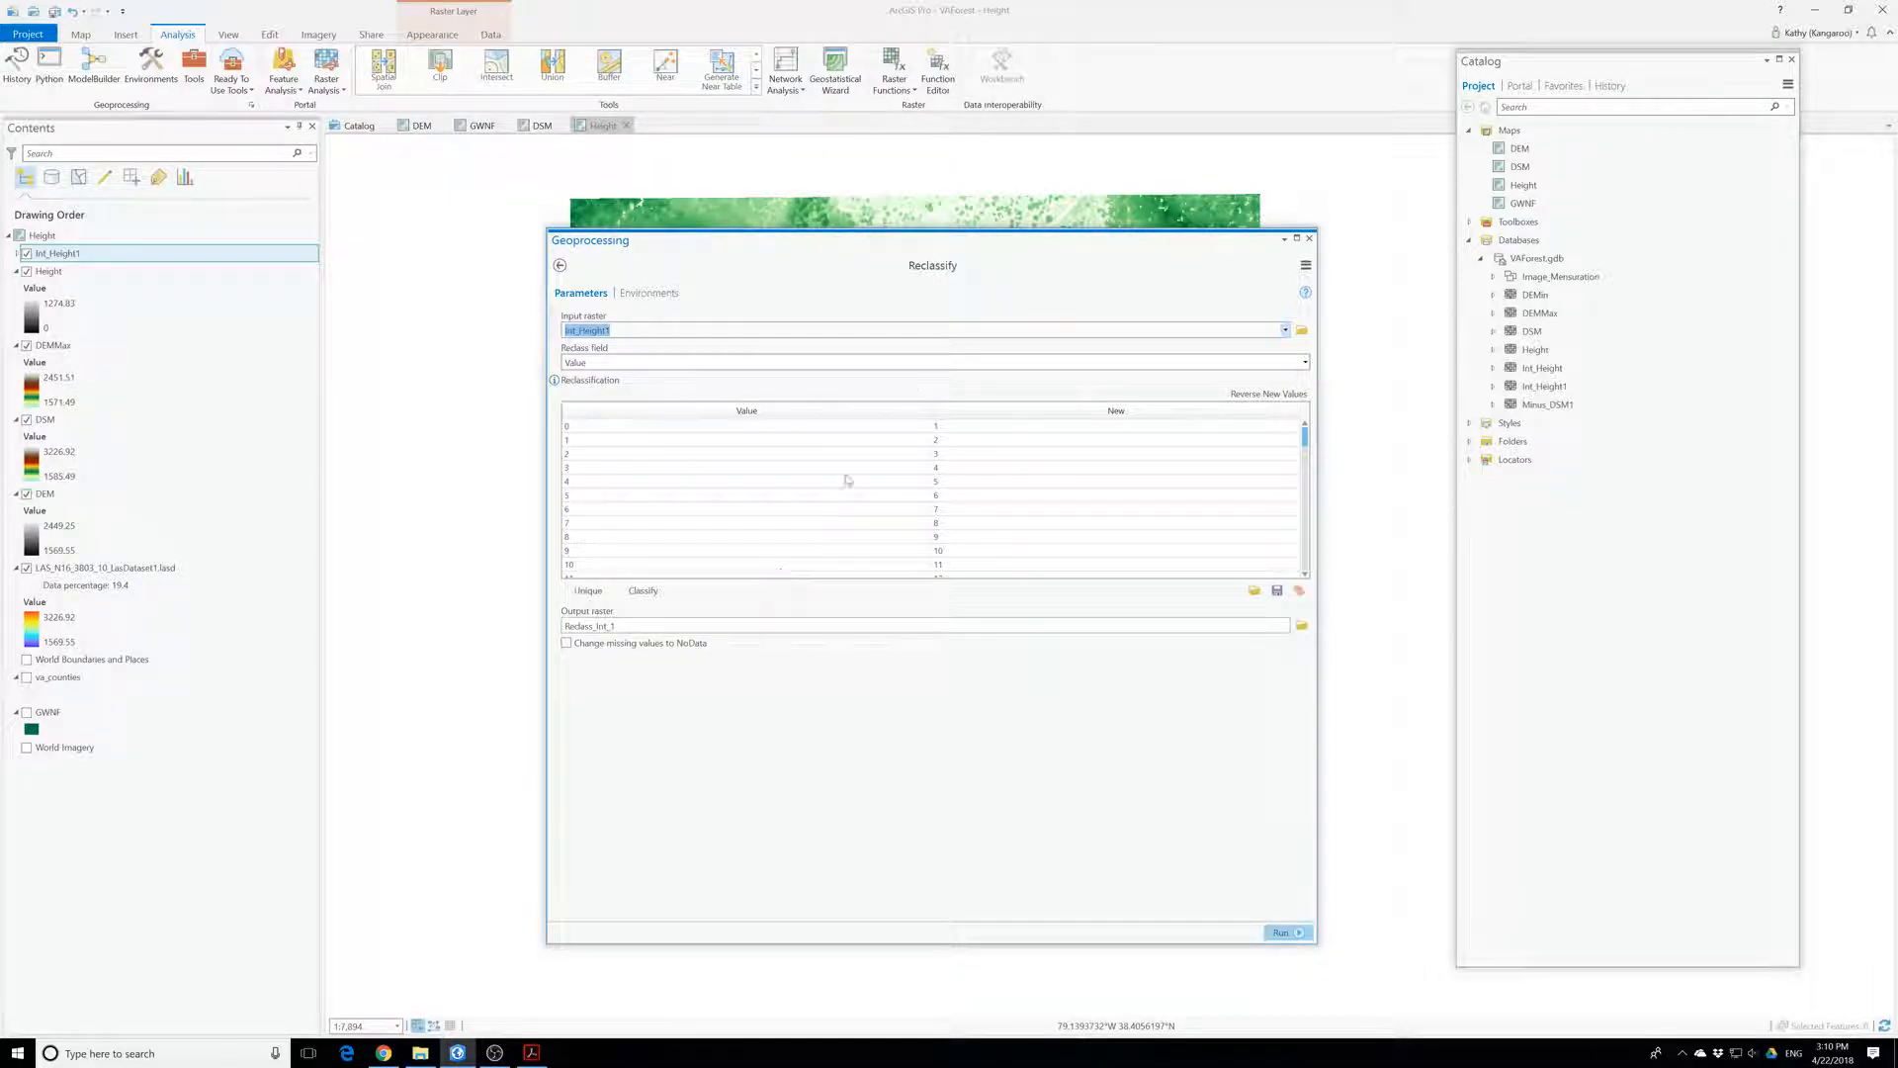
- Assign the new value 1 to each of the height values 1 through 5 in the reclassification table
click(951, 445)
click(939, 446)
text(1)
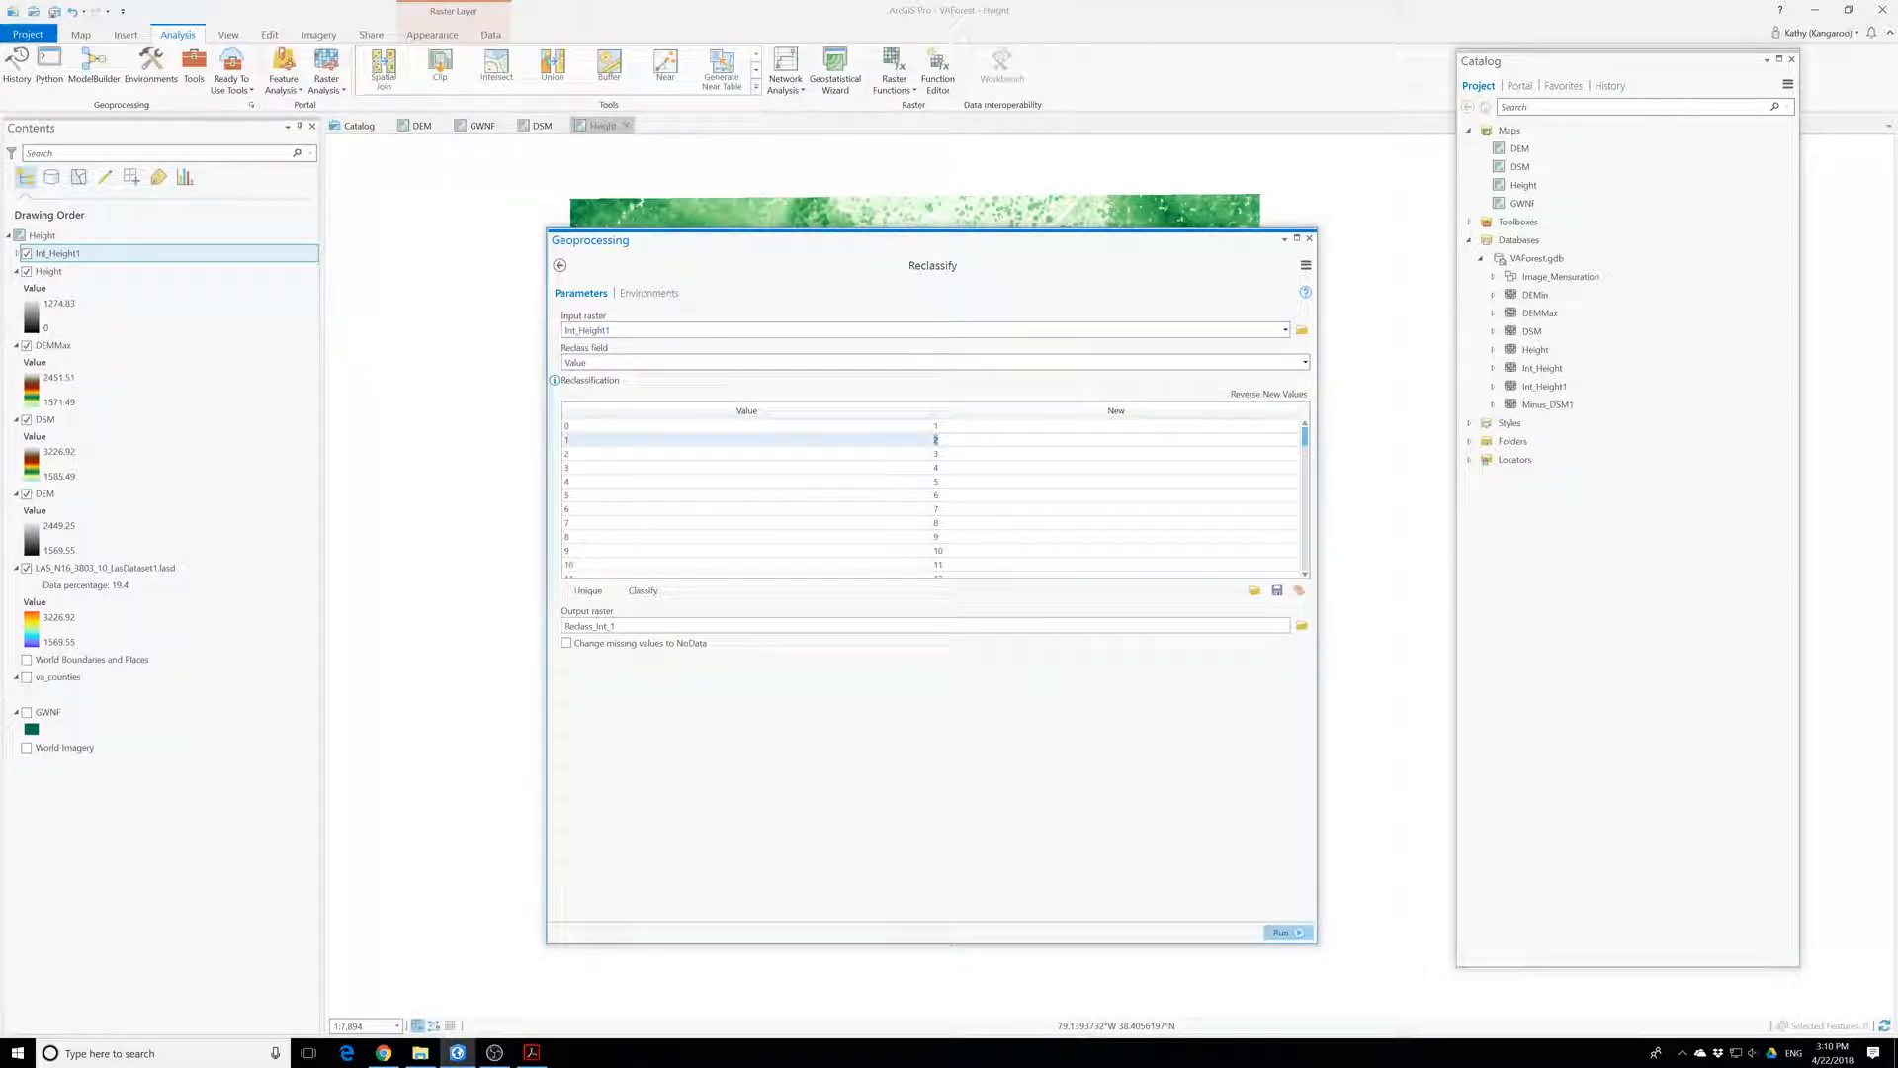
click(946, 457)
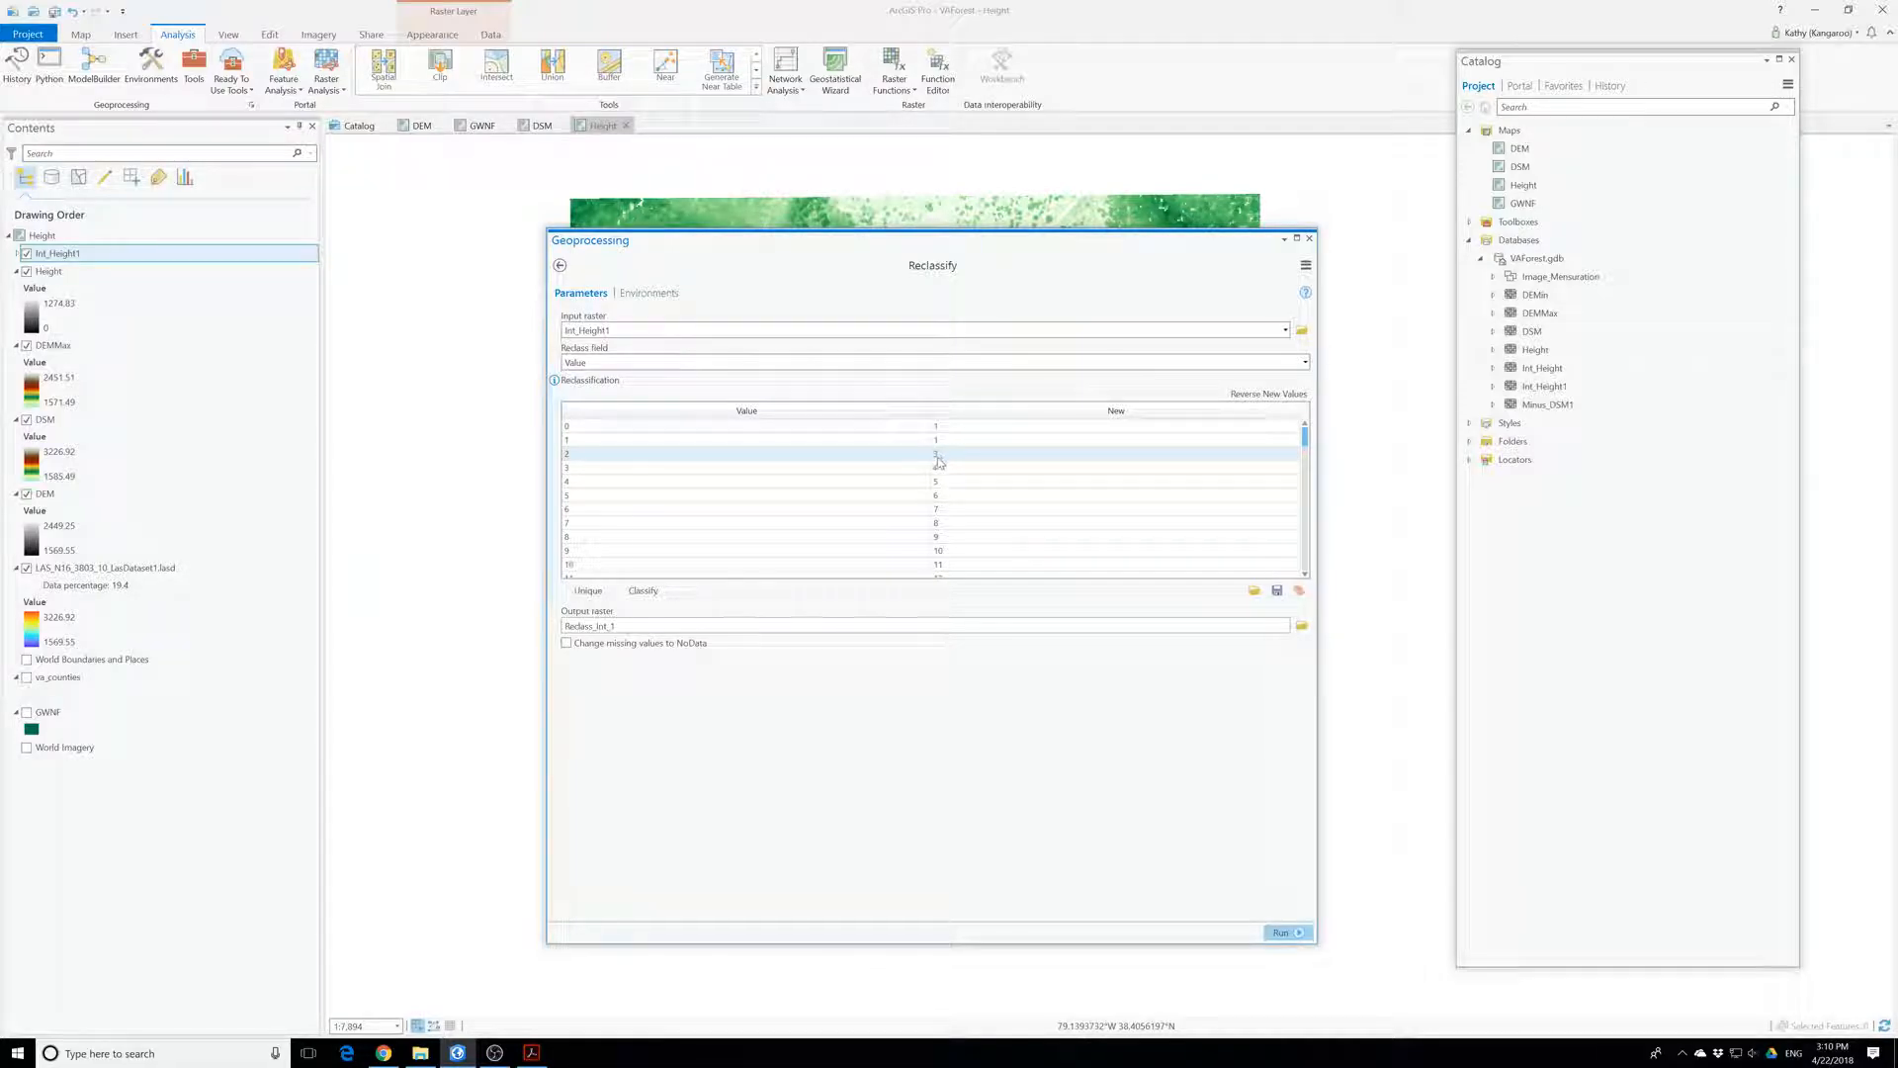
click(938, 454)
text(1)
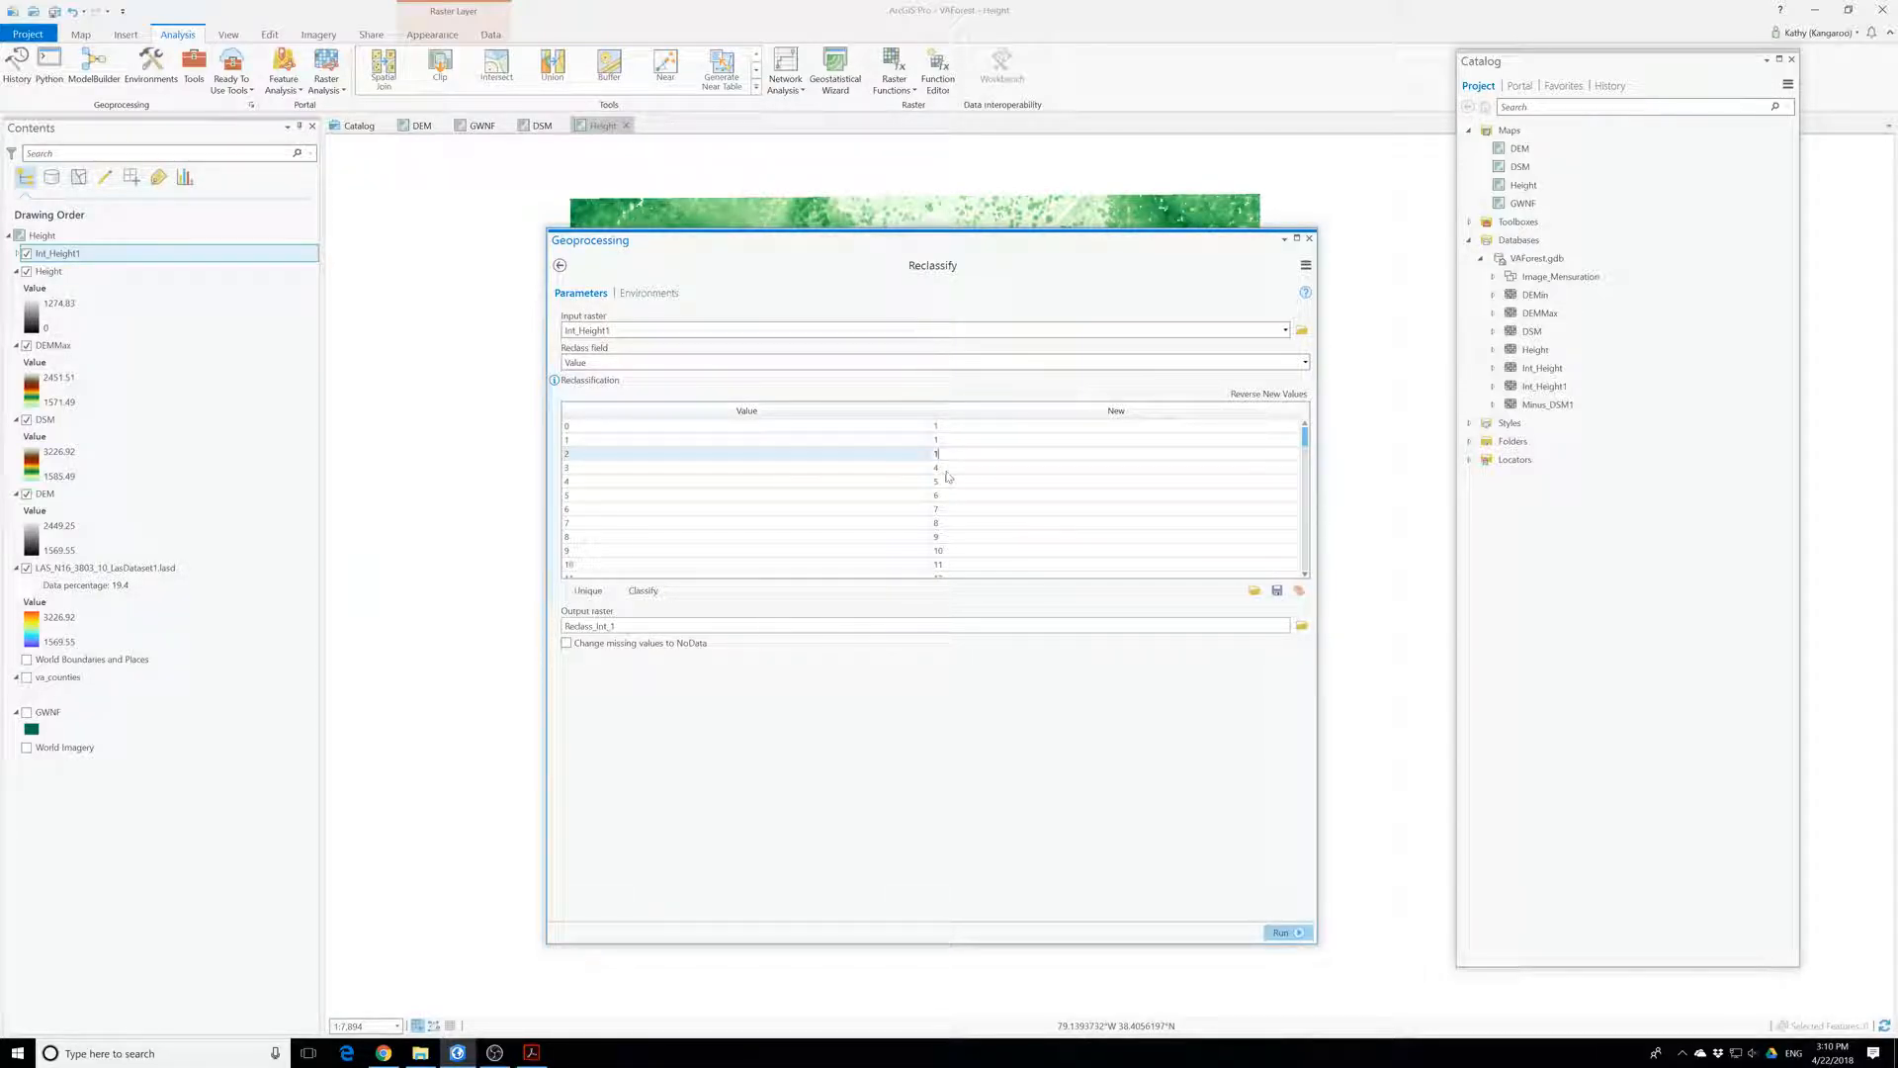
click(939, 467)
click(936, 467)
text(1)
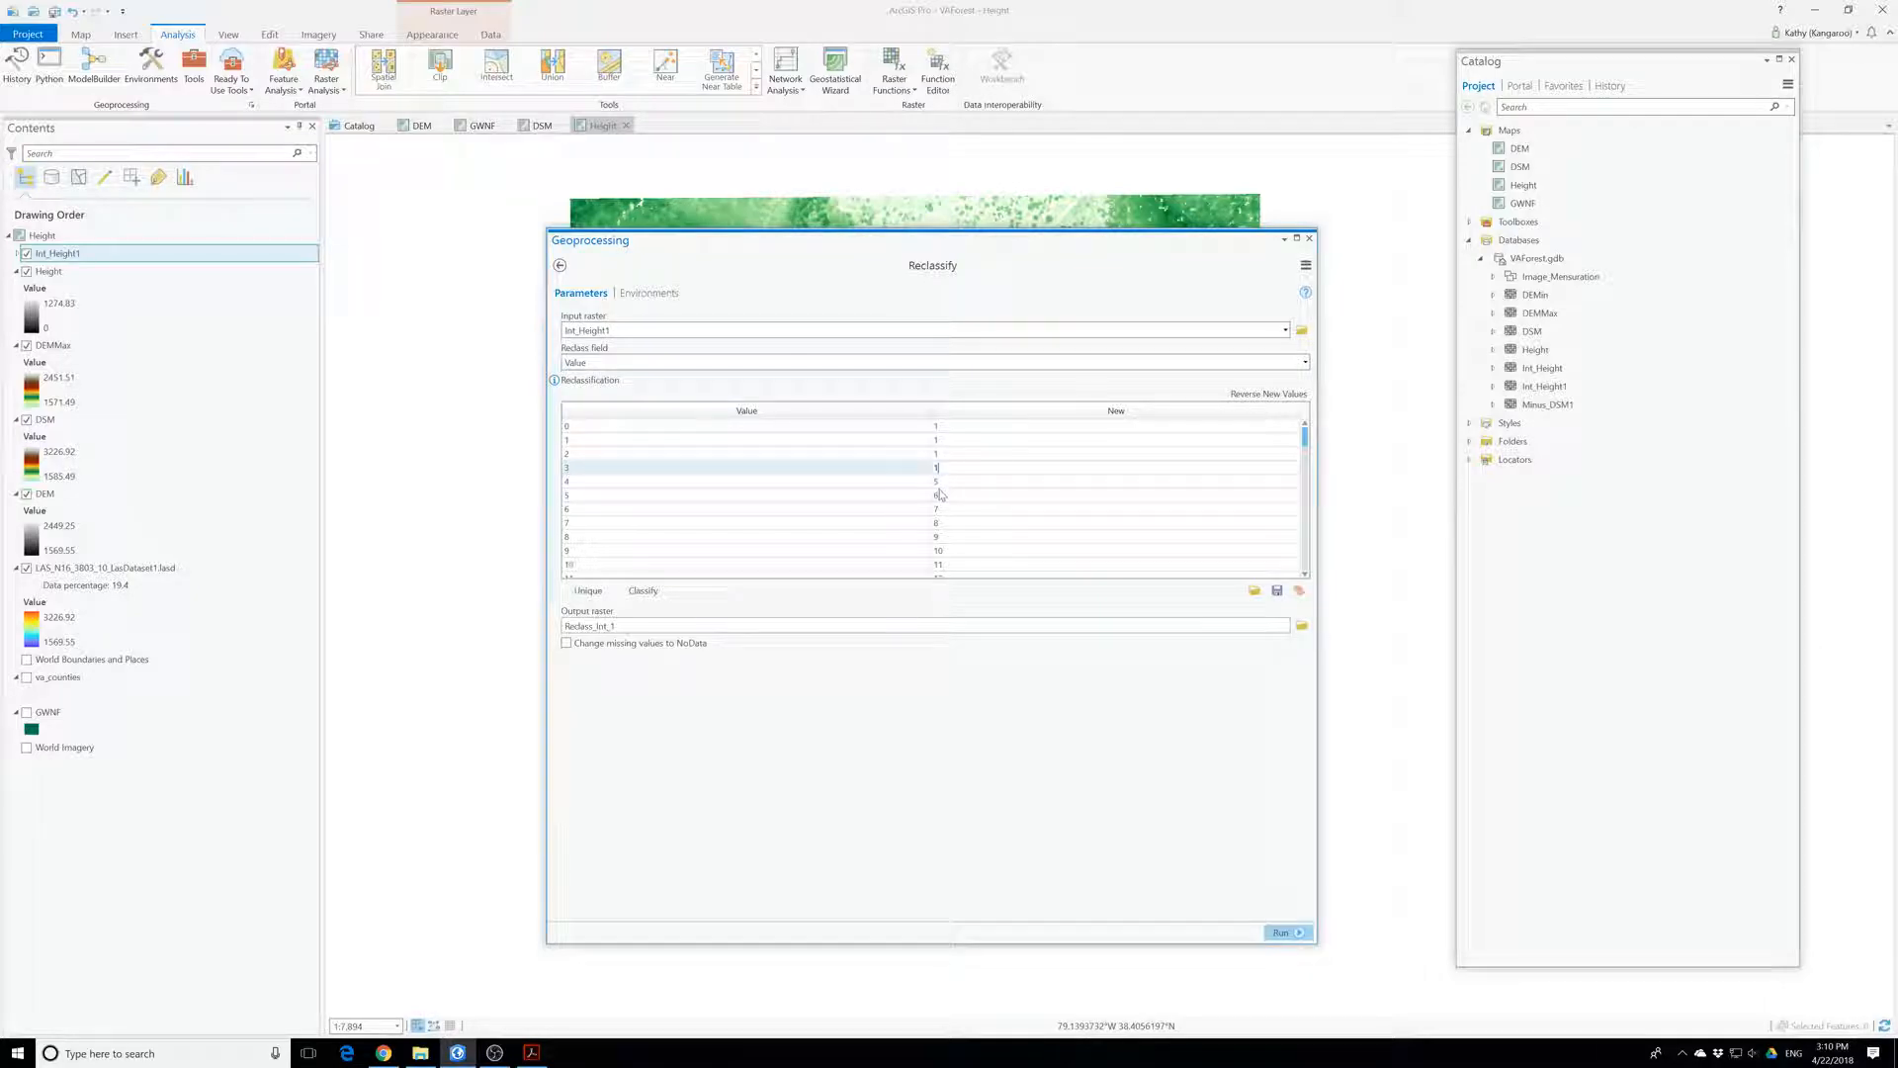
click(942, 485)
click(936, 481)
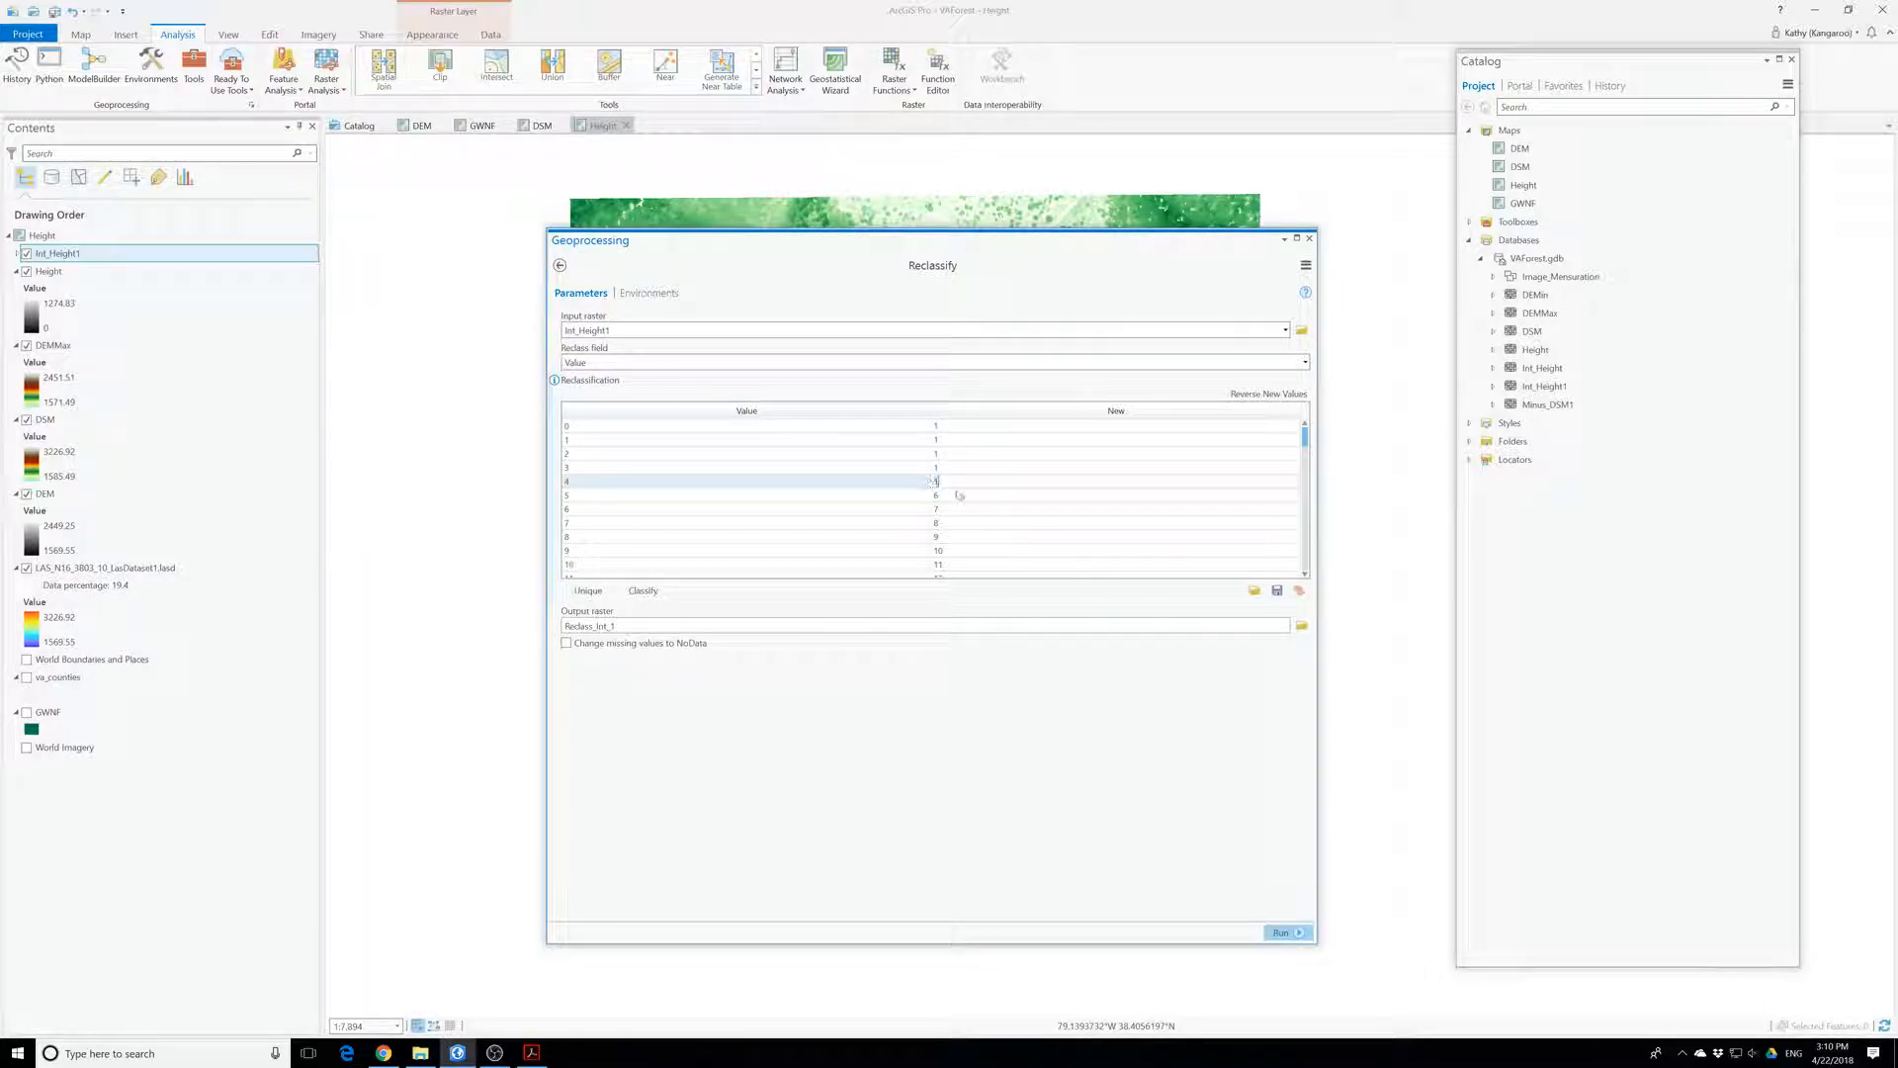
text(1)
click(947, 497)
click(937, 495)
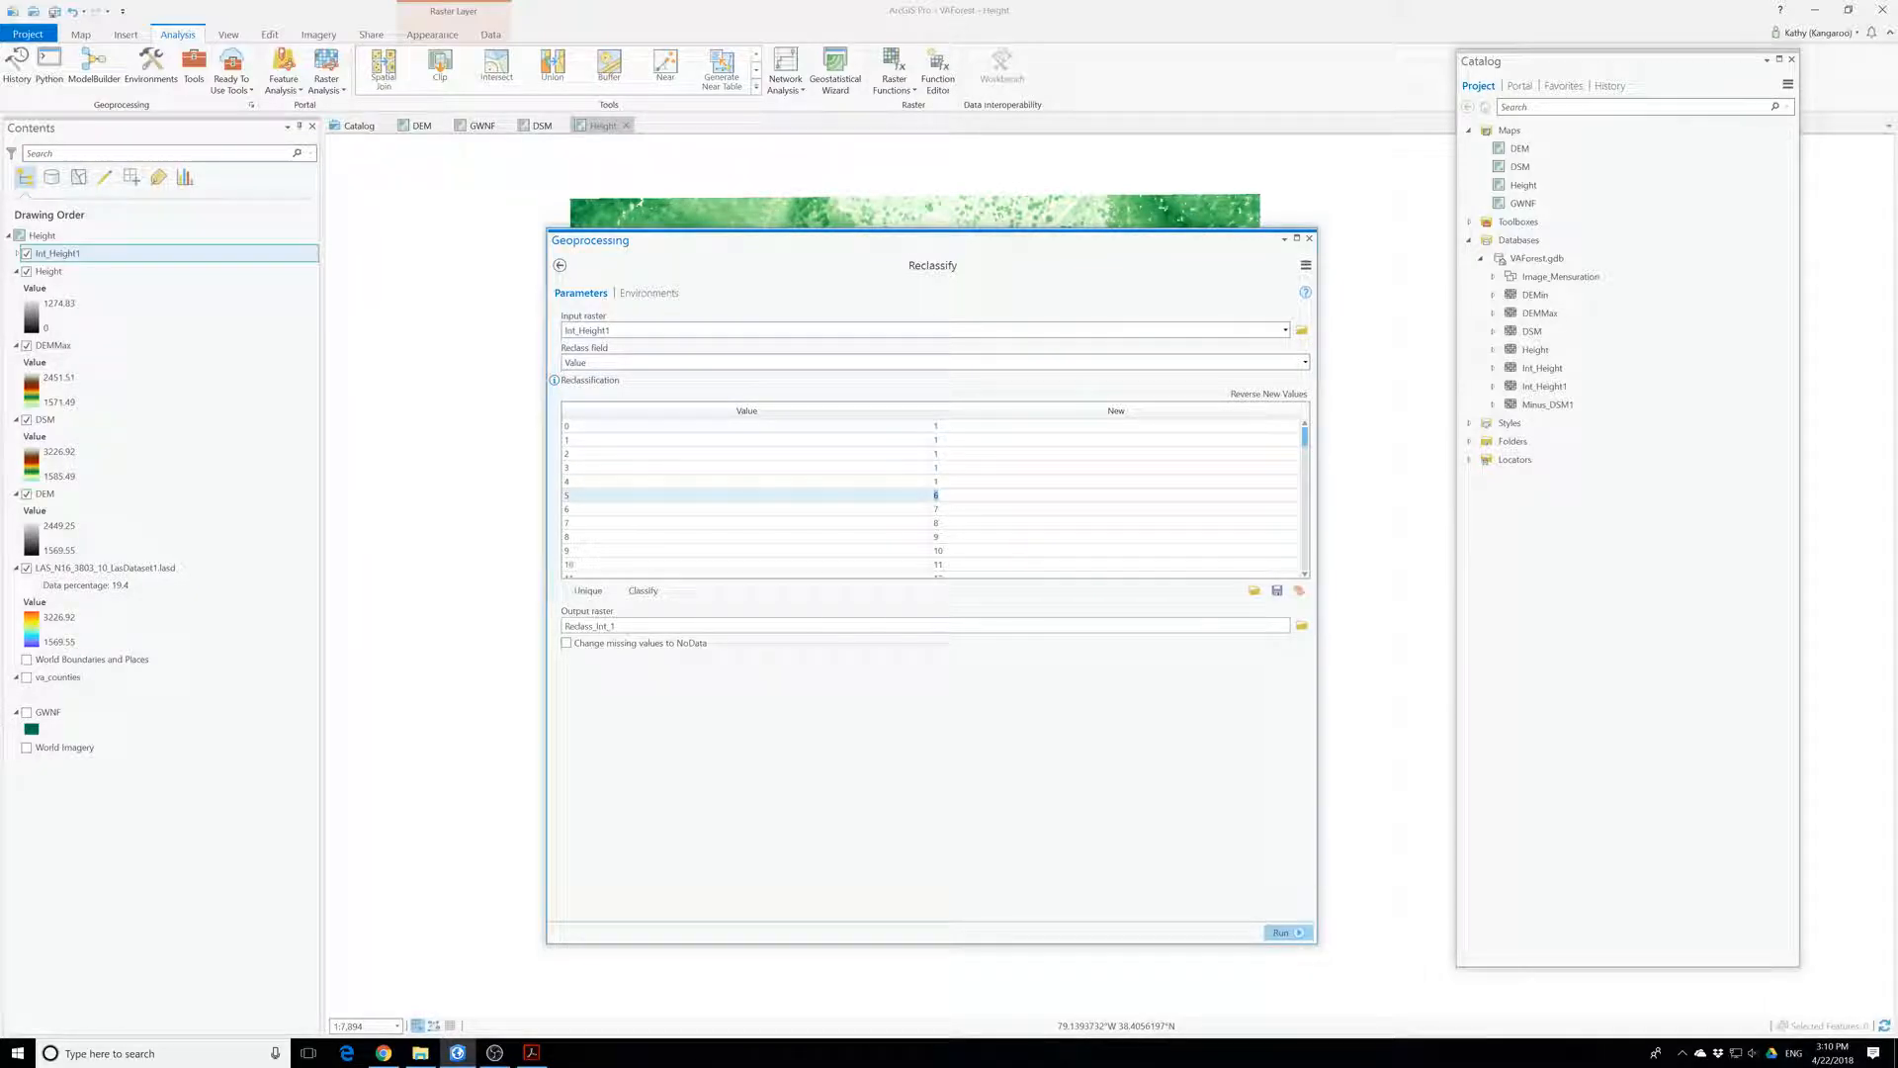
text(1)
- Assign the new value 2 to each of the height values 6 through 15 in the reclassification table
click(947, 513)
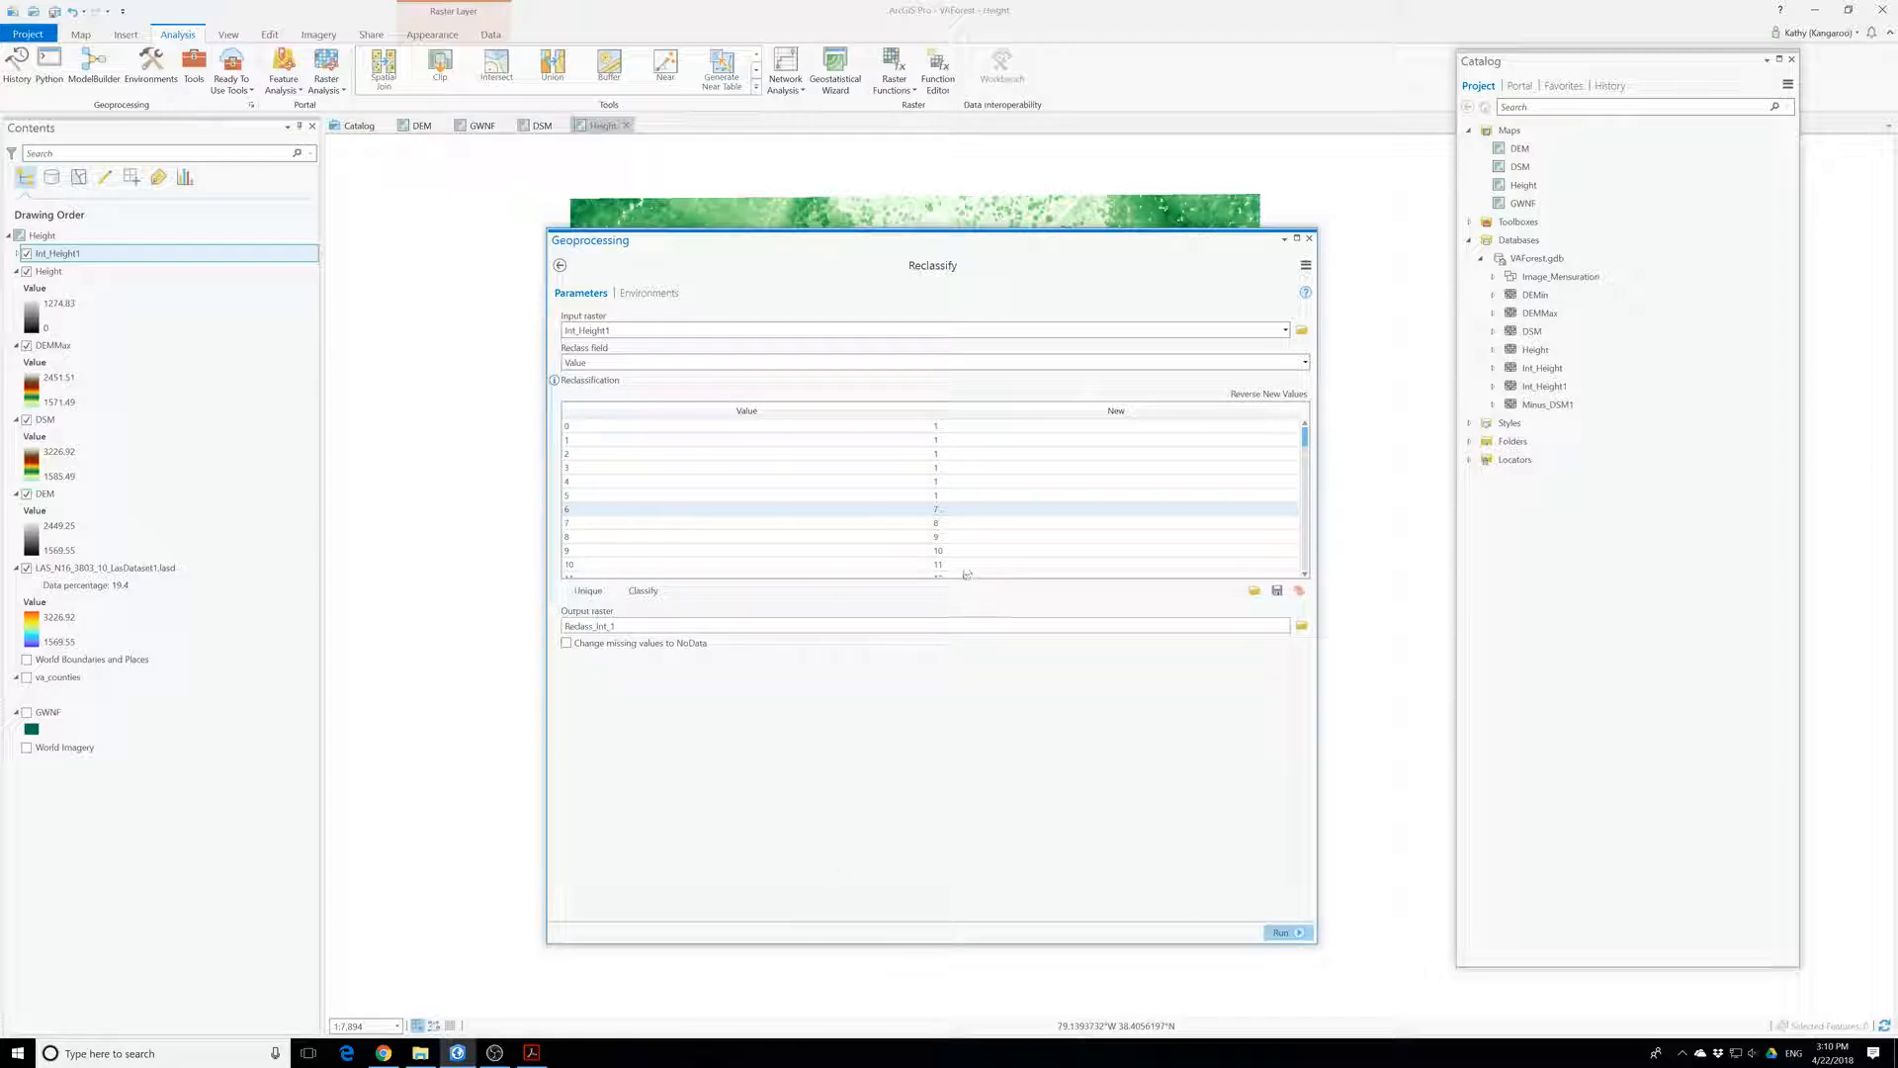
click(937, 509)
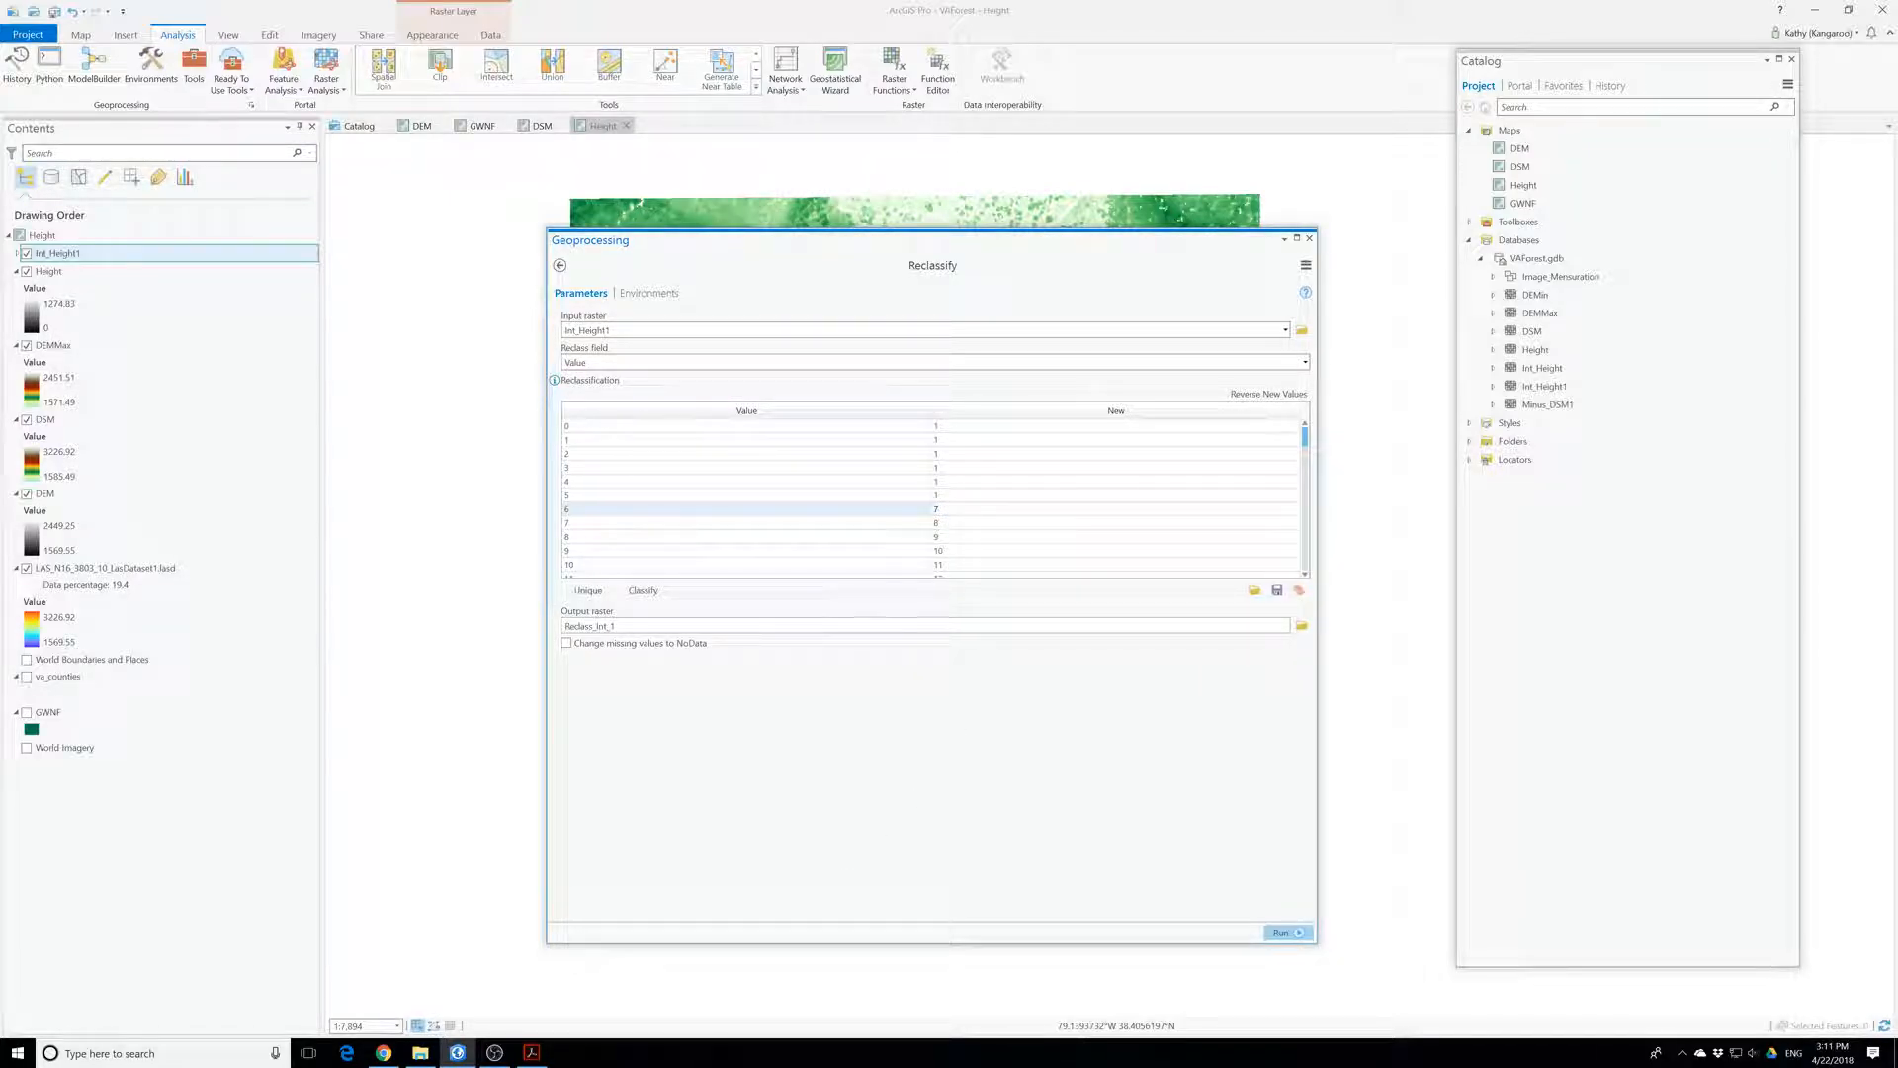
click(942, 523)
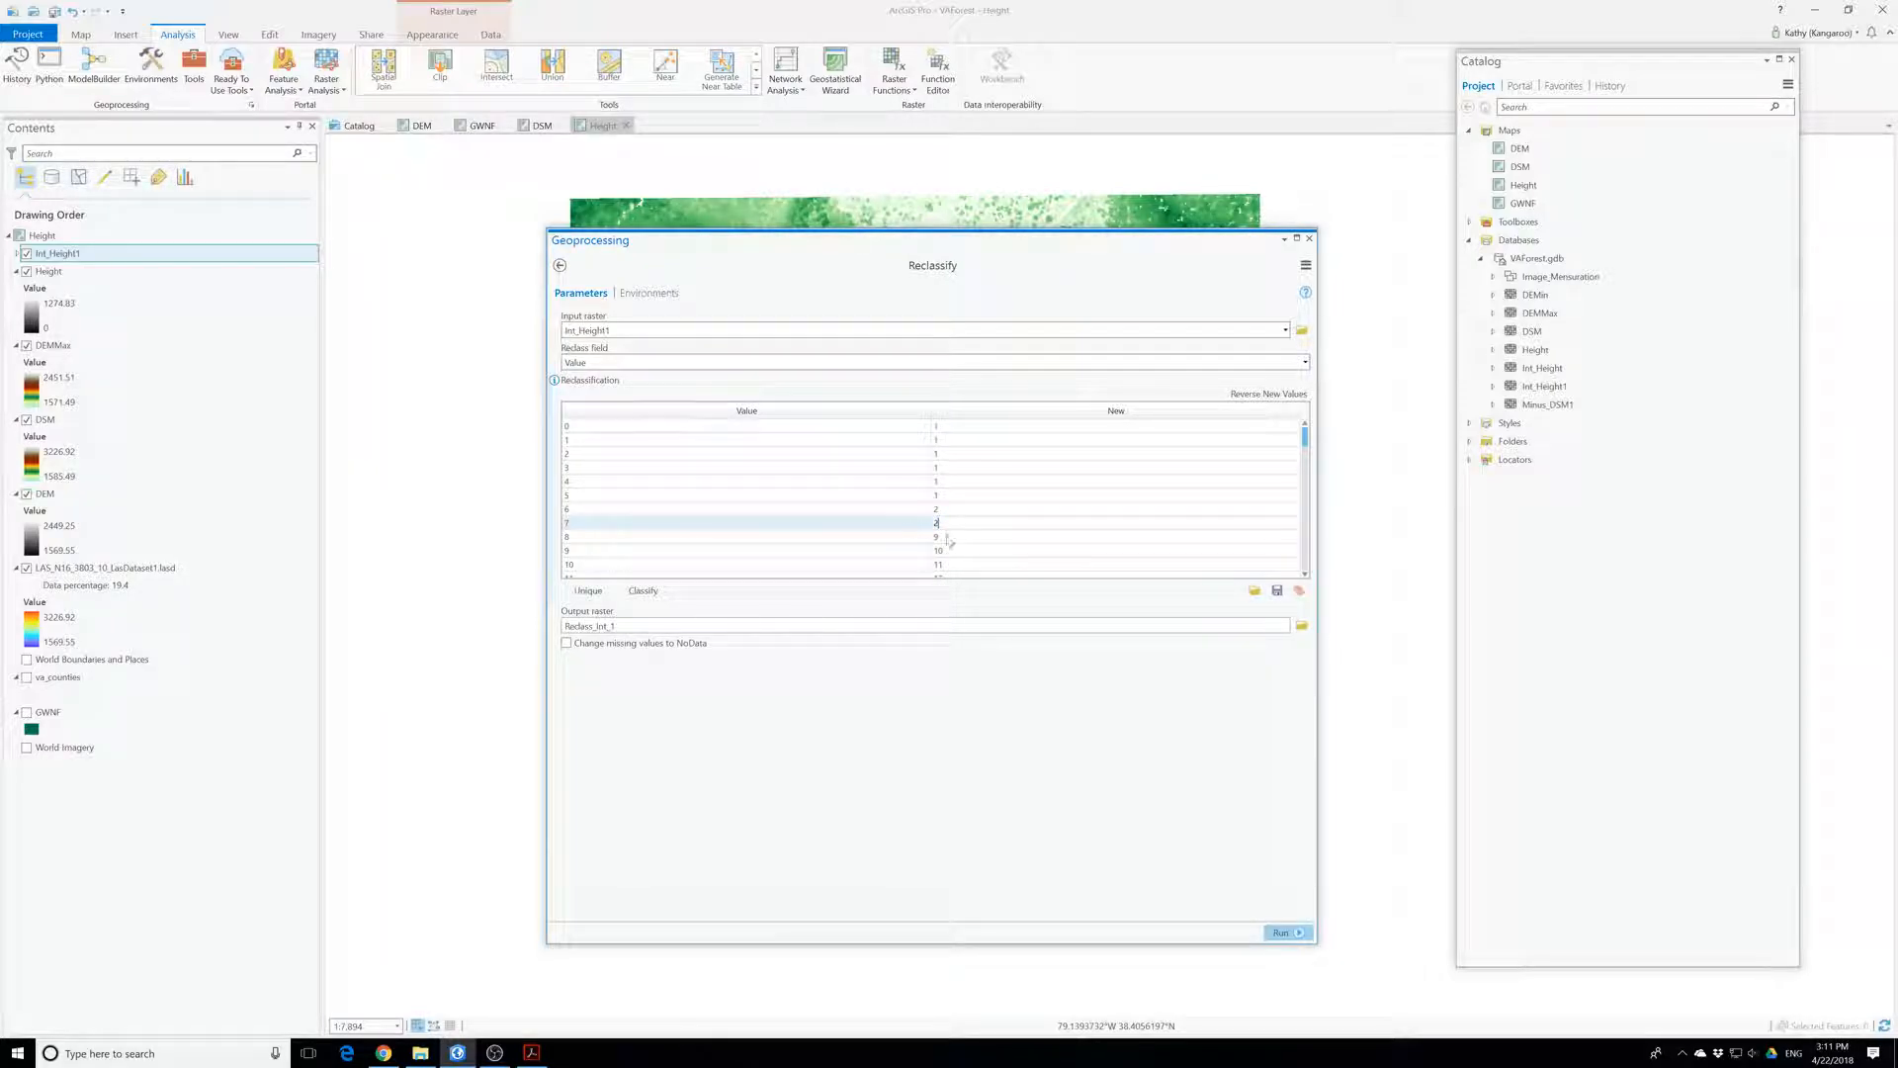
click(941, 537)
text(2)
click(944, 552)
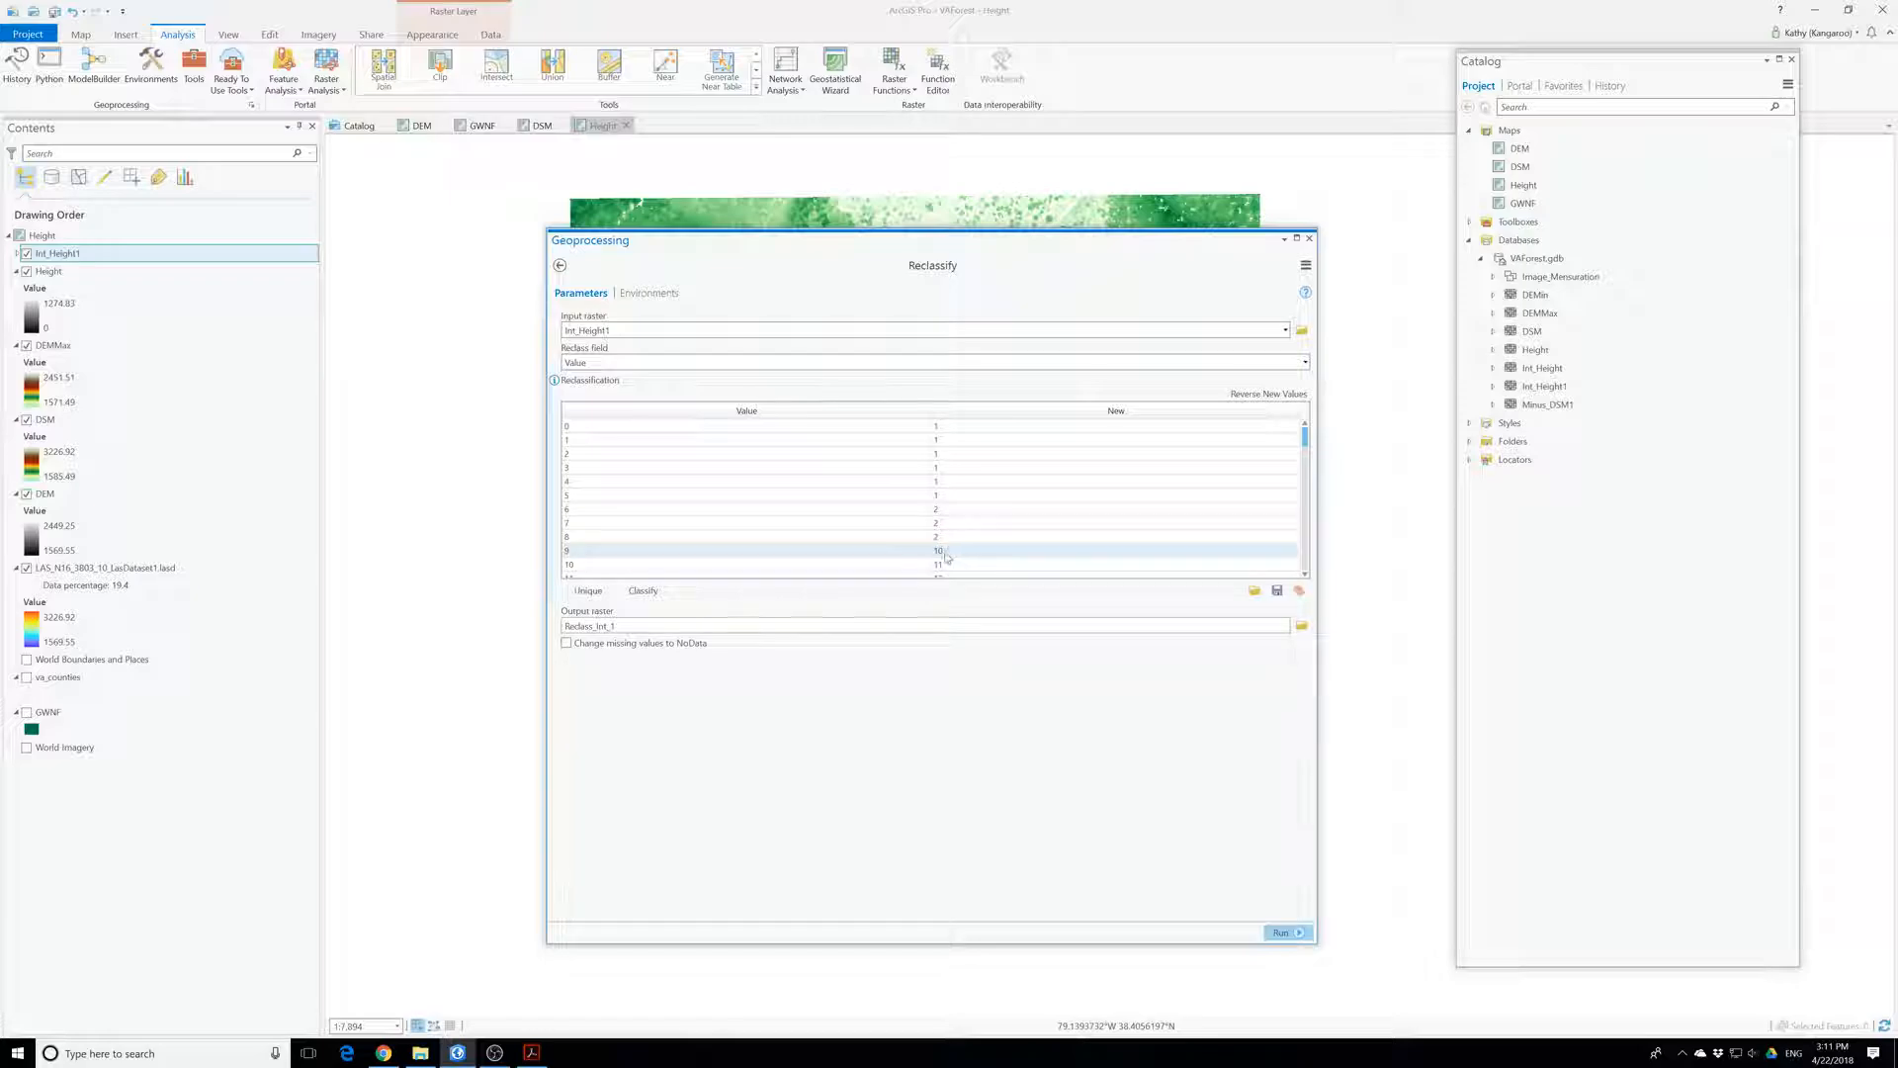
text(2)
scroll(957, 568, down, 2)
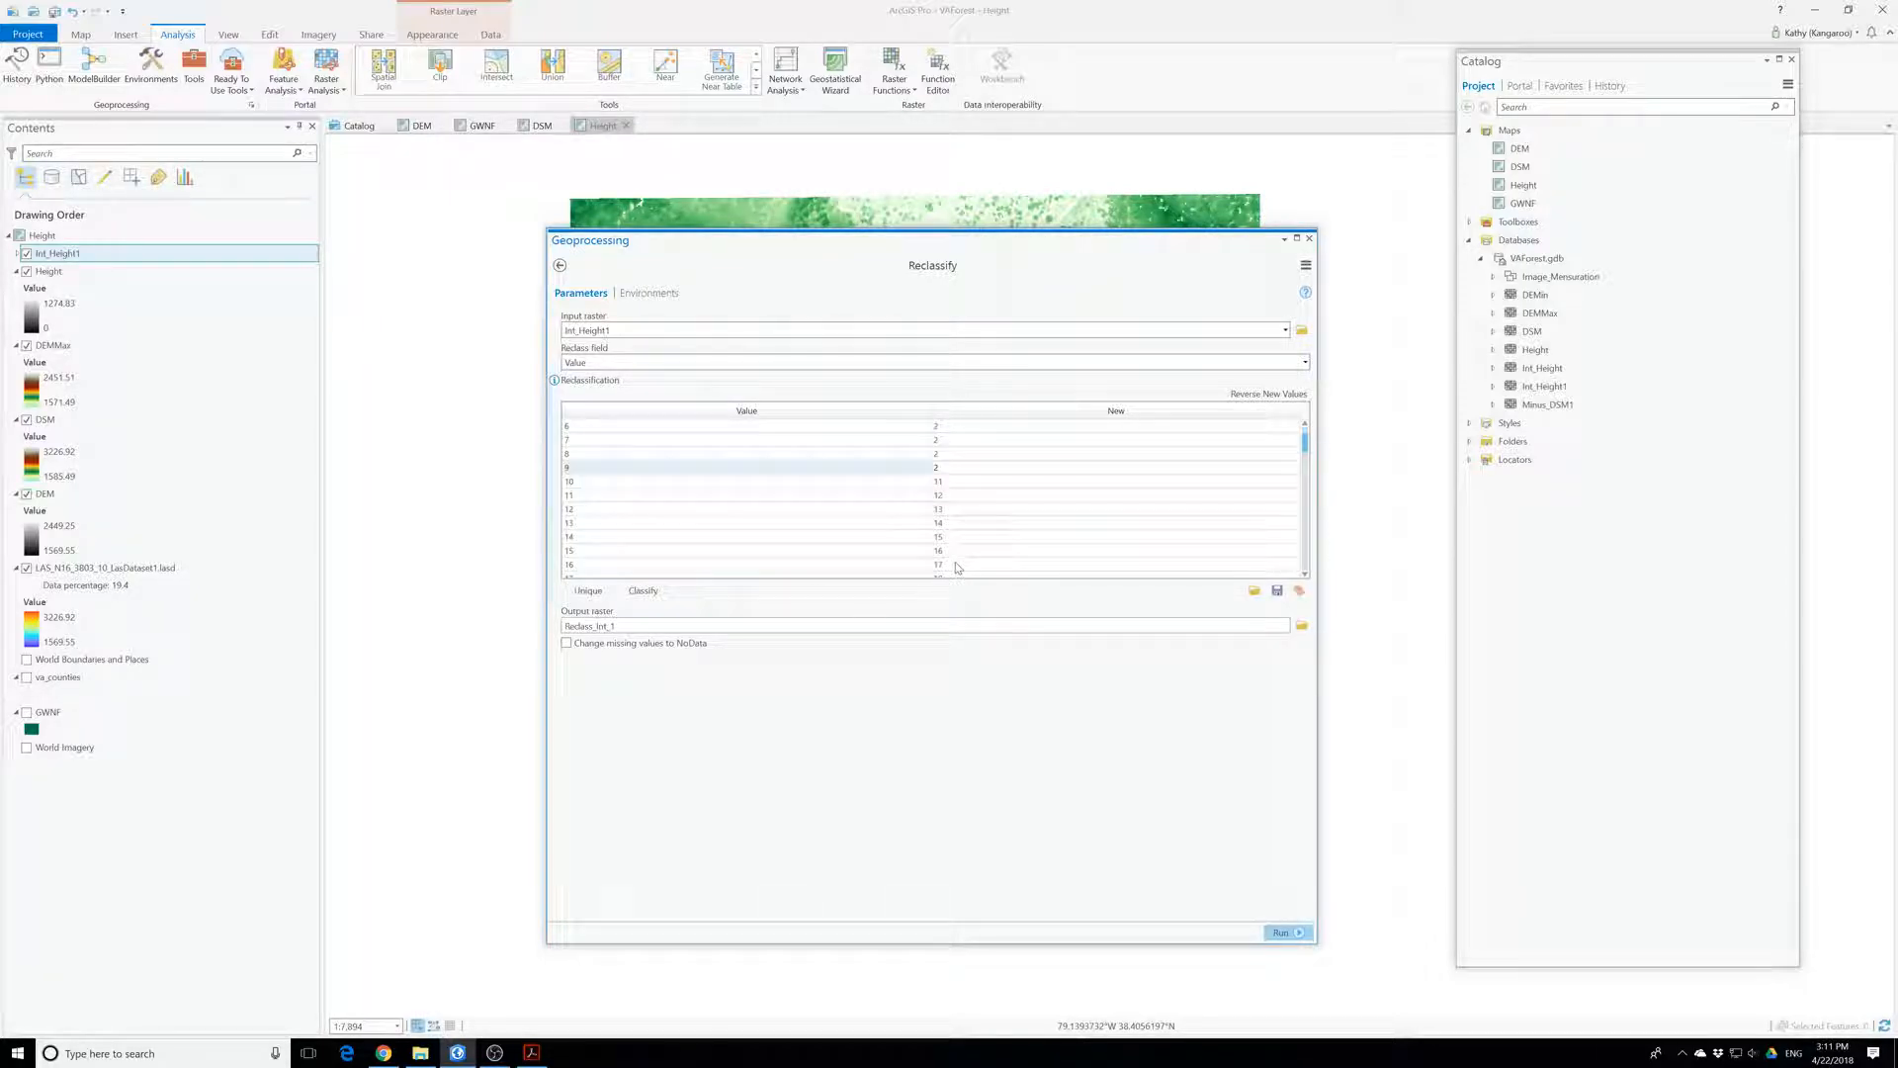
click(940, 482)
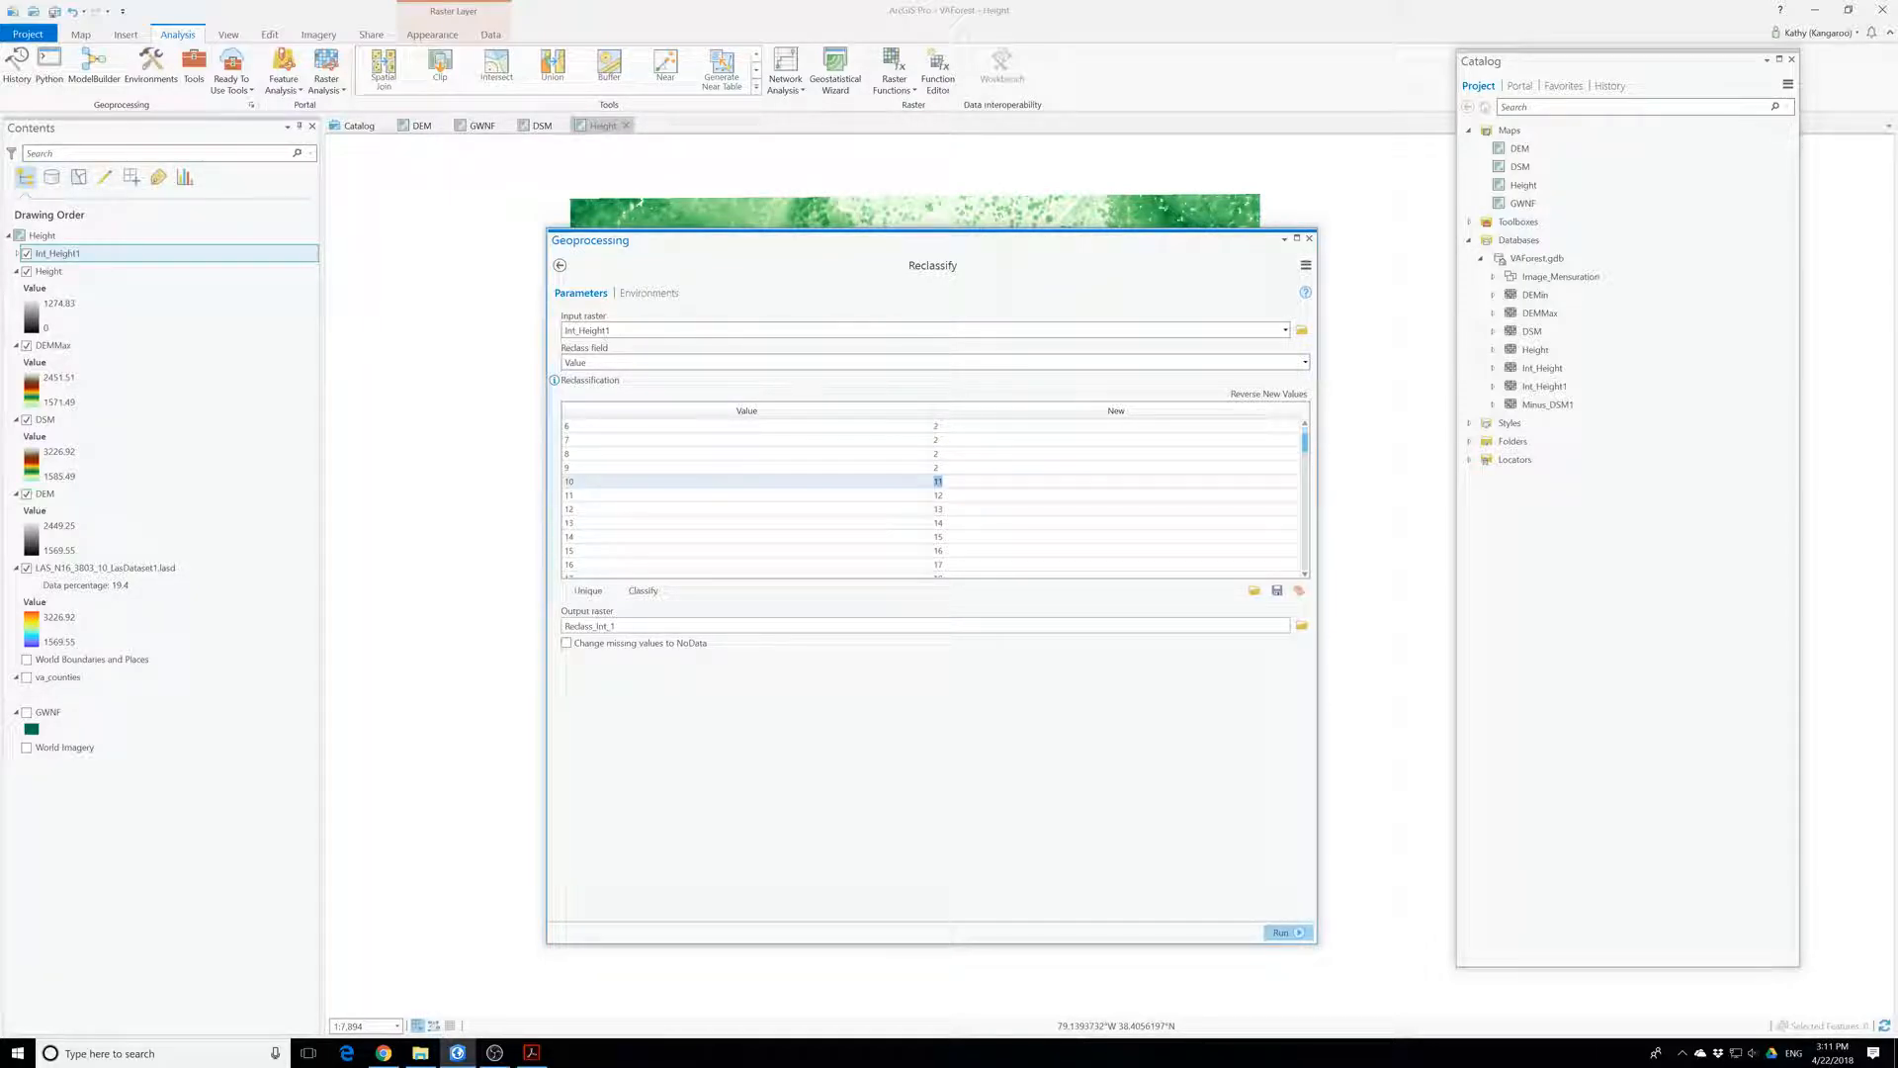
text(2)
click(944, 495)
text(2)
key(Return)
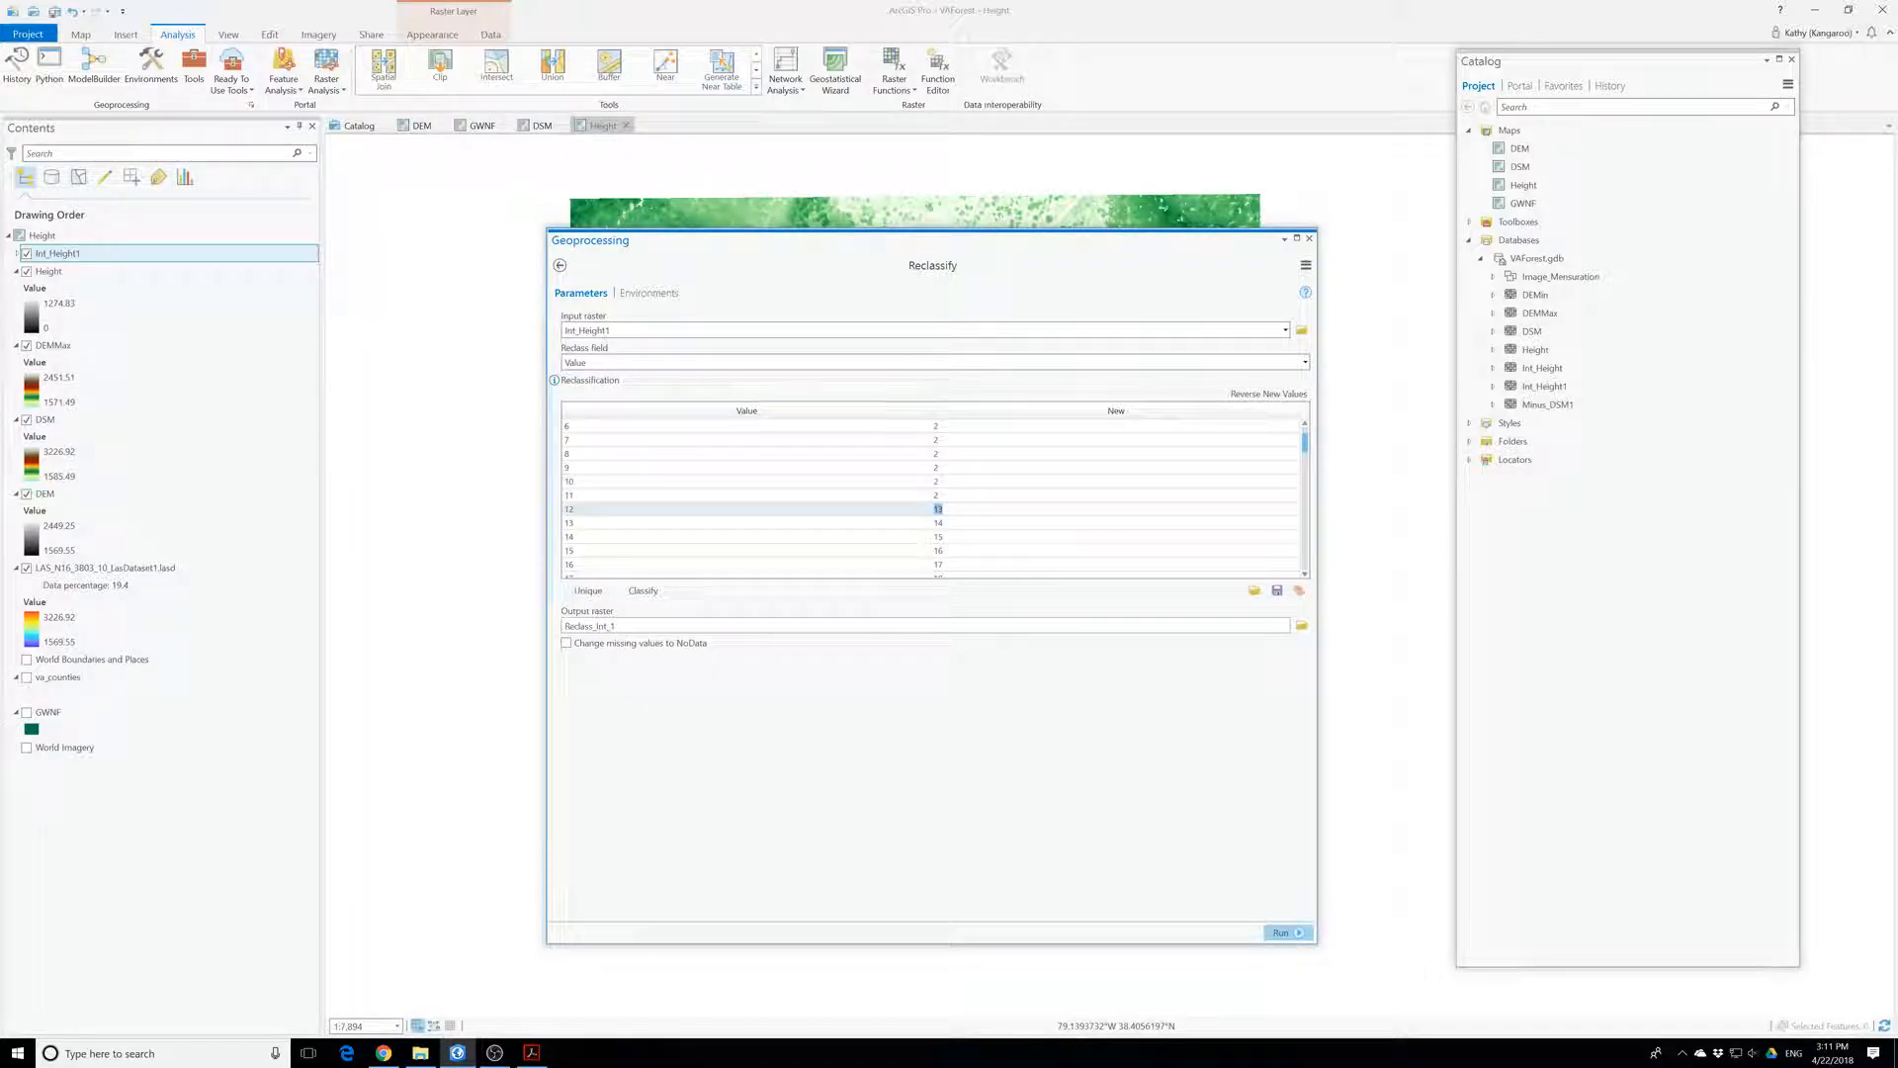
text(2)
key(Return)
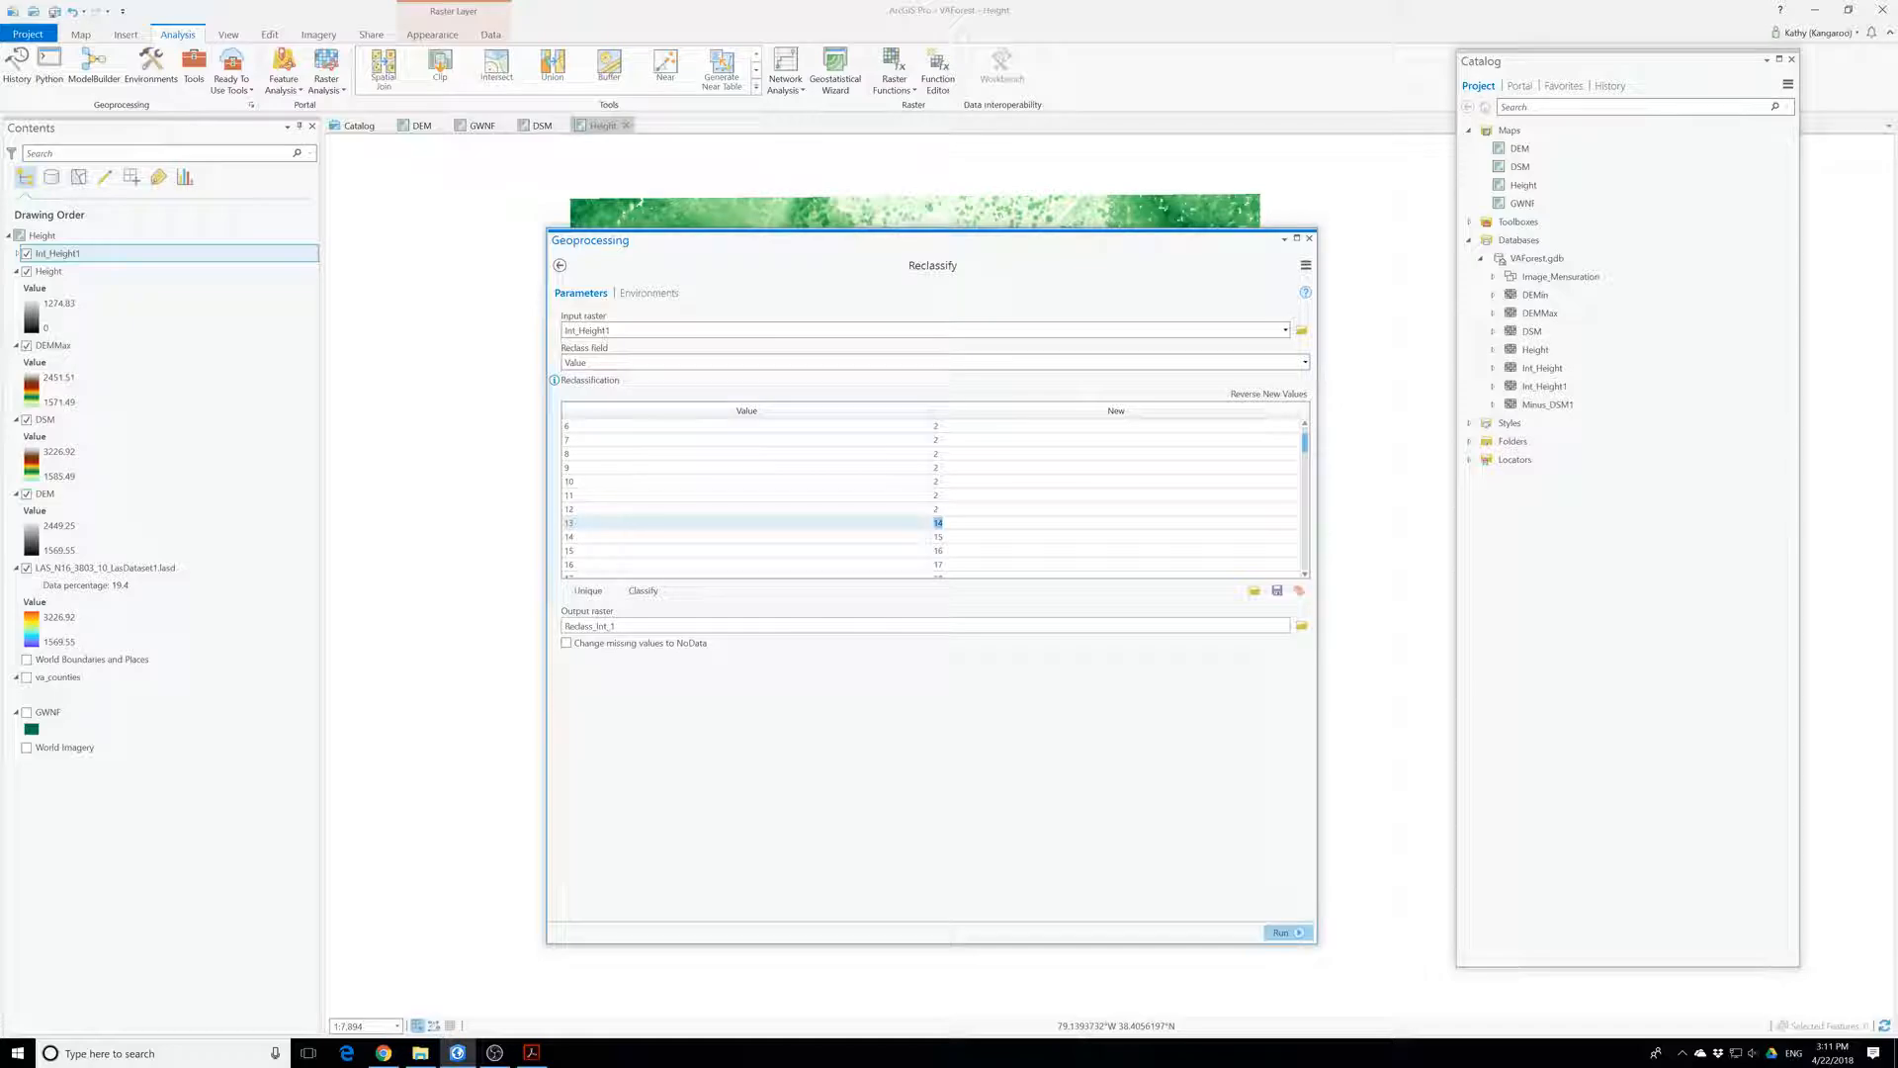
key(Return)
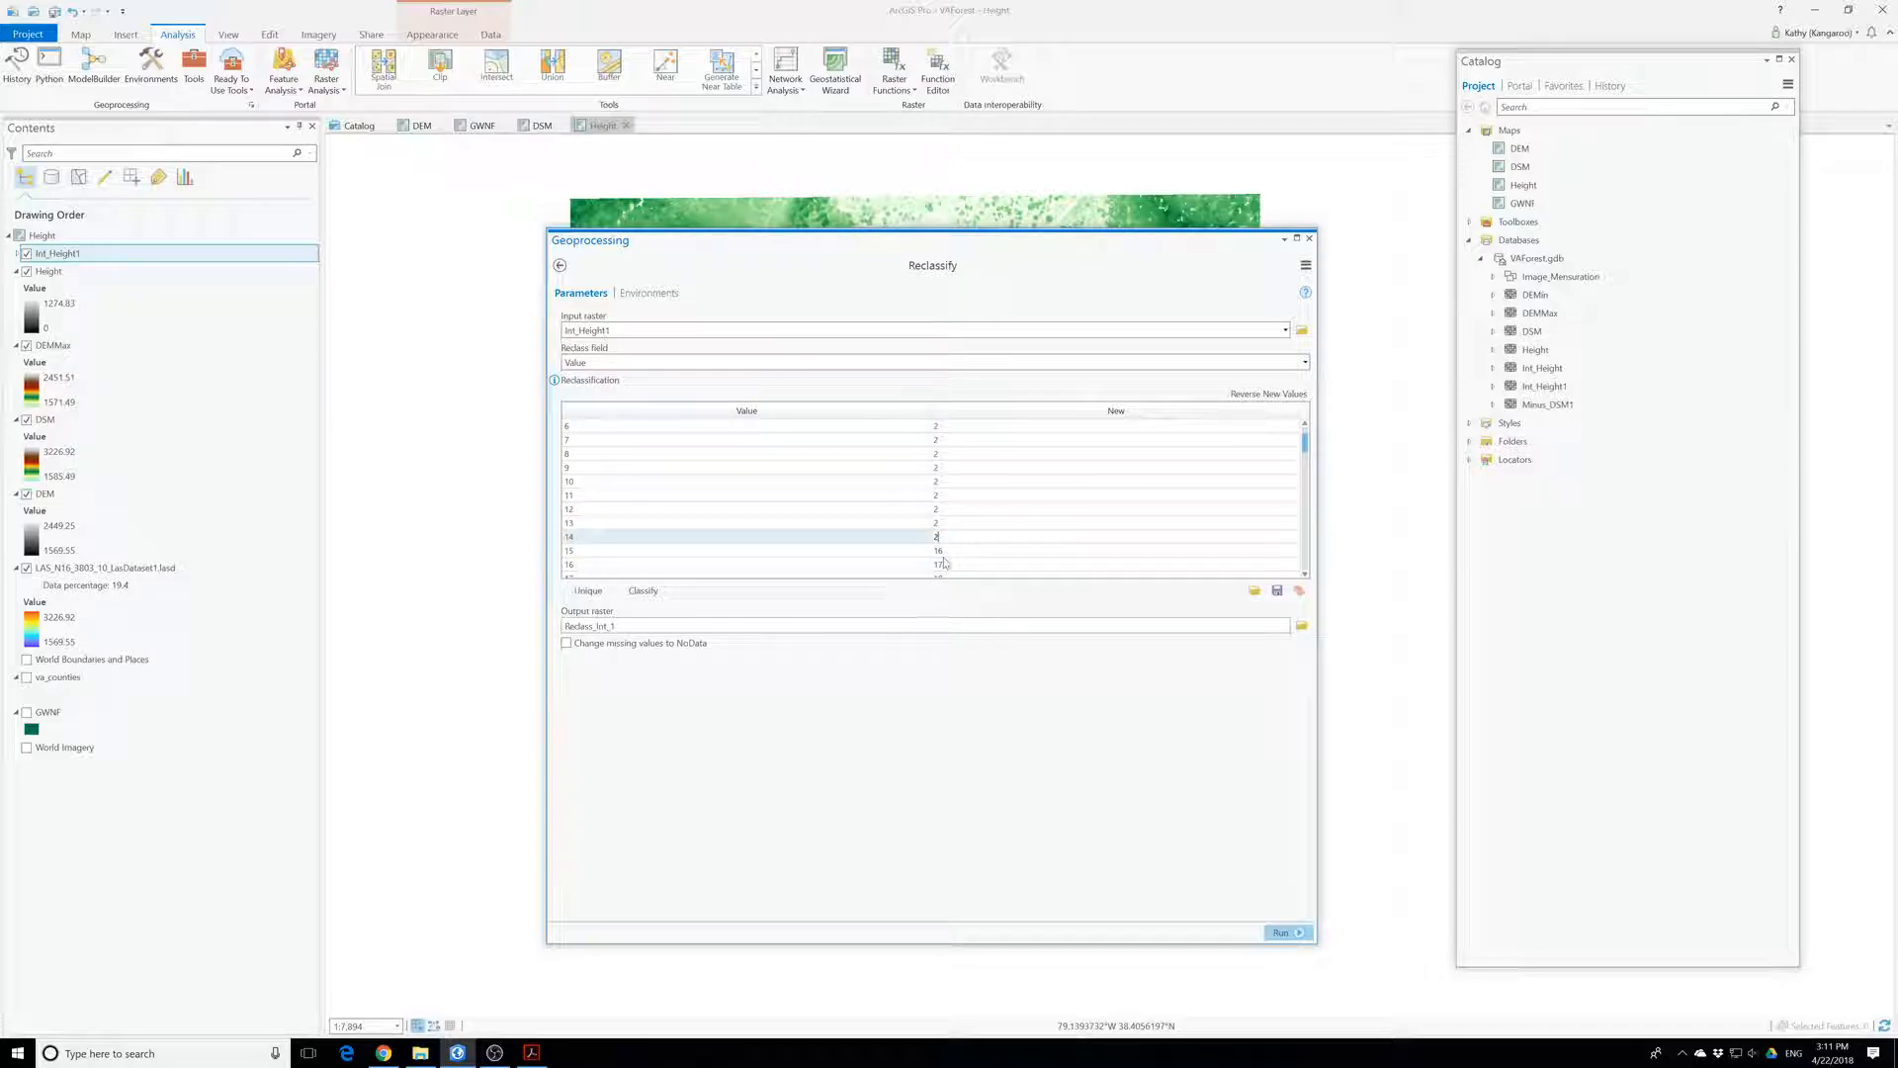
key(Return)
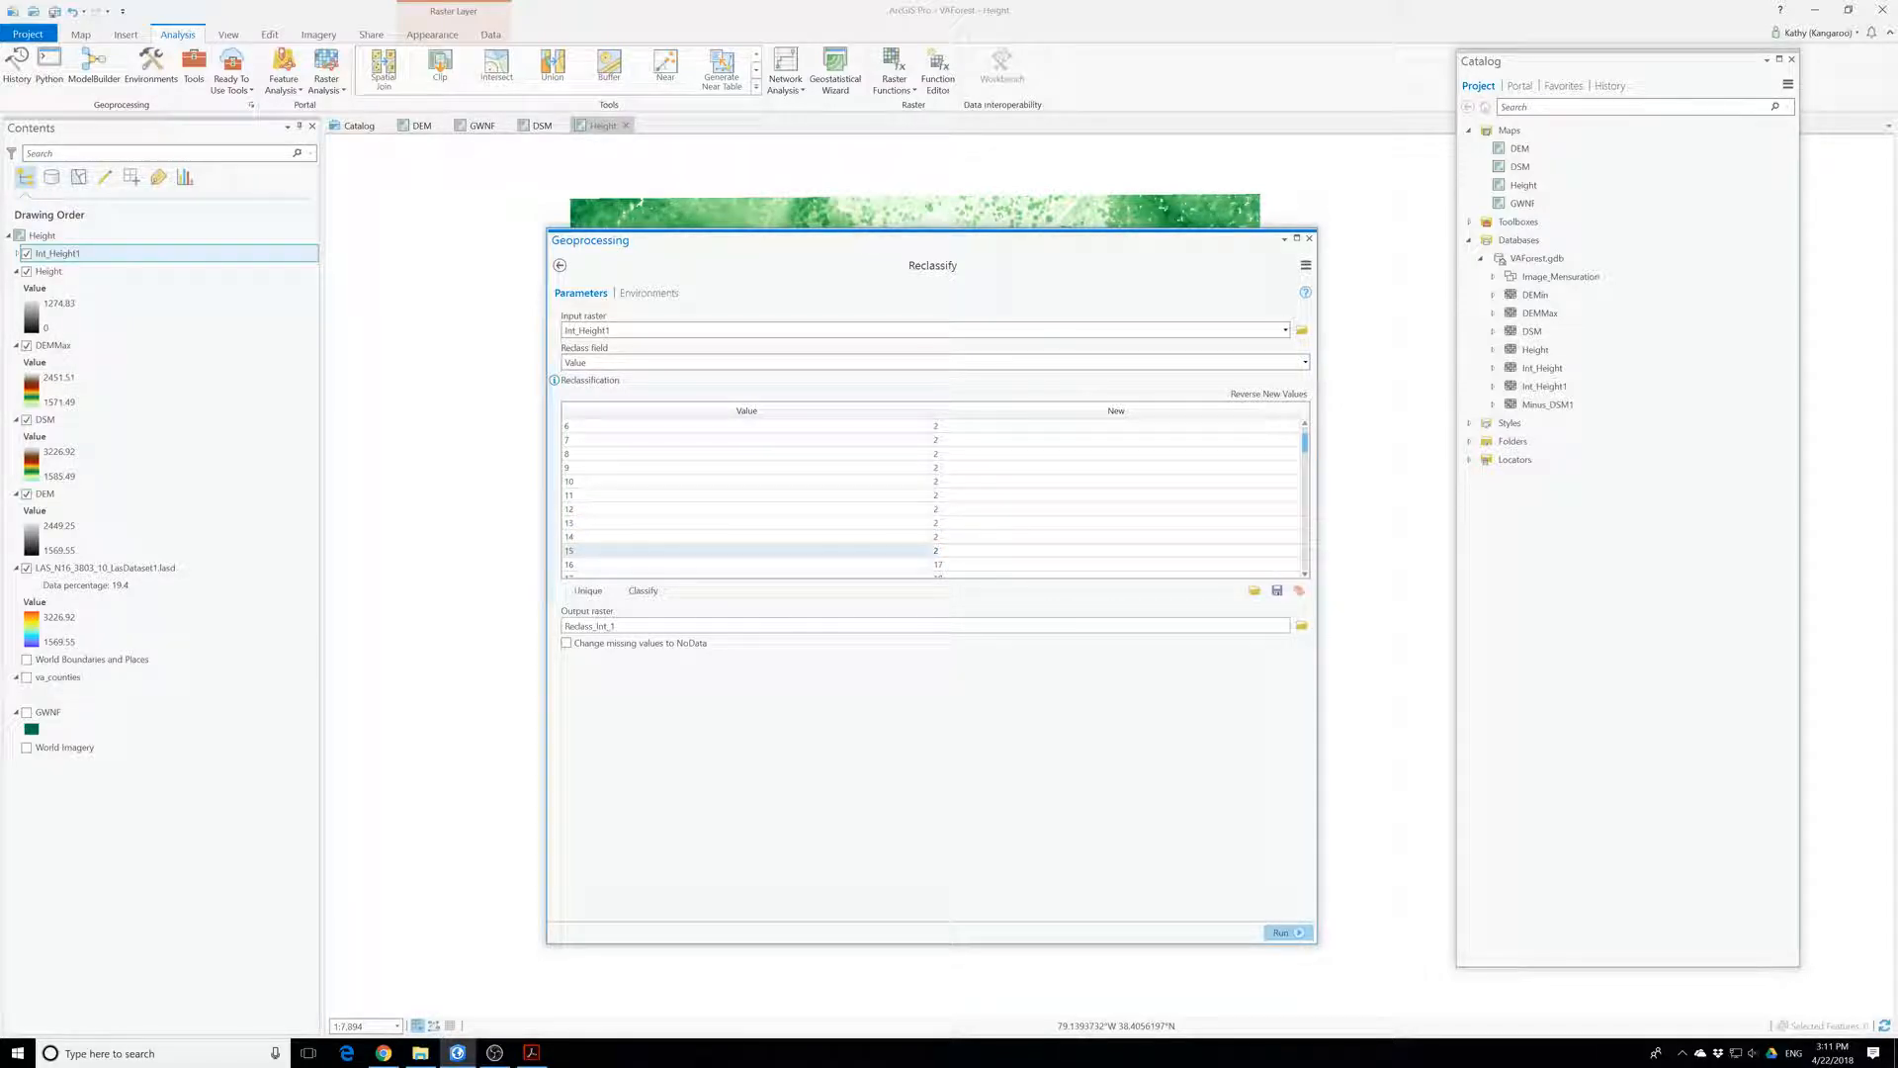
- Assign the new value 3 to each of the height values 16 through 25 in the reclassification table
scroll(927, 485, down, 3)
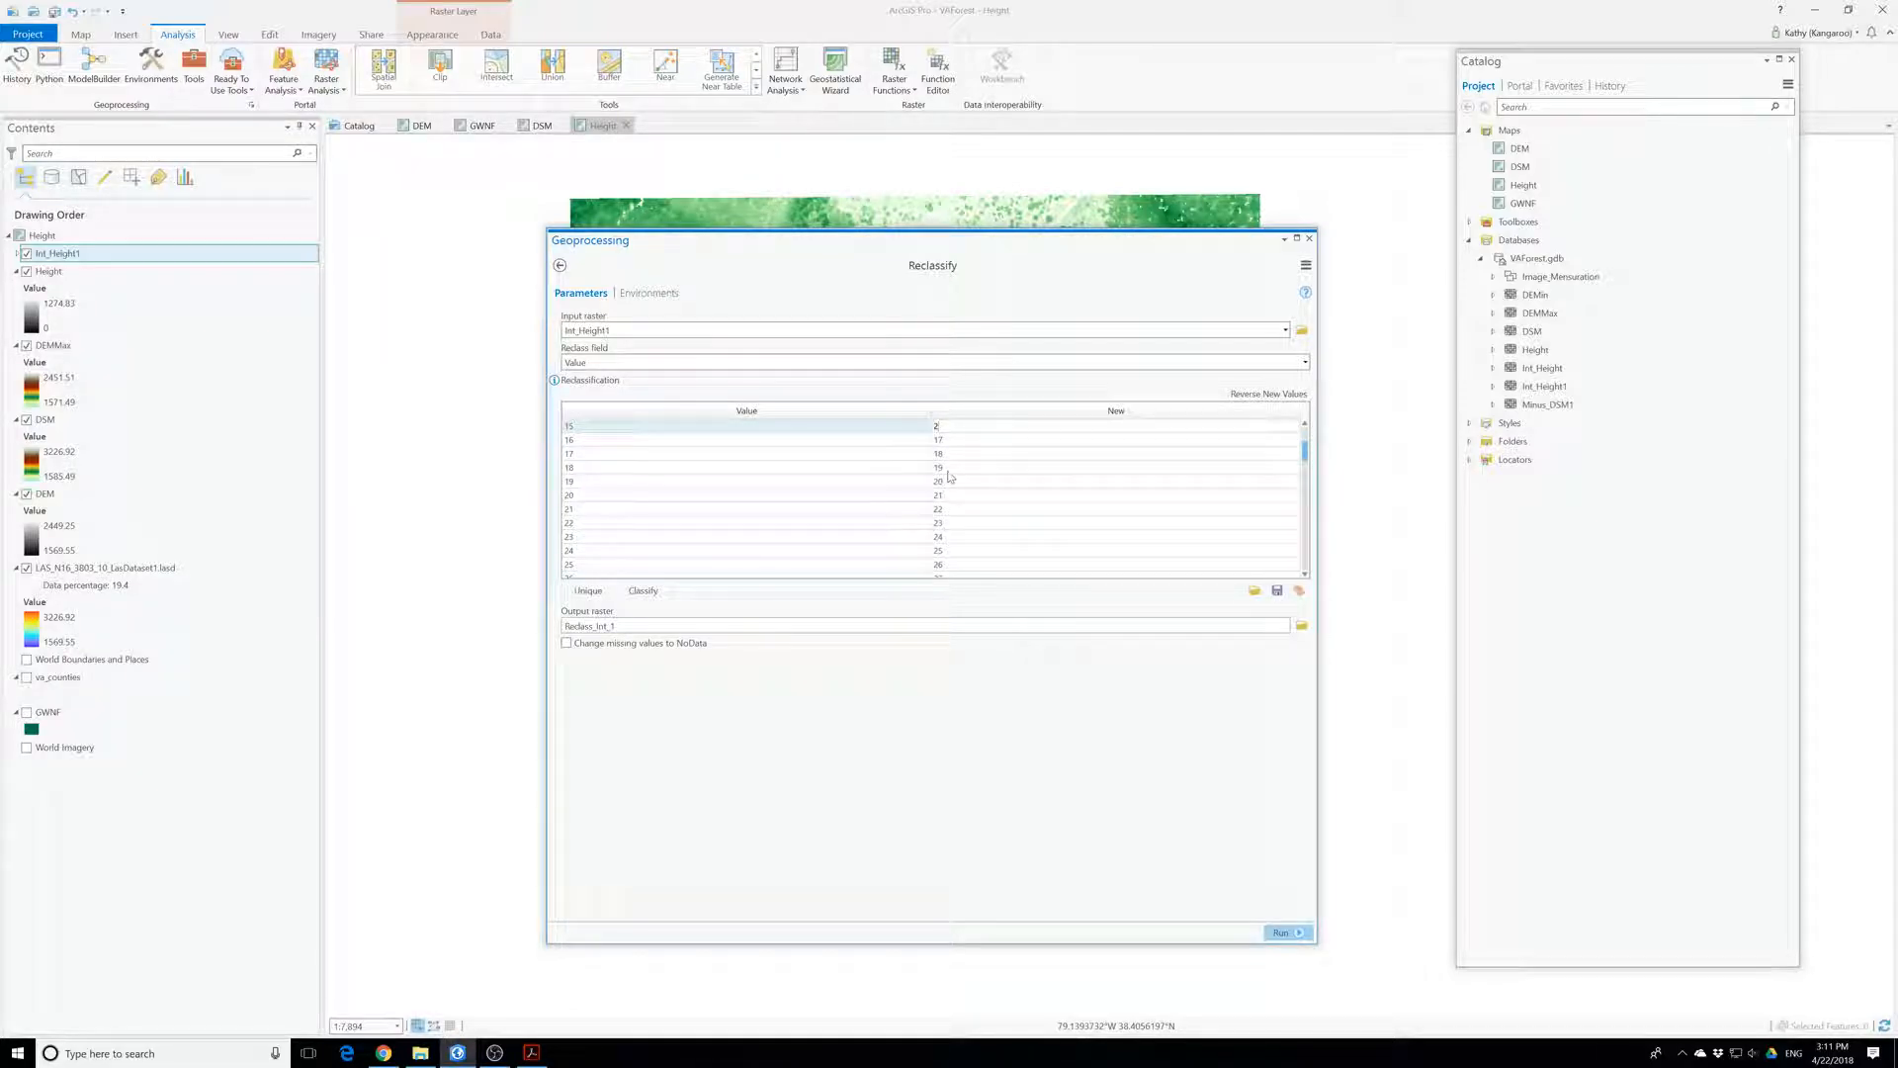
key(Tab)
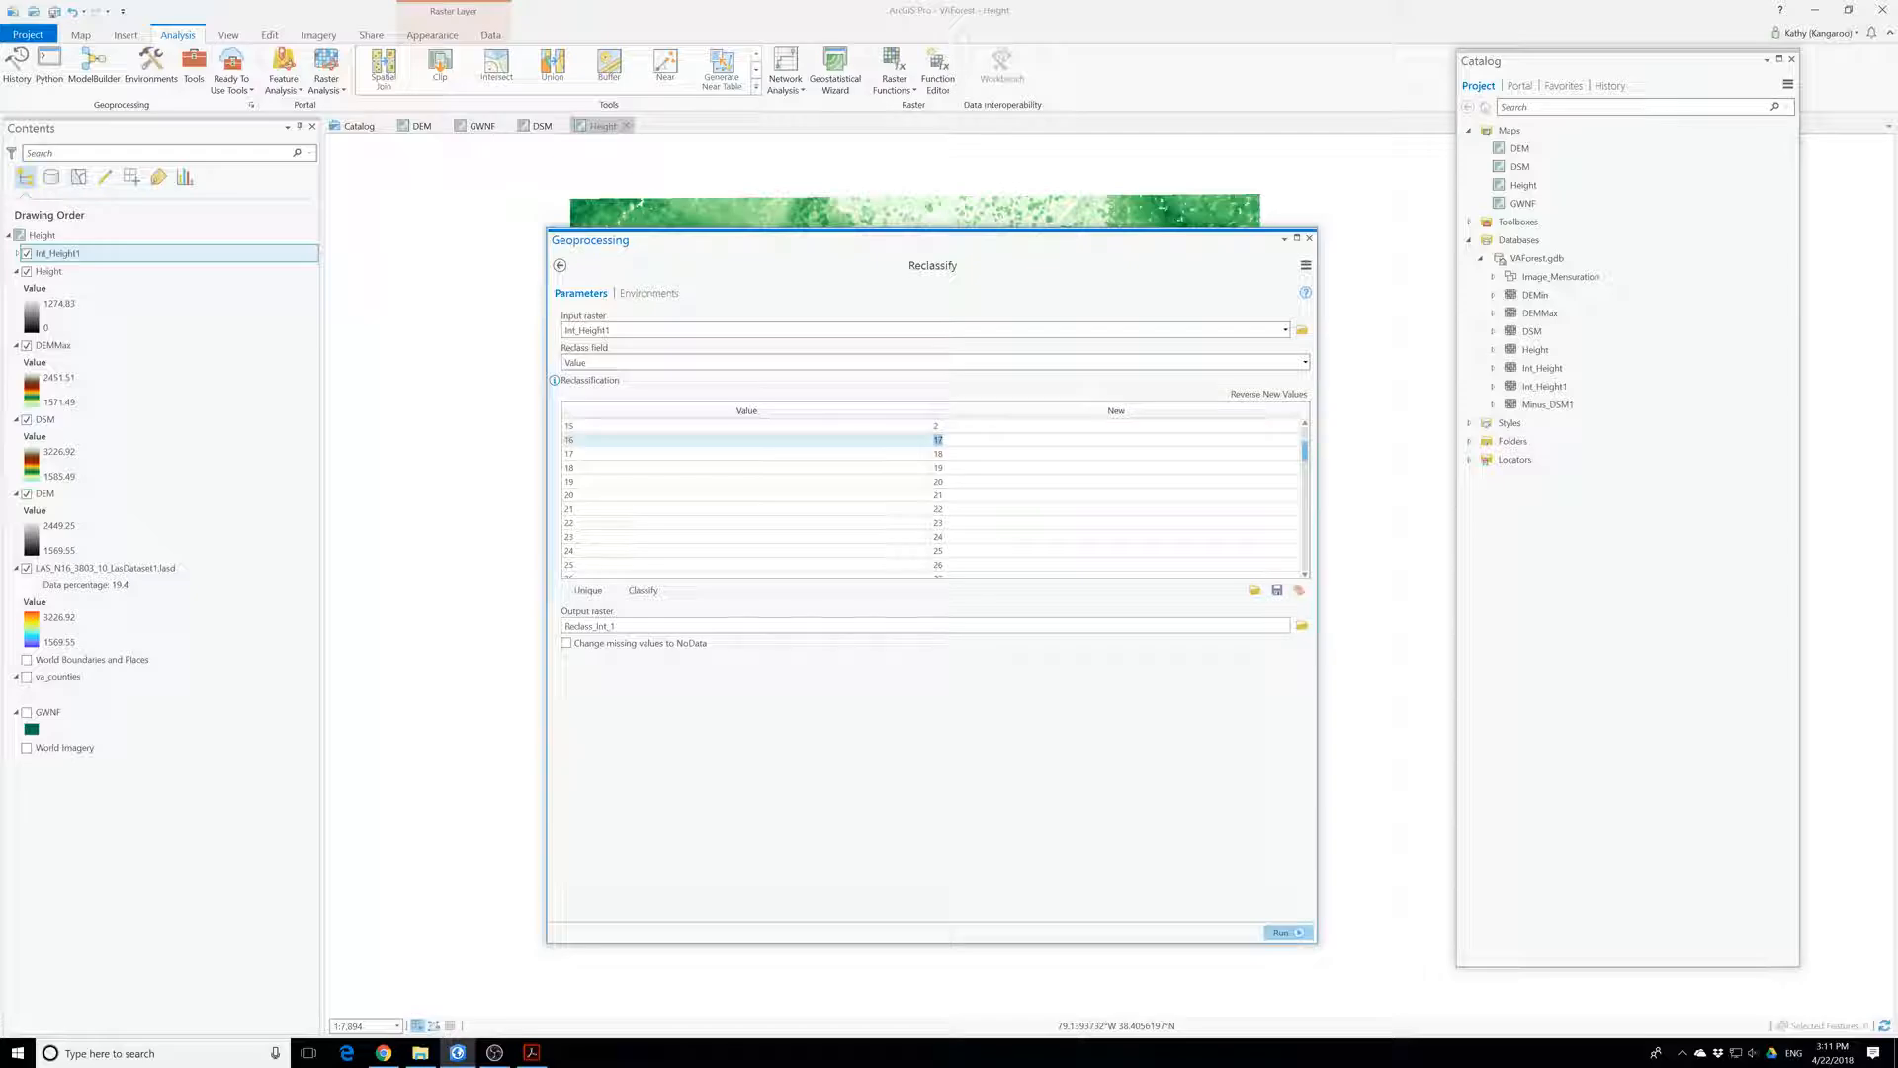
text(3)
key(Tab)
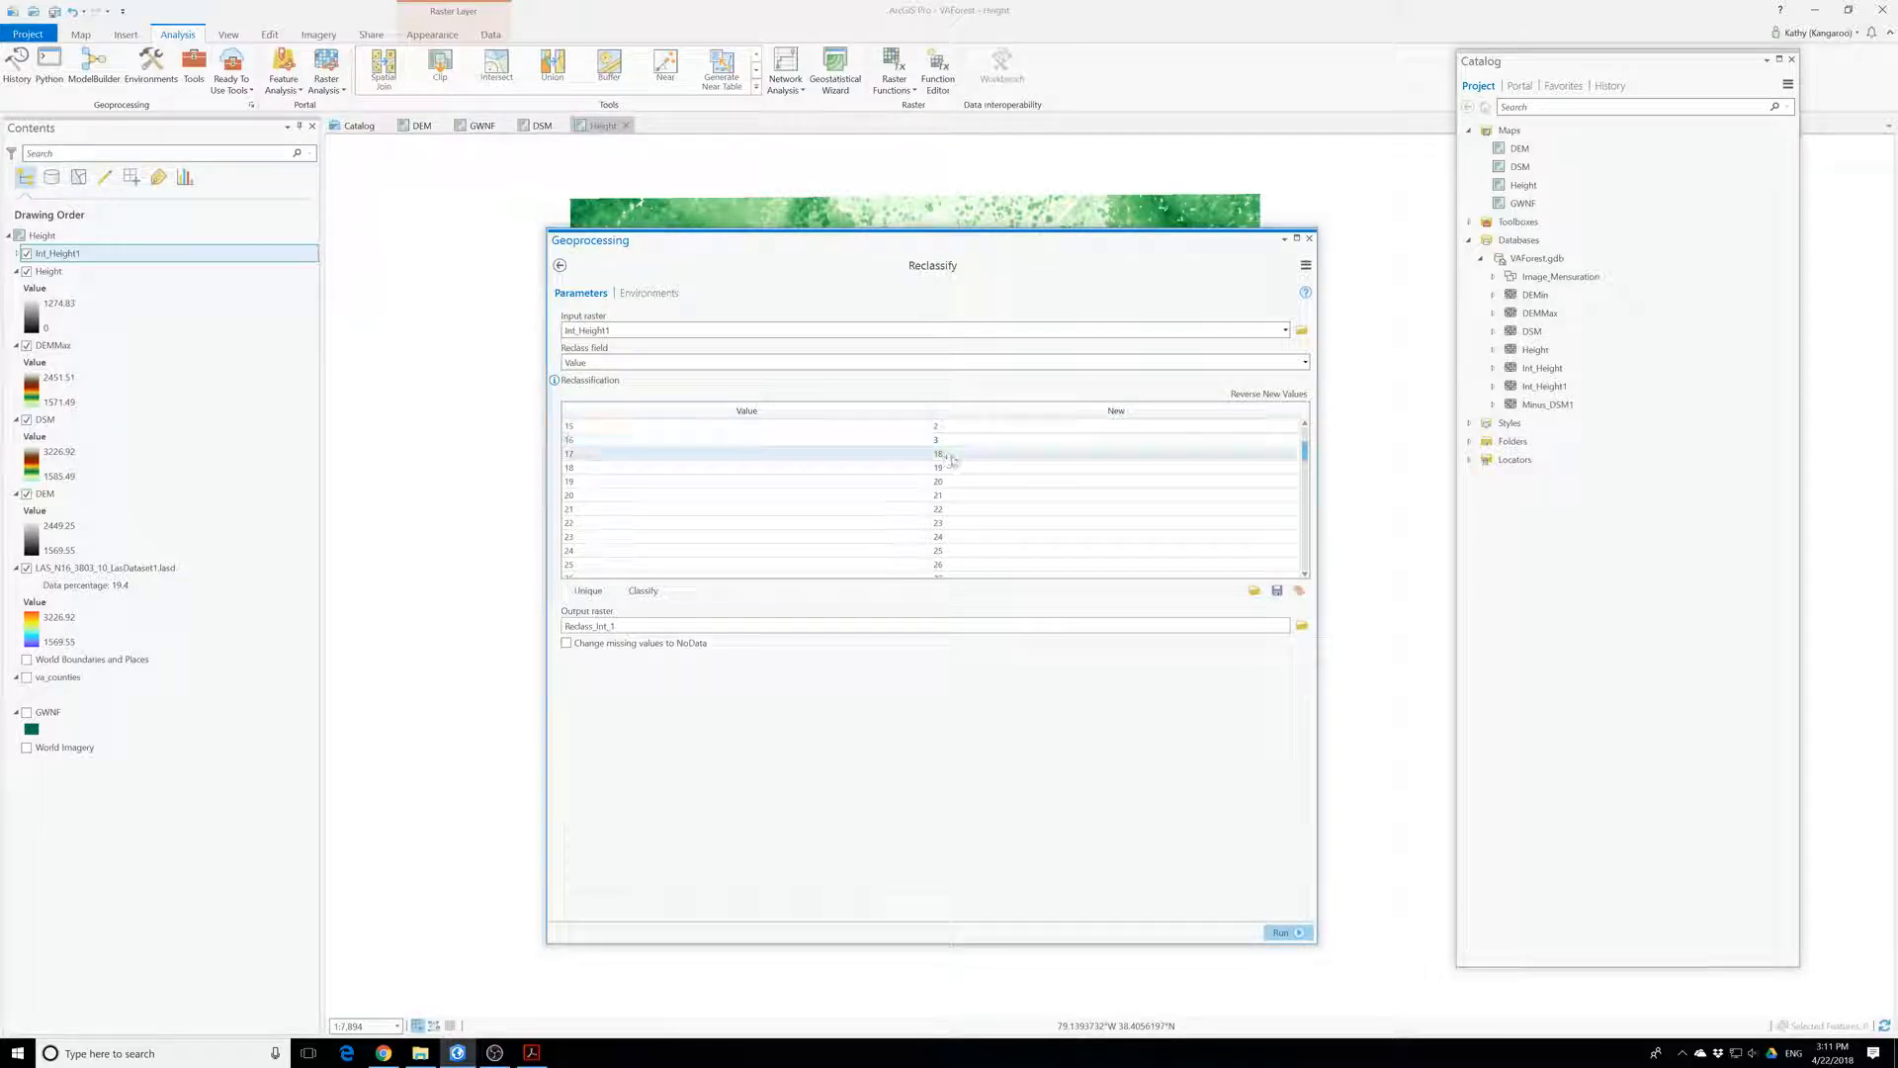
text(3)
key(Tab)
text(3)
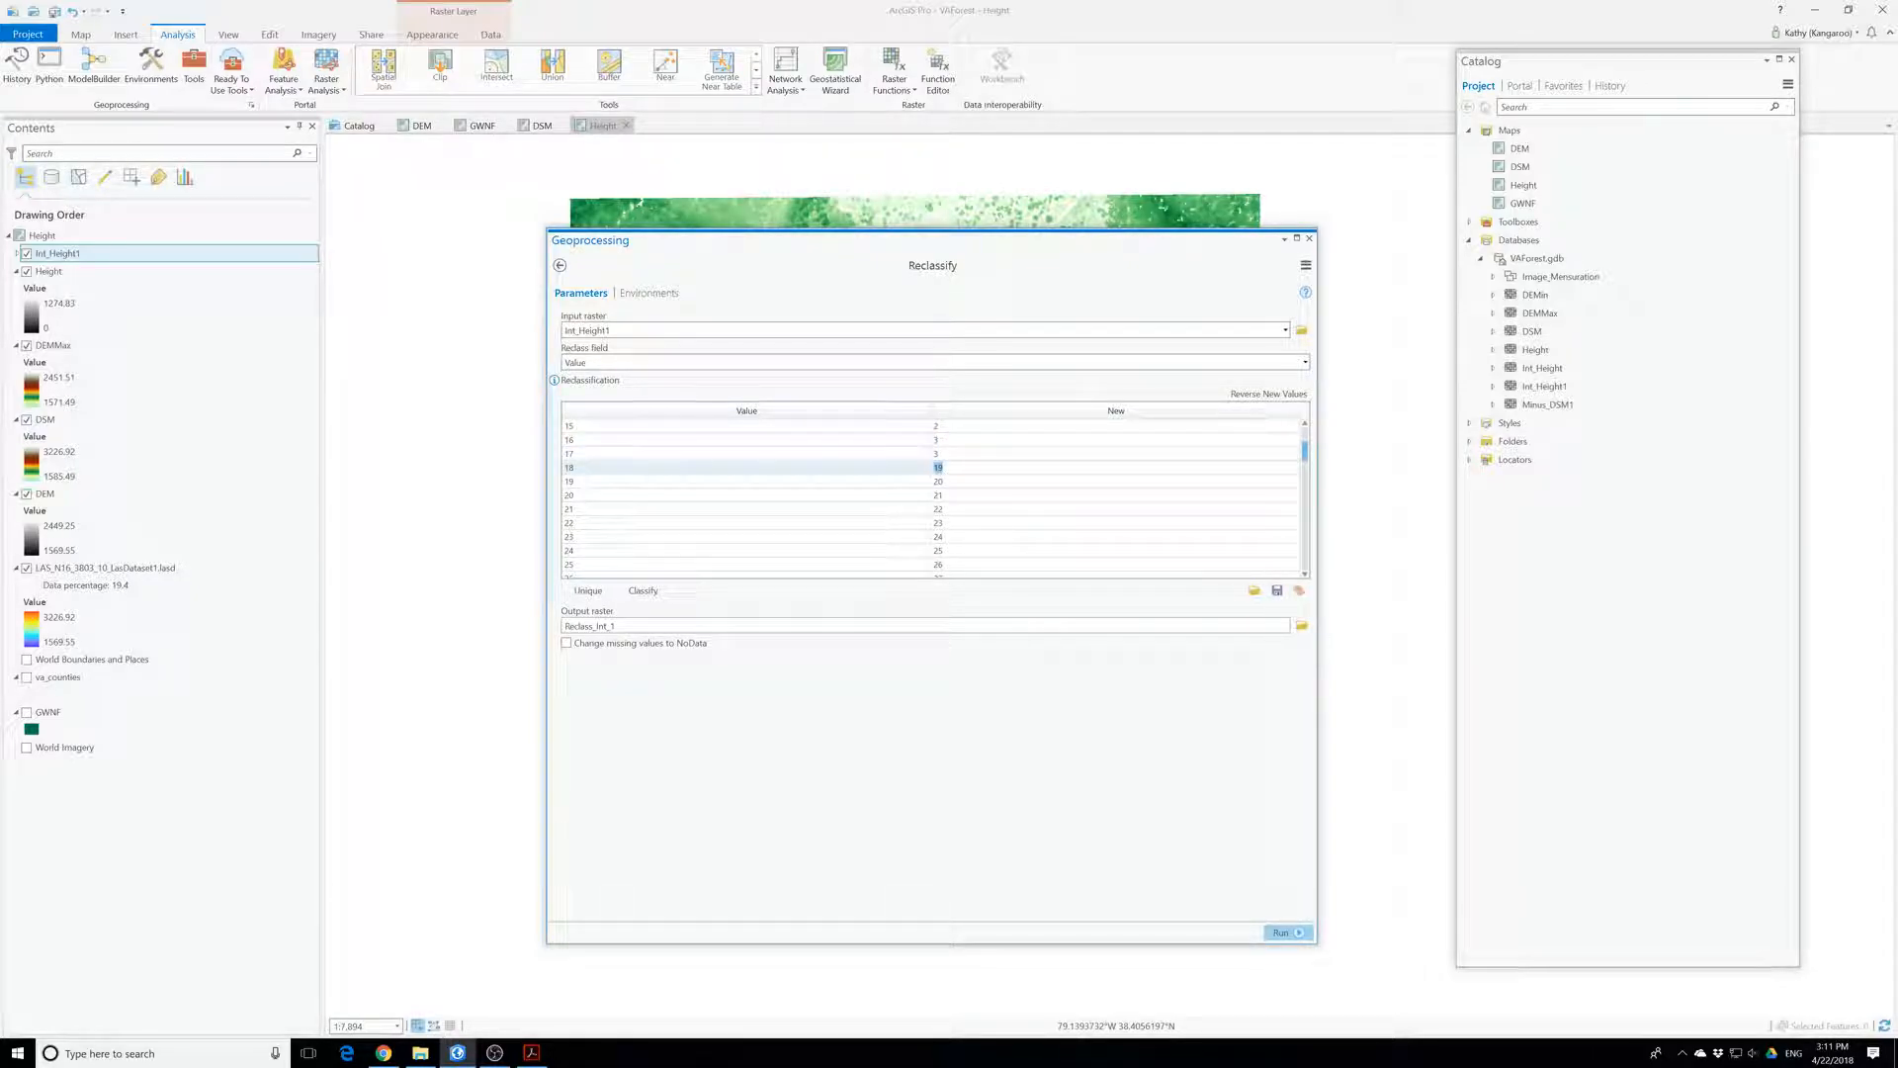
key(Tab)
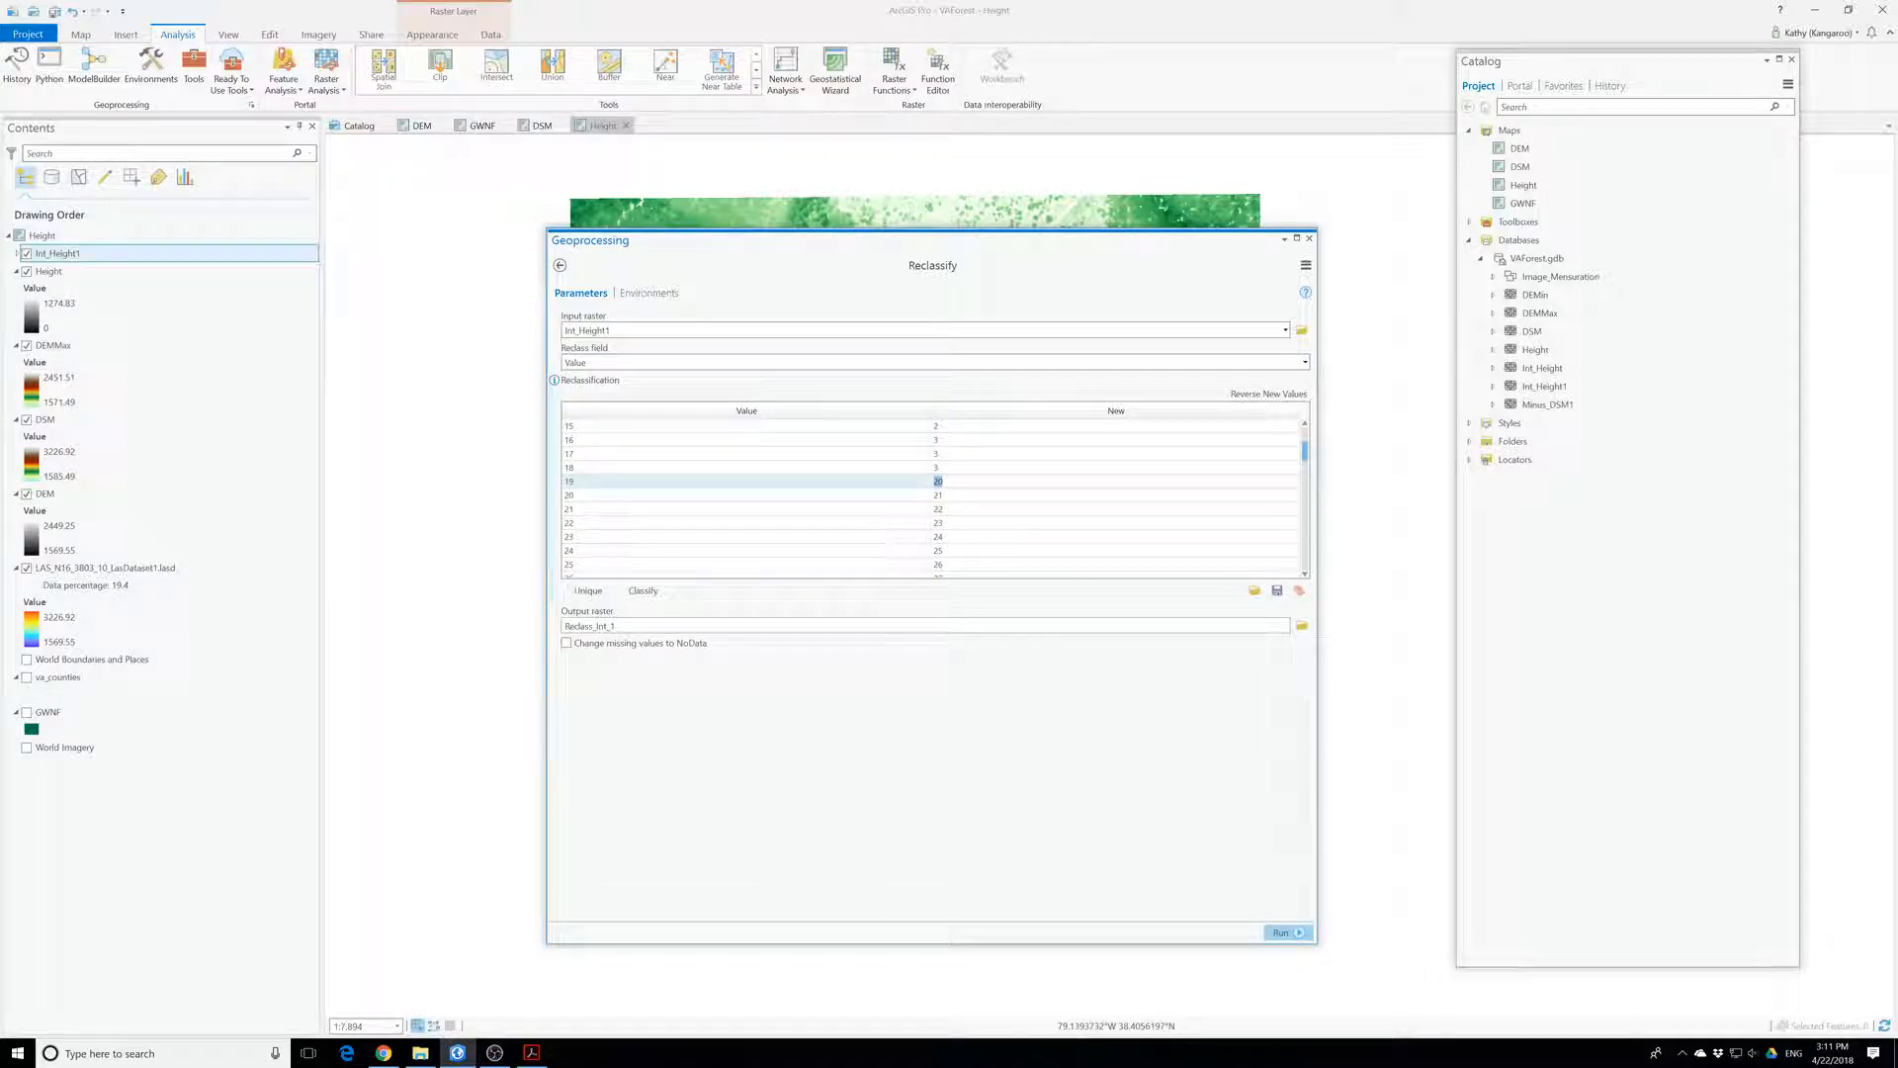
text(3)
key(Tab)
text(3)
key(Tab)
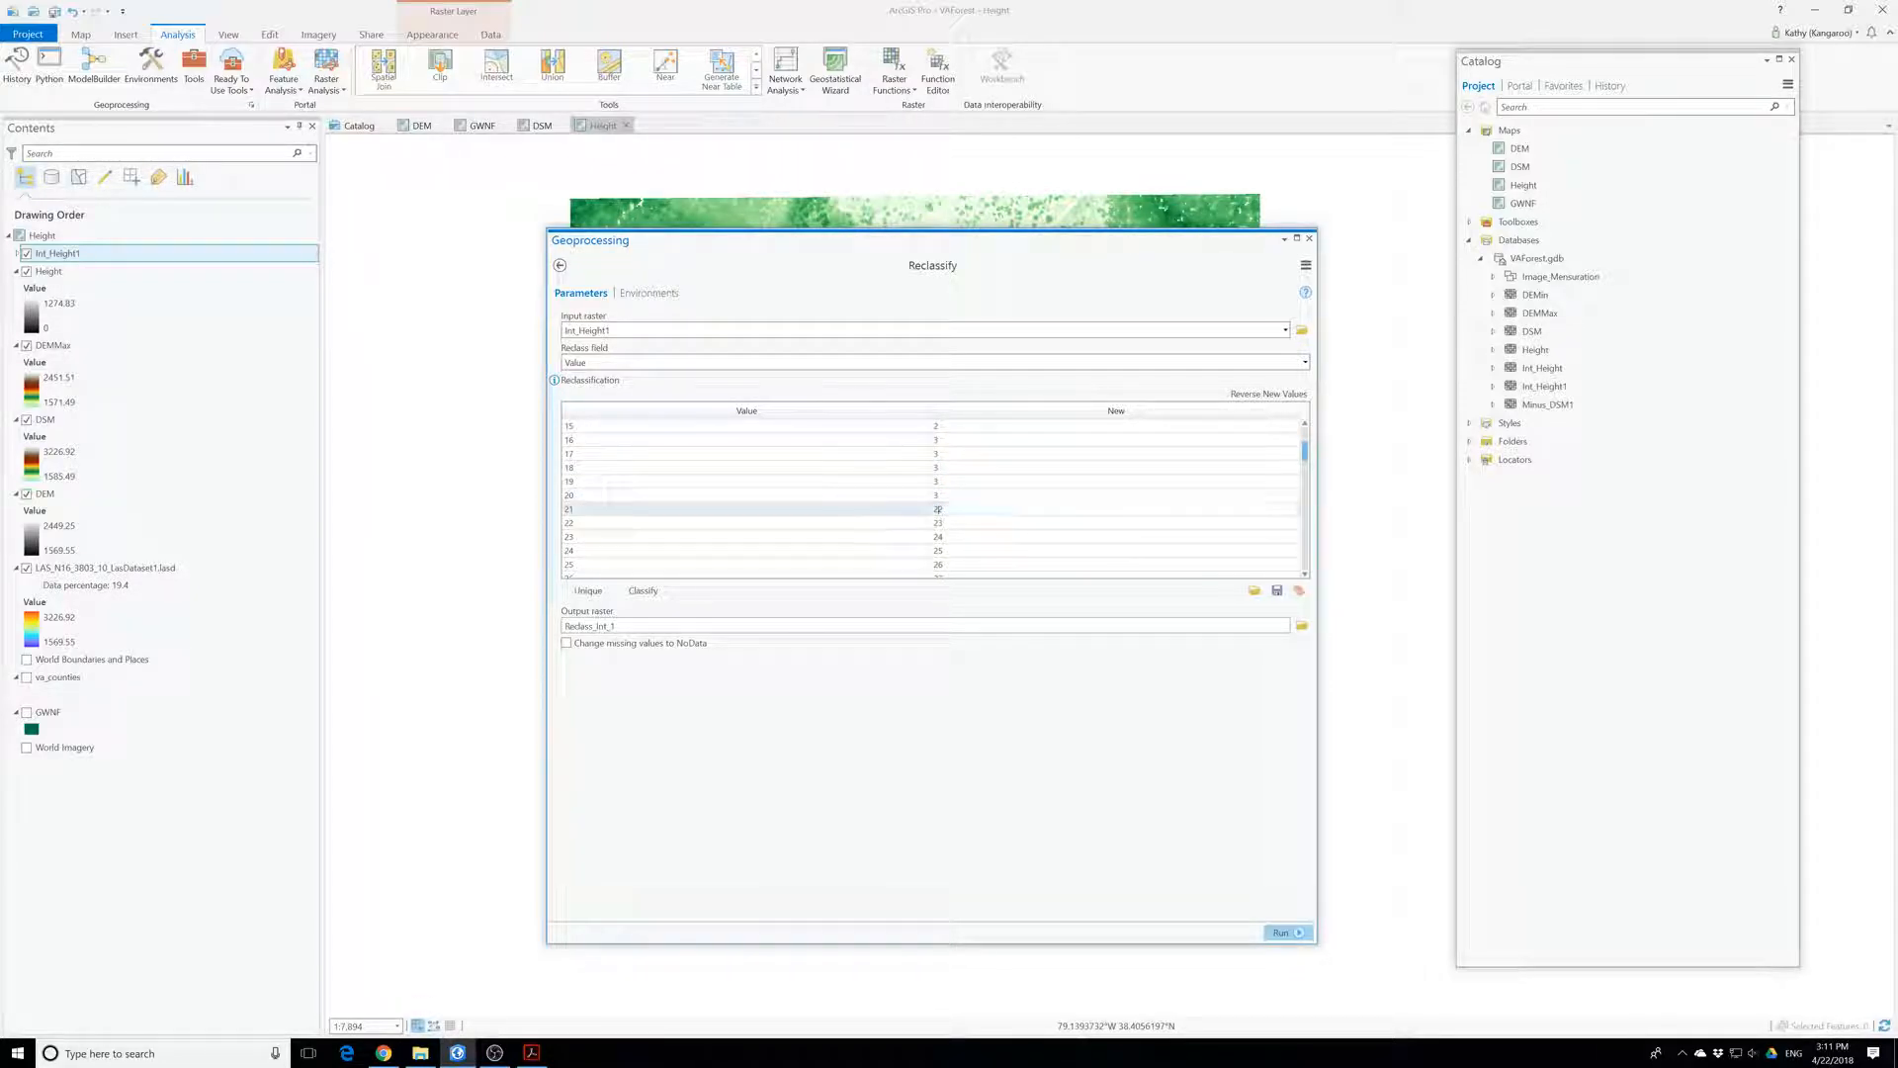
click(938, 526)
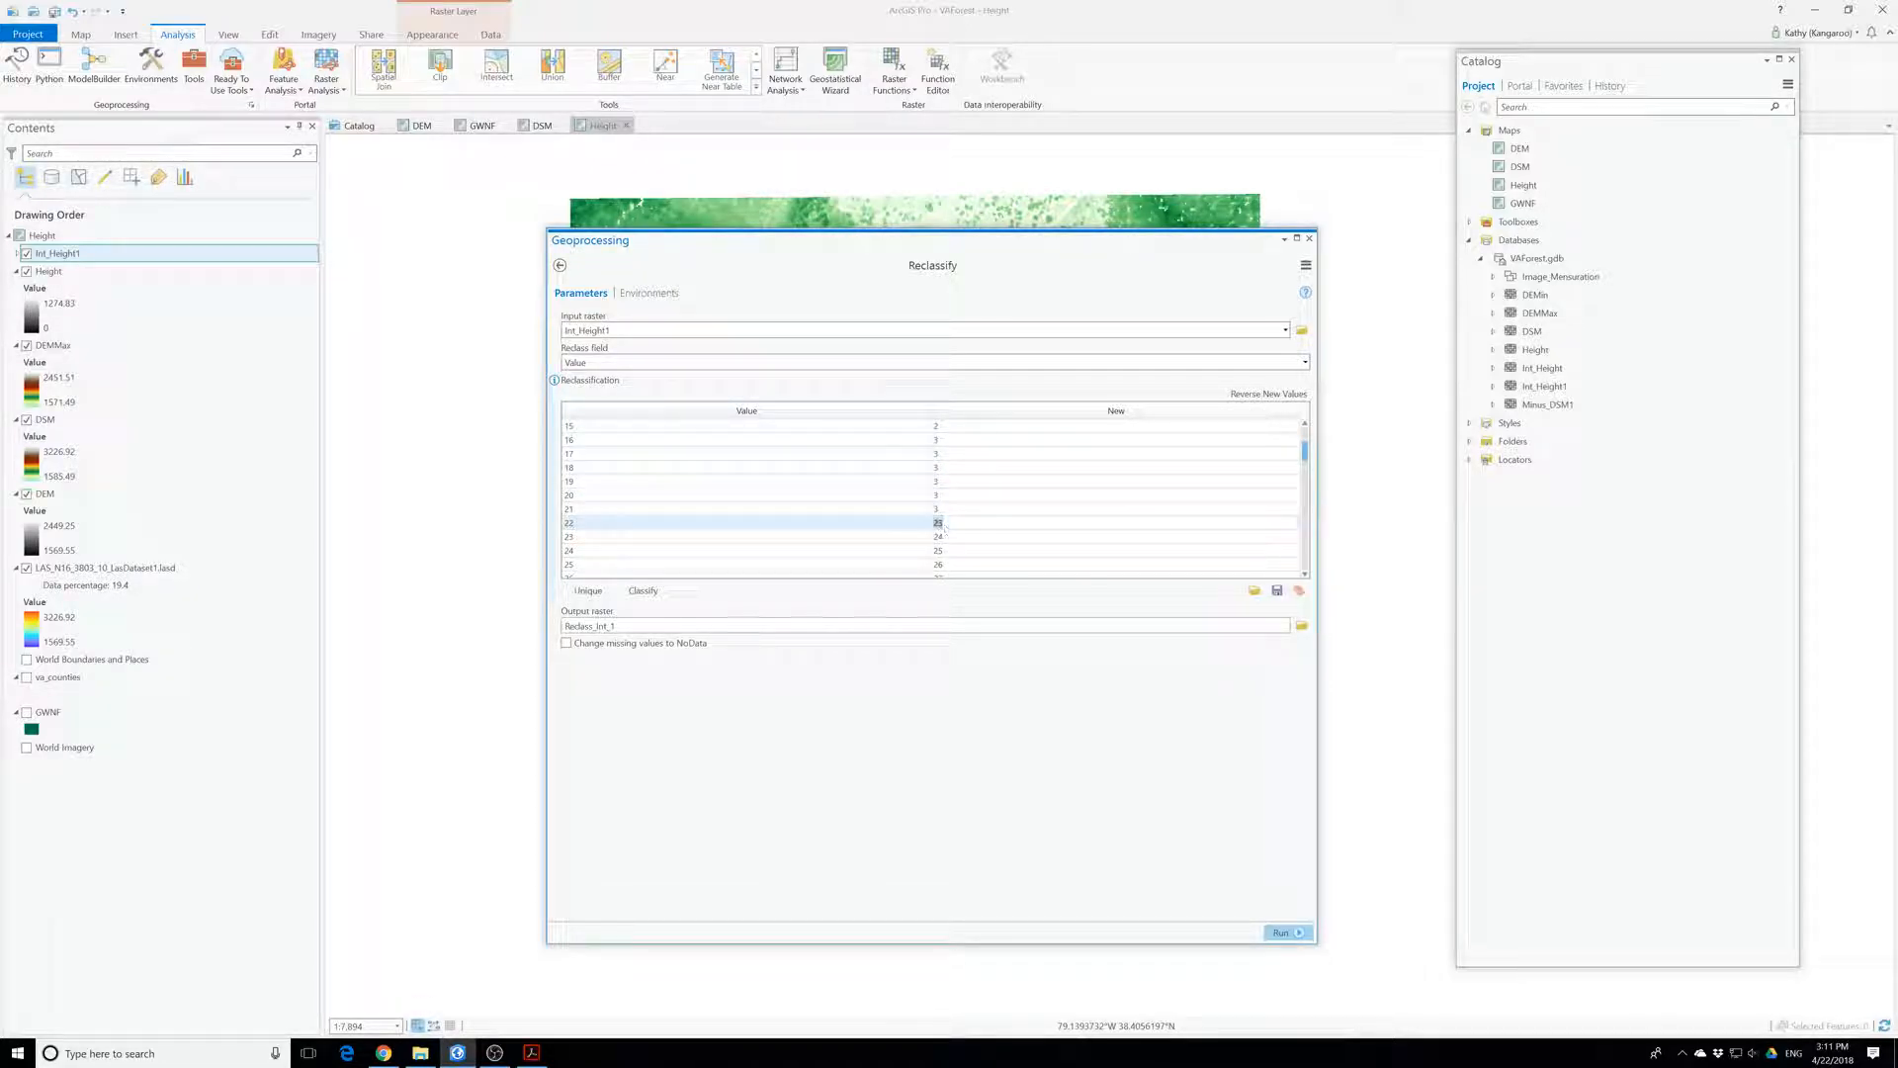
text(3)
click(944, 542)
click(938, 537)
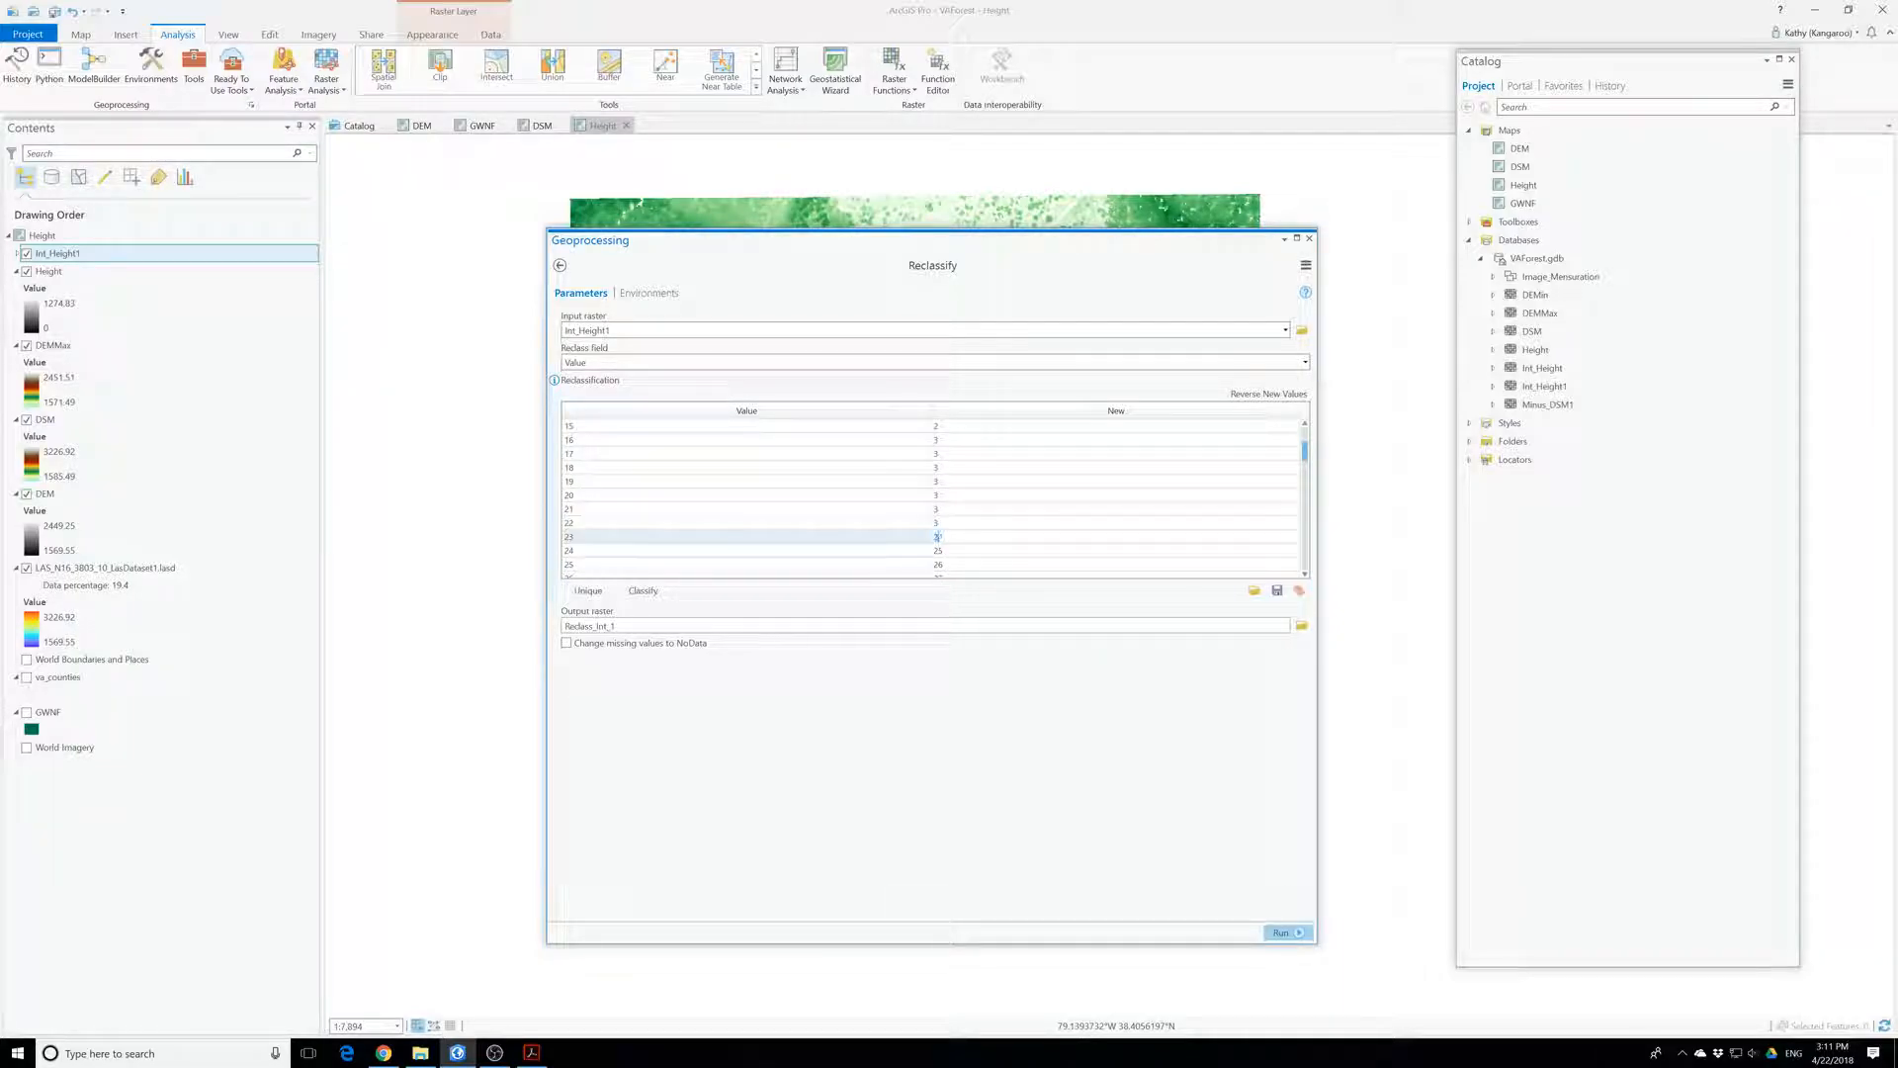
click(938, 550)
text(3)
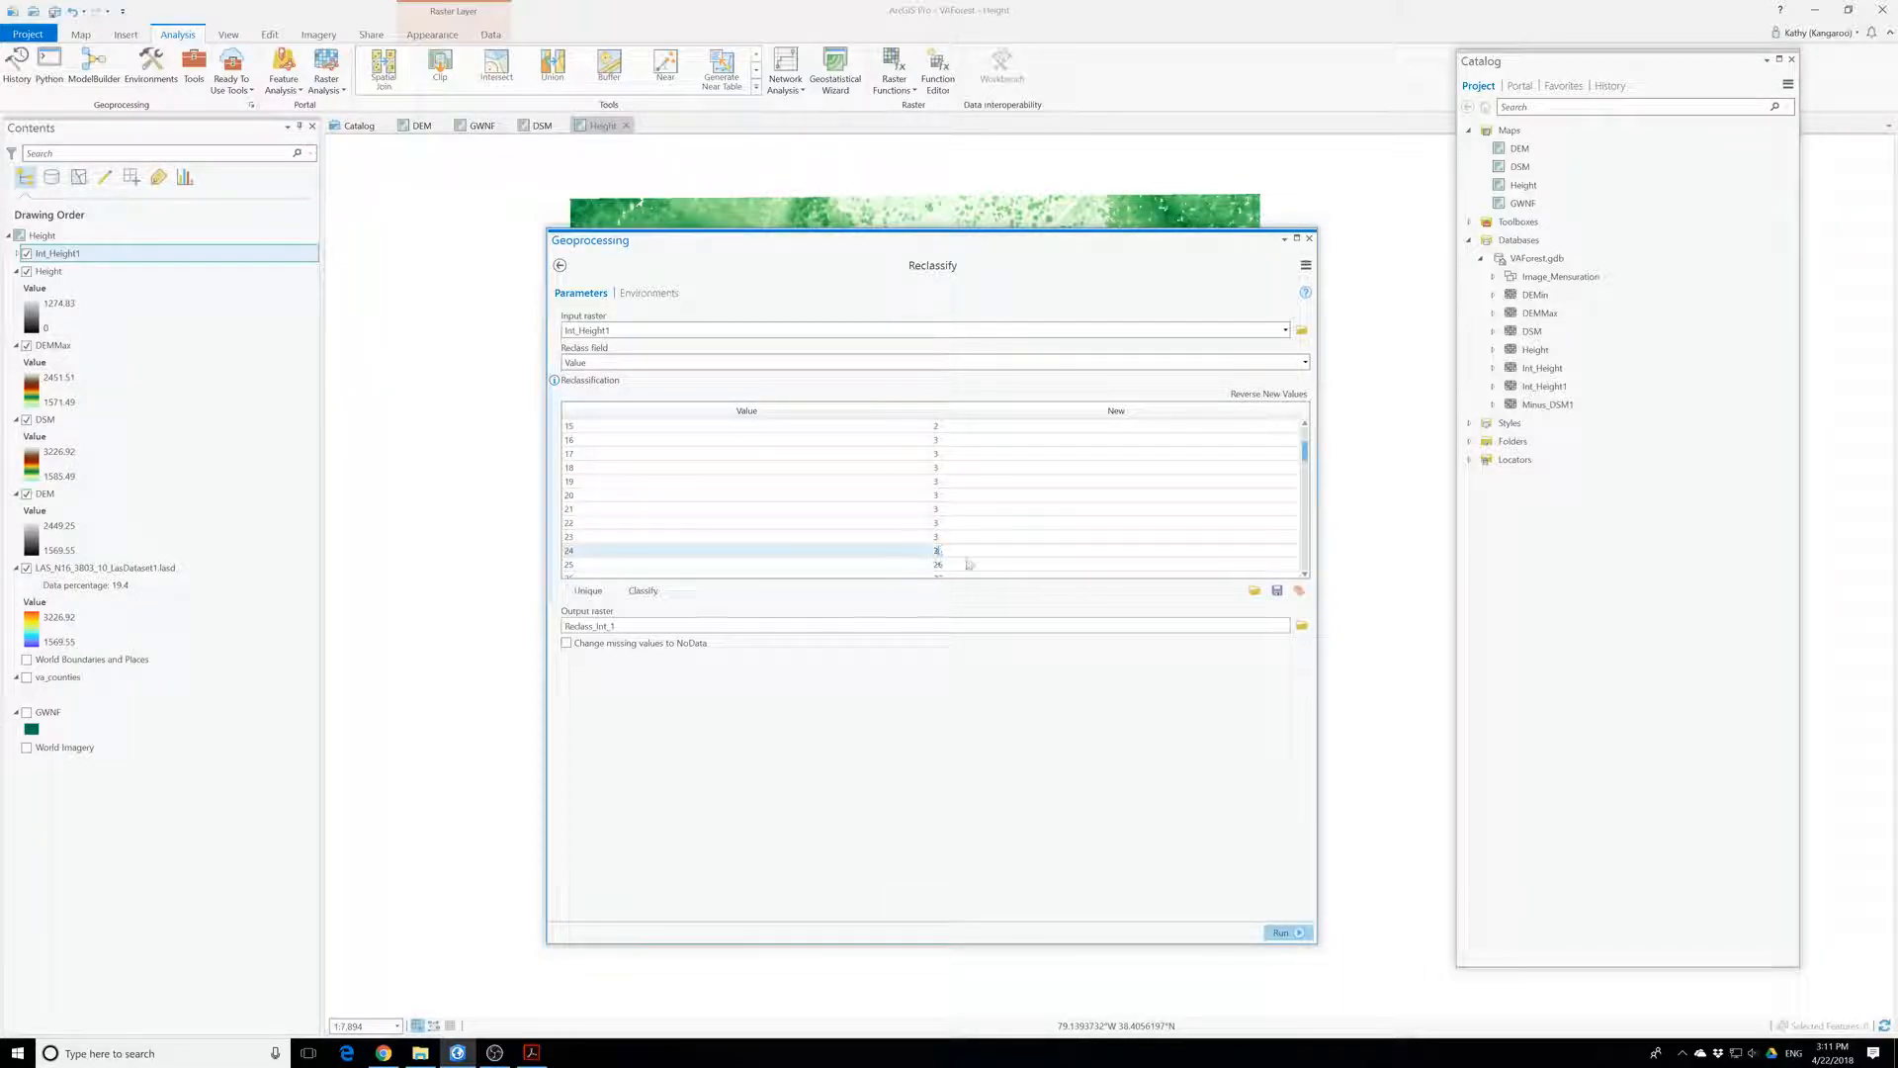
click(938, 564)
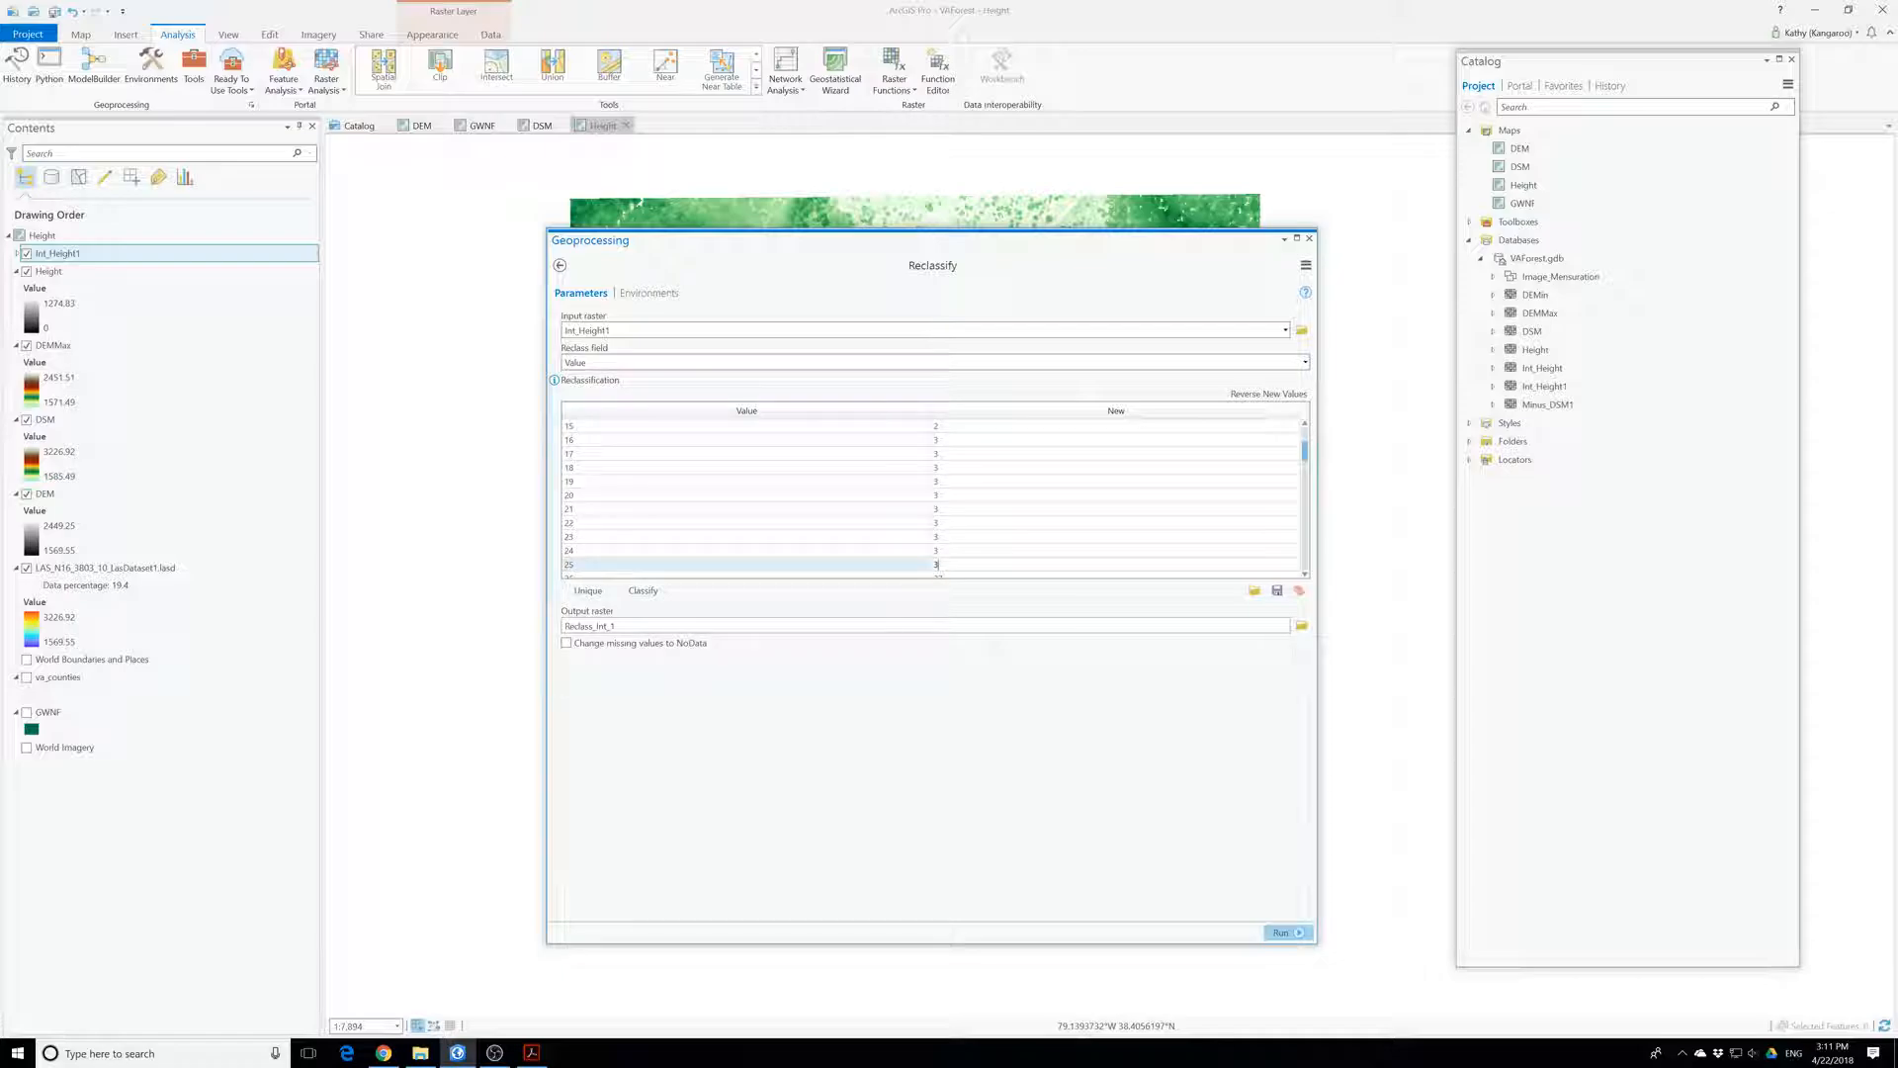
text(3)
- Assign the new value 4 to each of the height values 26 through 29 in the reclassification table
scroll(954, 580, down, 1)
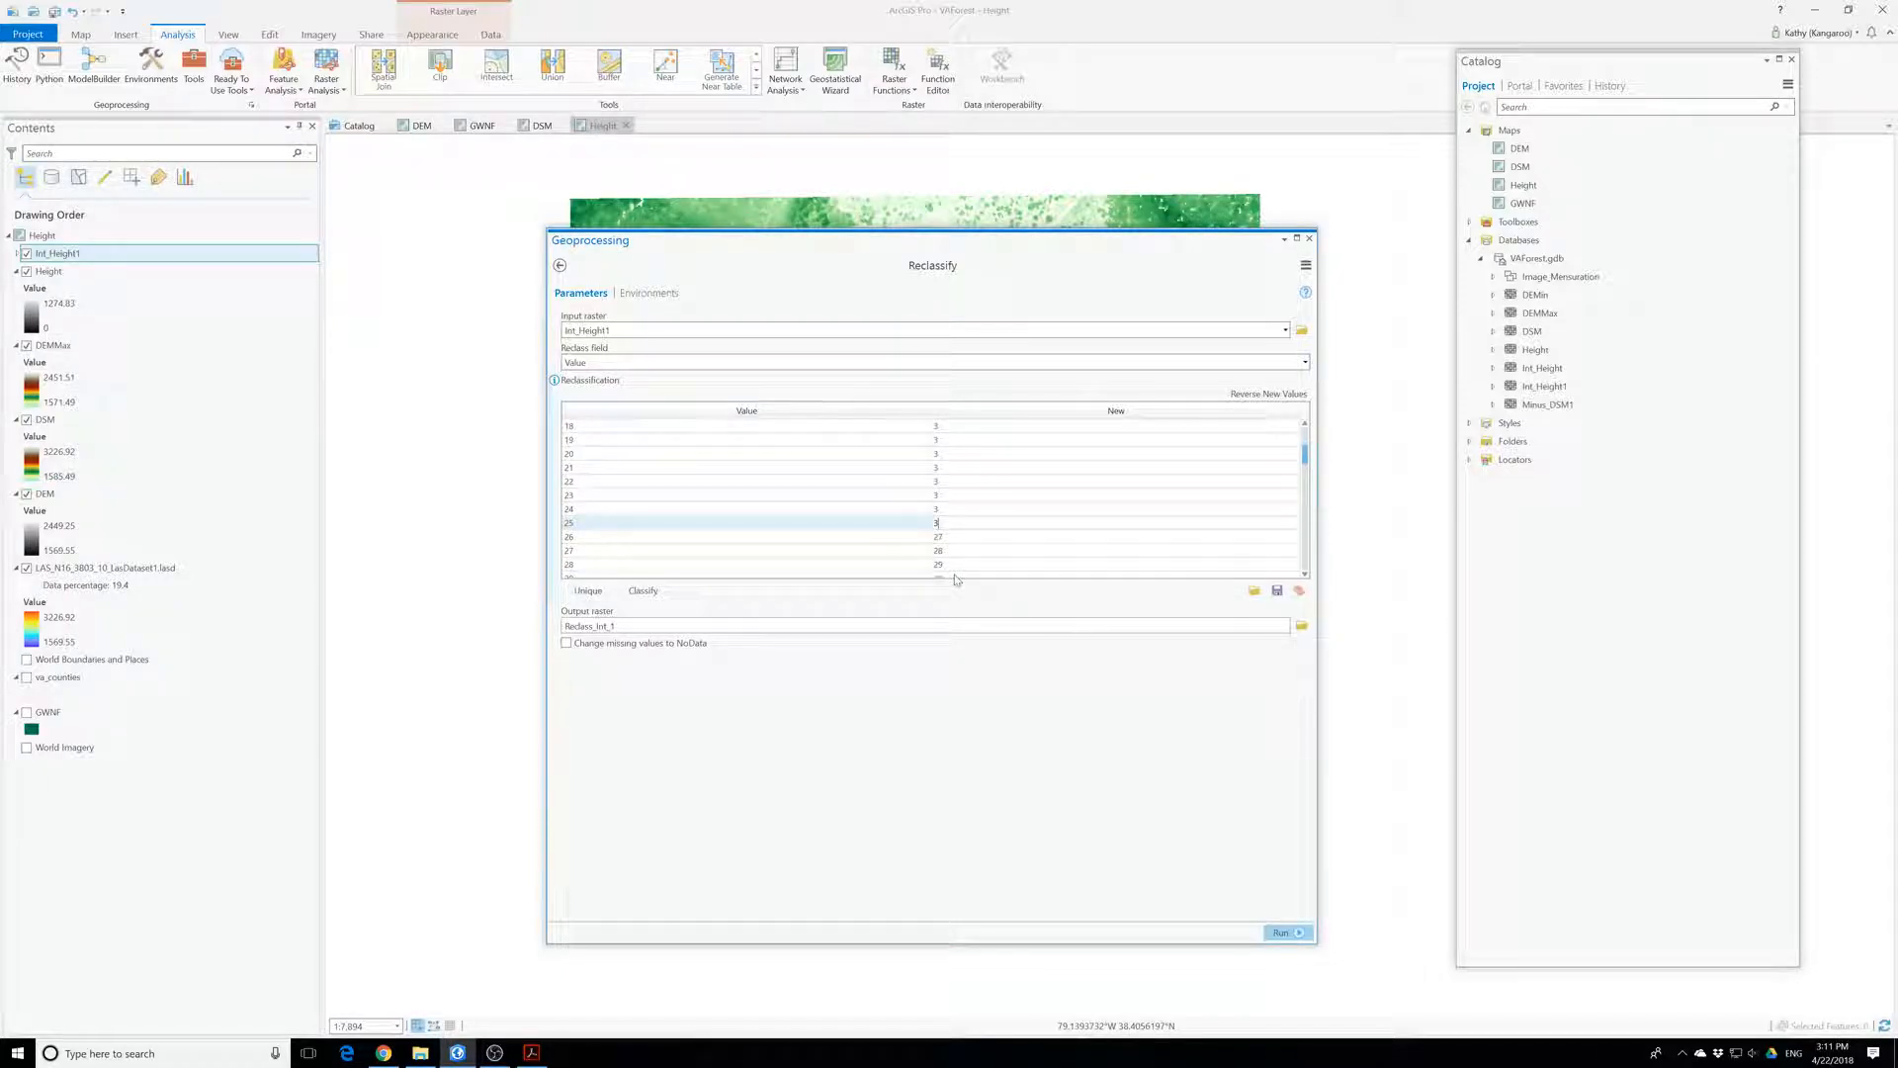
scroll(955, 580, down, 1)
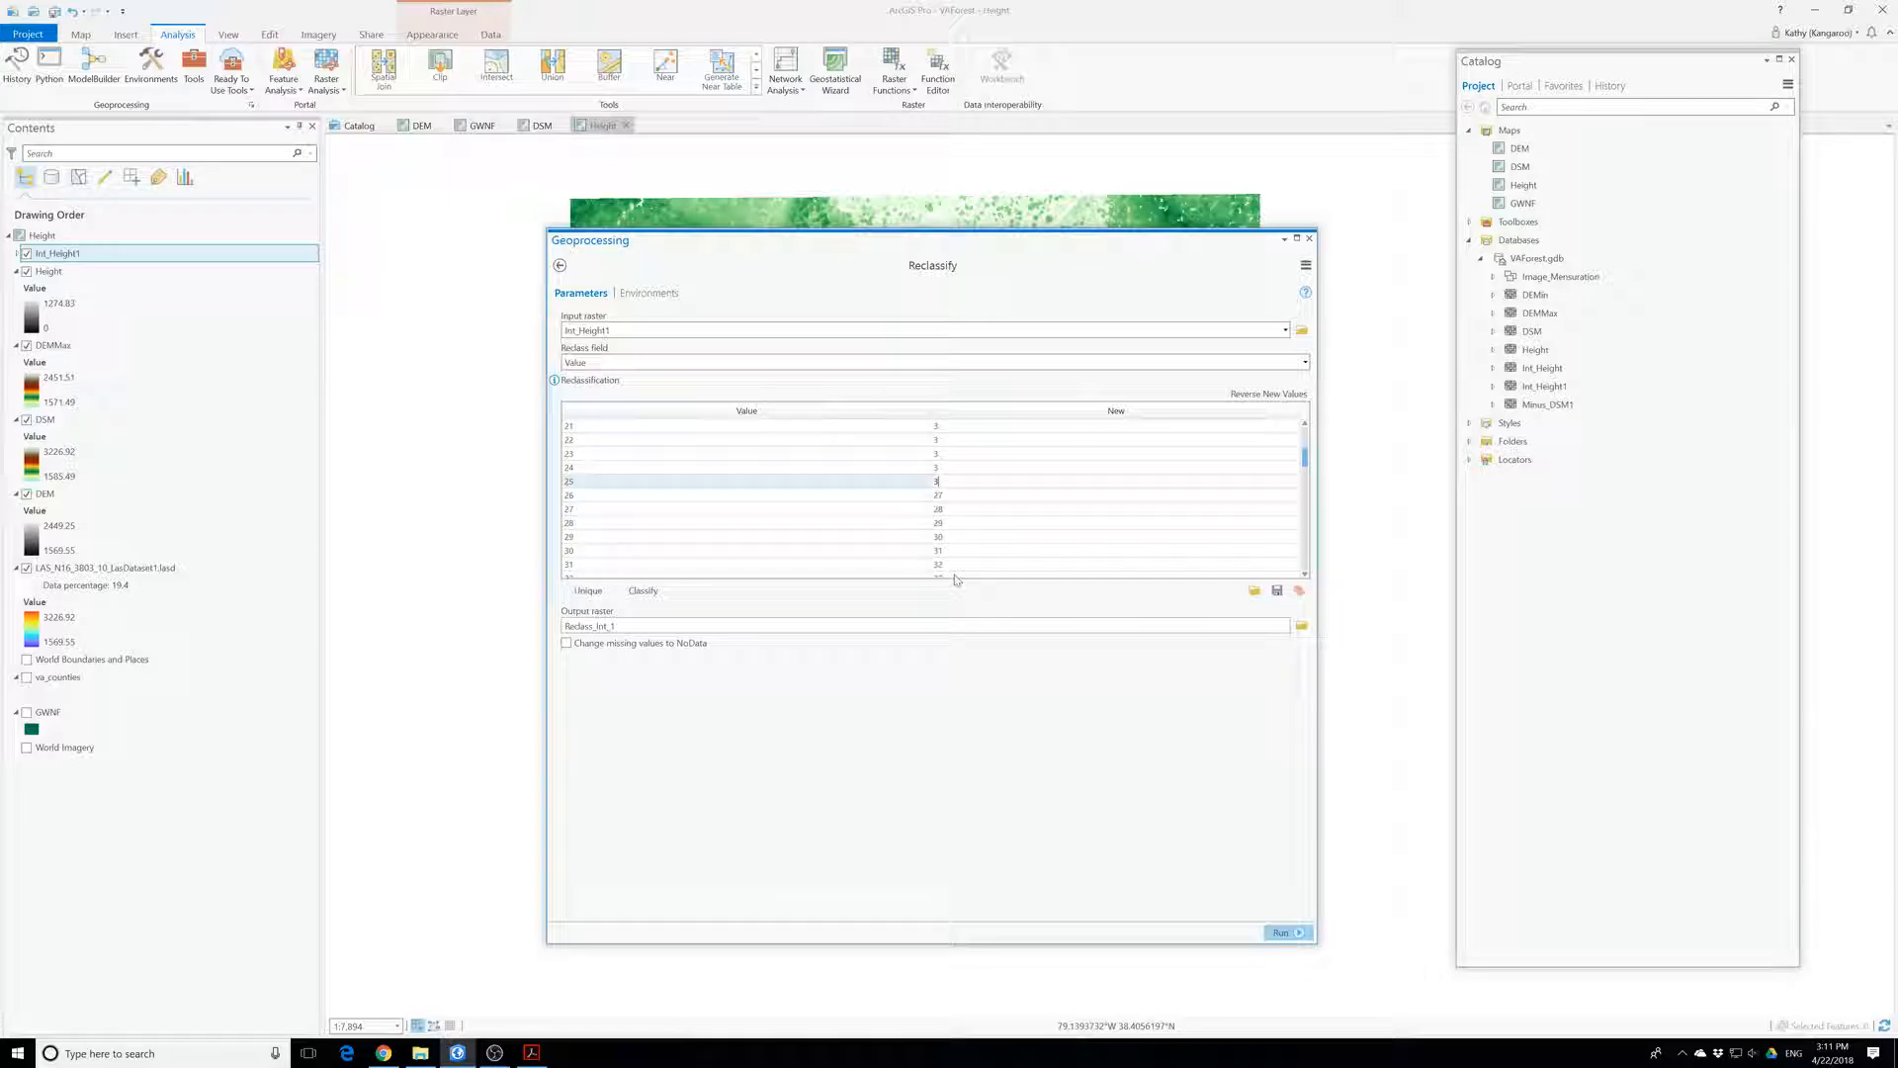
click(944, 496)
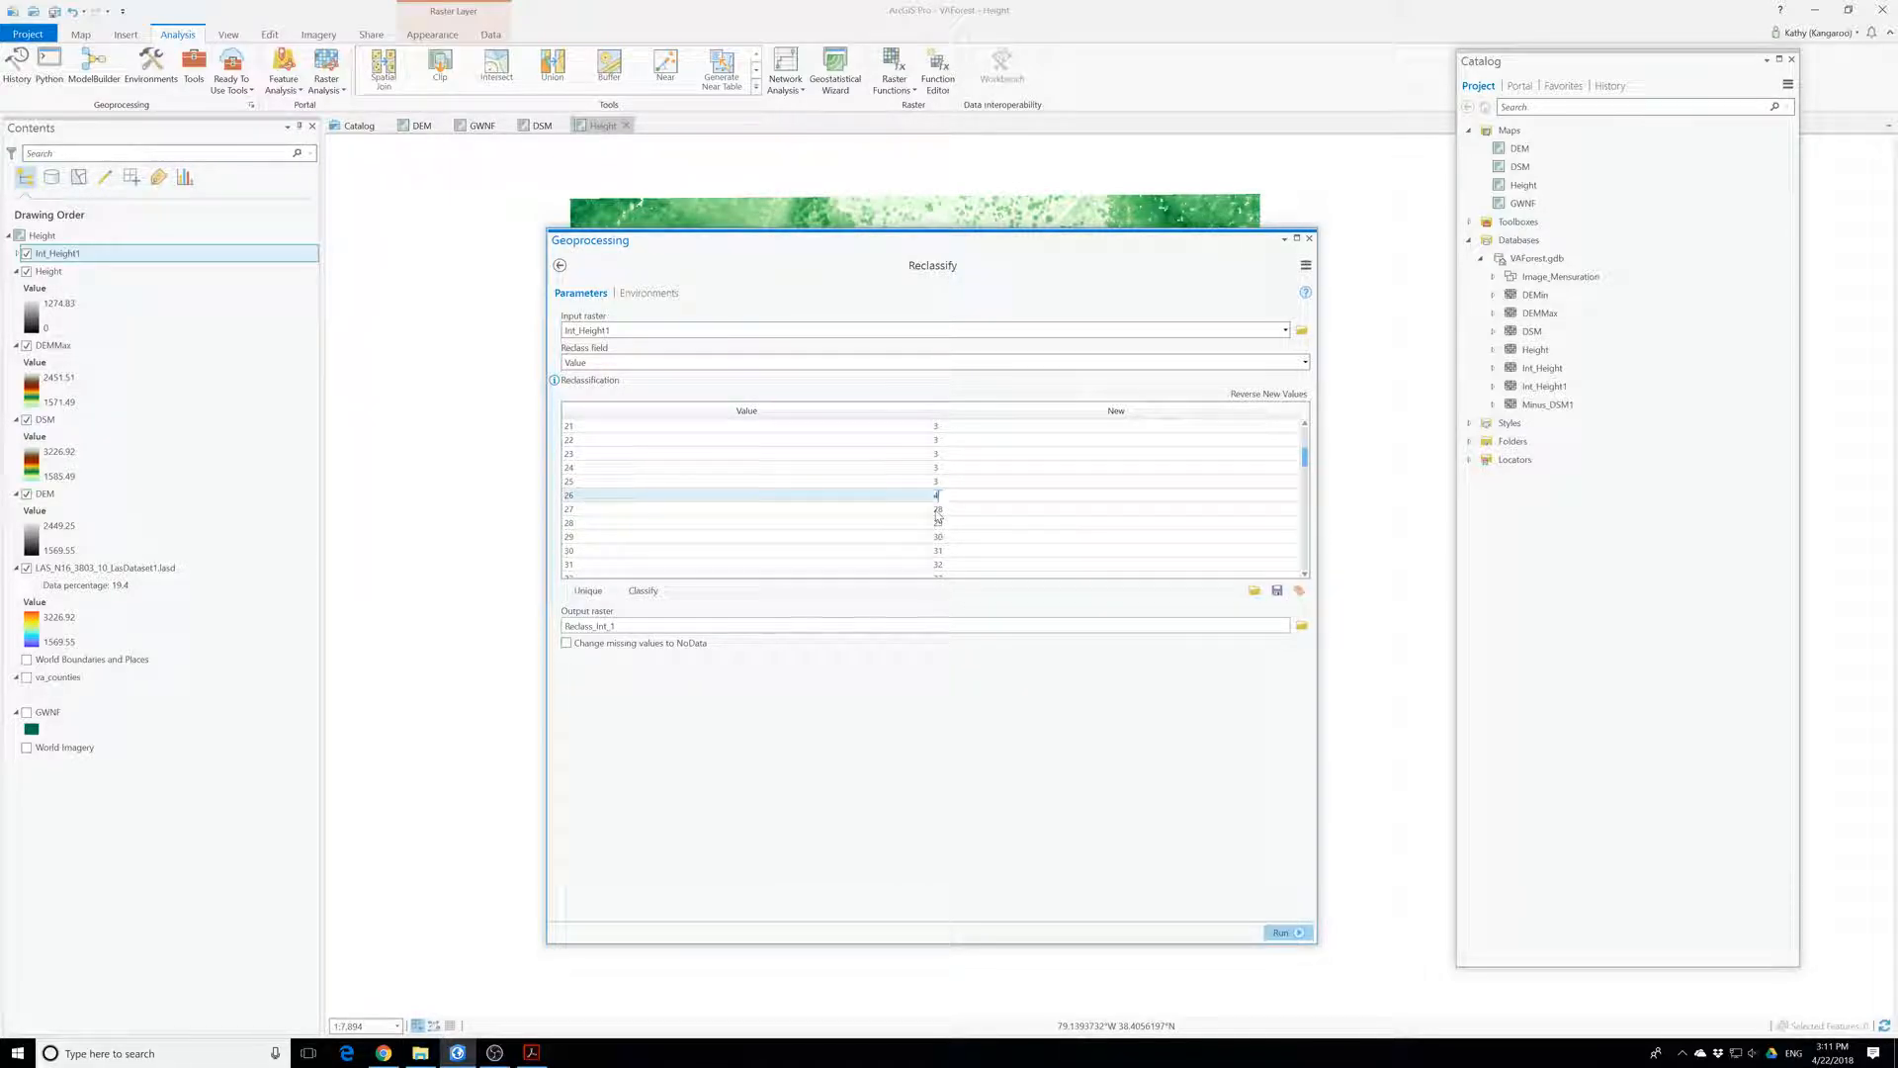
click(937, 510)
click(927, 511)
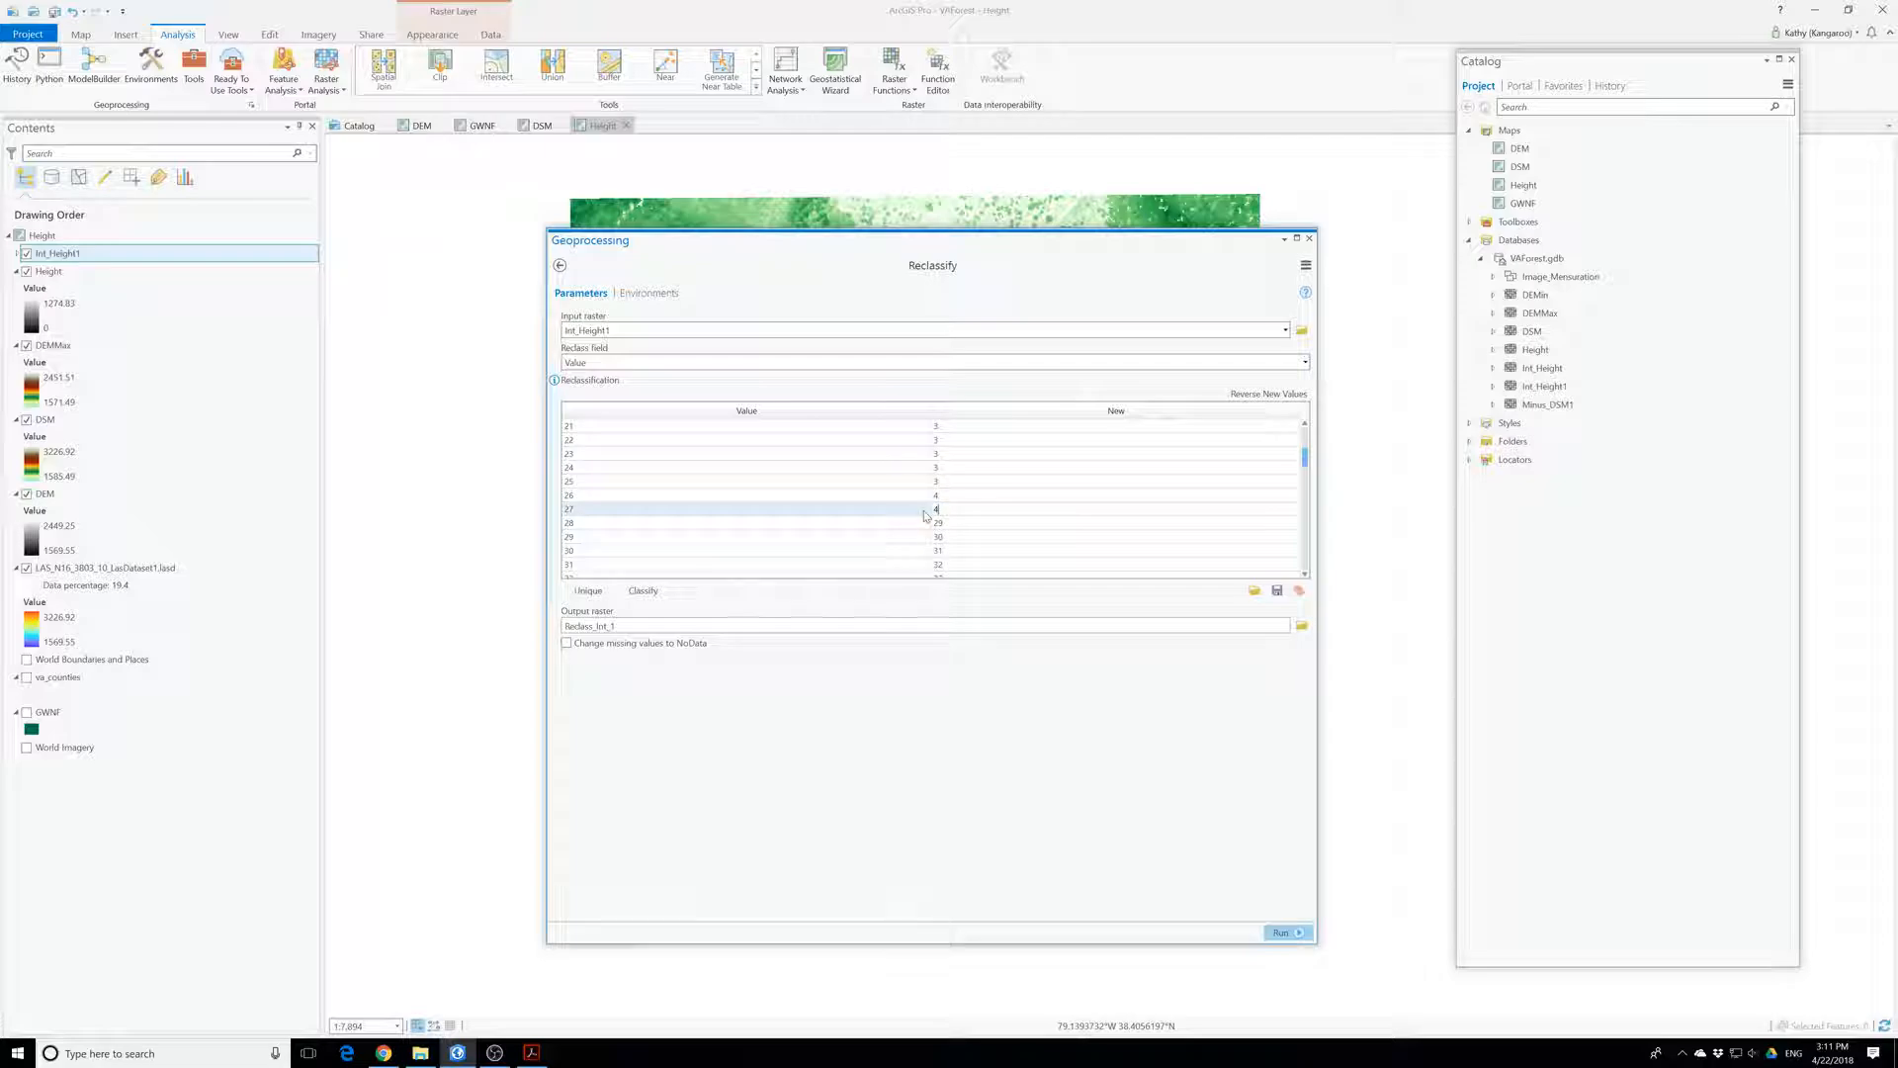
click(942, 526)
click(950, 515)
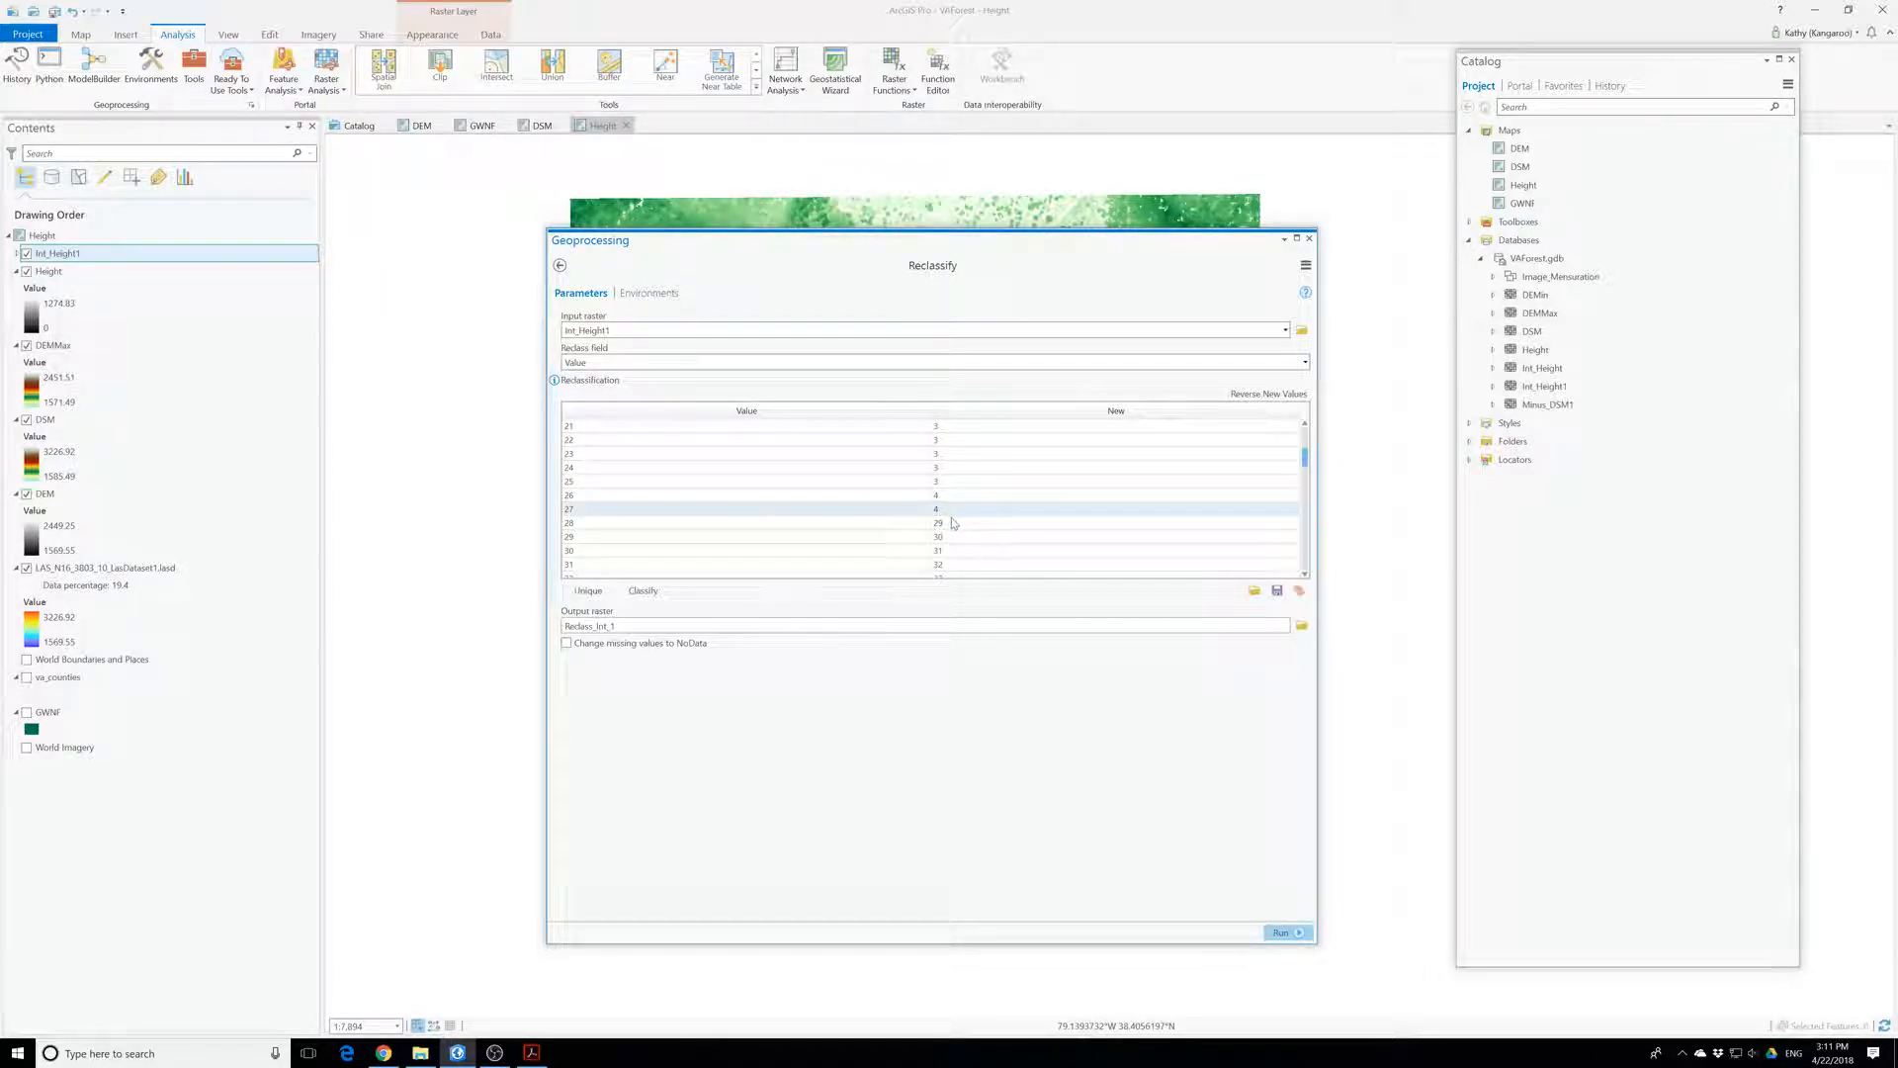
click(954, 522)
text(4)
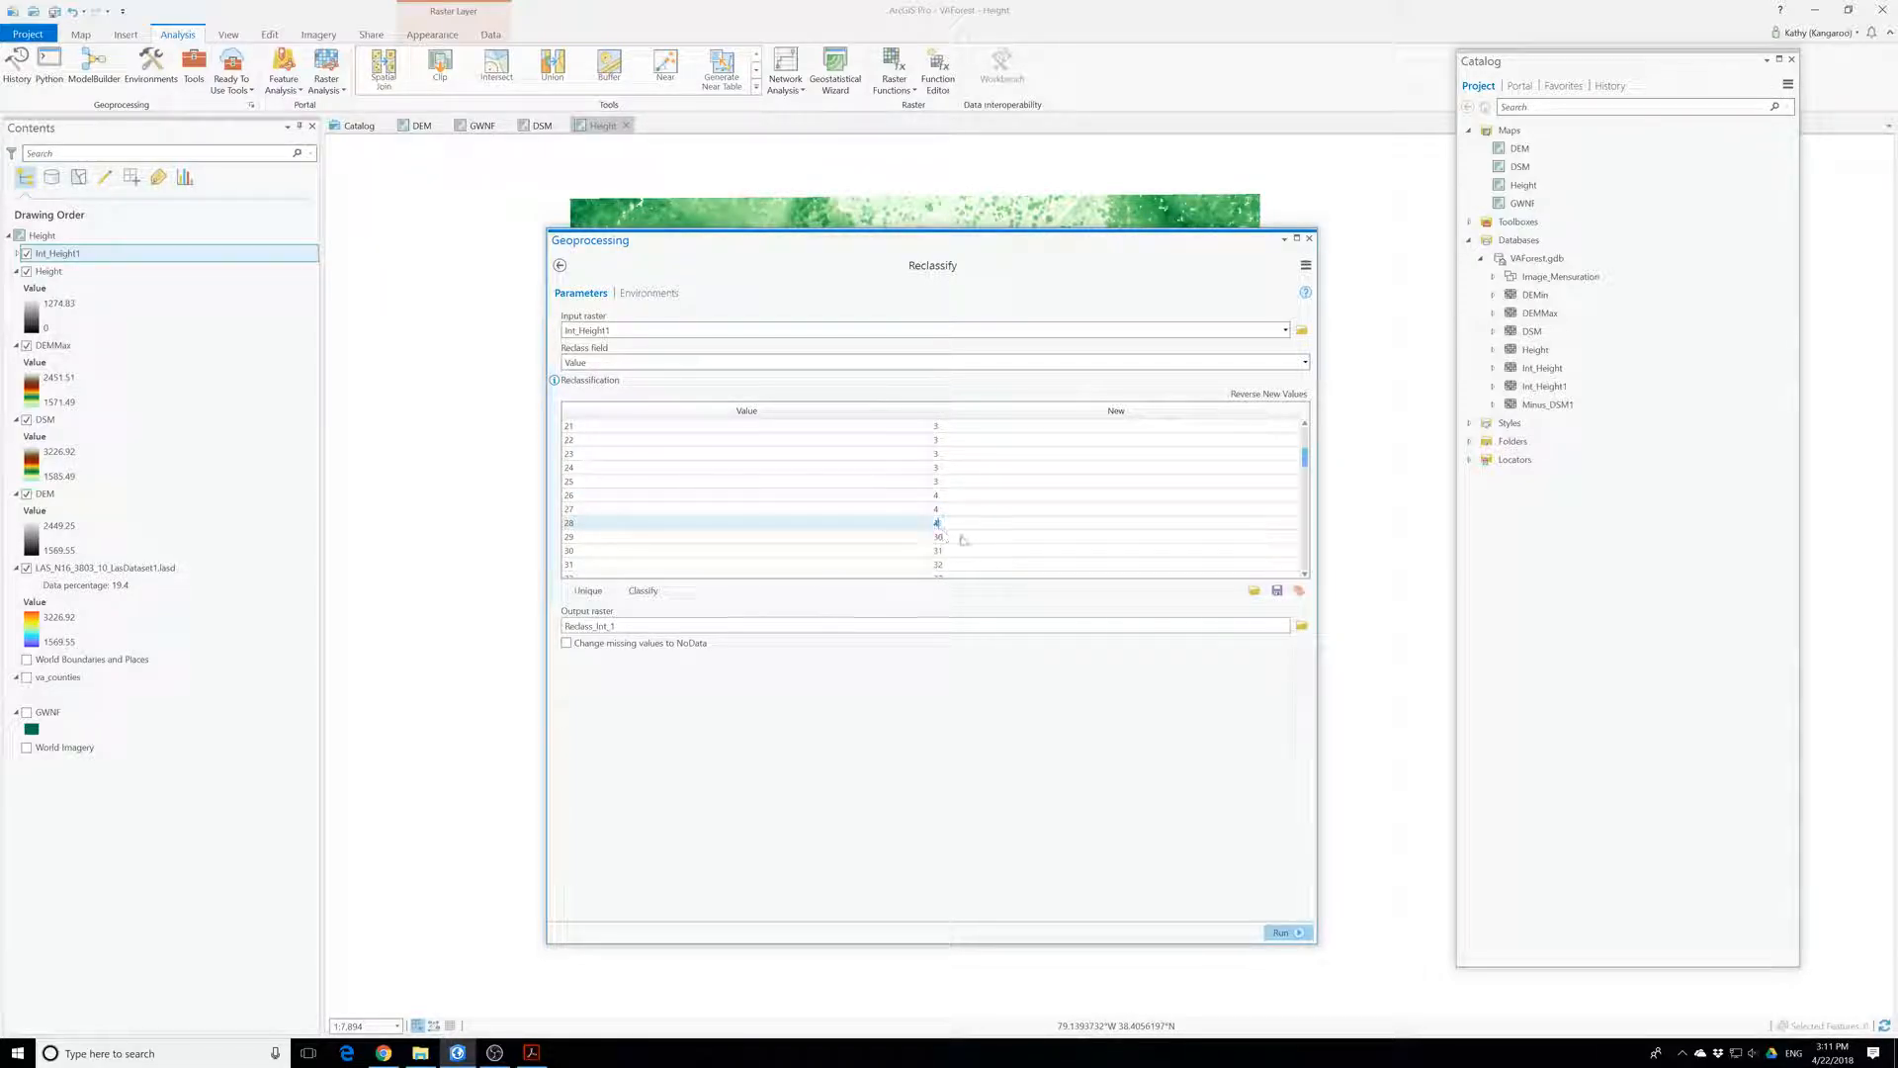
click(895, 540)
click(895, 540)
text(4)
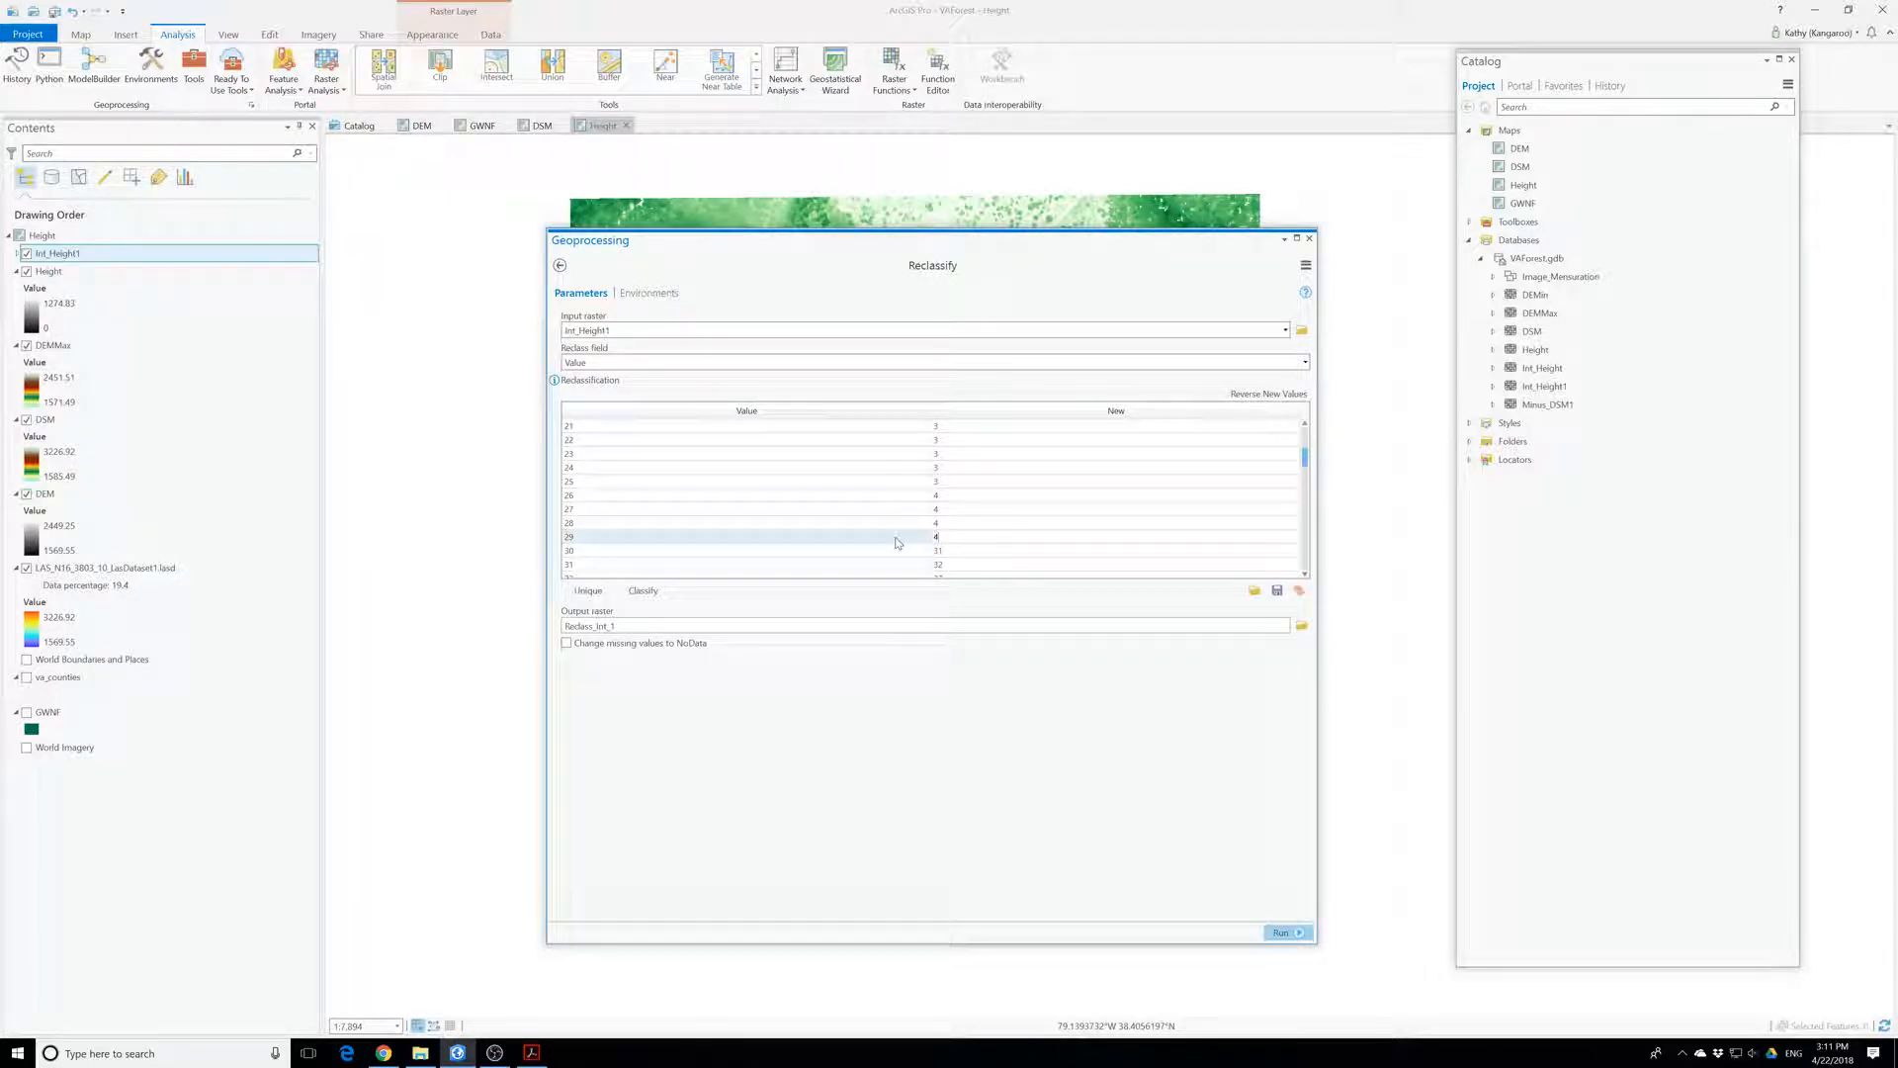
- Open the new value for height 0 in the reclassification table for editing
scroll(897, 543, up, 7)
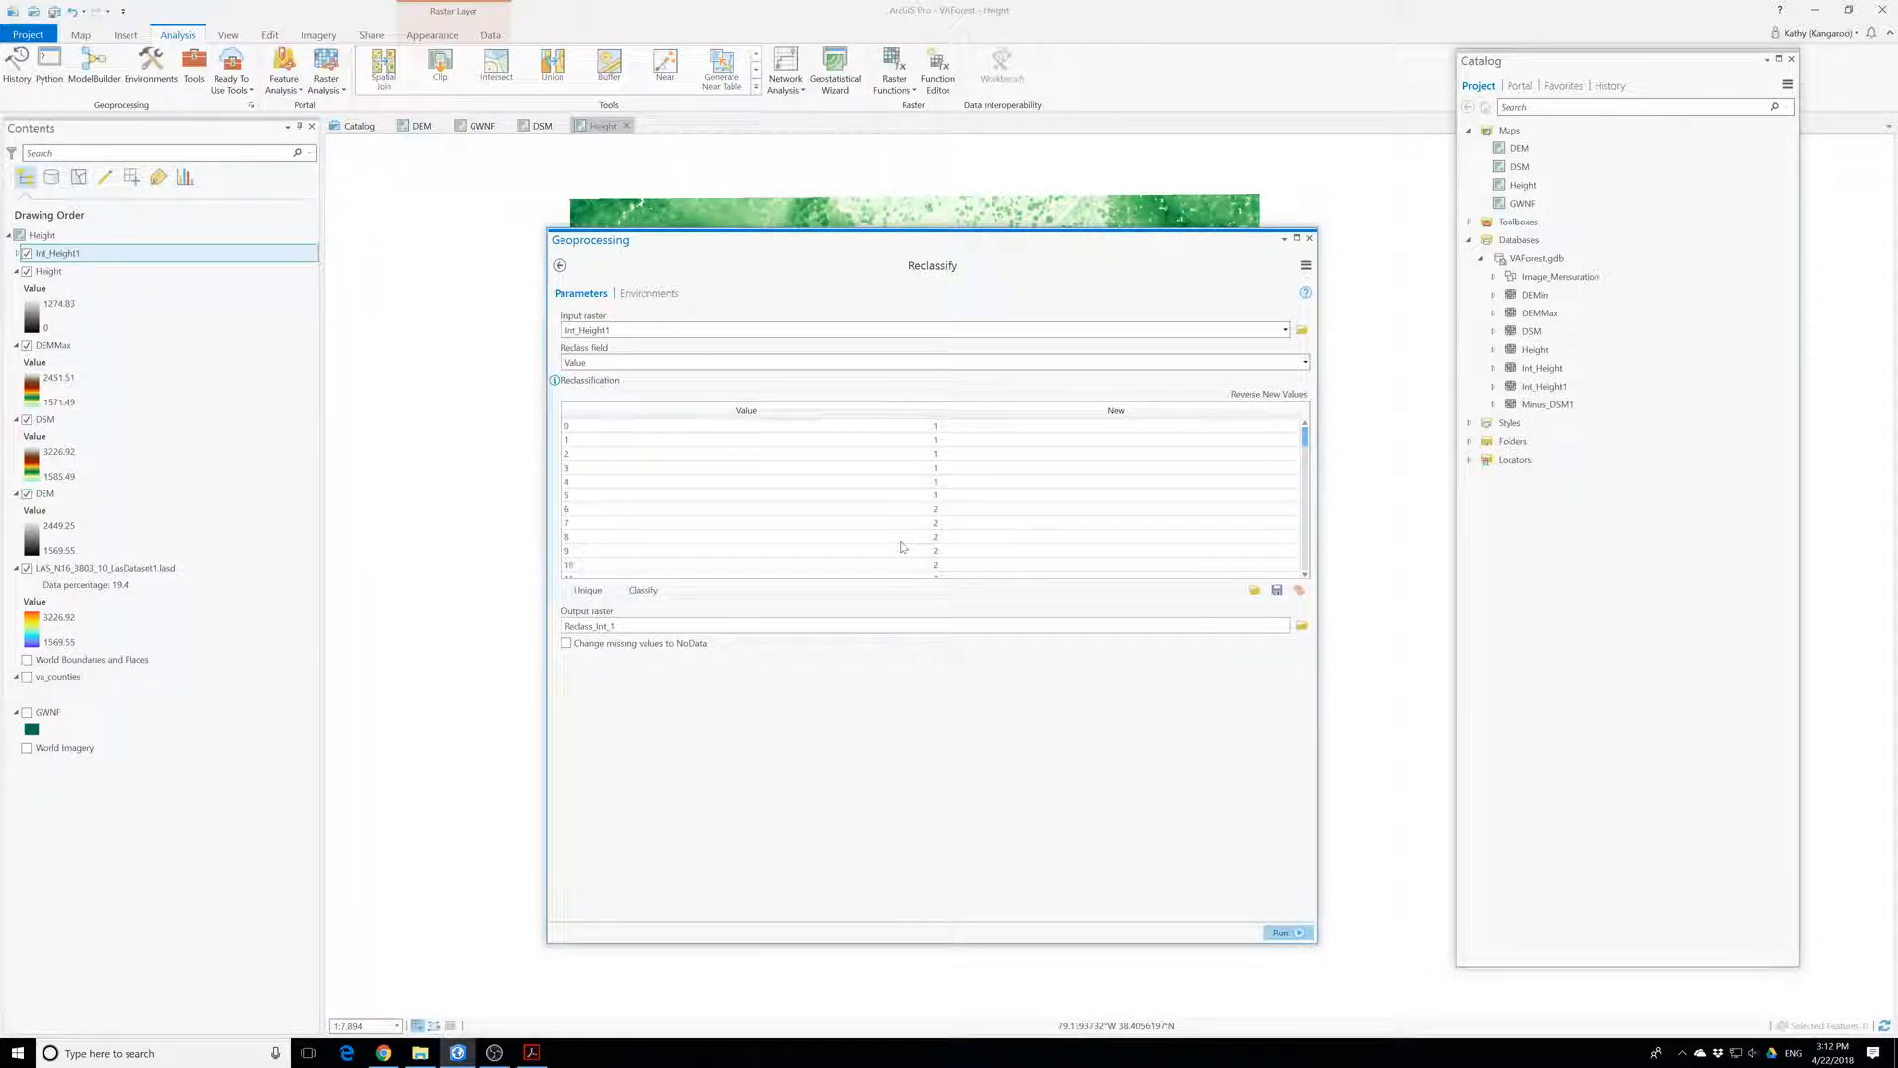
click(952, 428)
click(952, 429)
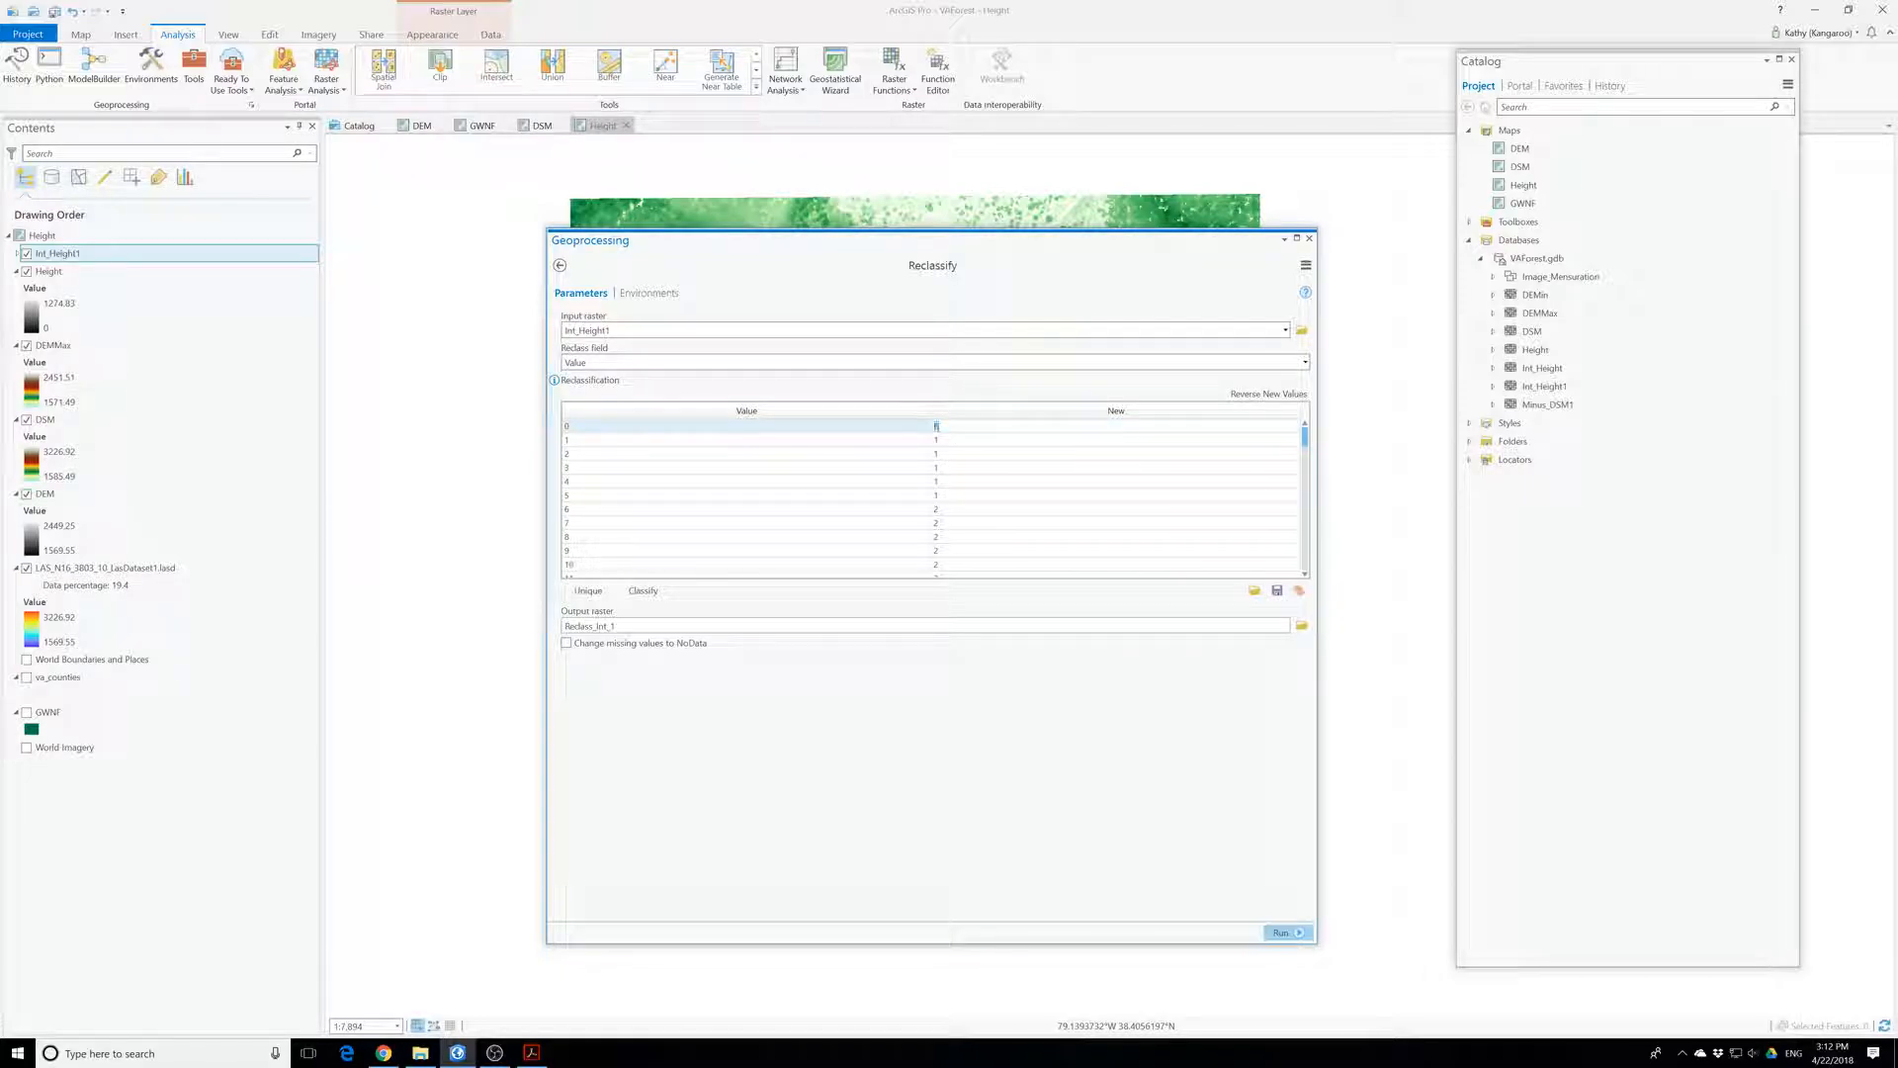
text(Earror)
key(BackSpace)
scroll(1028, 462, down, 9)
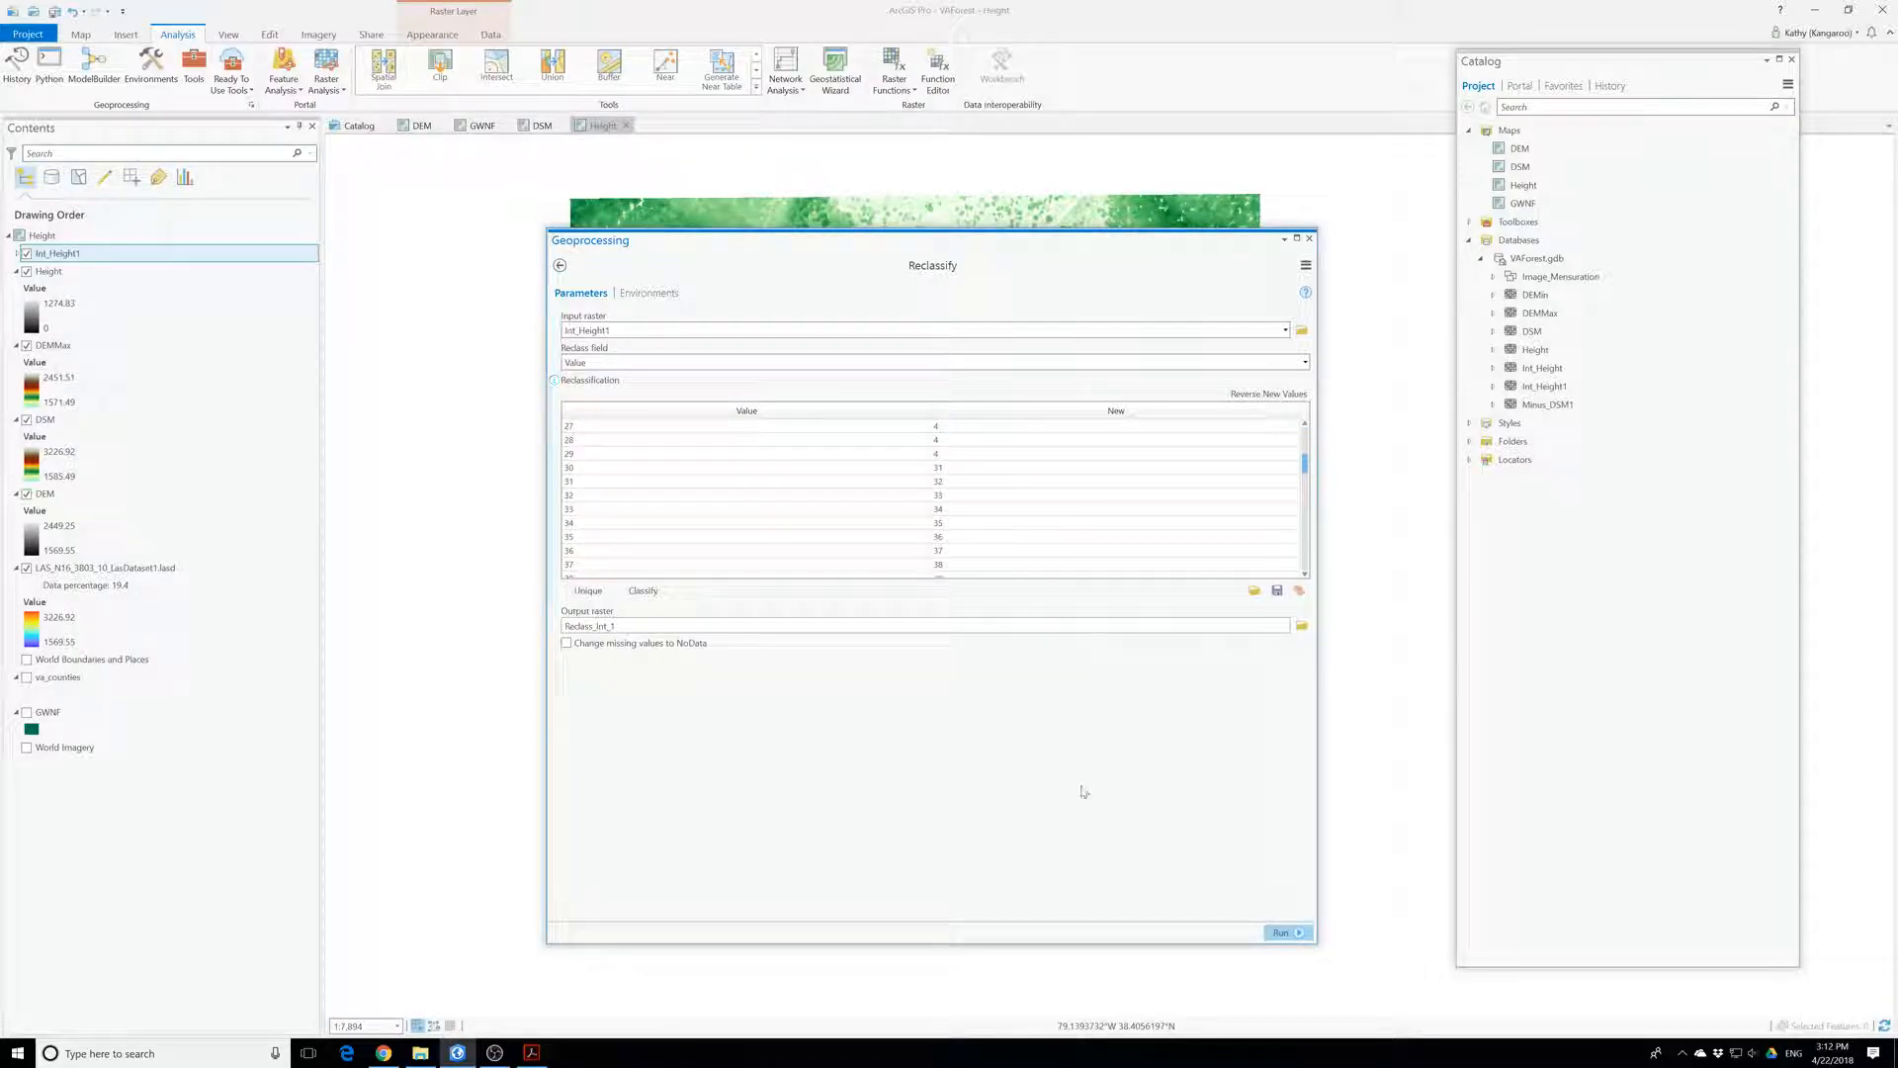
- Assign the new value 4 to each of the height values 30 through 38 in the reclassification table
double_click(949, 466)
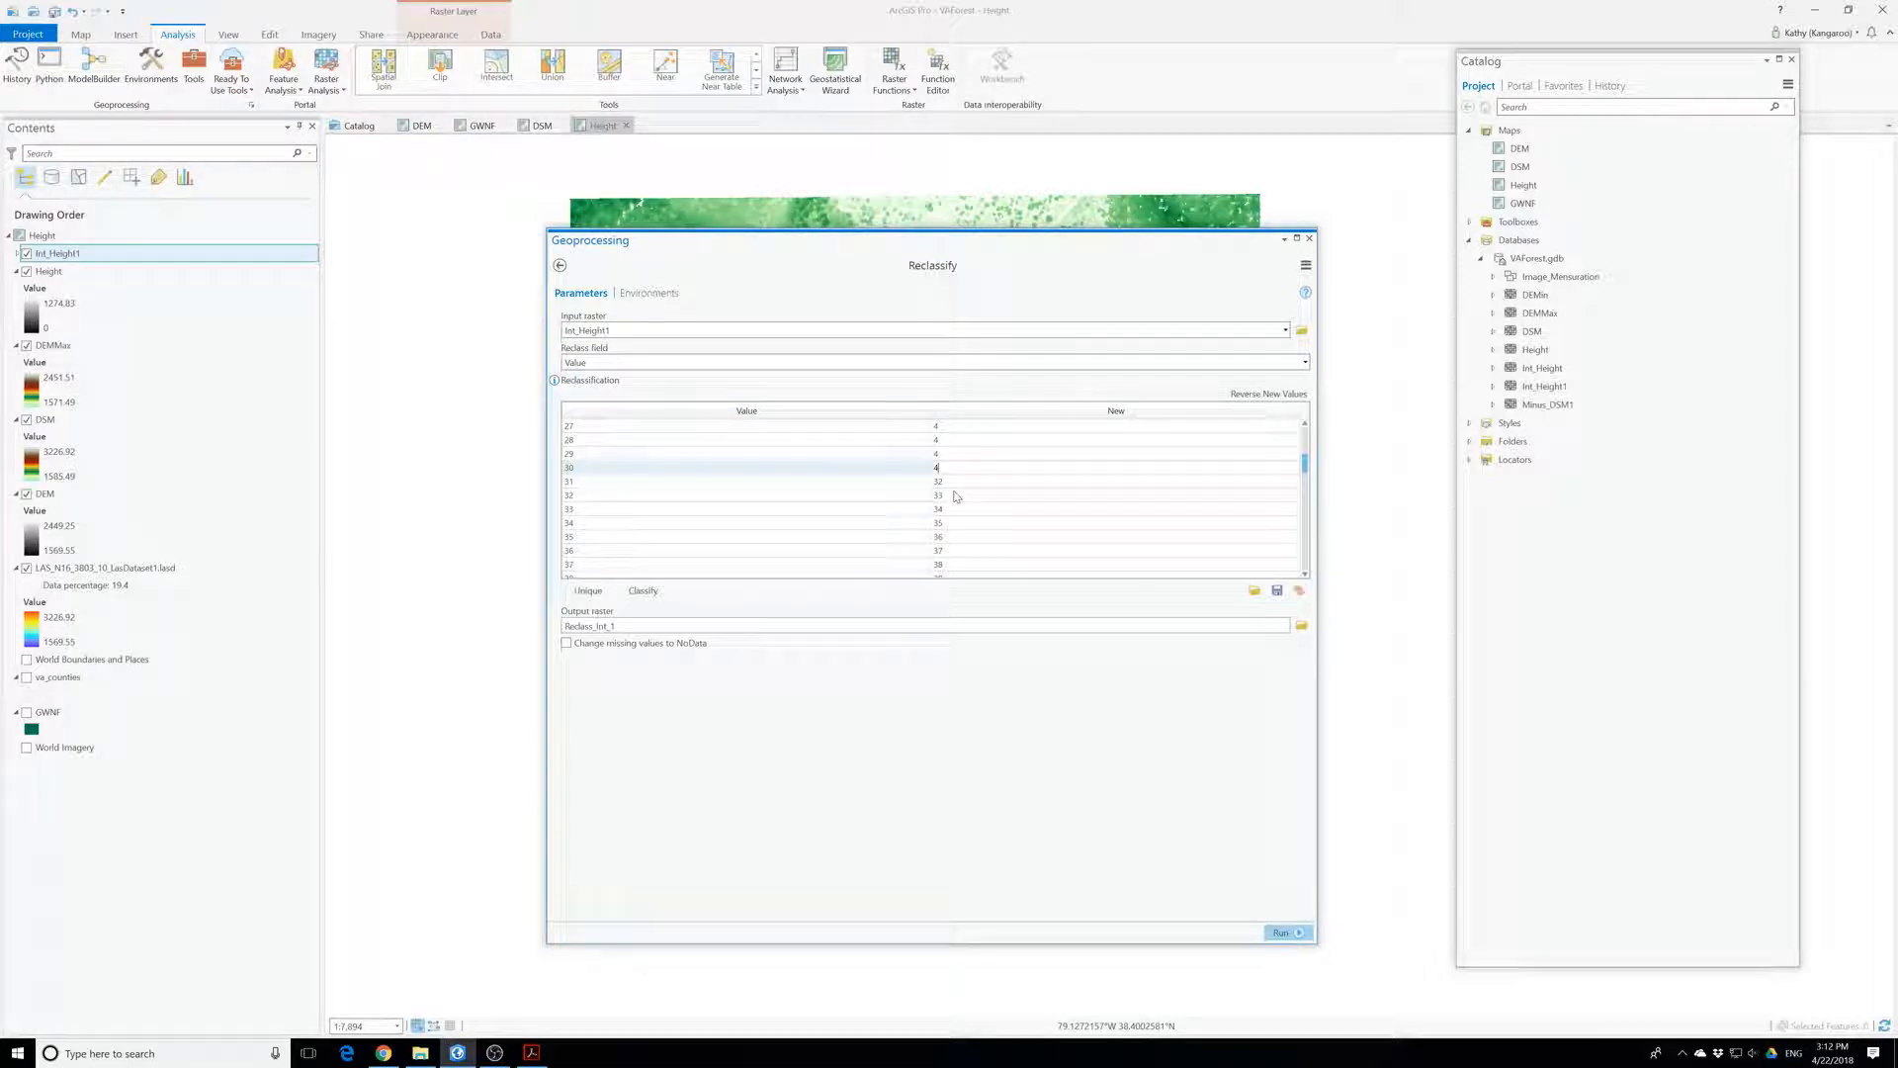
key(Return)
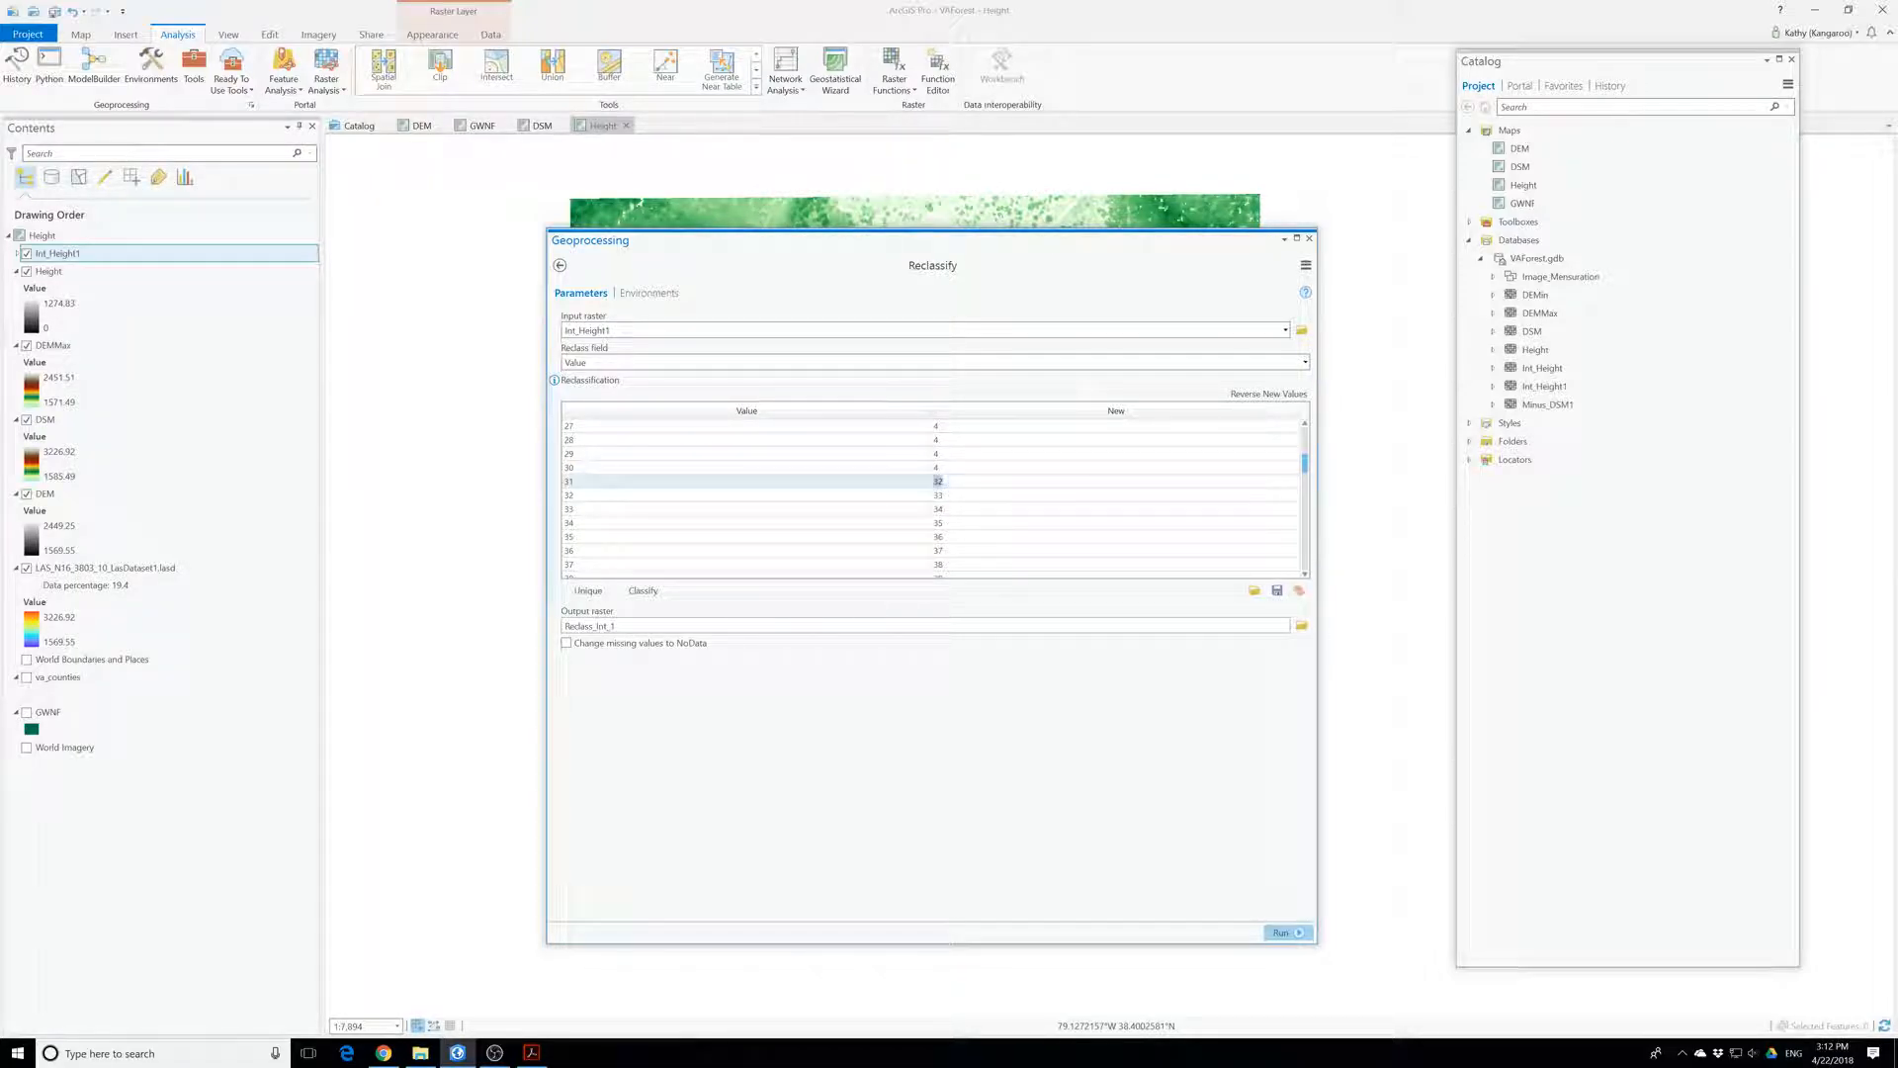
text(4)
key(Return)
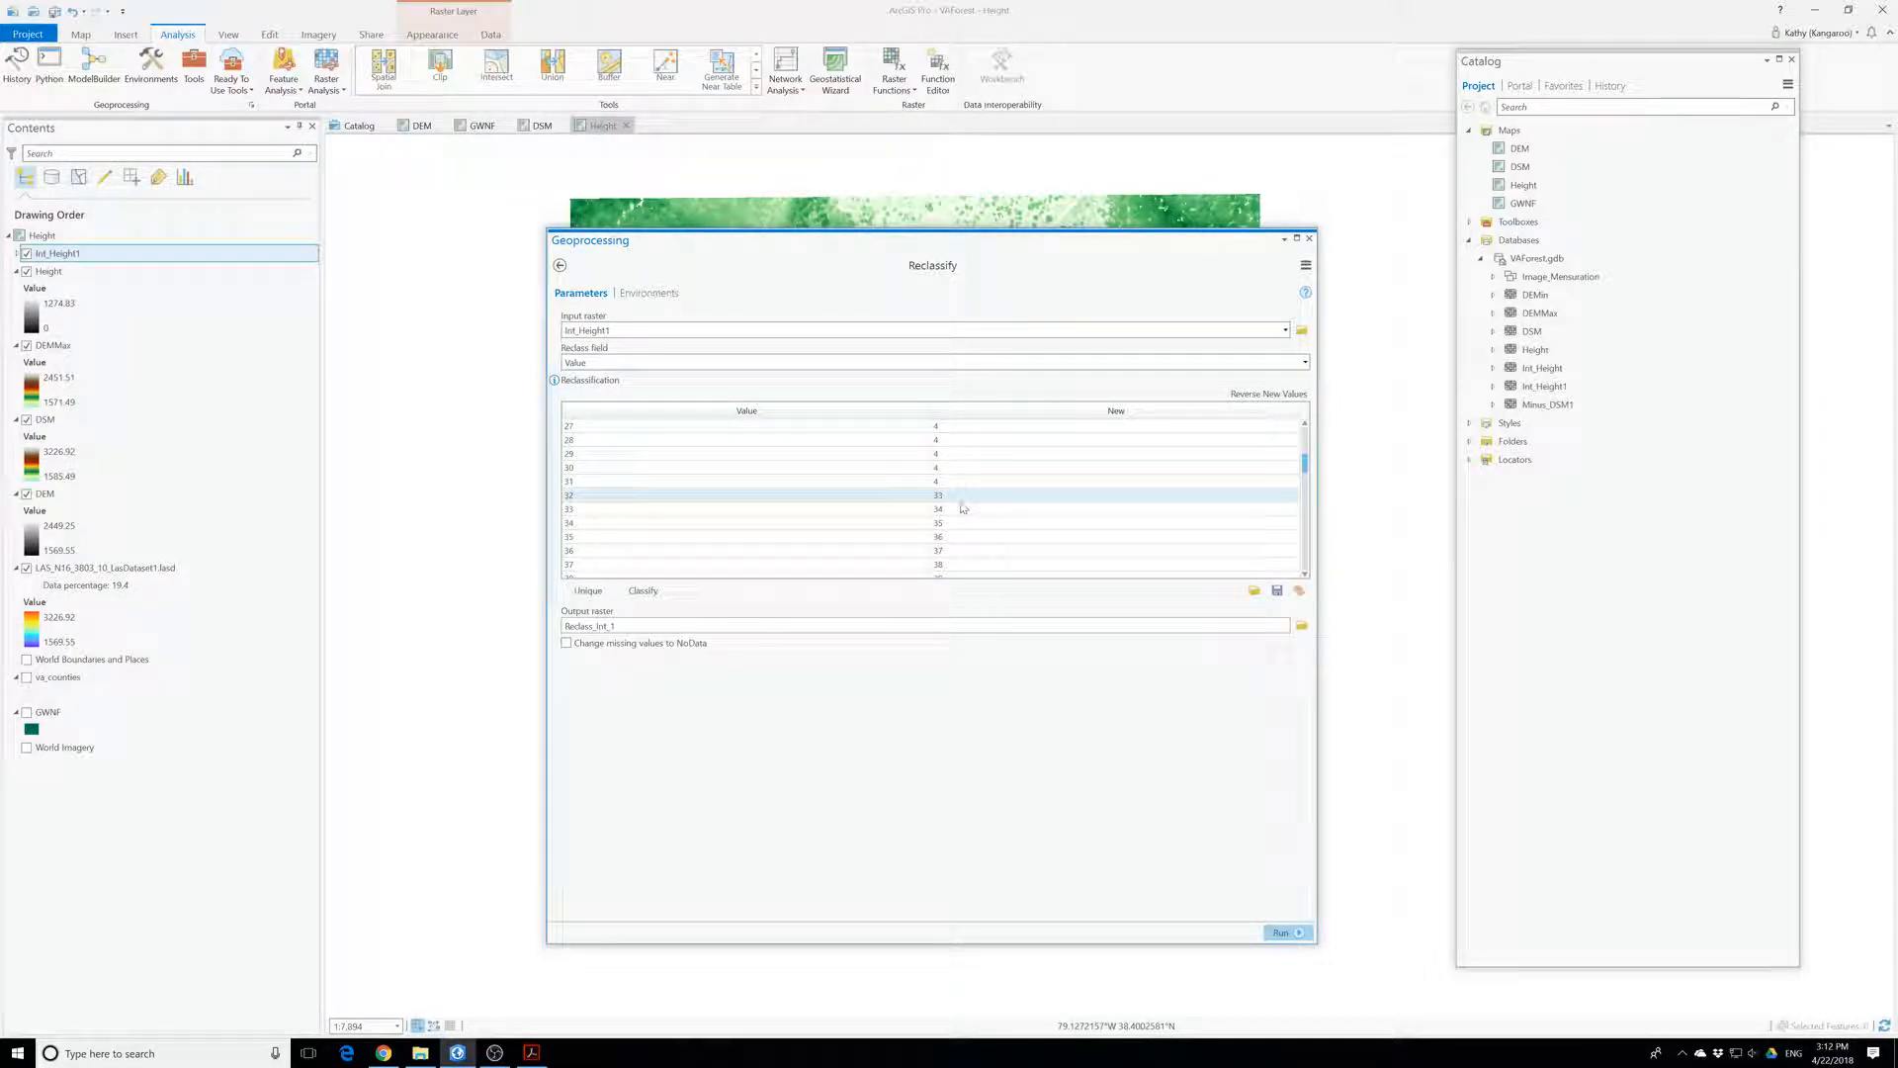
text(4)
key(Return)
text(4)
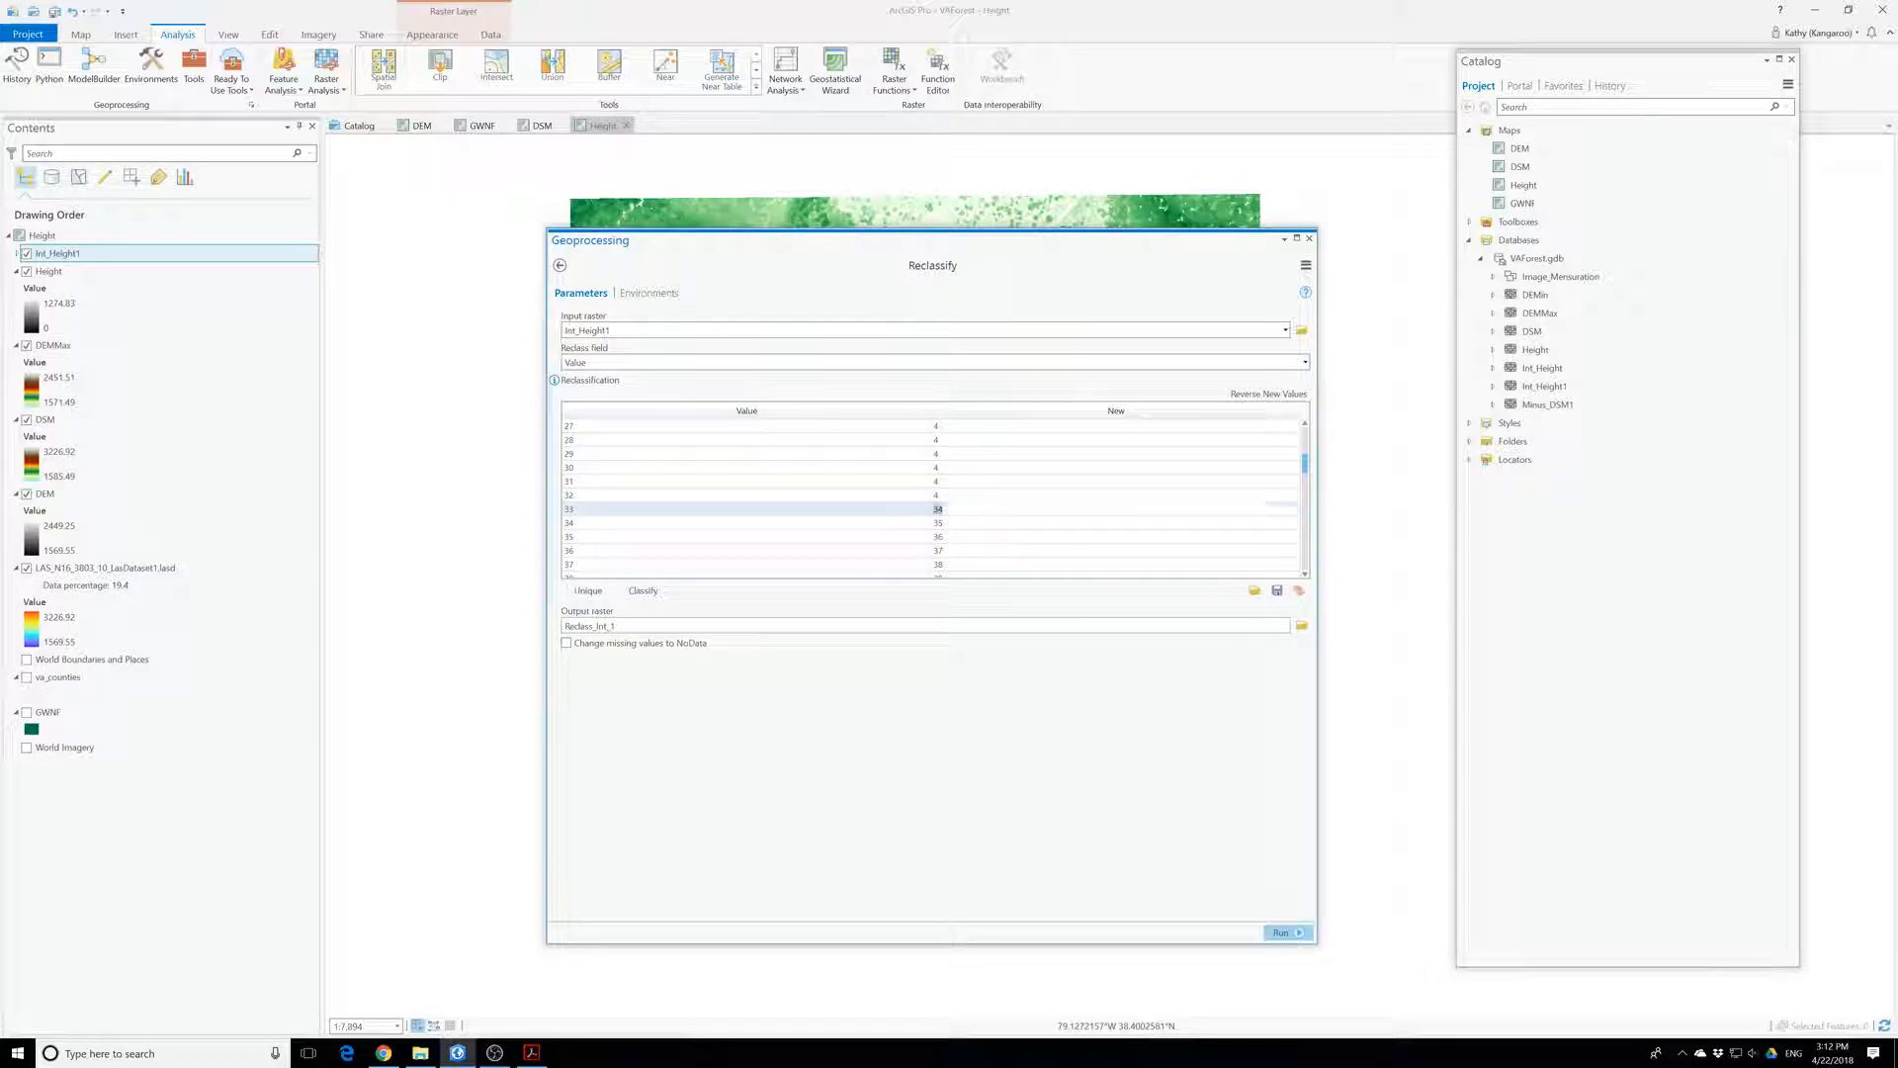
key(Return)
text(4)
key(Return)
text(4)
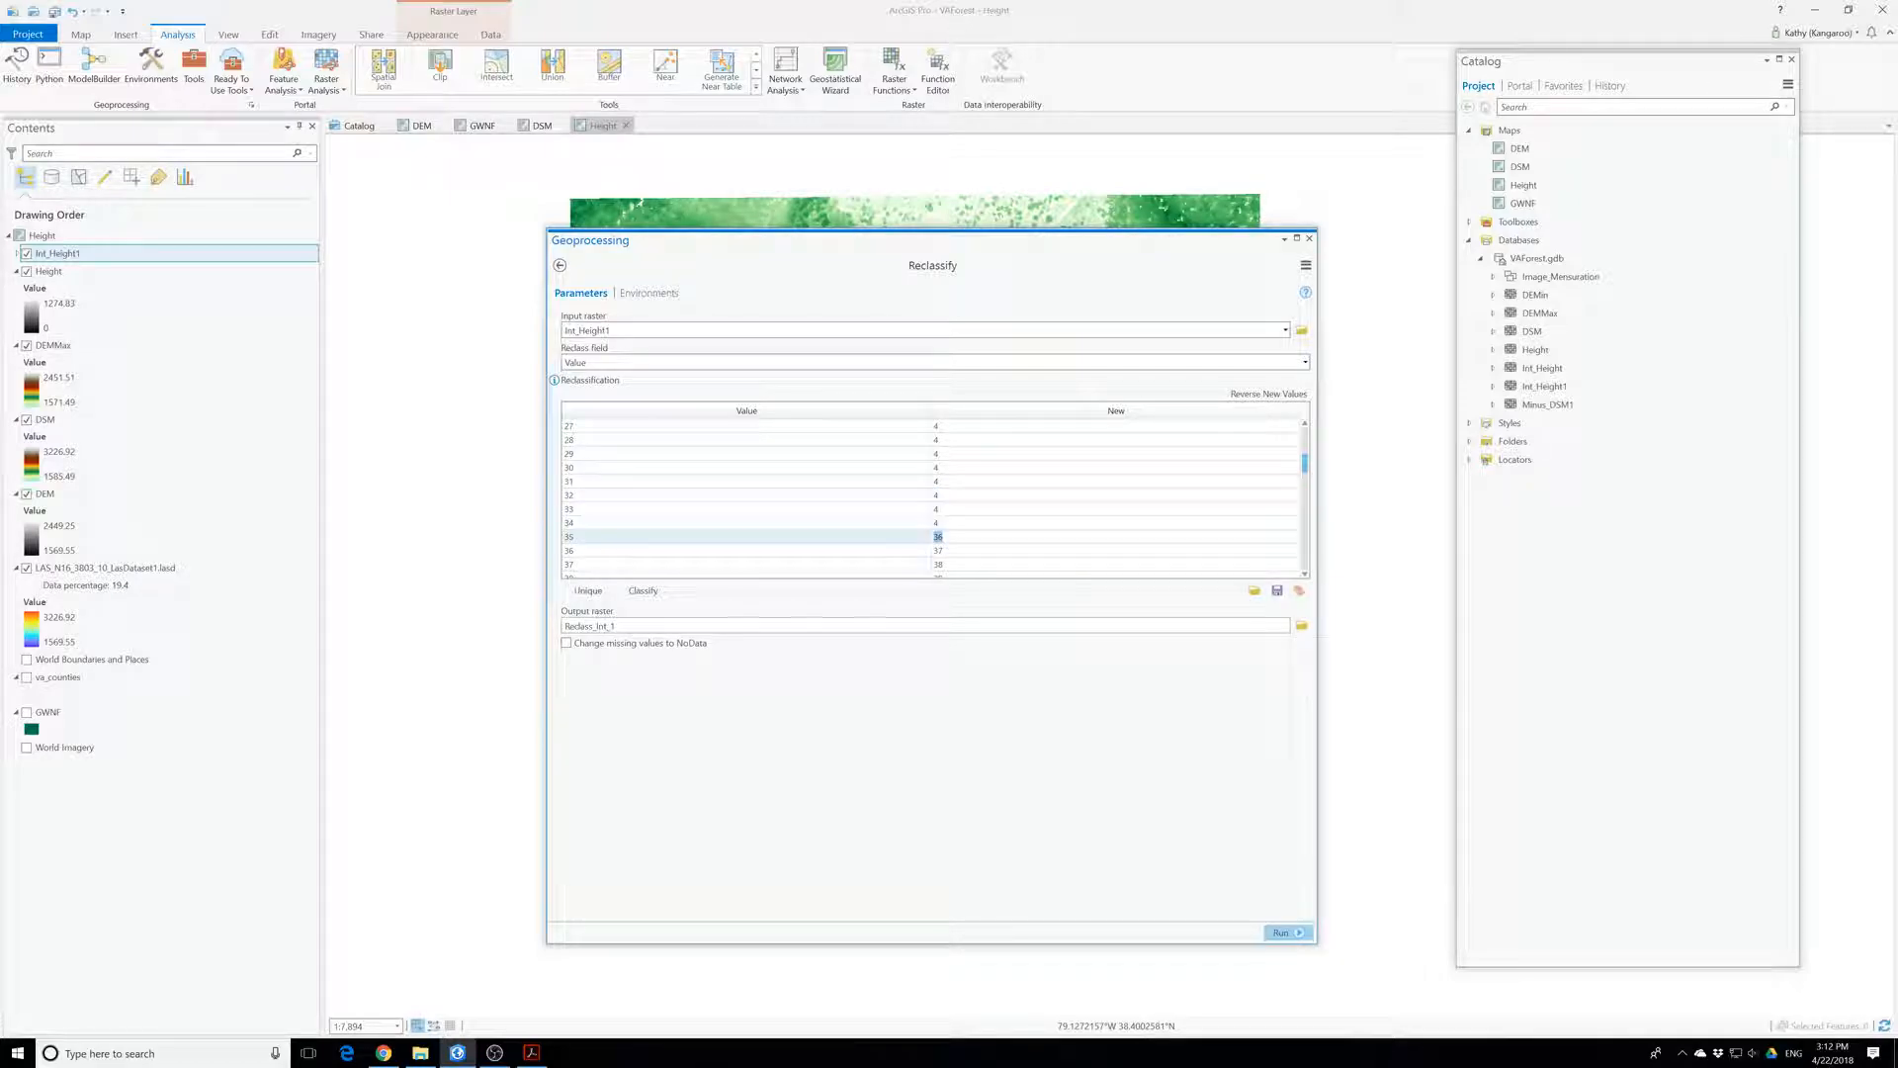
key(Return)
text(4)
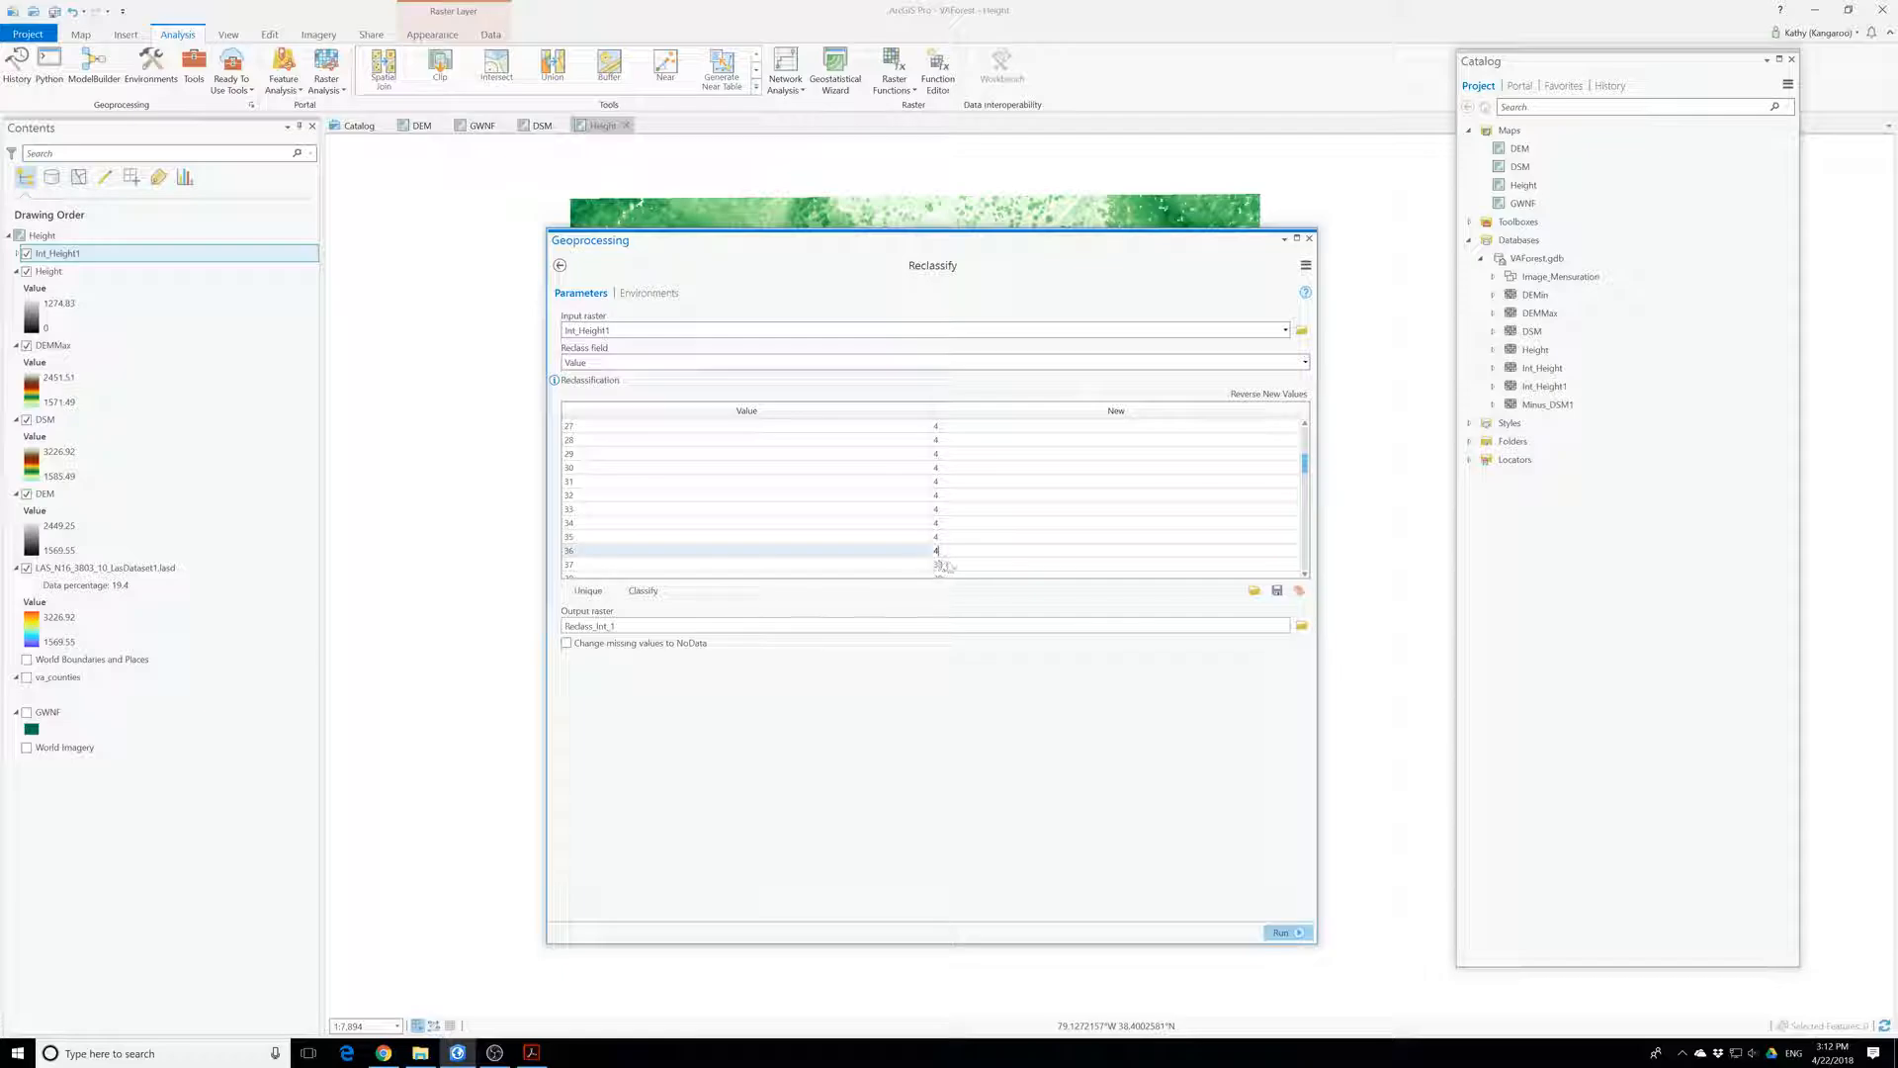
key(Return)
text(4)
key(Return)
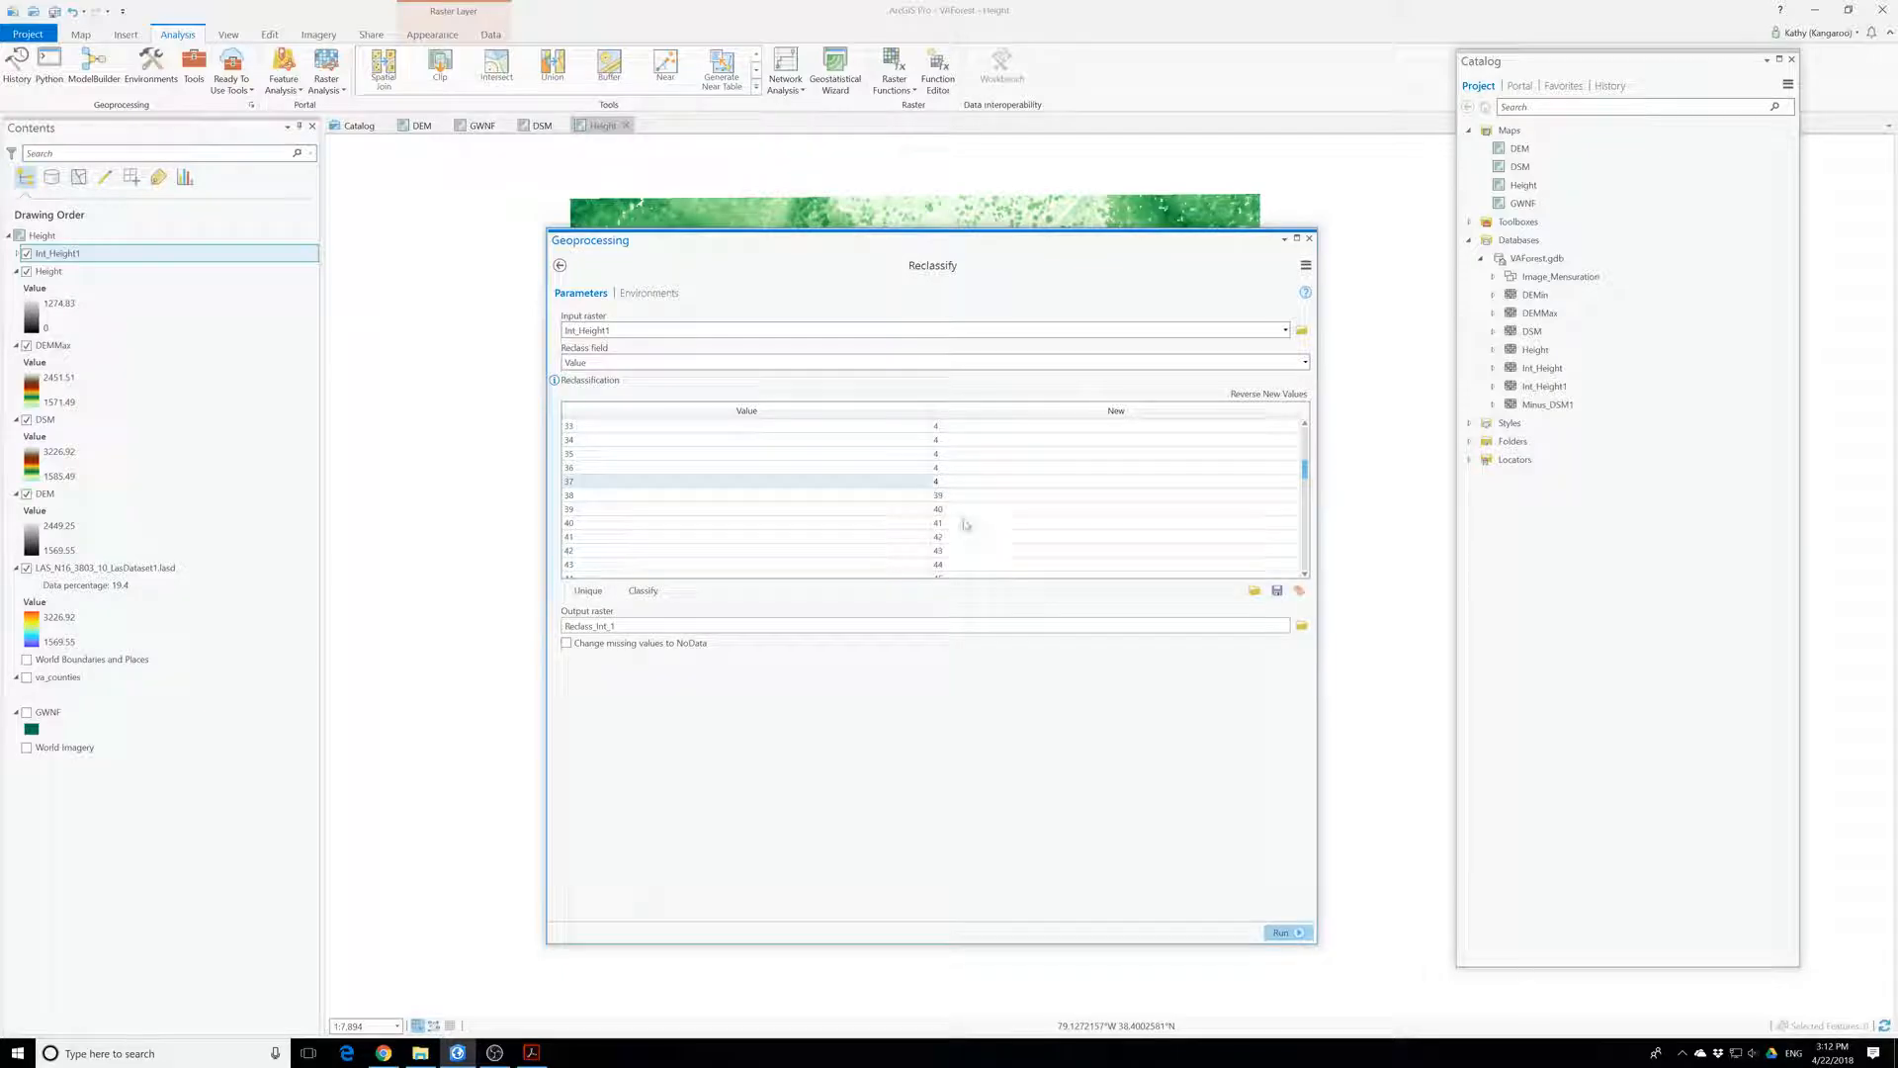
scroll(944, 510, down, 3)
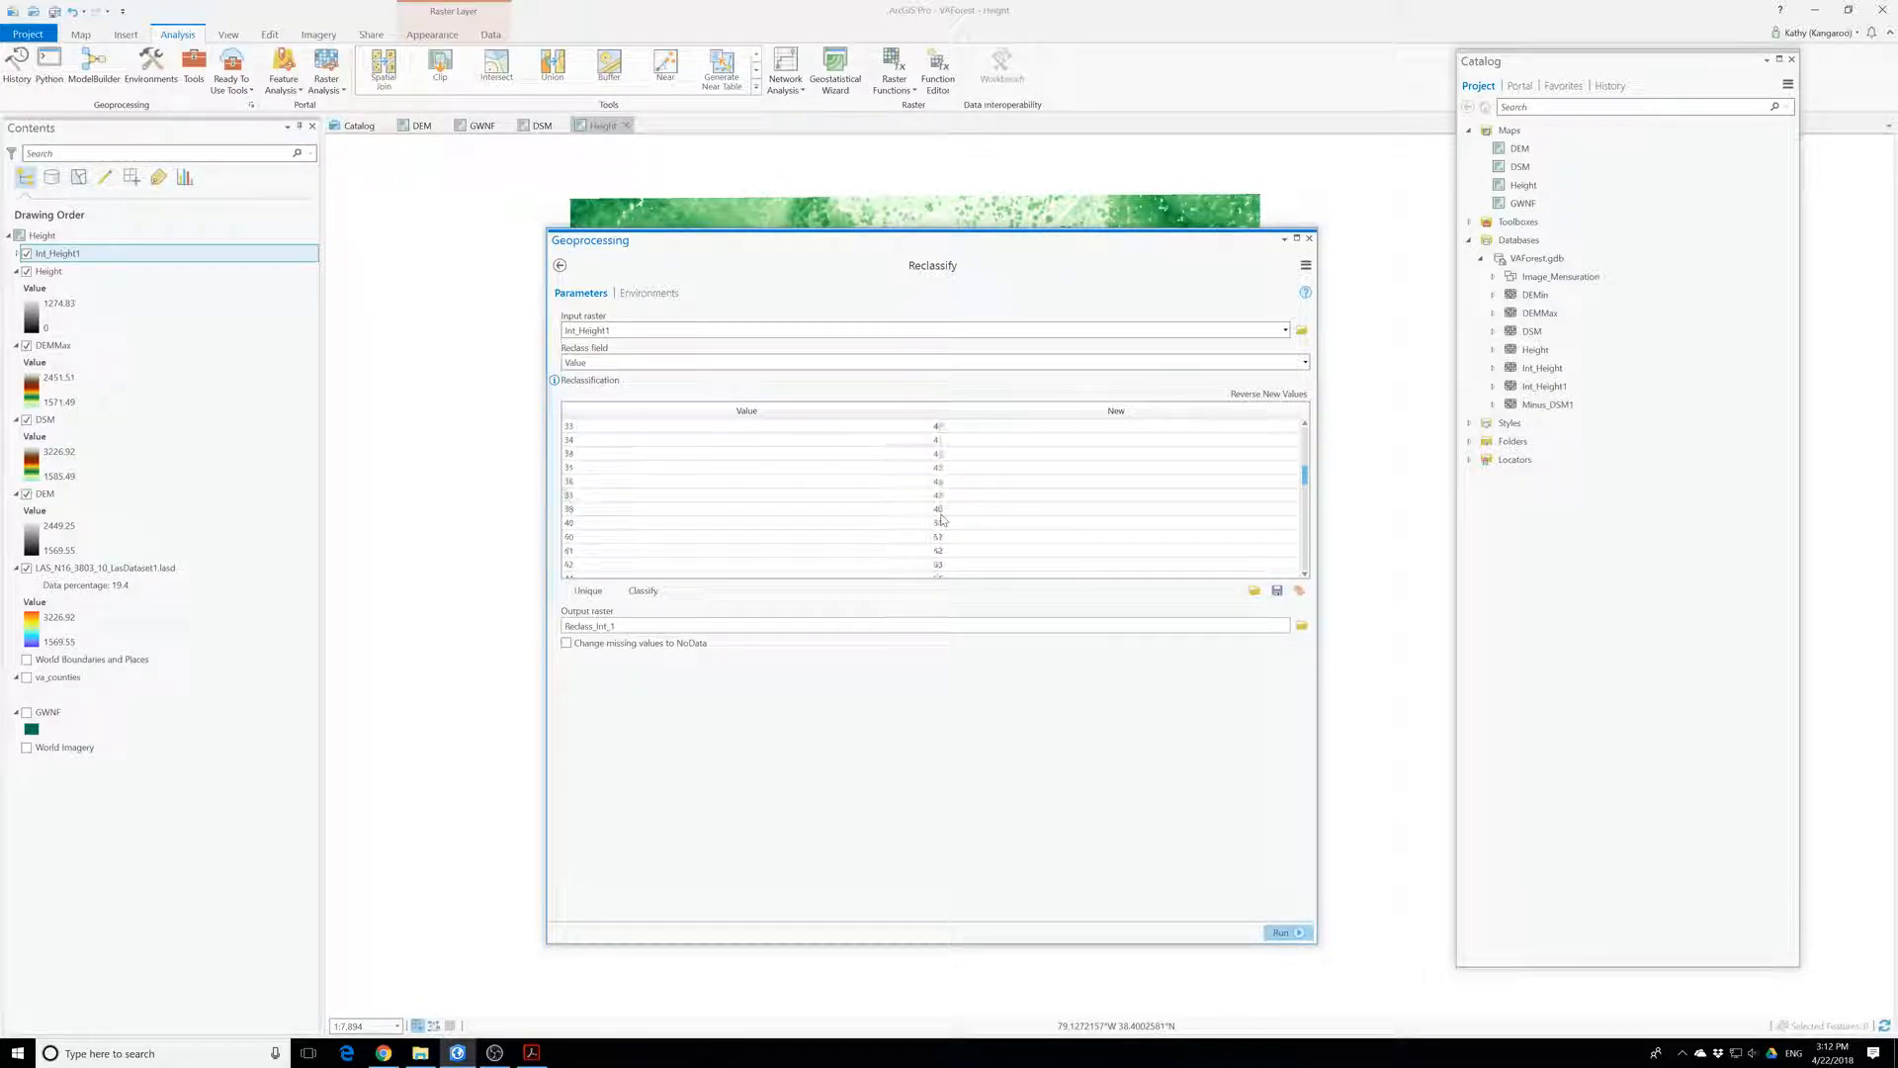
scroll(943, 493, up, 2)
key(Return)
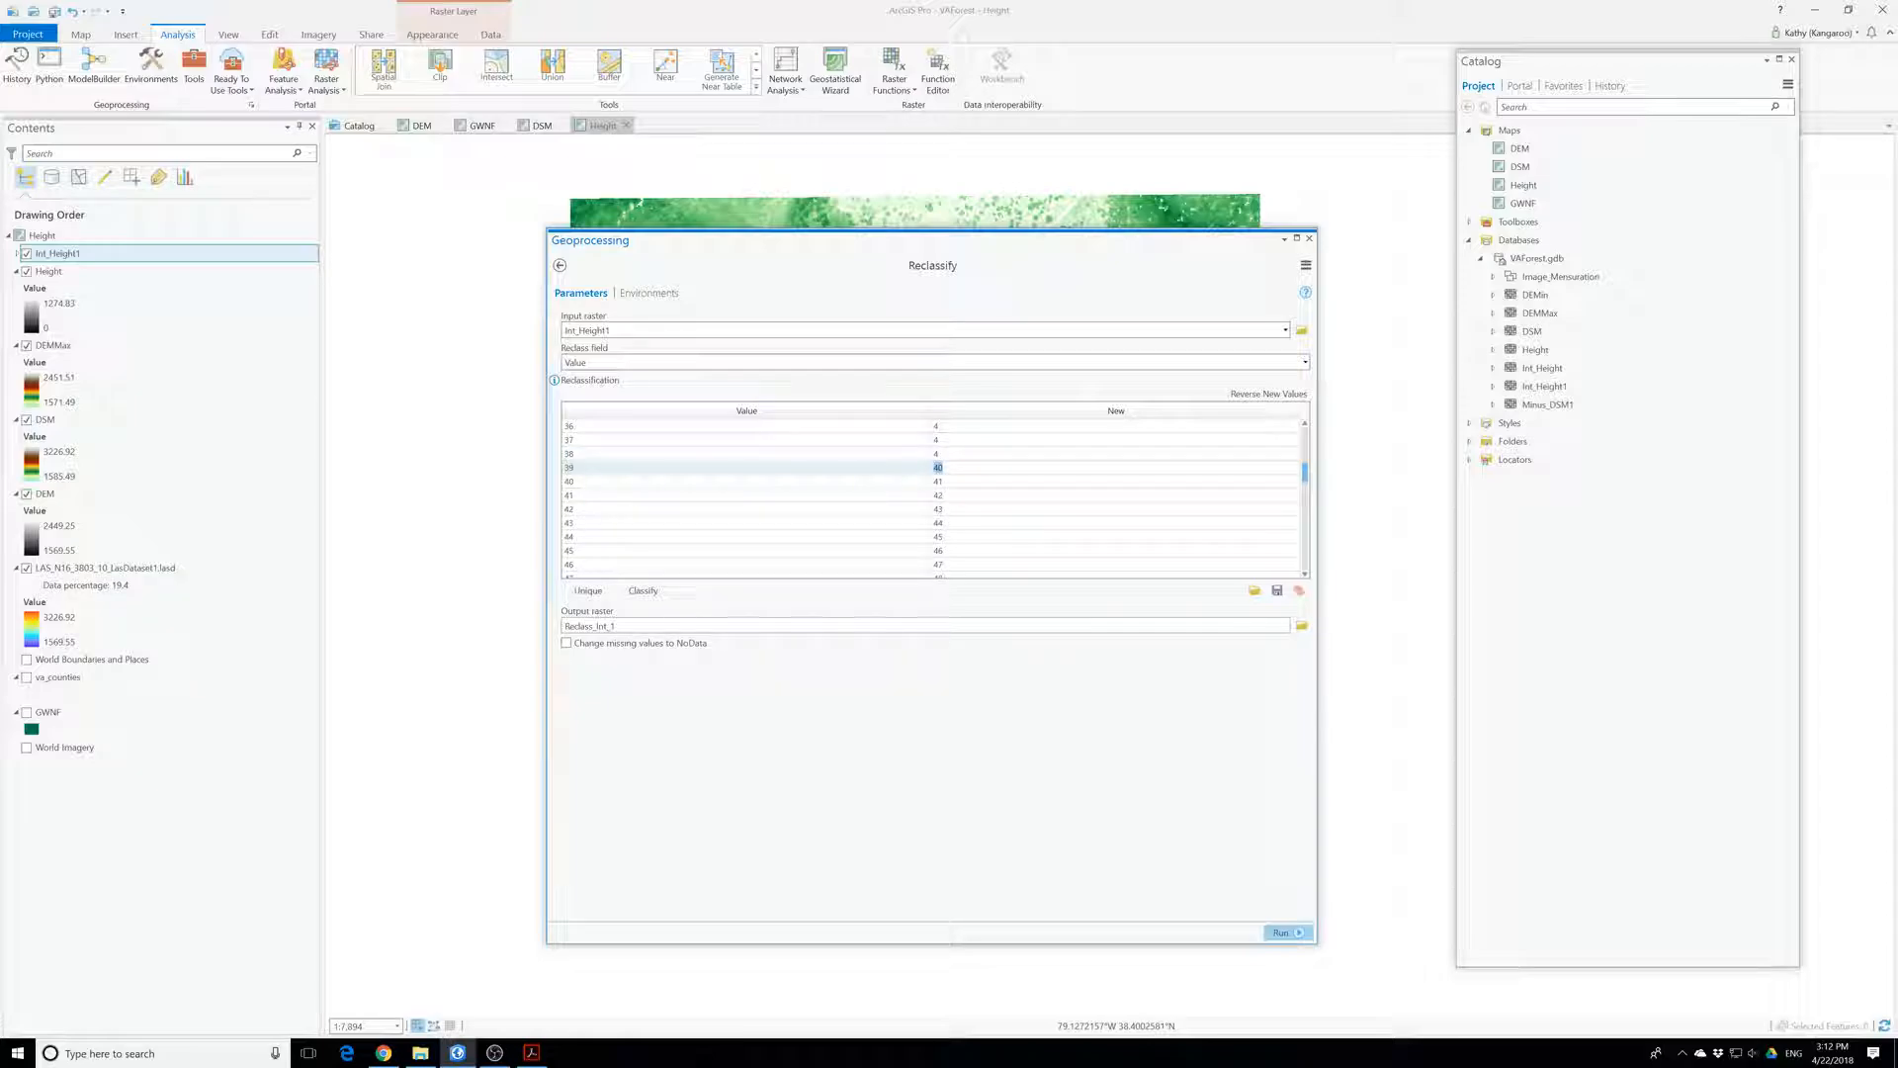
- Assign new value 4 to raster values 39 through 42 in the Reclassify table for Int_Height1
text(4)
key(Return)
text(4)
key(Return)
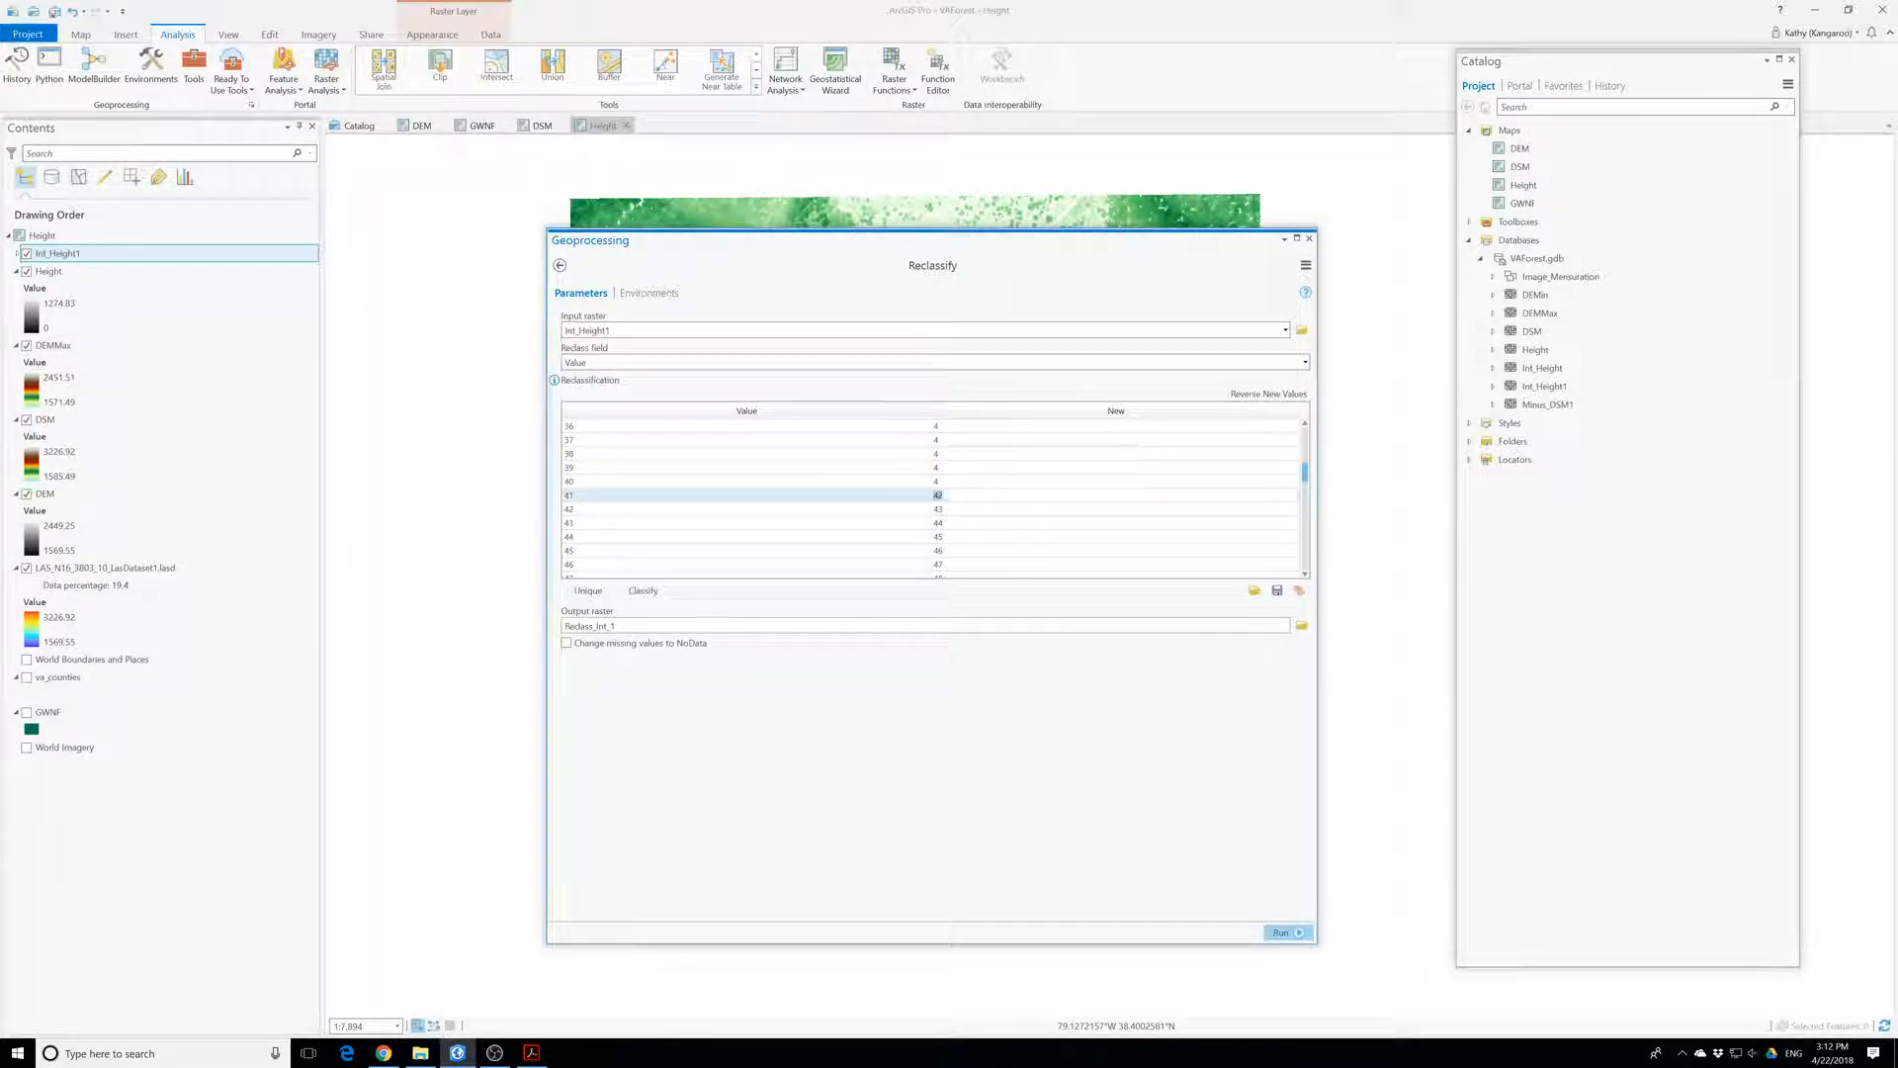
text(4)
key(Return)
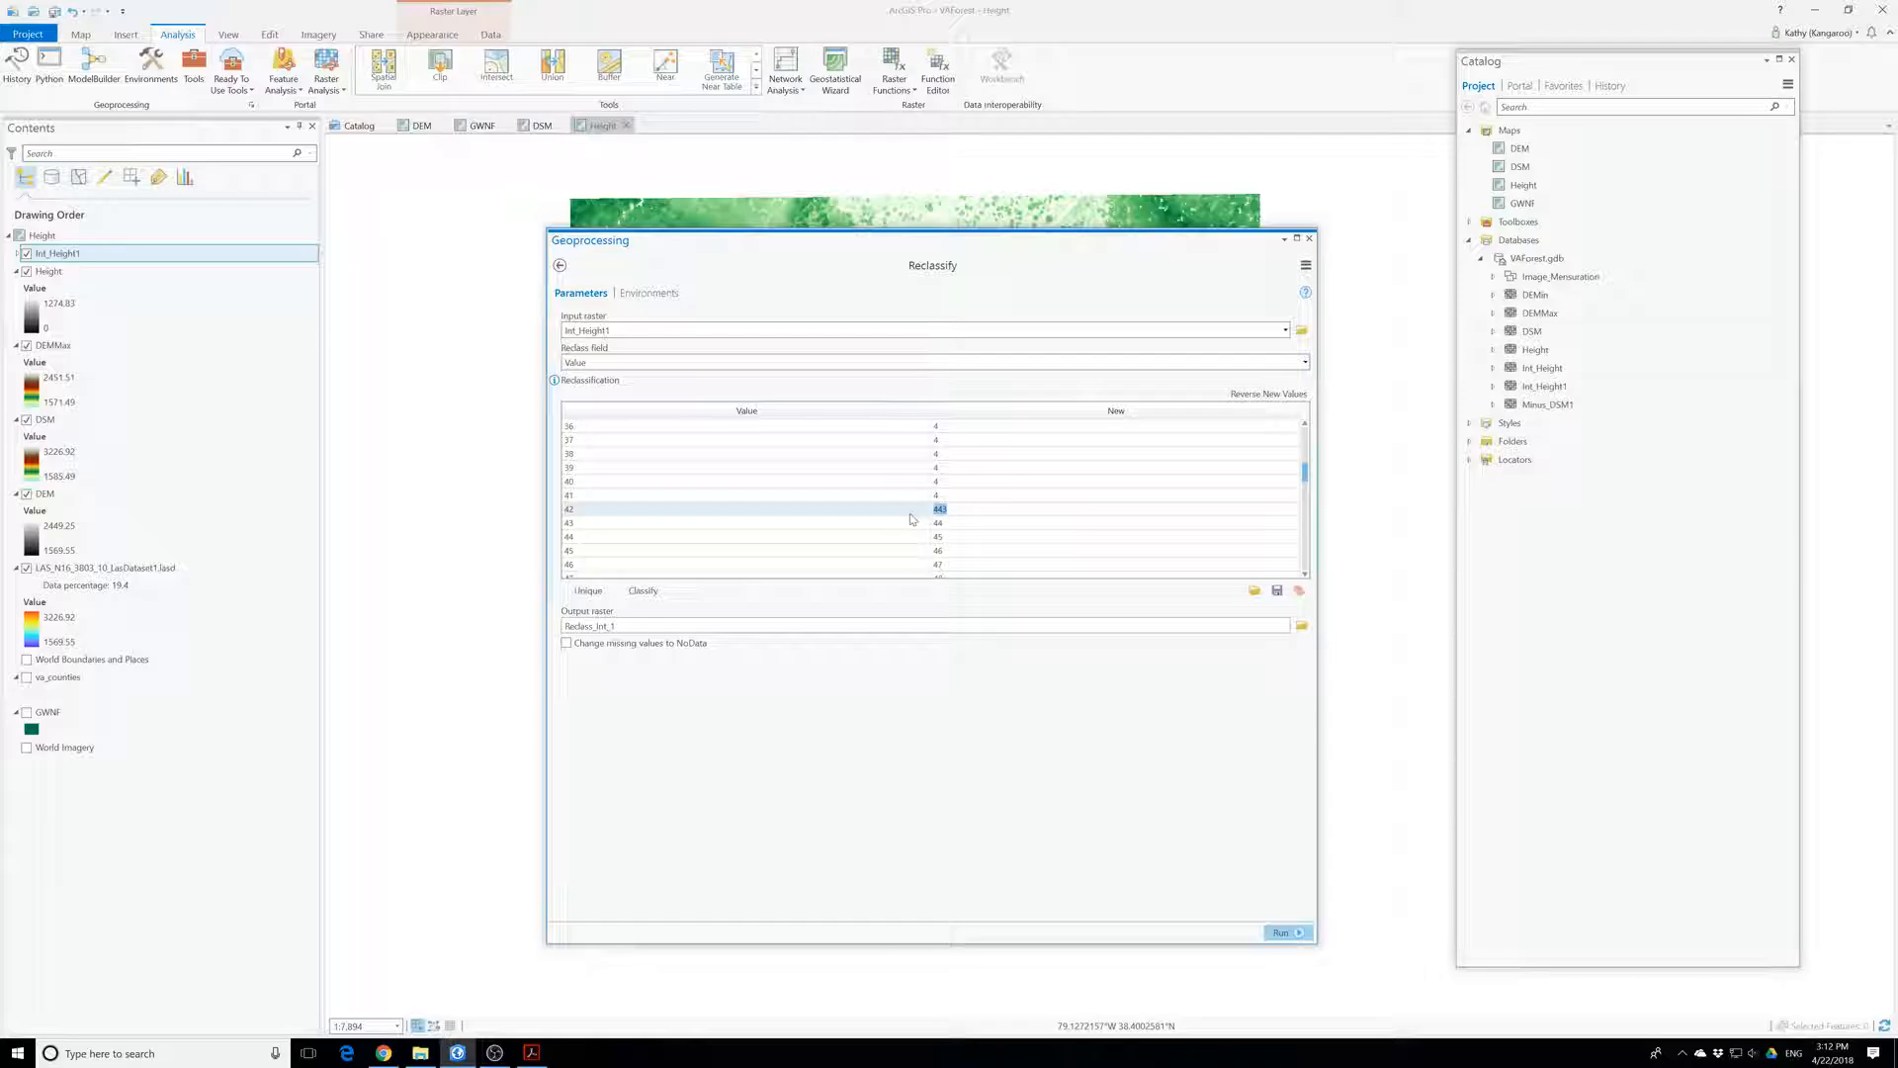
text(4)
key(Return)
- Assign new value 4 to raster values 43 through 46 in the reclassification table
text(4)
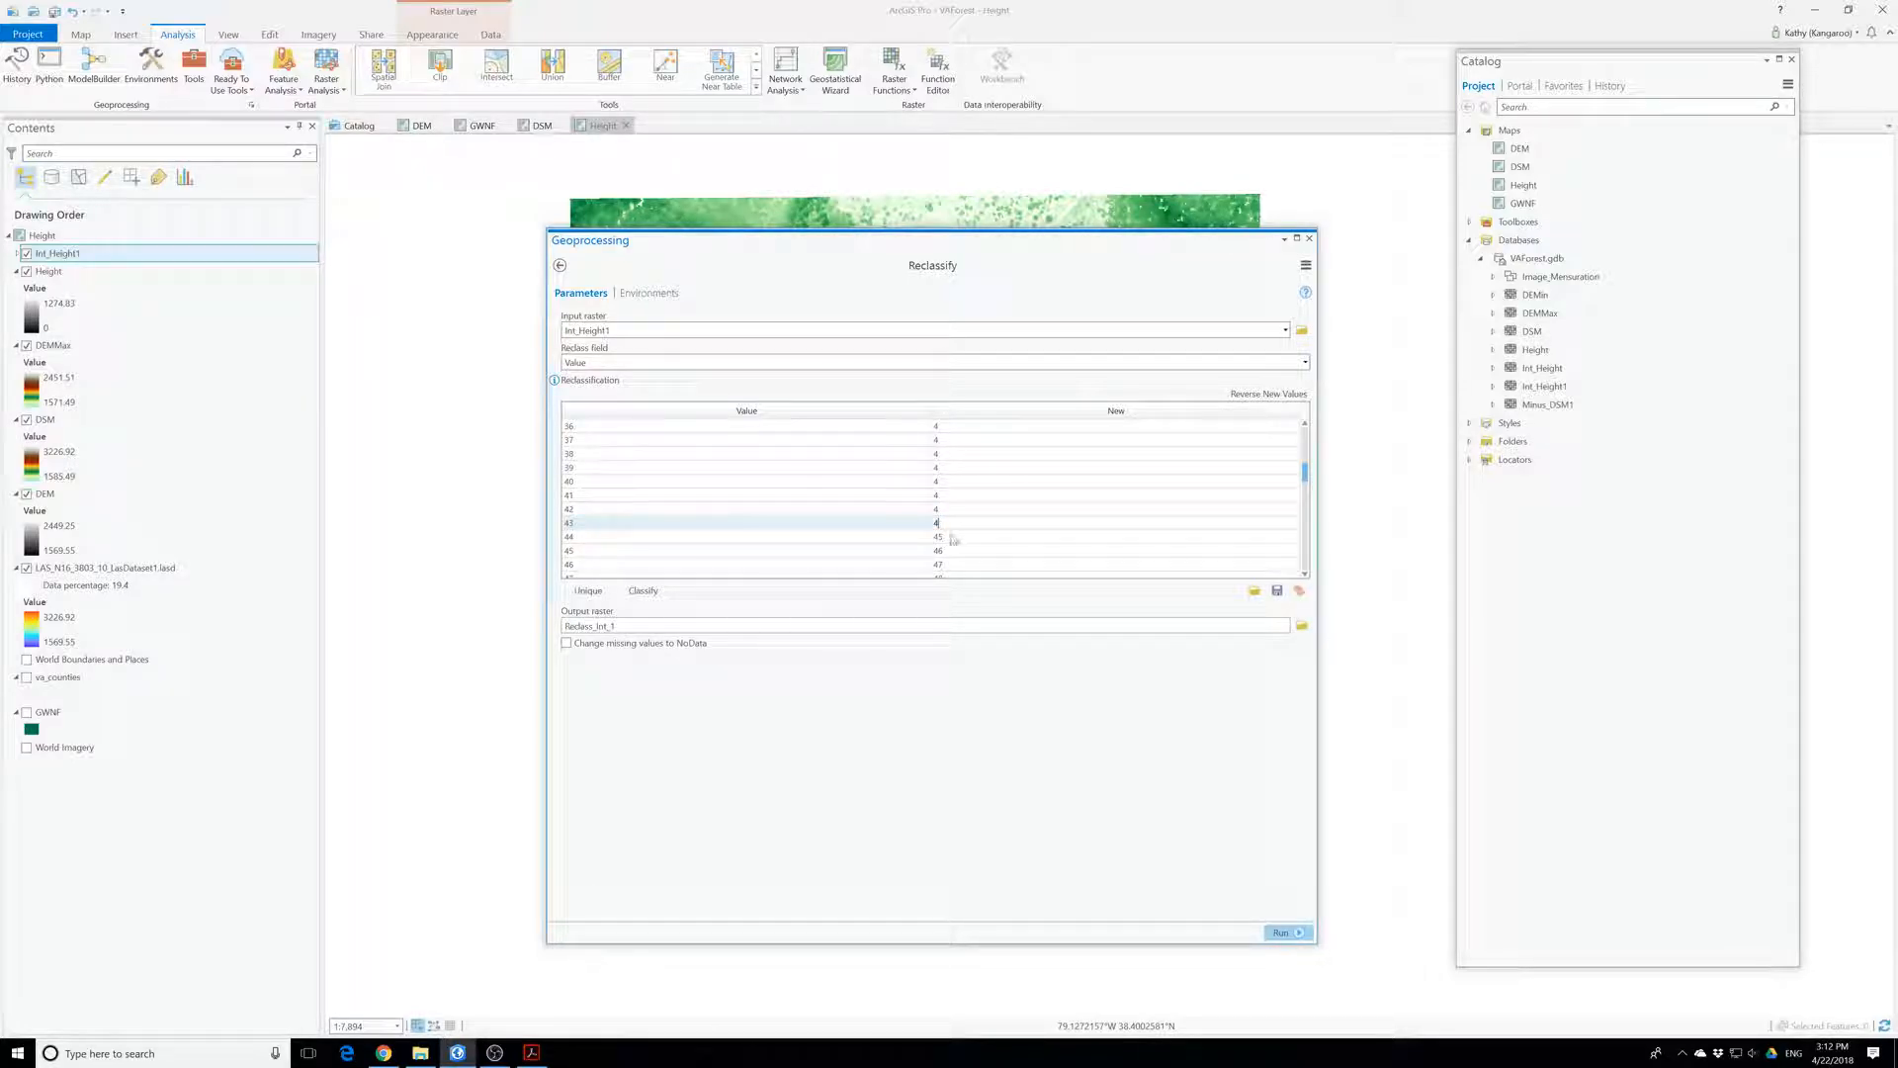
key(Return)
text(4)
key(Return)
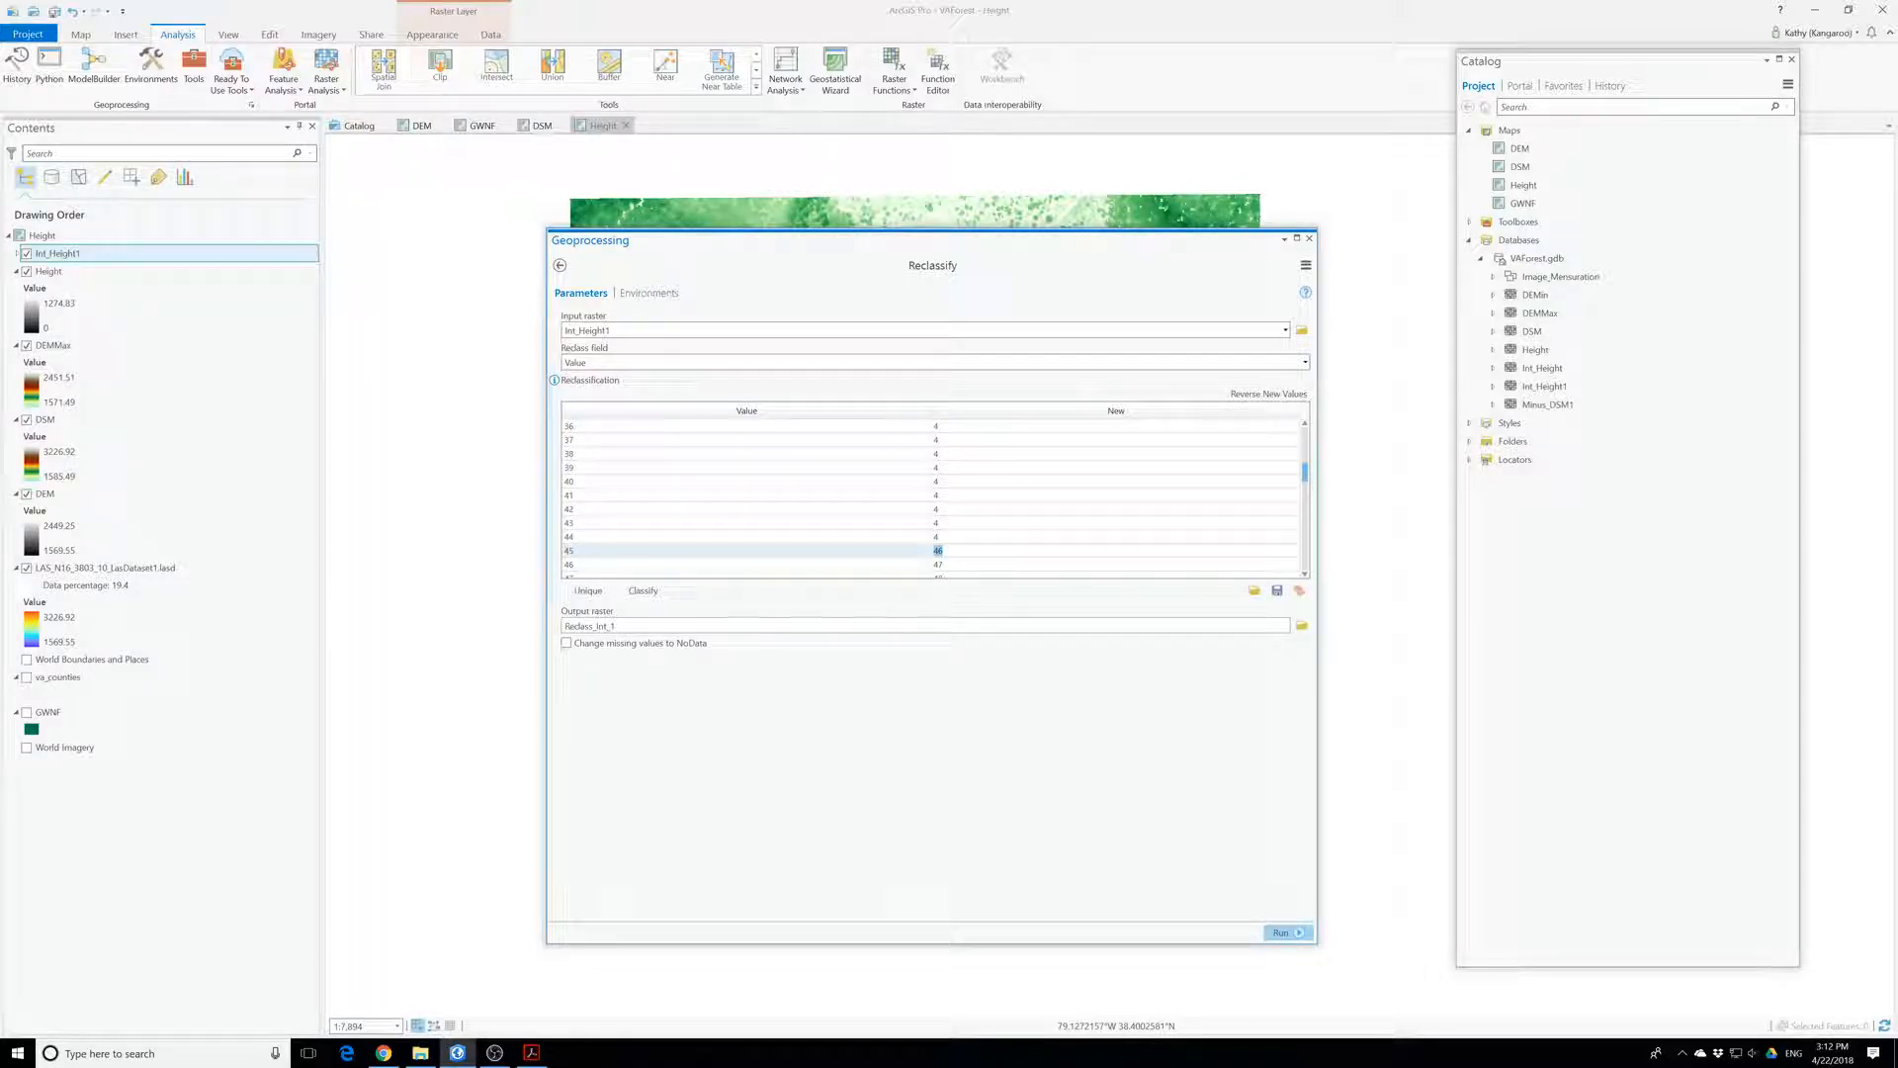
text(4)
key(Return)
text(4)
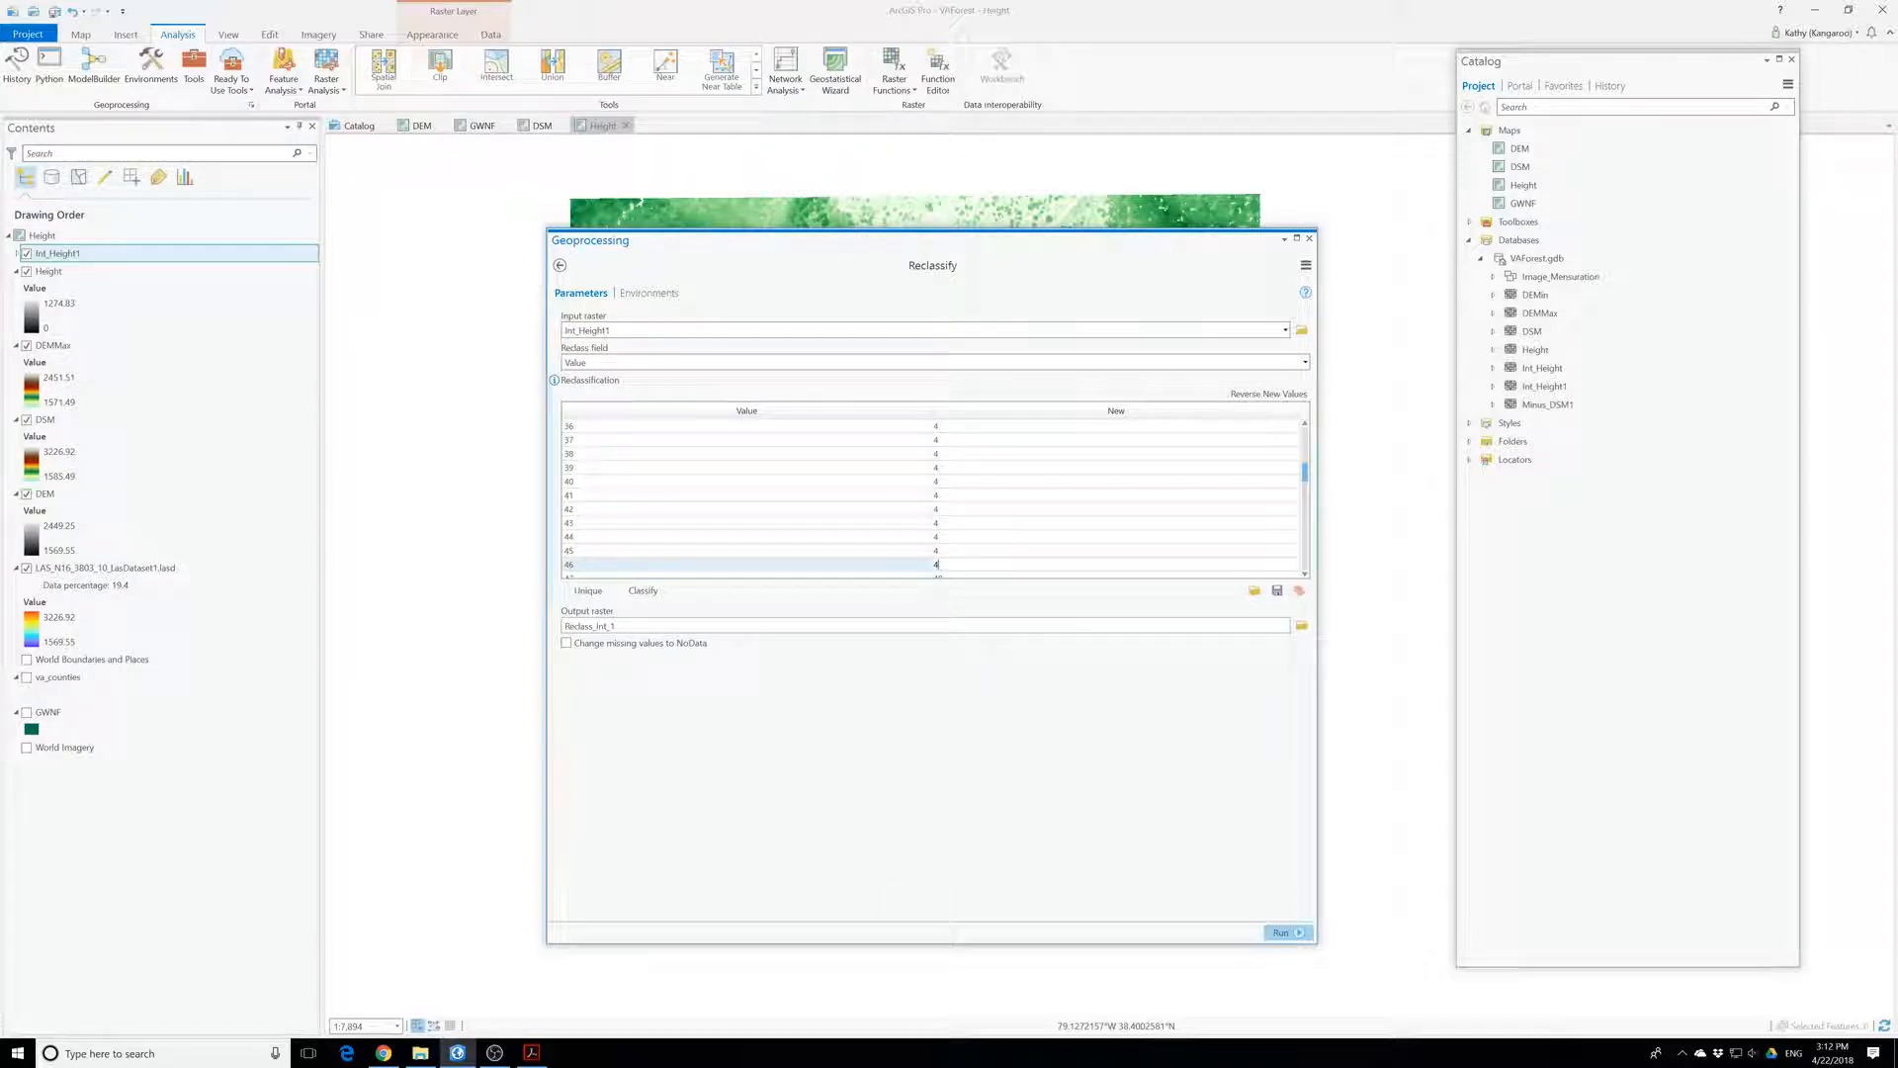
scroll(991, 555, down, 3)
key(Return)
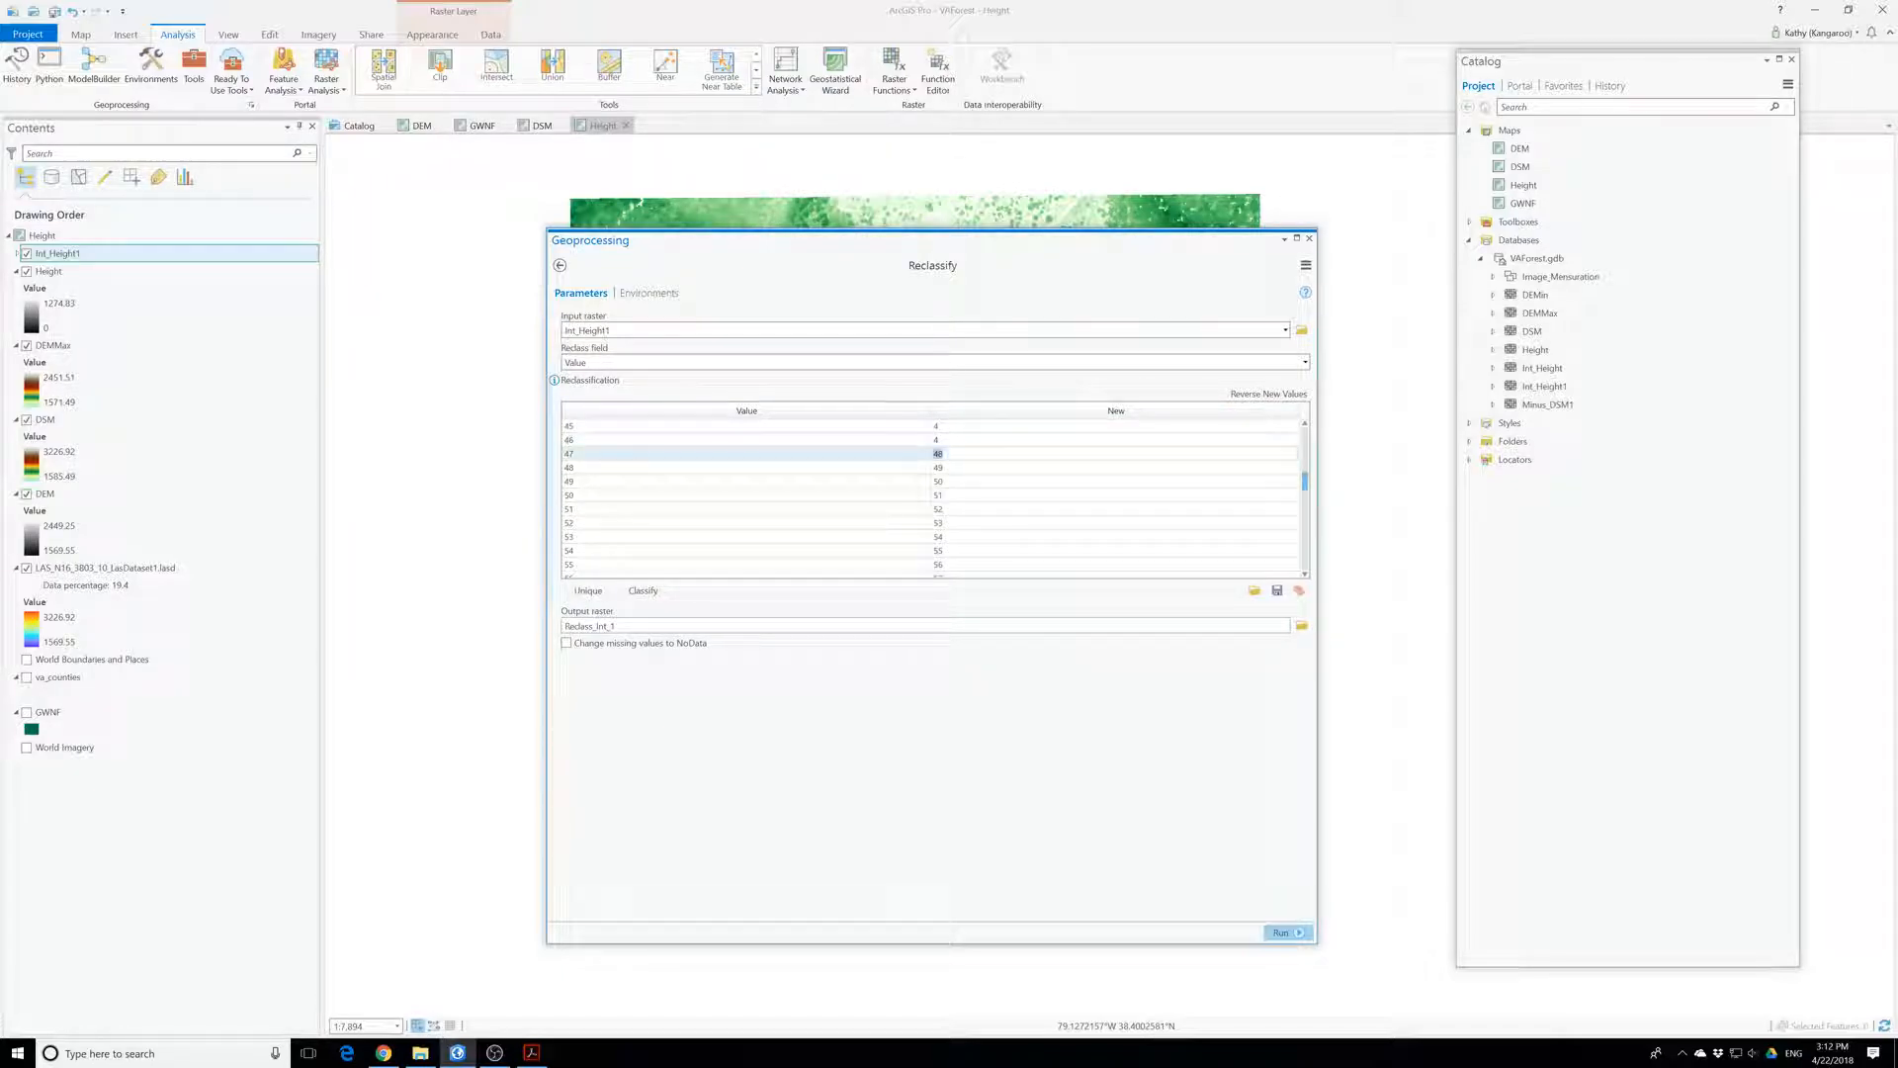
- Assign new value 4 to raster values 47 through 51 in the reclassification table
text(4)
key(Return)
text(4)
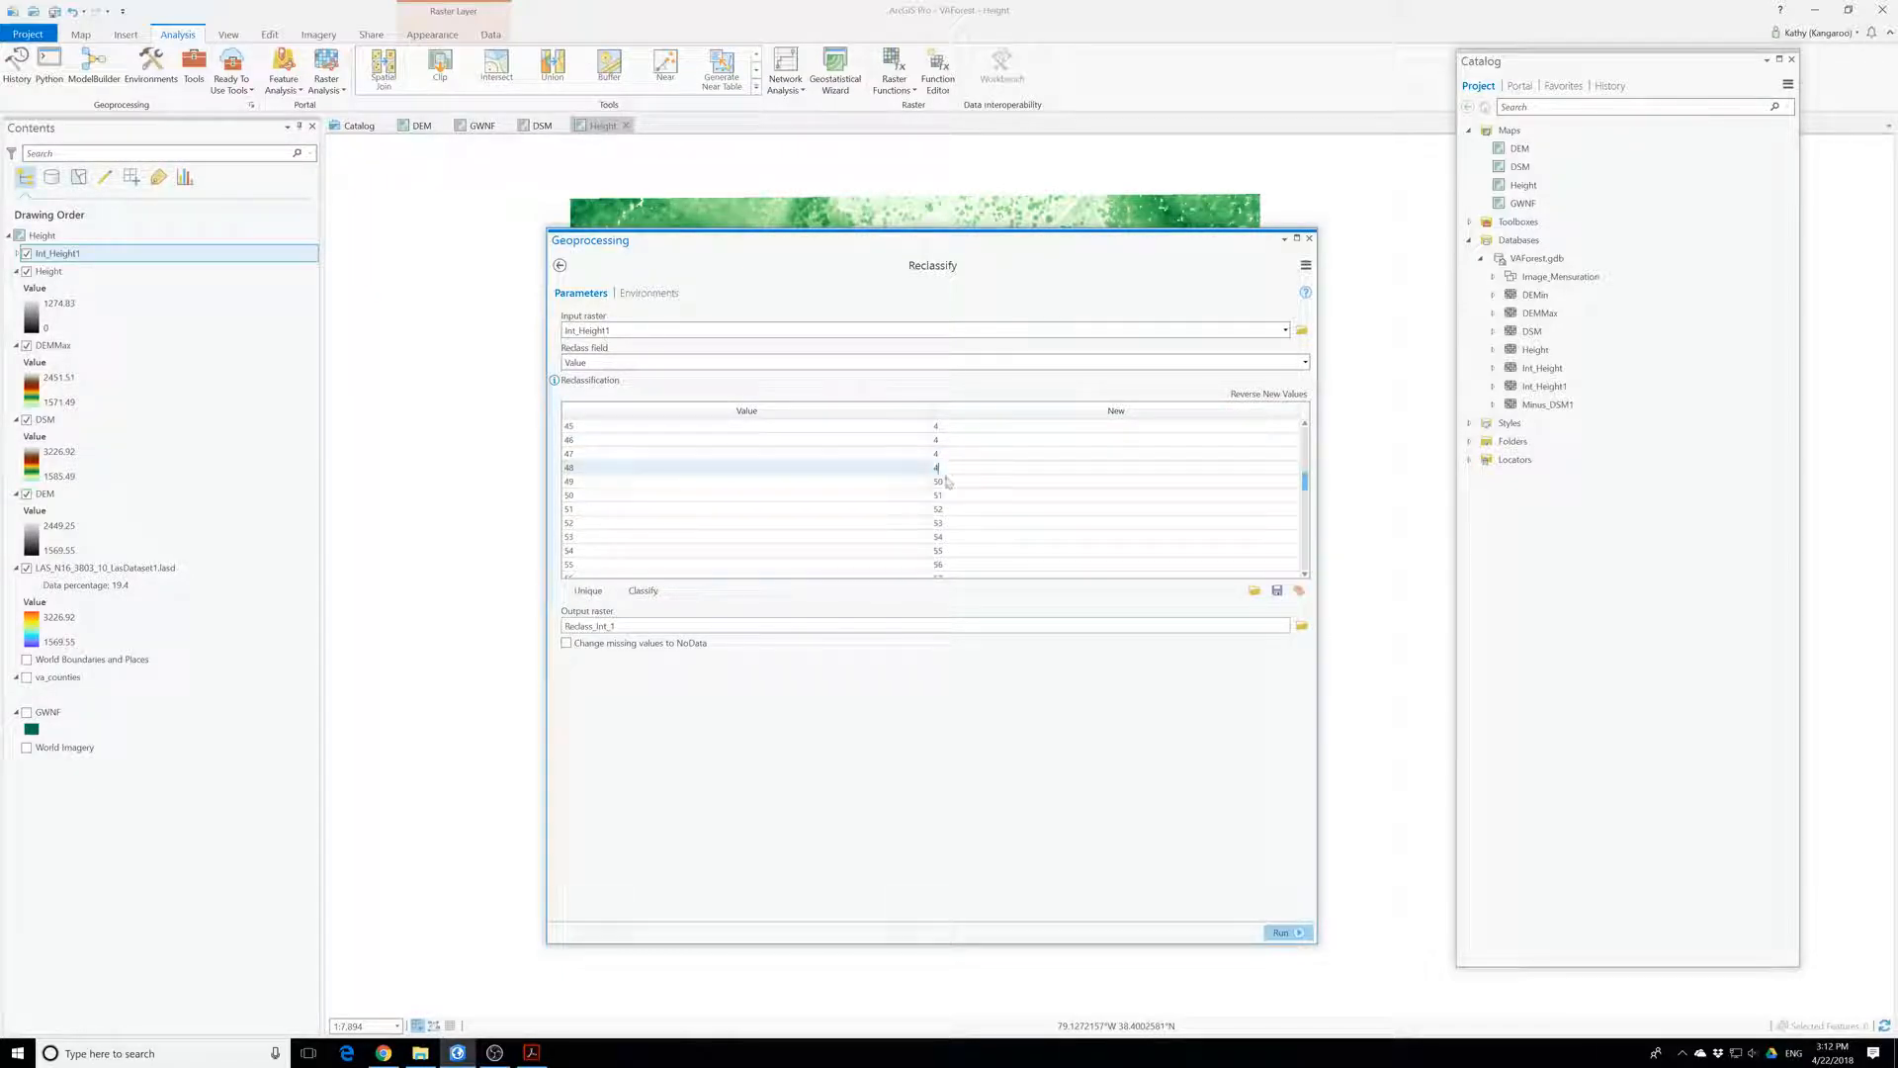
click(946, 483)
click(940, 482)
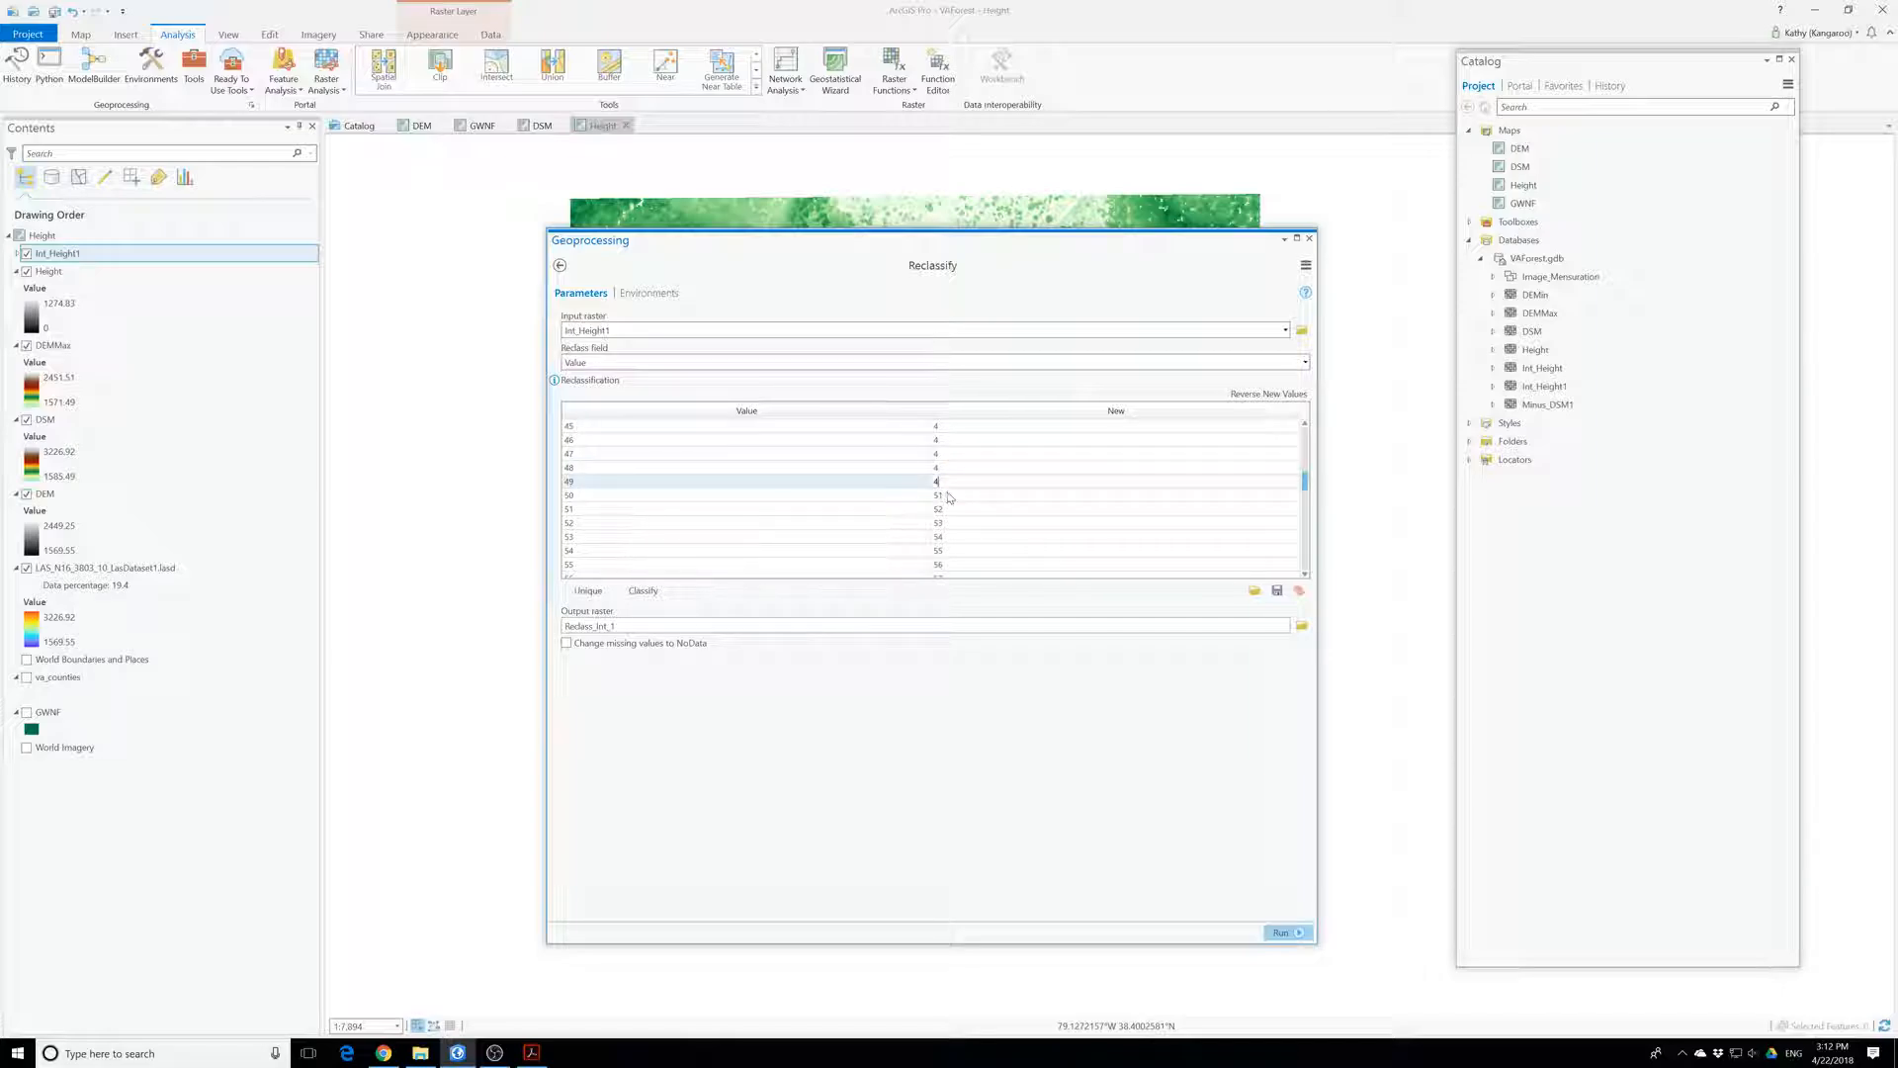
text(4)
key(Return)
text(4)
key(Return)
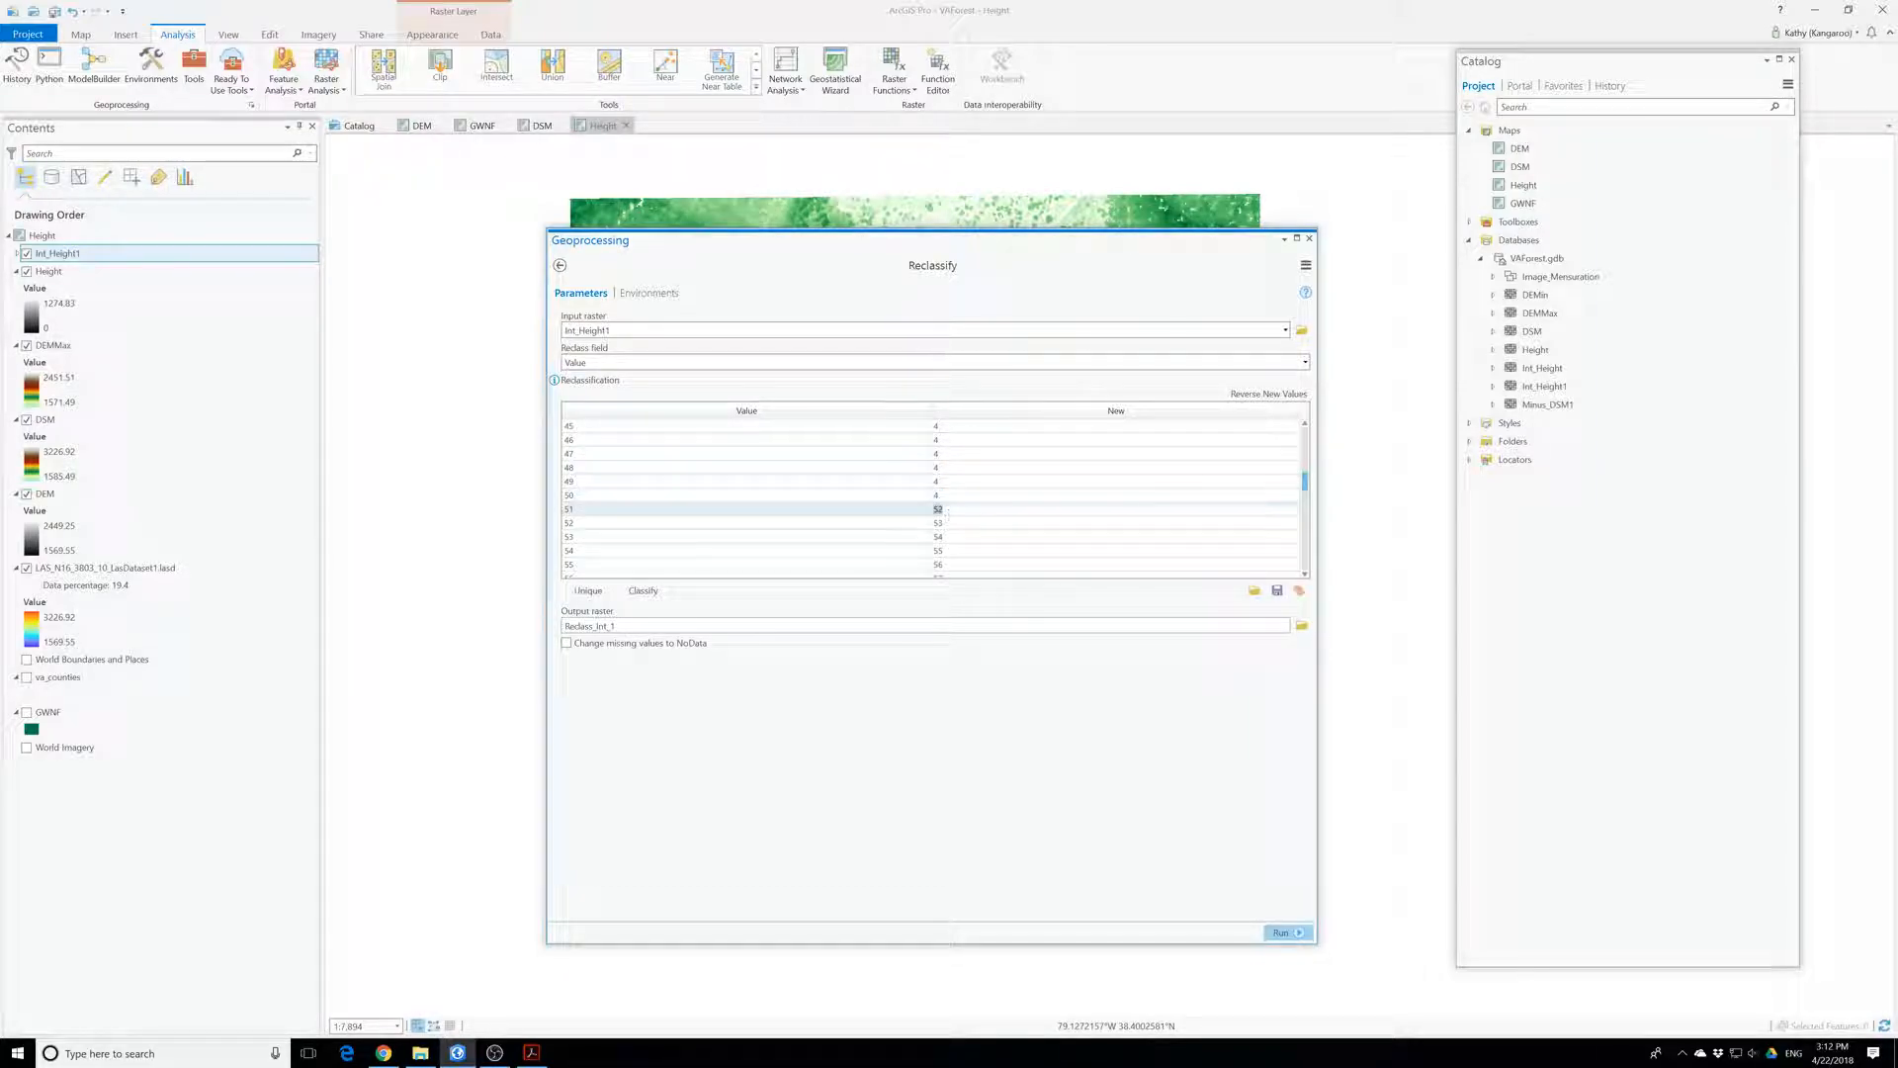
text(4)
- Assign new value 4 to raster values 52 through 55 in the reclassification table
scroll(936, 508, down, 1)
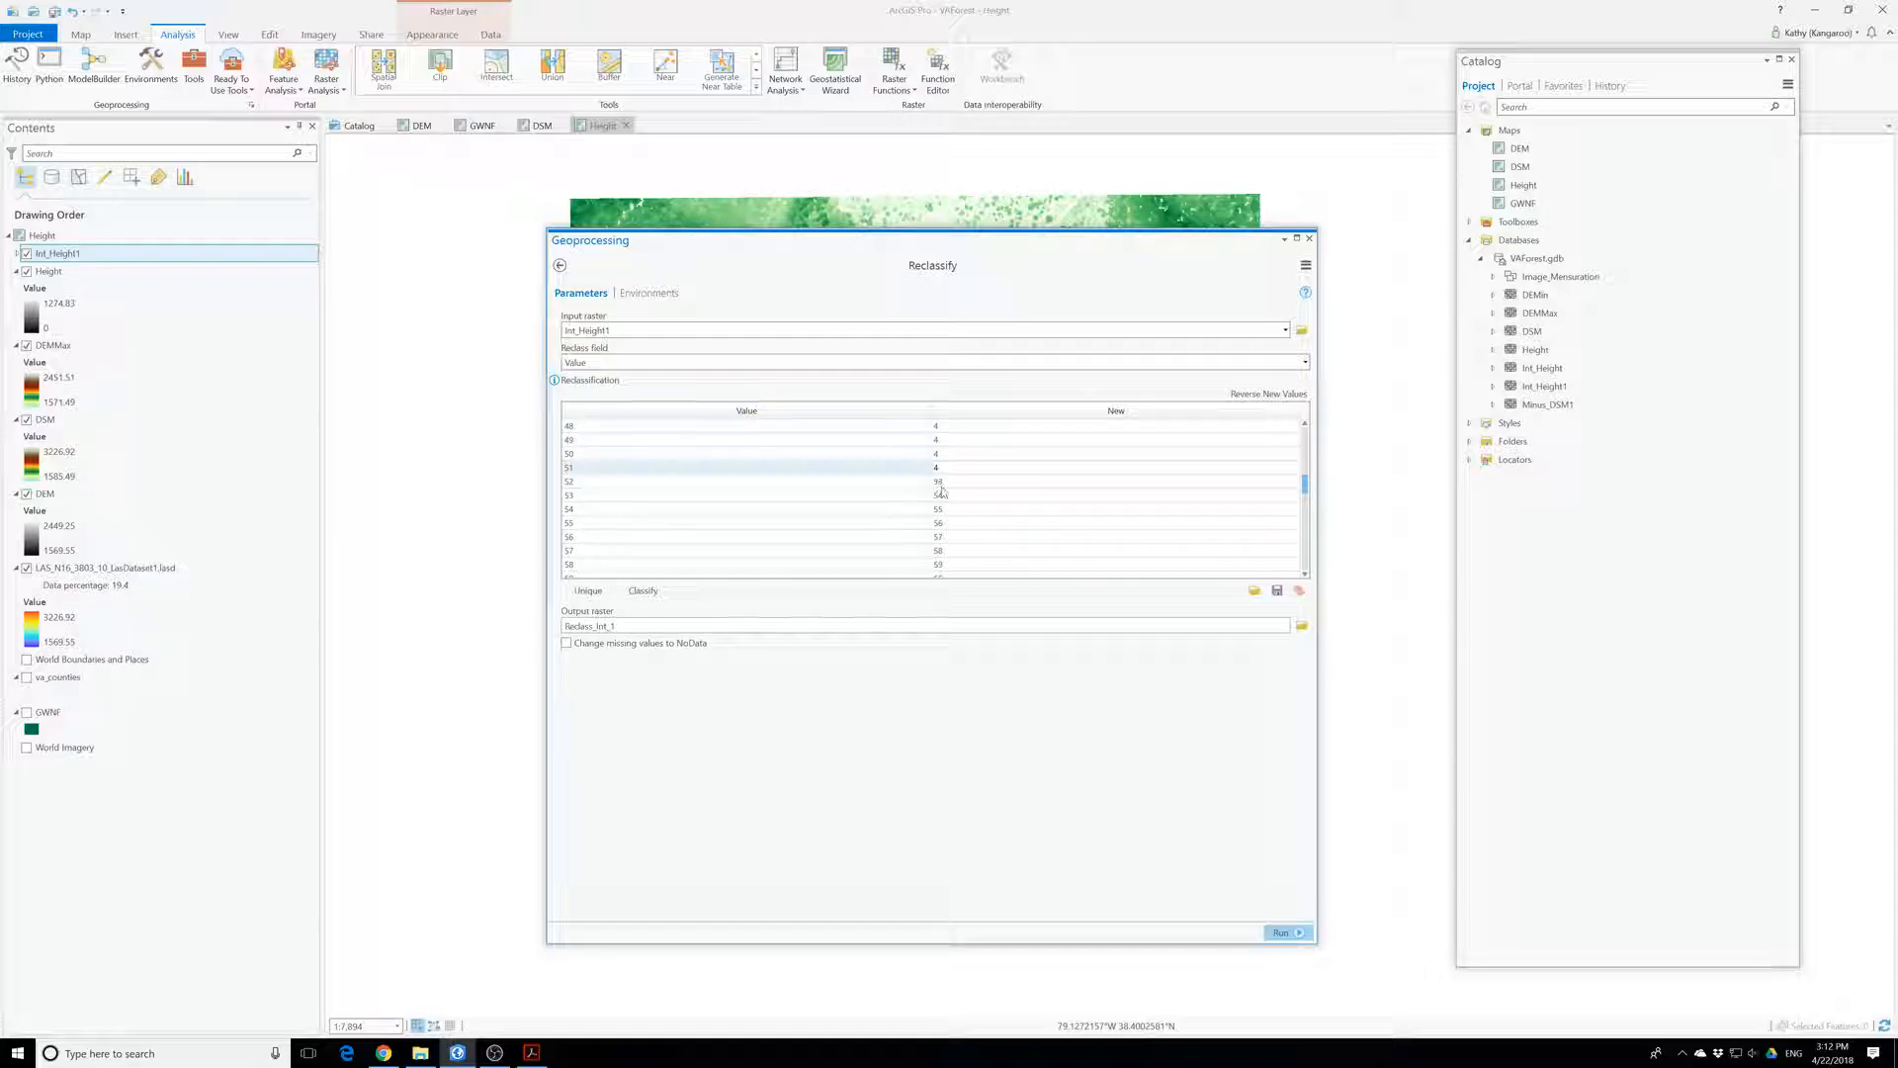
click(946, 482)
text(4)
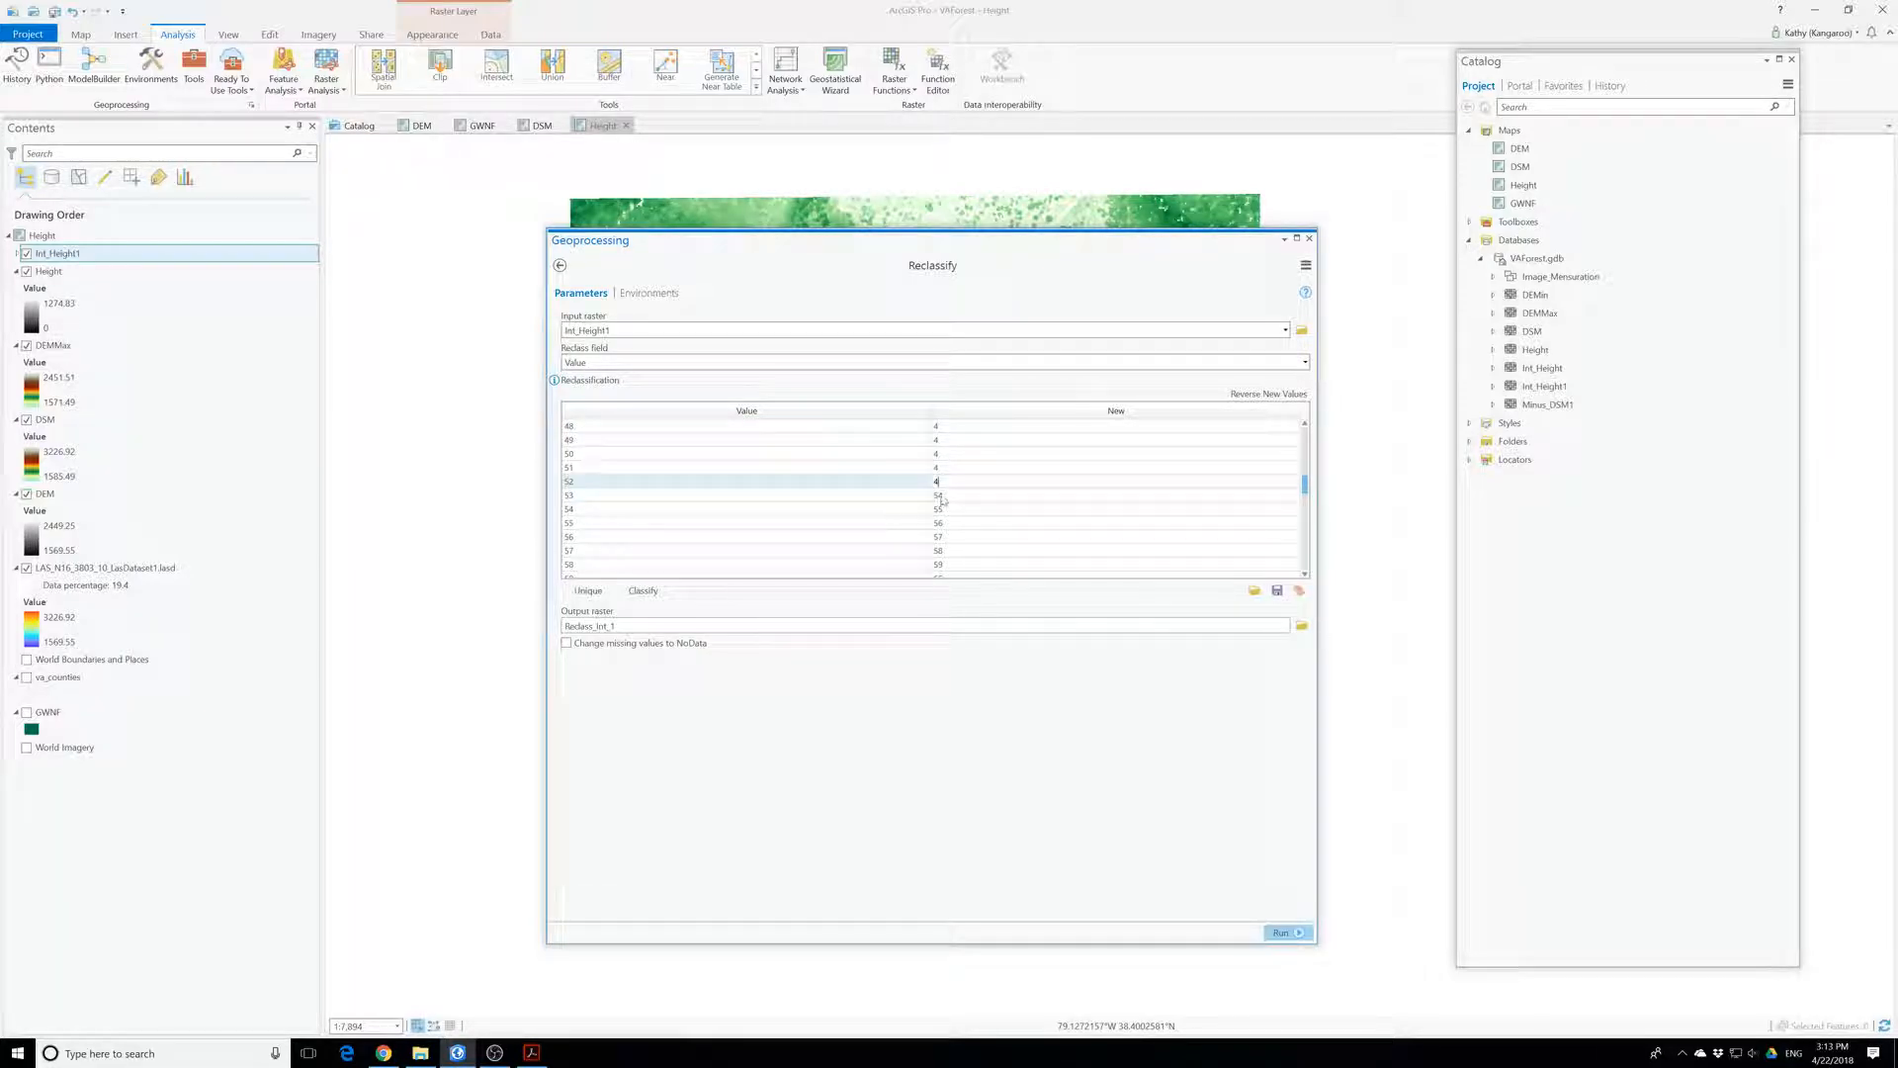
key(Return)
text(4)
key(Return)
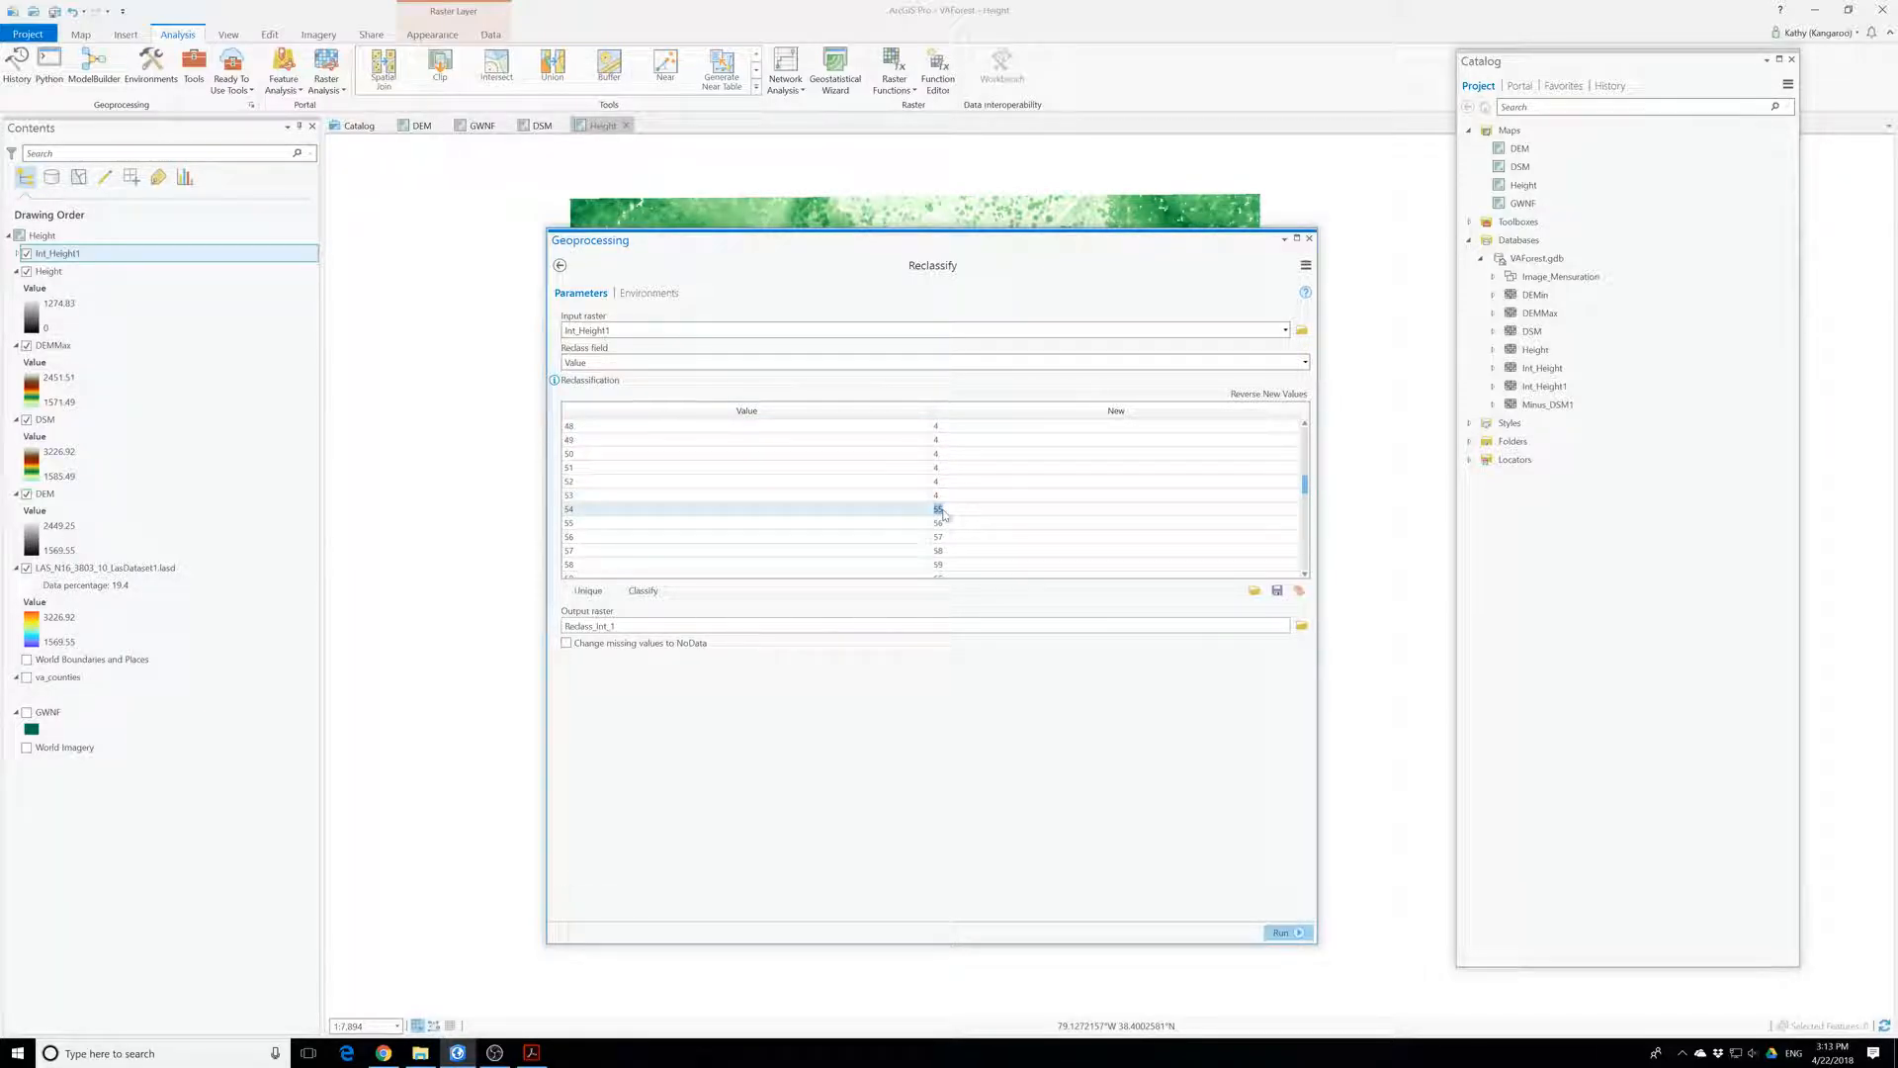
text(4)
key(Return)
text(4)
scroll(943, 522, down, 2)
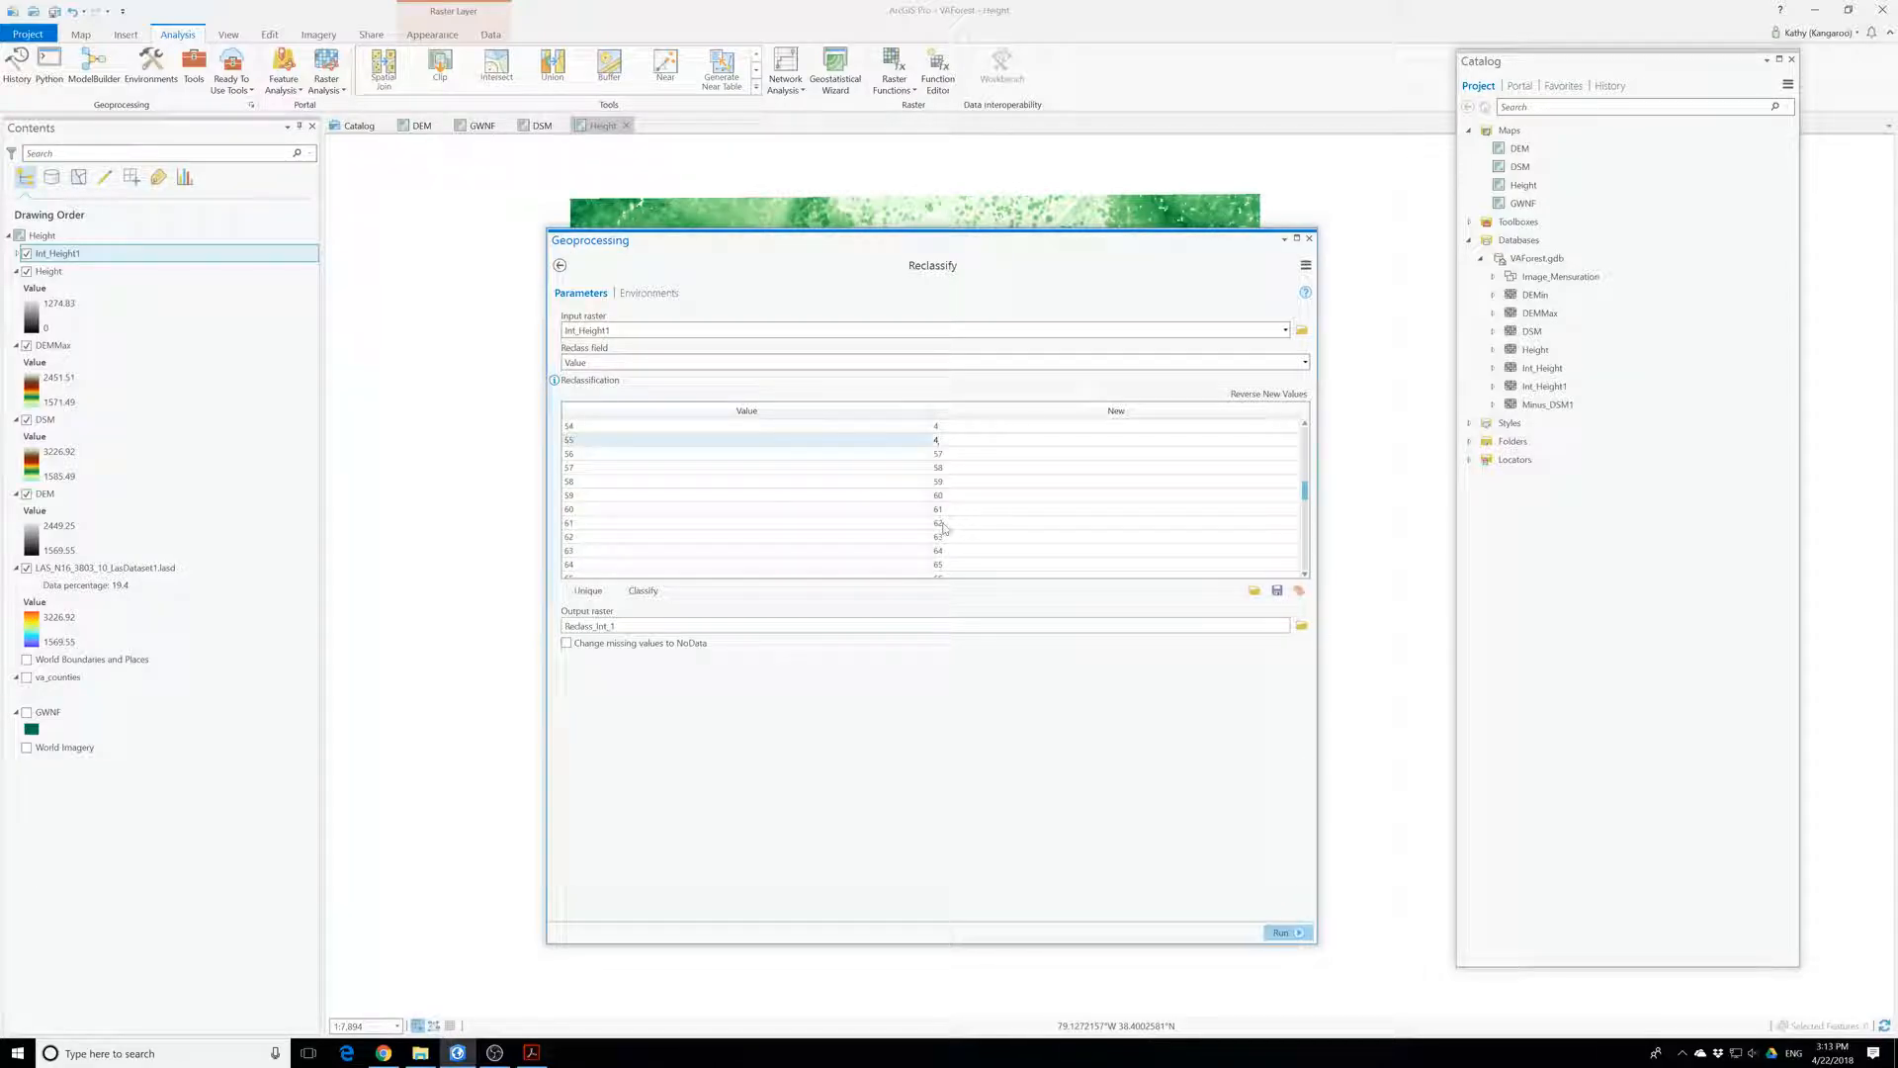
key(Return)
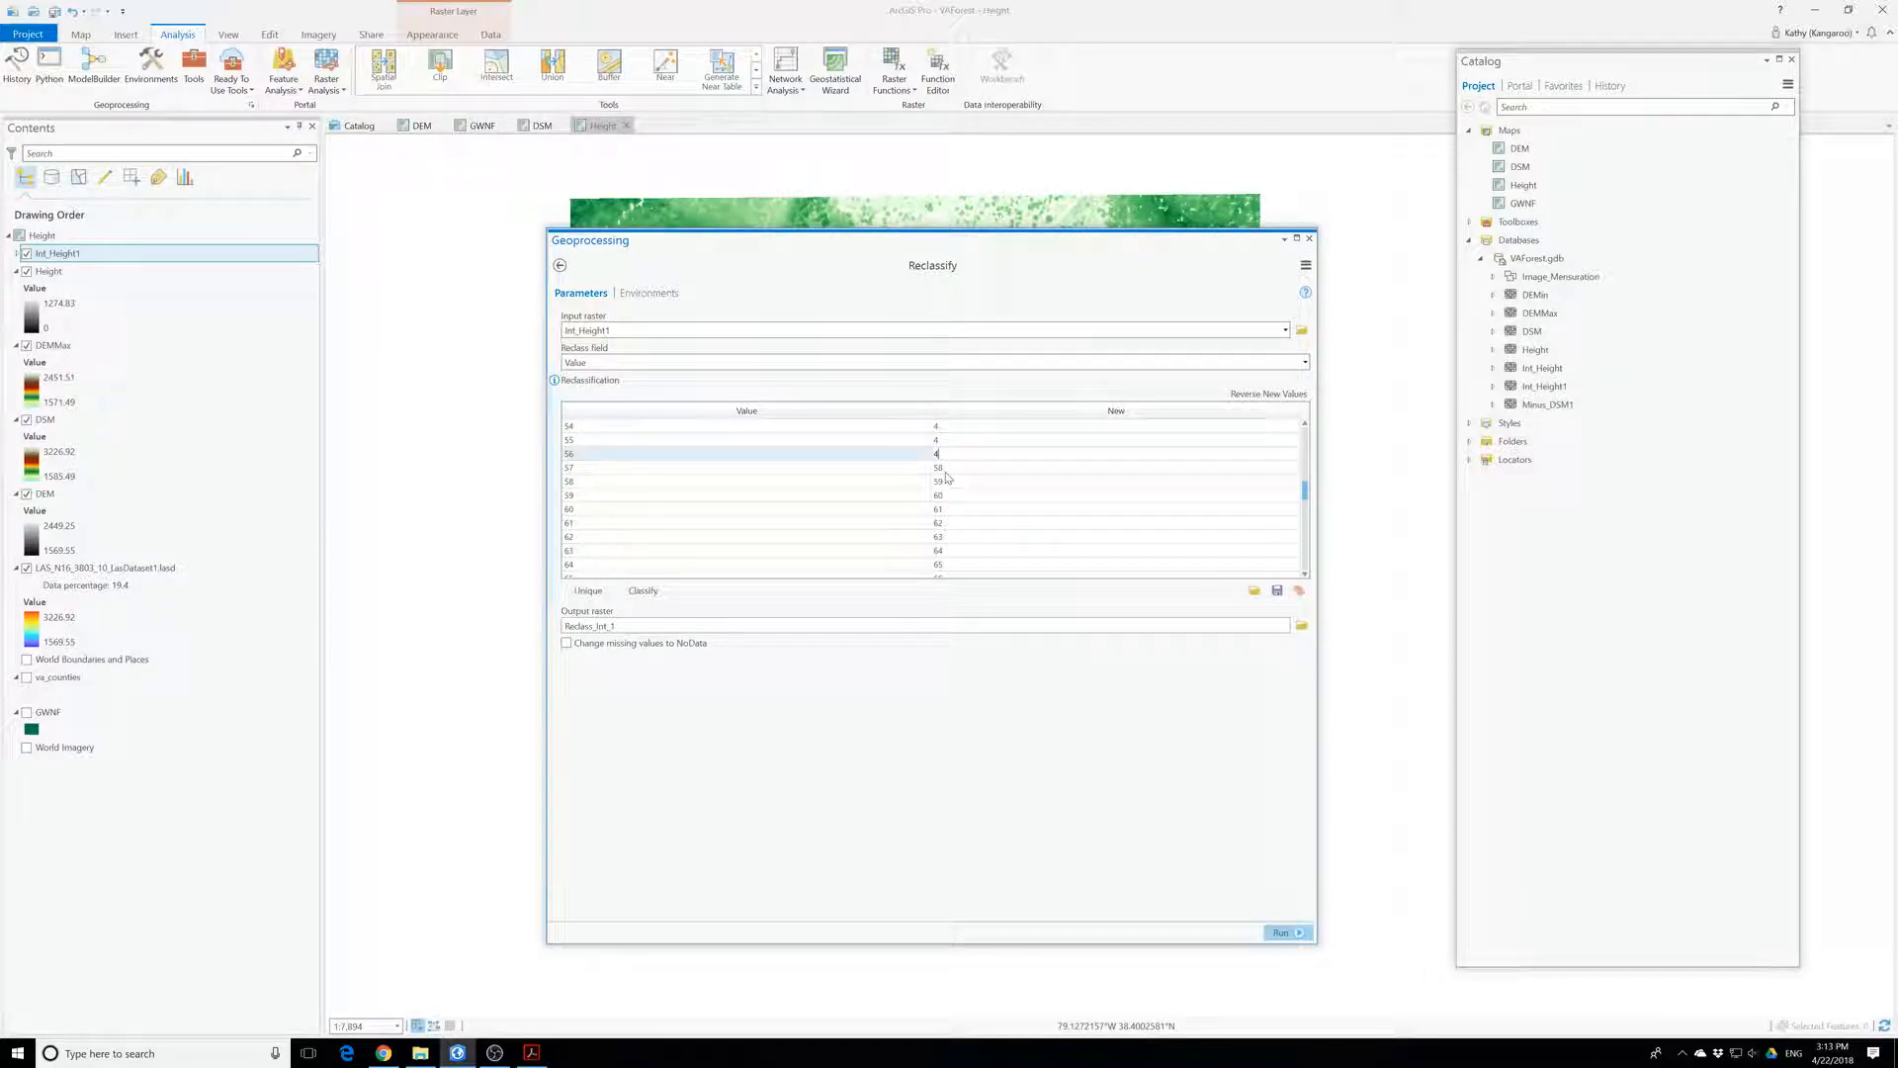
- Assign new value 4 to raster values 56 through 60 in the reclassification table
text(4)
key(Return)
text(4)
key(Return)
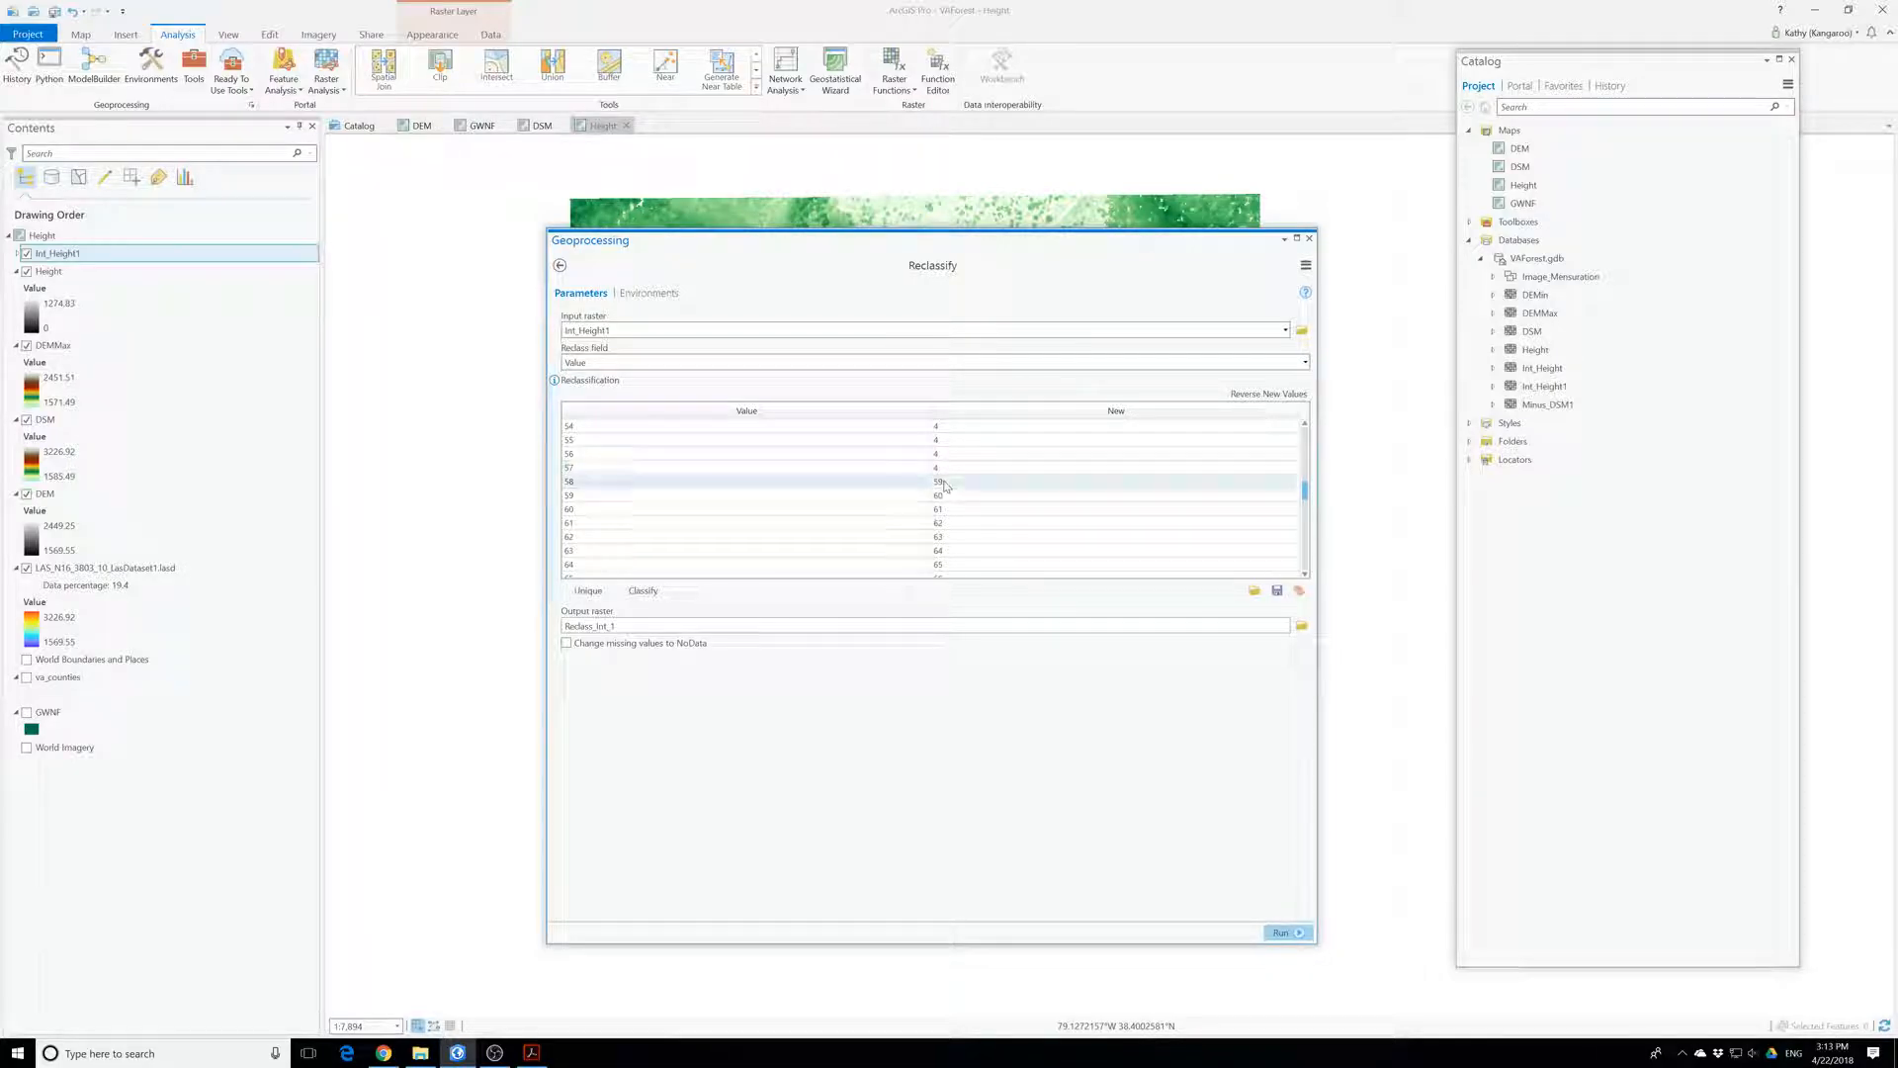
text(4)
key(Return)
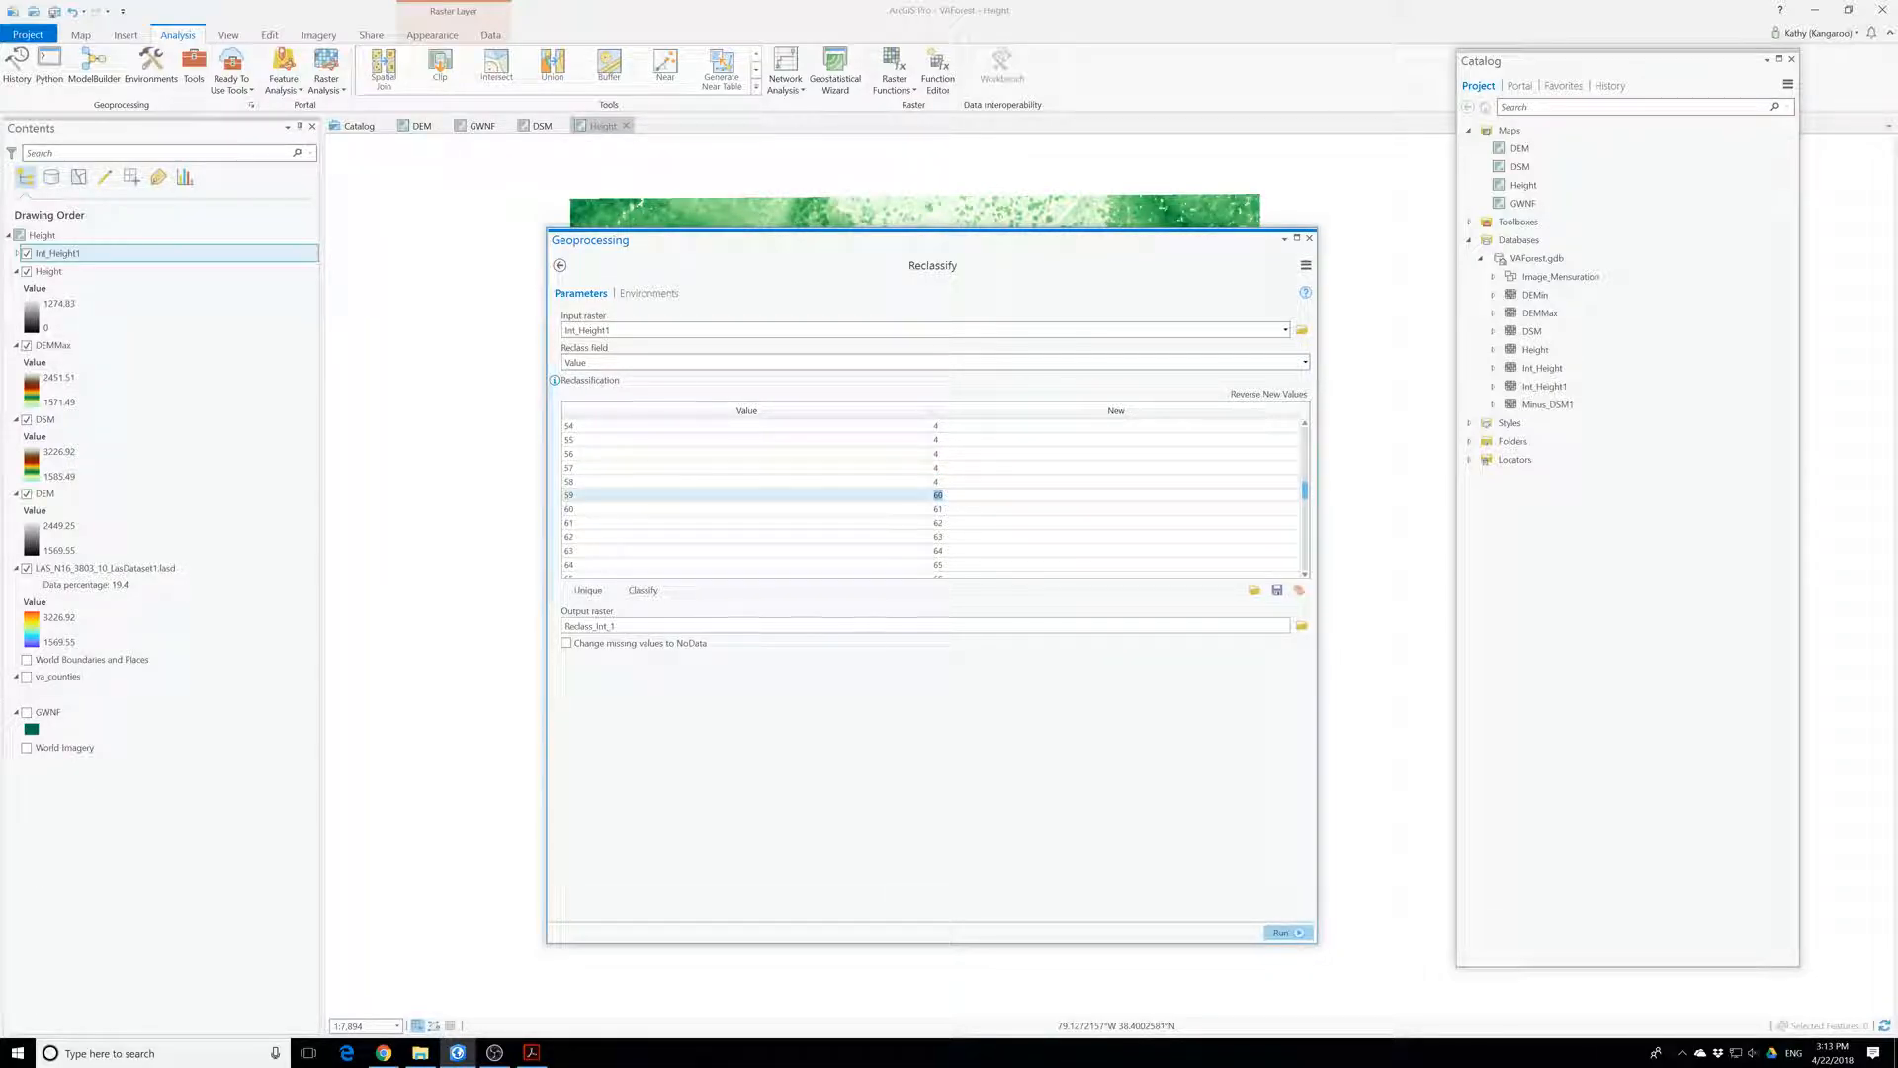
scroll(939, 499, down, 1)
text(4)
key(Return)
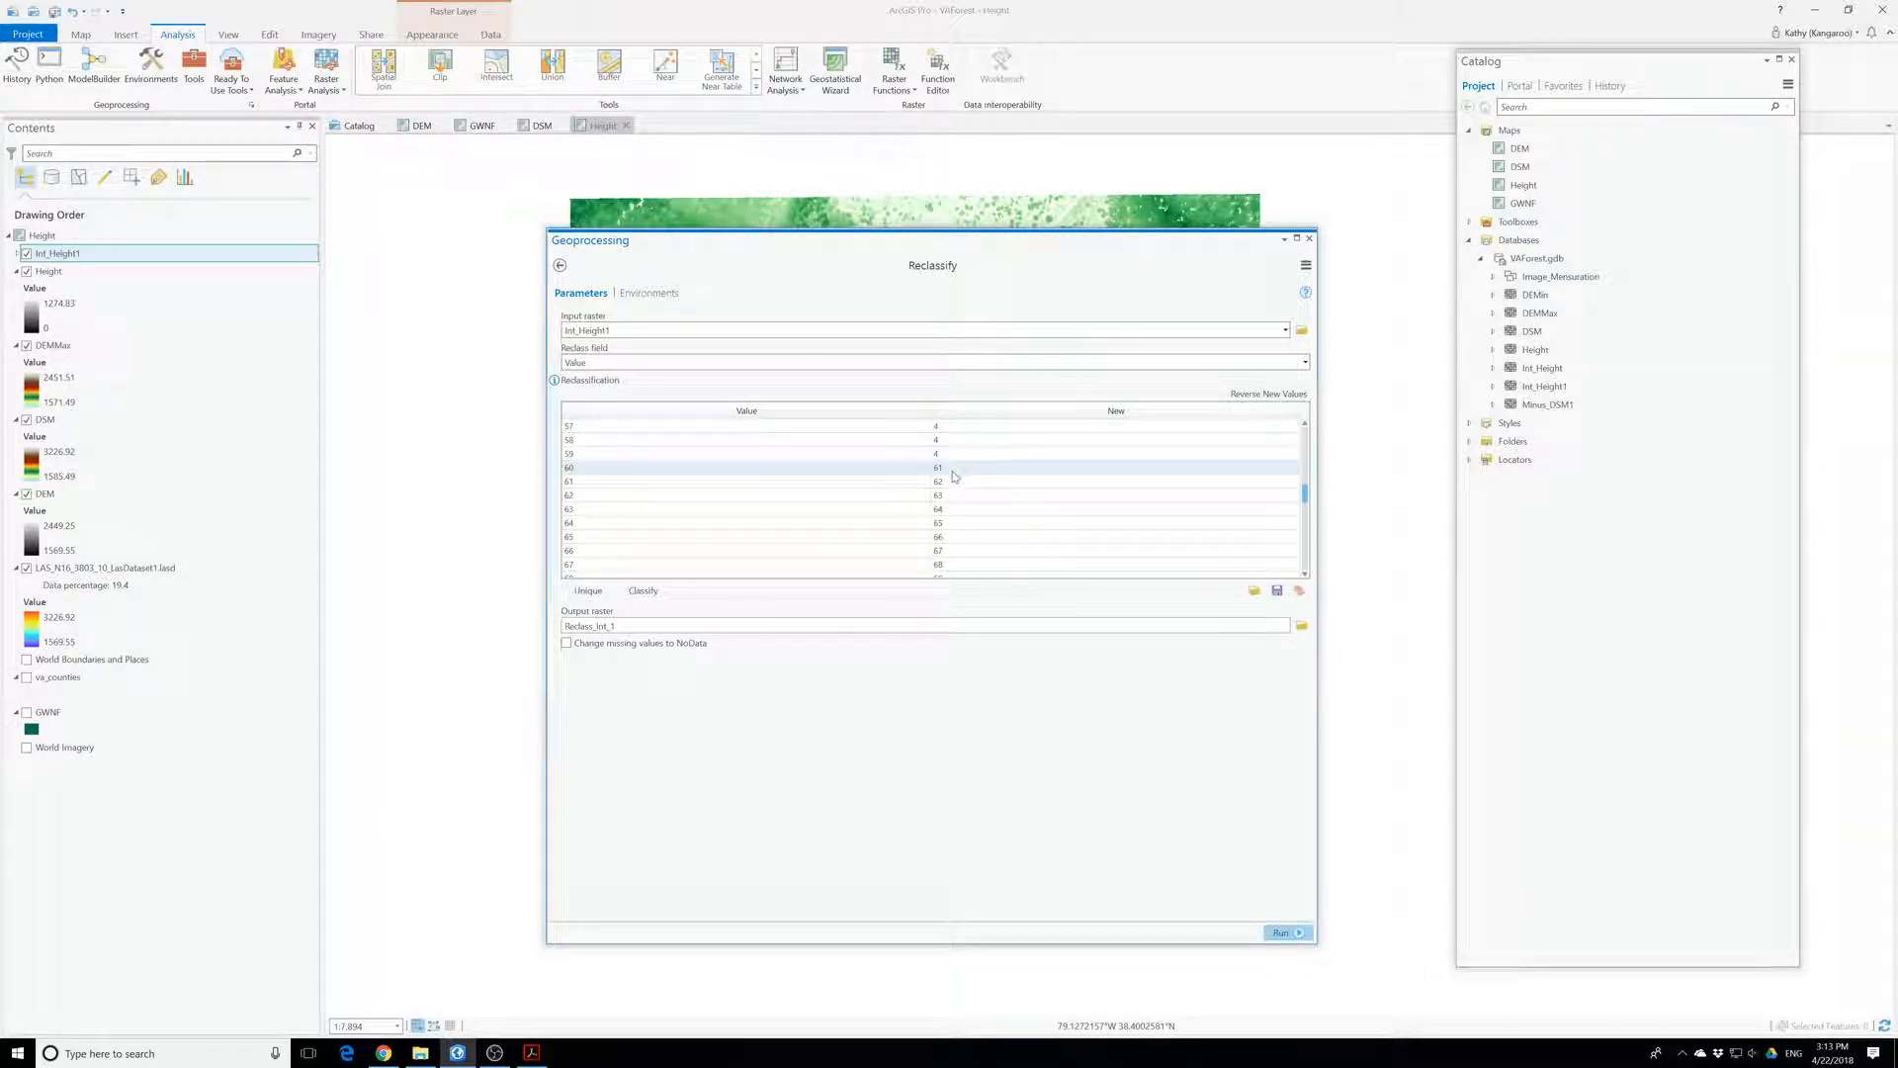
text(4)
key(Return)
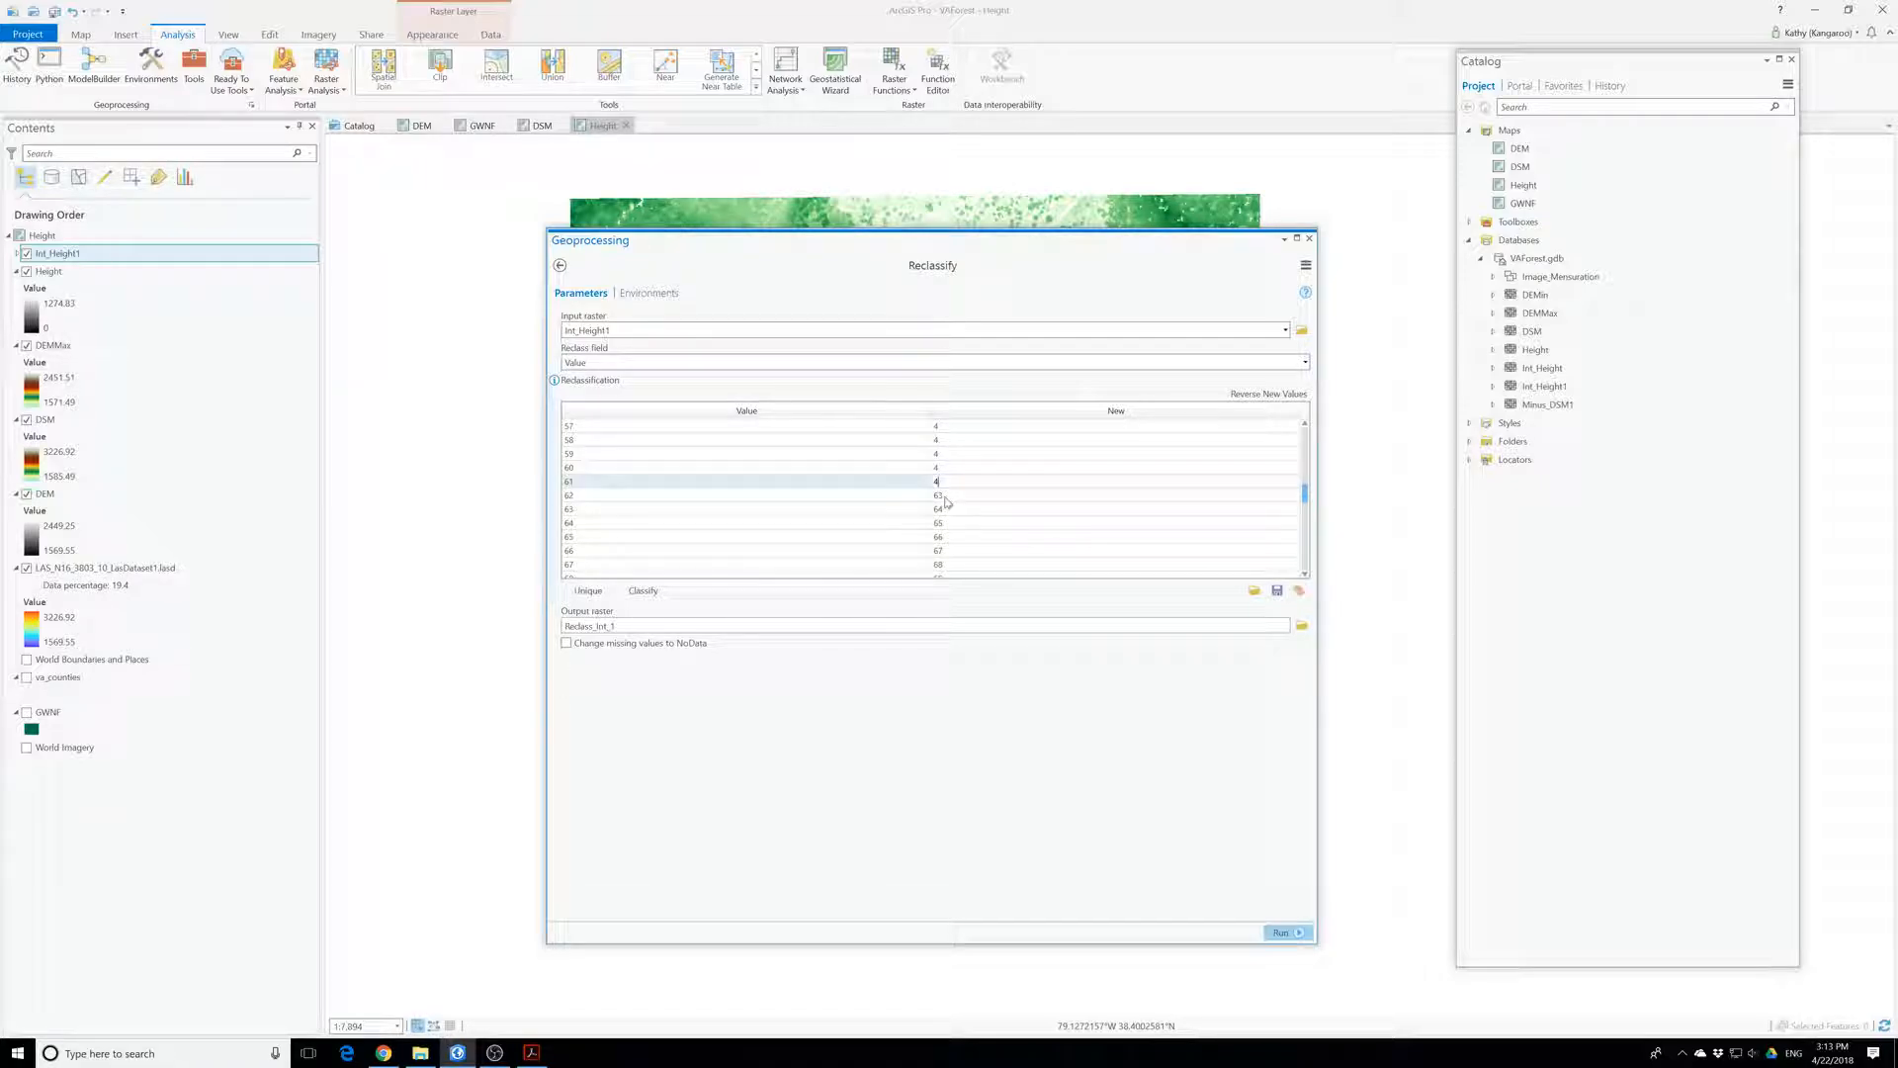
- Assign new value 4 to raster values 61 through 64 in the reclassification table
text(4)
key(Return)
text(4)
key(Return)
text(4)
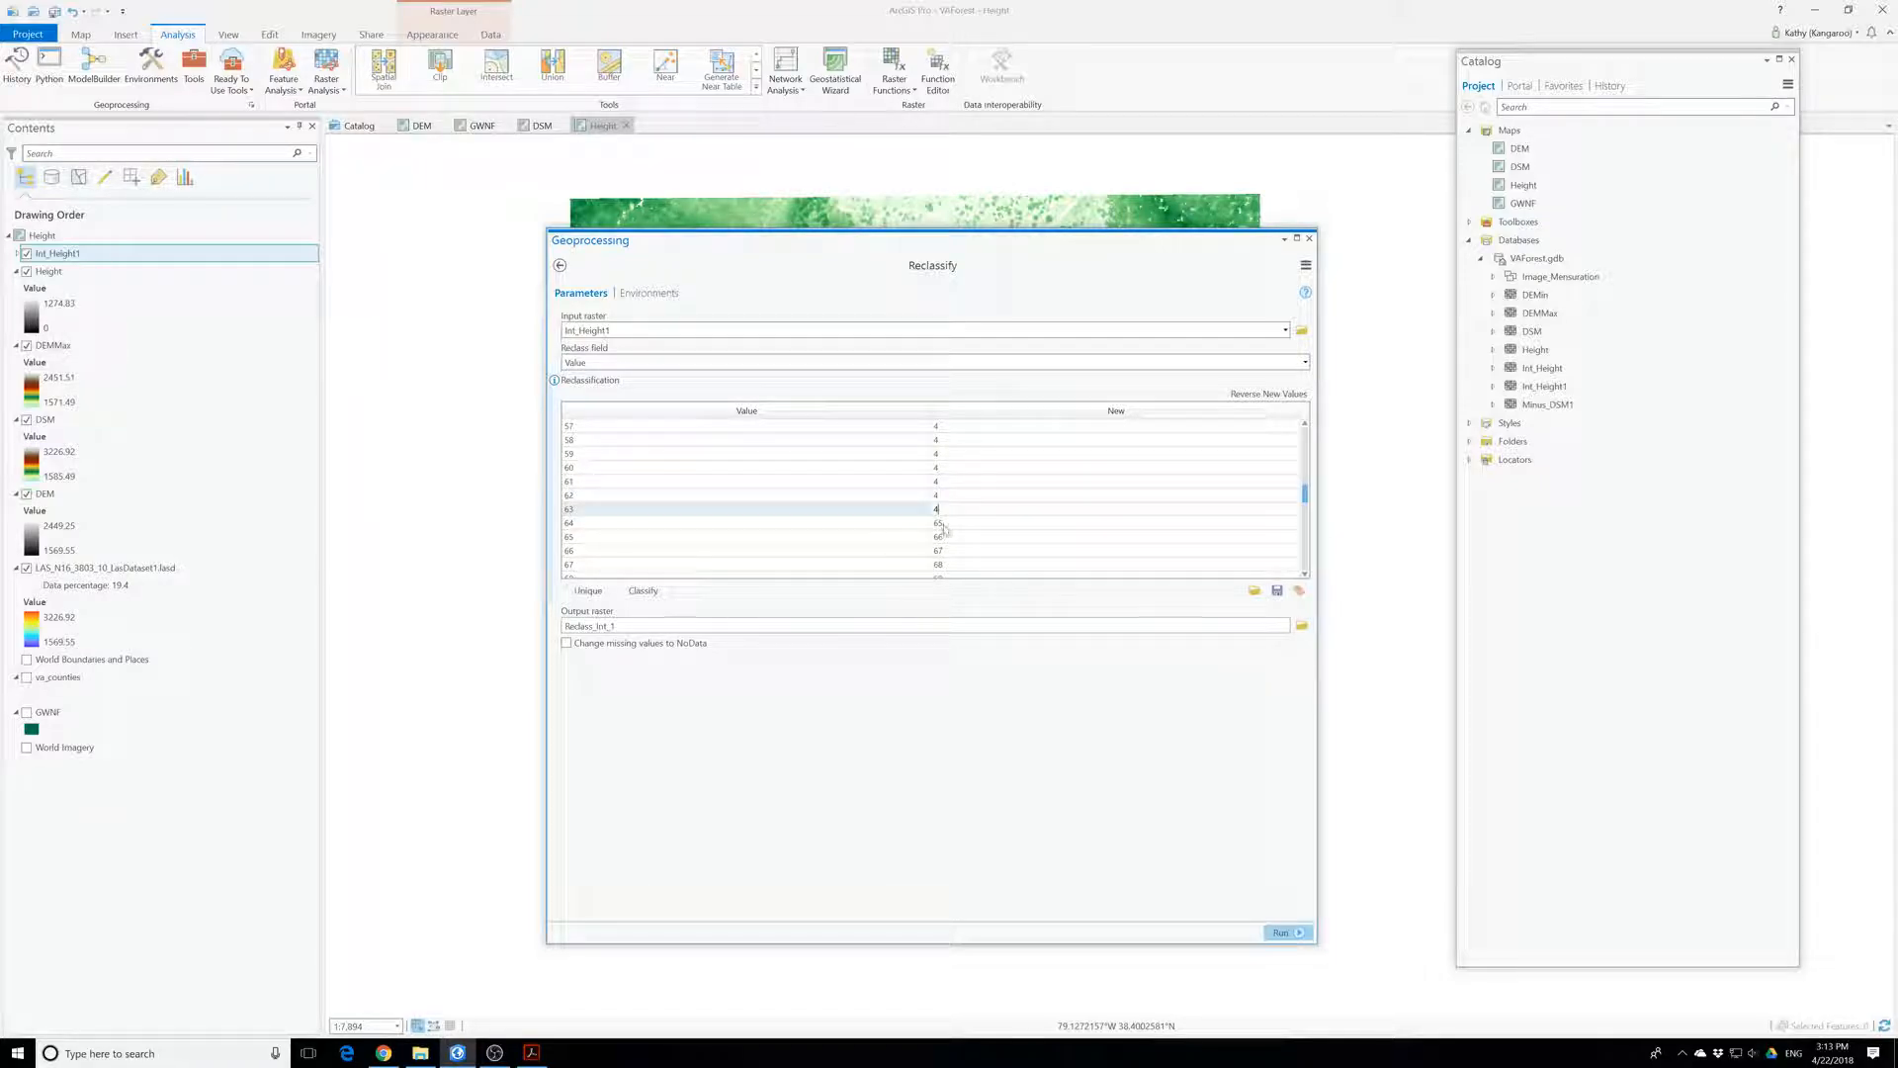
key(Return)
text(4)
scroll(946, 494, down, 2)
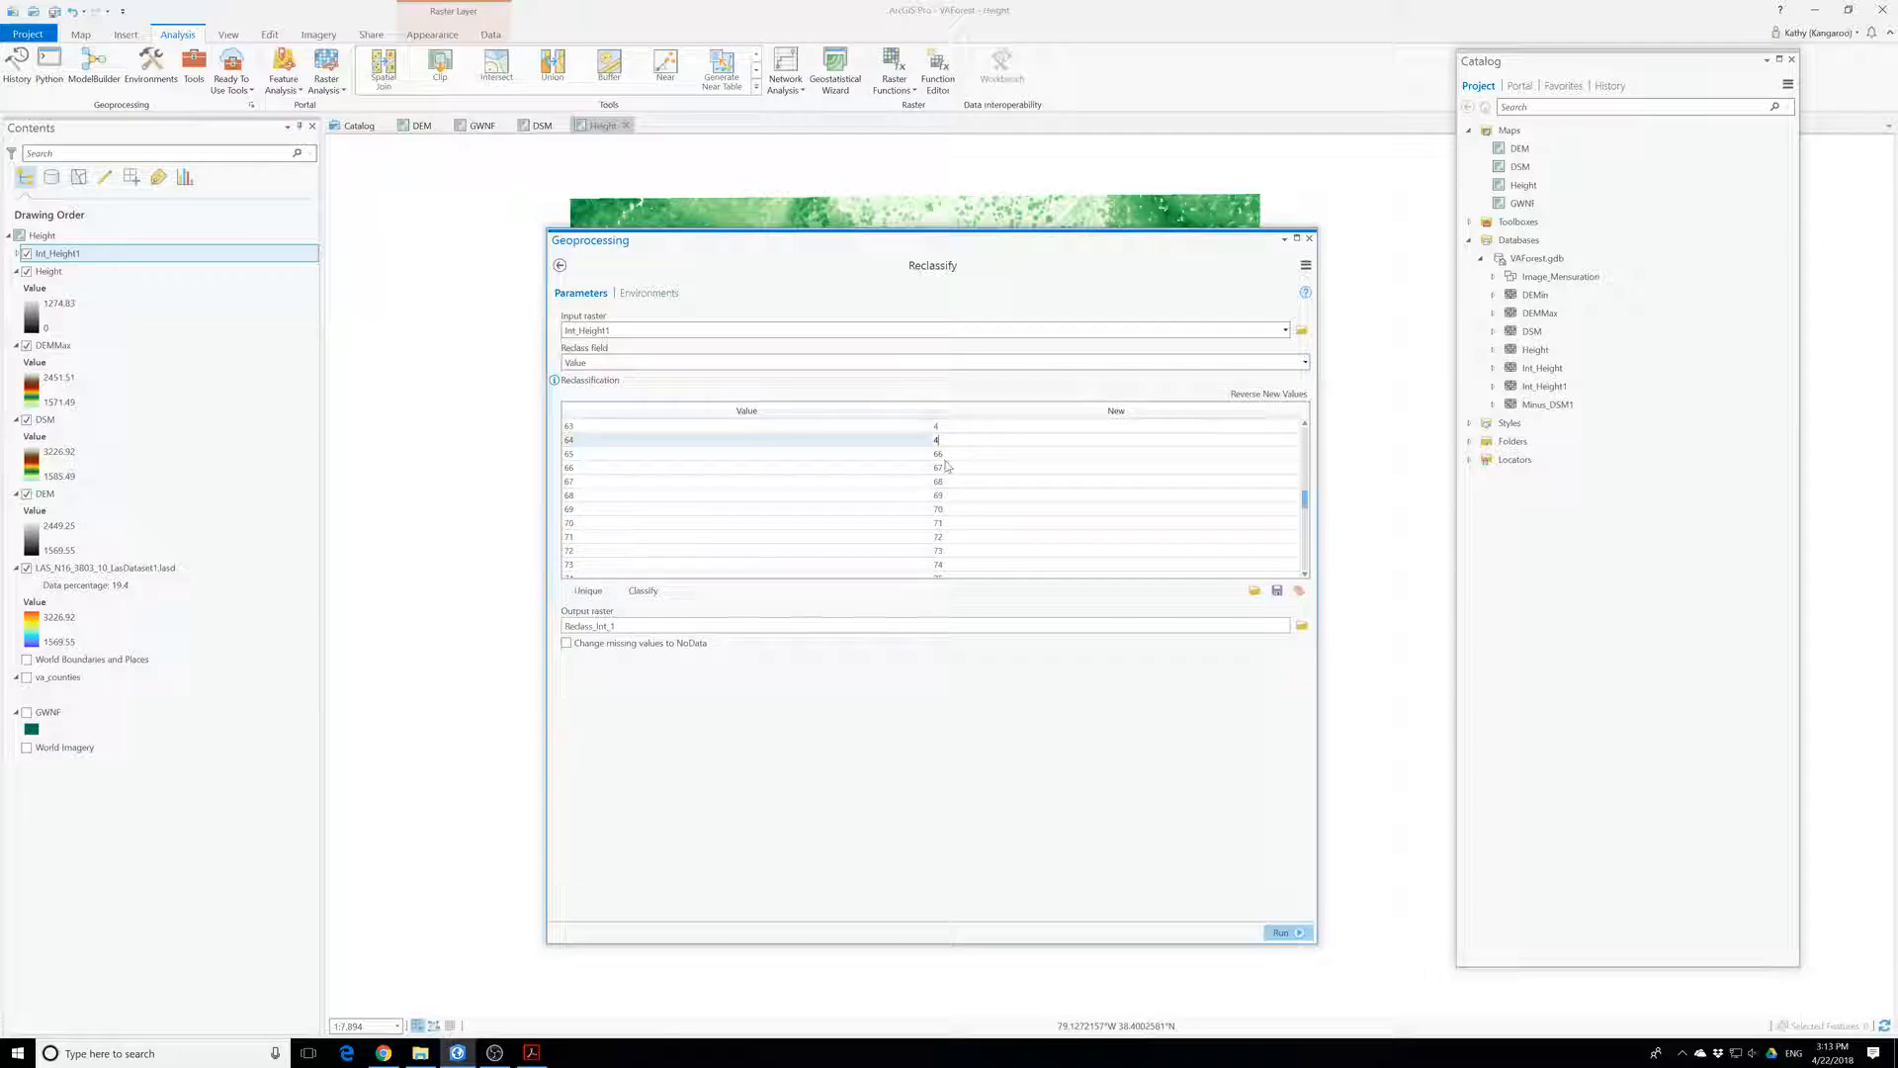
key(Return)
- Assign new value 4 to raster values 65 through 68 in the reclassification table
text(4)
key(Return)
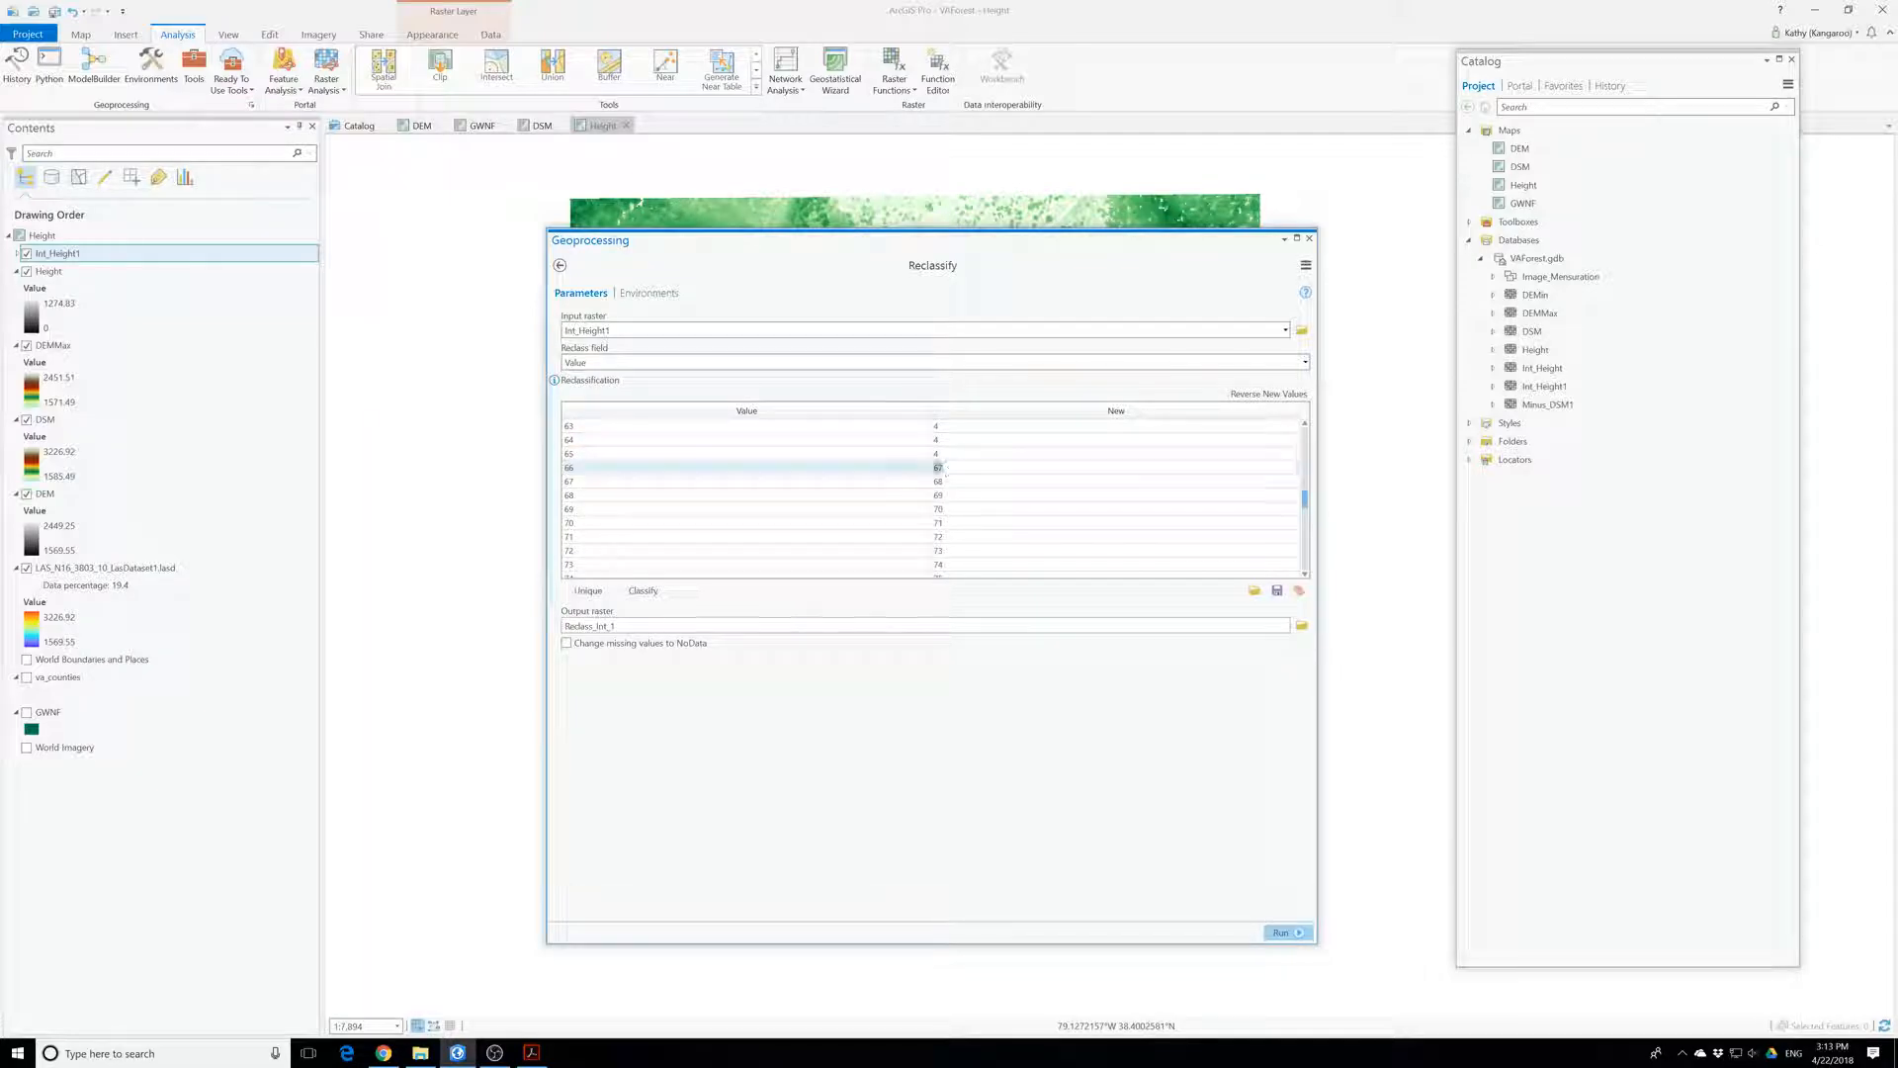
text(4)
key(Return)
text(4)
key(Return)
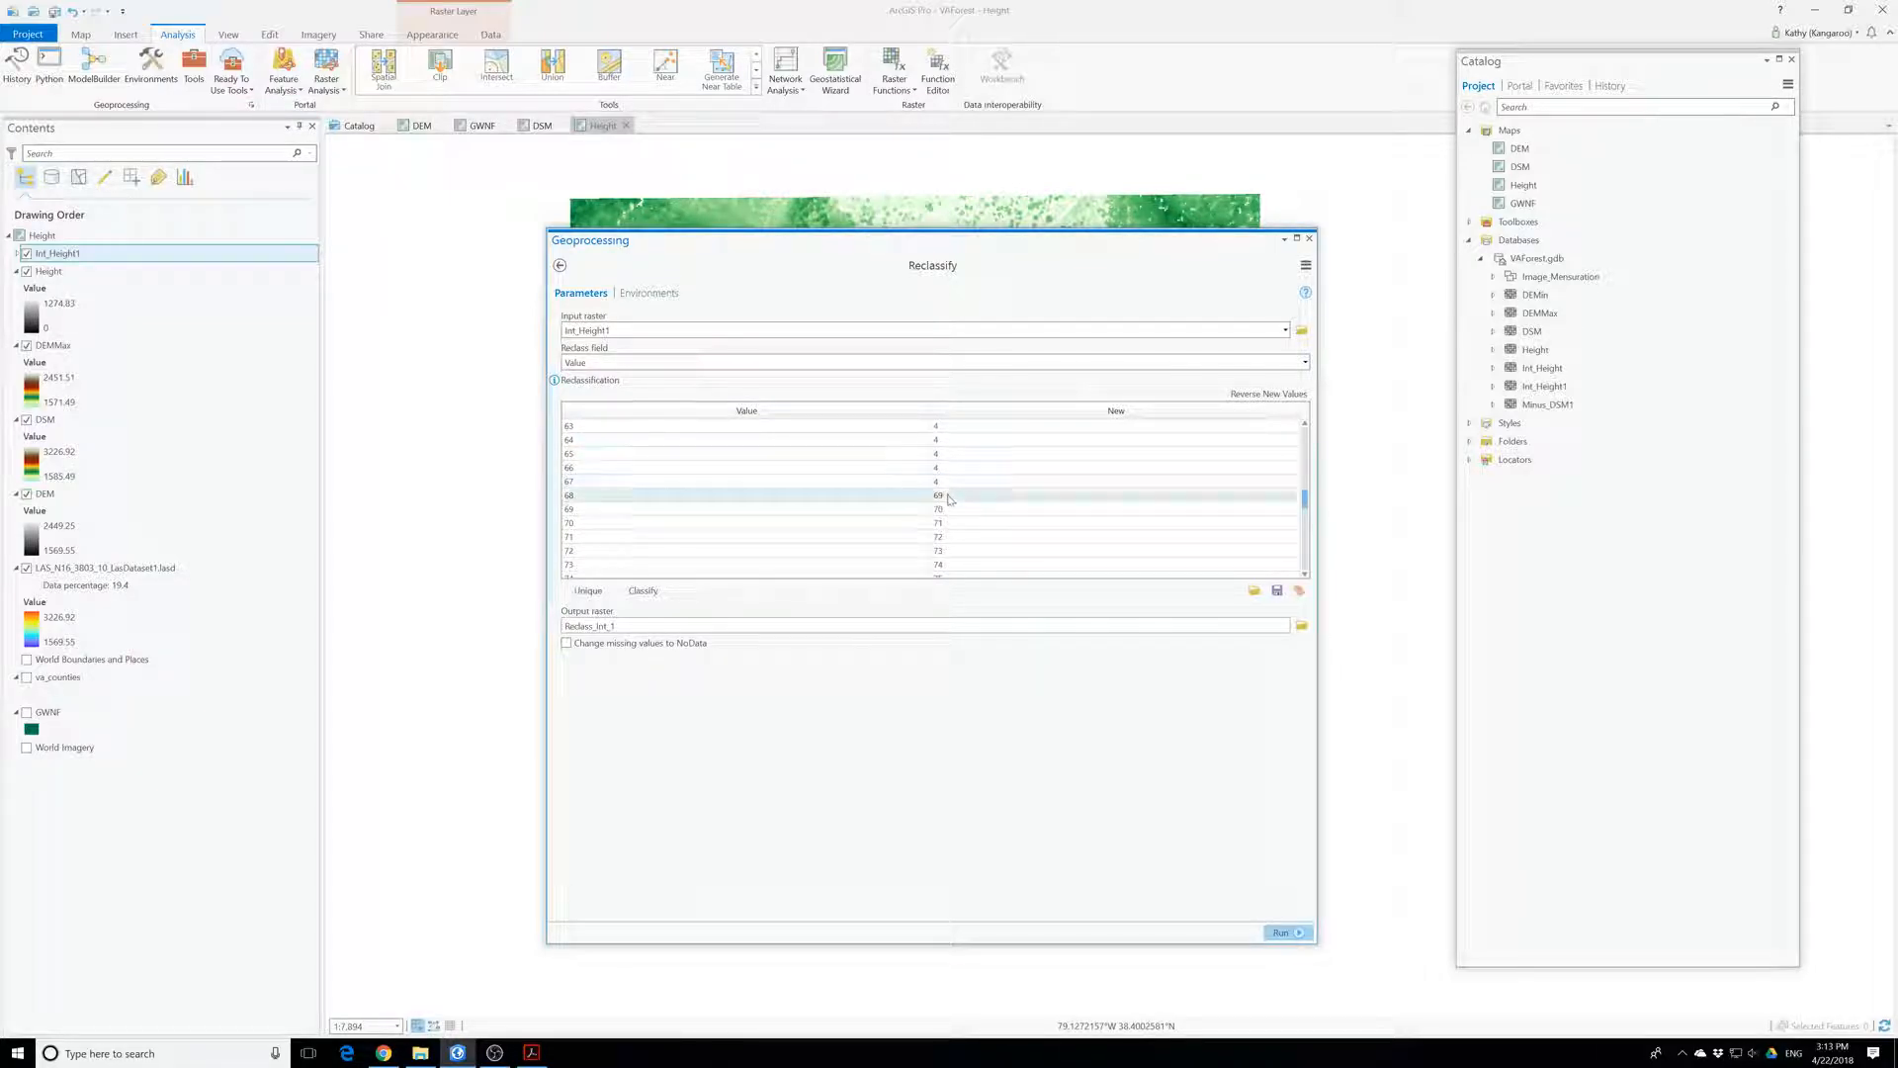
text(4)
key(Return)
- Assign new value 4 to raster values 69 through 74 in the reclassification table
scroll(949, 499, down, 1)
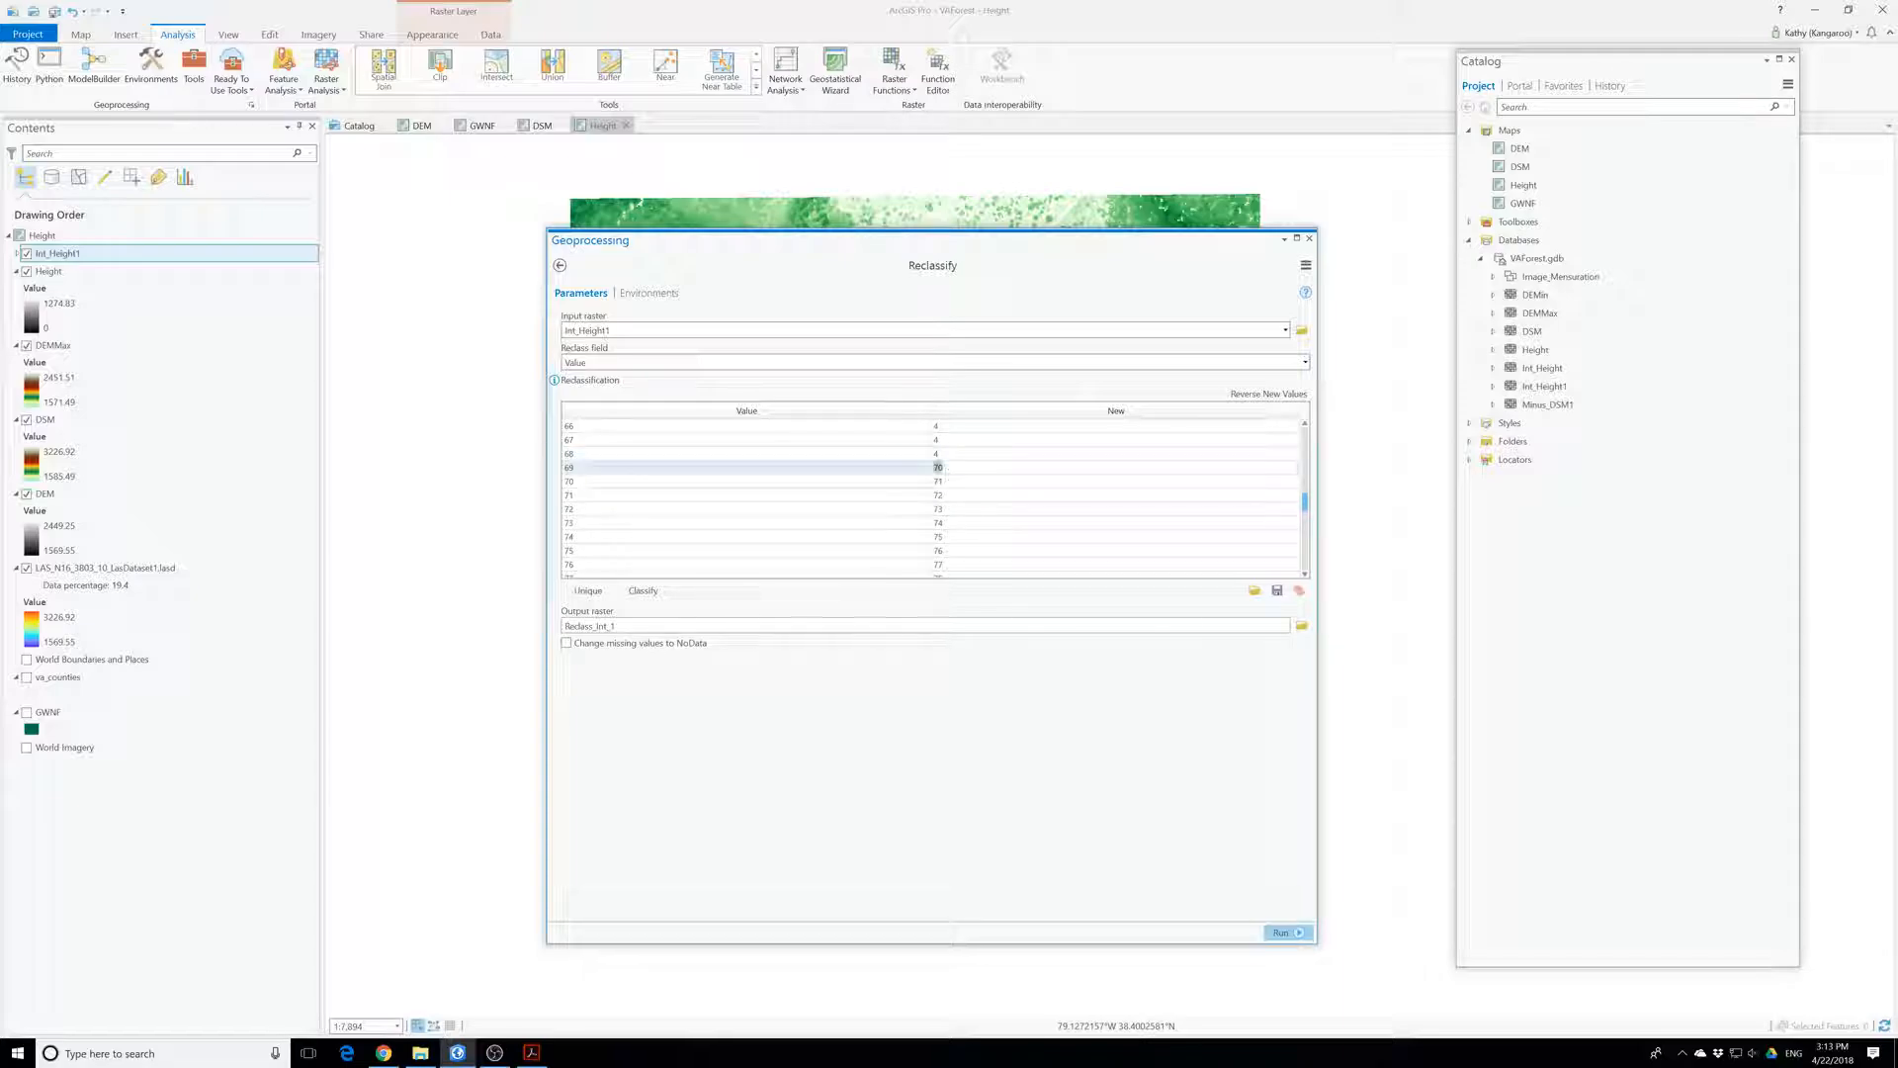
text(4)
key(Return)
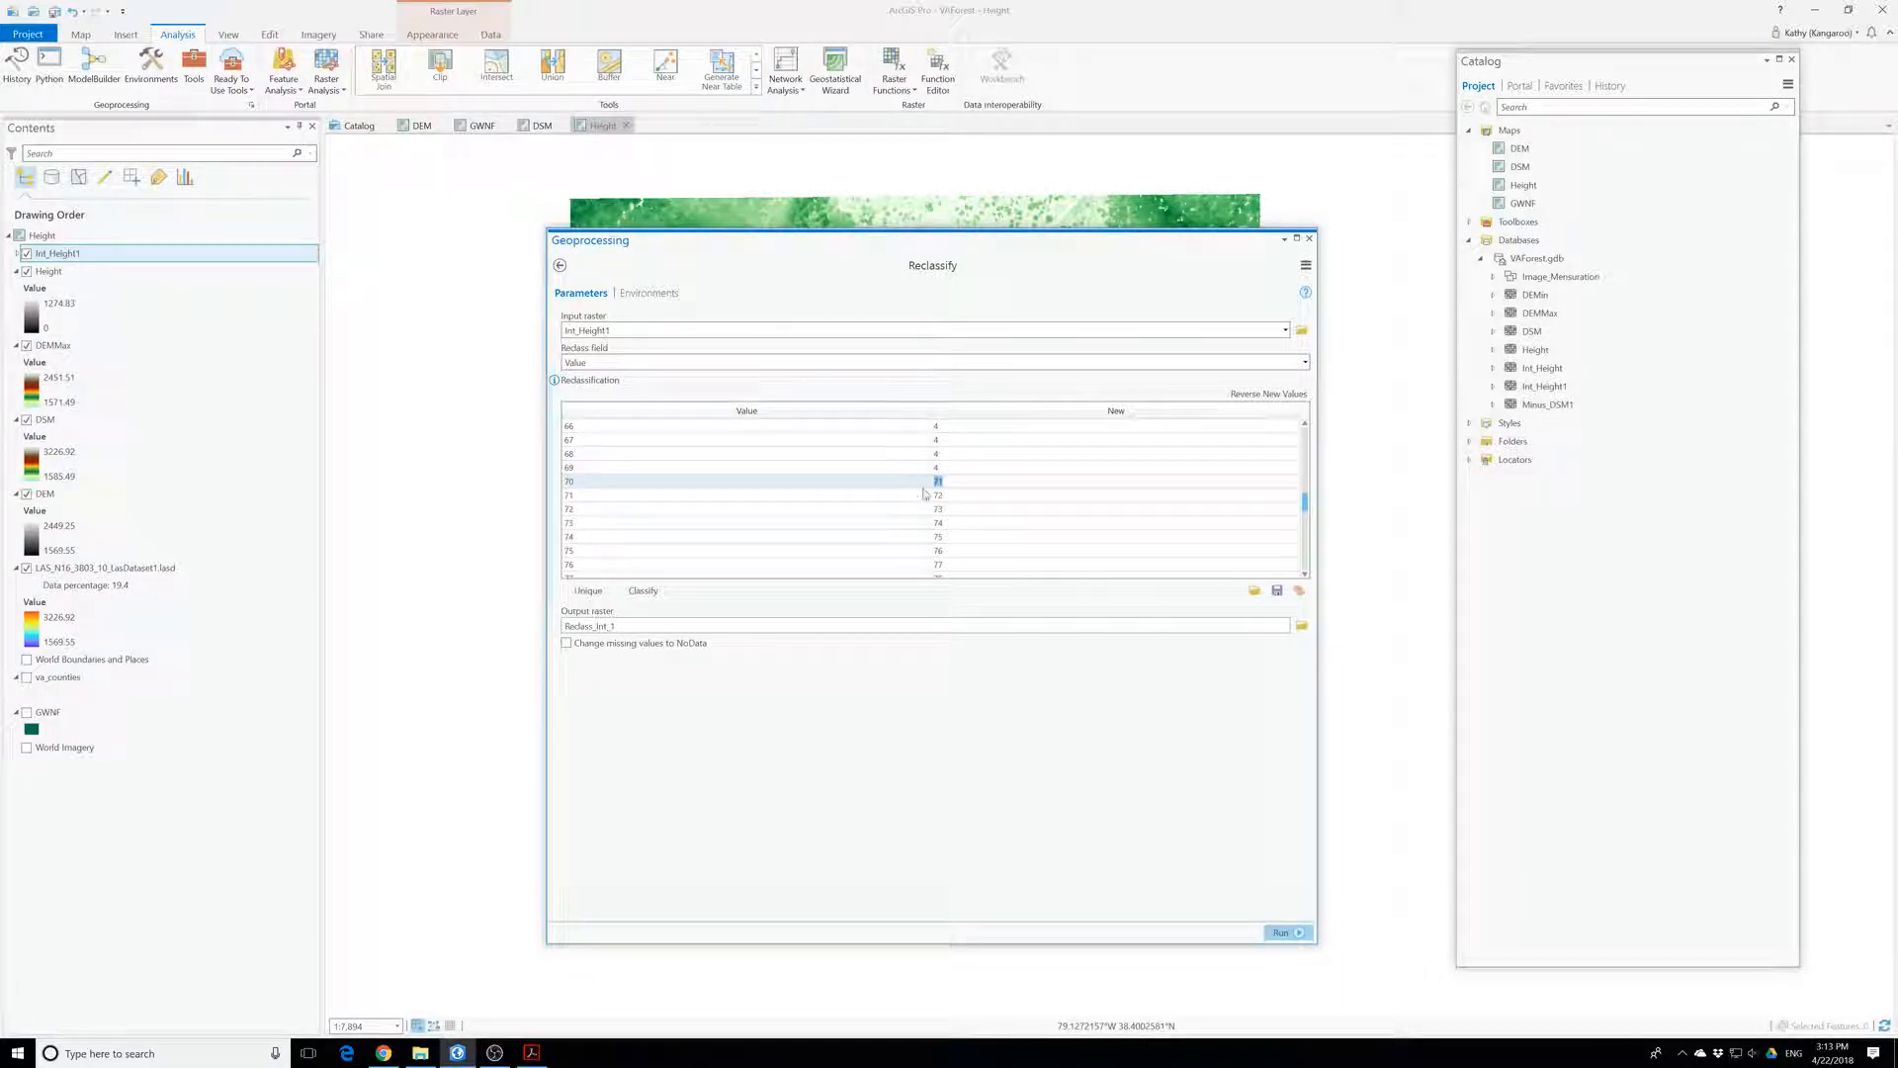
key(Return)
key(Return)
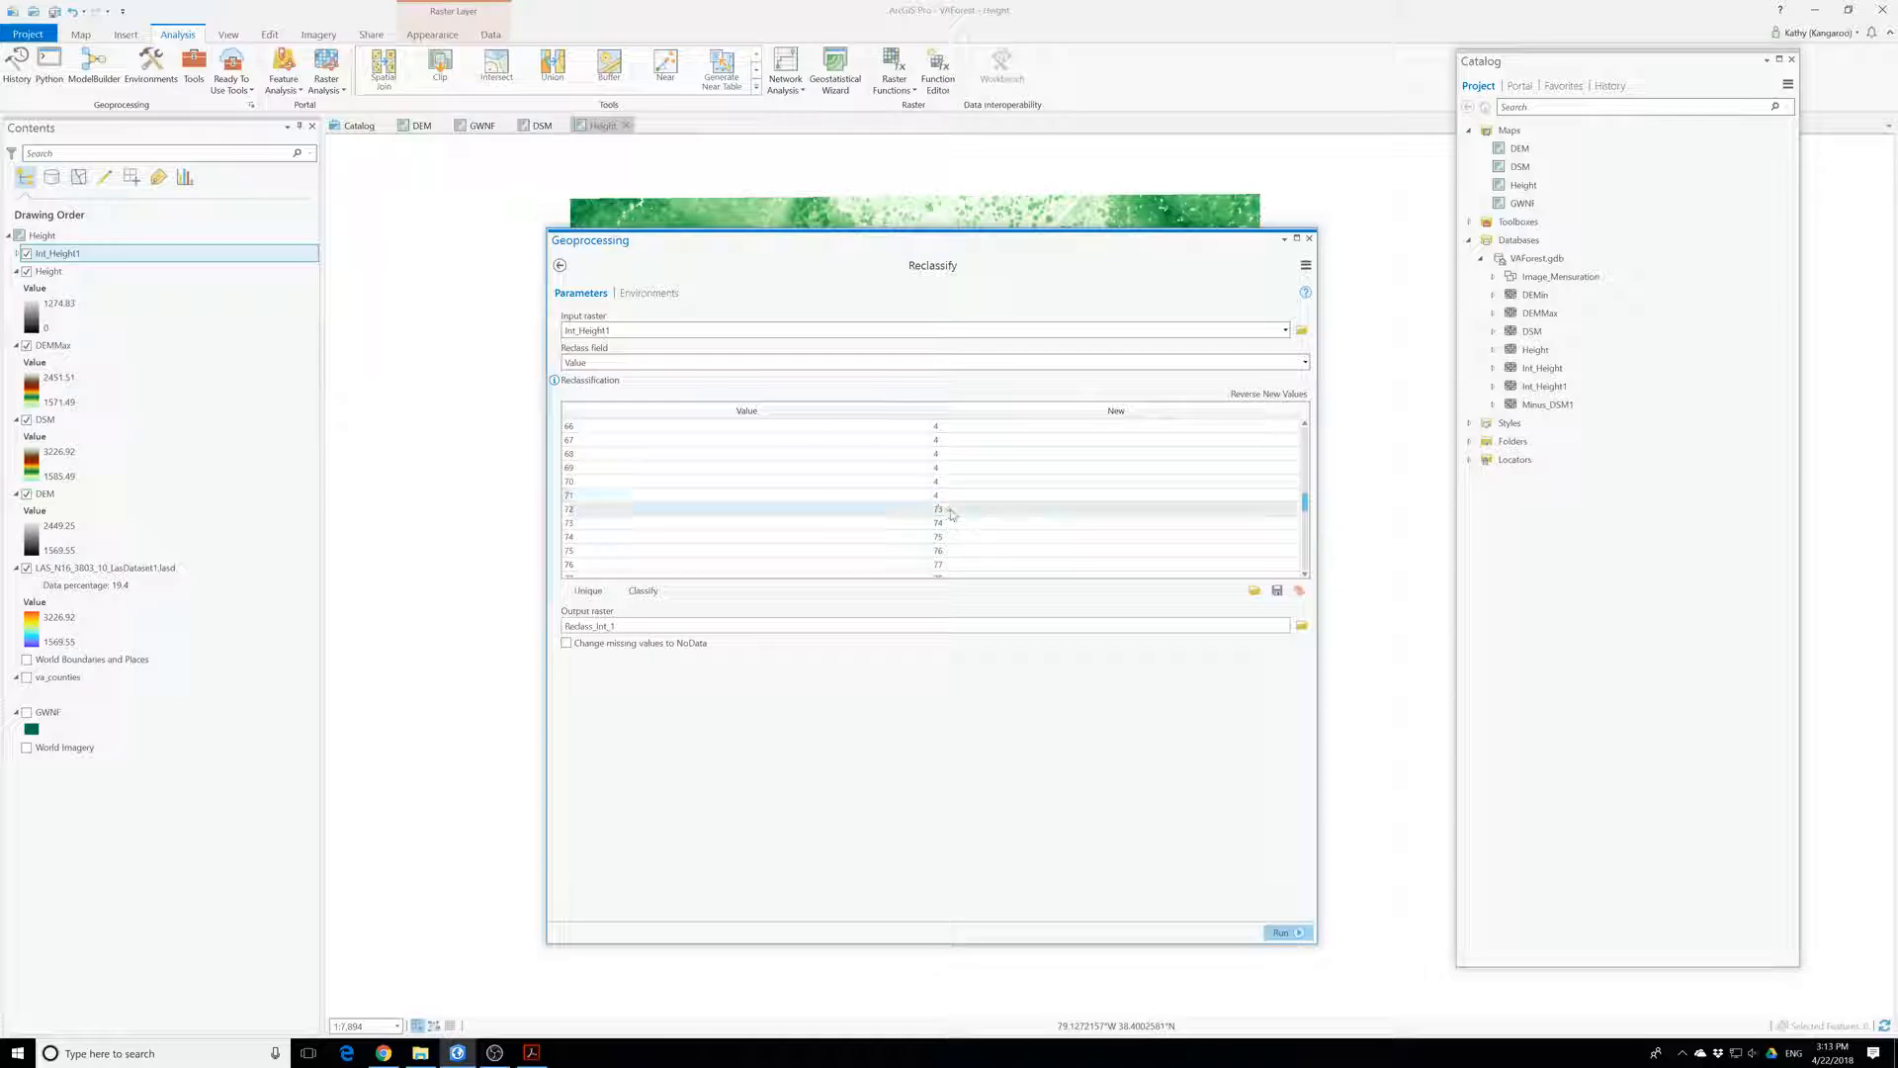
text(4)
key(Return)
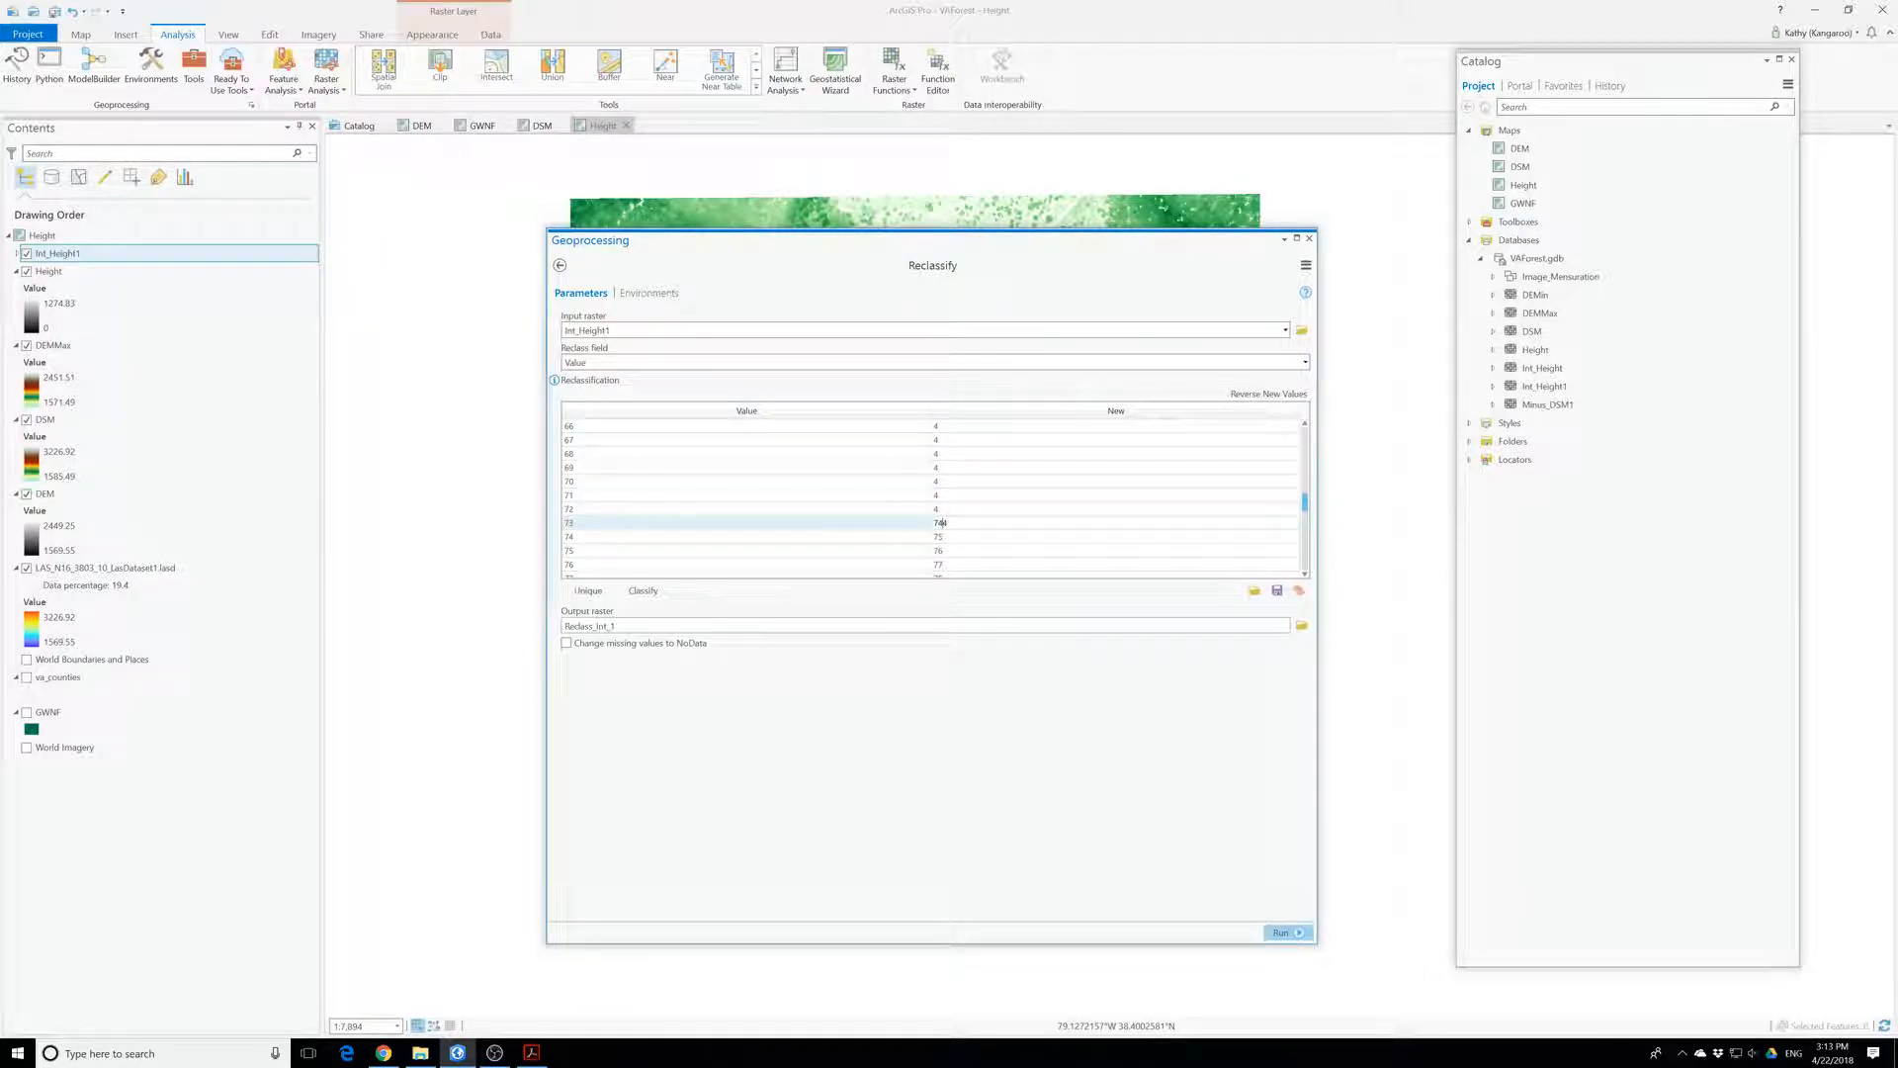
text(4)
key(Return)
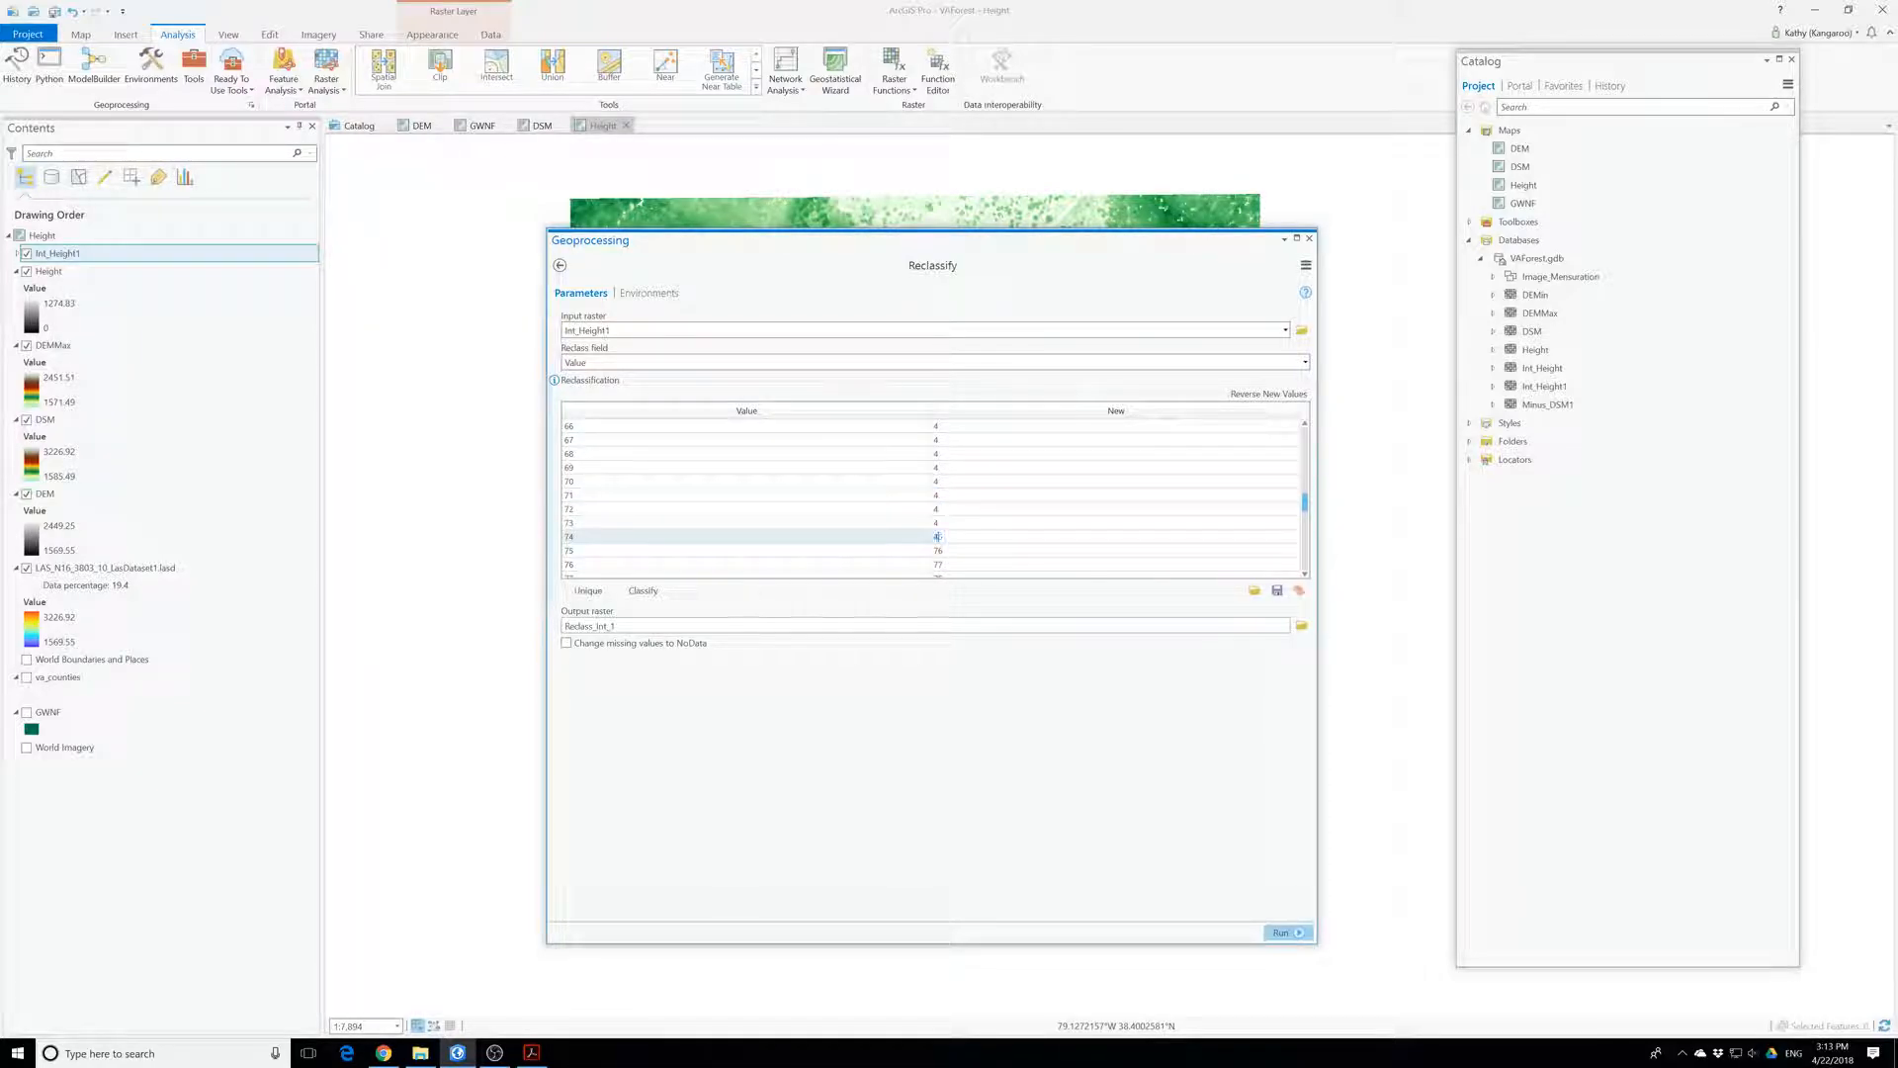
key(Return)
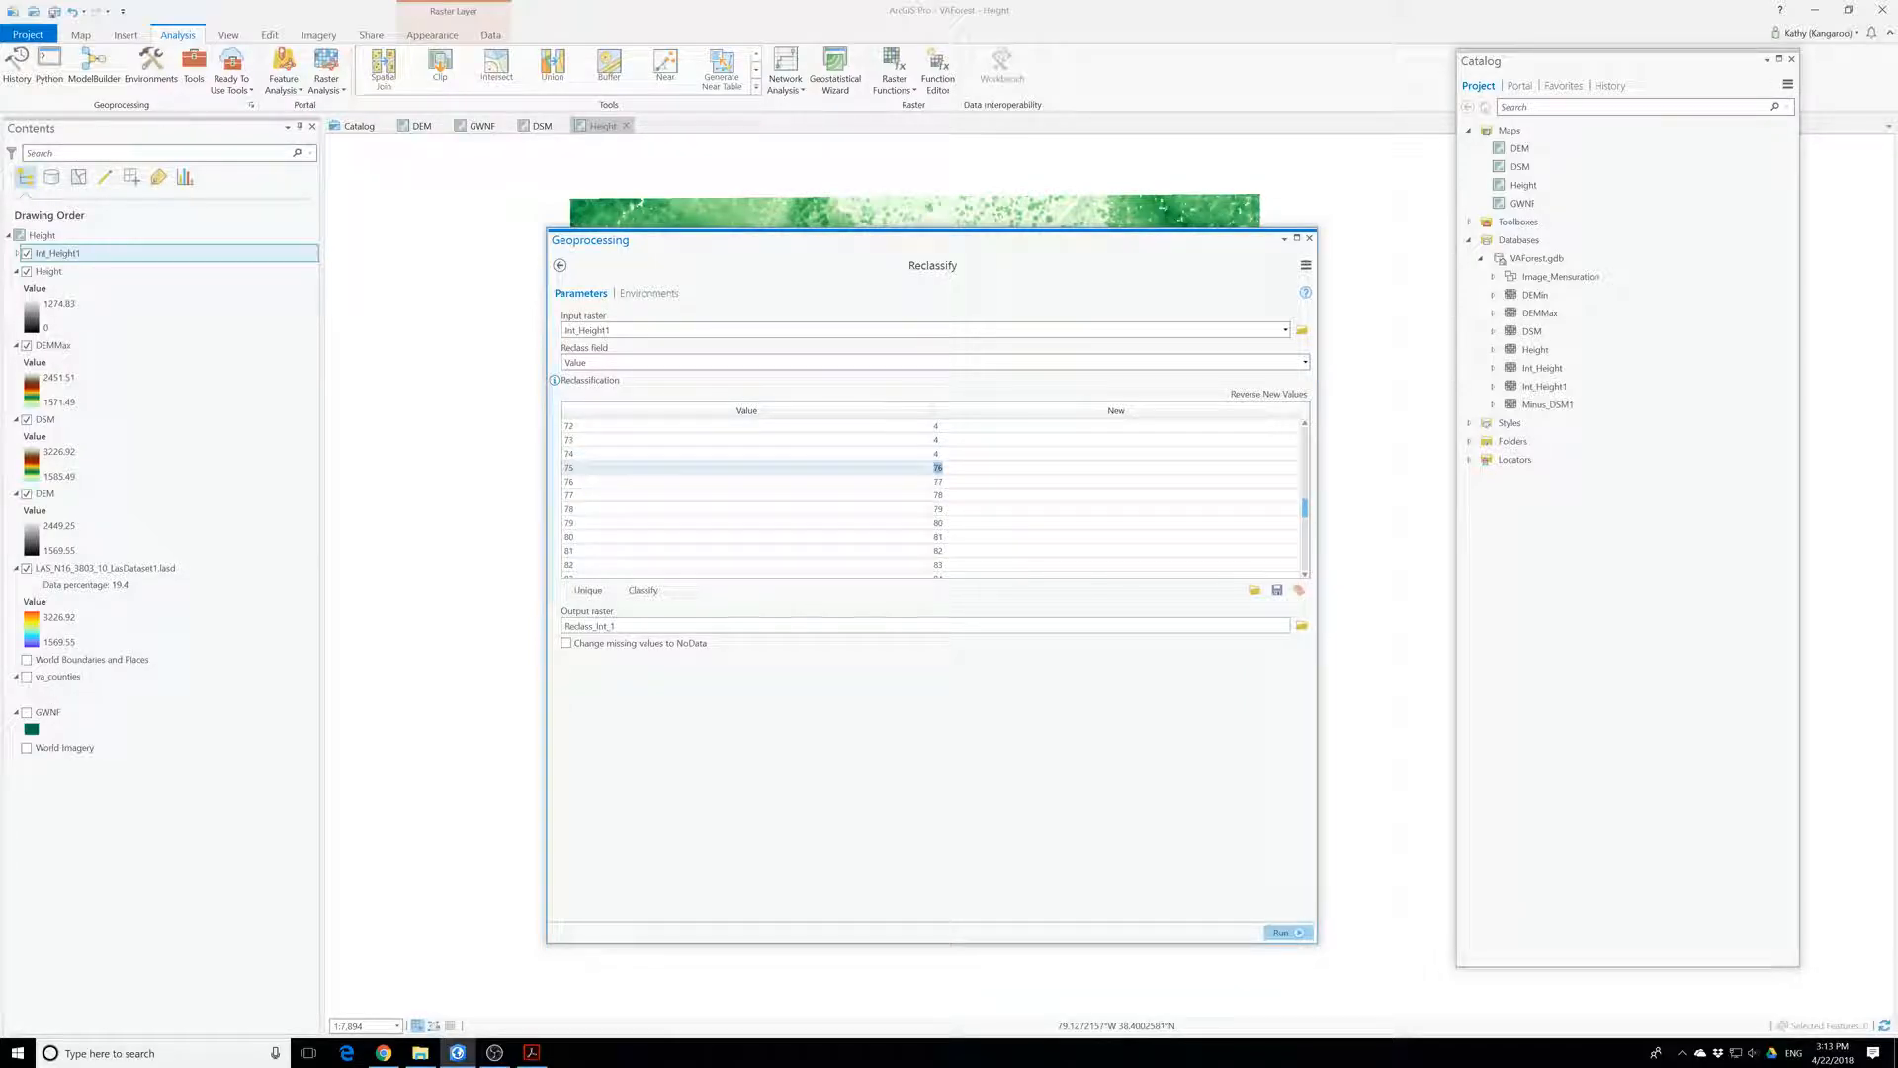
- Assign new value 4 to raster values 75 through 78 in the reclassification table
text(4)
key(Return)
text(4)
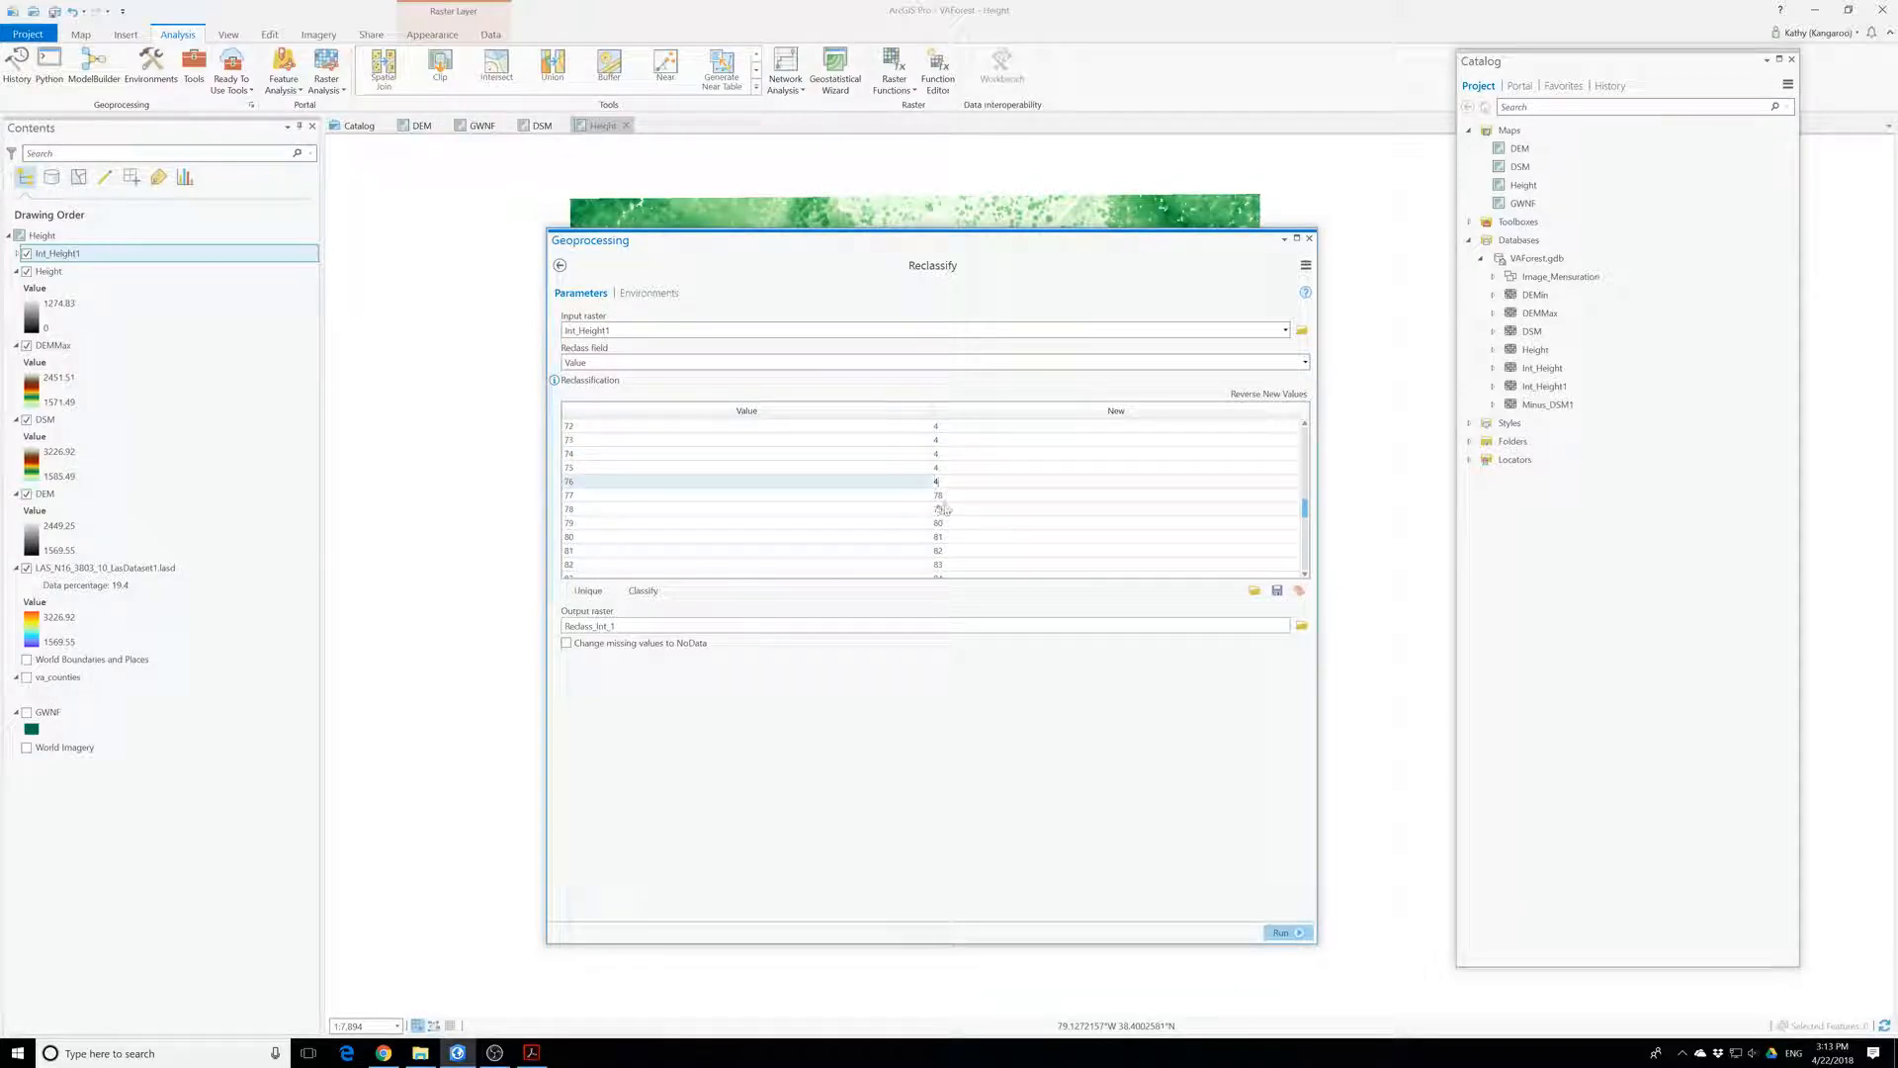
key(Return)
text(4)
key(Return)
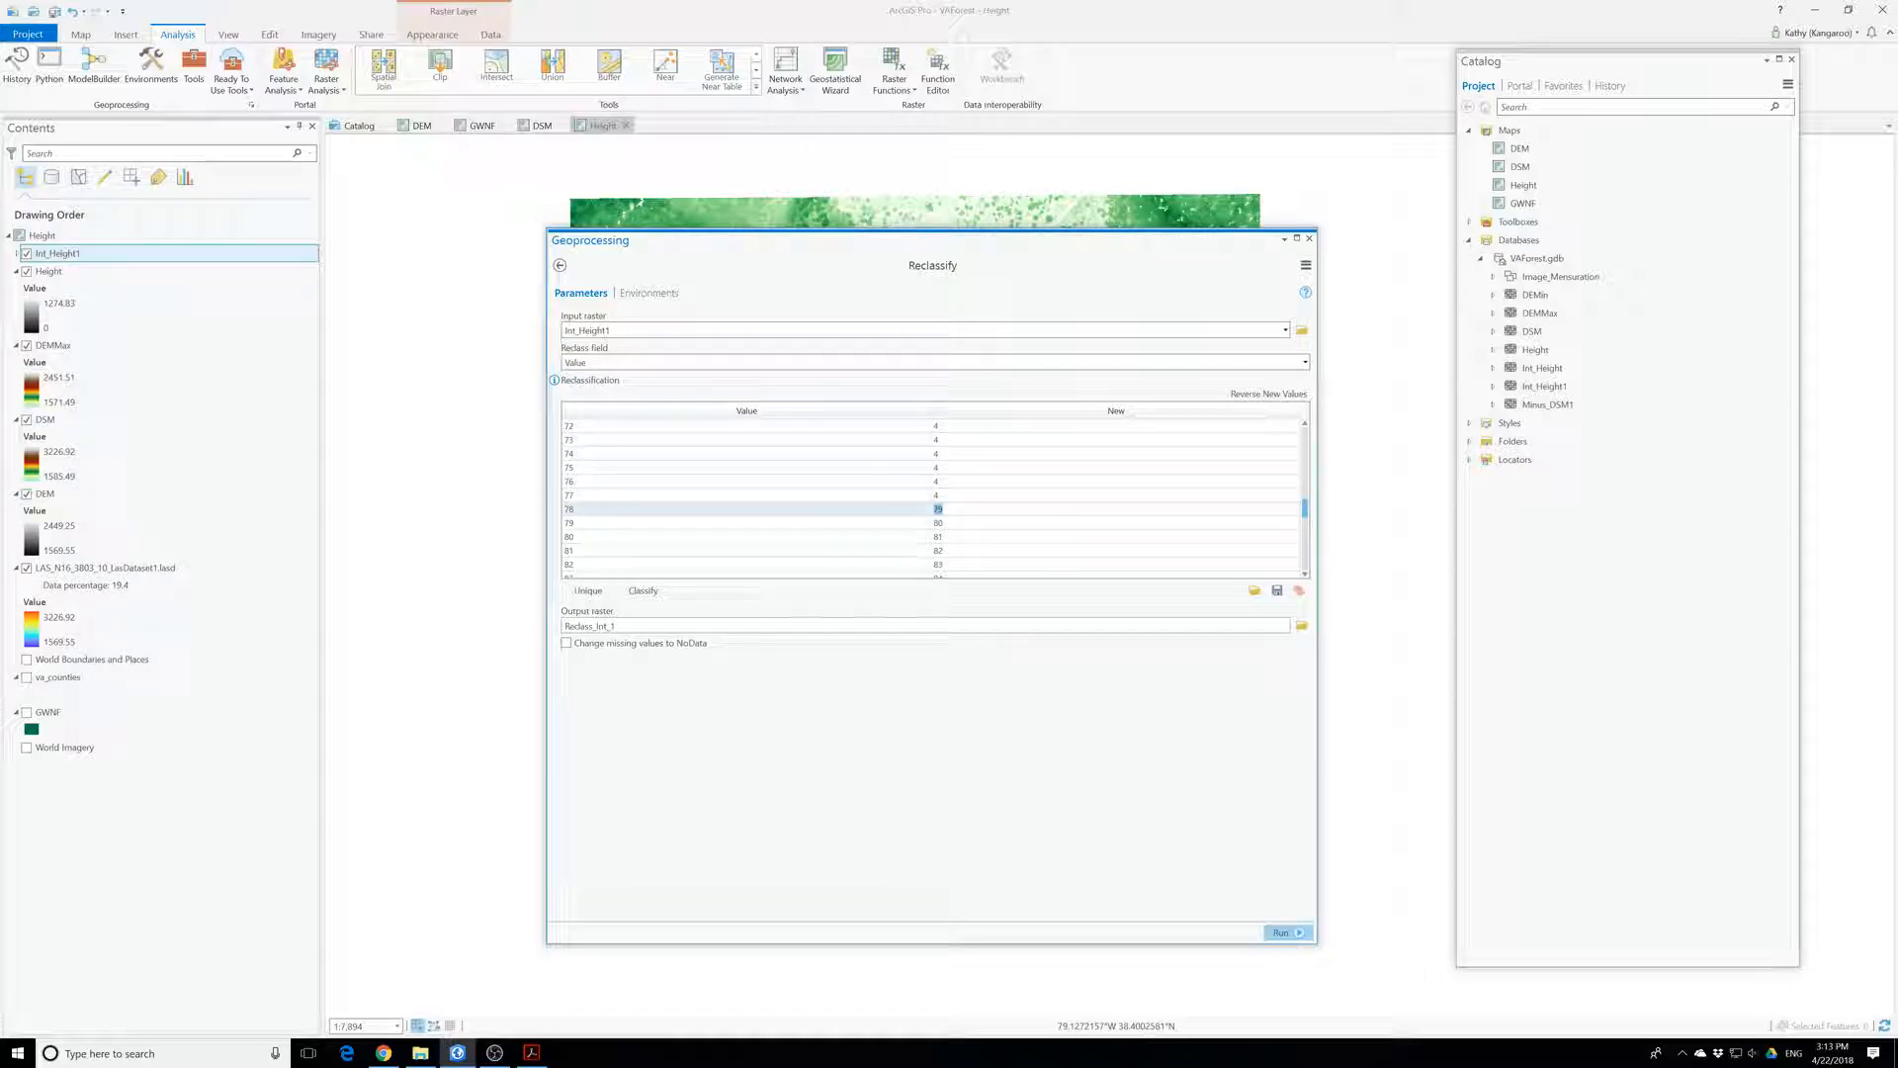
text(4)
key(Return)
- Assign new value 4 to raster values 79 through 85 in the reclassification table
text(4)
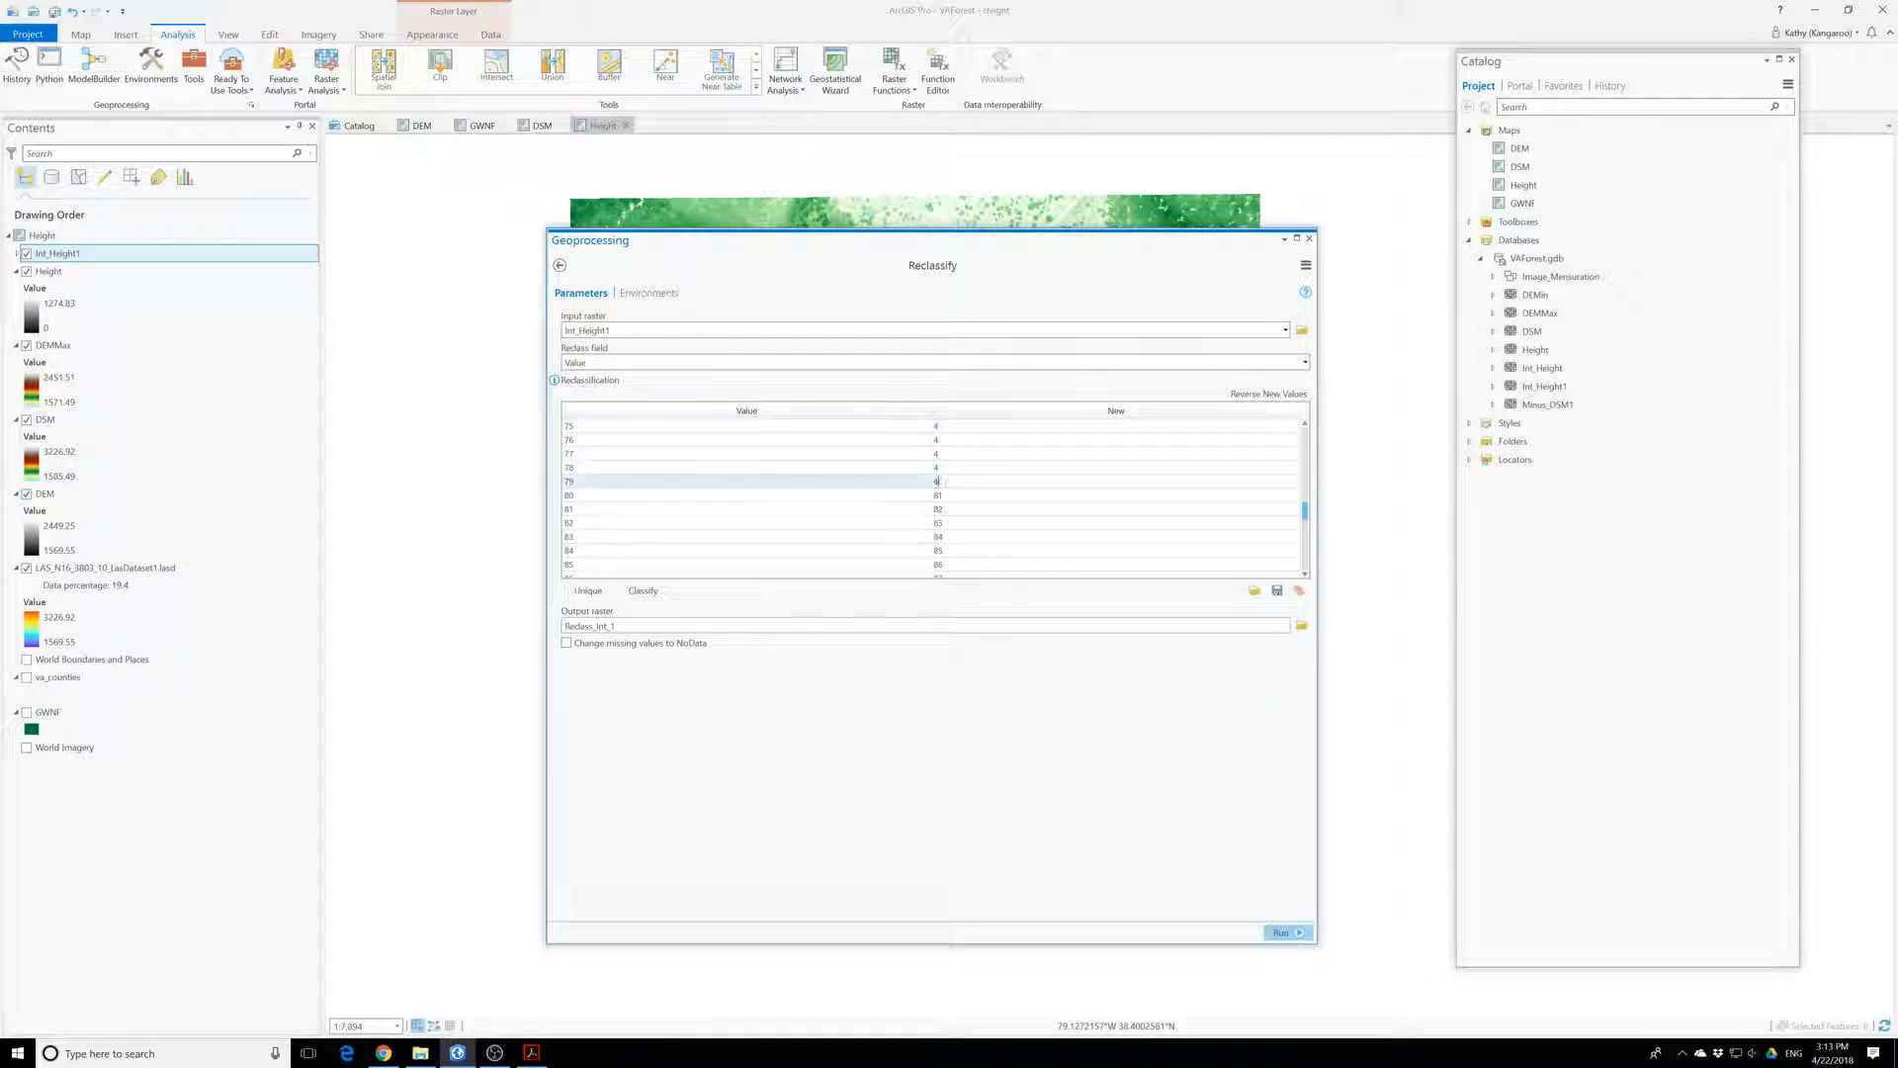
key(Return)
text(4)
key(Return)
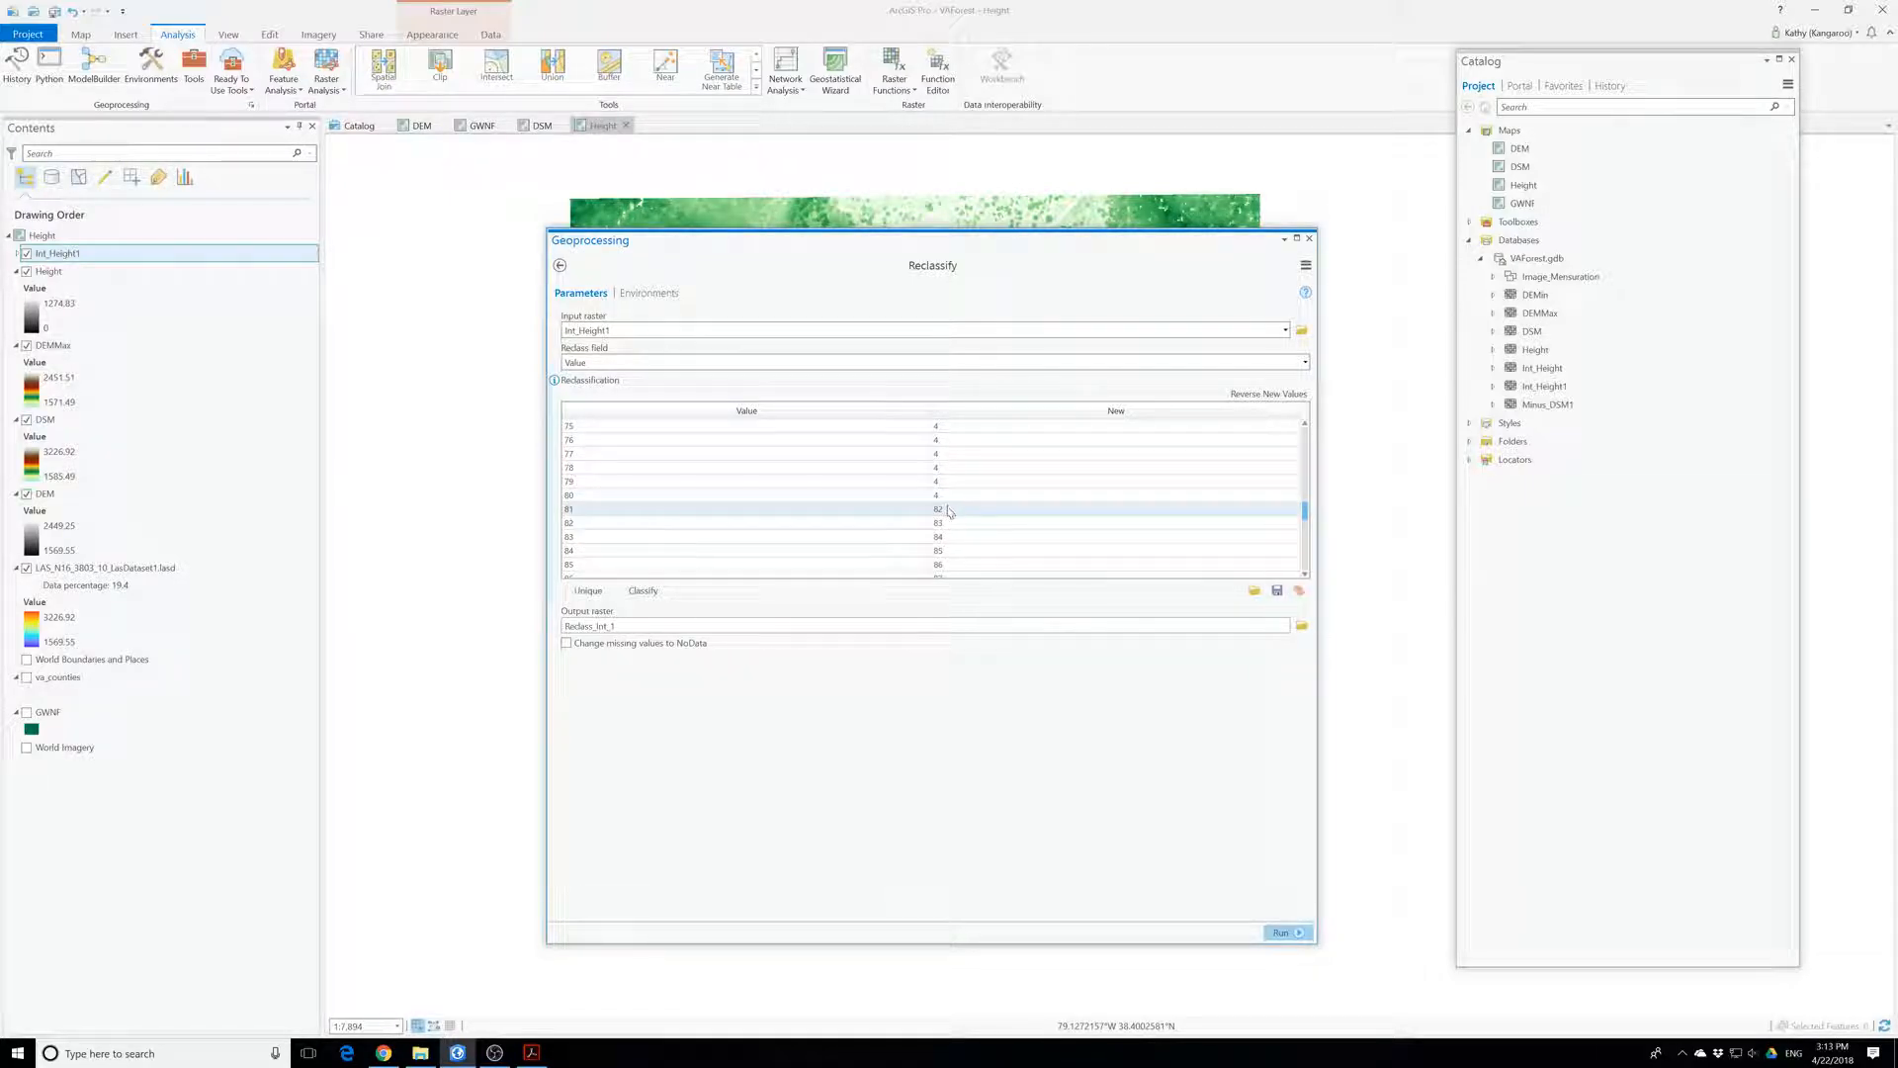
text(4)
key(Return)
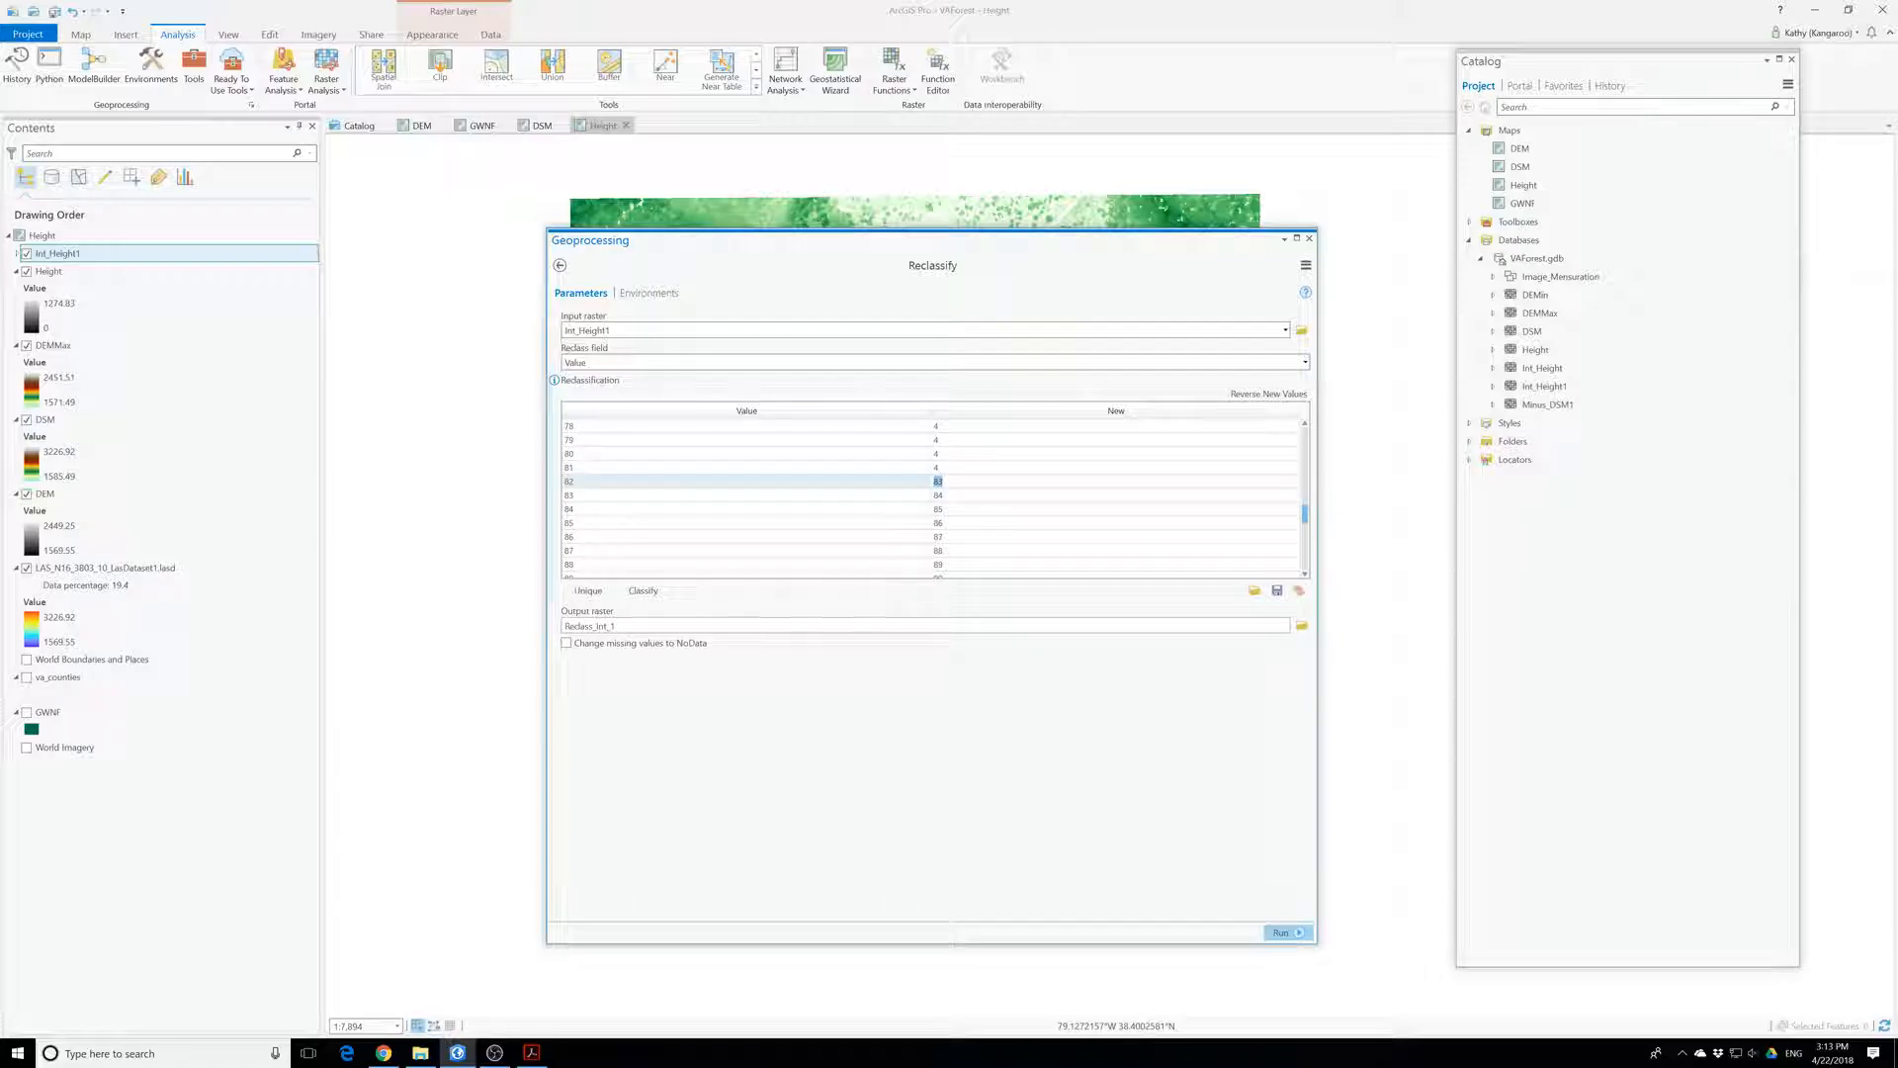
text(4)
key(Return)
text(4)
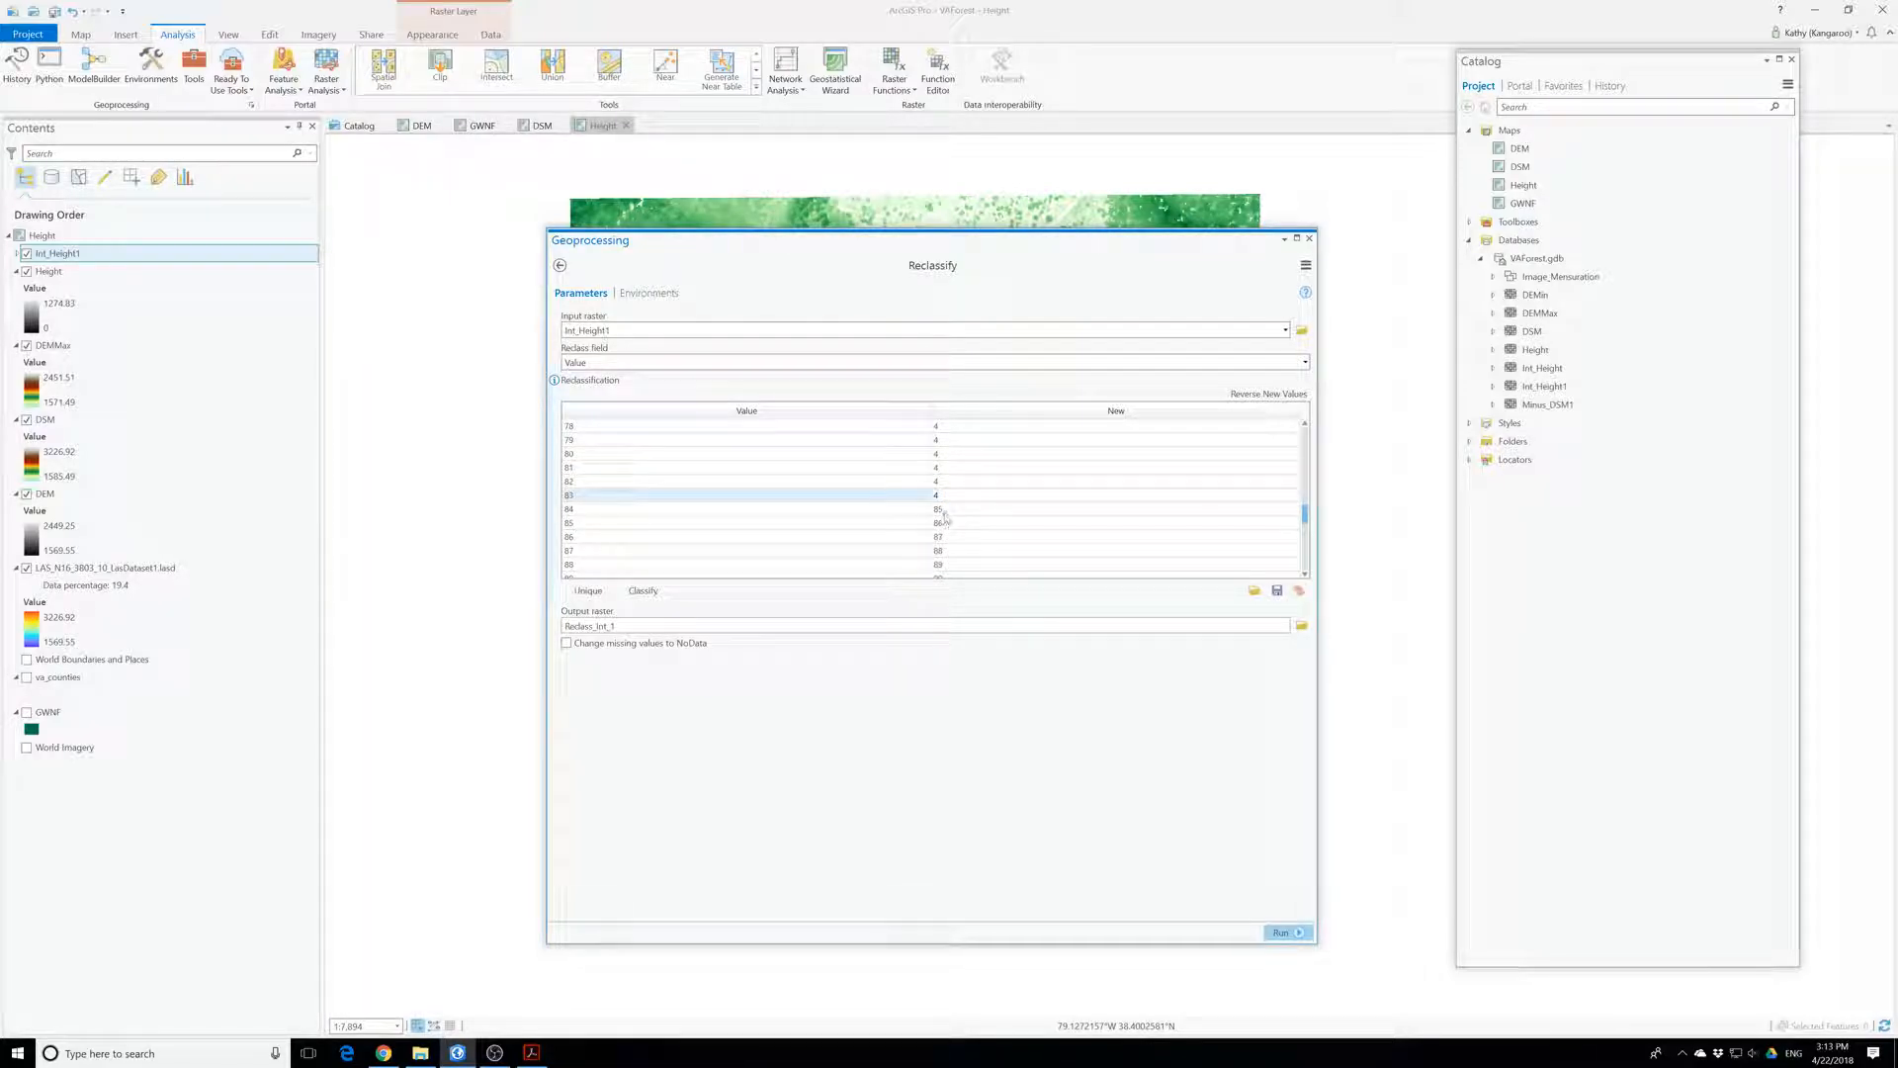
key(Return)
key(Return)
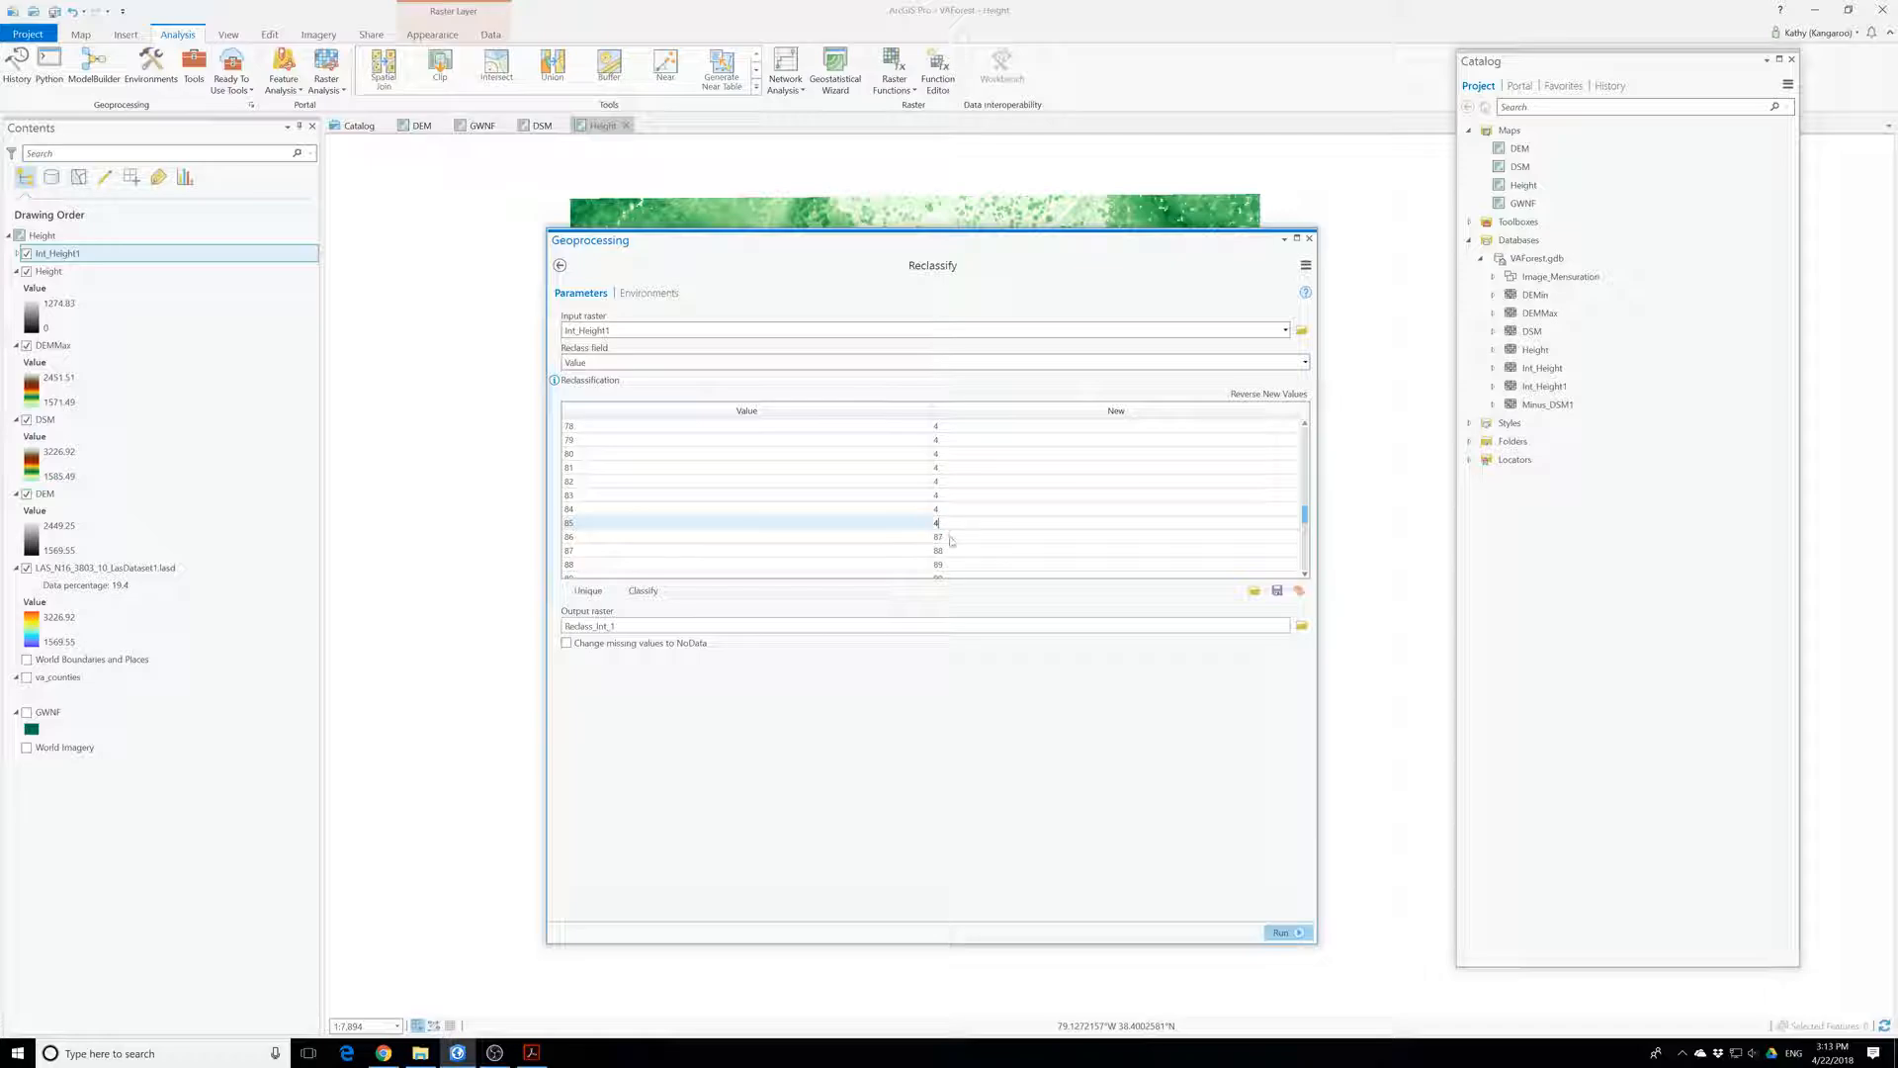
- Assign new value 4 to raster values 86 through 88 in the reclassification table
key(Return)
text(4)
key(Return)
text(4)
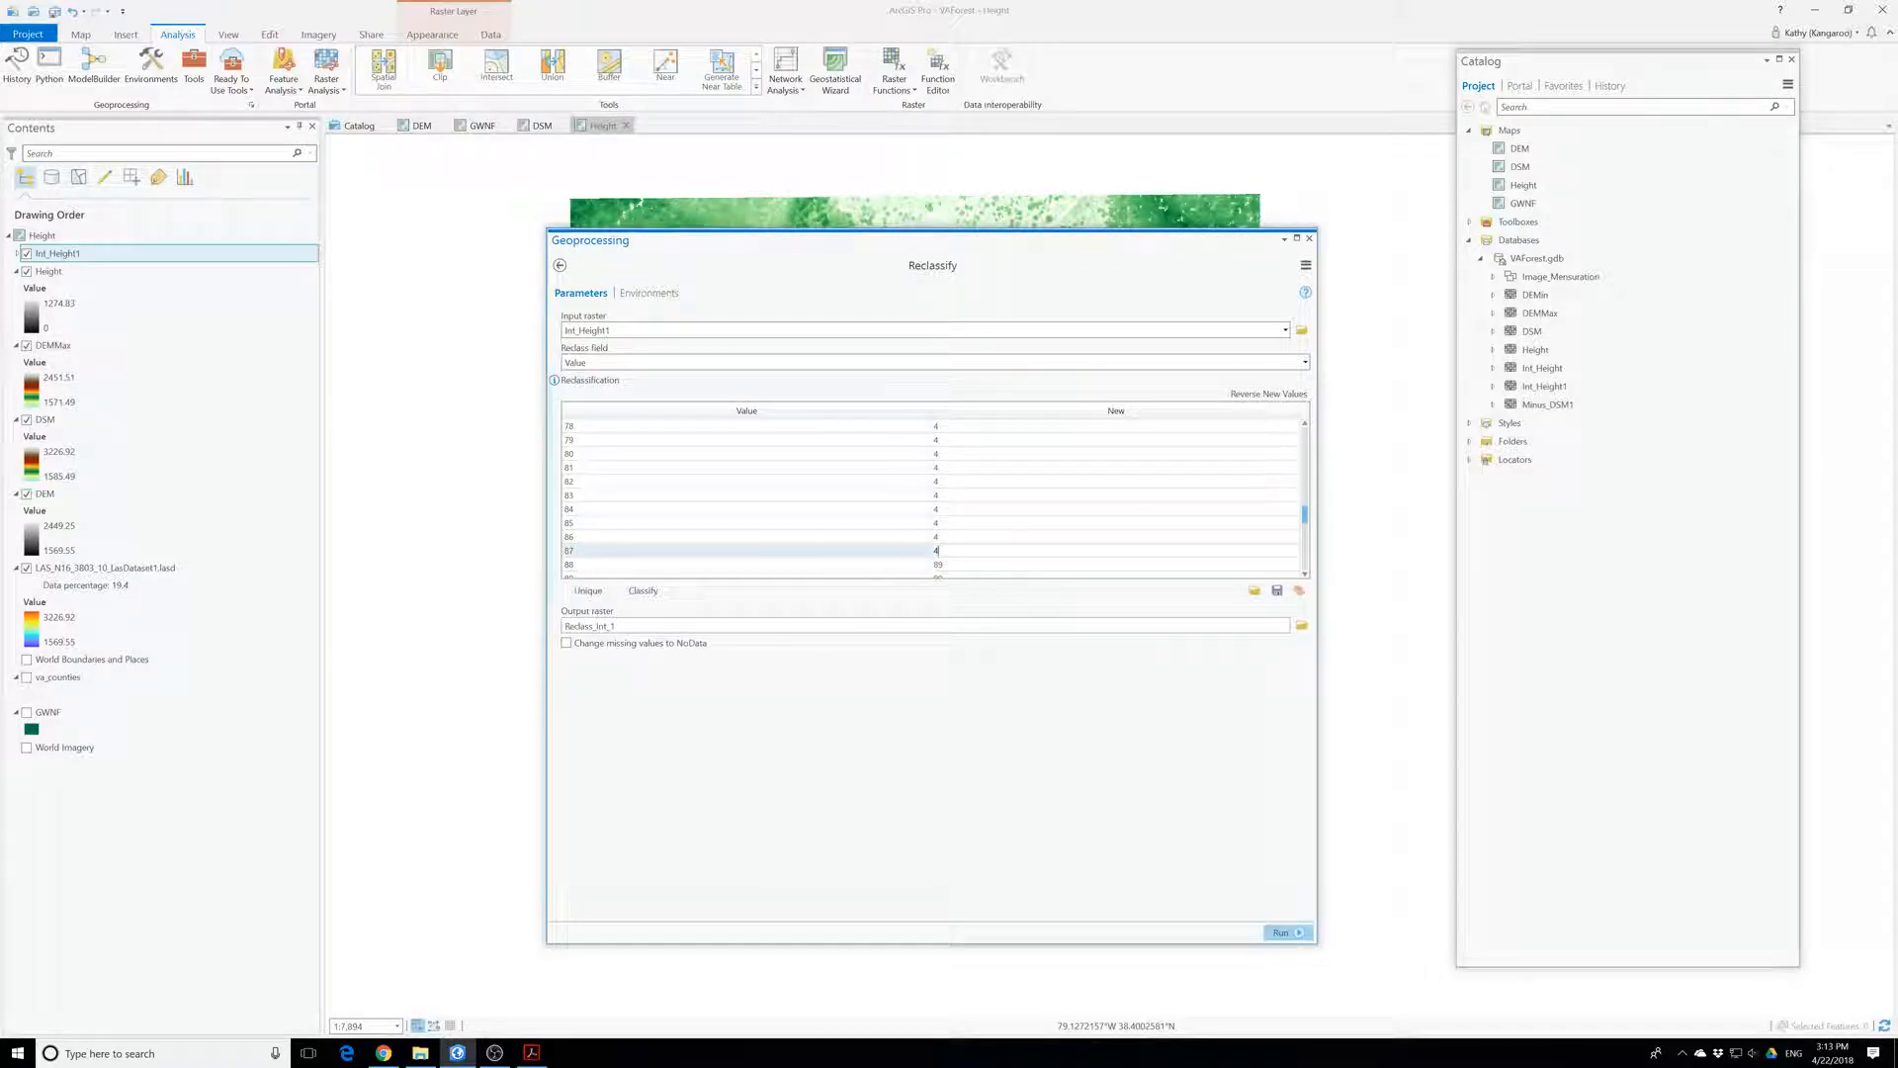
scroll(954, 559, down, 2)
key(Return)
text(4)
key(Return)
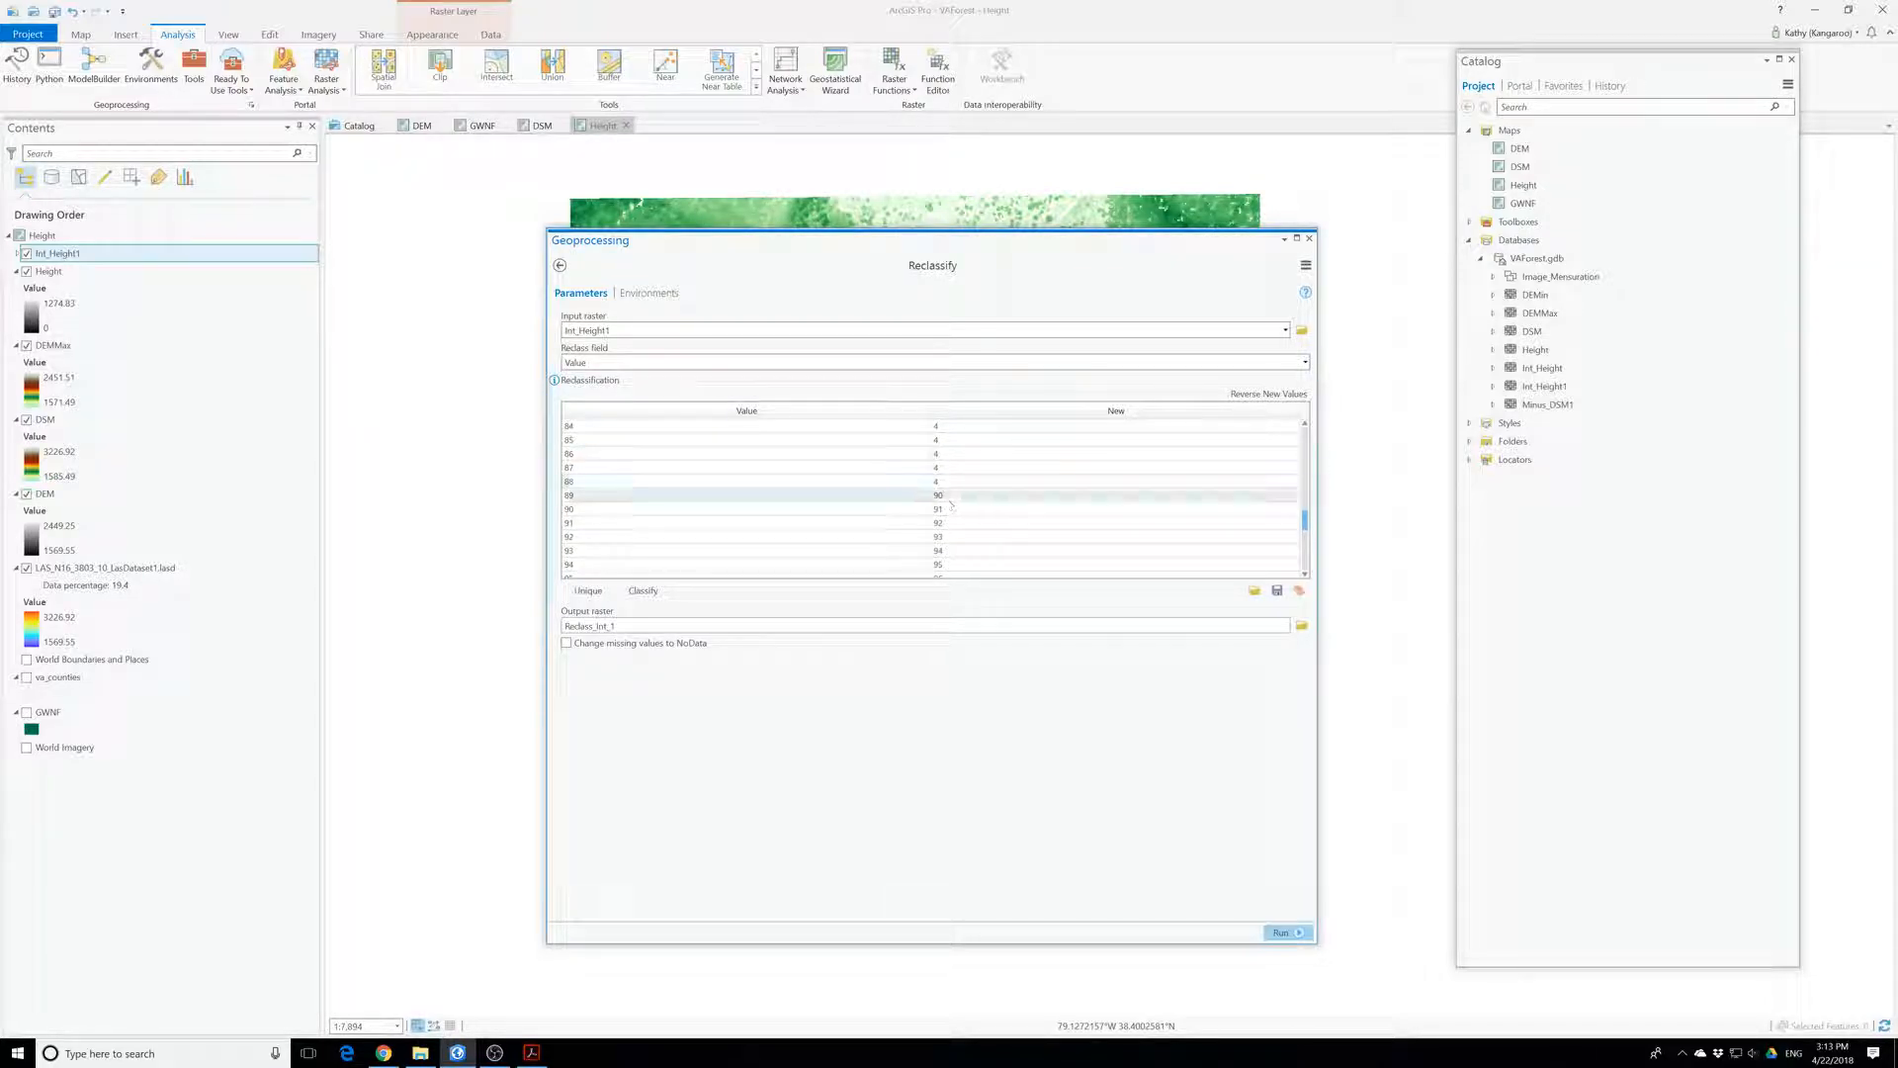
- Assign new value 4 to raster values 89 through 93 in the reclassification table
text(4)
key(Return)
text(4)
key(Return)
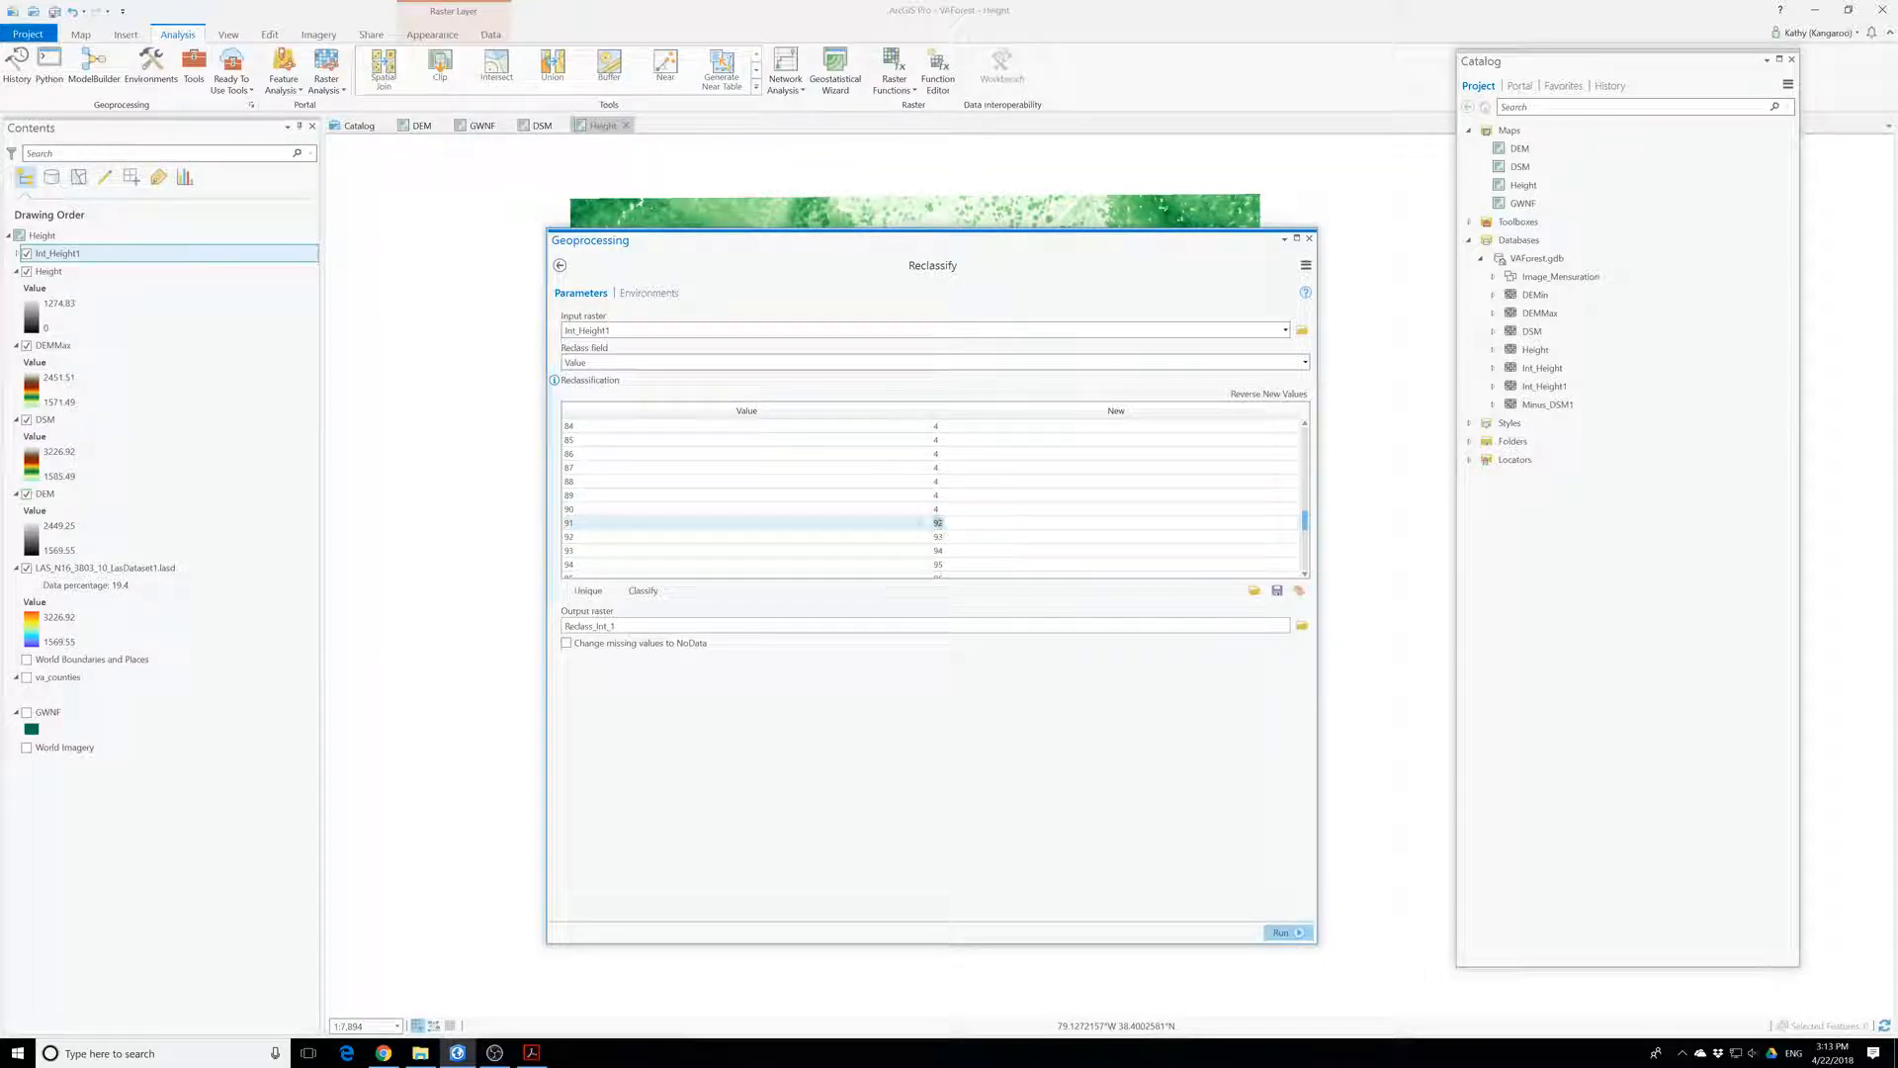
text(4)
key(Return)
key(Return)
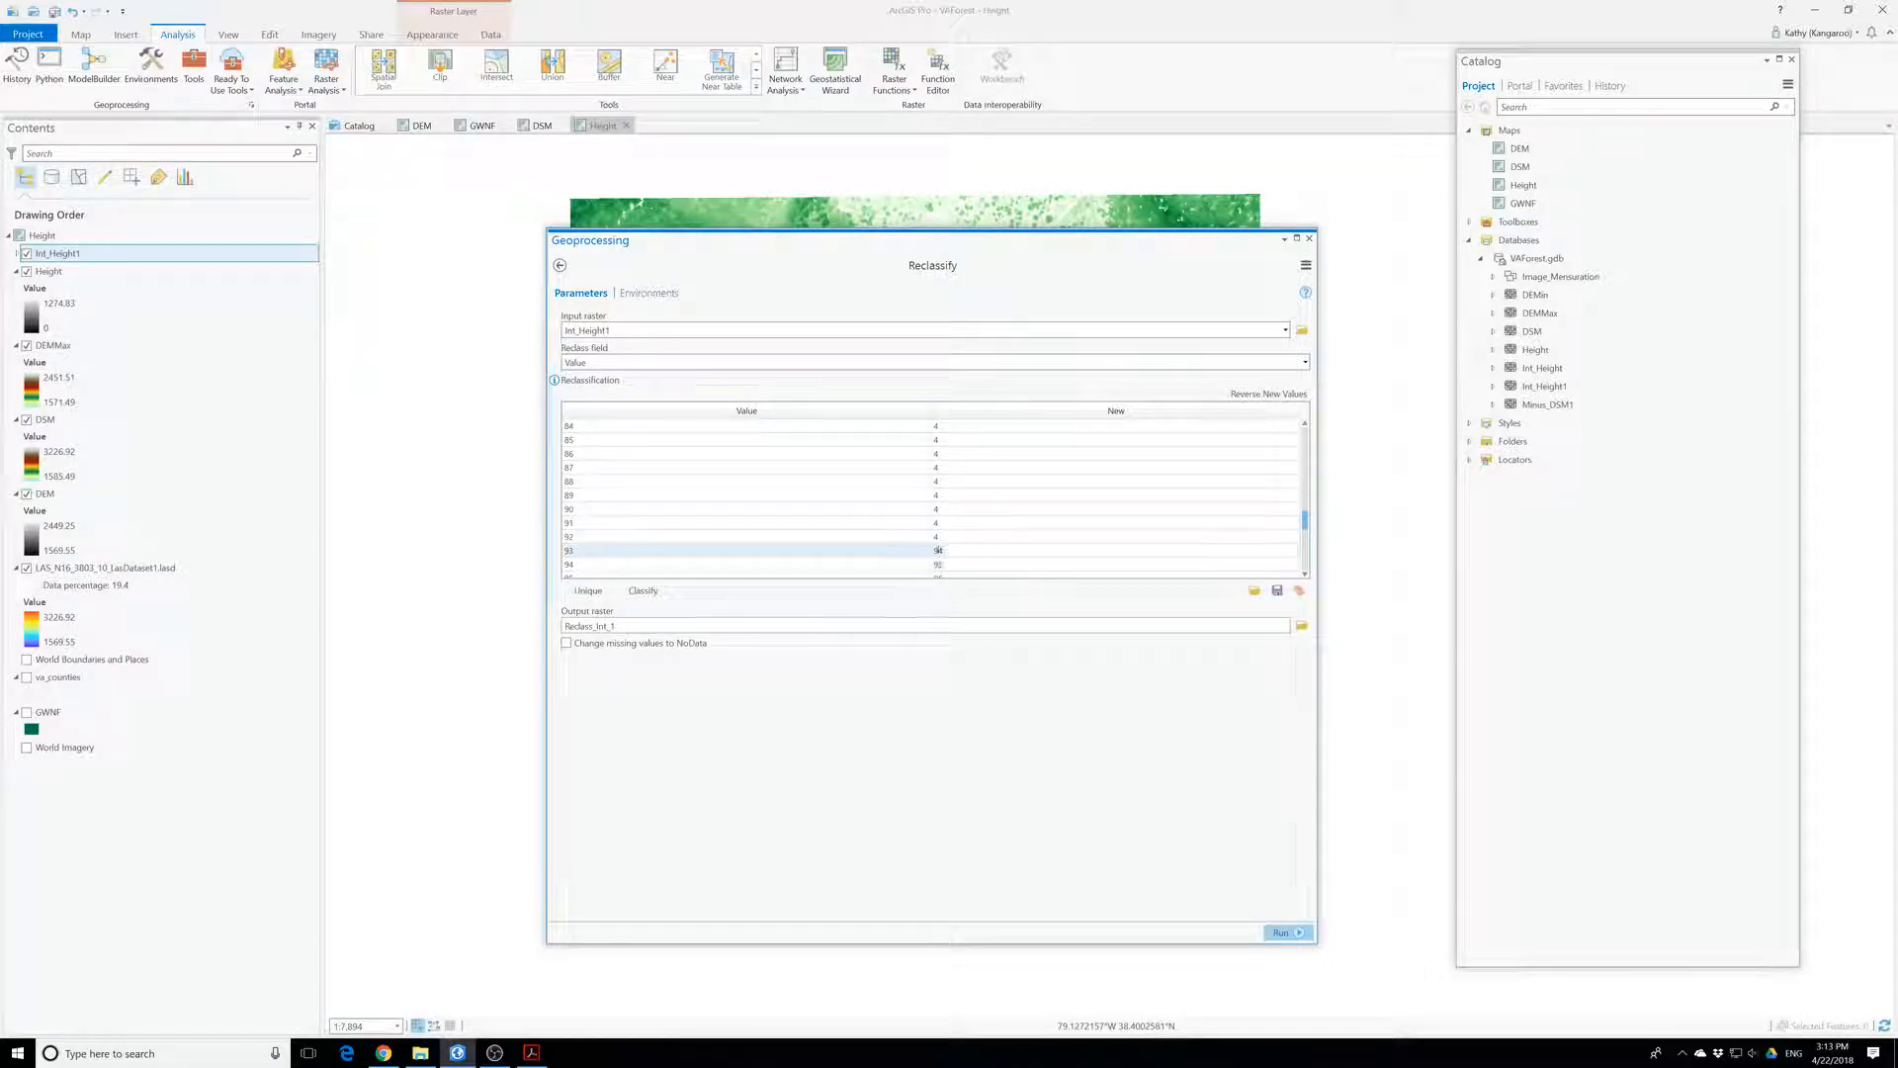
text(4)
scroll(950, 570, down, 2)
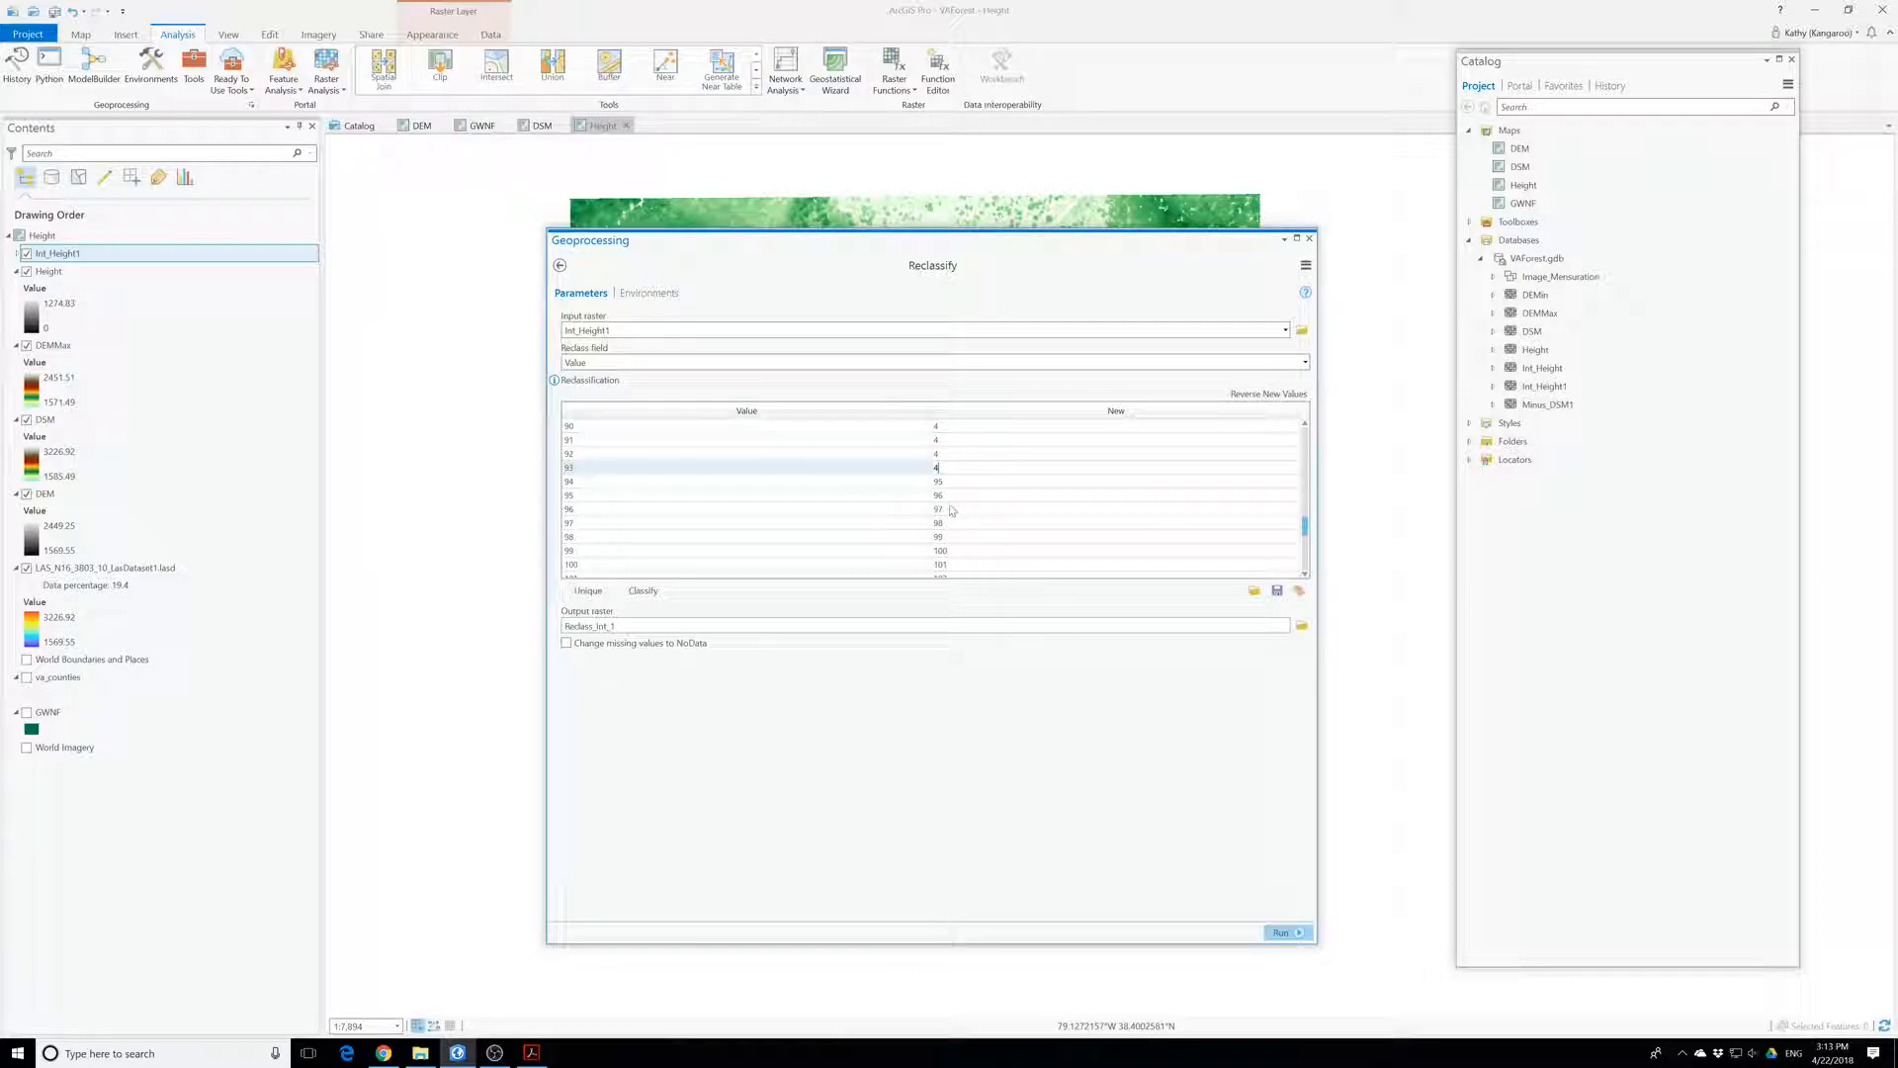
- Assign new value 4 to raster values 94 through 97 in the reclassification table
key(Return)
key(Return)
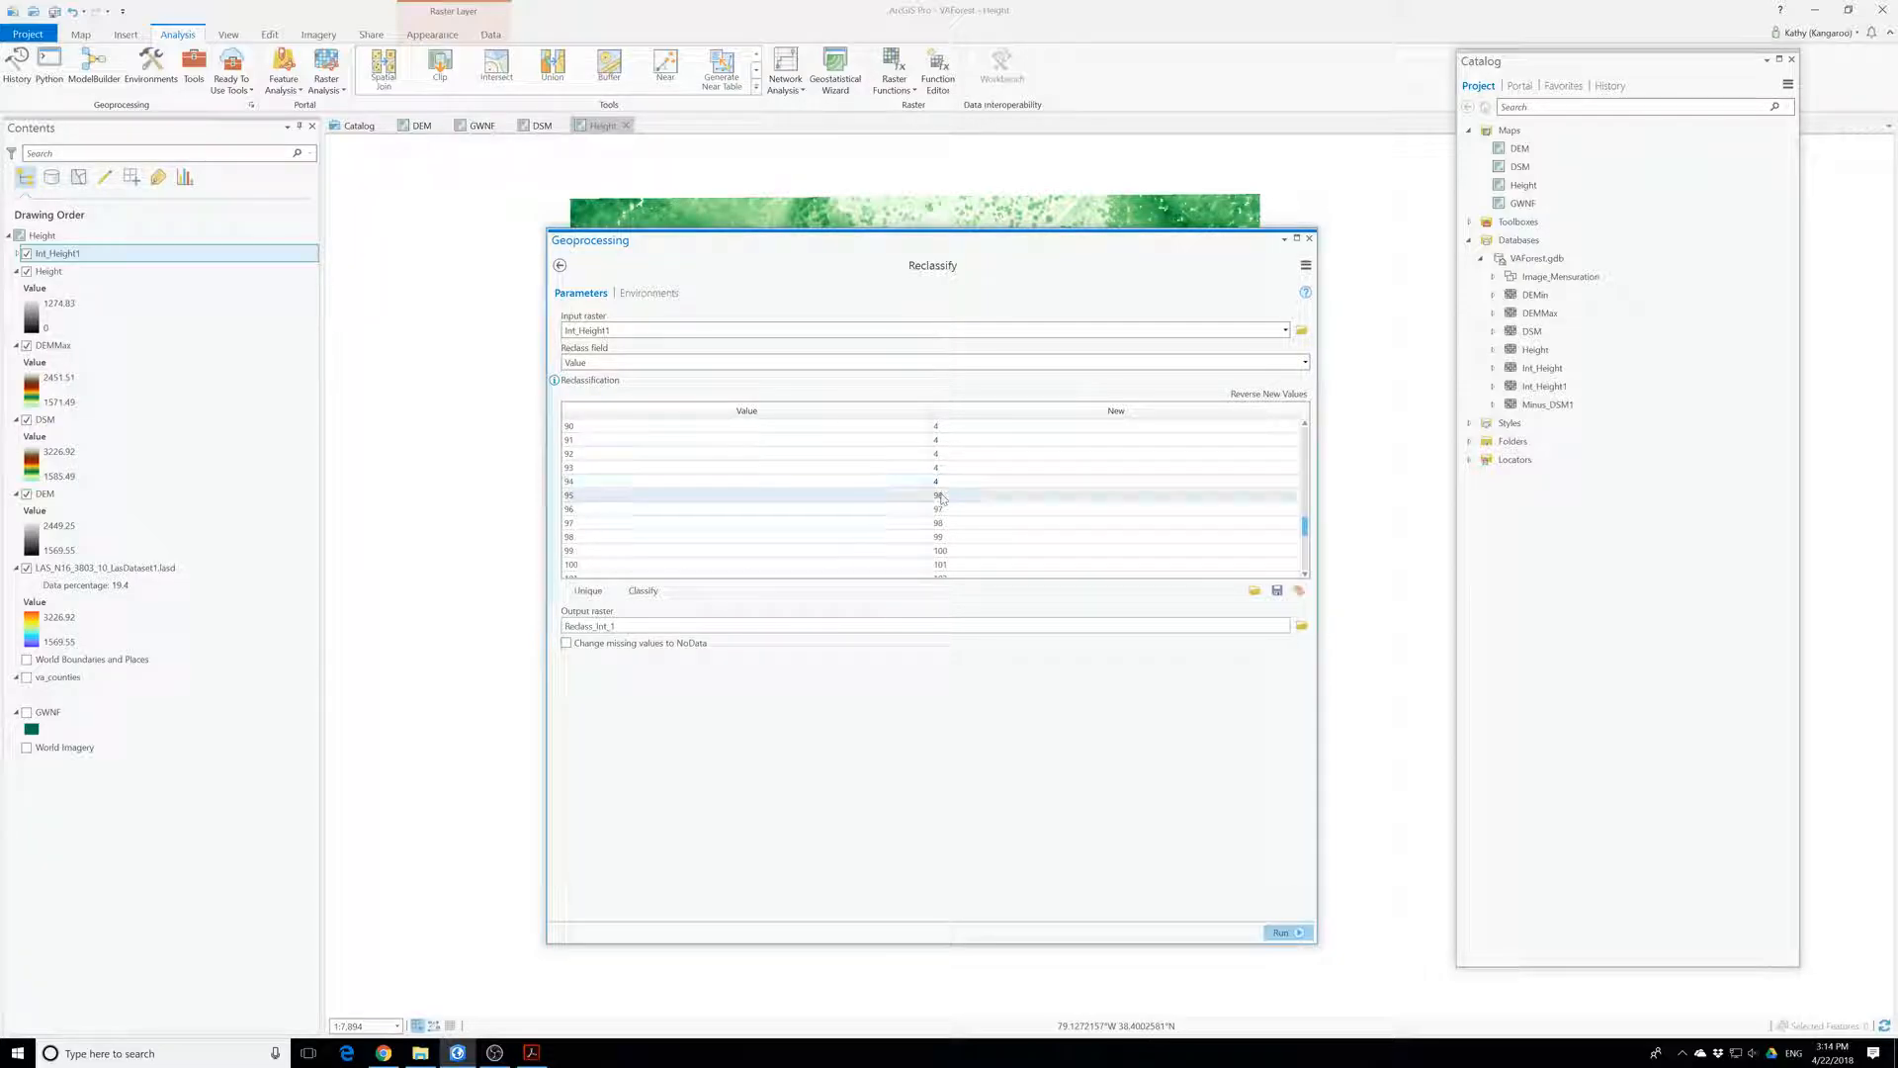
text(4)
key(Return)
text(4)
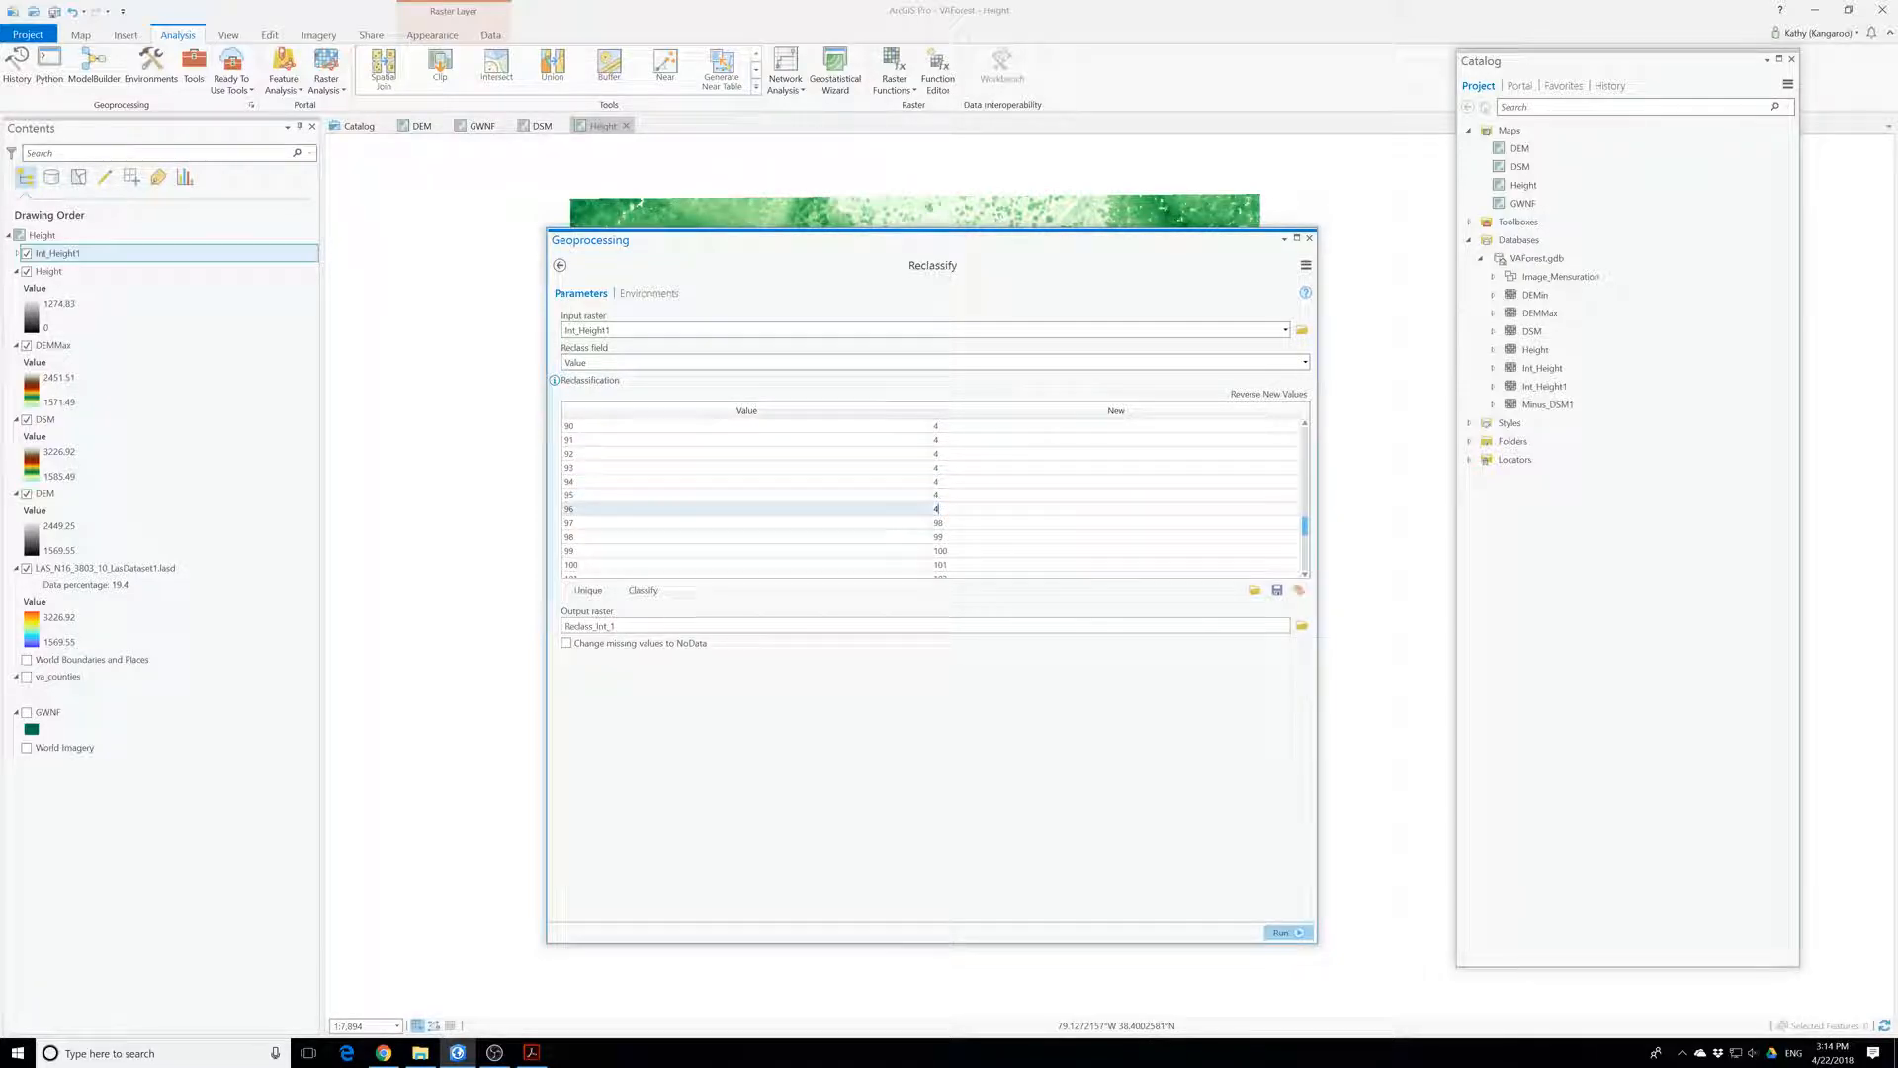
key(Return)
text(4)
scroll(947, 482, down, 2)
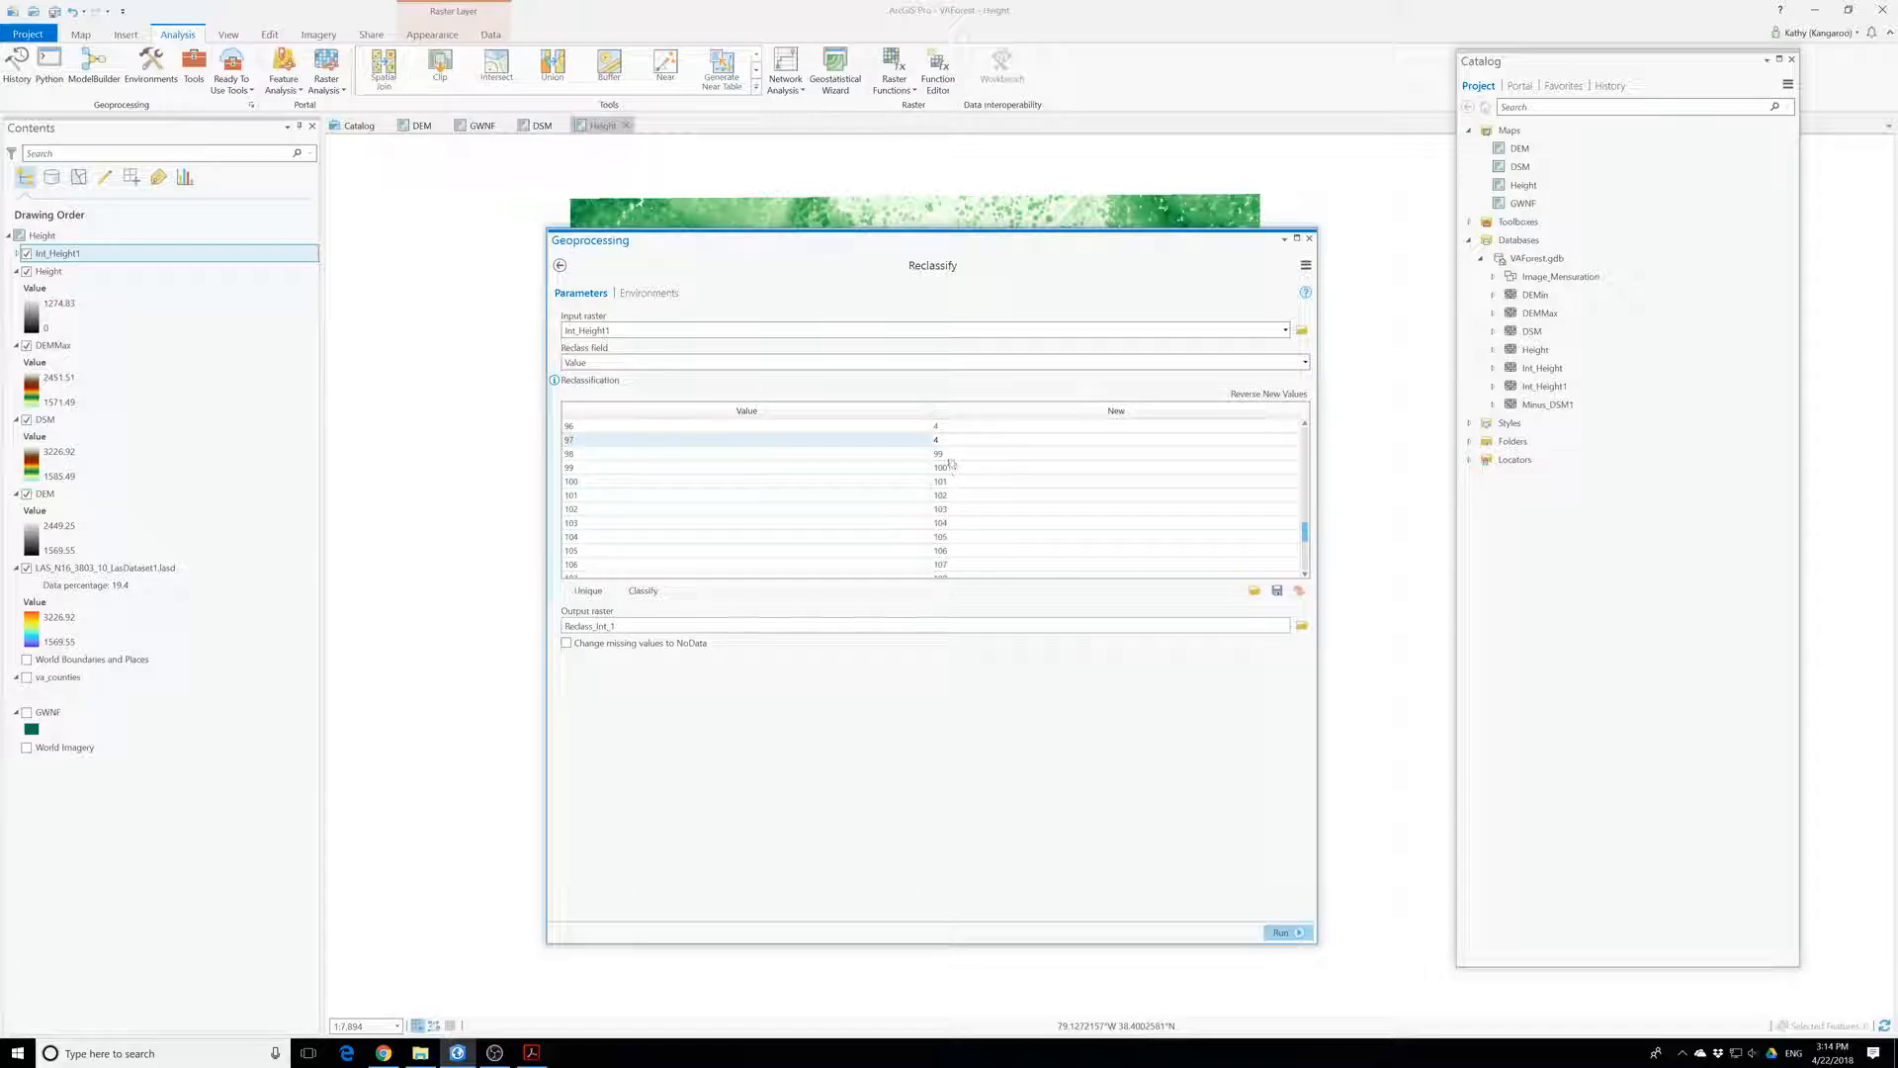
- Assign new value 4 to raster values 98 through 100 in the reclassification table
key(Return)
text(4)
key(Return)
text(4)
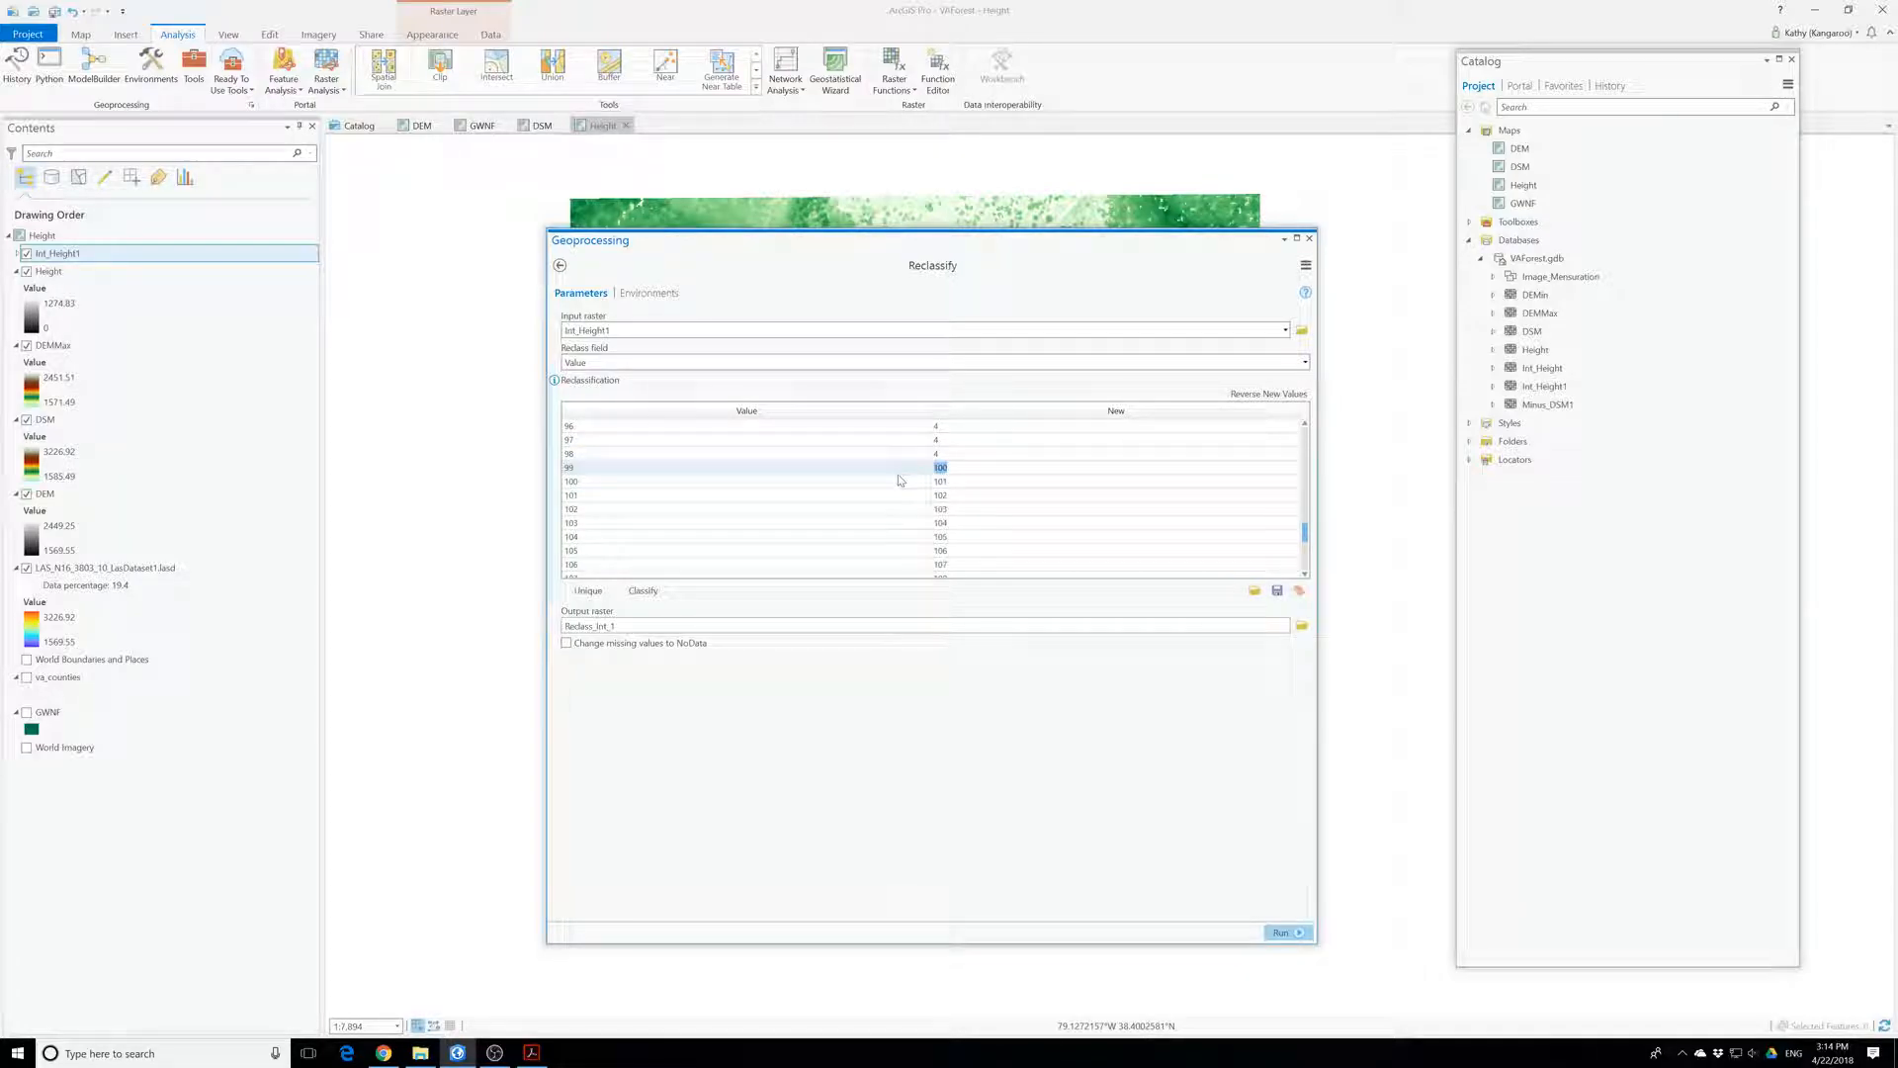
key(Return)
text(4)
key(Return)
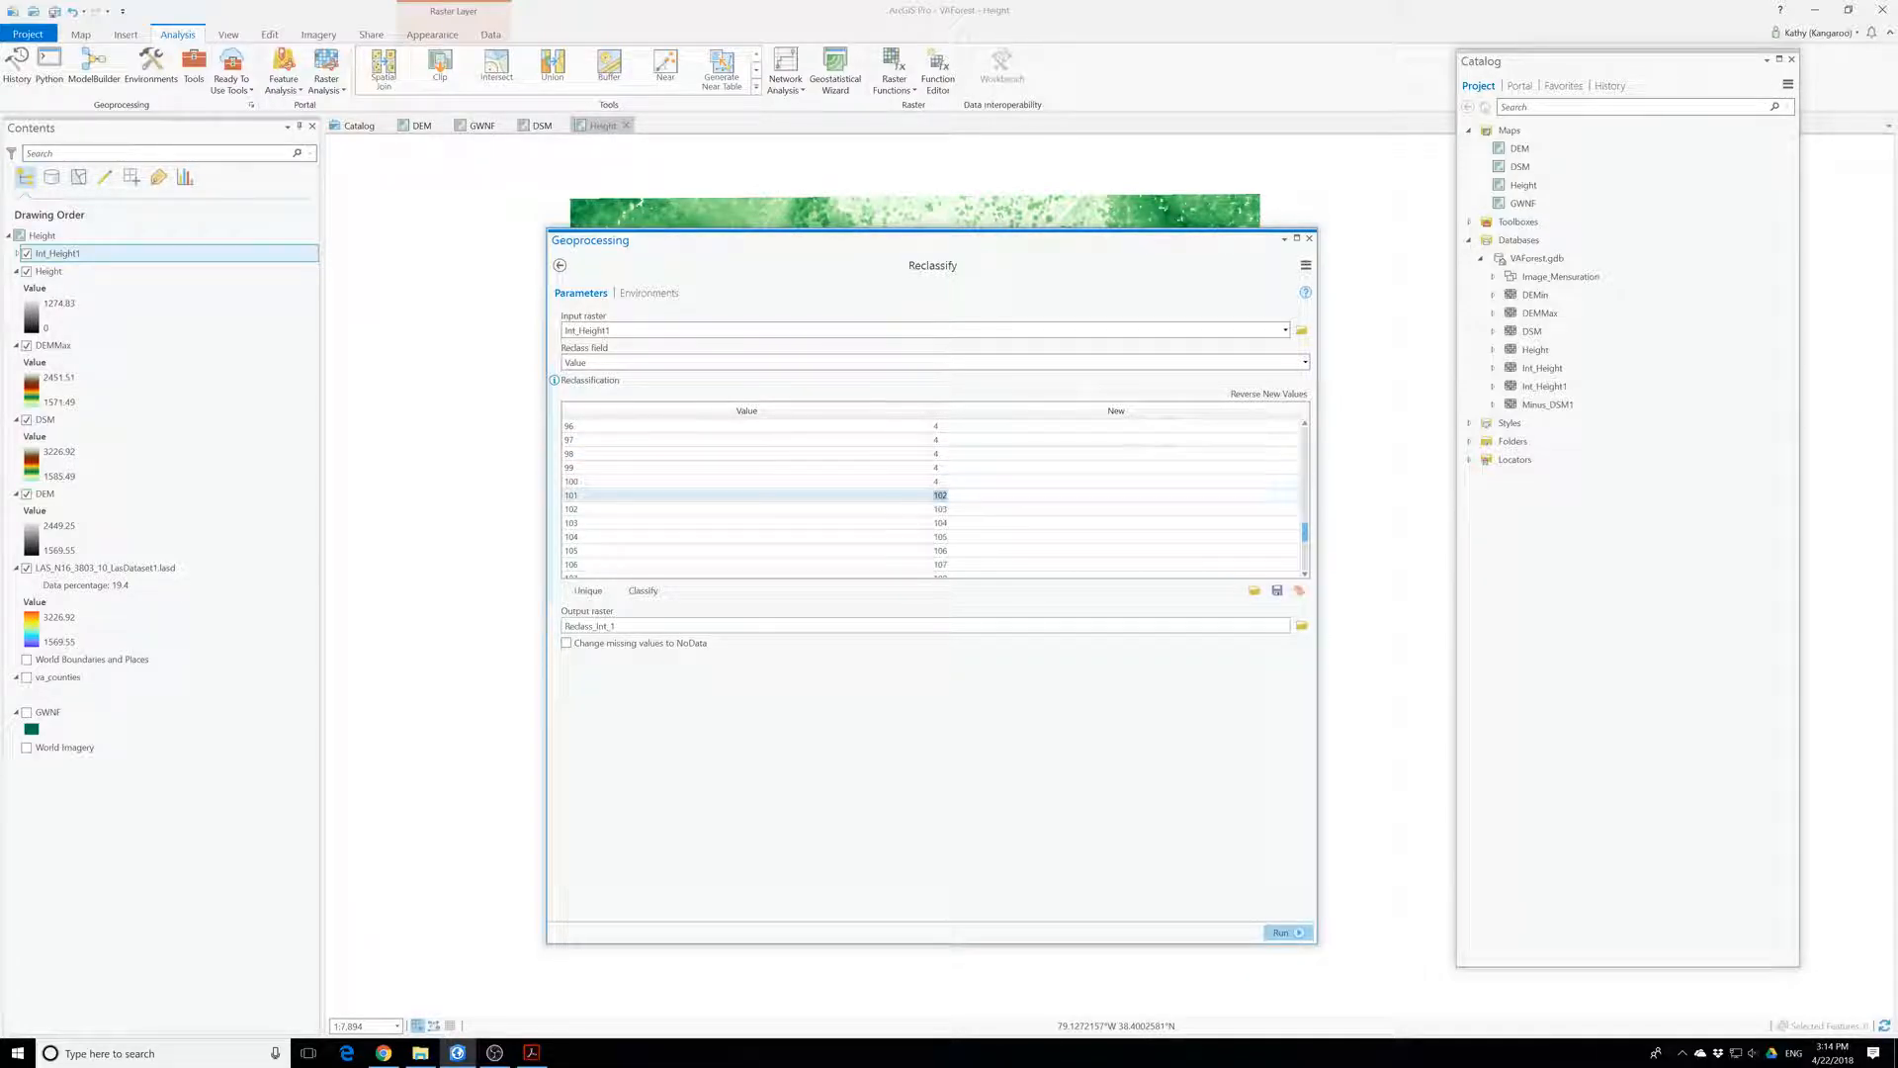
- Assign new value 4 to raster values 101 through 103 in the reclassification table
text(4)
key(Return)
text(4)
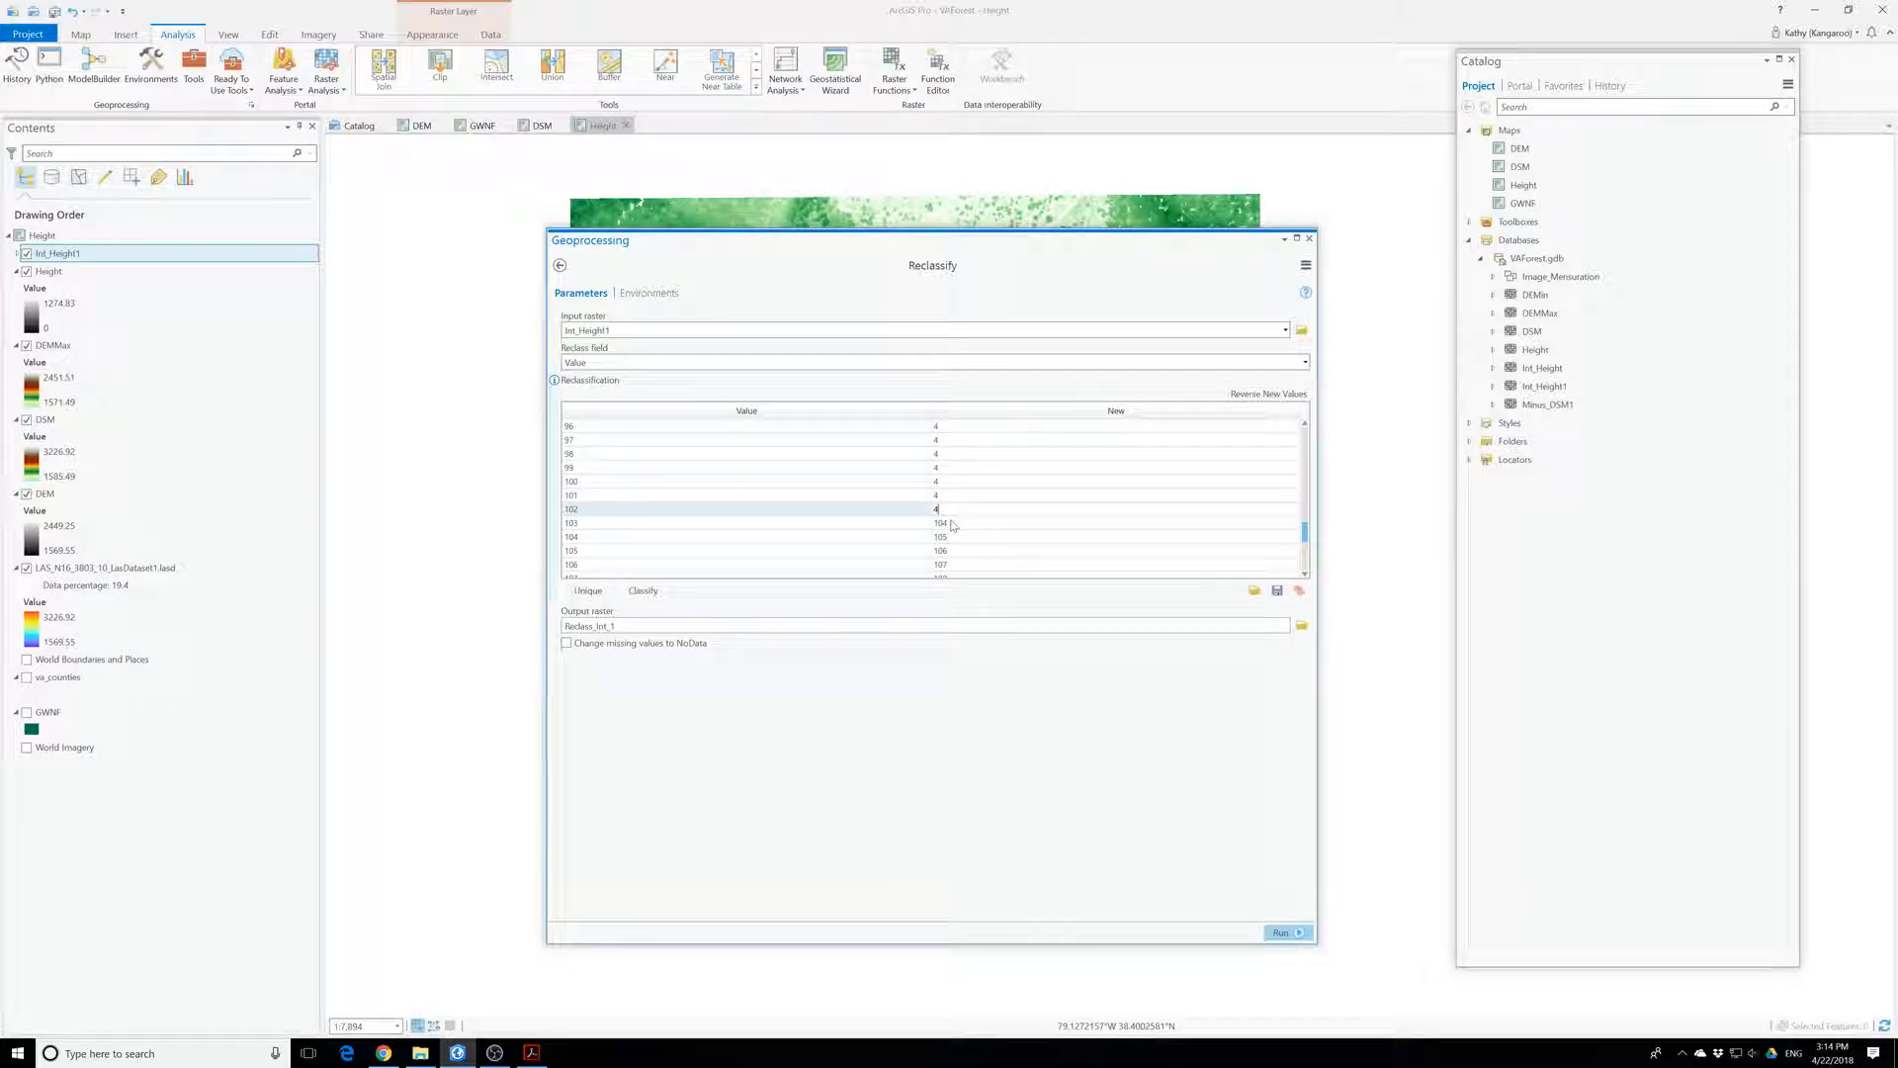
key(Return)
text(4)
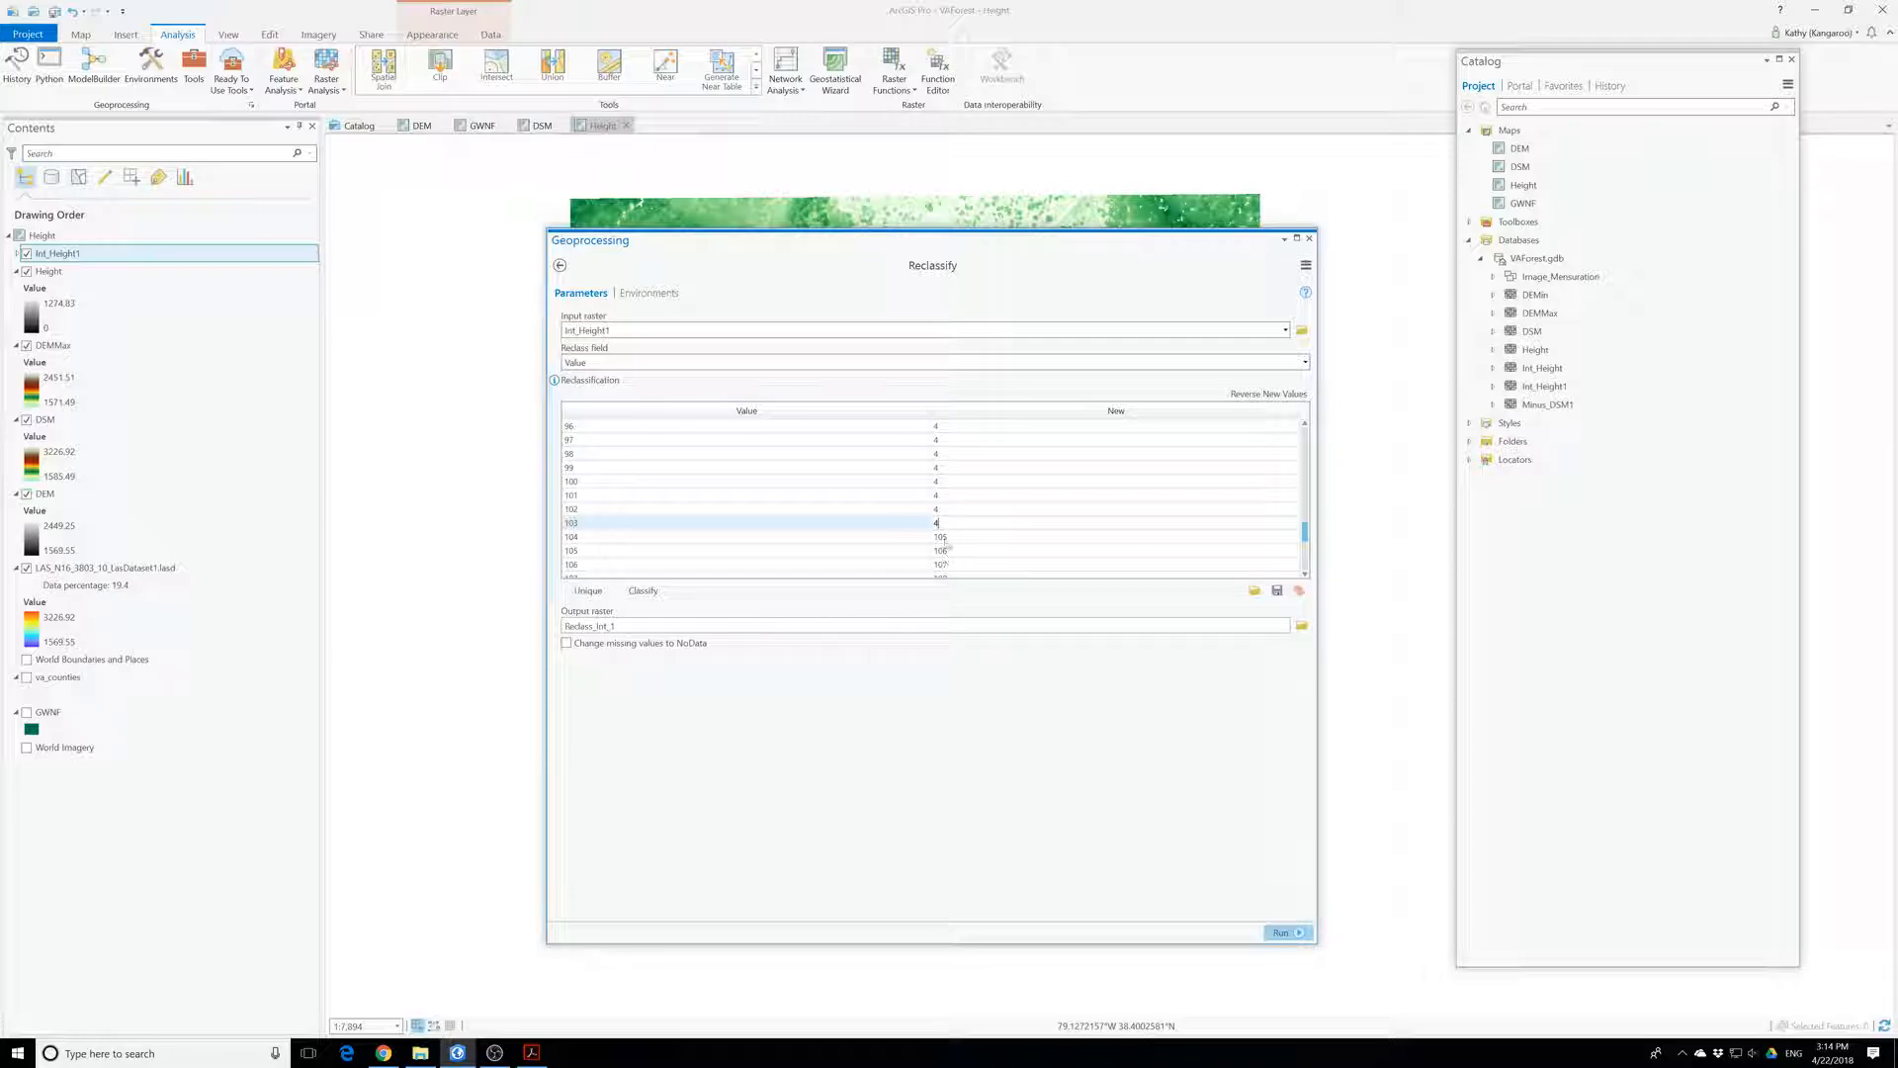
- Assign new value 4 to raster values 104 through 106 in the reclassification table
click(941, 537)
text(4)
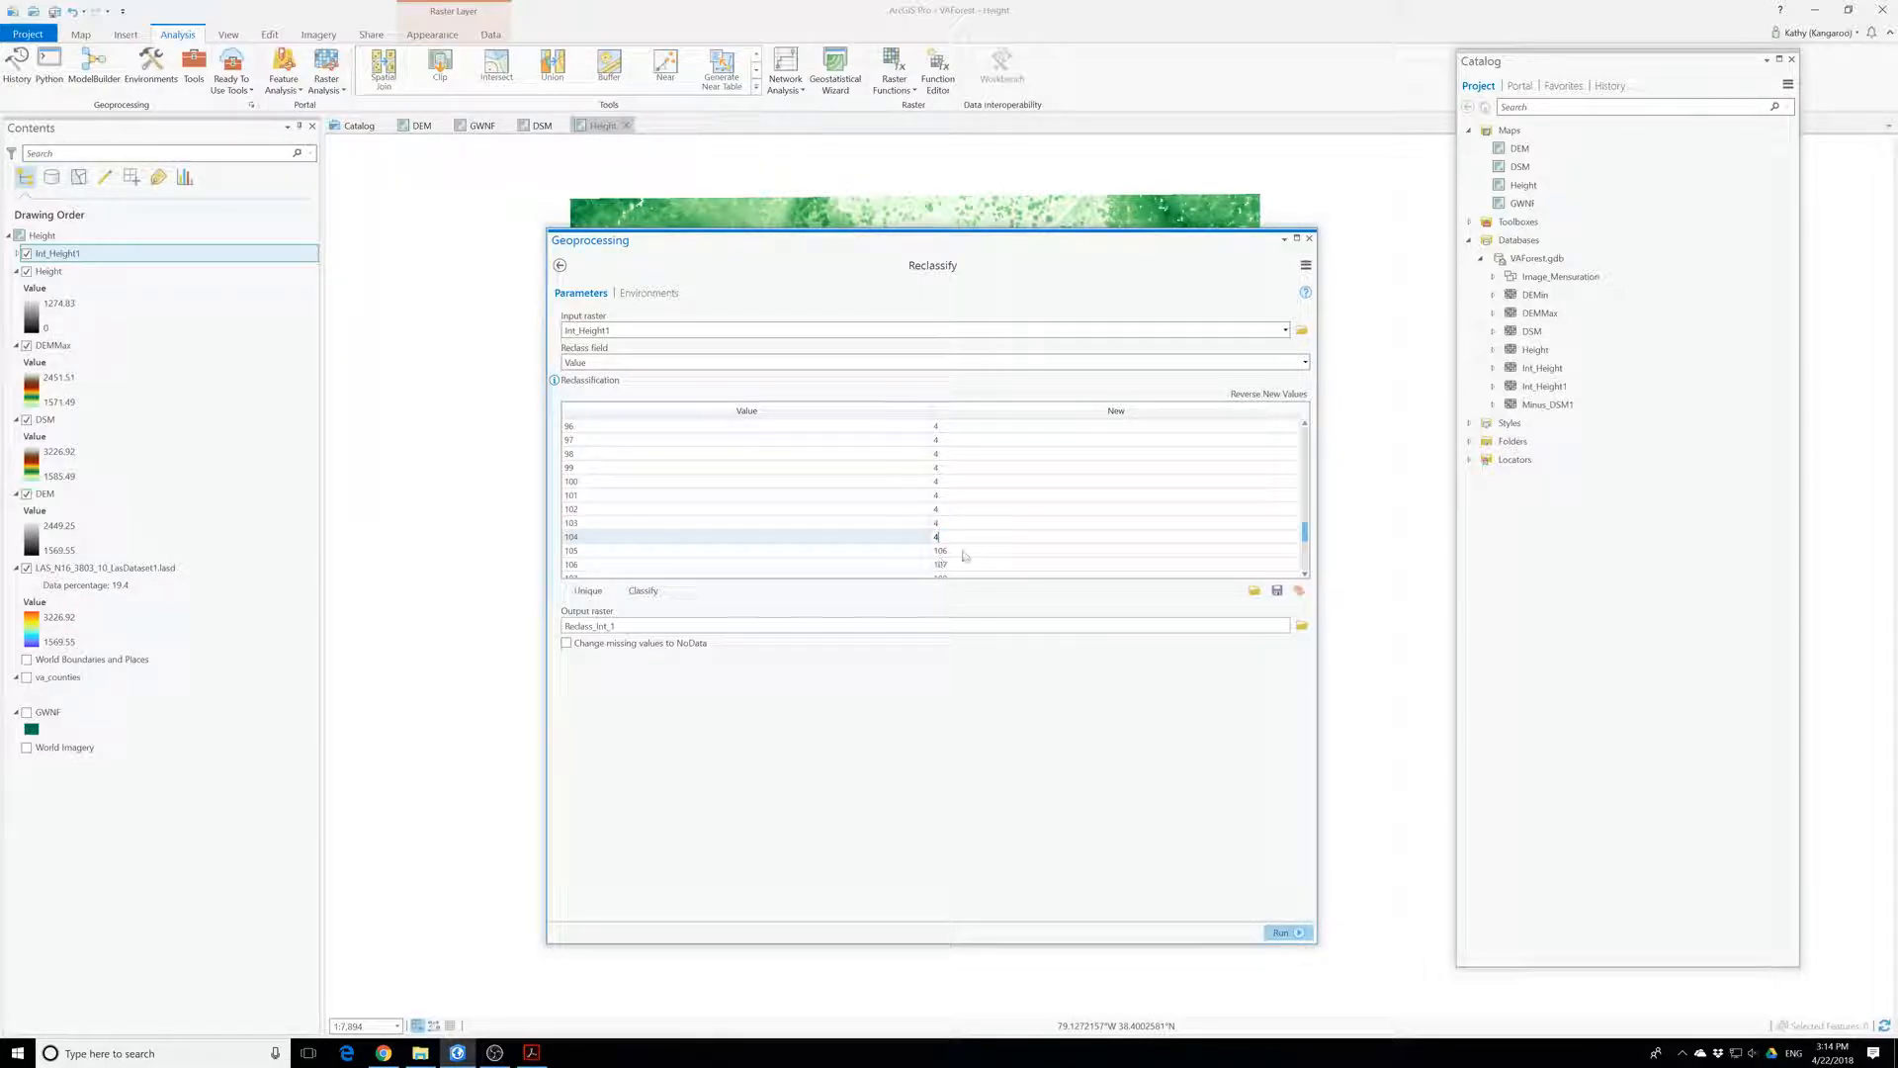
click(972, 555)
text(4)
click(973, 563)
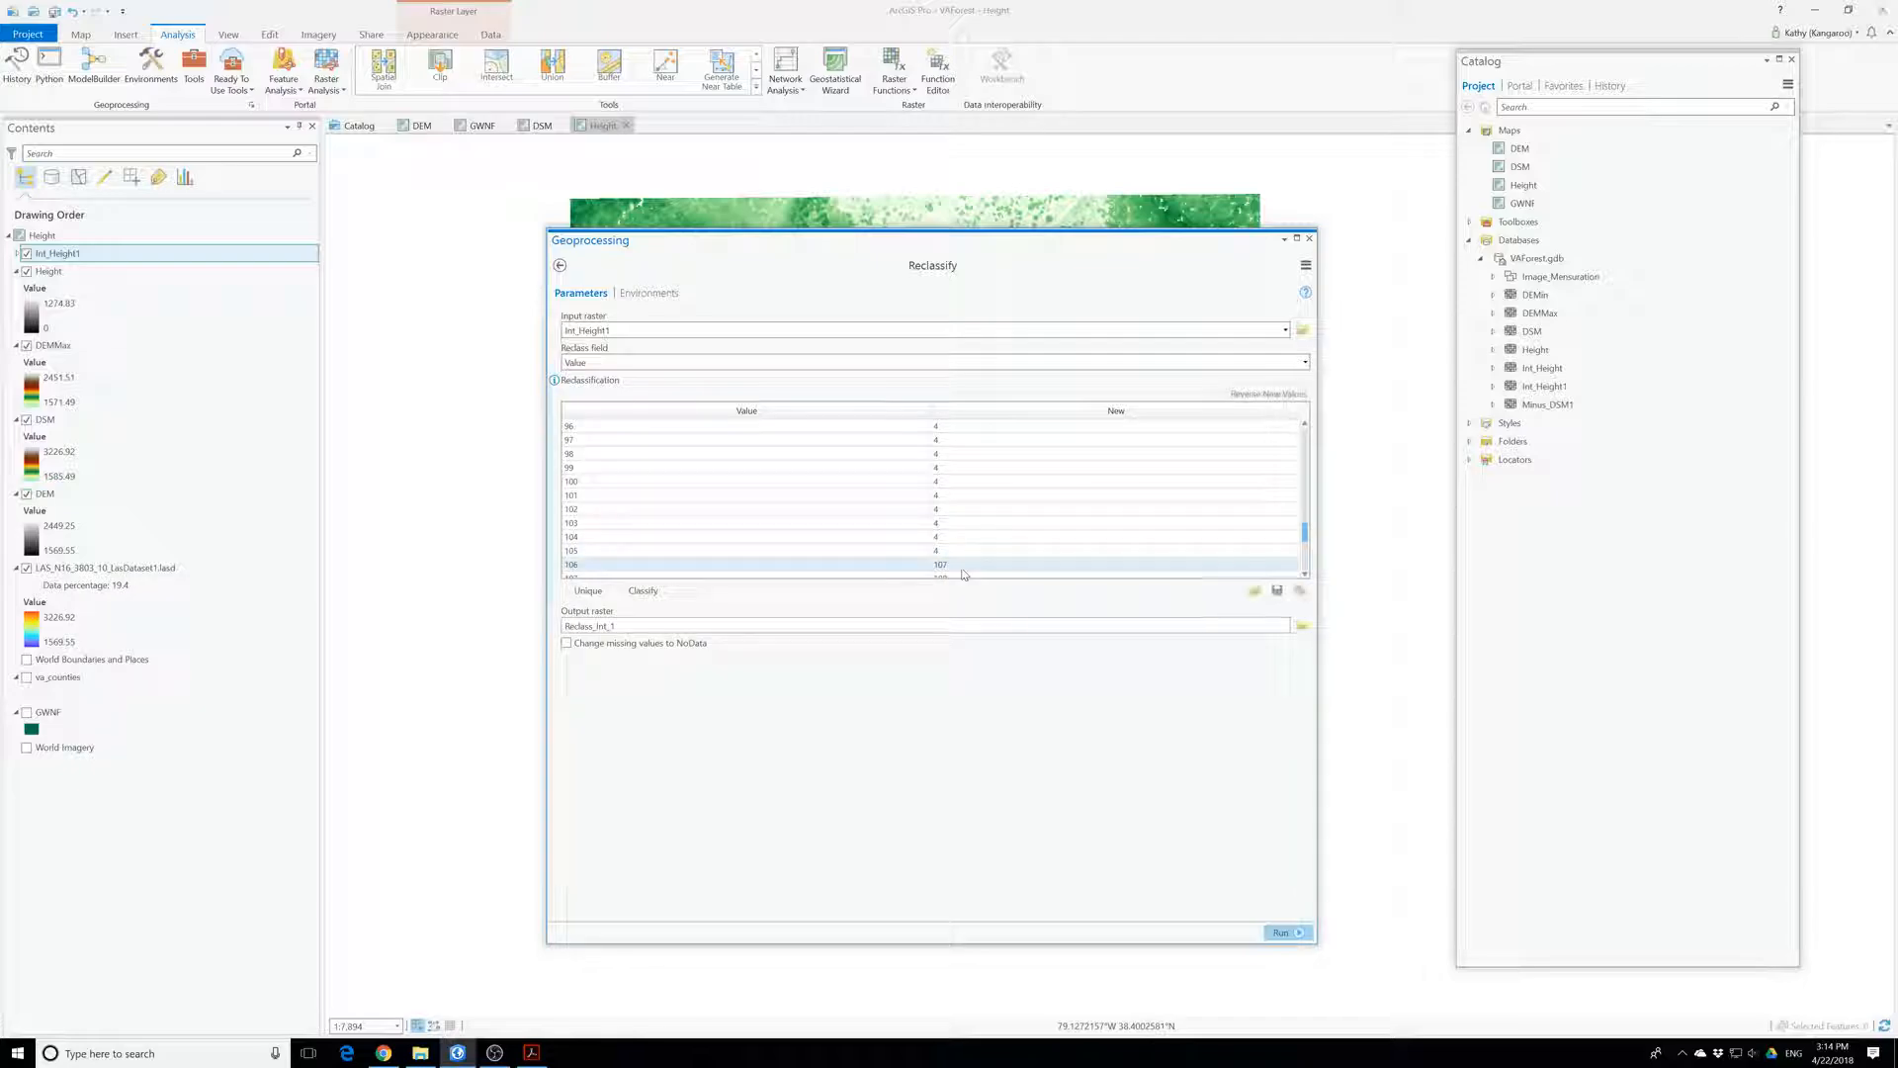
text(4)
- Assign new value 4 to raster values 107 through 110 in the reclassification table
scroll(959, 523, down, 2)
click(952, 497)
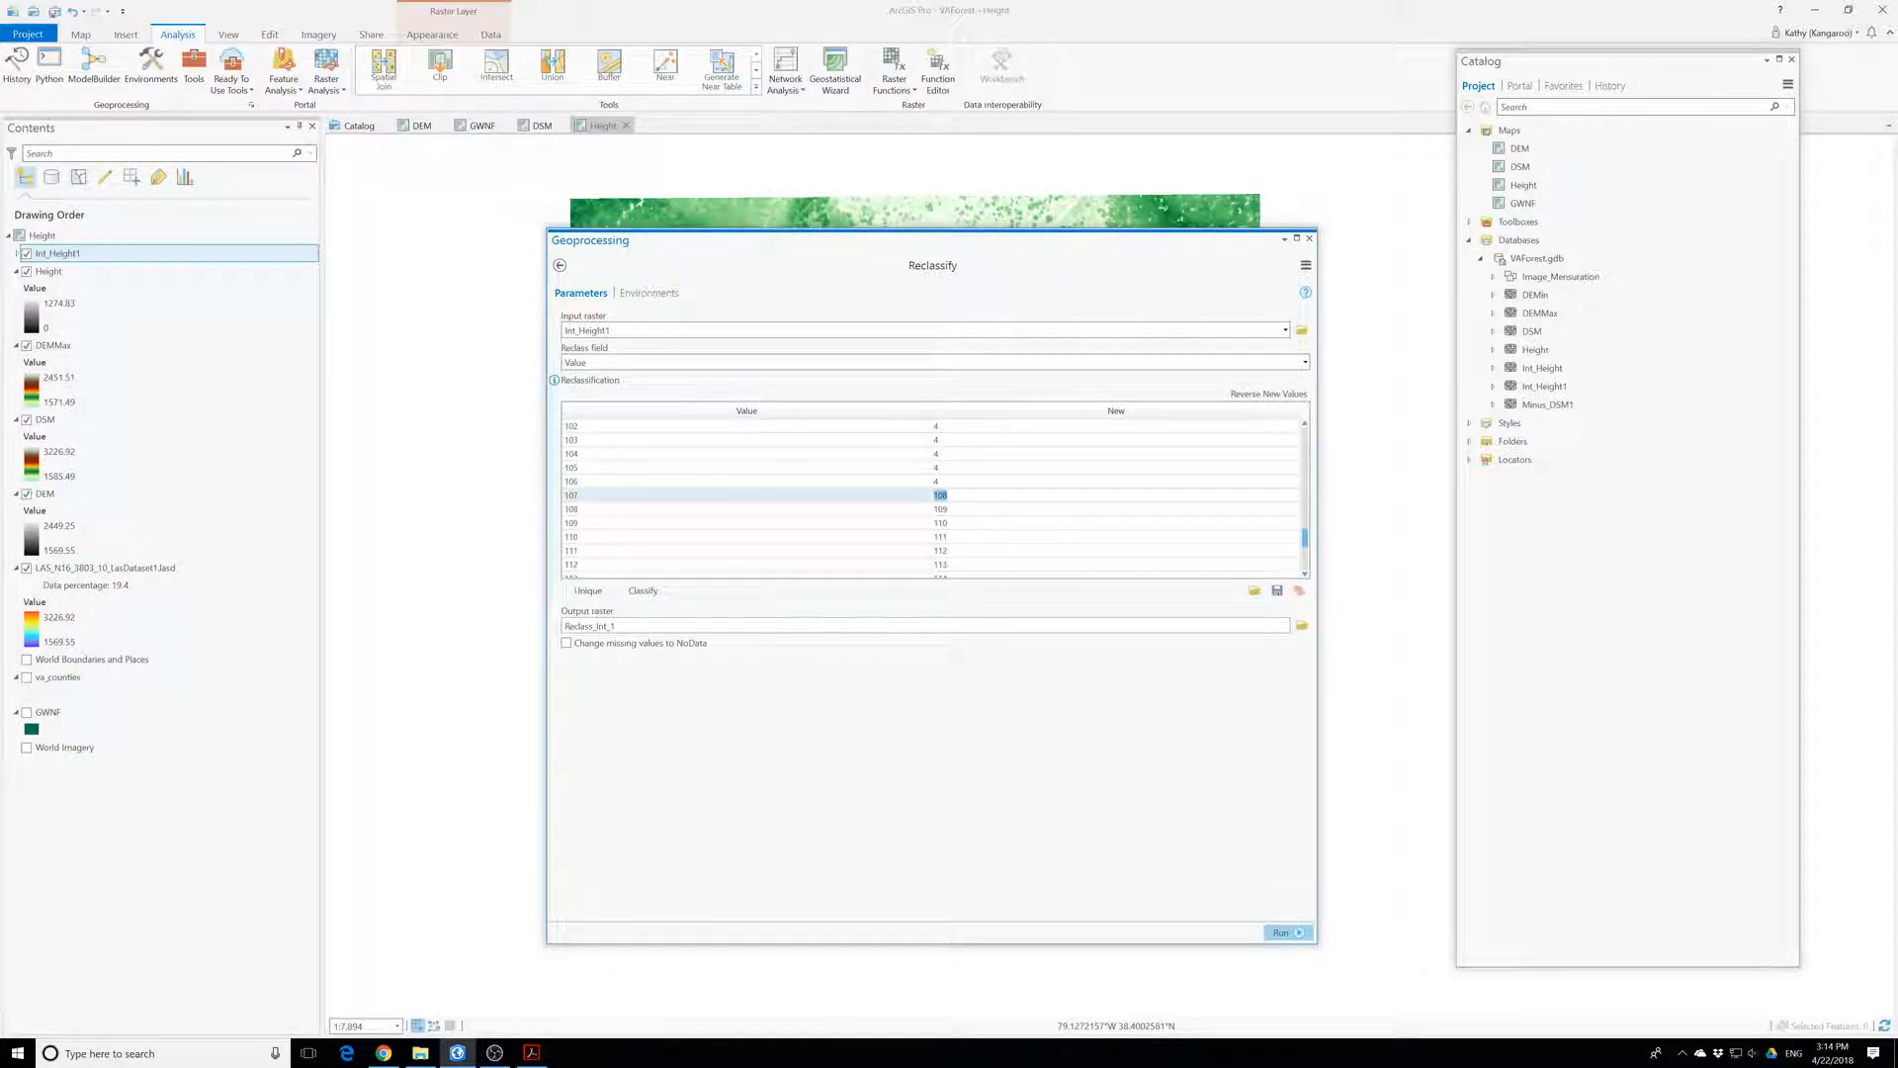
text(4)
click(957, 511)
text(4)
click(954, 523)
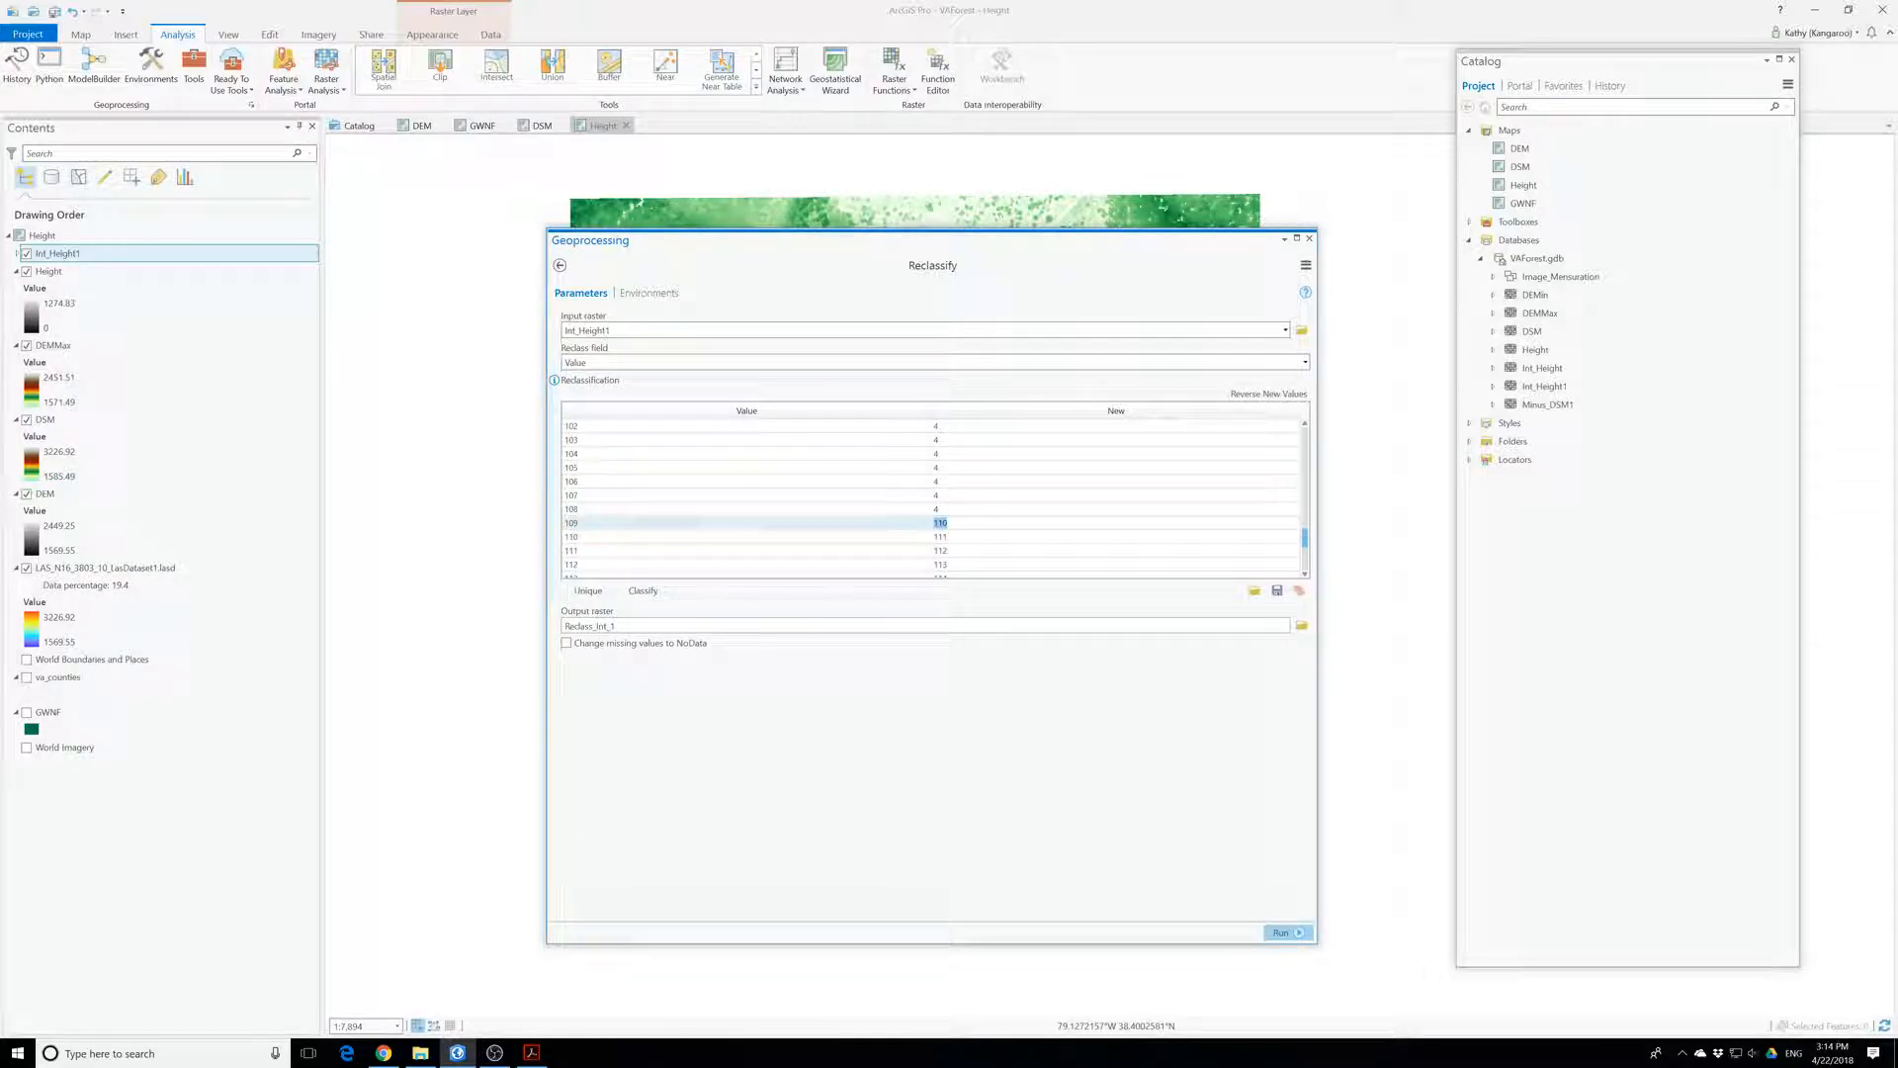
text(4)
click(954, 537)
text(4)
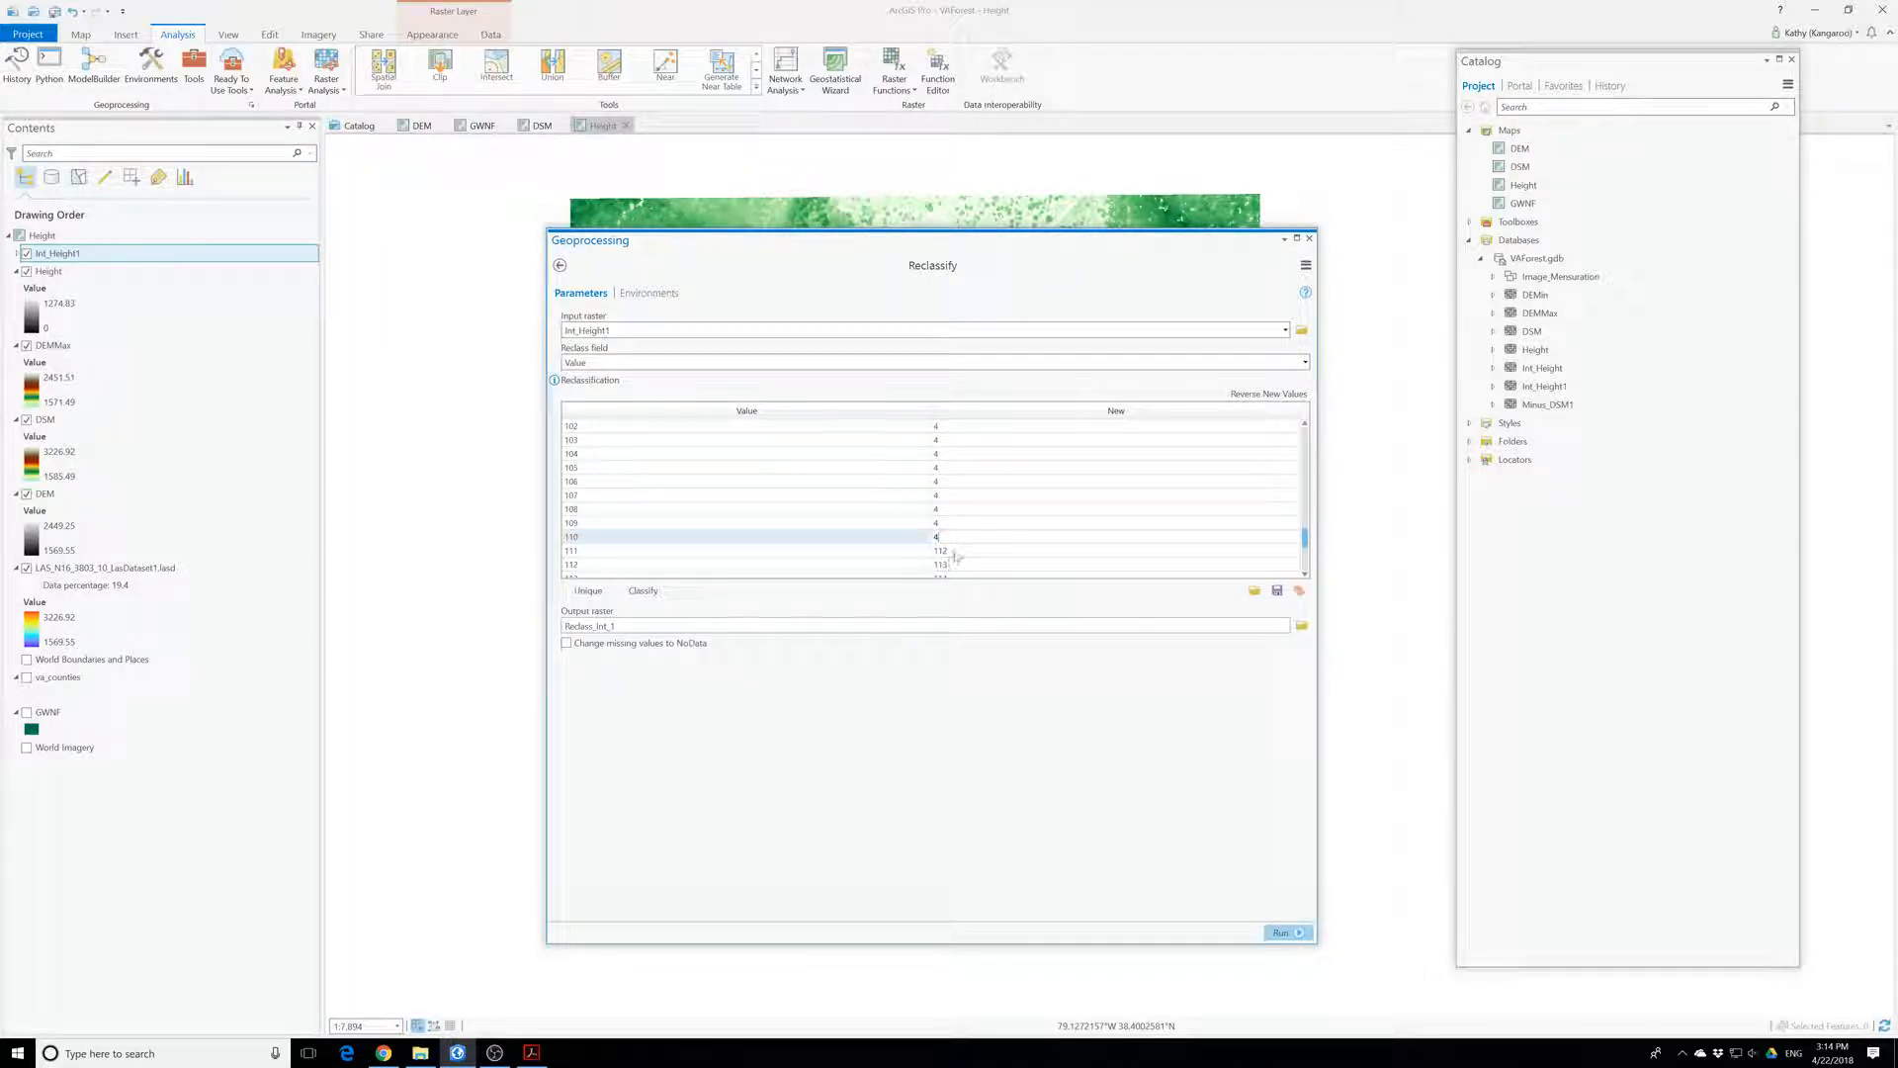
- Assign new value 4 to raster values 111 through 113 in the reclassification table
click(939, 550)
text(4)
click(949, 564)
text(4)
scroll(949, 494, down, 2)
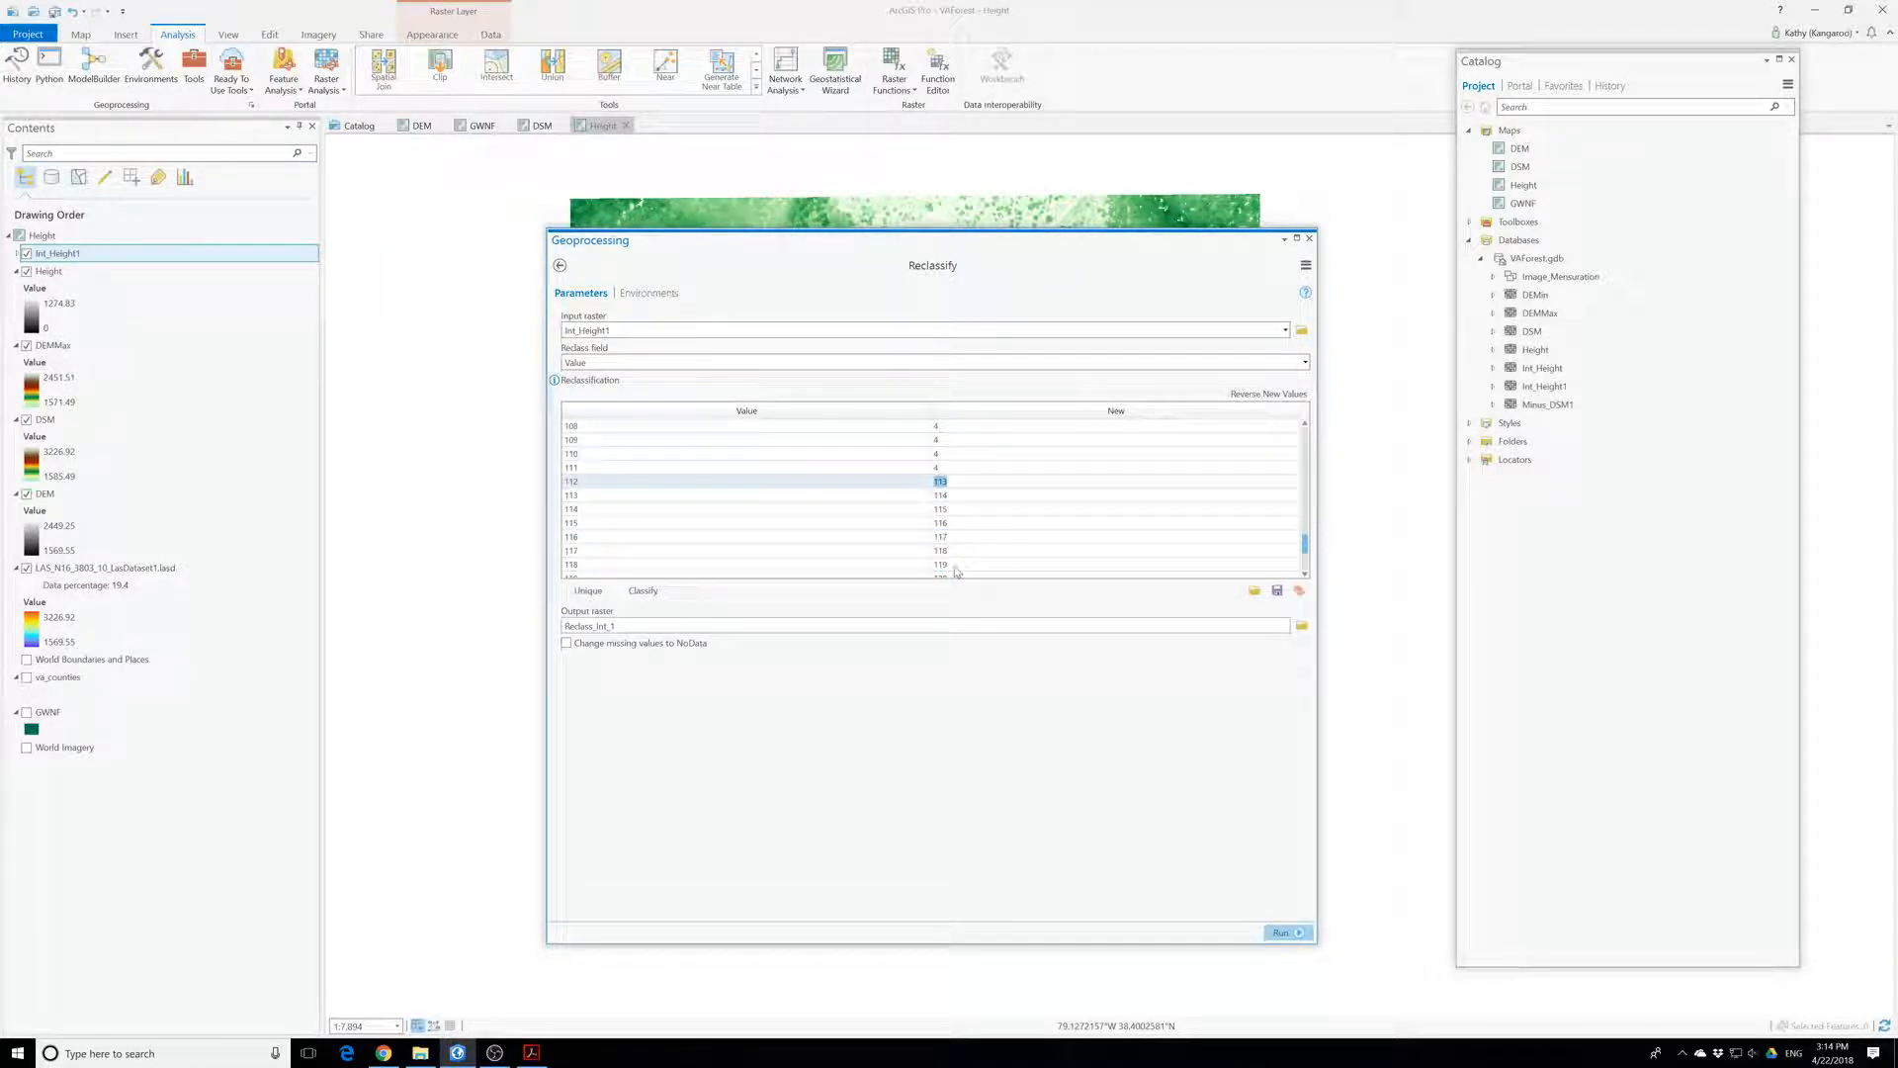
click(951, 495)
text(4)
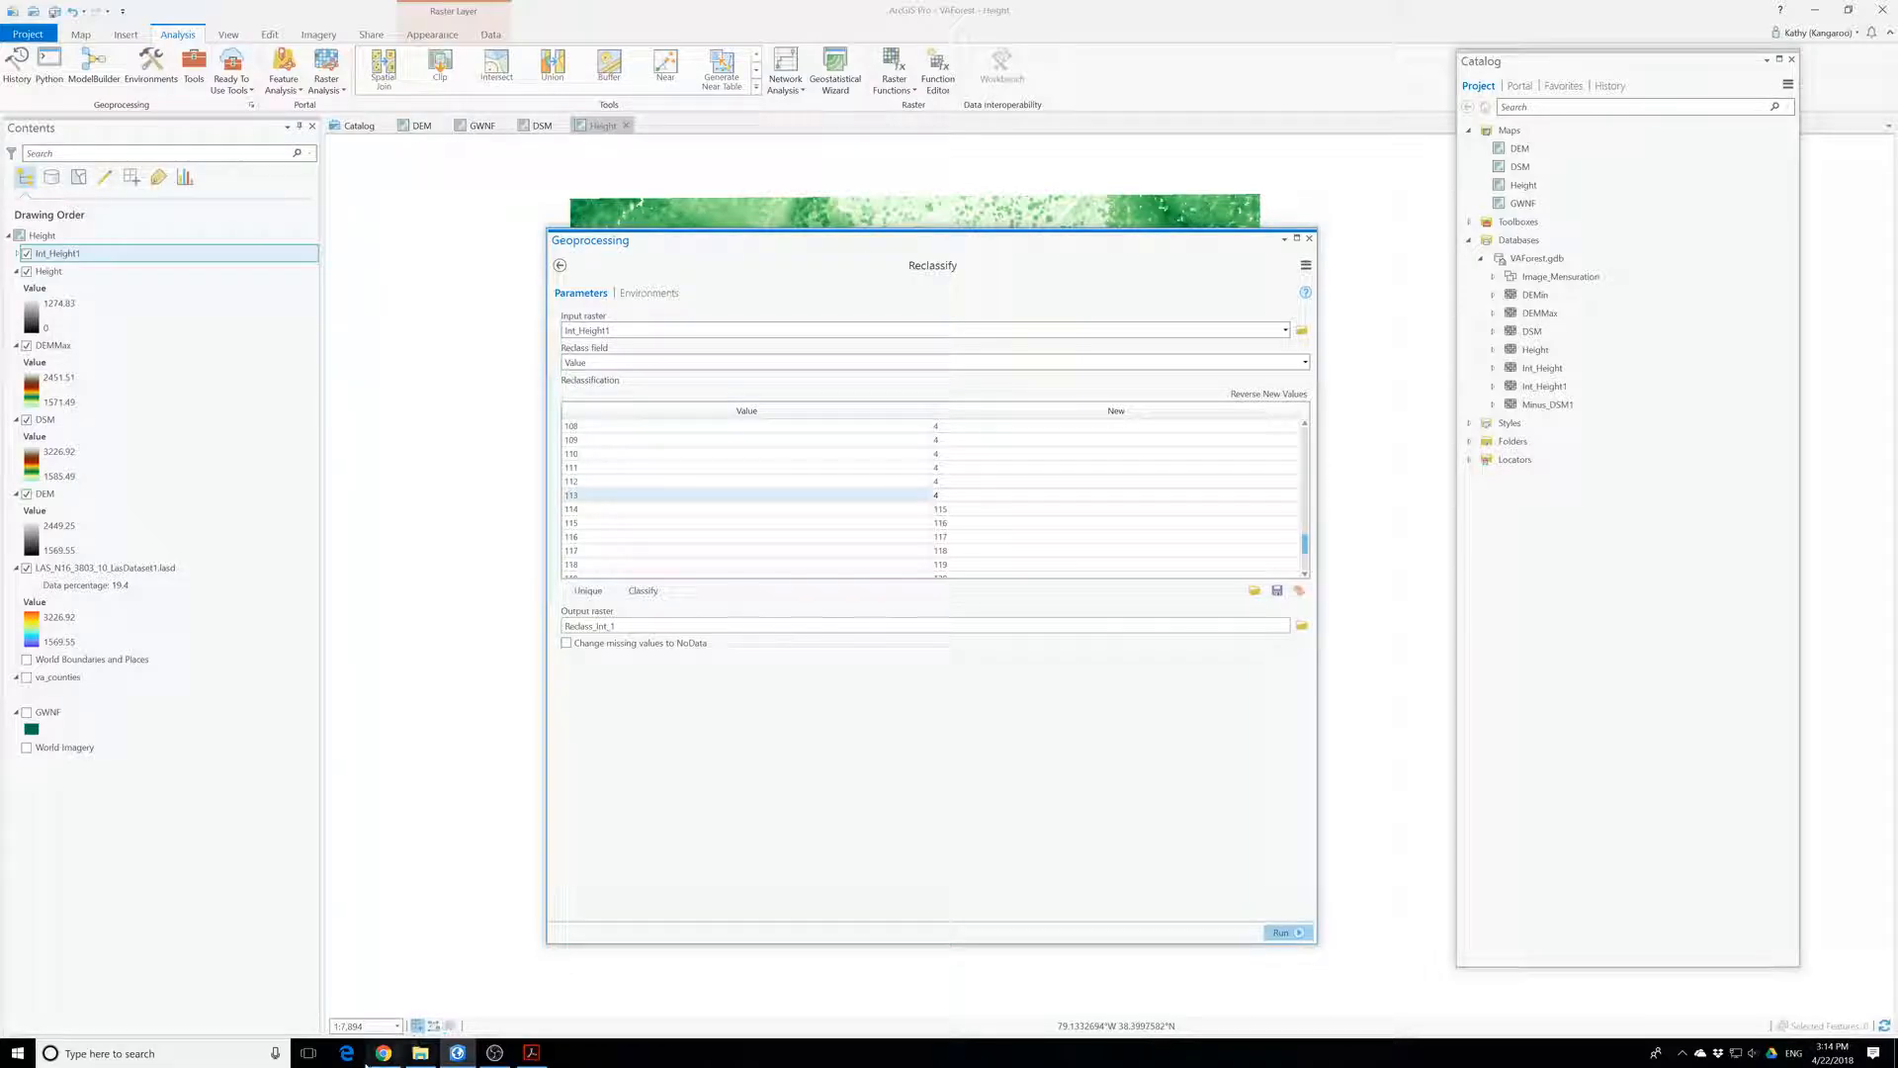
- Switch to Chrome and review the syntax and Python code samples on the Reclassify help page
click(384, 1053)
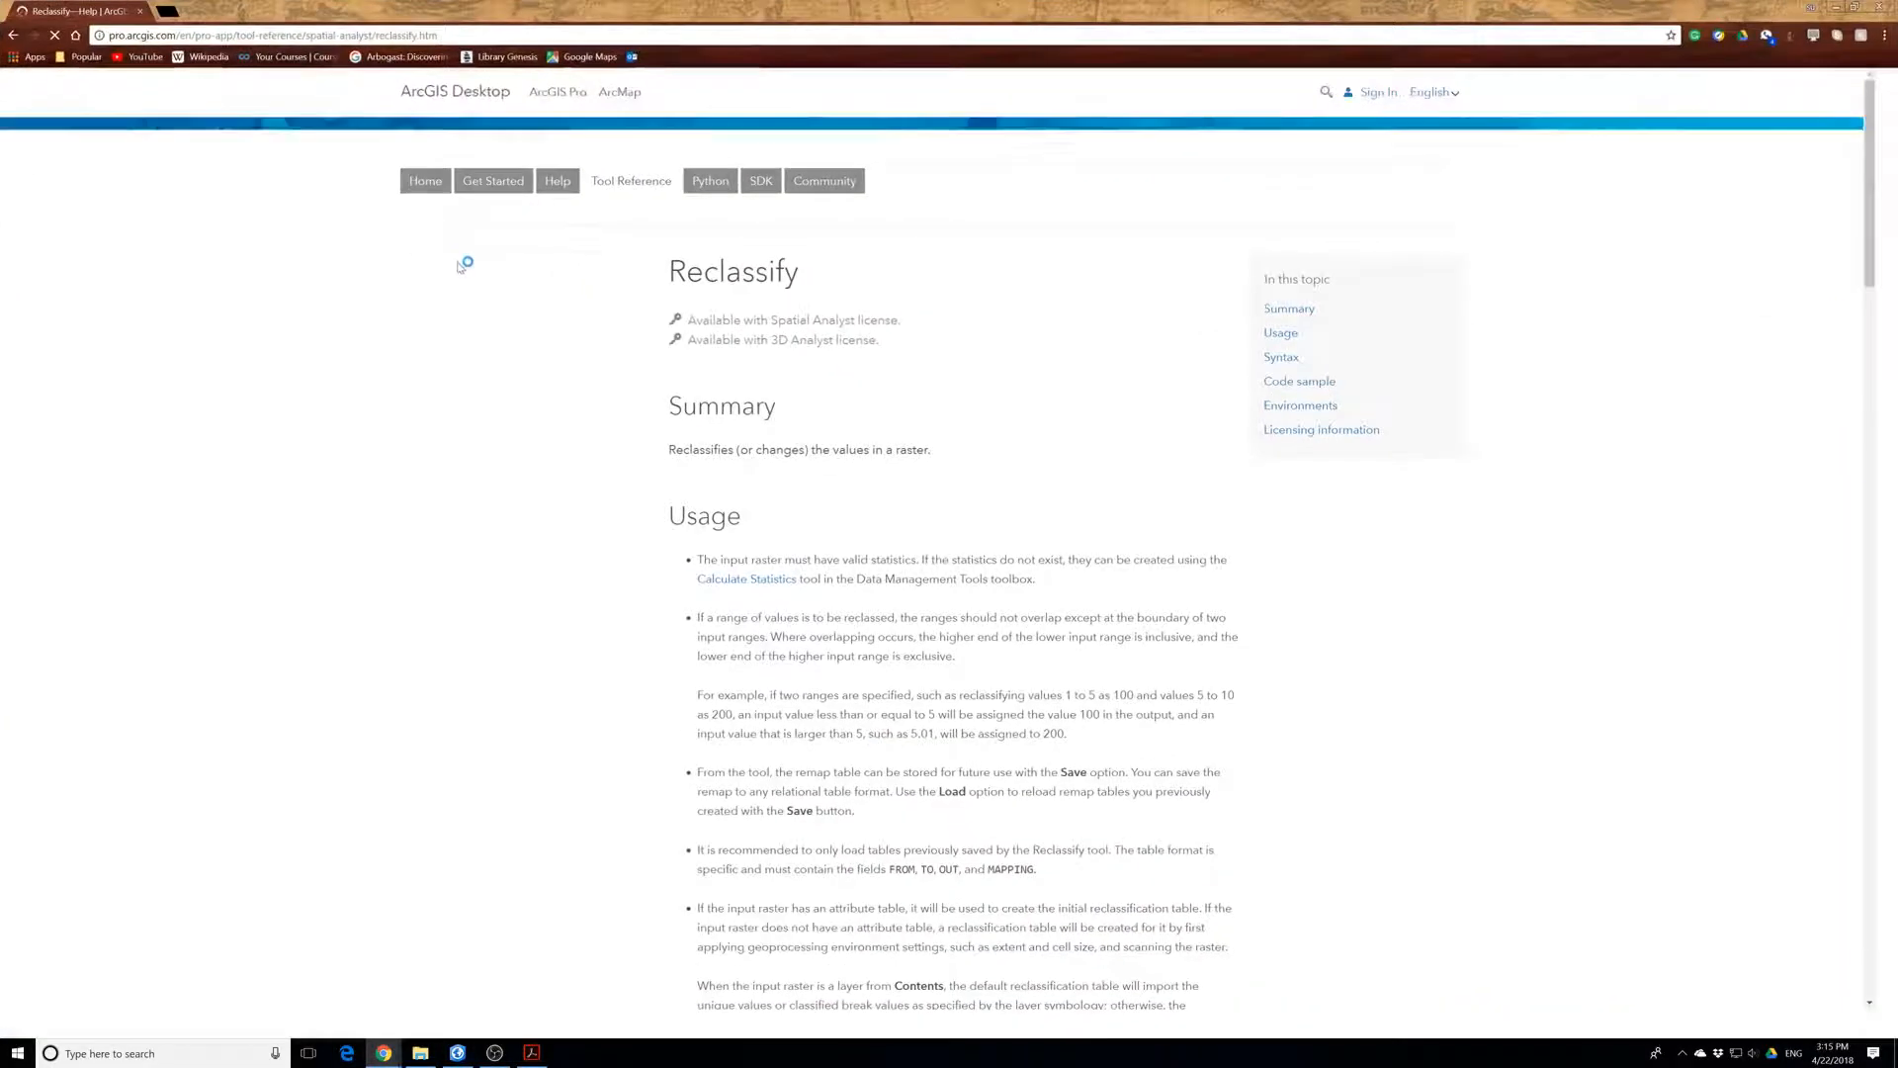
scroll(731, 460, down, 5)
scroll(788, 467, down, 6)
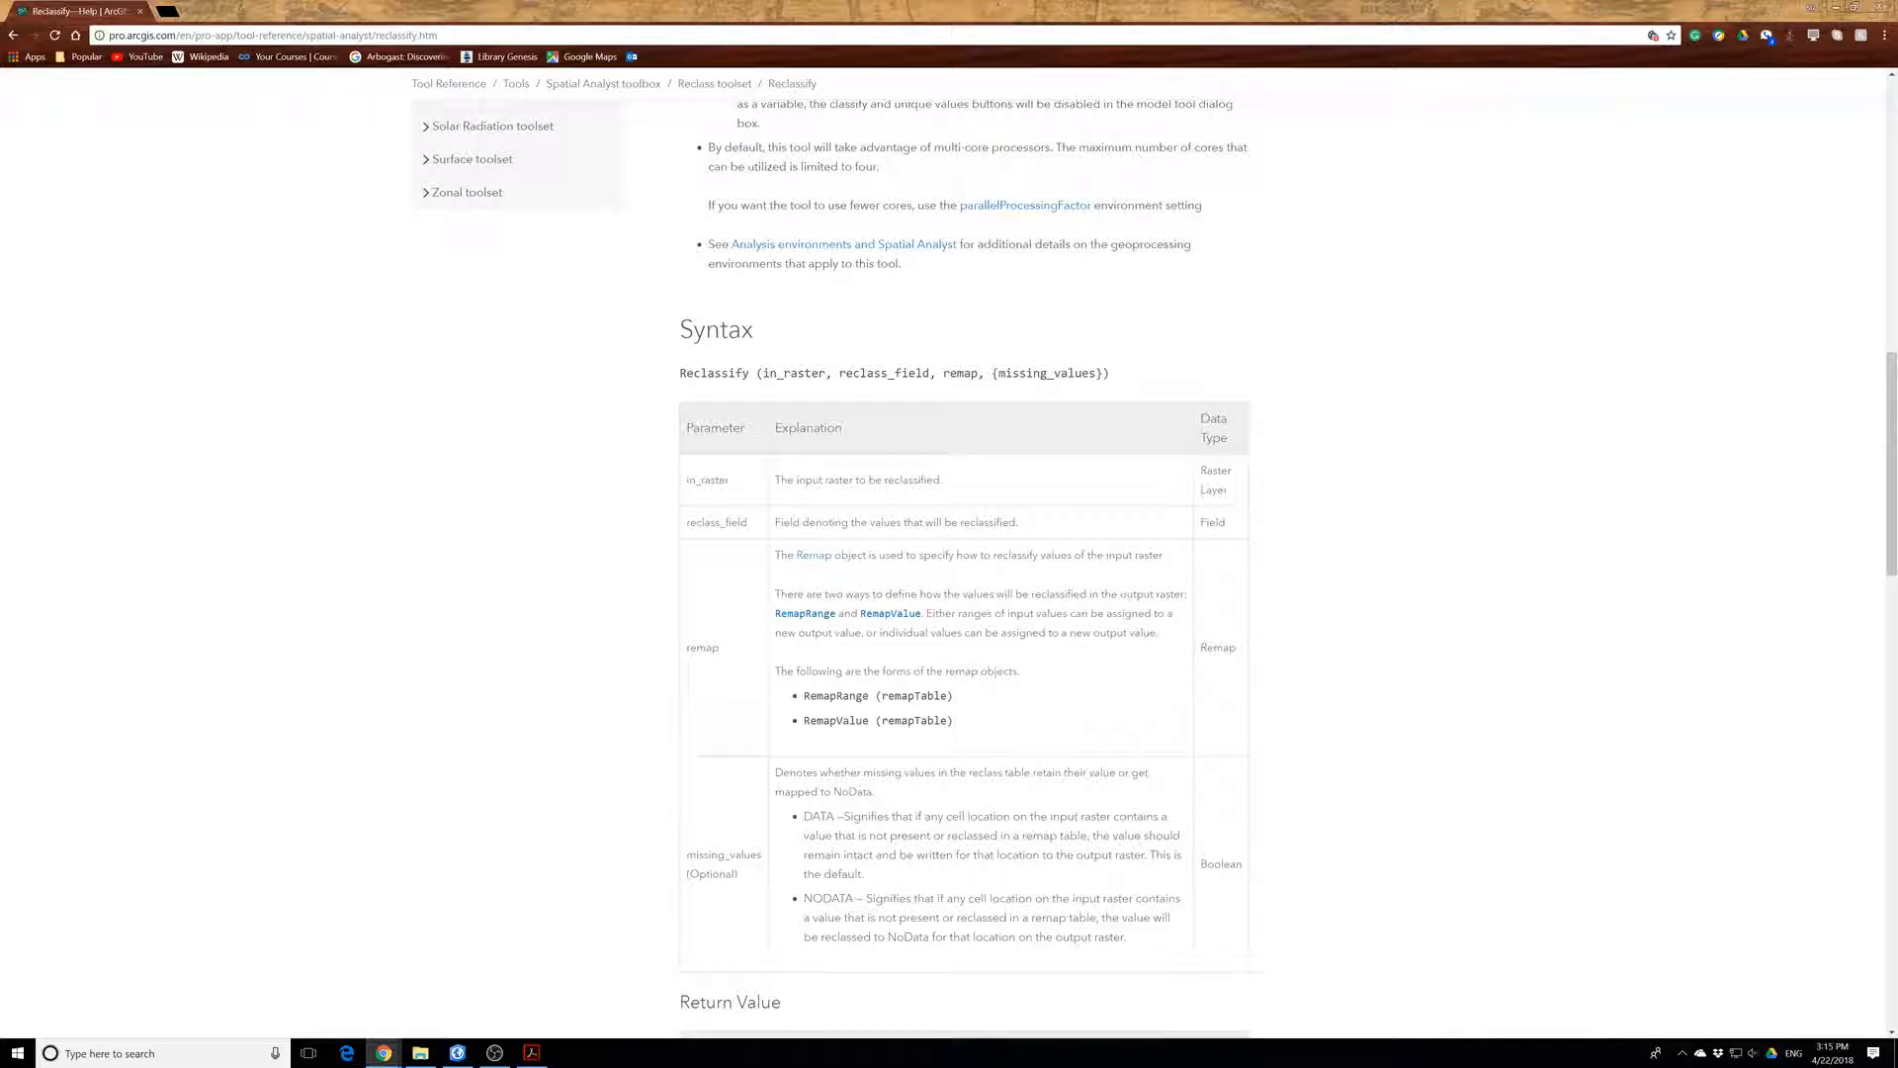
scroll(903, 715, down, 8)
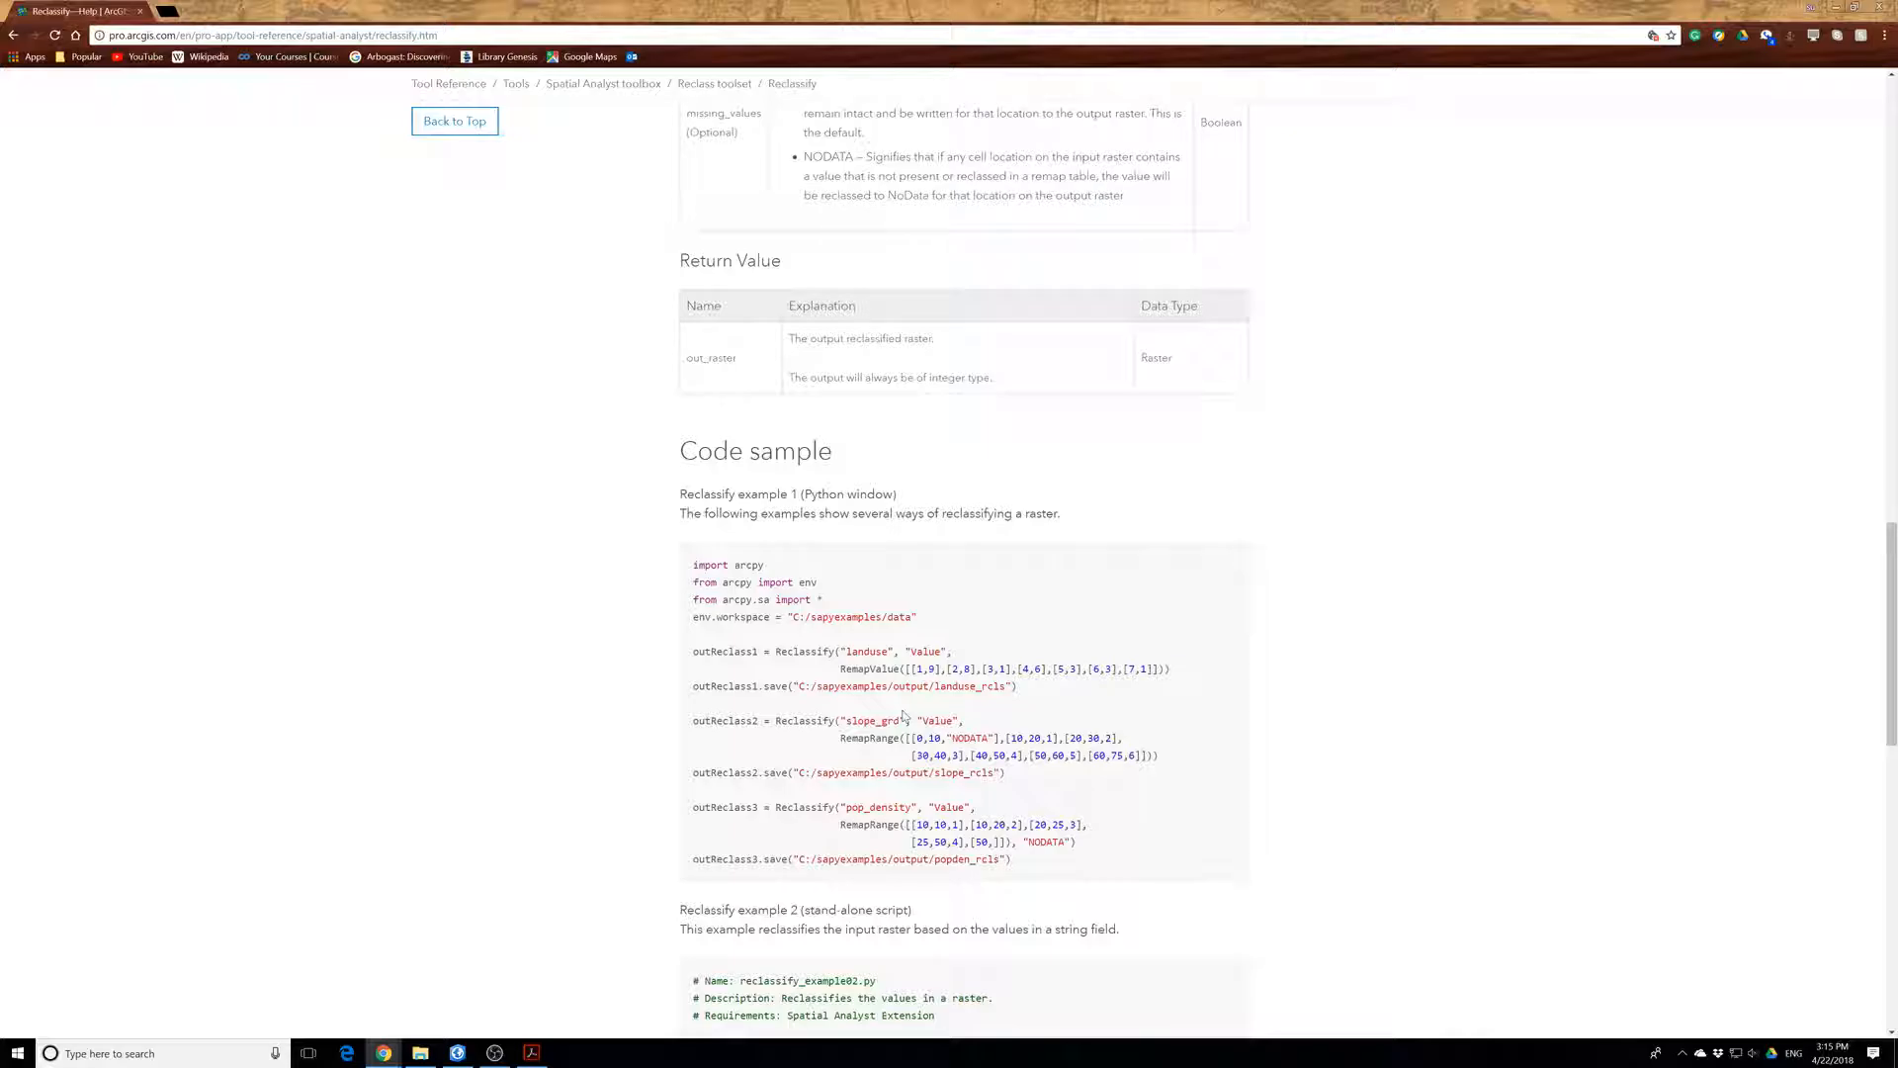
scroll(903, 714, down, 1)
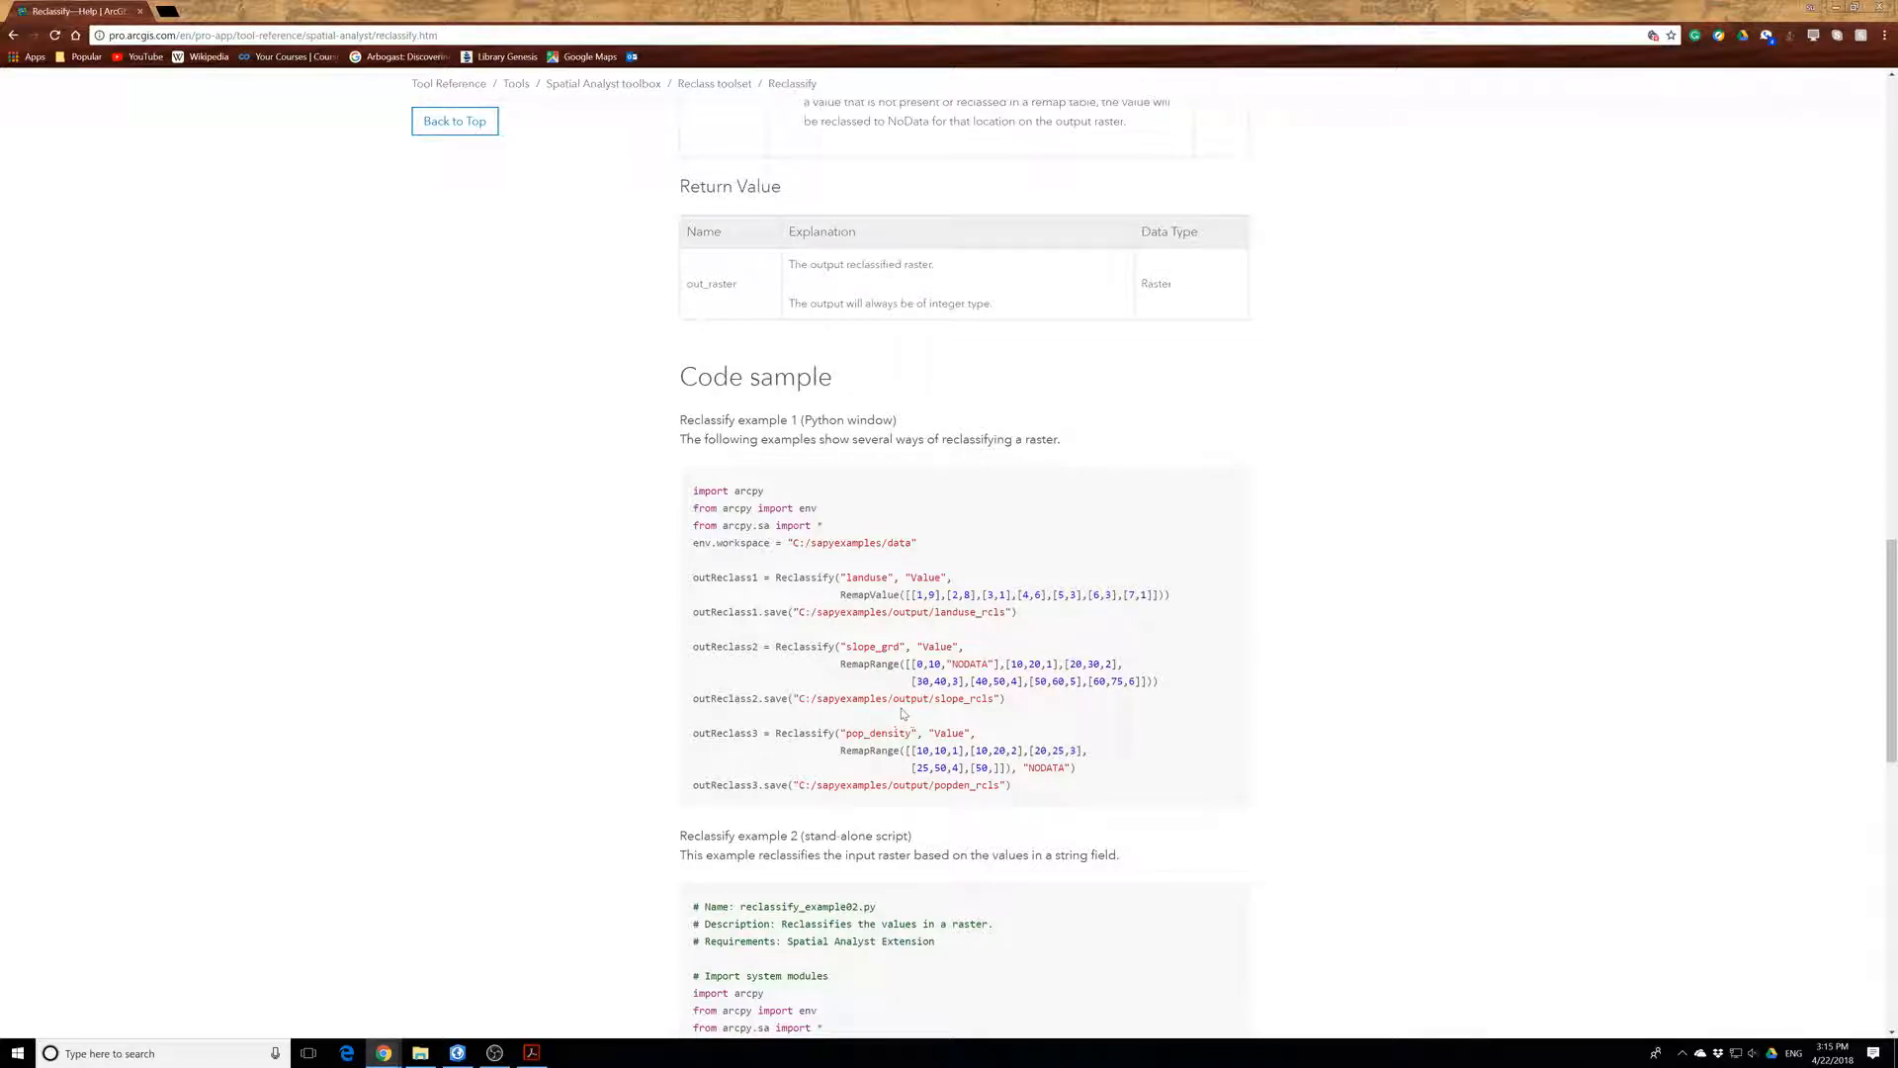
scroll(833, 697, down, 4)
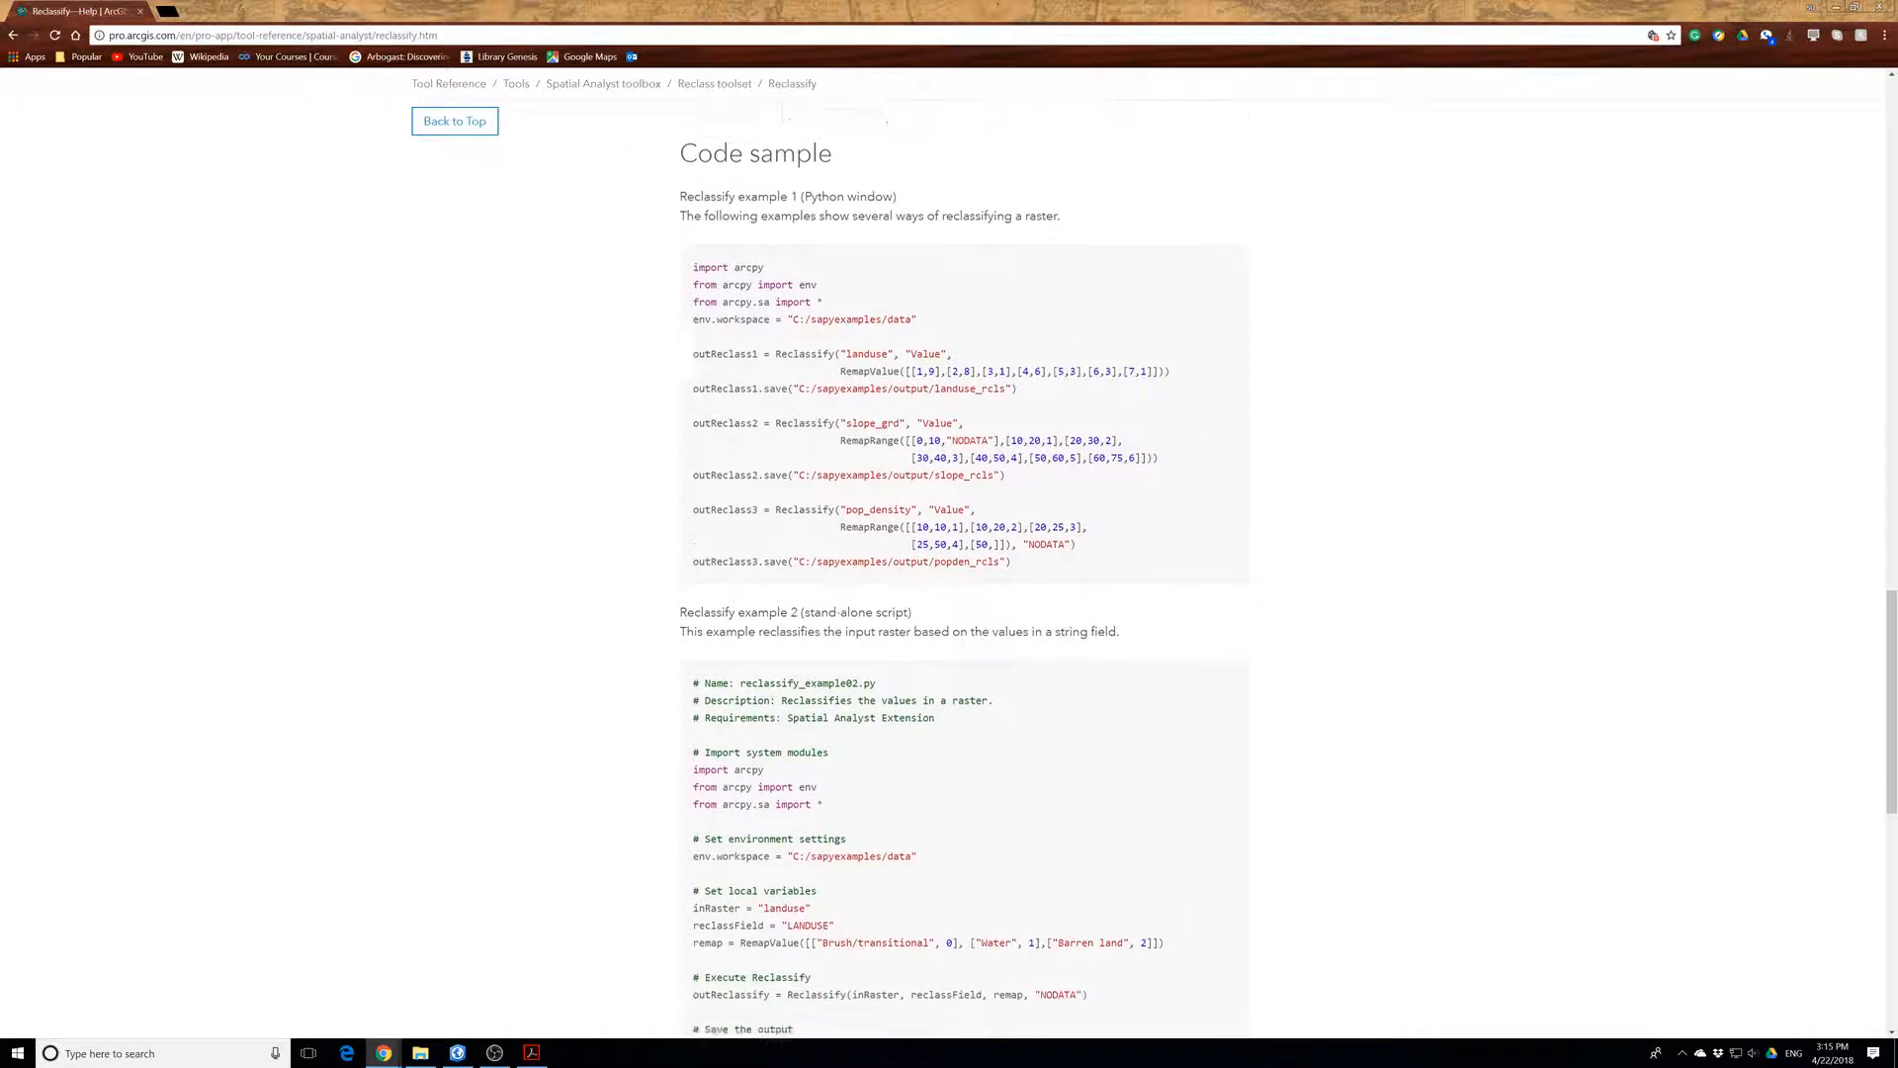
scroll(833, 697, up, 2)
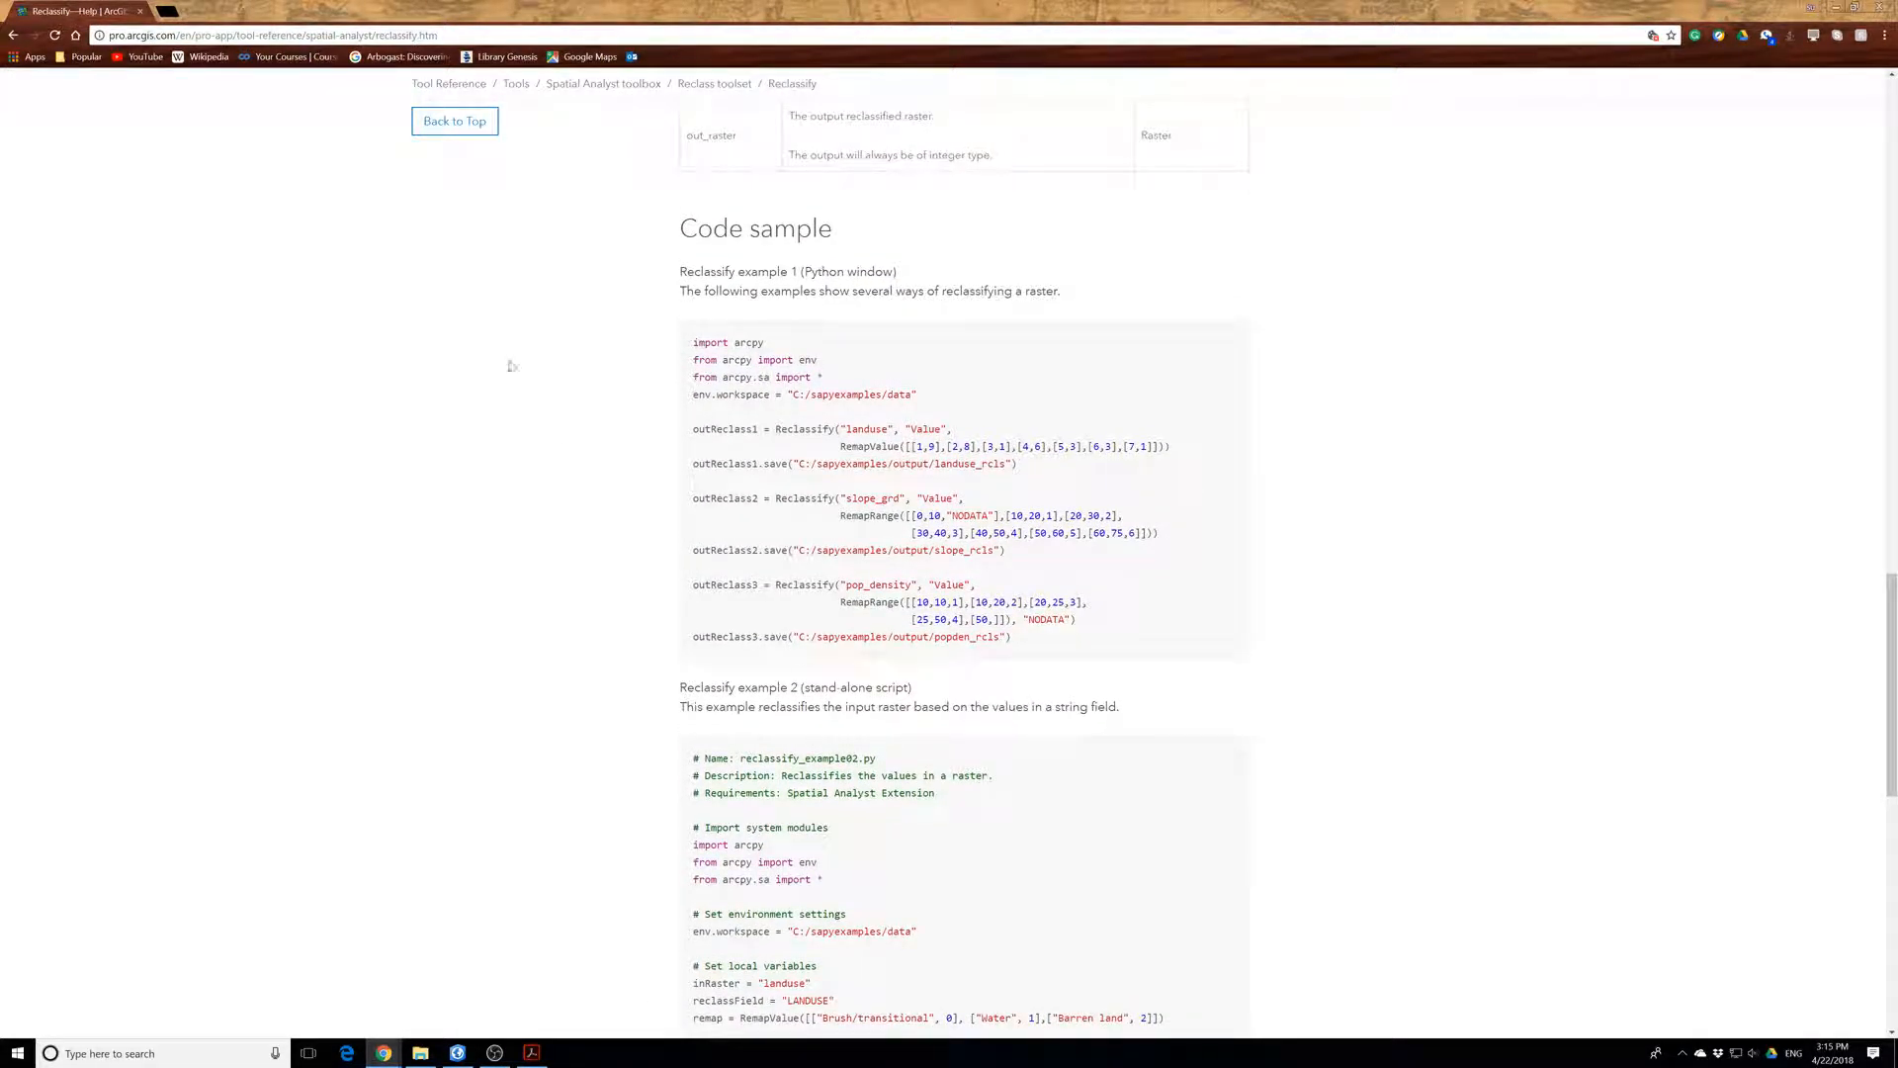
- Shrink the browser window and return to the Reclassify tool in ArcGIS Pro
click(1854, 8)
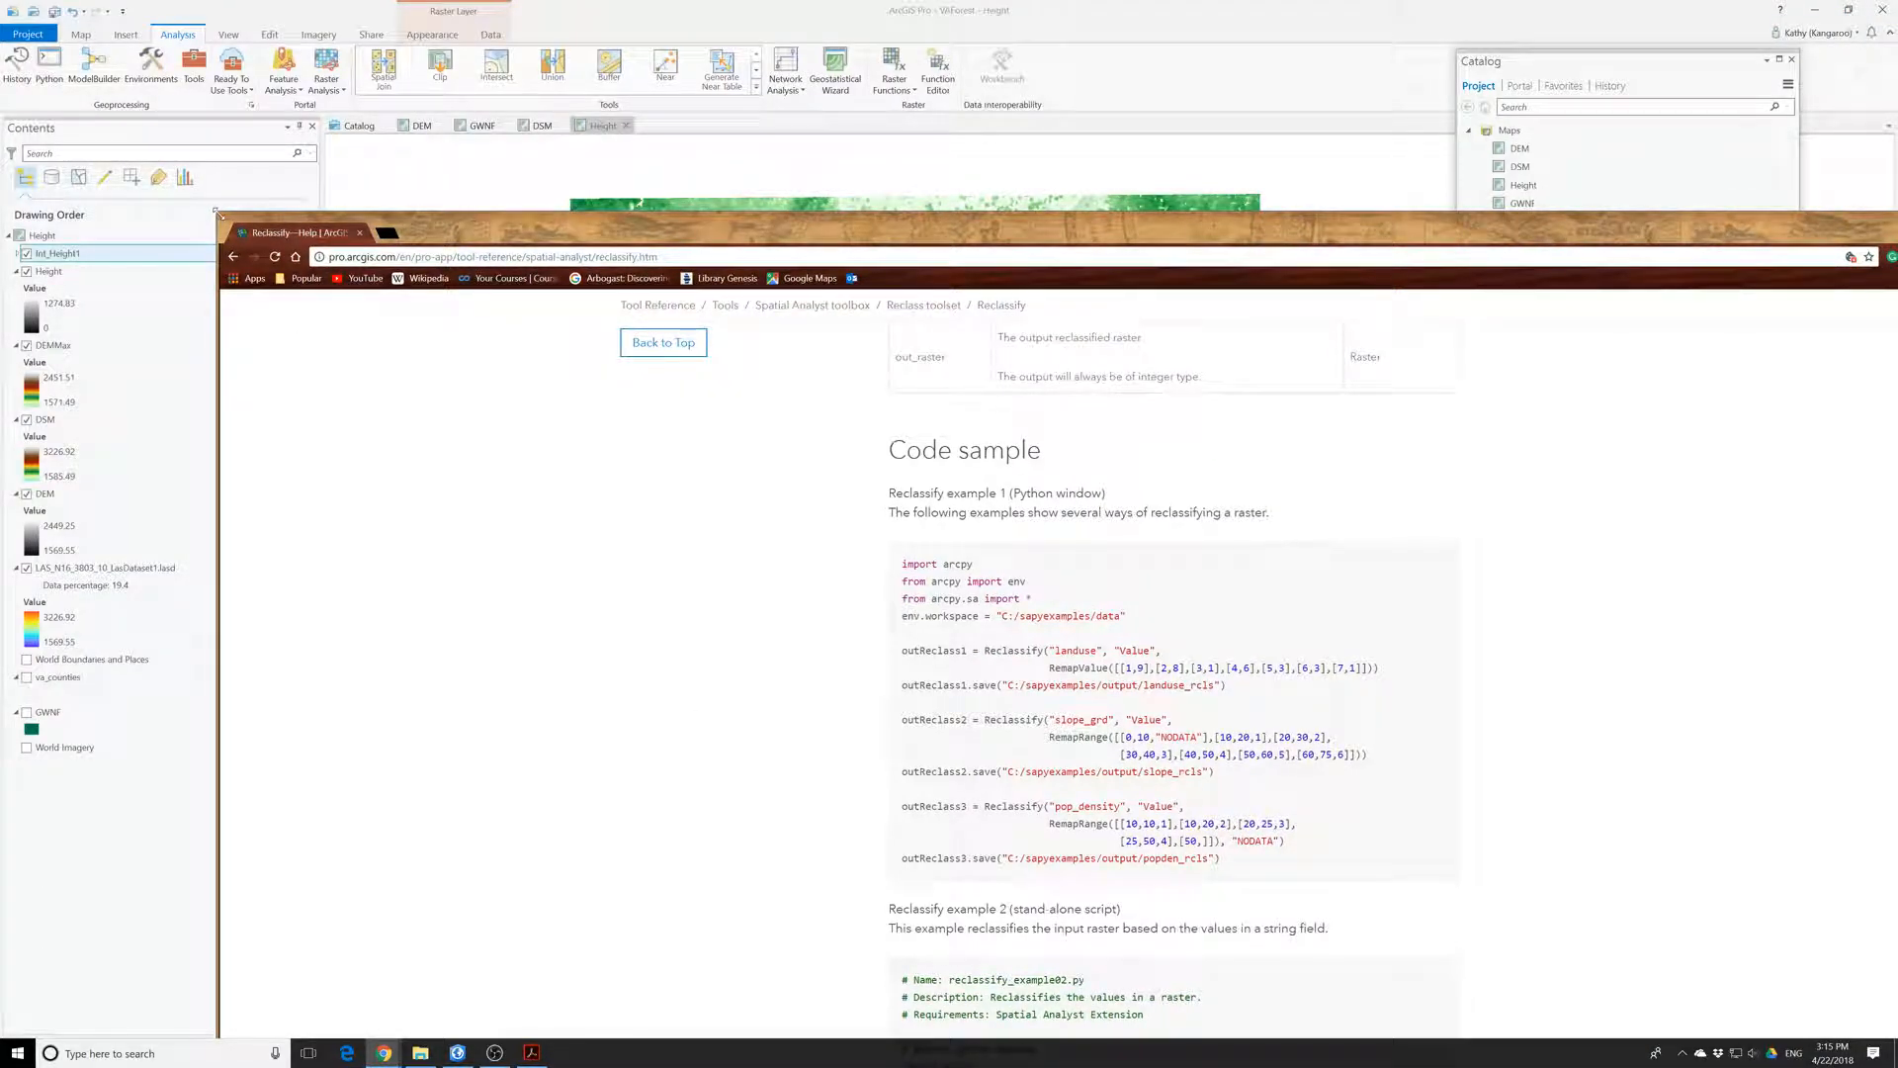
drag(216, 218, 1169, 393)
click(959, 492)
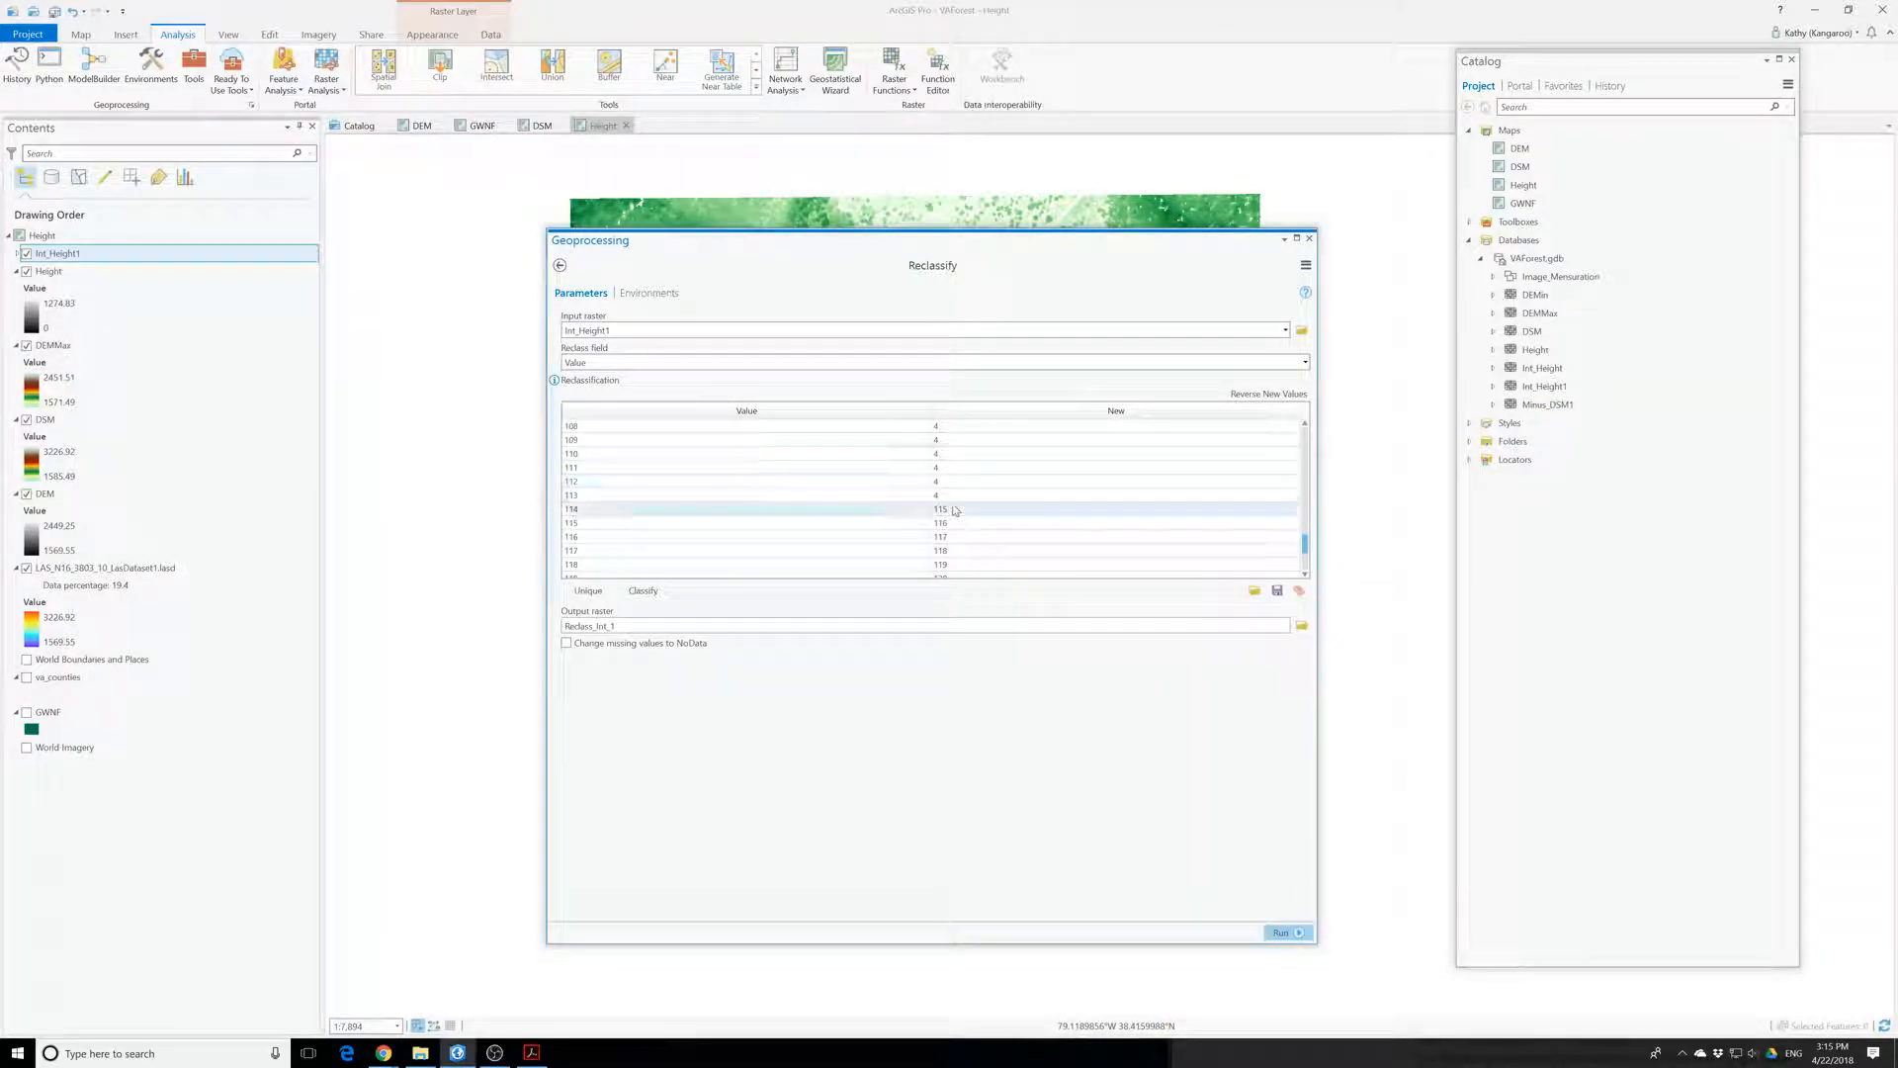
- Assign new value 4 to raster values 114 through 117 in the reclassification table
scroll(956, 521, down, 1)
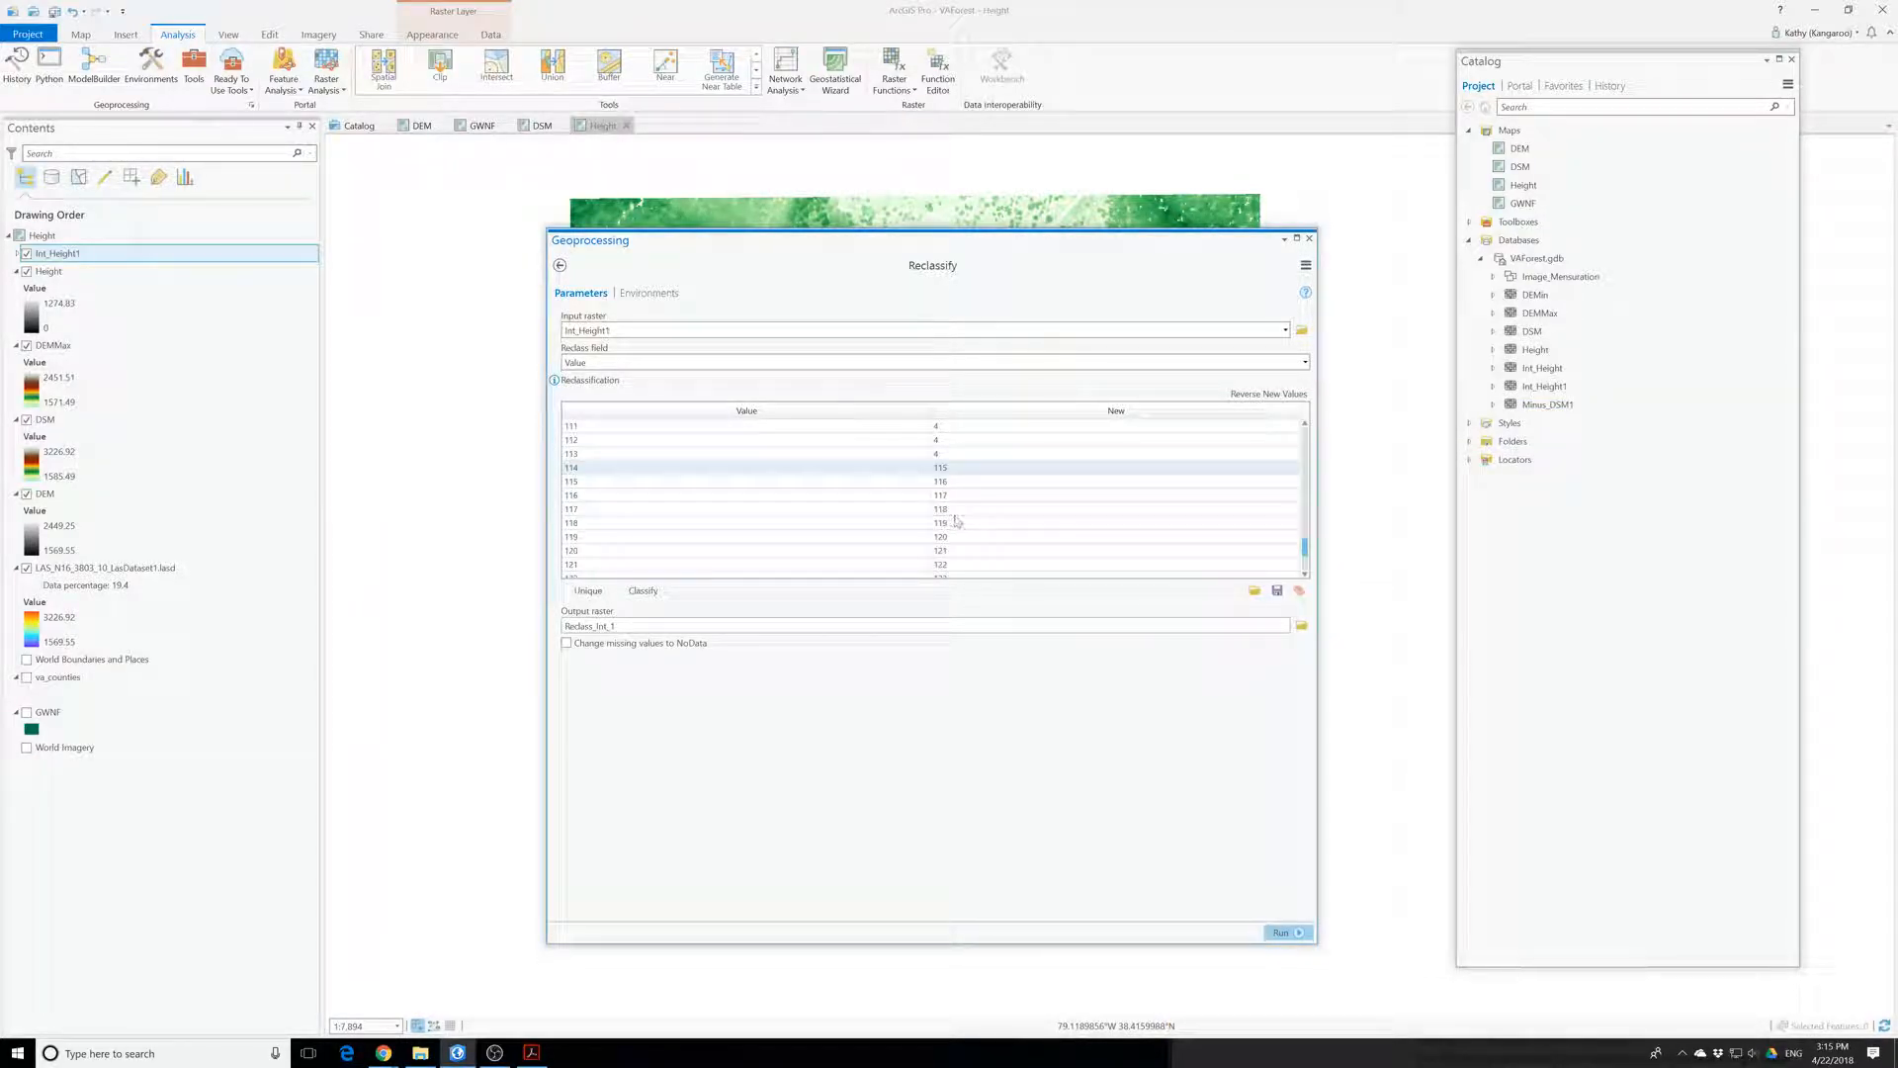
click(941, 468)
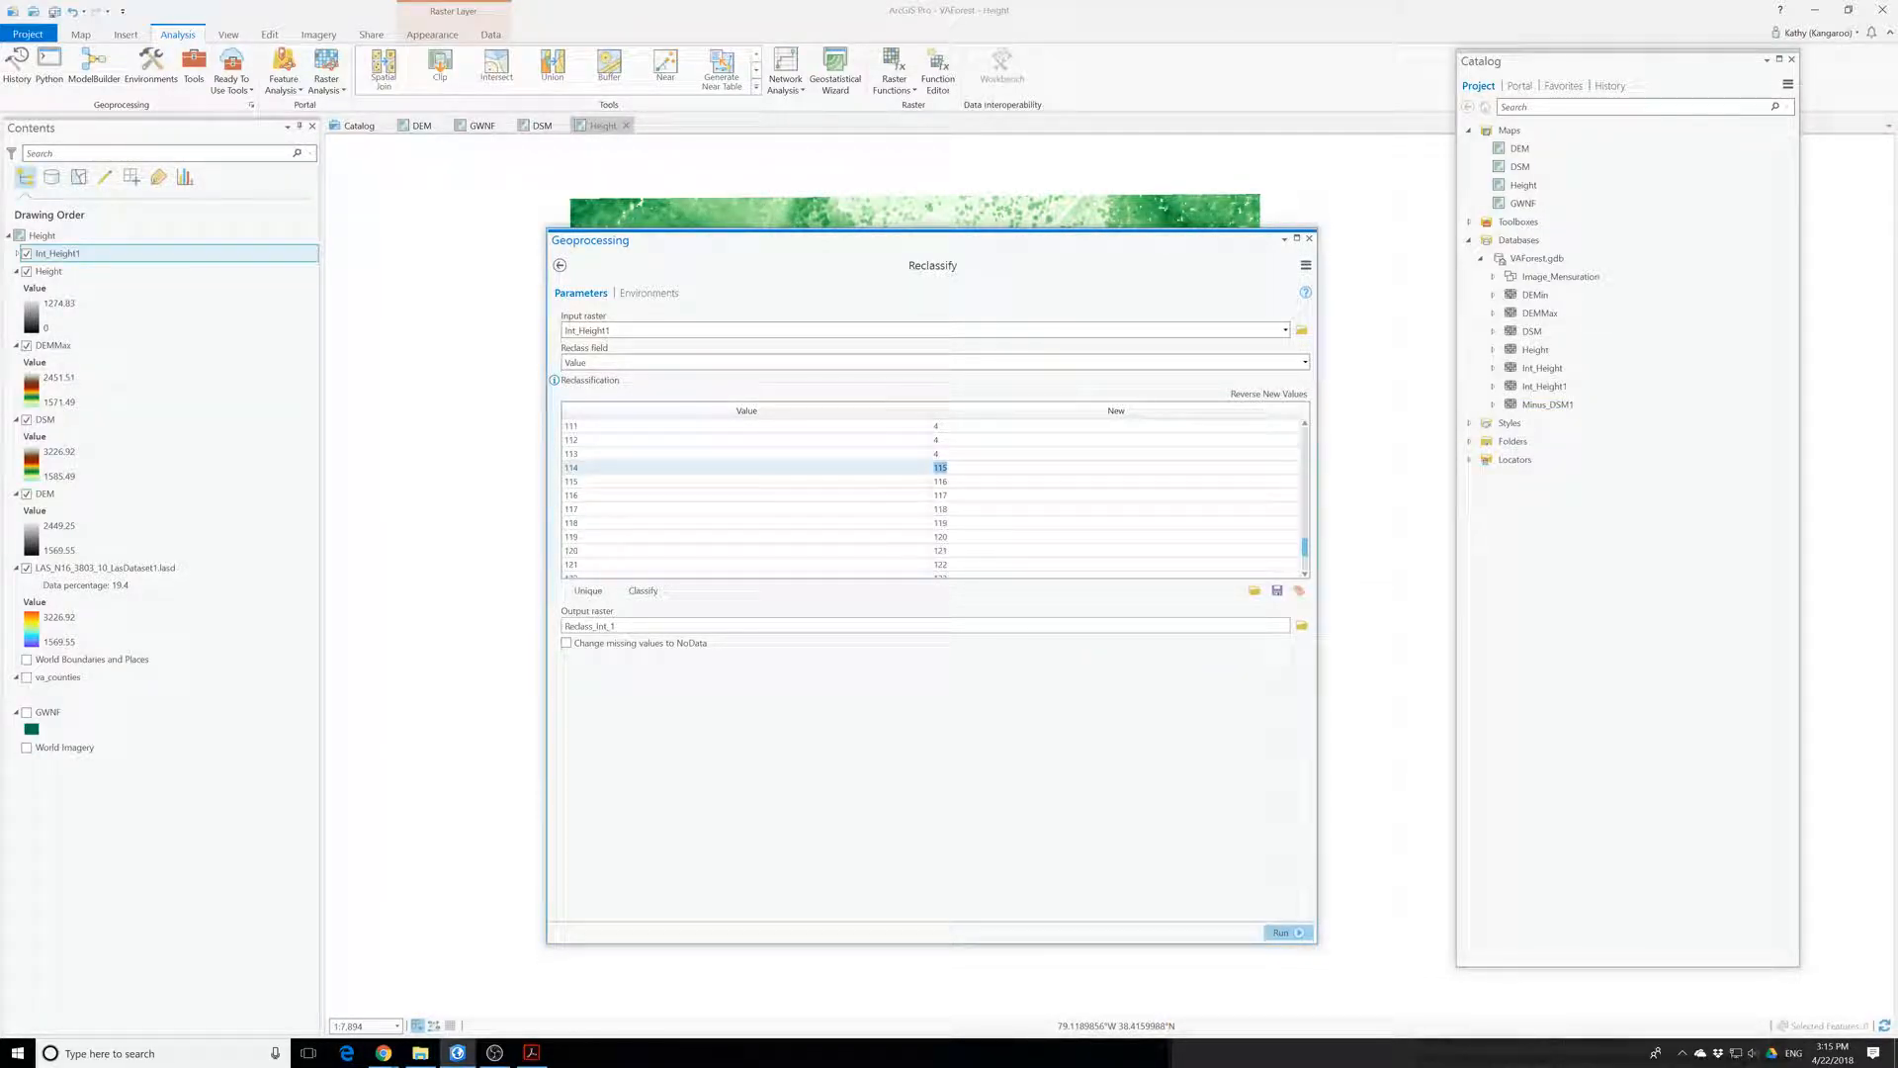
text(4)
click(966, 484)
text(4)
click(955, 497)
text(4)
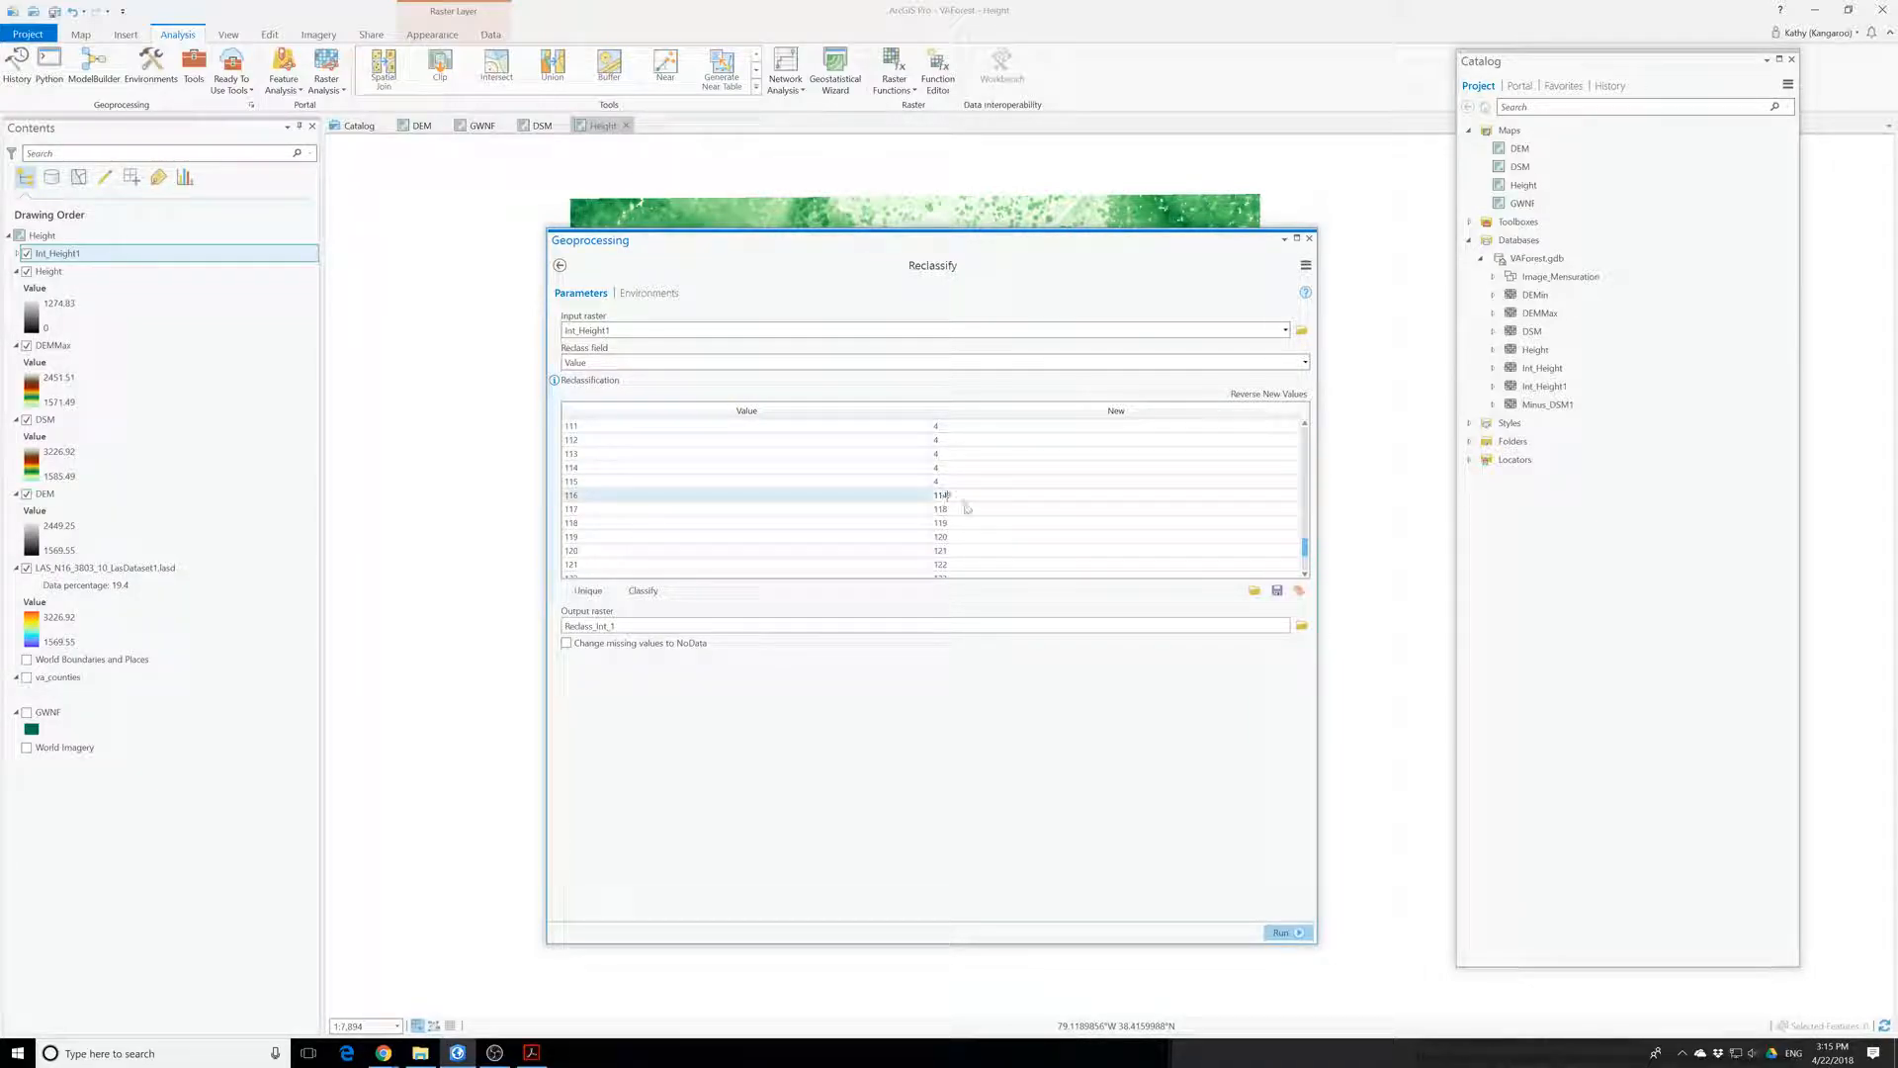
click(947, 509)
text(4)
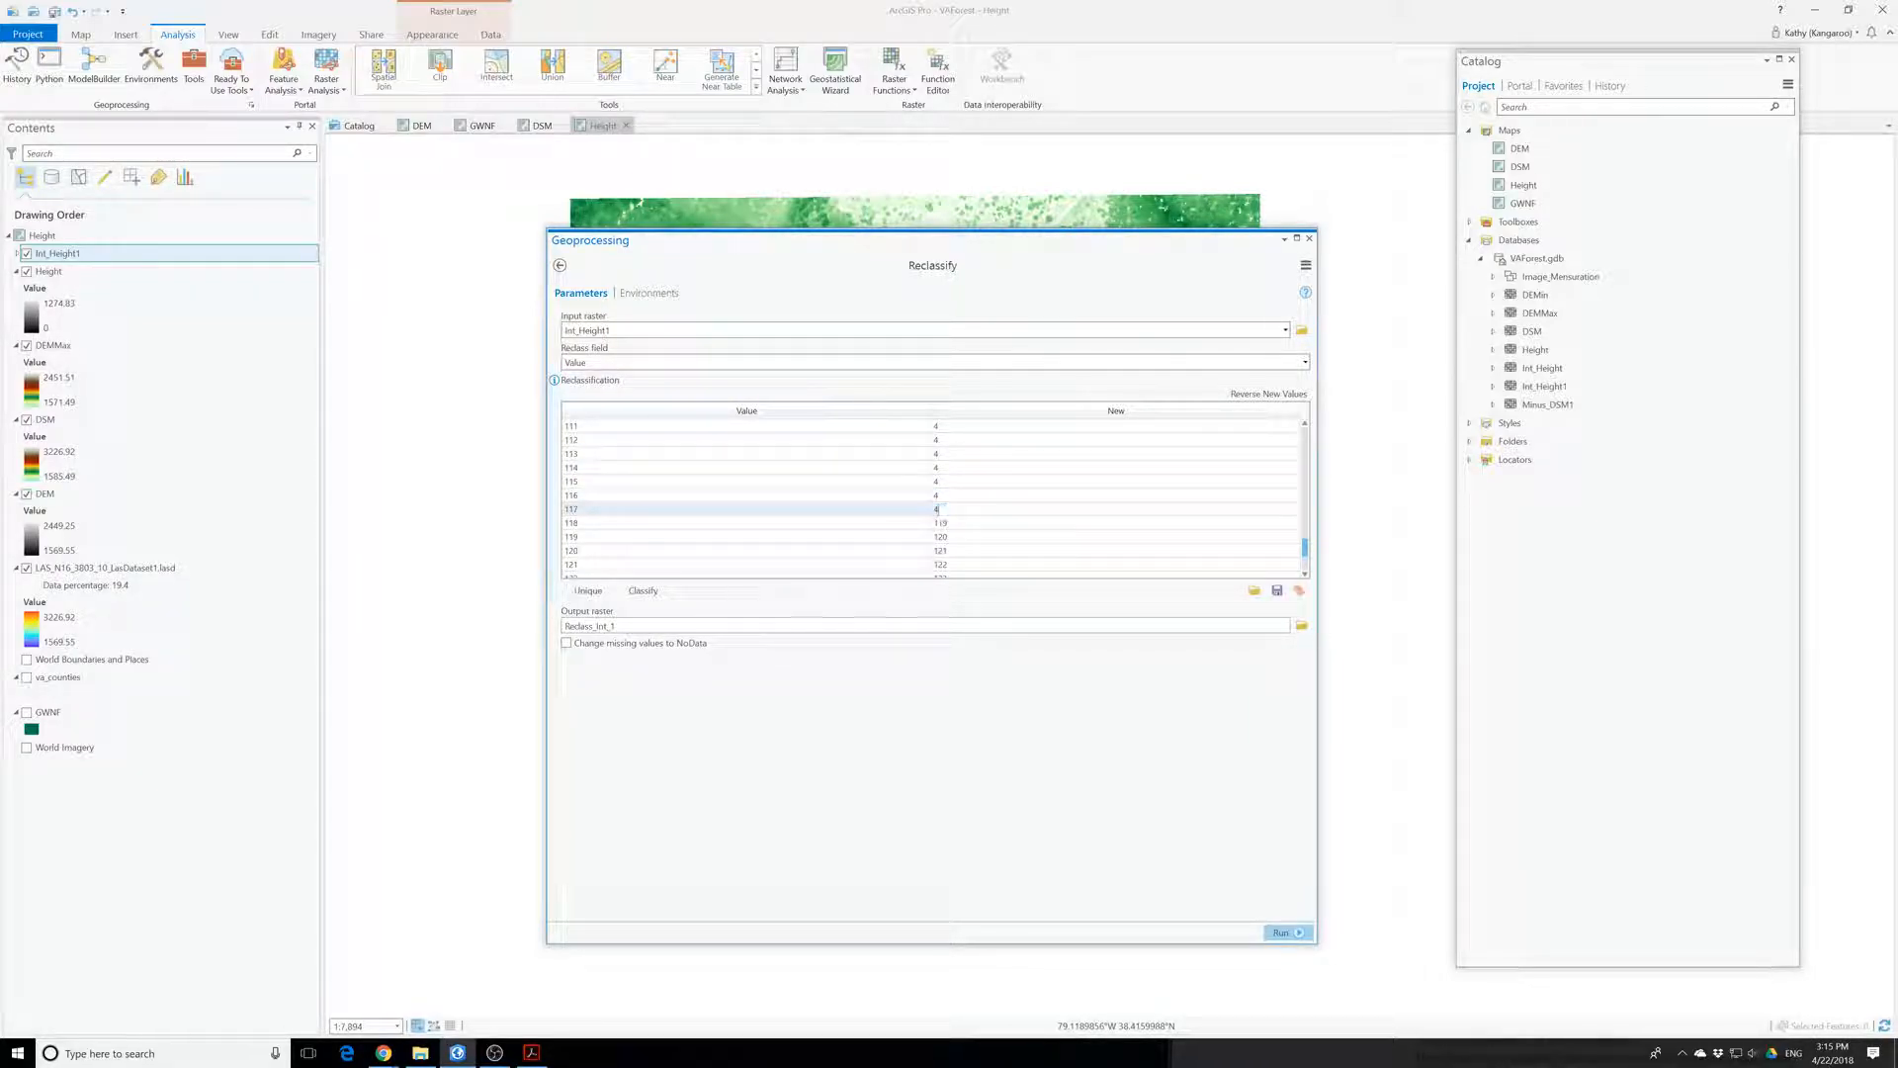
- Assign new value 4 to raster values 118 through 120 in the reclassification table
click(949, 523)
text(4)
click(949, 536)
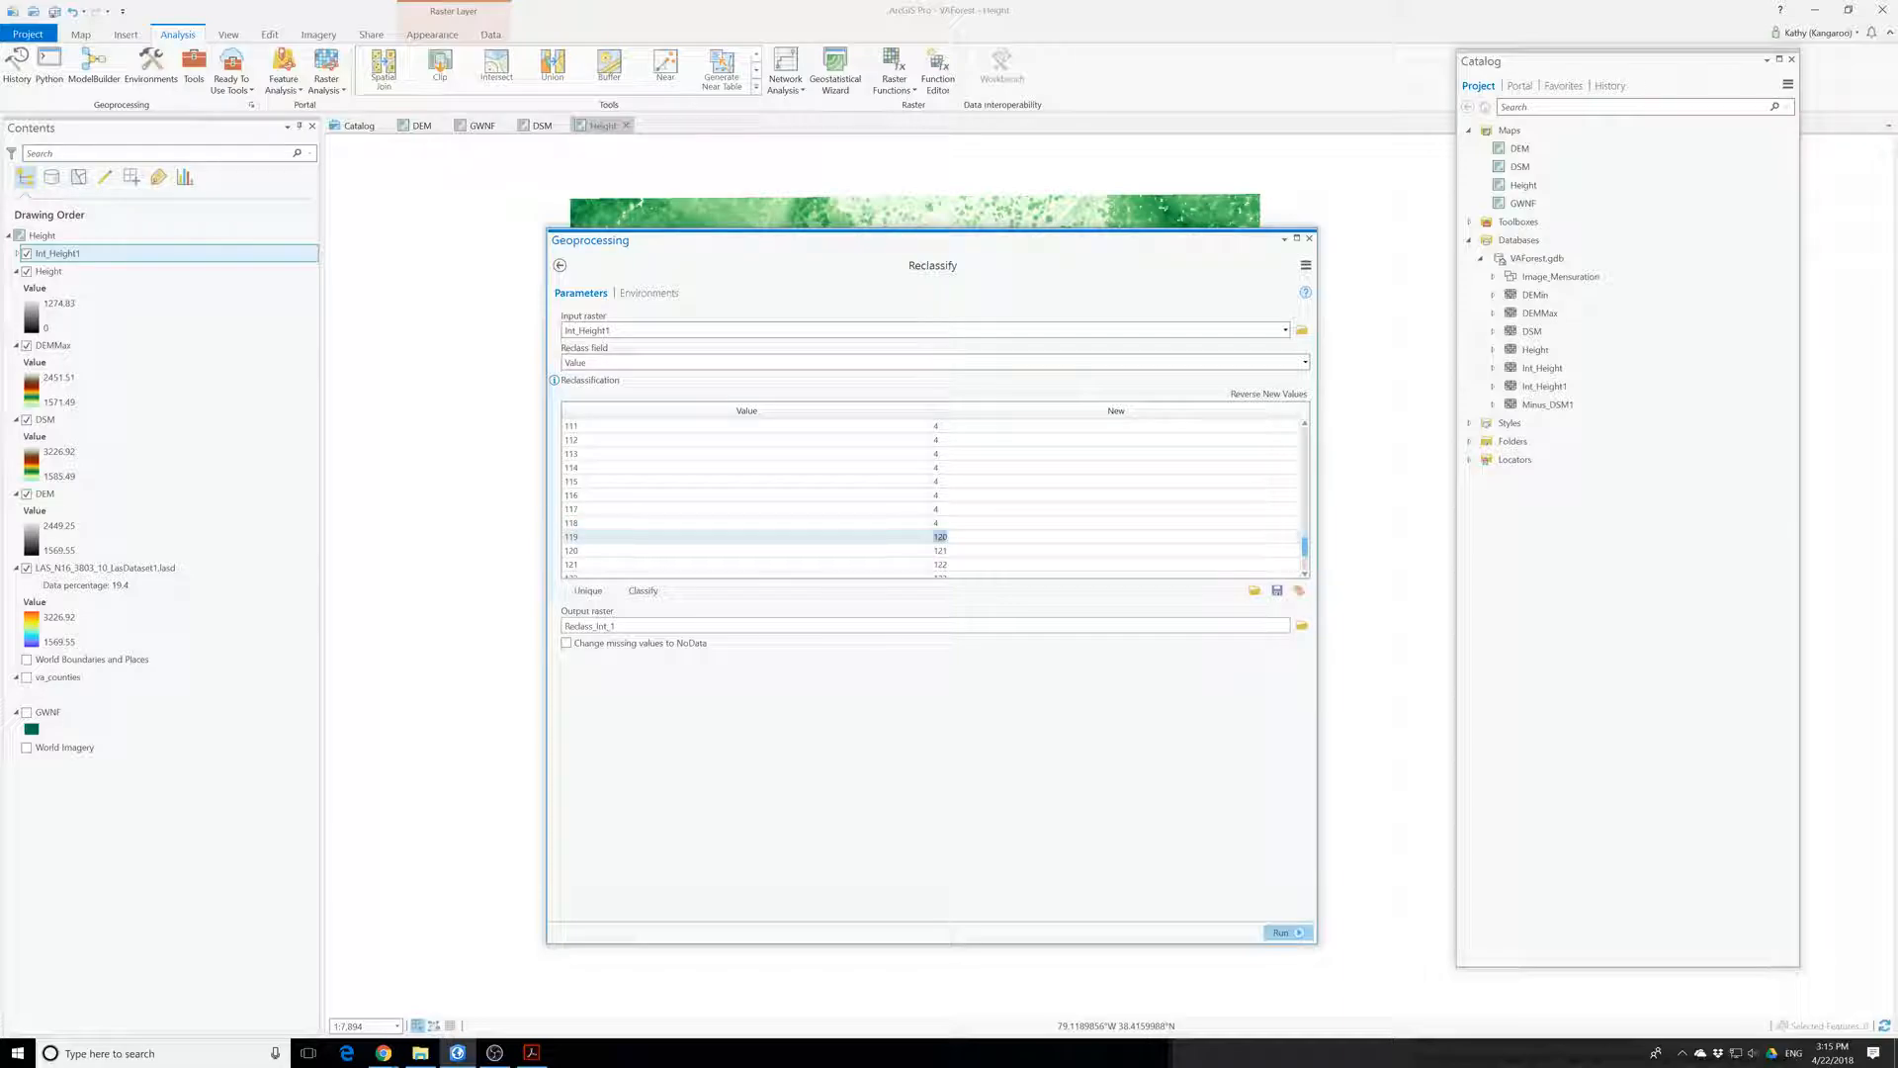
click(950, 551)
text(4)
scroll(955, 554, down, 2)
- Assign new value 4 to raster values 121 through 136 in the reclassification table
click(951, 482)
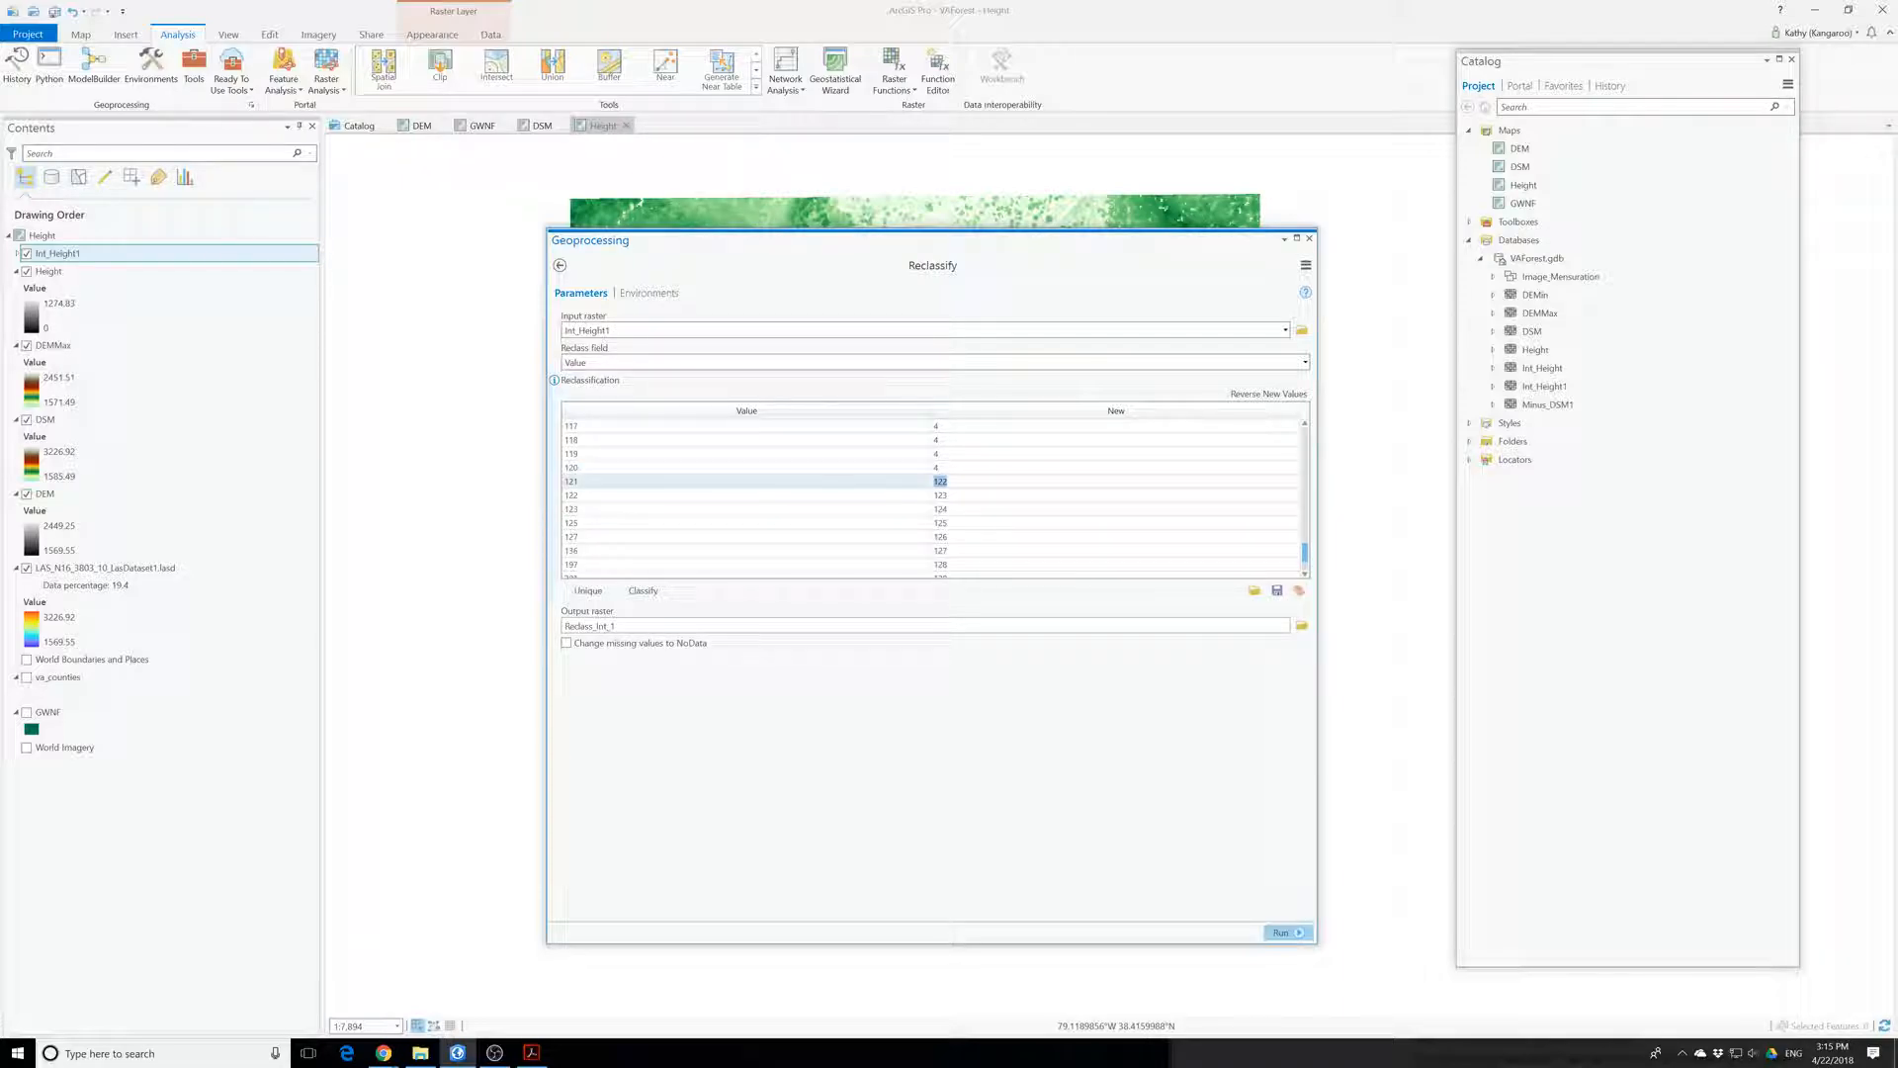
text(4)
click(950, 495)
text(4)
click(949, 509)
text(4)
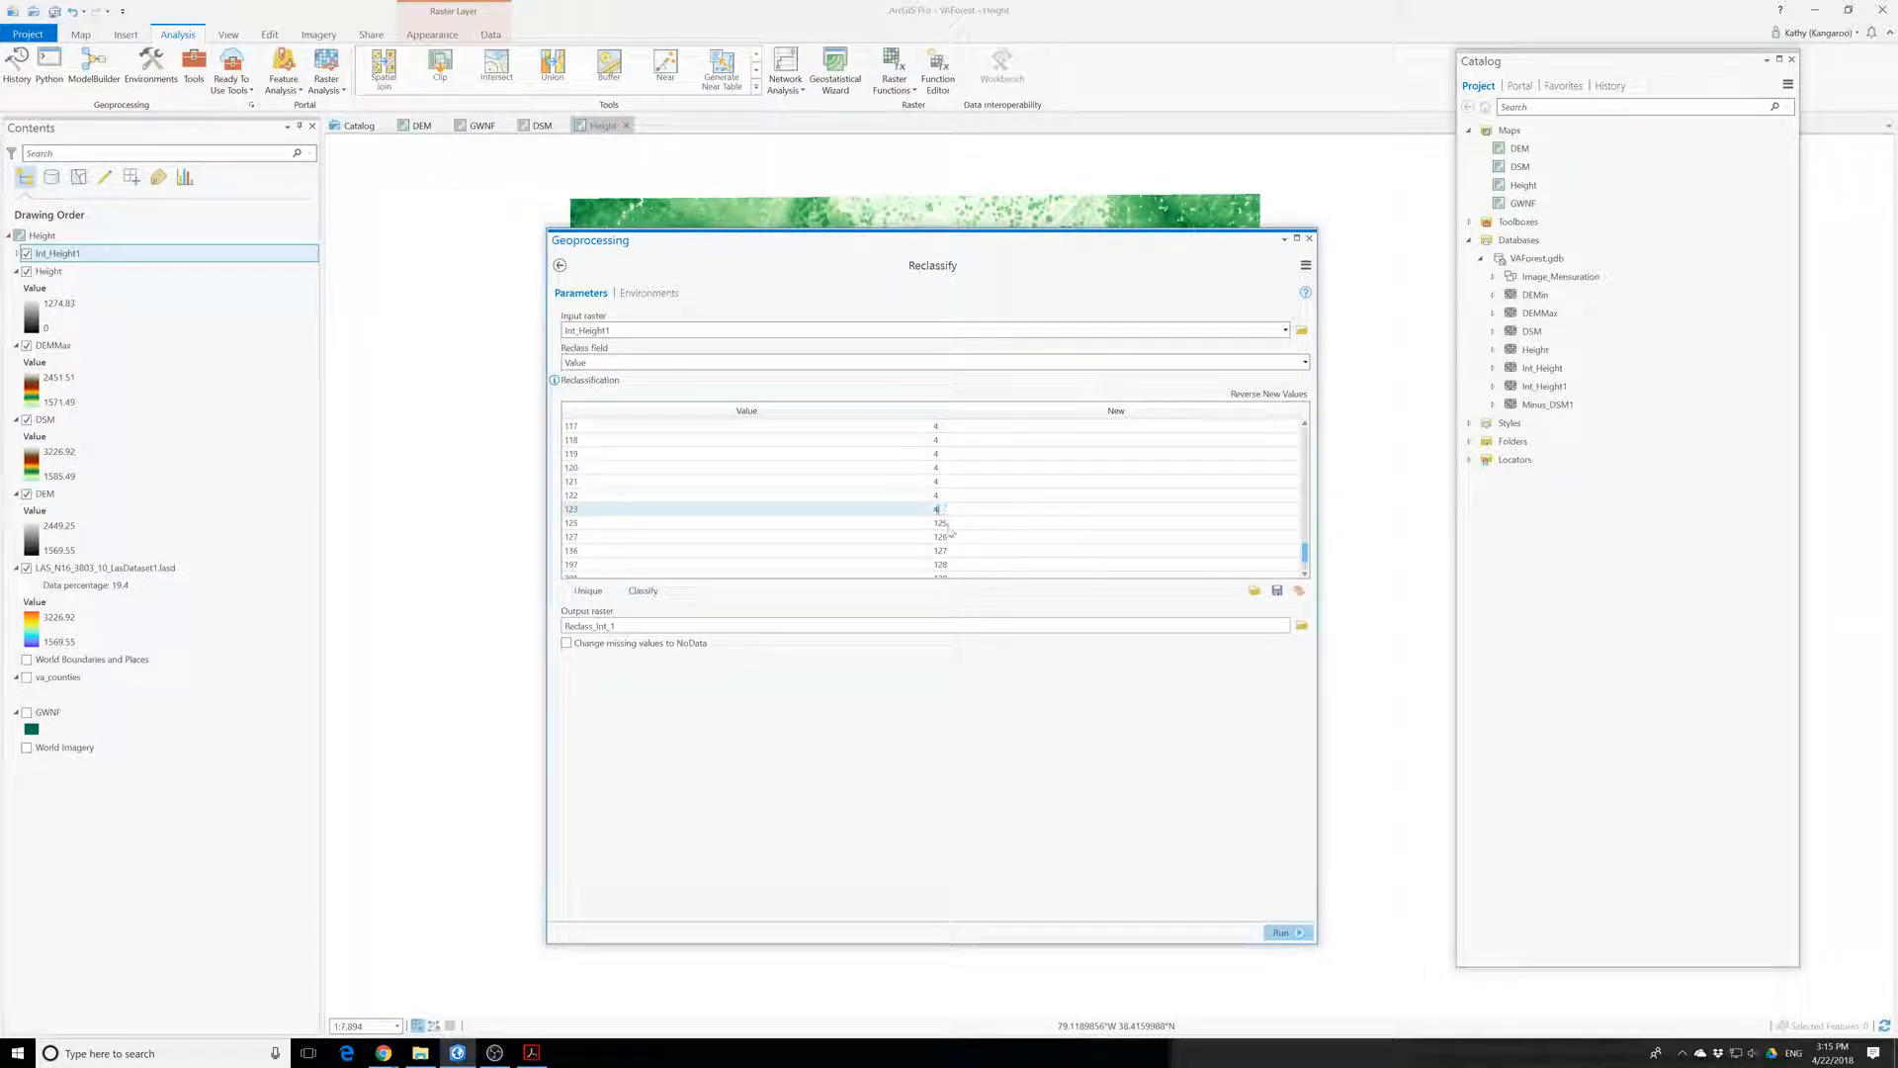
click(948, 524)
click(941, 537)
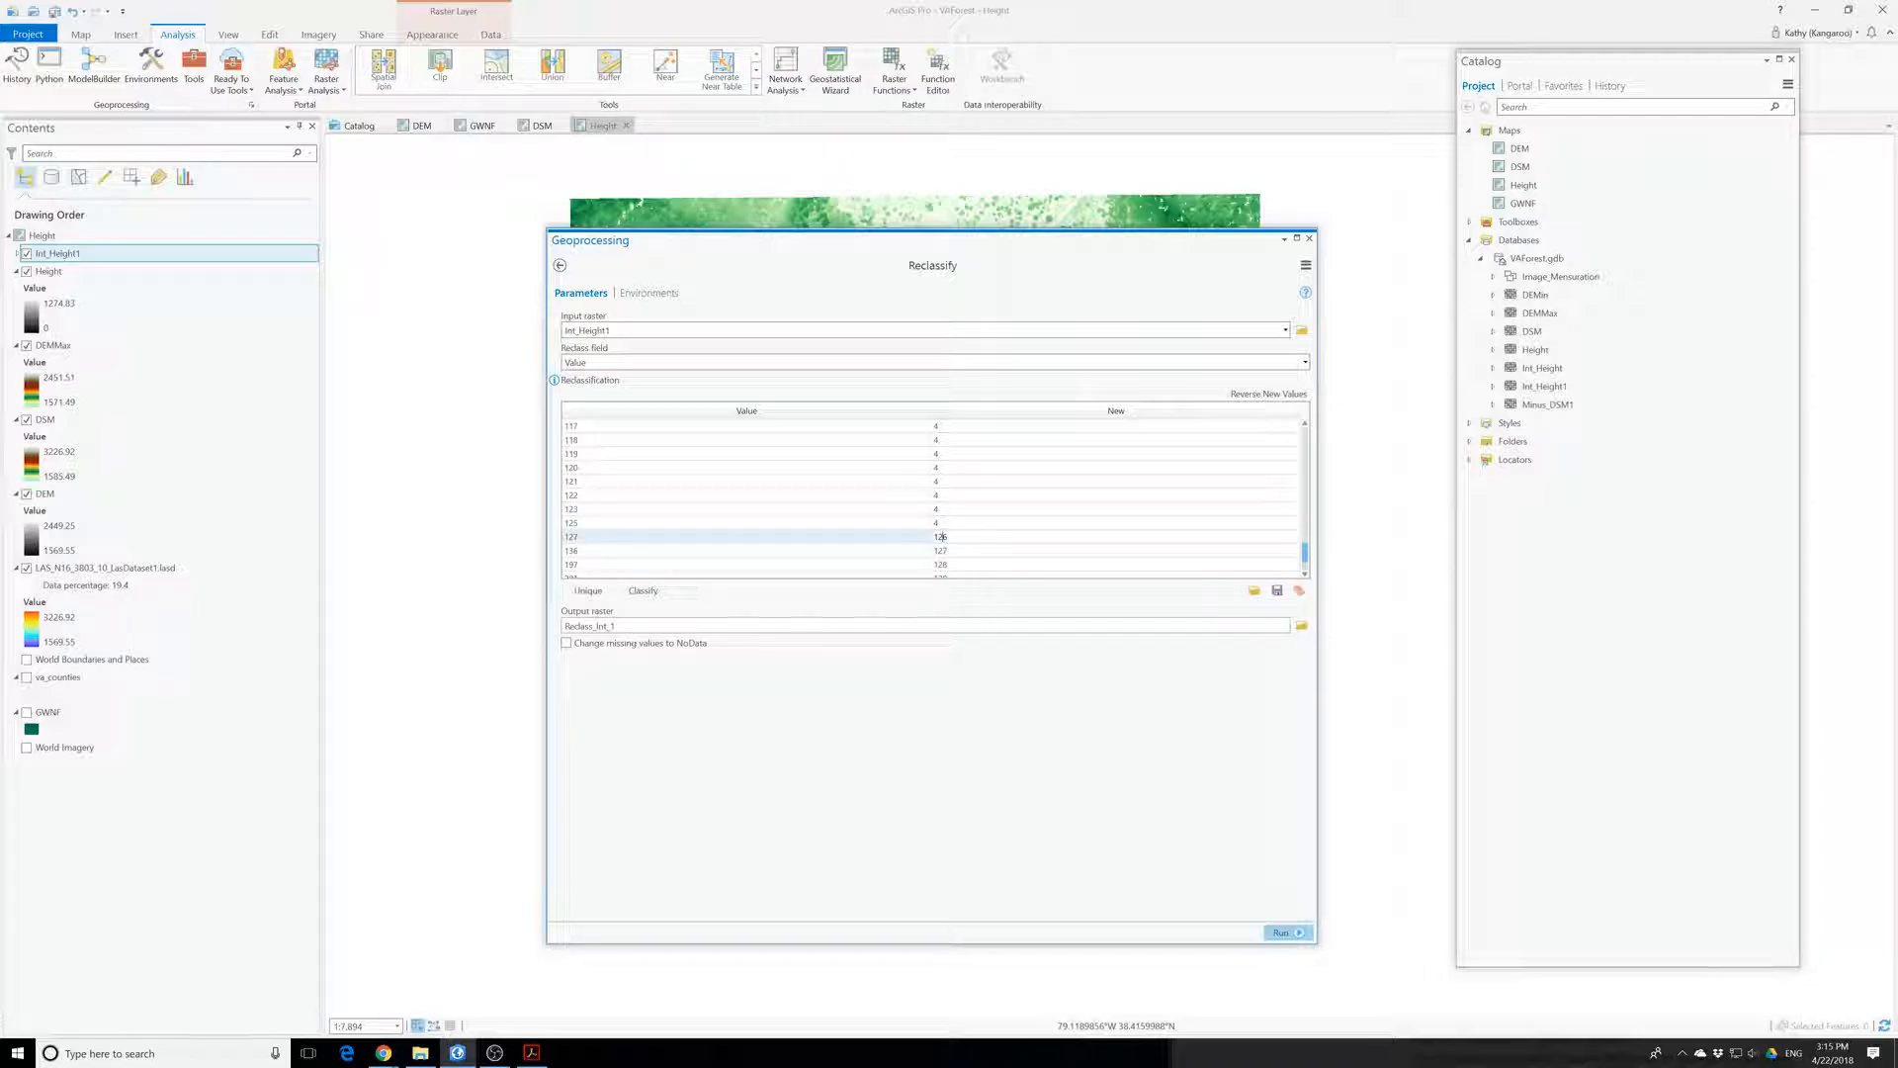
text(4)
click(939, 551)
text(4)
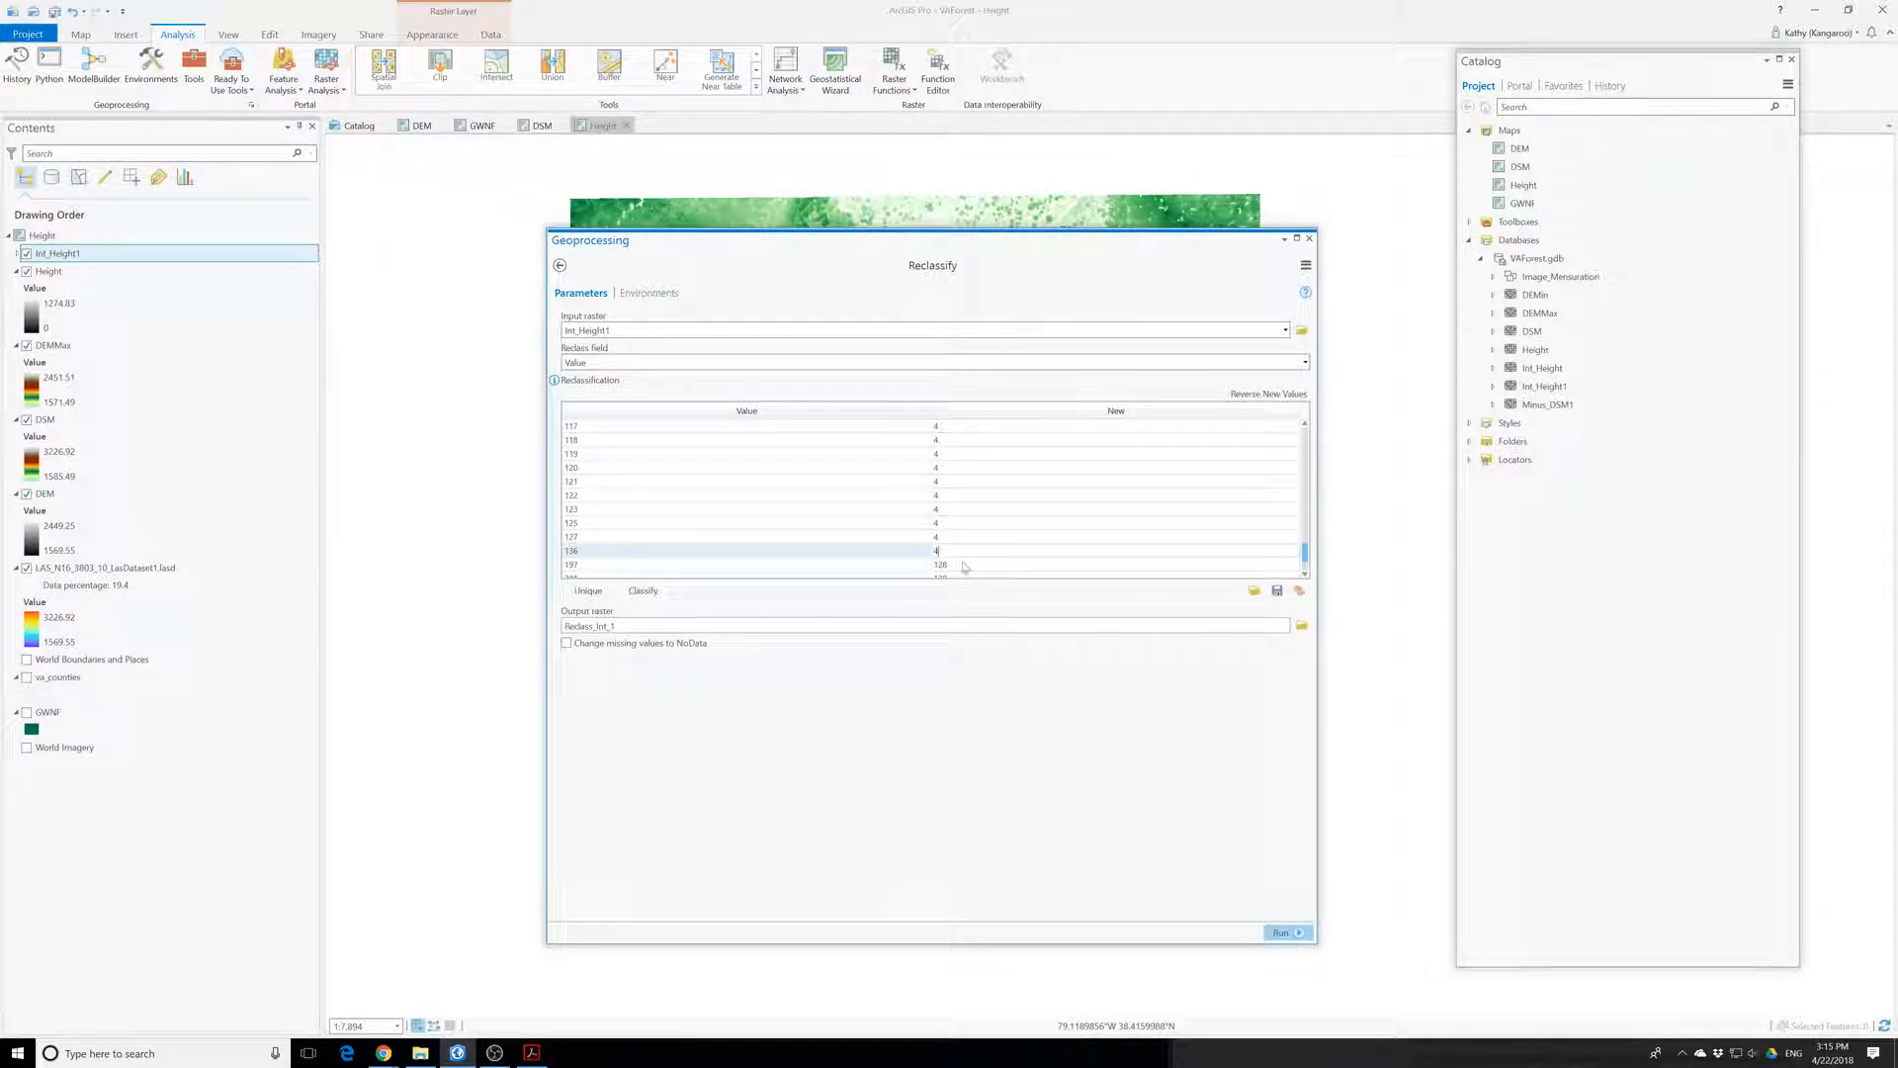
- Assign new value 4 to raster values 197 through 365 in the reclassification table
click(956, 566)
scroll(956, 566, down, 3)
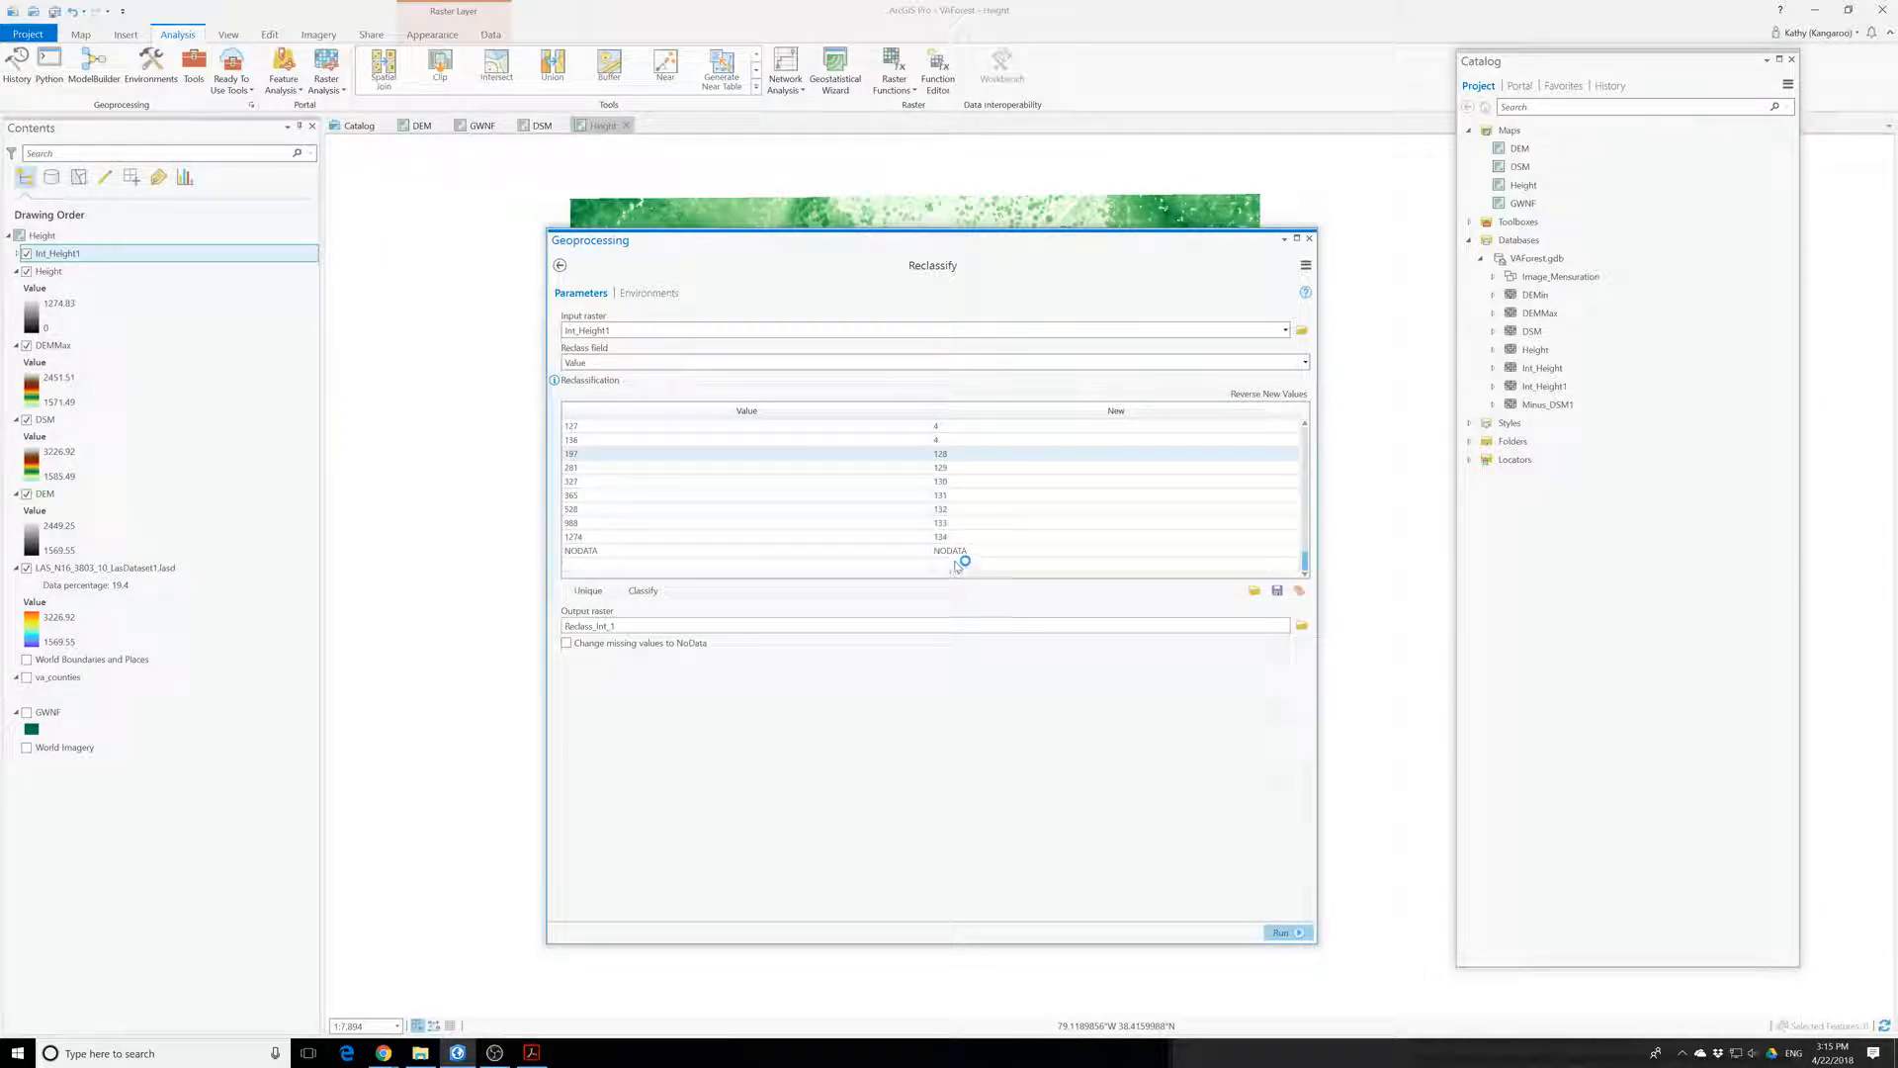
click(946, 454)
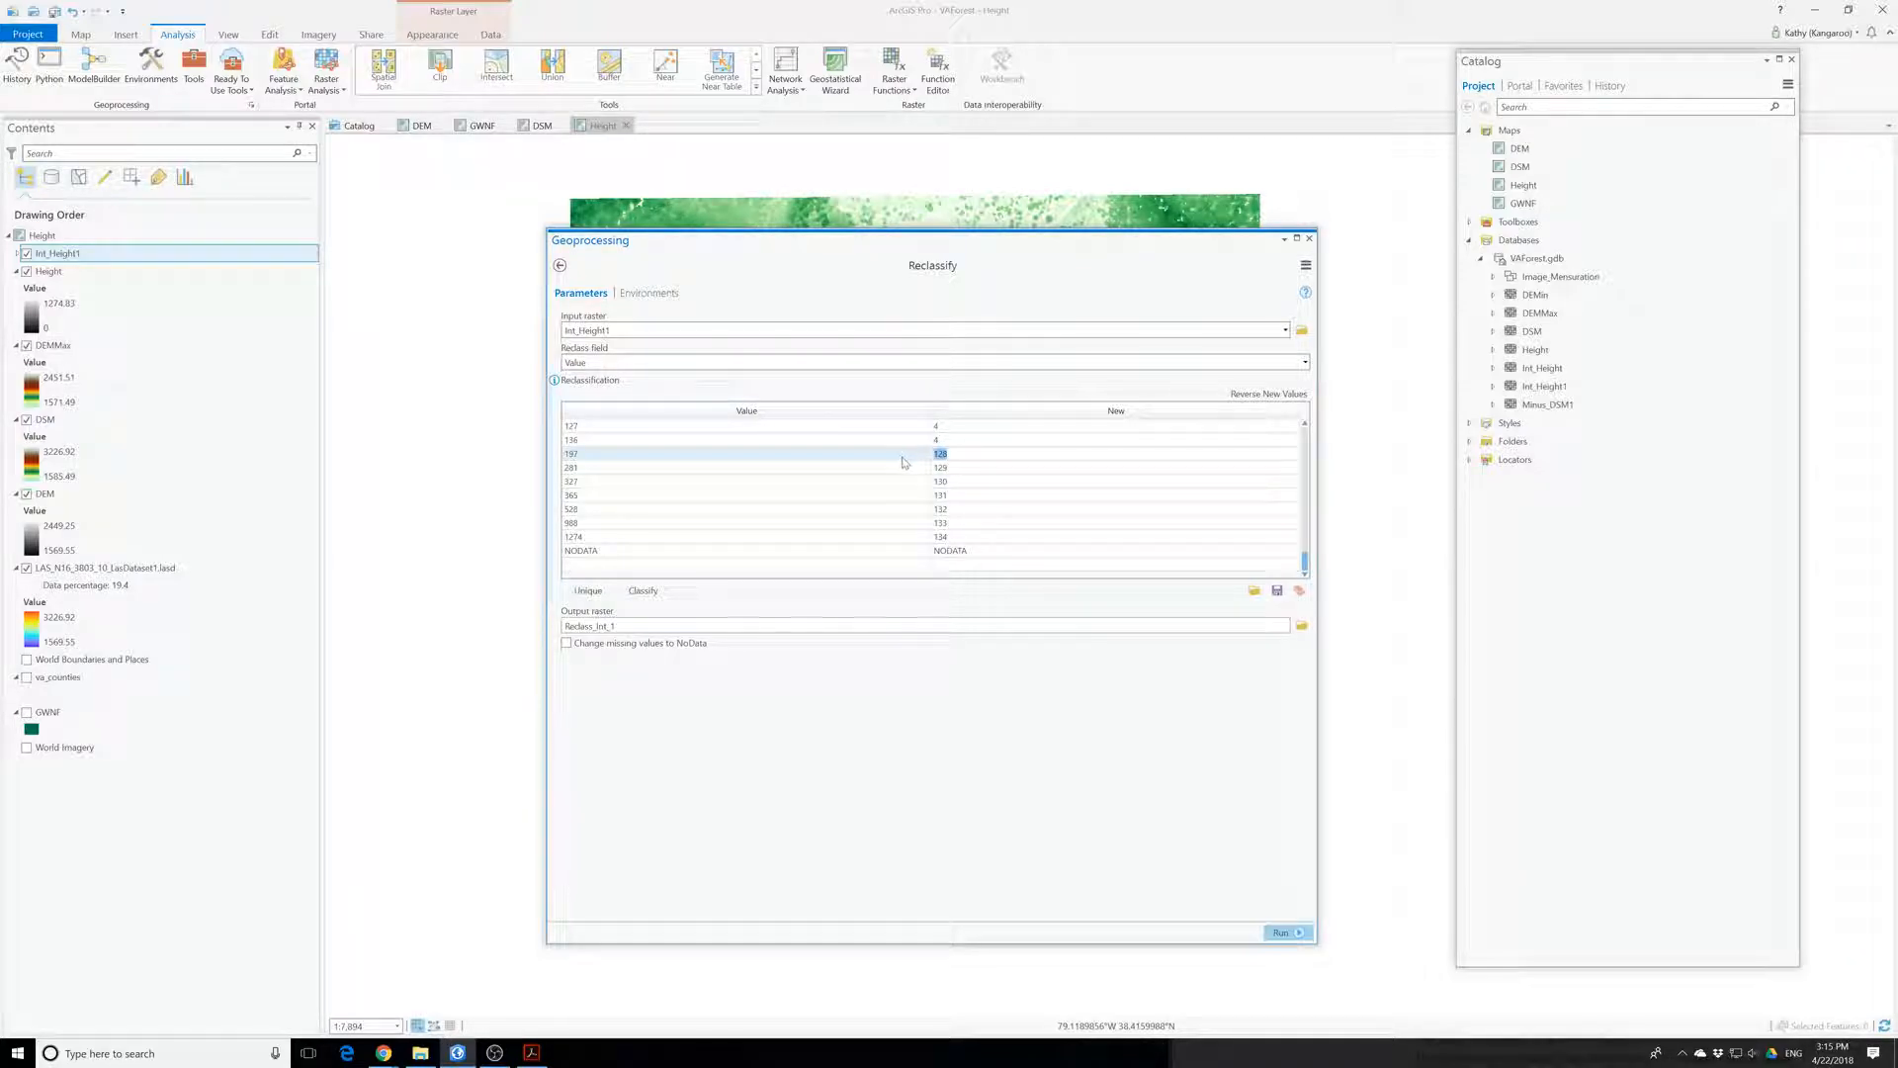
text(4)
key(Return)
text(4)
key(Return)
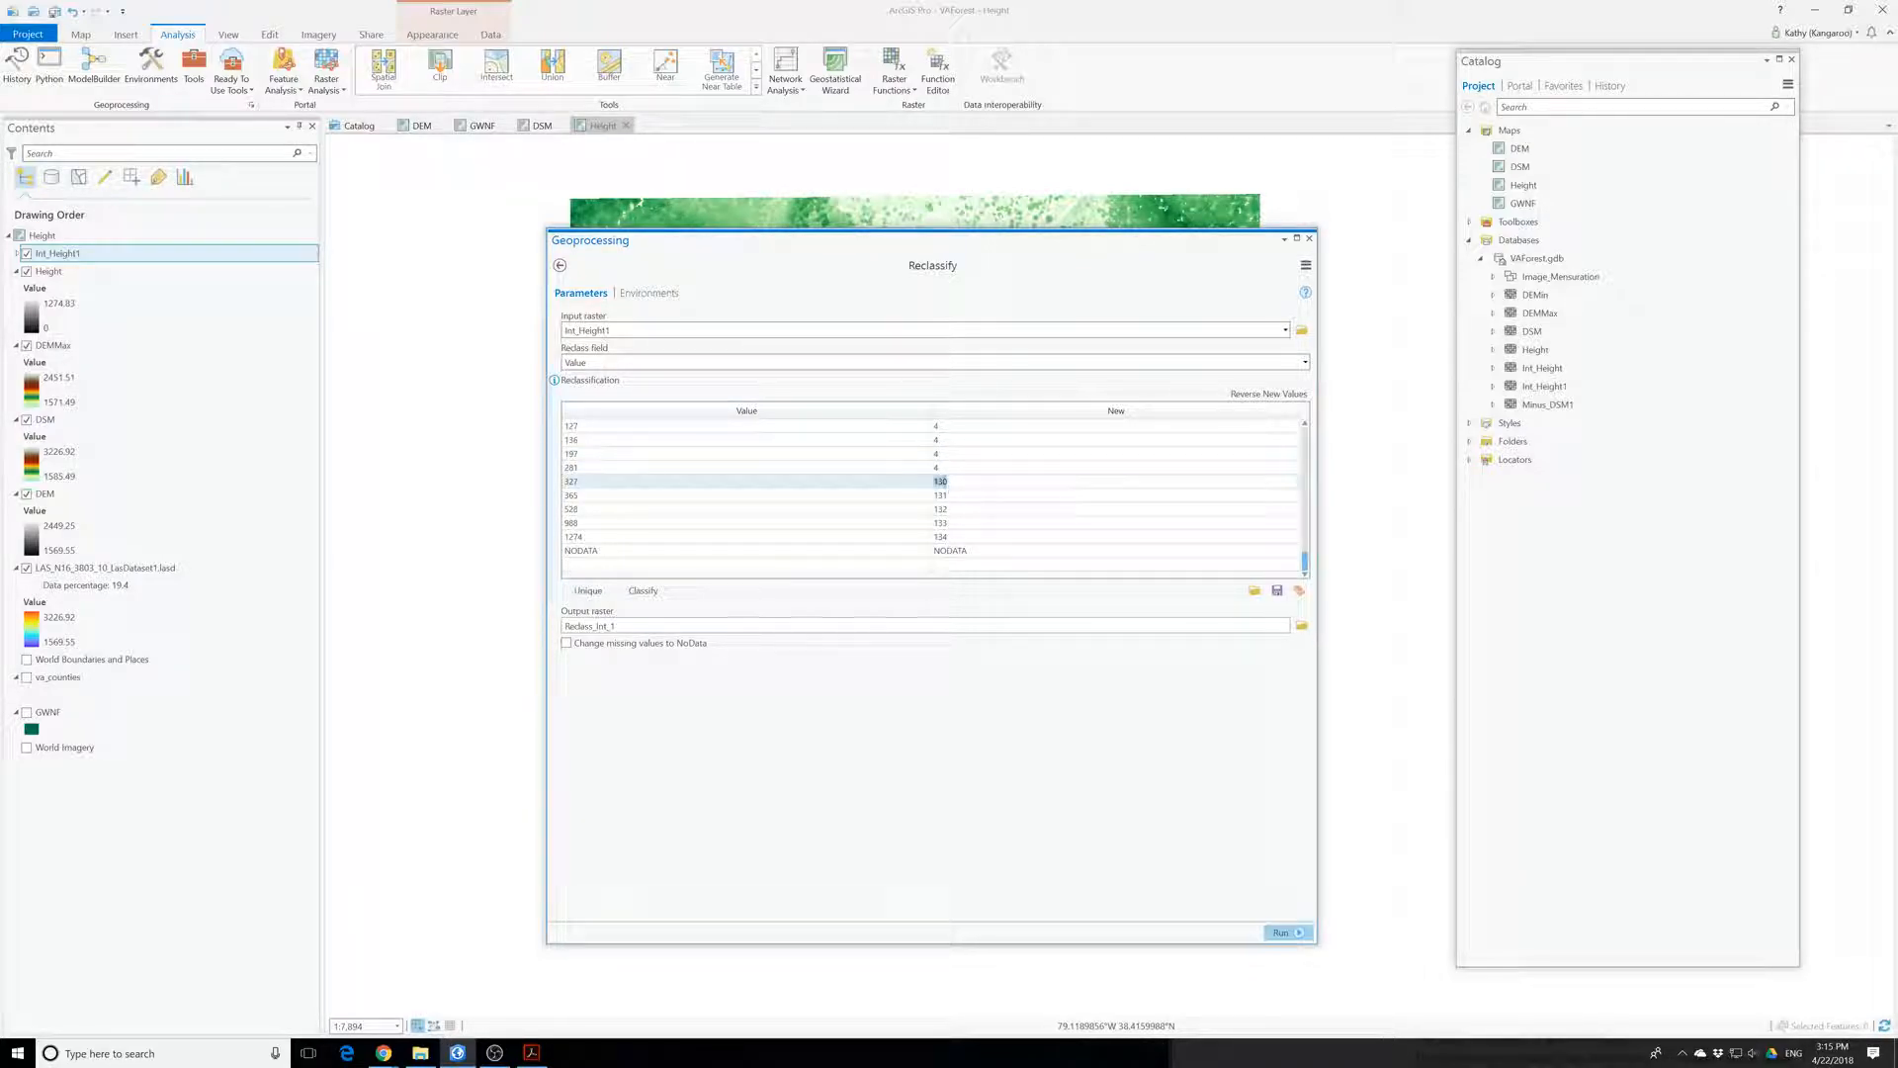
text(4)
key(Return)
text(4)
key(Return)
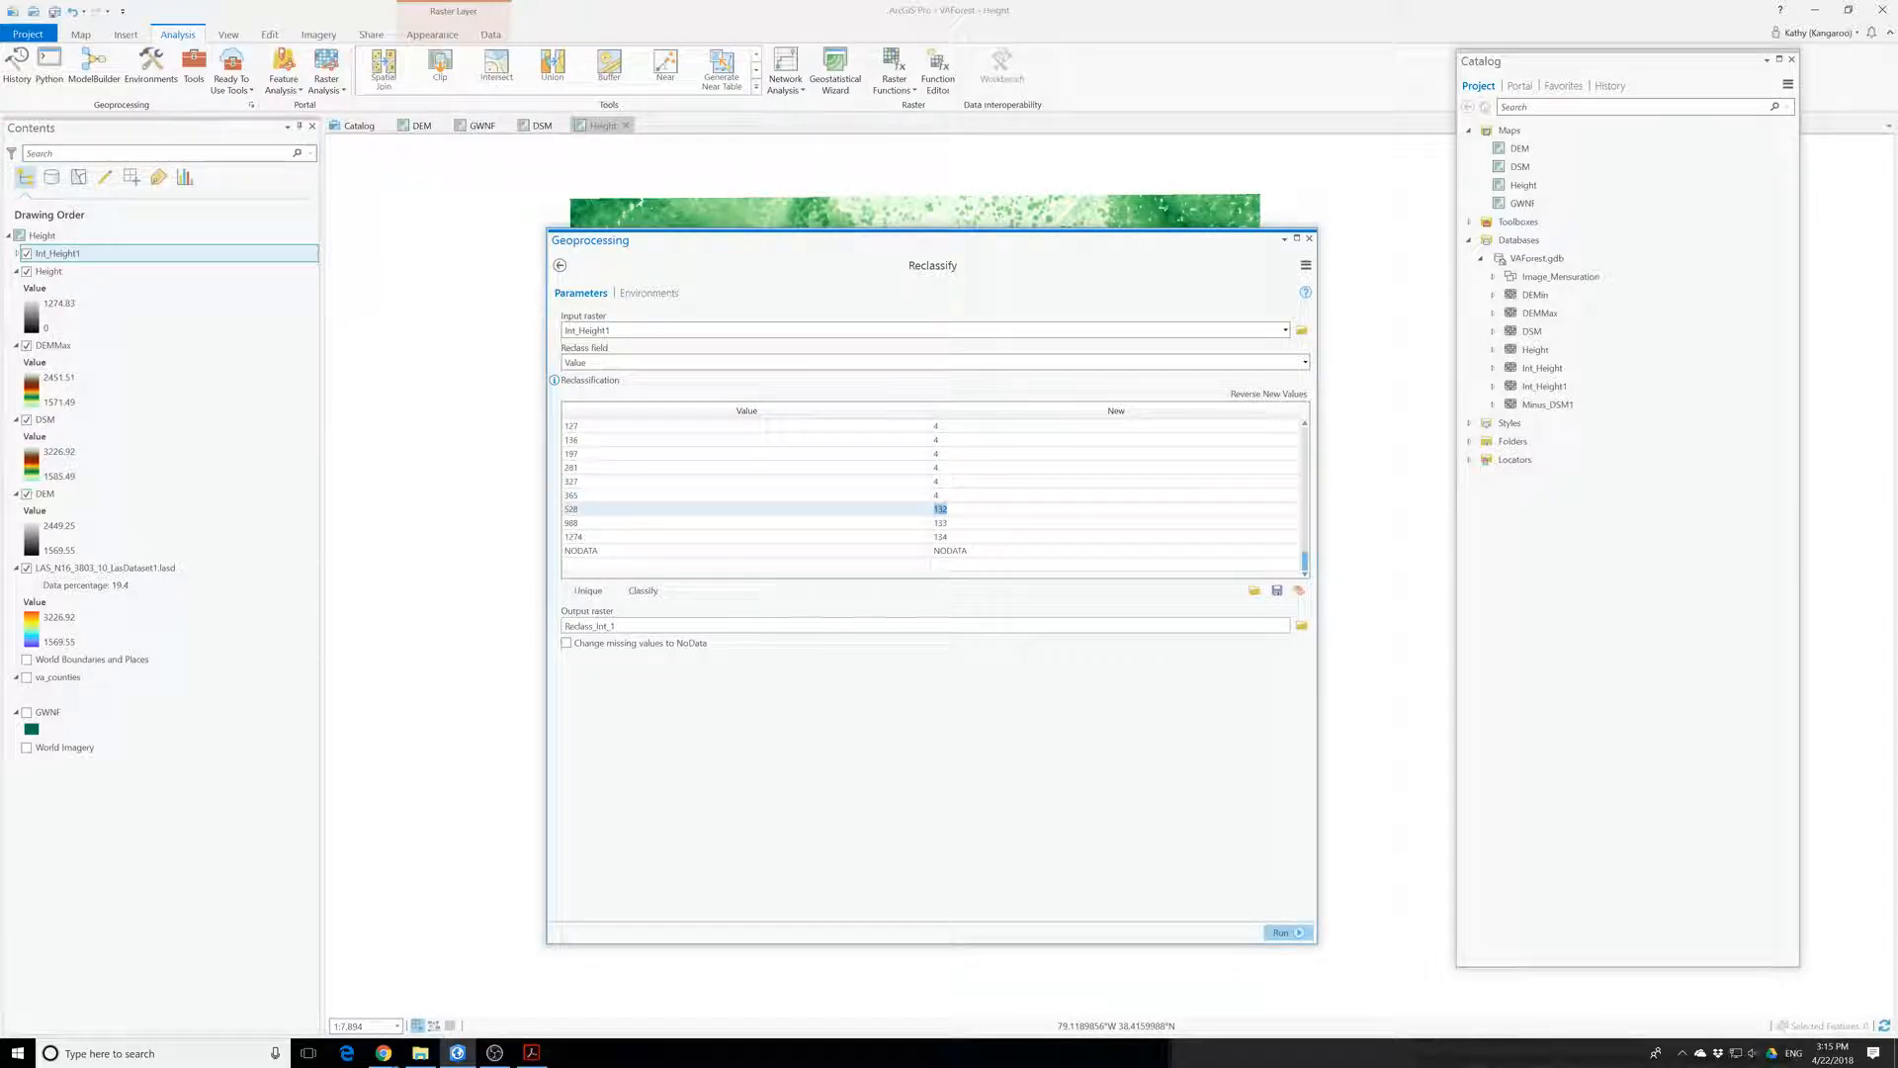
- Assign new value 4 to raster values 528 through 1274 and run the Reclassify tool
text(4)
key(Return)
text(4)
key(Return)
text(4)
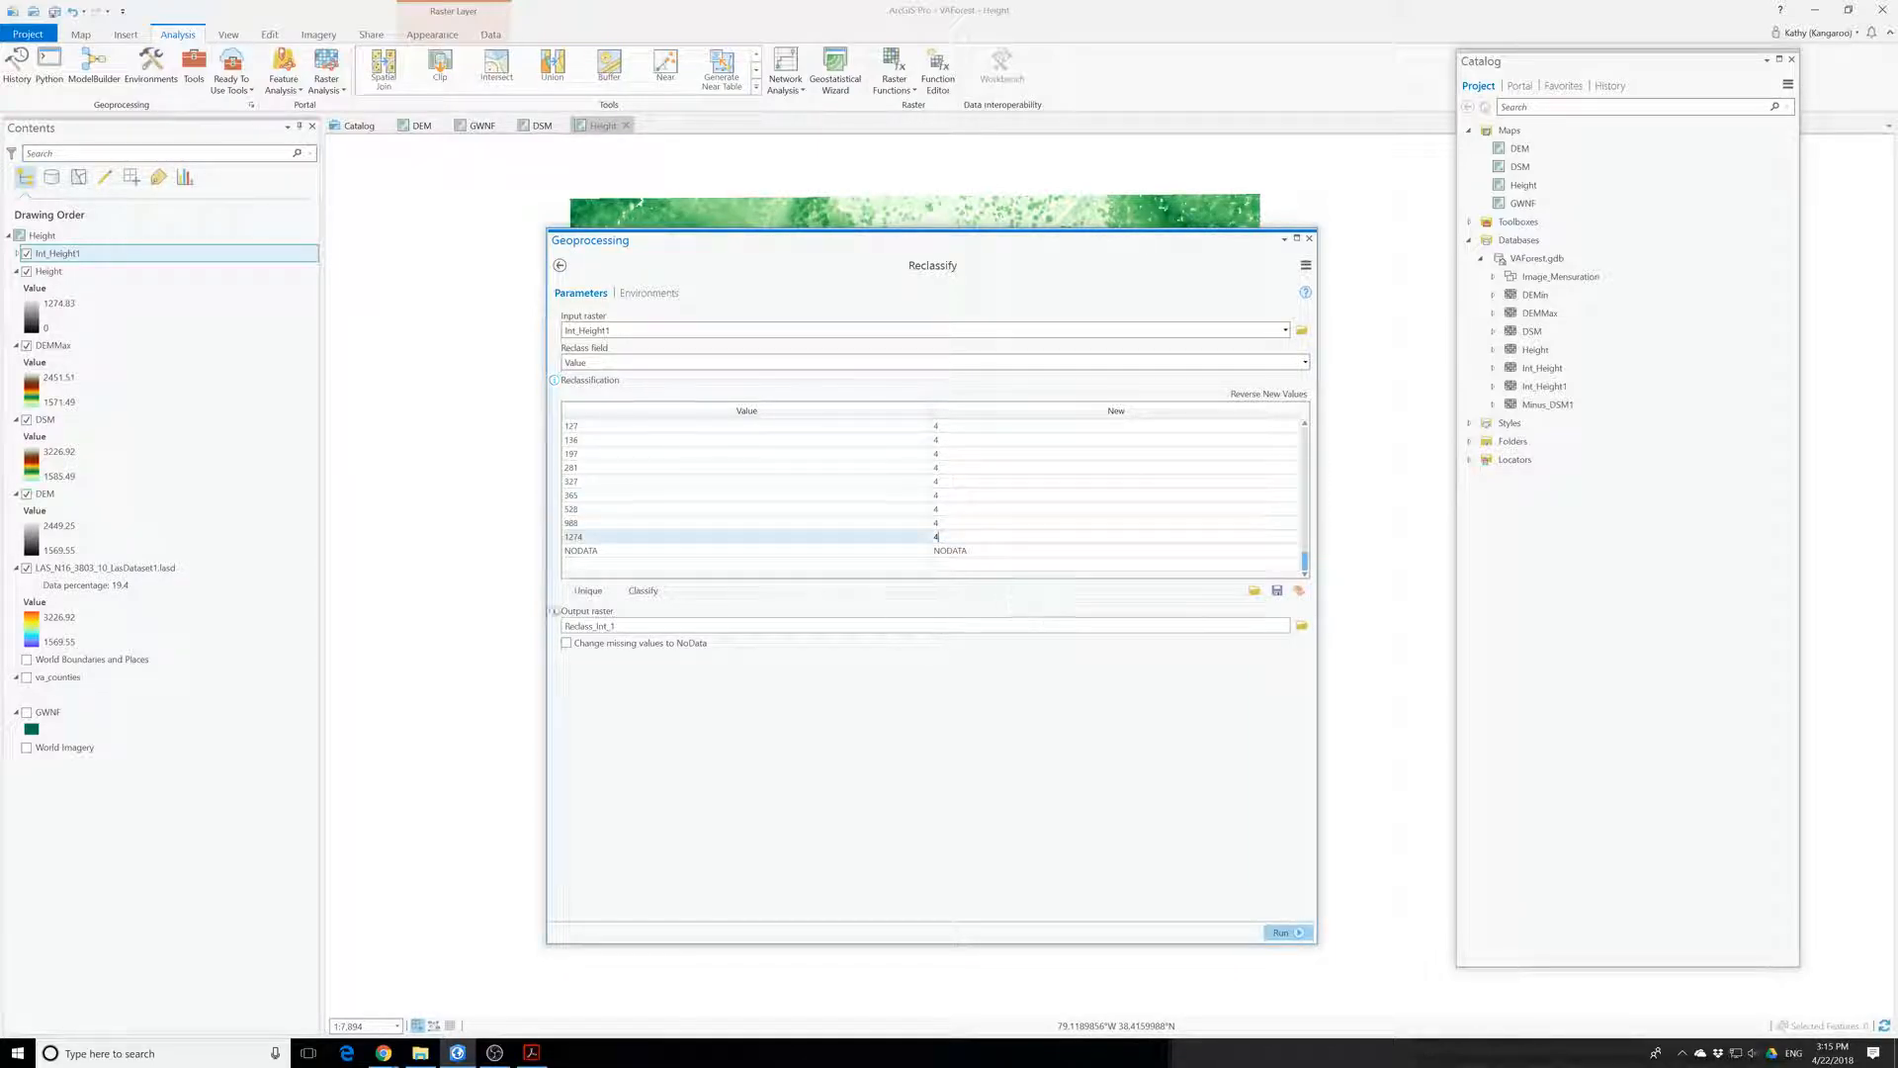
click(1280, 933)
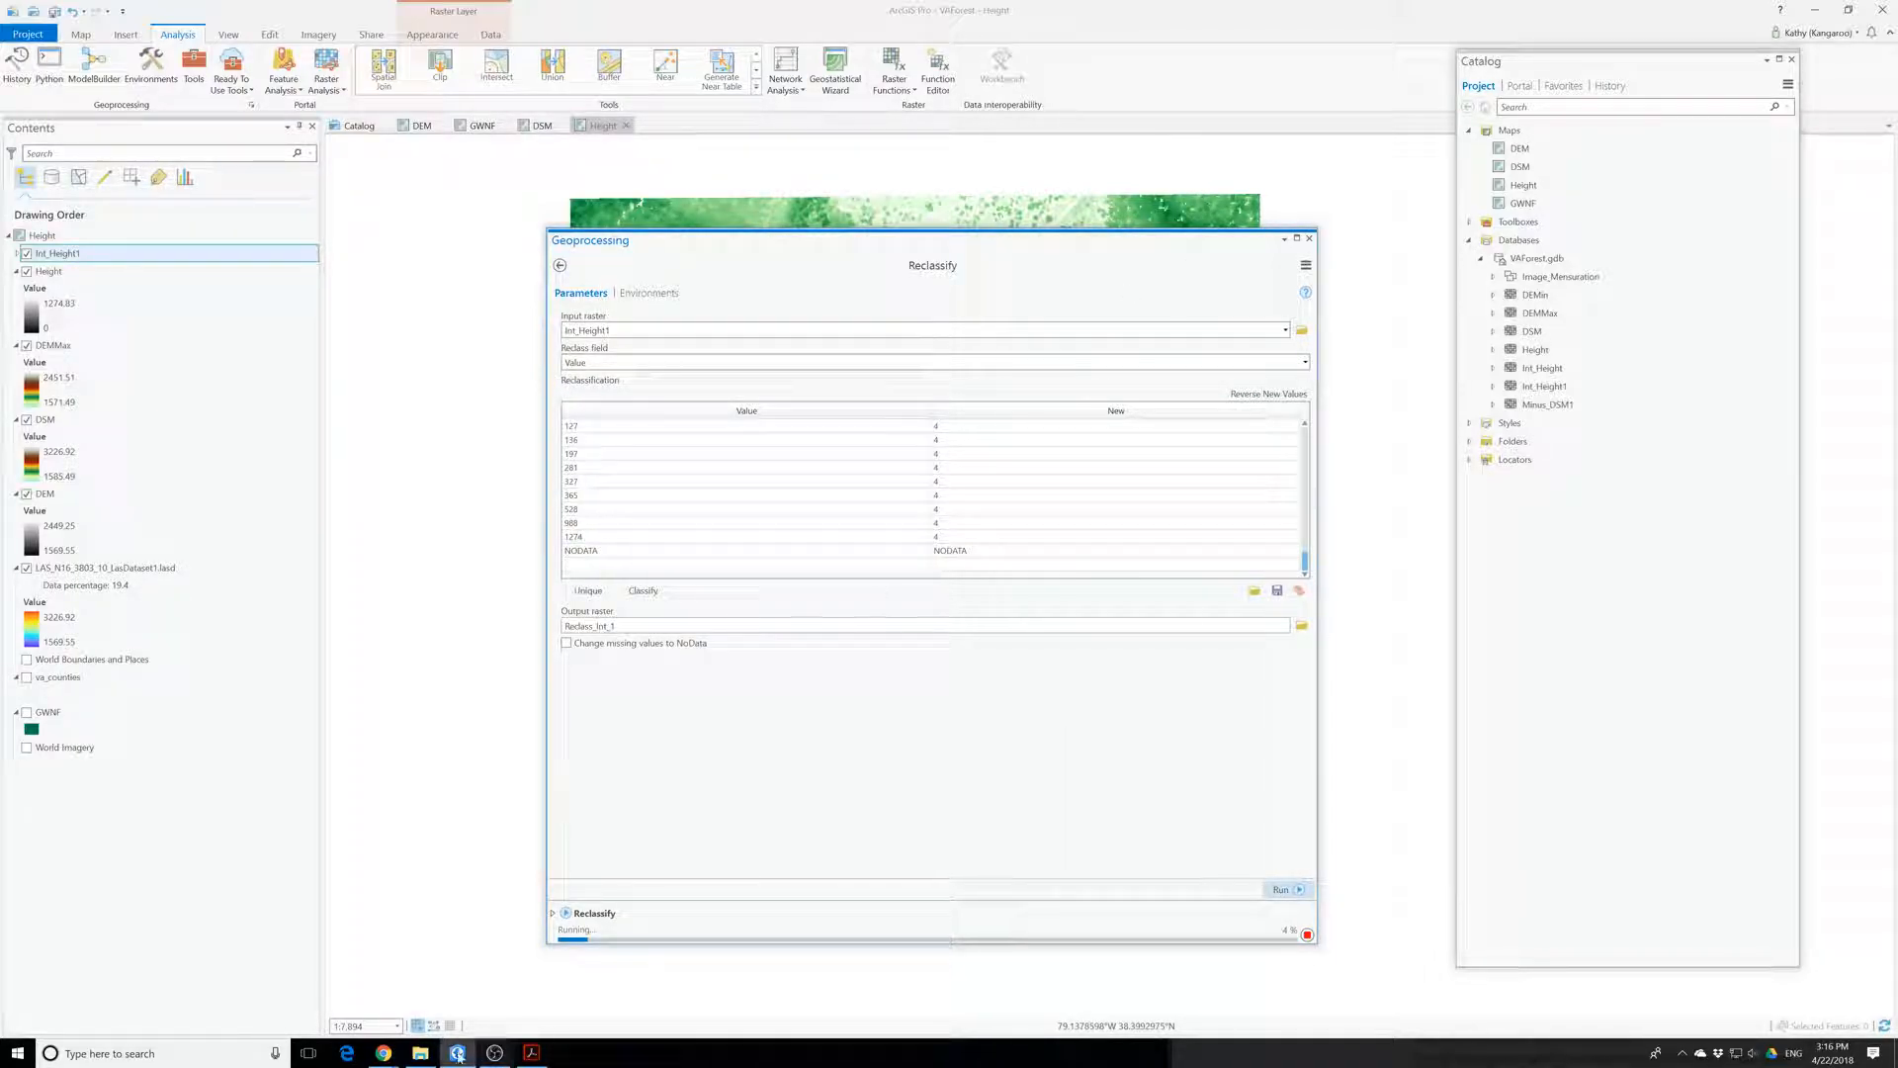
- Switch to Chrome, move the Reclassify help page over the tool and examine its Python code samples
click(1895, 698)
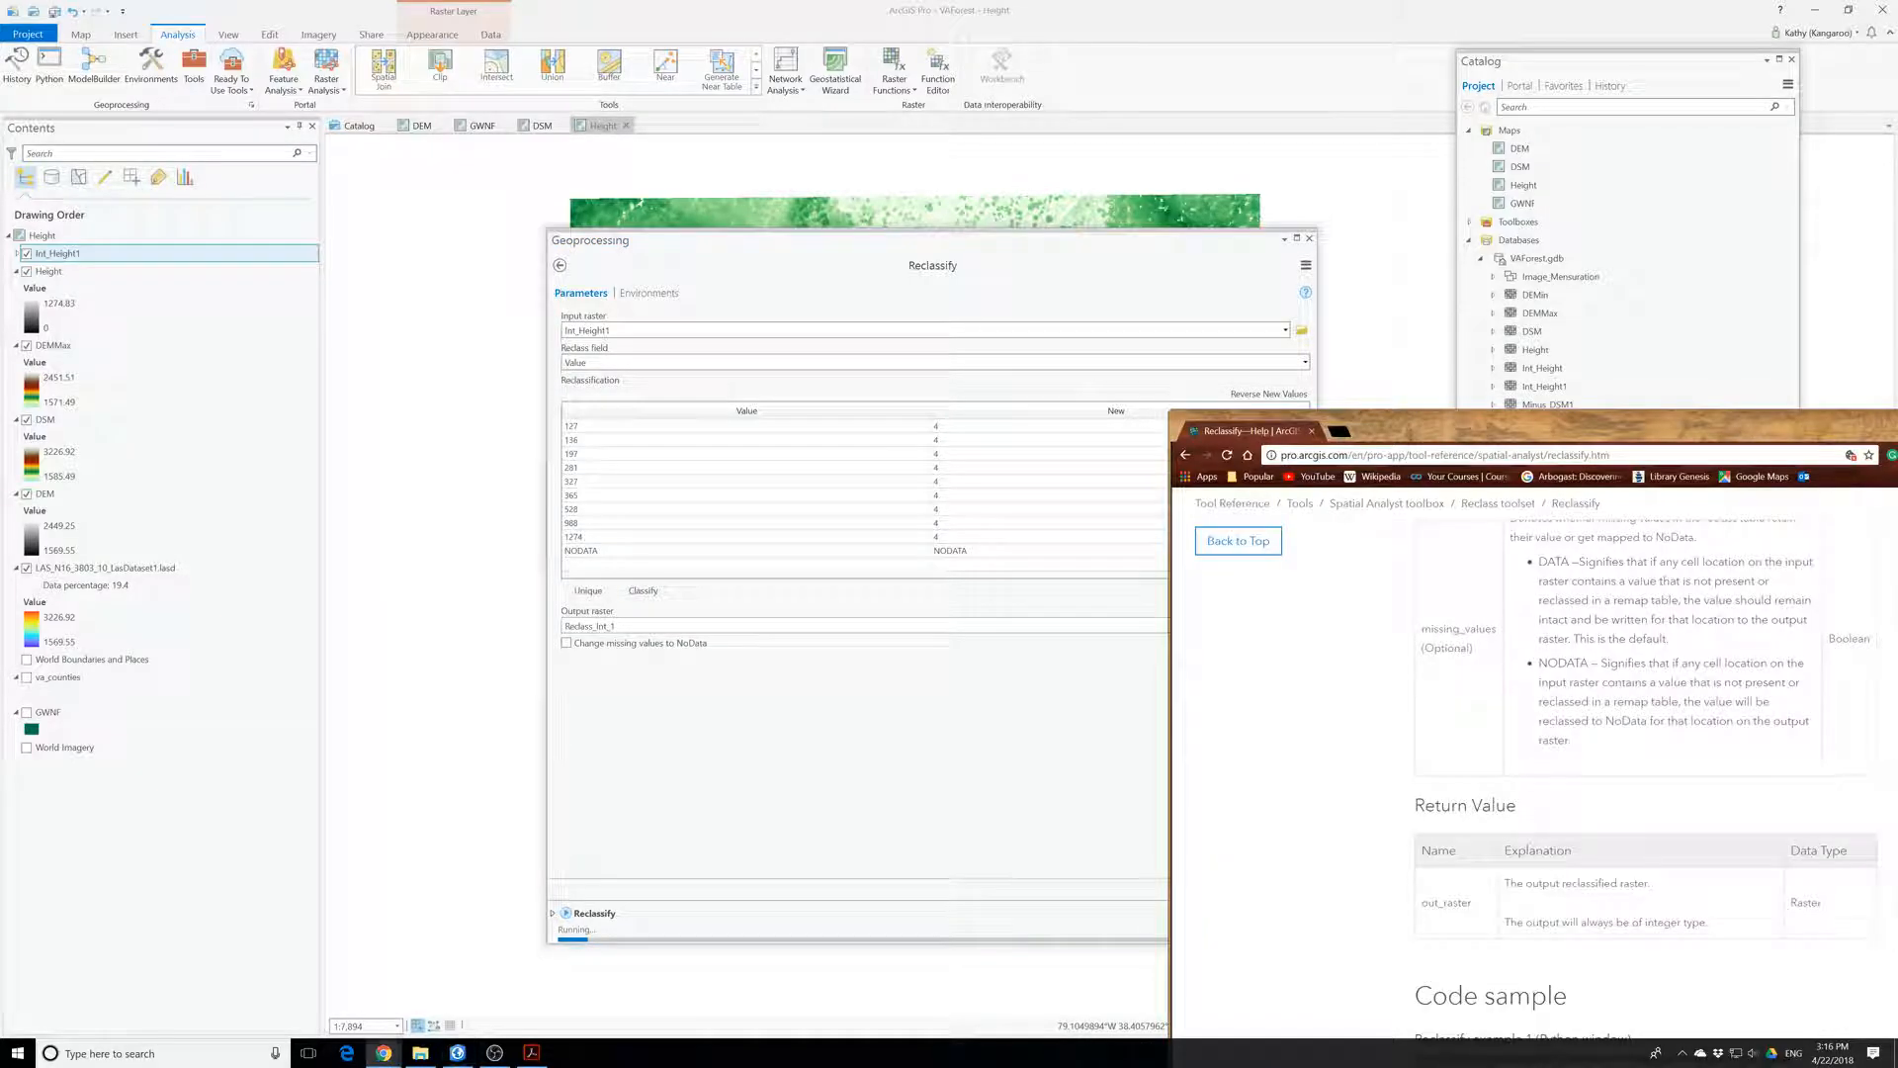
drag(1537, 437, 978, 373)
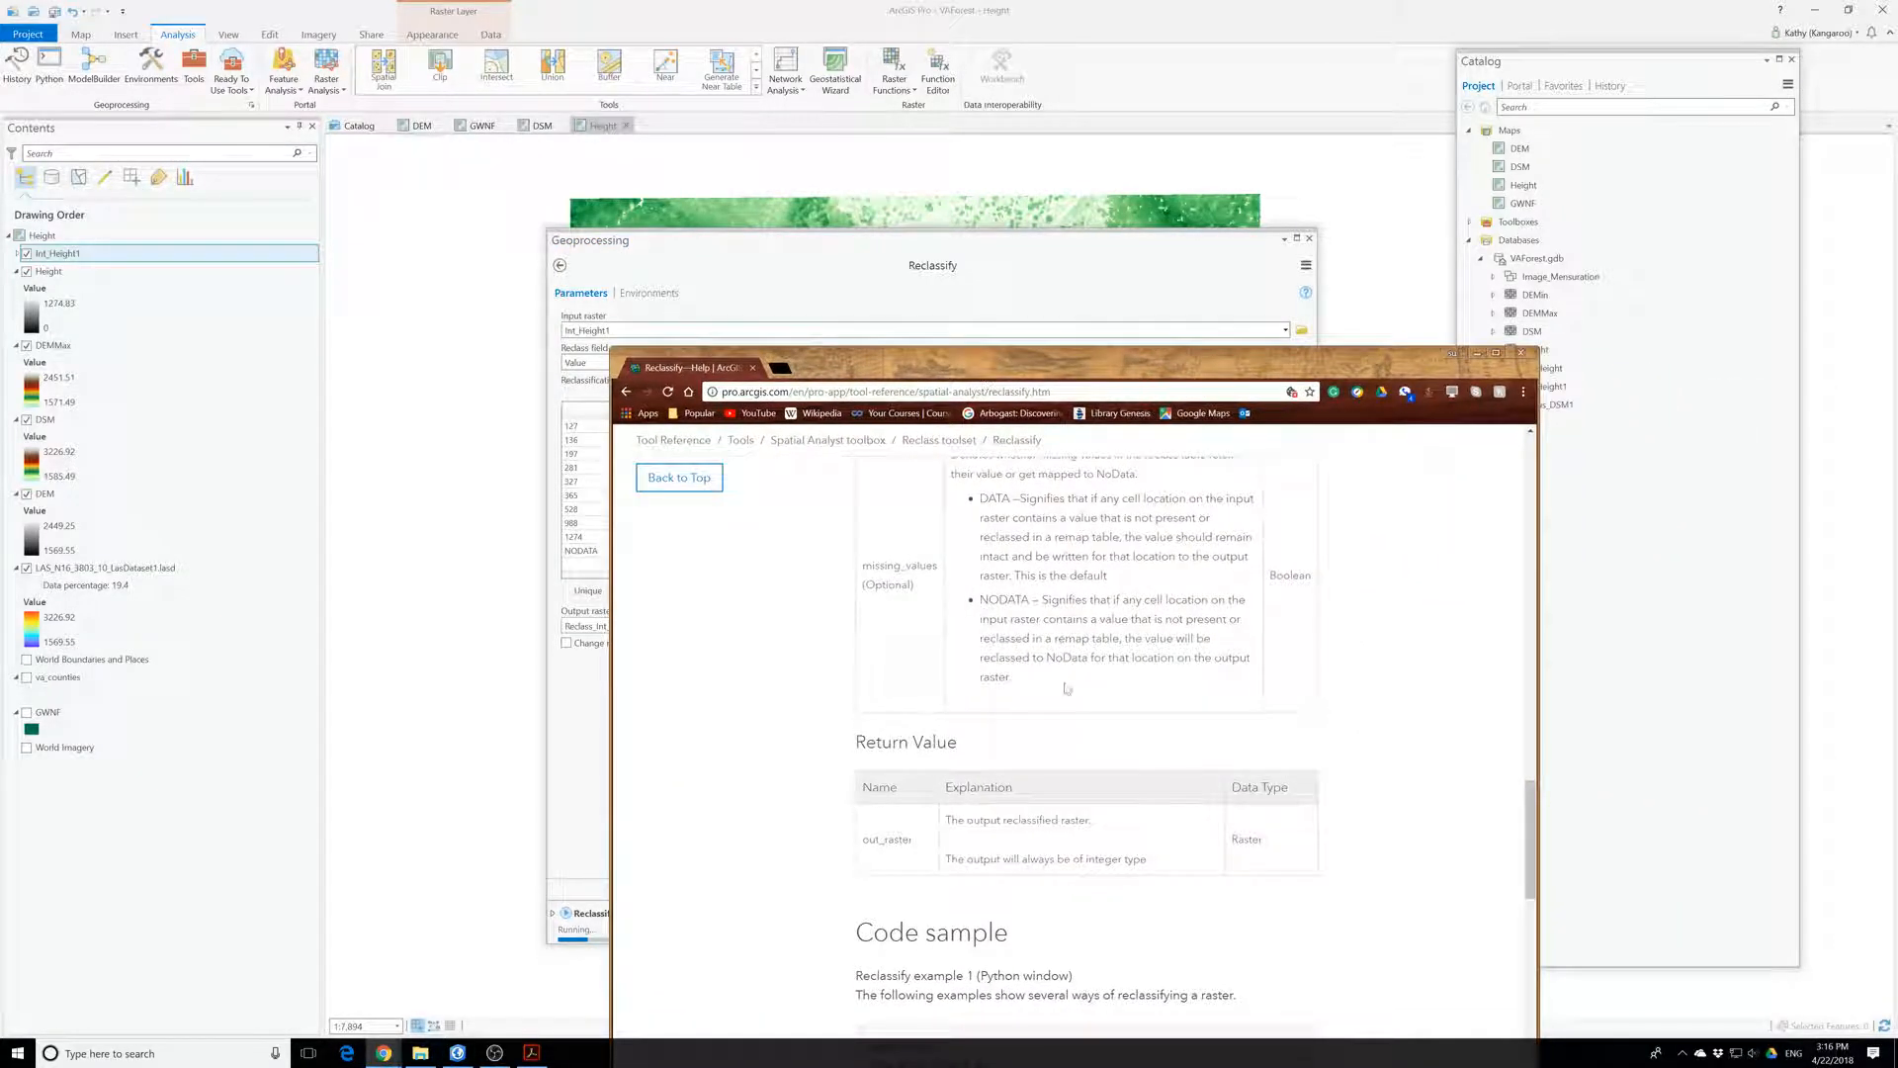
scroll(972, 675, up, 3)
scroll(971, 676, down, 10)
scroll(988, 675, up, 5)
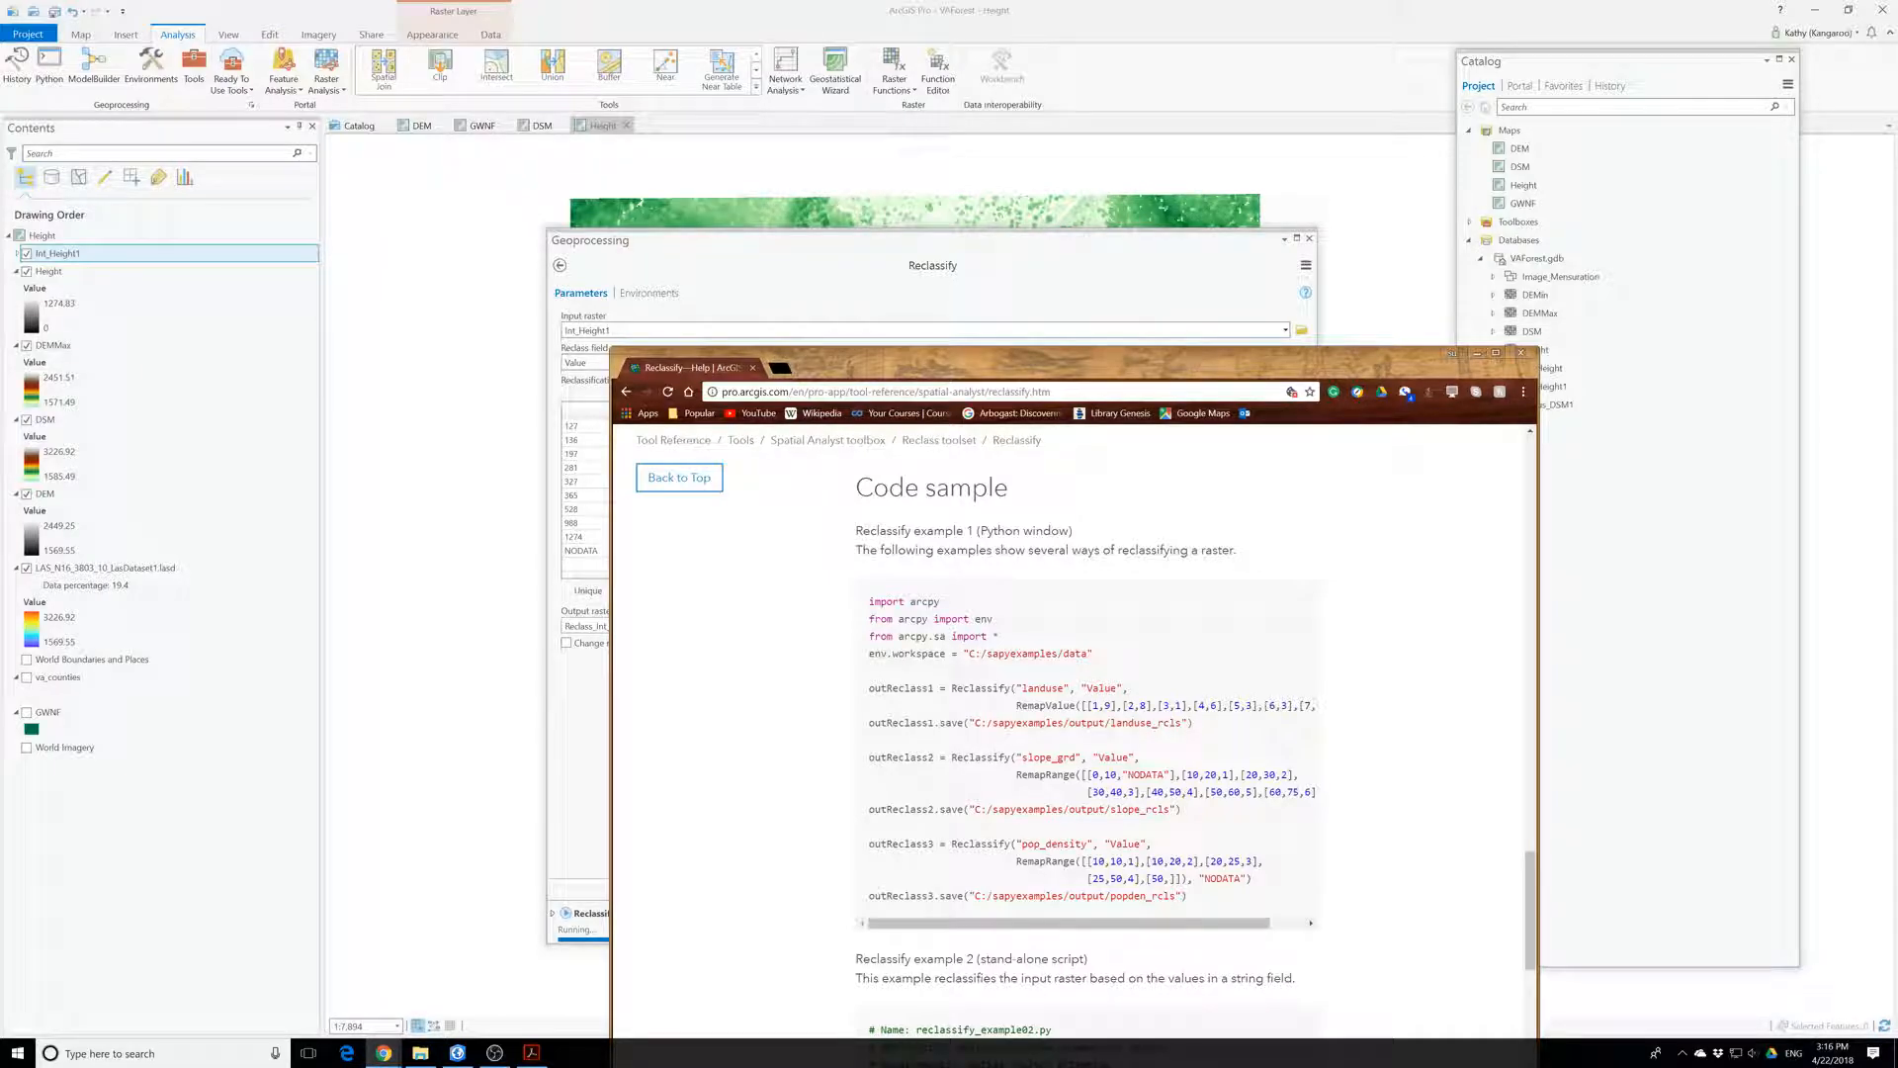
- Find pythonwin through the Windows search and launch PythonWin
click(149, 1052)
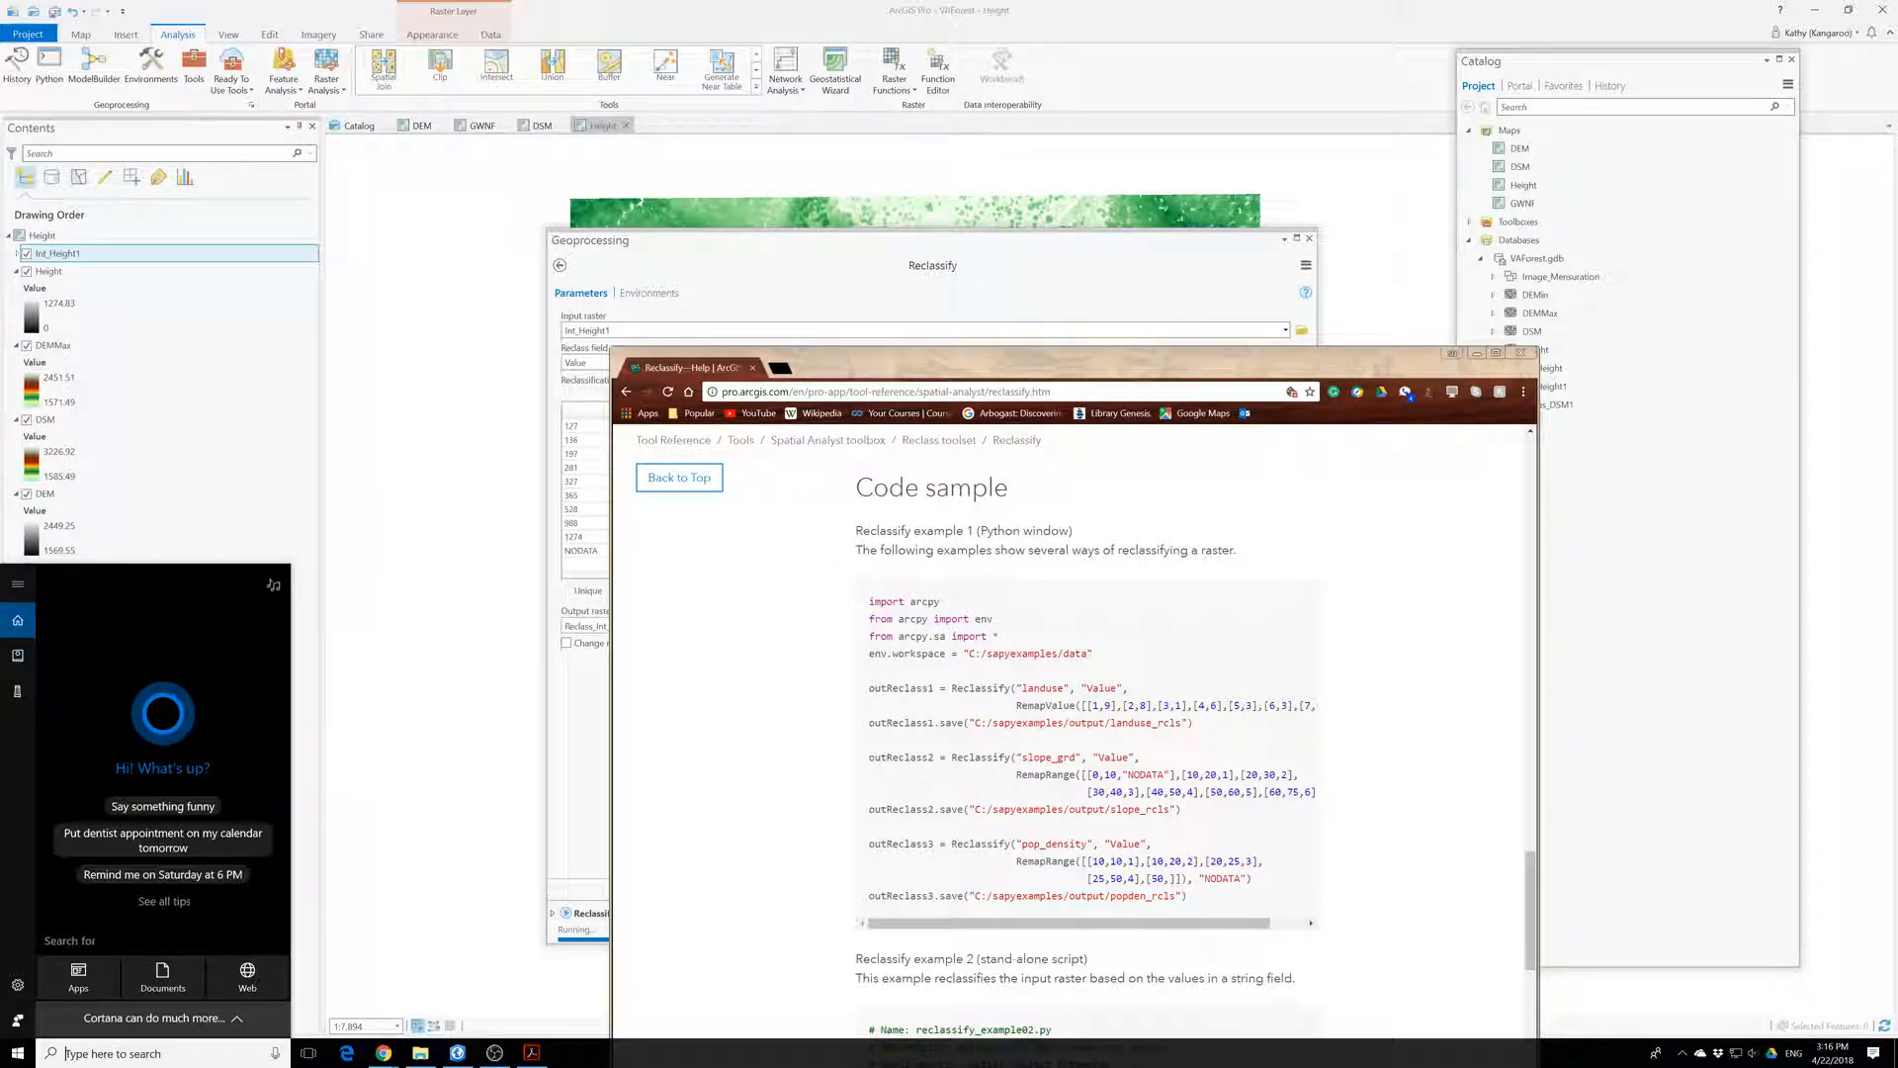
text(arc)
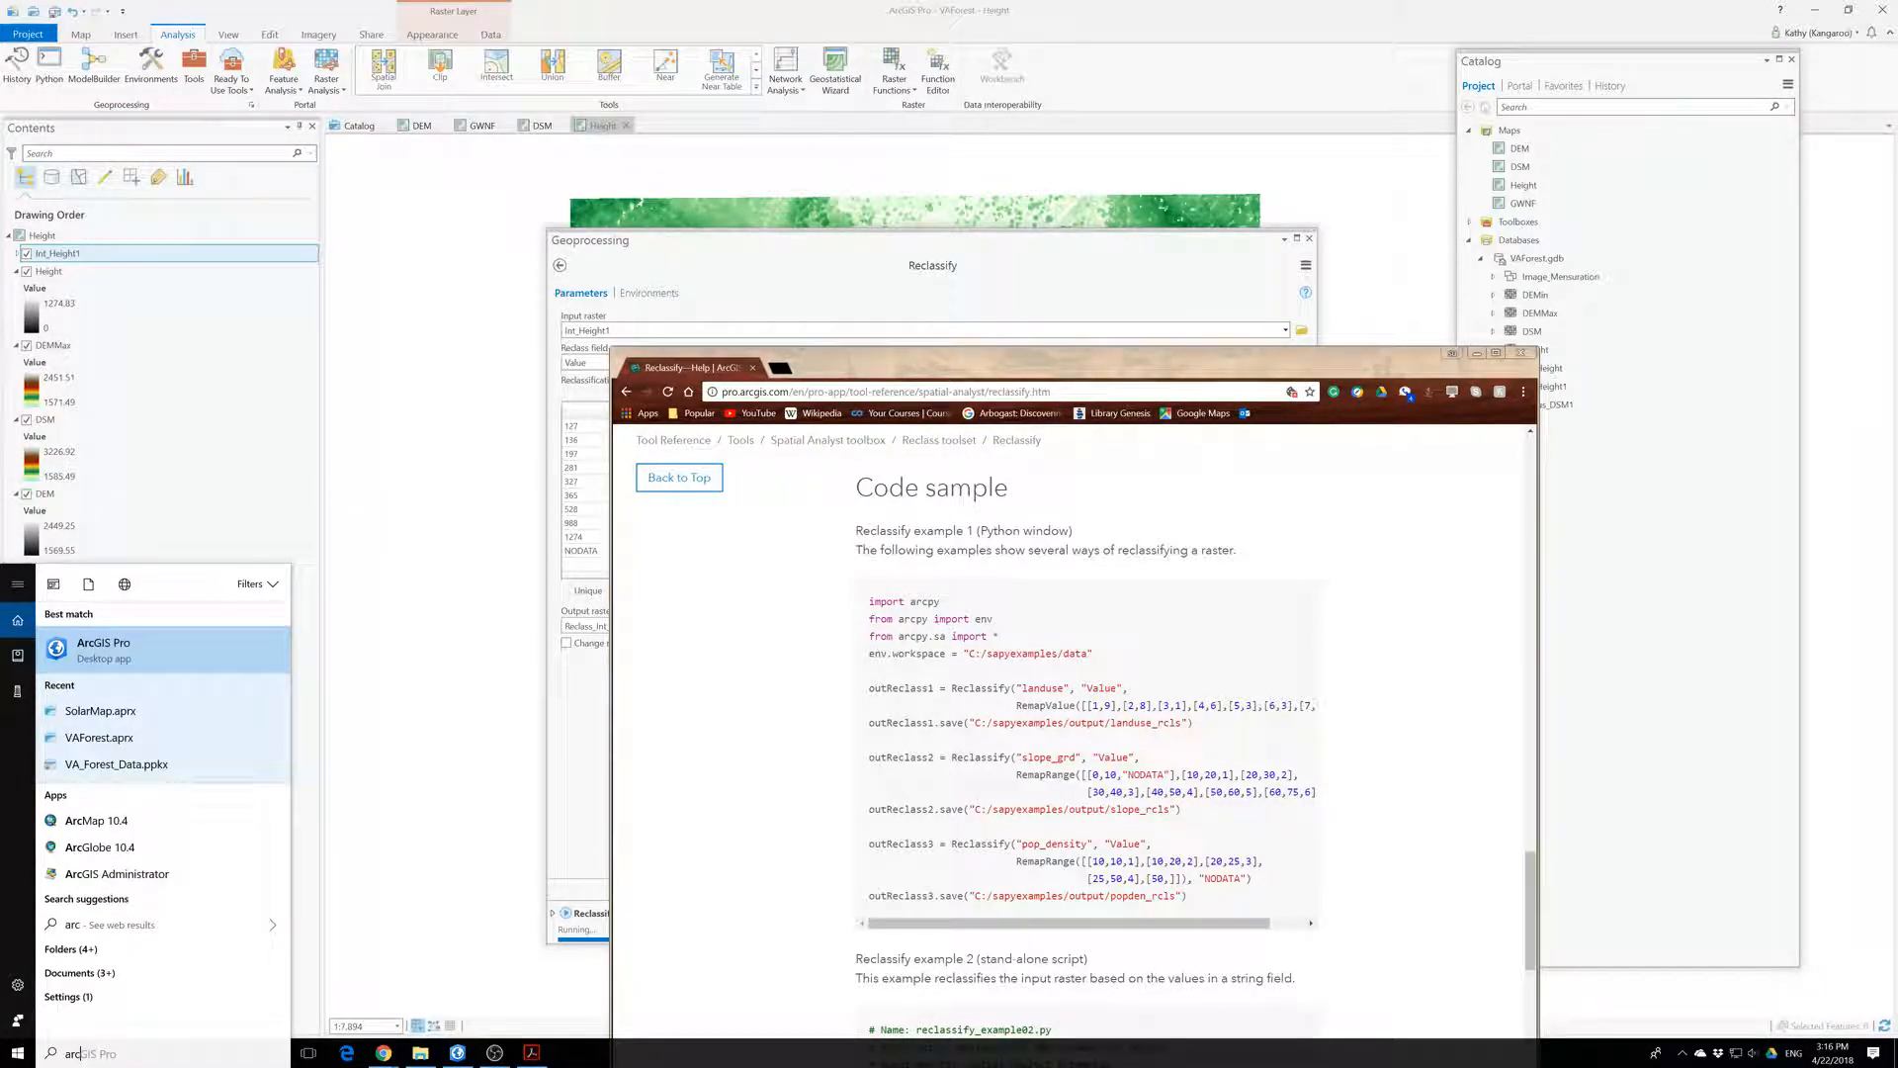
key(BackSpace)
key(BackSpace)
key(BackSpace)
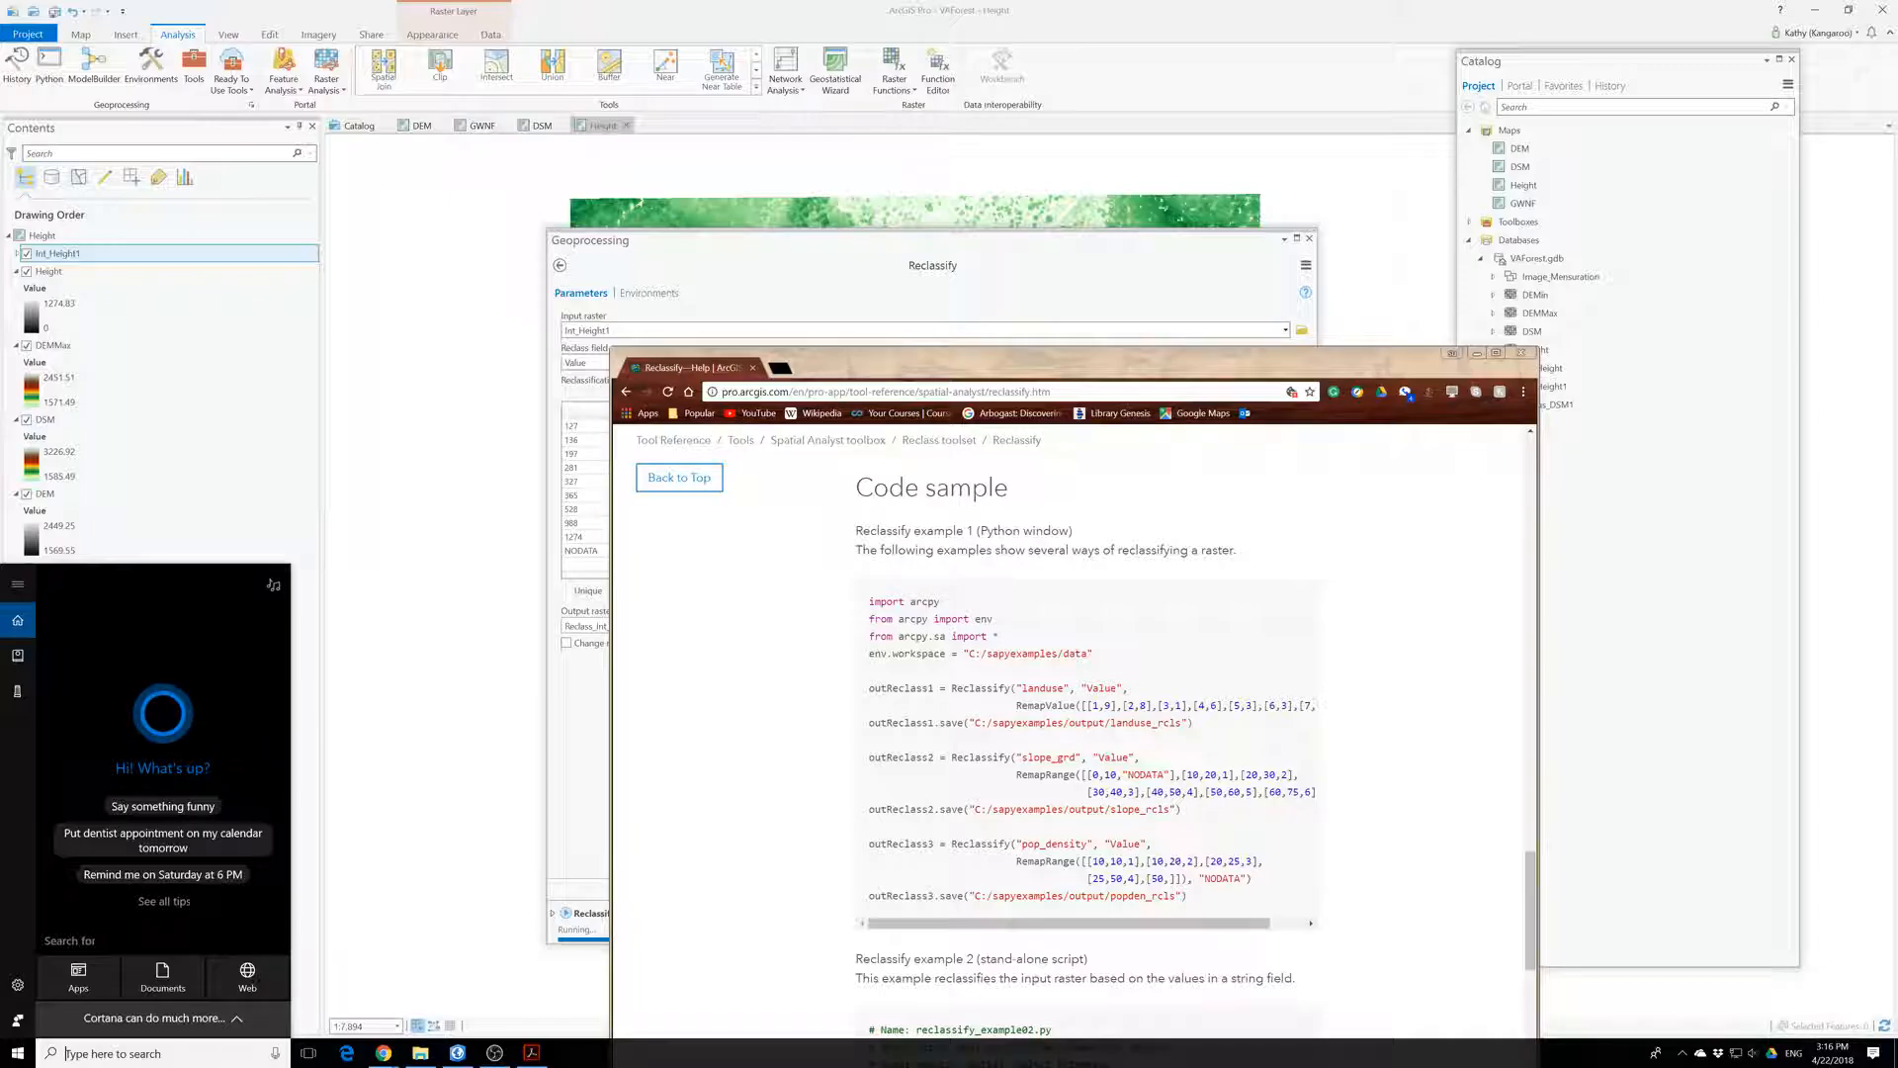
text(pythonw)
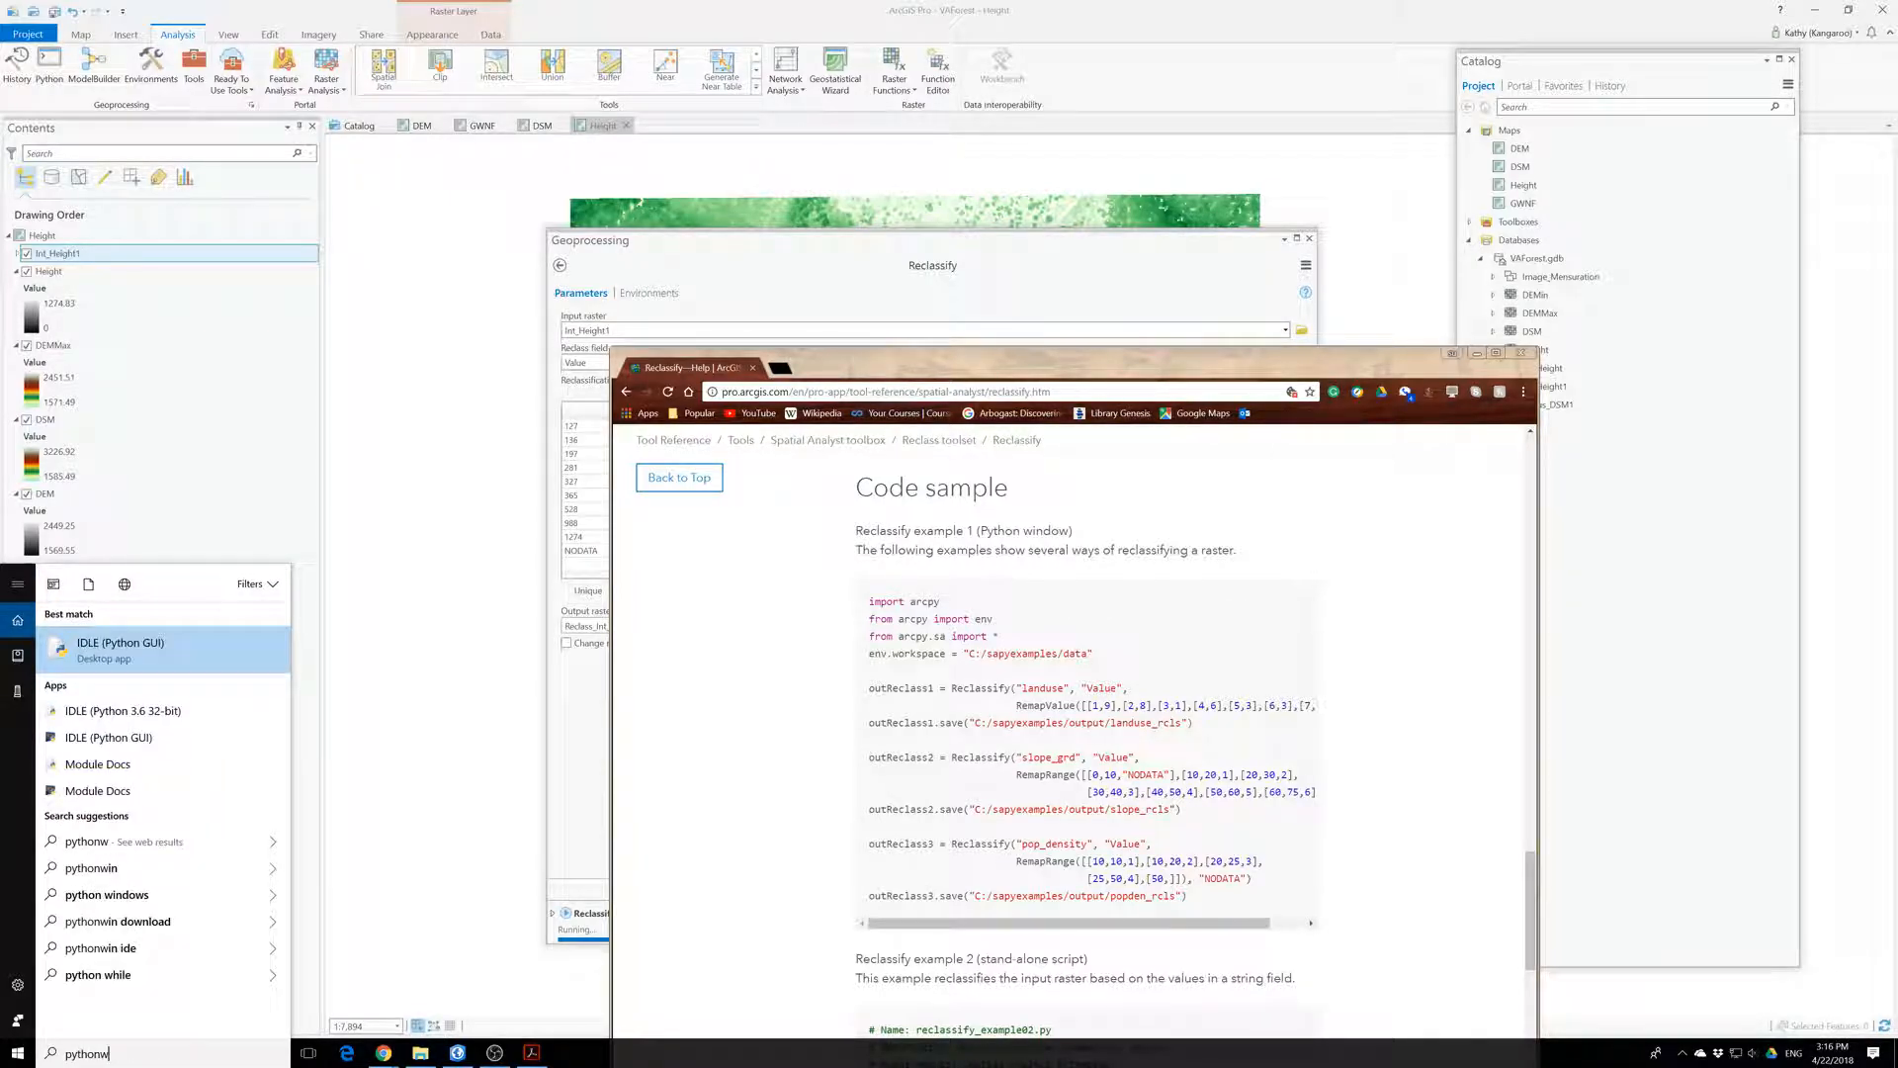
text(in)
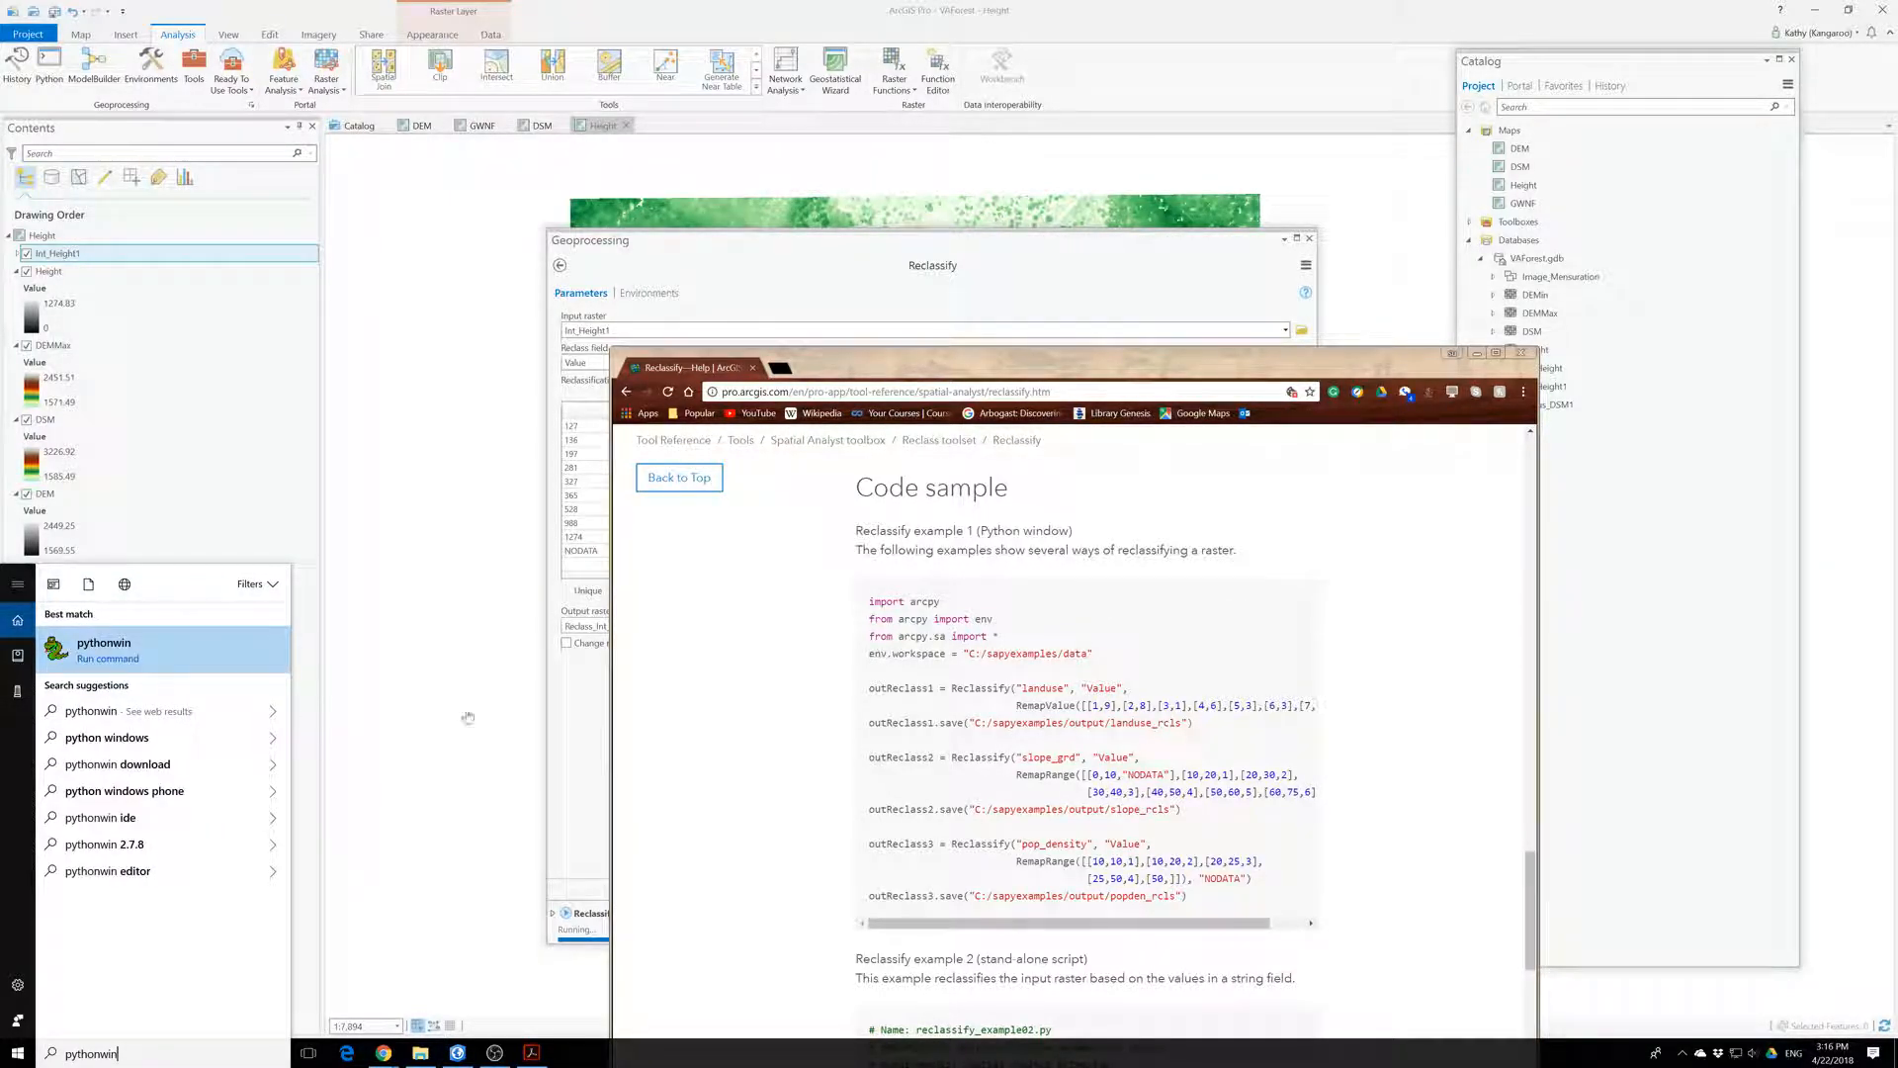
key(Return)
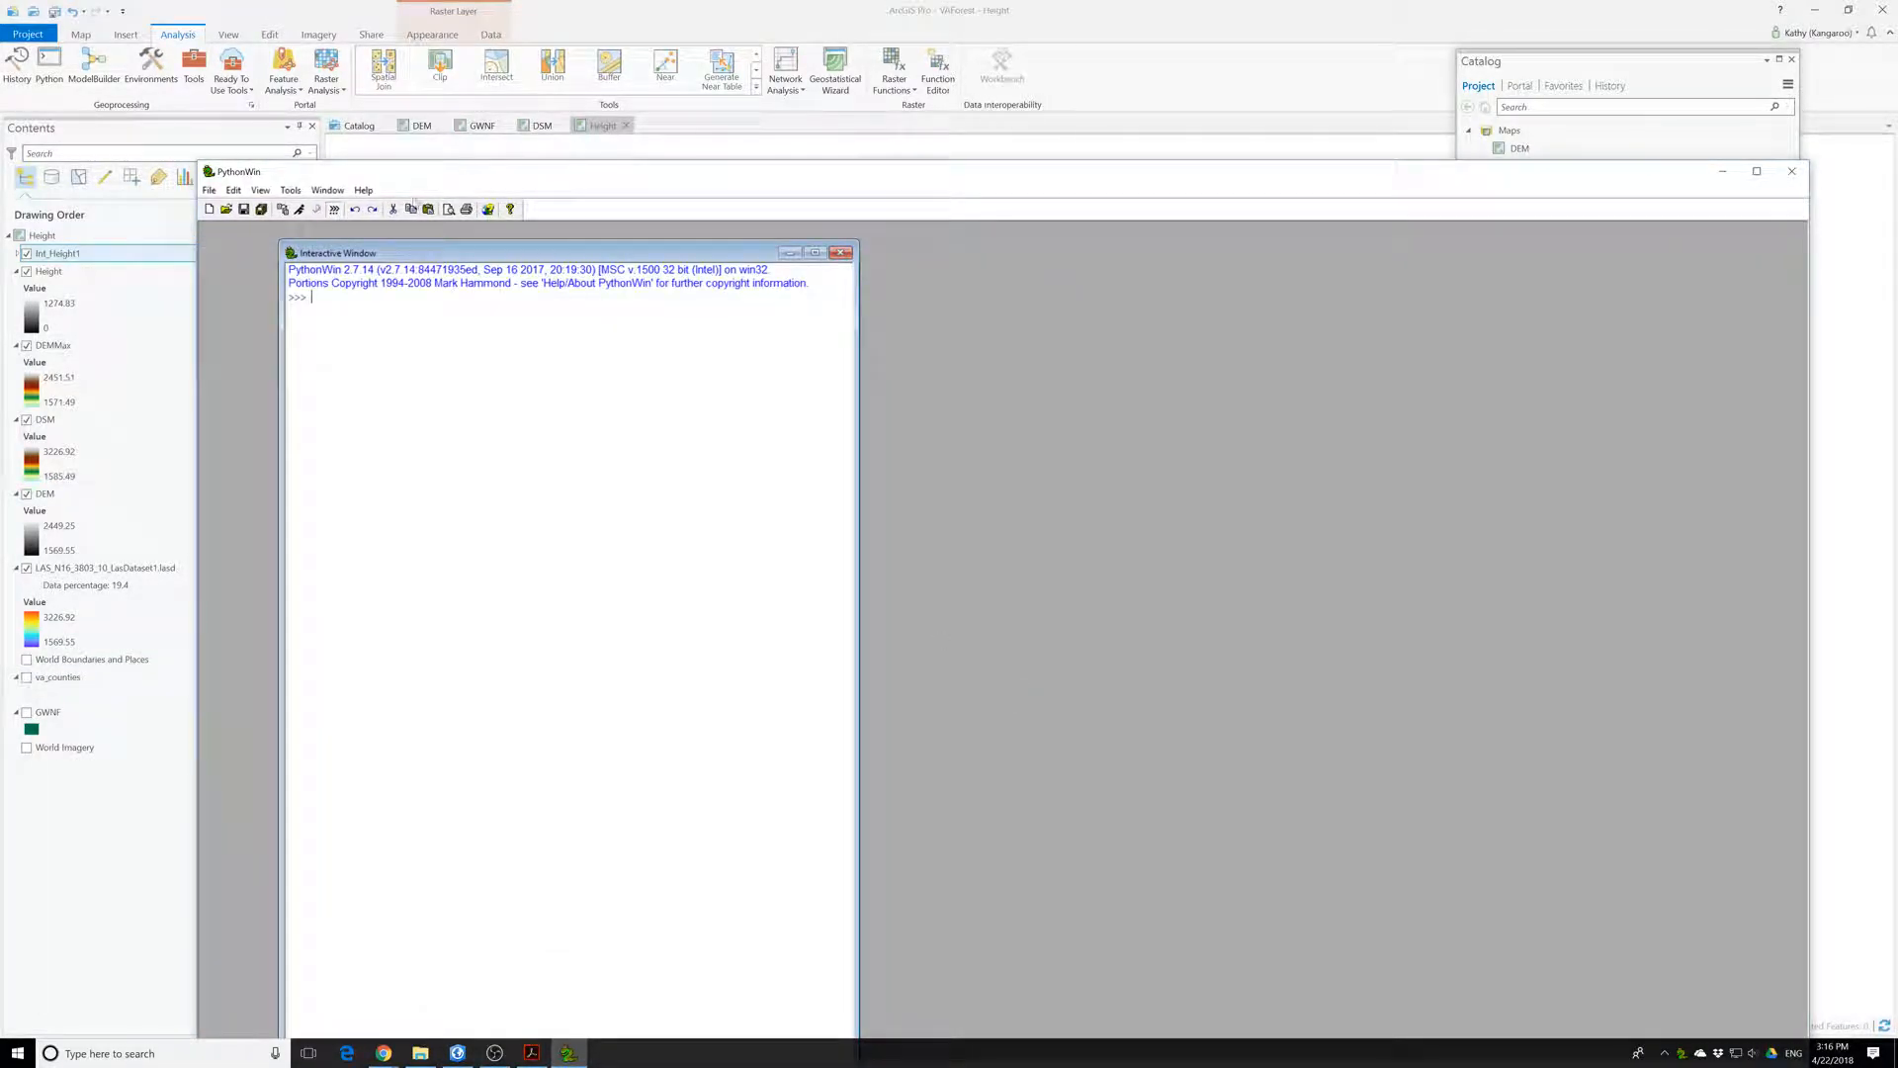
- Create a new Python Script in PythonWin after moving the program window off the help page
drag(513, 181, 1097, 108)
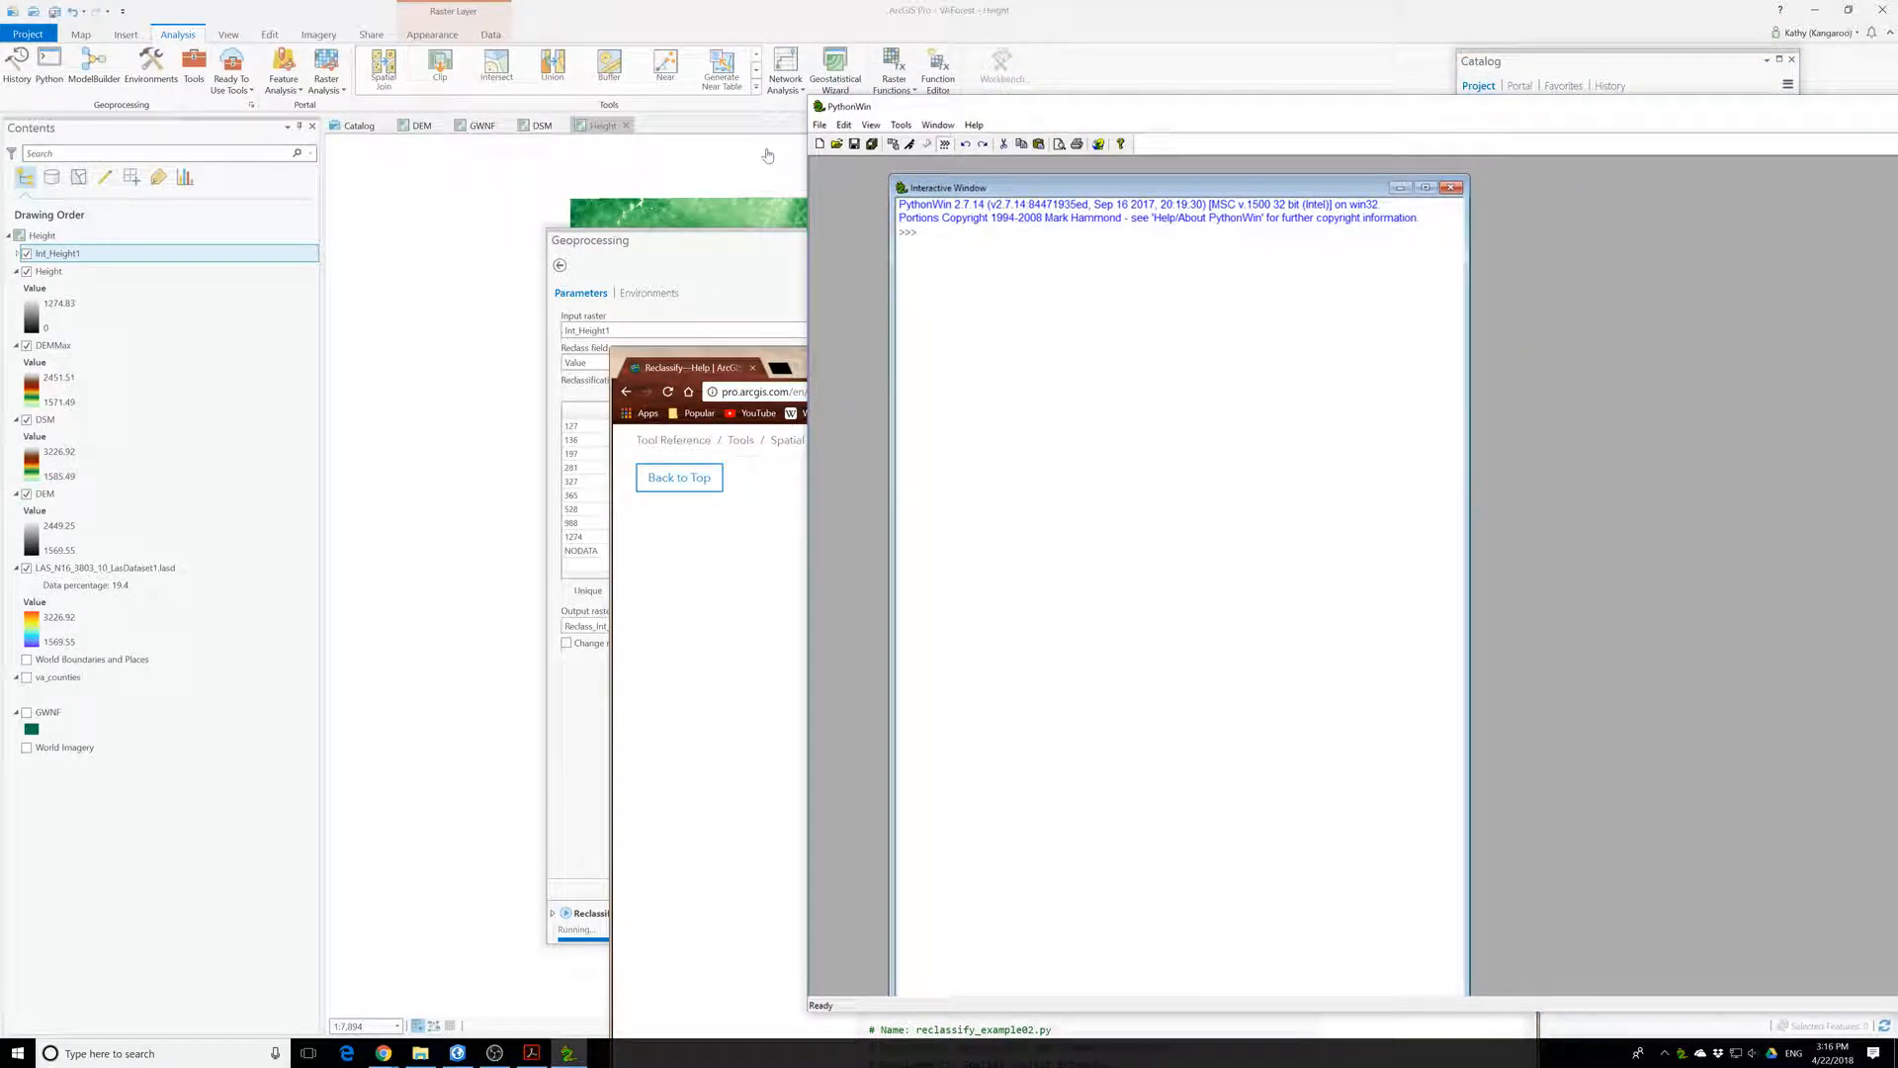
click(819, 145)
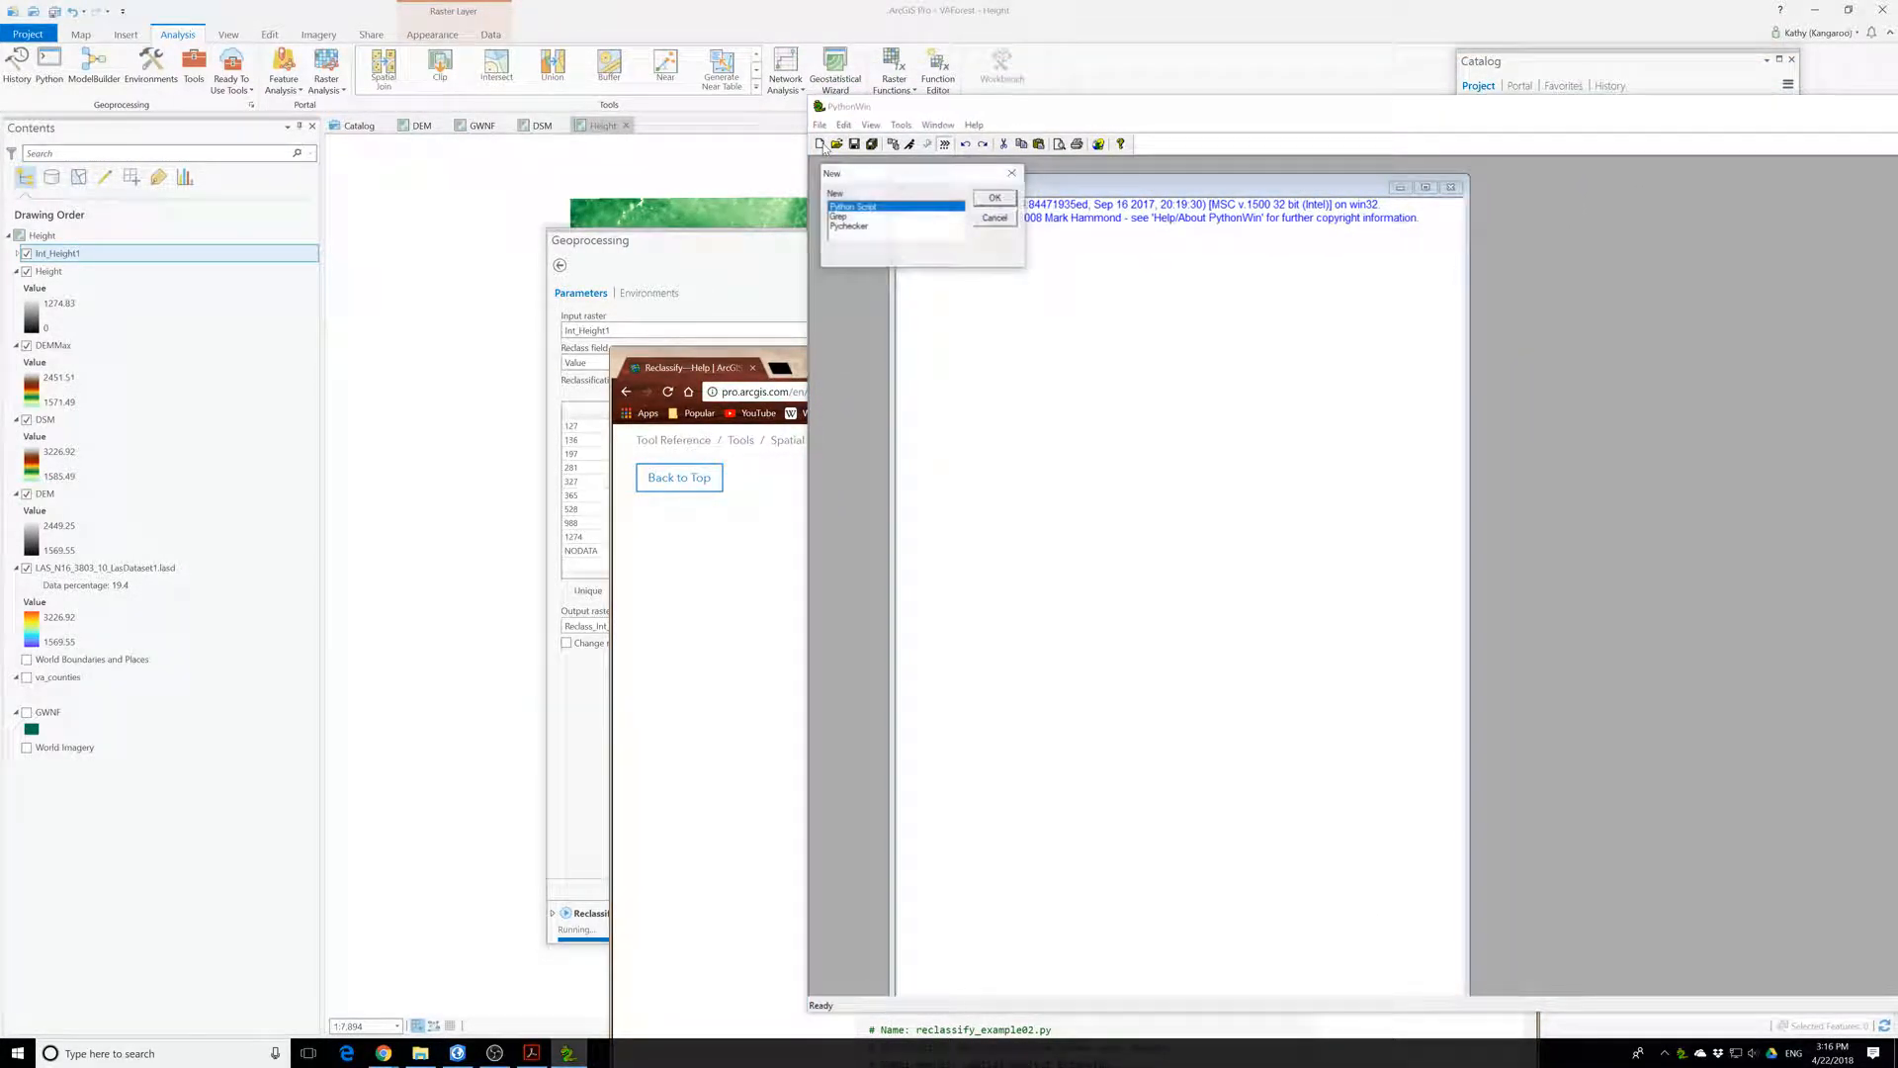
click(1007, 197)
drag(946, 192, 1358, 460)
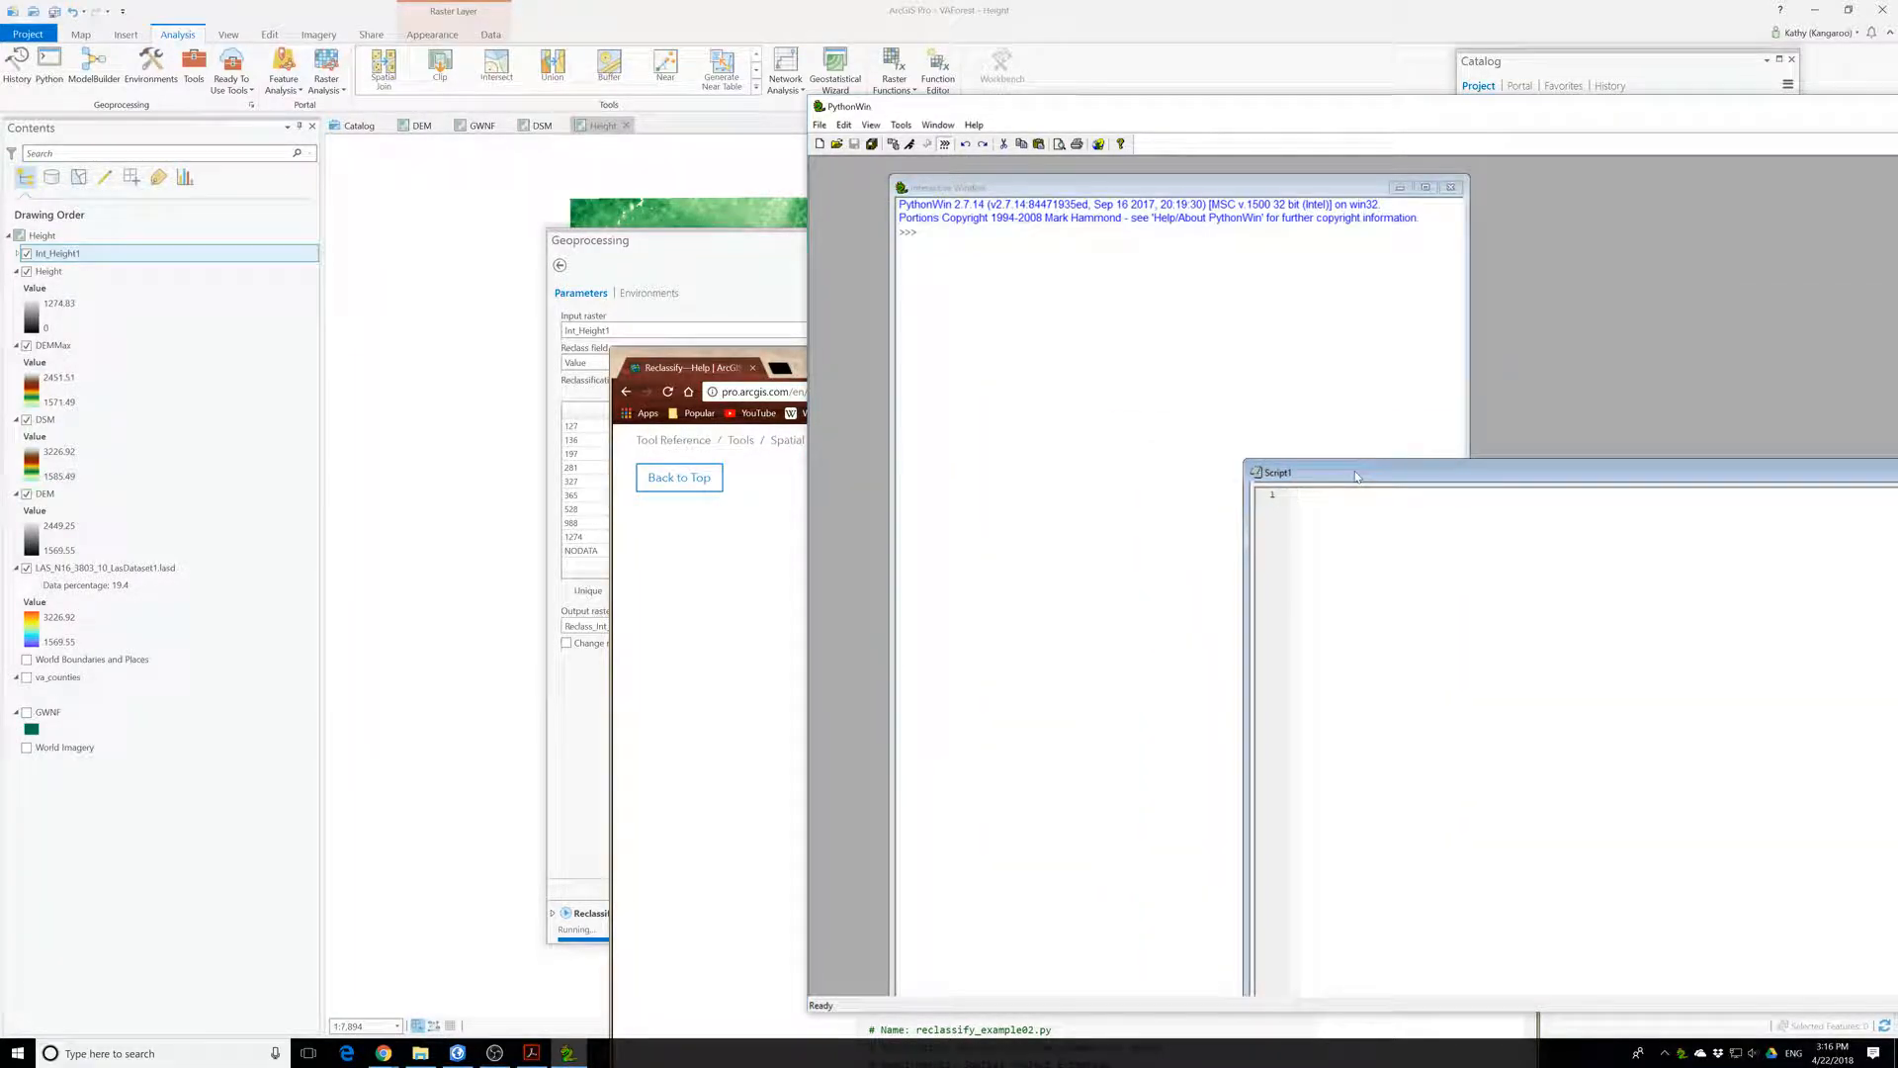
- Arrange the Reclassify help page and the new script window side by side, with the empty script active
click(791, 498)
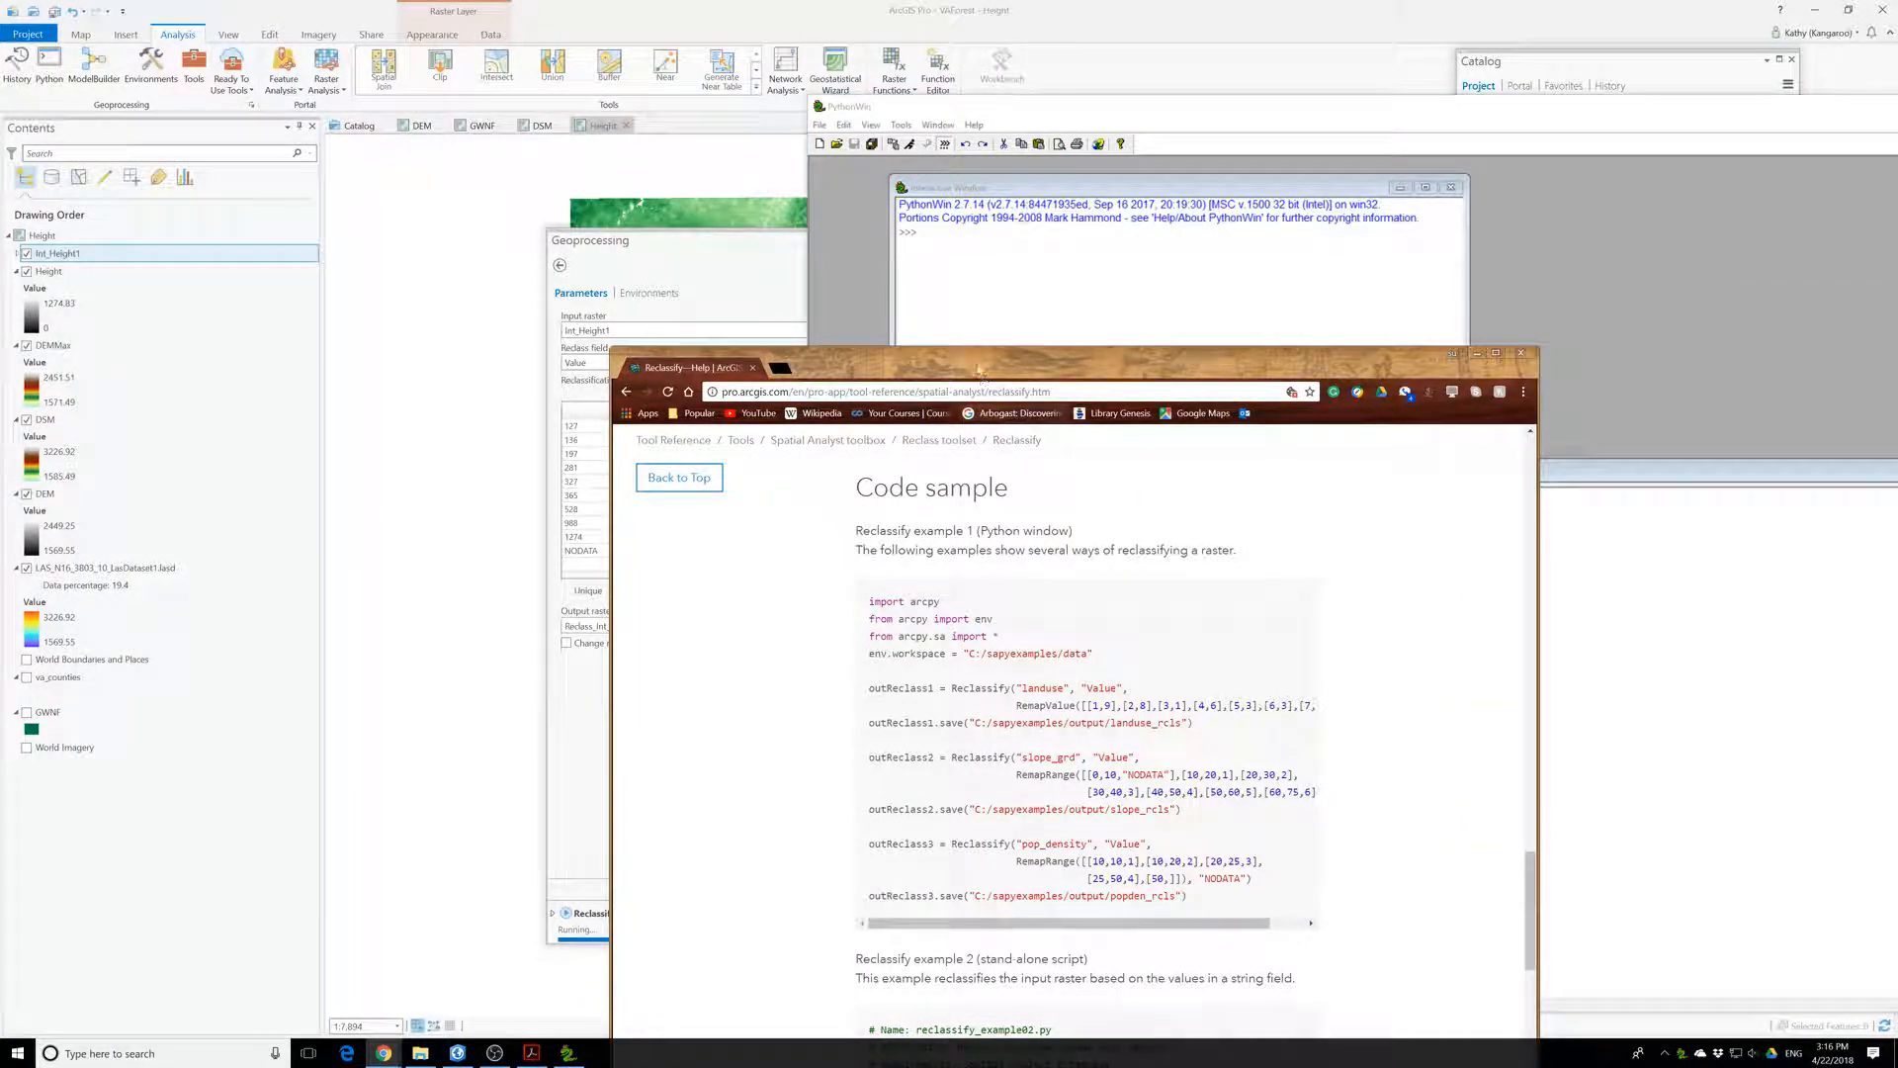
drag(1030, 360, 699, 184)
click(1309, 481)
drag(1310, 480, 997, 297)
drag(682, 188, 497, 193)
click(1470, 279)
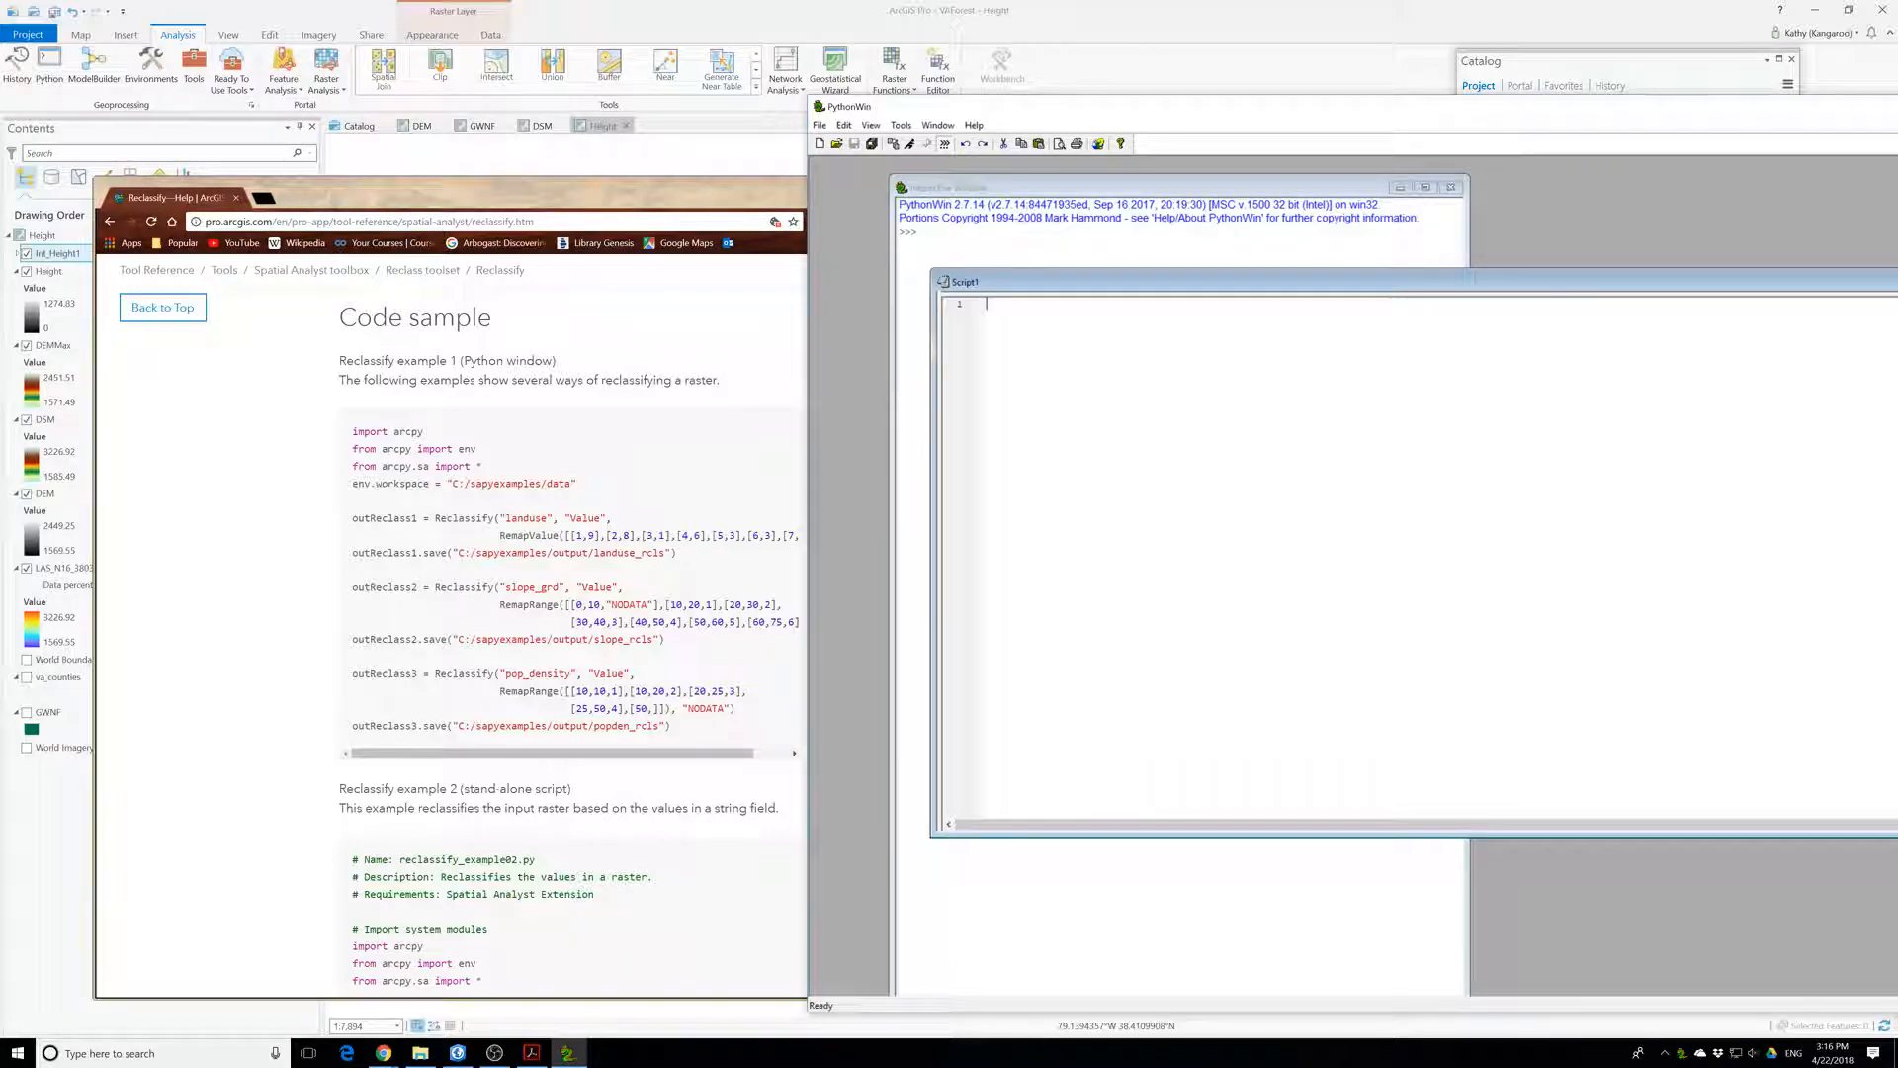
- Write the script lines import arcpy, from arcpy import env and from arcpy.sa import *
text(import arc)
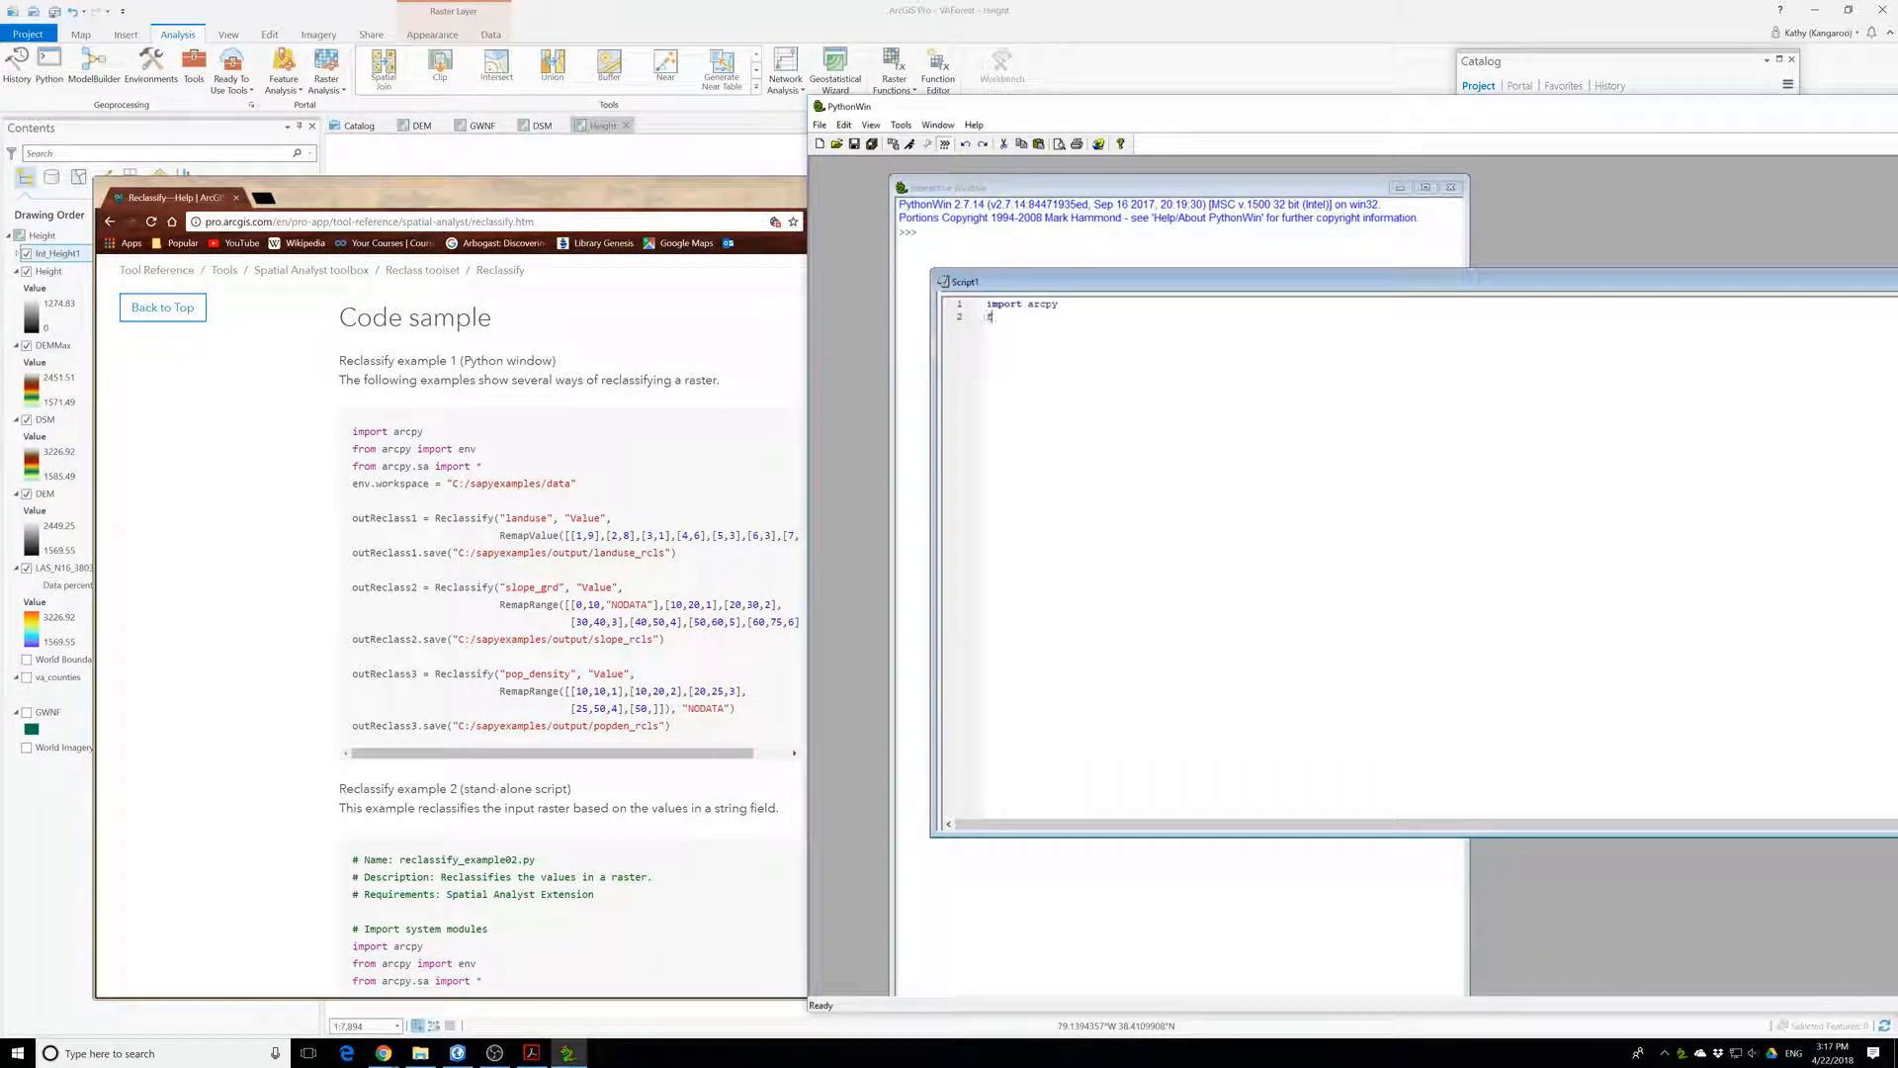
text(py )
text(ind)
key(BackSpace)
key(BackSpace)
text(m)
text(port env )
text(from arc)
text(py.sa import)
- Add the line env.workspace = "" and place the cursor between the quotes
text(nv.)
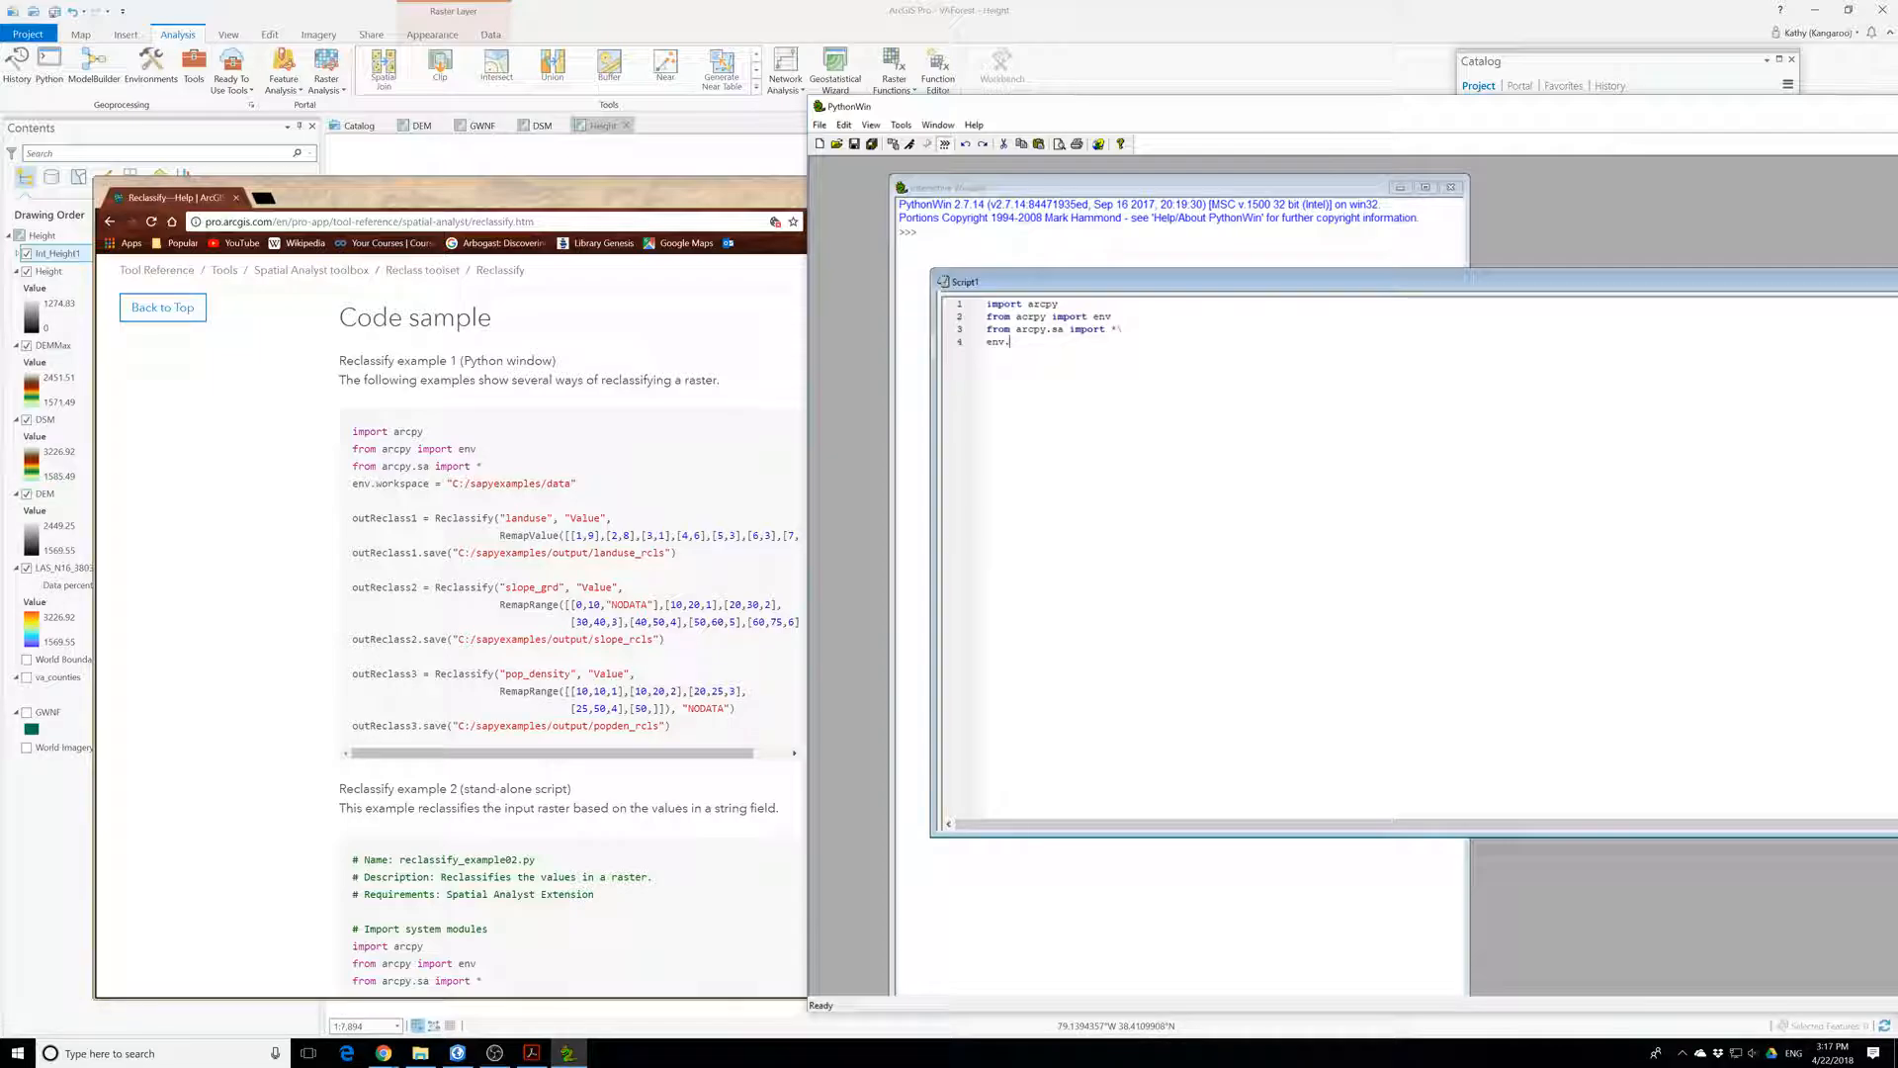
text(workspace = ")
key(Left)
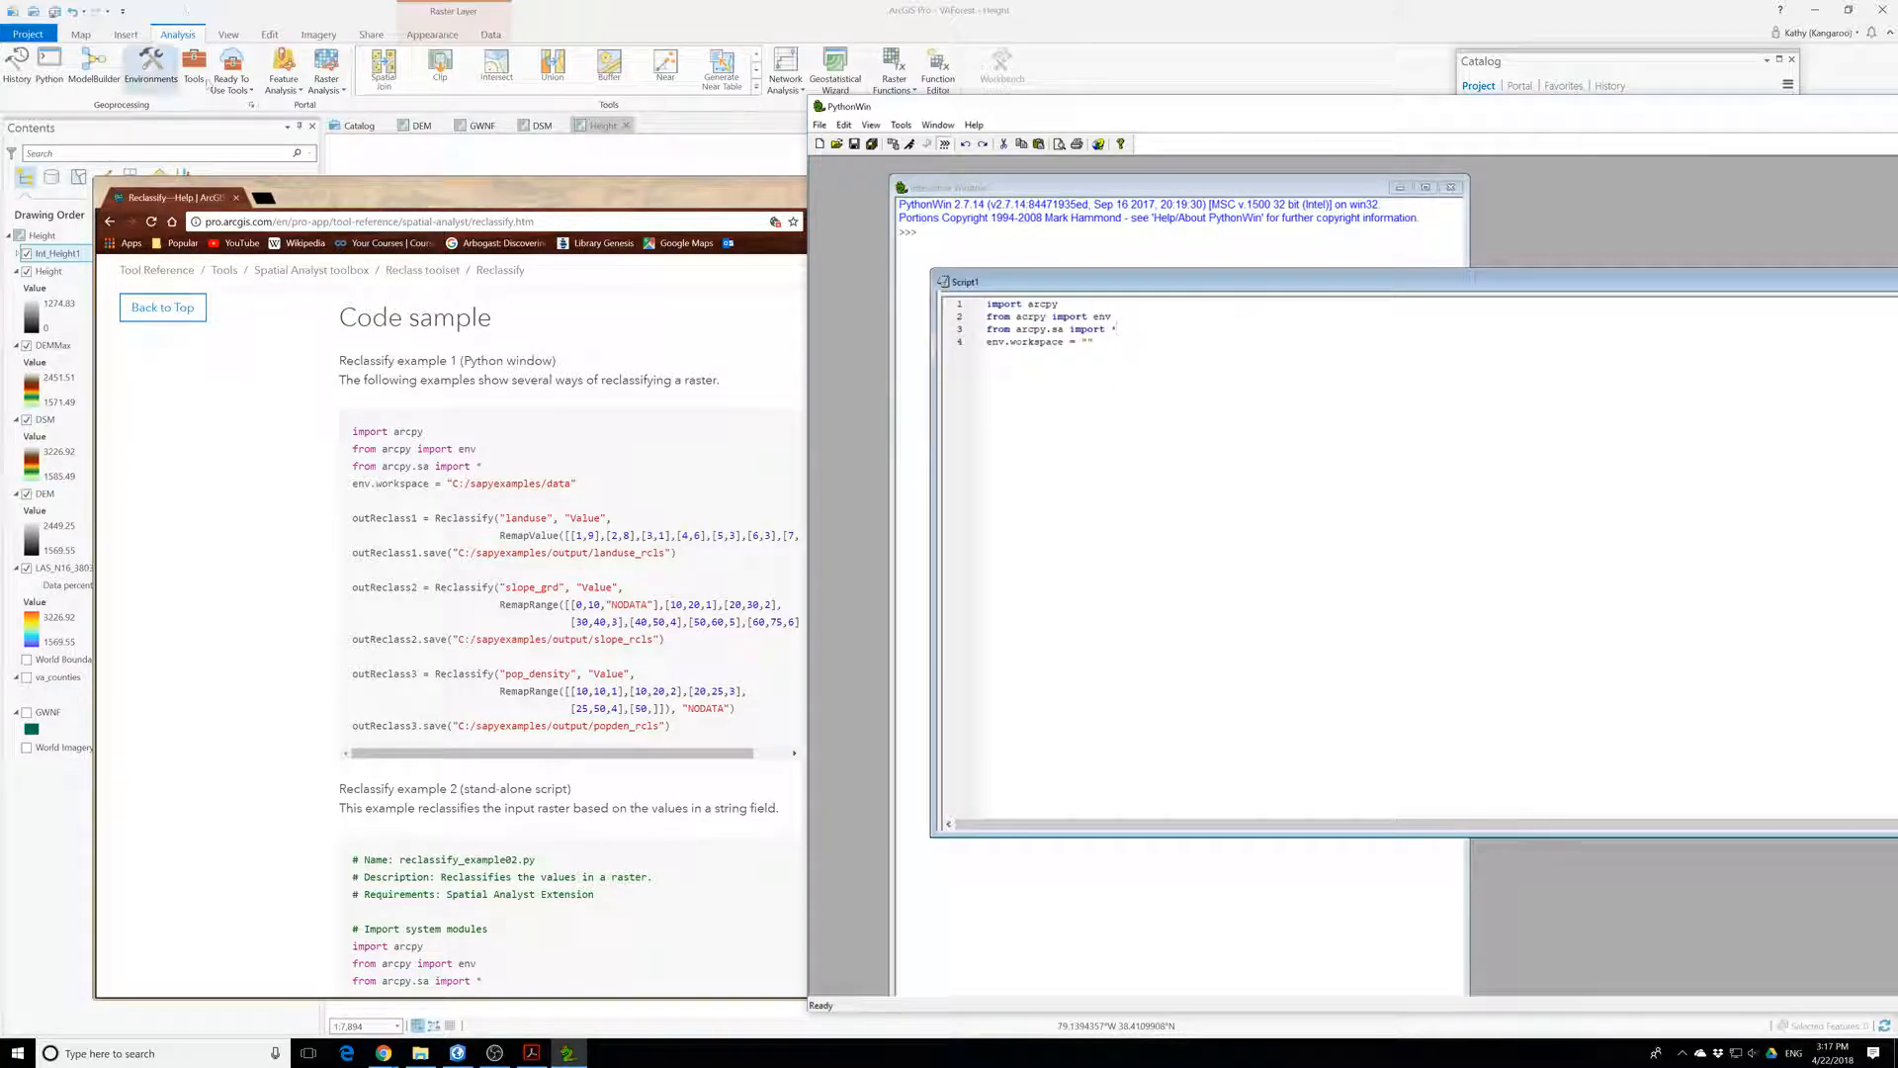
- Copy the Scratch Workspace path from the ArcGIS Pro environment settings and paste it between the env.workspace quotes in PythonWin
click(351, 21)
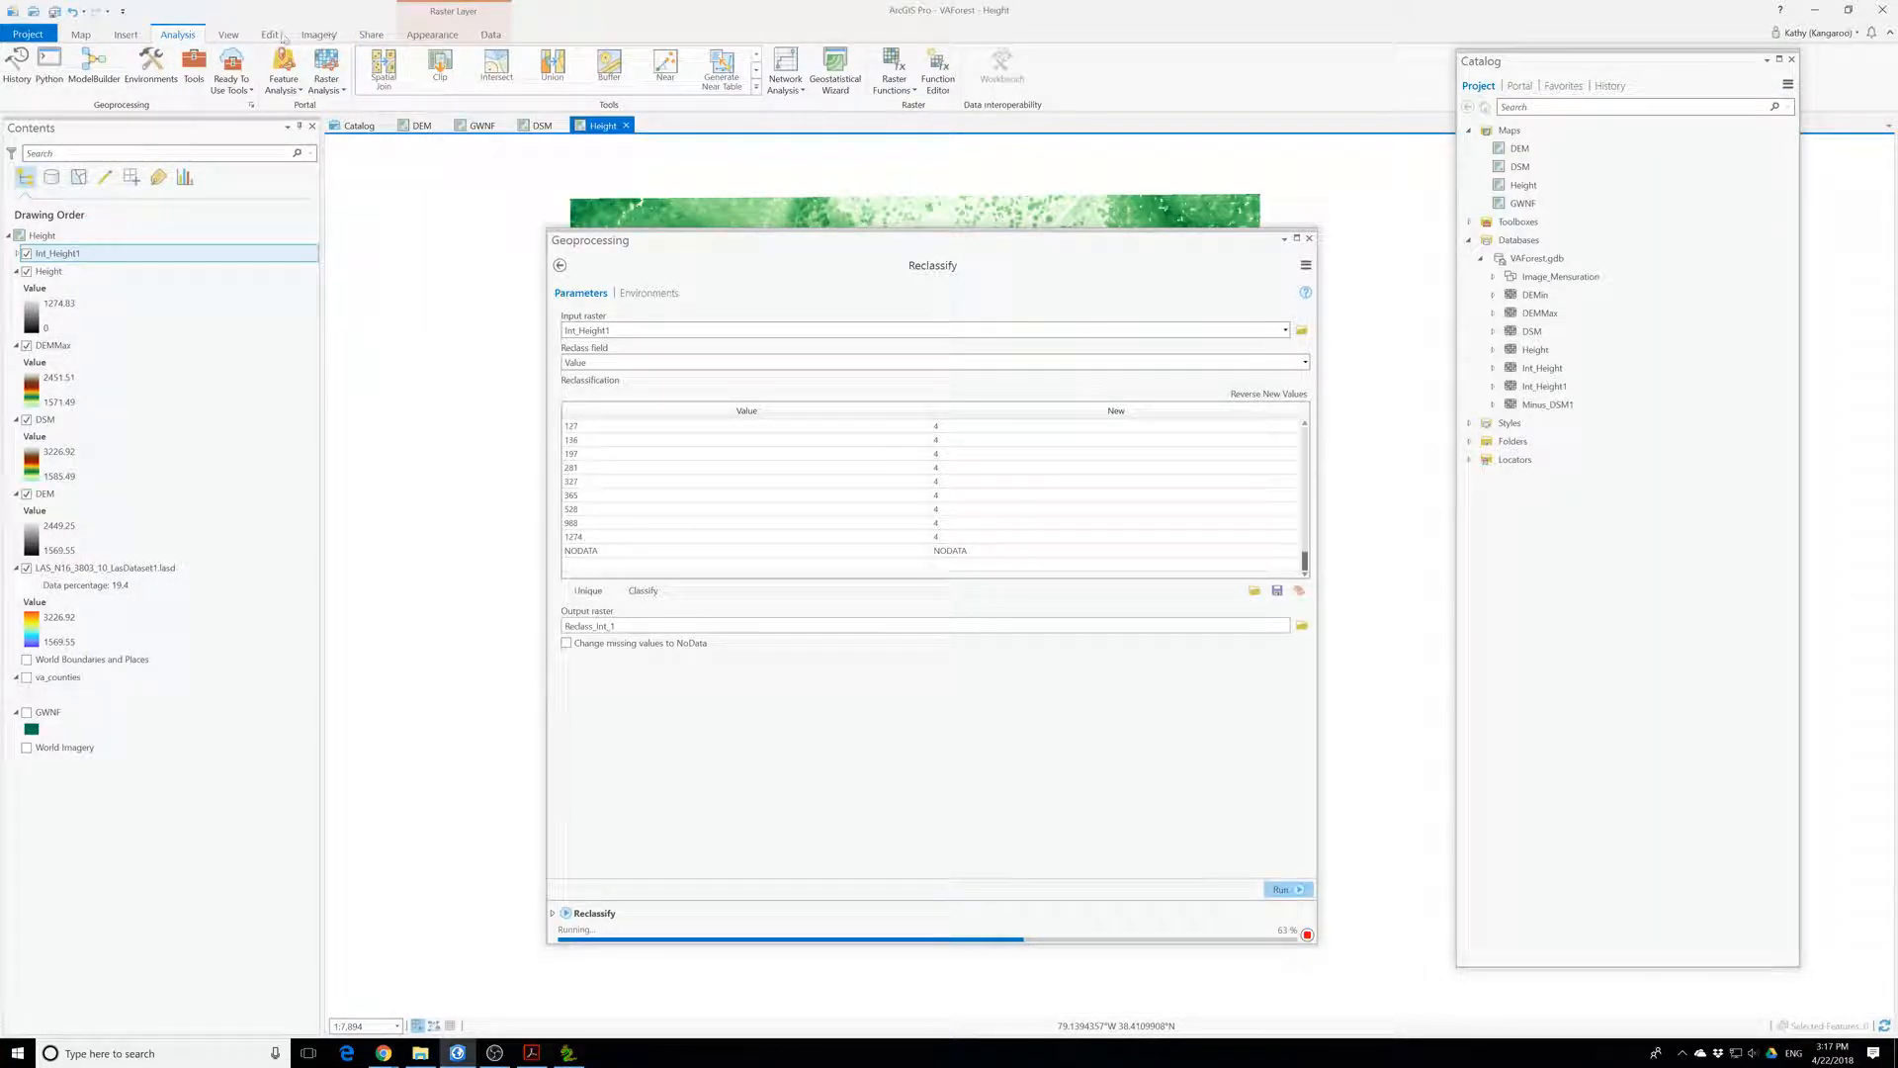
click(151, 67)
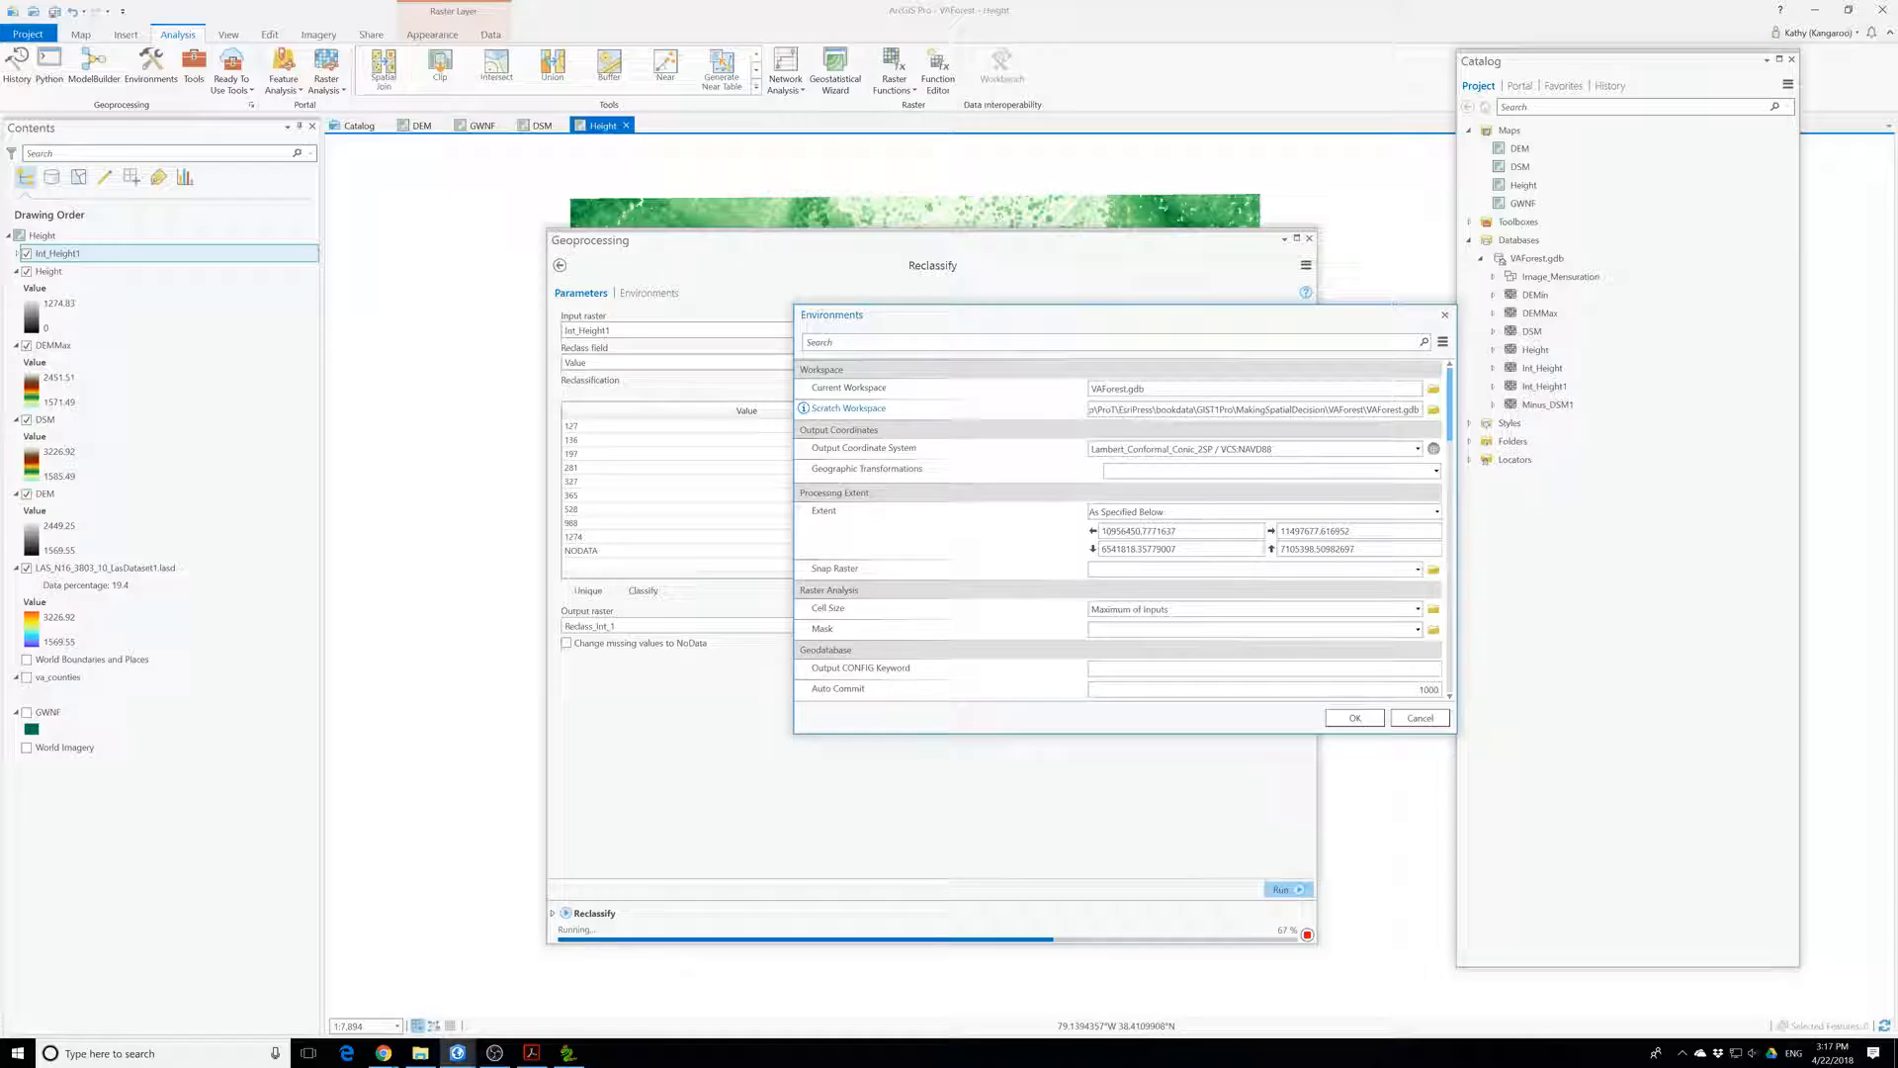
triple_click(1151, 410)
key(ctrl+c)
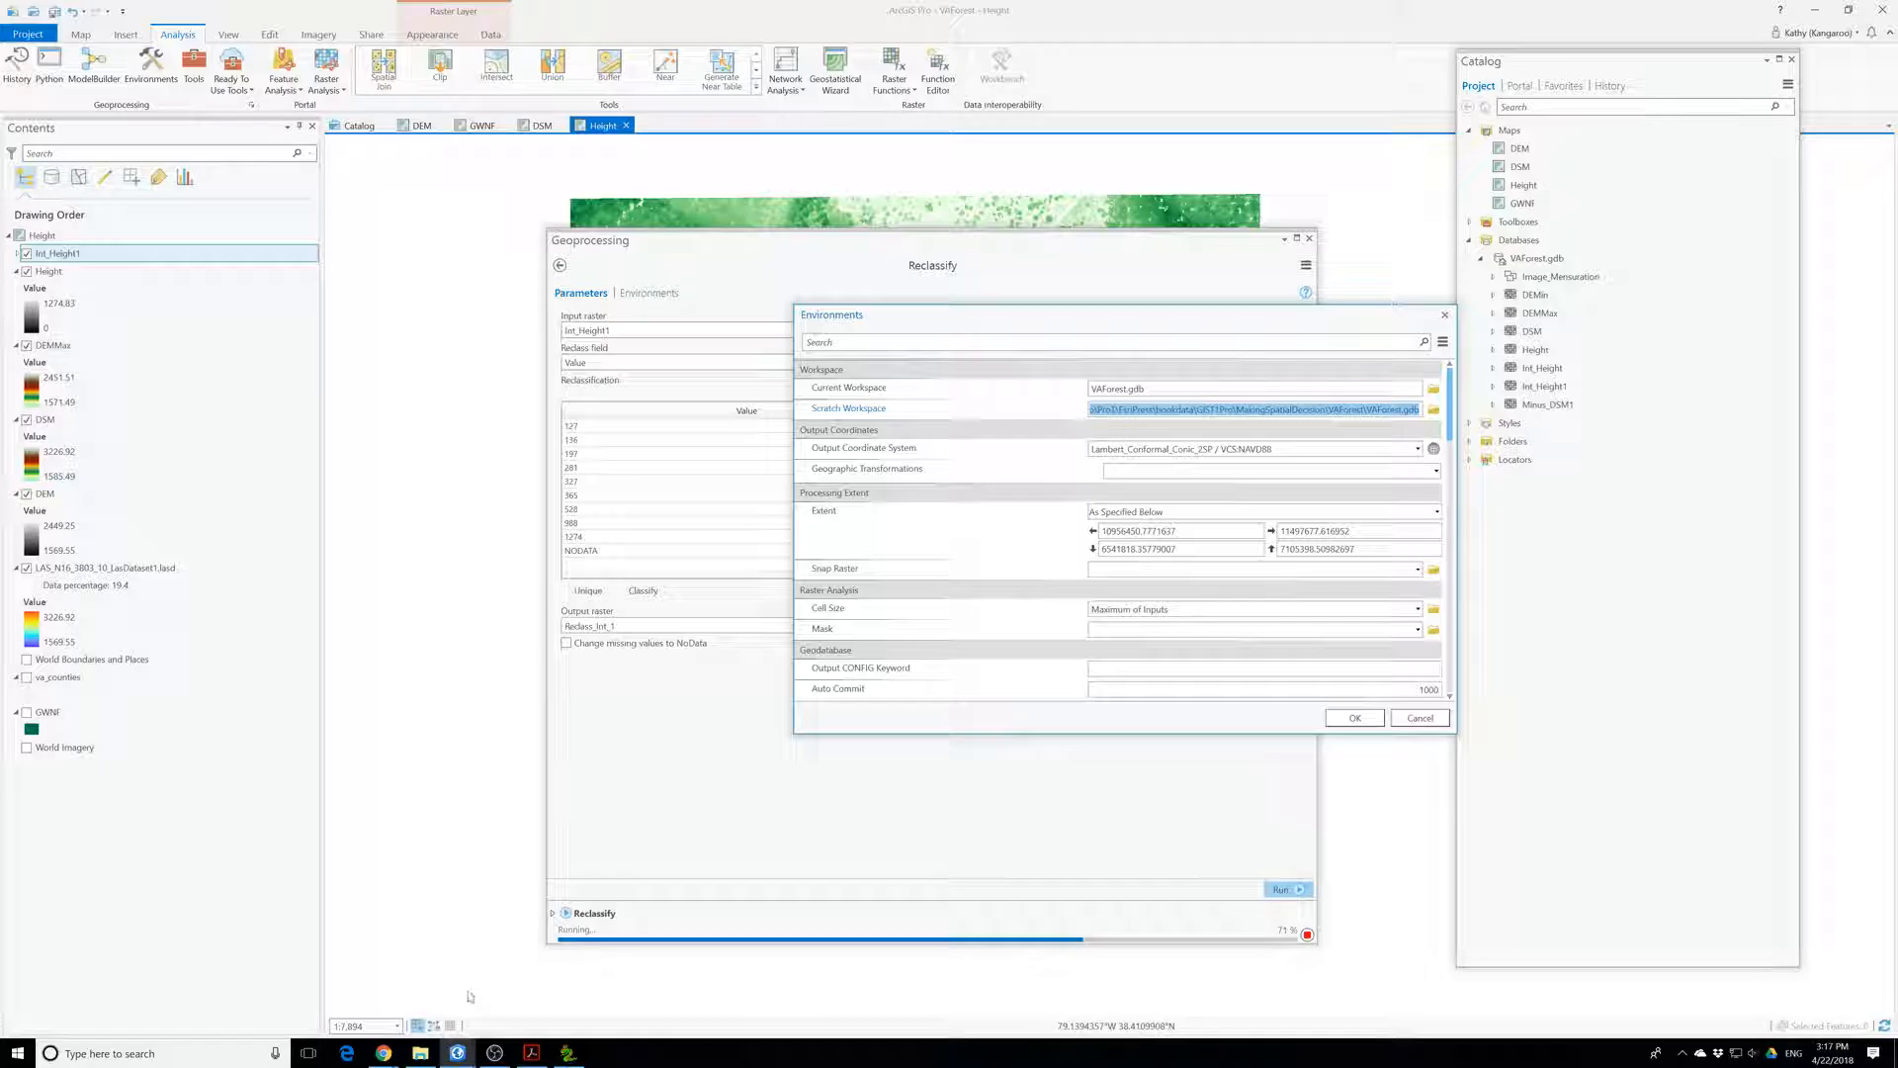
click(567, 1053)
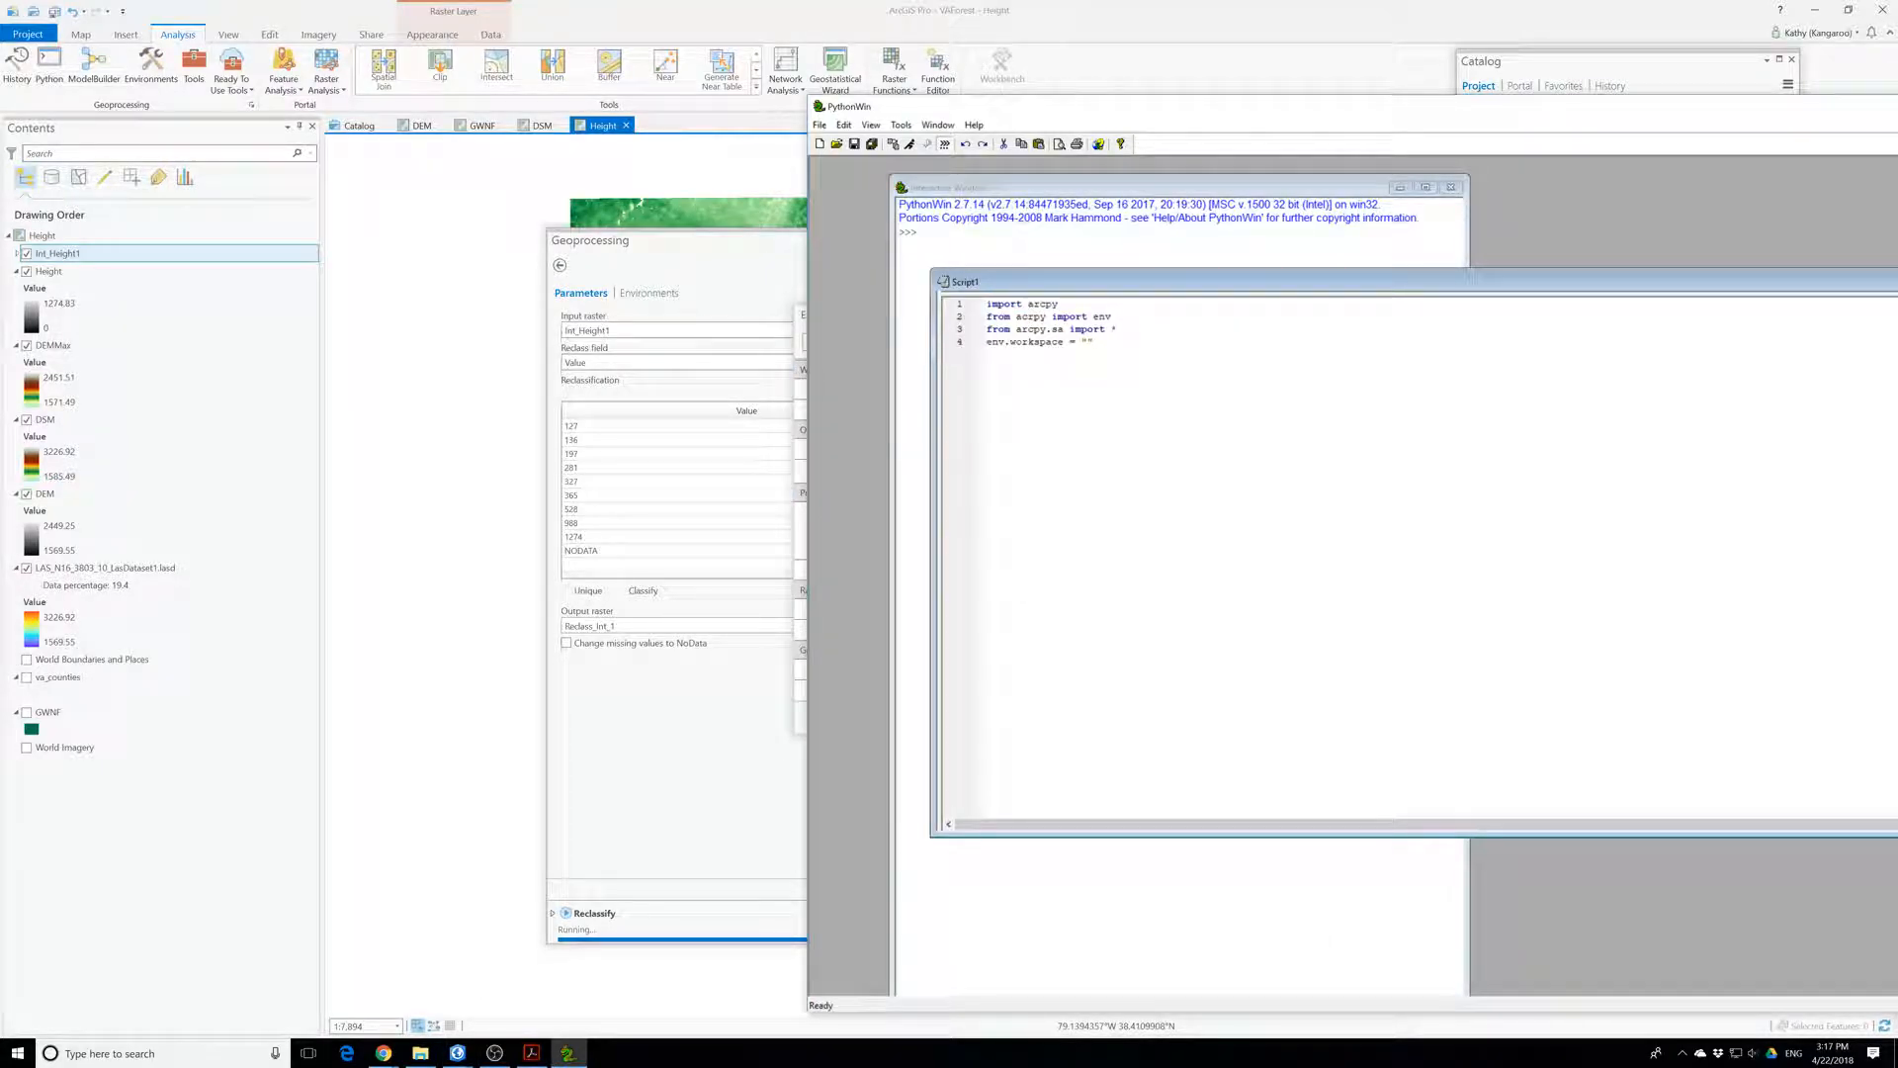
key(ctrl+v)
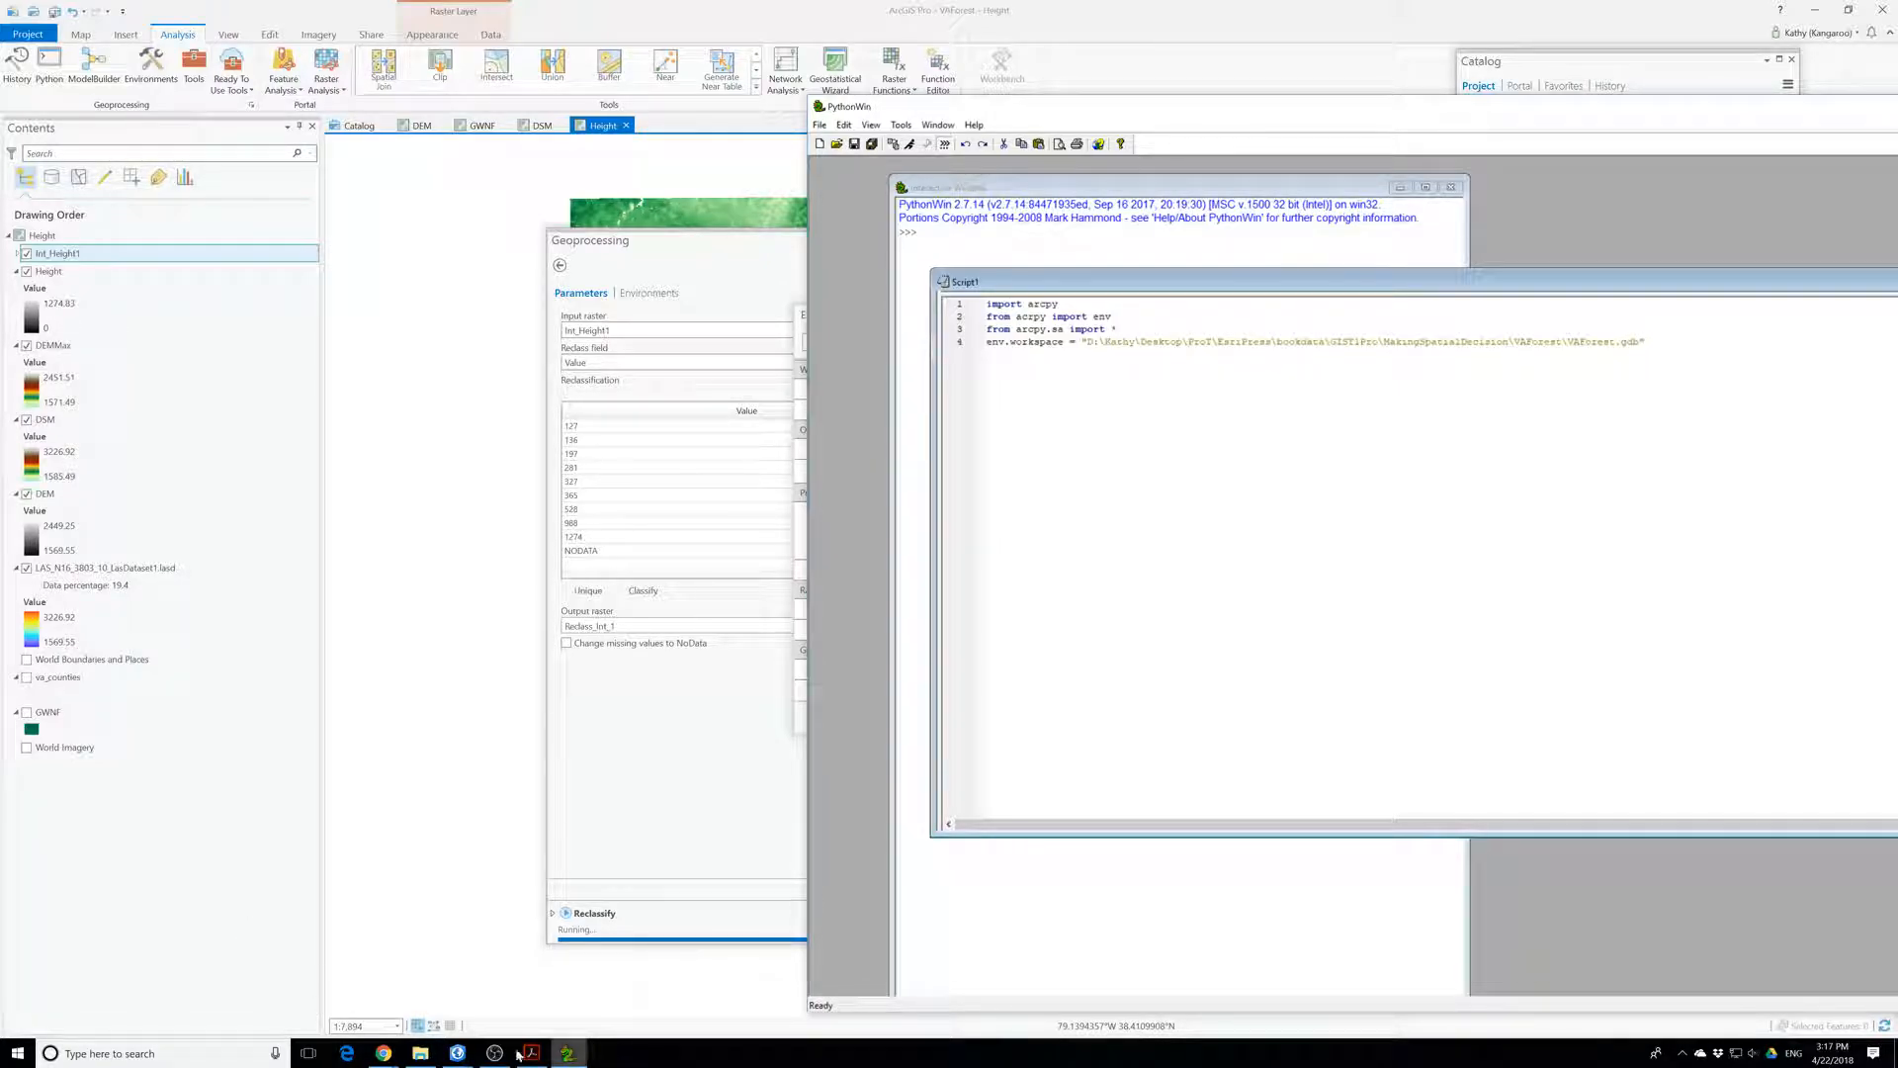
- Move the PythonWin window to show the full workspace path, and bring the Reclassify help page in Chrome up directly behind it
drag(1374, 118, 1125, 167)
click(381, 1056)
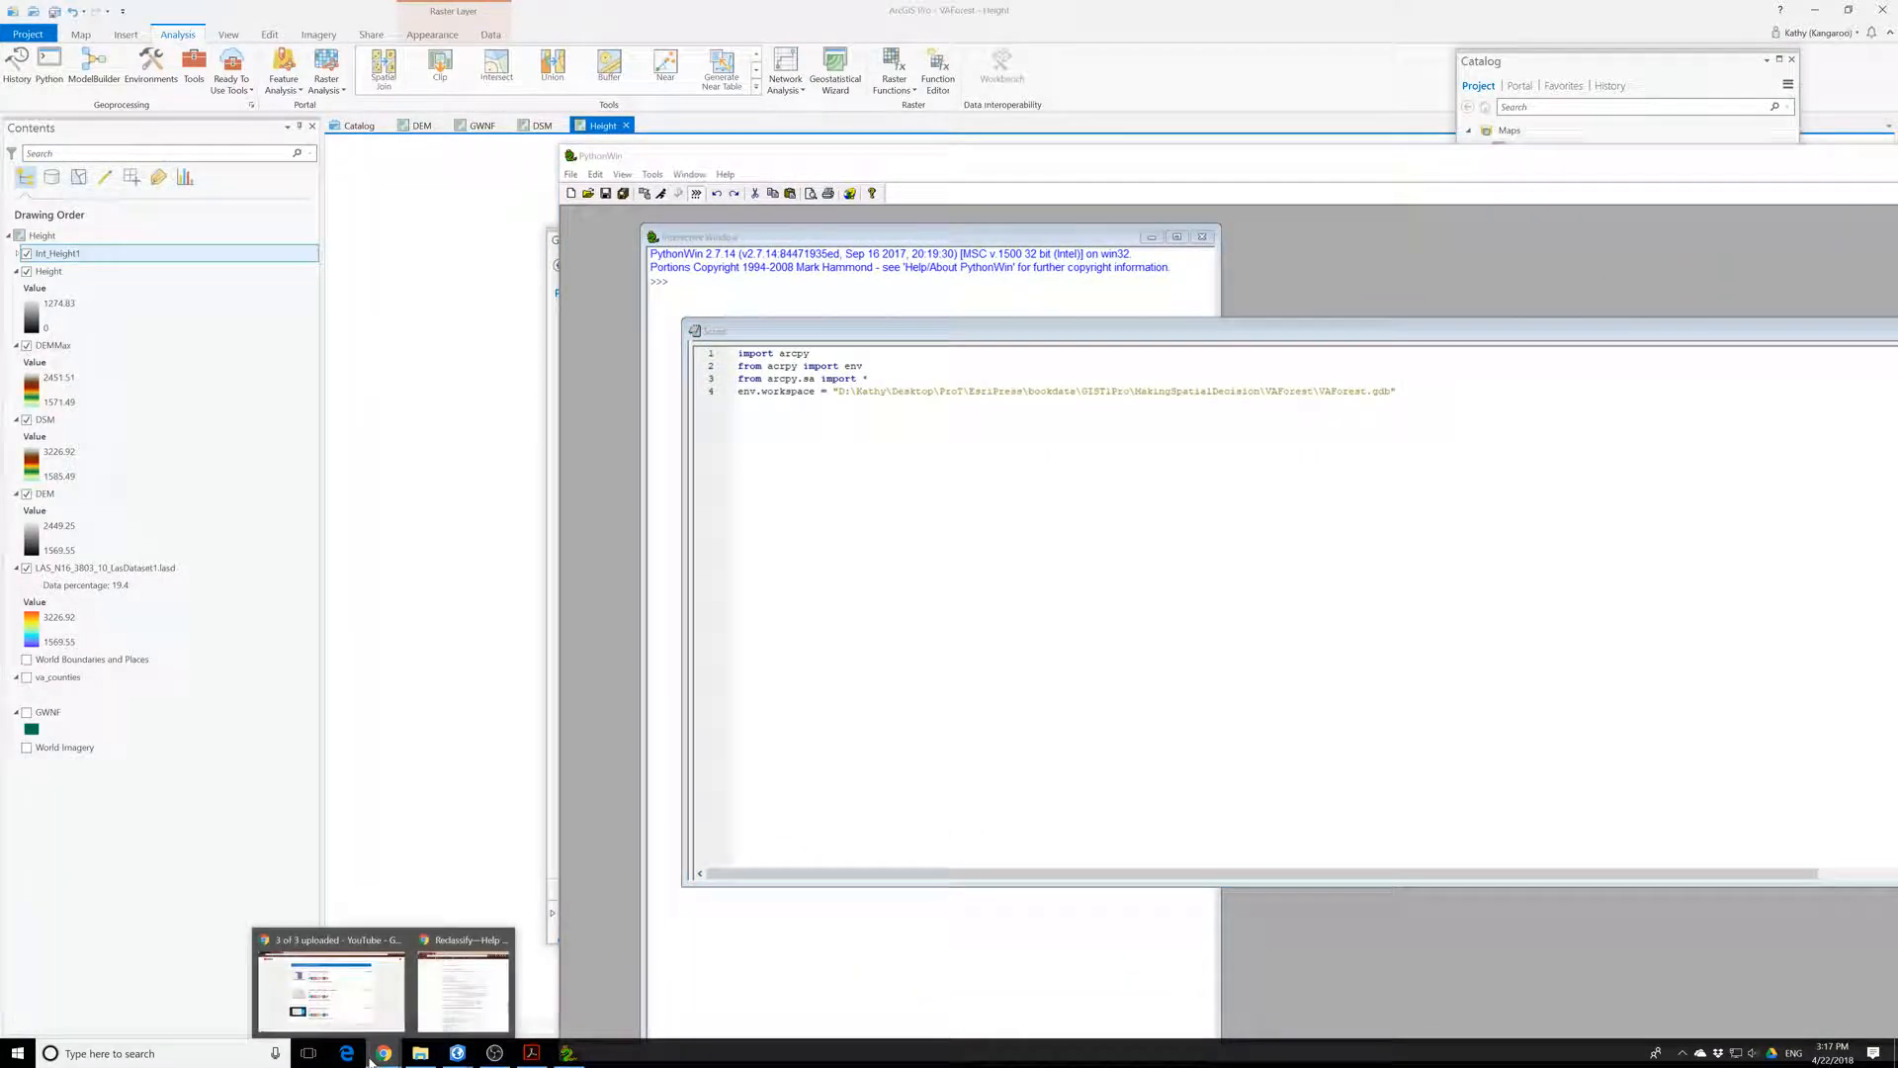
click(445, 961)
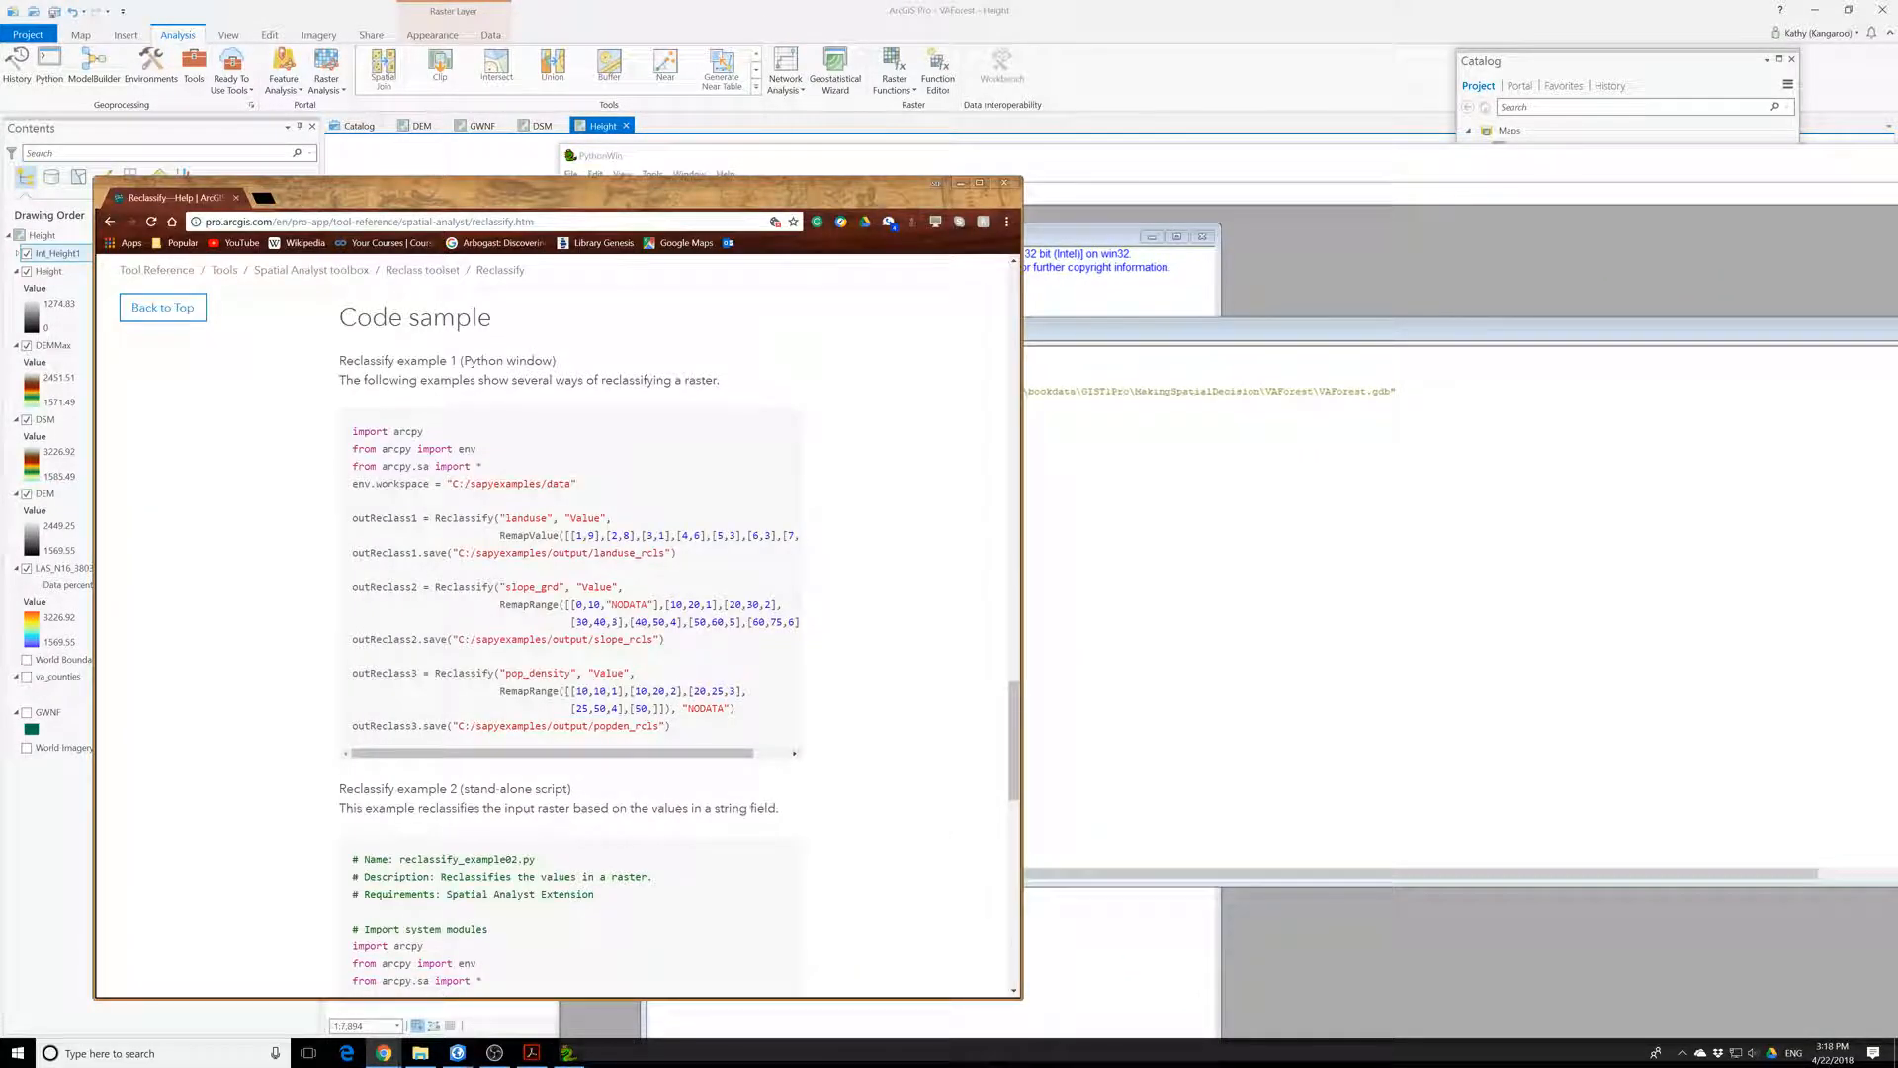
click(1166, 554)
key(alt+Tab)
key(alt+Tab)
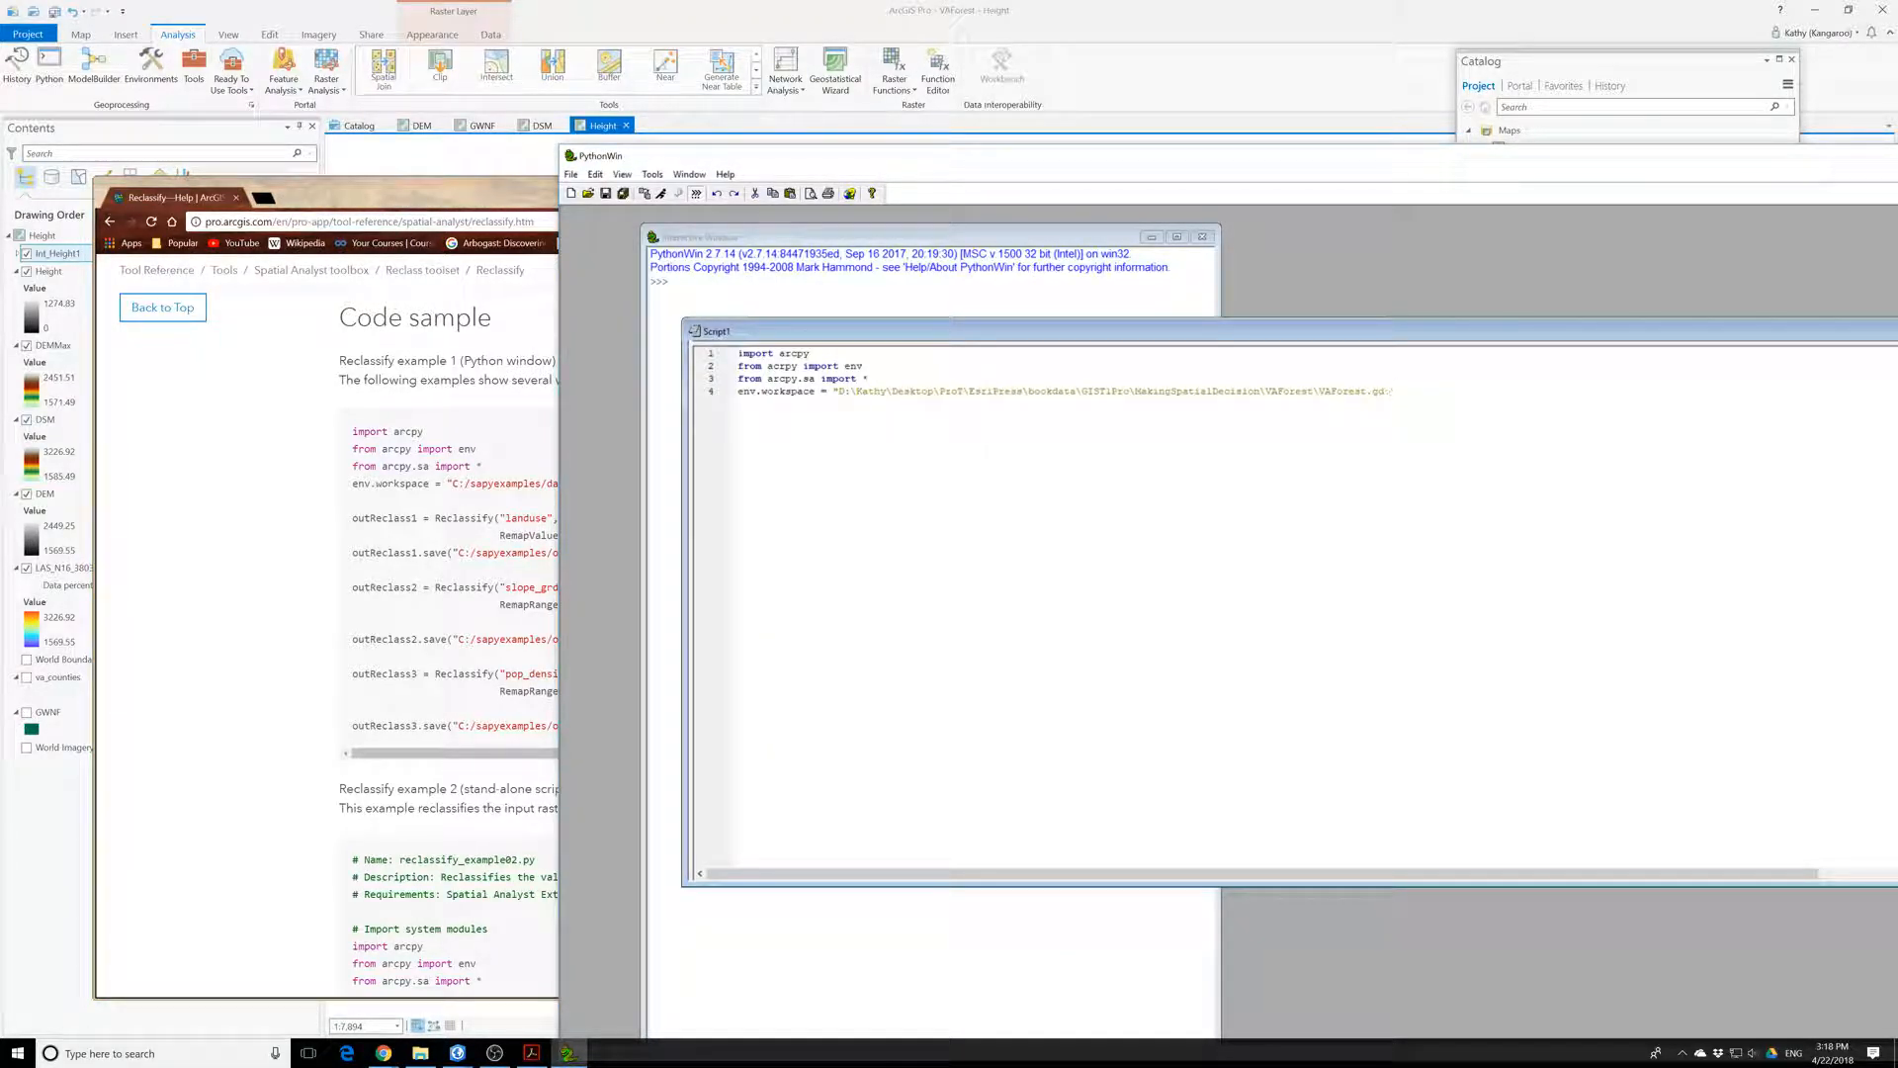
- Shorten the env.workspace path to end at the VAForest folder, close its quotes, and move the PythonWin window clear of the help page's code sample
key(BackSpace)
key(BackSpace)
key(BackSpace)
key(BackSpace)
key(BackSpace)
key(BackSpace)
key(BackSpace)
key(BackSpace)
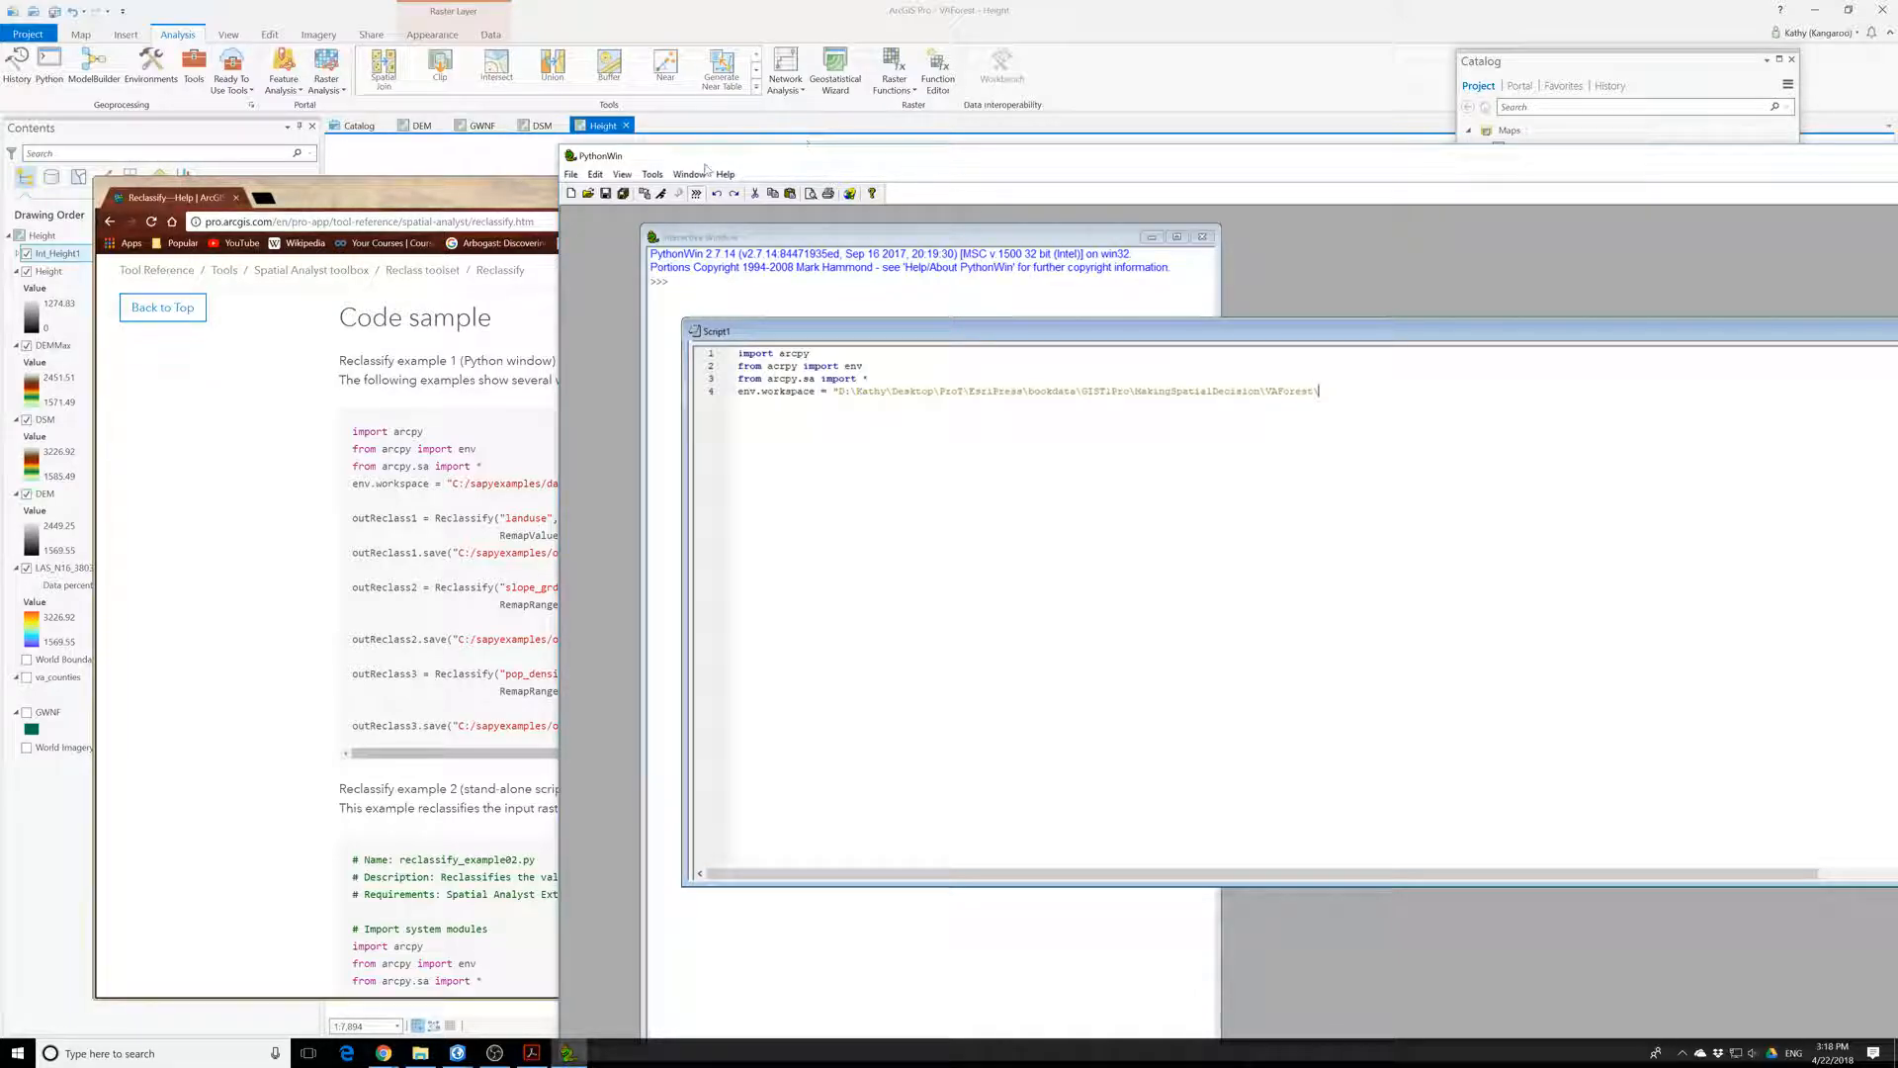
drag(720, 160, 993, 177)
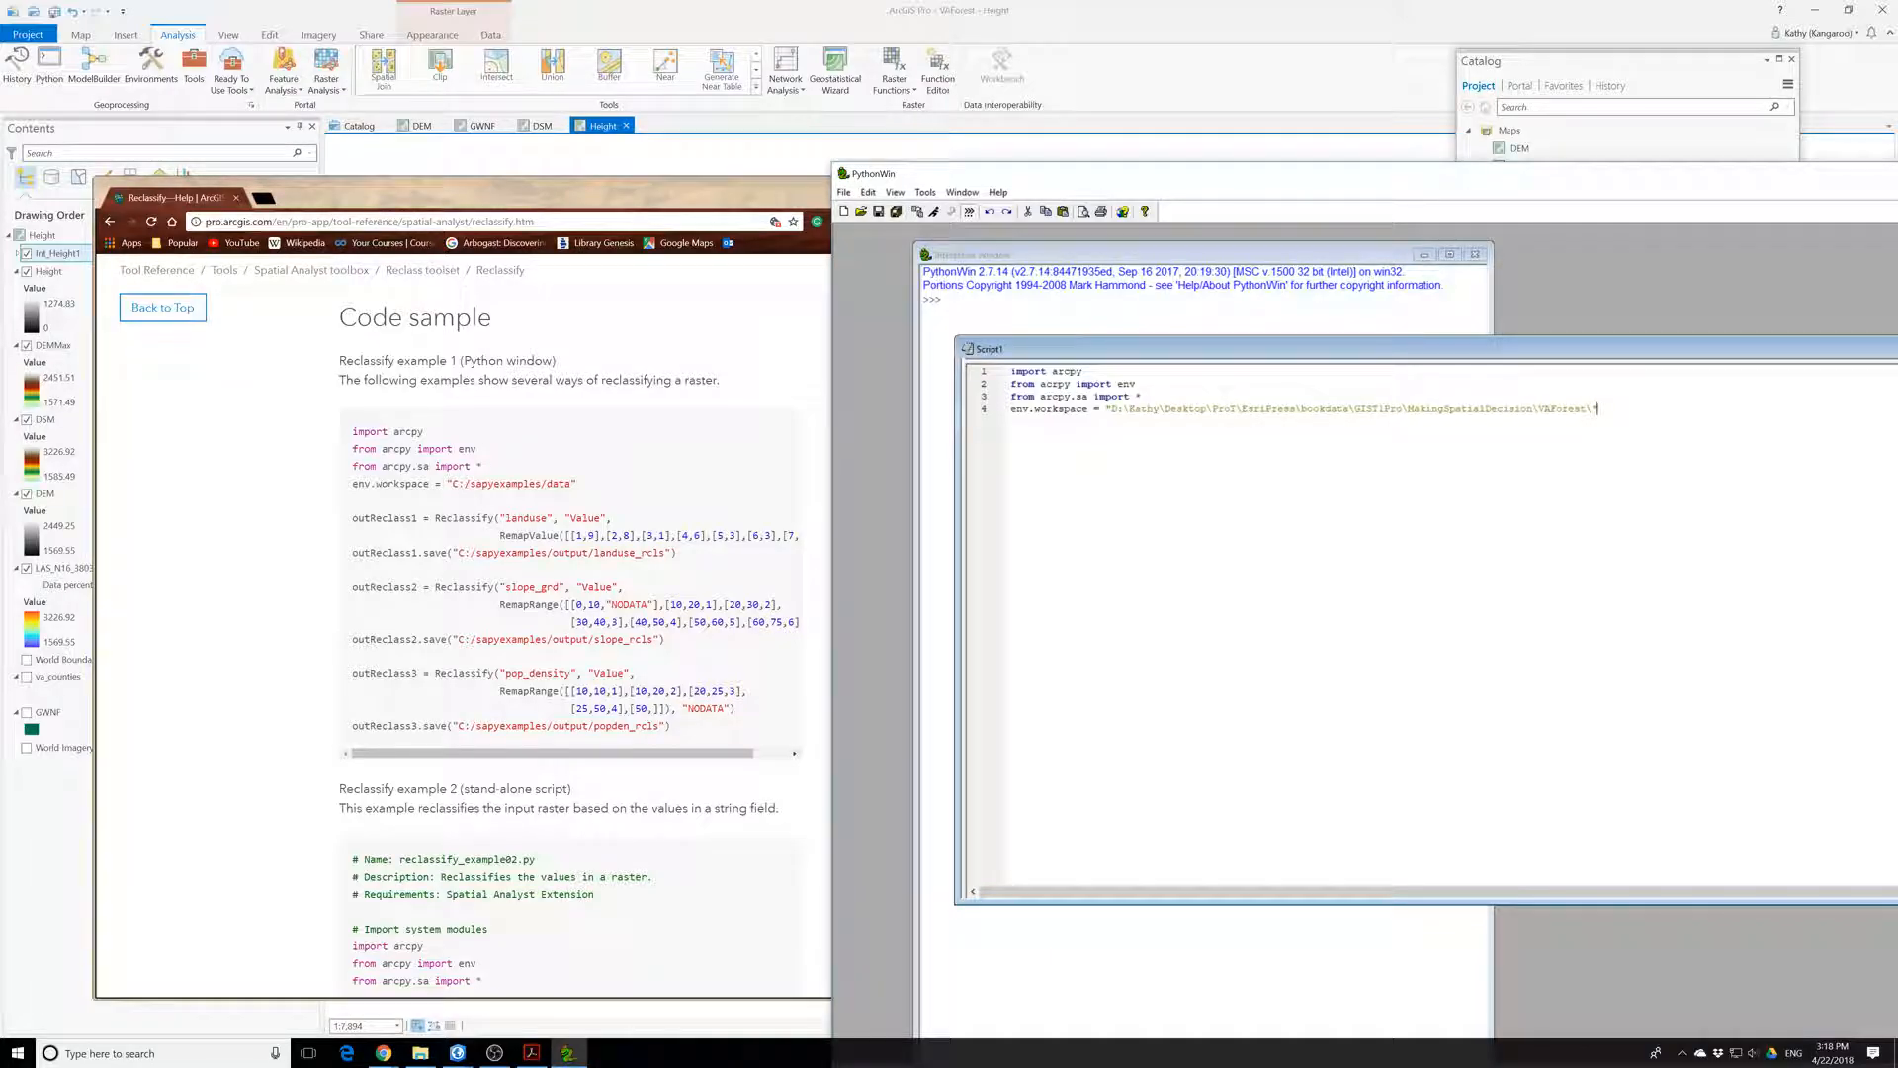
key(Return)
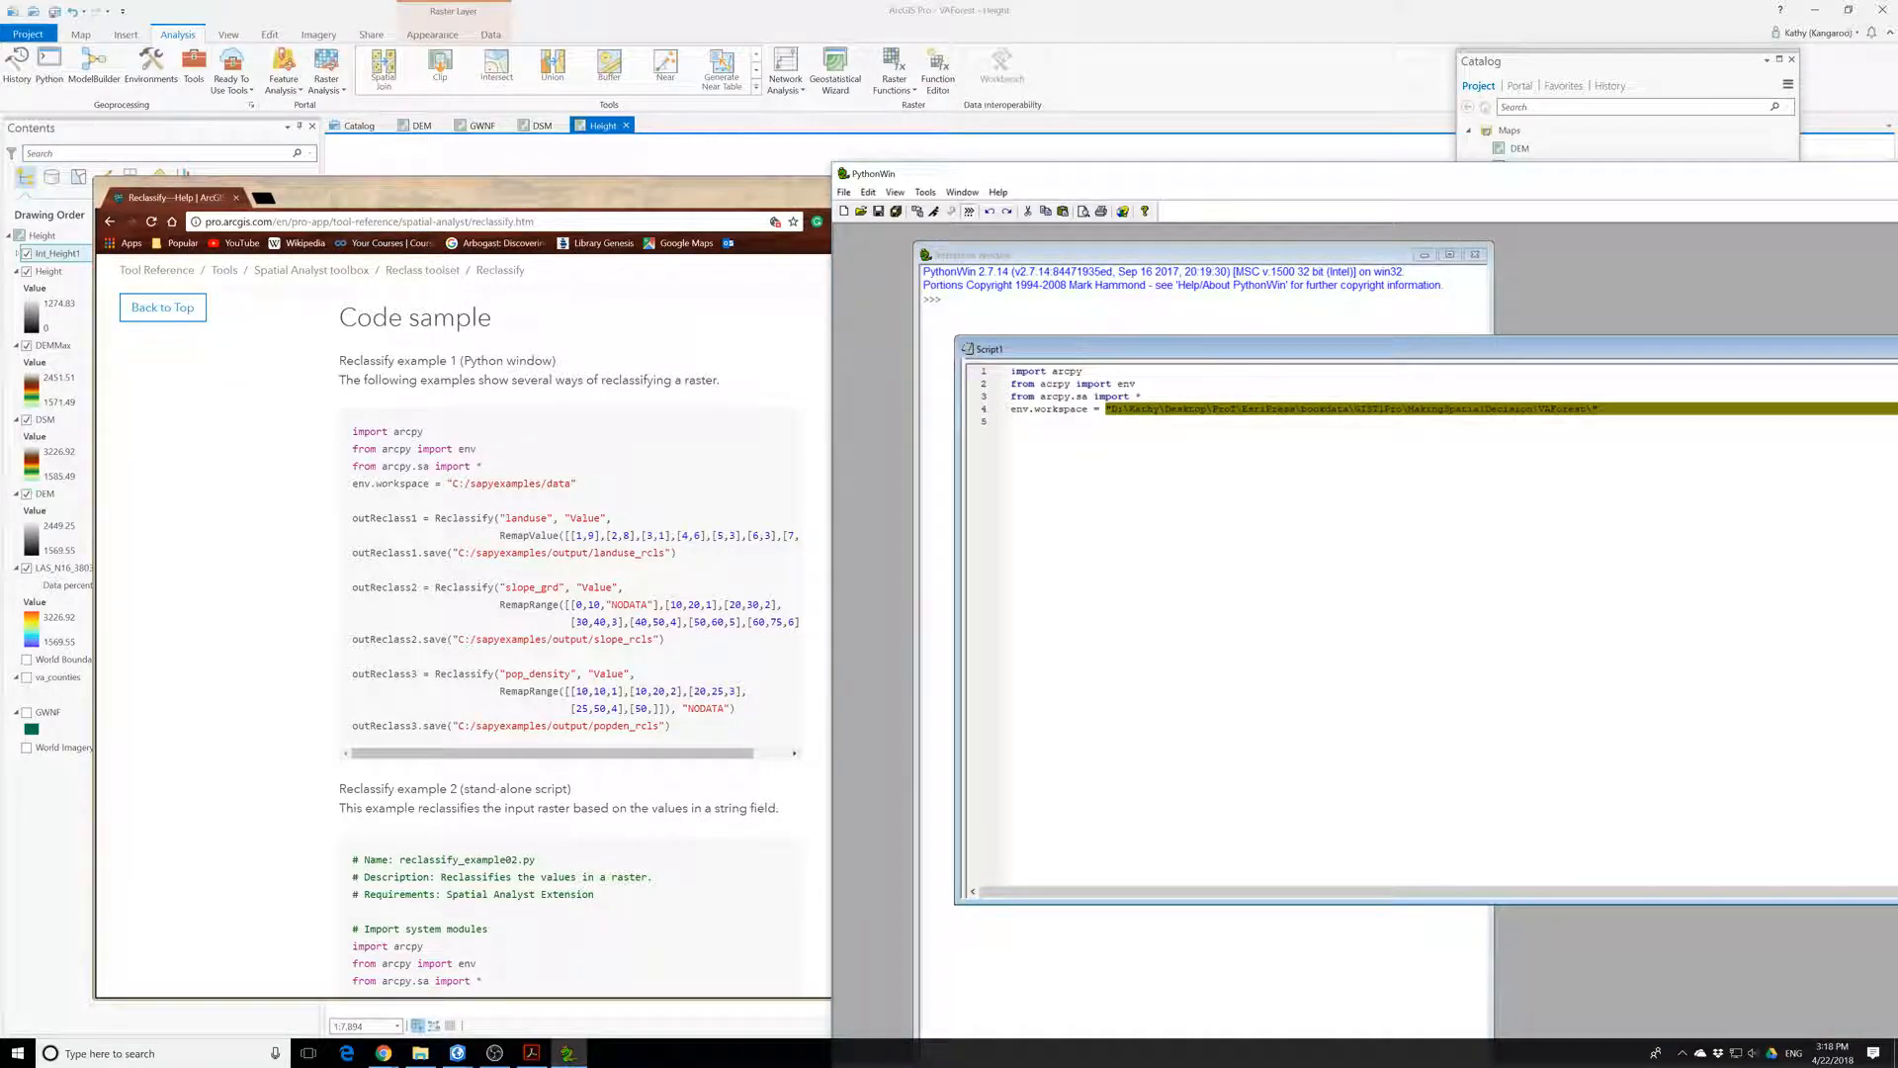
key(BackSpace)
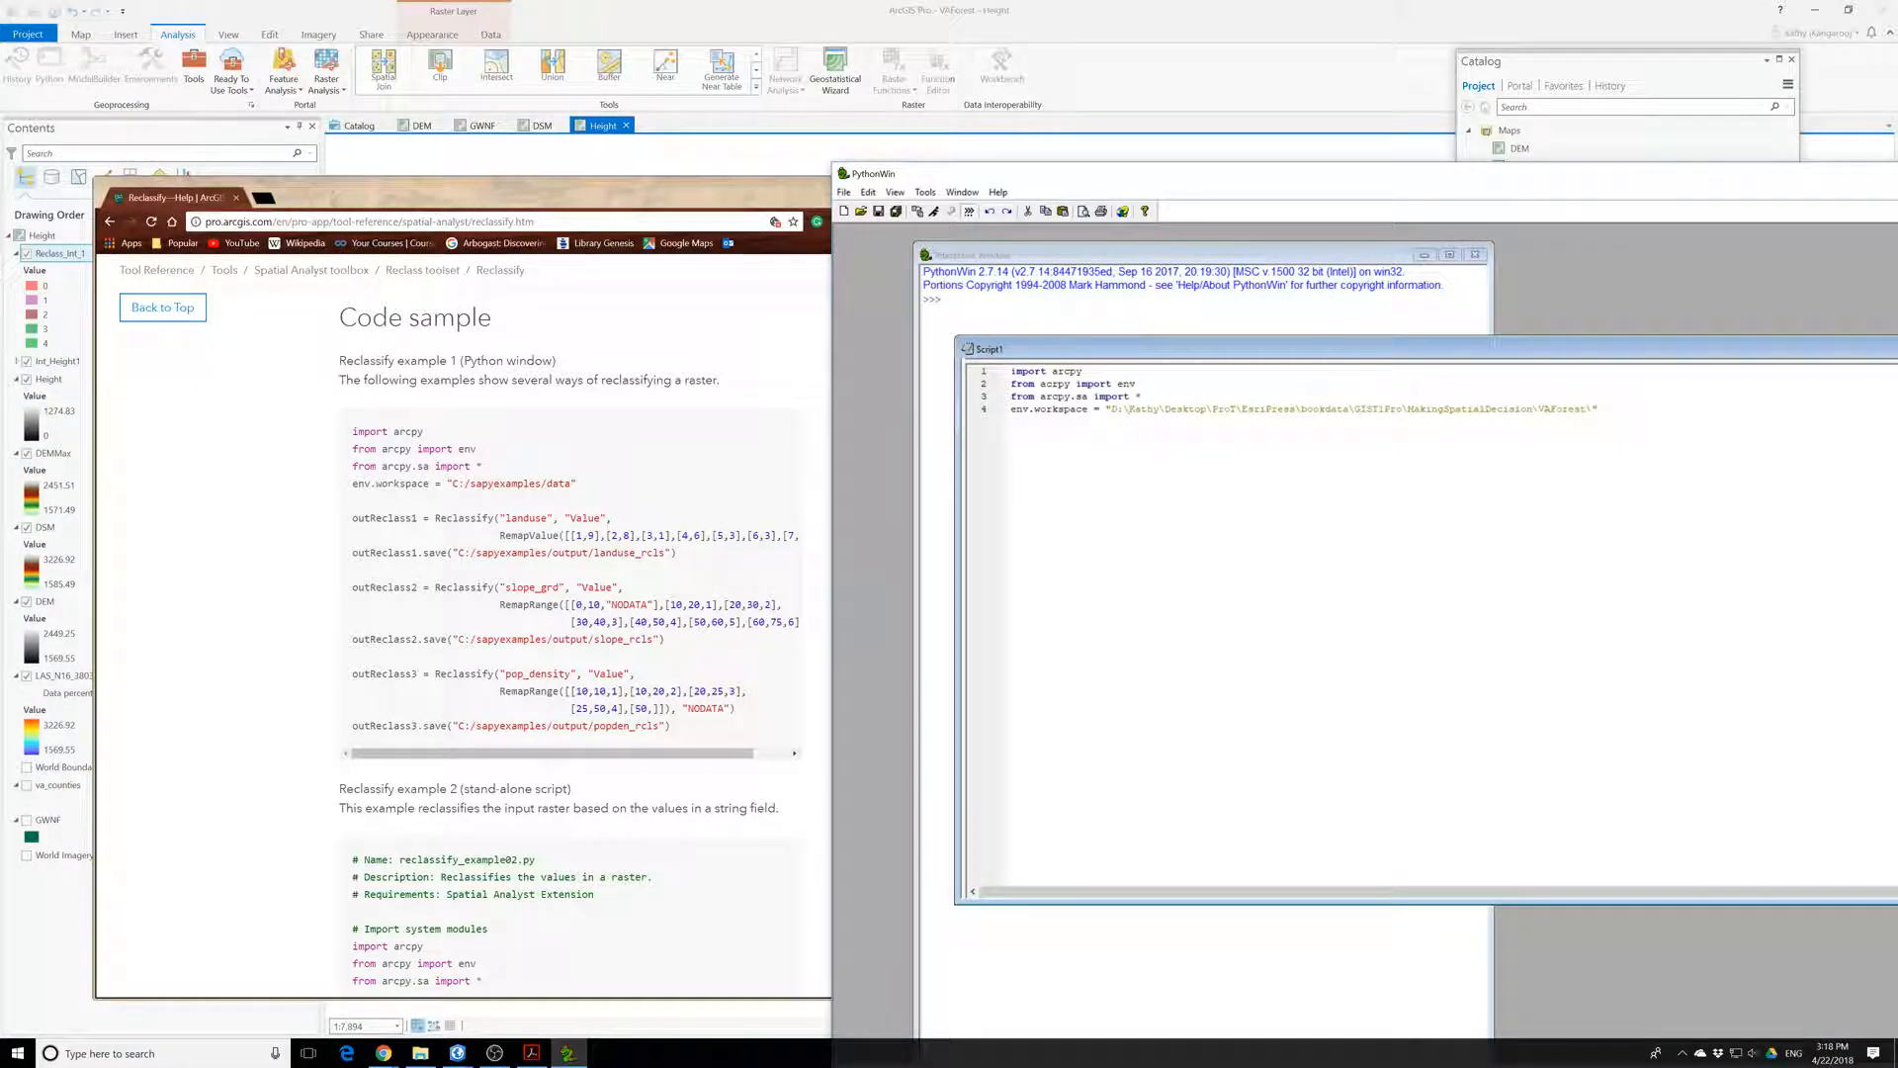
- Replace every backslash in the env.workspace path with a forward slash
text(/)
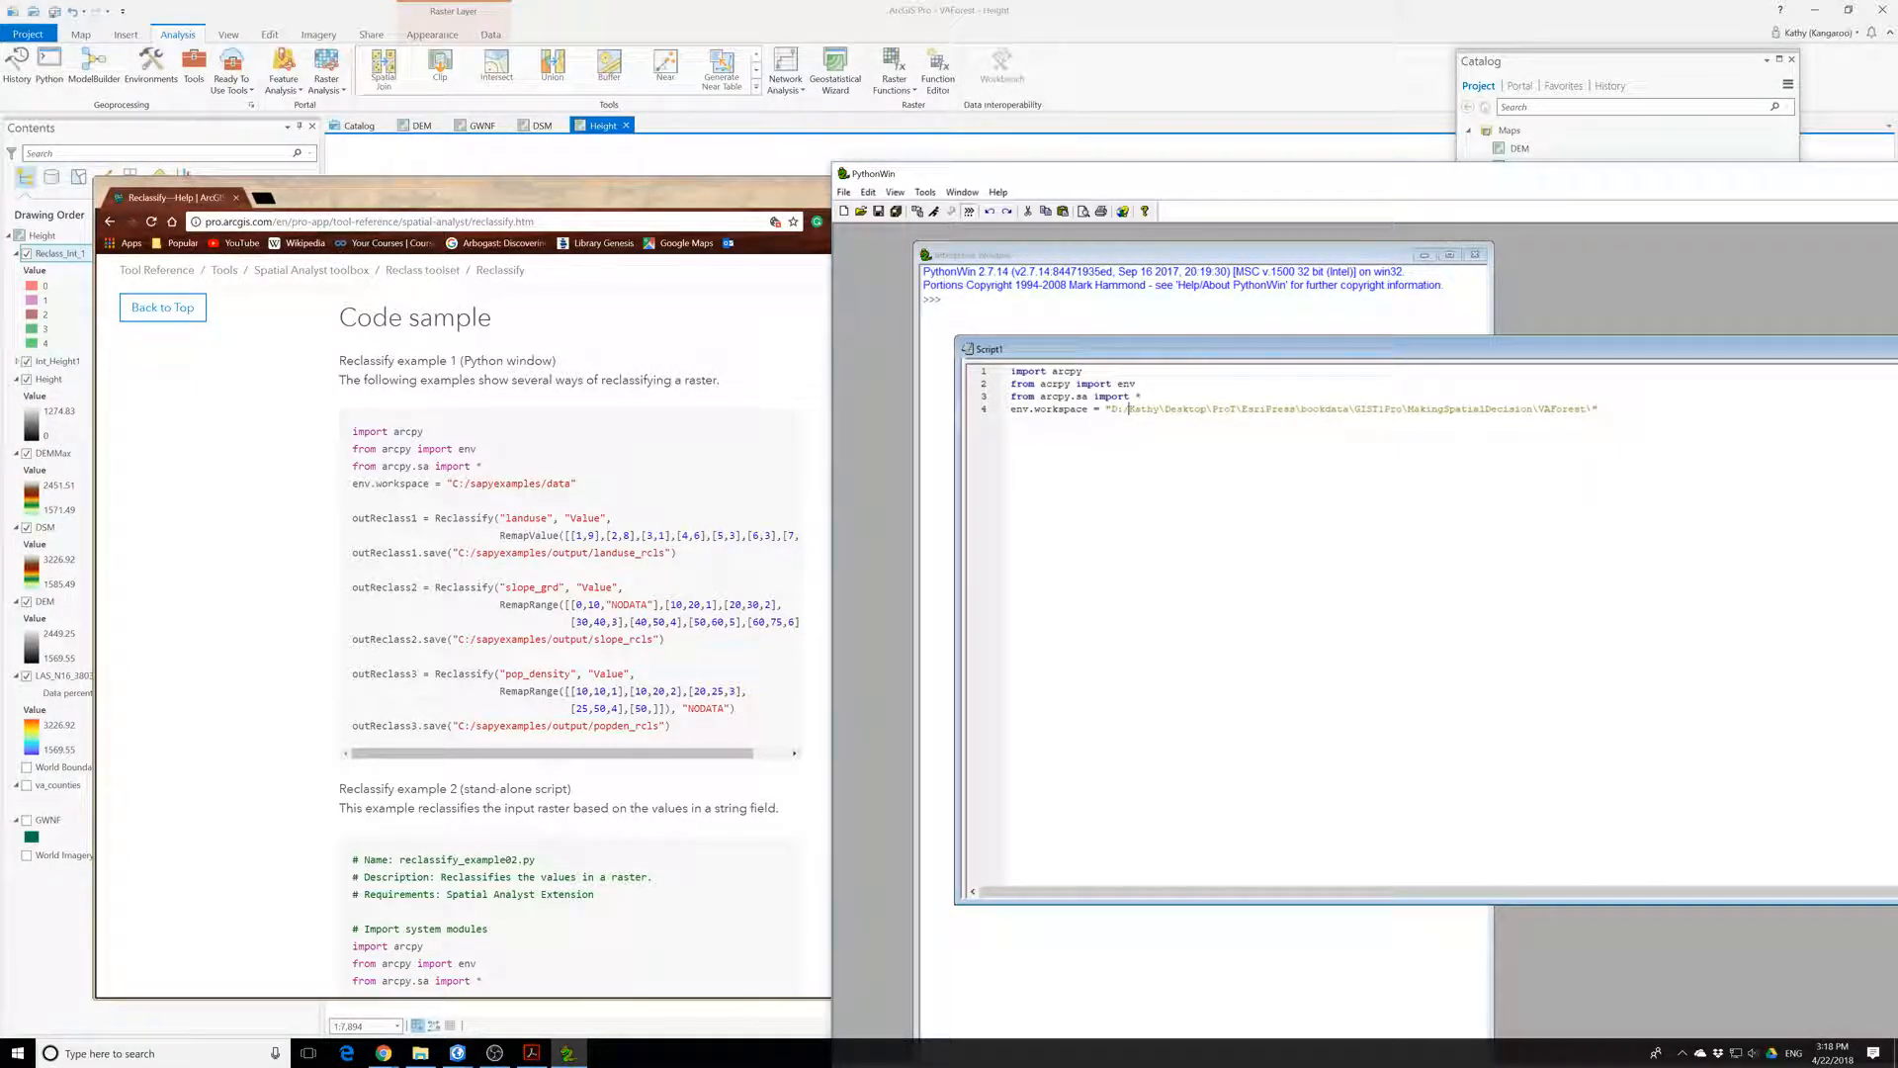
click(1164, 409)
key(BackSpace)
text(/)
click(1210, 410)
key(BackSpace)
text(/)
click(1244, 409)
key(BackSpace)
text(/)
click(1301, 409)
key(BackSpace)
text(/)
click(1407, 409)
key(BackSpace)
text(/)
click(1540, 409)
key(BackSpace)
text(/)
- Leave line 5 blank and begin line 6 of the script with outReclass= reclassify (
text(out)
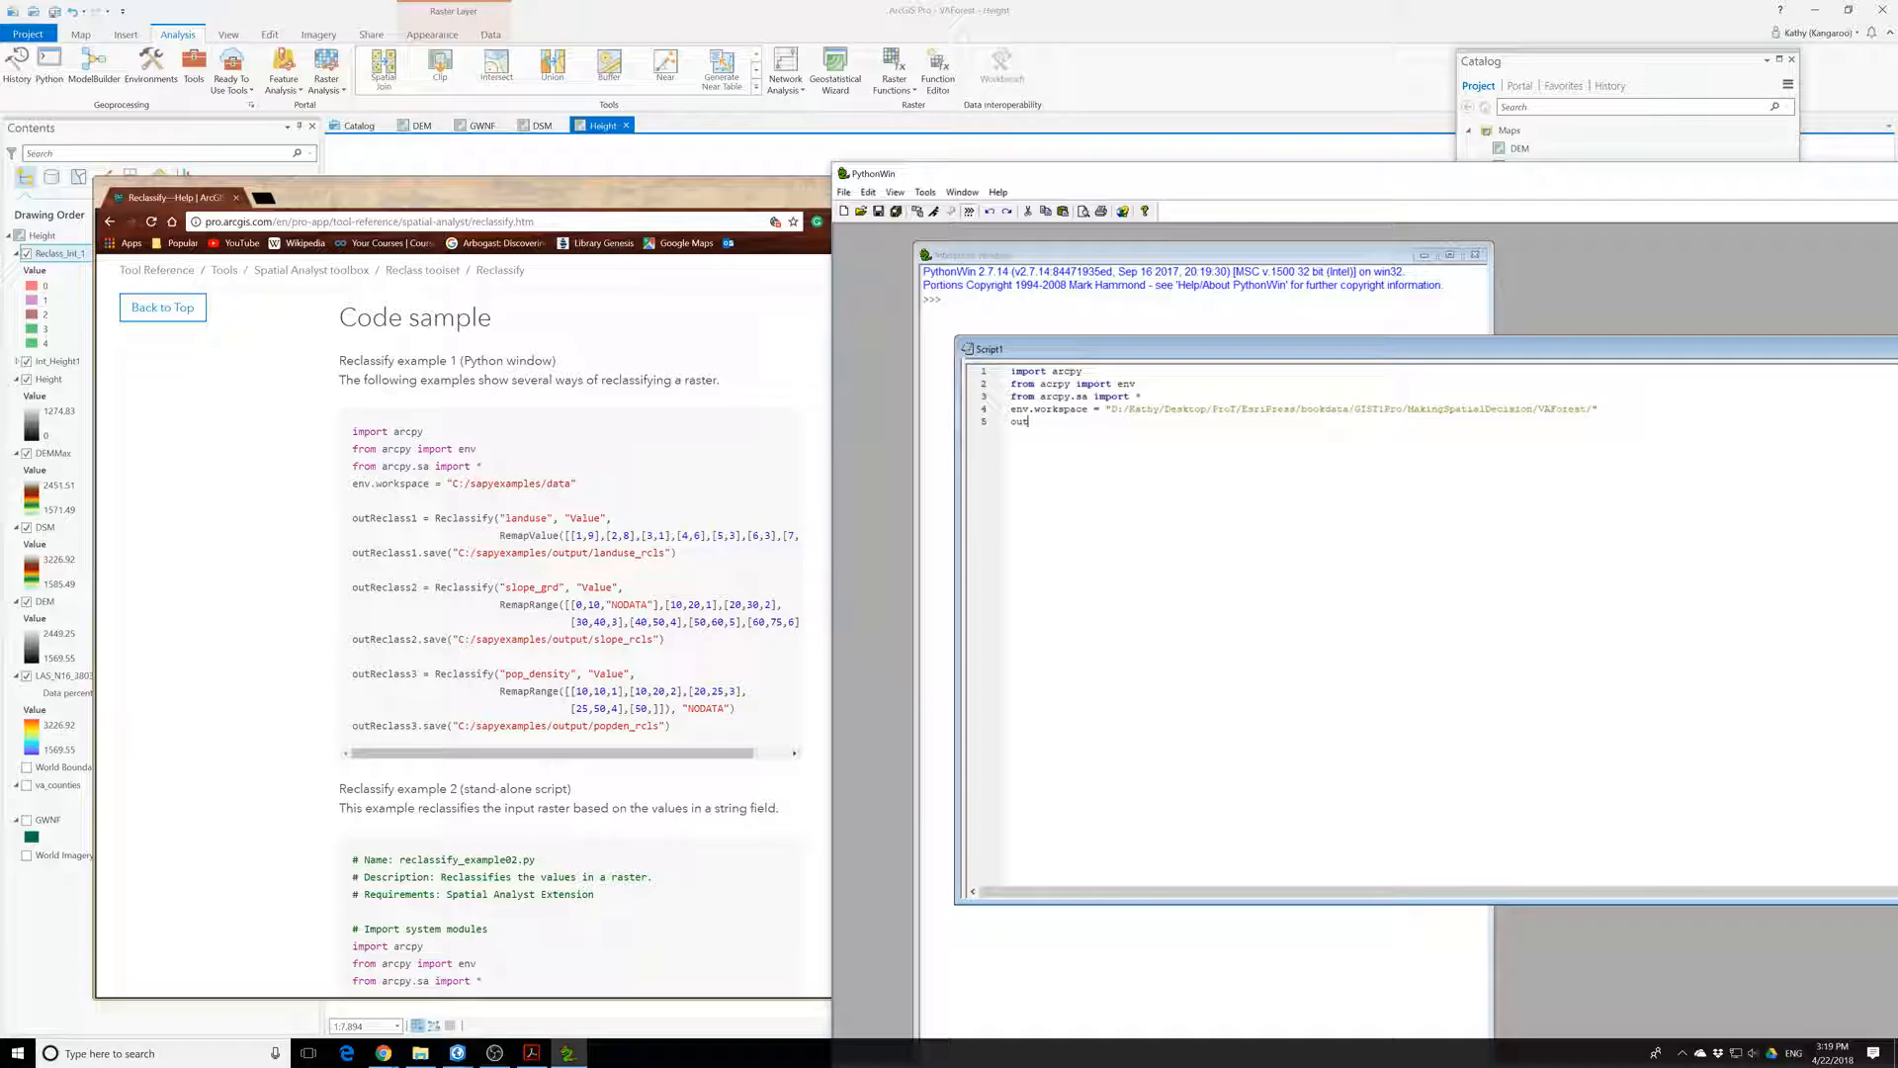
key(BackSpace)
key(BackSpace)
key(BackSpace)
key(Return)
text(out)
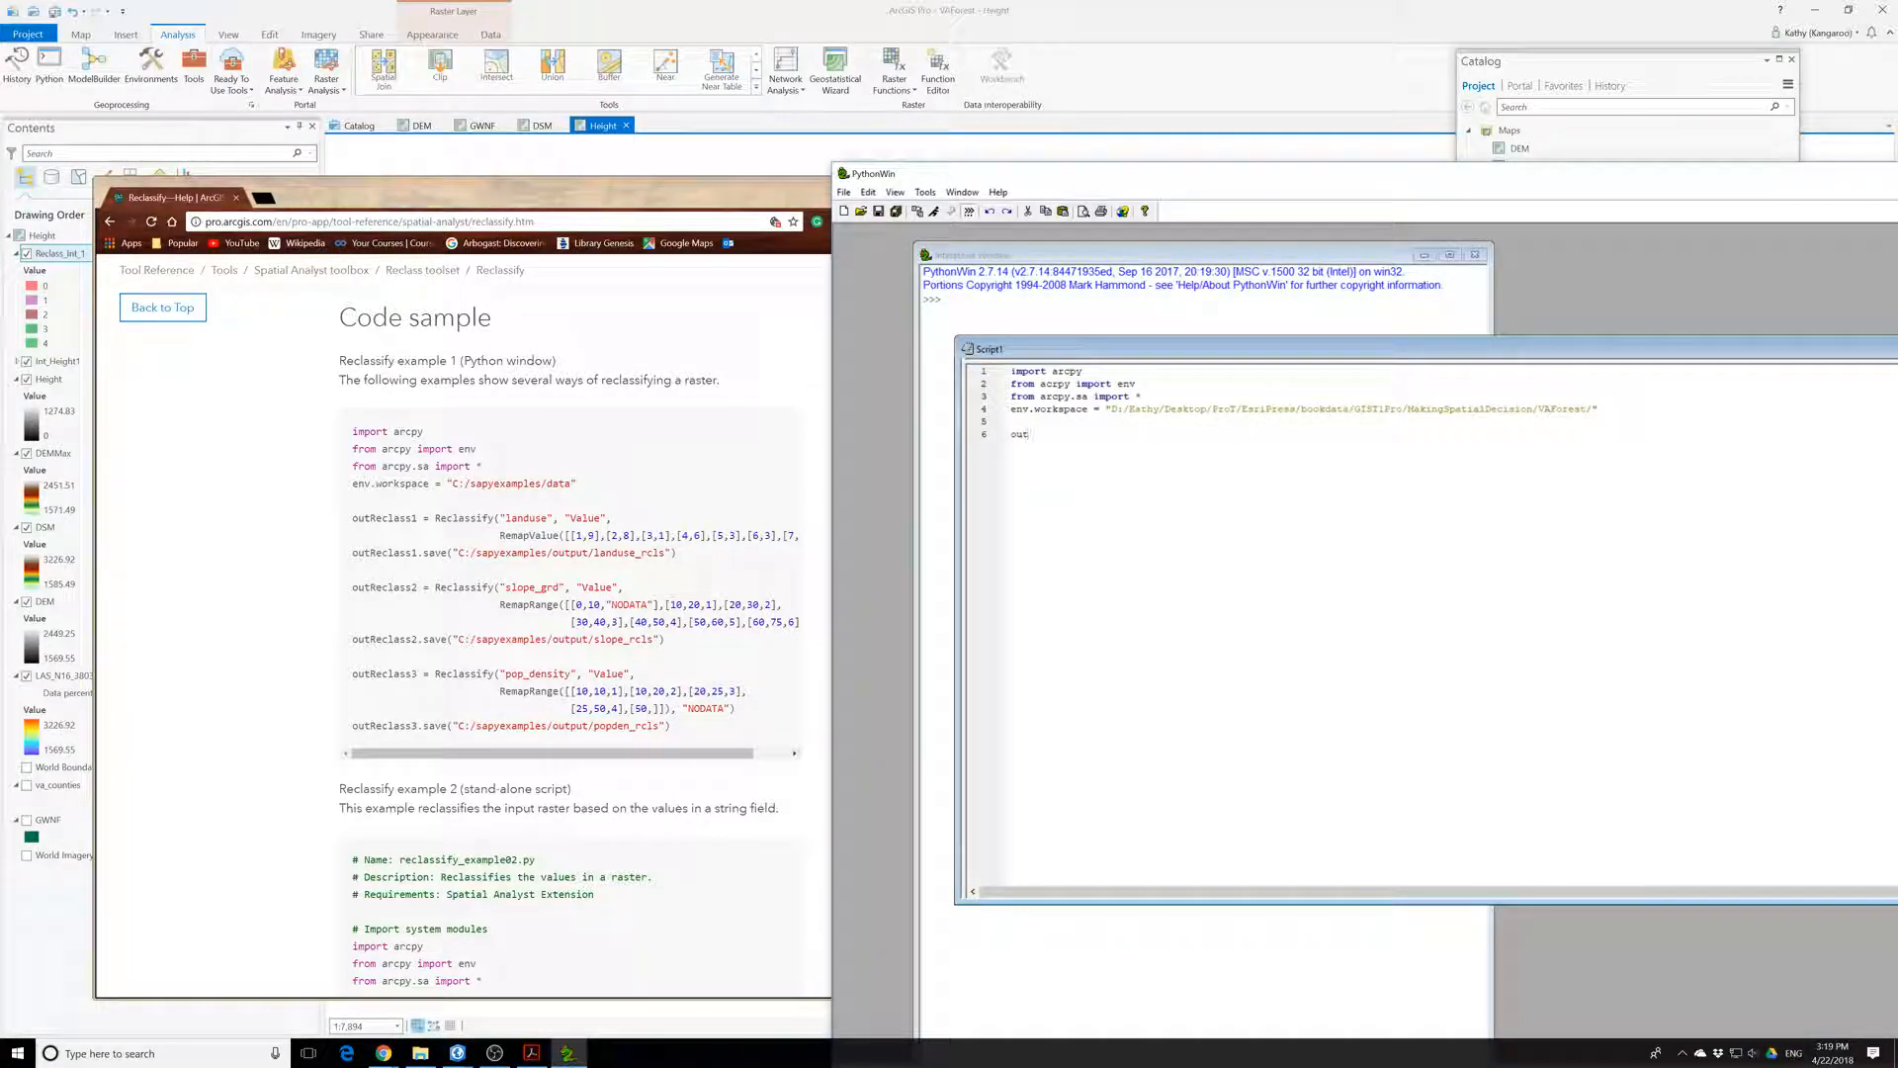
text(Reclass1)
key(BackSpace)
text(= reclassify)
key(BackSpace)
key(BackSpace)
text(ify ()
- Close the Environments dialog in ArcGIS Pro and bring the Reclassify help page in Chrome up behind the PythonWin window
click(540, 1028)
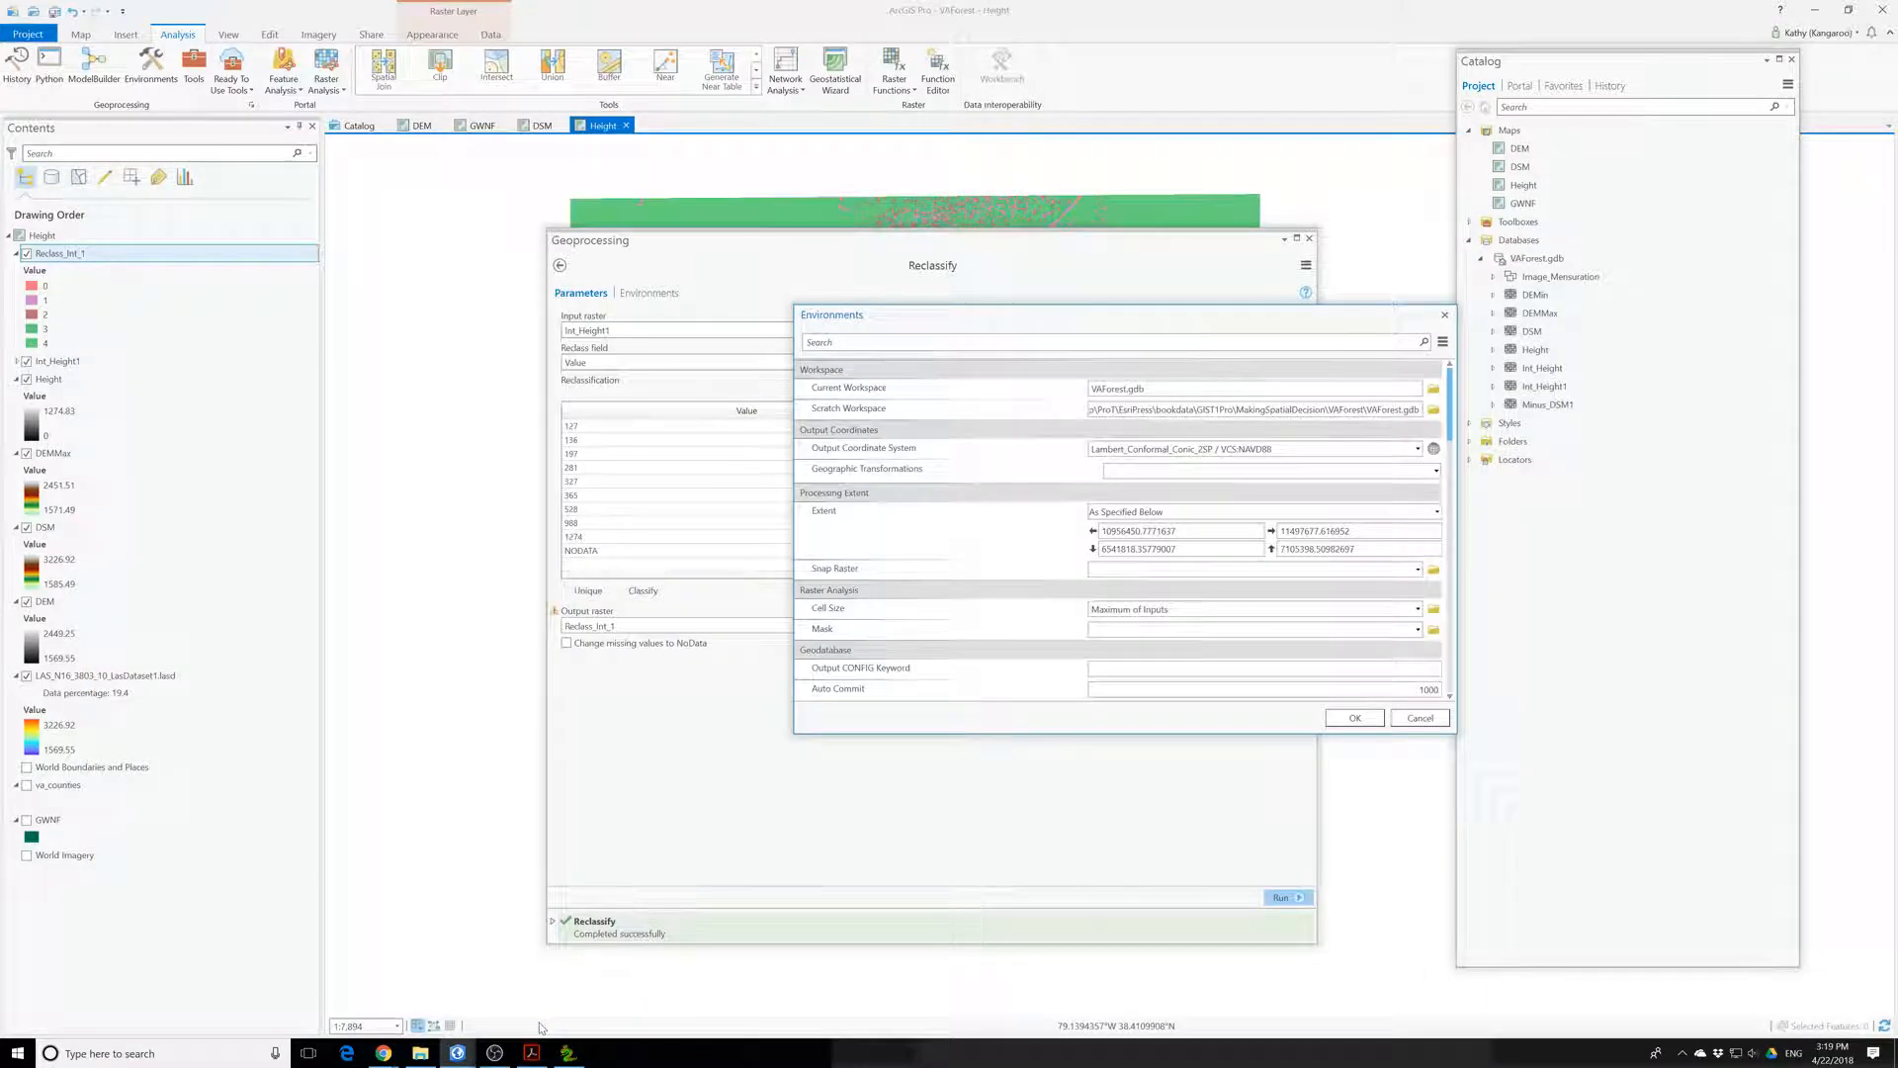
click(1444, 315)
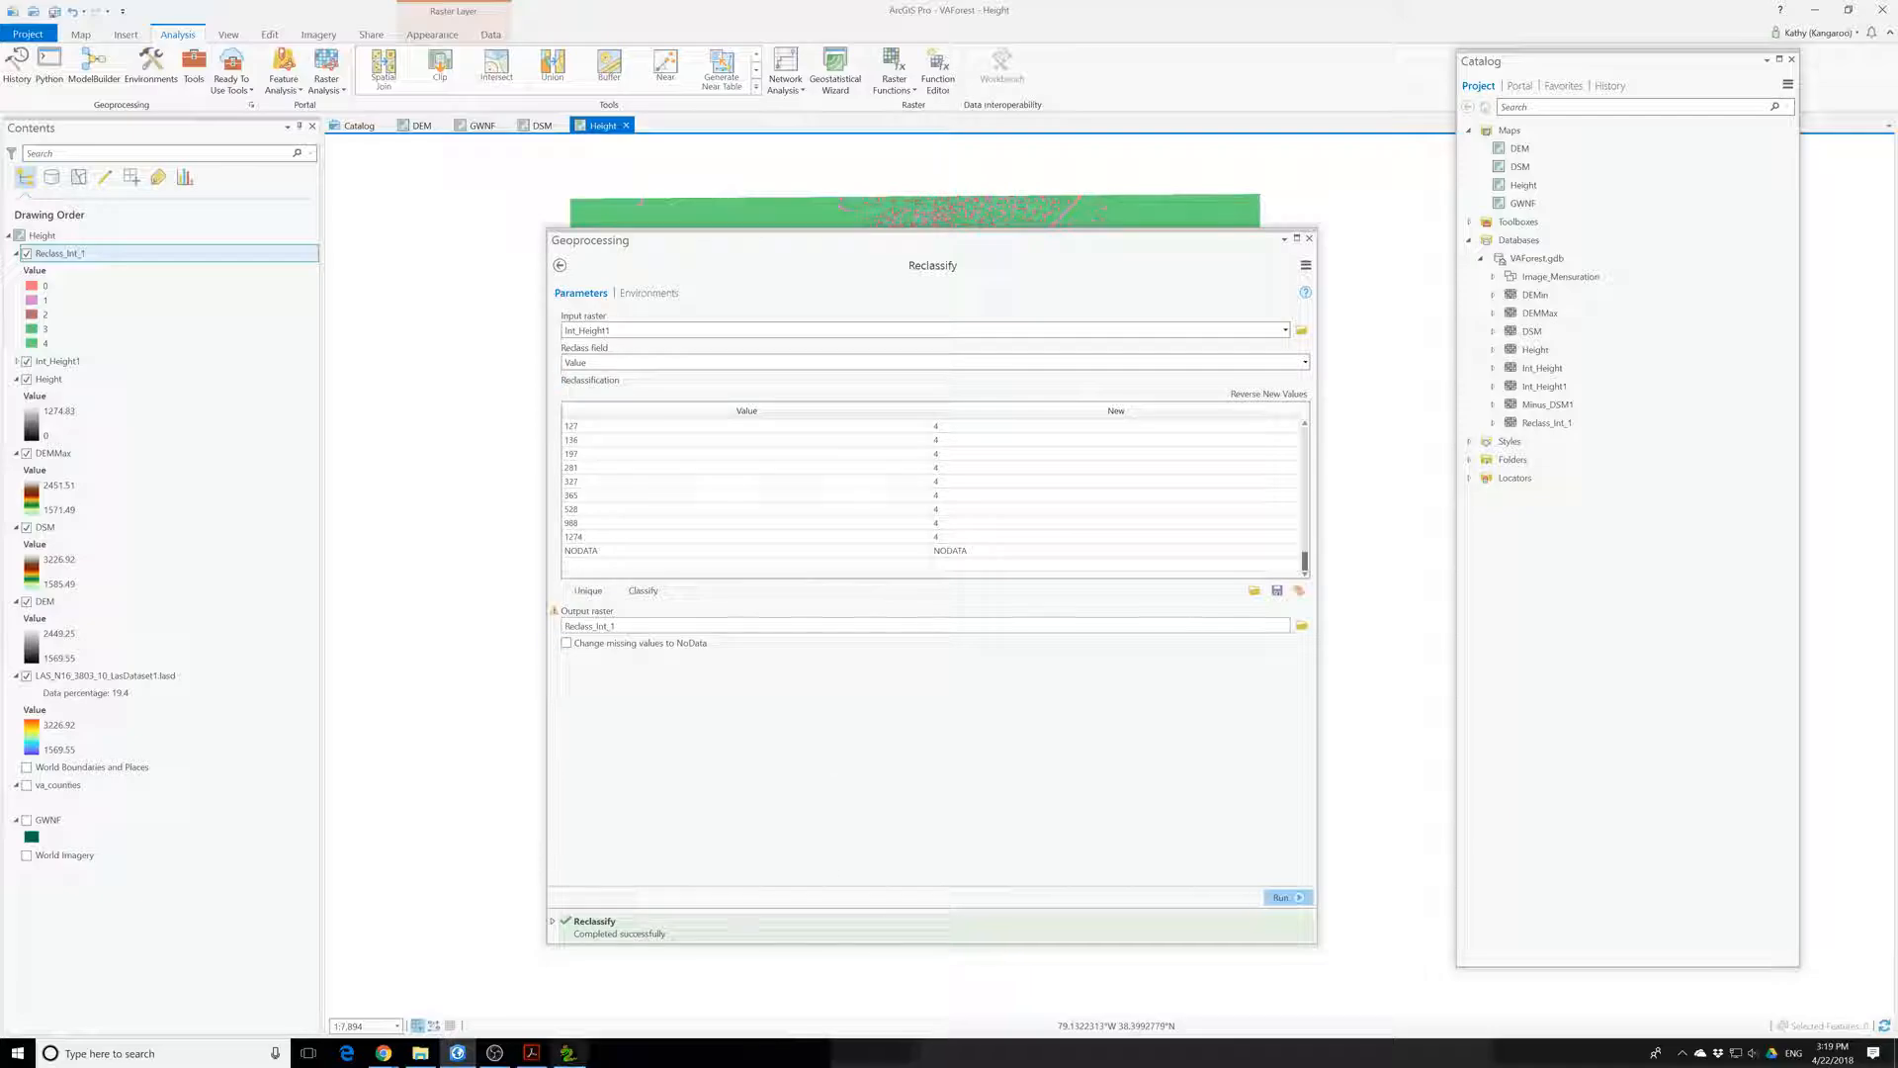
click(568, 1053)
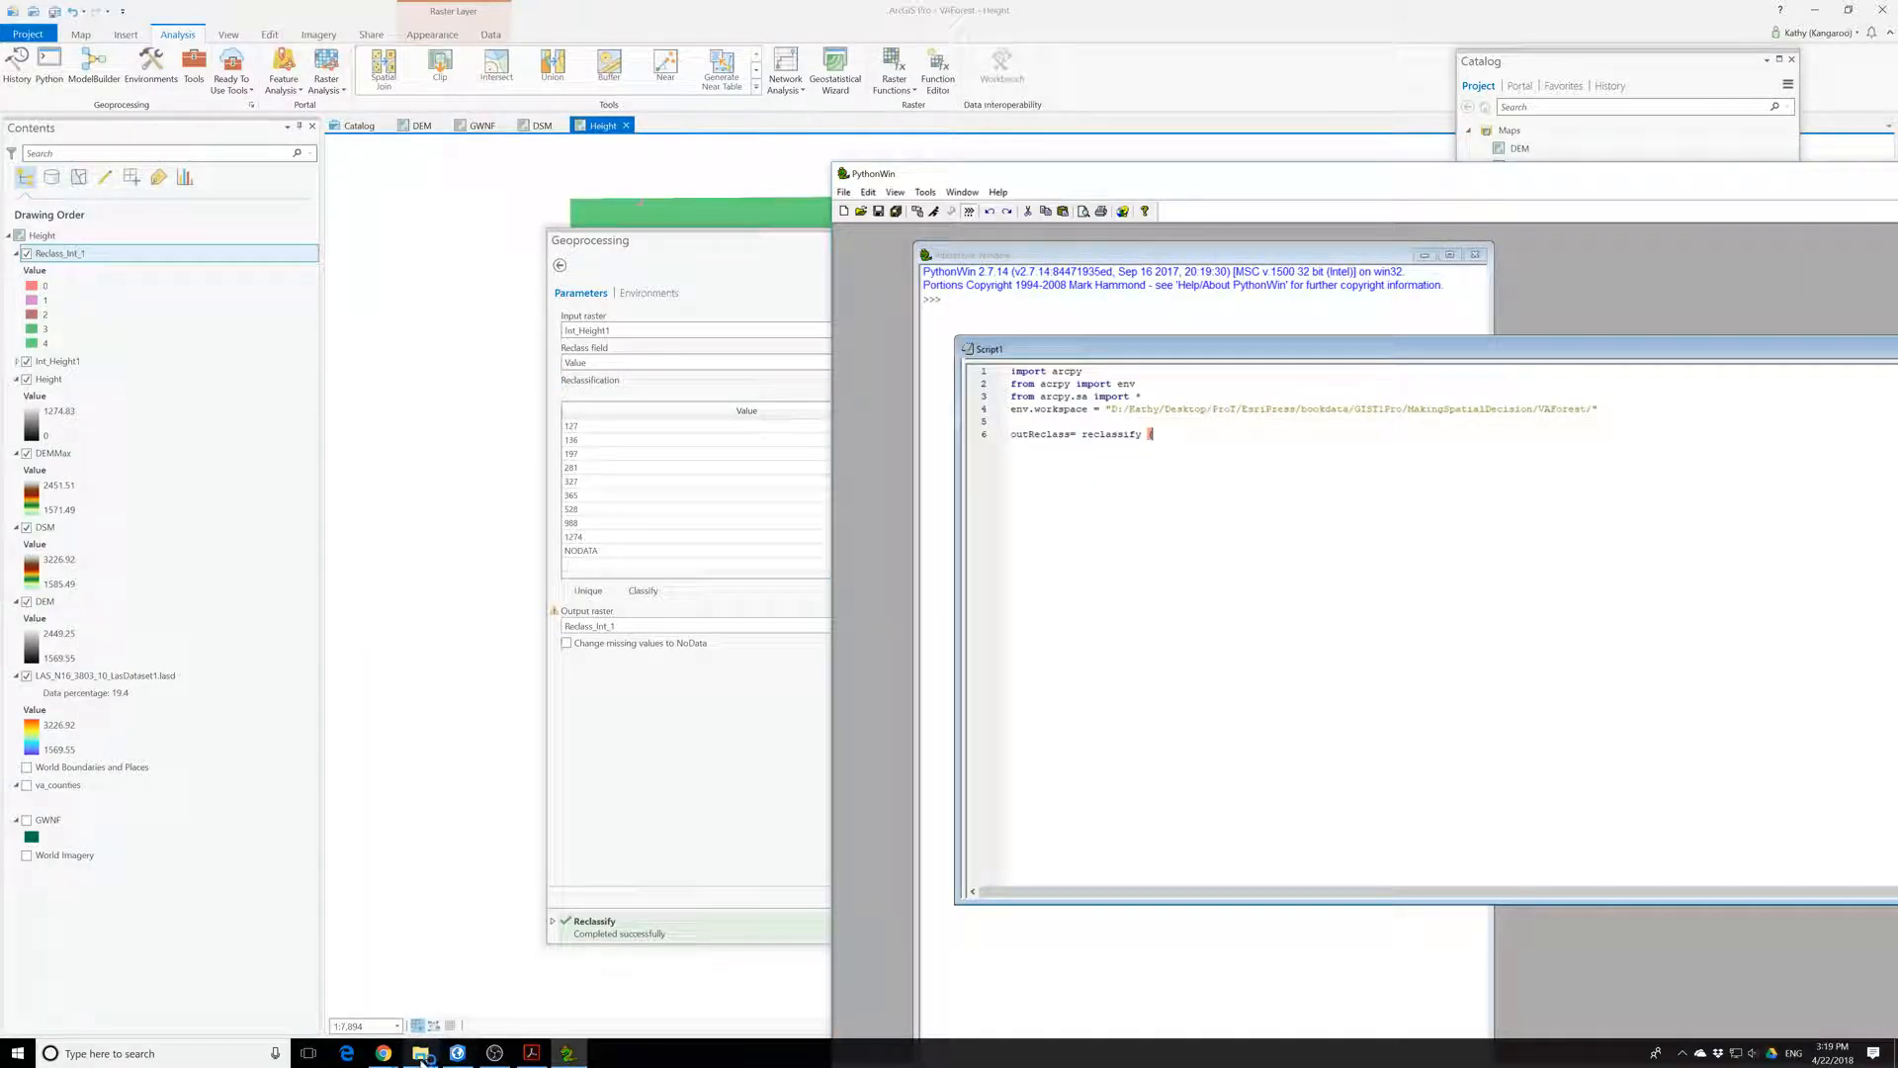
mouse_move(422, 1057)
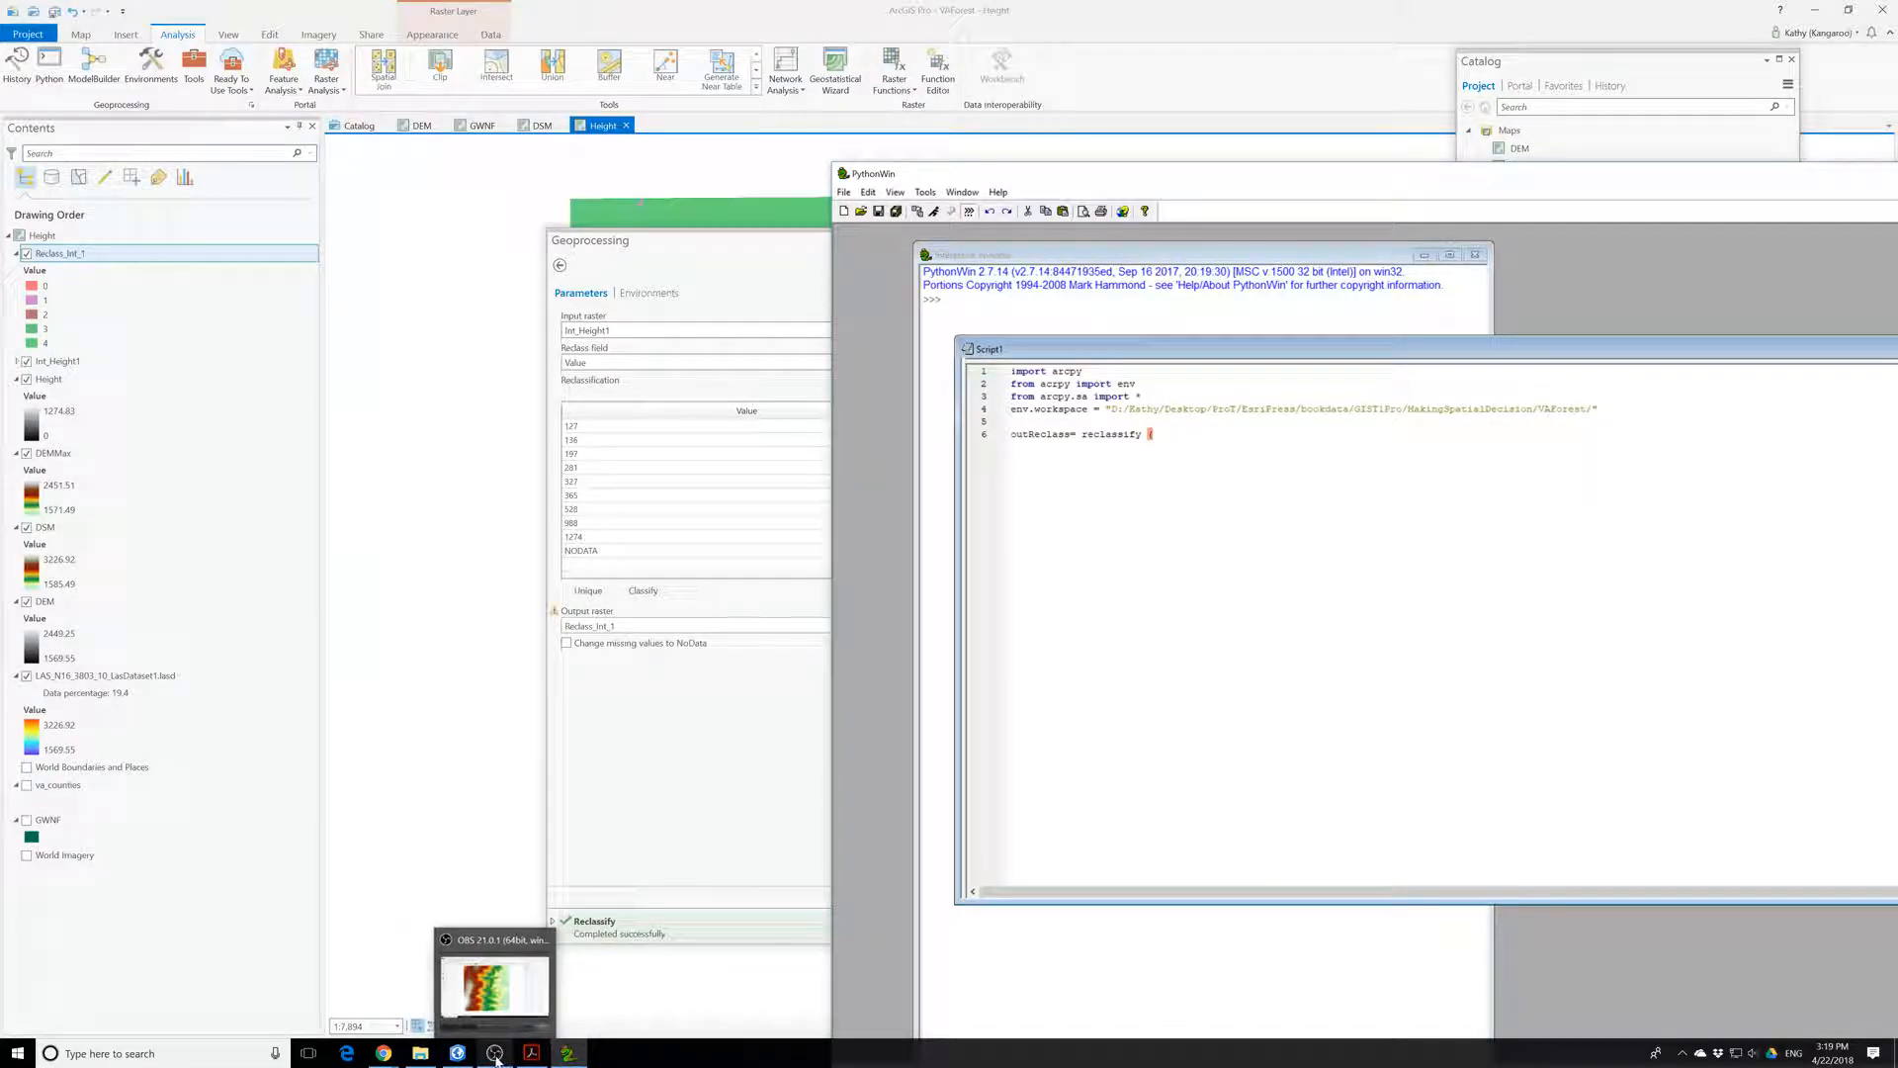
click(450, 979)
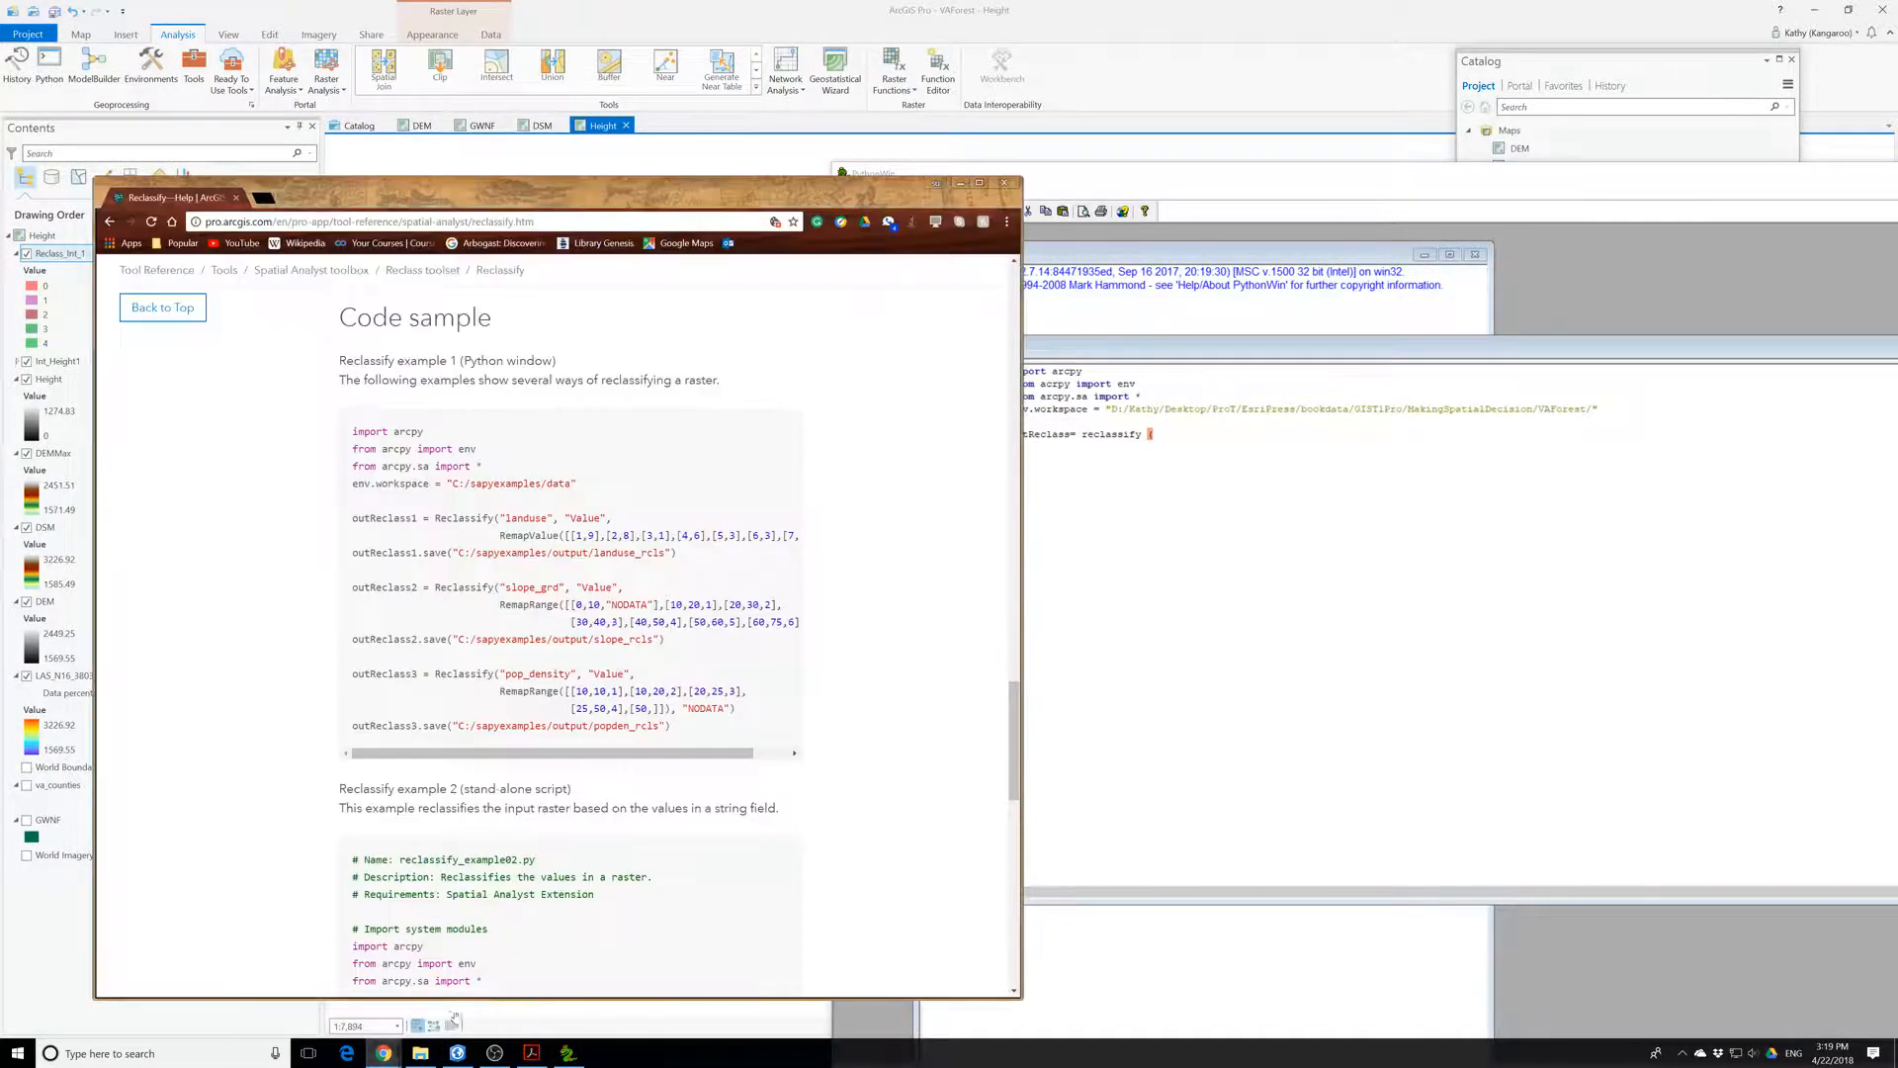
key(alt+Tab)
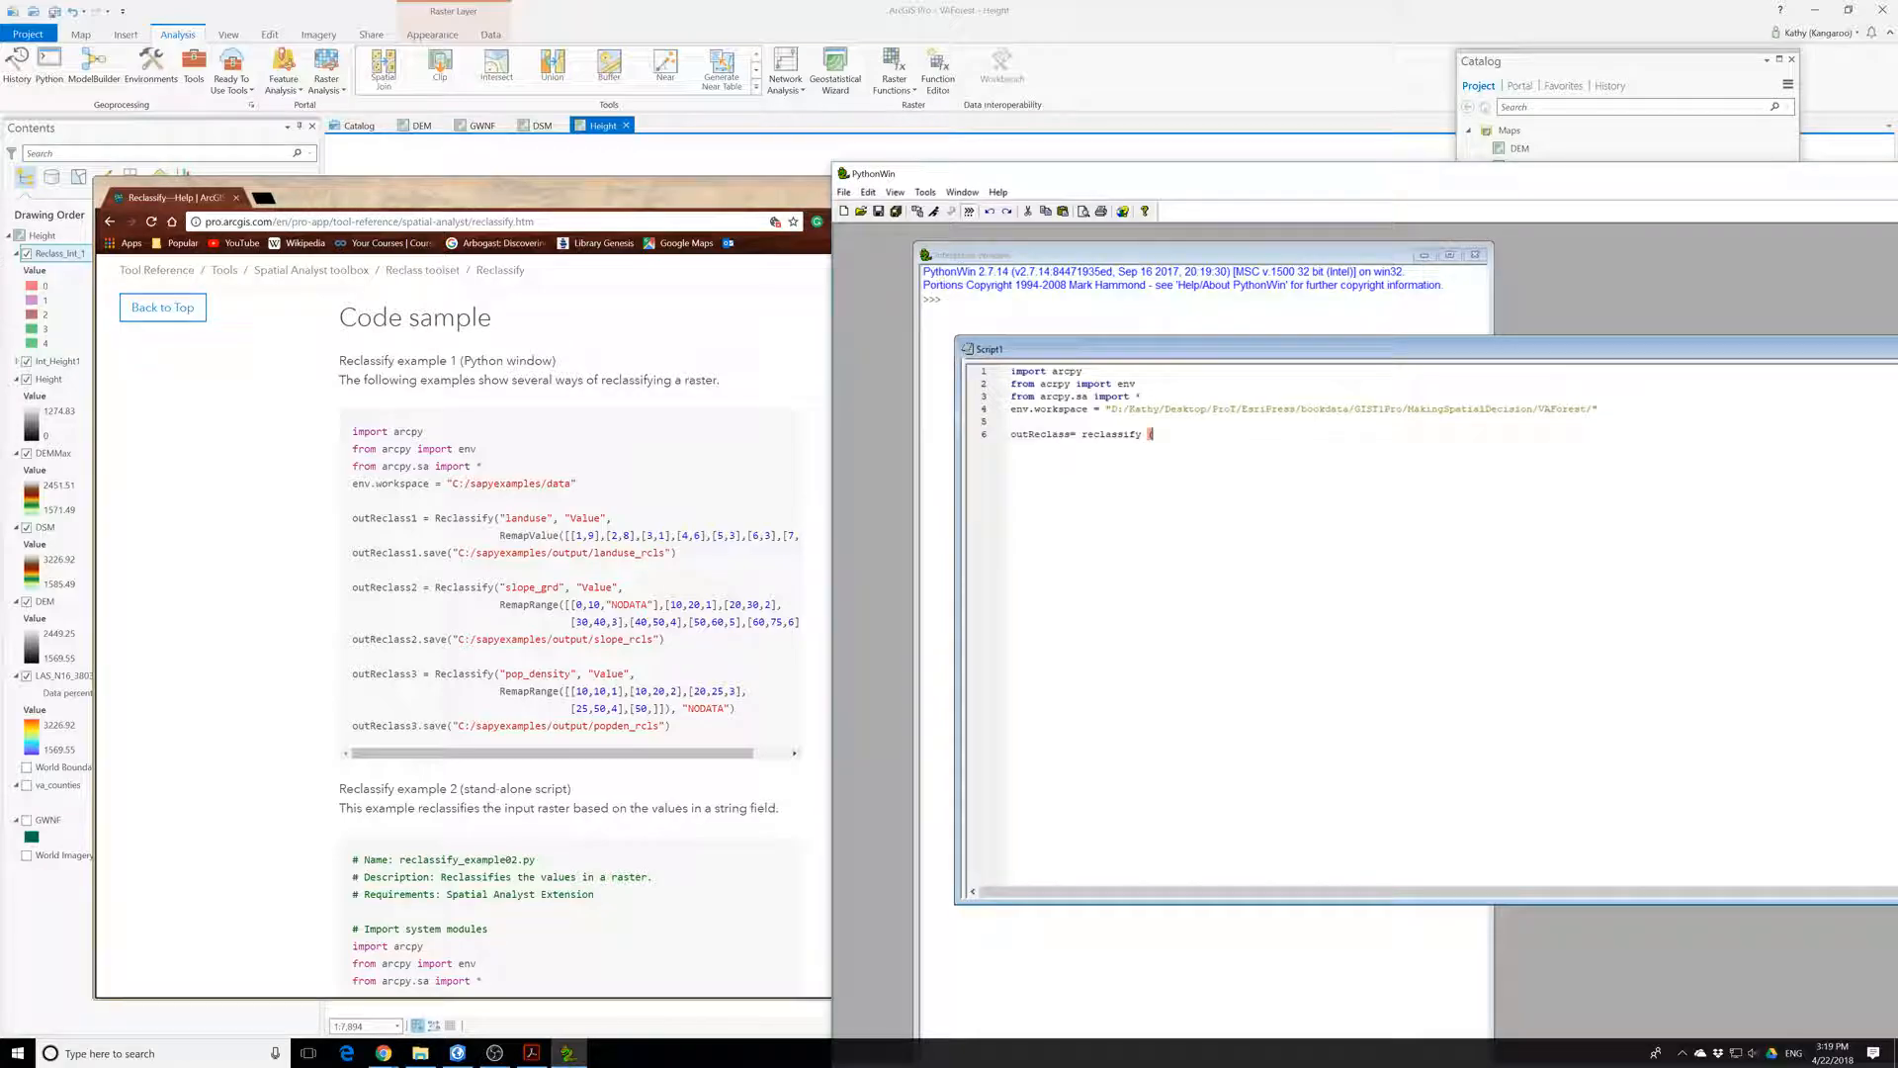
- Give the reclassify call the "value" field and open a remapRange list with the first range [0,0,0]
key(BackSpace)
text("")
text(()
key(Right)
text(value)
key(Right)
text(, remapRange)
text(([)
text(0,0])
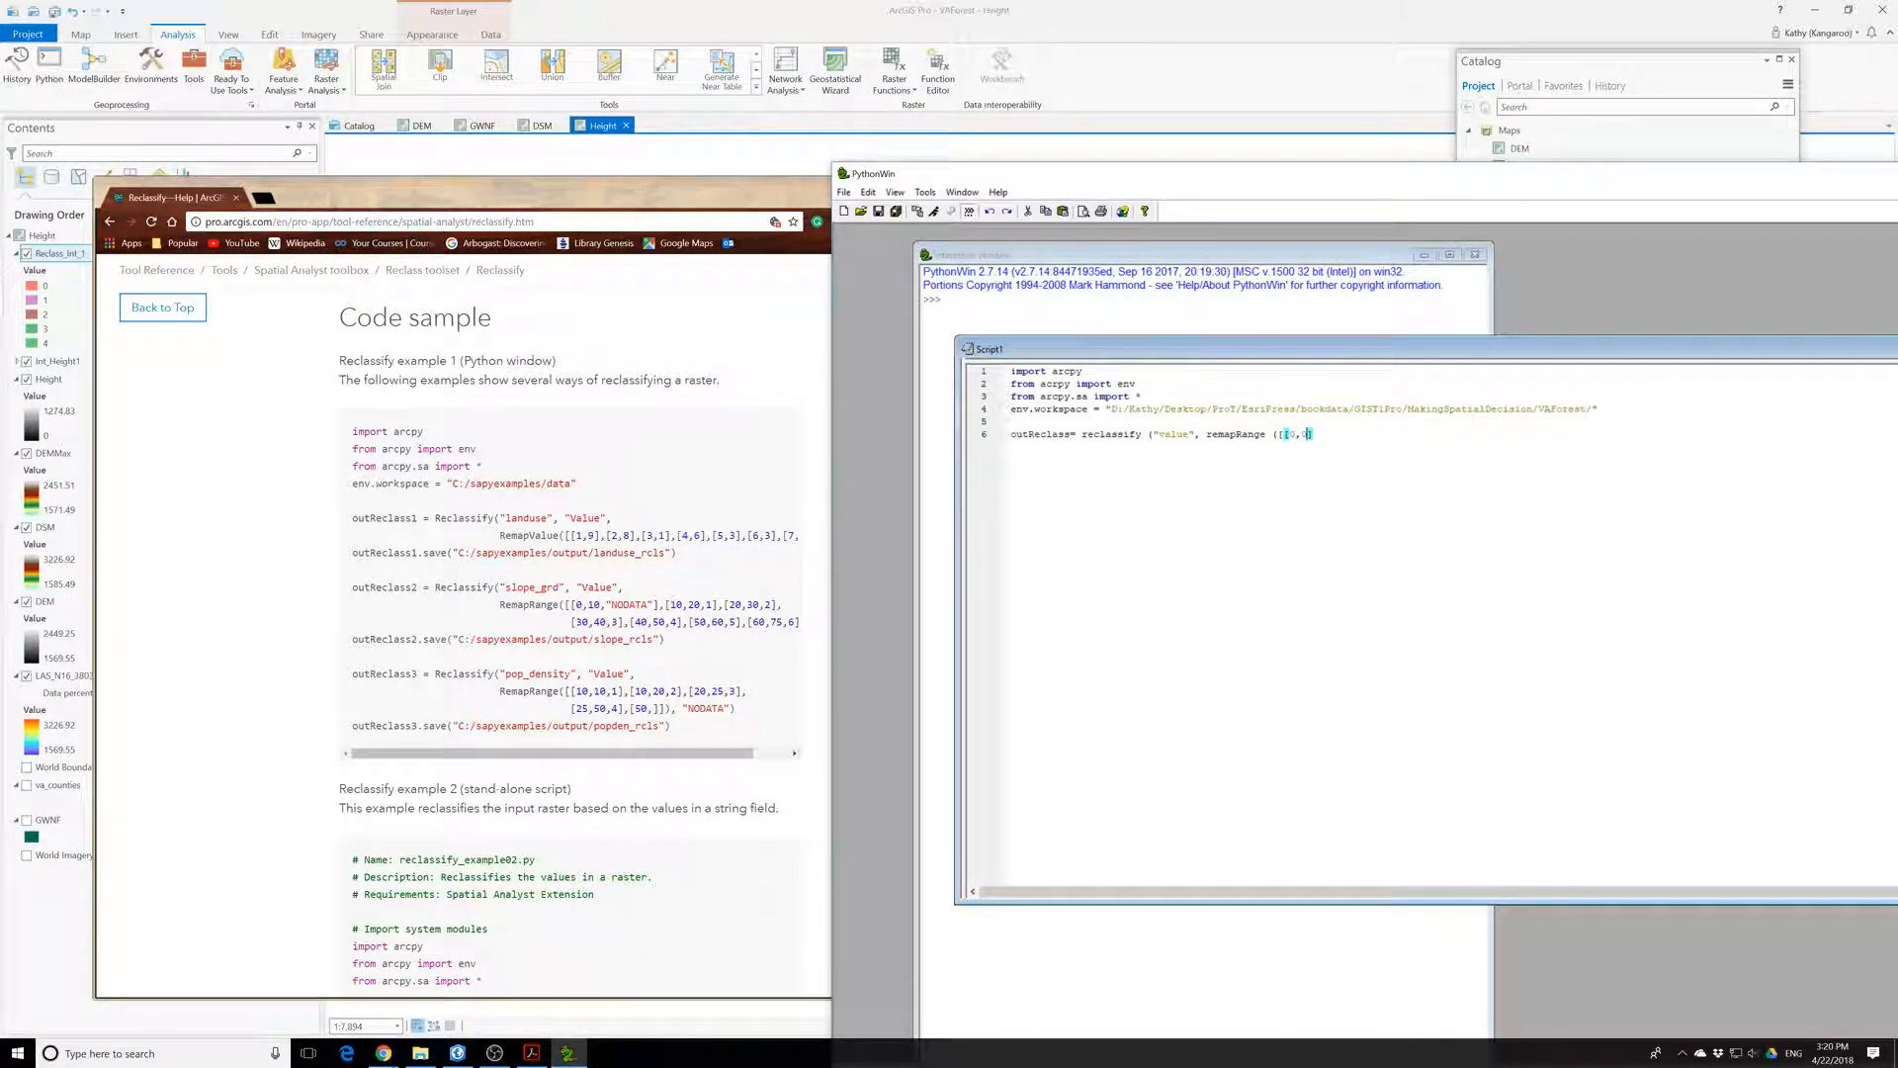
text(,0)
key(Right)
- Add the ranges [1,5,1] and [6,15,2] to the remapRange list, followed by an empty bracket pair and one more opening bracket
text(, [1,5,1],[])
key(Left)
text(6.15)
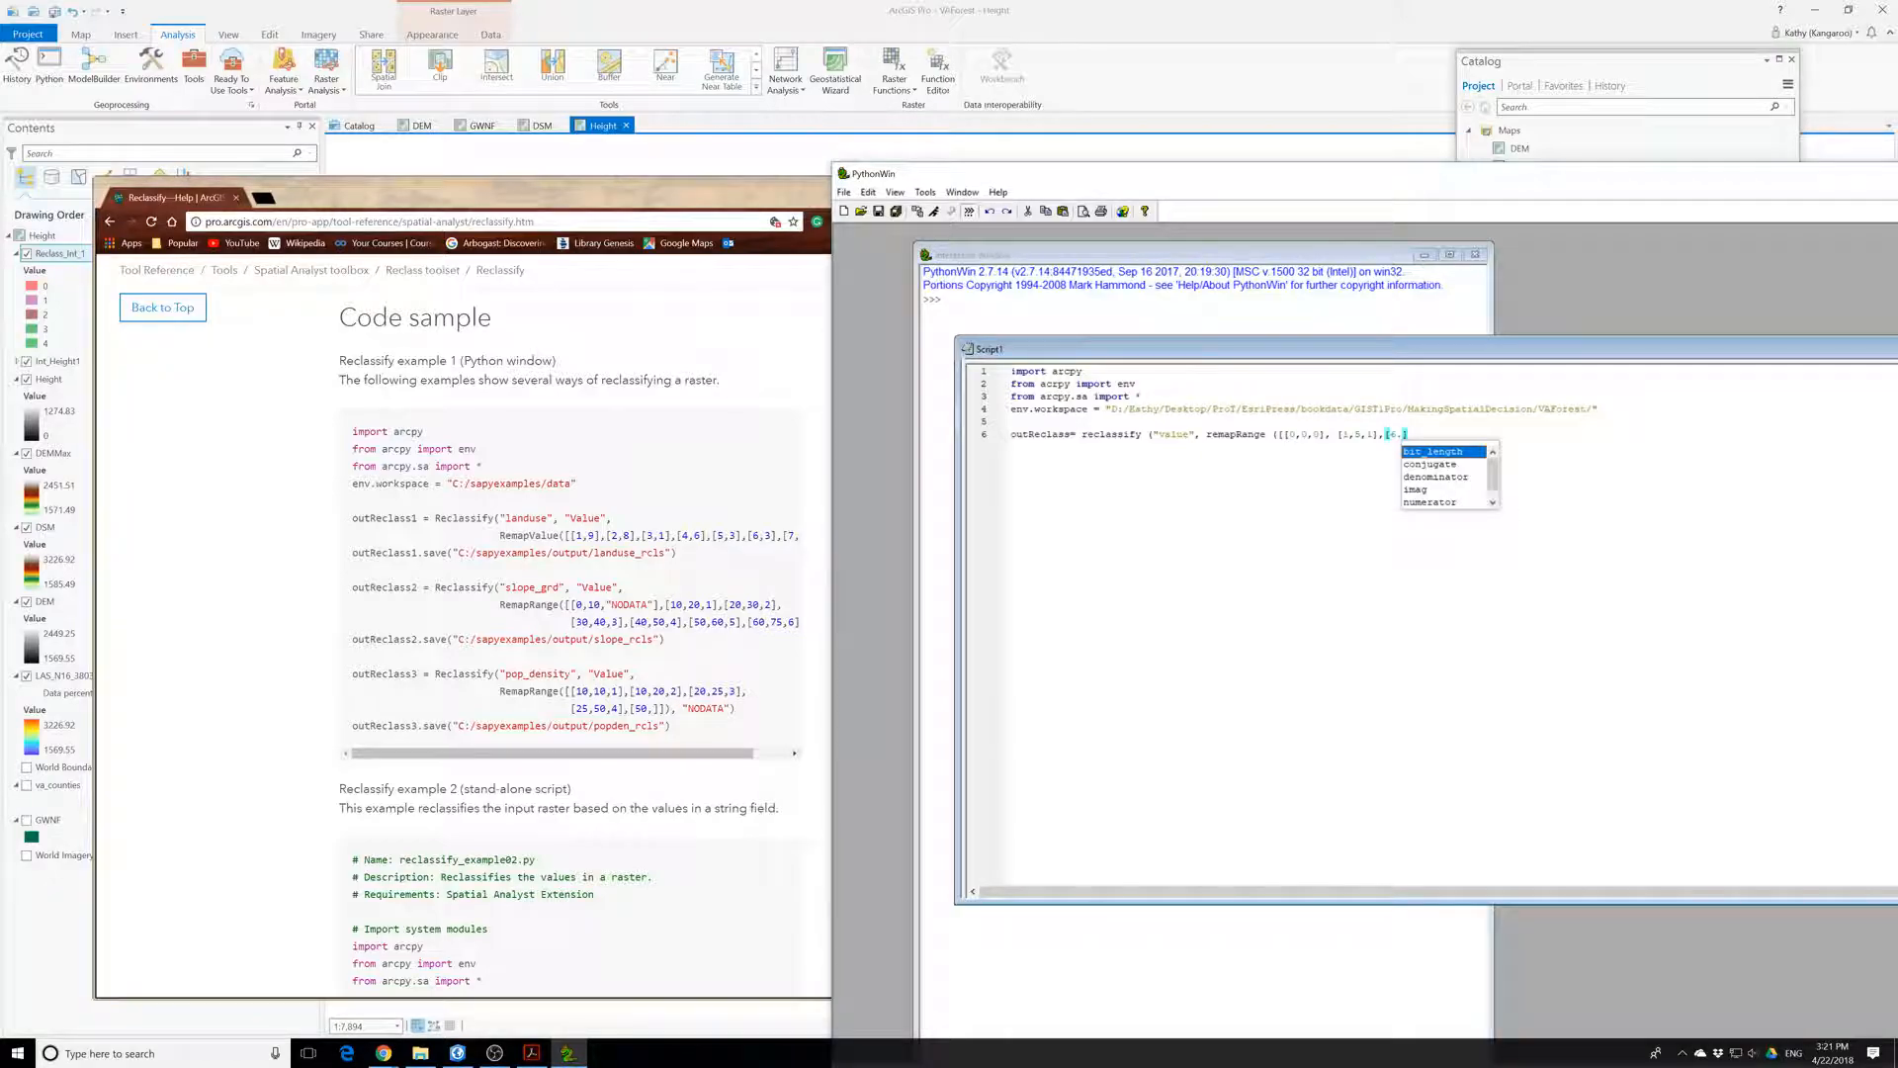
text(.)
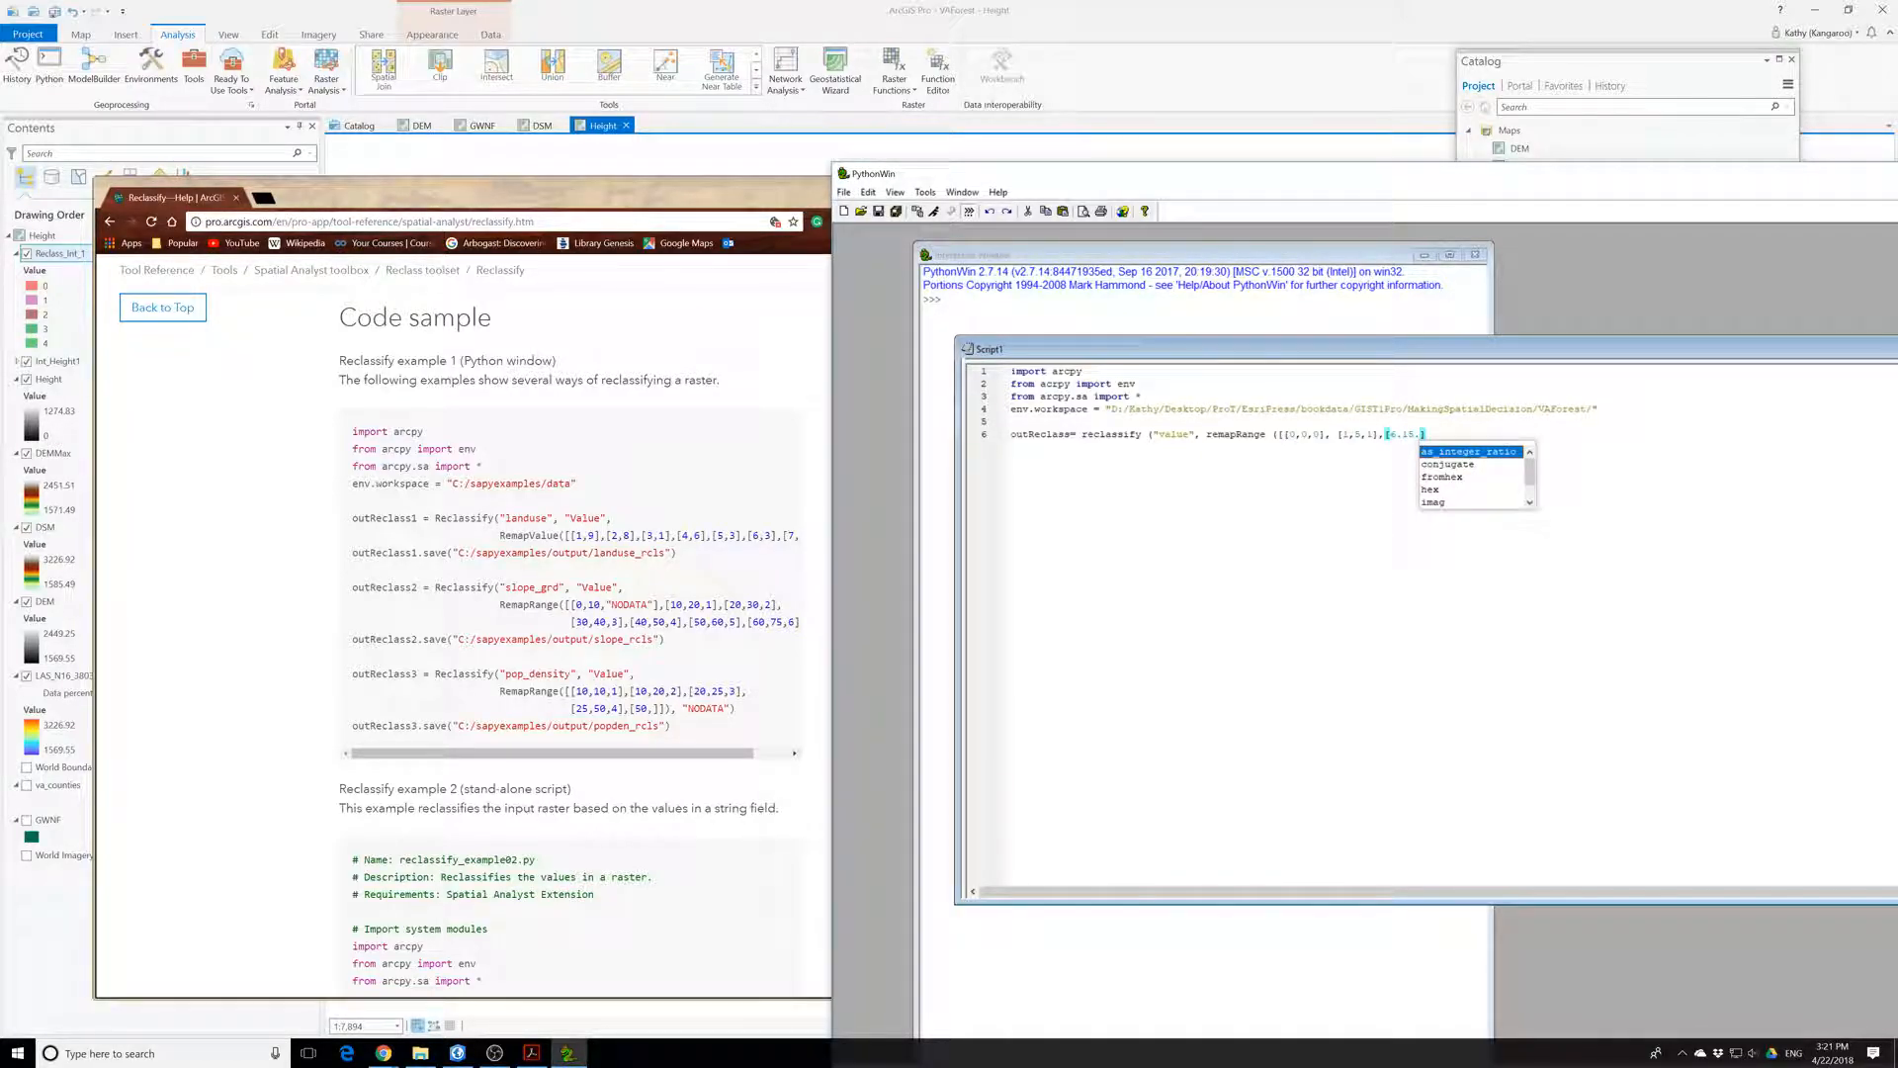
key(BackSpace)
key(BackSpace)
key(BackSpace)
key(BackSpace)
text(,)
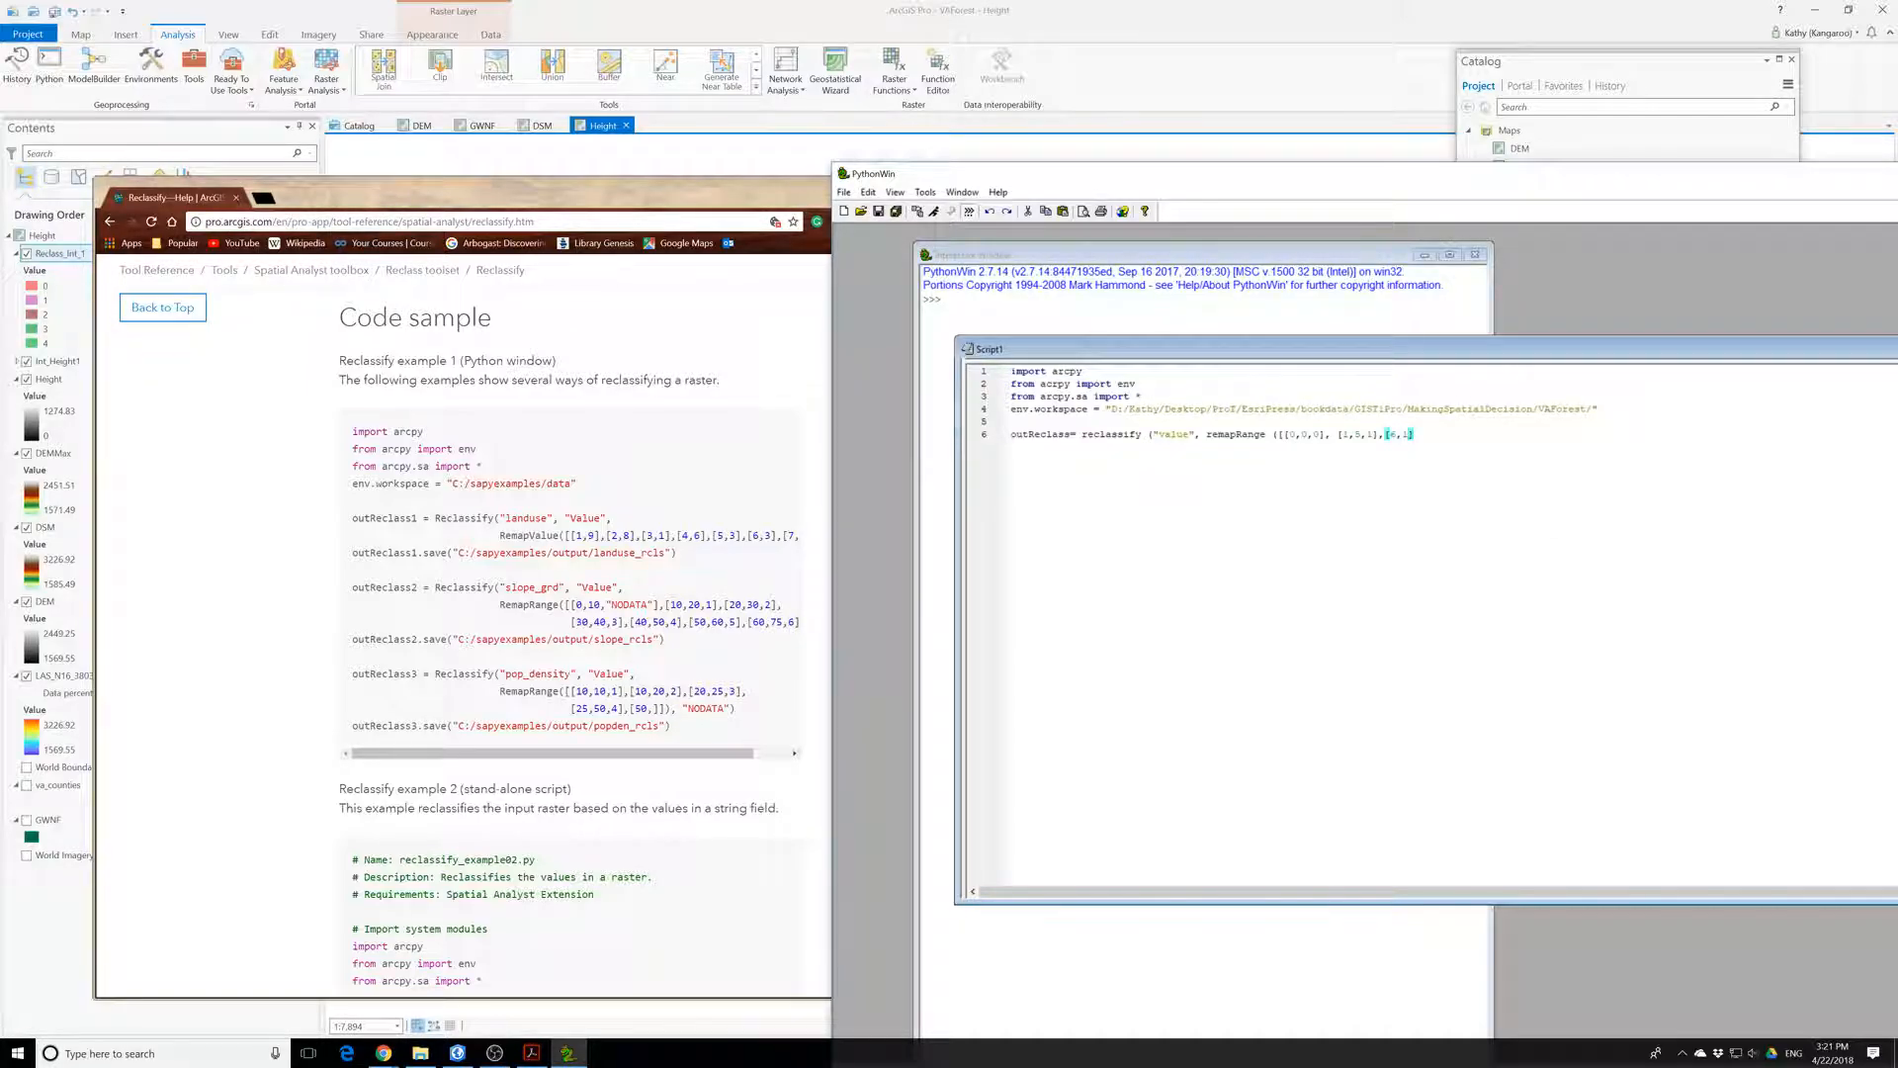
text(15,2)
text(,)
text([])
text([)
text(,)
- Save the script as Script1.py in the VAForest folder under ProT, EsriPress, bookdata, GIST1Pro and MakingSpatialDecision on the Desktop
click(877, 211)
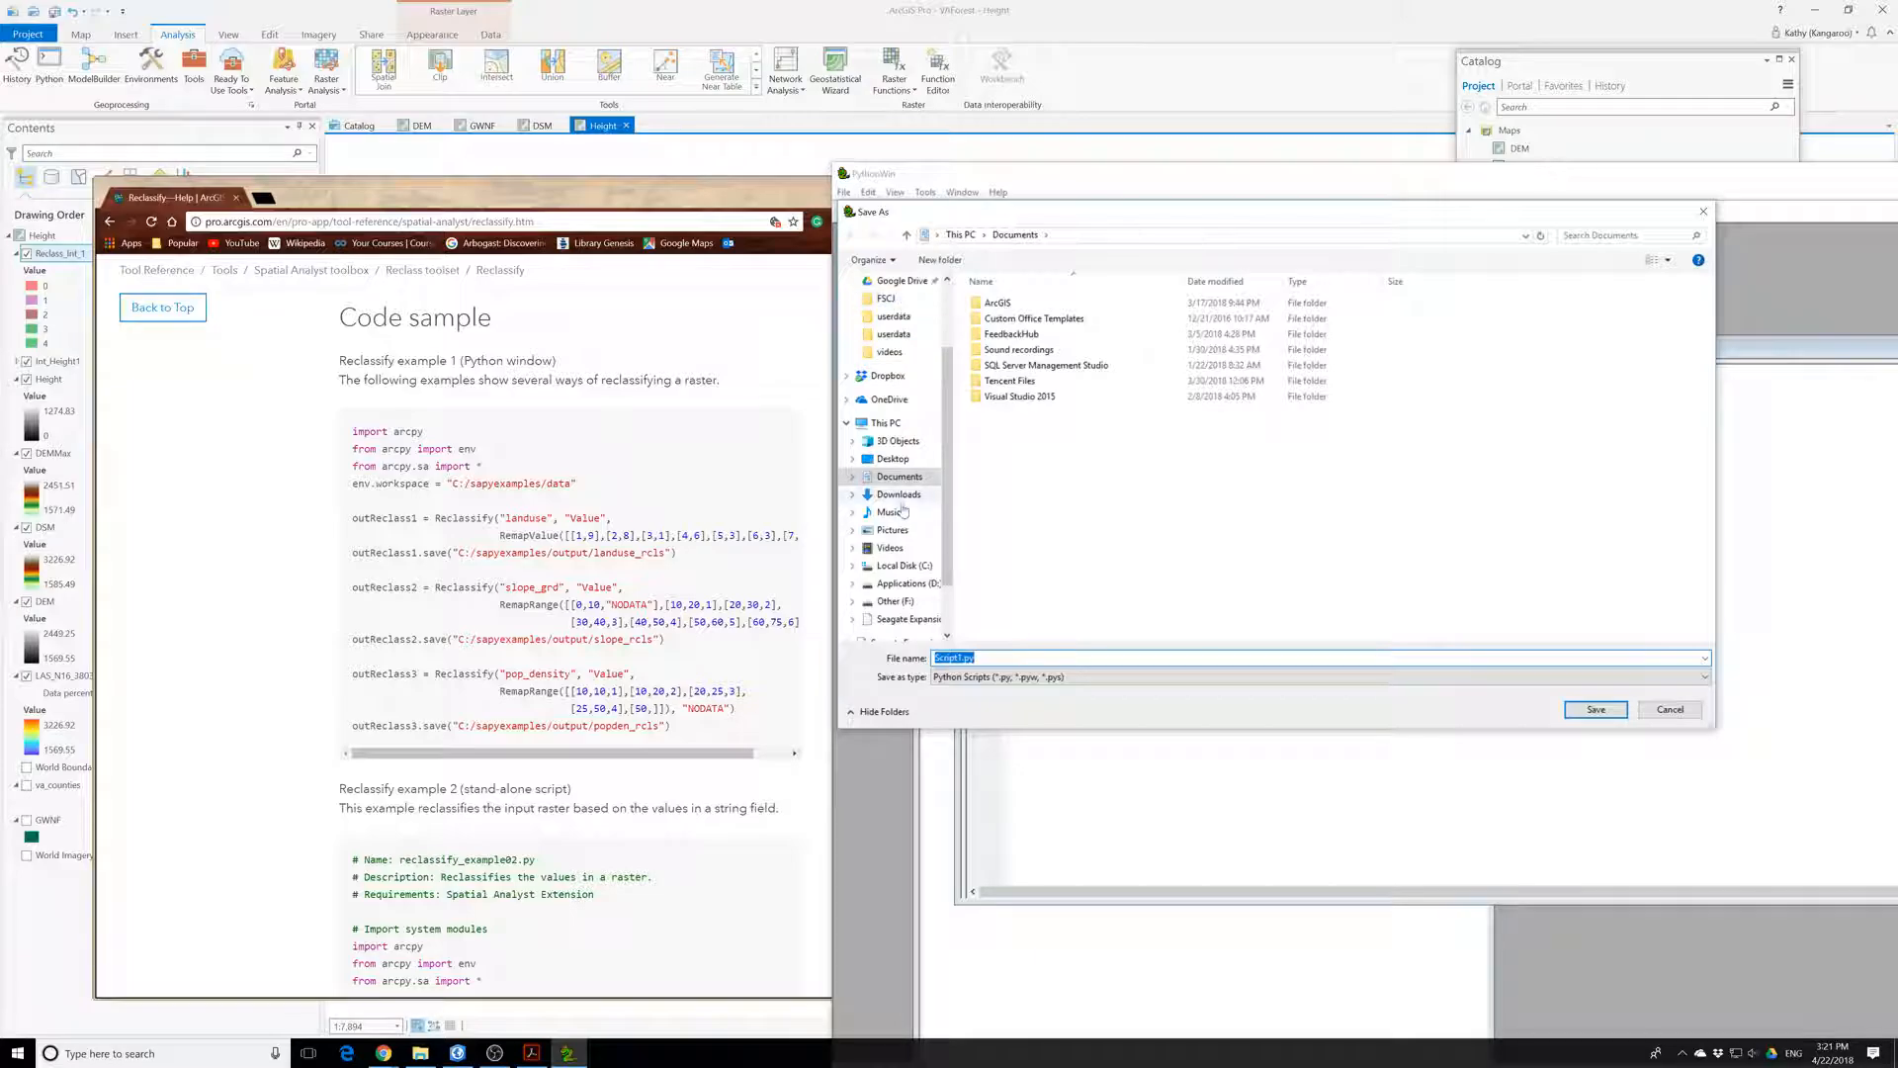
scroll(920, 435, up, 2)
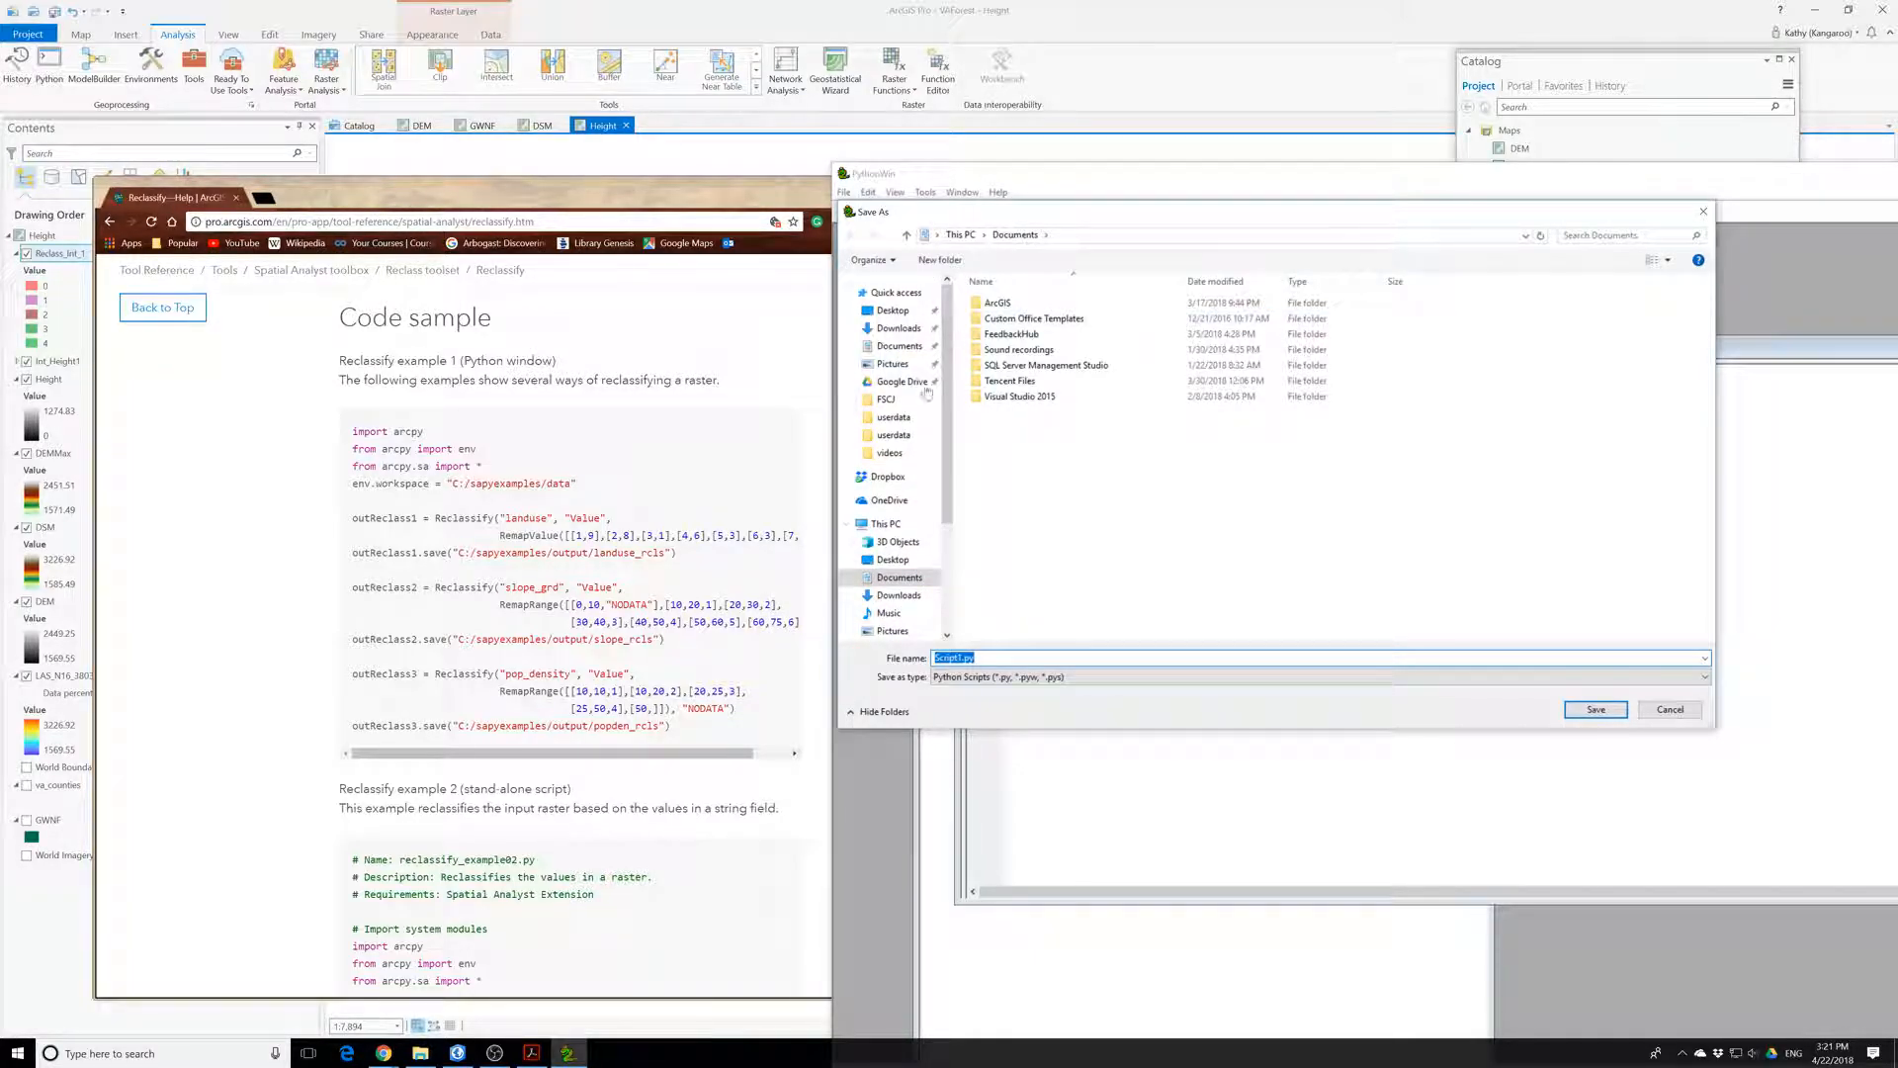
click(891, 310)
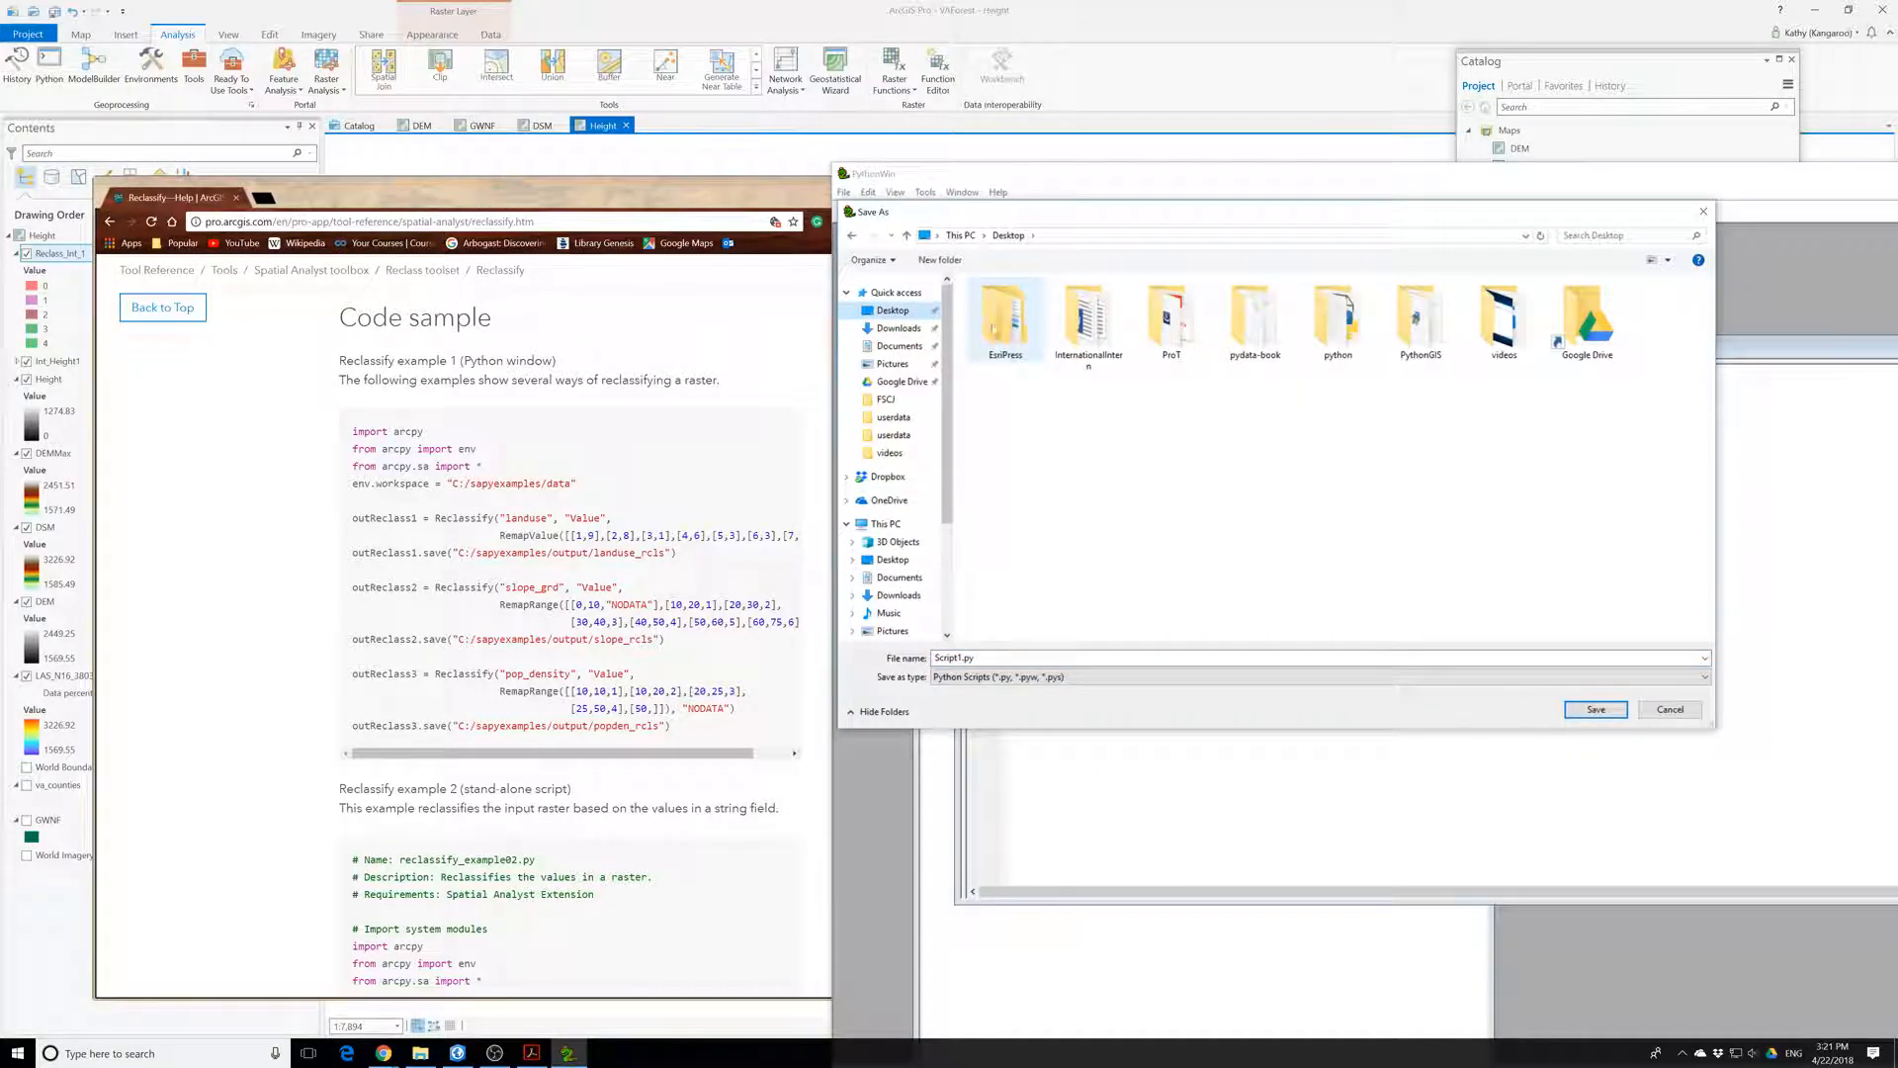
double_click(1172, 322)
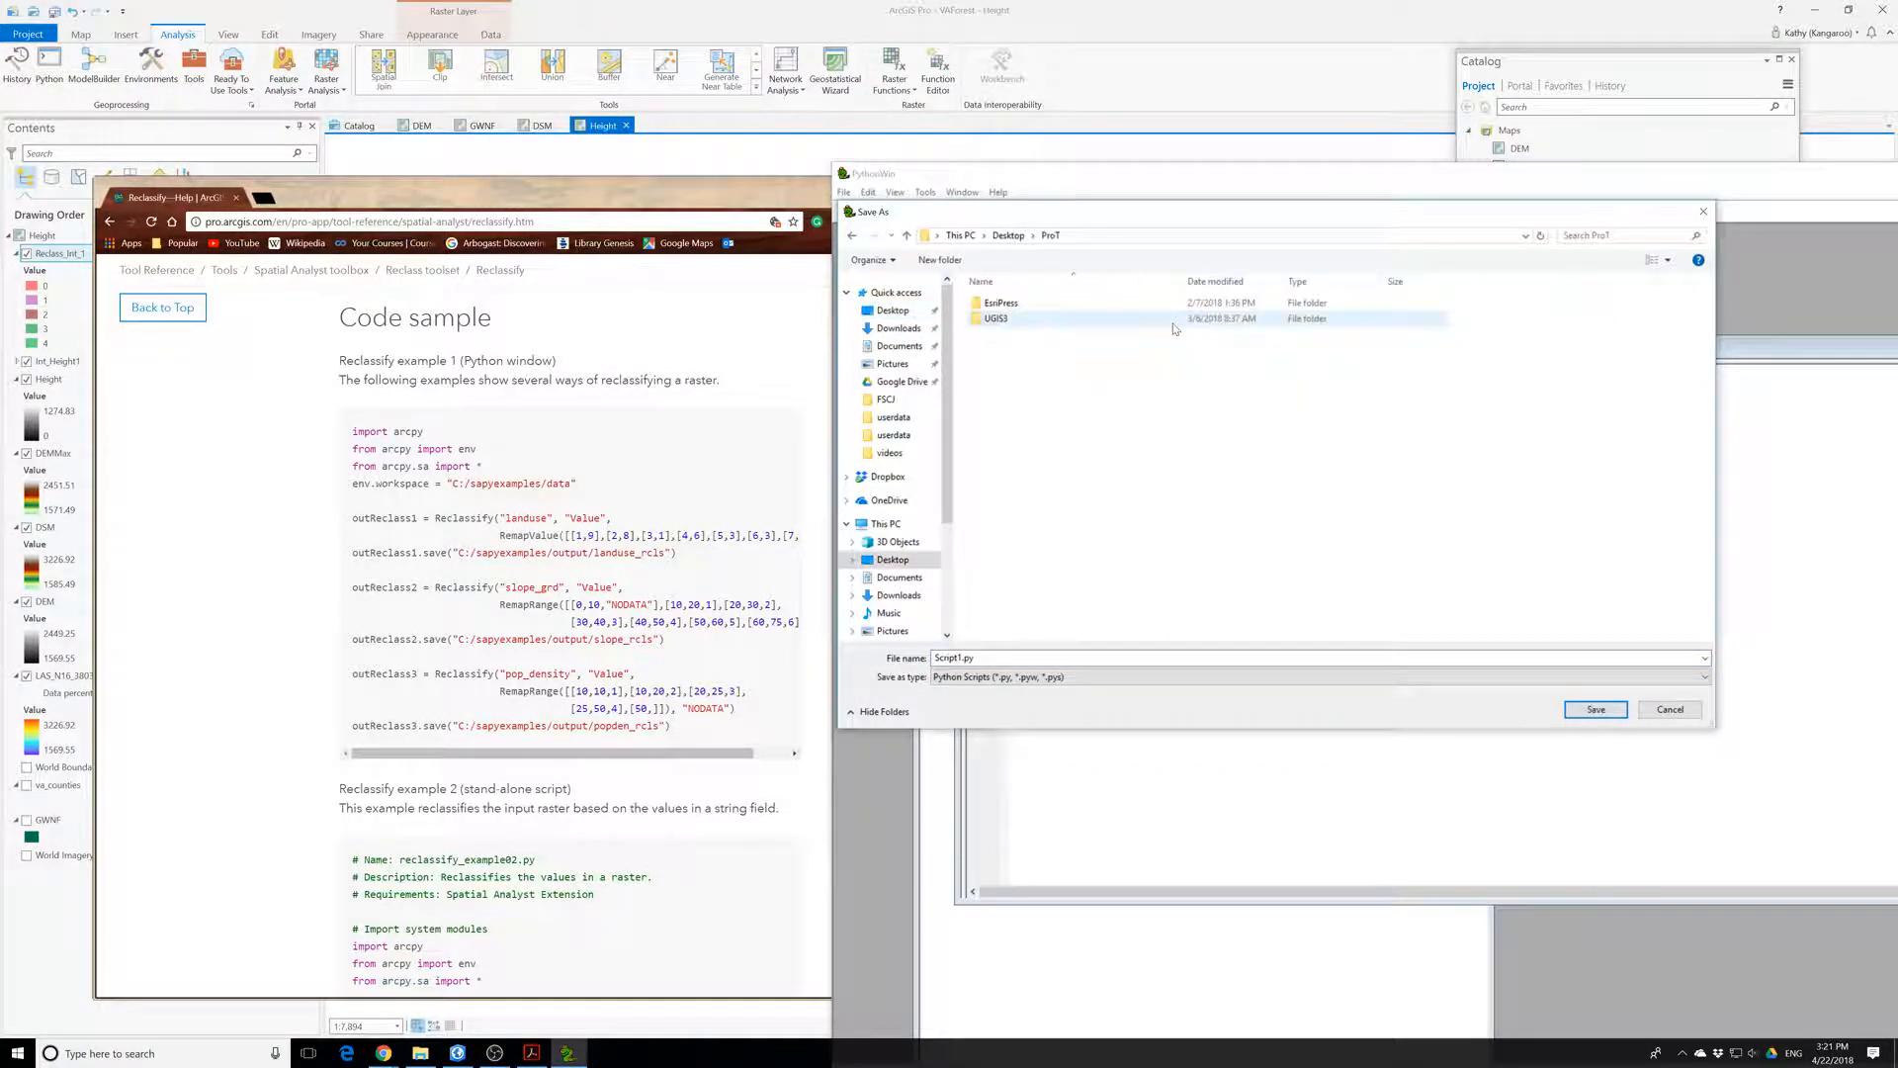
double_click(997, 302)
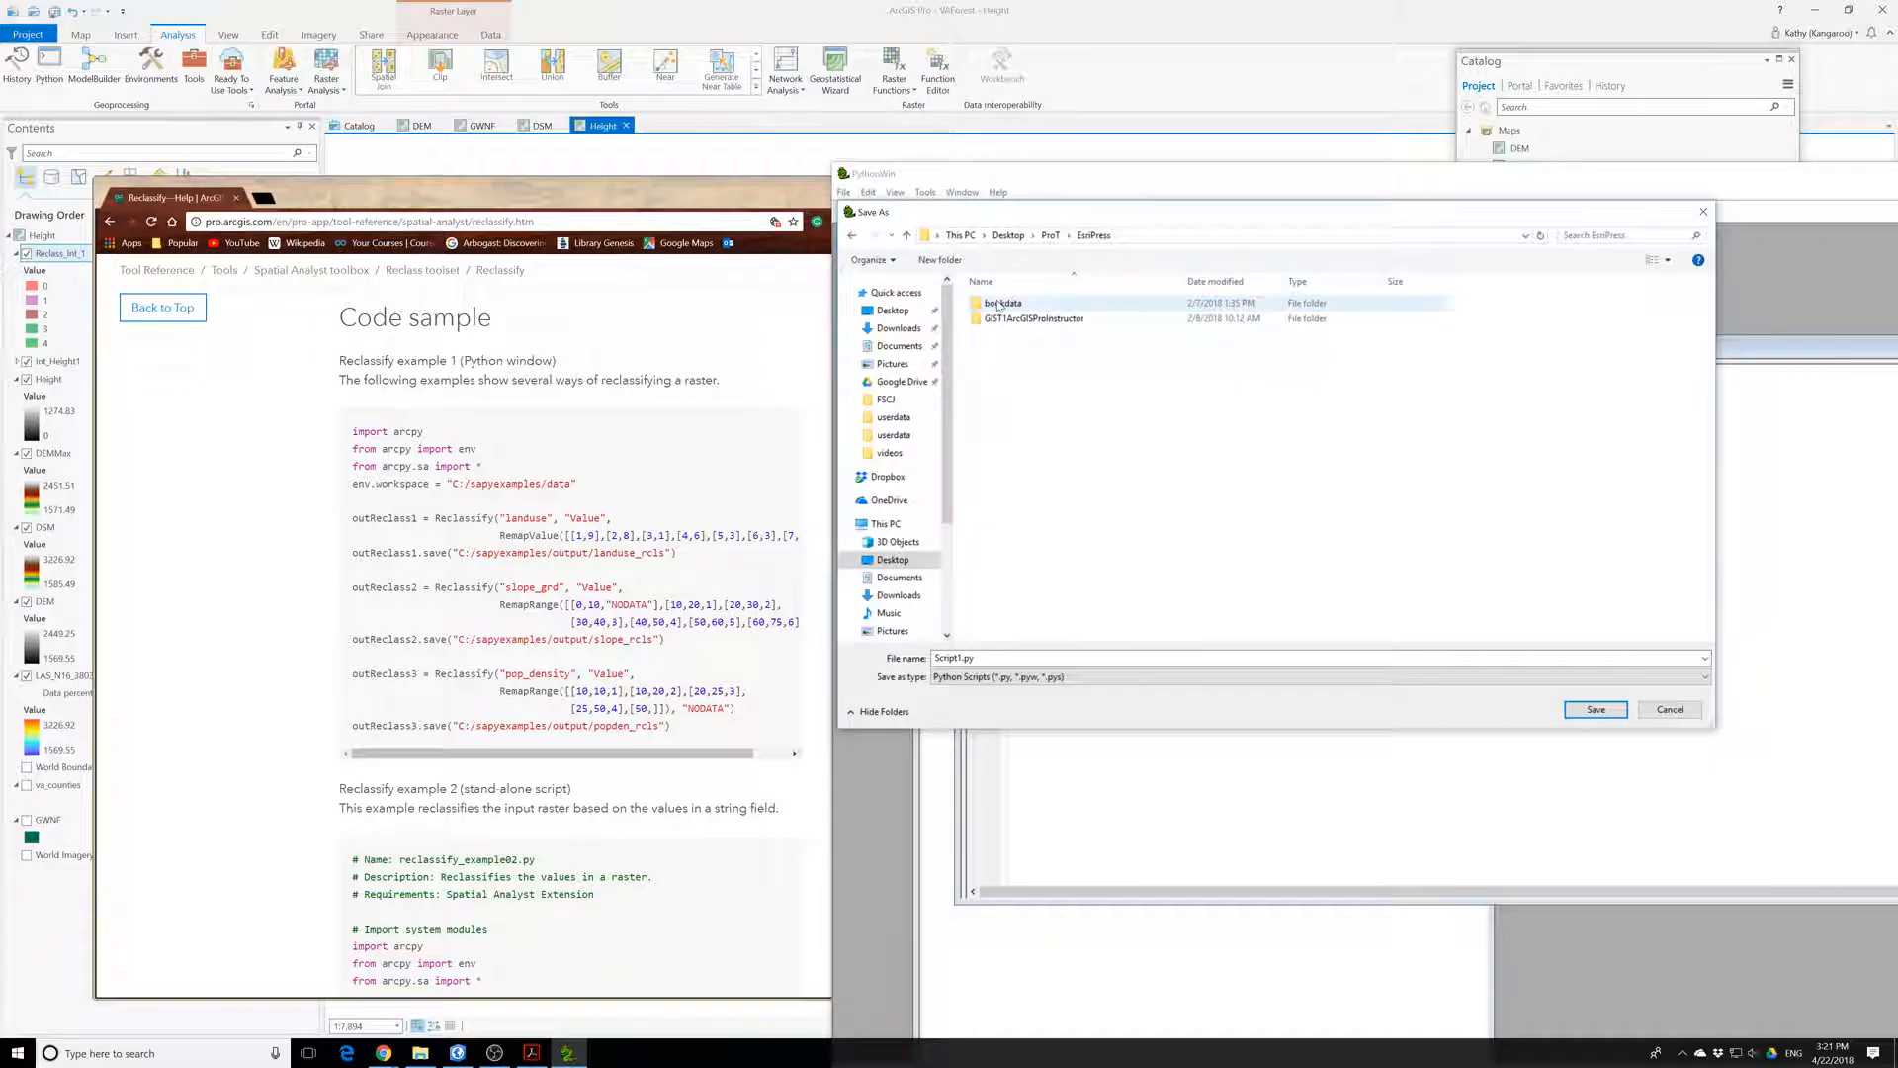
double_click(999, 304)
click(998, 303)
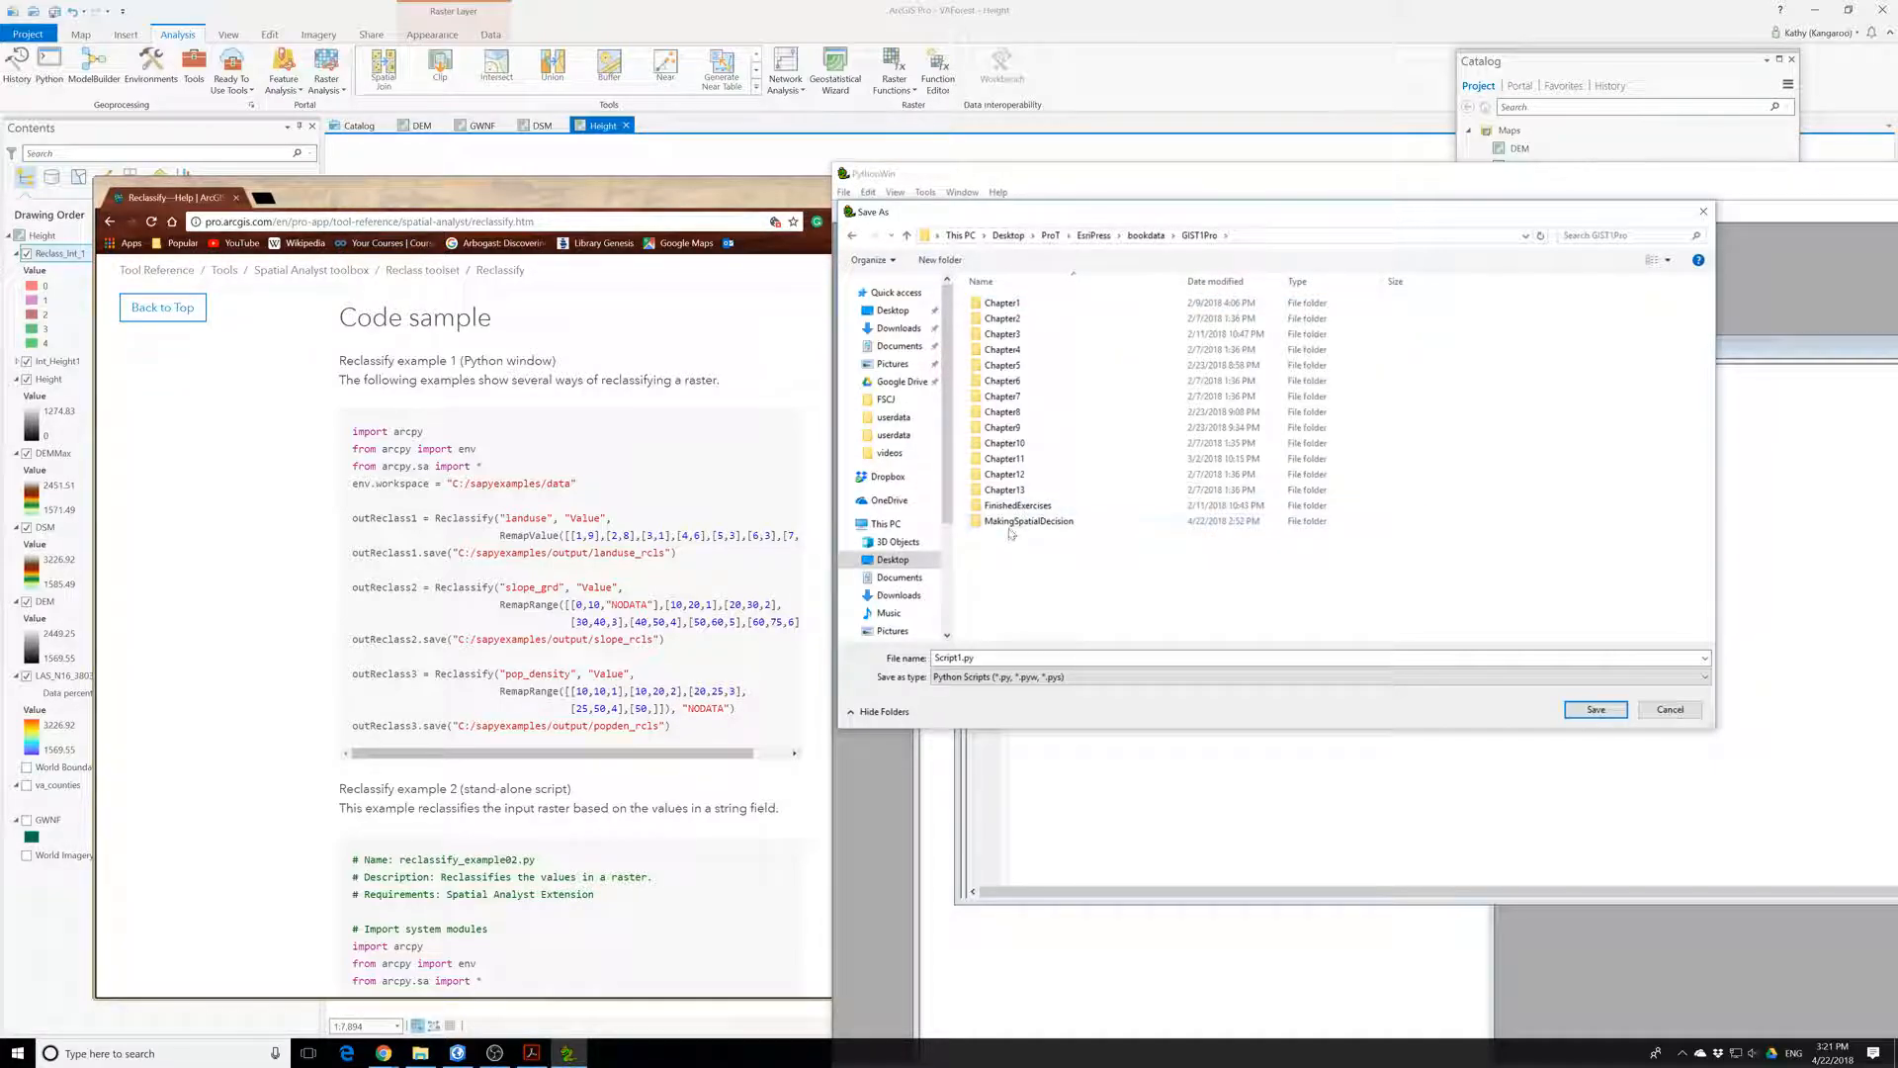
double_click(1012, 521)
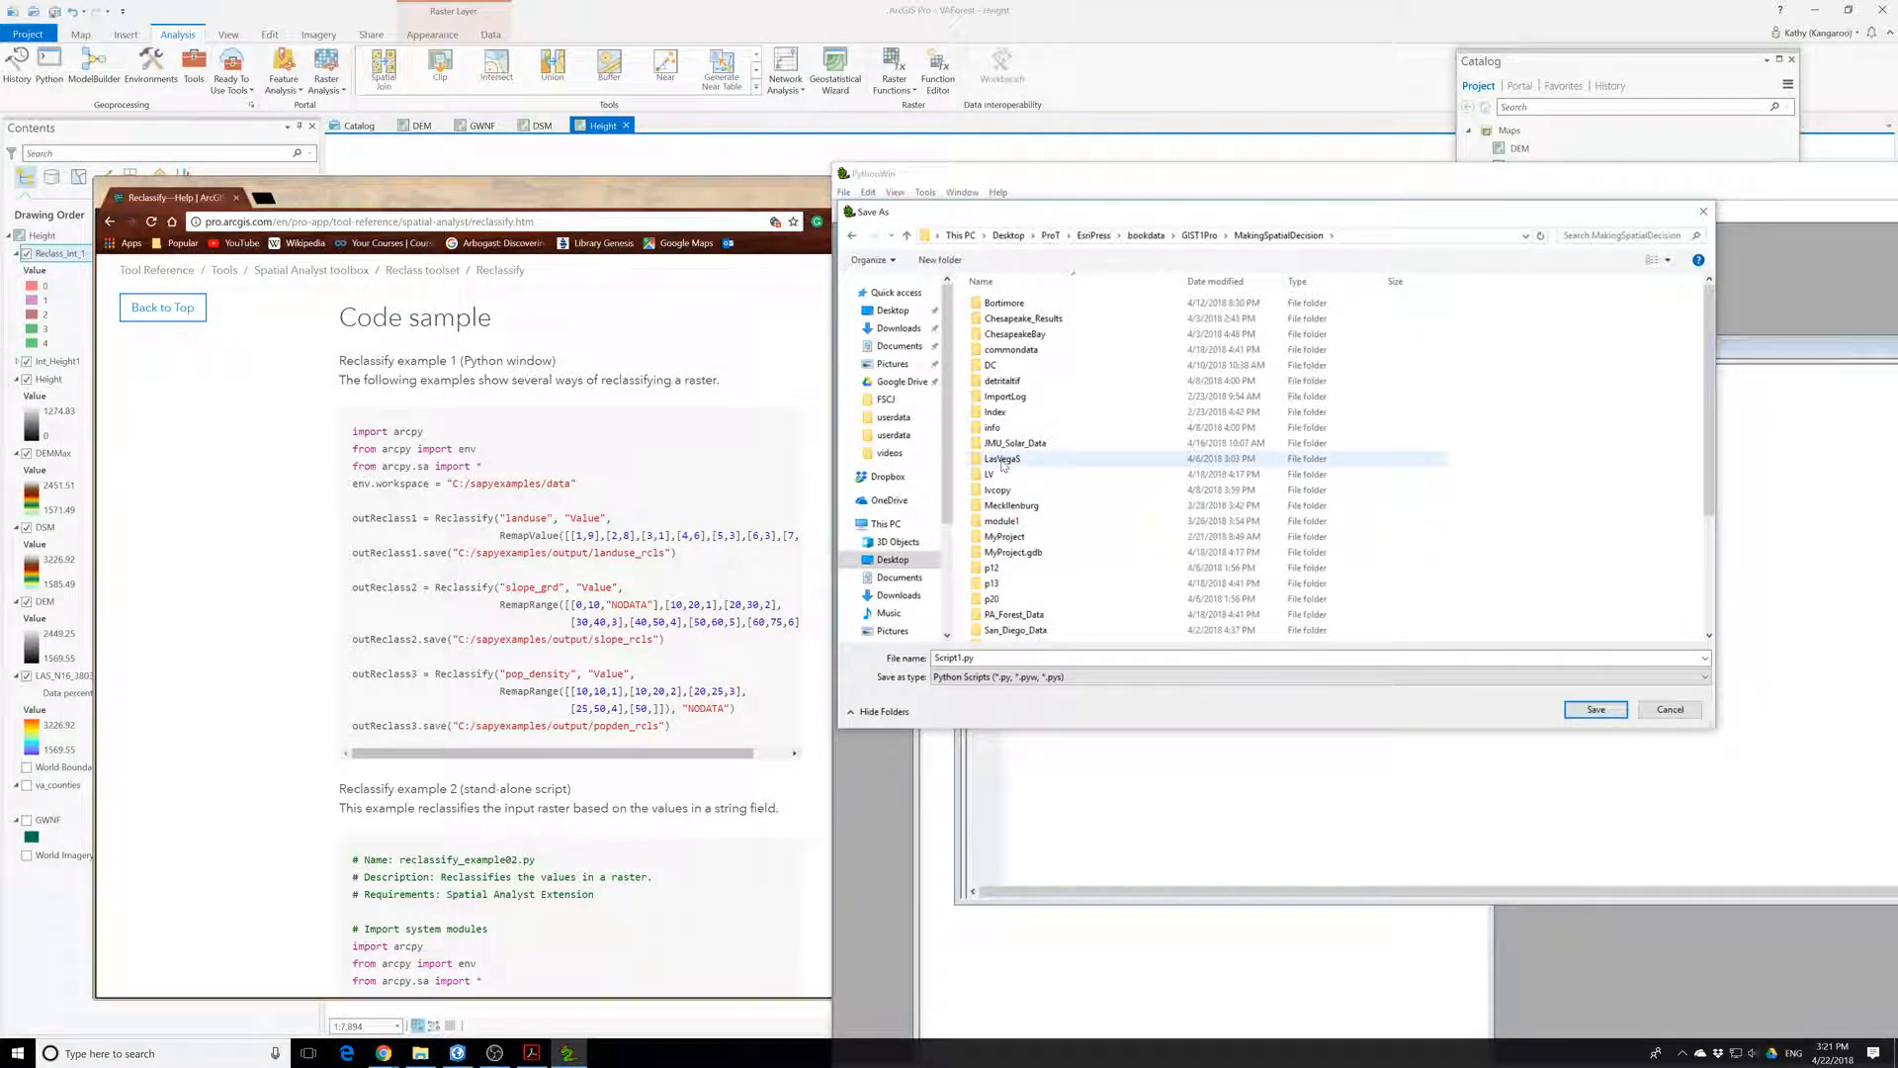
scroll(1023, 613, down, 2)
scroll(1025, 635, down, 2)
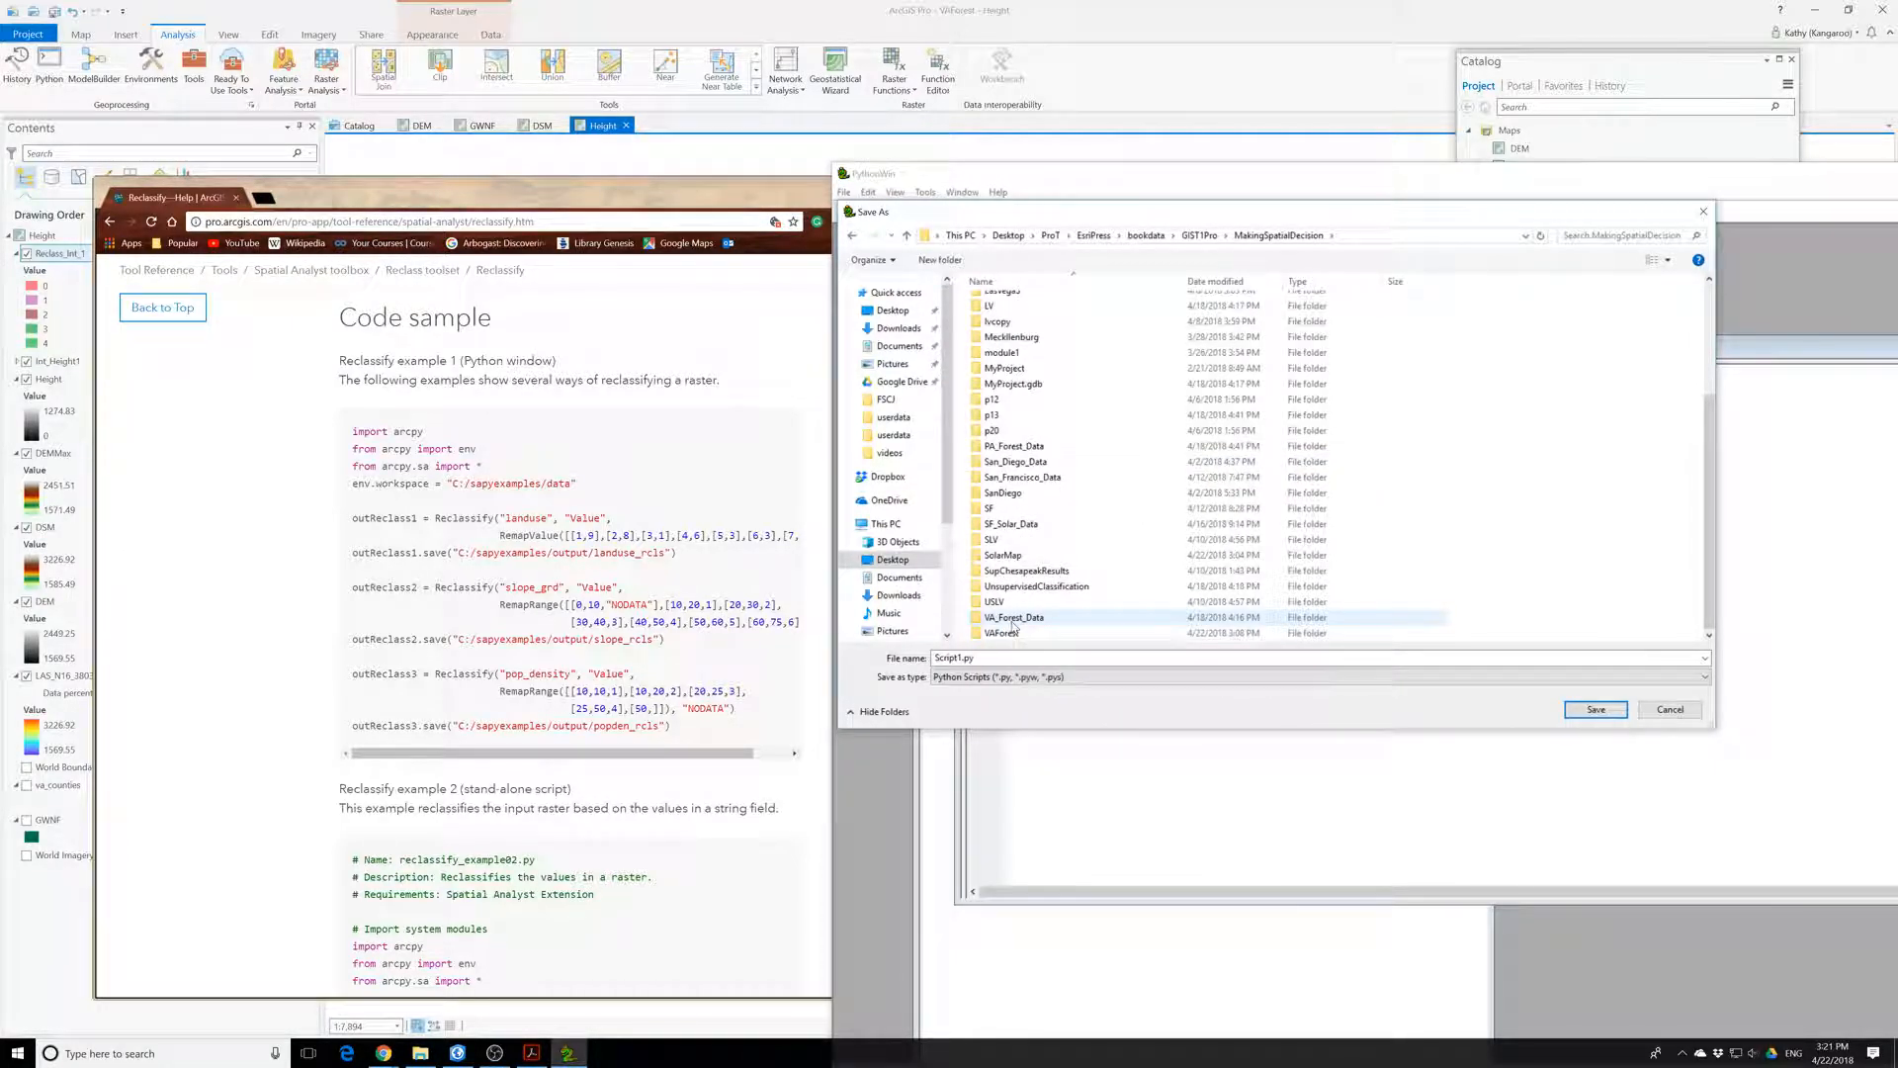
double_click(1002, 633)
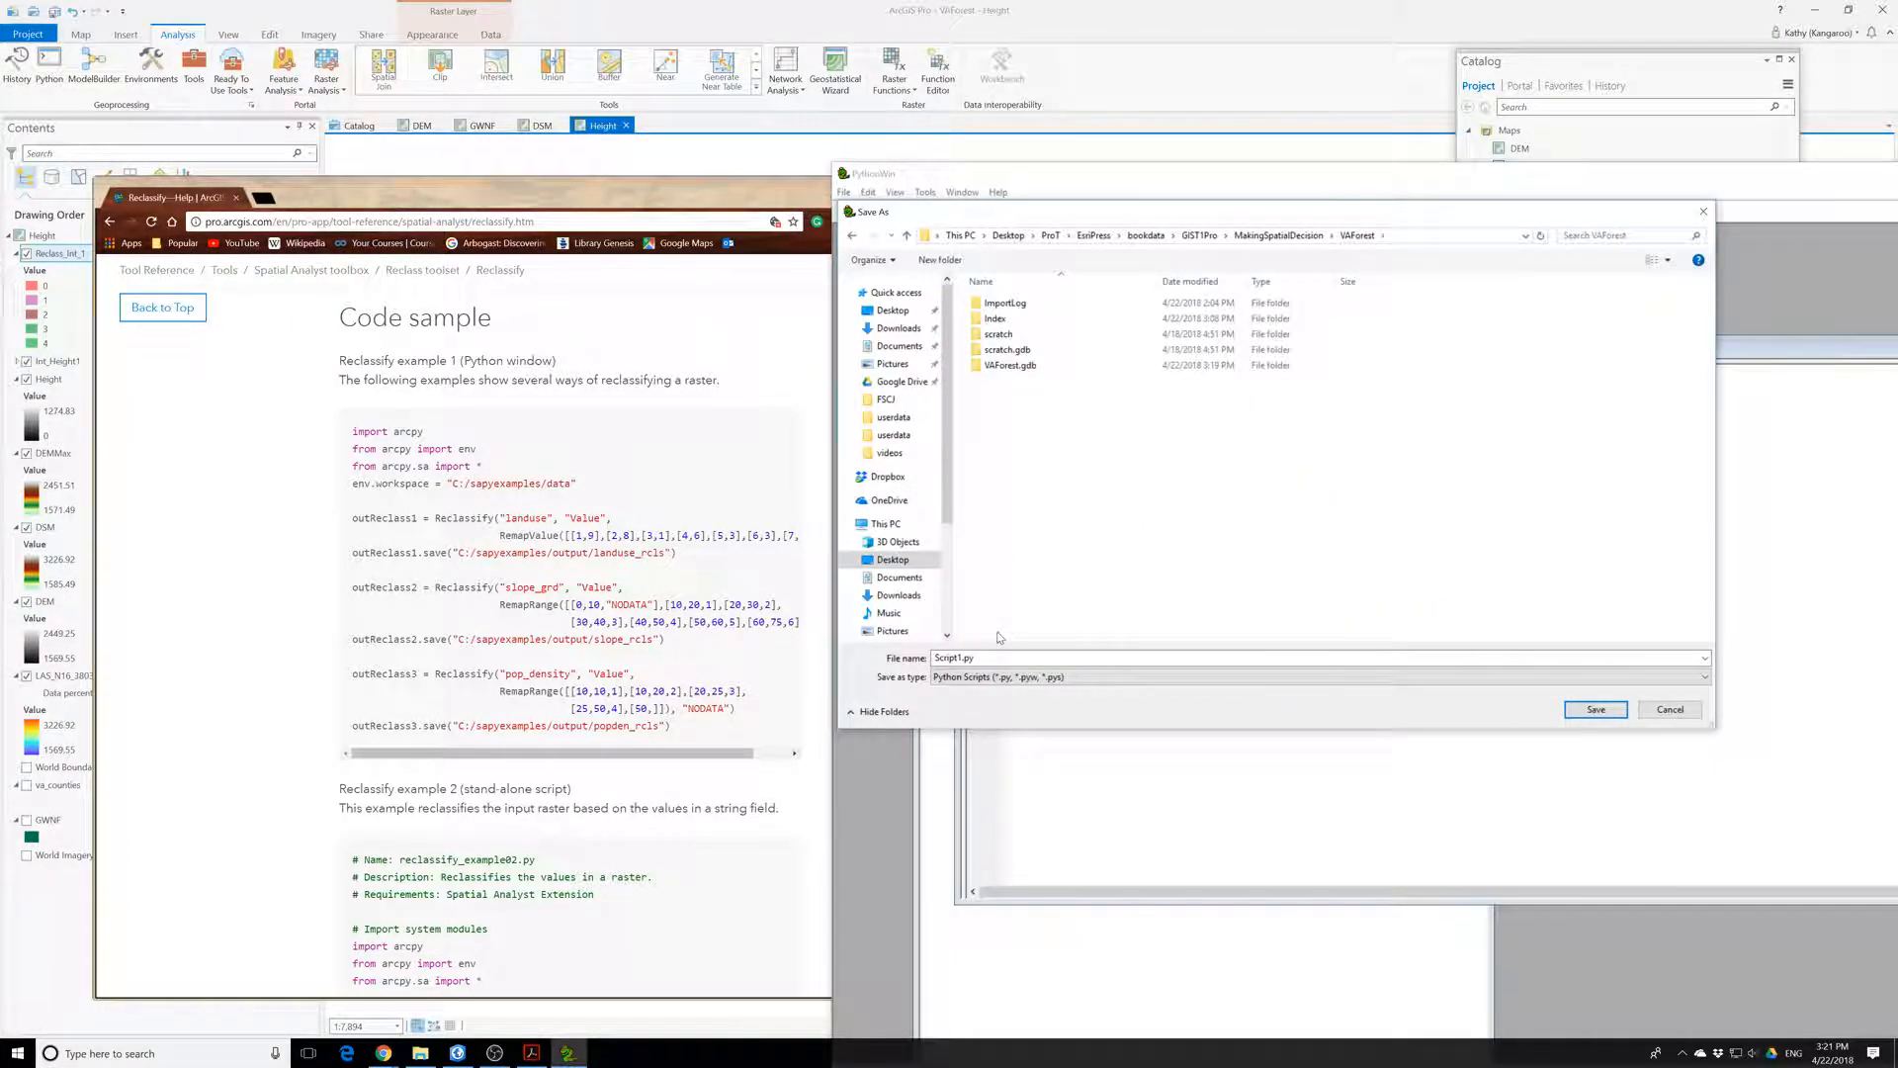
click(1596, 709)
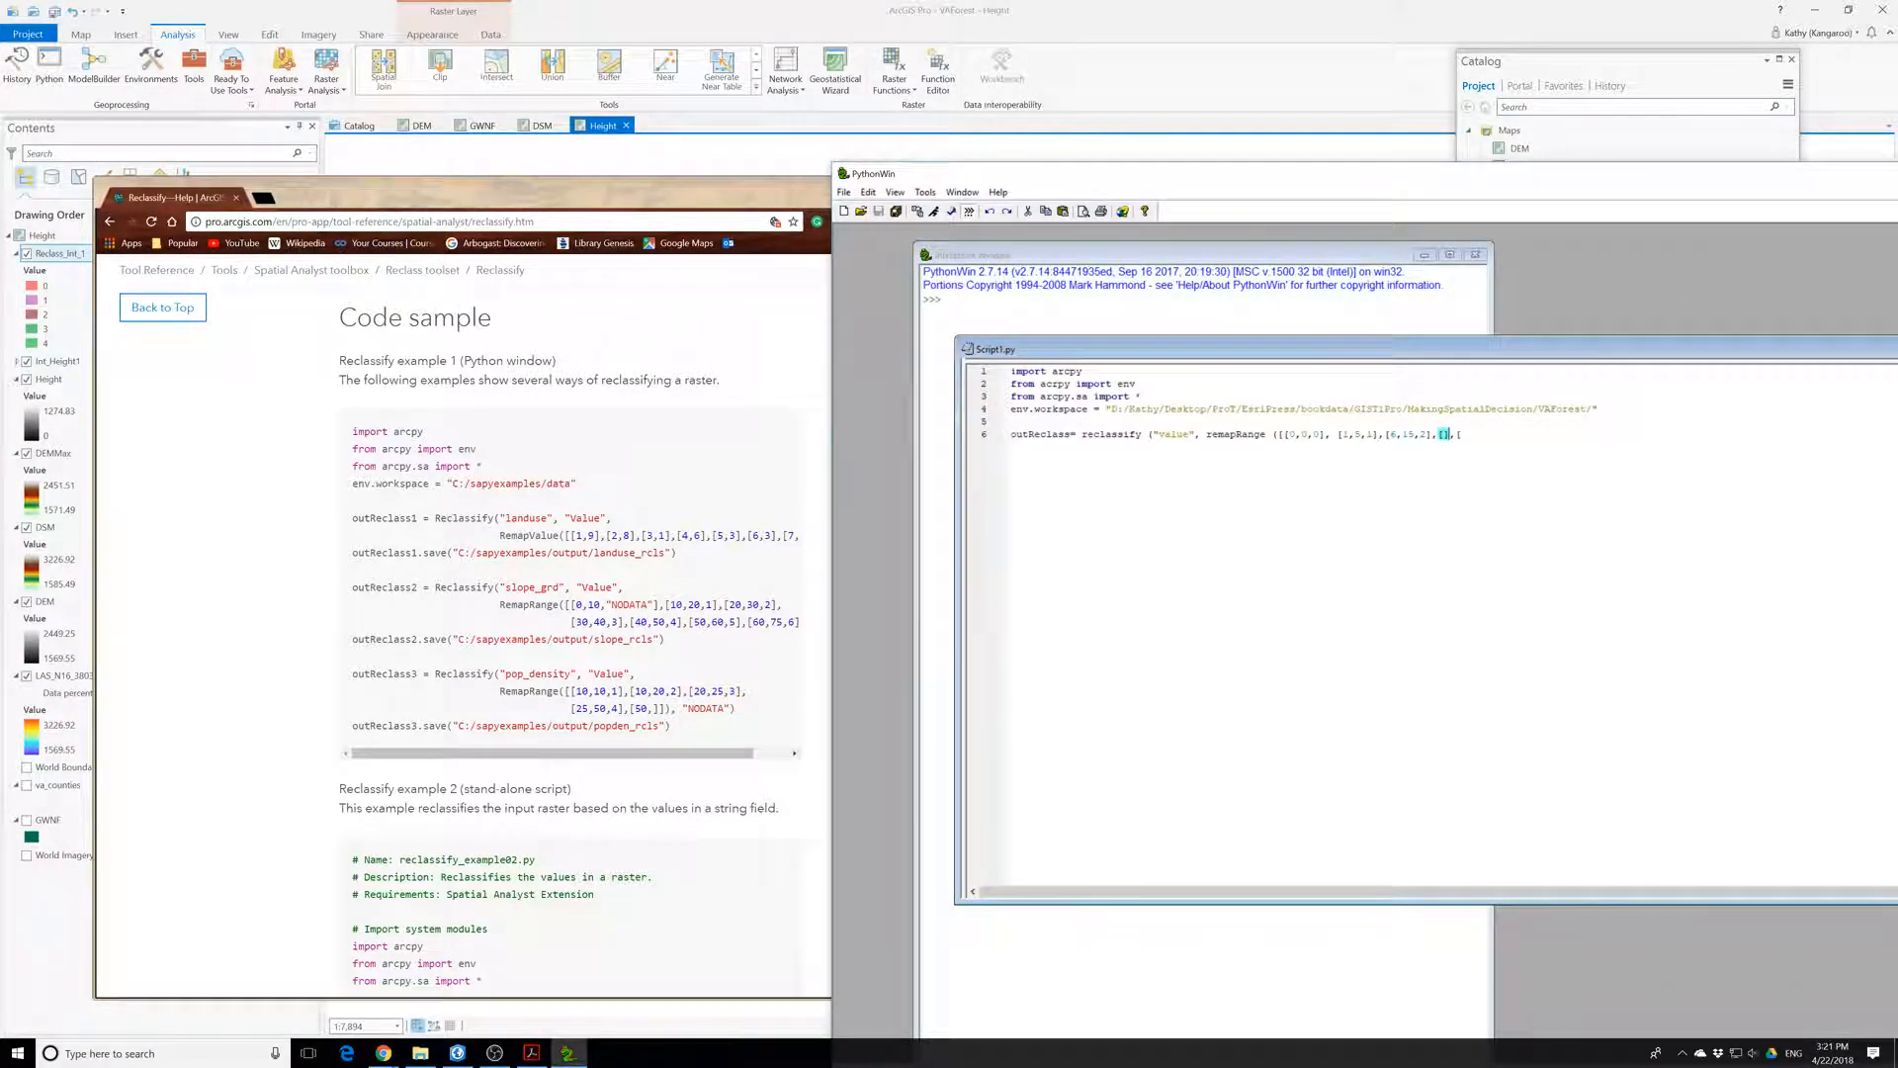
- Add the ranges [16,25,3] and [25,1274,4] in PythonWin, taking the highest height value from the Reclassify table in ArcGIS Pro
click(1461, 434)
click(1444, 434)
text(16,25,3)
click(457, 1053)
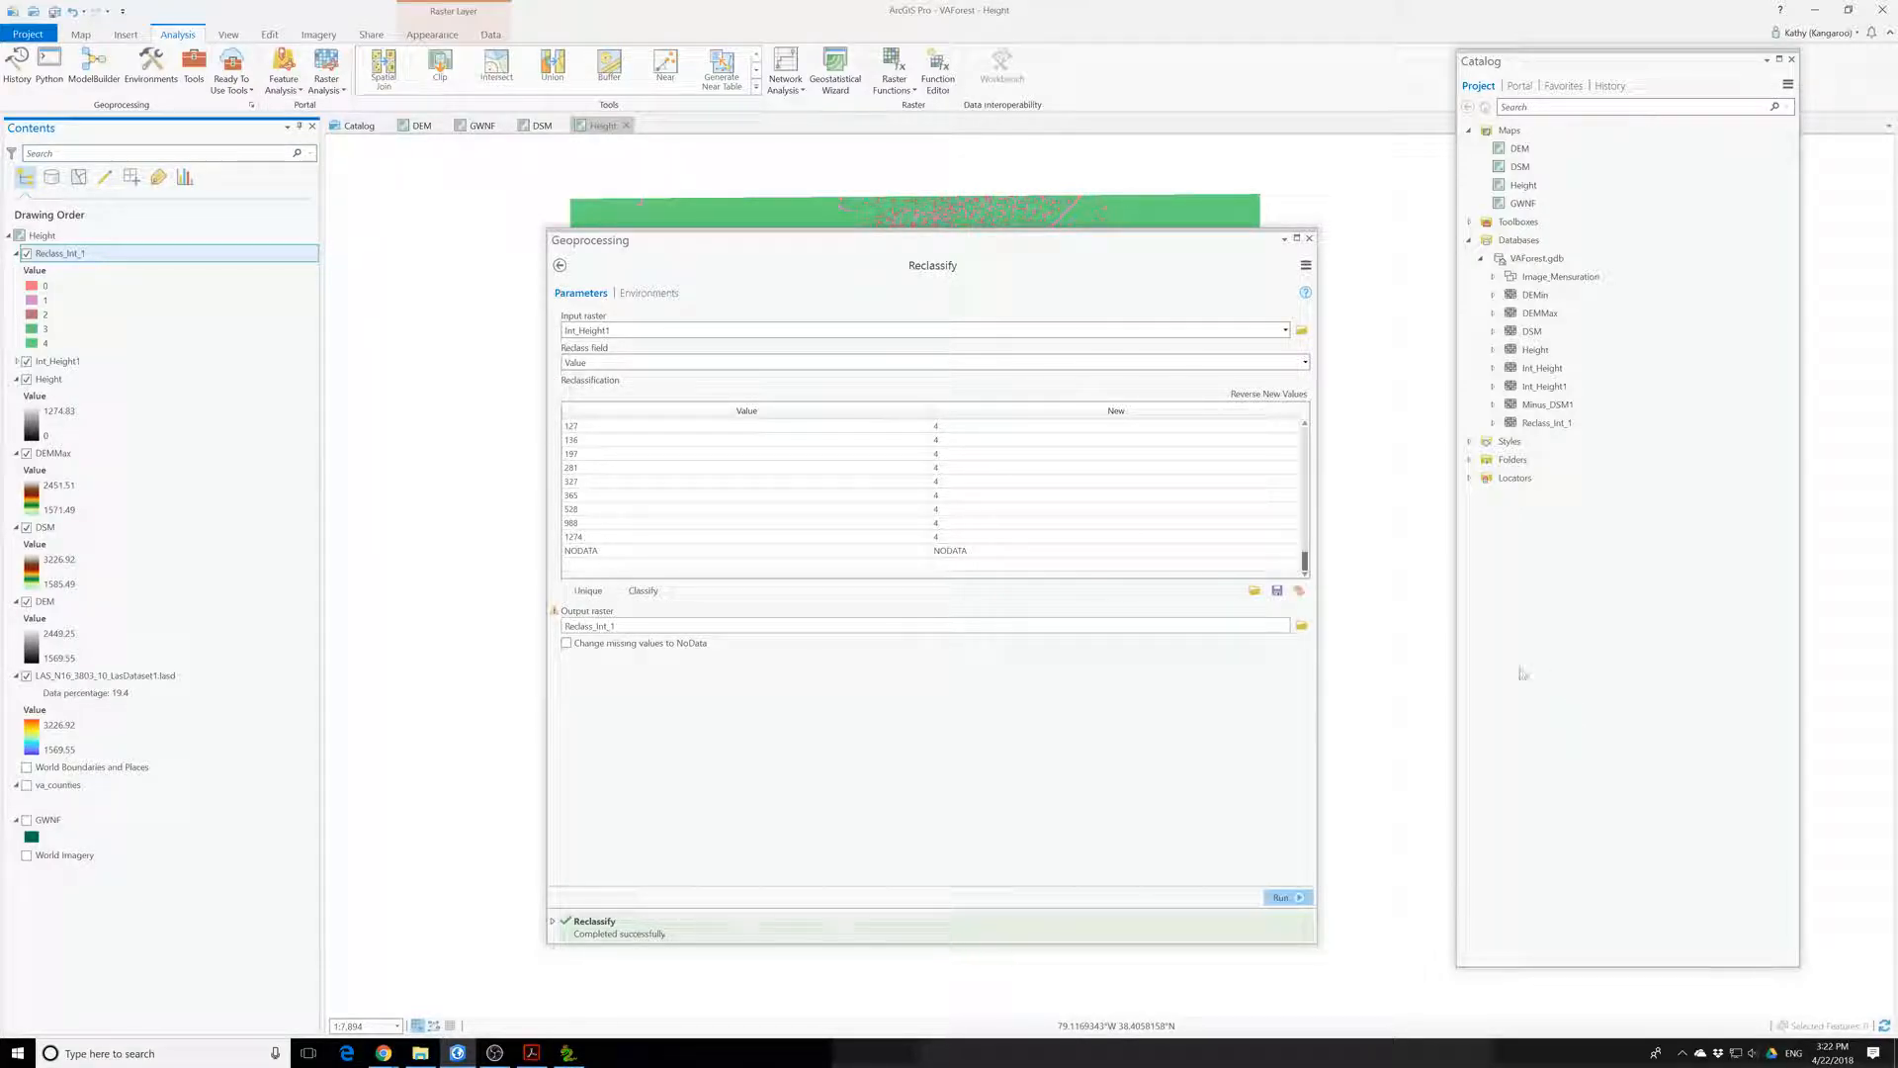
click(569, 1053)
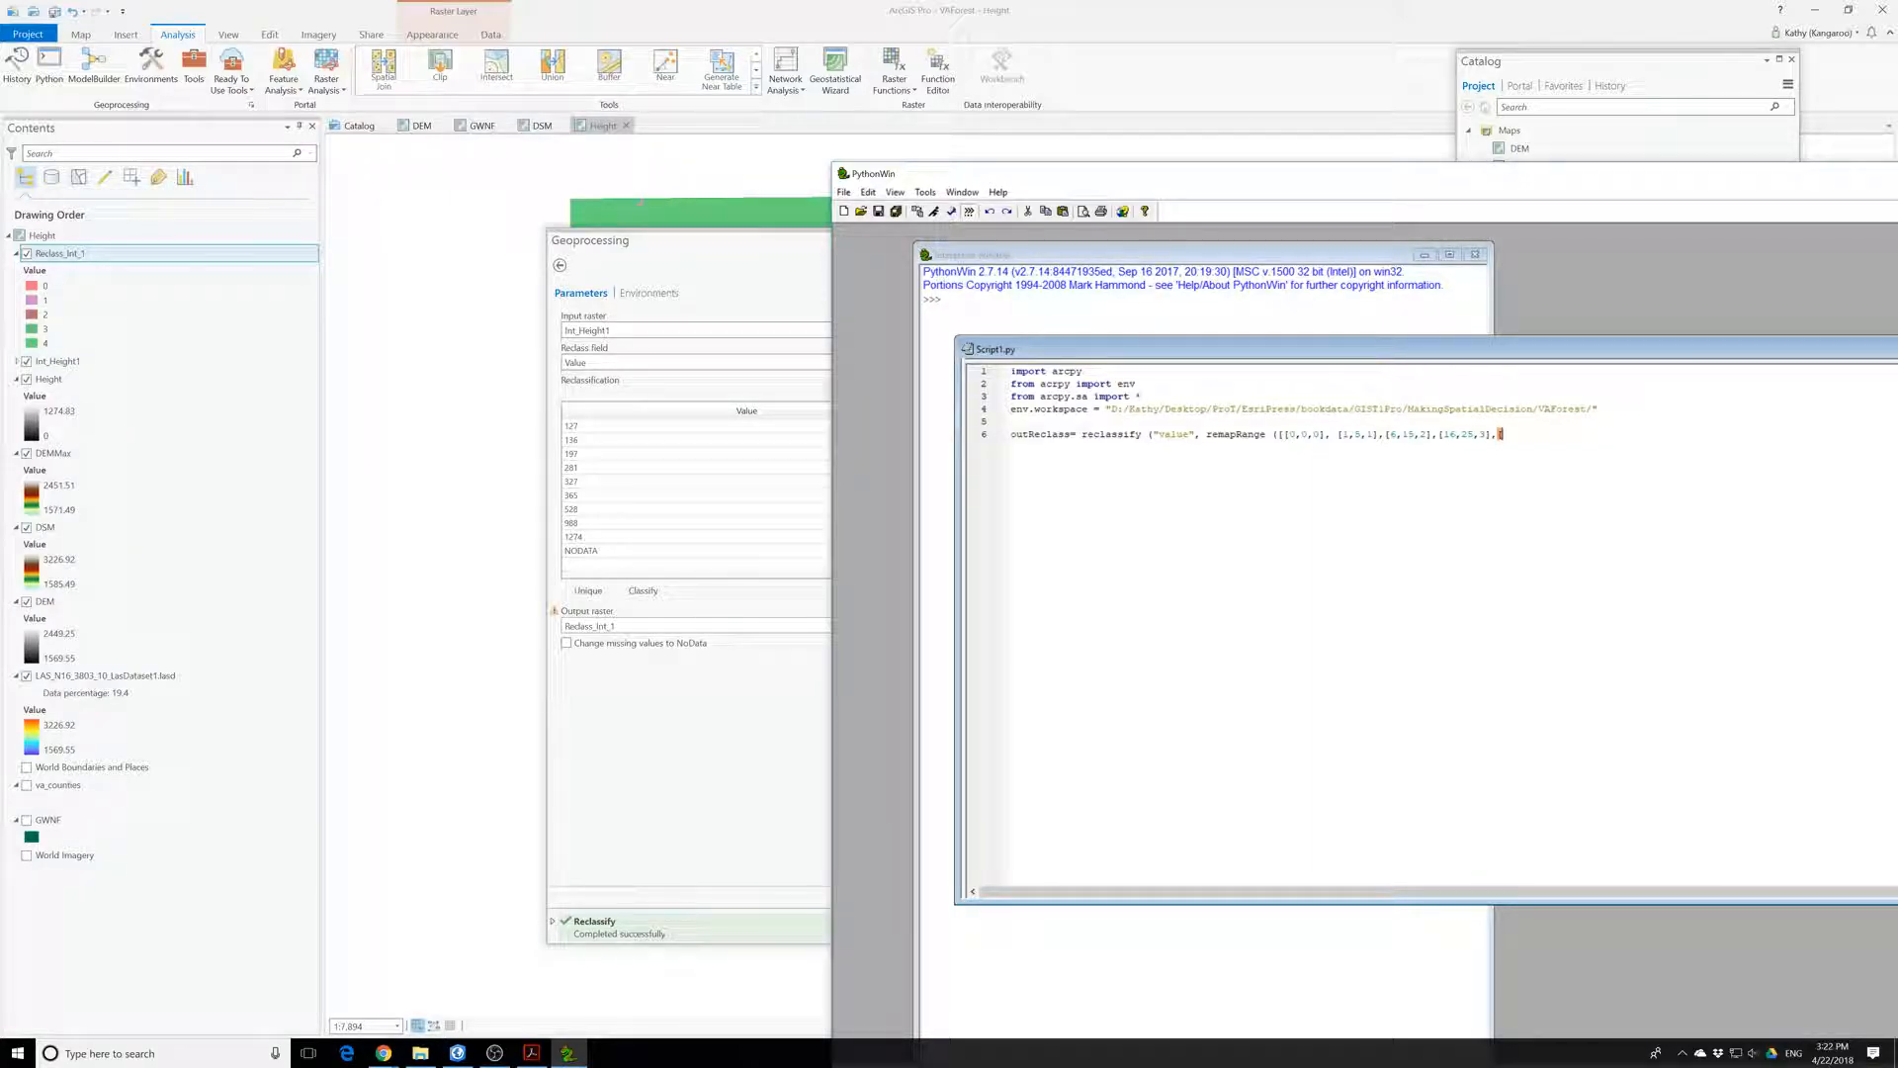
text(25,1274,4])
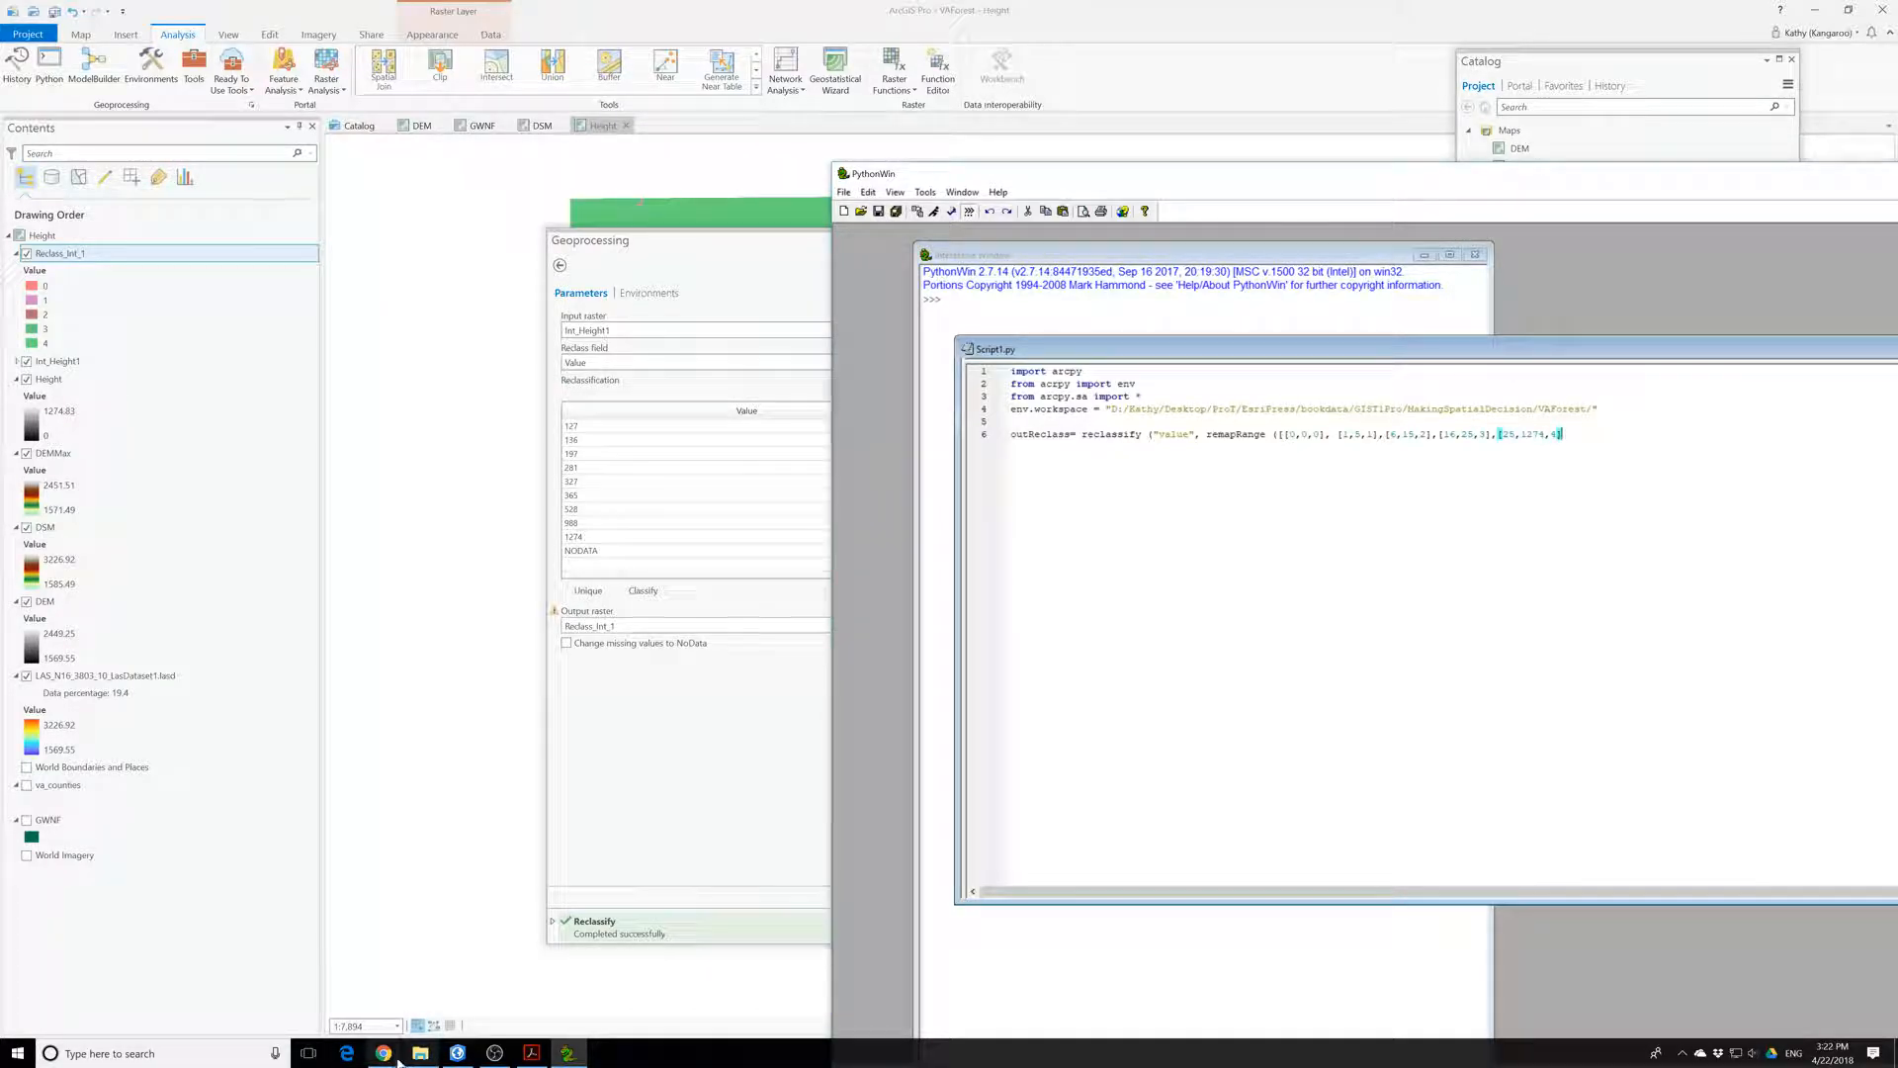
- Bring the Chrome help page back behind PythonWin and finish the reclassify line with ,"NODATA"), starting a new line below it
mouse_move(383, 1053)
click(474, 994)
key(alt+Tab)
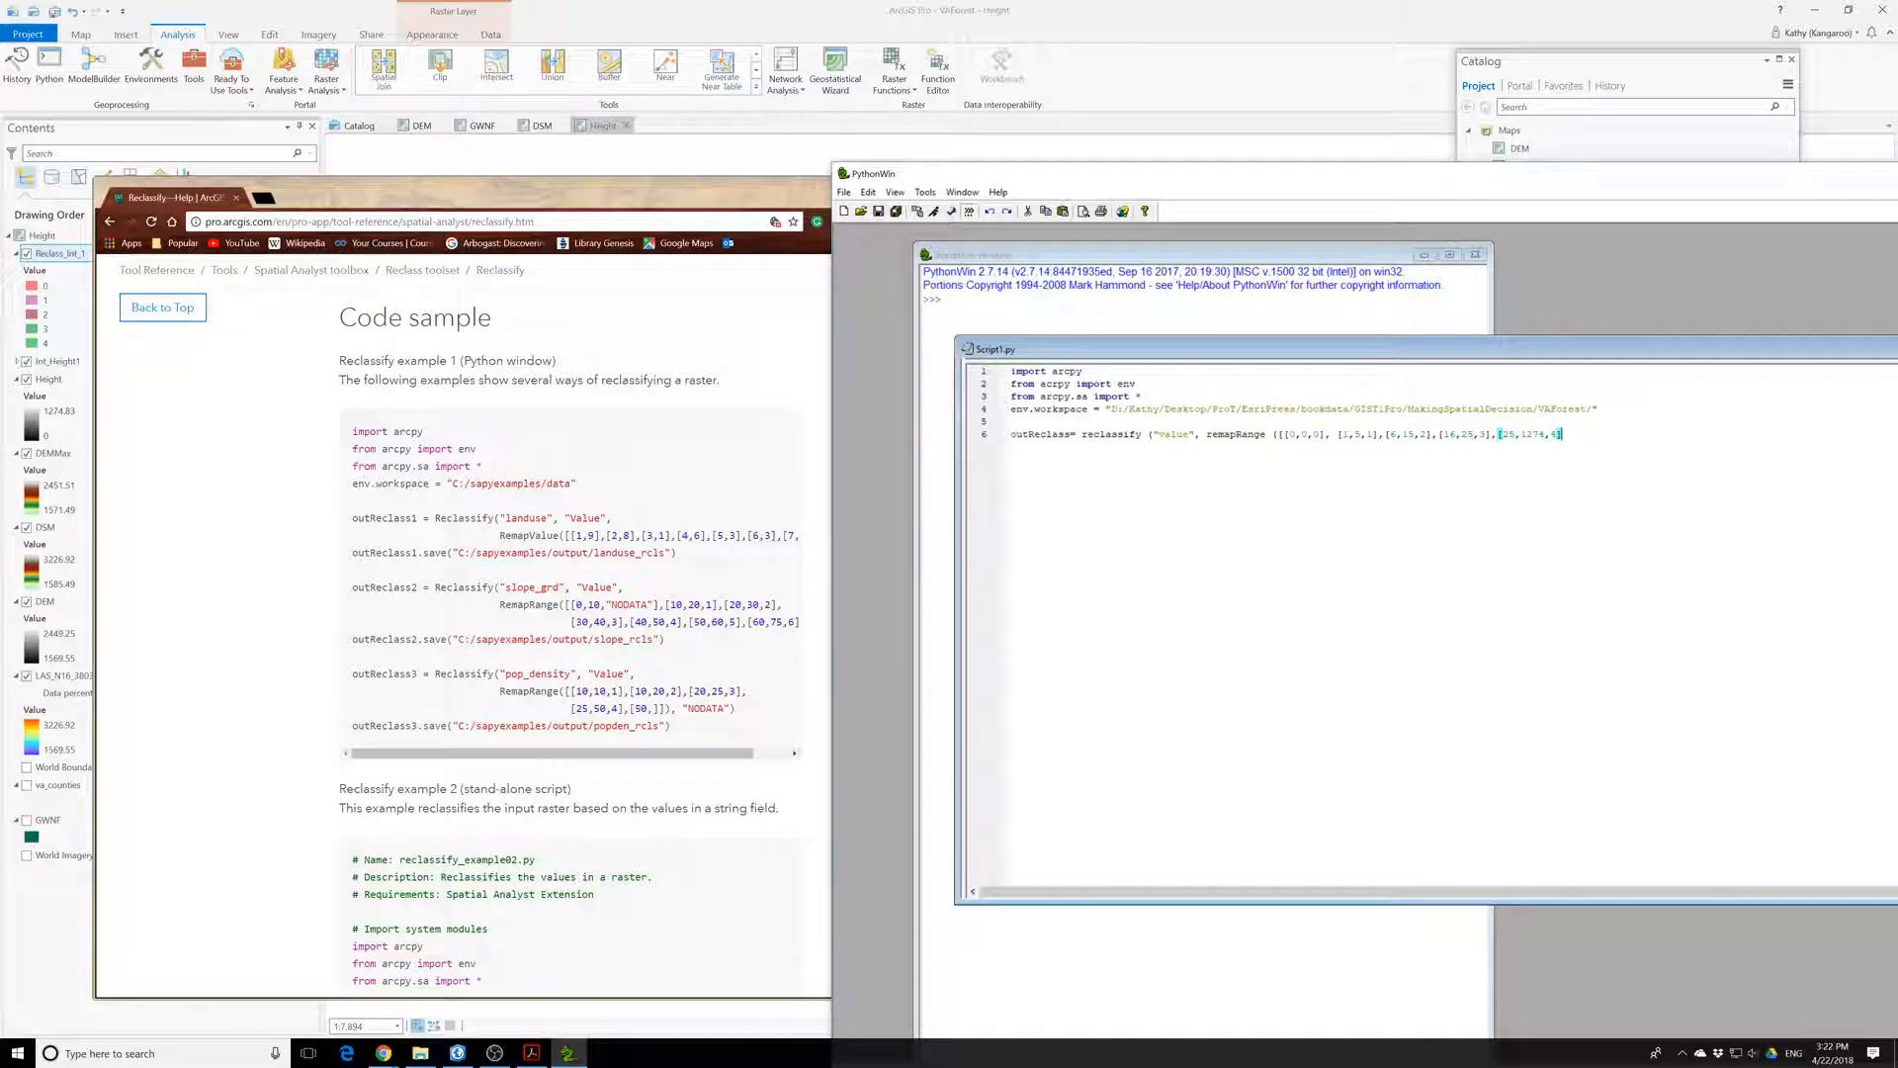
text(""")
key(BackSpace)
key(BackSpace)
key(BackSpace)
text(,)
text("NODATA"]))
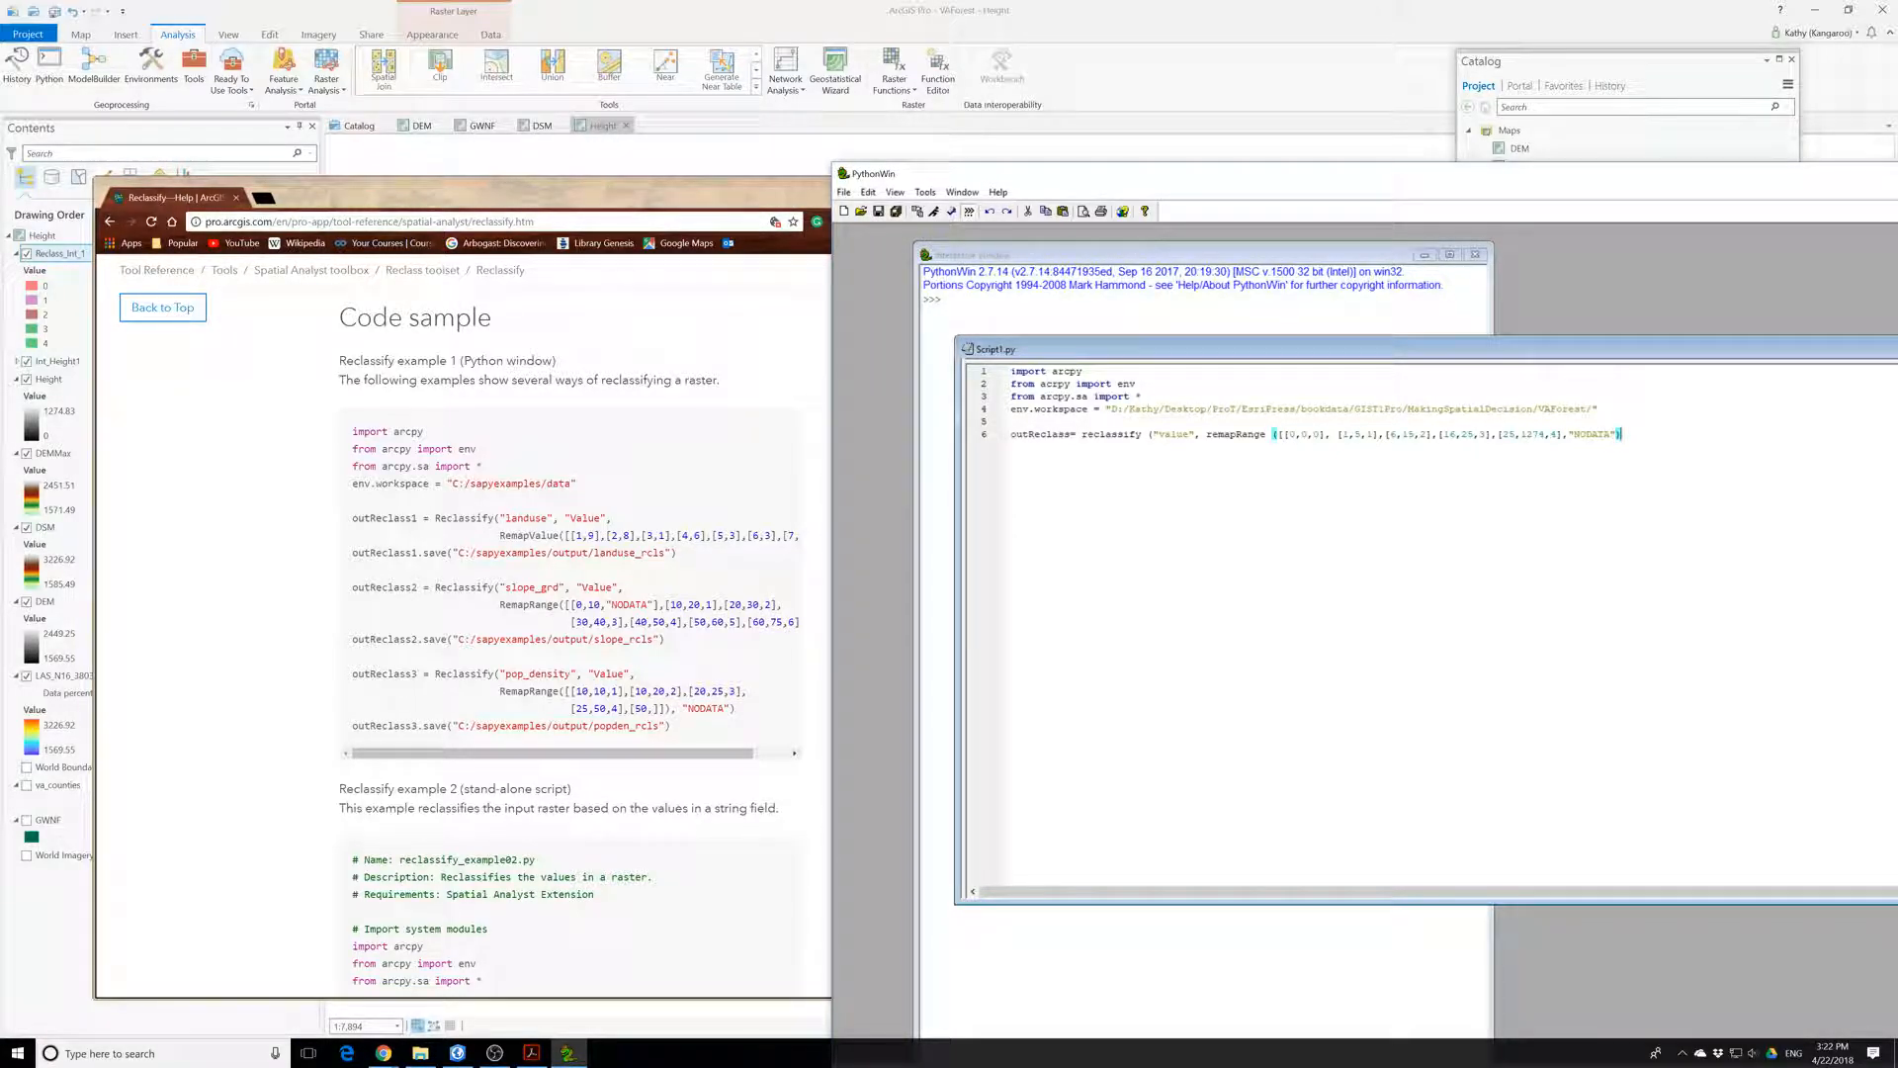
key(Return)
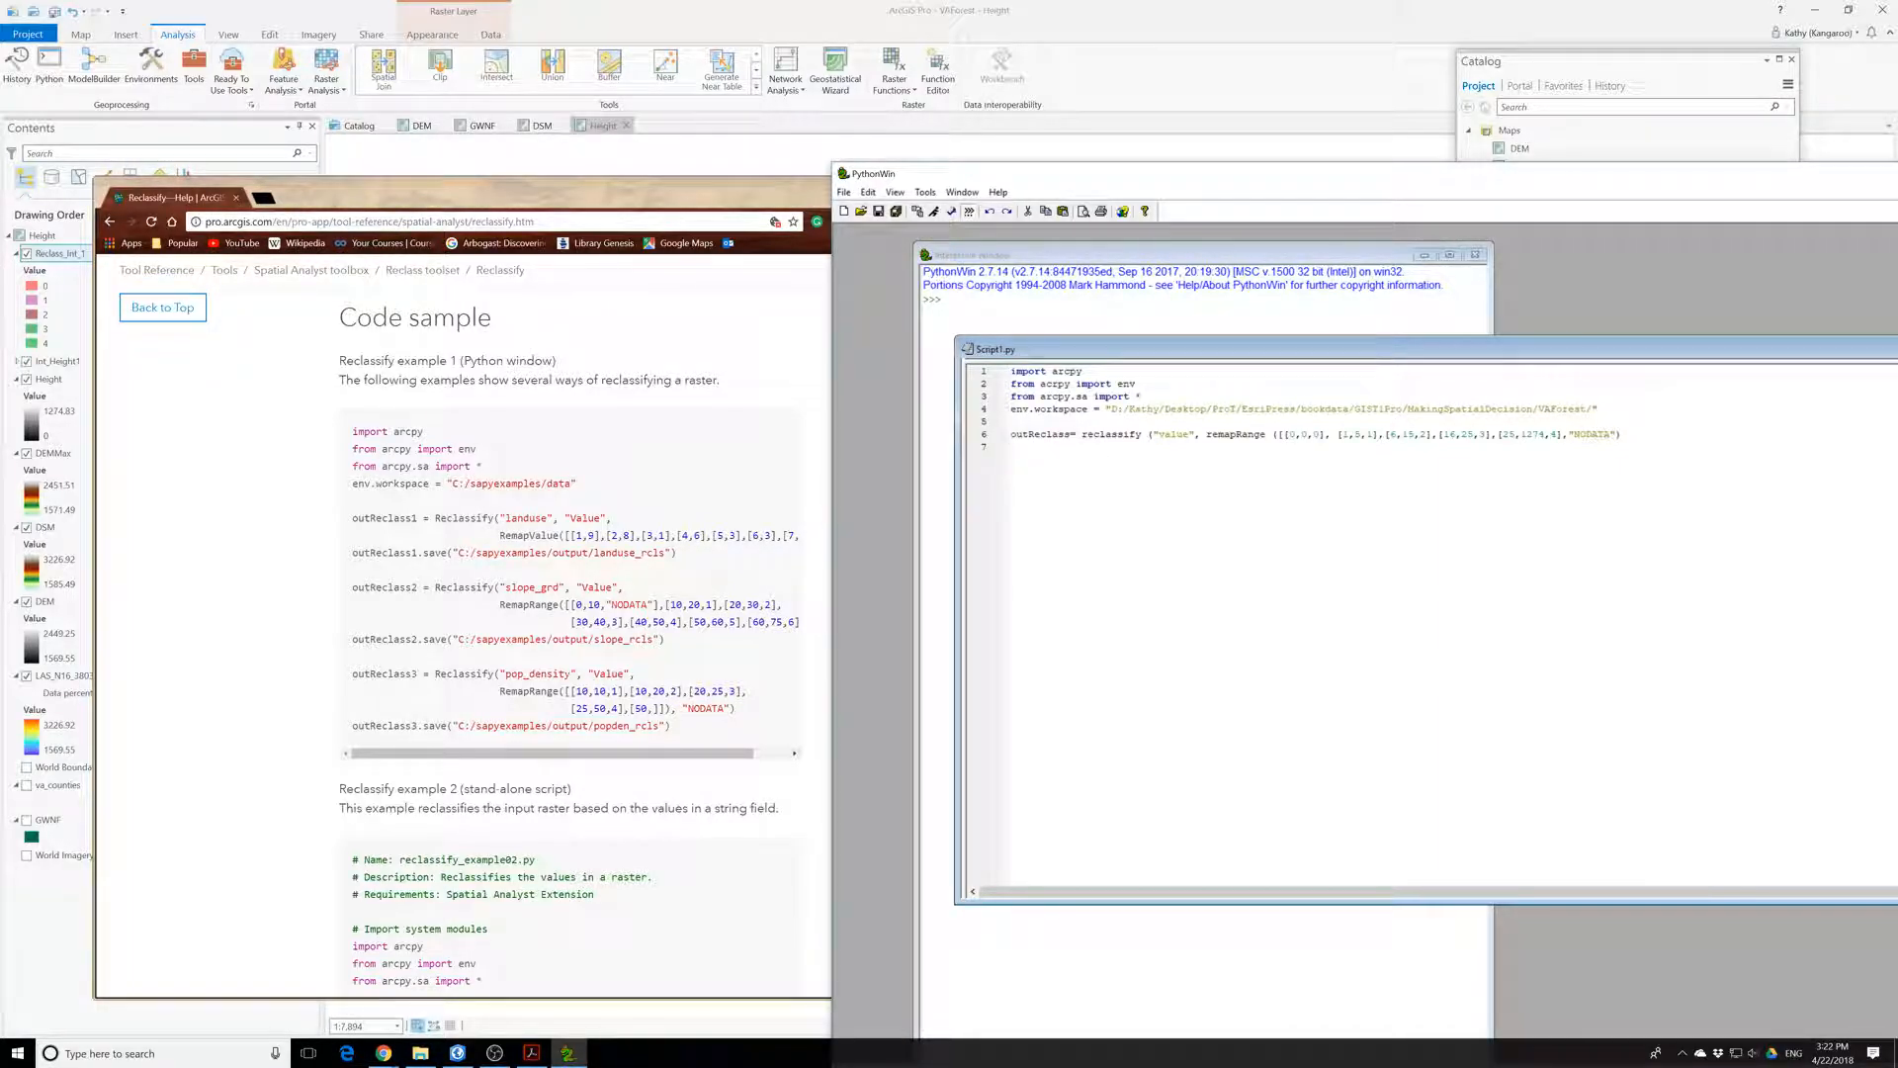
- Add an outReclass1.save() line containing the full path to VAForest.gdb in the VAForest project folder, and start a new line
text(out)
key(BackSpace)
text(Re)
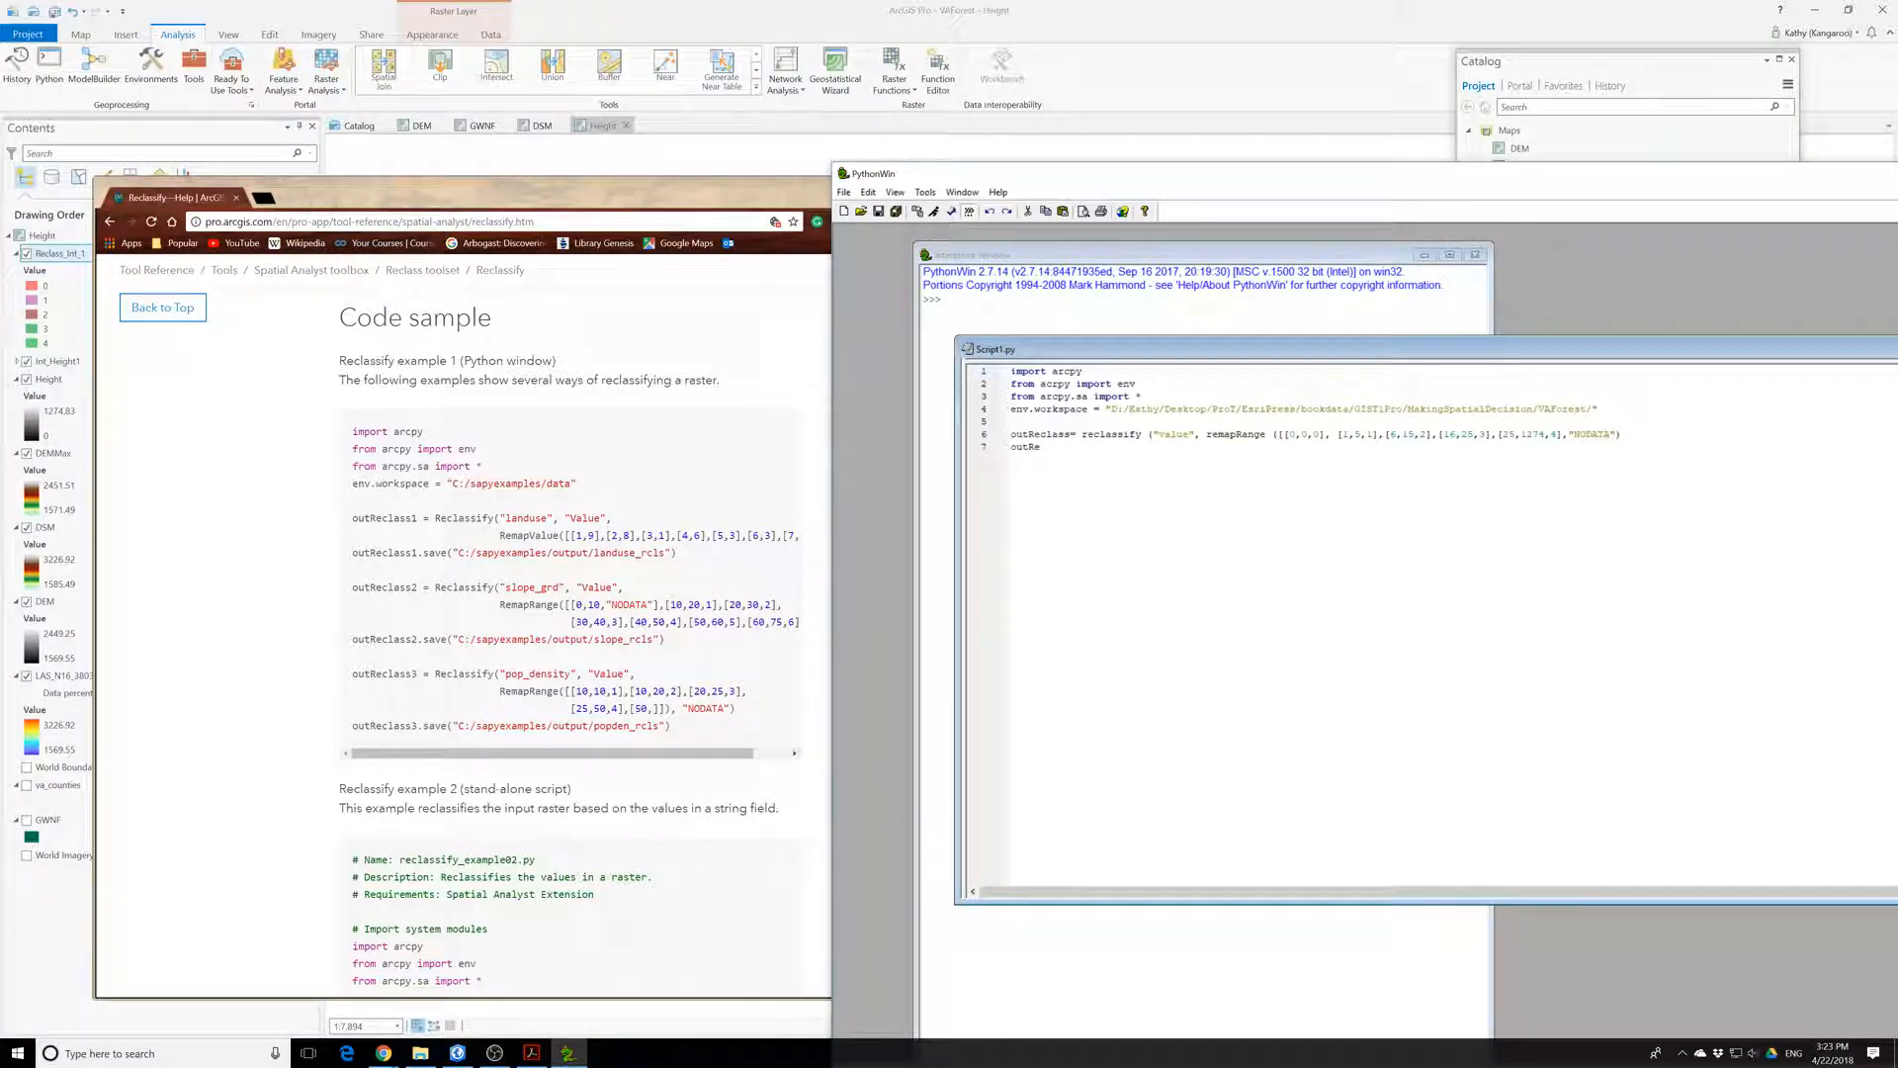
text(class1.save(")
text(D:\Kathy\Desktop\ProT\EsriPress\bookdata\GISTiPro\MakingSpatialDecision\VAForest\VAForest.gdb)
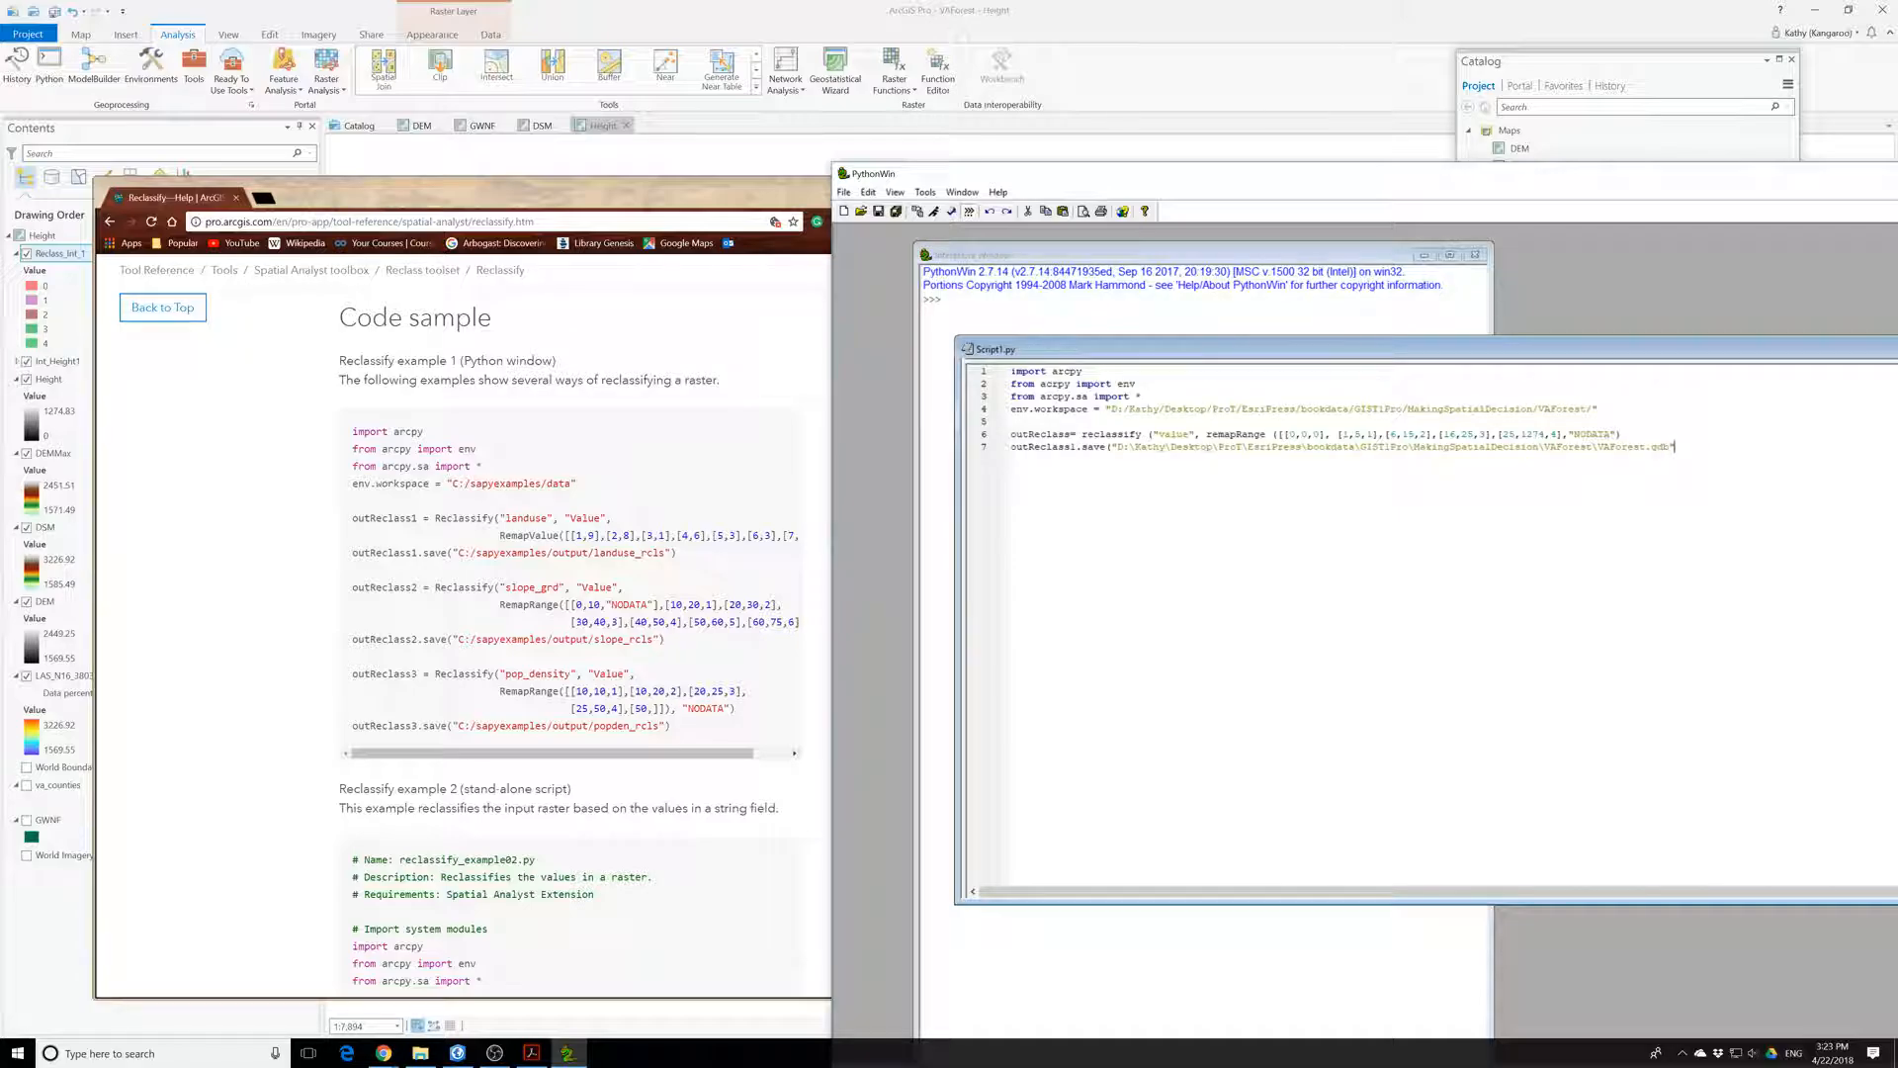
text())
key(Return)
- Run Script1.py without debugging and compare its reclassify line with the line endings of the code samples in the Chrome help page
click(932, 211)
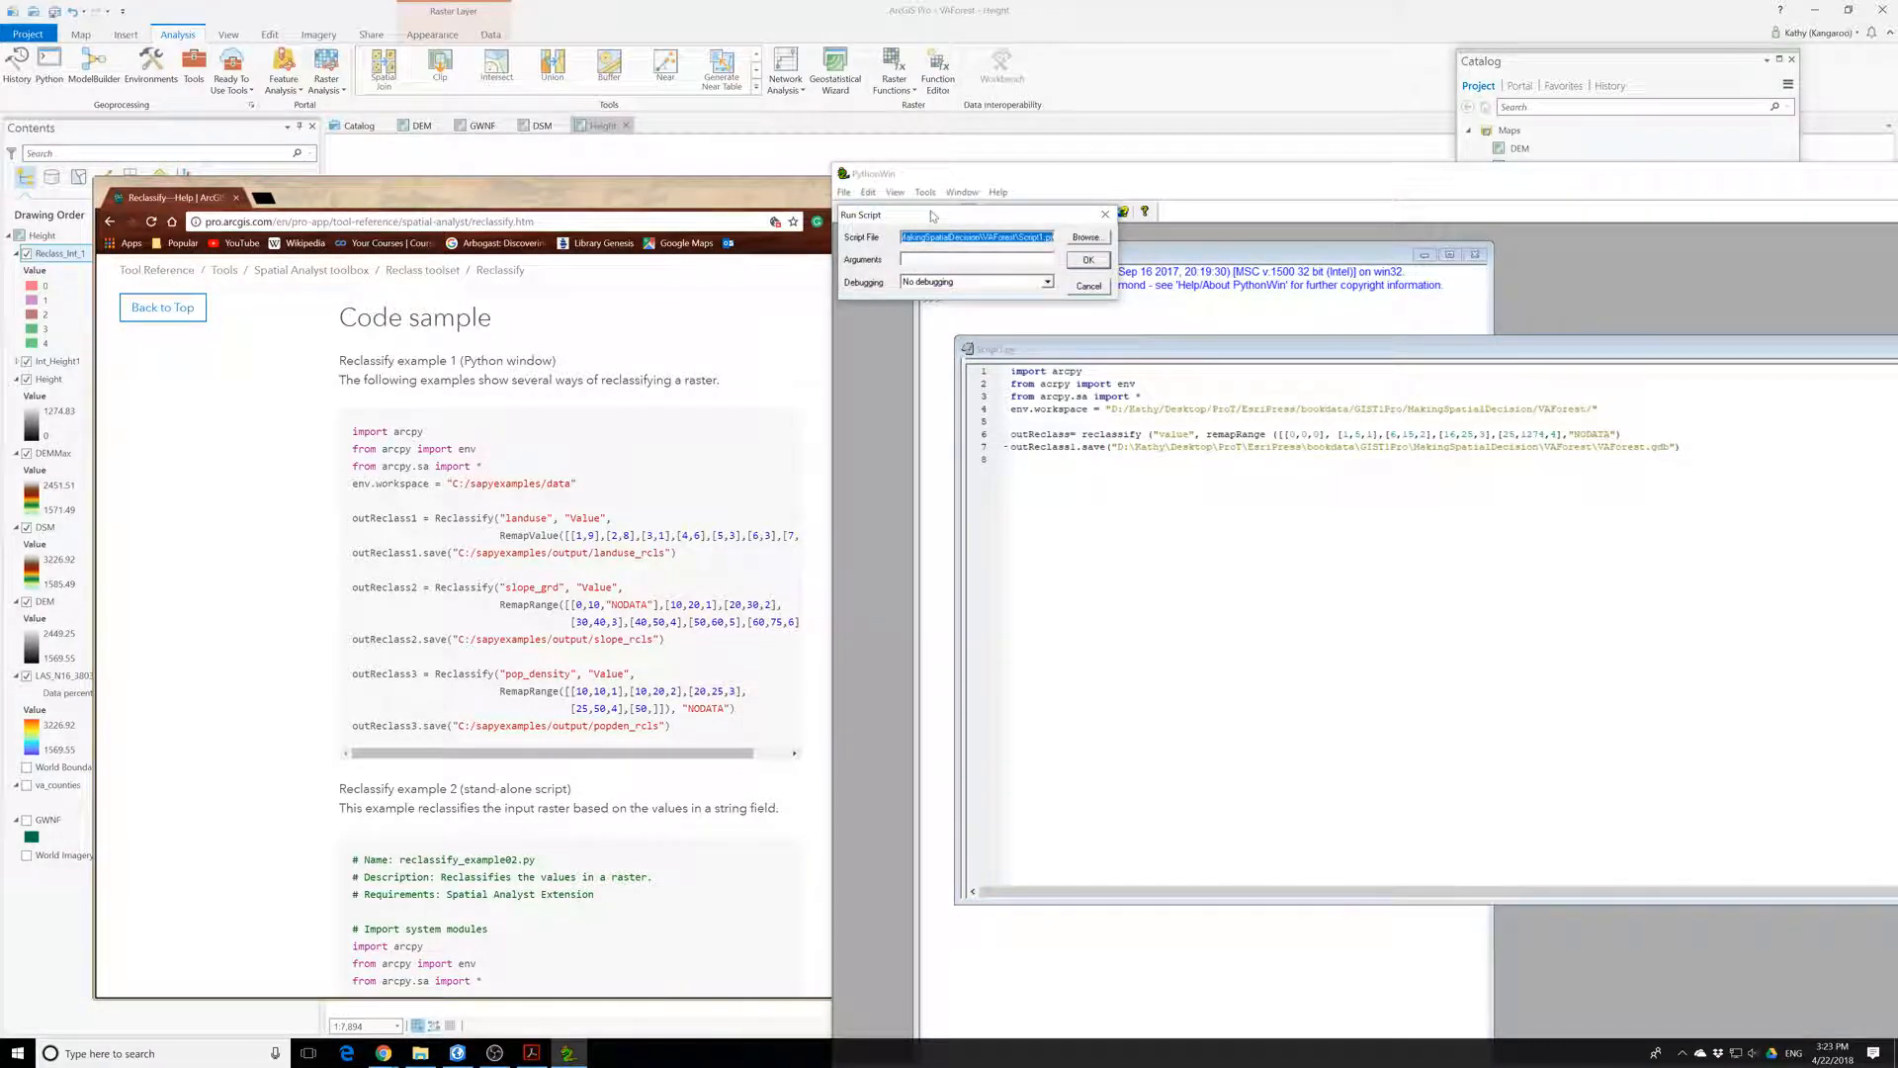
click(1086, 260)
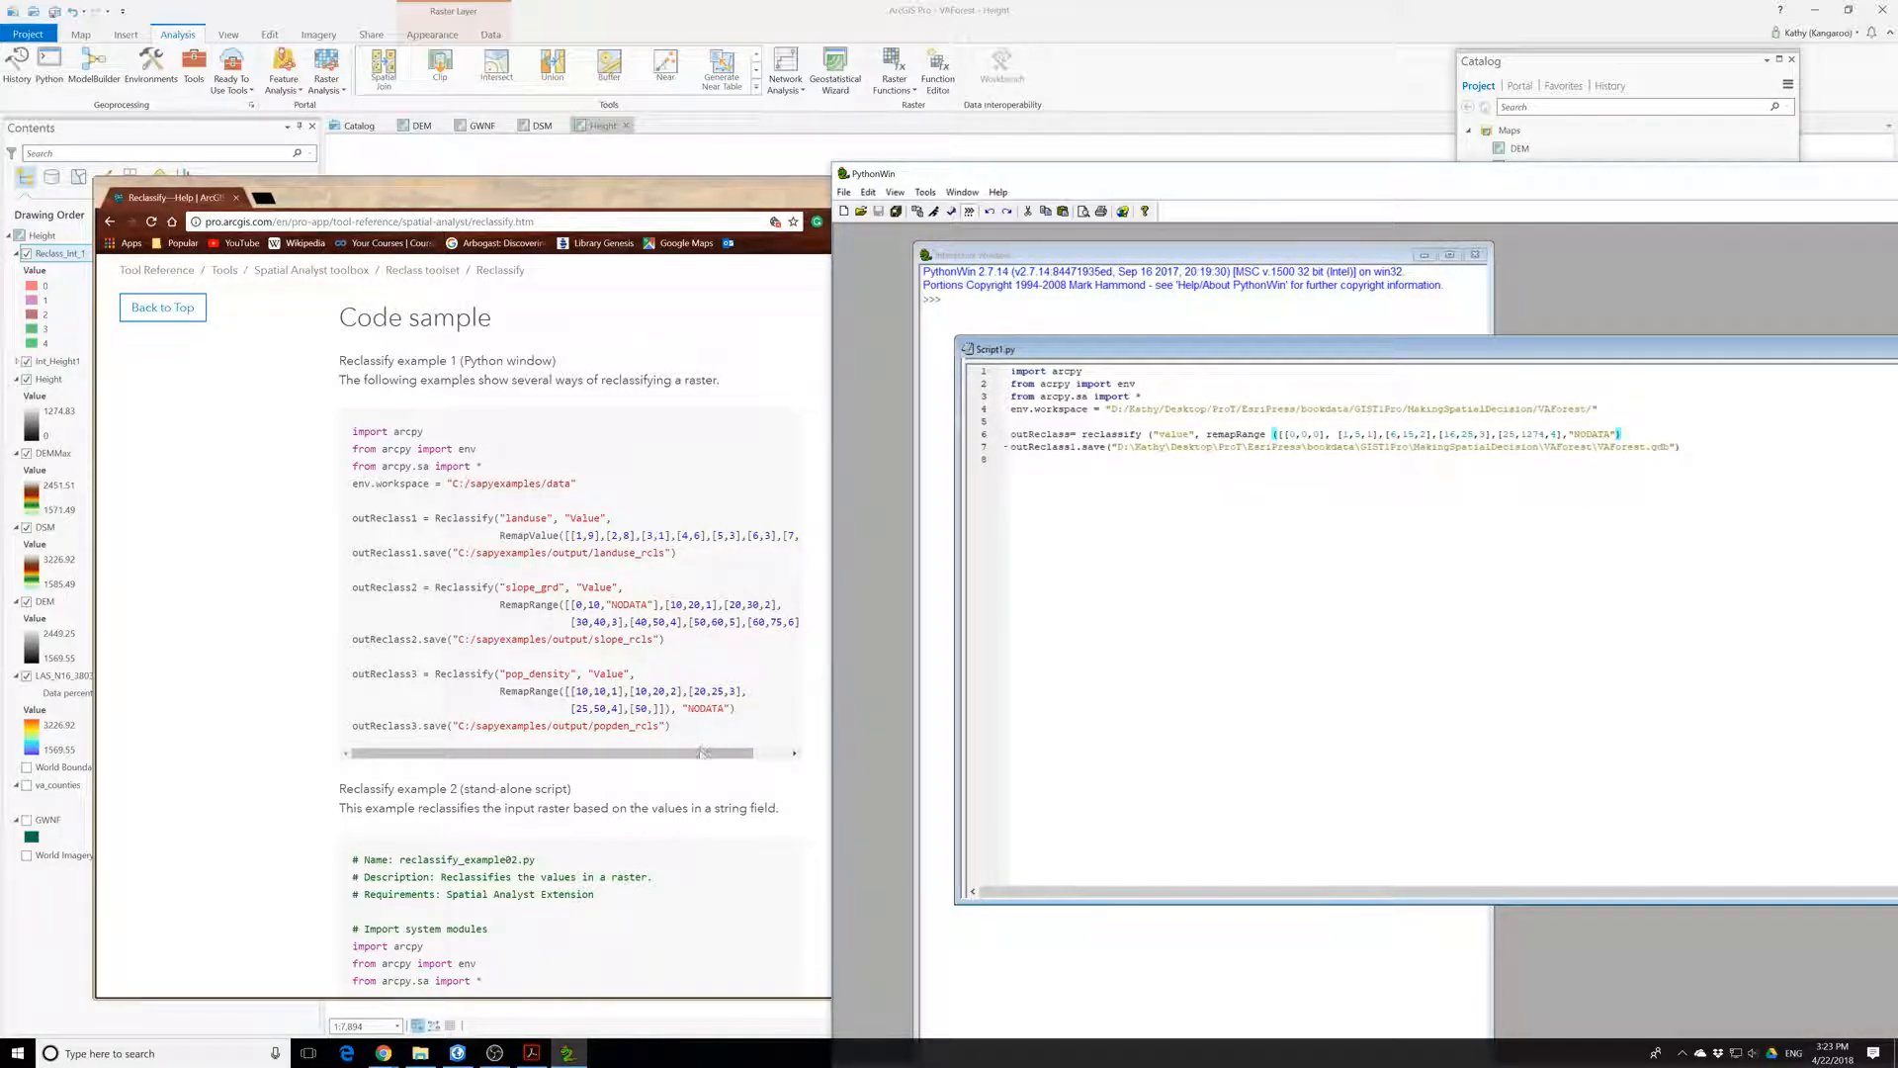
mouse_move(731, 753)
mouse_down()
mouse_move(772, 766)
mouse_move(652, 764)
mouse_move(743, 764)
mouse_up()
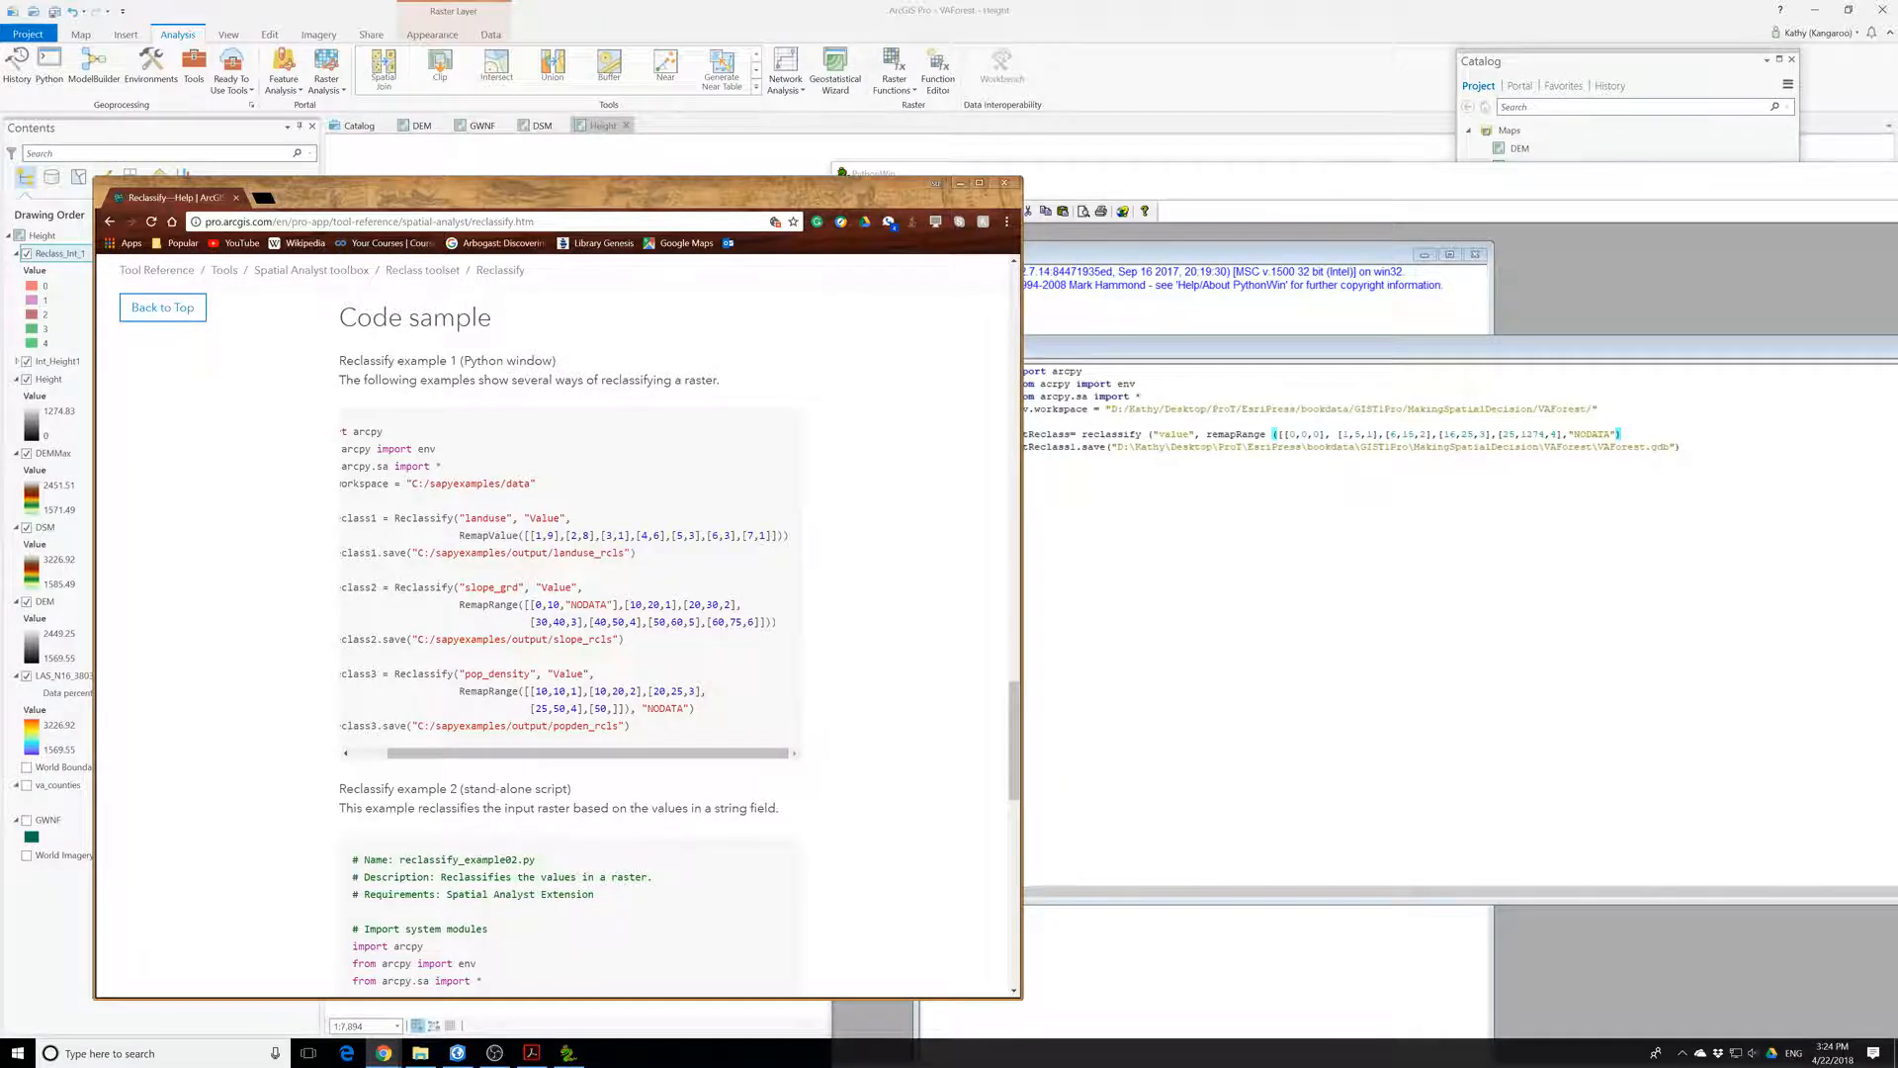
click(838, 173)
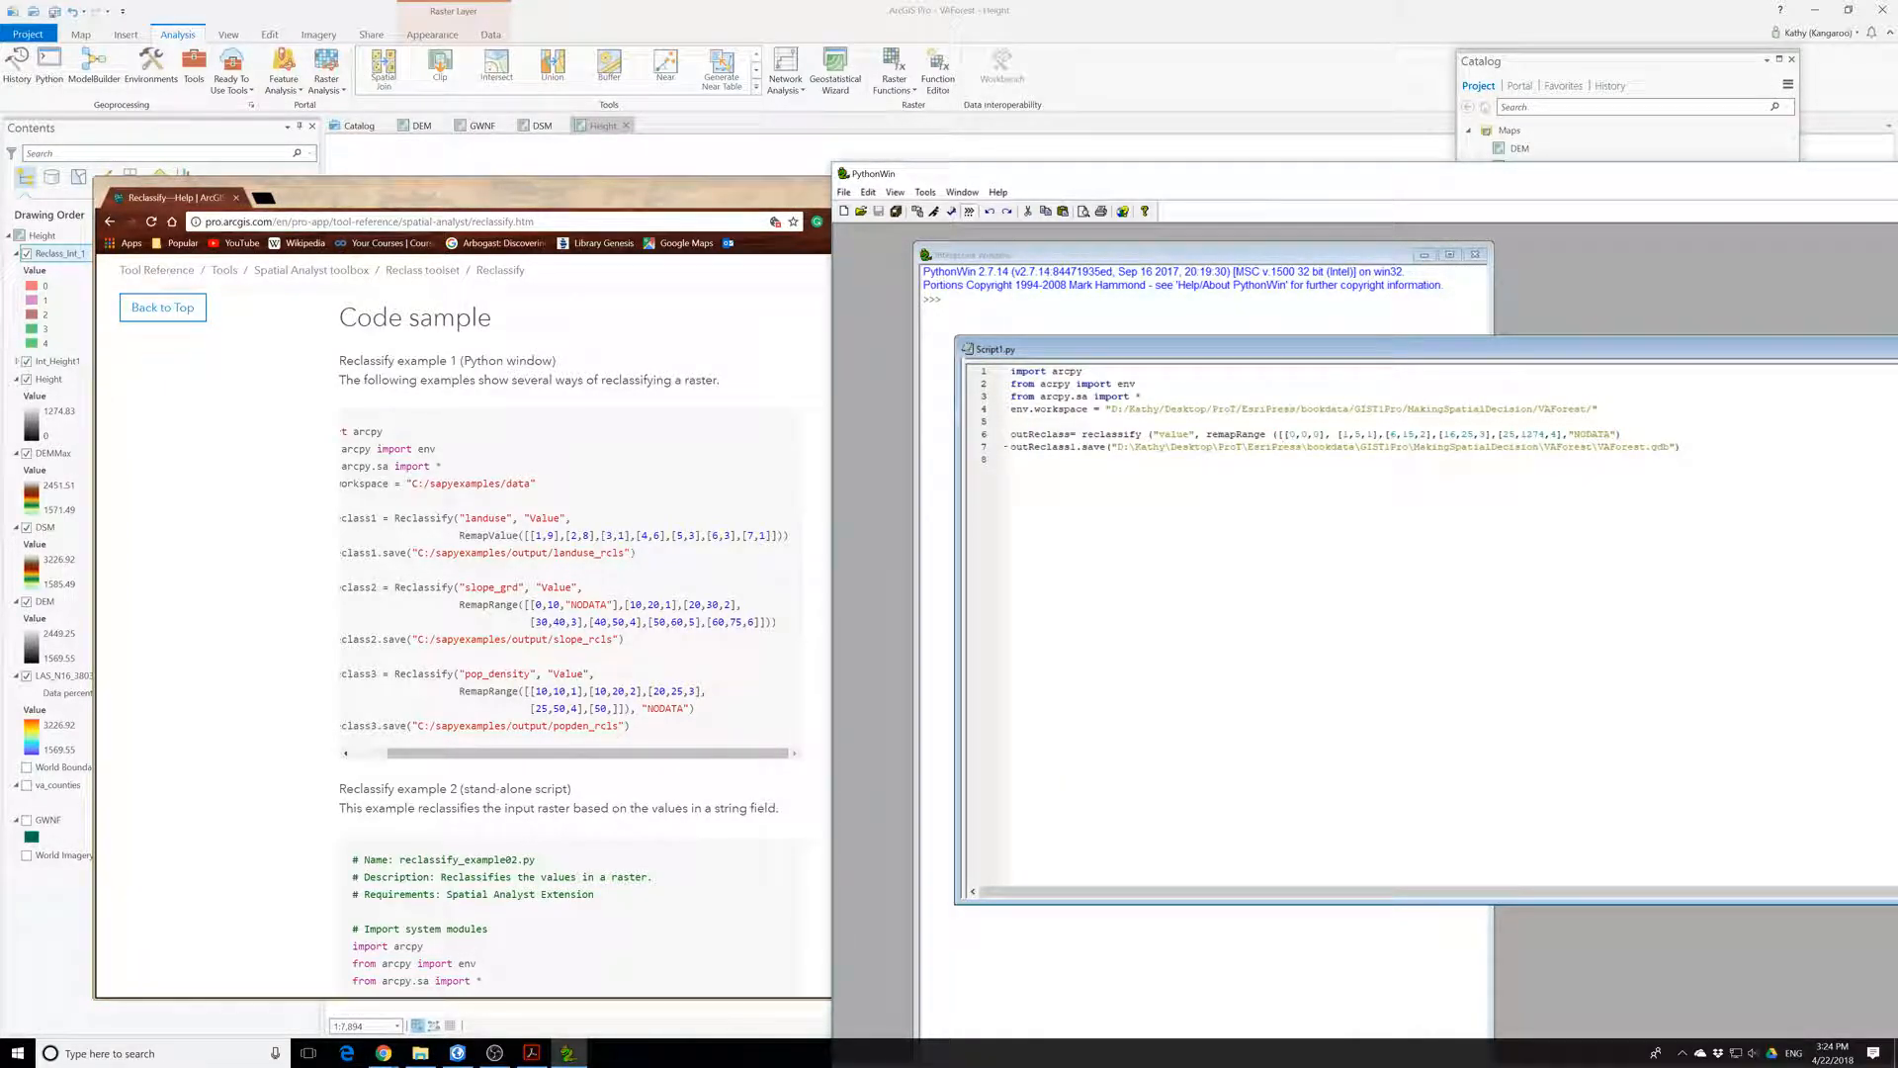
- Remove the extra opening square bracket after remapRange in PythonWin and run Script1.py again
click(1282, 435)
key(BackSpace)
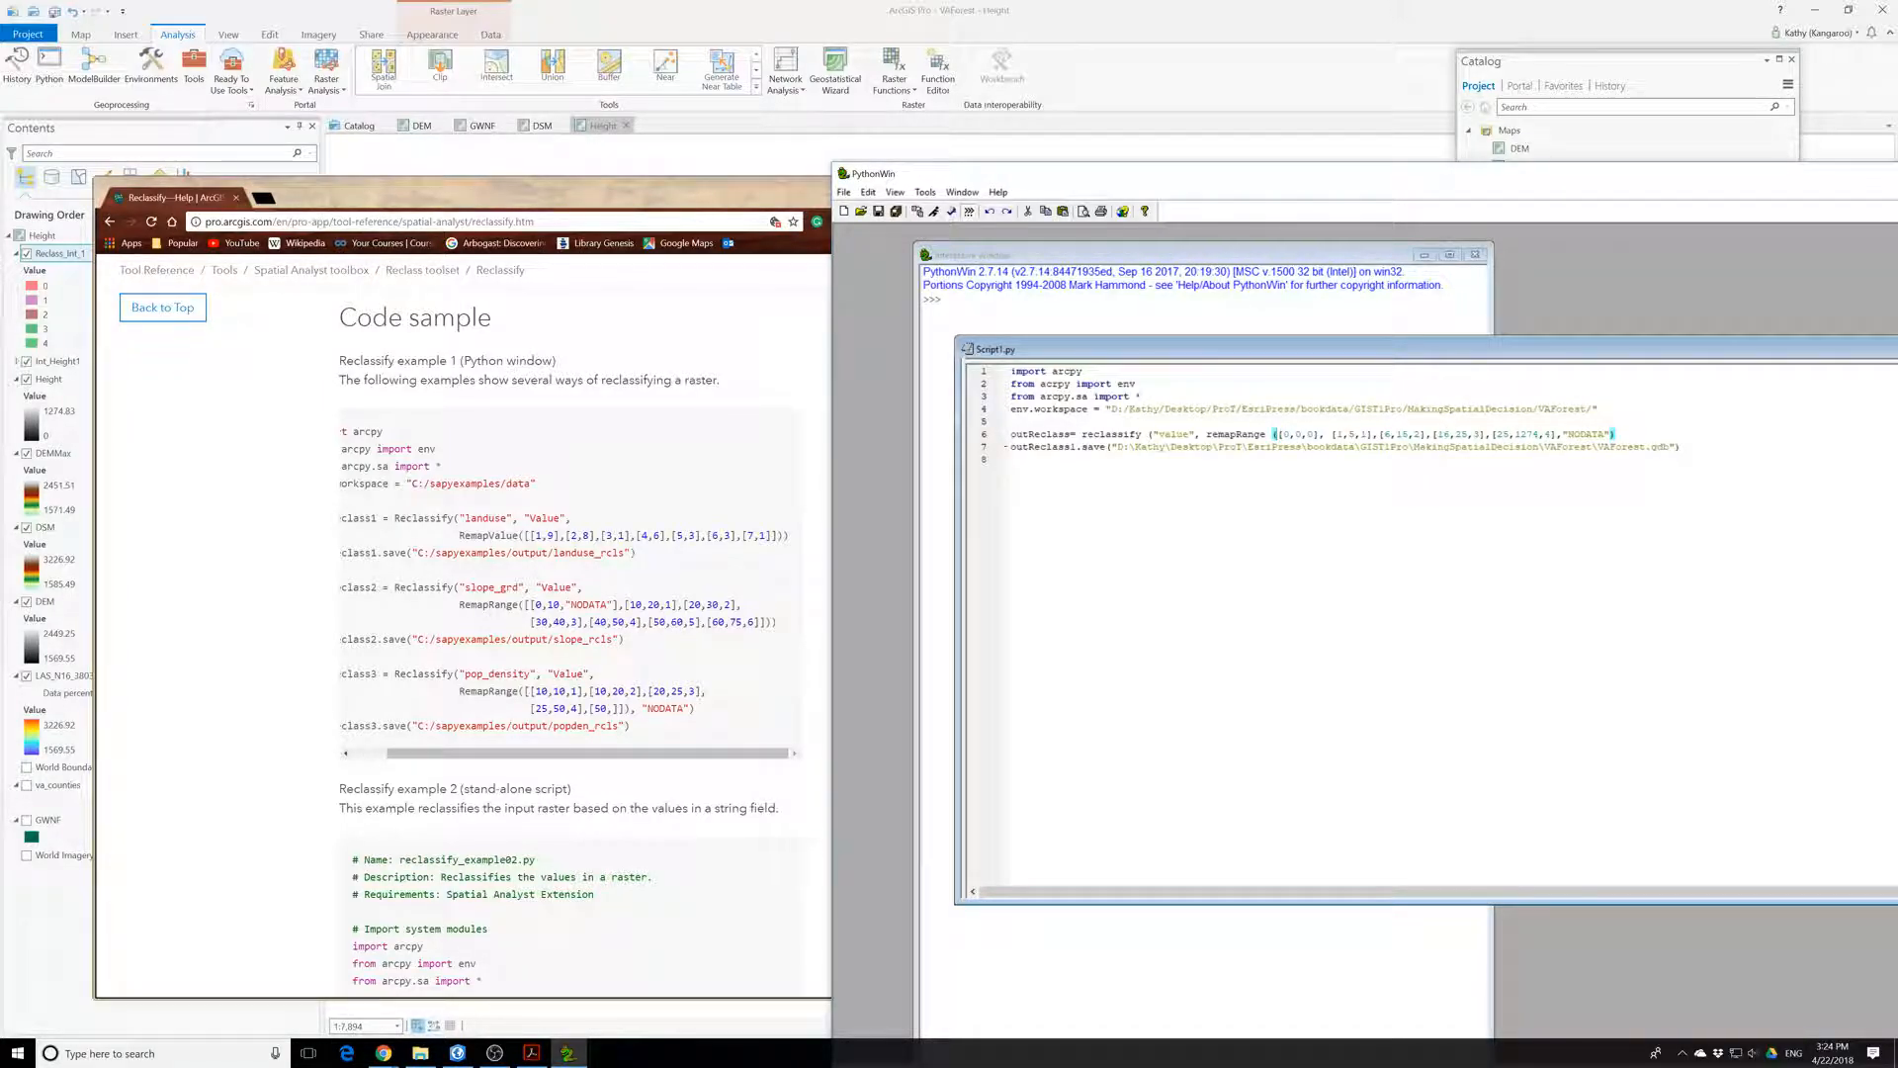
click(1681, 447)
click(950, 211)
click(1087, 260)
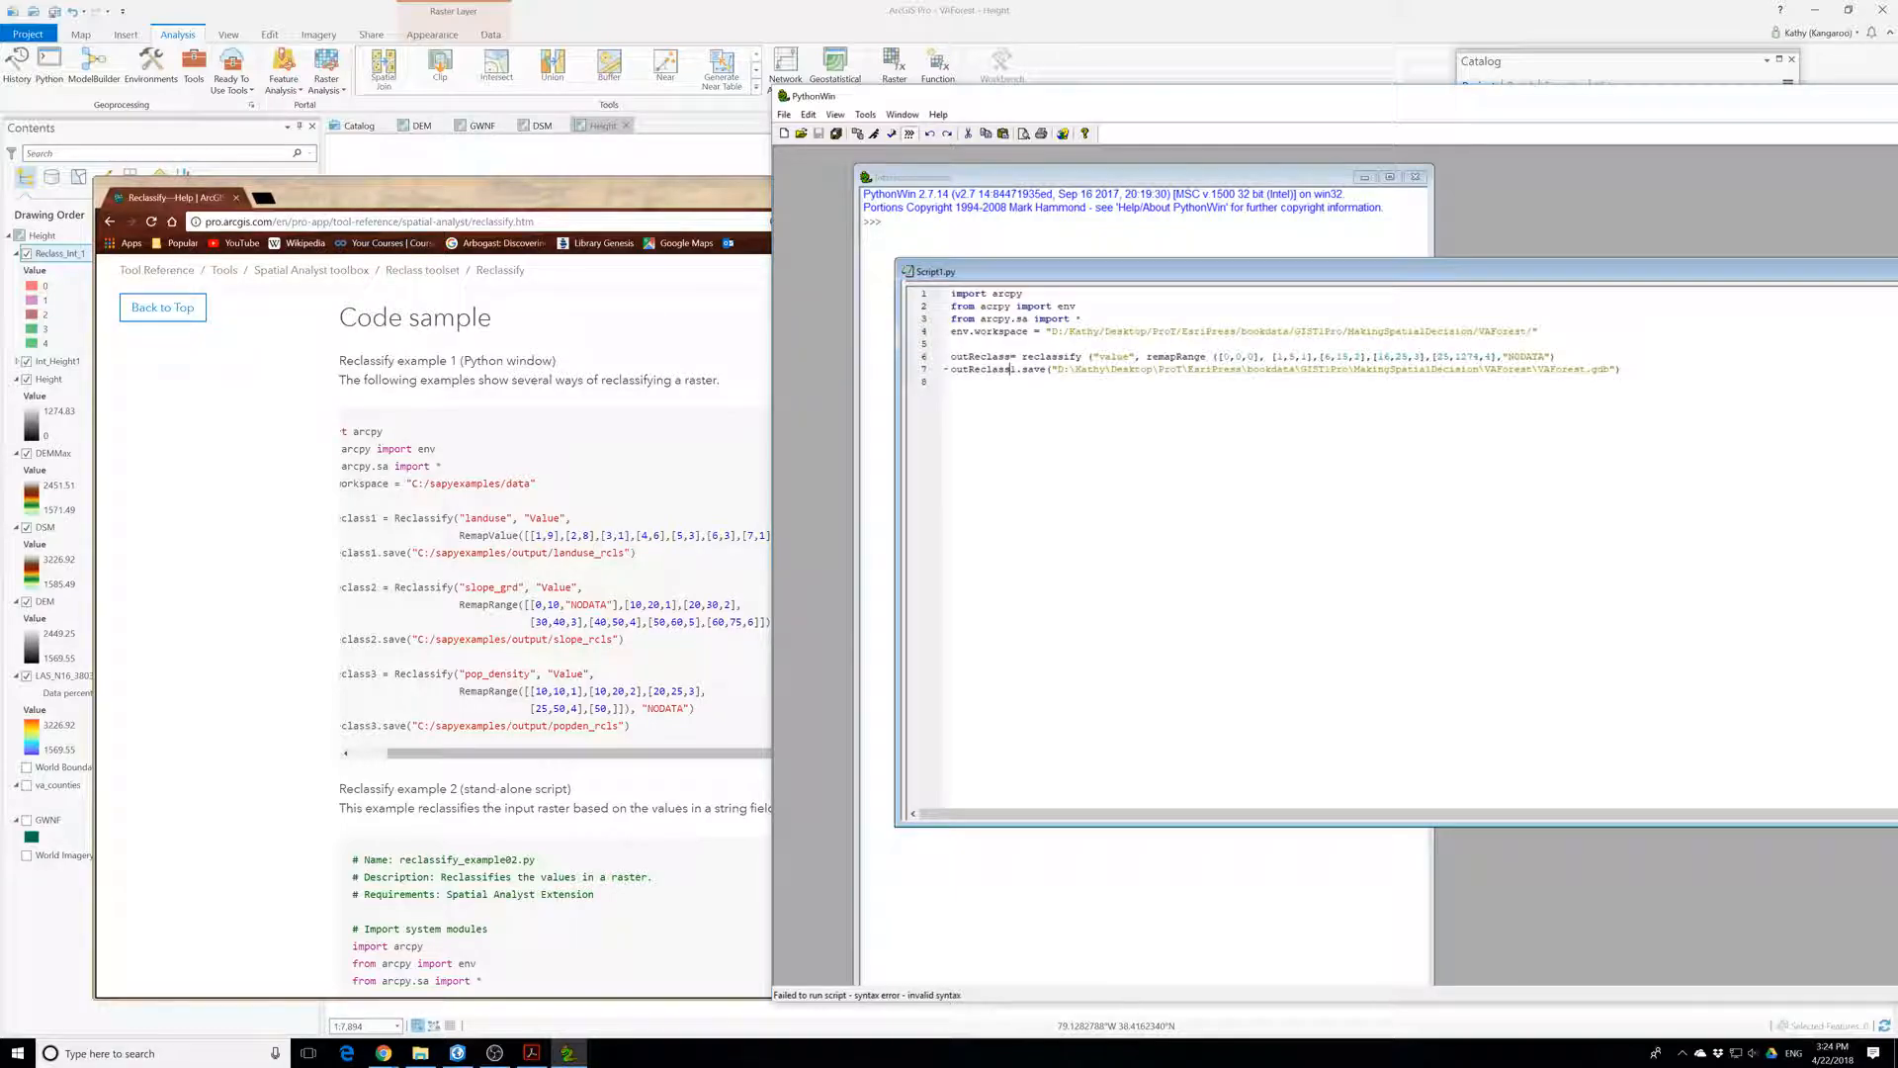
- Change outReclass1 to outReclass in the save line, check the help page's code sample, and rerun Script1.py
click(1622, 369)
click(1014, 369)
key(BackSpace)
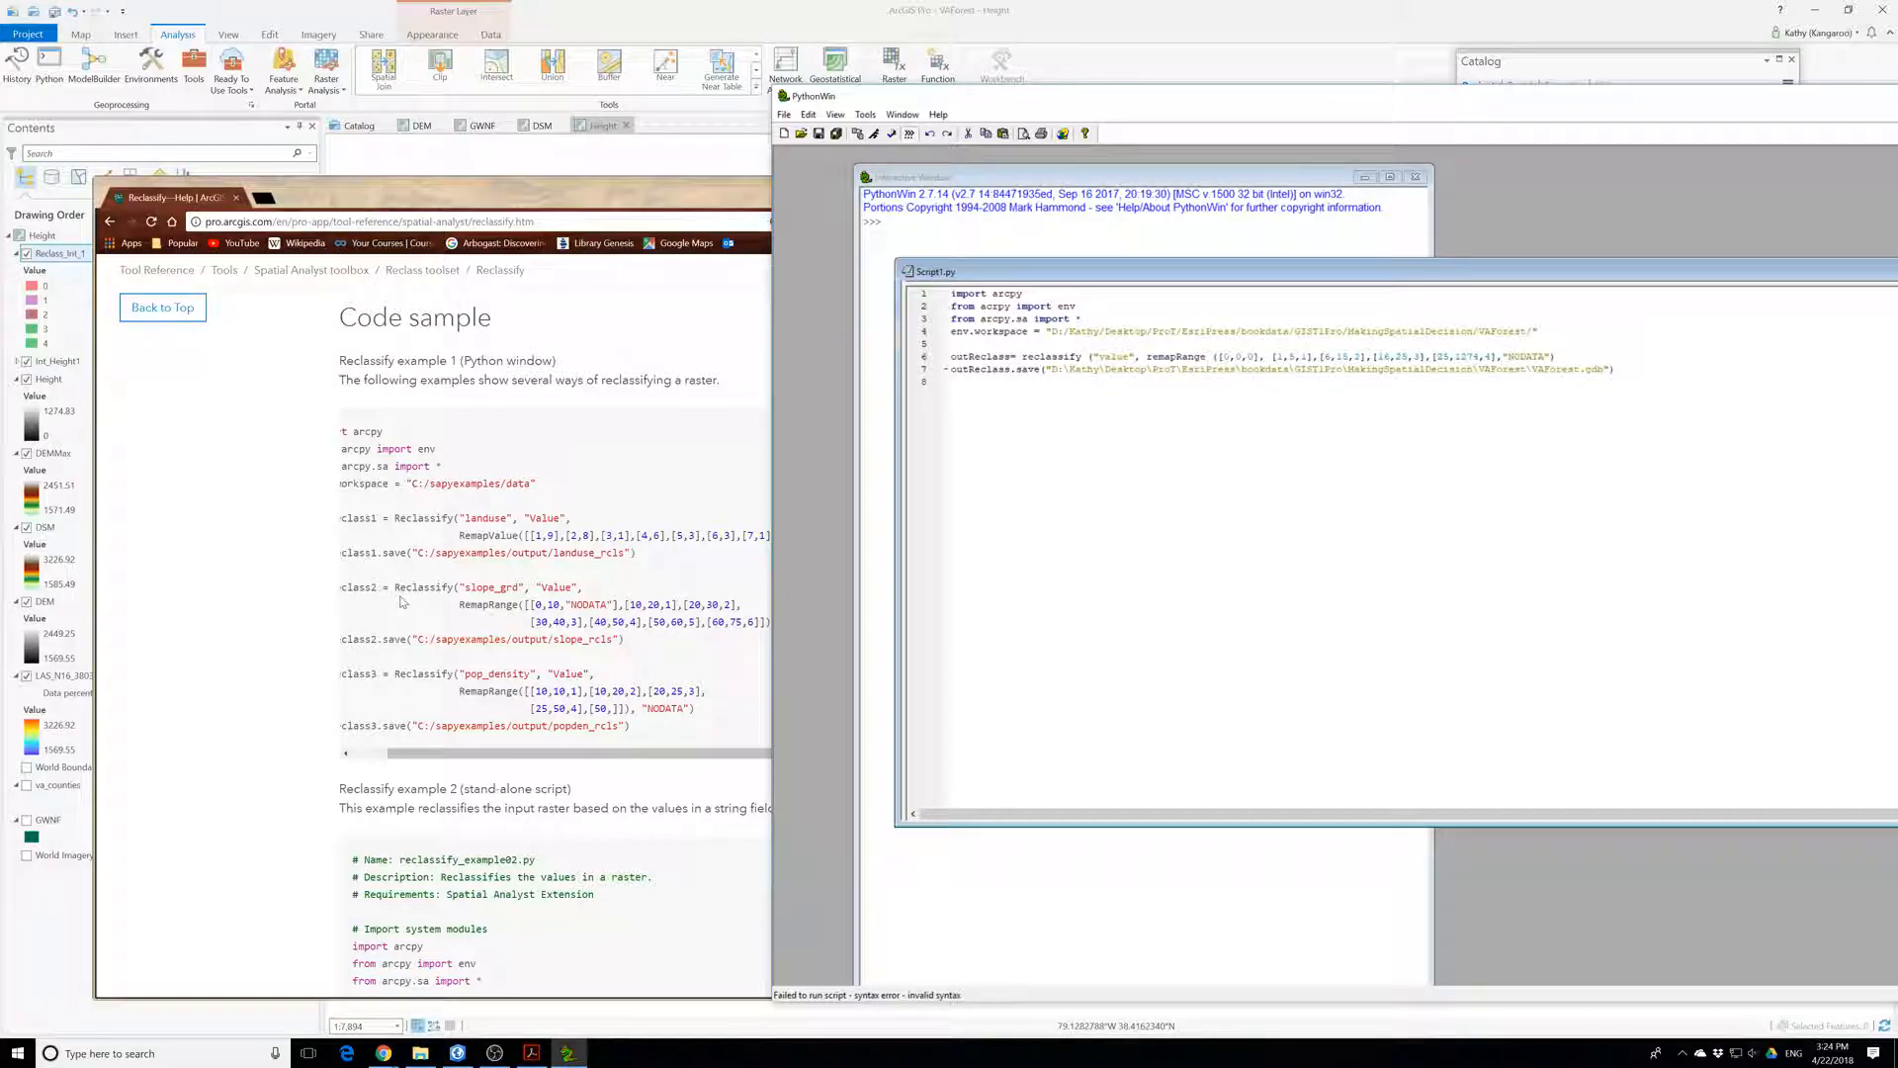
drag(457, 768, 421, 768)
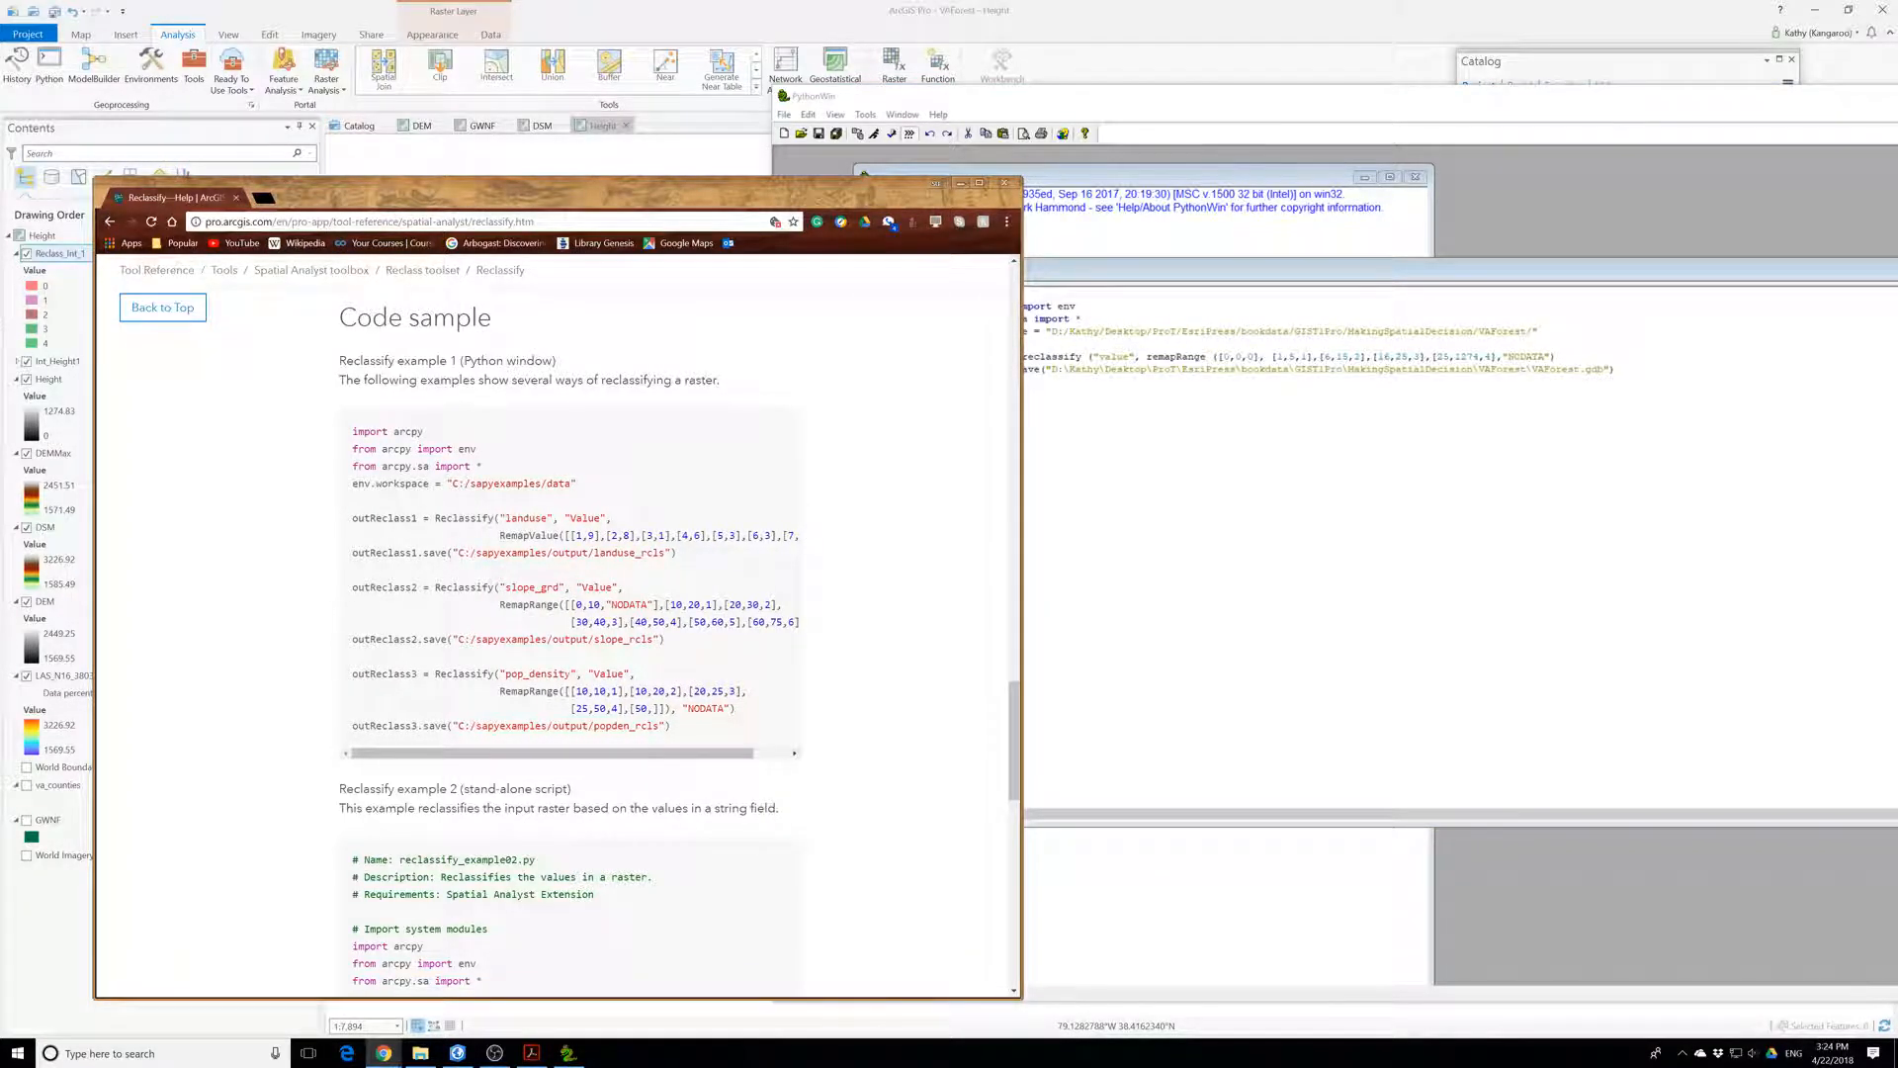
click(1216, 382)
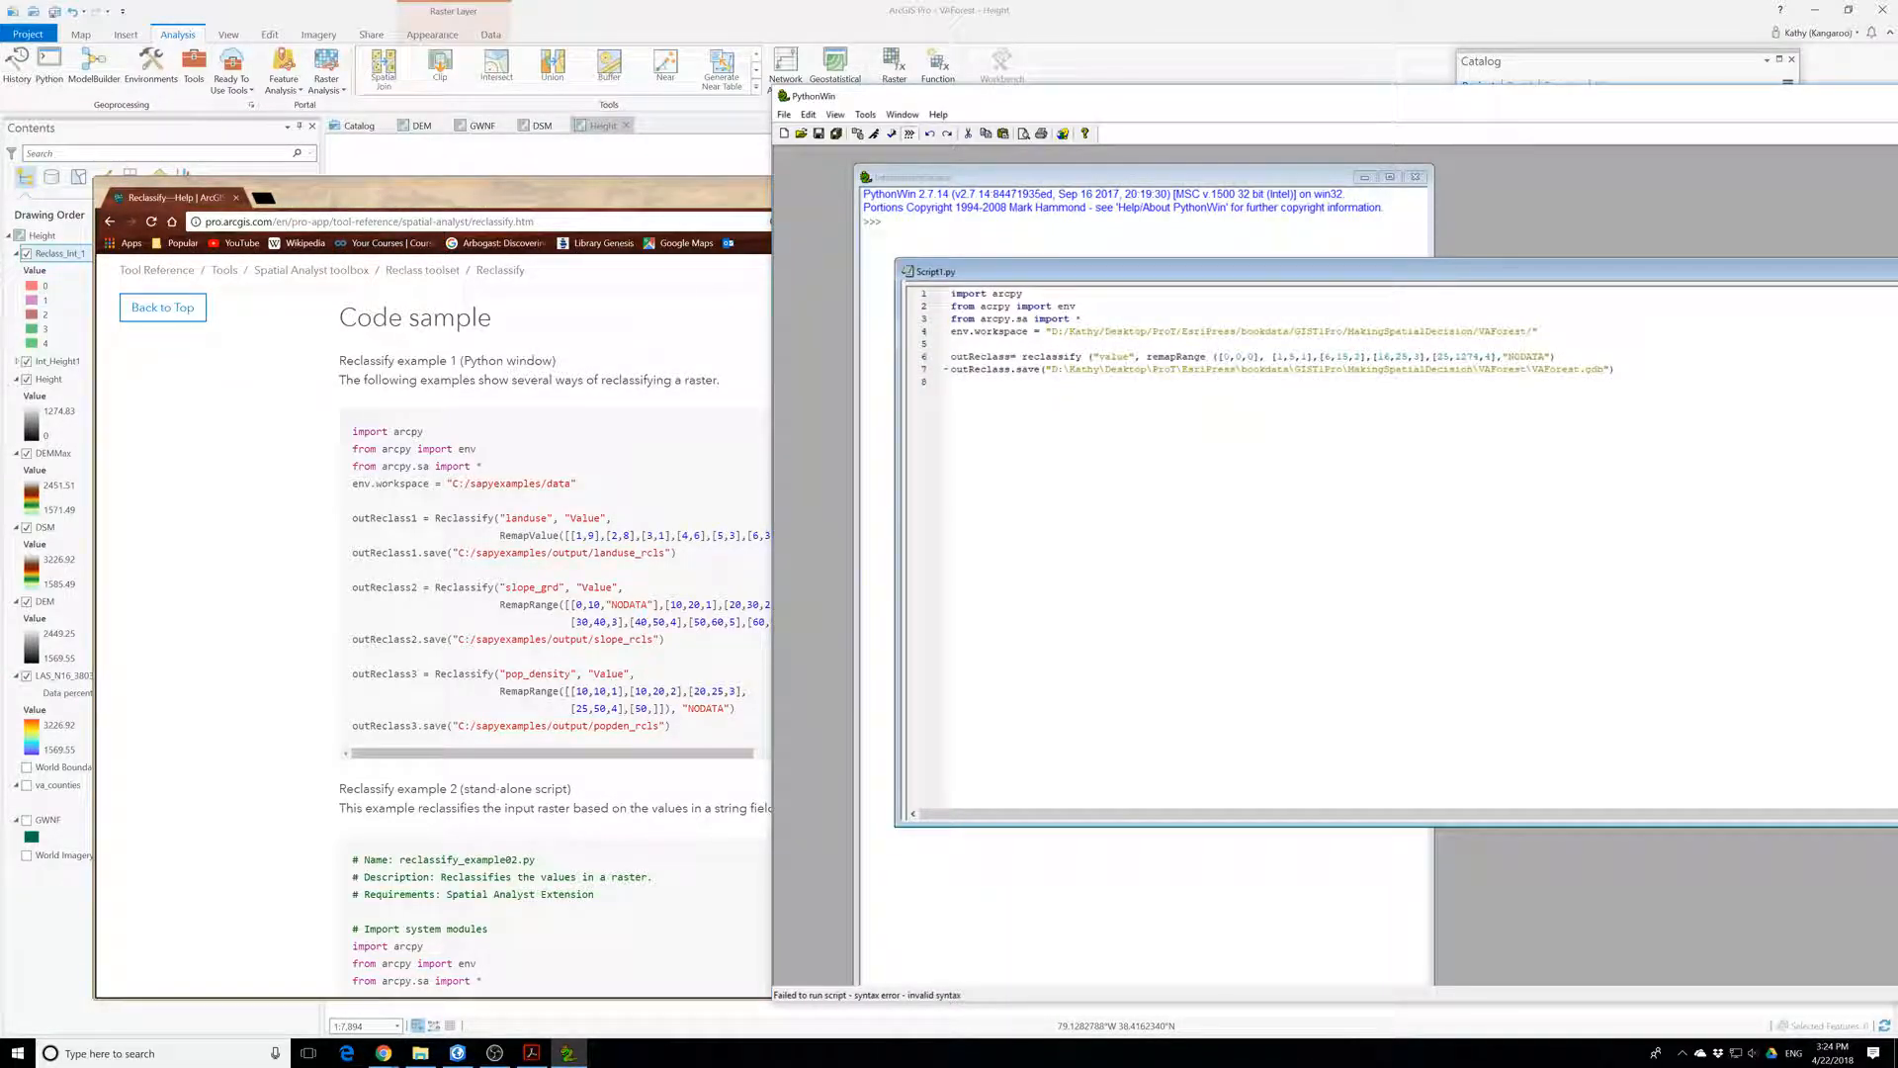
click(876, 137)
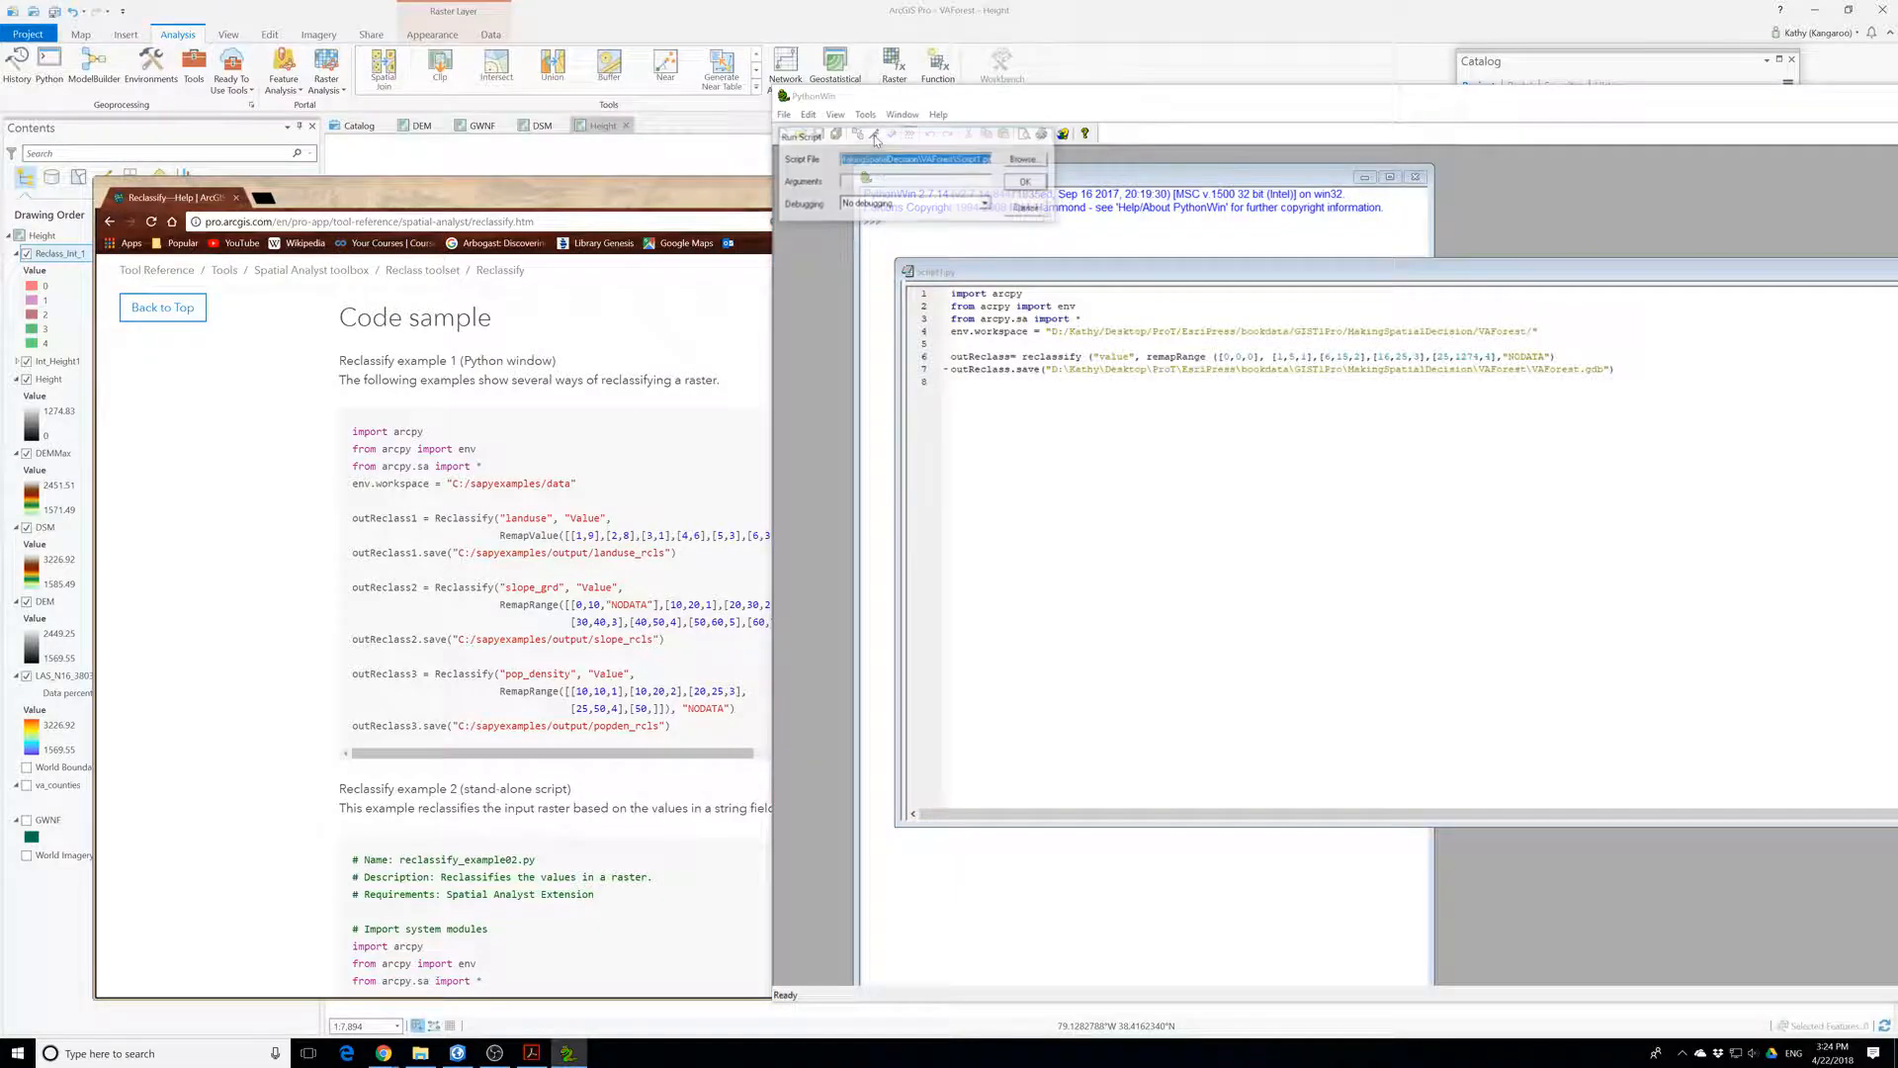
click(1034, 184)
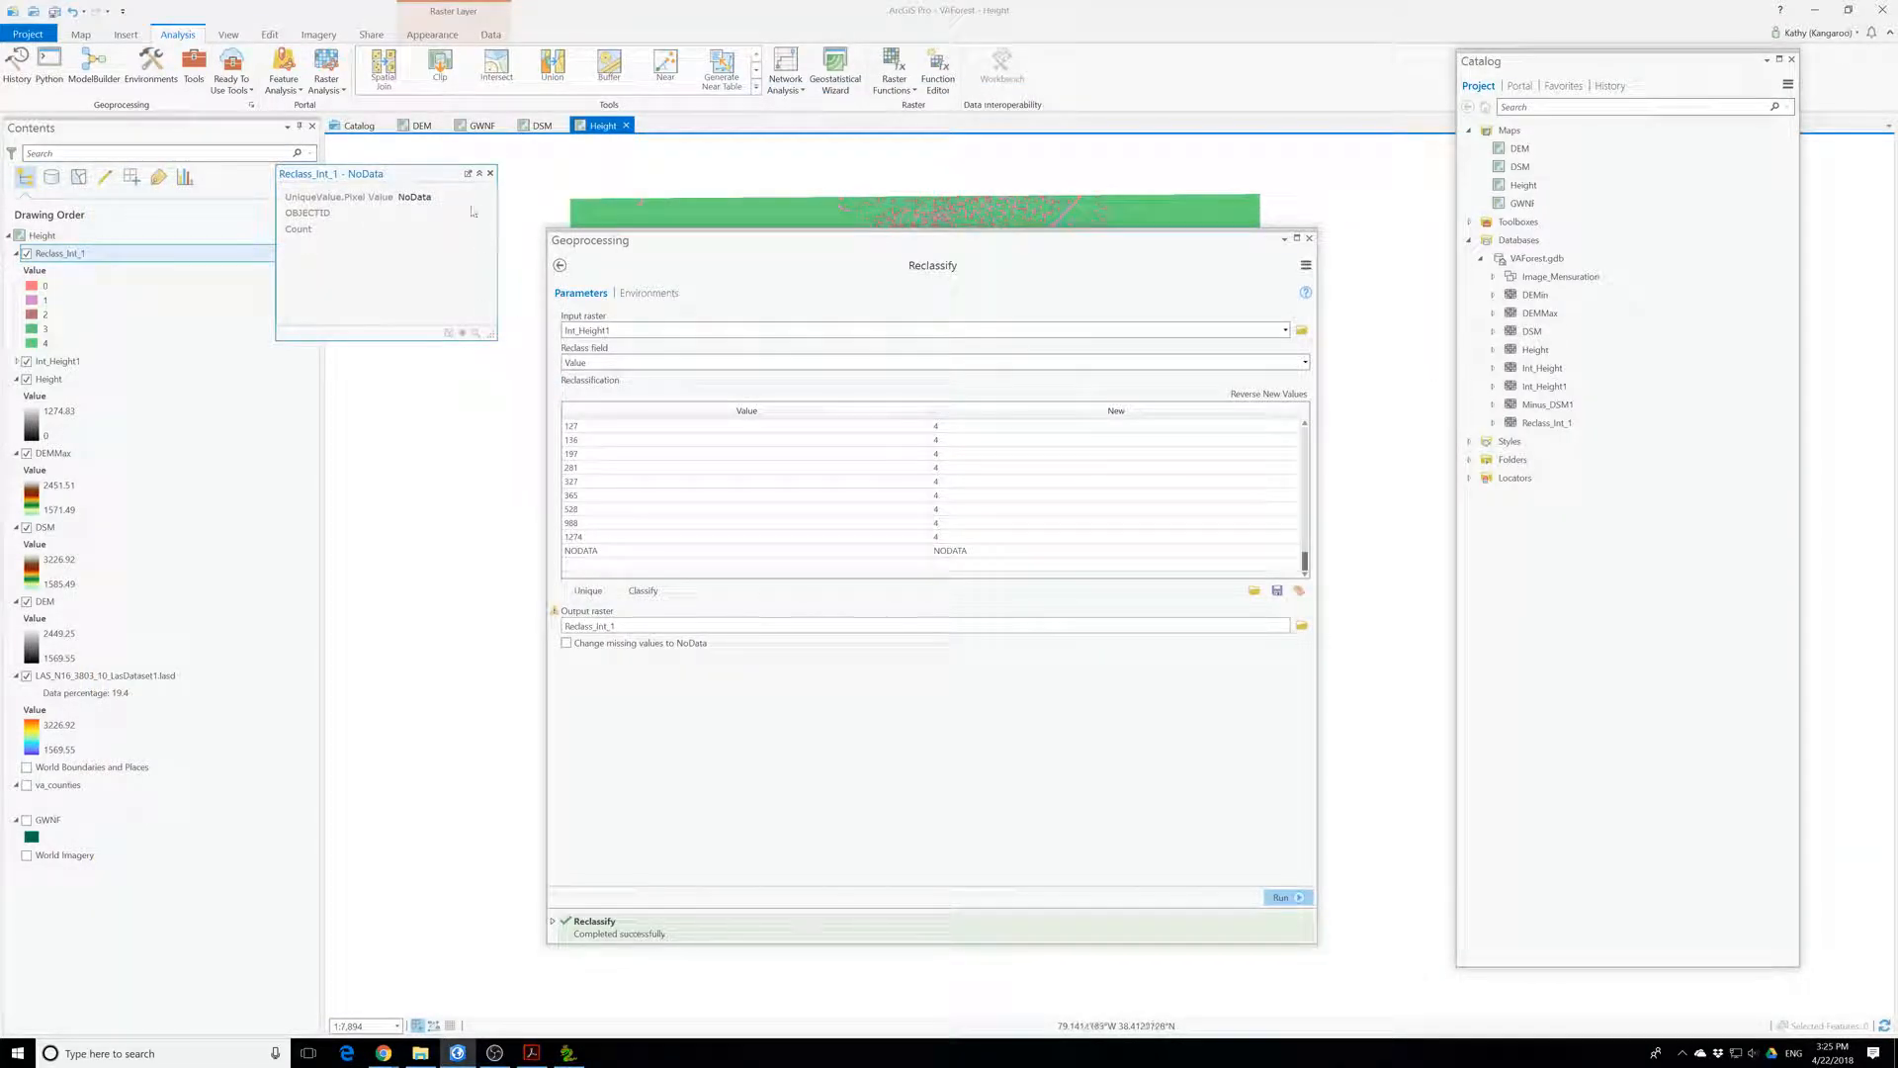
- In ArcGIS Pro, close the raster pop-up and the Reclassify tool, and open the symbology settings of Reclass_Int_1
click(490, 173)
click(1309, 238)
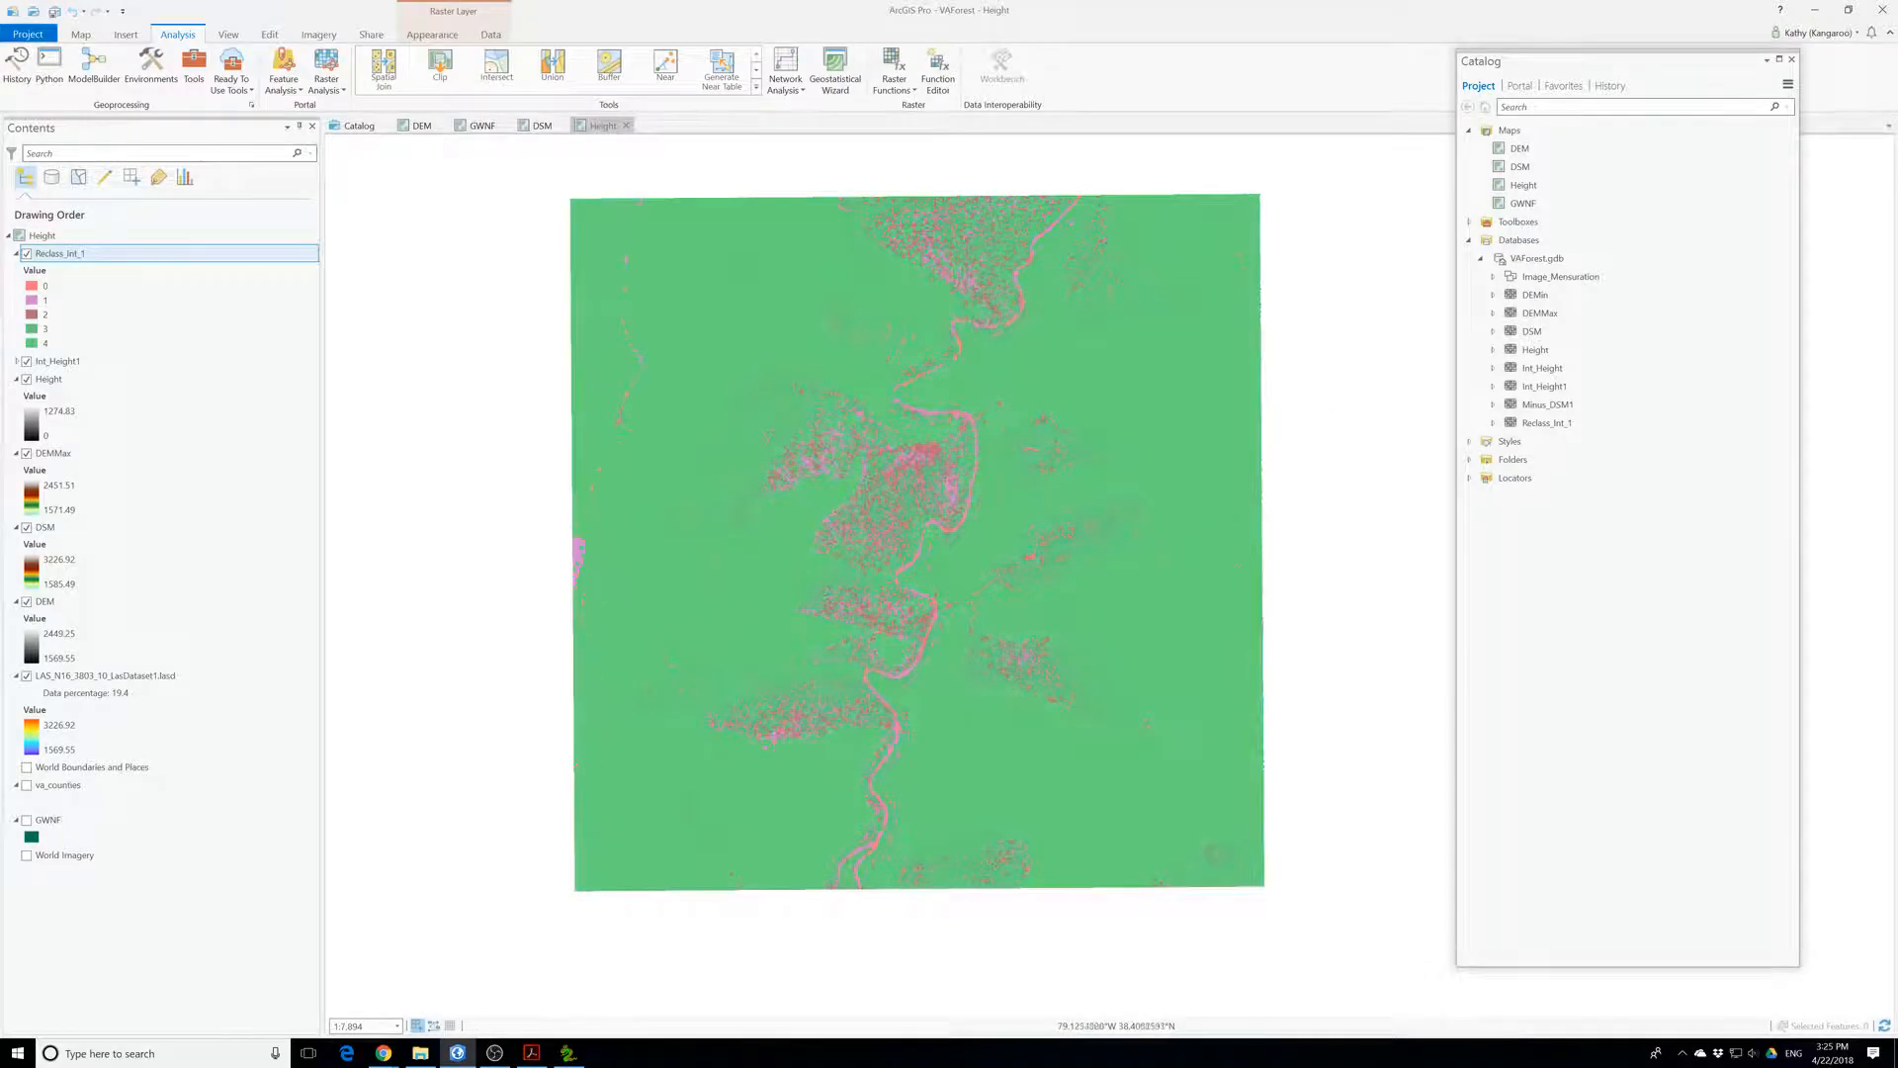
right_click(65, 255)
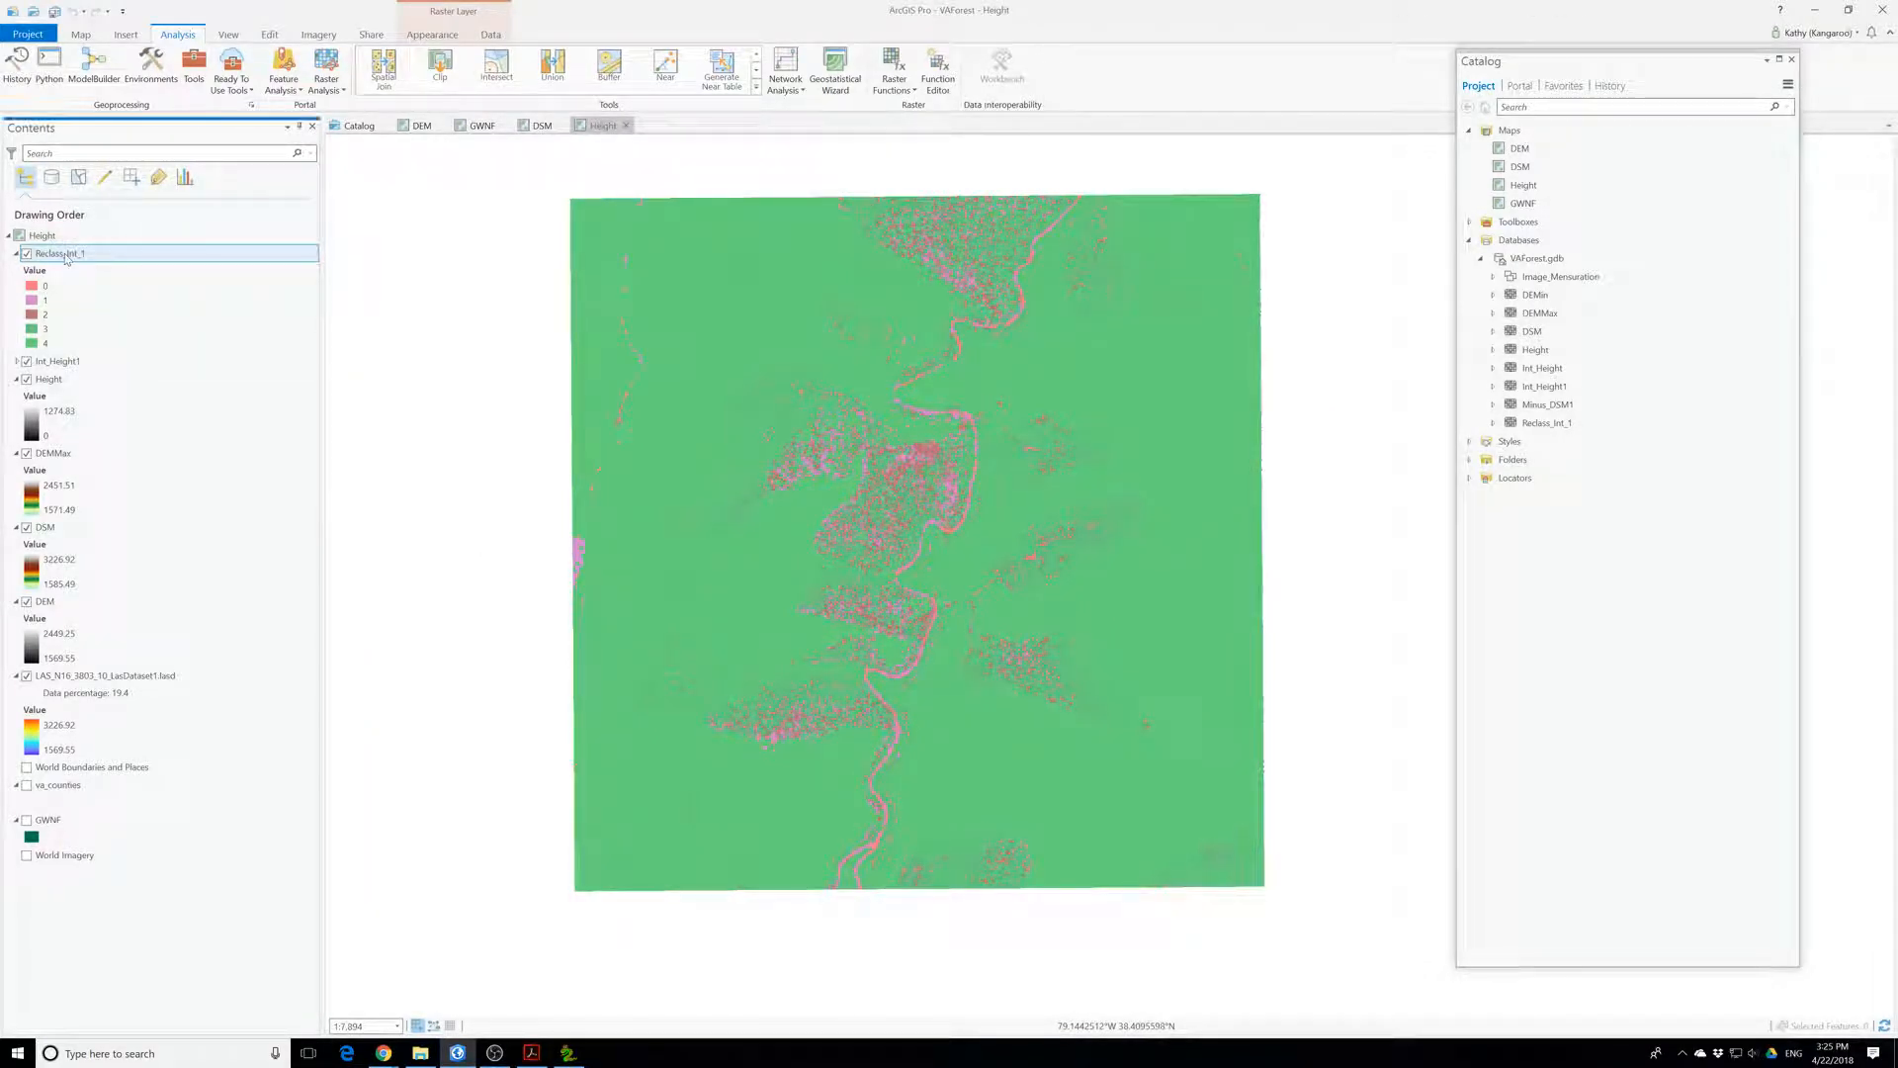
click(131, 493)
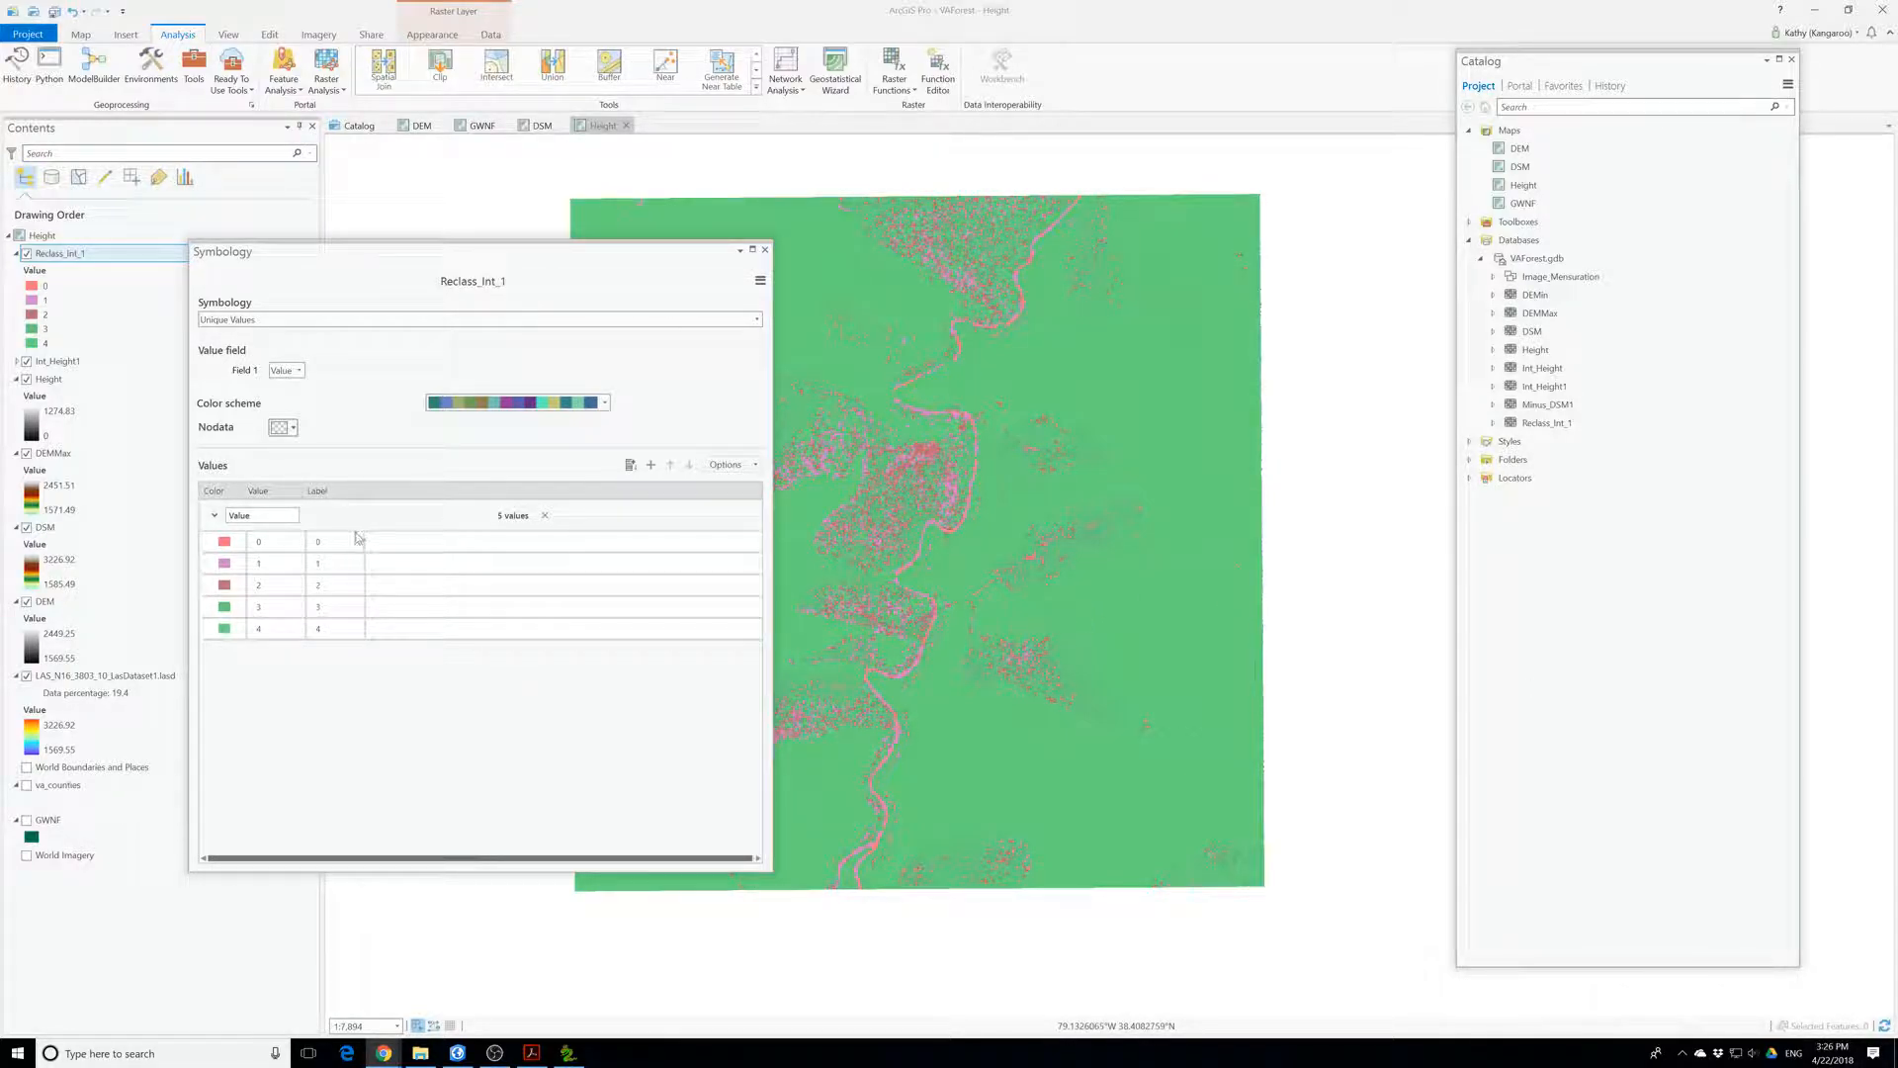
- Widen the label column of the symbology values and set value 0 to no color
drag(364, 490, 580, 509)
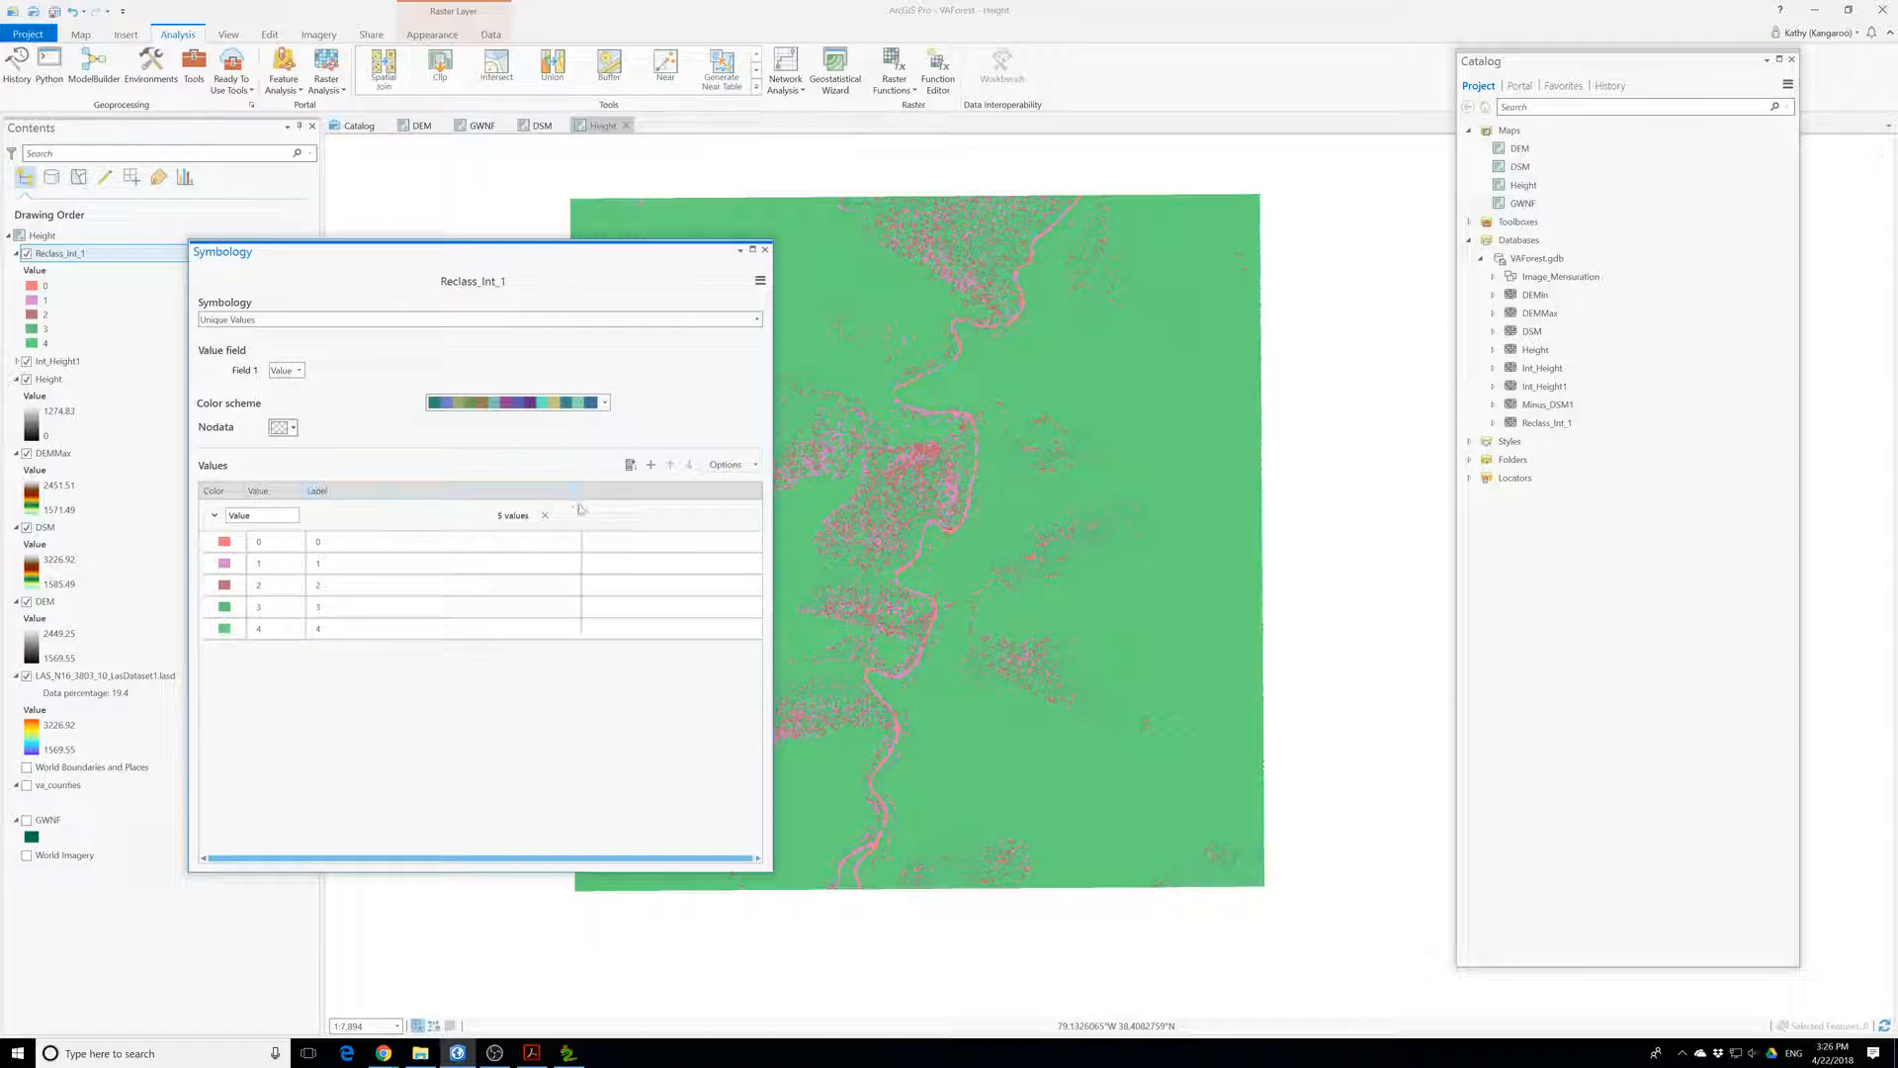
right_click(227, 543)
click(224, 544)
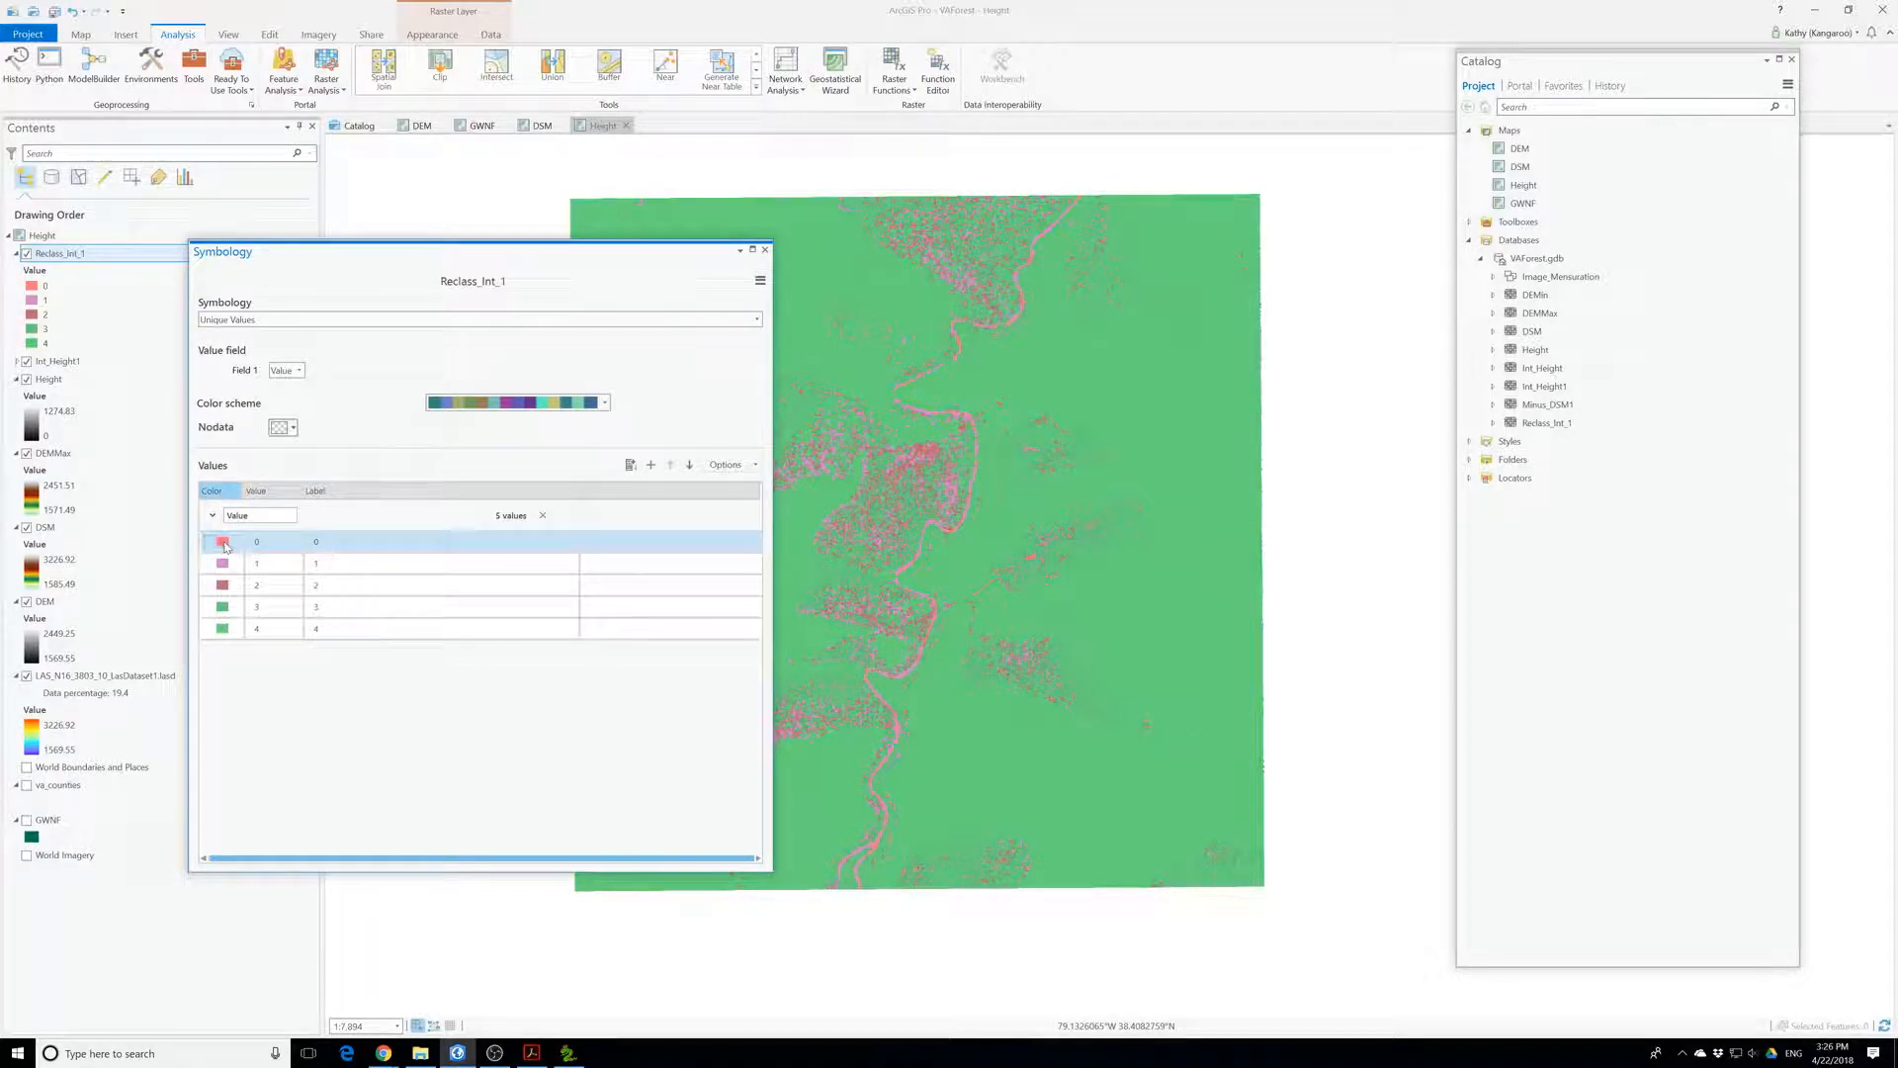
click(223, 542)
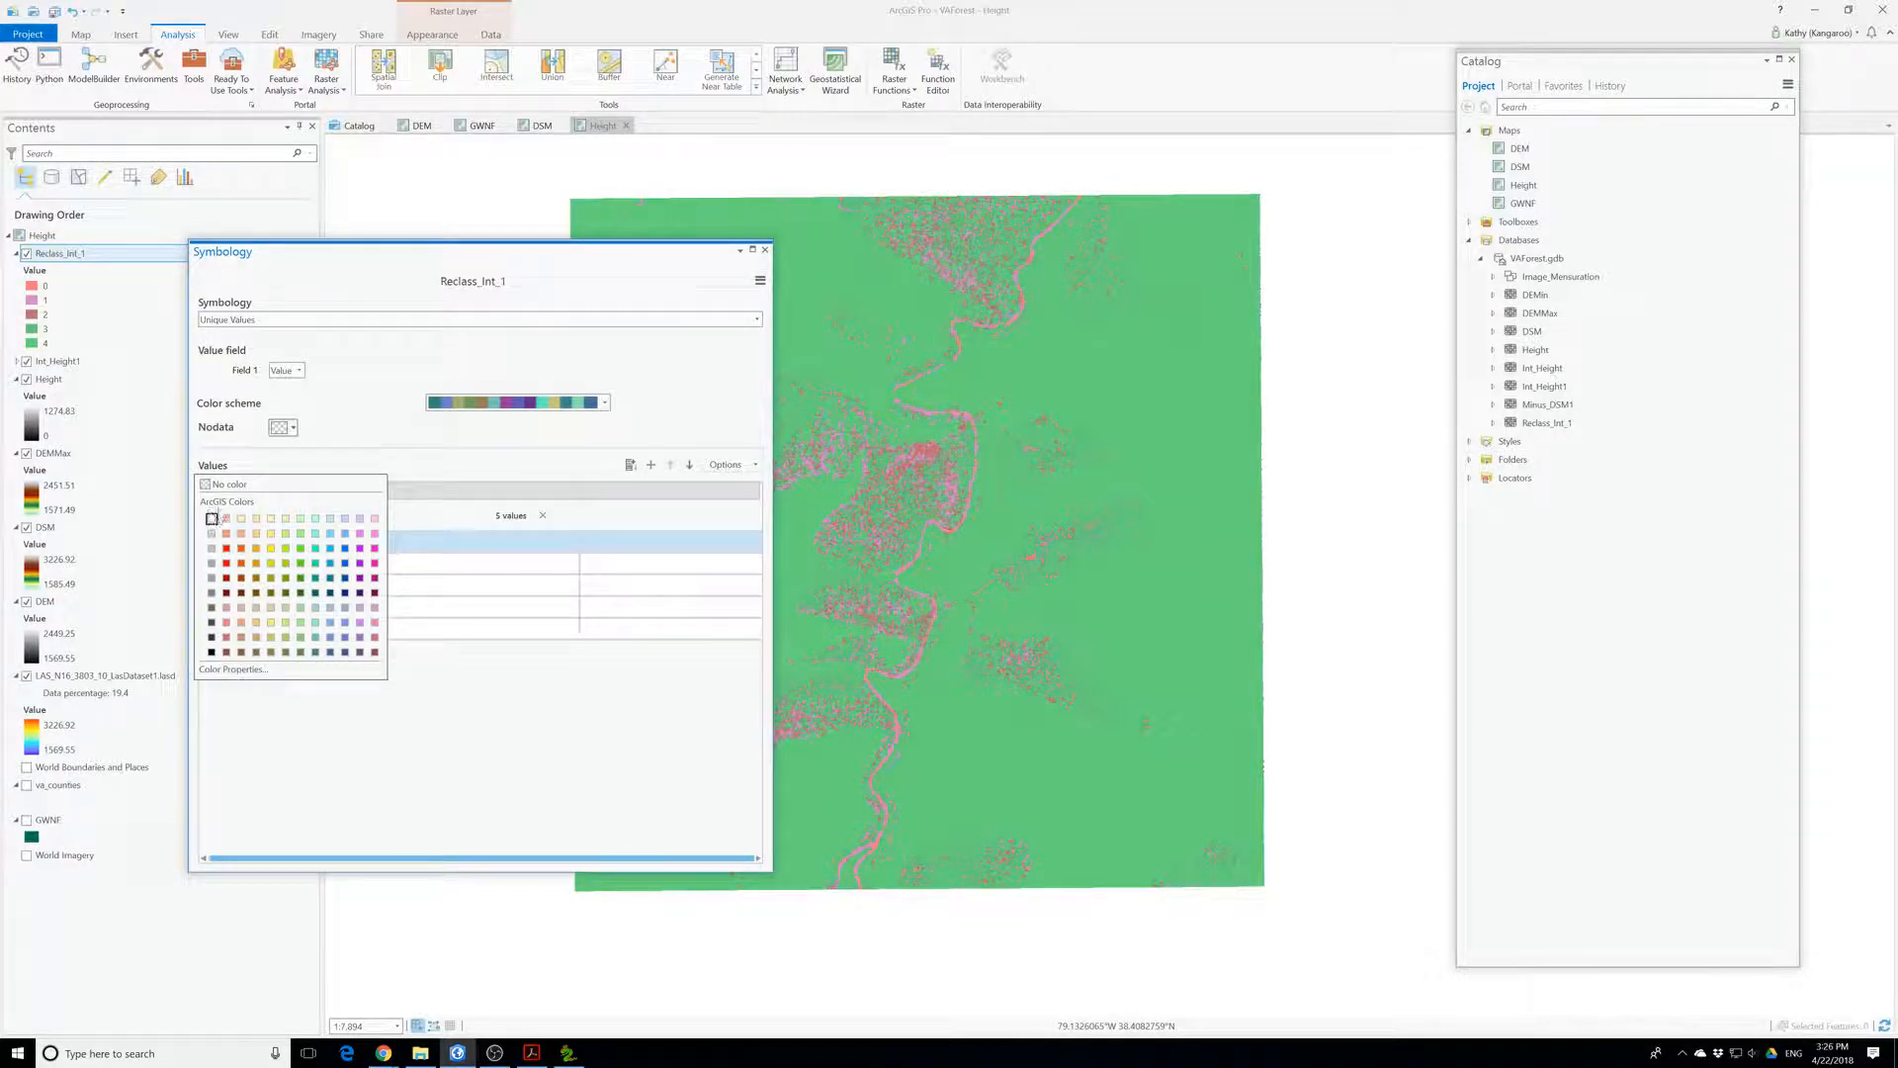
click(241, 484)
- Color value 1 light yellow and value 2 yellow-green in the Reclass_Int_1 symbology
click(241, 562)
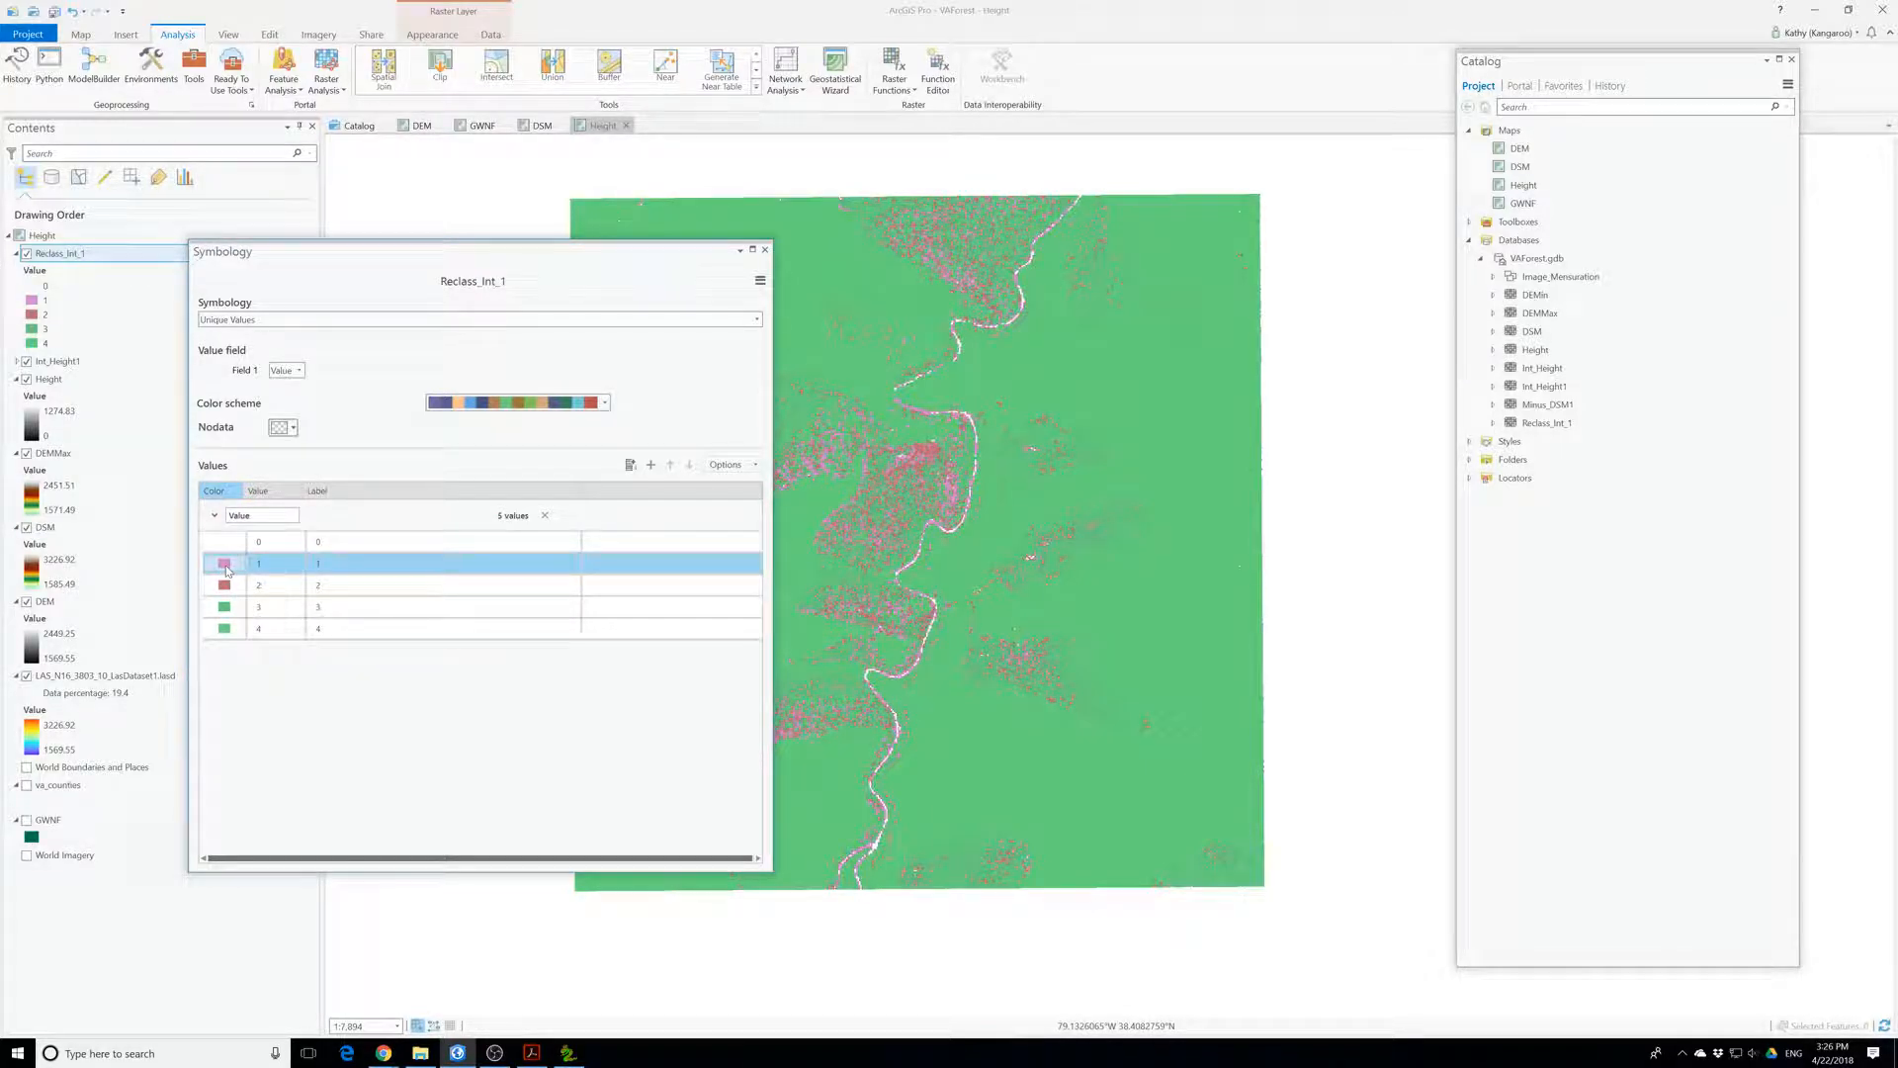
click(226, 565)
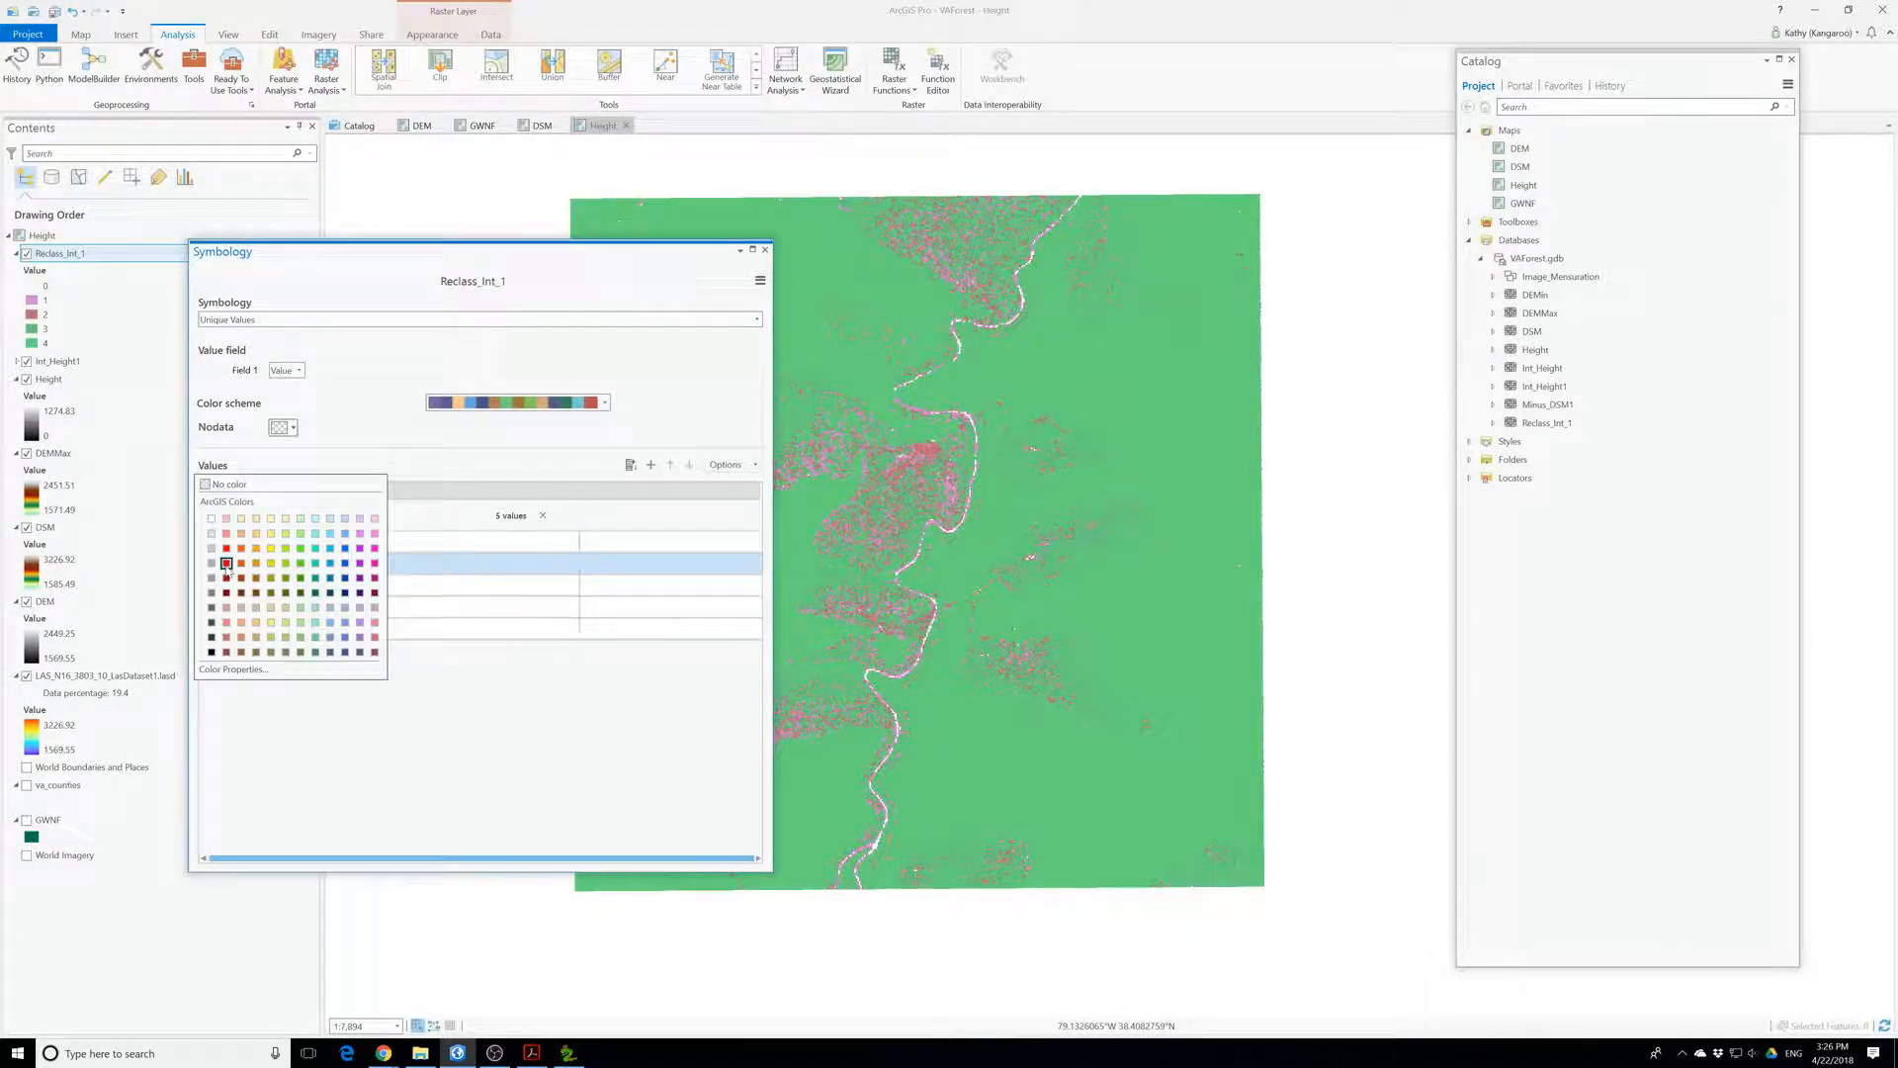
click(272, 535)
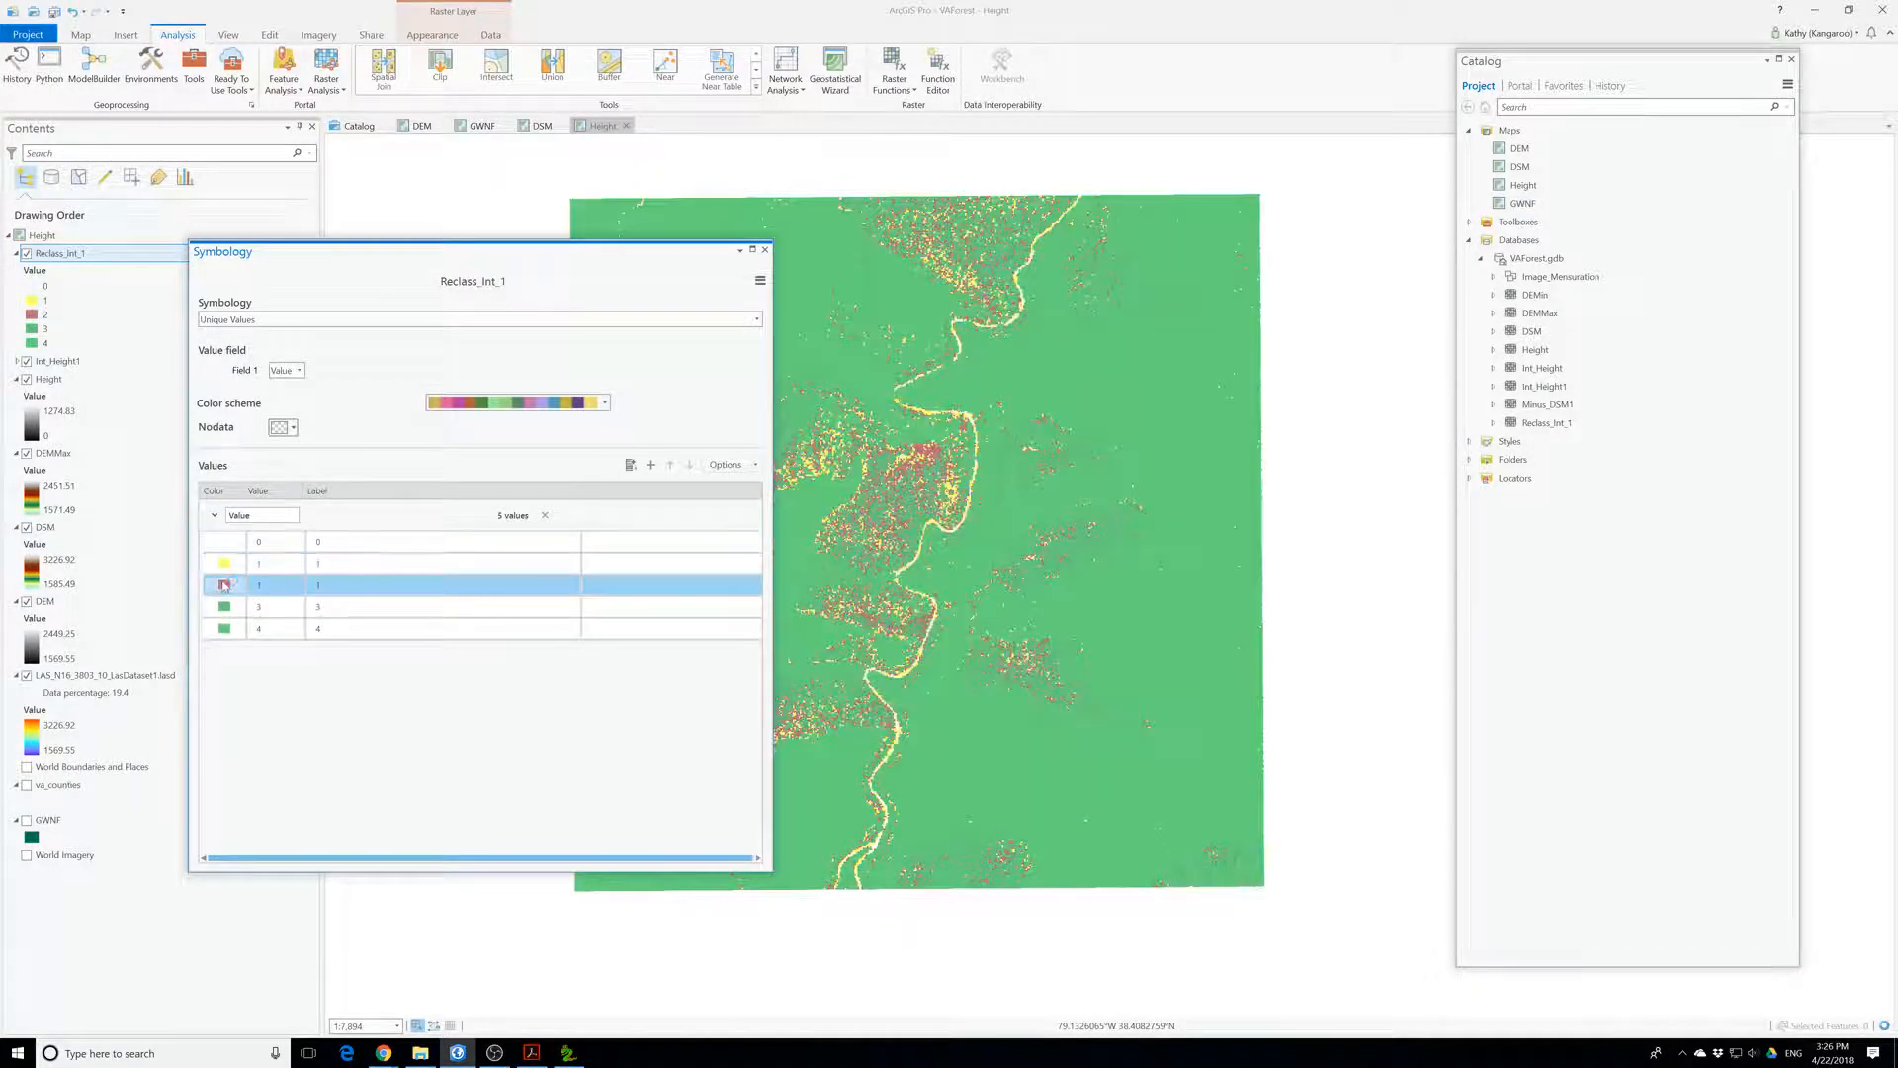
click(222, 588)
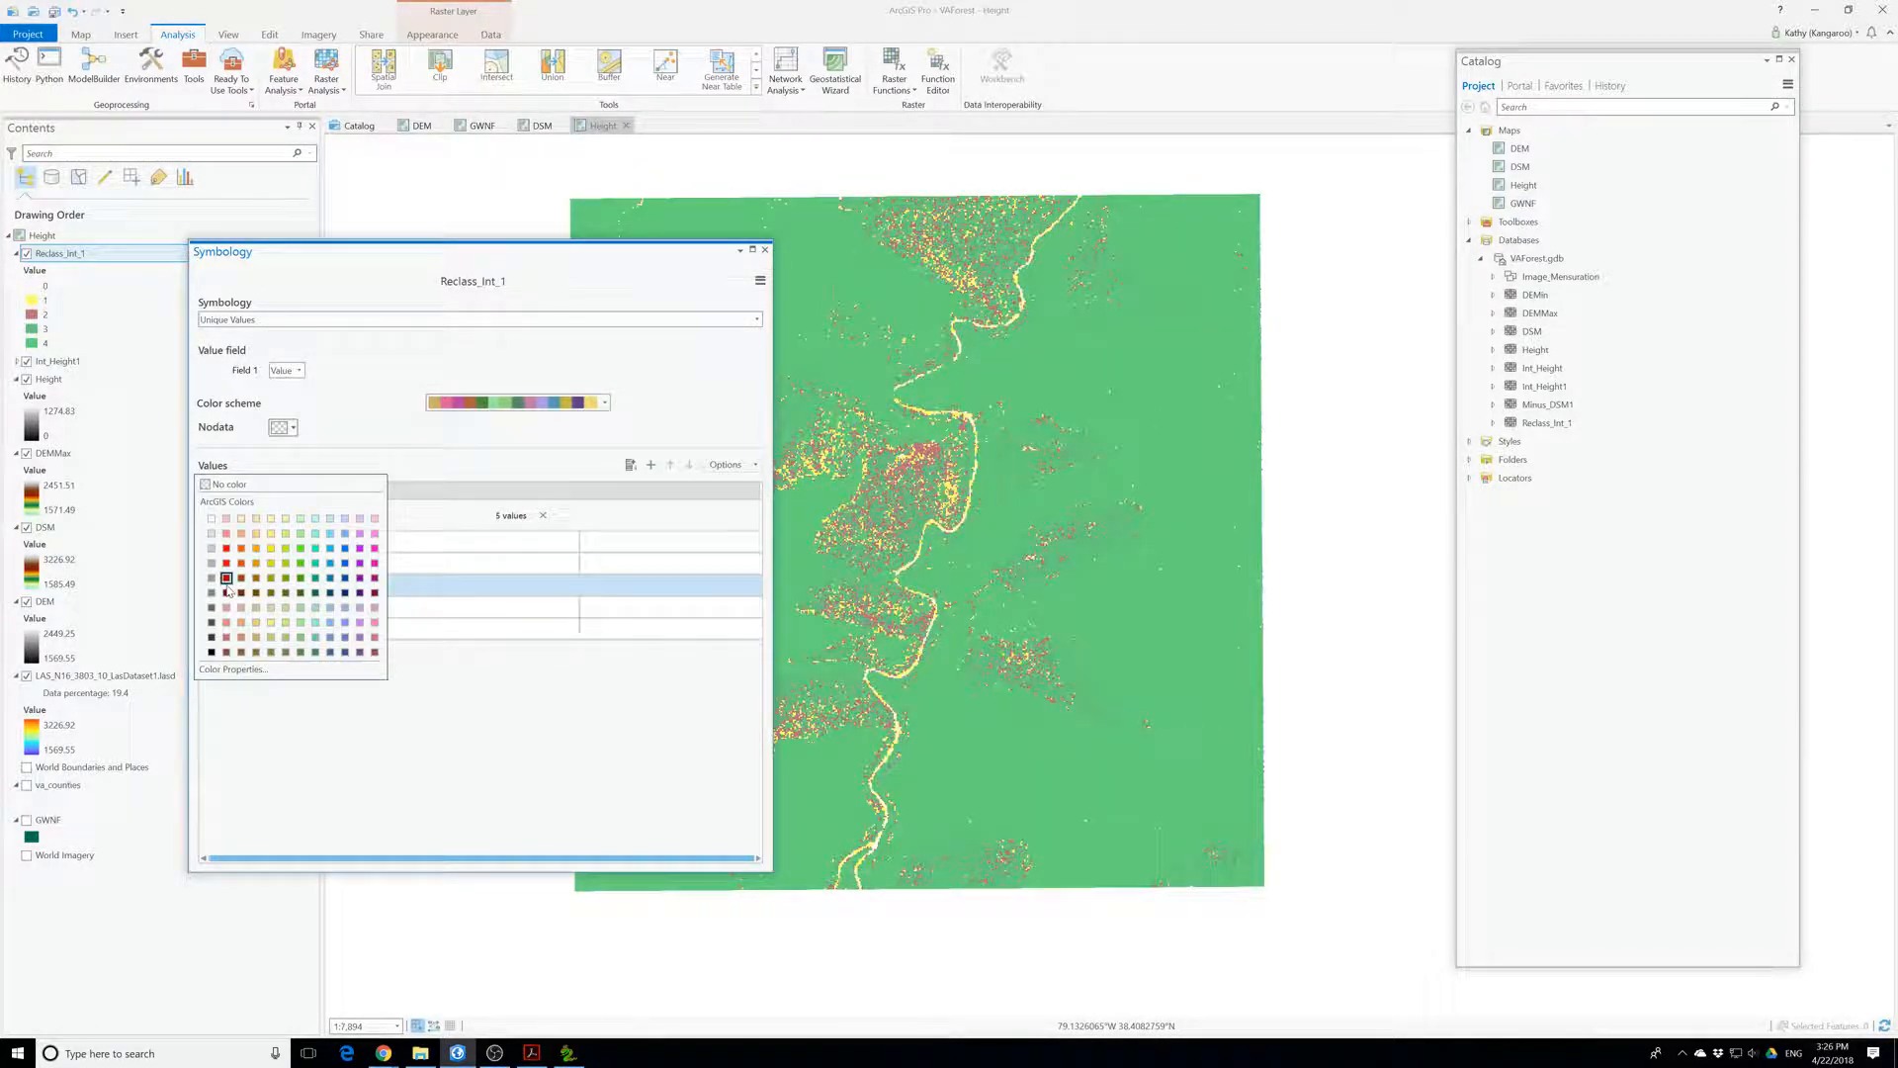
click(285, 562)
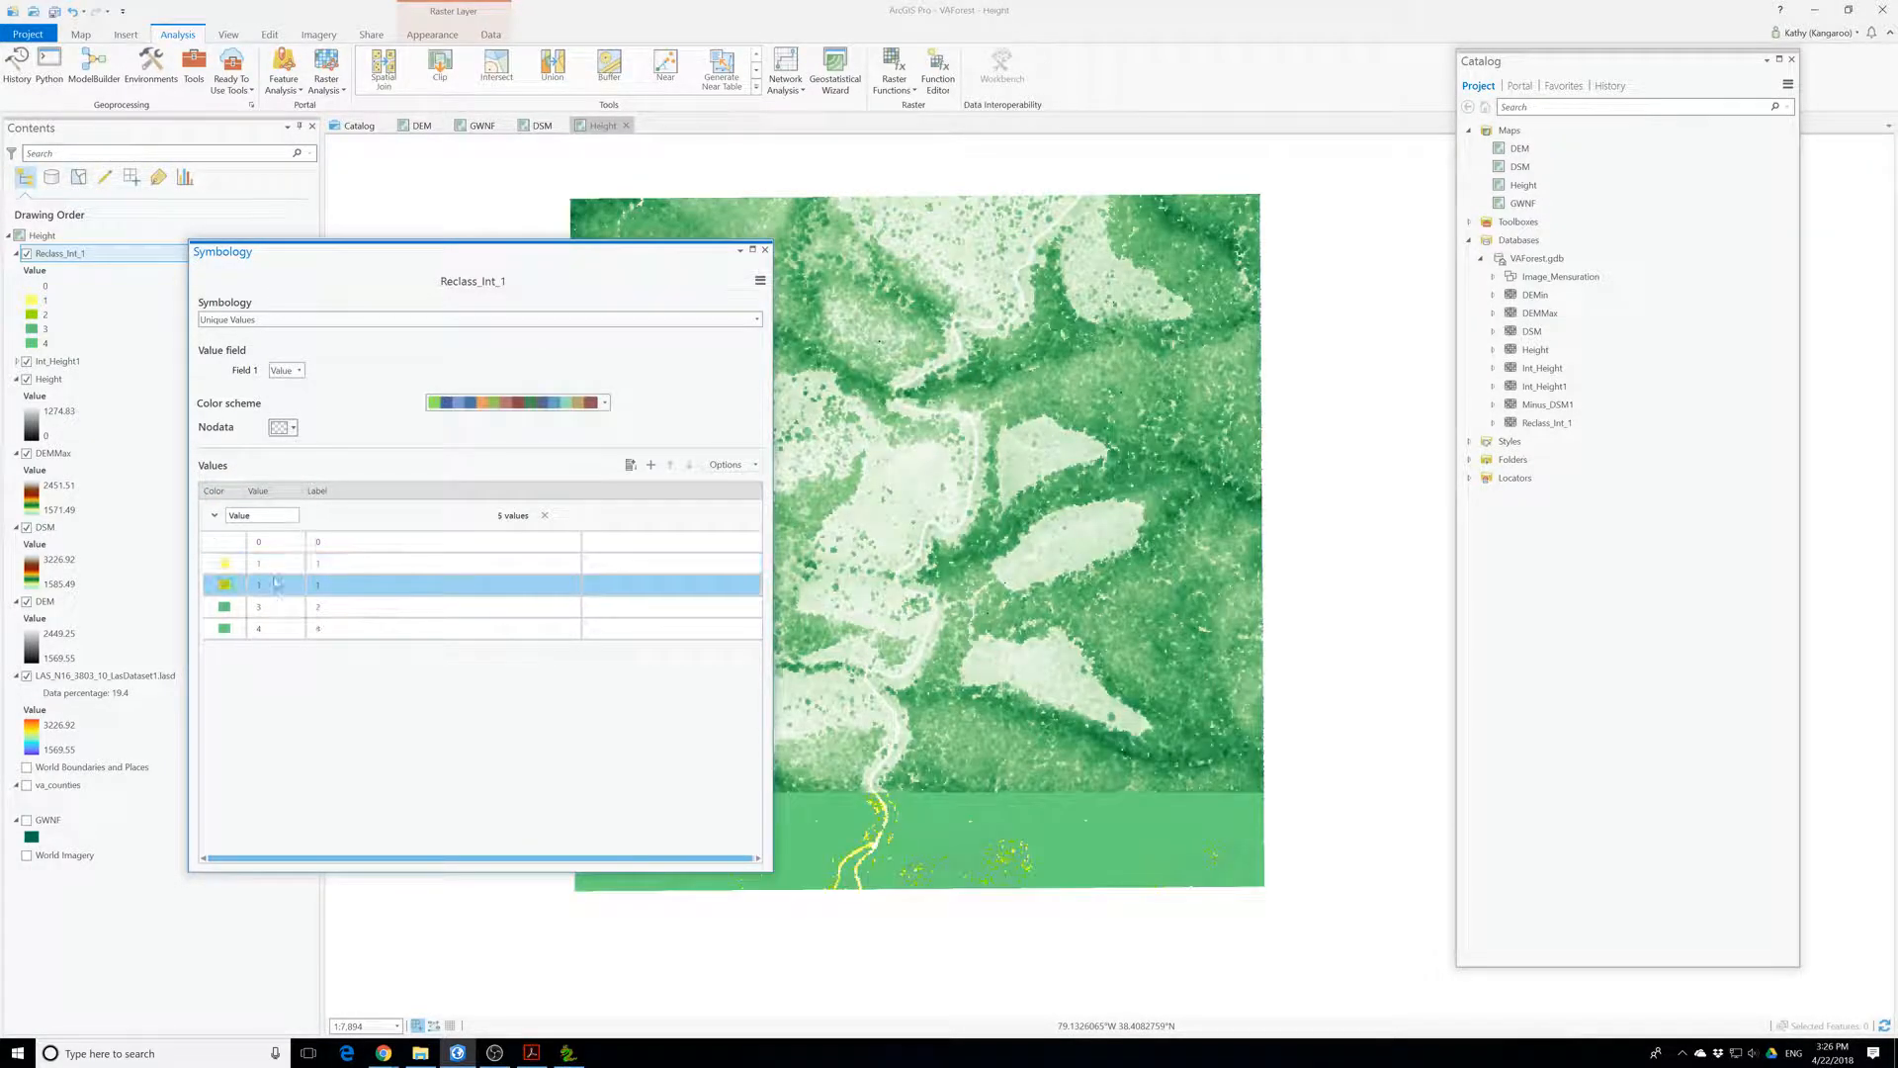
- Color value 4 dark green in the Reclass_Int_1 symbology
click(230, 614)
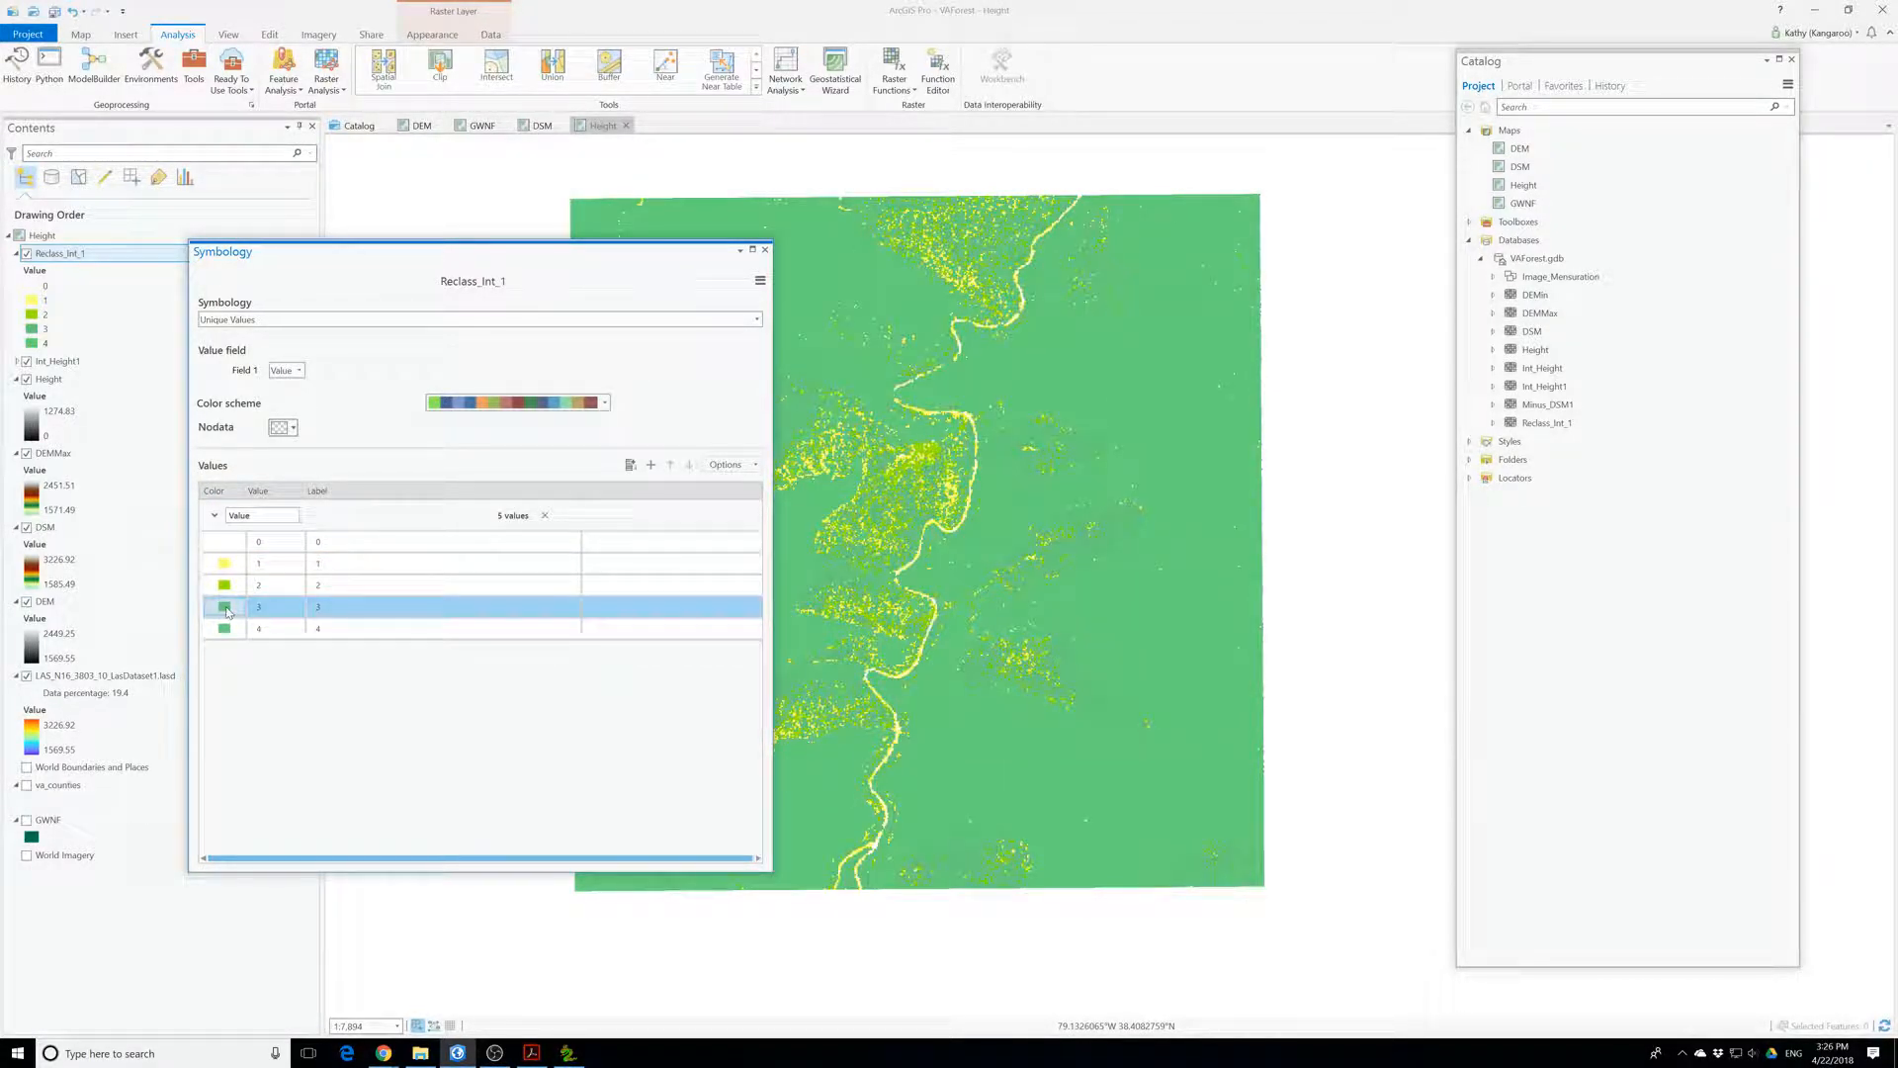
click(227, 629)
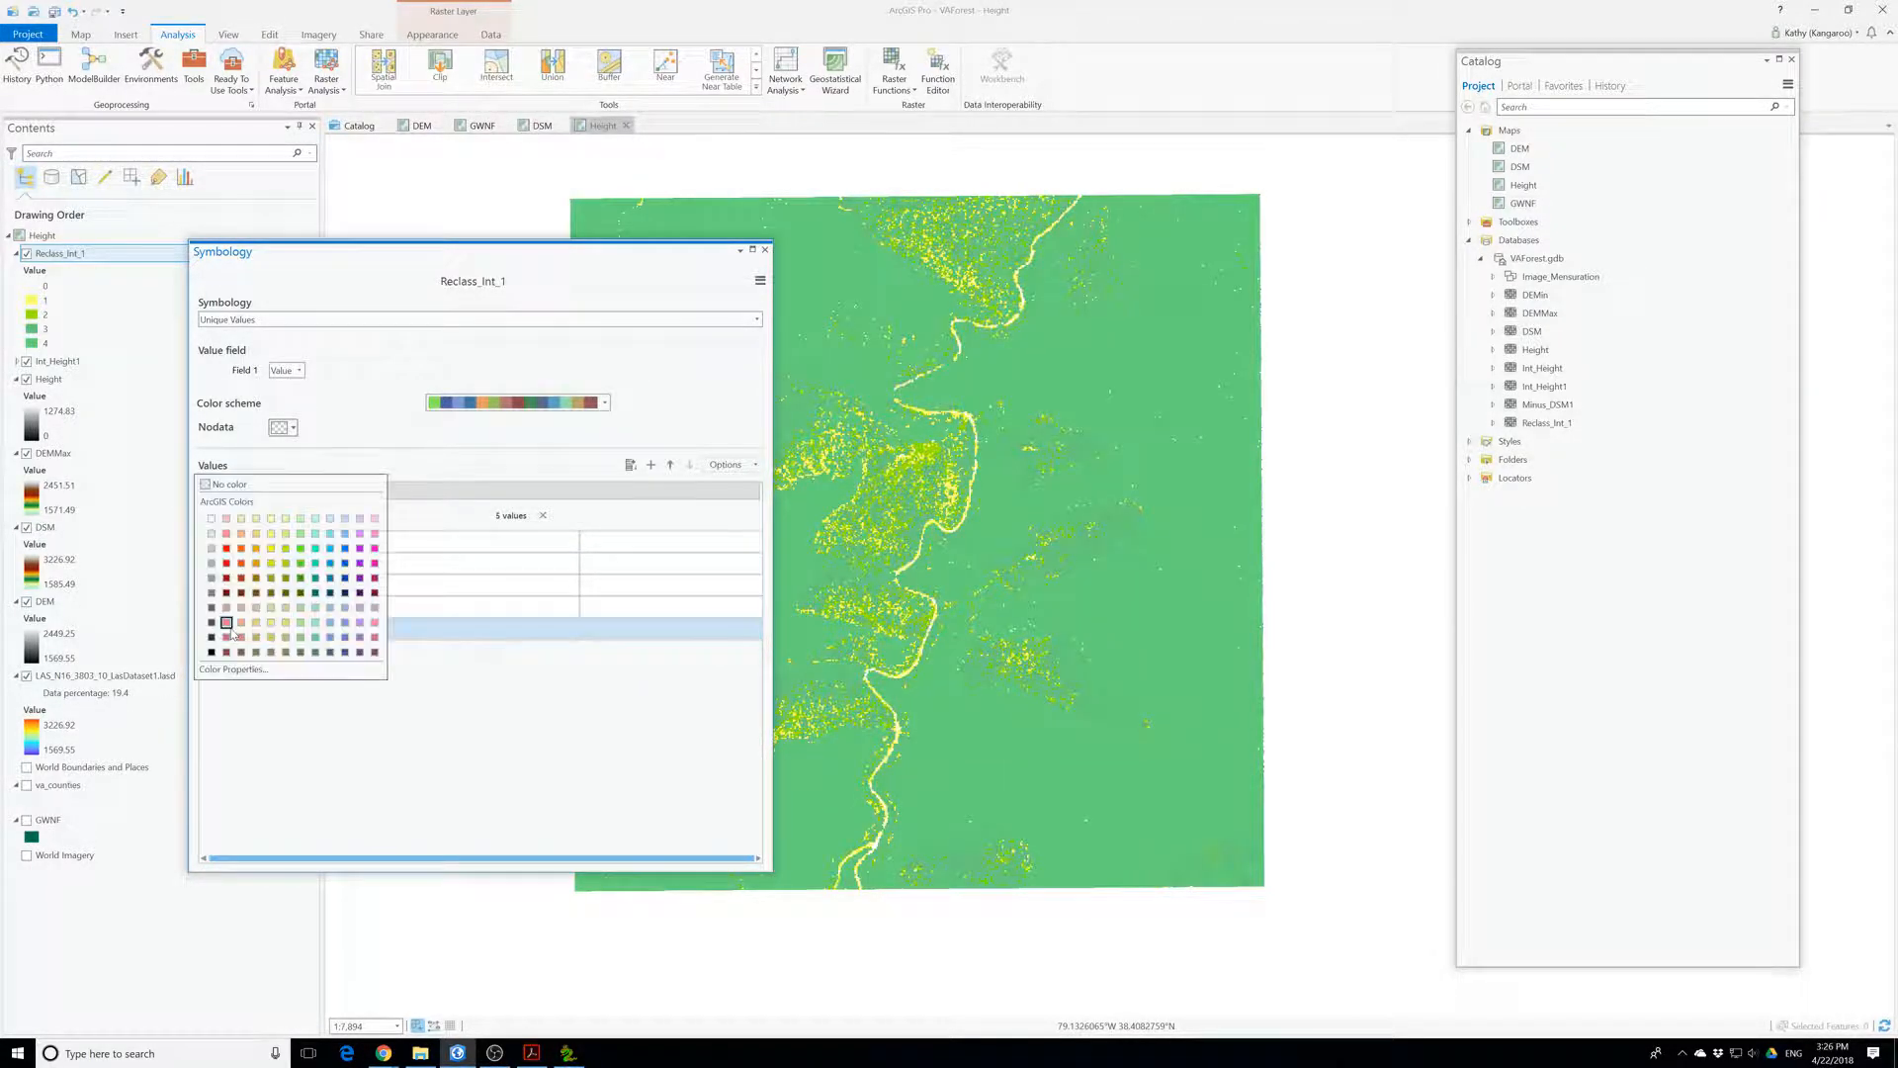
click(301, 605)
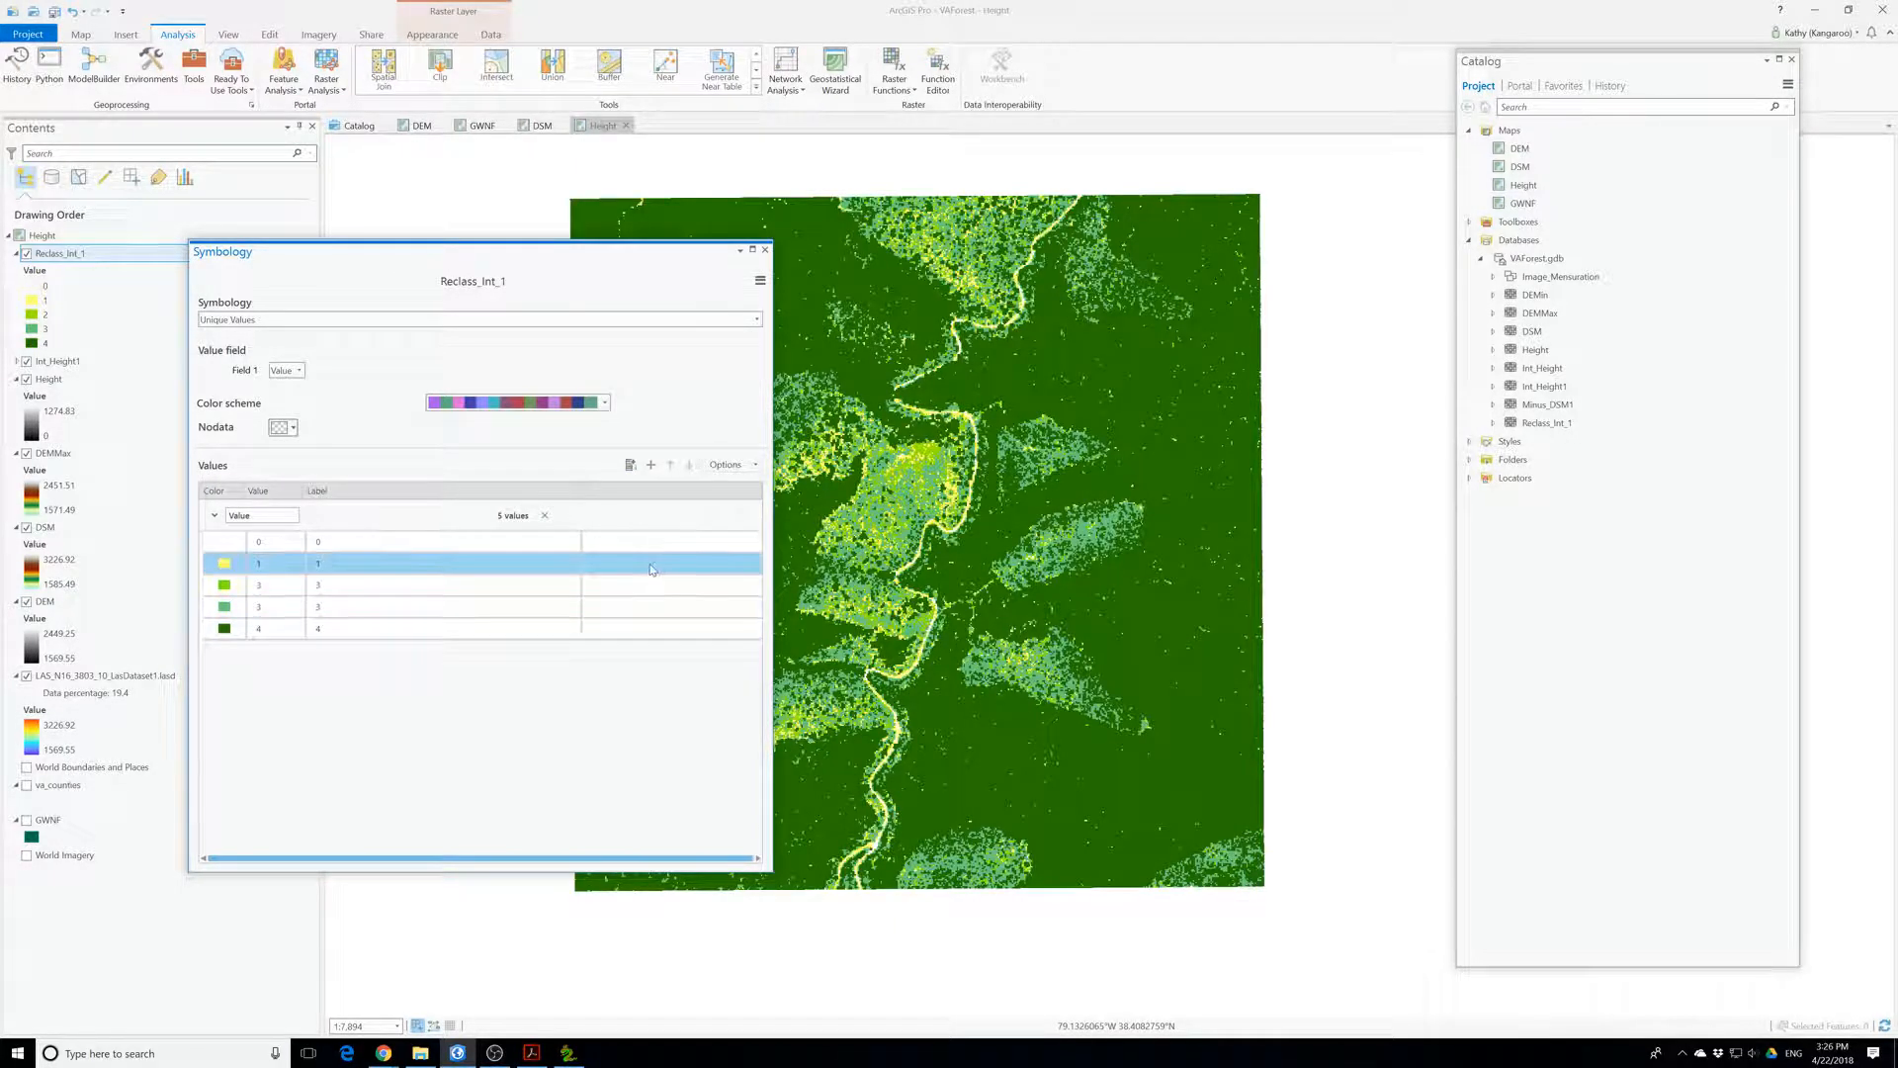
- Label value 0 as Errors and value 1 as Shrub in the Reclass_Int_1 symbology
click(427, 549)
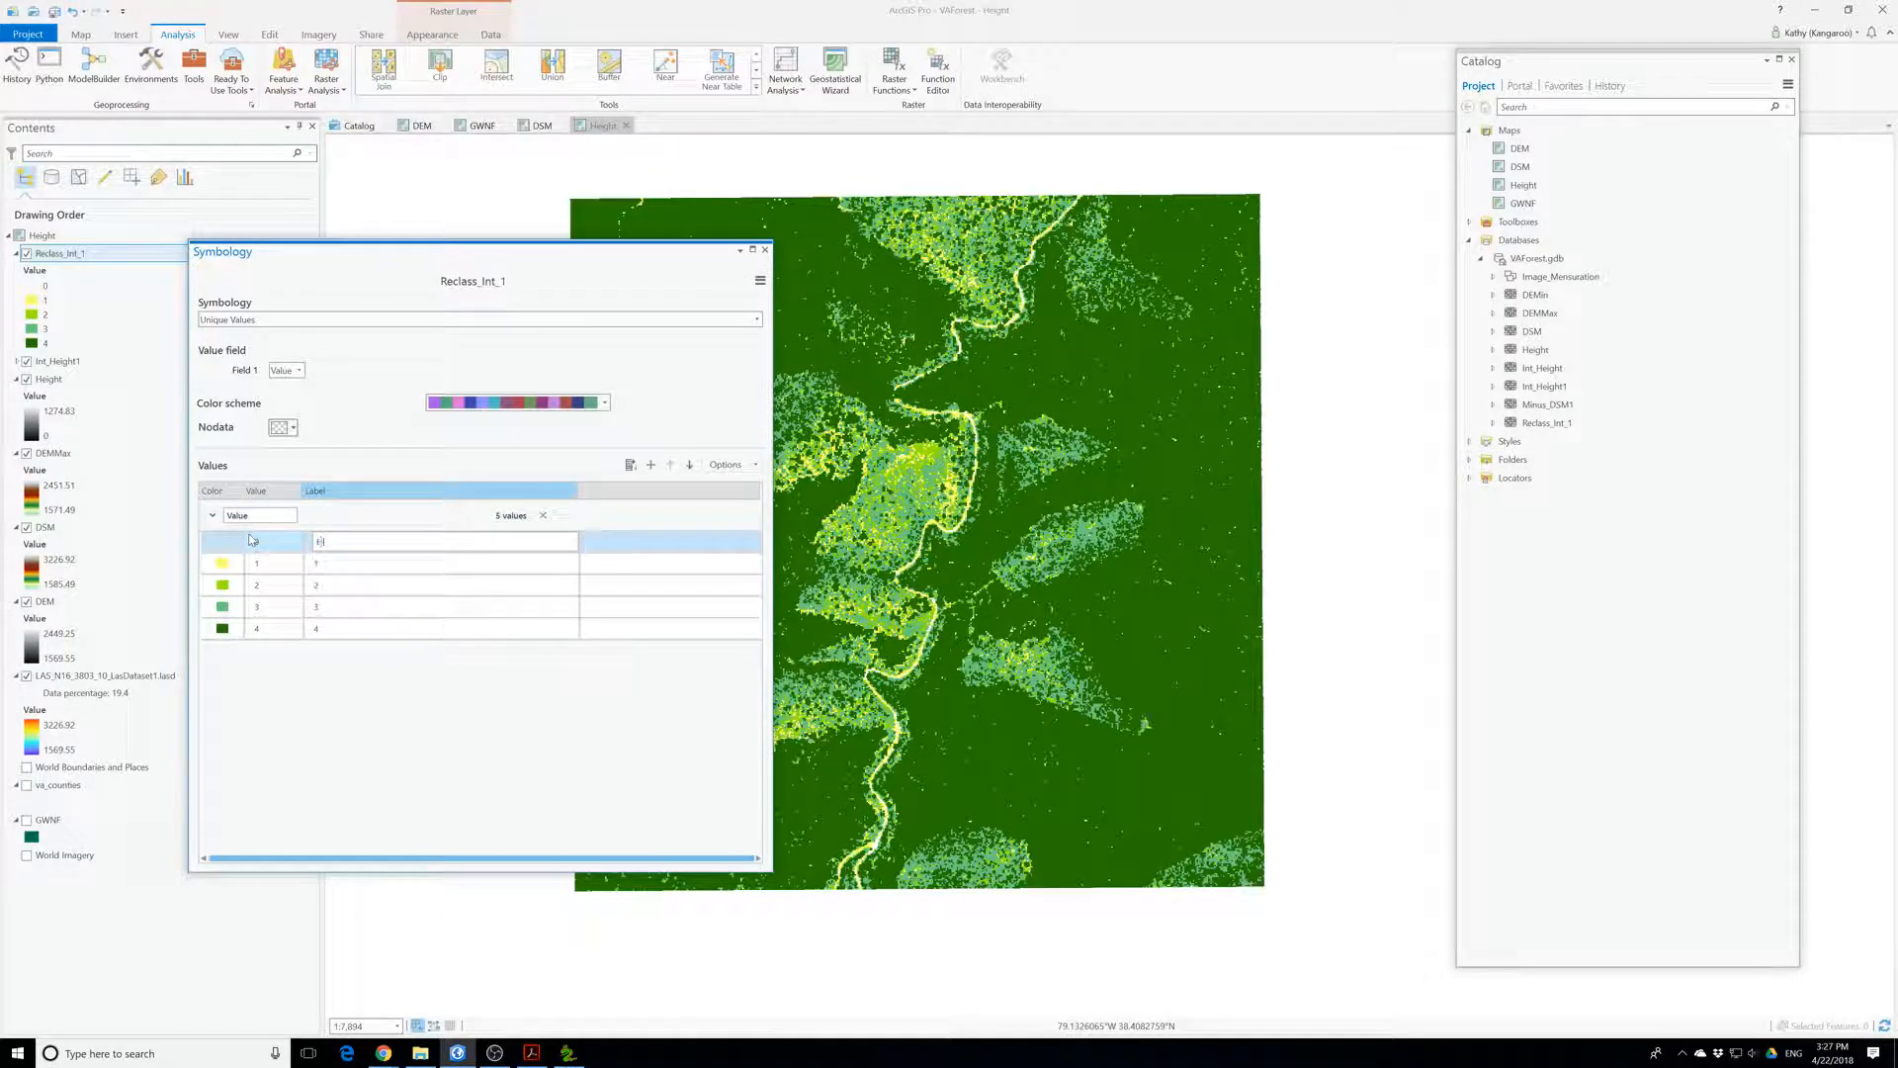
text(Errors)
click(330, 570)
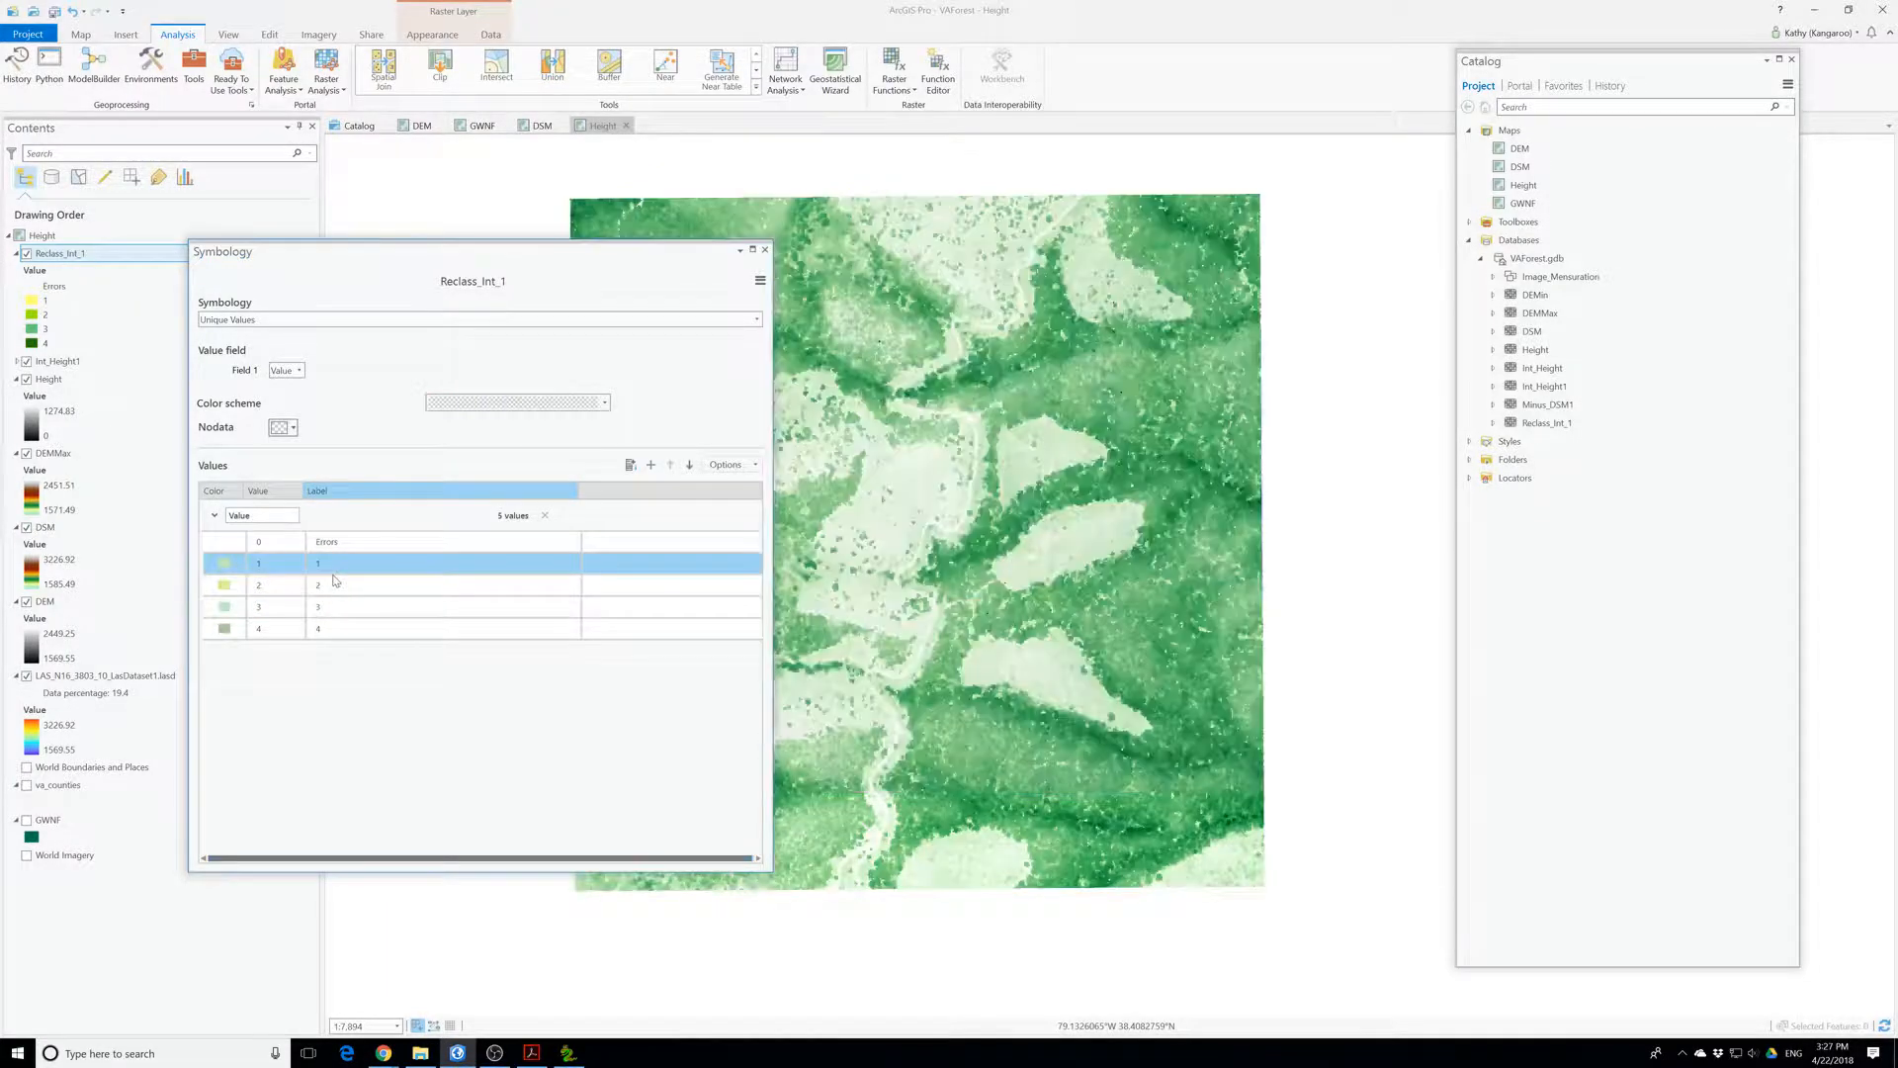
click(313, 569)
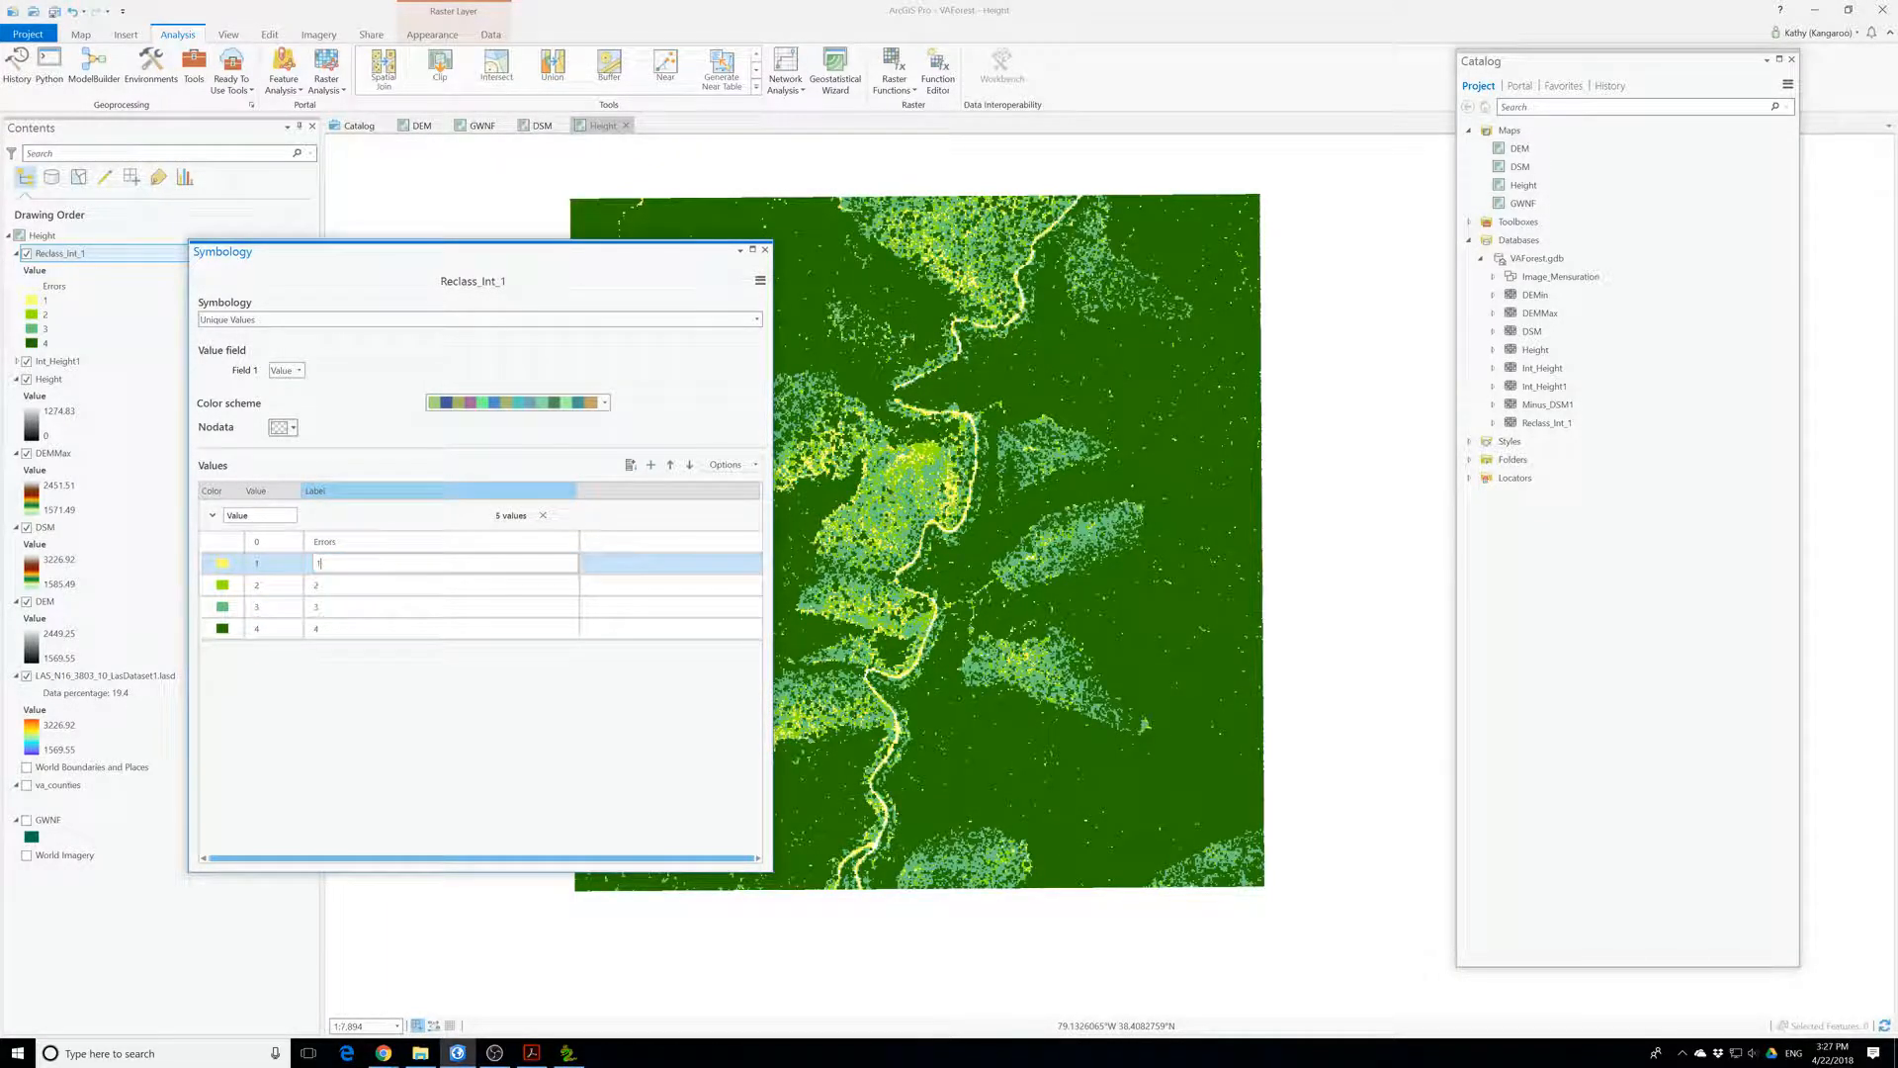
text(Sh)
key(BackSpace)
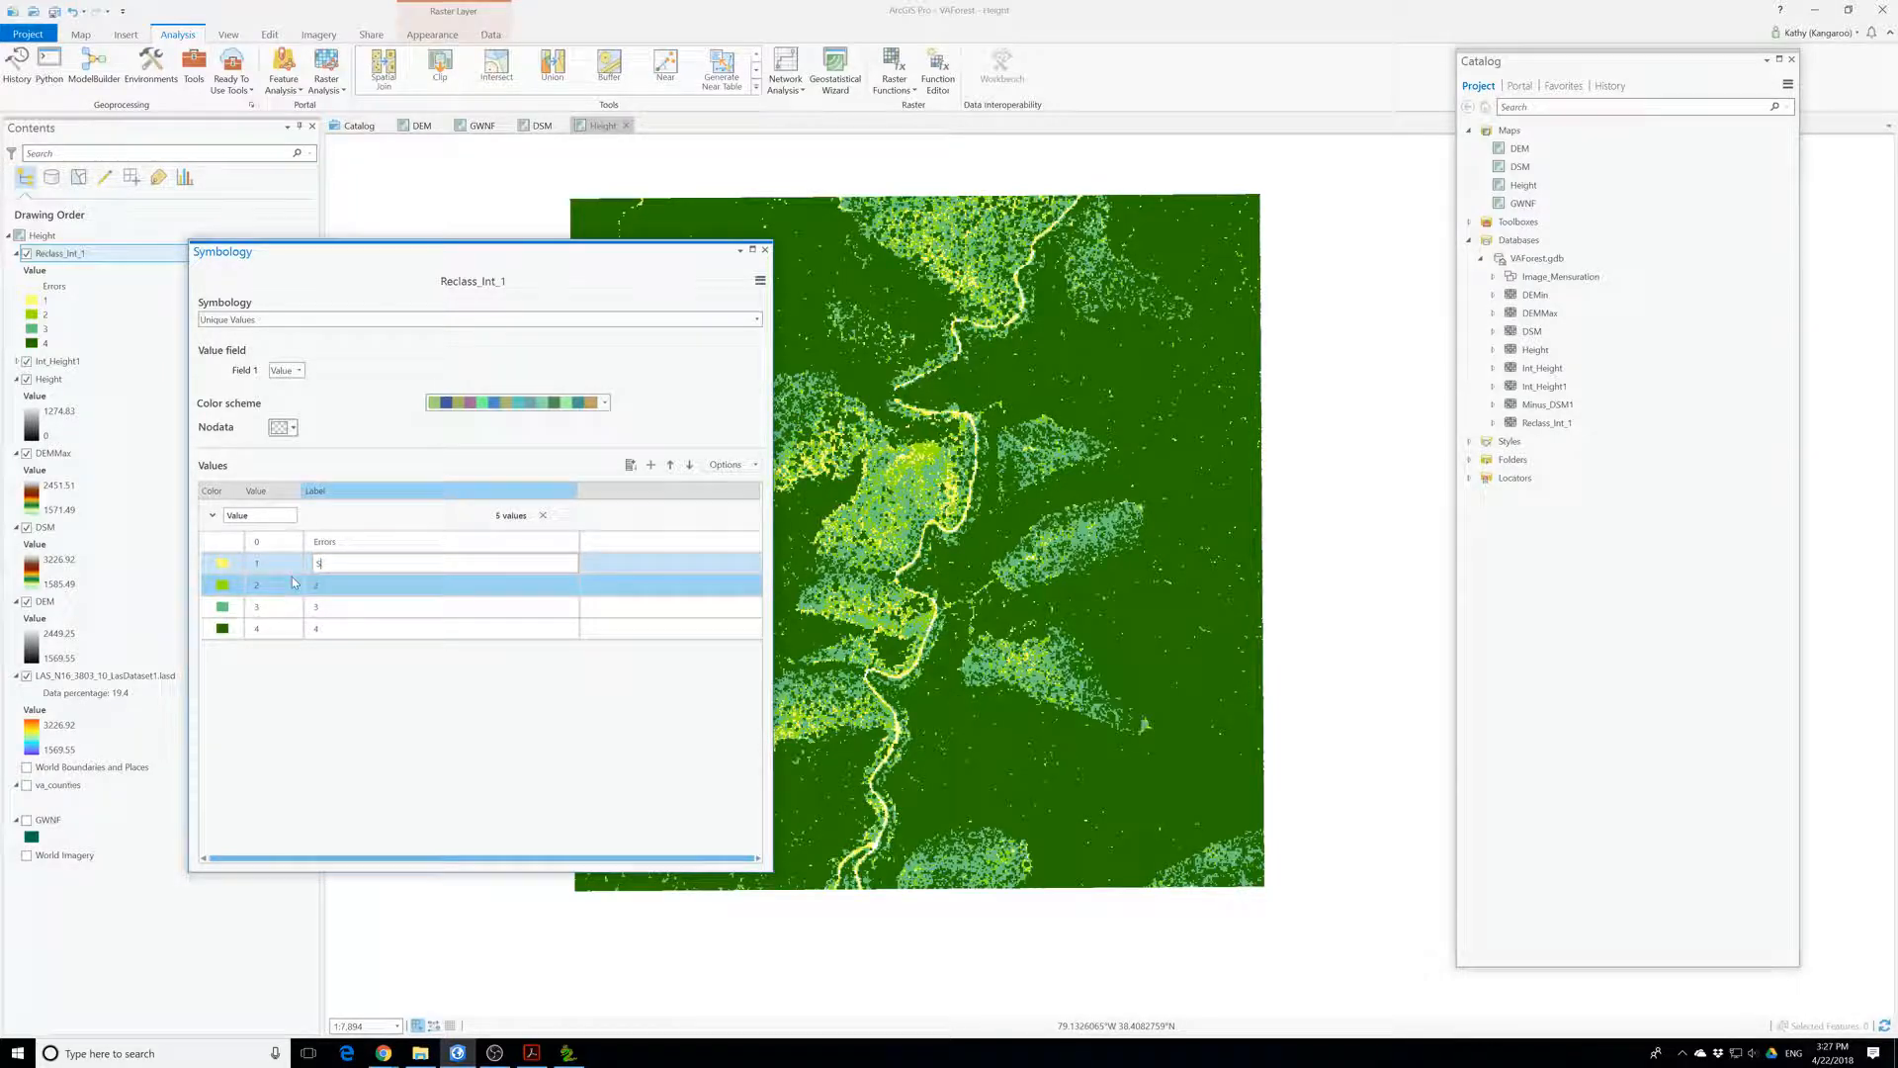
text(hrub)
key(Return)
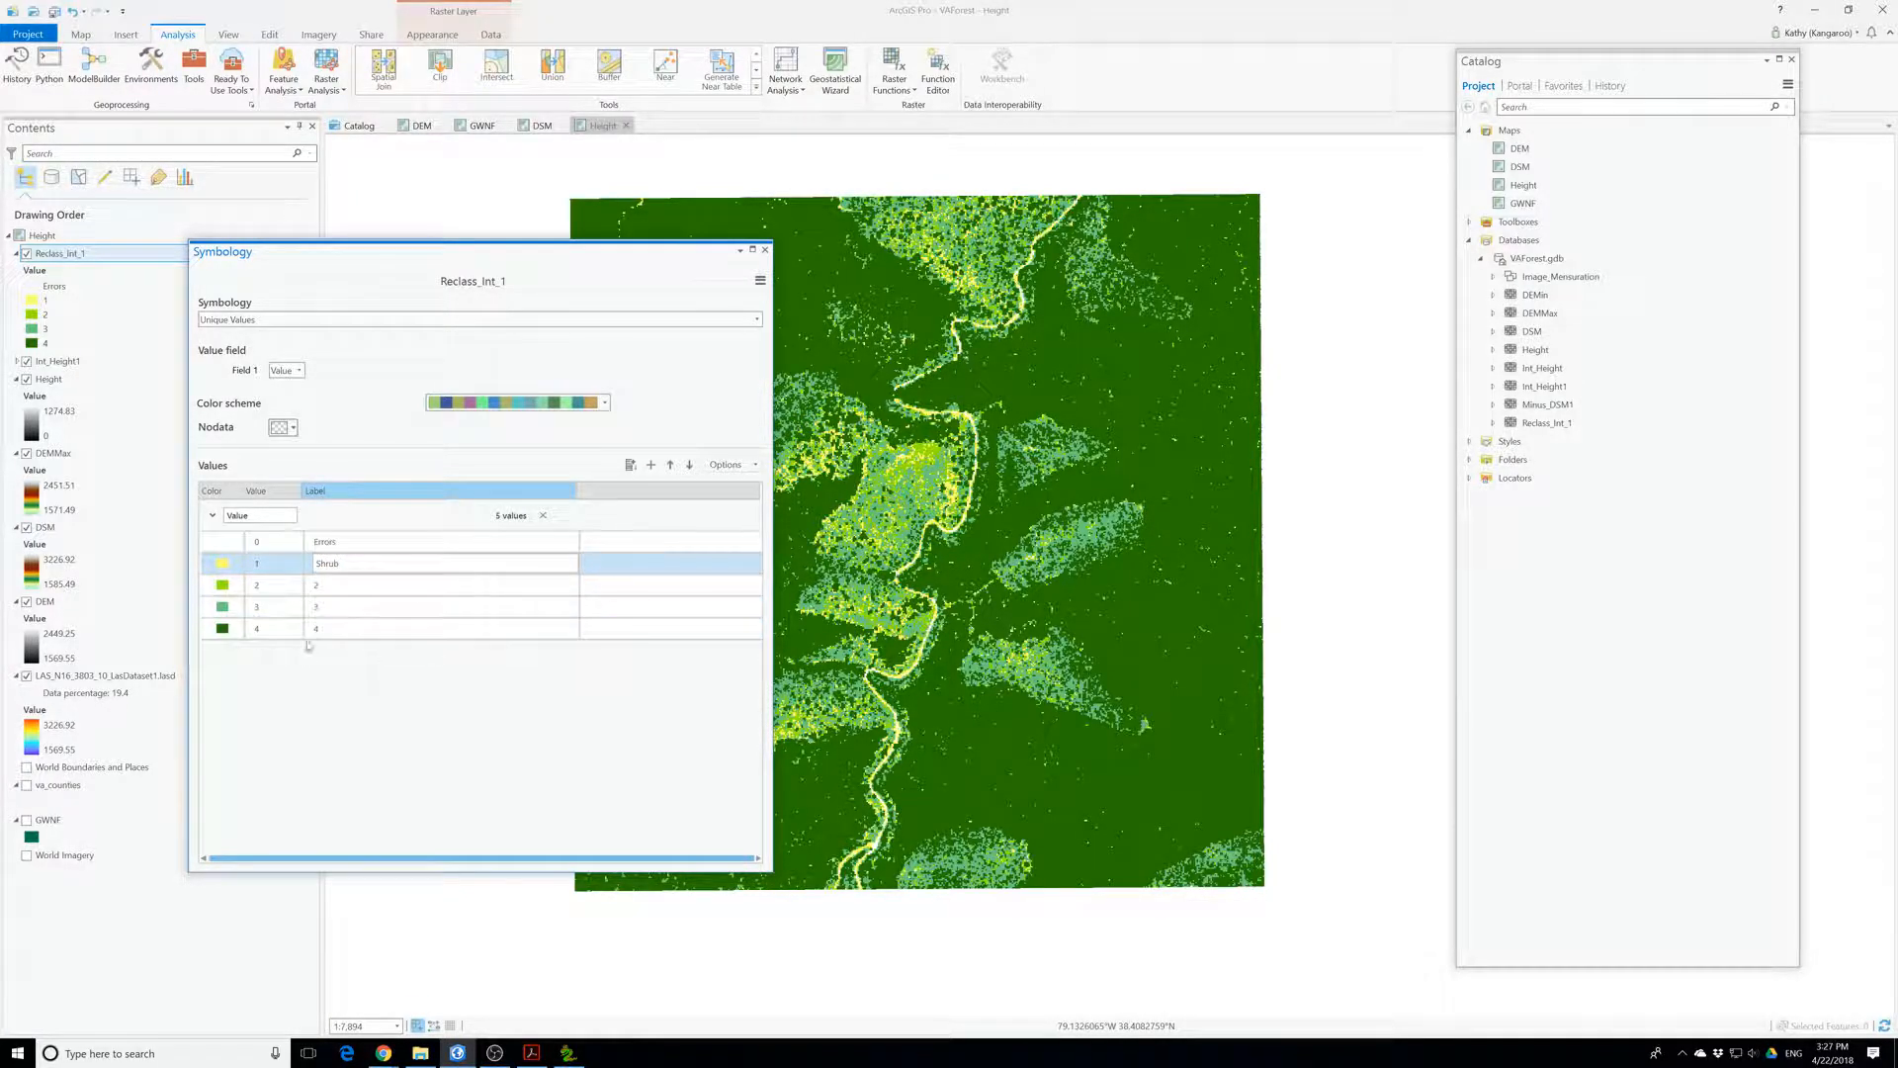
- Label value 2 as Small Regen in the Reclass_Int_1 symbology
click(344, 584)
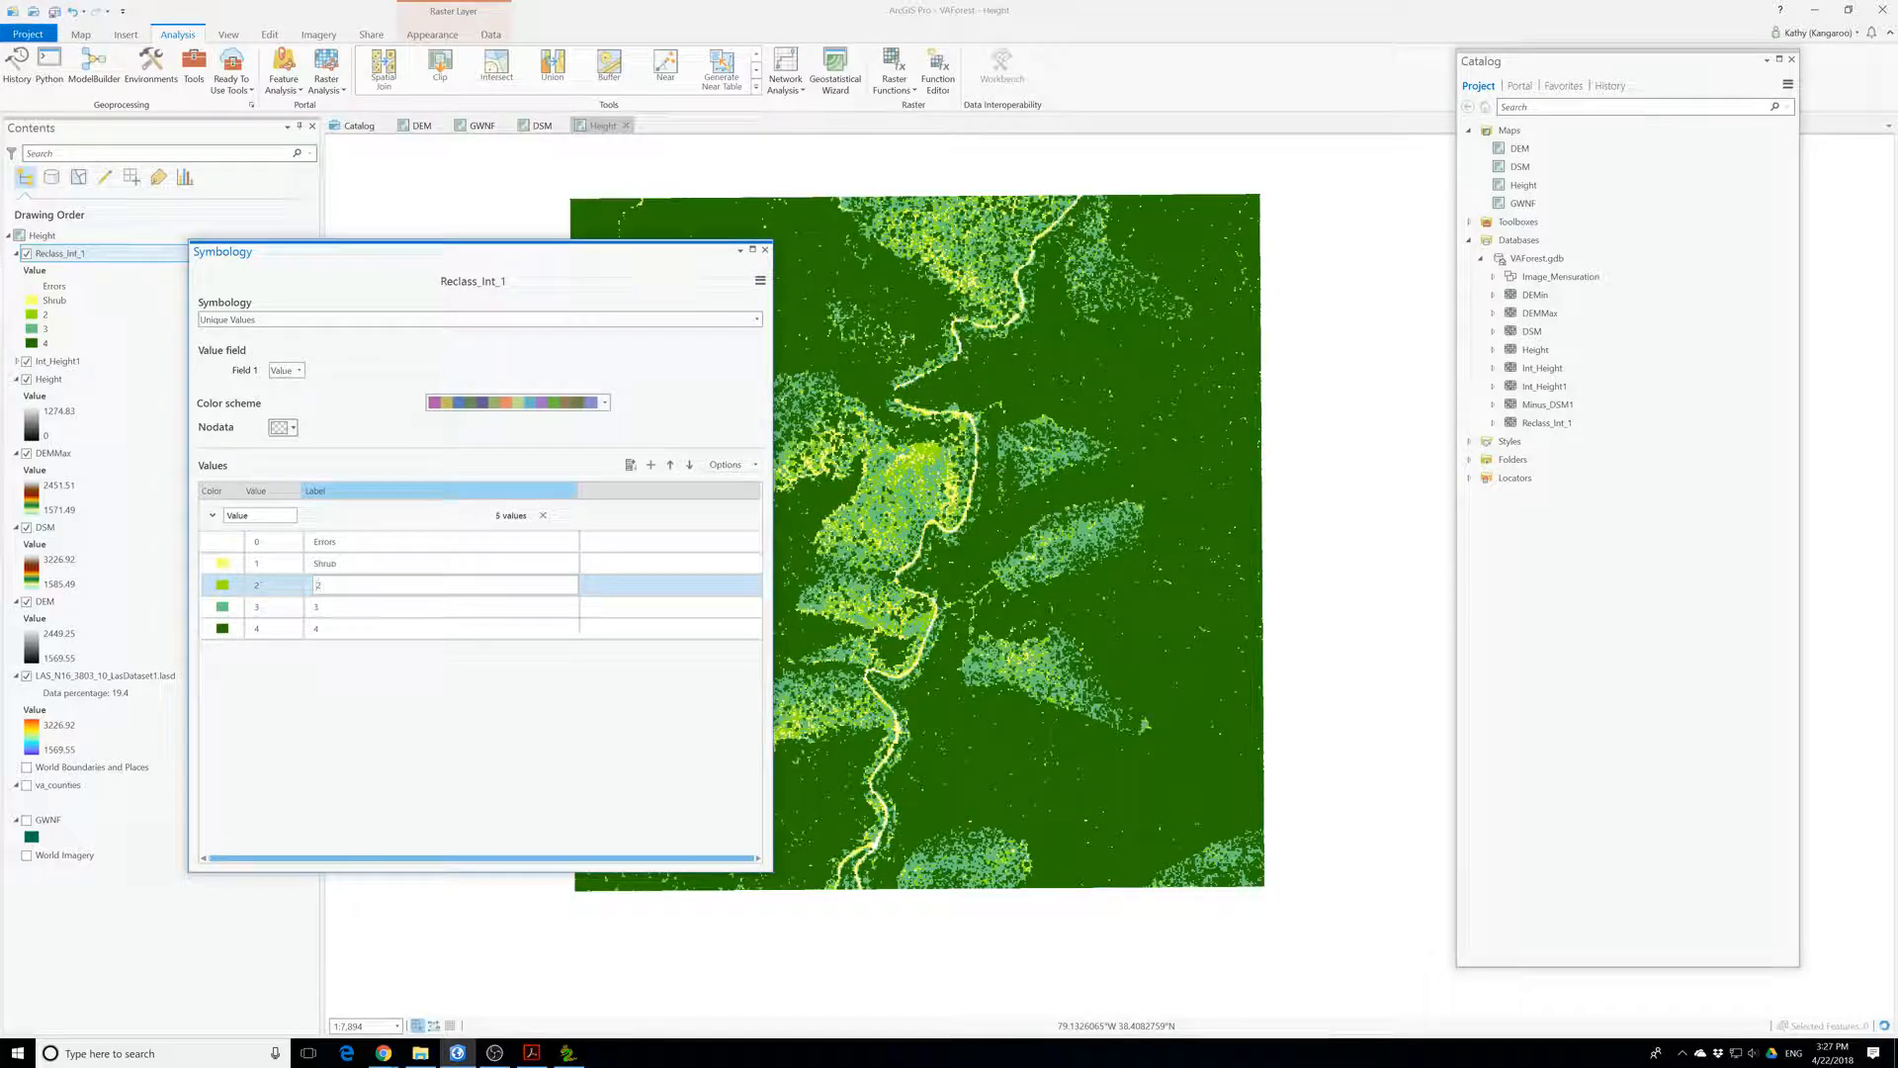
drag(330, 585, 300, 594)
text(Smal)
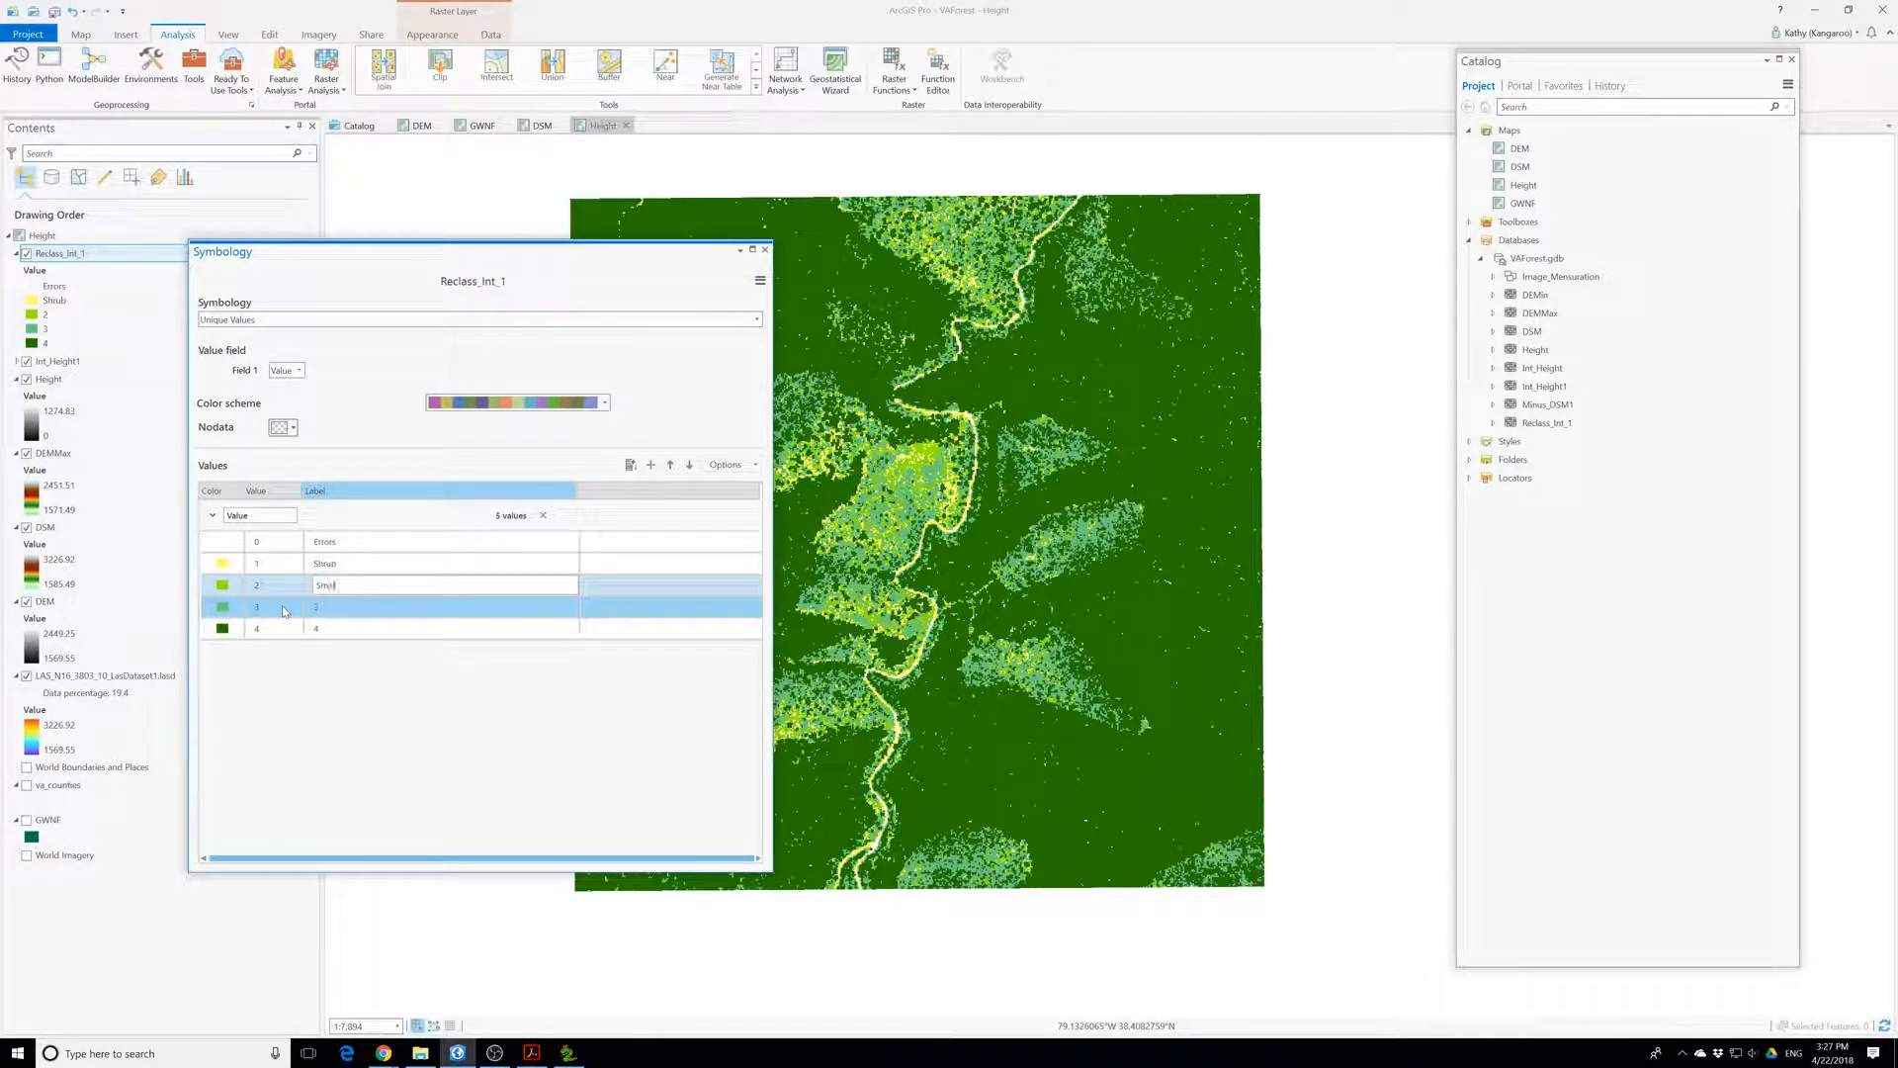
text(l Regeb)
text(n)
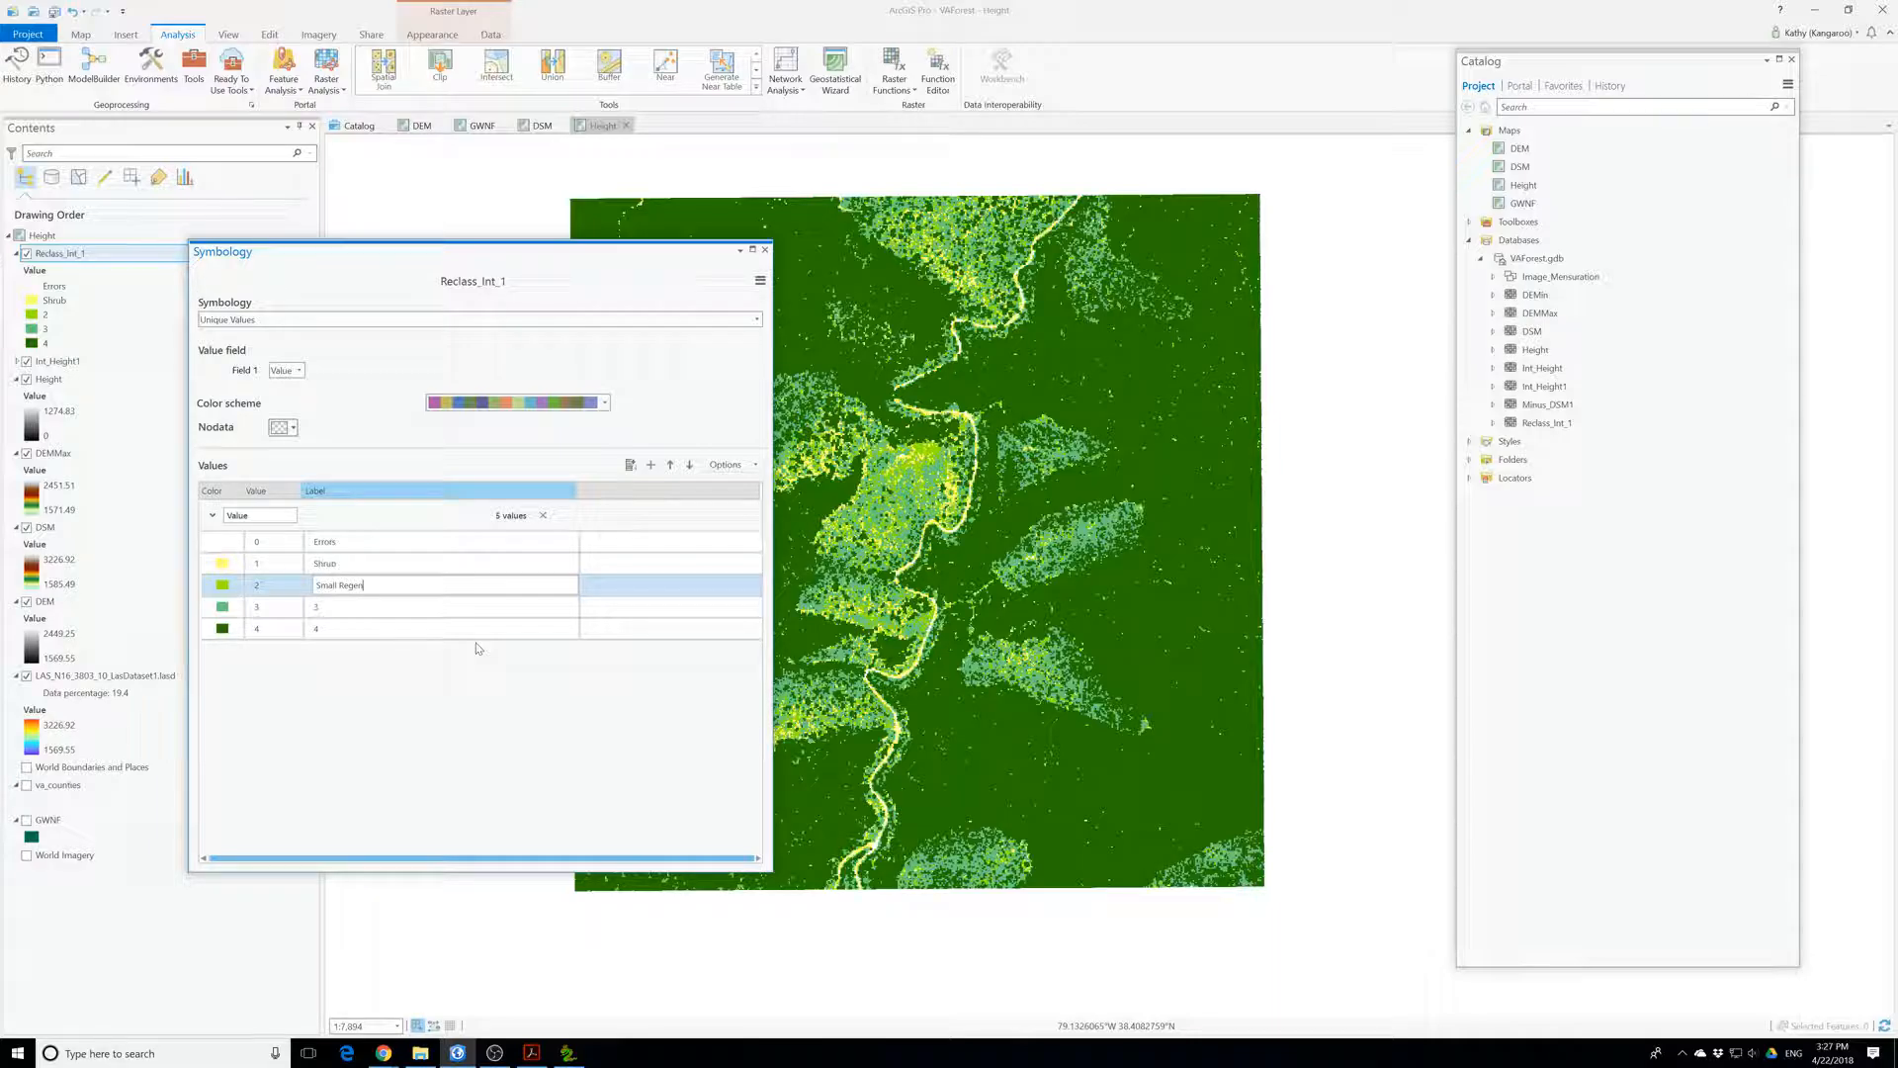
- Label value 3 as Large Regen in the Reclass_Int_1 symbology
click(320, 607)
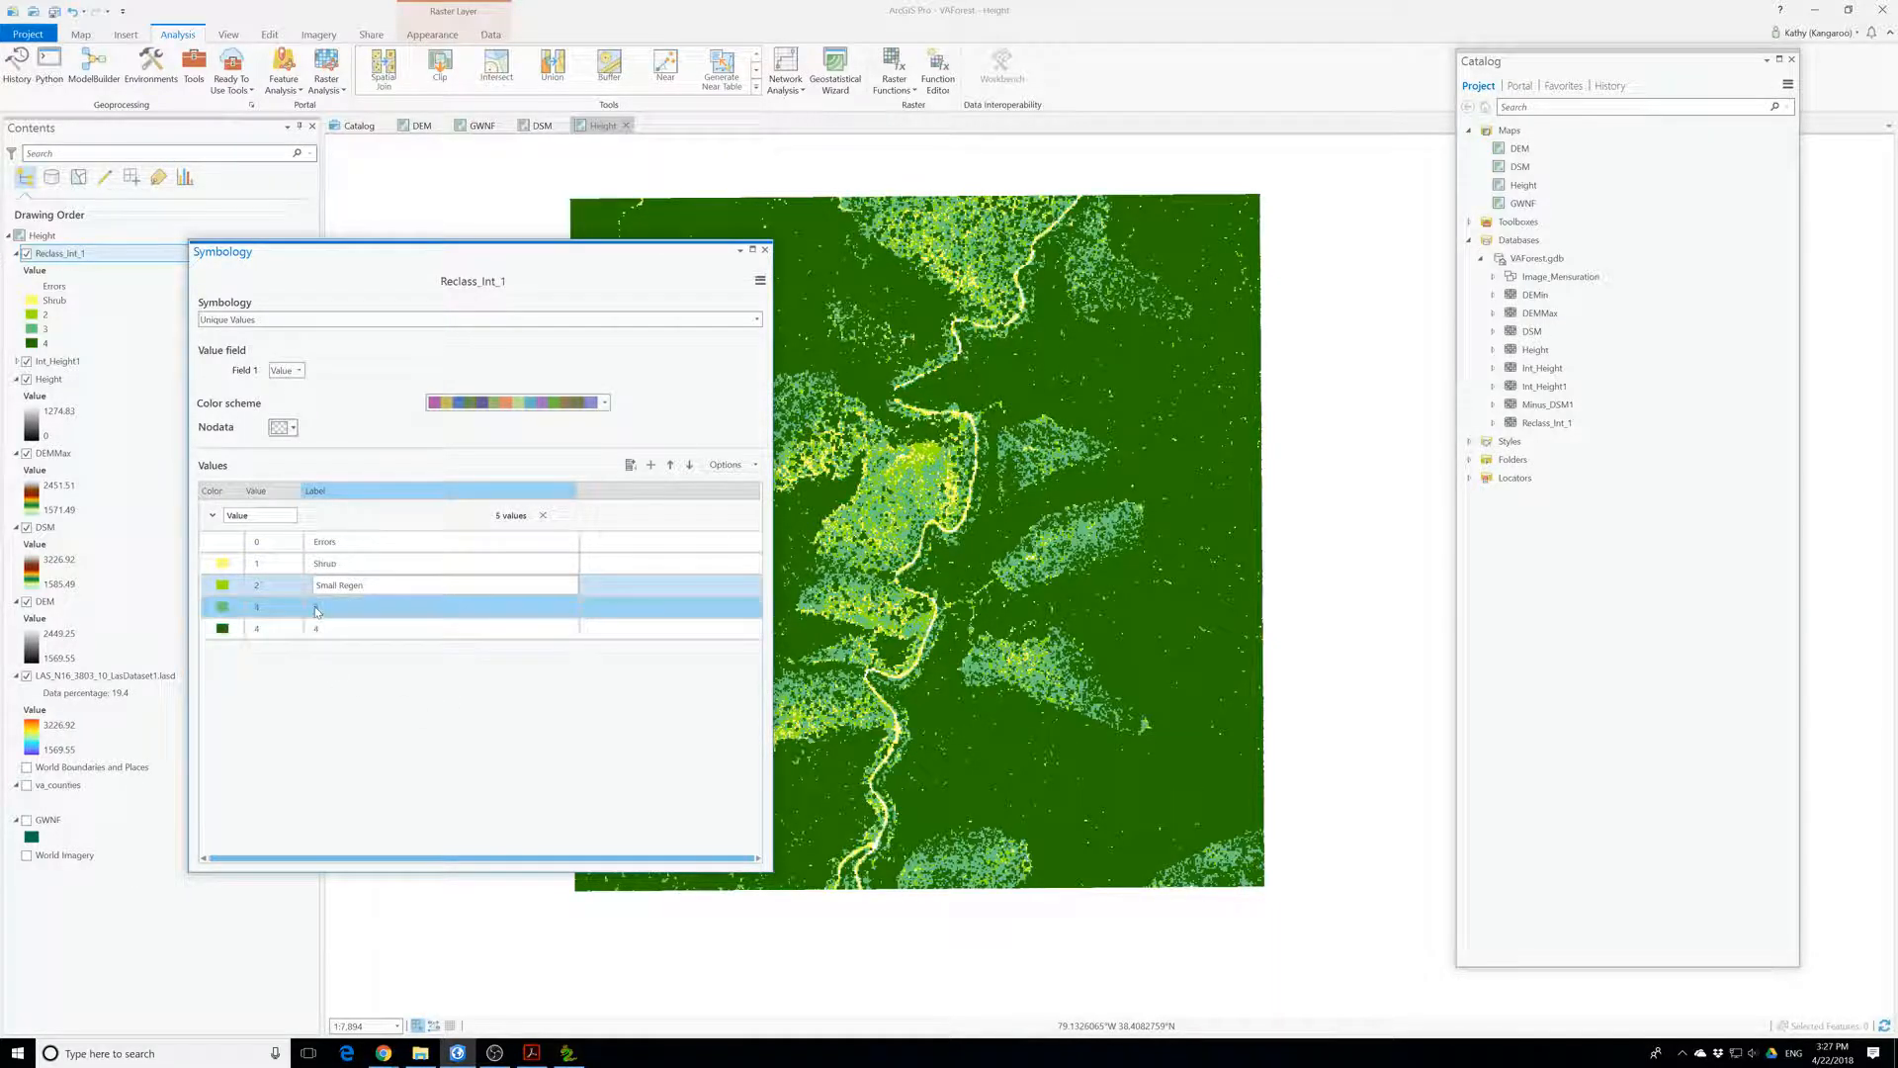
click(319, 607)
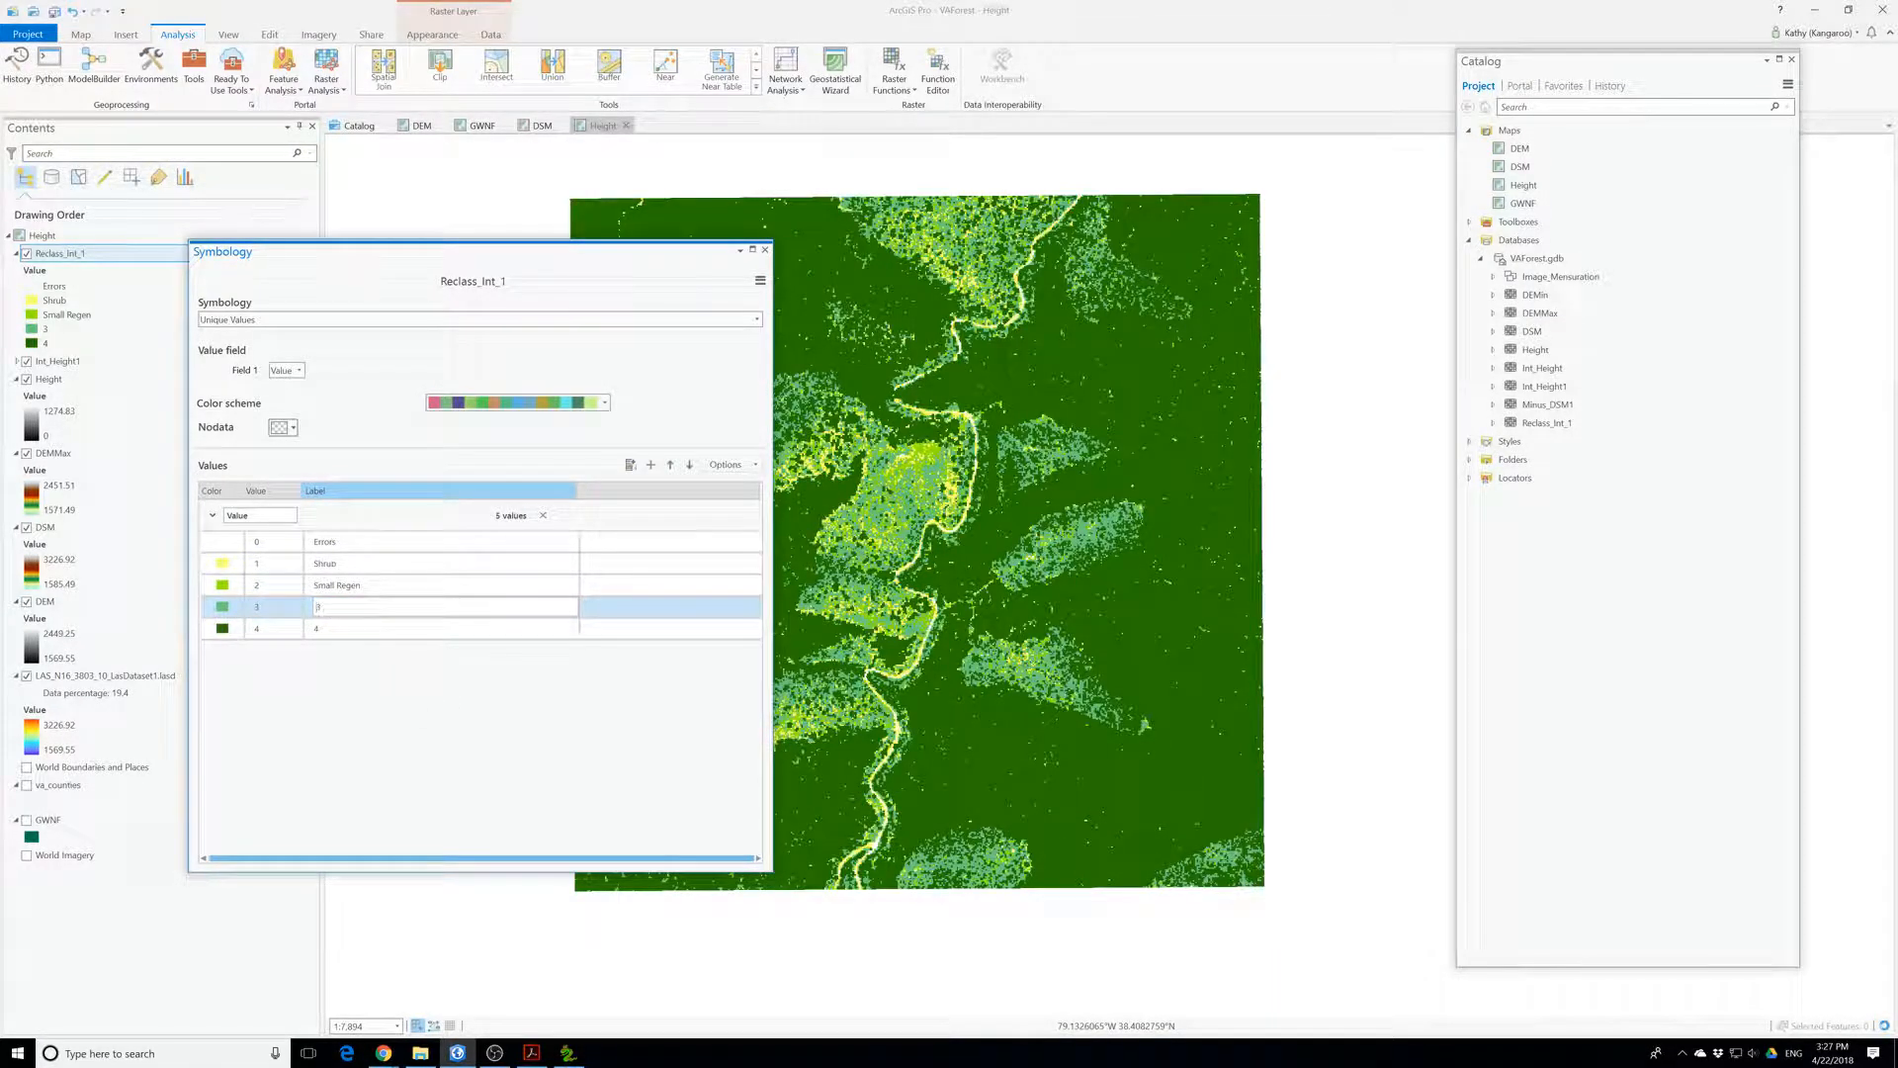
text(Large Regen)
click(345, 549)
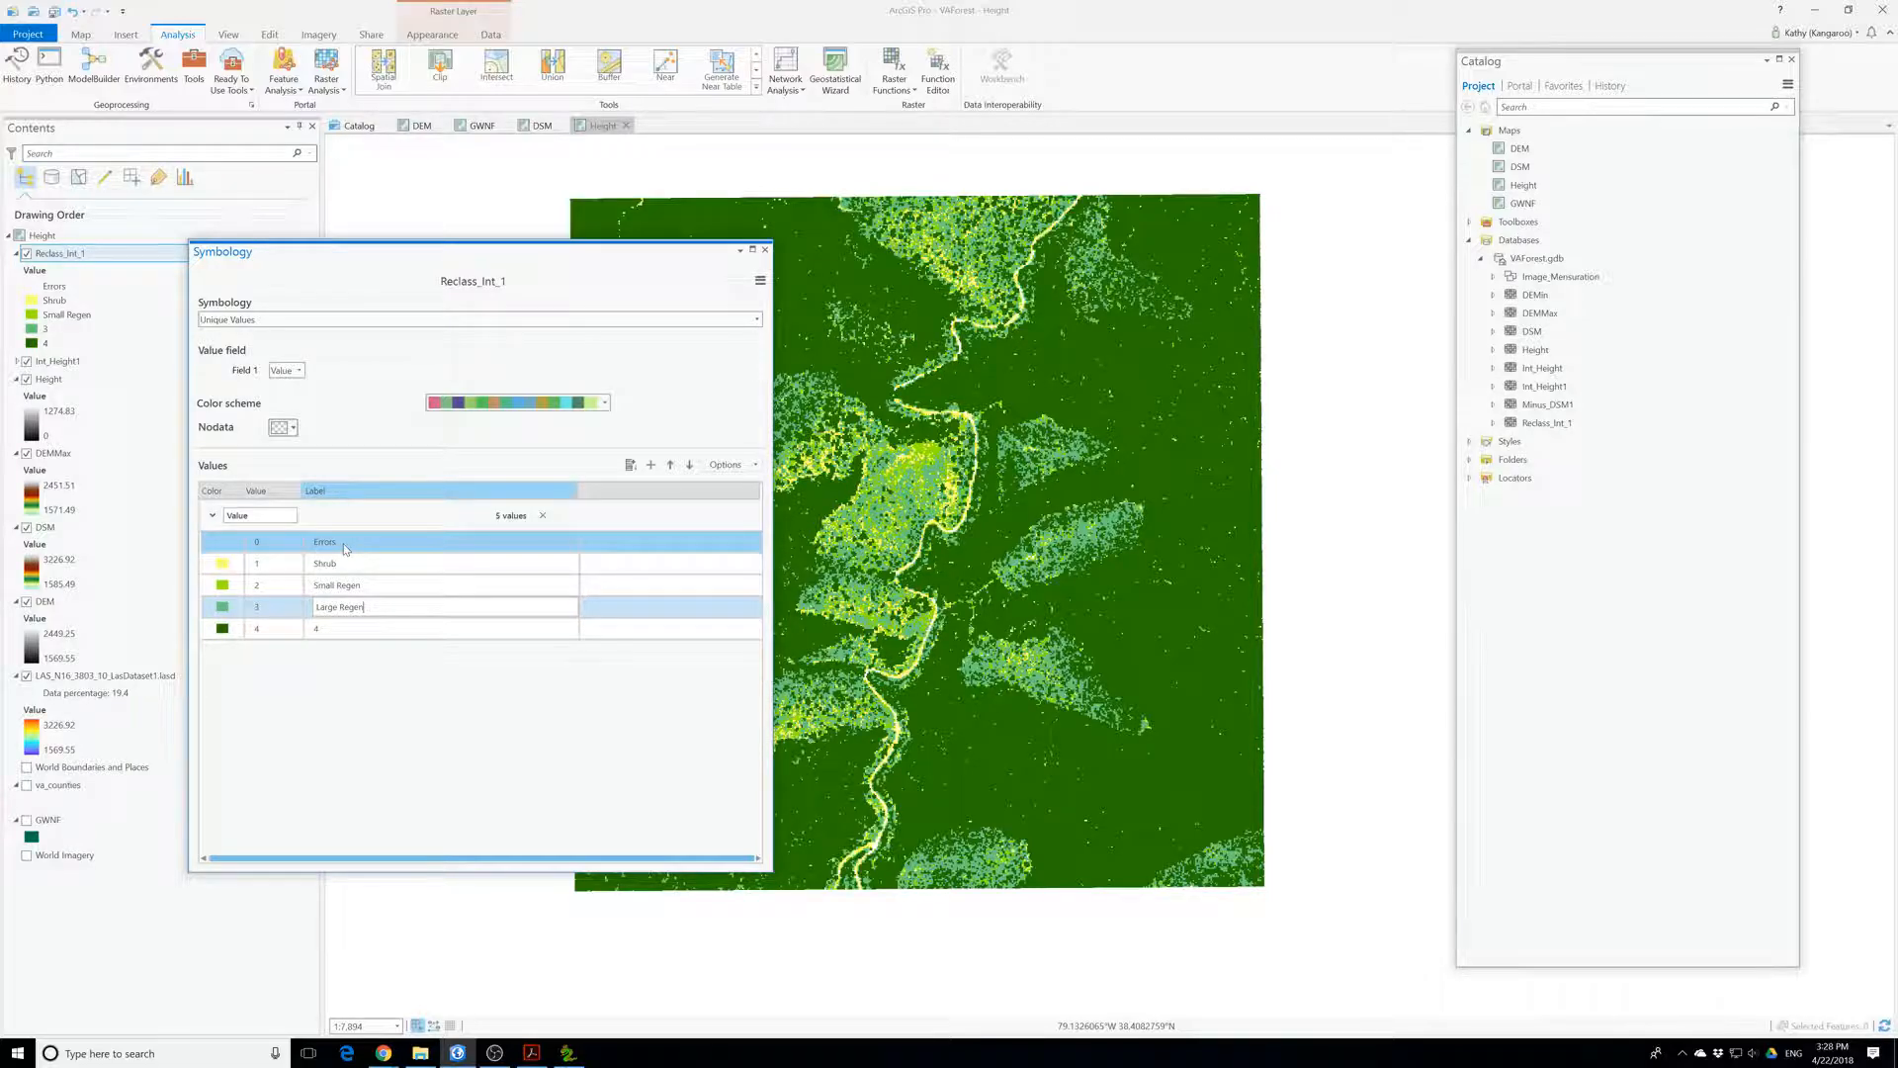
click(347, 585)
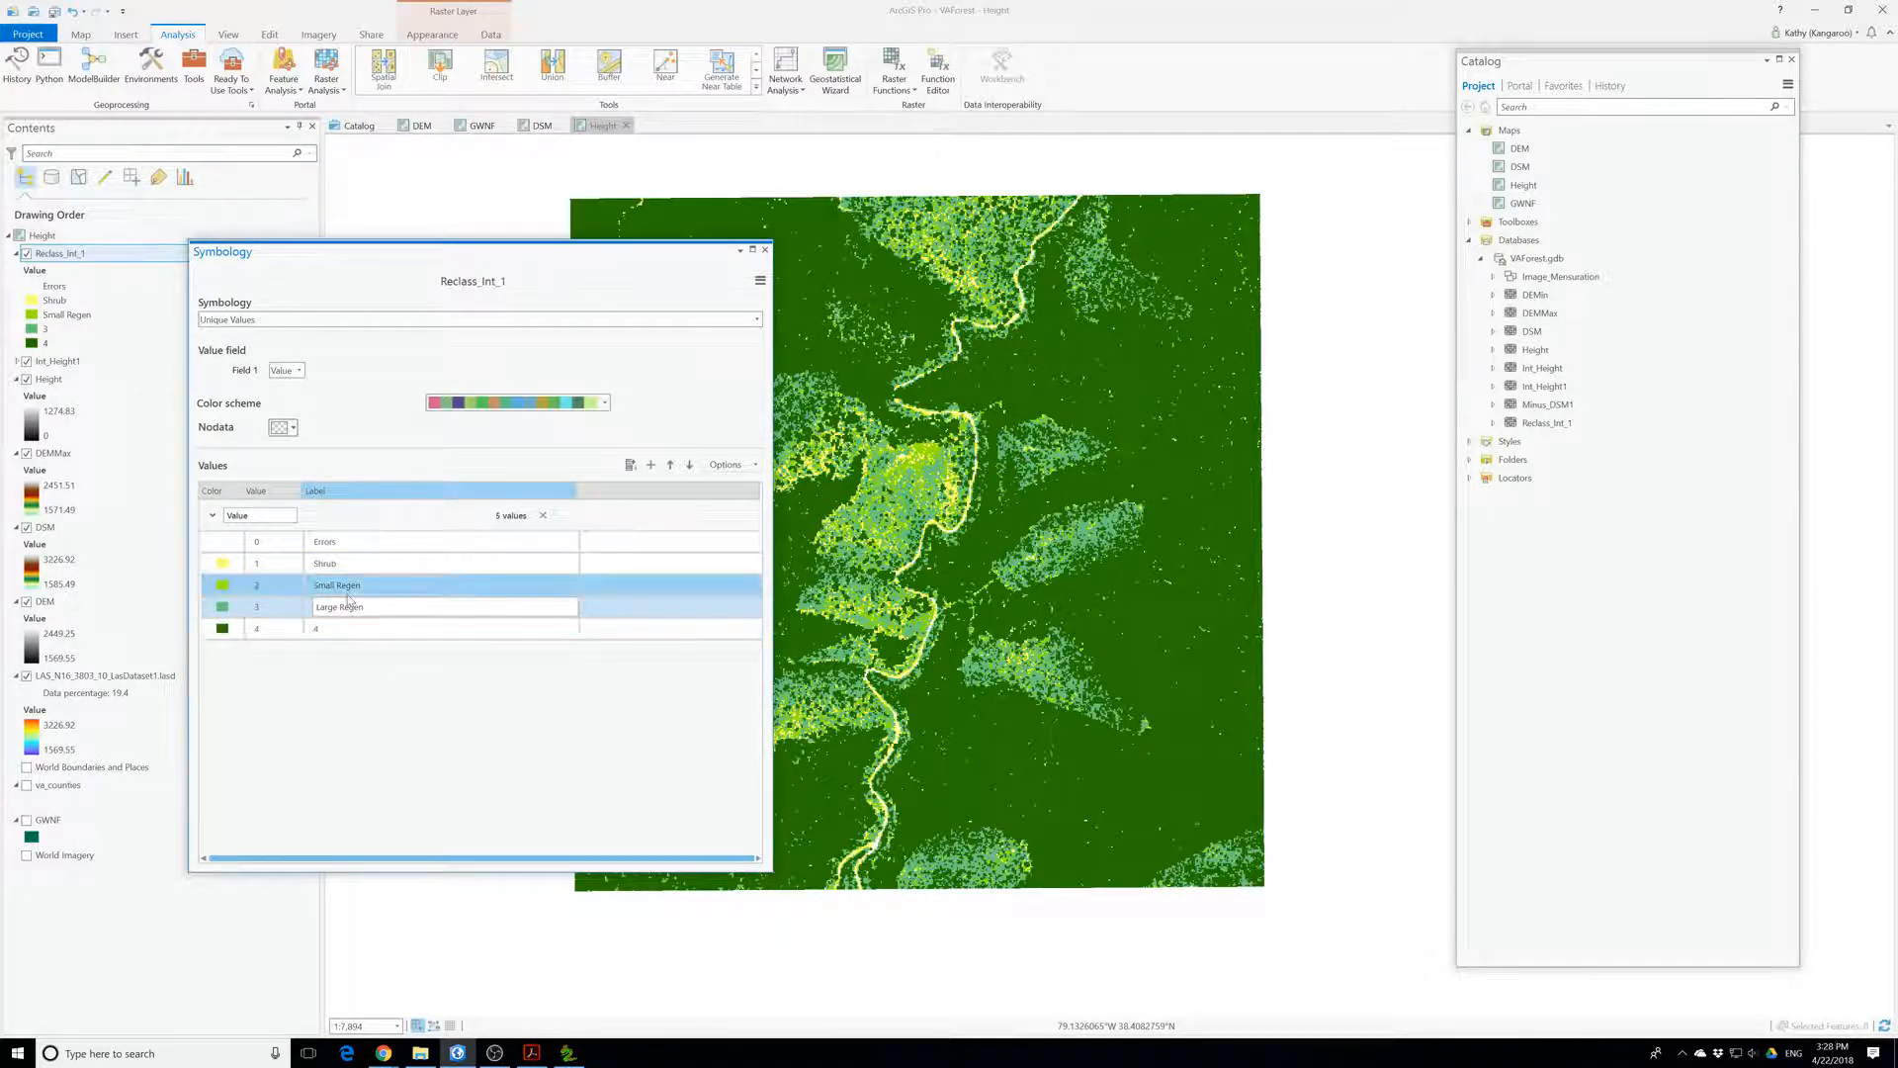
- Label value 4 as Tree in the Reclass_Int_1 symbology and close the symbology settings
click(318, 628)
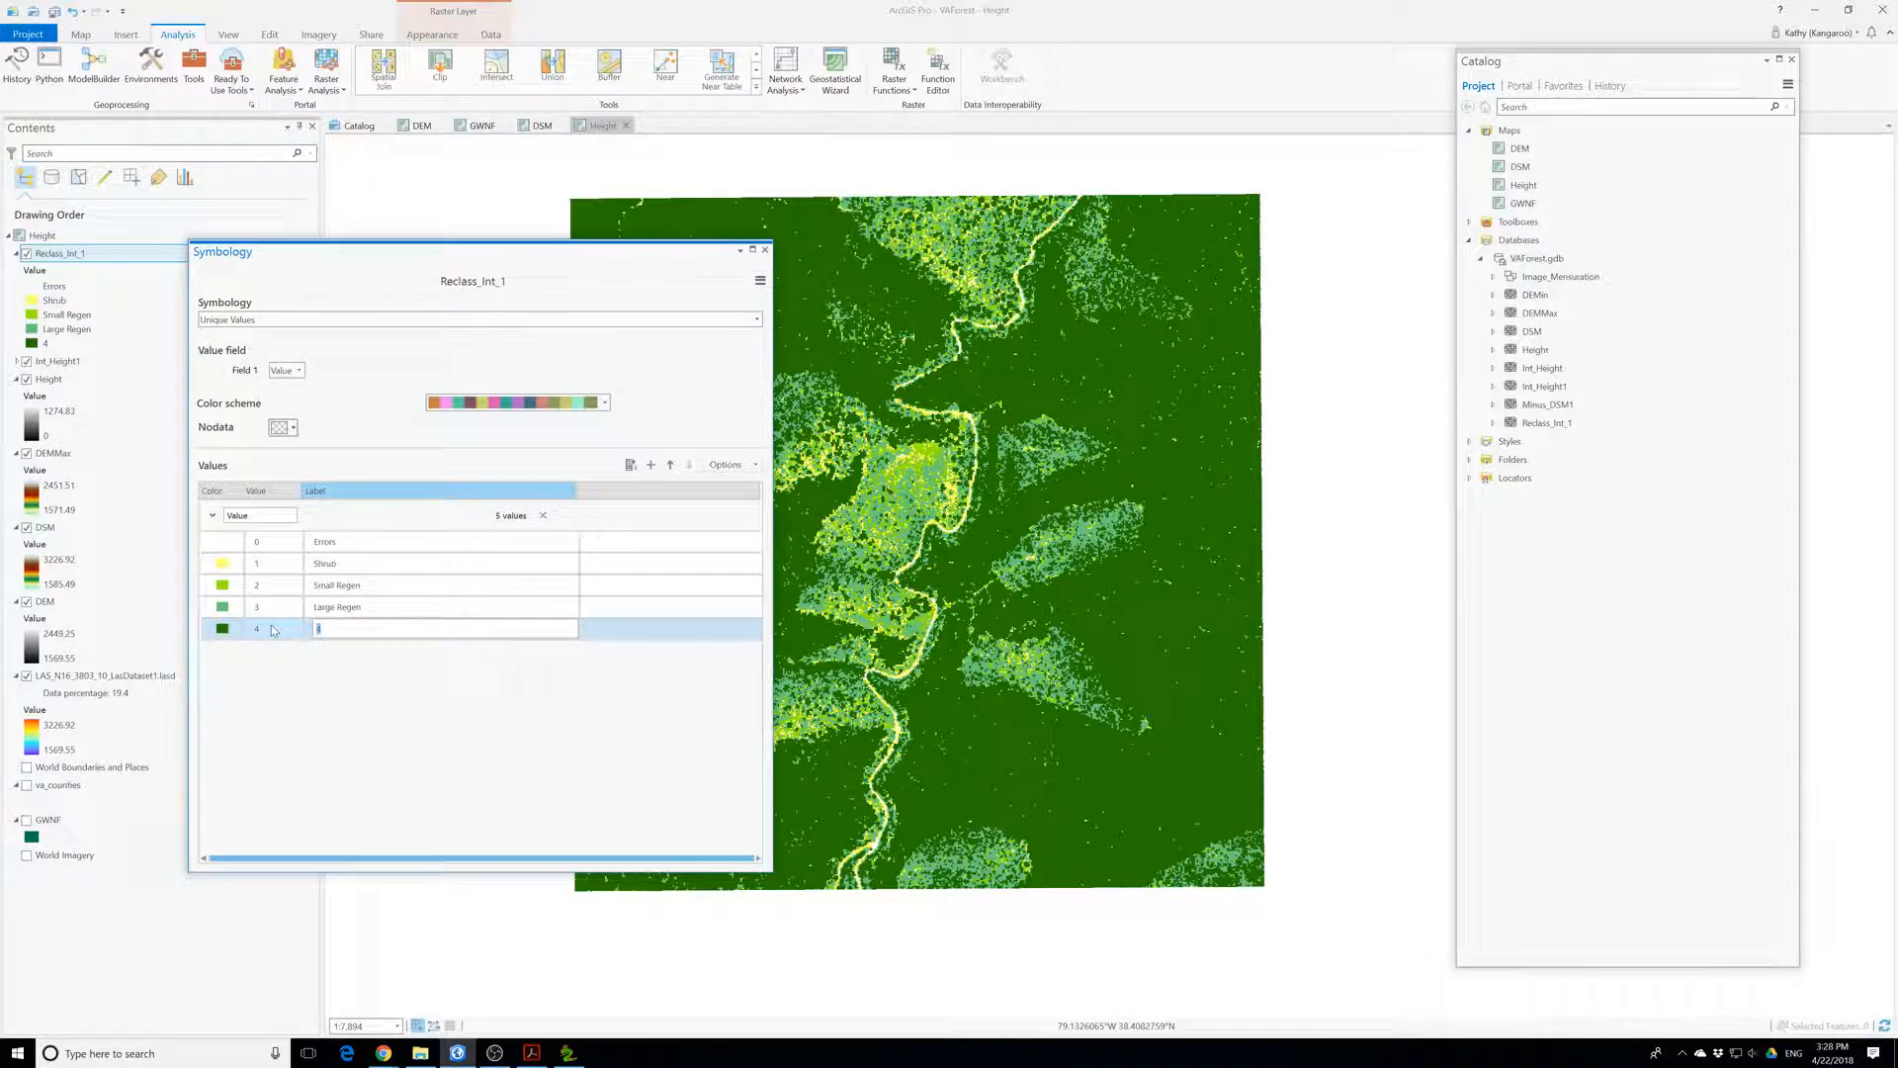
text(Trees)
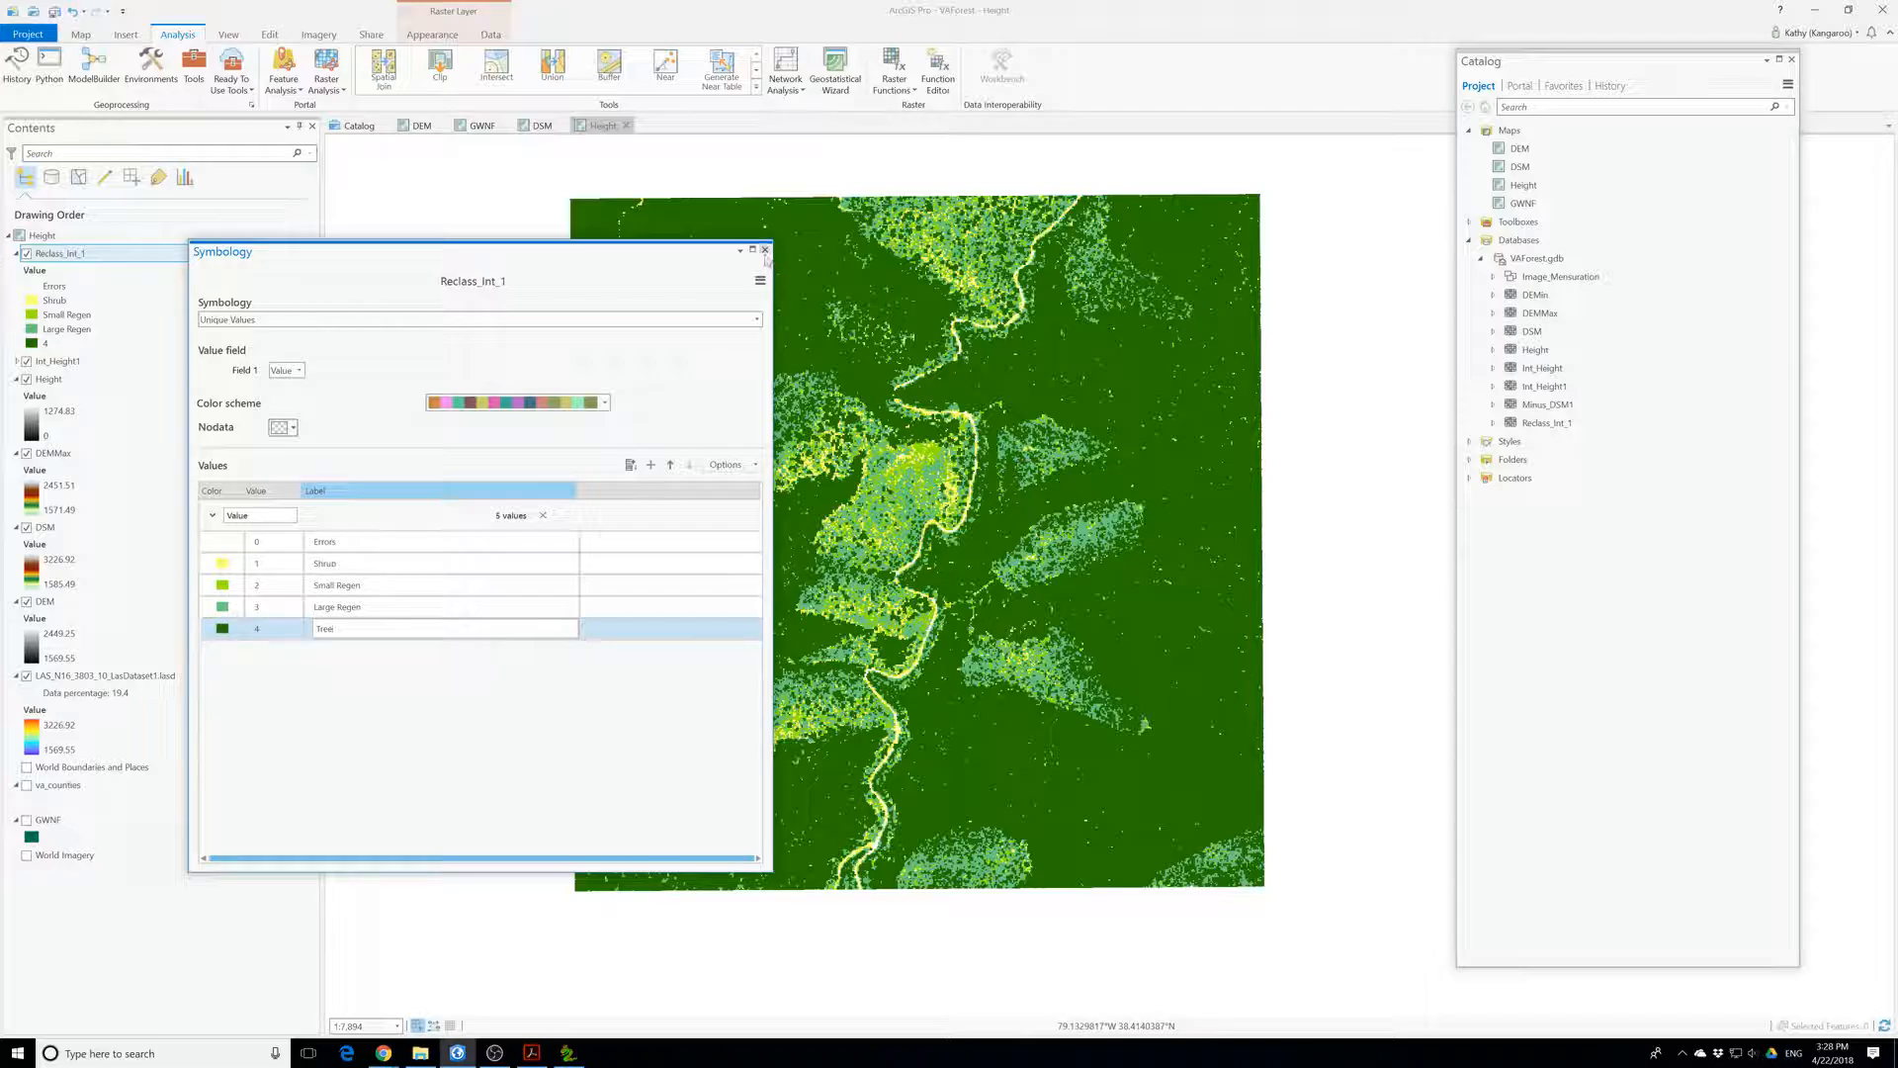
click(764, 250)
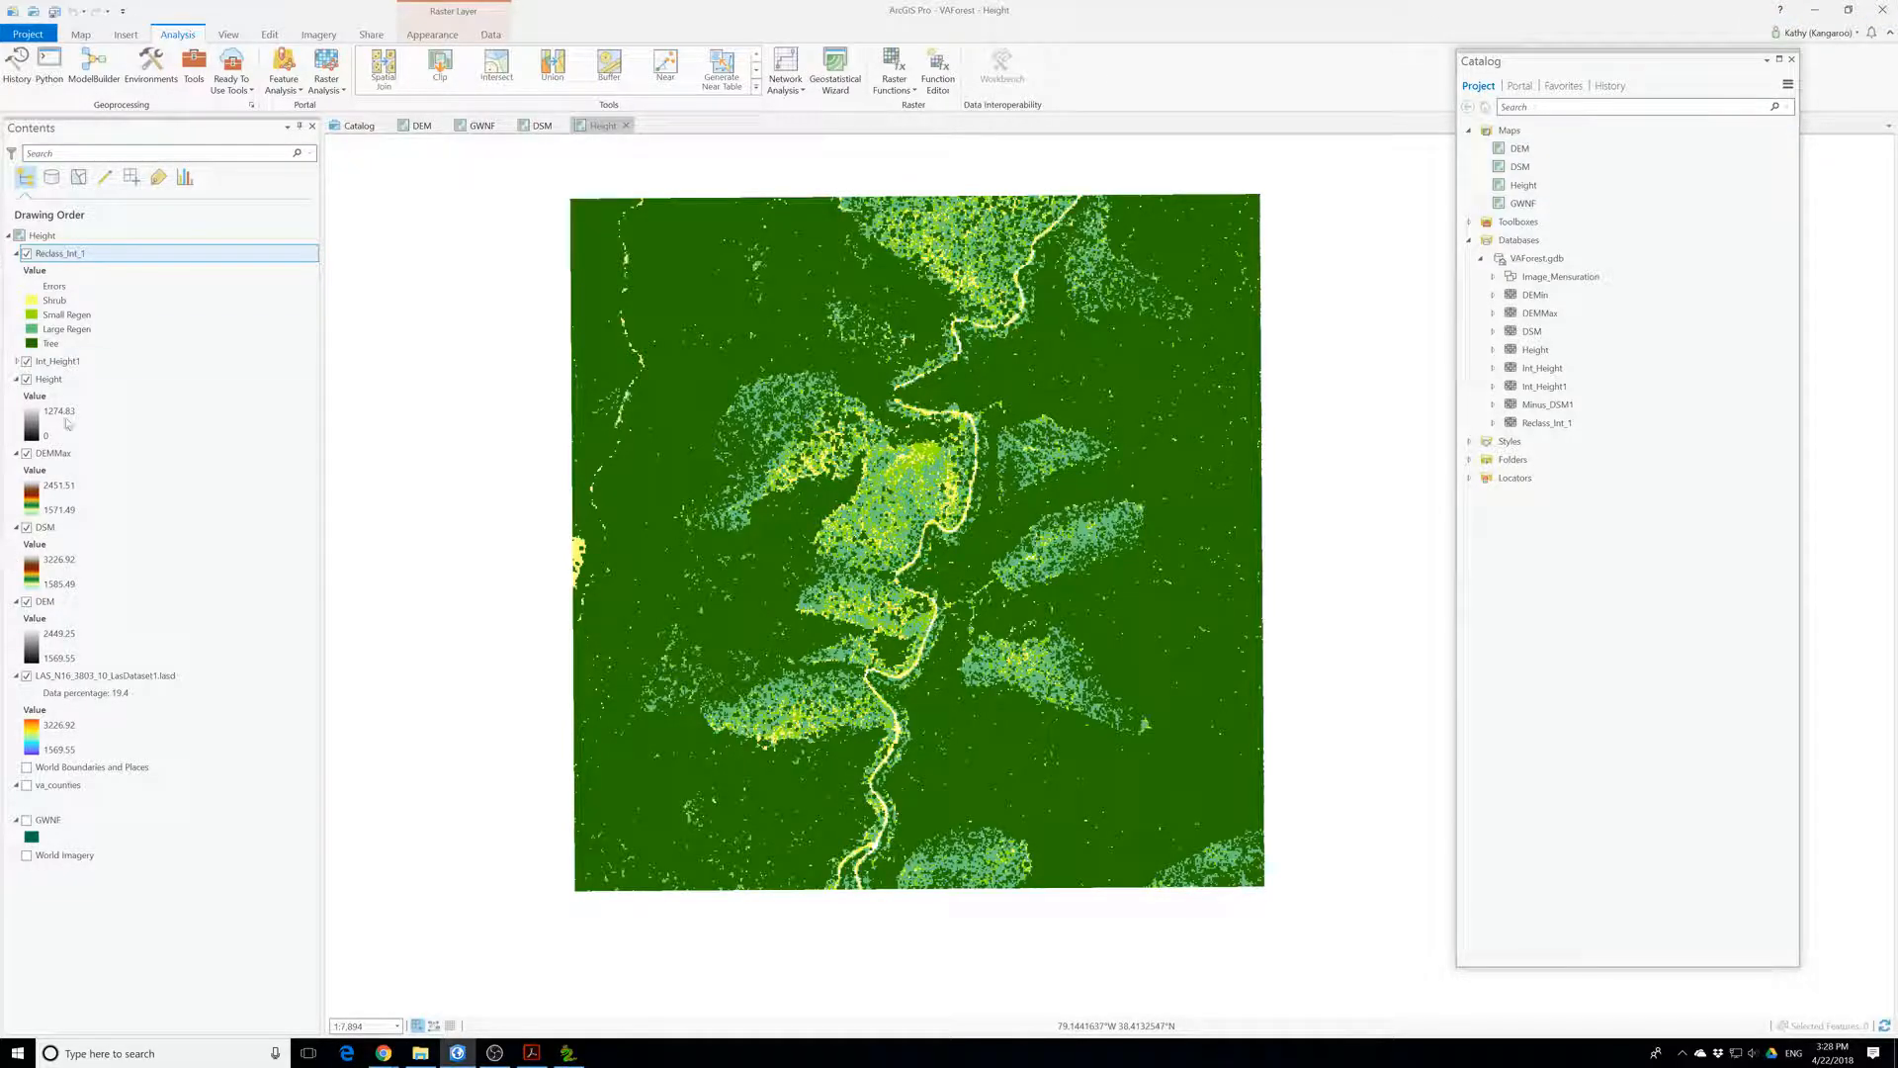
- Compare the DSM, GWNF and DEM maps to check whether each map's name matches the layers it contains
click(540, 127)
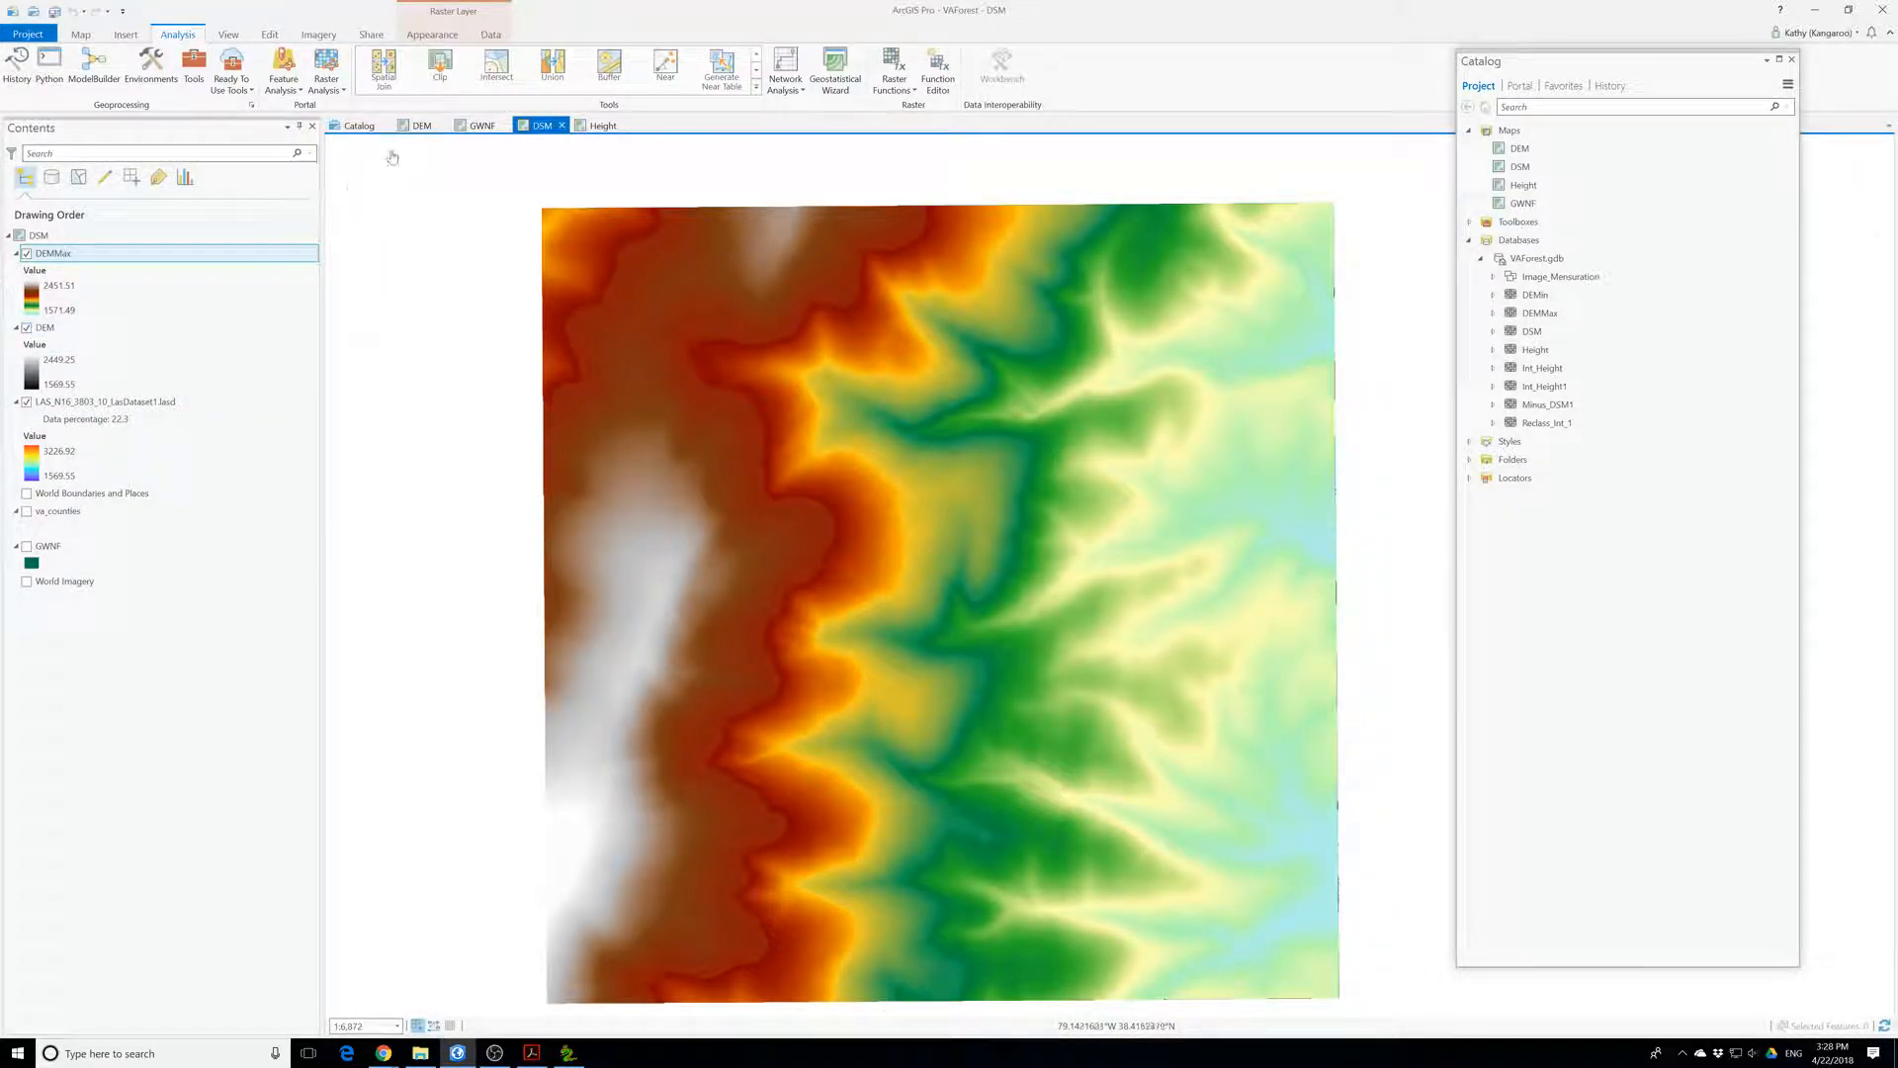
click(484, 125)
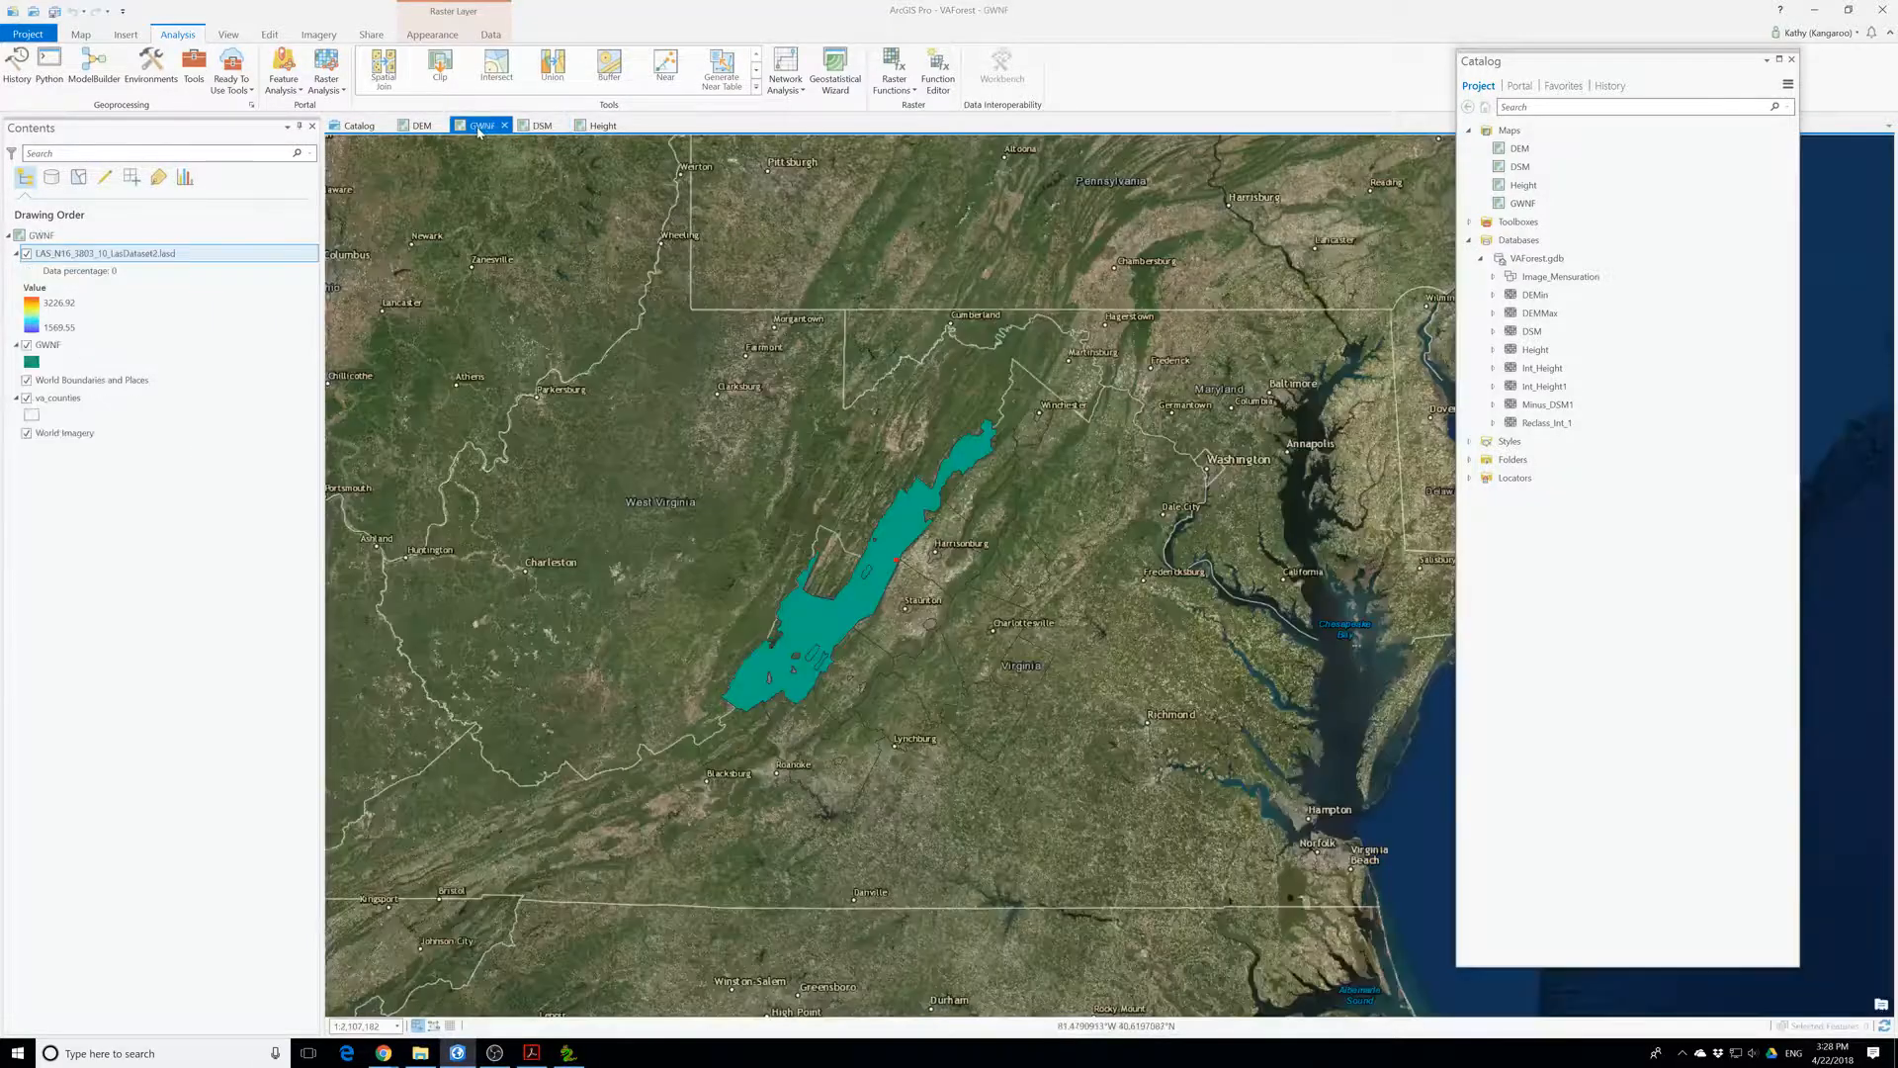
click(419, 127)
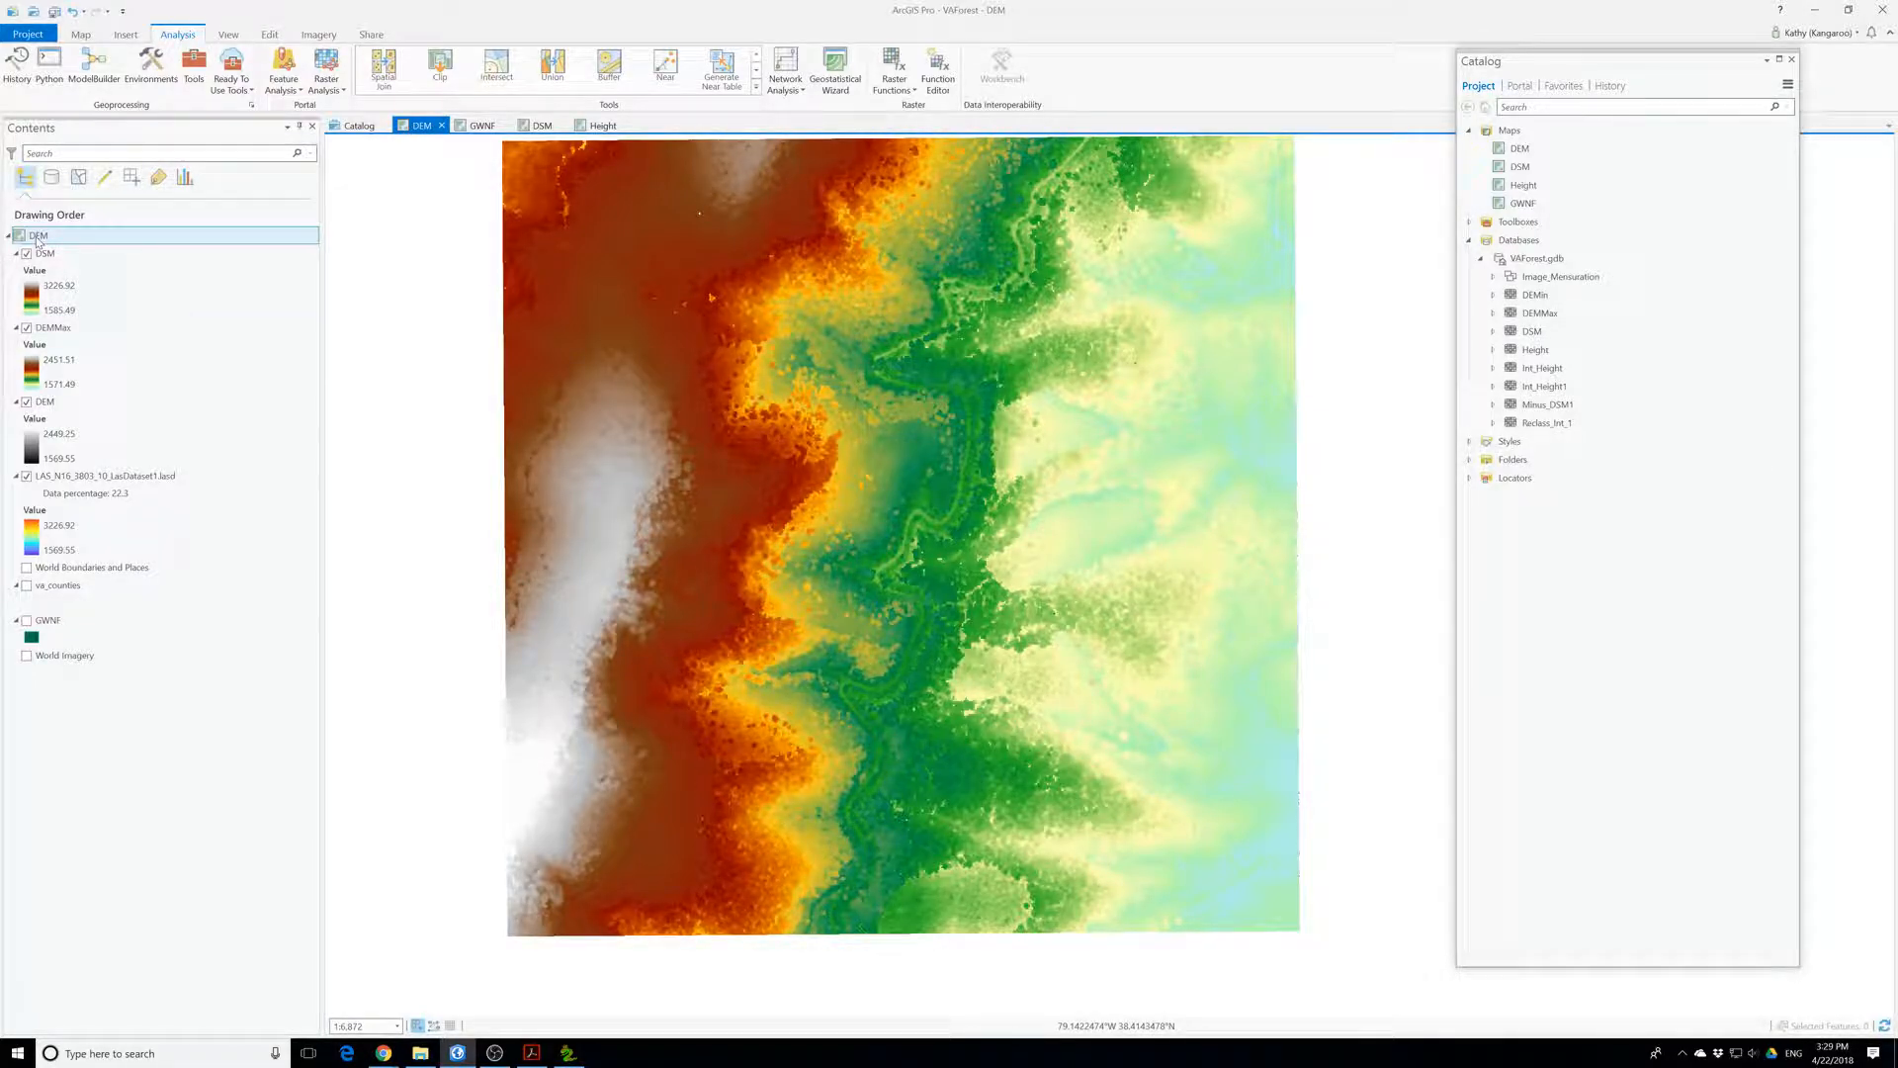
click(534, 126)
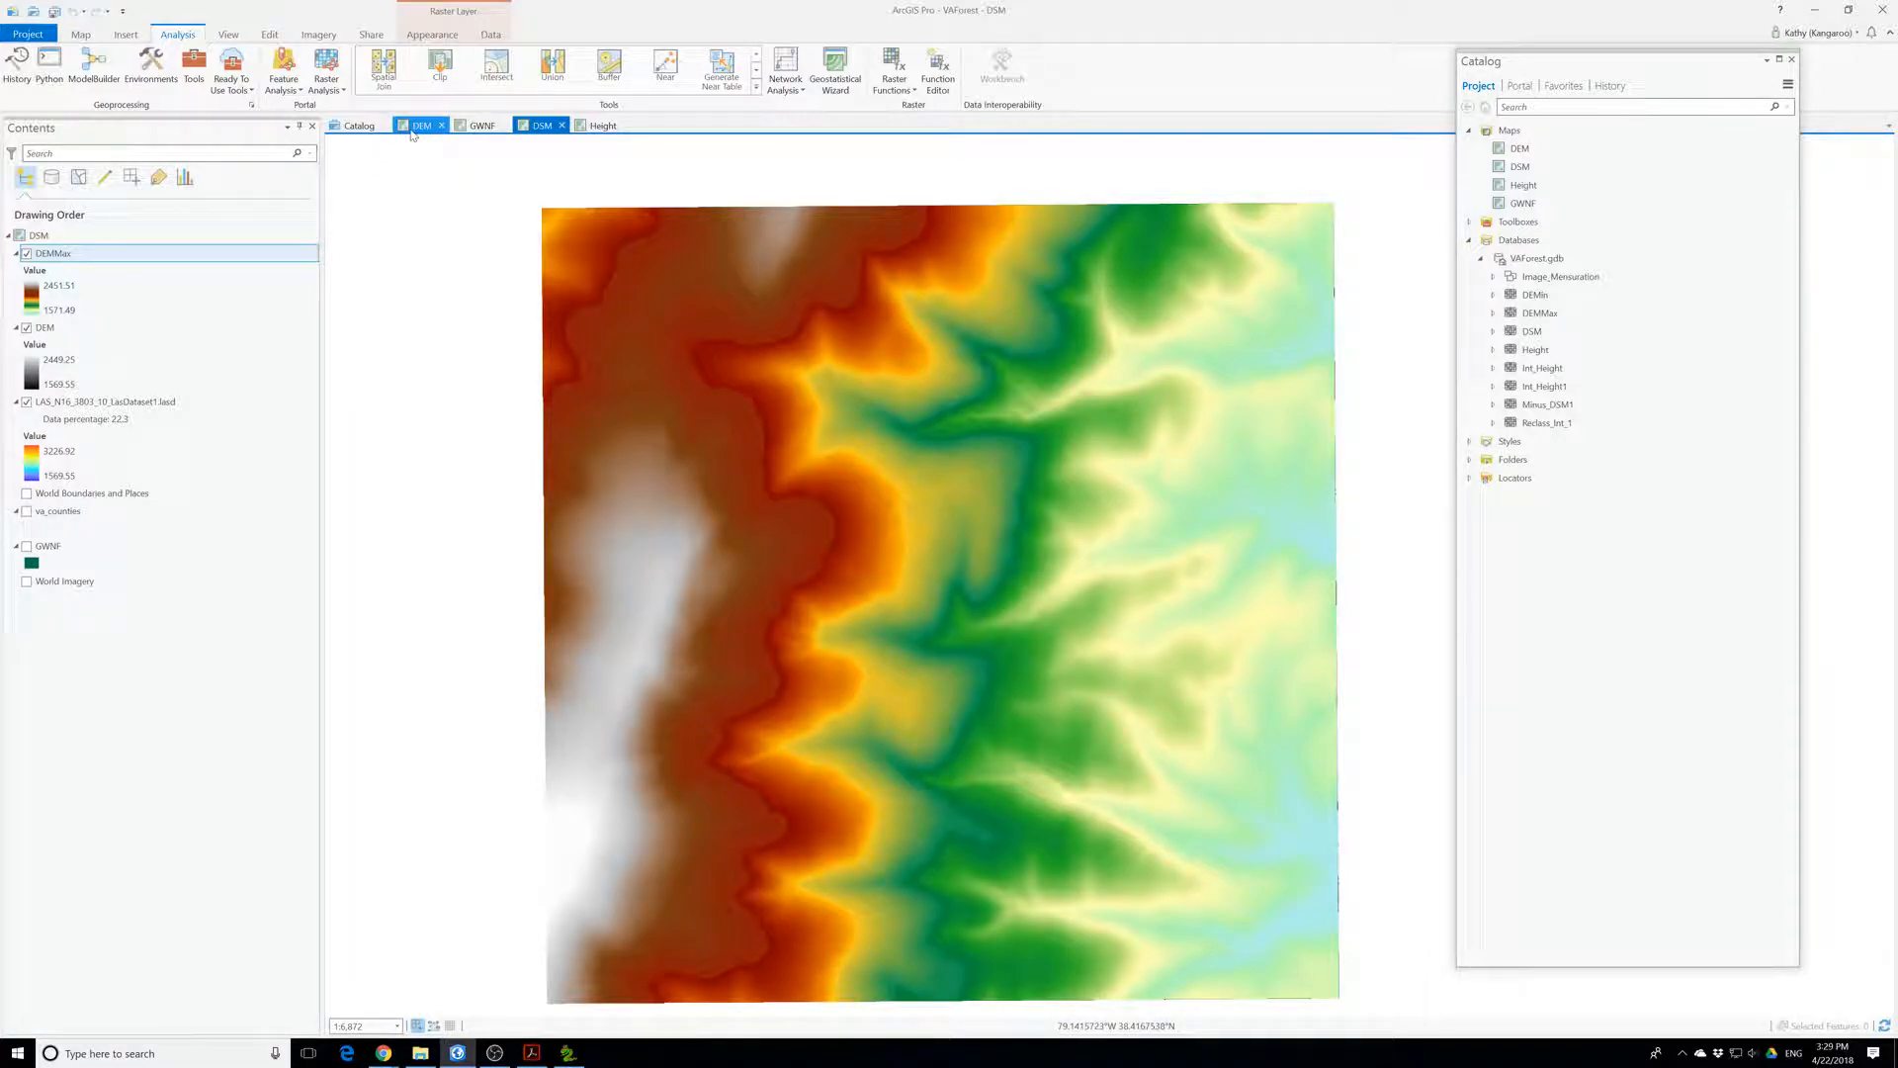
click(413, 131)
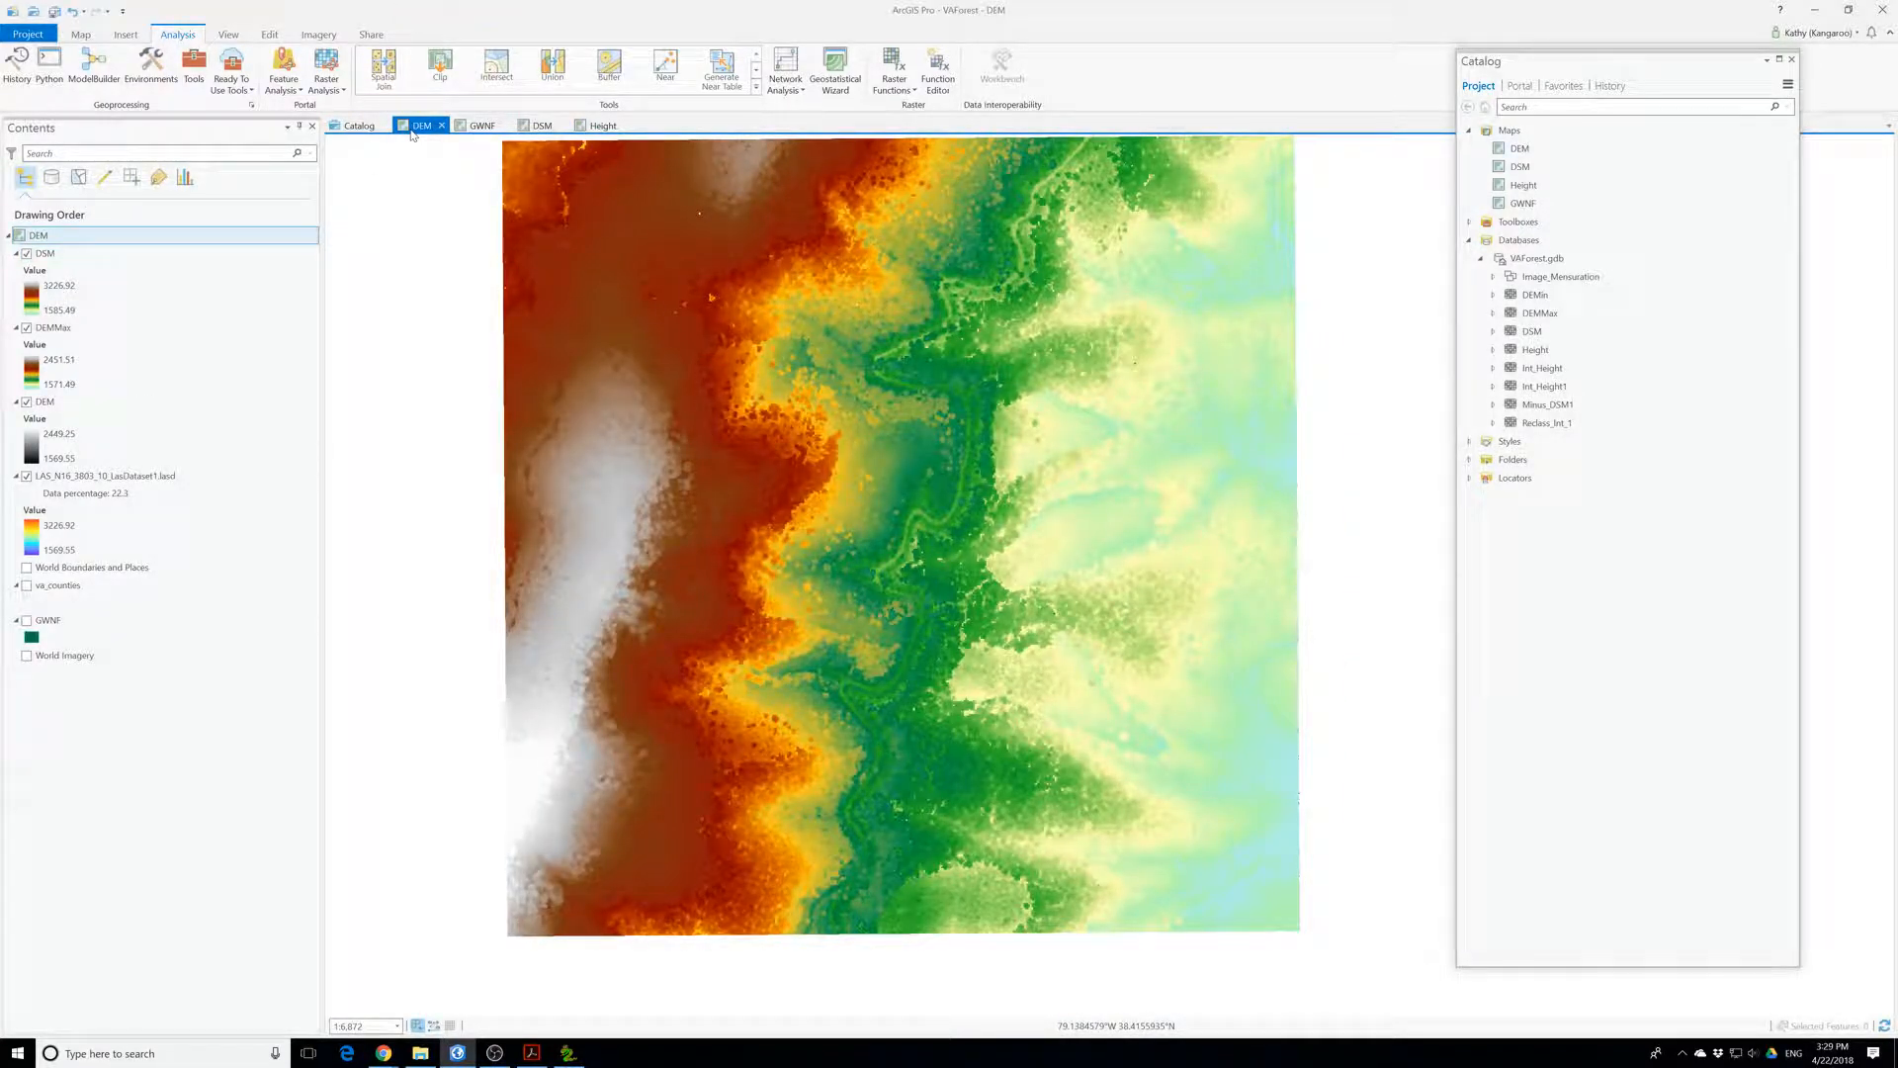
click(539, 126)
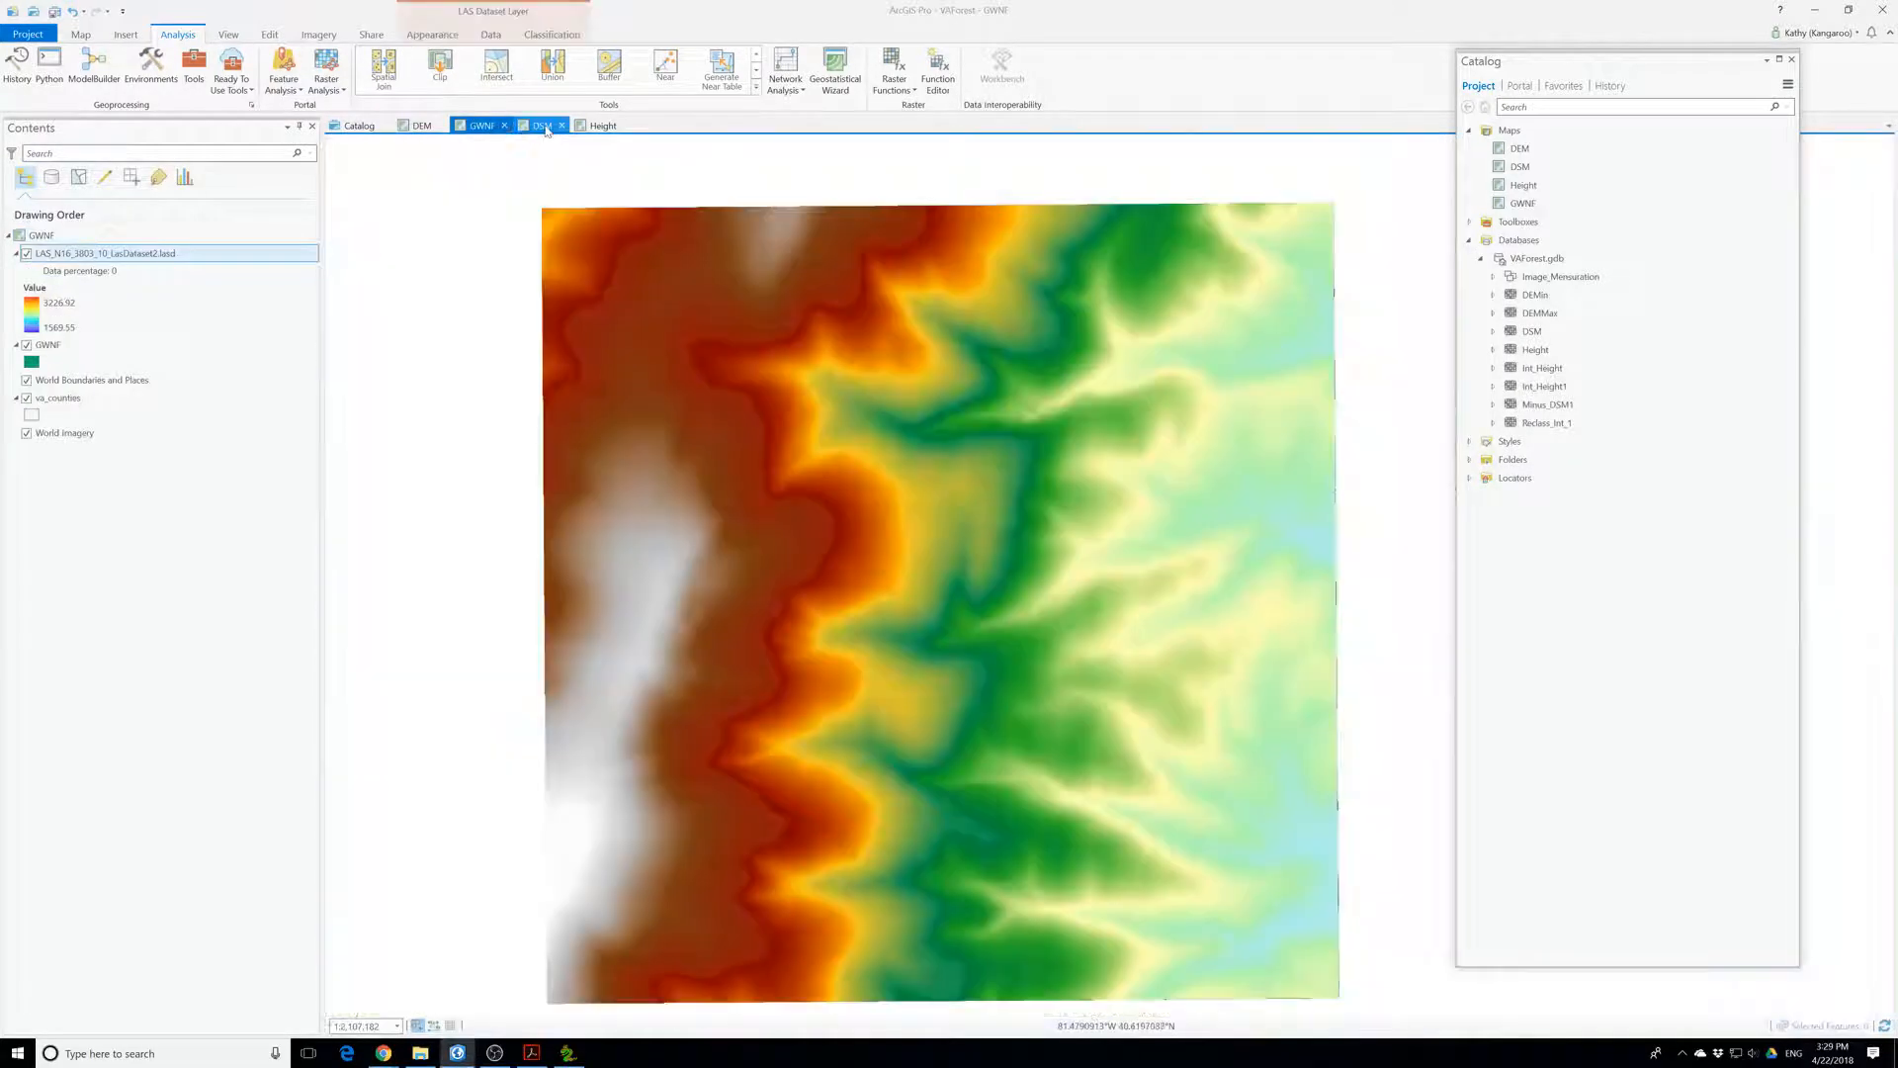
- Rename the DEM map in the project as DSMM
click(1518, 151)
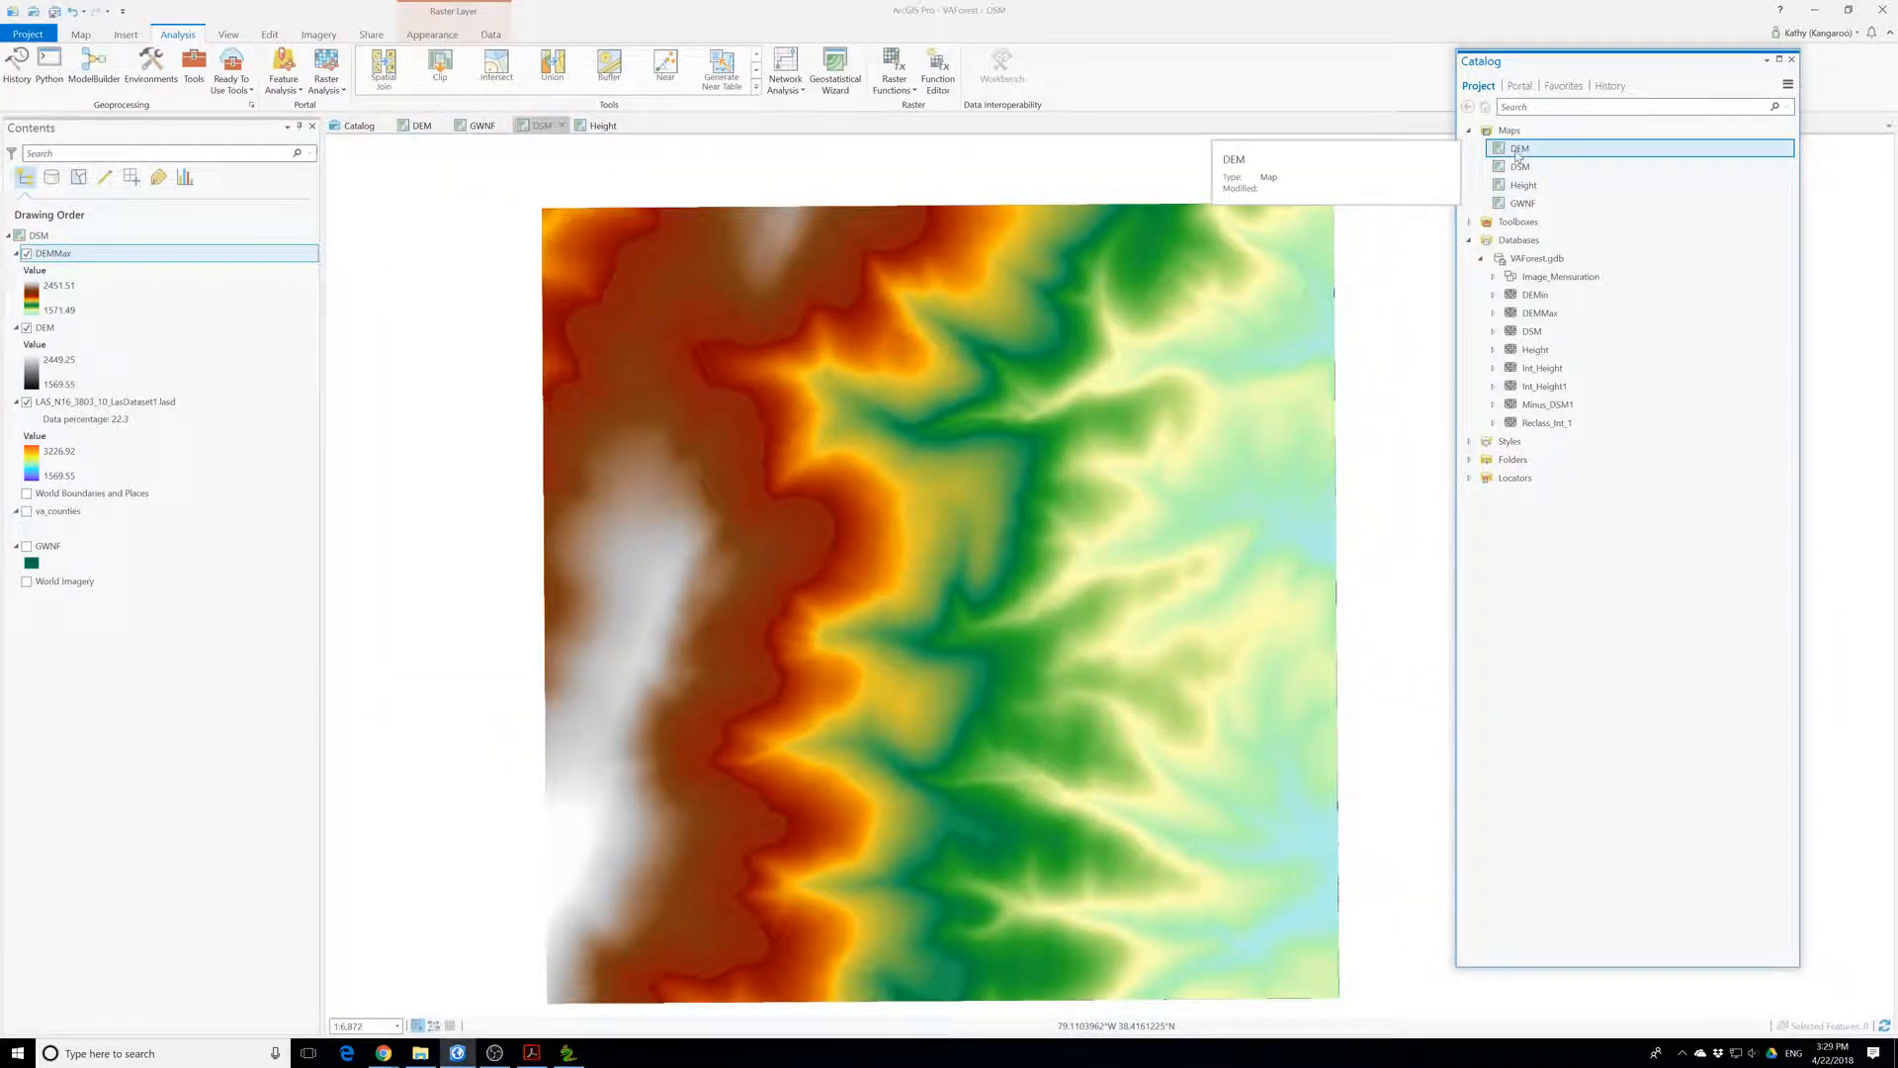
right_click(1517, 155)
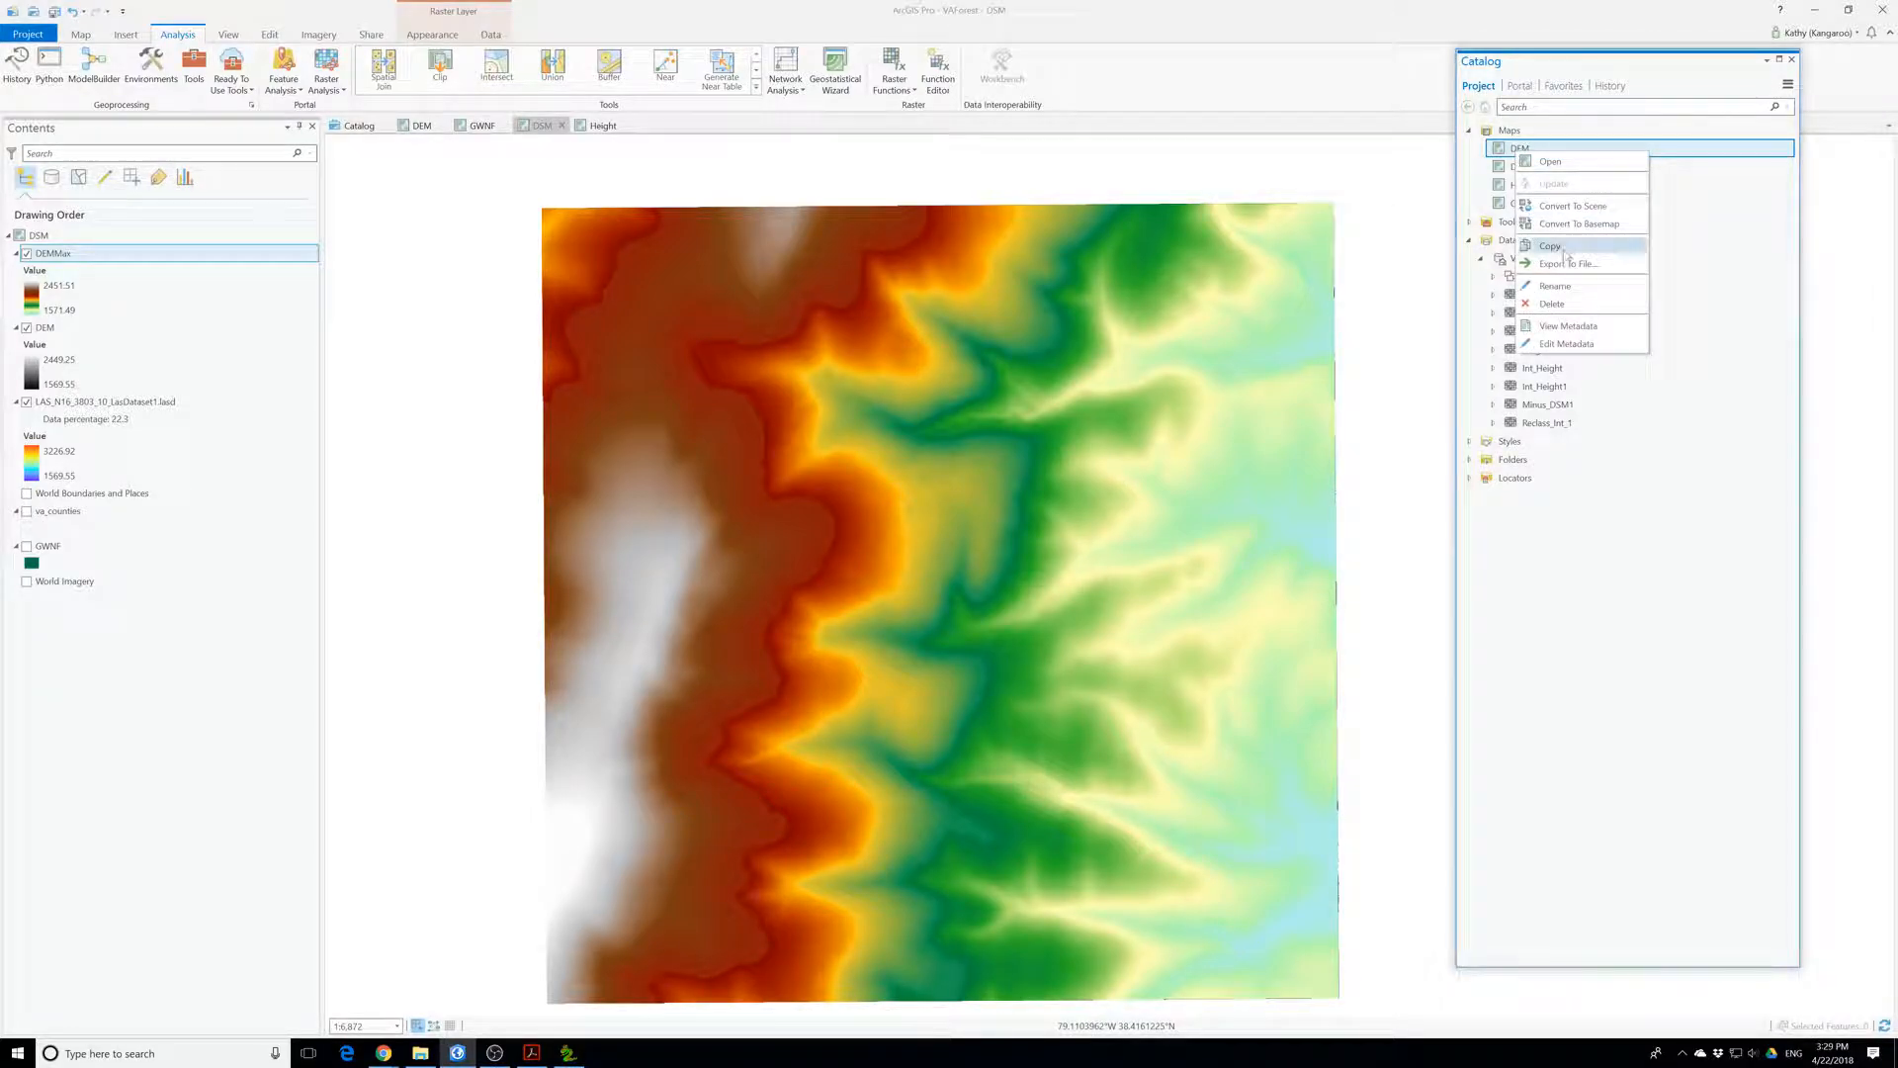
click(1555, 287)
text(D)
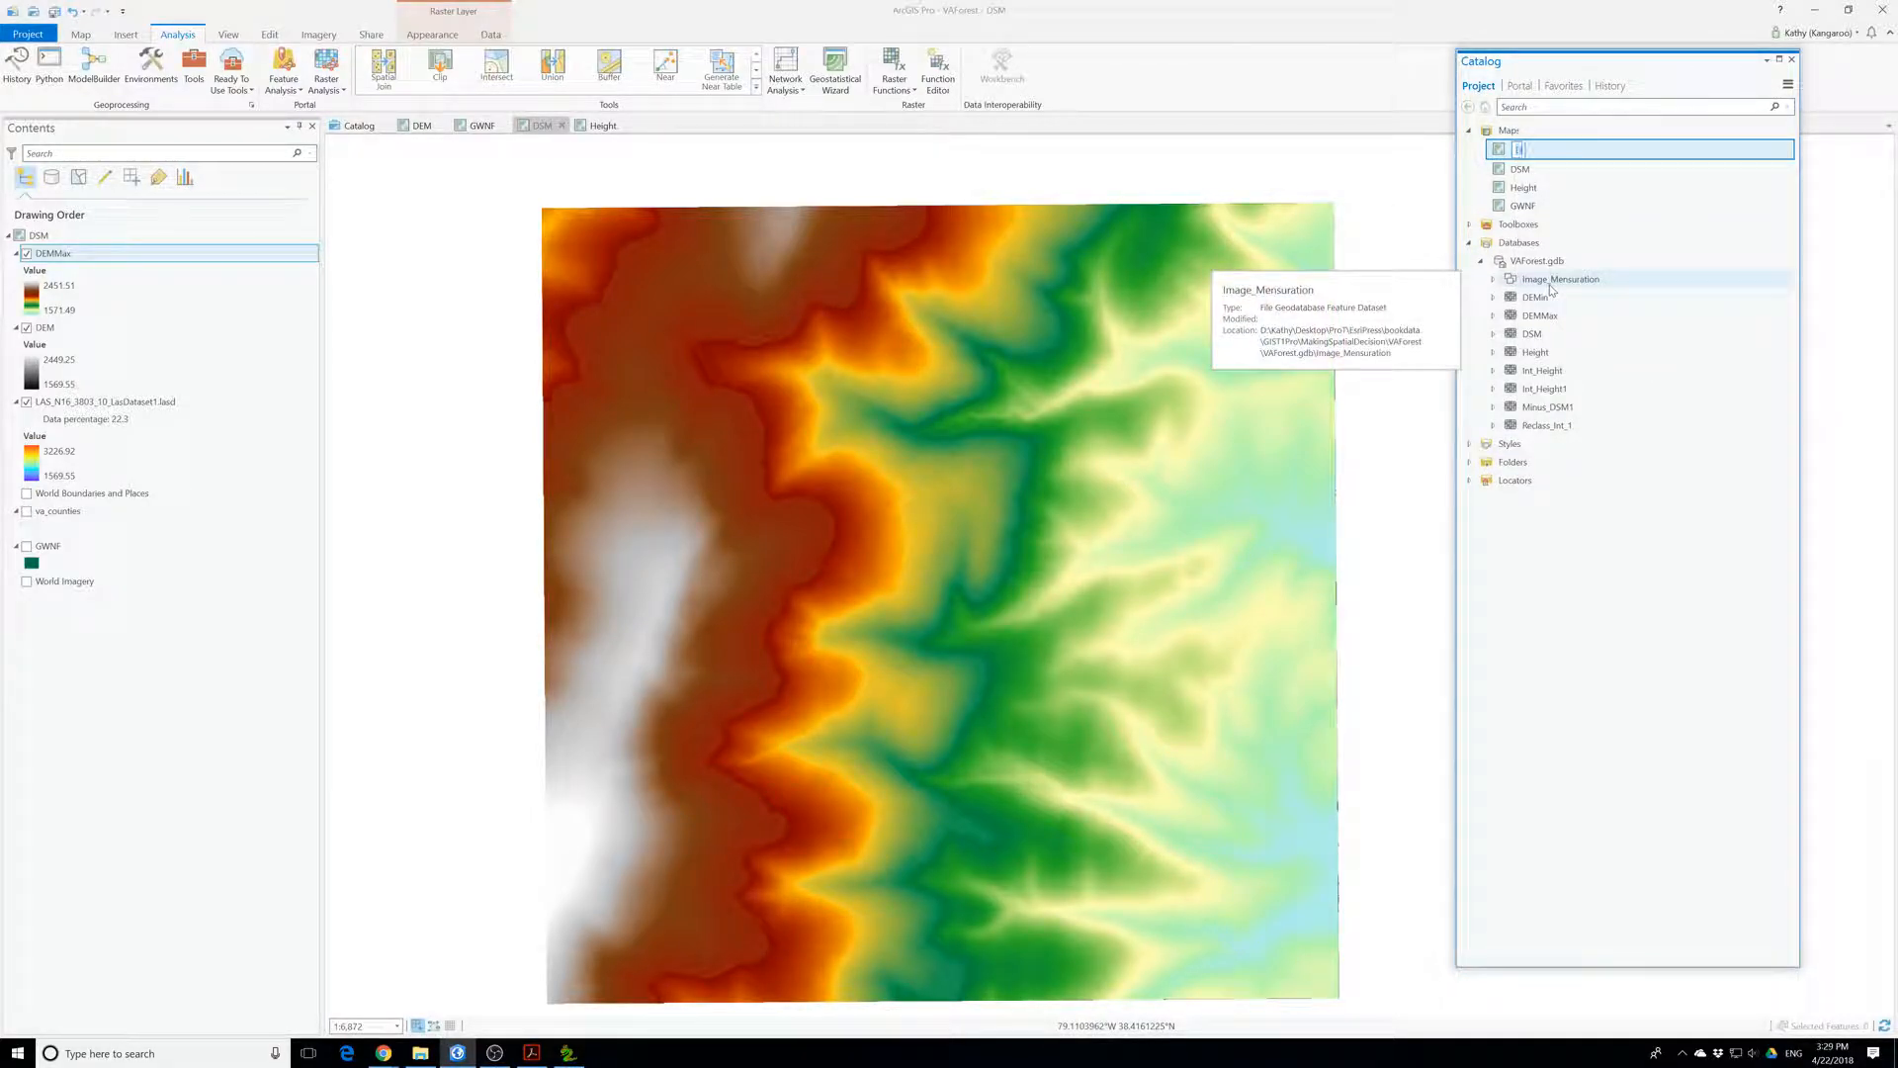
text(SMM)
- Rename the DSM map in the project as DEM
click(1522, 173)
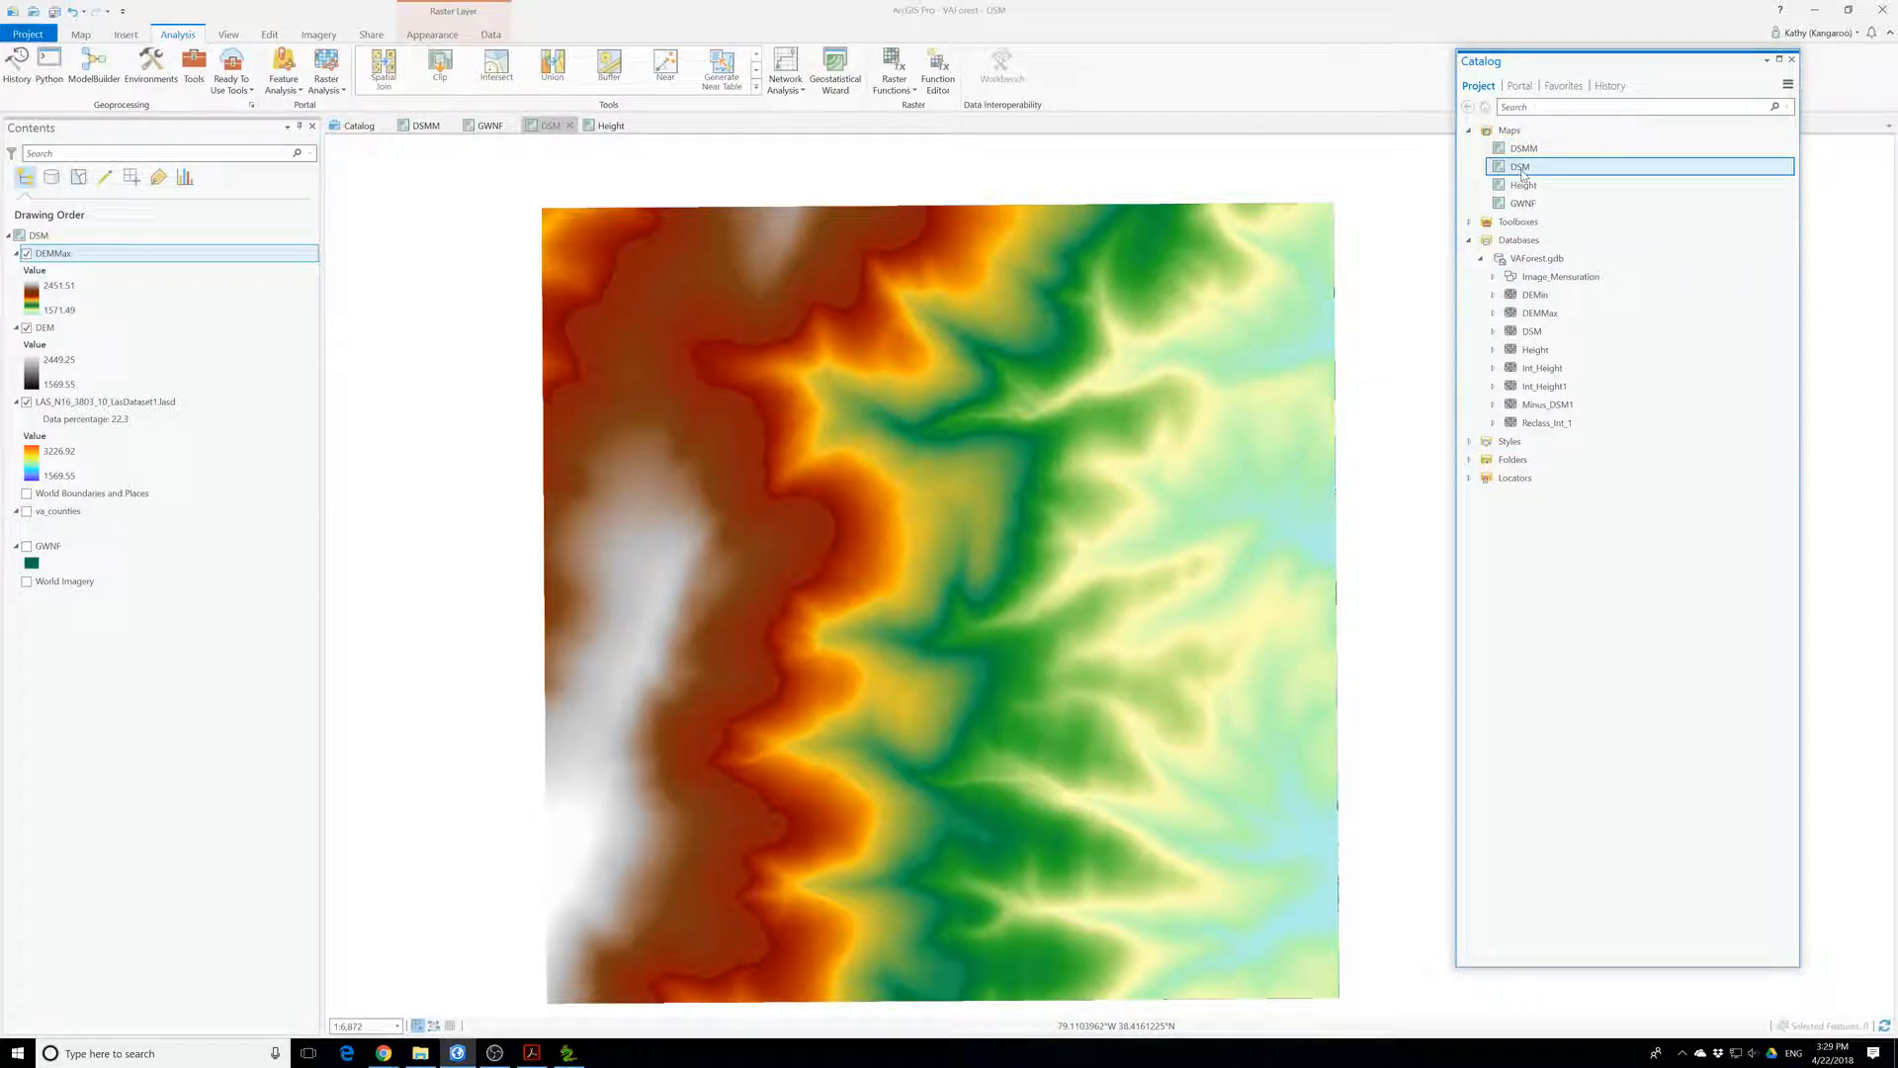
click(1522, 172)
click(1523, 174)
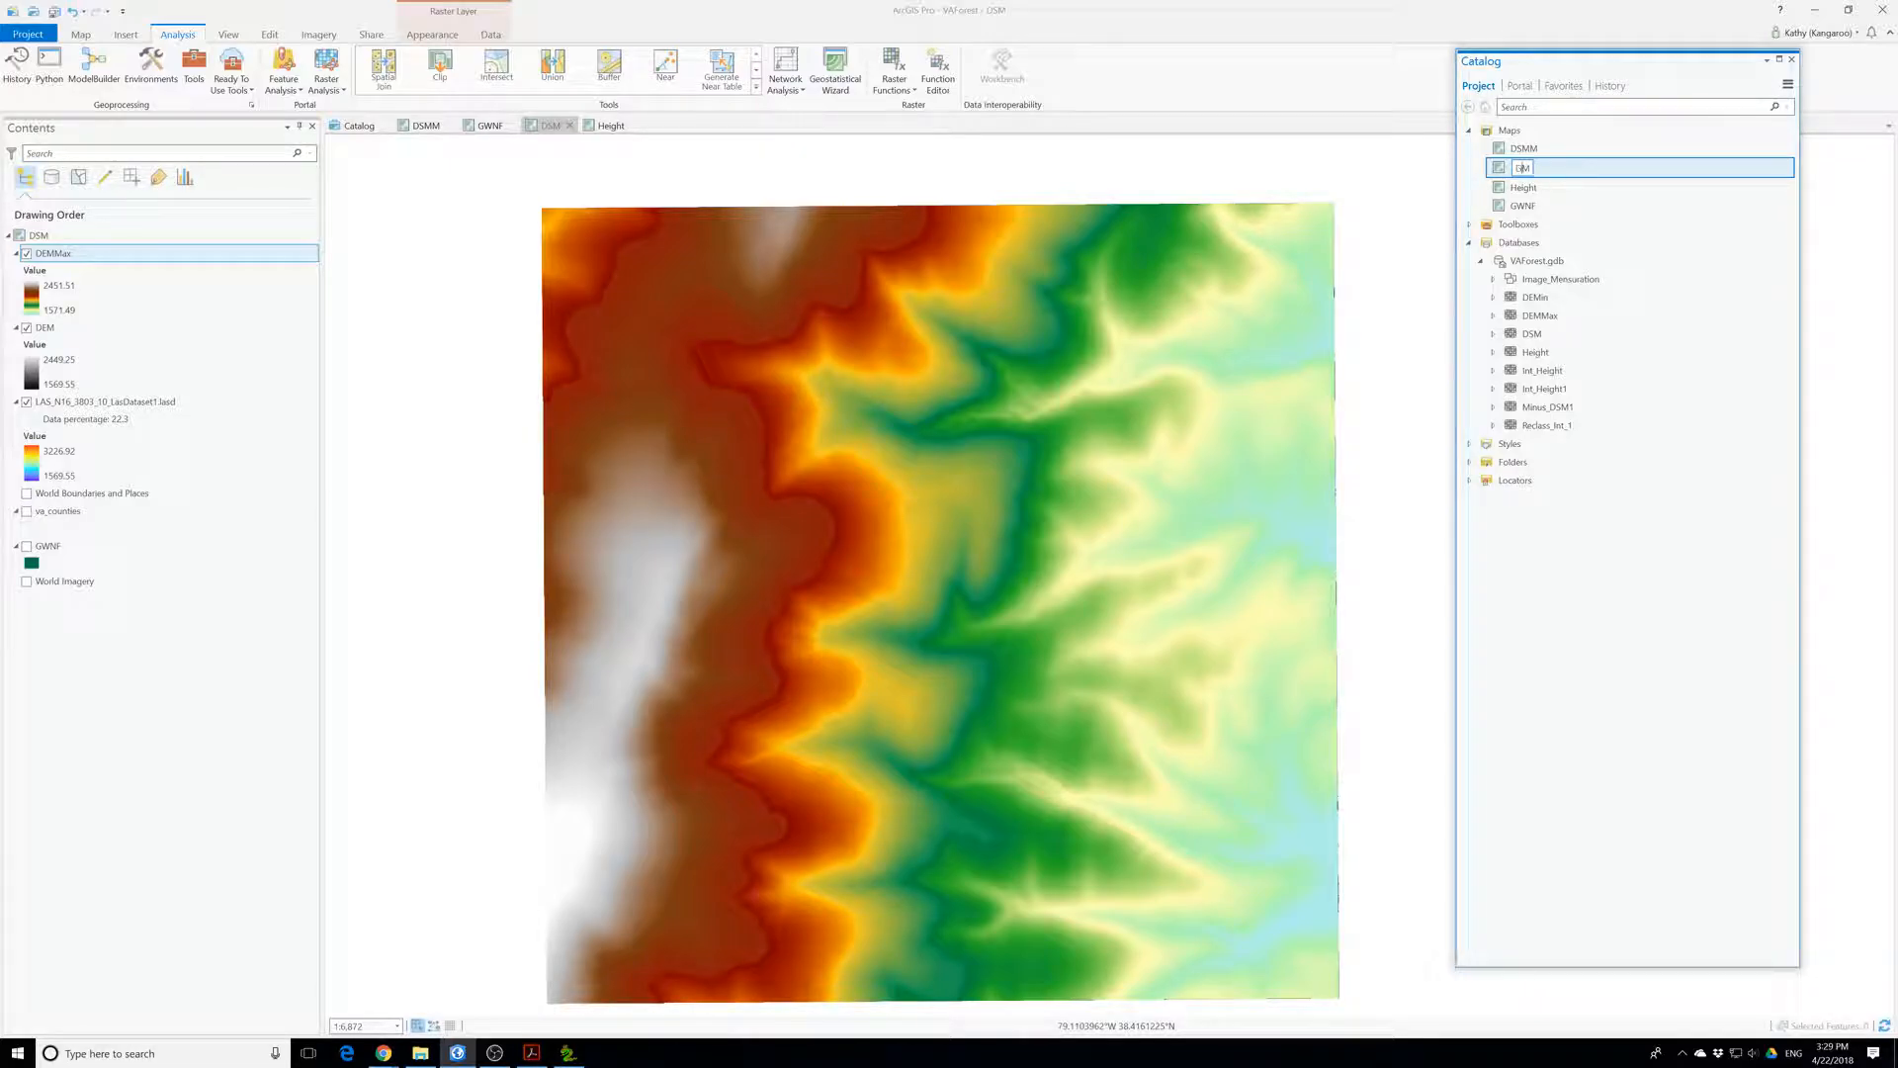
text(T)
- Rename the DSMM map in the project as DSM
click(1530, 150)
click(1530, 151)
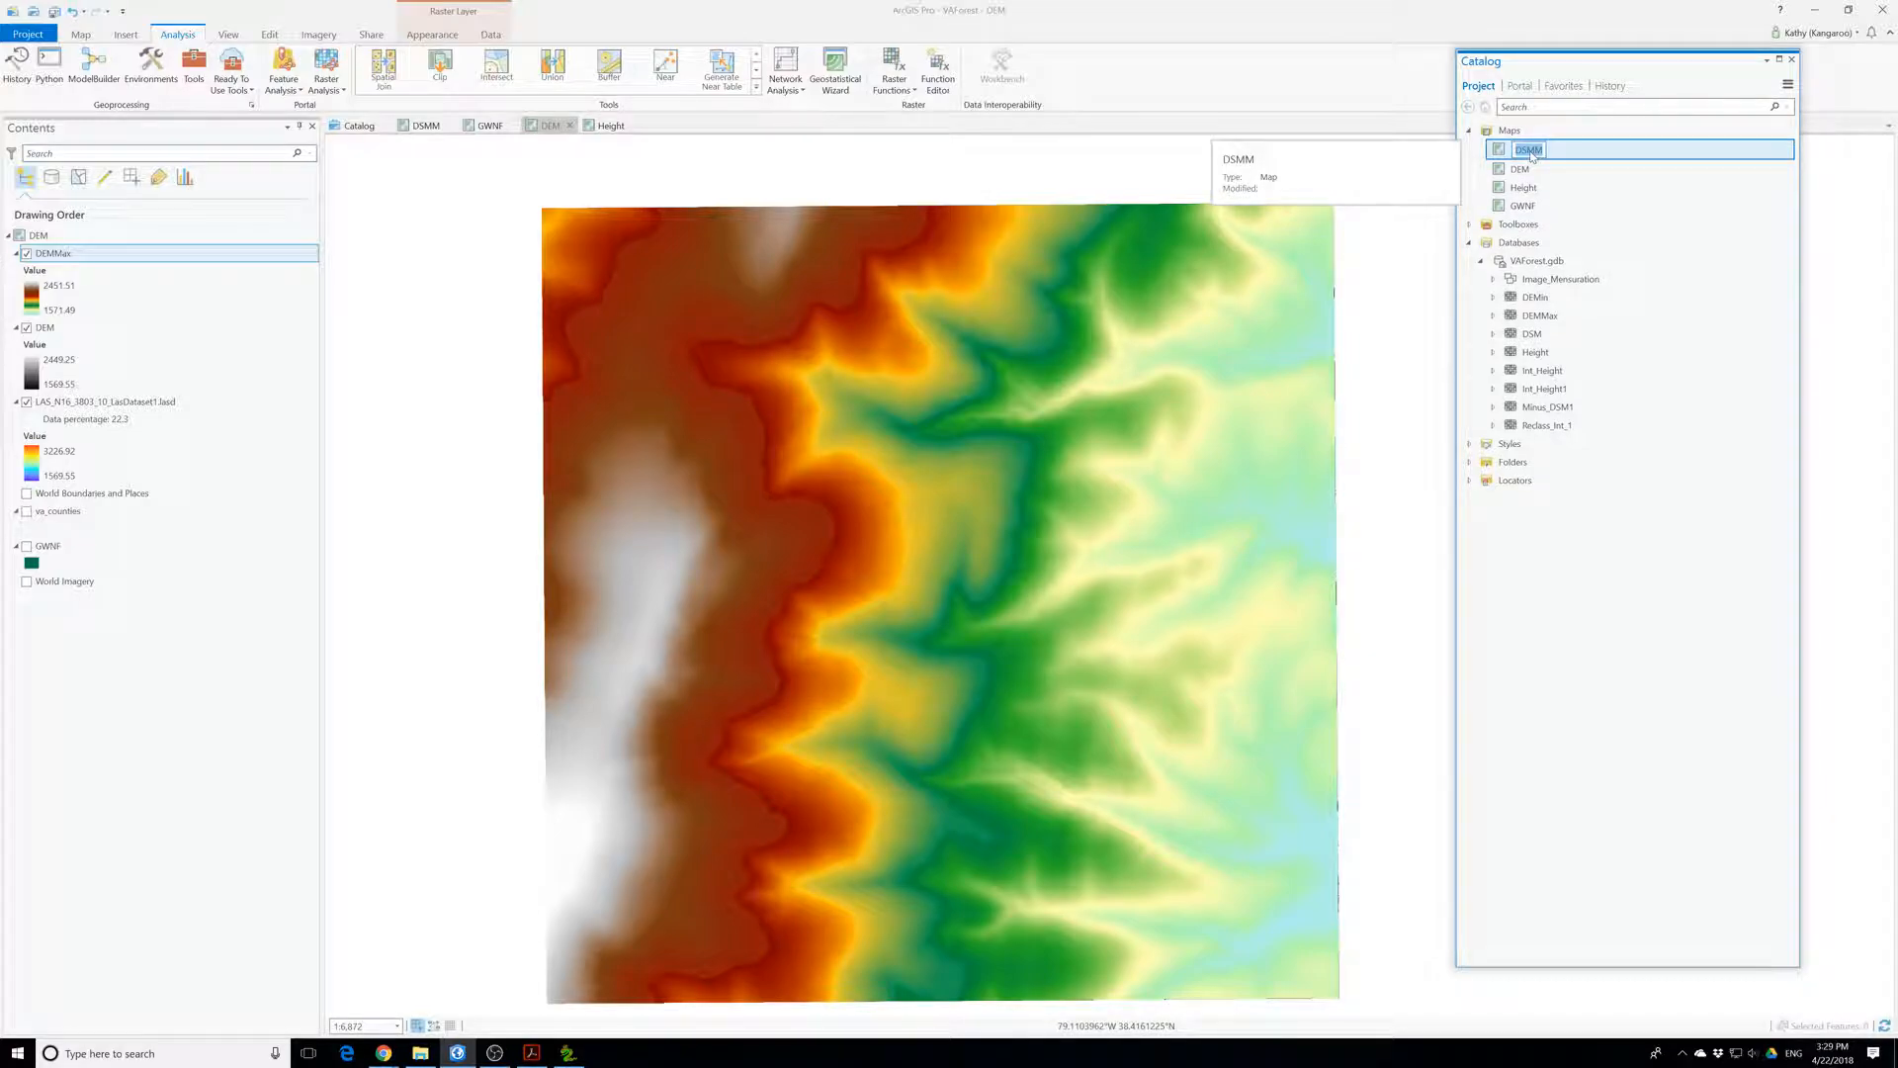
click(1551, 153)
key(Return)
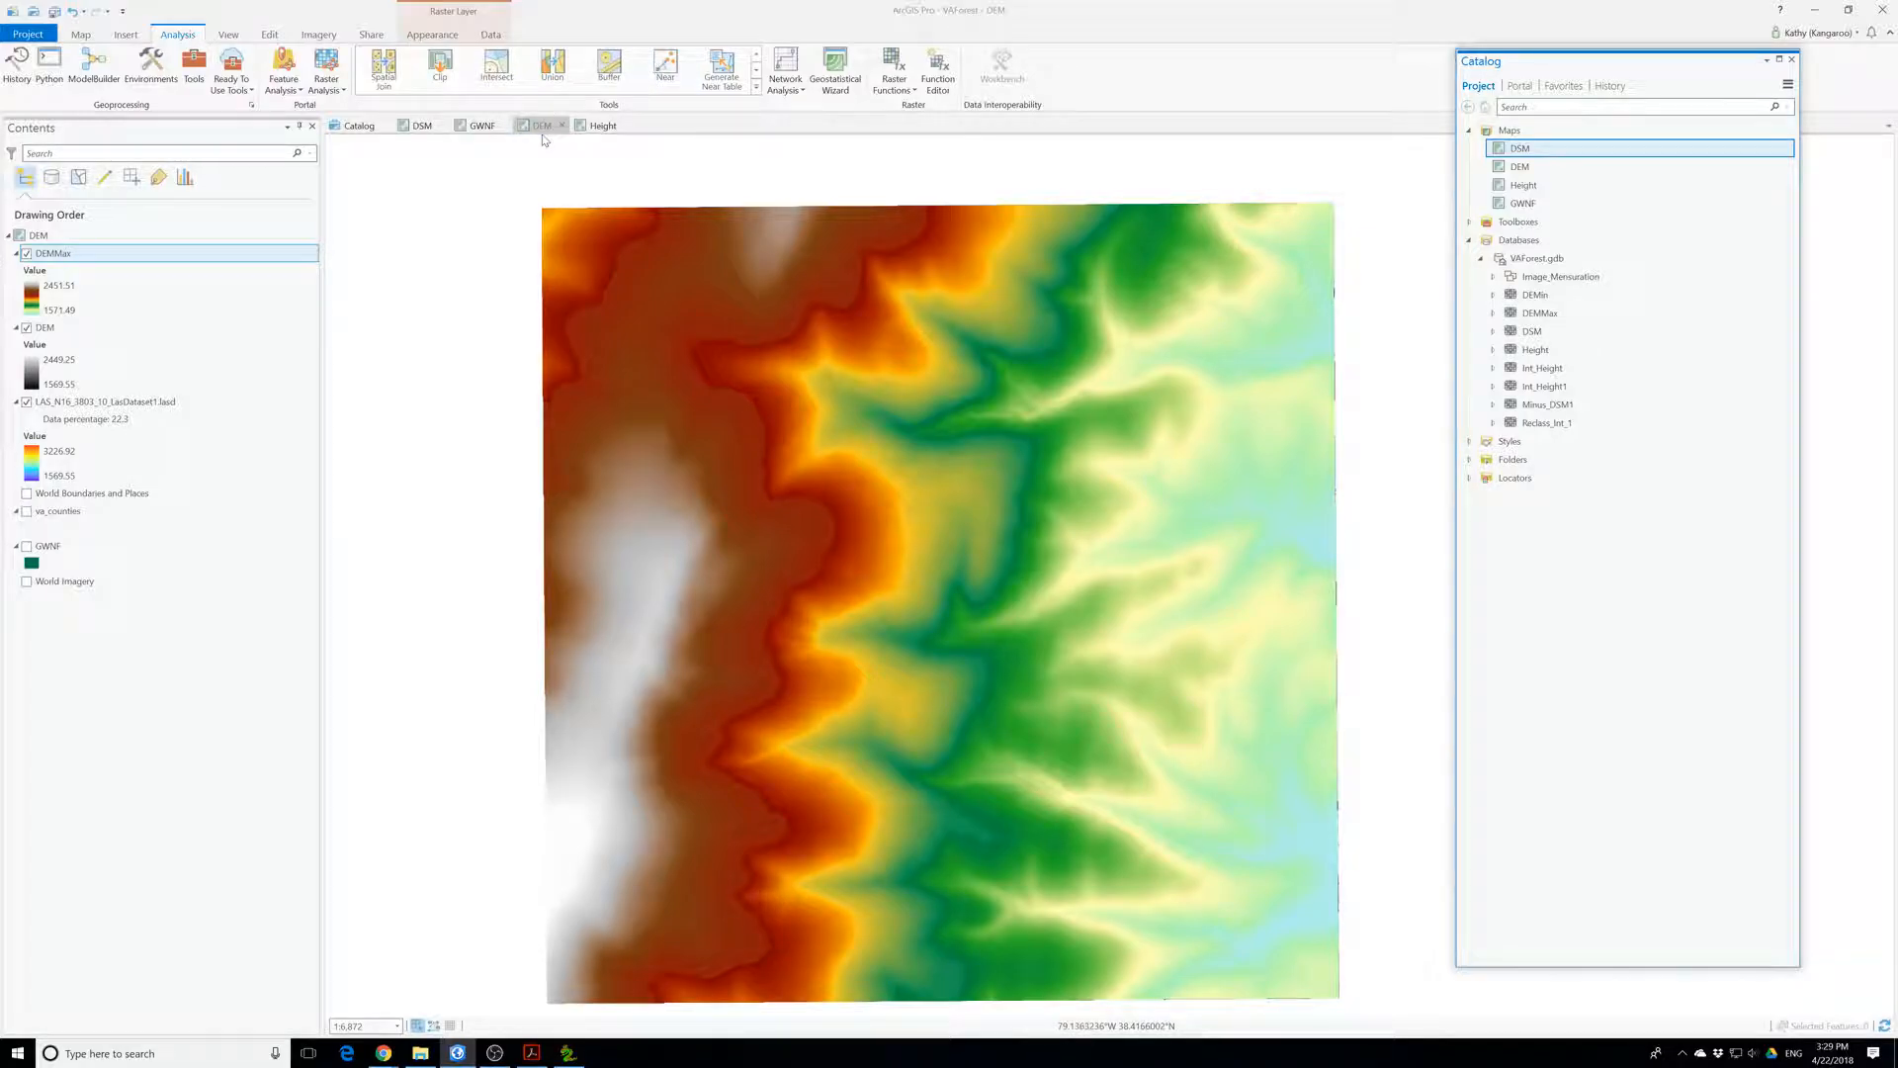
- Check the contents of the renamed DSM and DEM maps and return to the Height map
click(431, 129)
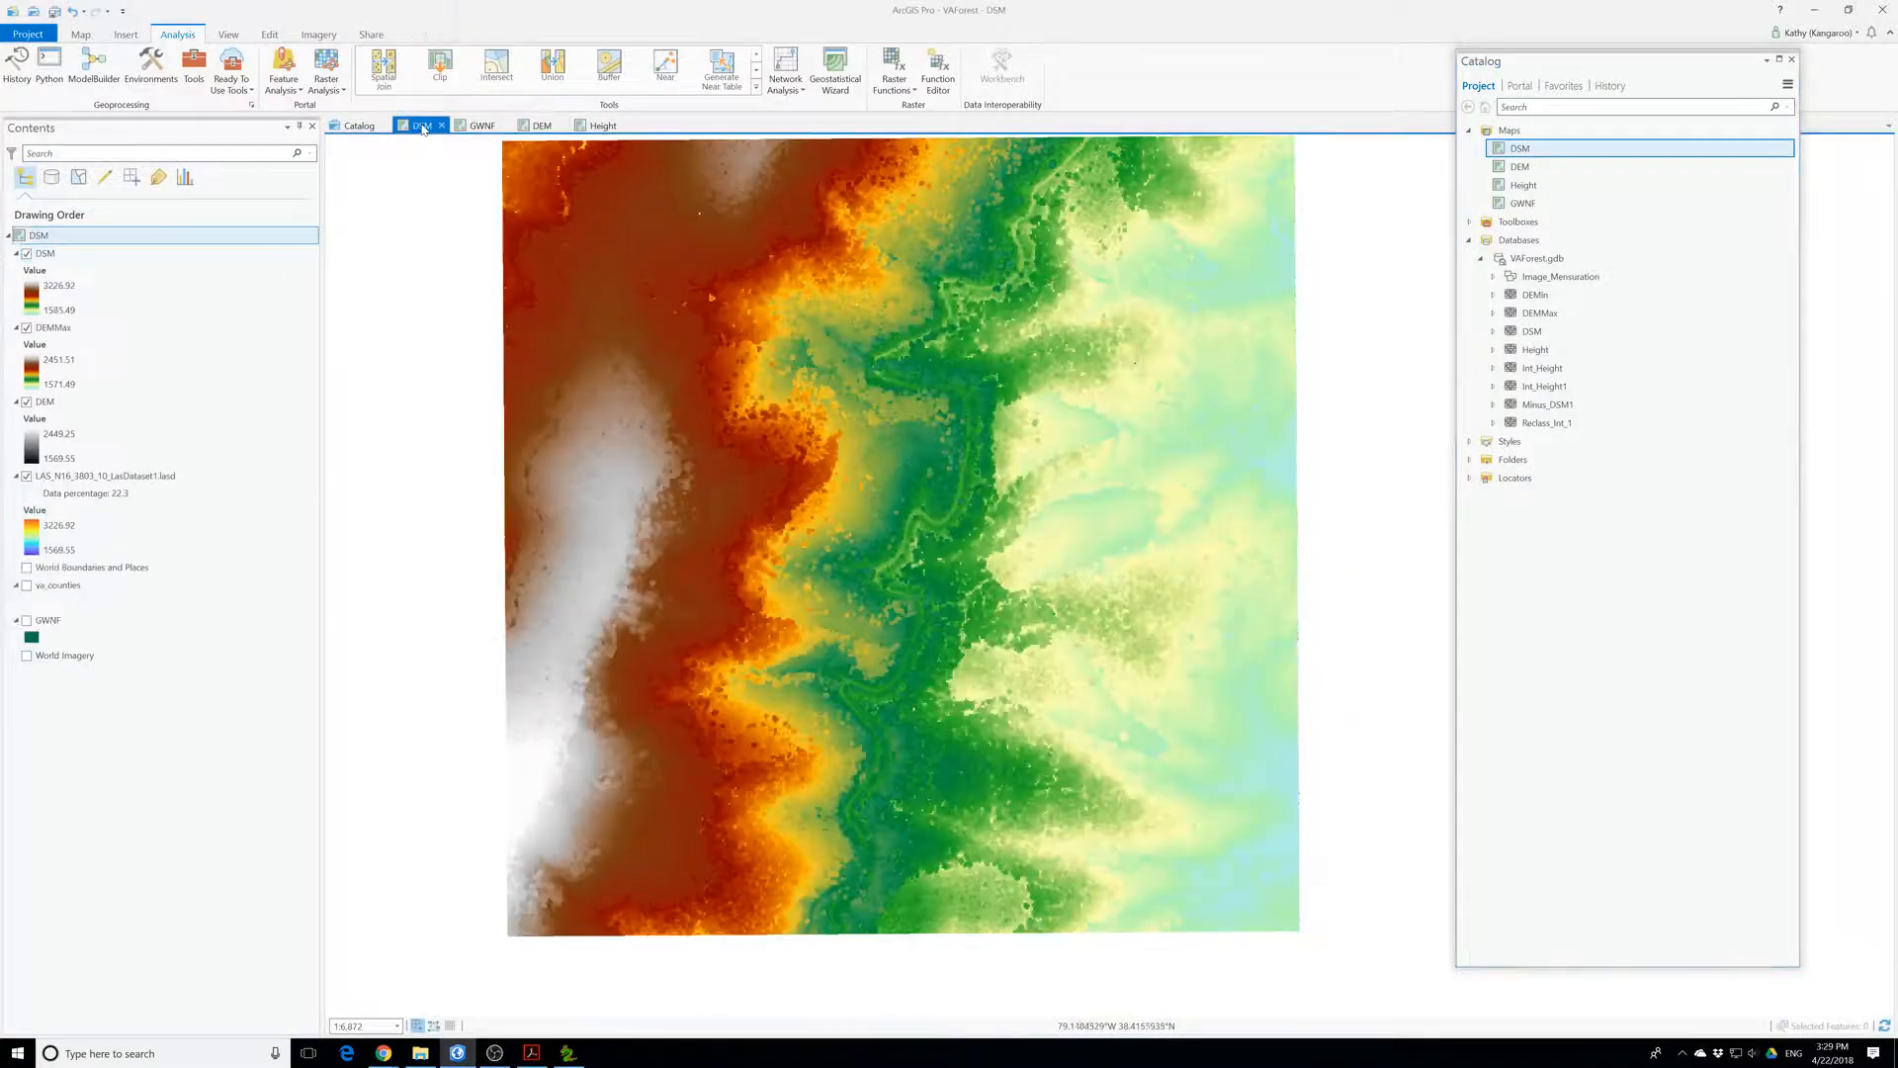
click(542, 127)
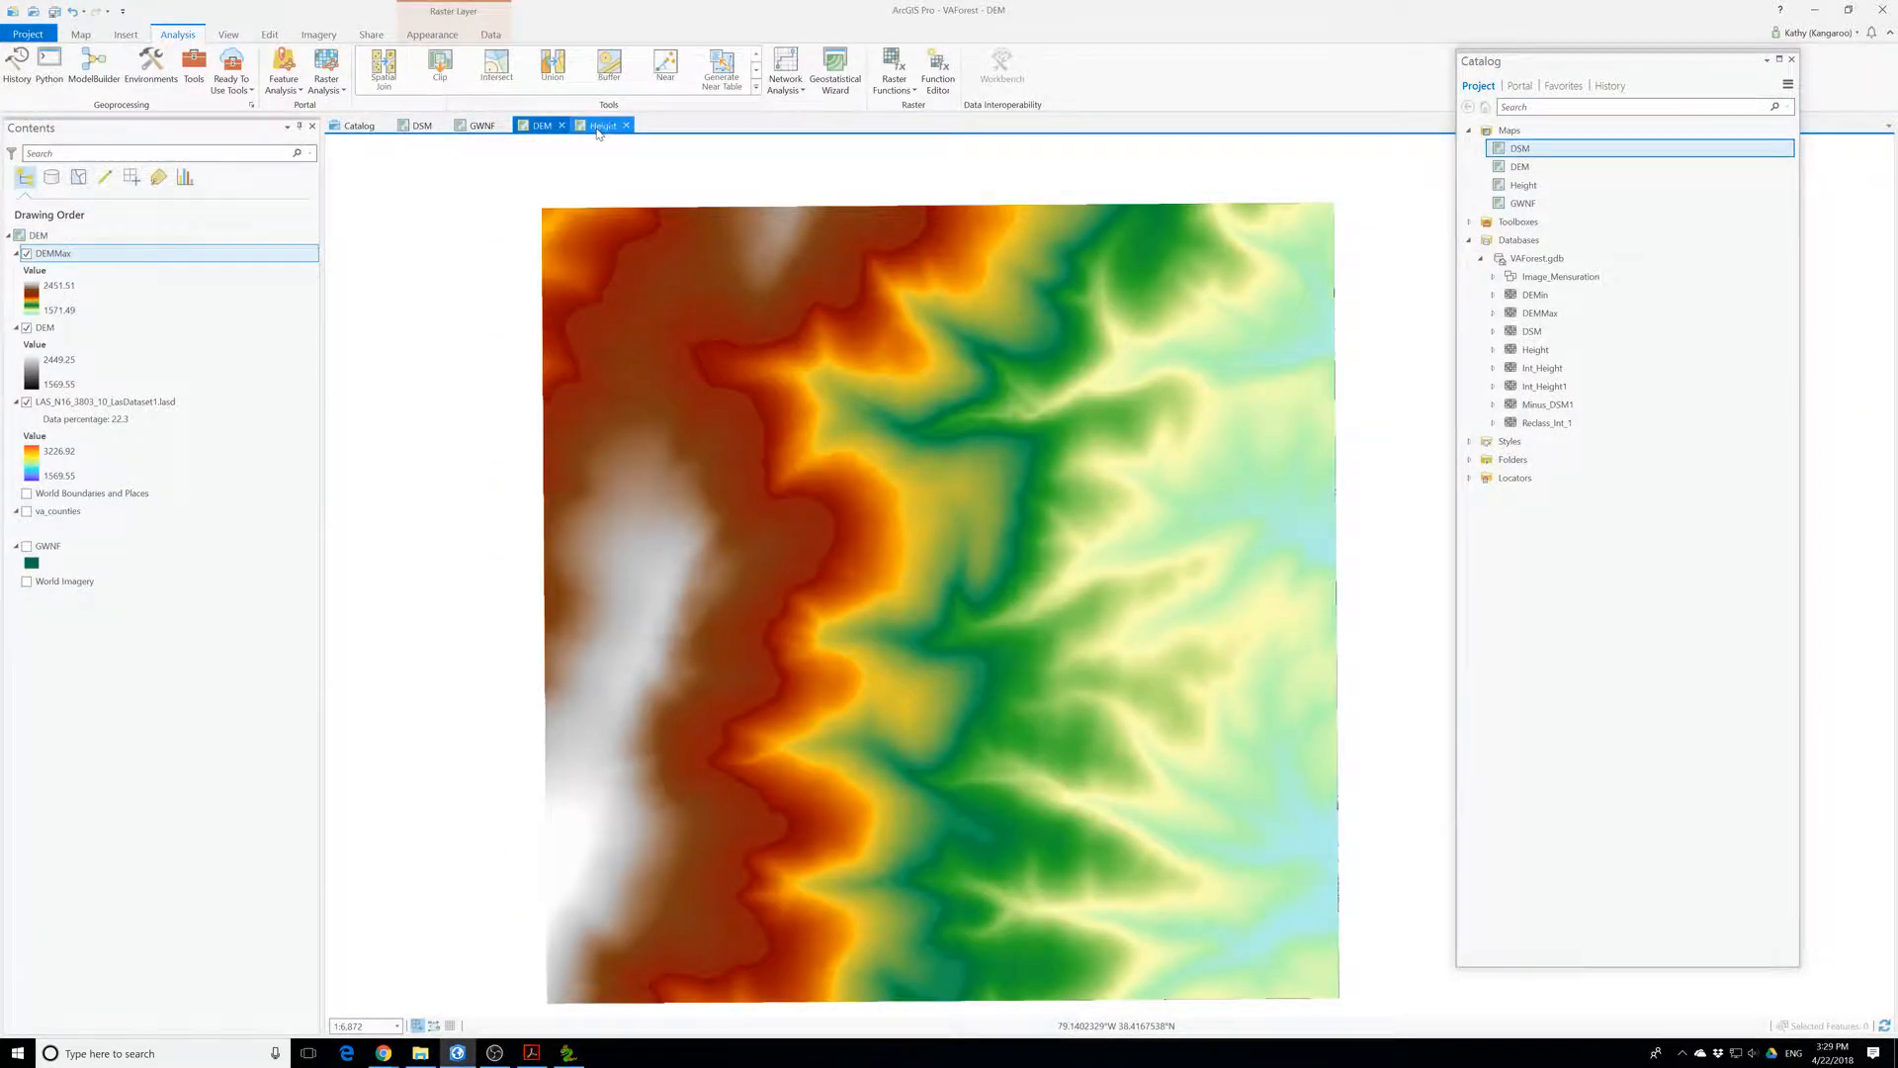
click(600, 128)
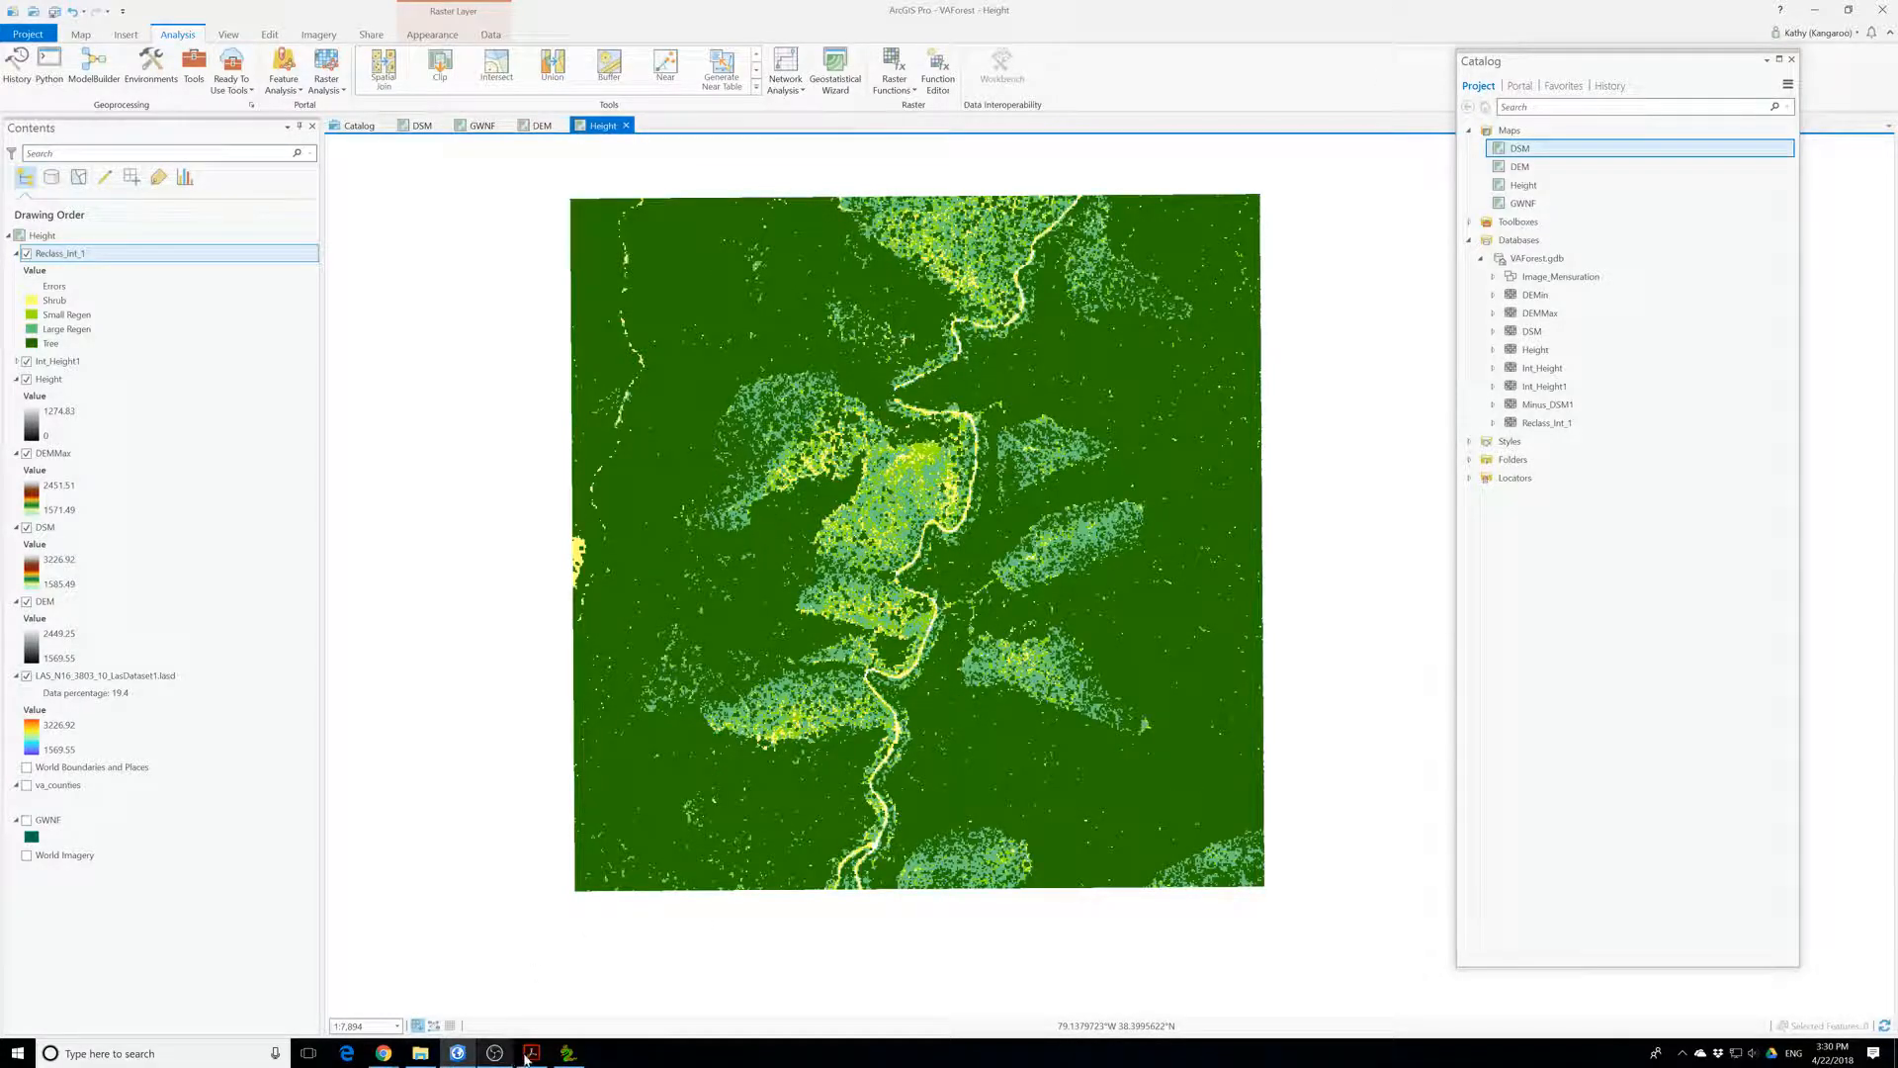
mouse_move(529, 1056)
click(954, 940)
drag(651, 921, 612, 895)
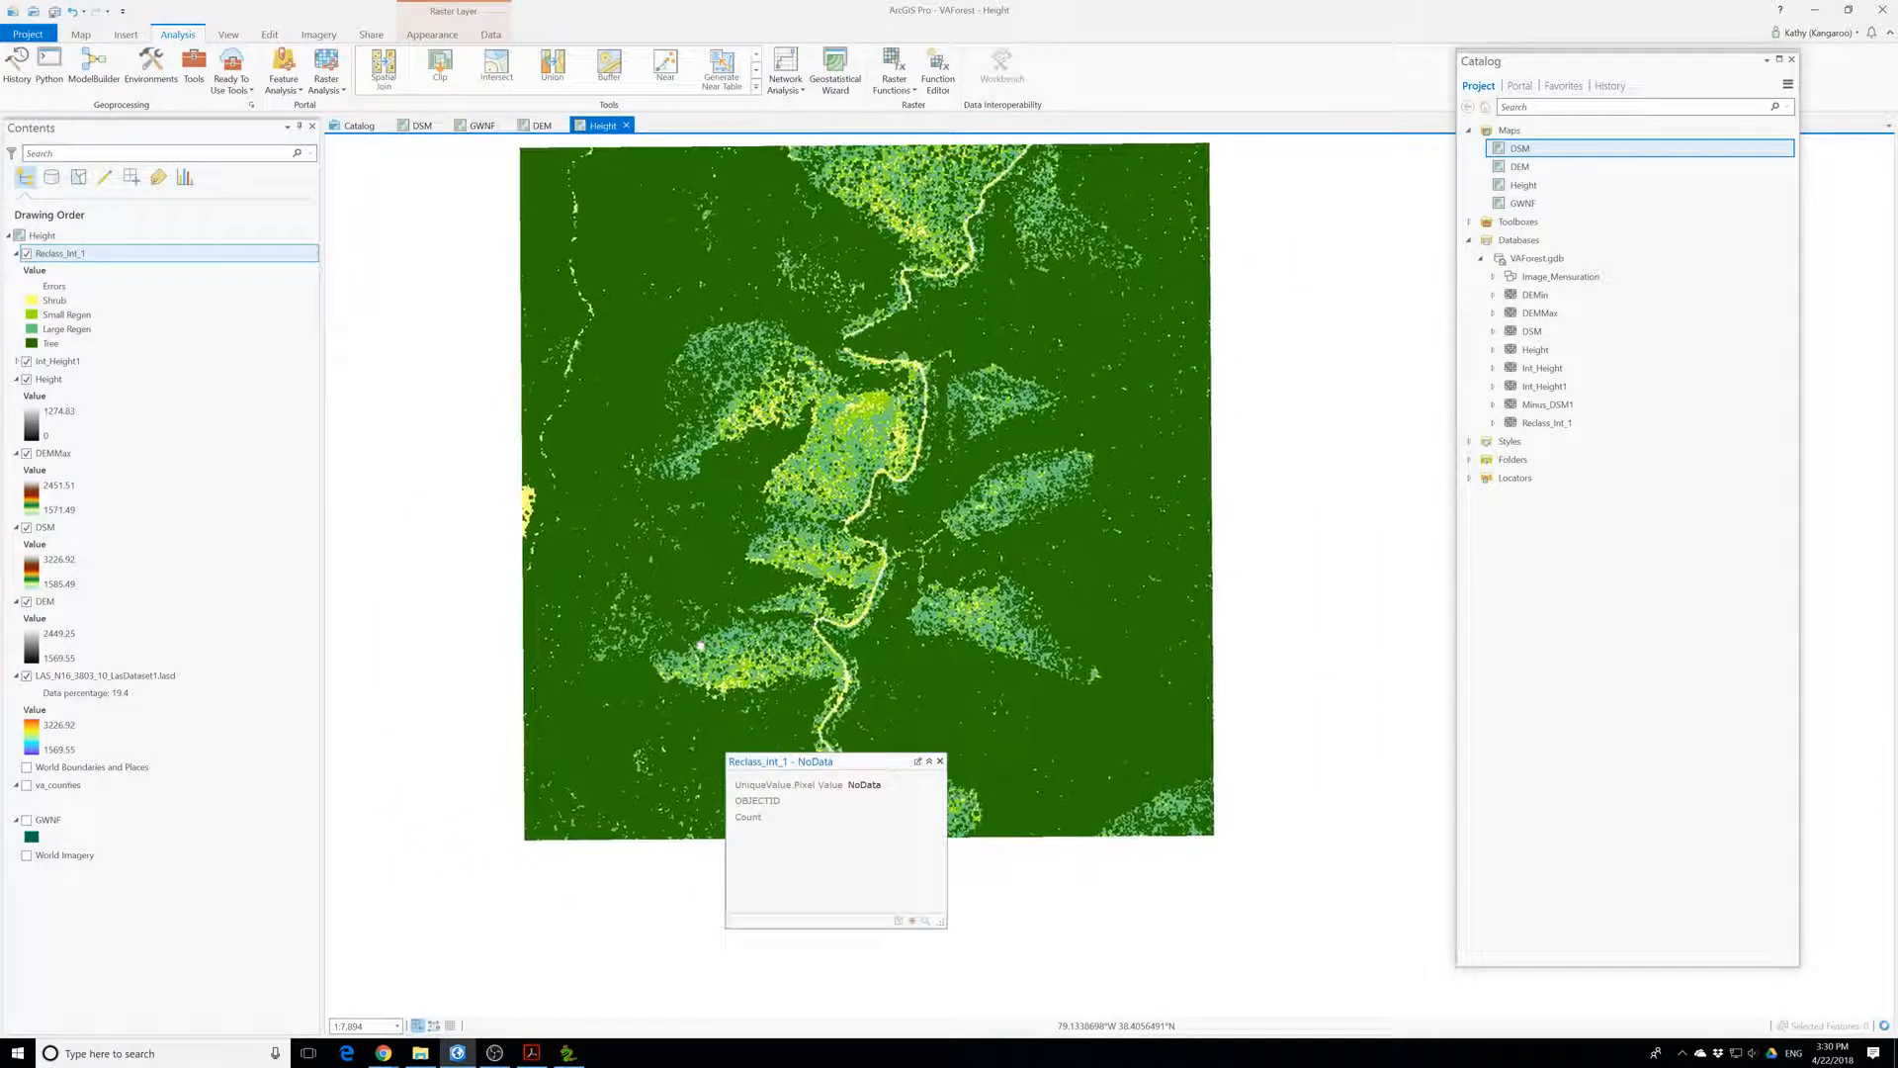
- Create a new ANSI landscape Letter layout (8.5" × 11") and move the Catalog pane clear of its page
click(126, 36)
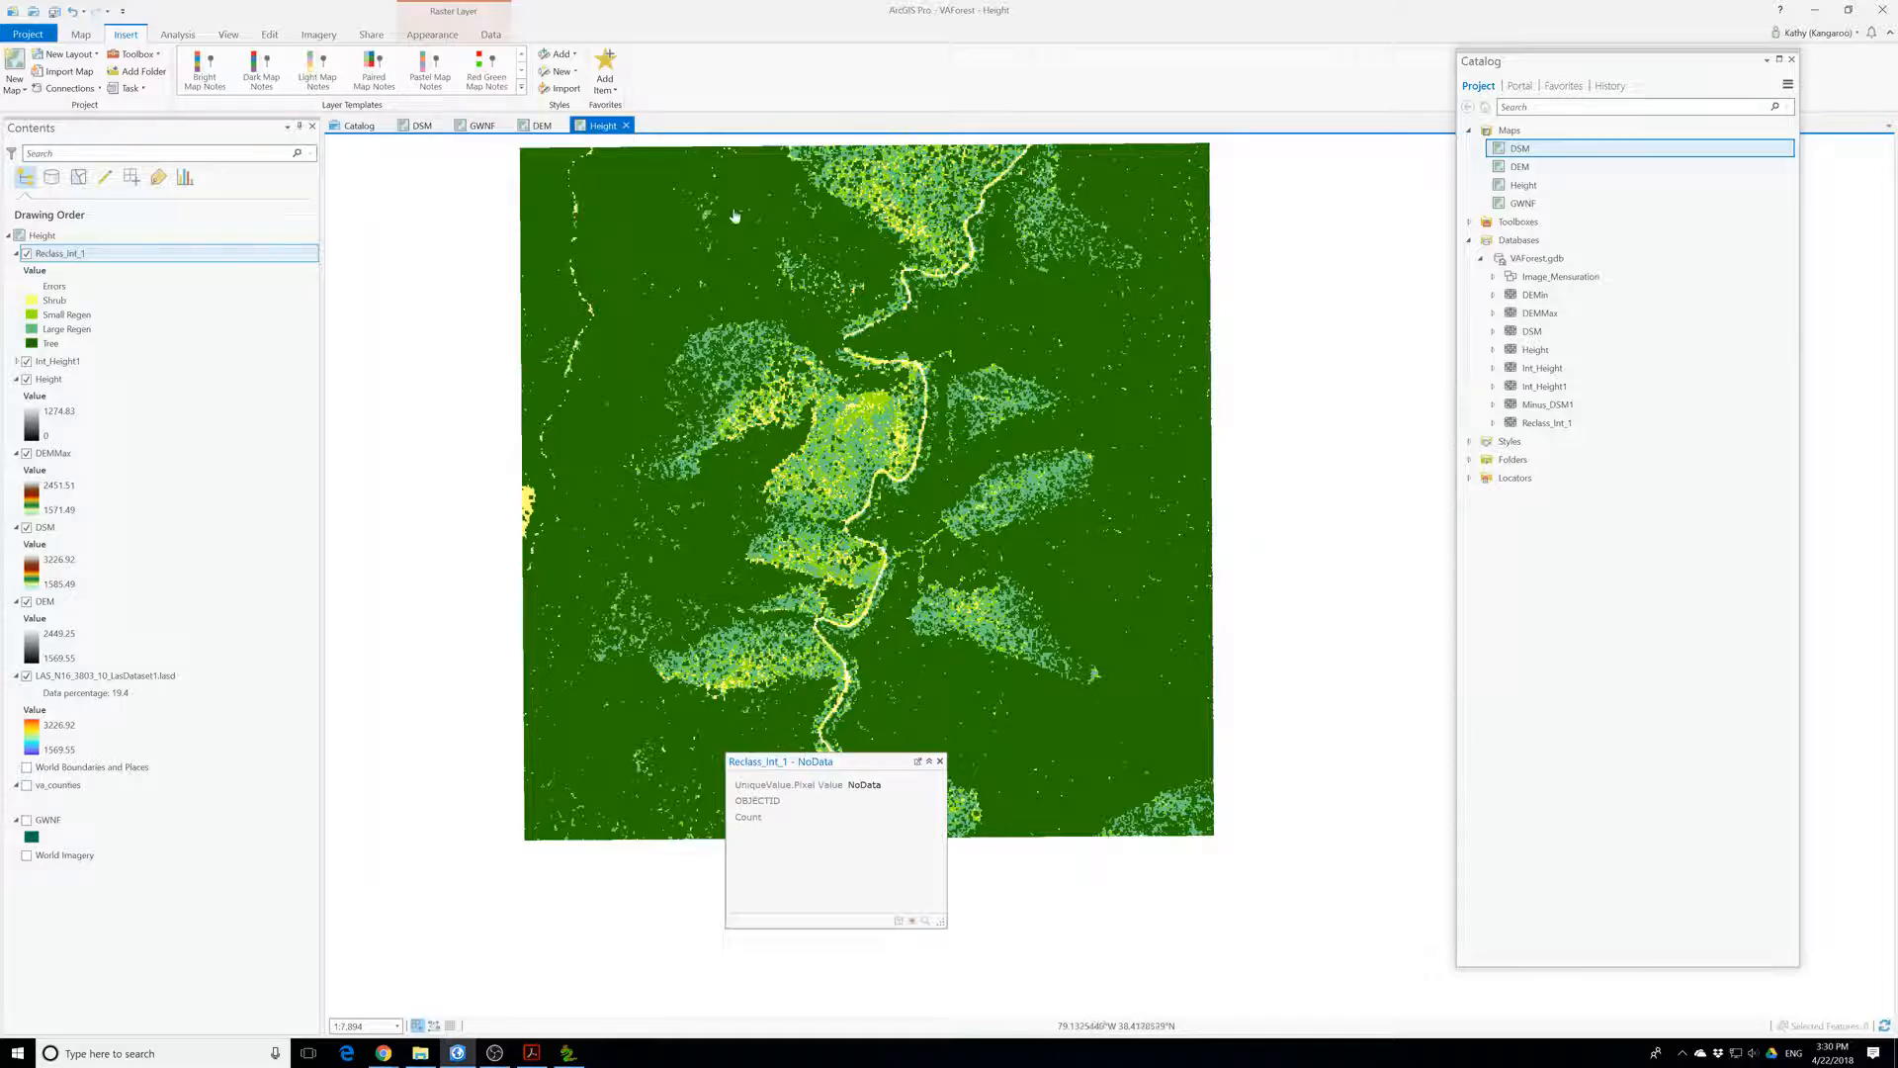
click(940, 760)
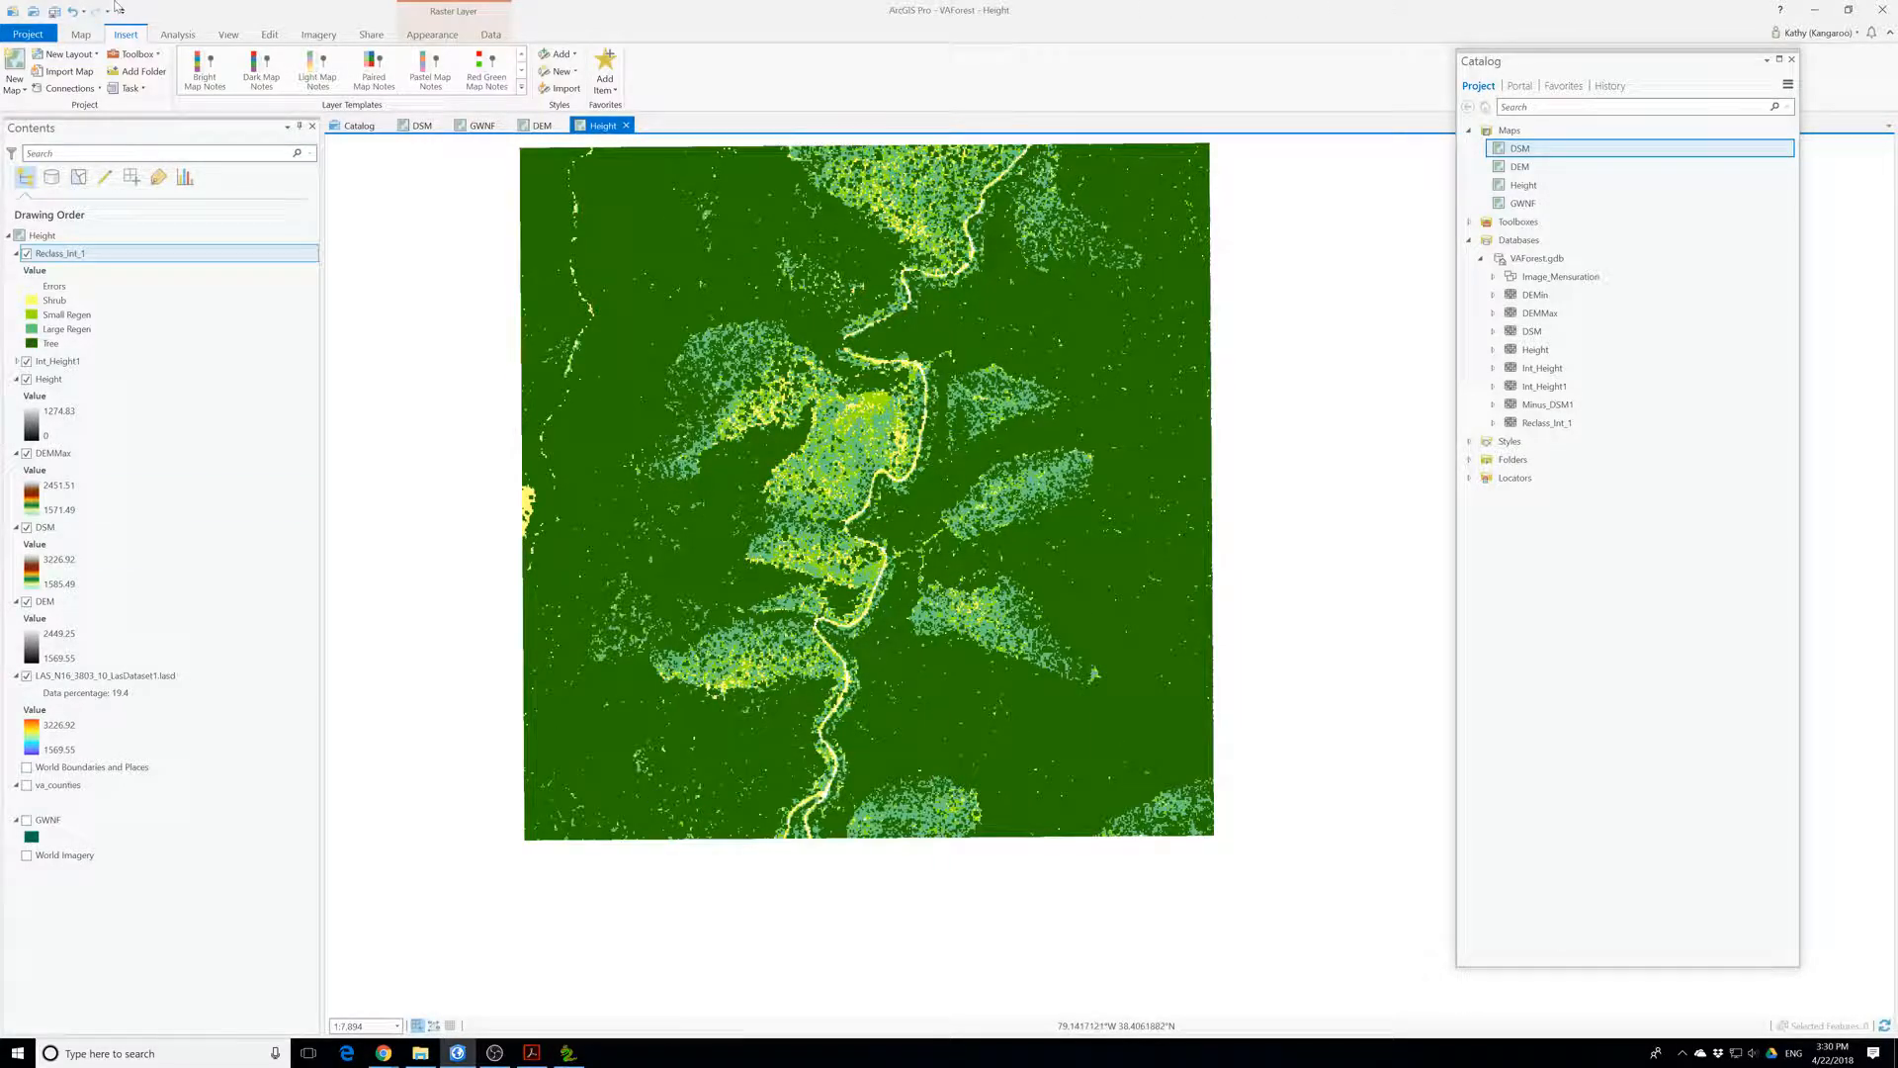
click(51, 58)
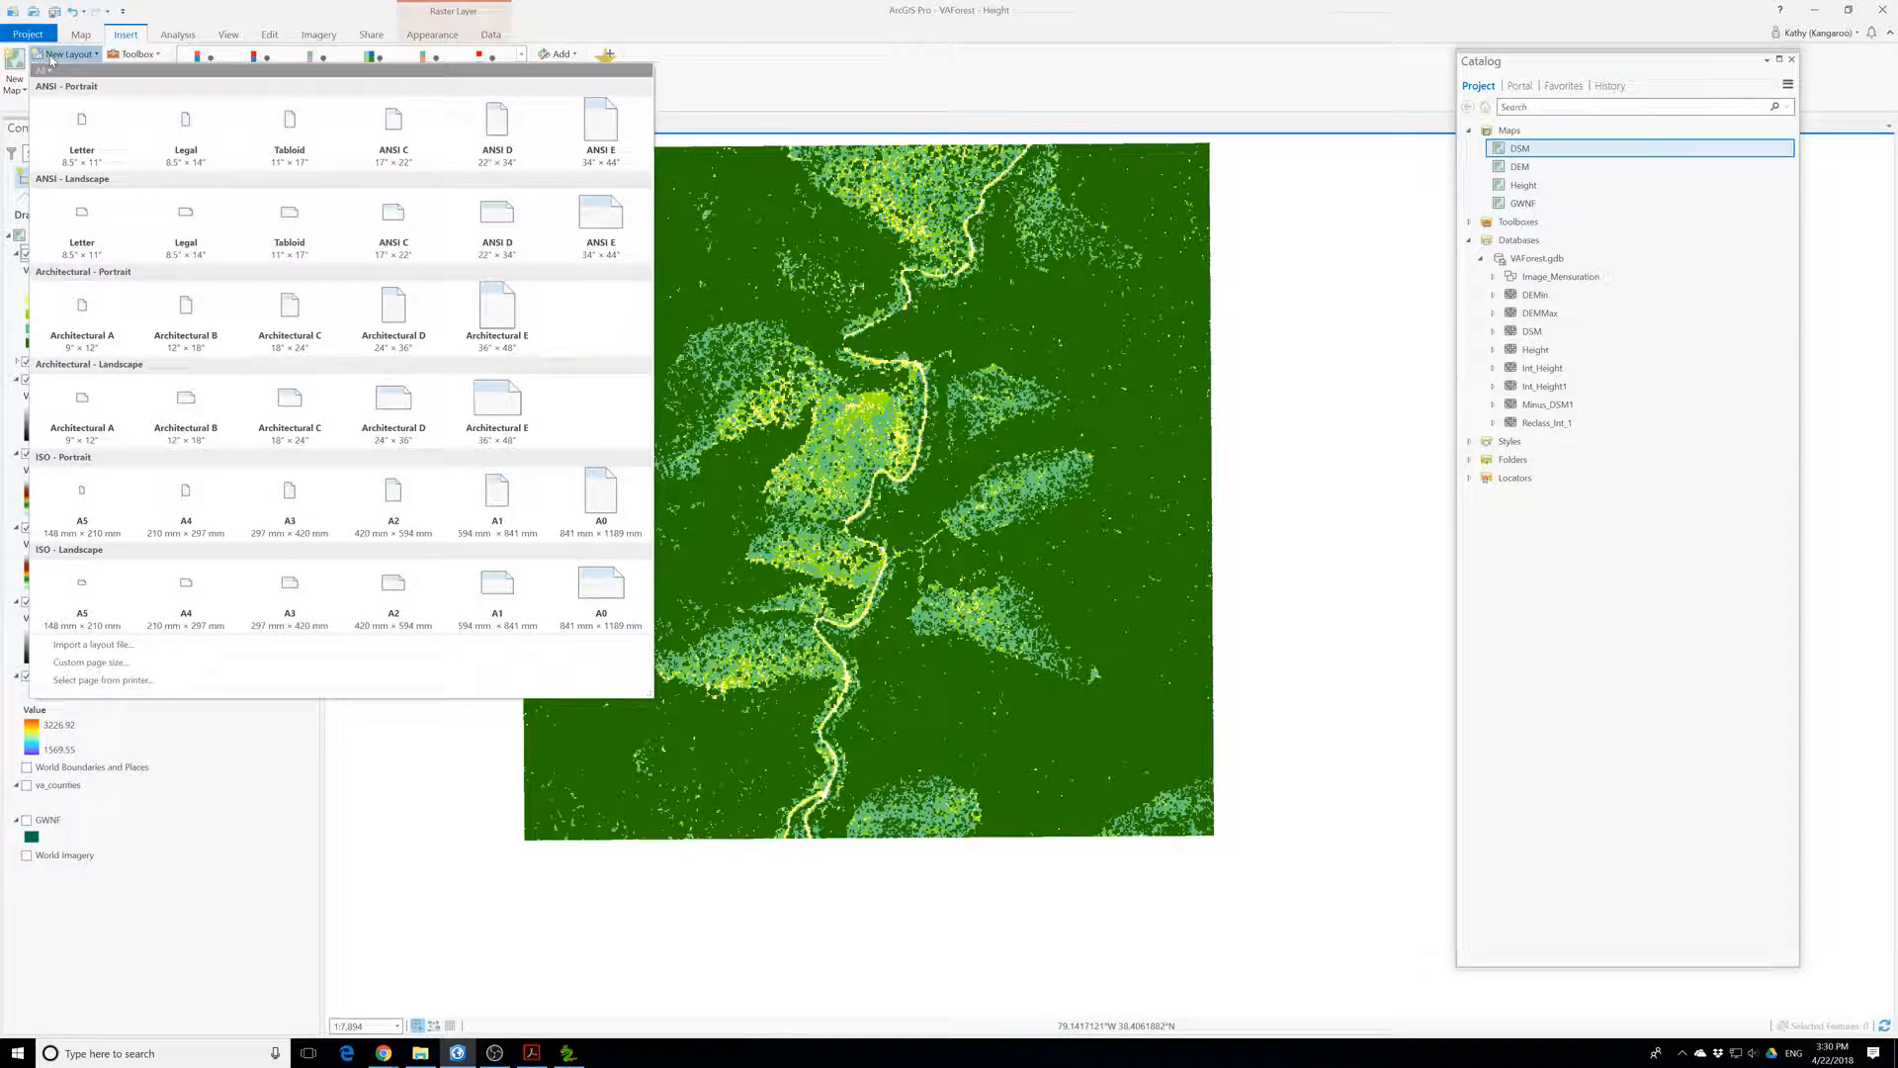
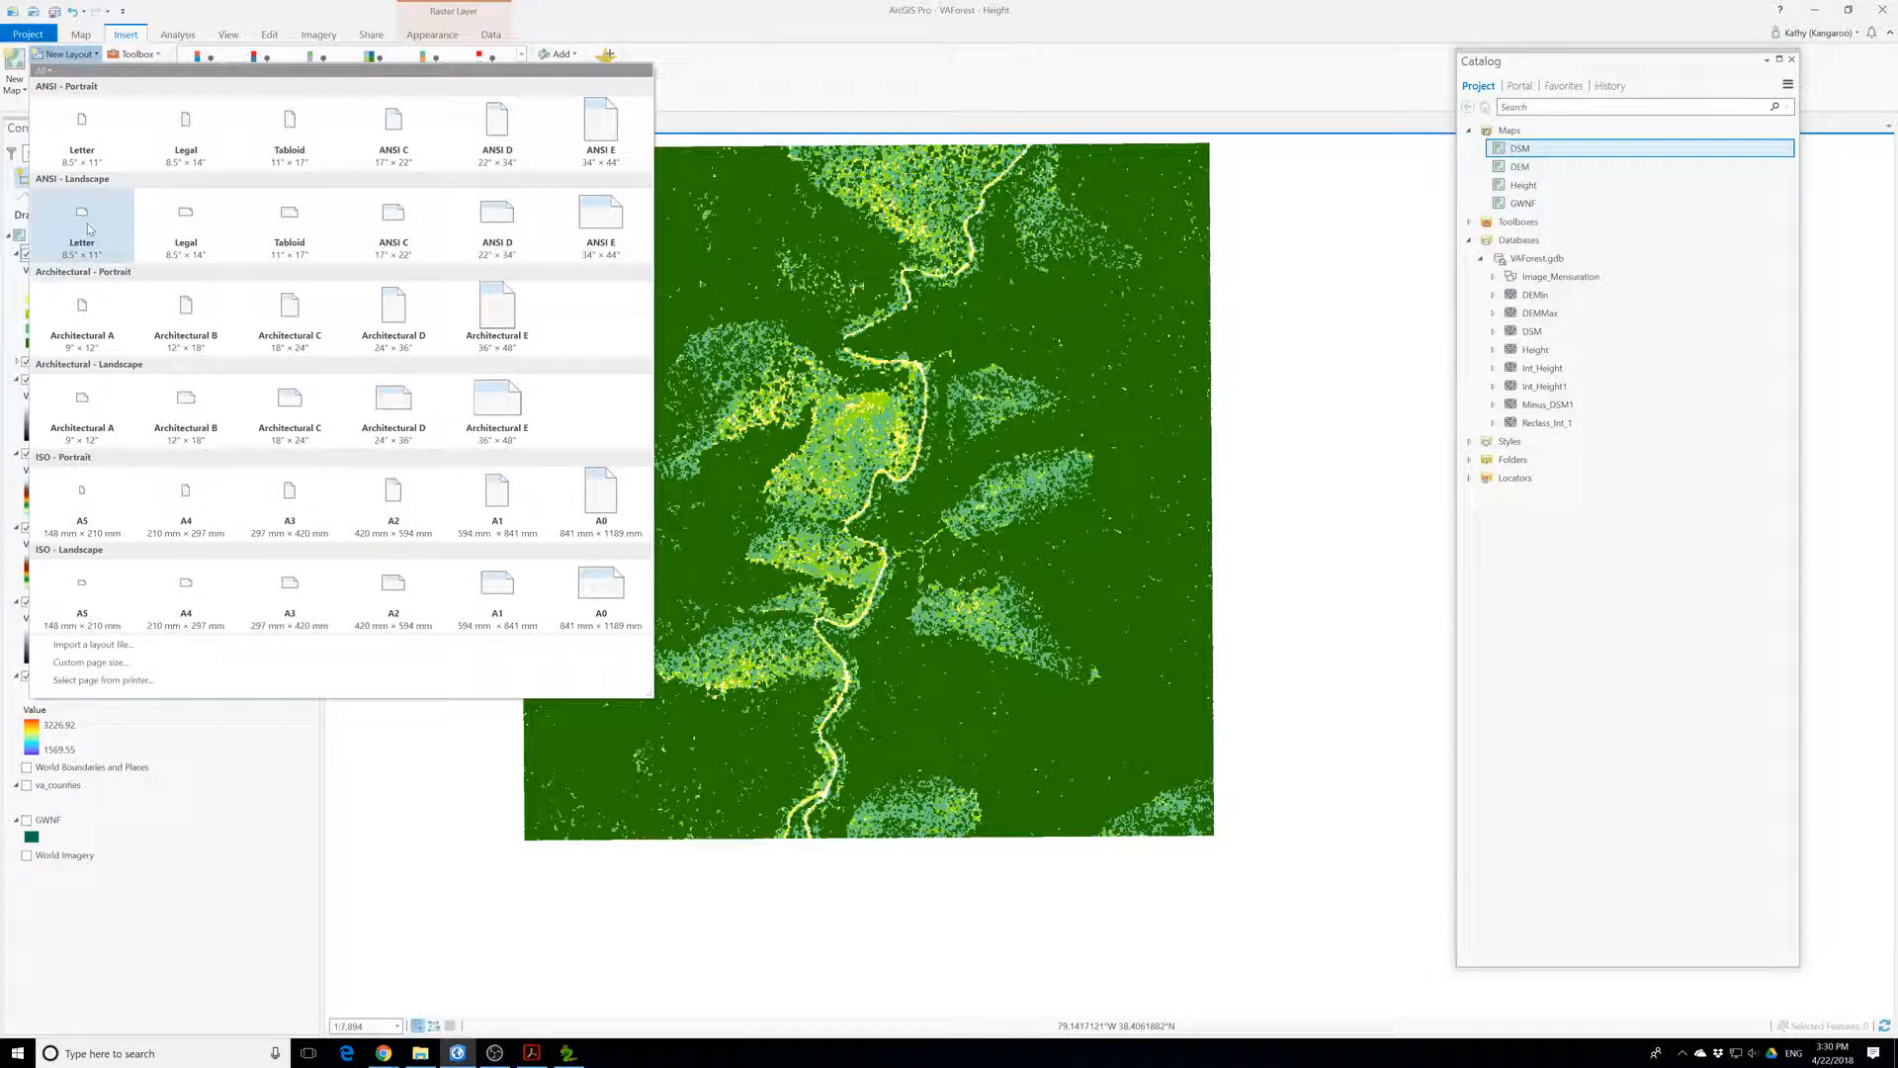
click(87, 228)
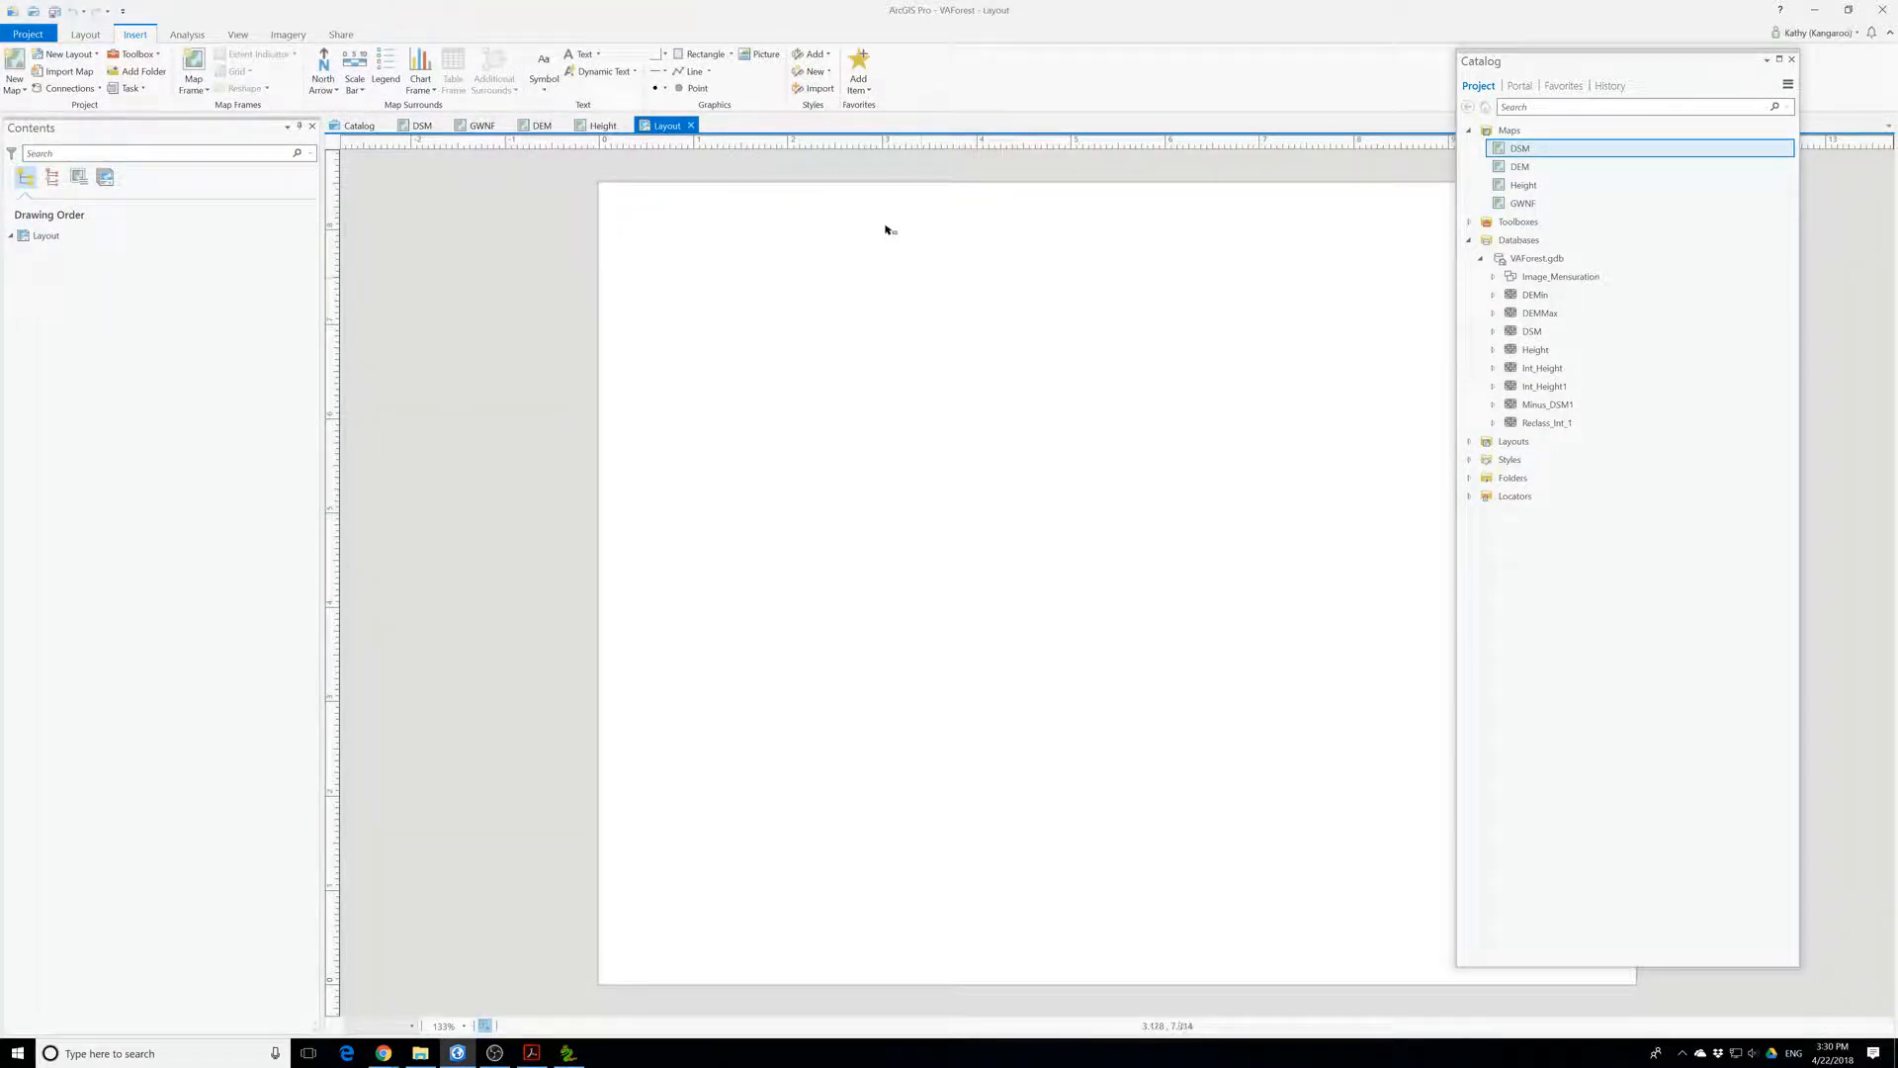
drag(1689, 62, 1879, 571)
click(932, 330)
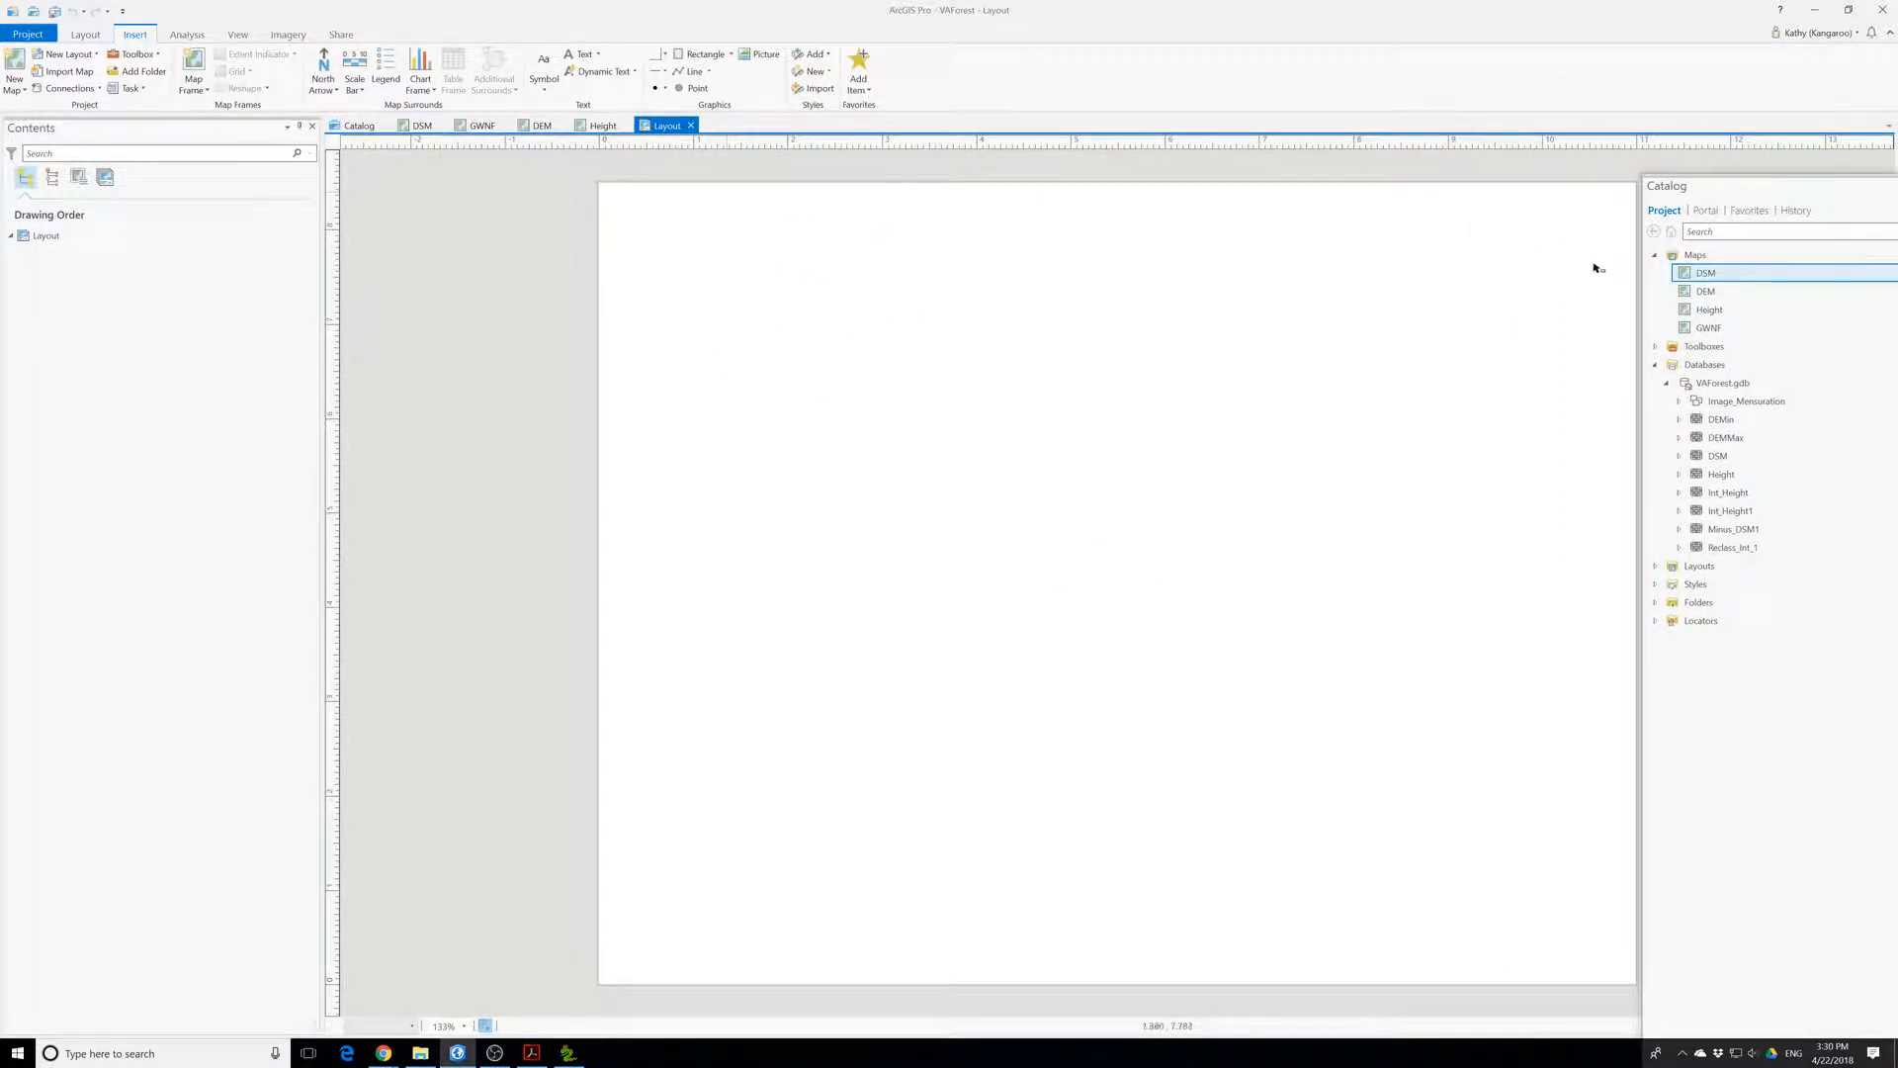
click(1706, 328)
right_click(1704, 330)
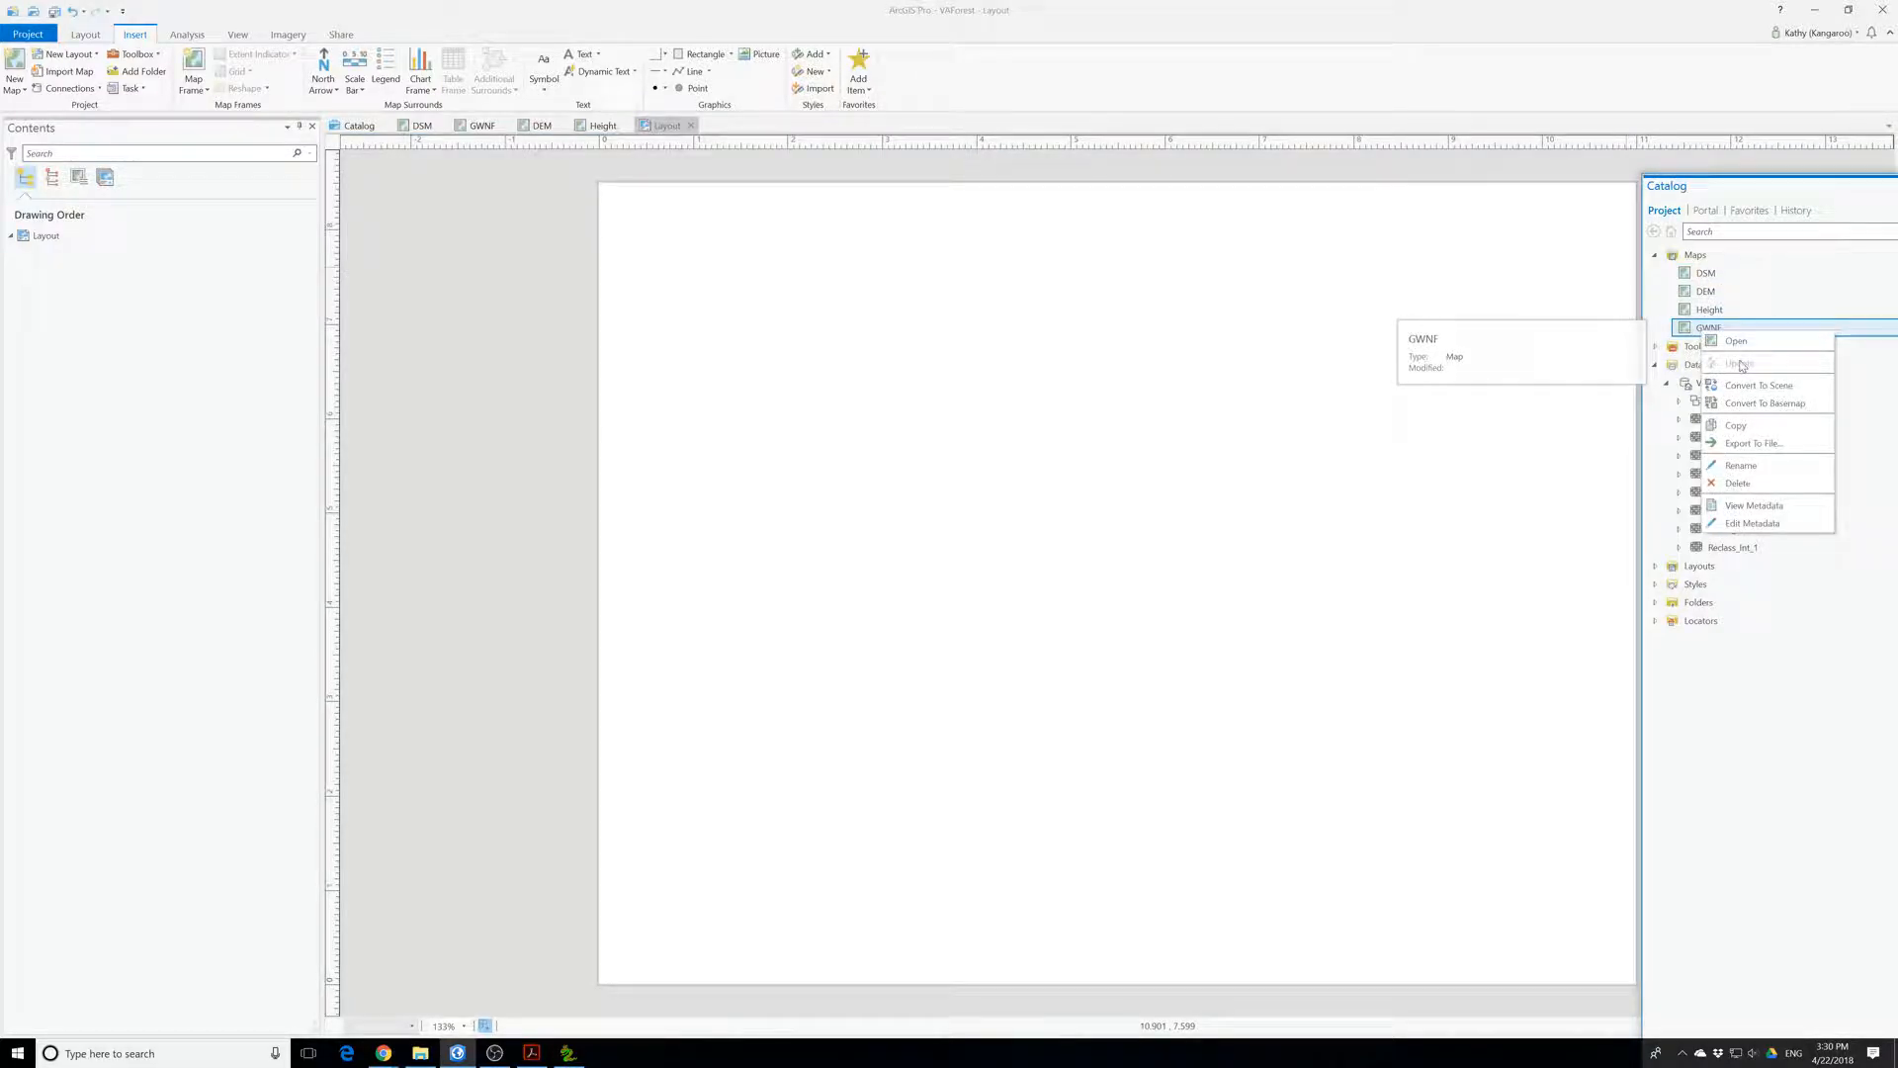
click(1721, 310)
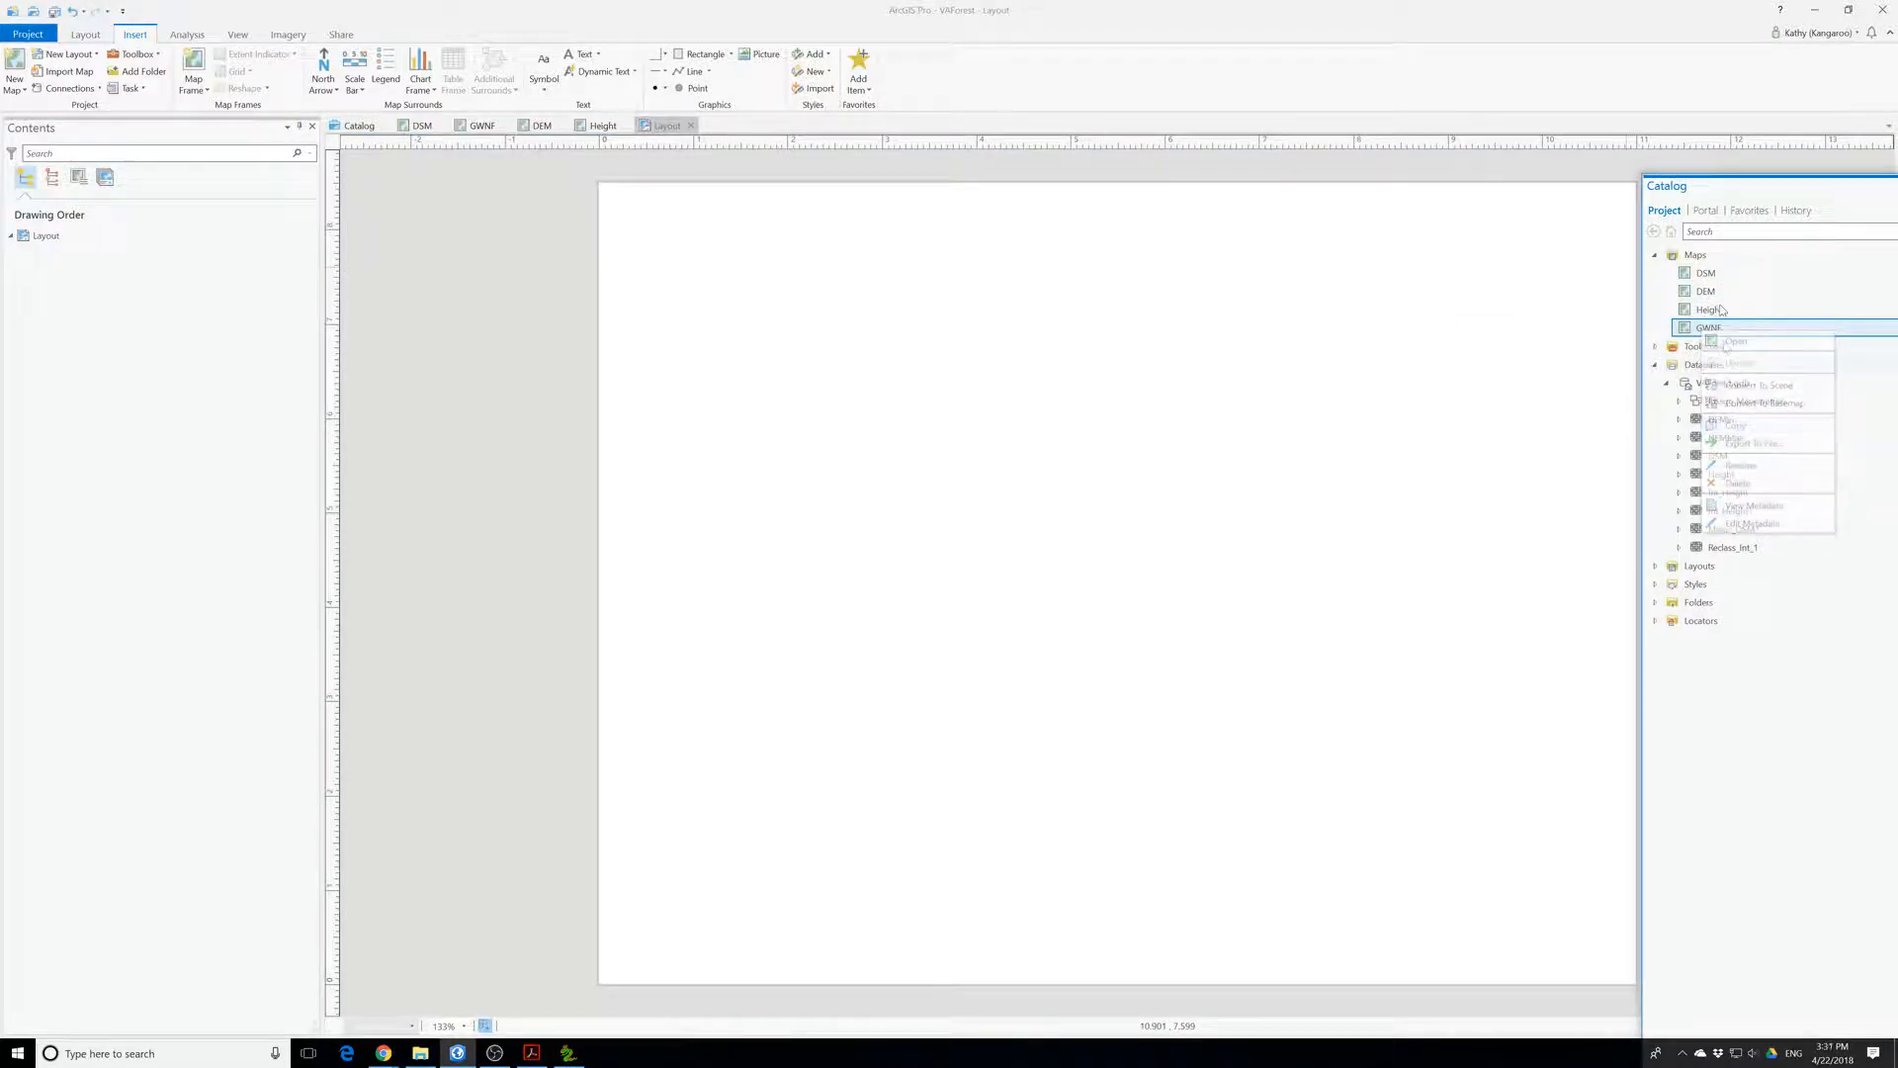
- Paste the copied GWNF map into the project's Maps as a duplicate
click(1695, 255)
right_click(1688, 257)
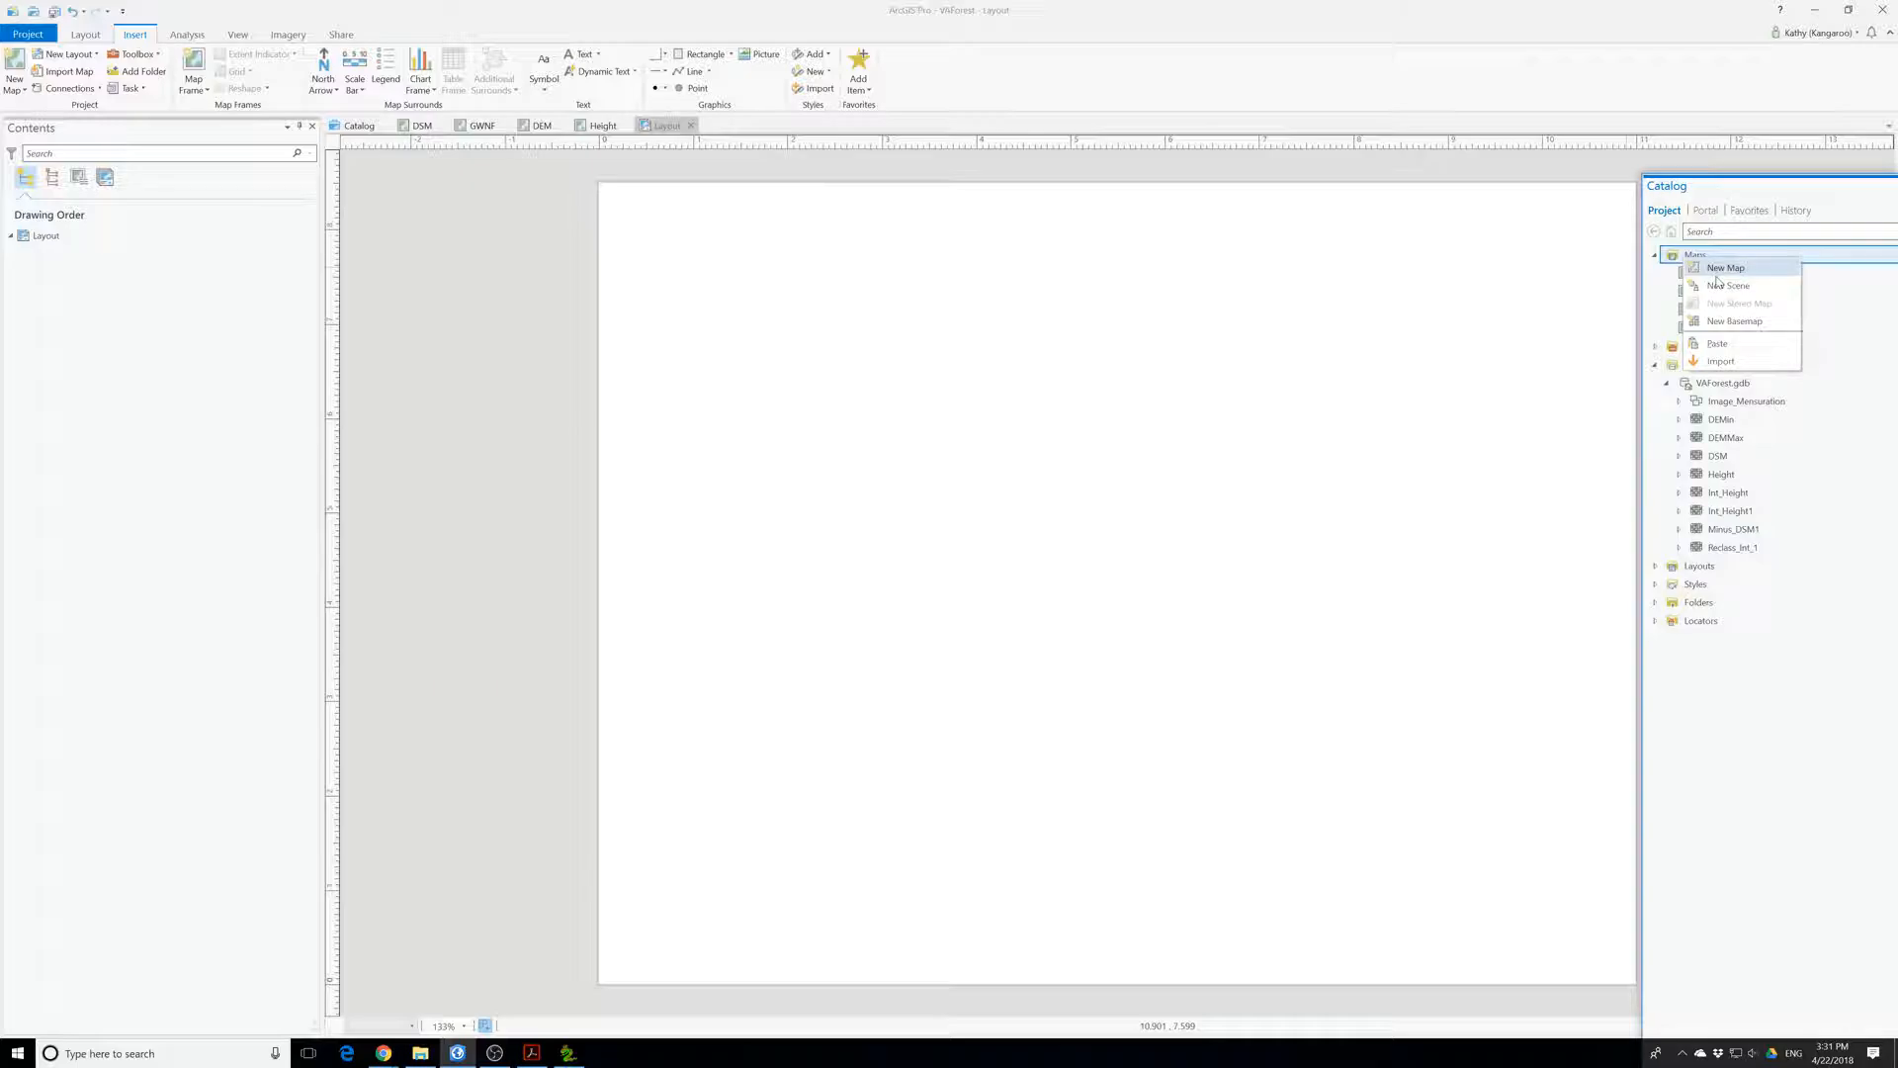
click(1717, 343)
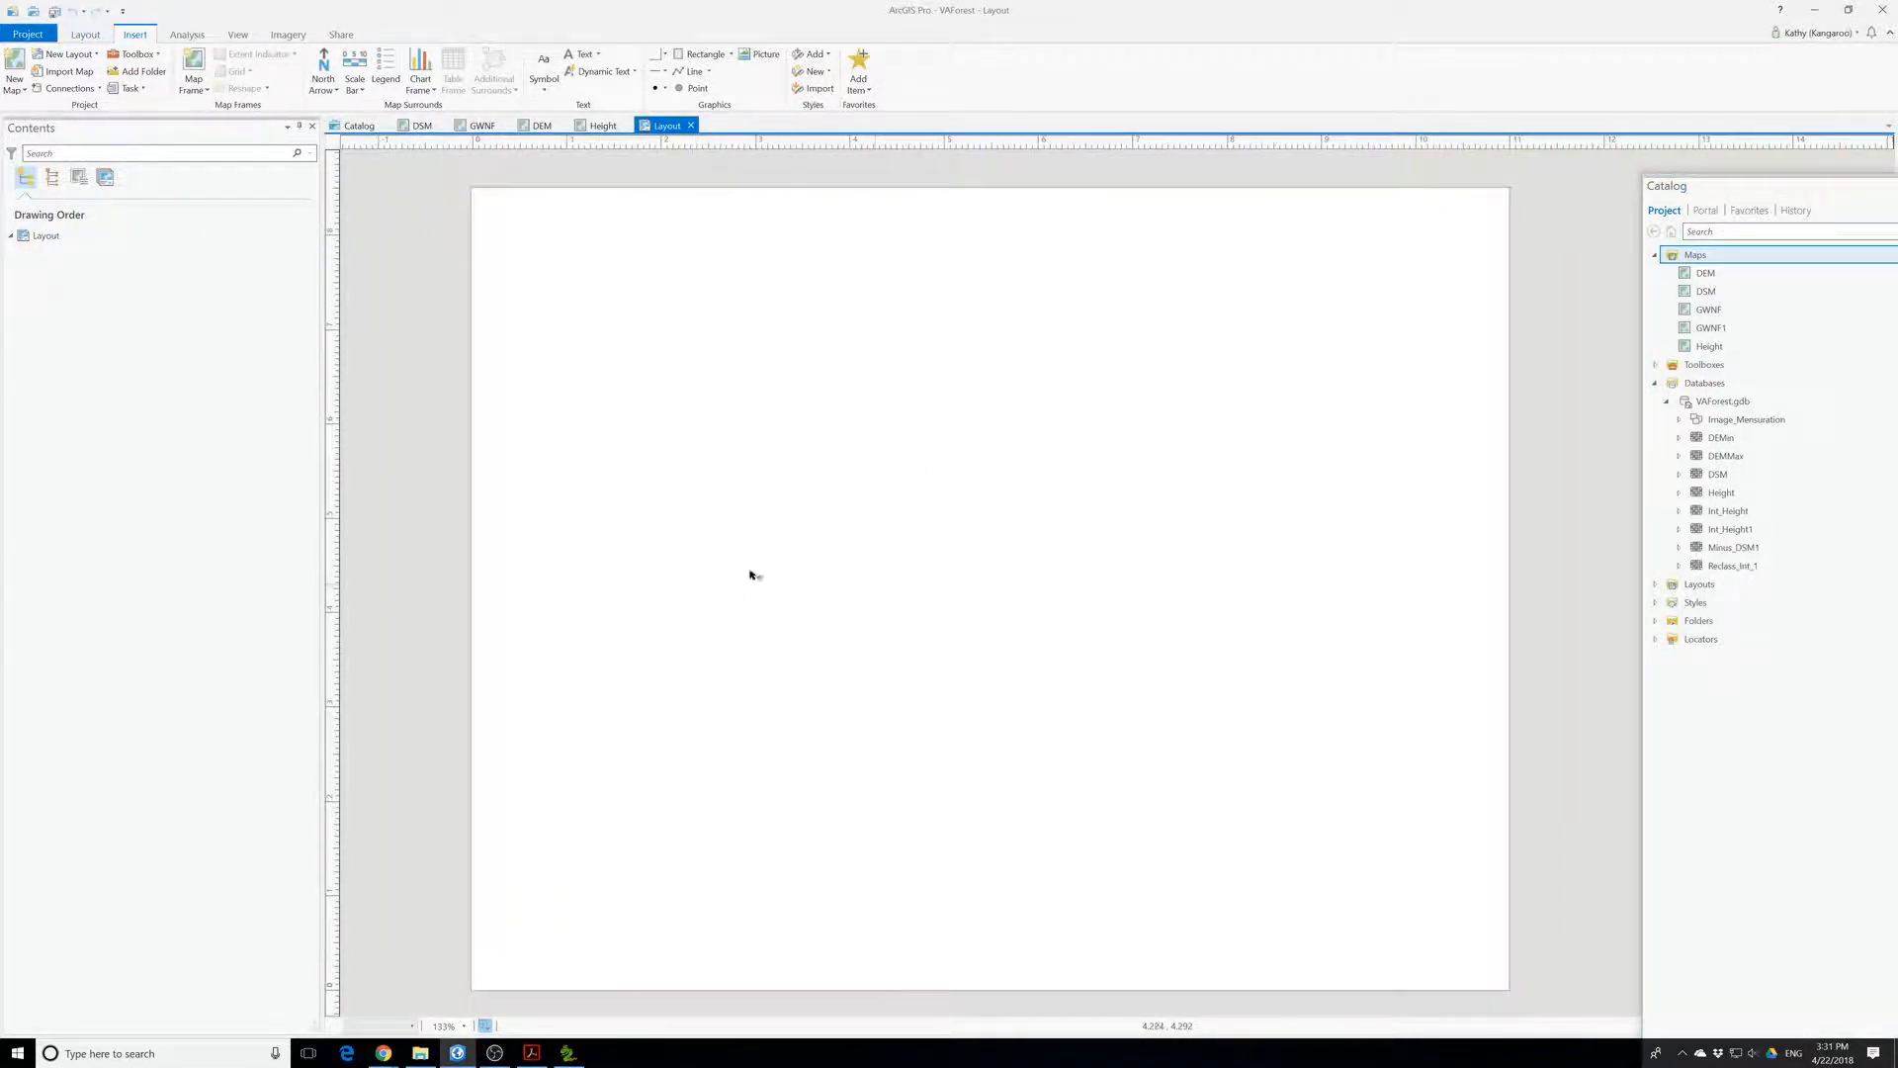
- Insert a map frame of the Height map at its current view, shrink it to about 5 × 4.2 inches and reposition it on the page
click(195, 91)
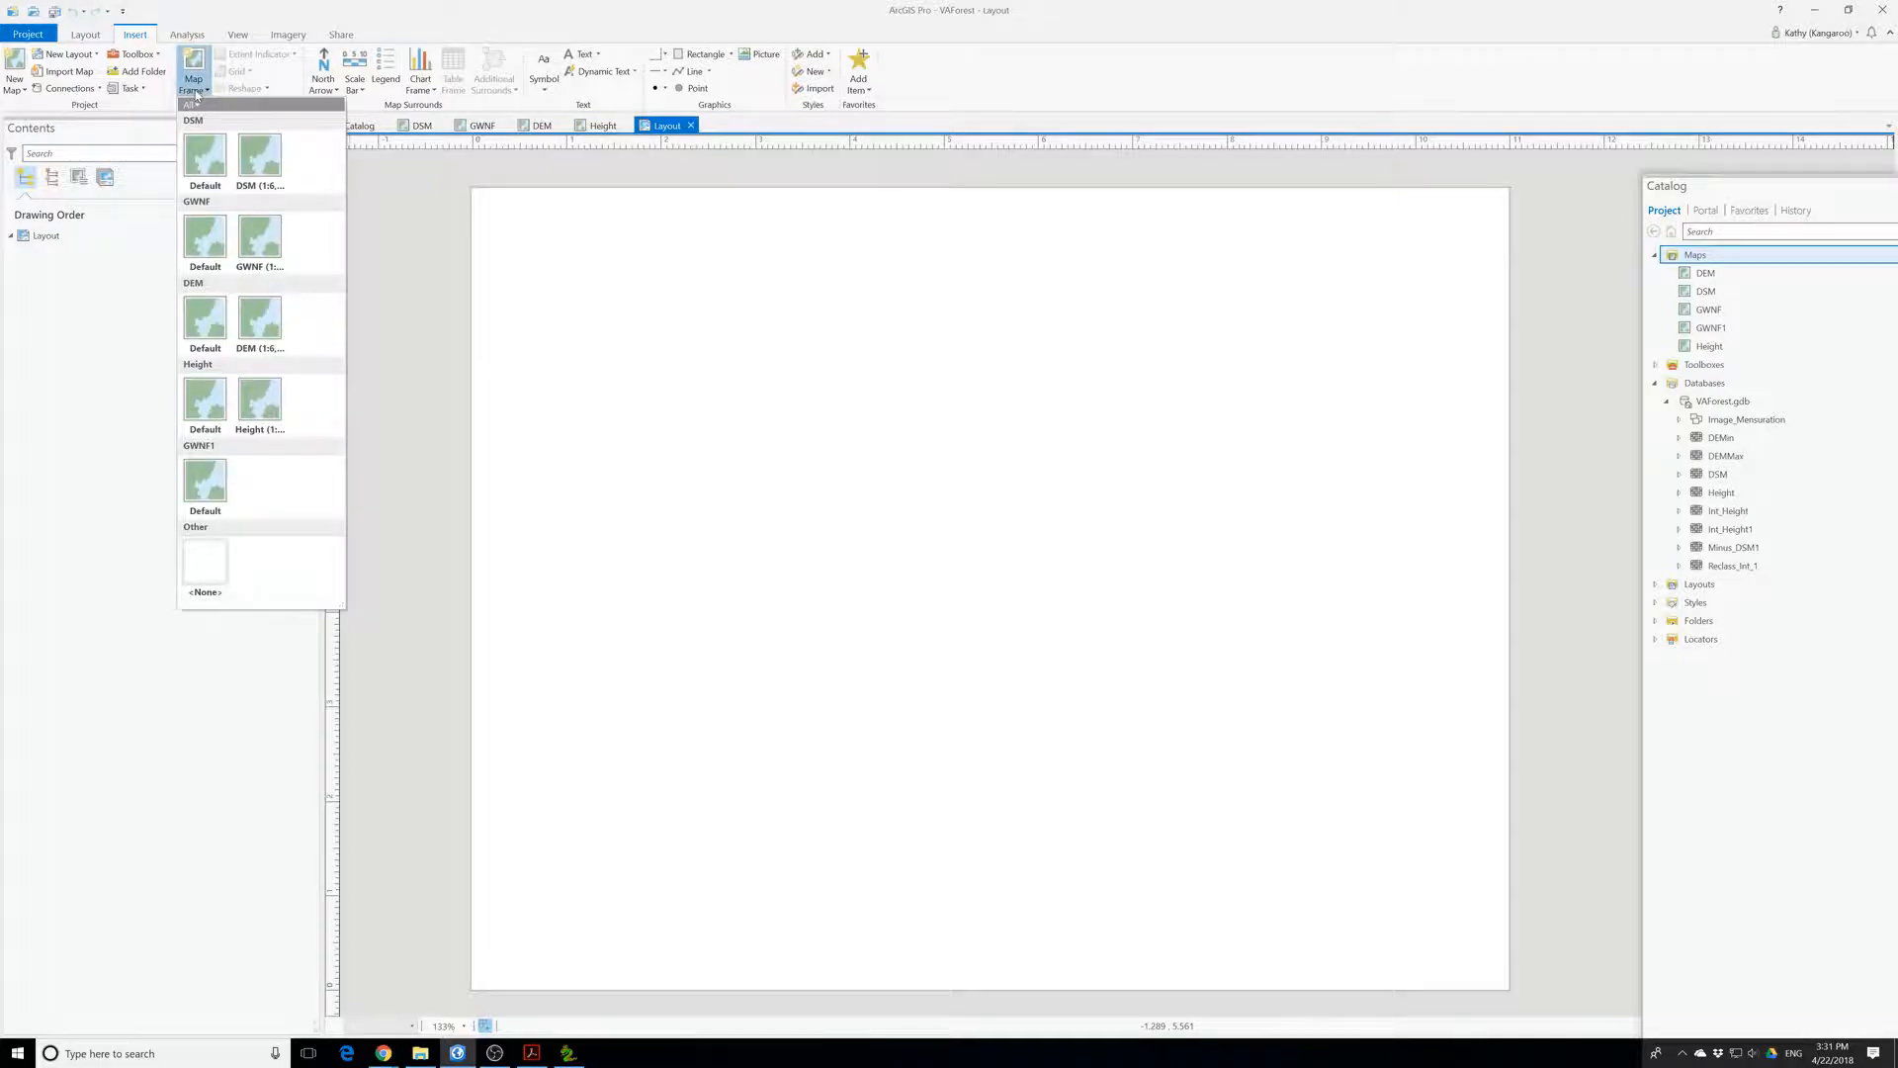
click(262, 396)
click(1038, 613)
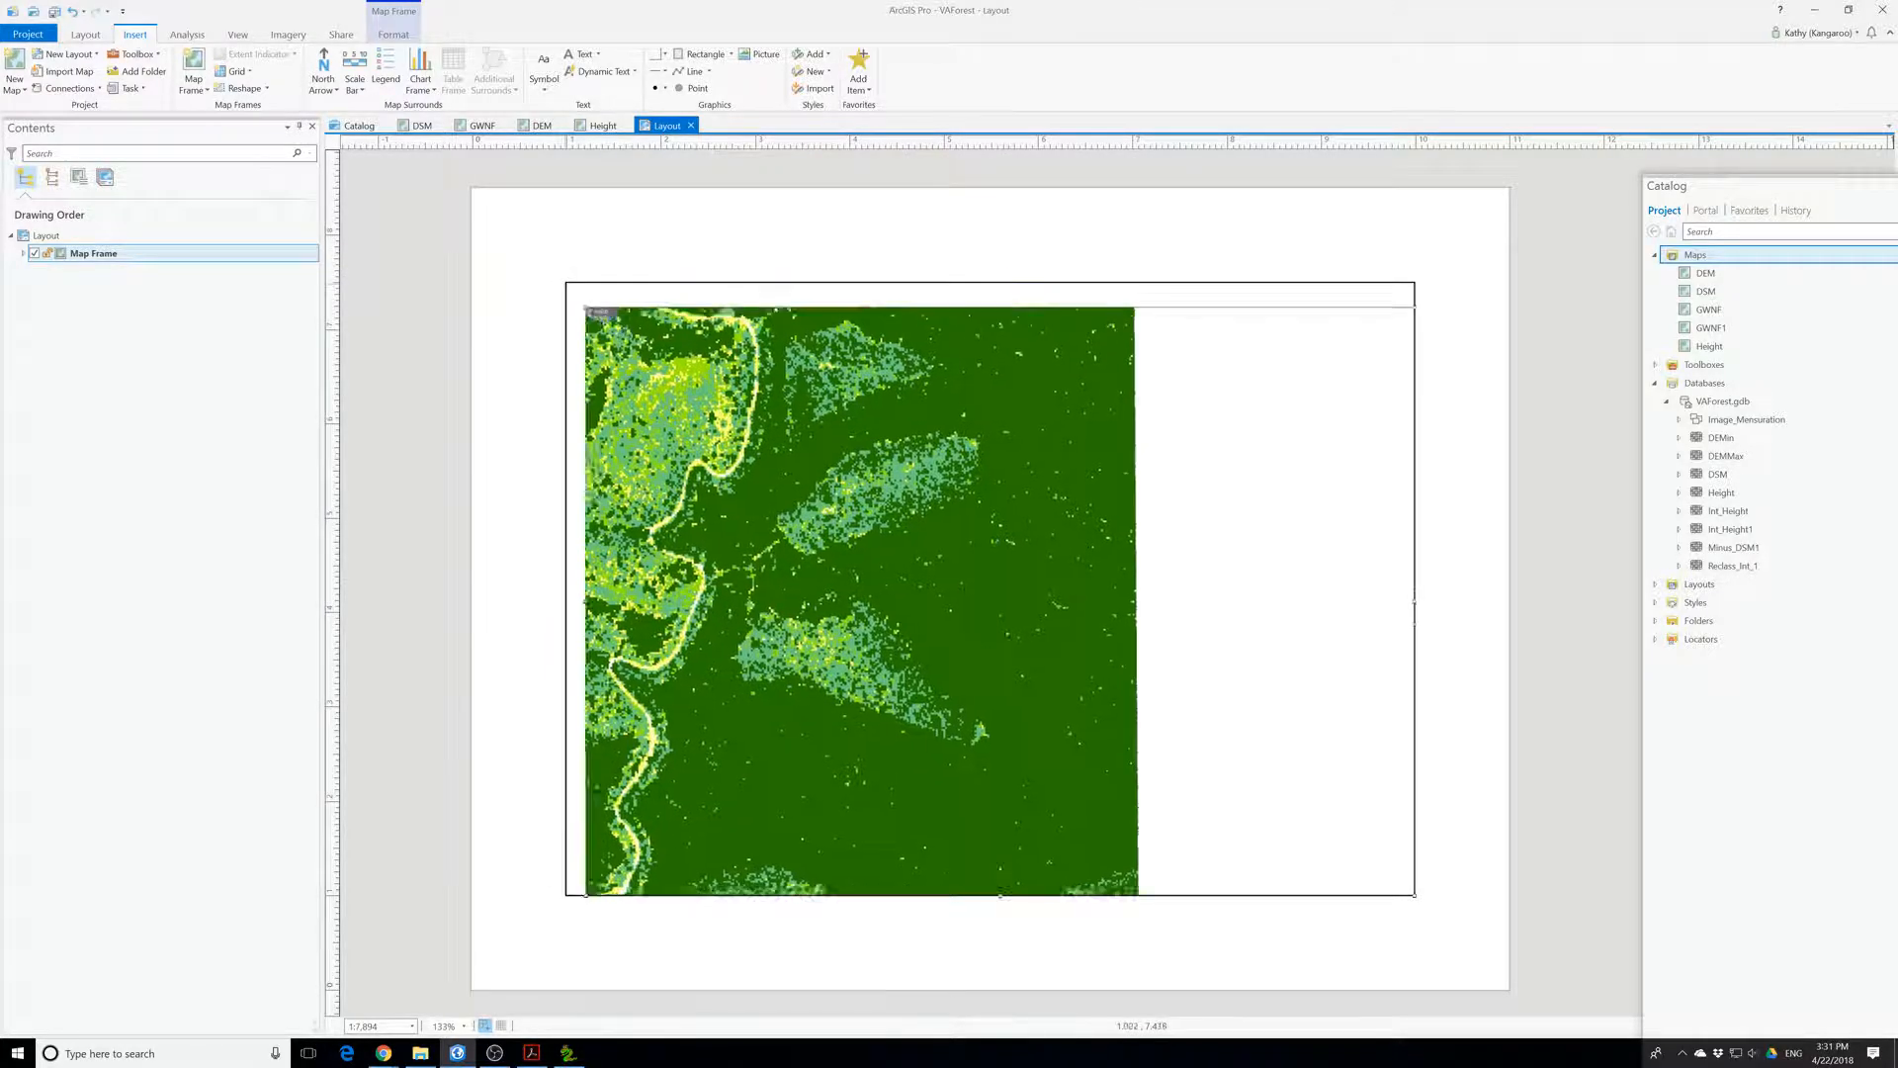
drag(561, 283, 771, 419)
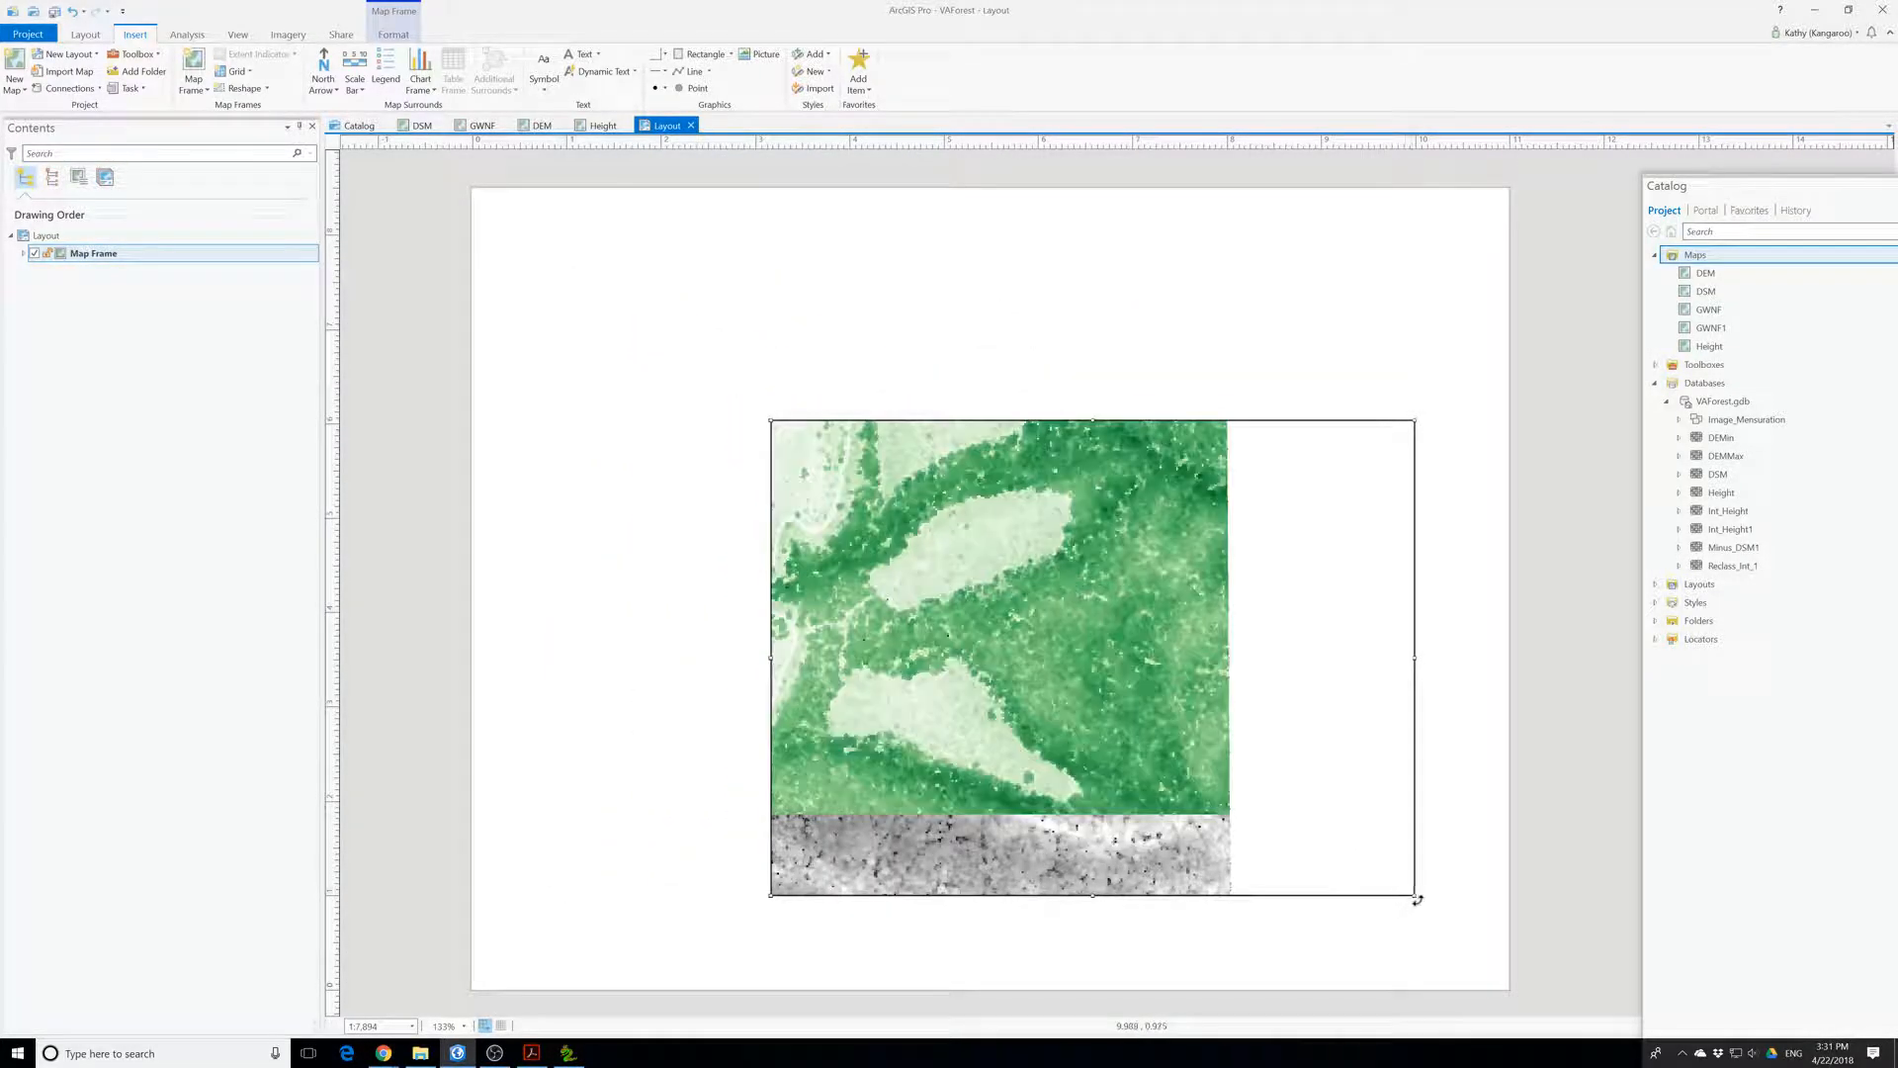
drag(1414, 894, 1257, 825)
drag(943, 614, 882, 566)
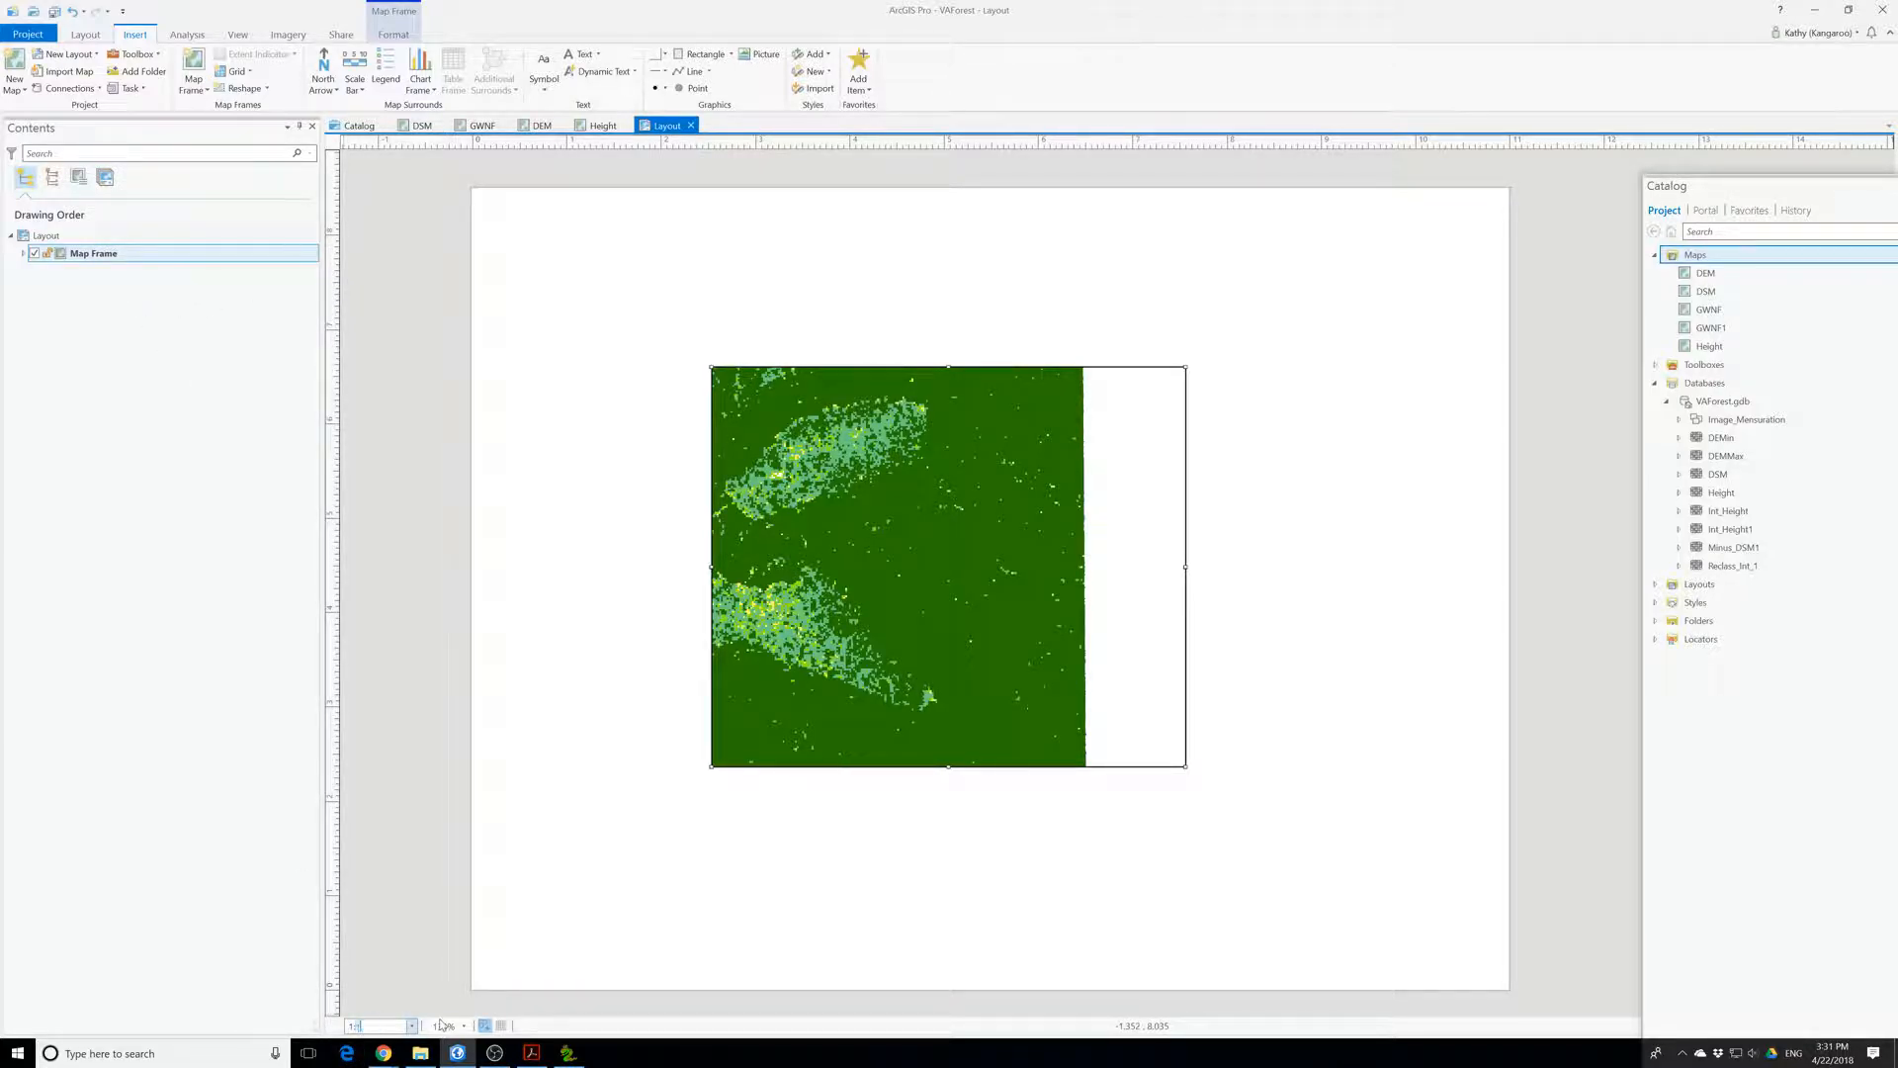
- Set the Height map frame's scale to 1:10,000
text(0000)
key(Return)
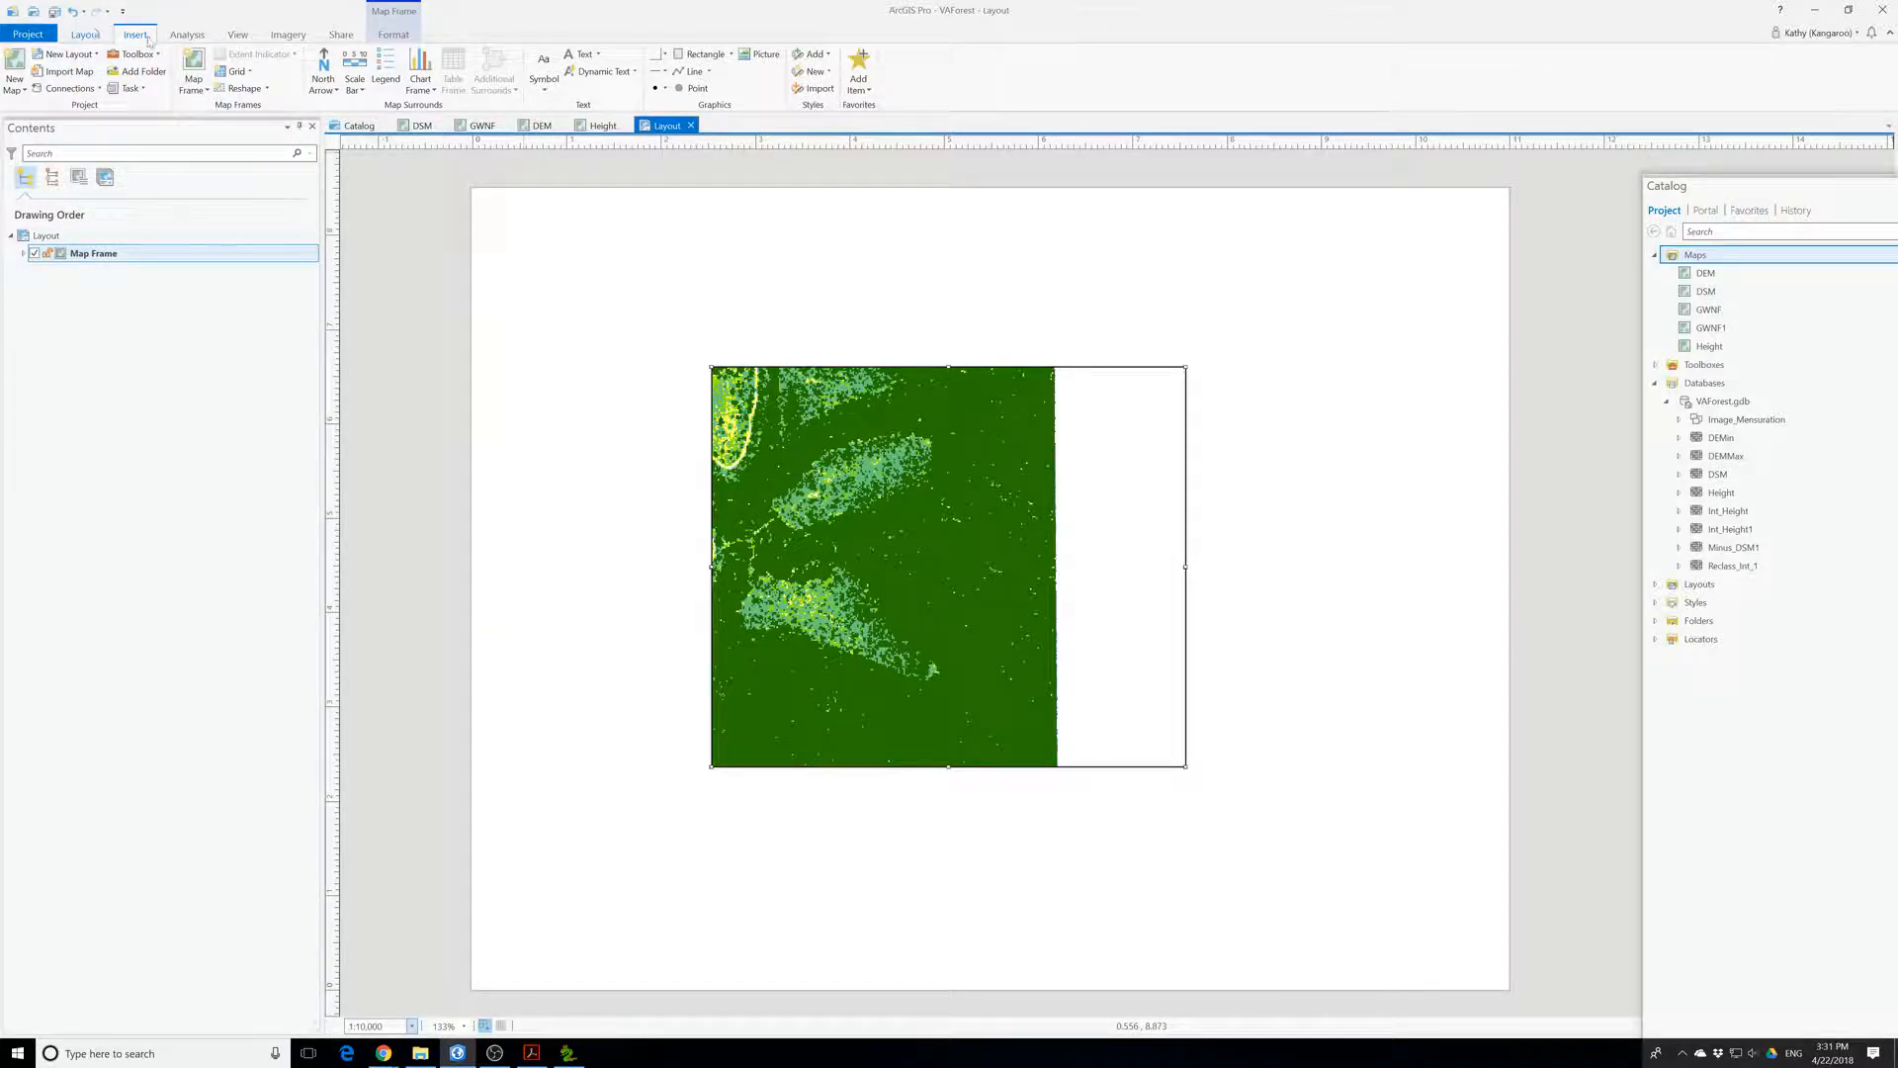
right_click(88, 256)
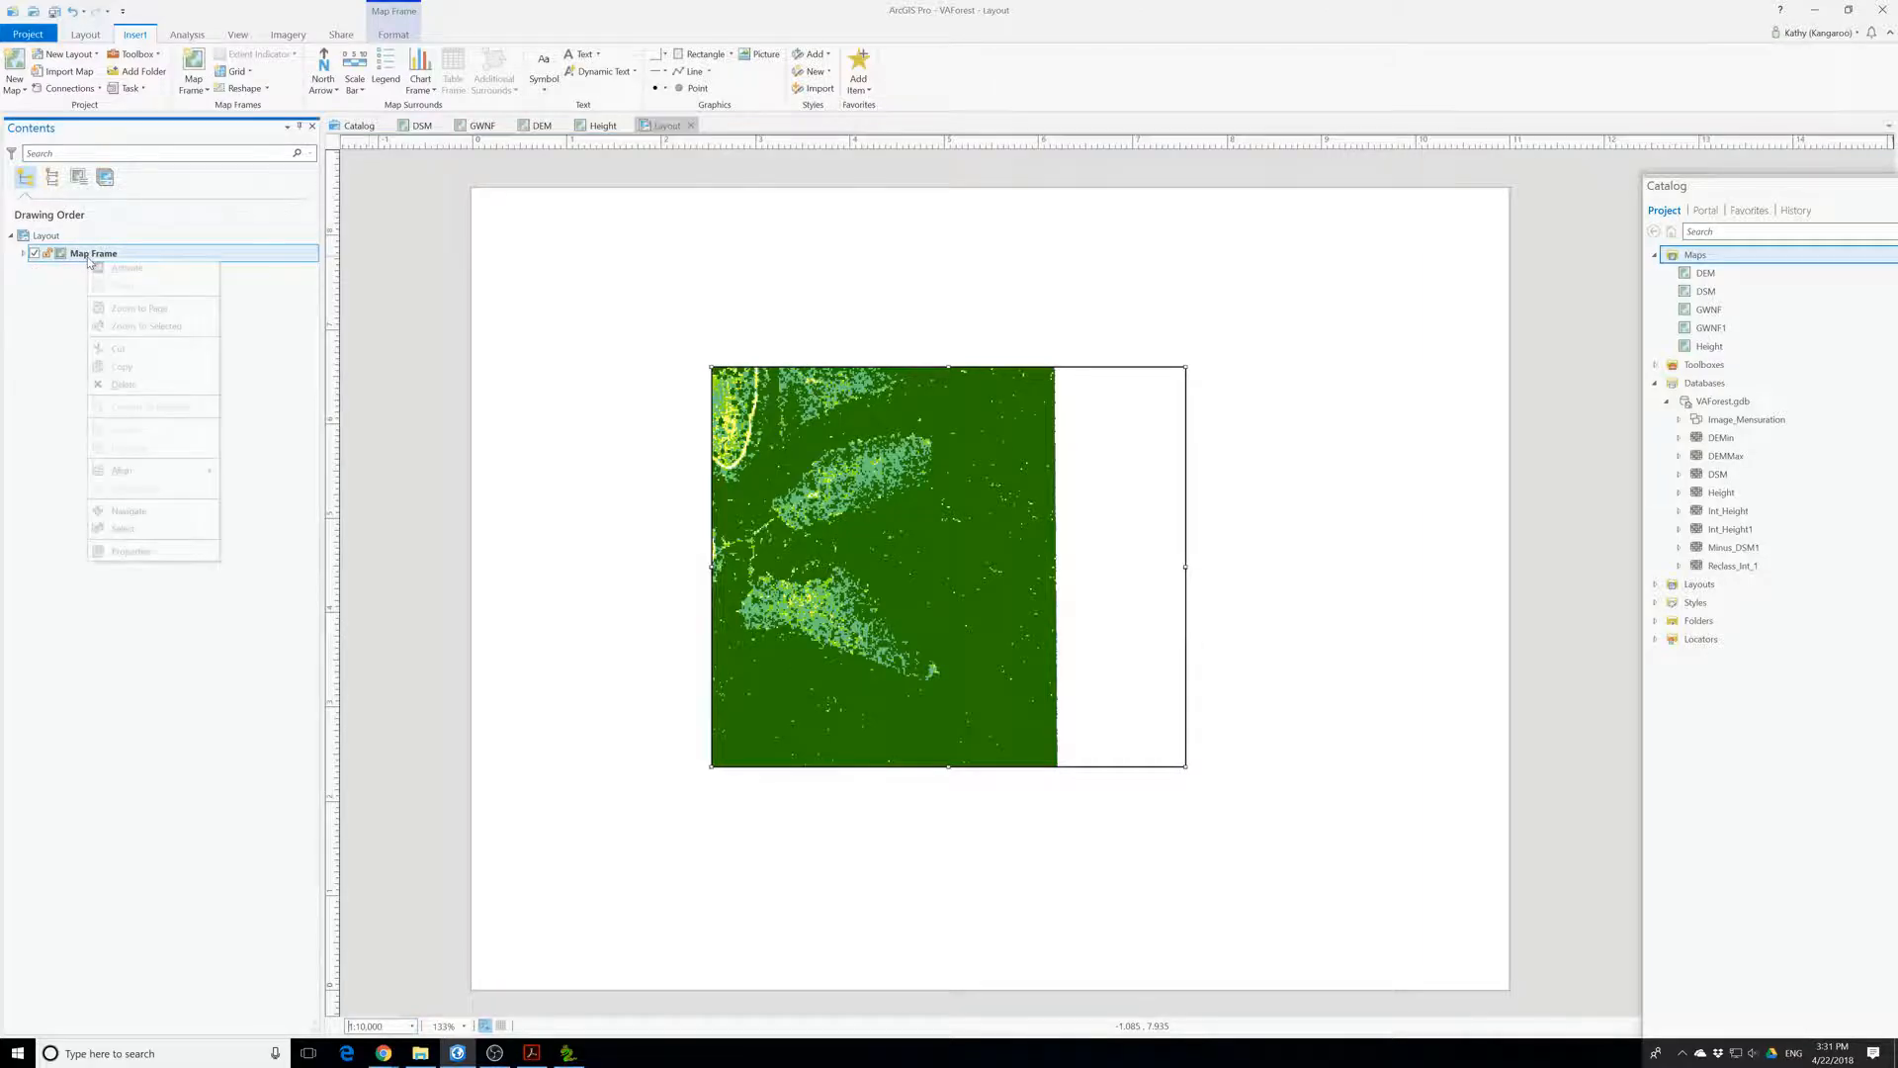
click(145, 312)
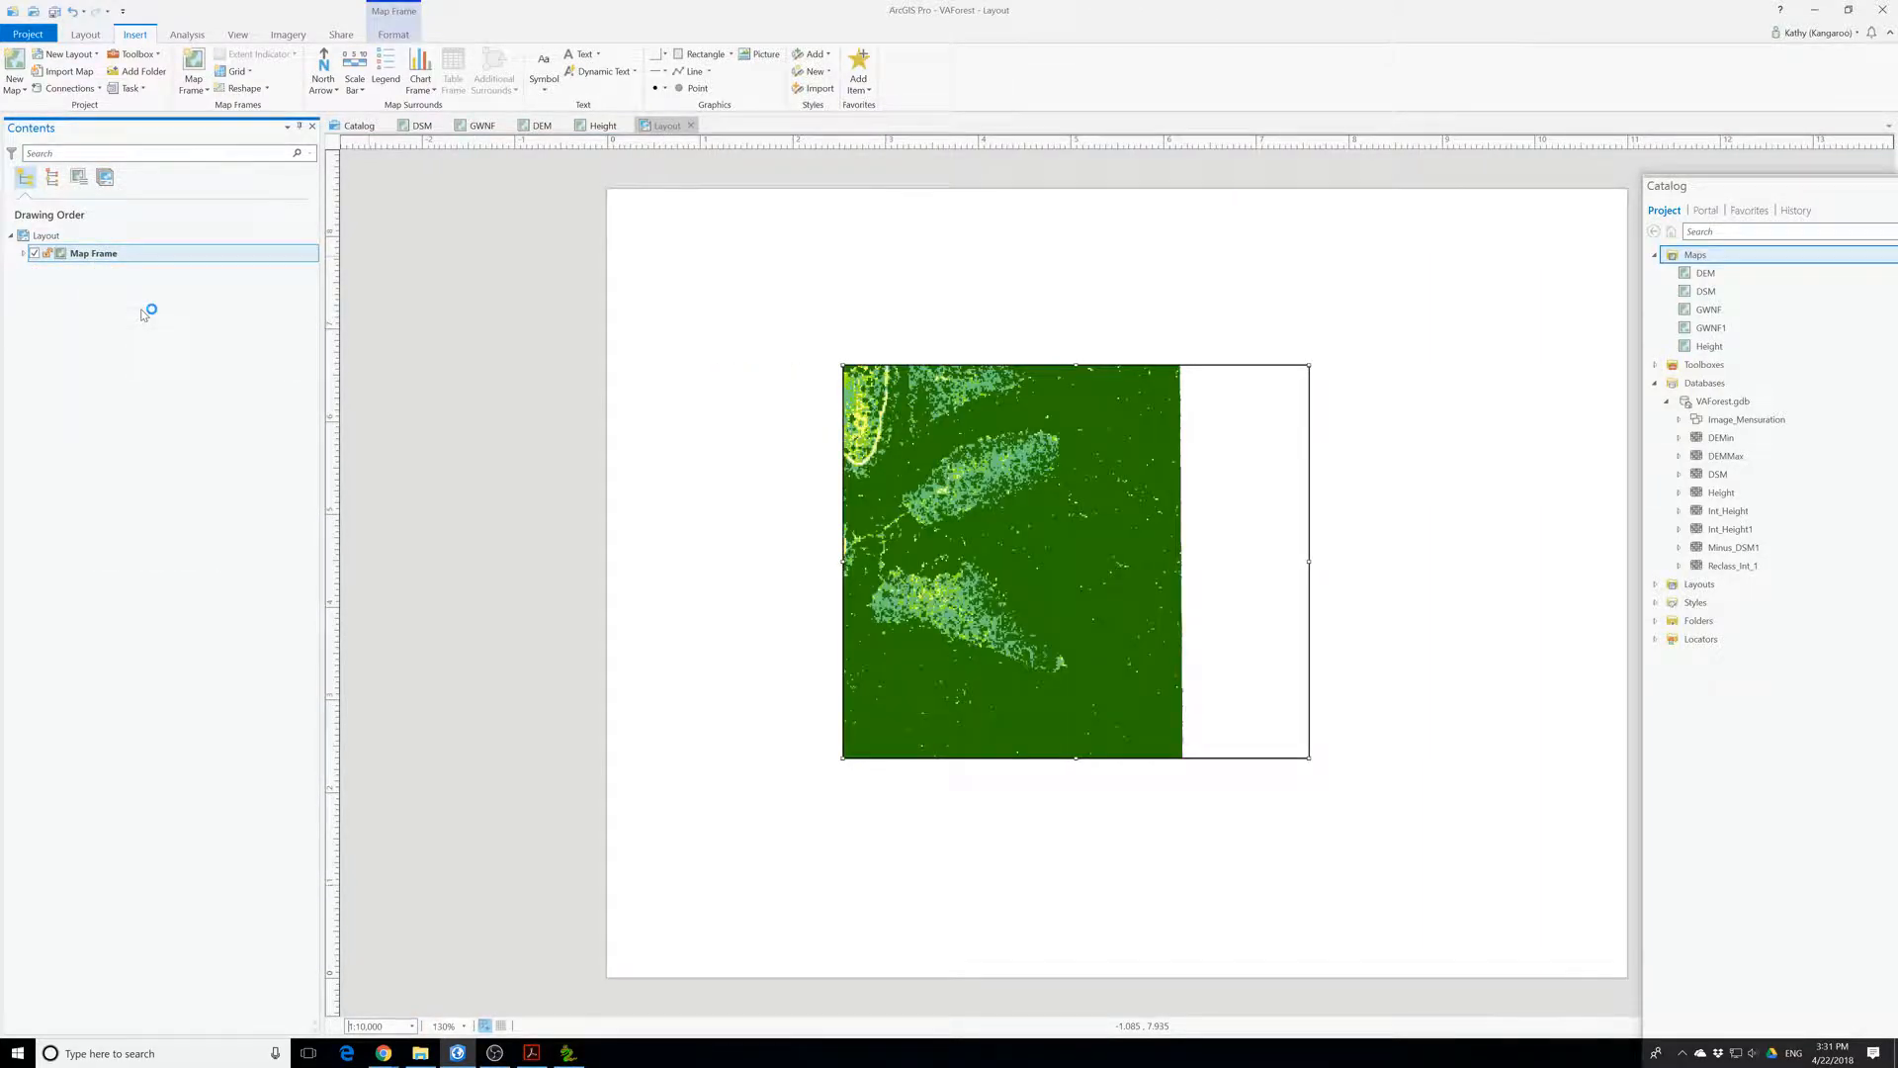
right_click(94, 257)
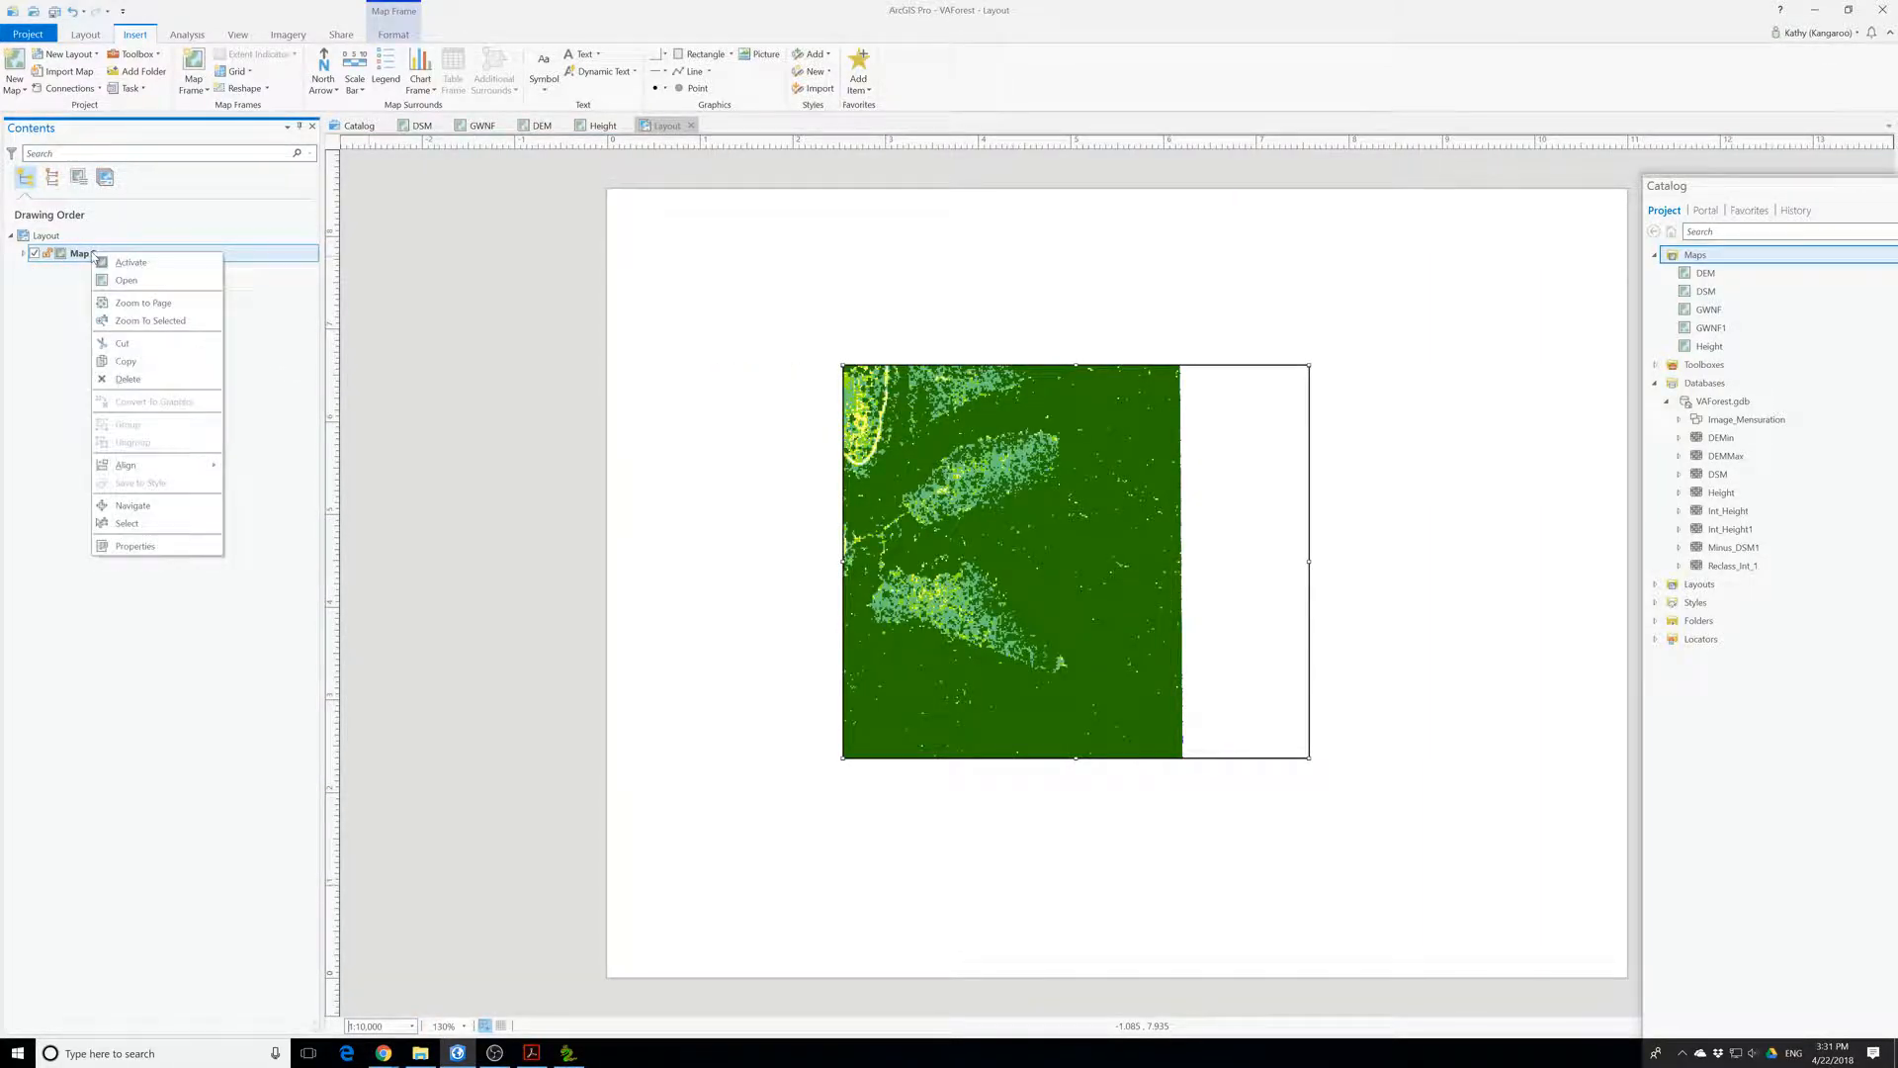
click(148, 322)
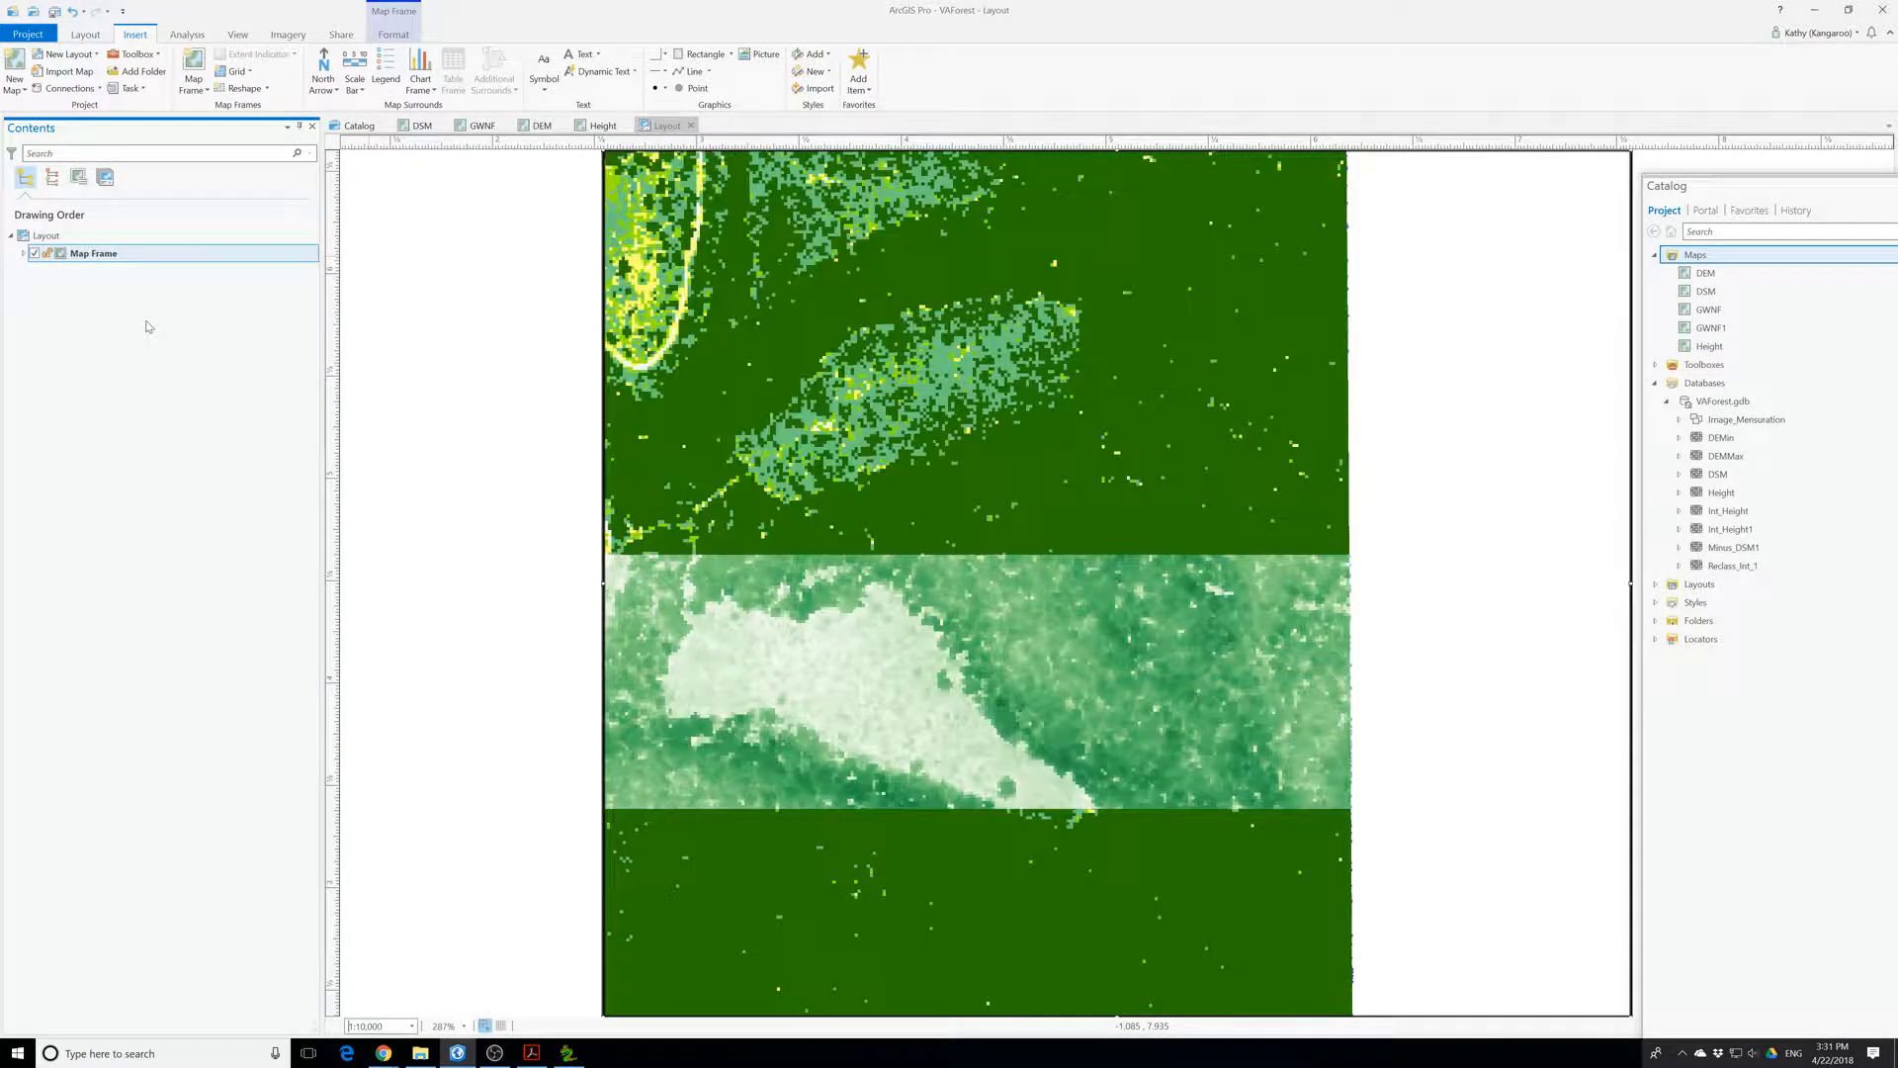
scroll(653, 499, down, 3)
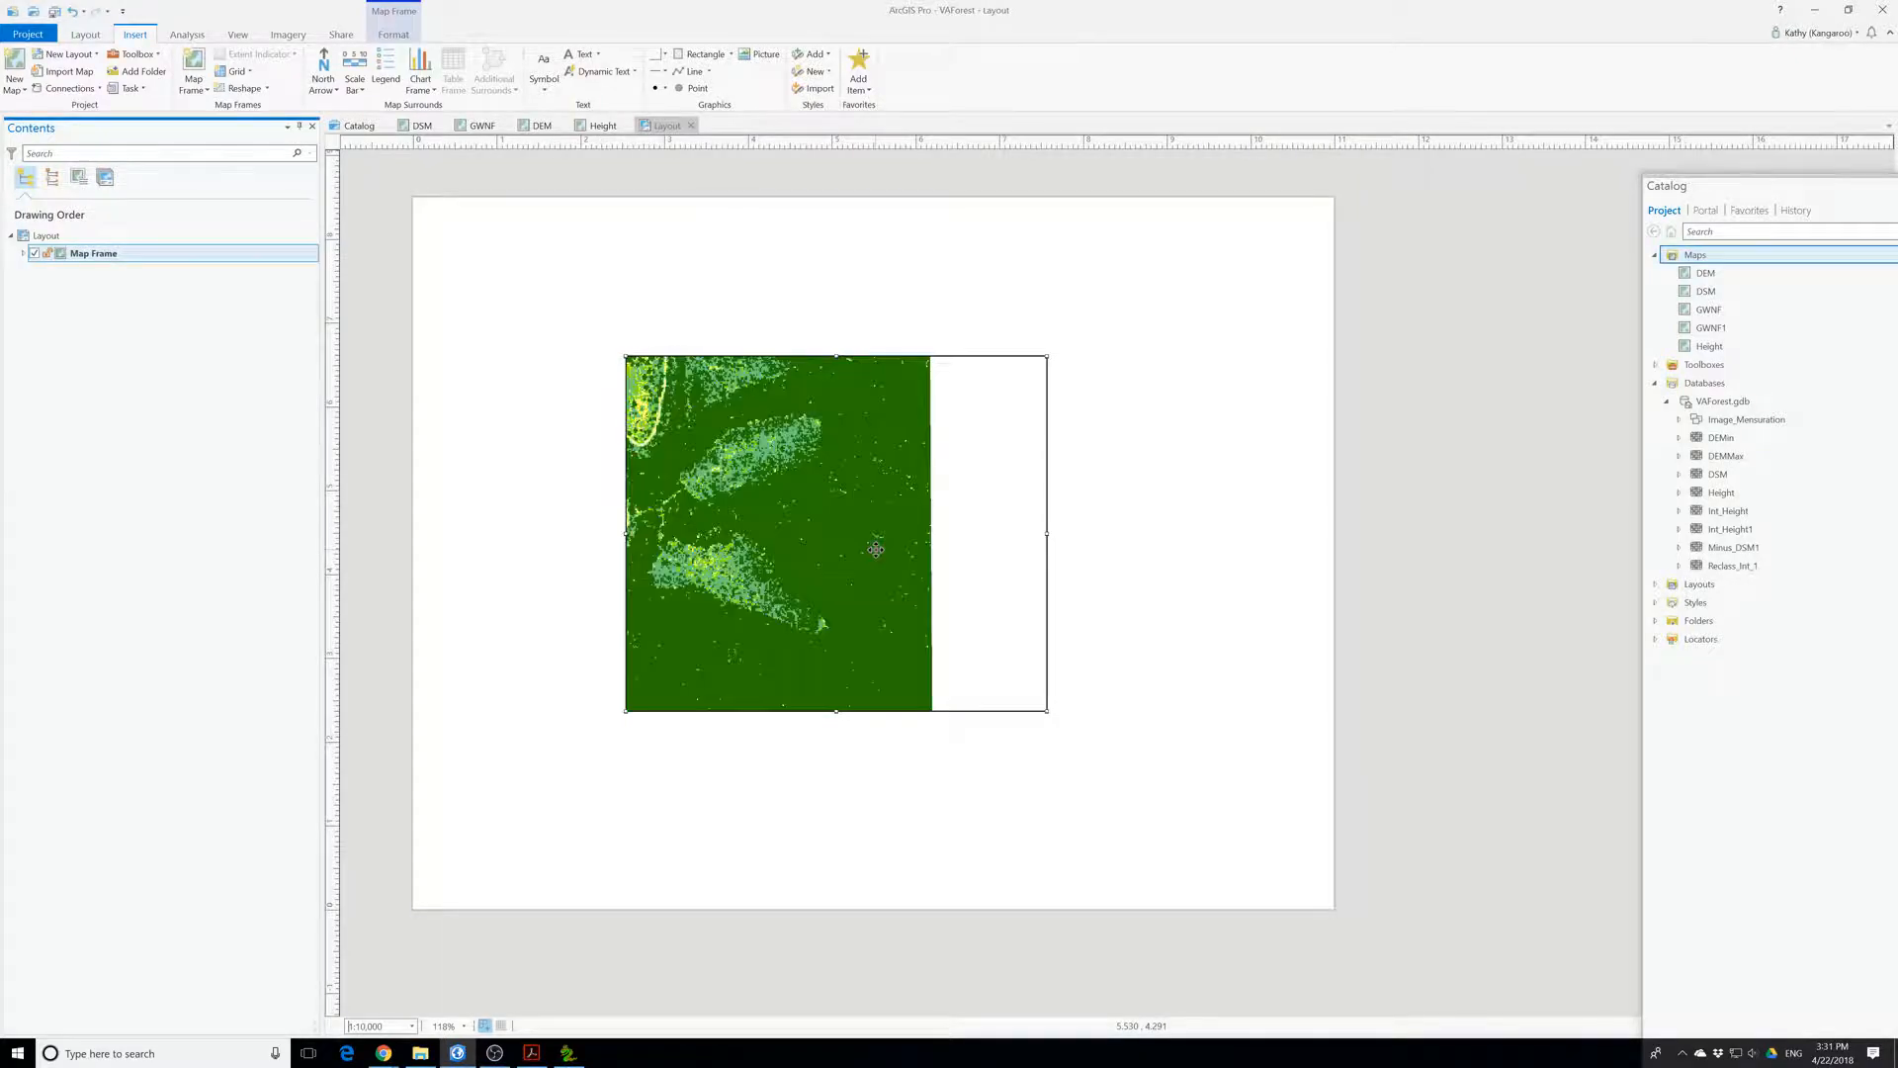
- Activate the Height map frame, then pan and zoom its map out to about 1:24,414 so the whole raster fits
right_click(90, 256)
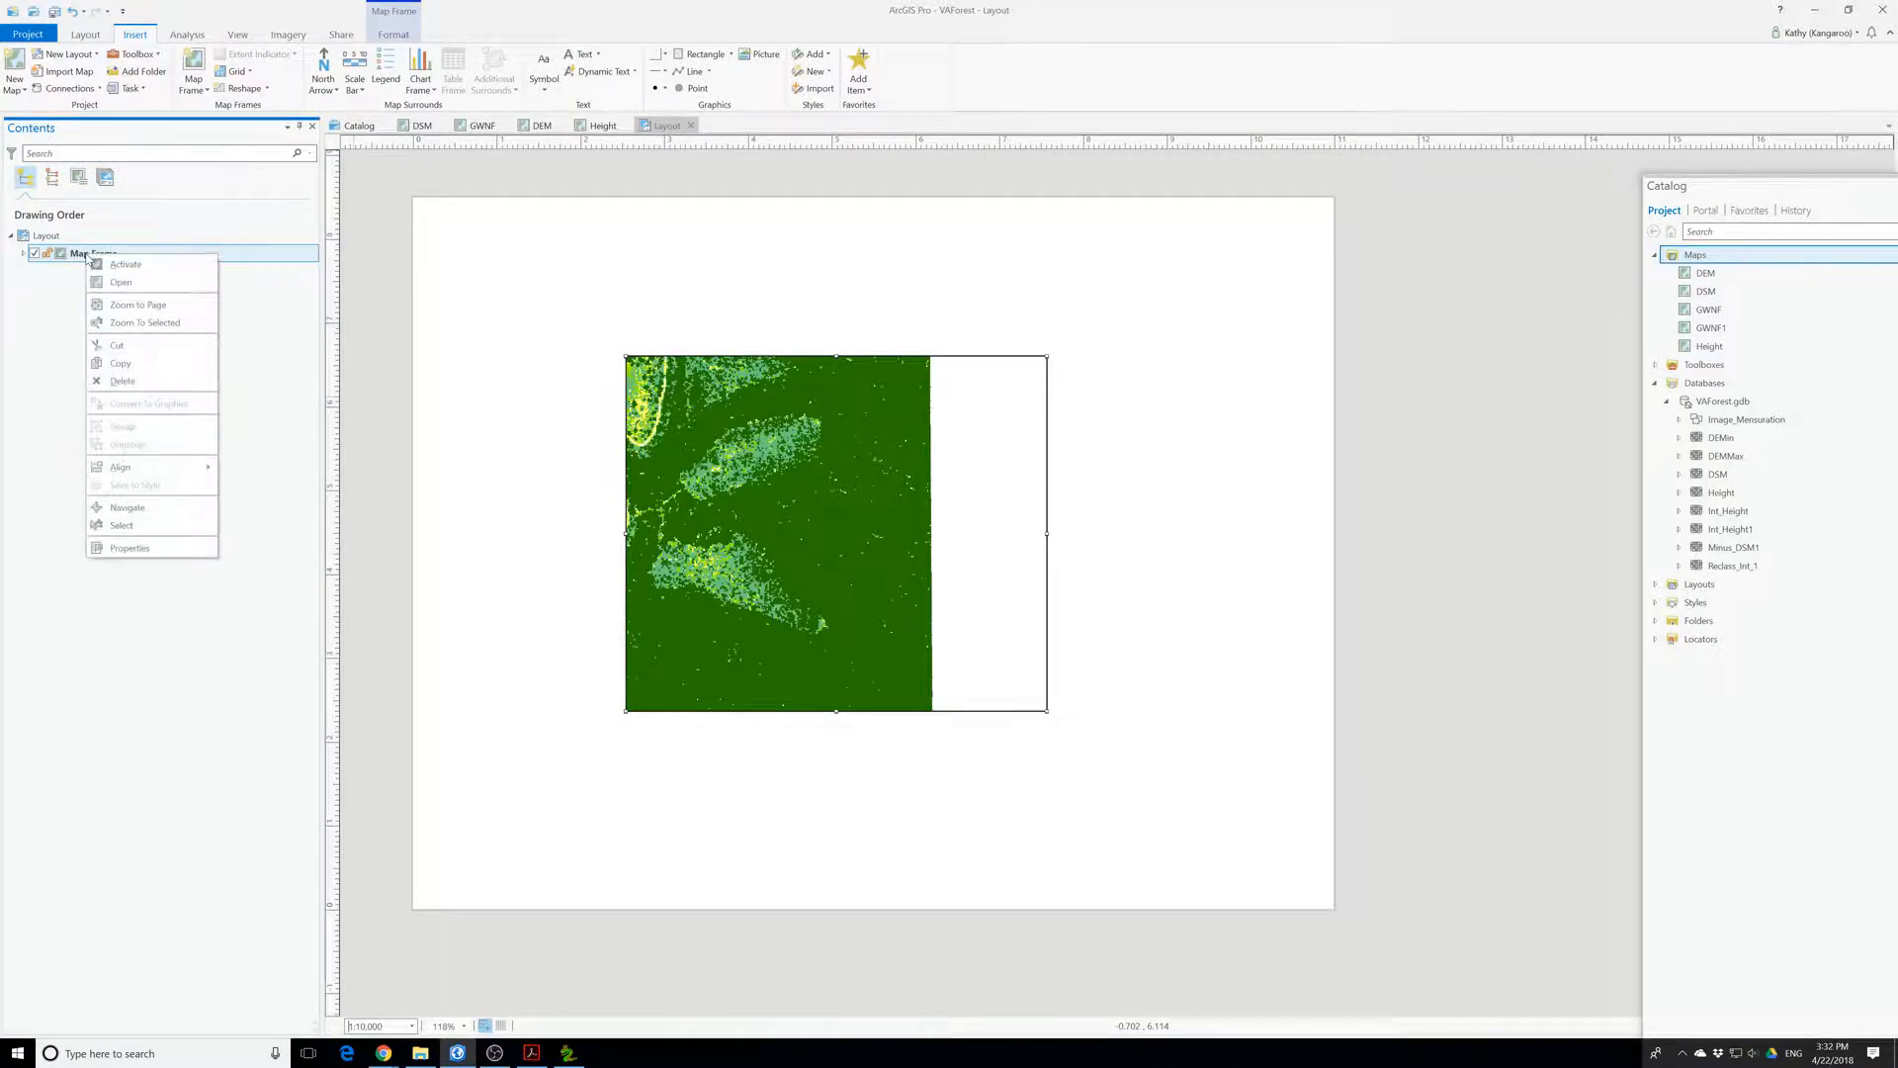
click(125, 267)
drag(805, 508, 947, 544)
scroll(847, 542, down, 4)
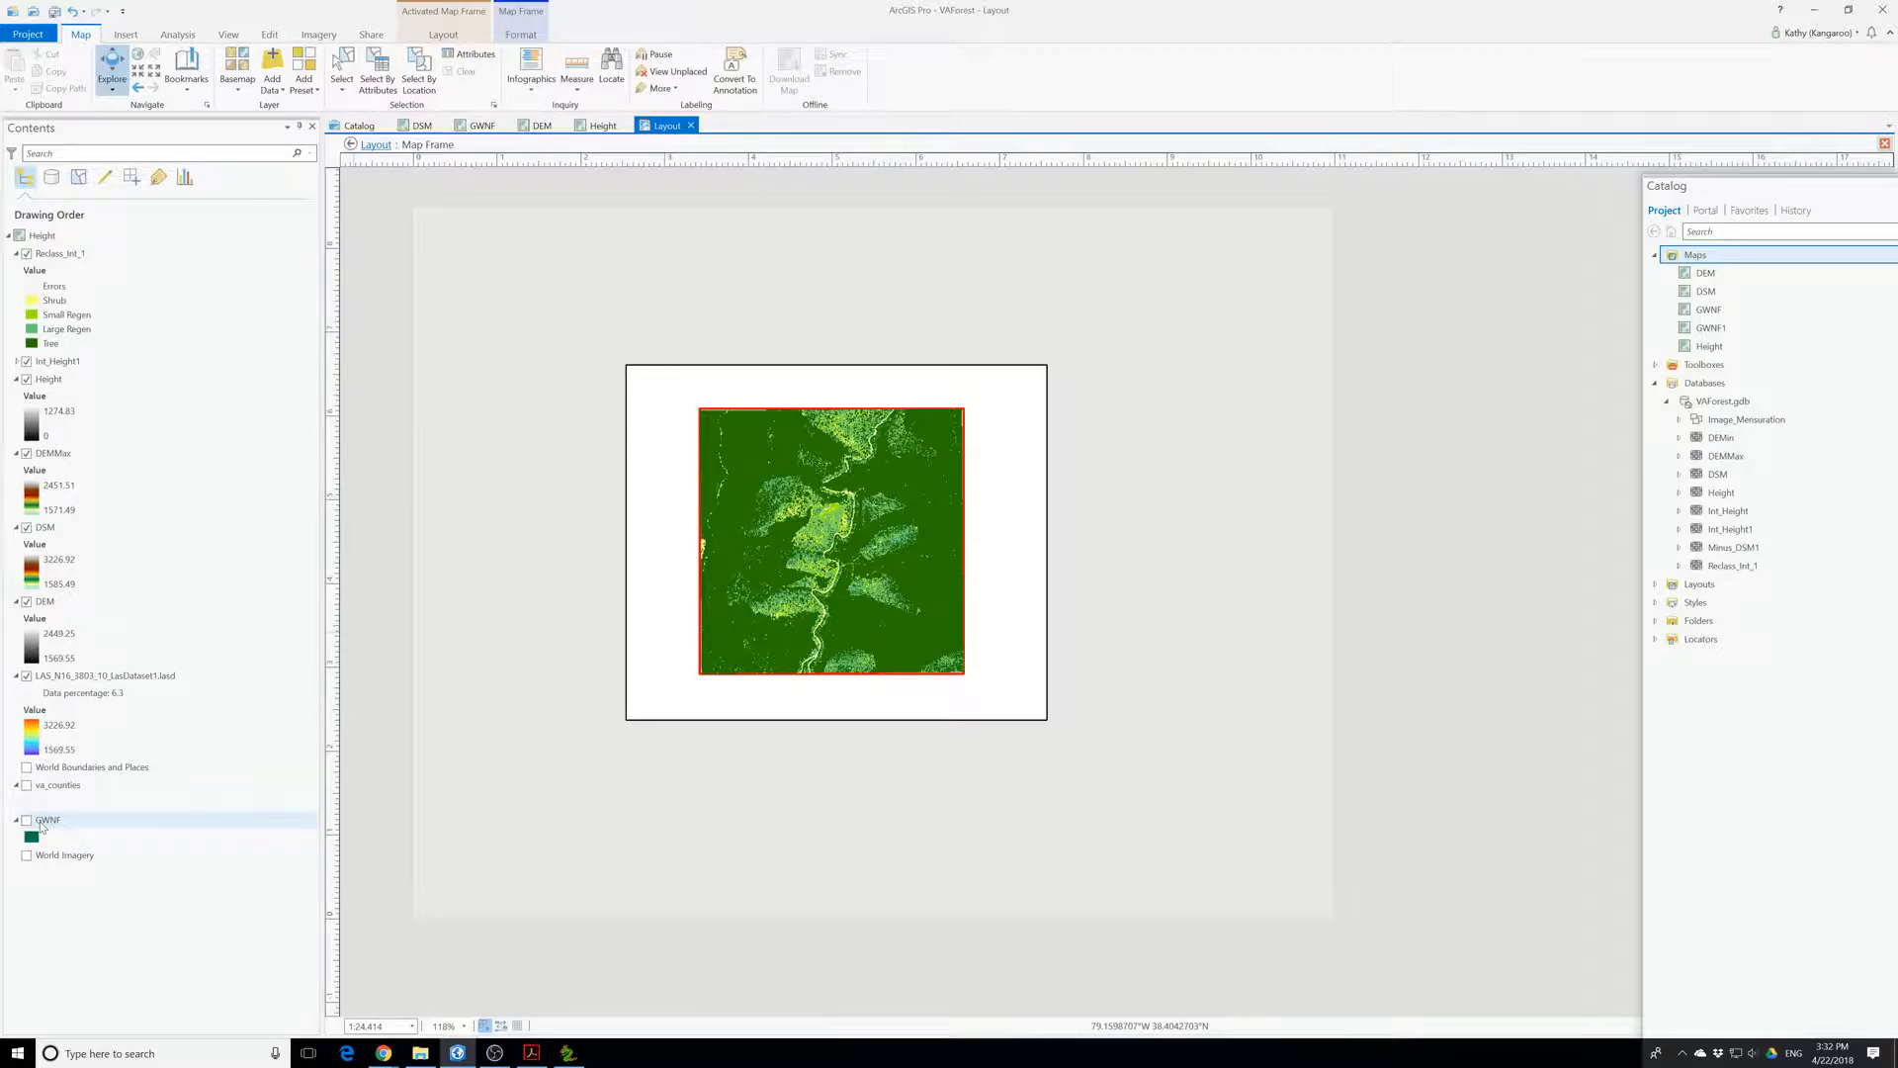
- Remove the GWNF and va_counties layers from the Height map
right_click(43, 824)
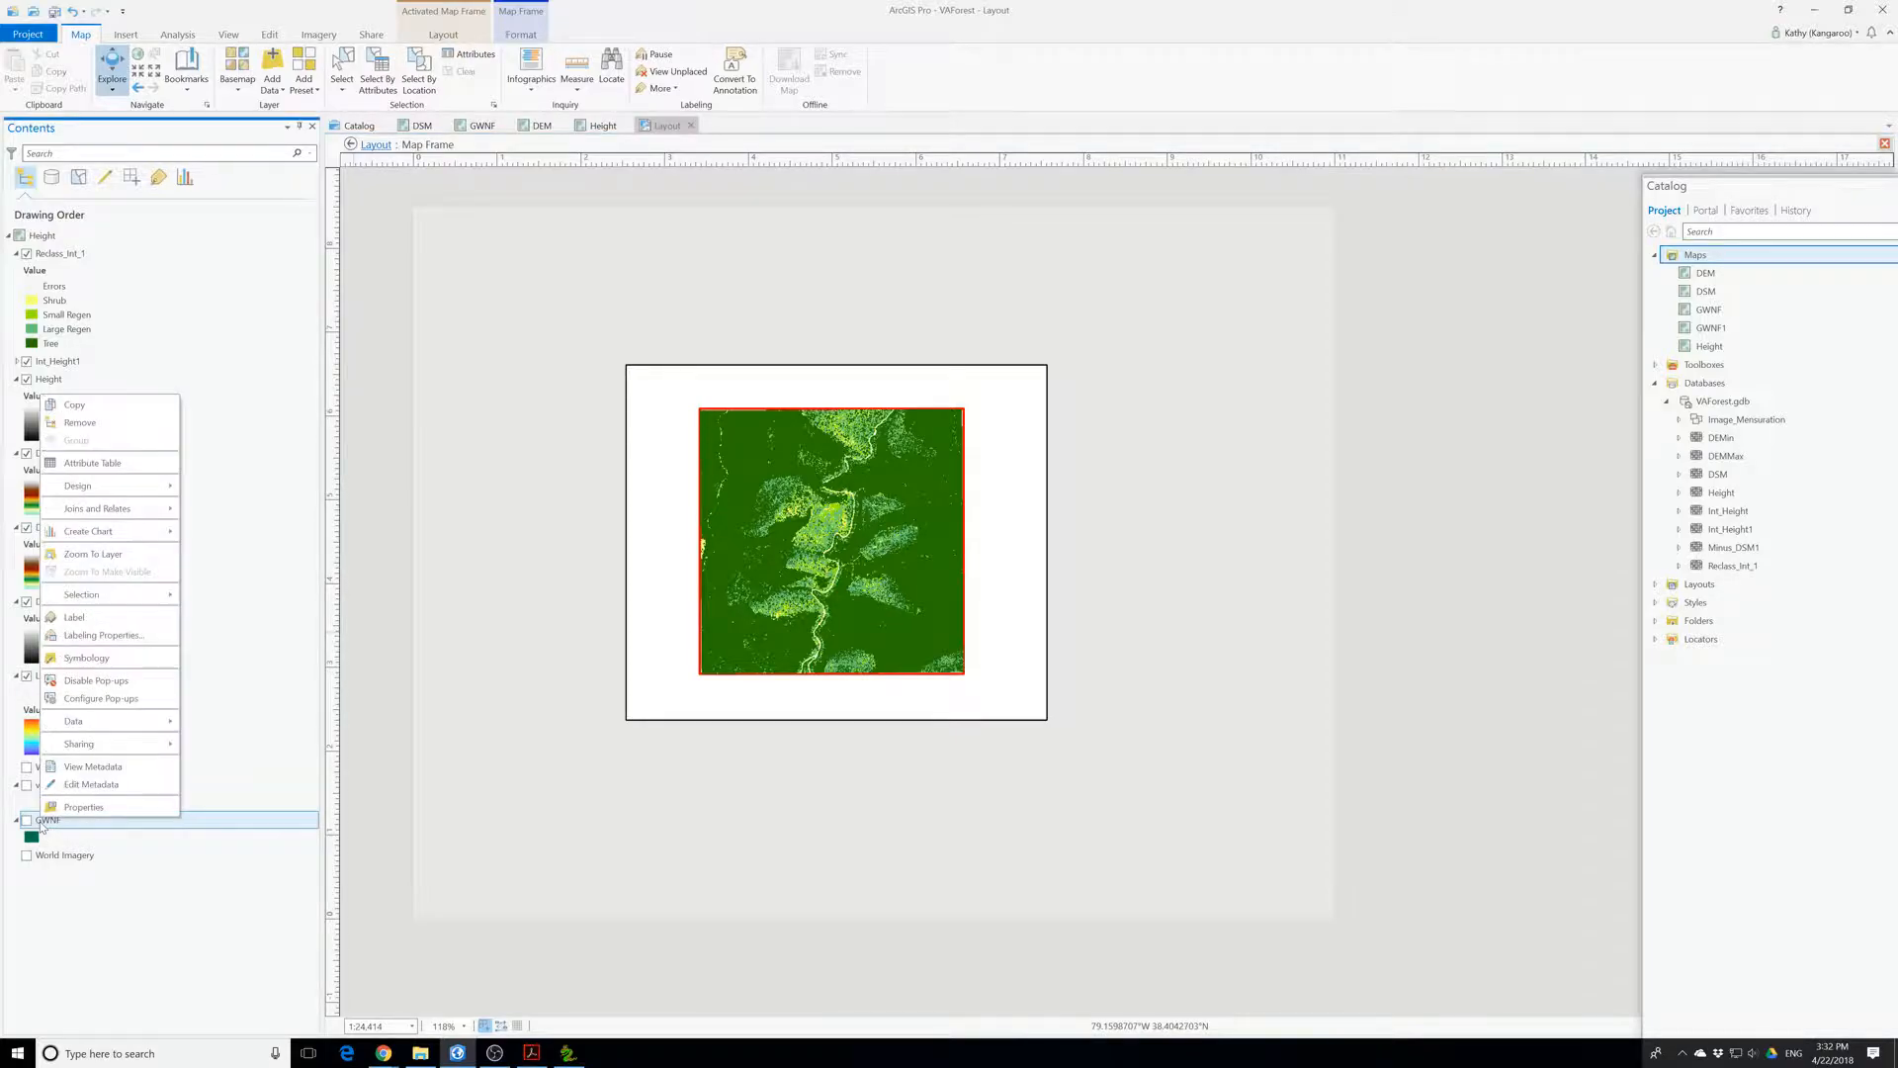
click(94, 423)
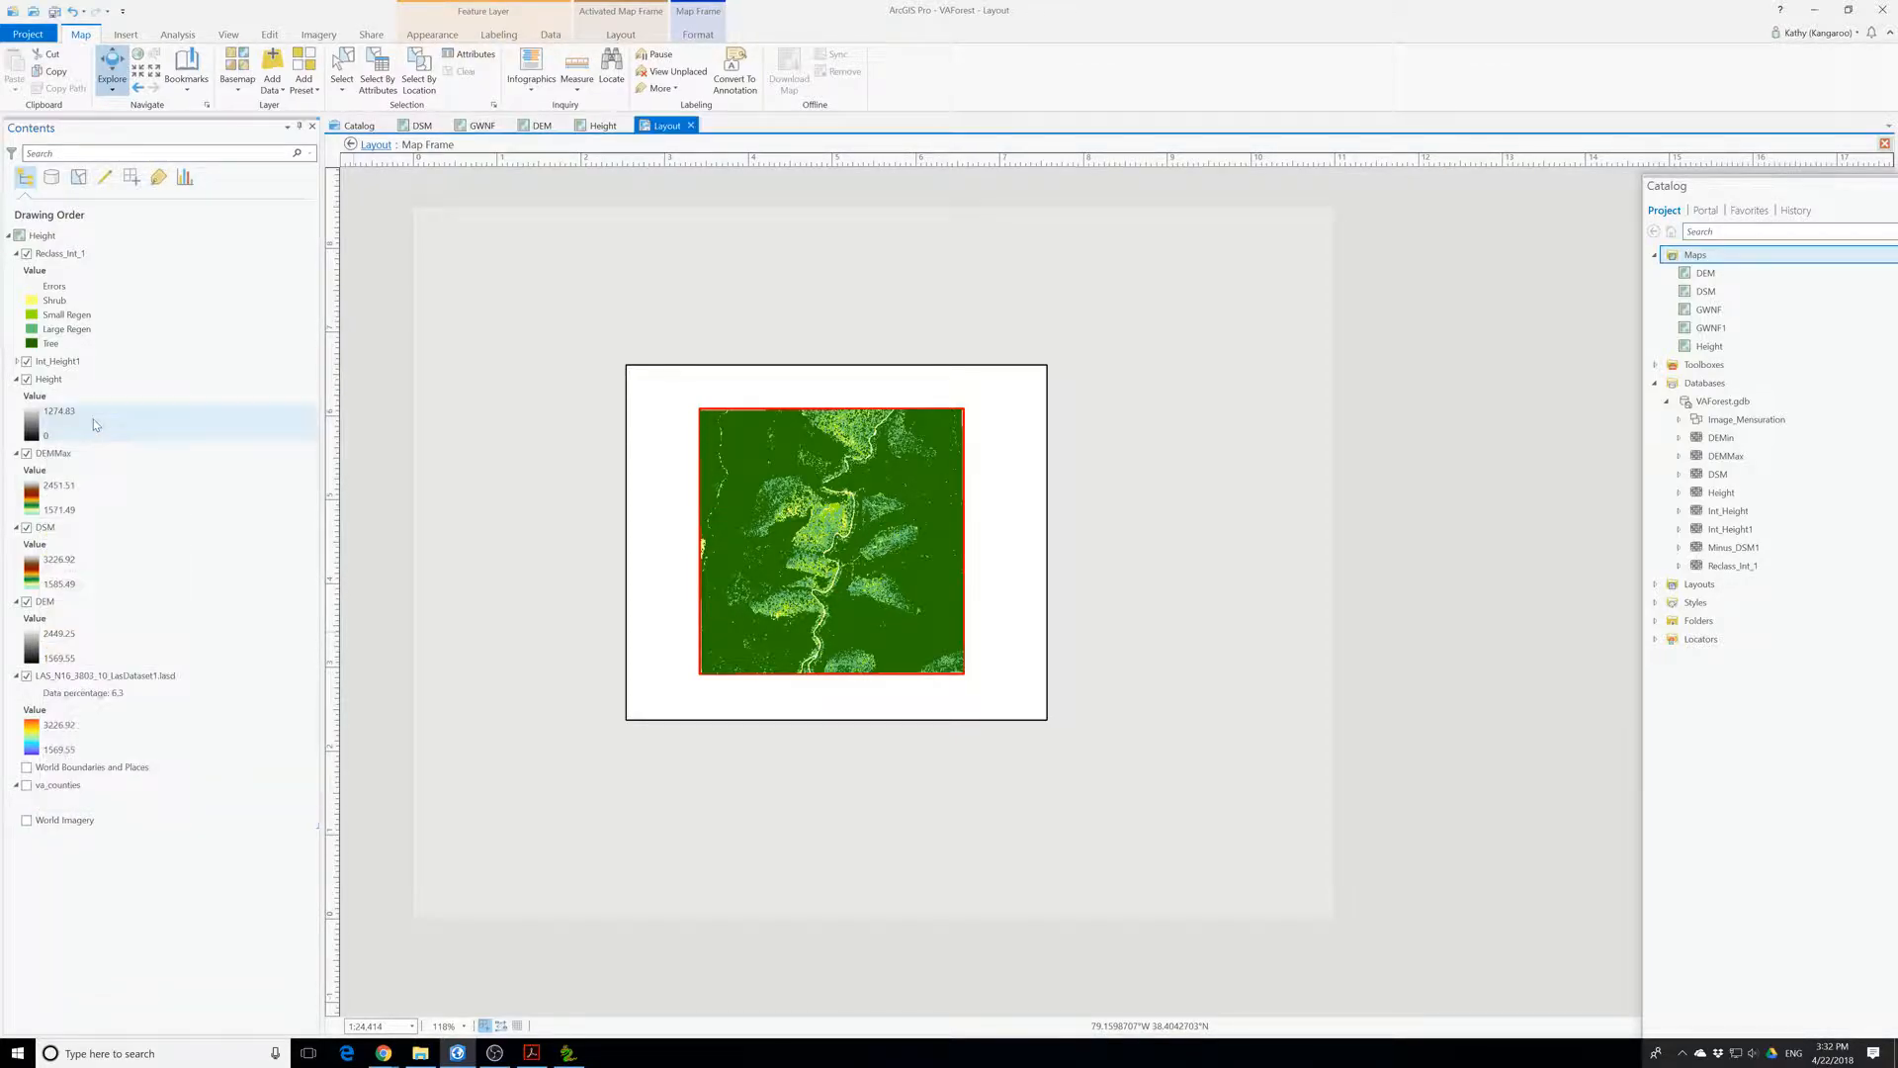
click(52, 791)
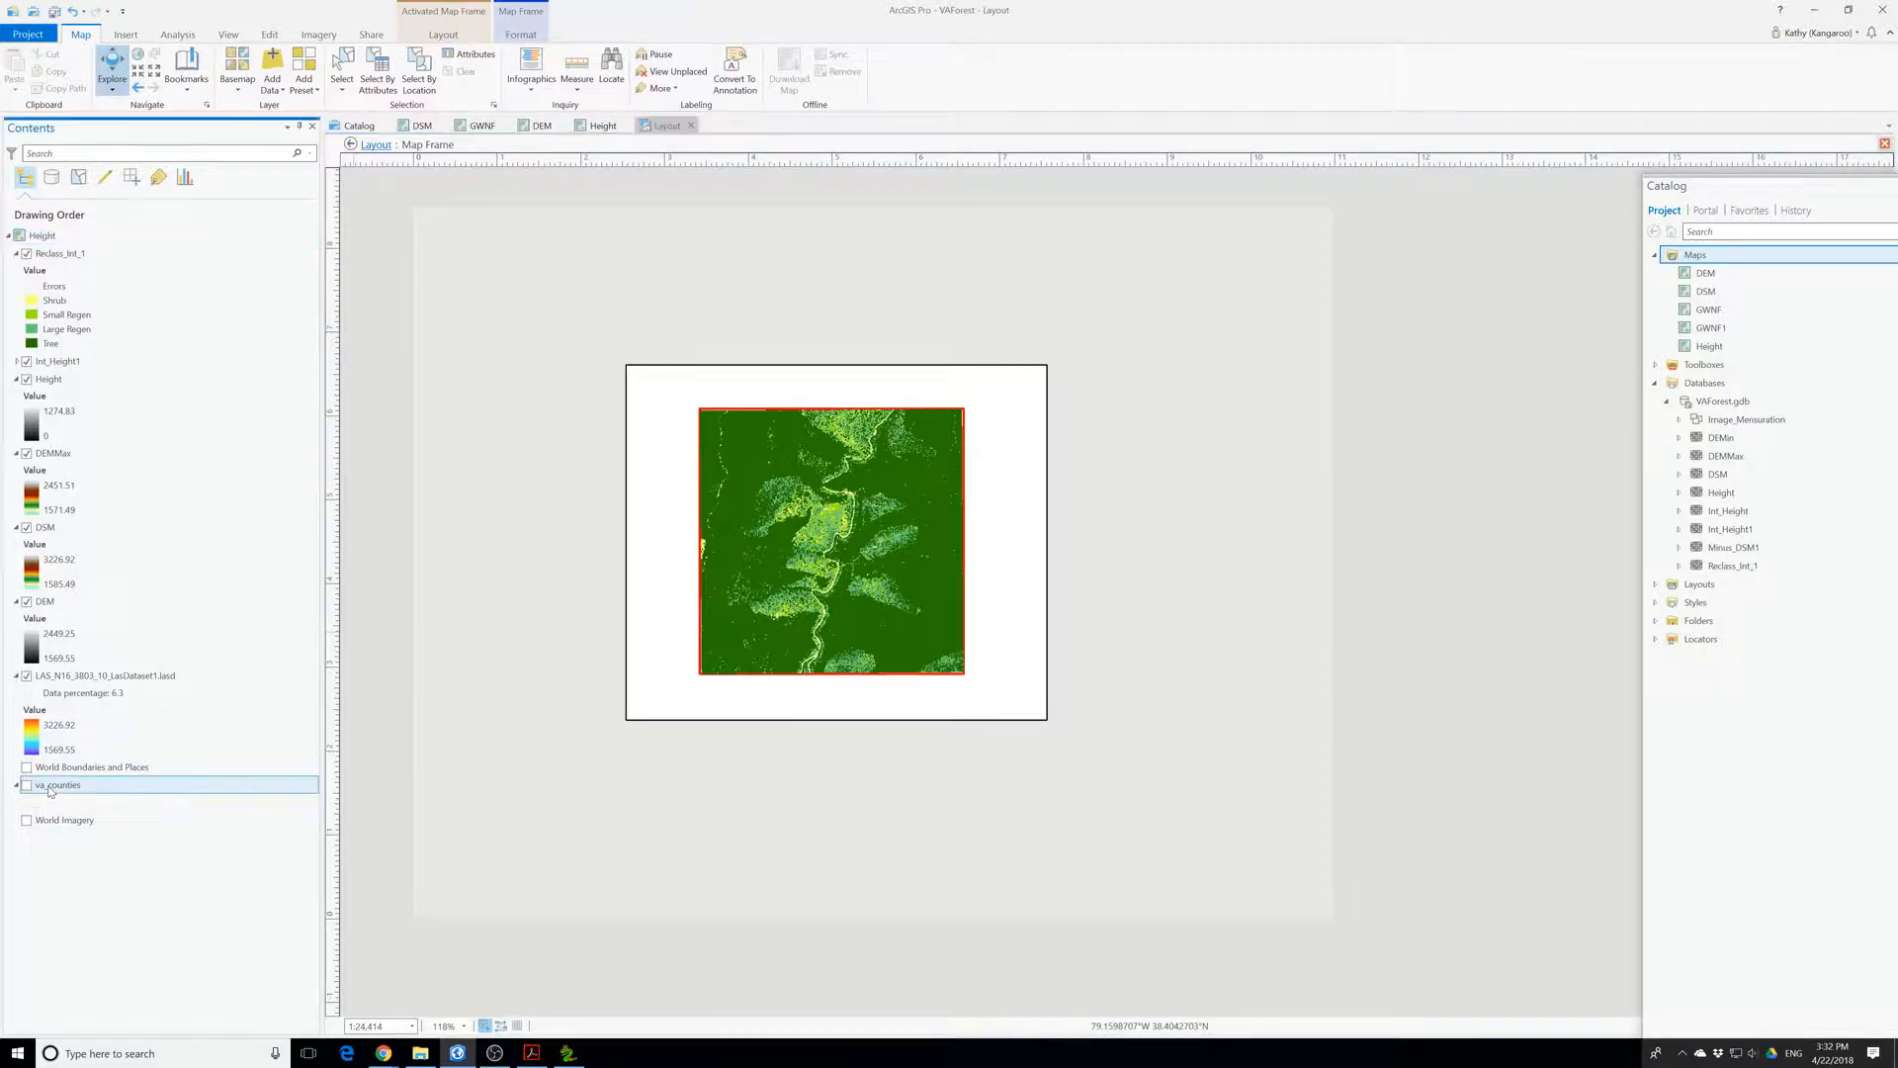
right_click(50, 791)
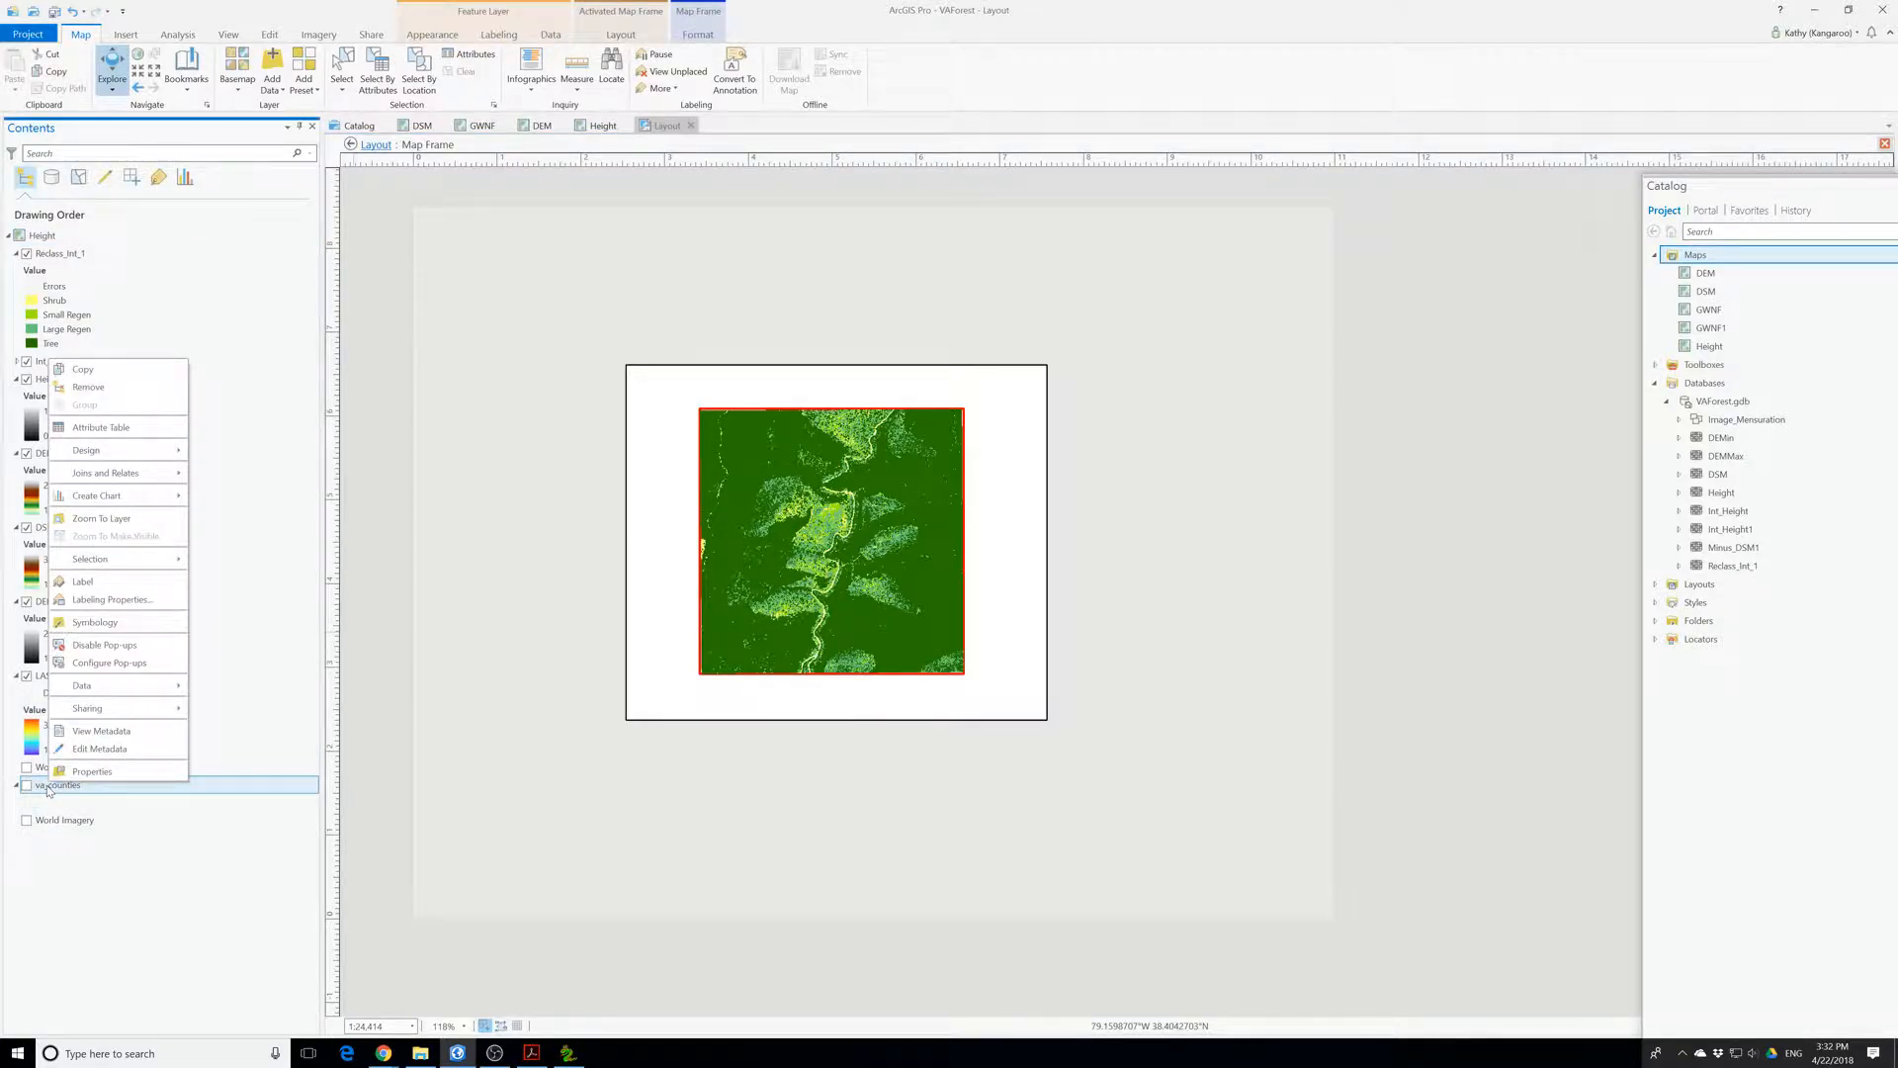
click(89, 387)
- Remove the Int_Height1, Height and DEMMax raster layers from the Height map
right_click(50, 361)
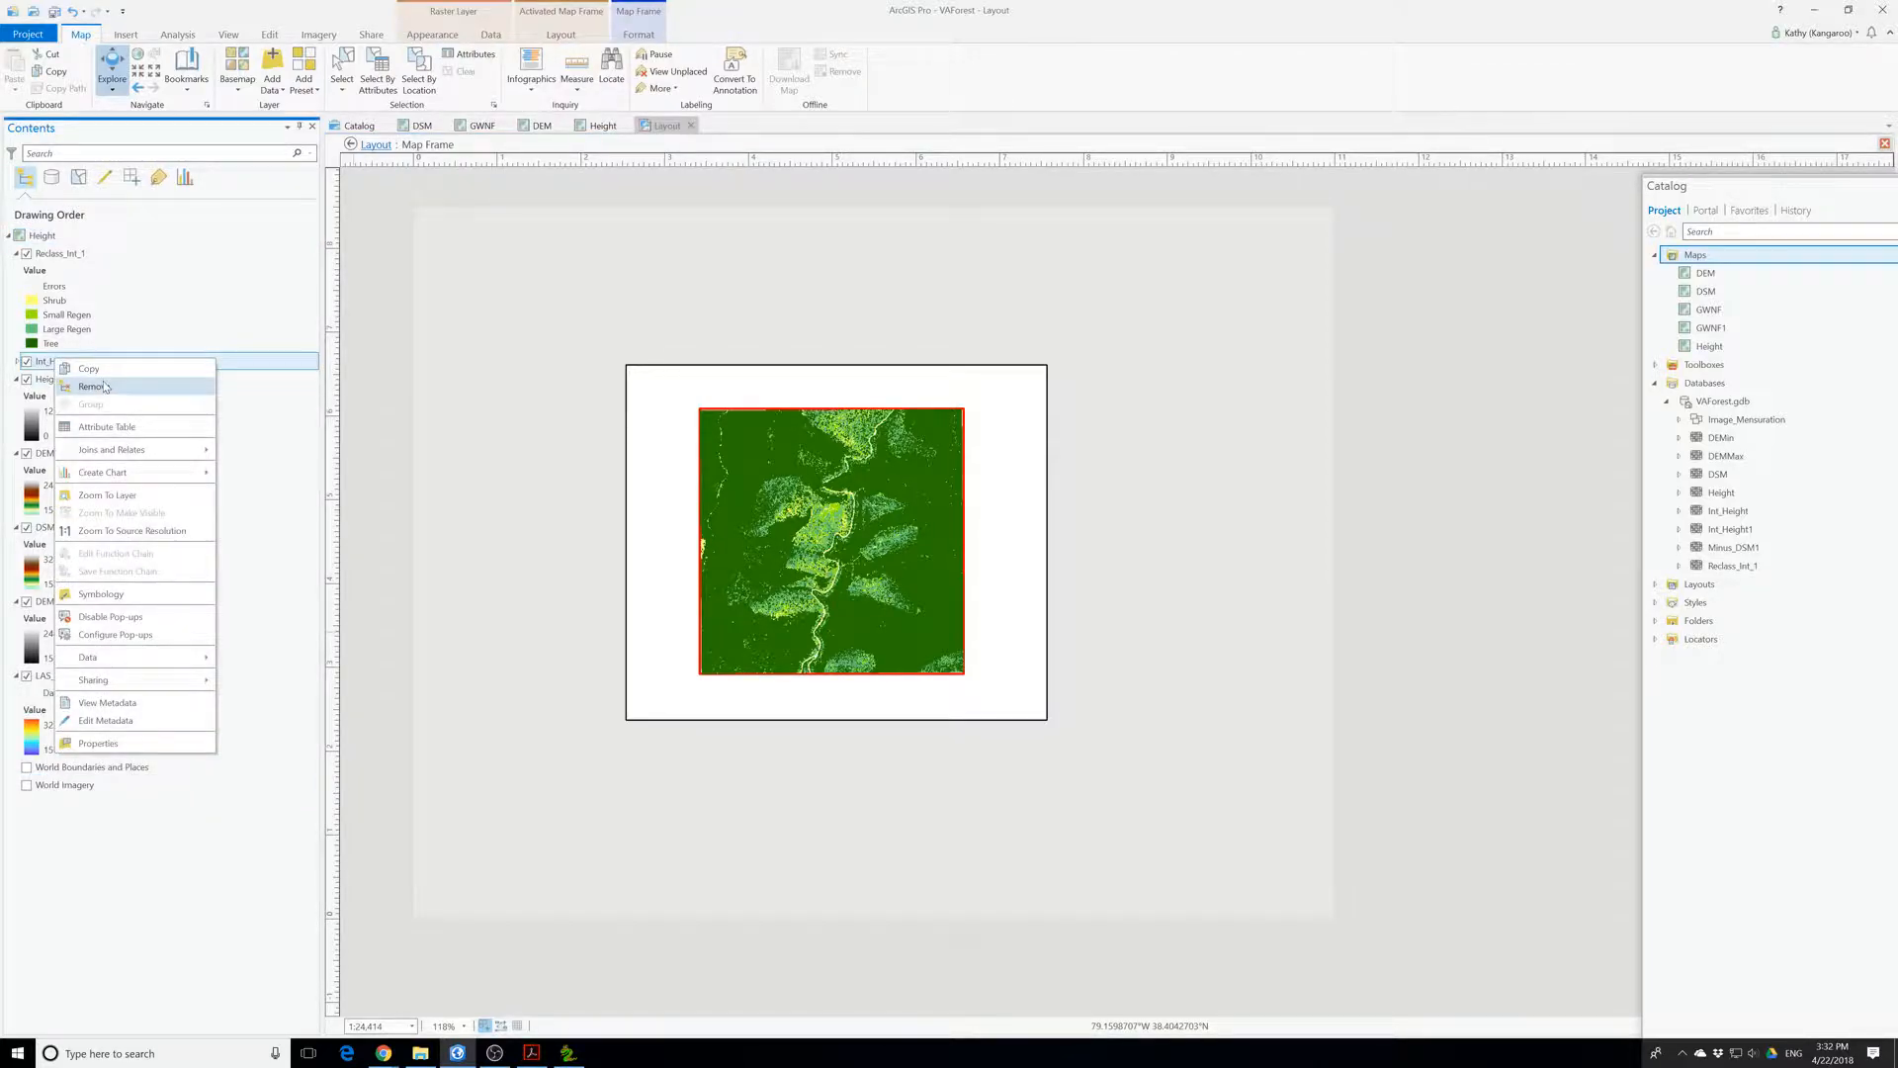
click(55, 386)
right_click(47, 366)
click(52, 390)
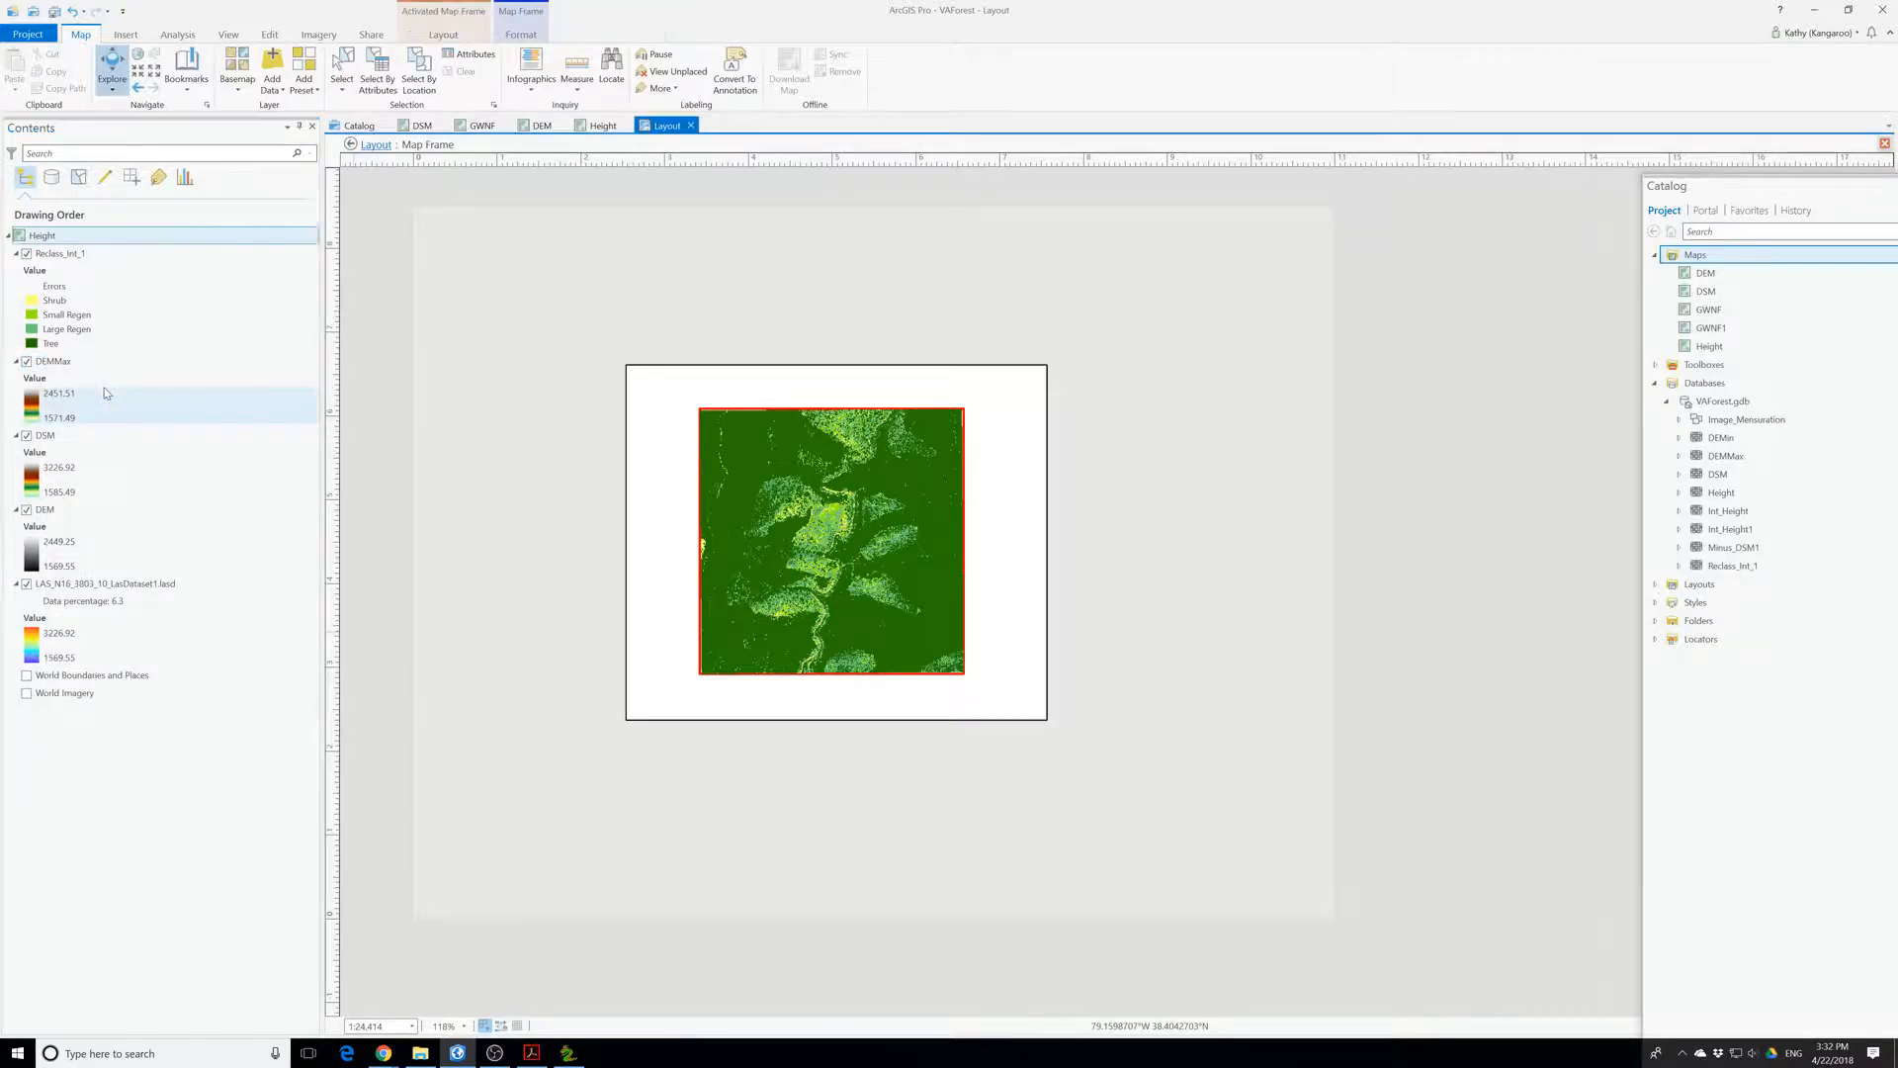
right_click(49, 363)
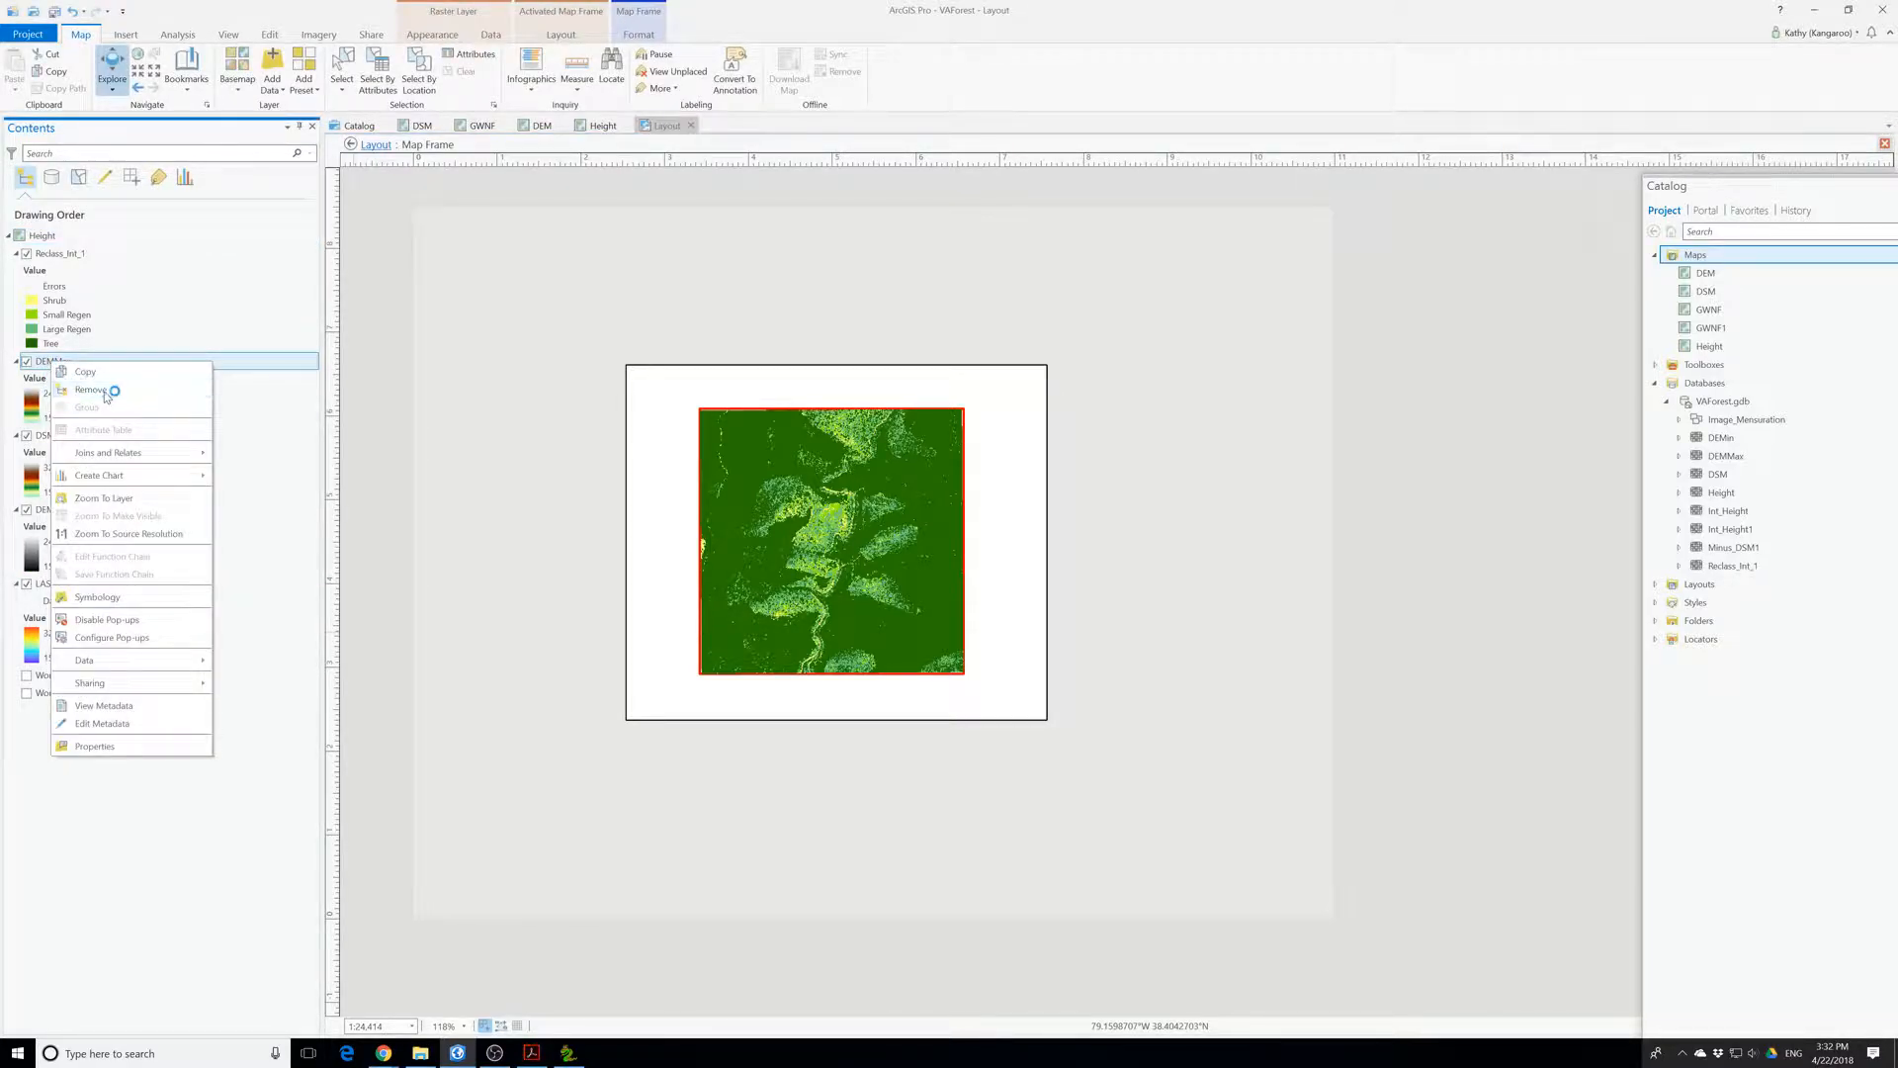
click(55, 387)
- Remove the DSM and DEM rasters and the LAS dataset layer from the Height map
right_click(48, 362)
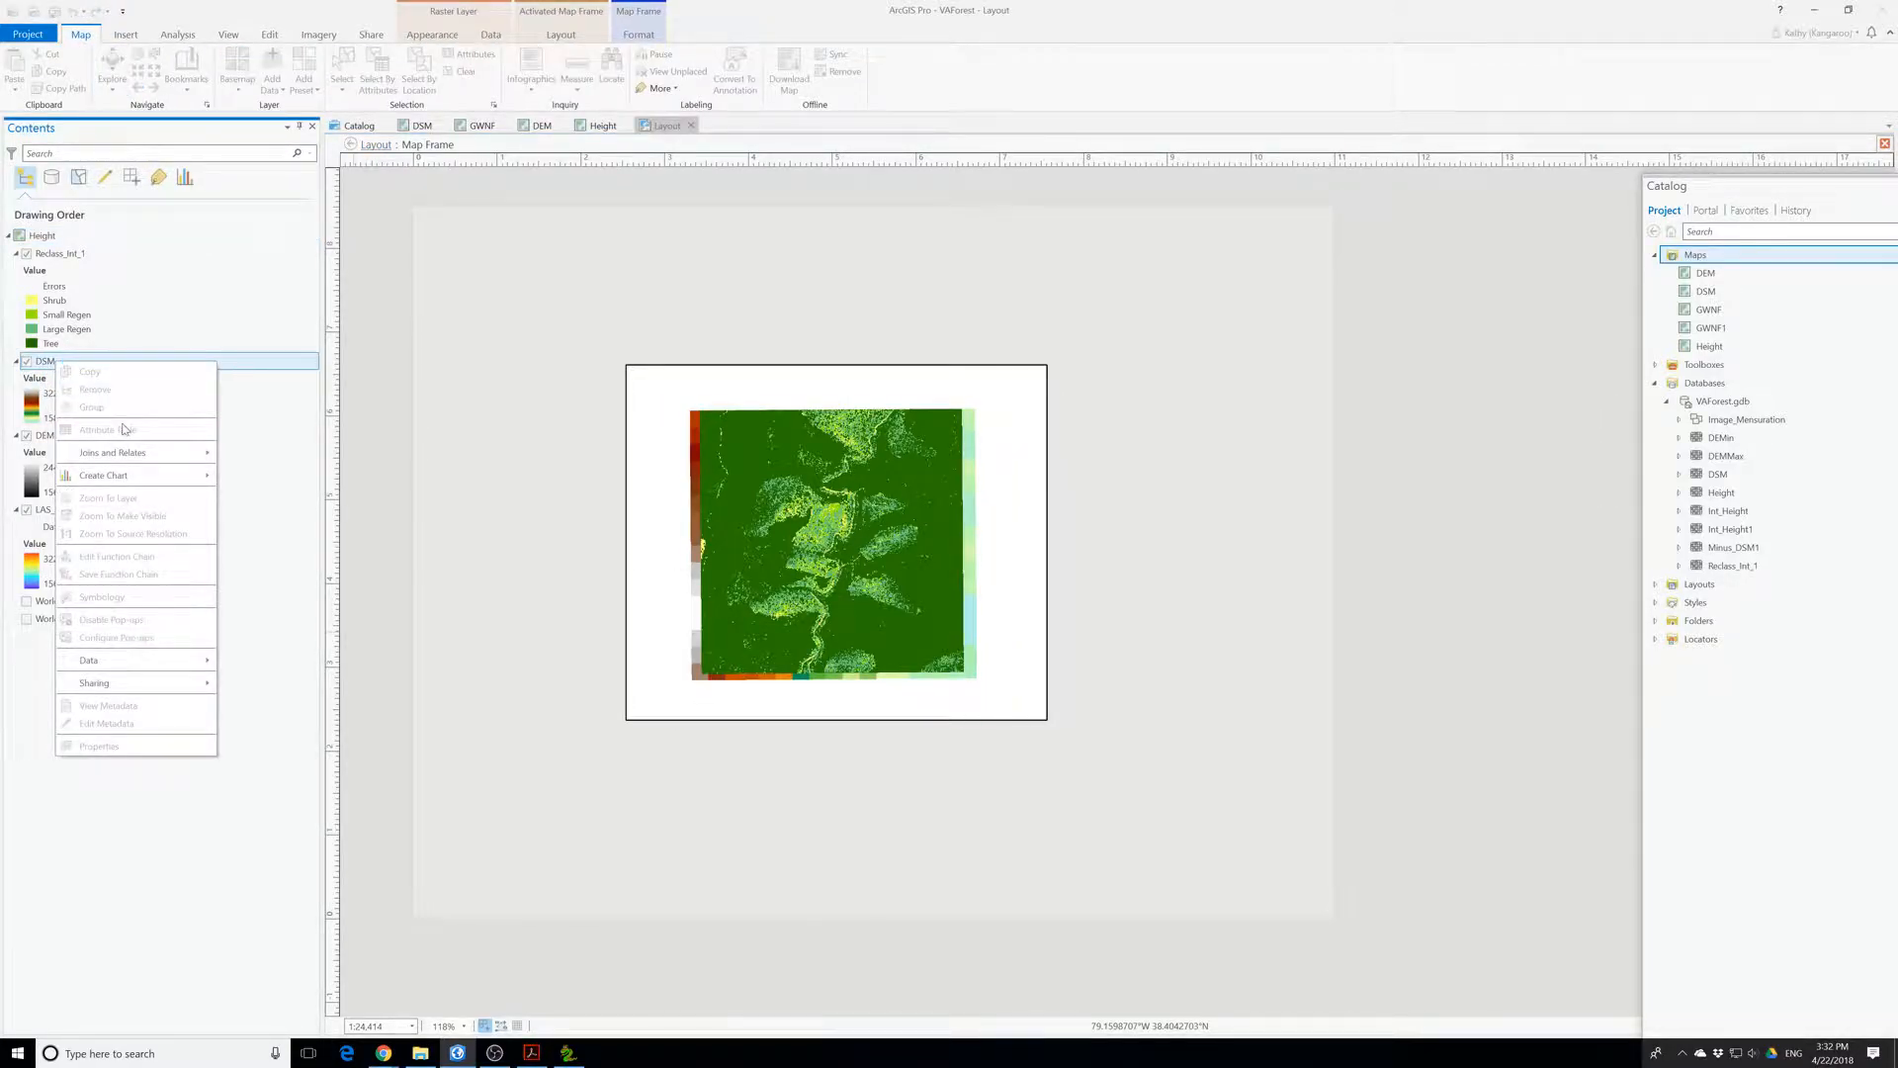
click(97, 396)
right_click(46, 362)
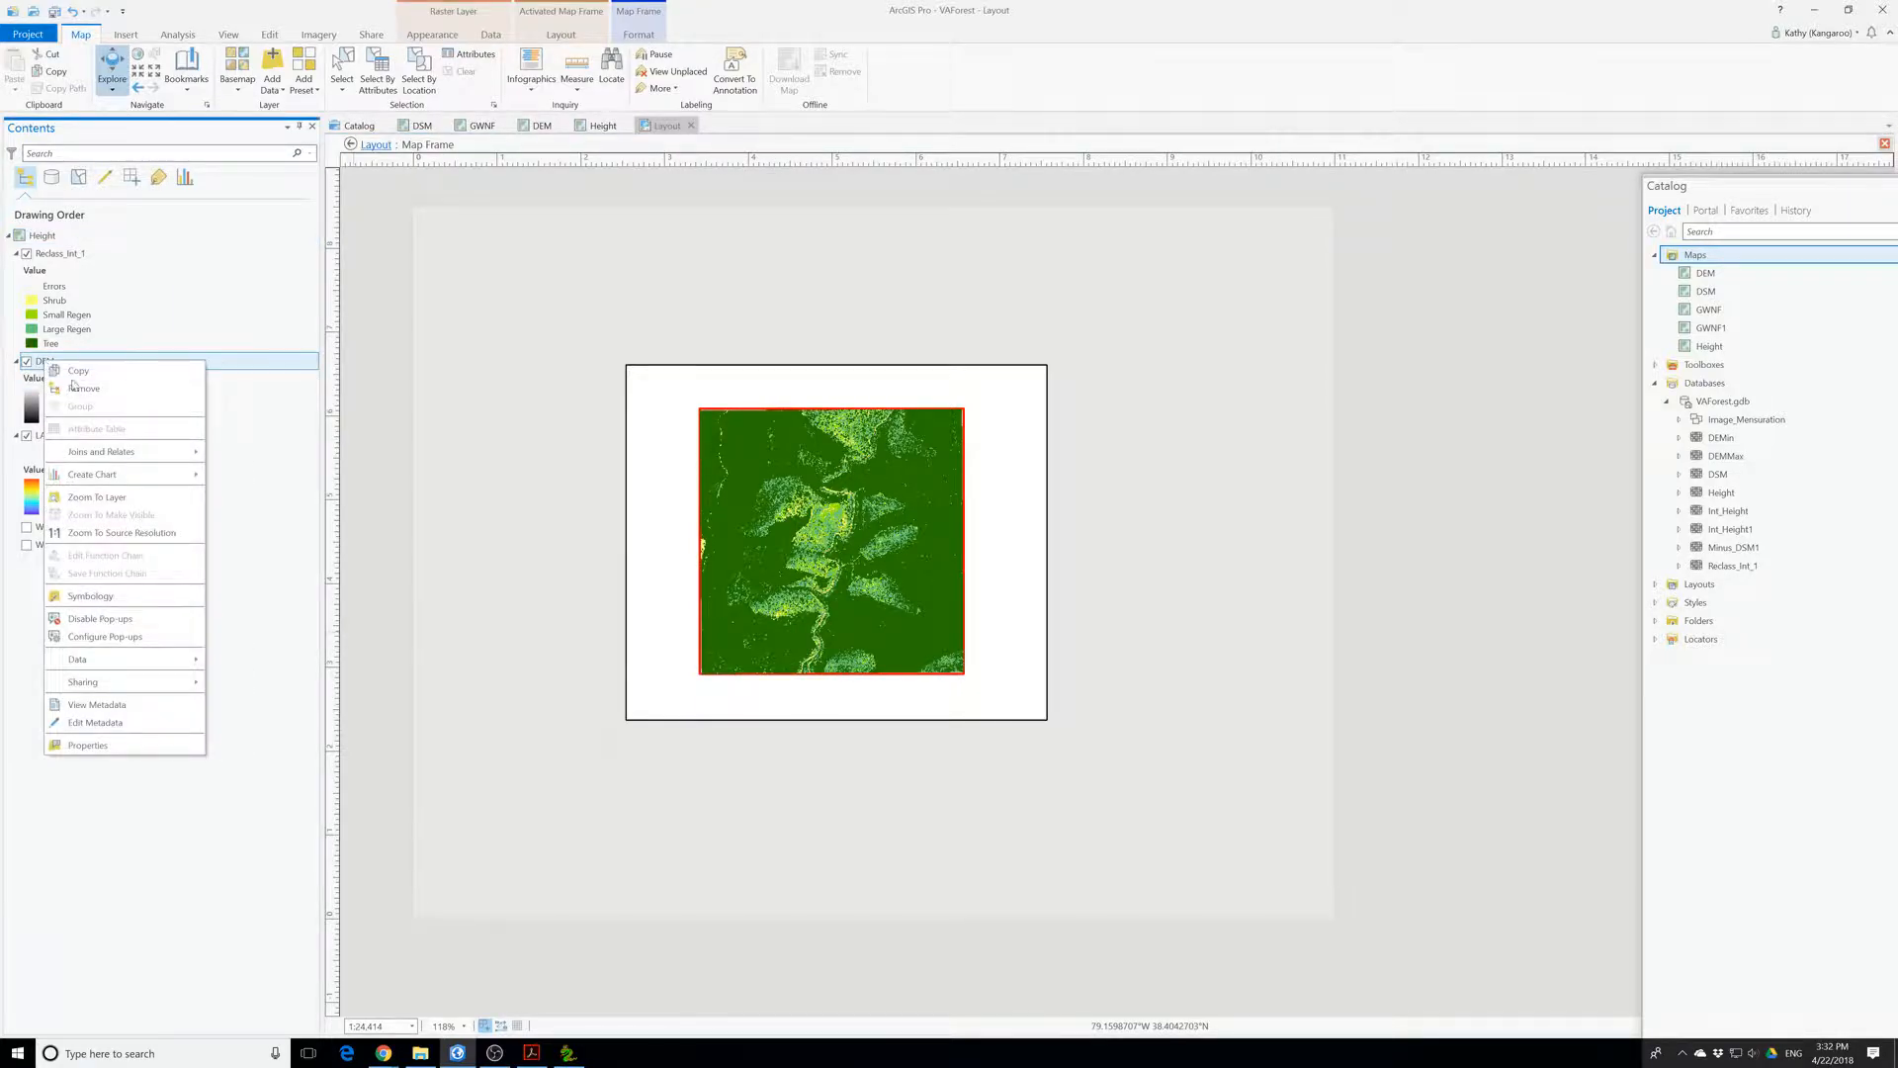
click(97, 397)
right_click(69, 362)
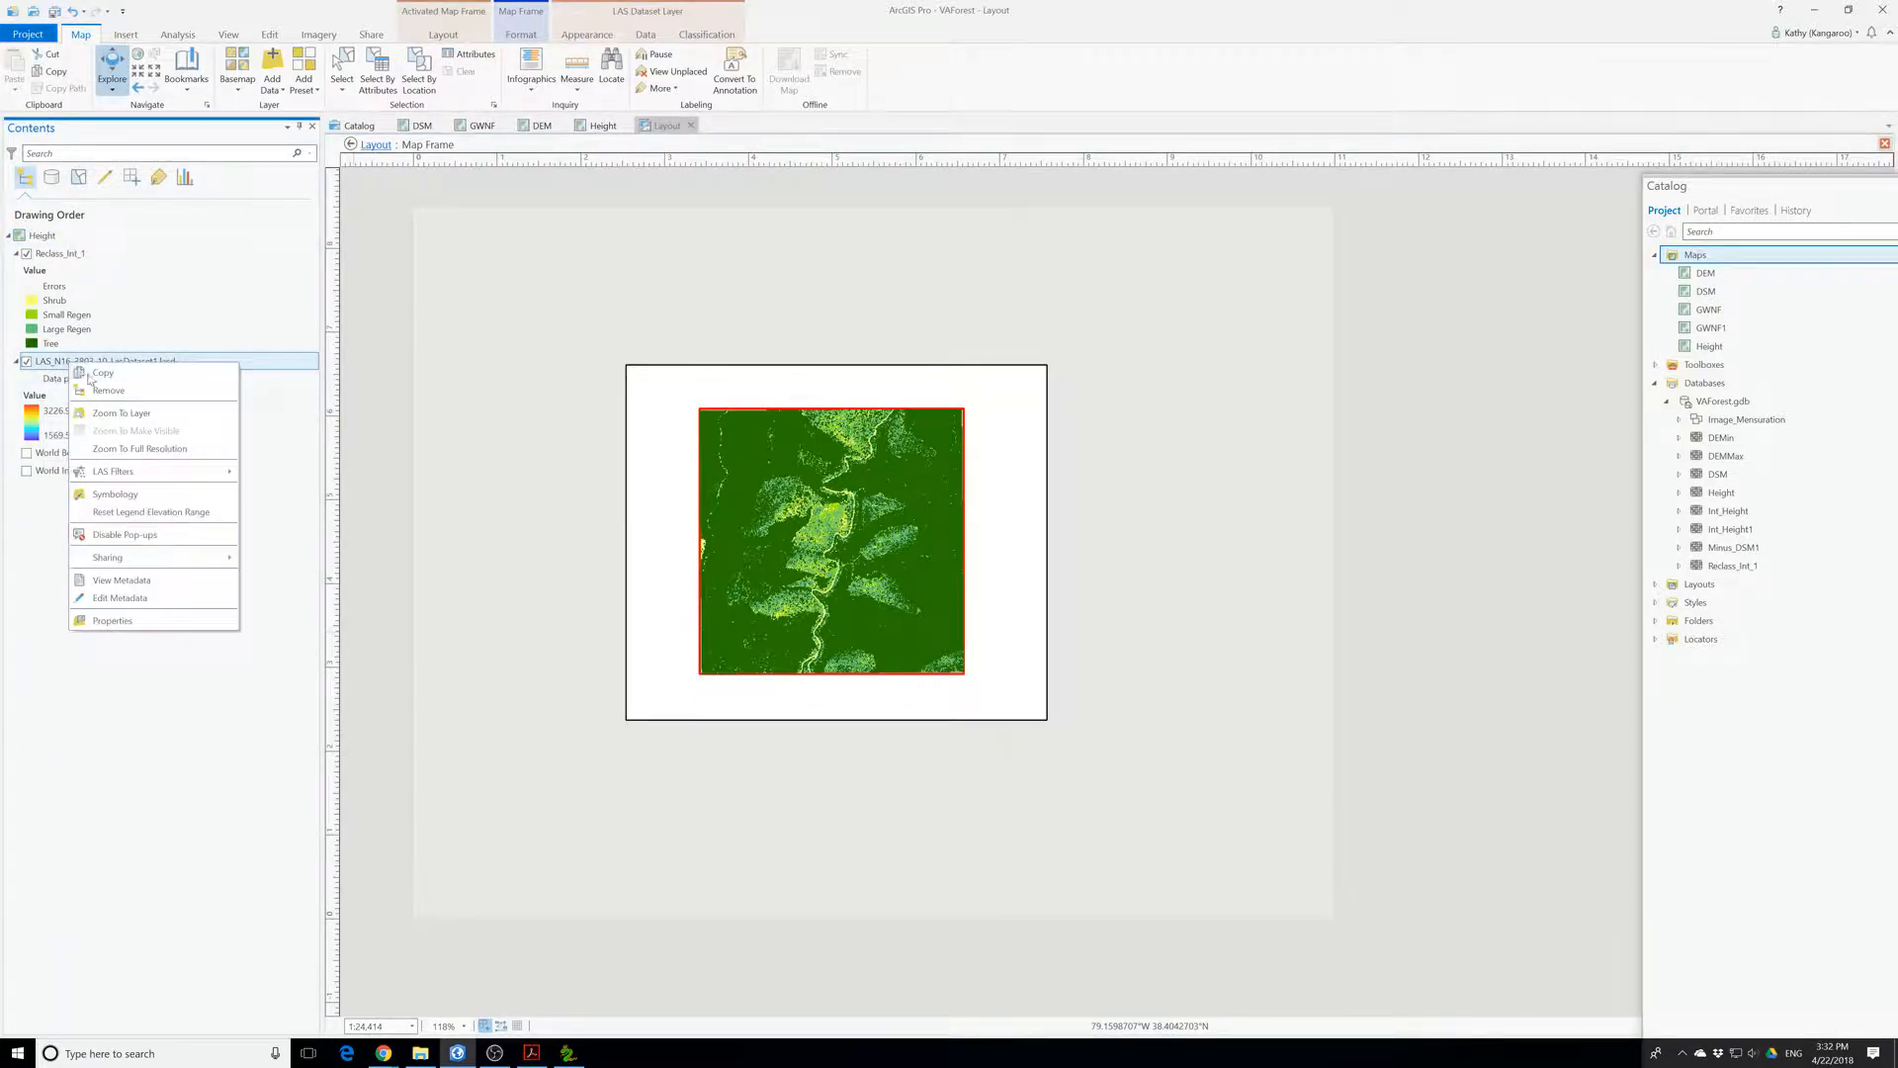
click(109, 390)
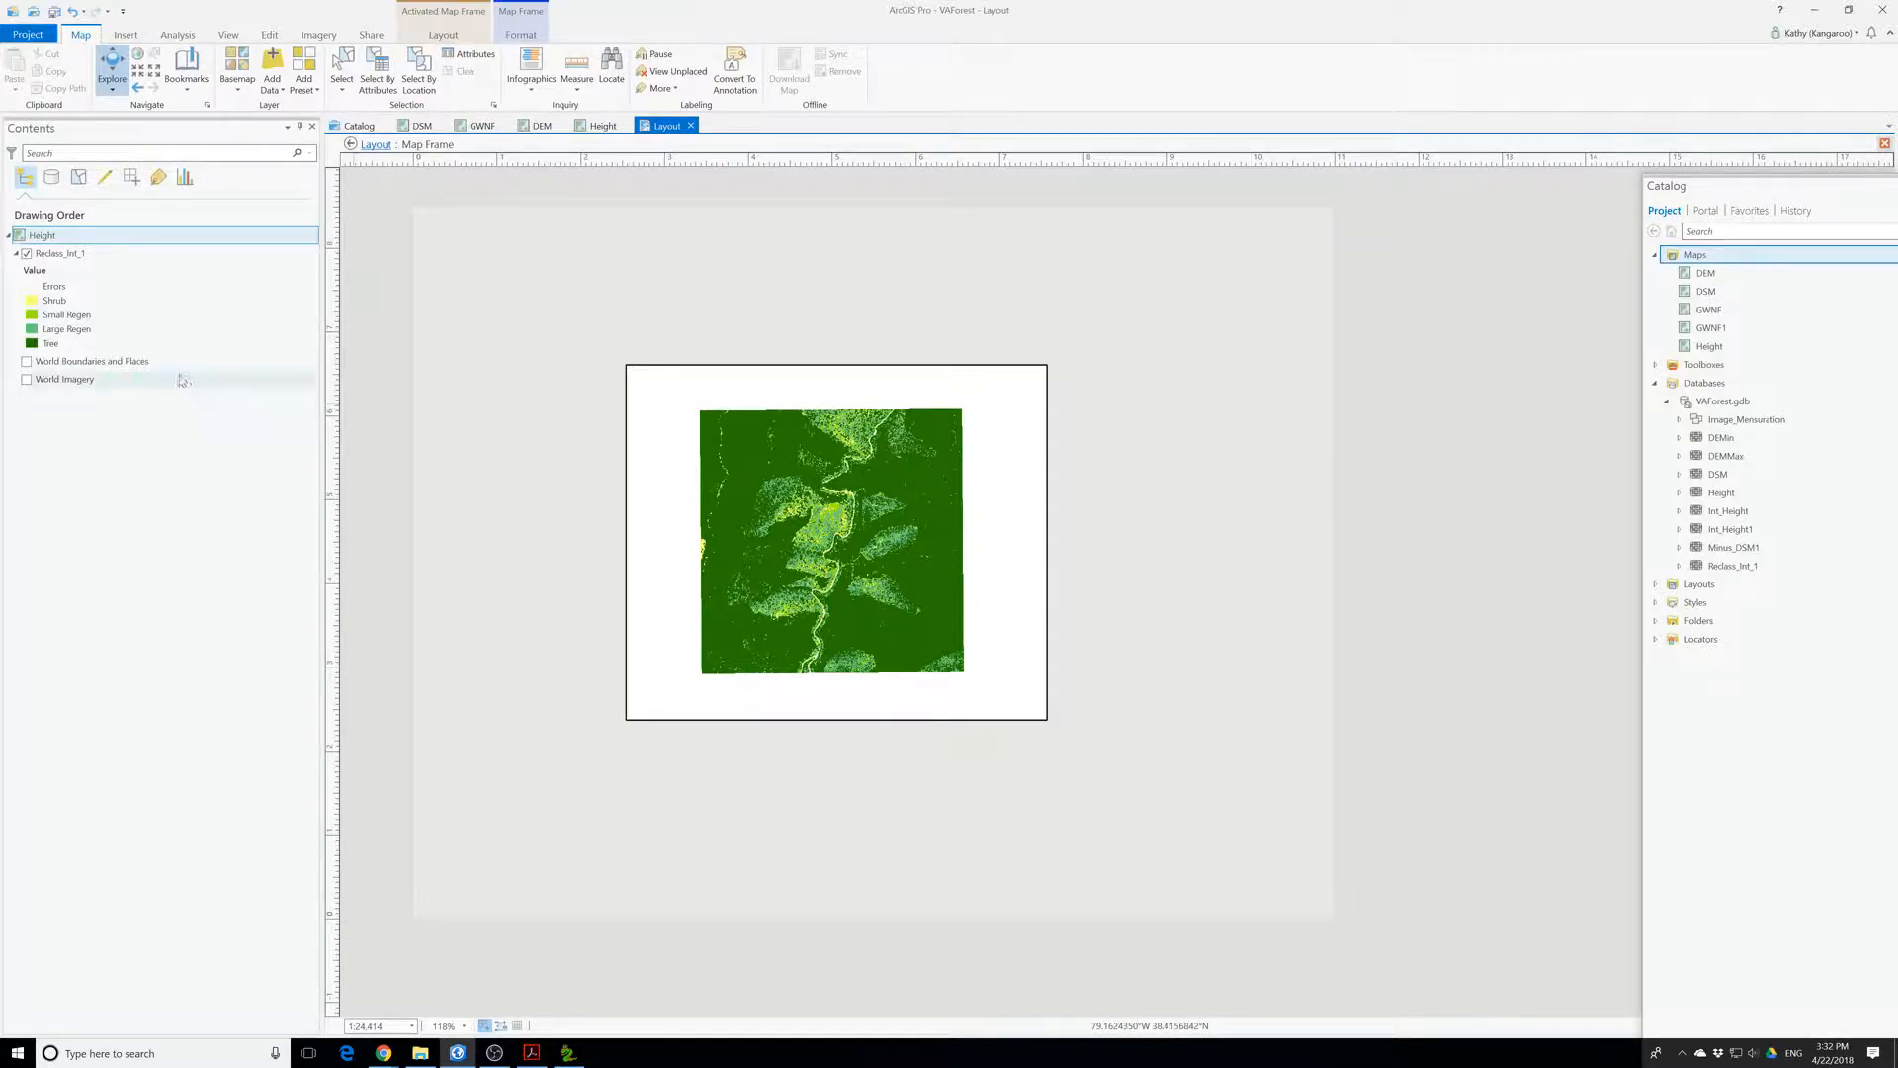
- Check the source properties of the Reclass_Int_1 layer and deactivate the map frame to return to the layout
right_click(47, 259)
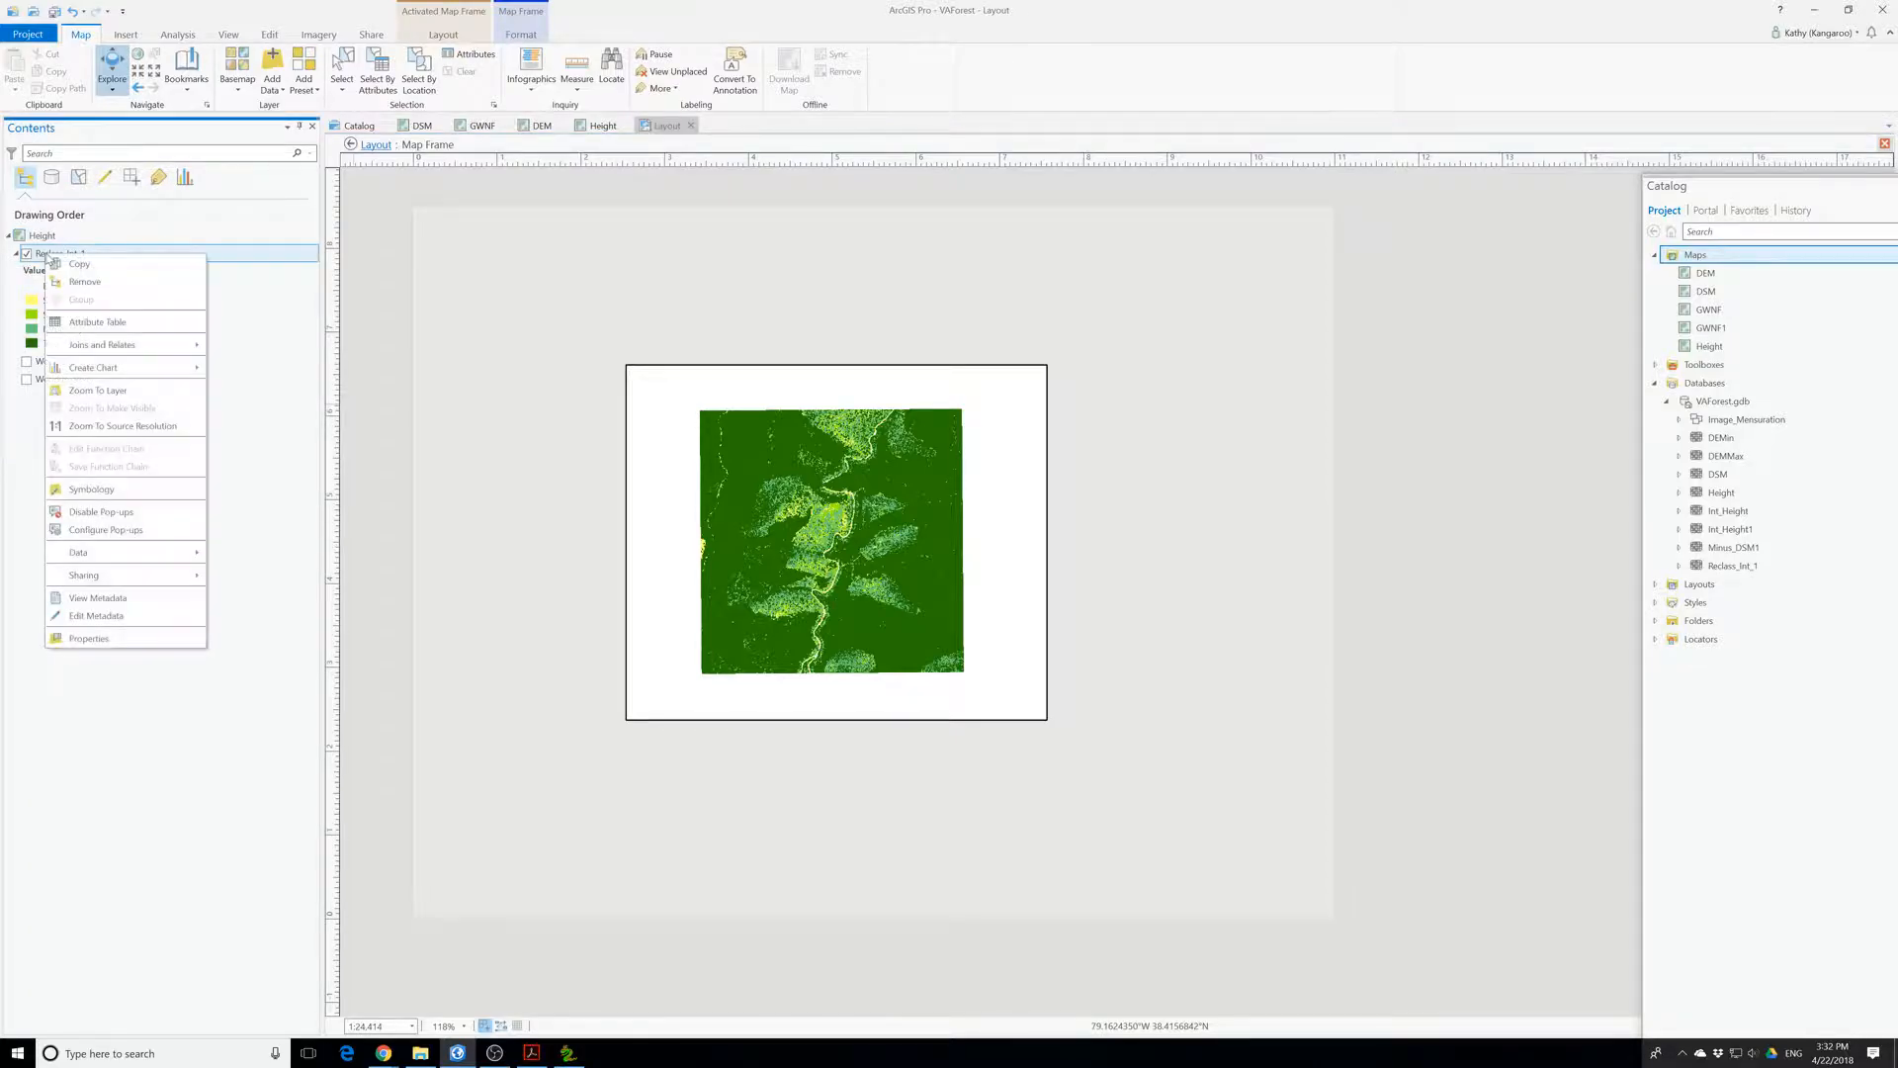
click(173, 639)
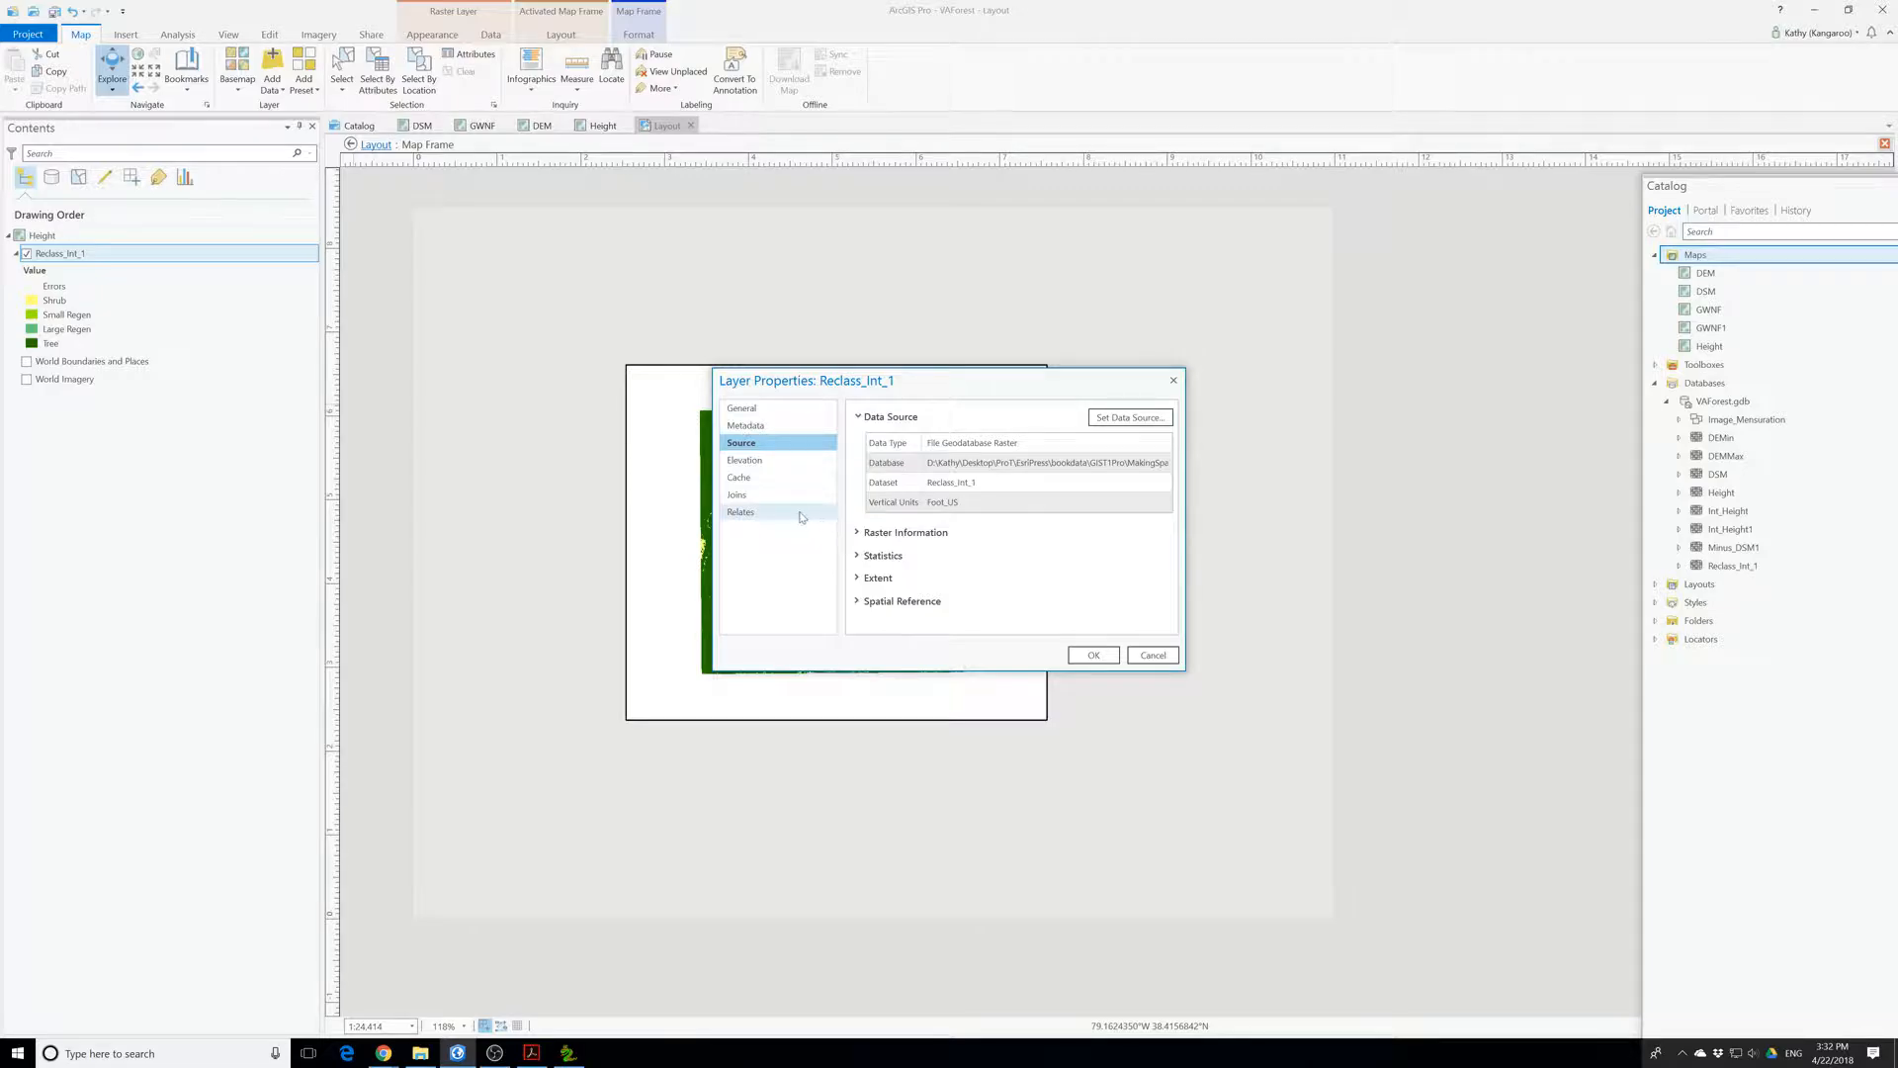
click(1175, 382)
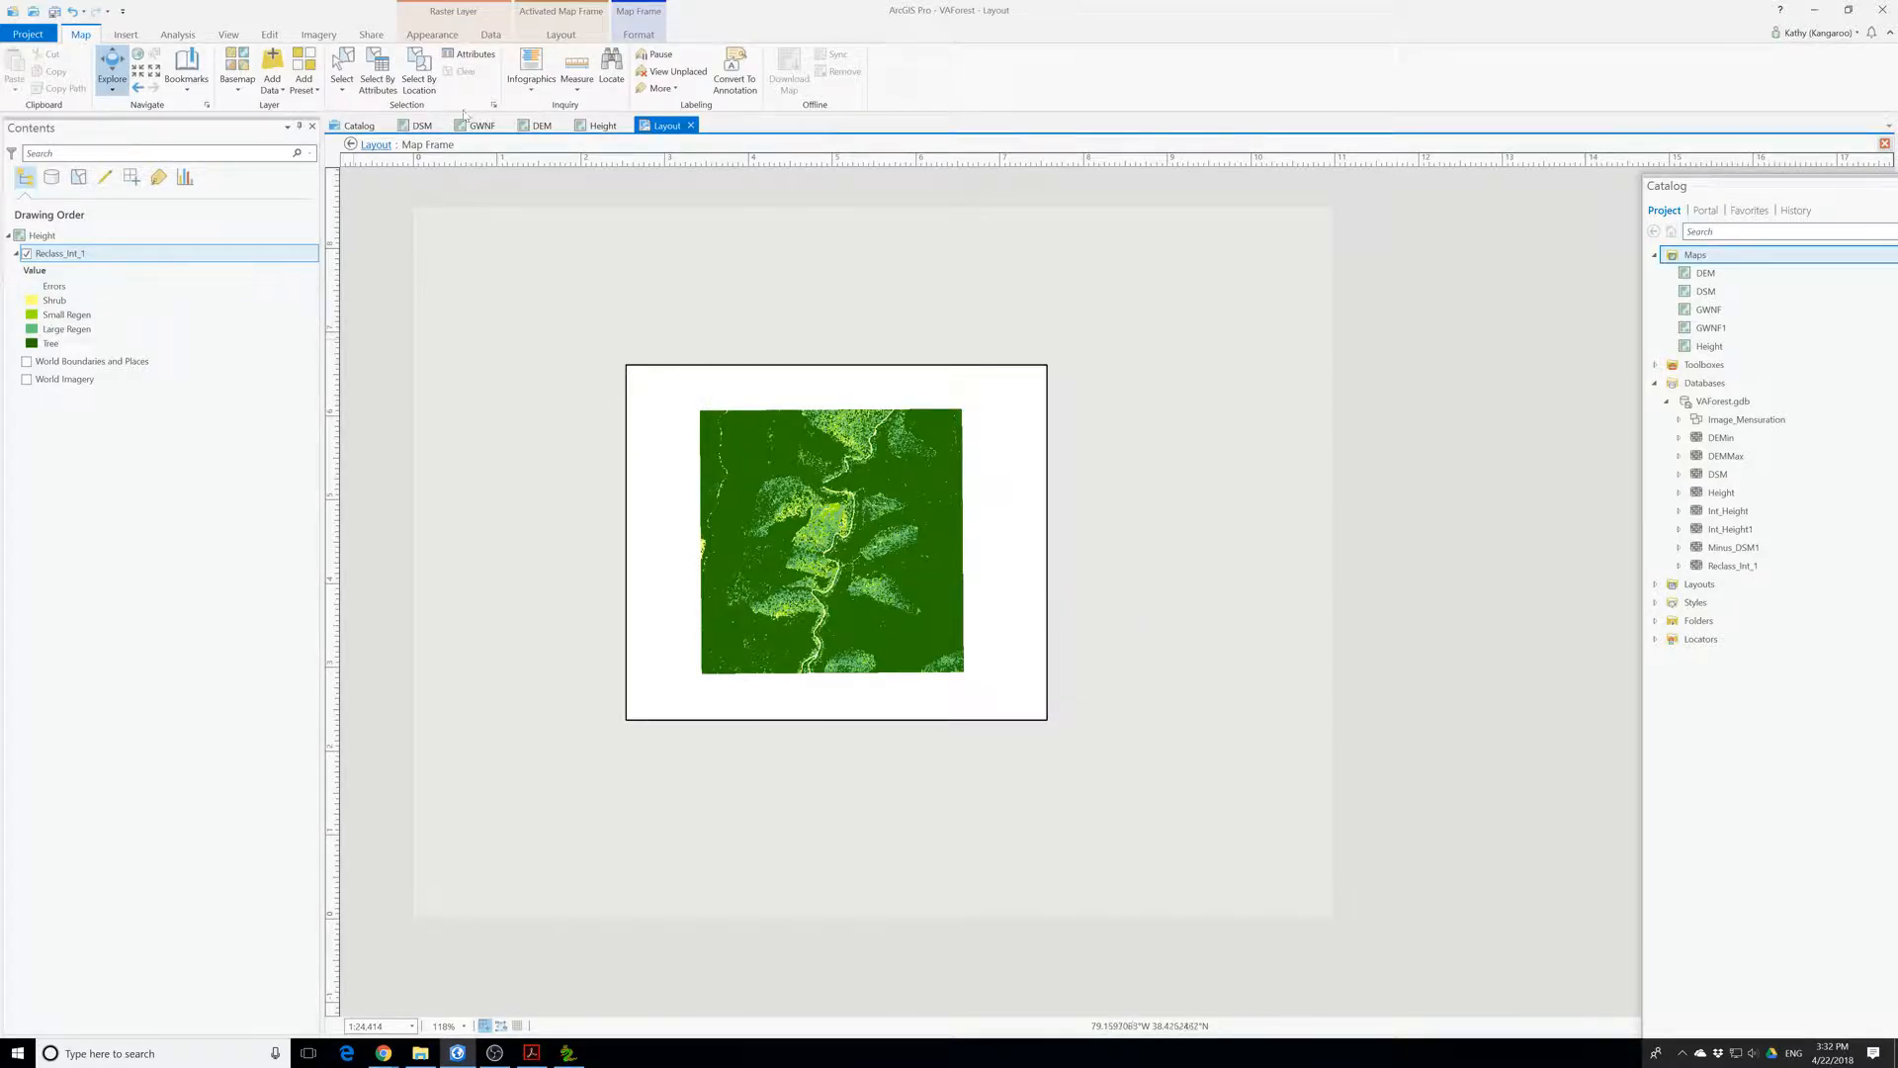
click(374, 146)
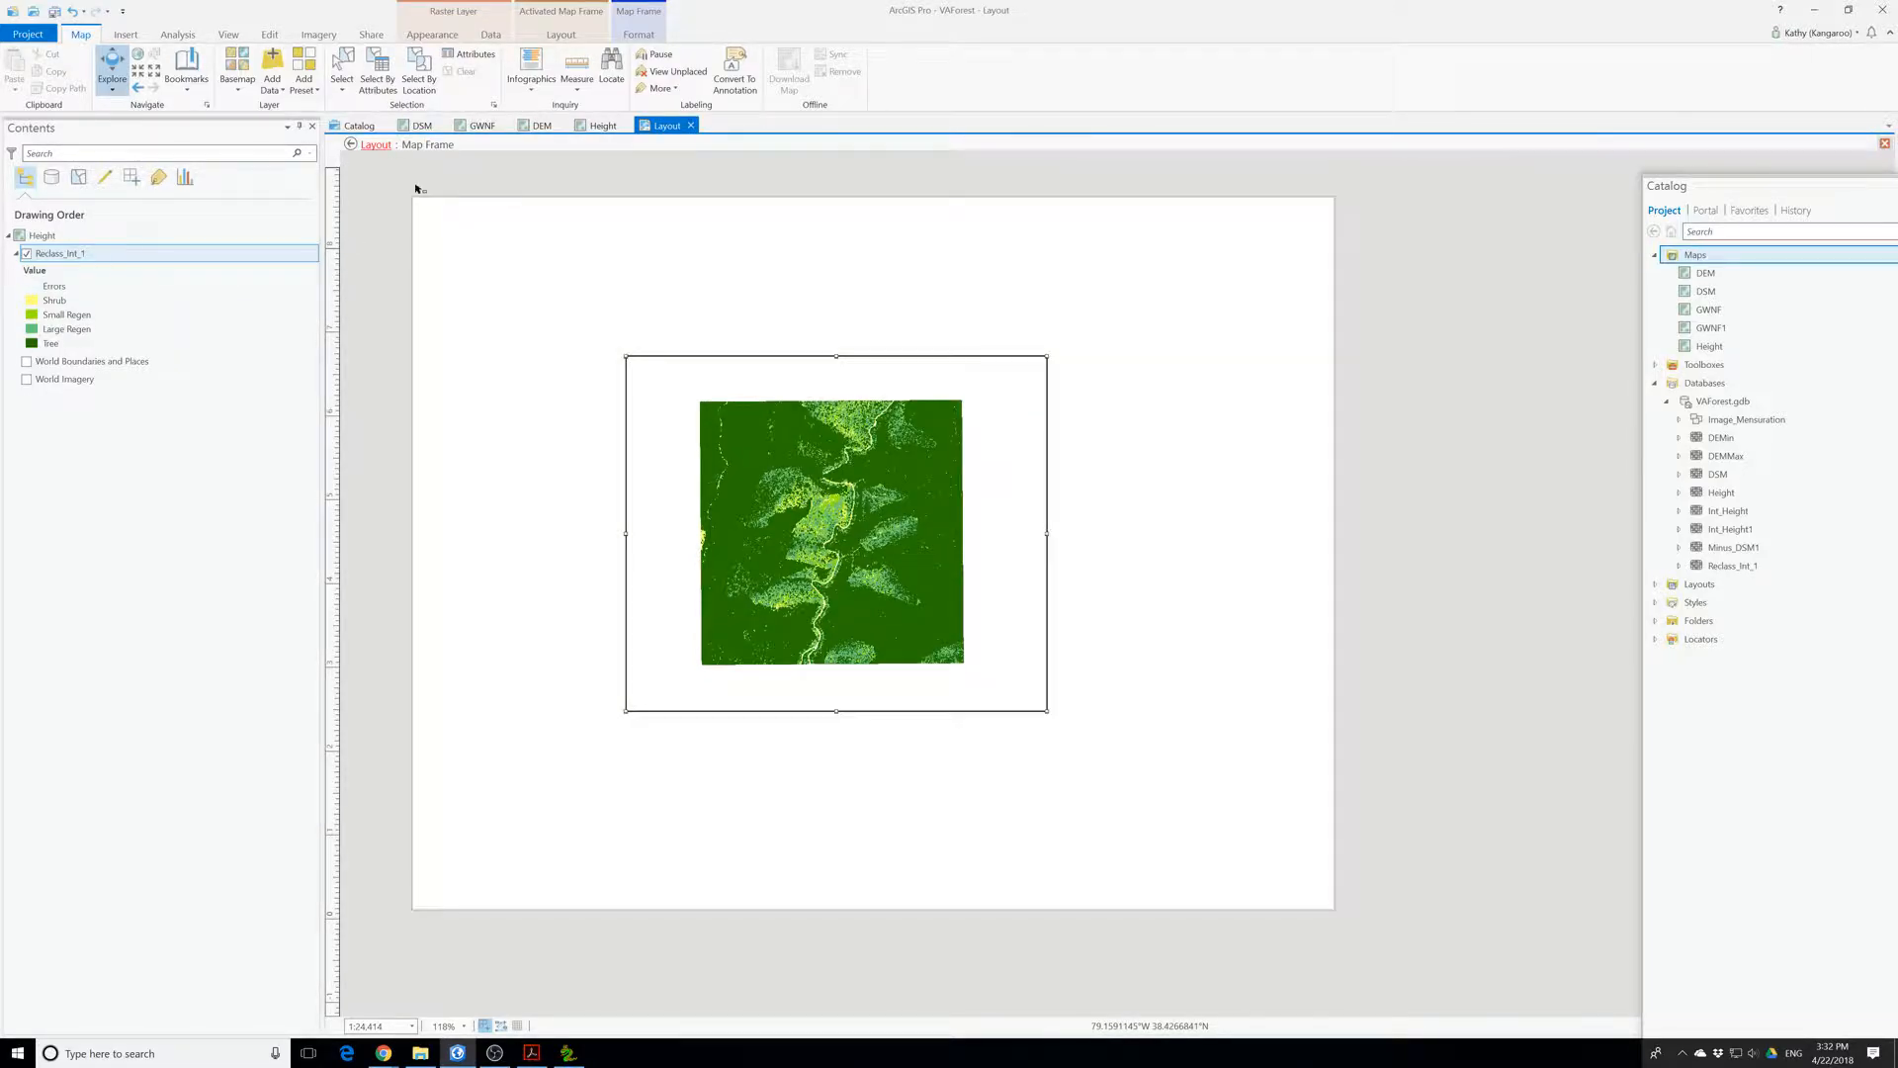
- Review the layout's map series, page setup and general properties
right_click(628, 465)
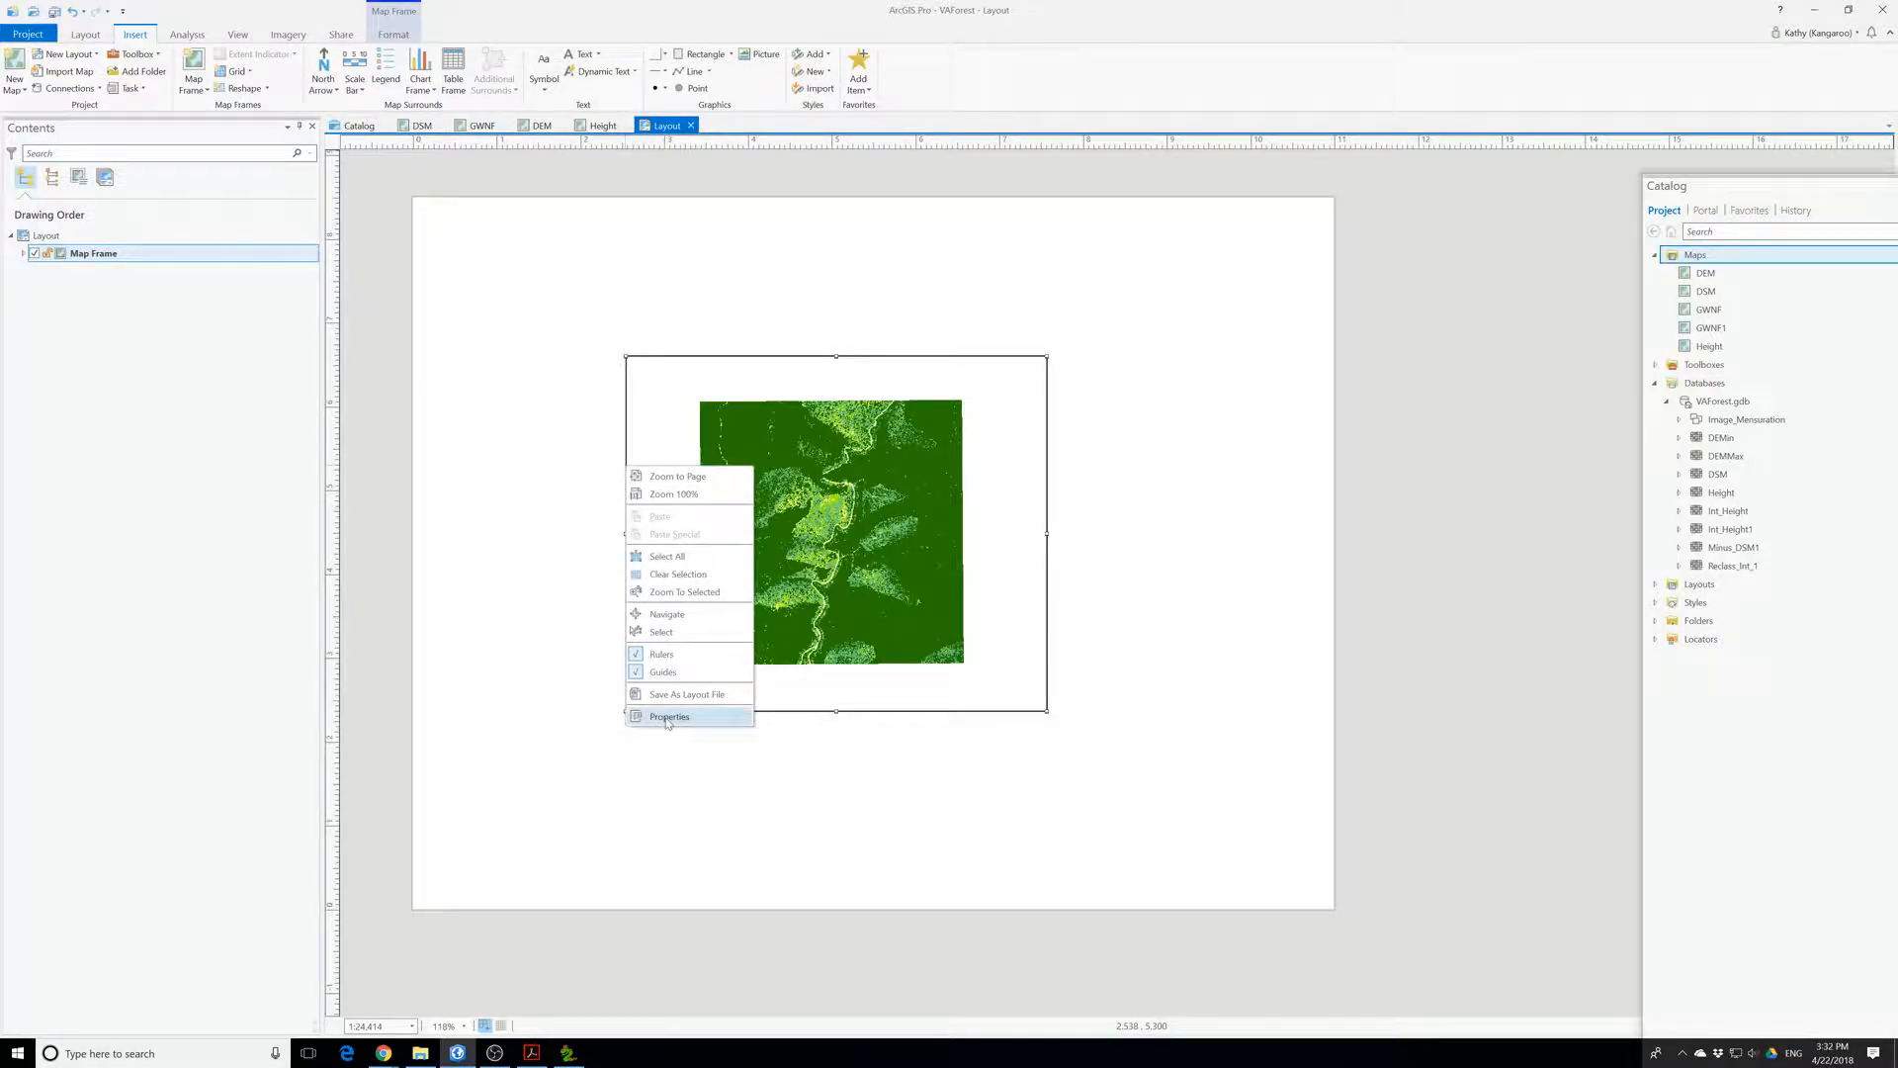
click(668, 719)
click(749, 422)
click(750, 404)
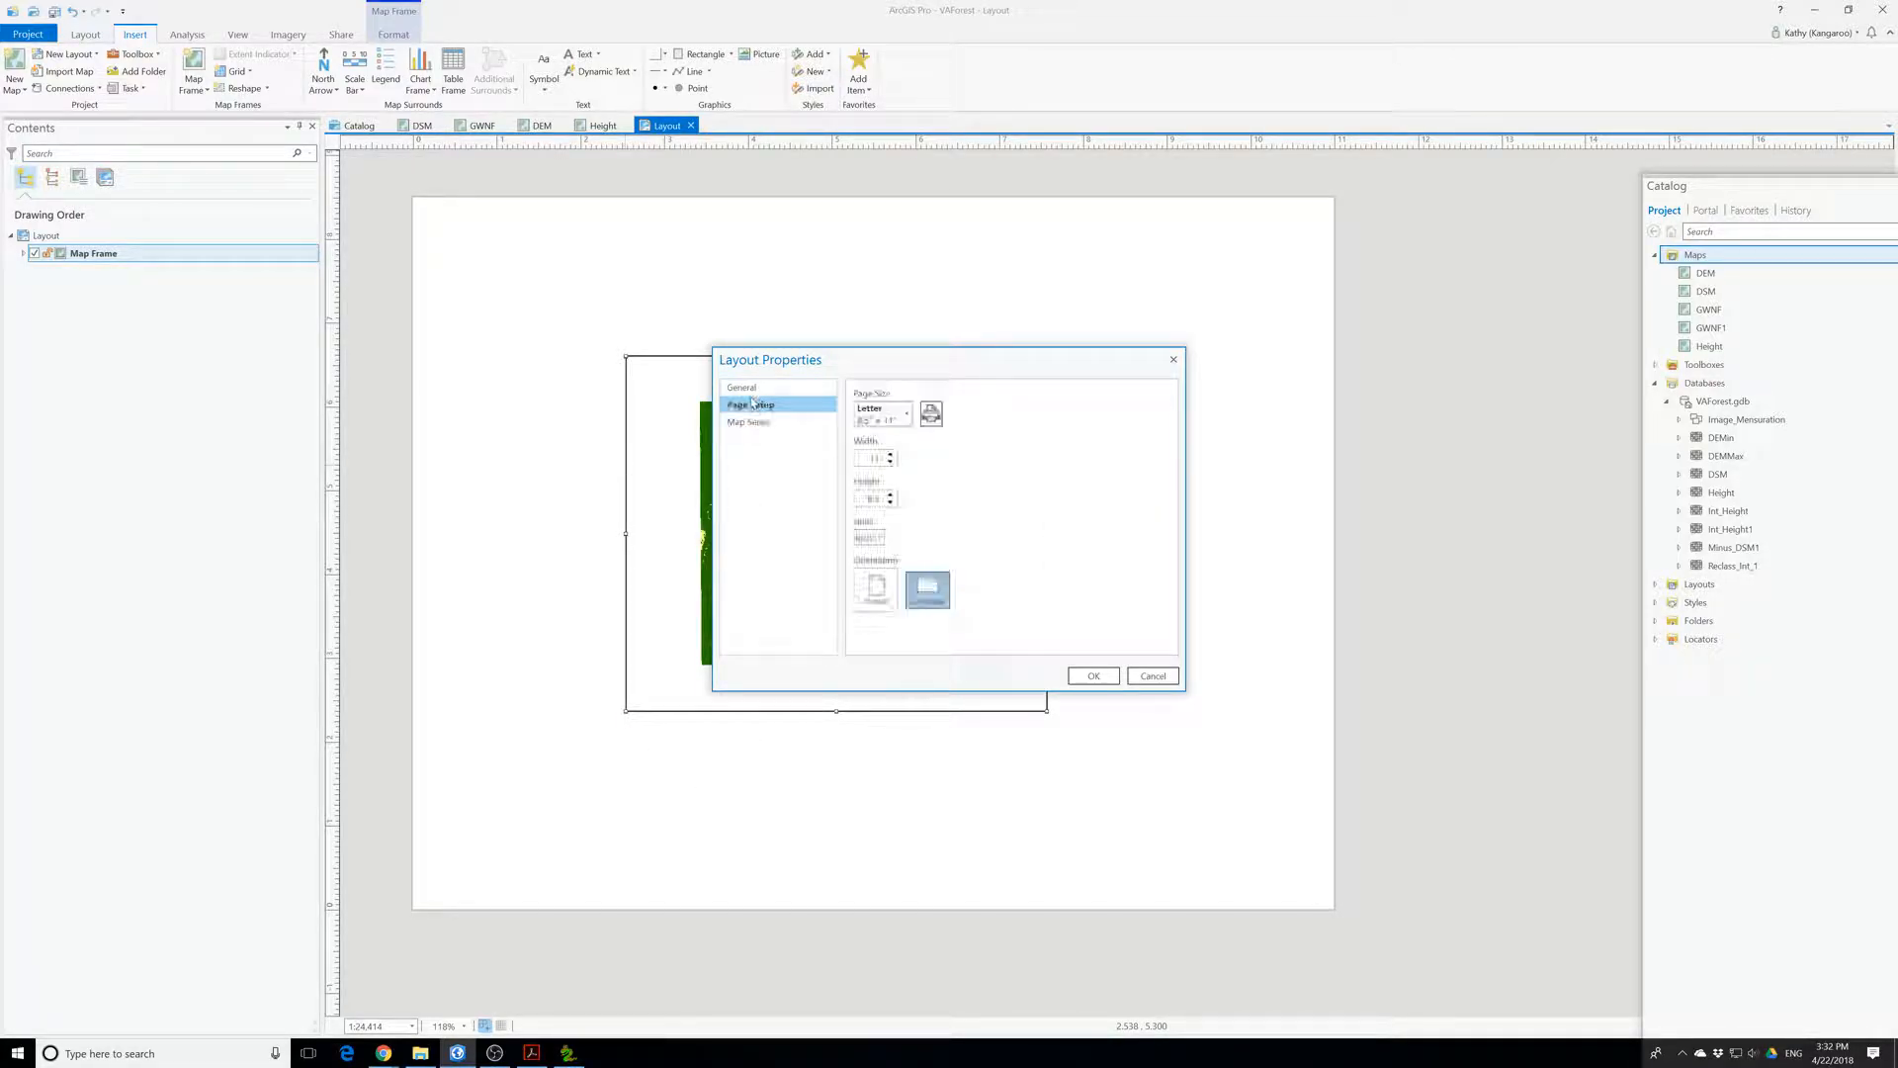
click(742, 387)
click(1173, 359)
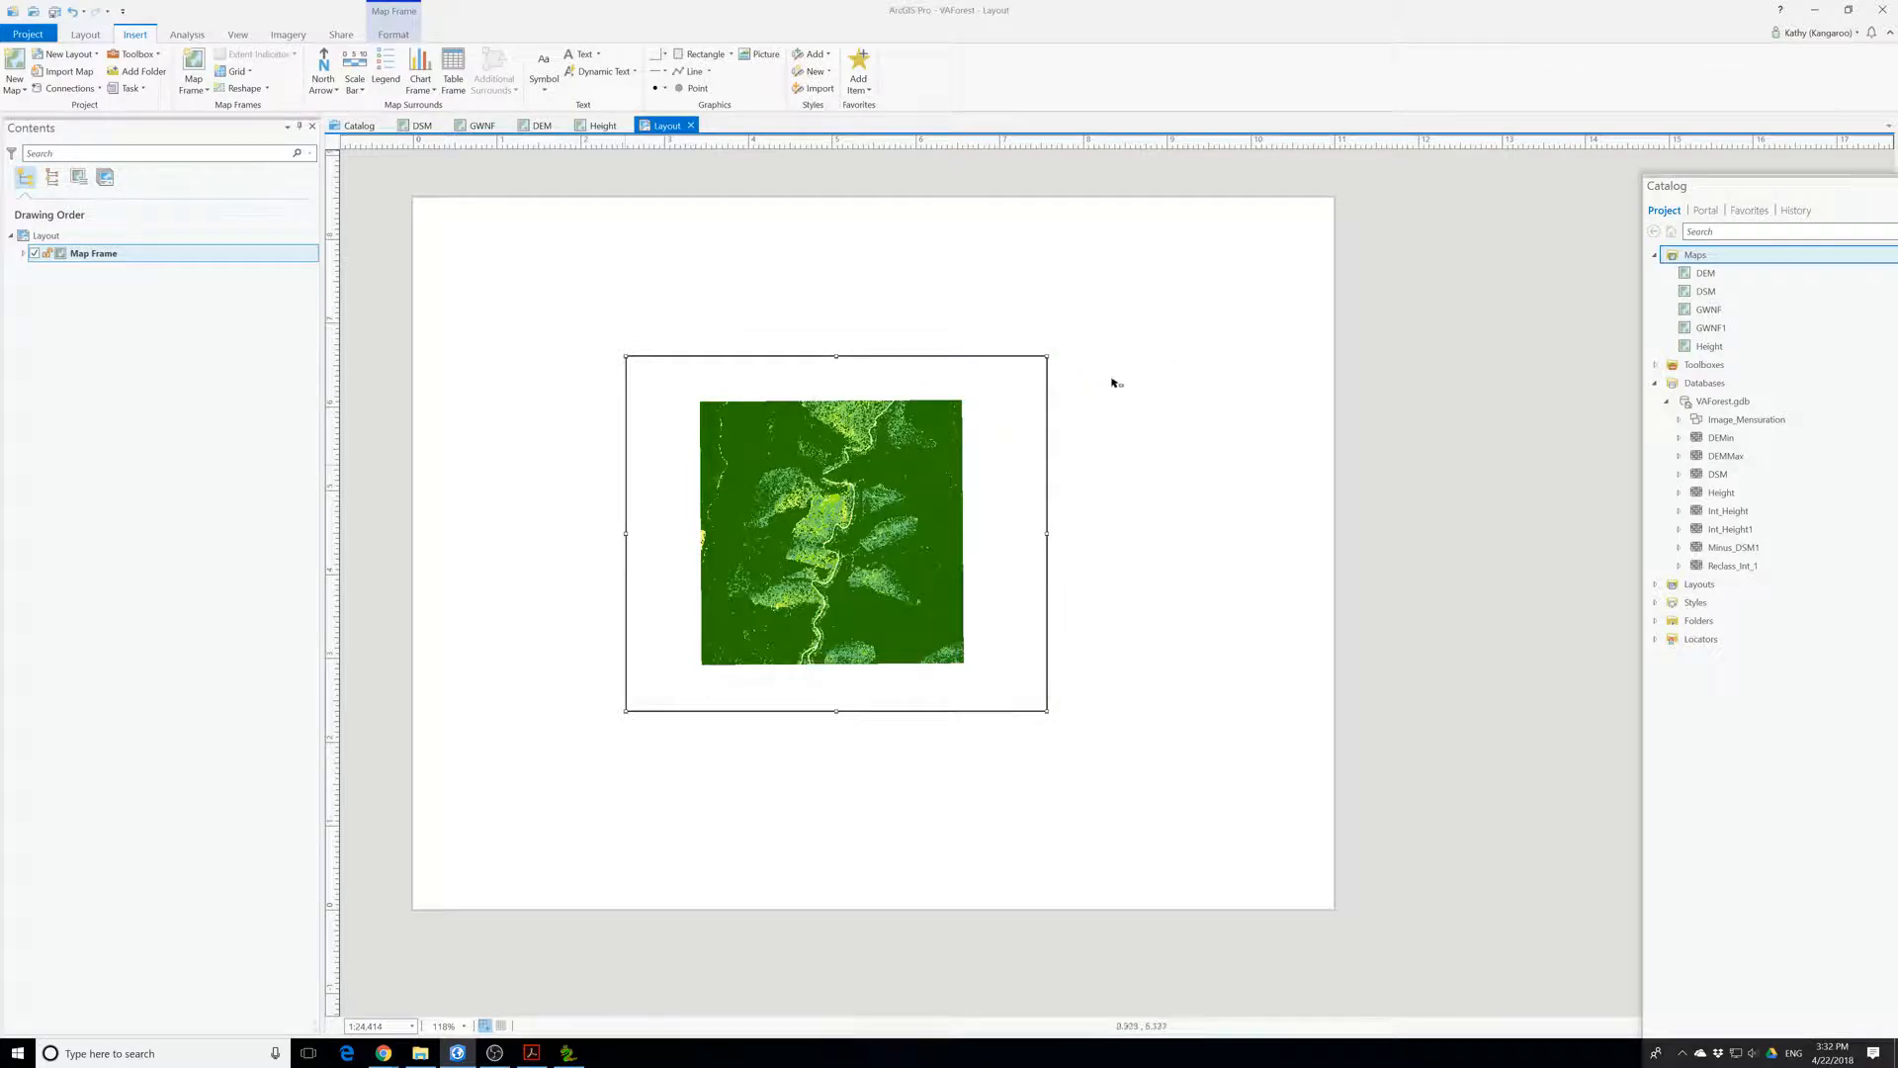
- Set the border symbol of the Height map frame to no color
right_click(695, 524)
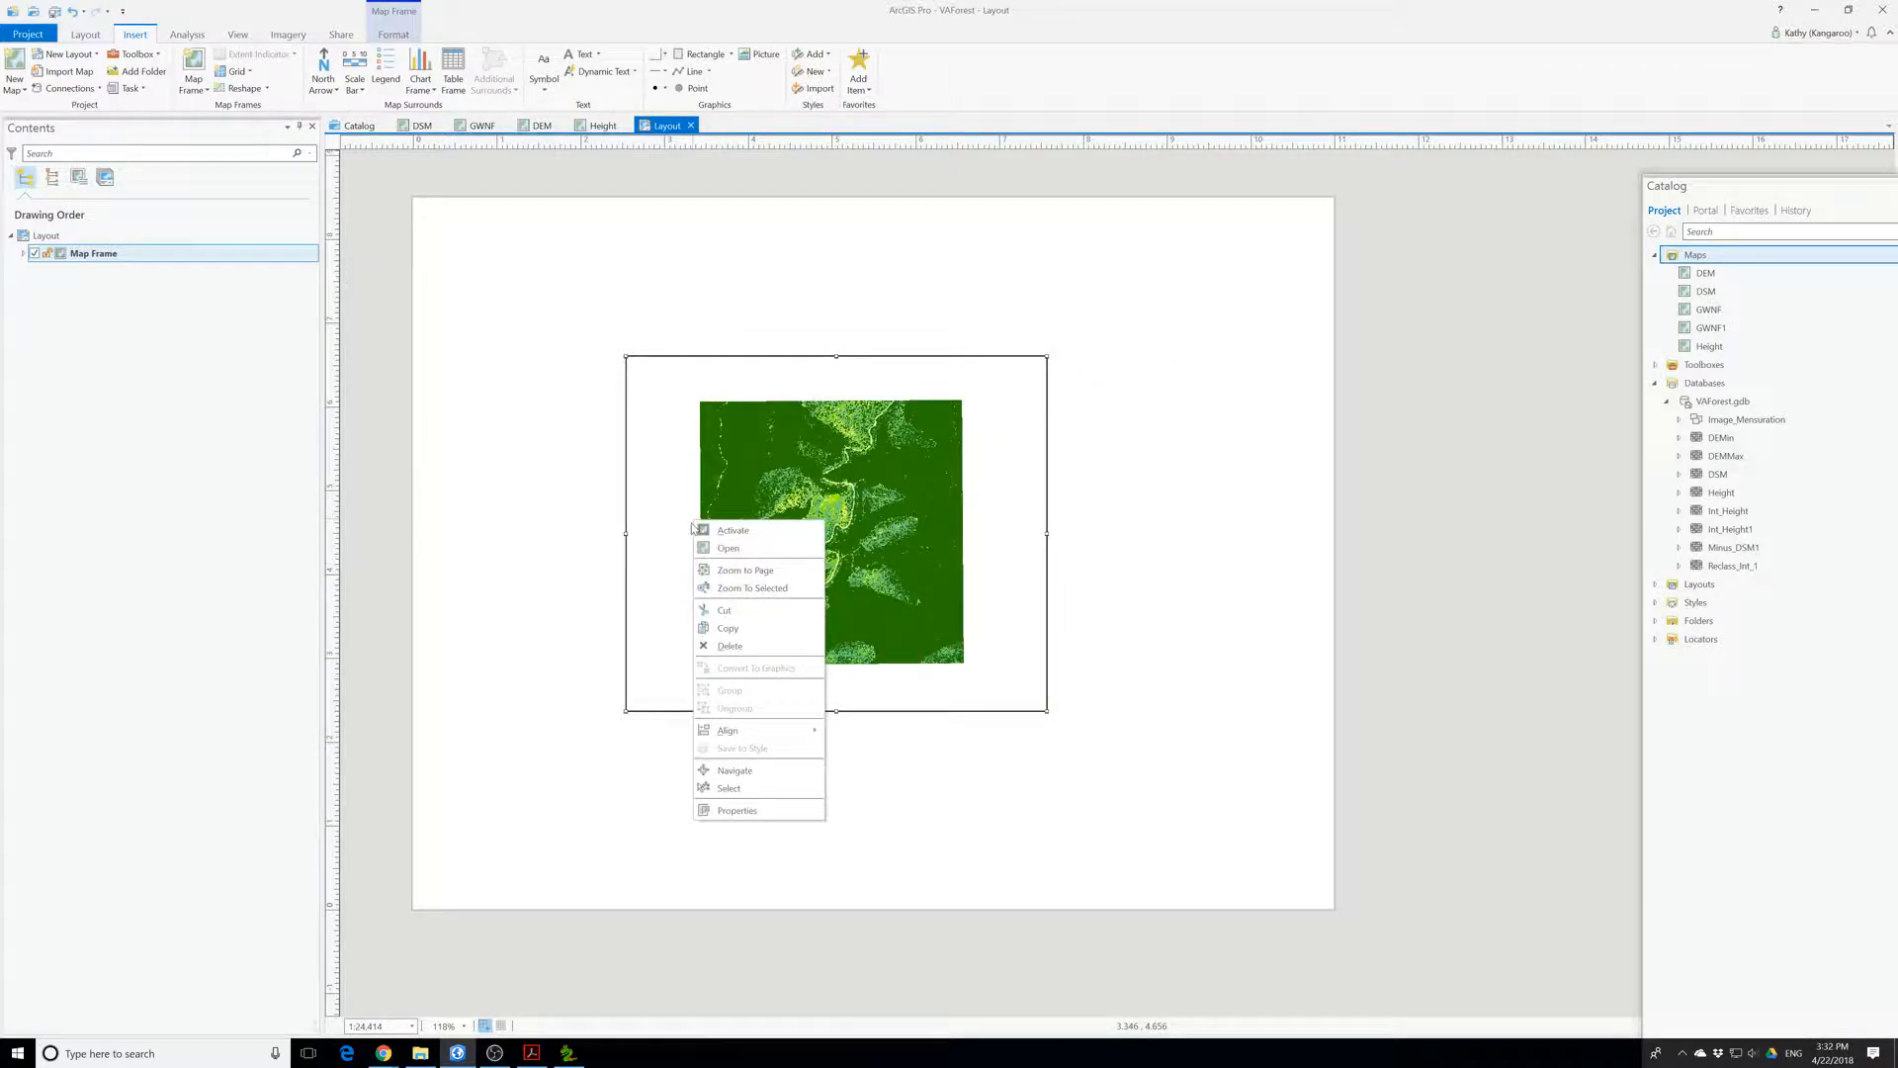
click(749, 809)
click(329, 304)
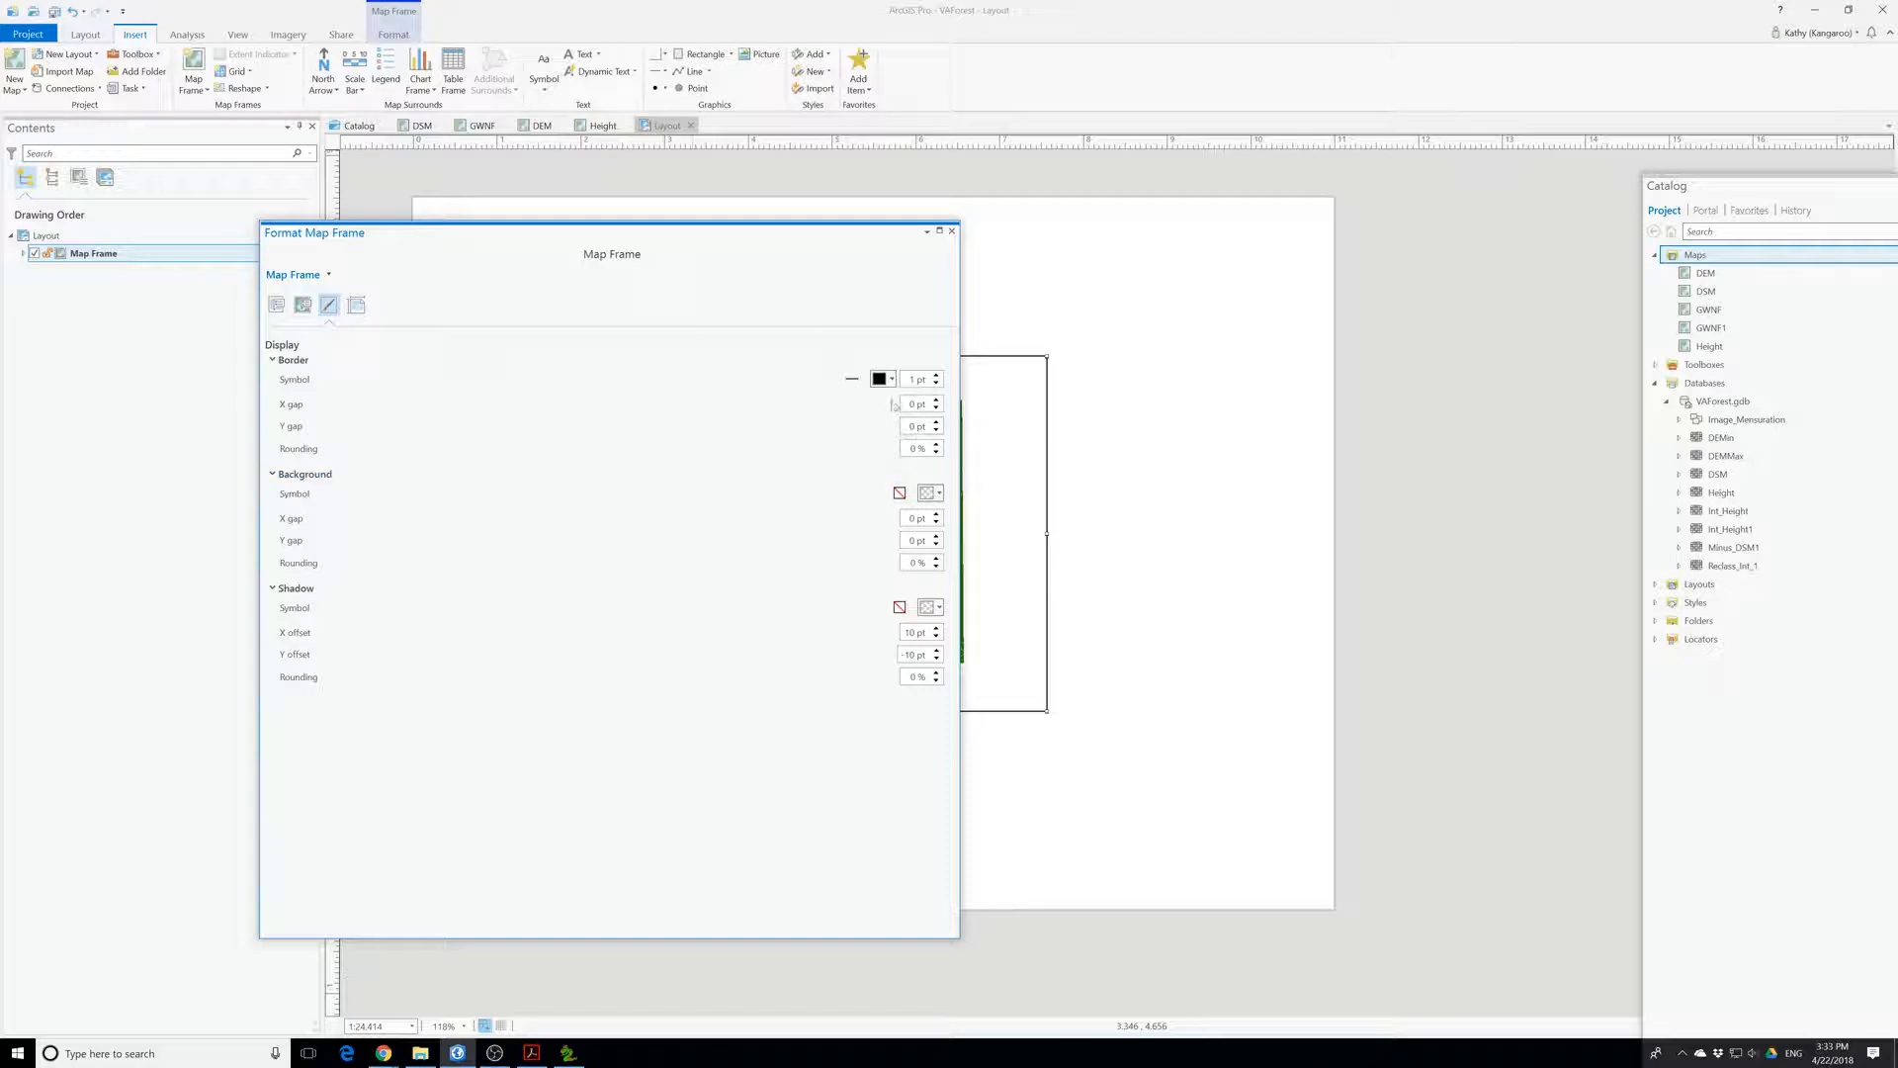
click(894, 386)
click(988, 398)
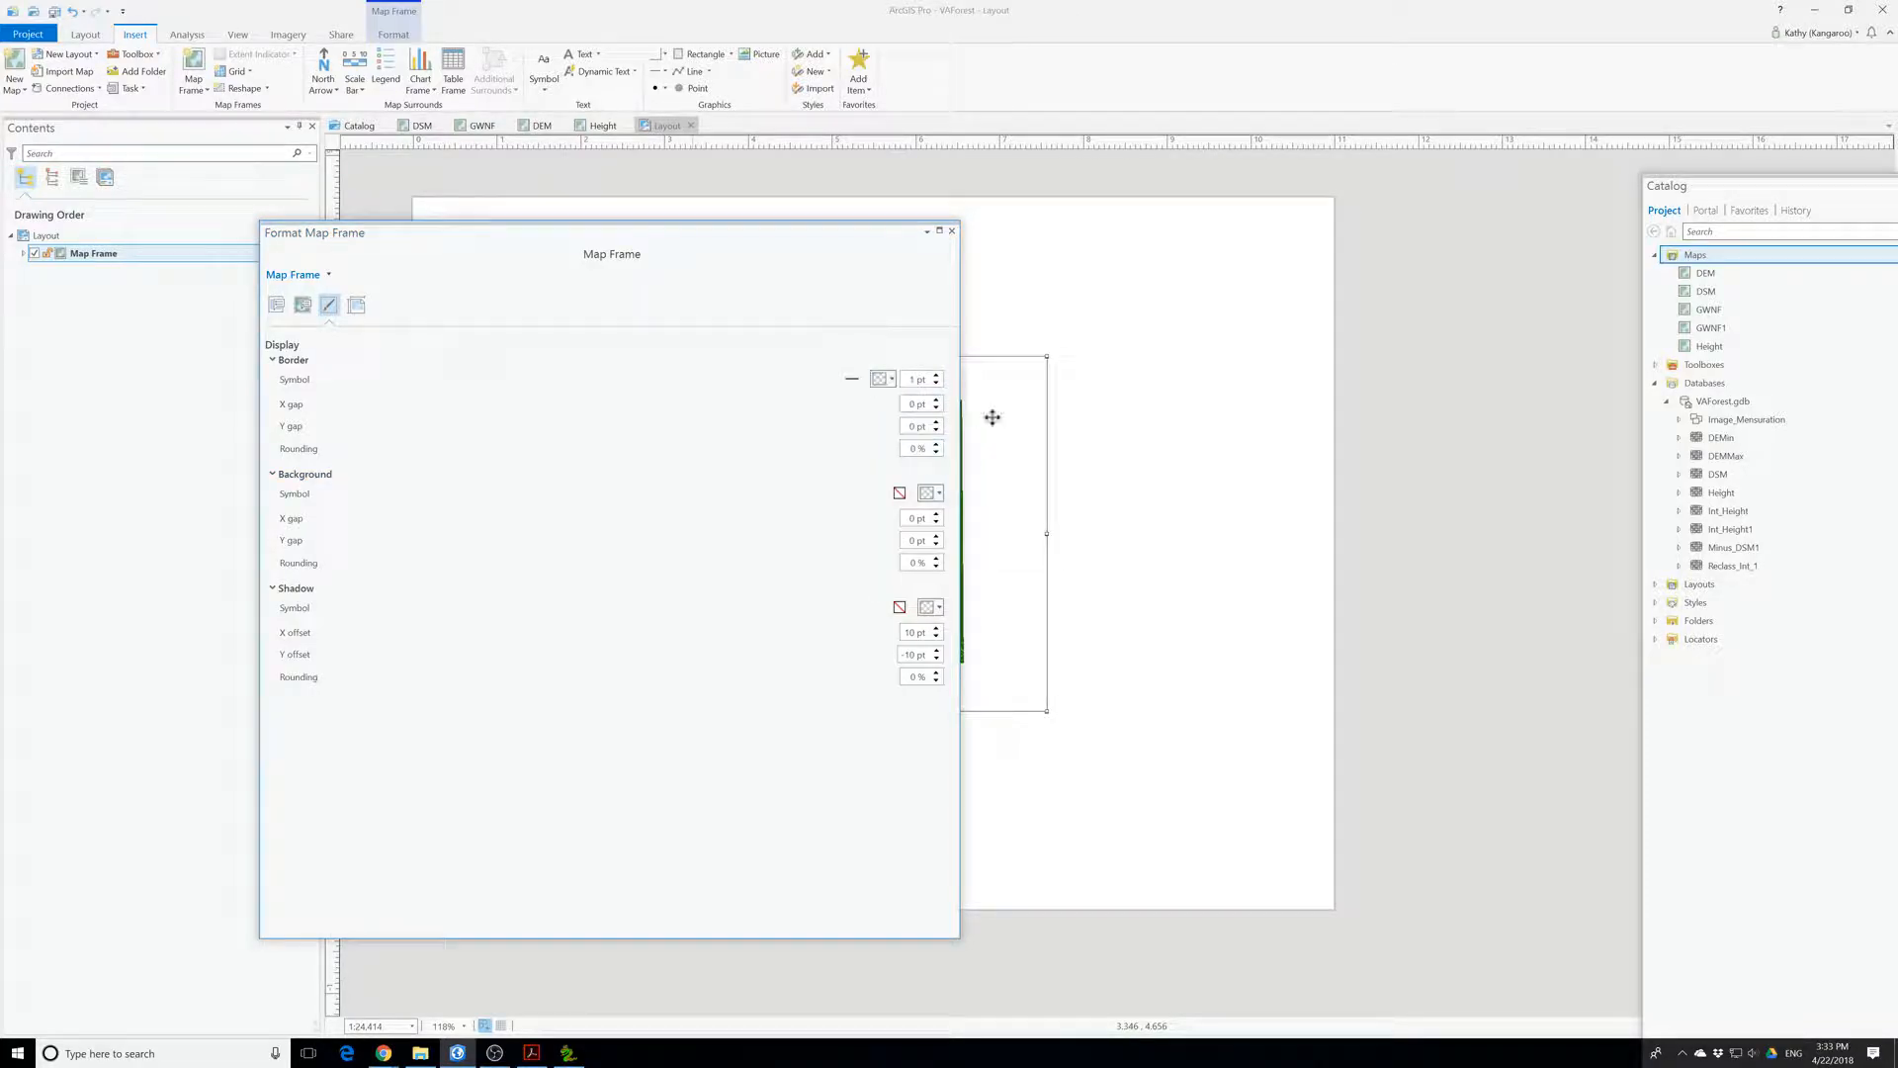
- Close the map frame formatting settings and move the Height map frame slightly towards the page's lower right
click(953, 233)
click(1182, 538)
click(847, 520)
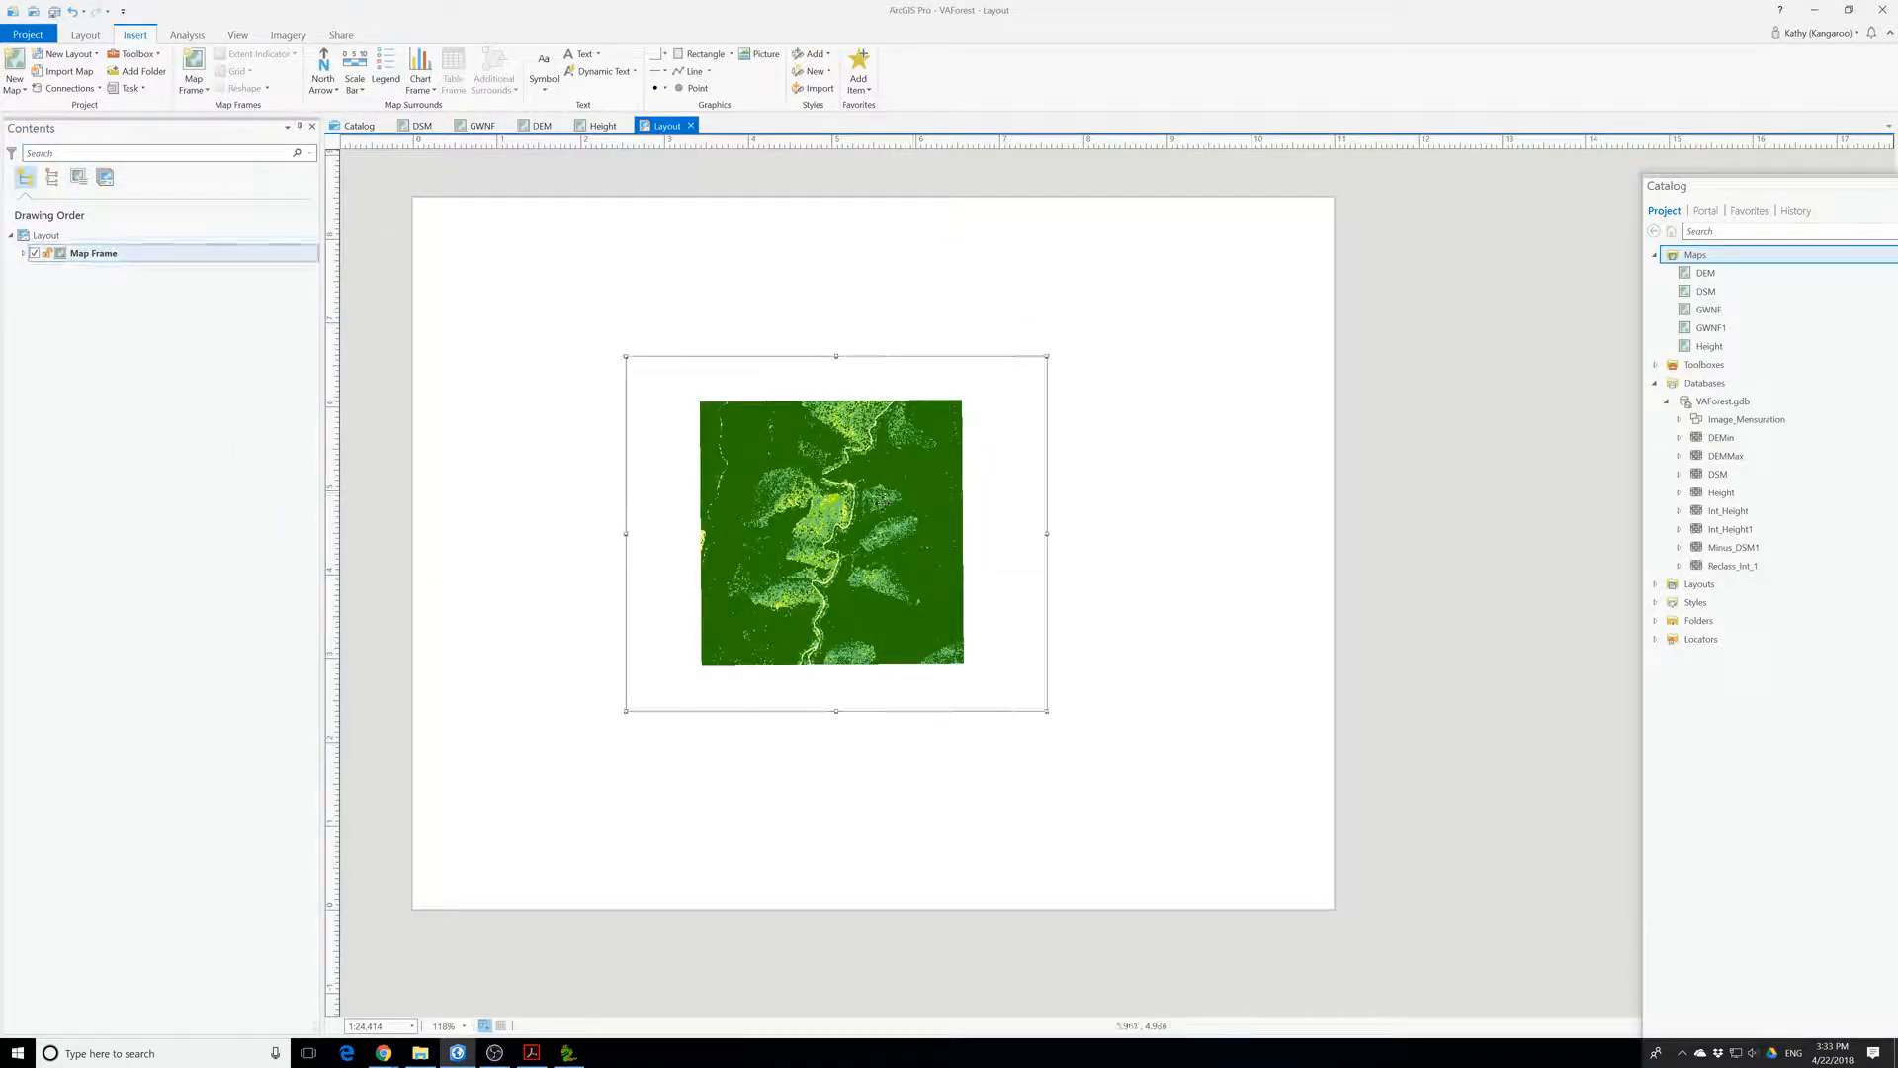
drag(846, 520, 893, 544)
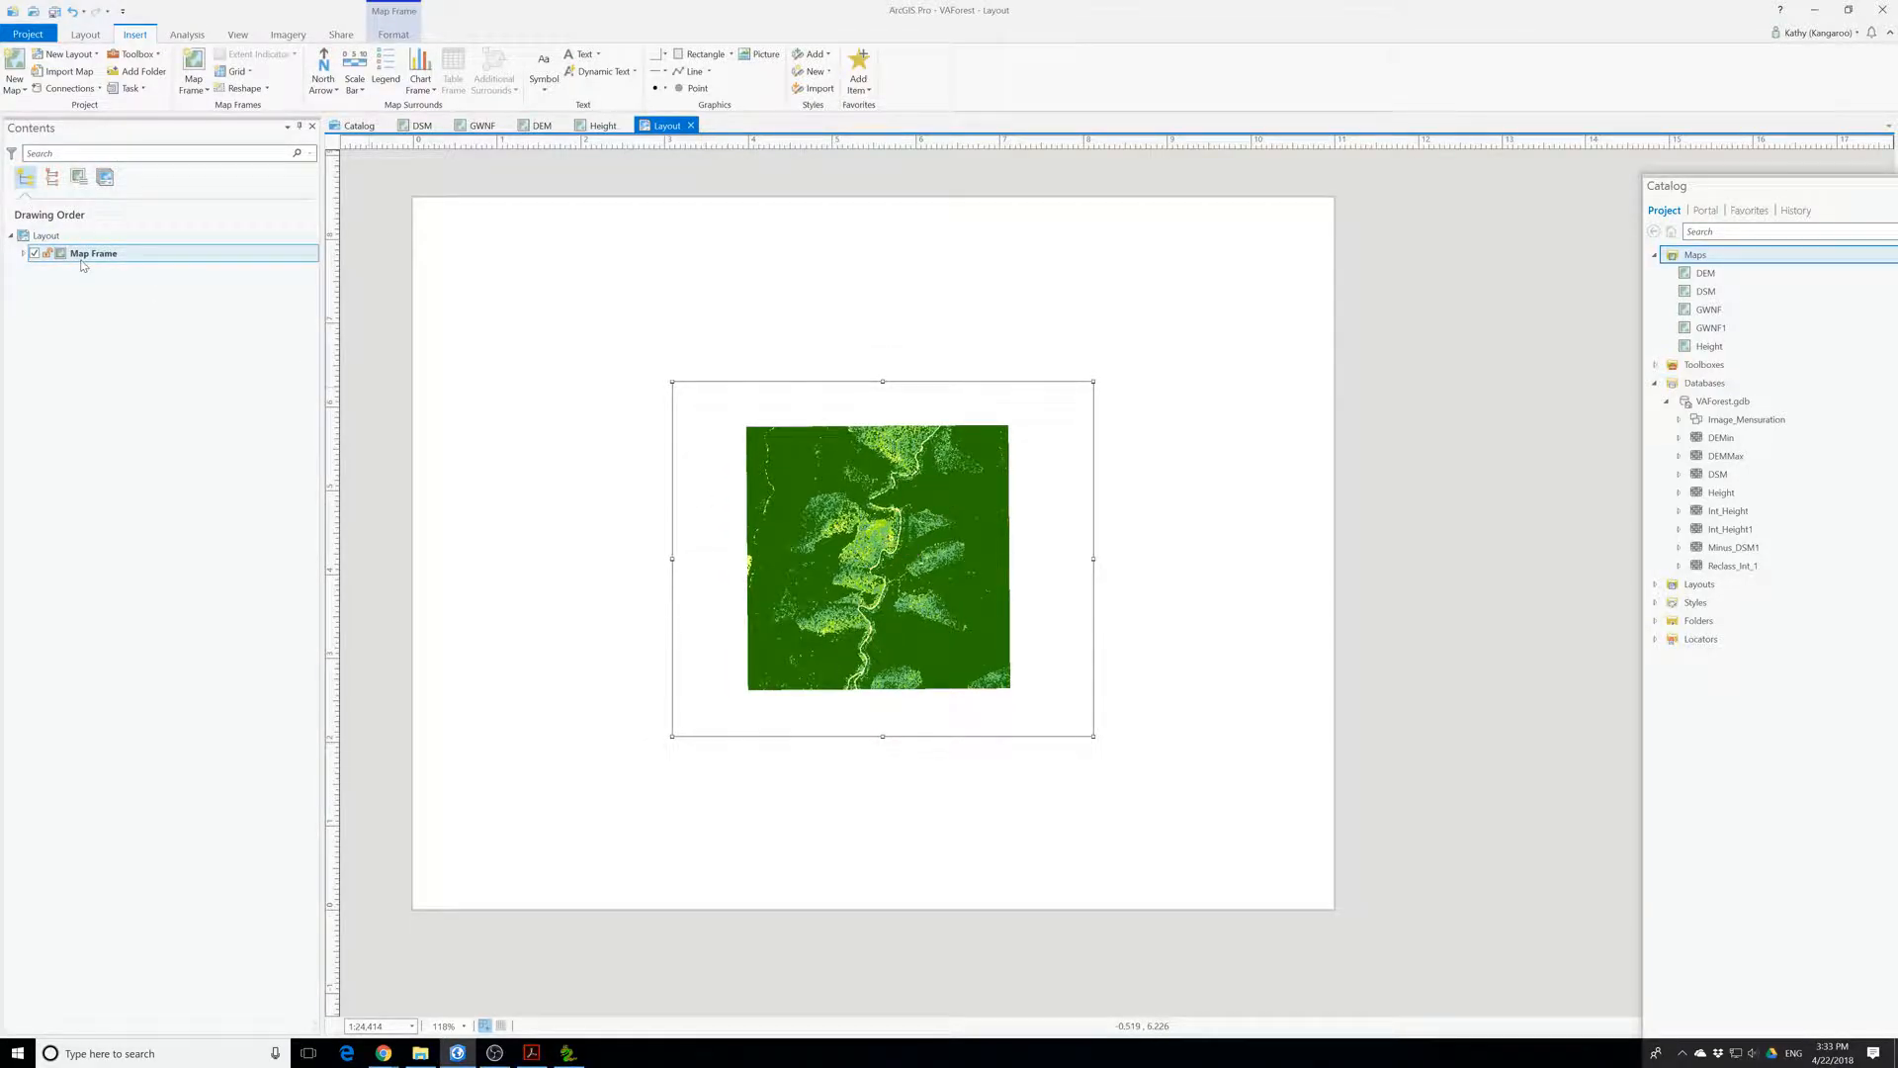
- Review the Height map frame's border colour choices and its border symbol gallery and properties
right_click(673, 396)
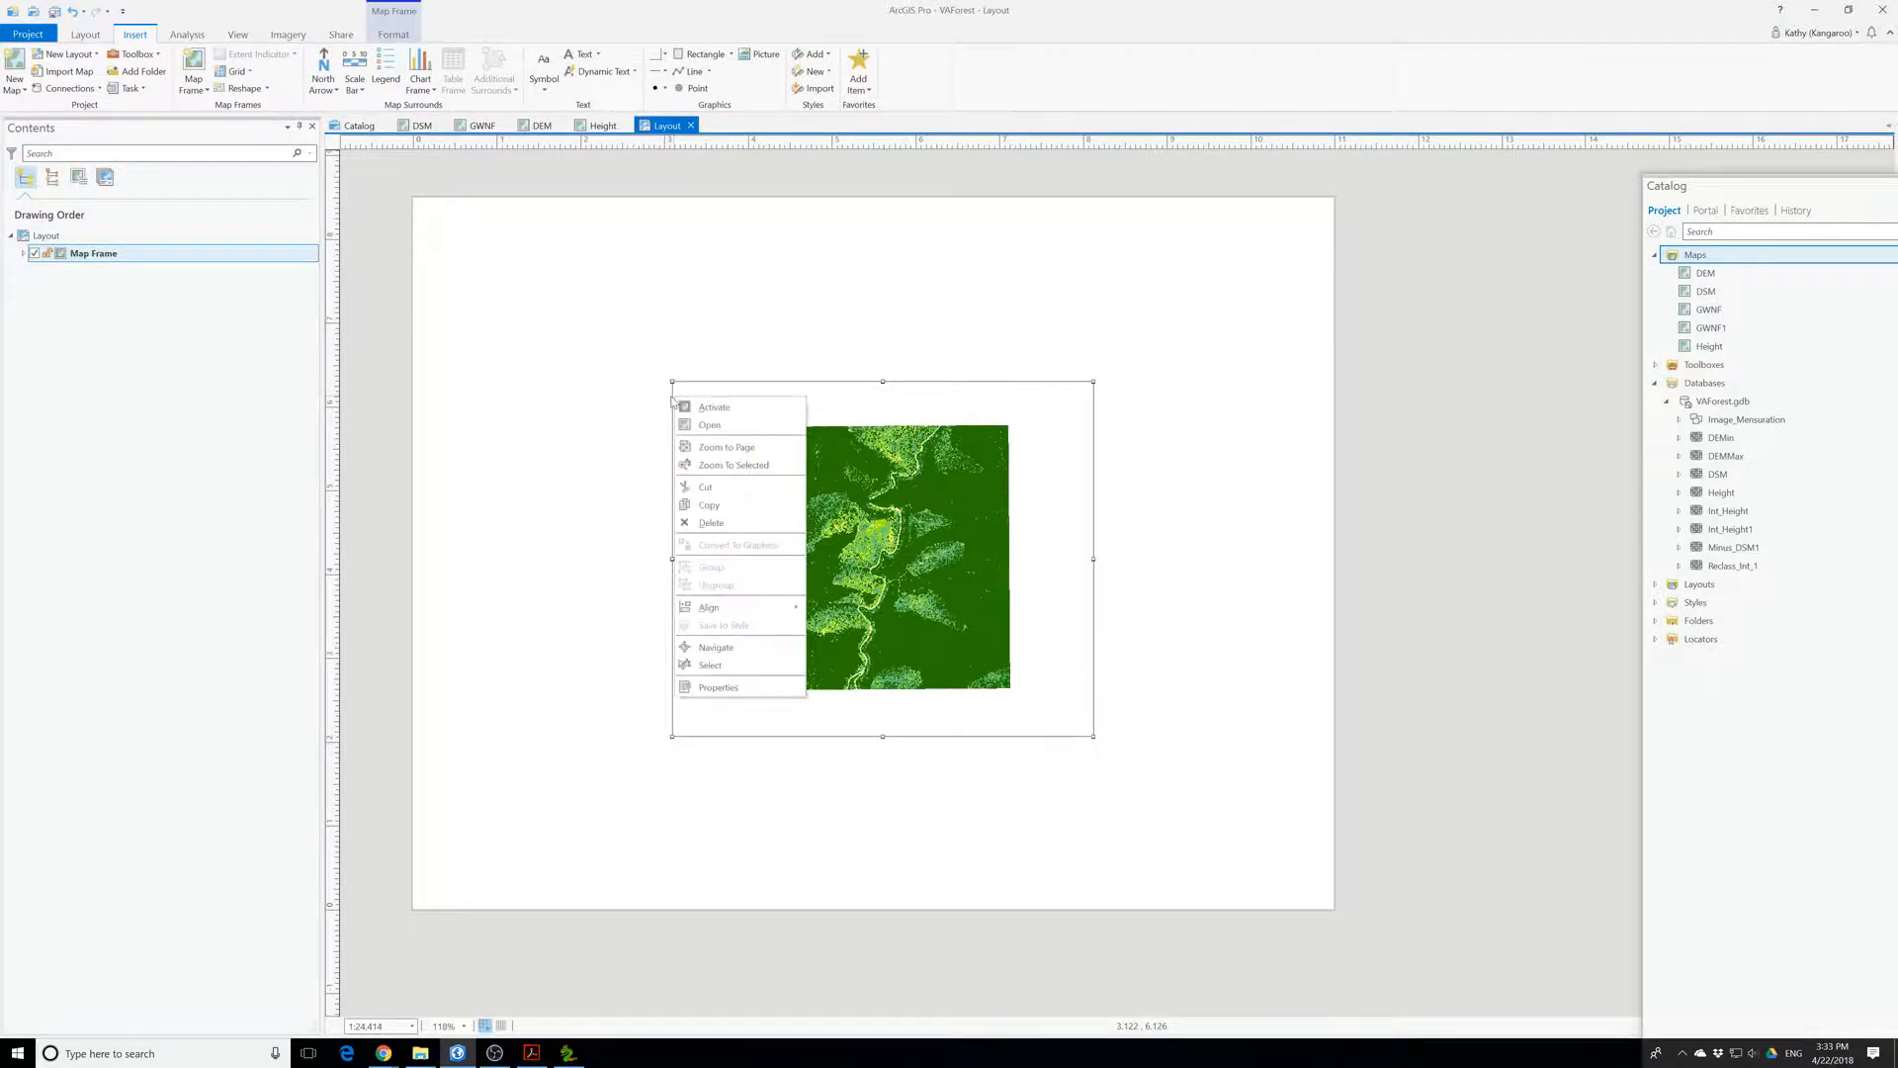
click(732, 688)
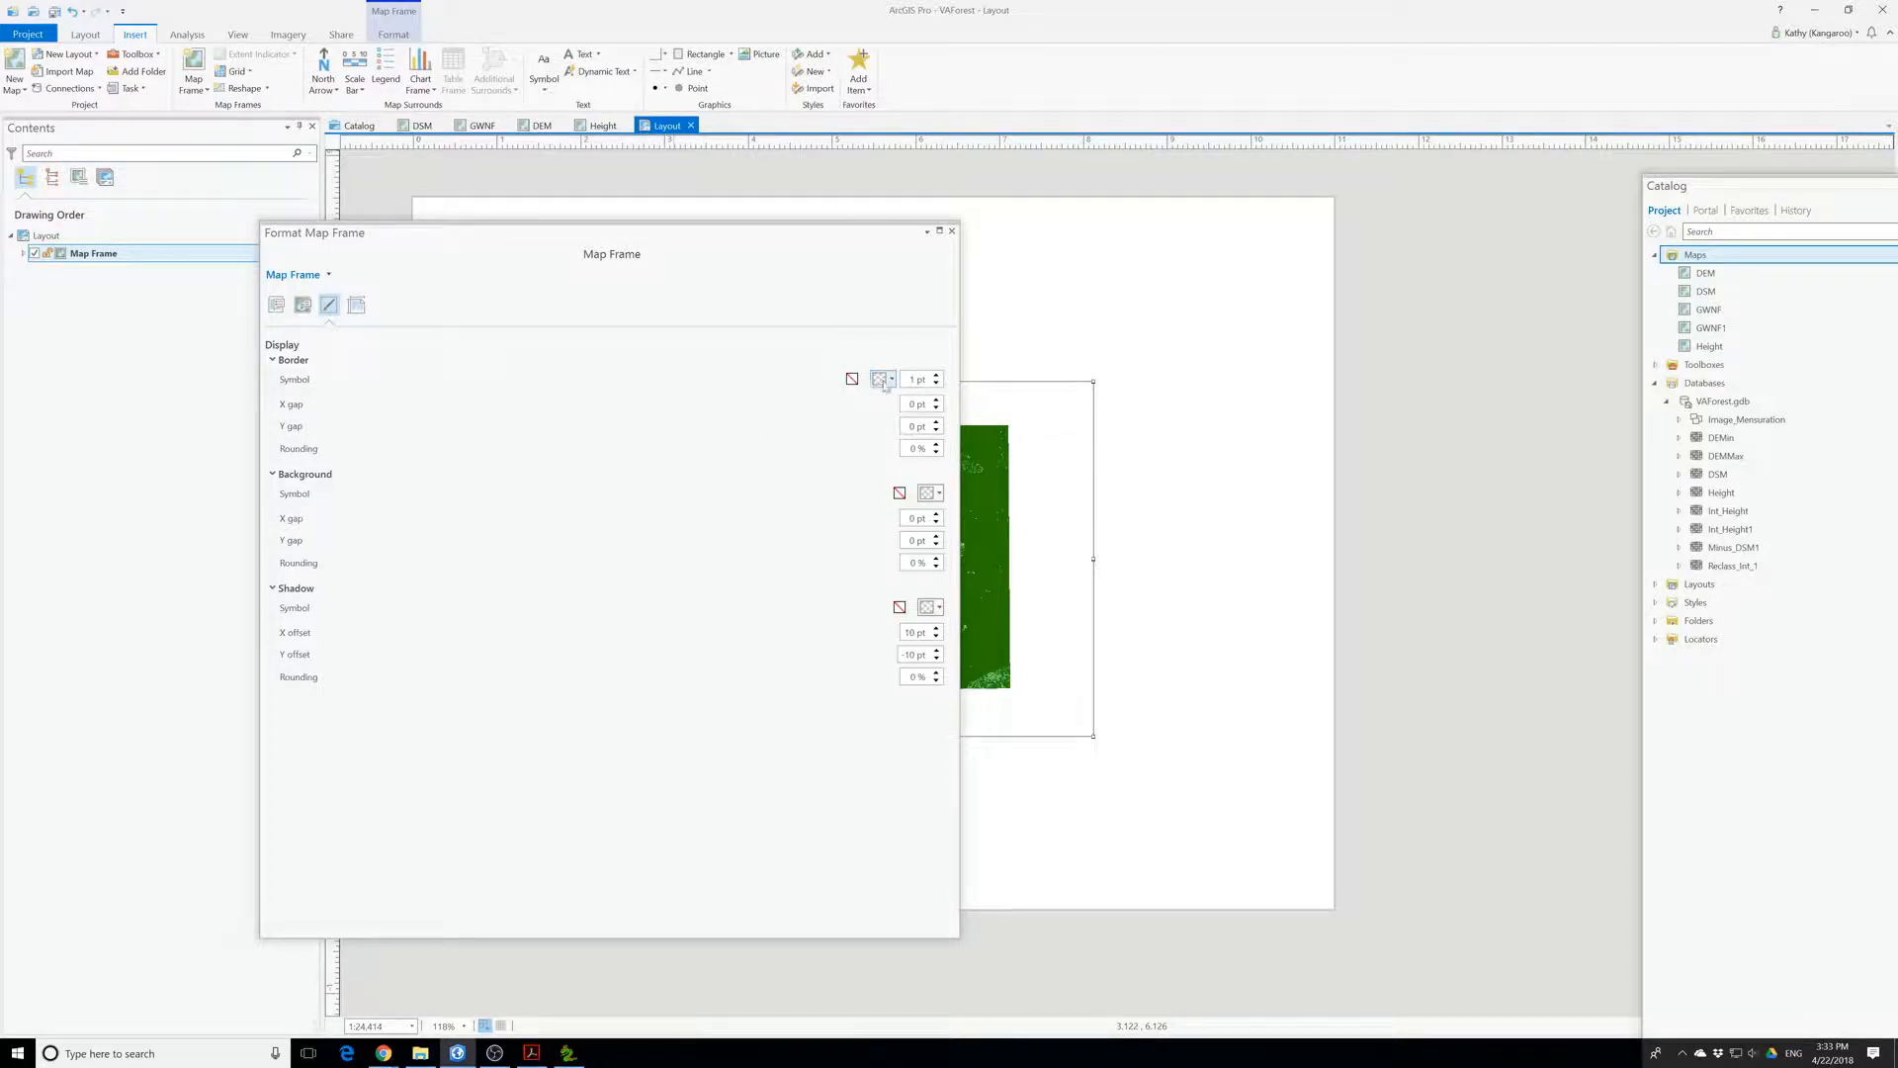
click(883, 380)
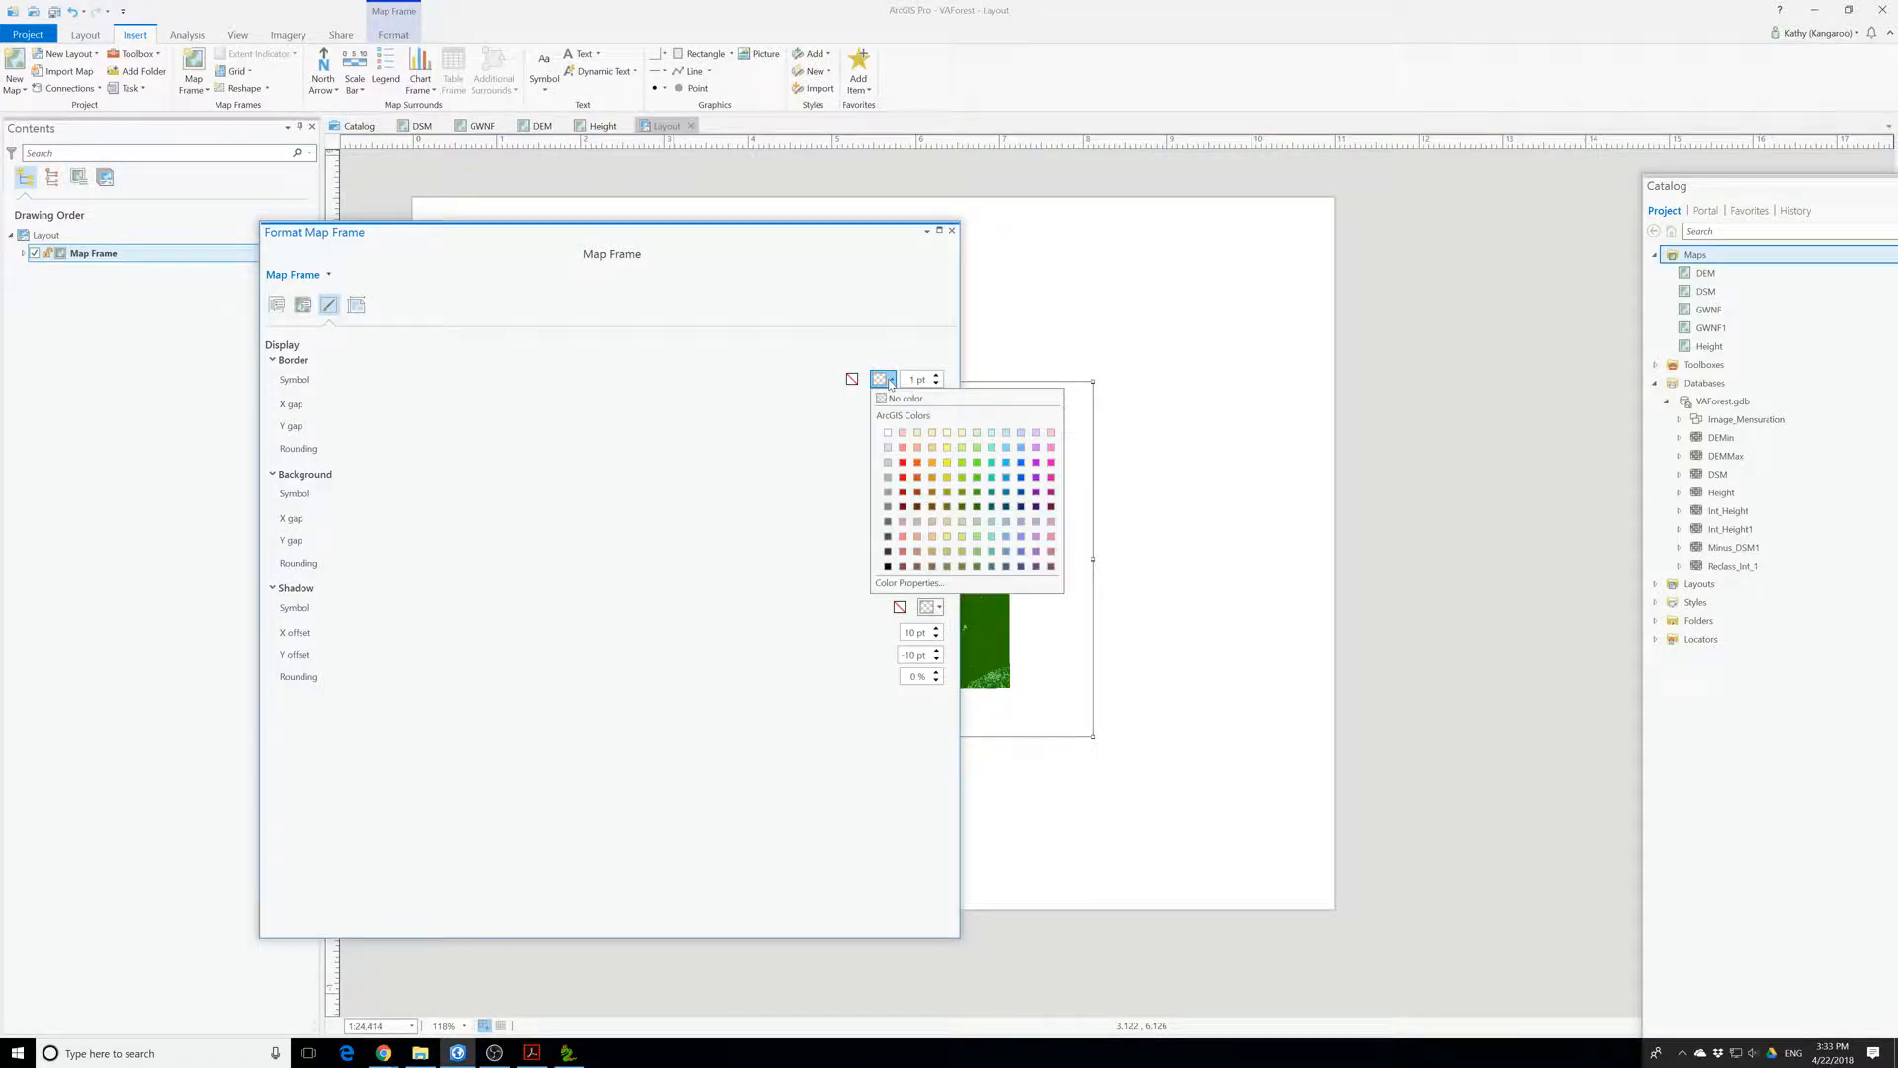
click(813, 483)
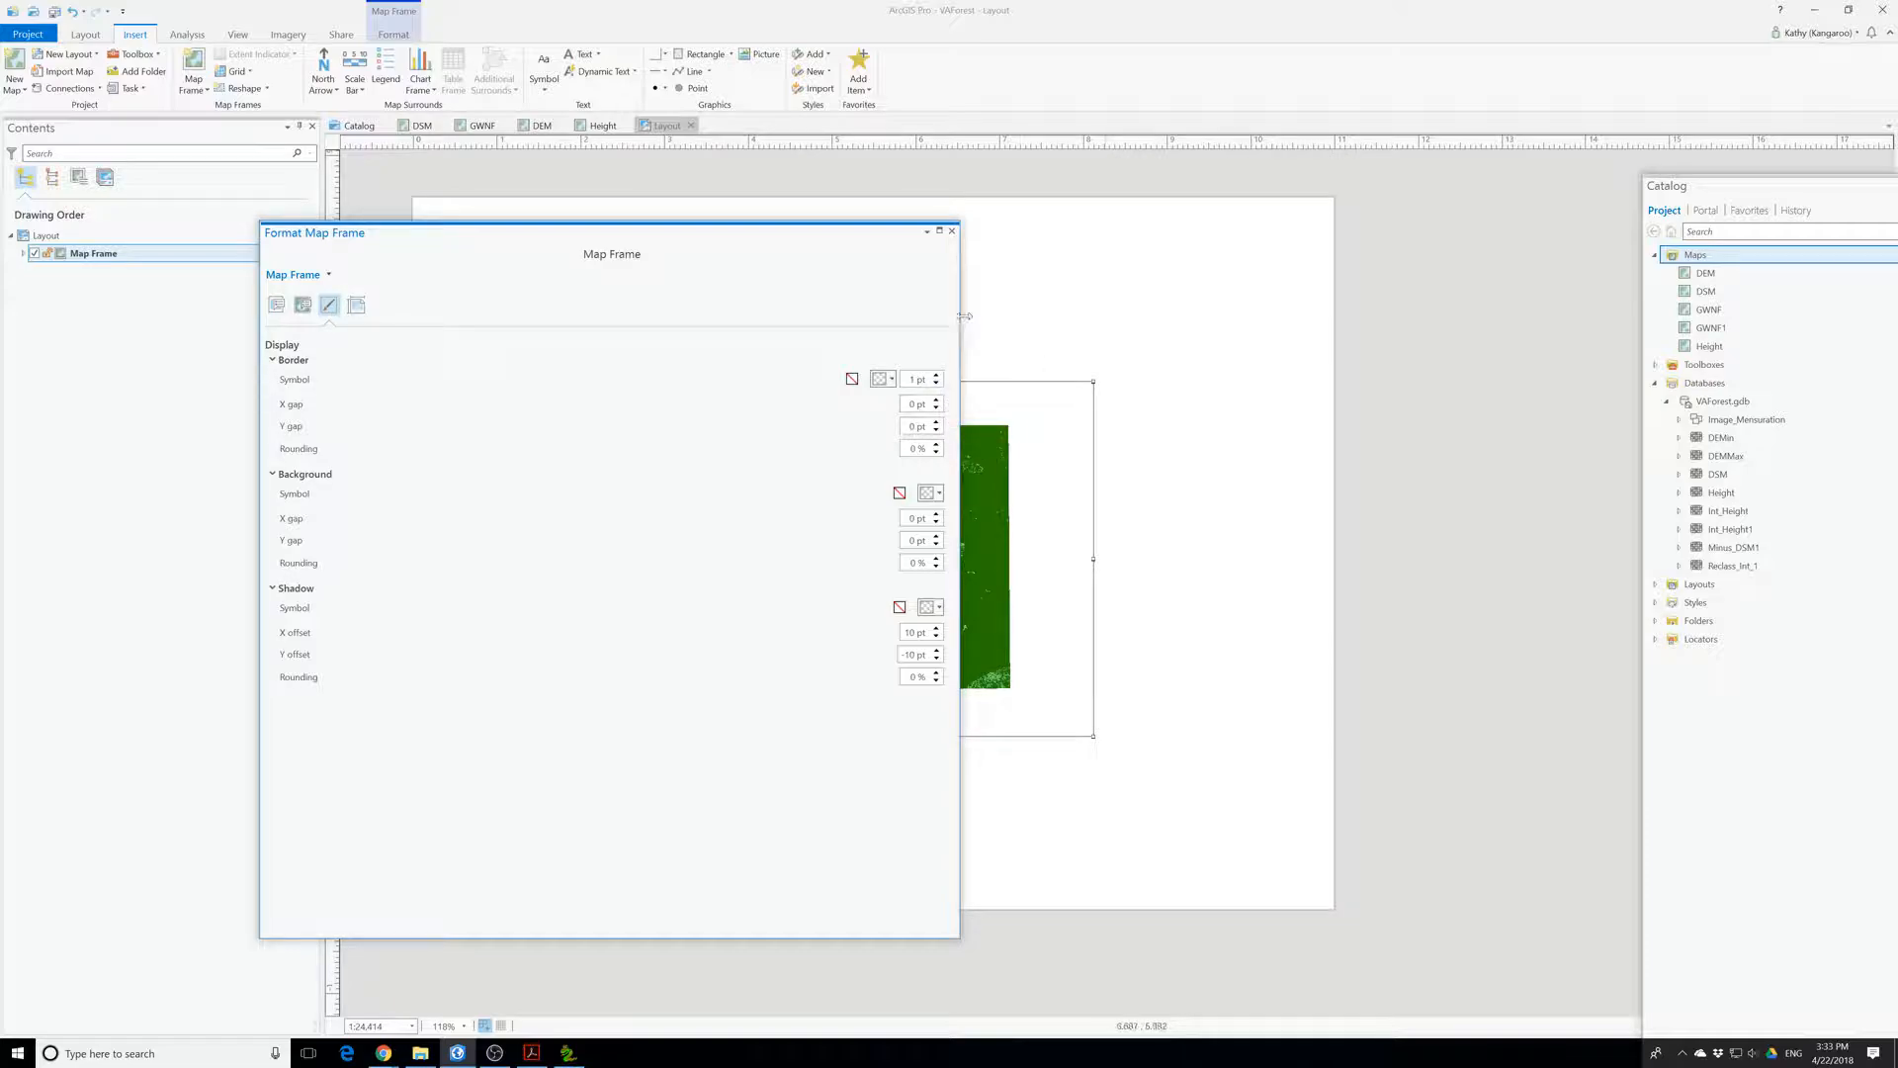
click(882, 383)
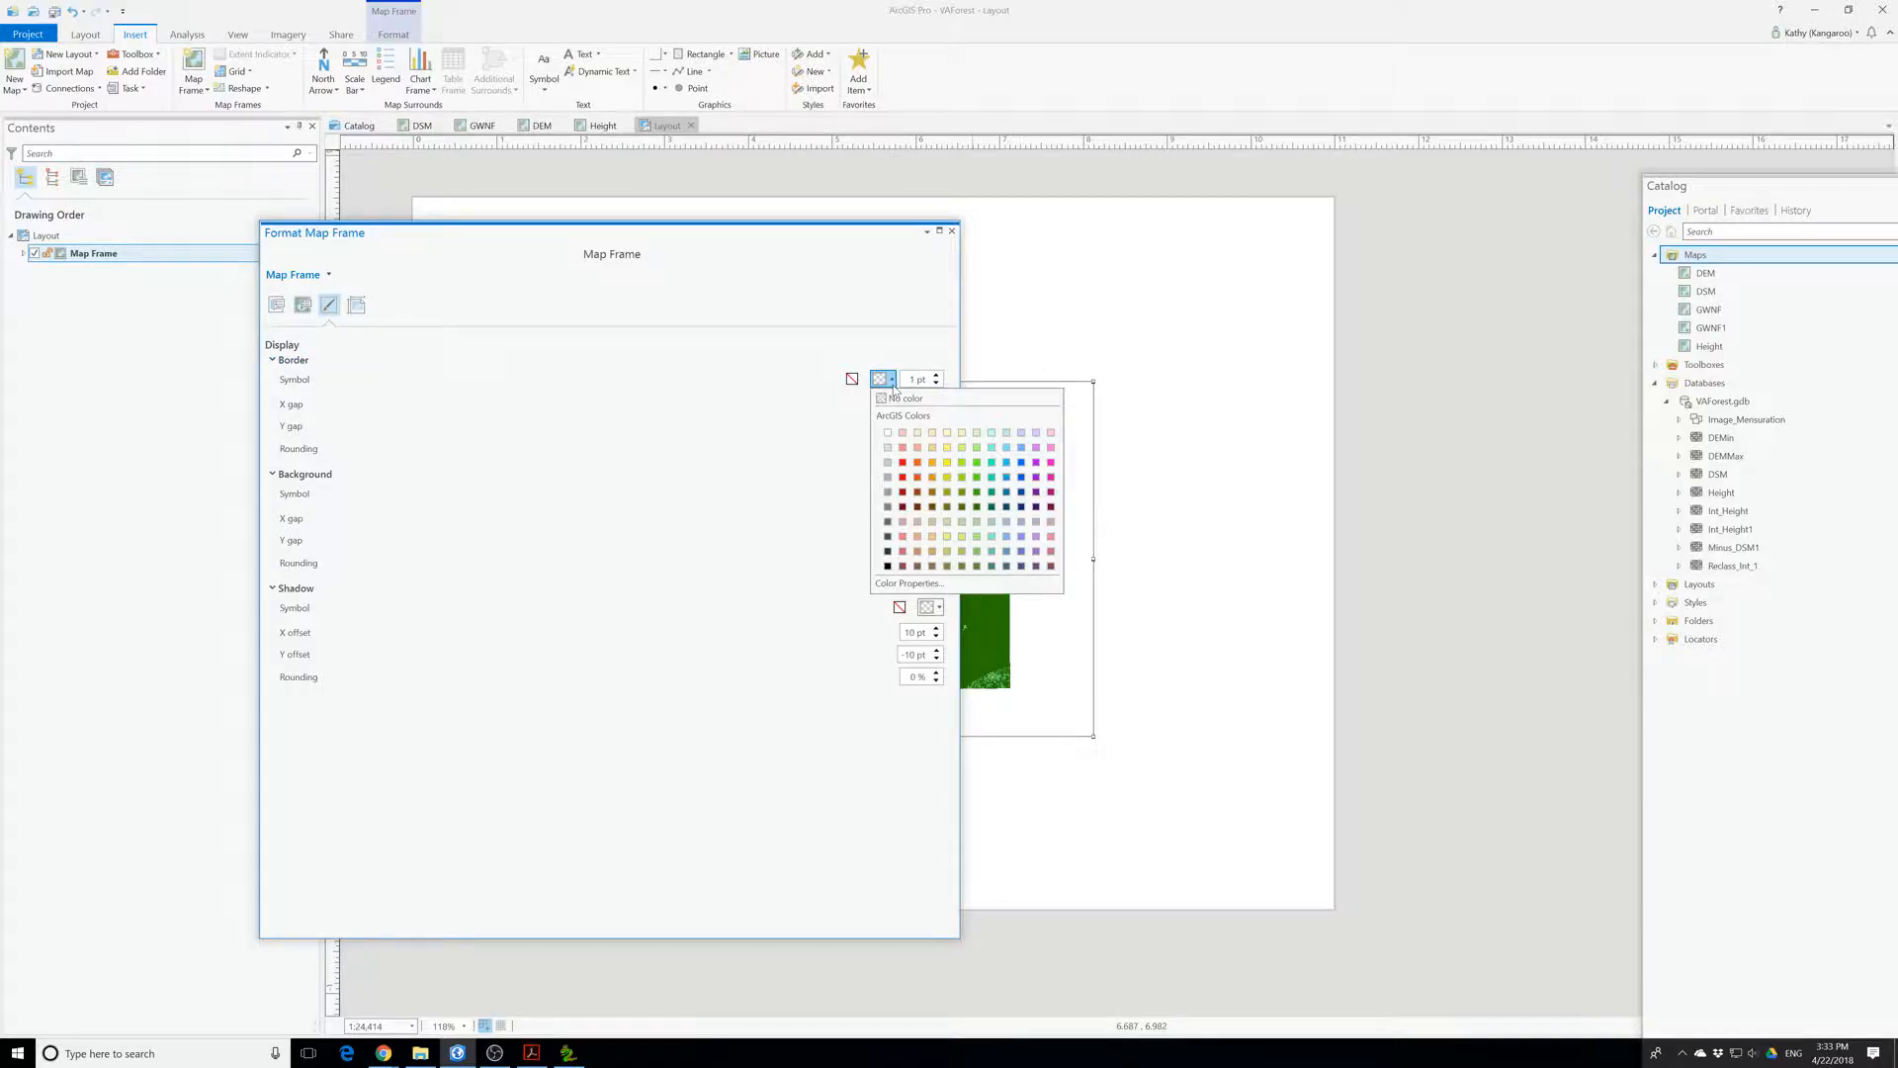
click(880, 385)
click(851, 381)
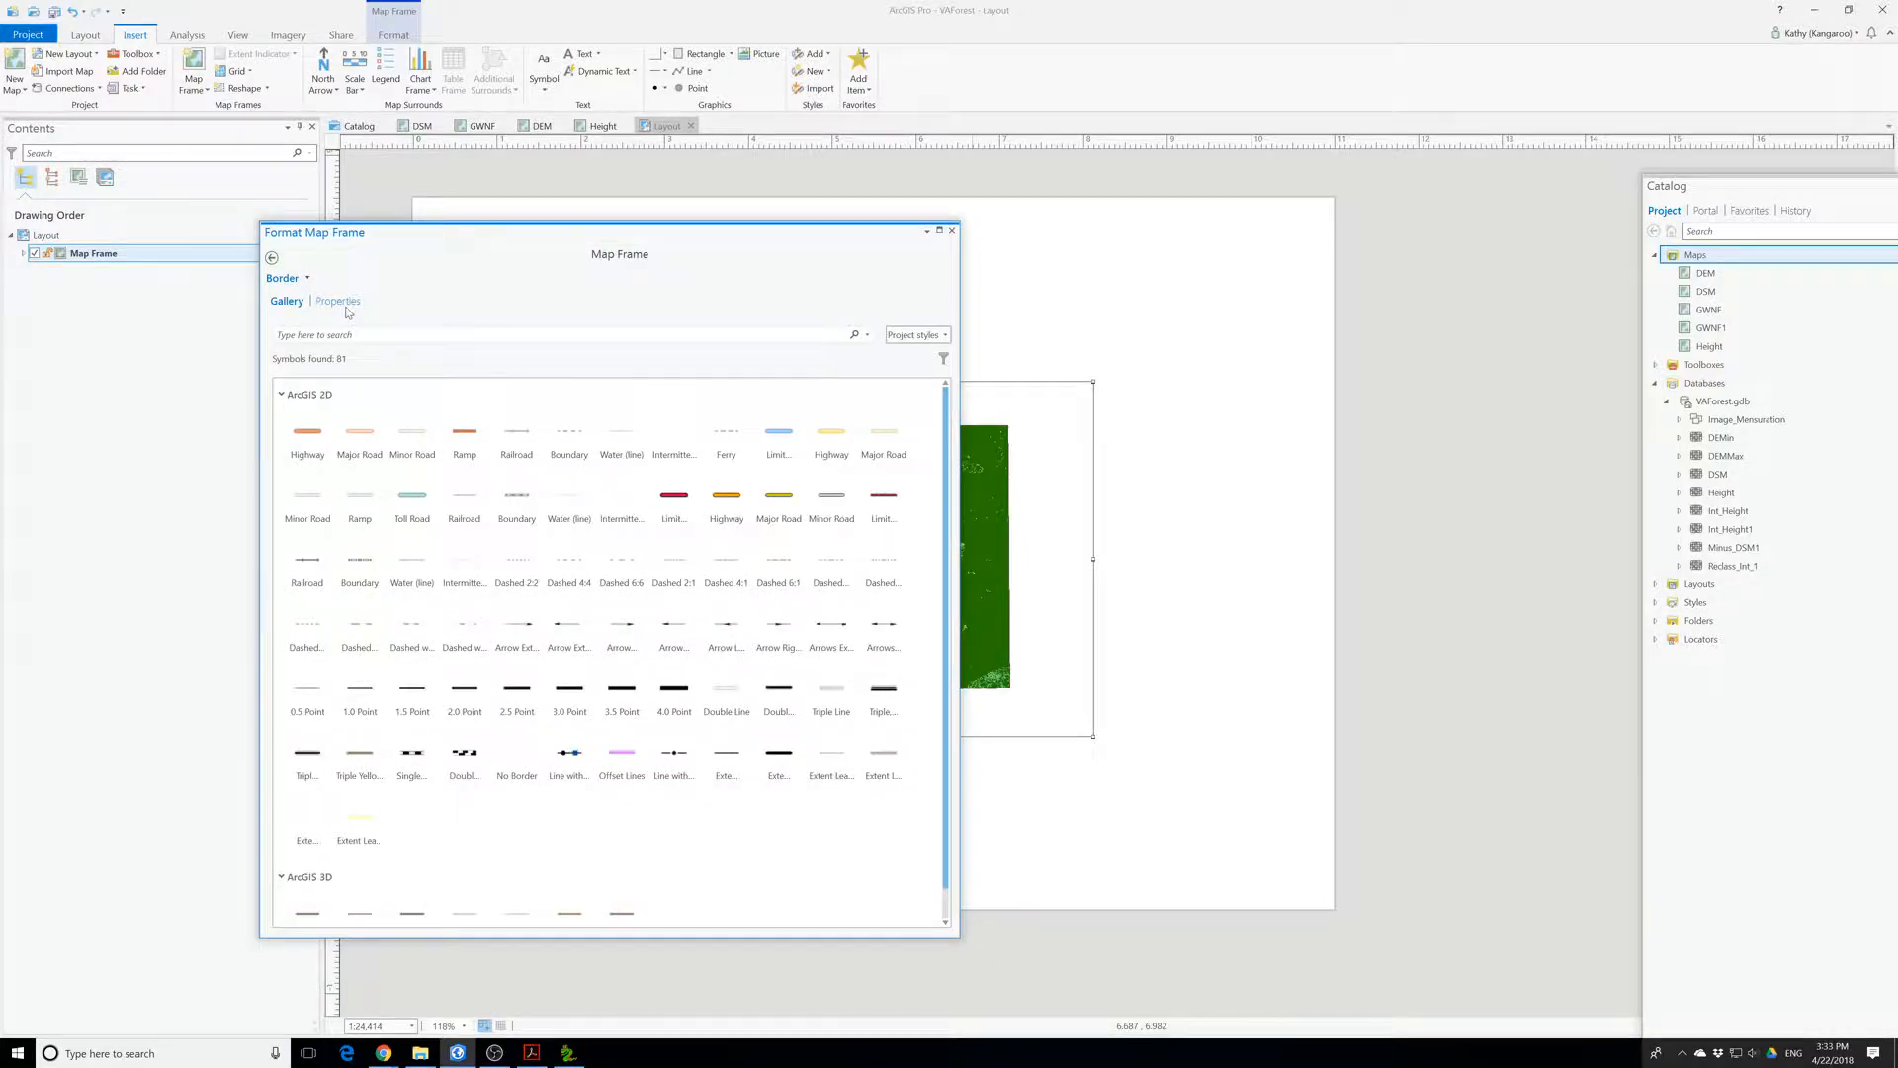
click(337, 302)
click(285, 302)
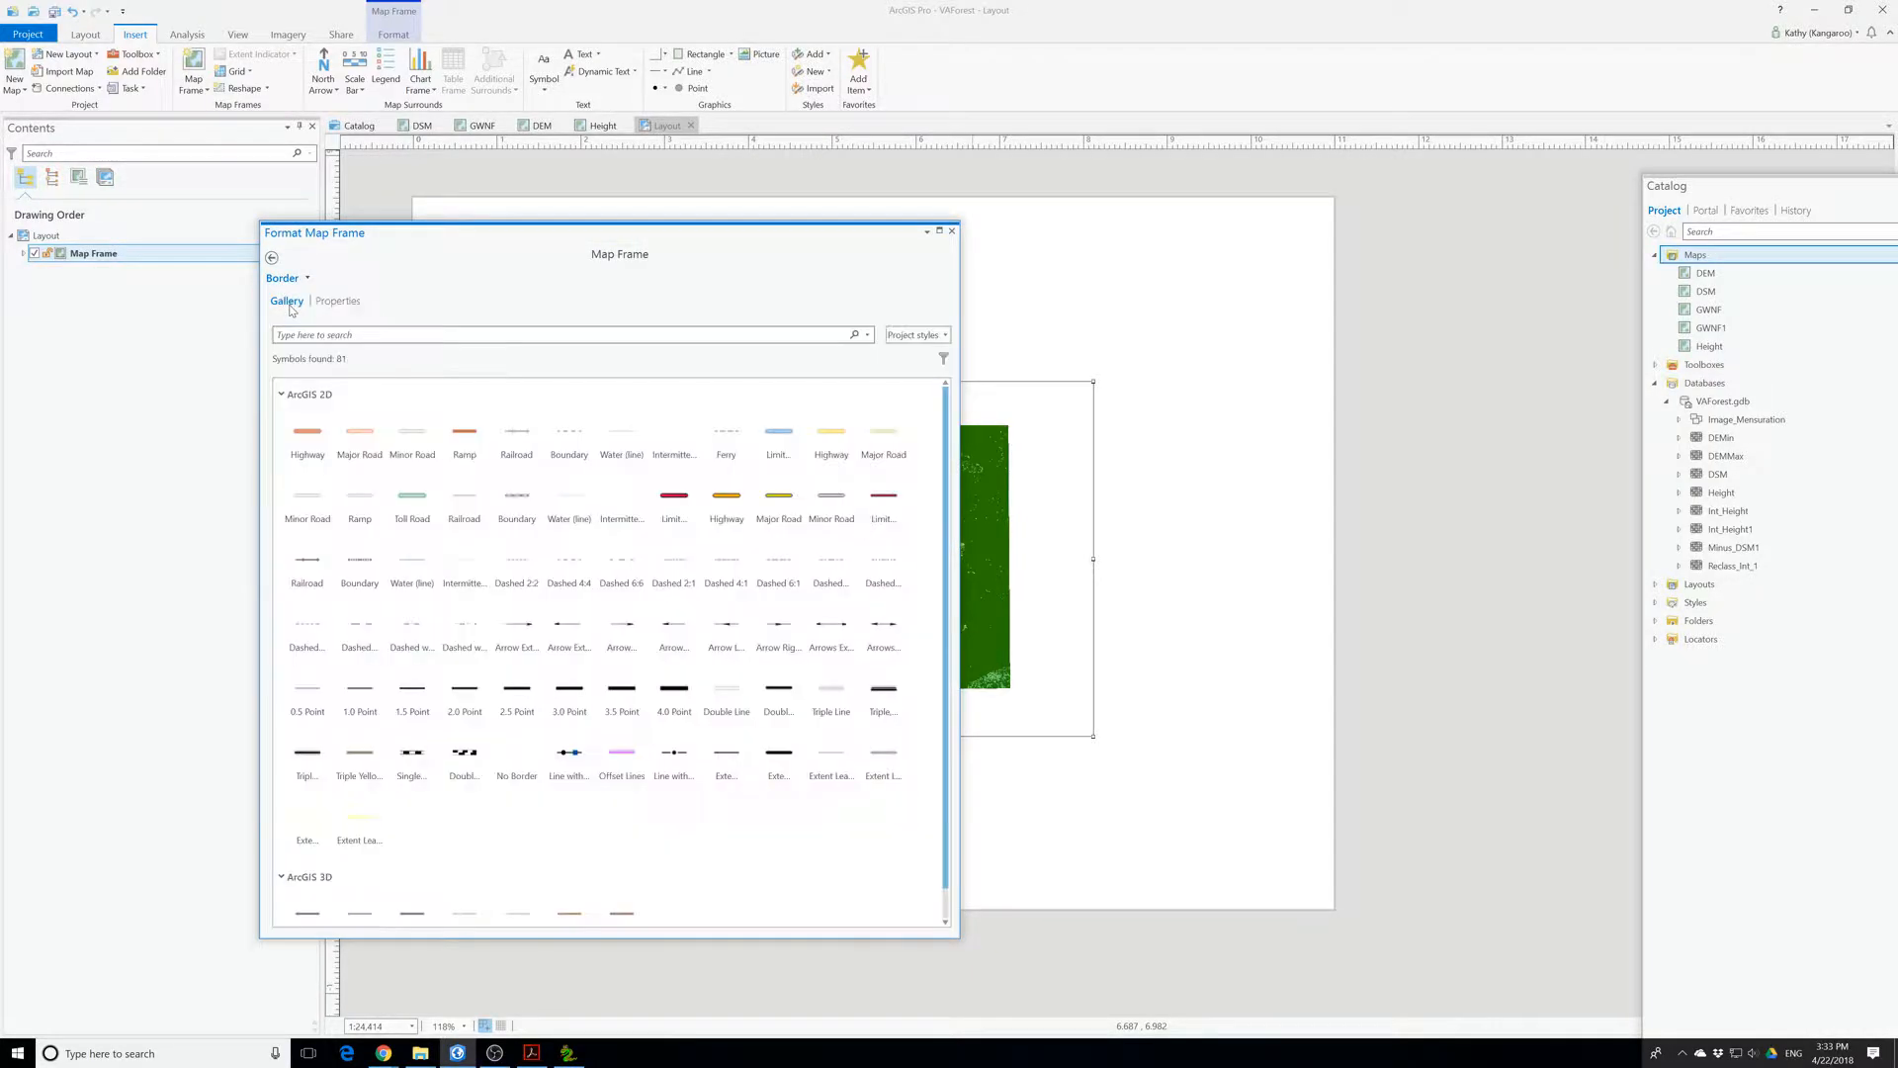
click(272, 259)
click(952, 230)
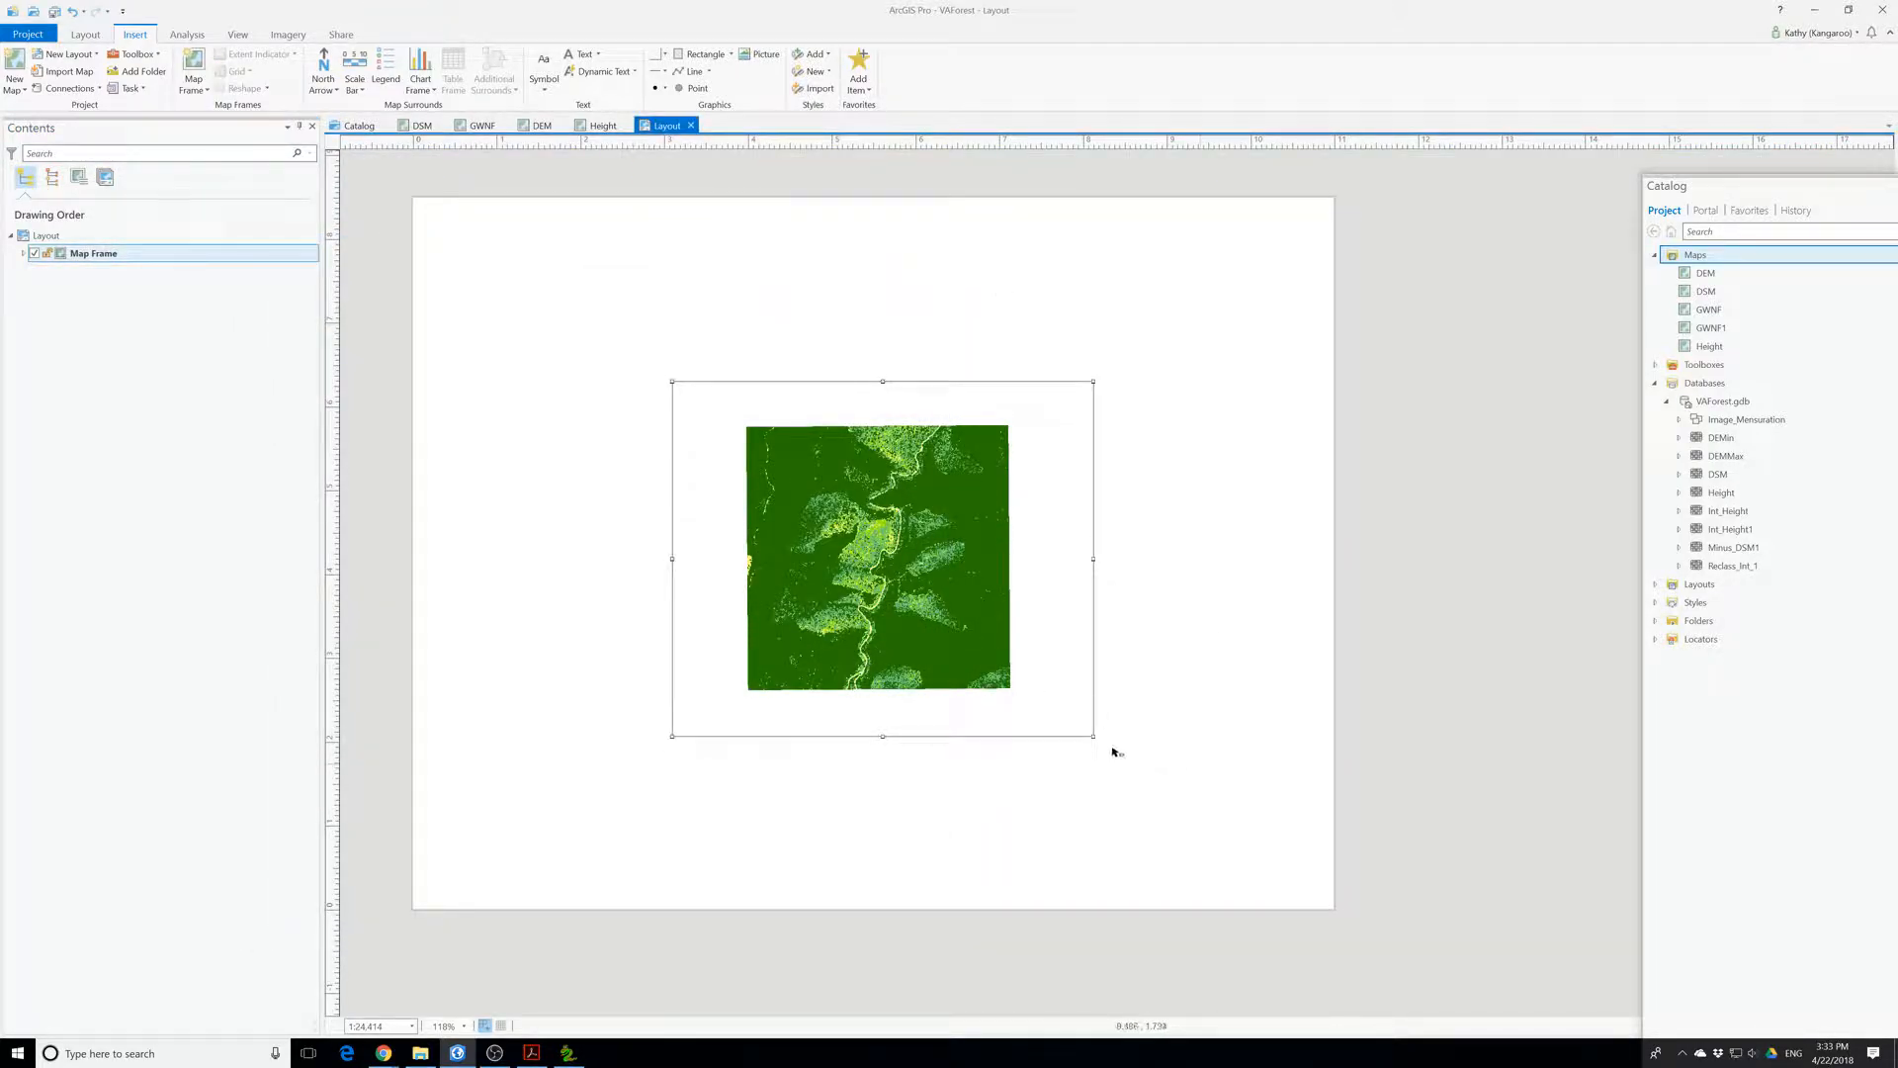
- Enlarge the Height map frame to about 5.6 by 4.9 in and shift it up and to the left
click(1296, 713)
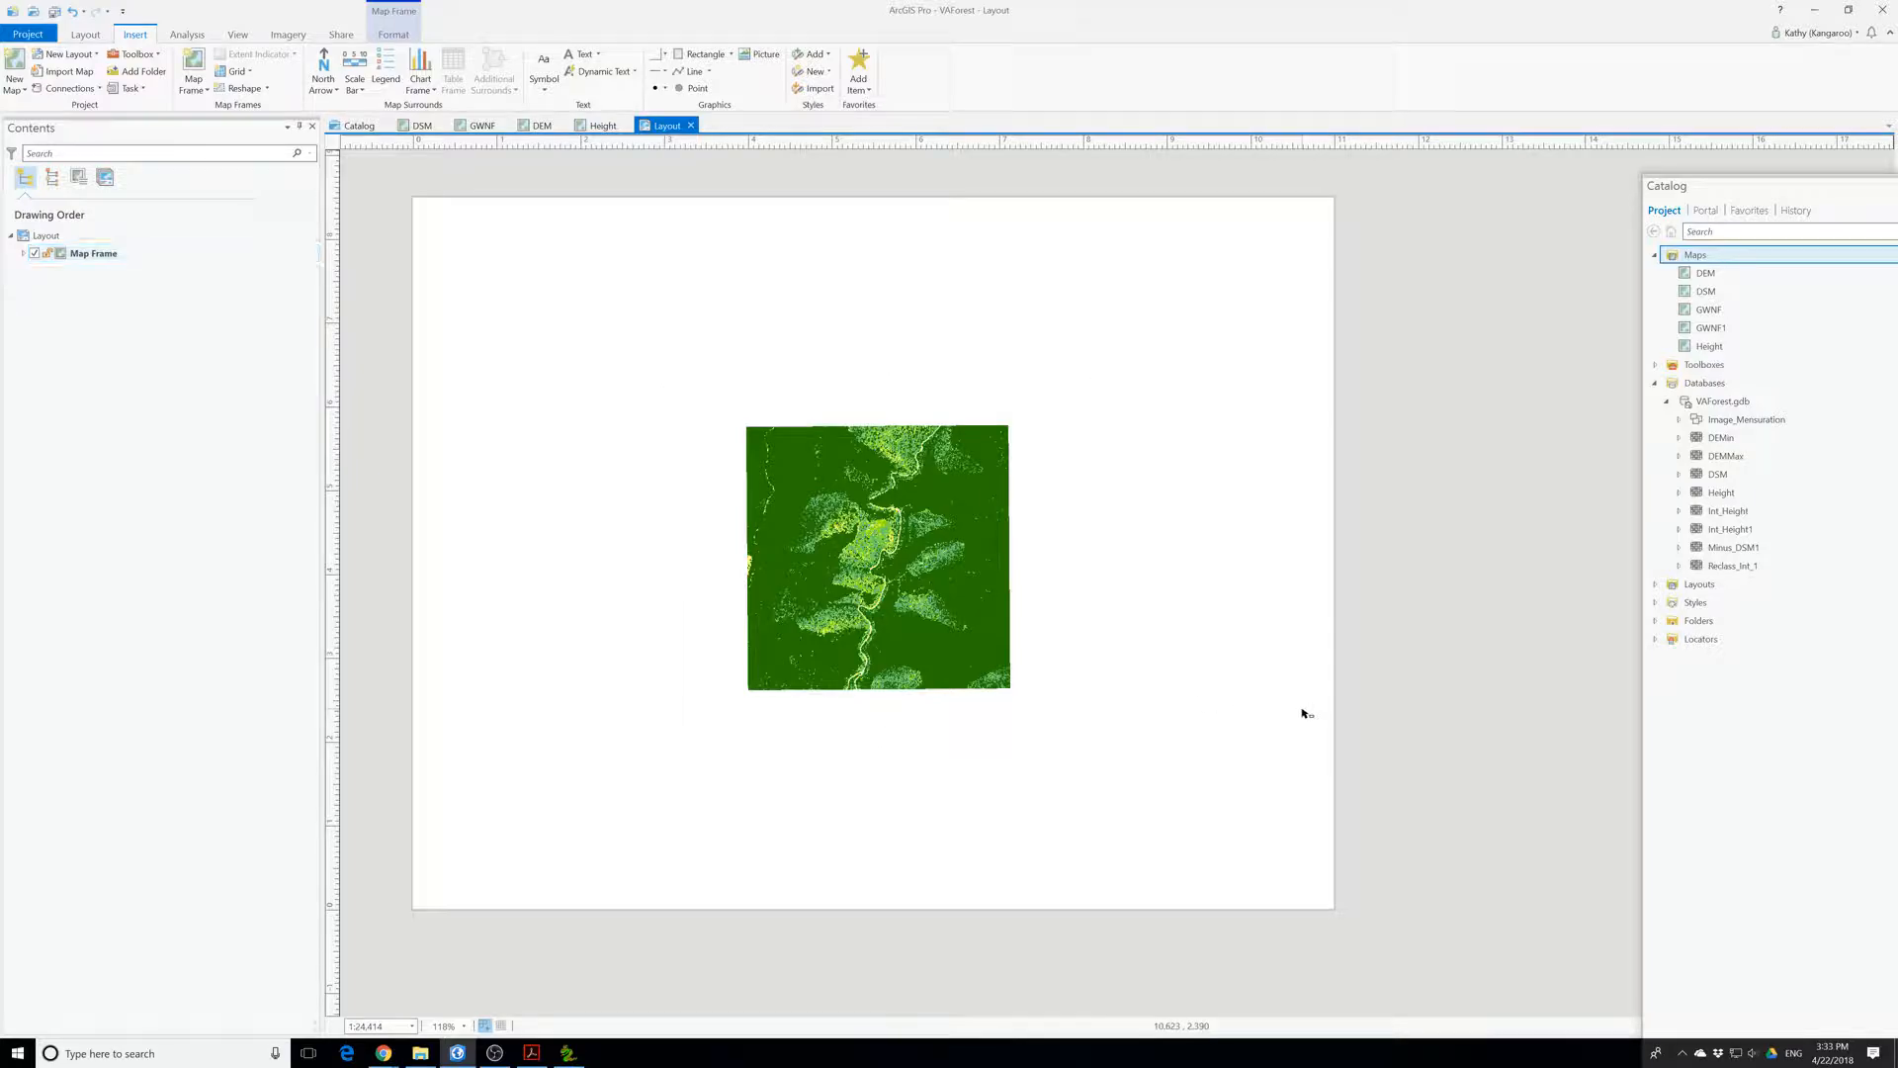
click(1011, 683)
drag(1096, 740, 1138, 791)
drag(896, 599, 858, 566)
click(502, 266)
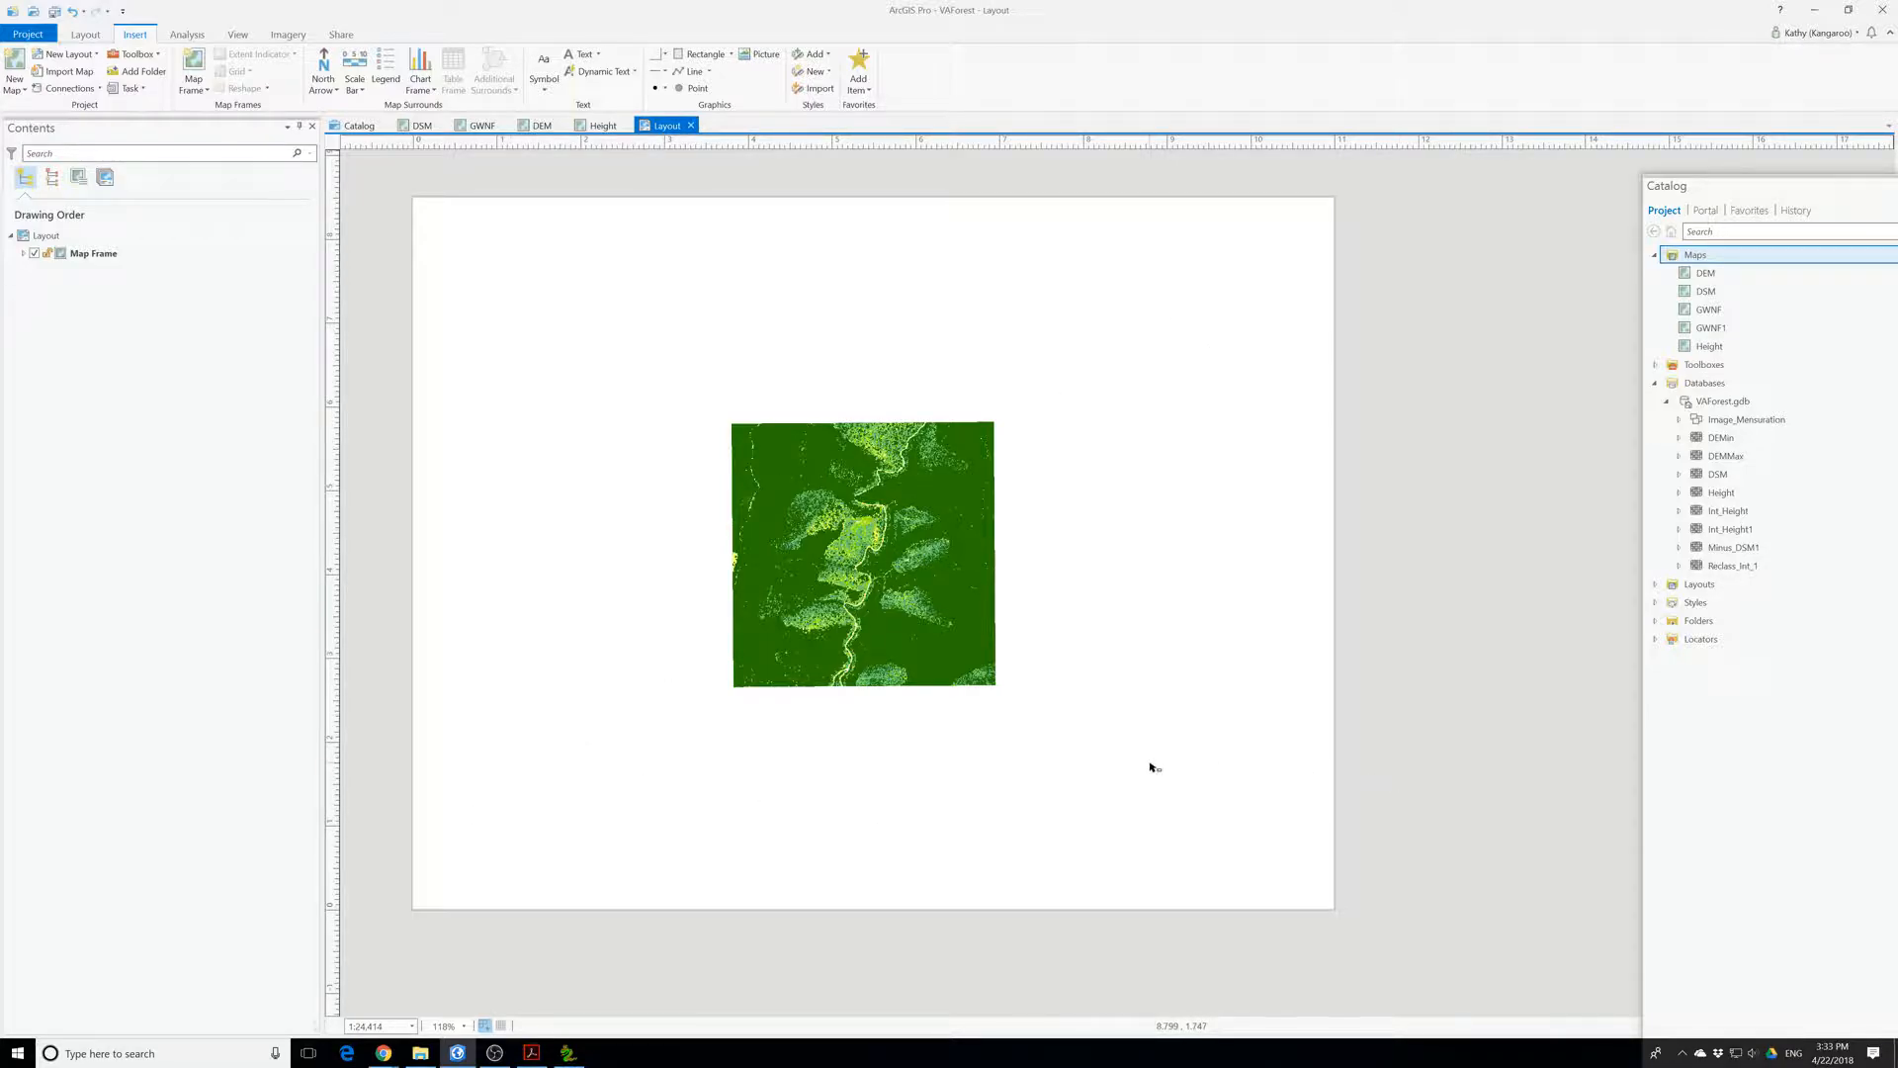
- Reposition the enlarged Height map frame so that it sits near the centre of the page
click(827, 591)
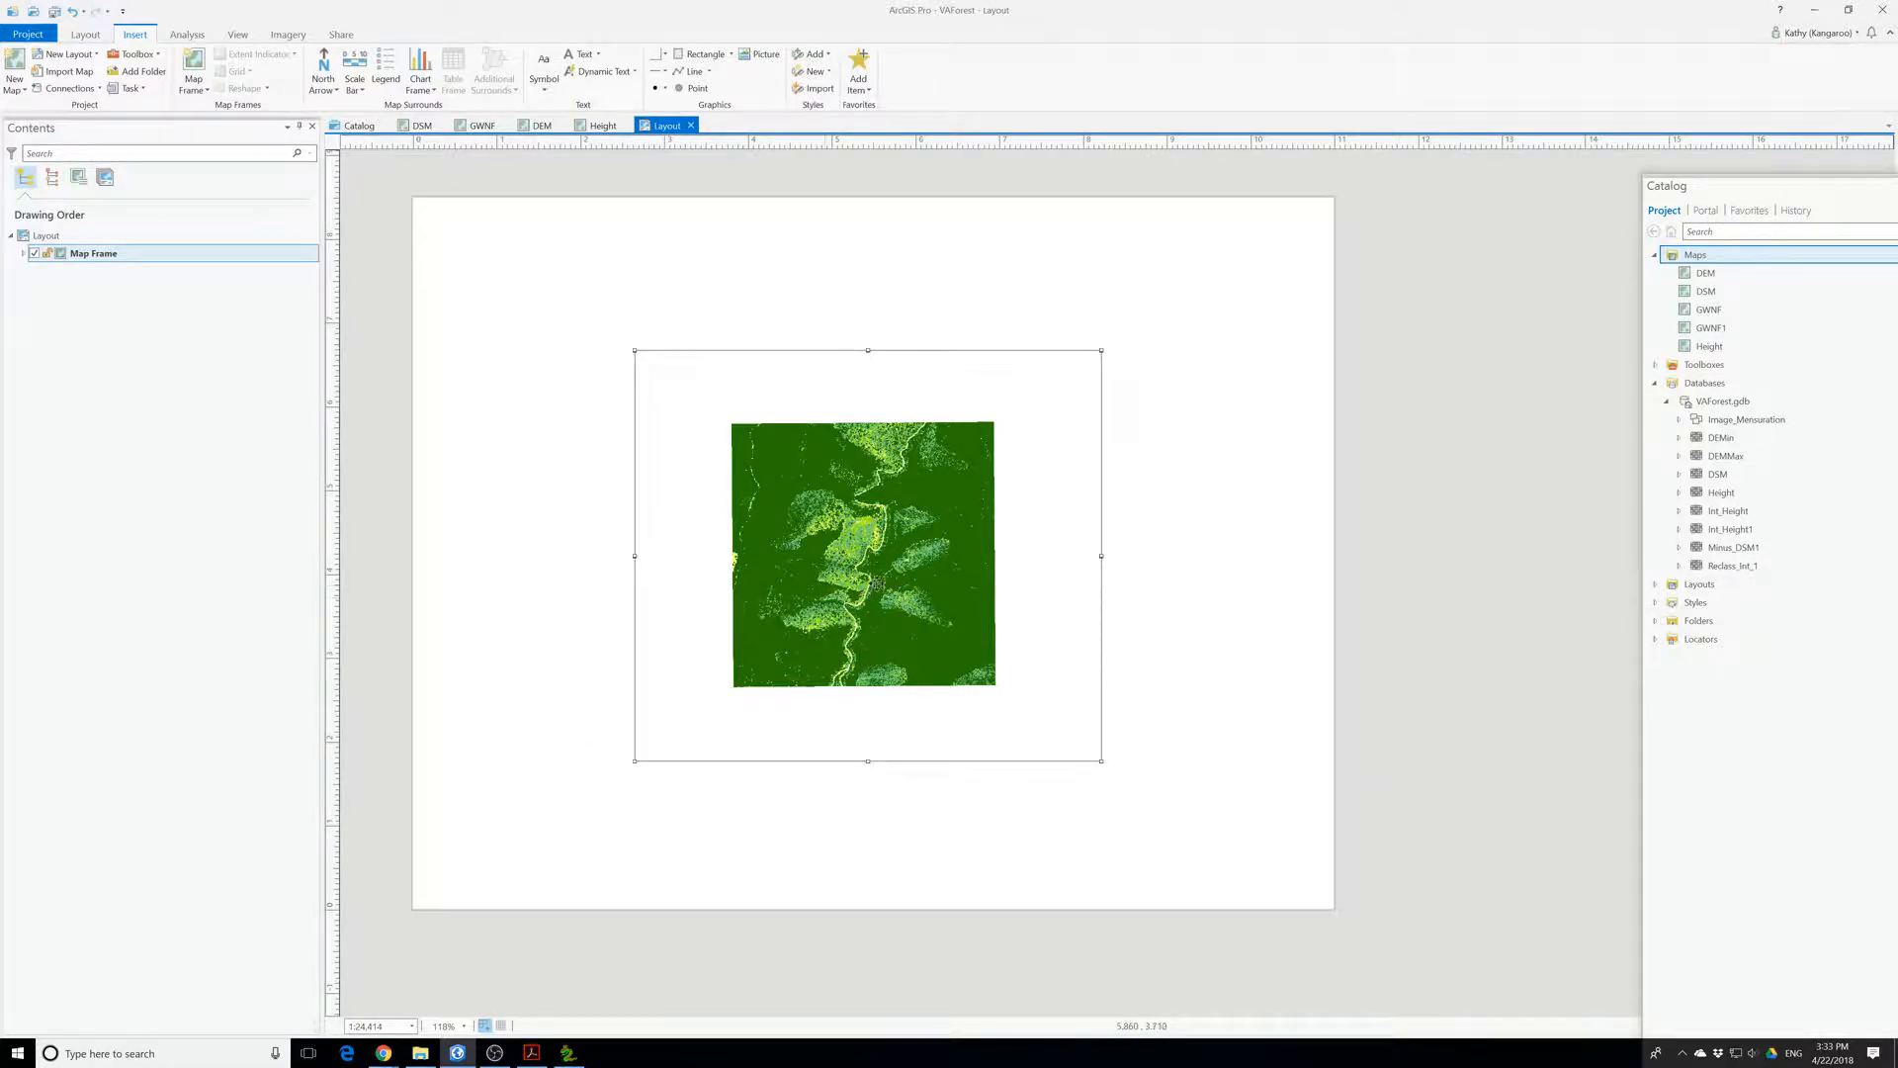
drag(827, 591, 838, 539)
scroll(839, 534, down, 5)
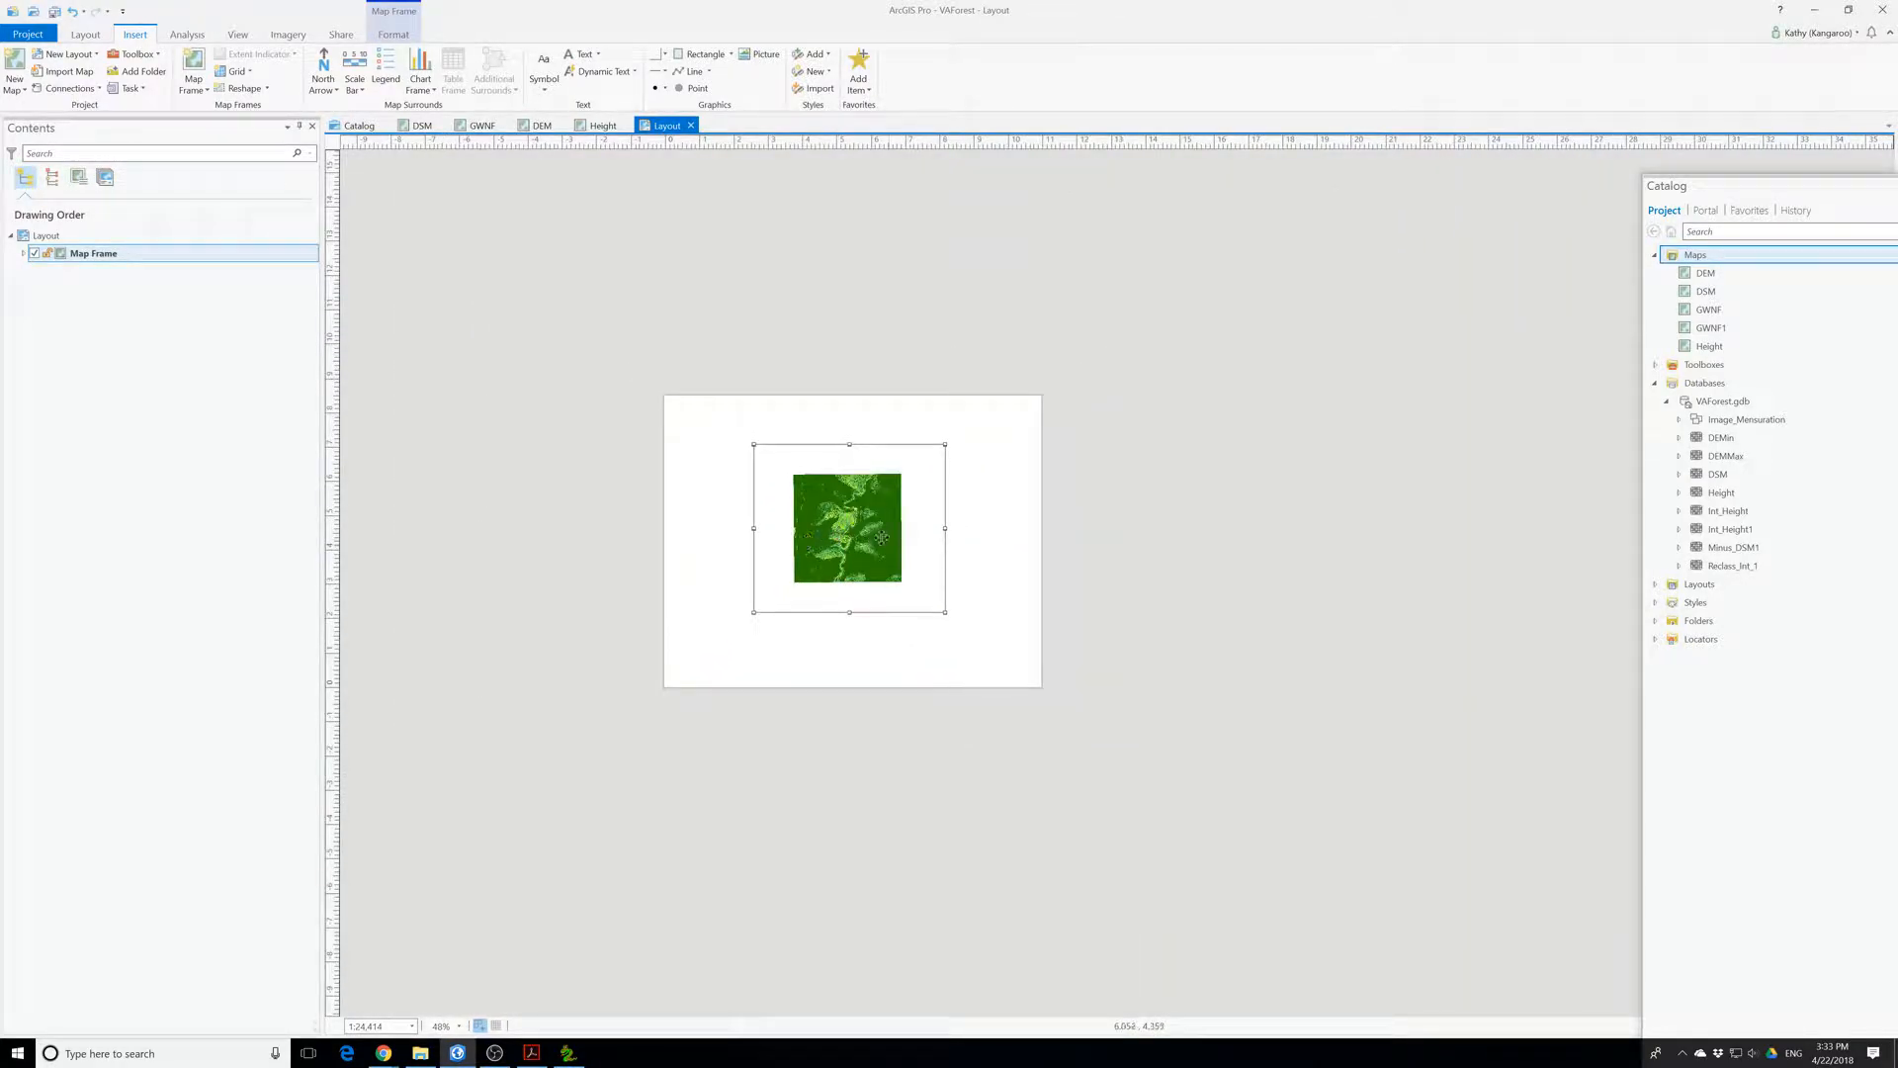
drag(835, 517, 828, 521)
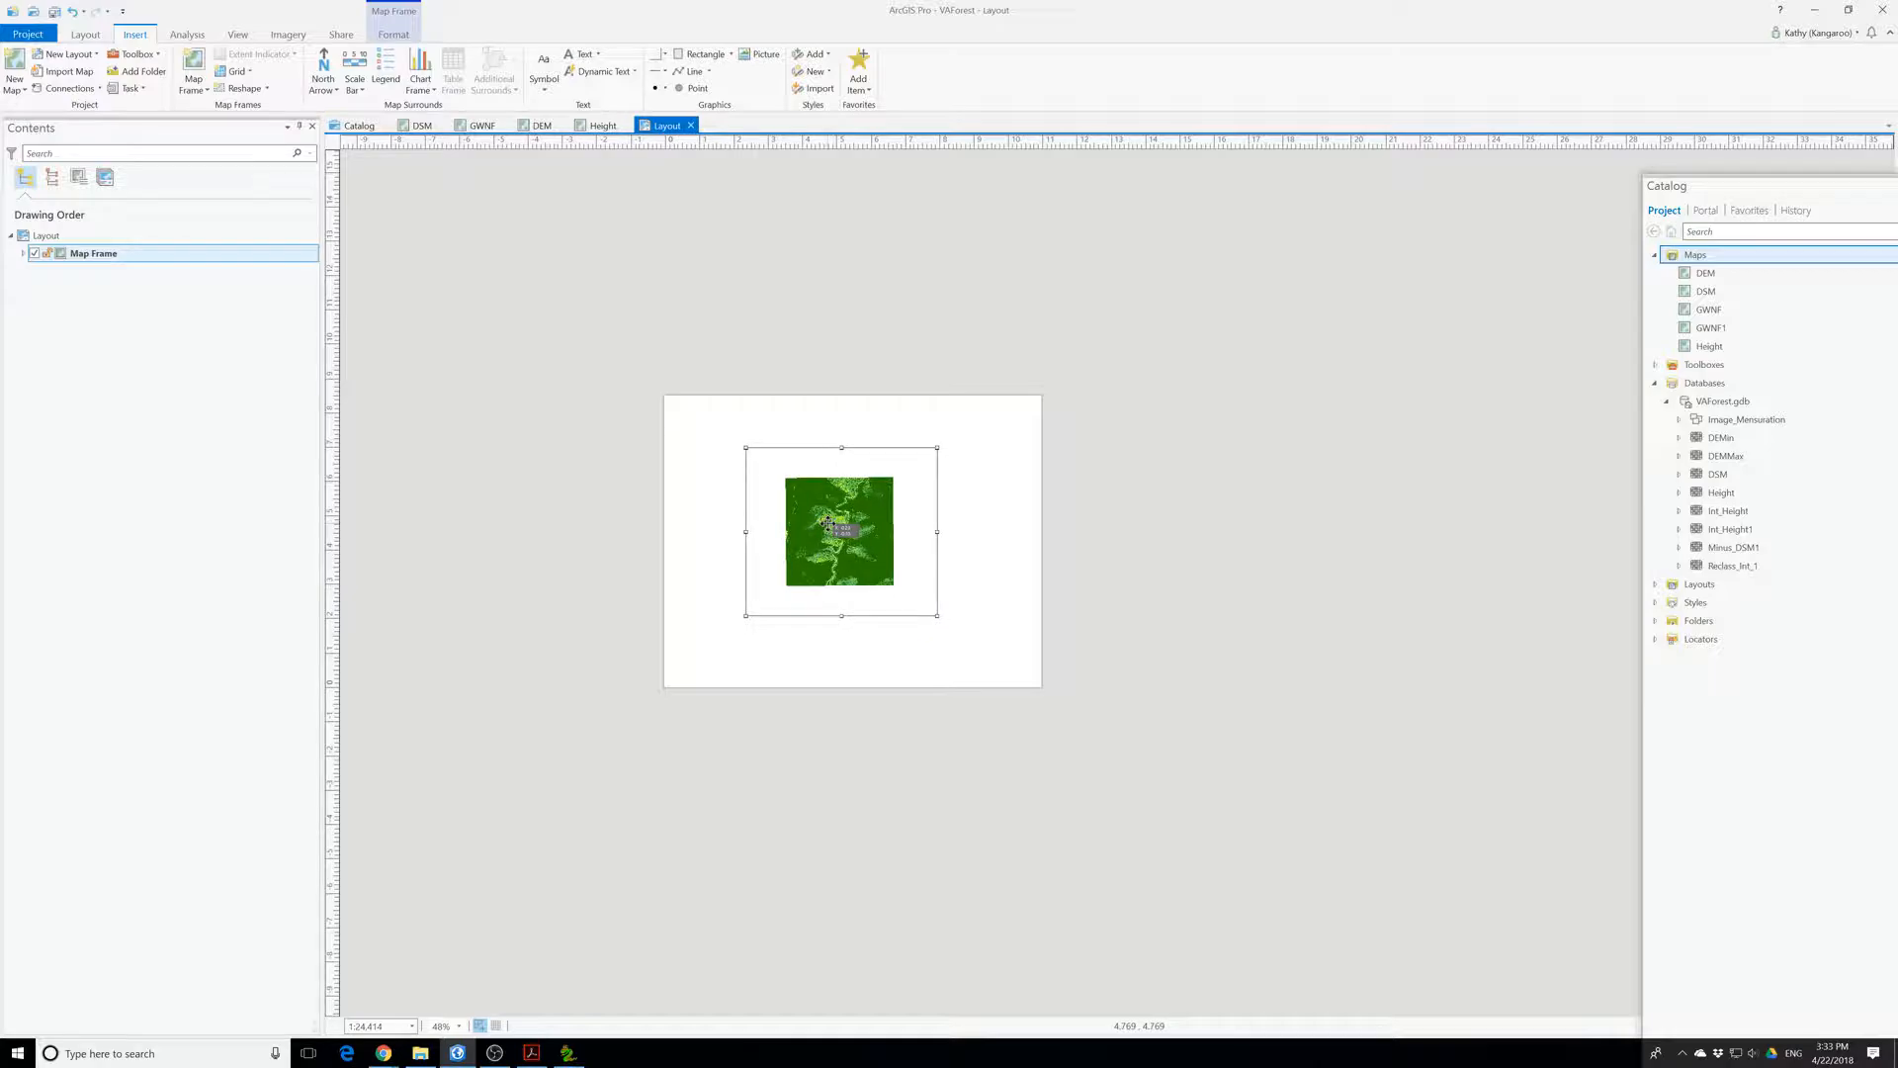
click(1317, 589)
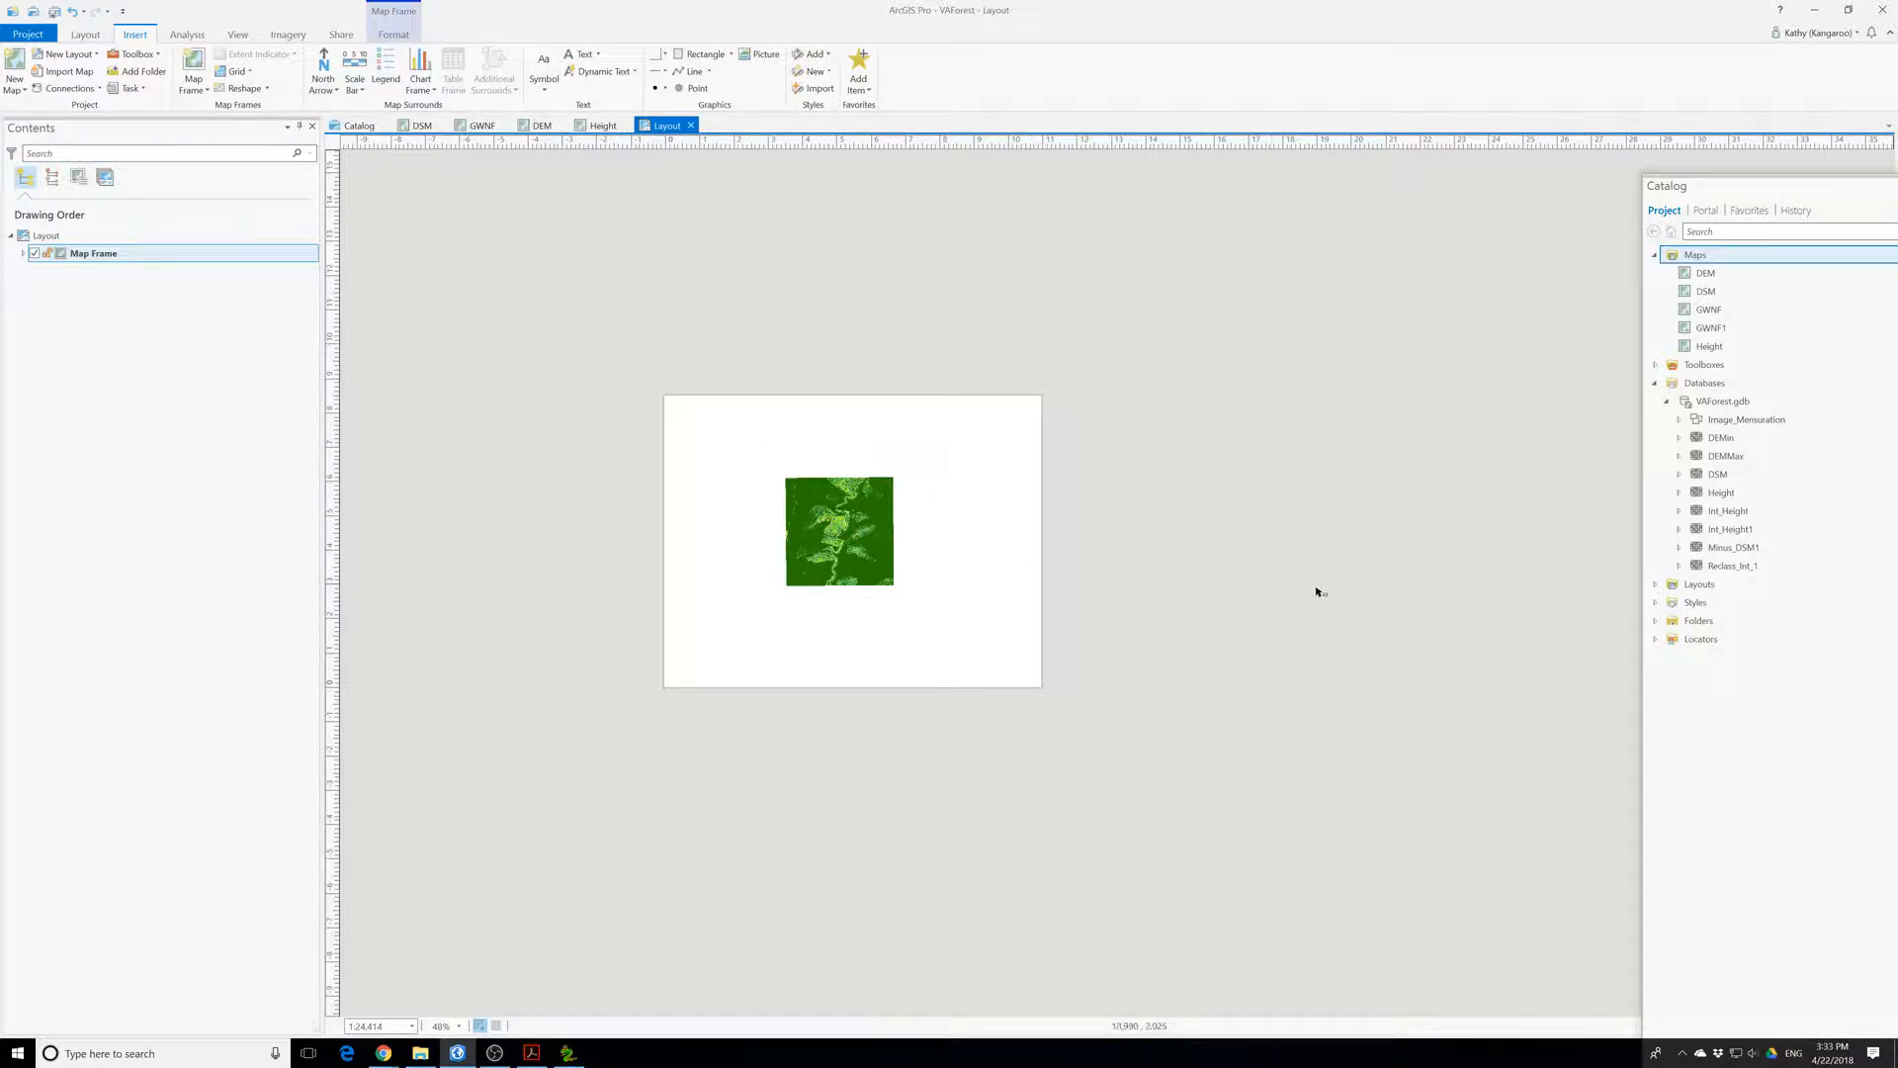
click(846, 512)
drag(845, 513, 851, 519)
scroll(852, 521, up, 2)
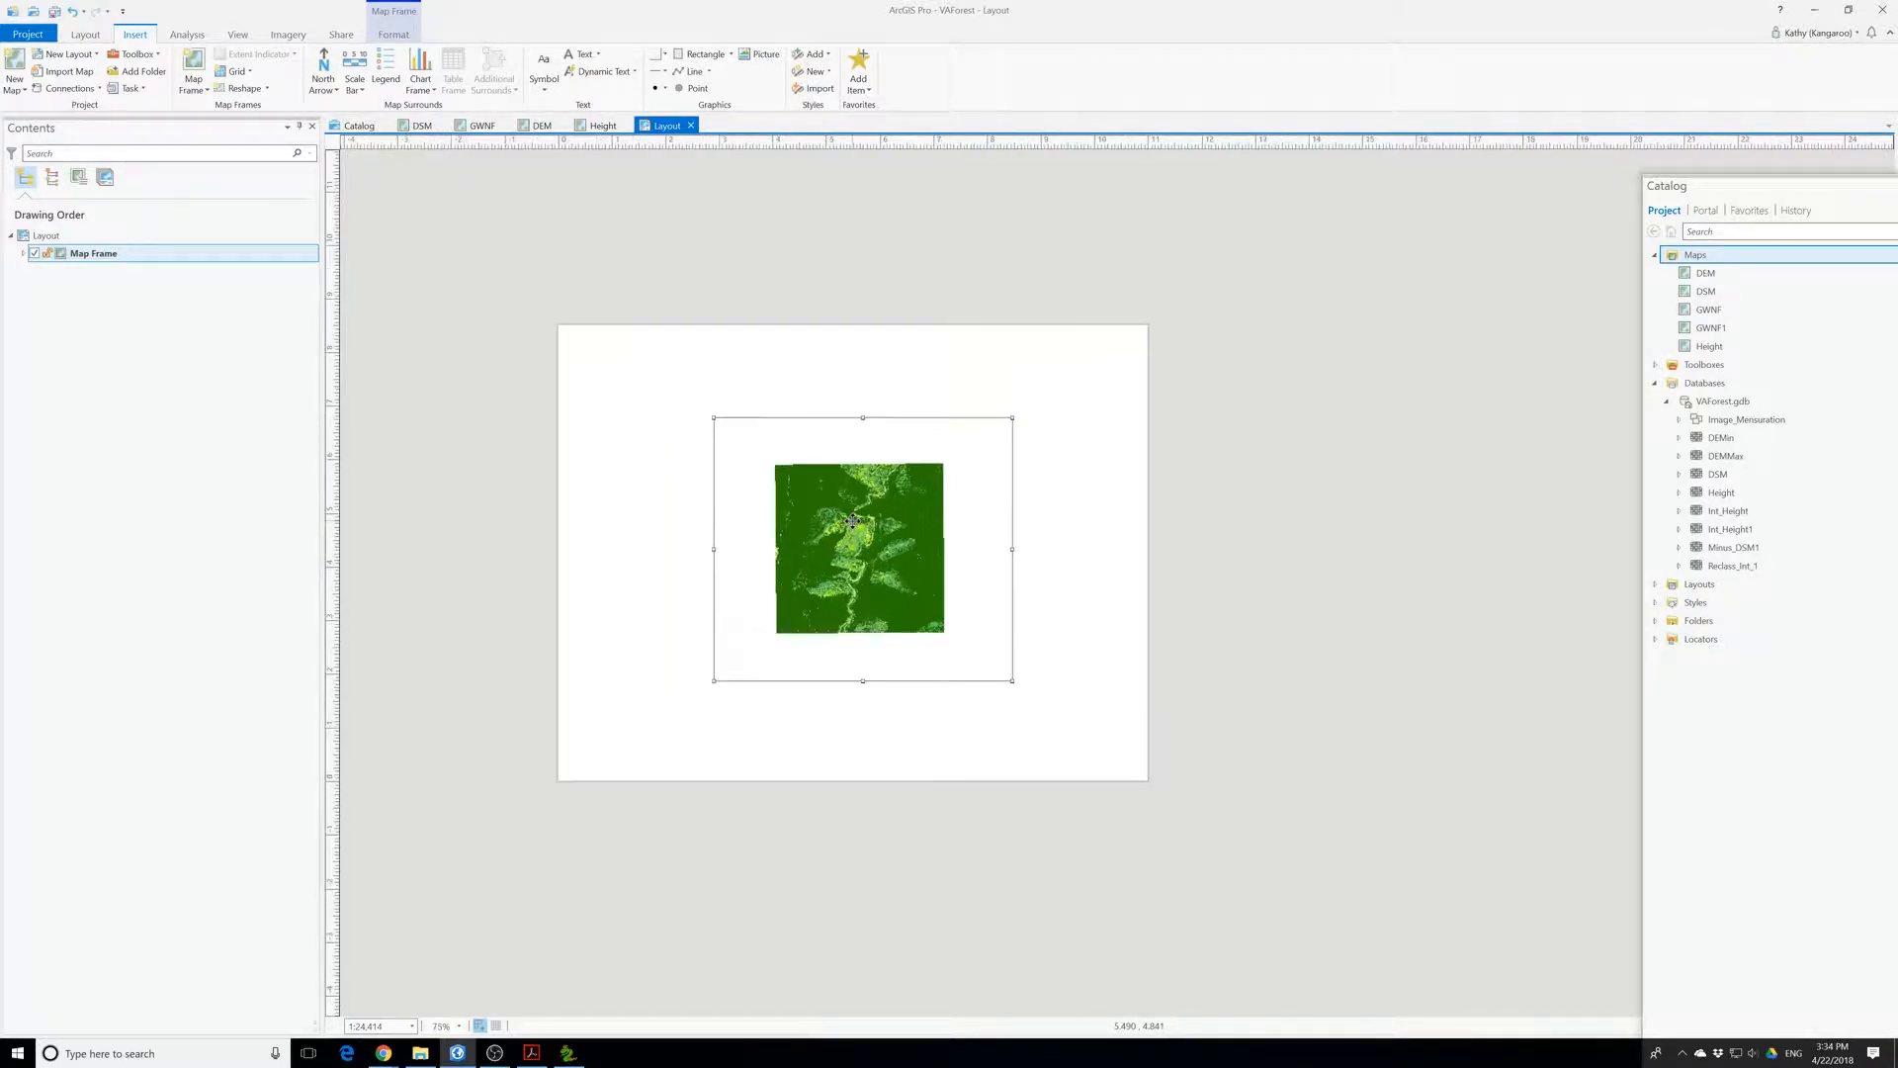
scroll(852, 521, up, 2)
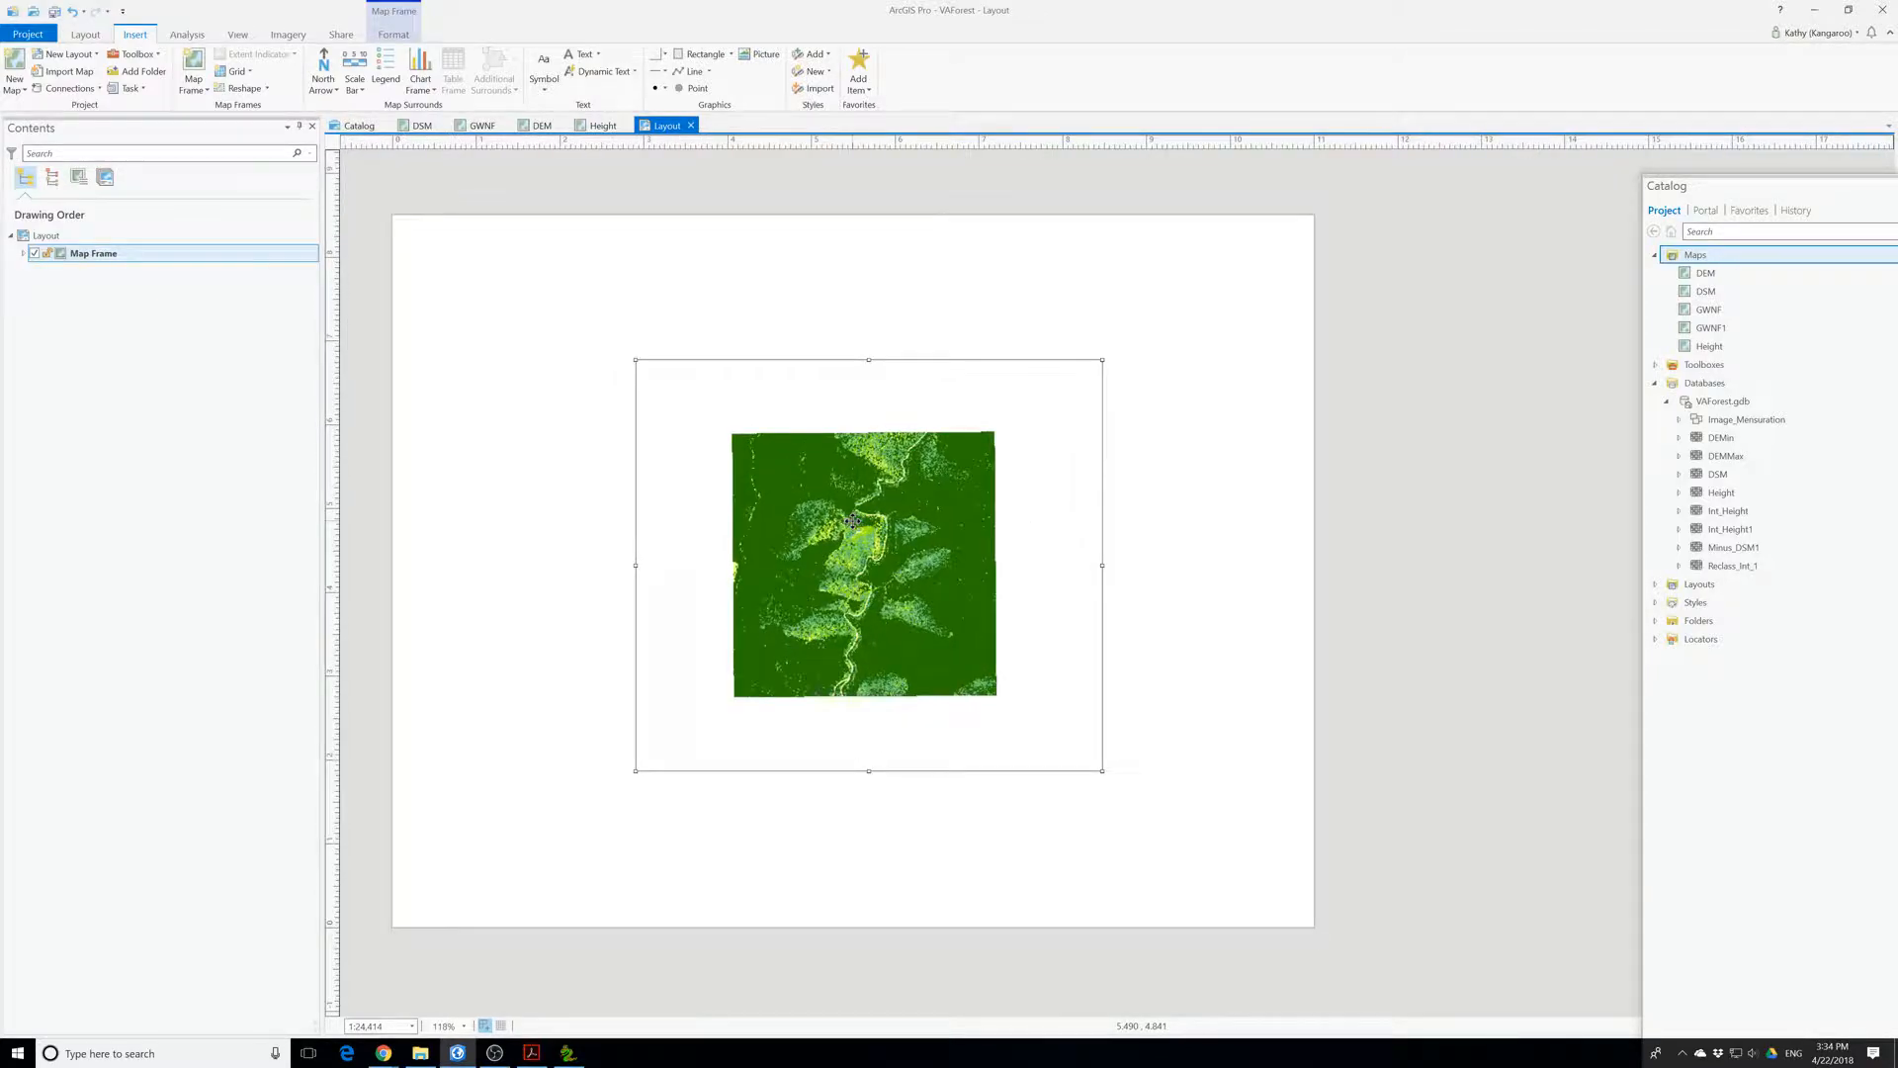
- Rename the map frame as Height in the layout's drawing order
click(102, 255)
click(95, 254)
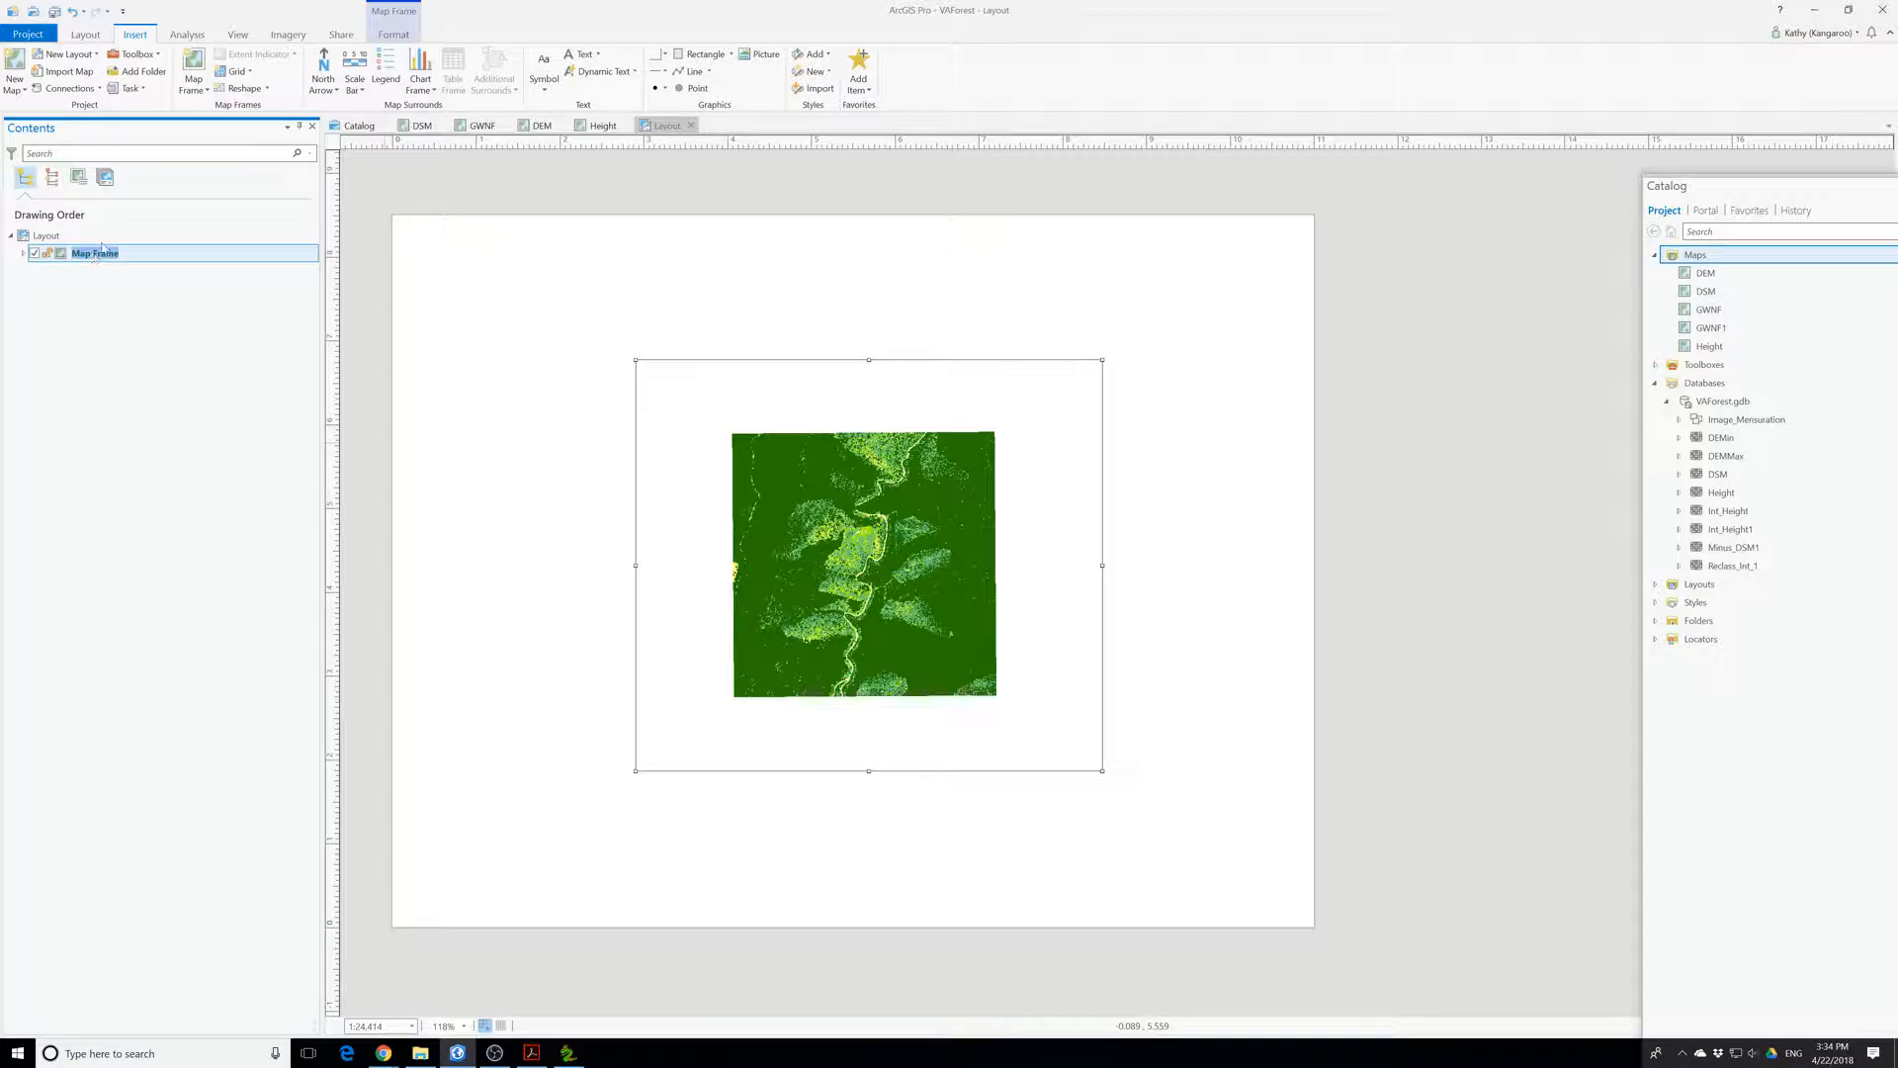
text(Height)
key(Return)
- Insert a GWNF map frame in the page's upper-left corner and shrink it to about 3 by 2.4 in
click(194, 89)
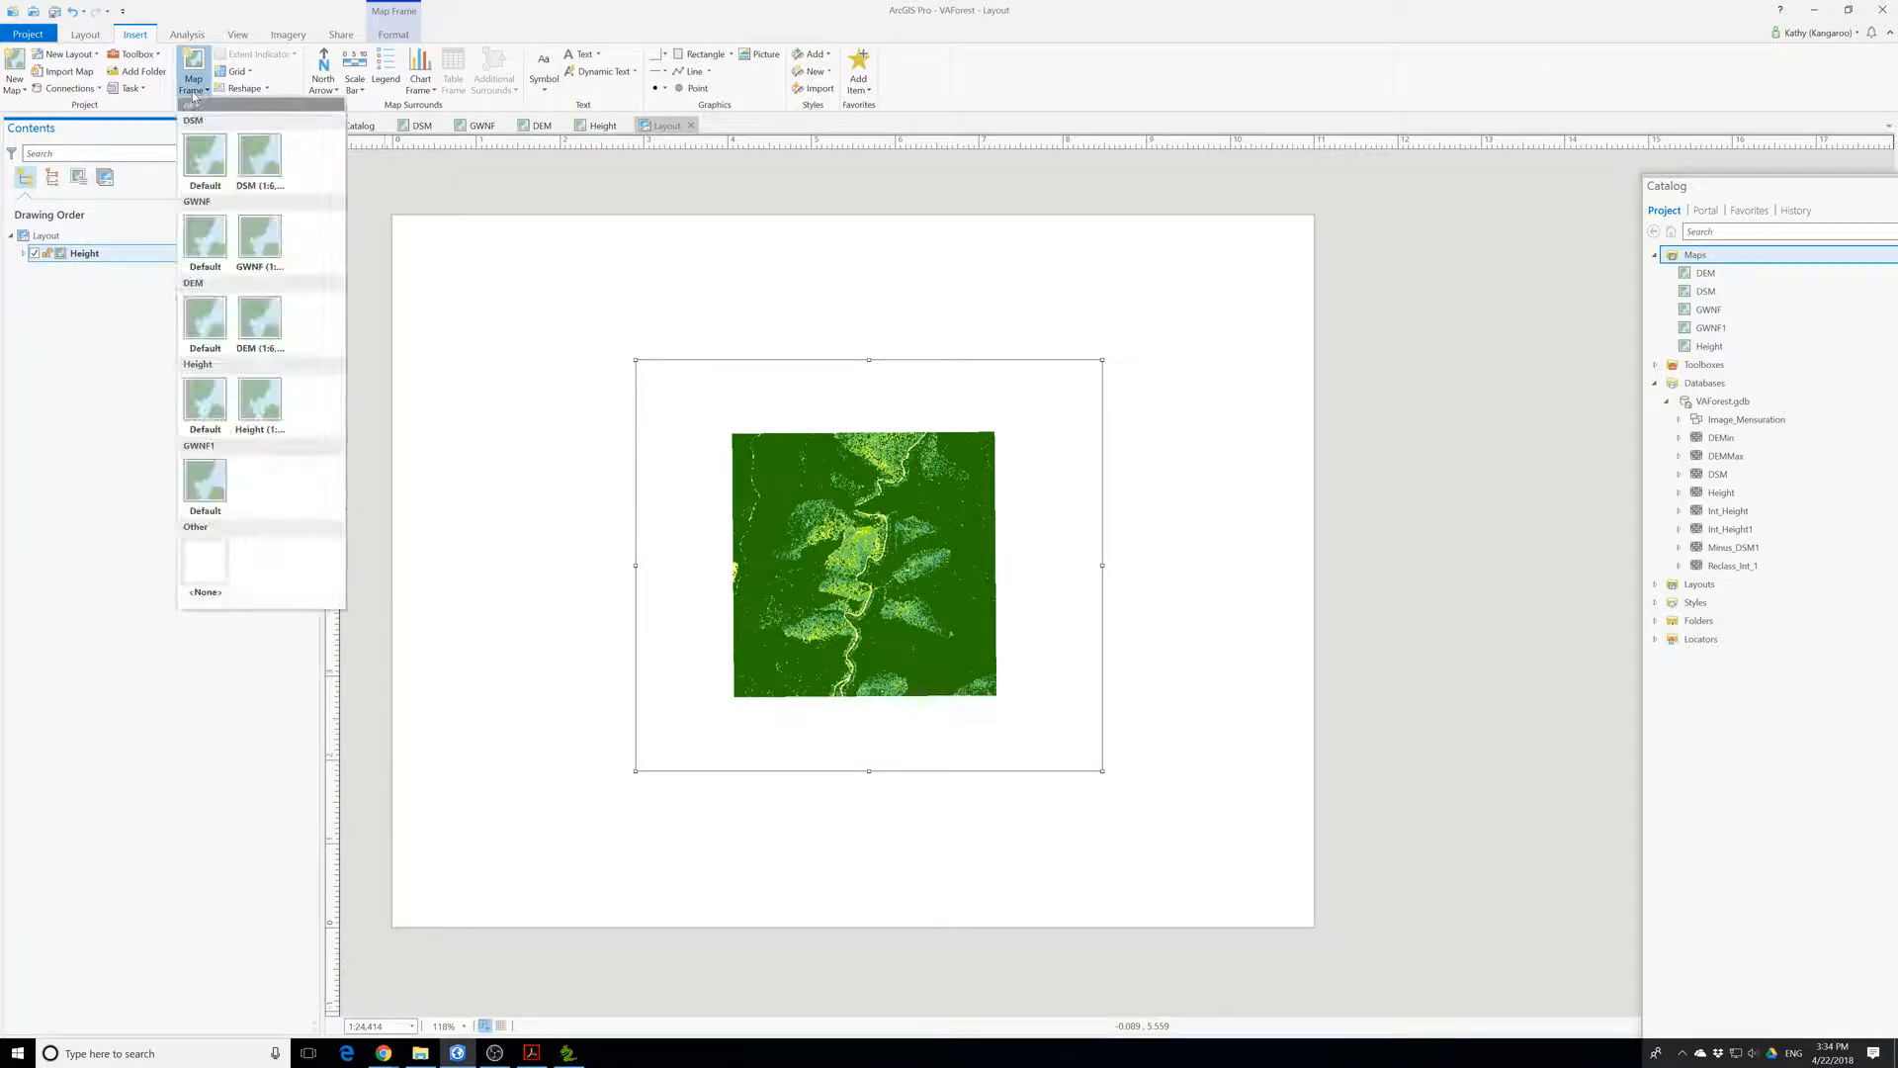
click(254, 251)
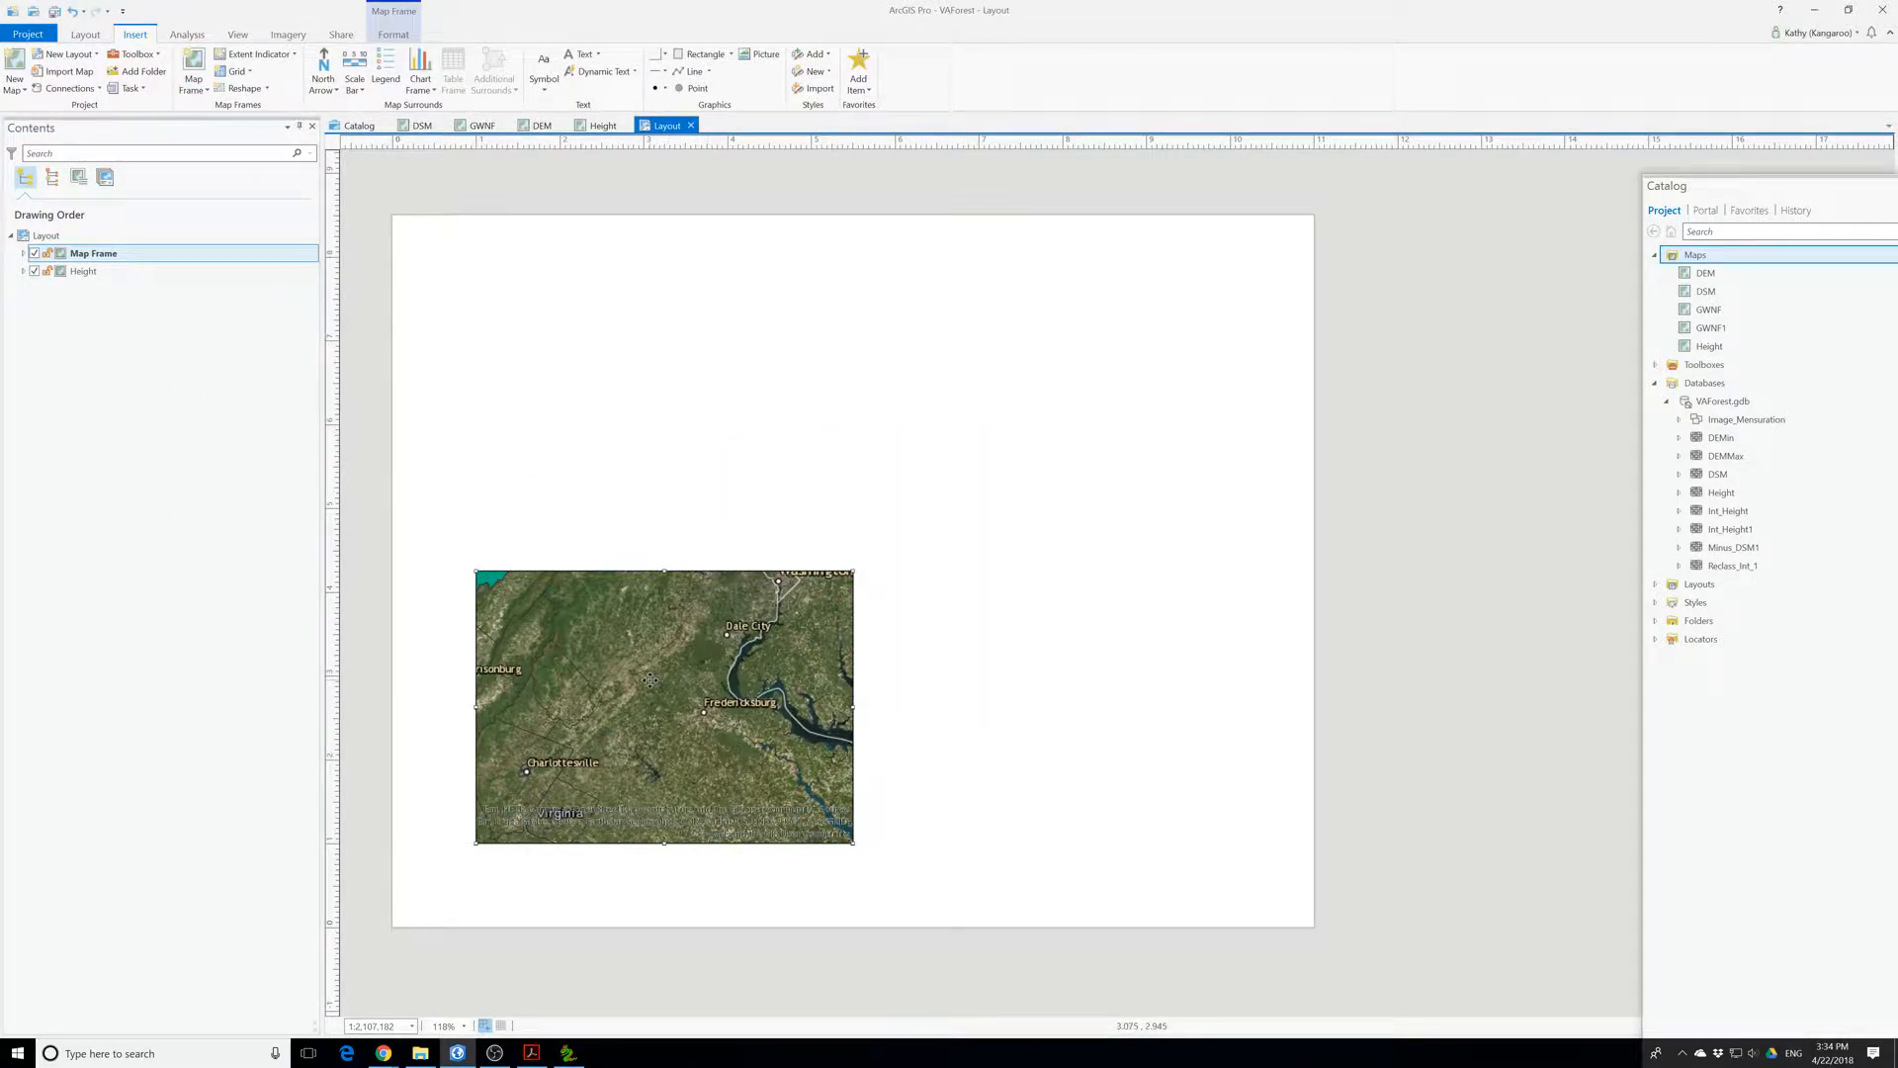
drag(661, 698, 563, 342)
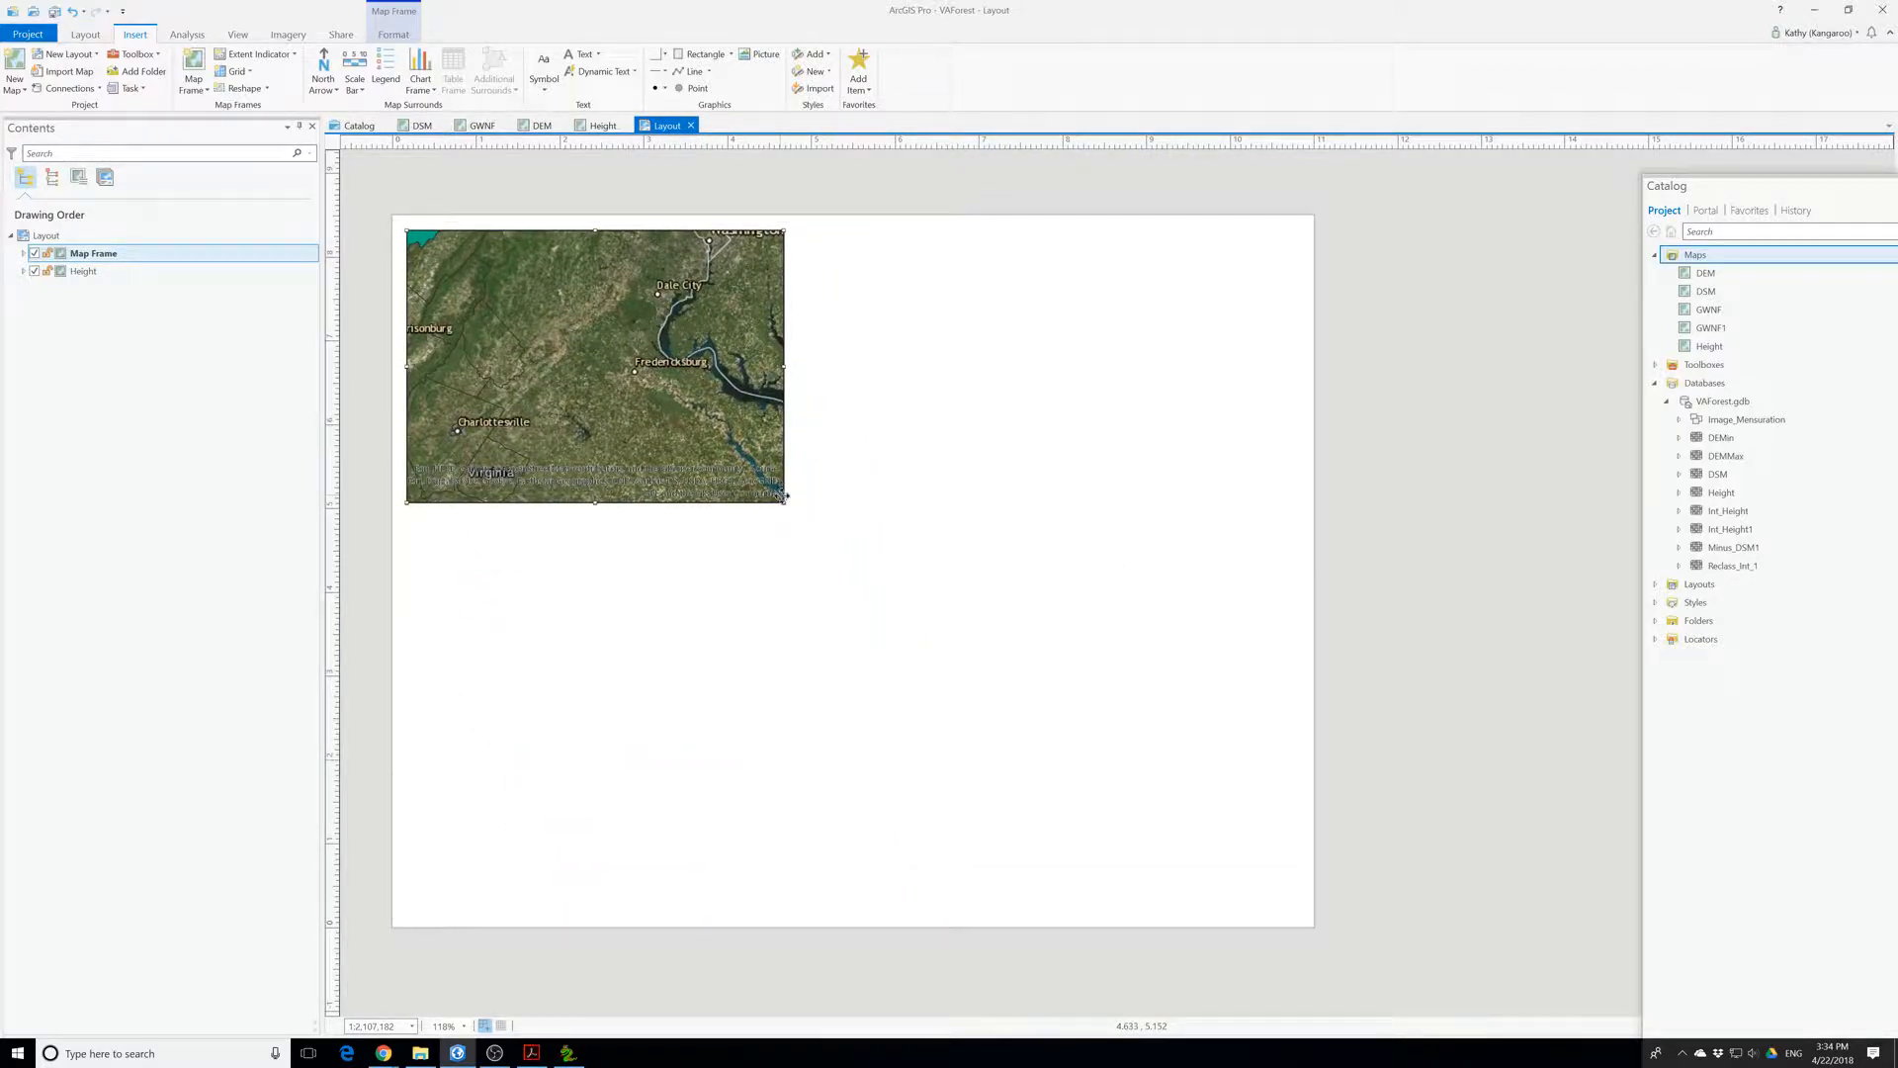
drag(784, 495, 662, 428)
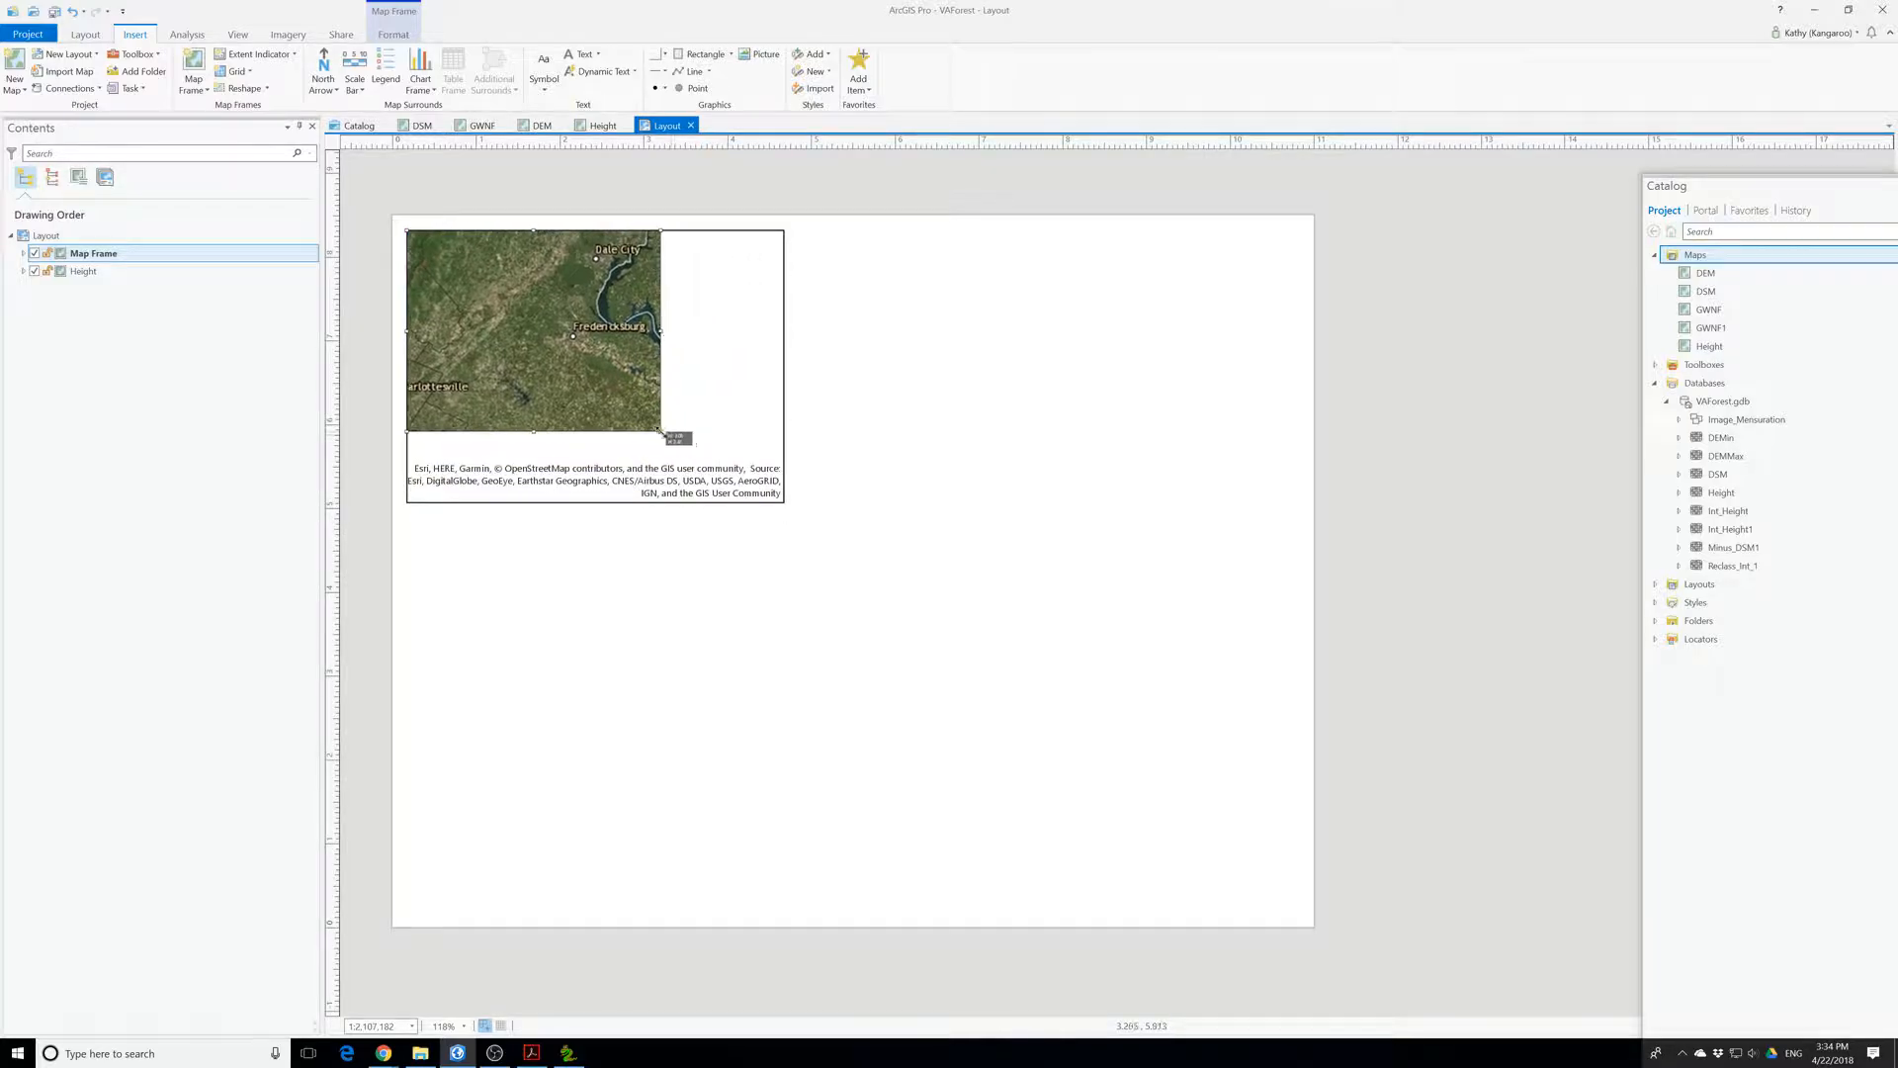
- Examine which maps and layers the new map frame and the Height map frame contain
click(23, 271)
click(23, 256)
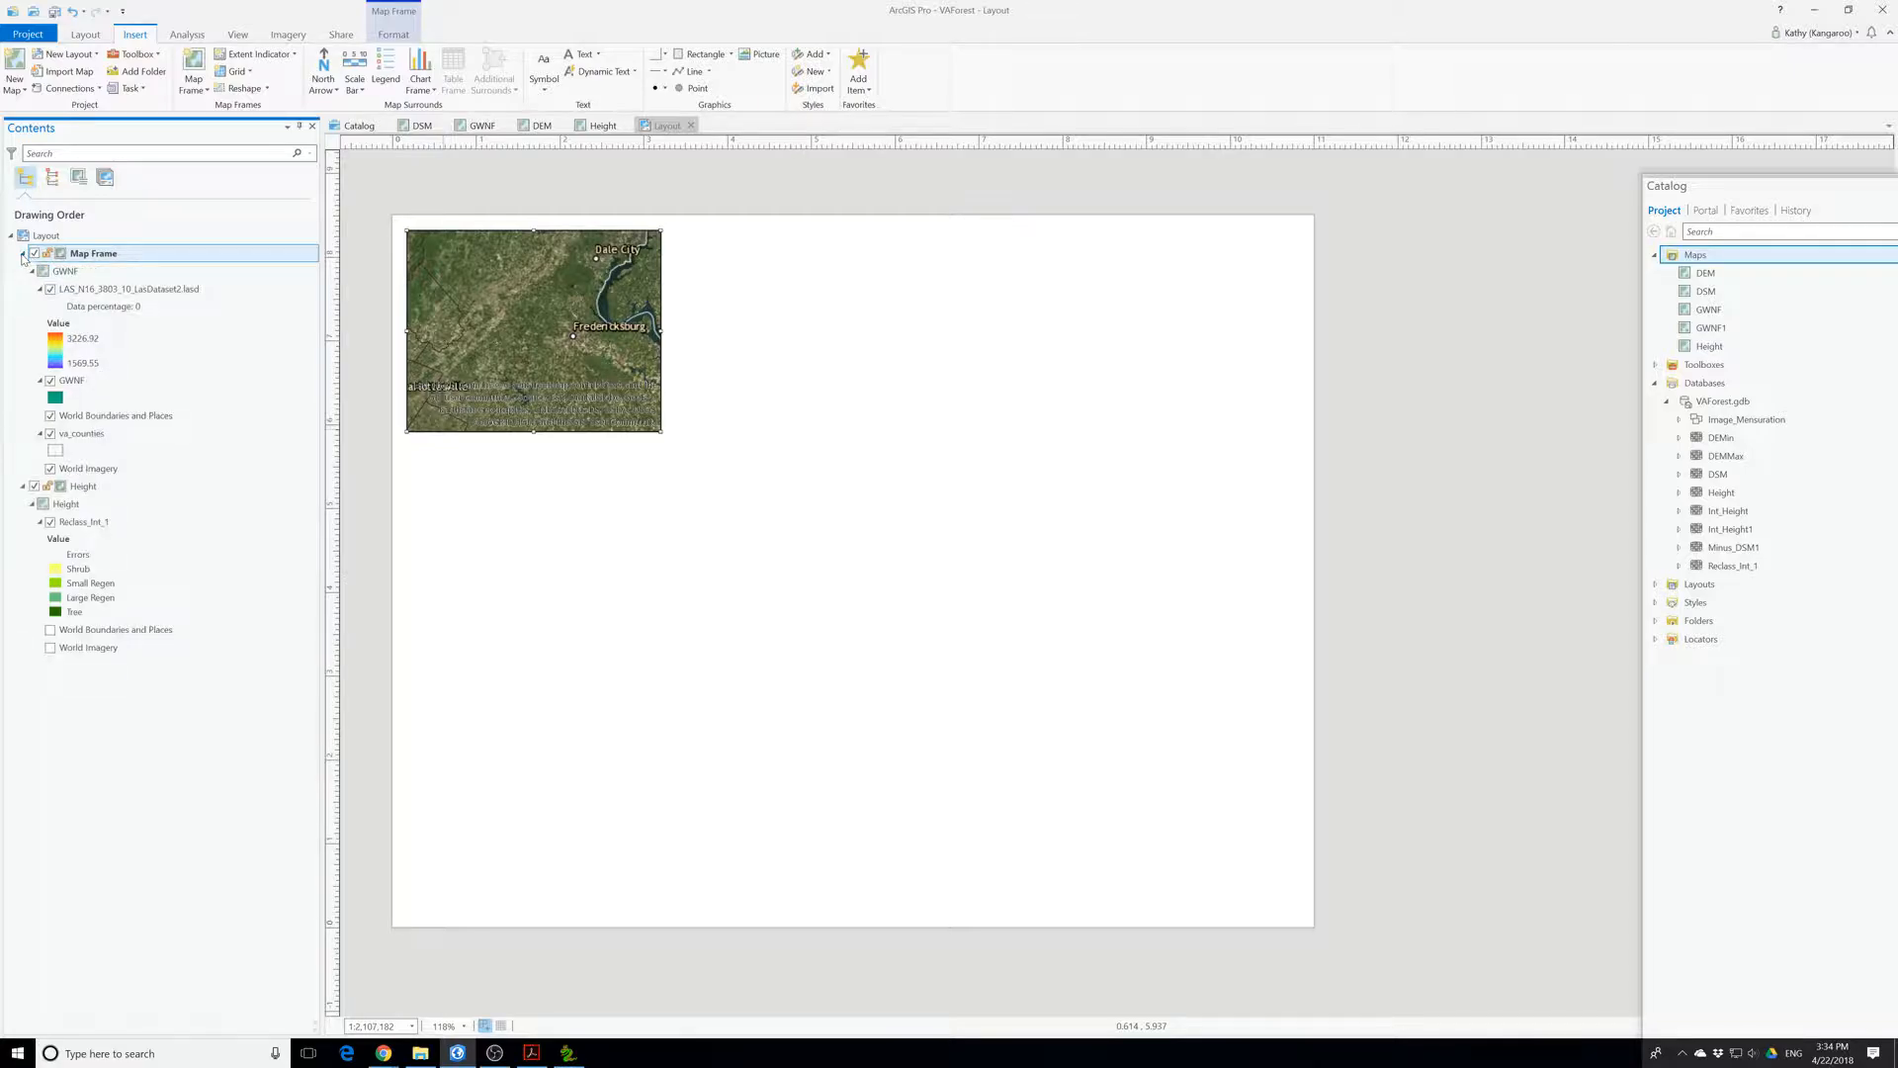
click(23, 256)
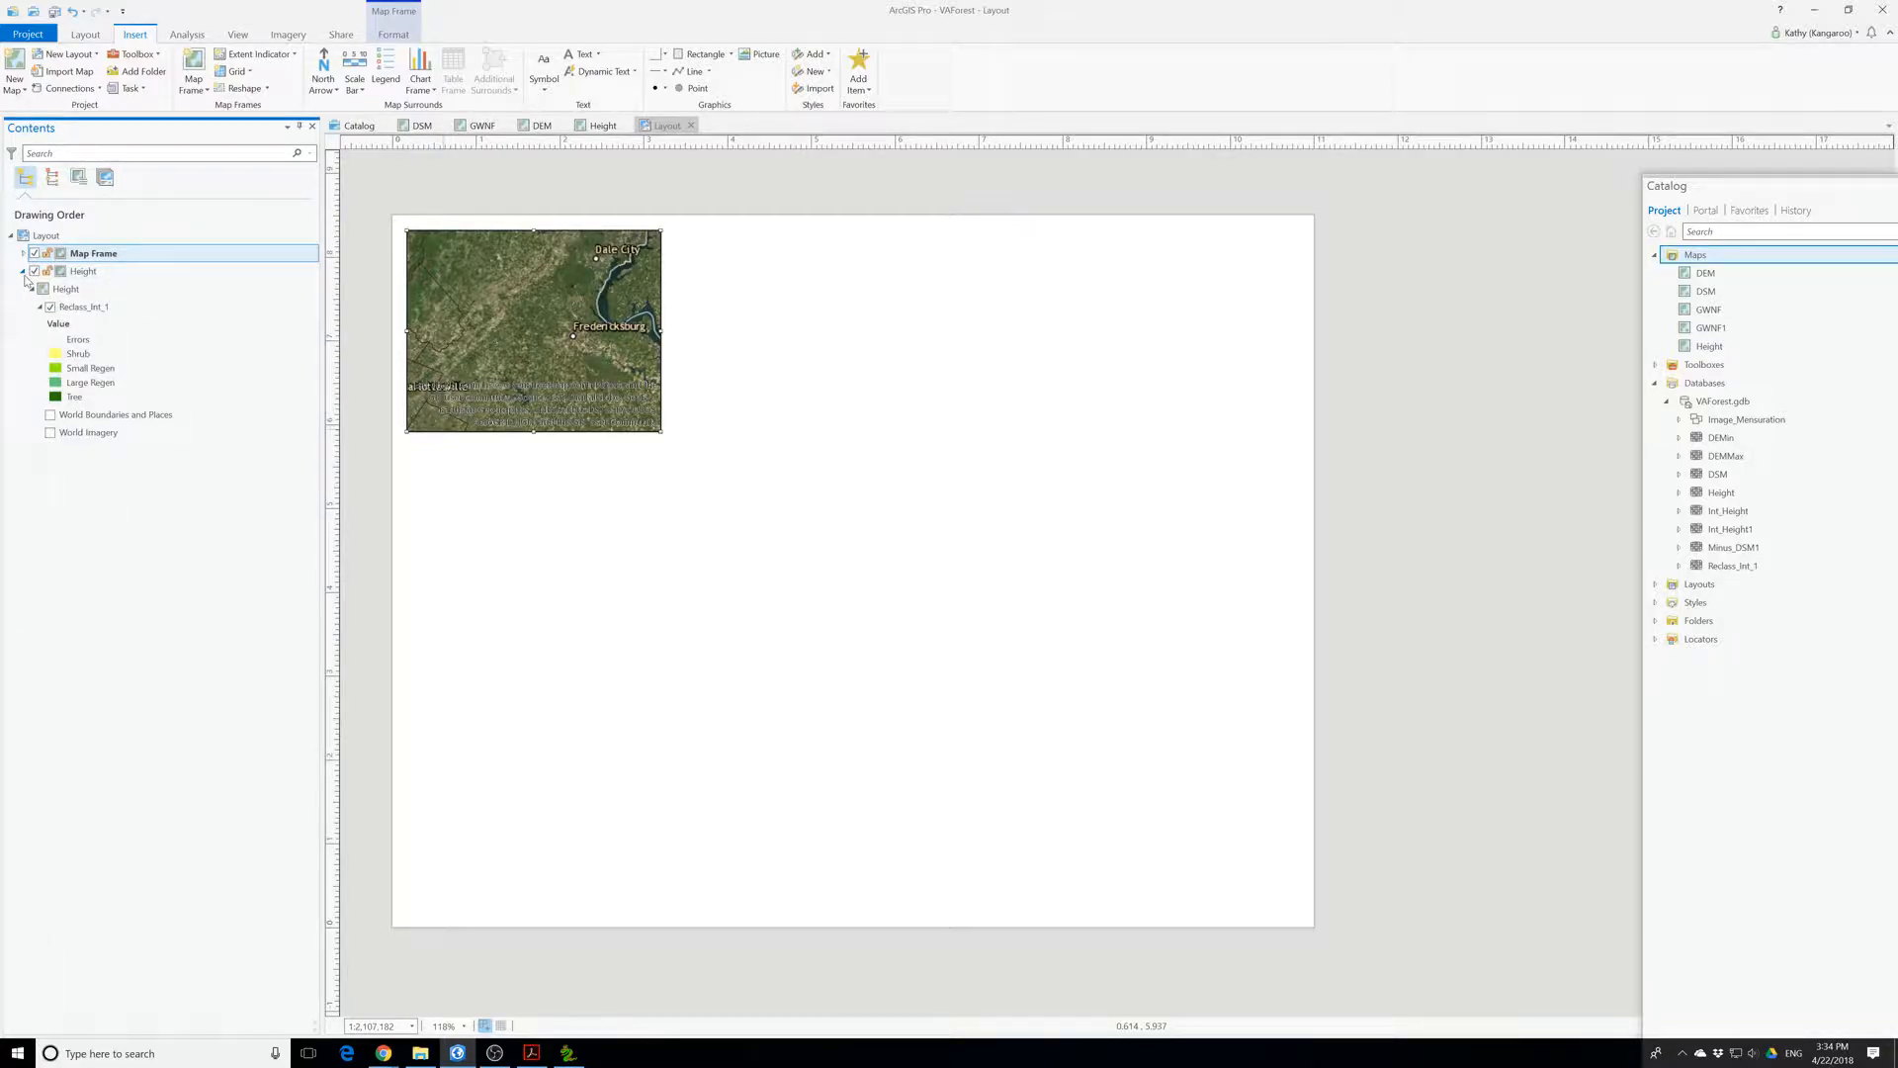
click(24, 276)
click(25, 277)
click(33, 290)
click(24, 274)
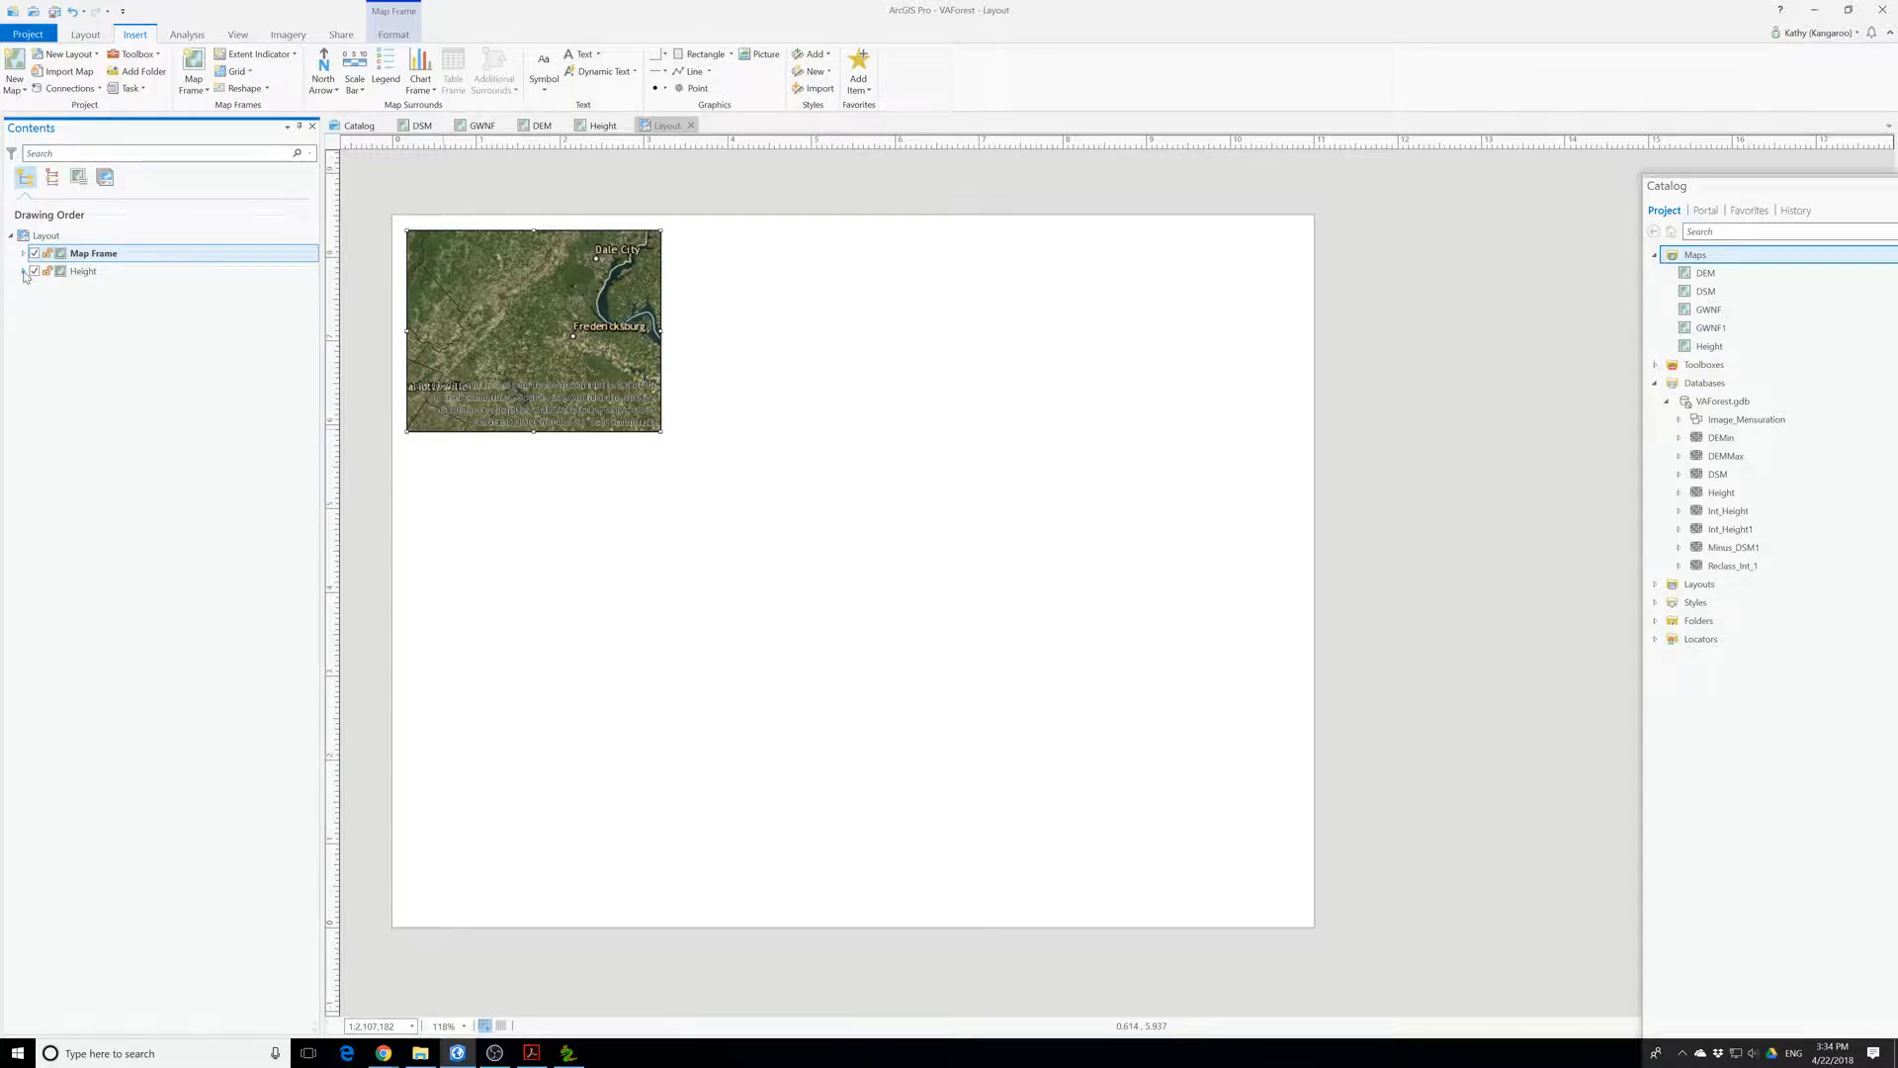
click(24, 273)
click(24, 254)
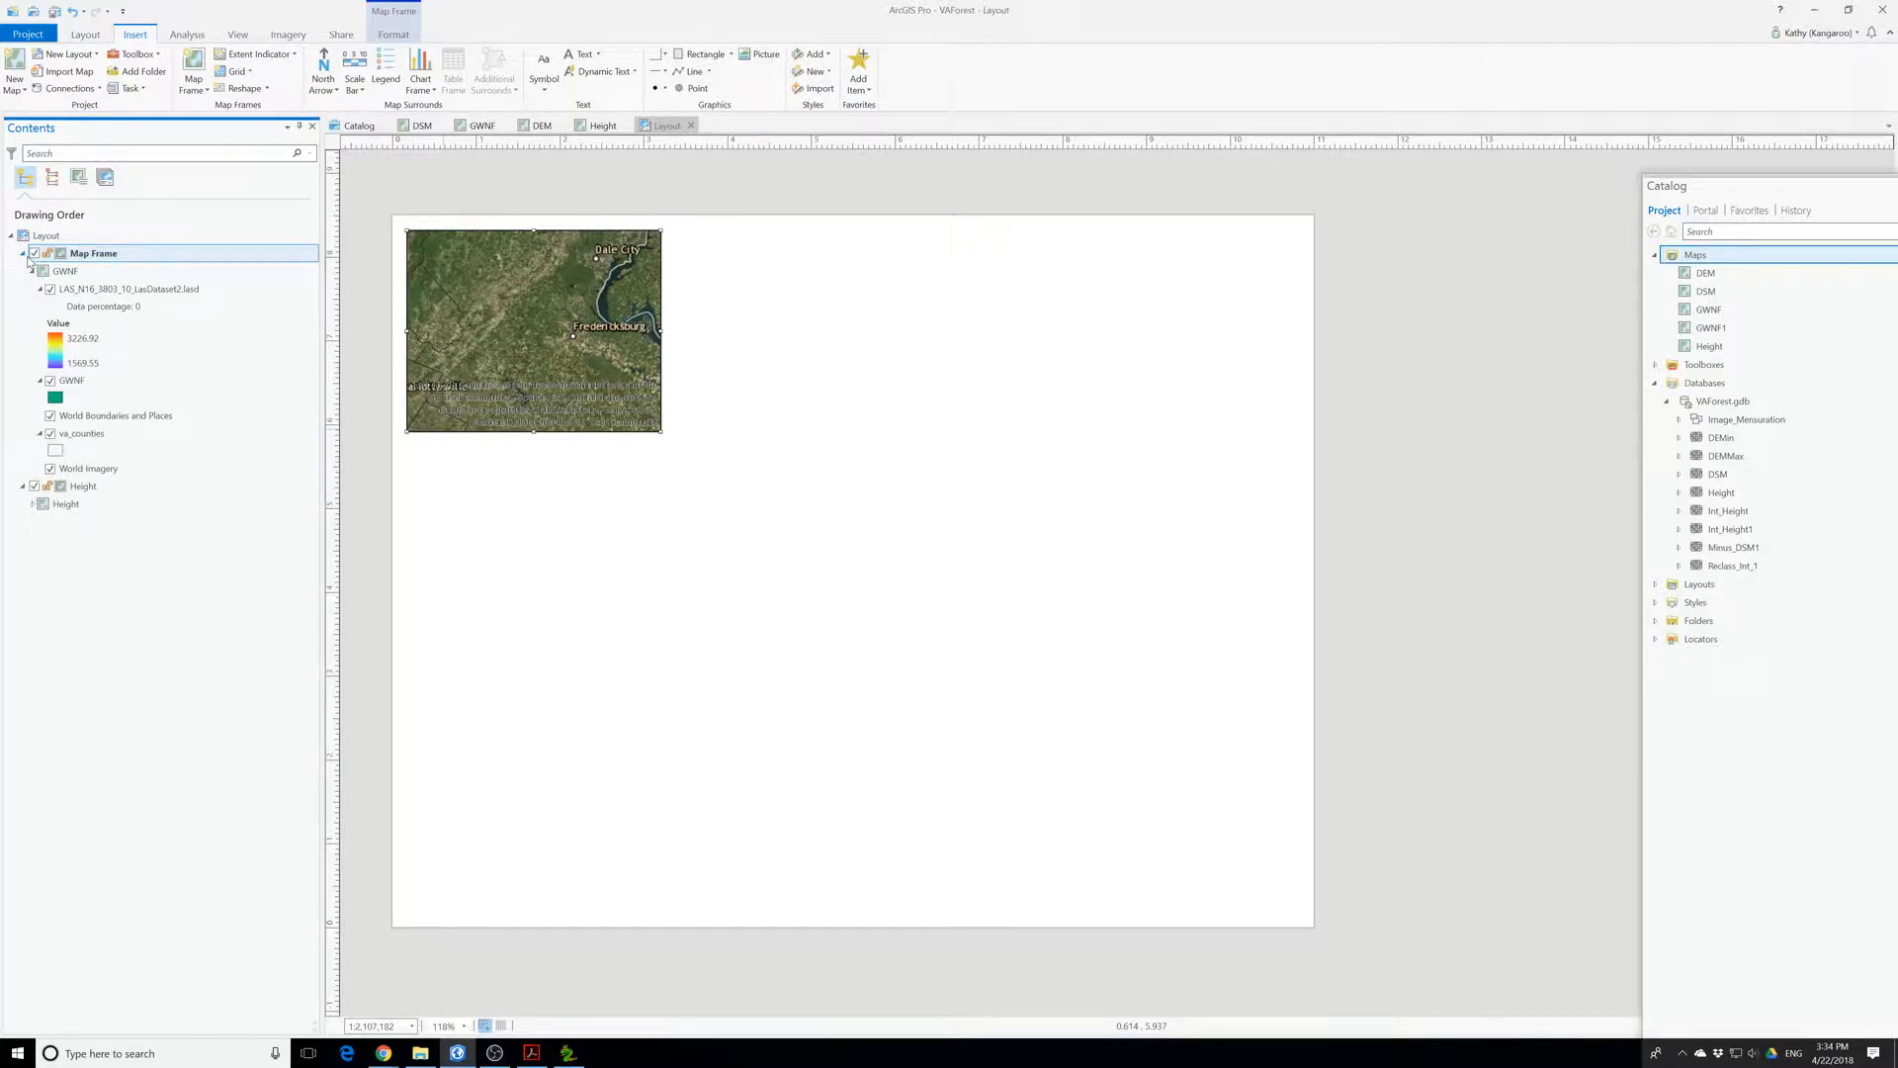
- Rename the GWNF map frame as Lida
click(89, 255)
click(93, 253)
key(ctrl+a)
text(Li)
key(Return)
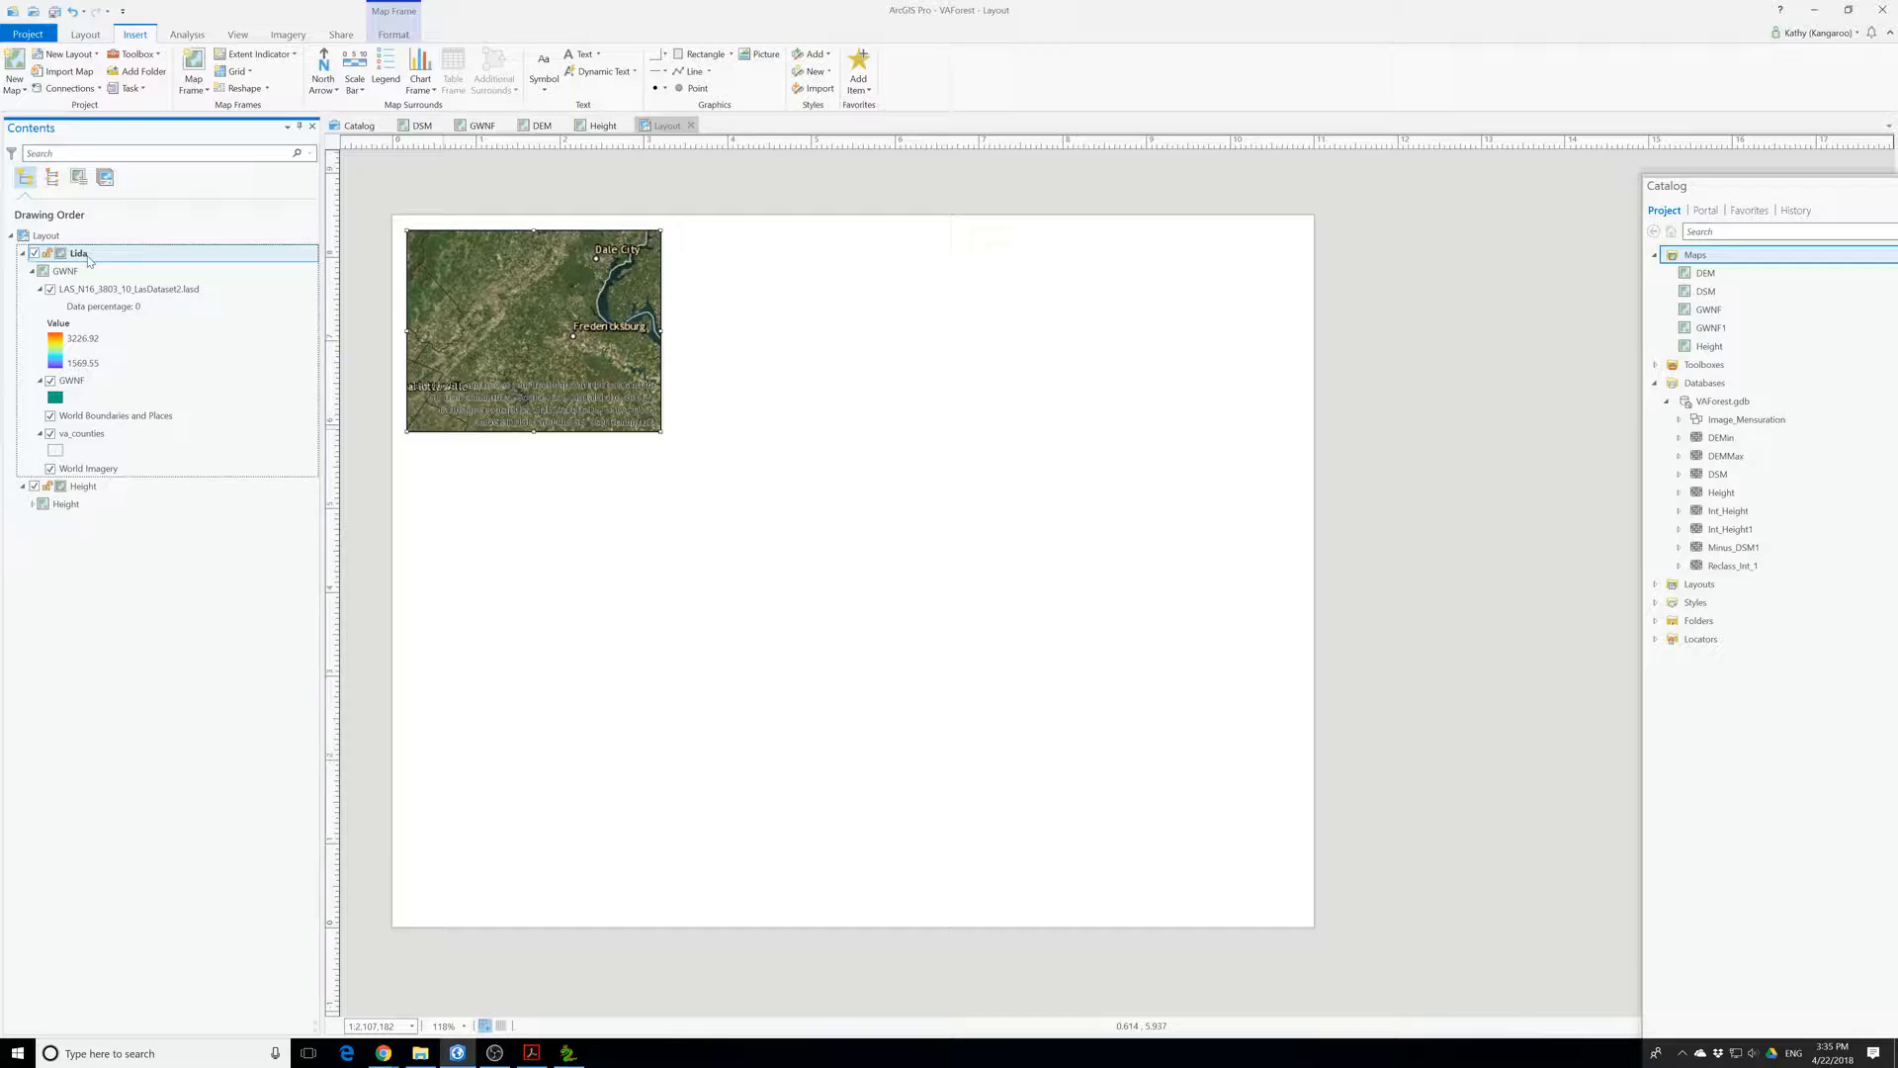
- Rename the GWNF map frame as studyarea
click(85, 256)
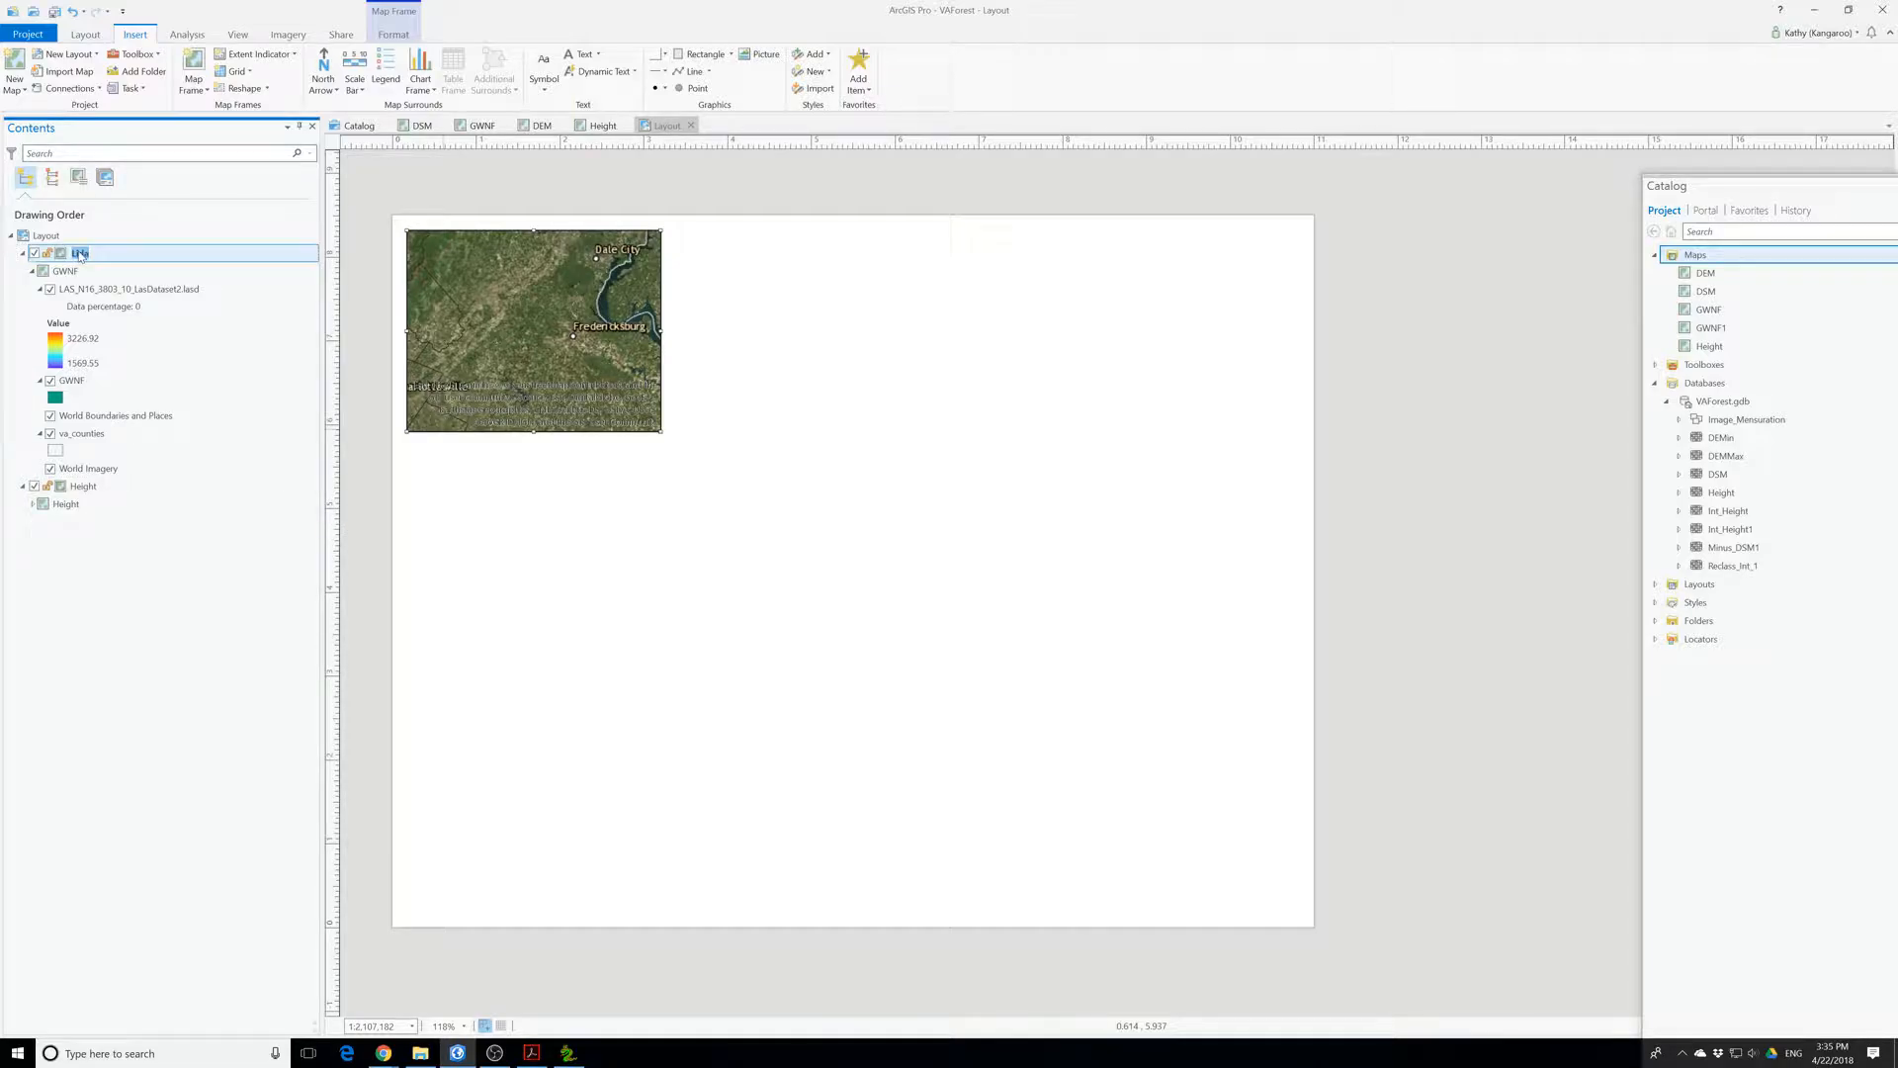
click(90, 255)
key(Return)
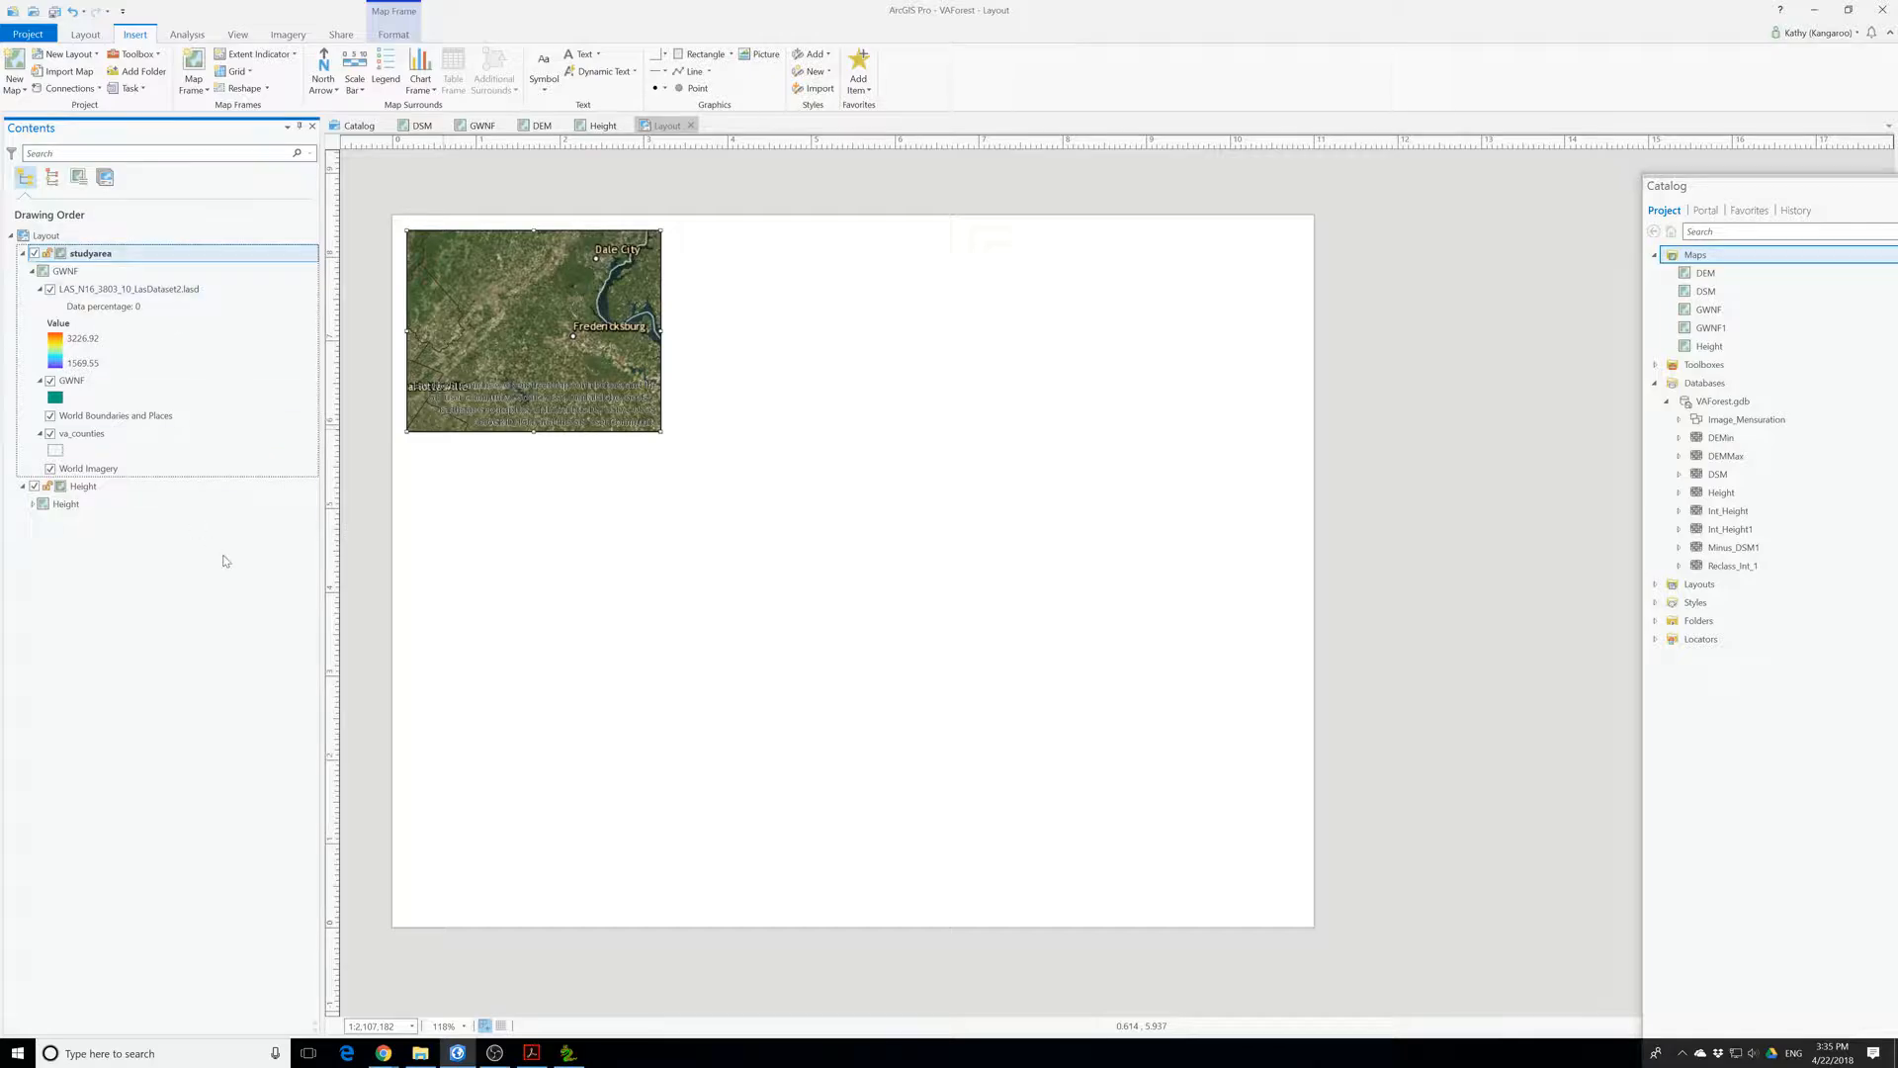
- Turn the World Imagery basemap of the studyarea frame off and back on
click(51, 469)
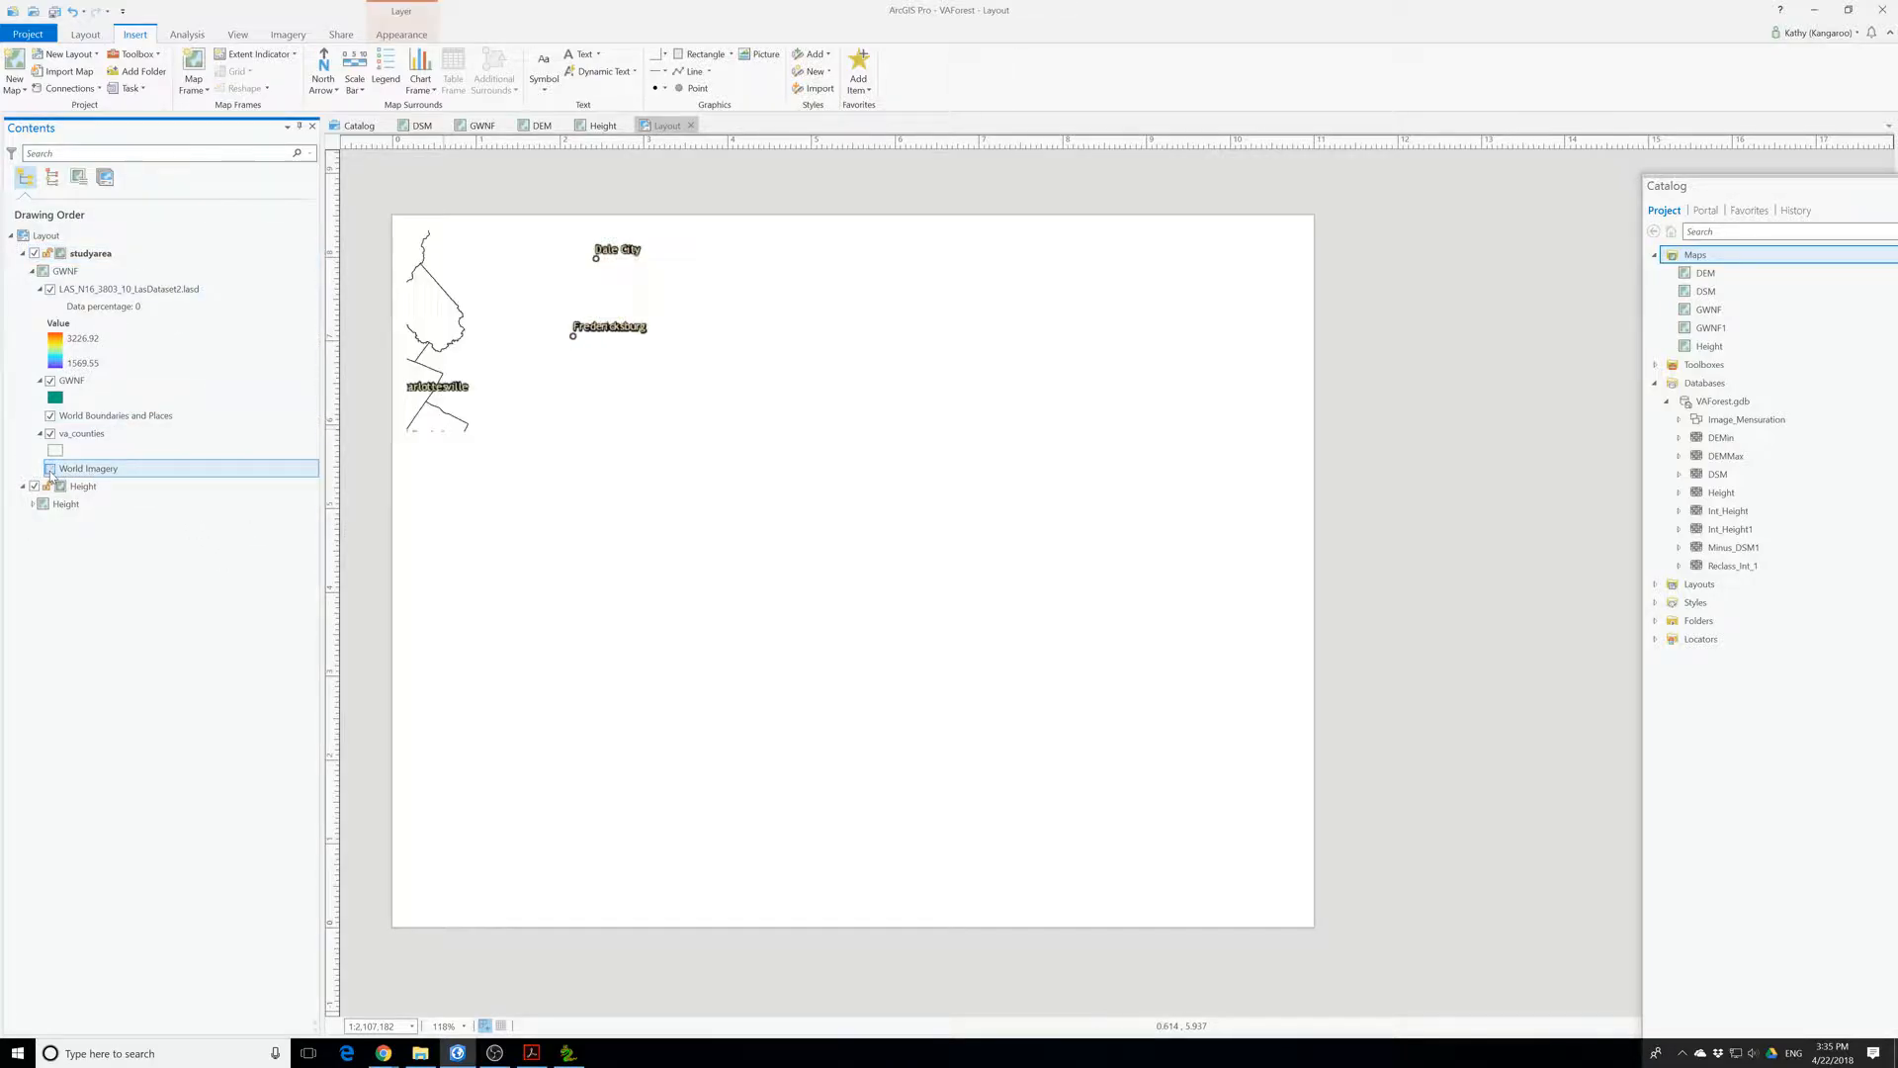
click(51, 469)
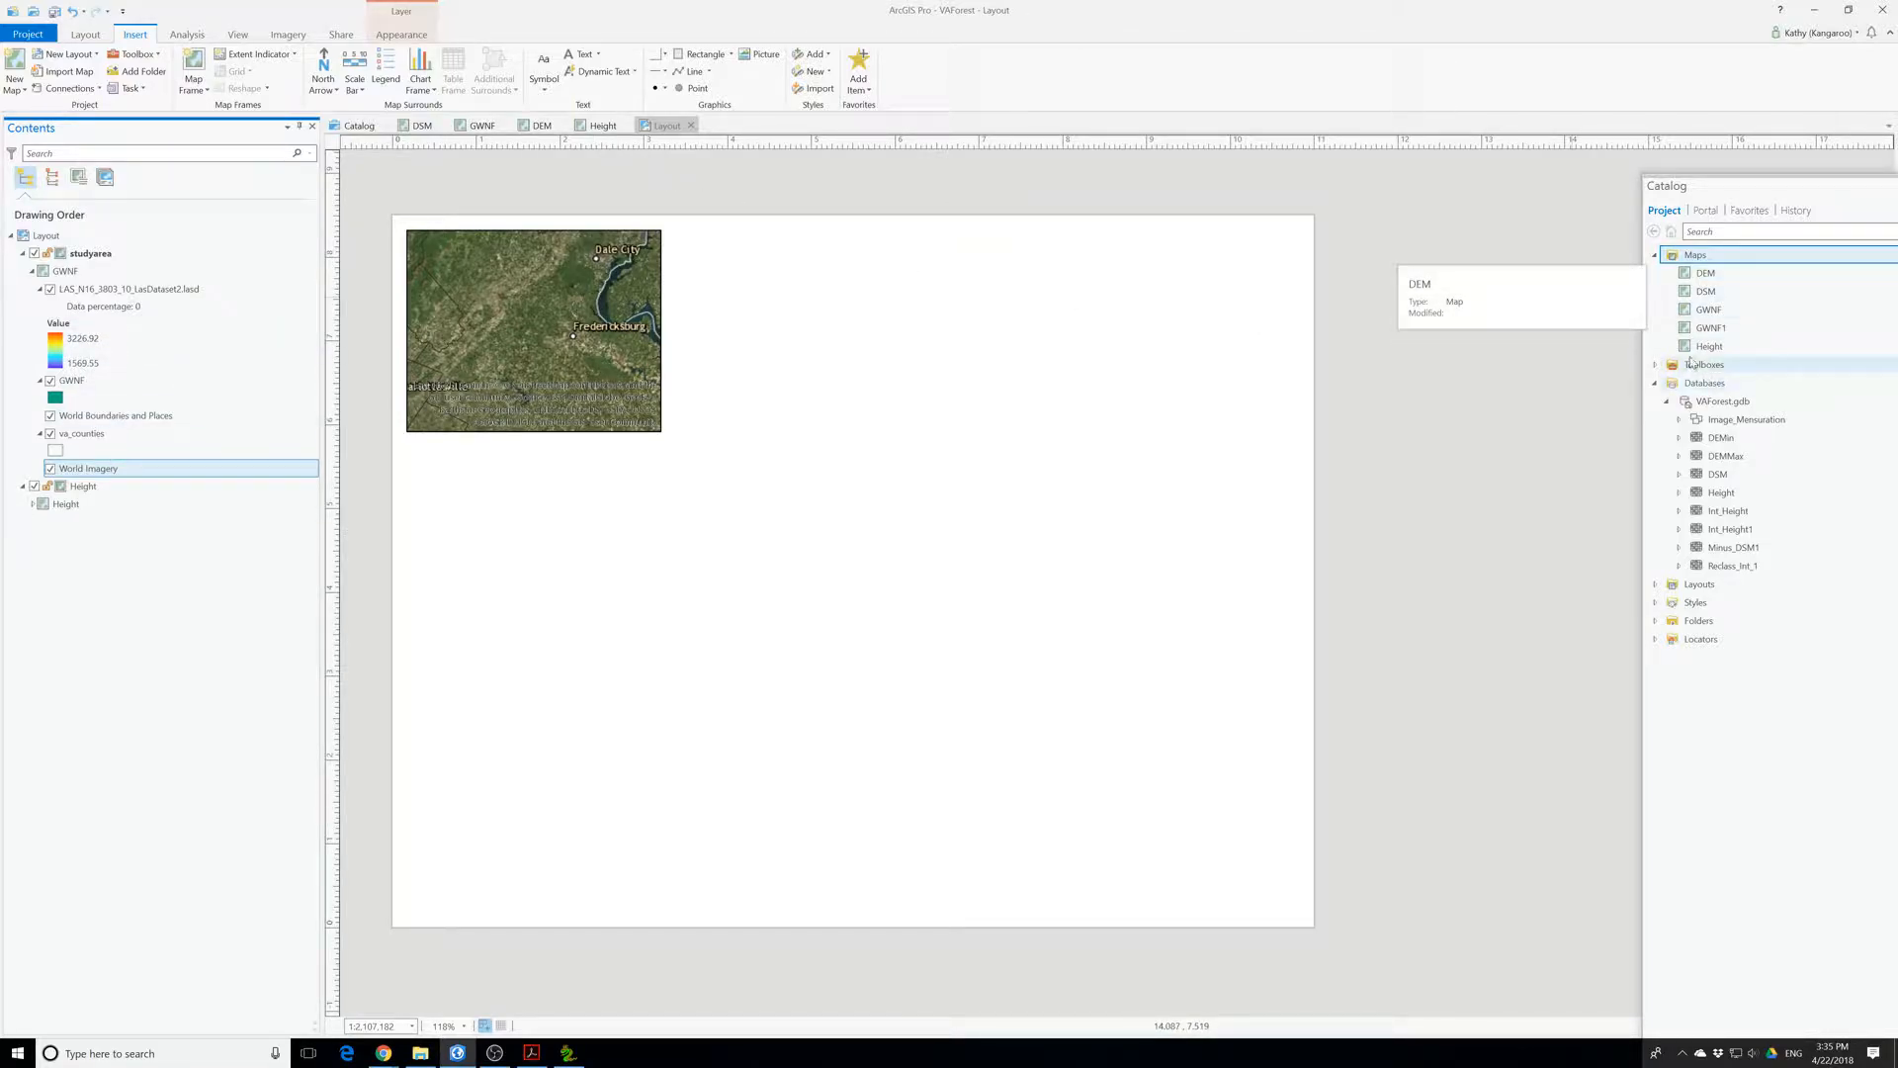
- Rename the project's GWNF1 map as studyarea
click(1713, 329)
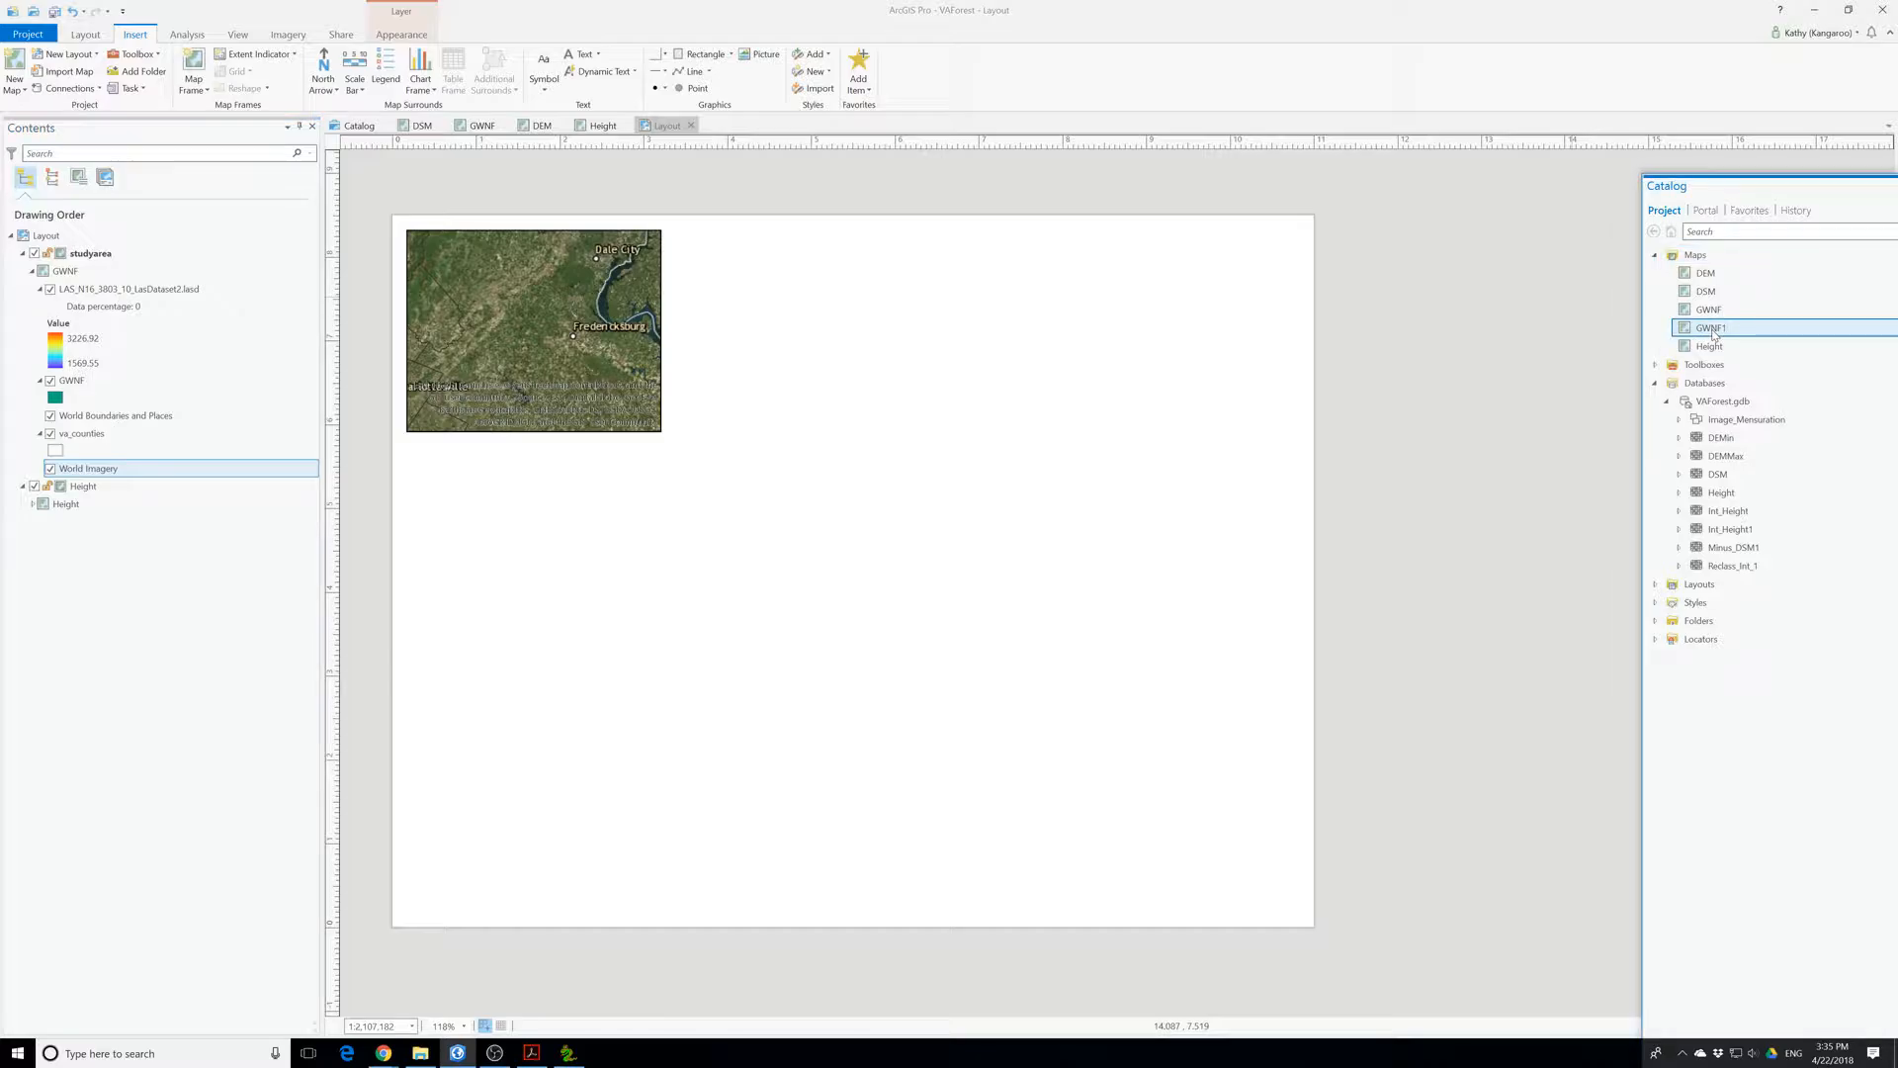
click(1713, 329)
text(studyarea)
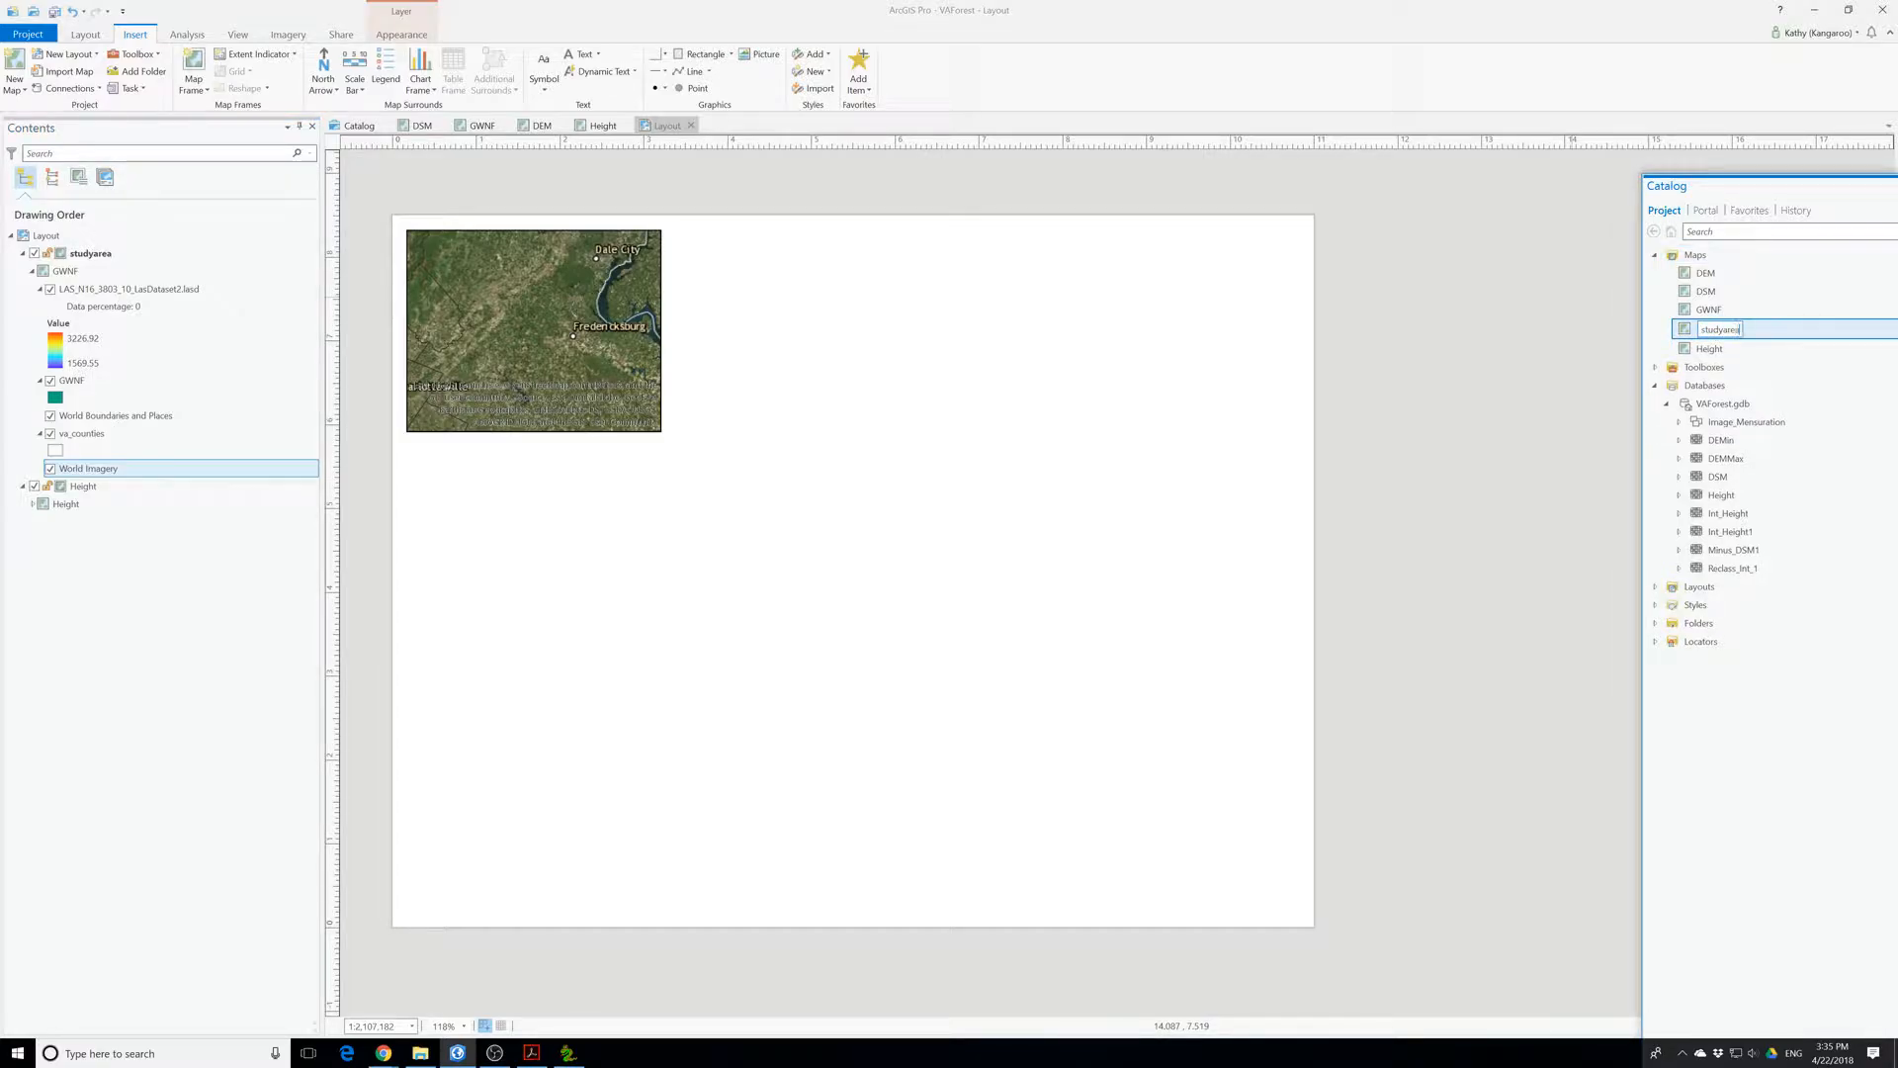
key(Return)
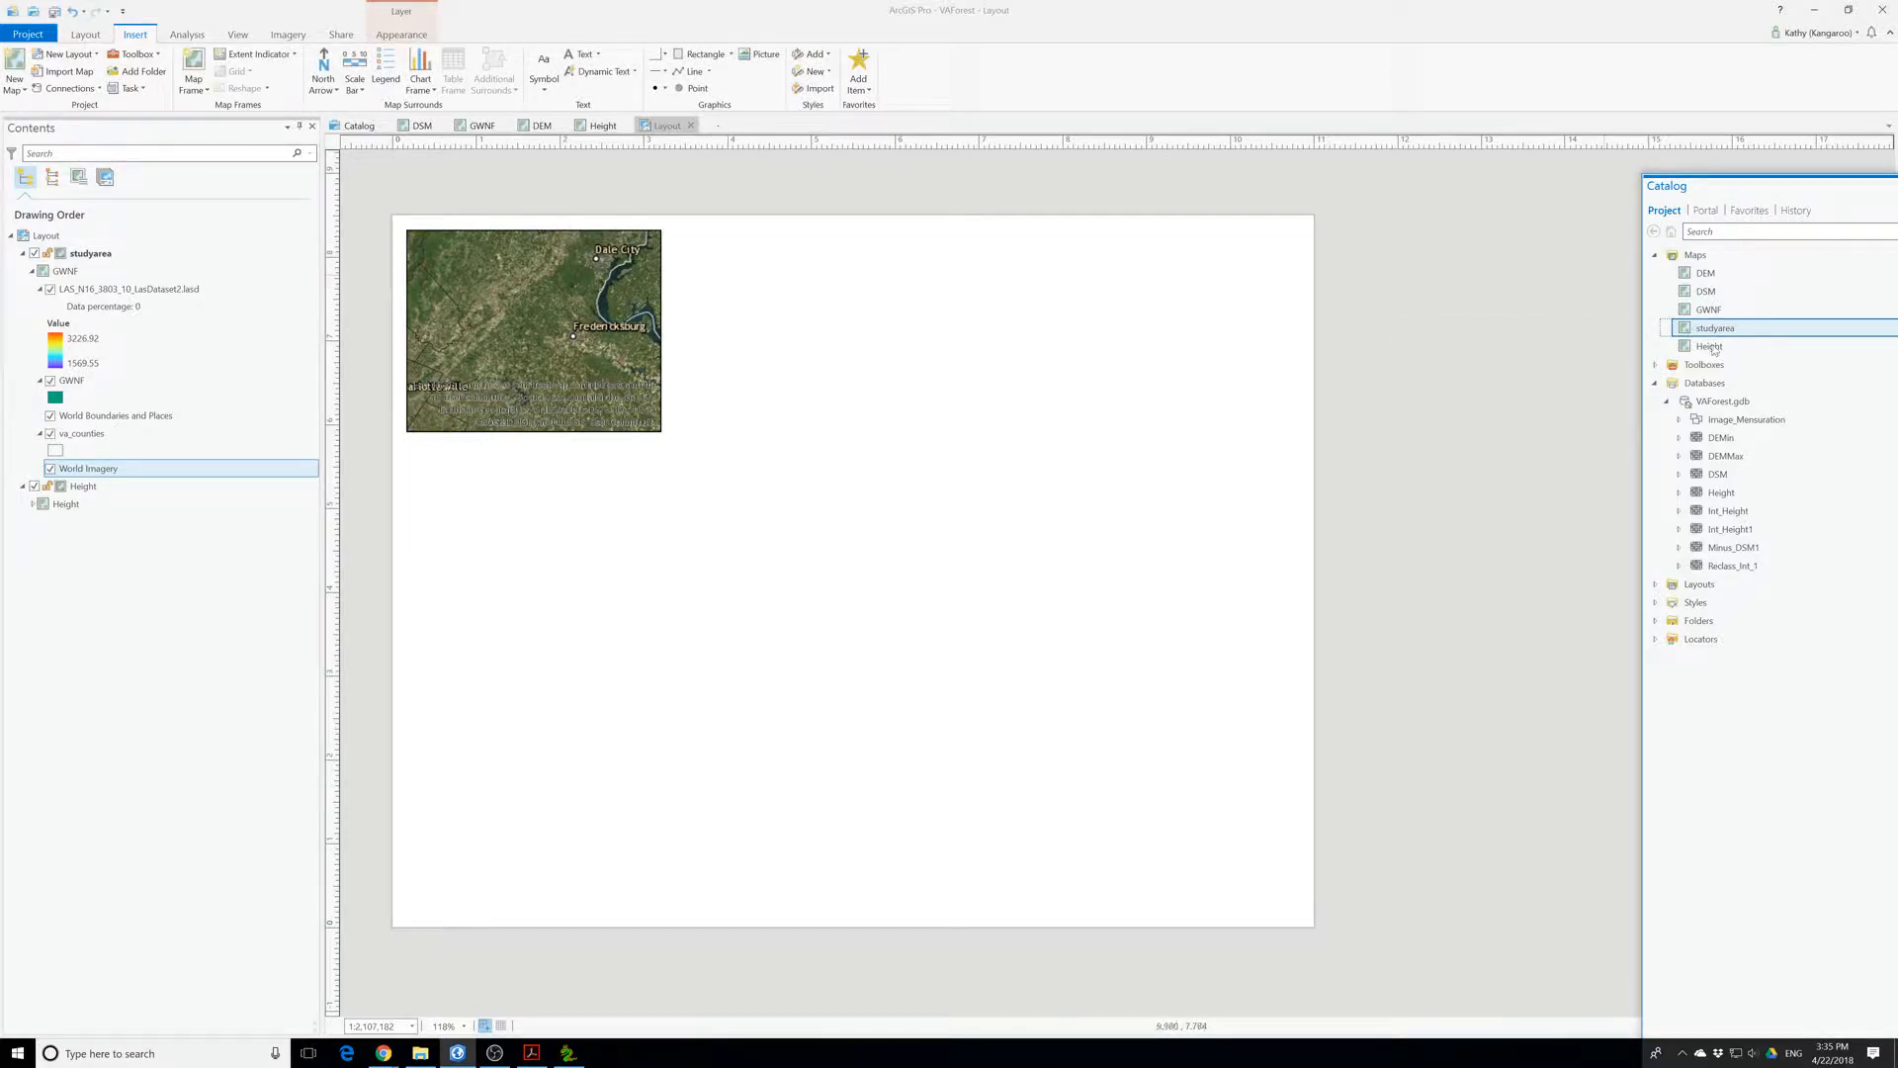
- Open the studyarea map and change its basemap from World Imagery to the World Topographic Map
double_click(1685, 334)
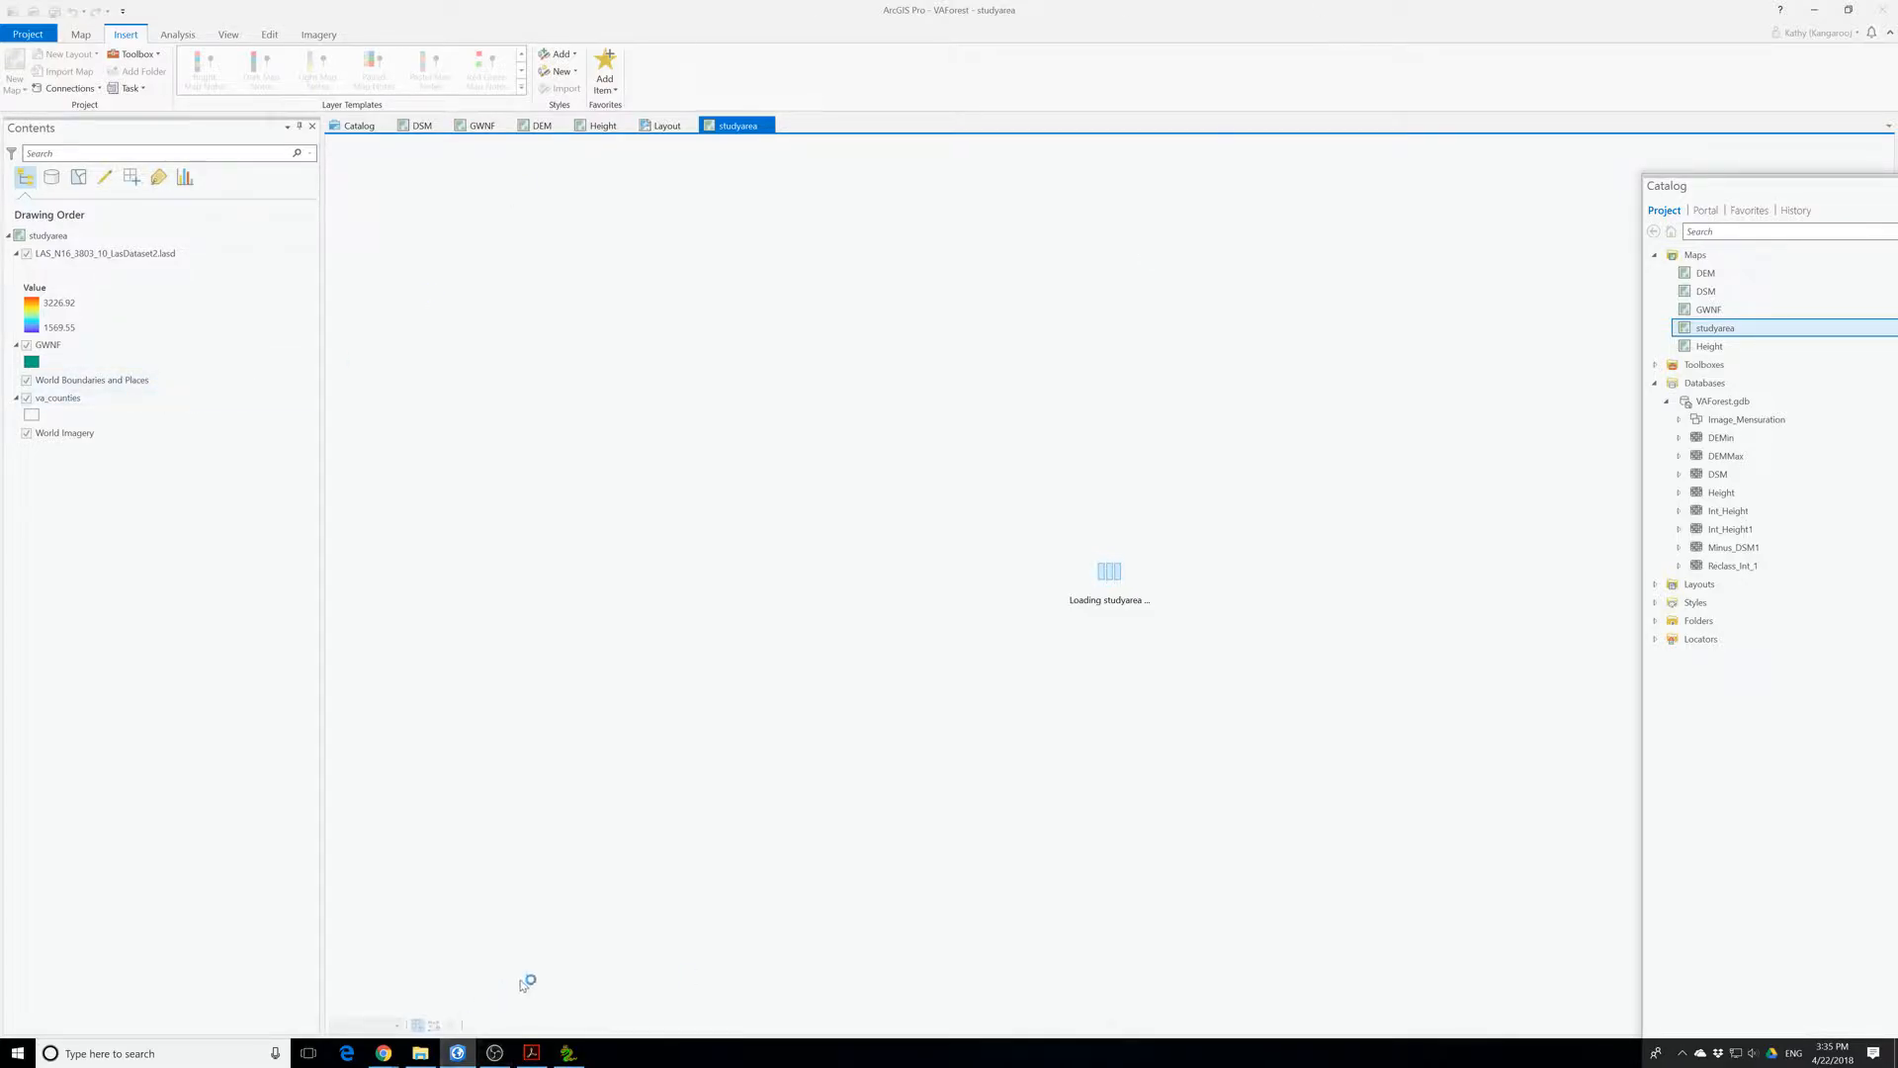
click(389, 1054)
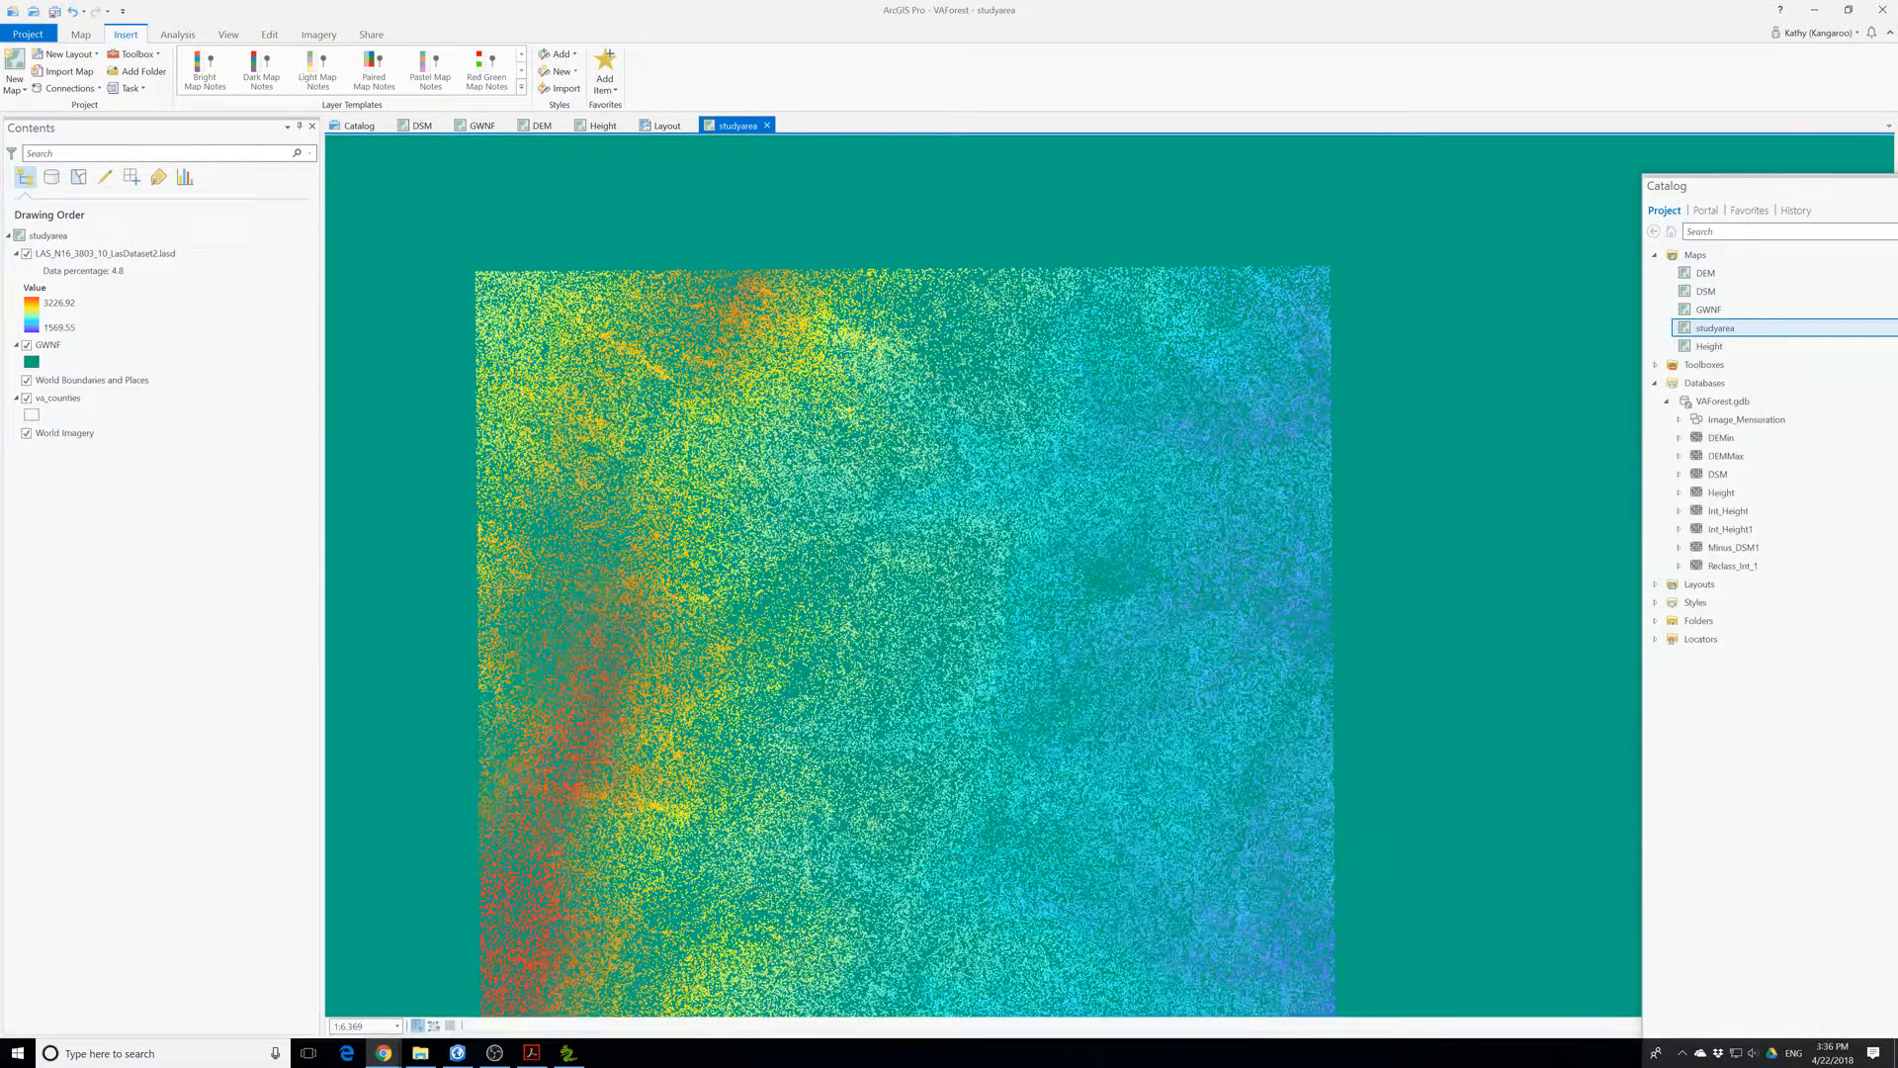
click(69, 433)
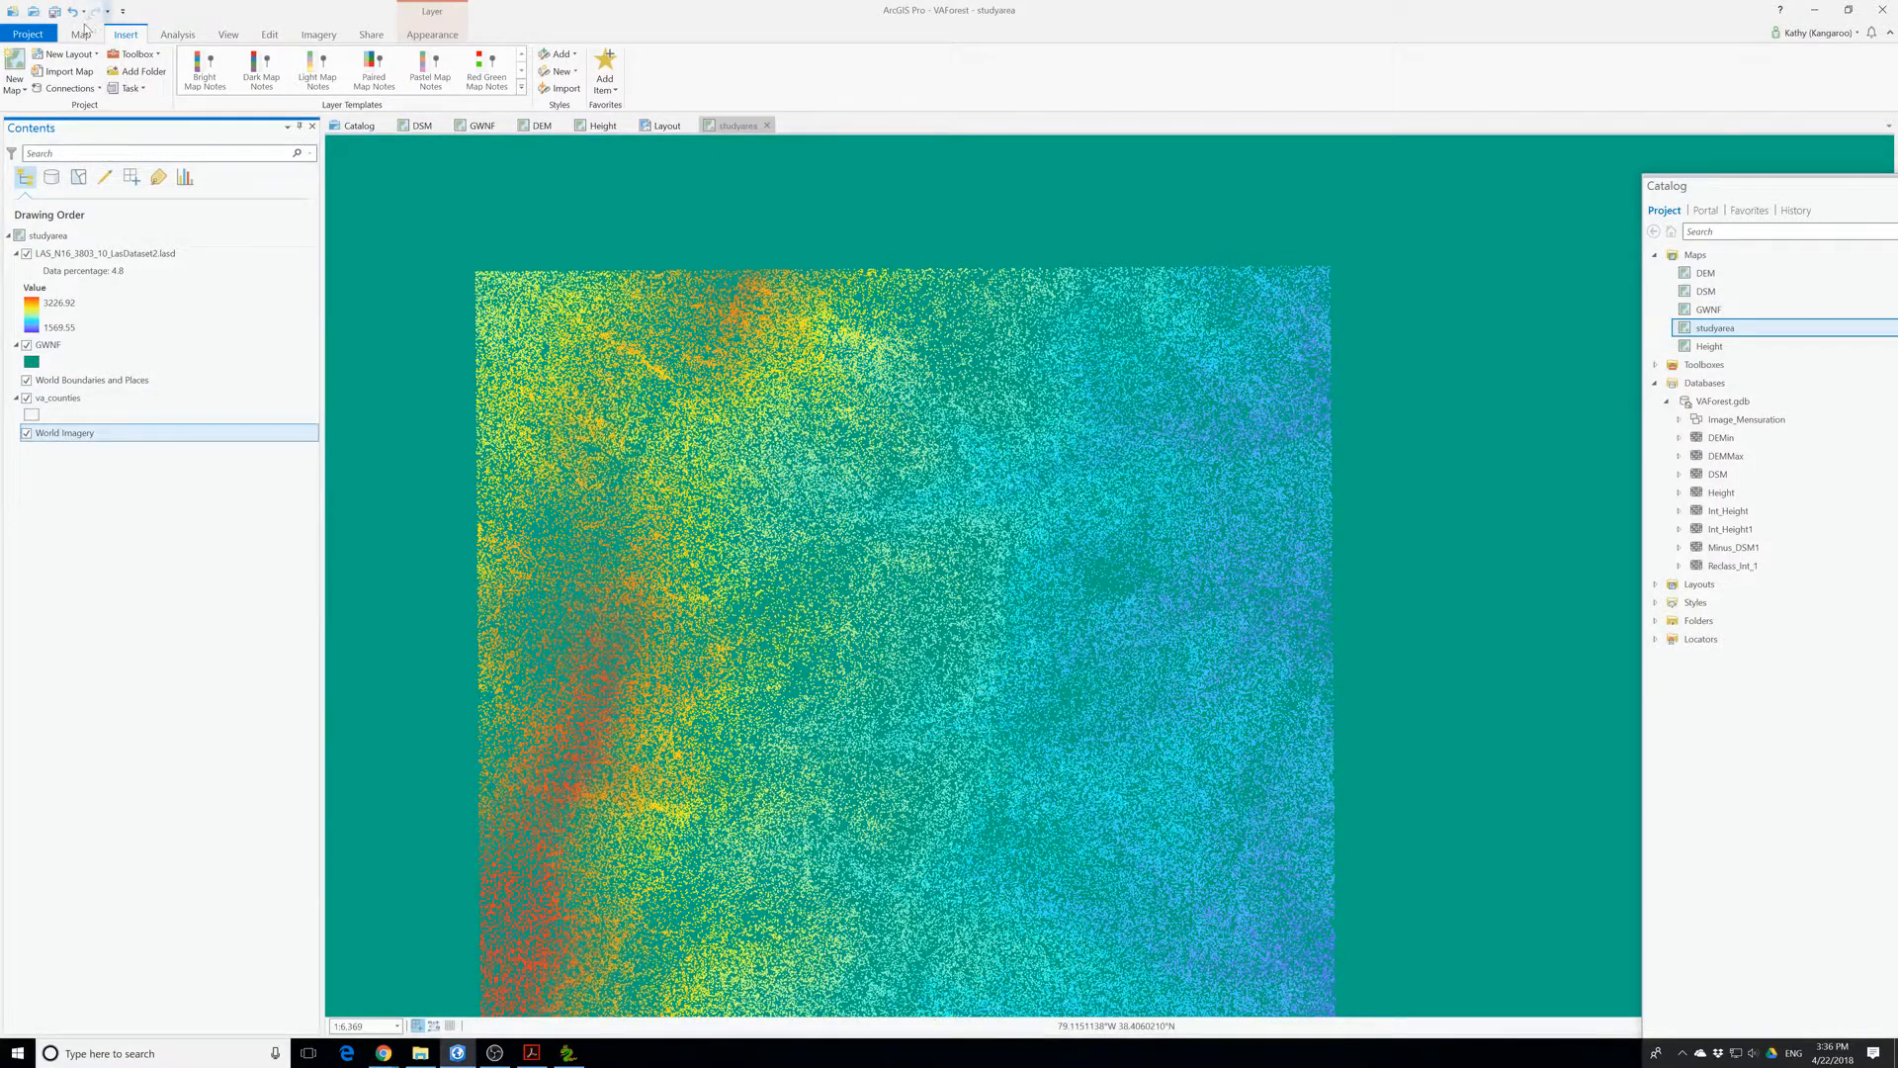
click(81, 34)
click(238, 71)
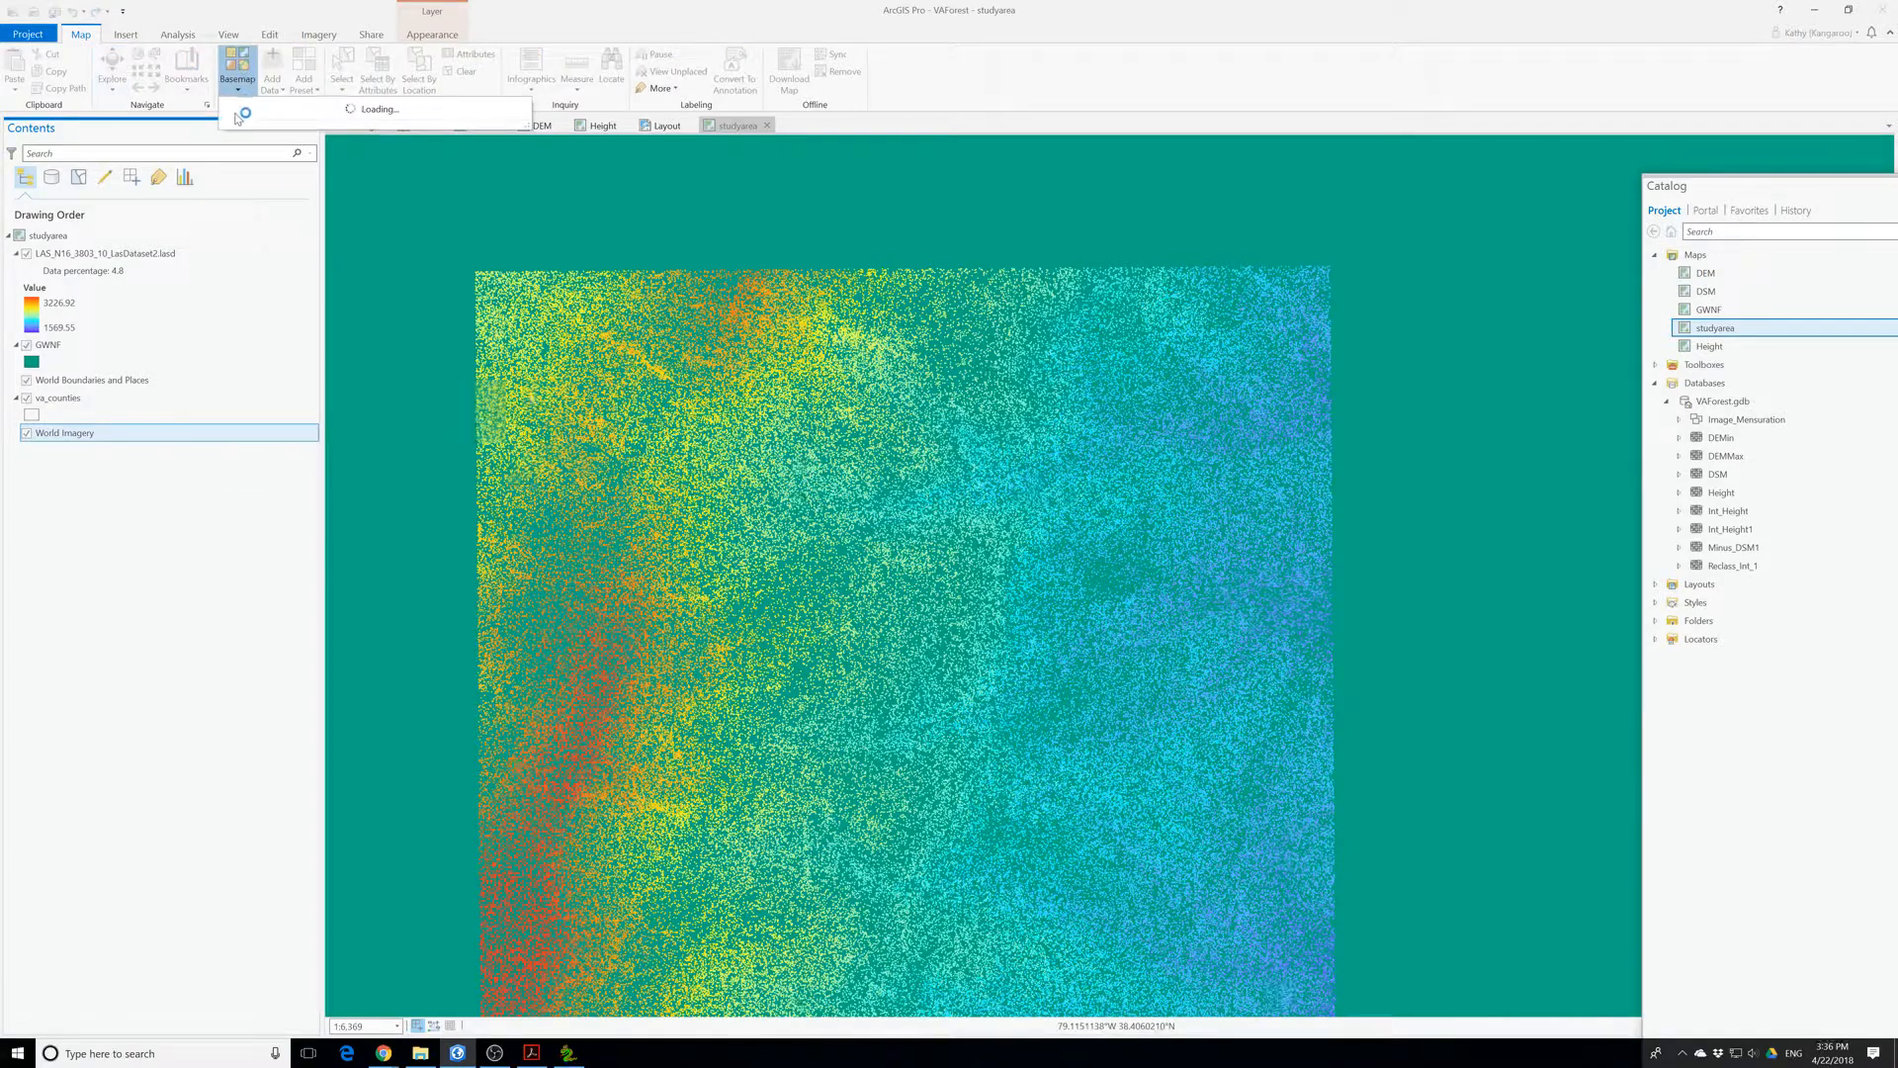
click(278, 248)
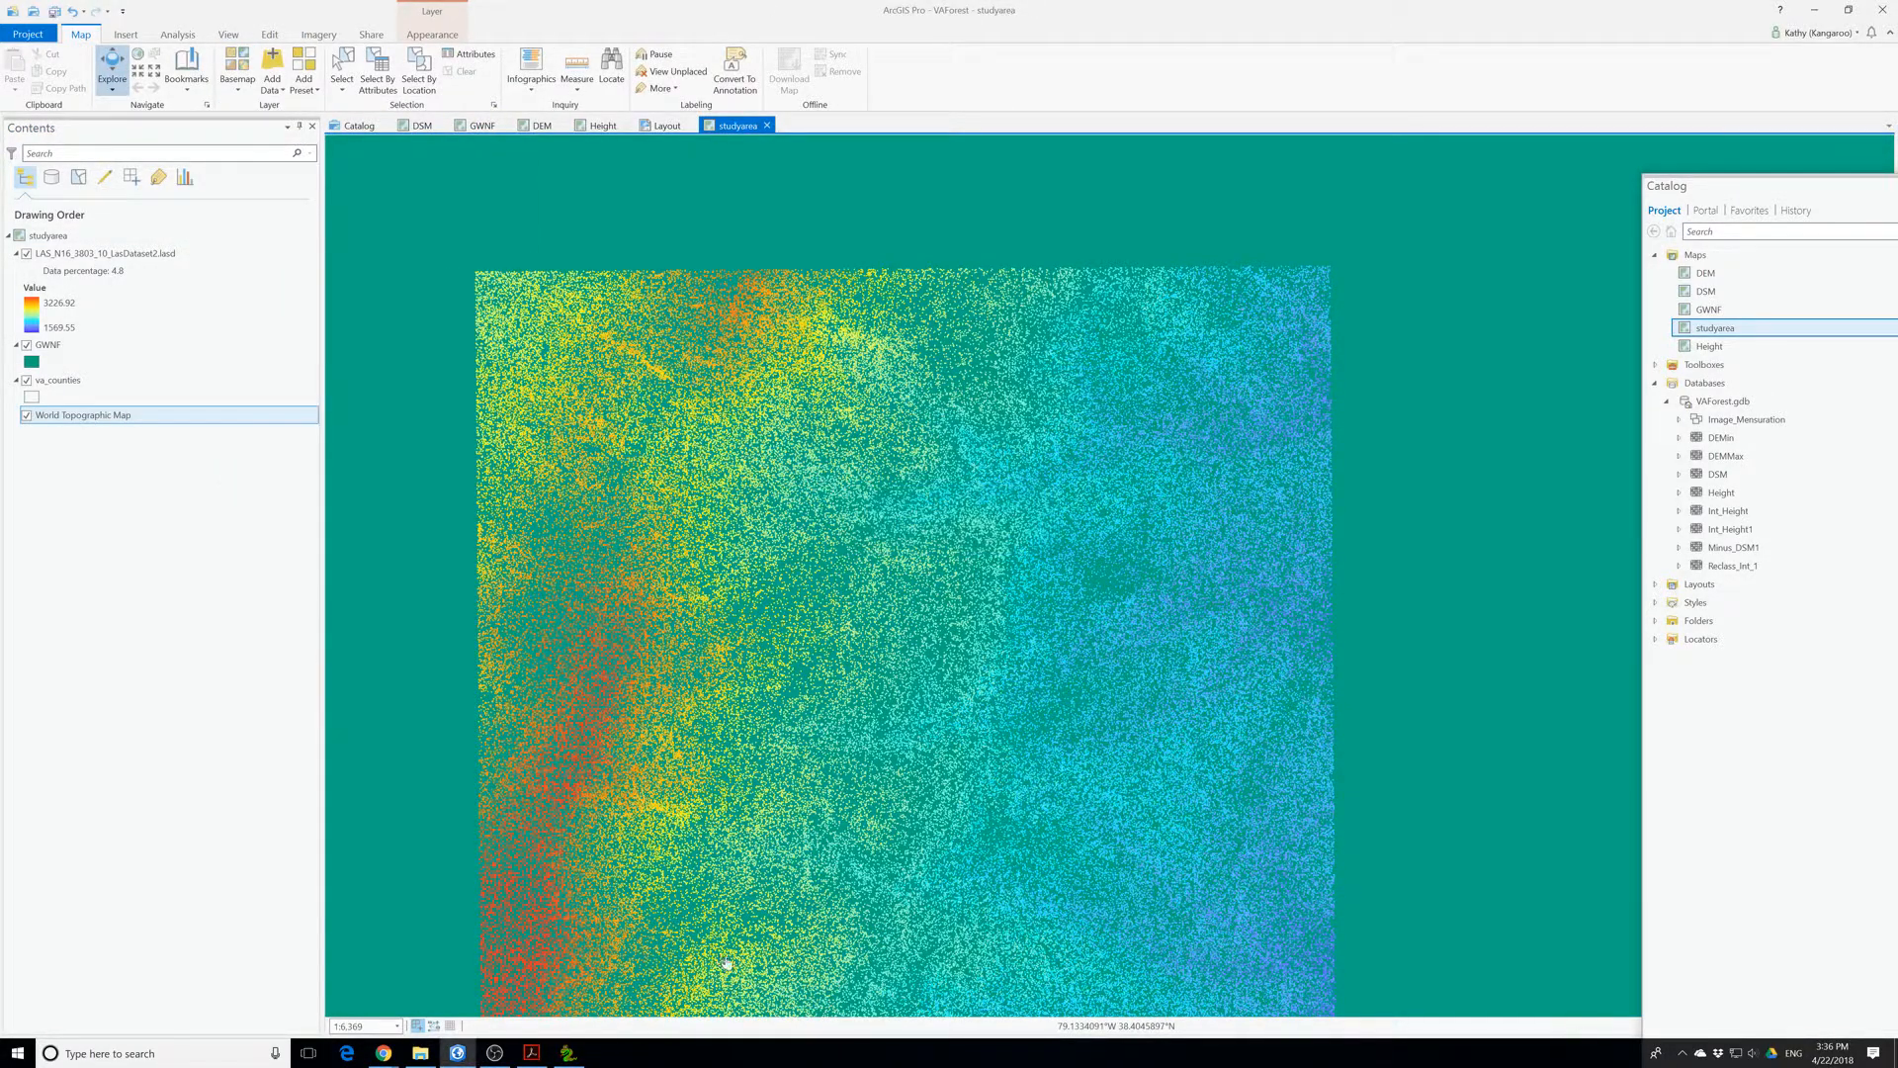
click(1769, 186)
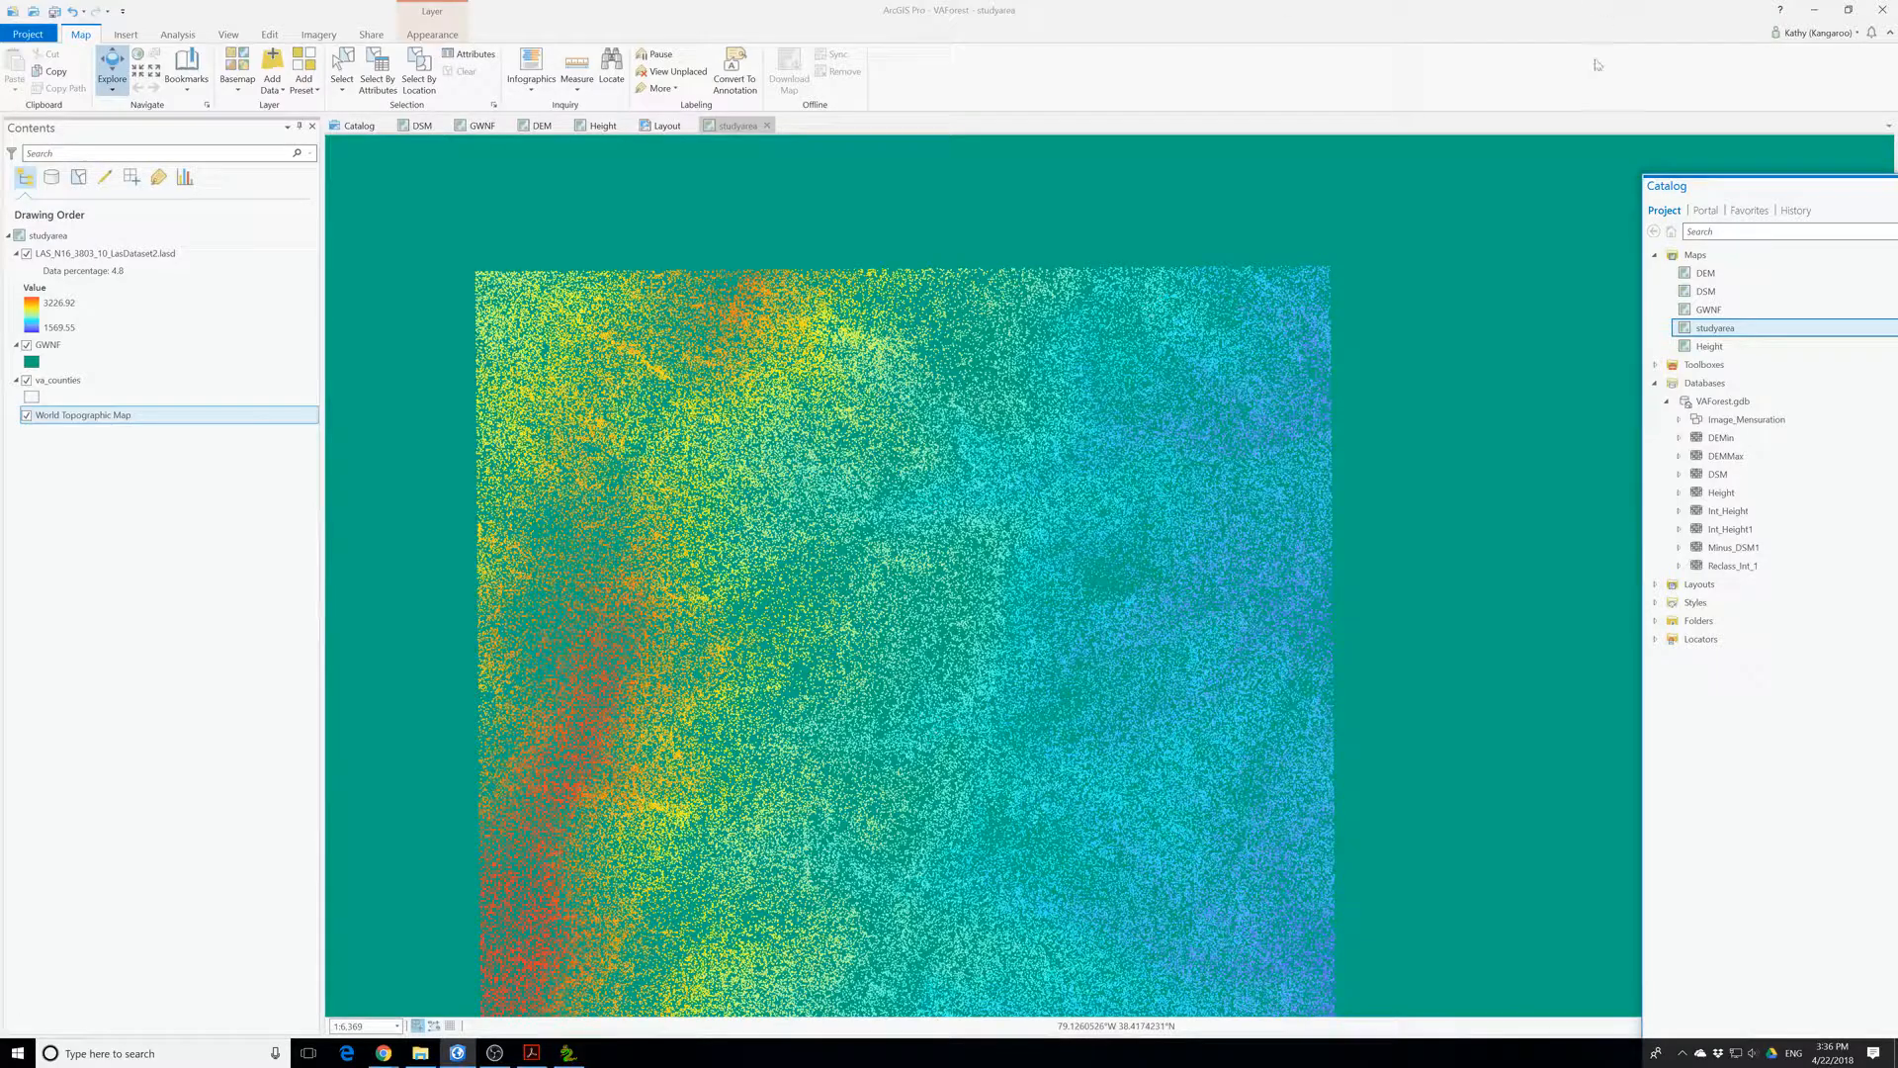
- Frame the studyarea map so that the entire GWNF forest area and its surrounding counties are in view
scroll(895, 621, down, 5)
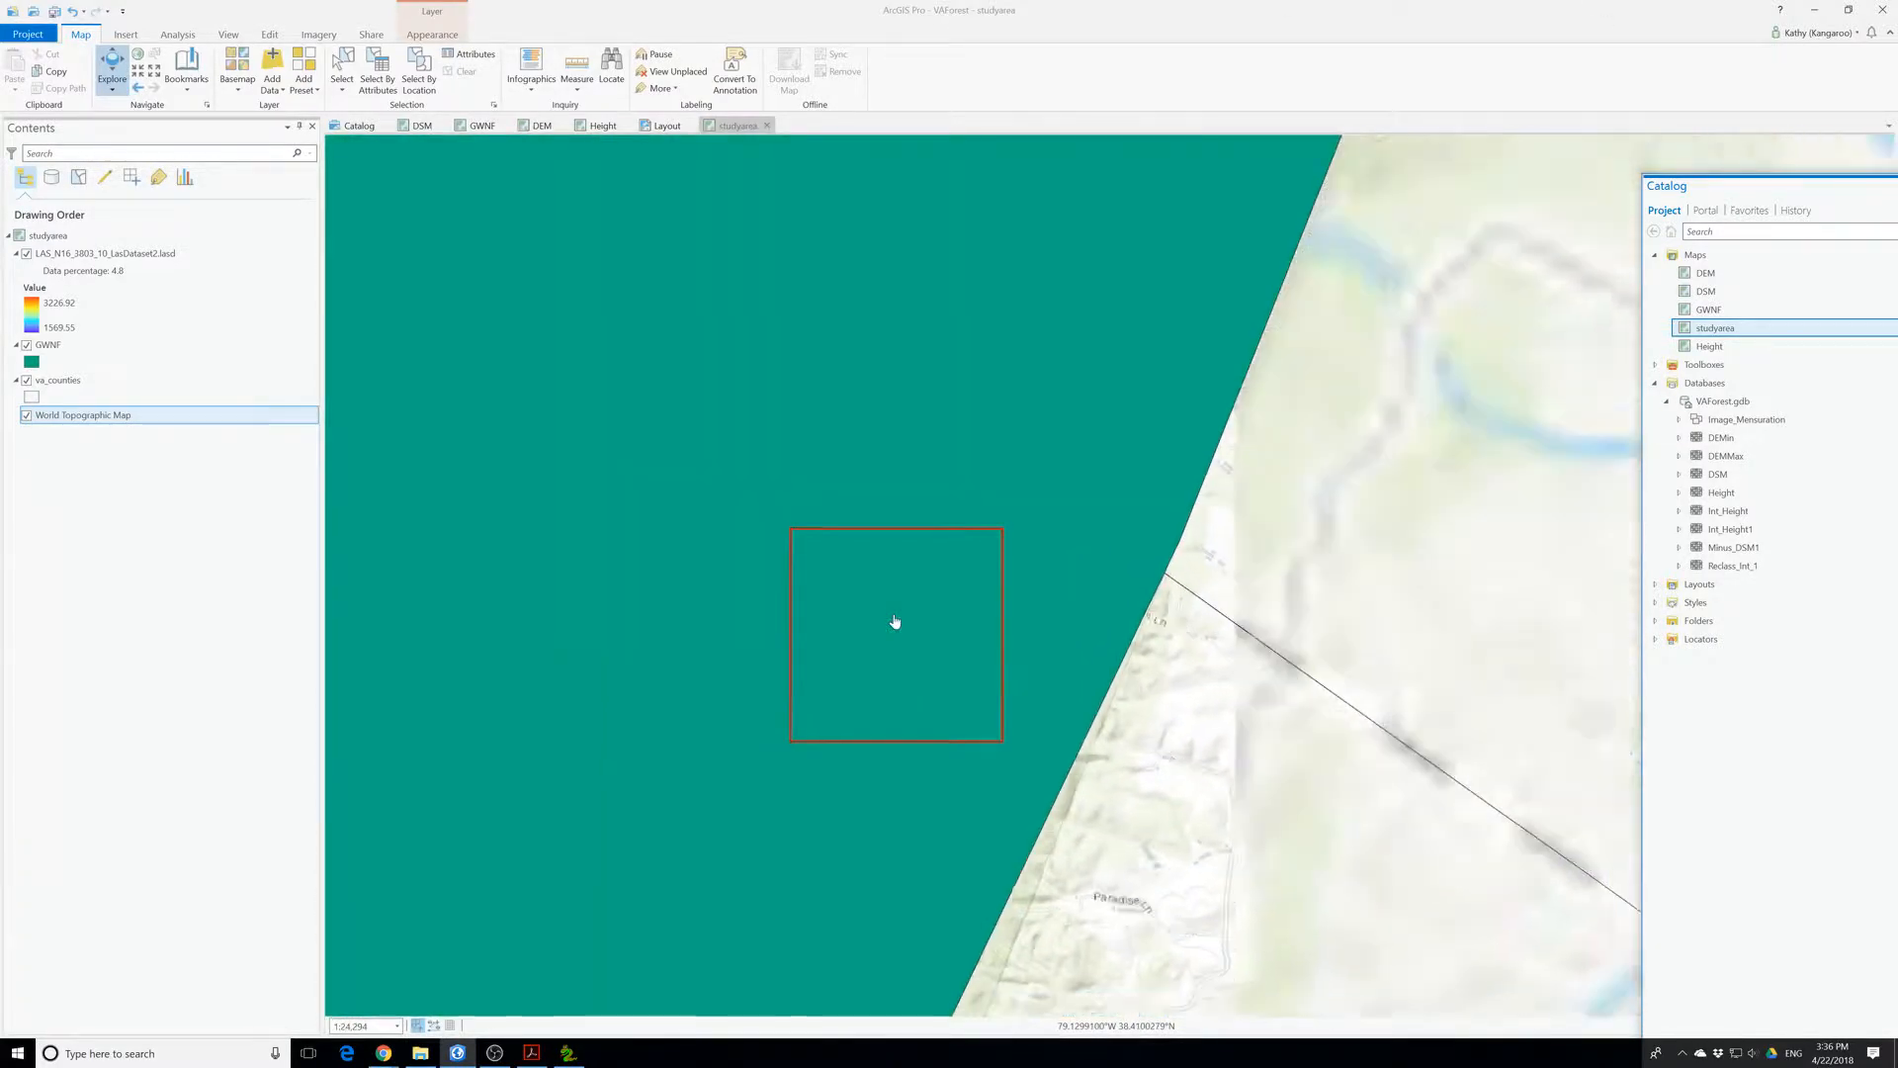
scroll(895, 621, down, 2)
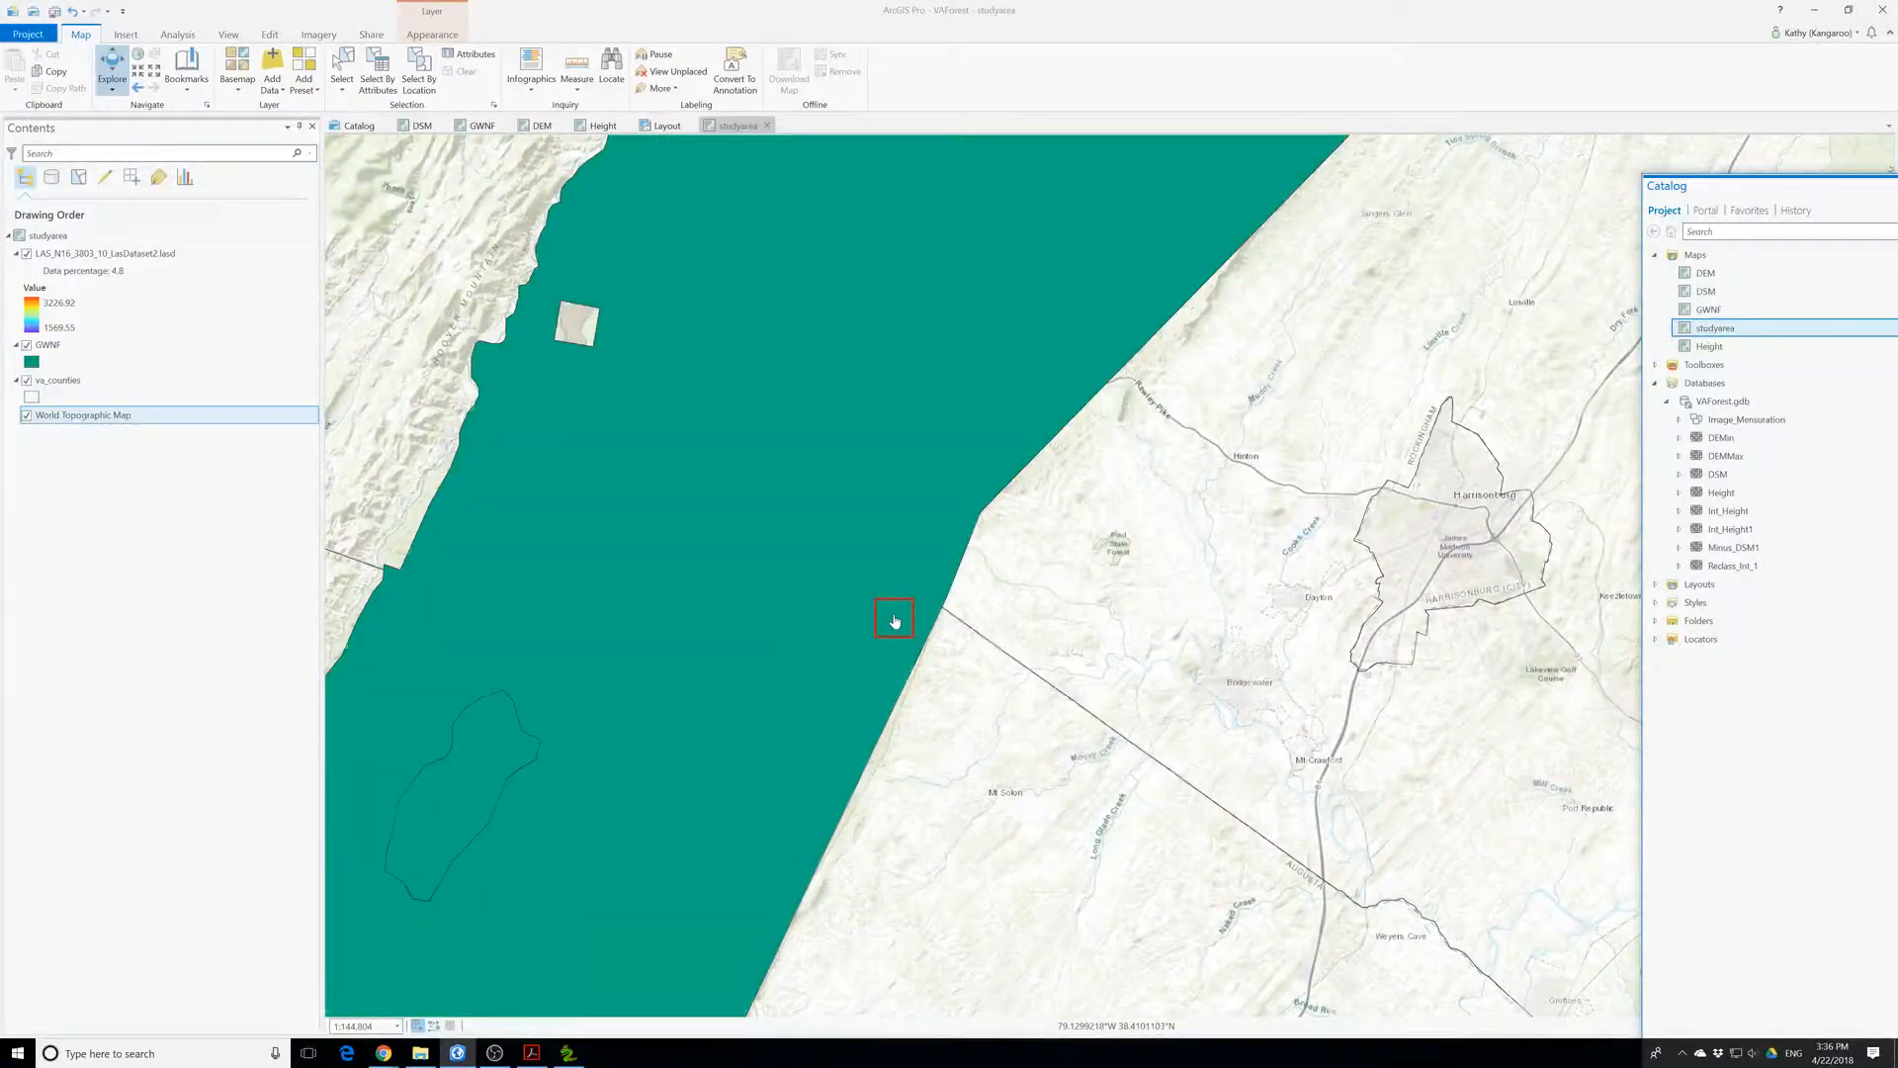
scroll(894, 620, down, 2)
scroll(895, 621, down, 2)
scroll(895, 621, down, 2)
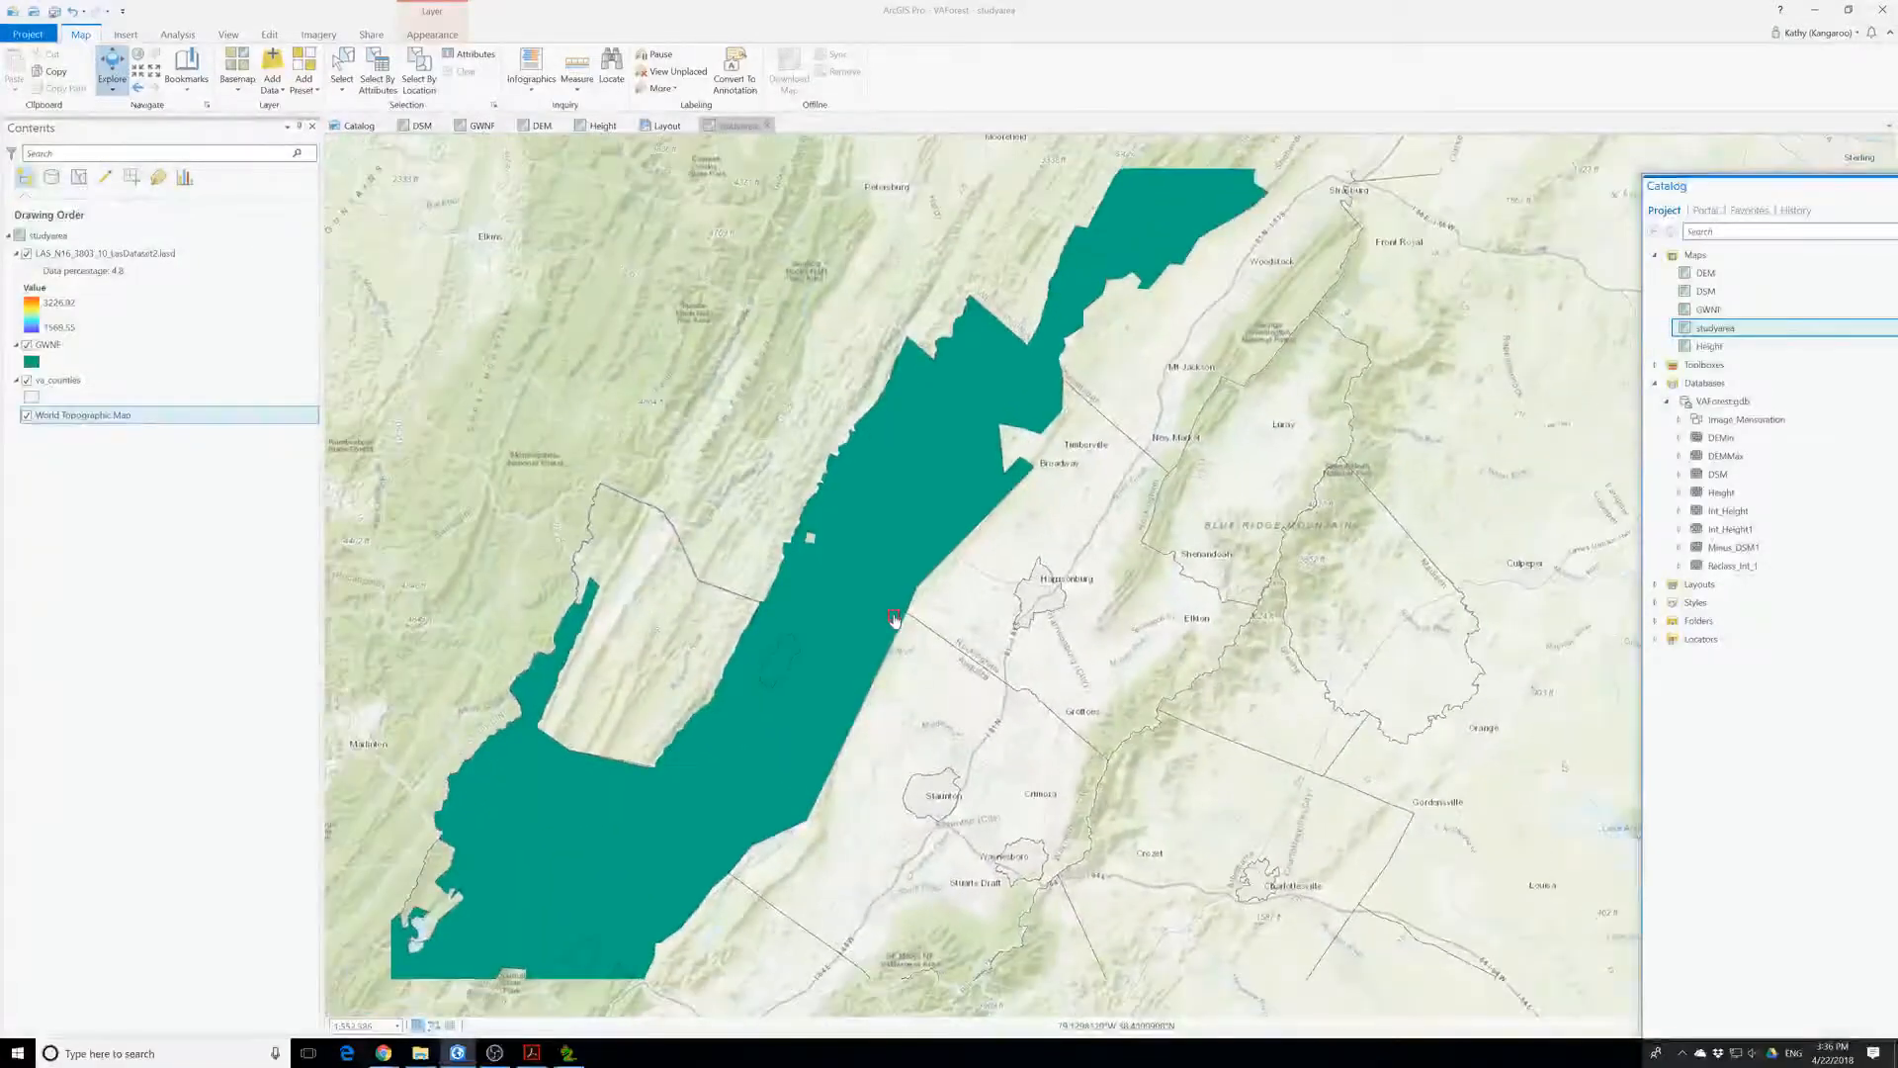
scroll(894, 621, down, 1)
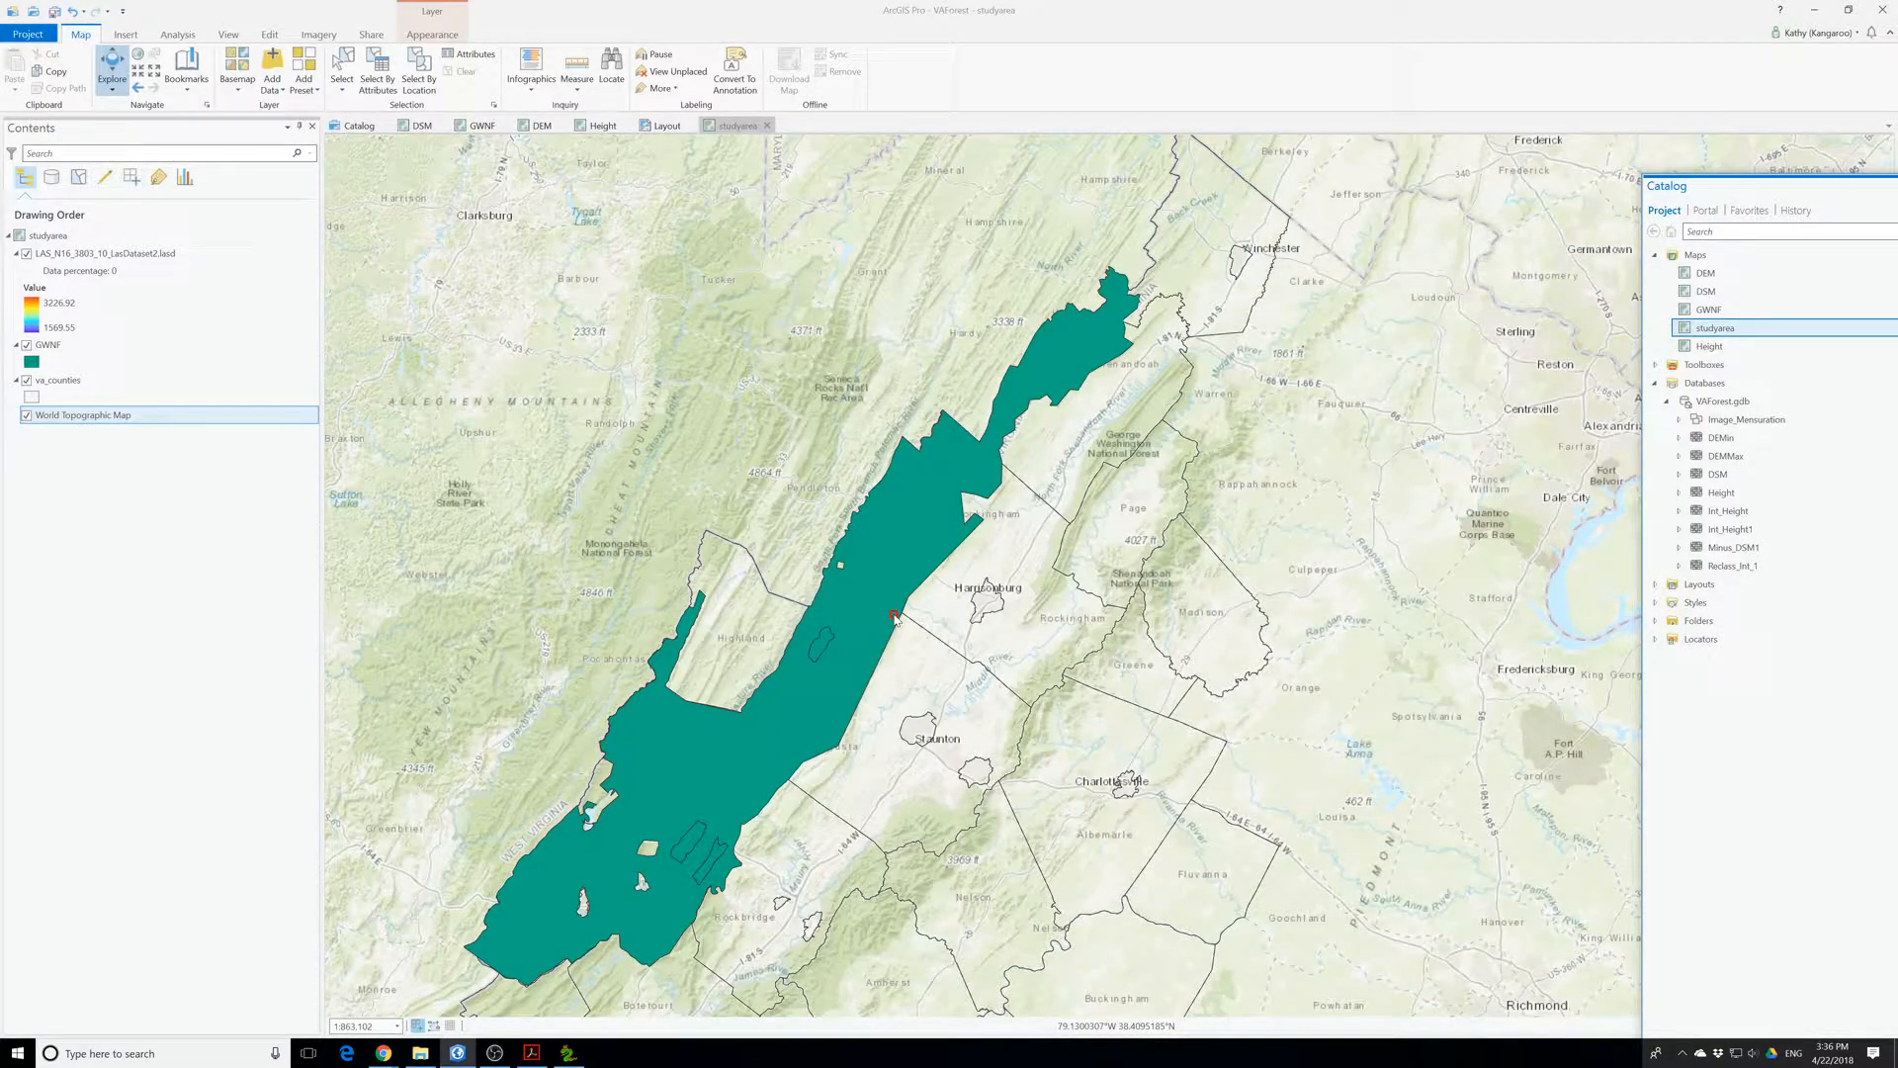
drag(895, 619, 851, 503)
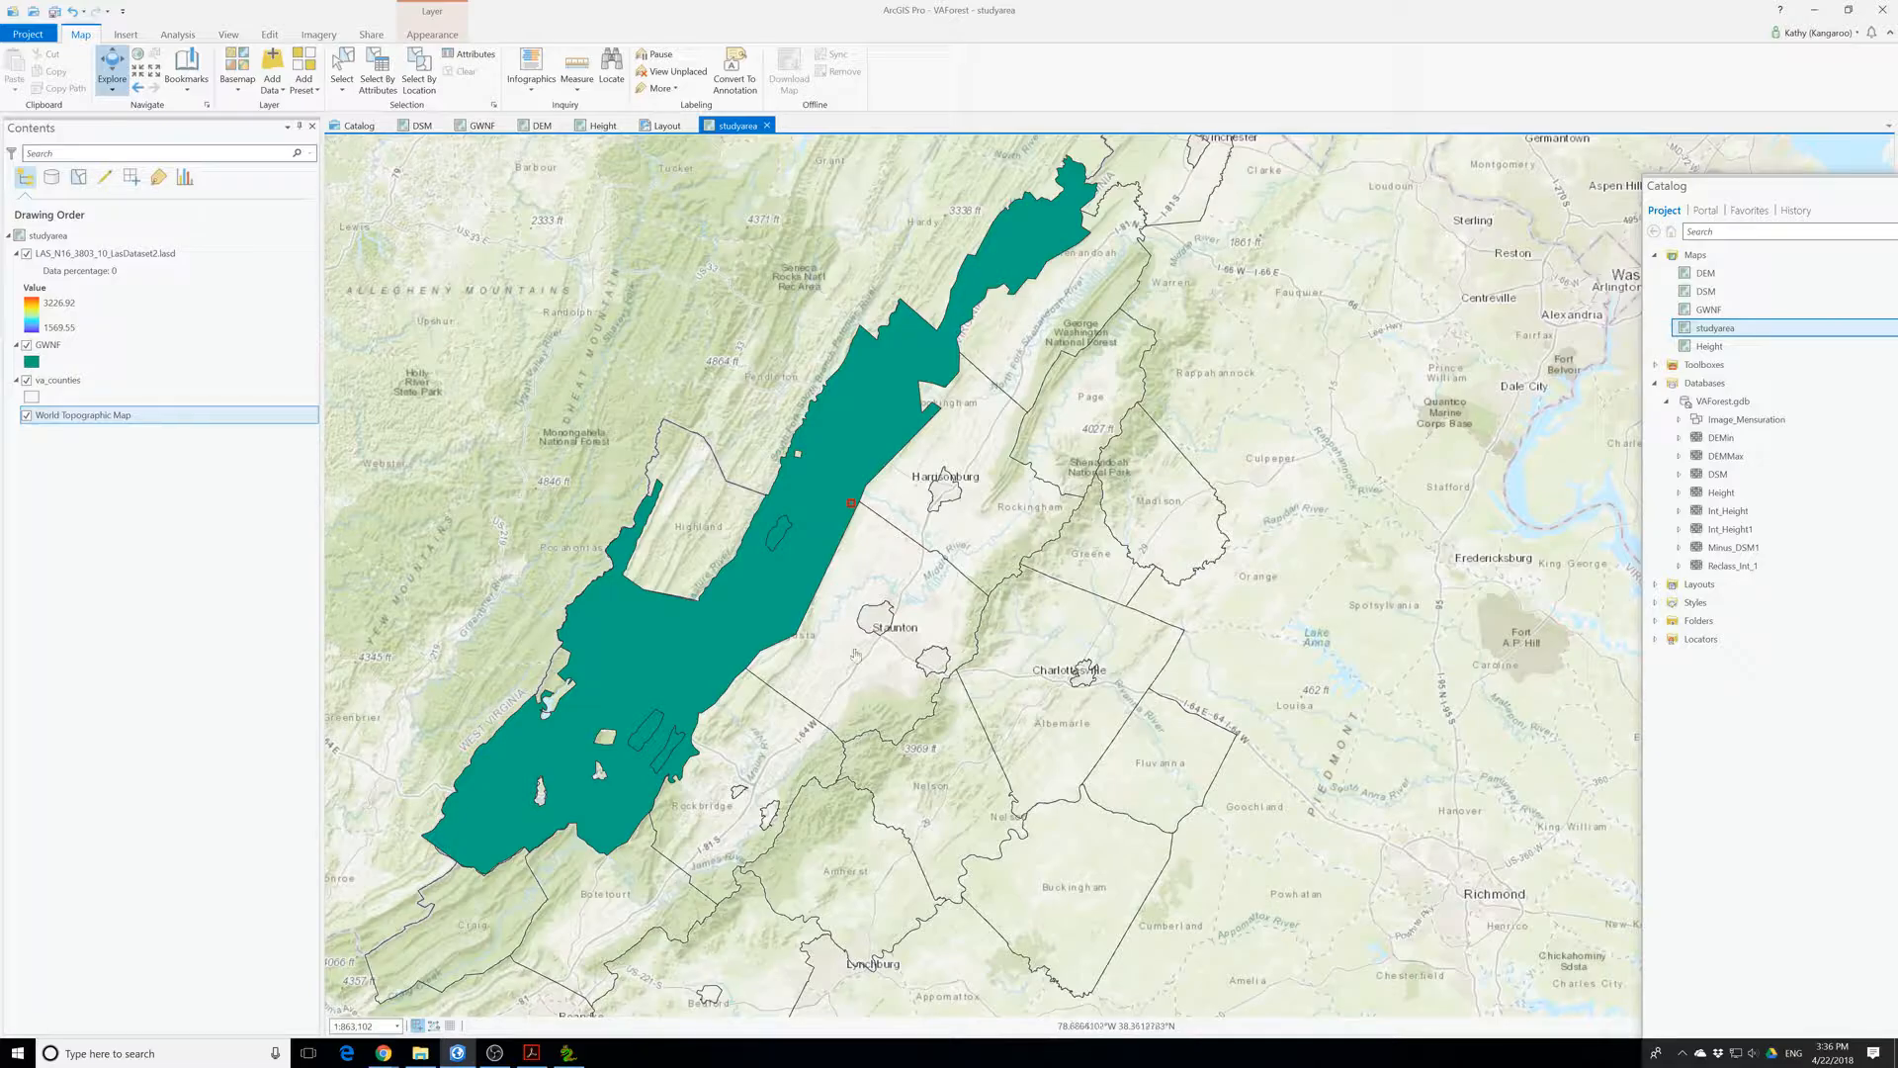
- Return to the layout and delete the studyarea map frame
click(664, 126)
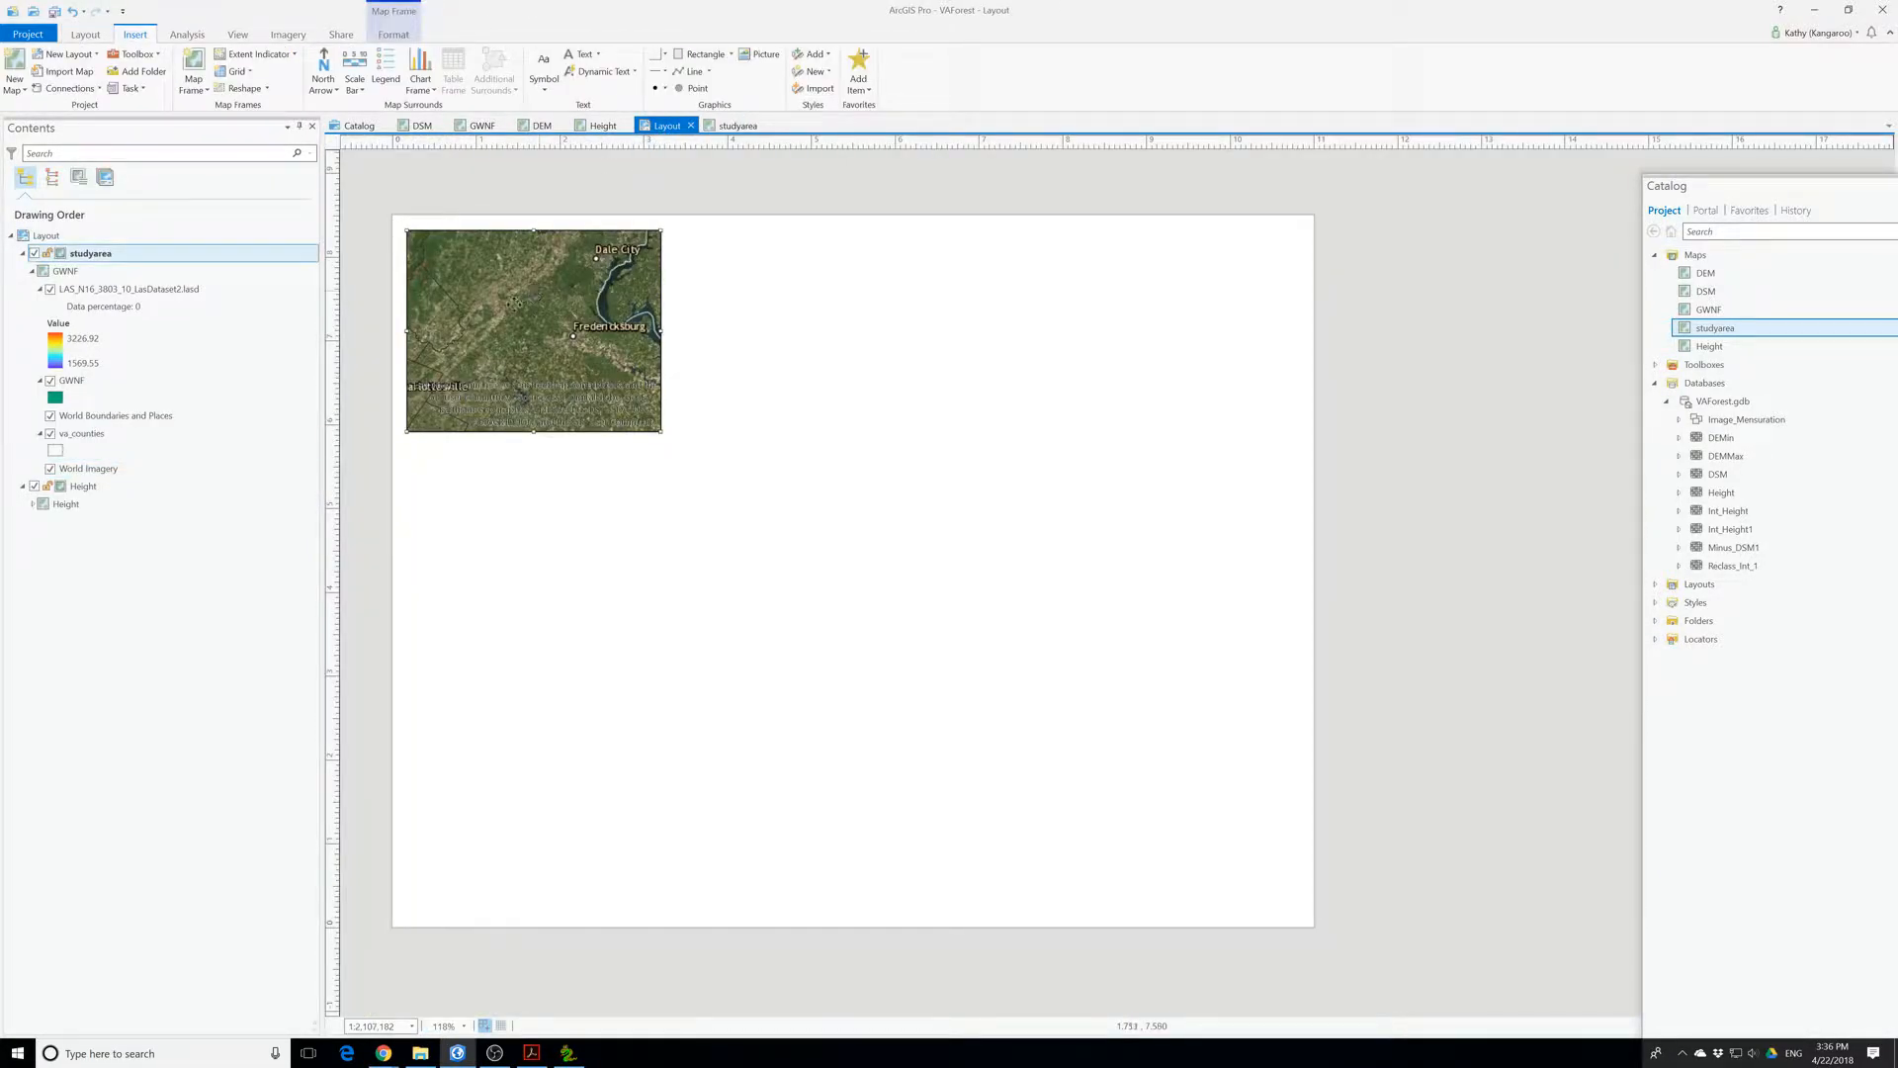
right_click(85, 252)
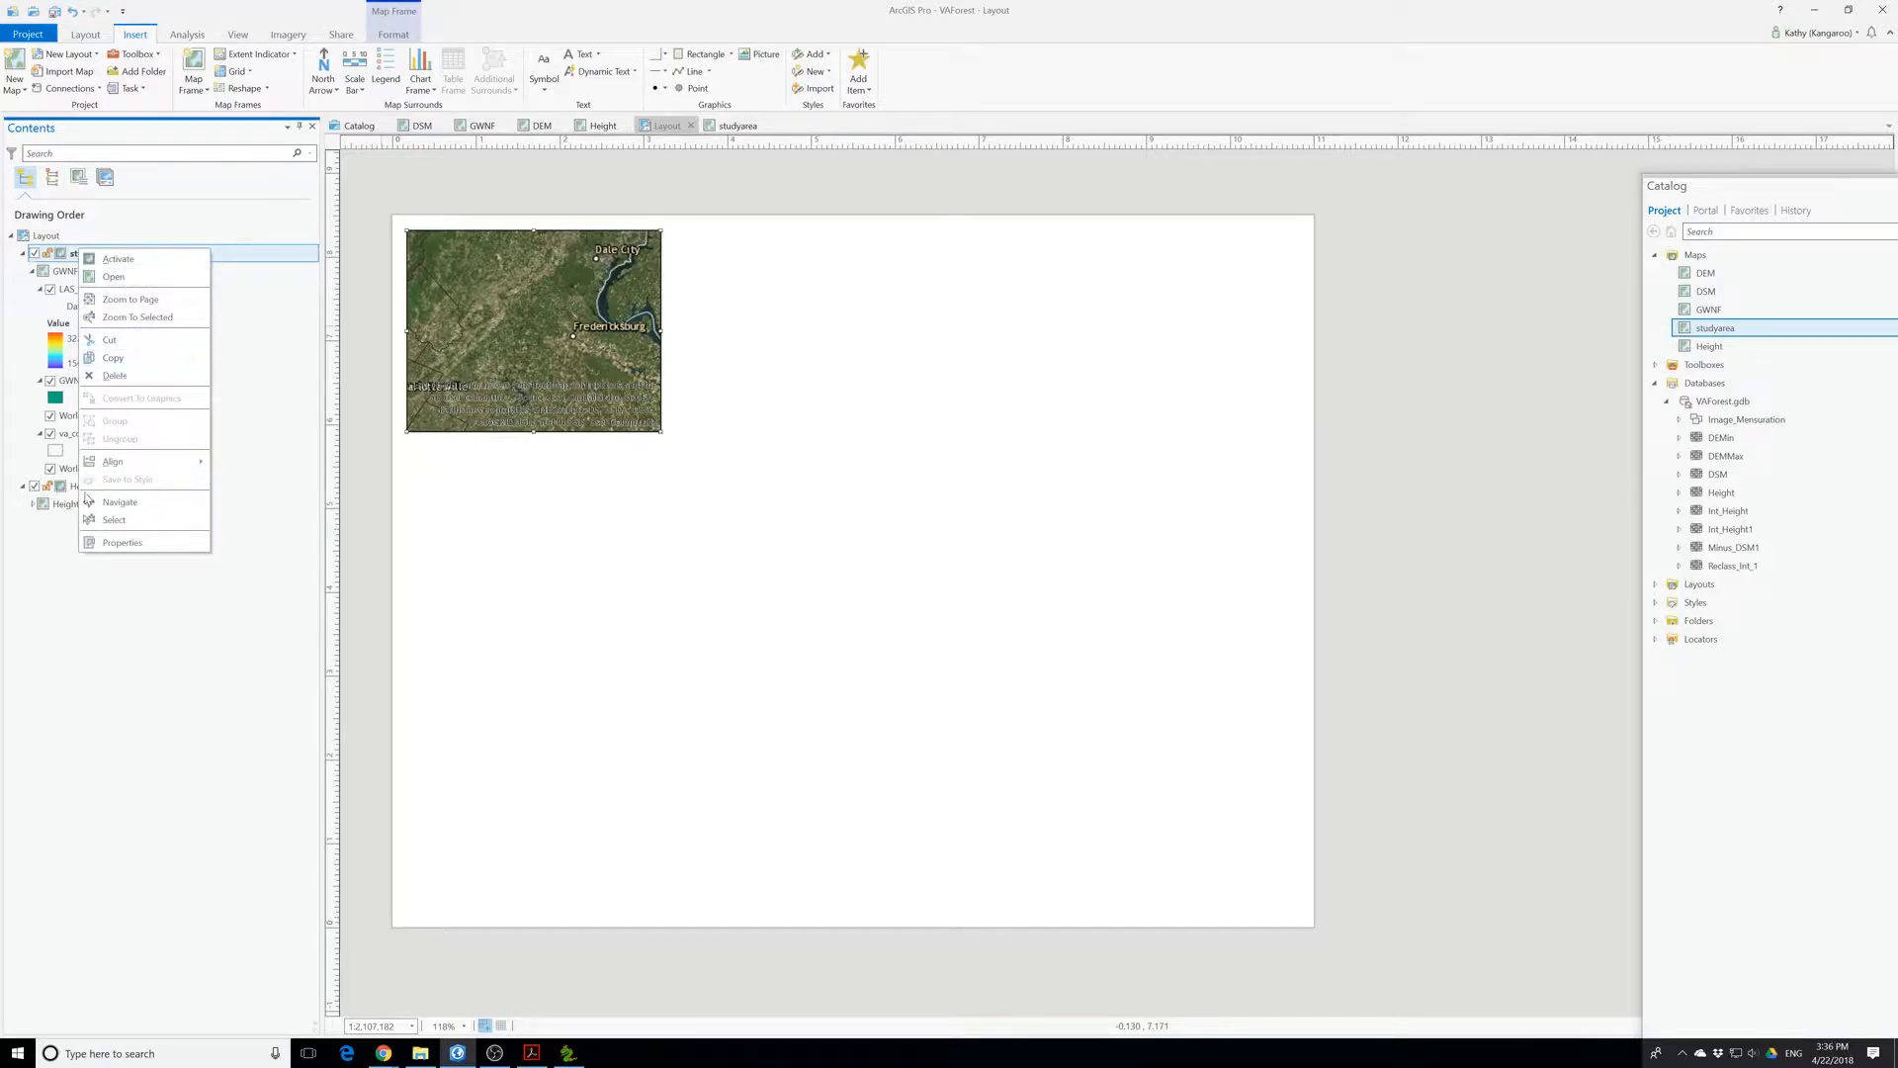
click(118, 381)
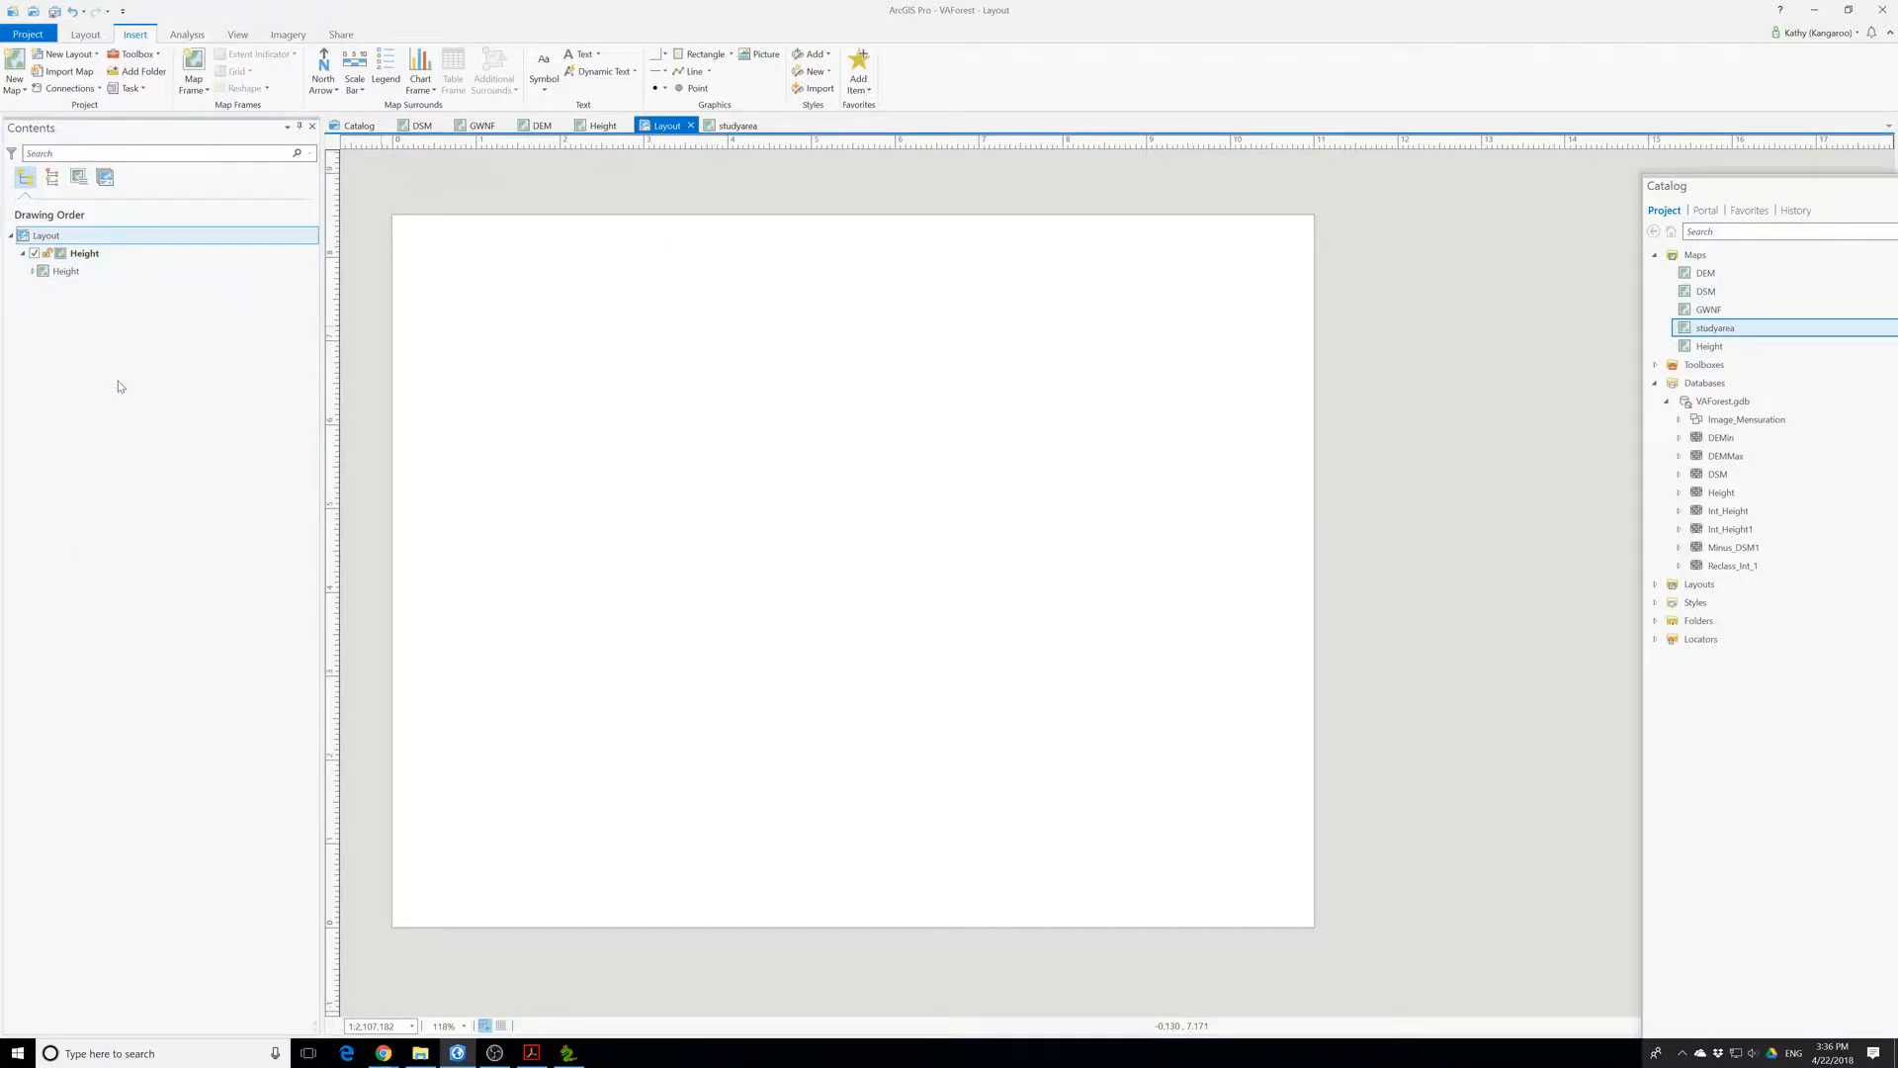
- Examine the Height map frame on the layout page and the layers it contains
click(35, 254)
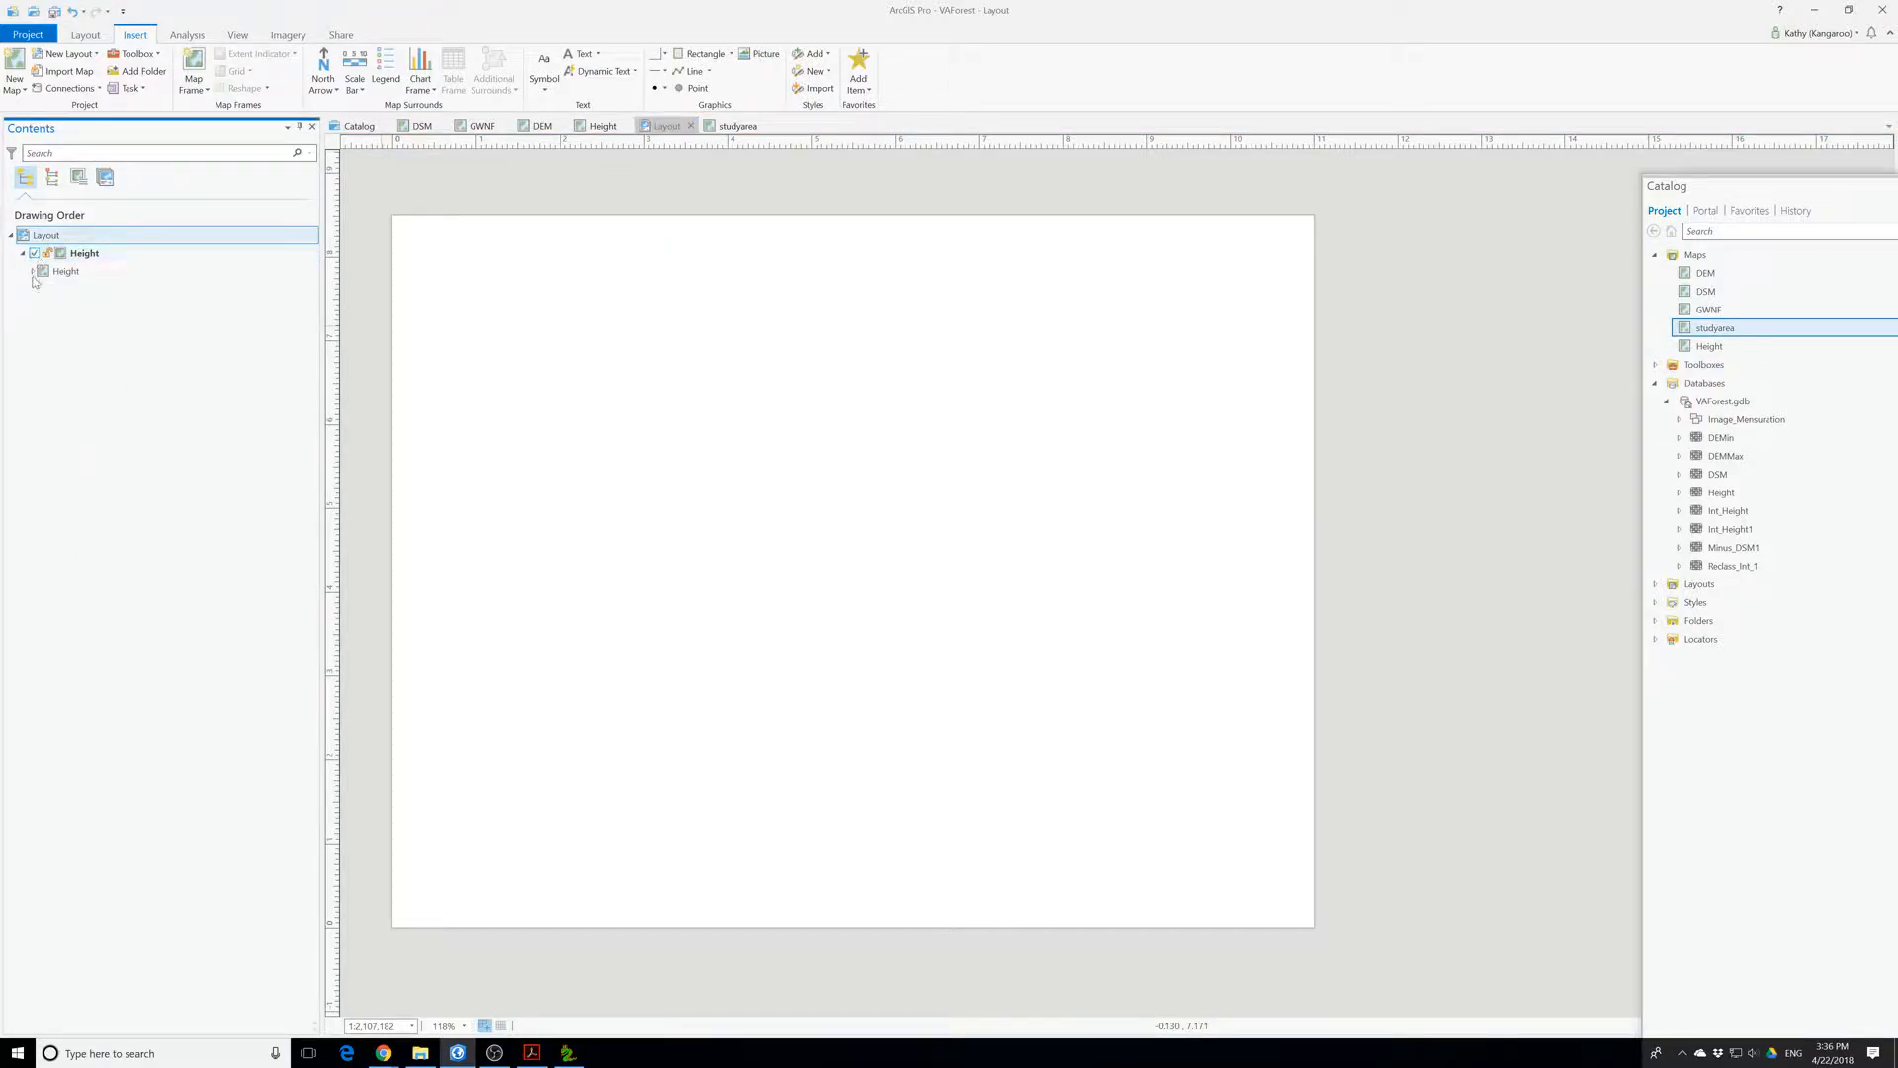
click(33, 270)
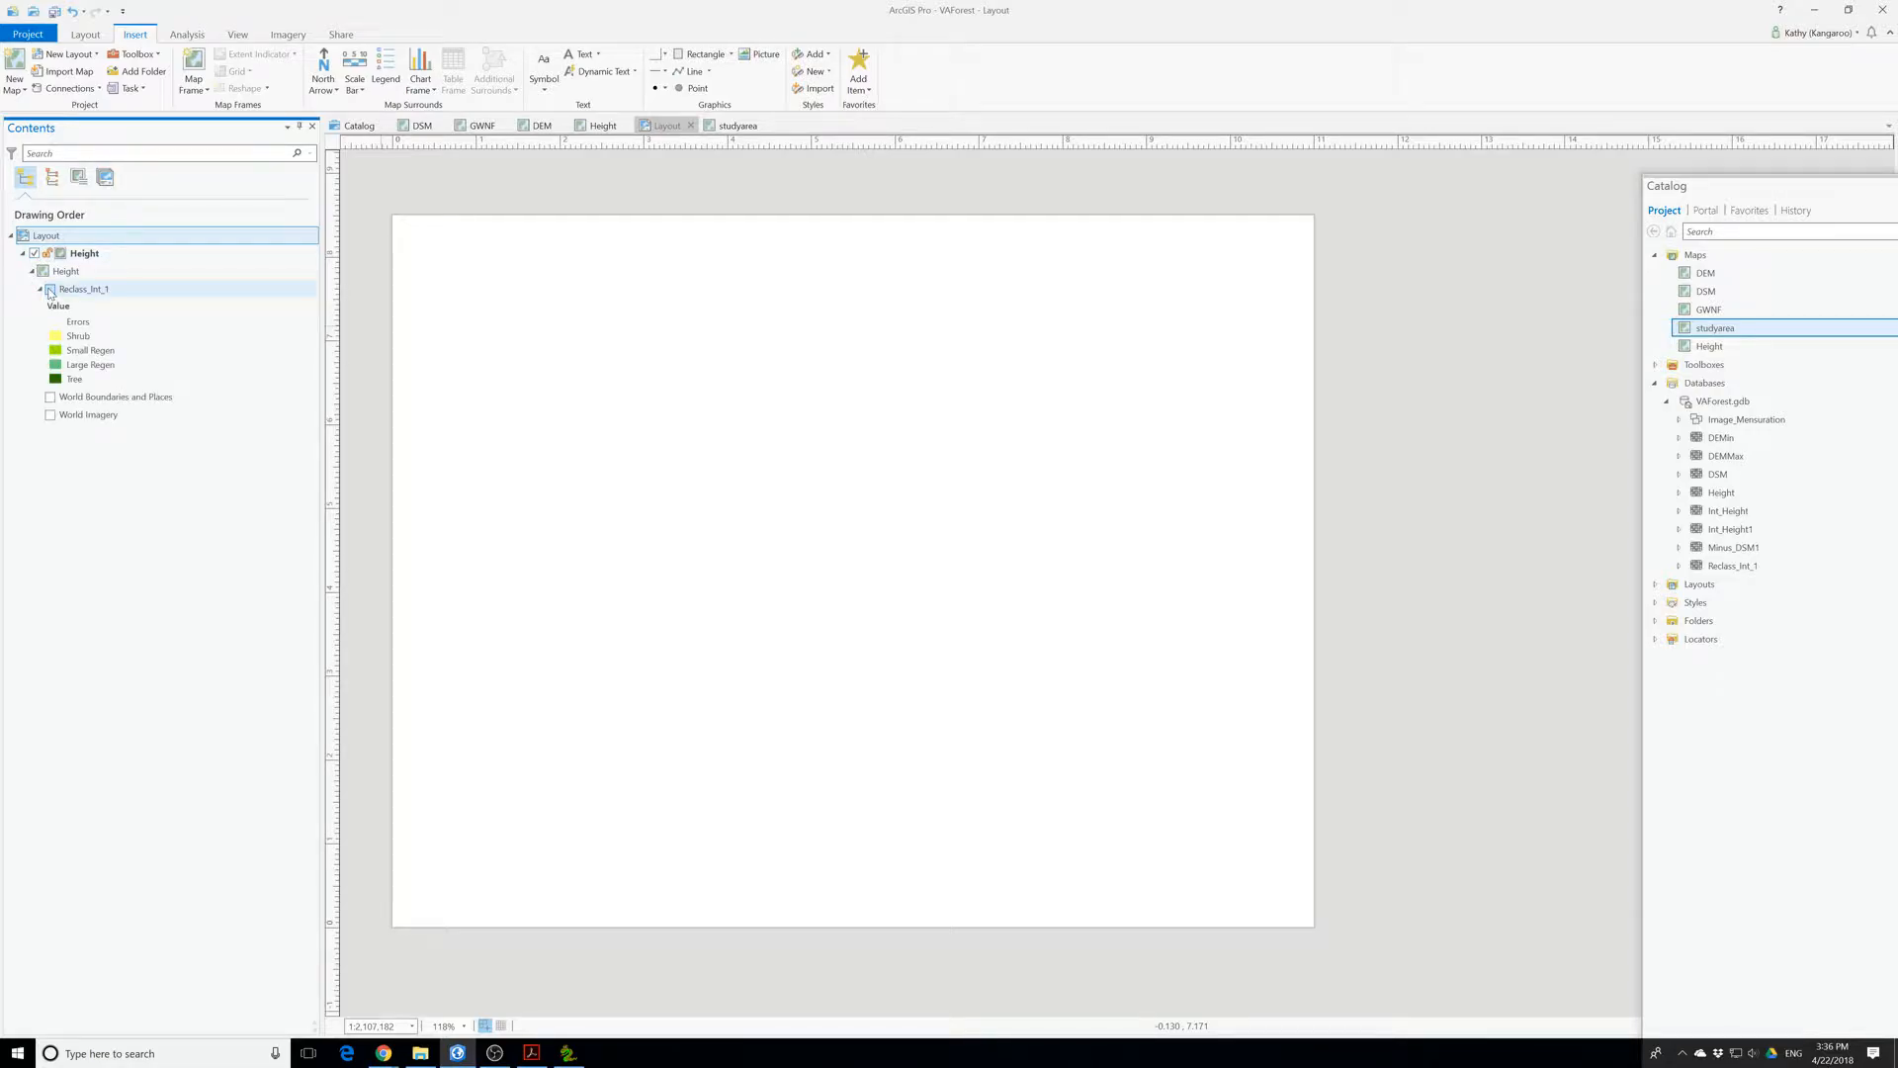
click(787, 603)
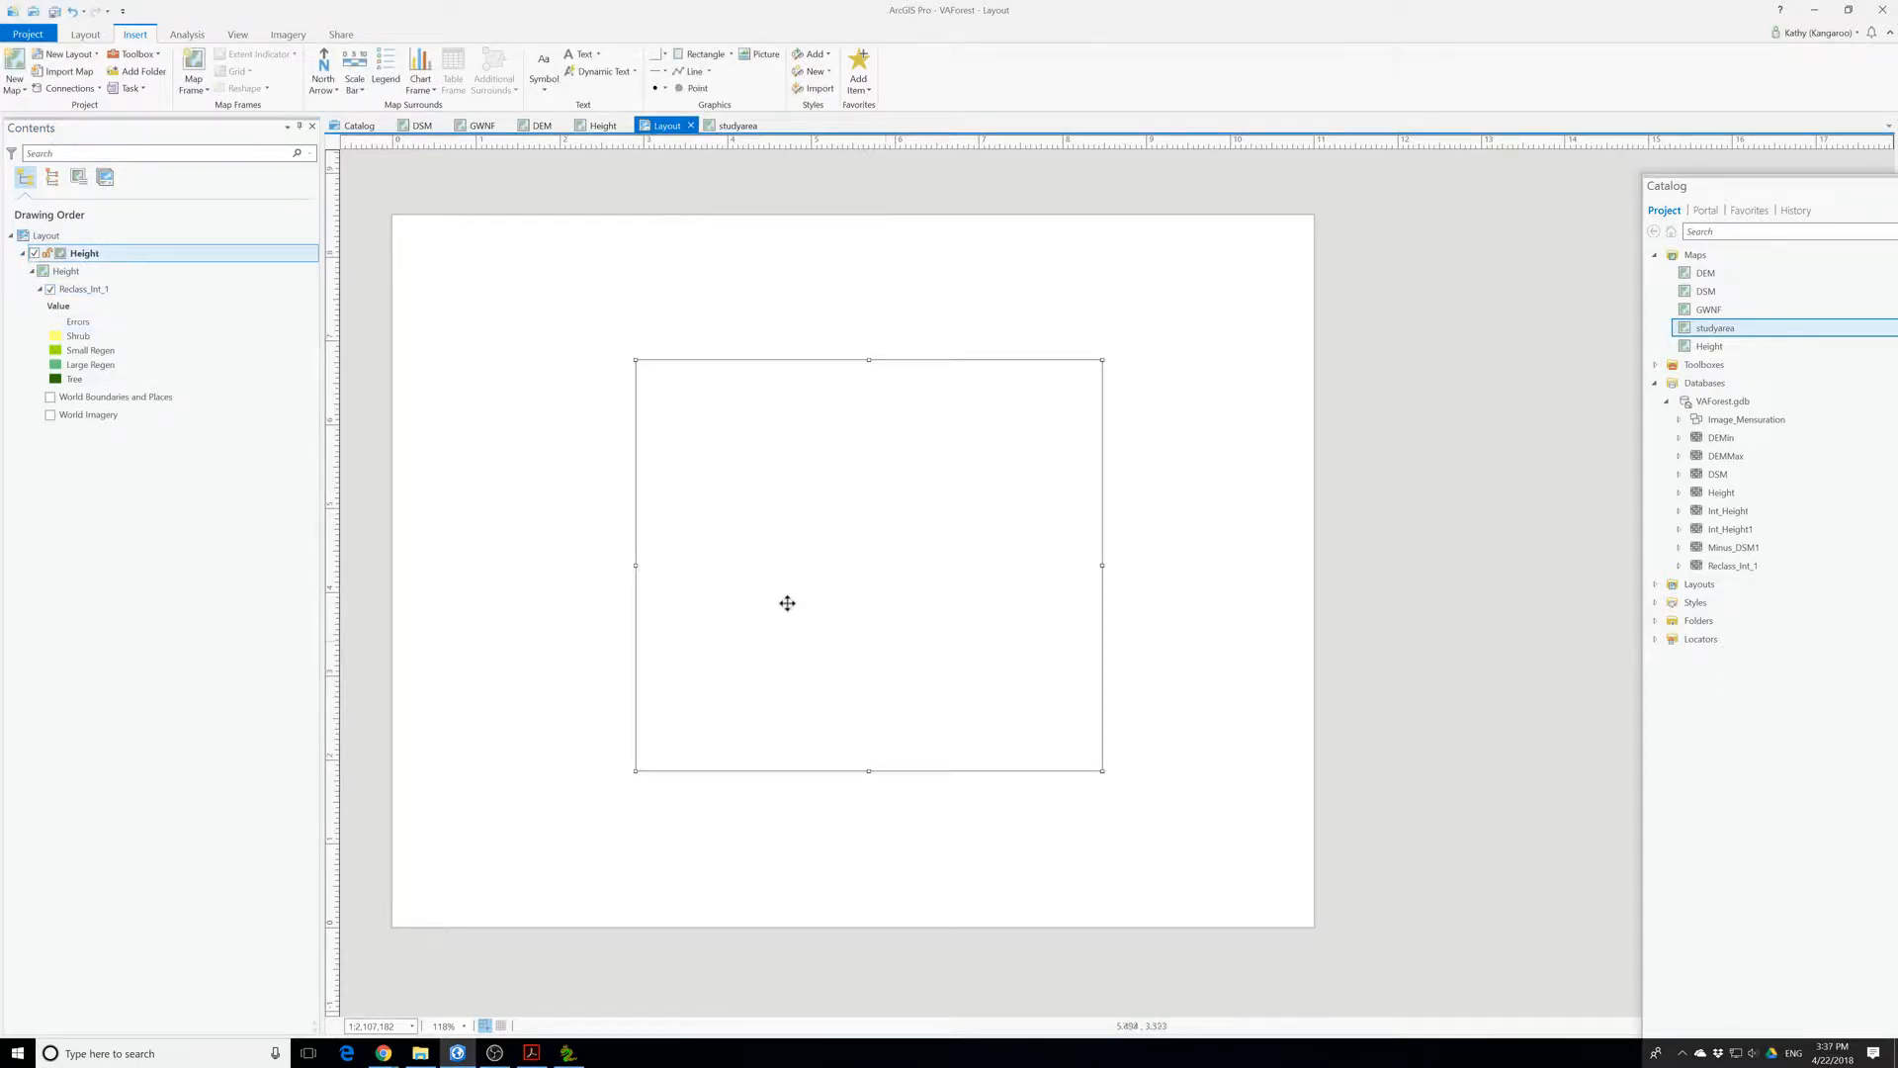
right_click(744, 525)
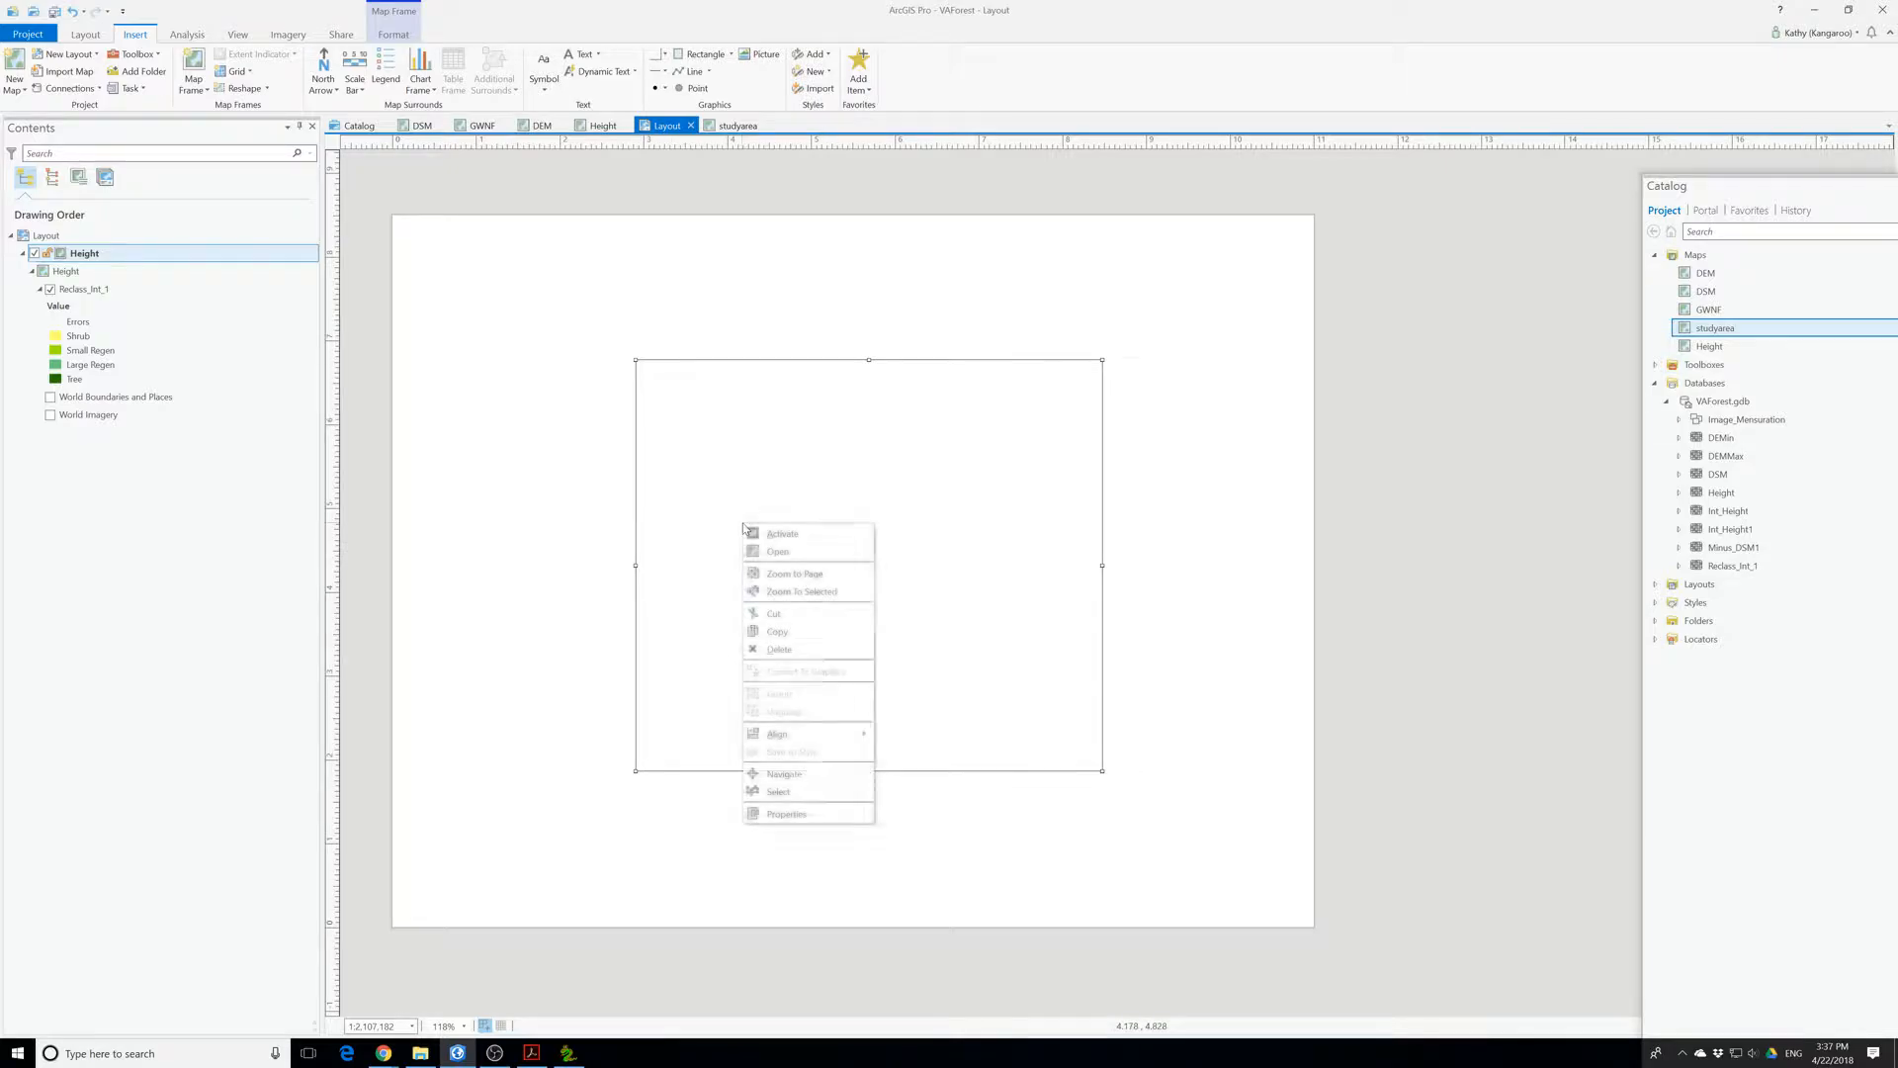
click(710, 511)
scroll(755, 534, down, 4)
scroll(754, 534, up, 2)
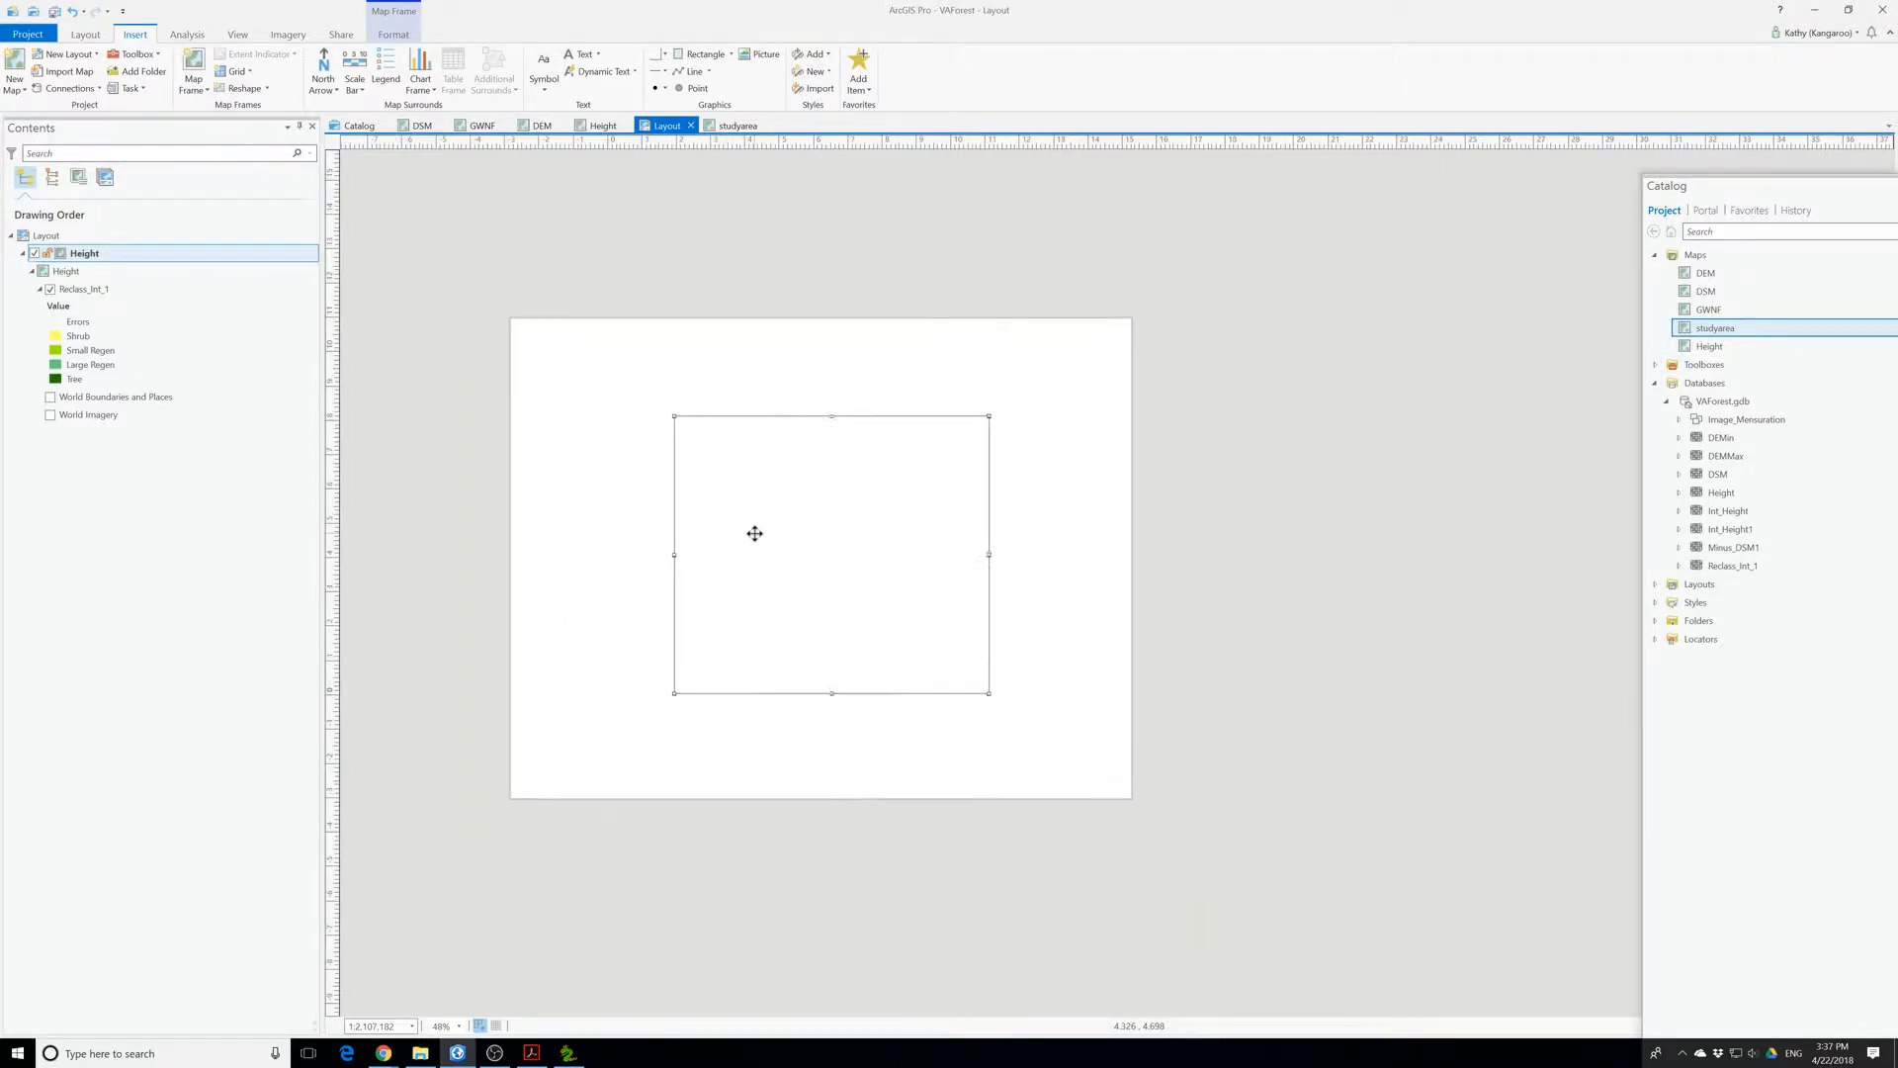
scroll(754, 534, up, 4)
right_click(74, 256)
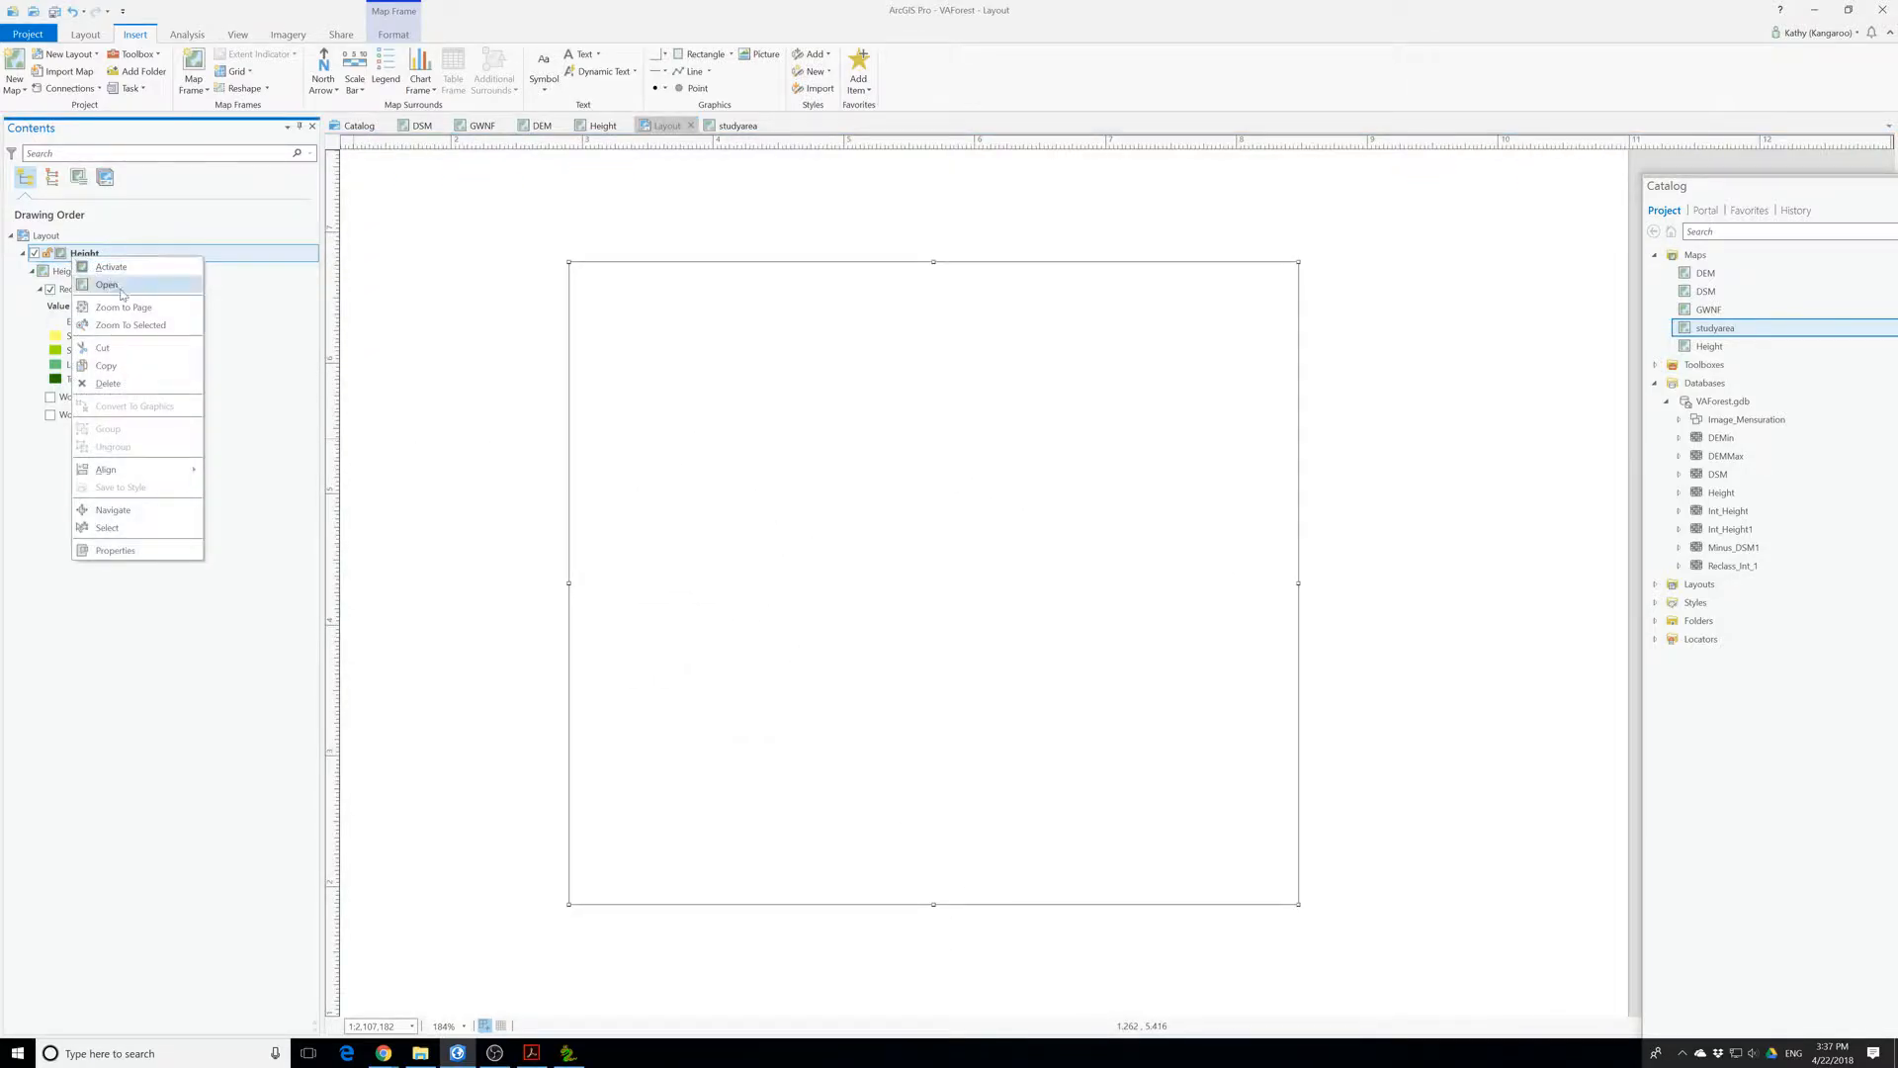
click(126, 308)
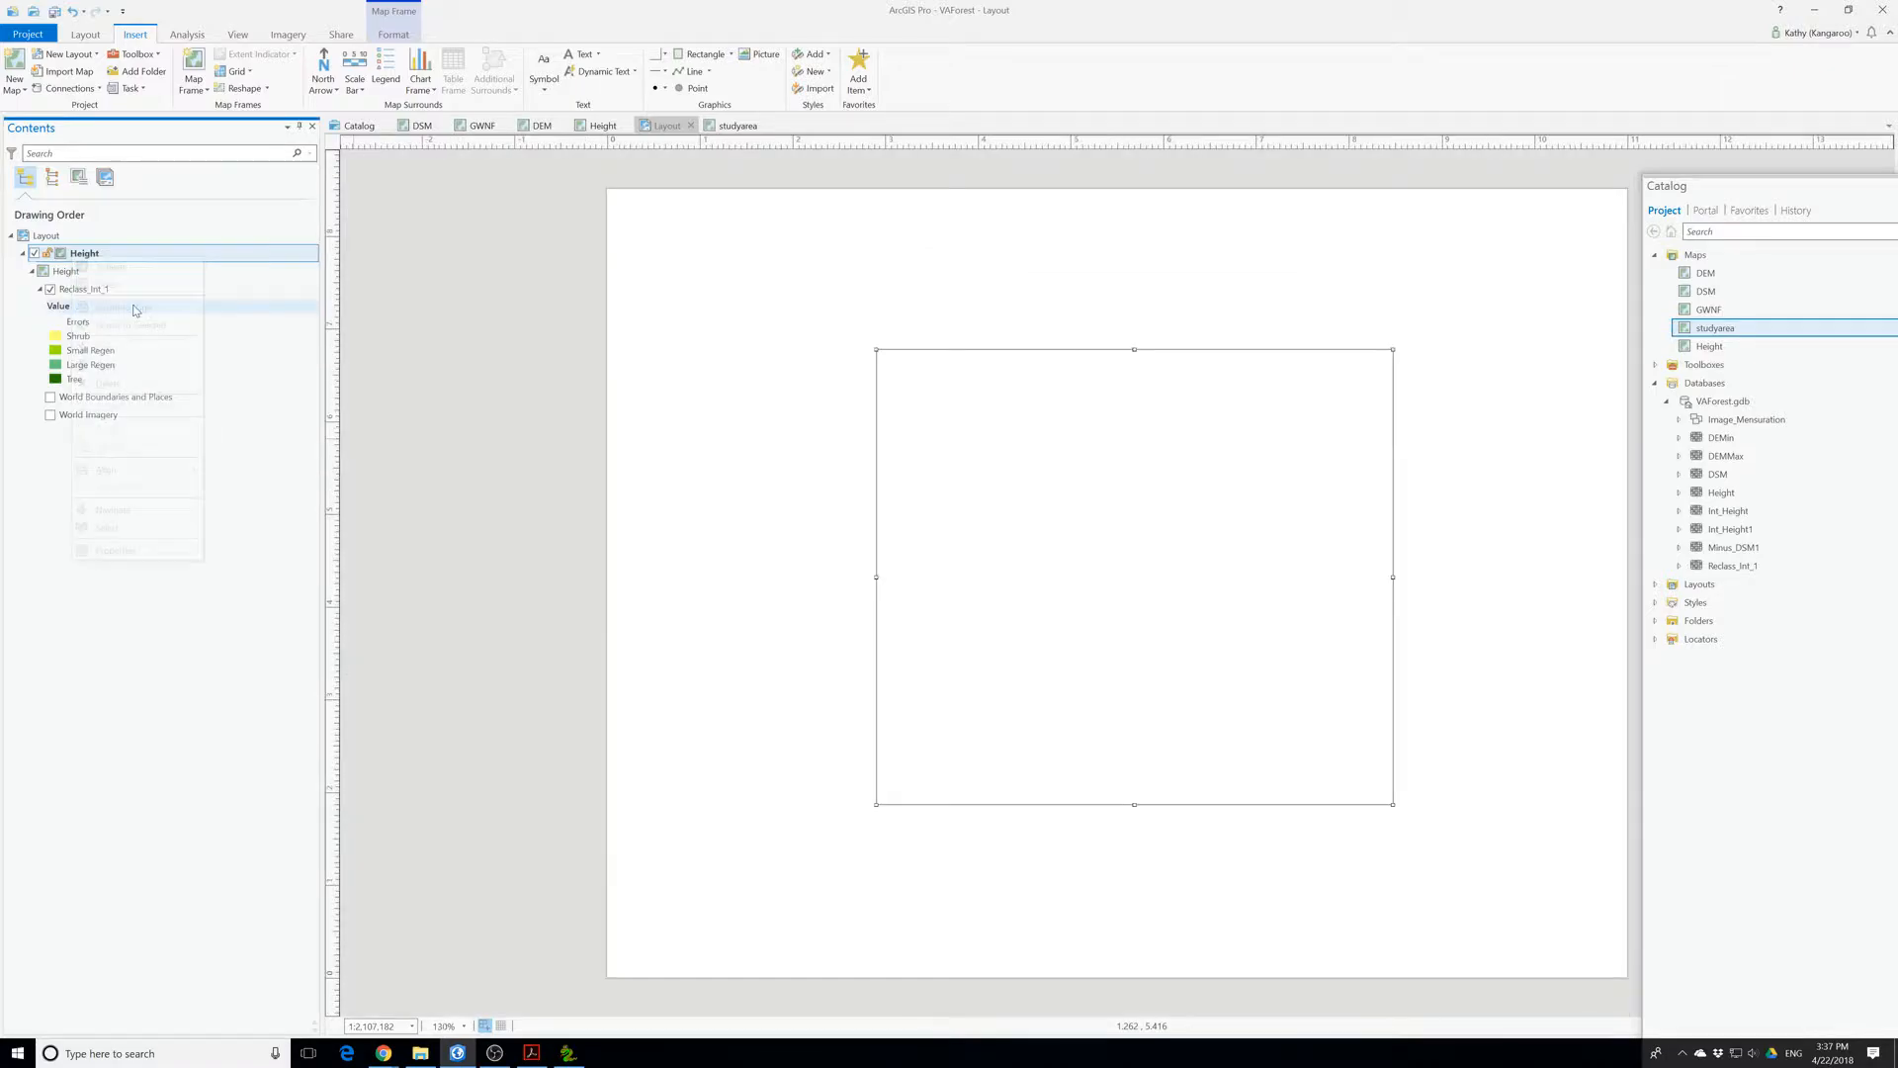
- Zoom the Height map frame to the extent of its Reclass_Int_1 layer
right_click(94, 254)
right_click(66, 289)
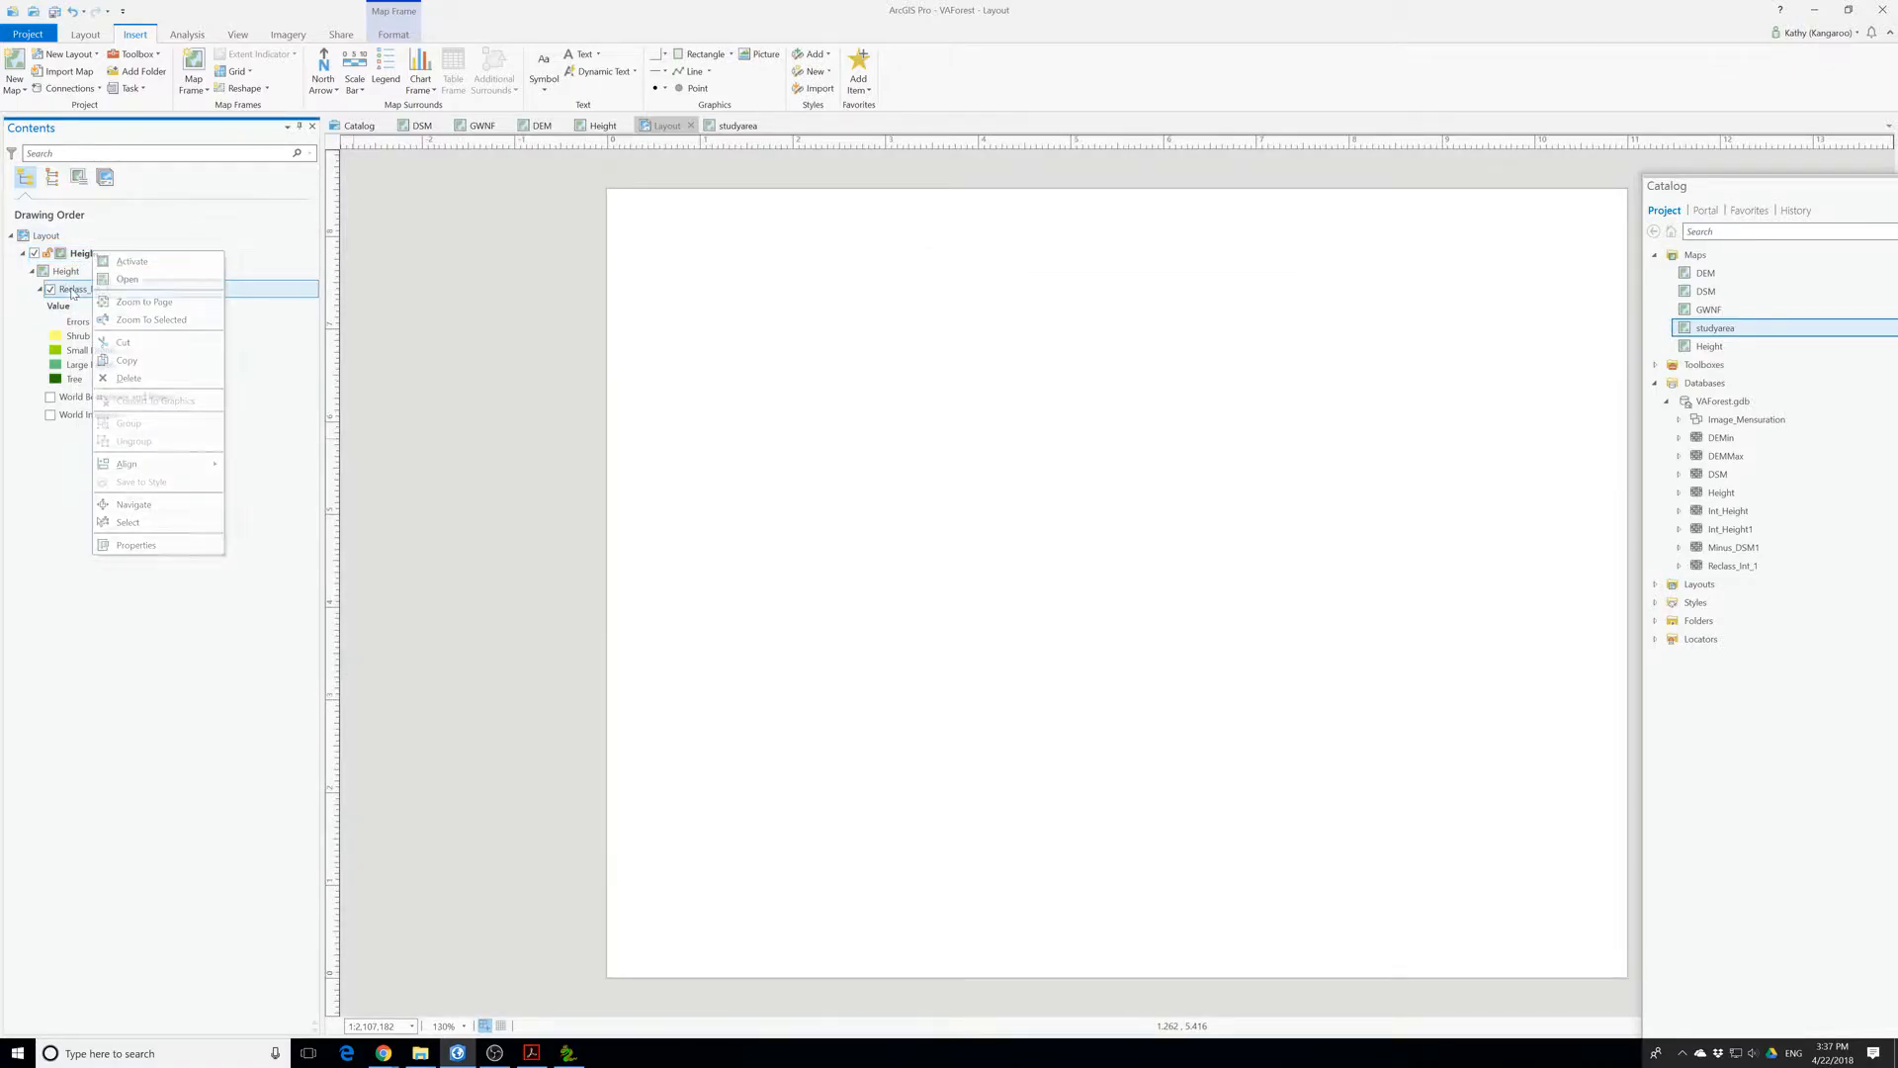
mouse_move(122, 382)
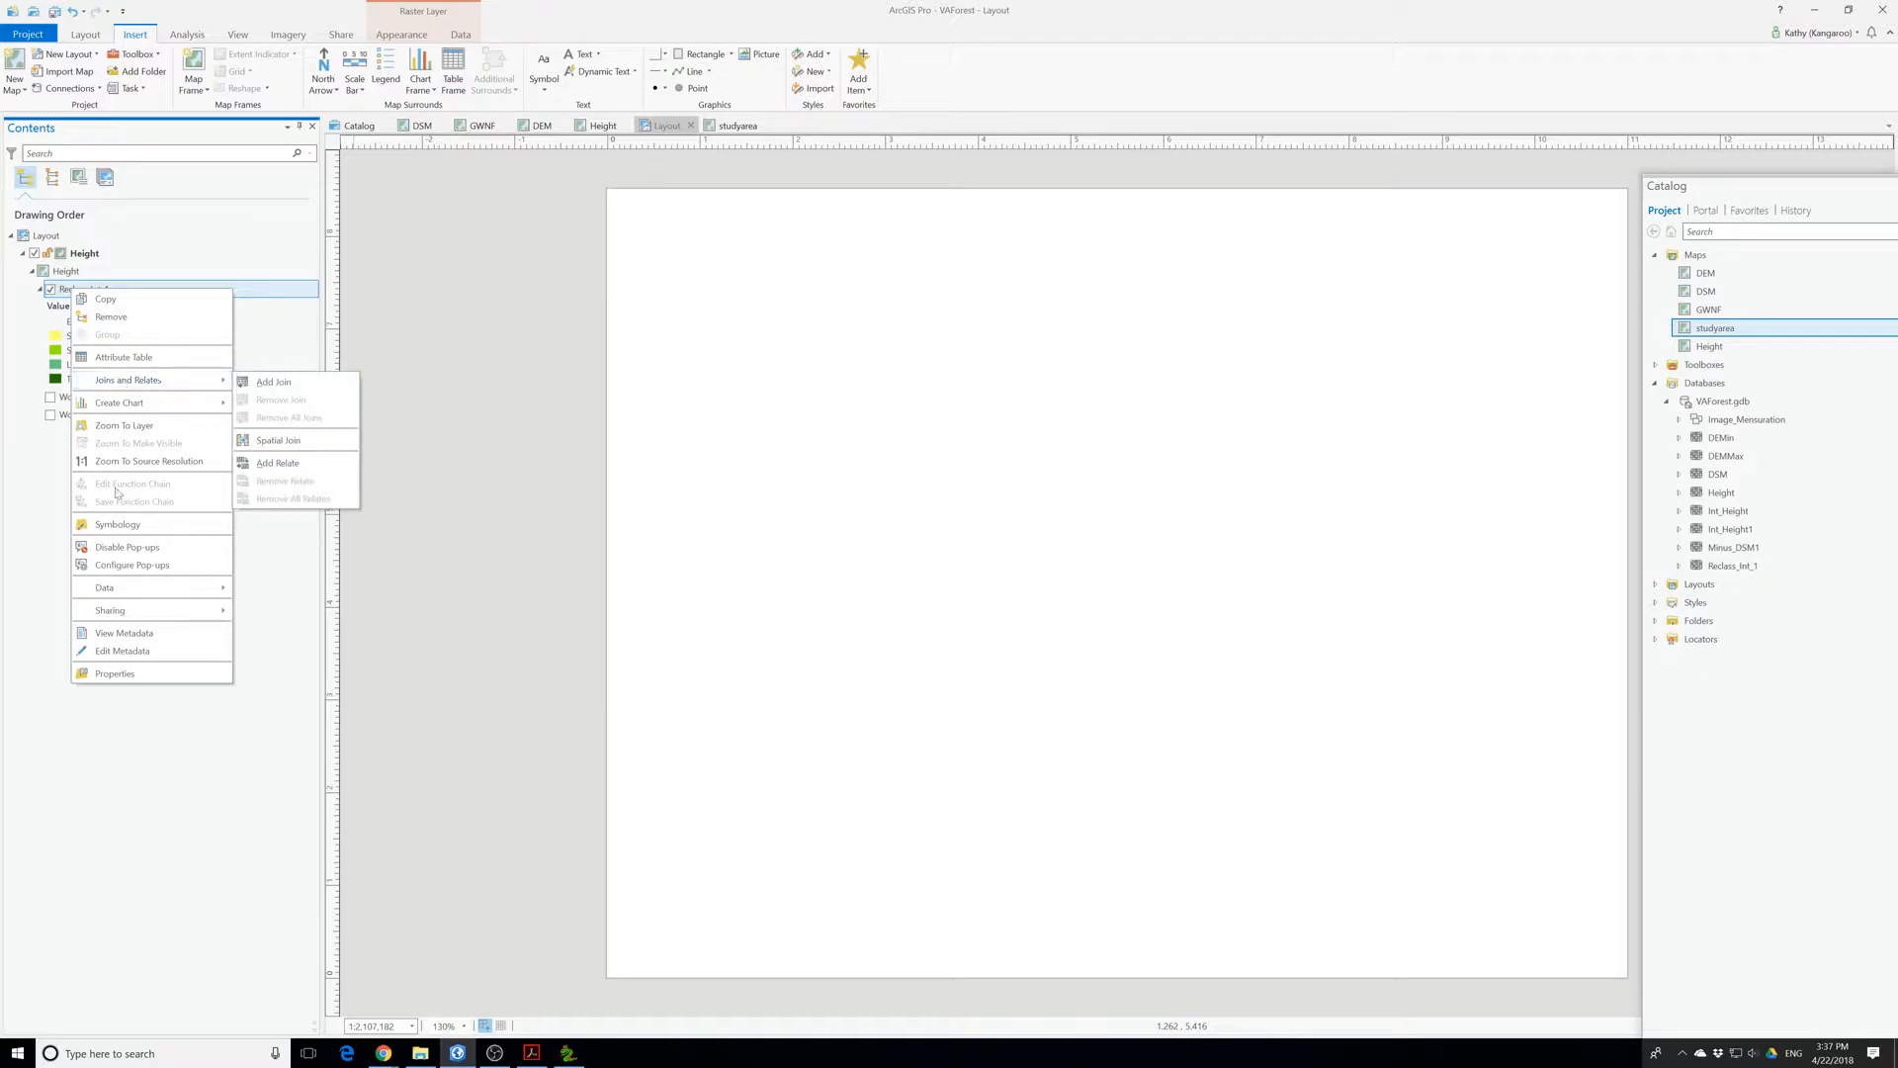
click(125, 426)
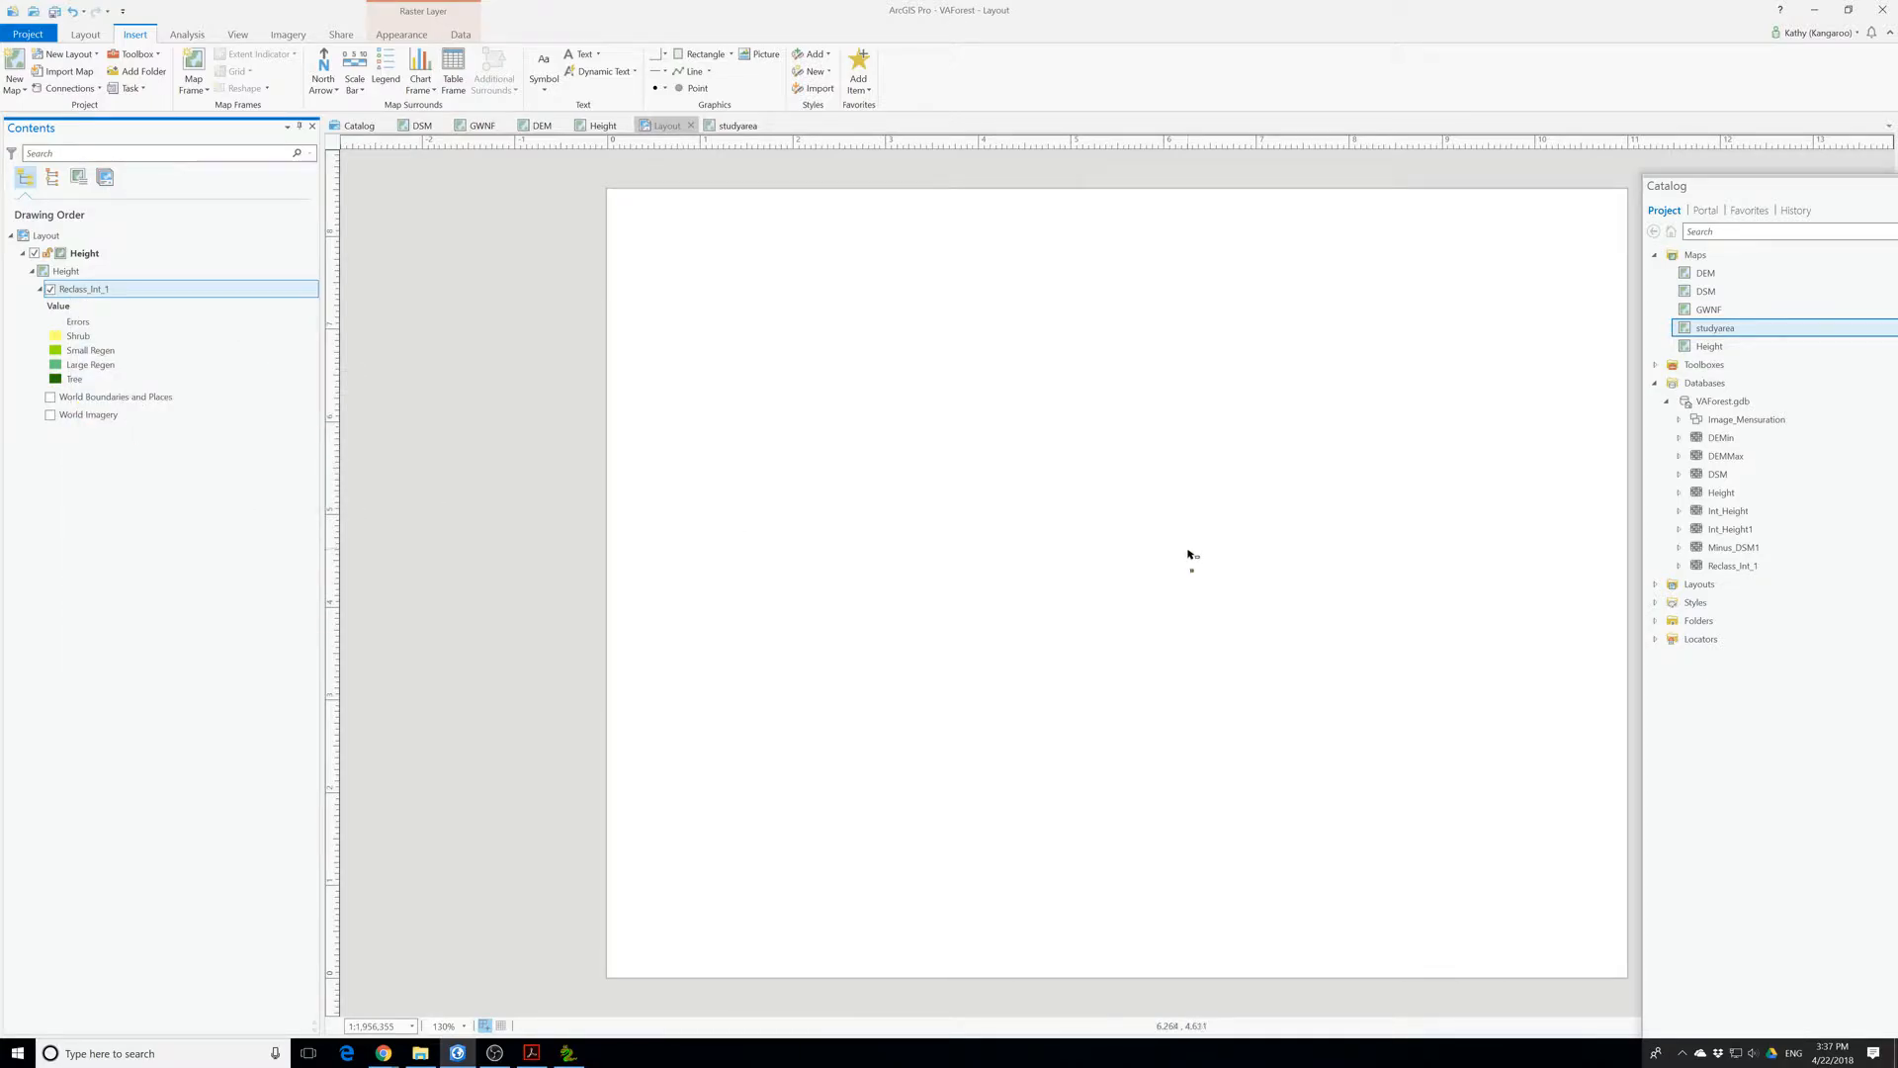
- Nudge the Height map frame slightly on the page and set its map scale to 1:10,000
scroll(1187, 568, down, 5)
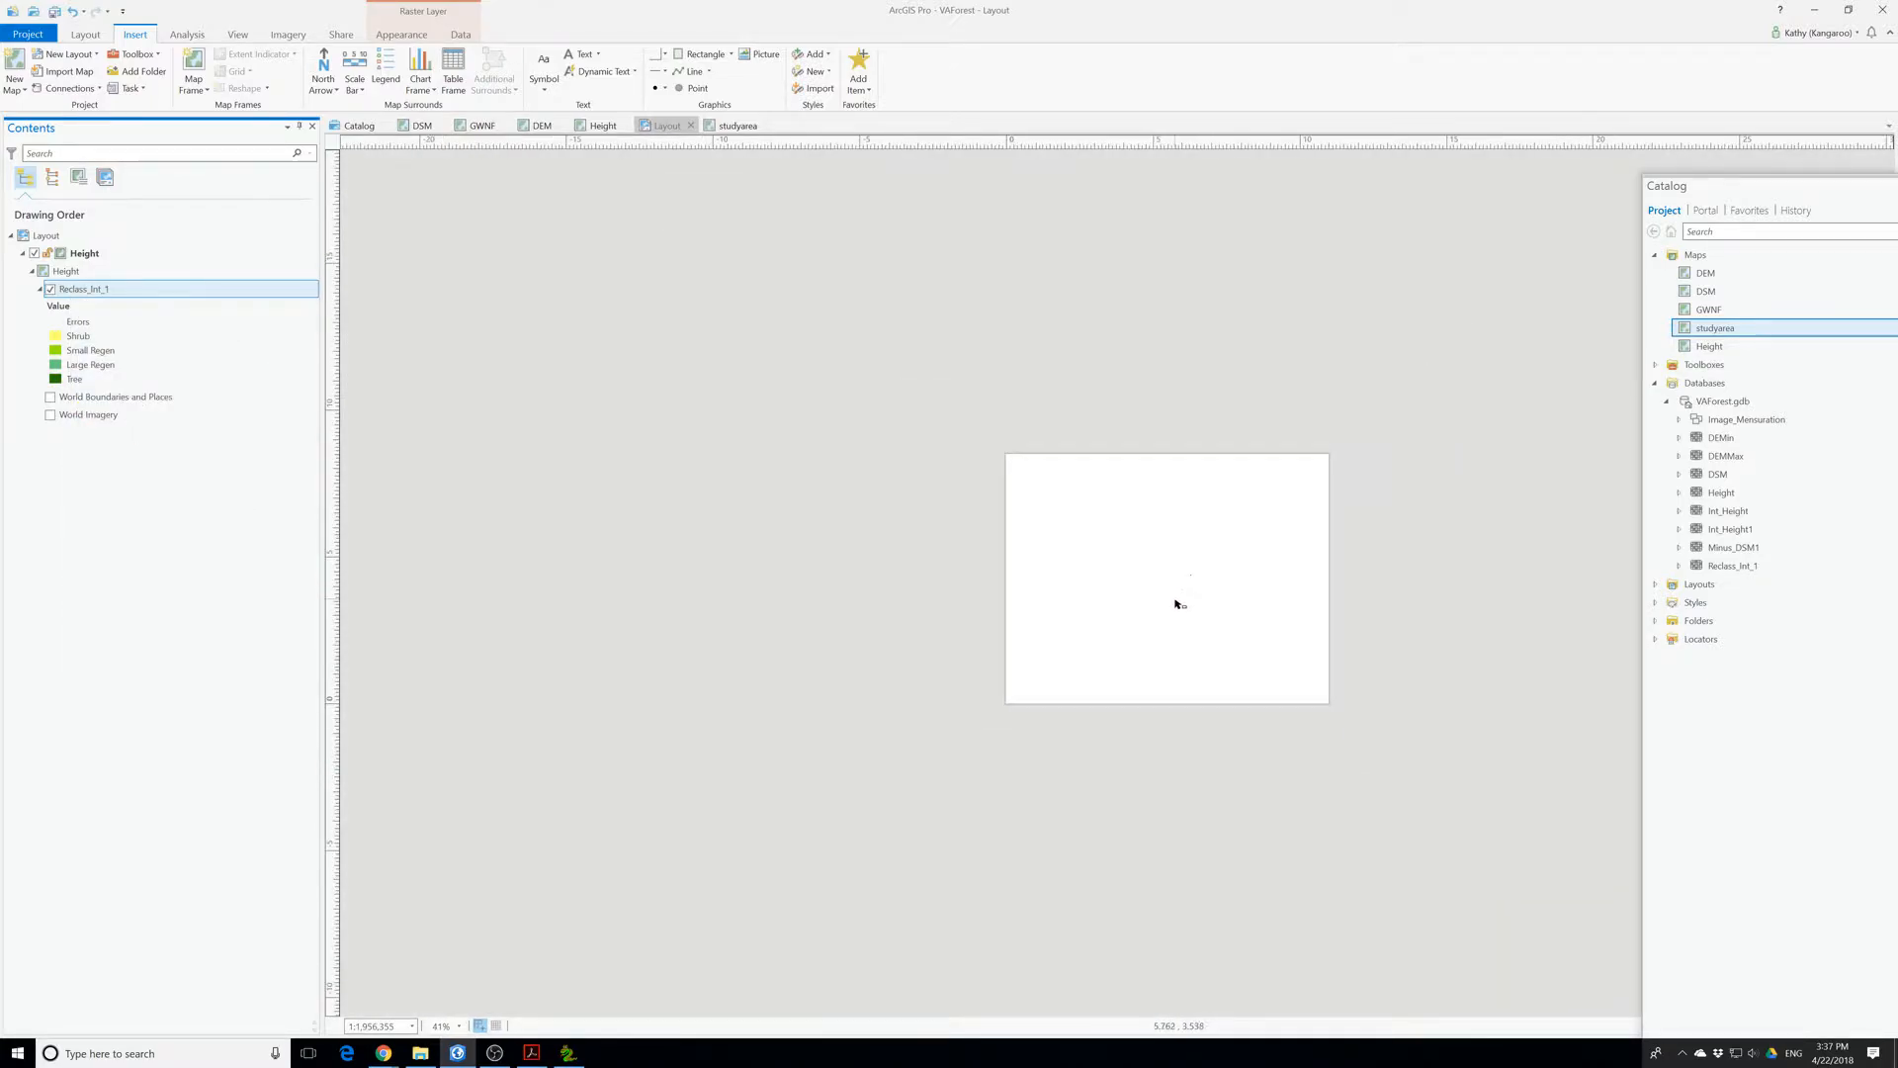
click(1175, 600)
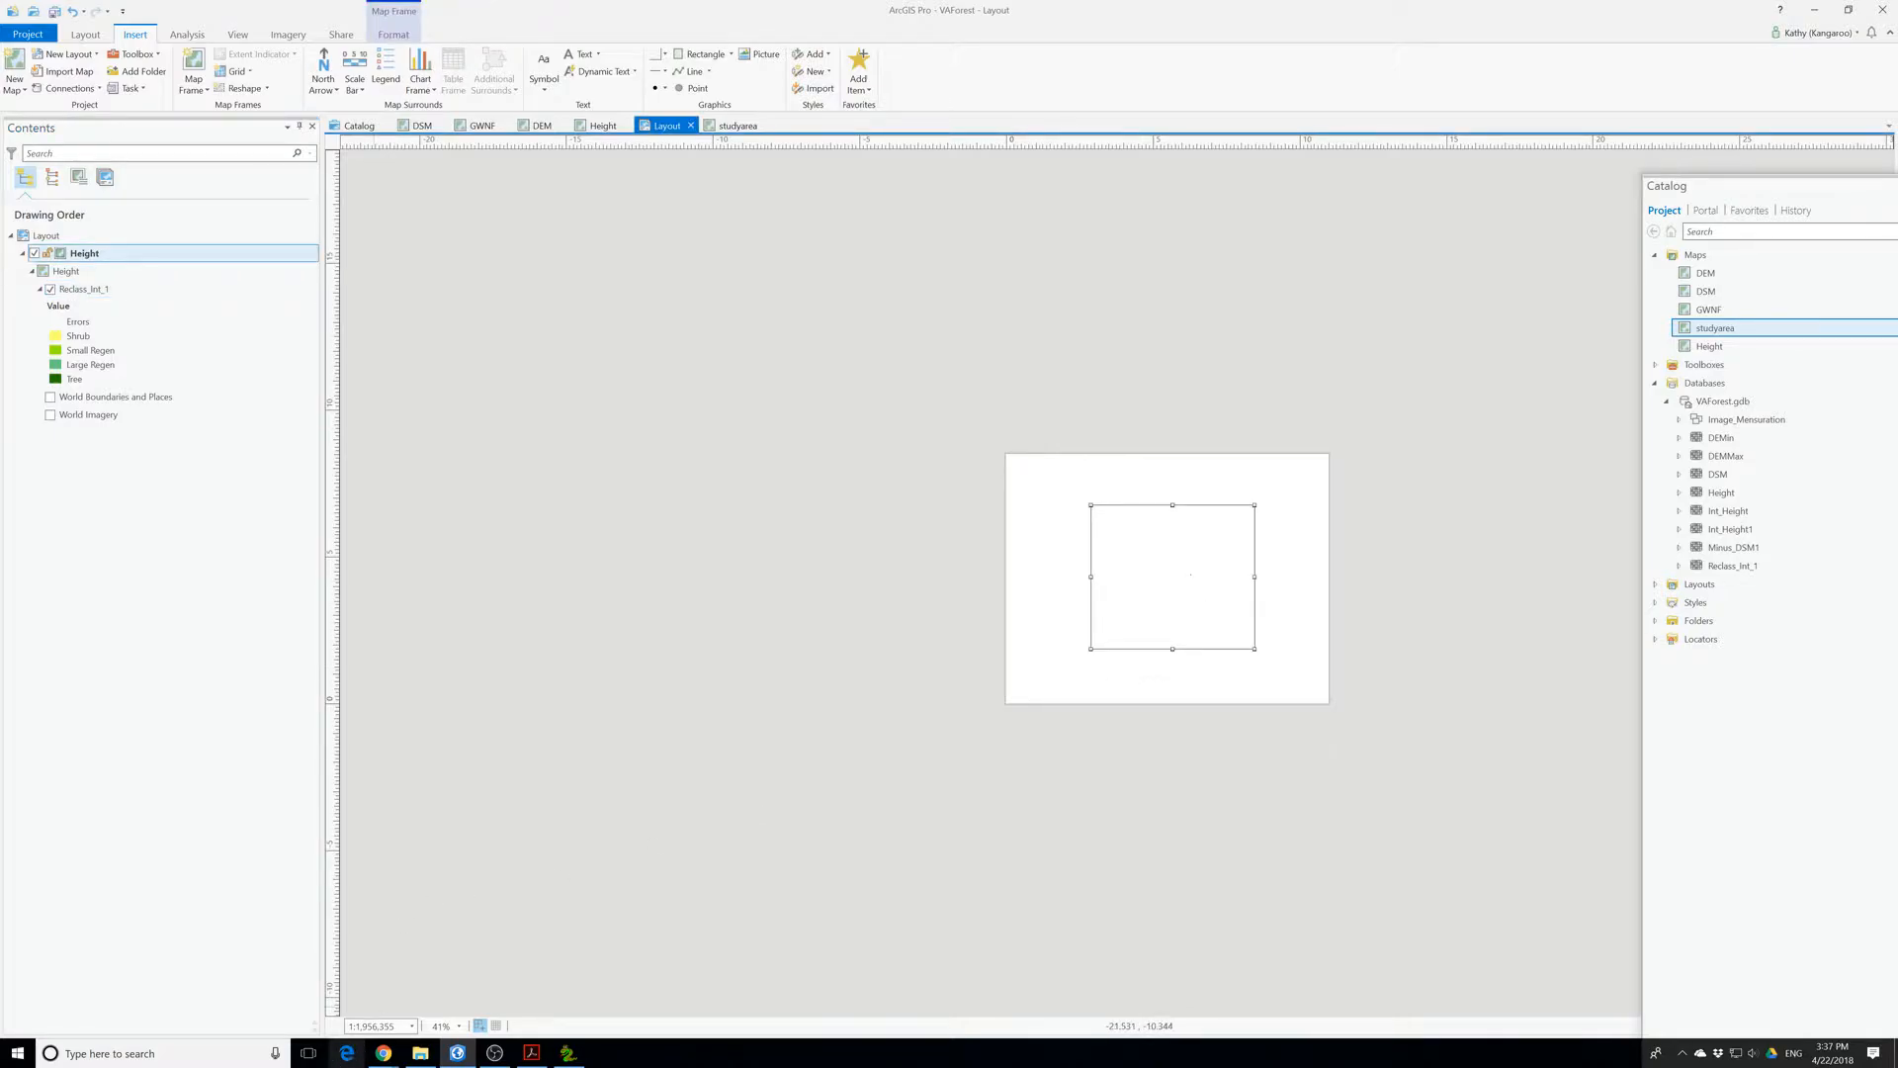
drag(1124, 650, 1117, 652)
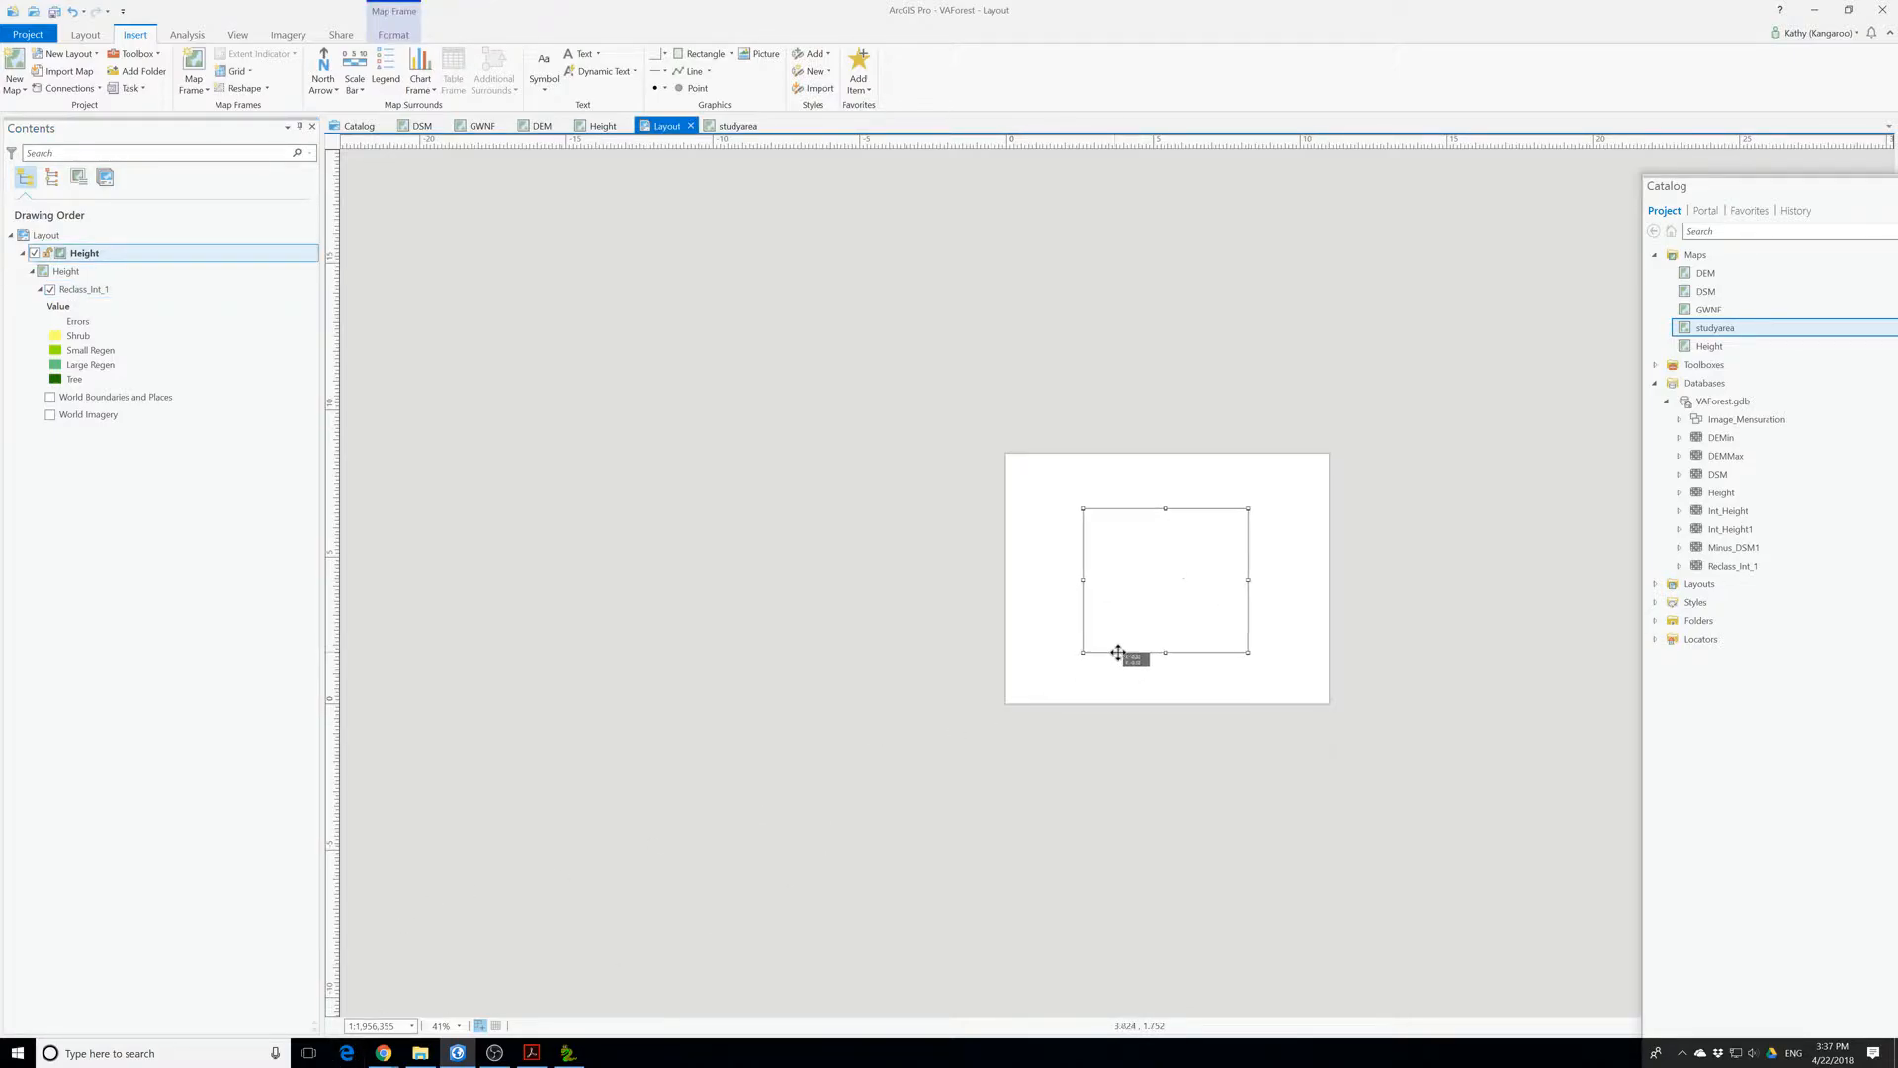
click(388, 1028)
click(412, 1028)
click(396, 850)
- Activate the Height map frame, zoom to its Reclass_Int_1 layer and set the map scale to 1:10,000
click(81, 263)
right_click(81, 262)
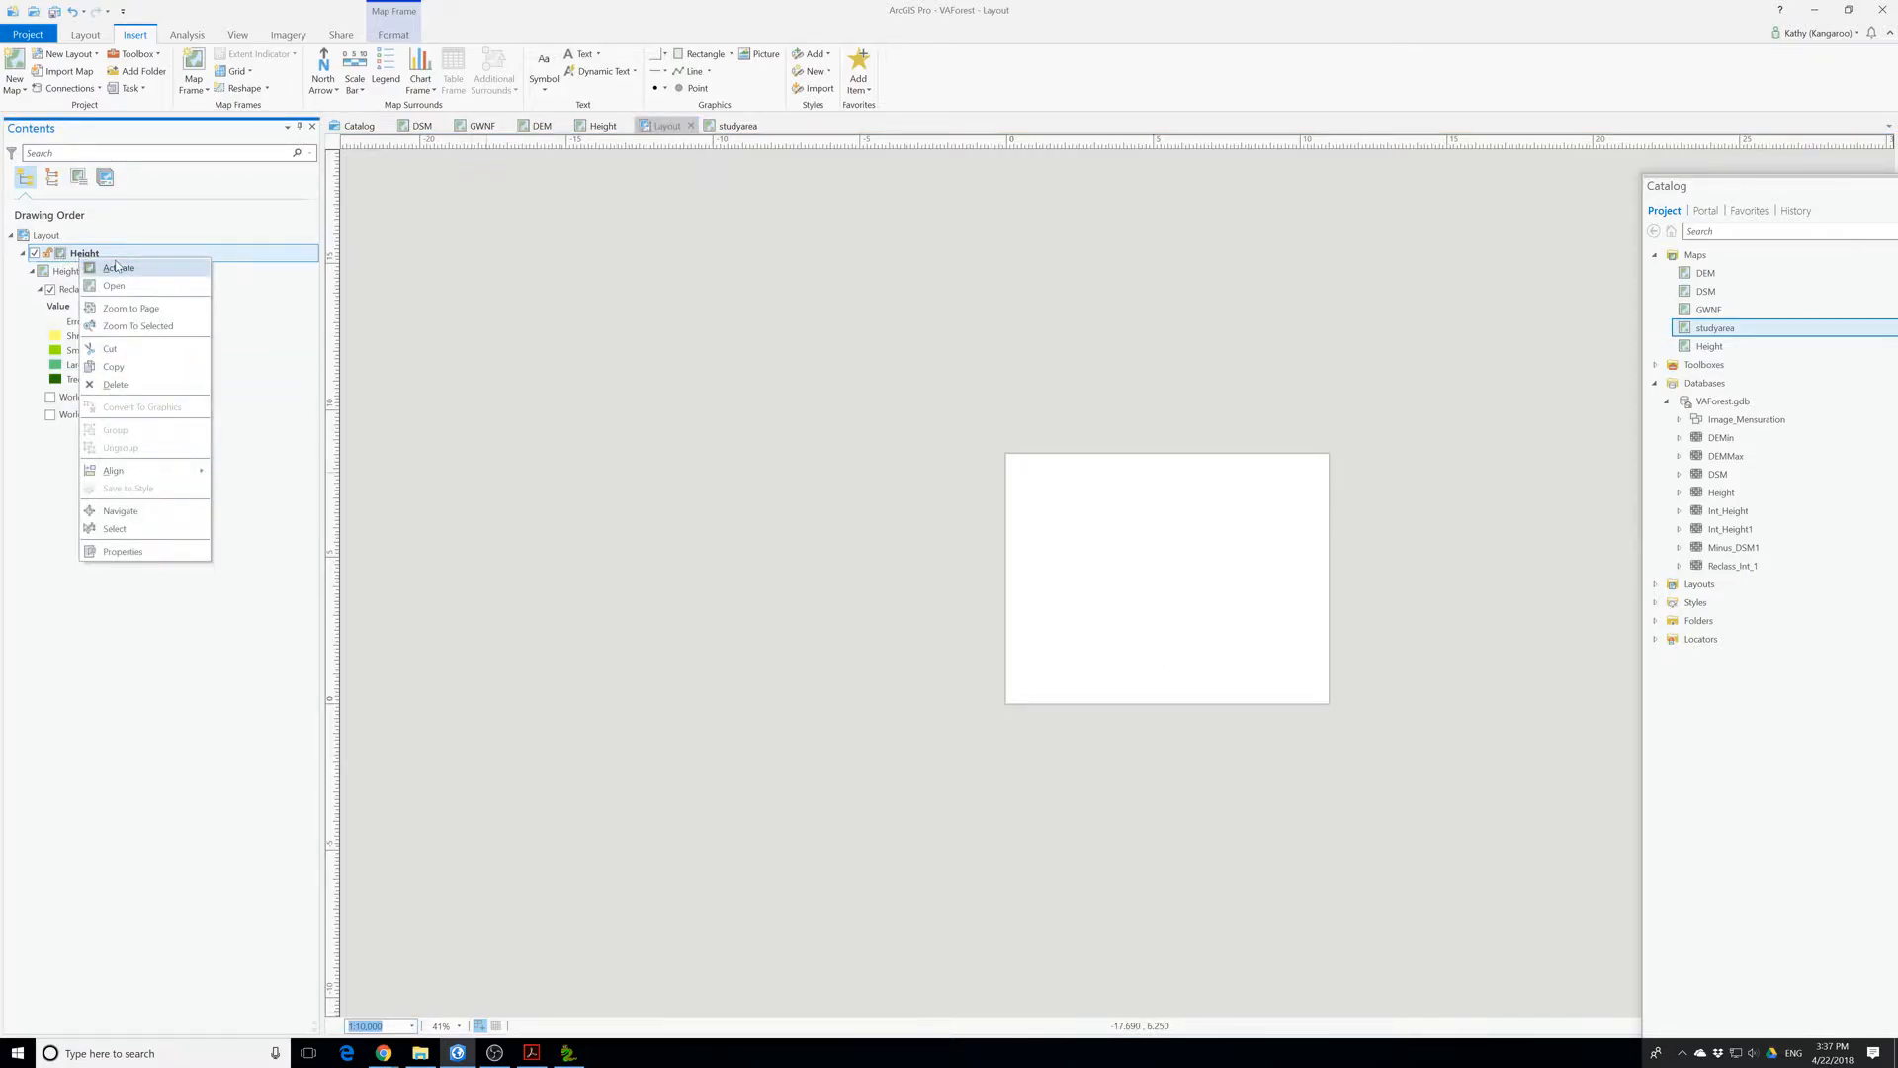
click(104, 268)
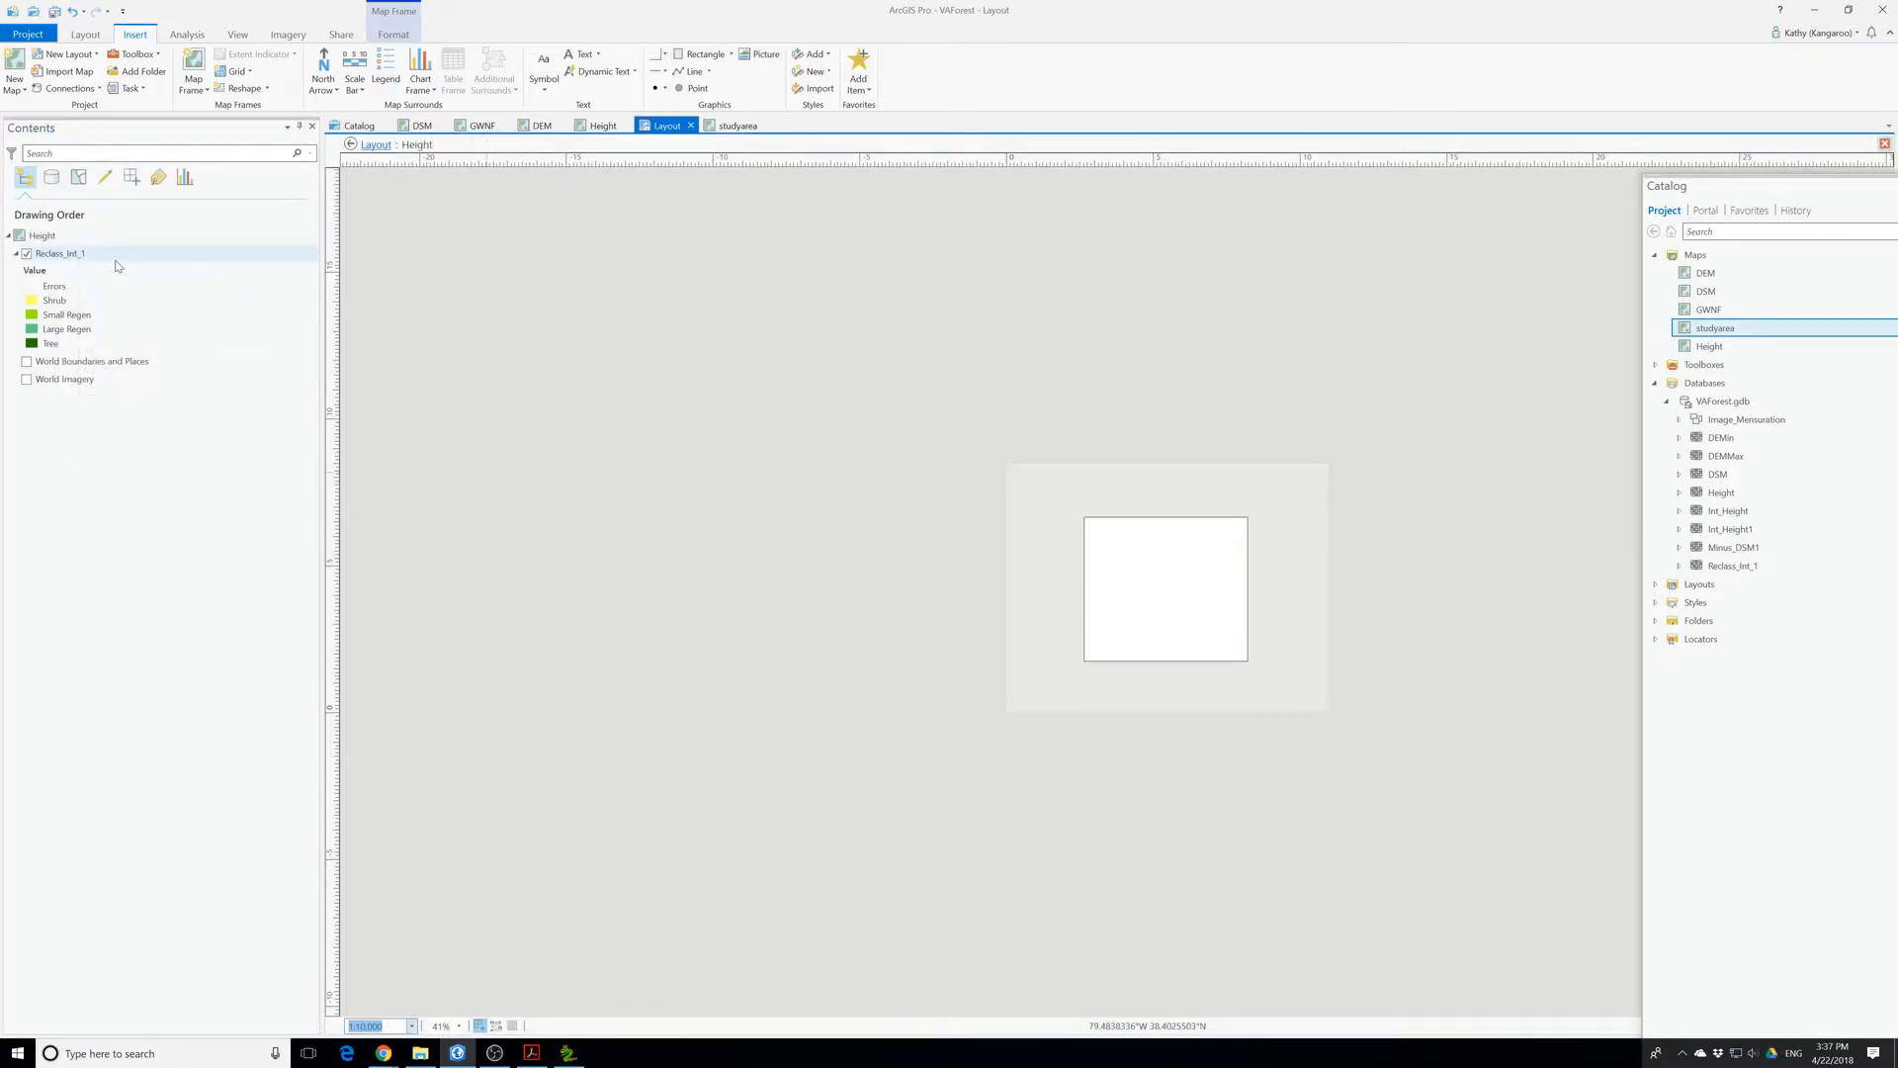
right_click(58, 254)
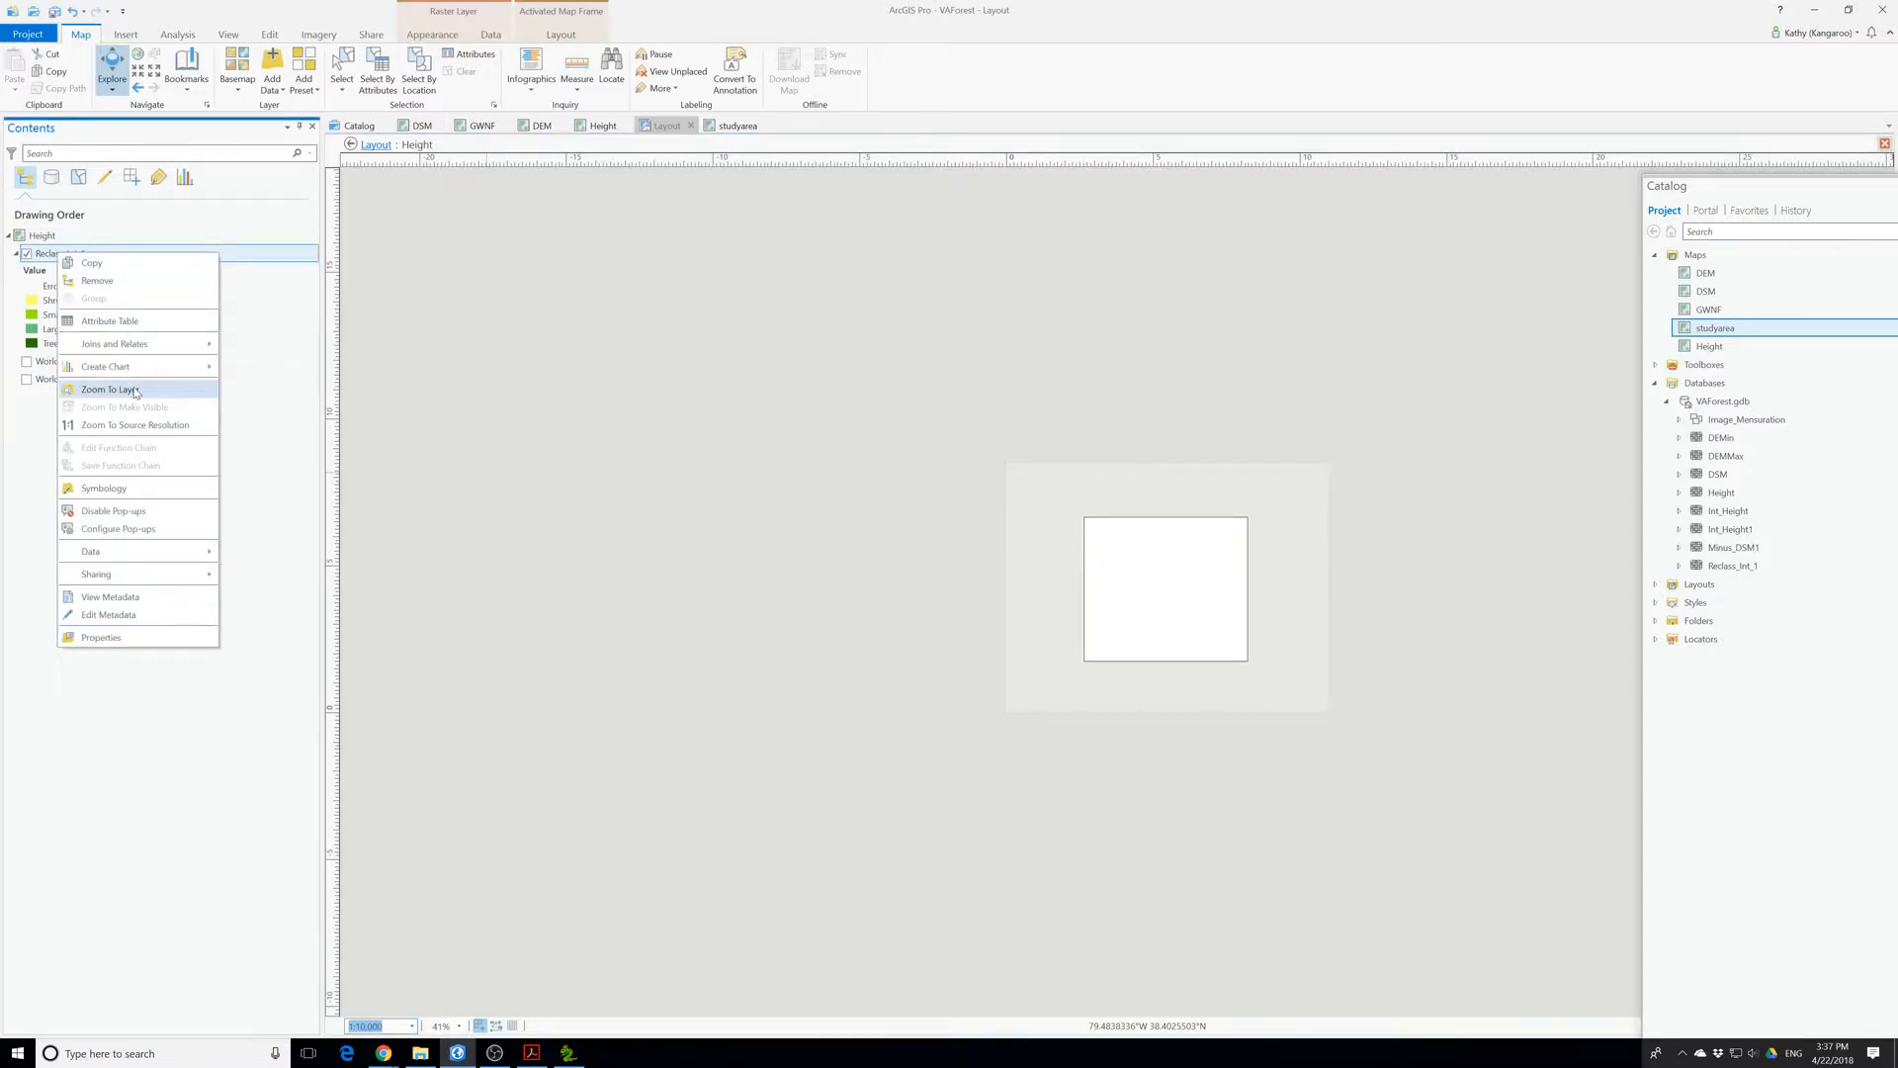
click(131, 389)
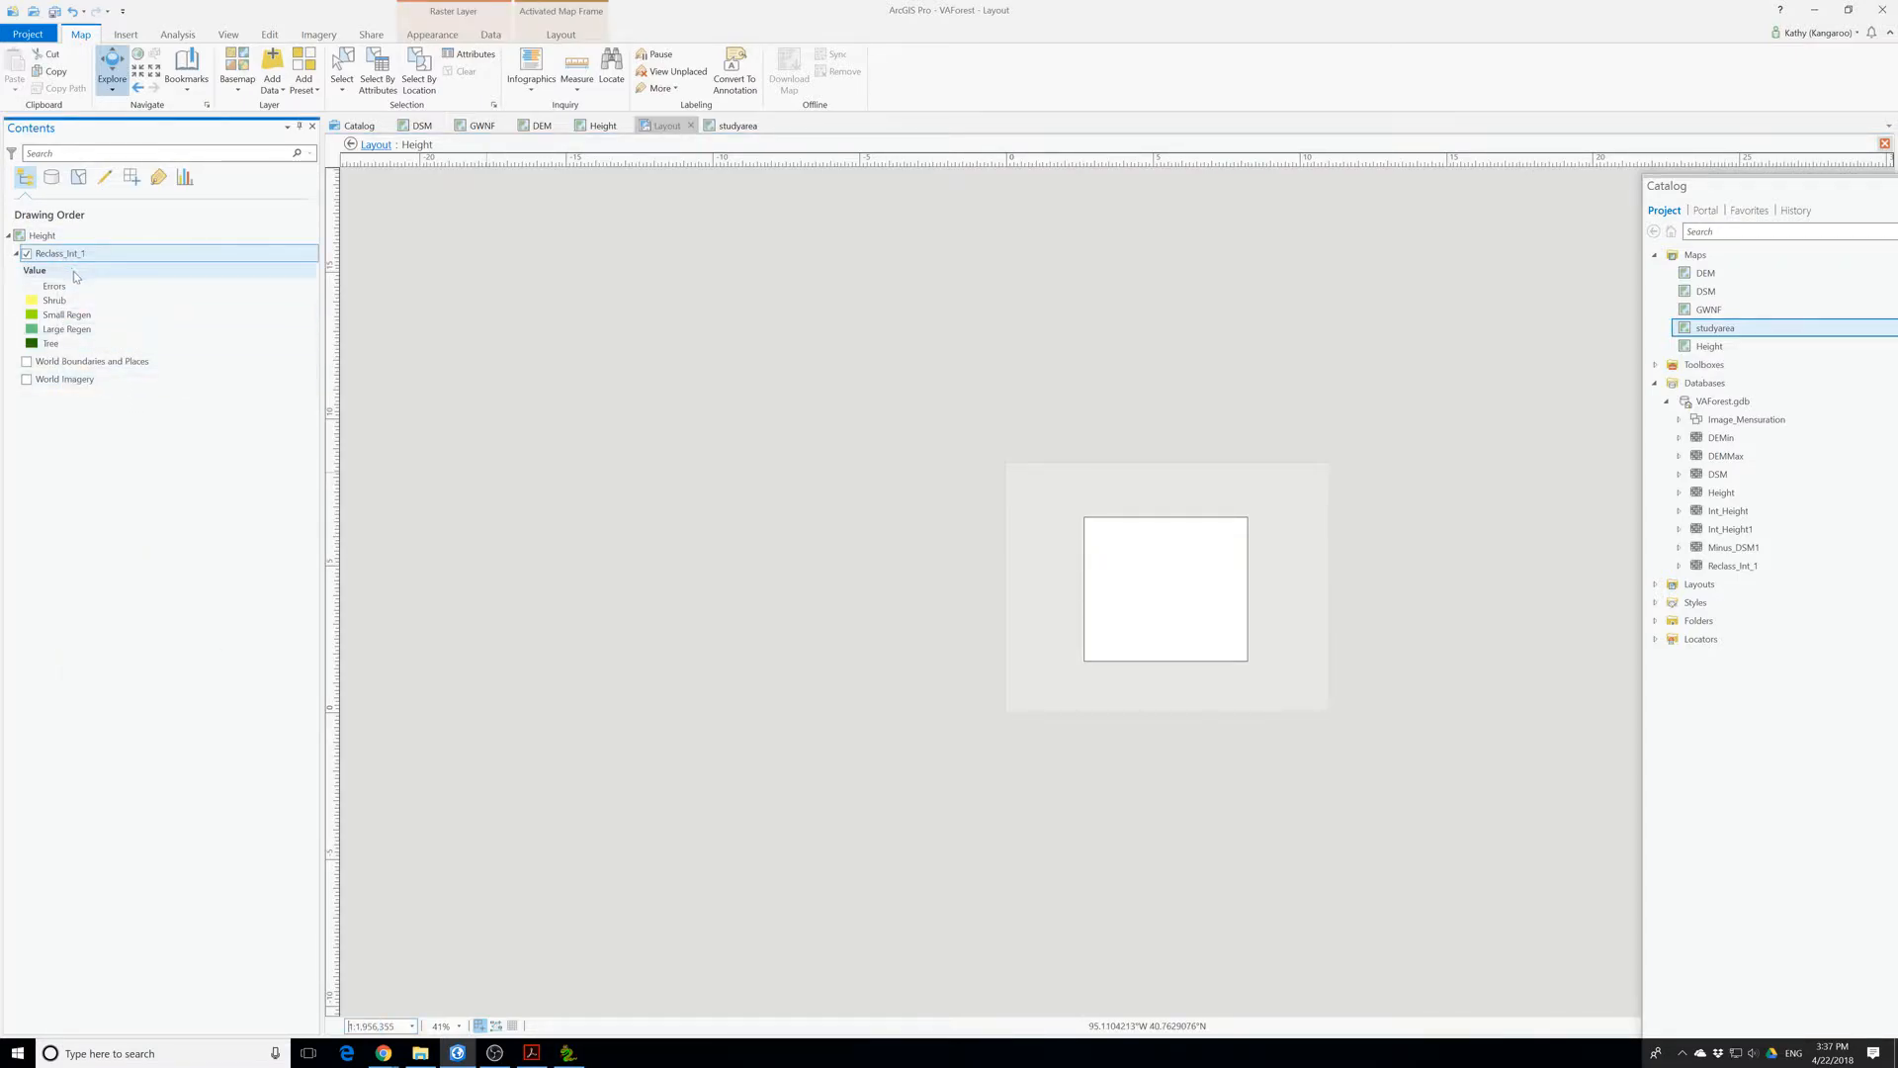
click(412, 1026)
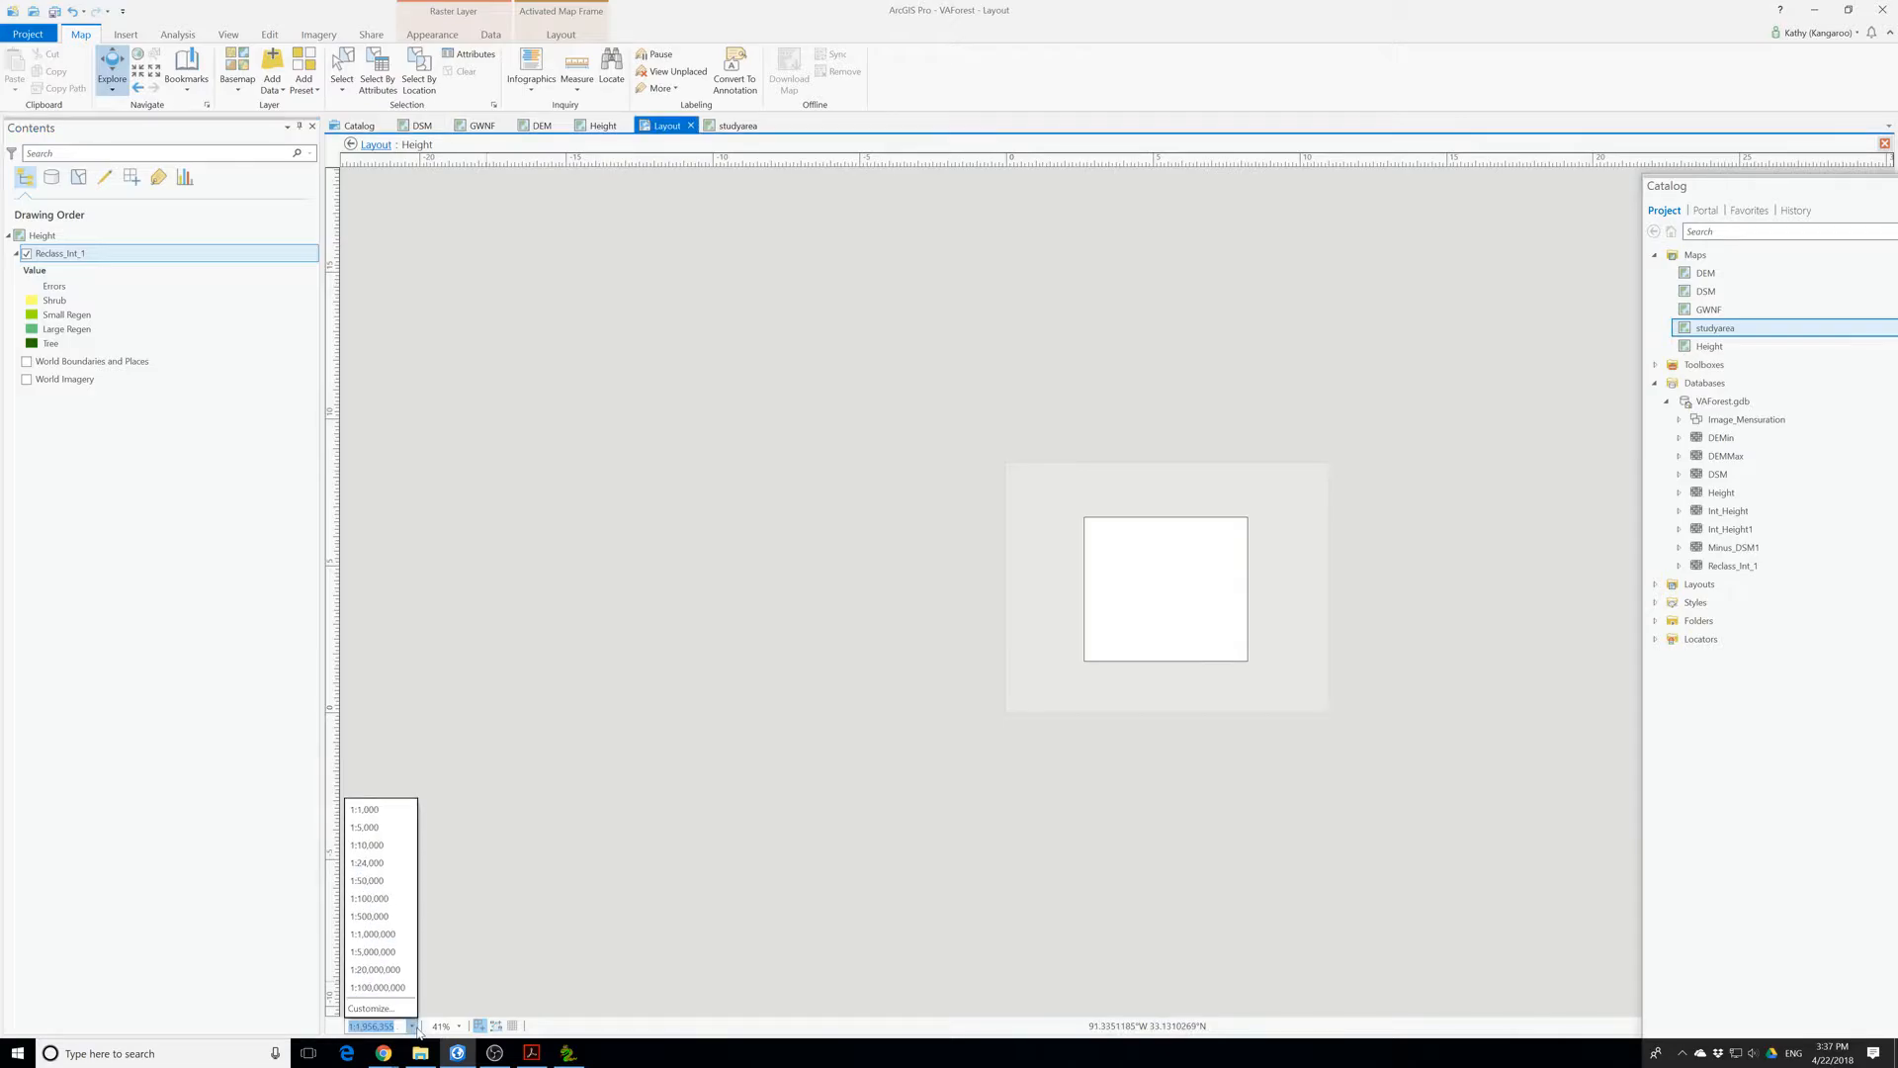
click(394, 852)
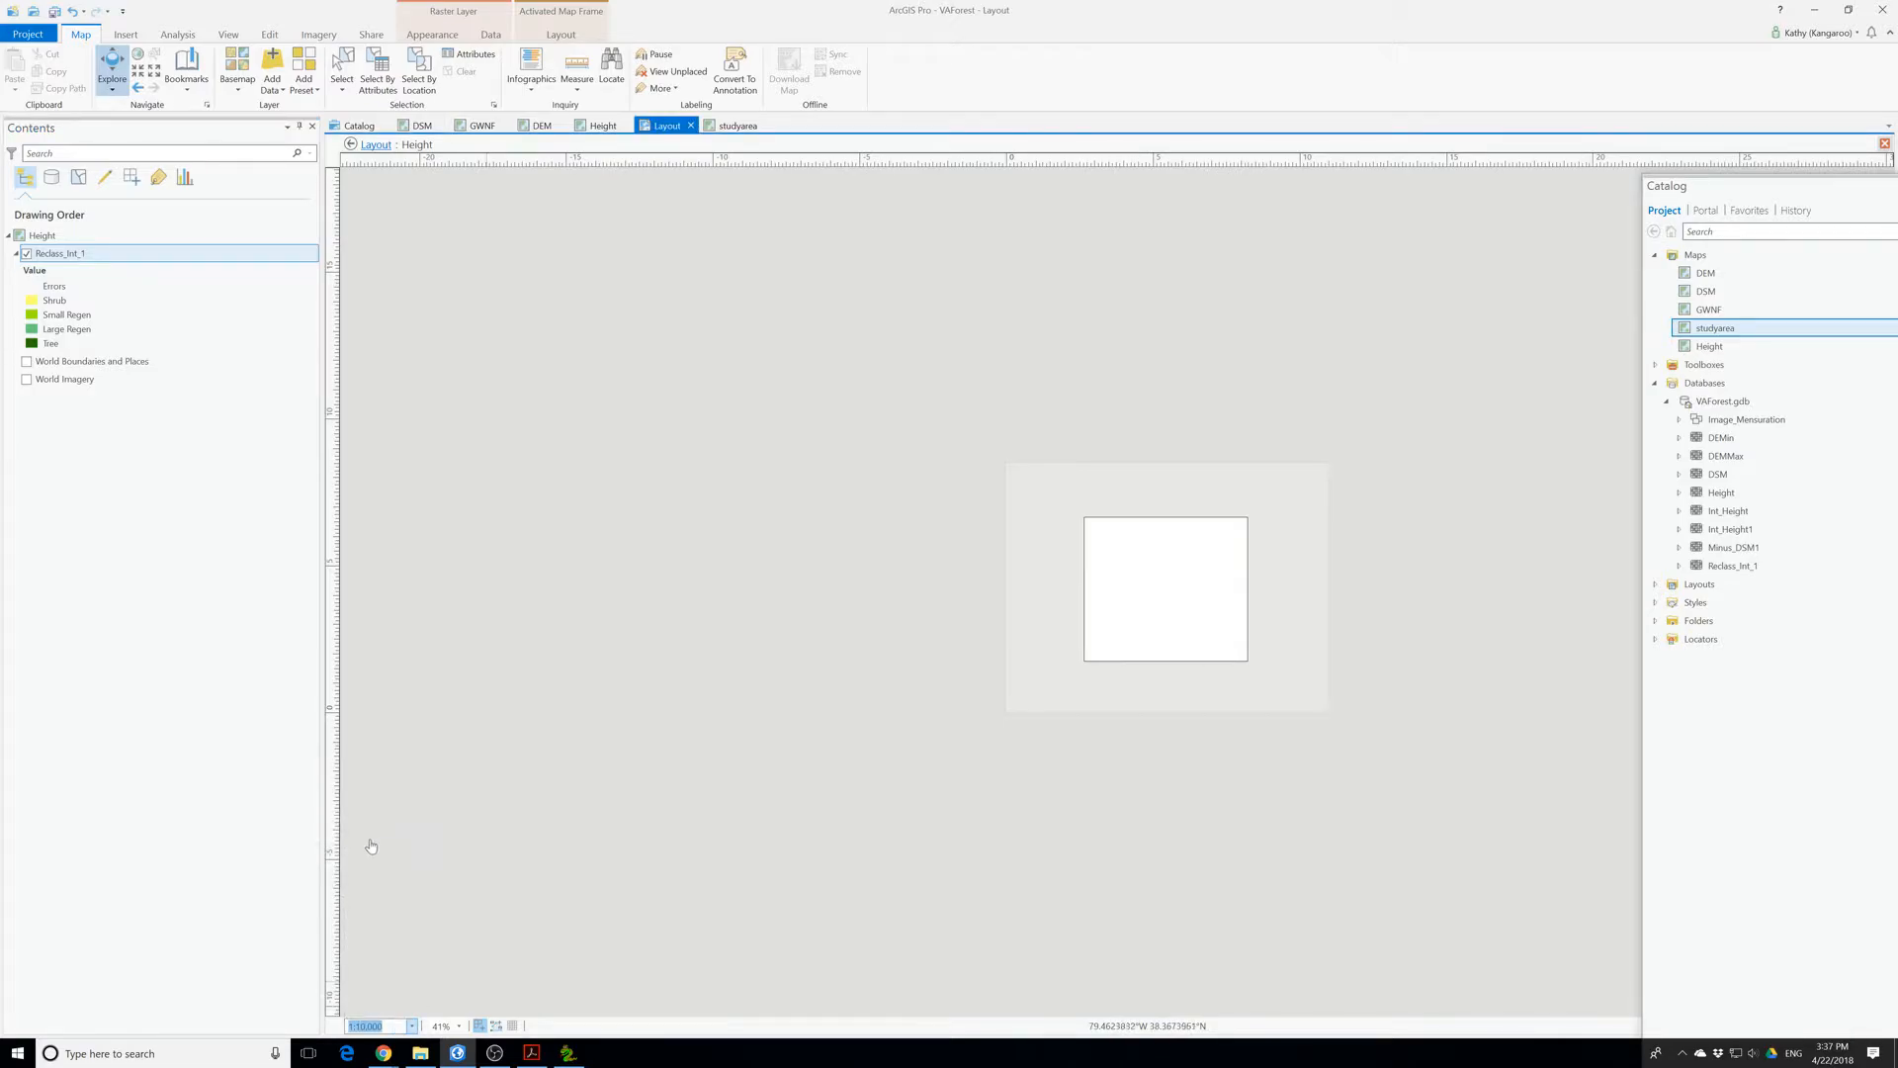
- Save the project and leave the activated Height map frame to return to the layout
click(55, 11)
click(377, 146)
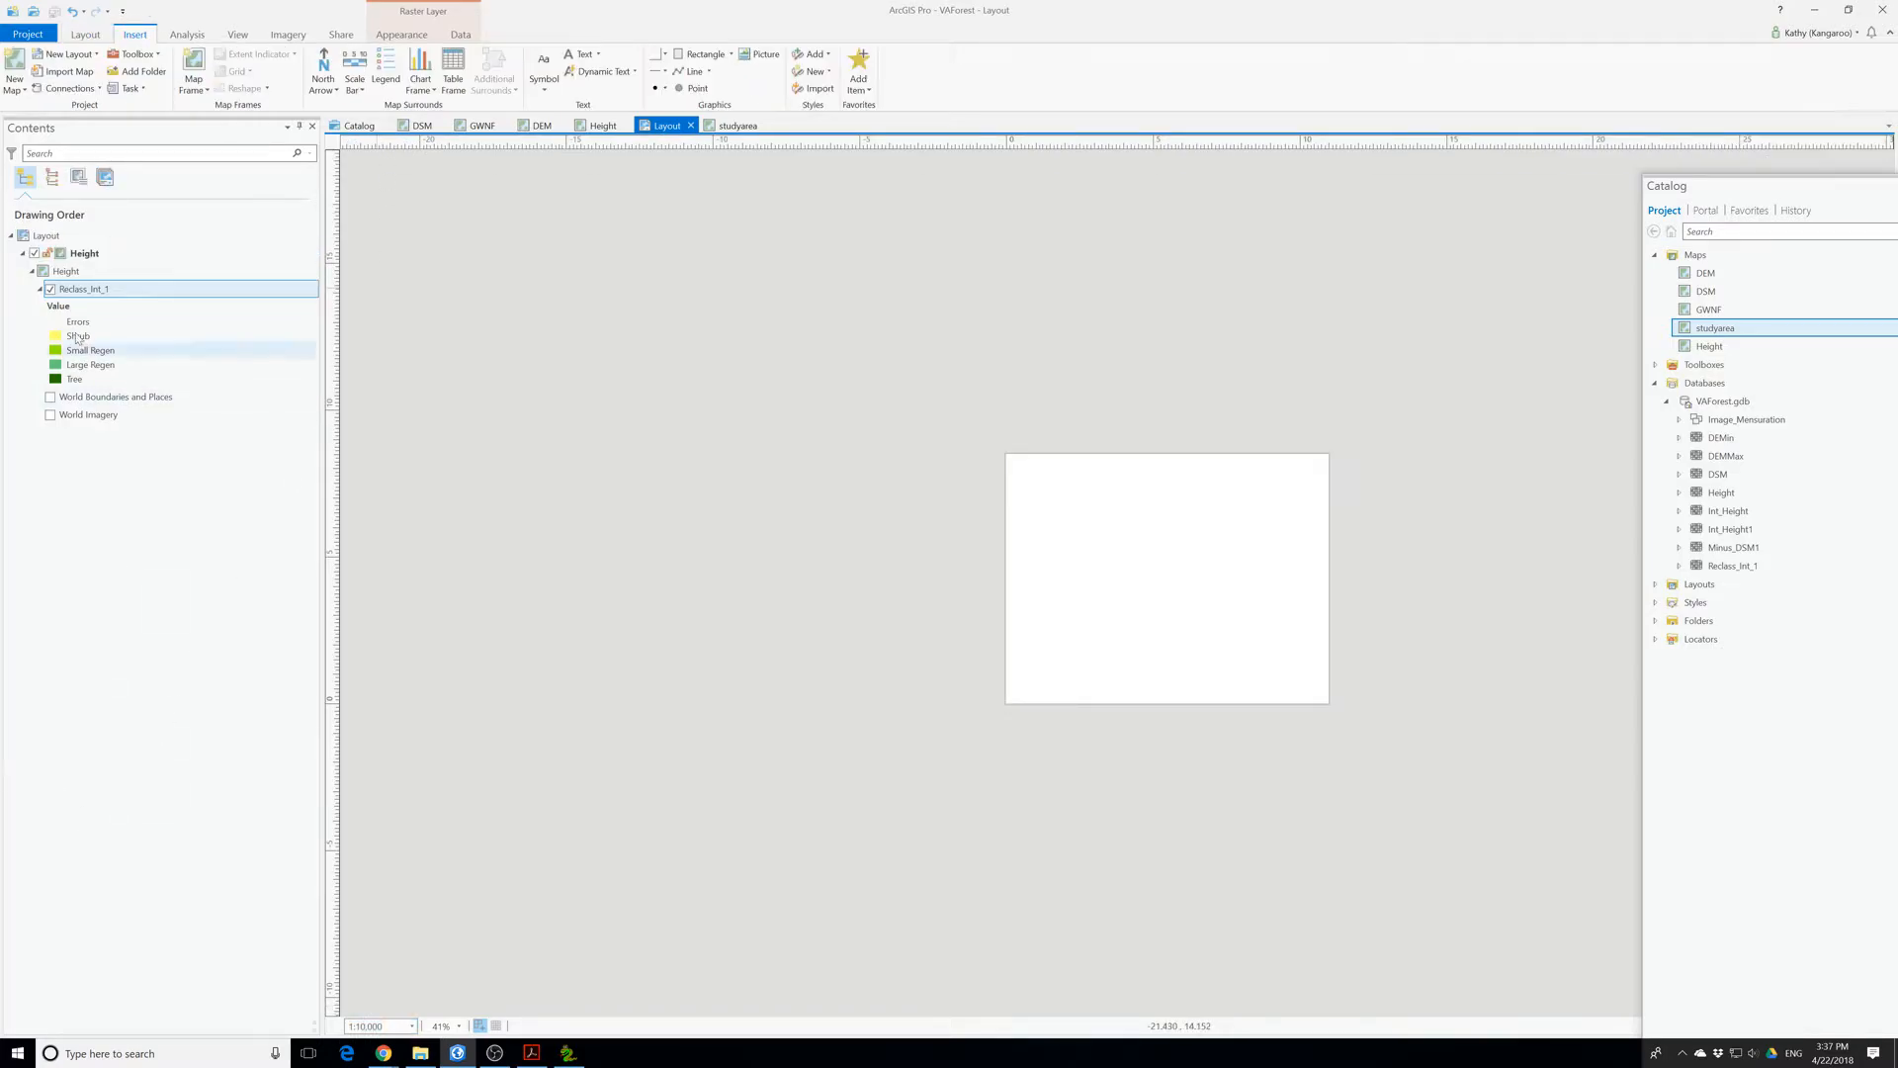
right_click(69, 272)
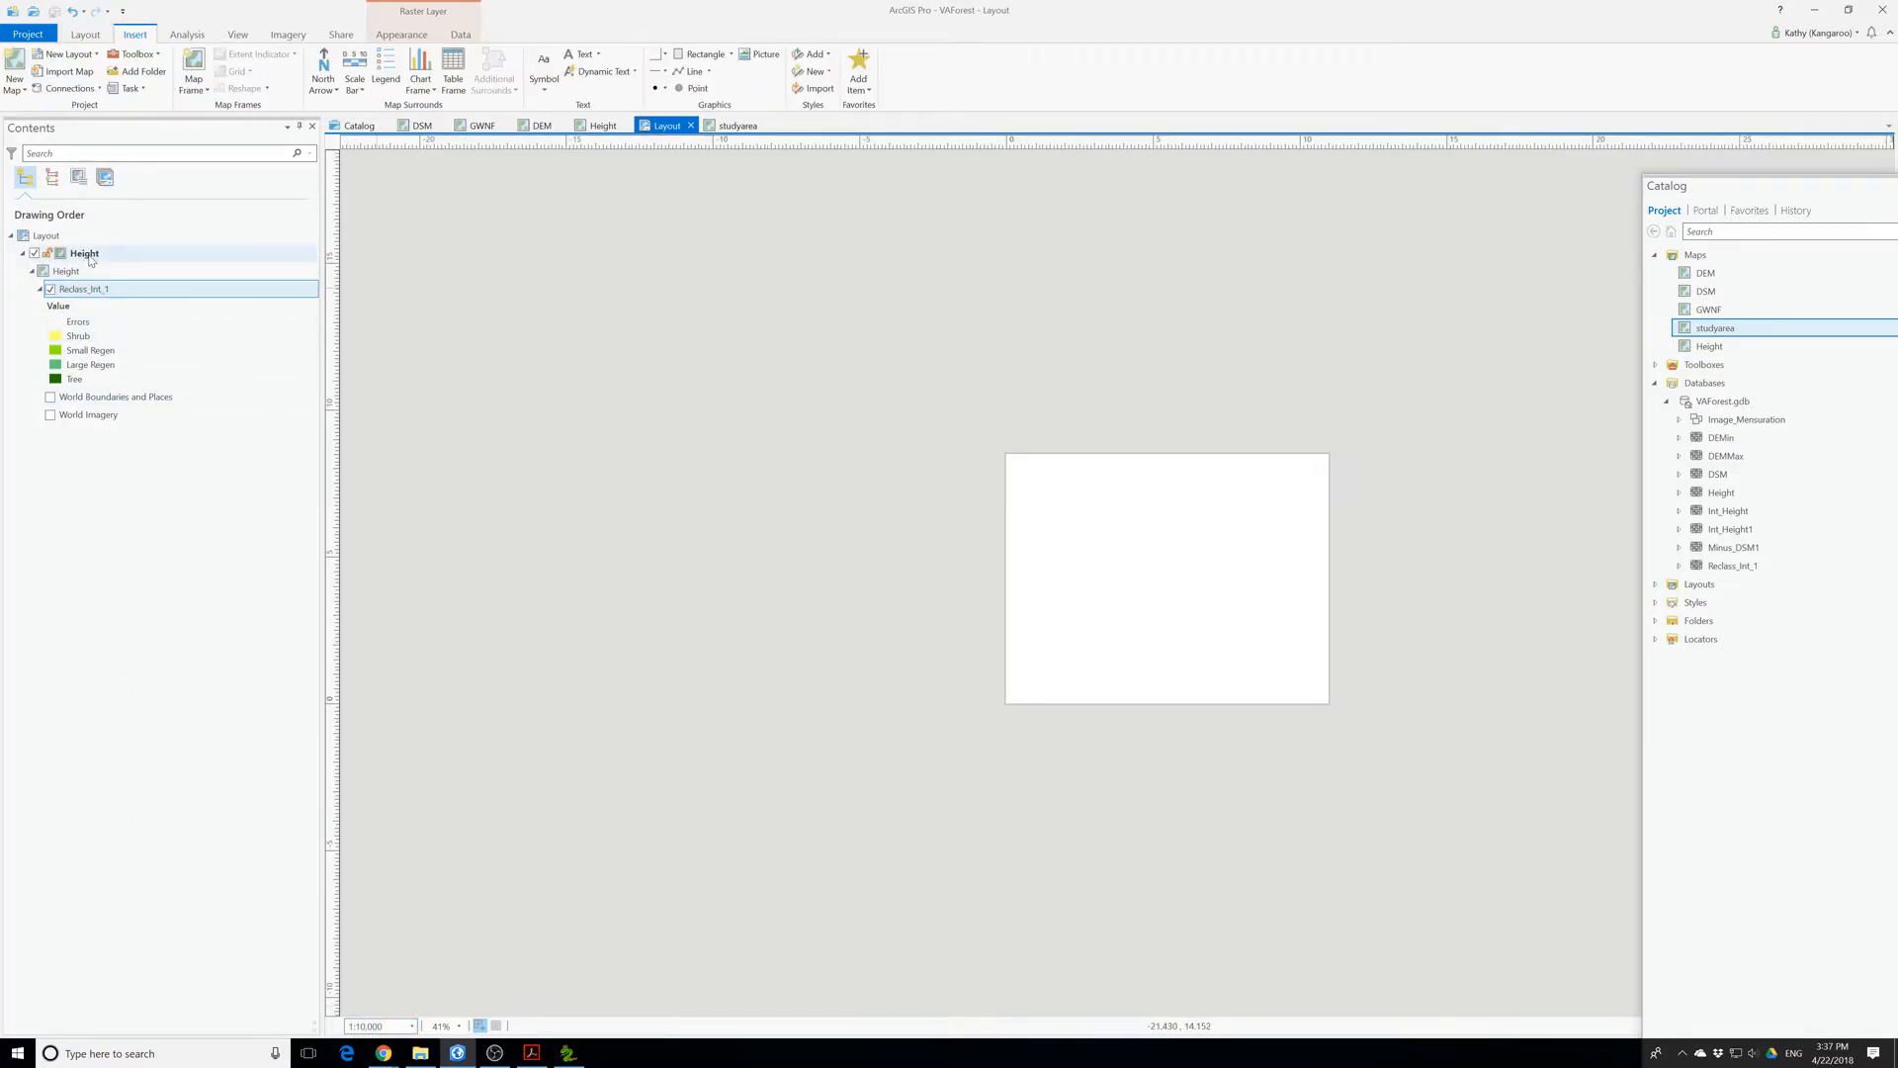
- Activate the Height map frame and zoom in on its Reclass_Int_1 layer
click(119, 265)
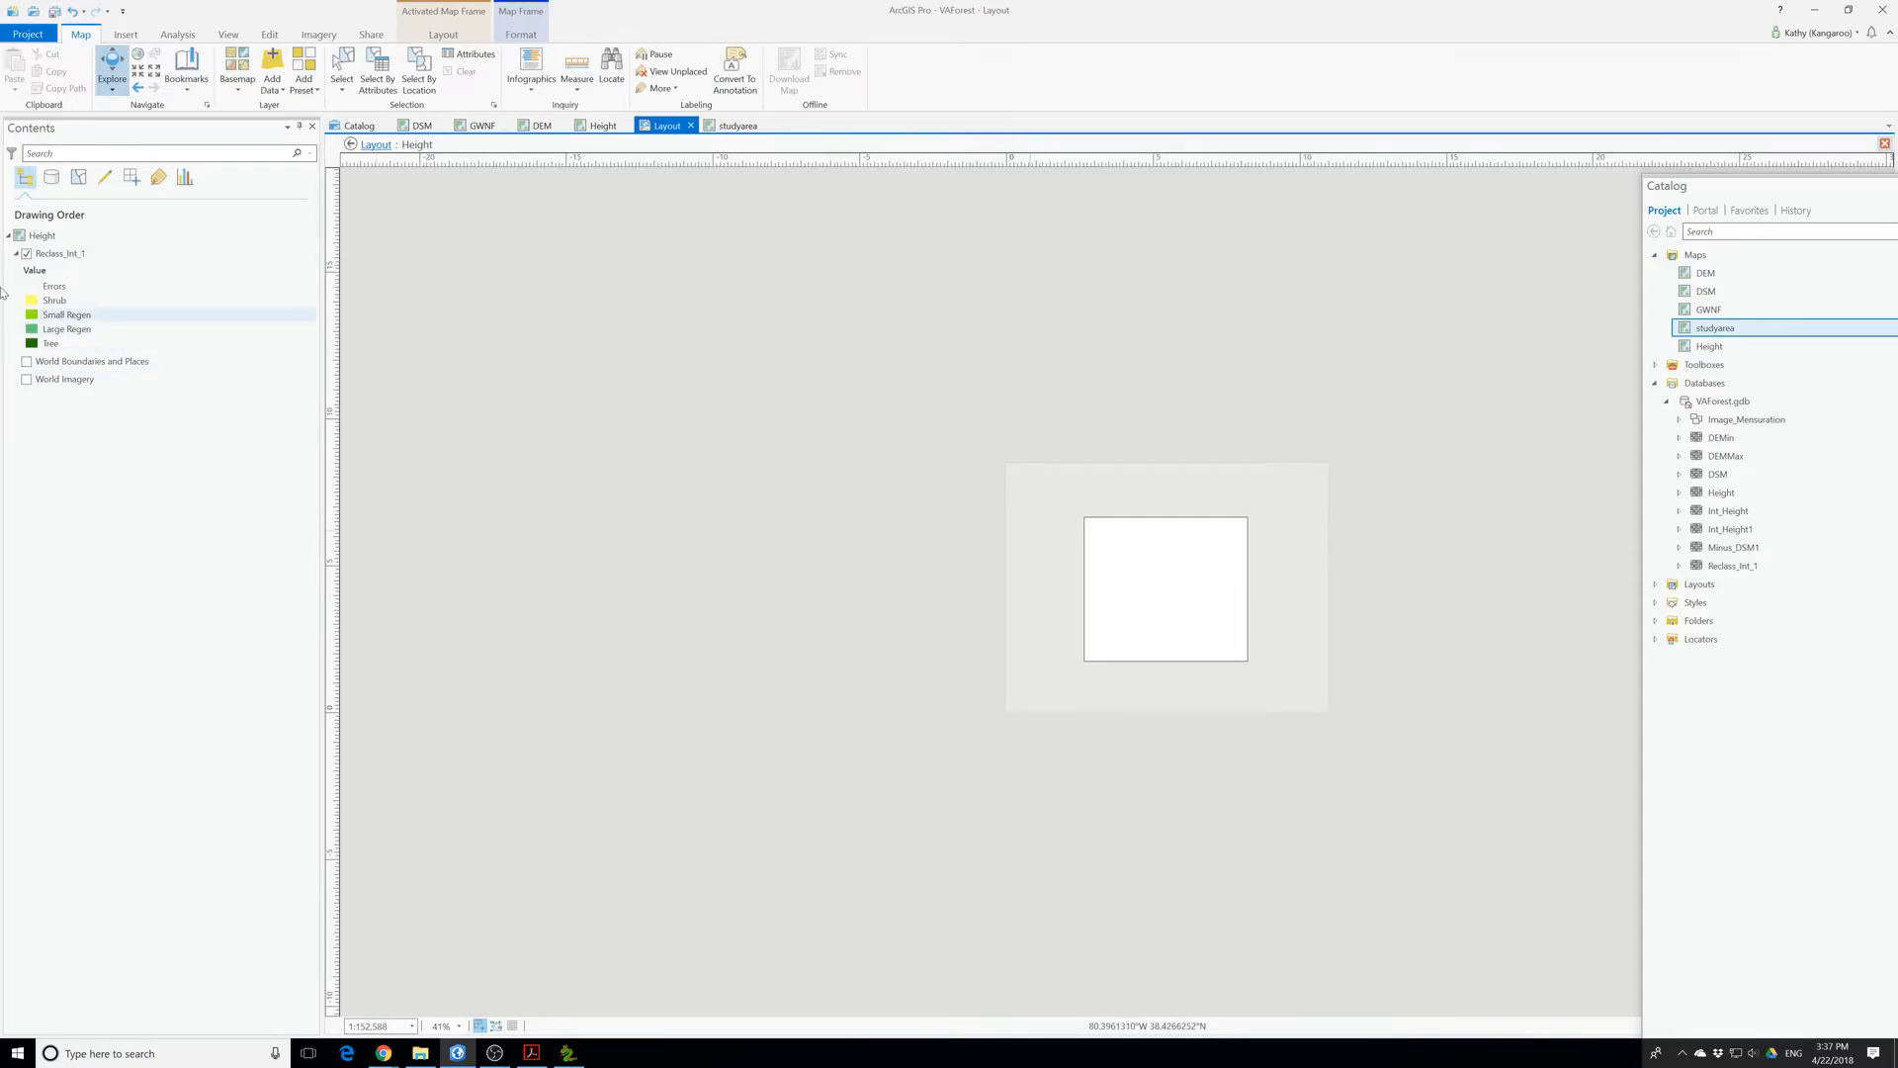
right_click(50, 253)
click(113, 388)
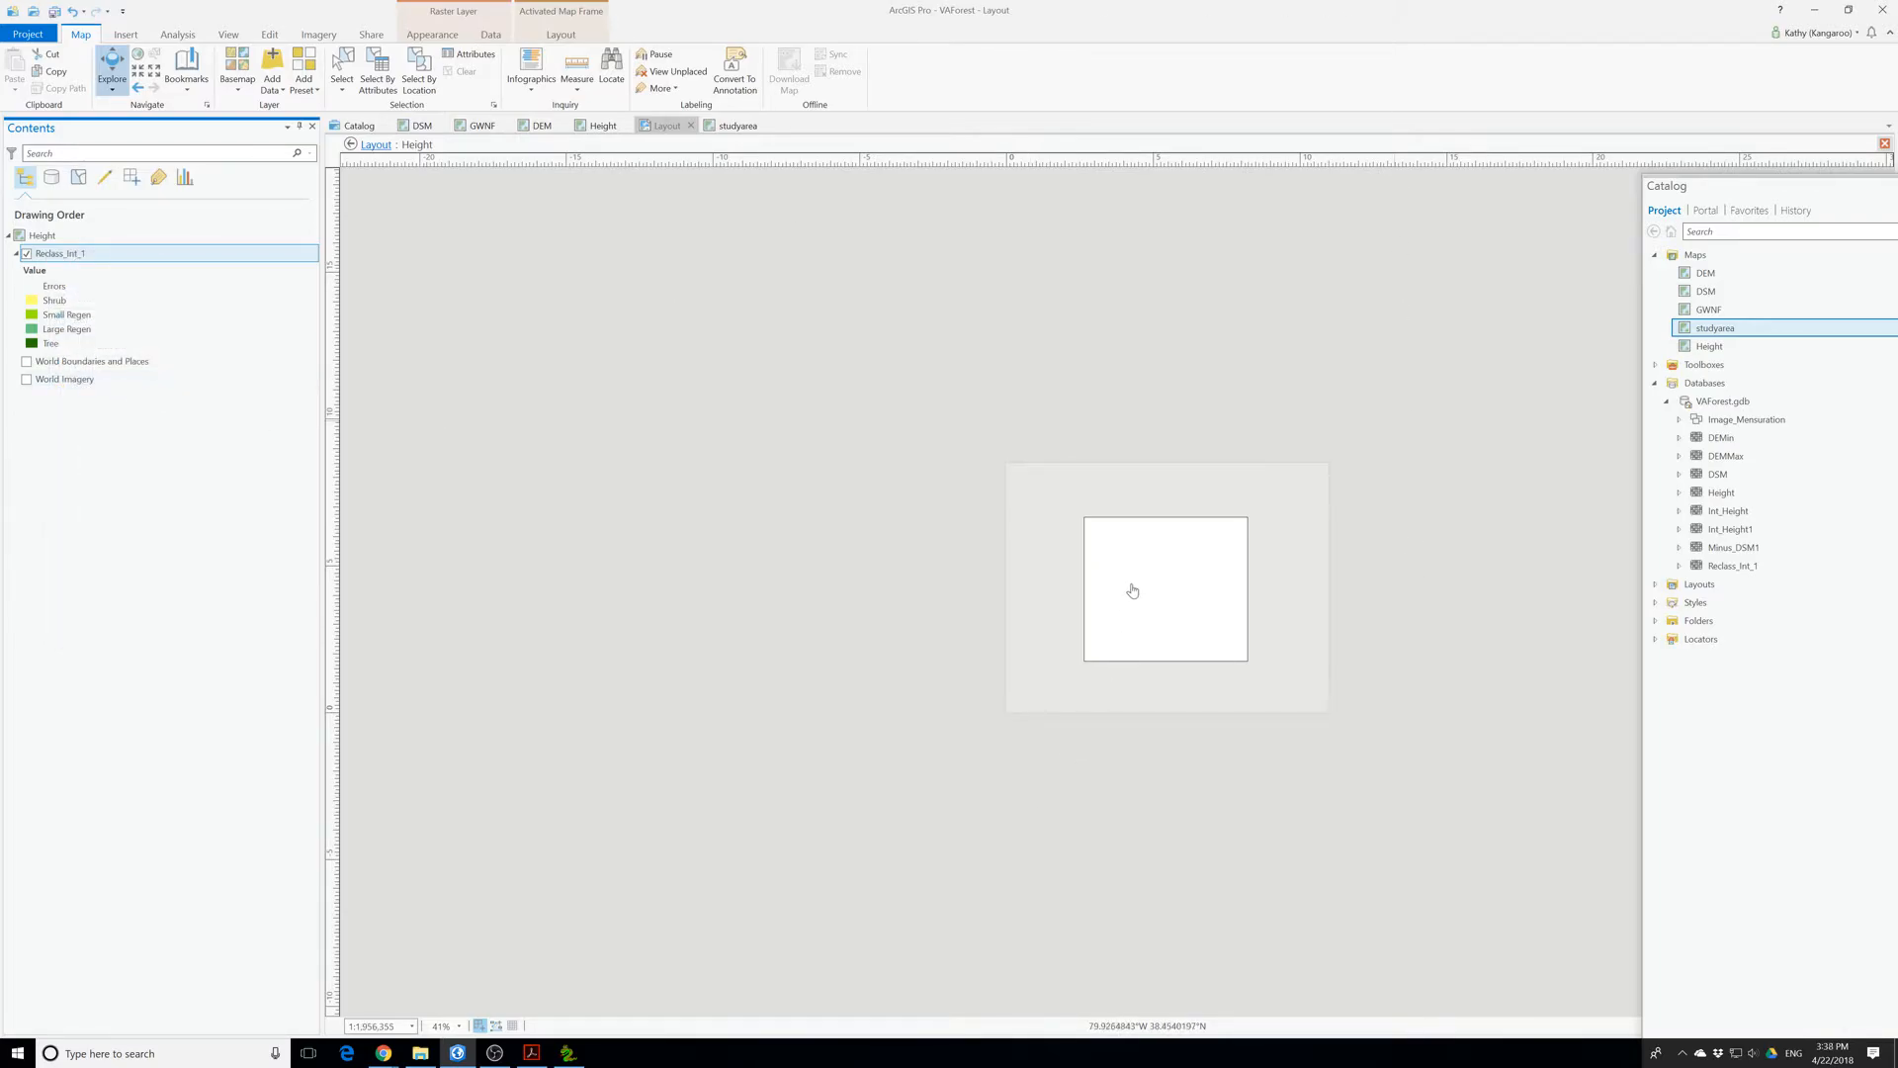
scroll(1130, 587, up, 6)
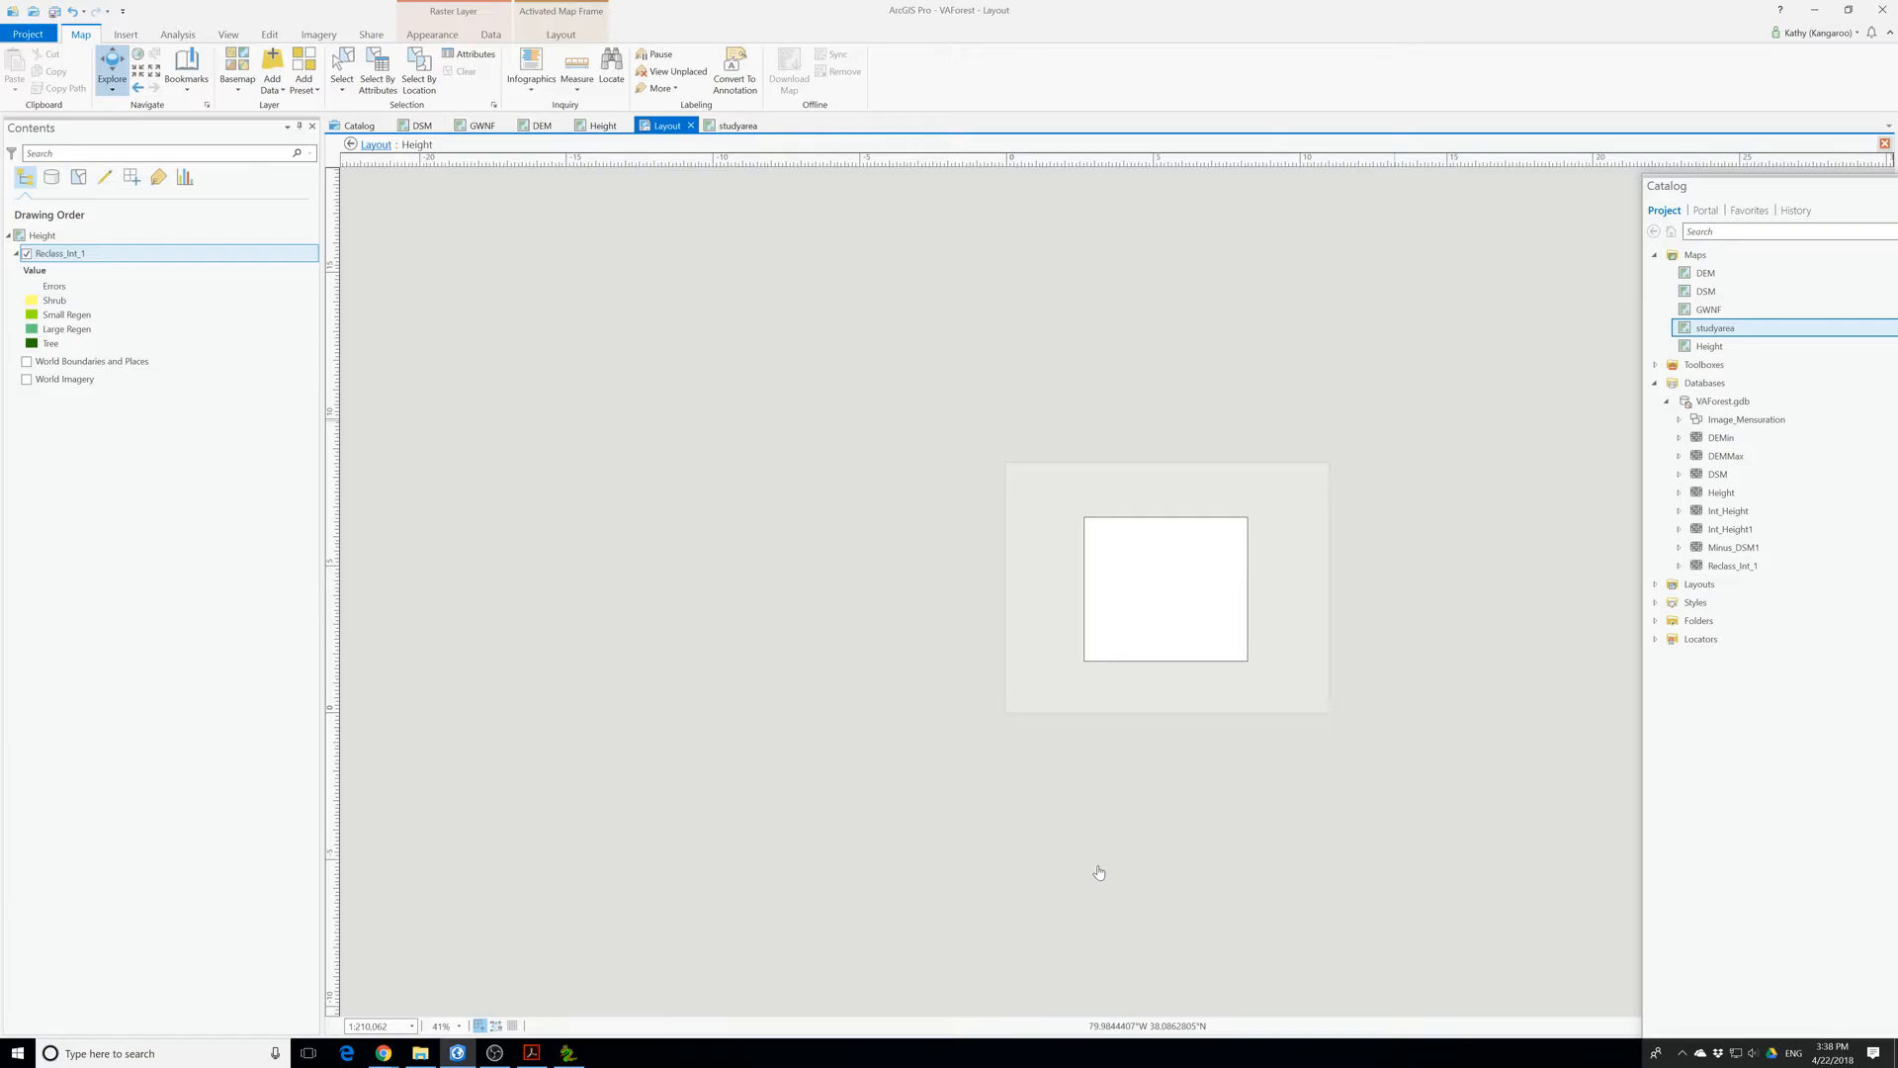
- Save the project and move the floating Catalog pane fully into view
click(53, 13)
drag(1825, 184, 1598, 192)
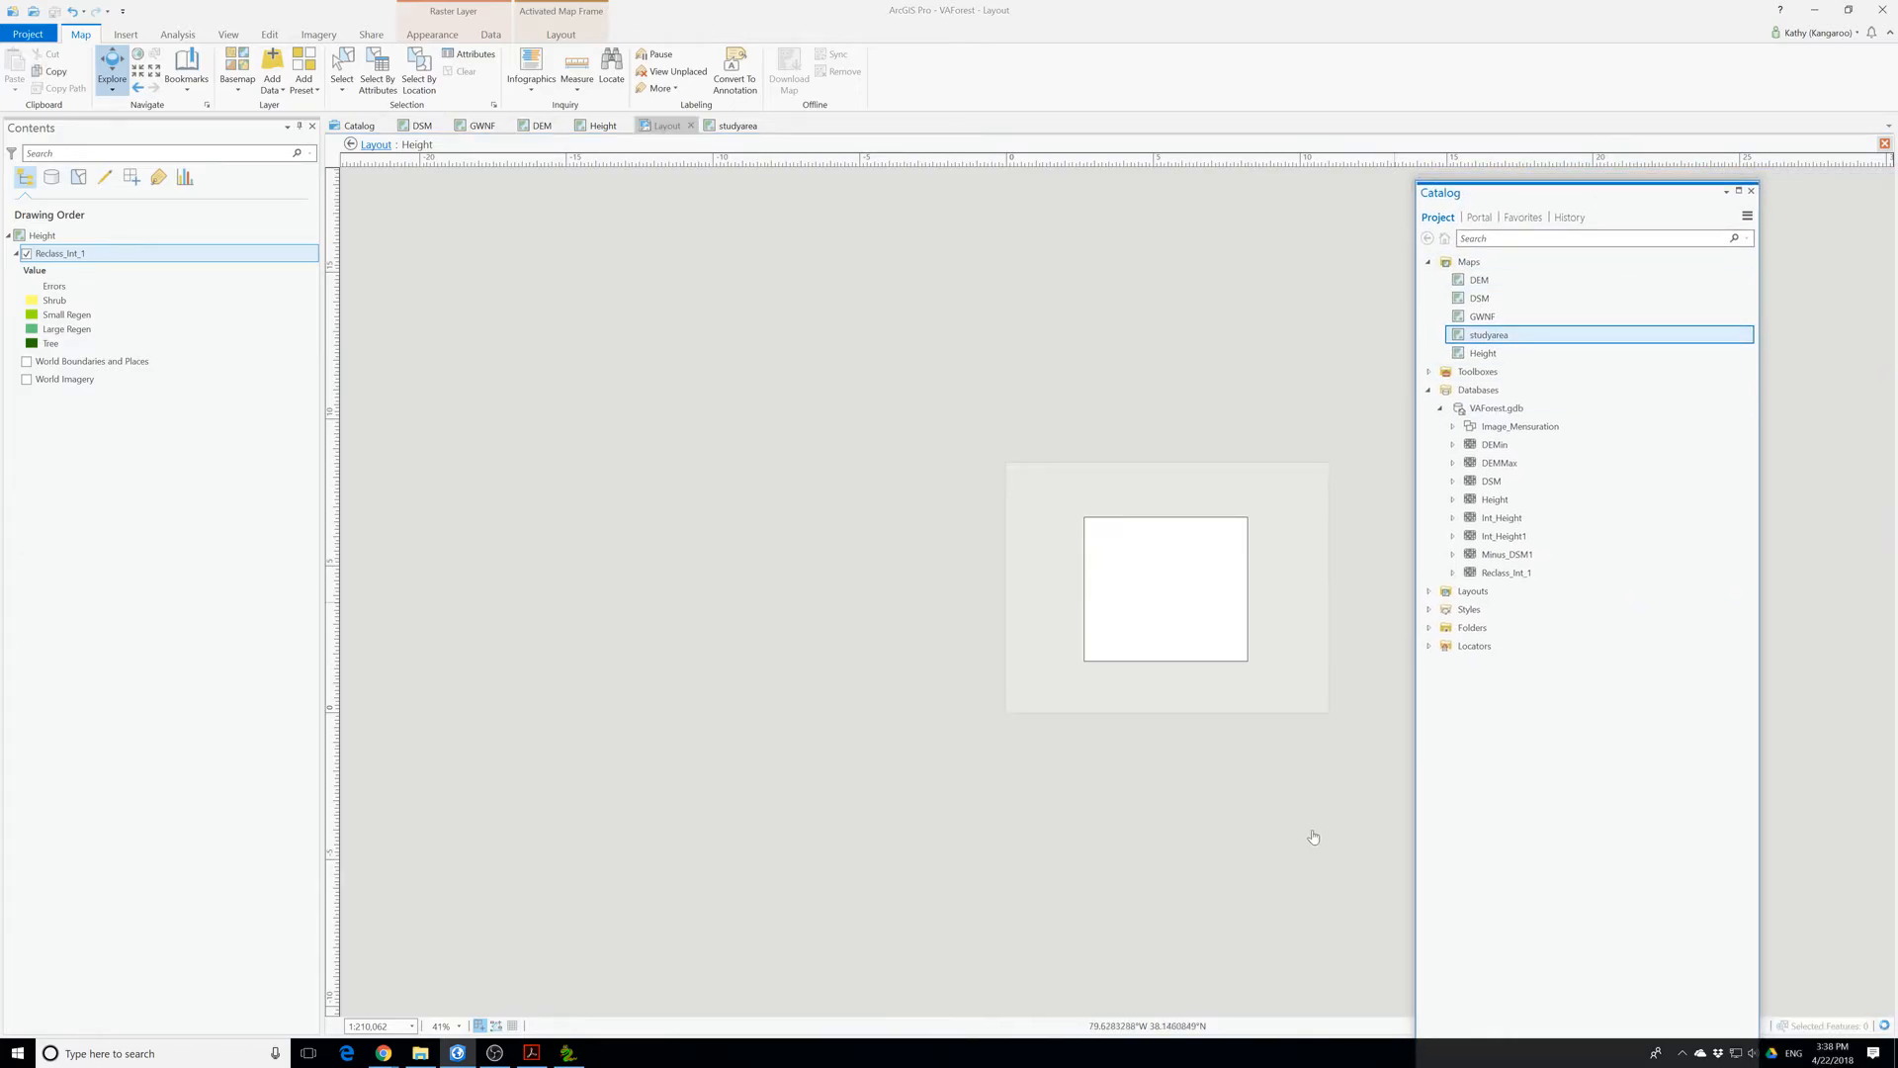
- Inspect the Reclass_Int_1 pixel value inside the Height map frame, close the result and minimize the ArcGIS Pro window
click(1202, 616)
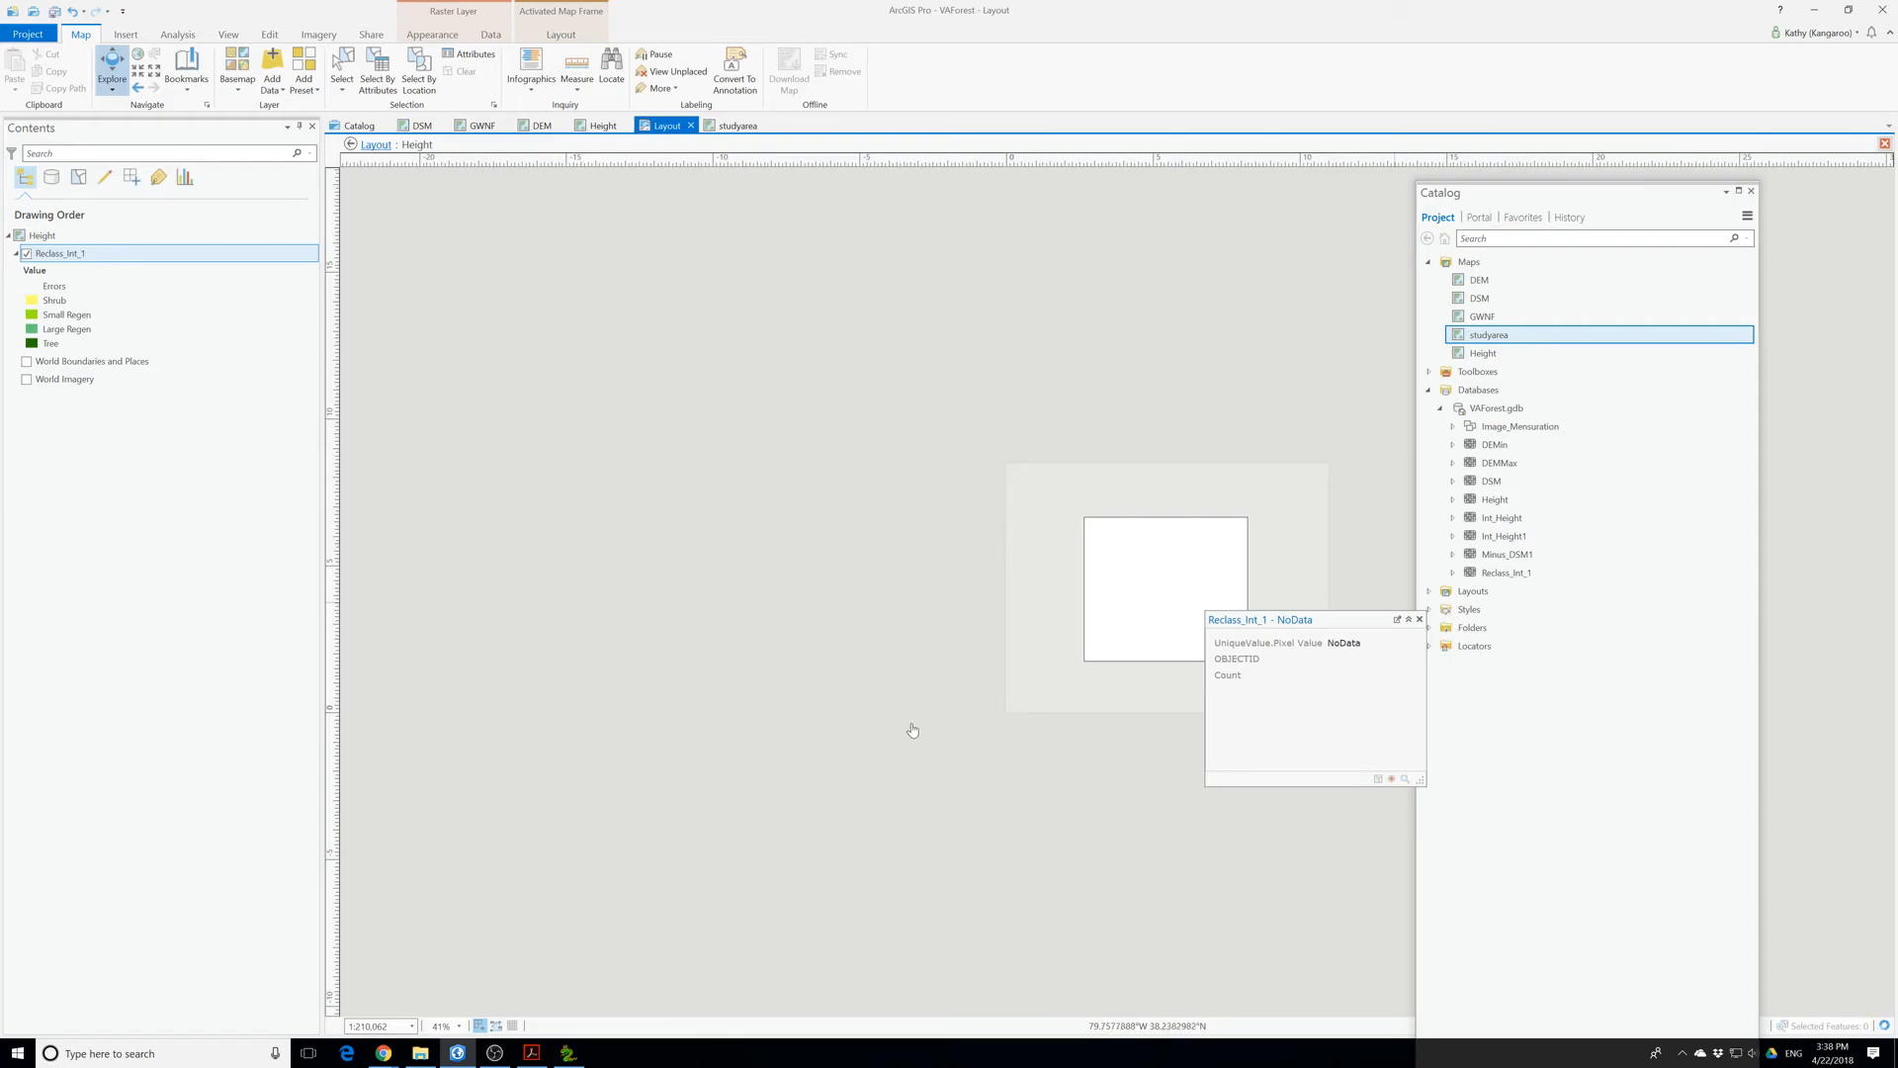
click(1420, 619)
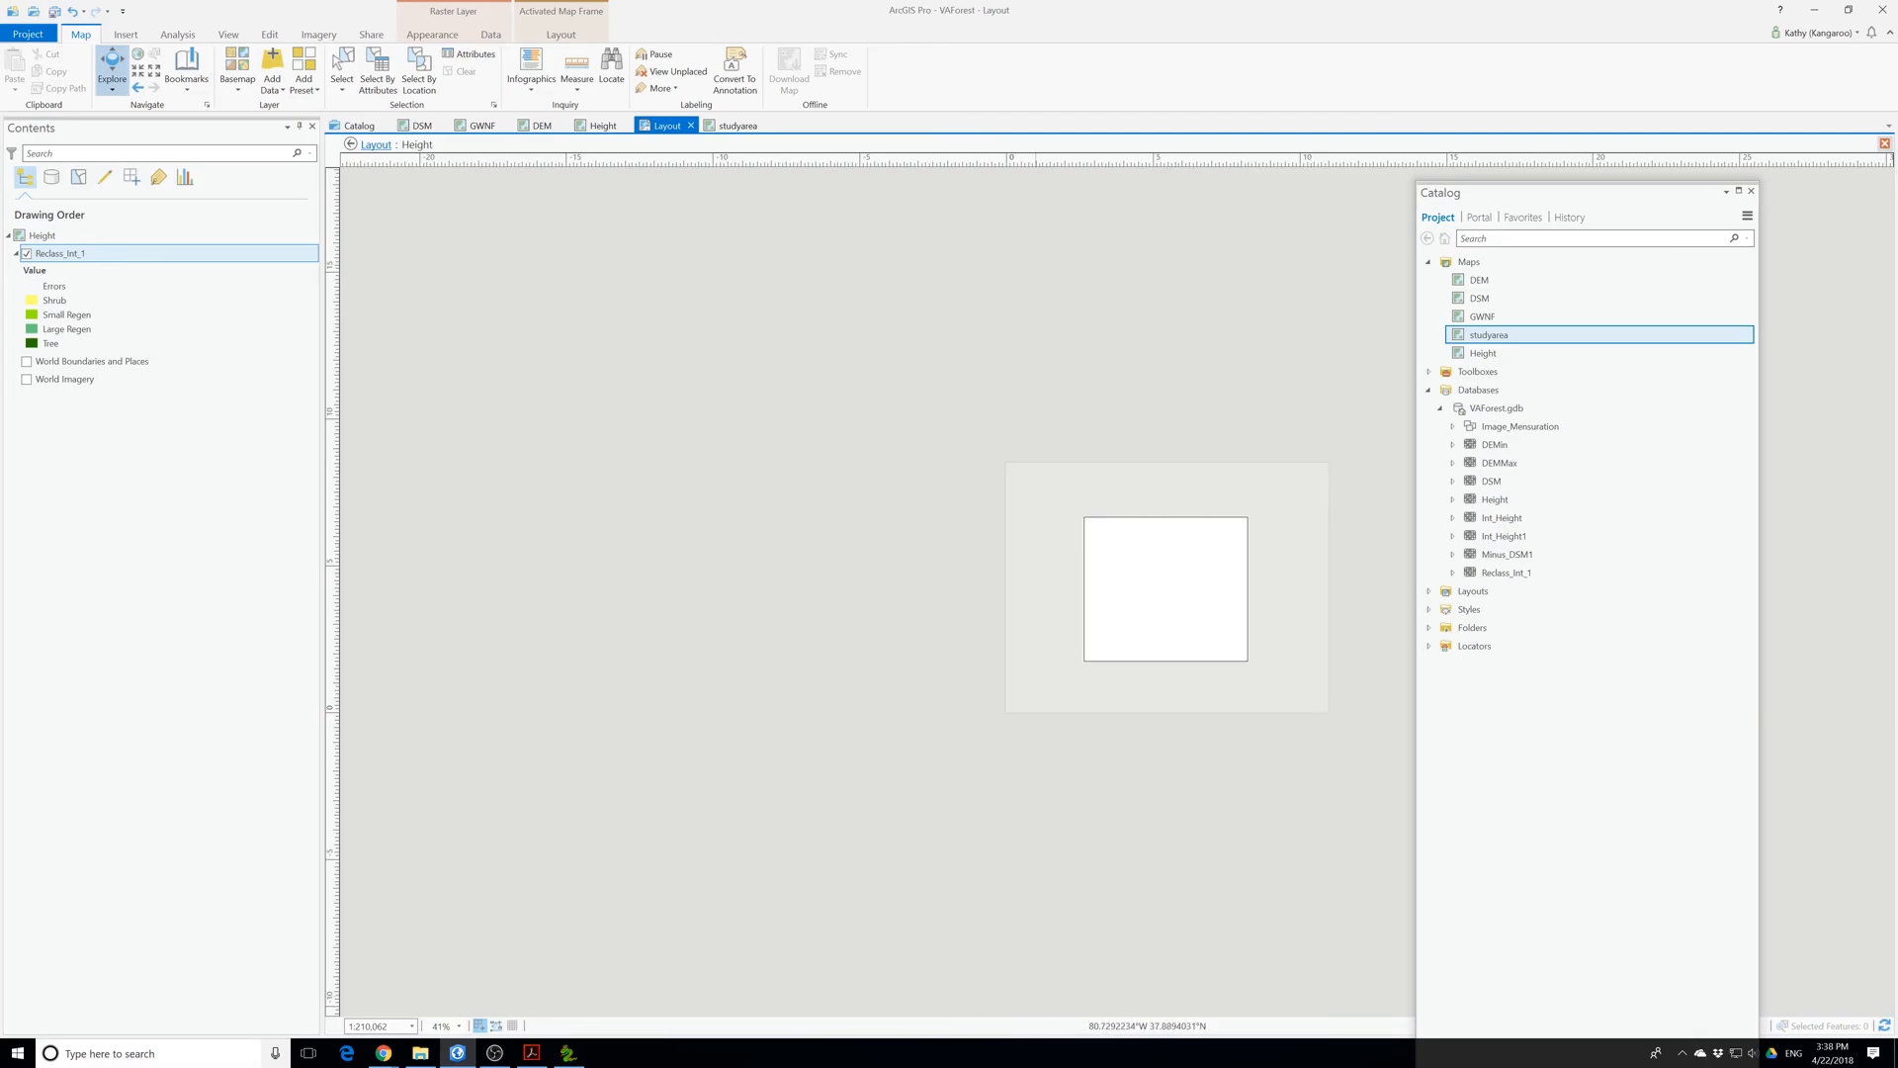
click(456, 1054)
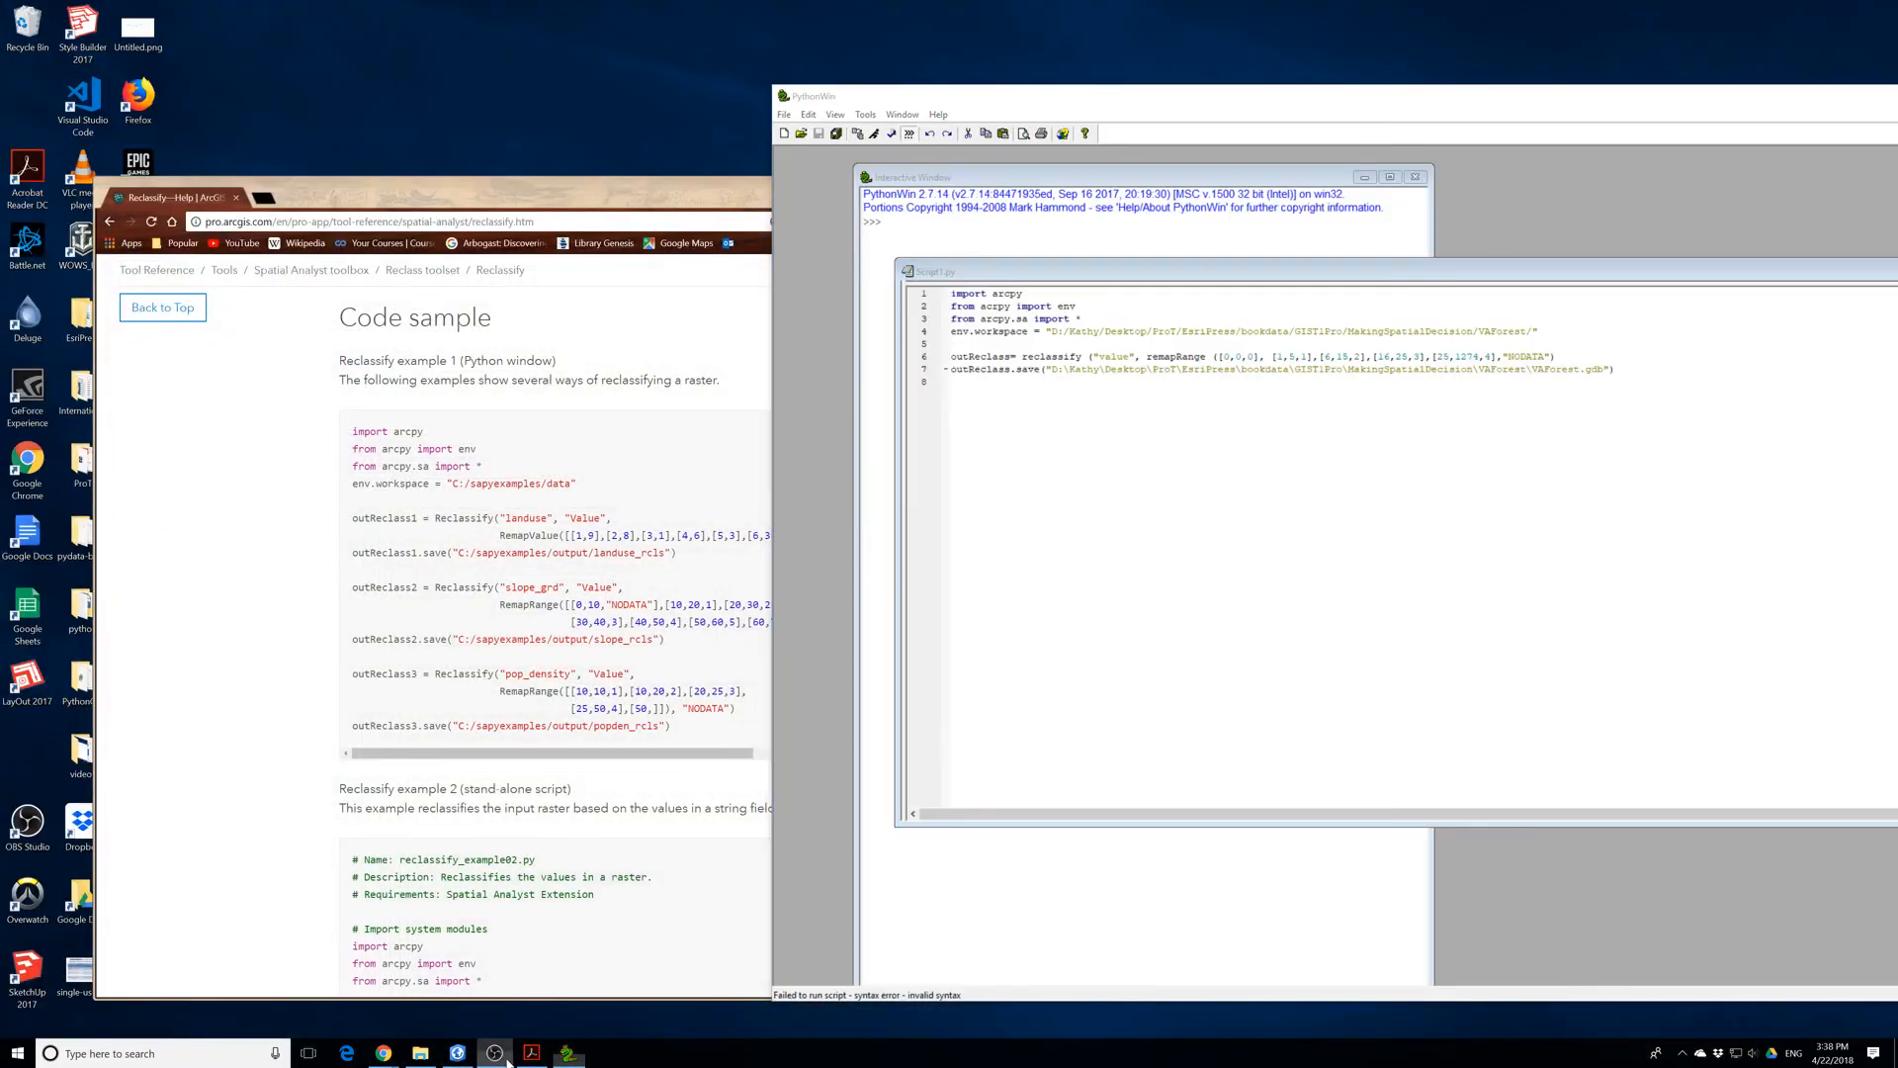